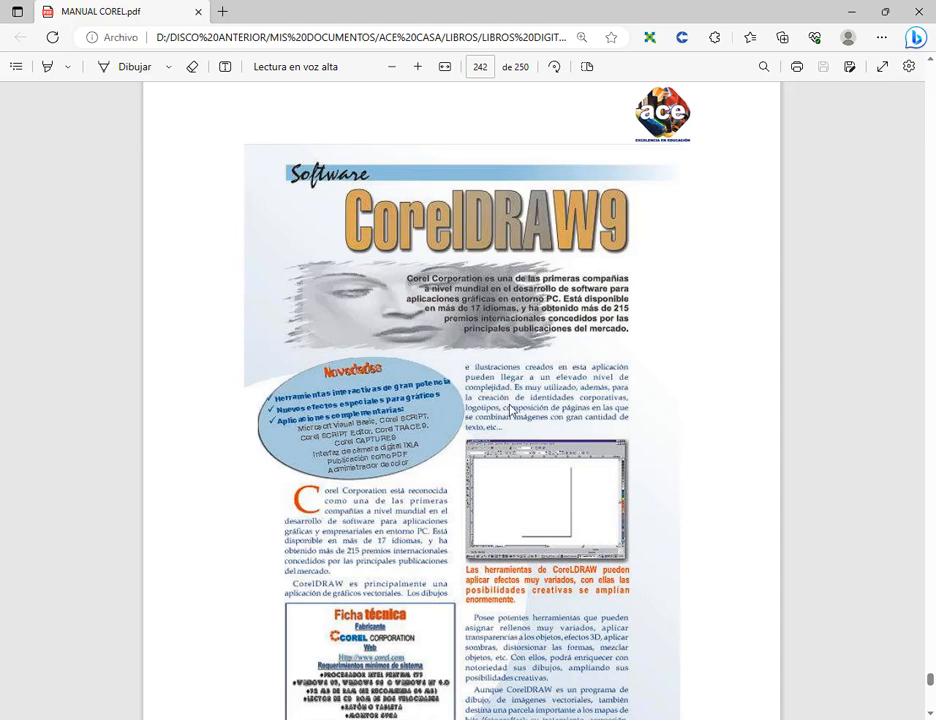
Switch from the PDF manual to Google Classroom and open the Drive folder attached to the Corel - Clase 14 assignment.
scroll(490, 418, down, 2)
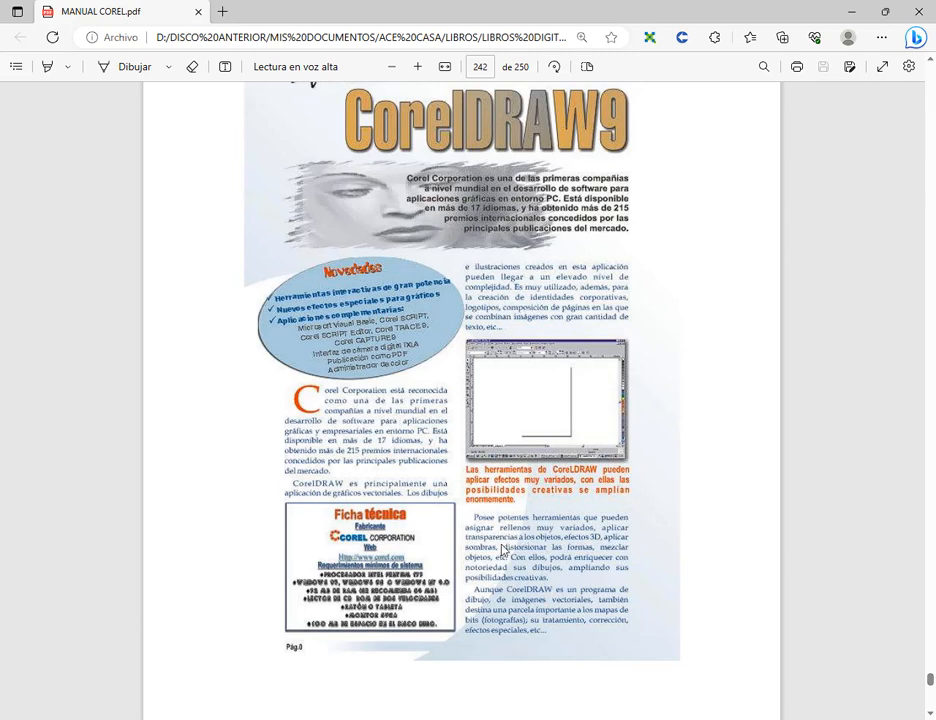
click(851, 11)
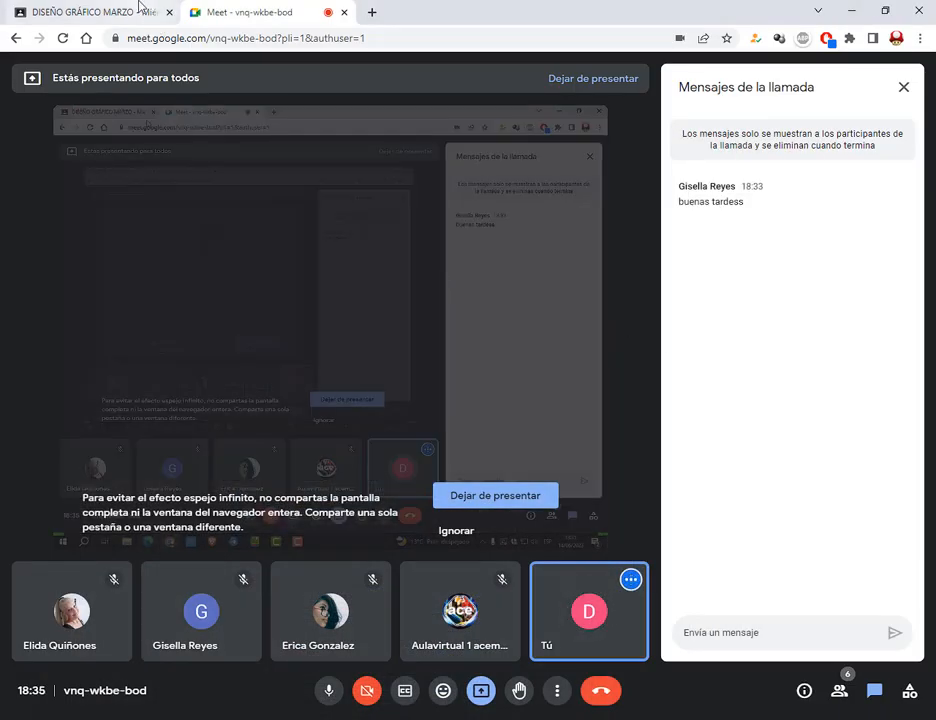
click(140, 8)
click(455, 83)
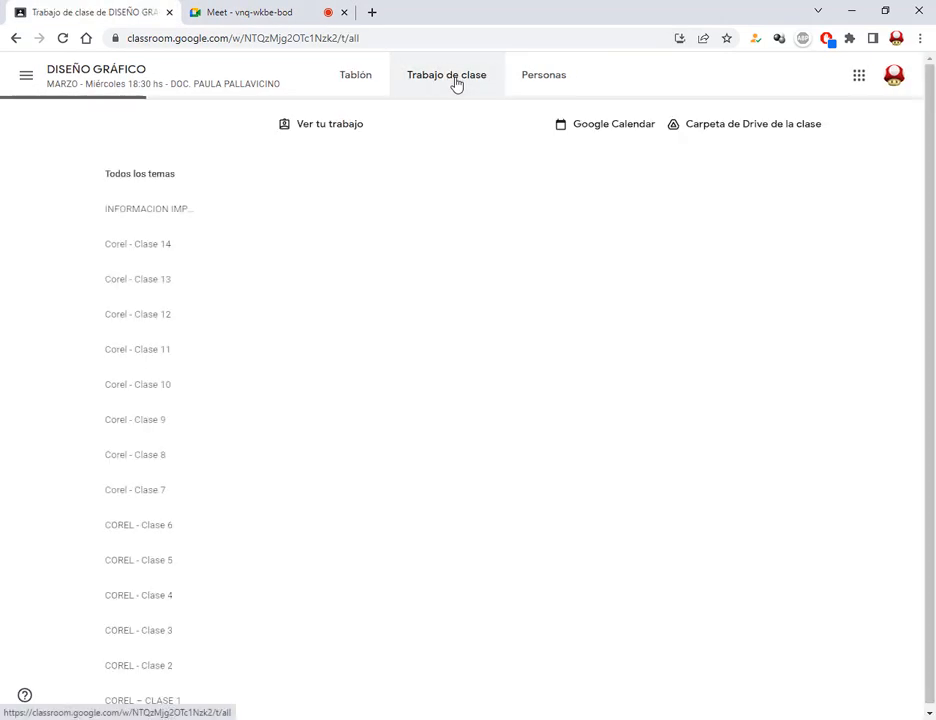
scroll(390, 420, down, 2)
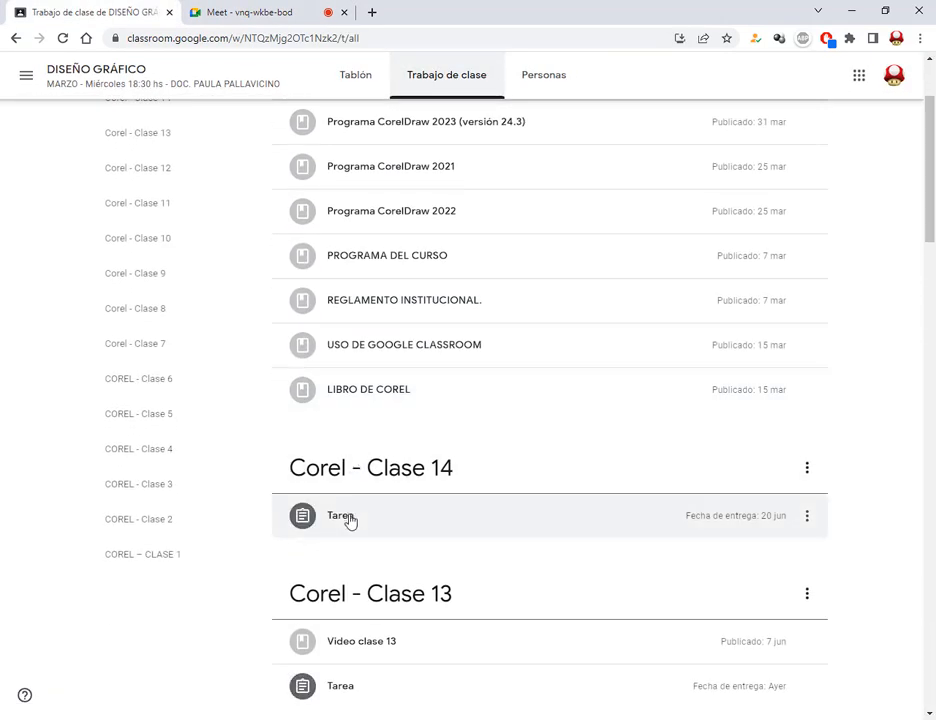
click(365, 519)
click(420, 618)
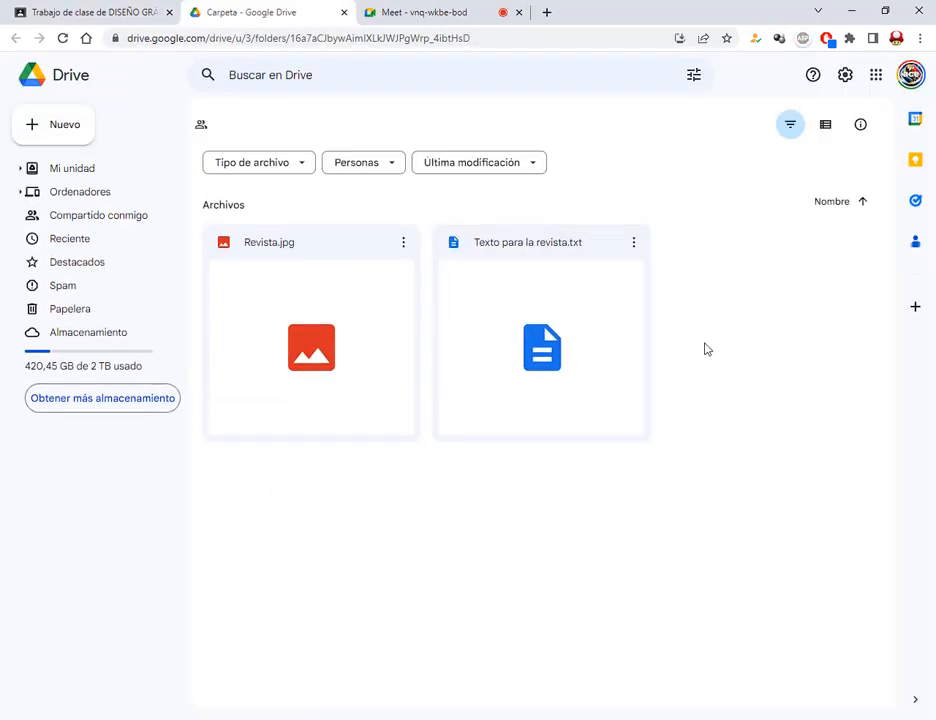
Preview Revista.jpg and Texto para la revista.txt to check the magazine layout and its source text.
double_click(334, 343)
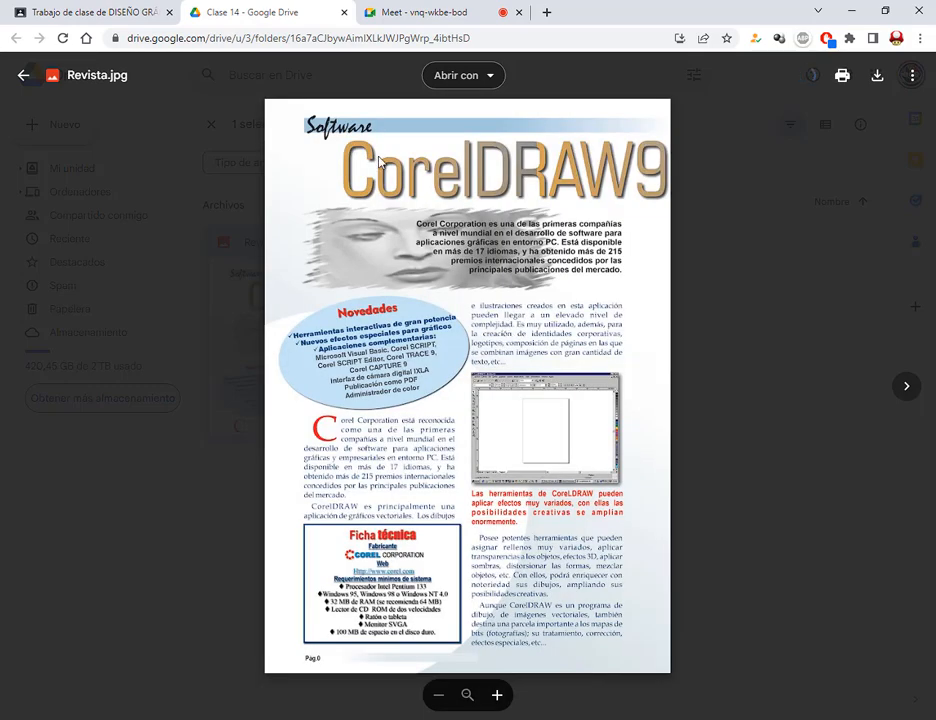
click(729, 444)
double_click(577, 322)
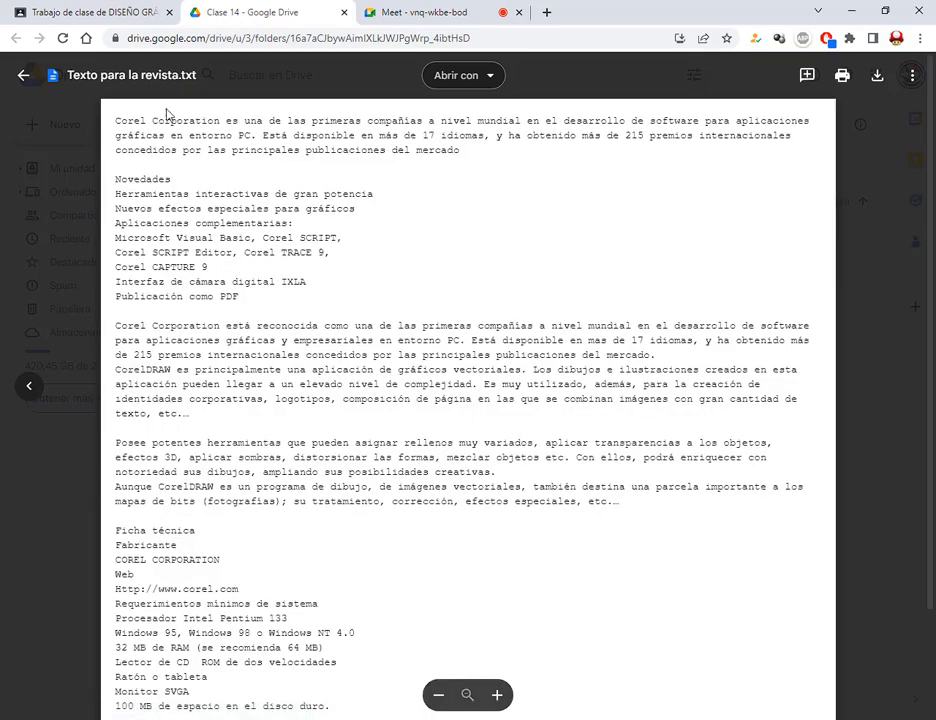
scroll(316, 337, down, 3)
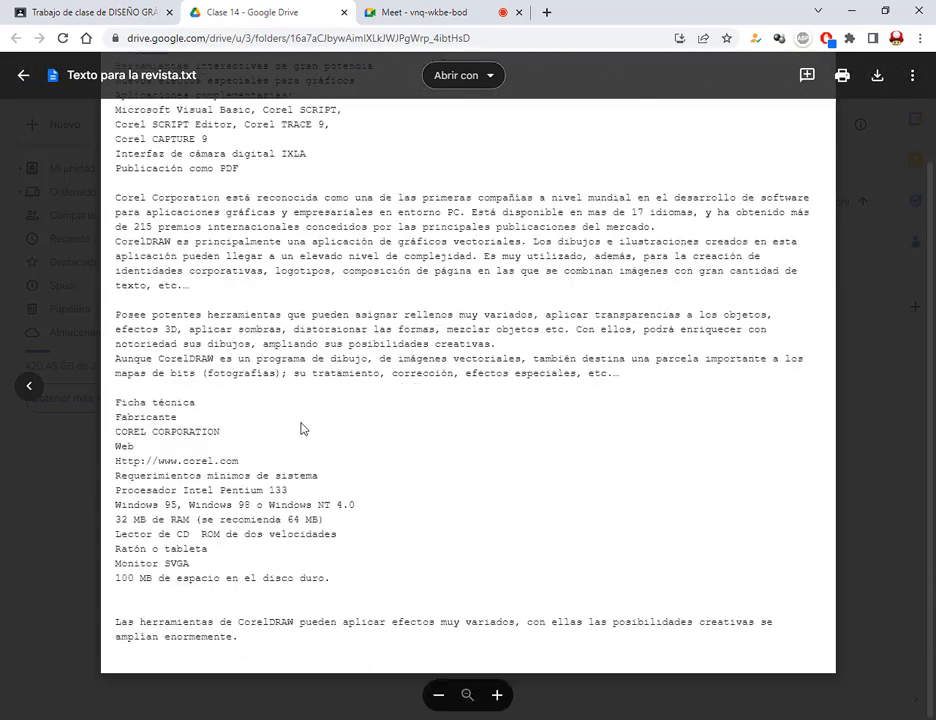
click(865, 408)
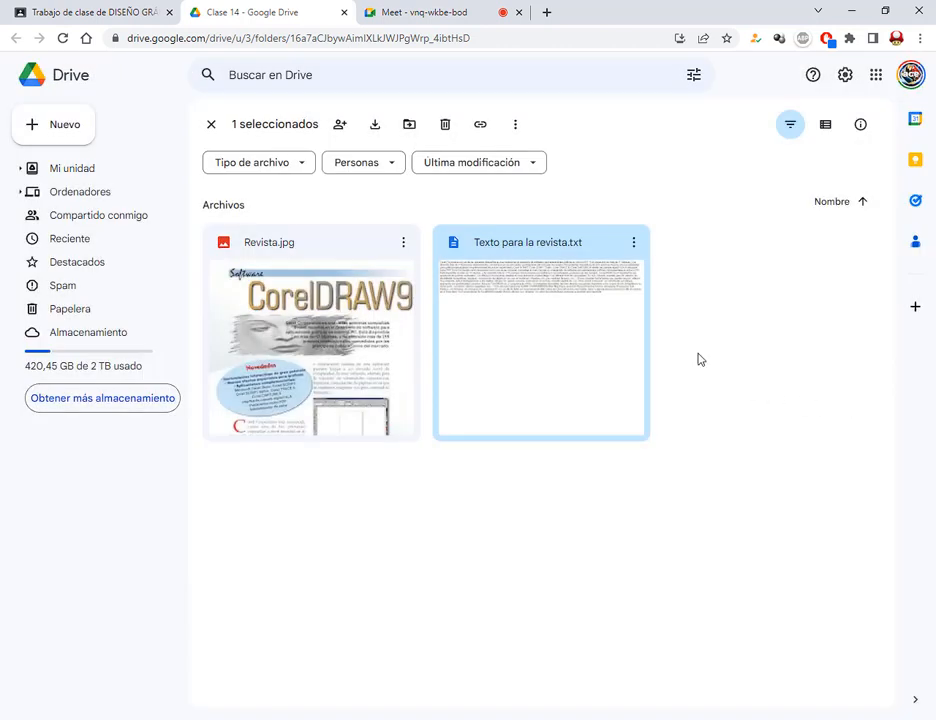
Download Revista.jpg and Texto para la revista.txt from the Drive folder.
right_click(310, 352)
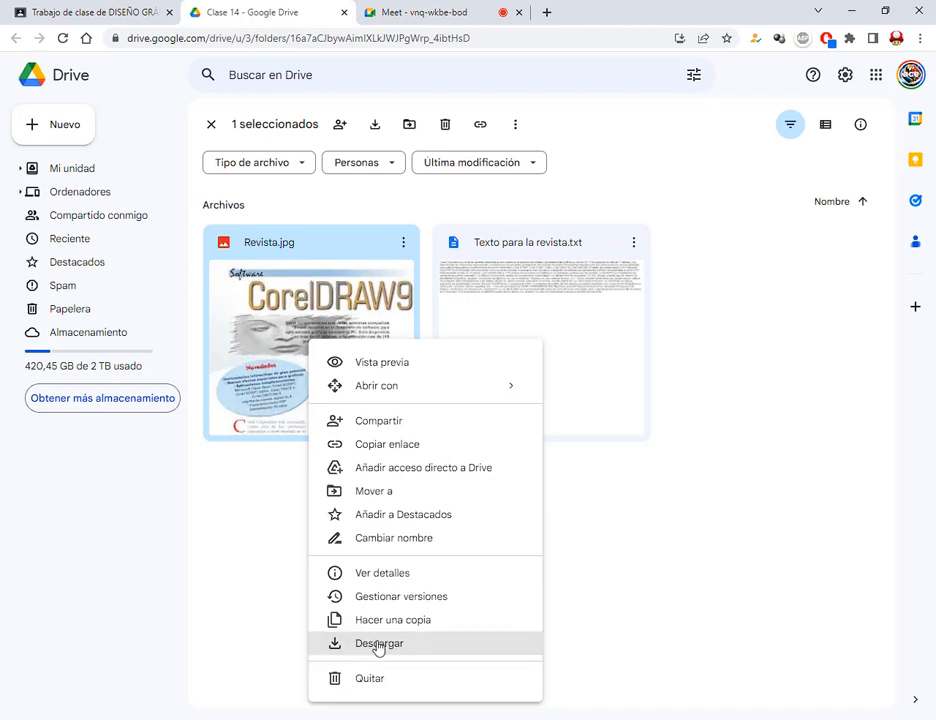
click(379, 645)
right_click(531, 334)
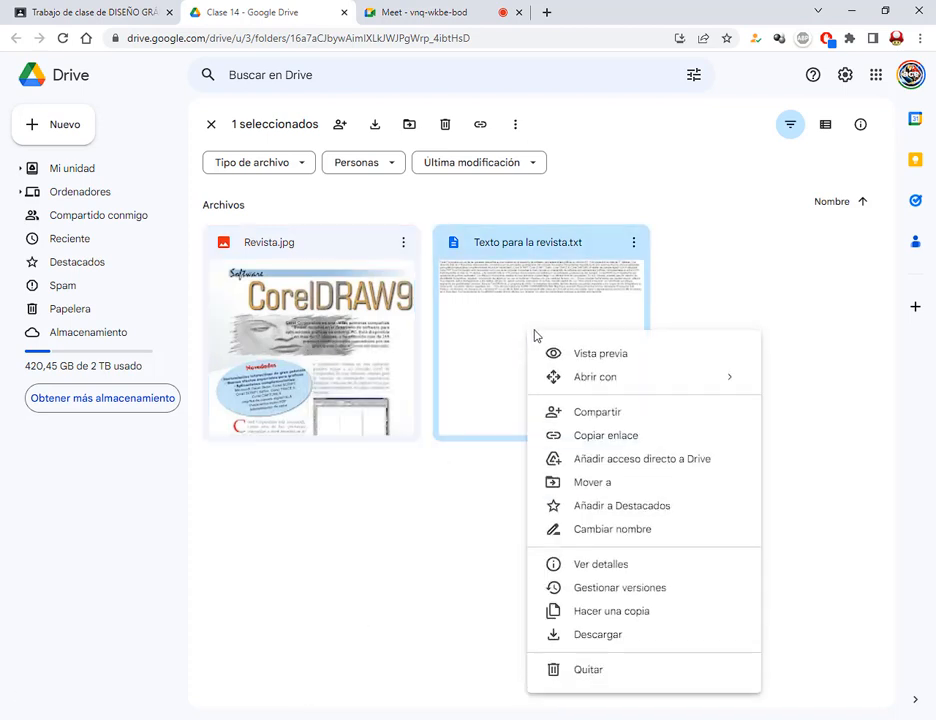
click(613, 635)
Search the computer for "core" and launch CorelDRAW.
key(super+s)
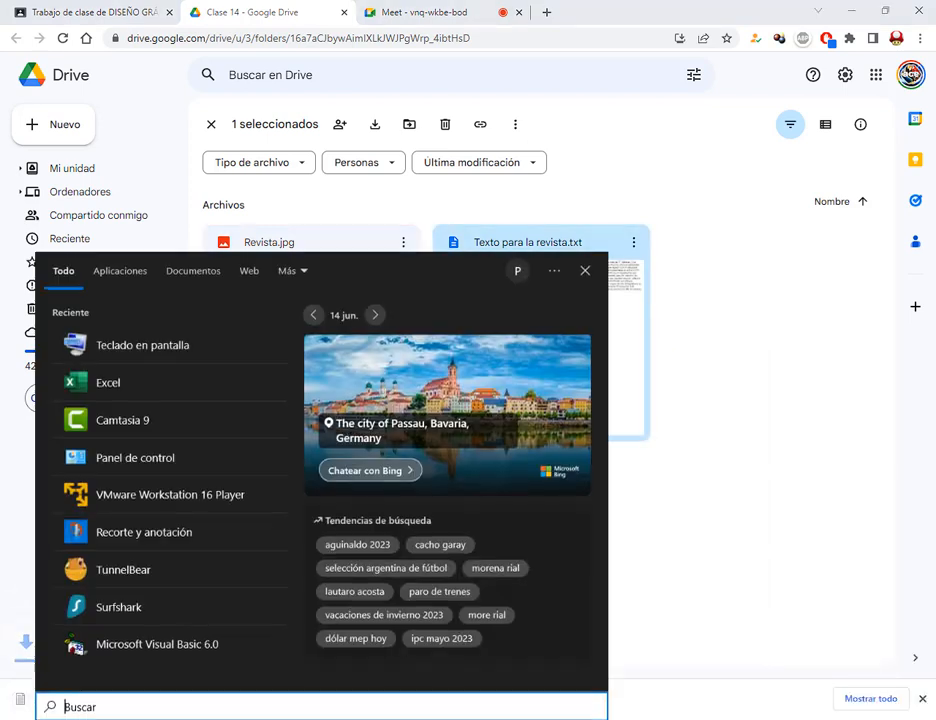
text(core)
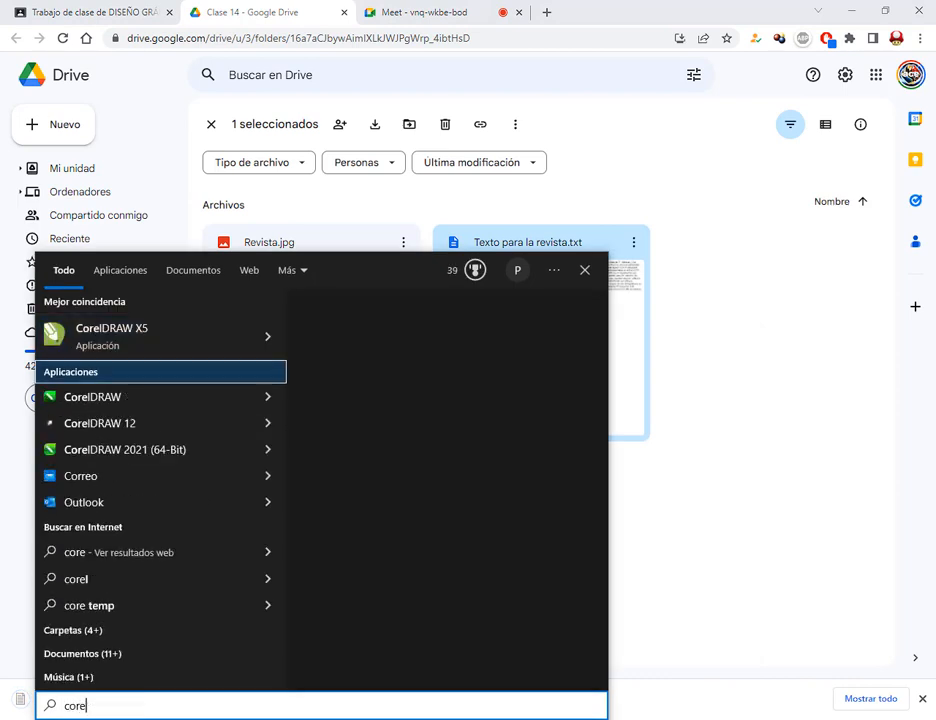
key(Down)
key(Return)
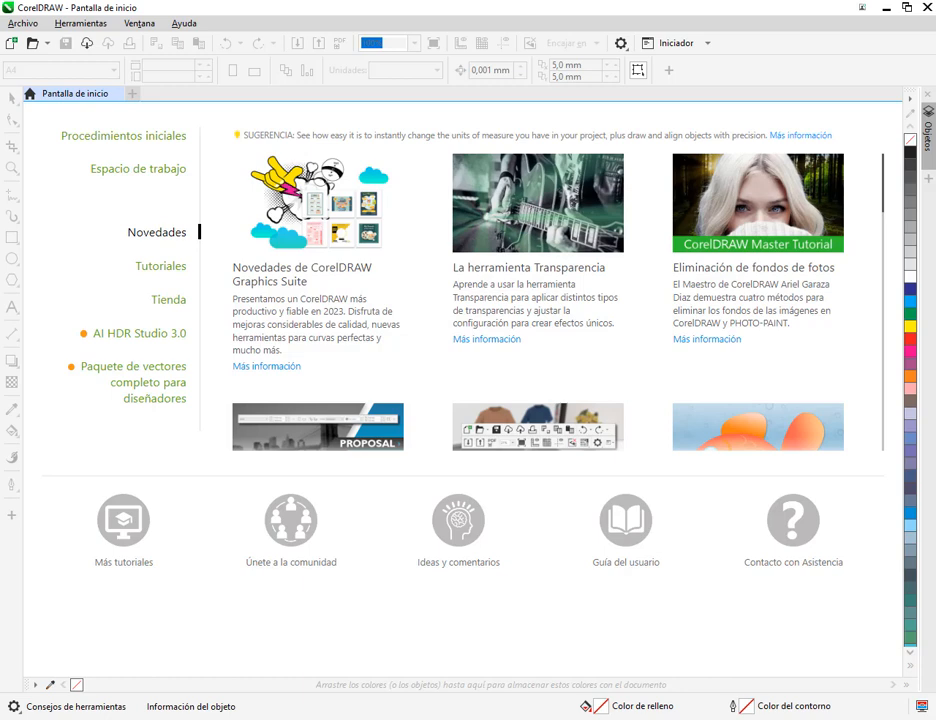
Create a new portrait CMYK document of 210 x 297 mm at 300 ppp.
click(145, 150)
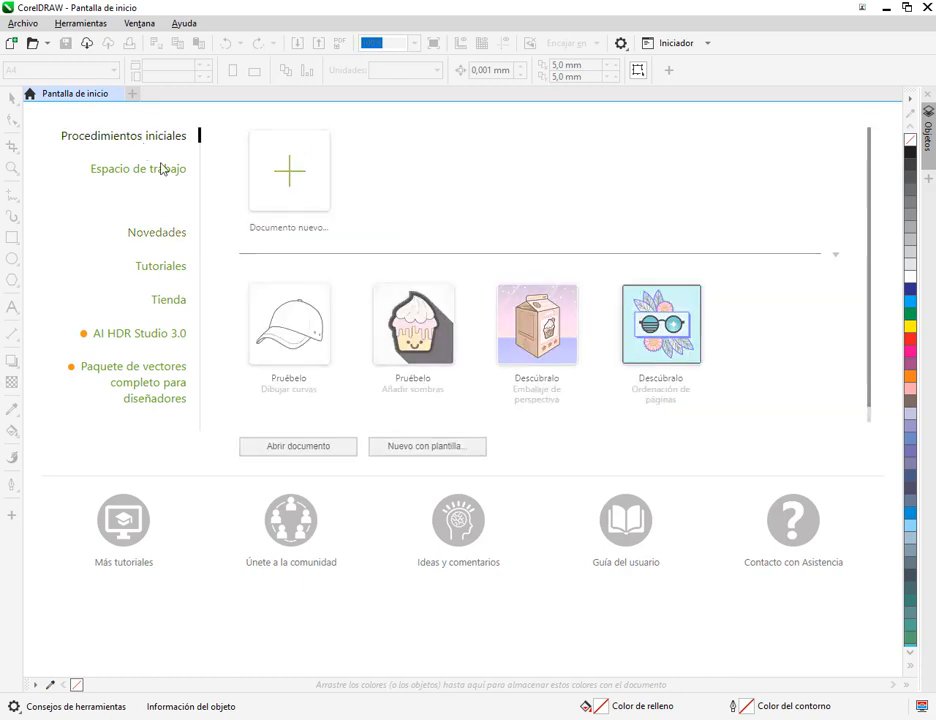
click(291, 178)
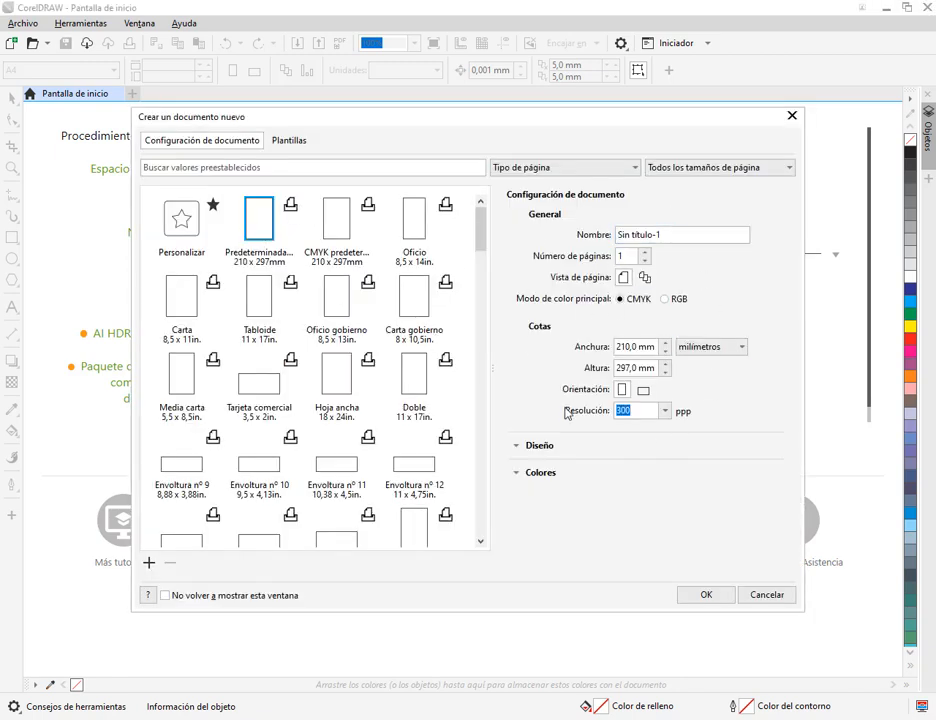
click(681, 234)
click(706, 595)
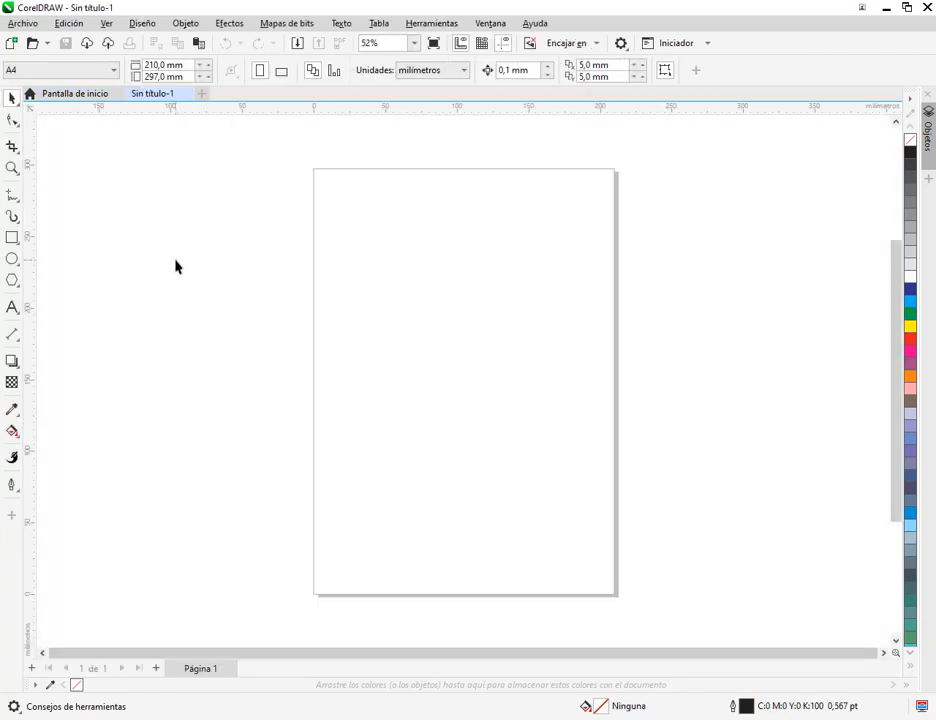
Import Revista.jpg from the Descargas folder and place it beside the page at about 164 x 233 mm.
click(26, 23)
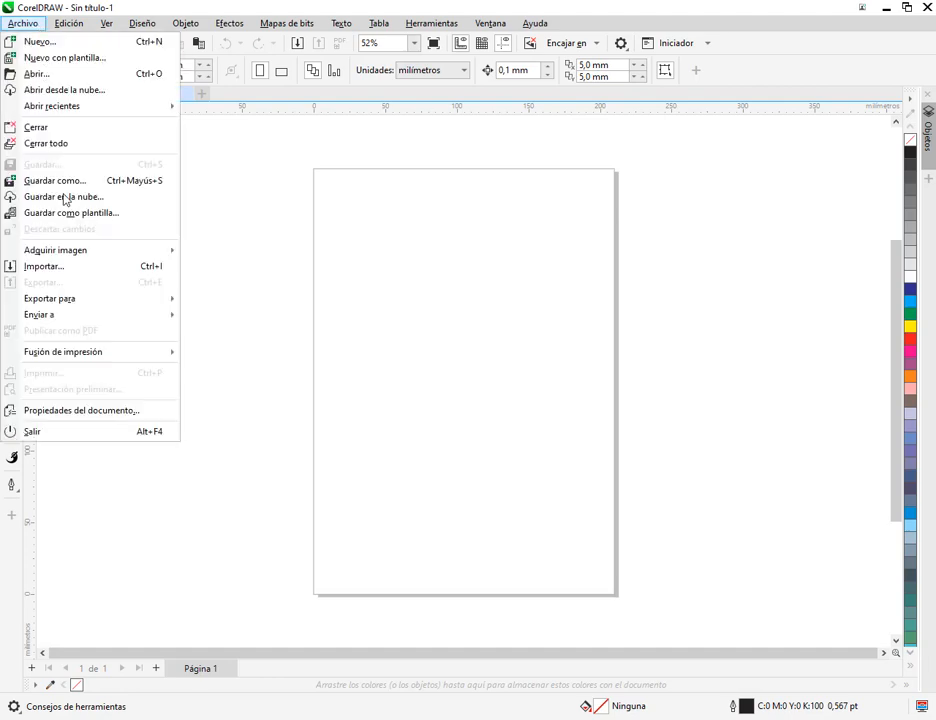
click(77, 267)
click(68, 161)
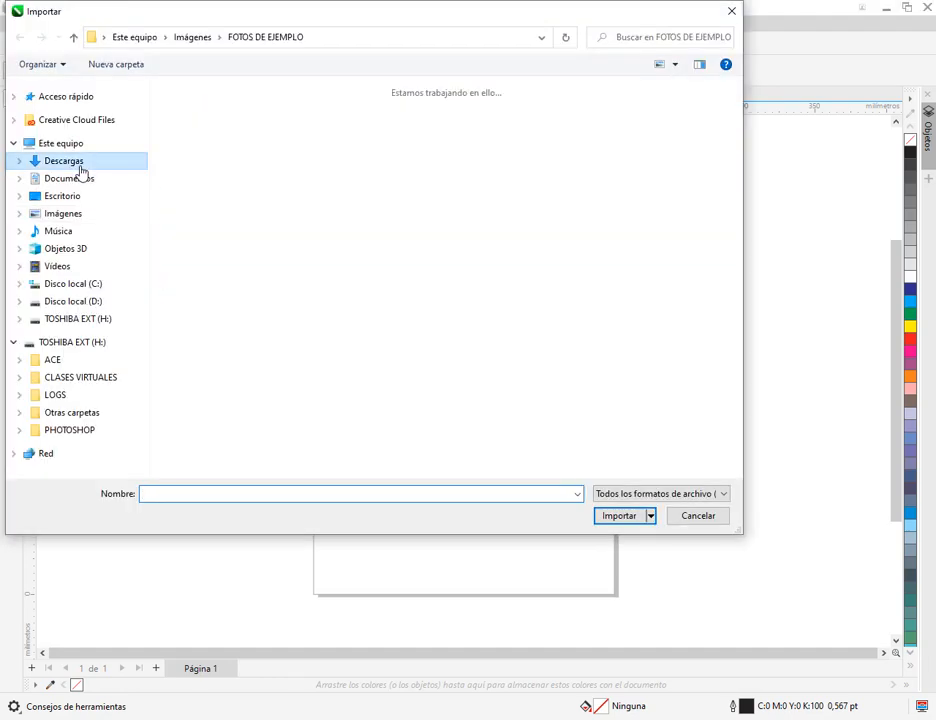
double_click(268, 142)
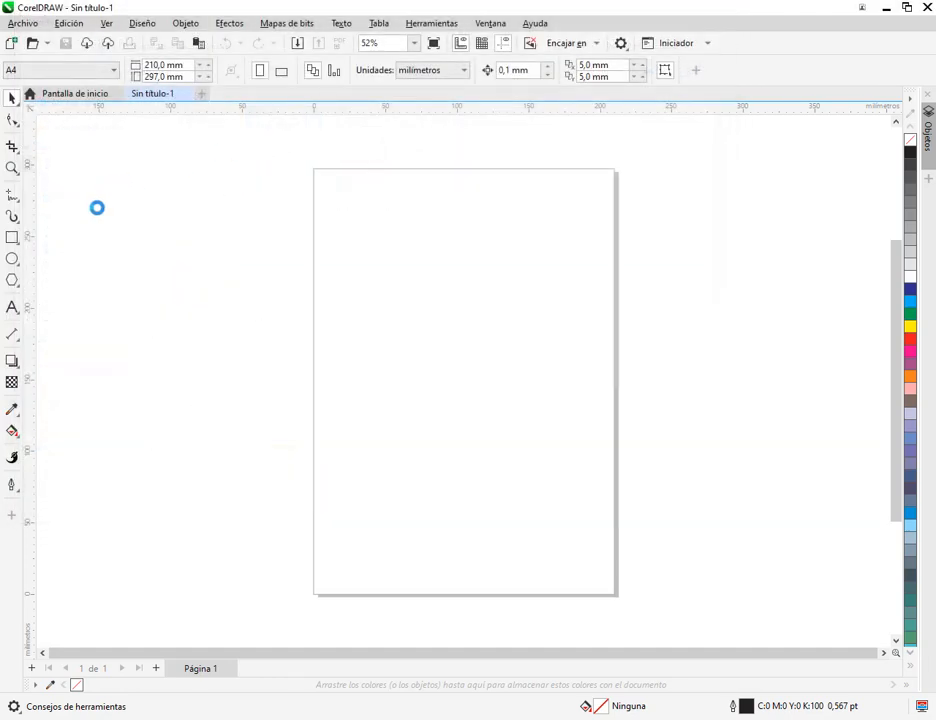
drag(59, 170, 299, 617)
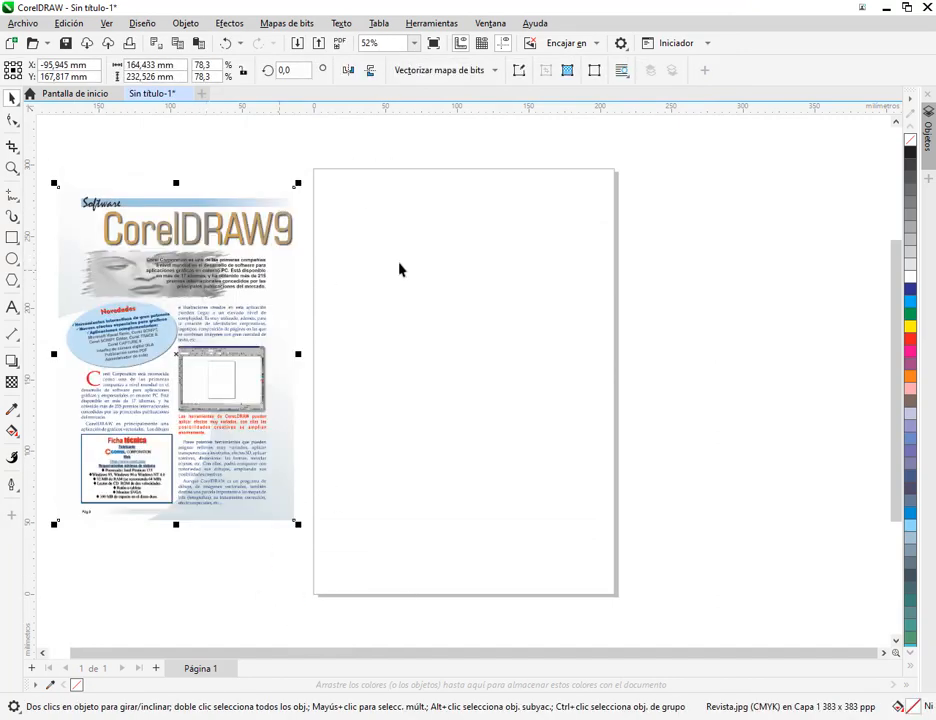
Lock the imported magazine image beside the page and deselect it.
click(336, 339)
click(285, 328)
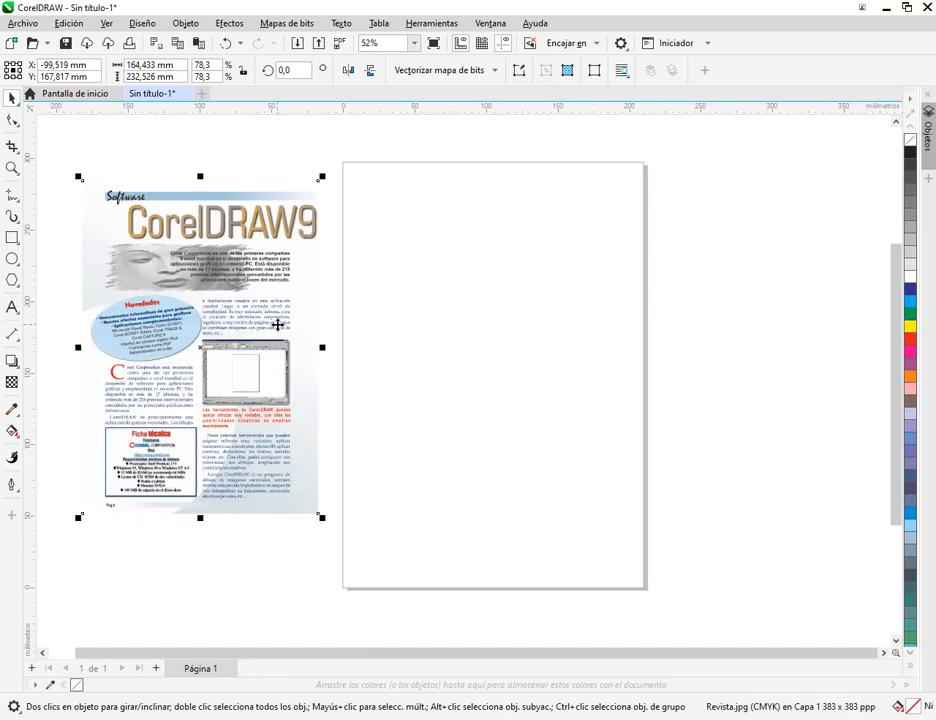
right_click(276, 330)
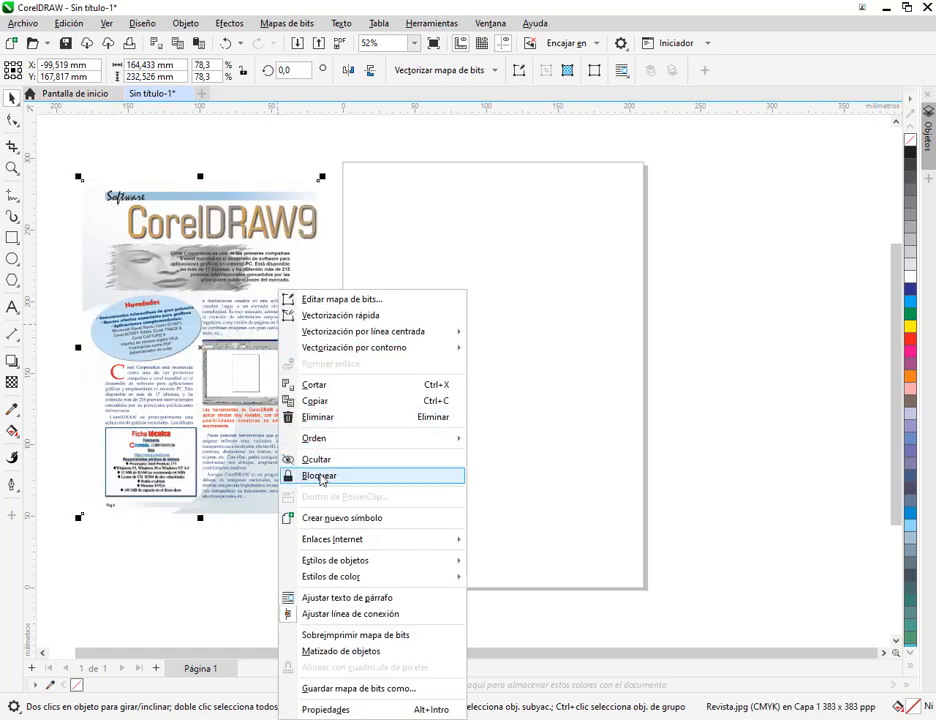
click(537, 445)
Examine the reference magazine's two-column body layout, marking the column division and the text blocks in each column.
drag(357, 446, 407, 451)
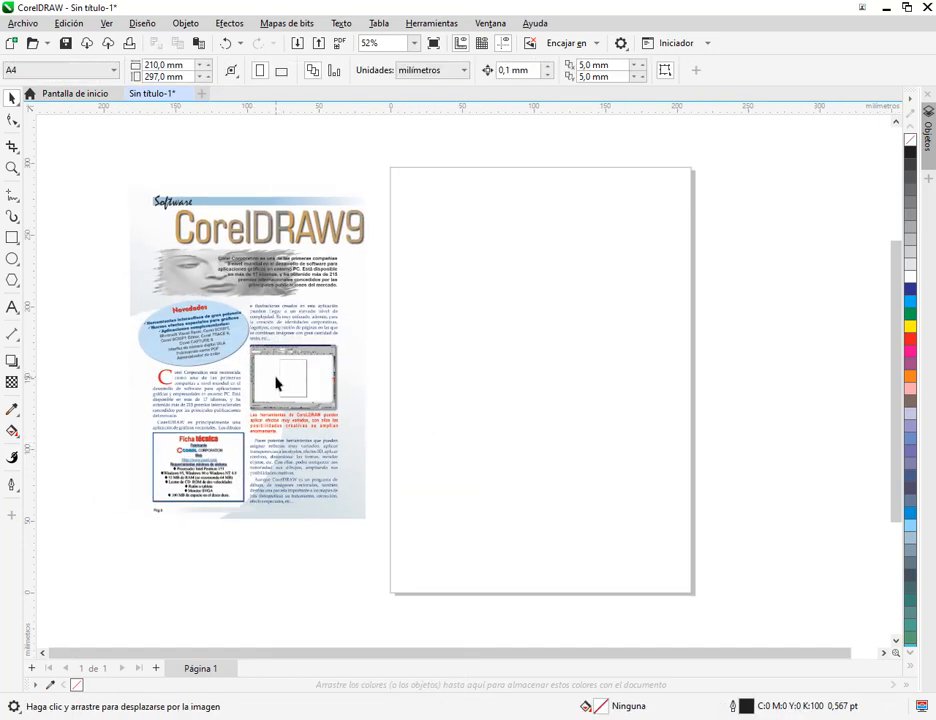
scroll(276, 384, up, 5)
scroll(276, 384, down, 1)
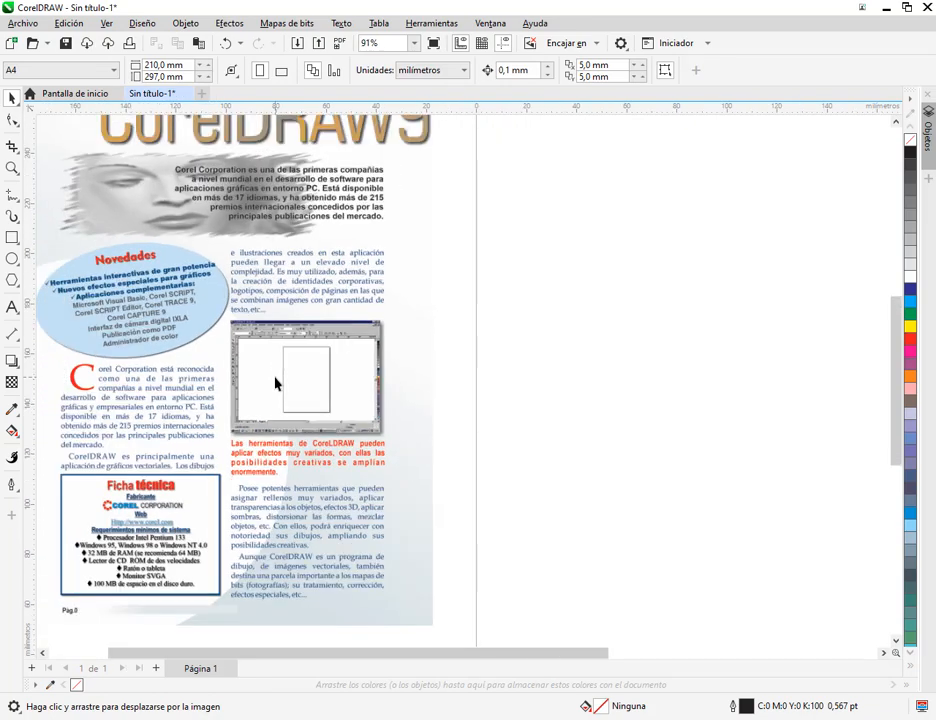
drag(264, 380, 382, 378)
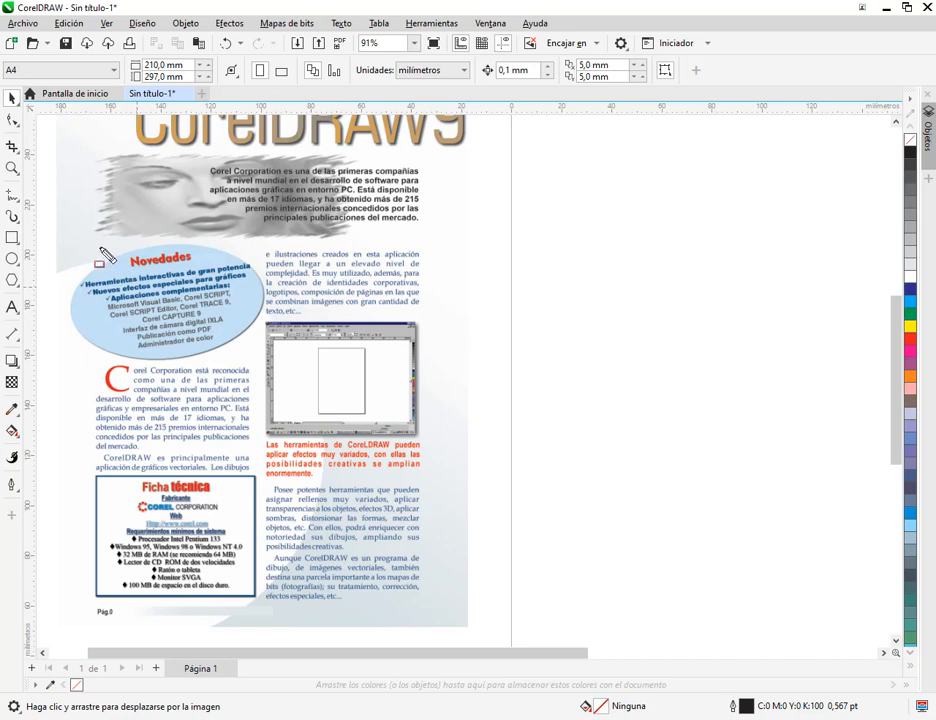
drag(81, 233, 426, 606)
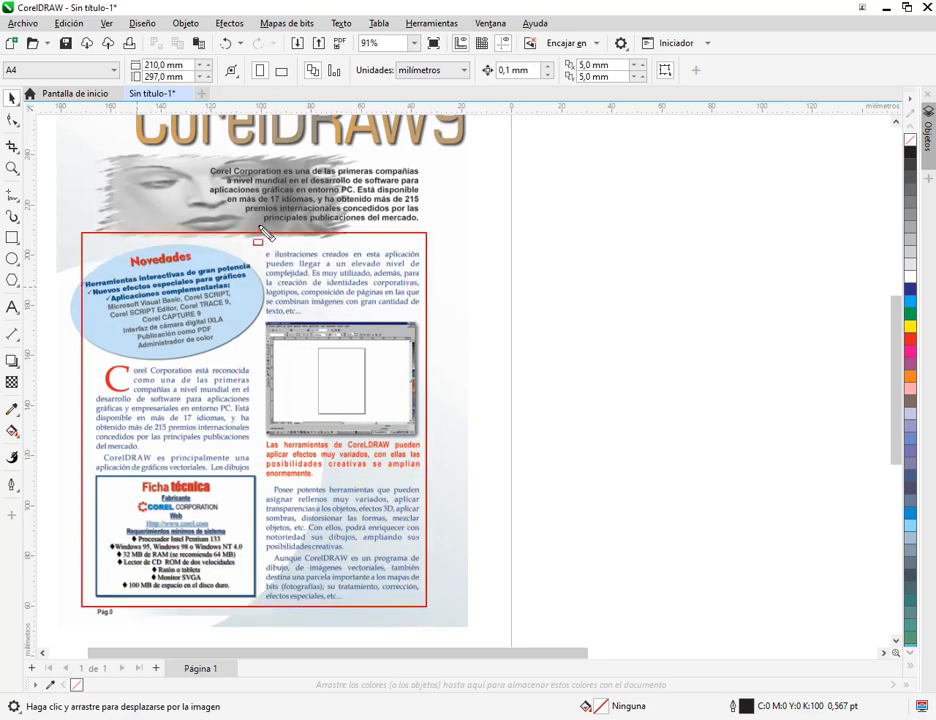
drag(261, 241, 259, 606)
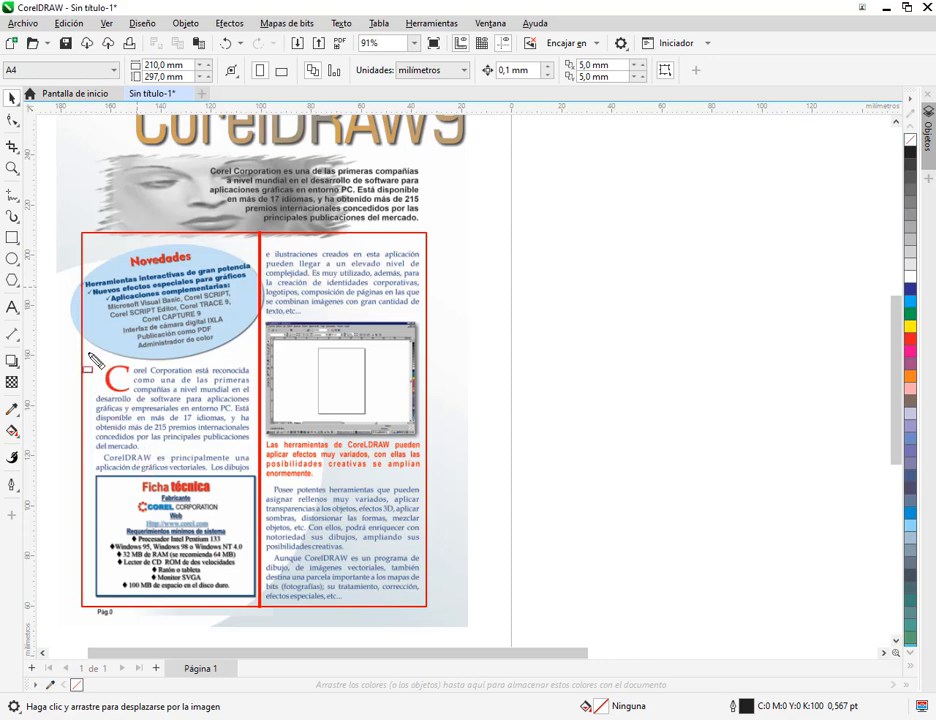
drag(87, 354, 254, 477)
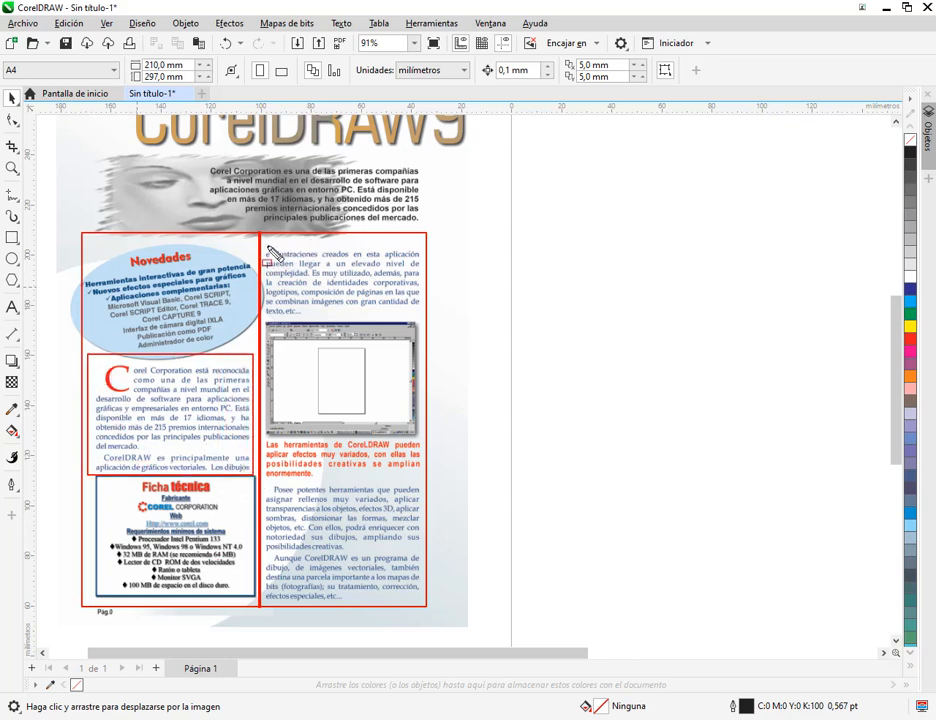
drag(490, 203, 422, 255)
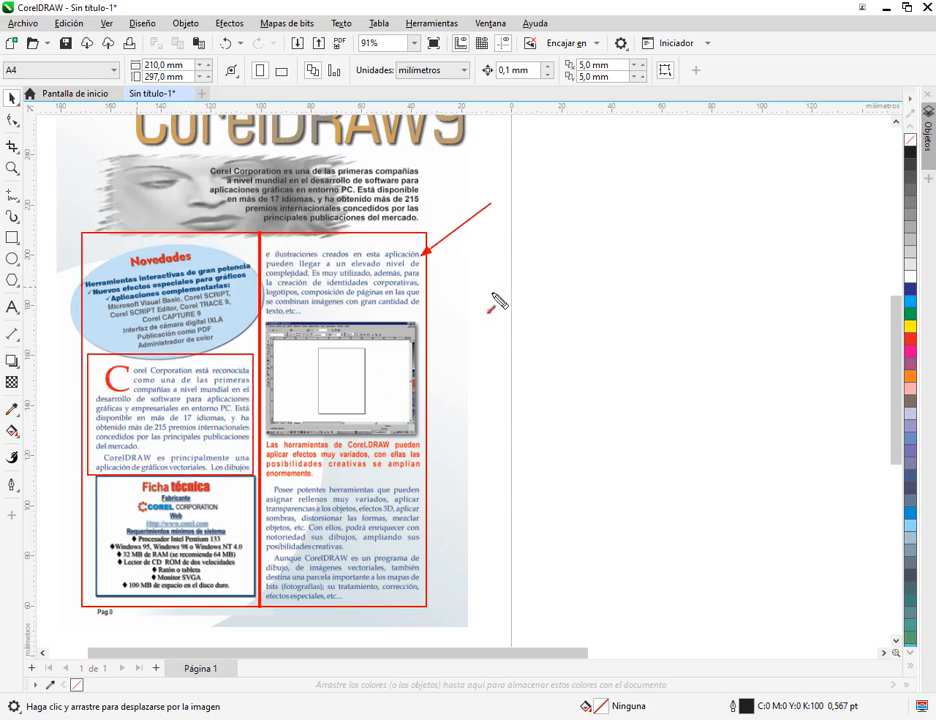
Draw a paragraph text frame about 167 x 175 mm on the blank page, leaving the header area free.
scroll(442, 378, down, 3)
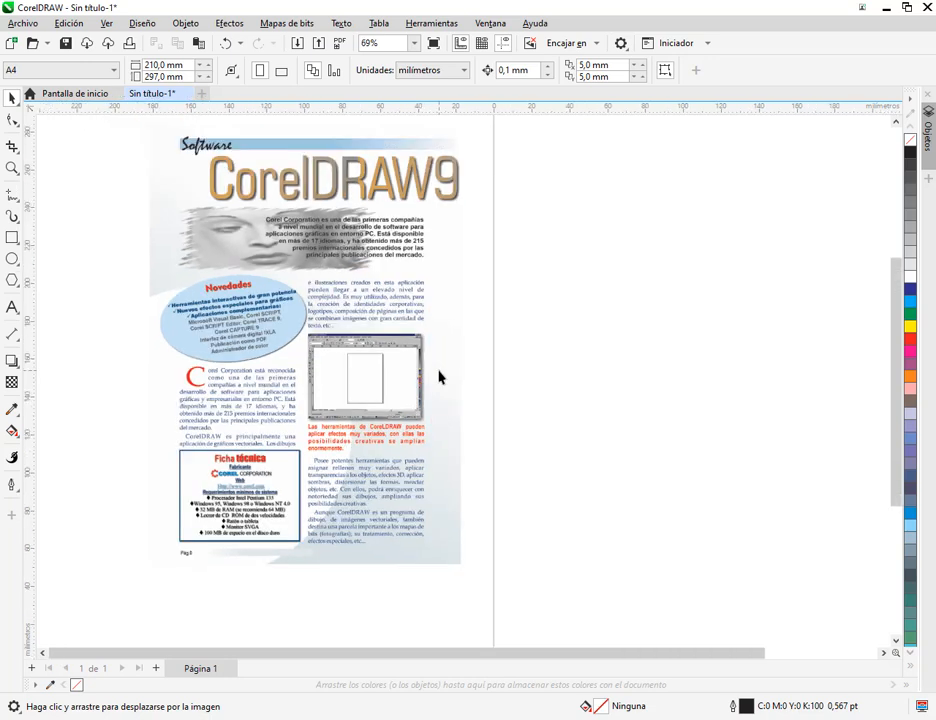
drag(562, 421, 372, 421)
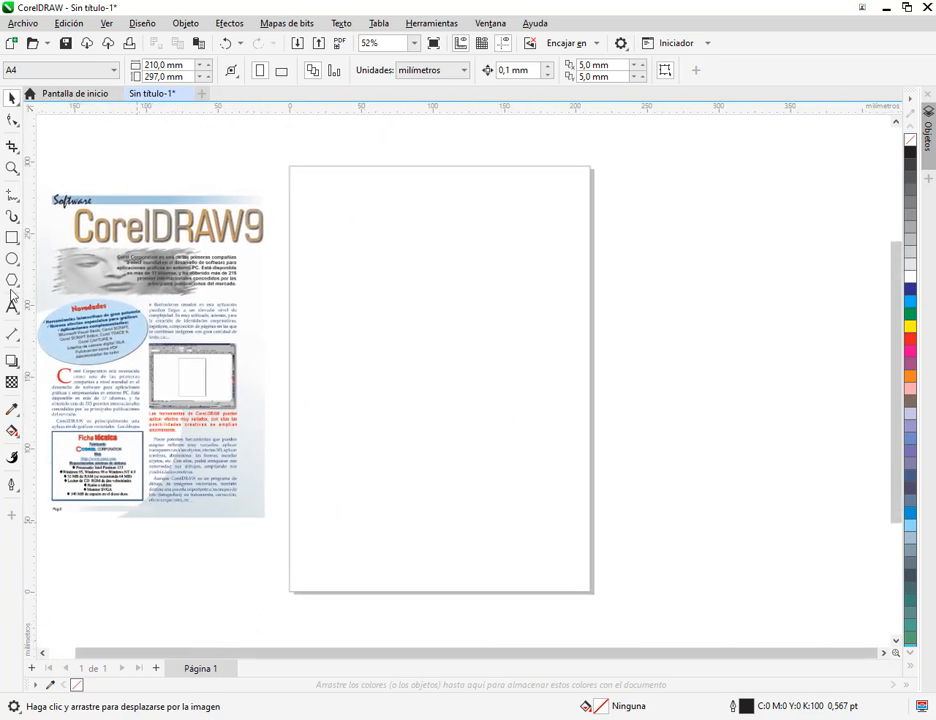
click(11, 307)
drag(318, 278, 557, 526)
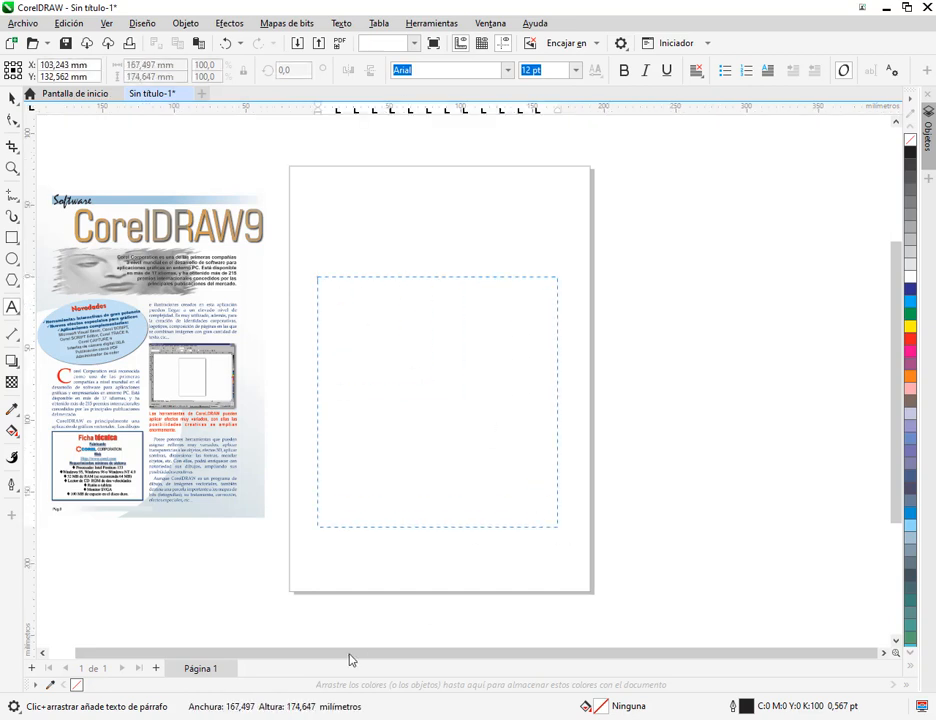
Switch to the Chrome browser, search for lorem ipsum in a new tab and open the Spanish lipsum.com generator page.
click(77, 660)
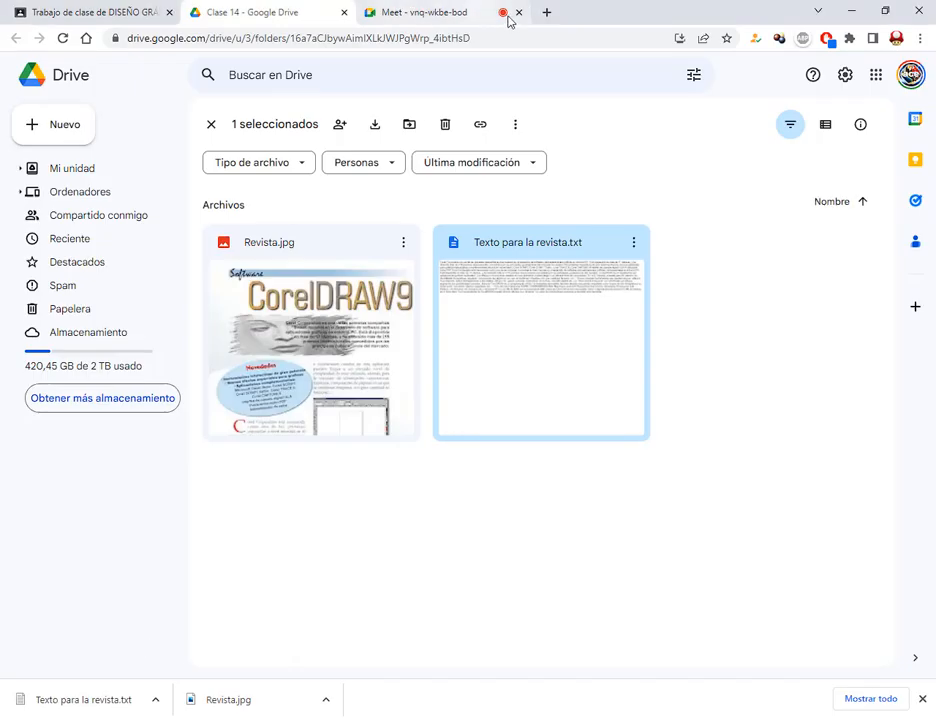
click(546, 13)
text(lore)
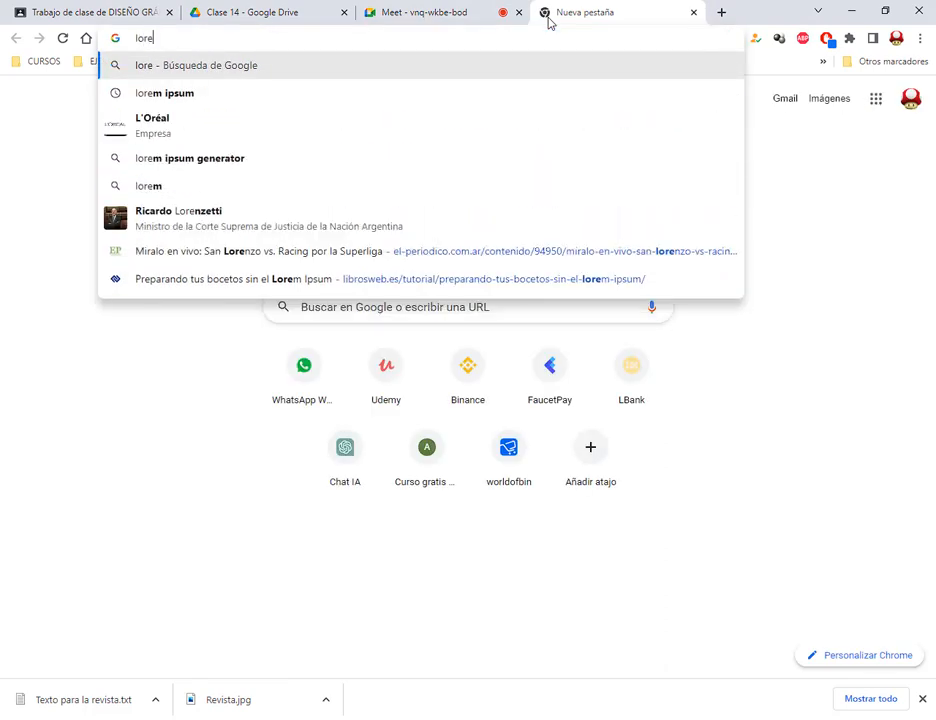
text(mims)
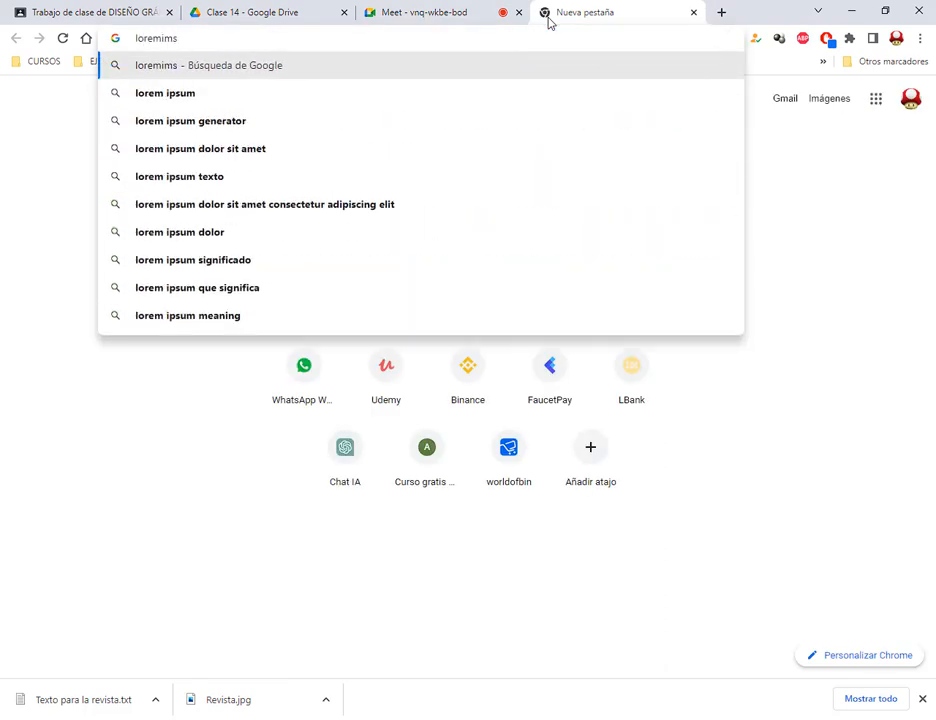
key(Down)
key(Return)
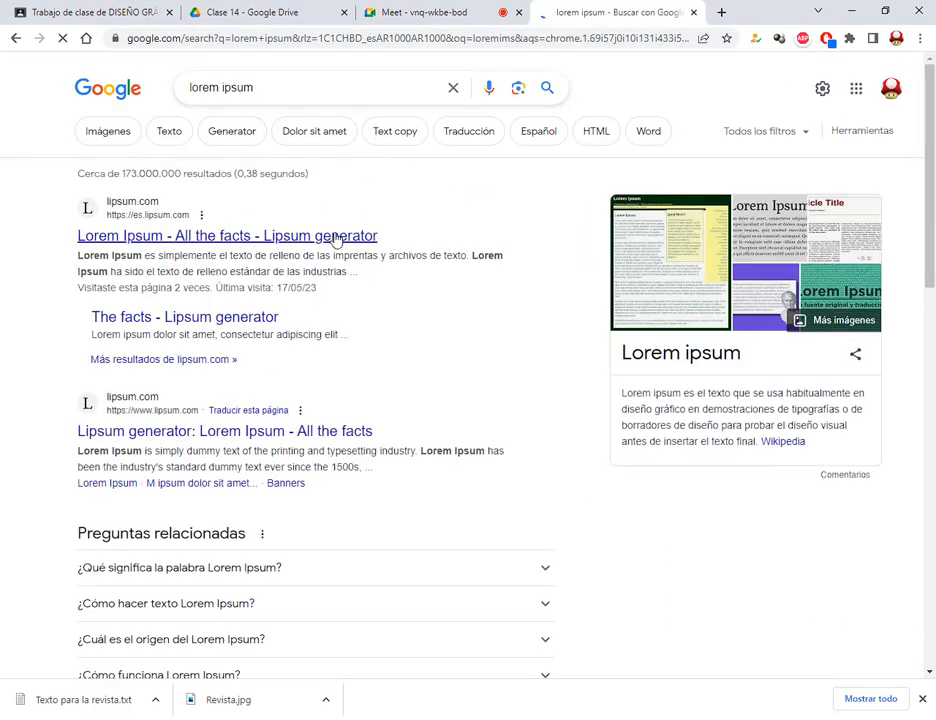
click(335, 237)
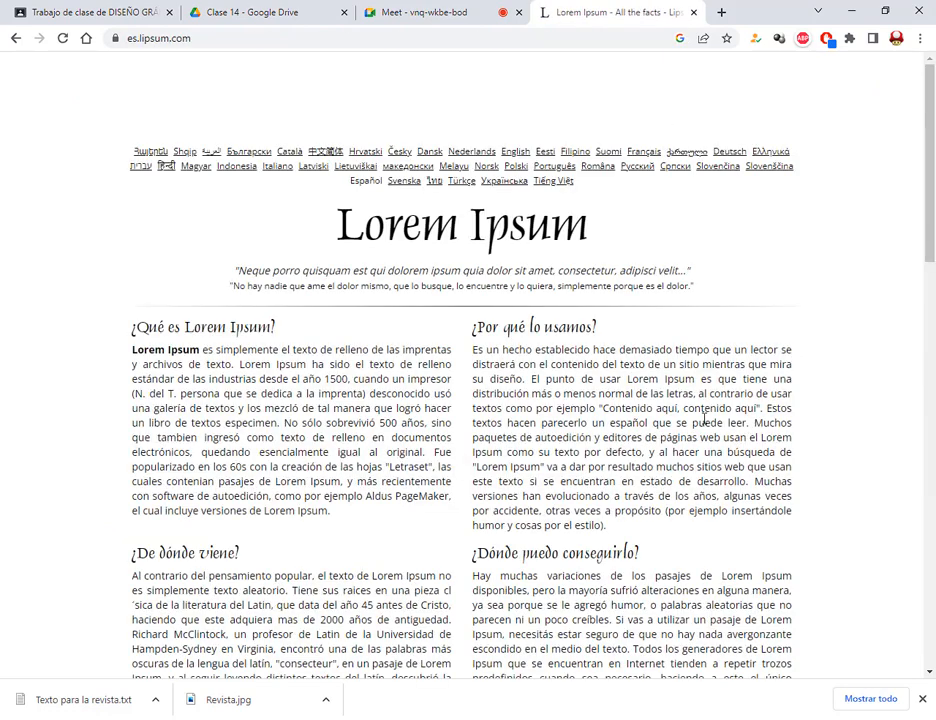
Generate 20 paragraphs of Lorem Ipsum text, starting with 'Lorem ipsum dolor sit amet'.
scroll(705, 418, down, 5)
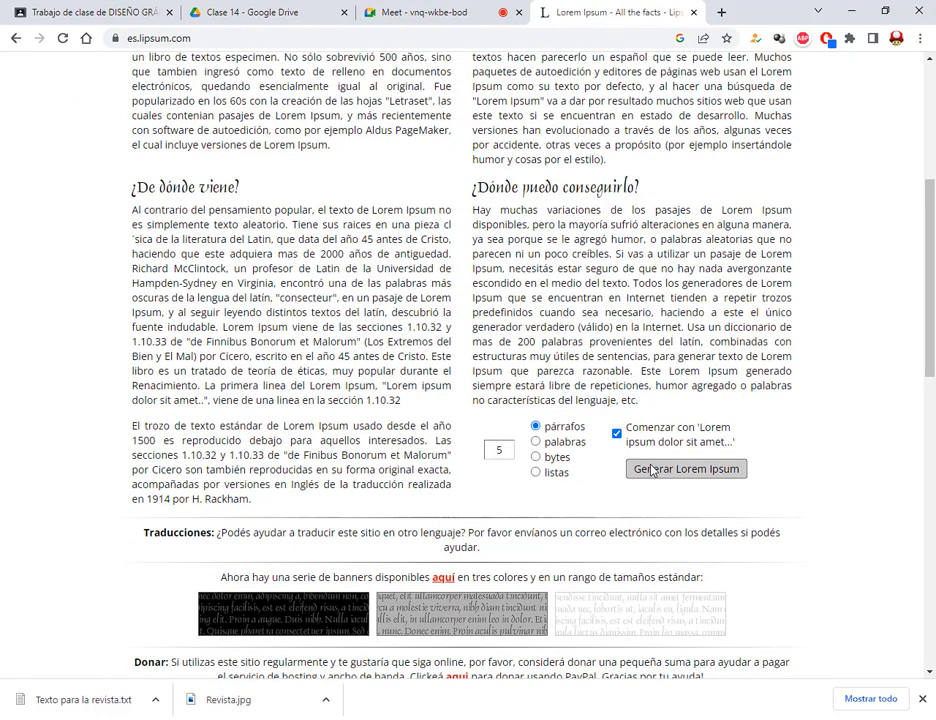
click(500, 447)
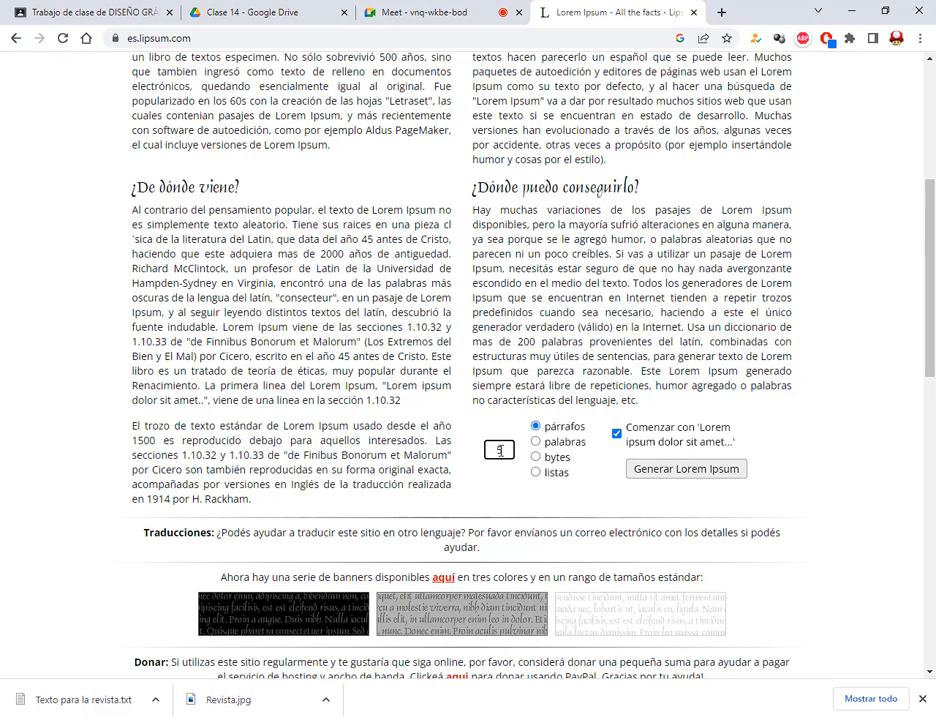
drag(501, 451, 475, 449)
text(20)
click(672, 472)
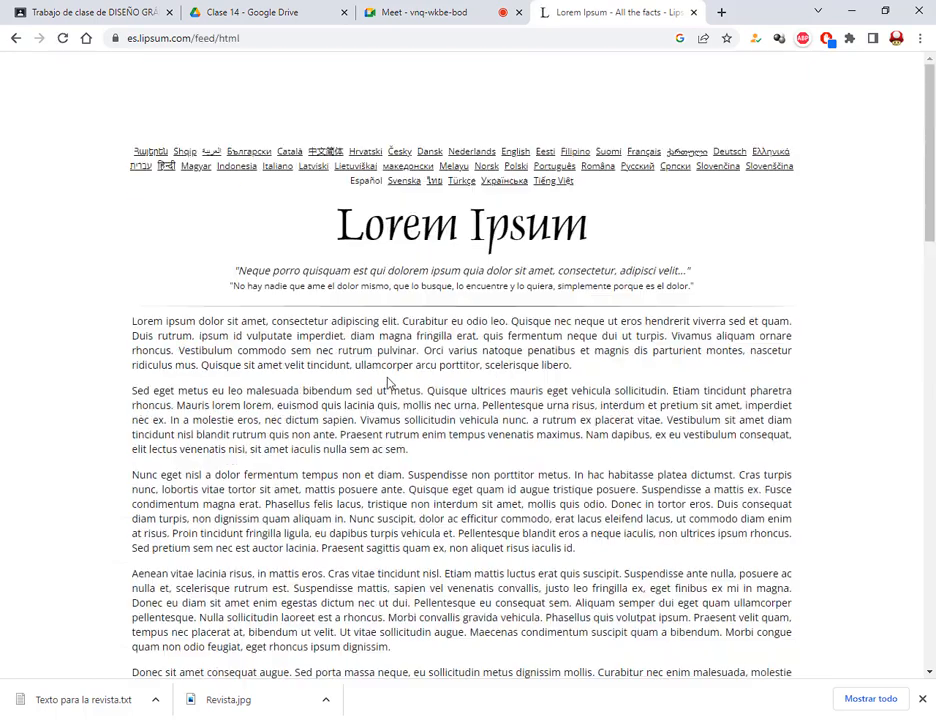
Copy the generated Lorem Ipsum from its first paragraph through the one beginning 'Sed eu auctor mauris' and paste it into the CorelDRAW text frame.
drag(133, 321, 598, 265)
key(alt+Tab)
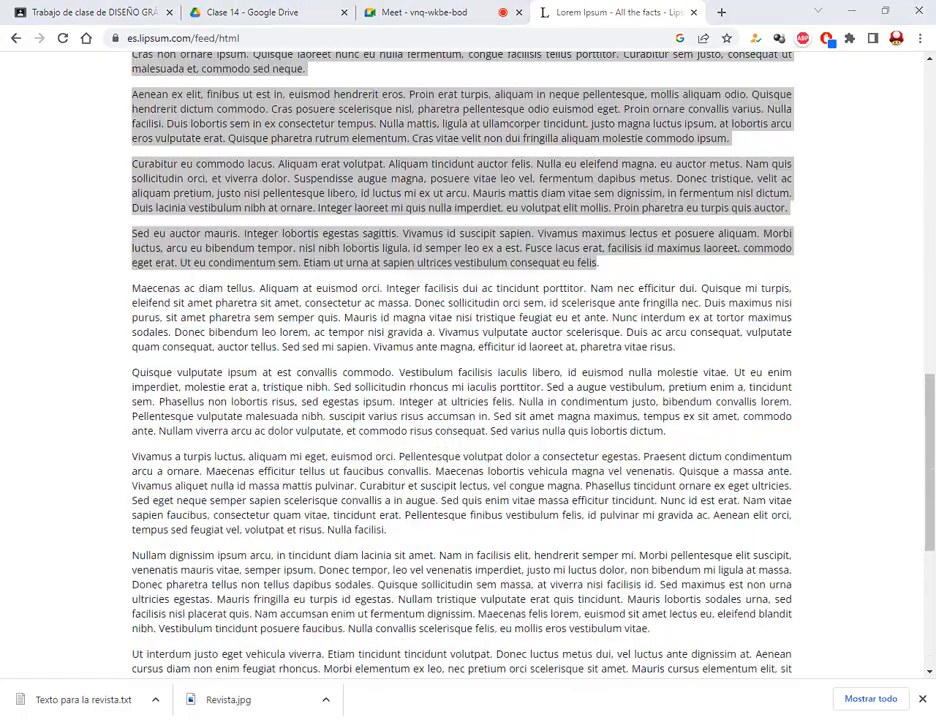
key(ctrl+v)
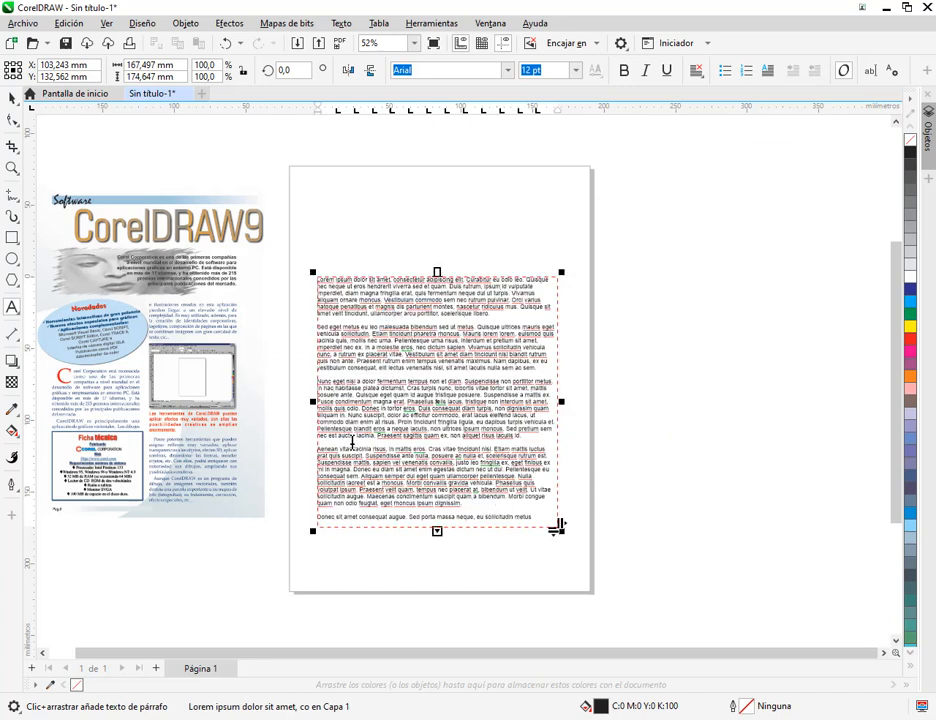
Delete the pasted fourth paragraph and the visible text that follows the end of the third paragraph.
drag(322, 448, 462, 503)
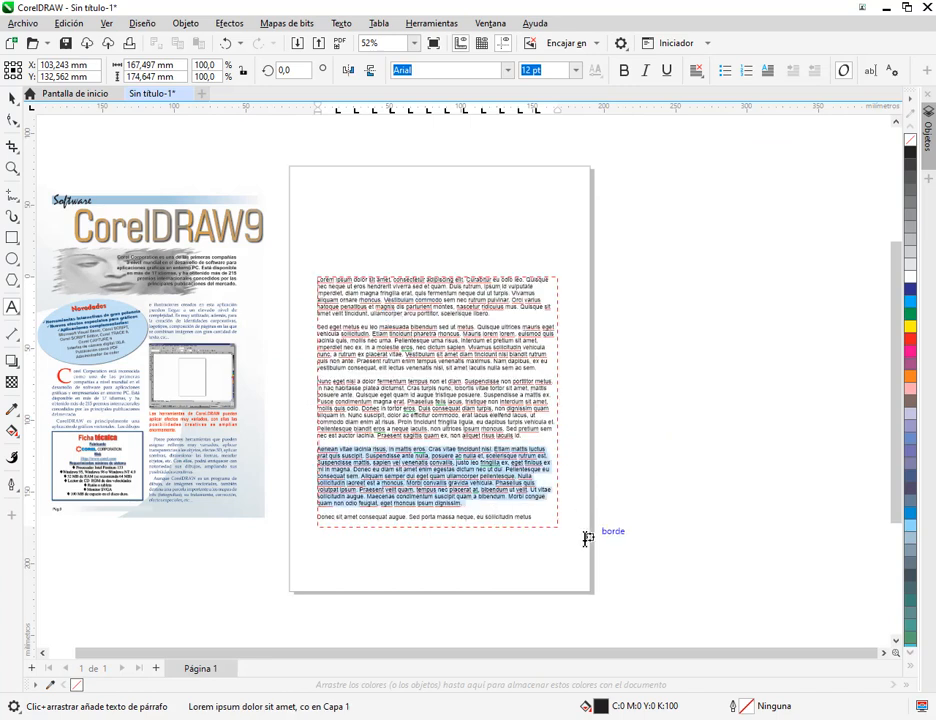
key(Delete)
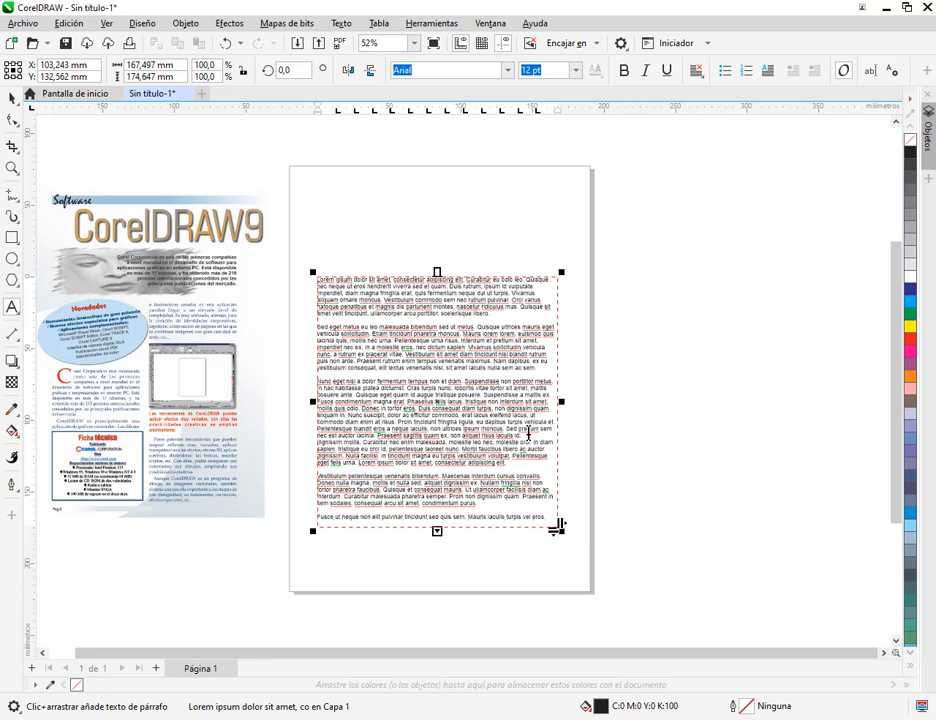
drag(529, 436, 606, 568)
key(Delete)
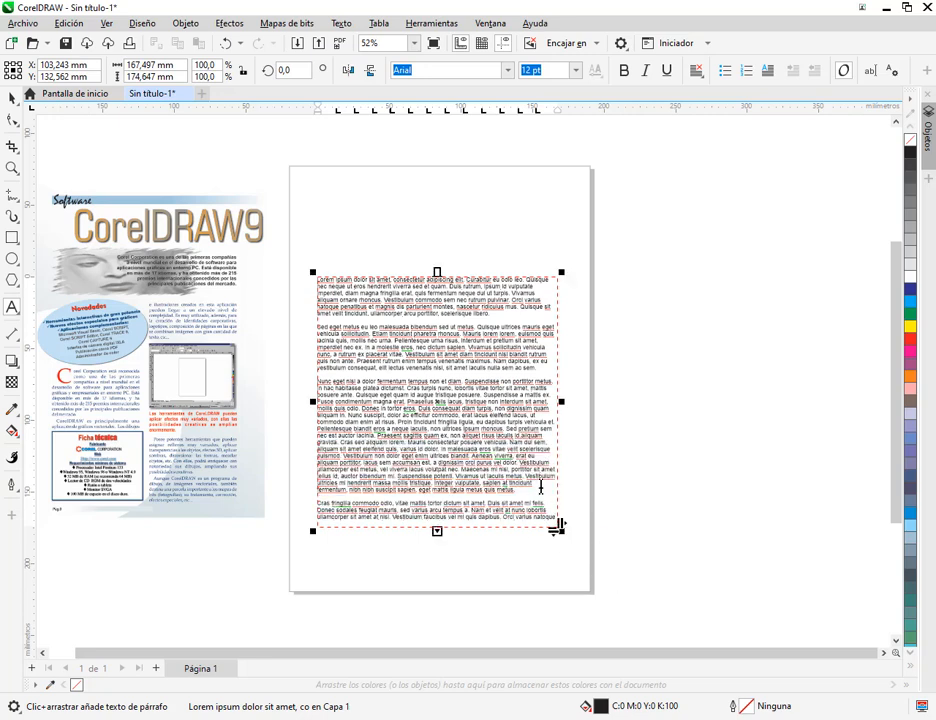
Extend the text frame downward to about 243 mm tall and delete the two paragraphs starting at 'Cras fringilla commodo odio'.
drag(437, 531, 452, 629)
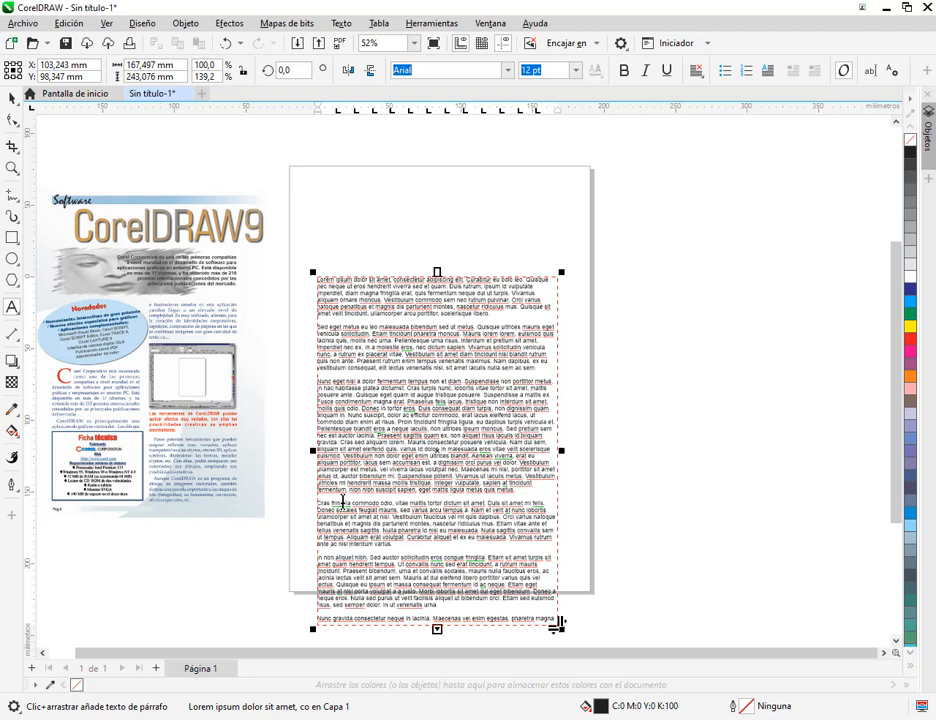
drag(342, 501, 509, 610)
click(501, 604)
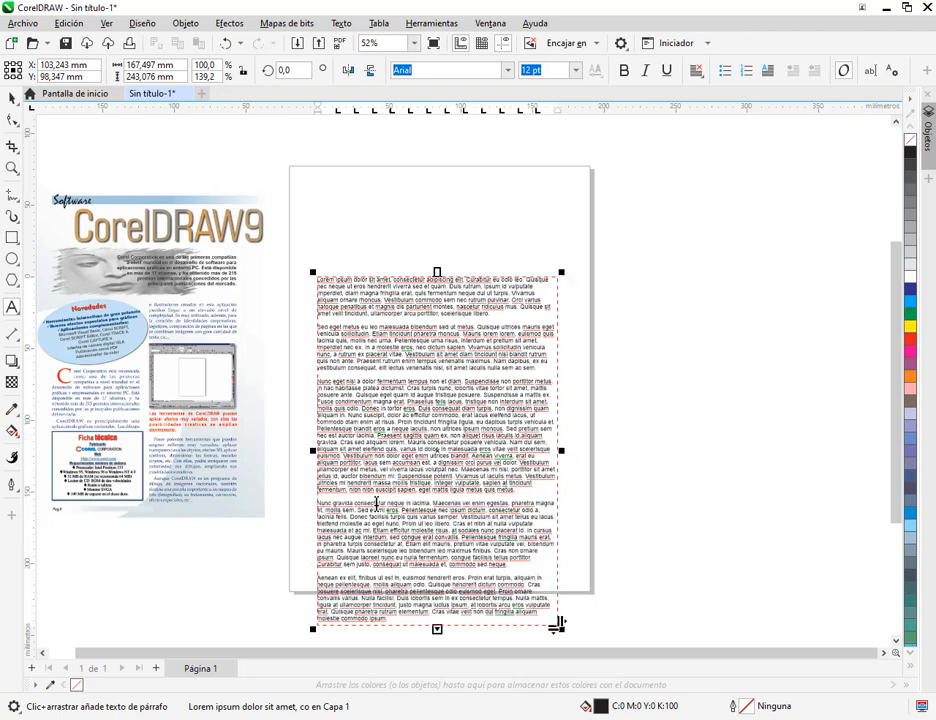
Move the text frame to the page's upper-left corner and lengthen it to about 335 mm so all the text fits.
click(11, 97)
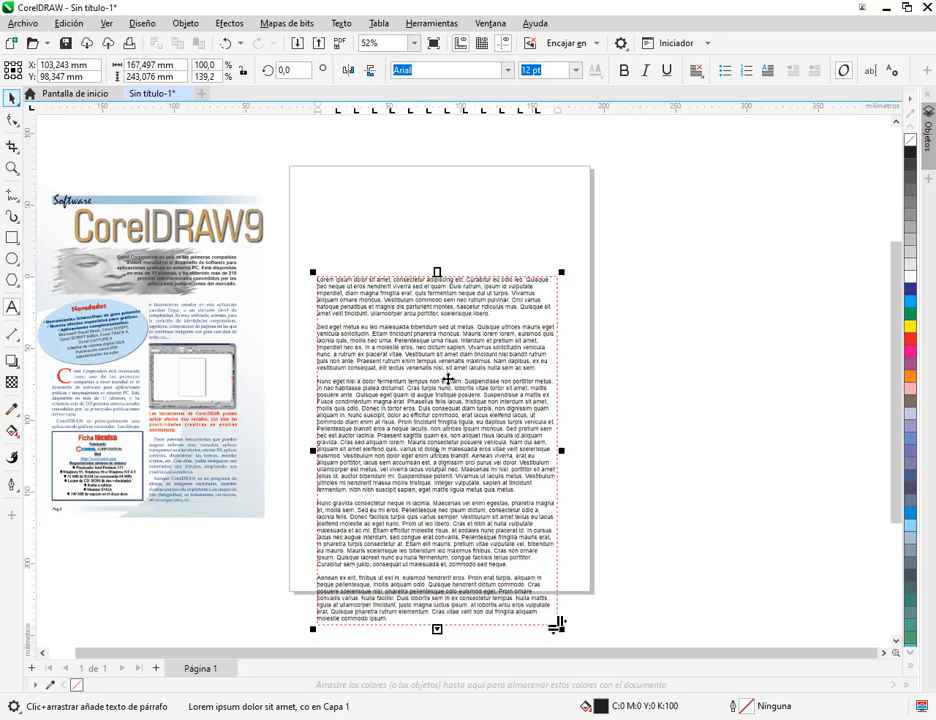
drag(445, 370, 418, 268)
drag(410, 517, 441, 648)
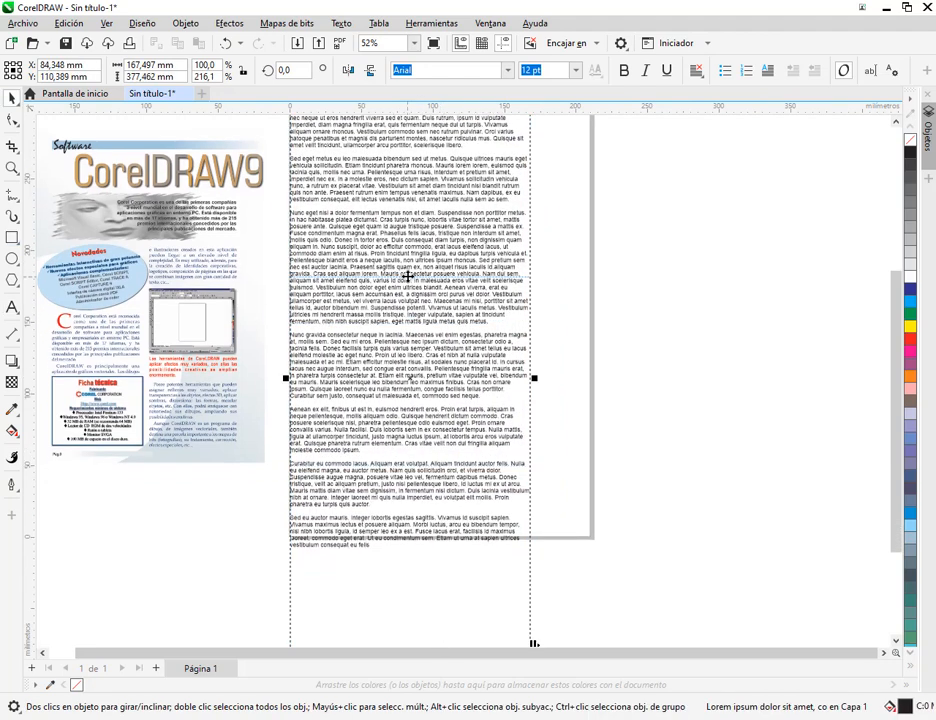
scroll(443, 470, down, 1)
drag(410, 563, 418, 516)
Delete the third paragraph, beginning 'Nunc eget nisl', and deselect the text frame.
double_click(372, 449)
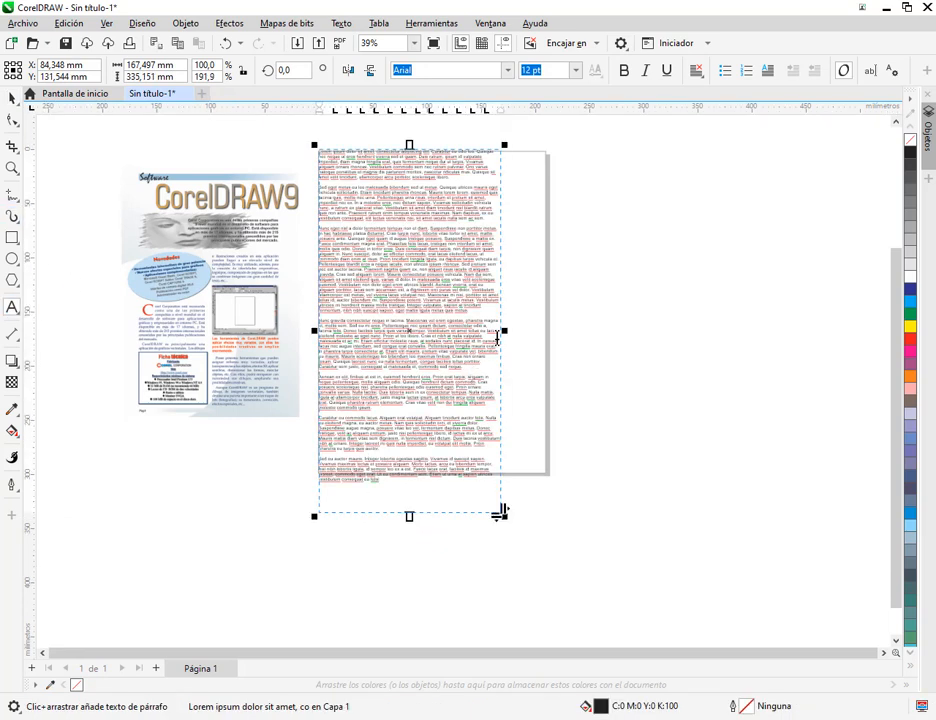
drag(486, 312, 310, 236)
key(Delete)
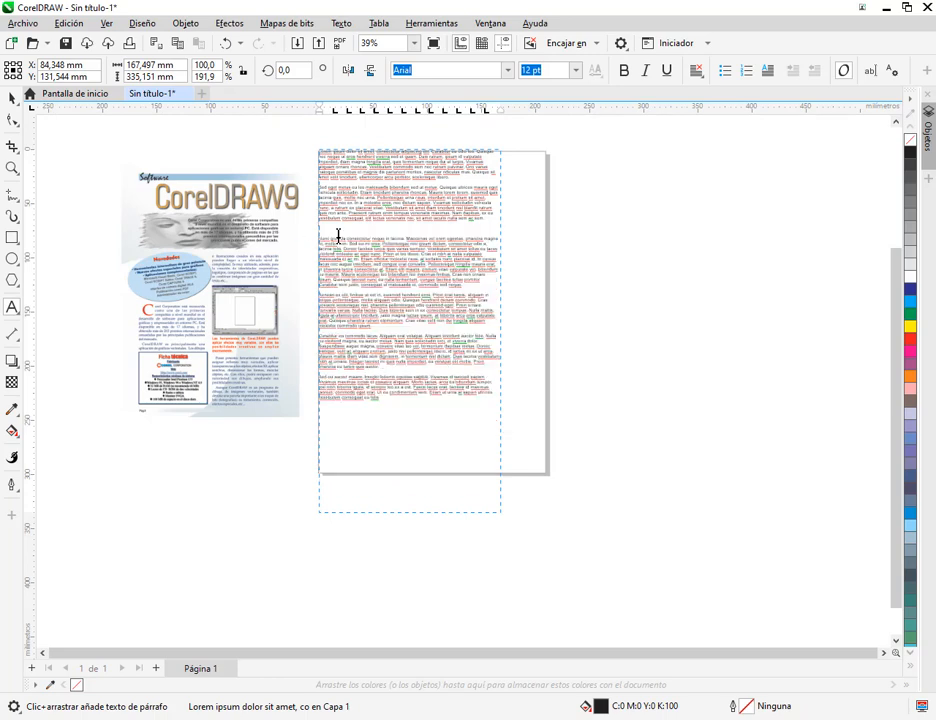
key(ctrl+space)
click(548, 401)
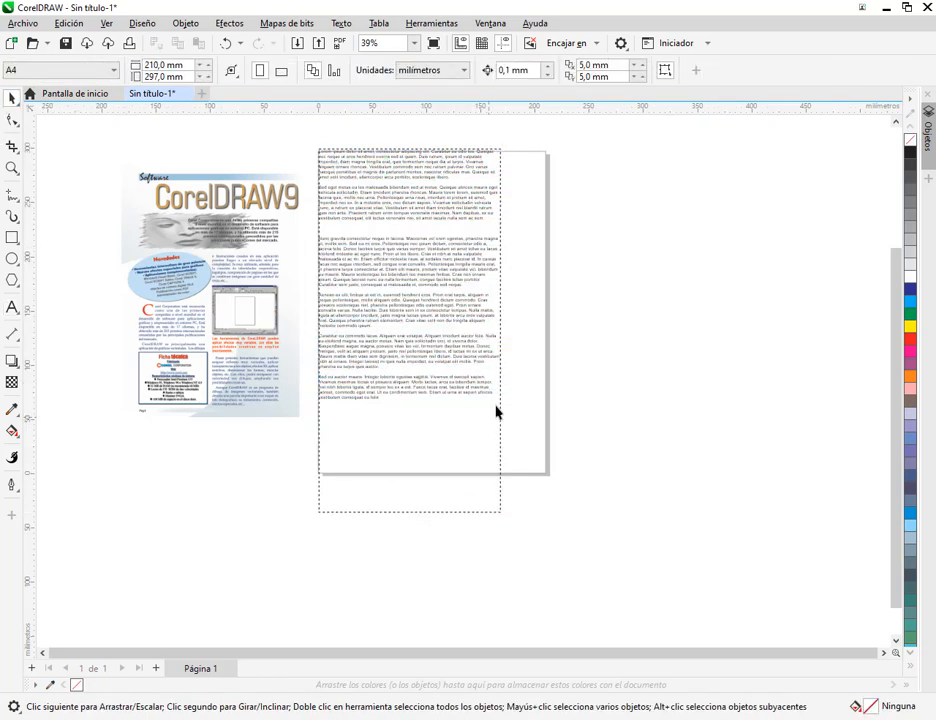
Shorten the text frame to about 238 mm tall and move it inside the page margins.
click(454, 465)
drag(409, 516, 407, 410)
drag(397, 288, 432, 340)
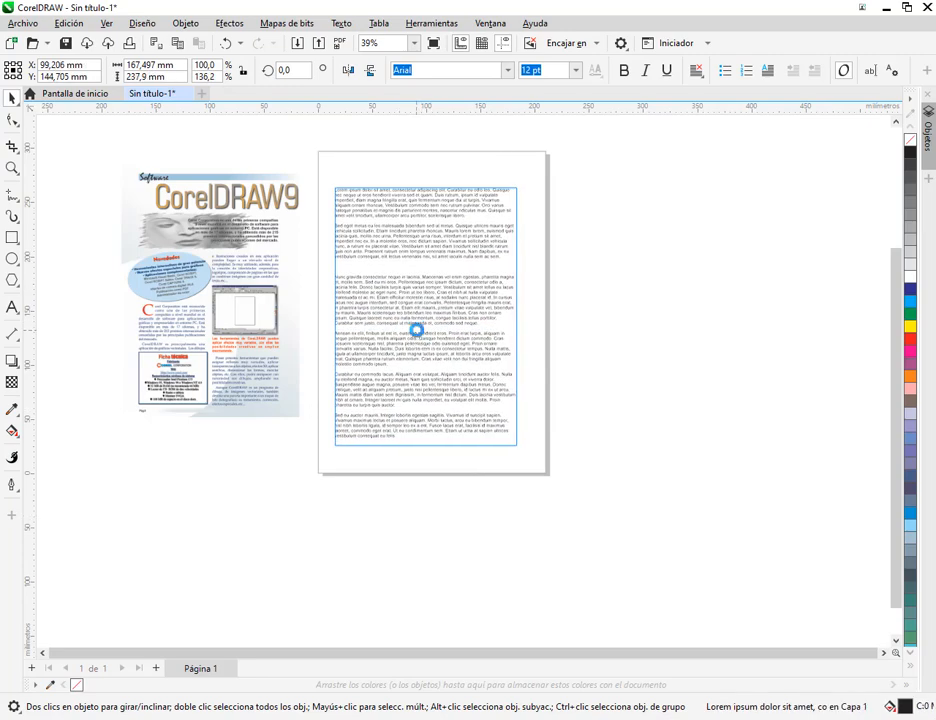
key(Escape)
Remove an extra blank line after the second paragraph and delete the last two paragraphs, starting at 'Curabitur eu commodo lacus'.
scroll(485, 360, up, 3)
click(465, 305)
scroll(470, 330, down, 2)
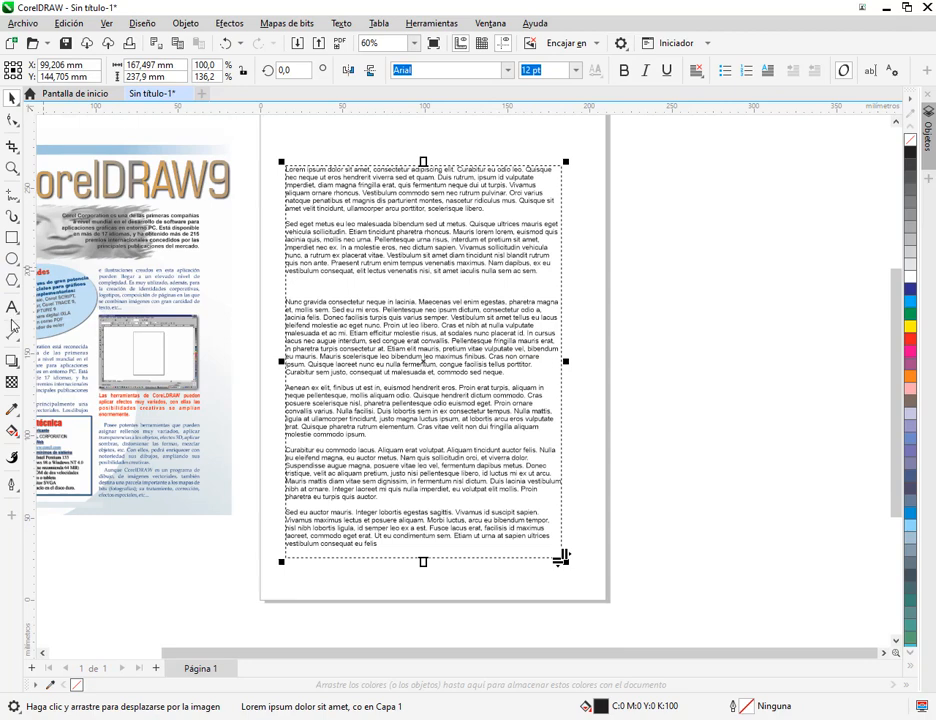
click(12, 307)
click(312, 283)
key(BackSpace)
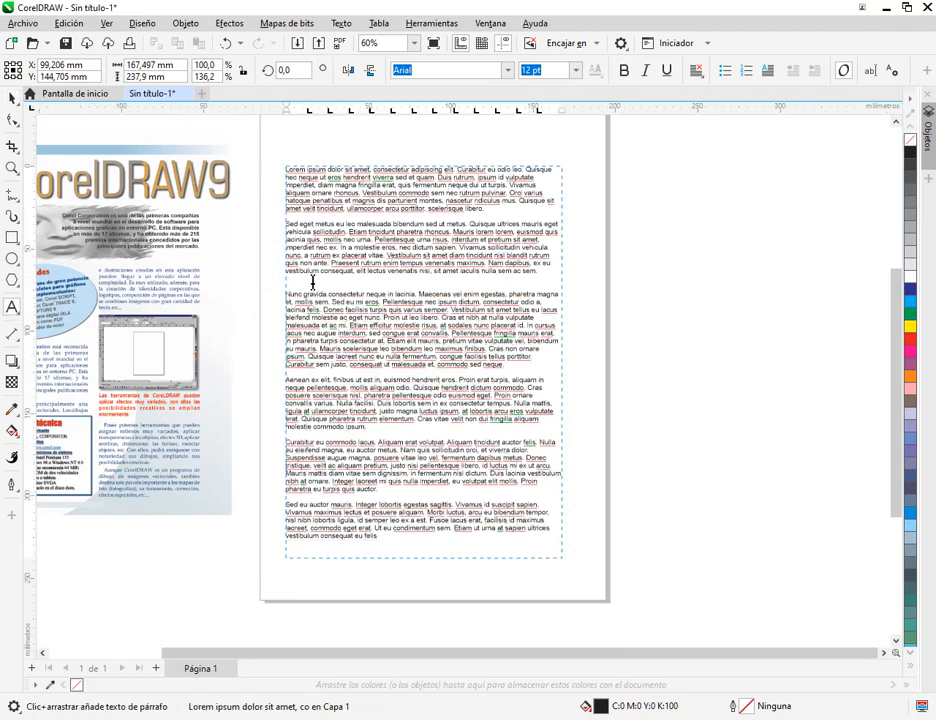
drag(398, 540, 274, 441)
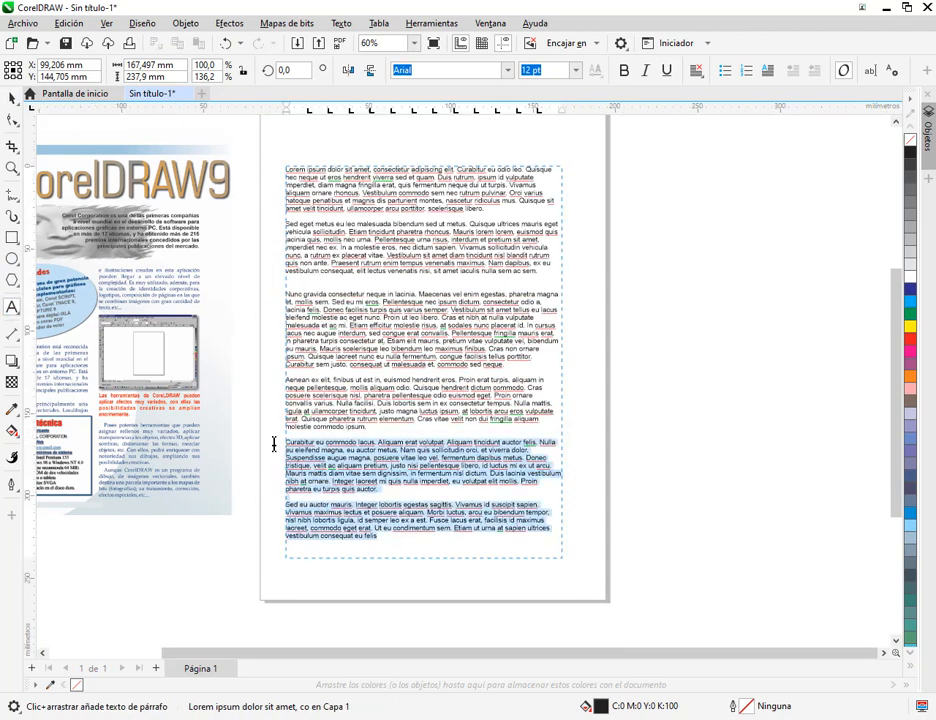
key(BackSpace)
click(12, 98)
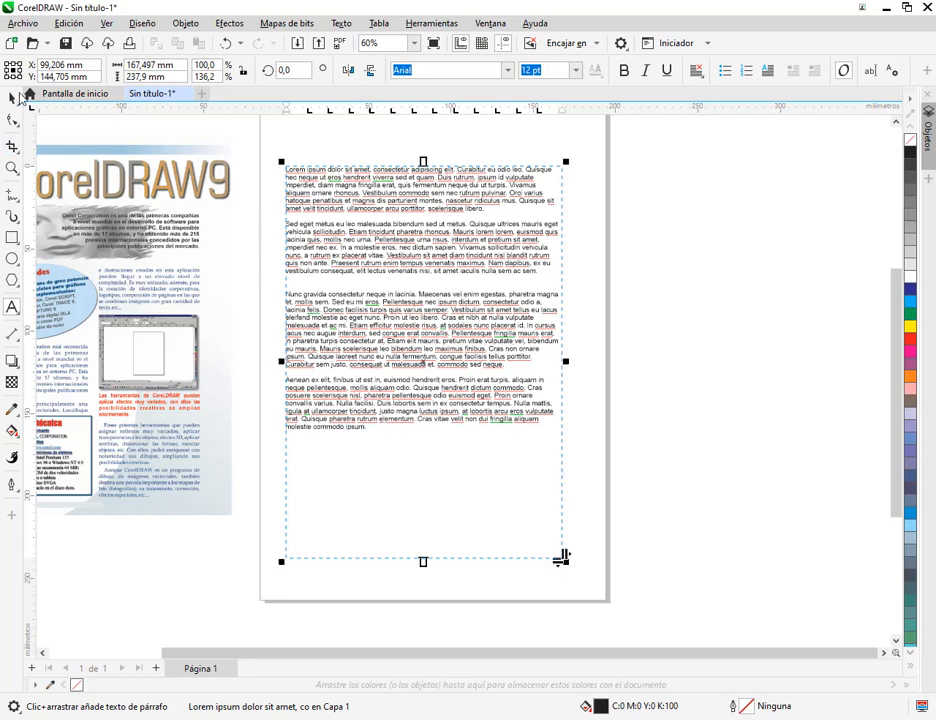
Split the body text frame into two equal-width columns, keeping the current frame width, and shift it slightly toward the page's right edge.
click(598, 305)
drag(400, 383, 459, 407)
click(536, 328)
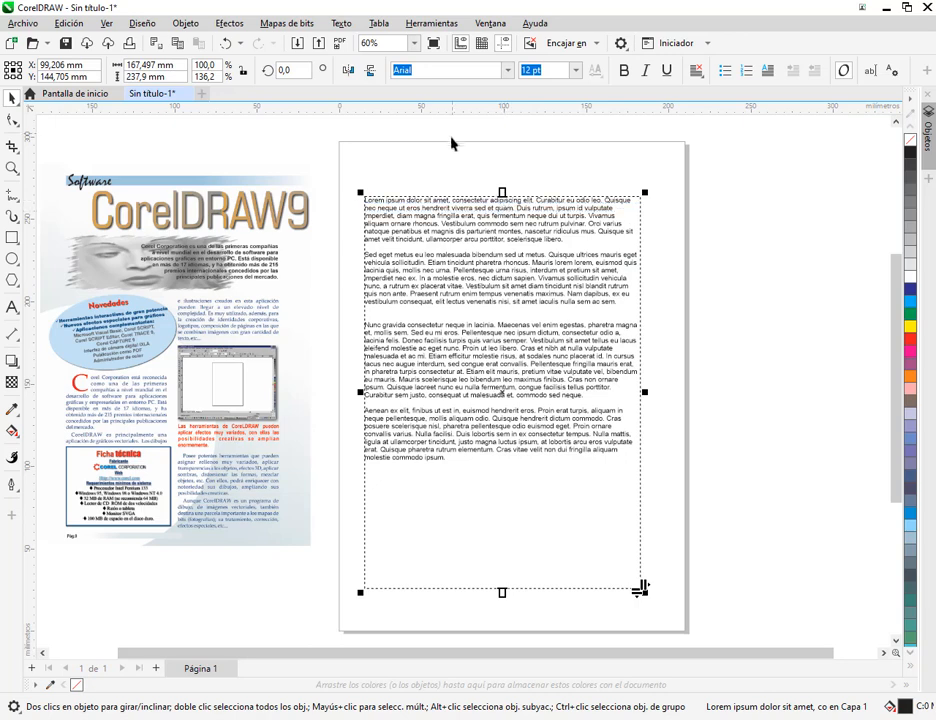
click(341, 23)
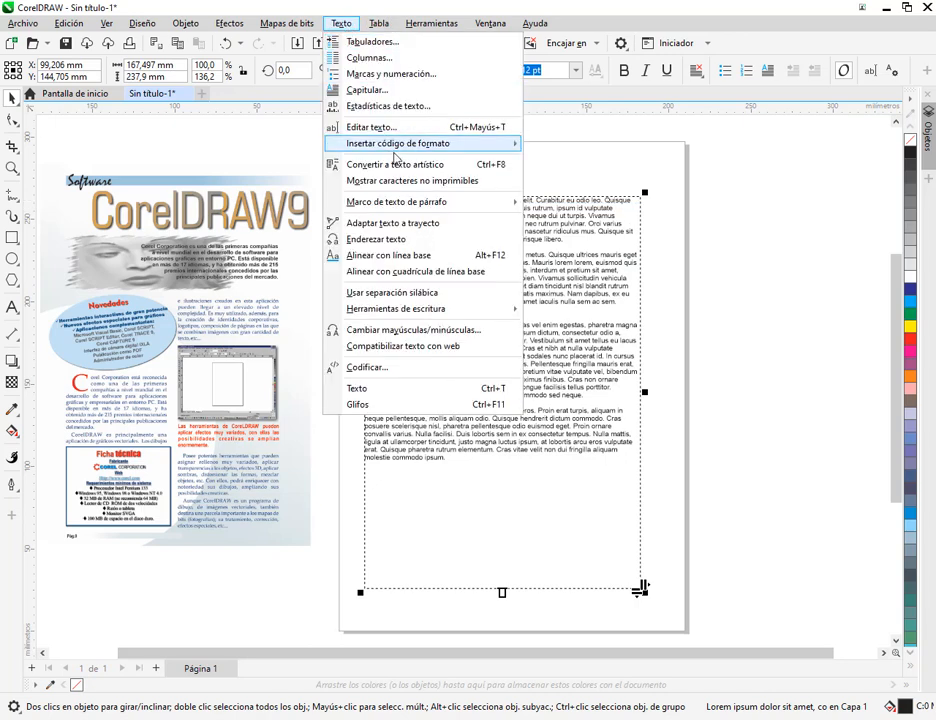
click(394, 59)
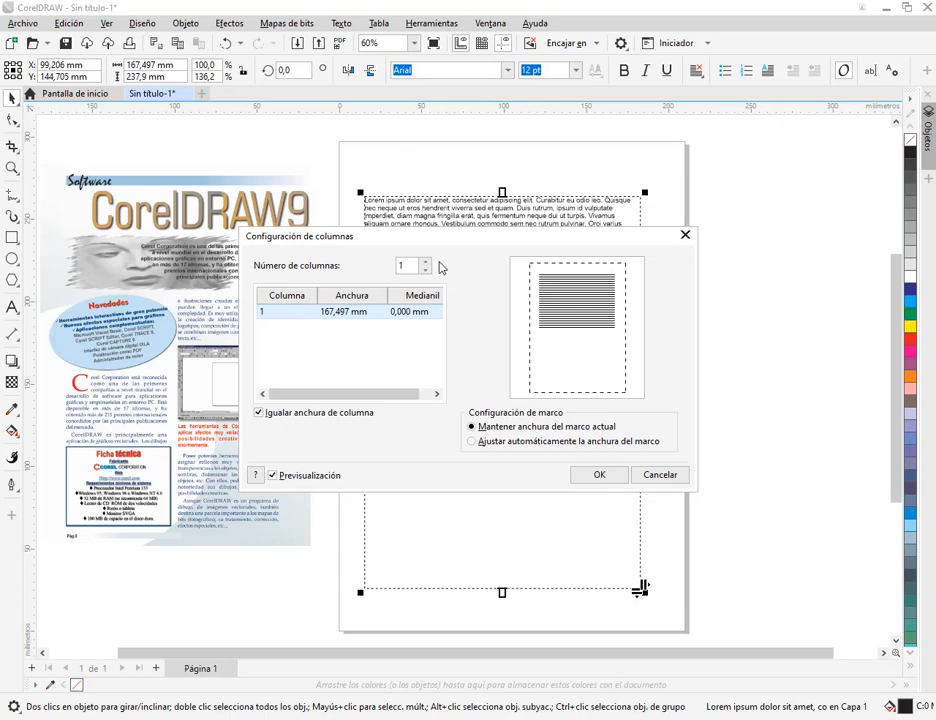
click(425, 262)
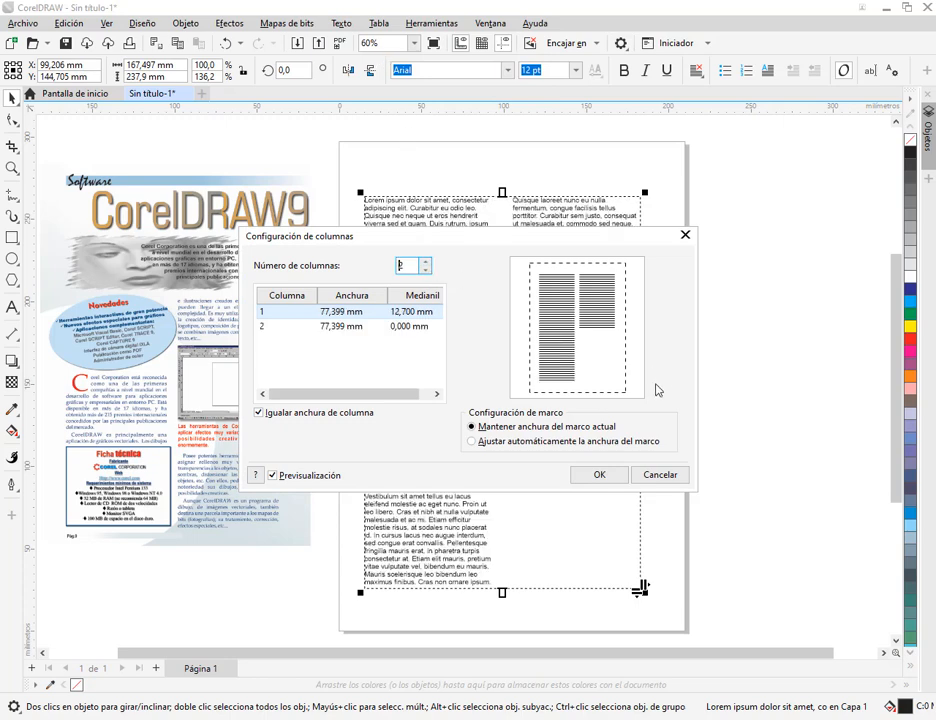
click(599, 475)
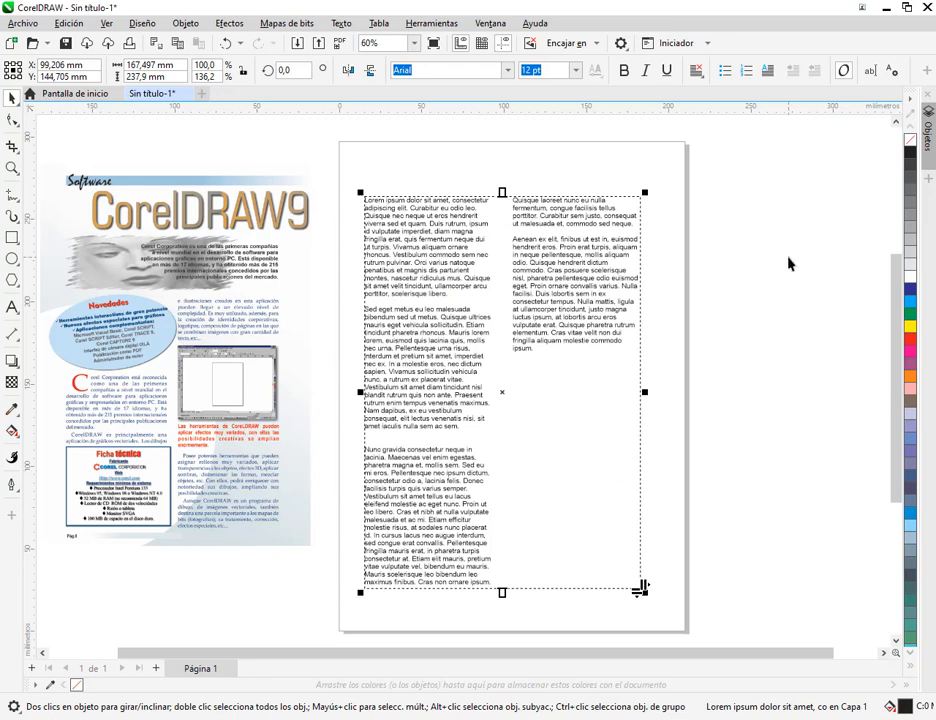
key(Escape)
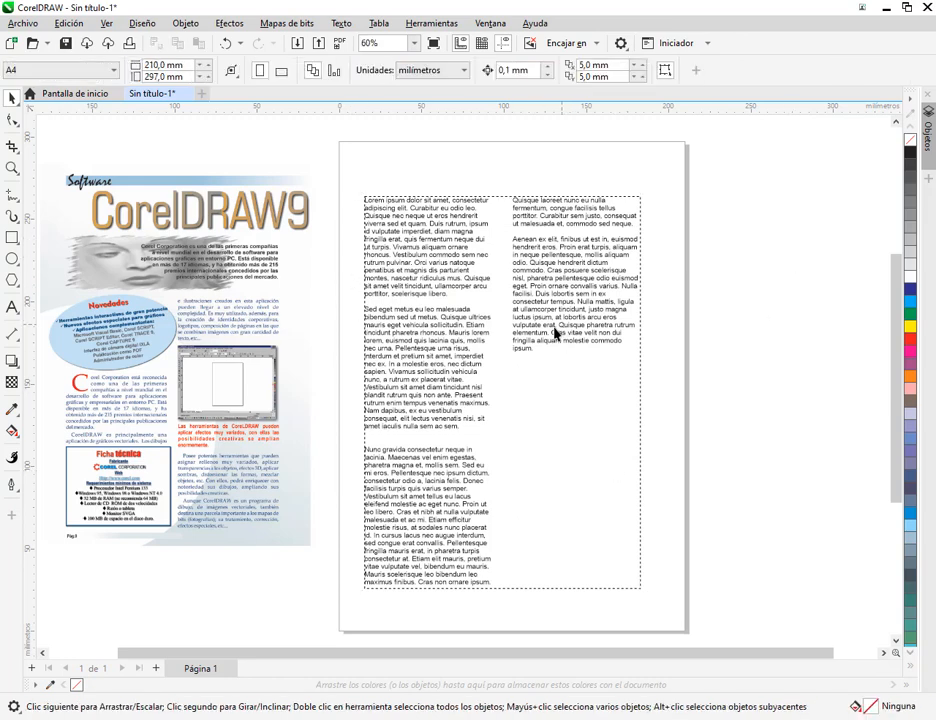
drag(580, 337, 596, 337)
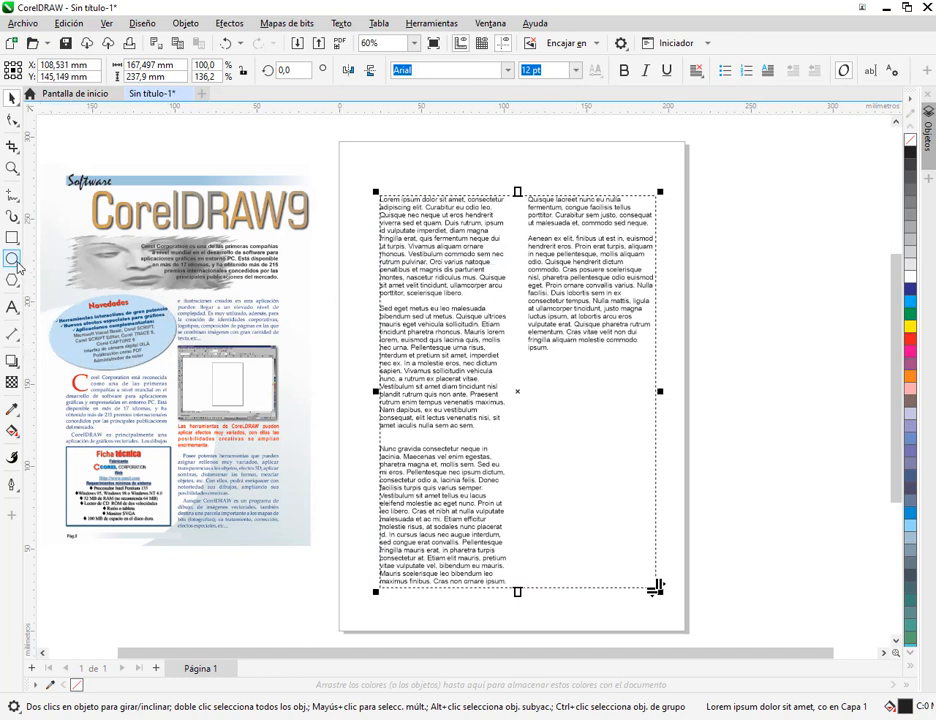
Draw an ellipse about 98 x 66 mm overlapping the first column's upper-left side and fill it with cyan.
key(F7)
drag(255, 174, 418, 283)
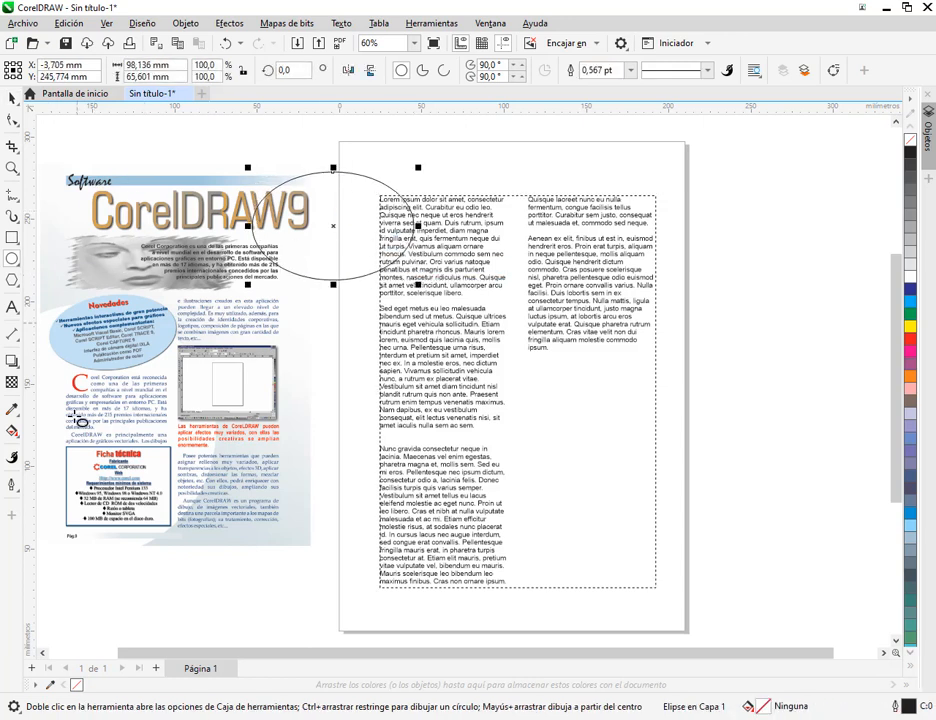
key(space)
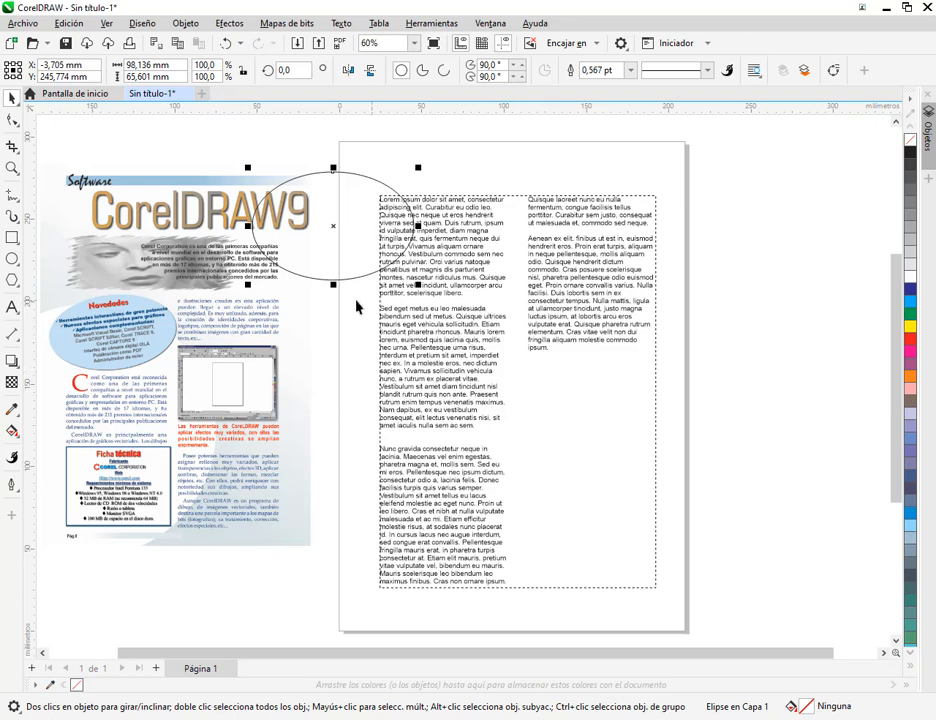
click(913, 300)
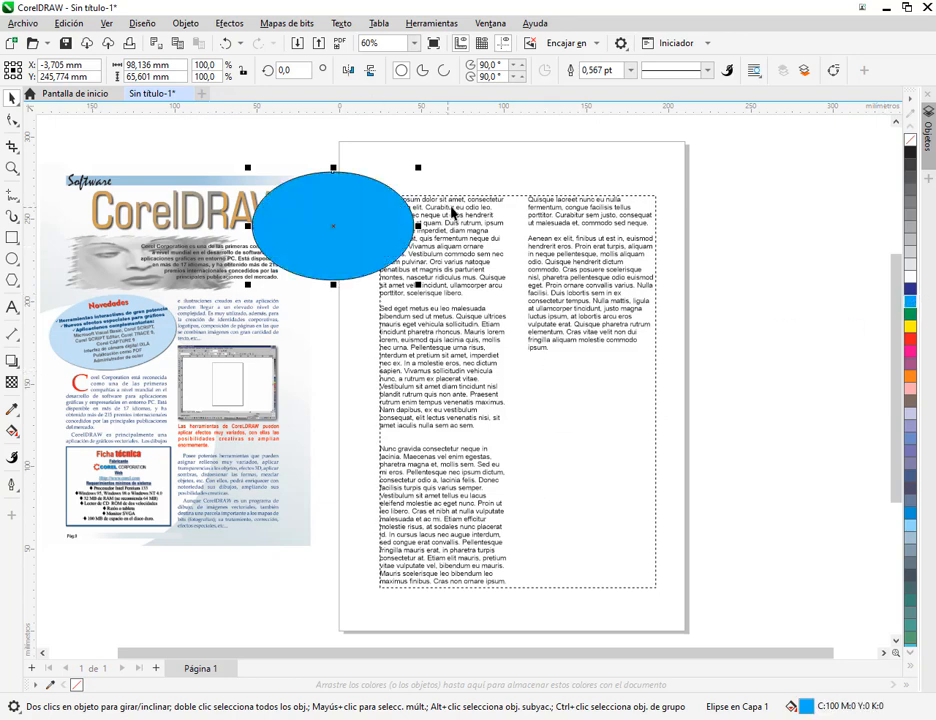
Fill the ellipse with light cyan (C:40 M:0 Y:0 K:0) and move it over the top of the first text column.
key(Escape)
drag(413, 212, 473, 180)
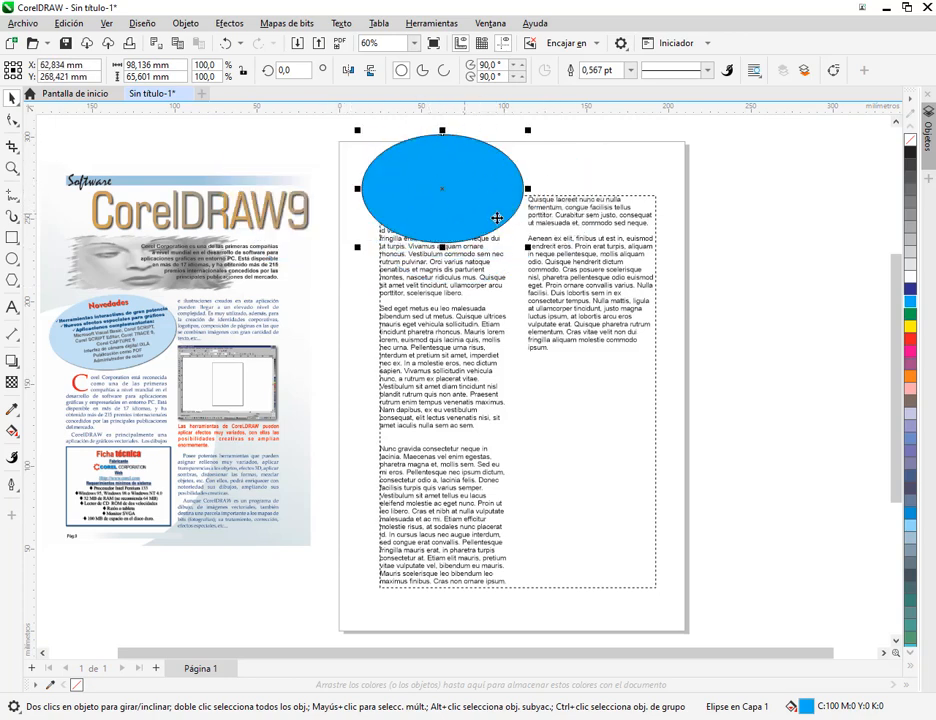
click(910, 525)
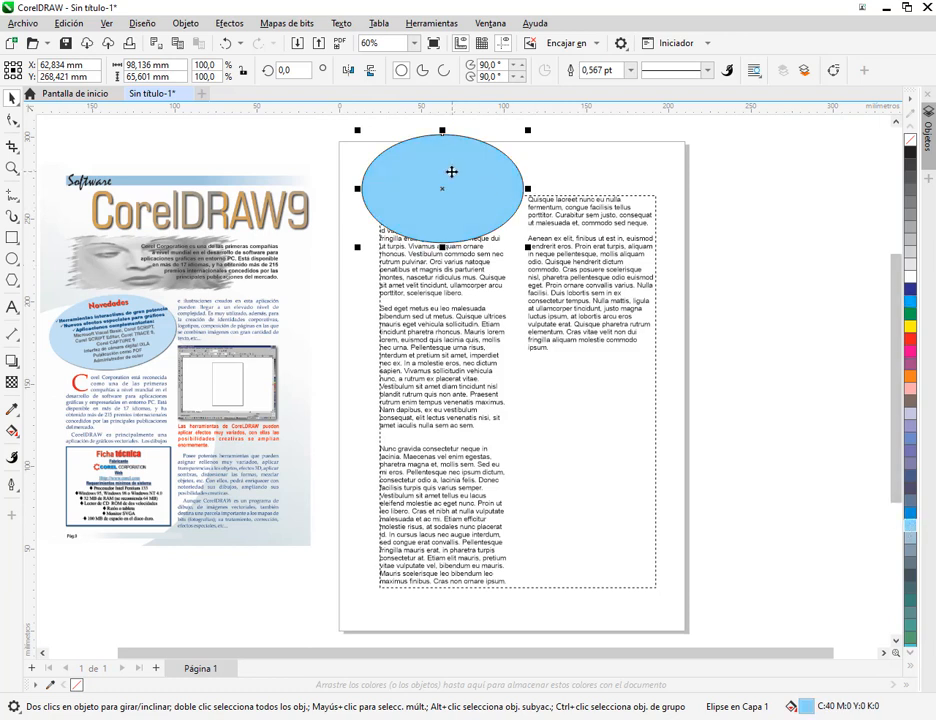
drag(452, 171, 443, 211)
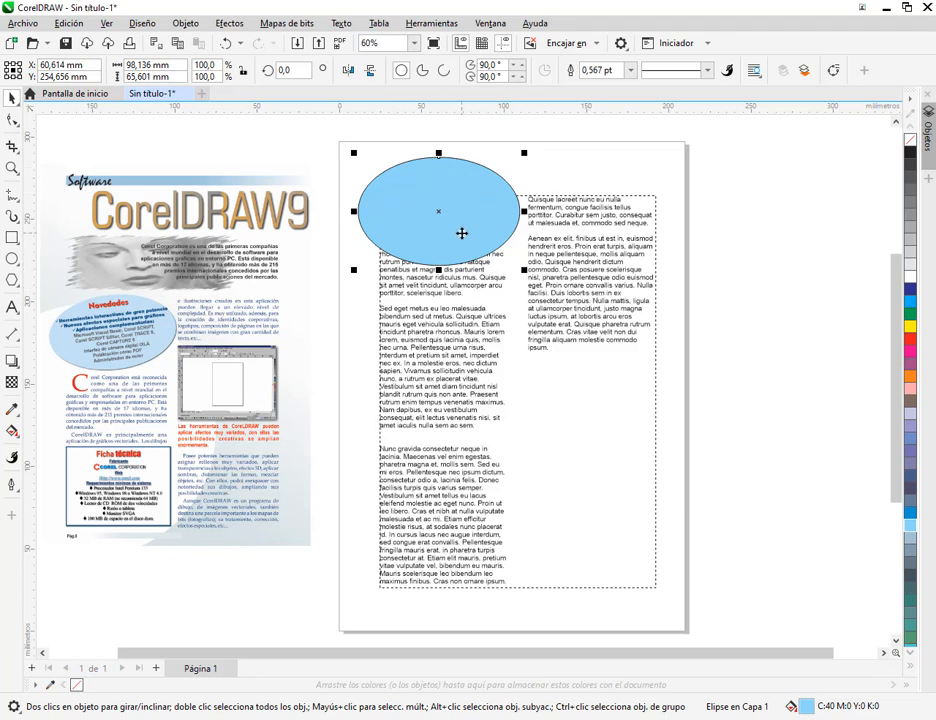
mouse_move(428, 215)
mouse_down()
mouse_move(382, 240)
mouse_move(428, 222)
mouse_up()
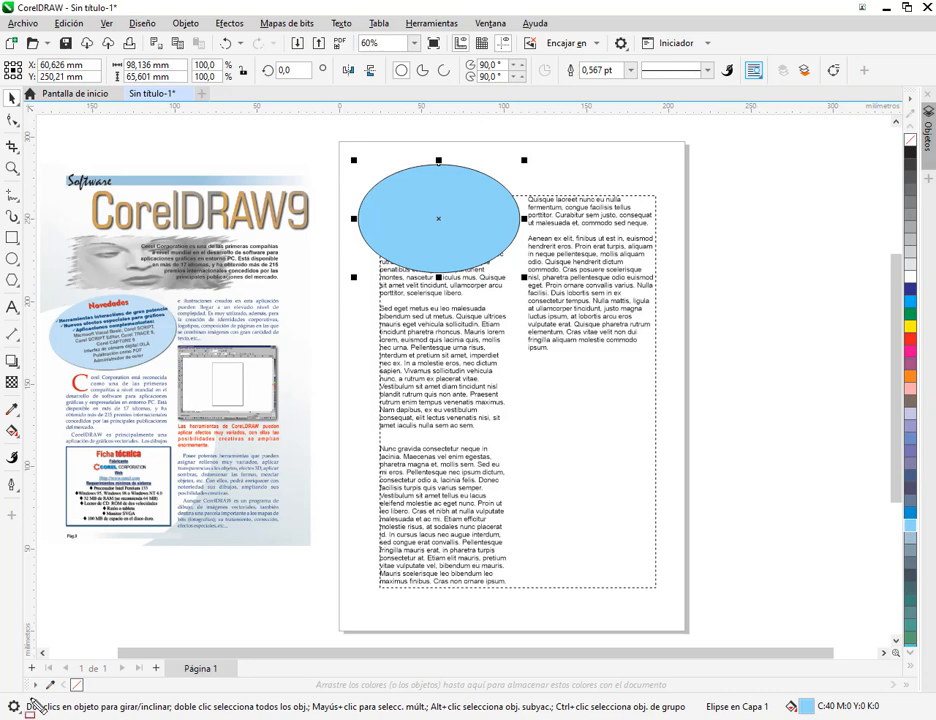
Switch to the Windows accessibility display settings, set the size of apps and text to 125%, and return to CorelDRAW.
key(super)
key(Escape)
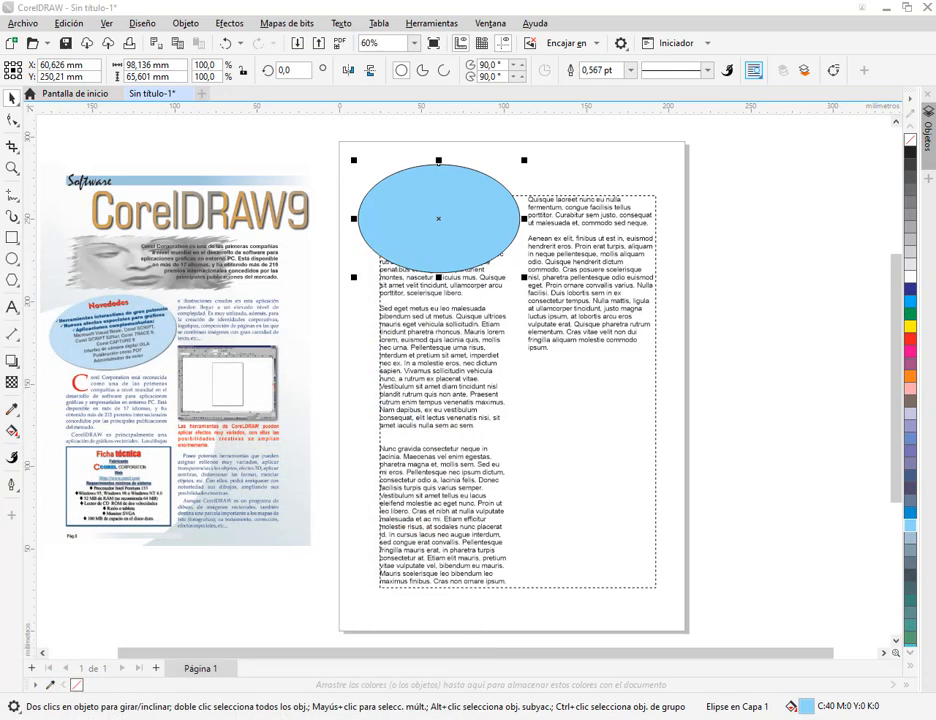
key(super)
click(20, 668)
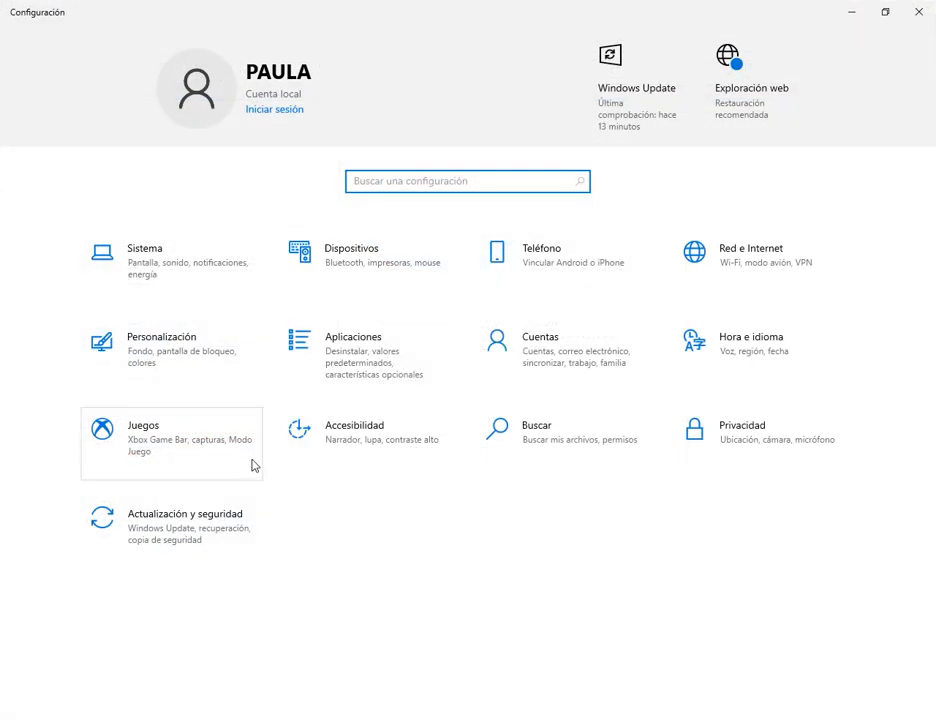
click(363, 445)
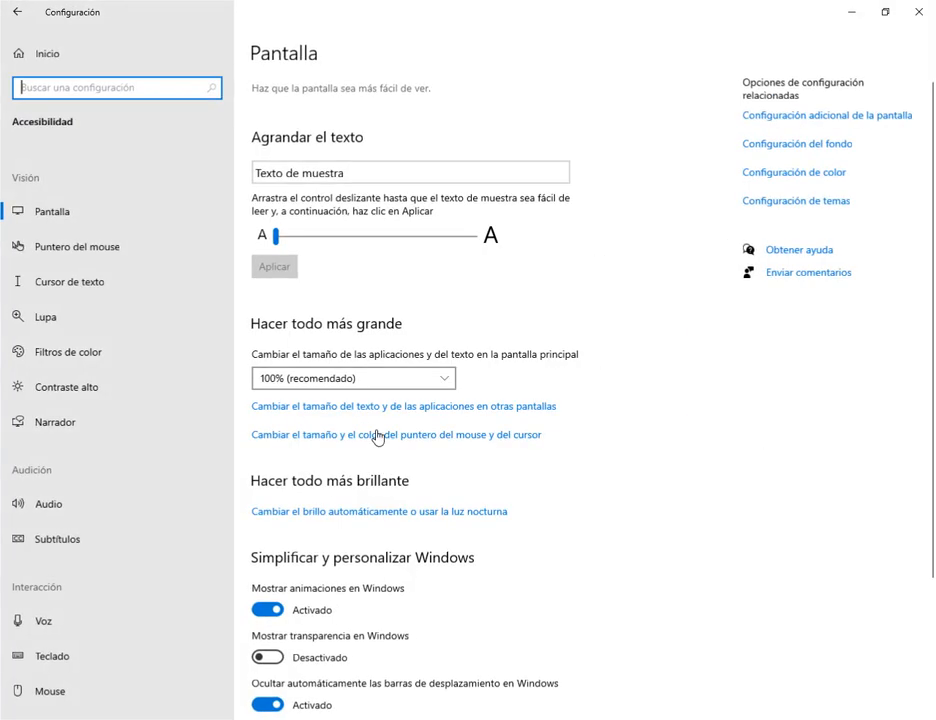
click(384, 380)
click(350, 405)
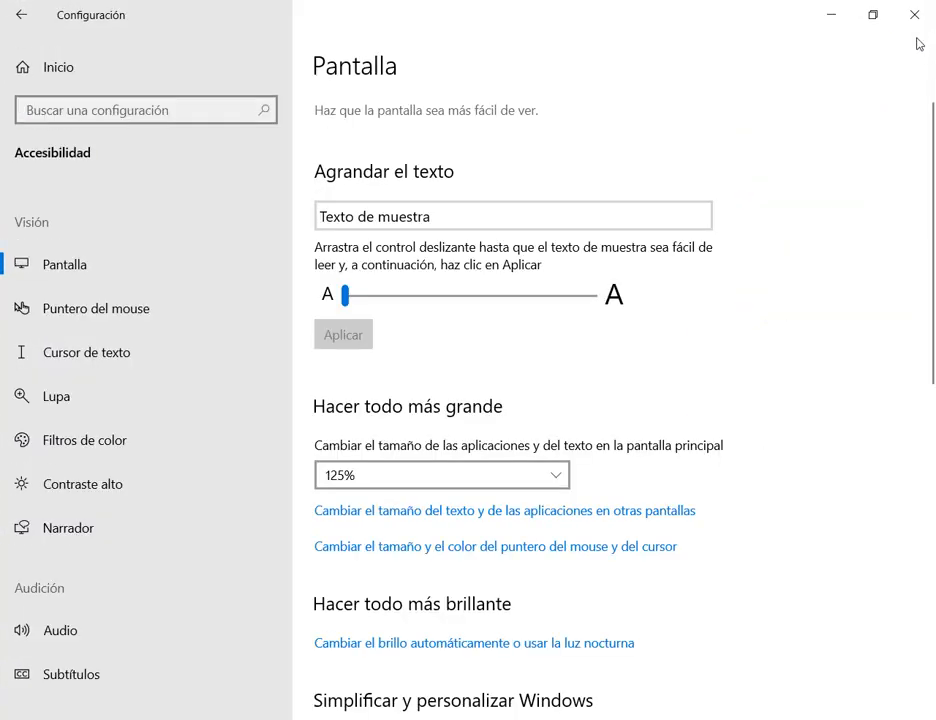
click(912, 15)
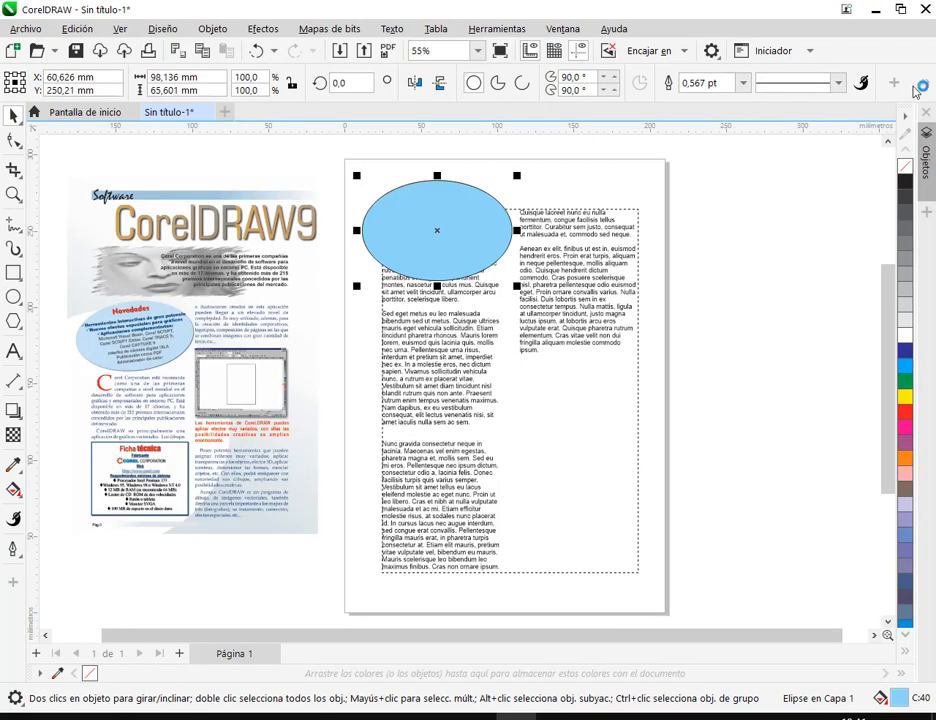
Try the contour wrap style 'Texto fluye a la izquierda' on the ellipse over the first column.
click(927, 88)
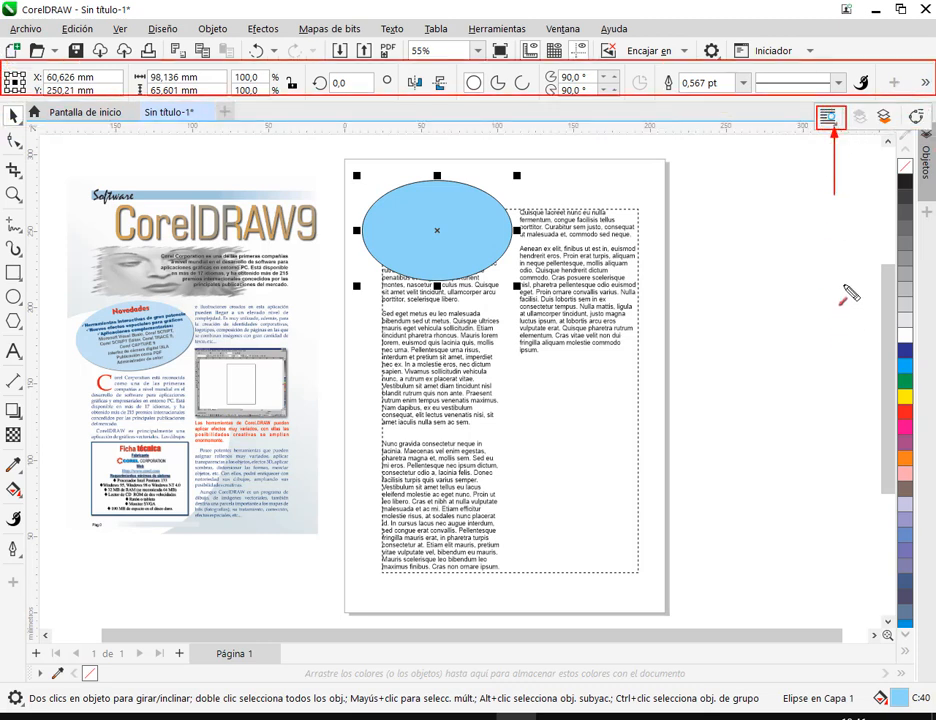
click(925, 84)
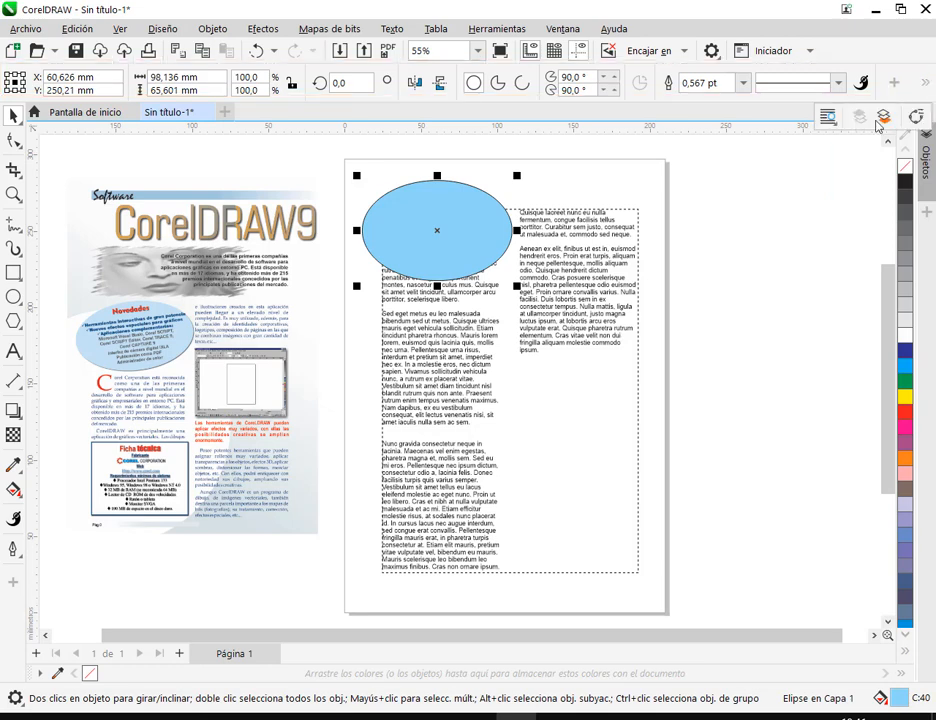
click(827, 118)
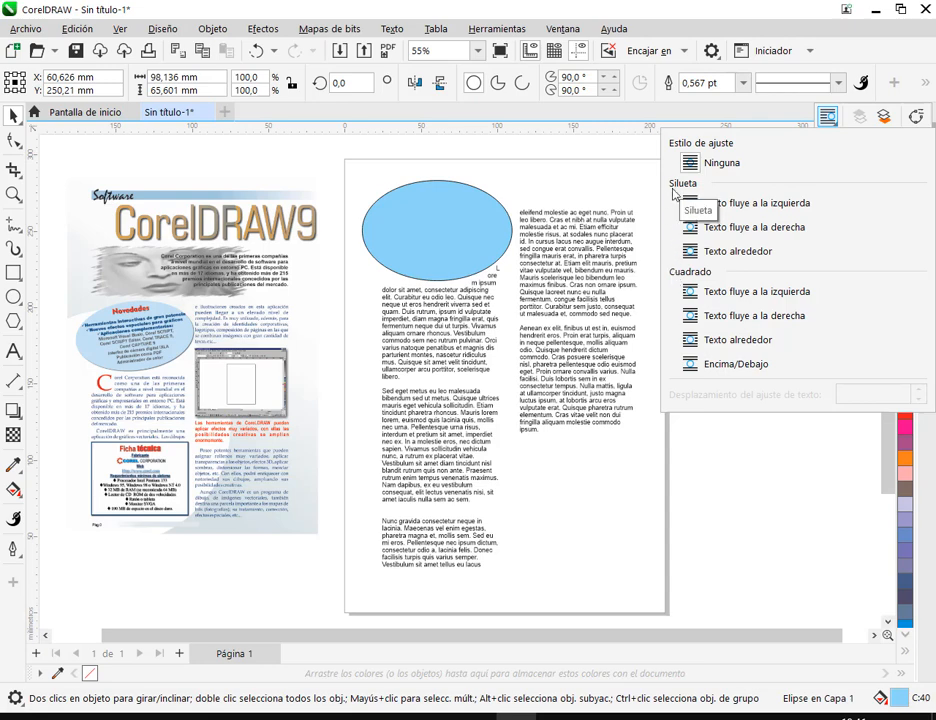
click(720, 206)
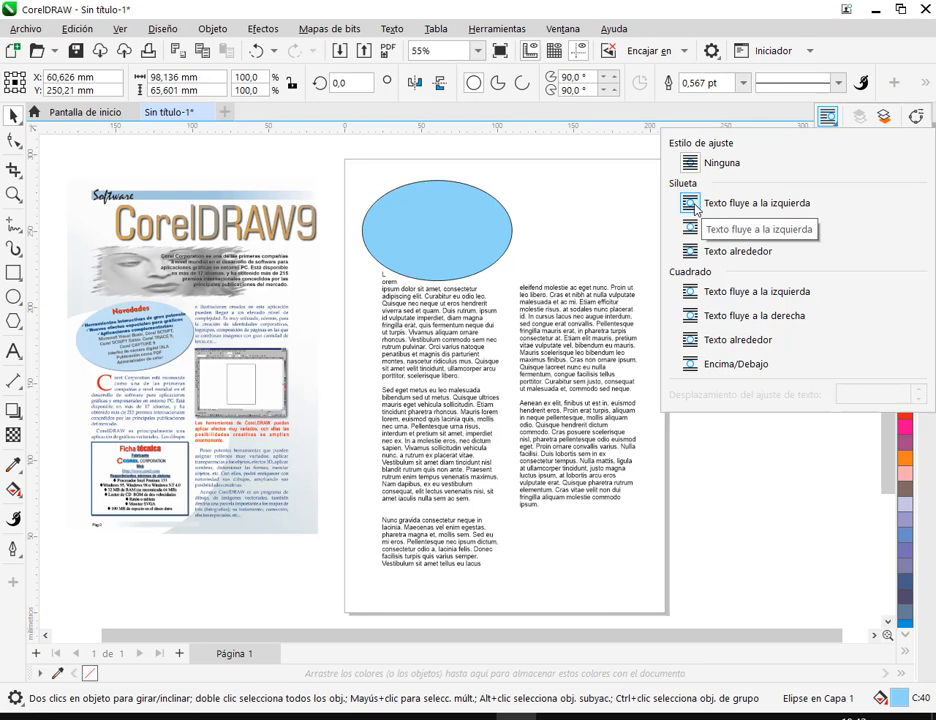
Move the ellipse across both text columns and apply the contour wrap style 'Texto fluye a la izquierda'.
drag(447, 224, 545, 245)
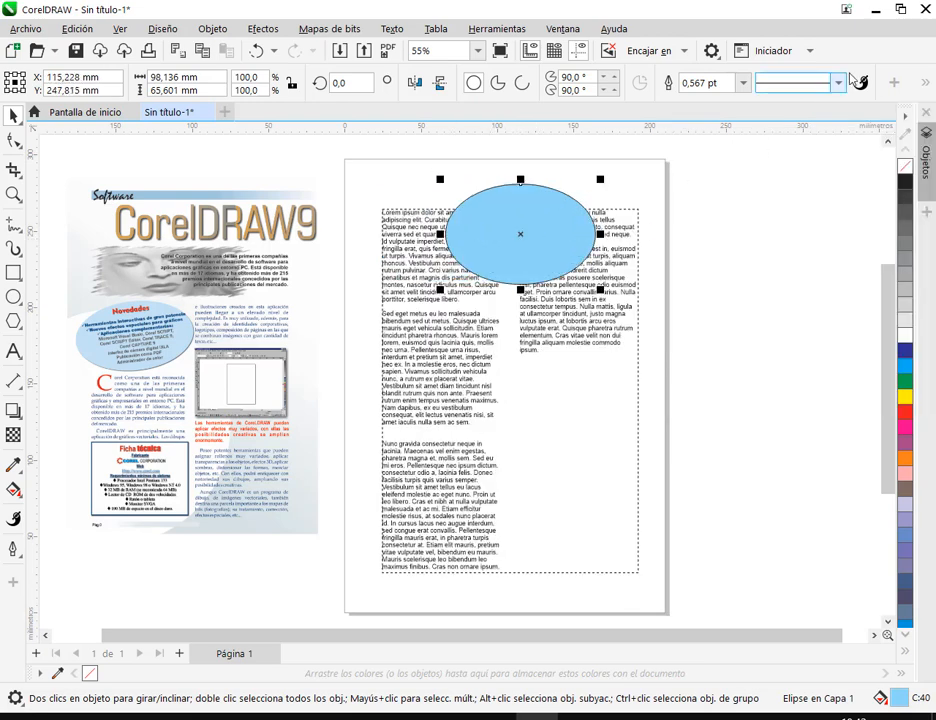
click(926, 86)
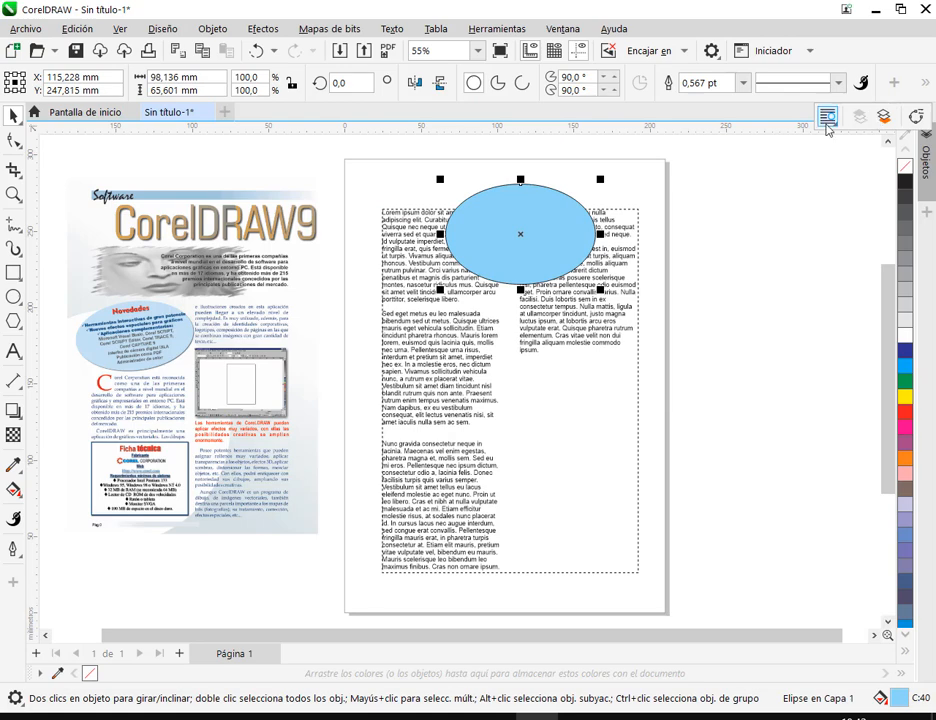
click(829, 118)
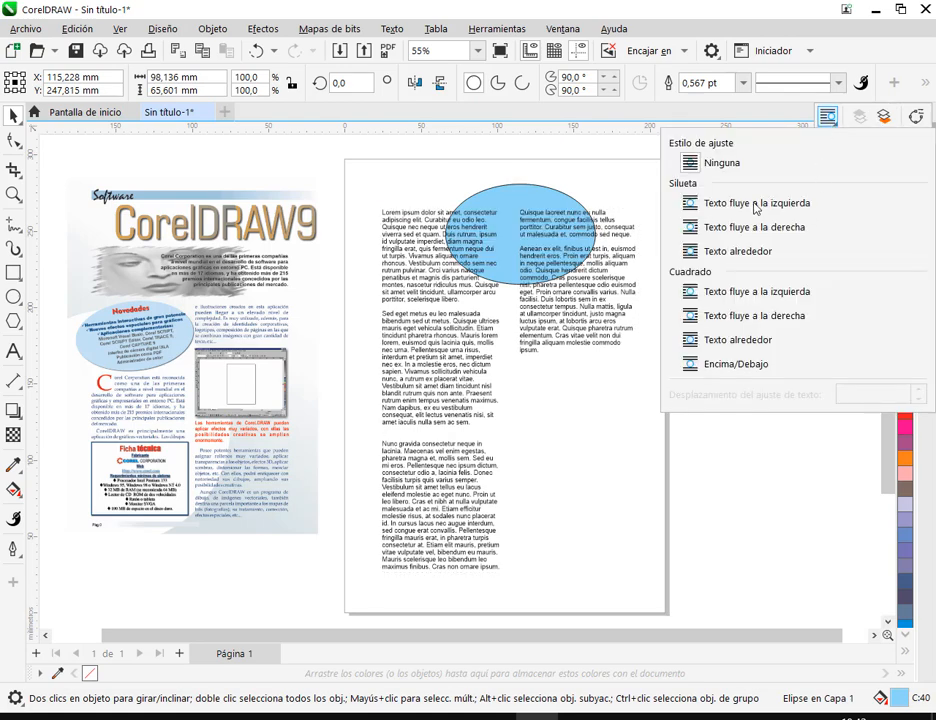
click(692, 206)
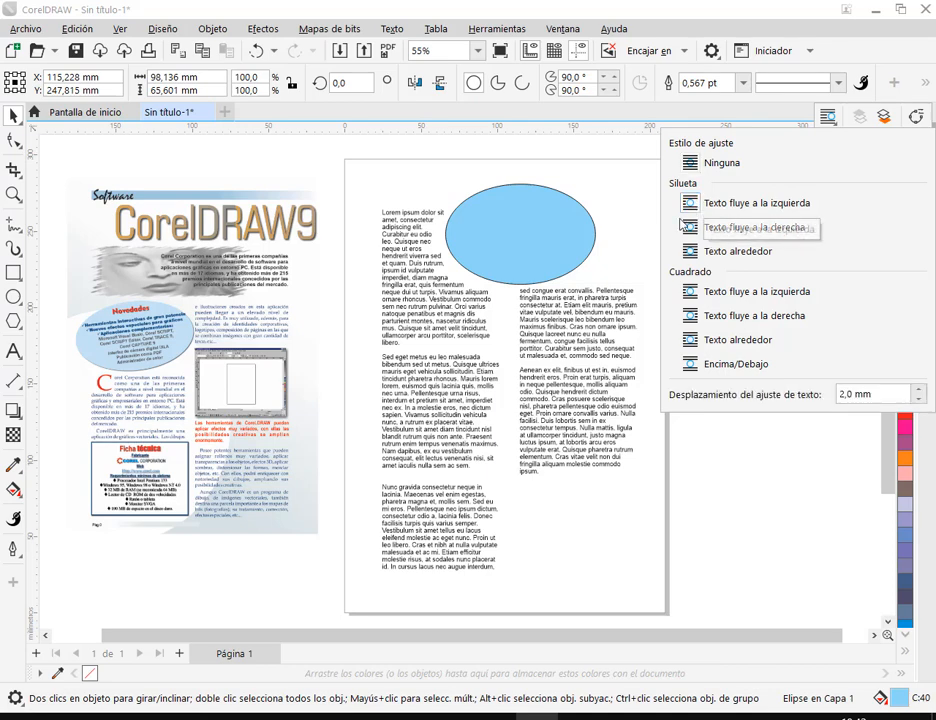
click(692, 228)
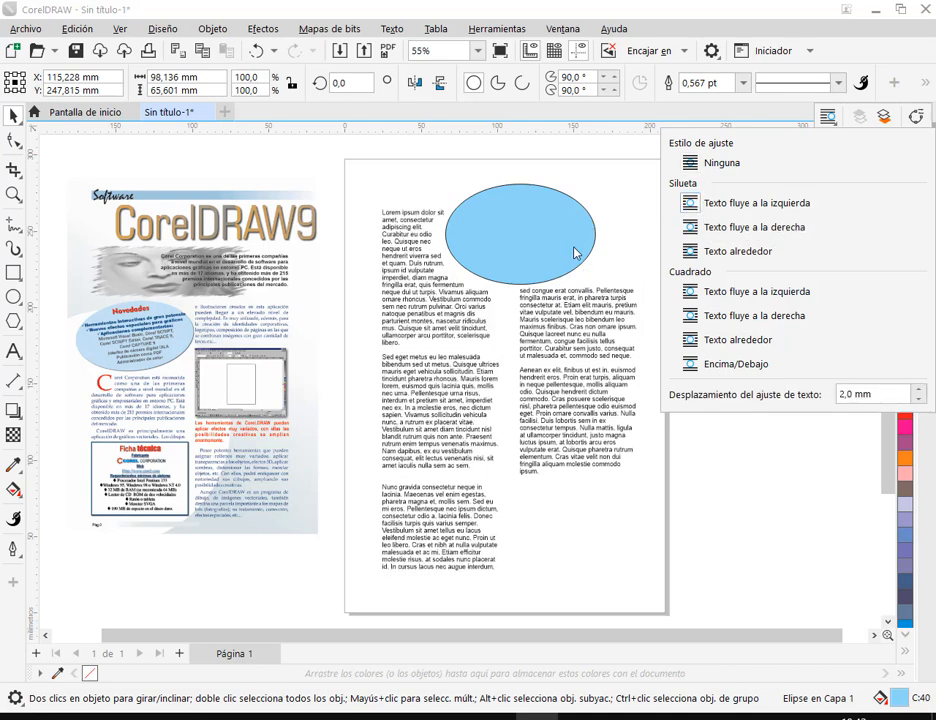
click(576, 270)
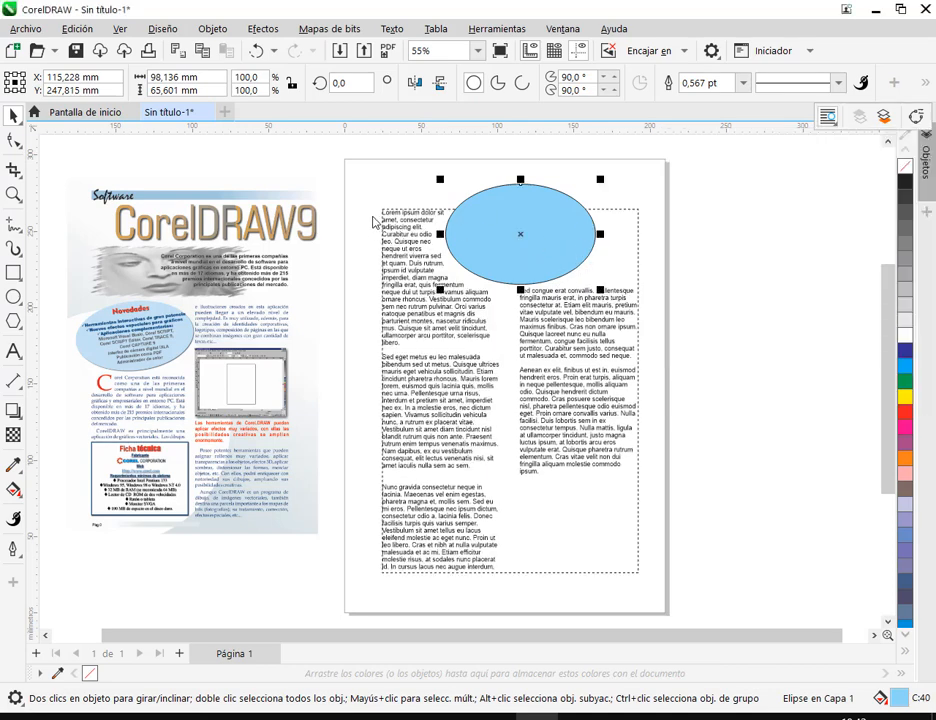
Move the ellipse to about X 95 mm, Y 229 mm, inside the upper part of the text frame.
drag(373, 187, 497, 606)
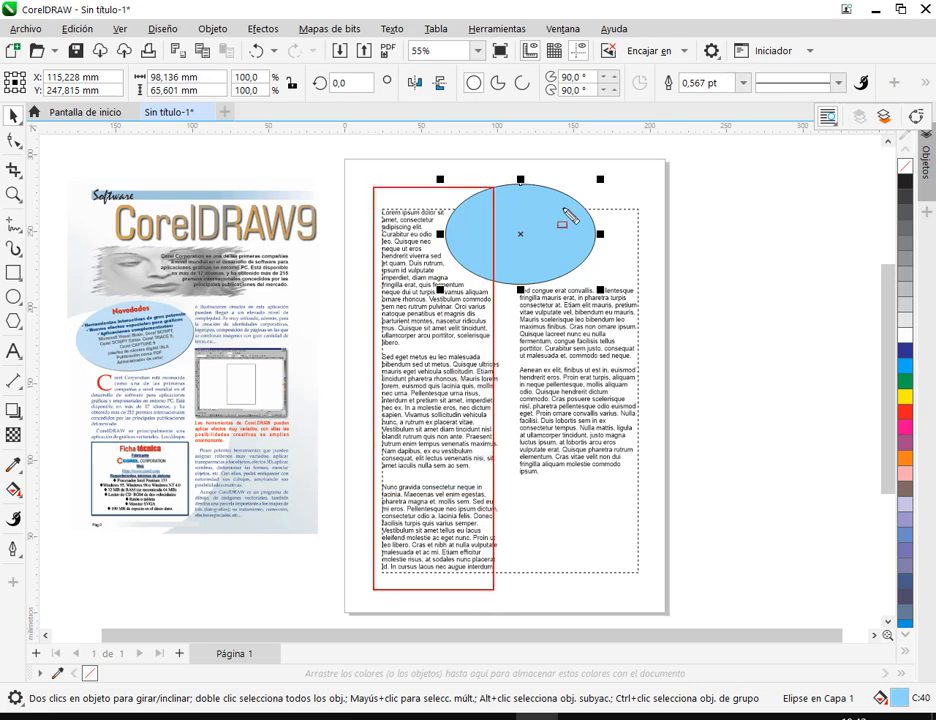
drag(530, 244, 524, 277)
mouse_move(526, 280)
mouse_down()
mouse_move(516, 263)
mouse_move(516, 288)
mouse_move(514, 263)
mouse_up()
drag(368, 202, 493, 390)
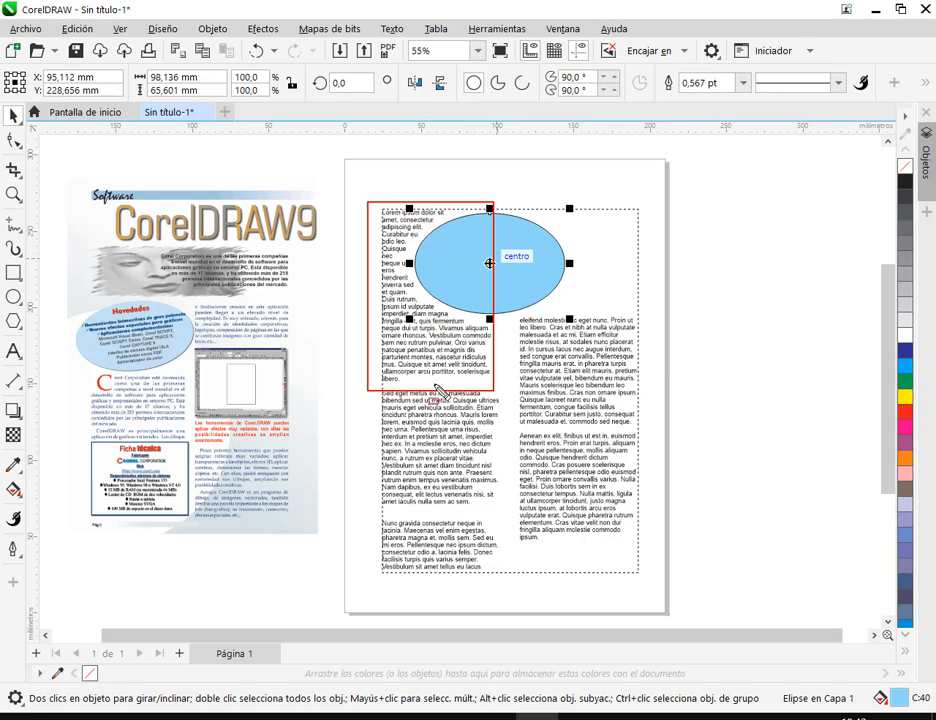
key(Escape)
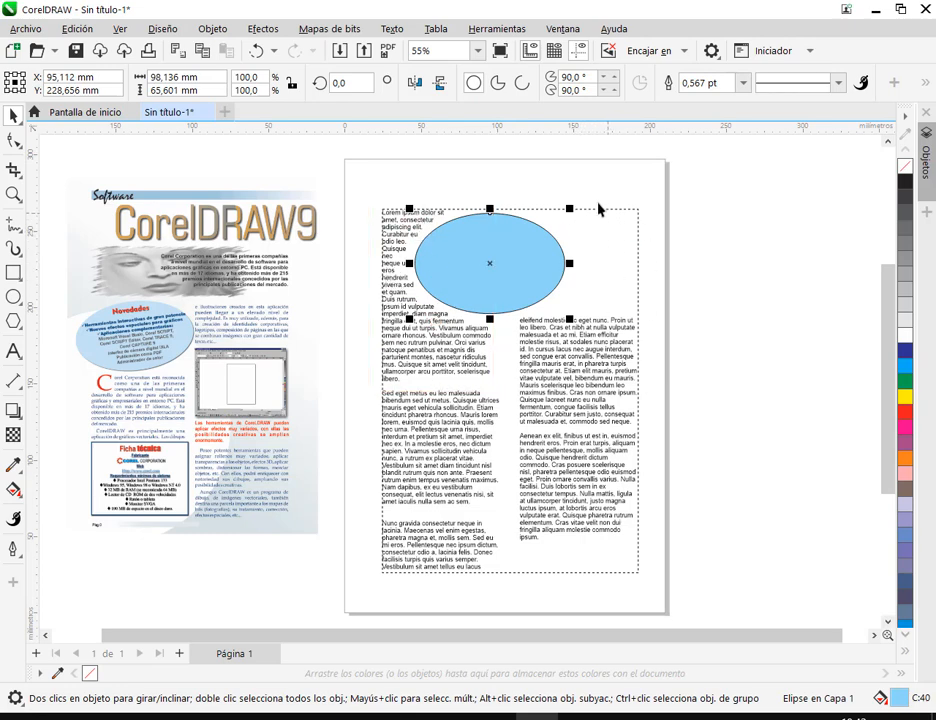
Apply the contour wrap style 'Texto alrededor' to the ellipse so text flows around both sides.
click(925, 84)
click(828, 117)
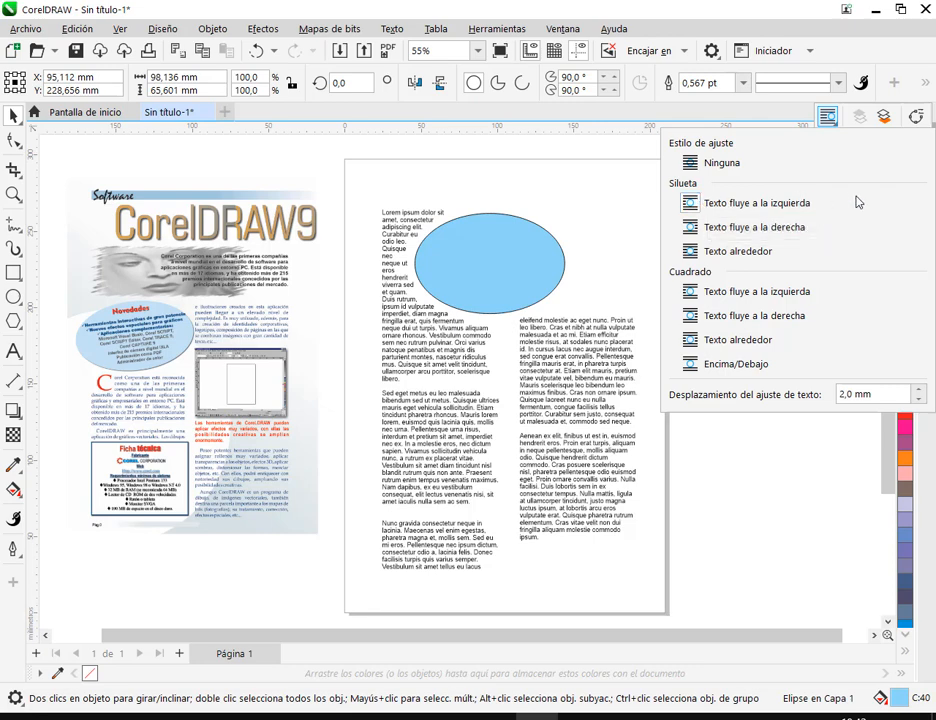
click(691, 230)
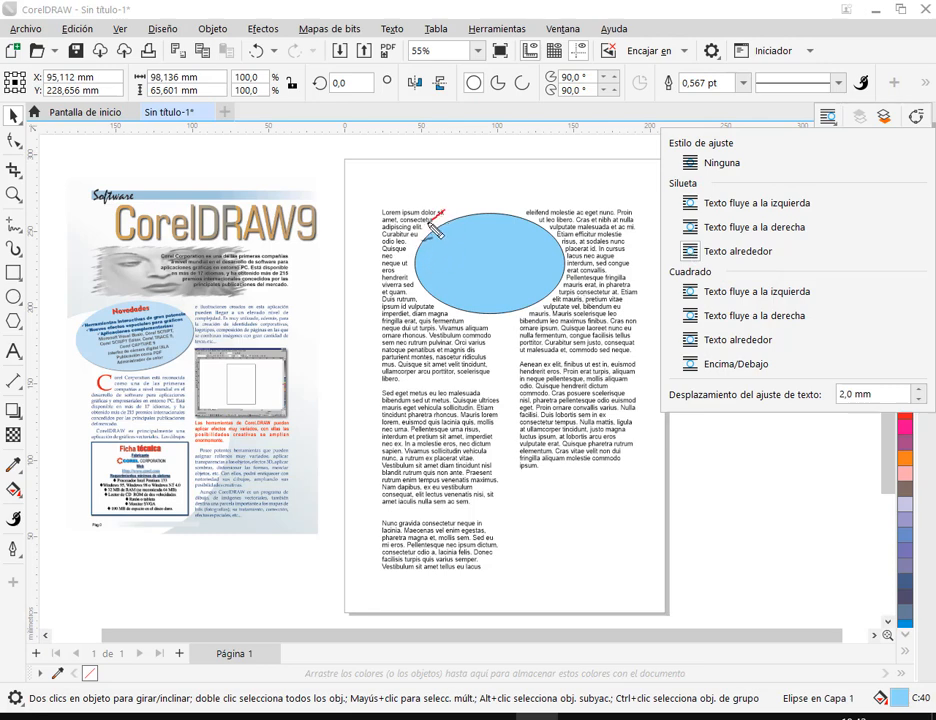
mouse_move(441, 214)
mouse_down()
mouse_move(408, 267)
mouse_move(428, 313)
mouse_move(497, 328)
mouse_move(537, 313)
mouse_move(562, 280)
mouse_move(562, 238)
mouse_move(502, 210)
mouse_move(430, 212)
mouse_up()
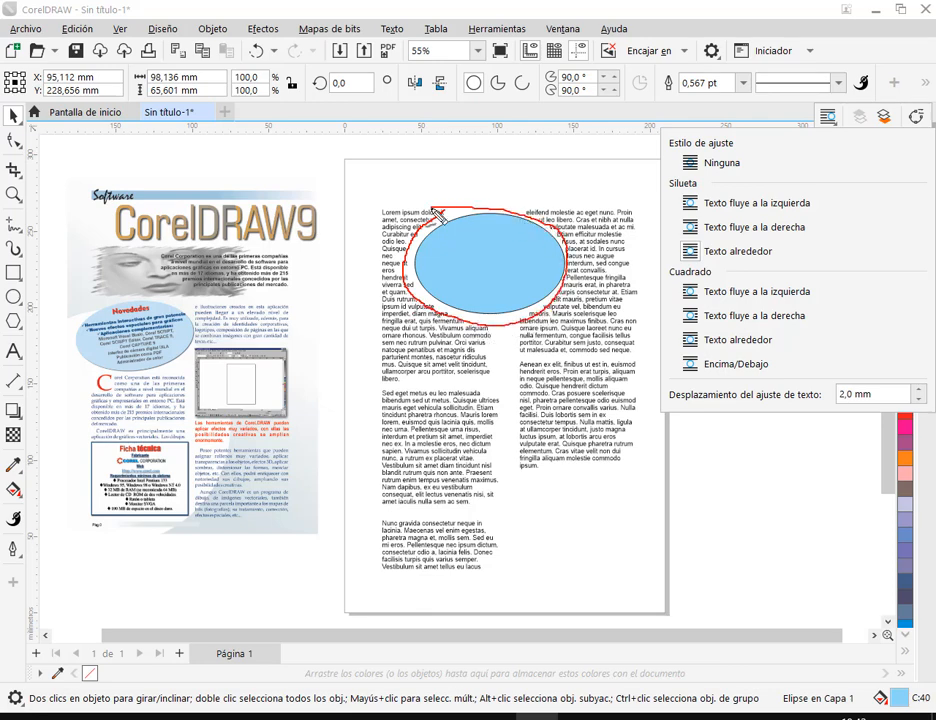
click(515, 255)
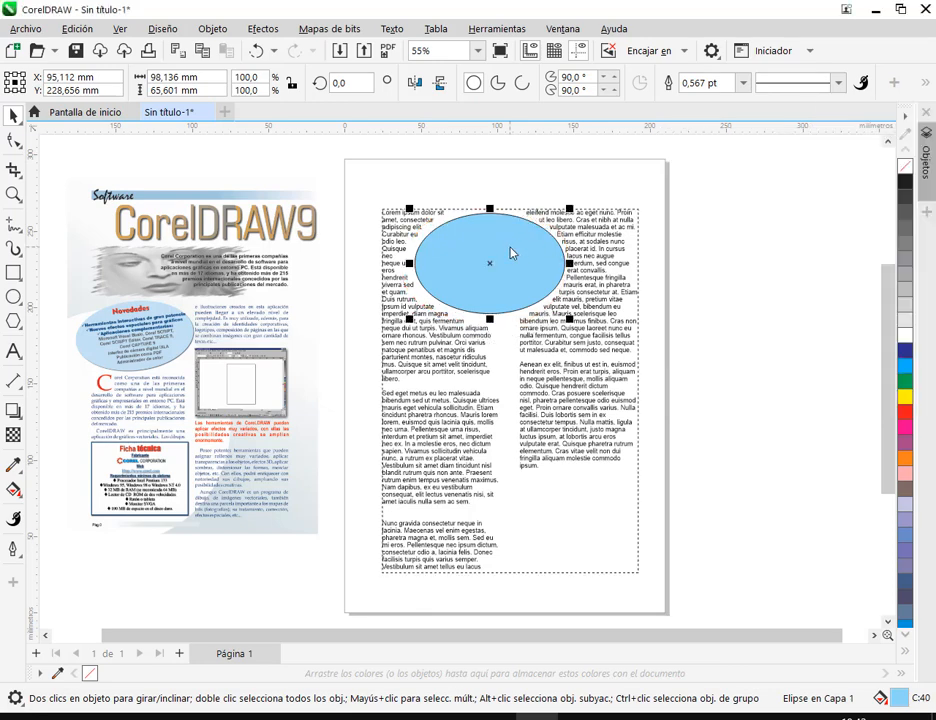
Change the ellipse's text wrap to the square style 'Texto fluye a la izquierda'.
click(922, 84)
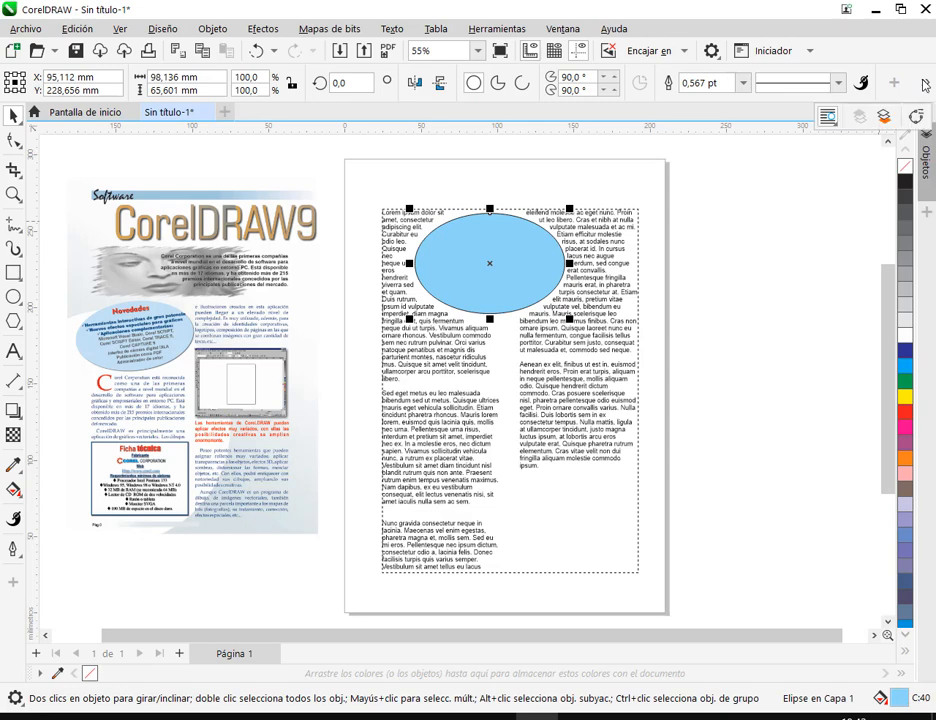
click(828, 119)
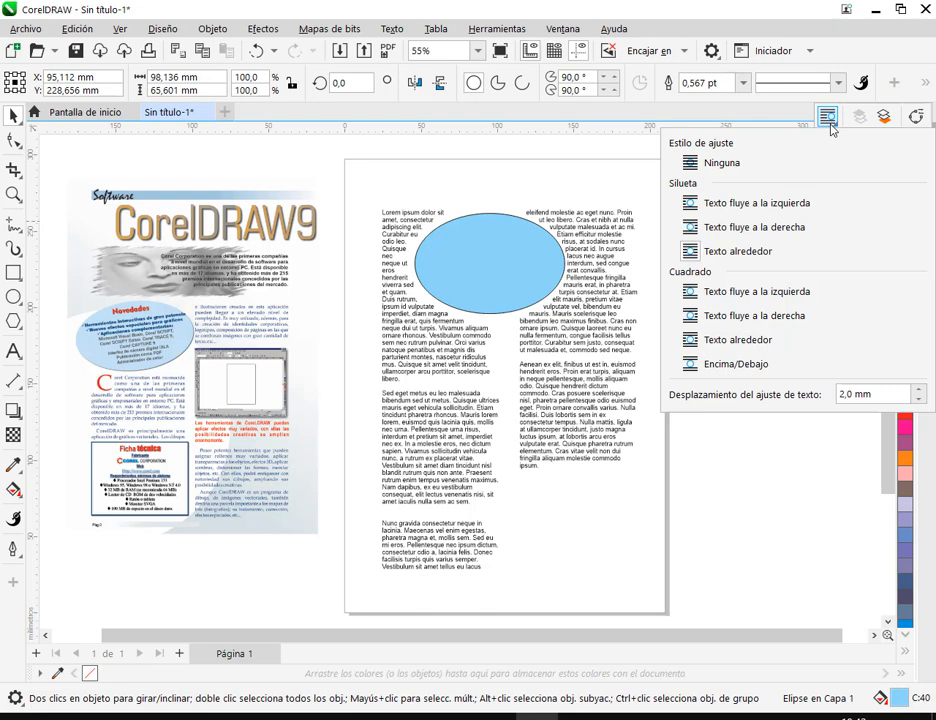
click(692, 290)
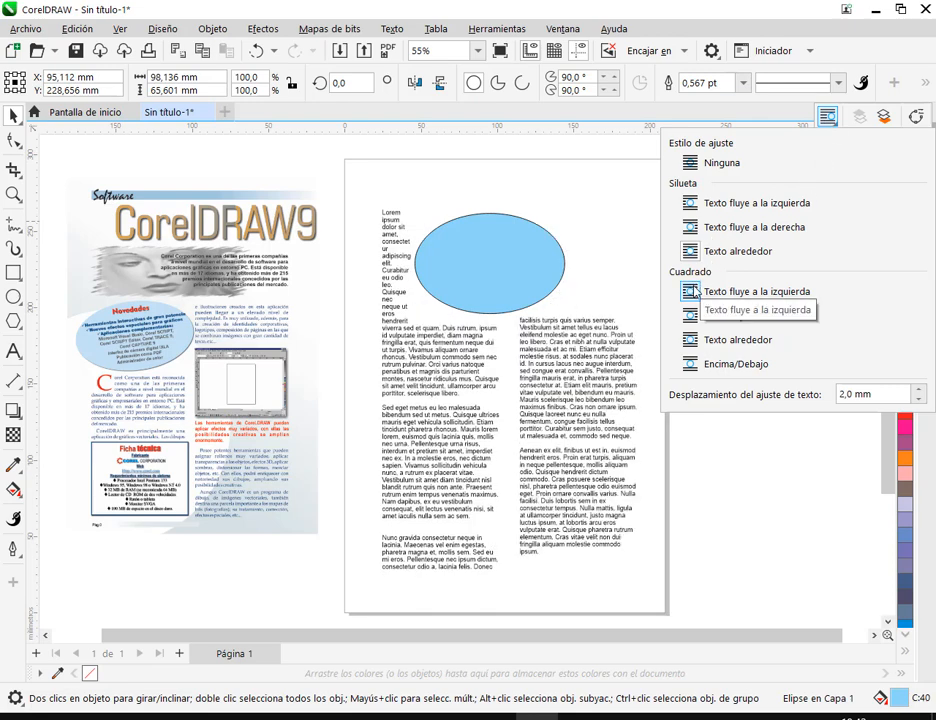
click(491, 294)
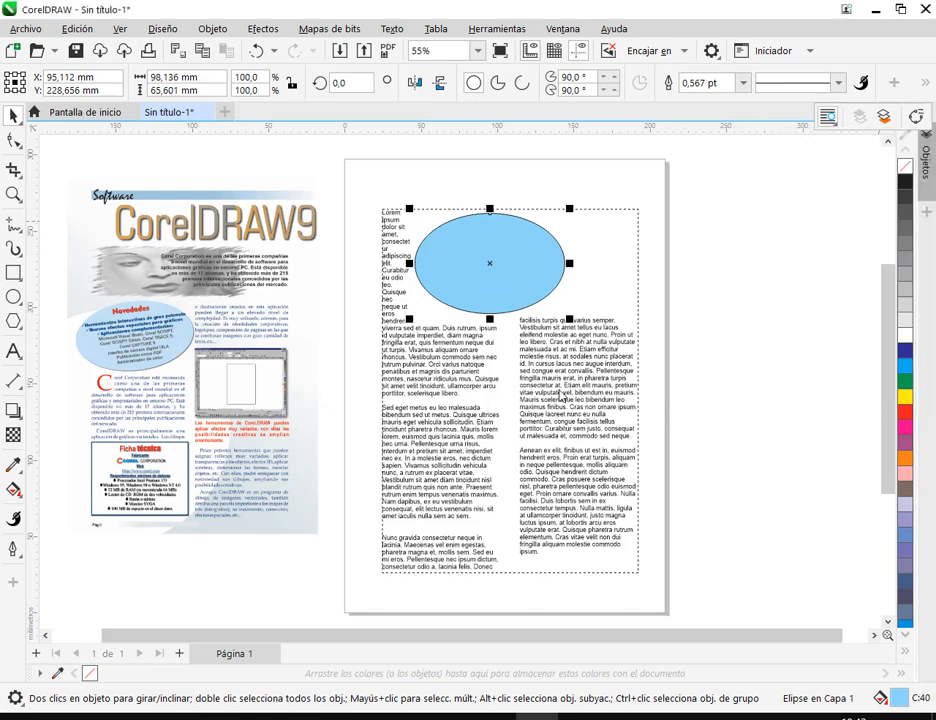
Select the two-column body text frame and set its paragraph alignment to full justification.
click(635, 230)
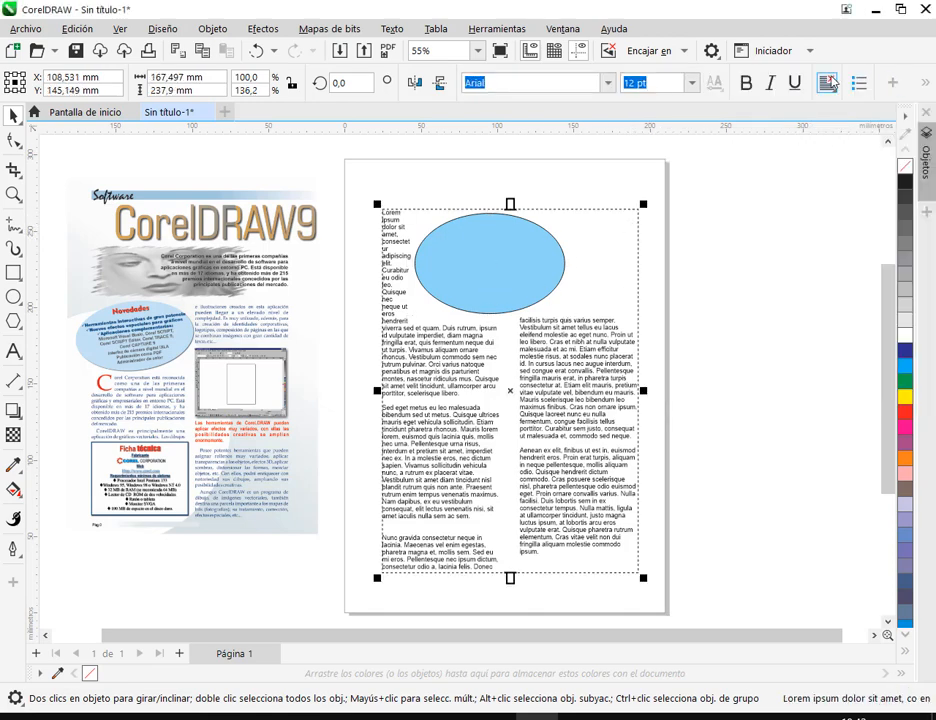
click(827, 84)
click(815, 181)
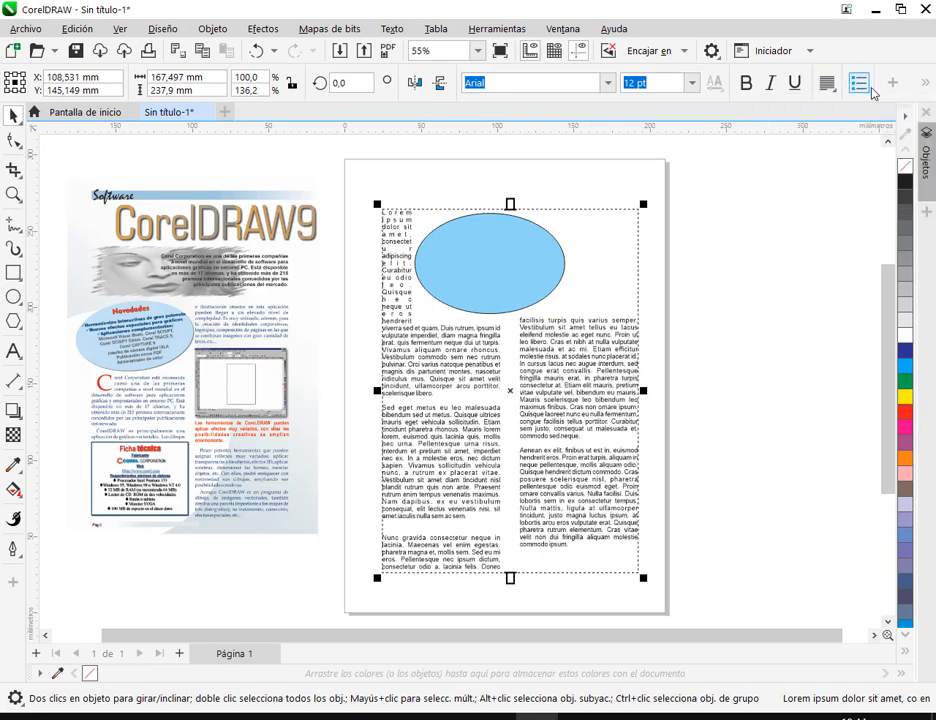
click(926, 84)
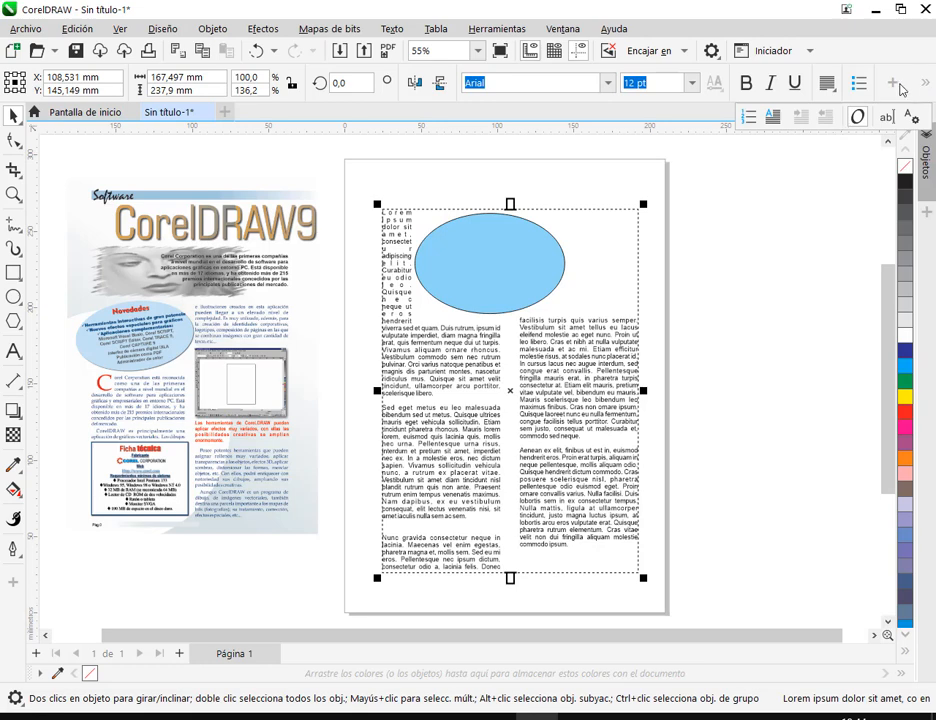
Duplicate the light cyan ellipse and center the copy on the page at X 105 mm, Y 148.5 mm.
click(440, 240)
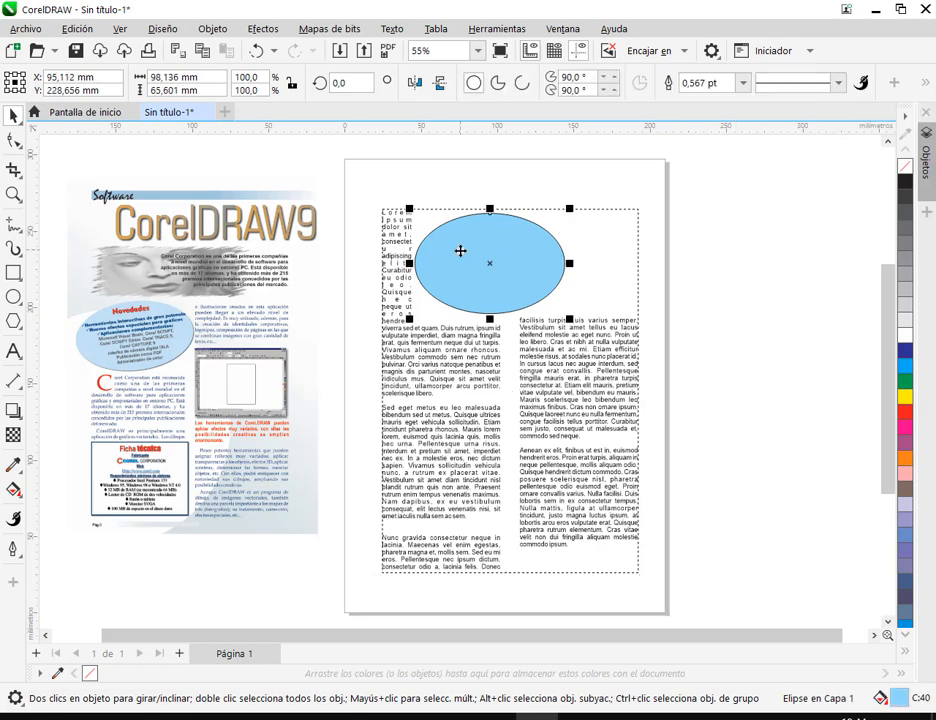
drag(411, 208, 411, 326)
key(ctrl+d)
key(p)
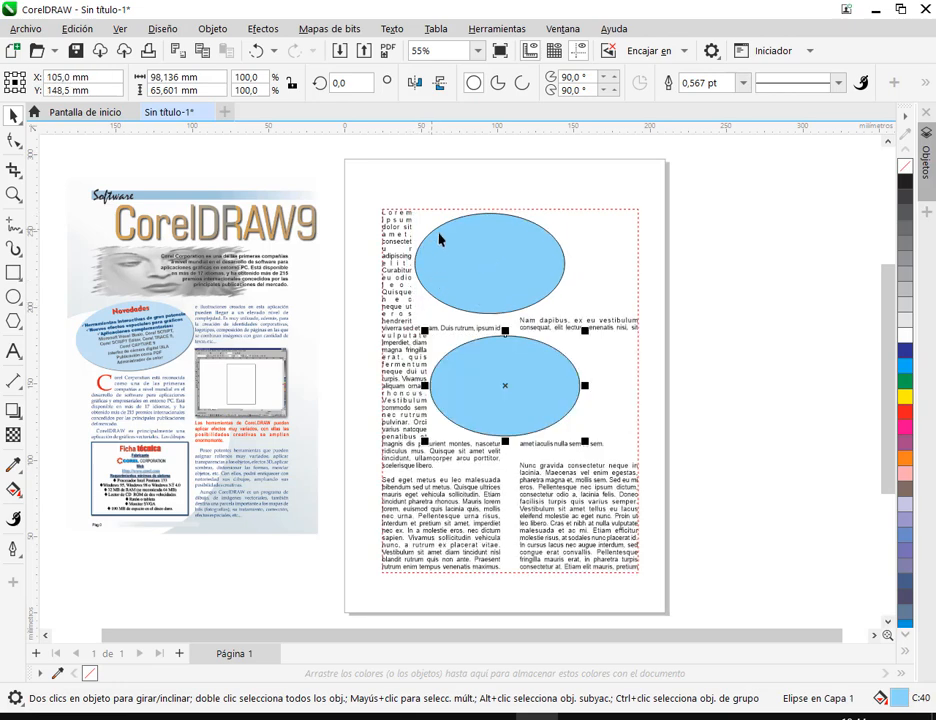
Undo the centering of the duplicated ellipse, delete the duplicate and select the original ellipse.
key(ctrl+z)
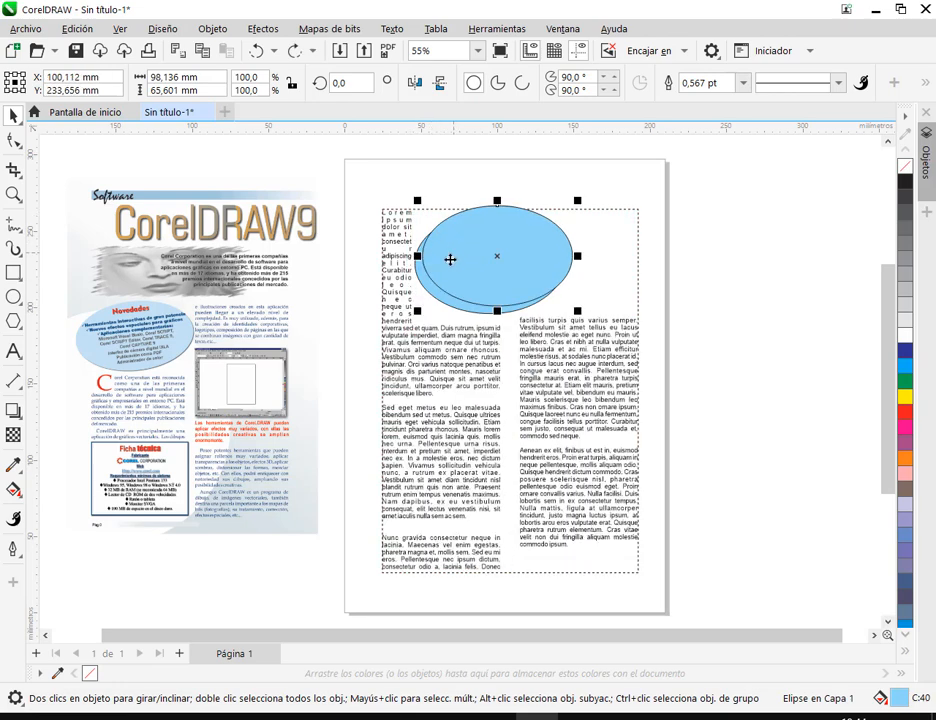
key(Delete)
click(437, 253)
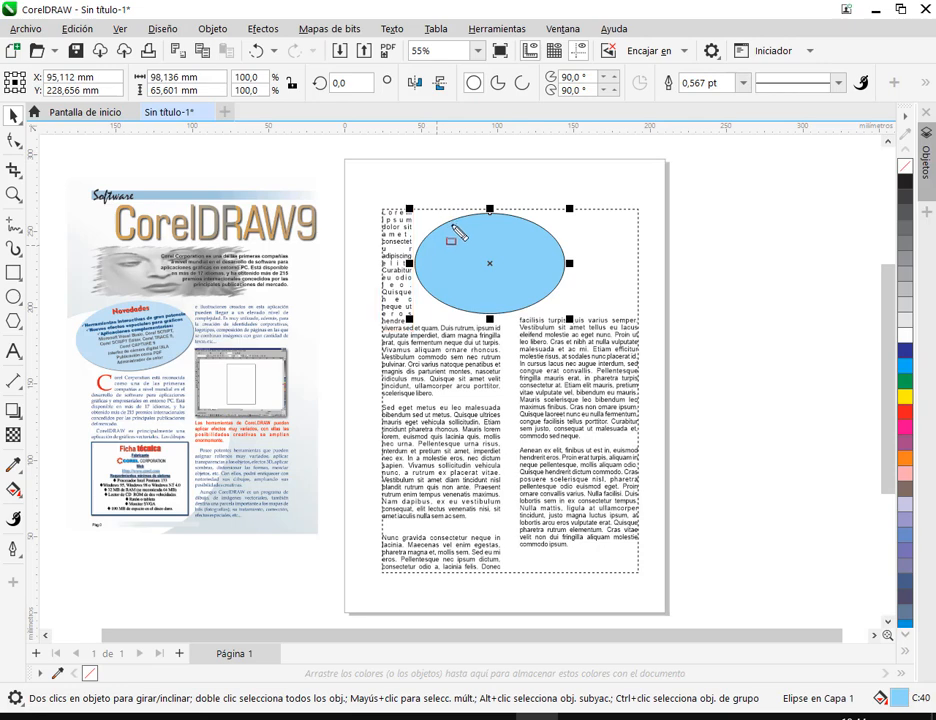
Try the square wrap styles 'Texto fluye a la derecha', 'Texto alrededor' and 'Encima/Debajo' on the ellipse.
mouse_move(443, 225)
mouse_down()
mouse_move(420, 228)
mouse_move(416, 285)
mouse_move(435, 312)
mouse_move(483, 326)
mouse_move(505, 316)
mouse_up()
mouse_move(831, 121)
click(827, 117)
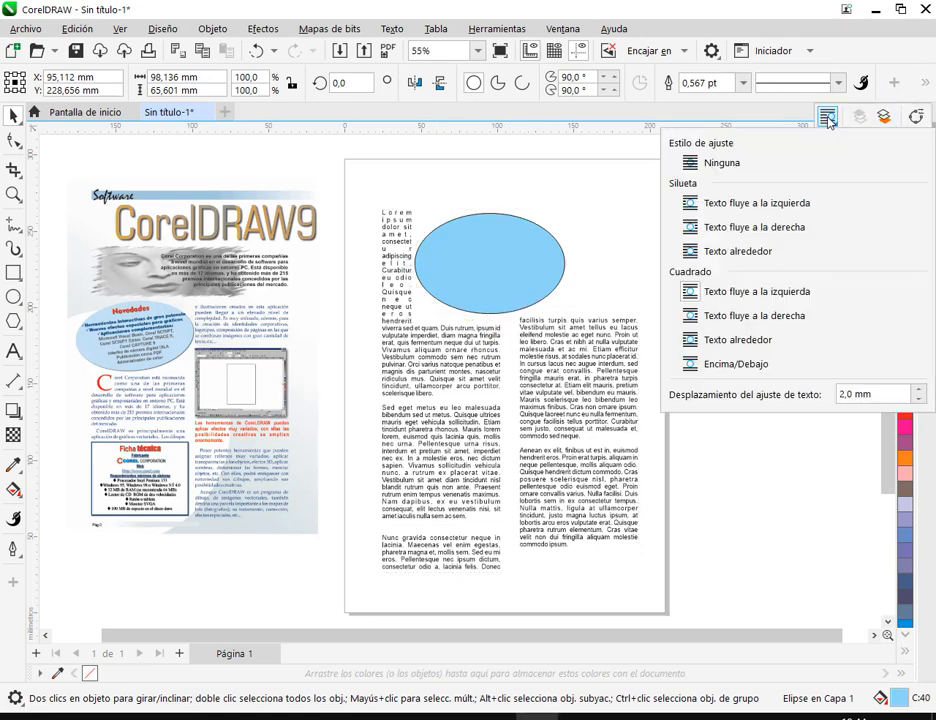
click(688, 316)
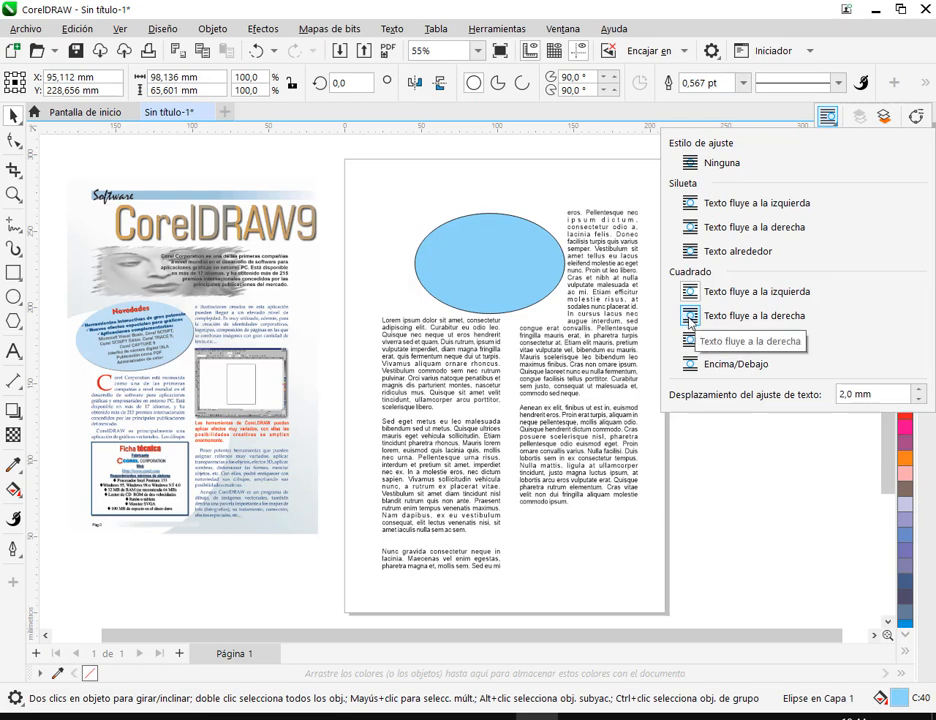
click(692, 341)
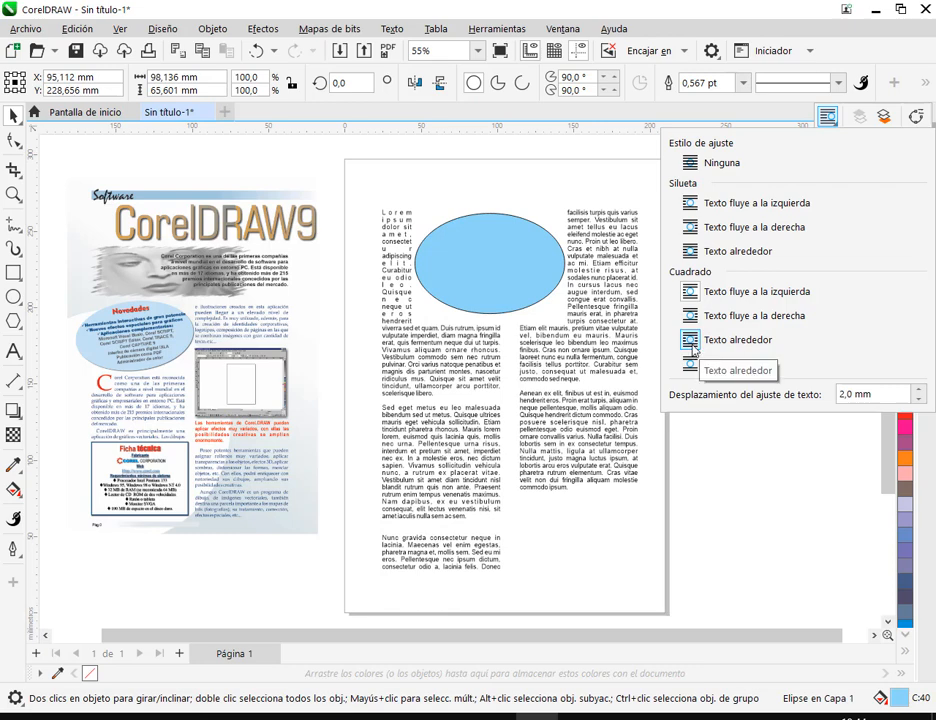
click(690, 363)
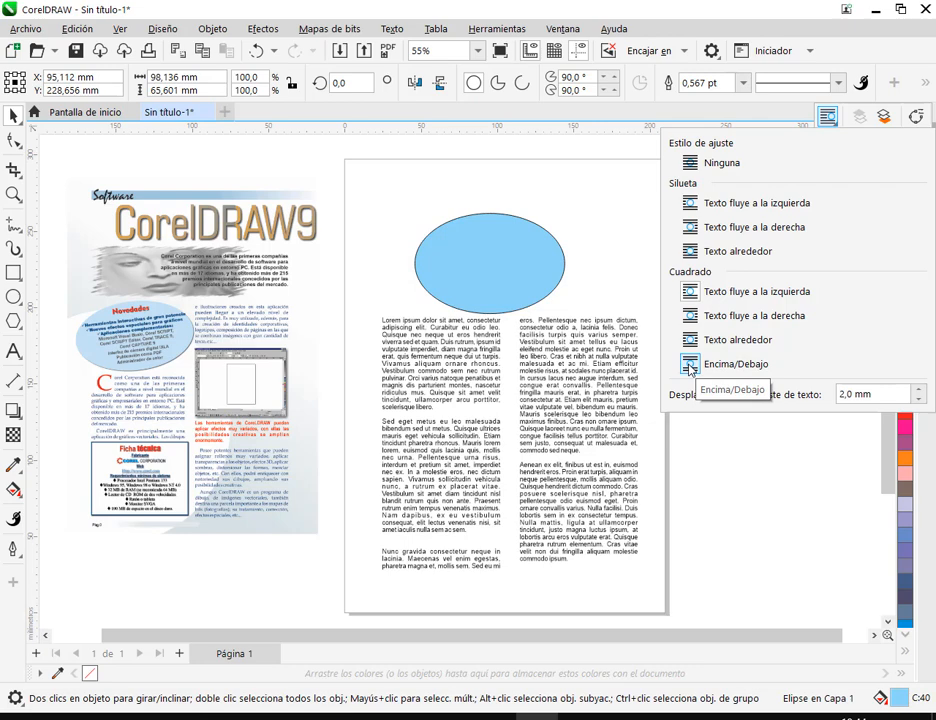
Move the ellipse down between the two columns, centered at about X 104.7 mm, Y 189.4 mm.
click(510, 258)
drag(515, 291, 530, 351)
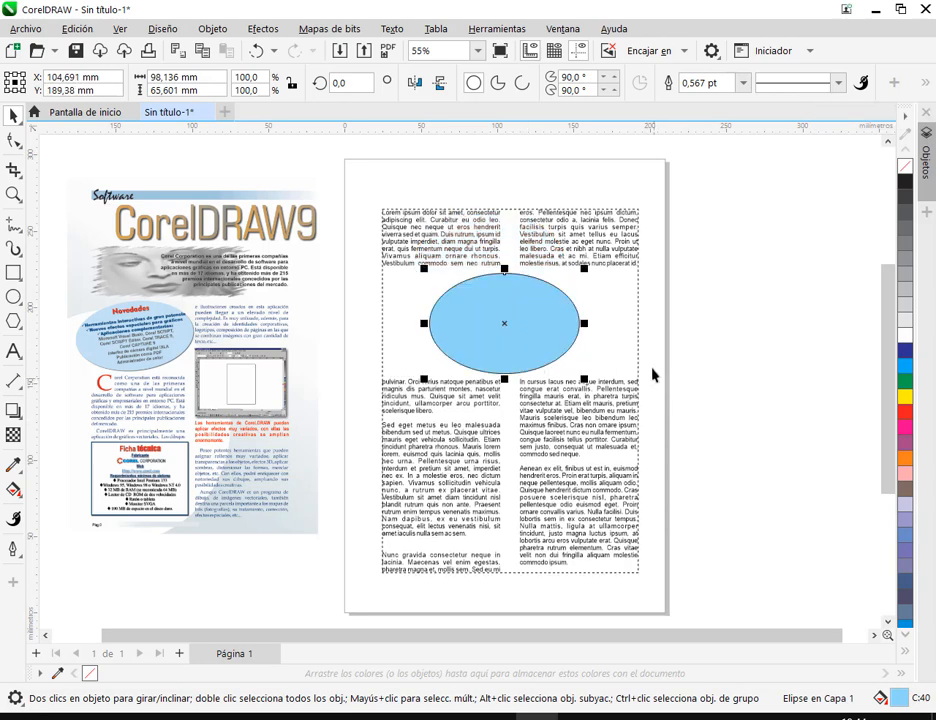
key(Escape)
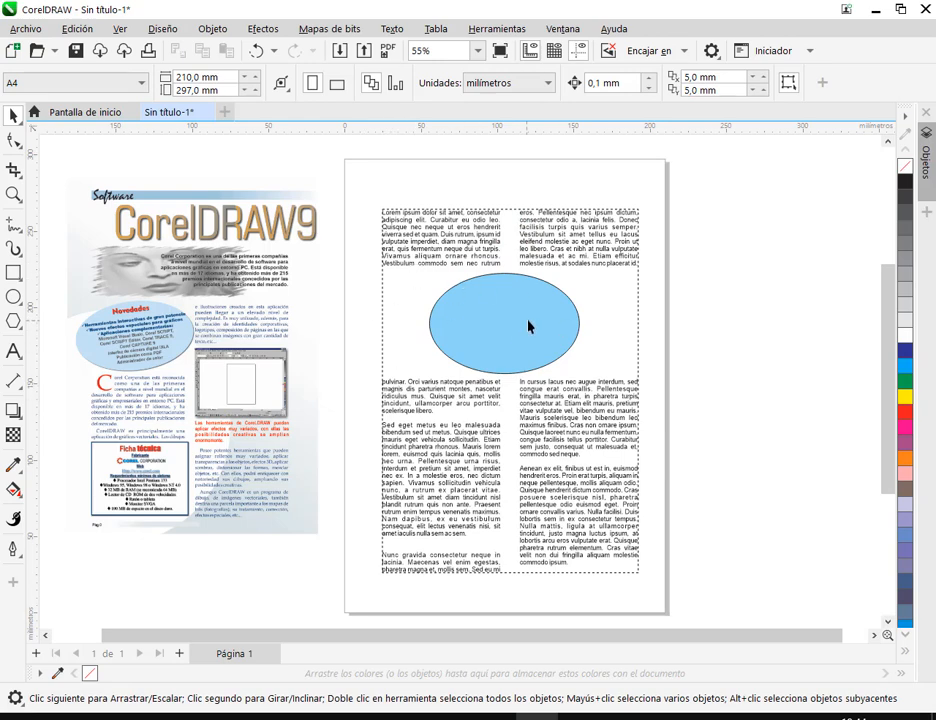
Move the ellipse to the upper part of the first text column, centered at about X 53 mm, Y 233.4 mm.
drag(529, 326, 462, 320)
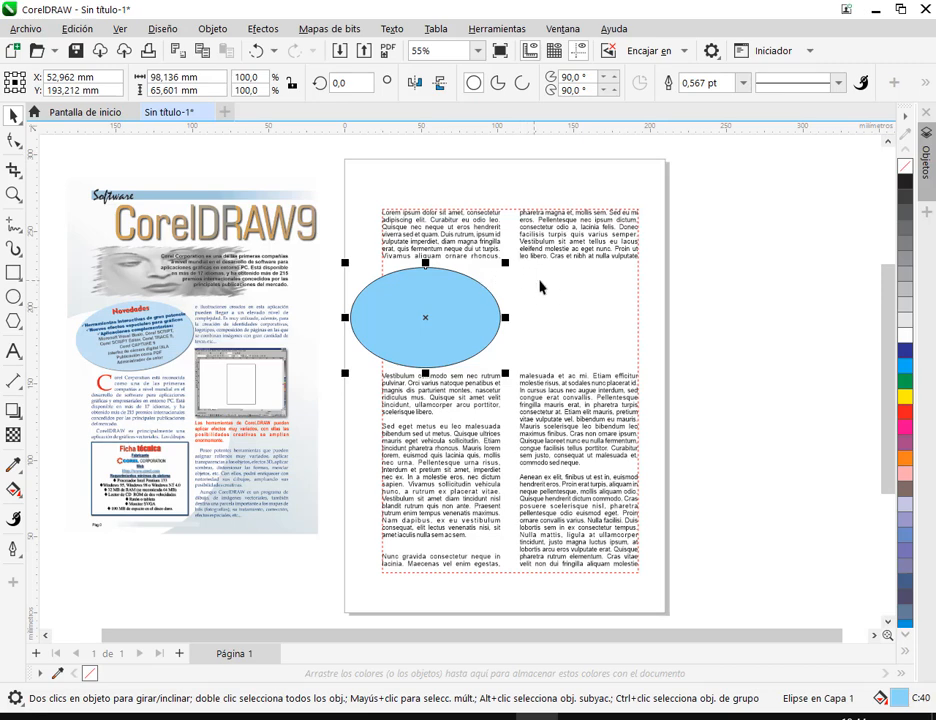
drag(521, 258, 645, 382)
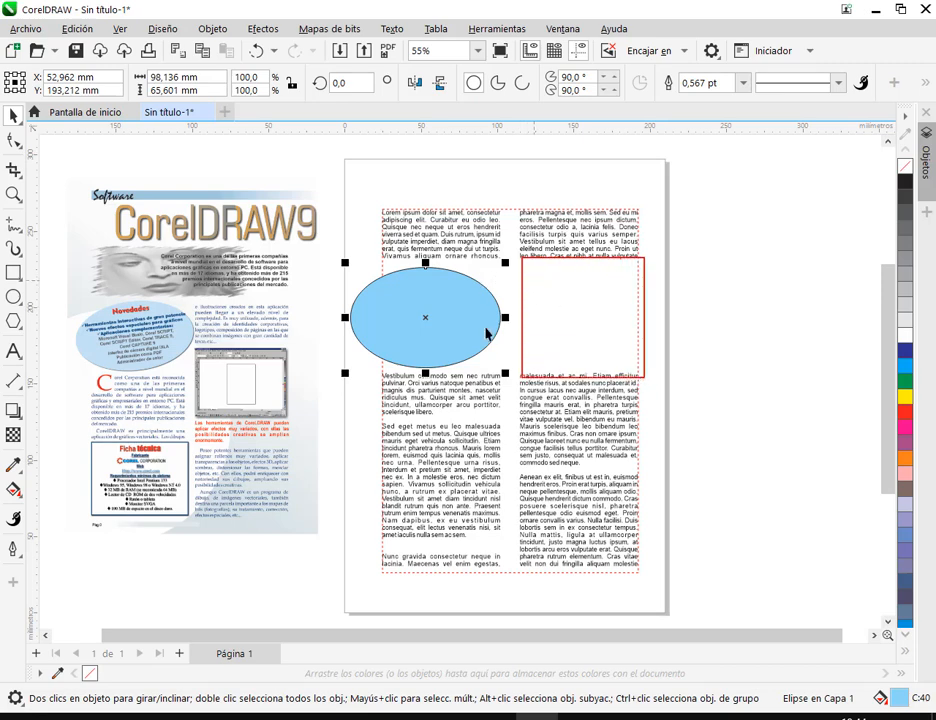
drag(331, 258, 743, 375)
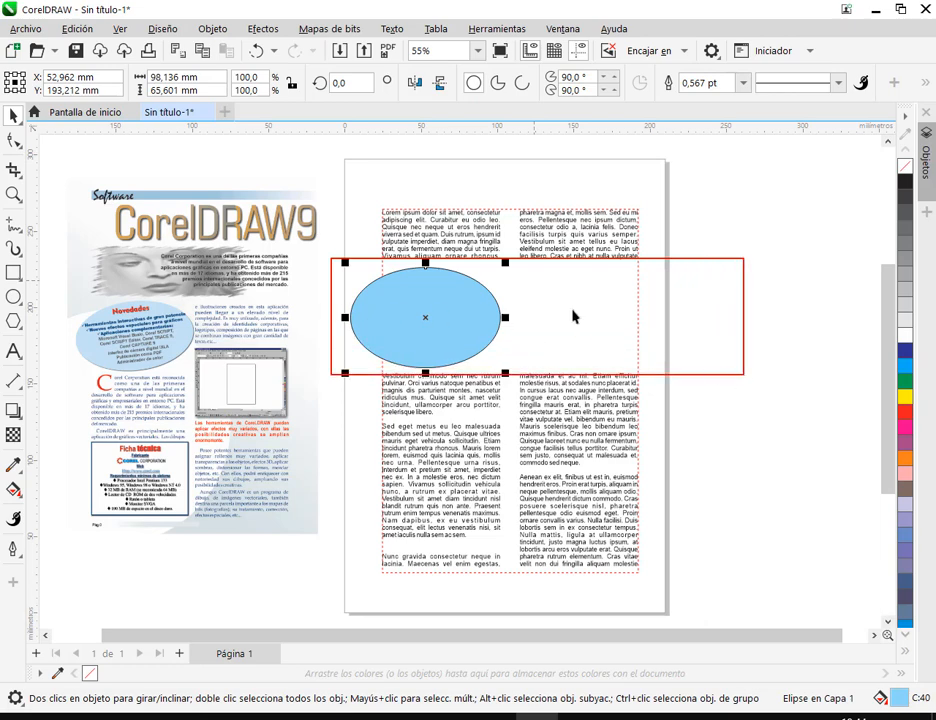
key(Escape)
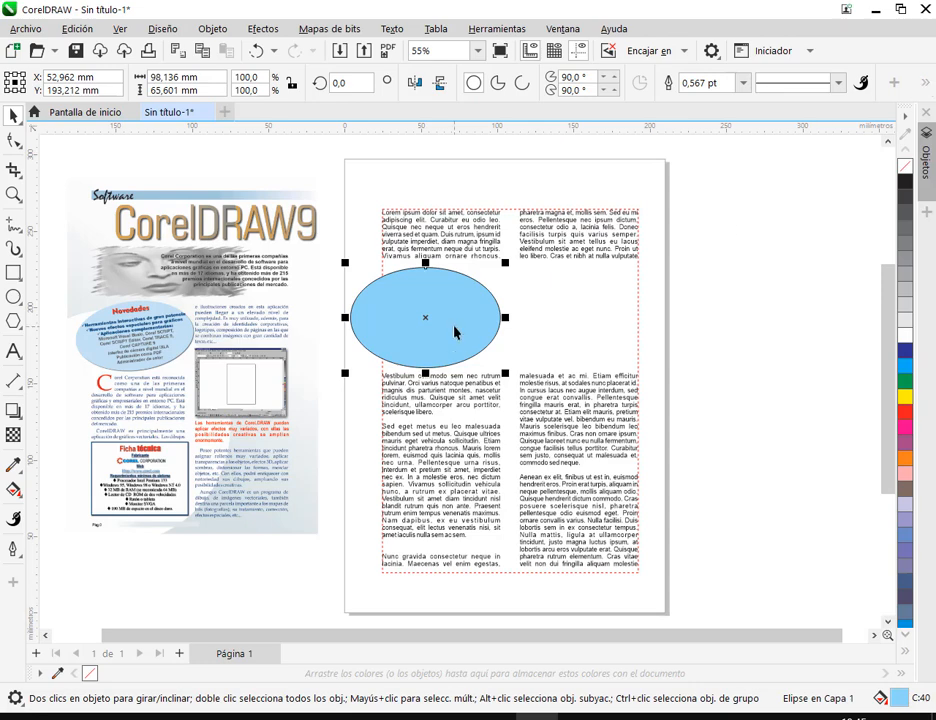
drag(452, 326, 457, 264)
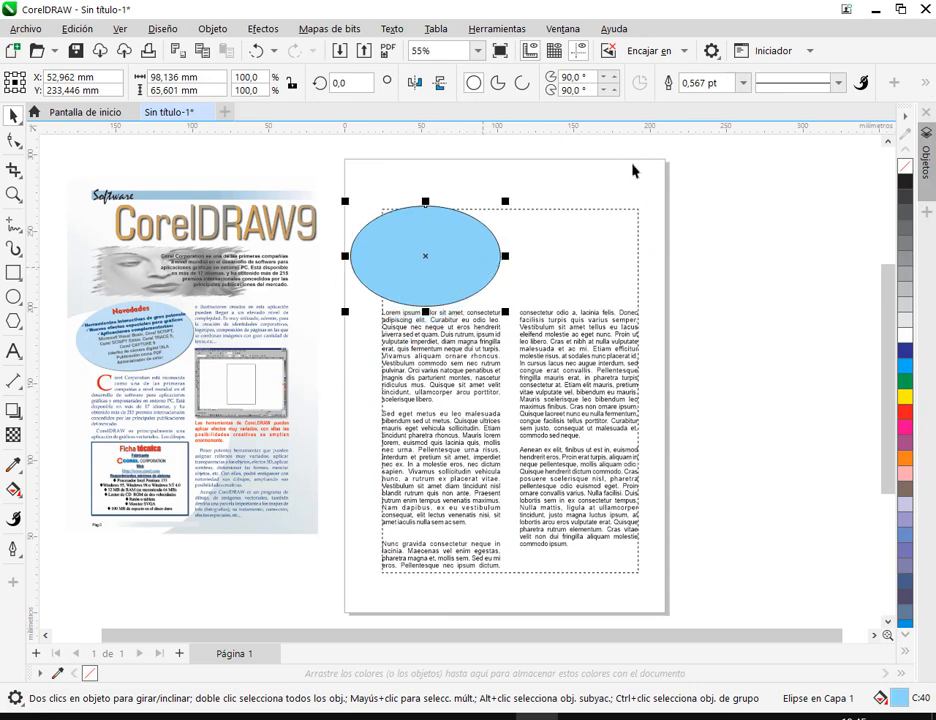
Apply the square text wrap style 'Texto fluye a la derecha' to the ellipse.
drag(634, 167, 605, 237)
click(927, 84)
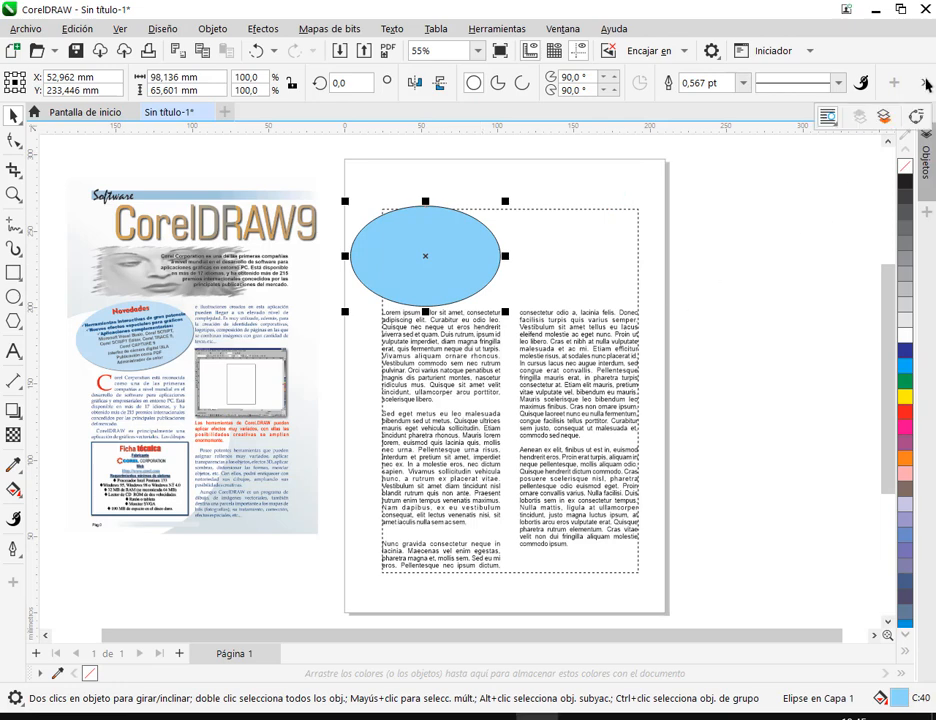
click(828, 118)
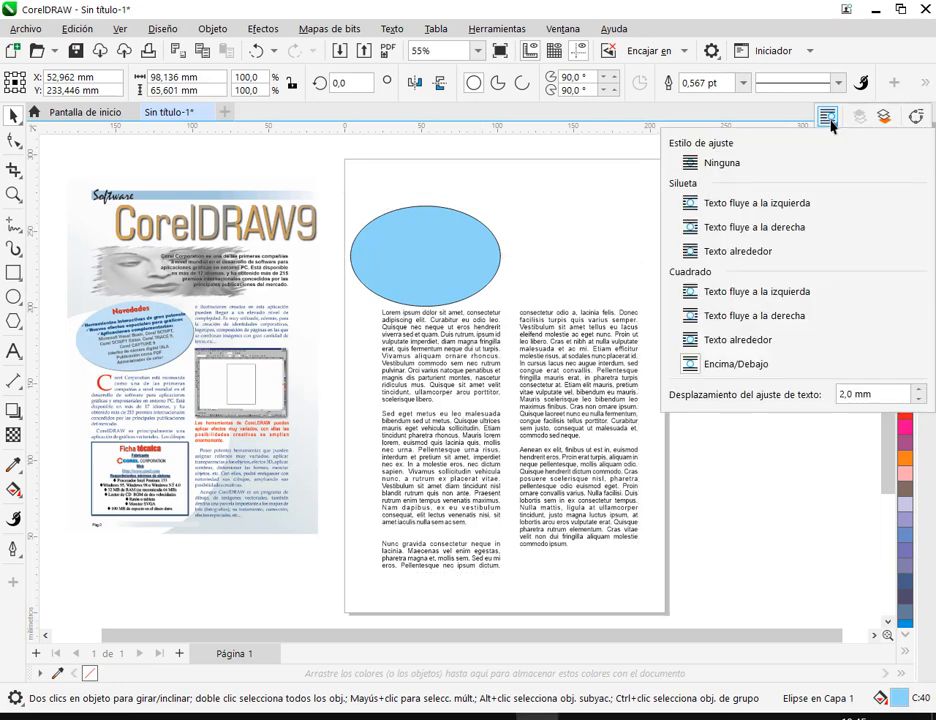
click(694, 320)
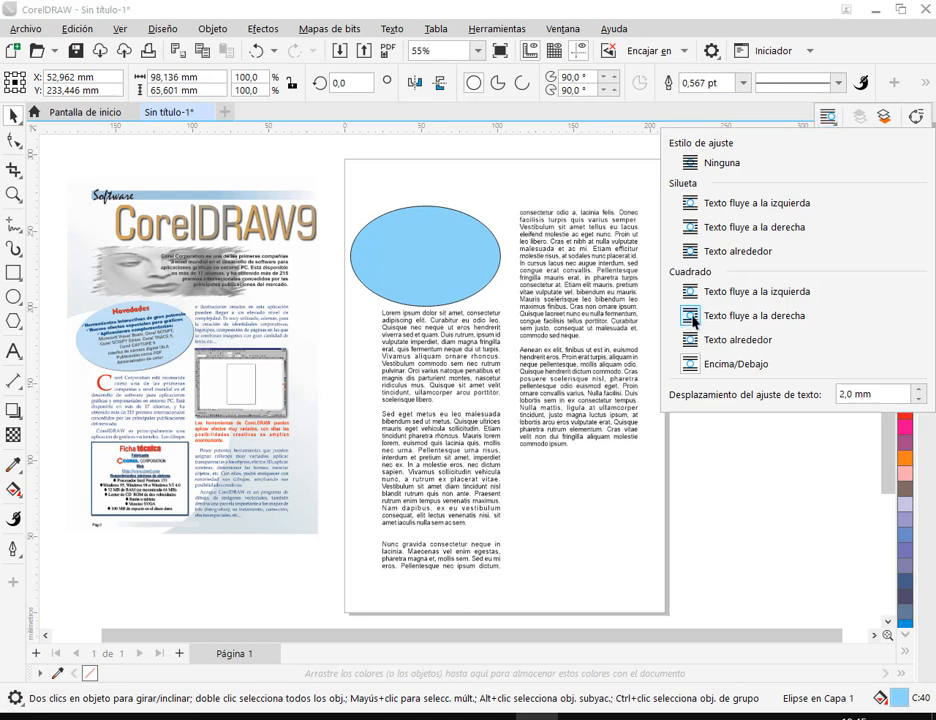
click(711, 498)
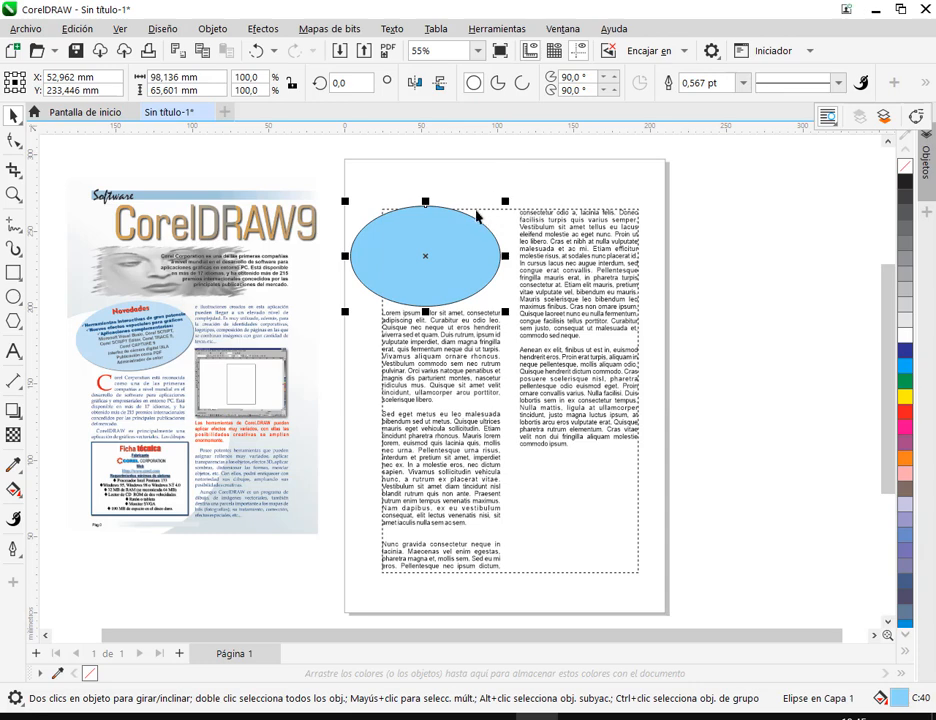
Tilt the ellipse to about 7.3° counterclockwise and shift it slightly down and to the right.
click(470, 283)
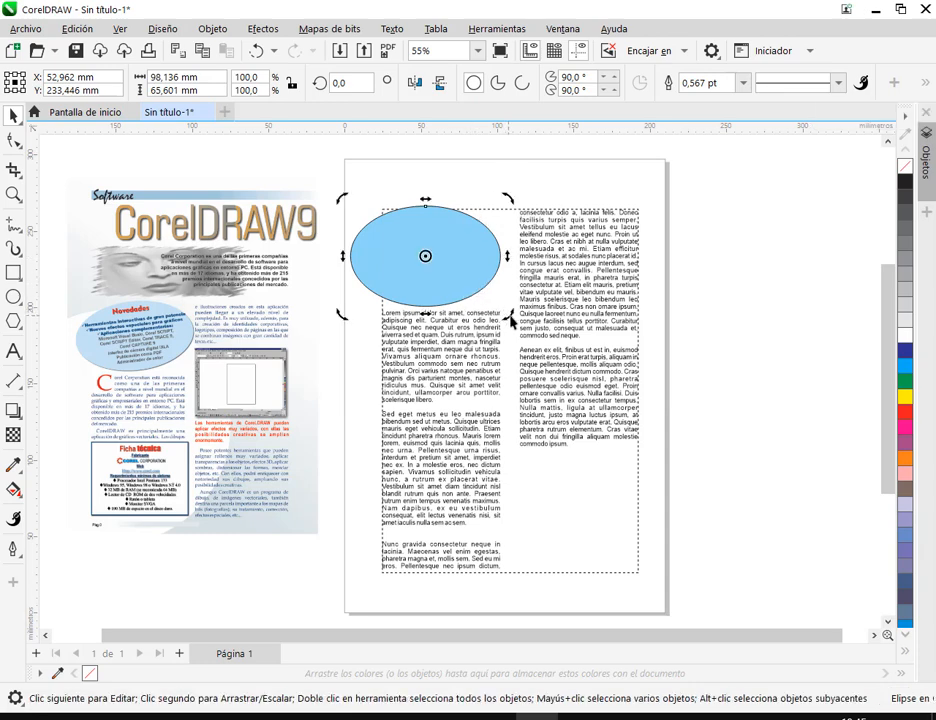
drag(511, 320, 520, 286)
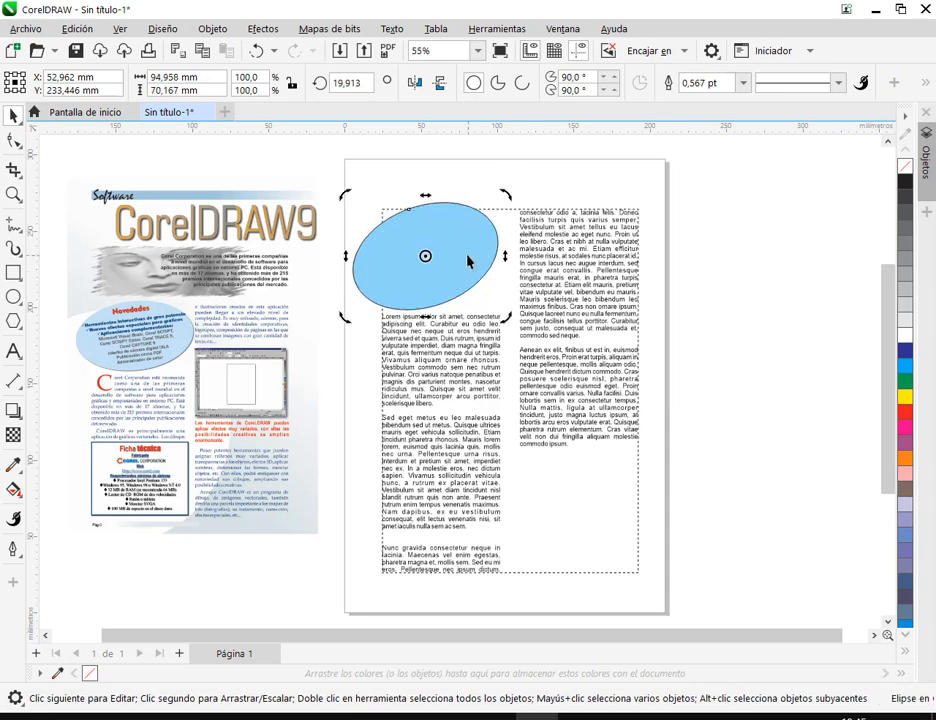
drag(468, 262, 478, 272)
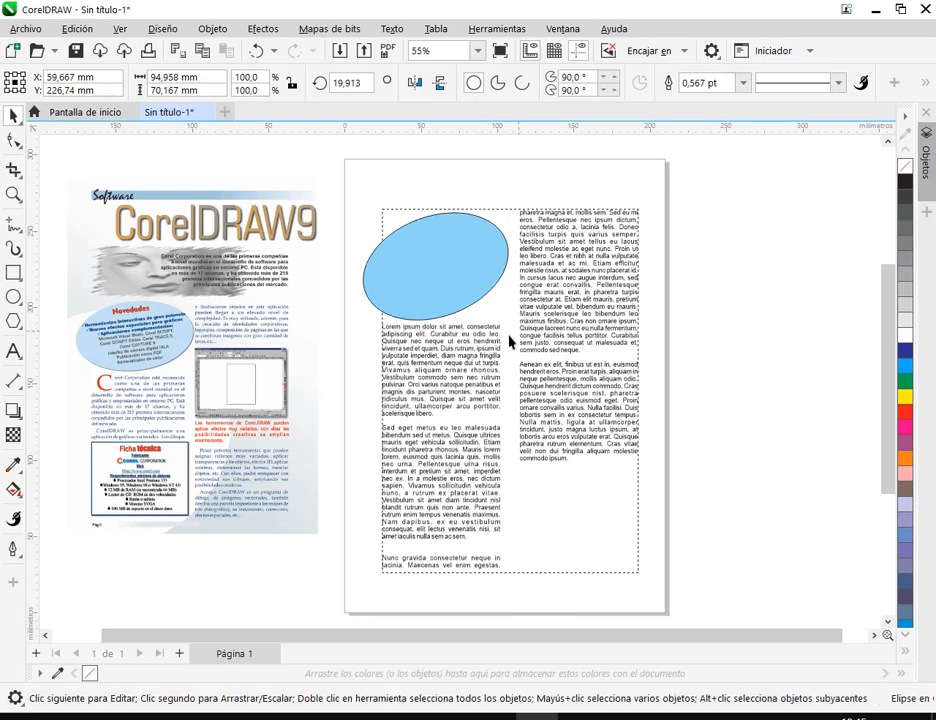
drag(510, 342, 503, 338)
click(719, 320)
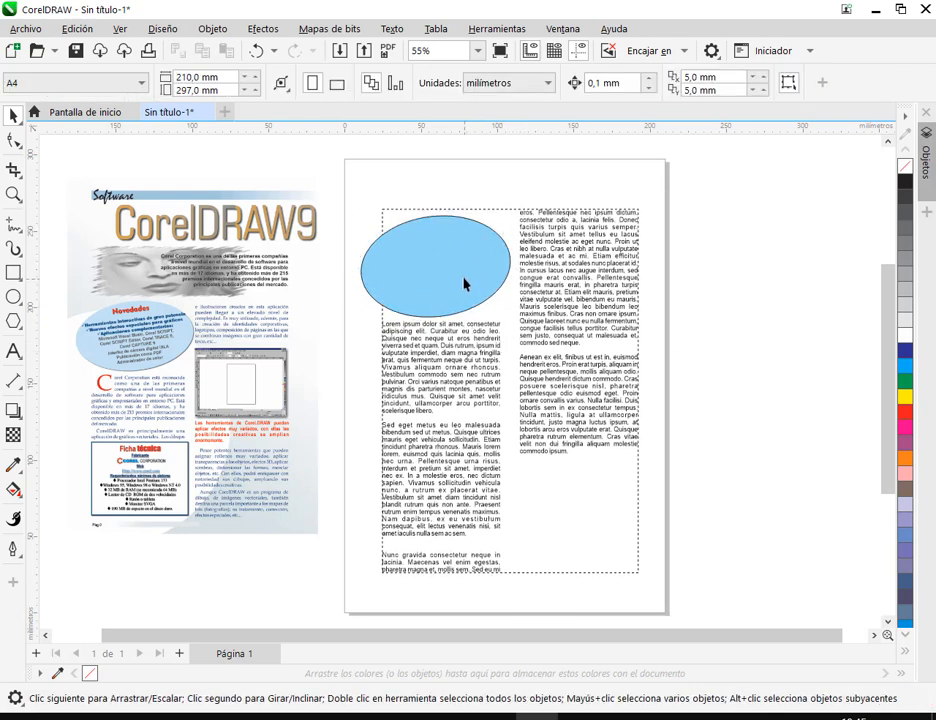
Scale the ellipse to about 74.6 % and position it within the first text column at about X 67 mm, Y 236.6 mm.
drag(464, 284, 310, 232)
drag(321, 233, 462, 267)
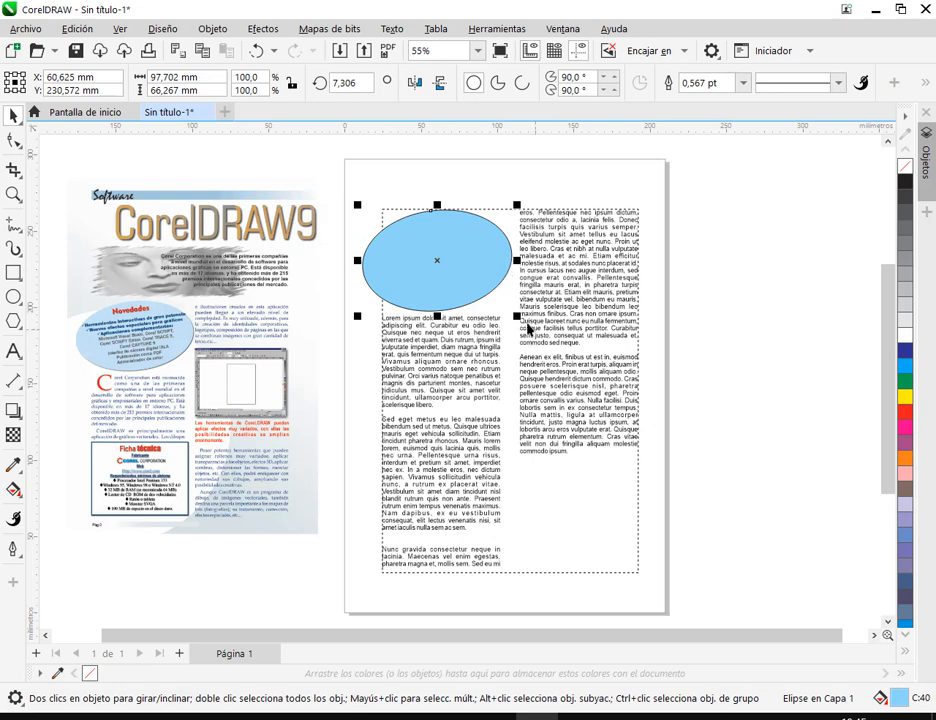
drag(516, 316, 479, 290)
drag(411, 260, 439, 264)
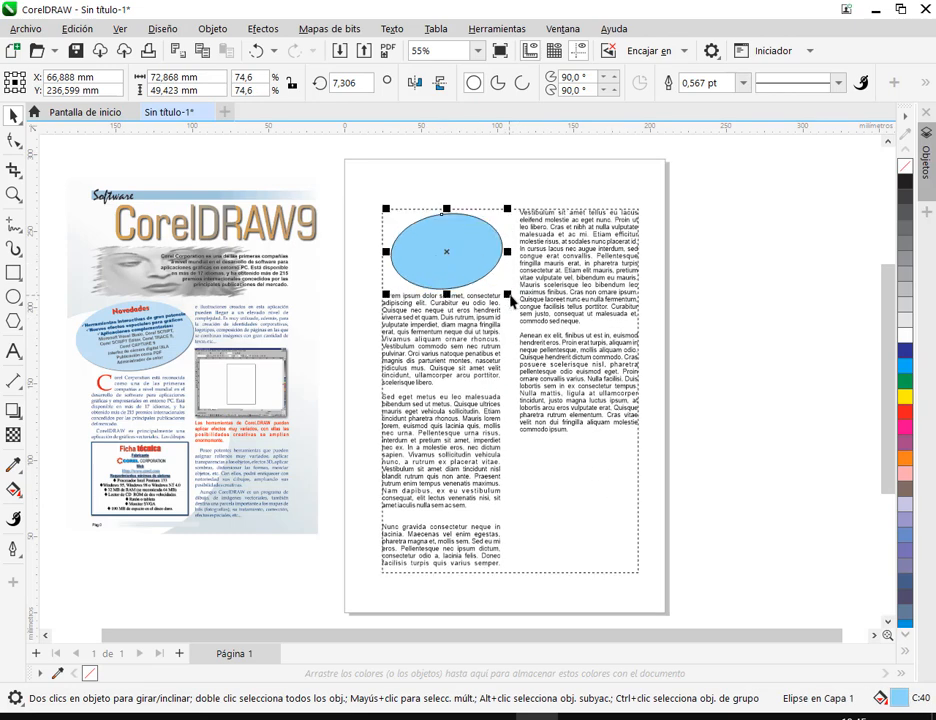
Adjust the ellipse to about 73 × 49.5 mm at the head of the first column, centered near X 63 mm, Y 249 mm.
drag(510, 299, 477, 345)
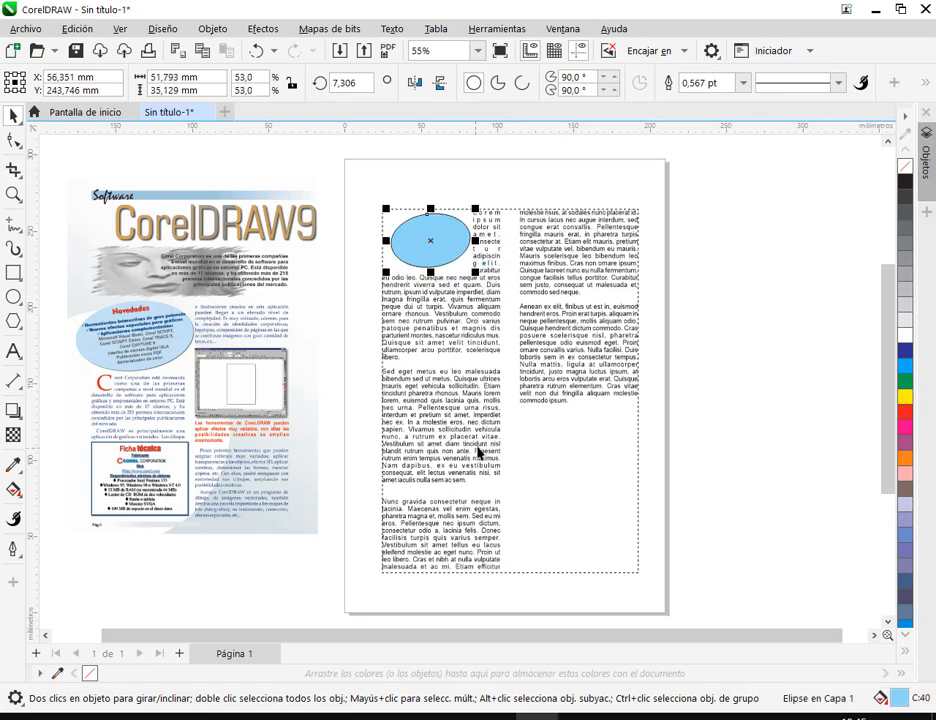
drag(481, 220, 520, 192)
drag(480, 241, 473, 244)
click(490, 224)
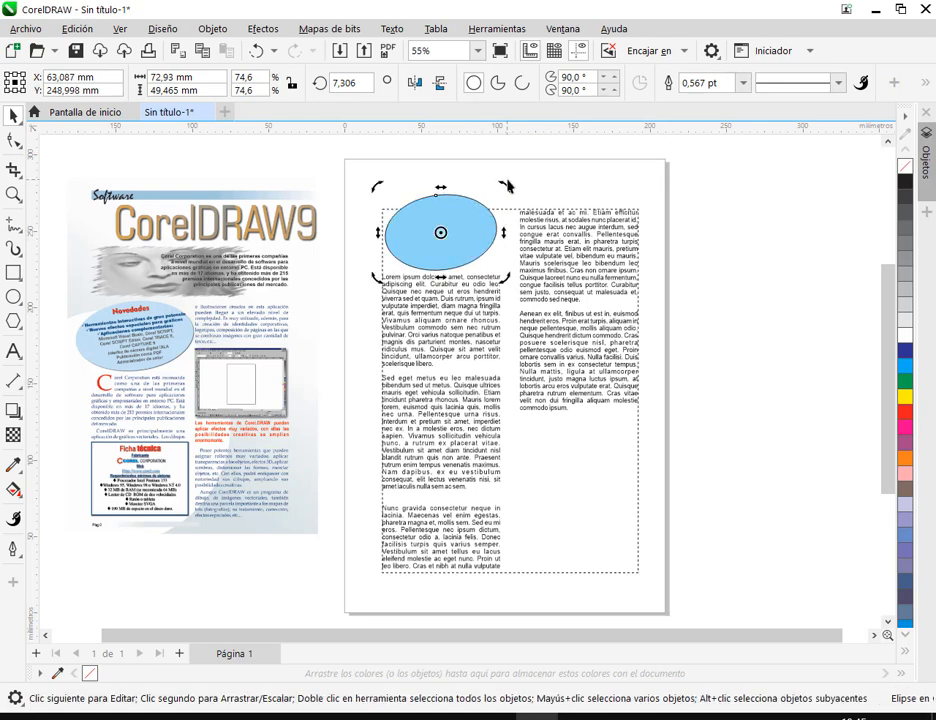
click(490, 196)
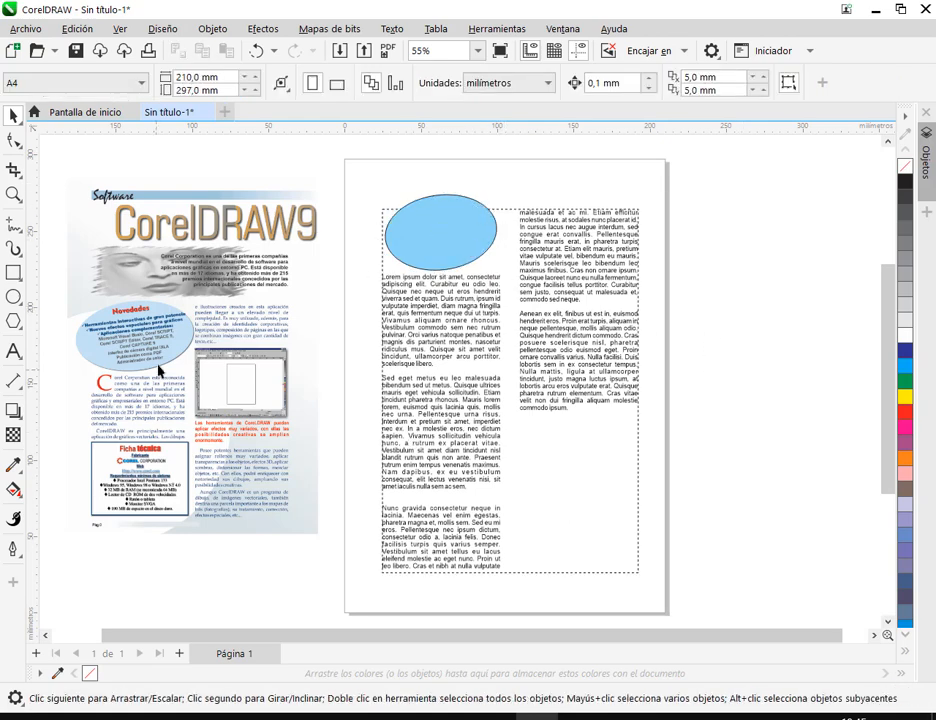
Draw a white-filled rectangle of about 92 × 65.6 mm and place it over the lower text at about X 117.5 mm, Y 65.4 mm.
click(13, 272)
drag(710, 342, 850, 441)
key(space)
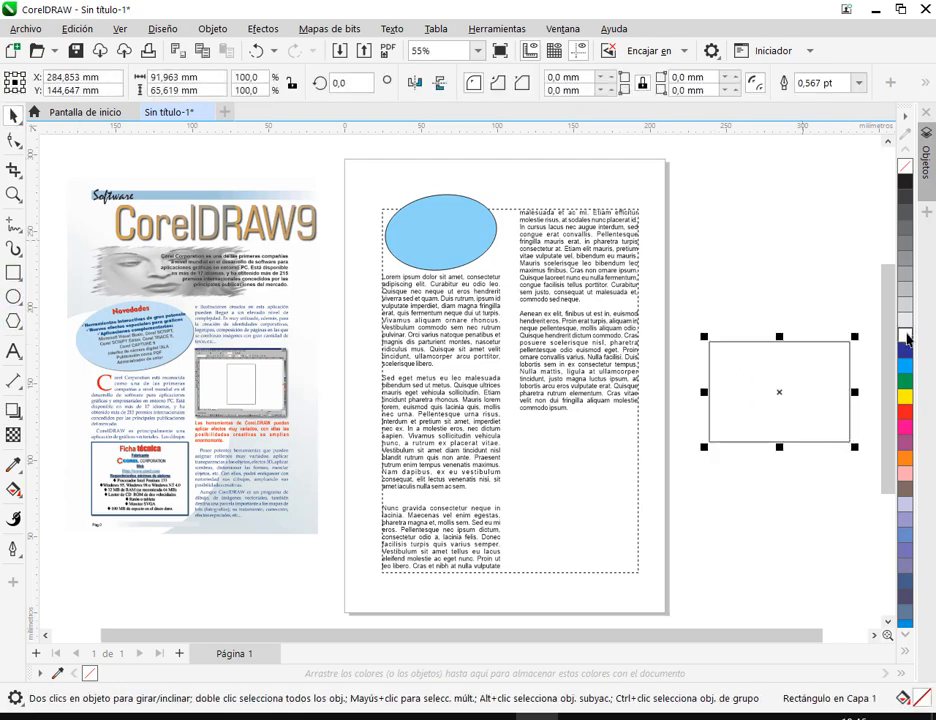
drag(818, 385, 550, 527)
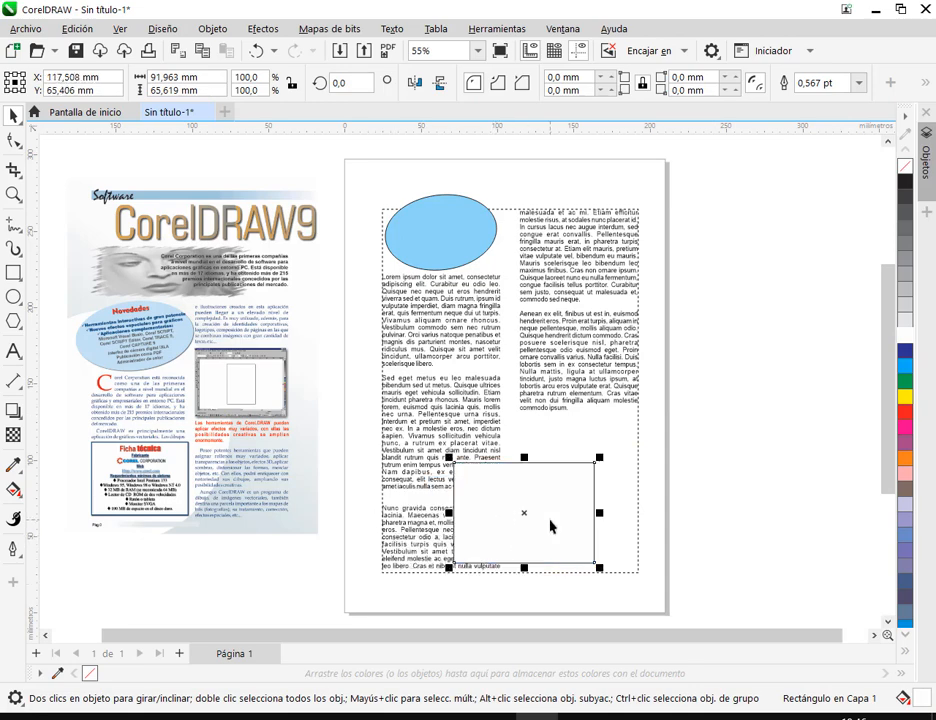
Apply the contour ('Silueta') text wrap style 'Texto fluye a la derecha' to the rectangle.
click(925, 84)
click(828, 118)
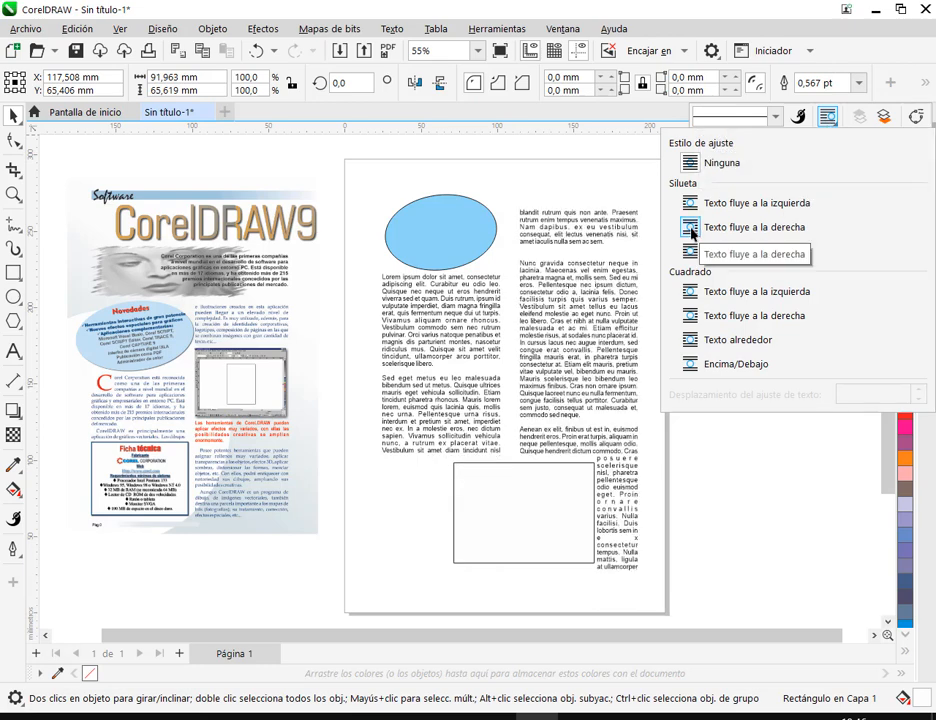
click(700, 228)
click(563, 505)
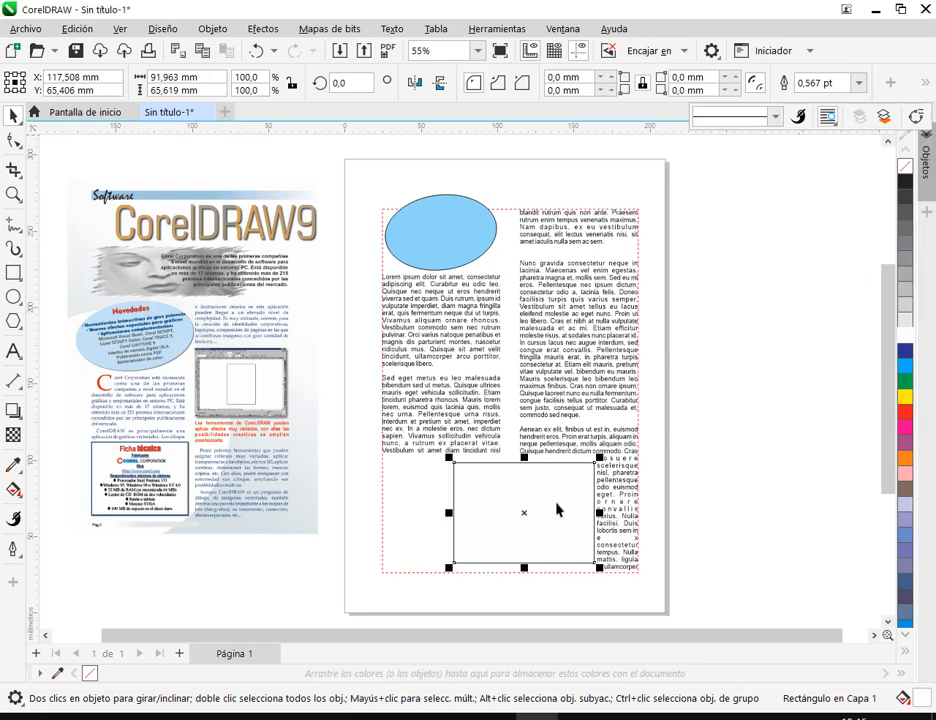
Move the rectangle to the foot of the first column and narrow it to about 83.5 mm wide.
drag(494, 513, 421, 520)
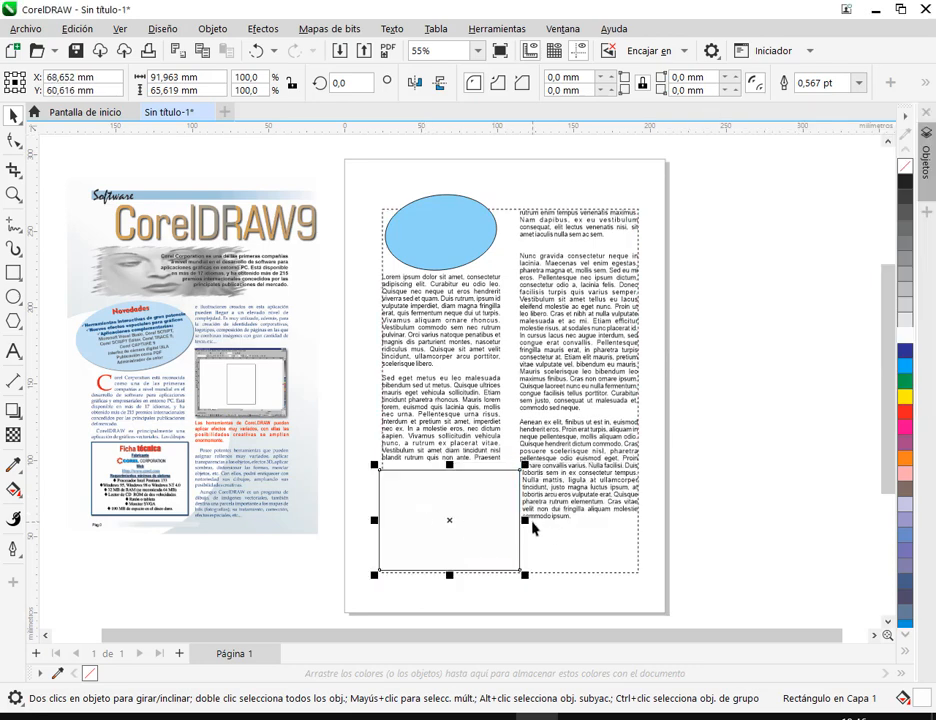
drag(531, 521, 517, 528)
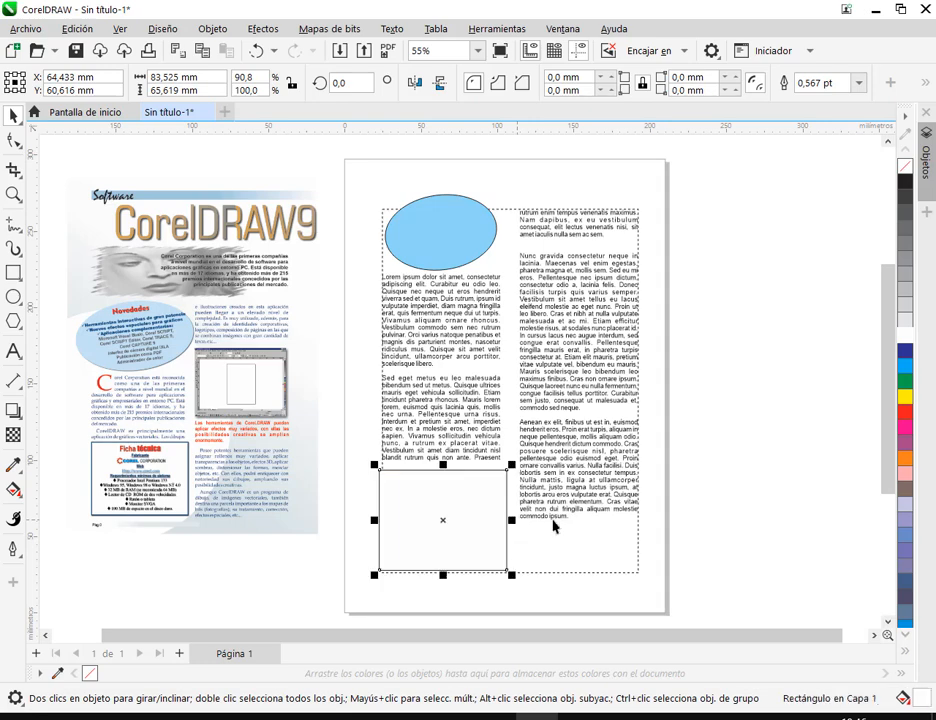
click(736, 502)
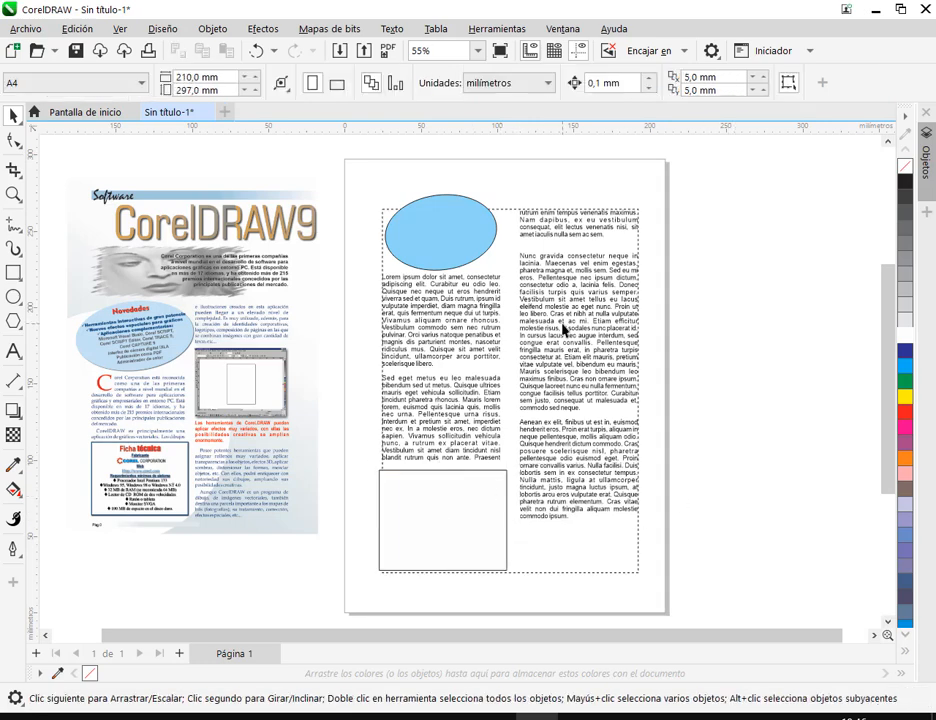
Place a copy of the rectangle over the second text column at about X 153.5 mm, Y 98 mm.
click(448, 524)
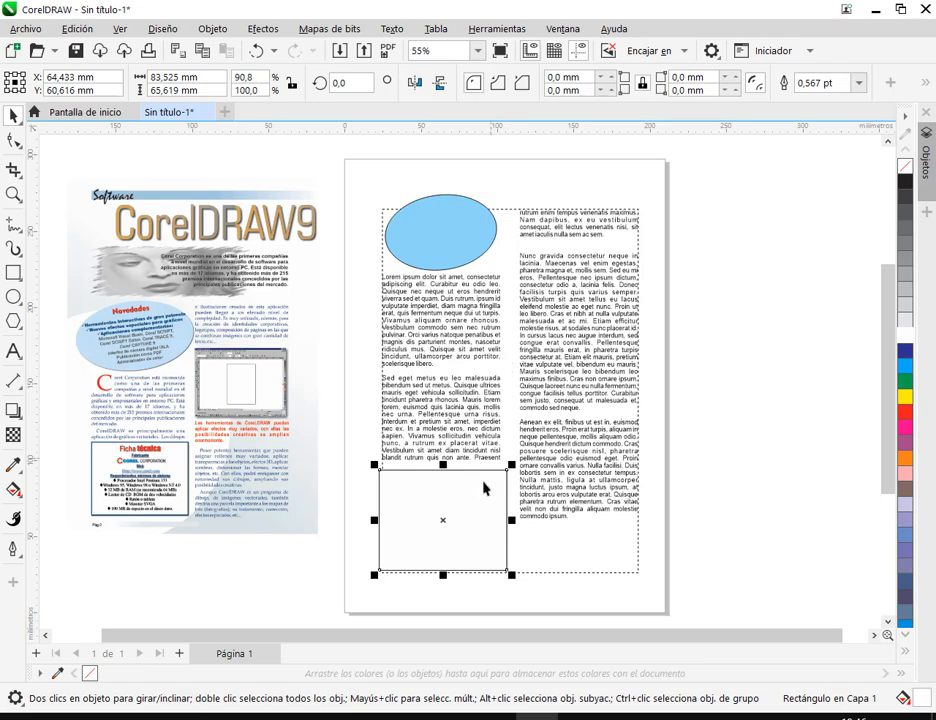
drag(482, 487, 616, 434)
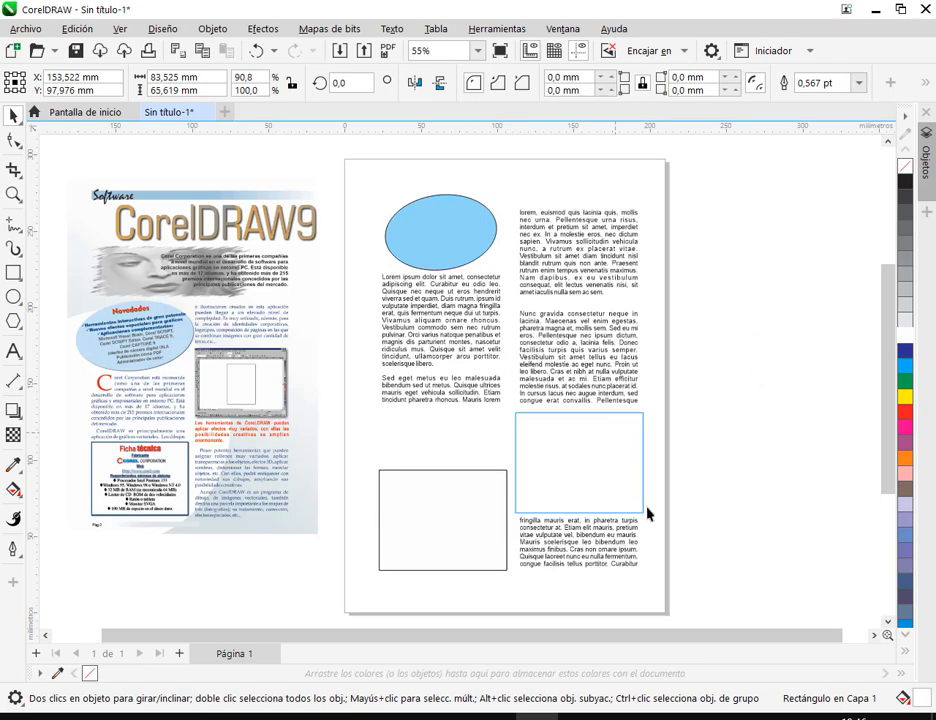
Reduce the second-column rectangle to about 70.9 × 55.7 mm and move it up to about X 154 mm, Y 154 mm.
click(707, 370)
click(639, 417)
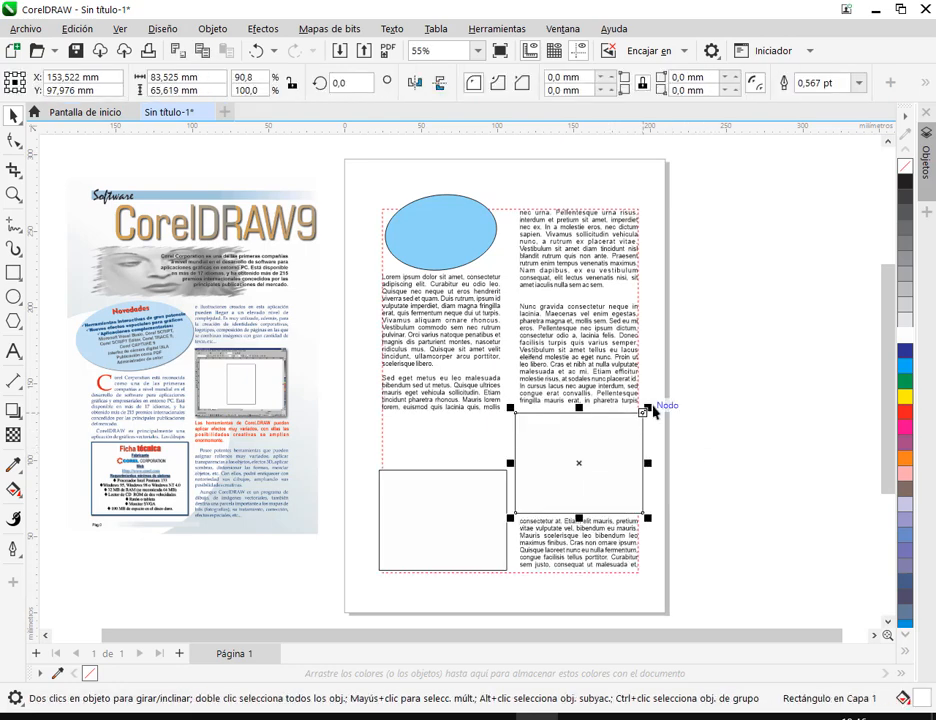
drag(645, 411, 636, 430)
drag(568, 472, 576, 375)
drag(632, 425, 642, 434)
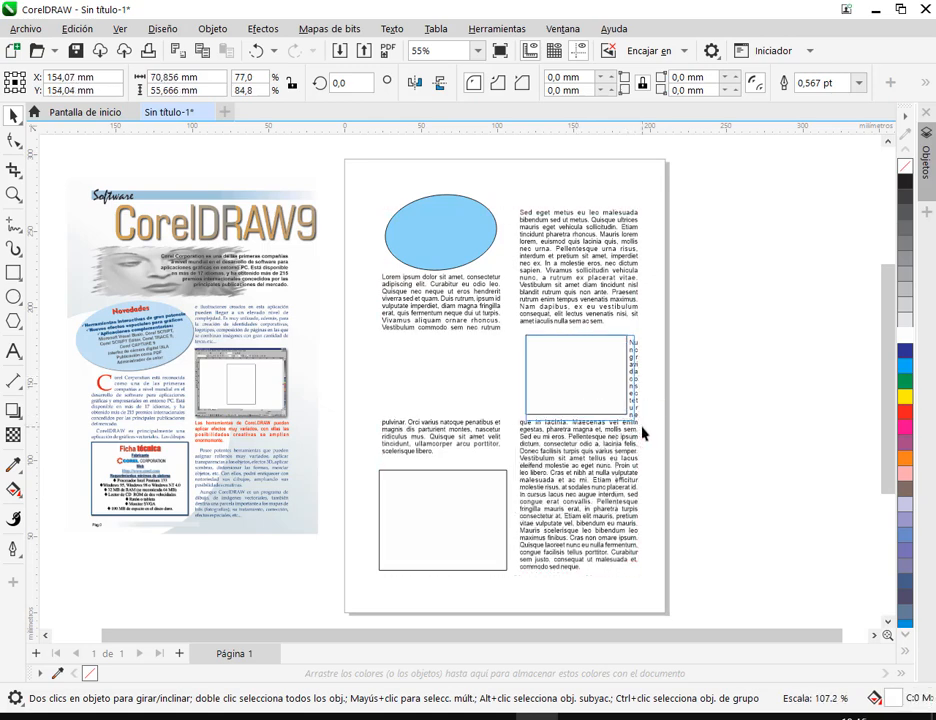
Apply the contour ('Silueta') wrap style 'Texto alrededor' to the second-column rectangle and enlarge it to about 75.2 × 59 mm.
click(927, 84)
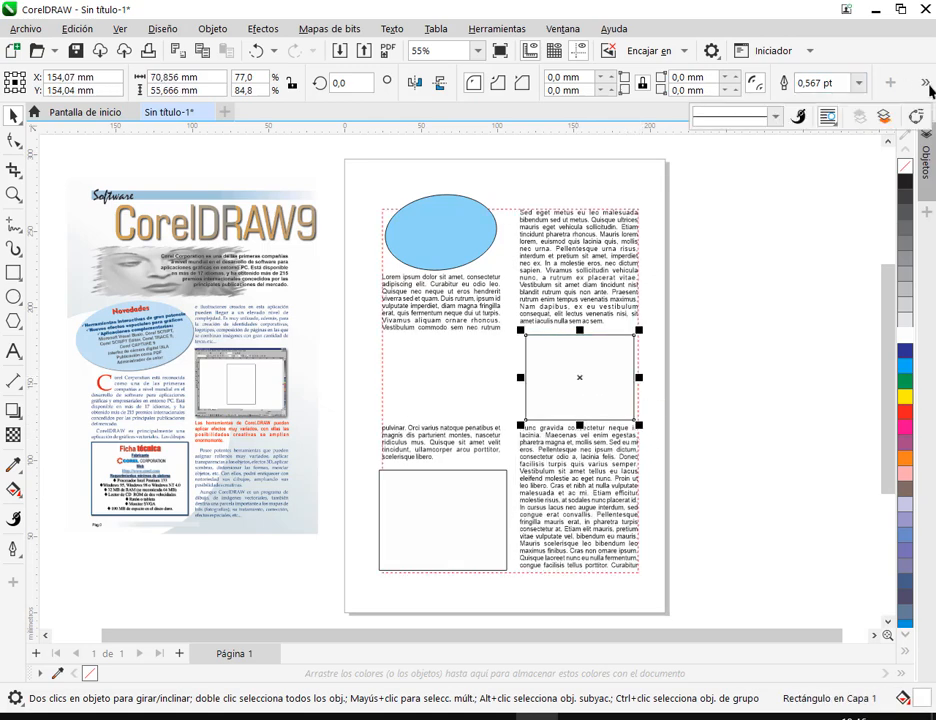
click(830, 119)
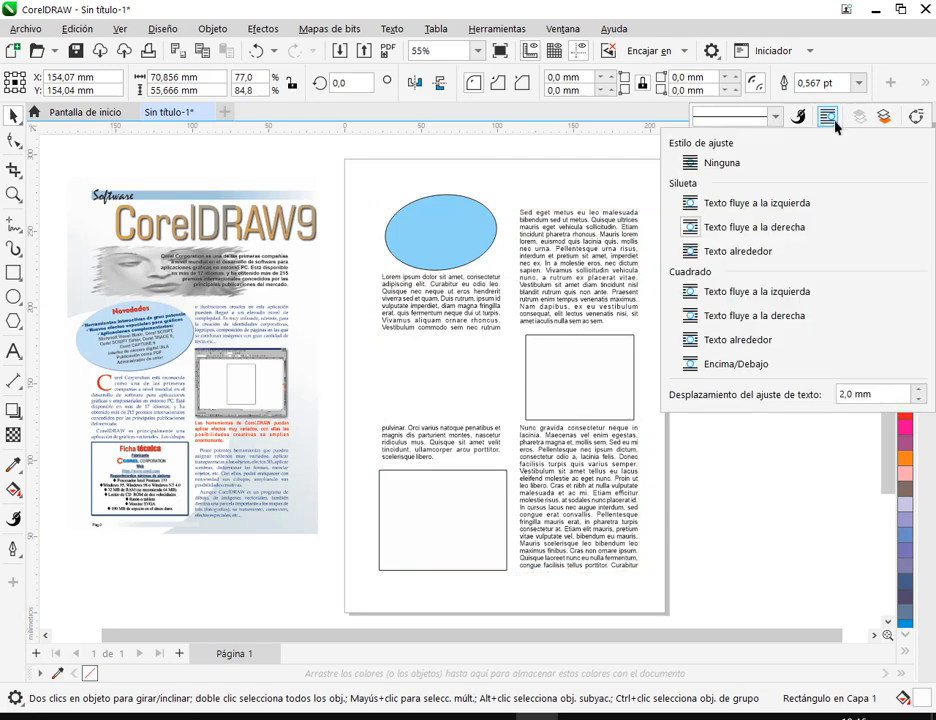
click(691, 256)
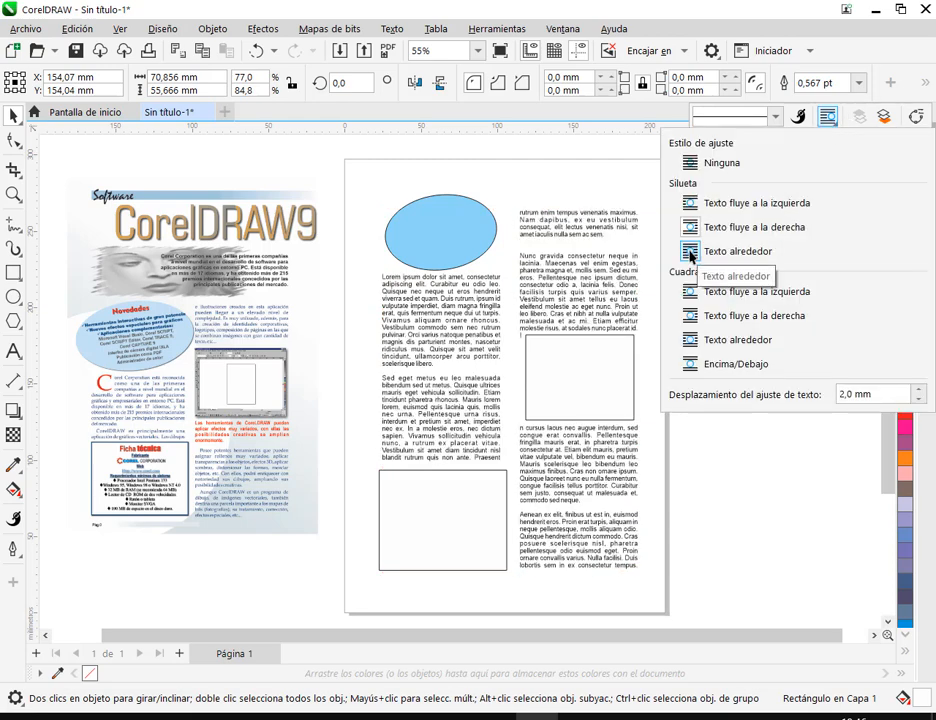
click(591, 379)
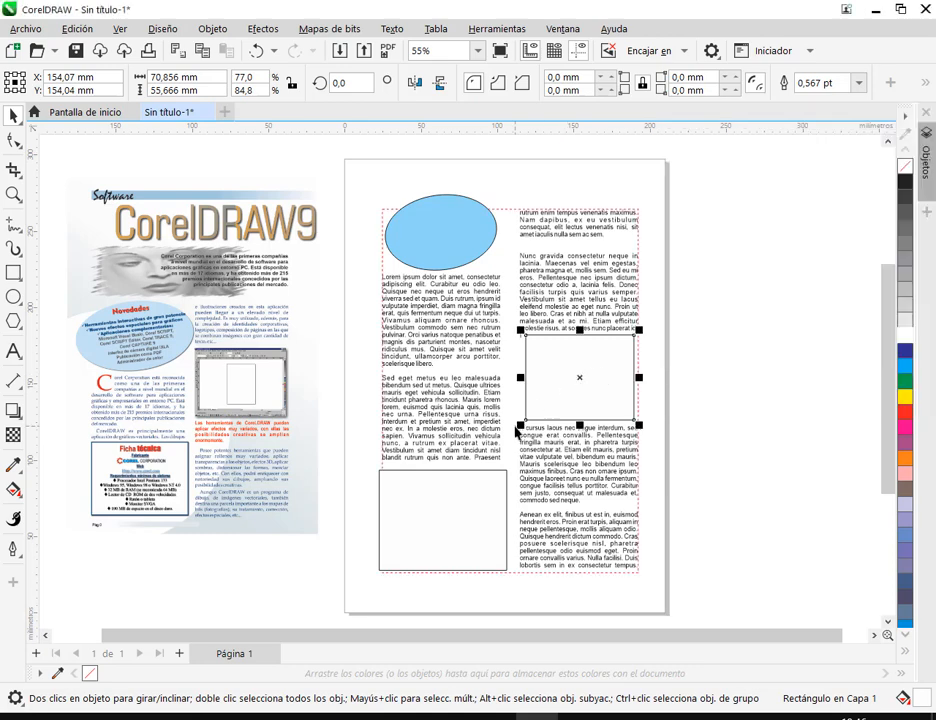
drag(516, 430, 516, 436)
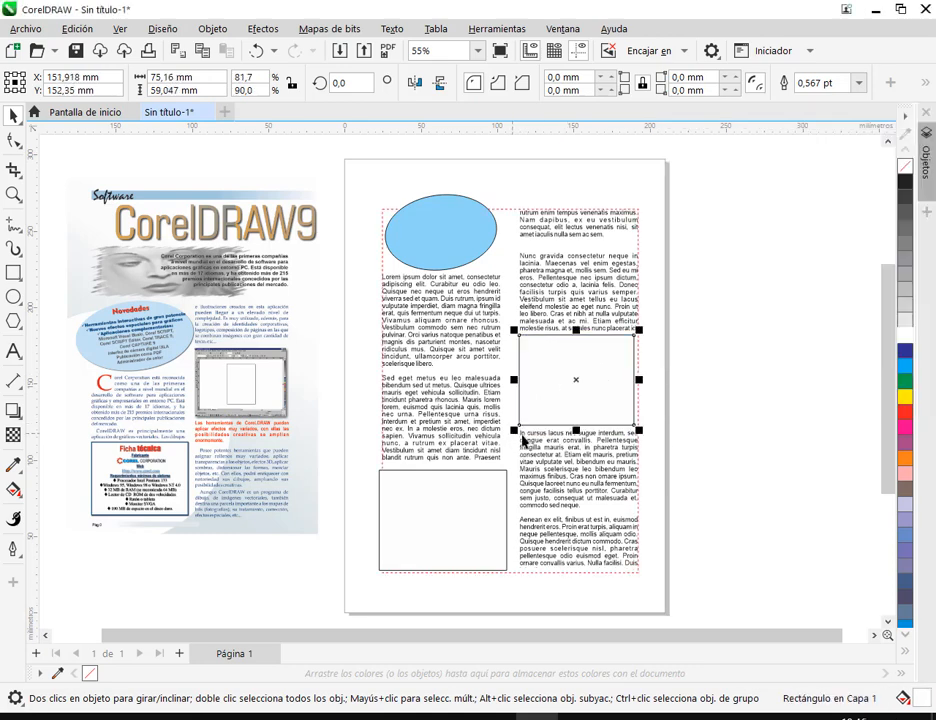
click(769, 394)
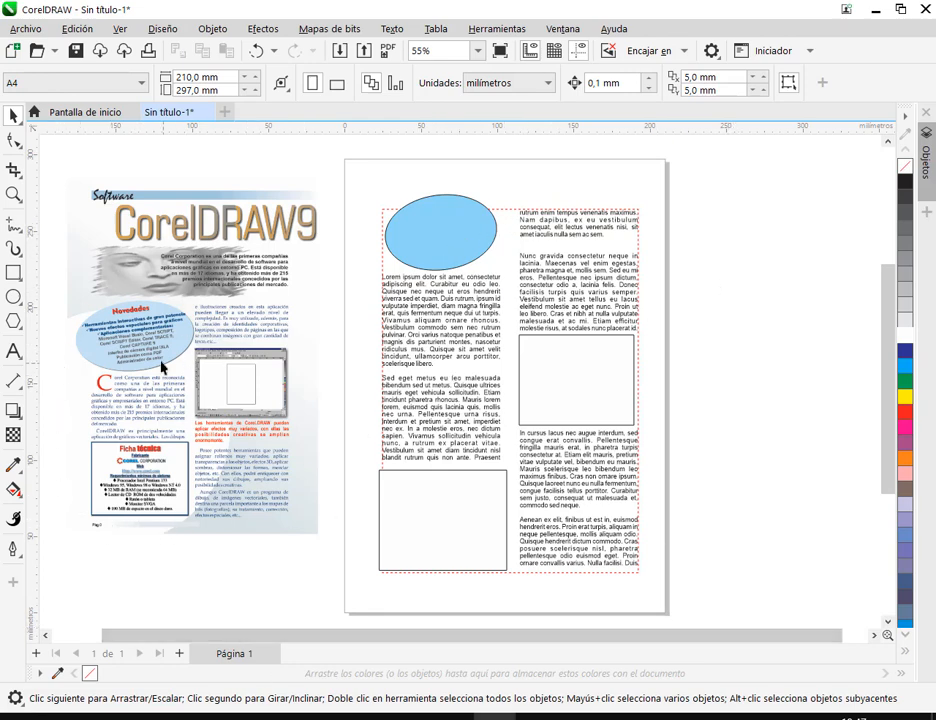
Lower the blue ellipse to the top edge of the text frame and shift the first-column rectangle slightly up and inside the frame.
mouse_move(458, 238)
mouse_down()
mouse_move(458, 271)
mouse_move(457, 261)
mouse_up()
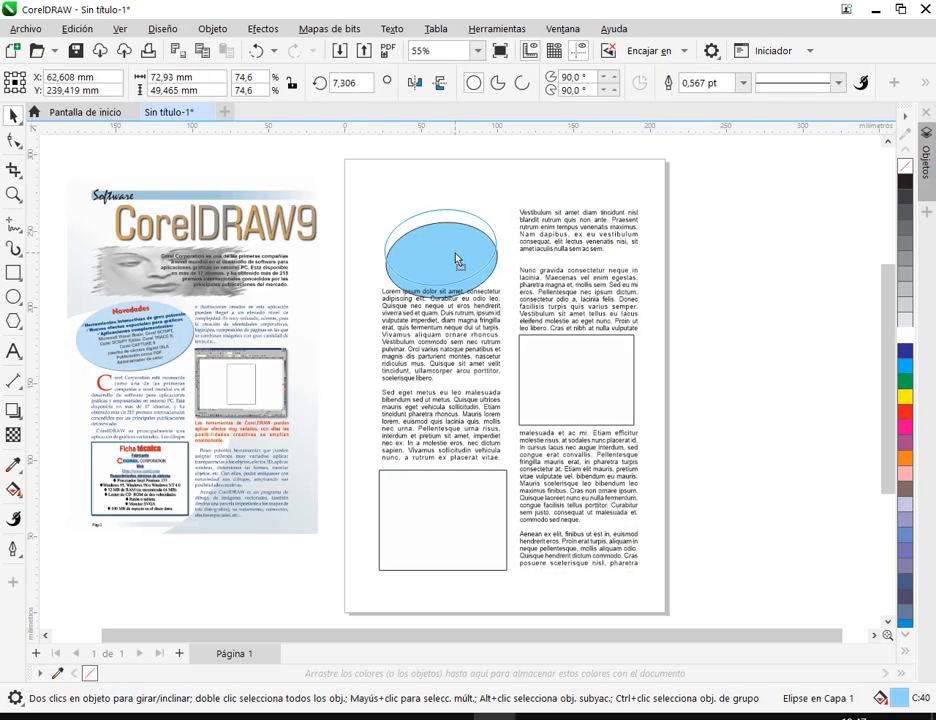
click(764, 376)
drag(478, 515, 446, 460)
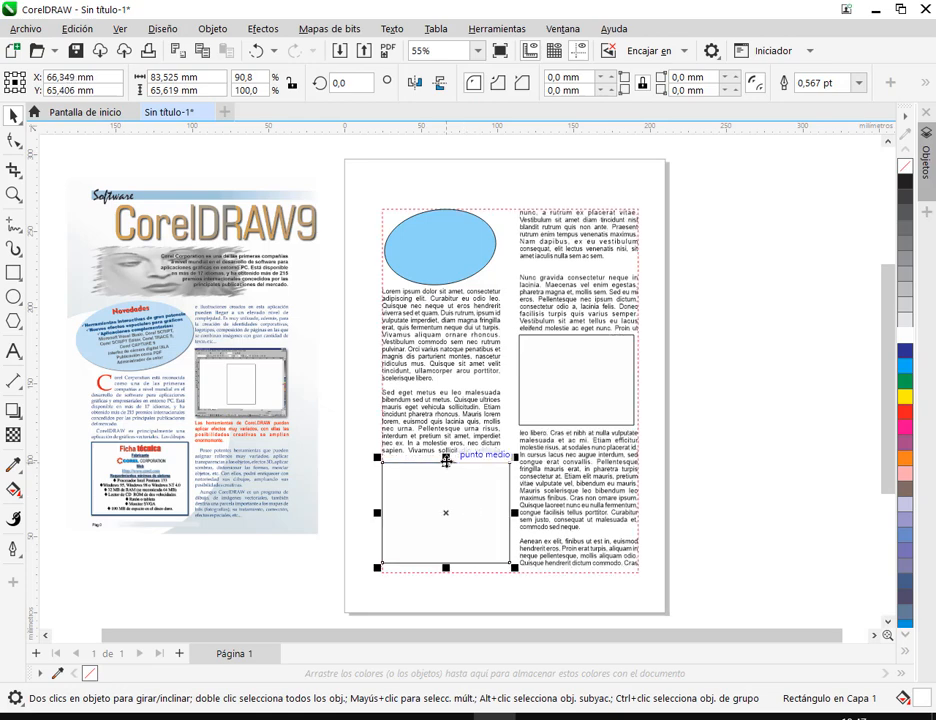
click(790, 418)
Move the whole layout of text, ellipse and rectangles off the page onto the empty area beside it.
scroll(439, 411, down, 2)
drag(560, 408, 390, 408)
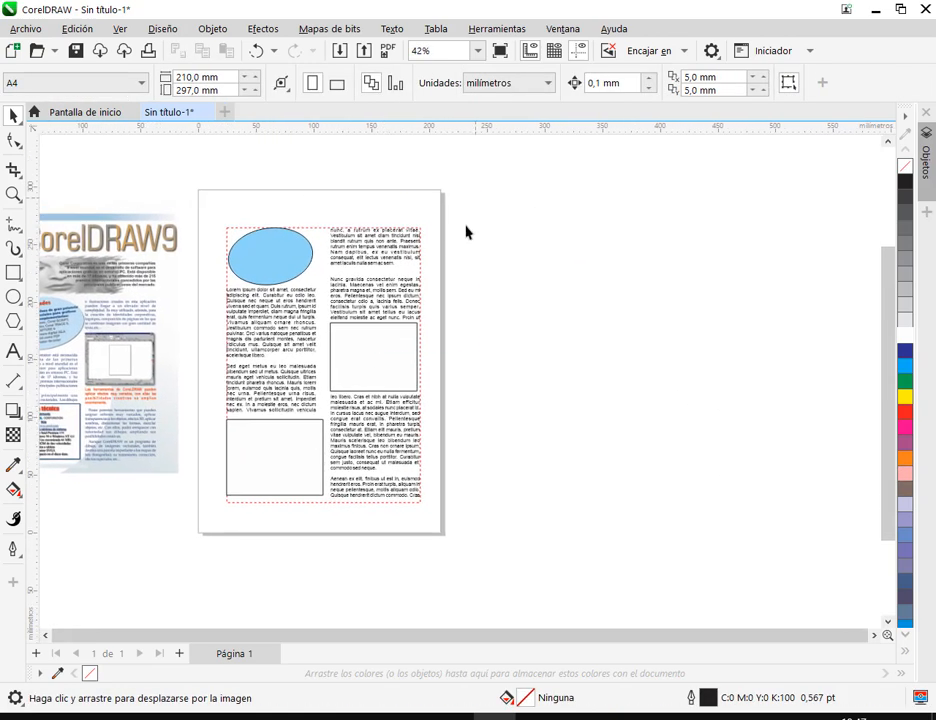
drag(476, 198, 194, 552)
drag(322, 392, 678, 402)
click(422, 400)
drag(422, 400, 561, 384)
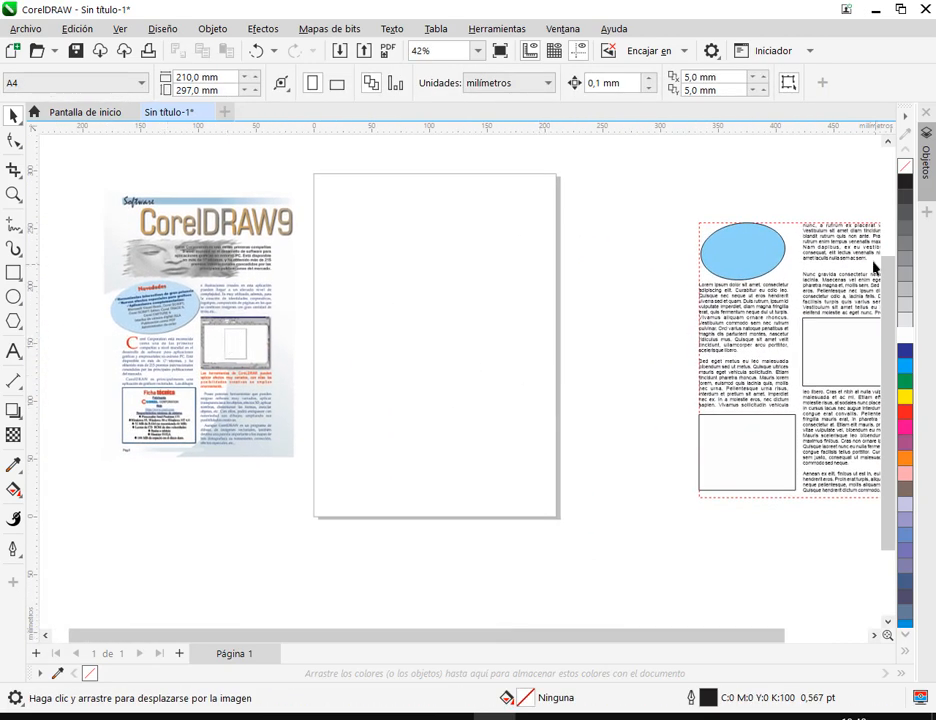
Move the ellipse further down and lower the text frame's top edge to make the frame about 200.9 mm high.
click(800, 238)
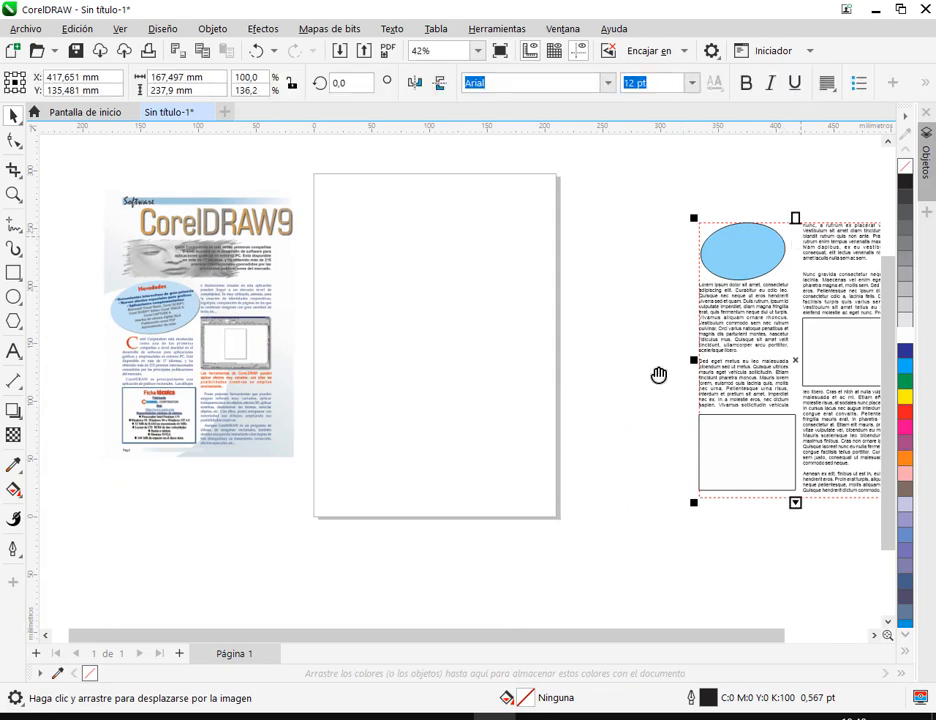
drag(658, 376, 426, 387)
drag(517, 283, 518, 328)
double_click(564, 230)
drag(565, 230, 562, 269)
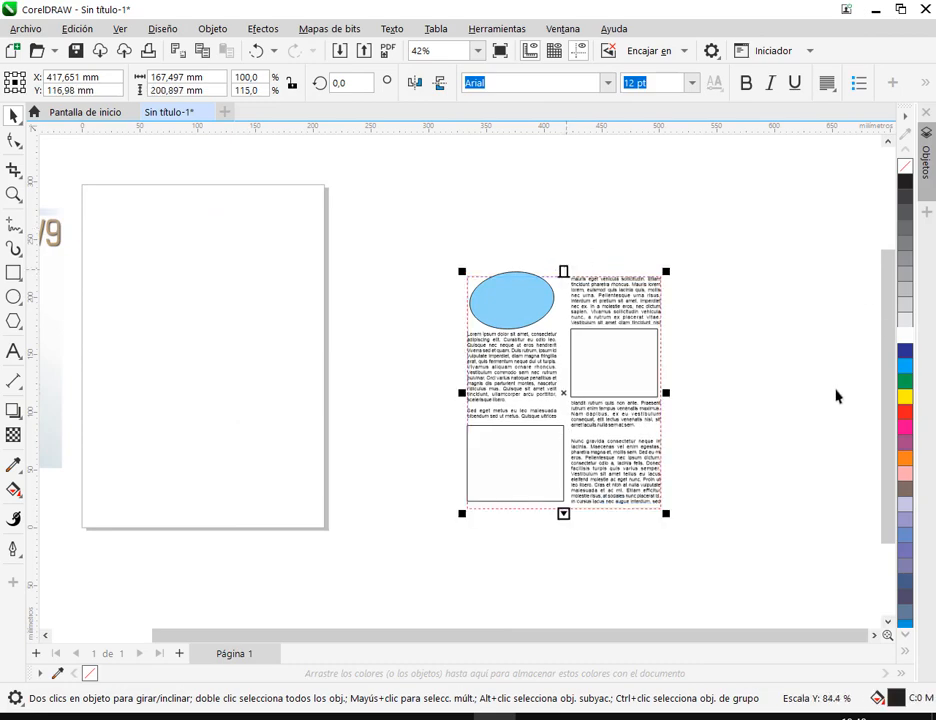
click(837, 391)
Raise the text frame's lower edge to line up with the base of the first-column rectangle.
drag(518, 459, 723, 431)
drag(631, 457, 430, 457)
scroll(601, 464, up, 2)
click(525, 500)
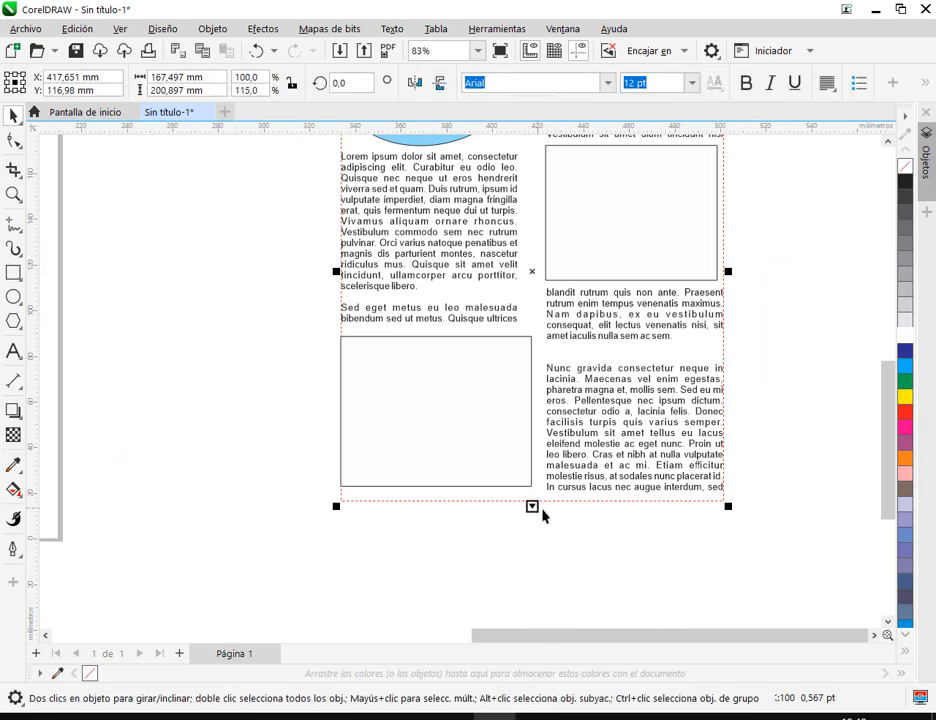
drag(532, 507, 533, 489)
click(594, 527)
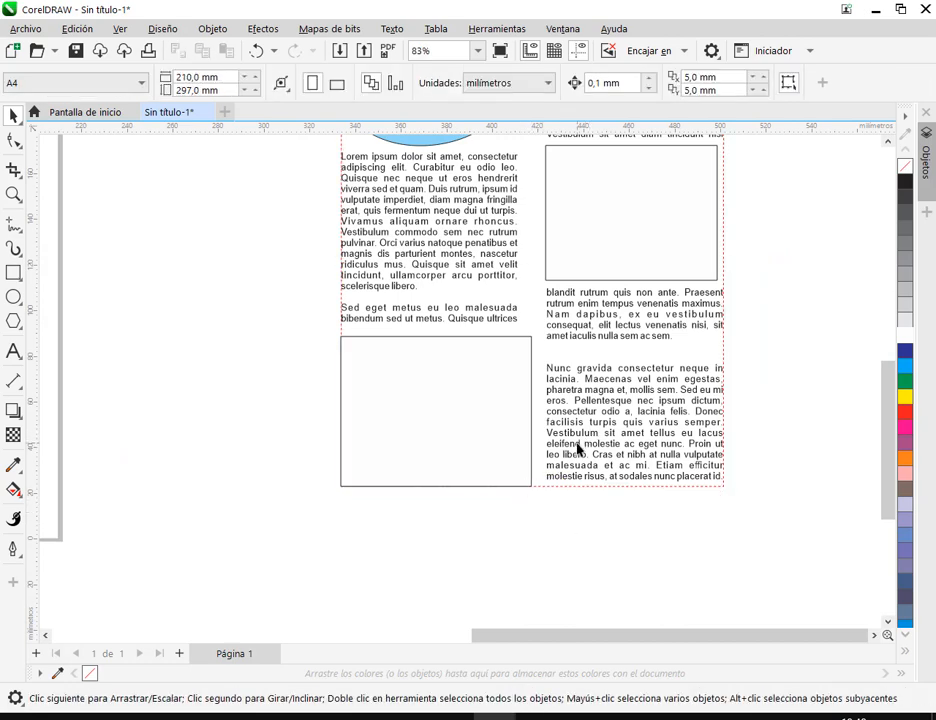
Draw a paragraph text frame of about 82.8 × 60.9 mm on the first-column side of the empty page.
scroll(577, 446, down, 2)
drag(325, 424, 482, 421)
scroll(267, 372, up, 1)
scroll(267, 372, up, 1)
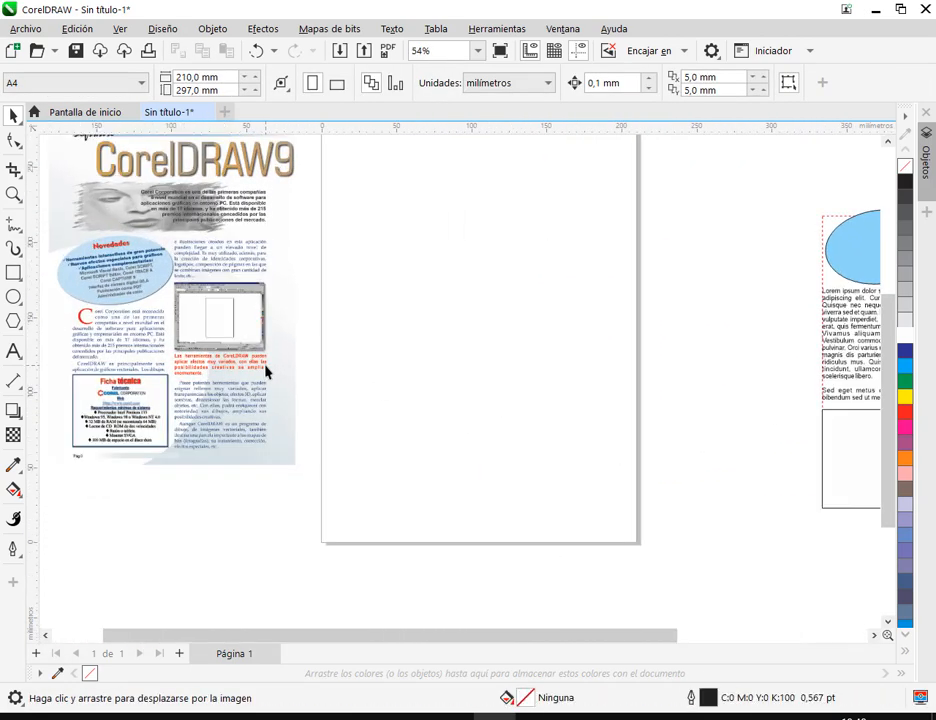
click(13, 350)
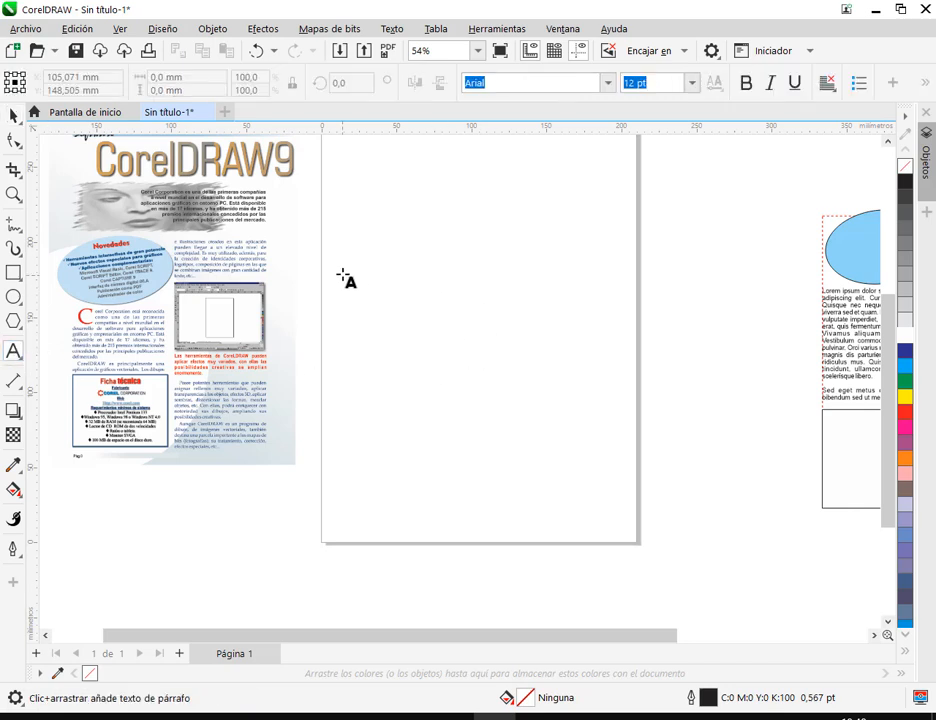
drag(335, 263, 425, 378)
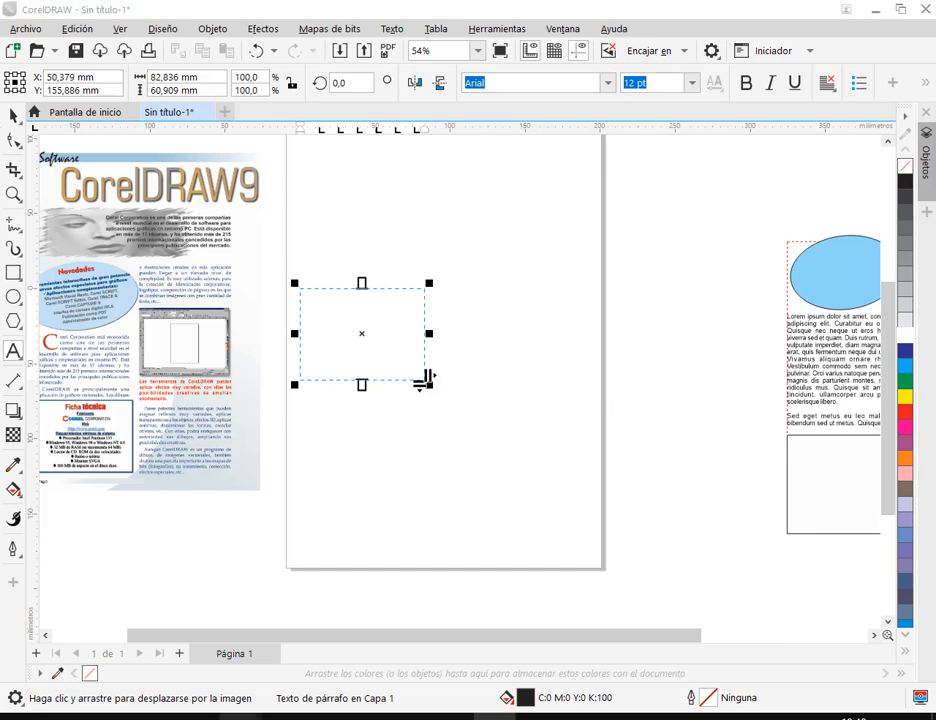
Switch to the es.lipsum.com page in the browser and copy the opening paragraphs through the one ending 'condimentum purus.'.
mouse_move(236, 712)
click(140, 641)
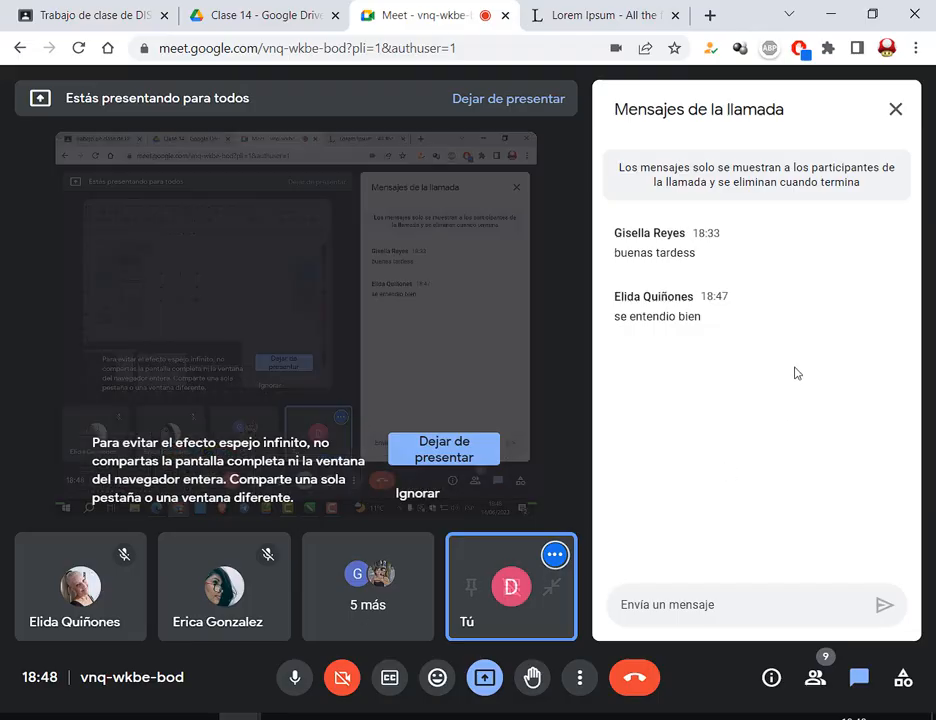
click(249, 12)
click(598, 15)
scroll(484, 238, up, 10)
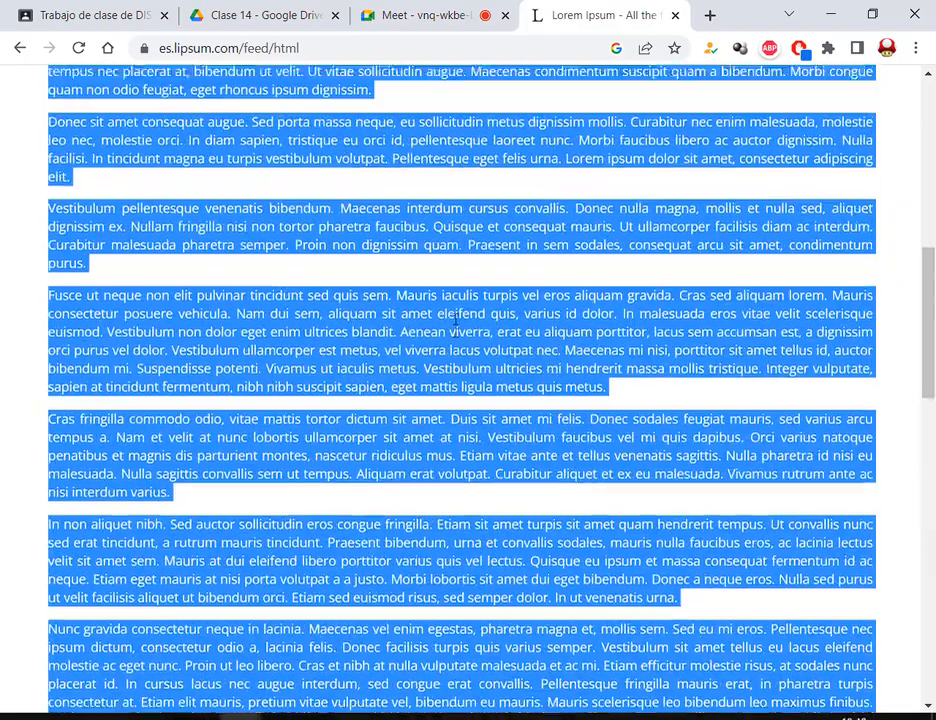
click(62, 238)
drag(47, 225, 150, 535)
scroll(178, 258, down, 3)
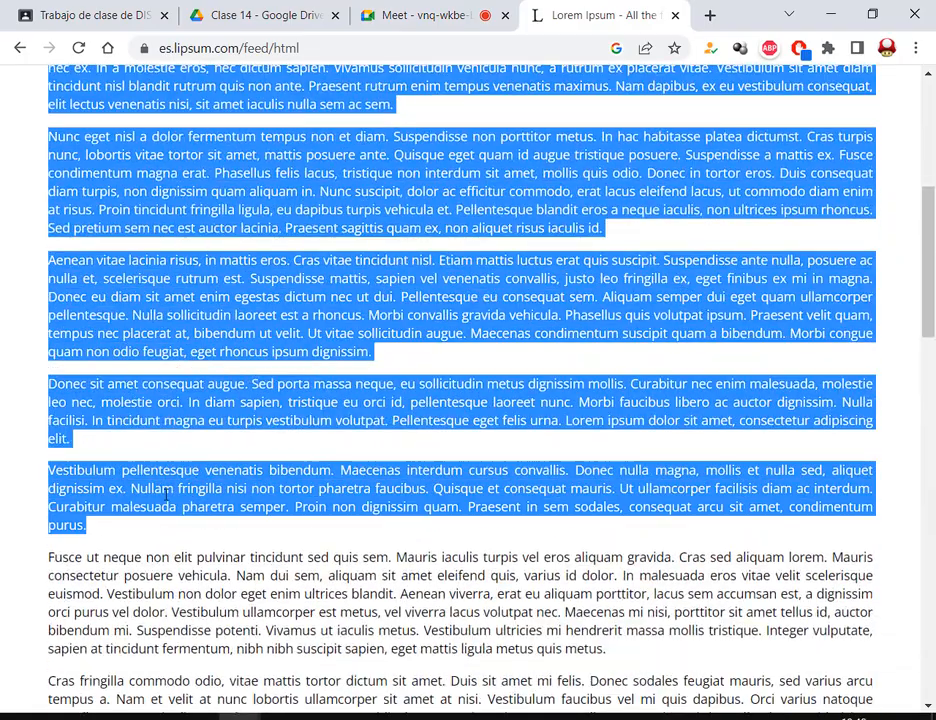
right_click(167, 491)
click(212, 503)
Return to CorelDRAW and paste the copied Lorem Ipsum text into the new paragraph frame.
key(alt+Tab)
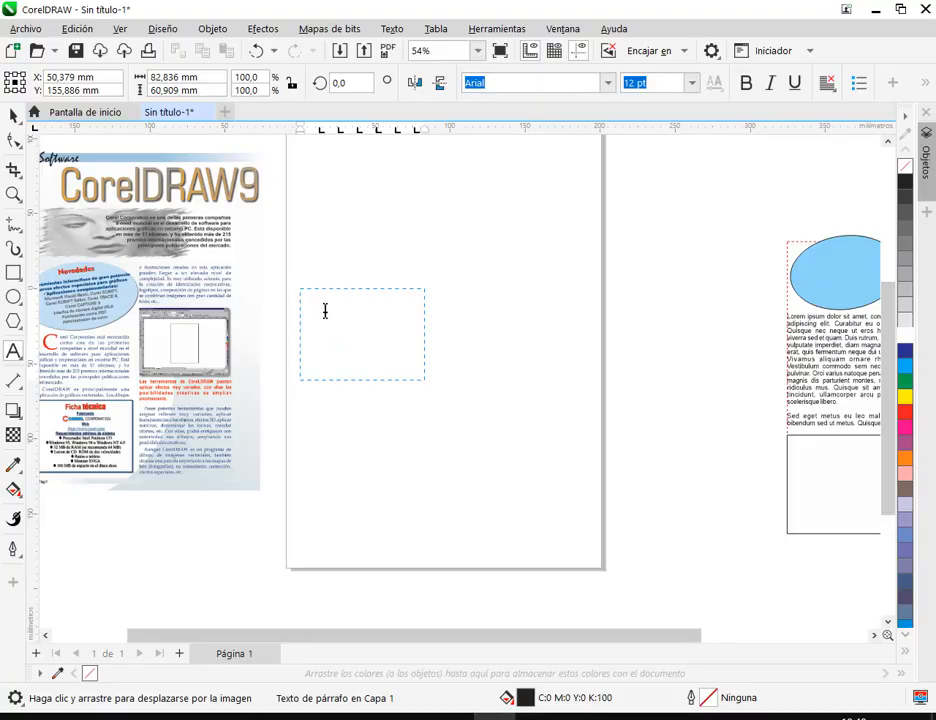
key(ctrl+v)
click(14, 116)
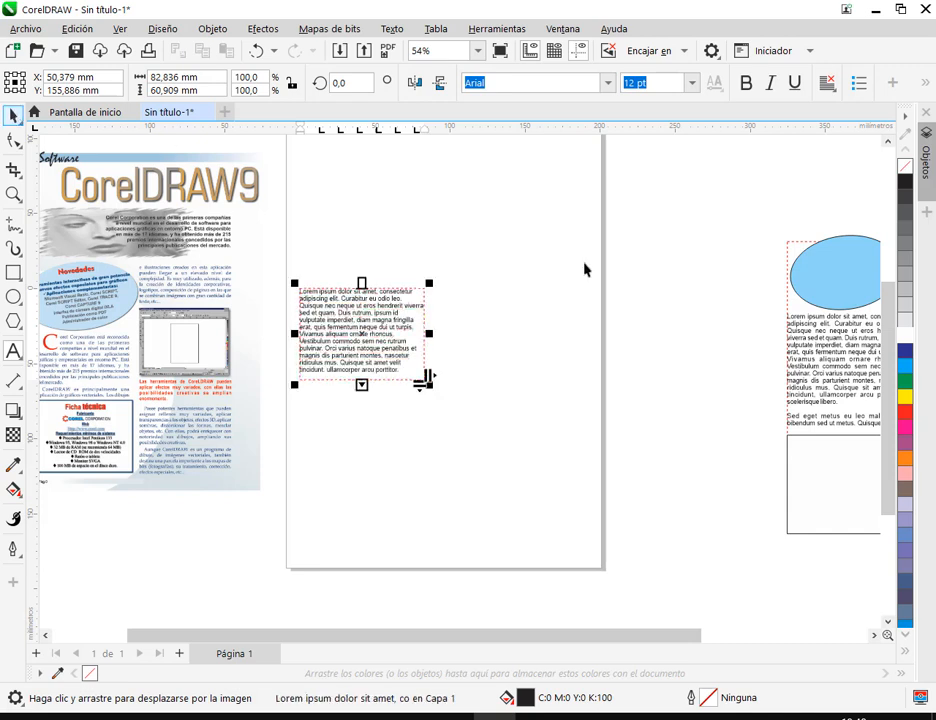
click(595, 268)
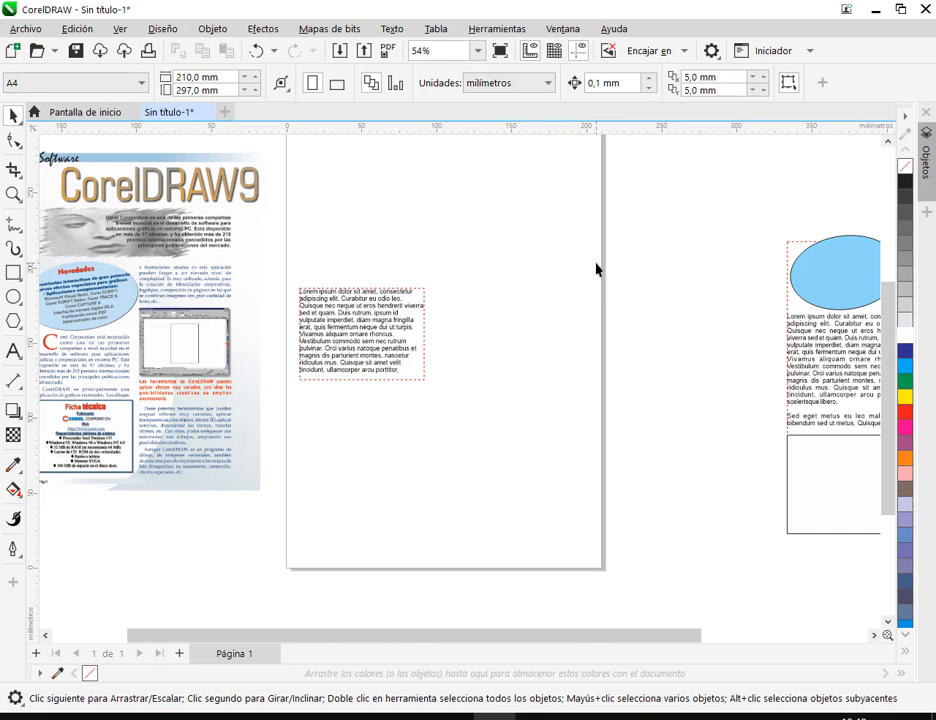
click(402, 318)
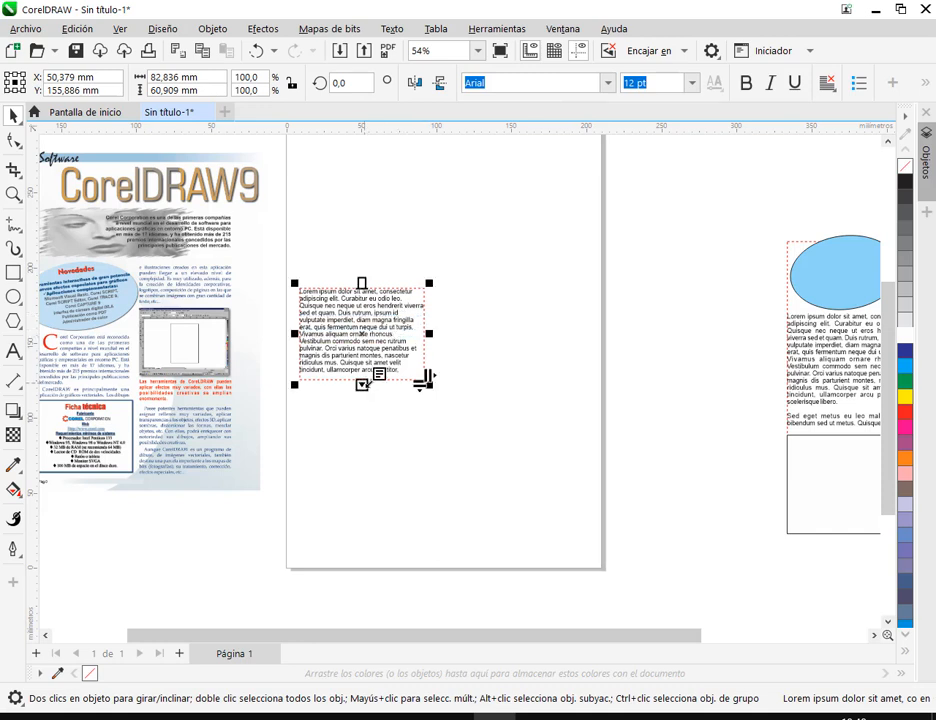
click(362, 385)
click(482, 250)
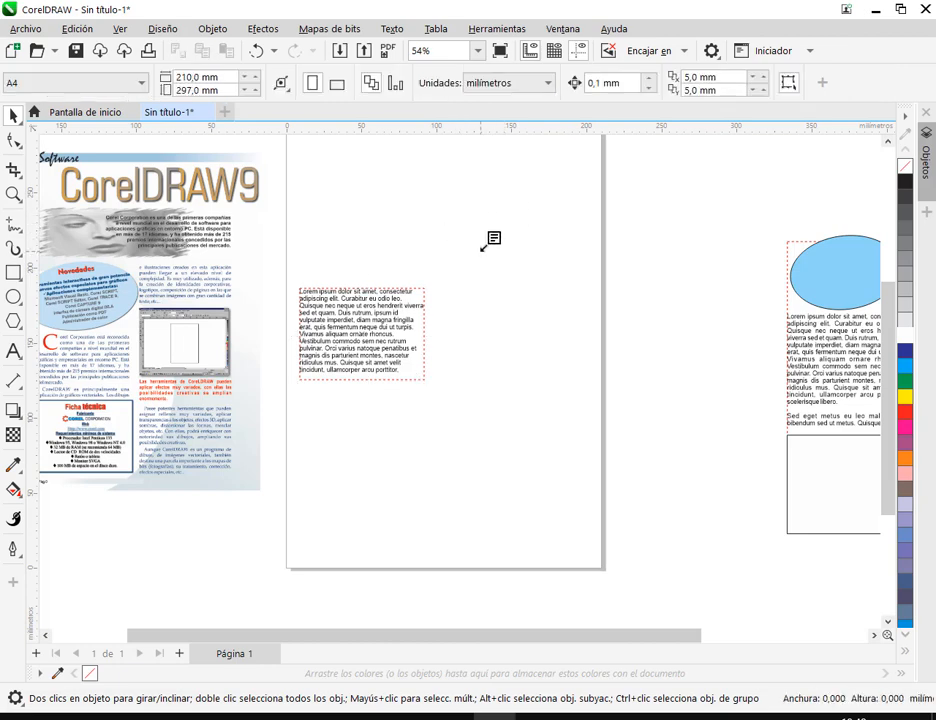
key(ctrl+z)
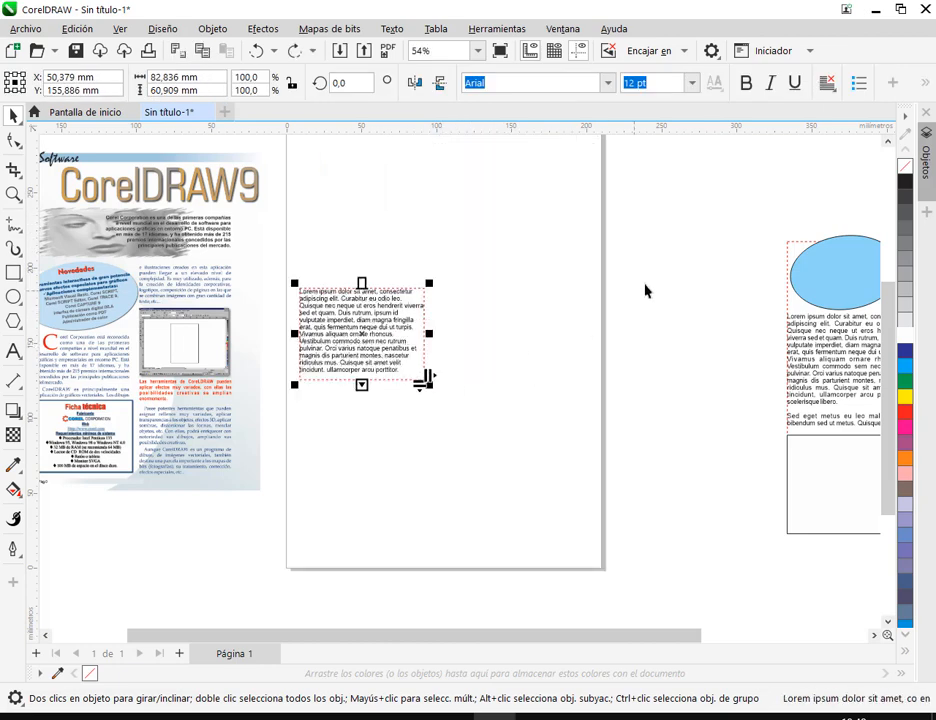
click(645, 287)
Flow the first frame's overflow text into a new linked frame of about 86.7 × 53.1 mm at the top of the second column.
click(360, 332)
click(362, 386)
drag(444, 179, 577, 258)
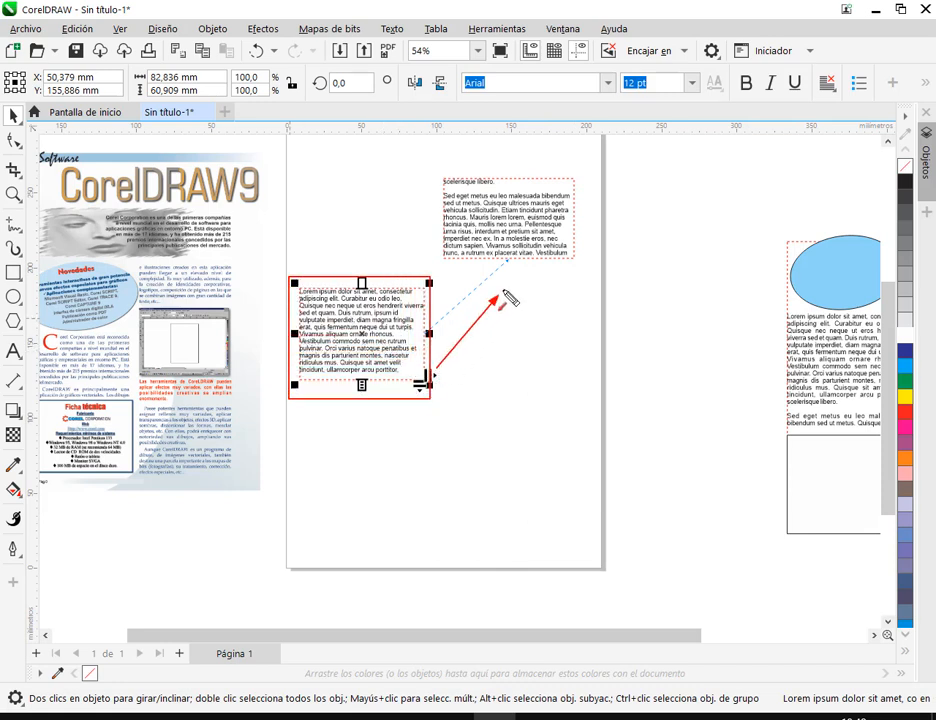
Continue the overflow text into a third linked frame of about 82.8 × 105.3 mm in the lower second column.
click(548, 242)
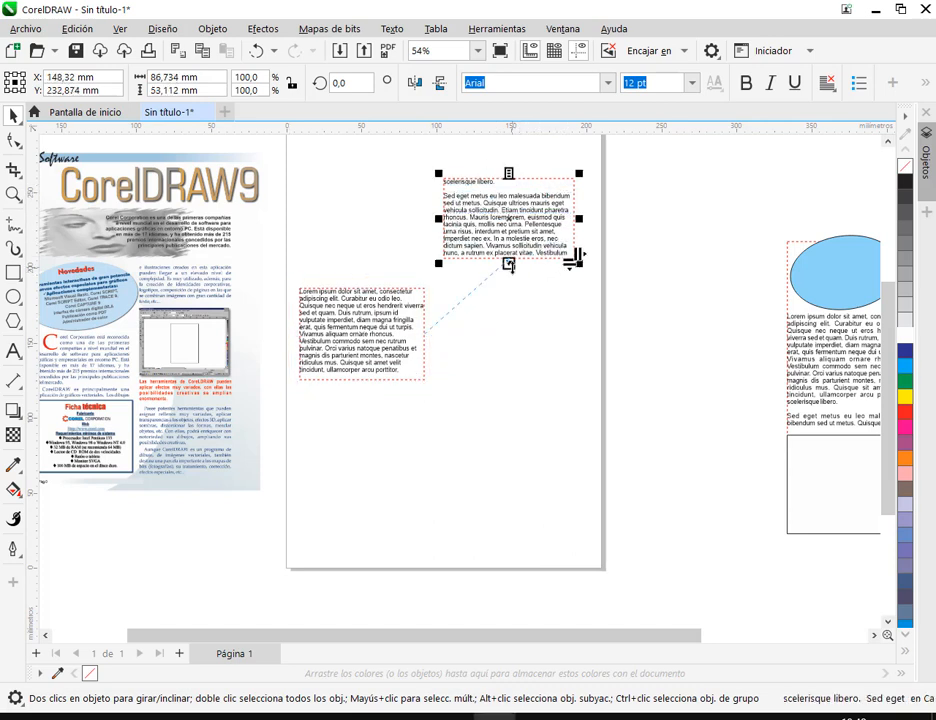
click(508, 263)
drag(447, 389, 571, 548)
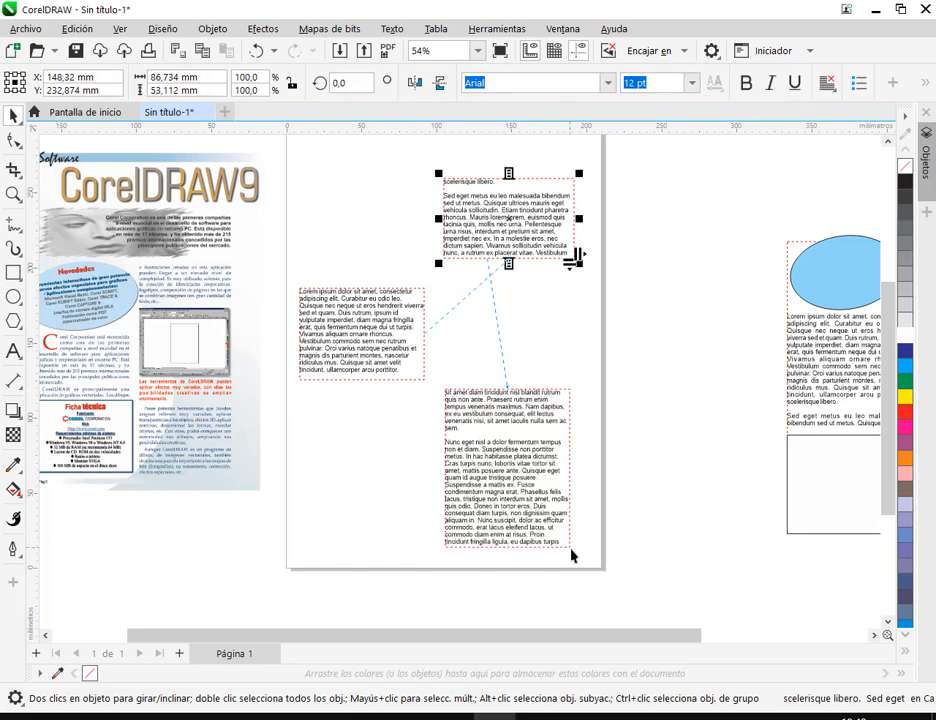
click(534, 490)
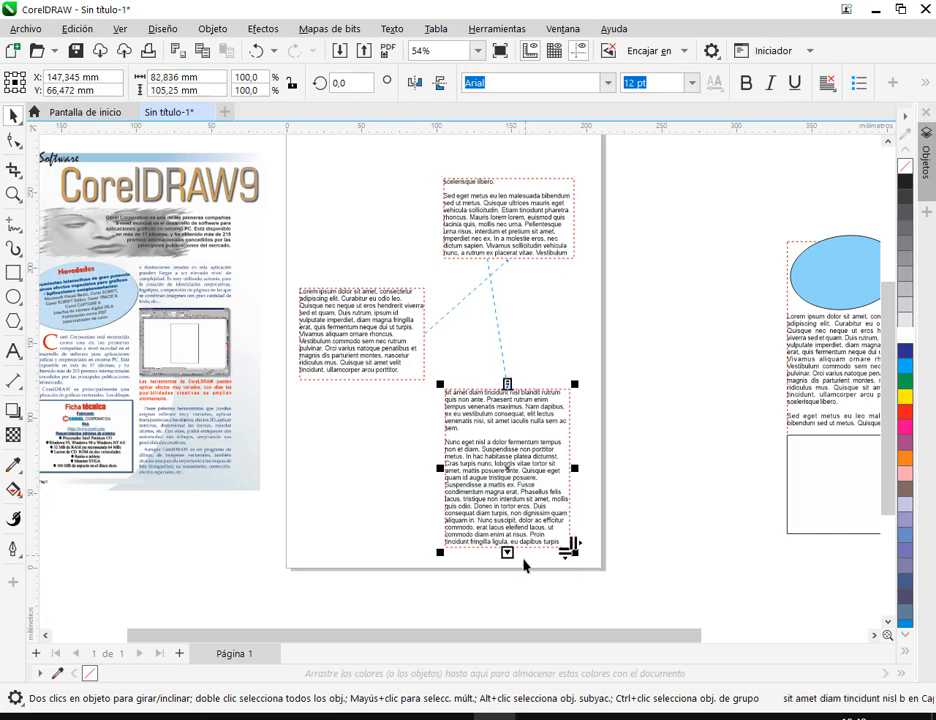
Extend the three linked text frames downward, making the first about 81.4 mm and the third about 151 mm high.
click(355, 355)
drag(360, 381, 364, 420)
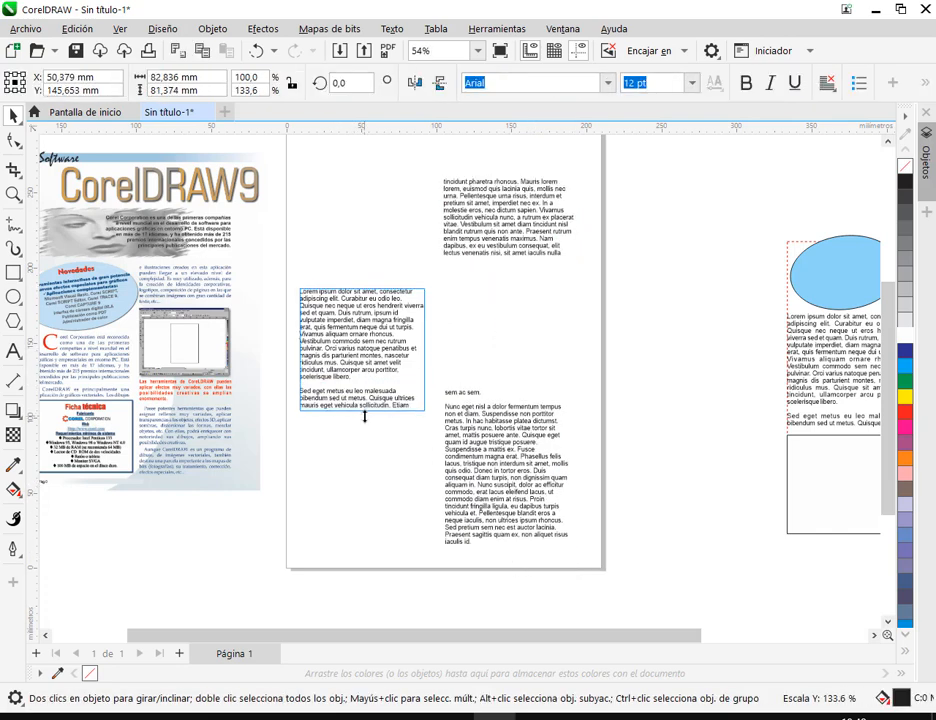
click(575, 258)
drag(509, 263, 513, 287)
click(521, 513)
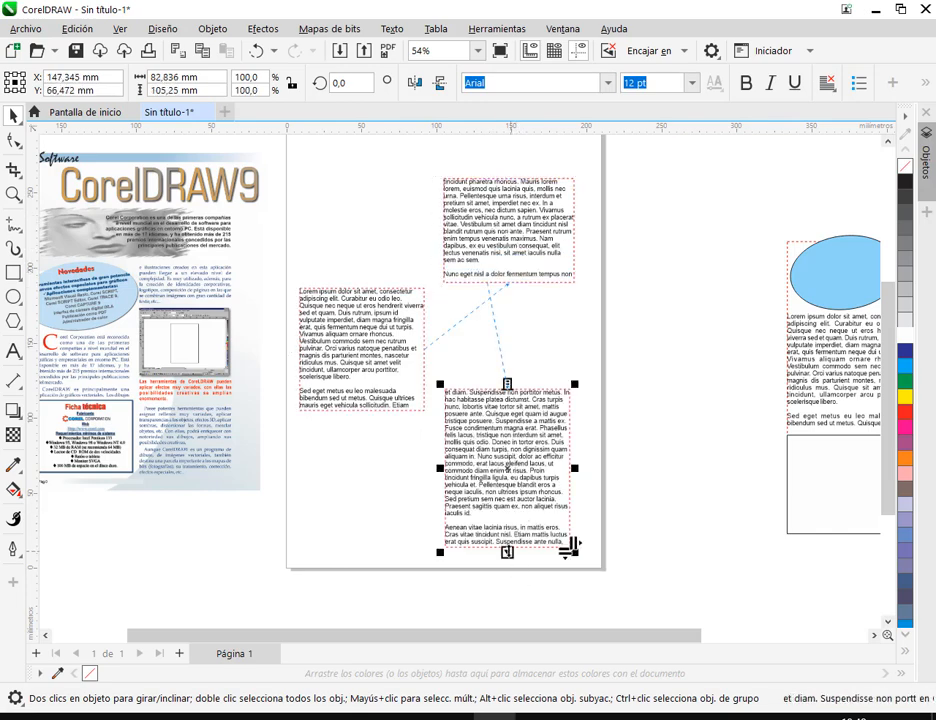
drag(507, 552, 508, 622)
scroll(580, 558, down, 2)
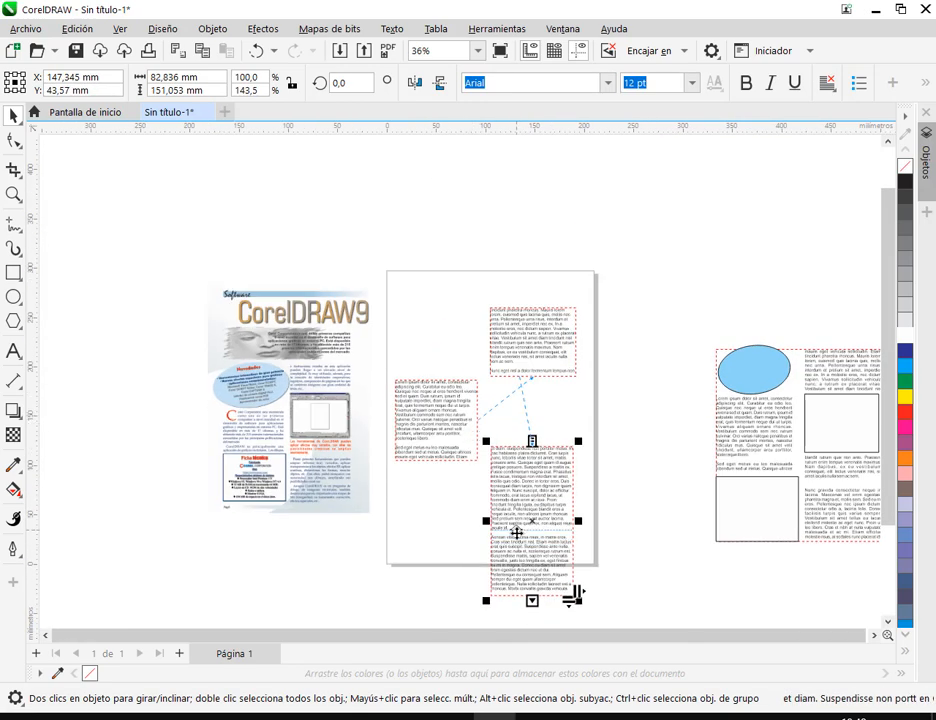
Rearrange the three linked text frames on the page, making the third about 157.3 mm high and the first about 75.4 mm high.
drag(428, 408, 415, 394)
drag(533, 333, 534, 309)
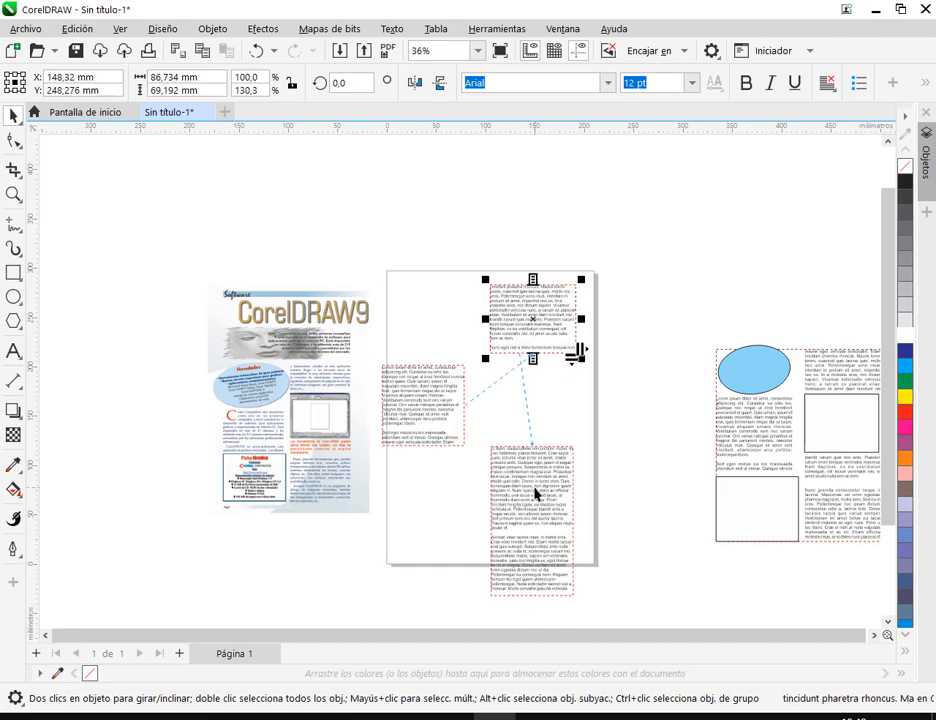
drag(535, 492, 543, 437)
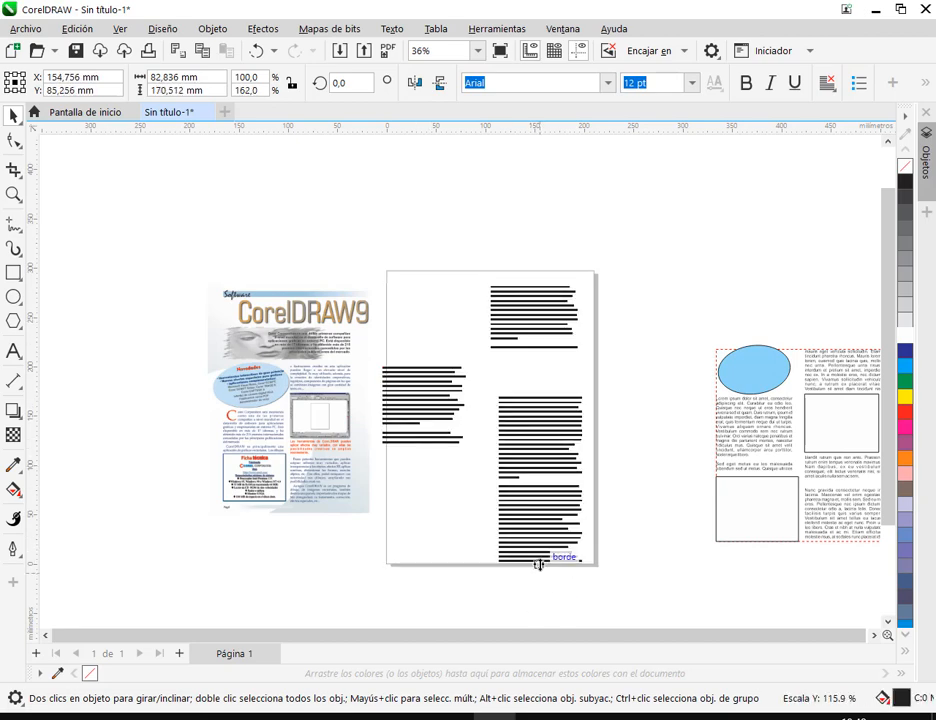
click(424, 442)
mouse_move(424, 451)
mouse_down()
mouse_move(430, 547)
mouse_move(438, 443)
mouse_up()
scroll(567, 466, up, 2)
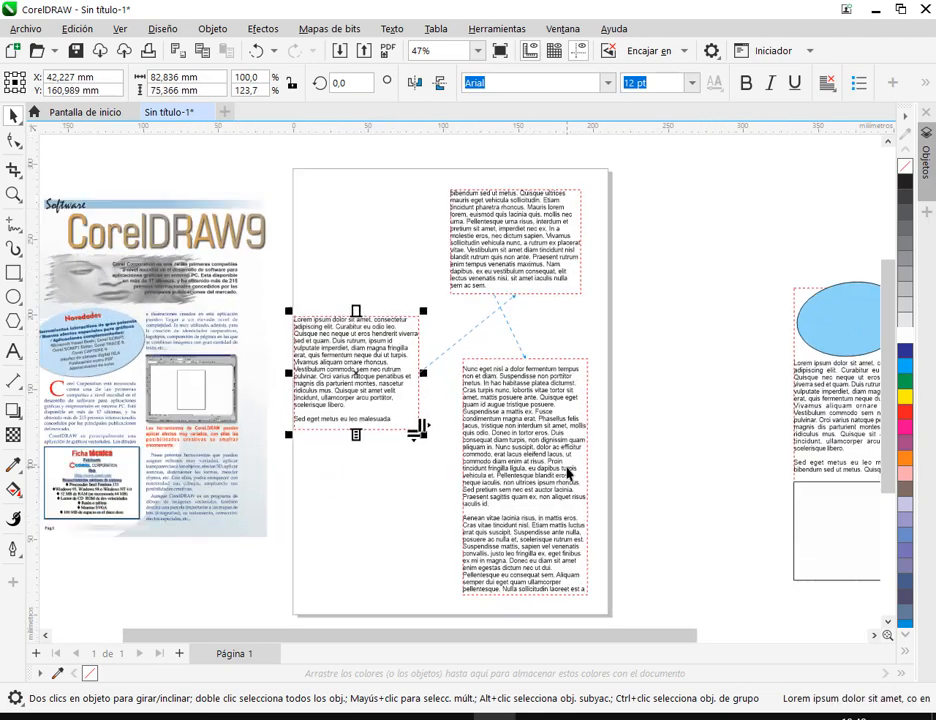
Cut down the third frame's text by deleting the "Aenean vitae" paragraph and further long passages down to the frame's end.
double_click(527, 494)
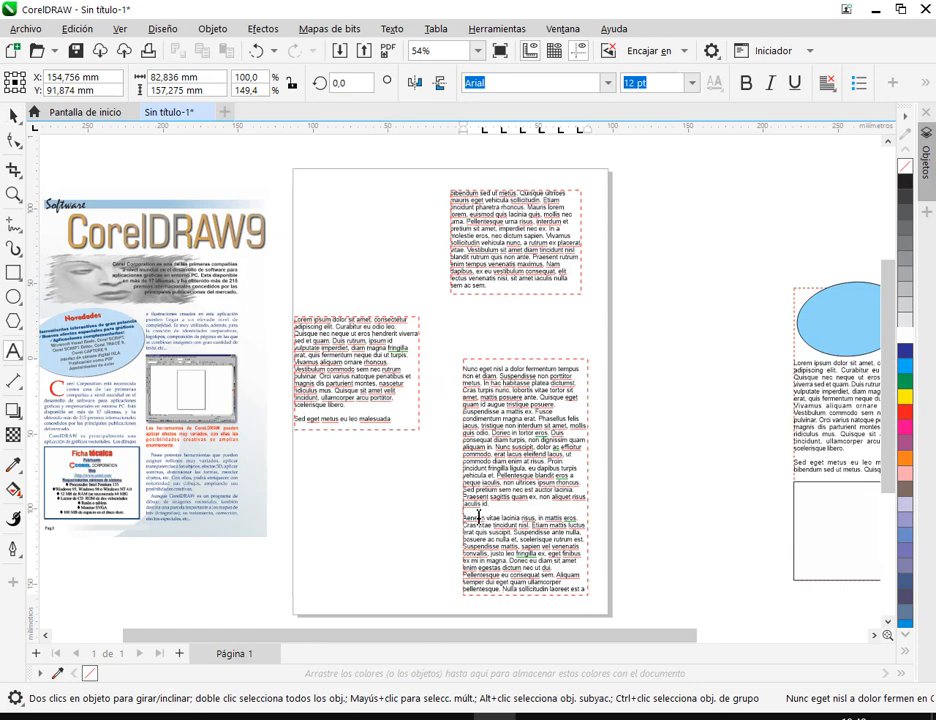
drag(463, 518, 557, 590)
key(Delete)
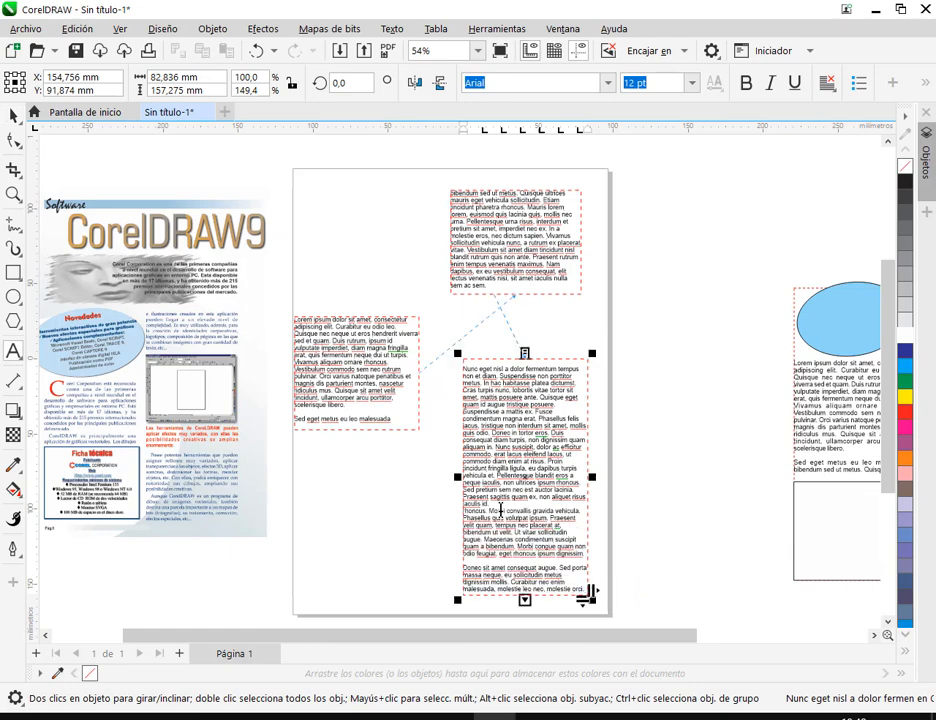
drag(489, 508, 614, 599)
key(Delete)
drag(563, 407, 609, 596)
key(Delete)
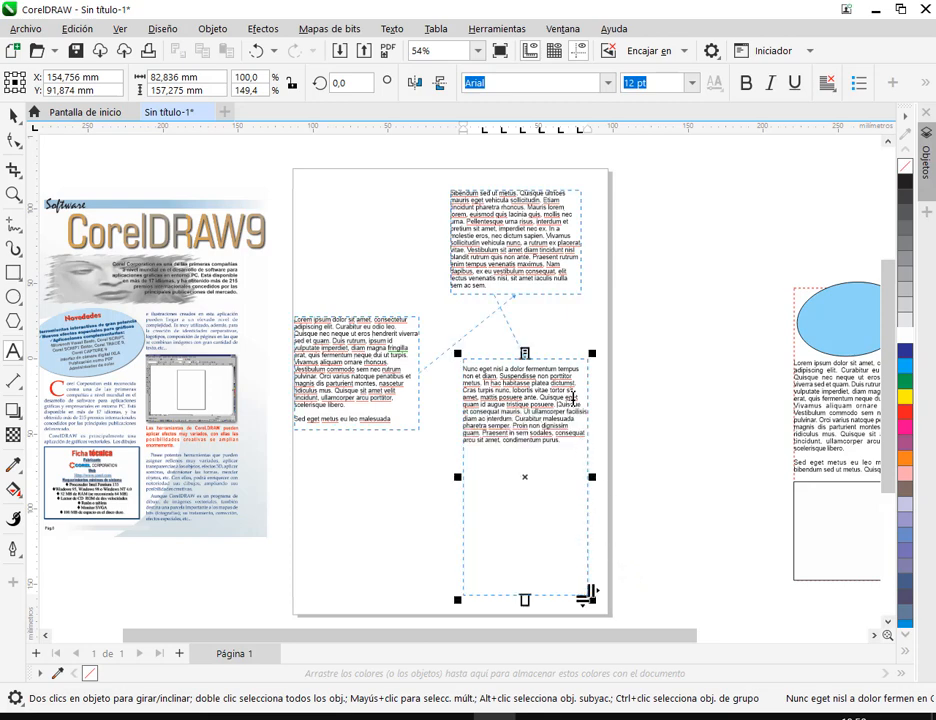
Split the remaining text in the third frame into two paragraphs separated by a blank line after "mattis posuere ante. Quisqu".
click(557, 405)
key(Return)
drag(561, 404, 561, 399)
key(Return)
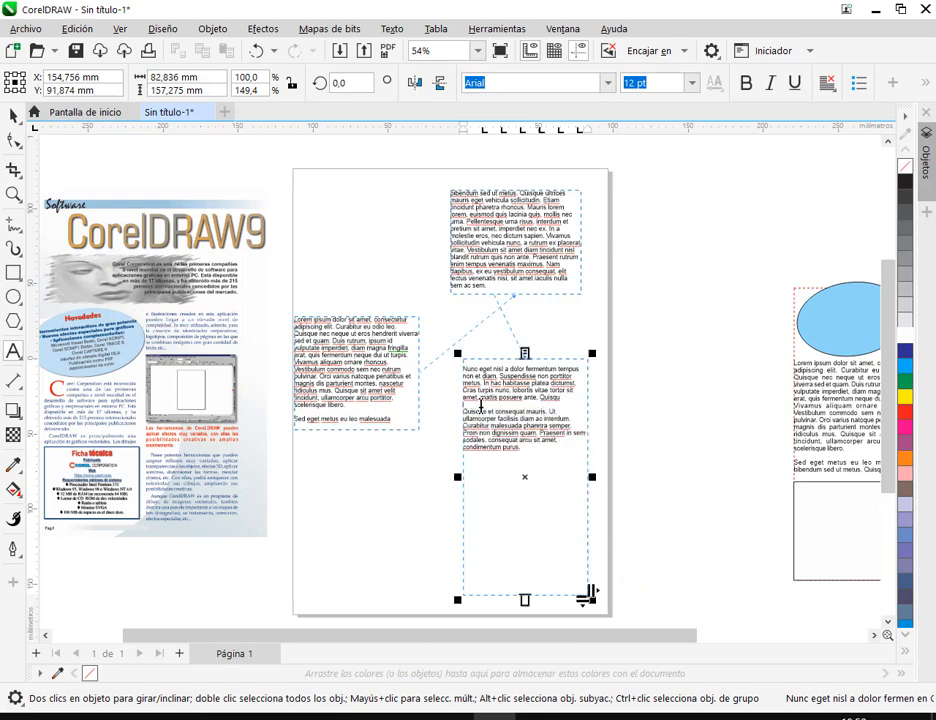
click(14, 116)
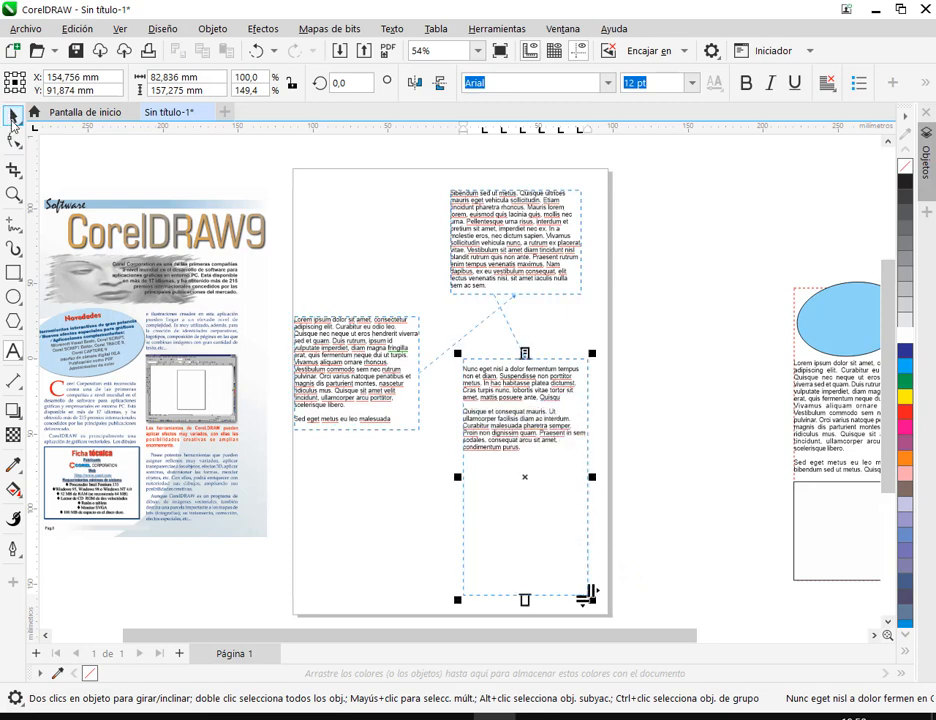
Shorten the first-column text frame to about 48.6 mm high so its text flows on into the linked frames.
click(324, 271)
click(350, 372)
drag(355, 435, 362, 426)
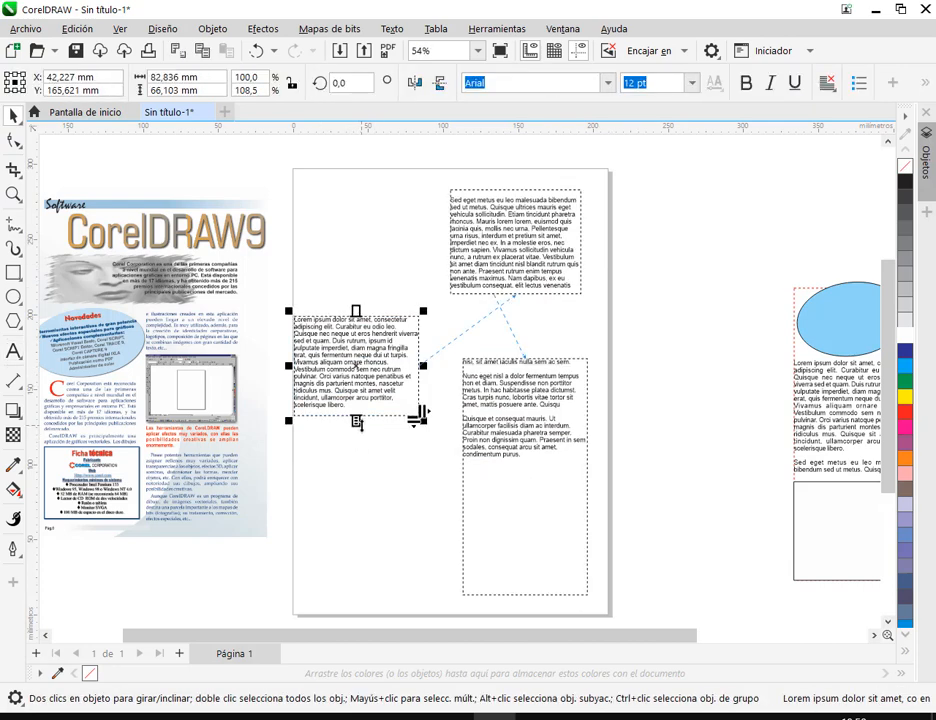
mouse_move(377, 294)
mouse_down()
mouse_move(435, 240)
mouse_move(445, 215)
mouse_up()
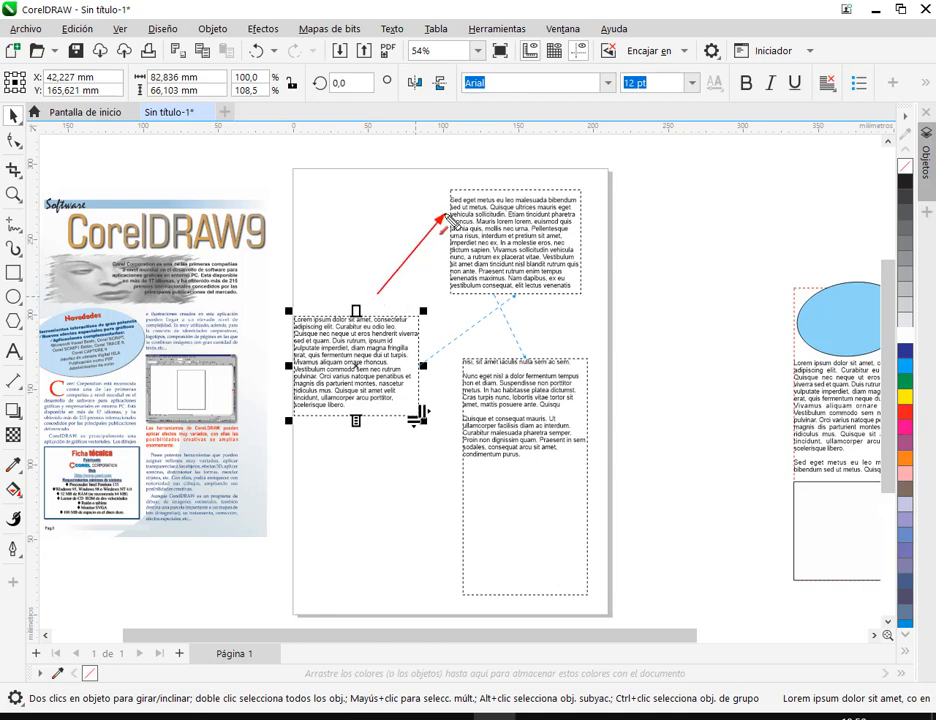
key(Escape)
drag(356, 421, 361, 395)
Shorten the upper second-column frame and move the first-column frame inward to about X 51.5, Y 175.4 mm.
click(579, 290)
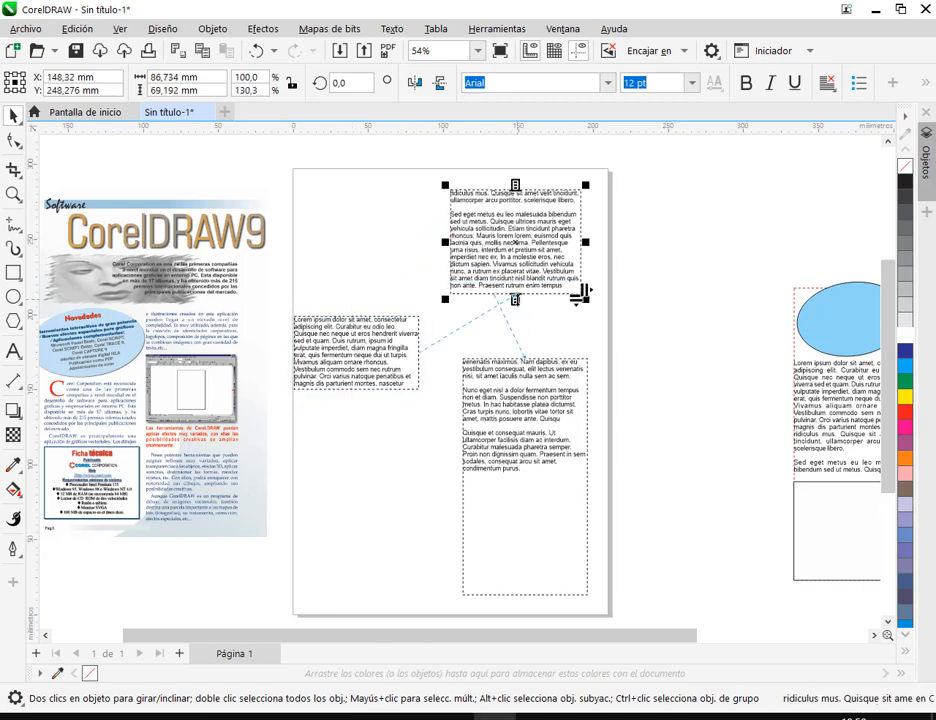
drag(515, 293, 516, 282)
click(545, 467)
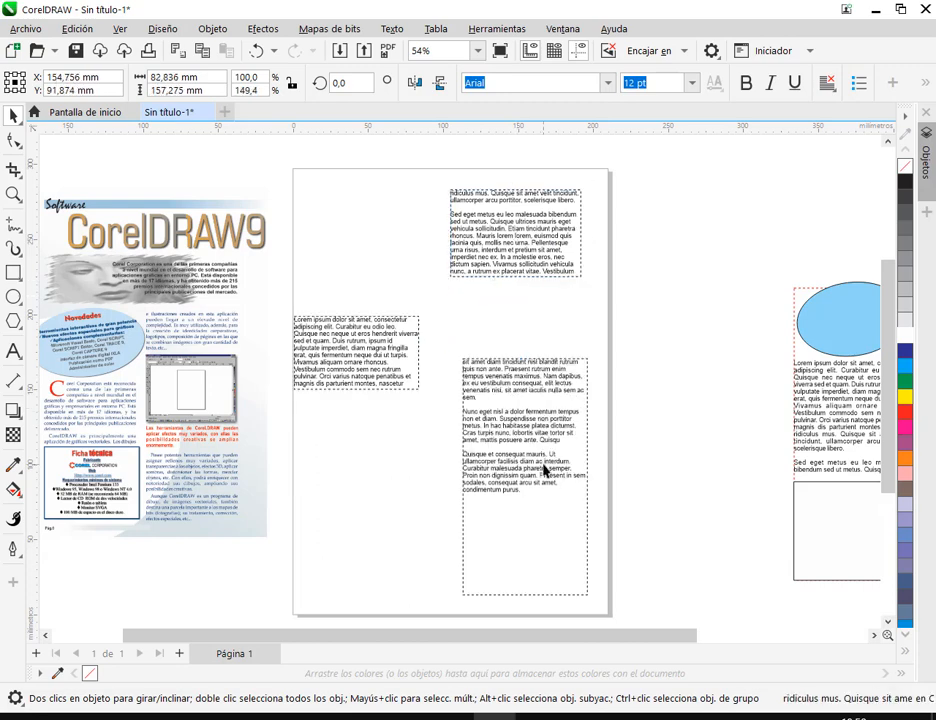
click(725, 378)
click(327, 360)
drag(327, 360, 342, 359)
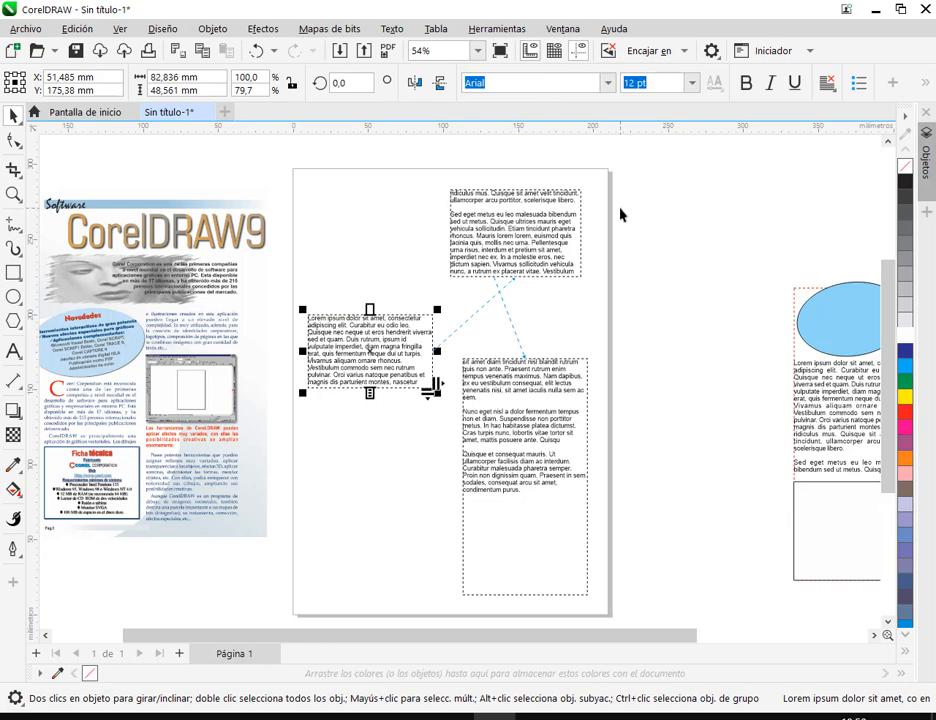
Delete all three linked Lorem Ipsum text frames from the page.
drag(637, 182, 395, 607)
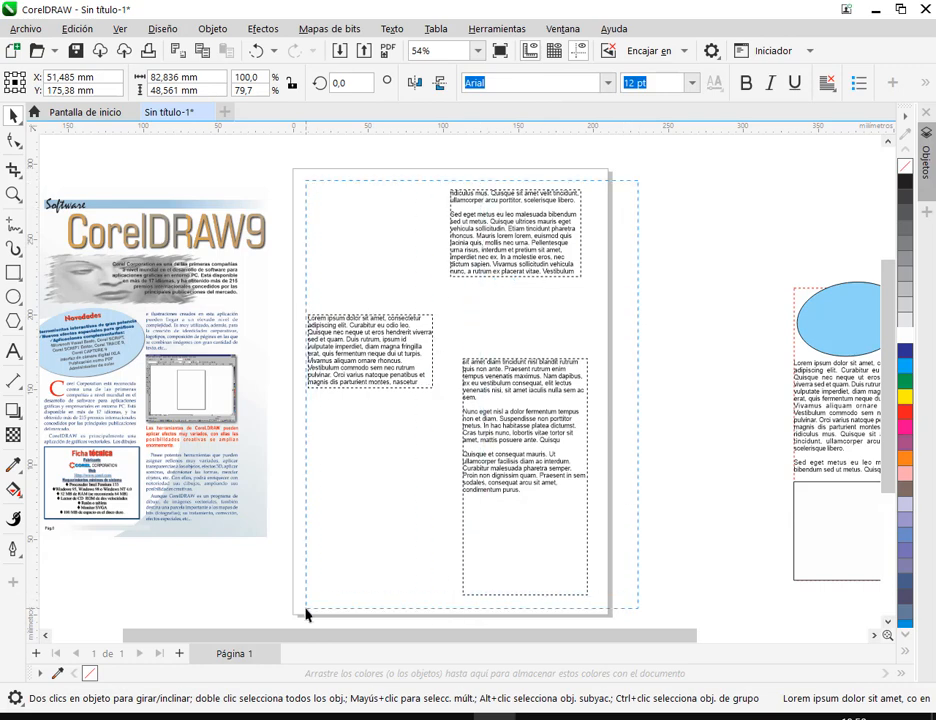
drag(307, 614, 310, 605)
key(Delete)
Draw three empty paragraph frames: about 78.5 × 49.2 mm in the first column, 89.2 × 34.6 and 78.5 × 93.6 mm in the second.
click(12, 354)
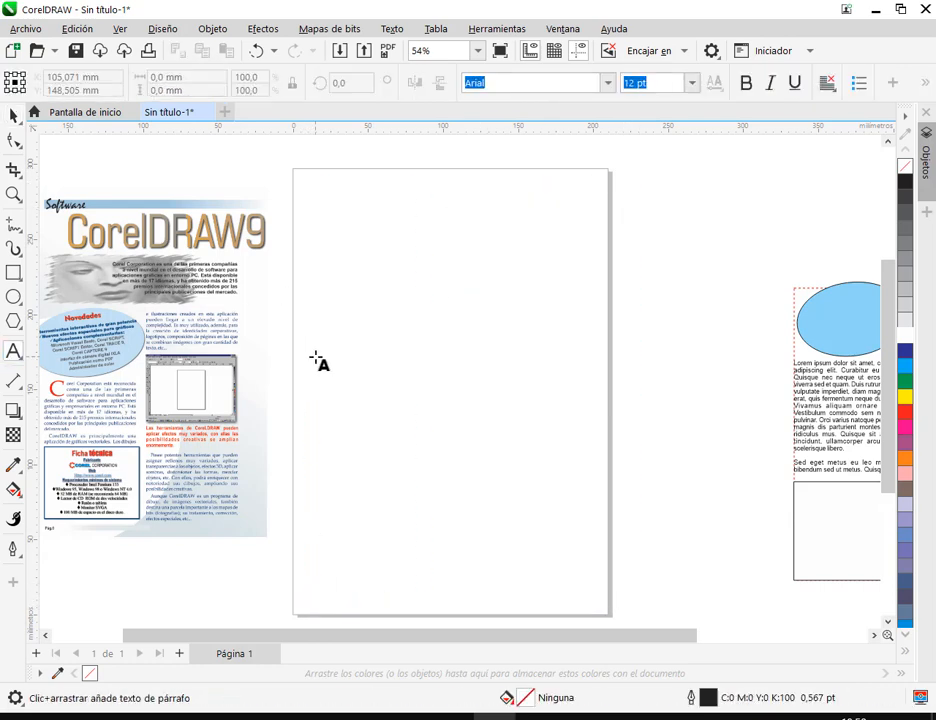
drag(304, 336, 421, 408)
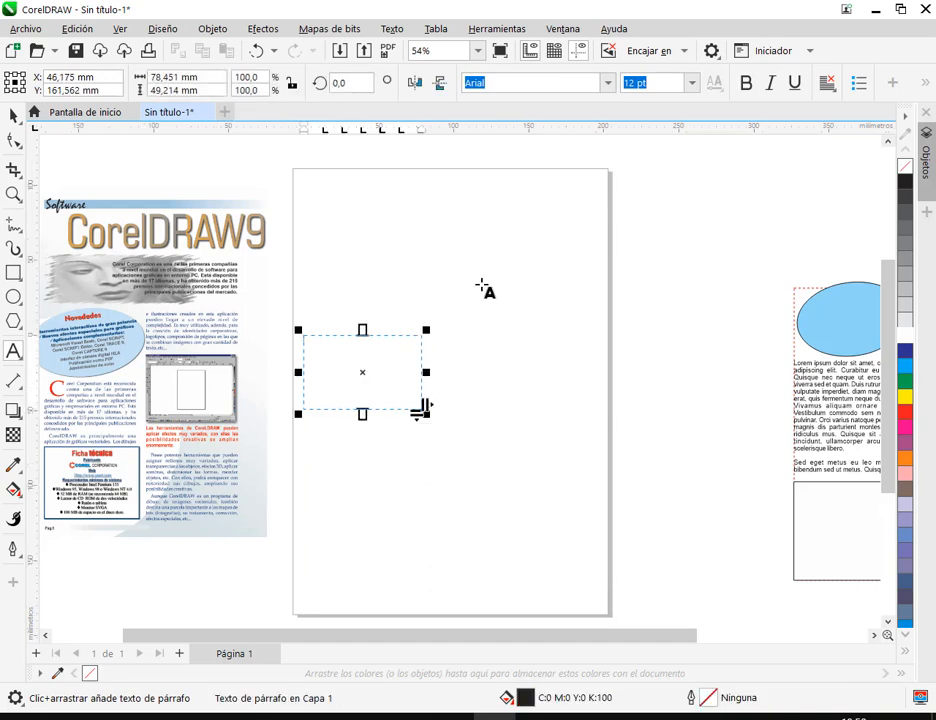
drag(446, 194, 581, 244)
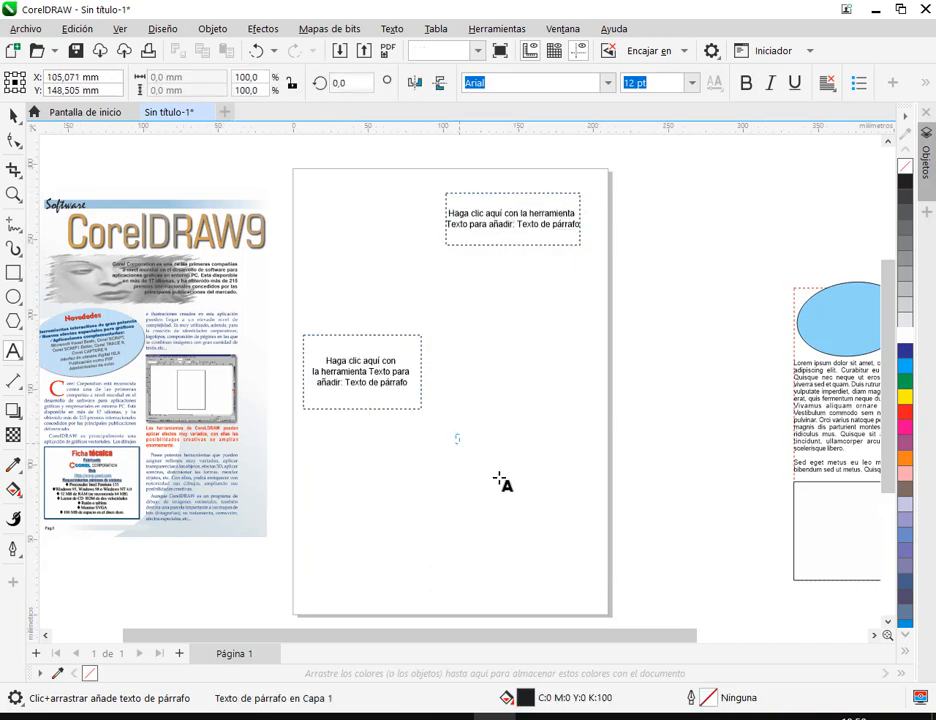
drag(455, 434, 575, 575)
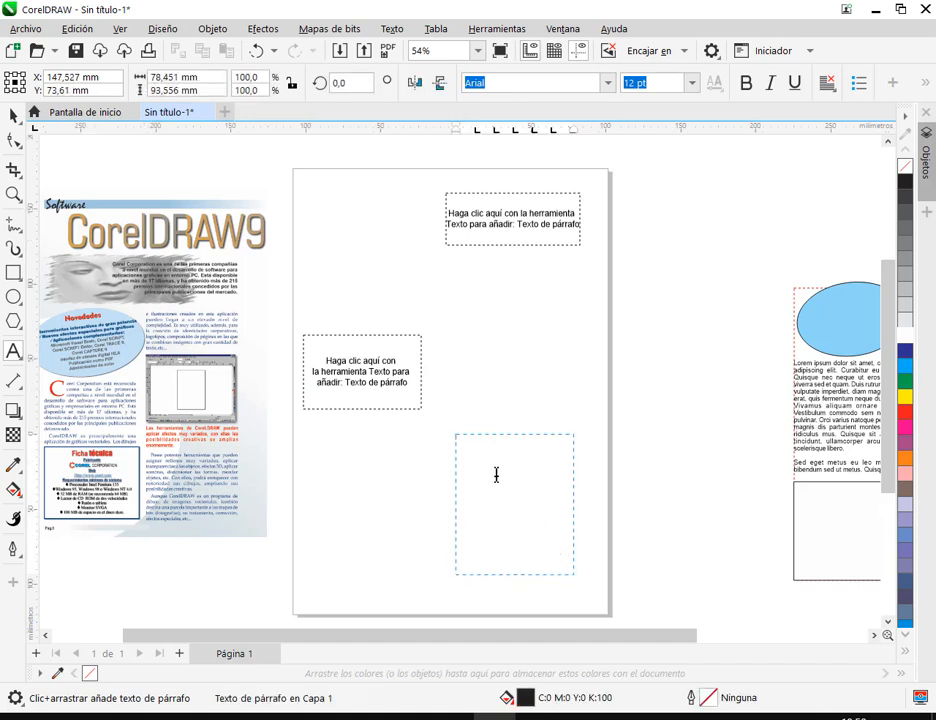
Link the empty first-column paragraph frame to the upper second-column frame.
click(361, 392)
click(362, 415)
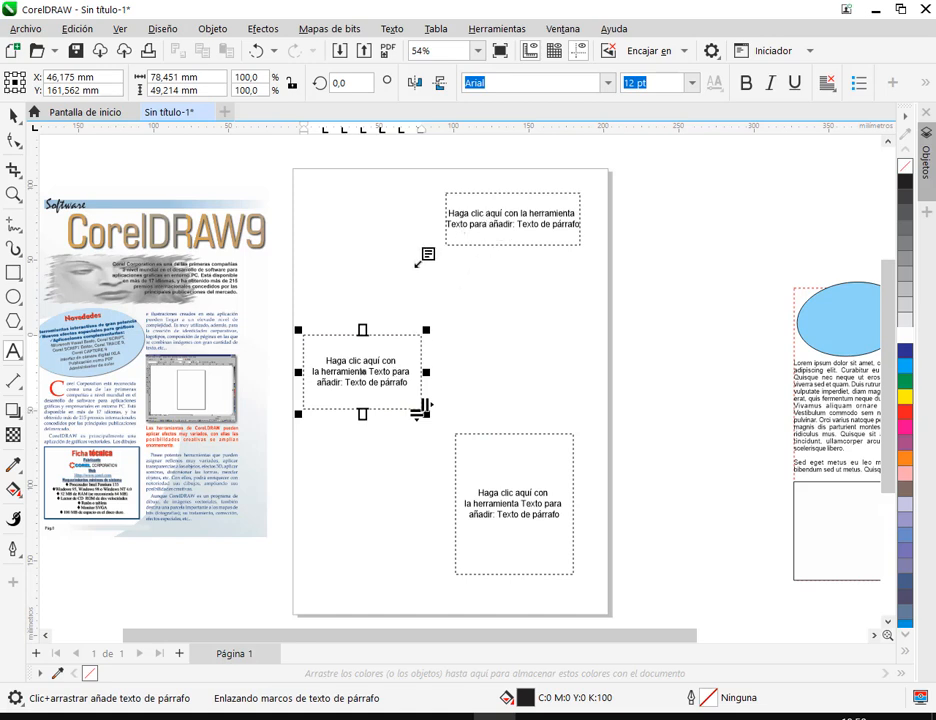
click(476, 216)
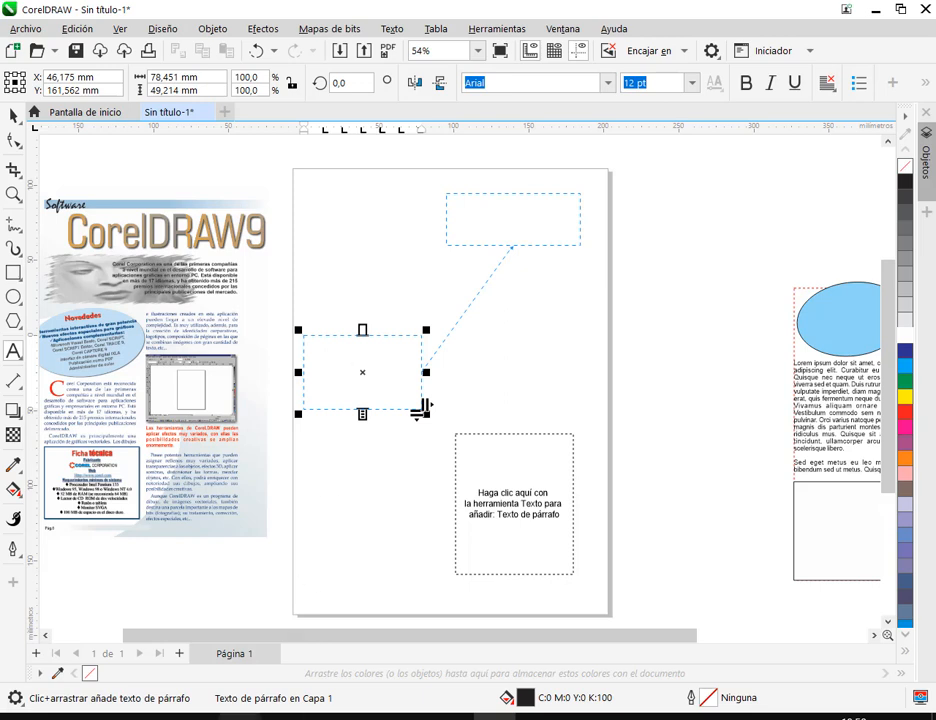
Switch to the Lorem Ipsum page in the browser and select only its first three paragraphs for copying.
mouse_move(240, 713)
click(93, 655)
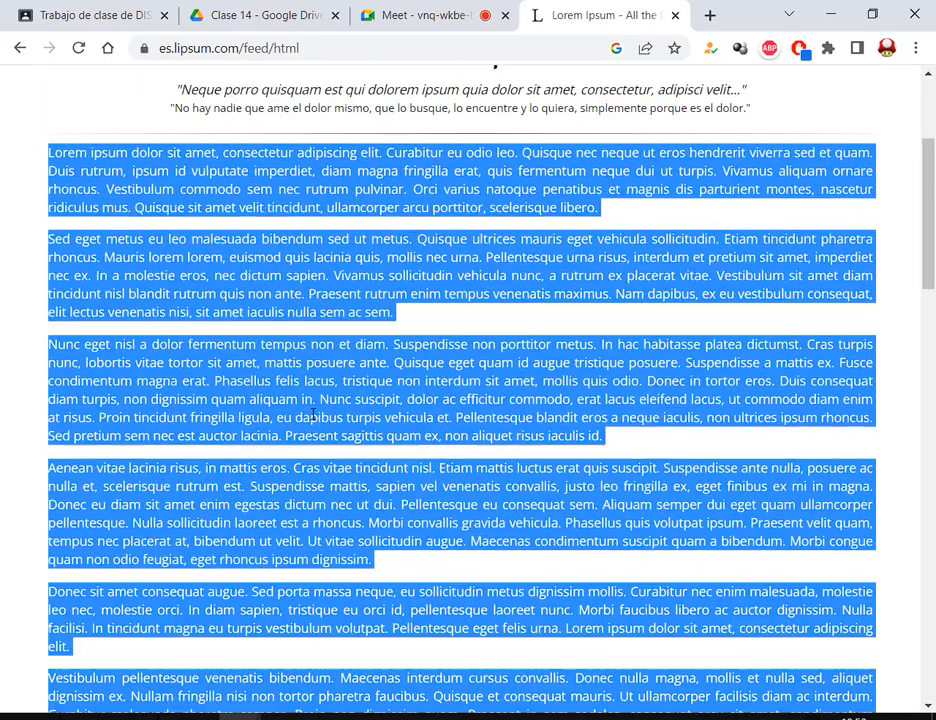
scroll(400, 390, up, 2)
scroll(400, 390, down, 1)
click(403, 392)
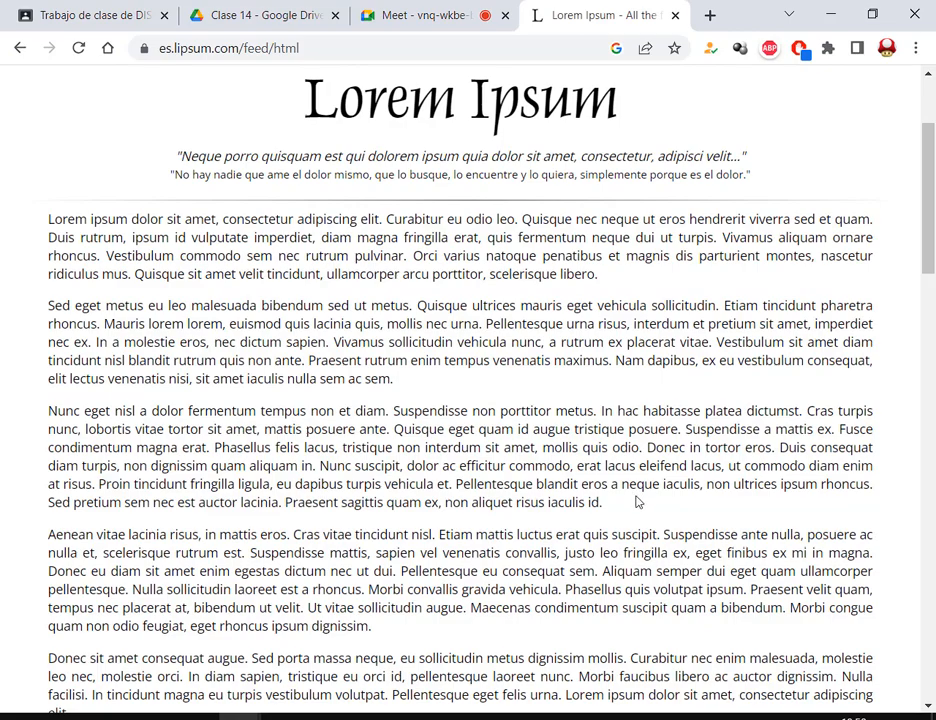
drag(637, 502, 18, 226)
Return to CorelDRAW, paste the text into the first-column frame, and link the upper second-column frame to the lower one.
key(alt+Tab)
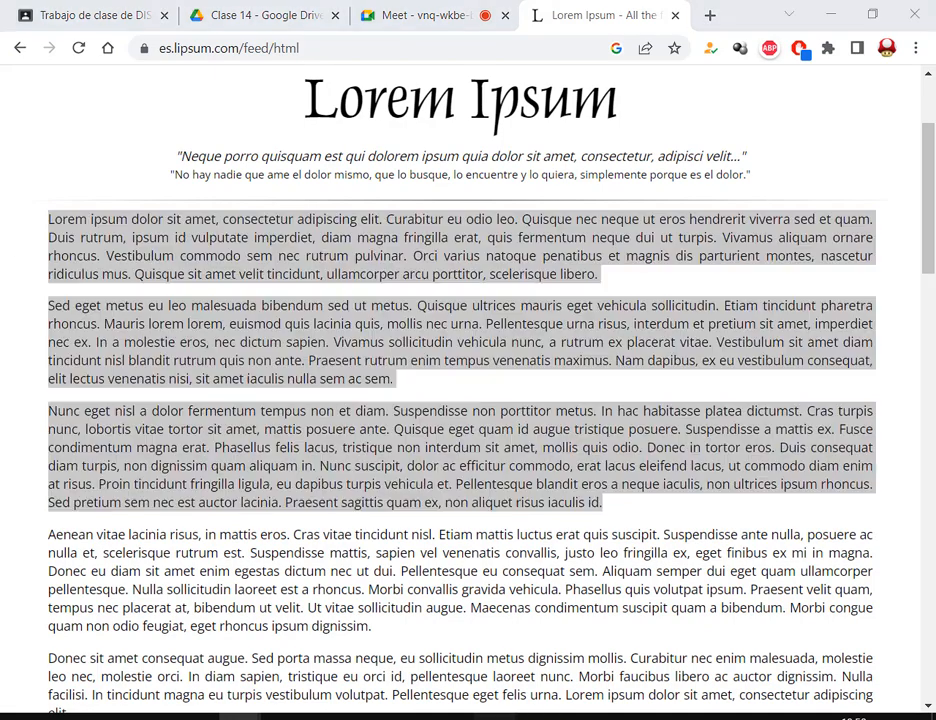
click(343, 350)
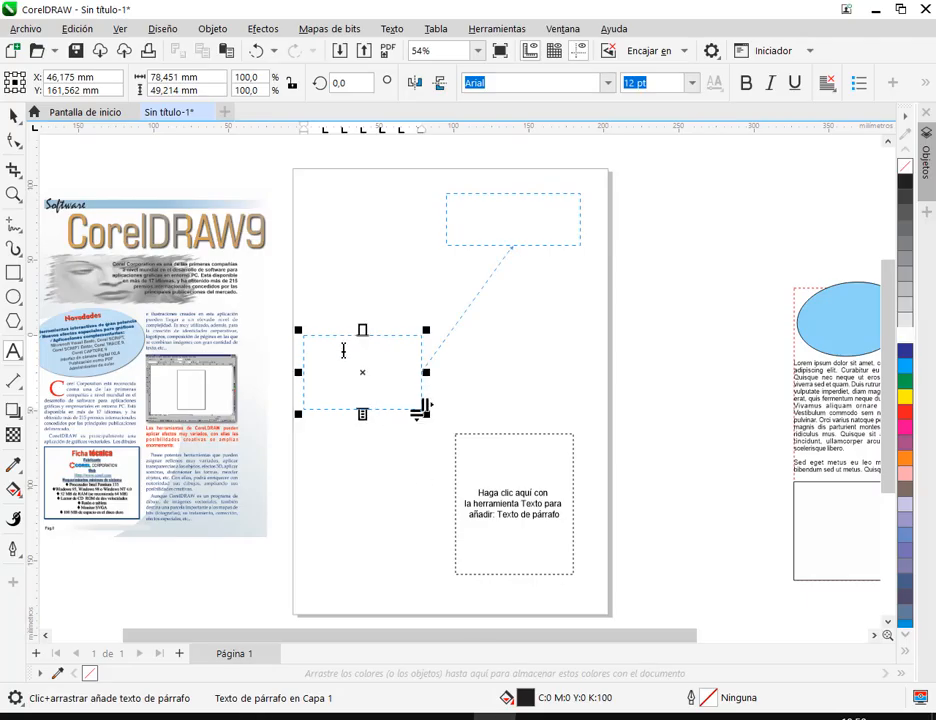
key(ctrl+v)
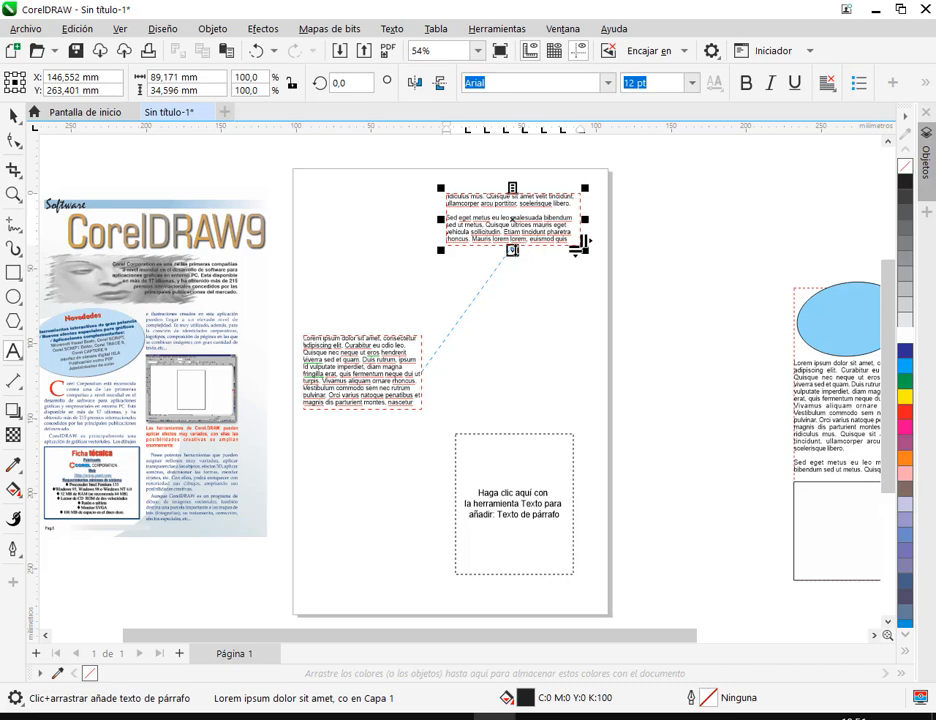
click(512, 250)
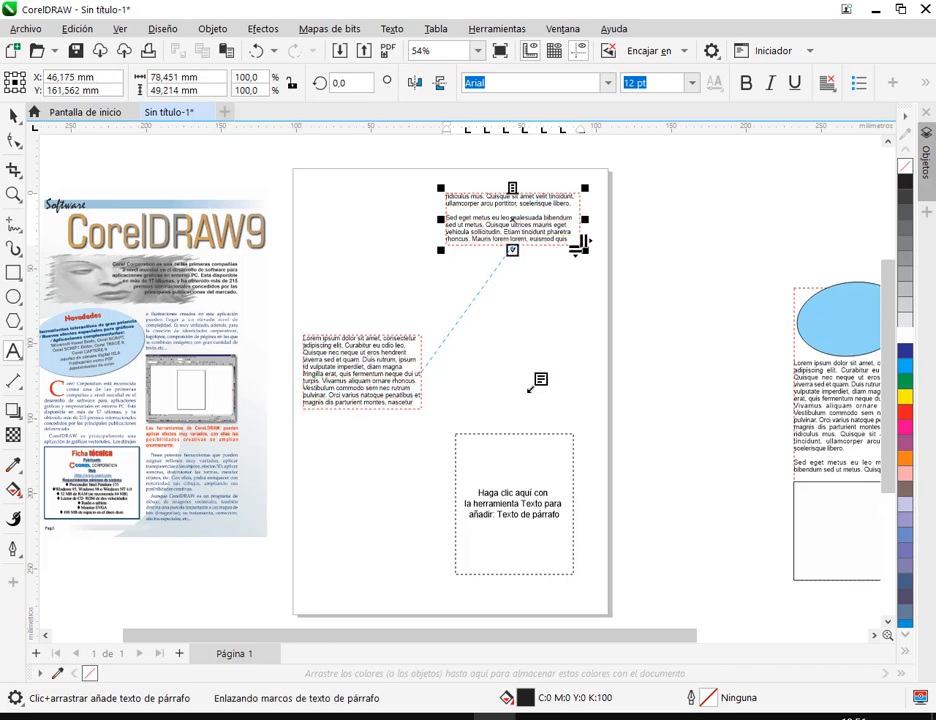
click(537, 474)
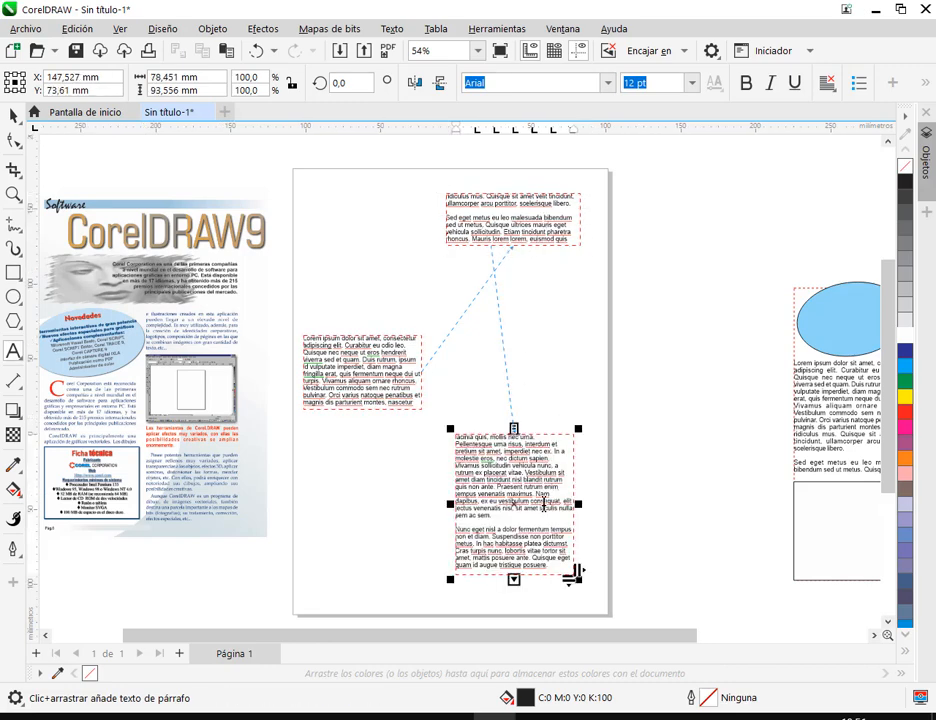
Delete the text after "sem ac sem." up to "lacus eleifend lacus" in the lower second-column frame.
drag(519, 519, 476, 558)
key(Delete)
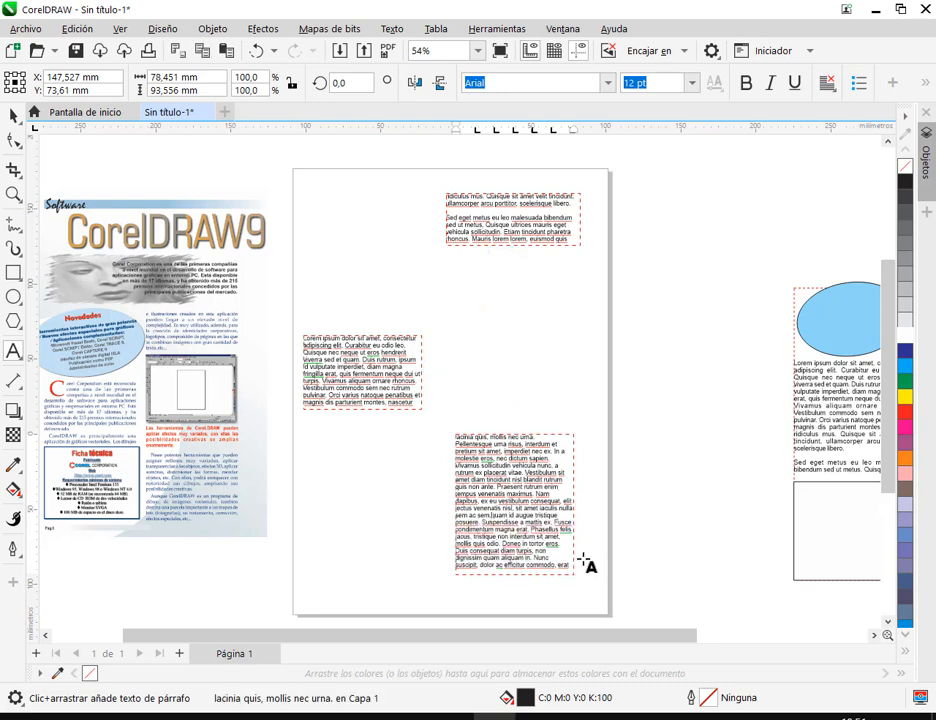
drag(497, 517, 571, 566)
key(Delete)
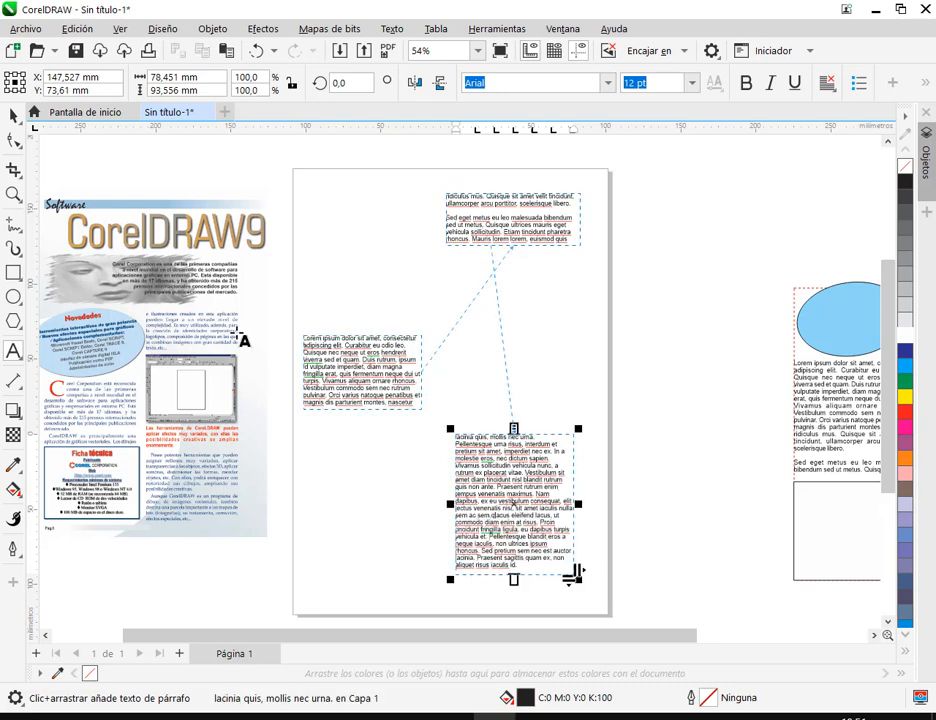
Extend the upper second-column frame slightly downward so it takes in more of the linked text, and deselect it.
click(14, 116)
click(513, 238)
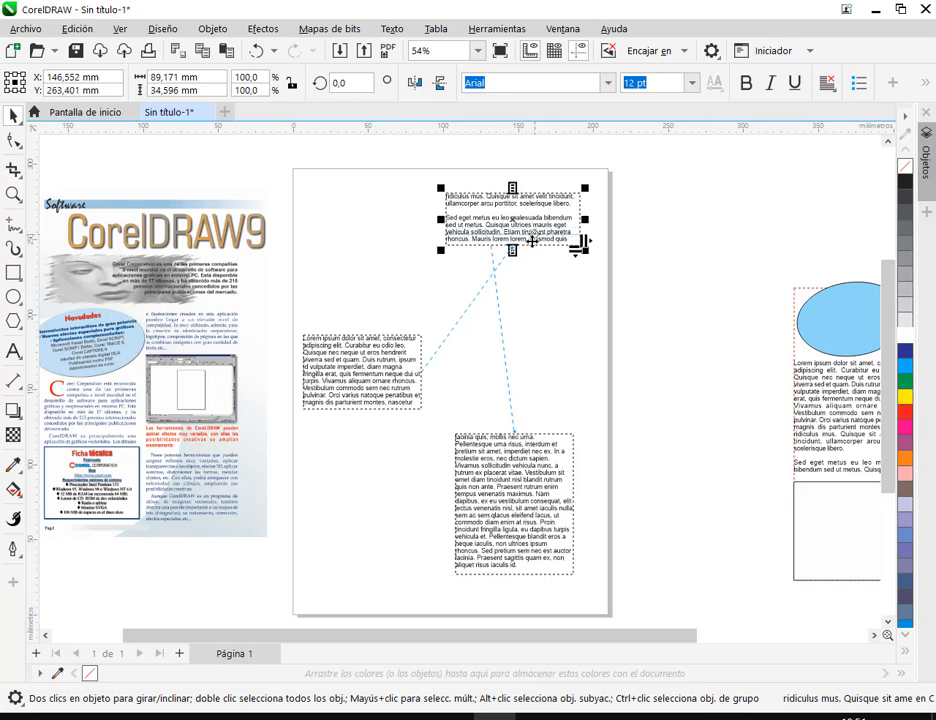
drag(514, 246, 512, 260)
key(Escape)
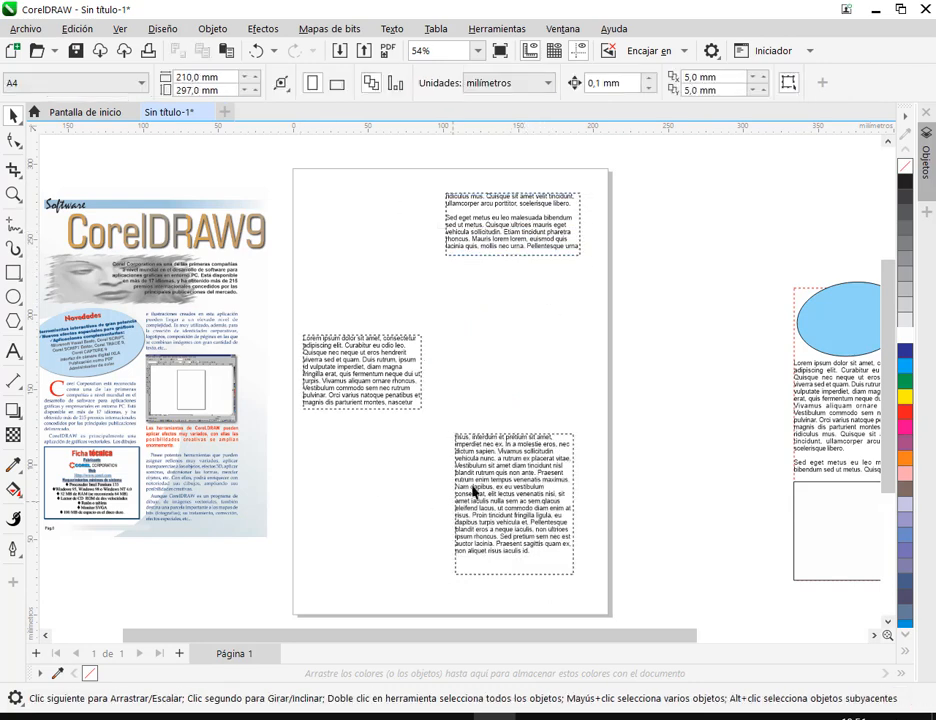
Clear the page by deleting the newly linked set of three text frames.
drag(598, 274, 267, 579)
key(Delete)
drag(533, 372, 528, 408)
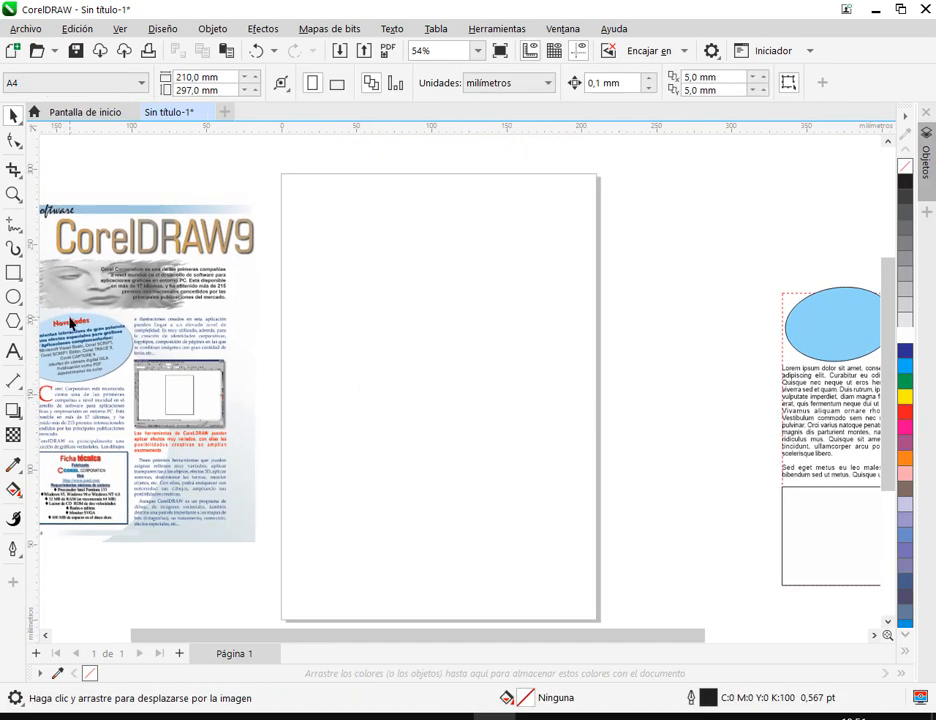
Draw a paragraph text frame of about 84.3 × 61.9 mm in the first column and move it to about X 53.5, Y 149.4 mm.
click(14, 351)
drag(290, 351, 418, 444)
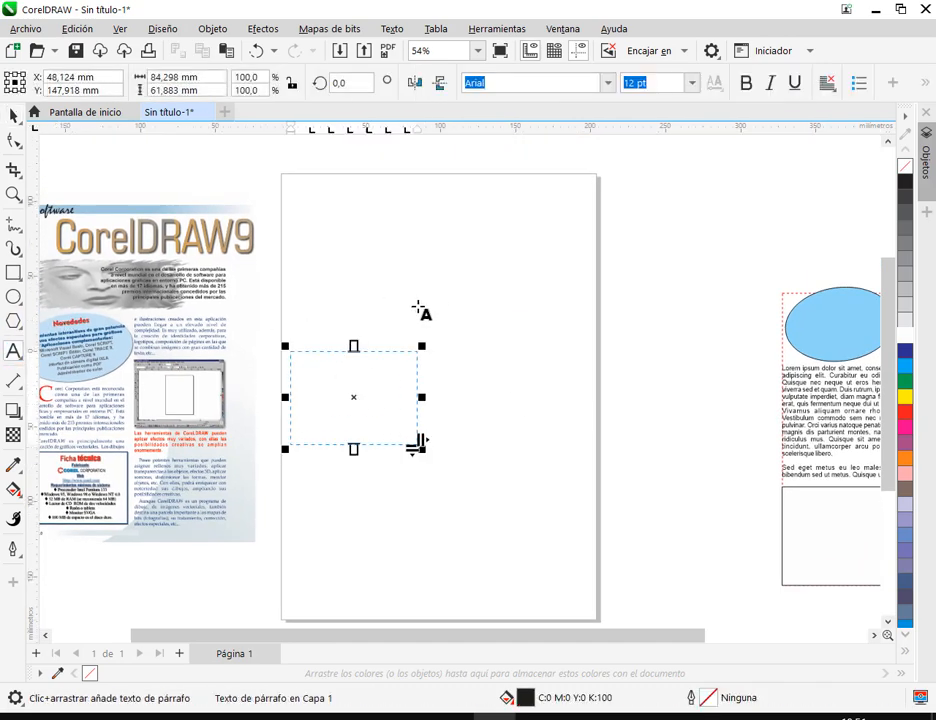
key(ctrl+space)
drag(377, 388, 385, 384)
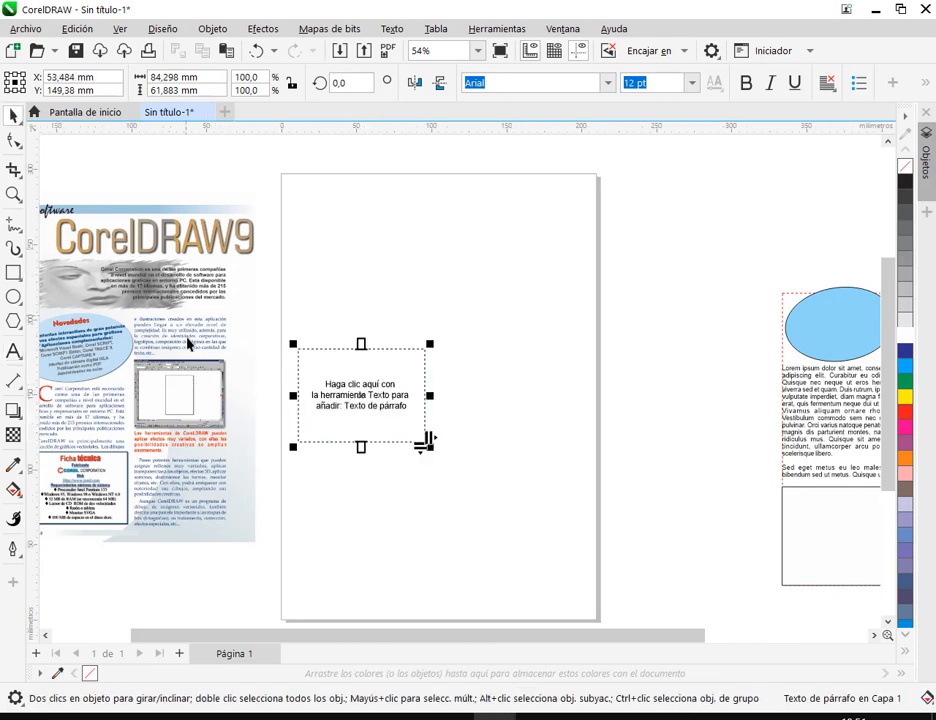
drag(198, 377, 231, 372)
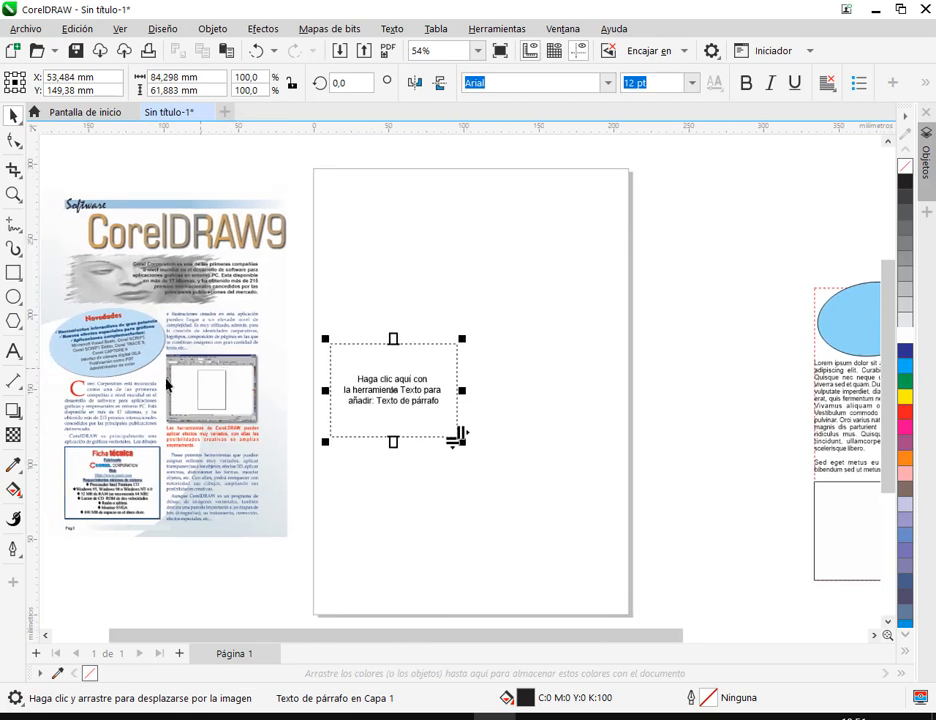
drag(164, 309, 265, 352)
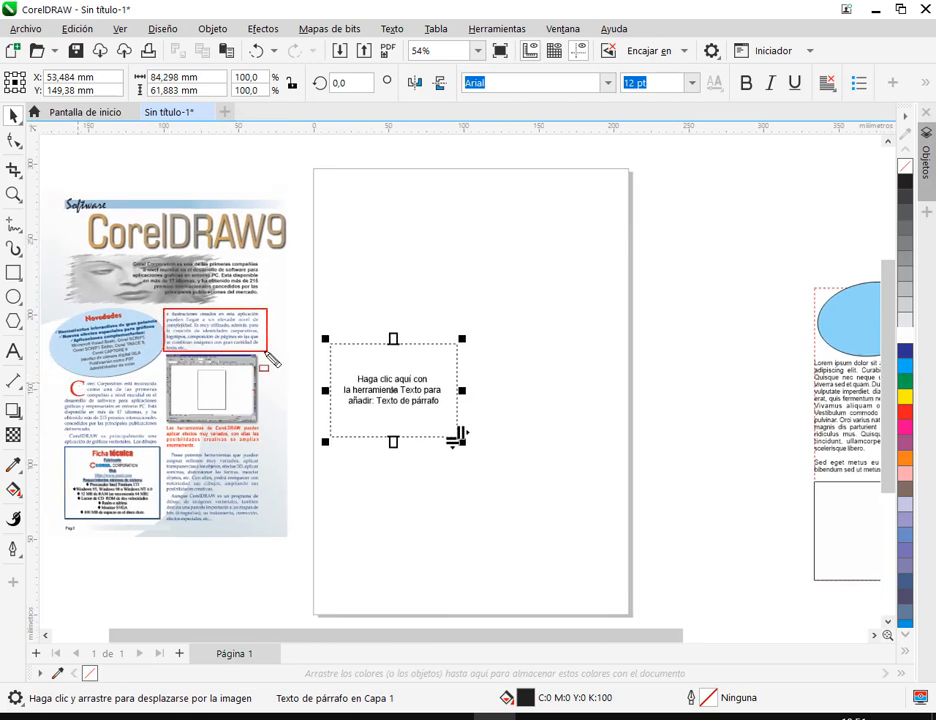
drag(61, 378, 161, 447)
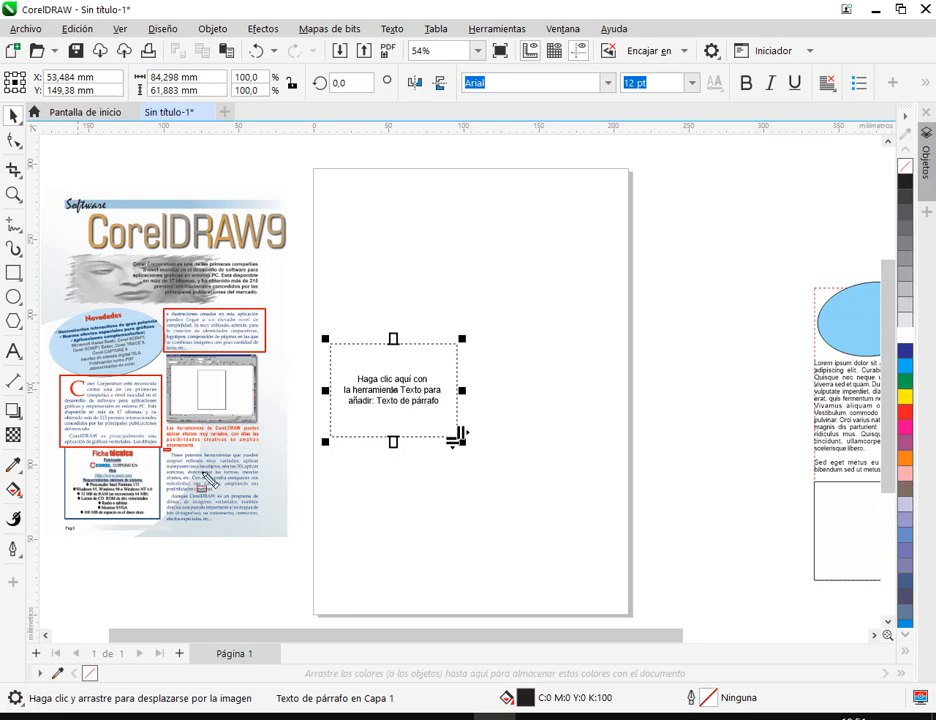
drag(163, 448, 264, 525)
key(Escape)
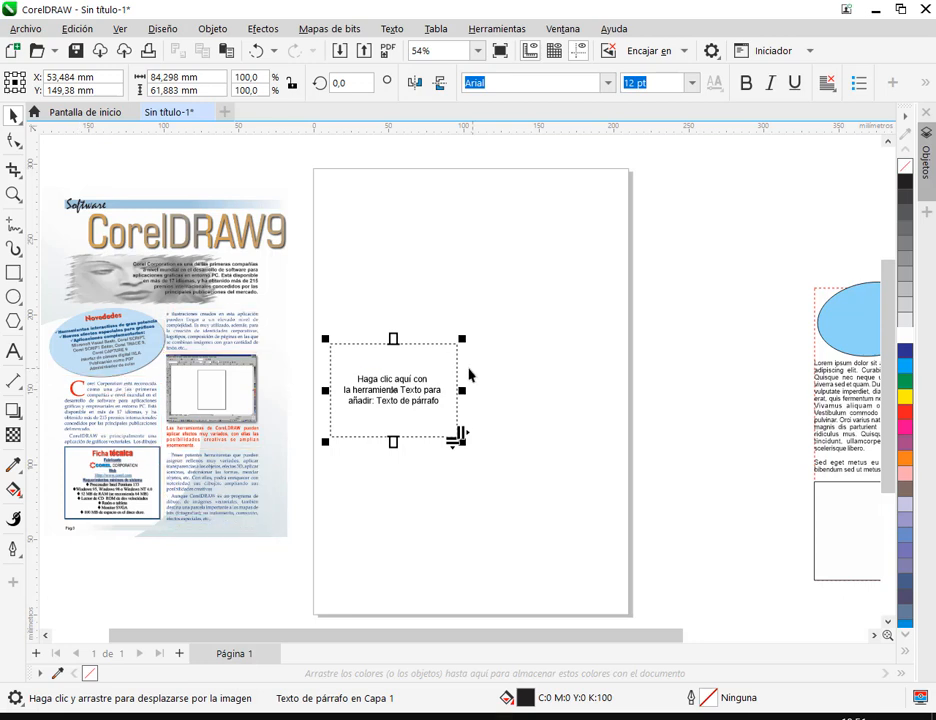
Duplicate the first-column text frame into the upper second column at about X 153.4, Y 246.3 mm, with a height of about 51.2 mm.
click(461, 282)
click(407, 411)
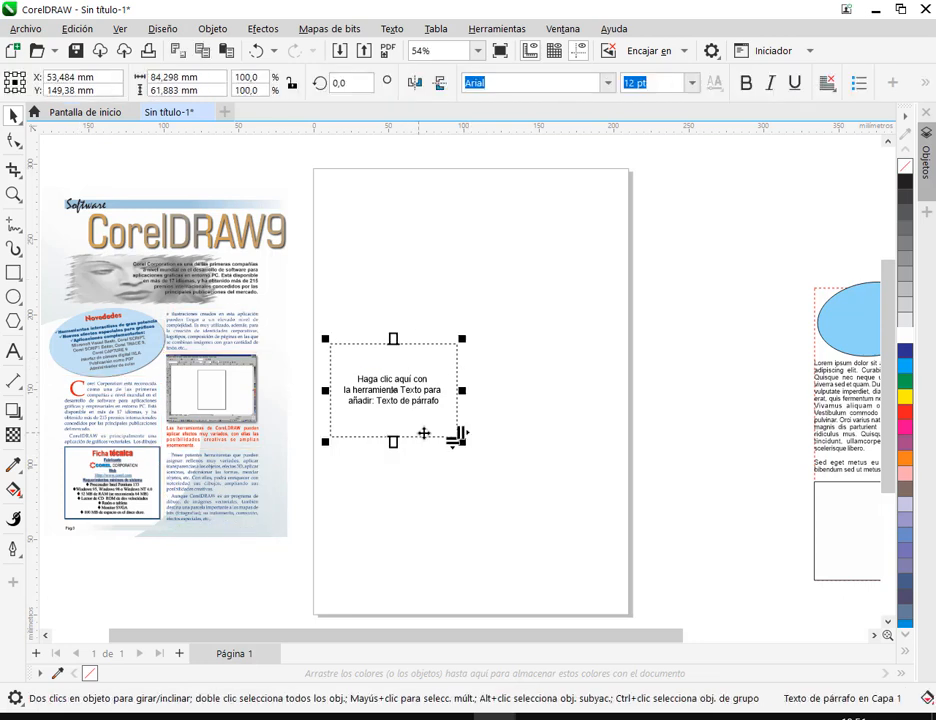
drag(405, 405, 541, 284)
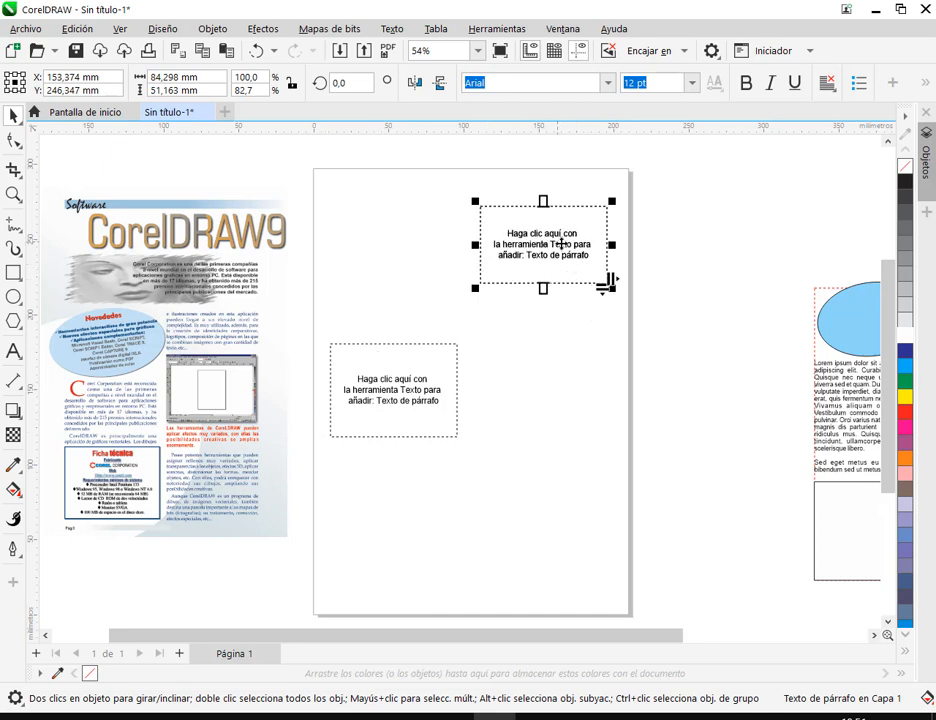
click(624, 276)
Place another copy of the first-column text frame in the lower second column at about X 154.8, Y 53.9 mm.
click(429, 396)
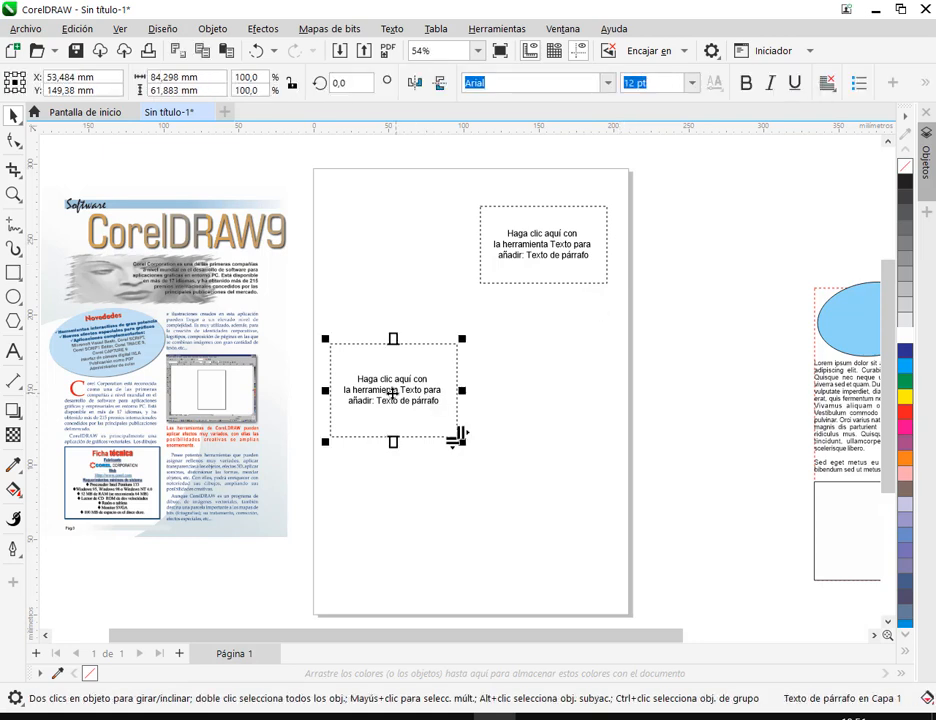
drag(405, 391, 558, 542)
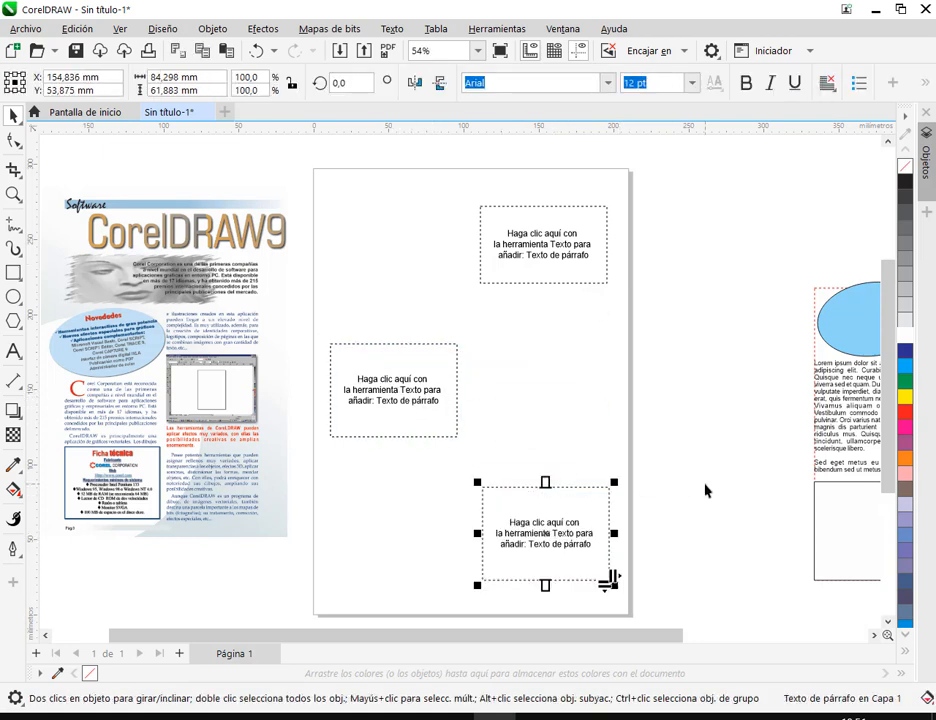
click(705, 490)
Switch to the Lorem Ipsum page in the browser and copy the text from "Lorem ipsum dolor" through "mattis posuere ante.", then return to CorelDRAW.
click(446, 434)
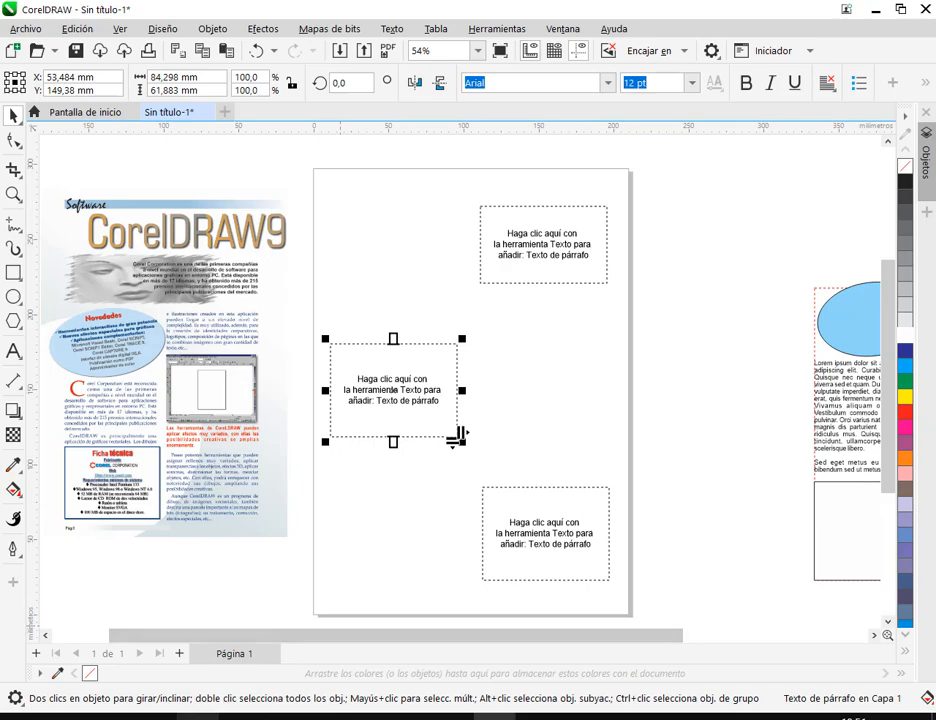
click(198, 718)
click(198, 718)
click(240, 718)
click(160, 672)
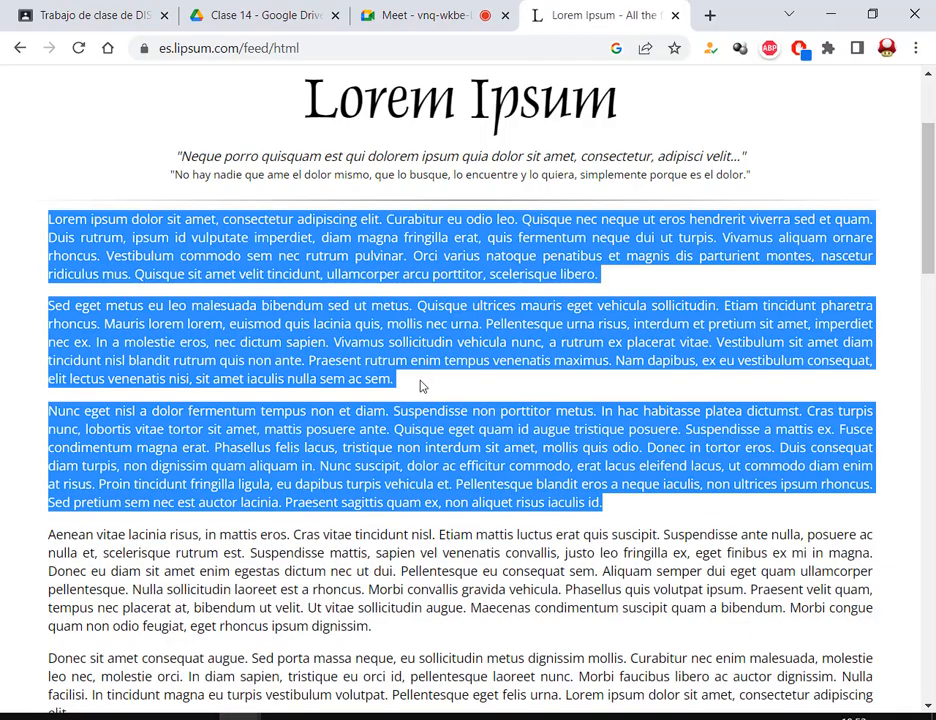
drag(429, 411, 45, 224)
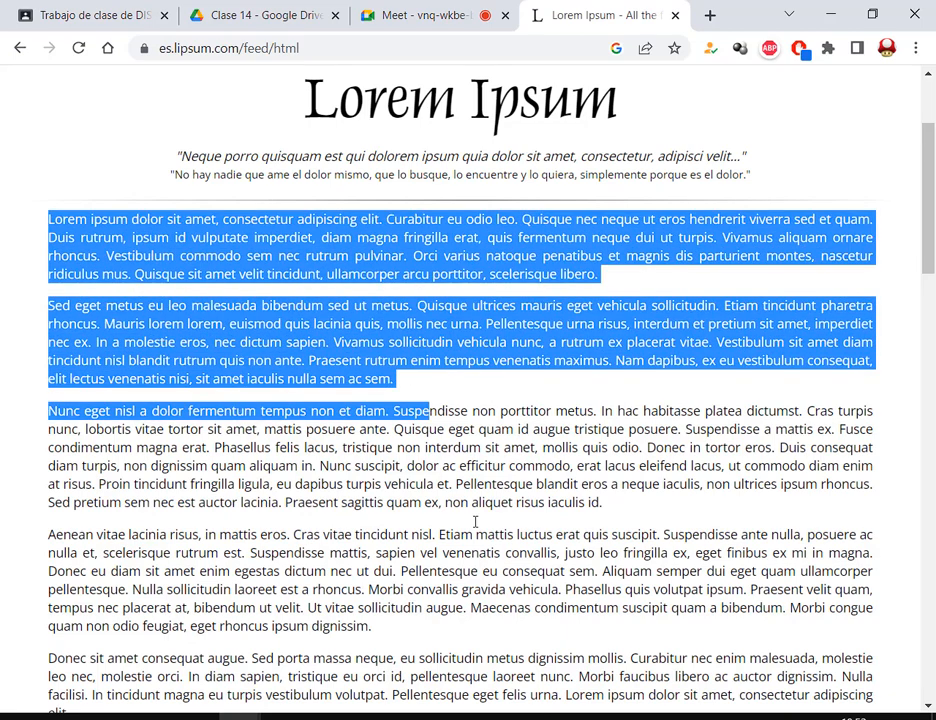
drag(395, 430, 37, 222)
key(alt+Tab)
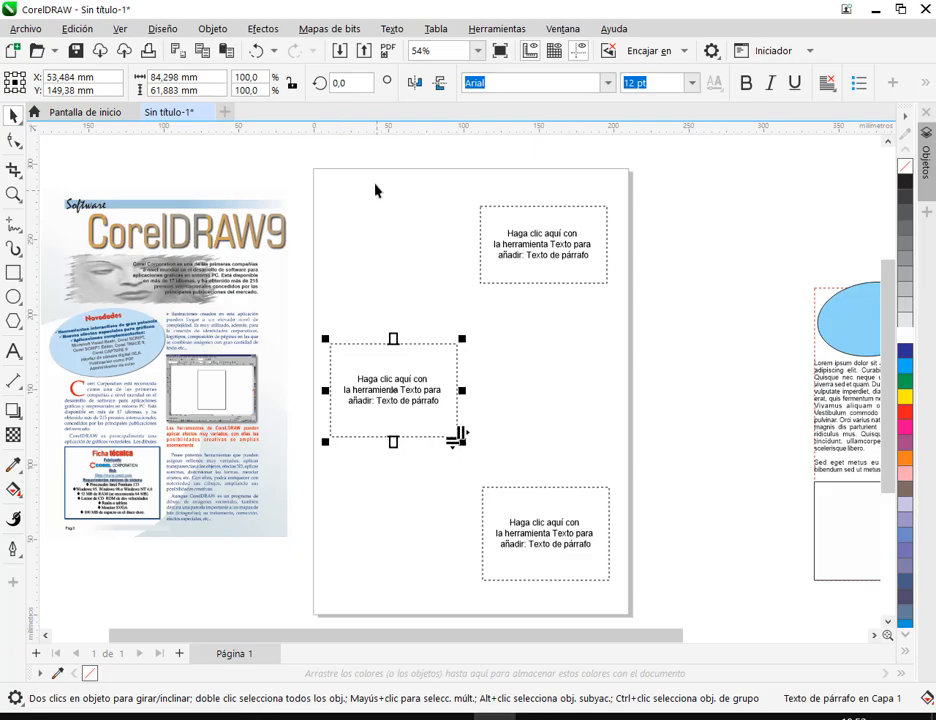
Try to paste the copied text onto the selected first-column frame, and undo the paste.
click(402, 387)
key(ctrl+v)
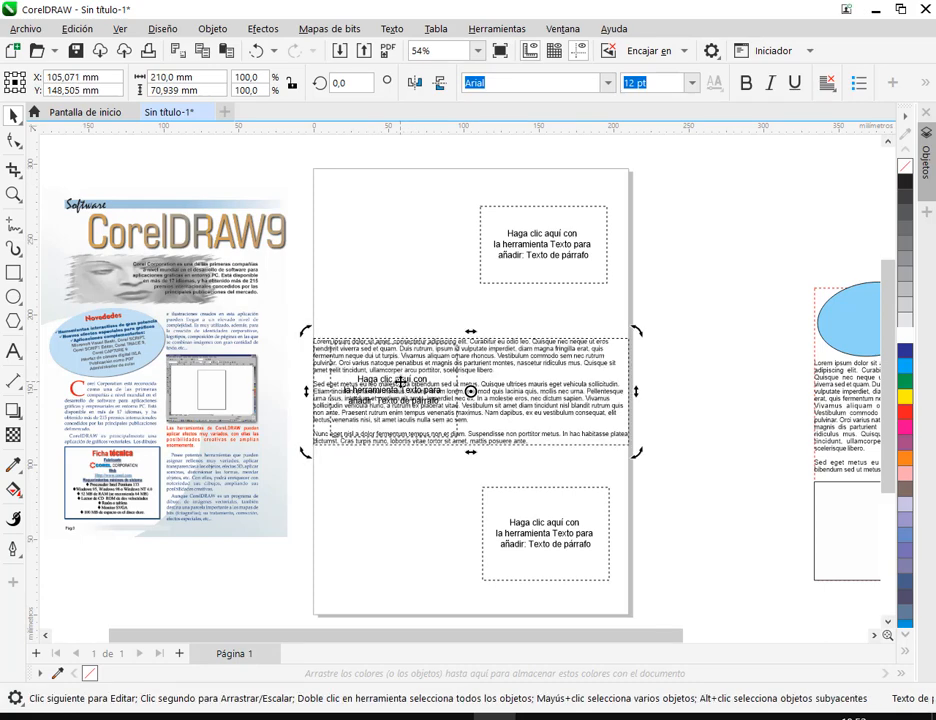
key(ctrl+z)
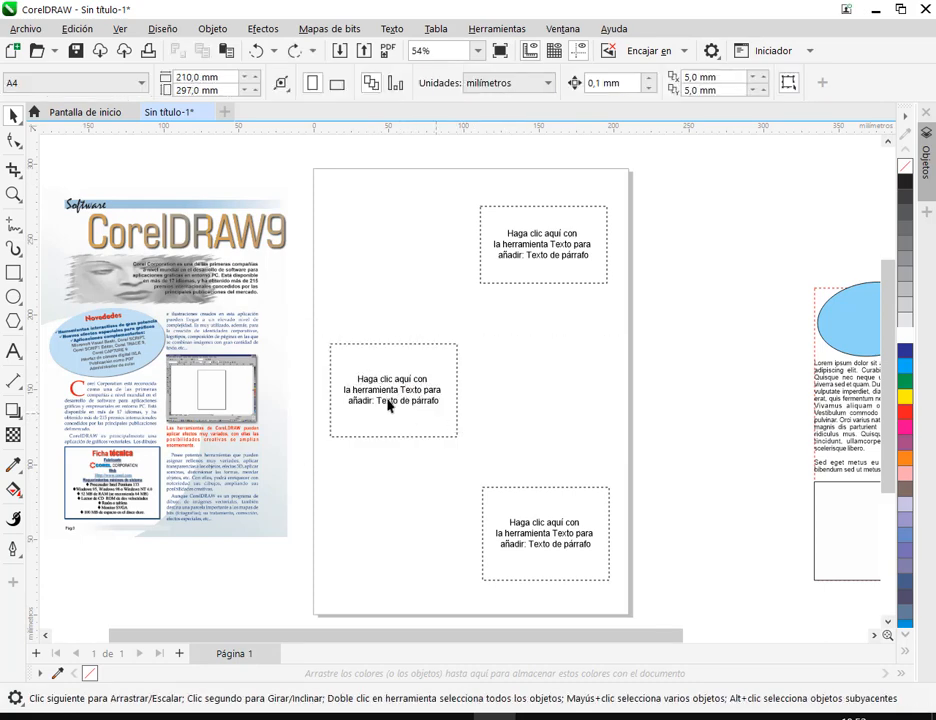
Paste the copied Lorem Ipsum text inside the first-column paragraph frame with the Text tool.
click(14, 351)
click(378, 380)
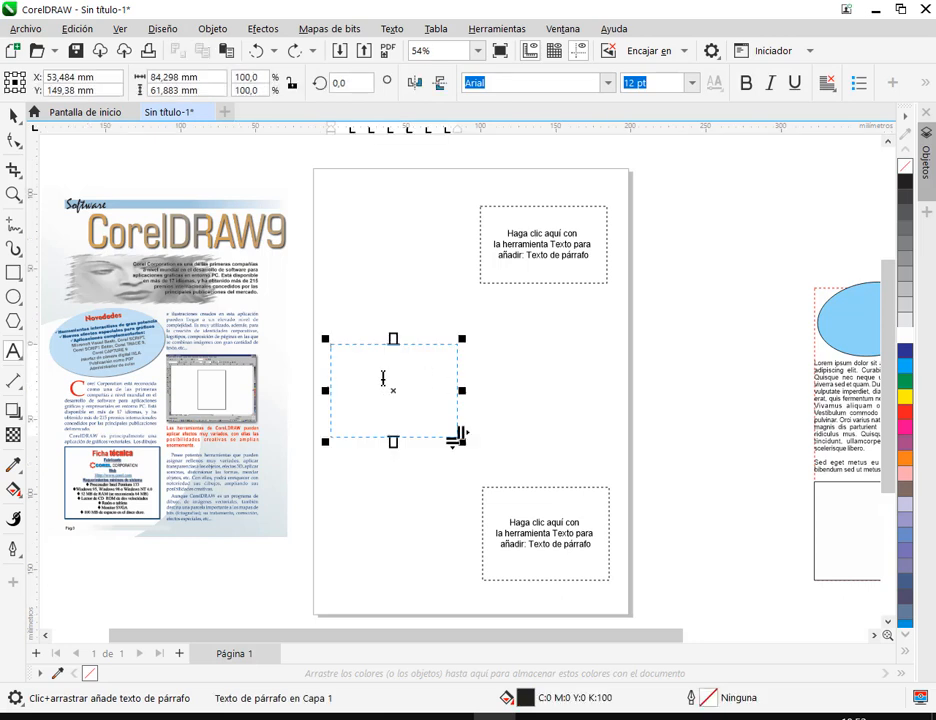
key(ctrl+v)
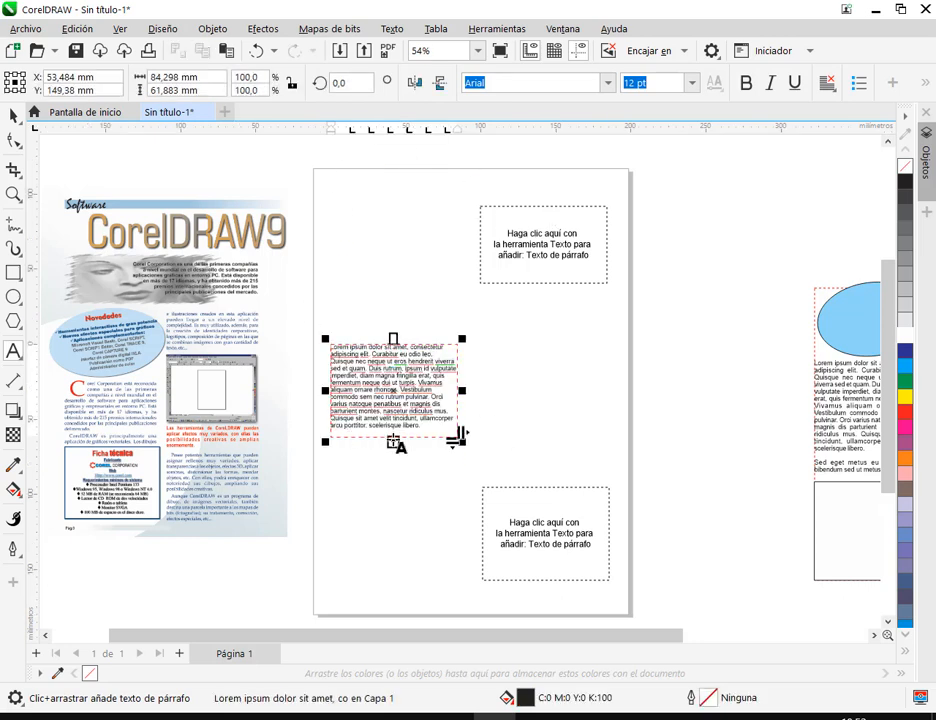
Link the first-column frame's overflow text to the upper second-column frame and on to the lower one.
click(519, 219)
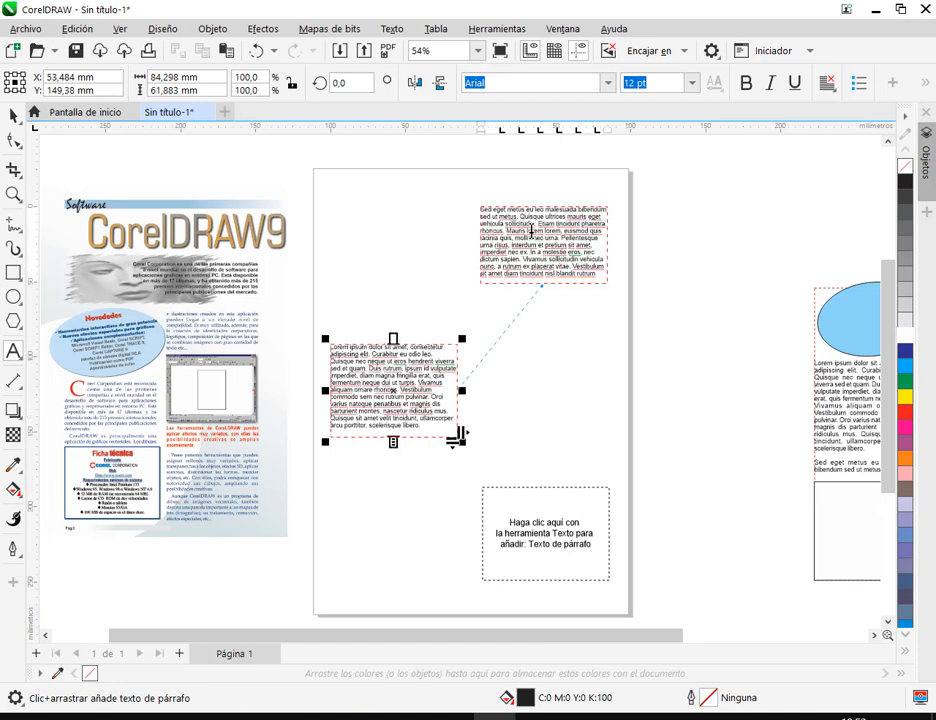
click(604, 284)
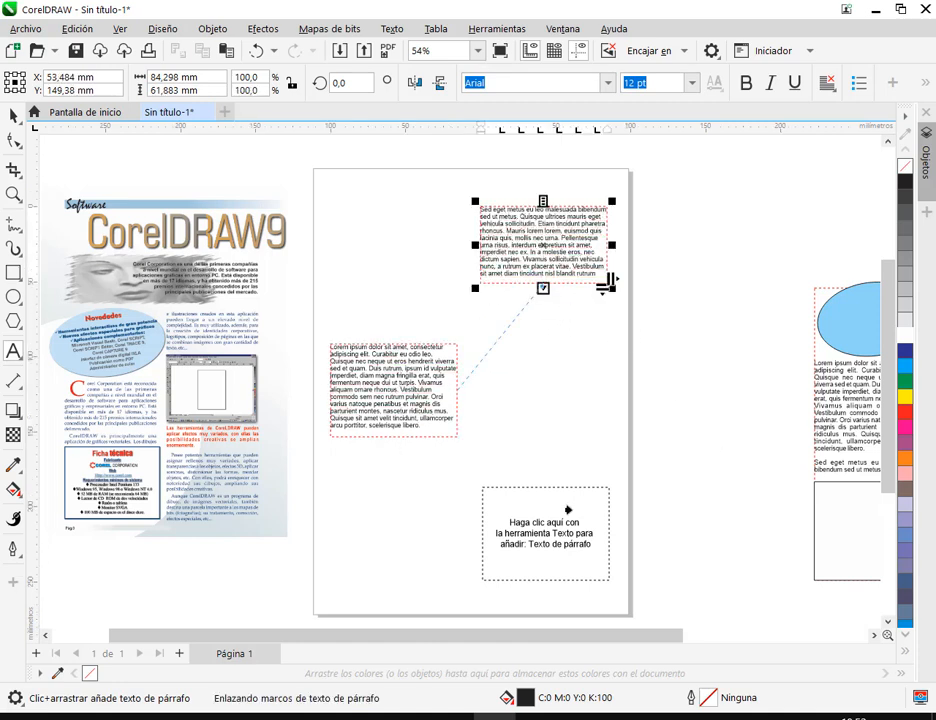
click(534, 502)
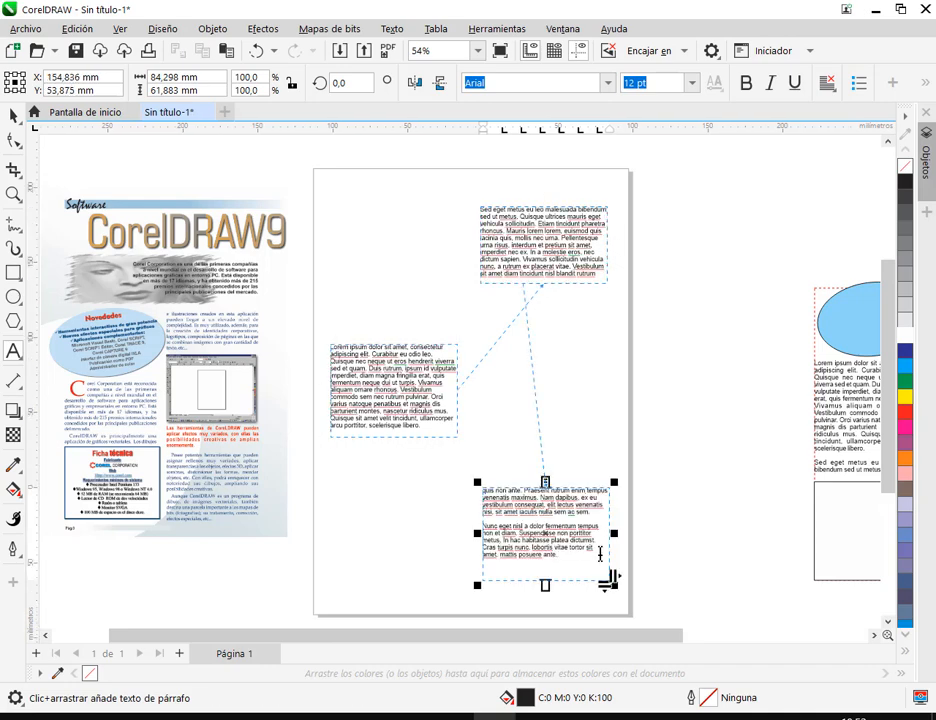
click(13, 115)
click(497, 322)
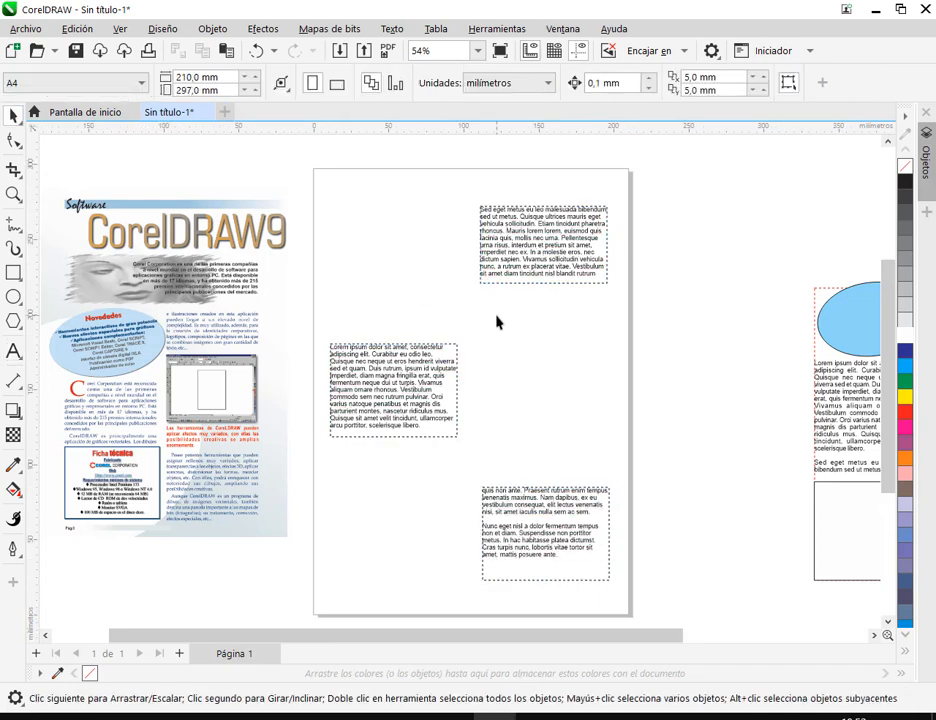
click(443, 401)
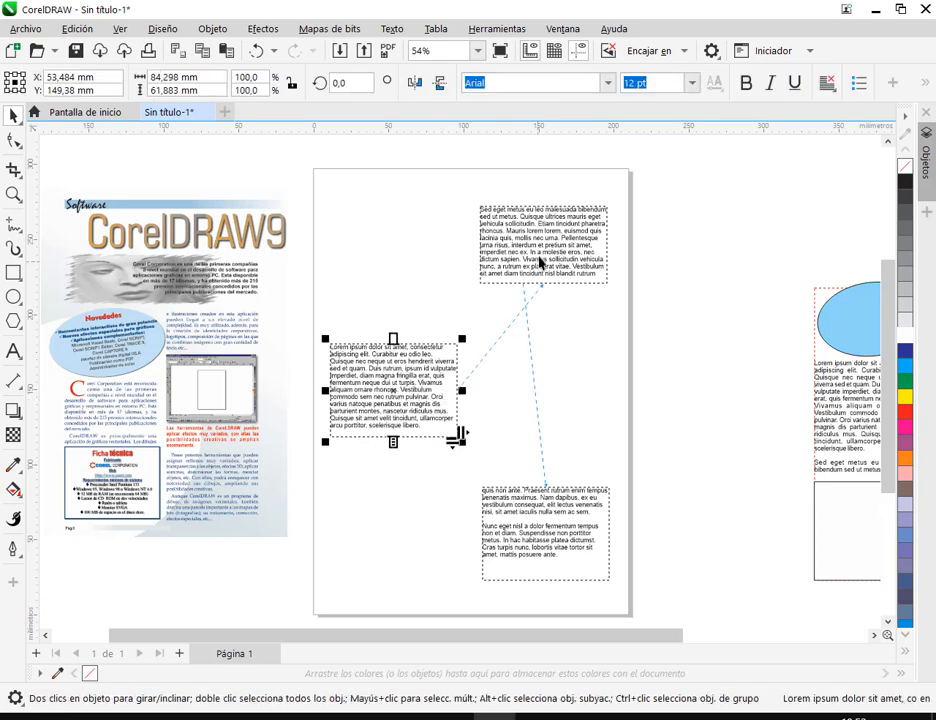
click(540, 262)
click(675, 352)
Add a vertical guide along the upper second-column frame's right edge and align the lower frame to it at about X 153.4, Y 51.7 mm.
drag(542, 462, 516, 404)
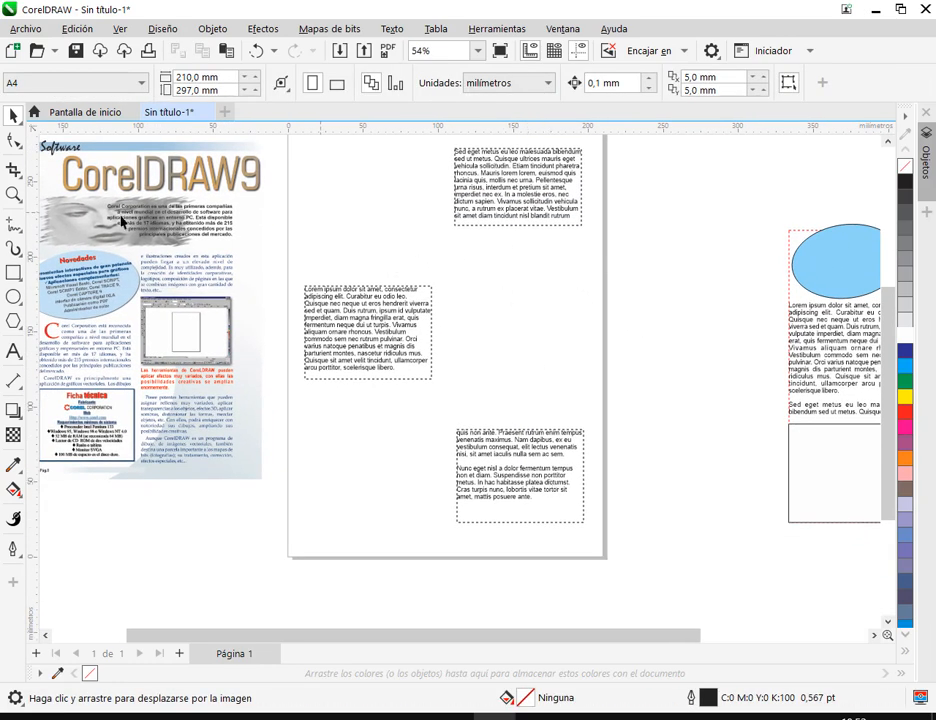
drag(35, 258, 583, 199)
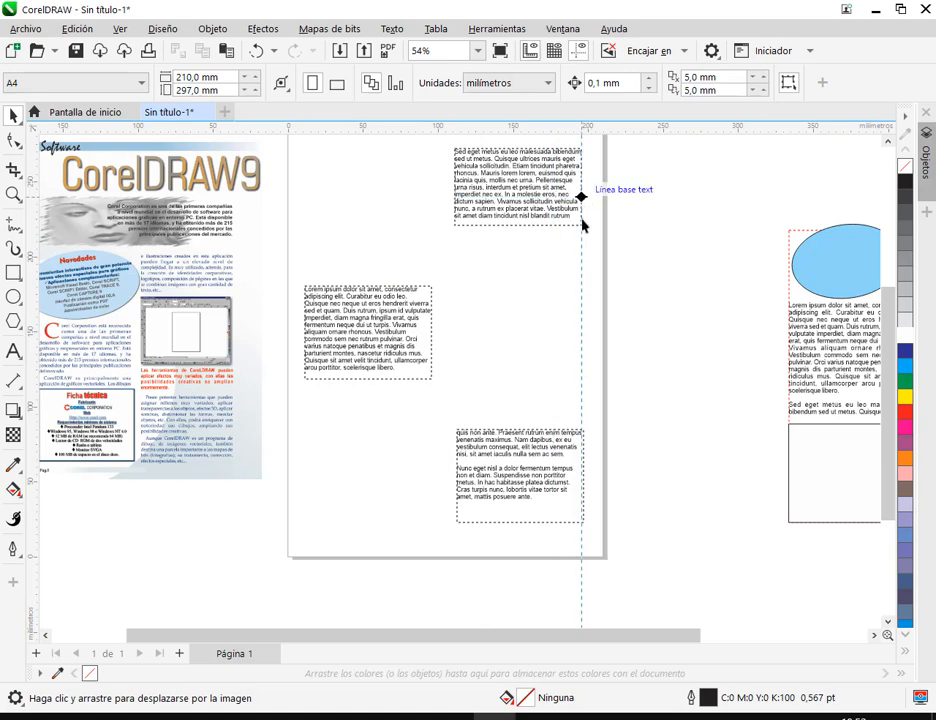
scroll(501, 490, up, 2)
click(528, 466)
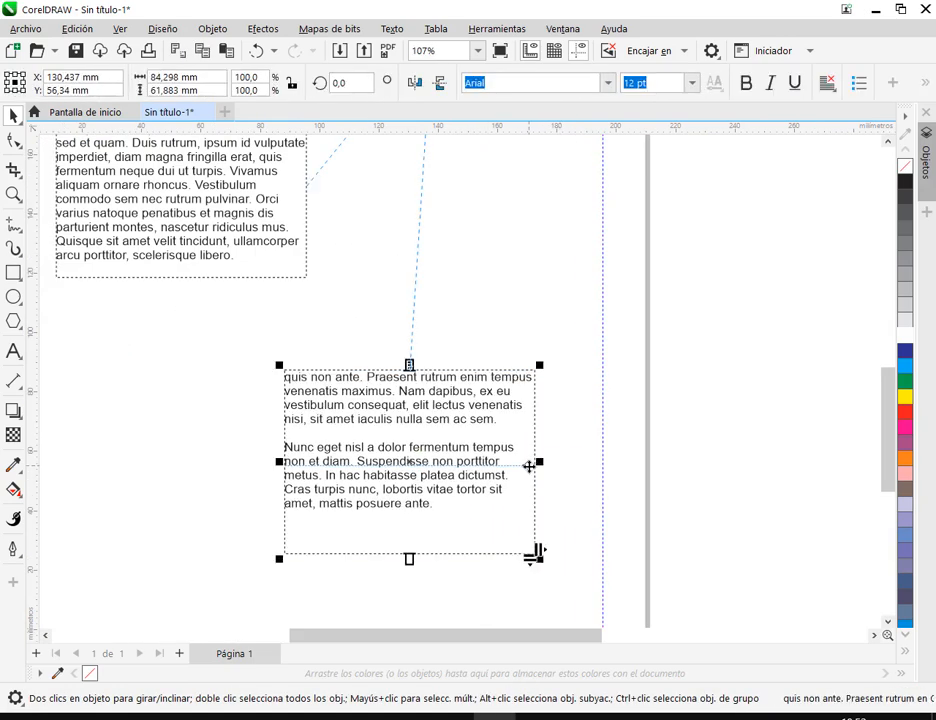
drag(534, 464, 590, 487)
click(119, 28)
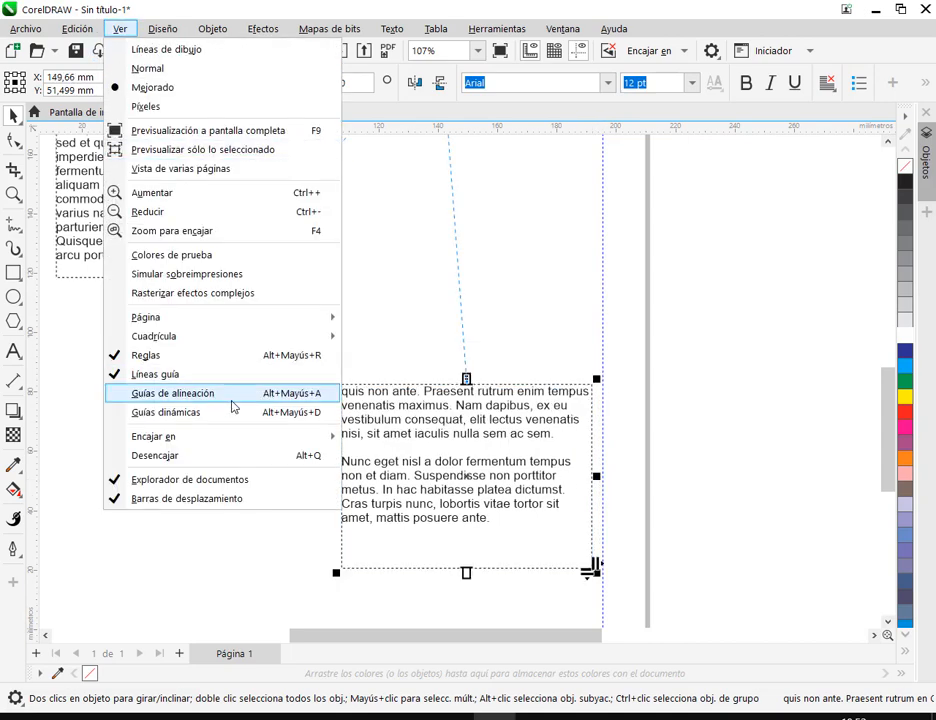
mouse_move(208, 437)
click(434, 497)
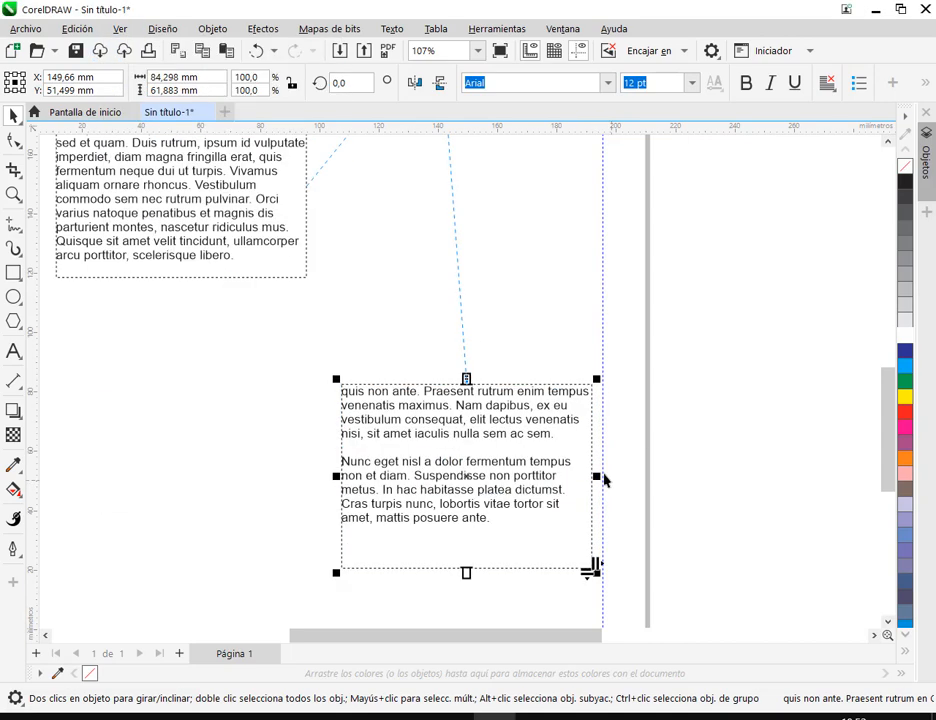
drag(592, 466, 596, 439)
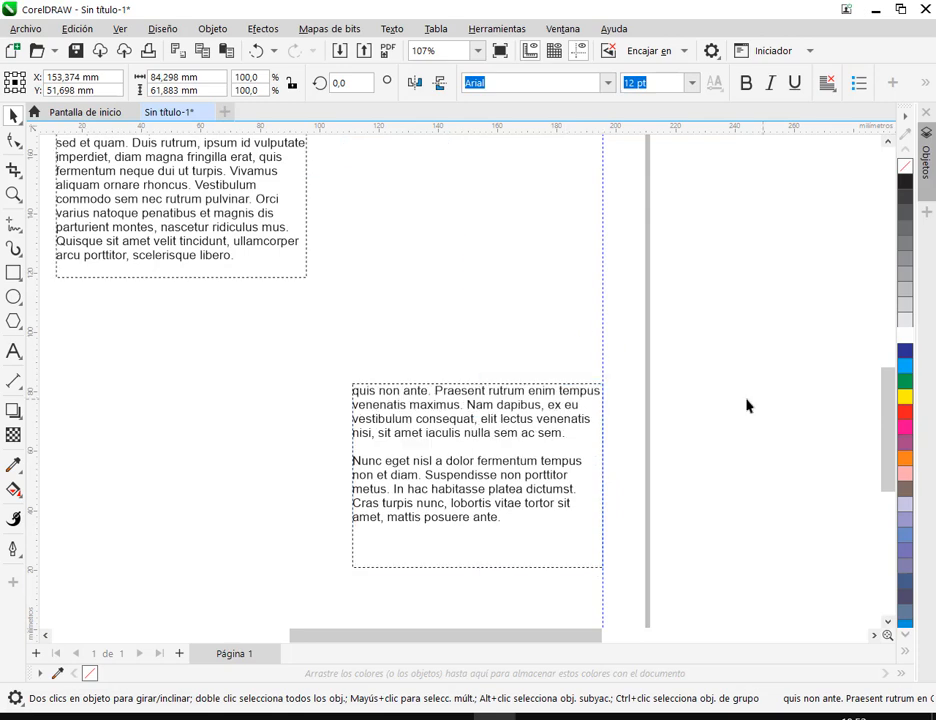
click(506, 273)
Move the first-column frame slightly up and the upper second-column frame down to about Y 209.4 mm.
scroll(506, 273, down, 2)
scroll(515, 290, down, 3)
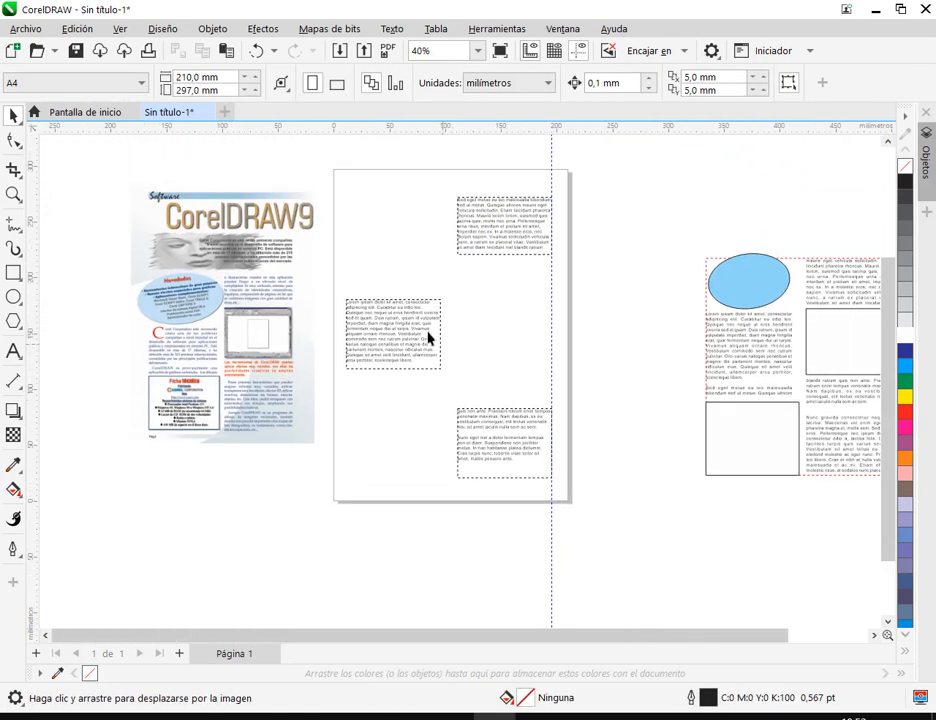
mouse_move(410, 331)
mouse_down()
mouse_move(416, 359)
mouse_move(407, 288)
mouse_move(408, 320)
mouse_up()
drag(508, 241, 508, 281)
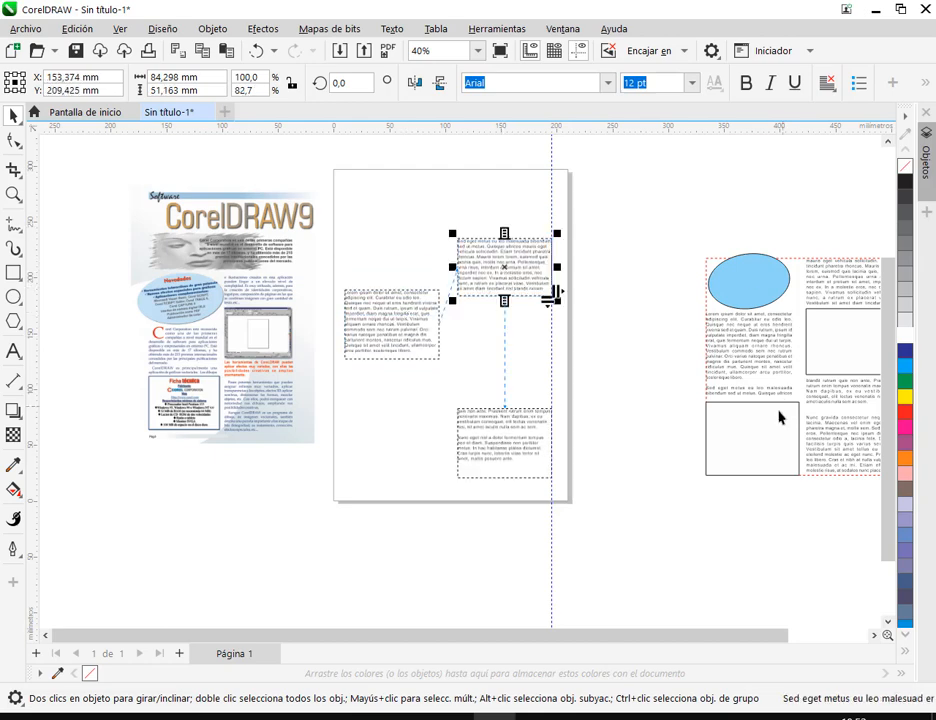
drag(666, 351, 537, 361)
click(538, 361)
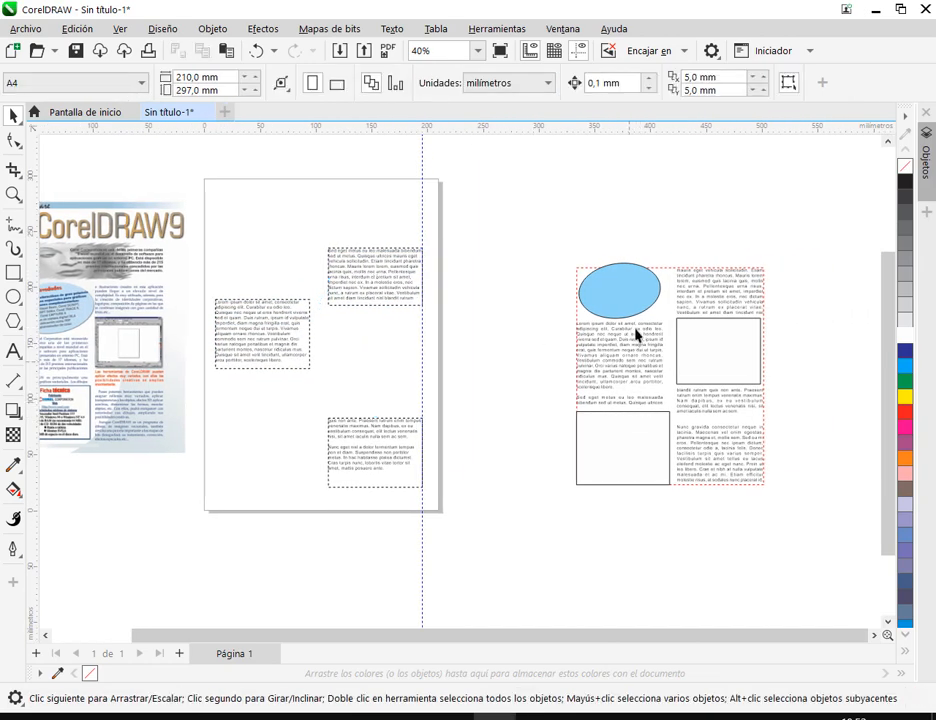
Reposition the blue ellipse over the first column of the sample layout beside the page, to about X 374, Y 185.5 mm.
drag(627, 309, 671, 263)
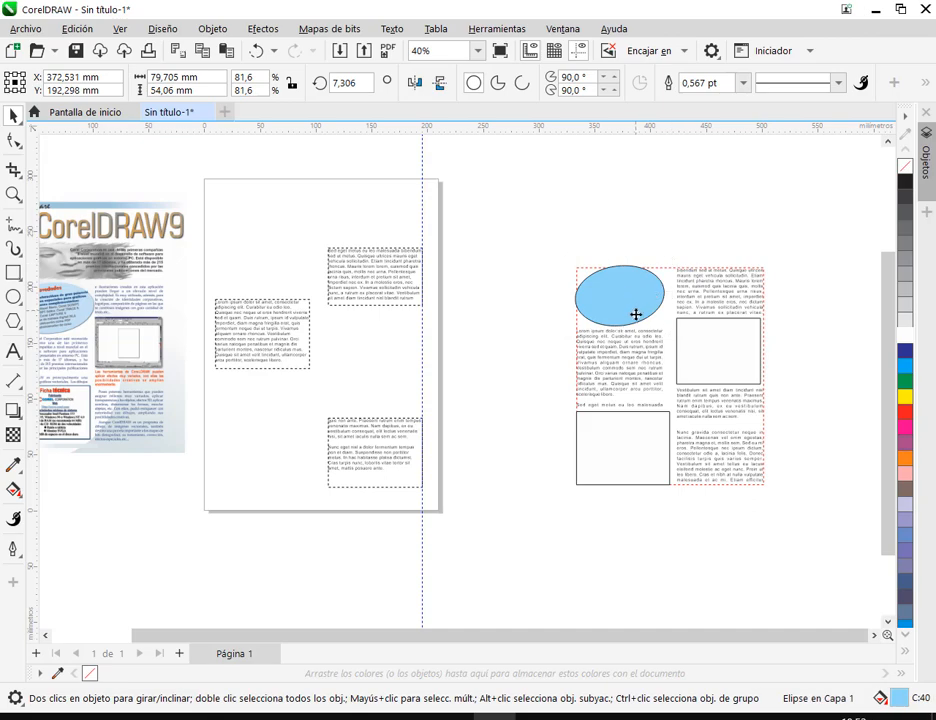
drag(636, 314, 637, 326)
scroll(627, 287, up, 2)
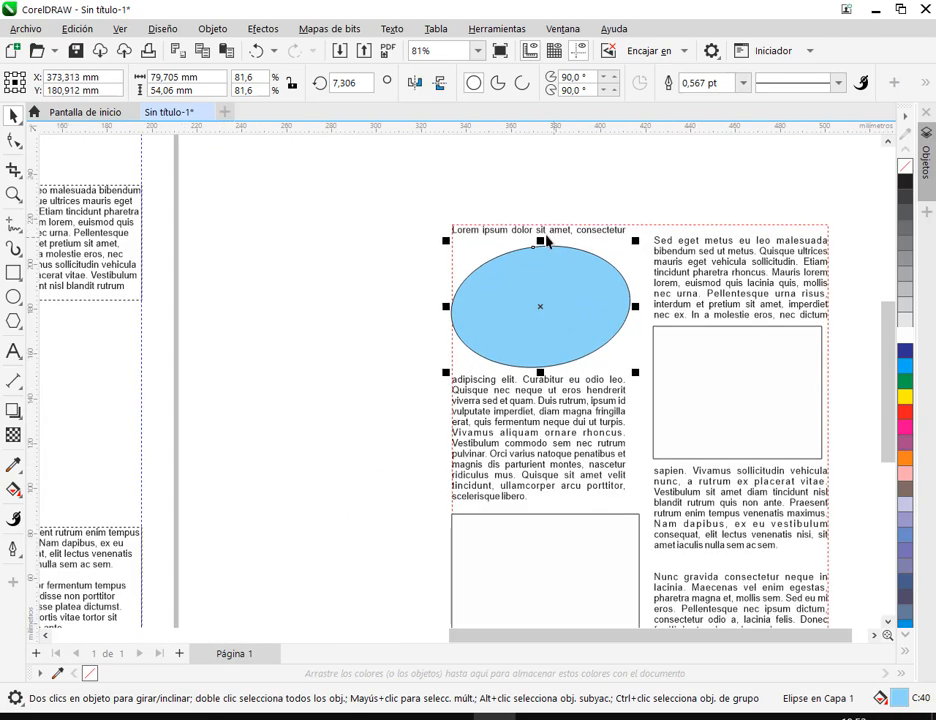
drag(591, 272, 592, 262)
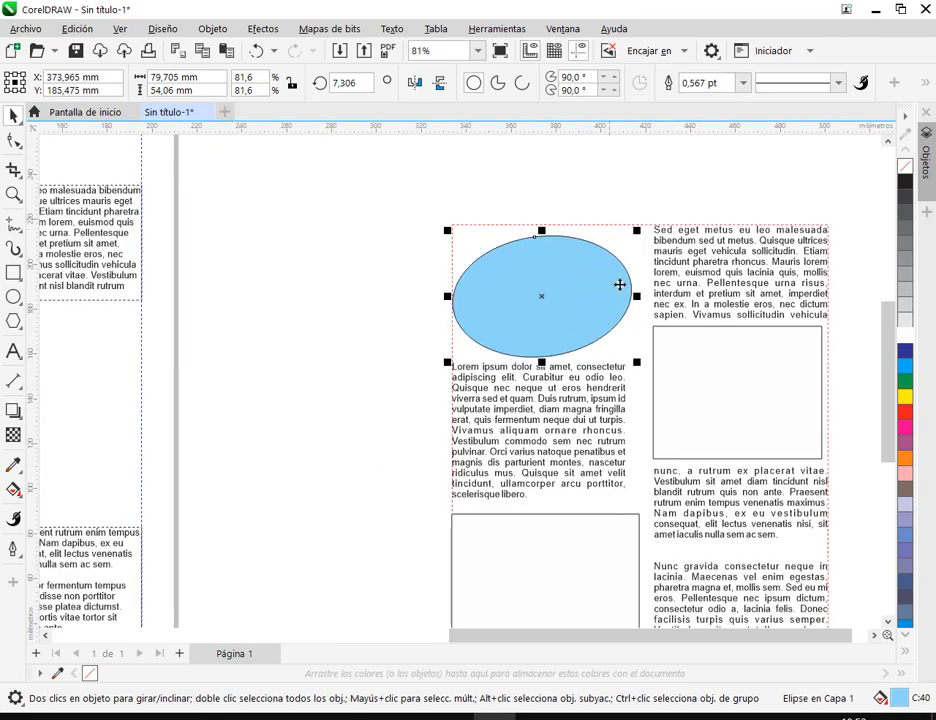
Shift the sample layout's lower first-column rectangle up to about Y 62.9 mm, and return it to the text frame's bottom edge.
drag(696, 388, 614, 260)
click(630, 297)
drag(538, 411, 538, 396)
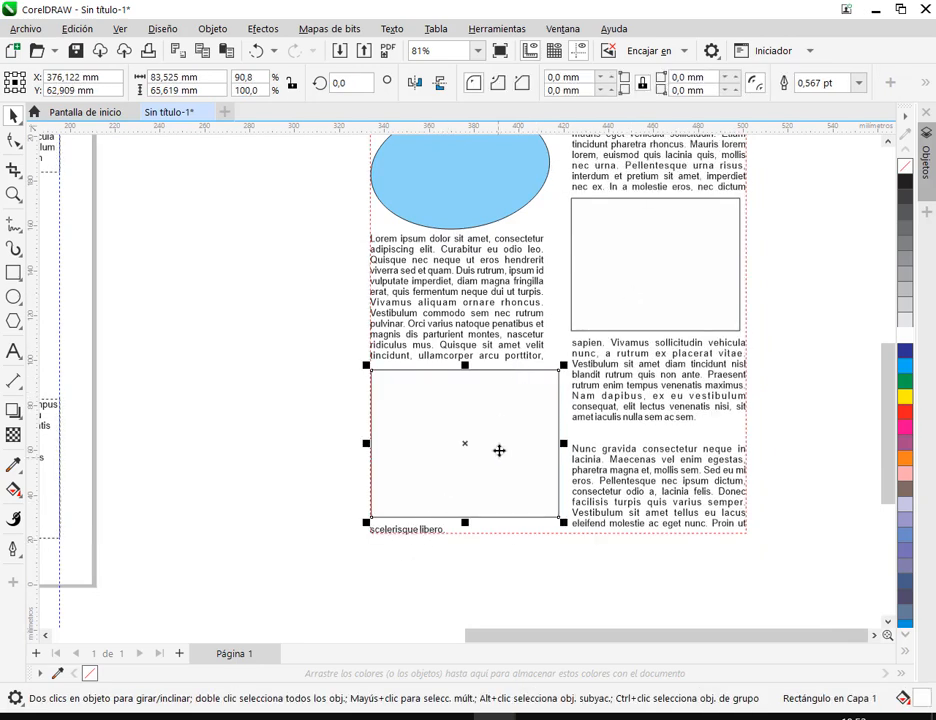
drag(499, 451, 542, 438)
click(754, 391)
Delete the vertical guide running along the second-column frames' right edge.
scroll(762, 391, down, 3)
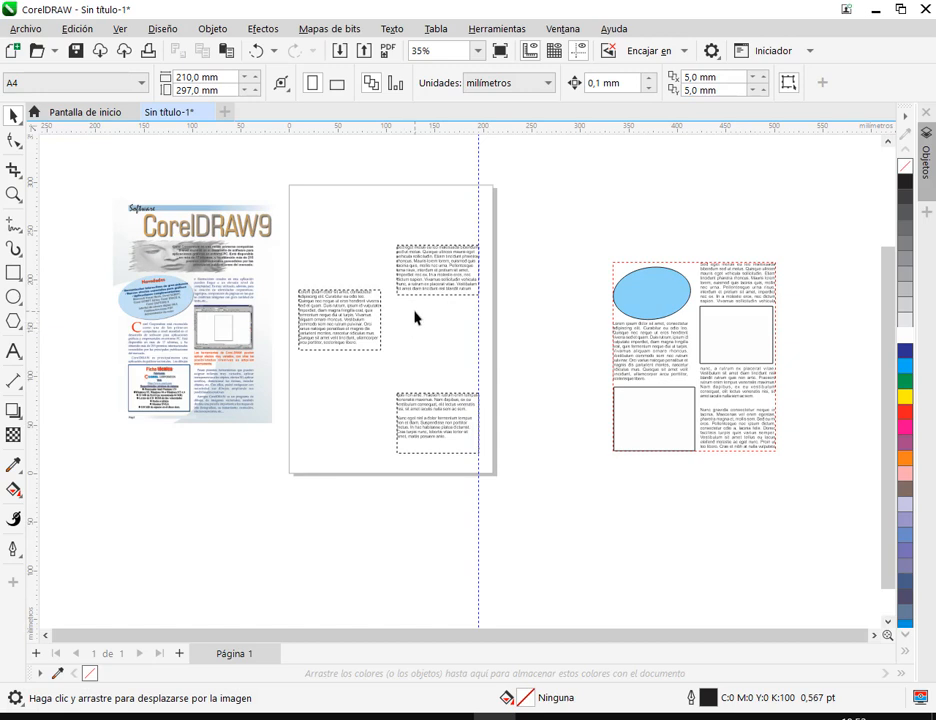
click(479, 233)
key(Delete)
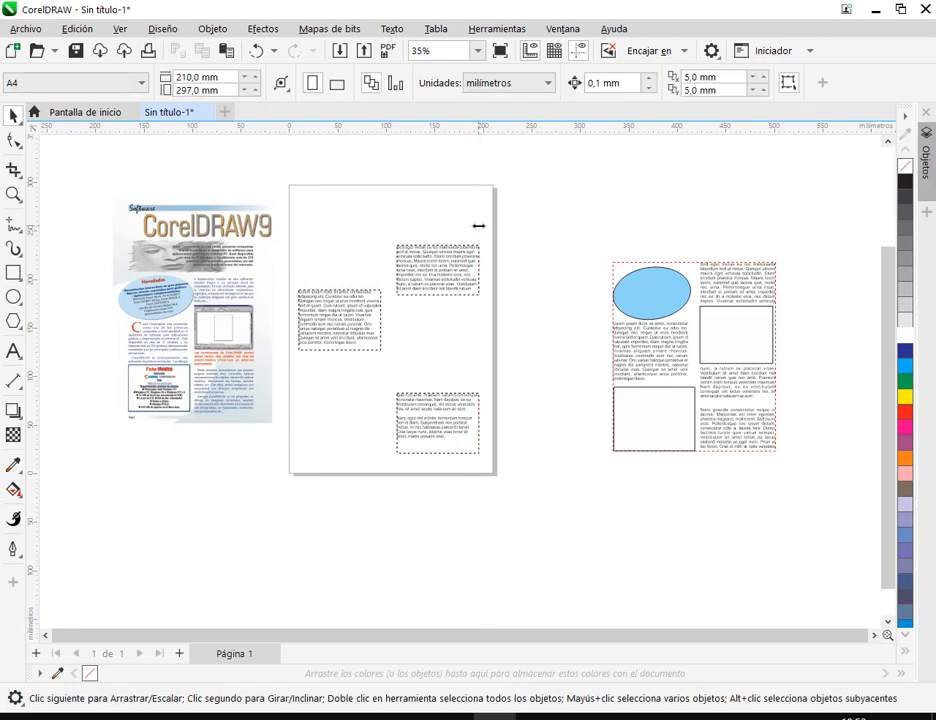
Switch to the Google Meet call in the browser to check the call messages, and return to CorelDRAW.
scroll(395, 322, up, 1)
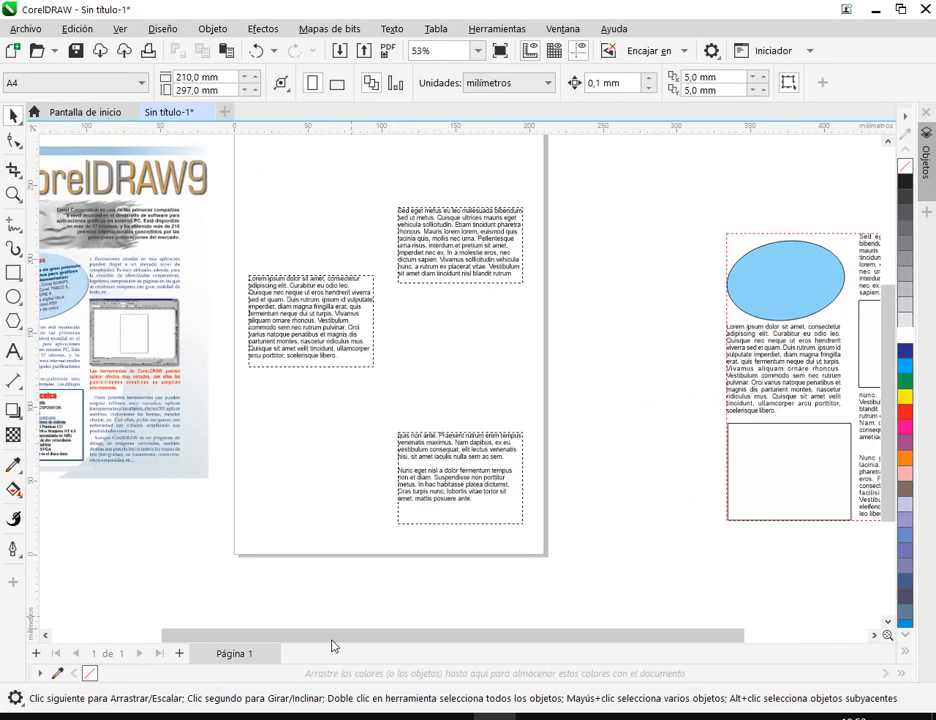
mouse_move(240, 716)
click(176, 662)
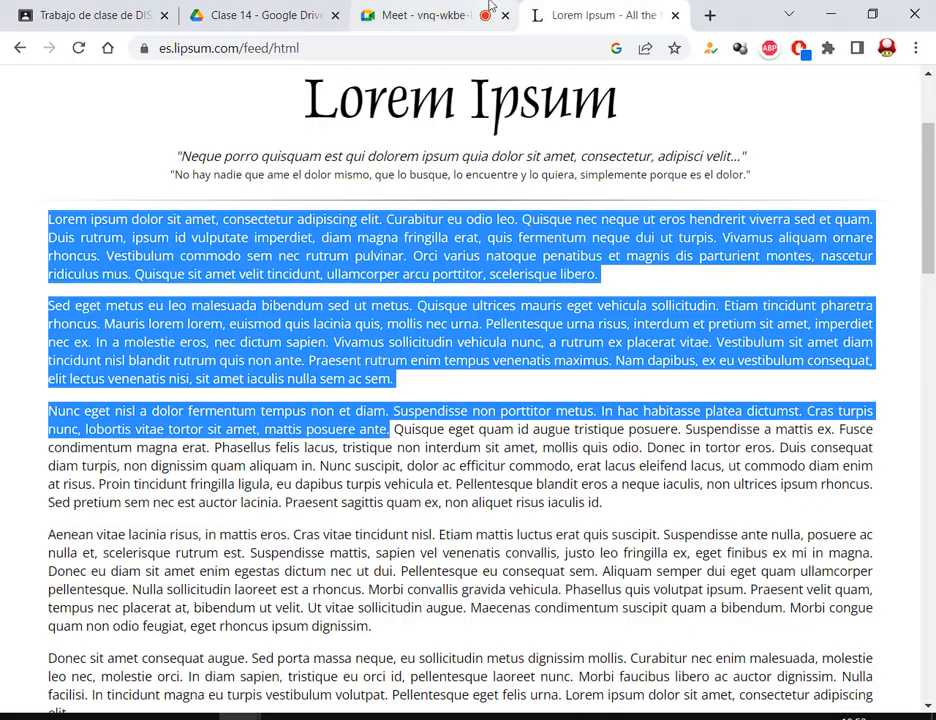
click(490, 8)
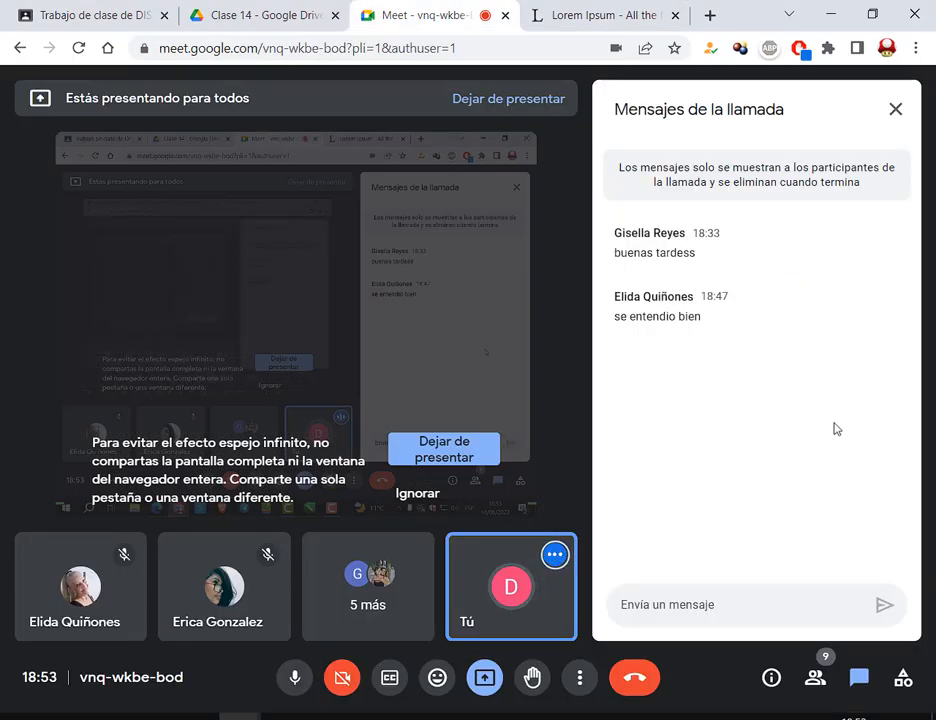
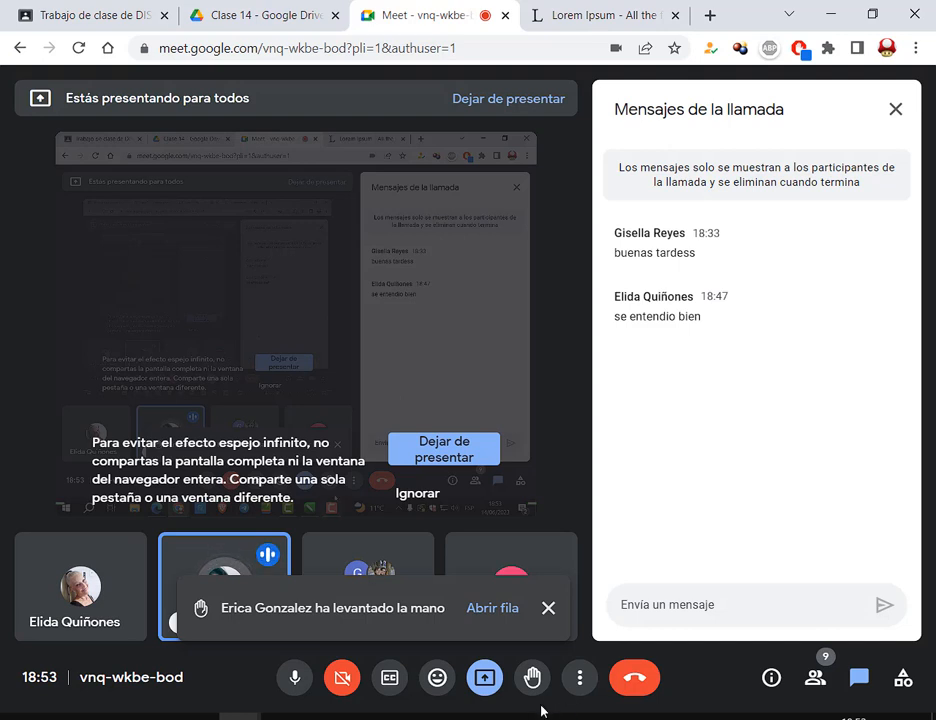
click(495, 717)
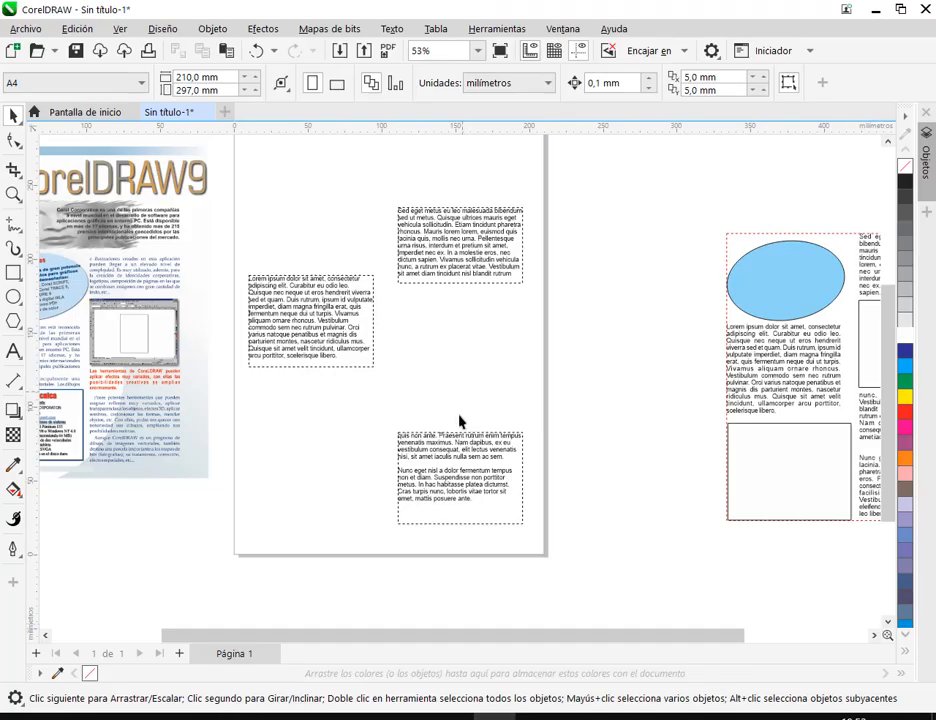
Examine how the three paragraph frames are linked and which paragraph text commands are available.
click(488, 483)
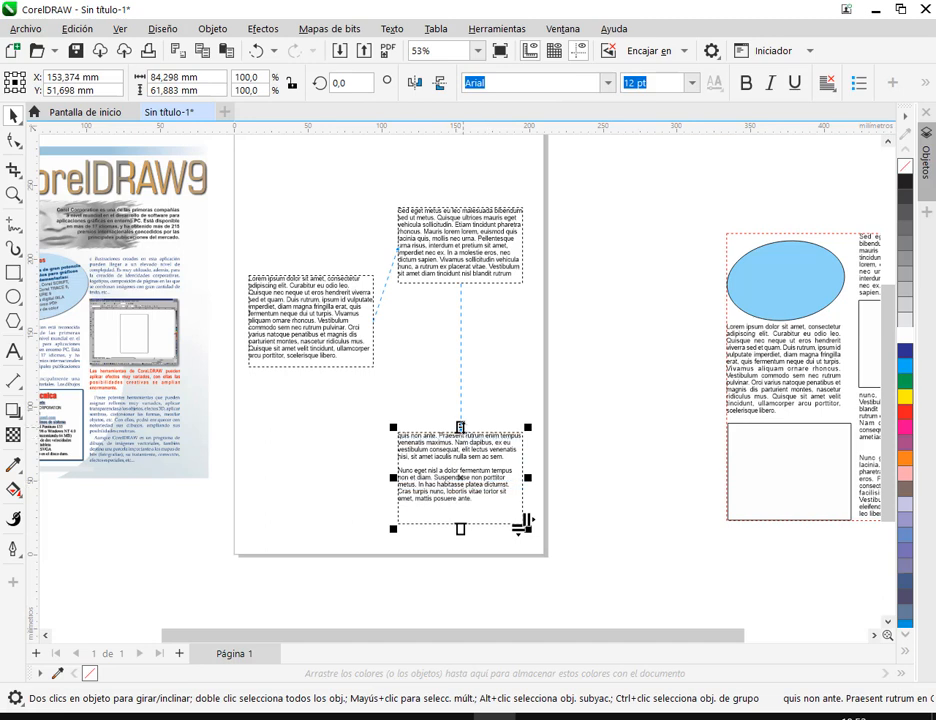
click(452, 252)
click(452, 286)
click(452, 270)
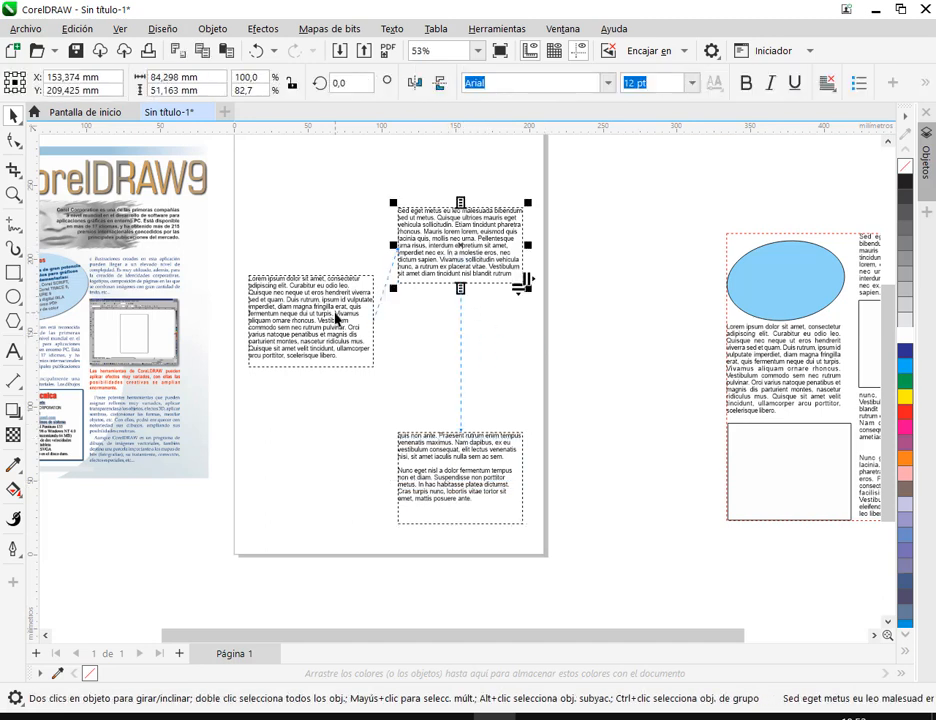
click(338, 314)
click(460, 278)
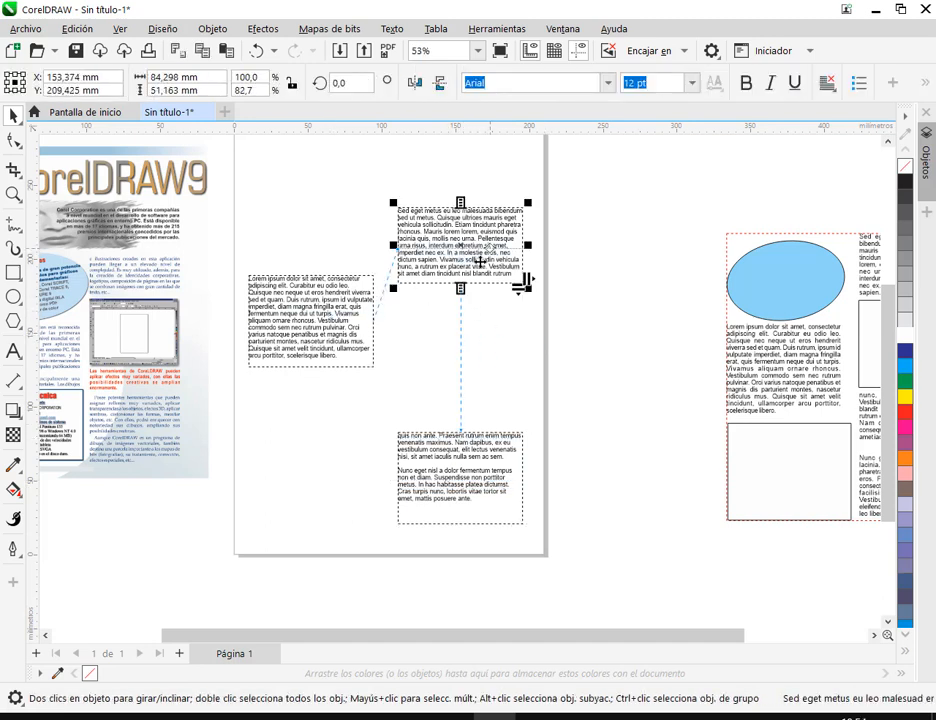
click(474, 452)
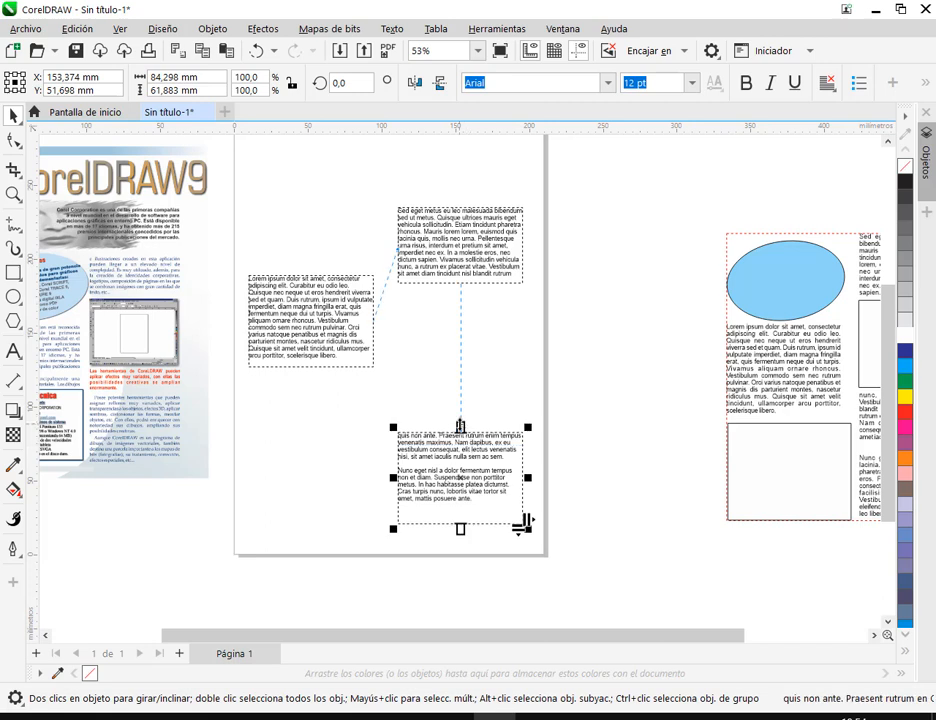
click(299, 305)
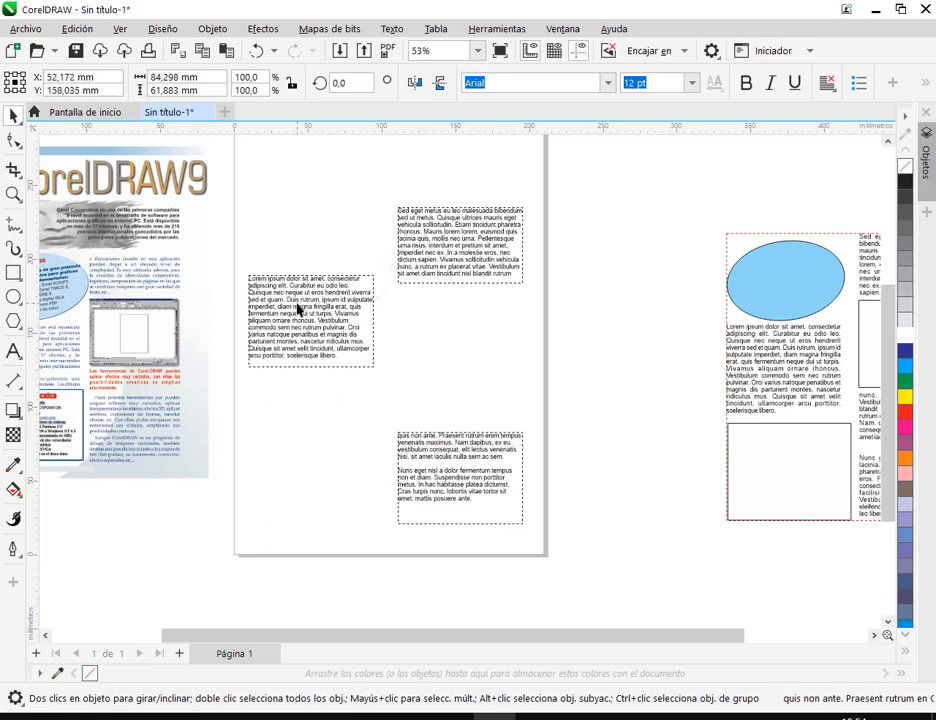
click(464, 464)
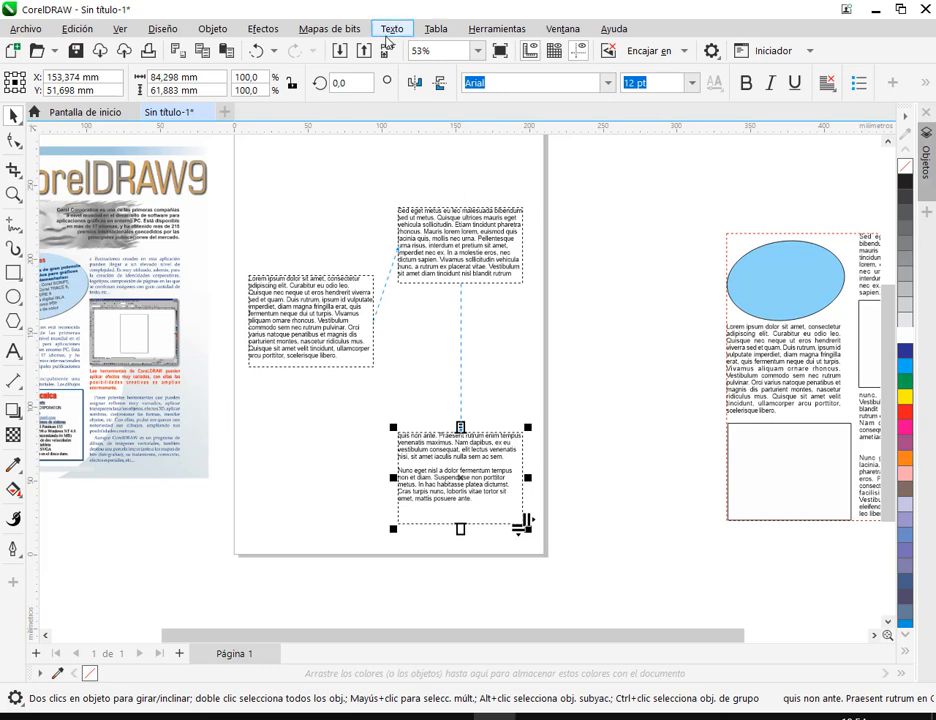
click(391, 28)
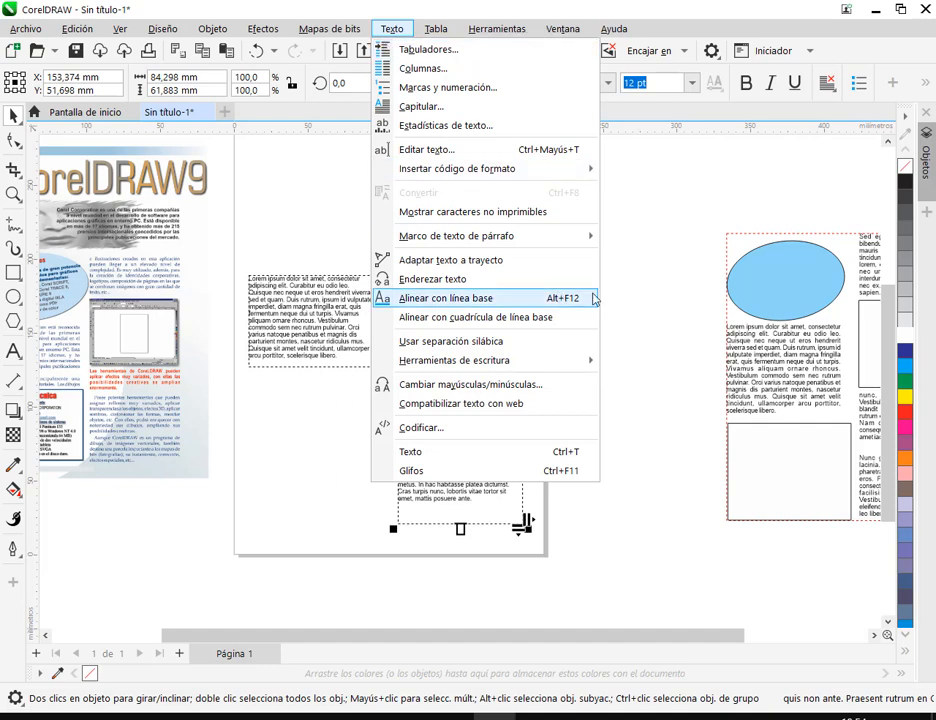
click(593, 298)
click(629, 343)
Stretch the first-column frame to about 217.9 mm tall and move it up to about Y 121.3 mm.
click(328, 340)
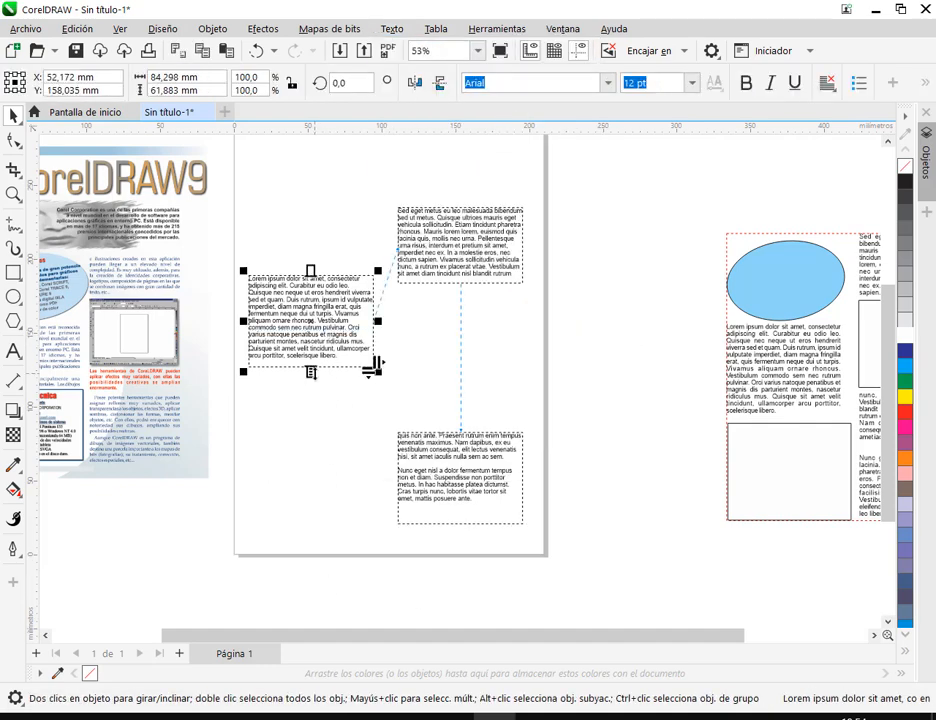
drag(311, 372, 322, 604)
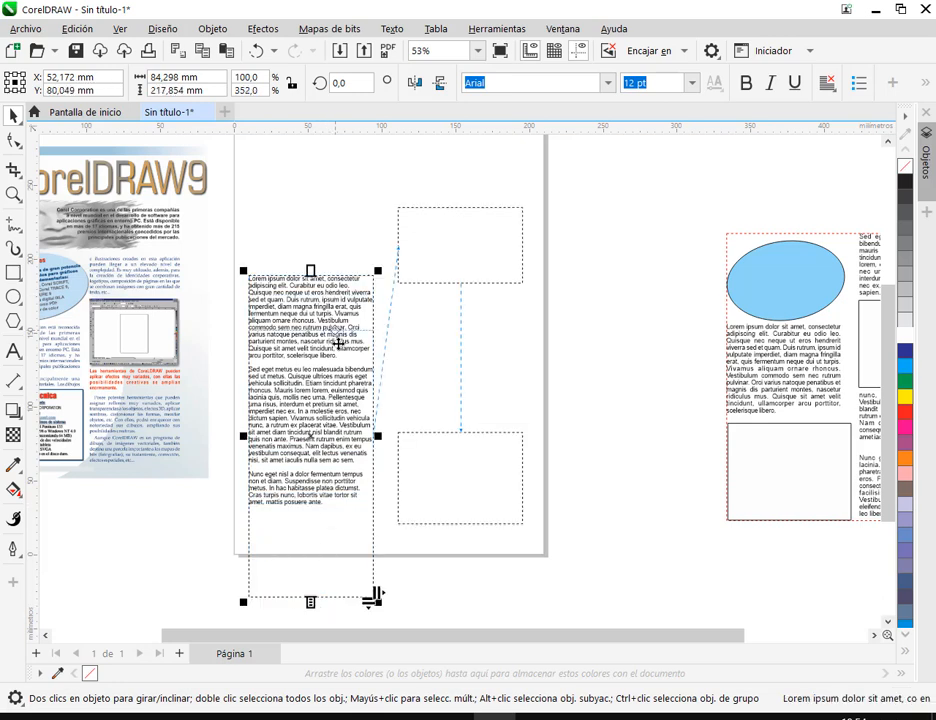
drag(338, 343, 337, 282)
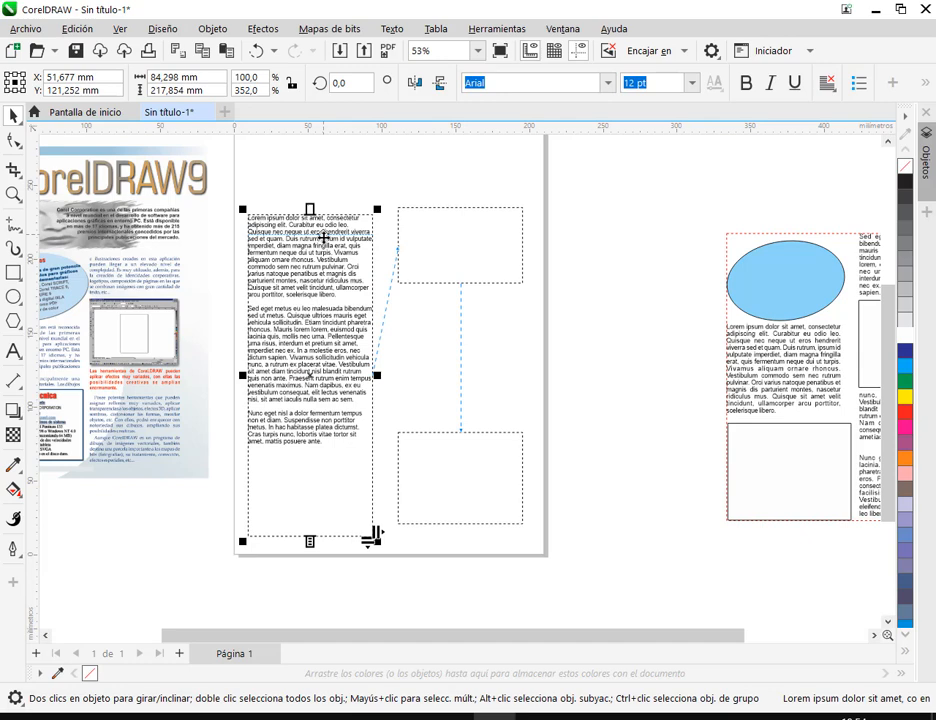
Delete both text frames in the second column.
click(433, 278)
click(444, 492)
key(Delete)
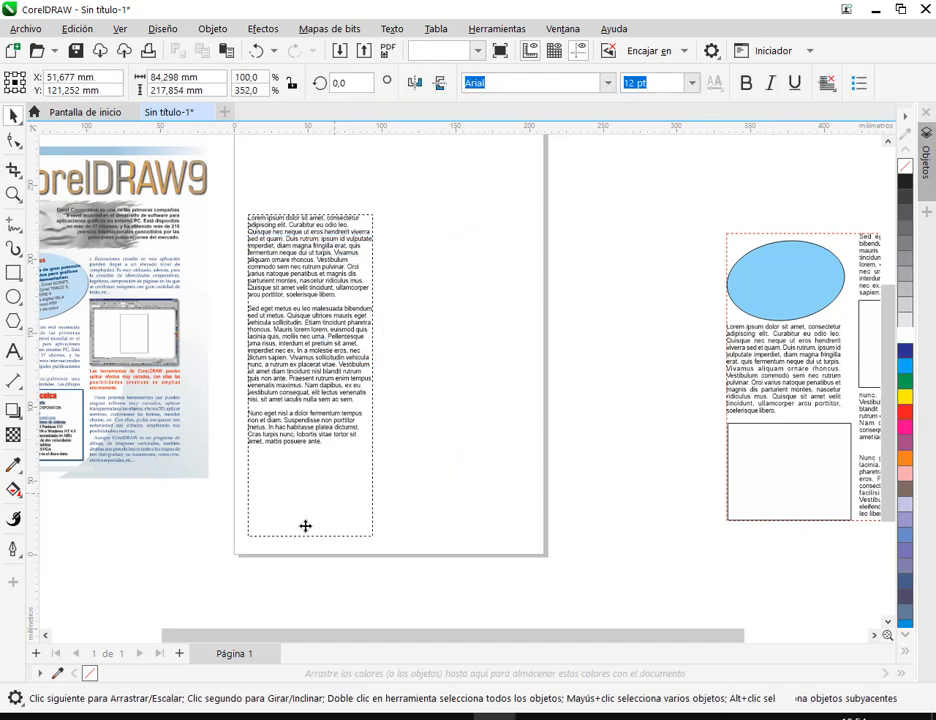
Shorten the remaining text frame to about 67.7 mm tall and move it to about X 55.1, Y 178.6 mm.
click(305, 526)
drag(309, 537, 311, 312)
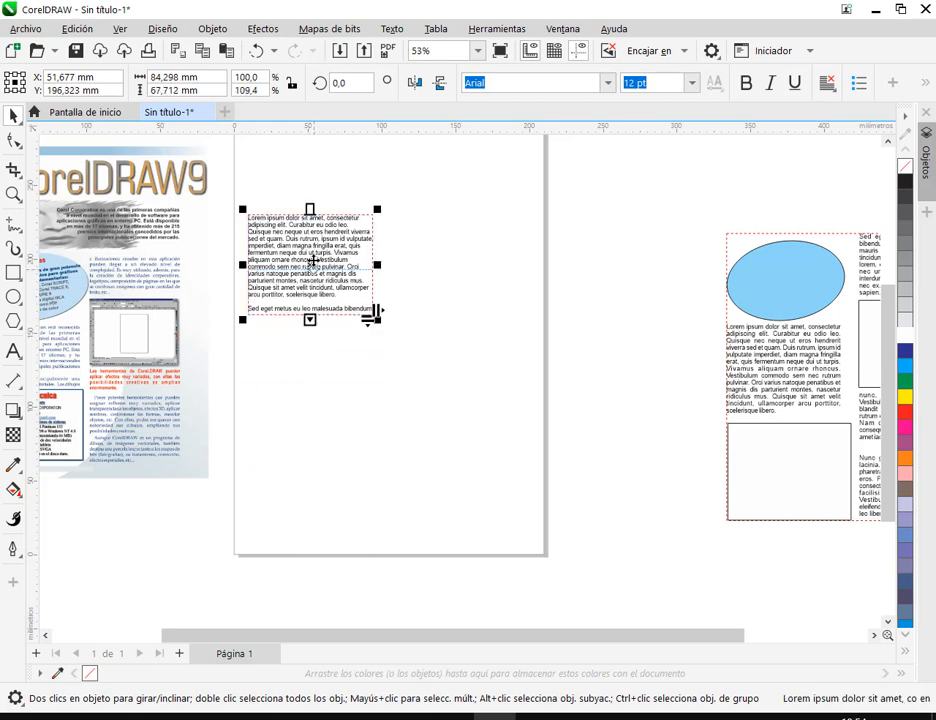
drag(313, 261, 318, 287)
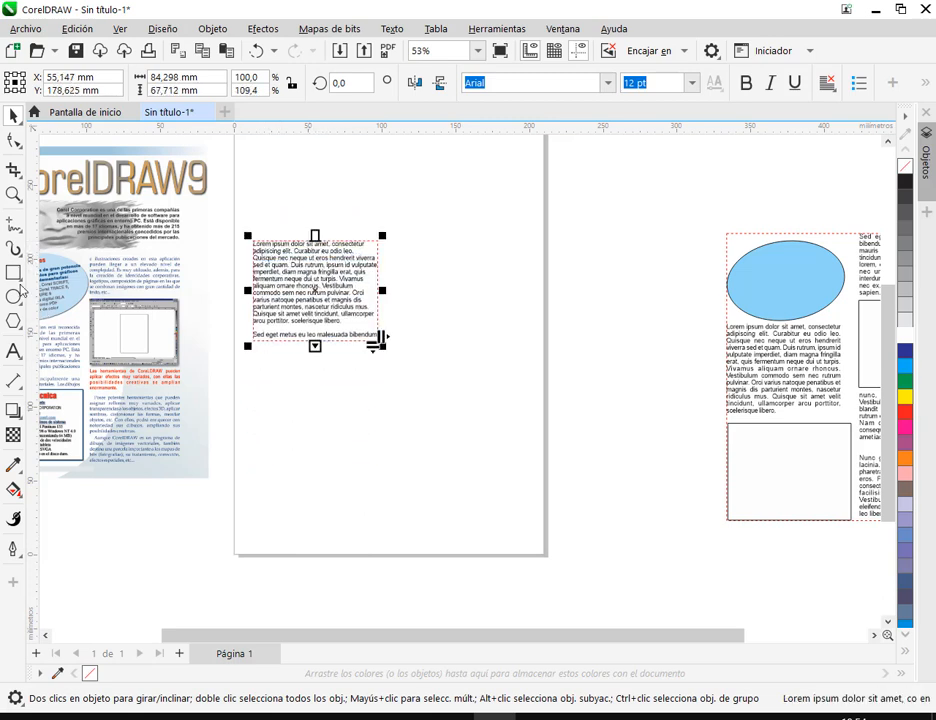
Add an empty paragraph frame in the upper second column and flow the first frame's overflow text into it.
click(13, 350)
drag(419, 185, 522, 264)
key(ctrl+space)
click(372, 337)
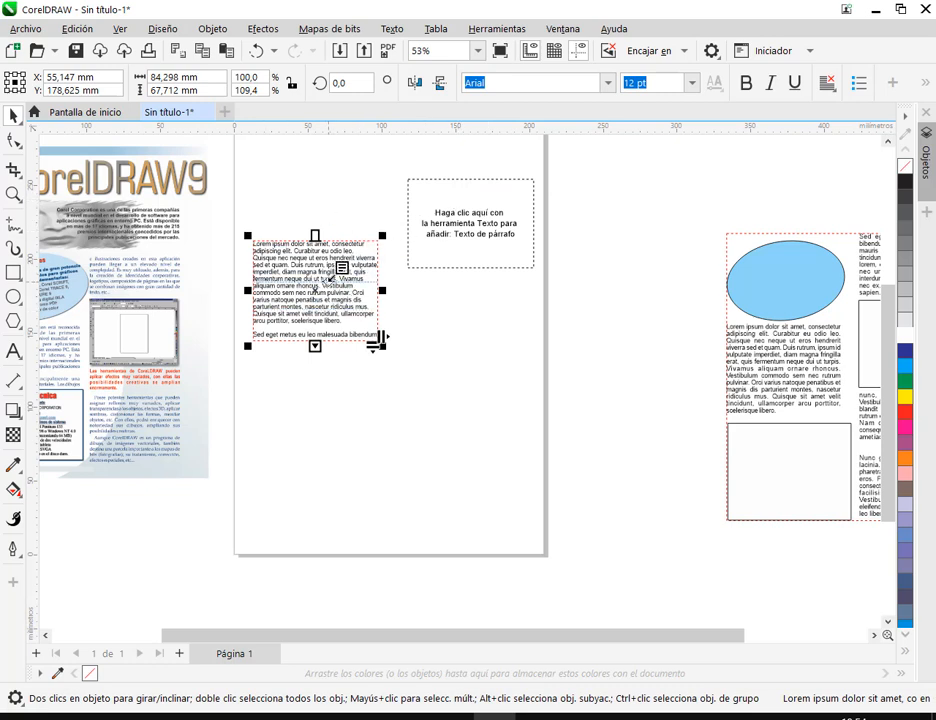
click(451, 195)
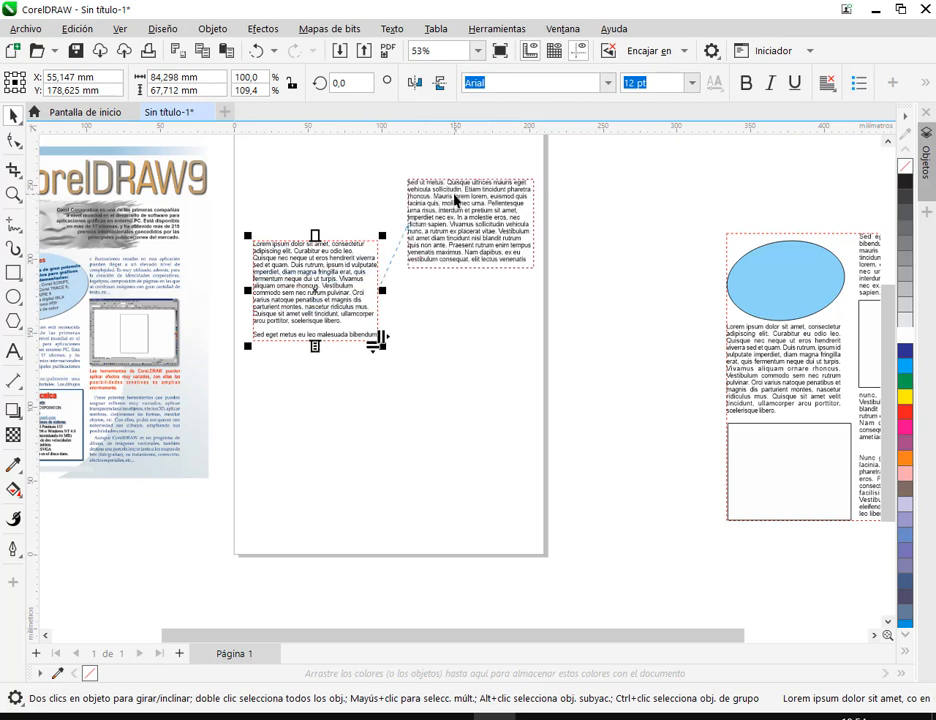
click(474, 397)
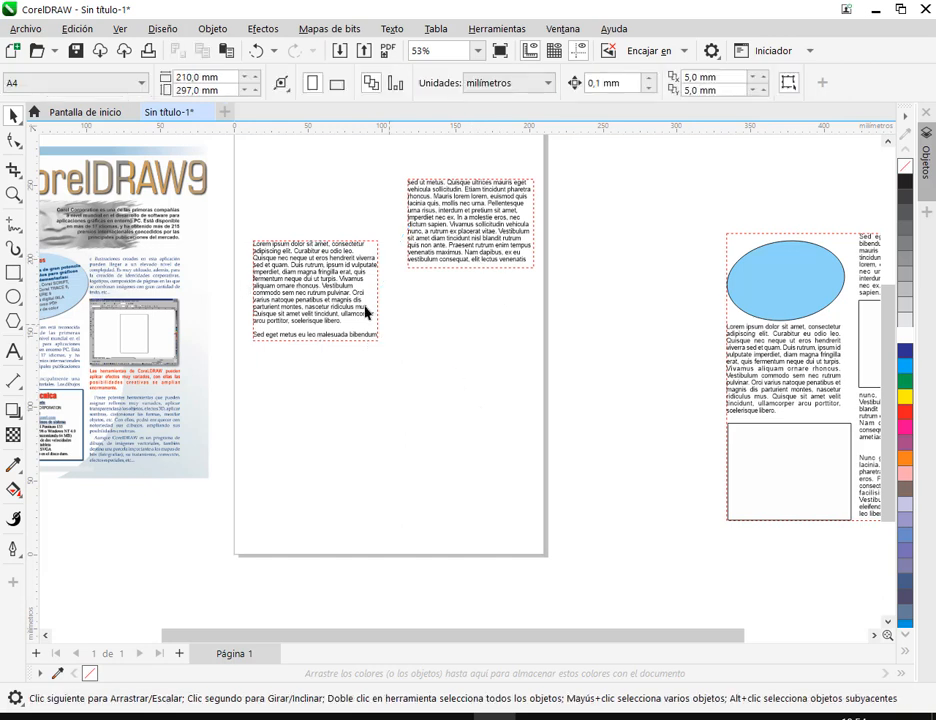
click(315, 257)
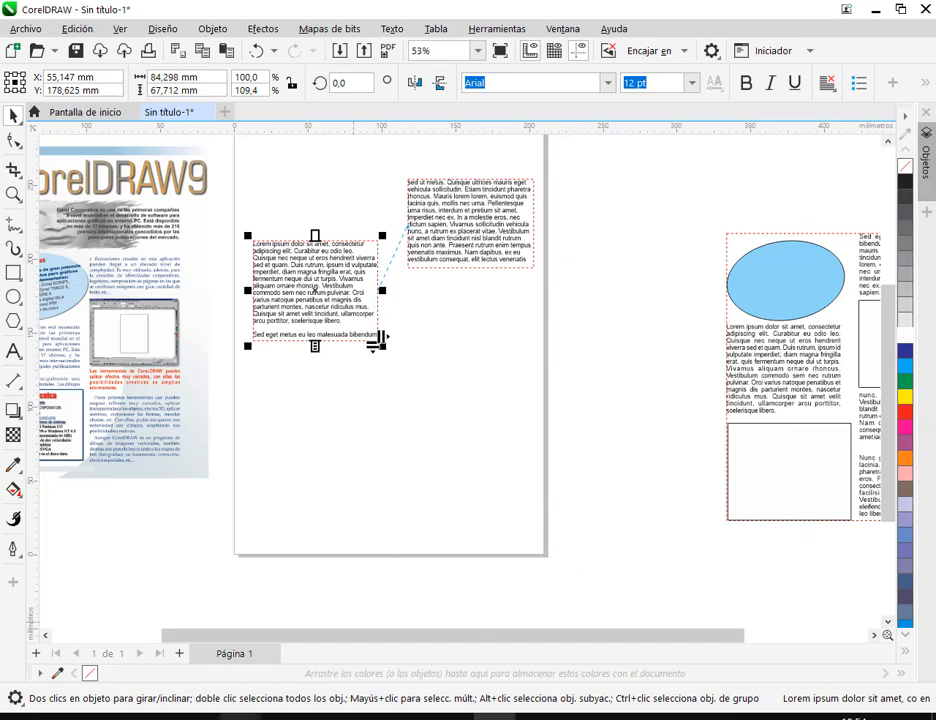
Check the Google Meet call in the browser again, and return to the CorelDRAW page with nothing selected.
click(170, 650)
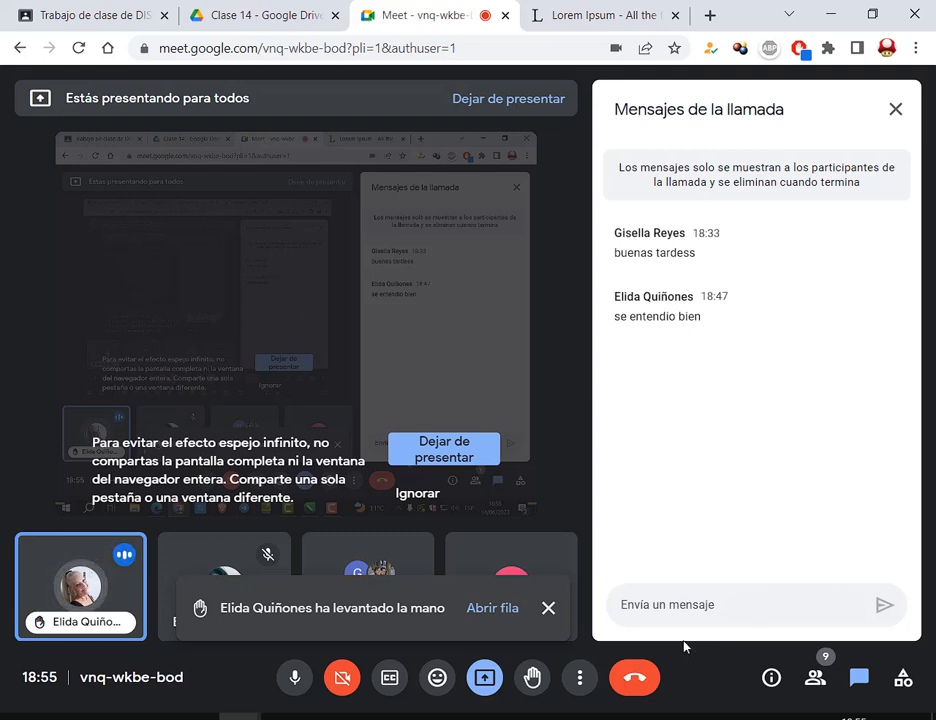
click(493, 716)
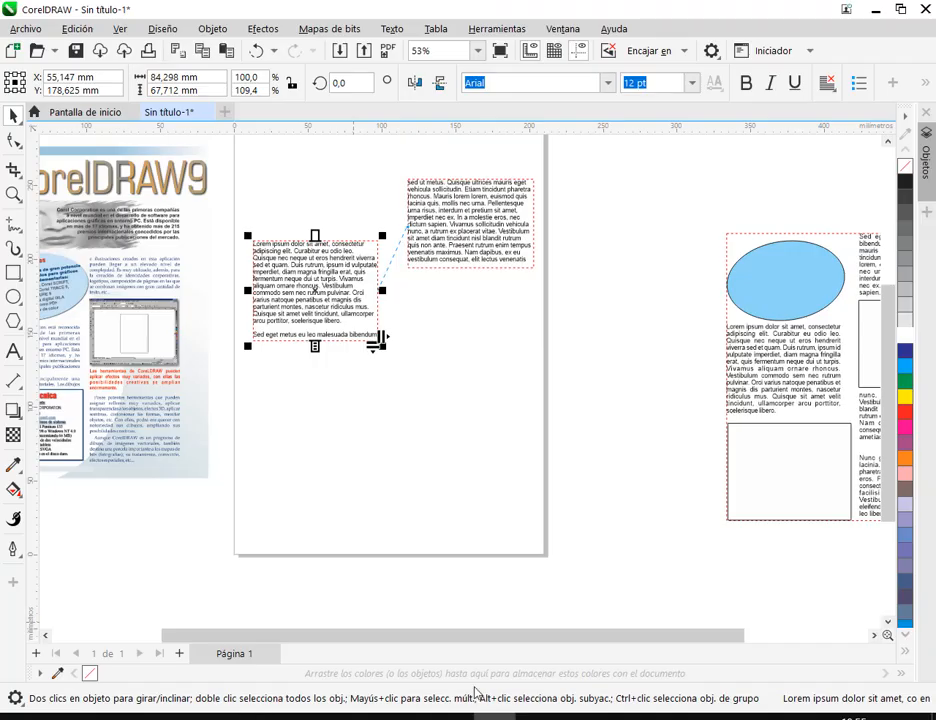
click(423, 368)
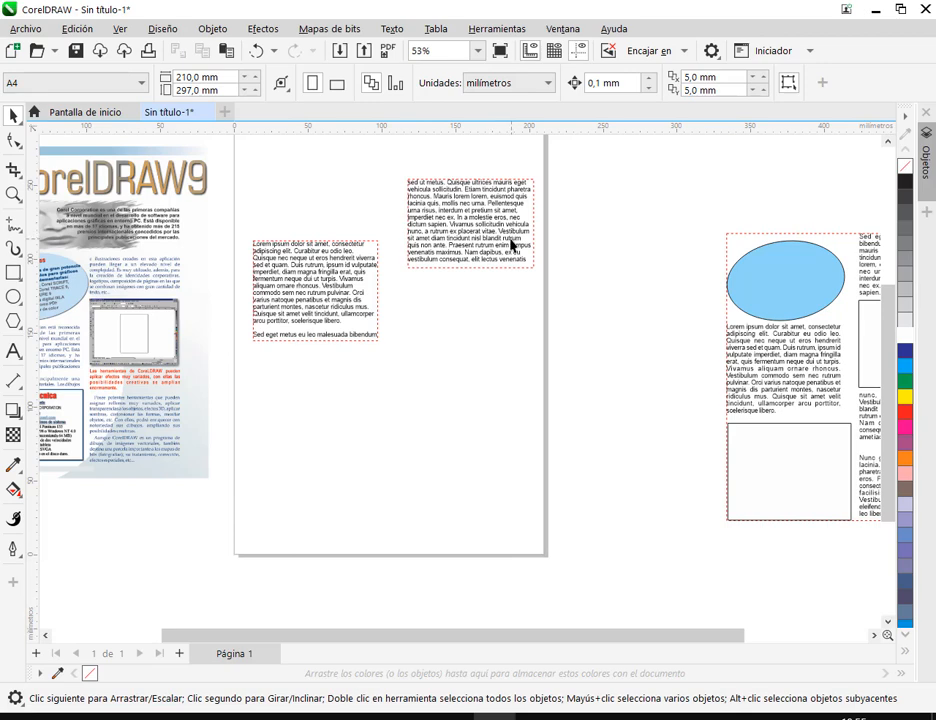
Delete both linked Lorem Ipsum frames from the page.
key(h)
drag(482, 378, 570, 400)
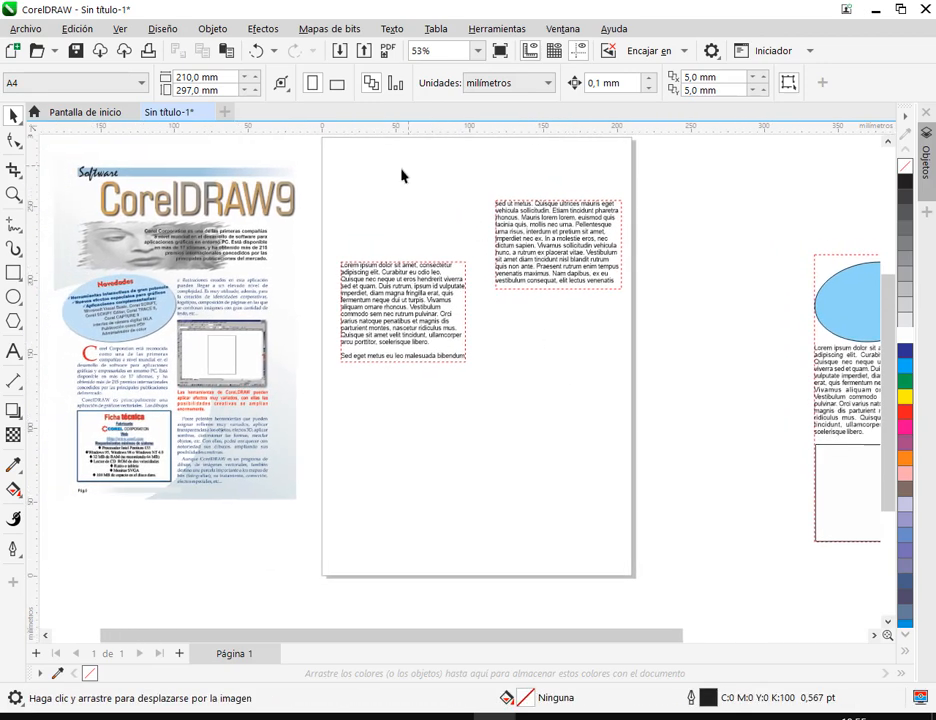
key(space)
click(545, 265)
key(Delete)
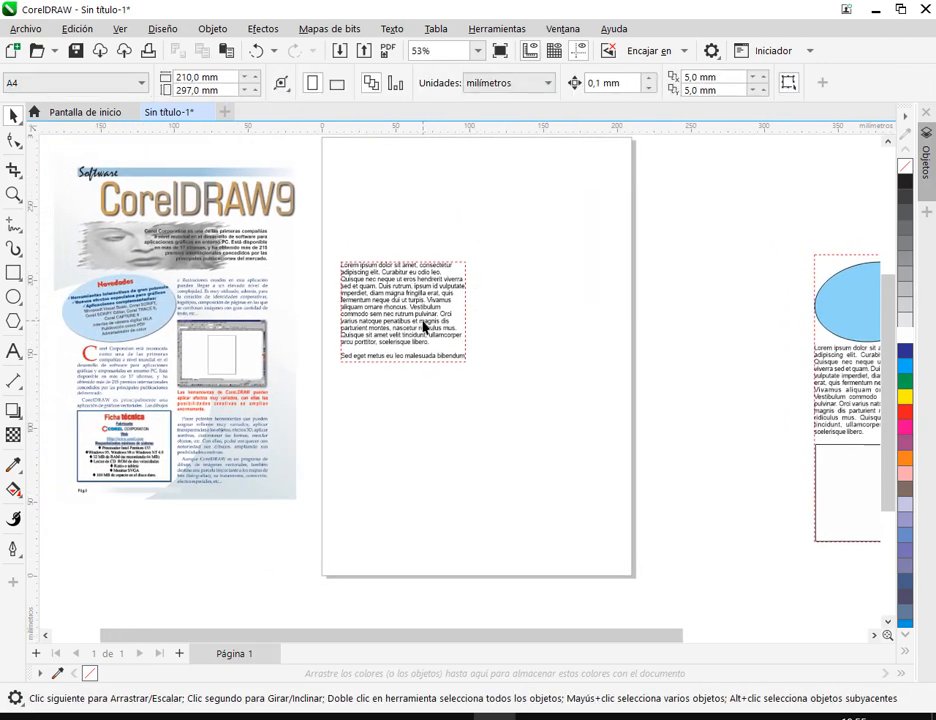
click(424, 326)
key(Delete)
Draw an empty paragraph text frame in the page's upper first column and resize it to about 61 × 70 mm.
click(13, 351)
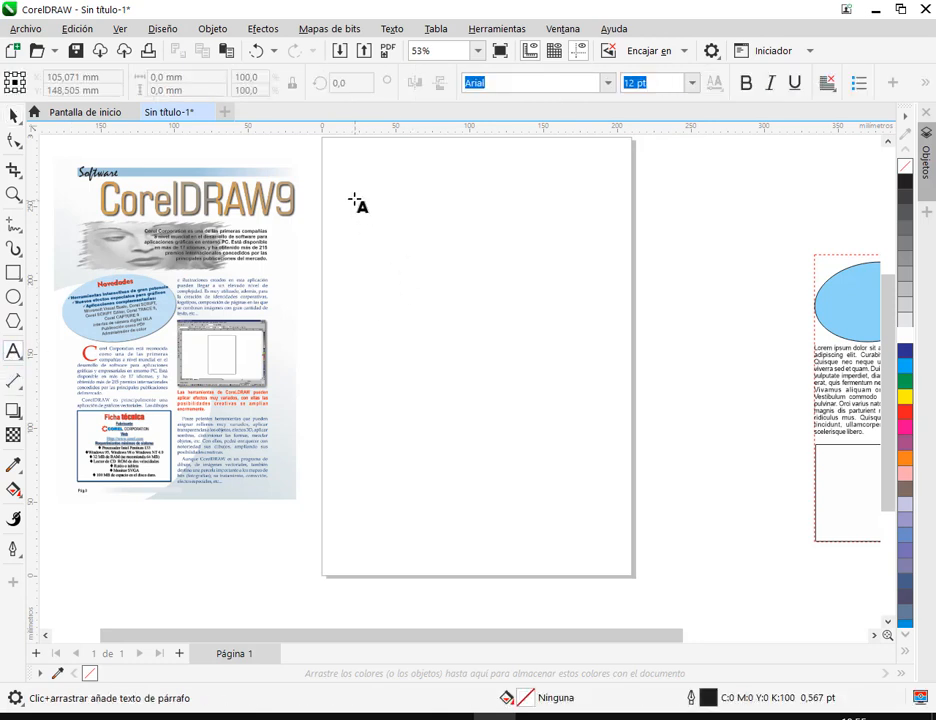
drag(354, 198, 566, 391)
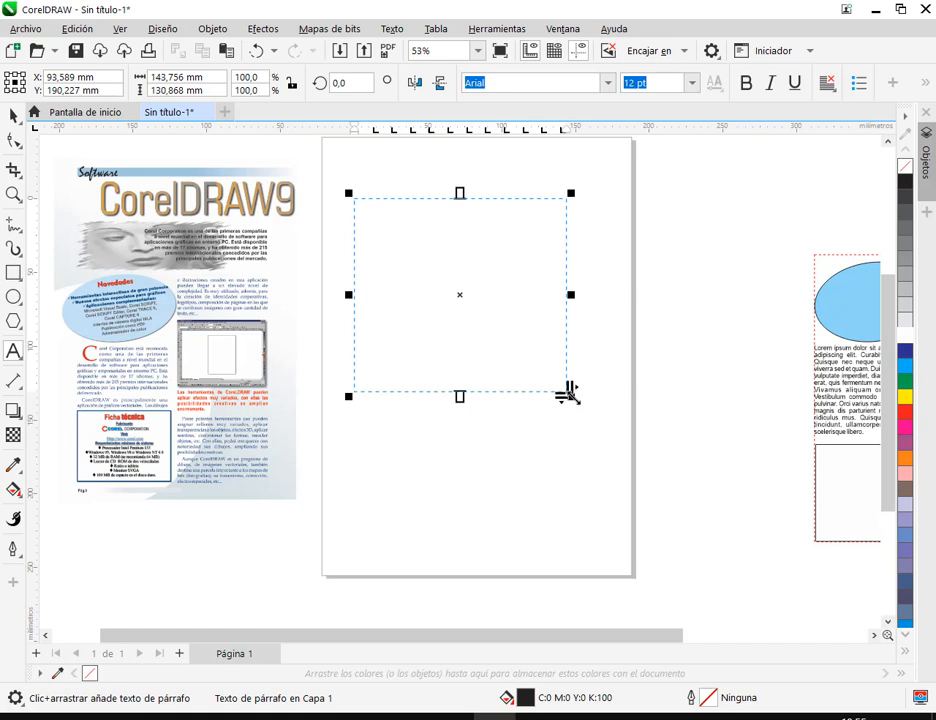
drag(567, 390, 471, 341)
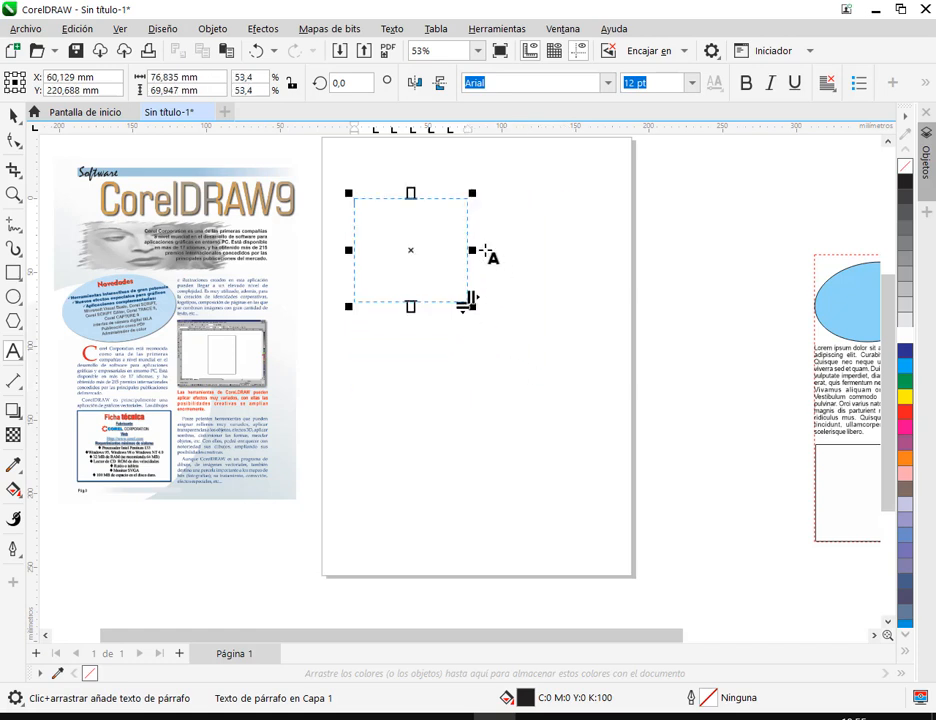
drag(472, 253, 451, 249)
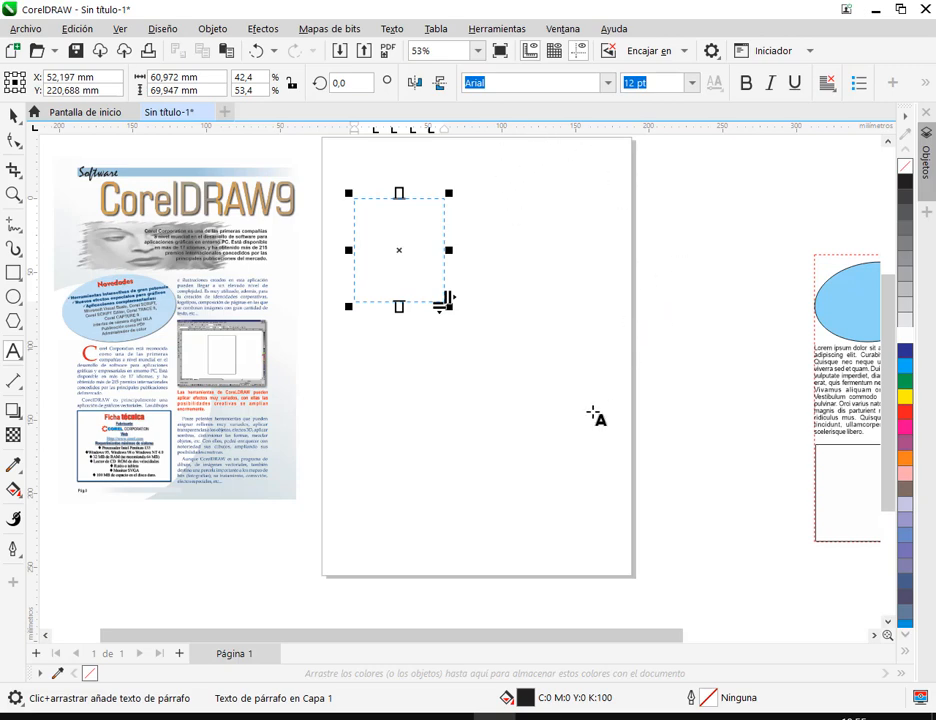
click(14, 116)
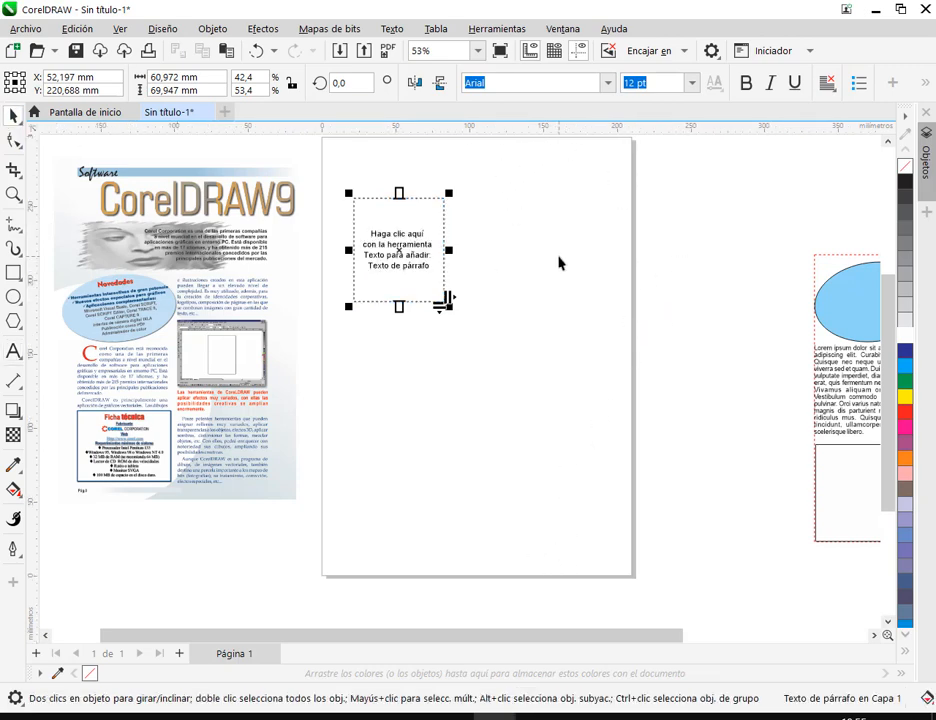
click(558, 263)
scroll(524, 319, up, 1)
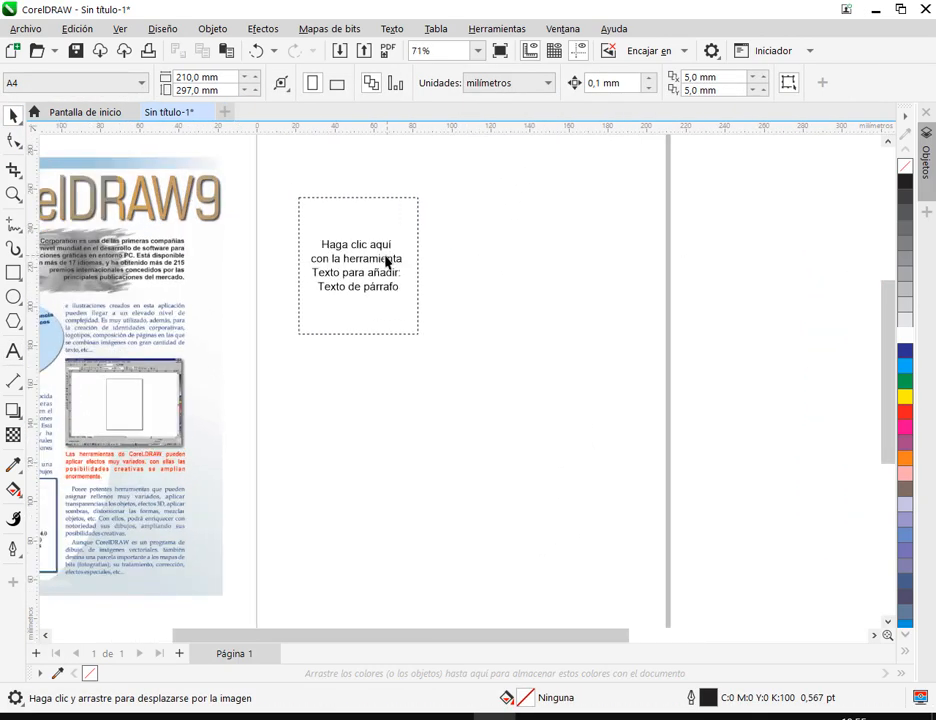
click(413, 323)
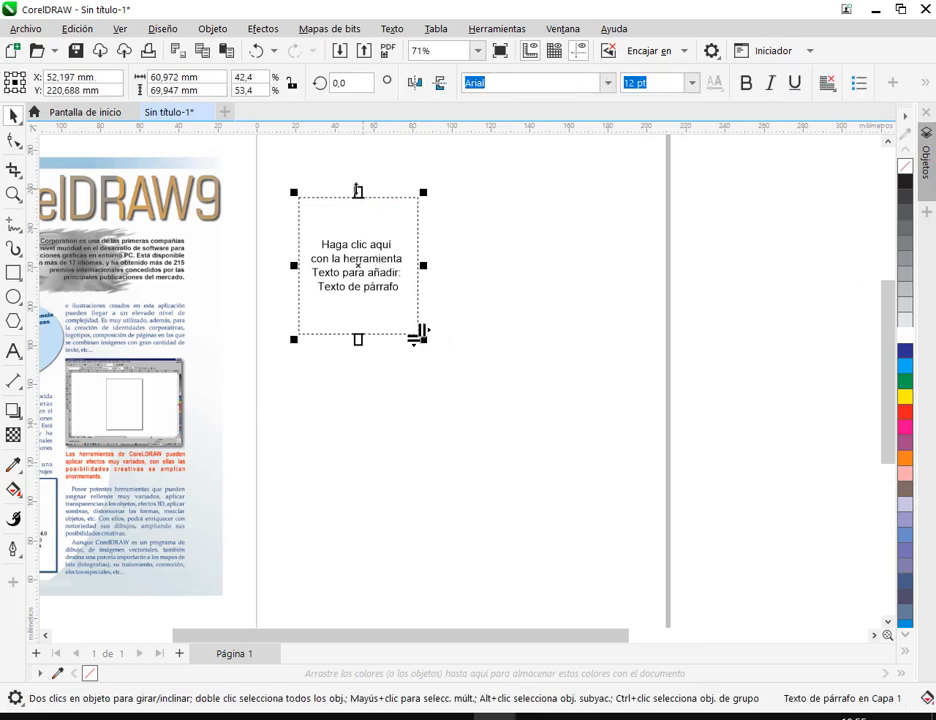
click(420, 245)
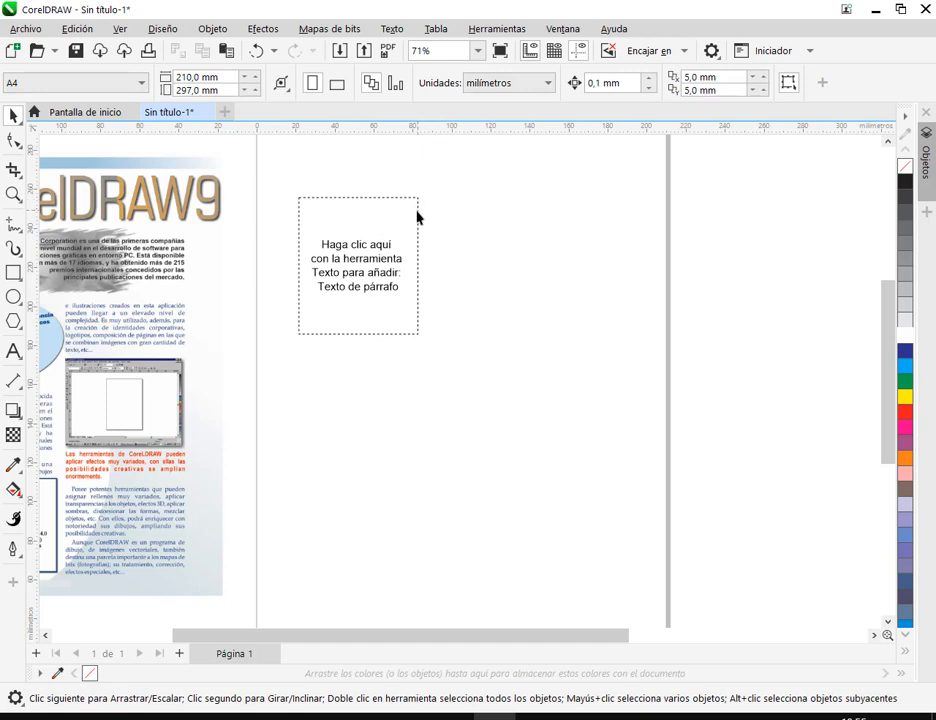
Turn off the display of paragraph text frames, then deselect the empty frame on the page.
click(417, 304)
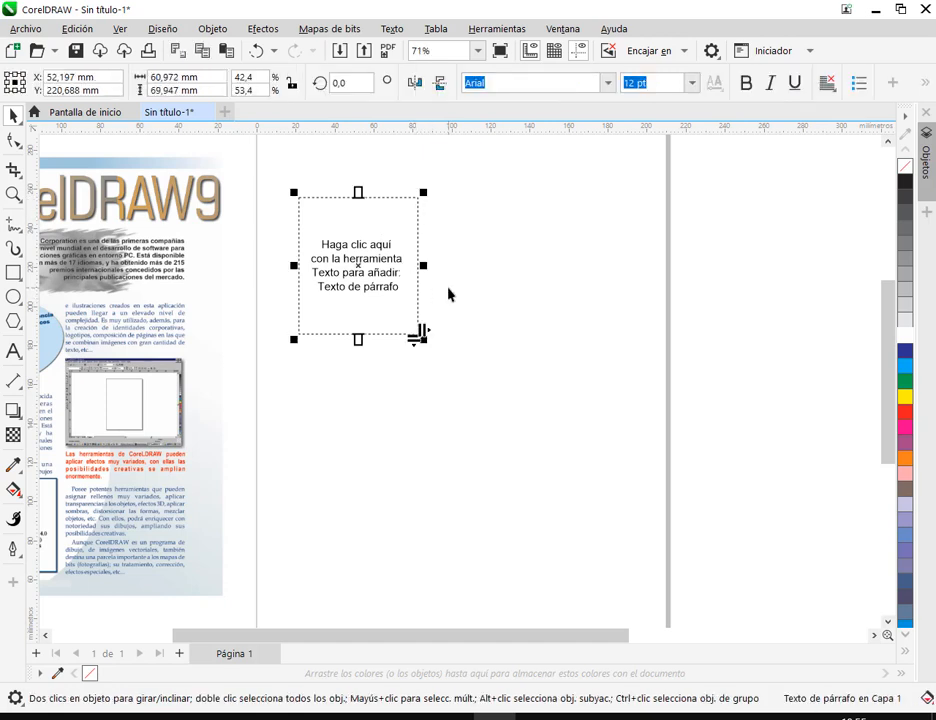
click(393, 28)
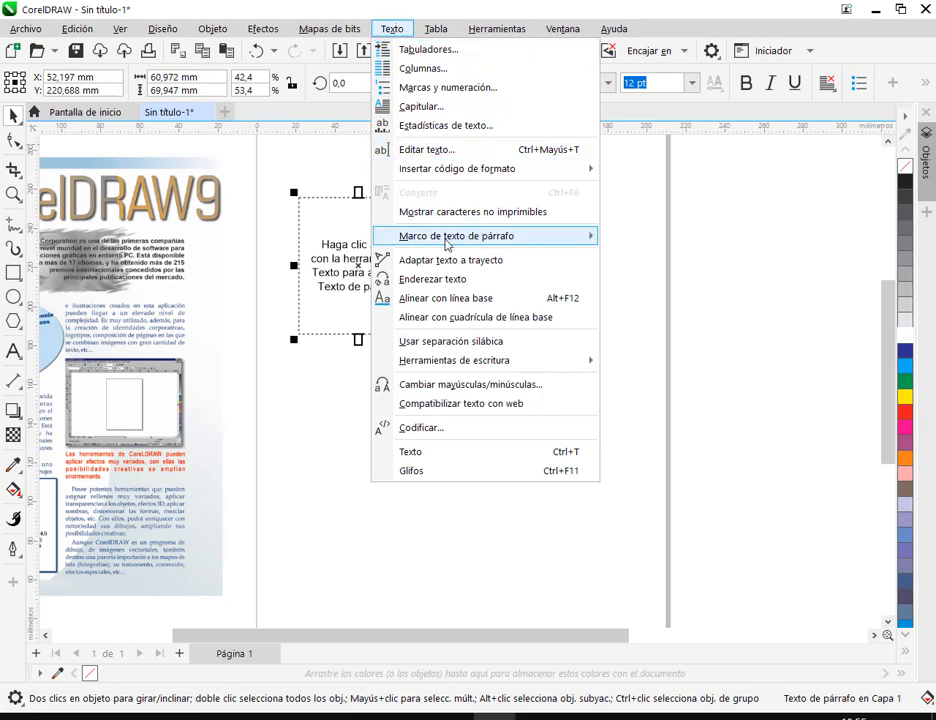
mouse_move(424, 243)
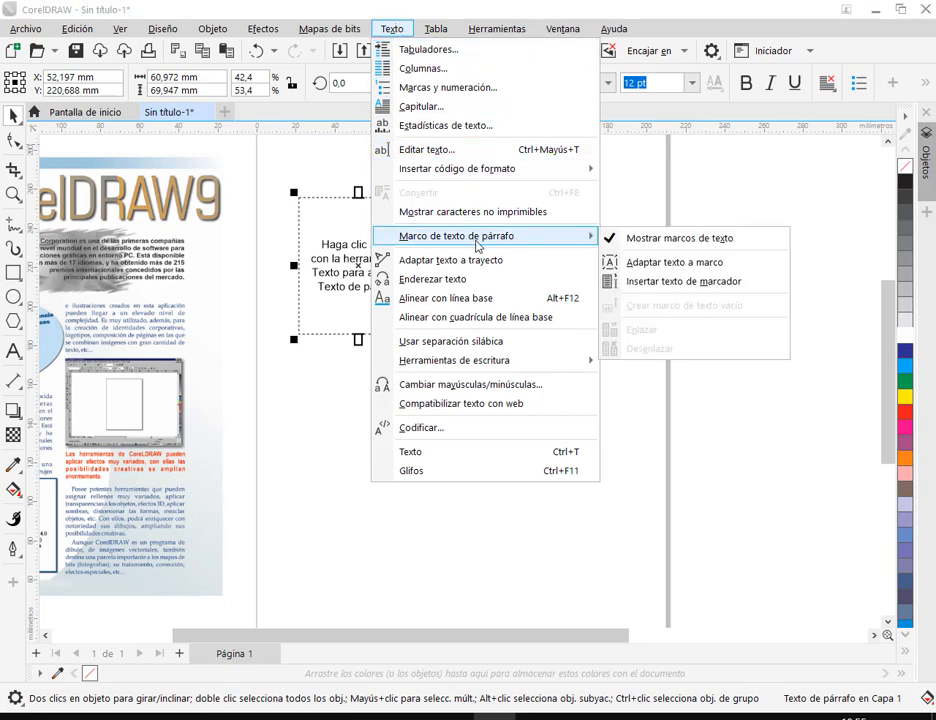
click(684, 246)
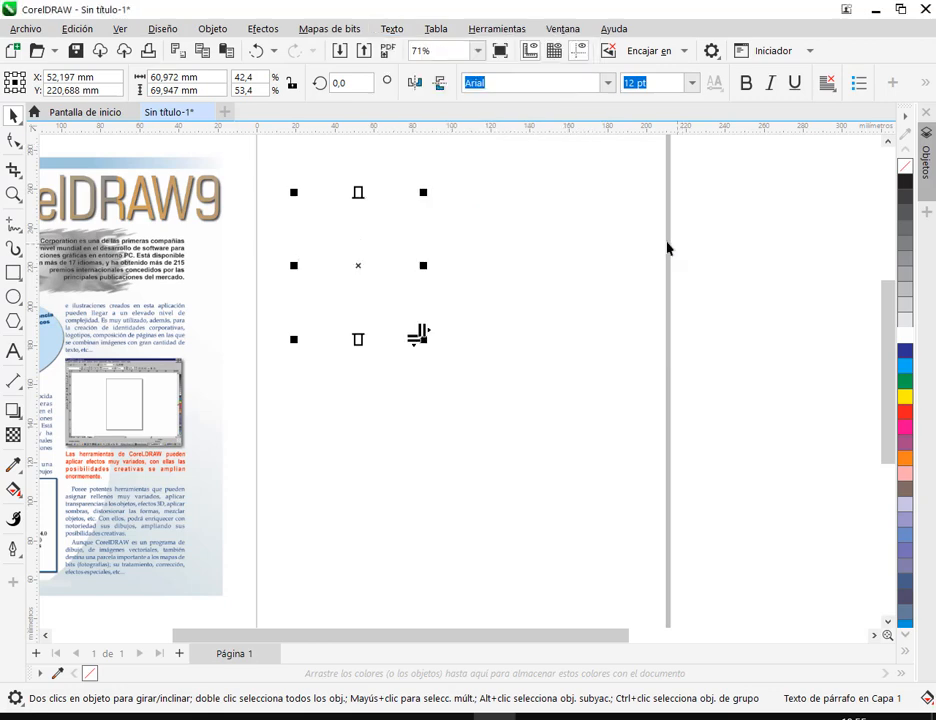
click(465, 281)
click(370, 260)
click(556, 418)
Check the Google Meet call and its messages in the browser, and return to the CorelDRAW page.
scroll(538, 410, down, 1)
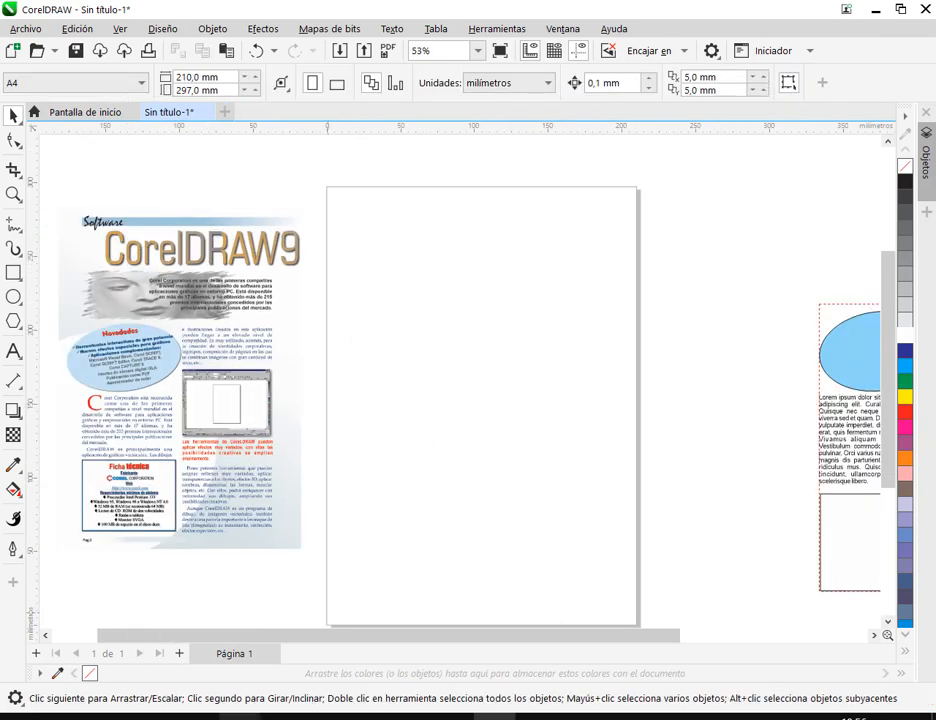
mouse_move(240, 716)
click(173, 653)
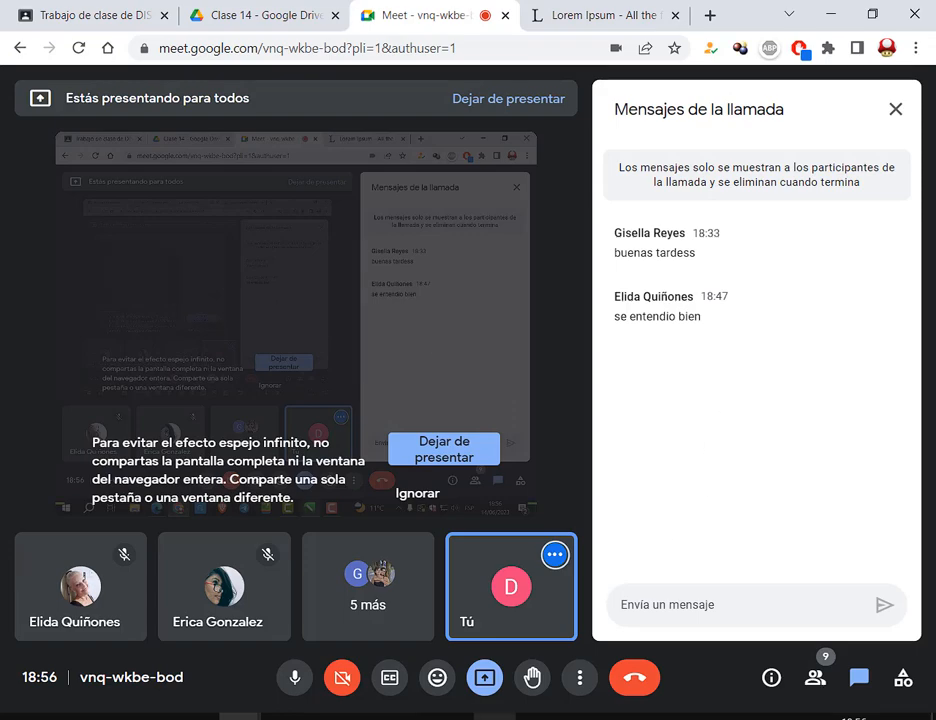
click(495, 716)
Delete the earlier layout copy beside the page, including its blue ellipse, two rectangles and two-column text.
scroll(533, 322, down, 1)
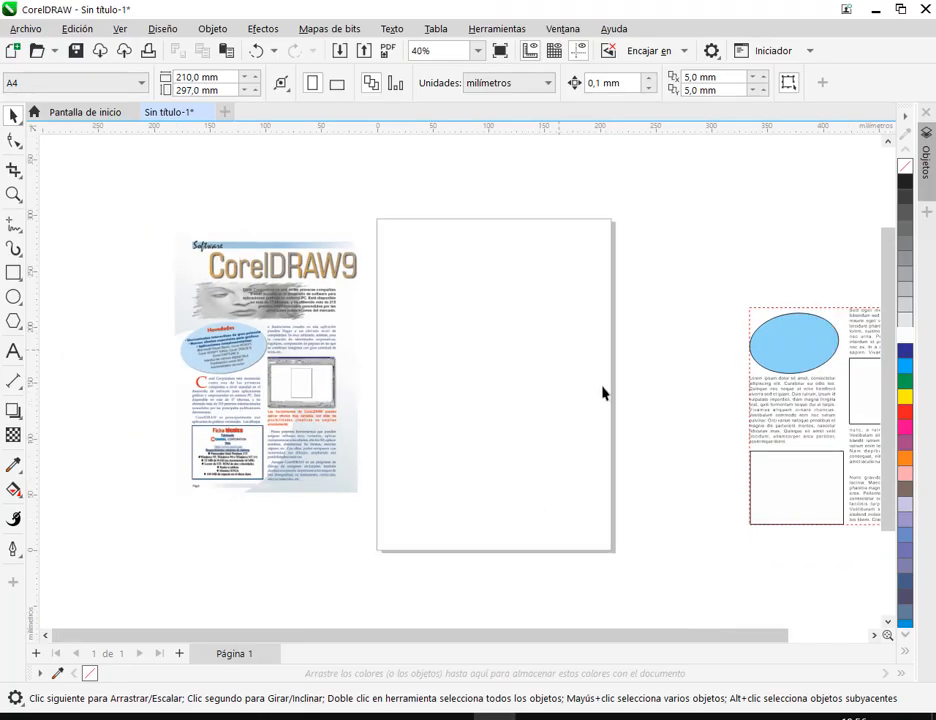
drag(670, 409, 478, 342)
drag(219, 313, 272, 309)
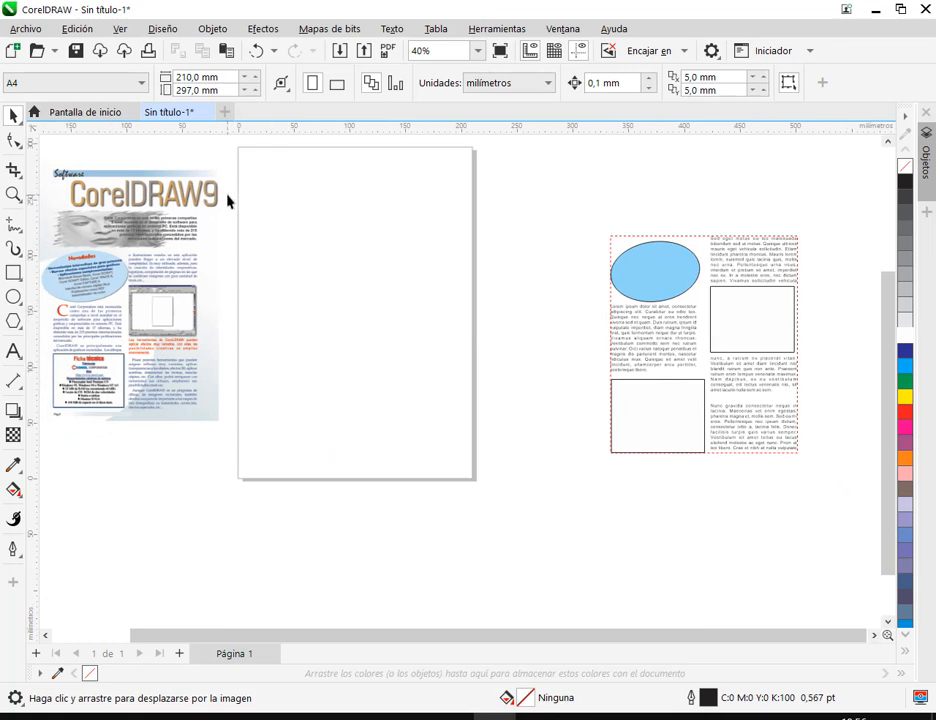
drag(544, 207, 819, 499)
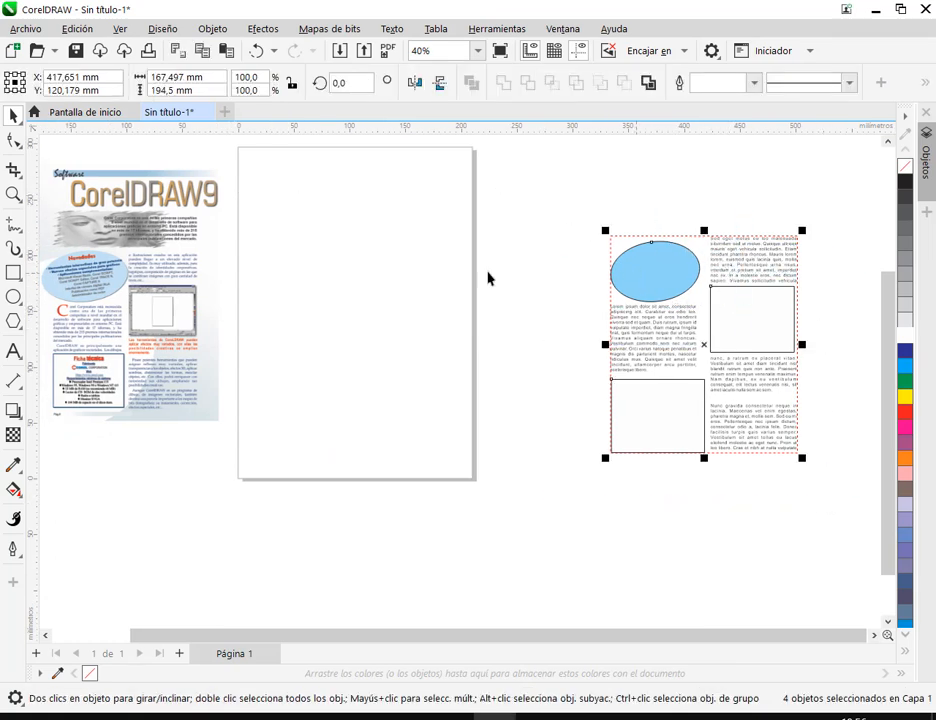
key(Delete)
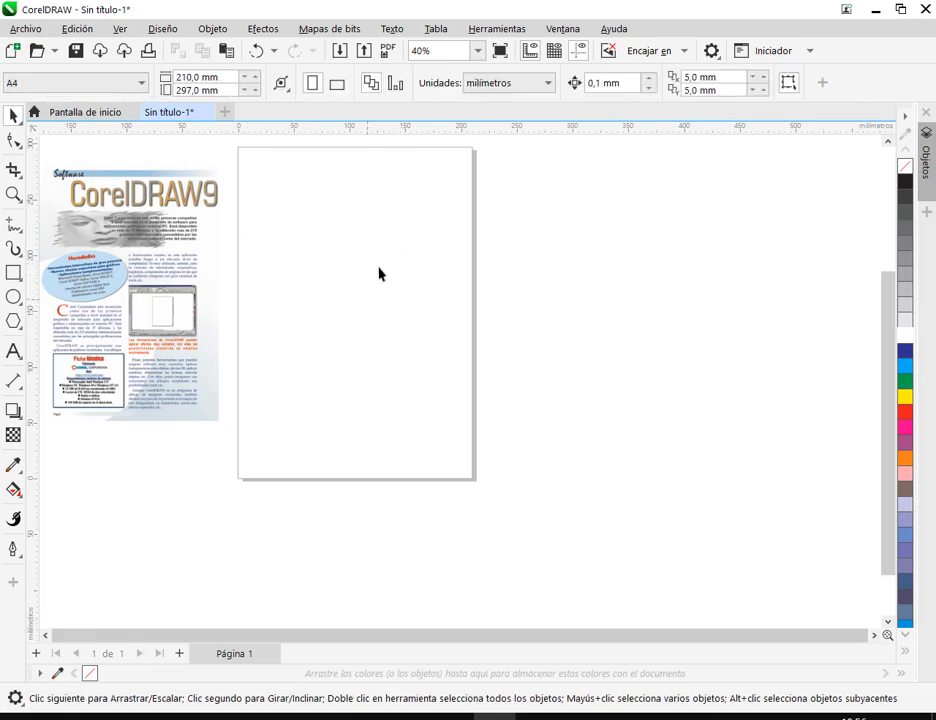
Rename the layer Capa 1, which holds the reference image, as Foto and lock it.
drag(403, 303, 482, 336)
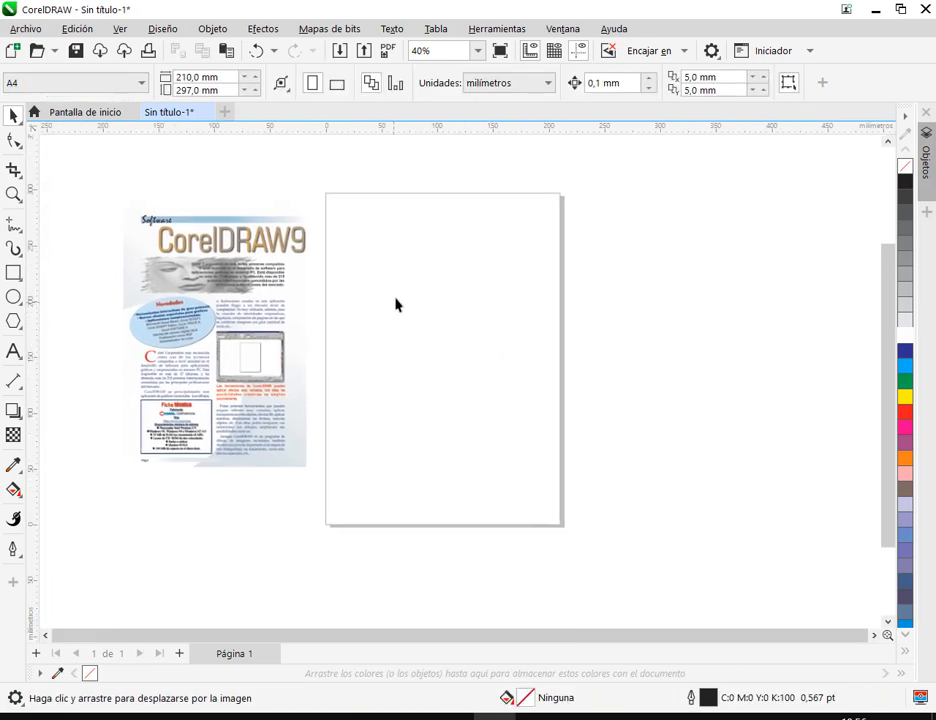
scroll(397, 302, up, 1)
drag(397, 302, 437, 326)
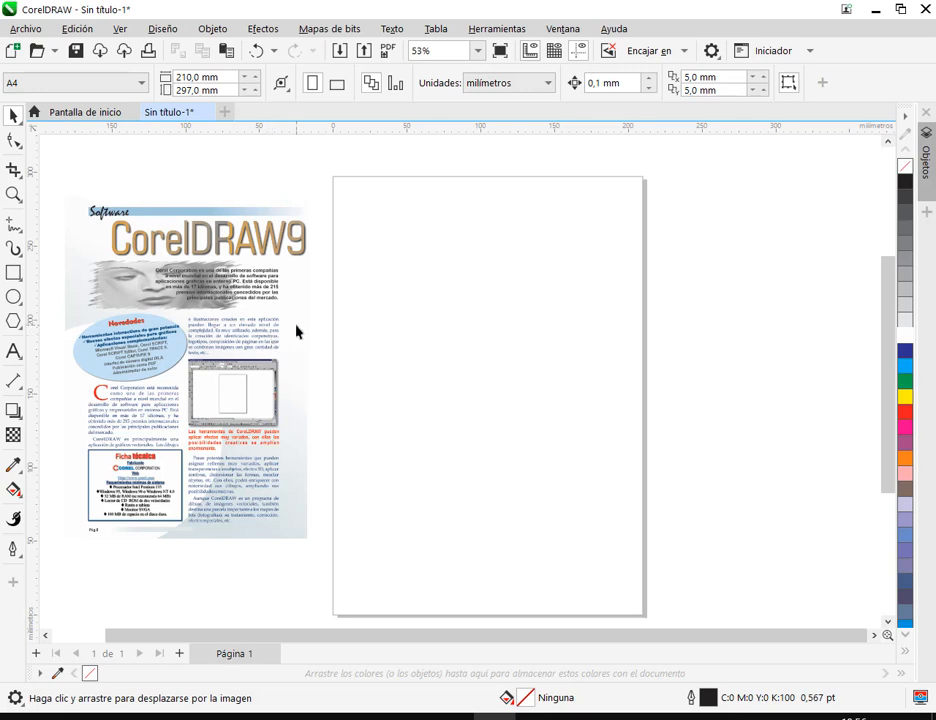
click(927, 150)
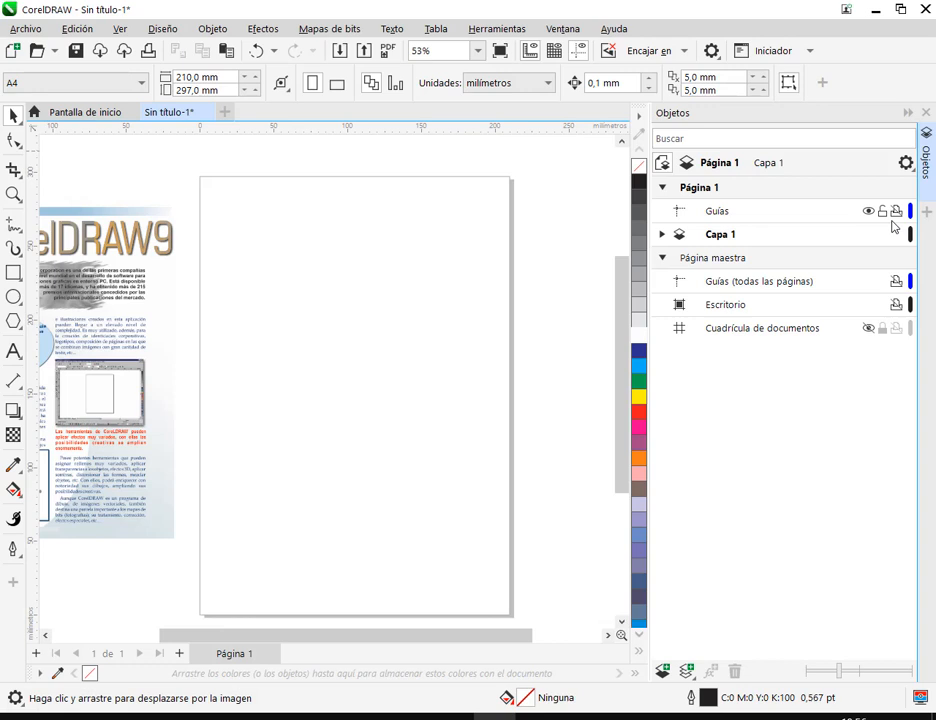
drag(249, 327, 460, 338)
click(706, 240)
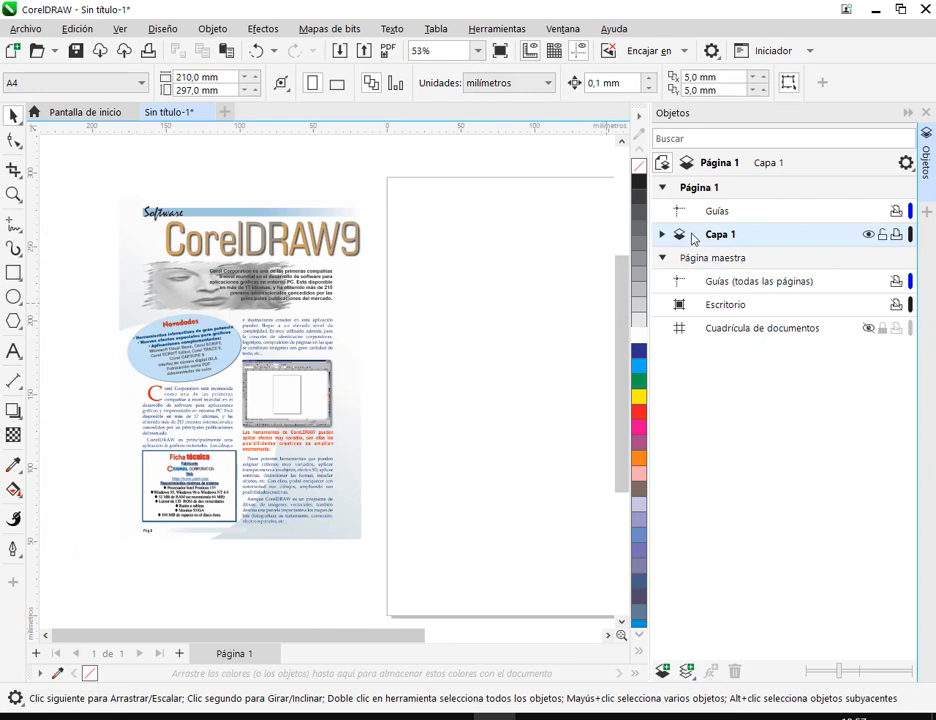
double_click(721, 236)
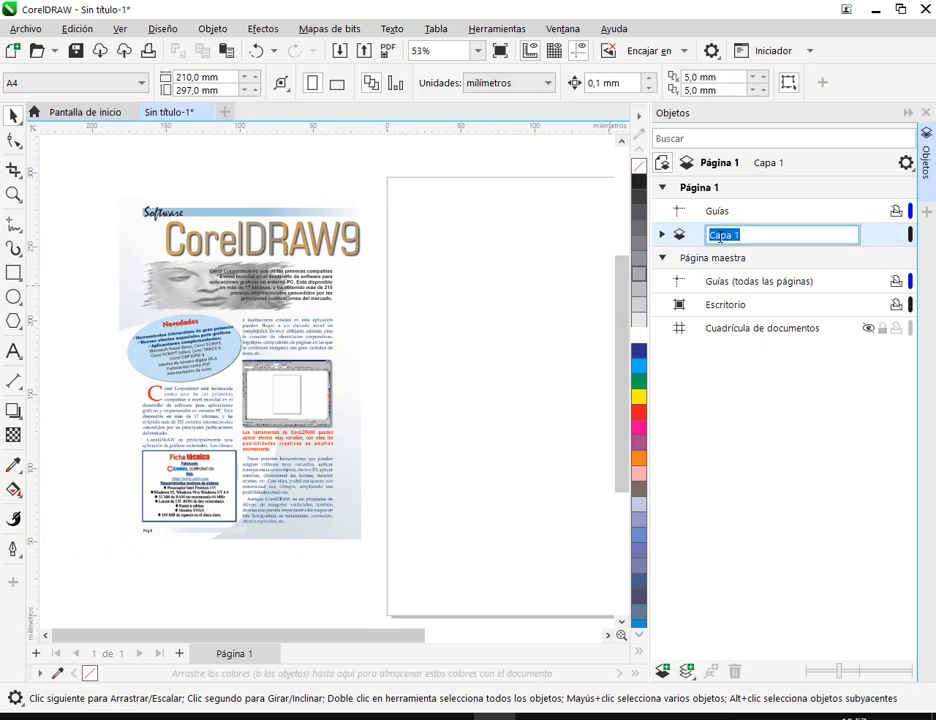
text(Foto)
key(Return)
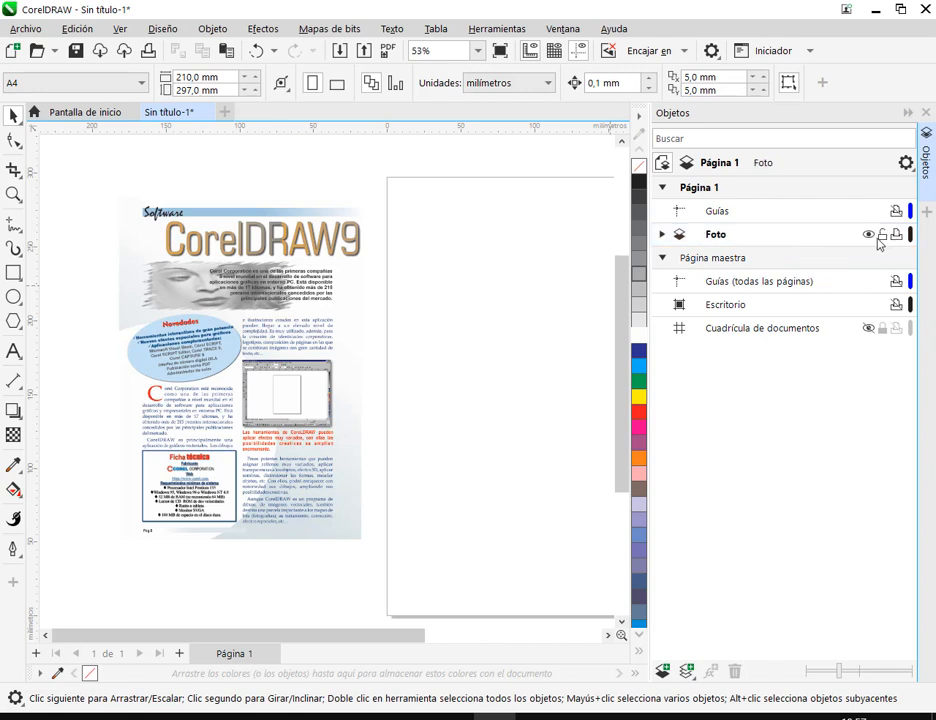
click(883, 236)
Add a new layer above Foto and name it Fondo.
click(661, 668)
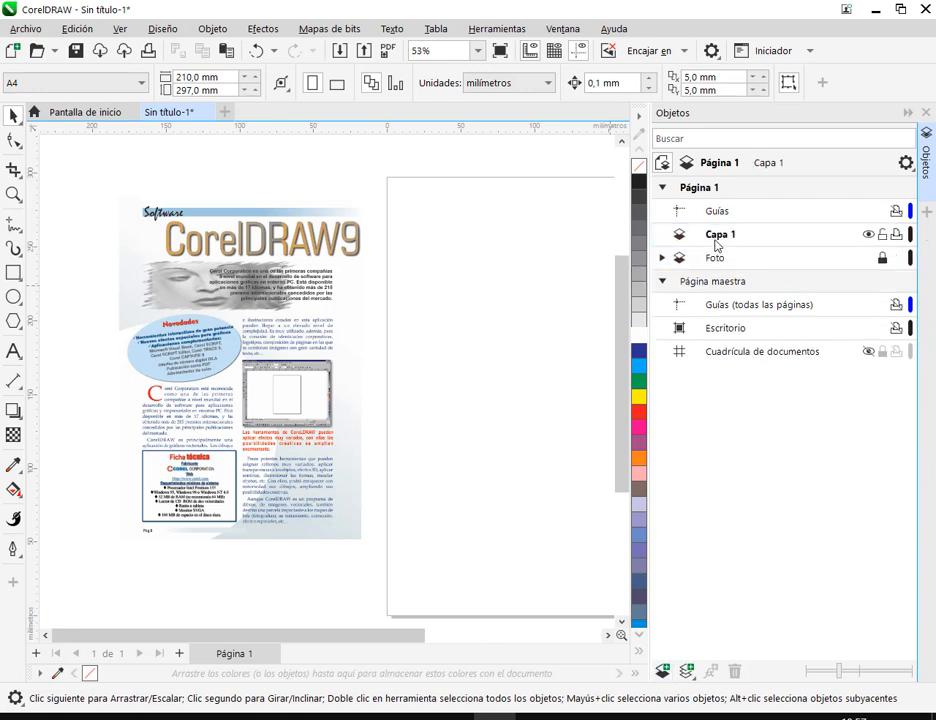
double_click(715, 238)
text(F)
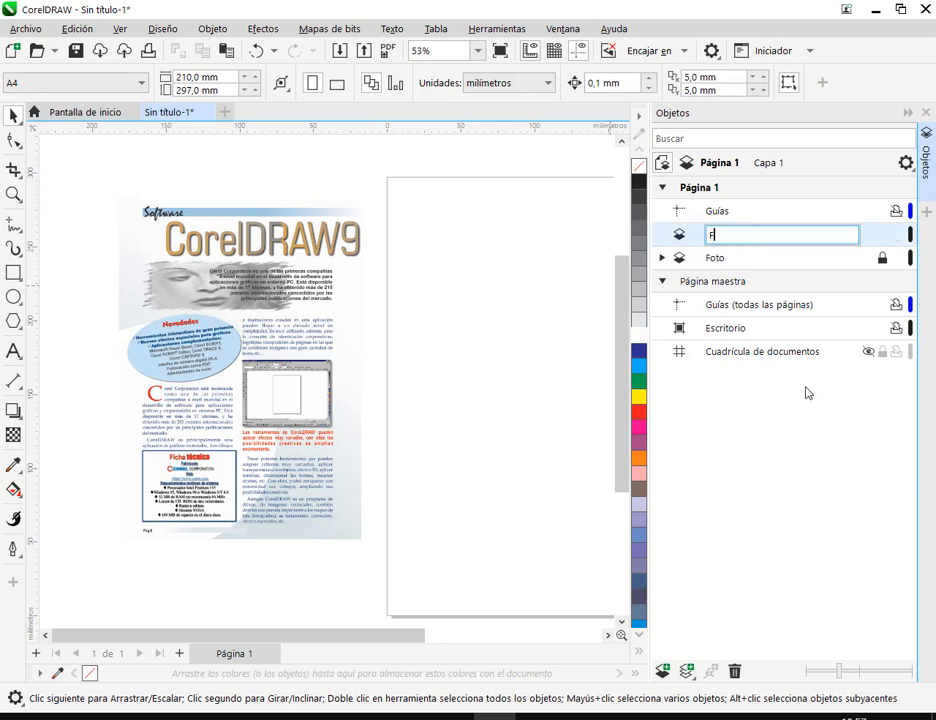
text(ondo)
key(Return)
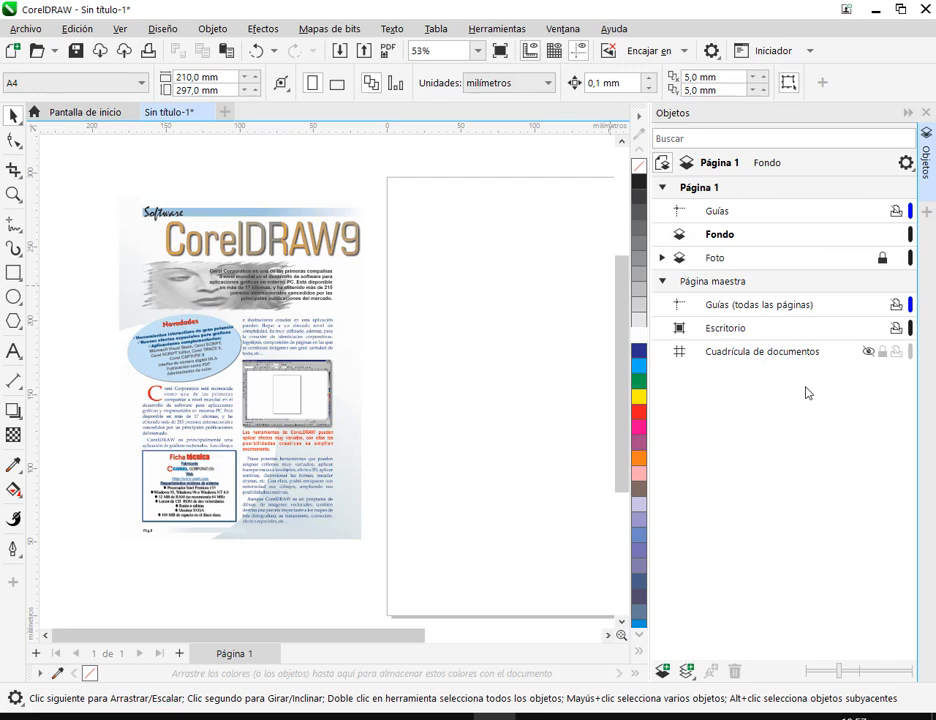
click(907, 114)
Examine the reference page's background, marking its outline and its large curved edge with temporary red annotations.
drag(455, 420, 400, 400)
scroll(331, 377, up, 1)
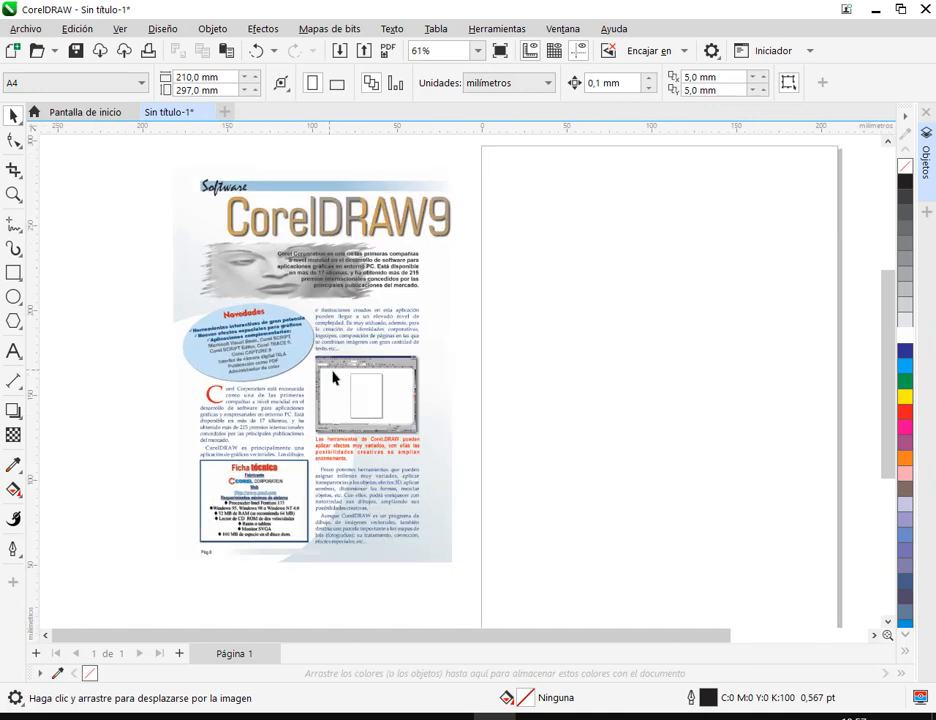
drag(334, 376, 367, 388)
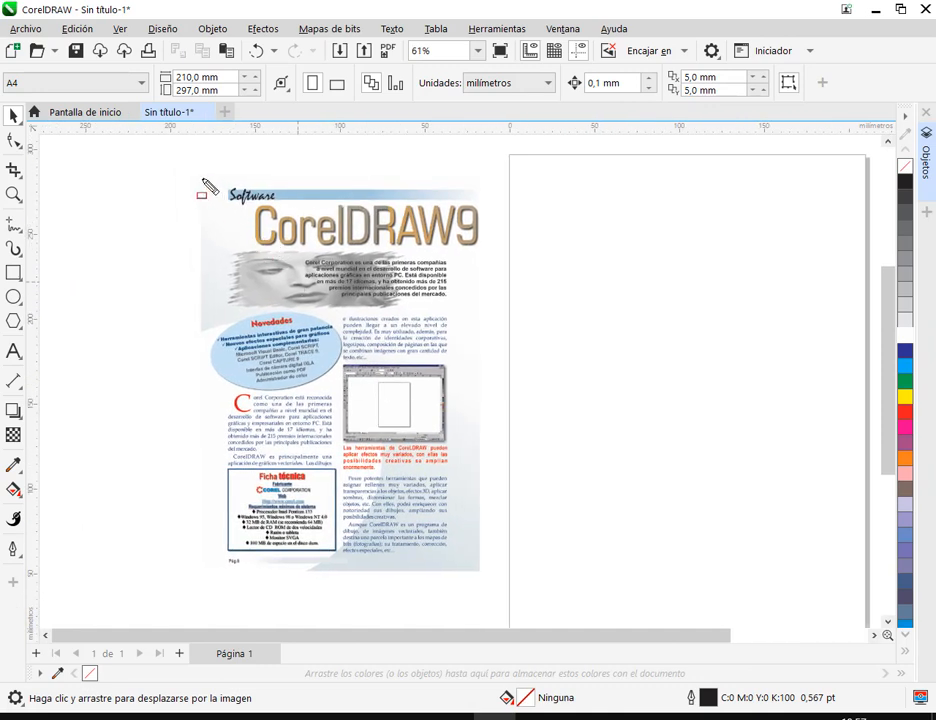
drag(201, 179, 482, 570)
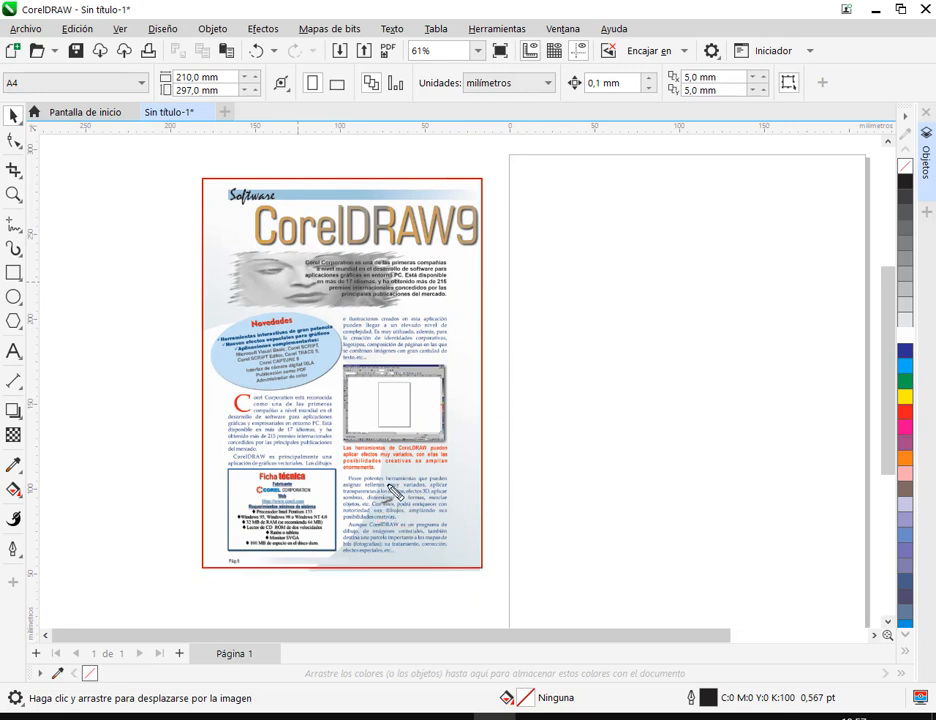
mouse_move(190, 334)
mouse_down()
mouse_move(246, 325)
mouse_move(318, 335)
mouse_move(372, 377)
mouse_move(383, 439)
mouse_move(360, 525)
mouse_move(300, 598)
mouse_up()
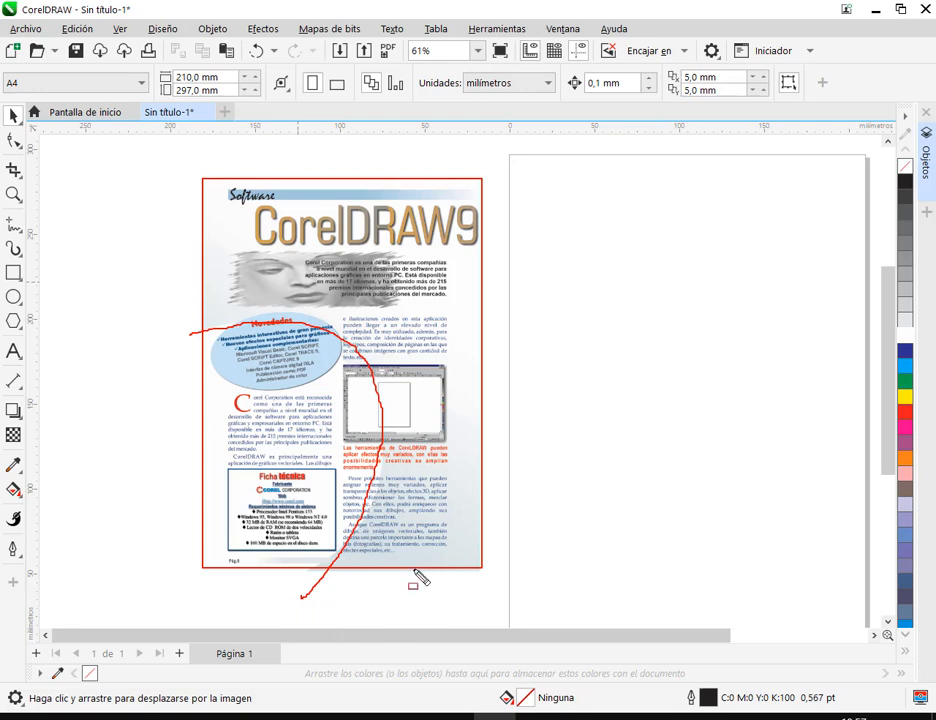
scroll(397, 400, right, 4)
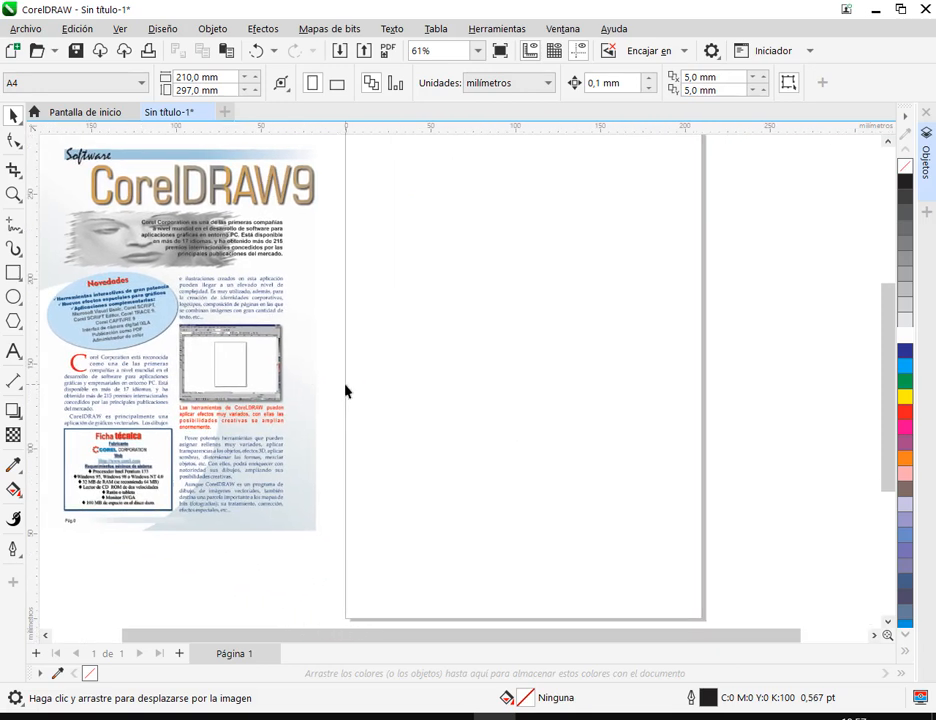
scroll(345, 389, down, 1)
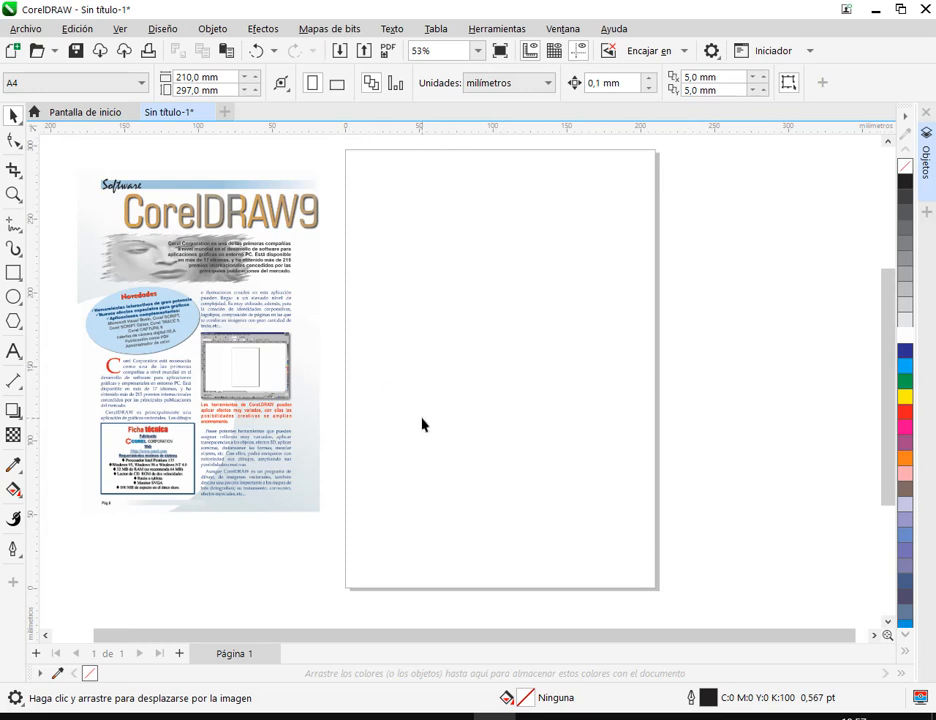
Create a page-sized 210 × 297 mm rectangle on the Fondo layer and fill it with light blue.
double_click(13, 273)
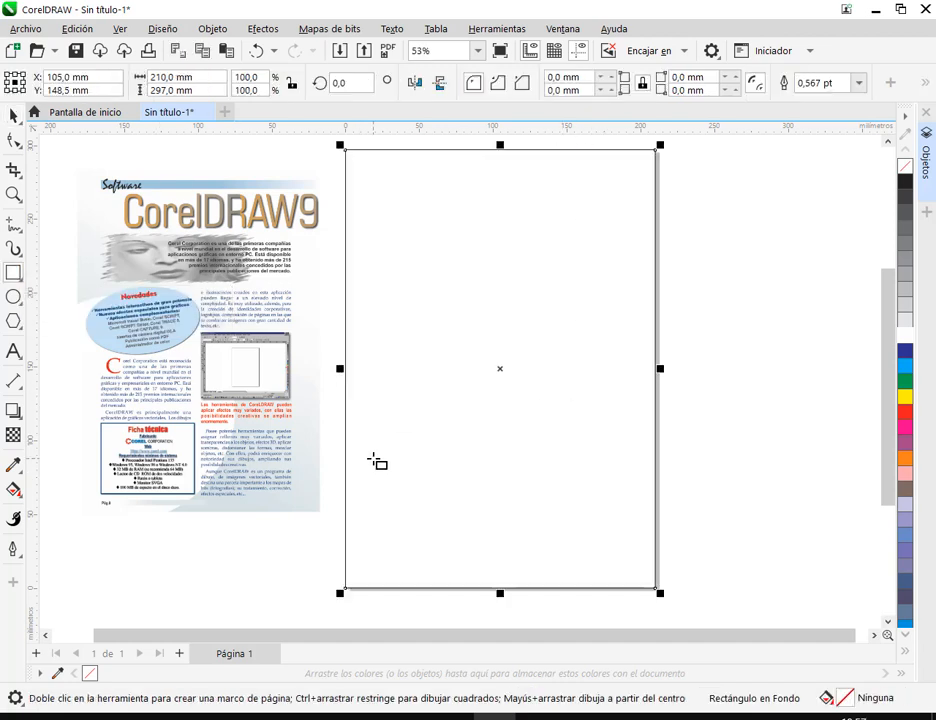
key(space)
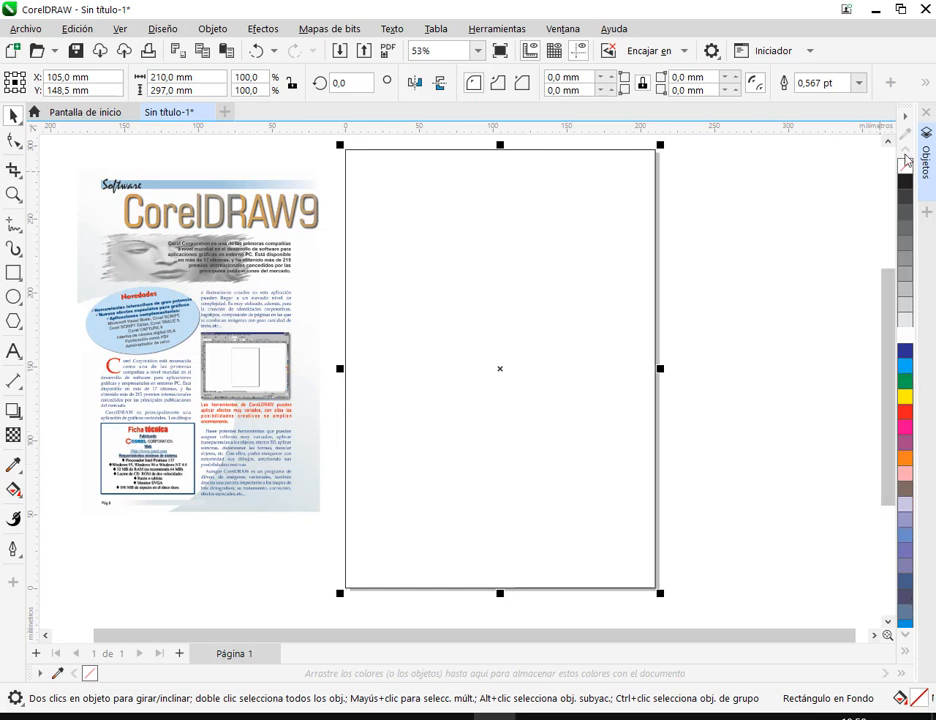
click(908, 367)
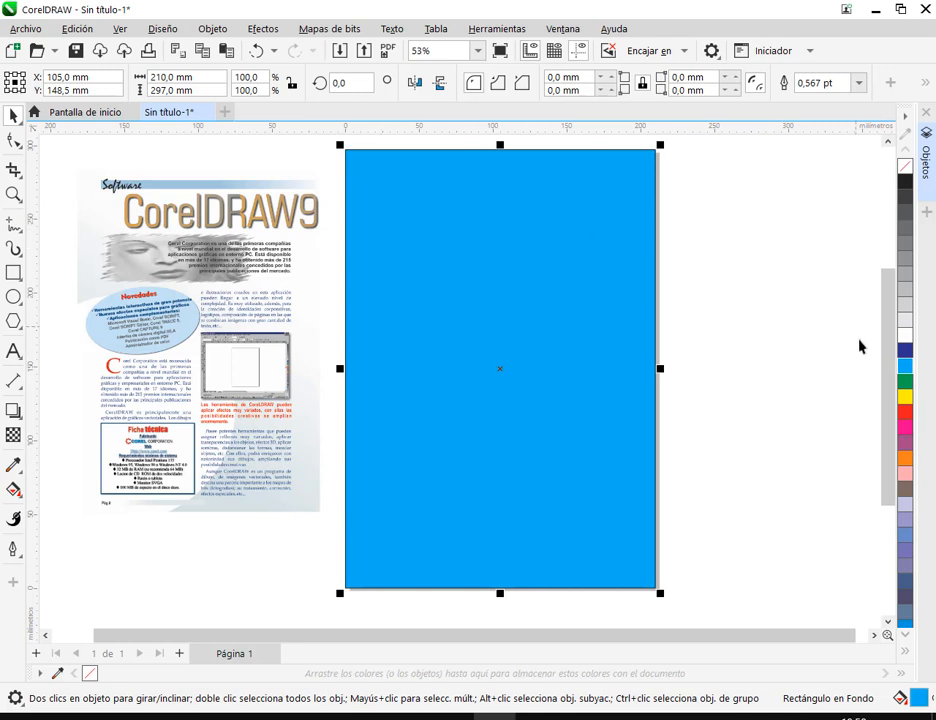
click(906, 505)
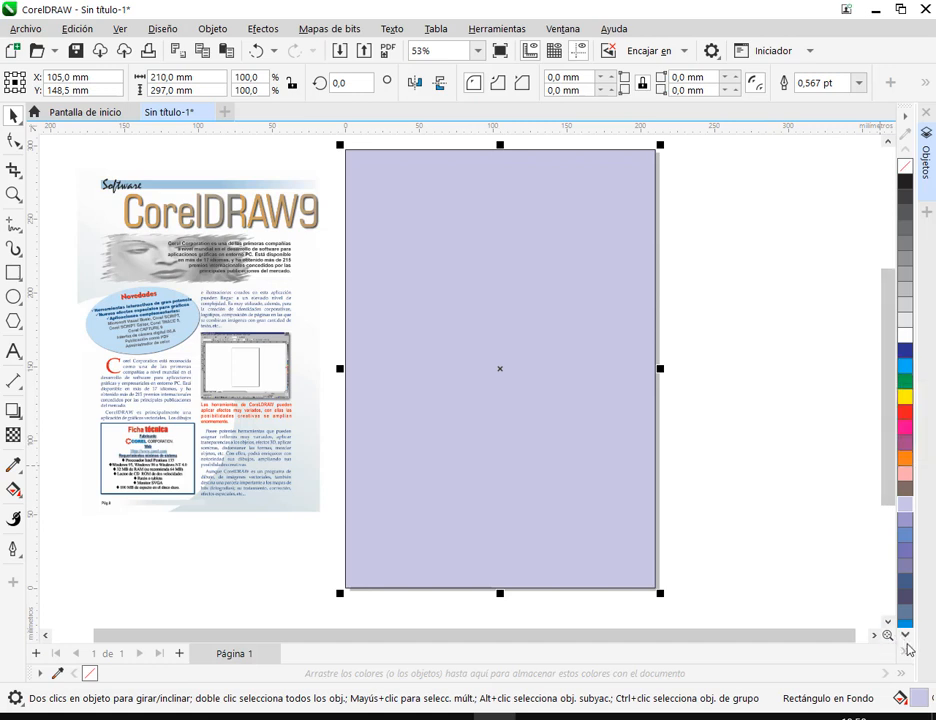
click(890, 636)
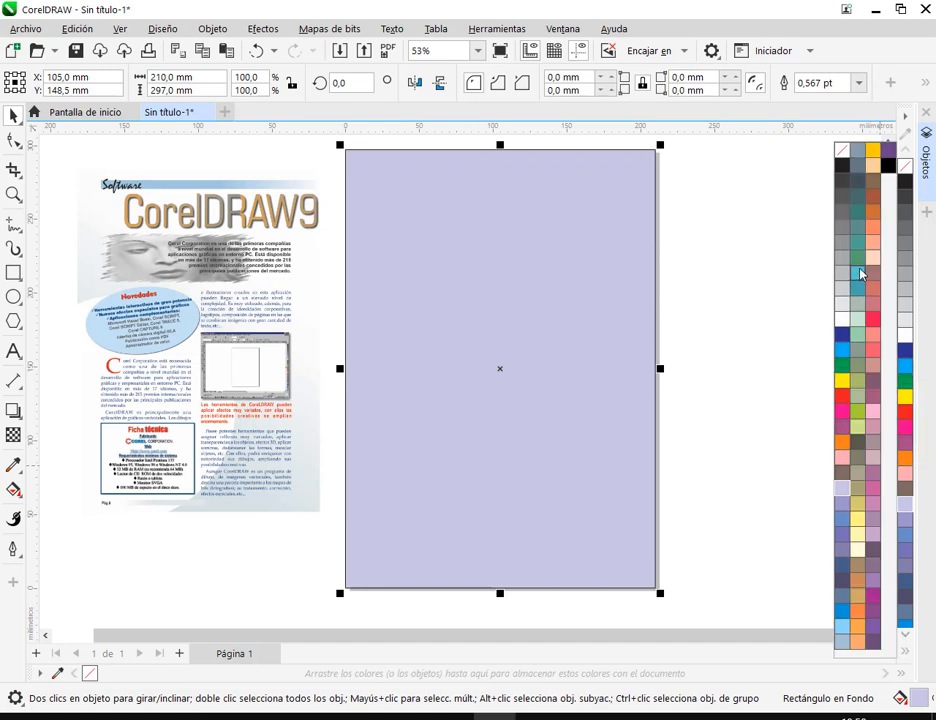
click(842, 629)
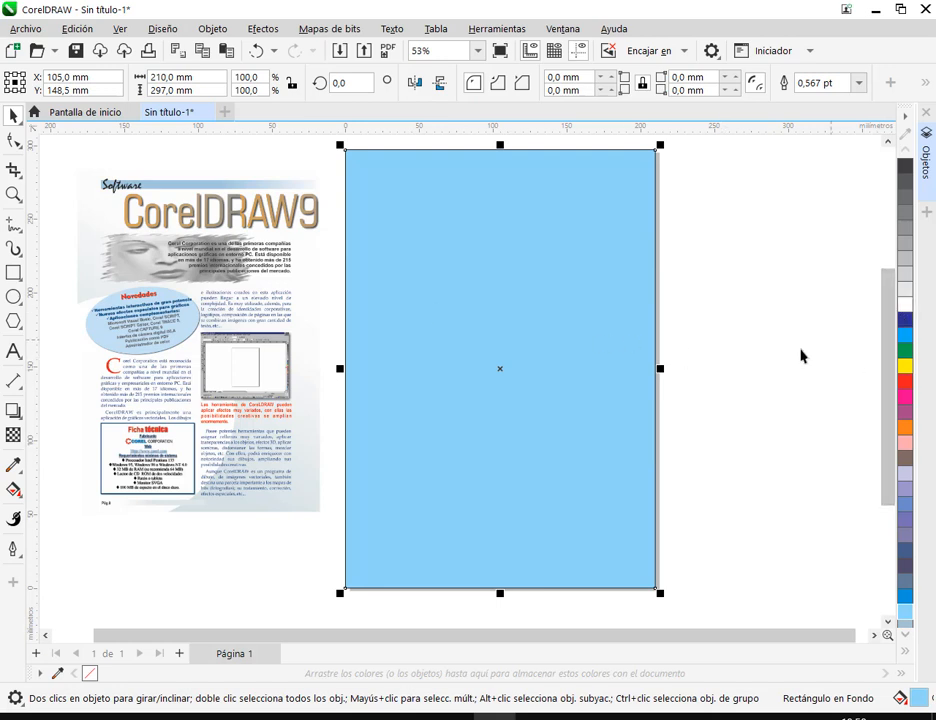
key(Escape)
click(563, 336)
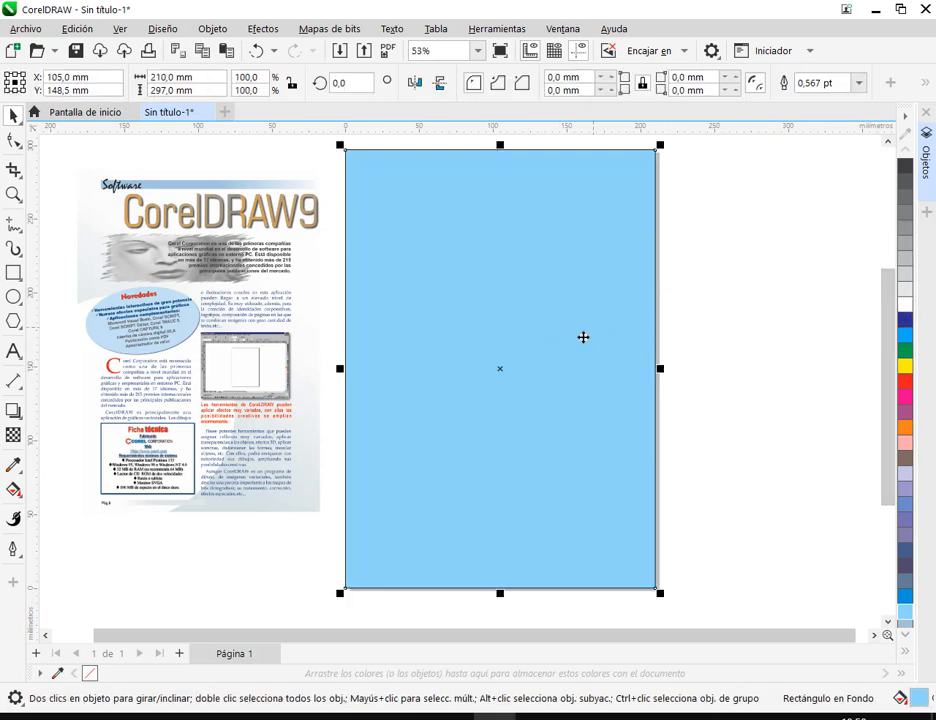
Draw an ellipse about 222 × 190 mm that overlaps the lower part of the page's left edge.
click(14, 296)
drag(112, 318, 437, 595)
scroll(370, 539, down, 2)
click(13, 115)
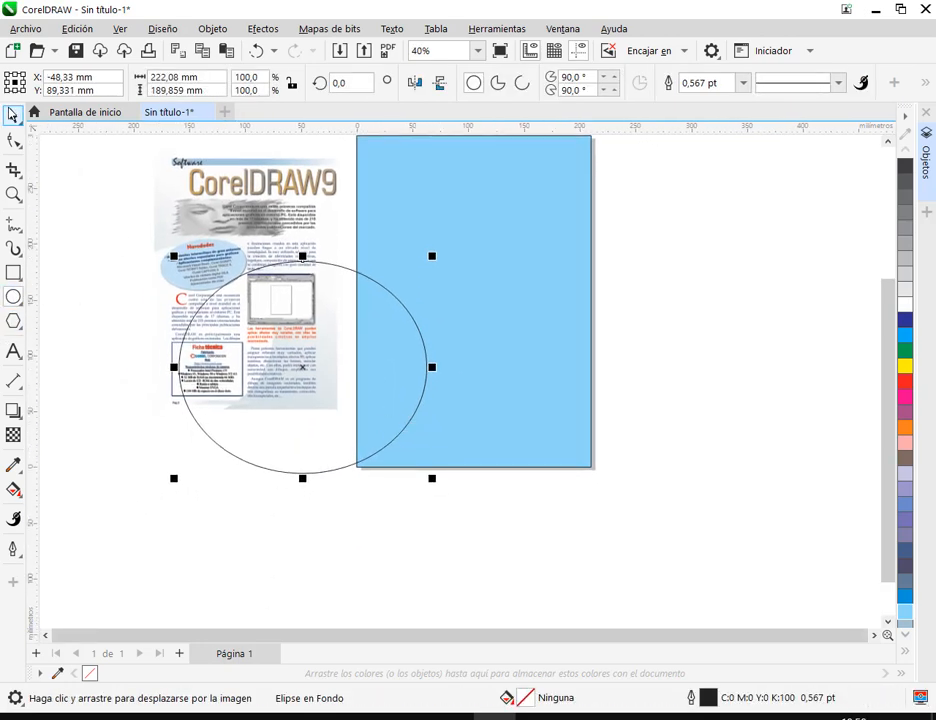
Fill the ellipse with white and move it further over the lower-left part of the blue page rectangle.
click(904, 305)
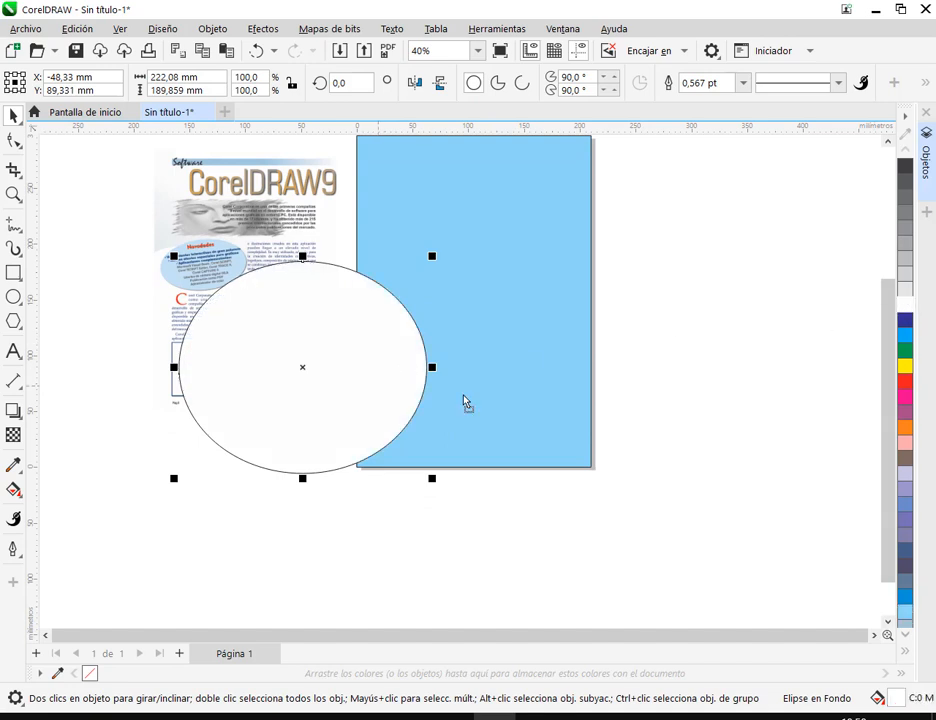
drag(382, 391, 483, 378)
click(494, 407)
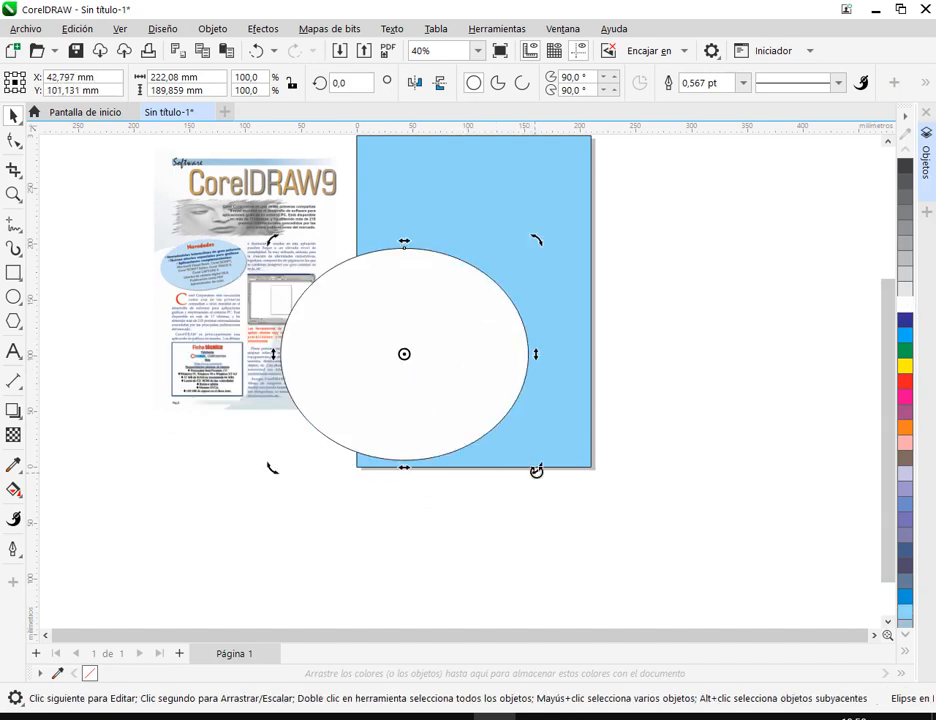
Rotate the white ellipse to about 25° and enlarge it proportionally to about 251 × 227 mm over the page's lower part.
drag(537, 468, 566, 404)
click(487, 290)
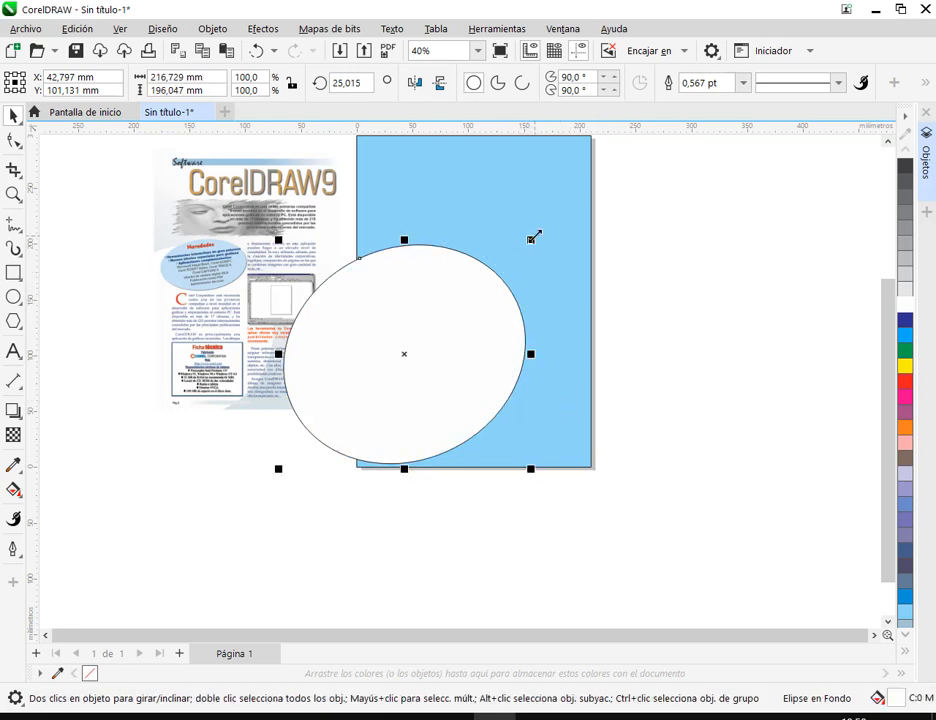
drag(534, 236, 572, 201)
drag(468, 357, 446, 397)
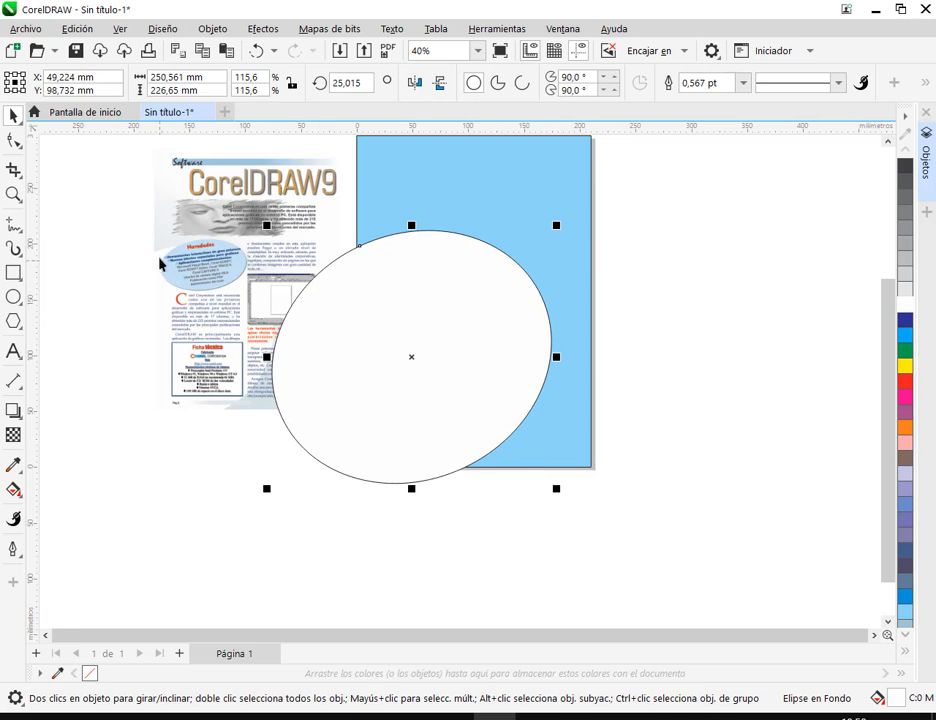
Rotate the ellipse to about 18.8°, resize it to about 261 × 208 mm, and move it down past the page's lower edge.
click(376, 328)
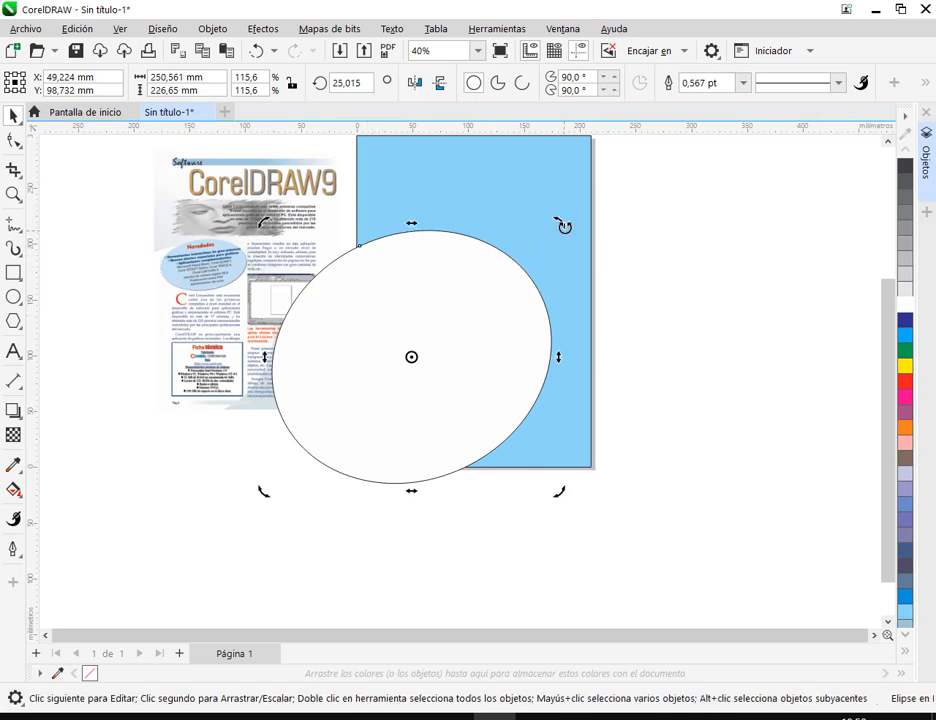
mouse_move(565, 224)
mouse_down()
mouse_move(566, 237)
mouse_move(567, 217)
mouse_up()
click(500, 308)
drag(416, 487, 417, 460)
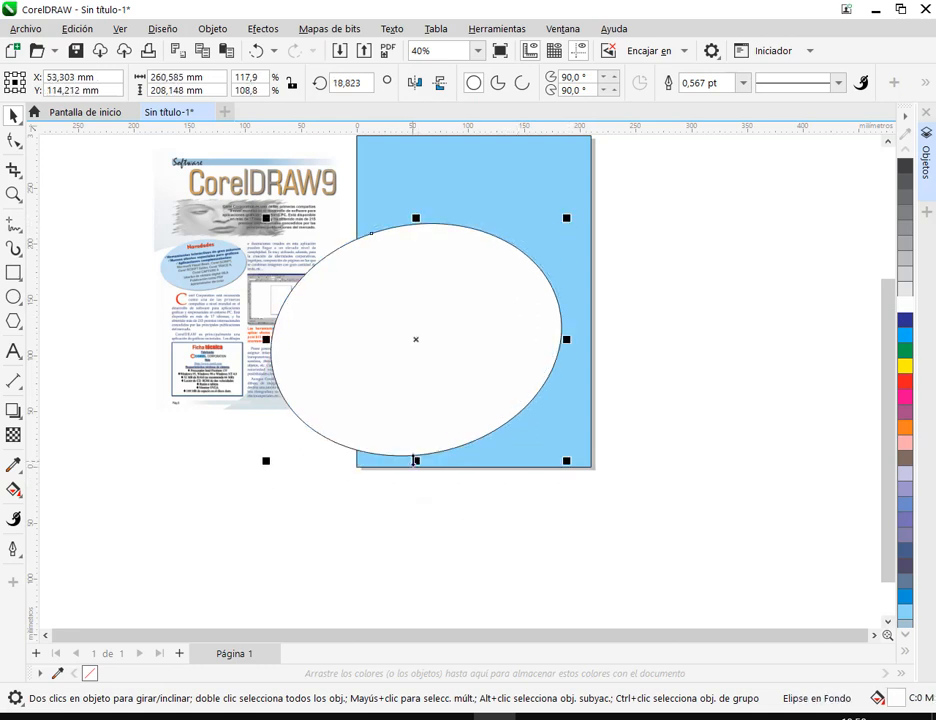
drag(451, 395, 454, 426)
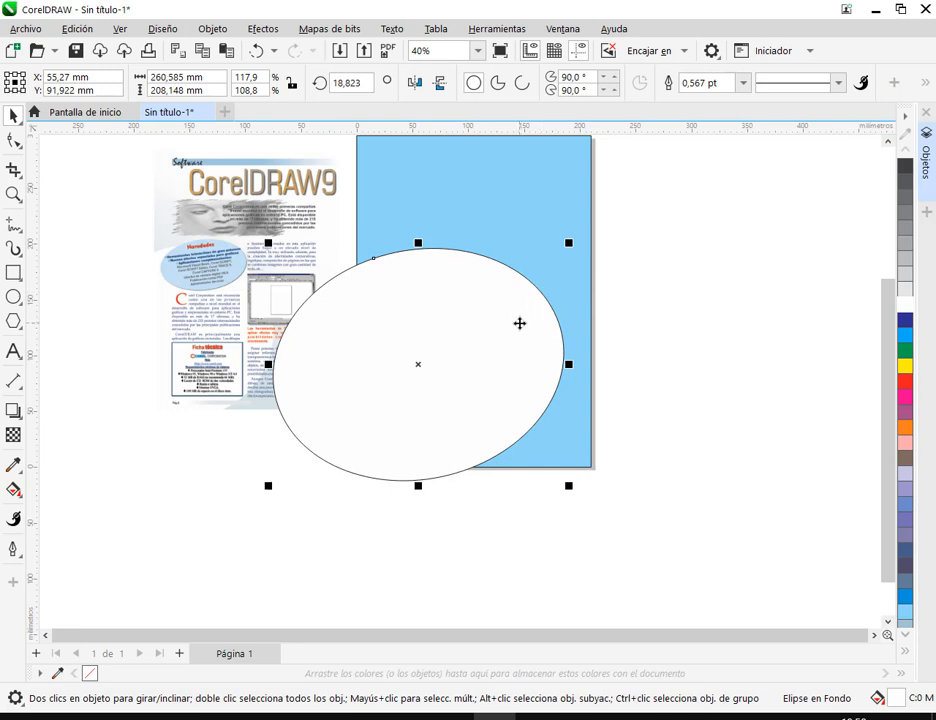
Rotate the ellipse to about 26° and adjust it to about 251 × 212 mm, shifted toward the page's lower-left corner.
click(525, 336)
drag(572, 239, 555, 213)
click(545, 353)
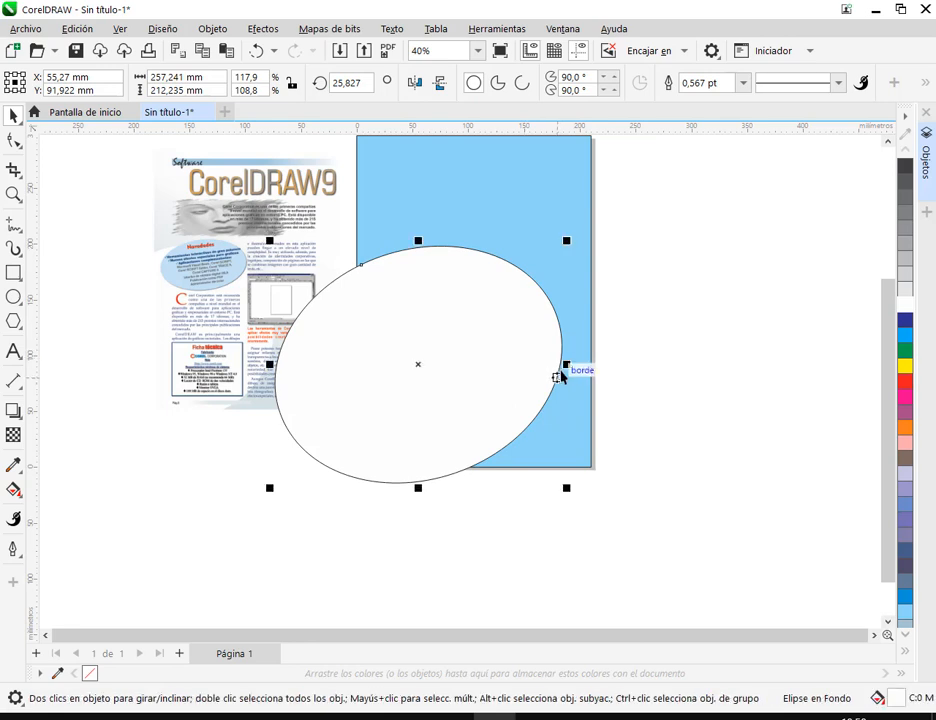
drag(565, 366, 531, 349)
click(536, 345)
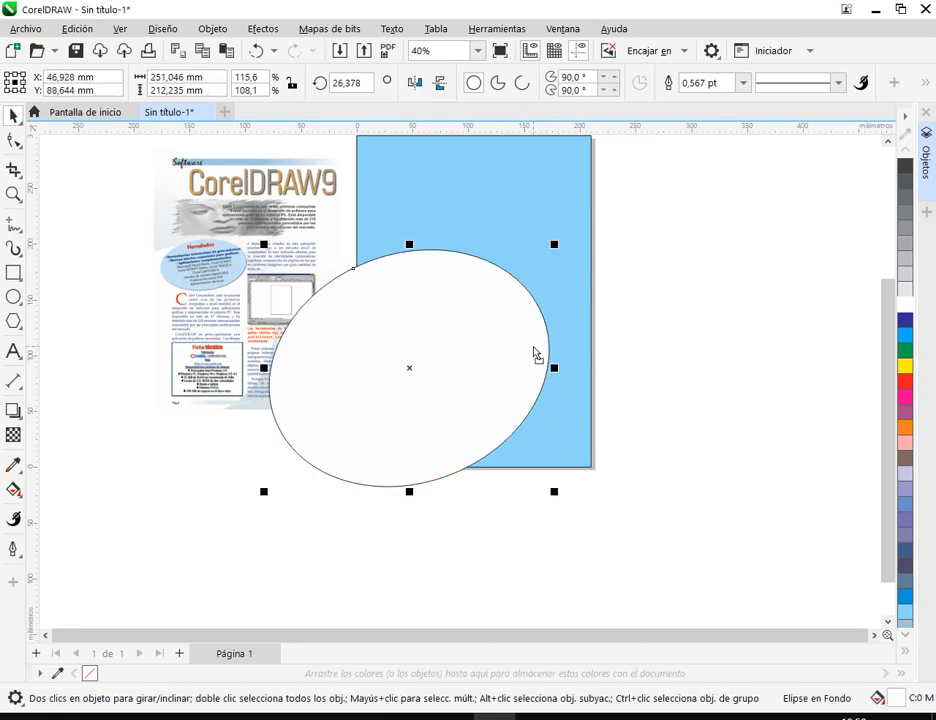
Enlarge the white ellipse to about 258 × 218 mm and adjust its rotation slightly.
click(409, 238)
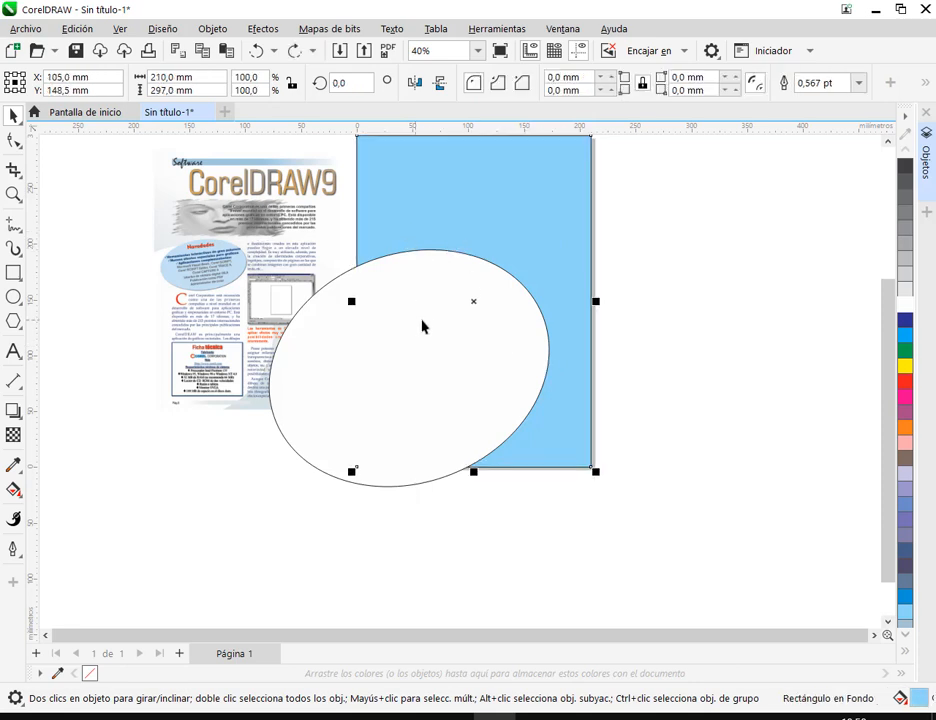
drag(422, 326, 445, 376)
click(455, 332)
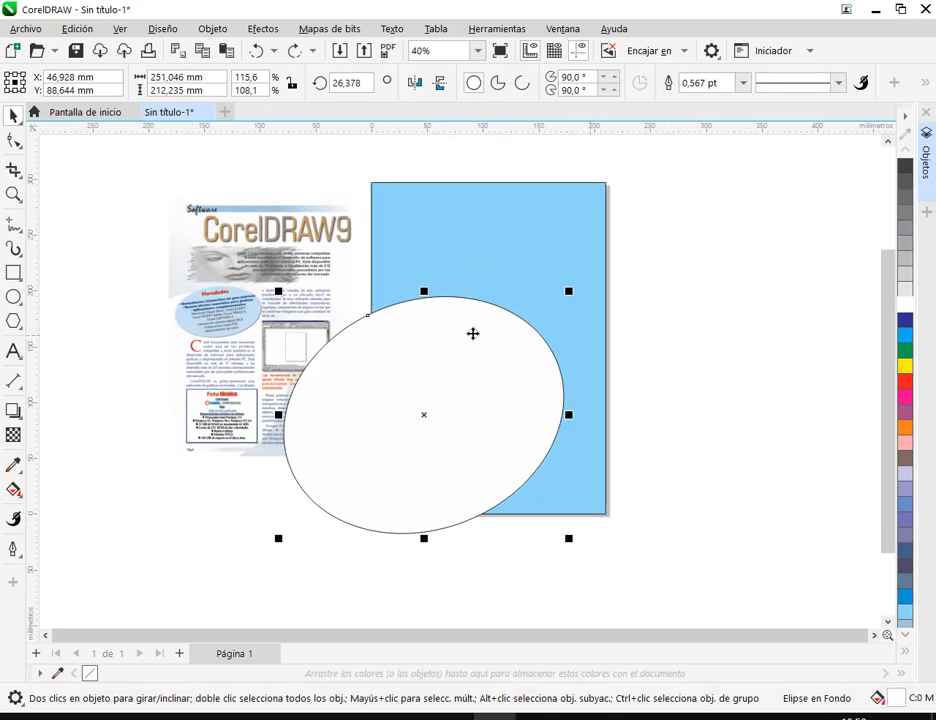
click(489, 478)
click(477, 469)
drag(569, 539, 577, 546)
click(537, 394)
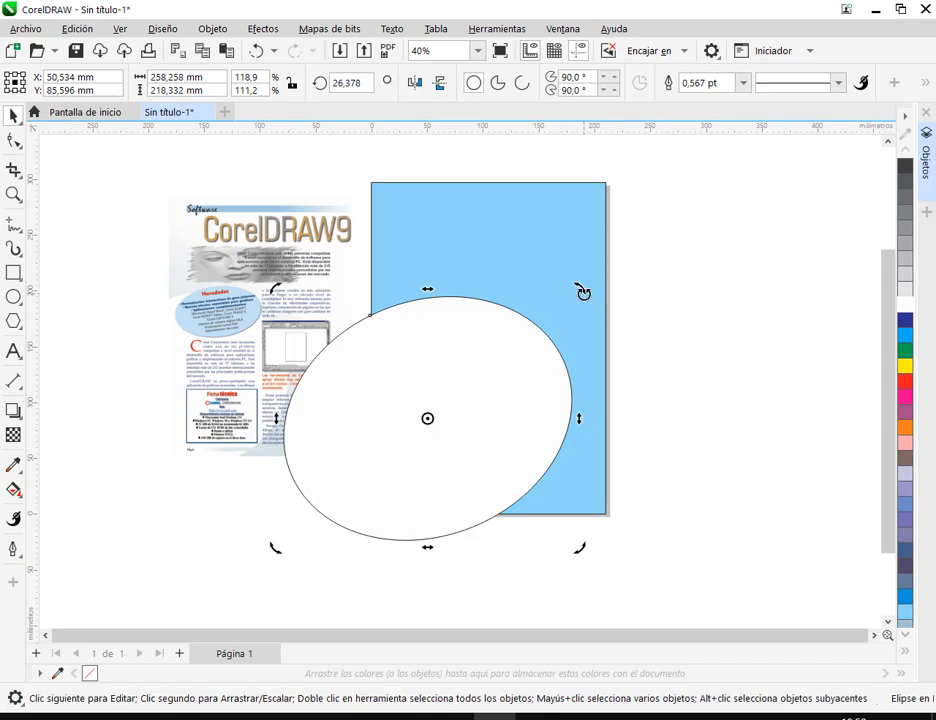
drag(583, 292, 584, 294)
Subtract the front ellipse from the light blue page rectangle.
shift+click(556, 252)
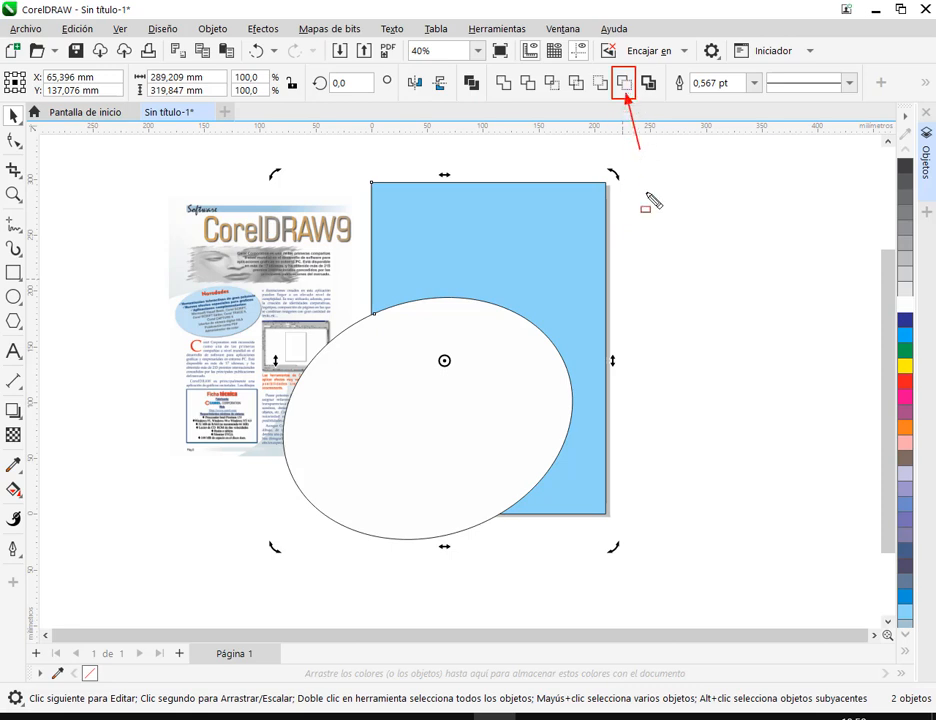
click(624, 83)
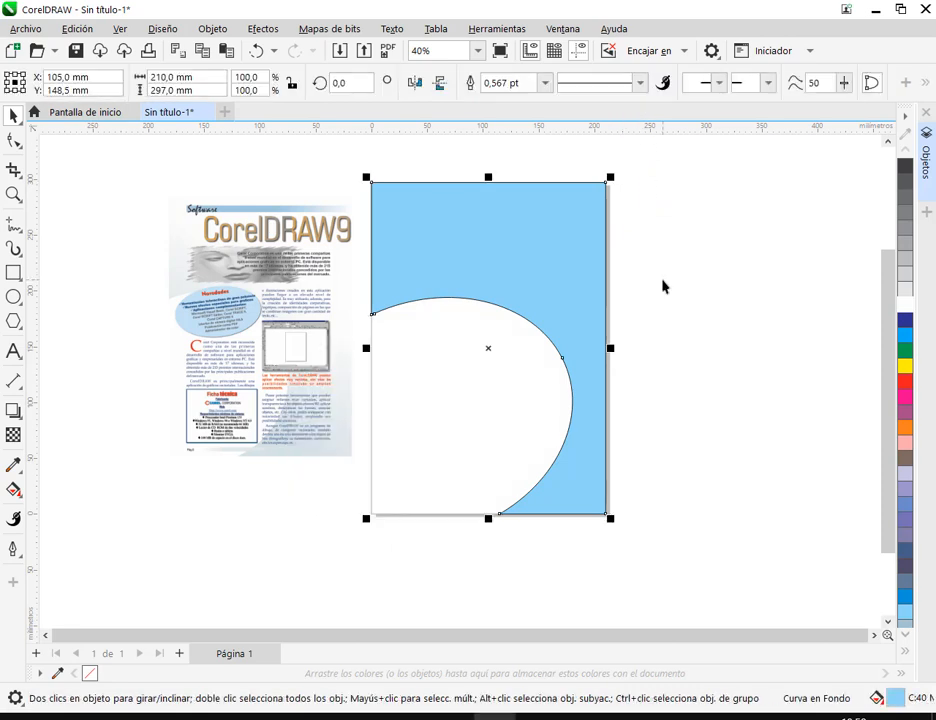
click(662, 287)
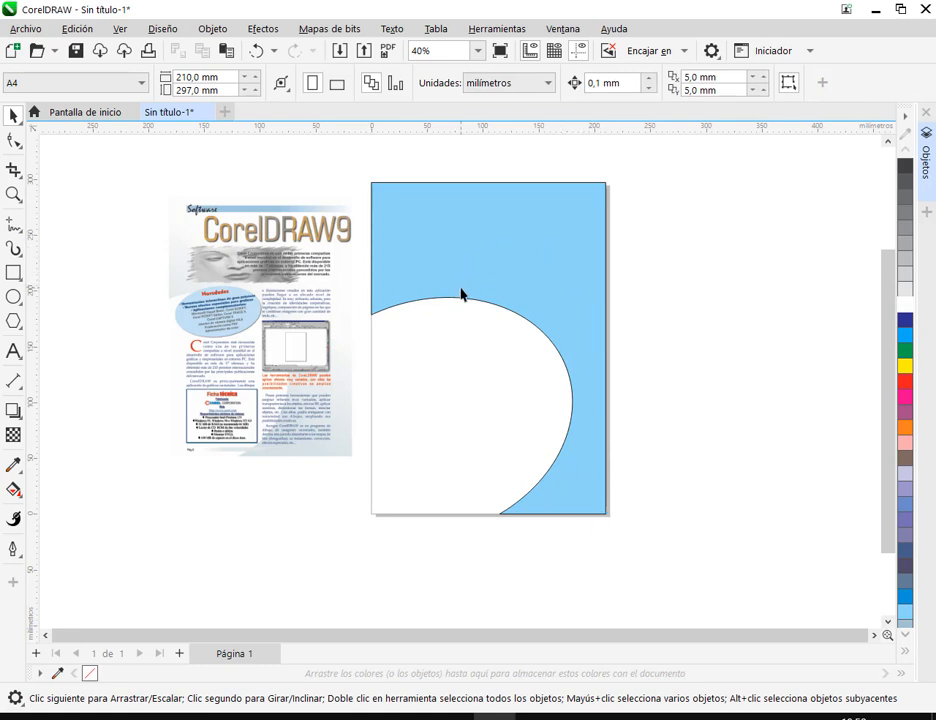
click(540, 311)
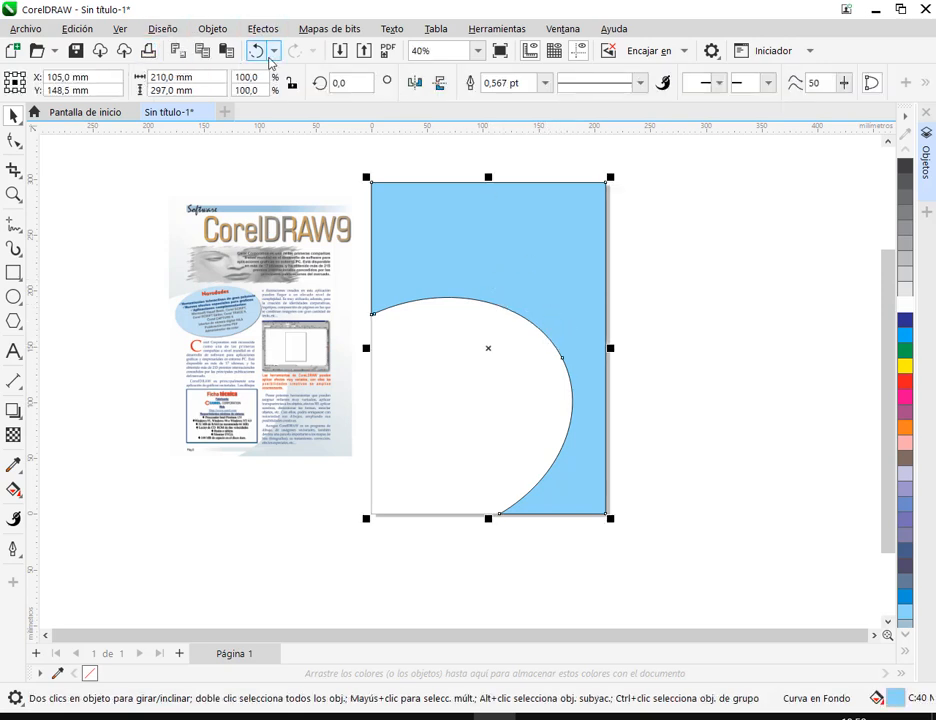
Undo the subtraction and the last ellipse rotation, and subtract the ellipse from the blue rectangle again.
click(257, 53)
shift+click(610, 364)
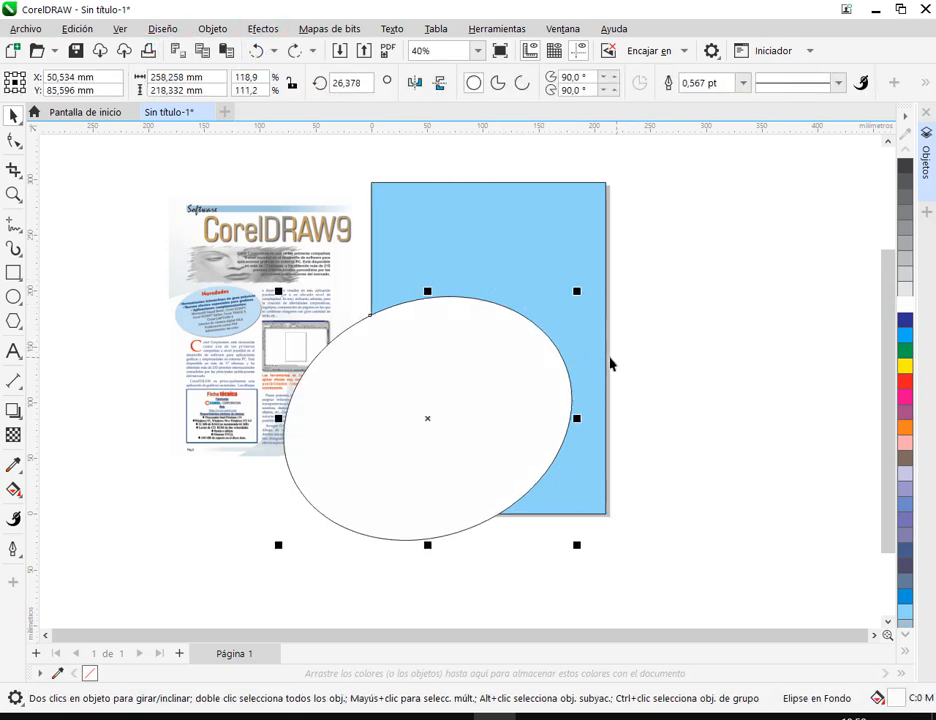
shift+click(566, 235)
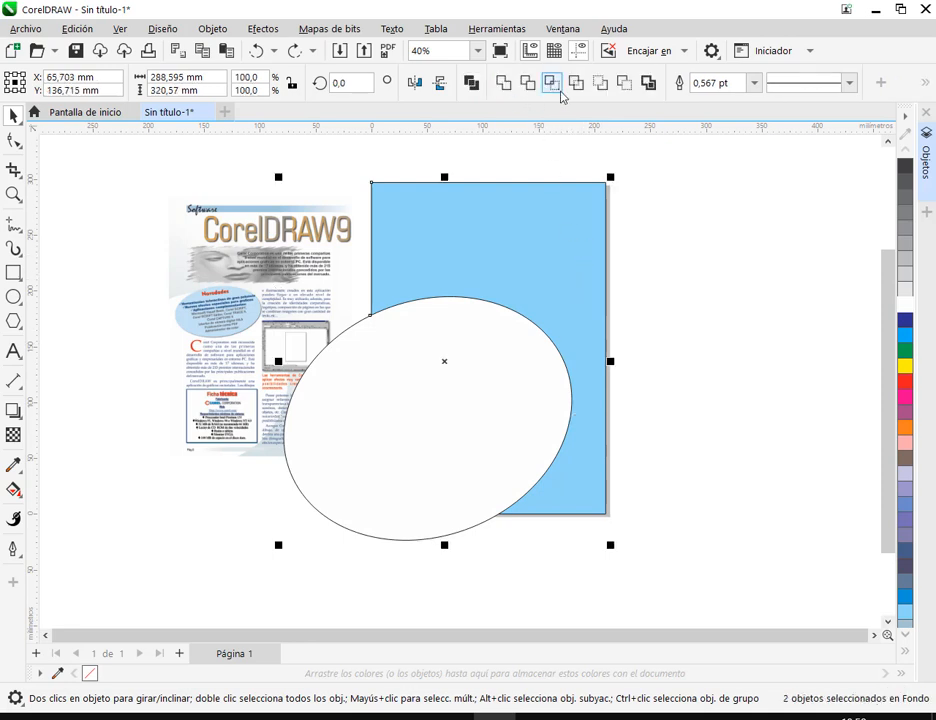
click(623, 88)
click(665, 292)
click(552, 297)
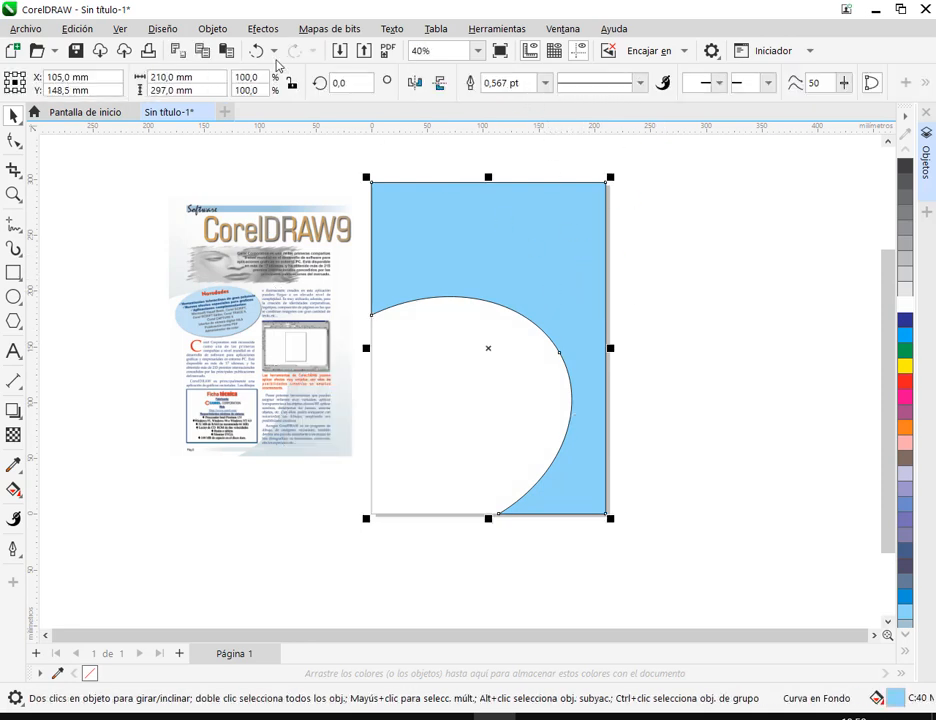
Try a white fill on the curved background shape and replace it with cyan.
click(224, 36)
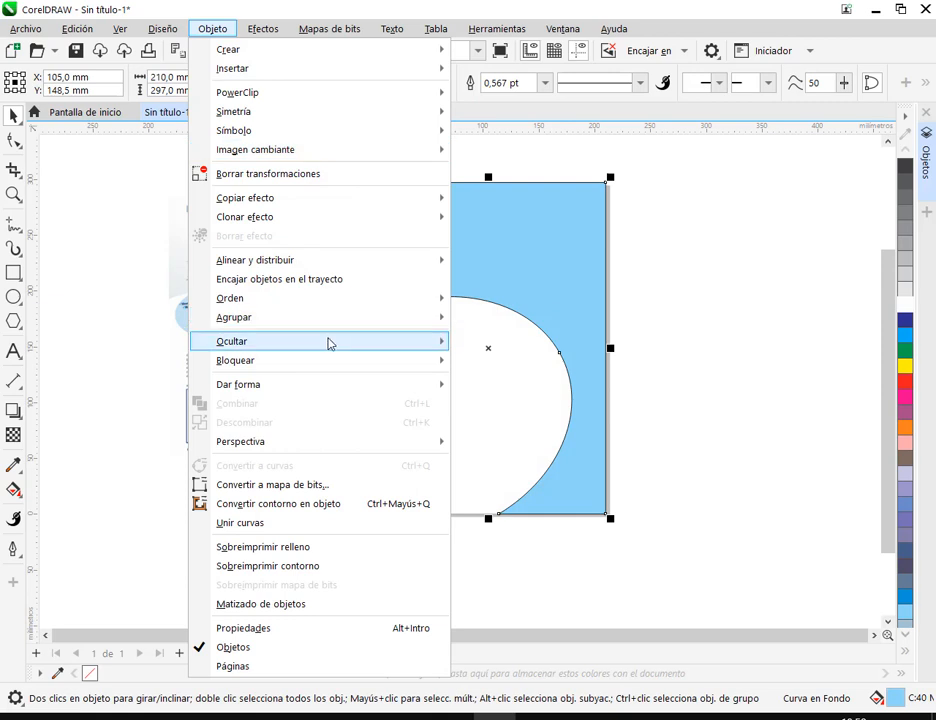
click(514, 203)
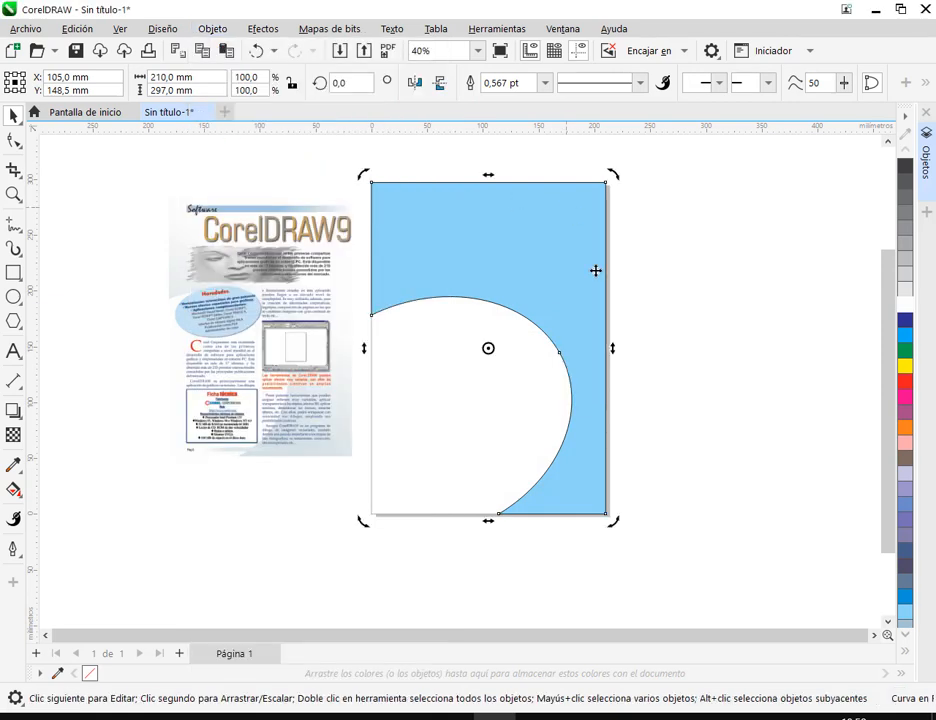
click(718, 295)
click(554, 265)
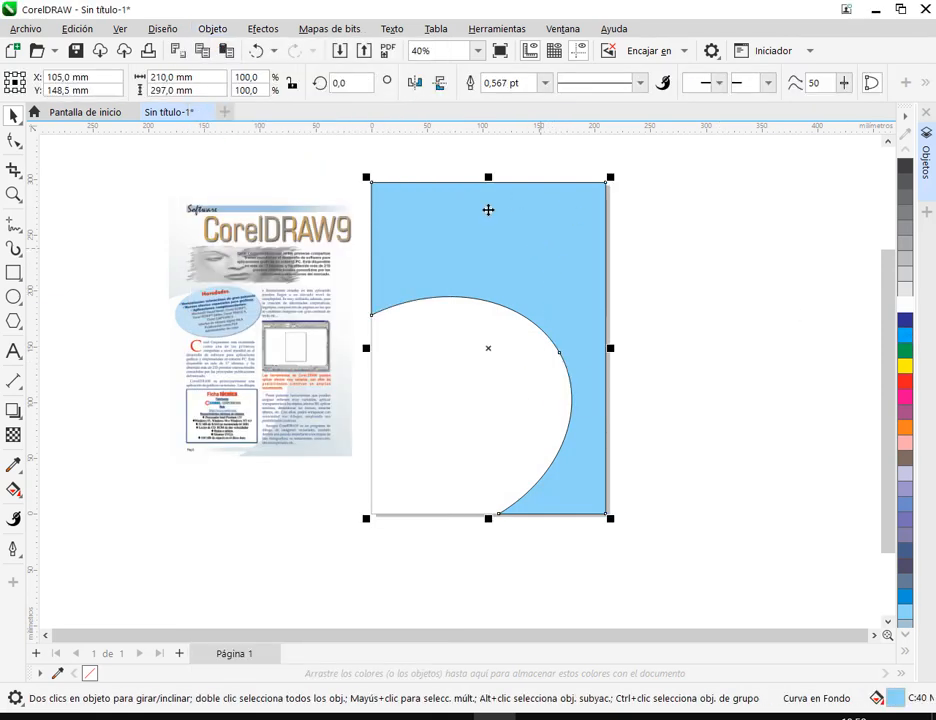
click(906, 304)
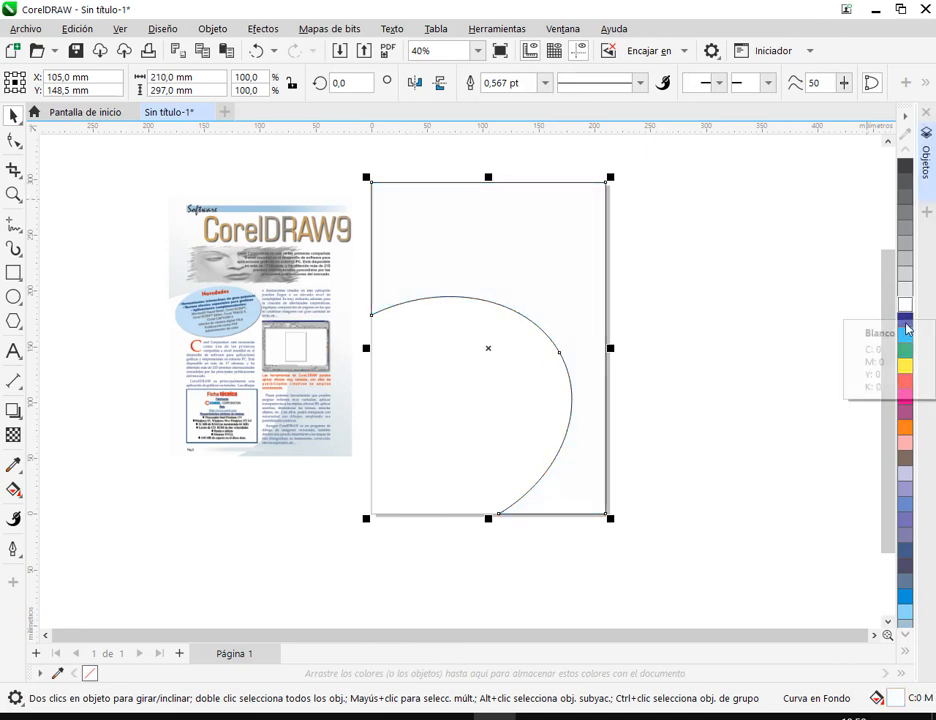
click(907, 334)
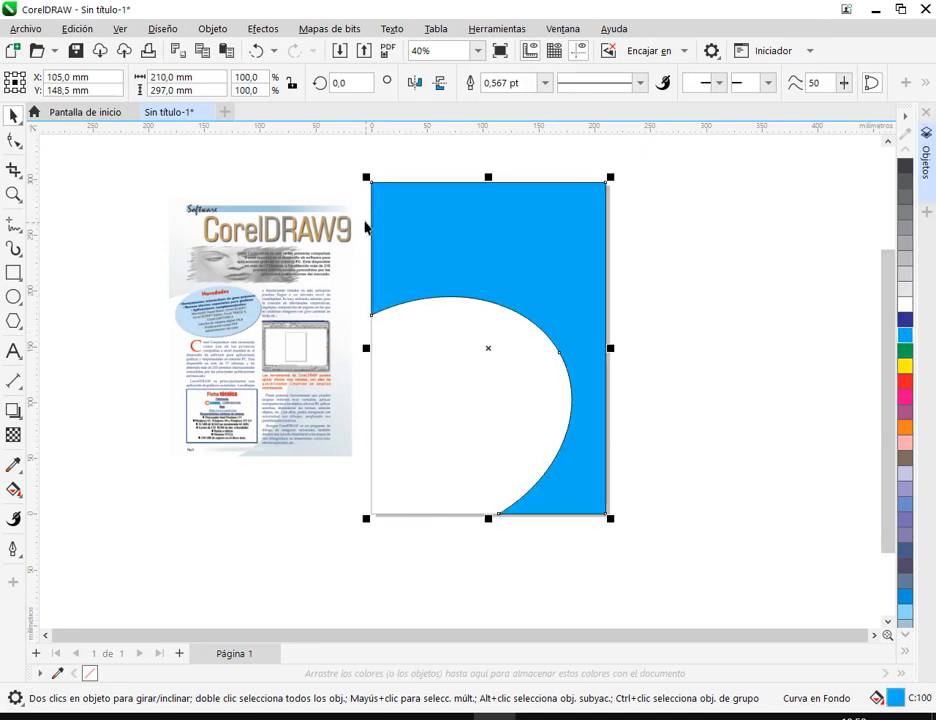
click(213, 29)
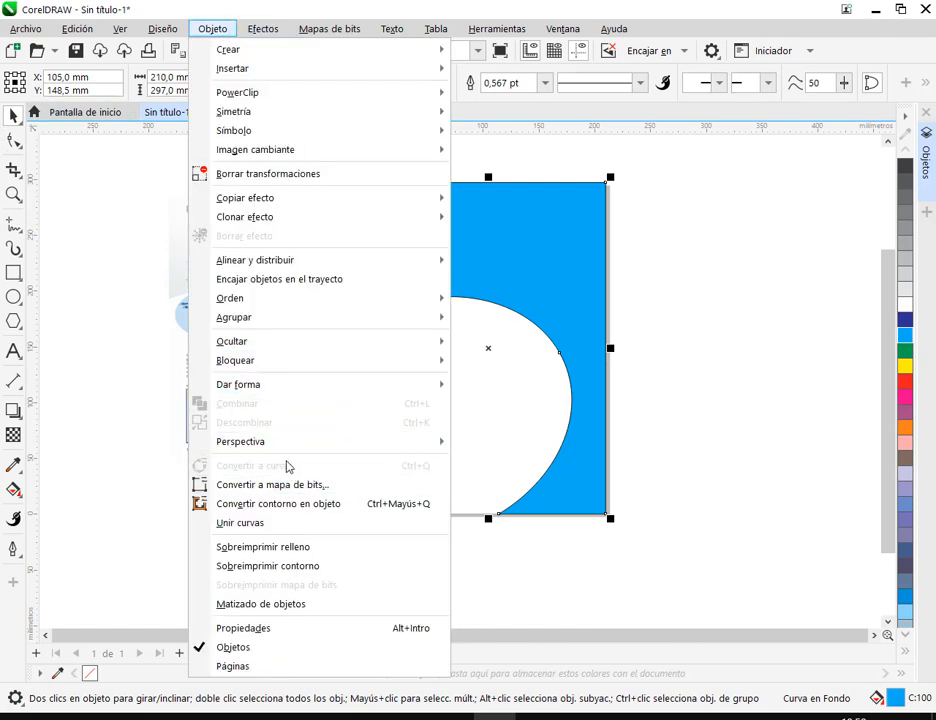
click(535, 299)
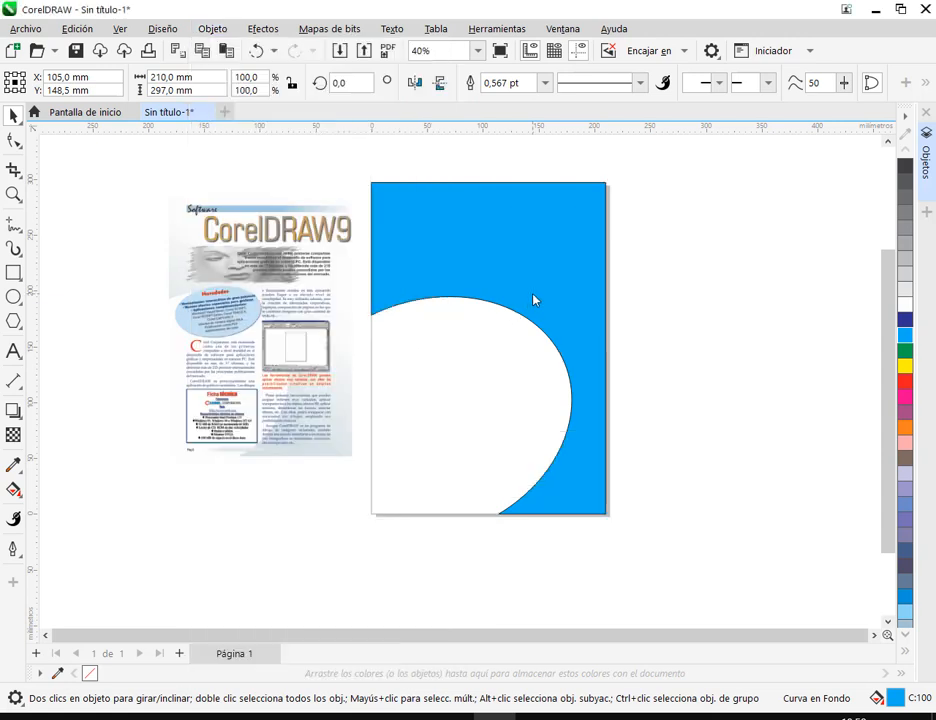
Delete the middle node of the curved edge and move its upper-left node to the page's lower-left corner.
click(13, 141)
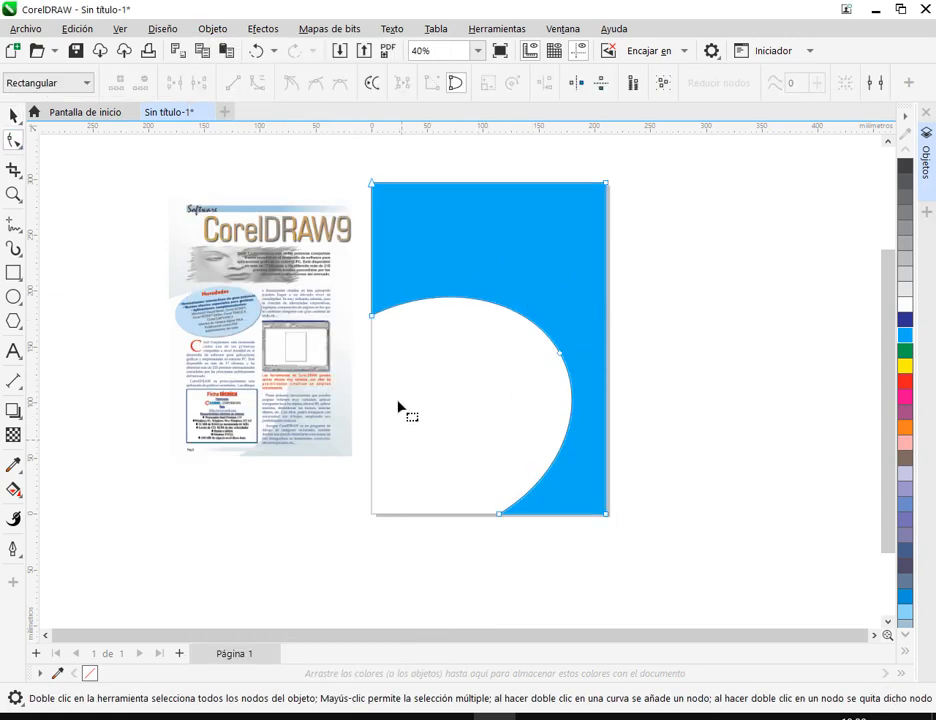
double_click(560, 353)
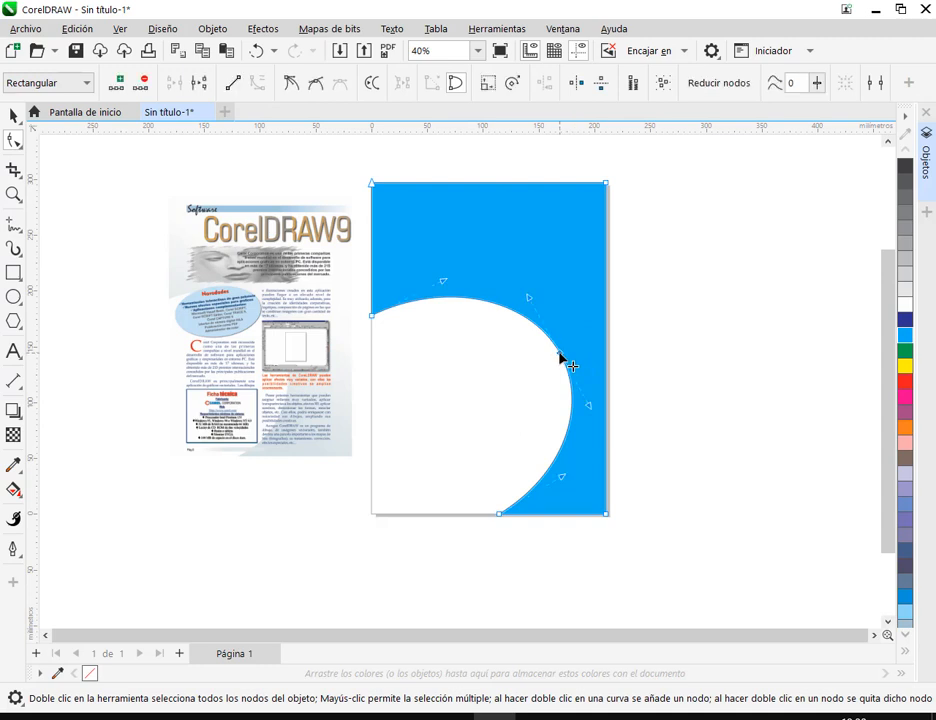
scroll(525, 358, up, 1)
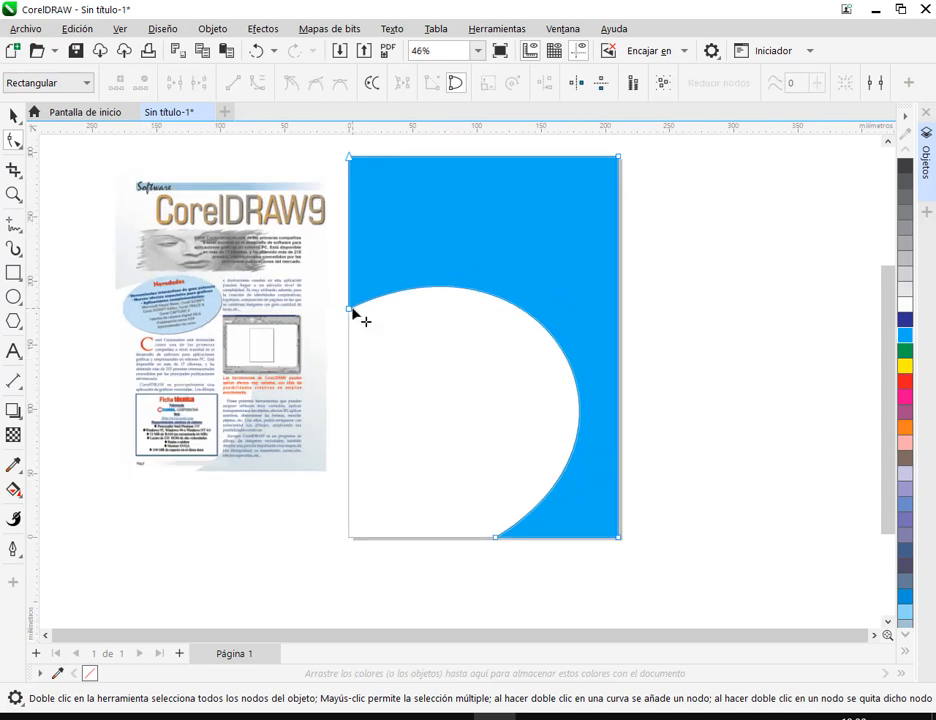
click(351, 316)
drag(352, 316, 349, 541)
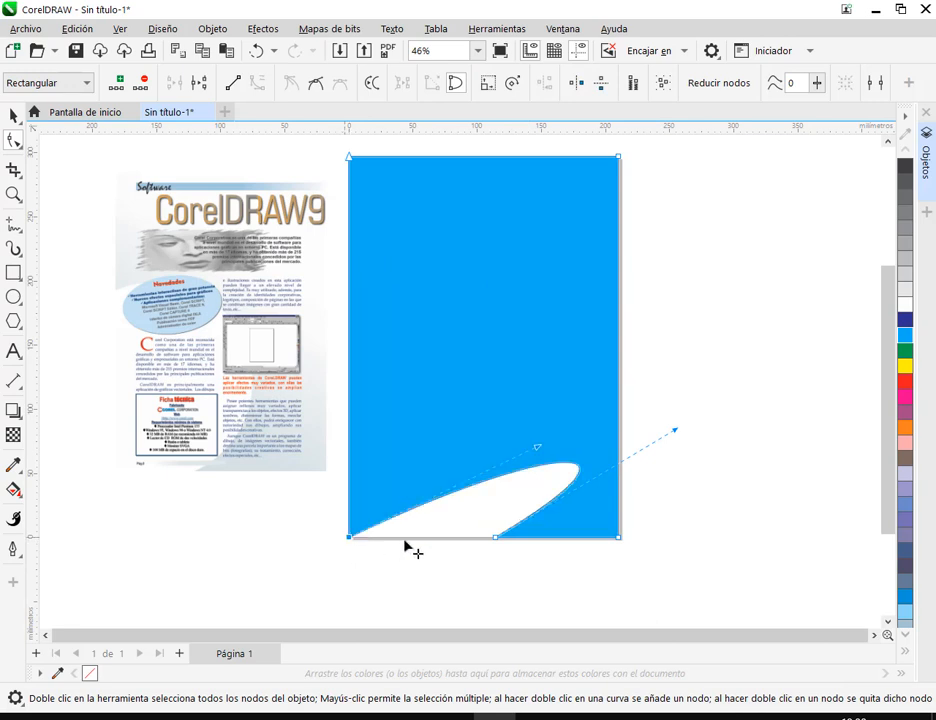
Delete the node on the shape's bottom edge, try converting the remaining curved segment to a straight line, and undo the conversion.
double_click(495, 538)
click(505, 462)
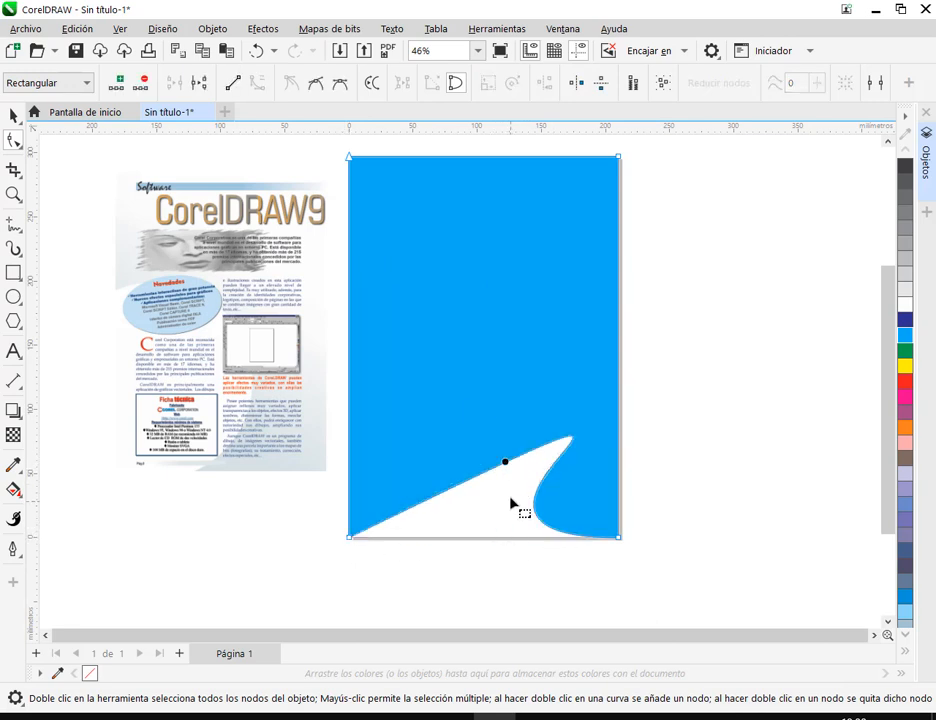
click(234, 84)
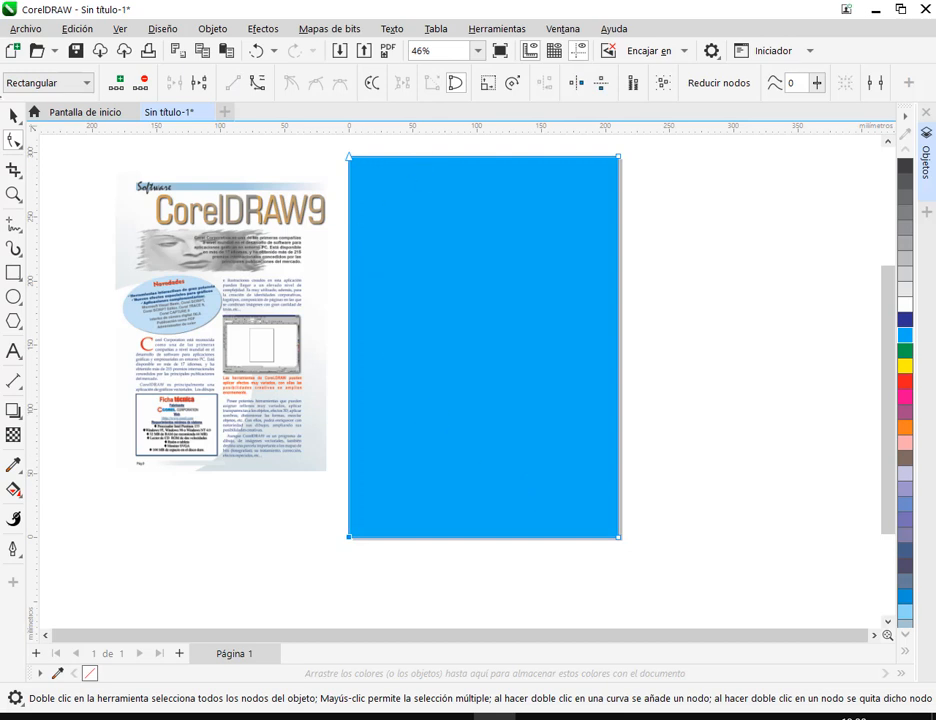
click(13, 115)
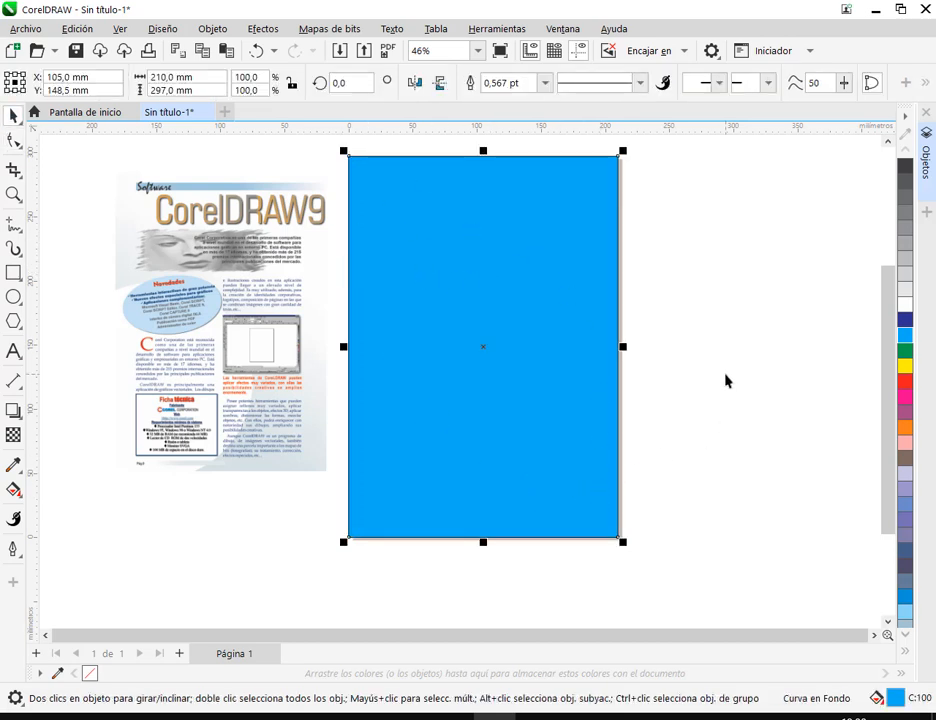
key(ctrl+z)
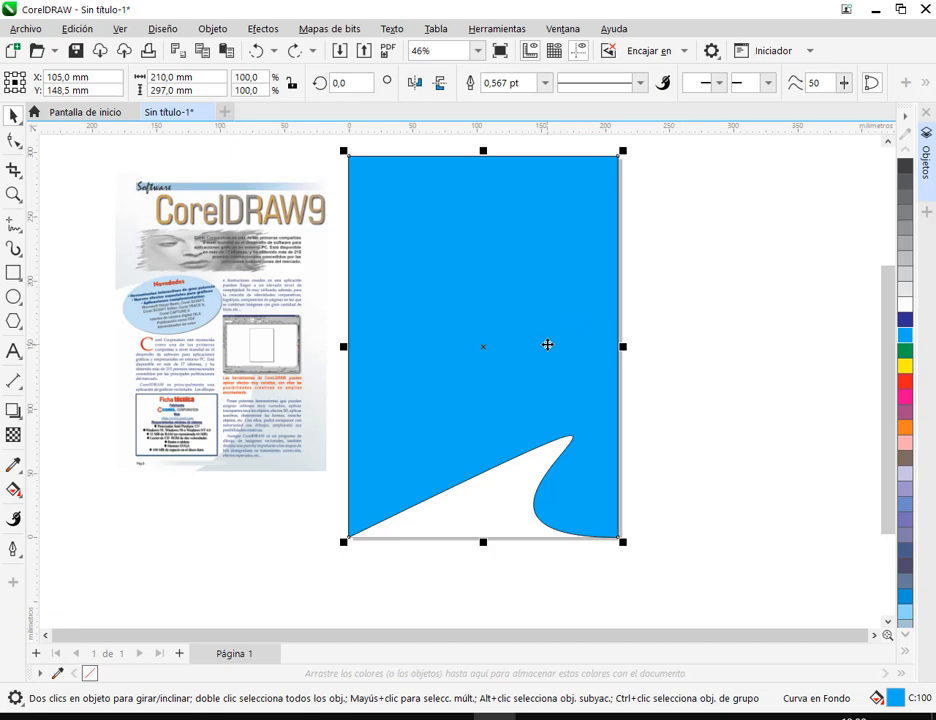
Replace the blue shape with an unfilled 210 × 297 mm page rectangle and draw an ellipse about 258 × 210 mm over its lower-left part.
key(Delete)
double_click(13, 272)
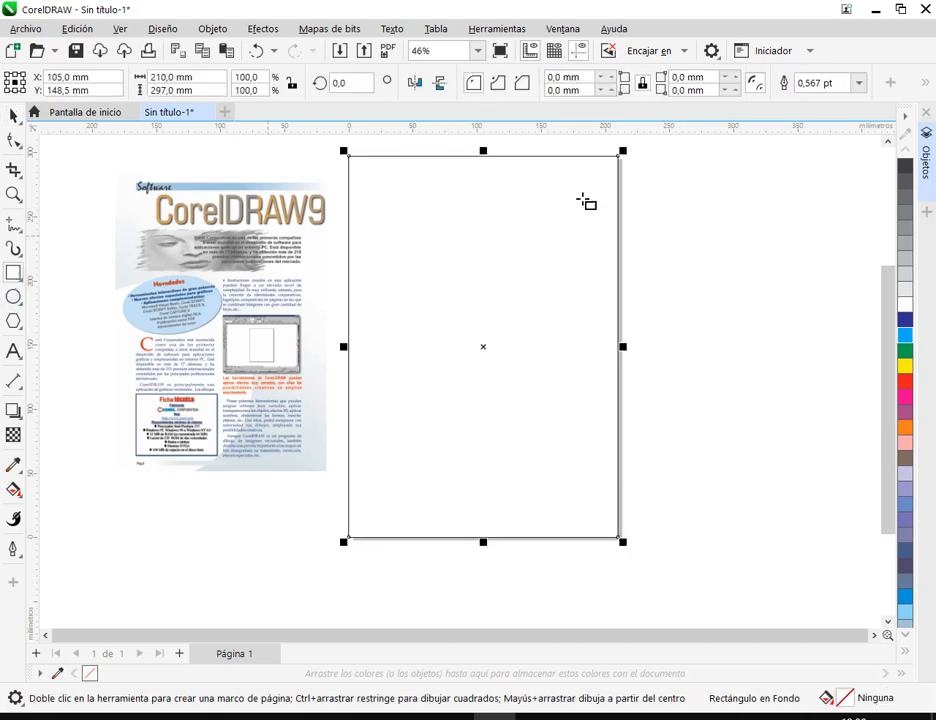
click(13, 297)
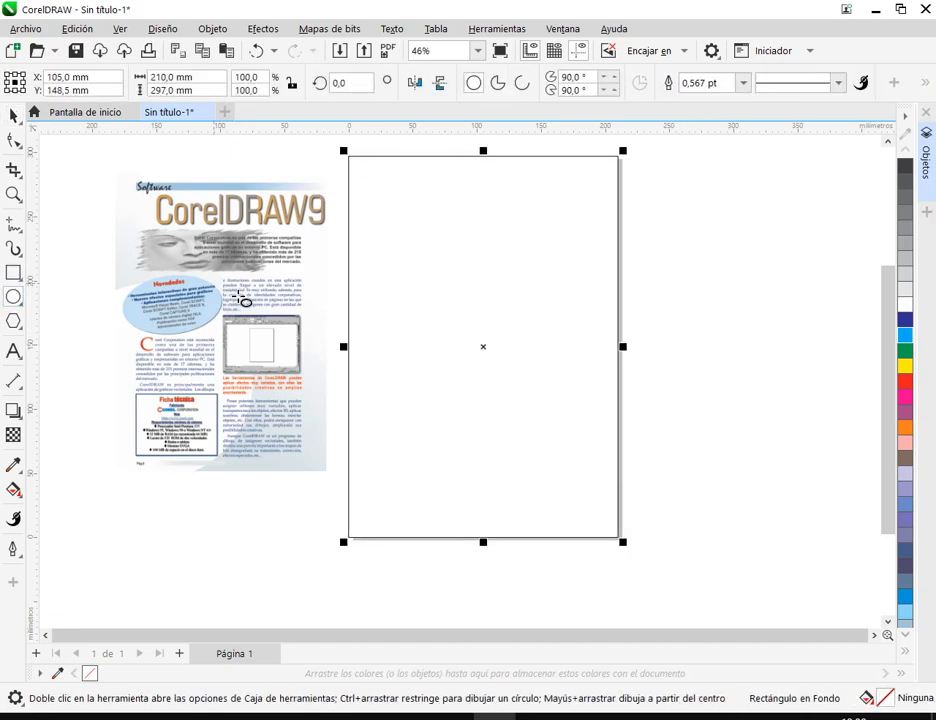
drag(238, 296, 561, 563)
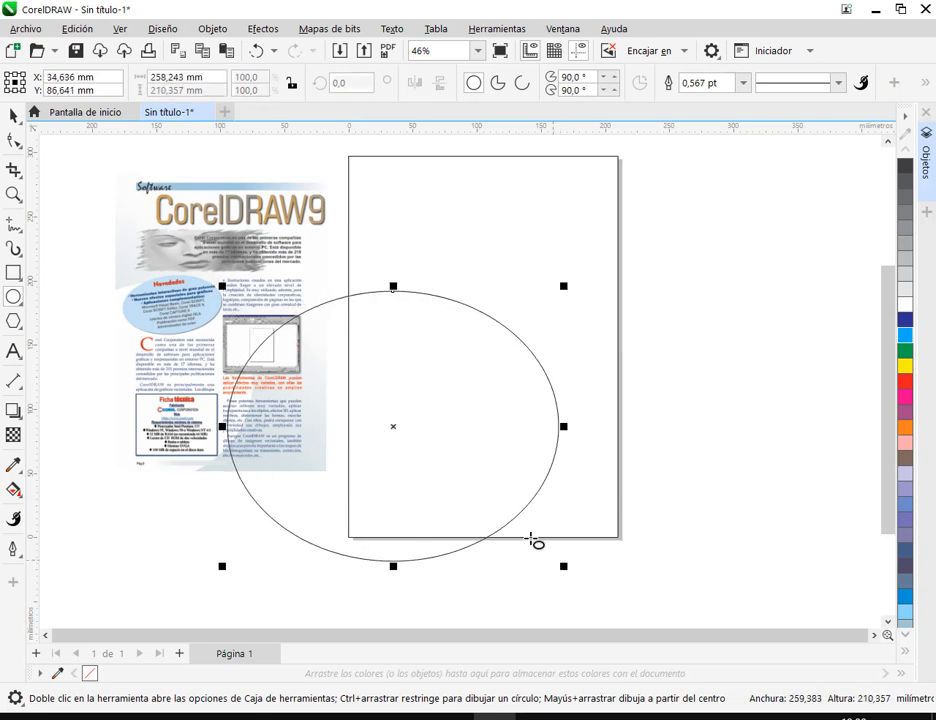
Fill the page-sized rectangle with cyan and the large ellipse over its lower-left part with white.
click(13, 113)
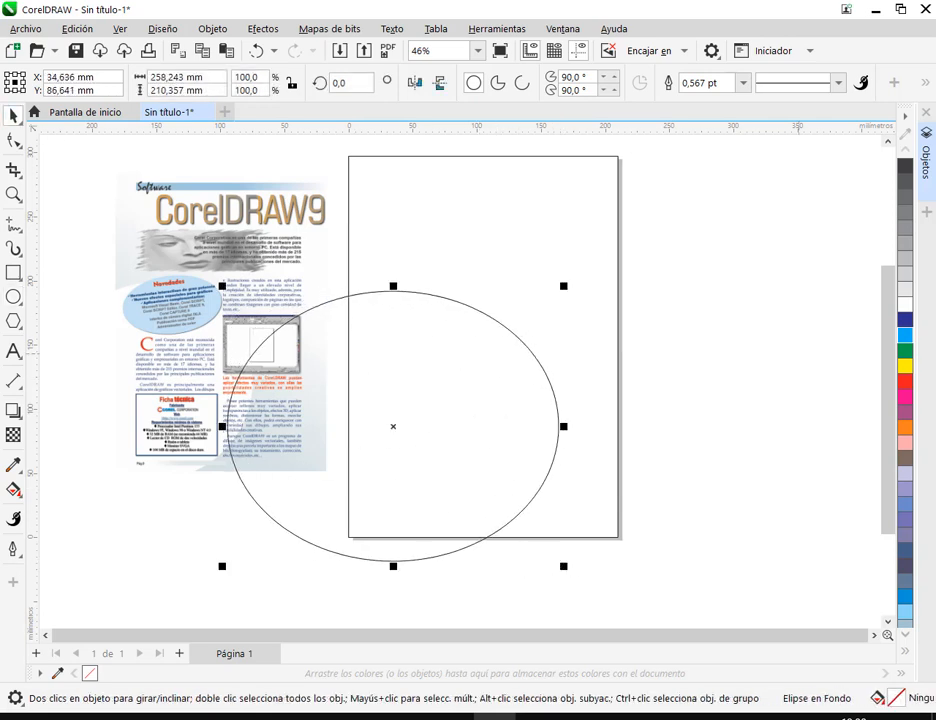
click(619, 282)
click(905, 334)
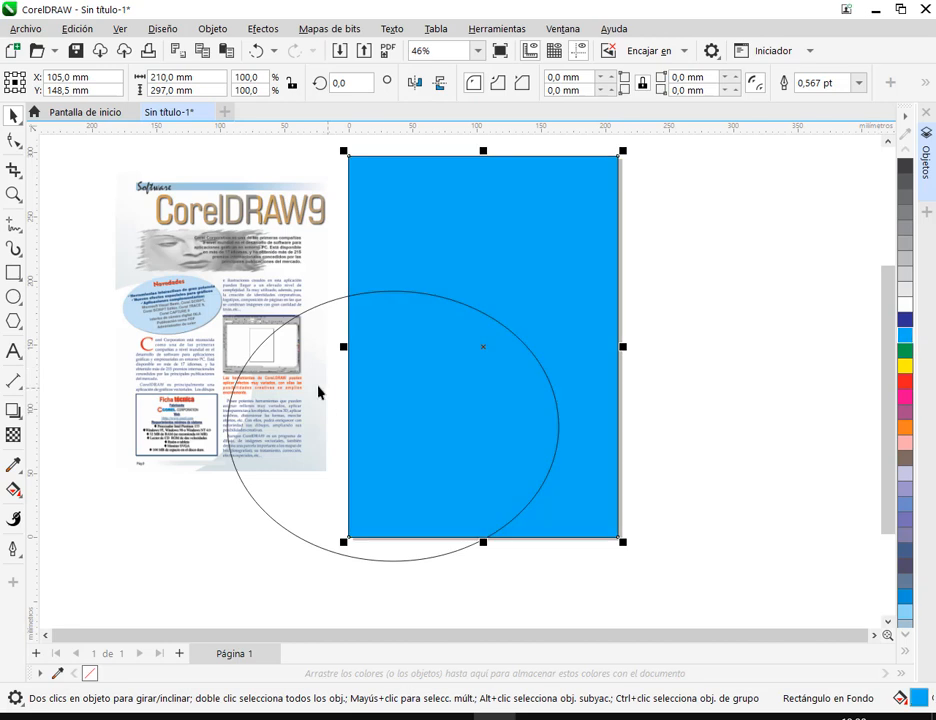
click(320, 390)
click(905, 305)
Rotate the white ellipse about 23.6° counterclockwise and shift it about 12 mm to the right over the blue rectangle.
click(448, 396)
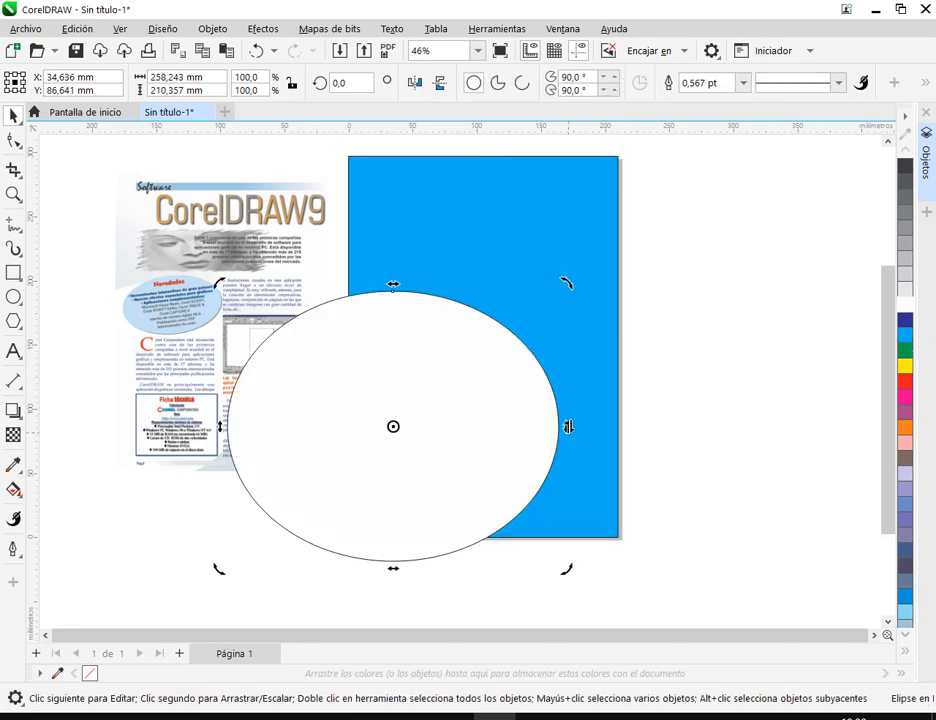
drag(569, 286, 511, 244)
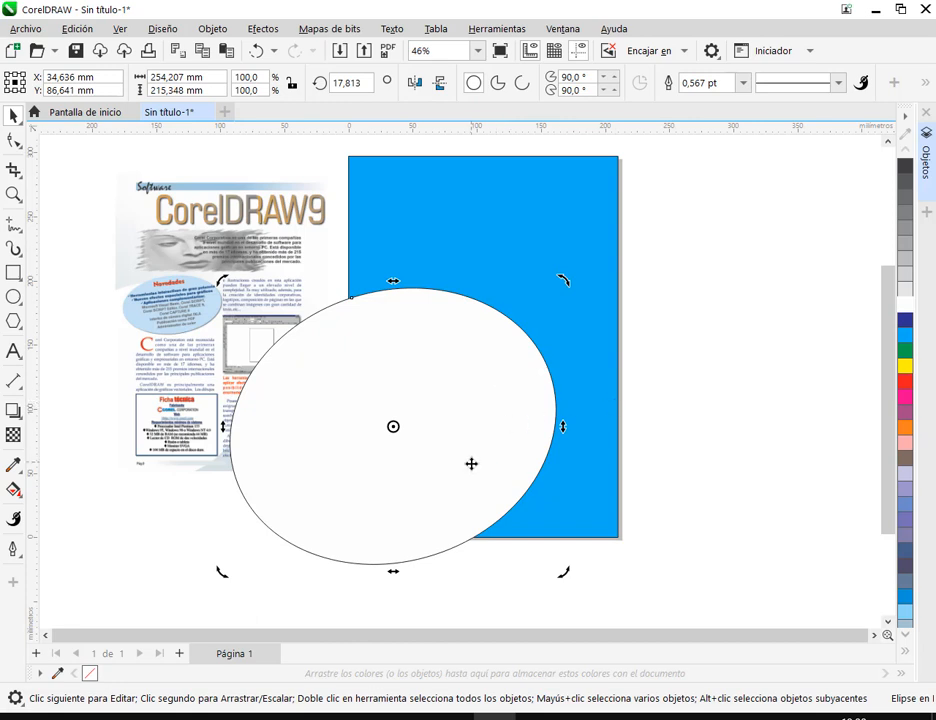
drag(563, 573, 579, 547)
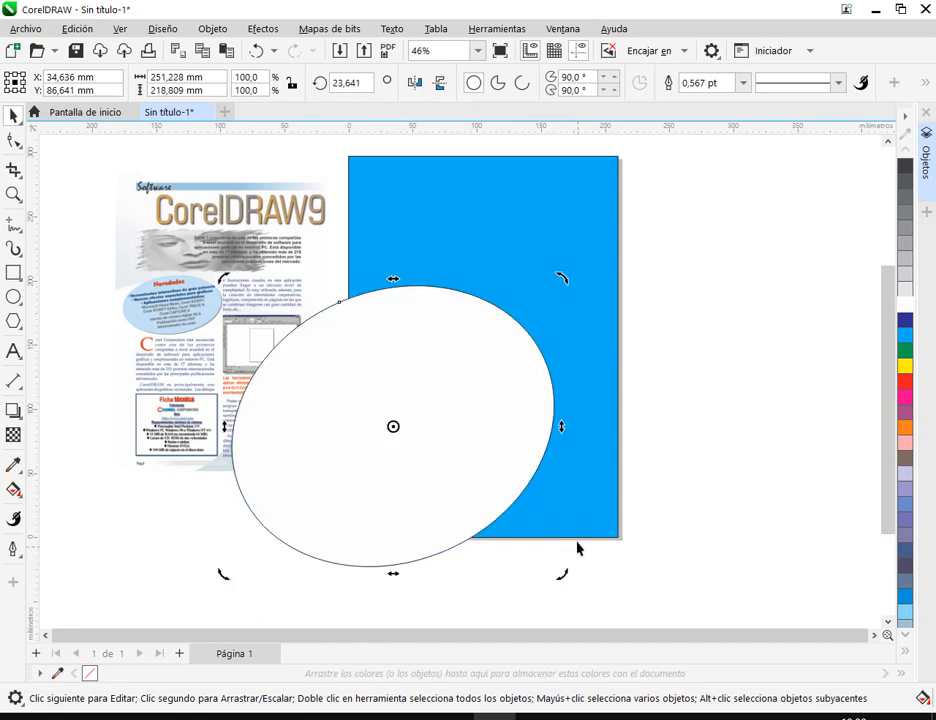
key(Escape)
drag(484, 461, 501, 464)
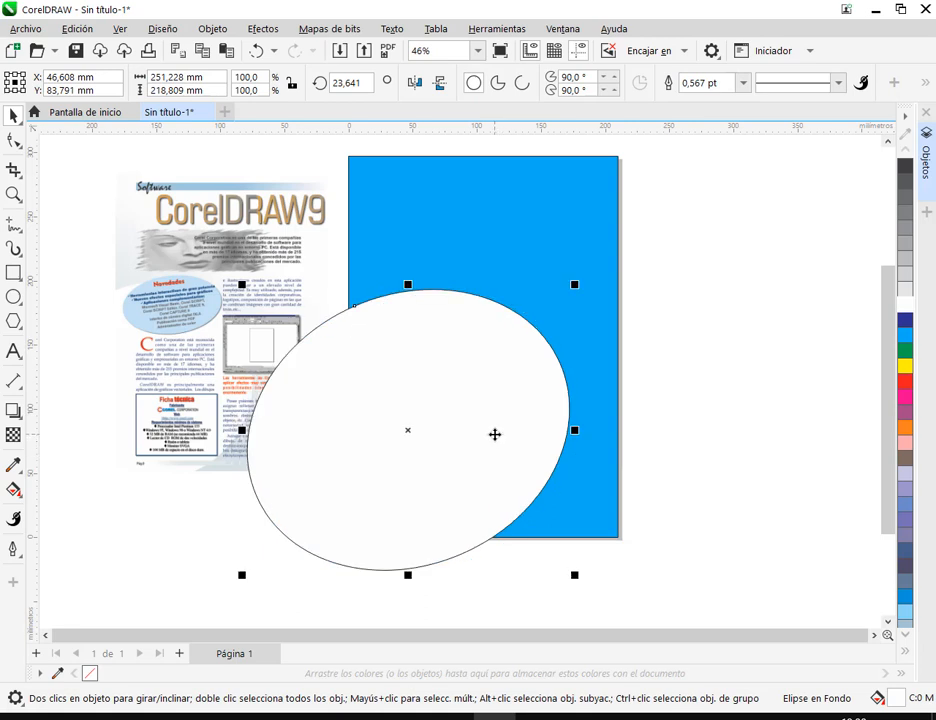
drag(494, 434, 493, 430)
Trim the cyan page rectangle with the white ellipse, remove the ellipse, and select the remaining curved background shape.
shift+click(518, 219)
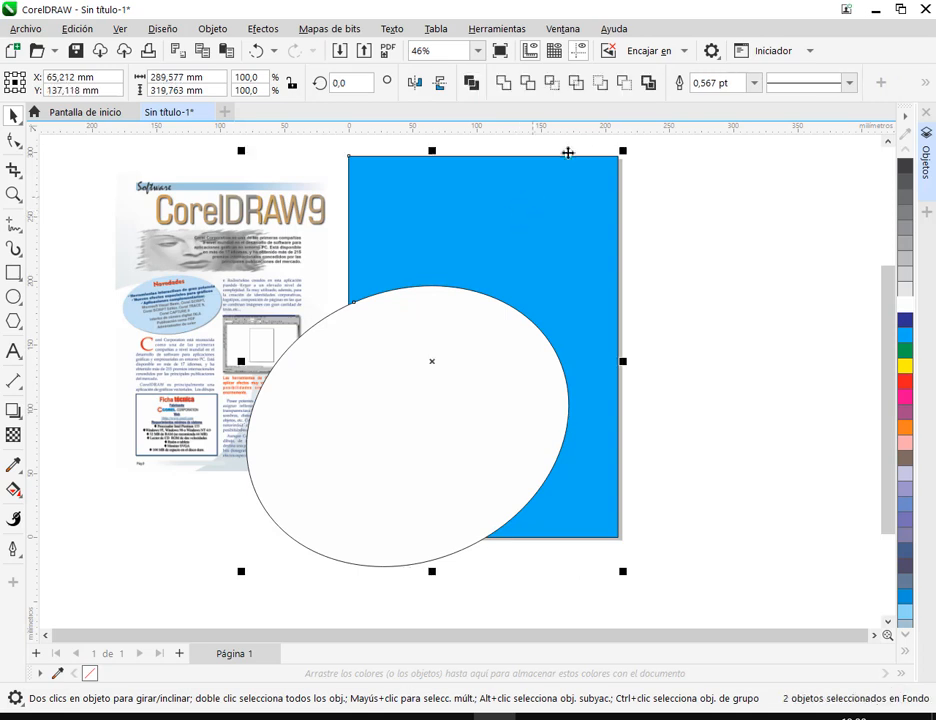
click(776, 363)
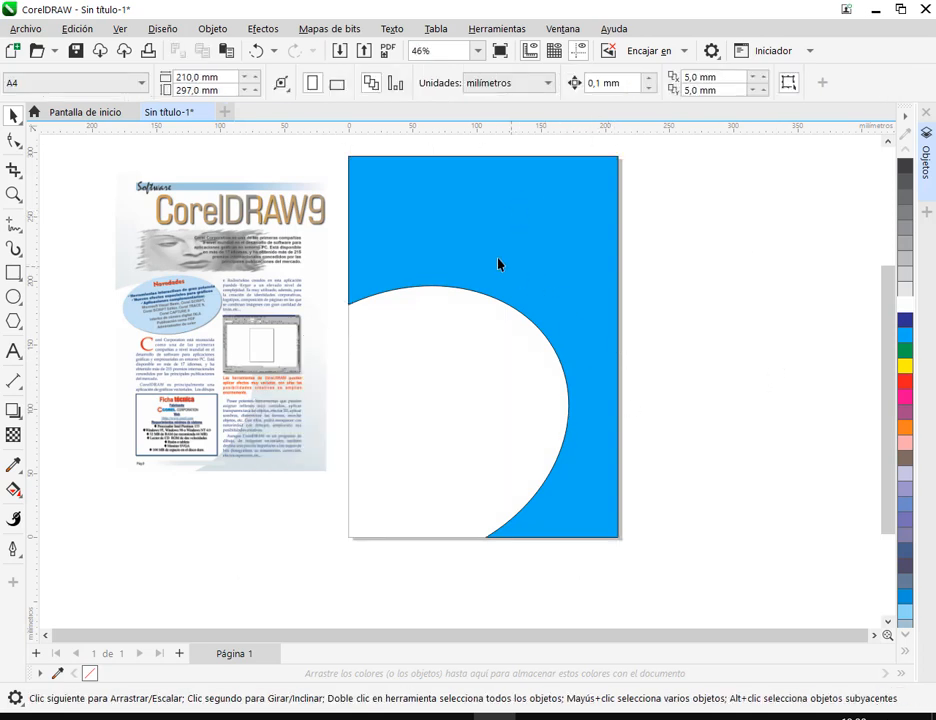
click(495, 268)
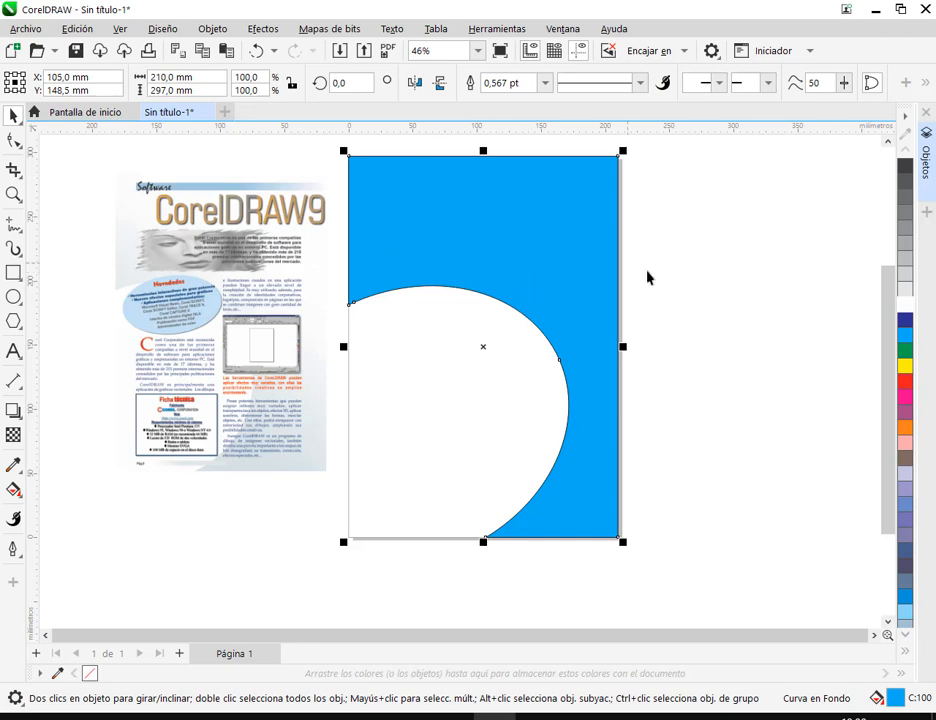
Switch to MANUAL COREL.pdf in the browser and go back to the Práctica 33 introduction on page 241.
click(35, 30)
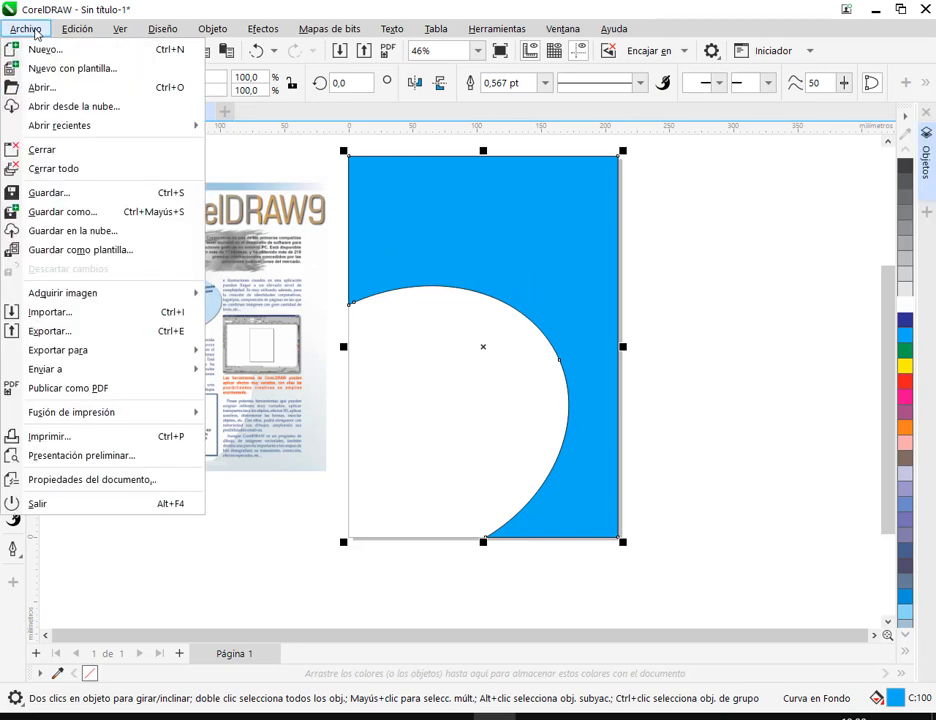
click(478, 425)
key(ctrl+s)
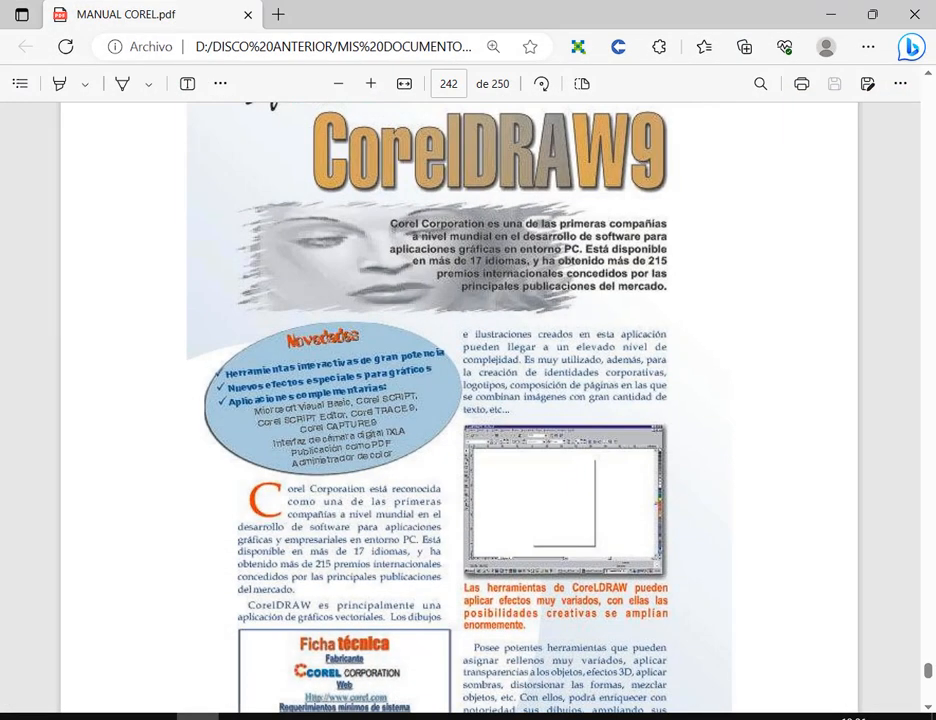
scroll(328, 620, up, 10)
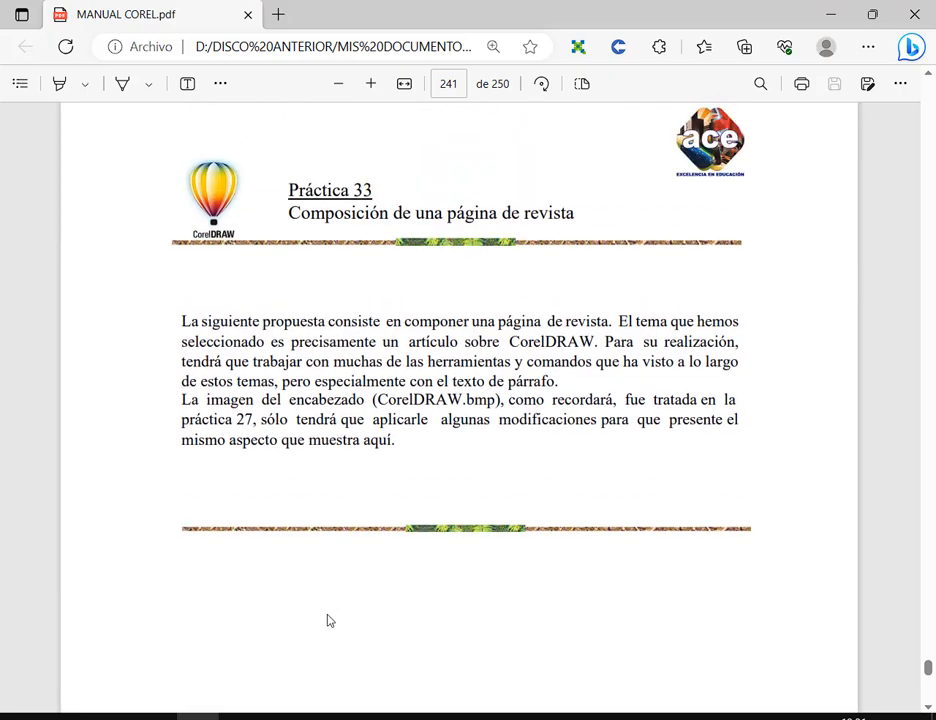
Save the drawing as Práctico 33 in the CorelDraw folder inside Documents > 04. Curso Operador Grafico (Miercoles).
scroll(327, 619, down, 10)
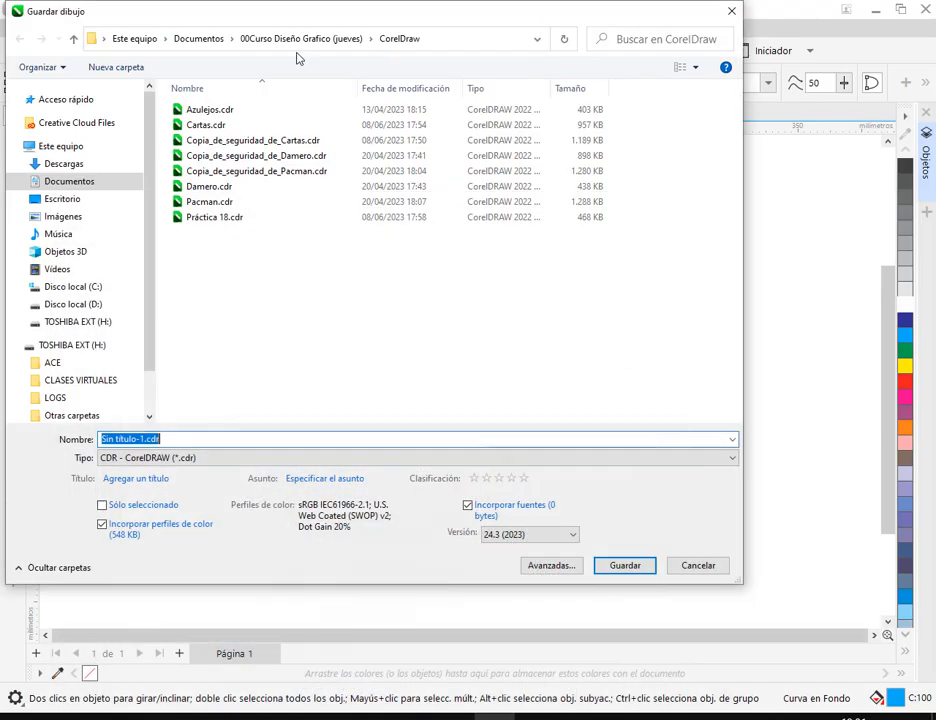
click(190, 42)
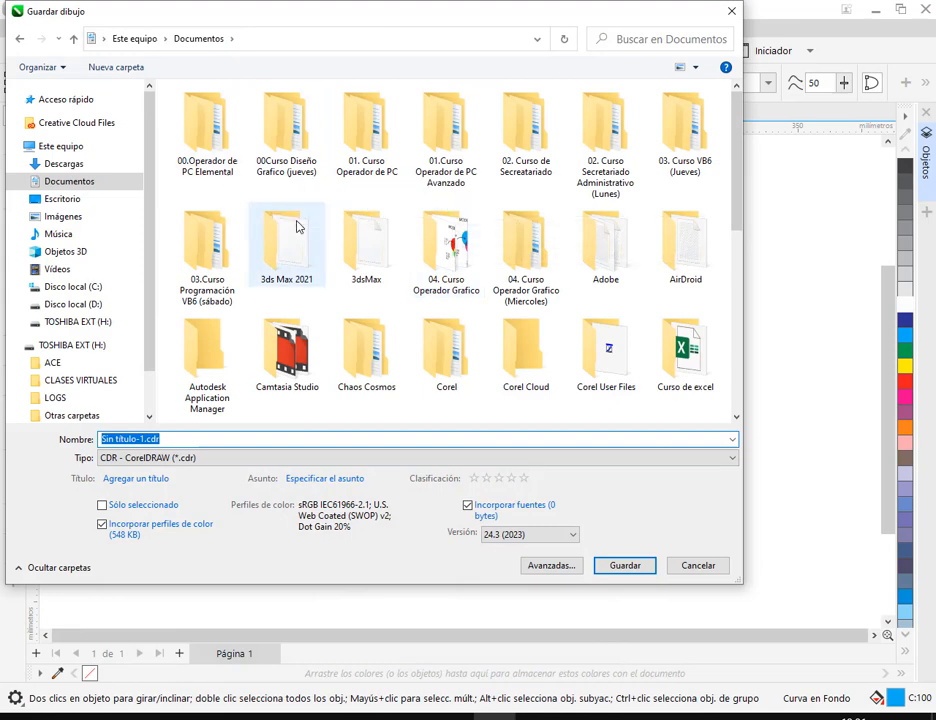
double_click(515, 237)
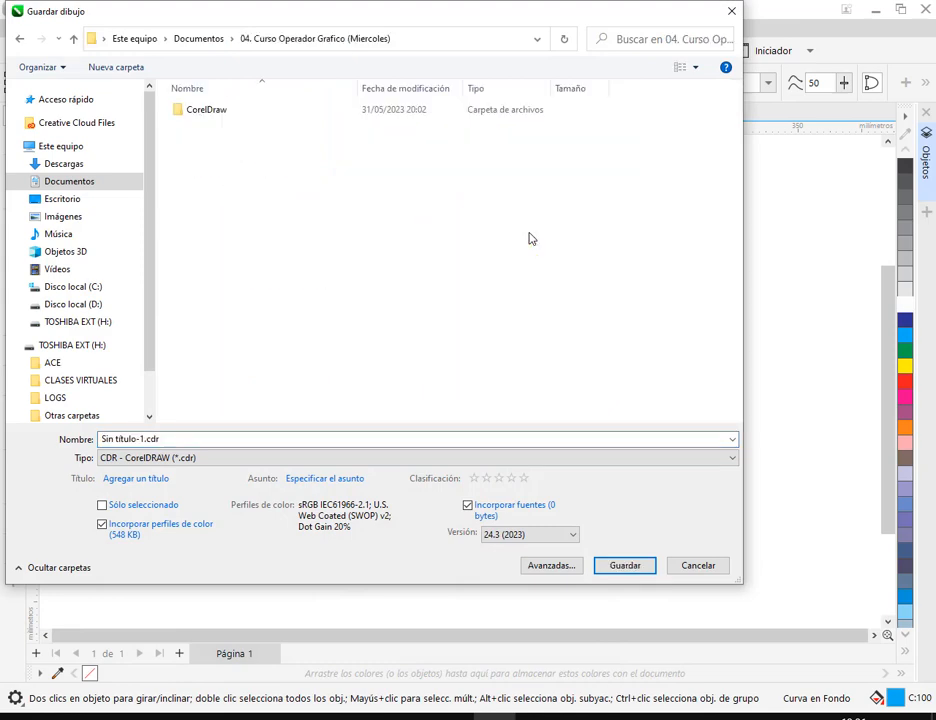
click(205, 118)
double_click(205, 118)
triple_click(222, 437)
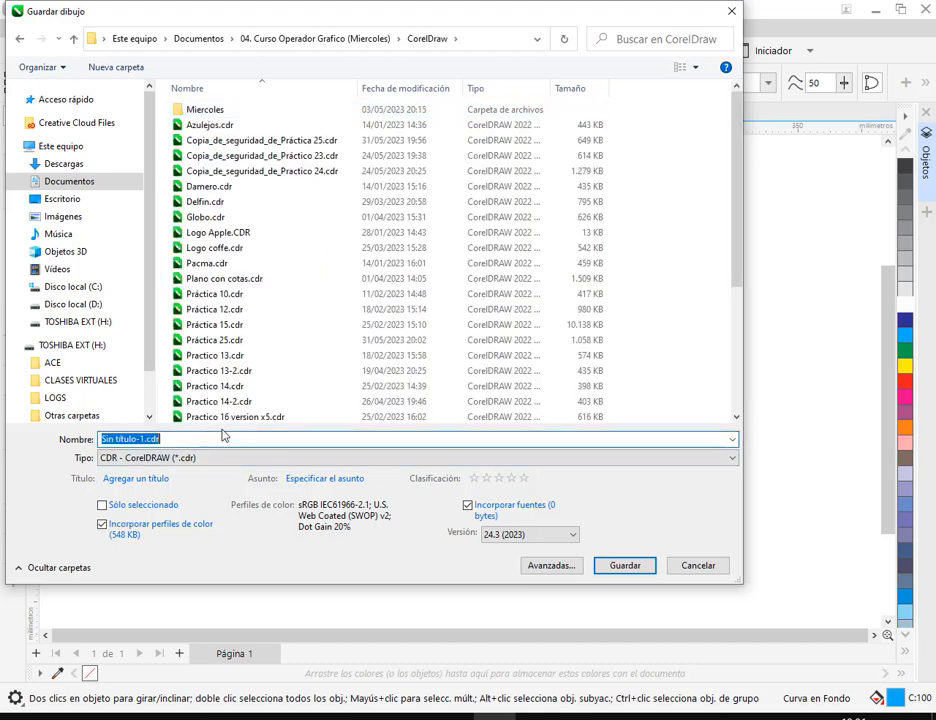
text(Prácti)
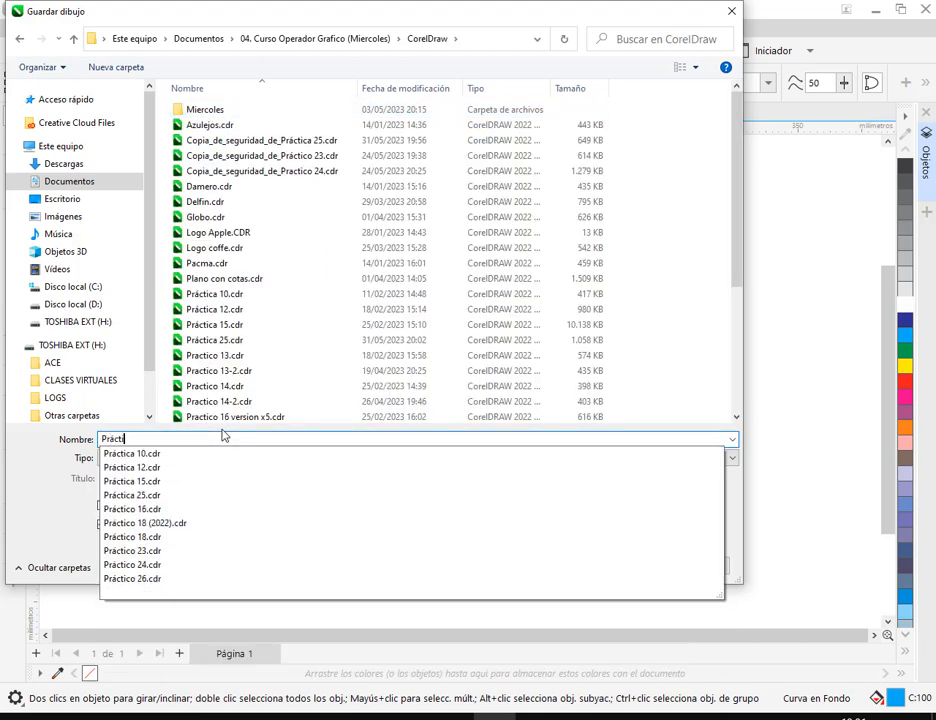
text(ca 30)
key(Return)
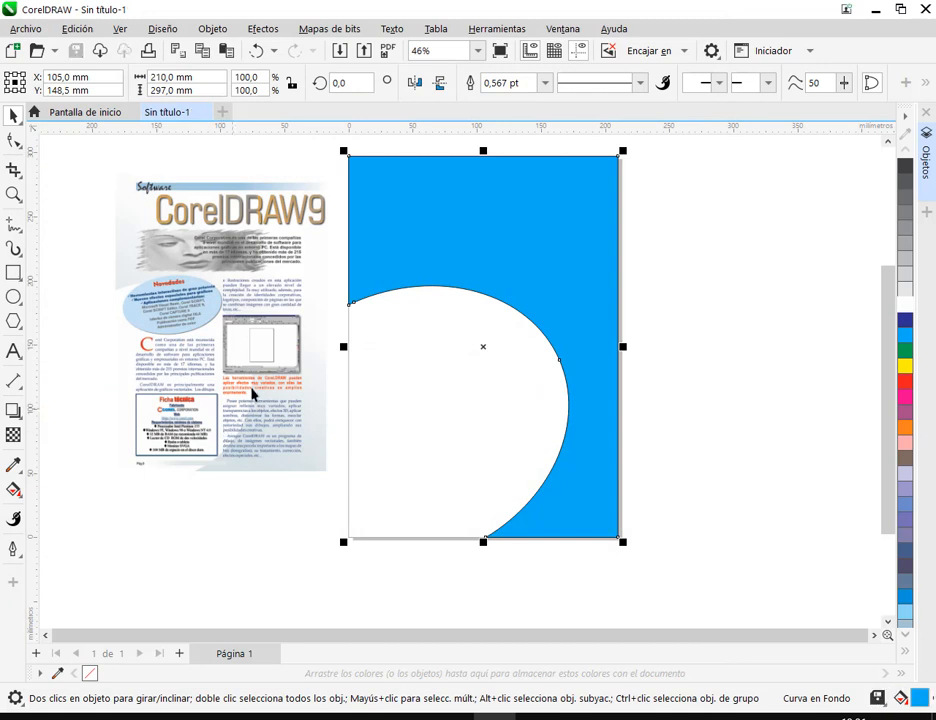
Apply a linear gradient fill to the blue background curve, running from blue at the page's bottom to white near its top.
drag(445, 366, 425, 387)
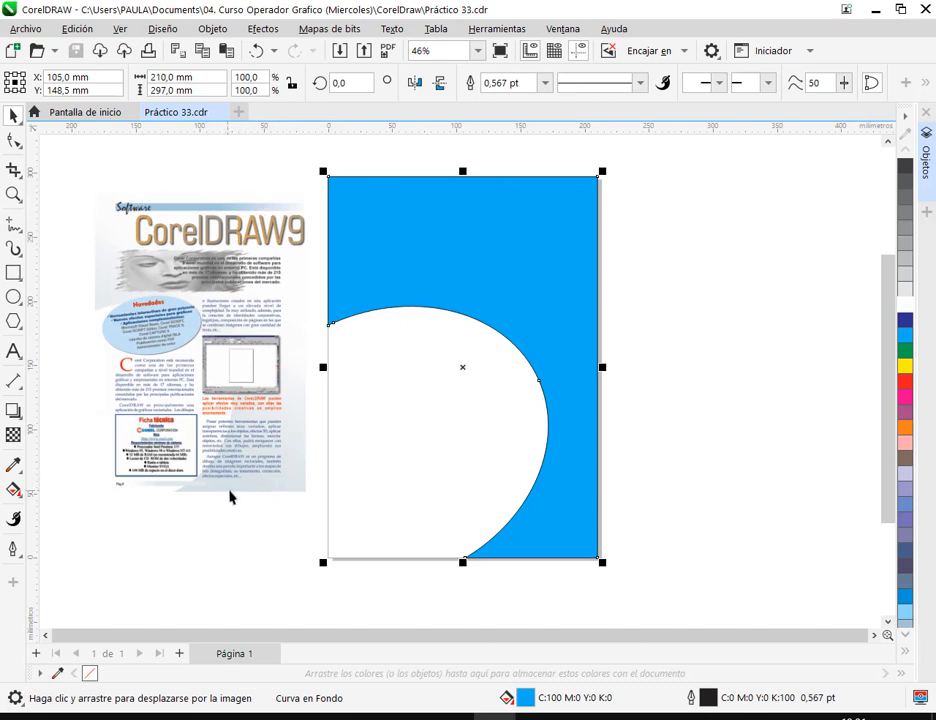
drag(267, 503, 286, 484)
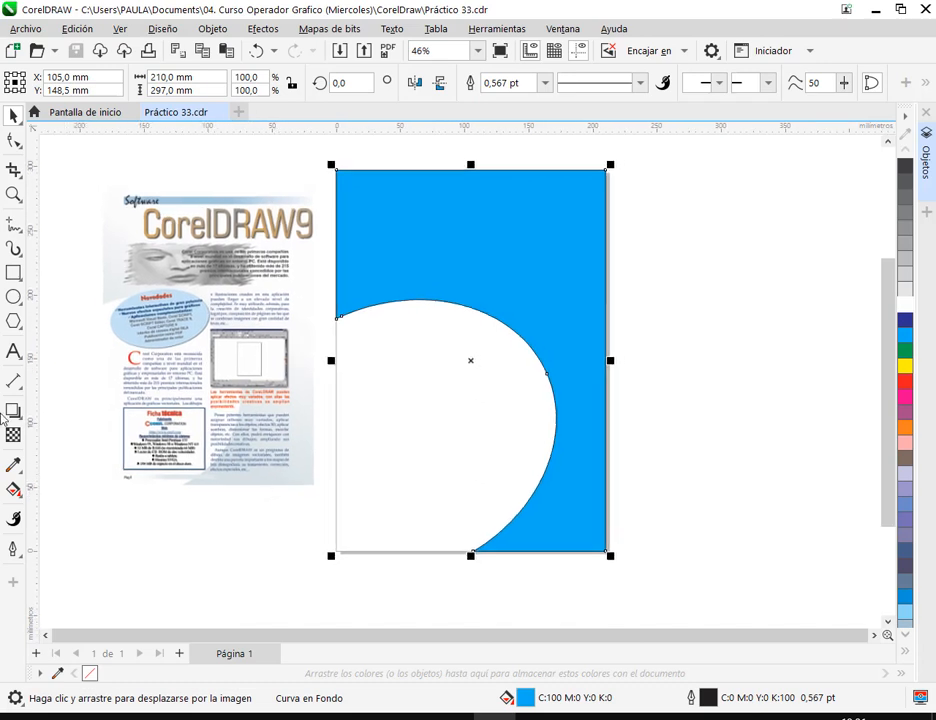
click(14, 489)
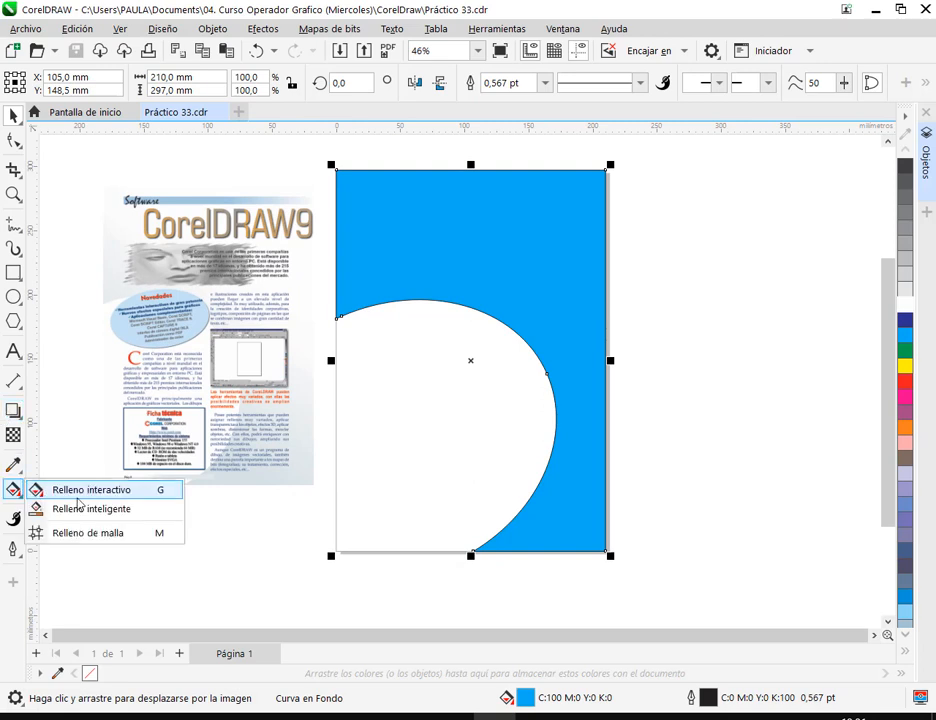
click(60, 490)
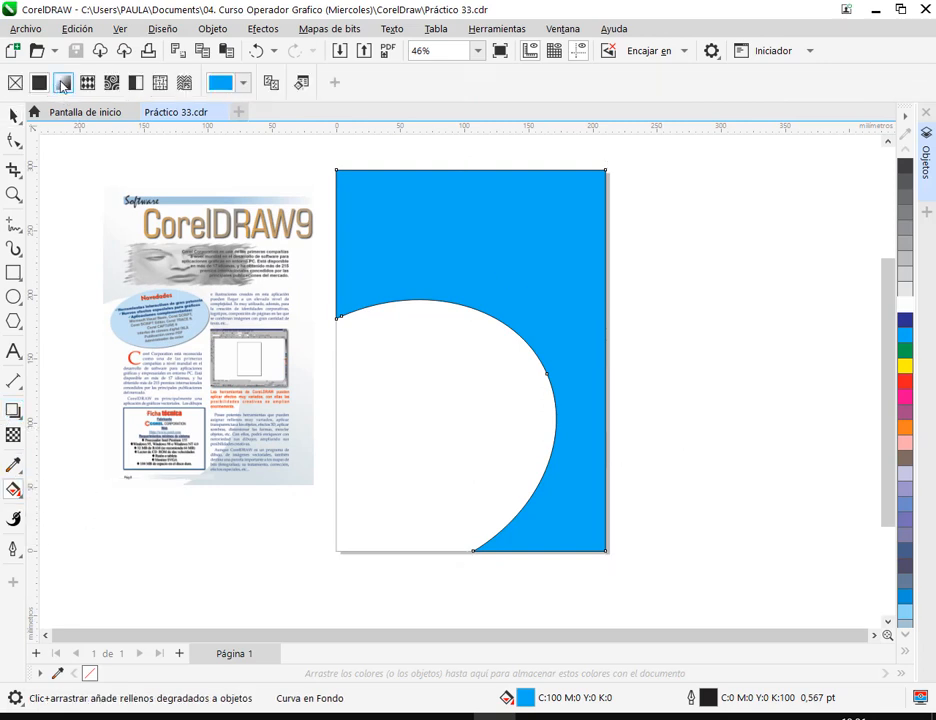
click(394, 236)
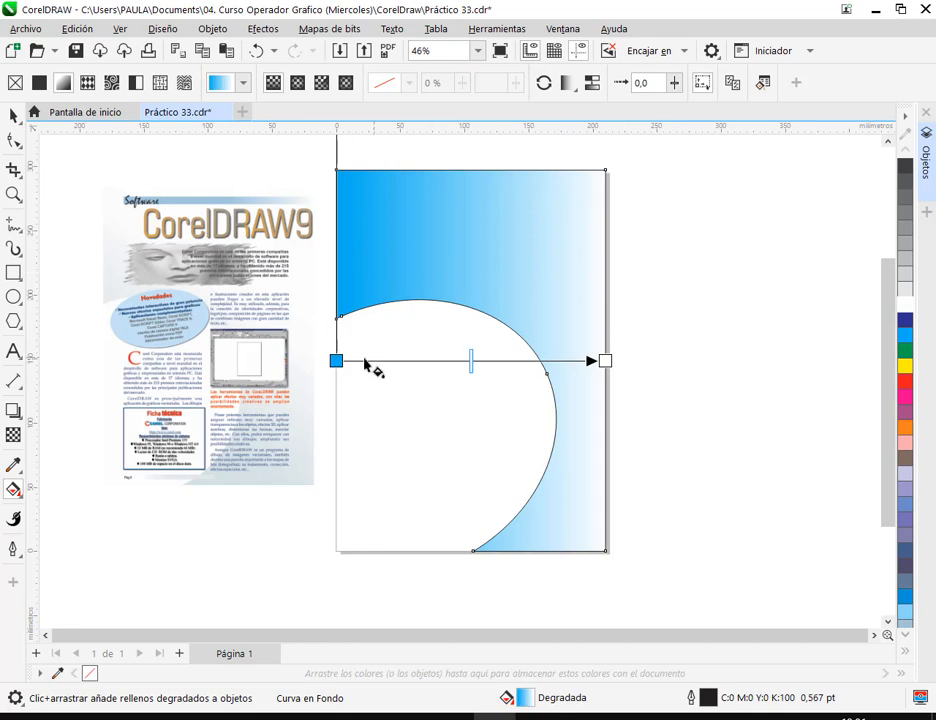
drag(336, 360, 466, 540)
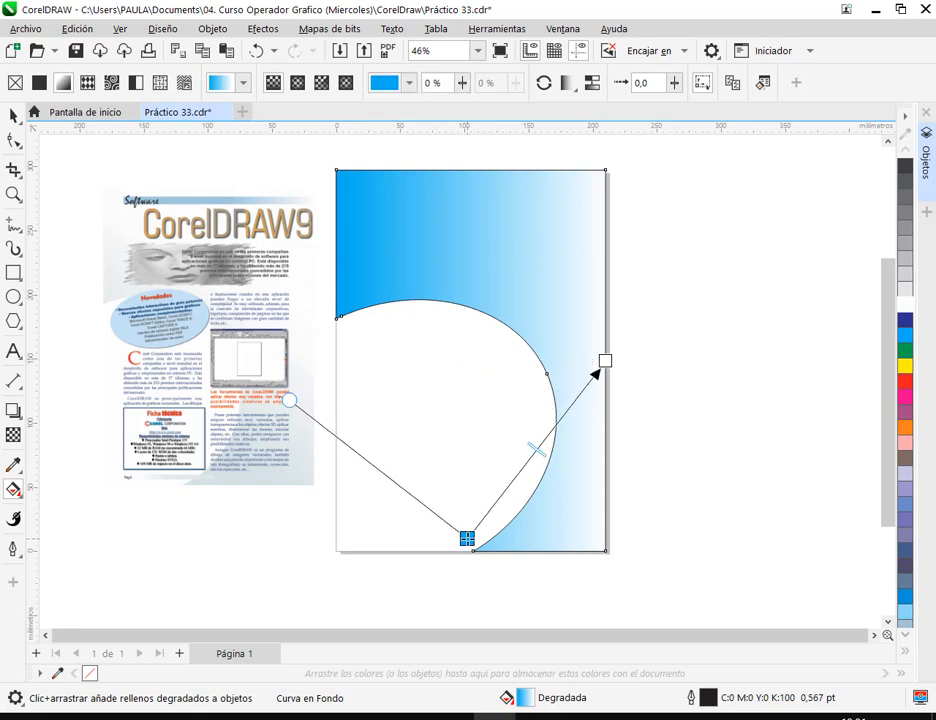
drag(604, 361, 533, 196)
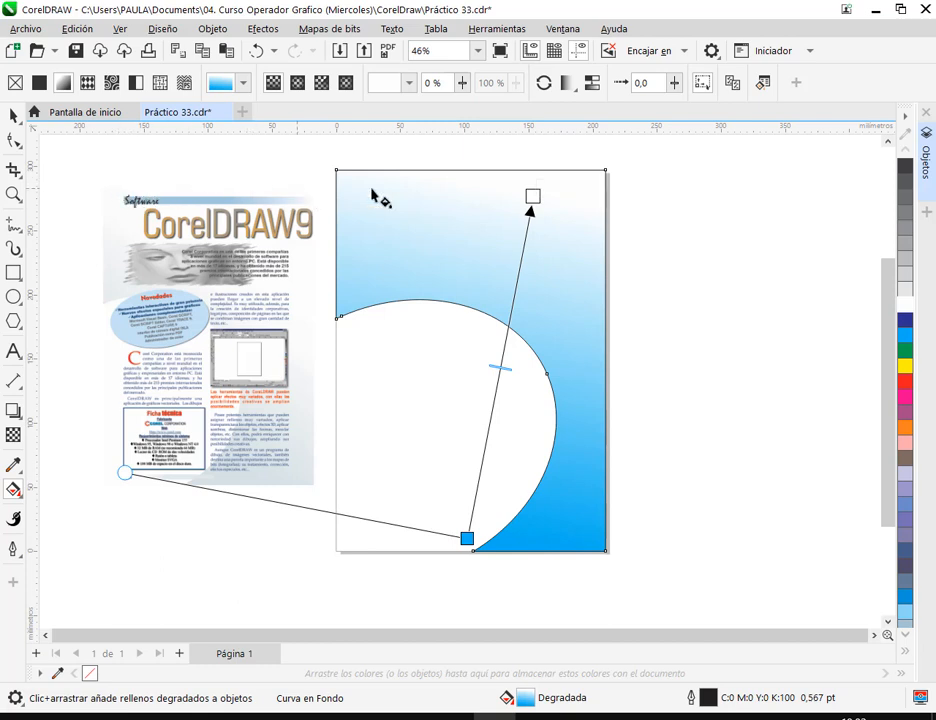
drag(467, 538, 468, 530)
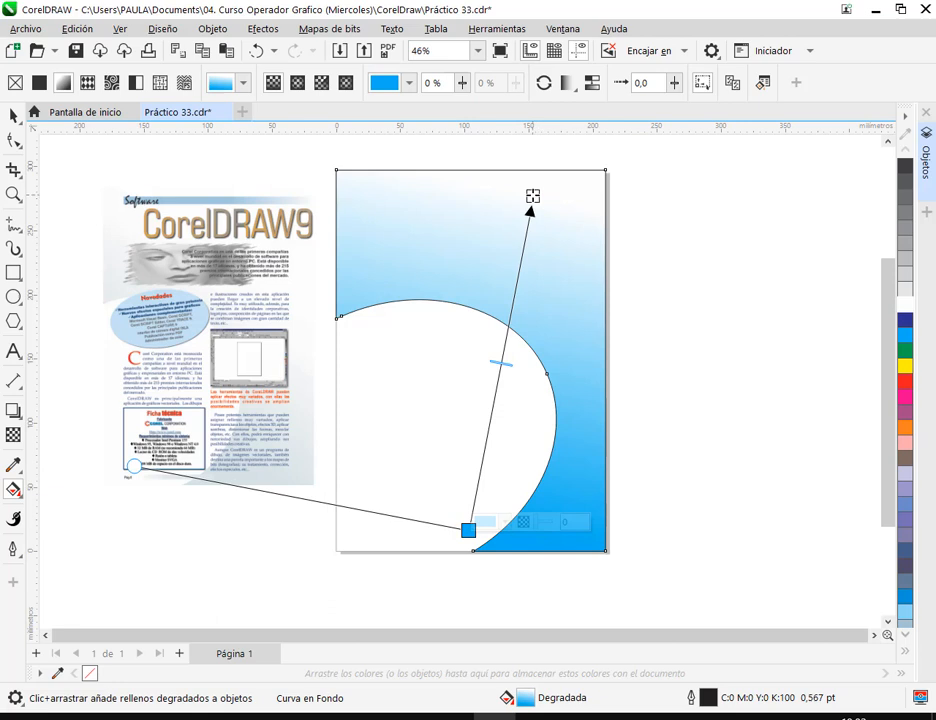
drag(533, 195, 530, 188)
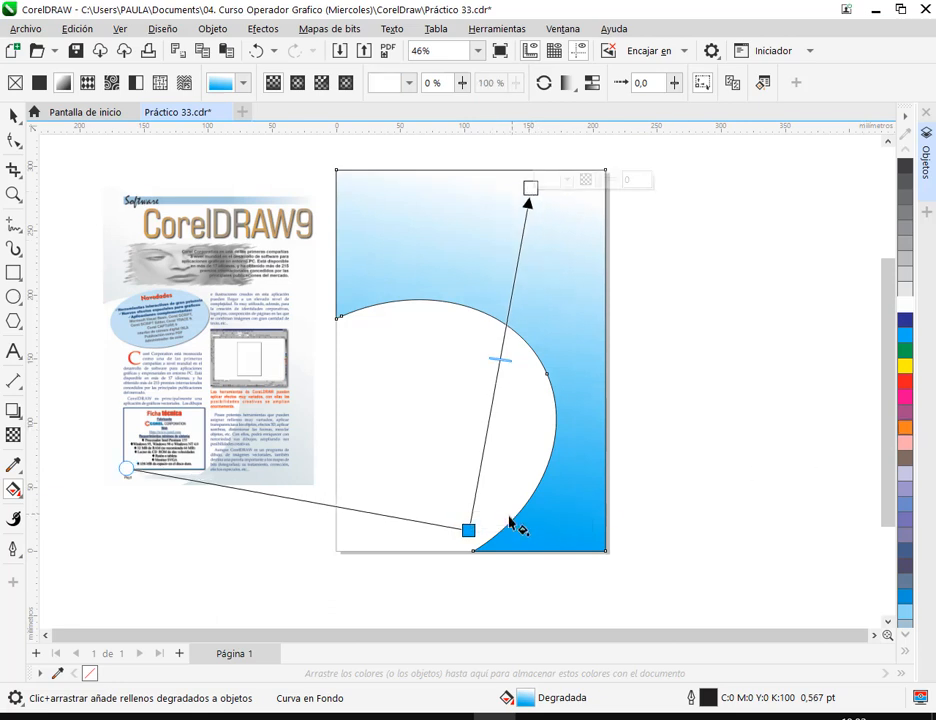
Change the gradient's blue starting colour to a pale blue with CMYK values 25, 7, 8, 0.
click(468, 530)
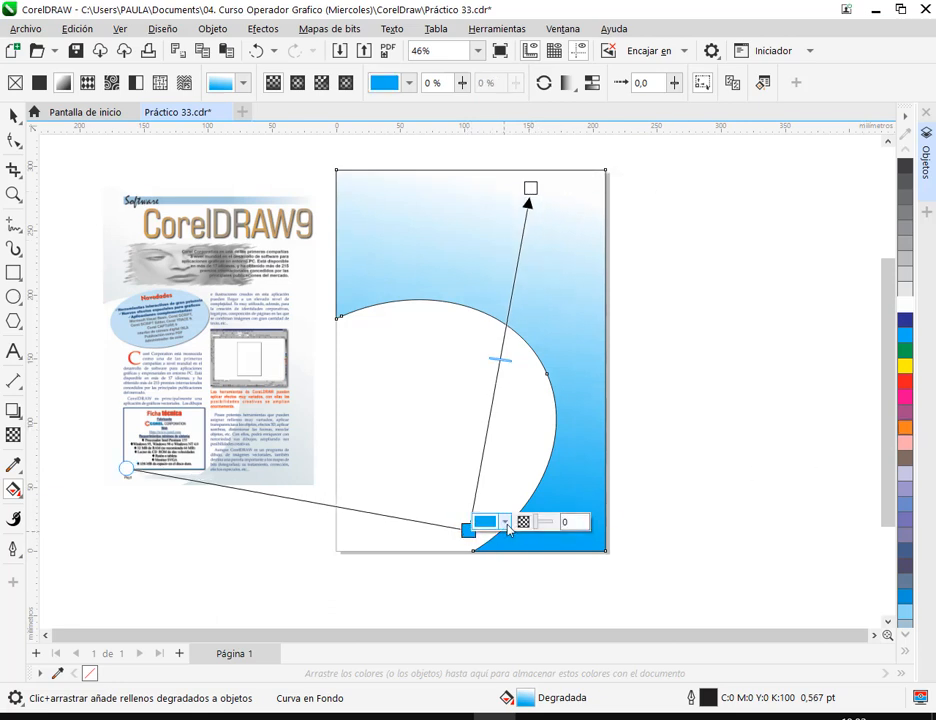
click(506, 523)
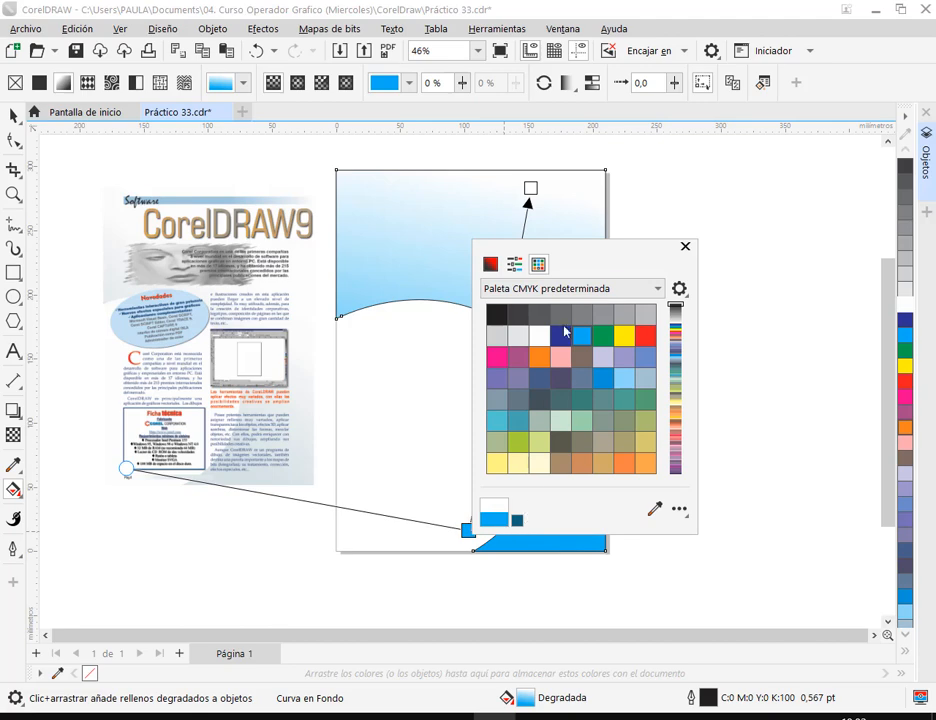
click(490, 263)
click(528, 327)
click(522, 331)
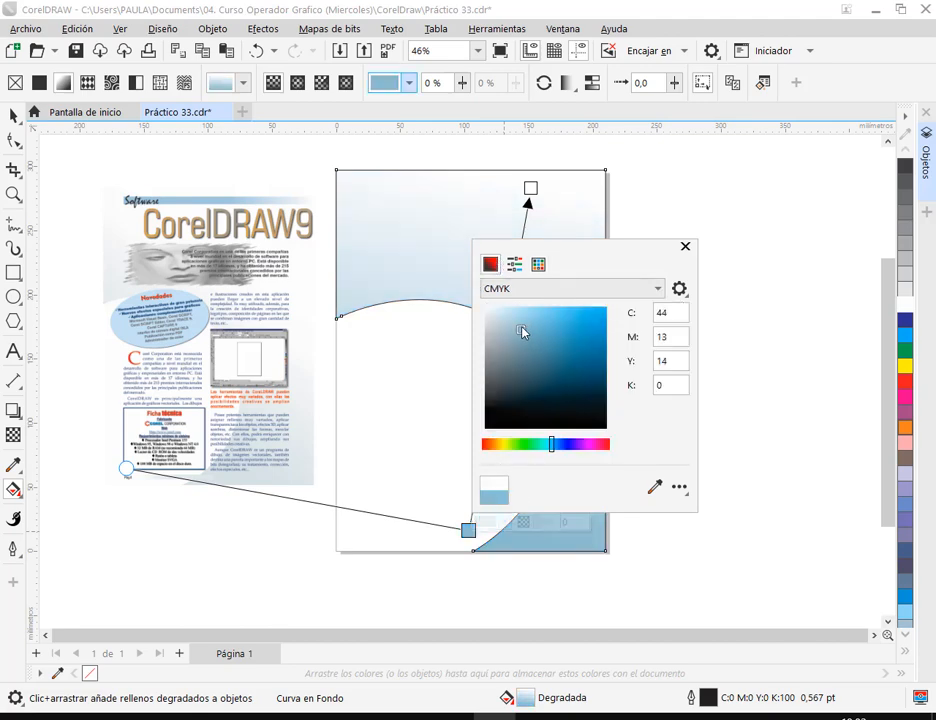
mouse_move(522, 331)
mouse_down()
mouse_move(521, 320)
mouse_move(503, 318)
mouse_up()
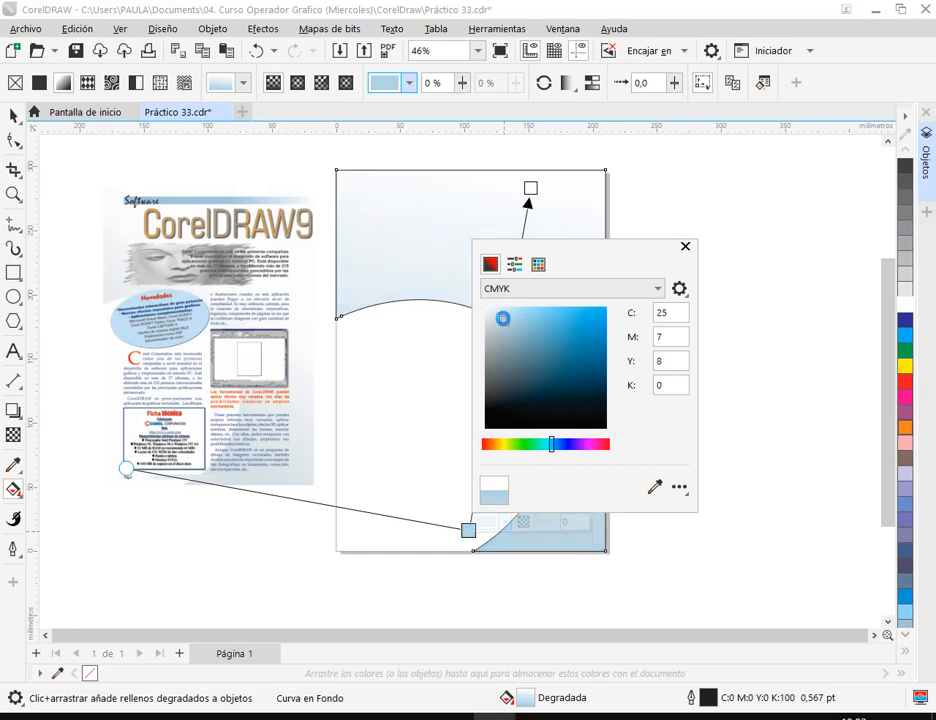
click(686, 247)
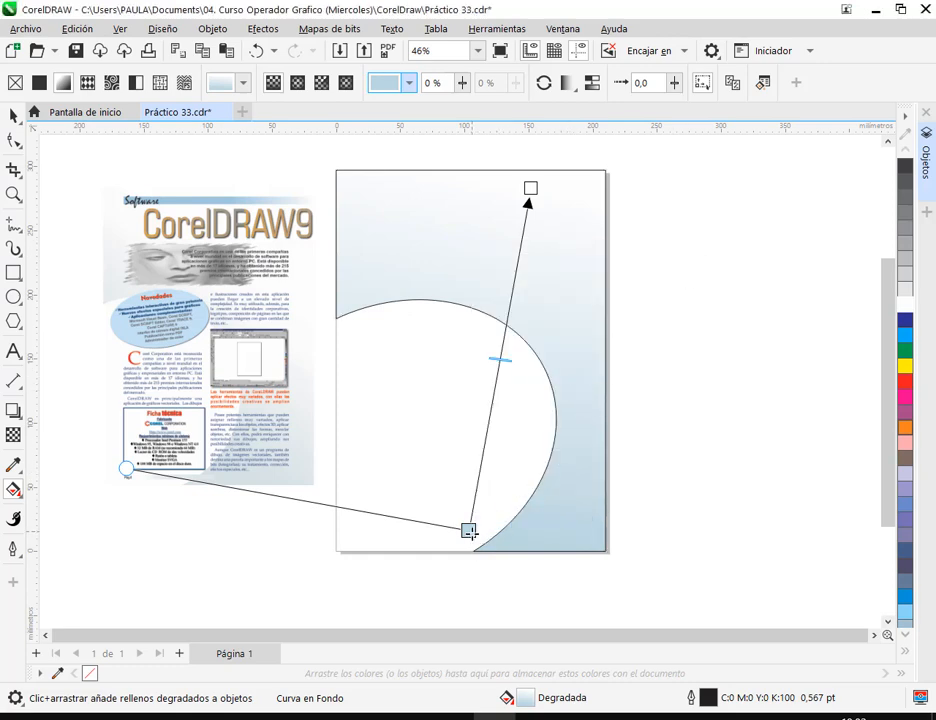
Fine-tune the background gradient by lowering its pale blue start node and its white end node slightly.
drag(469, 531, 474, 540)
drag(532, 192, 528, 203)
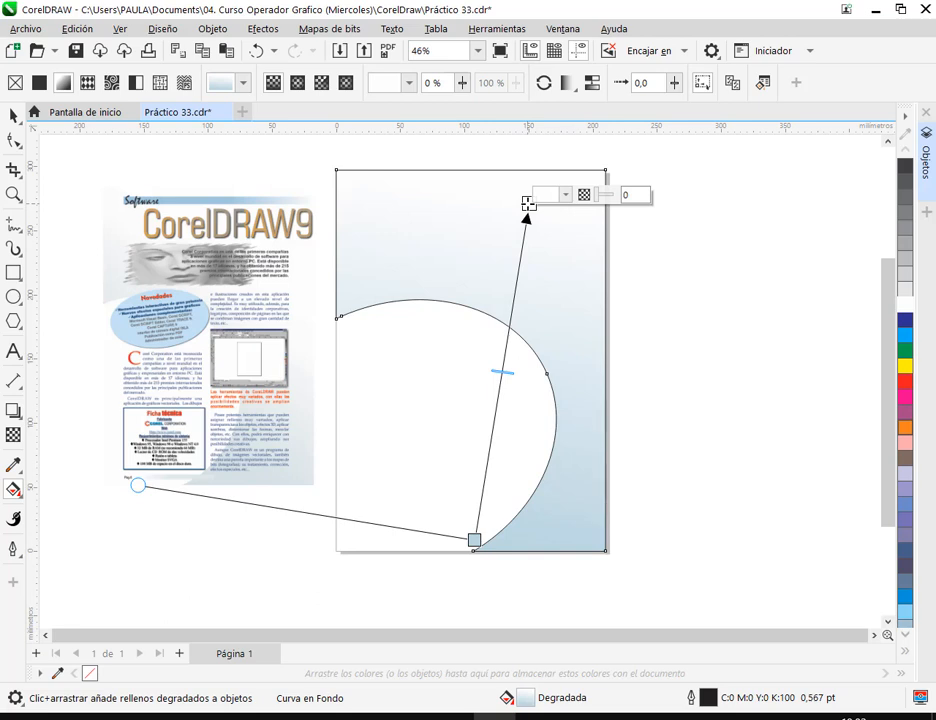
drag(528, 203, 522, 207)
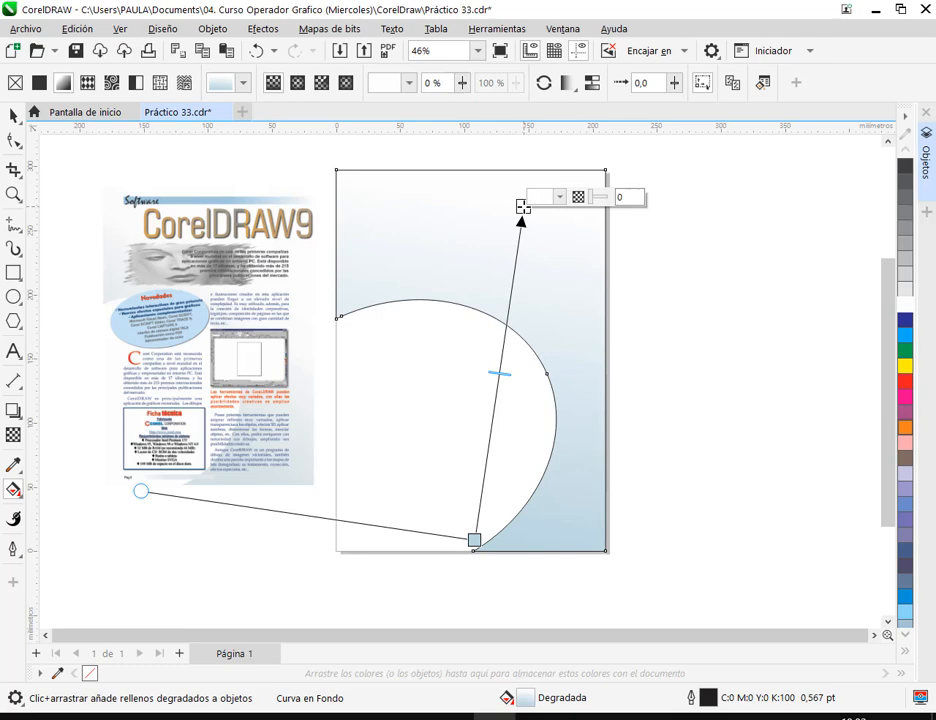
Remove the outline from the background curve and deselect it.
click(13, 115)
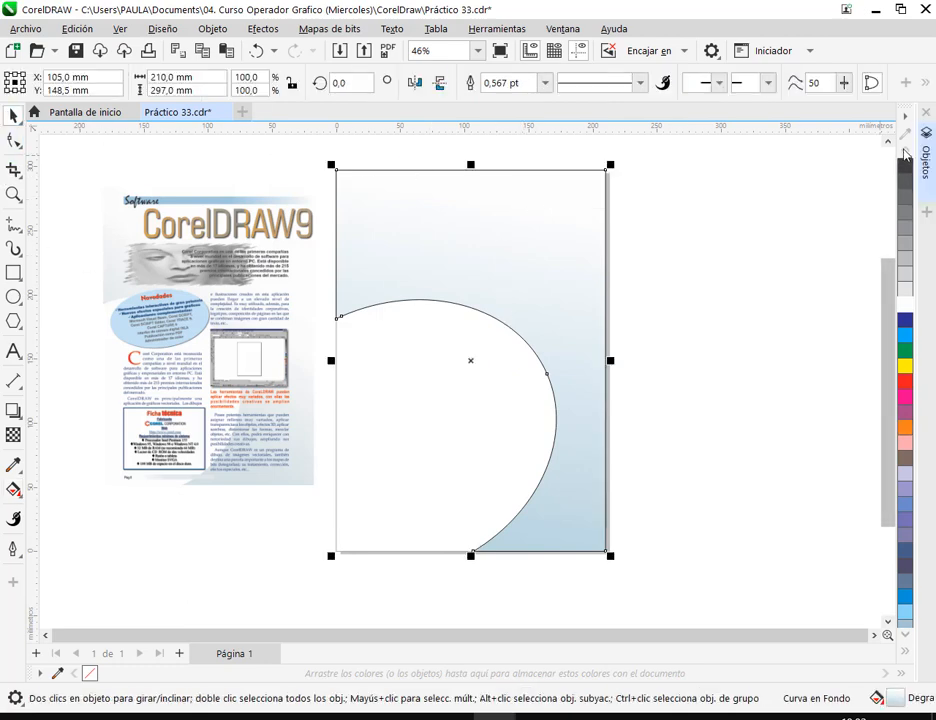
click(903, 649)
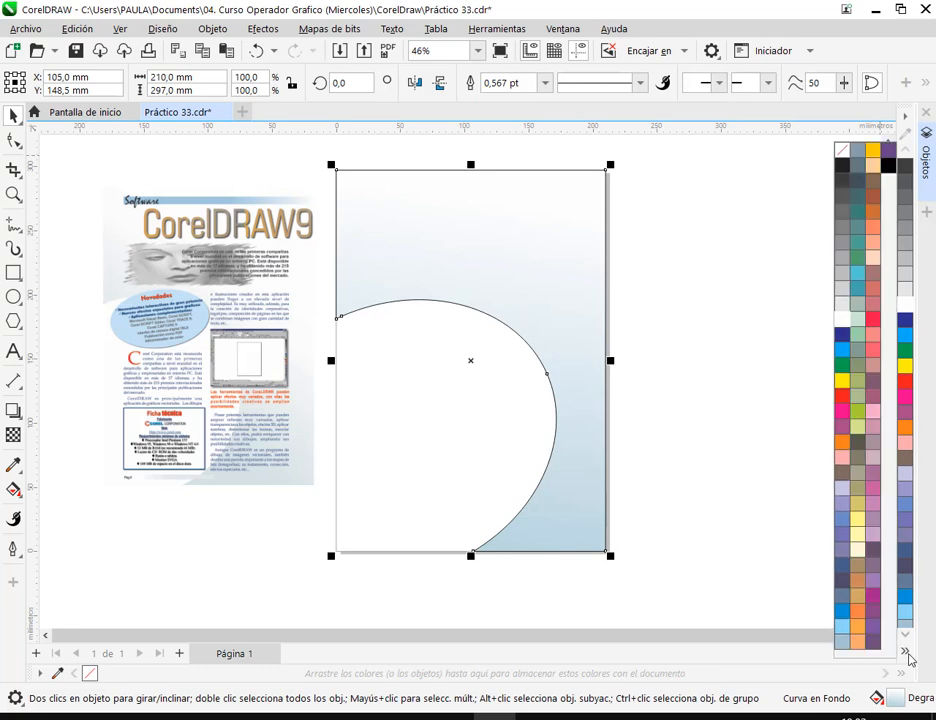
right_click(806, 147)
key(Escape)
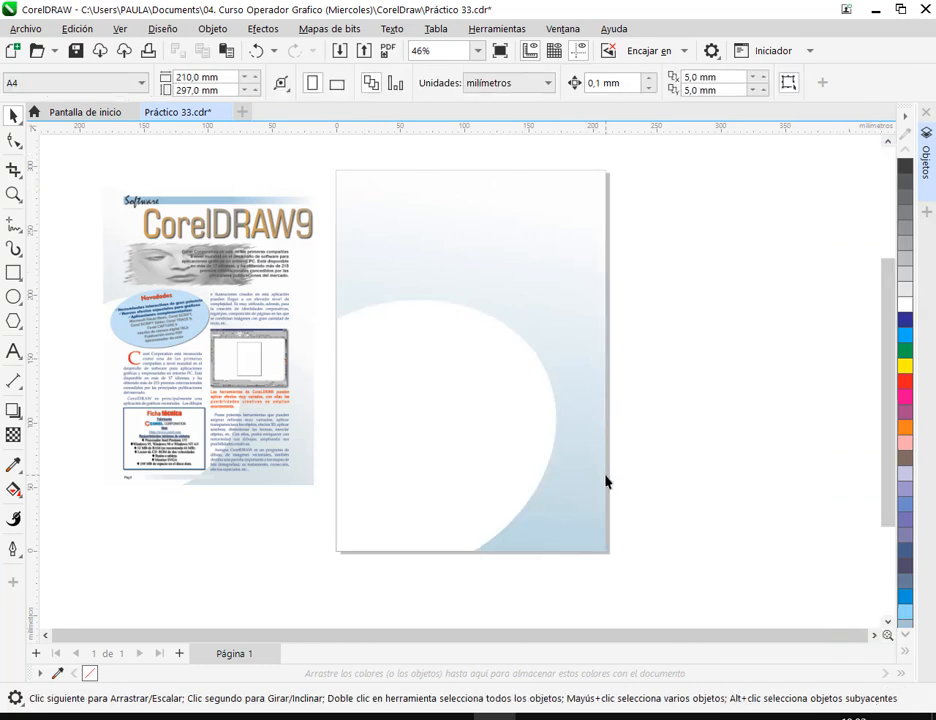
Lock the Fondo layer in the object list.
click(926, 131)
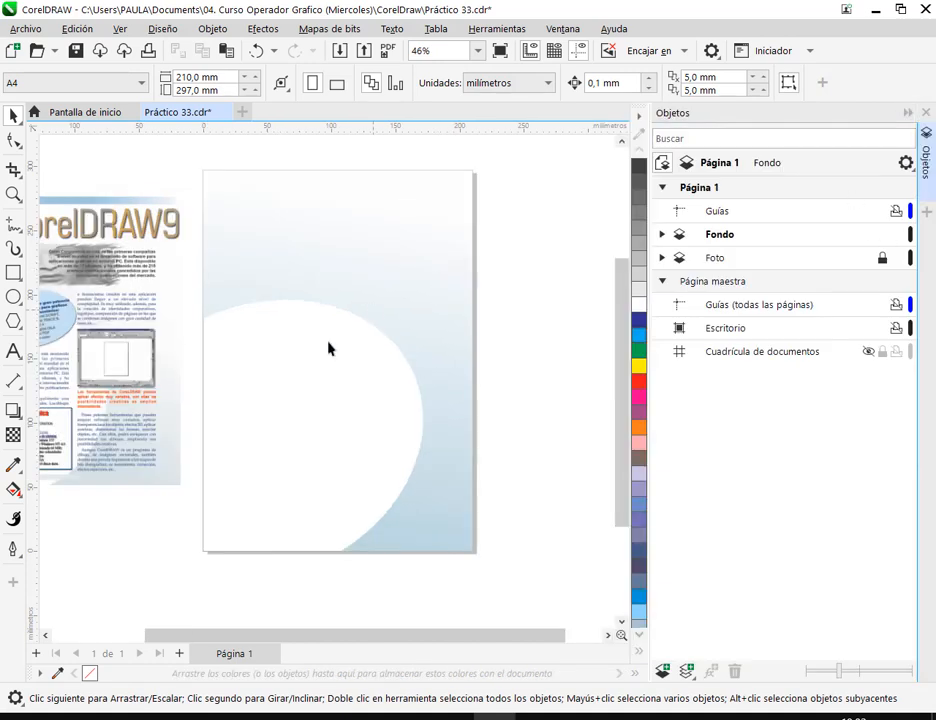
drag(328, 346, 427, 352)
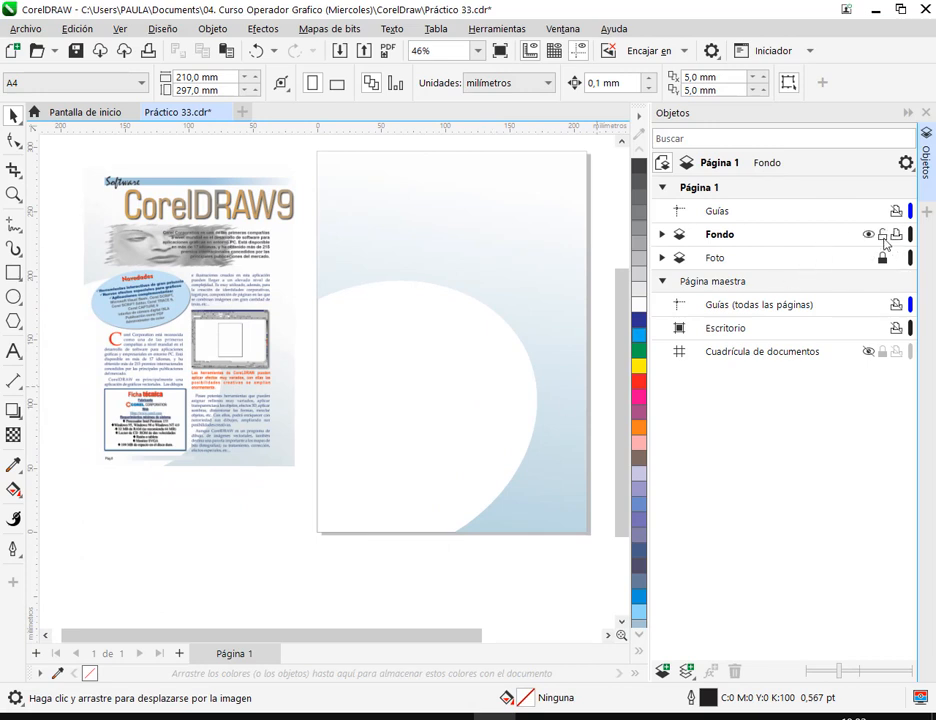
click(882, 236)
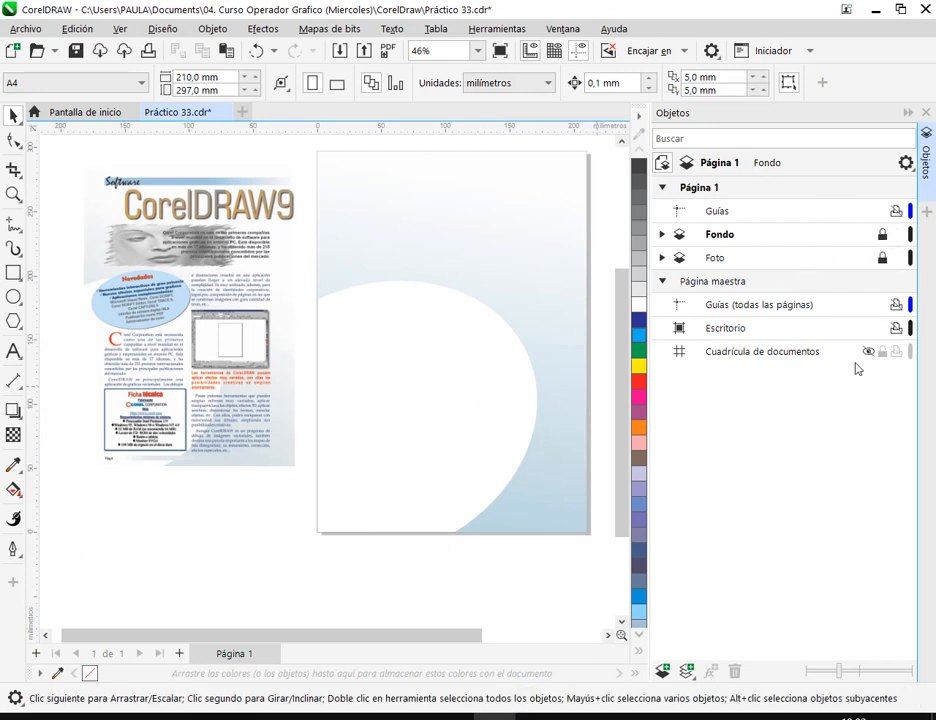
Create a new layer on Página 1 named Software and make it the active layer.
click(662, 672)
double_click(721, 235)
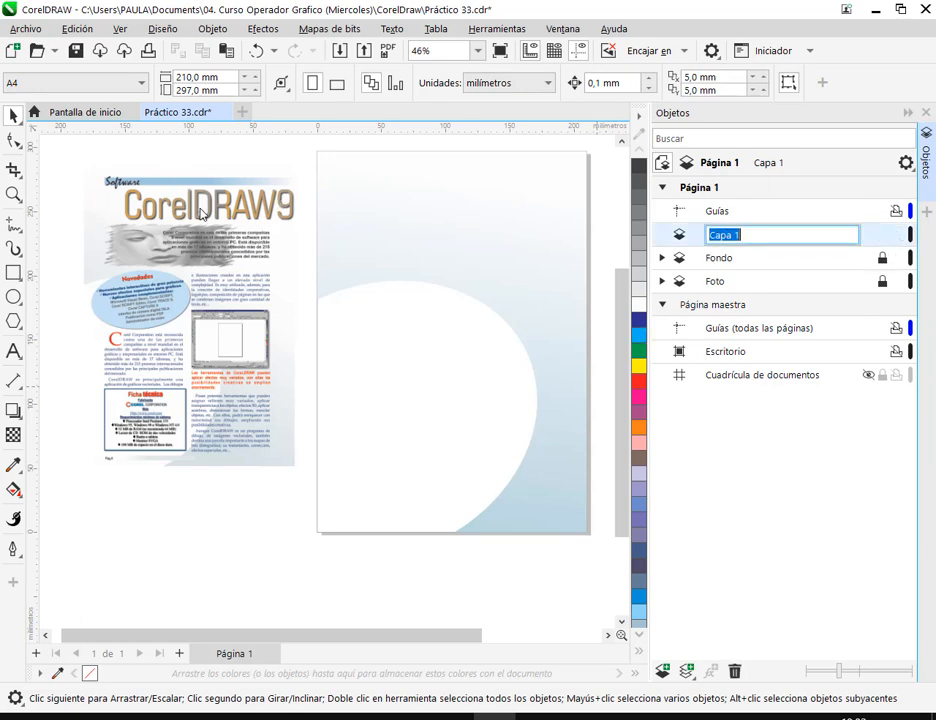
text(Software)
key(Return)
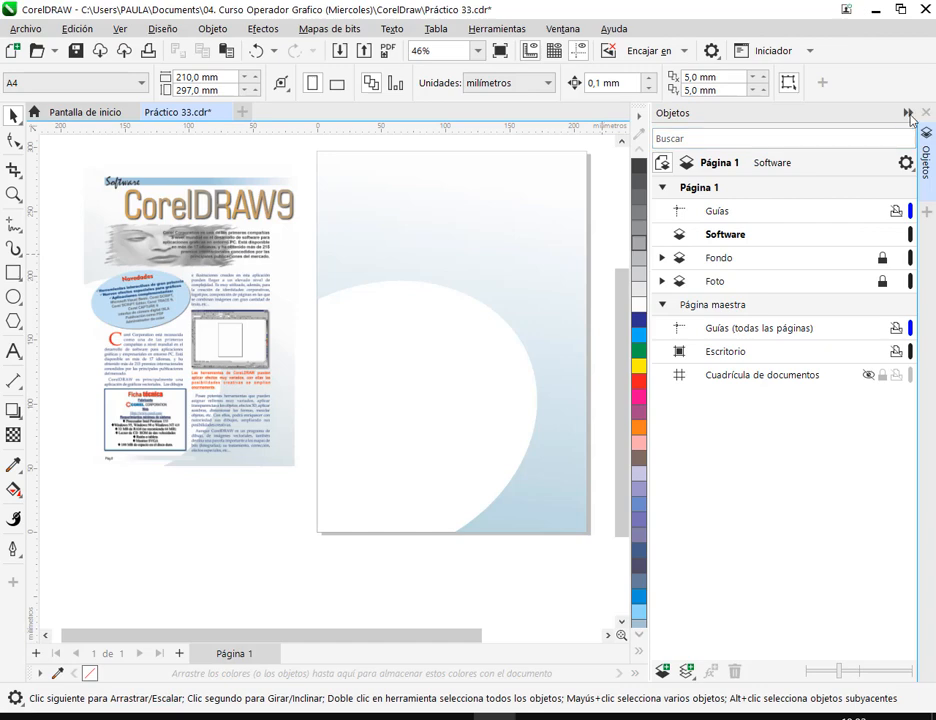
click(765, 238)
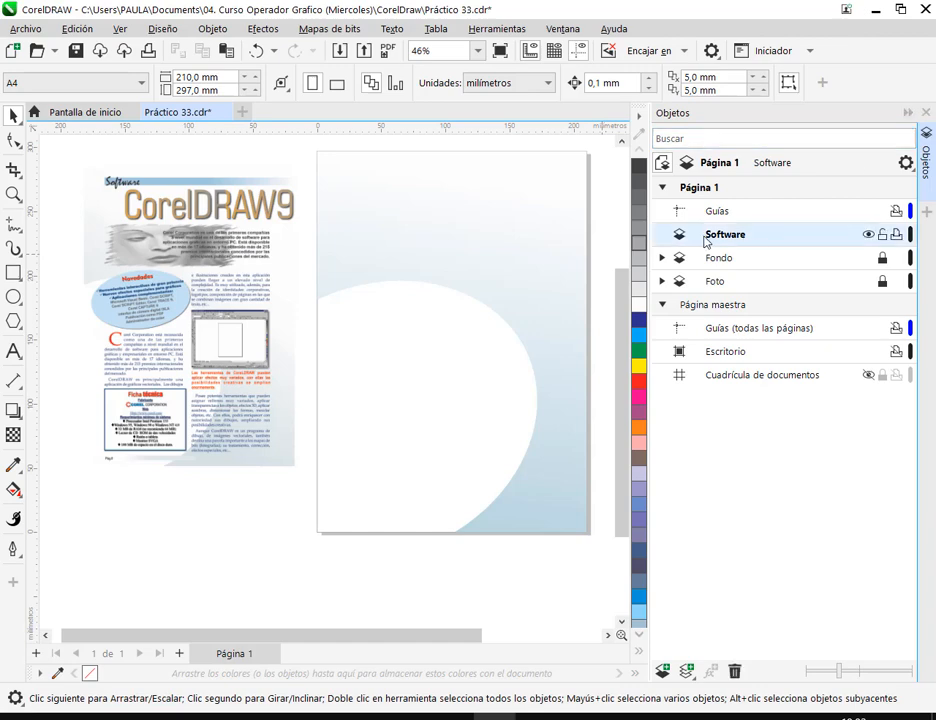
click(907, 116)
Draw a horizontal rectangle about 166 by 8.6 mm near the page's top edge and fill it with cyan.
scroll(474, 209, up, 2)
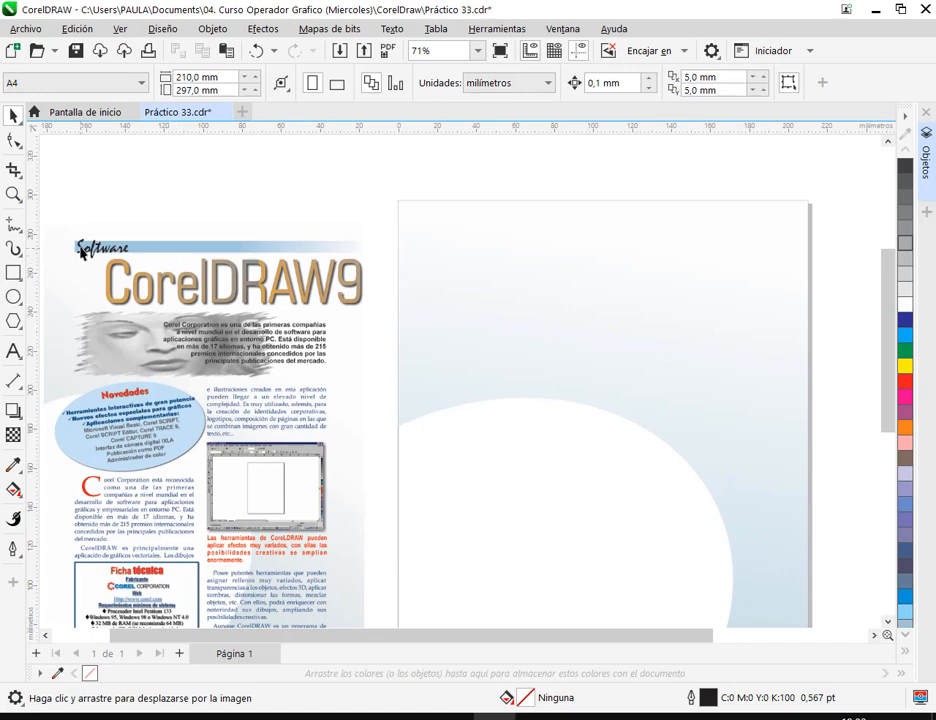
click(13, 272)
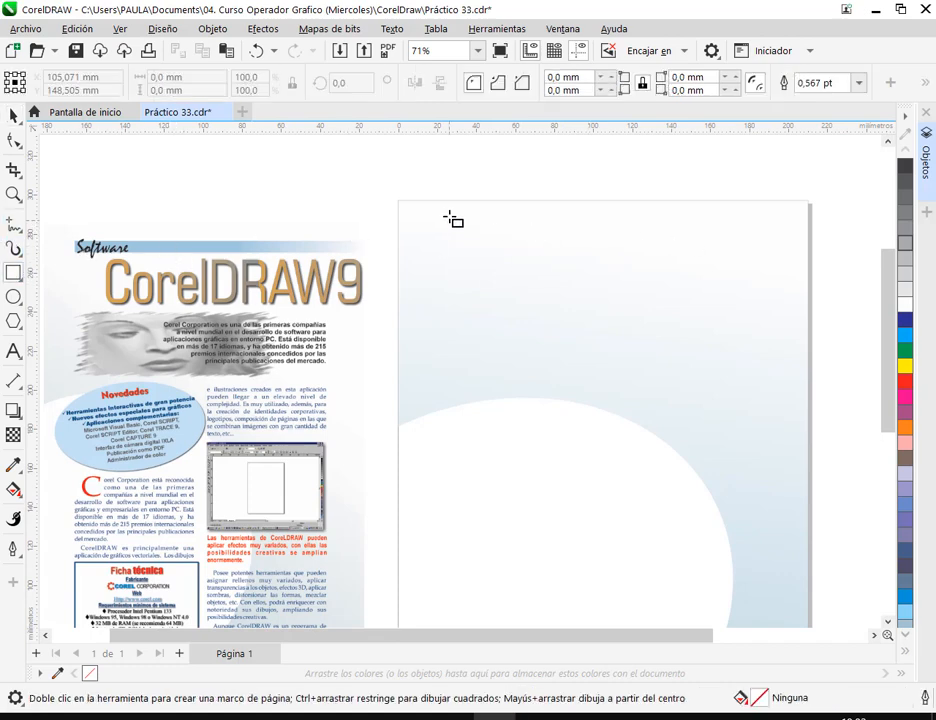
drag(446, 217, 771, 233)
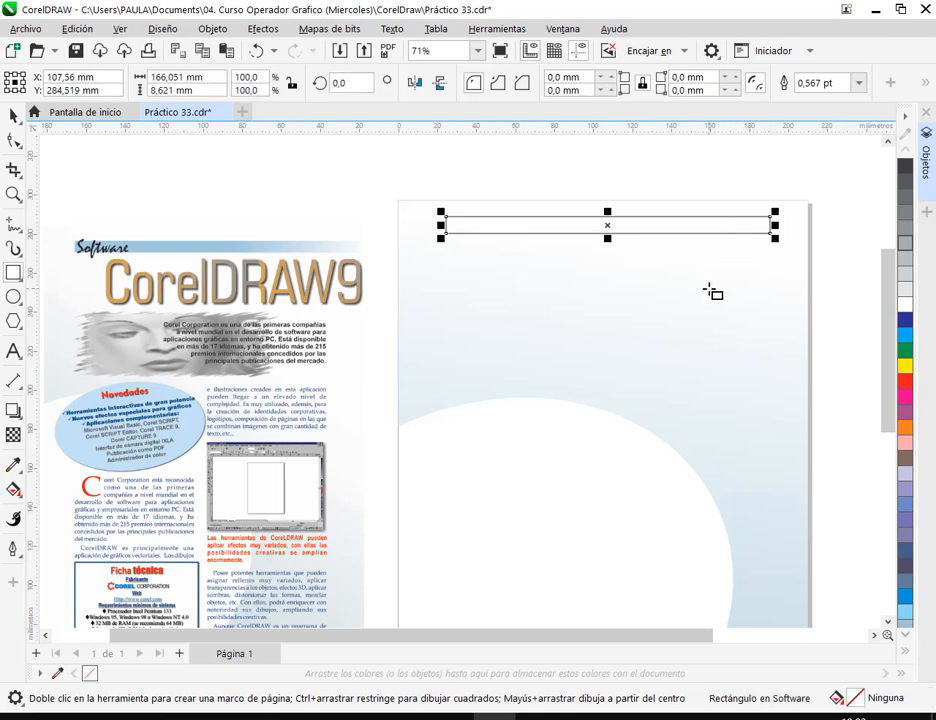
click(906, 335)
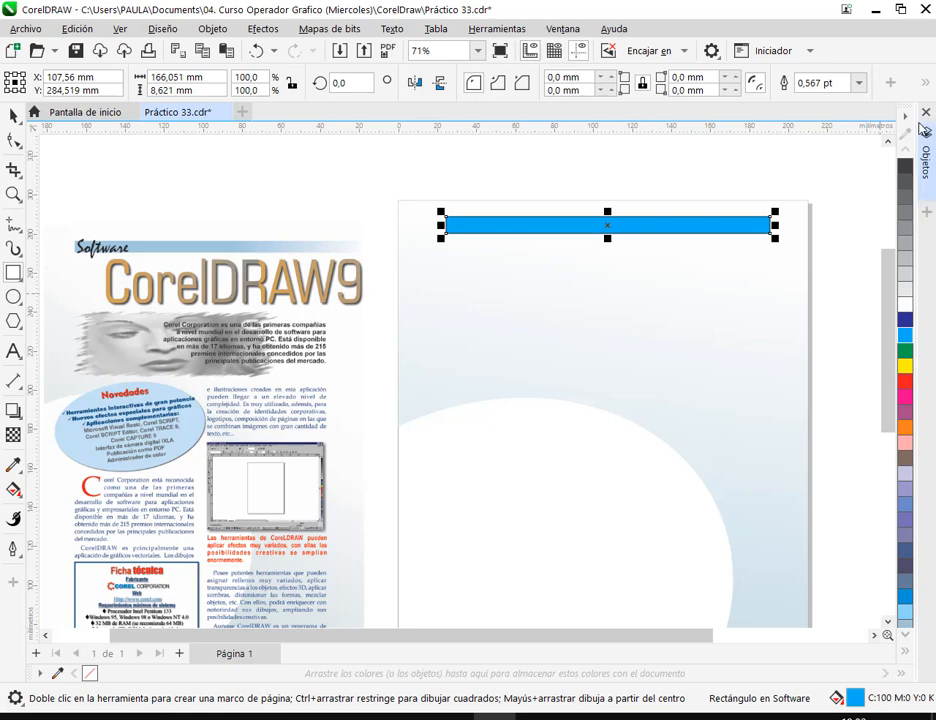
Remove the outline from the cyan header band.
click(909, 655)
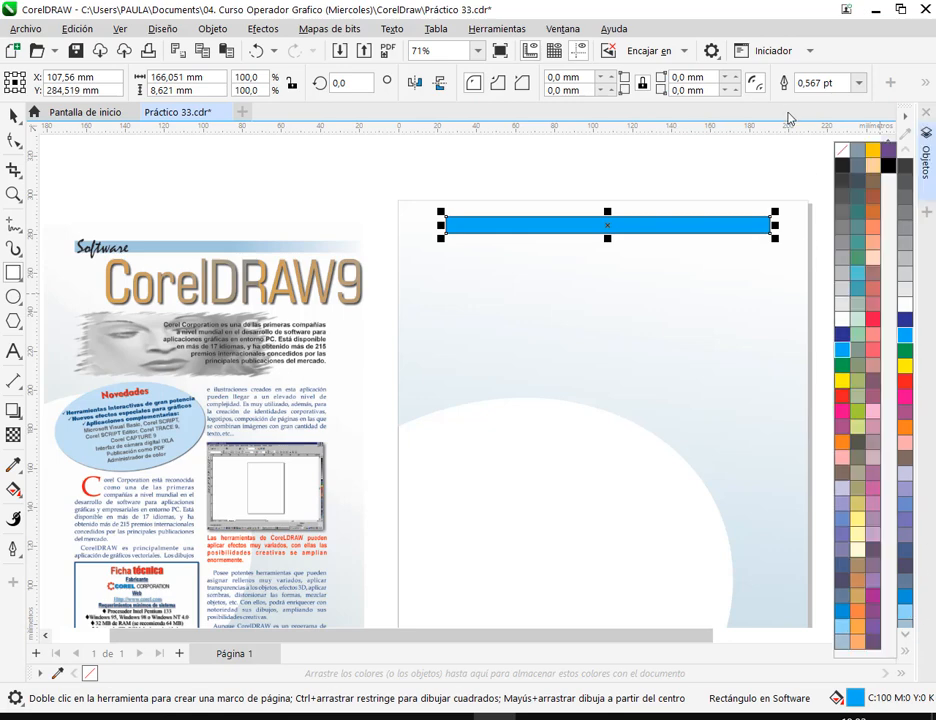
right_click(846, 152)
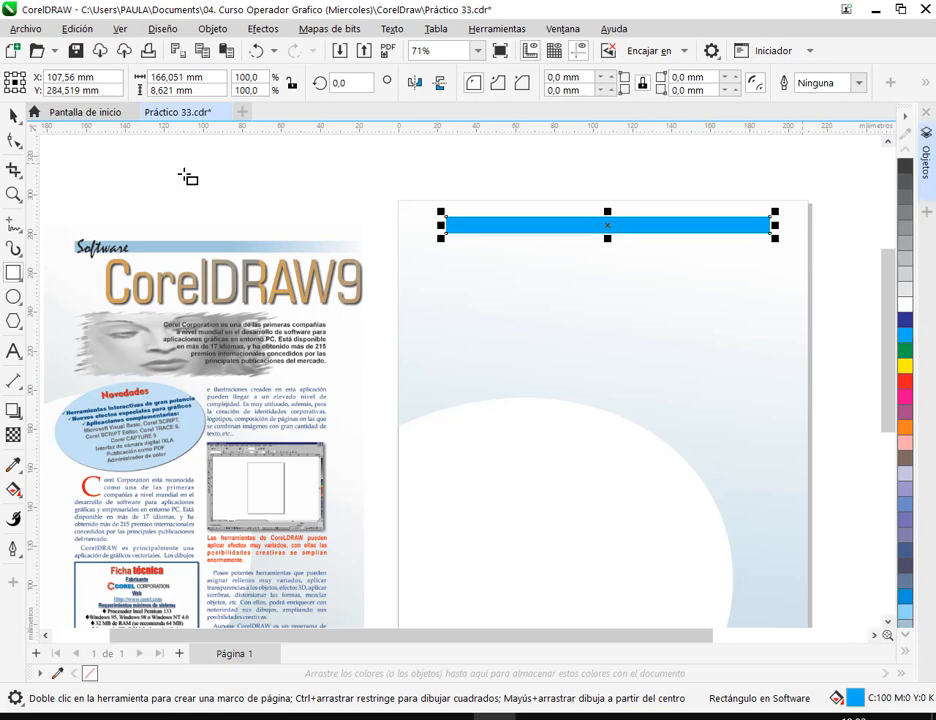
click(347, 203)
click(562, 230)
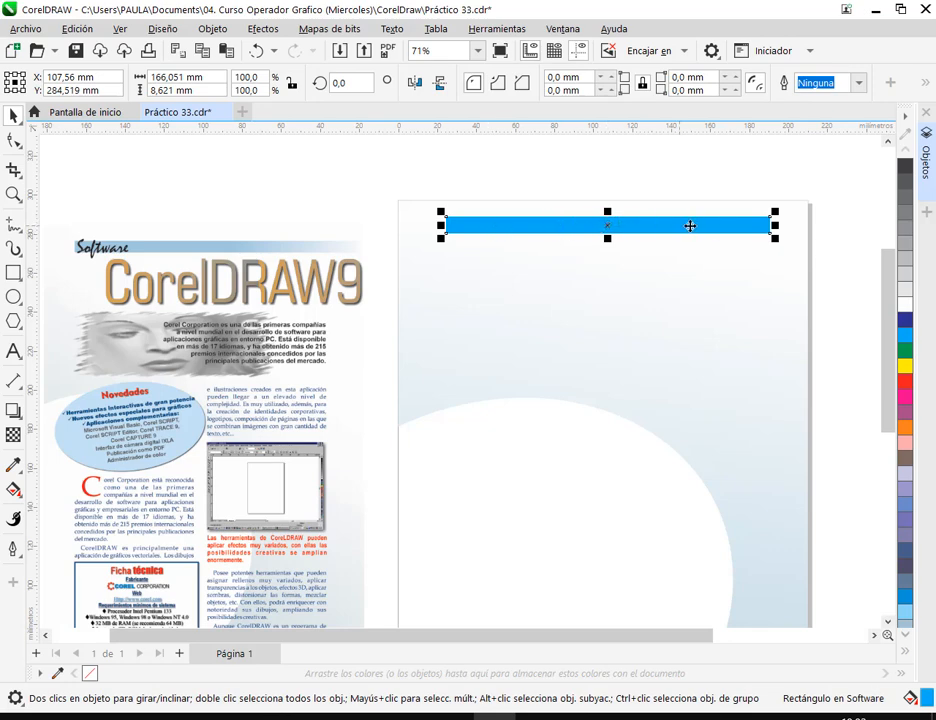
Fill the header band with a linear gradient from cyan to white, ending the fade slightly before the band's right end.
scroll(745, 232, up, 3)
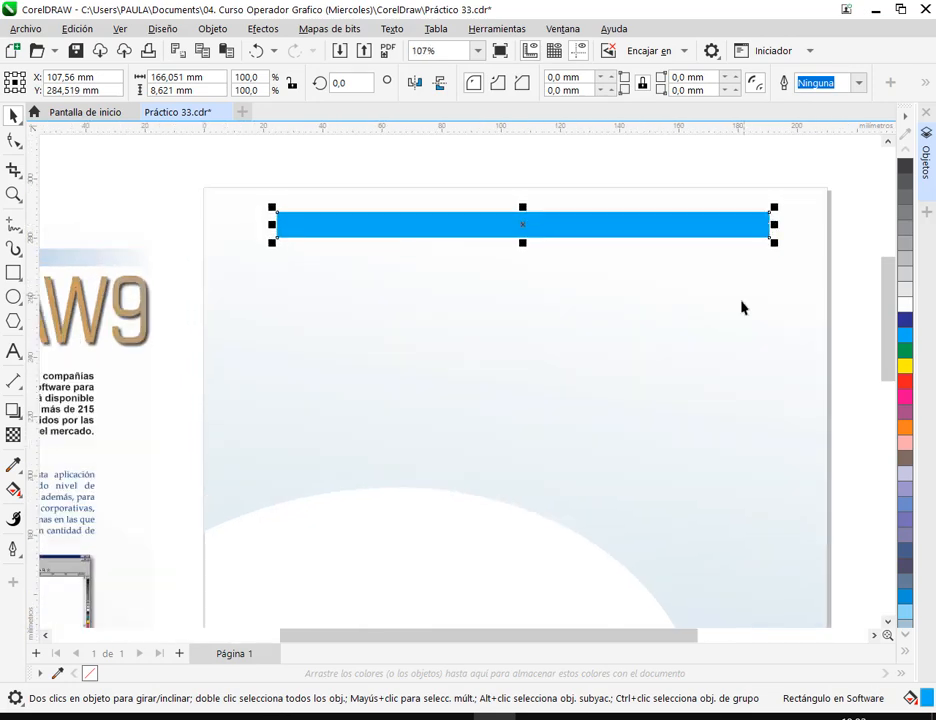
click(13, 489)
click(79, 492)
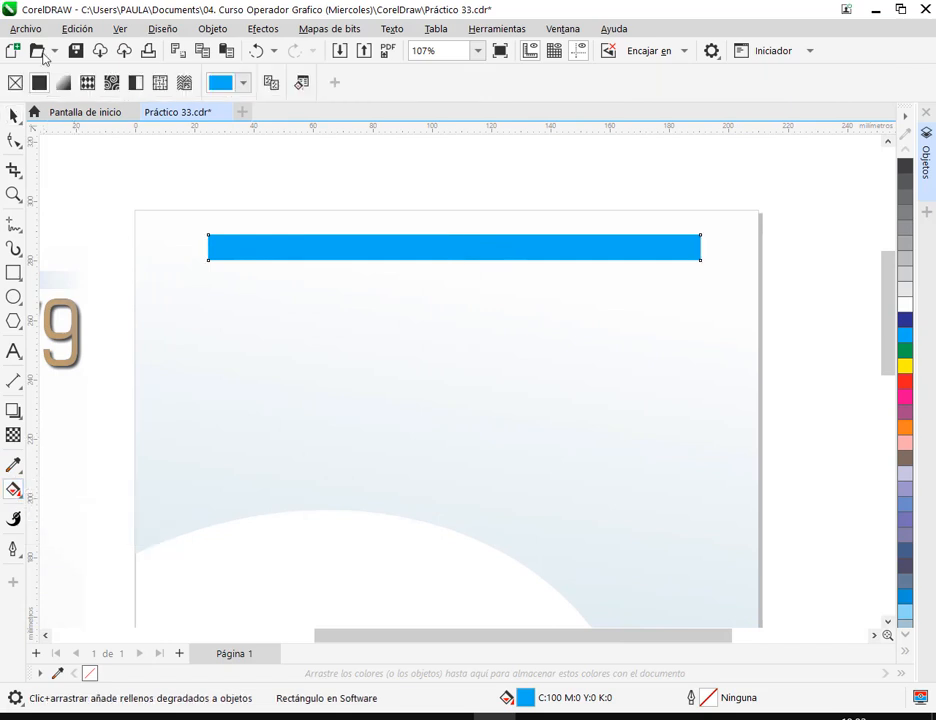
click(62, 82)
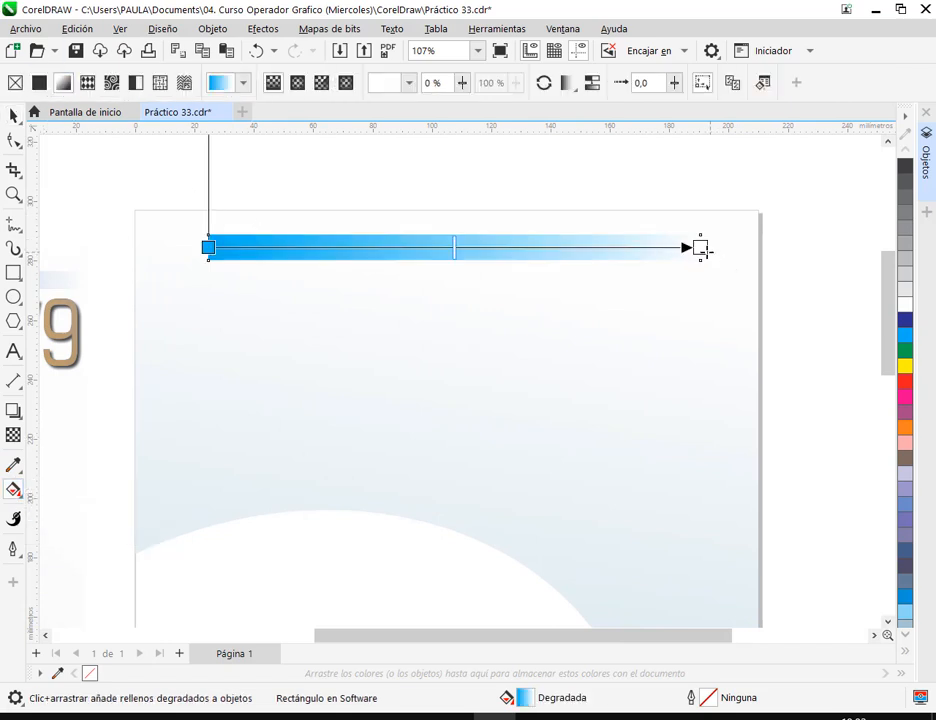
drag(702, 247, 656, 247)
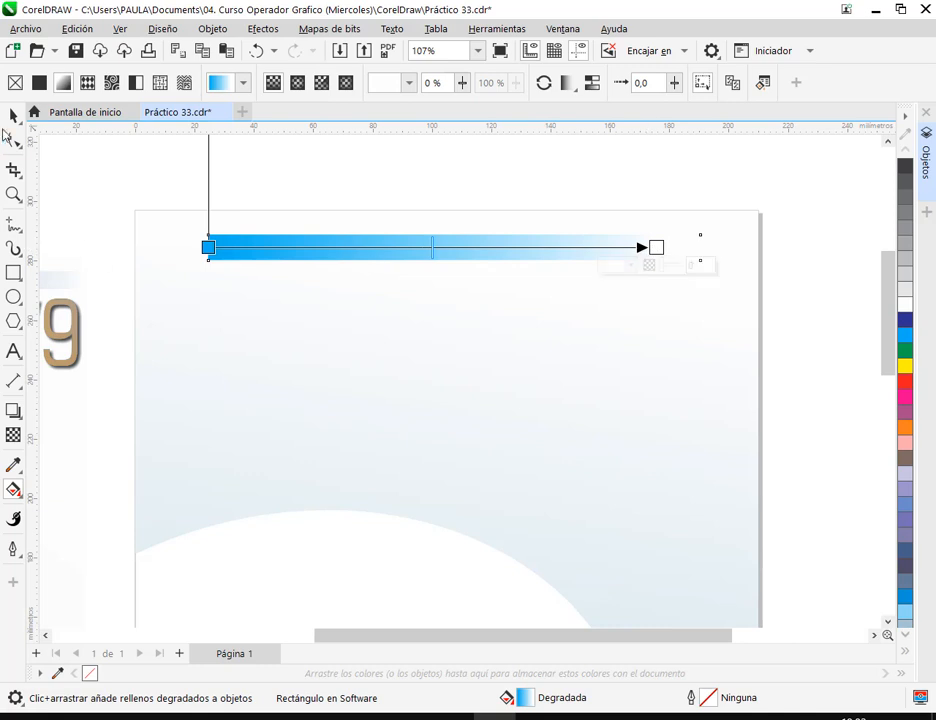
key(space)
click(718, 184)
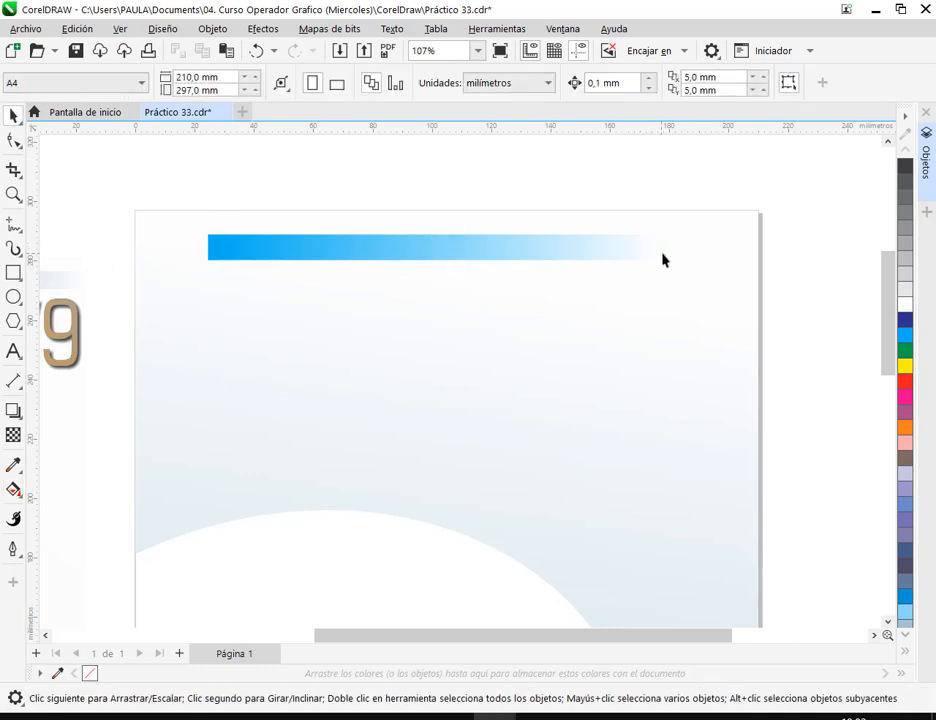
Move the gradient band down onto the bluish background just above the white curve and examine its white end.
scroll(664, 264, down, 3)
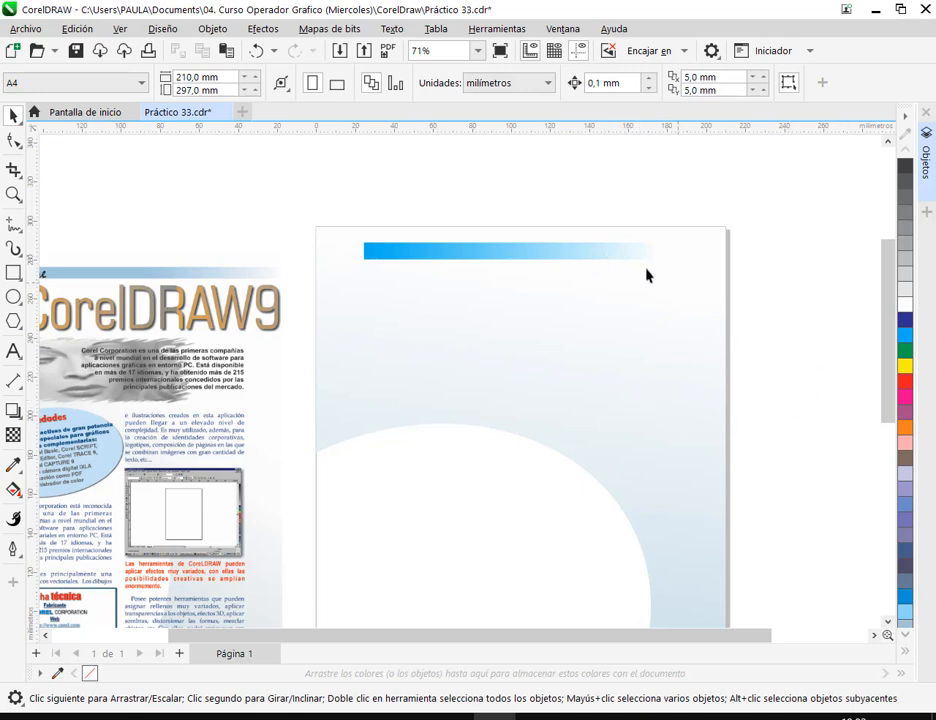
drag(586, 257, 568, 411)
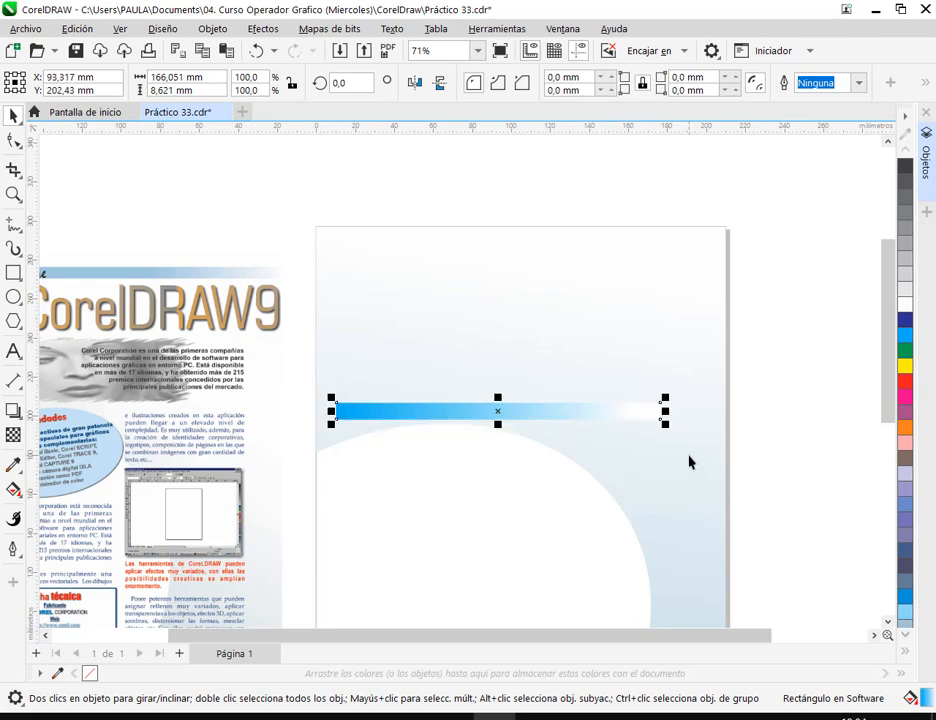
scroll(689, 462, up, 2)
click(733, 444)
scroll(658, 404, up, 2)
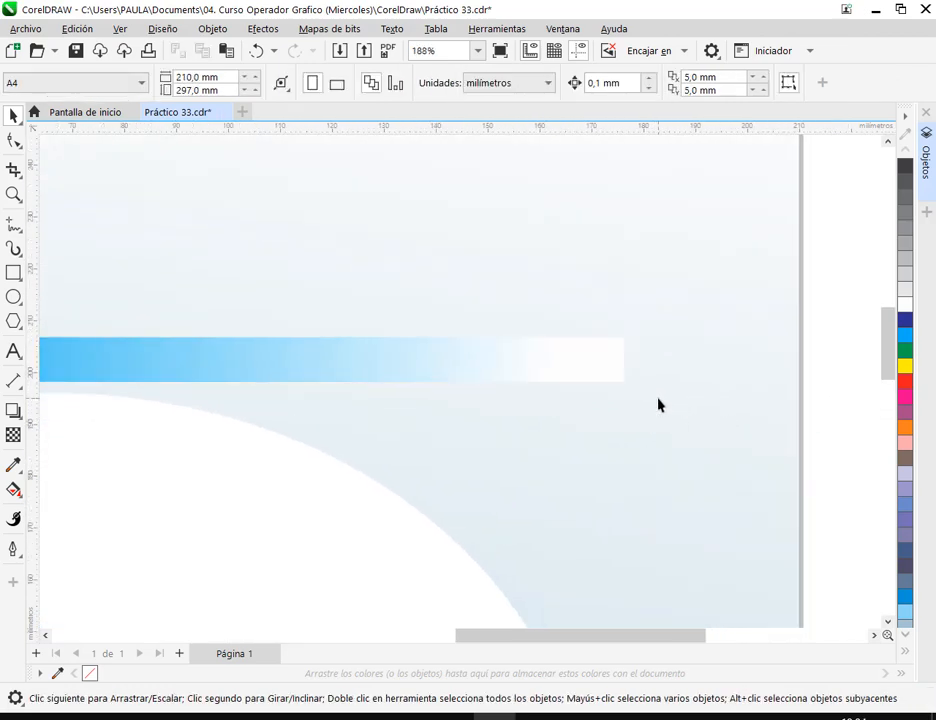
key(F6)
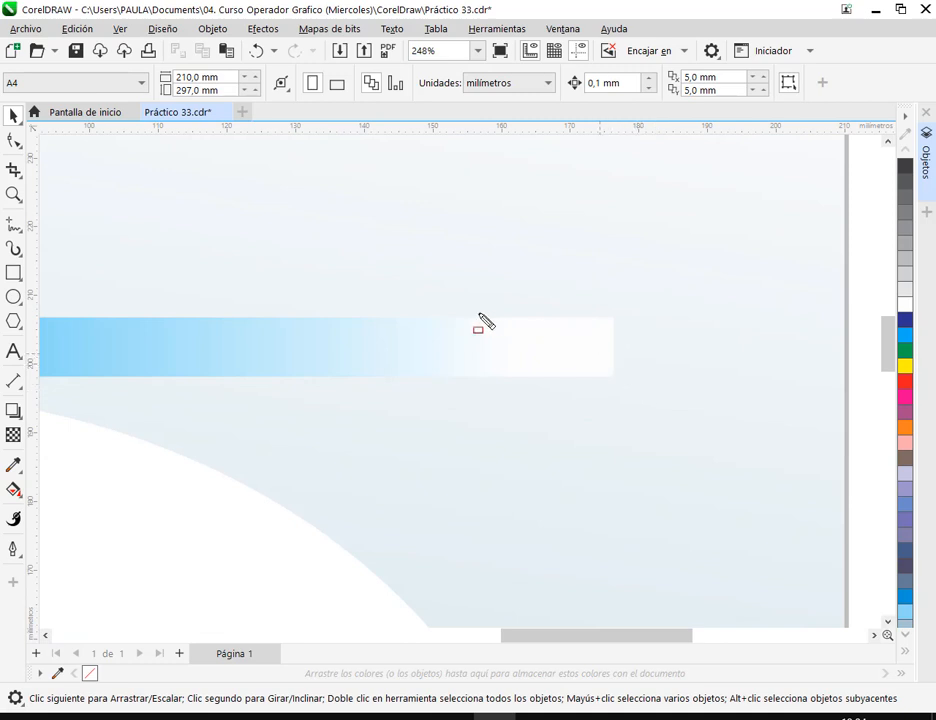
drag(453, 314, 616, 381)
drag(690, 245, 611, 325)
drag(738, 248, 756, 333)
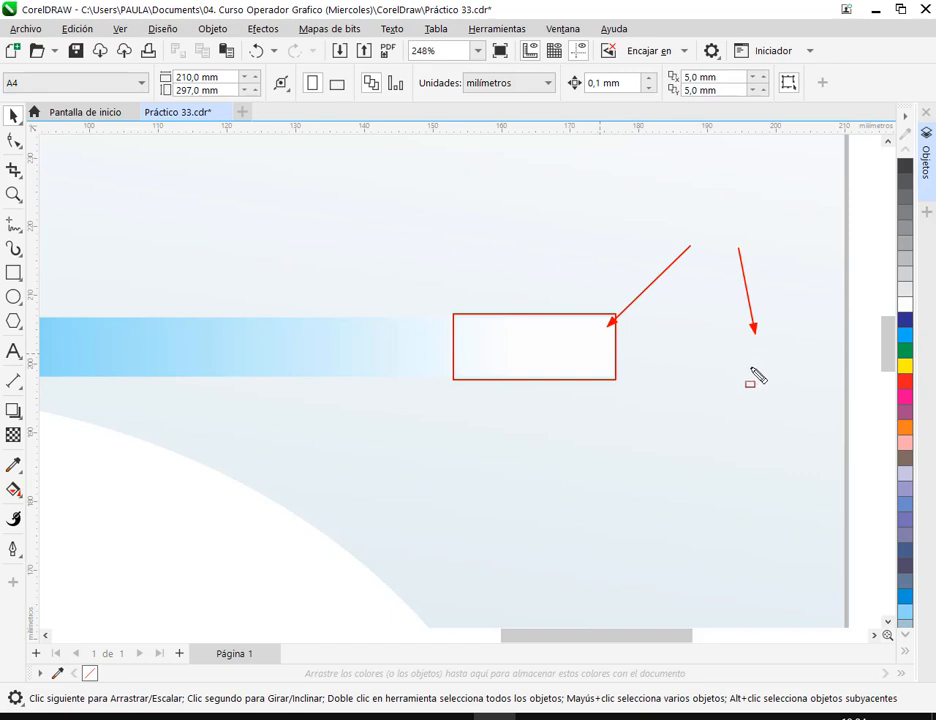
key(Escape)
scroll(575, 359, down, 3)
scroll(576, 368, down, 3)
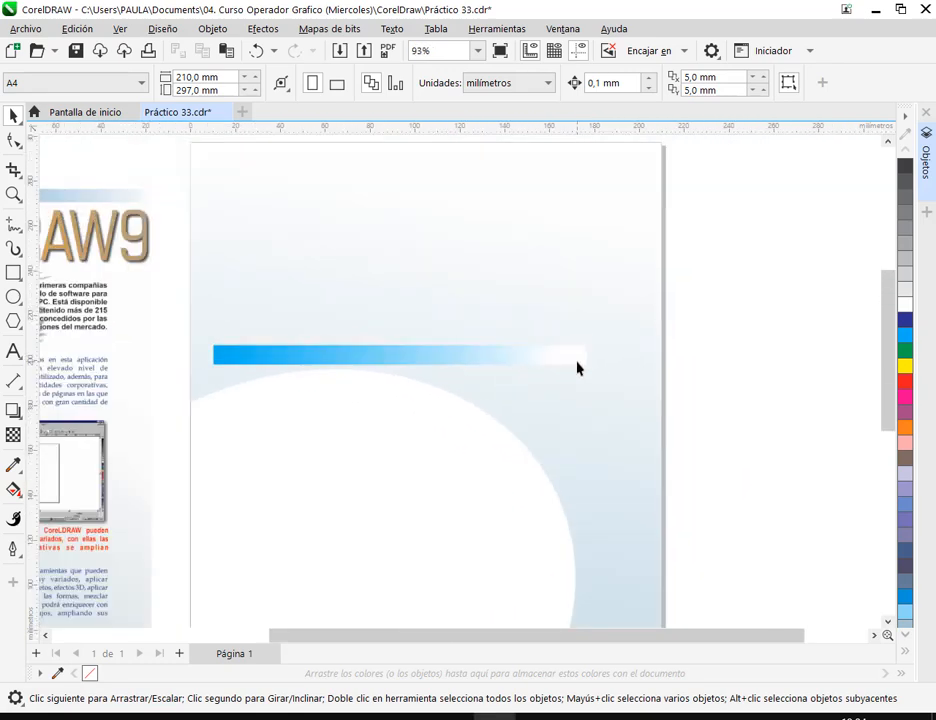
Try moving the gradient band back up near the page's top edge, and undo that move.
click(469, 358)
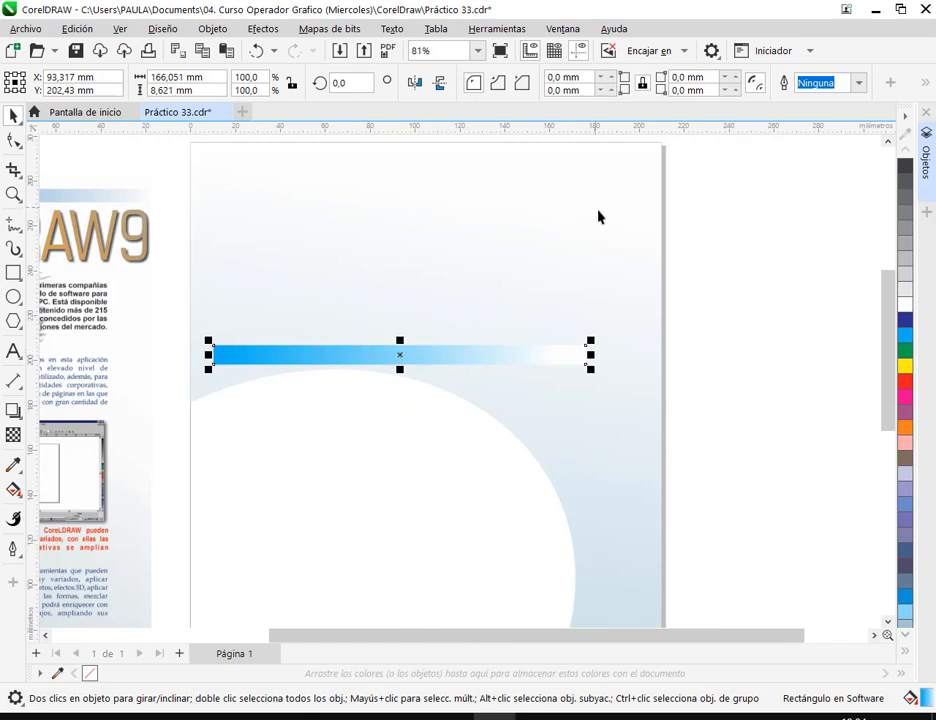
drag(591, 284, 820, 345)
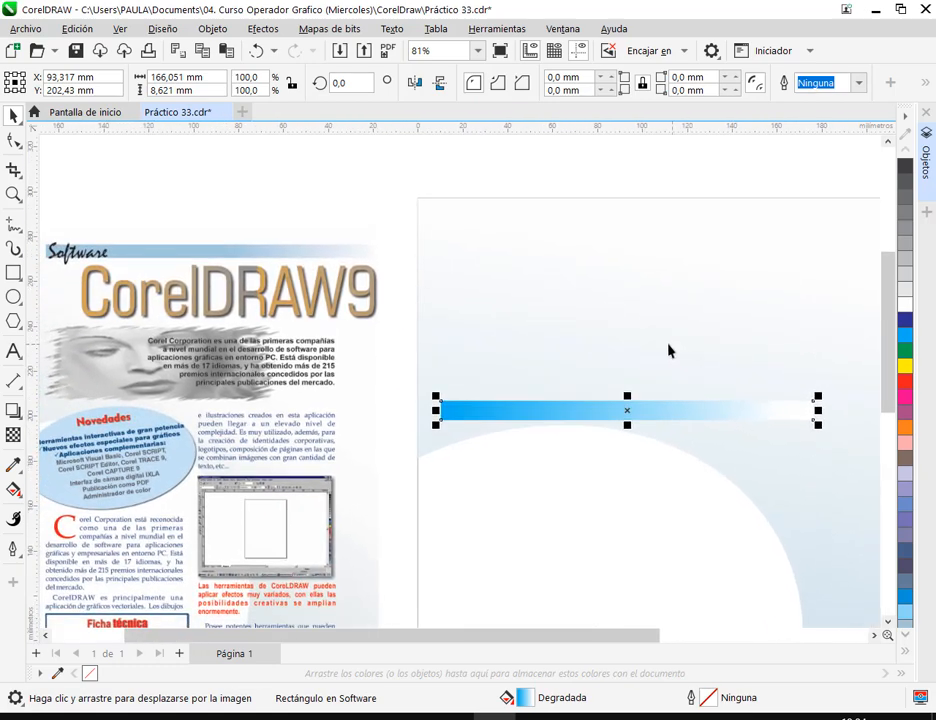
scroll(668, 345, down, 1)
drag(590, 399, 641, 257)
drag(750, 345, 574, 315)
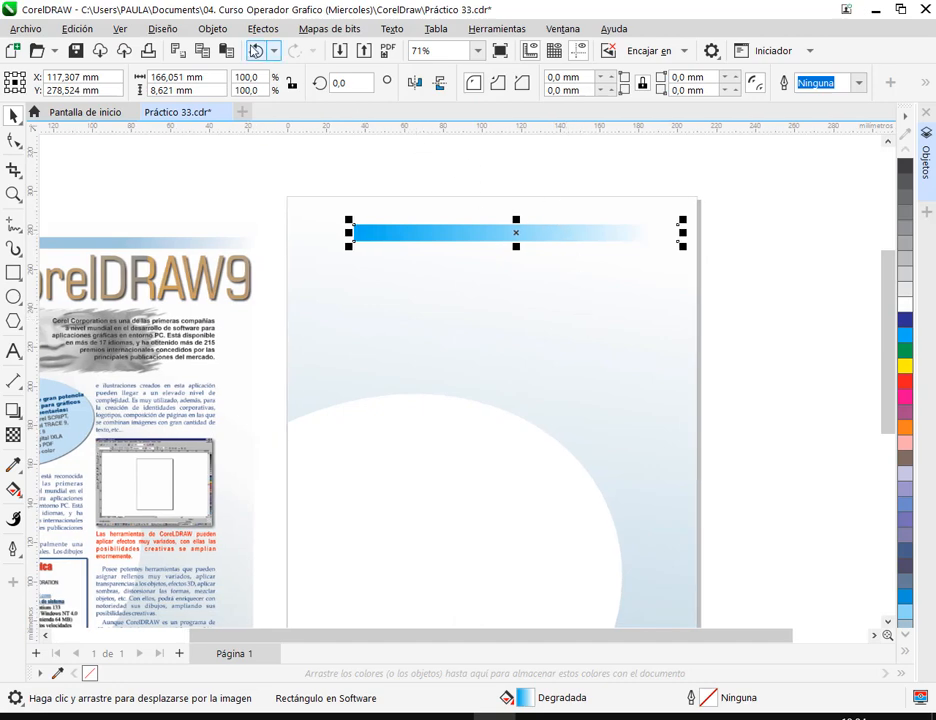
click(255, 51)
Sample the light blue (#BDD8E0) from the lower part of the page background and fill the header band with it.
scroll(640, 400, up, 5)
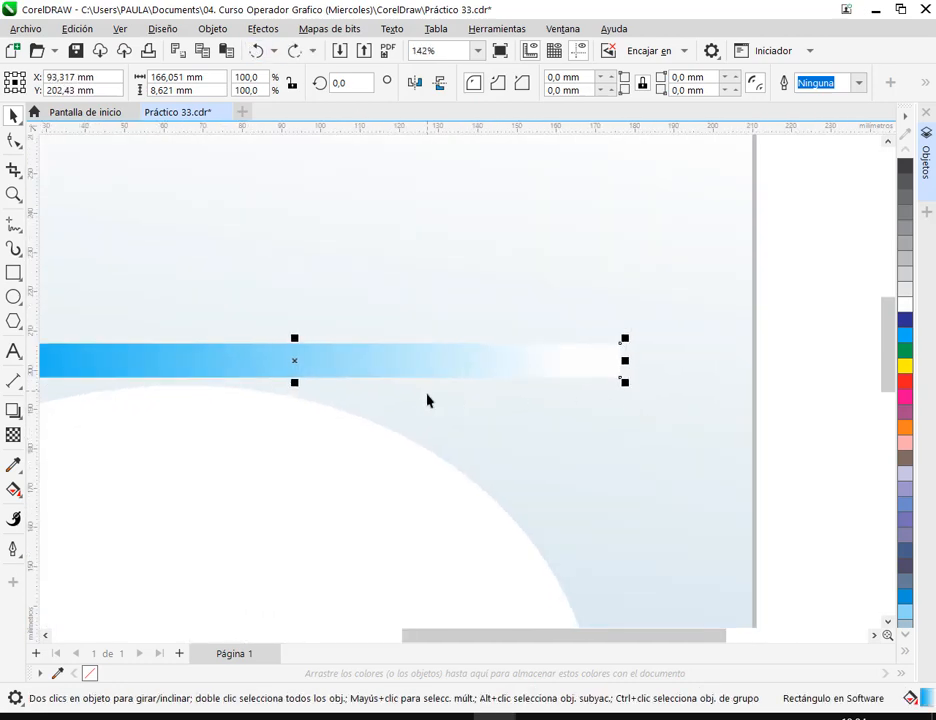
scroll(427, 400, down, 1)
drag(571, 374, 635, 388)
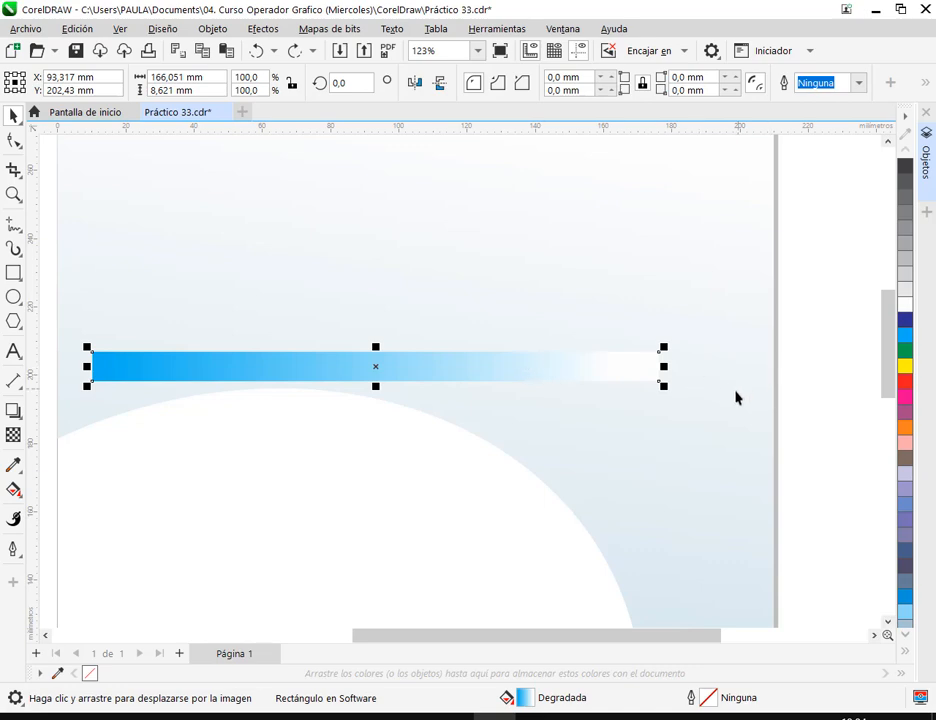
scroll(735, 398, down, 3)
drag(673, 432, 637, 328)
scroll(641, 359, down, 2)
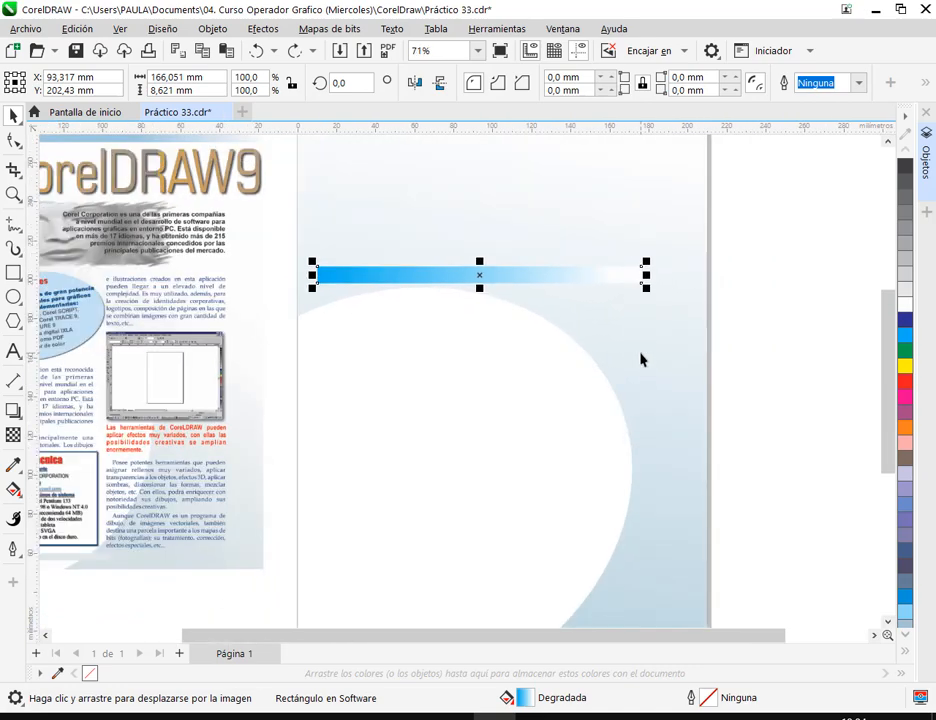
click(15, 464)
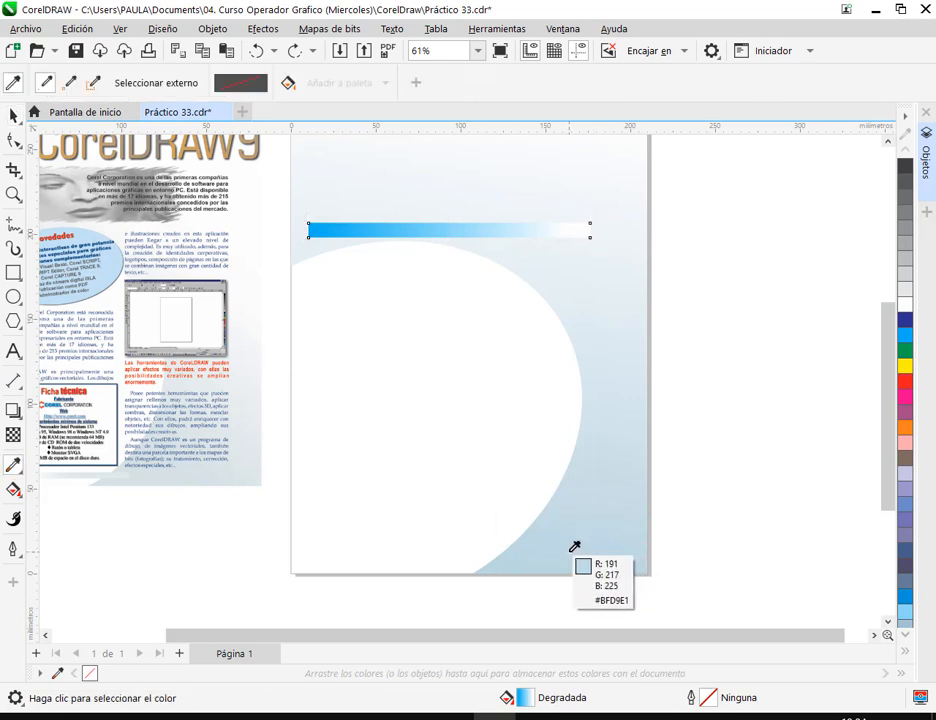
click(530, 555)
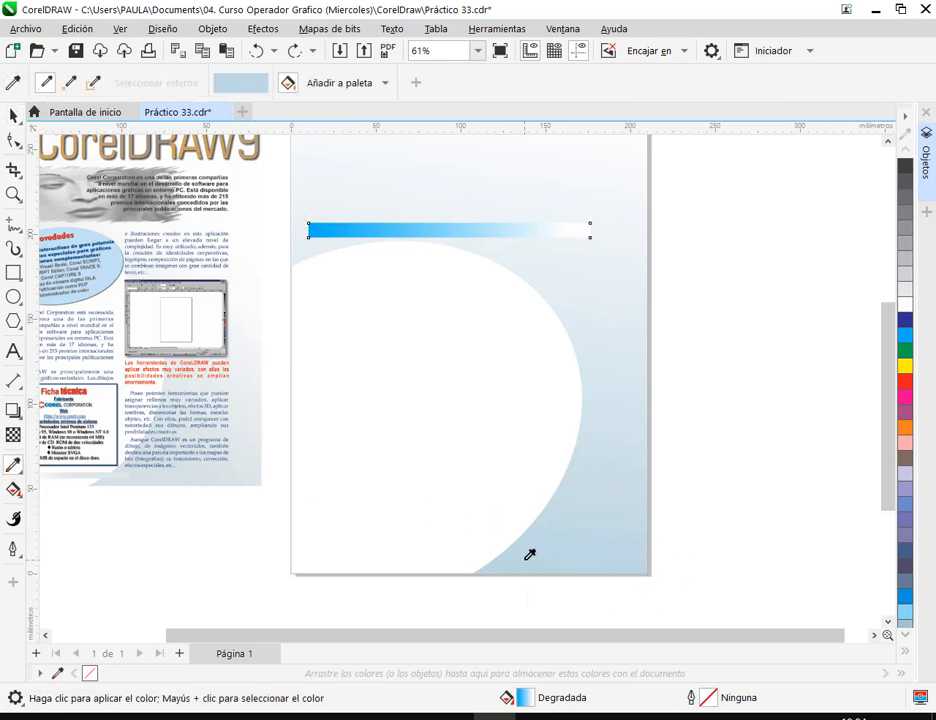
click(487, 226)
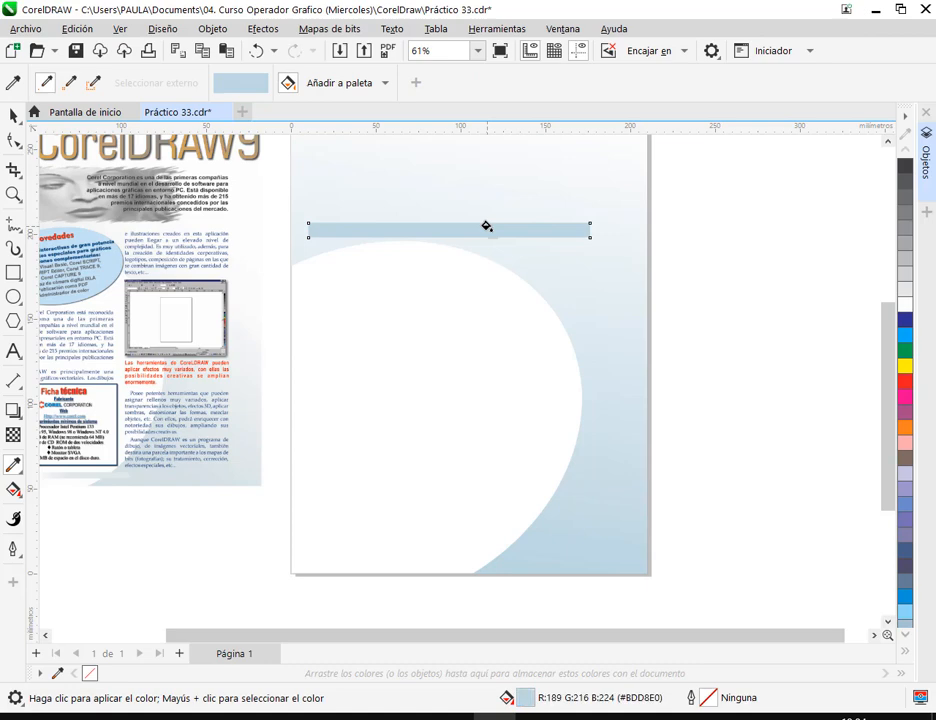
Move the light blue band back near the page's top edge, centred at about X 101.6, Y 276.2 mm.
click(14, 116)
click(653, 332)
drag(605, 362, 614, 438)
drag(477, 318, 557, 244)
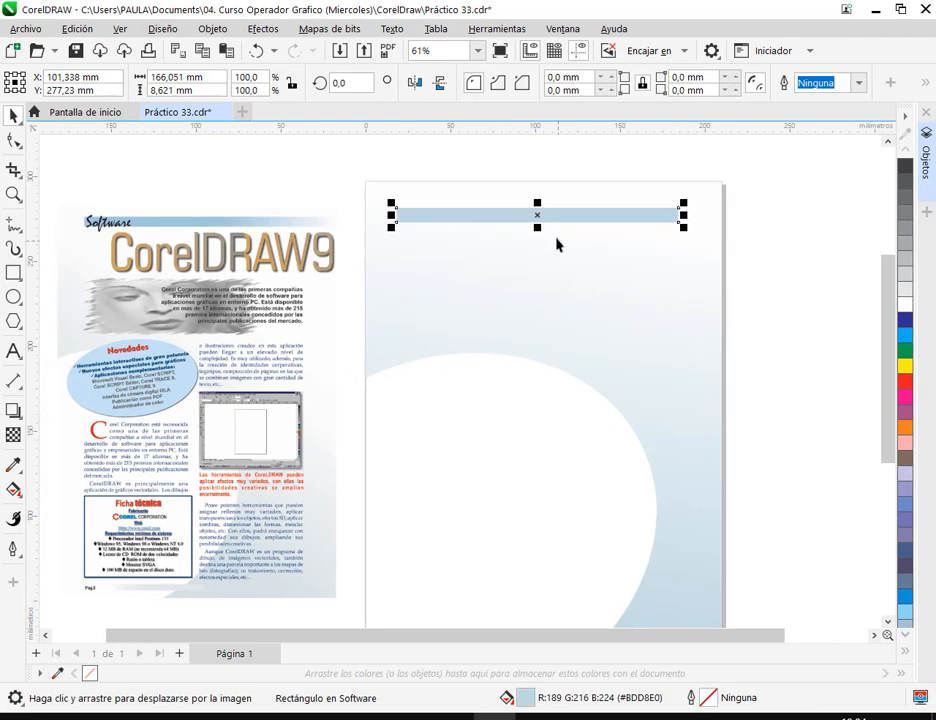
scroll(640, 195, up, 4)
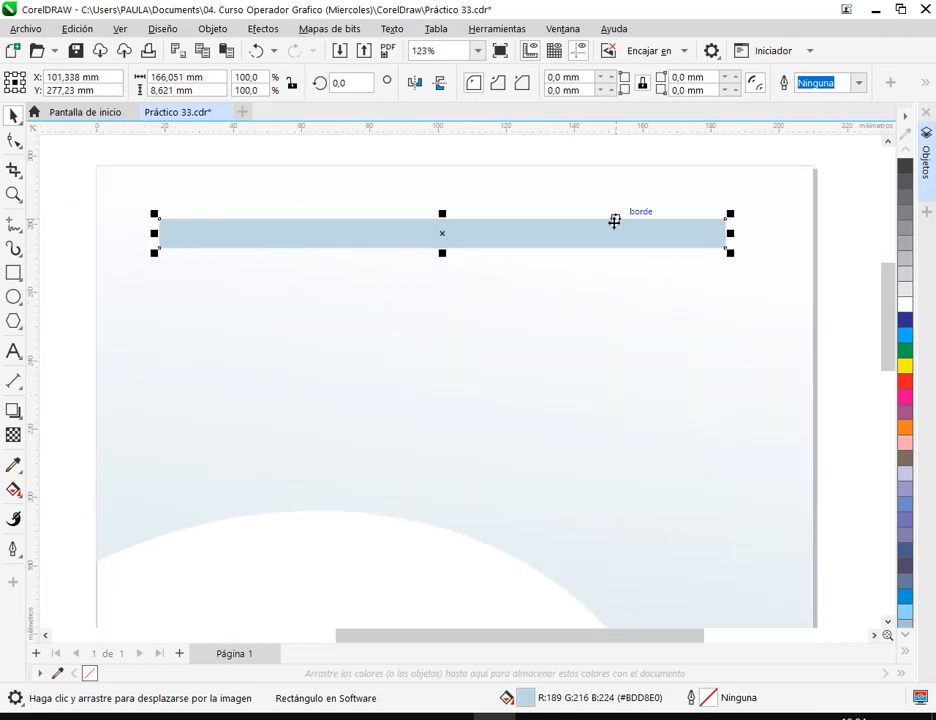
mouse_move(614, 219)
mouse_down()
mouse_move(616, 248)
mouse_move(619, 233)
mouse_up()
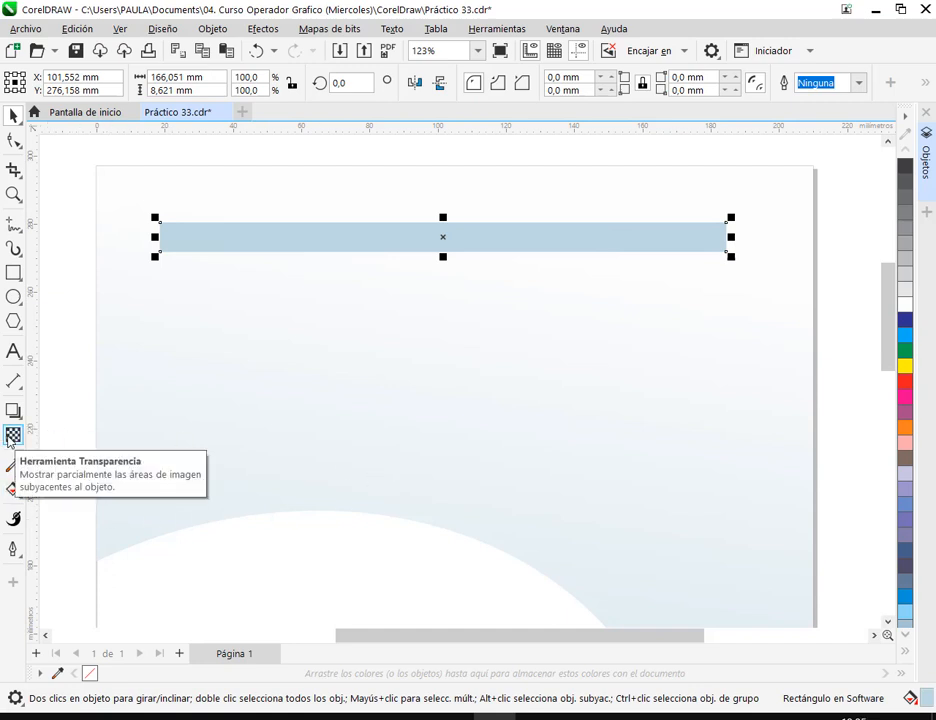
Apply a linear gradient transparency to the header band, opaque on its left part and fading to 100% transparent near its right end.
click(12, 437)
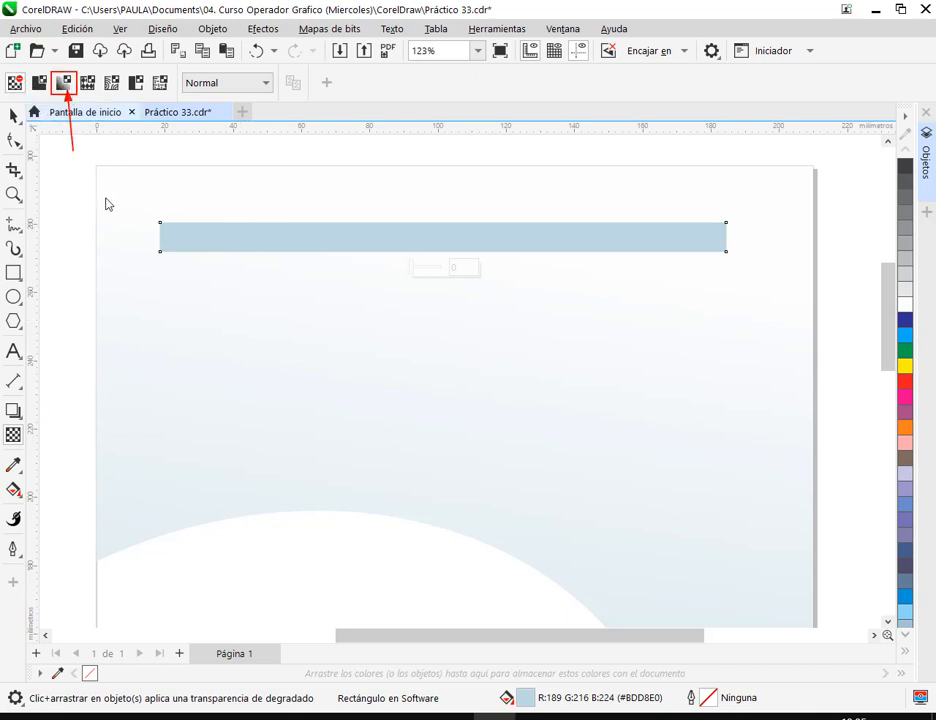
click(63, 84)
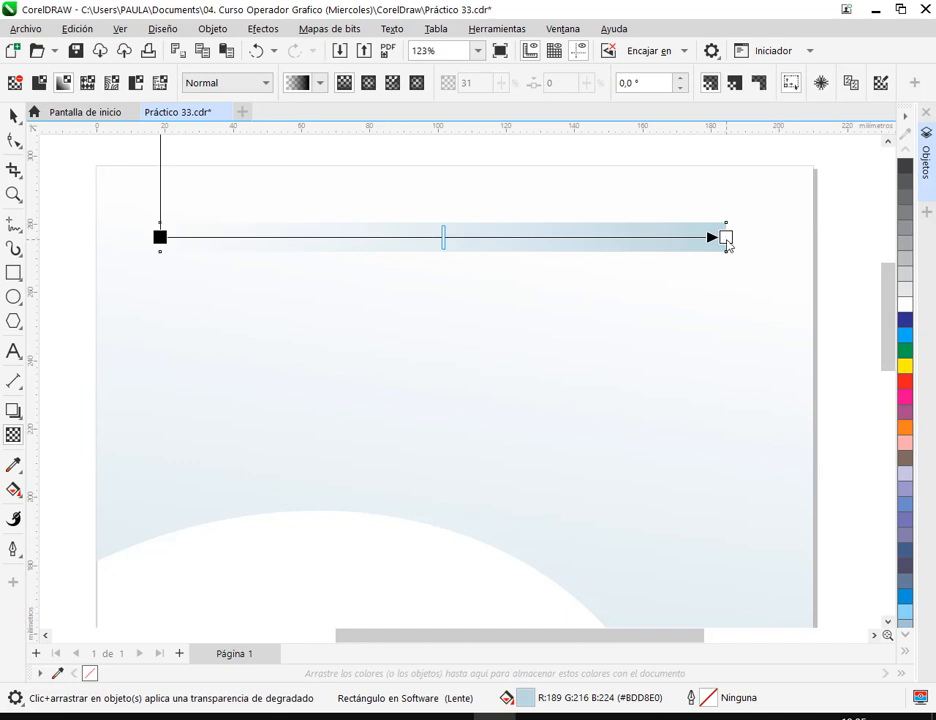
drag(727, 245, 235, 238)
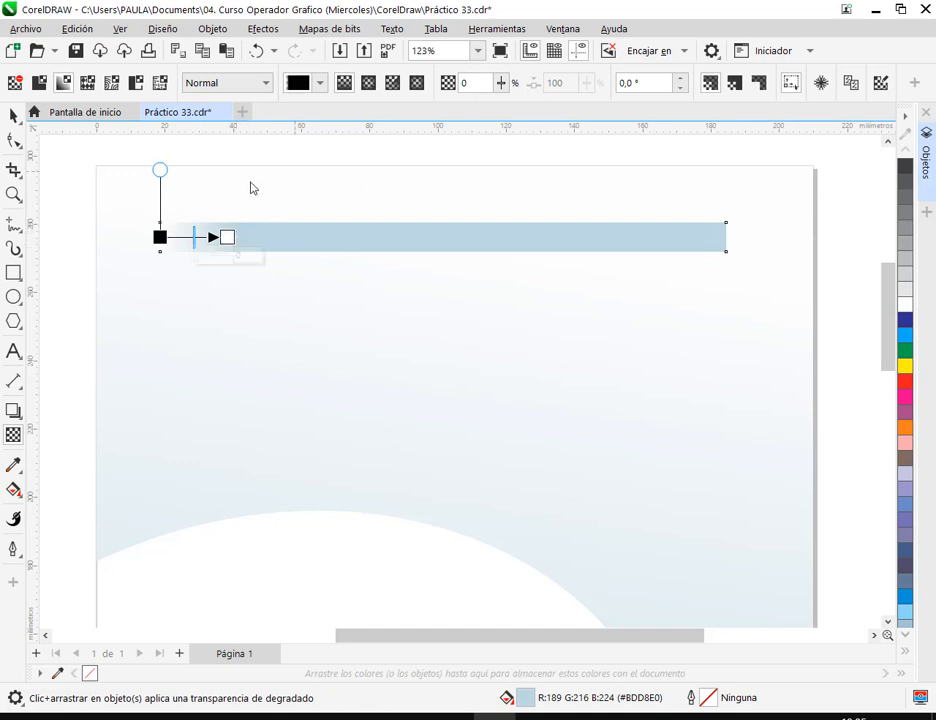
drag(165, 241, 709, 244)
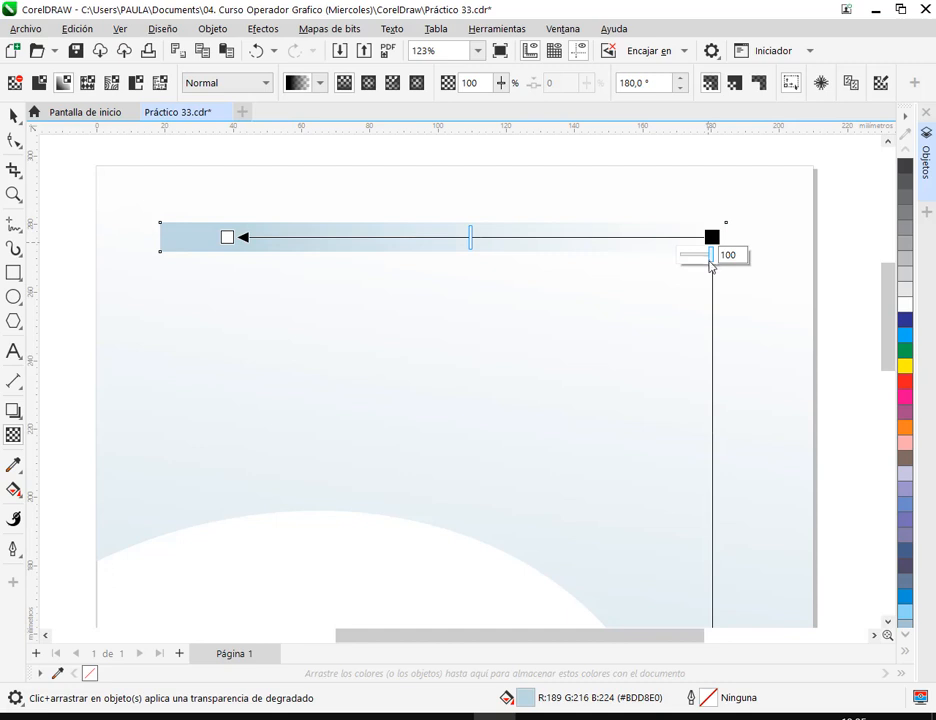
drag(713, 243, 704, 244)
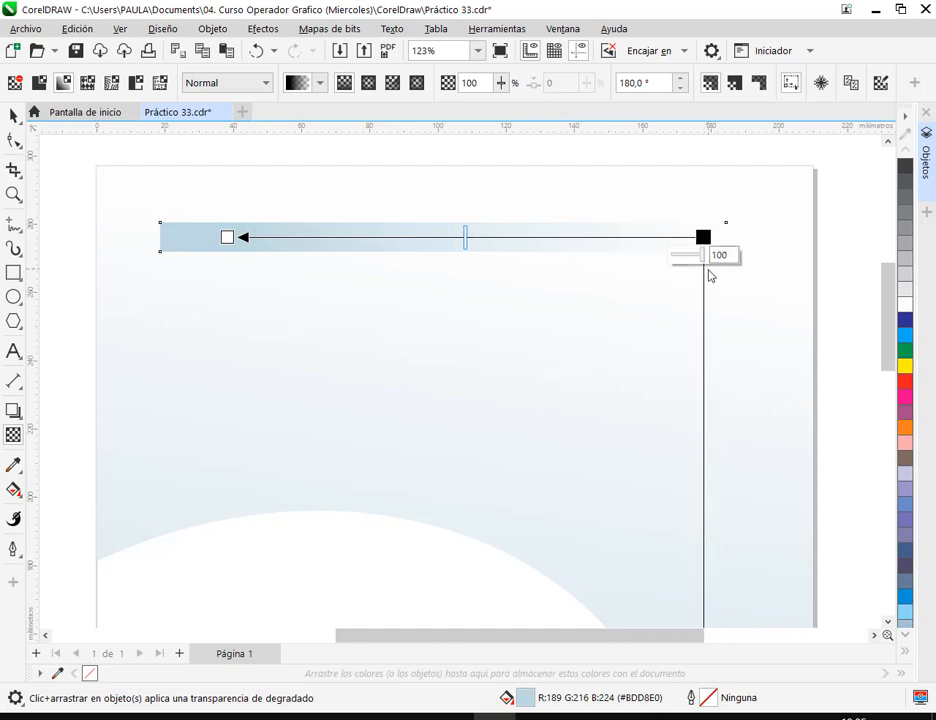
drag(227, 237, 353, 237)
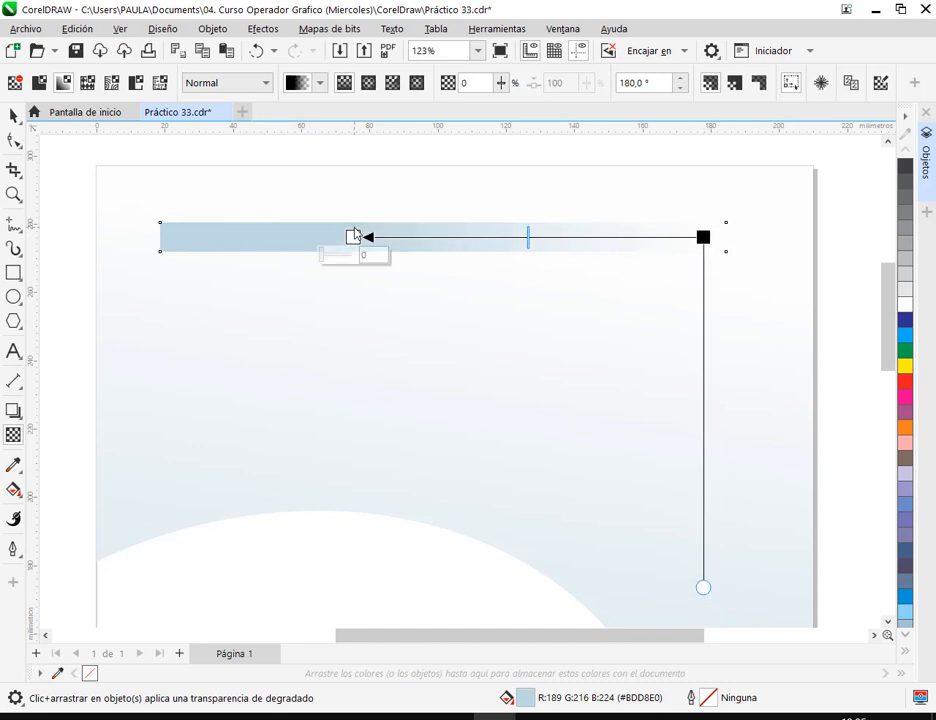
click(13, 117)
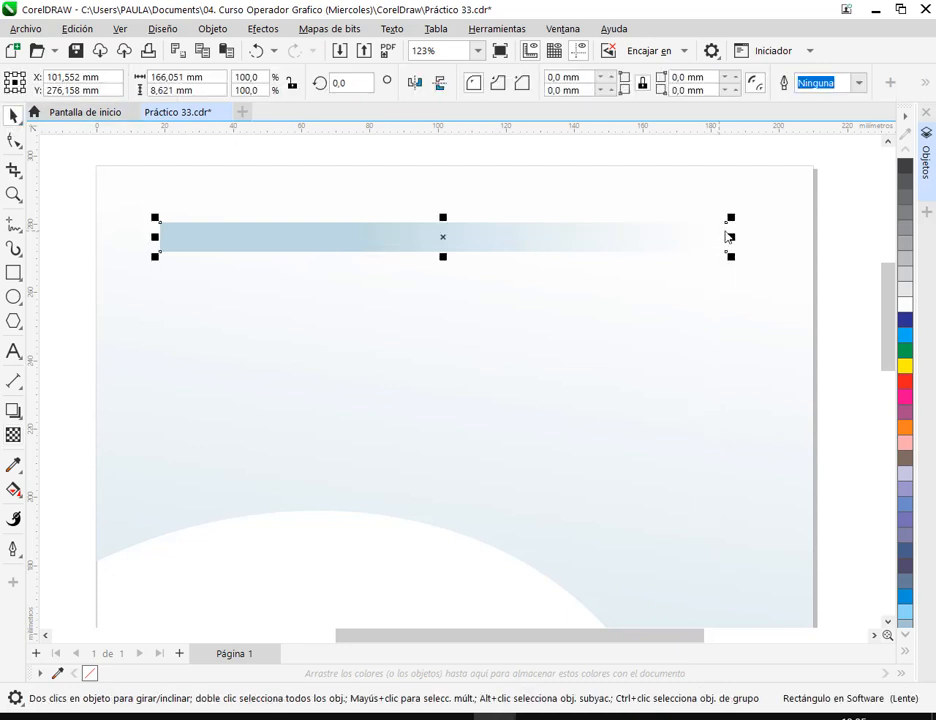
click(841, 227)
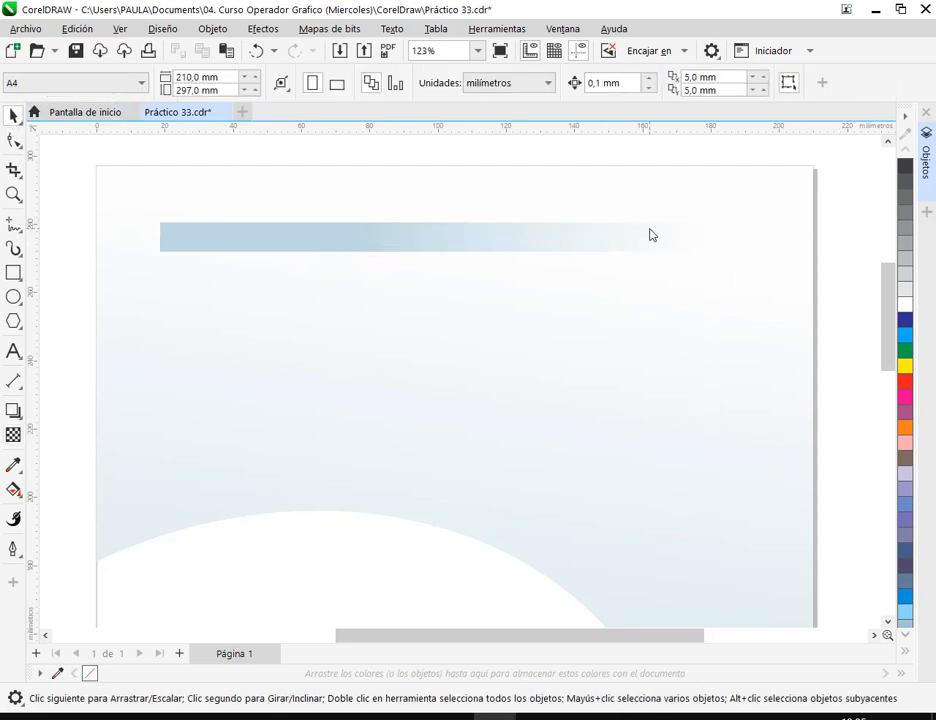
Save the document and select the header band.
click(75, 50)
click(242, 247)
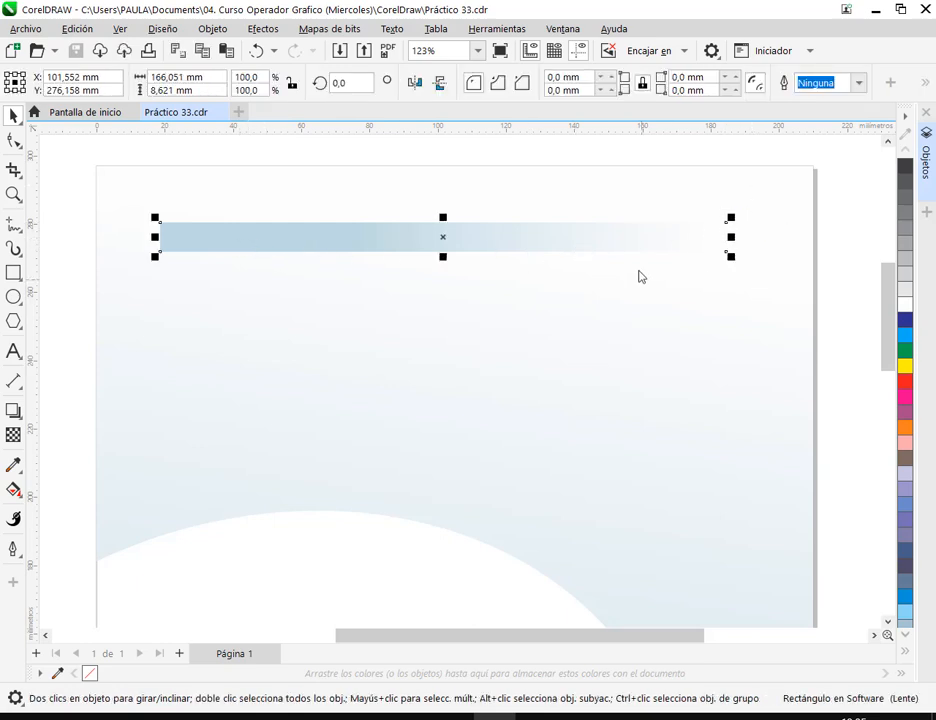
Move the header band down over the darker background at about X 100.9, Y 201.4 mm and examine its faded end.
drag(652, 363, 573, 314)
drag(401, 192, 397, 447)
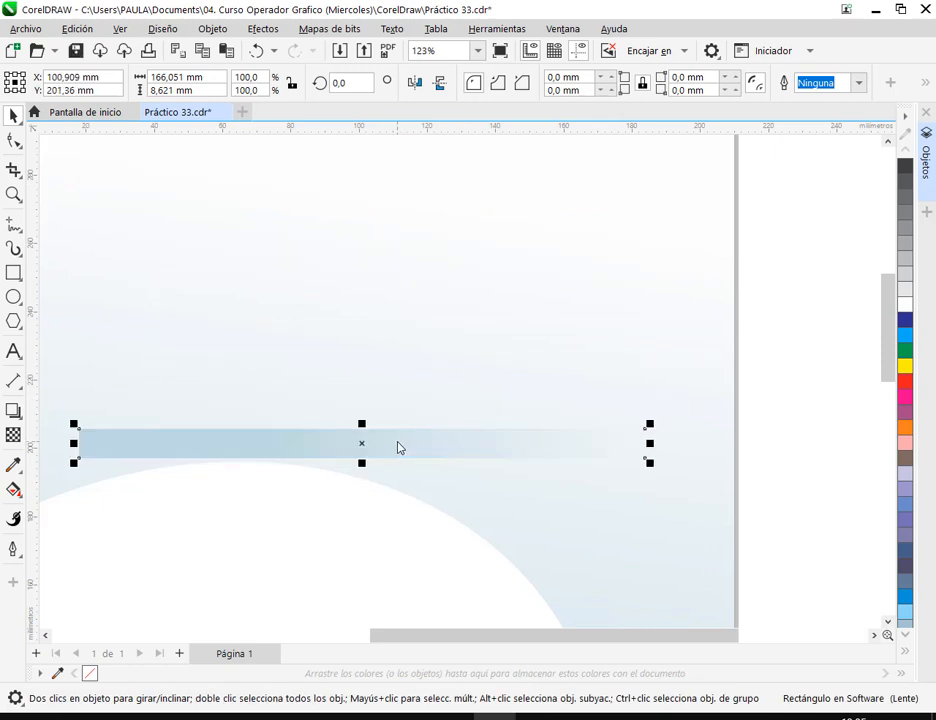
click(784, 450)
scroll(623, 451, up, 3)
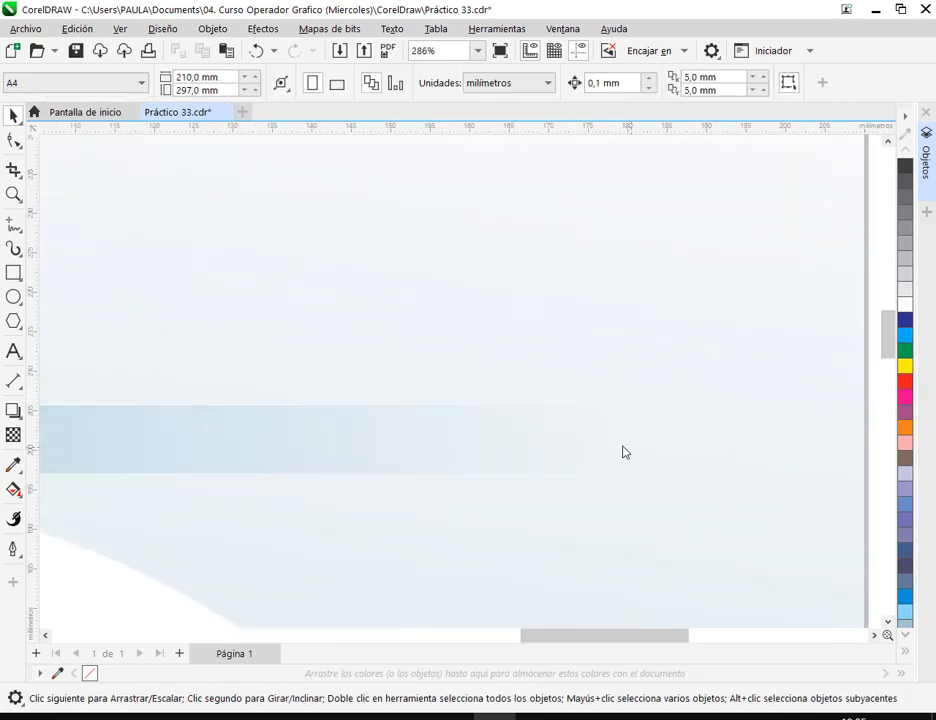
click(481, 445)
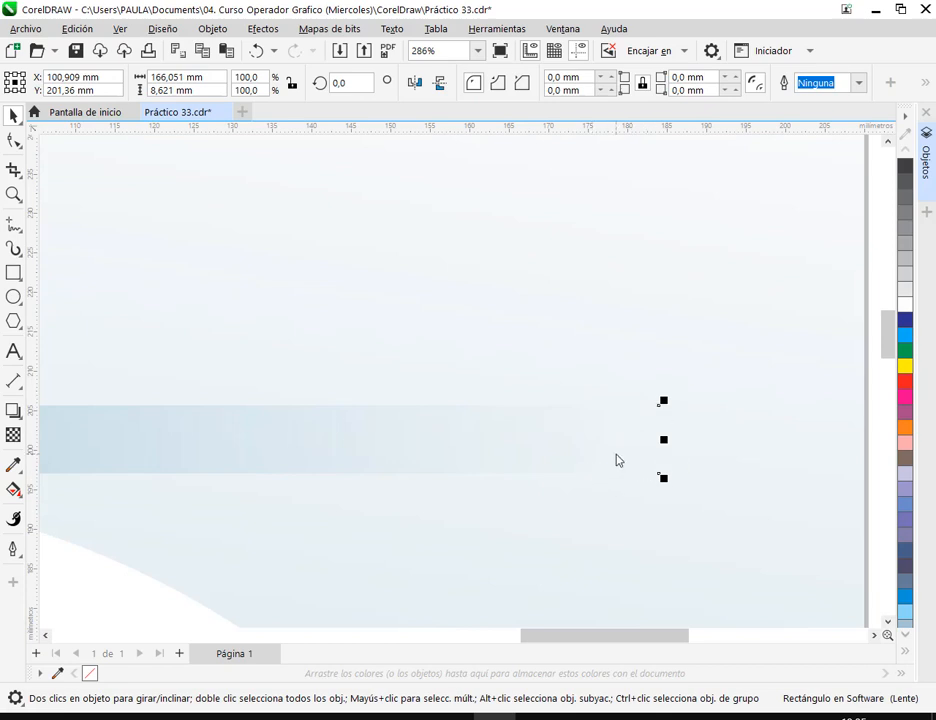
scroll(616, 459, down, 3)
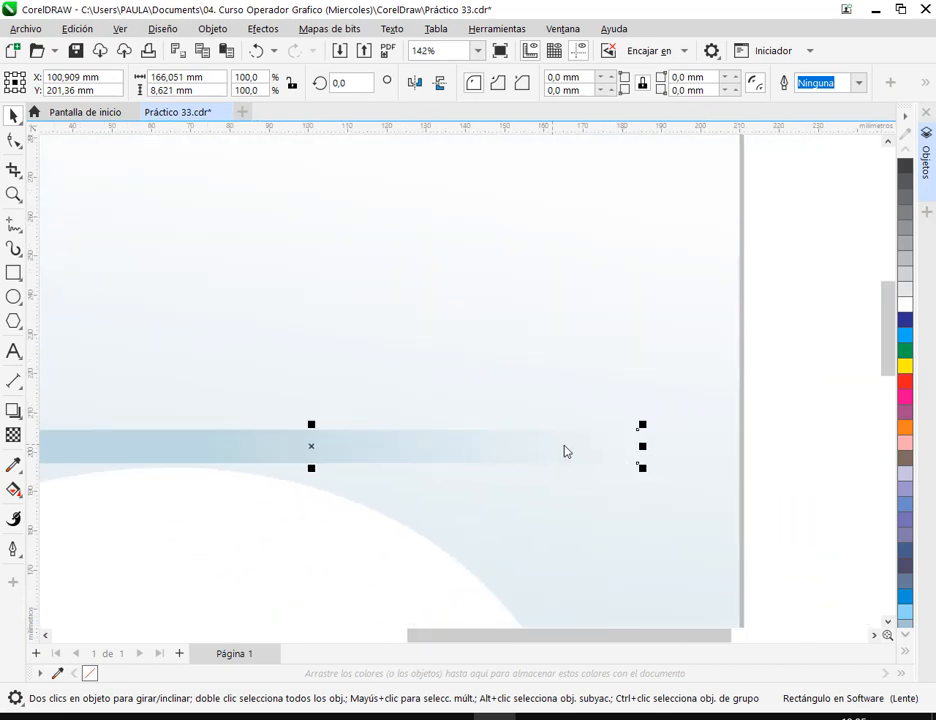
scroll(656, 450, down, 2)
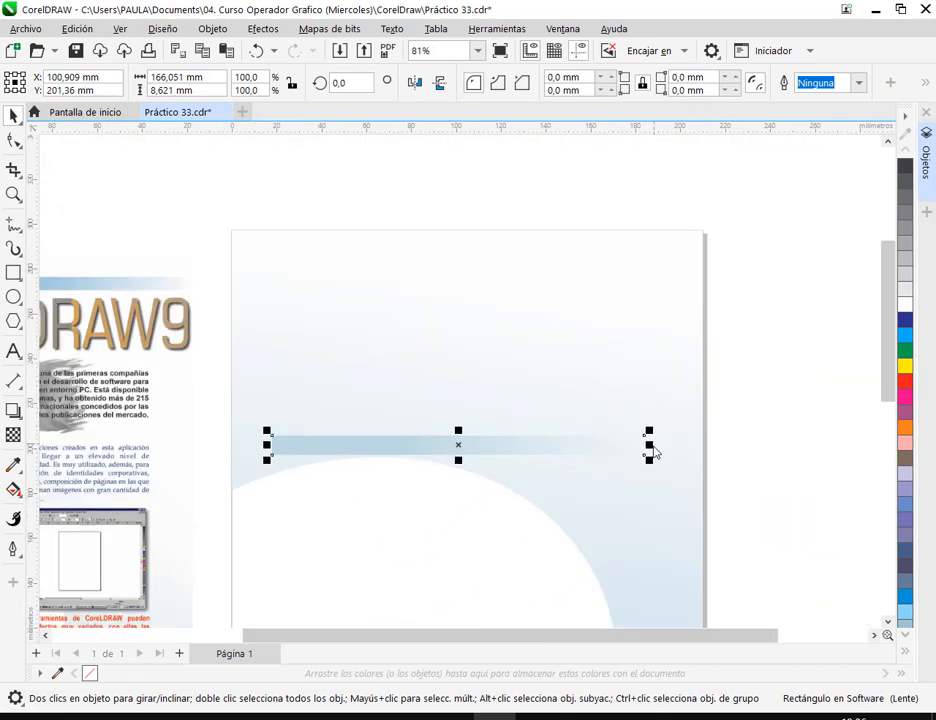
Move the header band back up near the page's top edge, centred at about X 108, Y 282.3 mm.
drag(562, 441, 562, 287)
scroll(683, 274, left, 3)
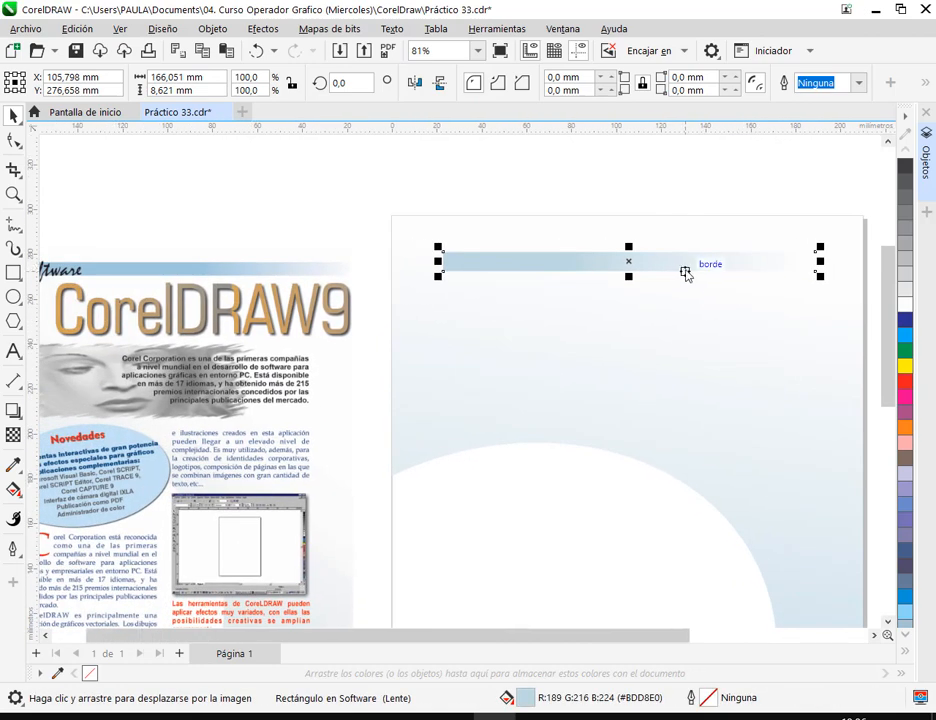
scroll(683, 274, down, 1)
drag(684, 267, 683, 258)
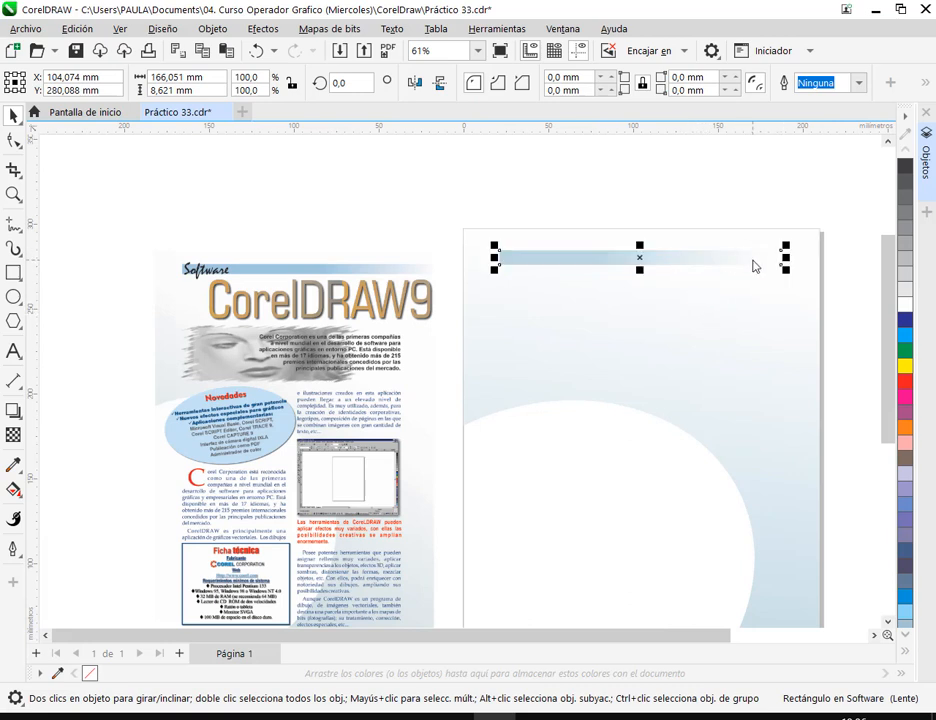
drag(730, 265, 735, 265)
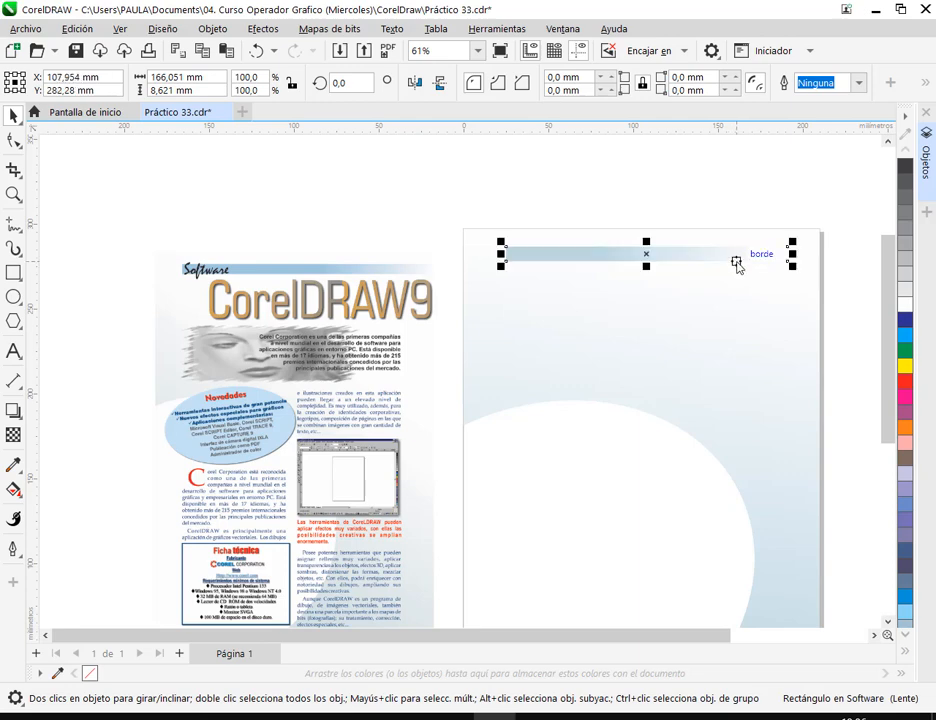
scroll(717, 251, up, 3)
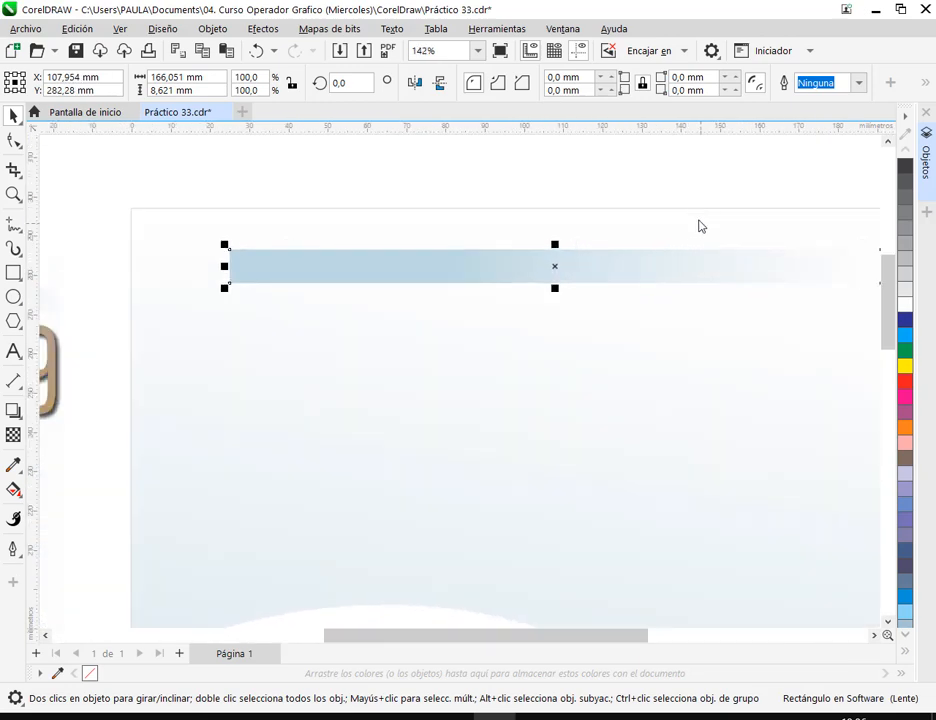
Add the artistic text "Software" on the page below the start of the header band.
click(360, 236)
scroll(347, 237, up, 1)
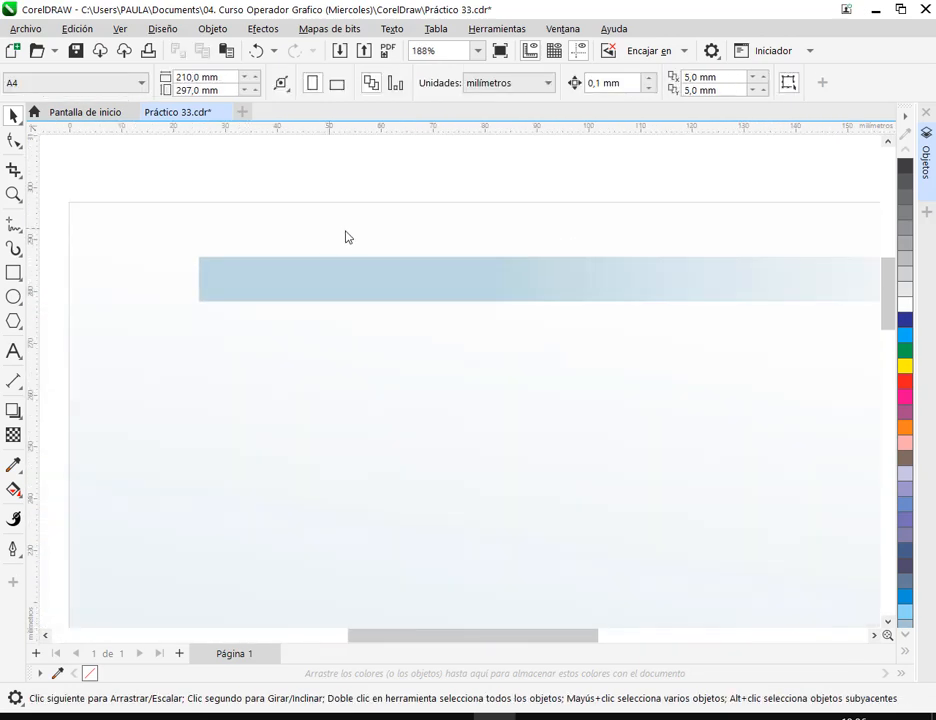
click(15, 351)
click(247, 419)
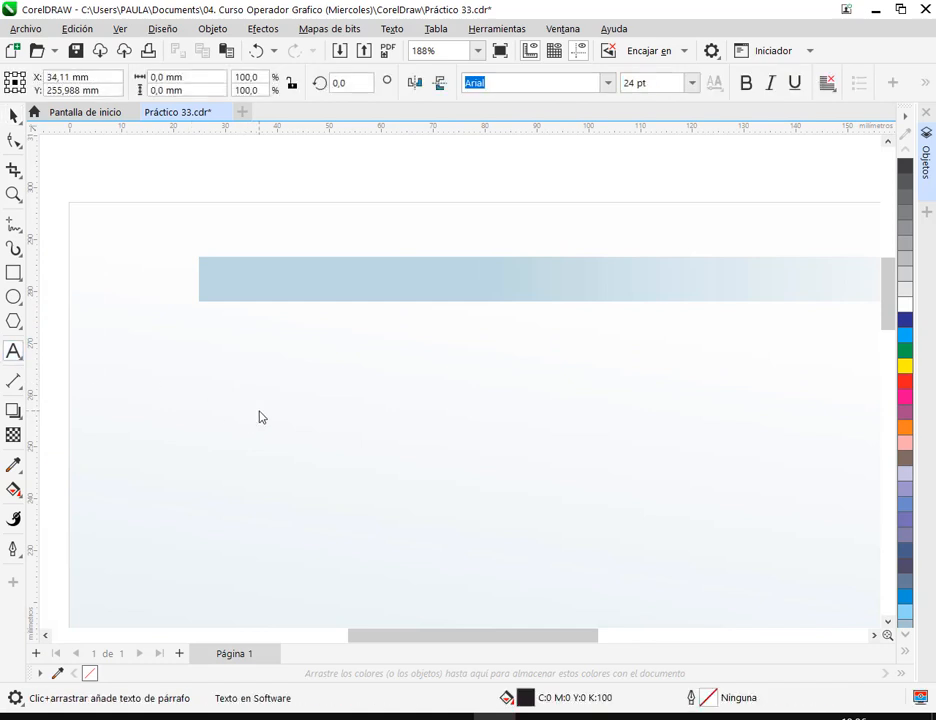
text(Soft)
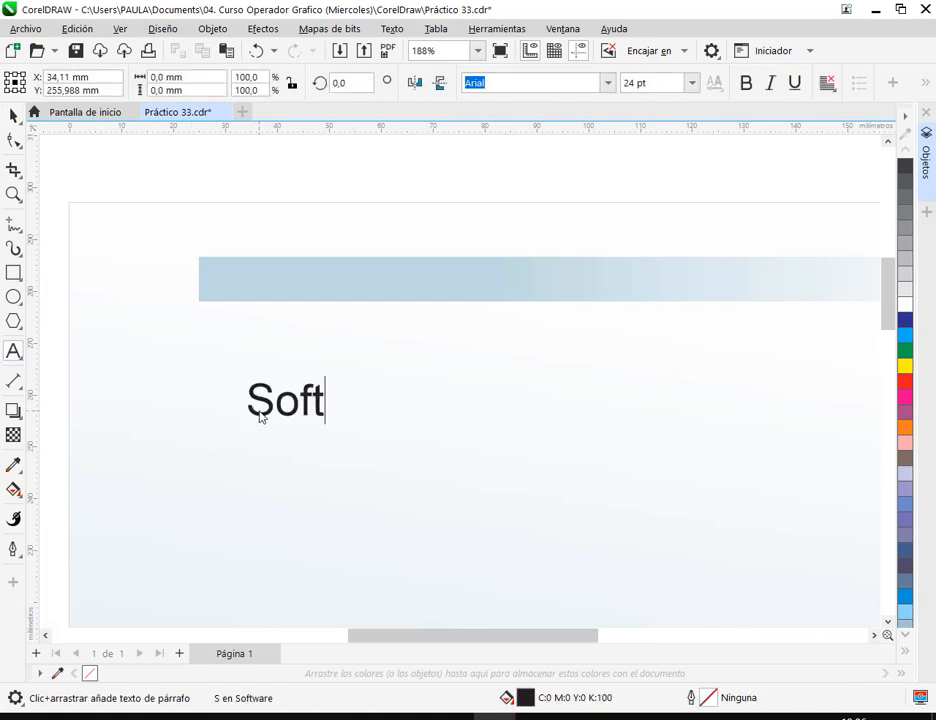
text(ware)
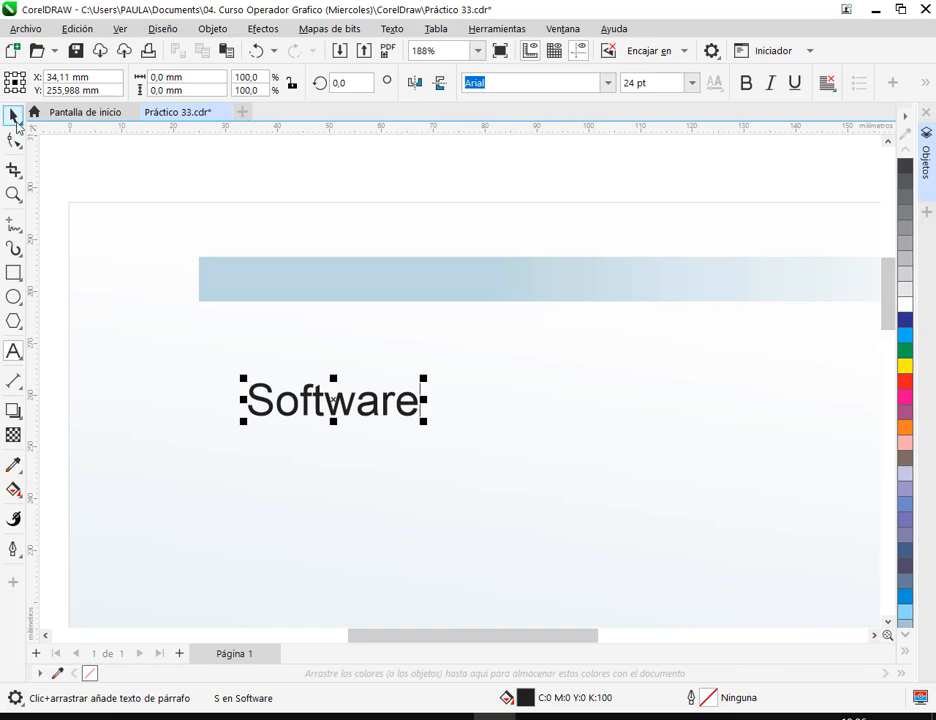
click(14, 118)
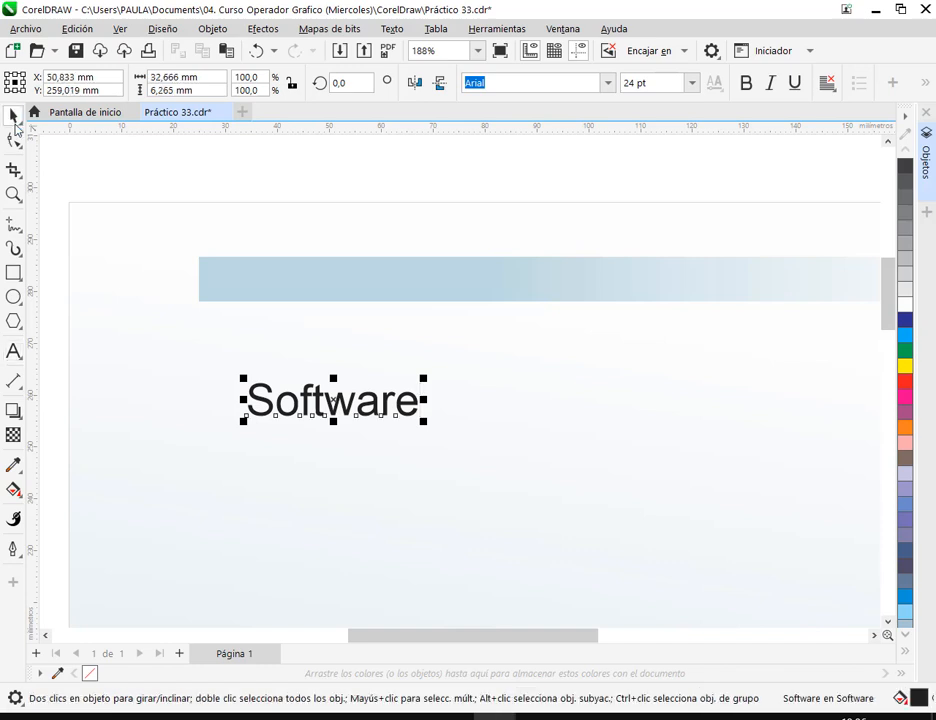
Set the font of the "Software" text to Mistral.
click(607, 83)
scroll(600, 303, down, 5)
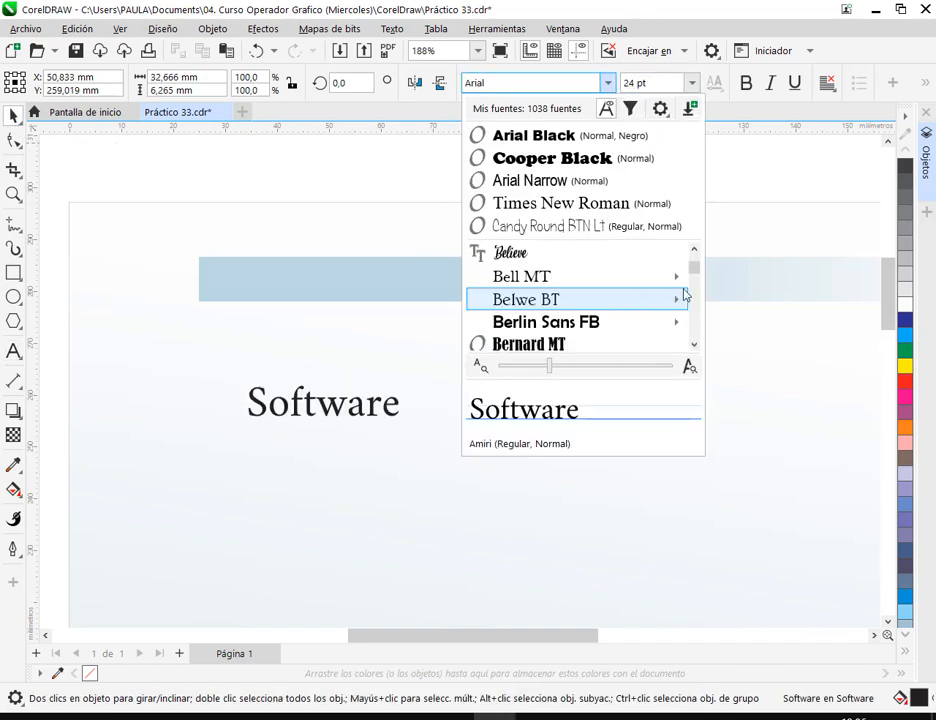
scroll(692, 280, down, 10)
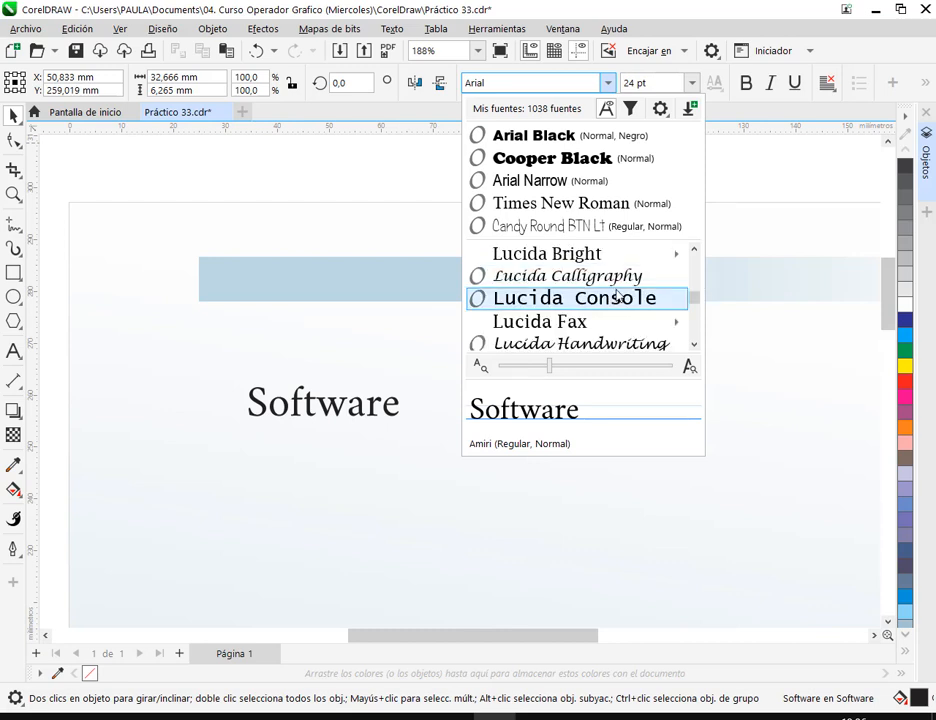
scroll(615, 292, down, 6)
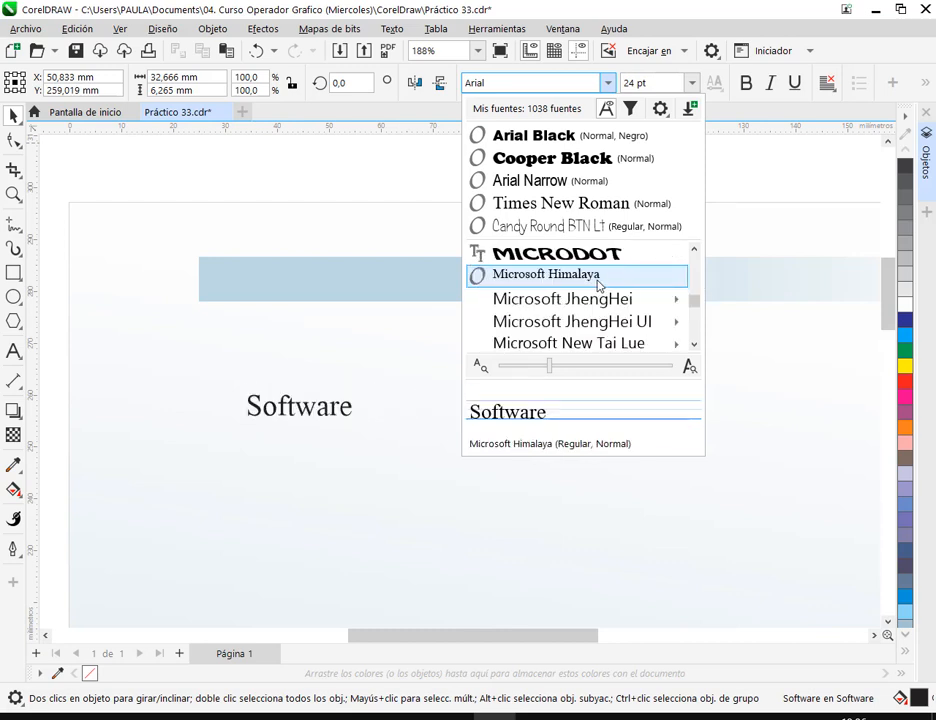
scroll(600, 287, down, 1)
scroll(600, 286, down, 1)
scroll(600, 286, down, 5)
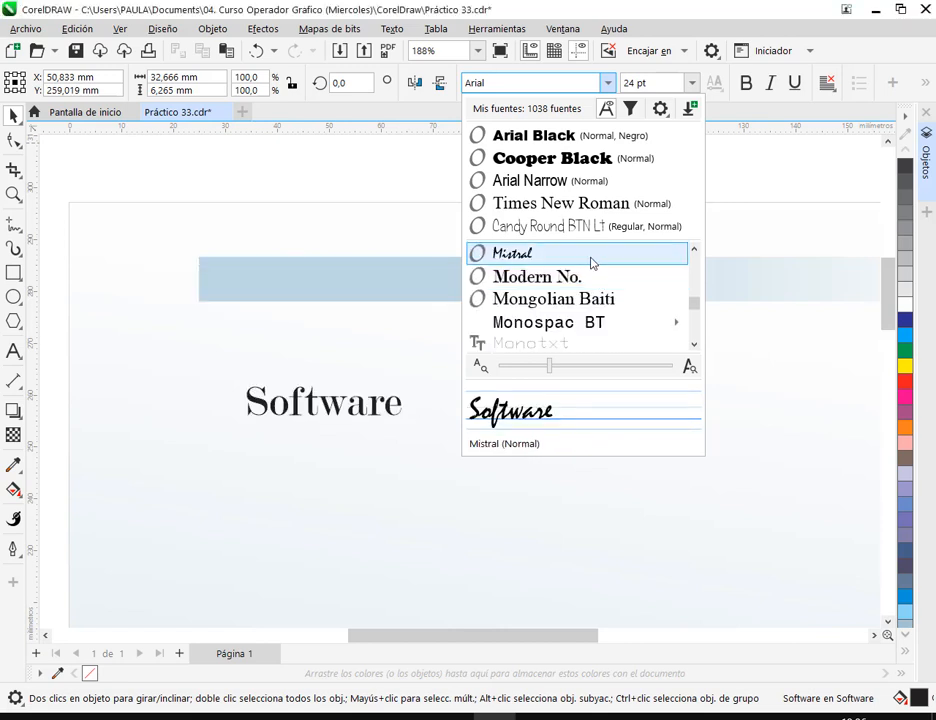
click(591, 258)
Move the "Software" text onto the header band, centred at about X 47.3, Y 281 mm.
drag(322, 398, 303, 295)
scroll(303, 295, down, 3)
drag(311, 369, 594, 284)
scroll(594, 284, up, 5)
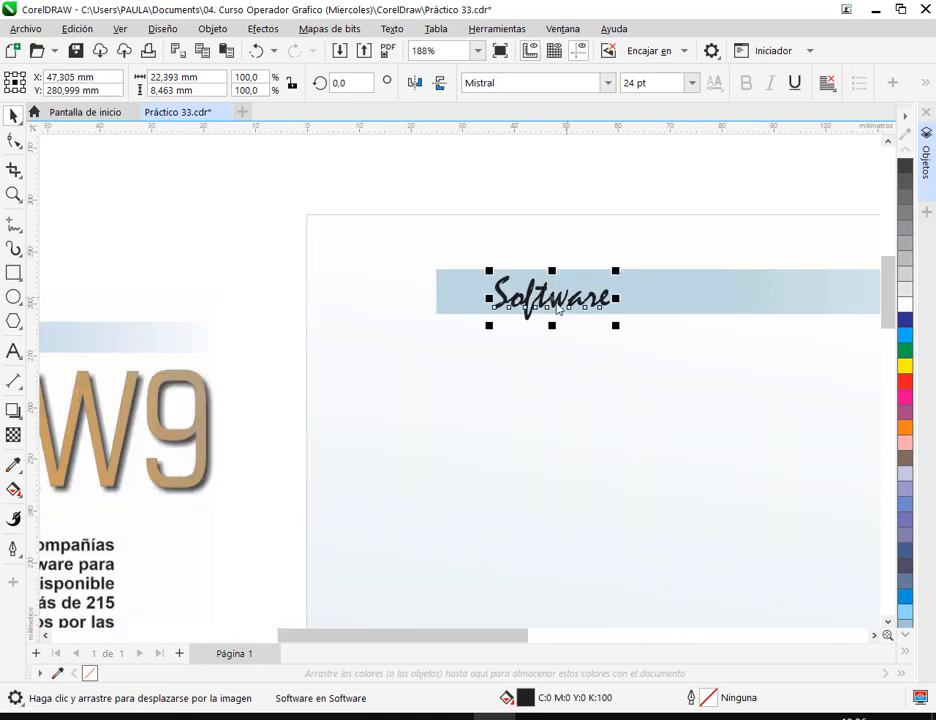
Examine the row of baseline nodes beneath the letters of the selected "Software" text up close.
click(687, 419)
scroll(688, 403, up, 2)
click(620, 259)
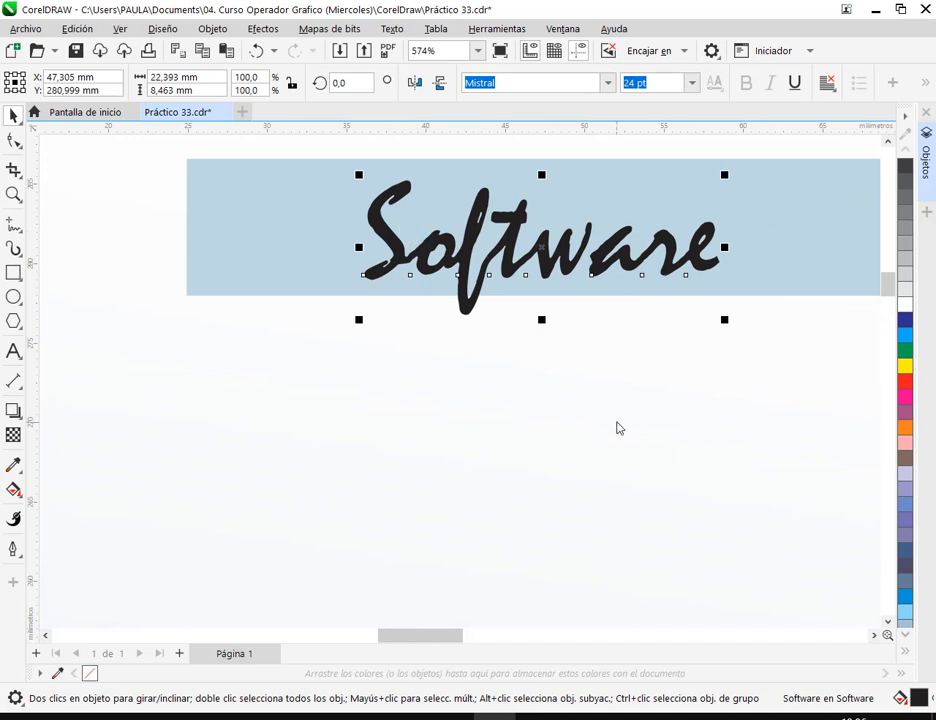
scroll(590, 290, up, 3)
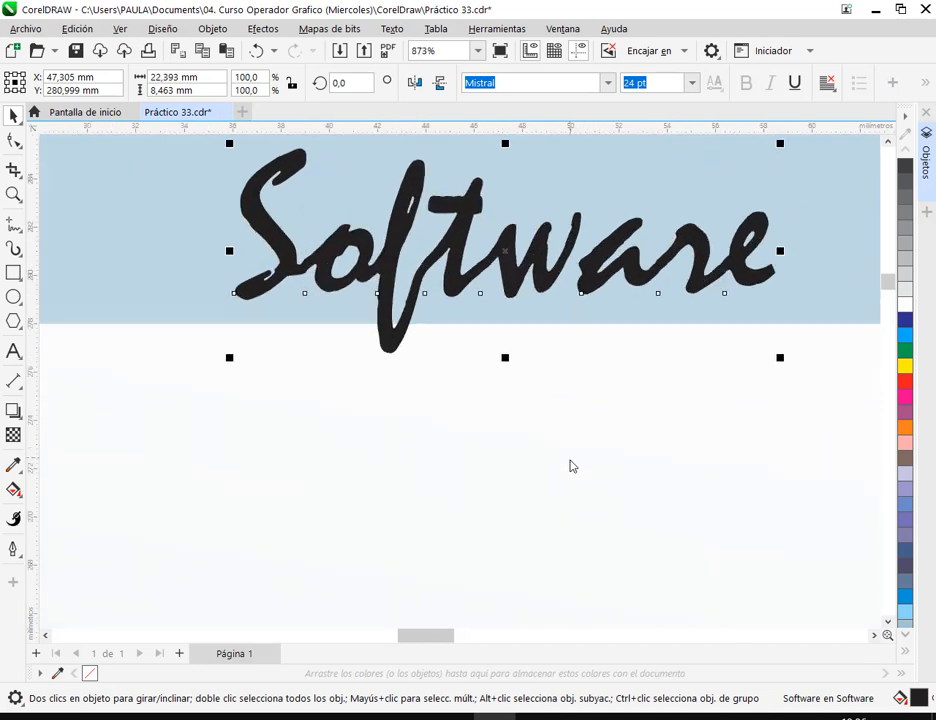
mouse_move(223, 287)
mouse_down()
mouse_move(328, 305)
mouse_move(716, 316)
mouse_move(733, 302)
mouse_up()
drag(729, 346, 725, 298)
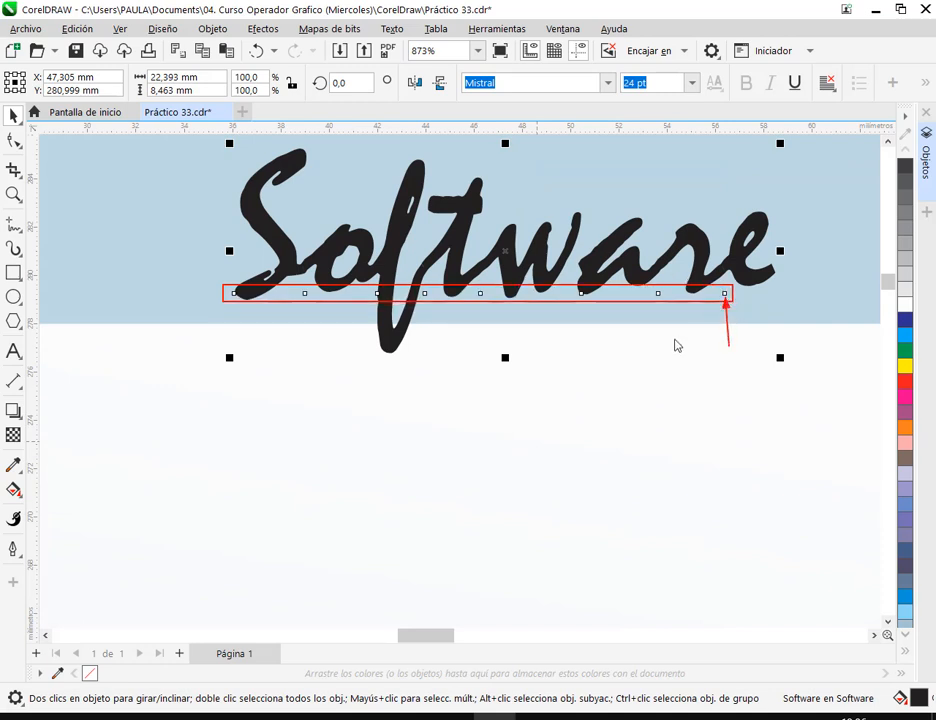
drag(668, 338, 658, 298)
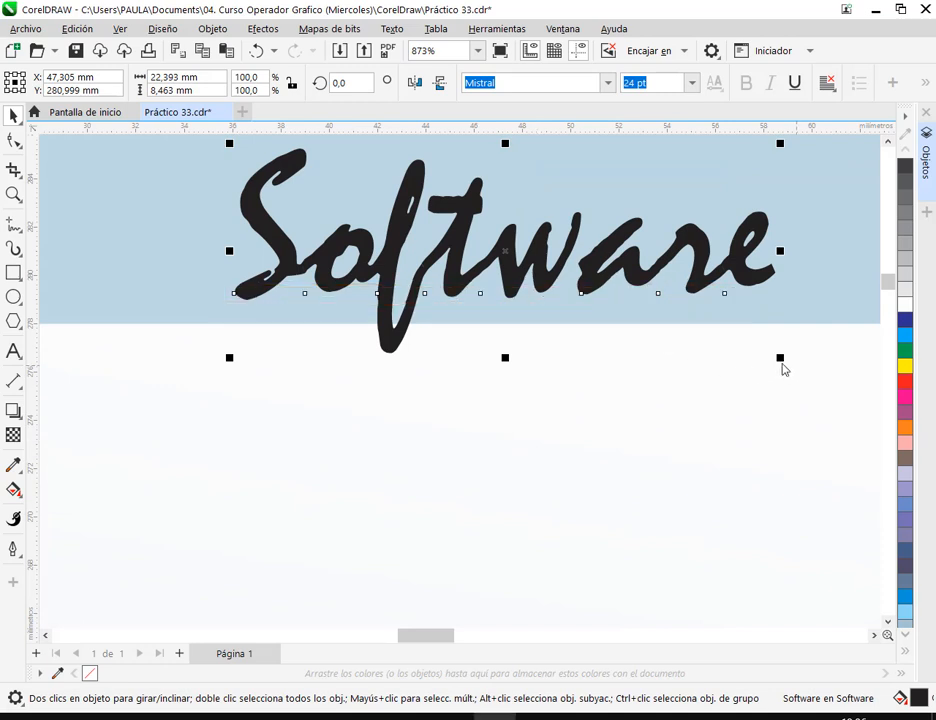
scroll(765, 376, up, 1)
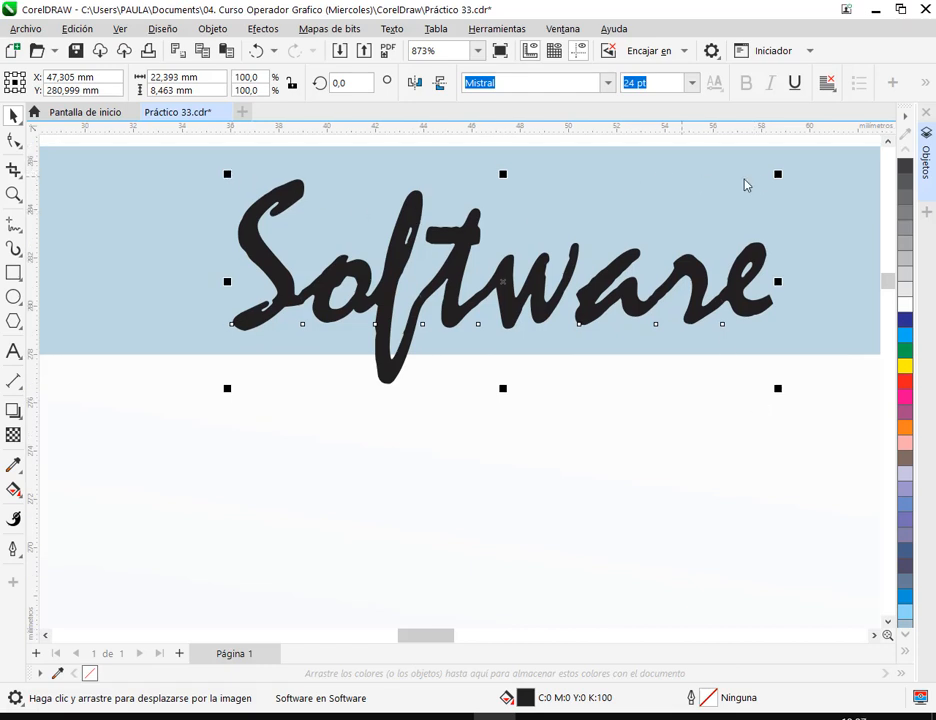
Enlarge the "Software" text to about 25.6 pt and rest its baseline on the band's lower edge, centred at about X 43.8, Y 279.8 mm.
click(781, 393)
drag(781, 393, 817, 425)
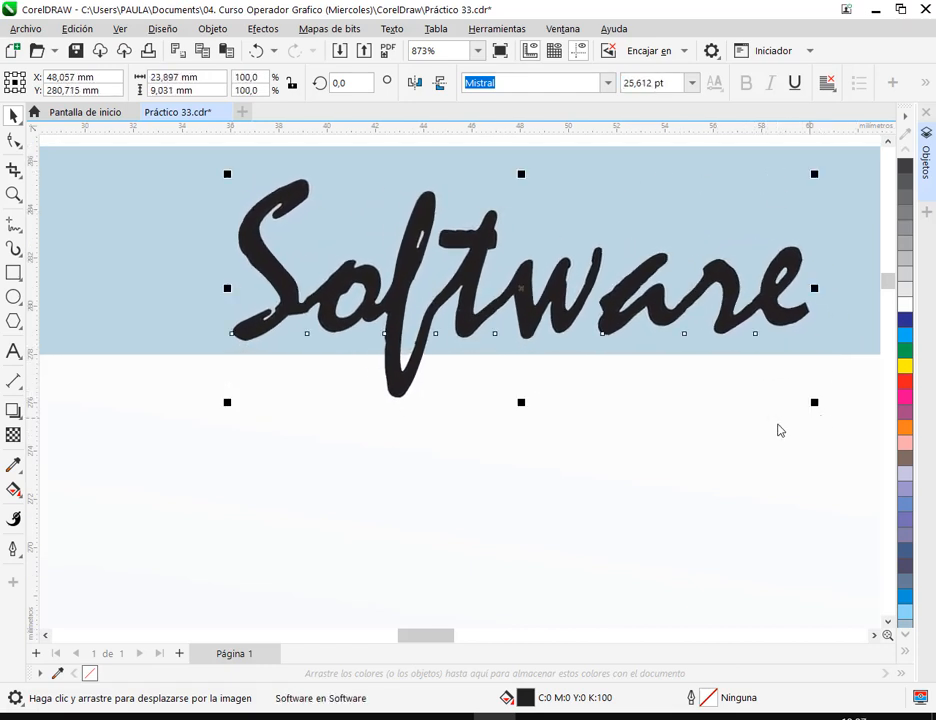
scroll(537, 397, left, 3)
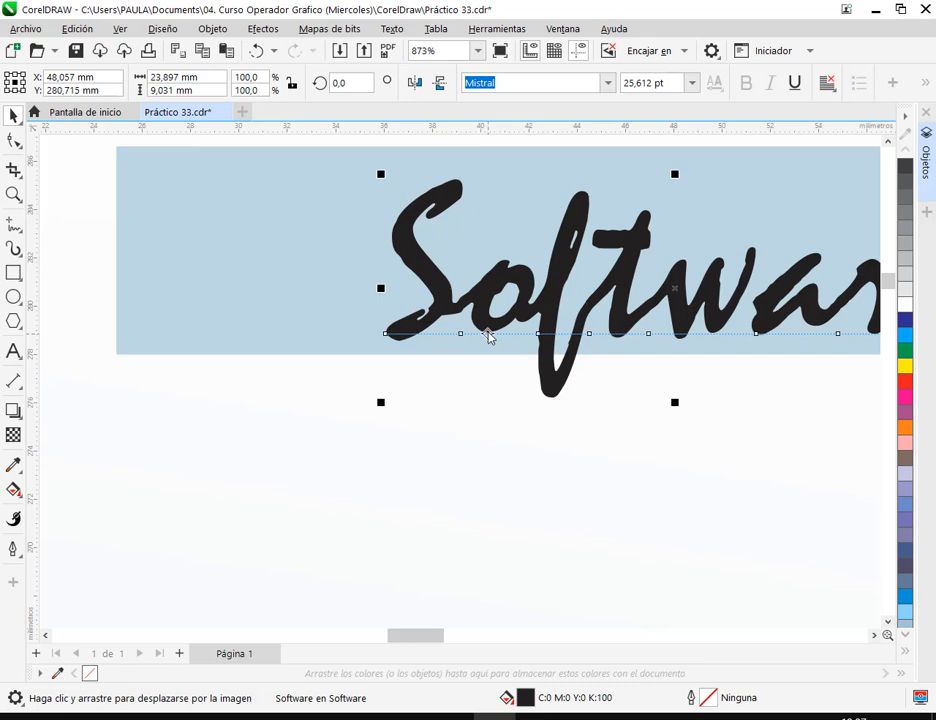
drag(489, 337, 397, 303)
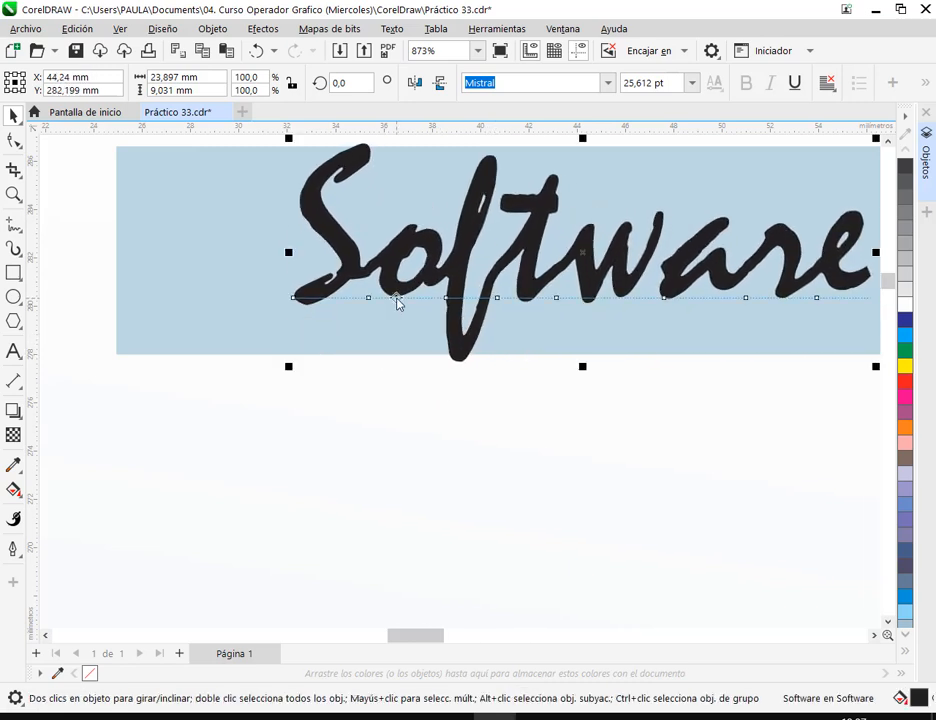
drag(397, 303, 389, 358)
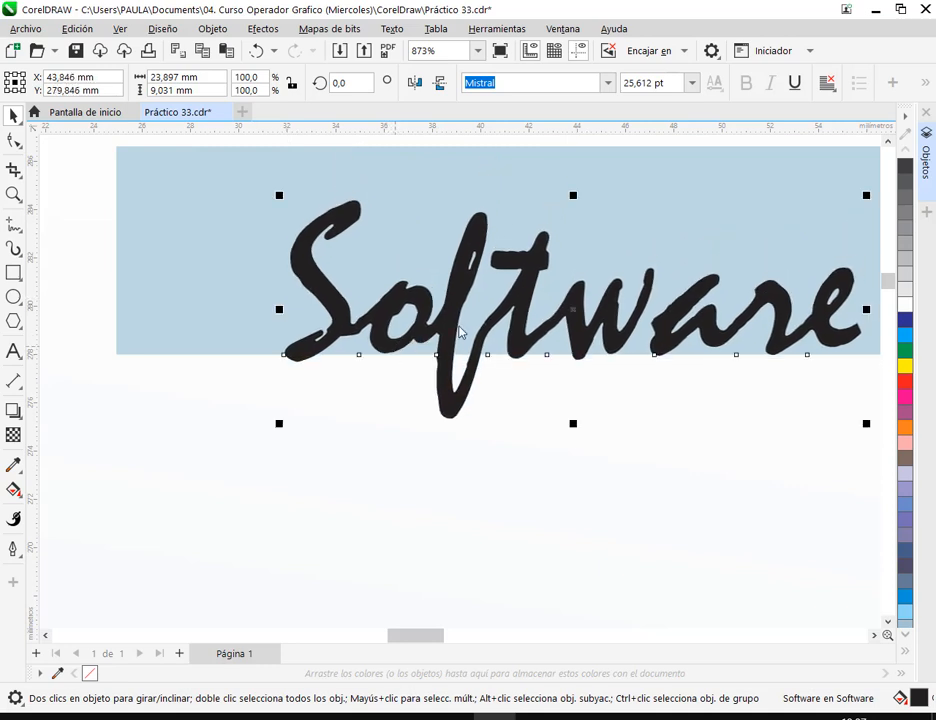
Enlarge the "Software" text to about 39.5 pt and realign its baseline with the band's lower edge, centred at about X 49.8, Y 280.9 mm.
scroll(595, 362, down, 1)
scroll(595, 369, down, 5)
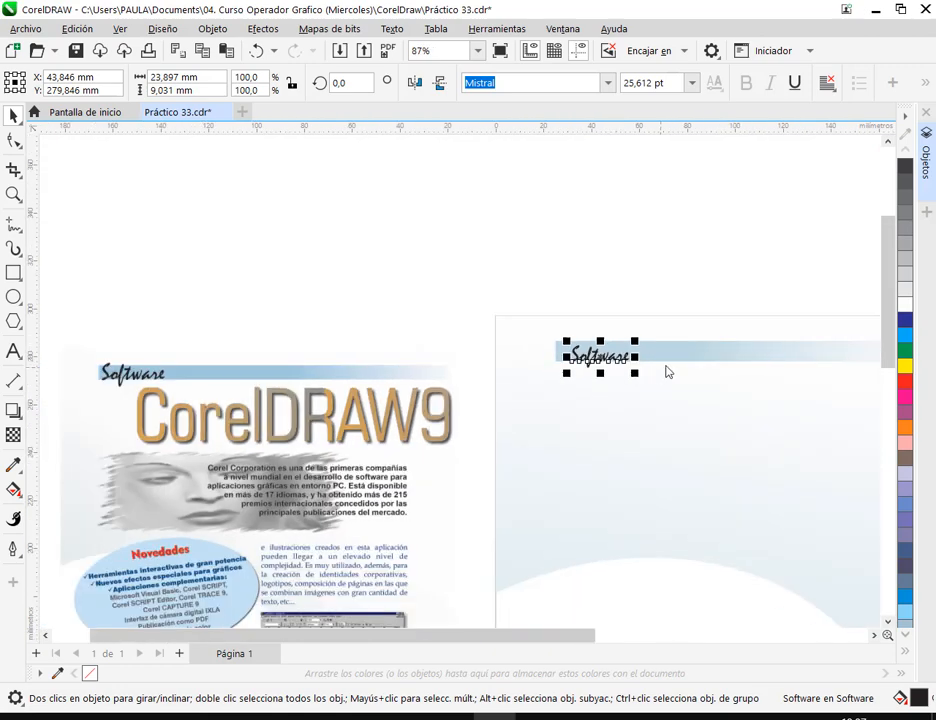
drag(636, 347, 668, 332)
scroll(601, 355, up, 3)
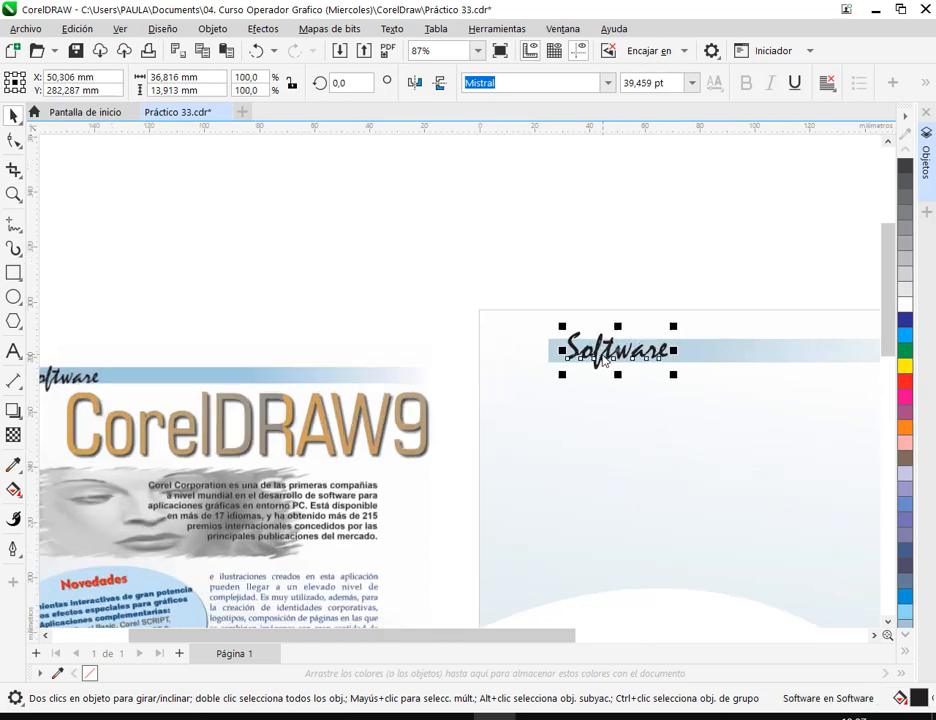
scroll(601, 362, up, 4)
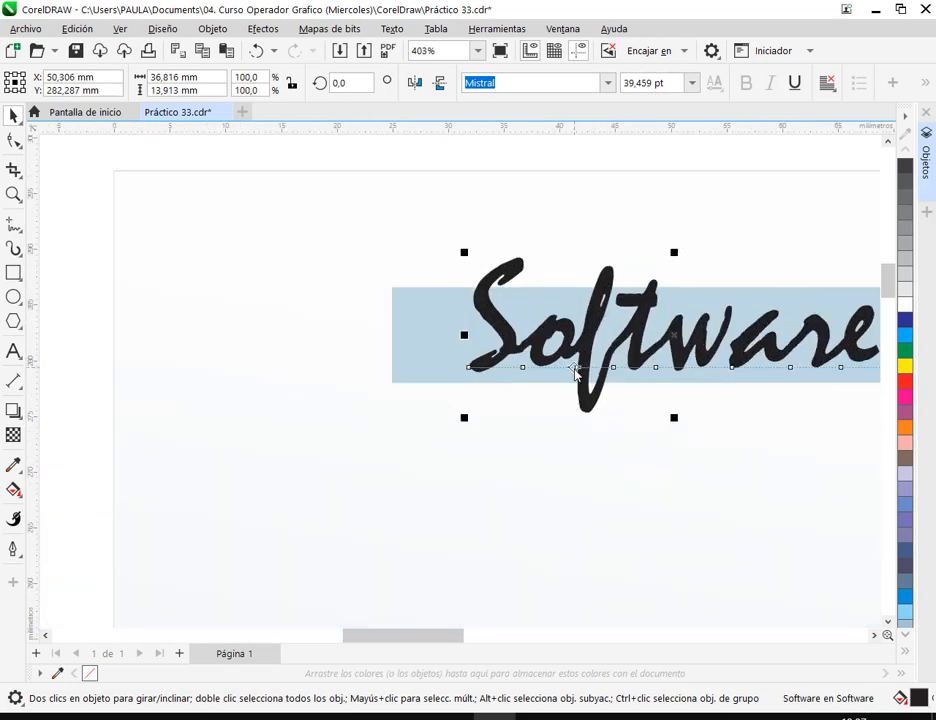
drag(576, 373, 569, 385)
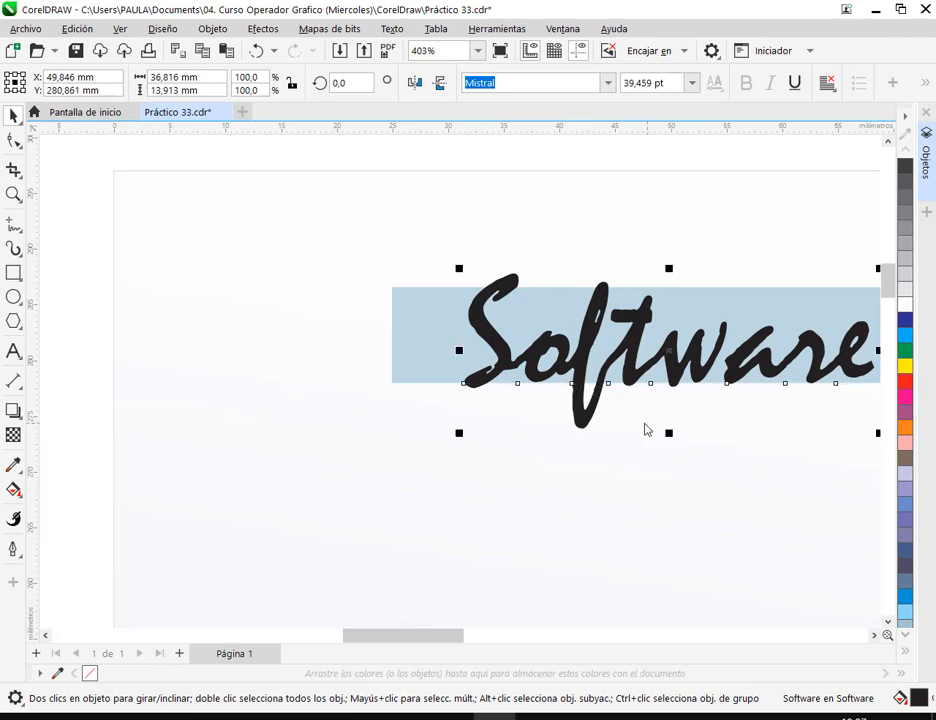
Shift the "Software" text horizontally to the opaque end of the header band, centred at about X 45.3, Y 280.9 mm.
scroll(645, 430, down, 4)
click(629, 501)
scroll(629, 501, down, 1)
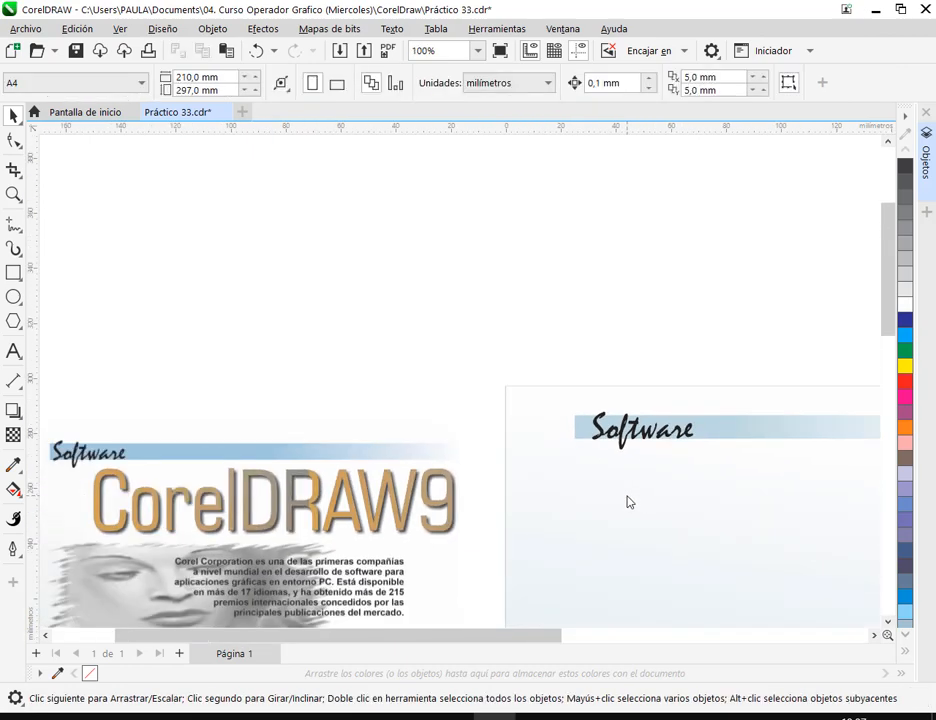
drag(629, 501, 668, 438)
click(651, 377)
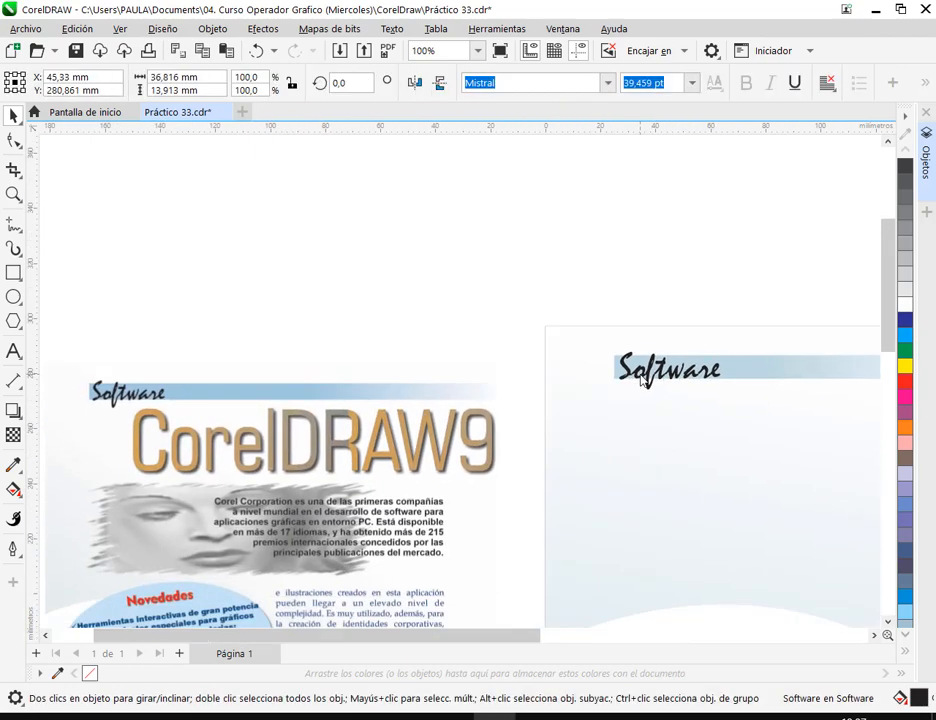
scroll(642, 380, up, 5)
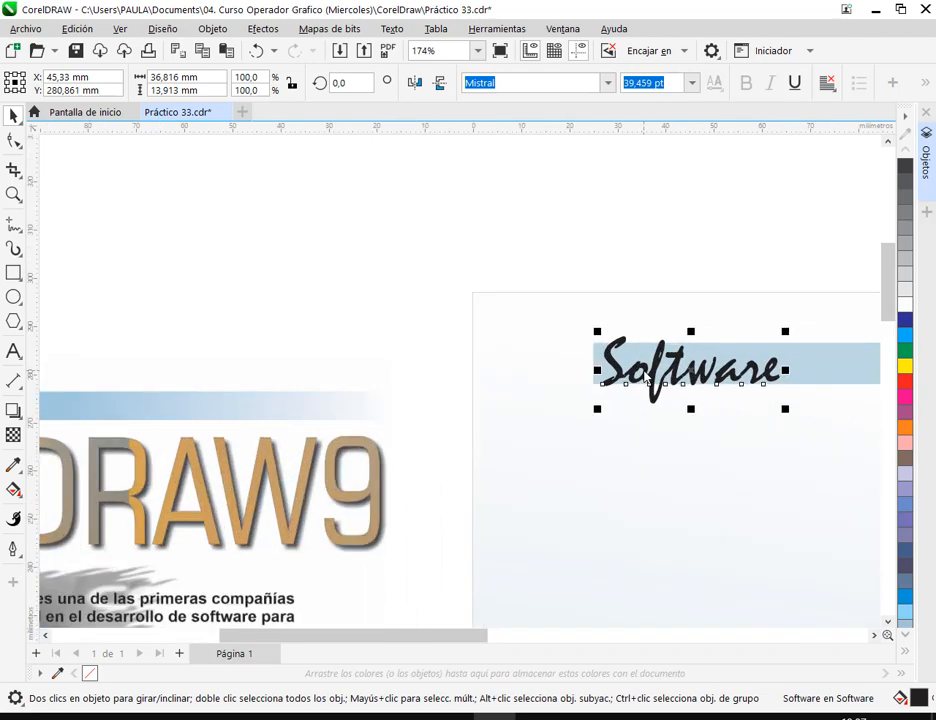
Save the document with the finished "Software" header and compare the whole page with the reference magazine page.
click(704, 503)
key(ctrl+s)
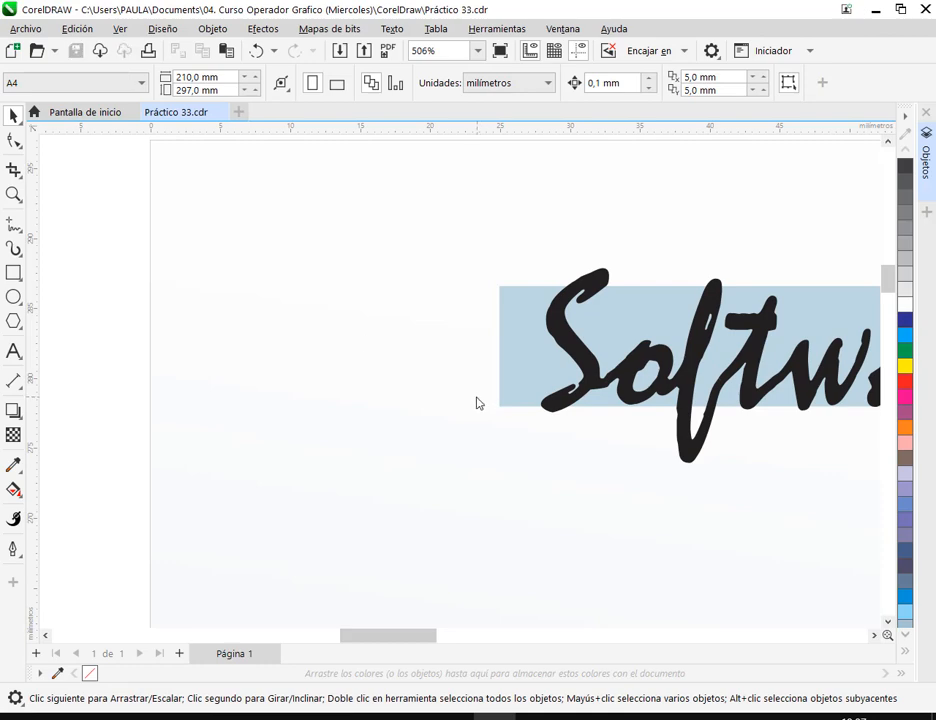
scroll(652, 458, down, 5)
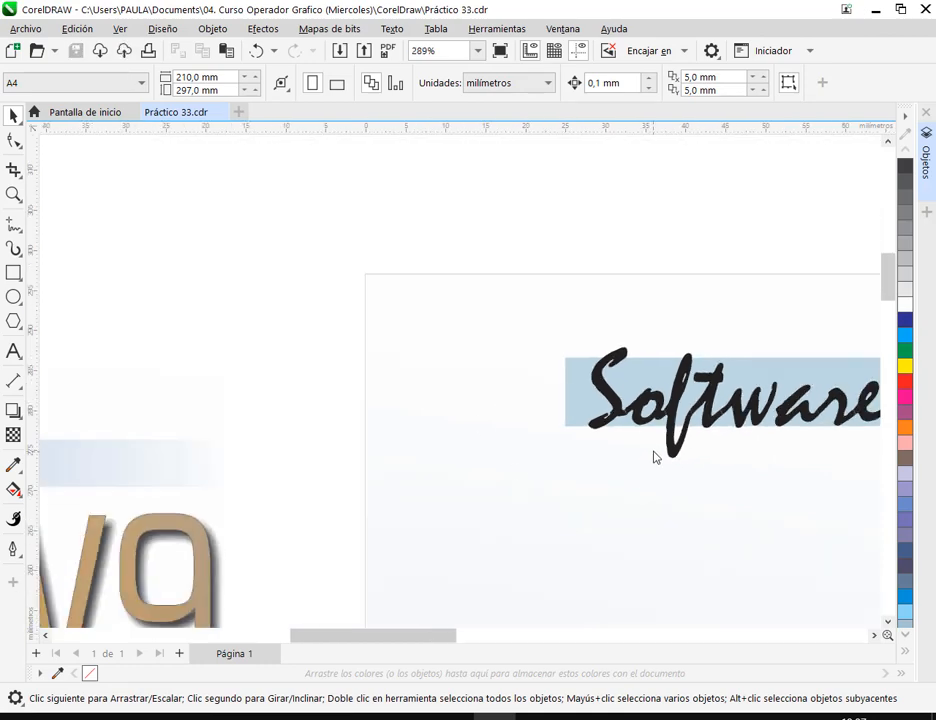
drag(728, 505, 516, 428)
scroll(520, 427, down, 2)
drag(569, 487, 529, 382)
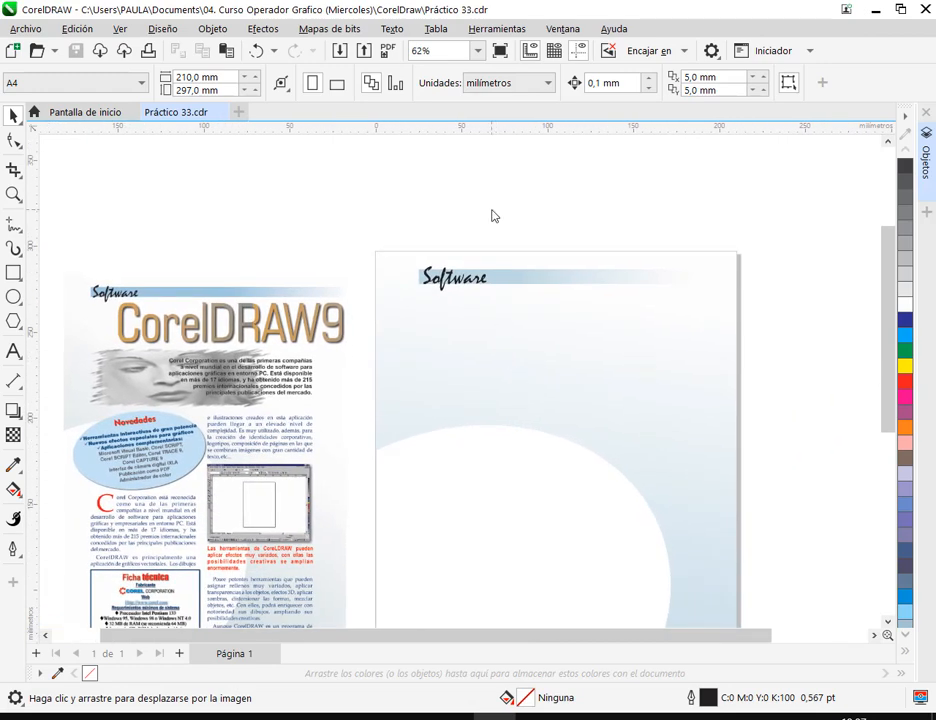
scroll(509, 268, down, 1)
drag(523, 311, 491, 272)
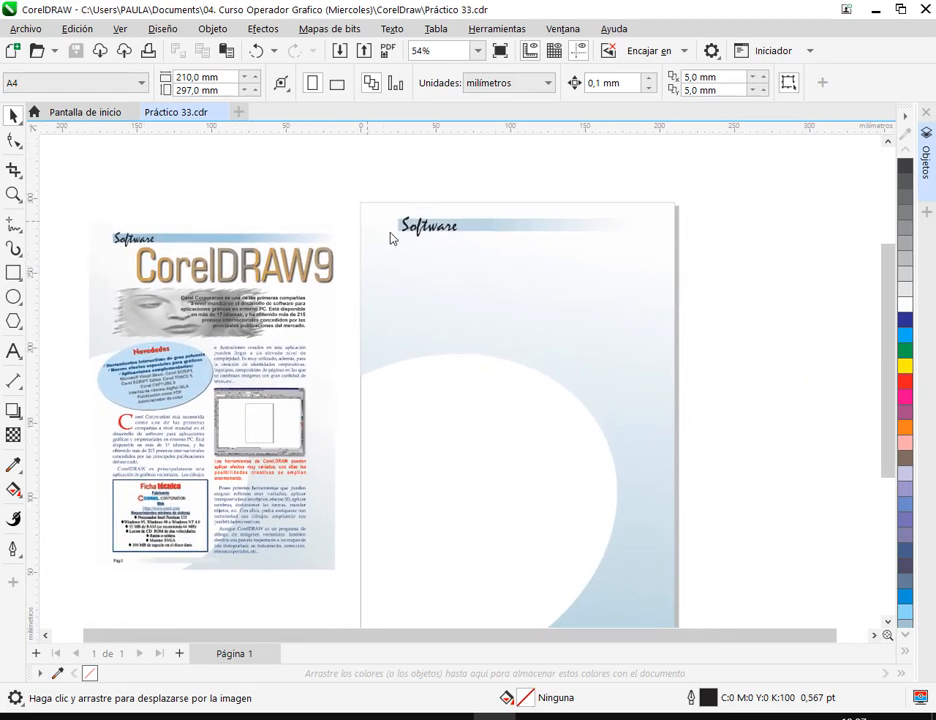
click(620, 229)
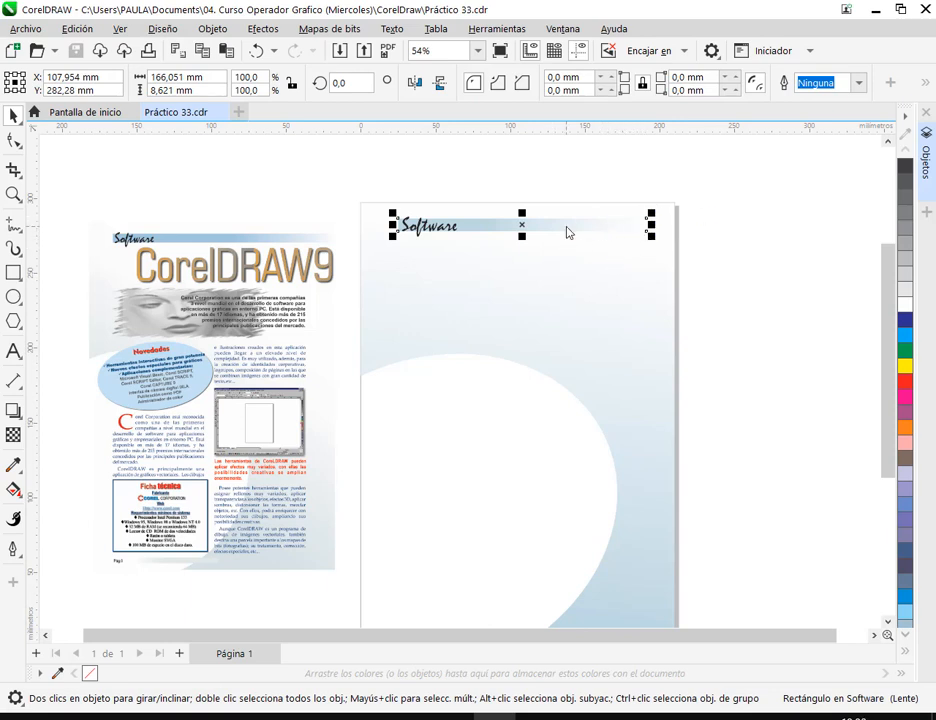
drag(566, 232, 554, 256)
click(258, 52)
click(611, 320)
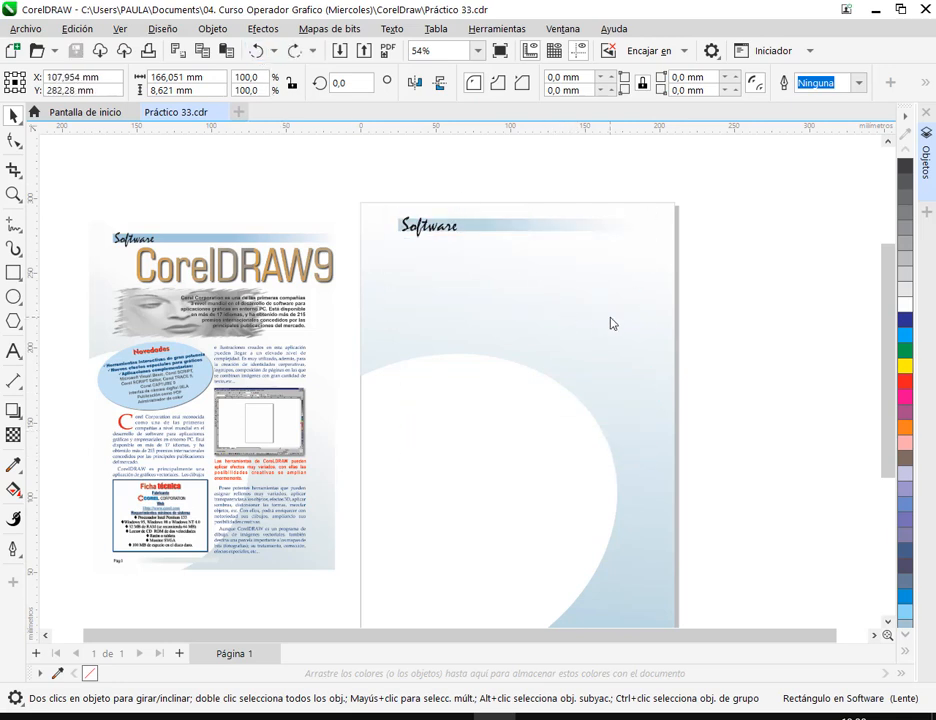
Lock the Software layer that holds the header band and its title.
scroll(619, 334, down, 1)
drag(675, 520, 630, 501)
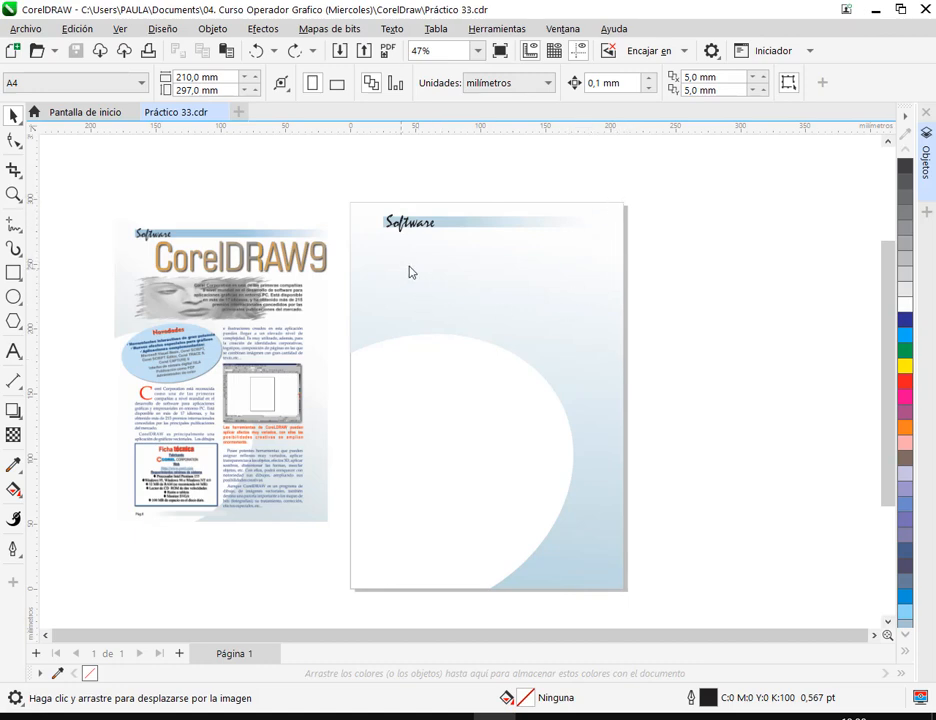
scroll(520, 262, up, 2)
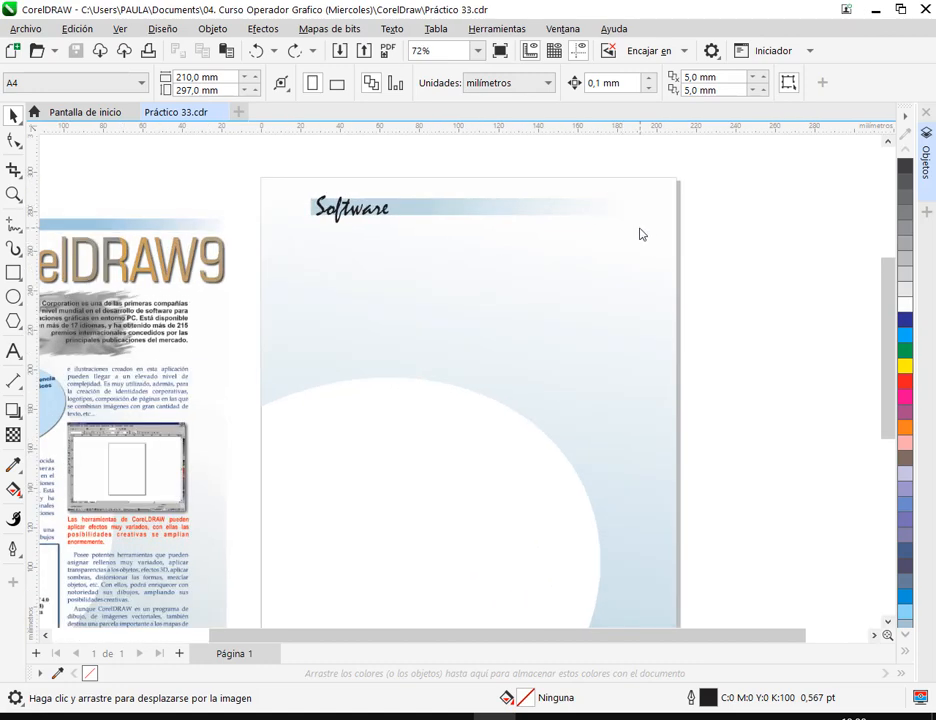
drag(487, 332, 633, 338)
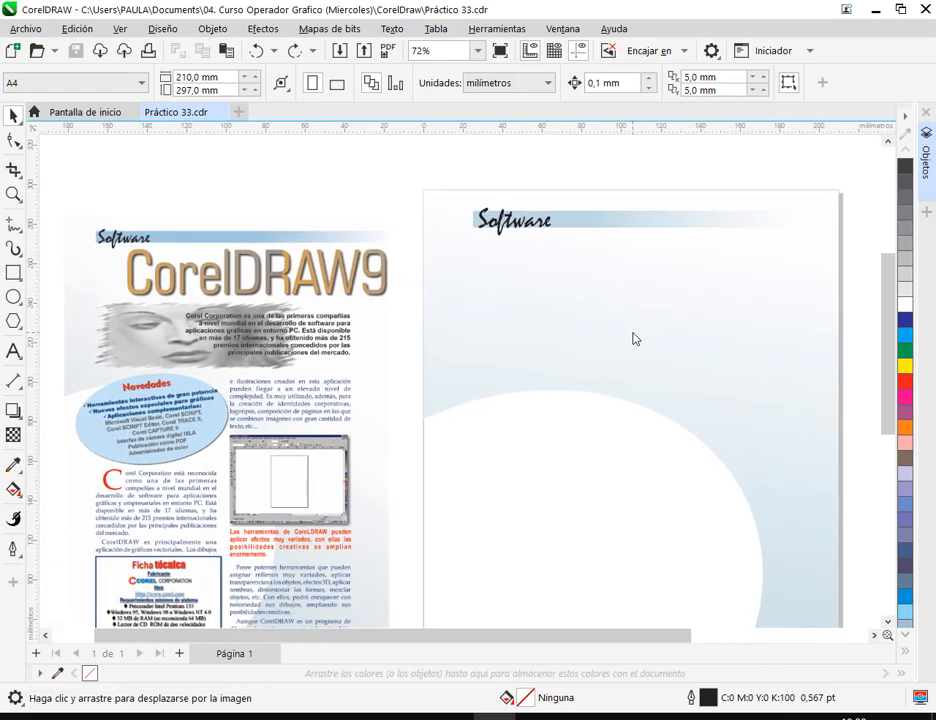
click(926, 150)
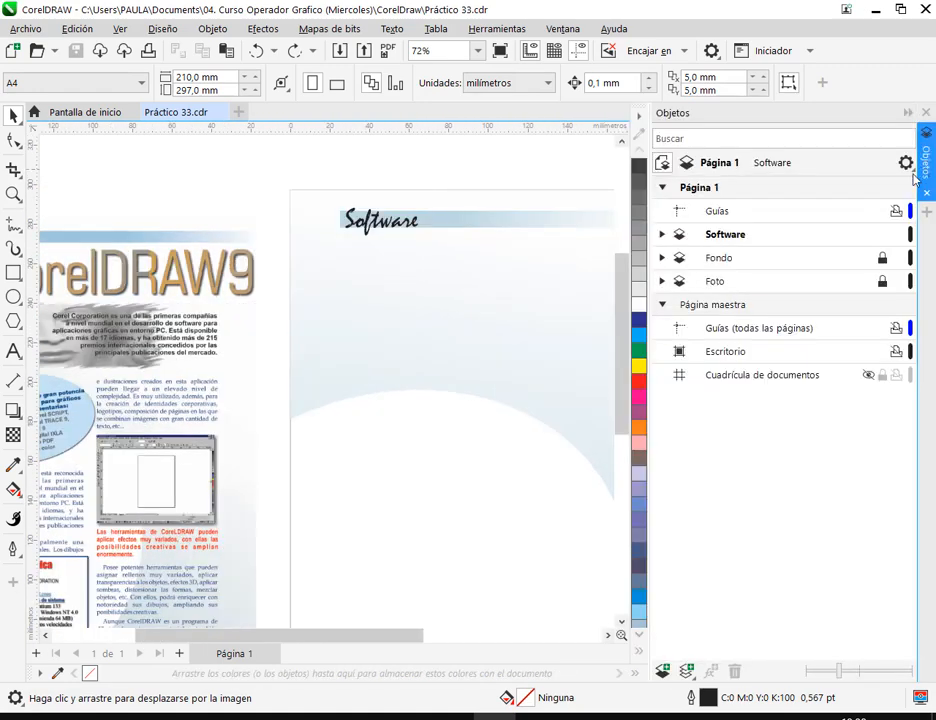
click(882, 235)
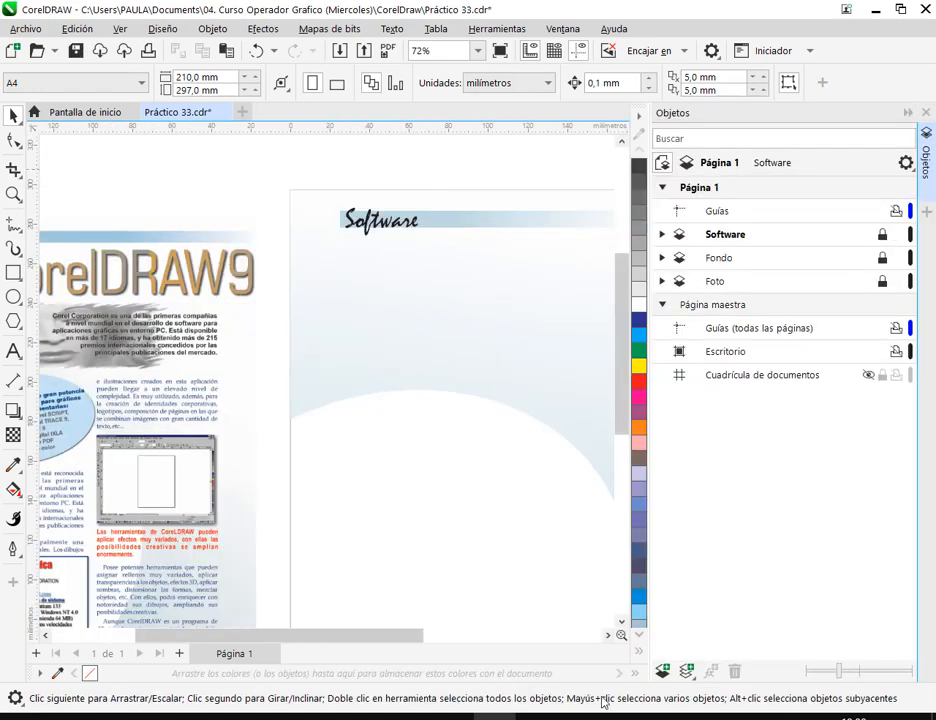
Add a new layer above Software, name it "CorelDraw y párrafo" and keep it as the active layer.
click(662, 671)
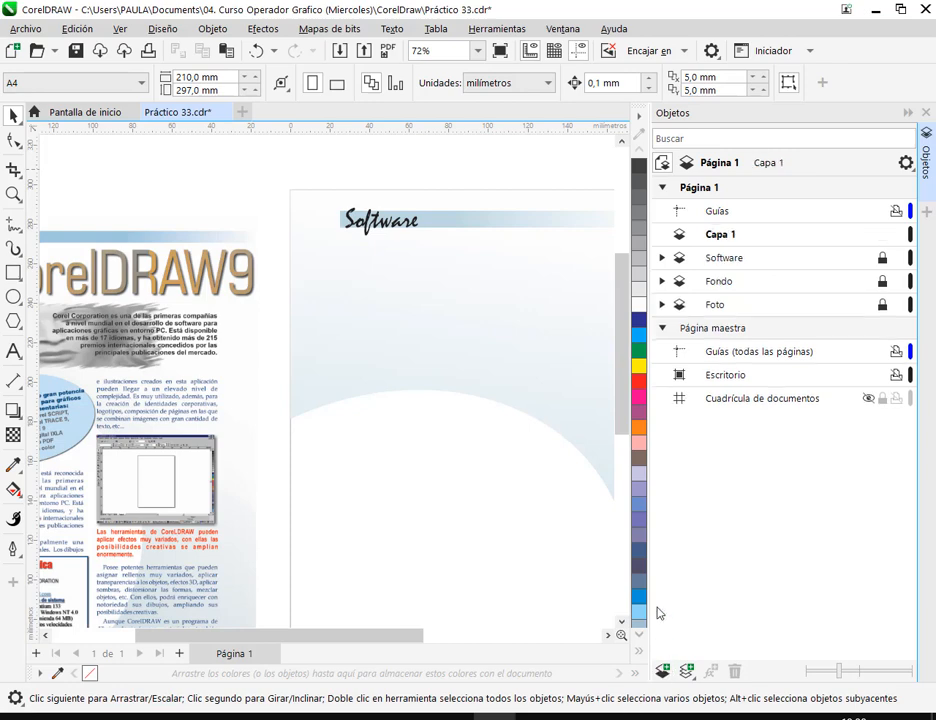
scroll(514, 386, left, 4)
double_click(720, 238)
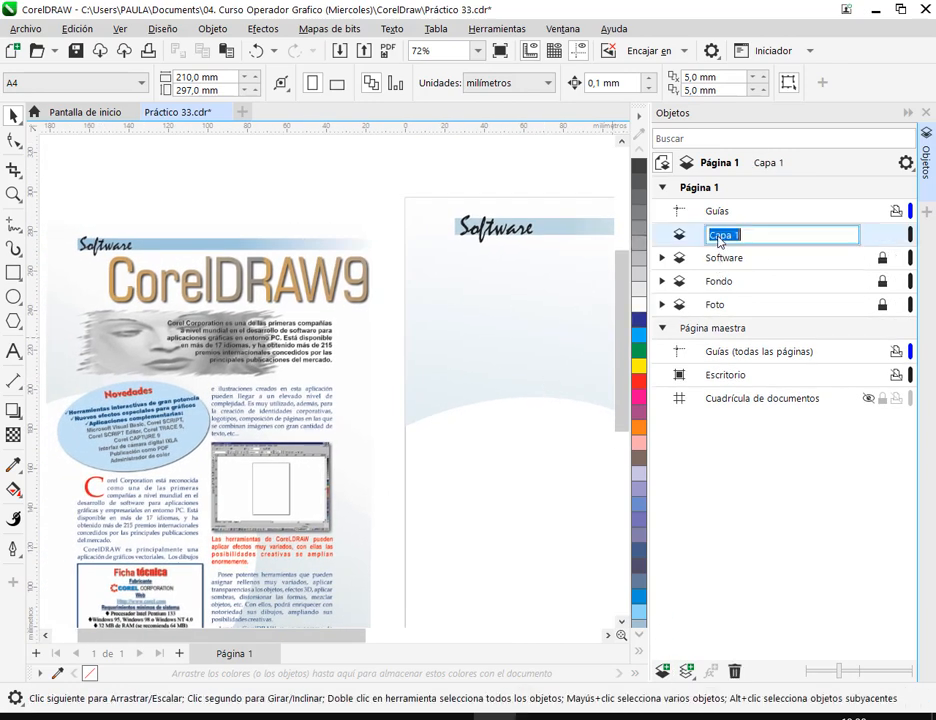
text(C)
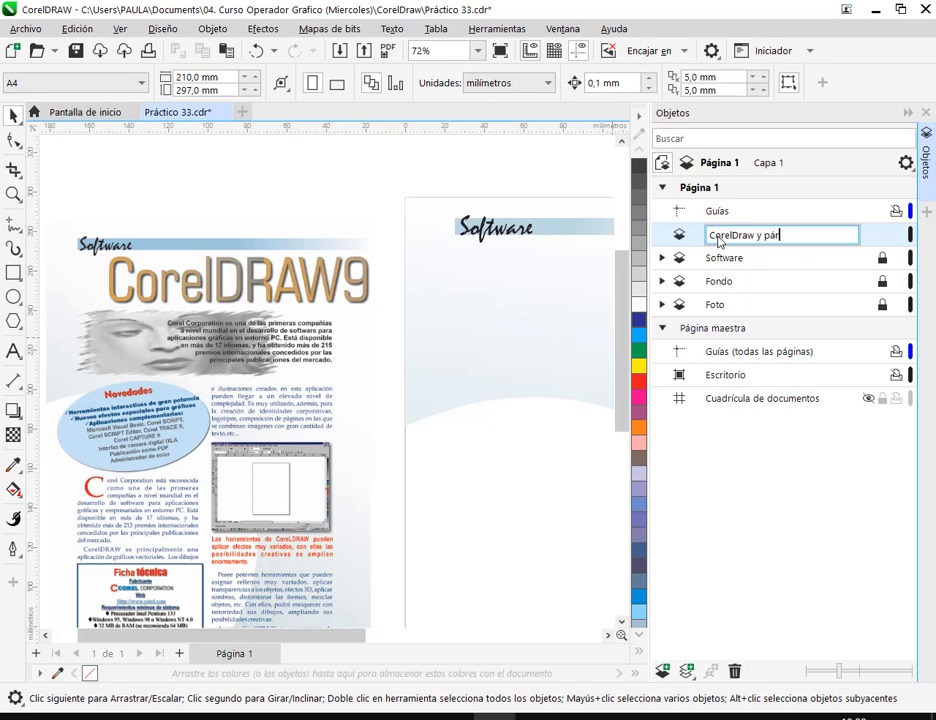
key(Return)
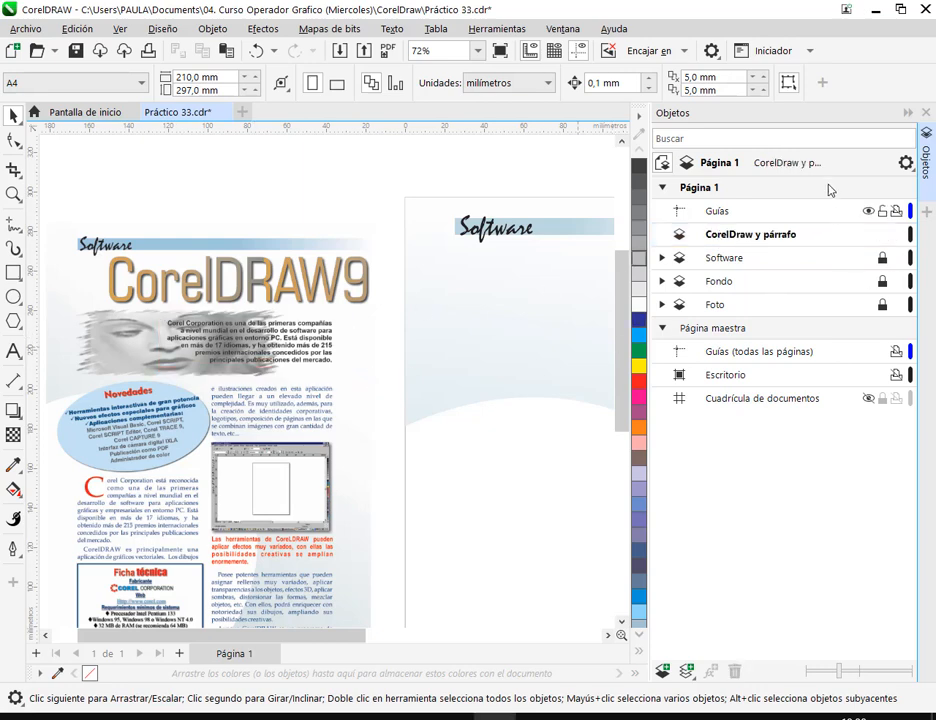
click(825, 236)
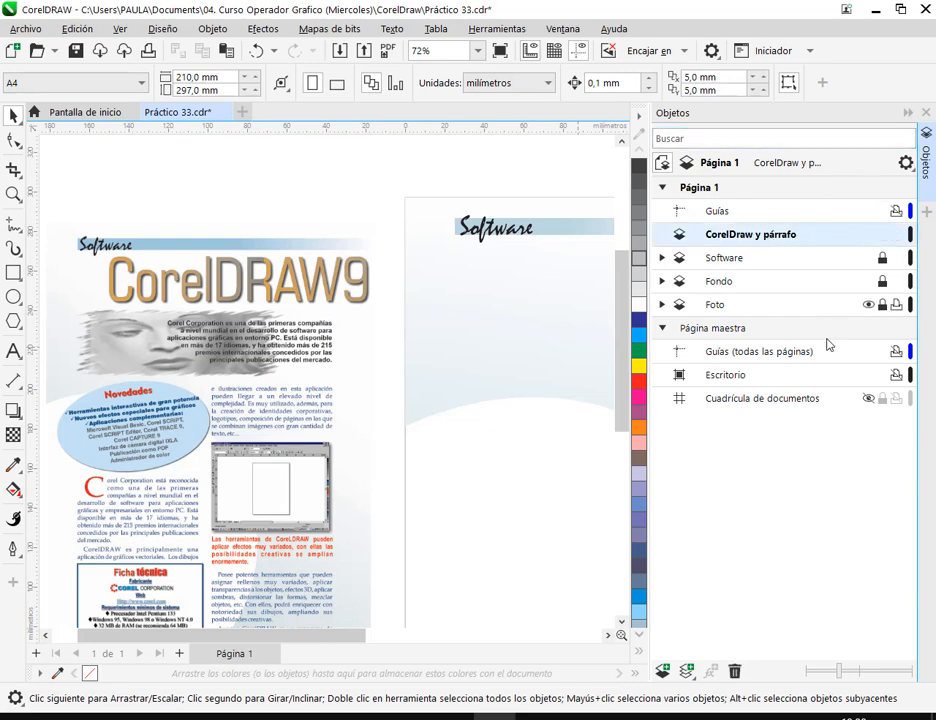
click(907, 113)
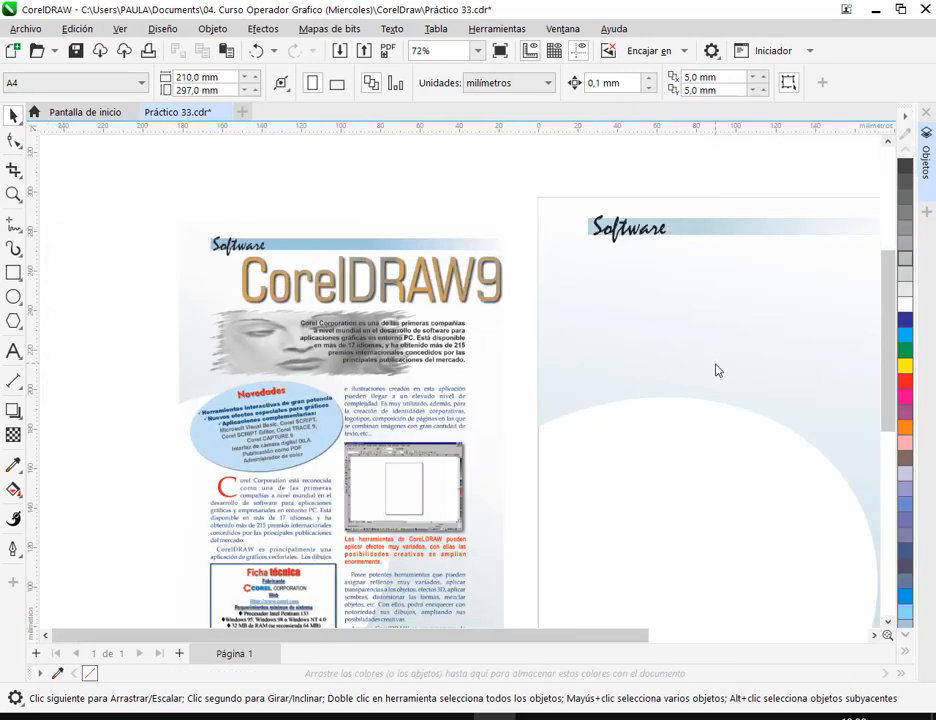
drag(716, 371, 559, 356)
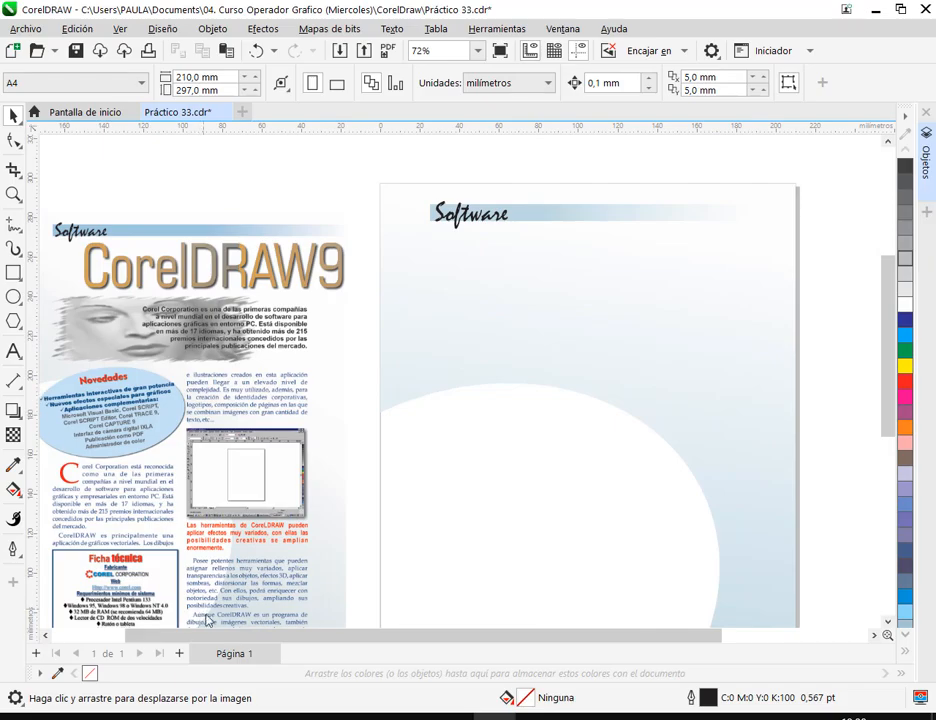
Switch to the Google Meet call in the browser, check its chat and dismiss the raised-hand notification.
mouse_move(240, 716)
click(171, 650)
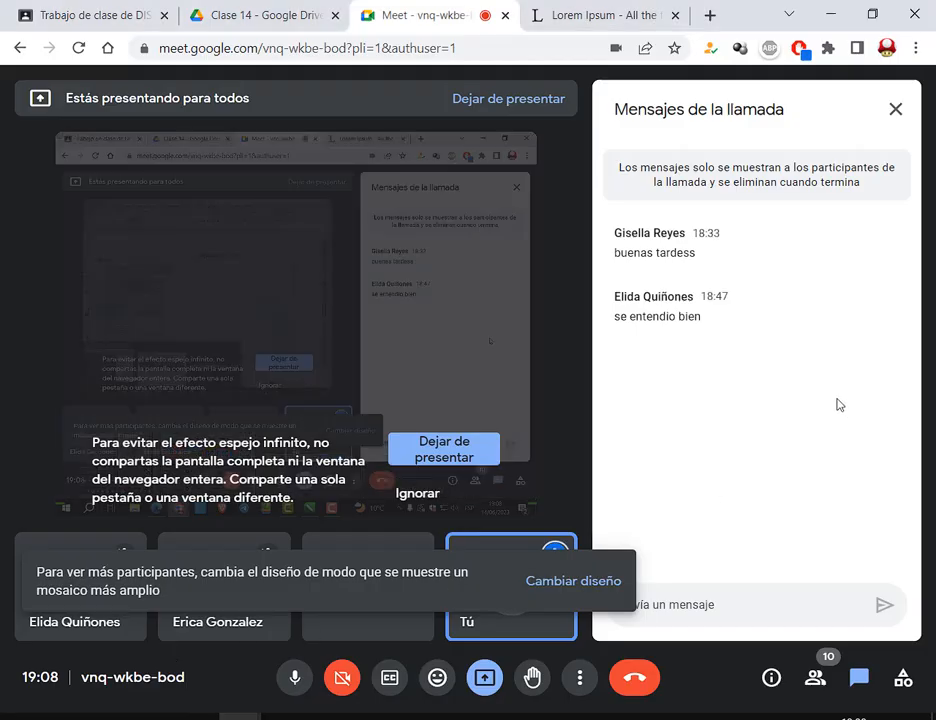
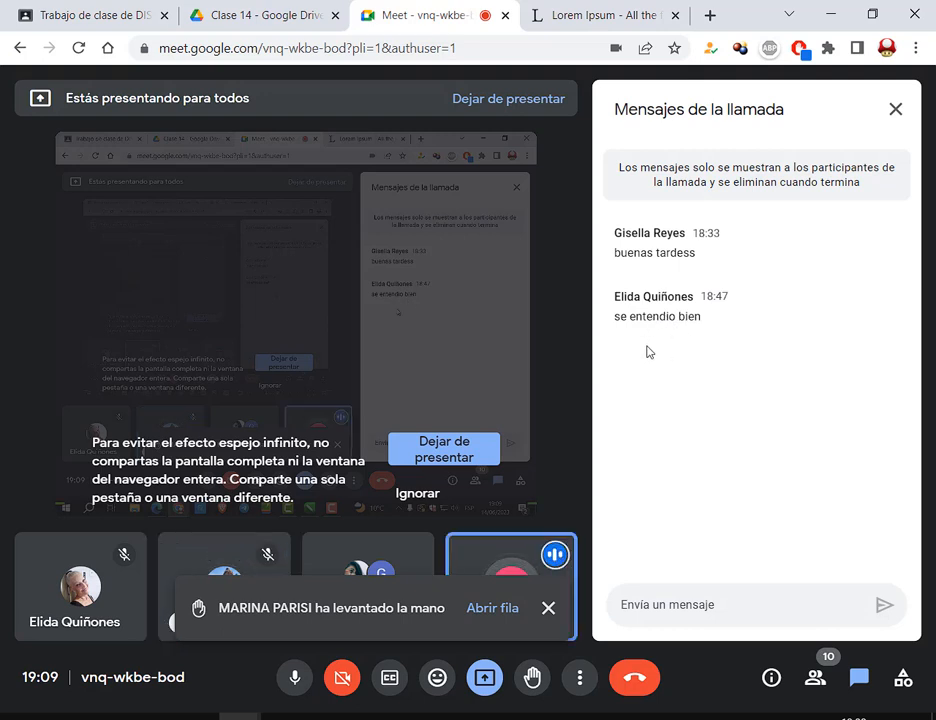
click(547, 608)
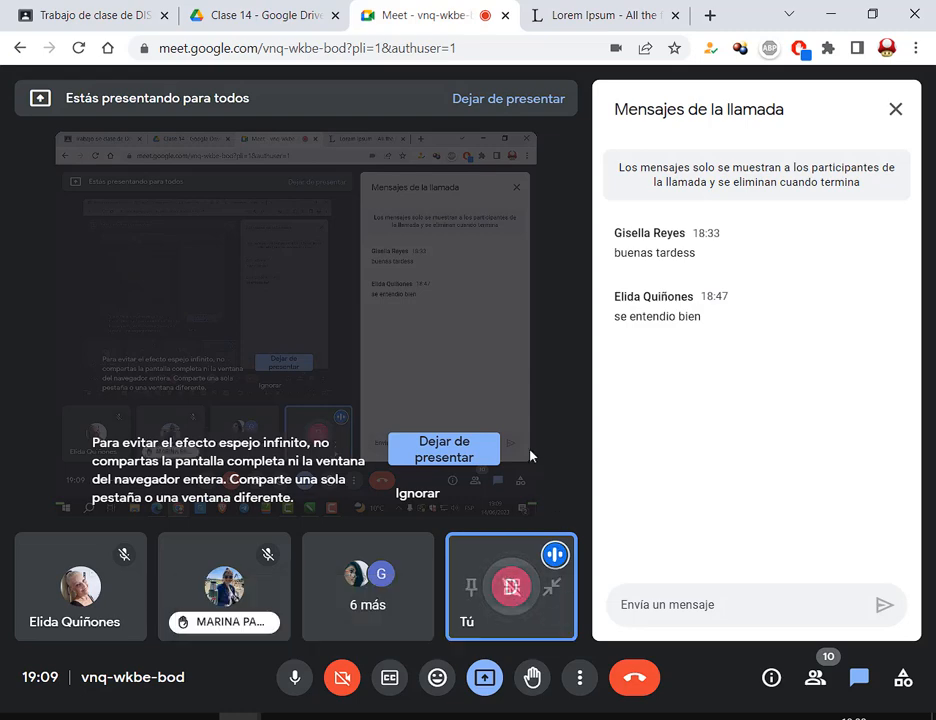
Locate the Clase 14 assignment in Google Classroom and preview Revista.jpg in its Google Drive folder.
click(155, 7)
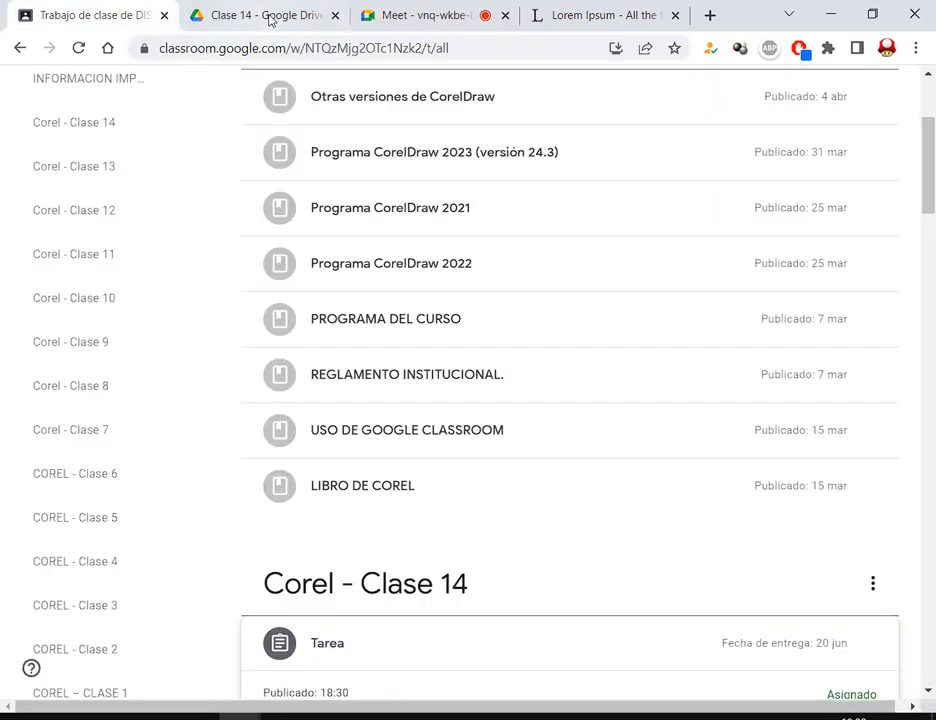
scroll(435, 452, down, 5)
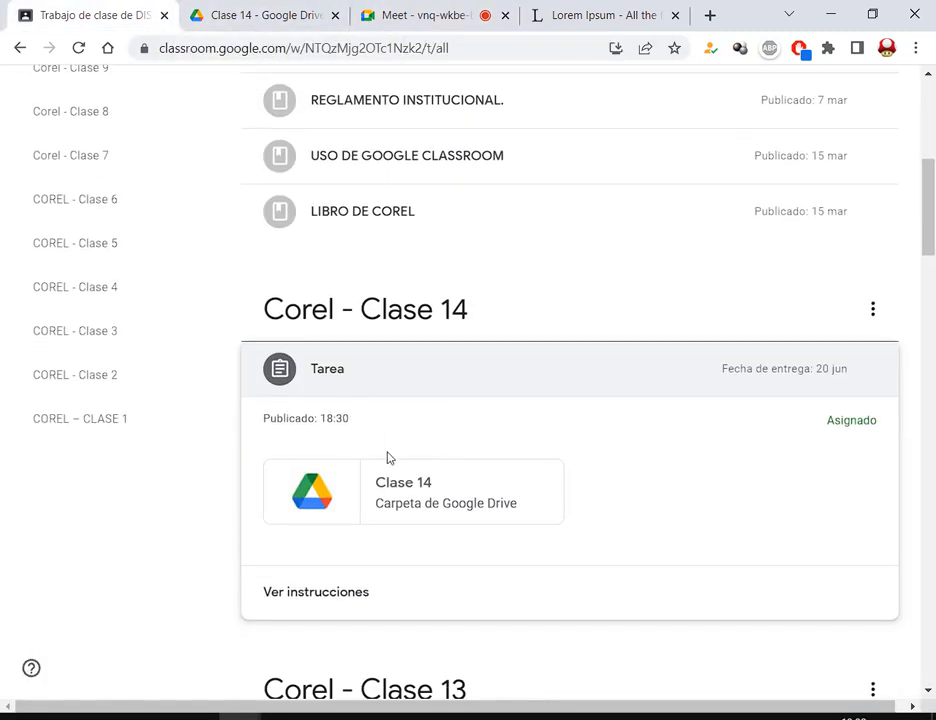
click(266, 10)
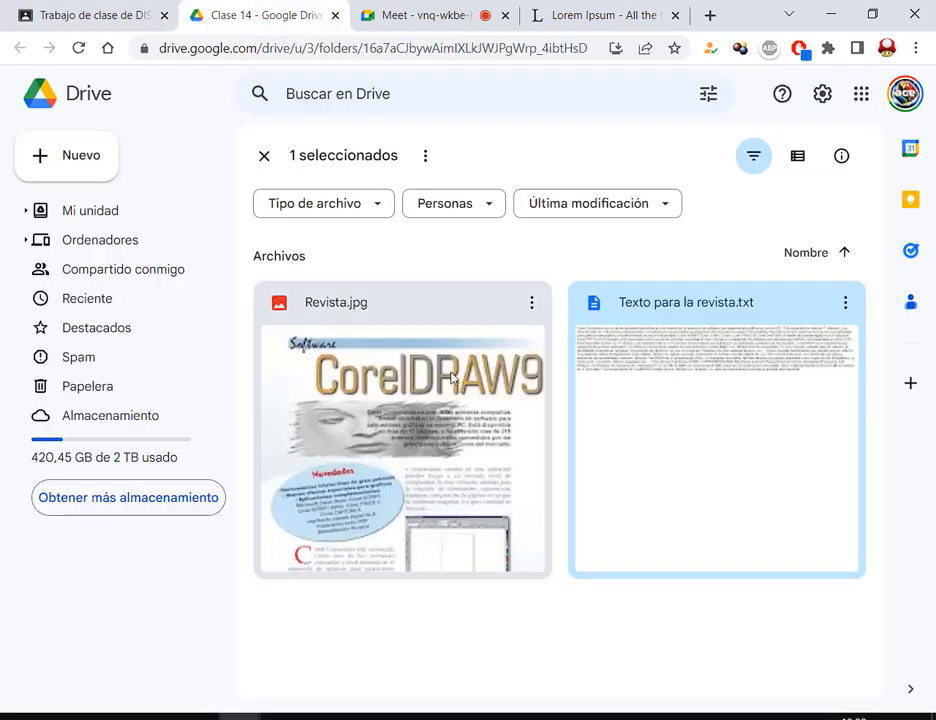
click(578, 616)
double_click(389, 460)
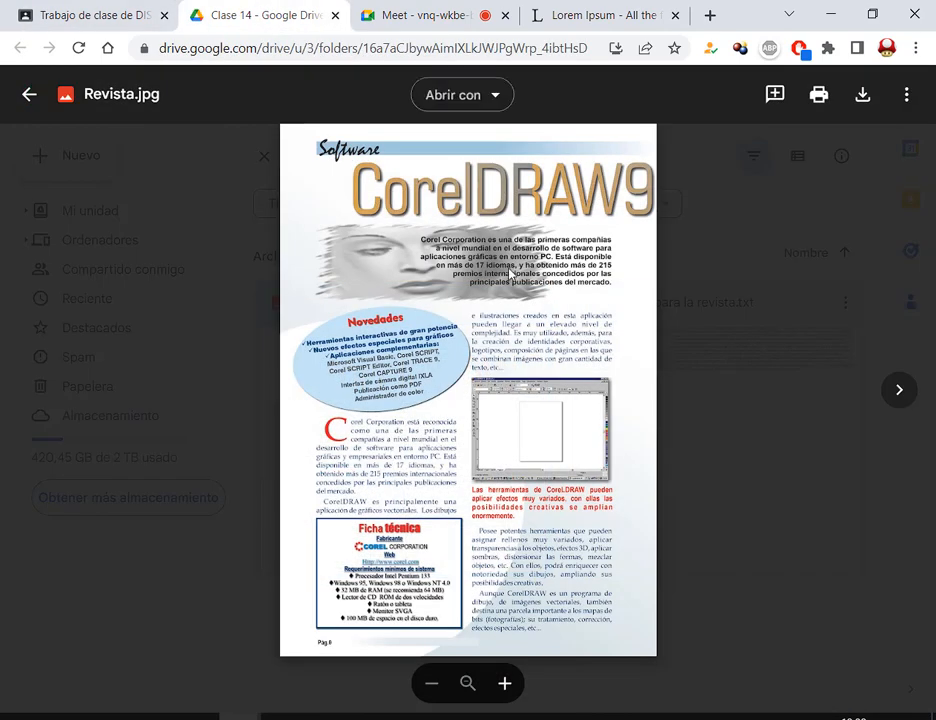
Preview "Texto para la revista.txt" in the Drive folder, highlight its opening paragraph and close the preview.
click(761, 449)
double_click(754, 359)
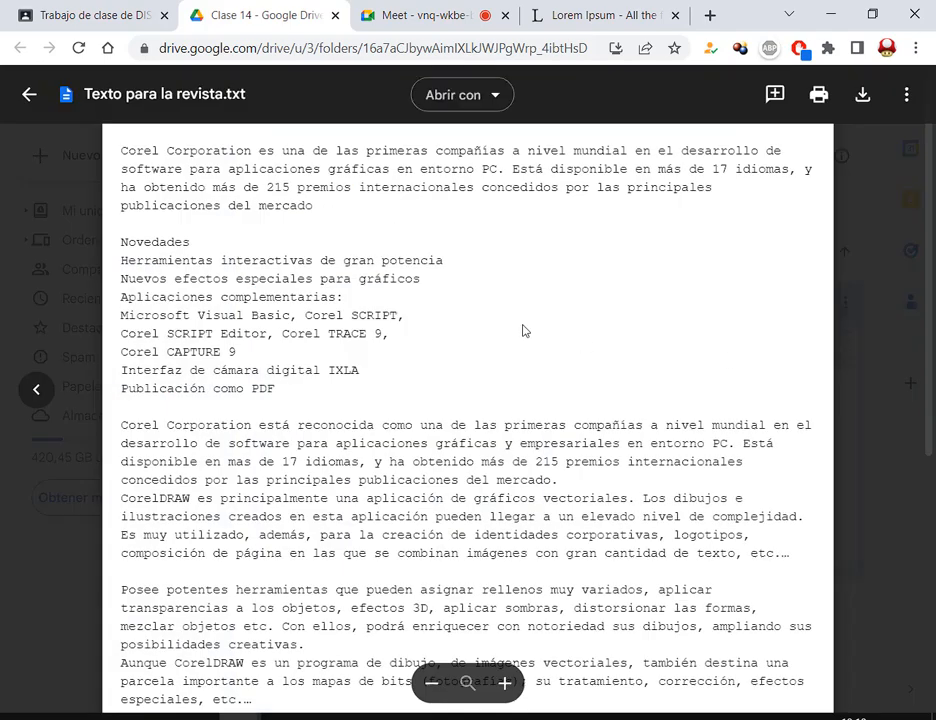
drag(126, 153, 324, 215)
click(122, 155)
click(866, 277)
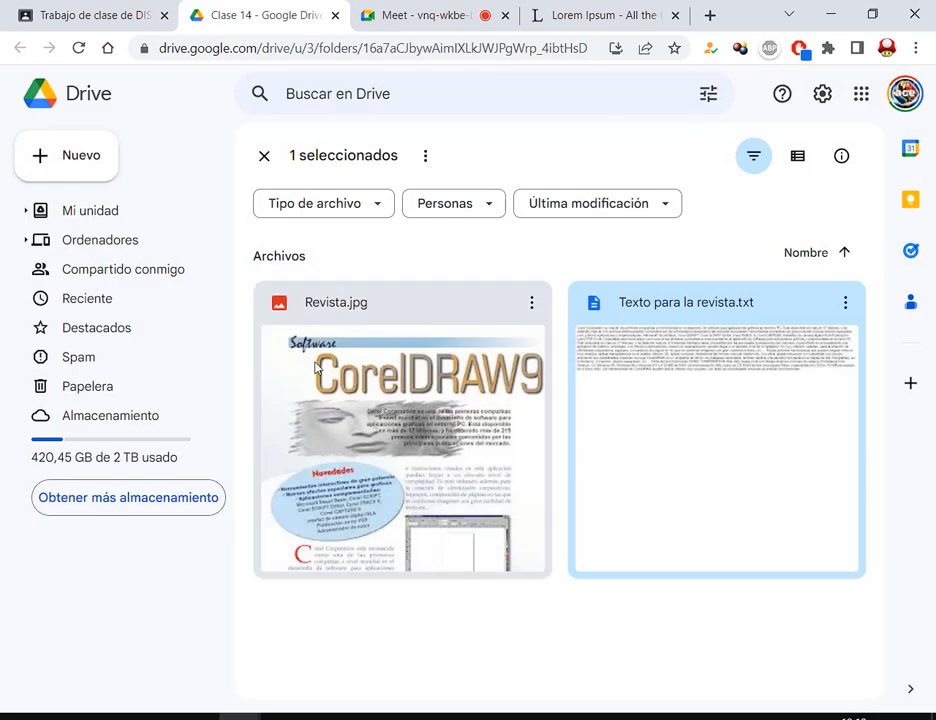
Check the Meet chat, return to CorelDRAW and add the artistic text "CorelDRAW9" below the header band.
click(450, 15)
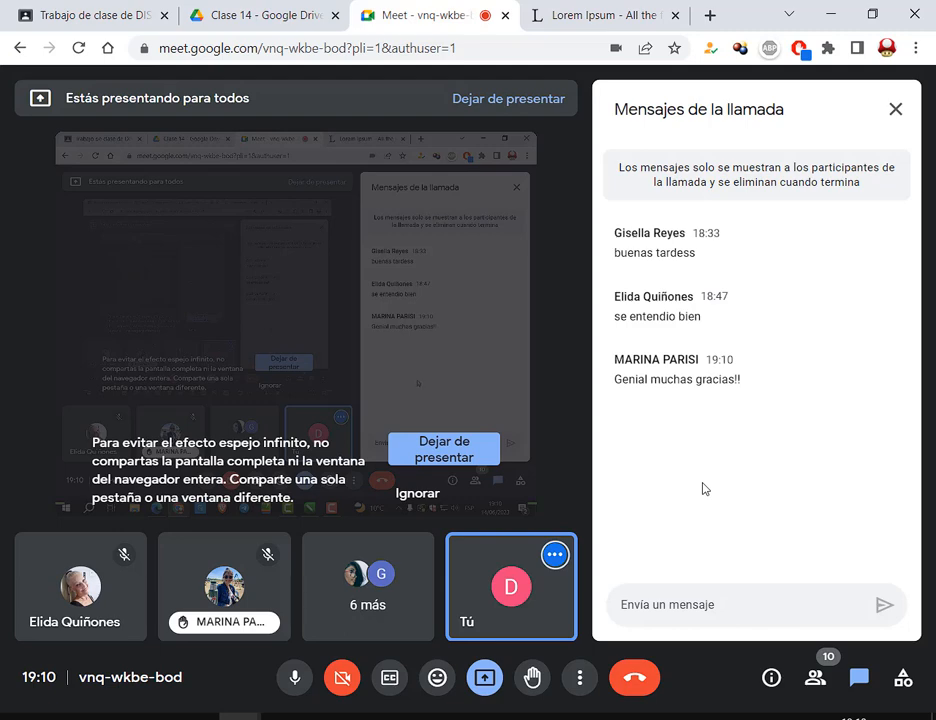
click(496, 717)
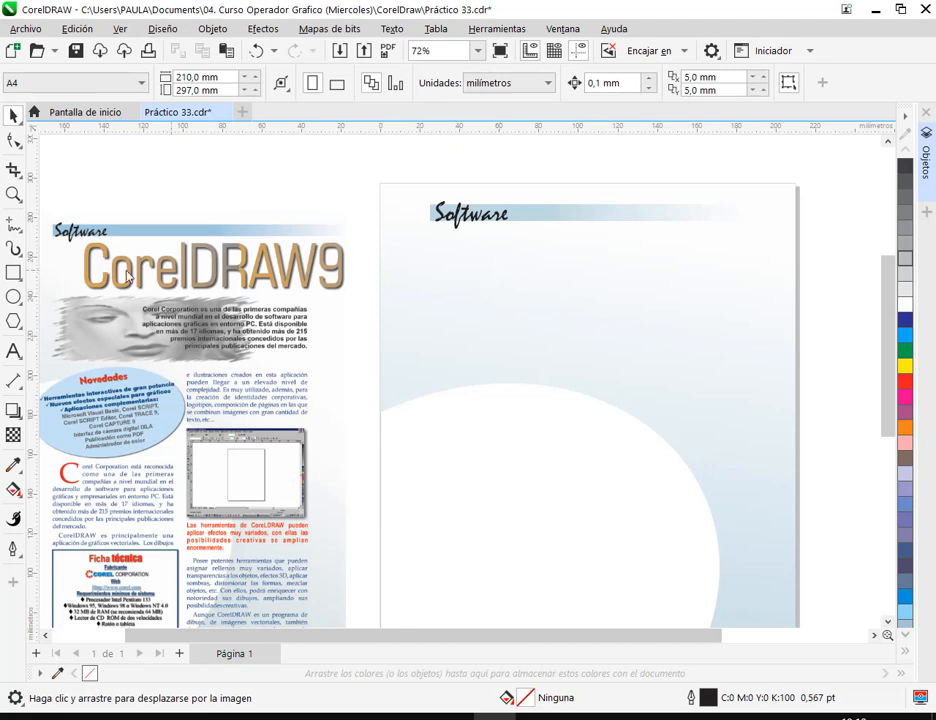
click(13, 351)
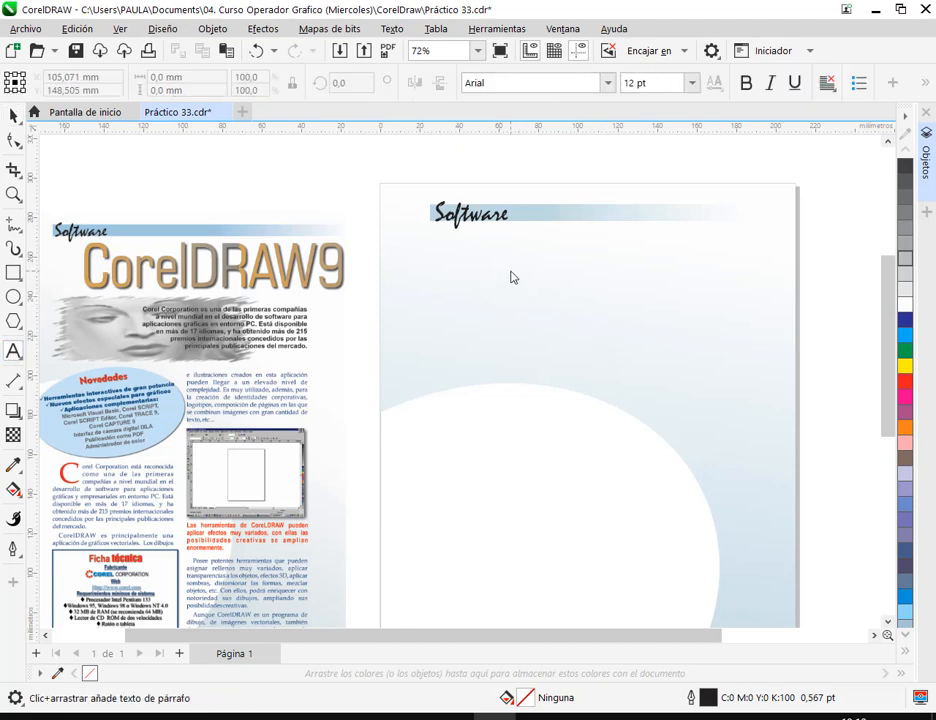
click(510, 272)
text(Corel)
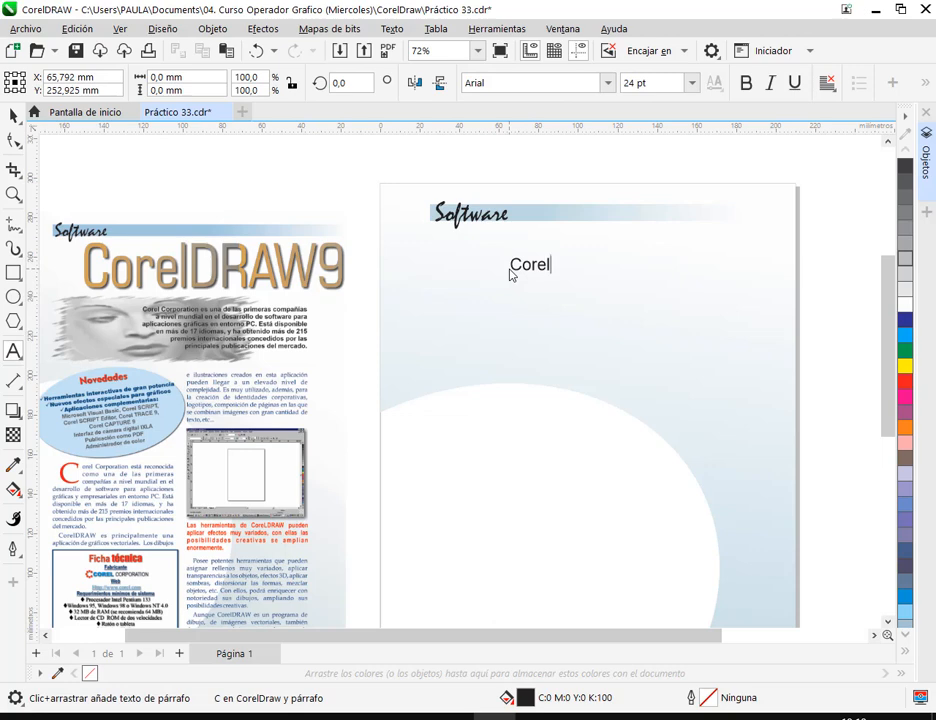
text(DRAW9)
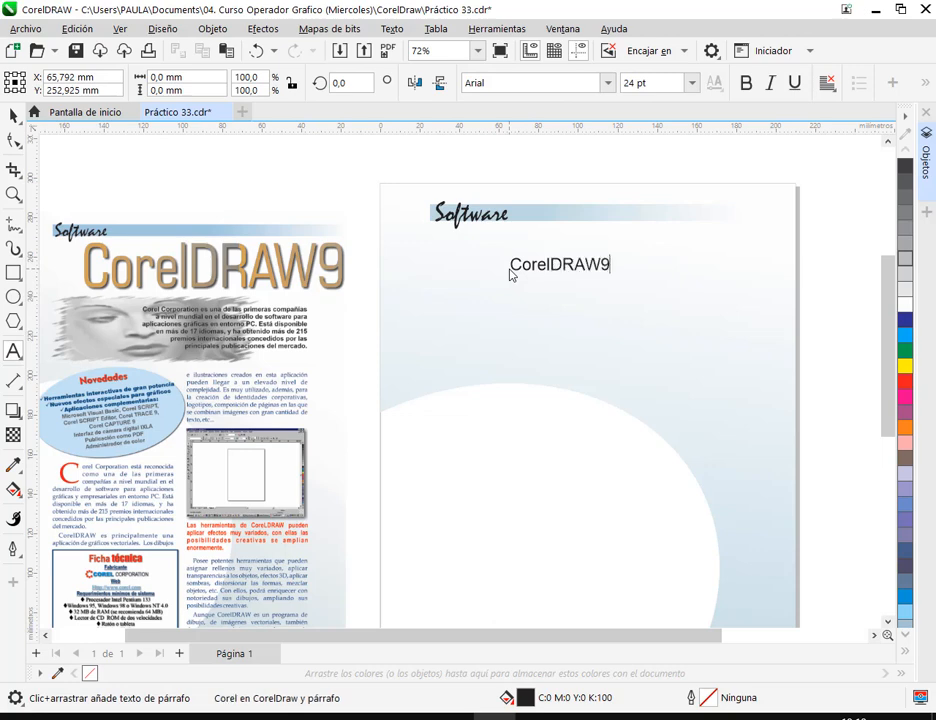
Enlarge the "CorelDRAW9" title to about 63.2 pt and position it just under the header band, centred at about X 128.3, Y 264.5 mm.
click(14, 116)
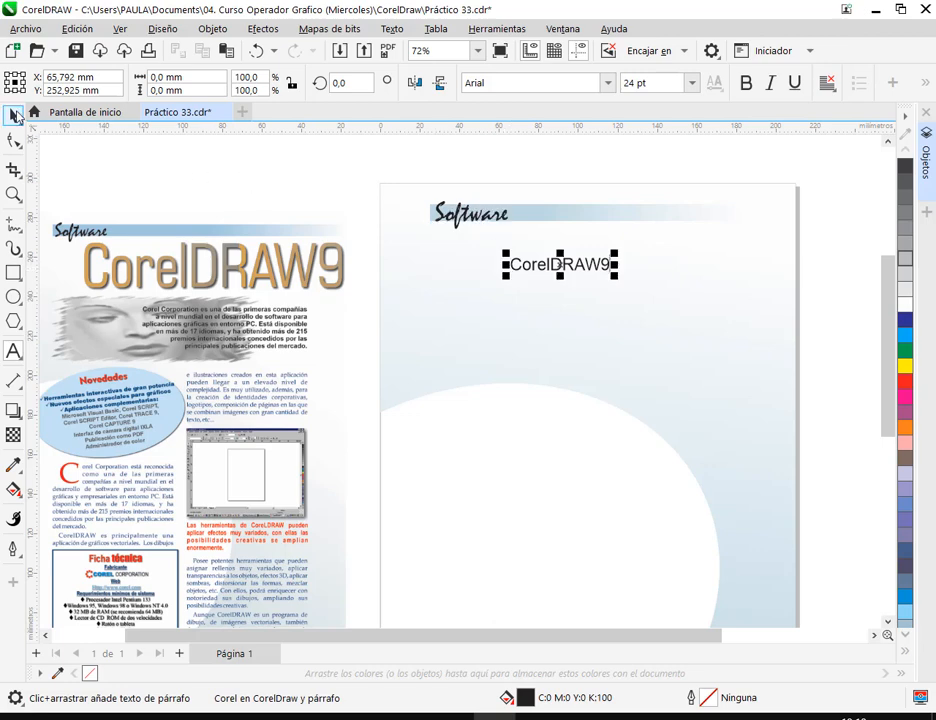
click(770, 283)
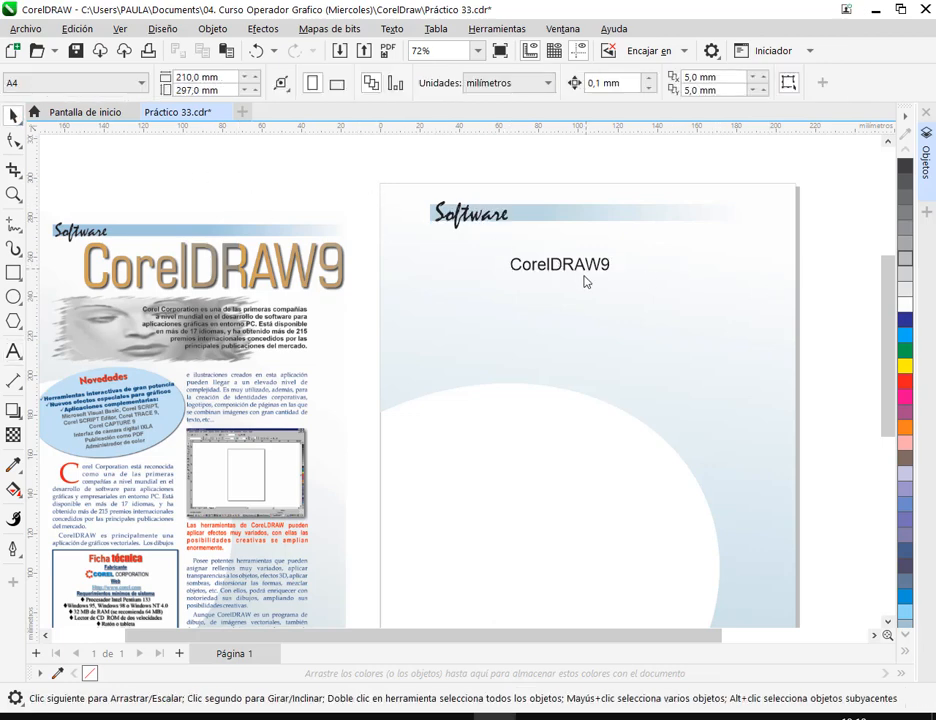
drag(593, 267, 776, 306)
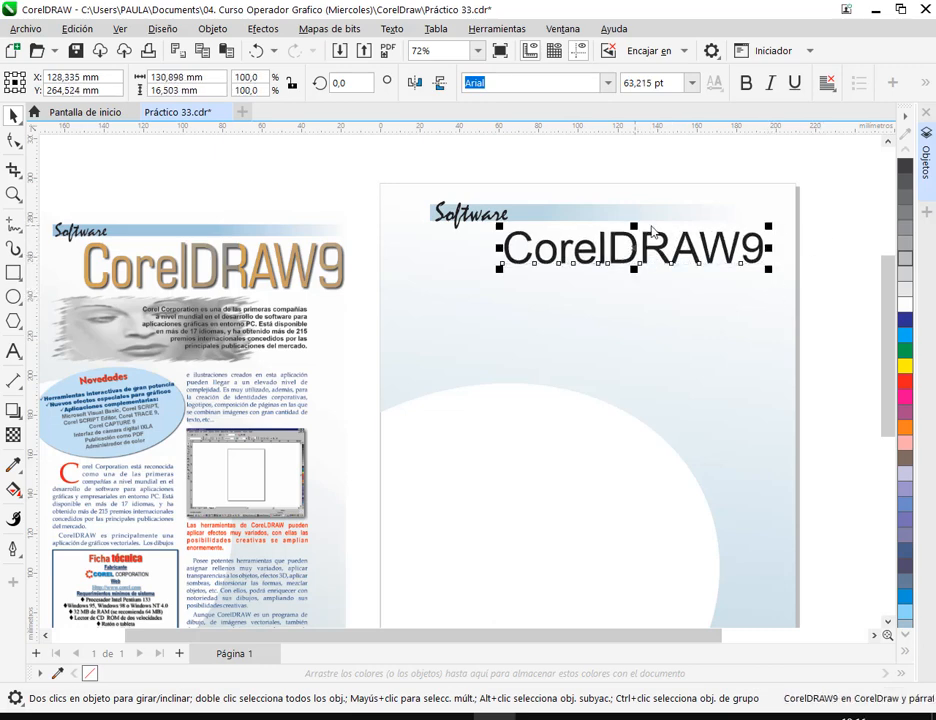
Enlarge the "CorelDRAW9" title to about 63.9 pt and nudge it up closer to the header band.
click(832, 224)
click(650, 255)
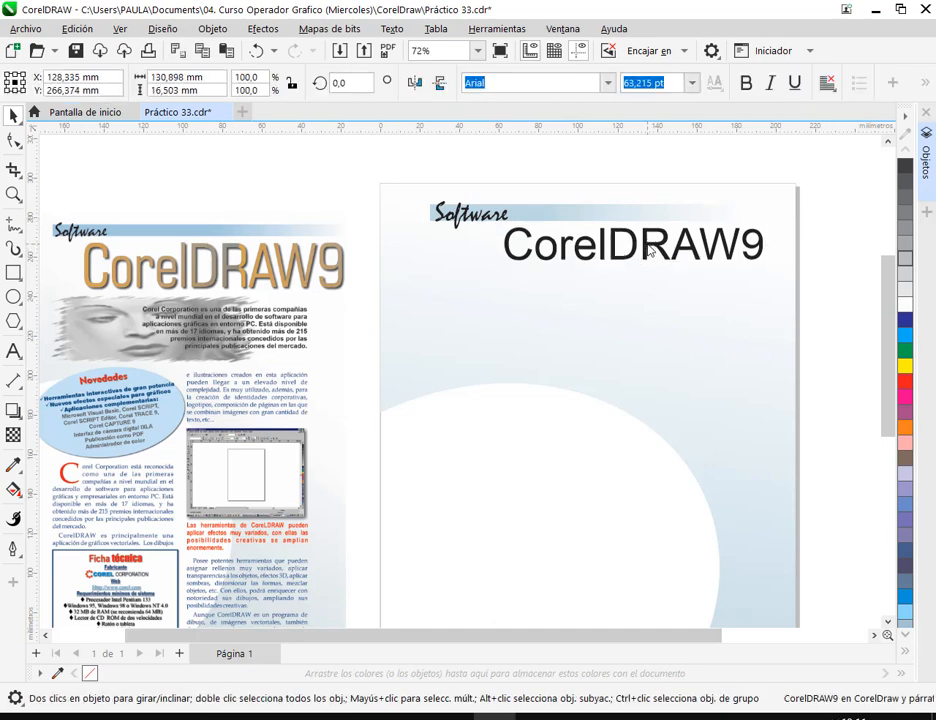
drag(771, 277, 776, 277)
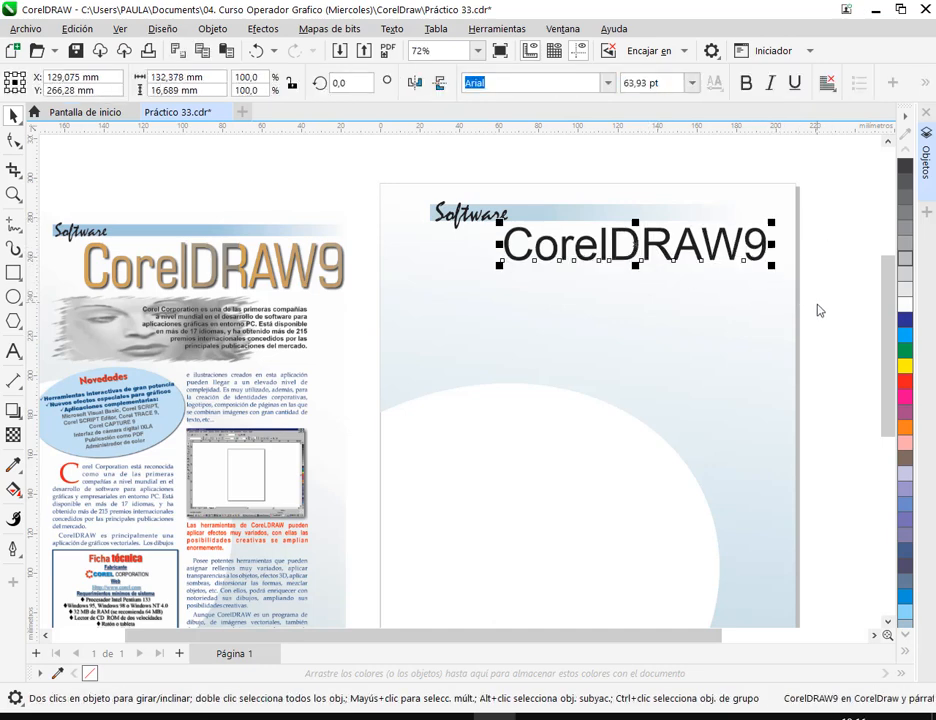
Try the "CorelDRAW9" title in bold, shifted slightly left, and restore the regular weight.
click(746, 83)
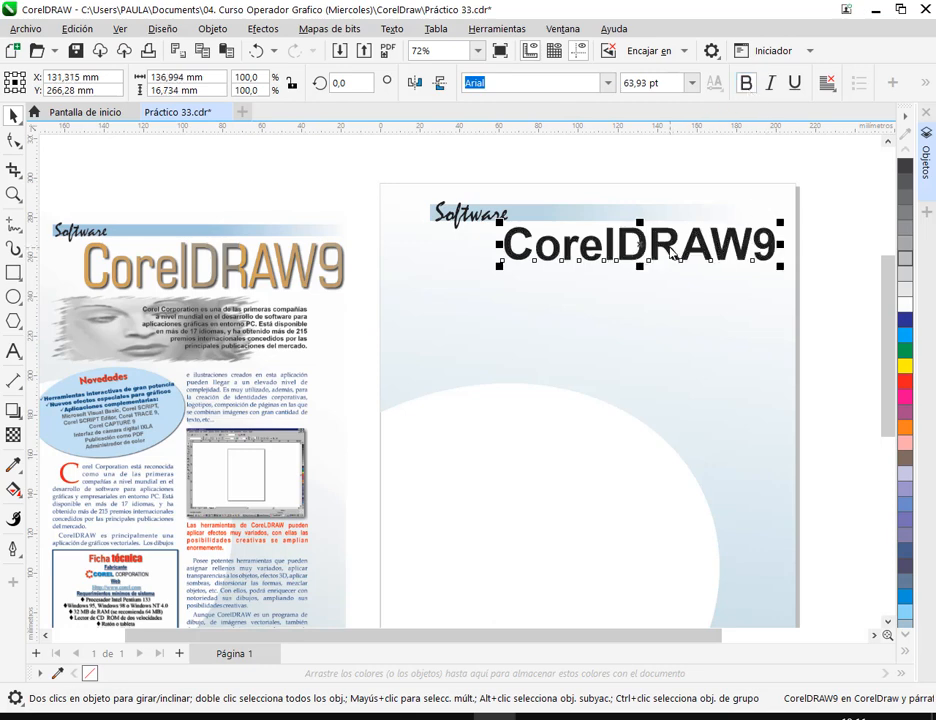
drag(672, 250, 664, 250)
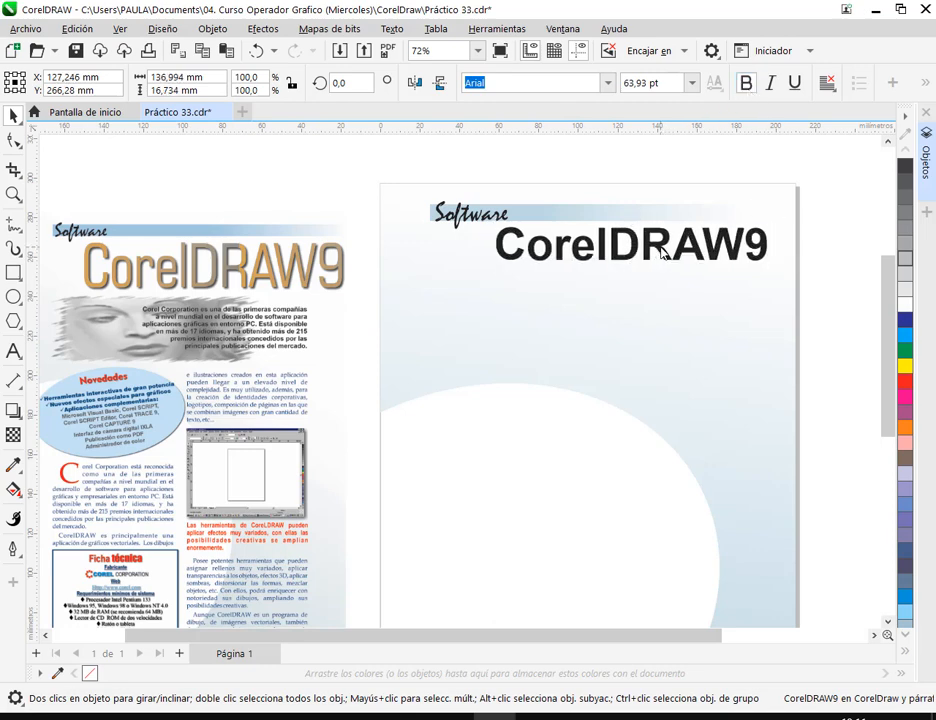
click(746, 83)
Reposition the "CorelDRAW9" title under the header band at about X 128.7, Y 265.5 mm.
drag(737, 252, 740, 254)
click(838, 244)
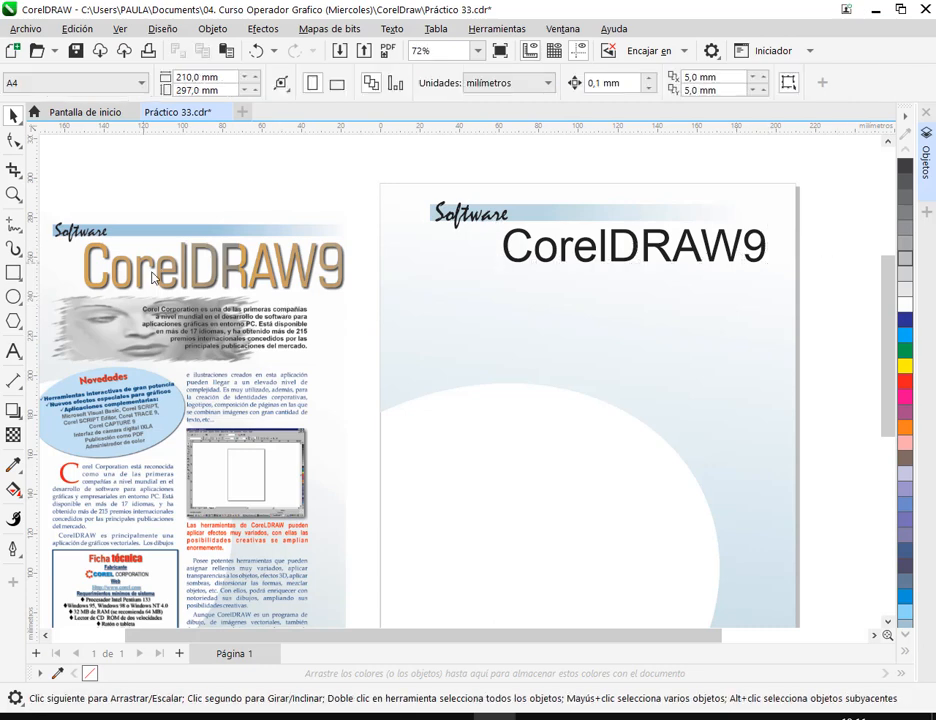
click(617, 260)
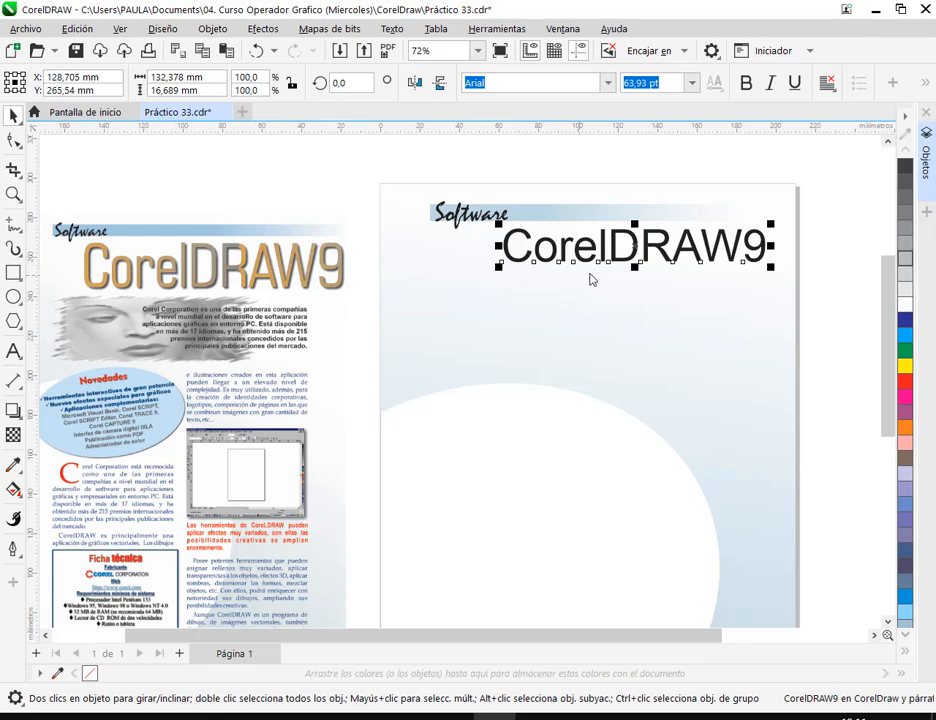
Examine the colour transitions and lettering of the title in the reference magazine image.
scroll(99, 247, up, 2)
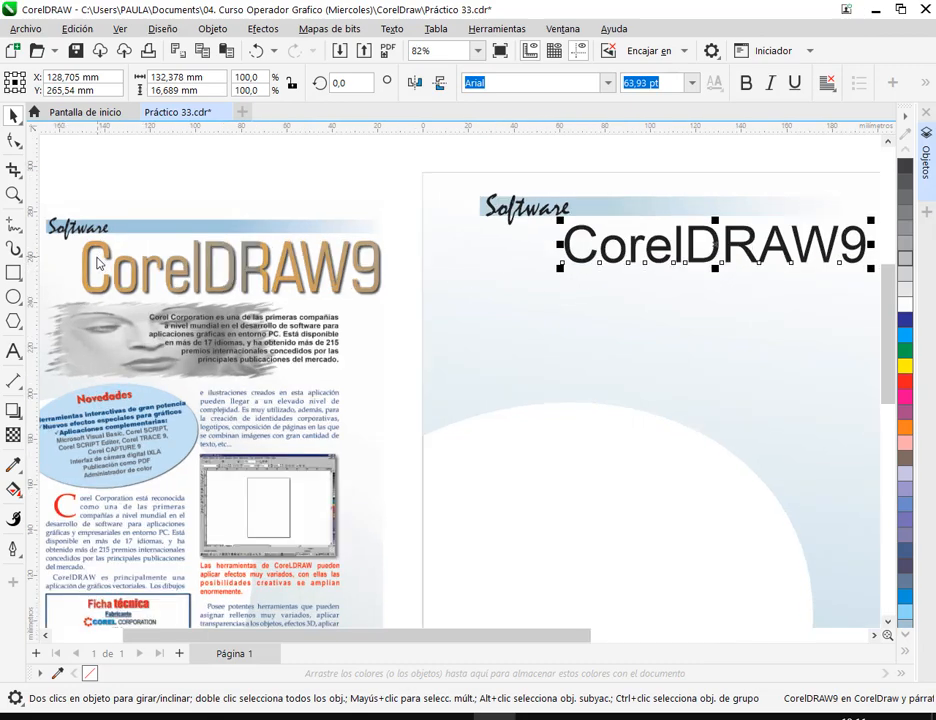
scroll(99, 247, up, 2)
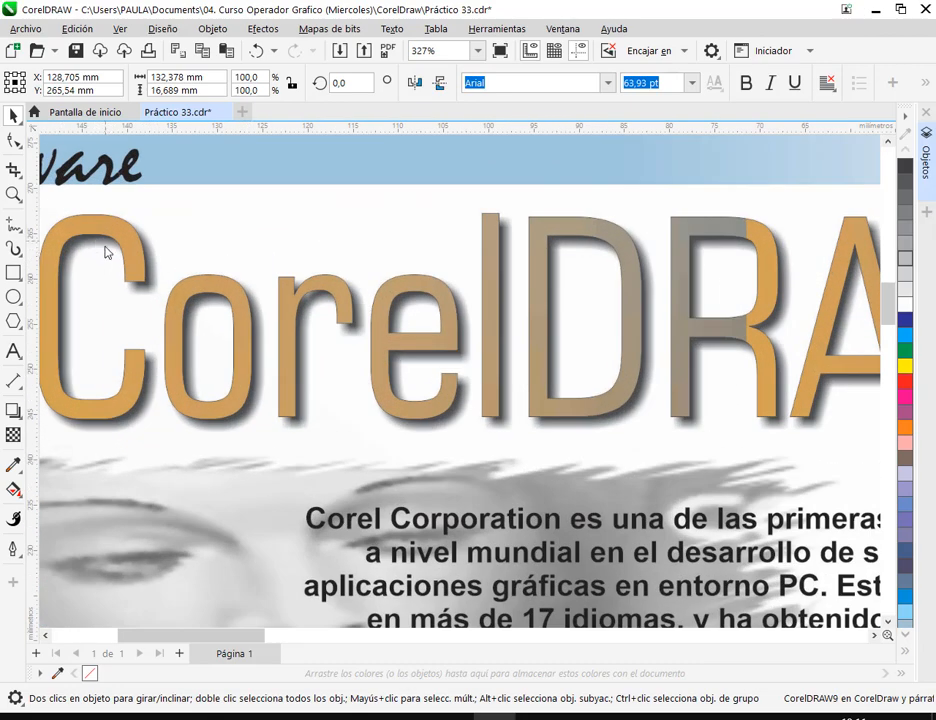
scroll(379, 271, down, 3)
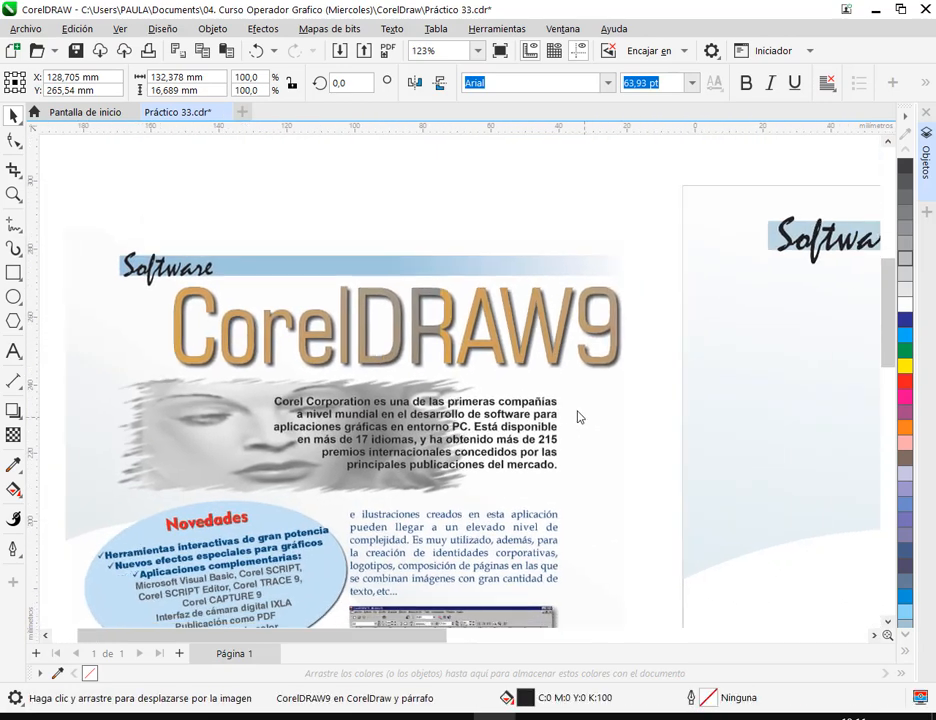
drag(577, 417, 537, 387)
scroll(537, 387, down, 1)
drag(683, 460, 487, 414)
scroll(487, 414, down, 1)
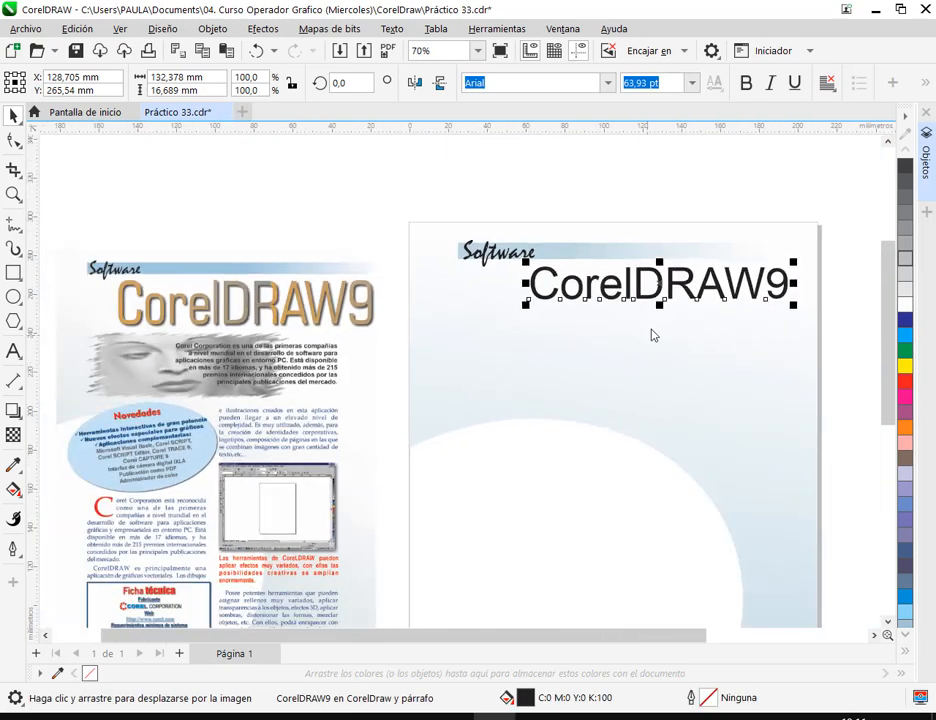
Apply a linear gradient fill to the "CorelDRAW9" title and colour its start node orange.
click(15, 492)
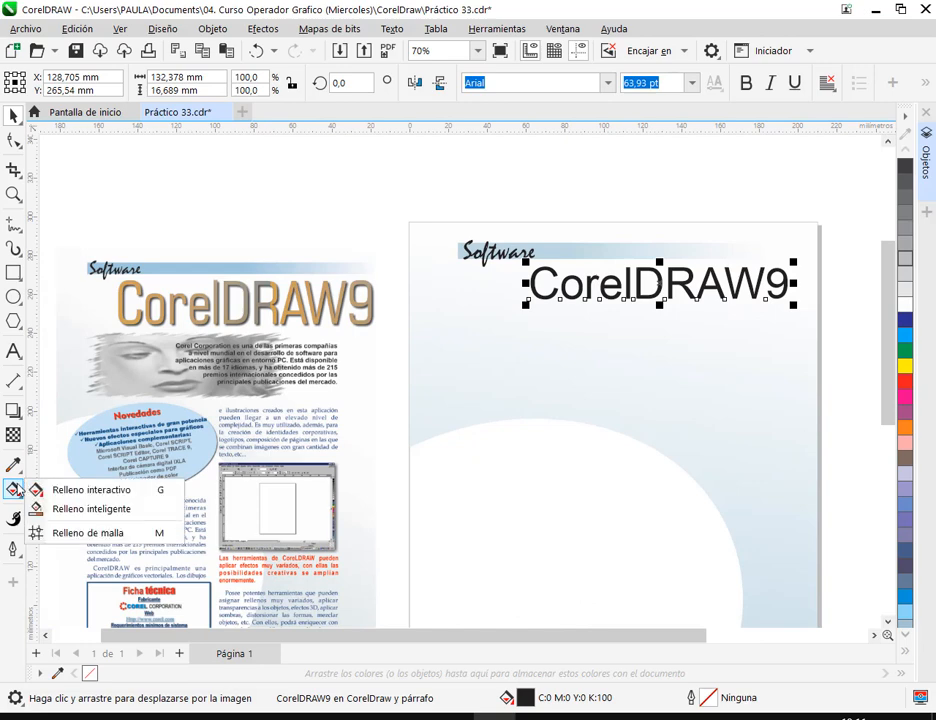
click(71, 491)
click(63, 82)
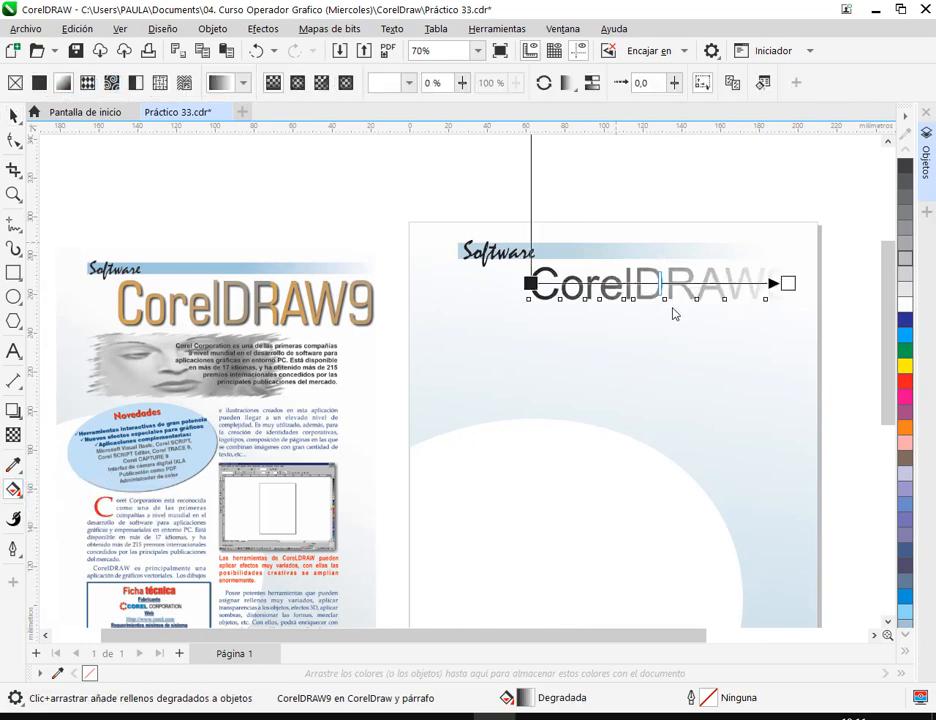
click(531, 284)
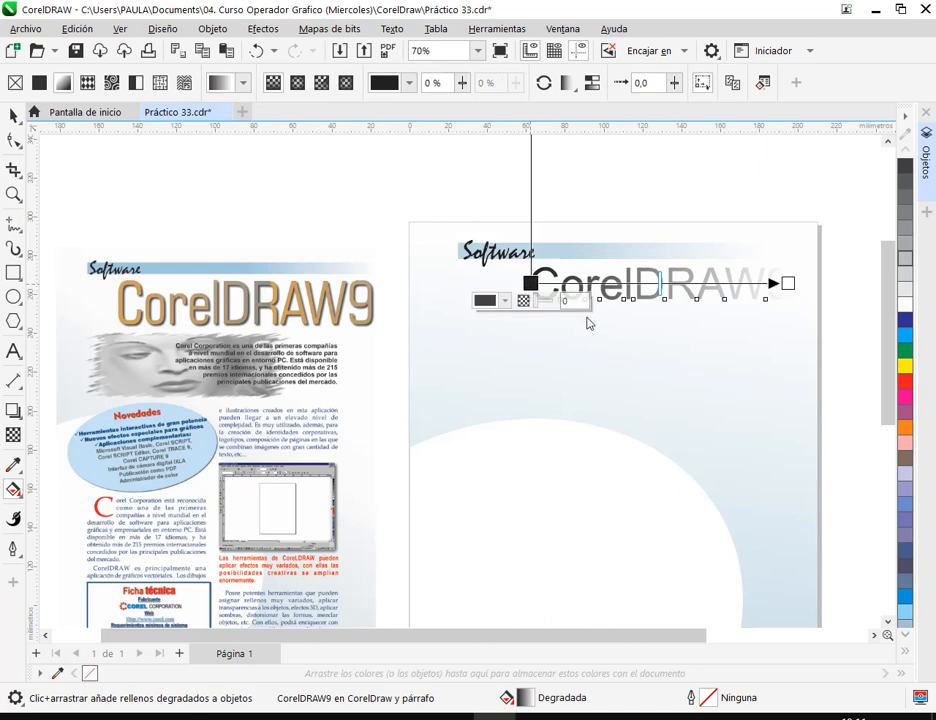
click(905, 427)
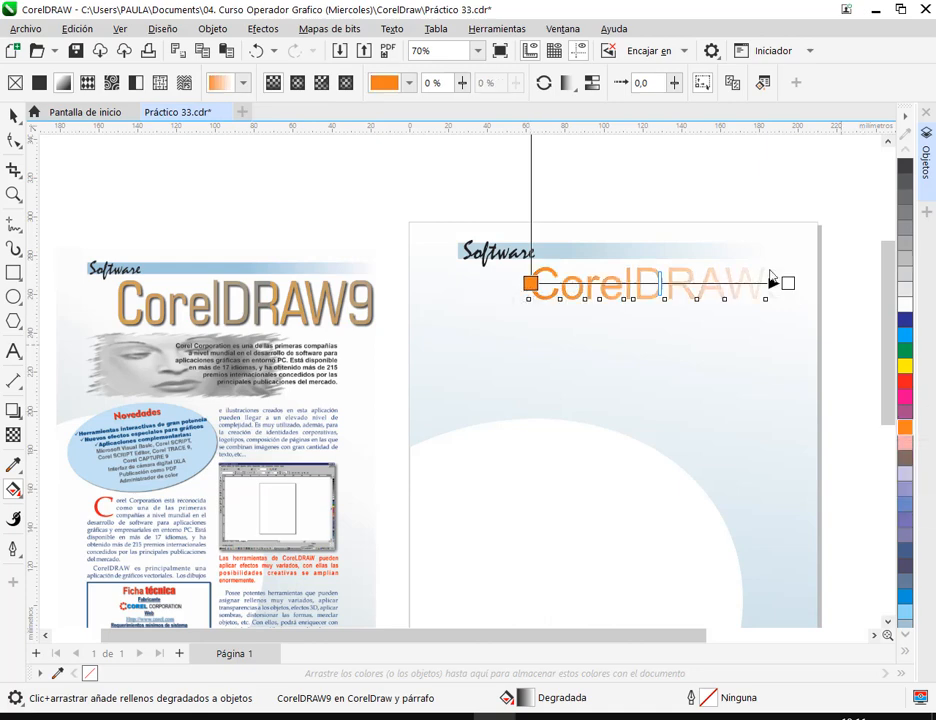
Set the gradient's end node to a grey-brown of C 47, M 44, Y 64, K 15.
click(787, 285)
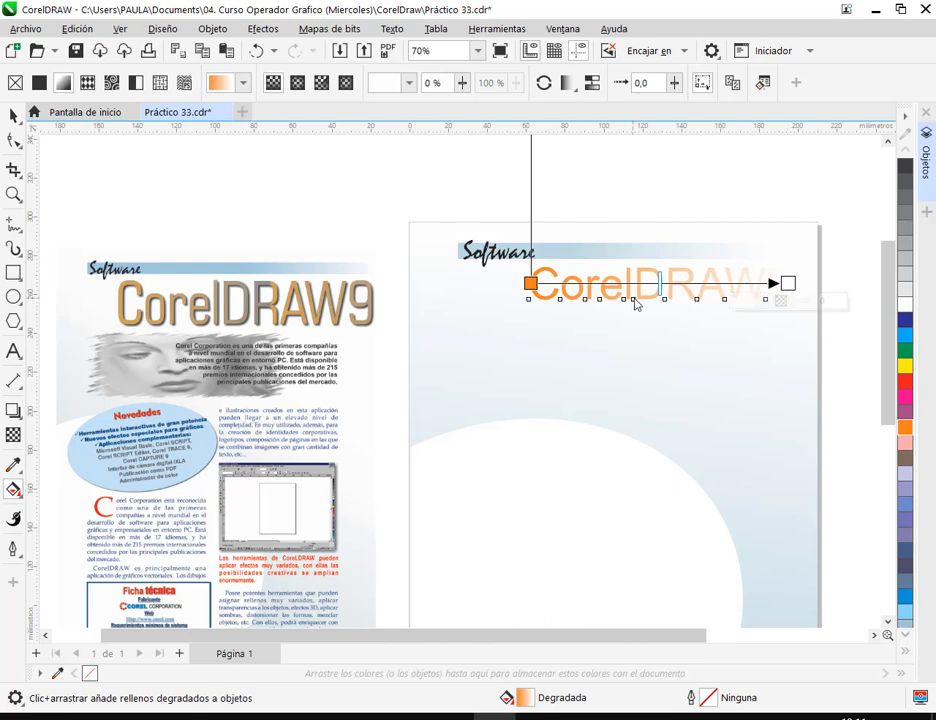
mouse_move(790, 287)
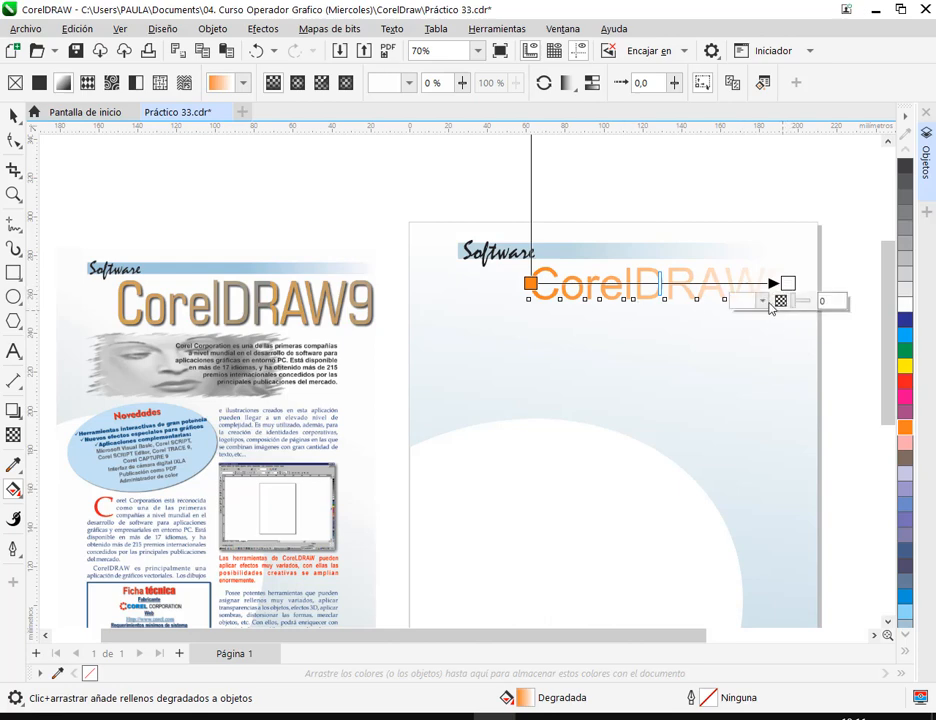
click(767, 303)
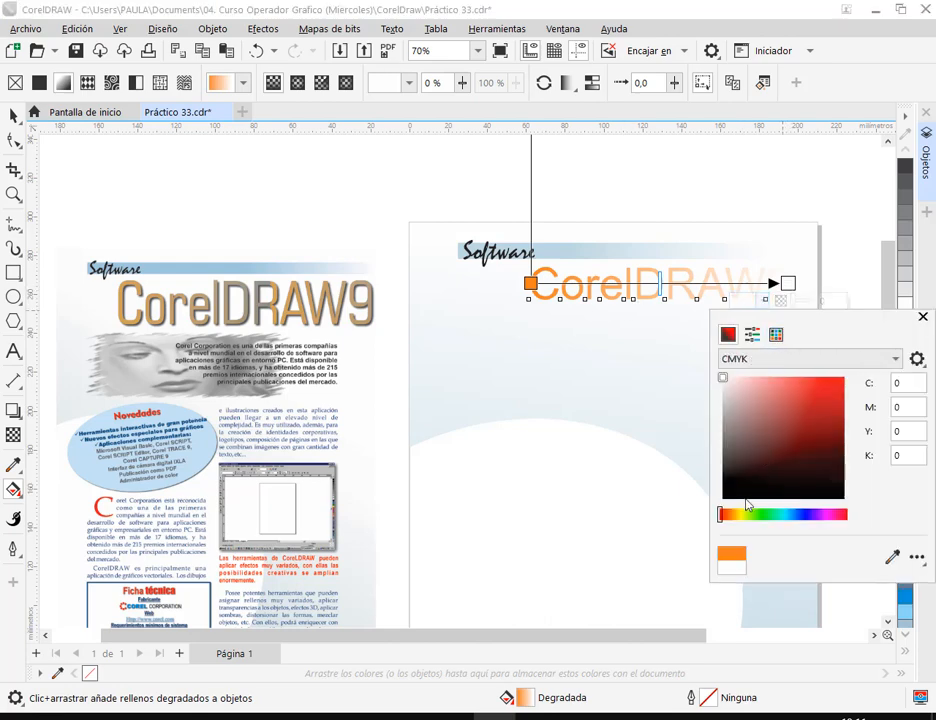
click(734, 514)
mouse_move(748, 407)
mouse_down()
mouse_move(825, 456)
mouse_move(742, 459)
mouse_move(750, 437)
mouse_up()
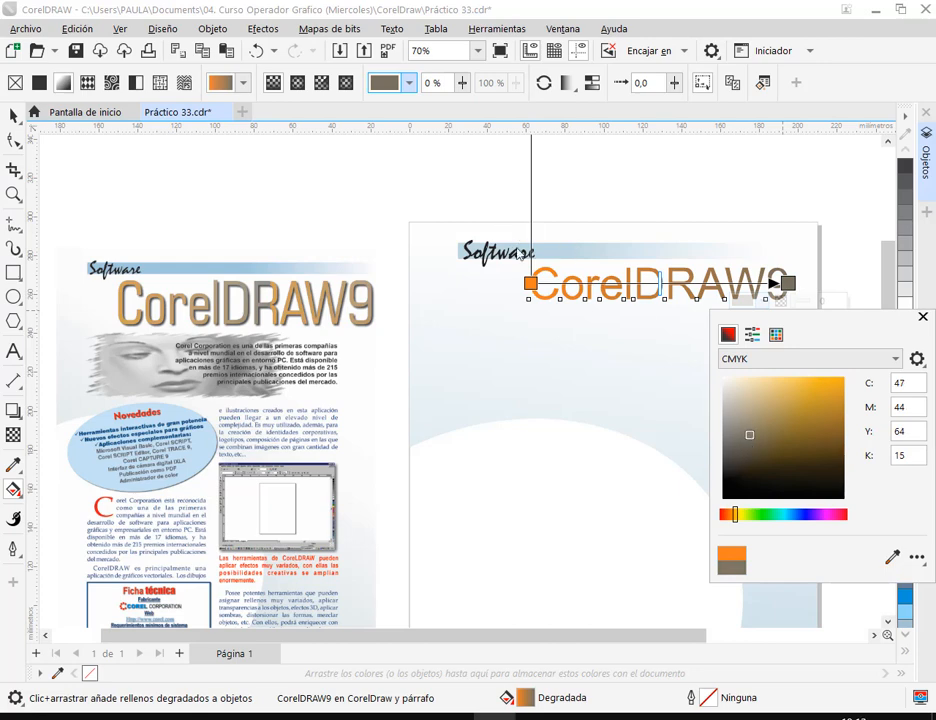
Soften the gradient's start node to a muted orange of about C 11, M 53, Y 80, K 0.
click(532, 285)
click(531, 284)
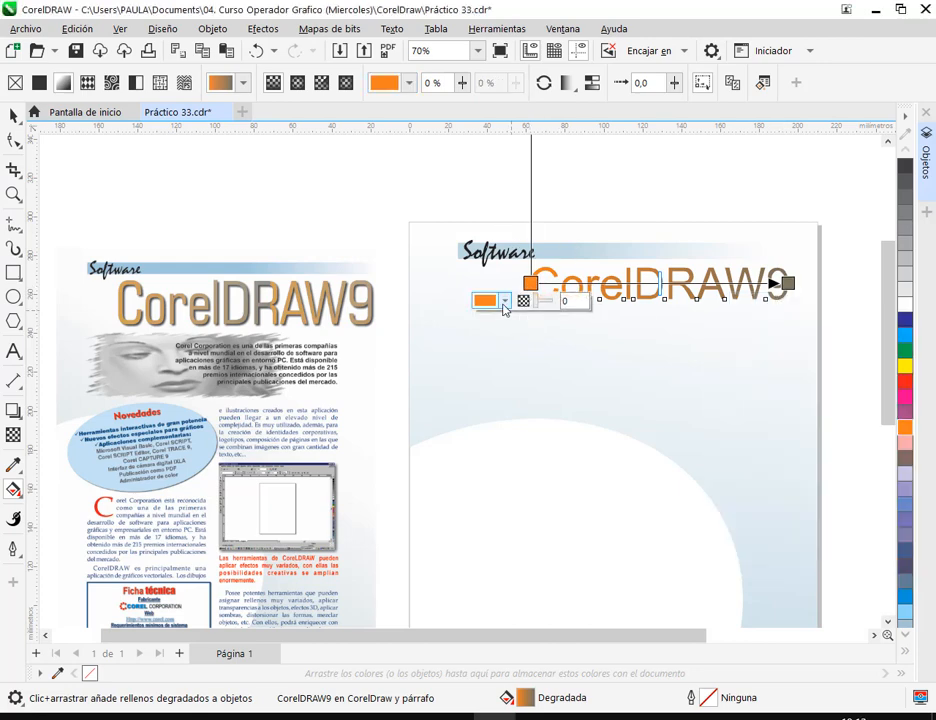
click(506, 302)
click(490, 334)
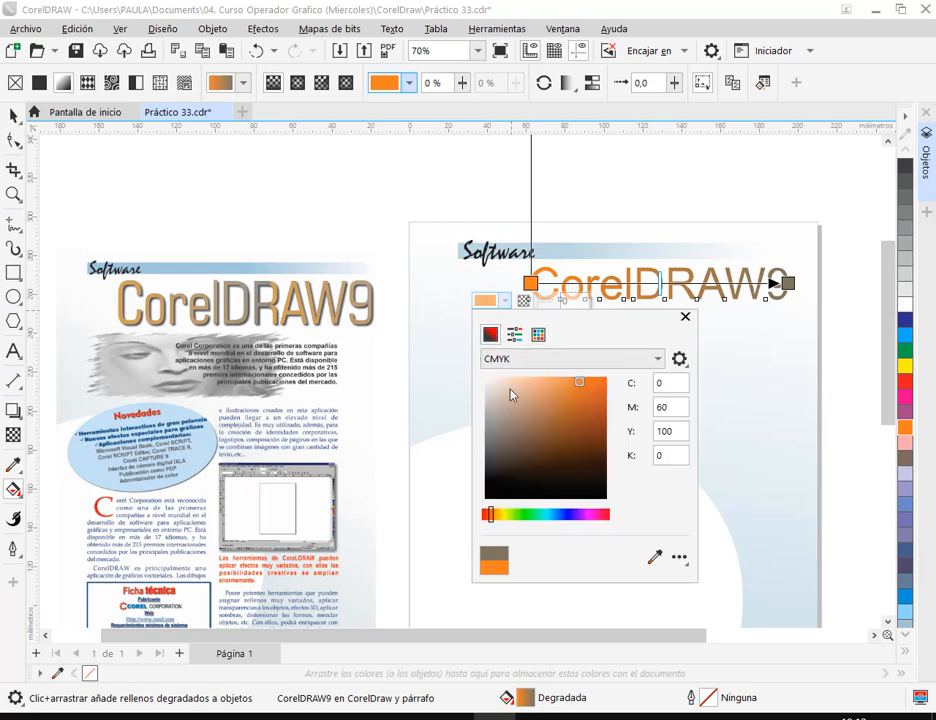
click(519, 446)
mouse_move(519, 446)
mouse_down()
mouse_move(545, 439)
mouse_move(539, 382)
mouse_move(555, 425)
mouse_move(577, 412)
mouse_move(577, 397)
mouse_move(560, 392)
mouse_up()
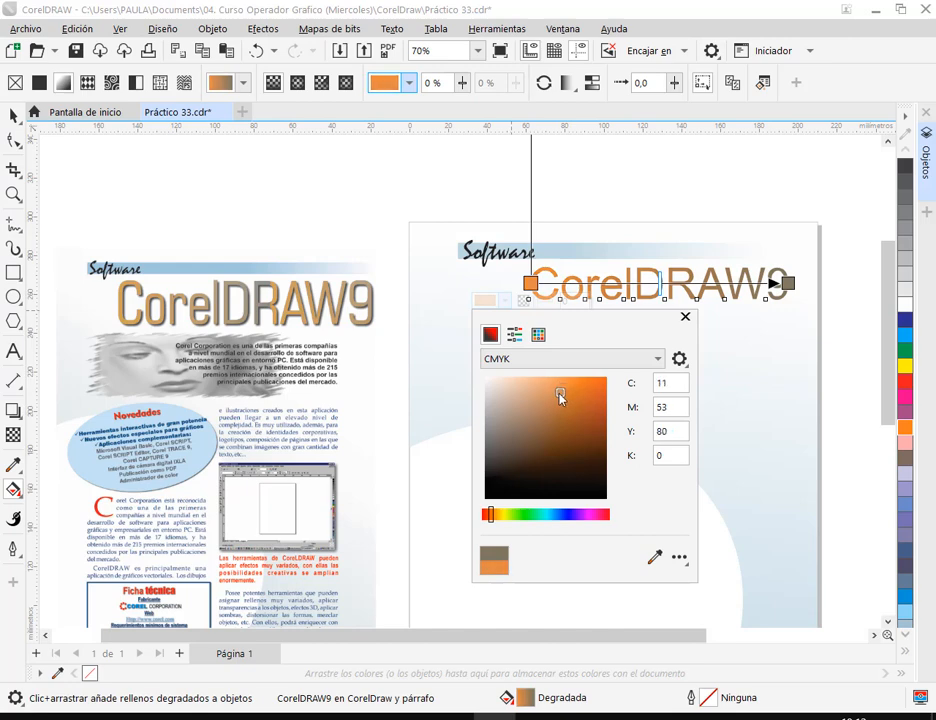
click(685, 316)
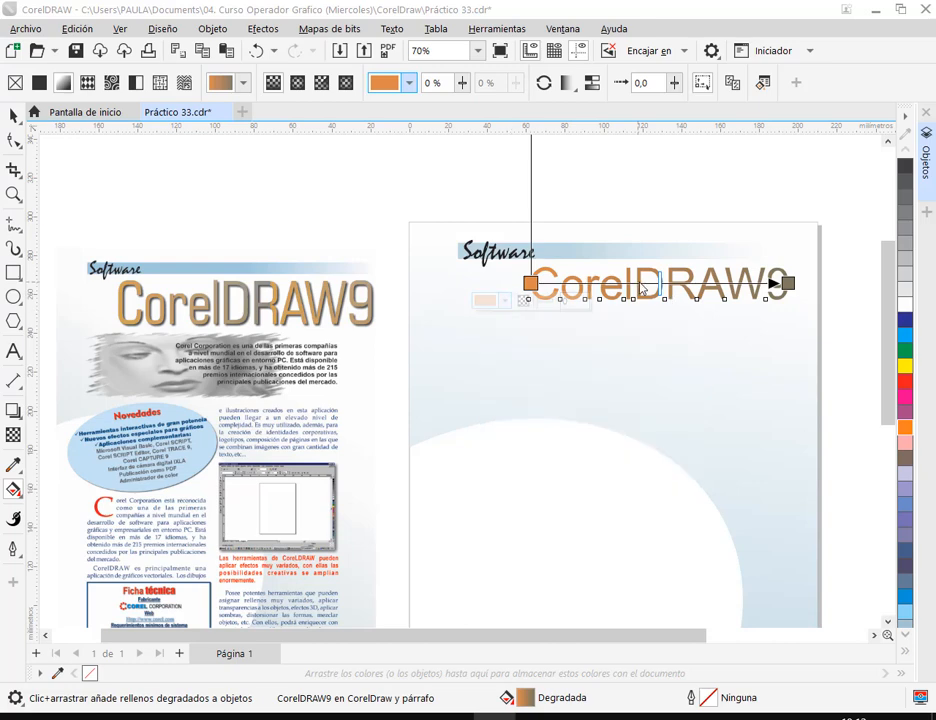
Add an intermediate gradient node at 42 % and colour it brown, about C 37, M 47, Y 60, K 9.
double_click(640, 284)
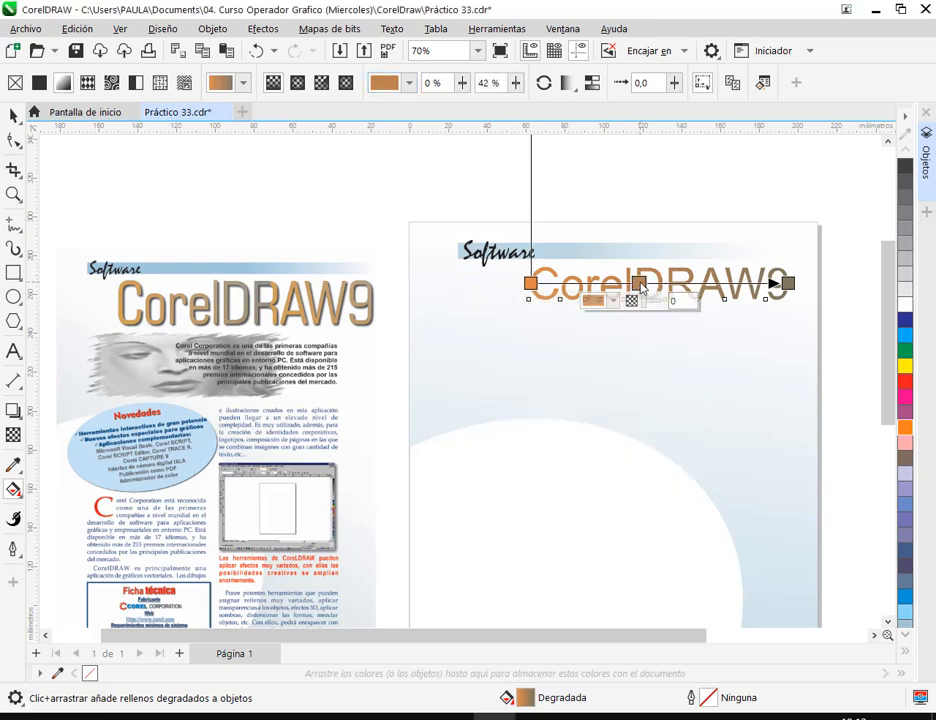
click(612, 301)
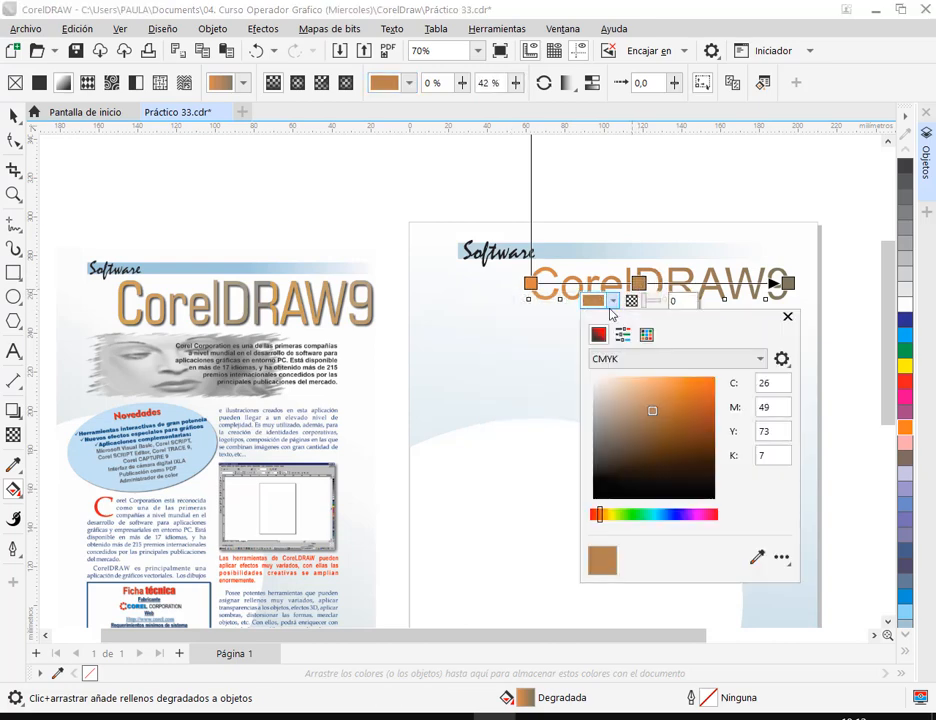
drag(638, 427, 631, 430)
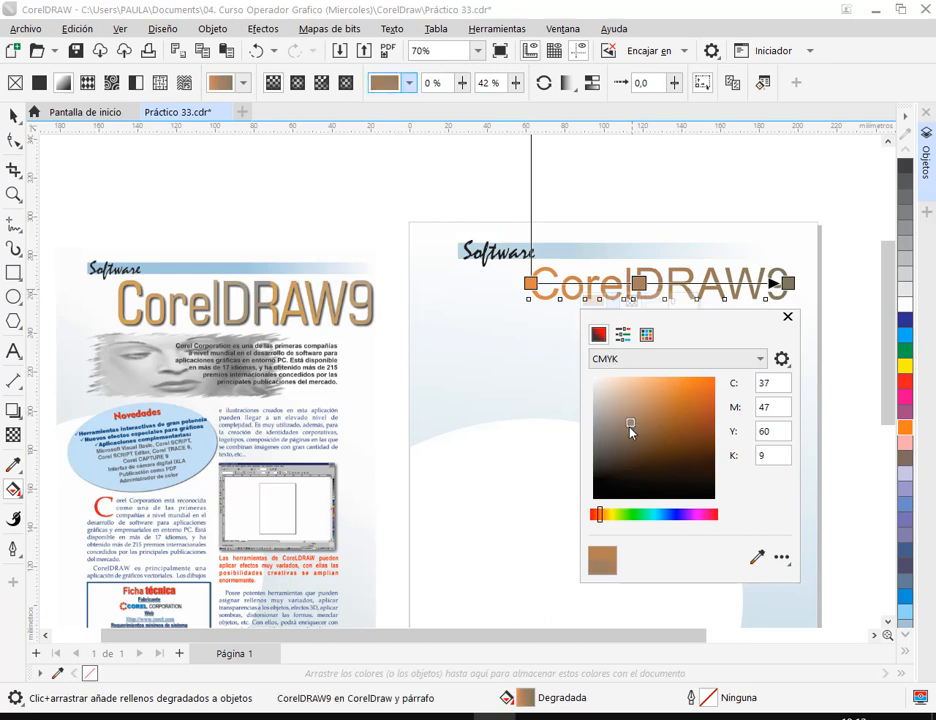
Add another gradient node at 69 % and colour it orange, about C 11, M 43, Y 84, K 0.
click(709, 286)
double_click(709, 285)
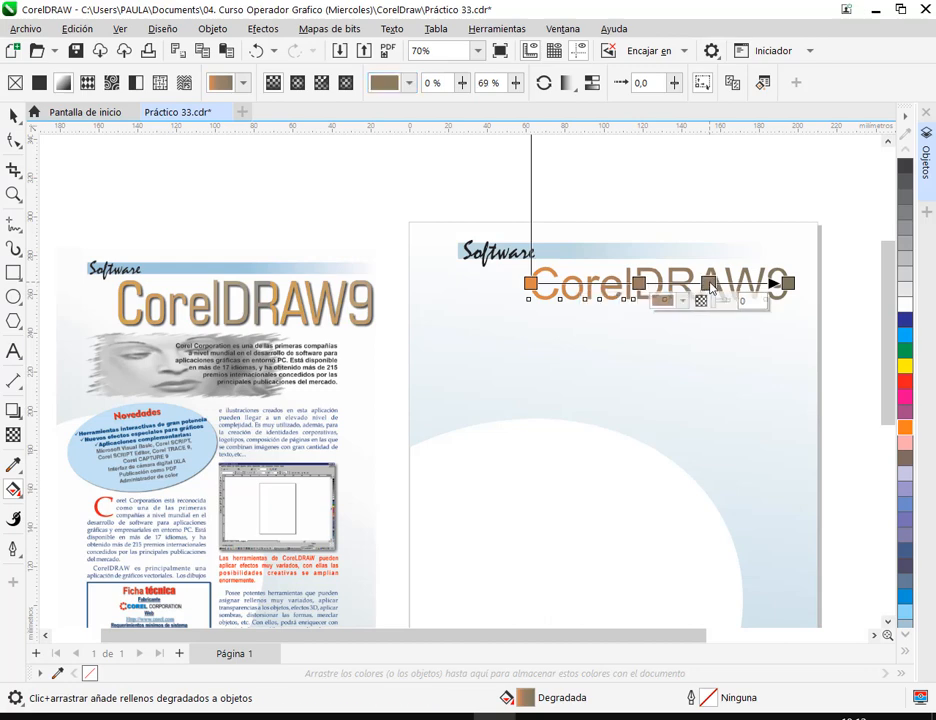
click(684, 302)
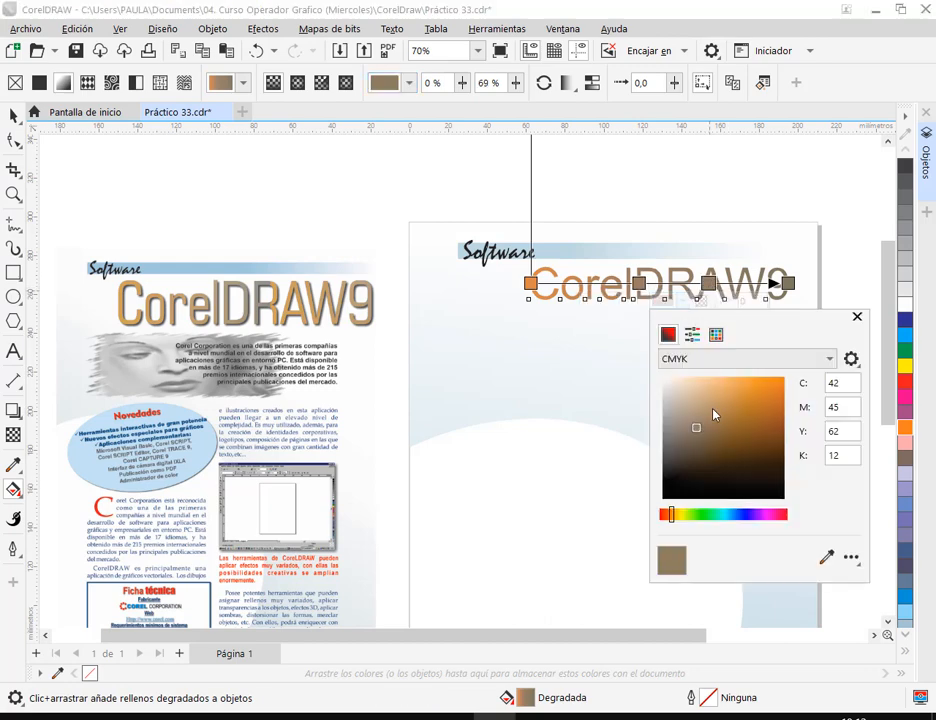
mouse_move(724, 434)
mouse_down()
mouse_move(777, 418)
mouse_move(696, 391)
mouse_move(736, 392)
mouse_up()
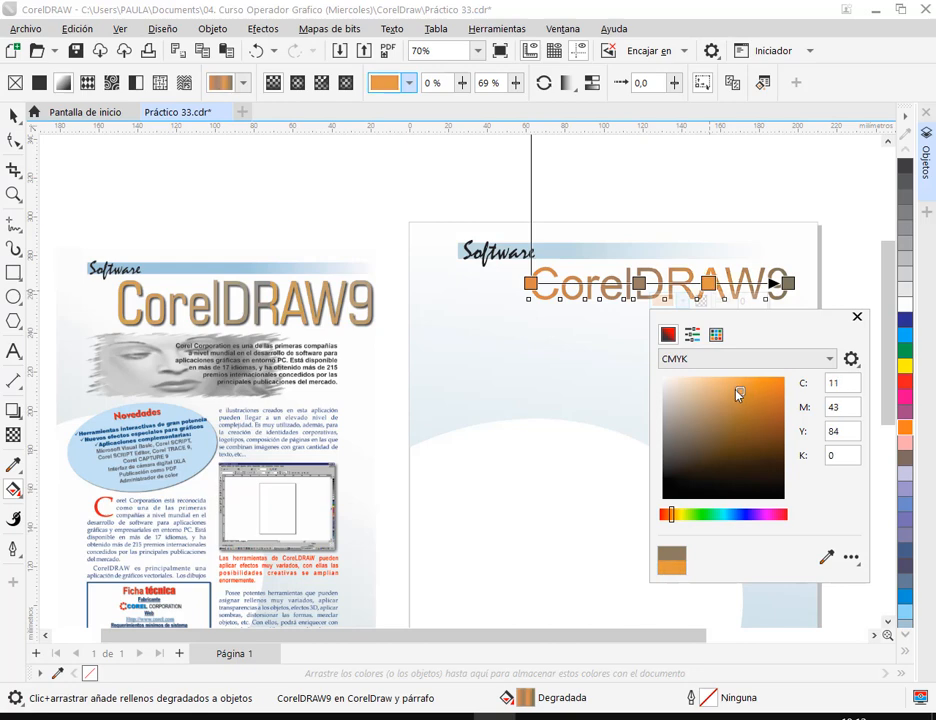
click(728, 246)
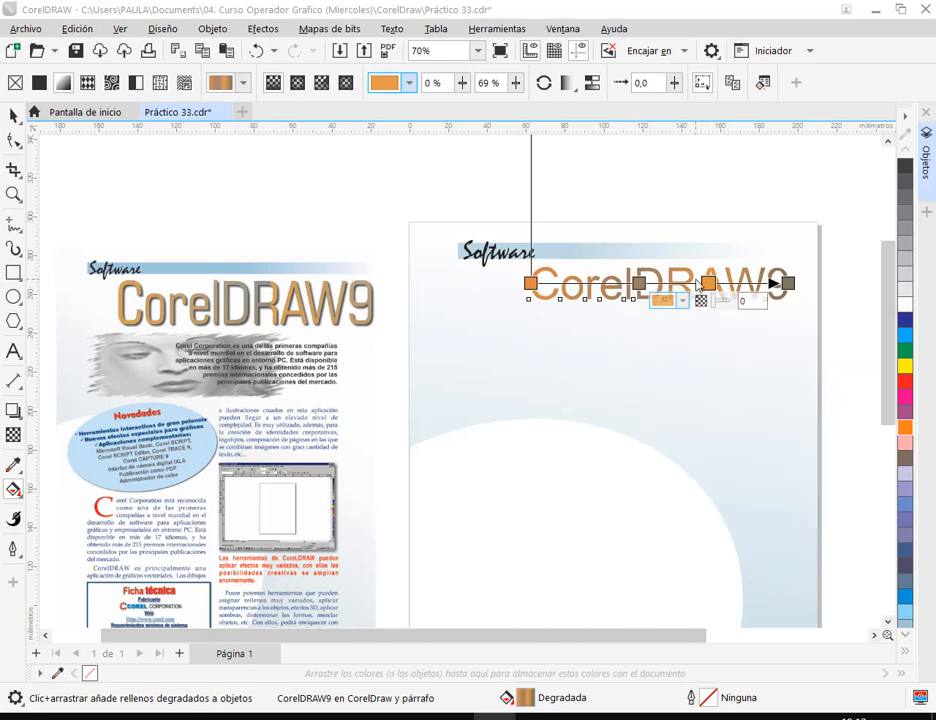
Move the intermediate orange and brown gradient nodes together to 59 % to create a sharp colour break within the R.
scroll(690, 290, up, 4)
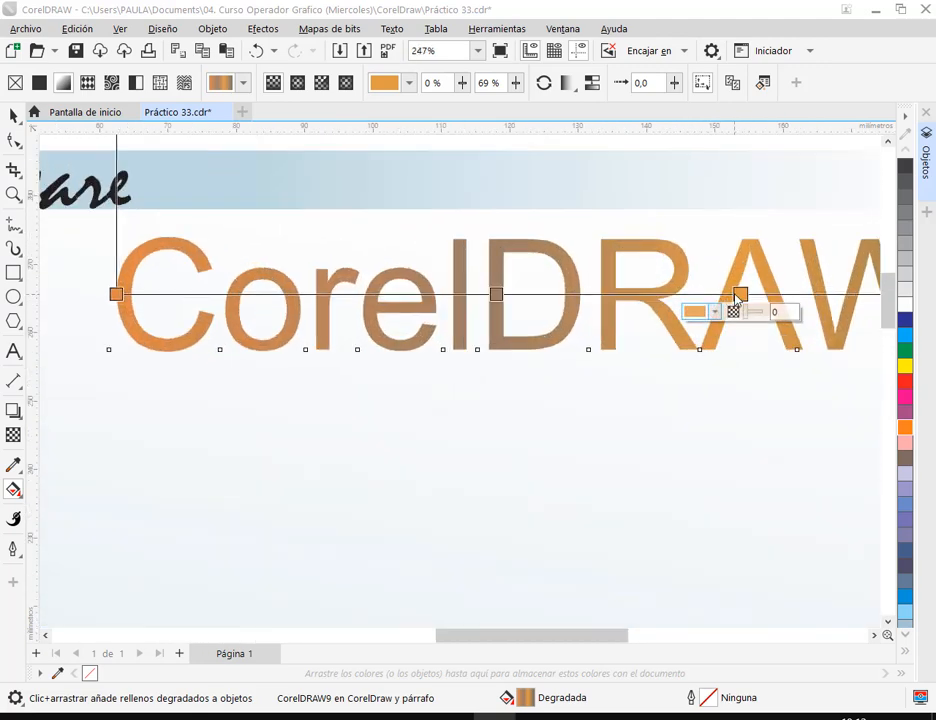
drag(738, 296, 654, 295)
drag(496, 296, 648, 295)
scroll(648, 272, up, 2)
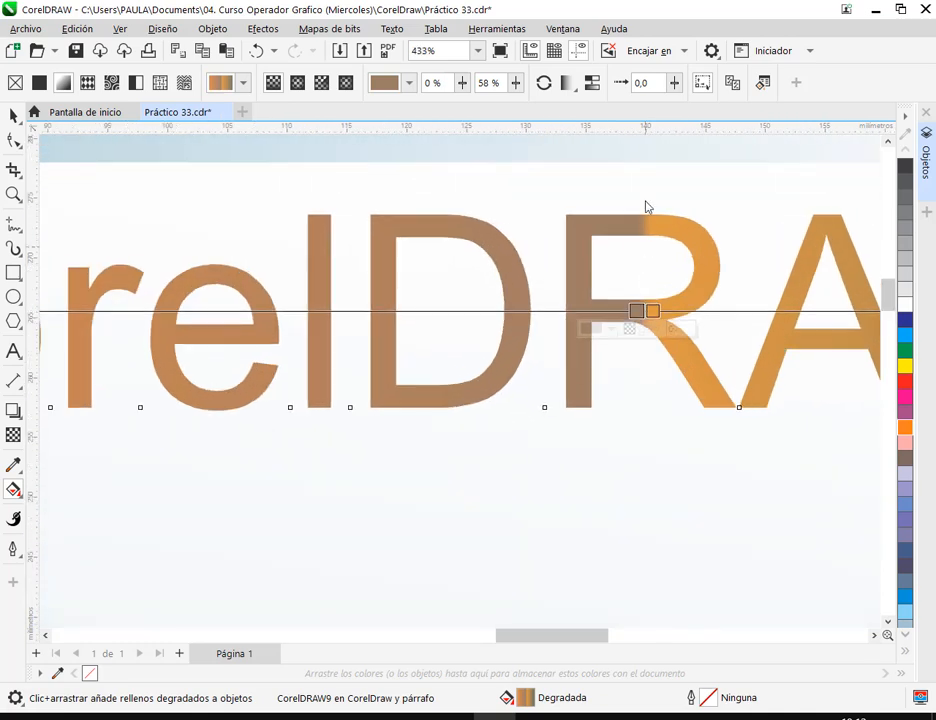
click(652, 311)
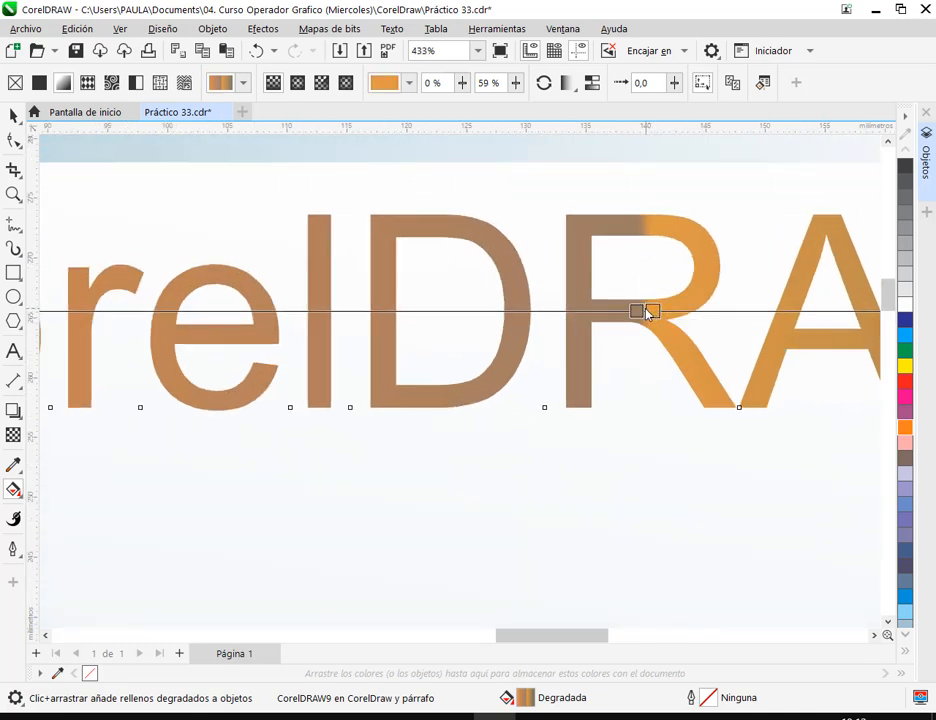
drag(638, 311, 651, 312)
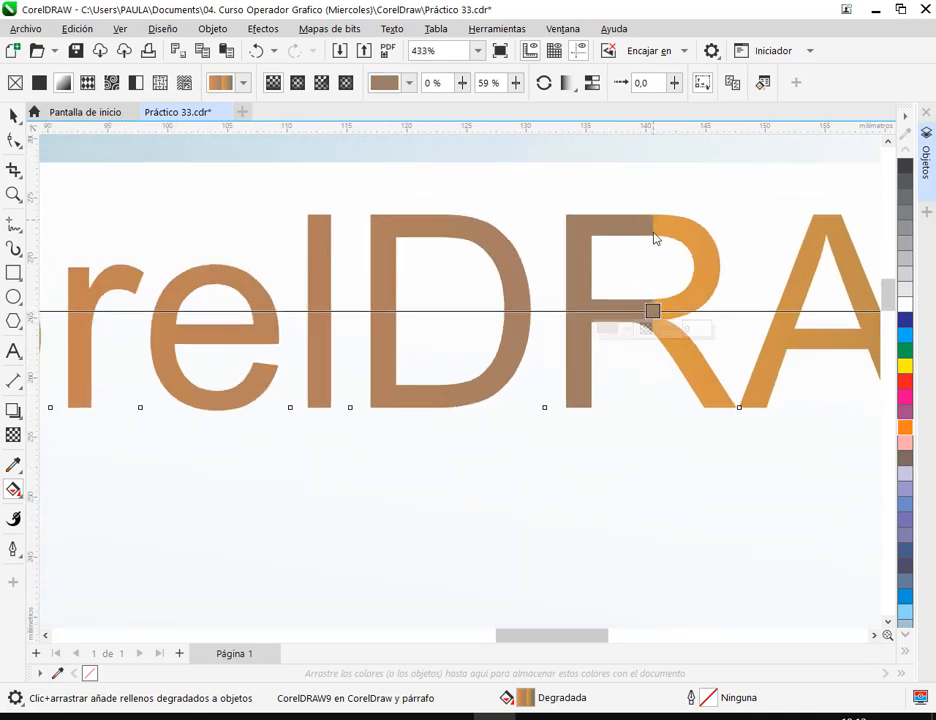
scroll(658, 292, down, 4)
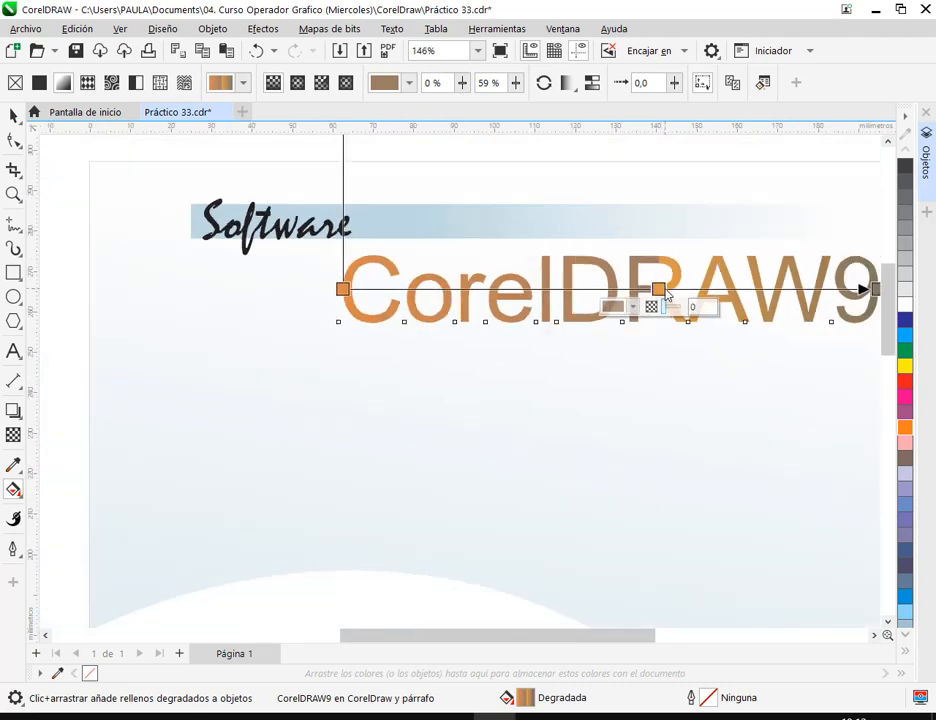
scroll(665, 295, down, 2)
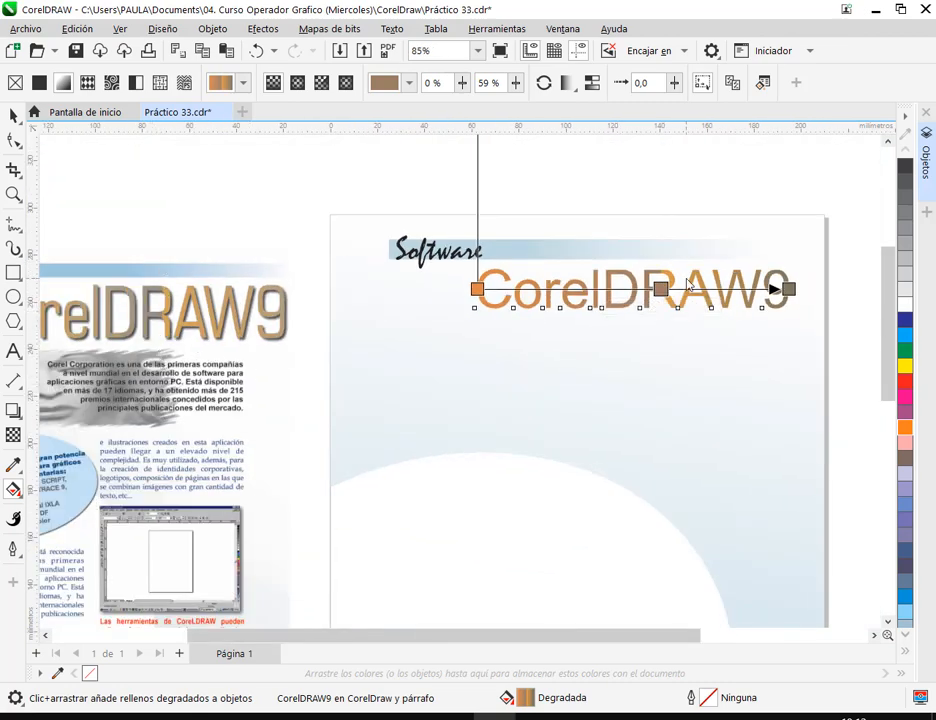
Darken the title gradient's brown node within the R to C 45, M 53, Y 65, K 22.
scroll(665, 288, up, 6)
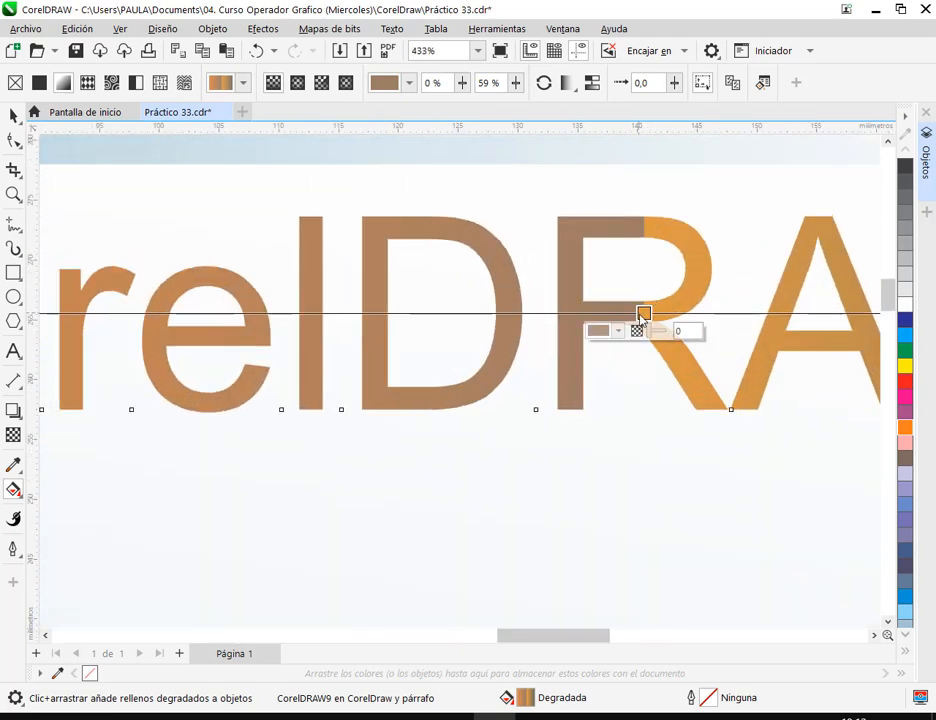
click(618, 330)
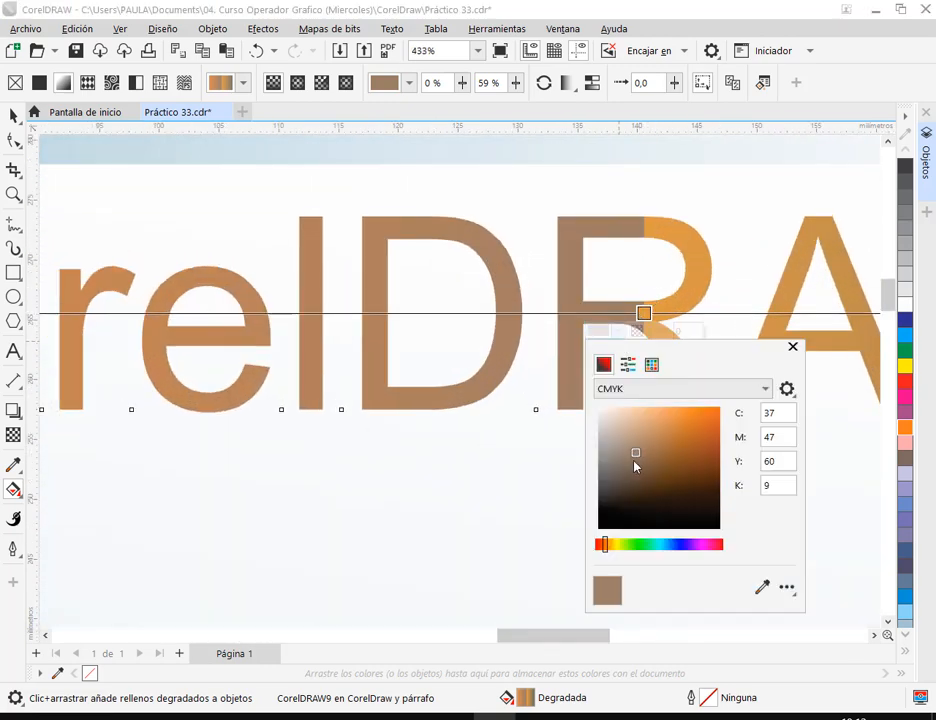
drag(636, 457, 634, 471)
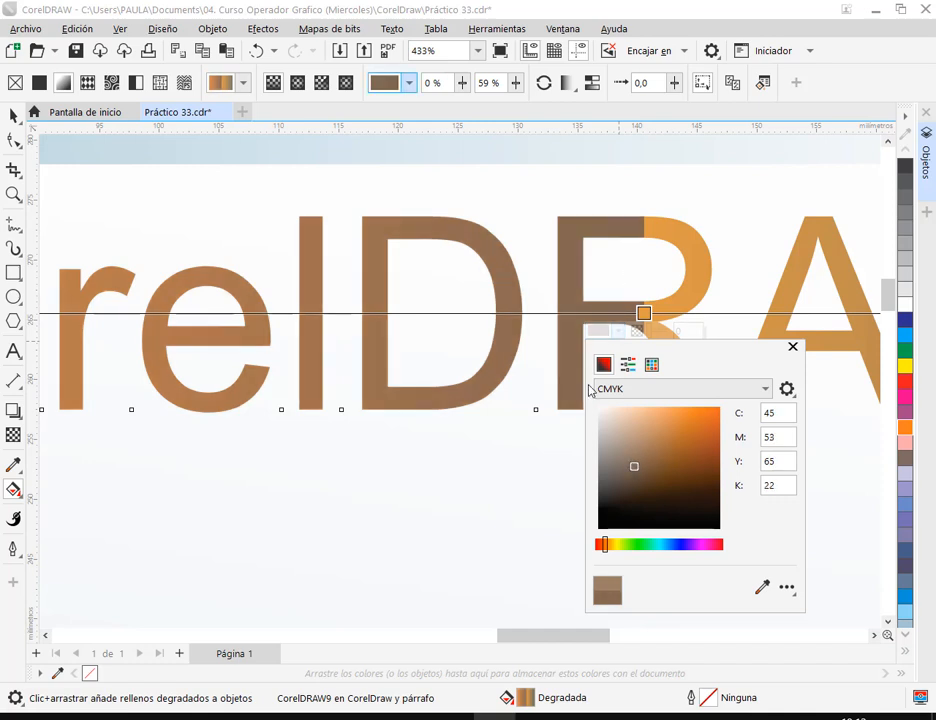
click(10, 112)
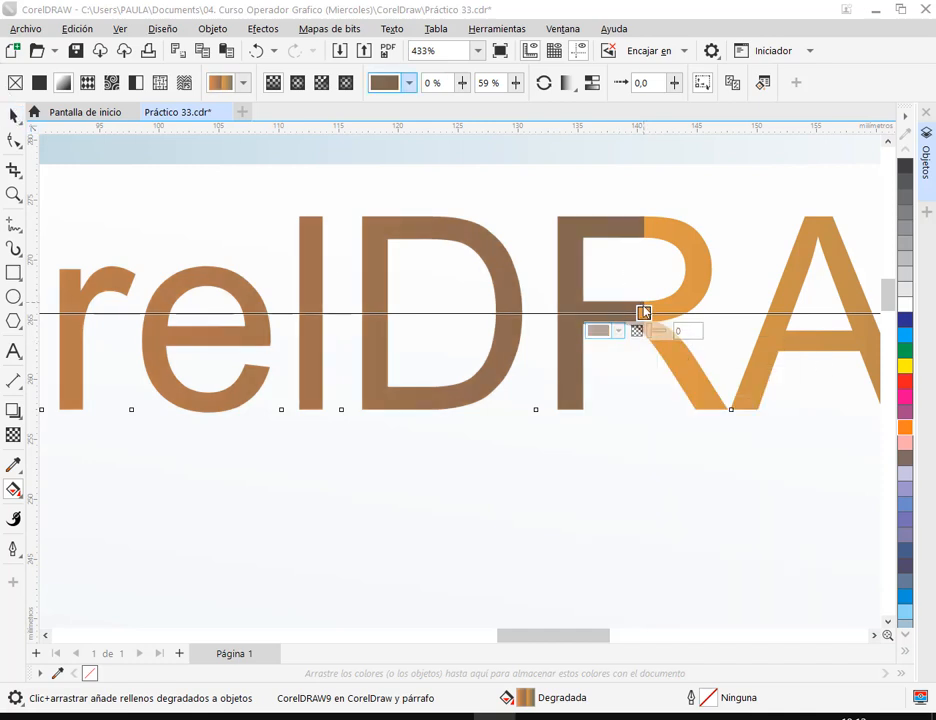
click(12, 116)
click(776, 202)
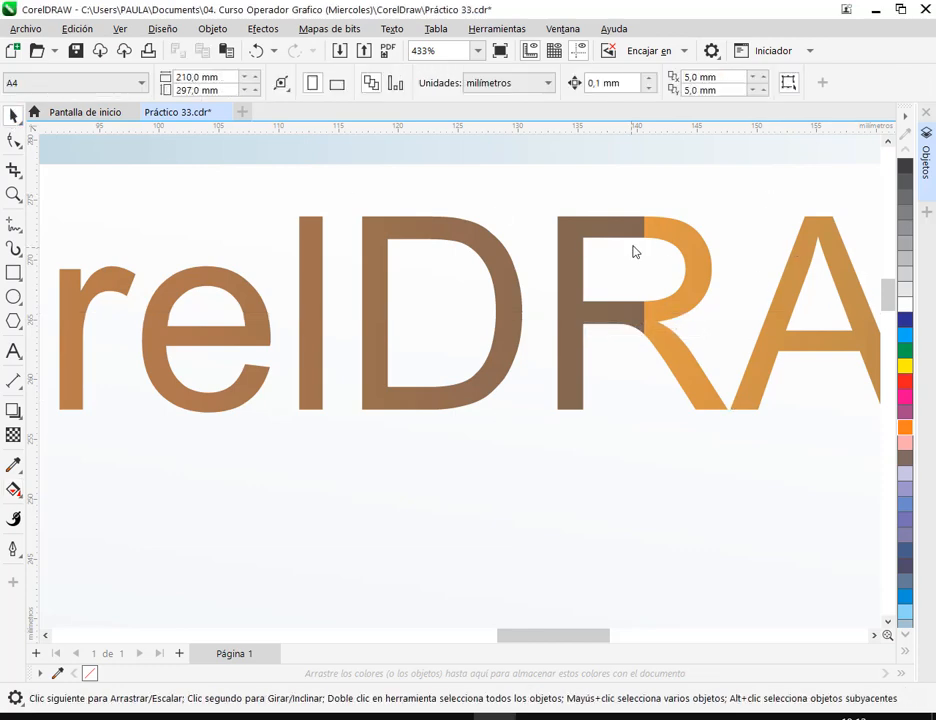
scroll(659, 240, down, 1)
scroll(659, 240, down, 1)
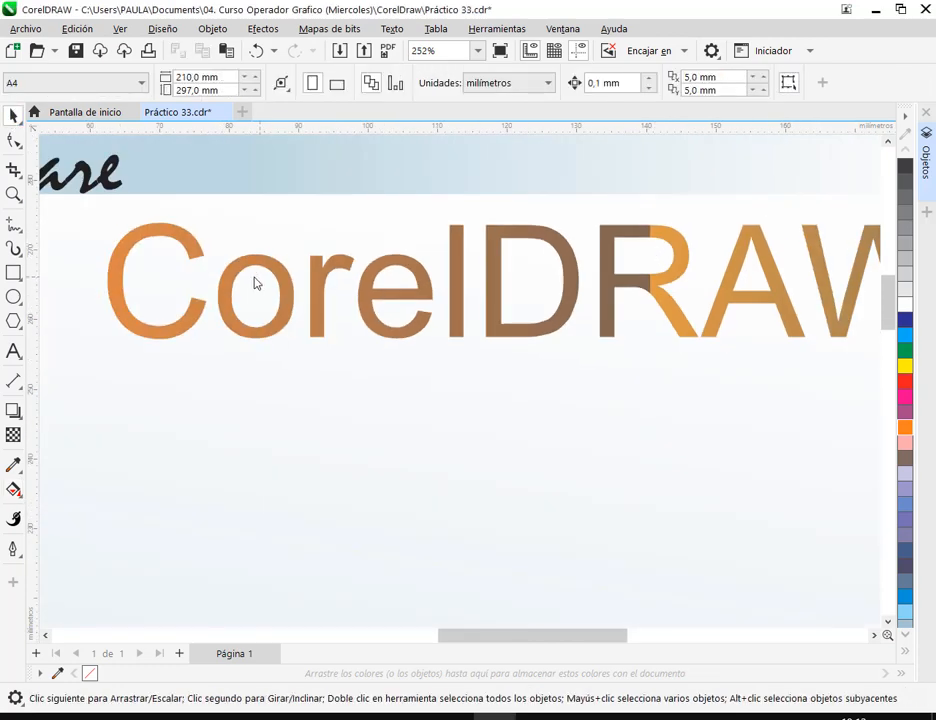
Separate the title gradient's middle nodes, placing brown at 56 % and orange at 62 %, to soften the colour break in the R.
click(594, 317)
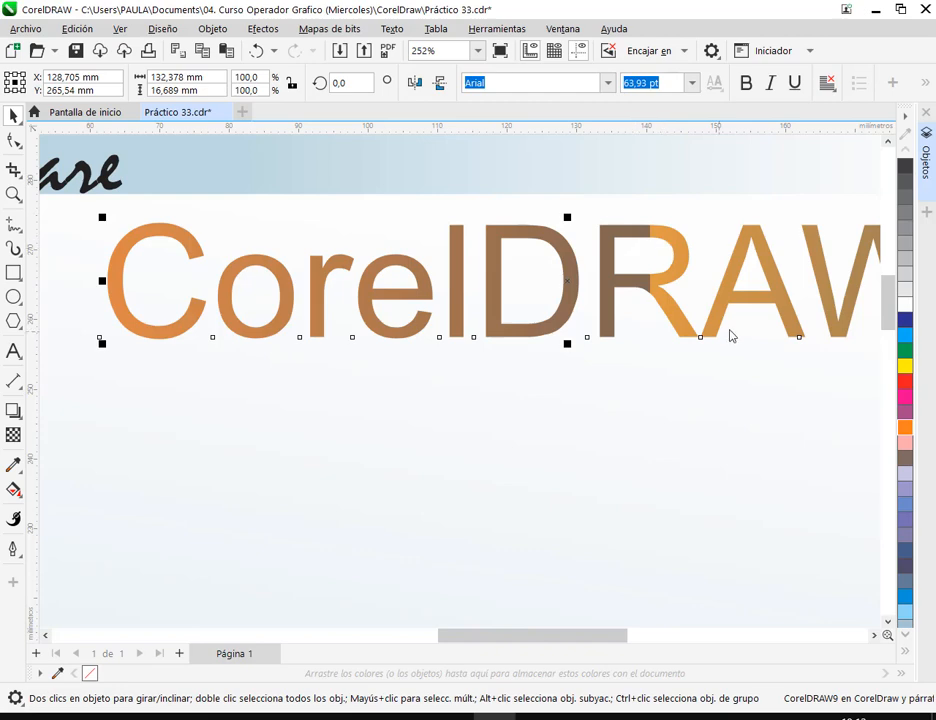
scroll(730, 336, down, 3)
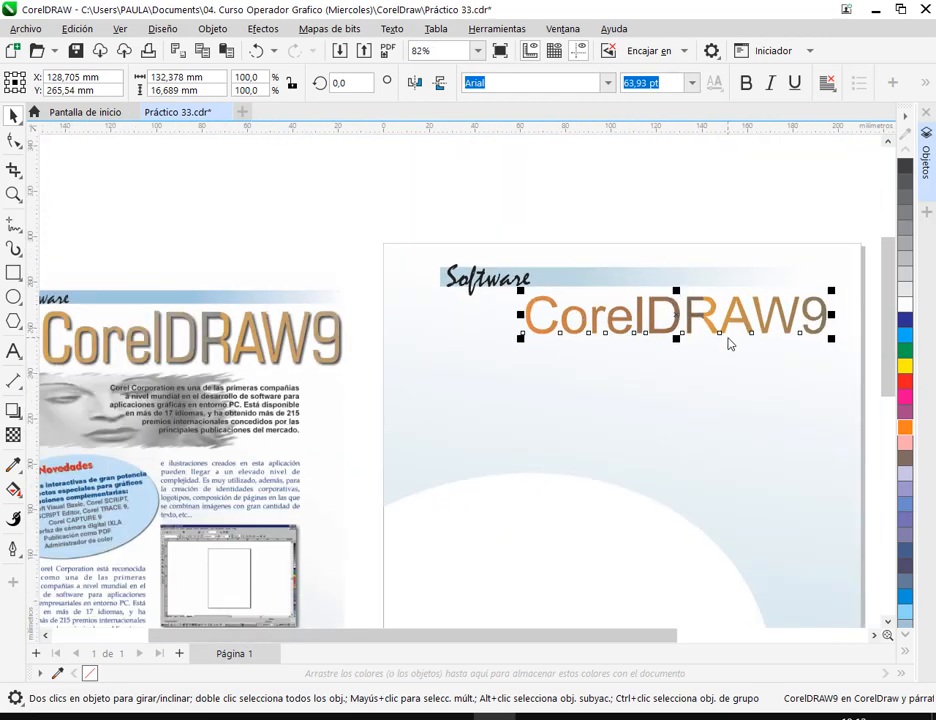
scroll(730, 340, up, 3)
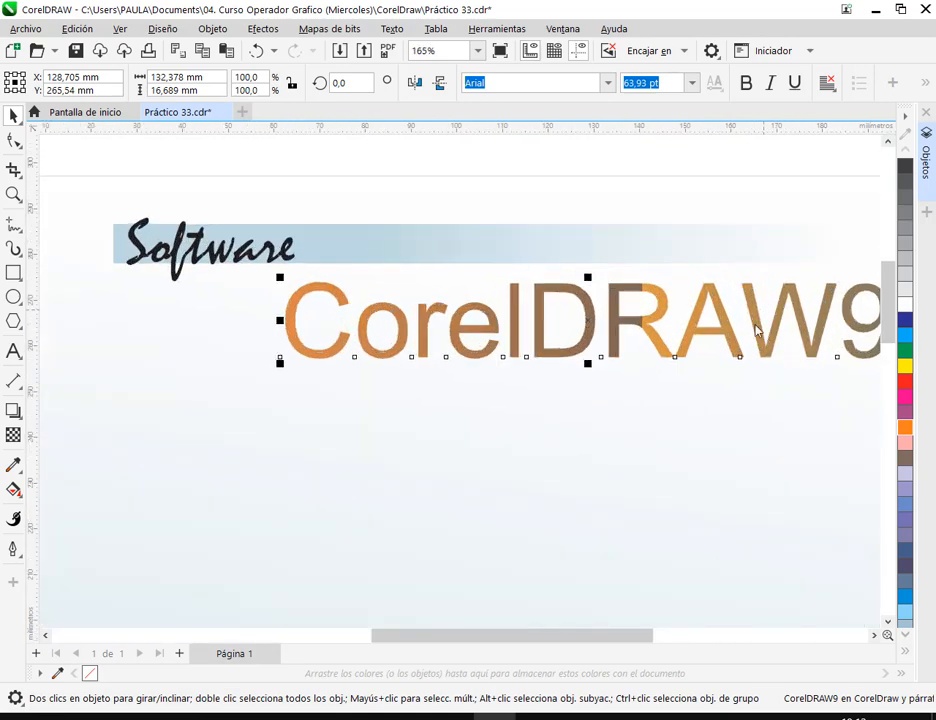
click(14, 489)
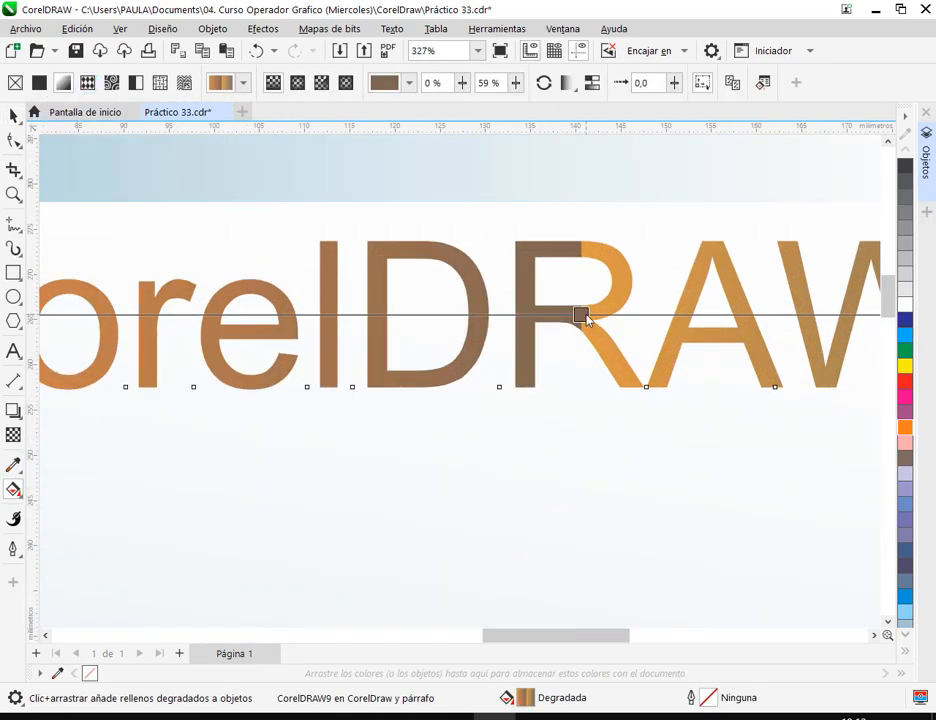
drag(578, 317, 623, 323)
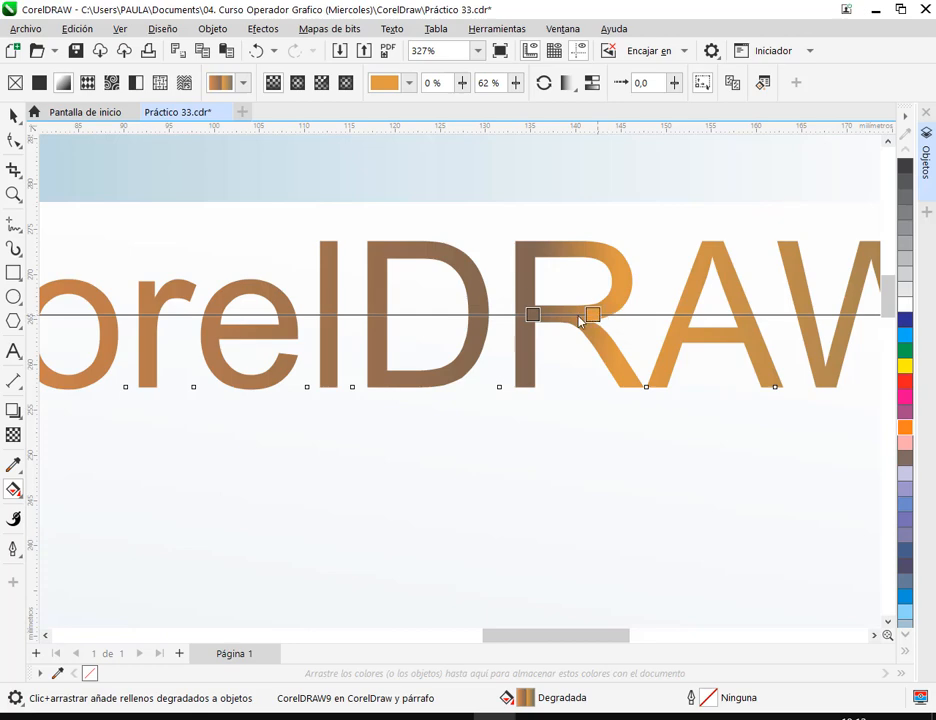
drag(532, 314, 545, 314)
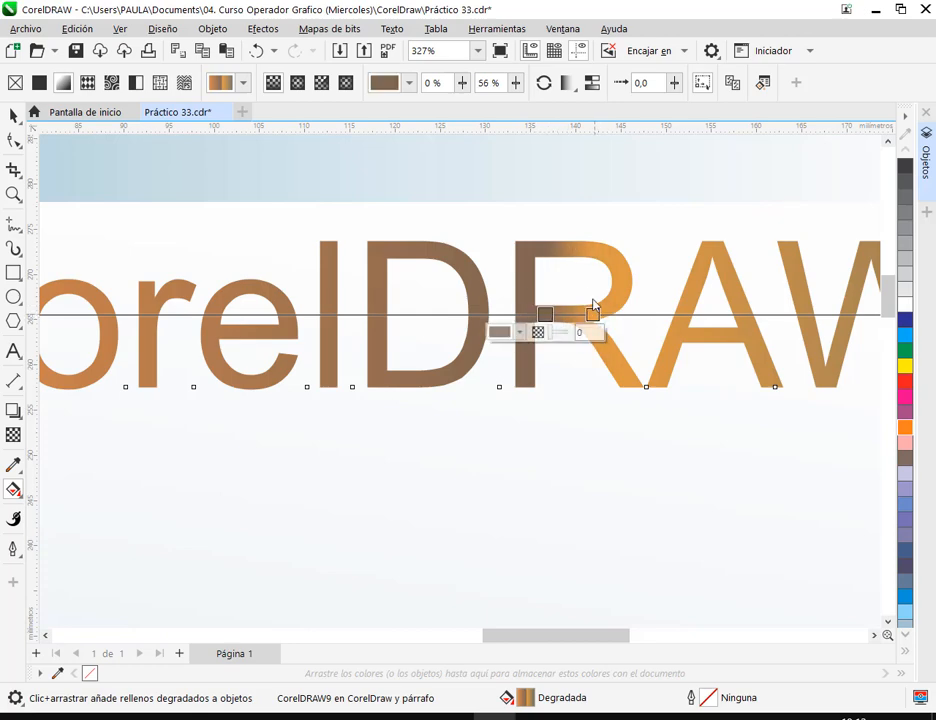
click(13, 116)
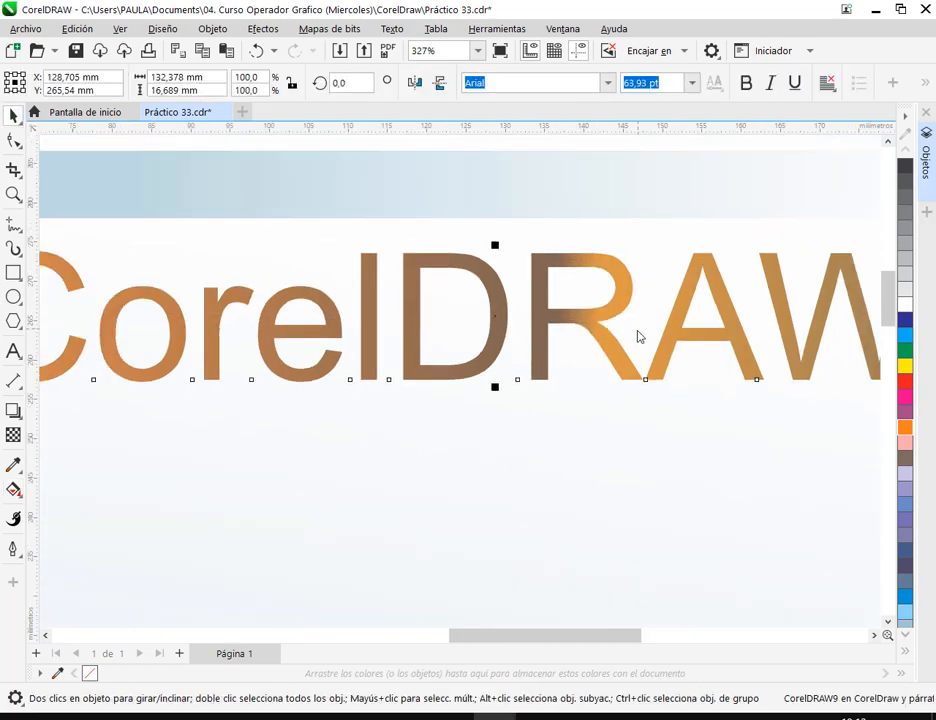
scroll(640, 337, down, 3)
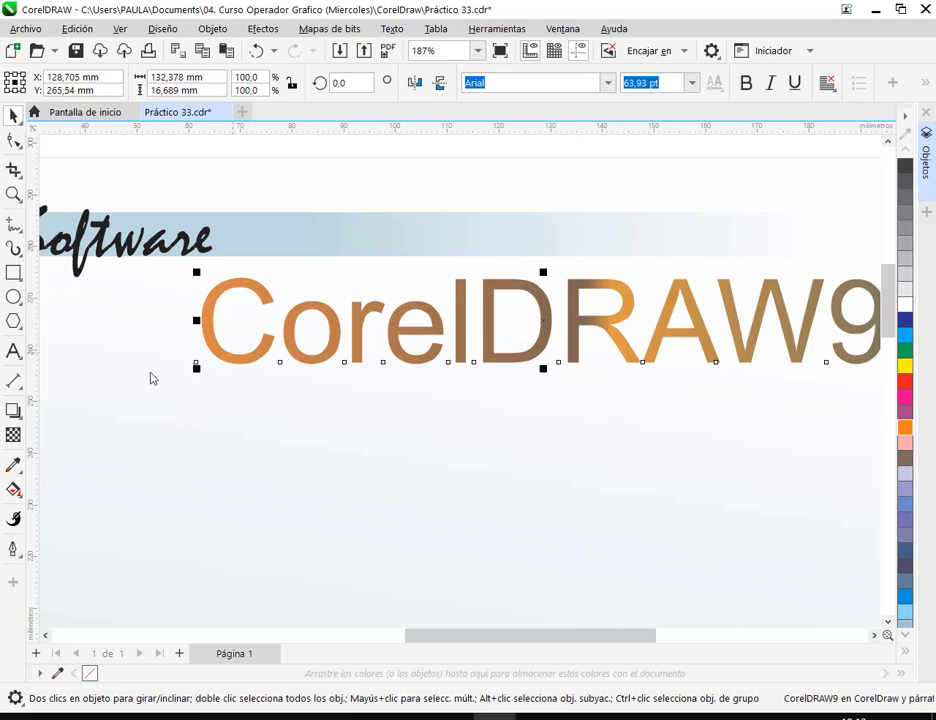
Add a flat drop shadow to the CorelDRAW9 title, offset about 1.46 mm horizontally and -0.92 mm vertically.
scroll(152, 378, down, 2)
drag(198, 417, 581, 402)
drag(100, 365, 161, 358)
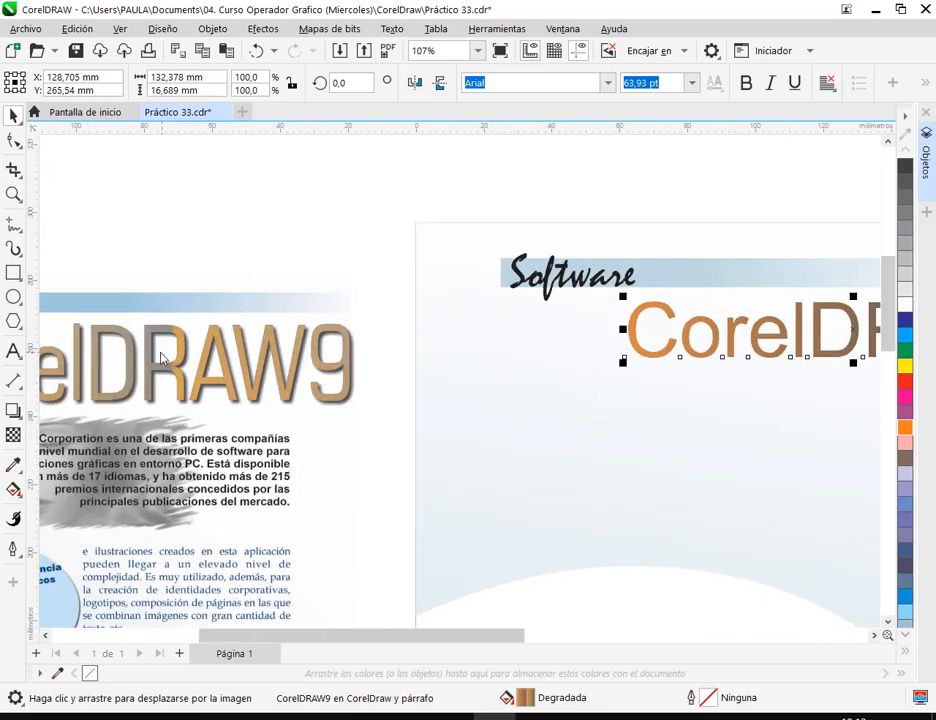
scroll(161, 358, up, 3)
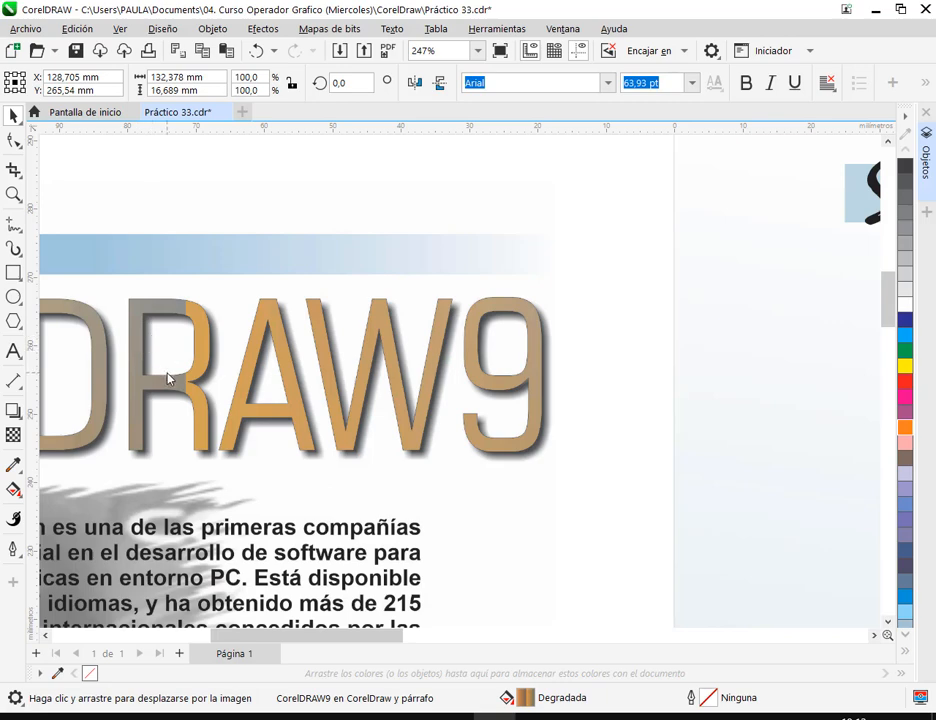
scroll(553, 400, down, 2)
scroll(476, 409, right, 5)
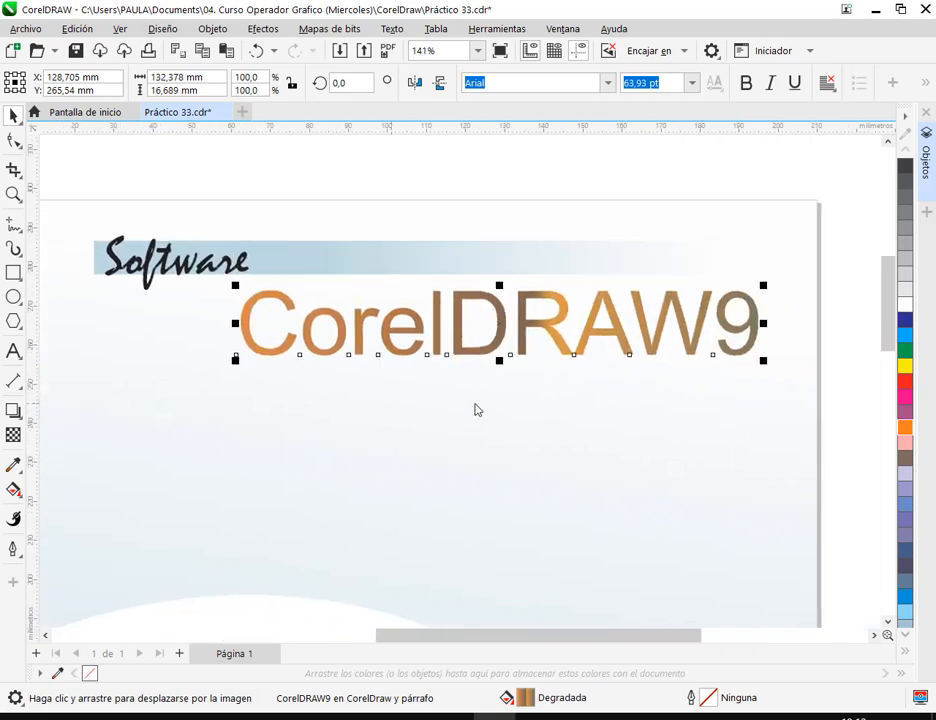
click(11, 413)
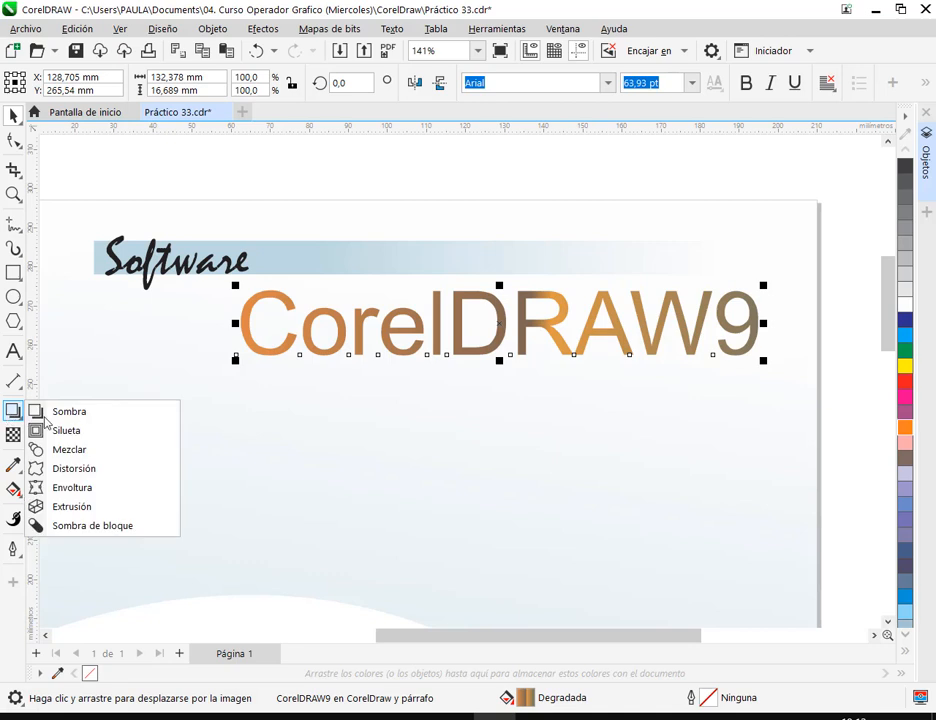
click(84, 412)
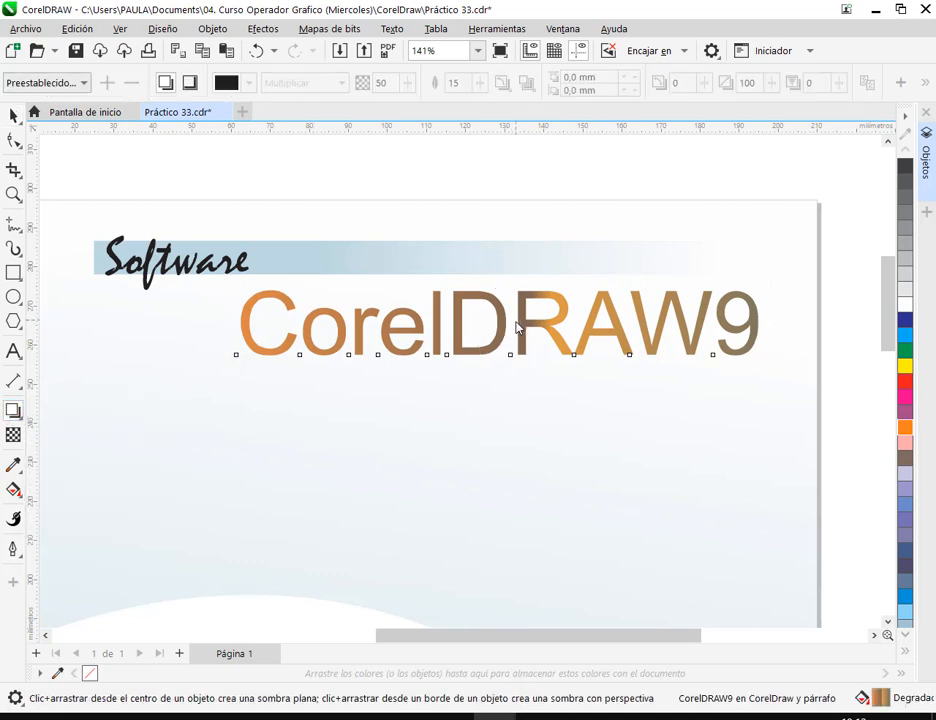
drag(500, 325, 562, 363)
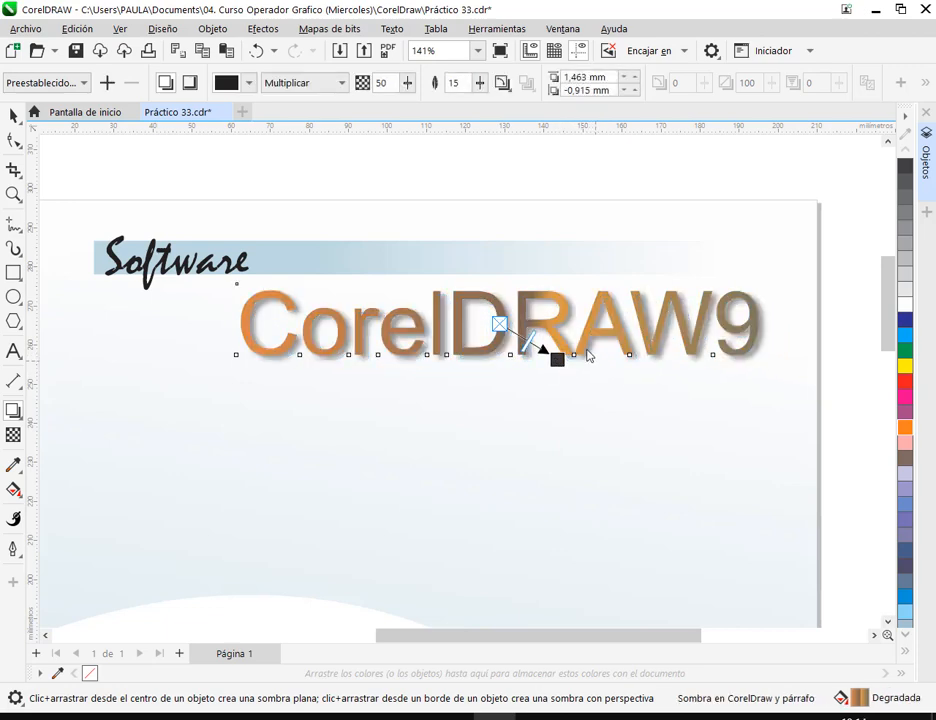
Set the title shadow's opacity to 77, comparing its darkness with the reference title.
scroll(416, 338, up, 2)
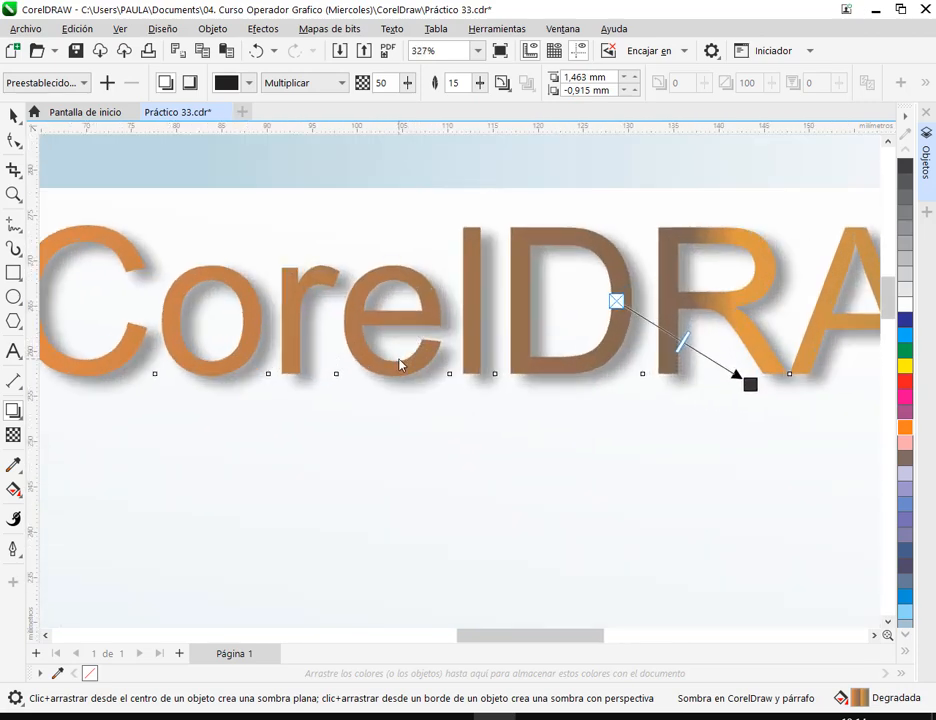
drag(399, 364, 586, 359)
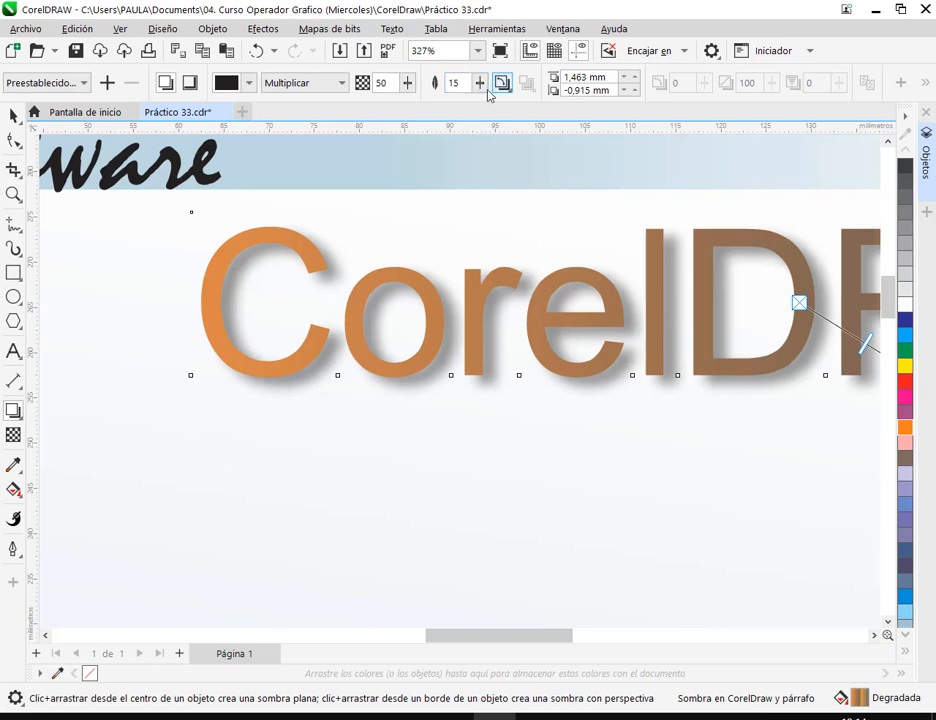
scroll(330, 292, down, 1)
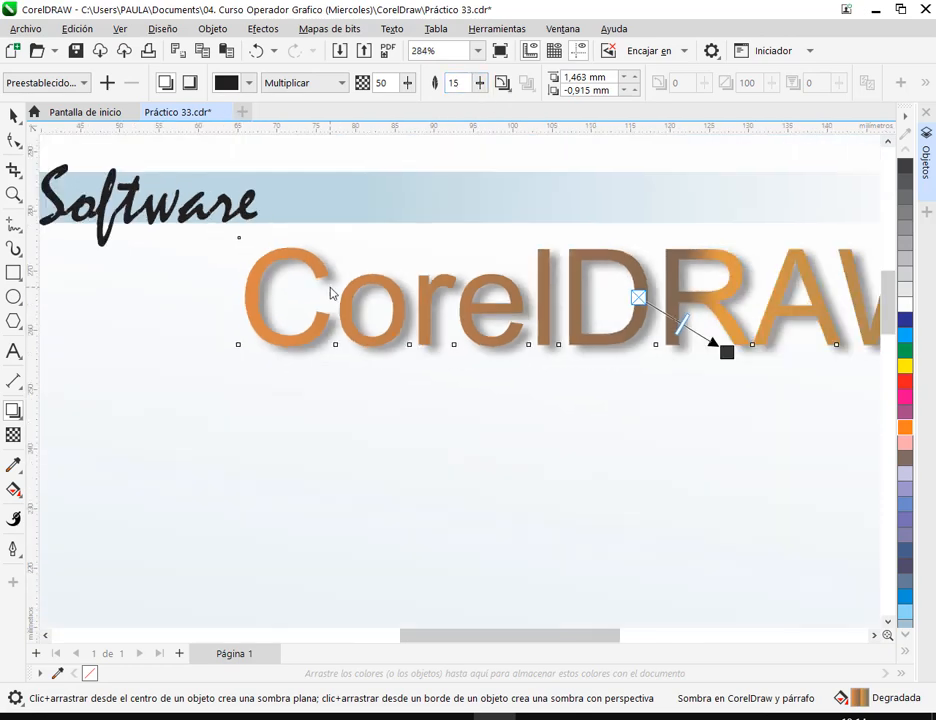
drag(257, 334, 568, 332)
drag(302, 408, 703, 398)
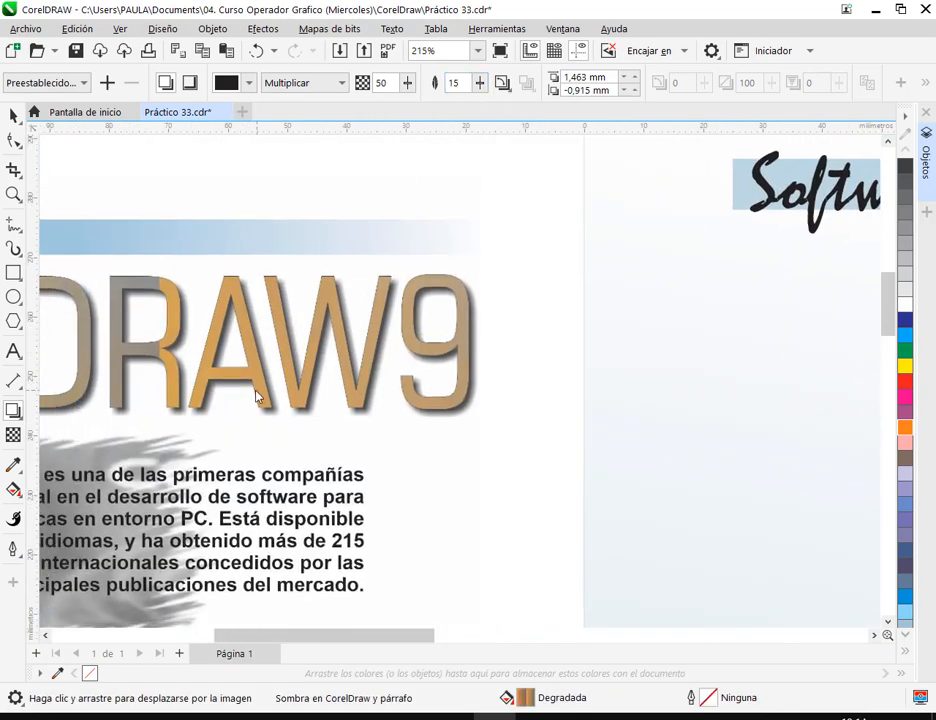
drag(575, 409, 309, 388)
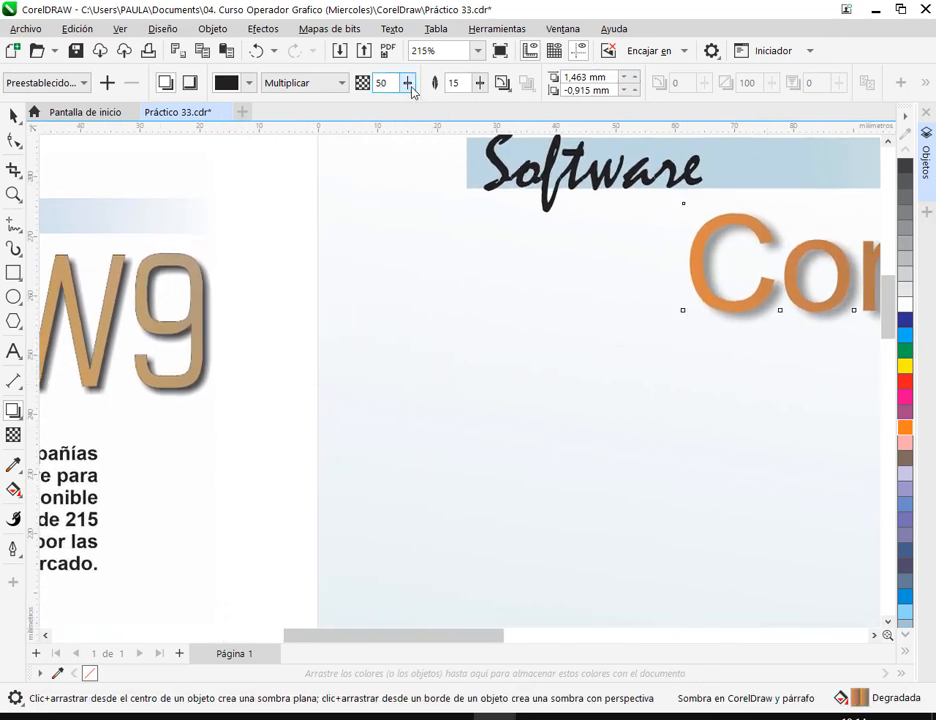
drag(405, 88, 380, 112)
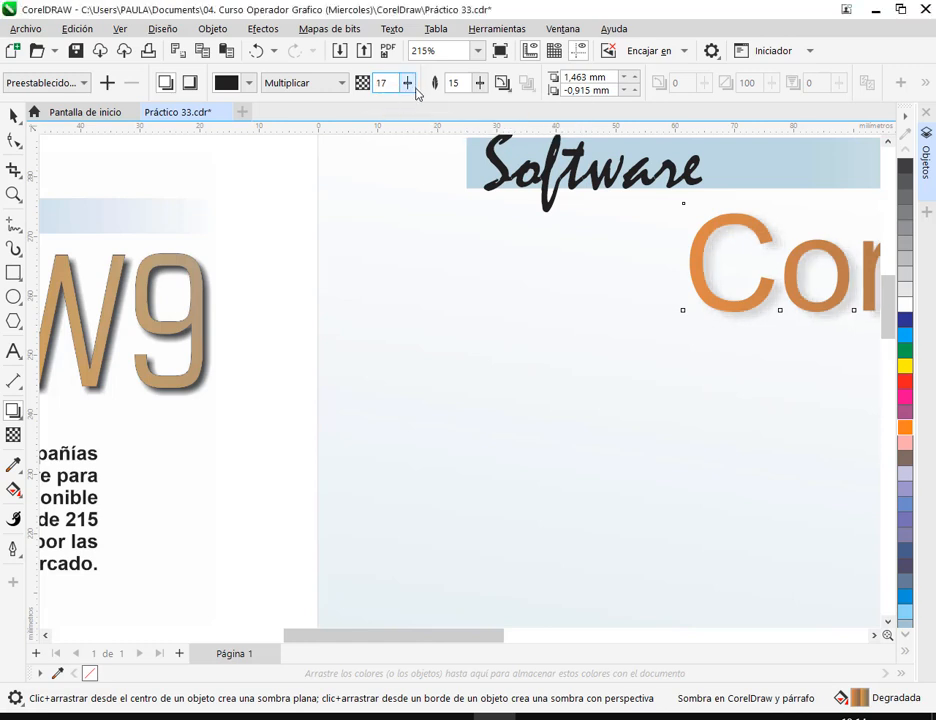
drag(407, 88, 457, 106)
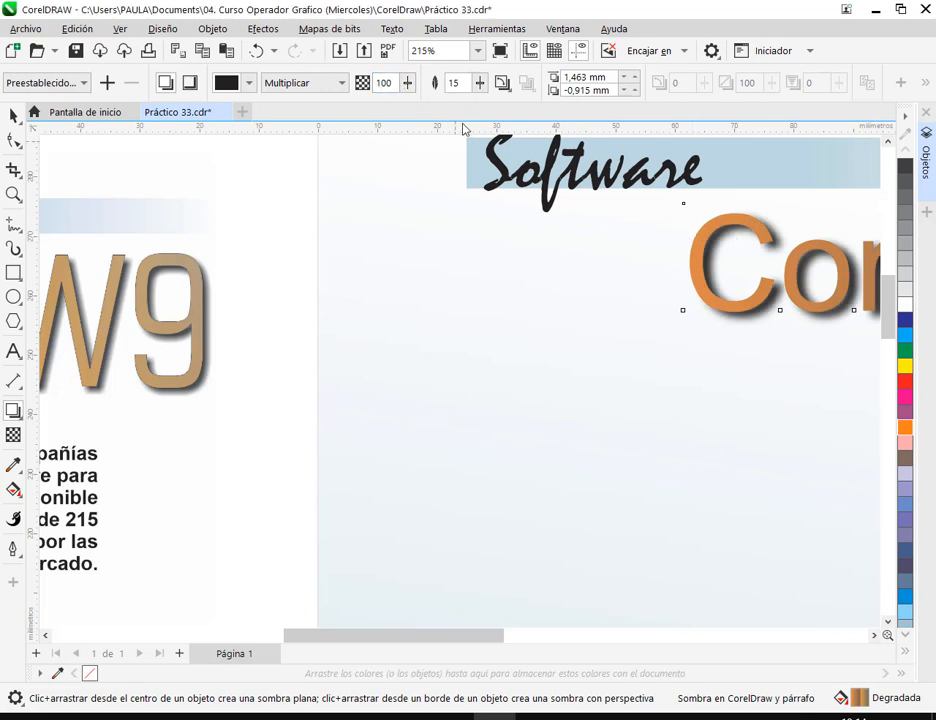
drag(411, 84, 405, 117)
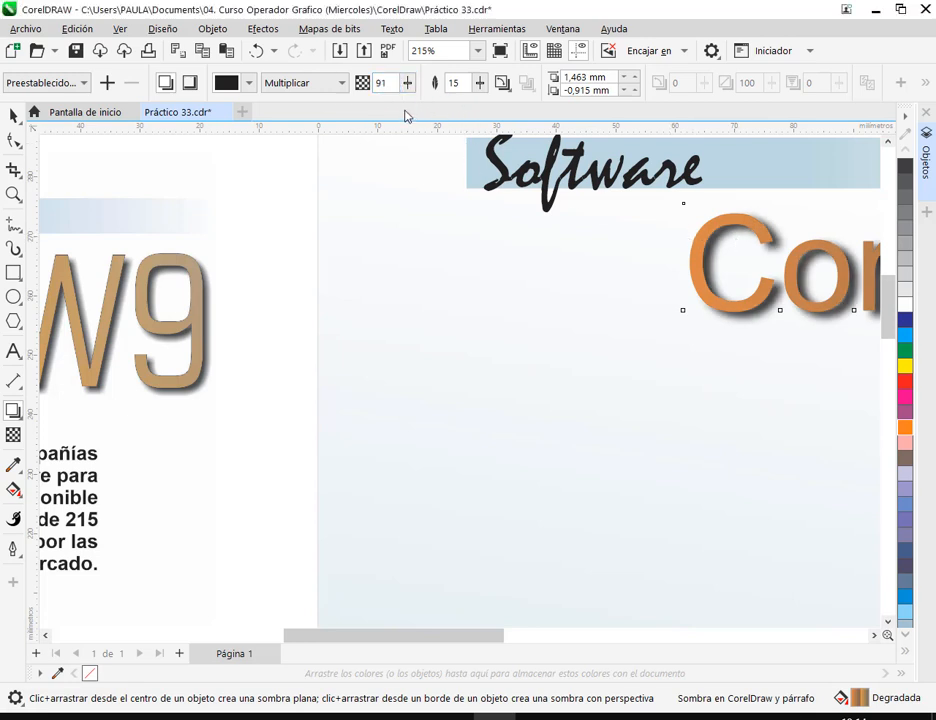
scroll(530, 180, down, 2)
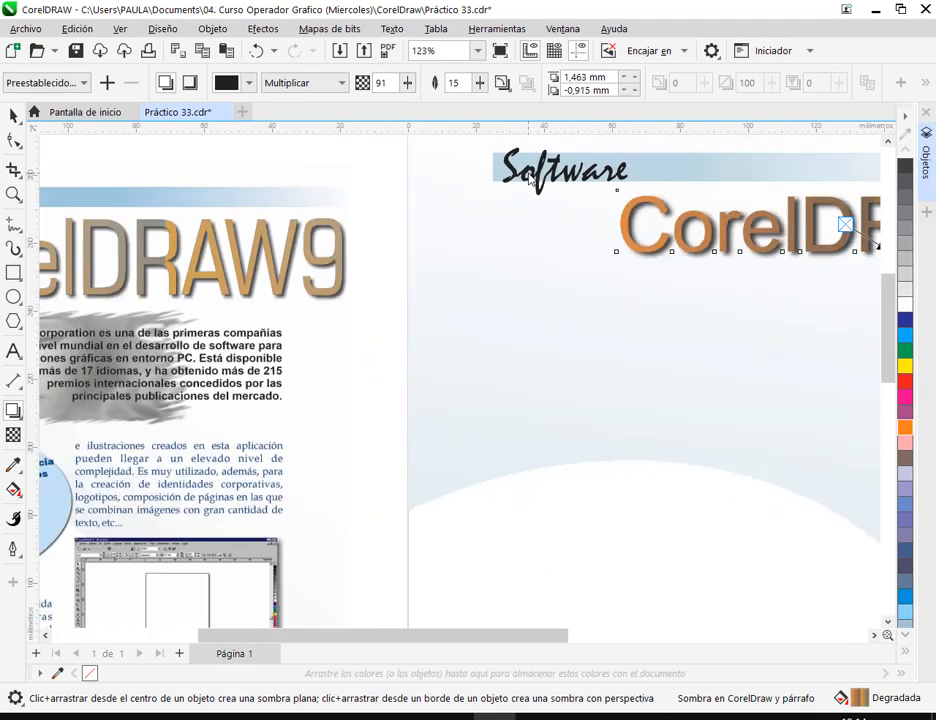
drag(407, 83, 398, 108)
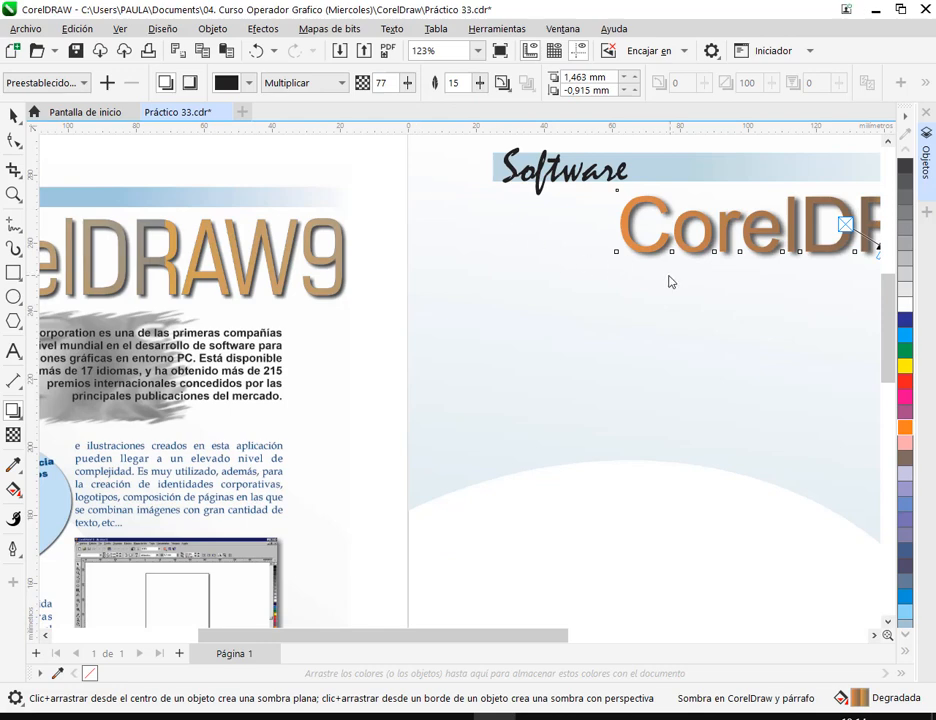
Bring the title's shadow closer to the letters, to an offset of about 1.03 mm horizontally and -0.70 mm vertically.
drag(660, 301, 443, 360)
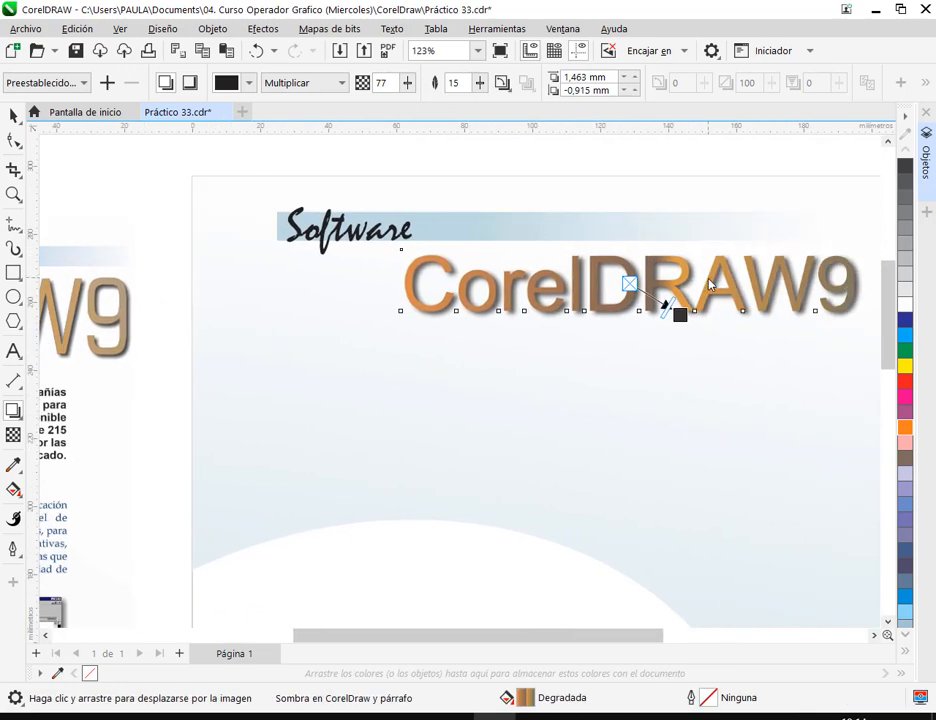
scroll(660, 318, up, 4)
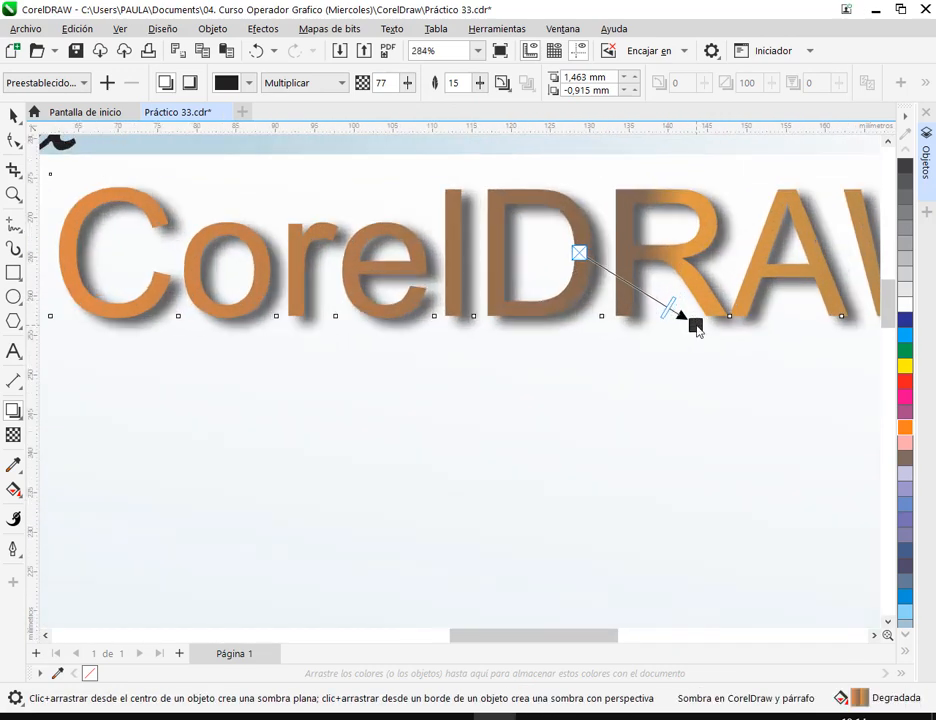
scroll(696, 325, up, 2)
drag(696, 330, 680, 320)
scroll(680, 320, down, 8)
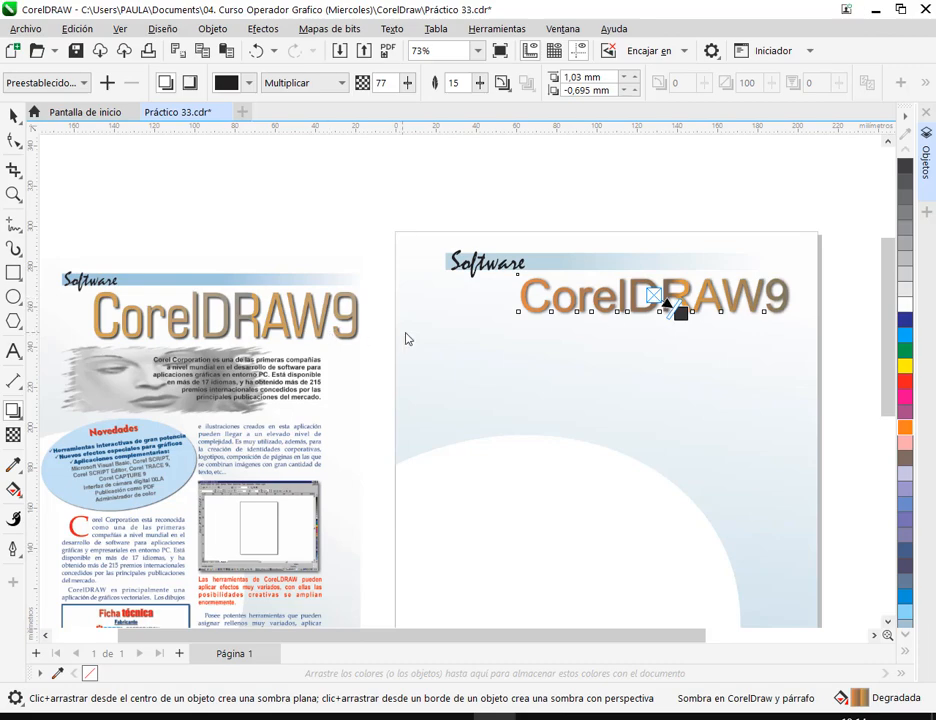
scroll(320, 340, up, 2)
drag(645, 342, 211, 437)
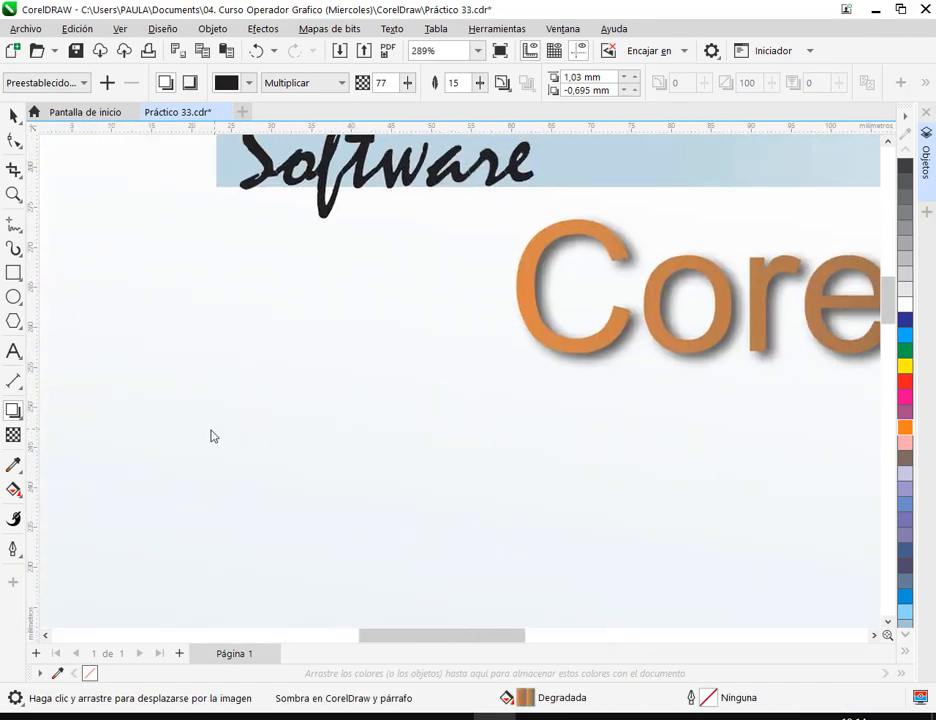
drag(524, 383, 171, 392)
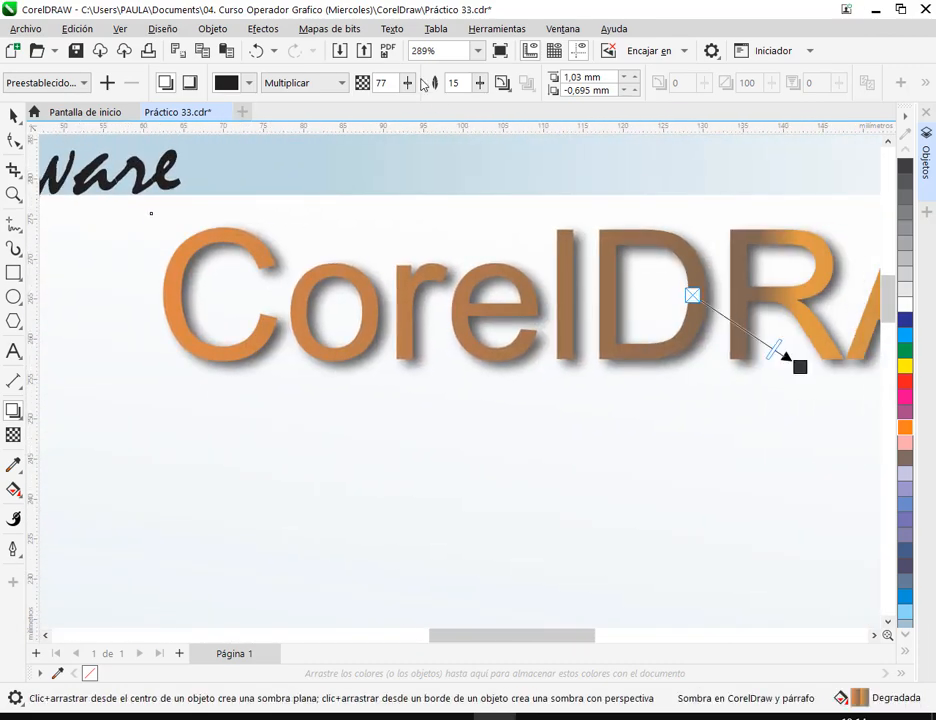
Set the feathering of the CorelDRAW9 title's shadow to 11, trying sharper and softer edges.
click(480, 83)
drag(481, 104, 467, 118)
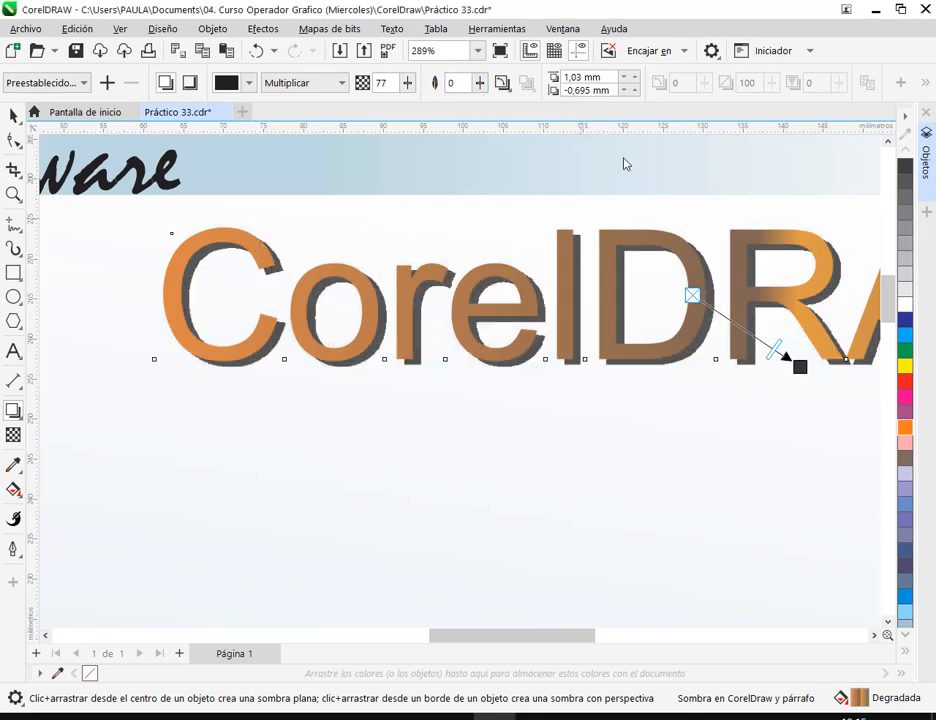
click(480, 85)
drag(481, 92, 493, 108)
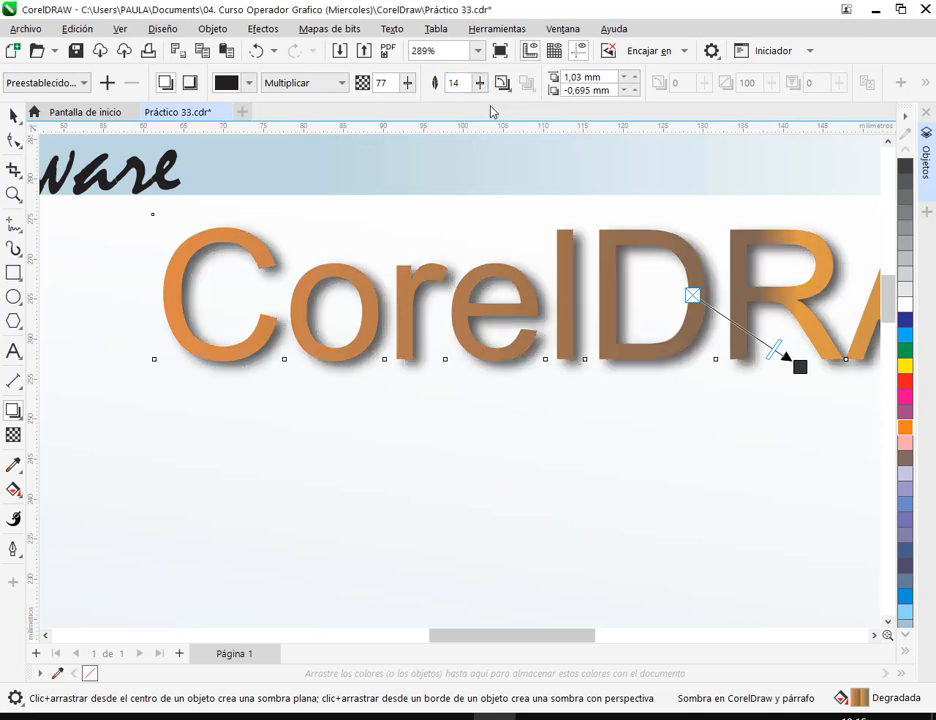
click(481, 85)
mouse_move(485, 99)
mouse_down()
mouse_move(481, 110)
mouse_move(484, 101)
mouse_up()
click(481, 90)
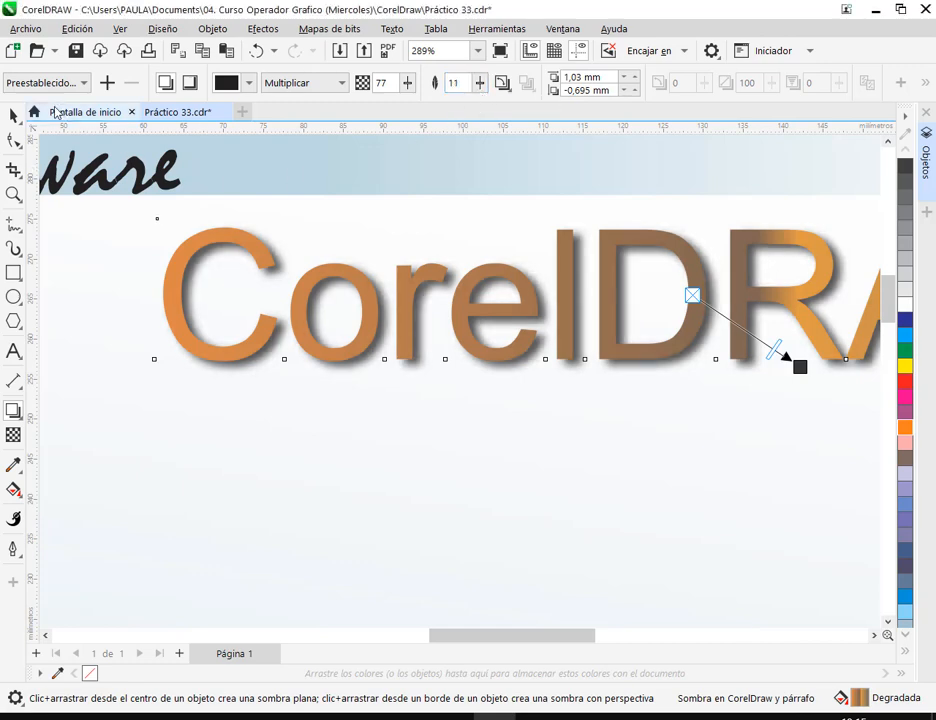
Save the document and enlarge the CorelDRAW9 title proportionally to about 139.5 mm wide, extending it towards the lower left.
click(13, 115)
click(691, 207)
scroll(691, 207, down, 5)
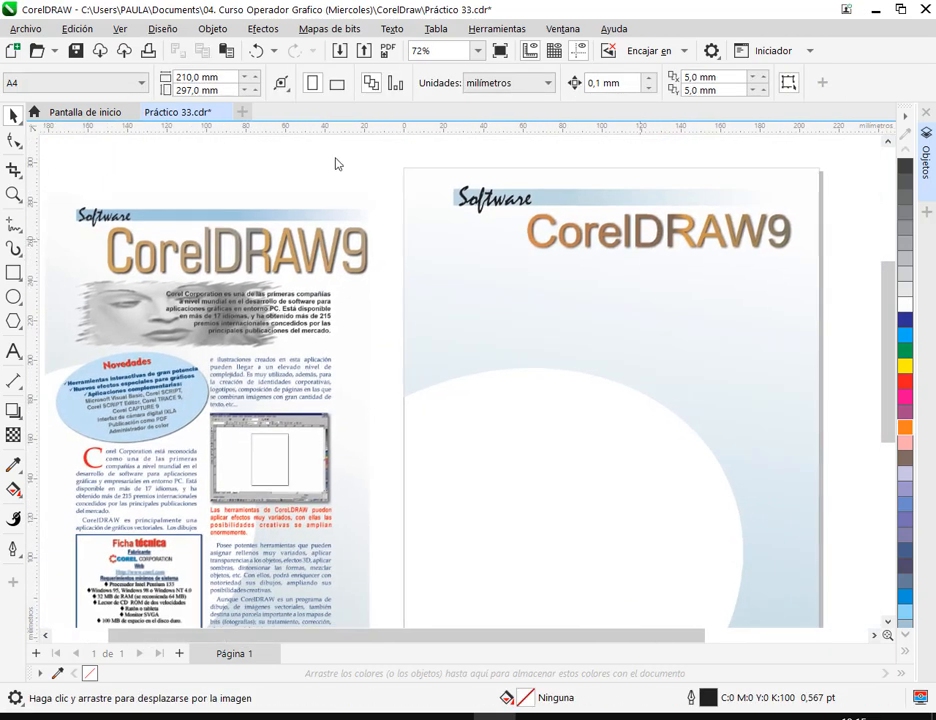
click(75, 50)
click(576, 250)
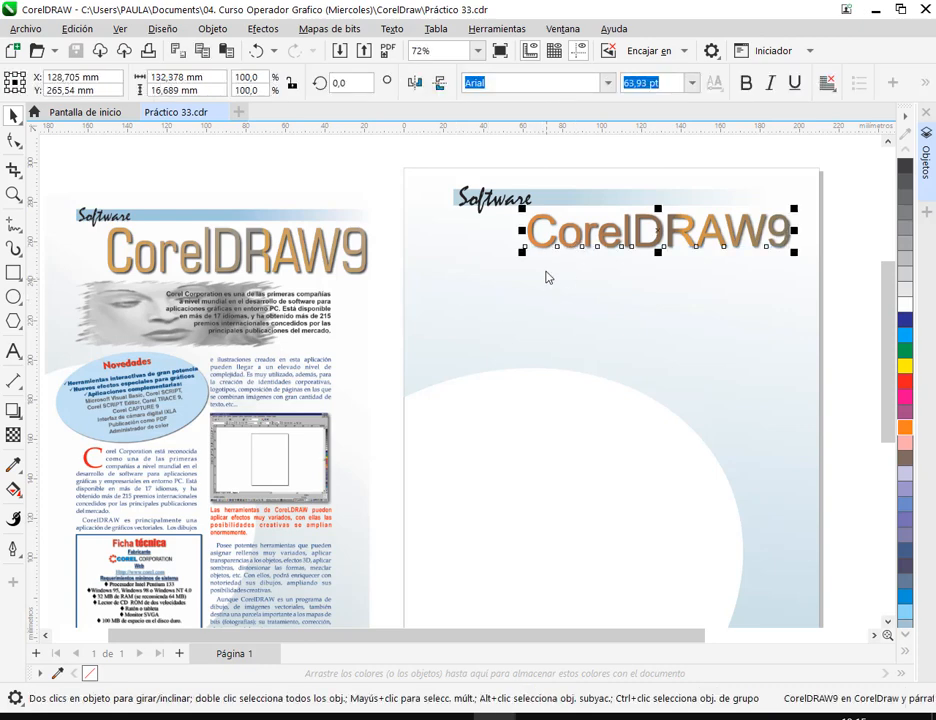
drag(522, 262, 507, 286)
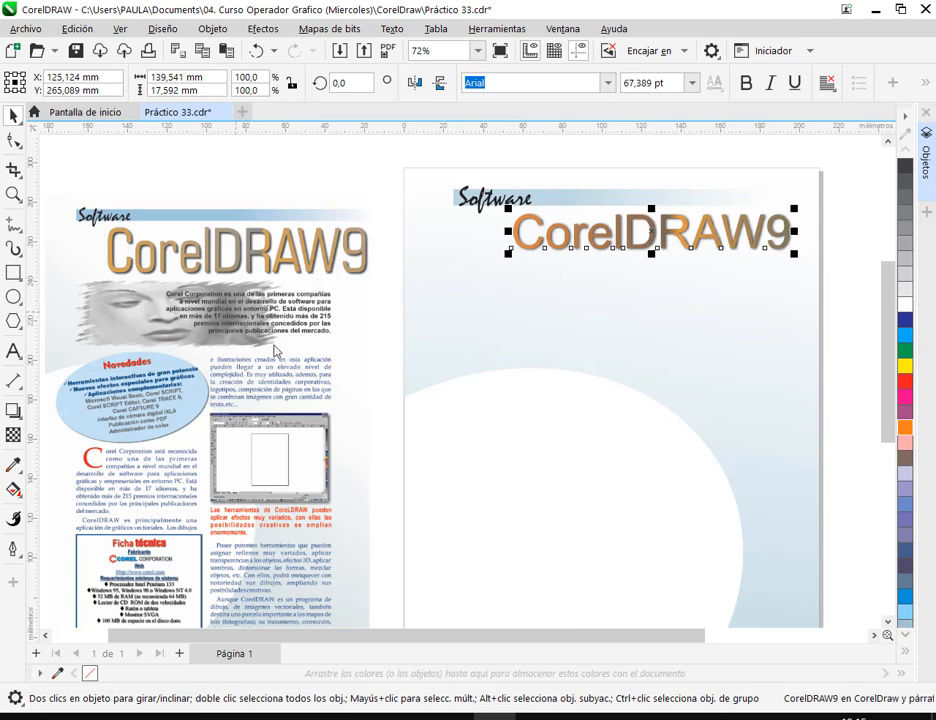
Draw a paragraph text frame about 83 mm wide and 30 mm high beneath the CorelDRAW9 title.
scroll(221, 345, up, 2)
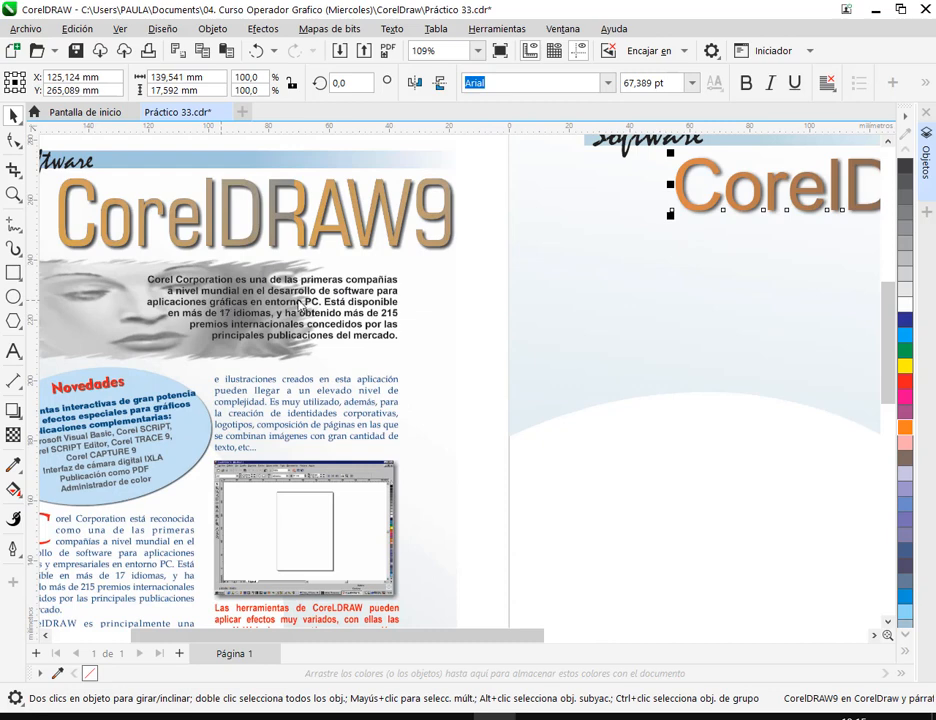
scroll(596, 382, down, 1)
drag(640, 402, 536, 420)
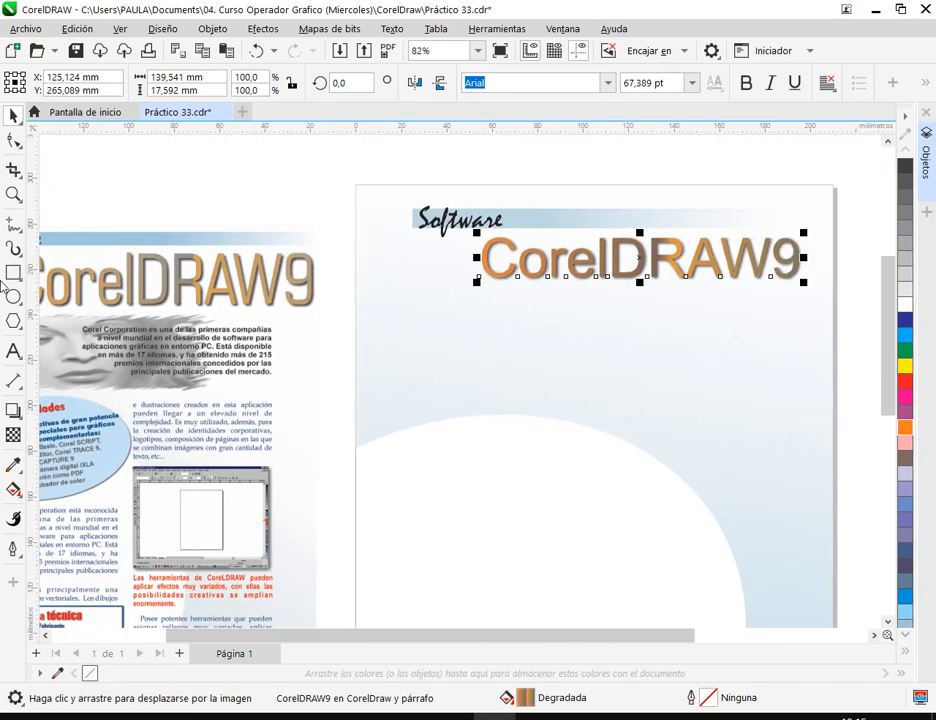
click(13, 351)
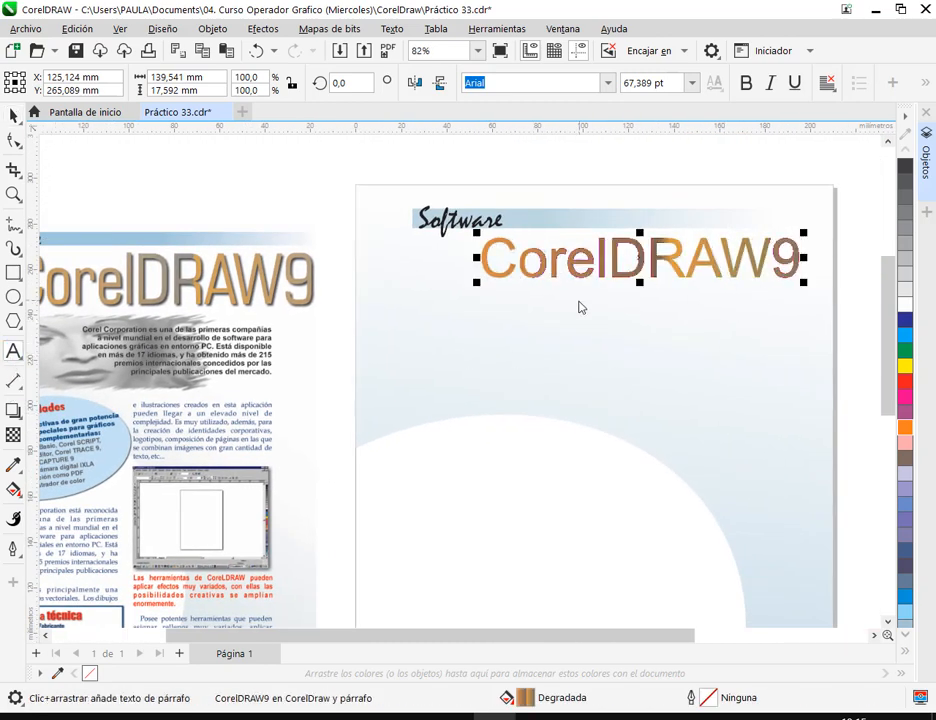
drag(585, 298, 773, 369)
scroll(785, 340, up, 1)
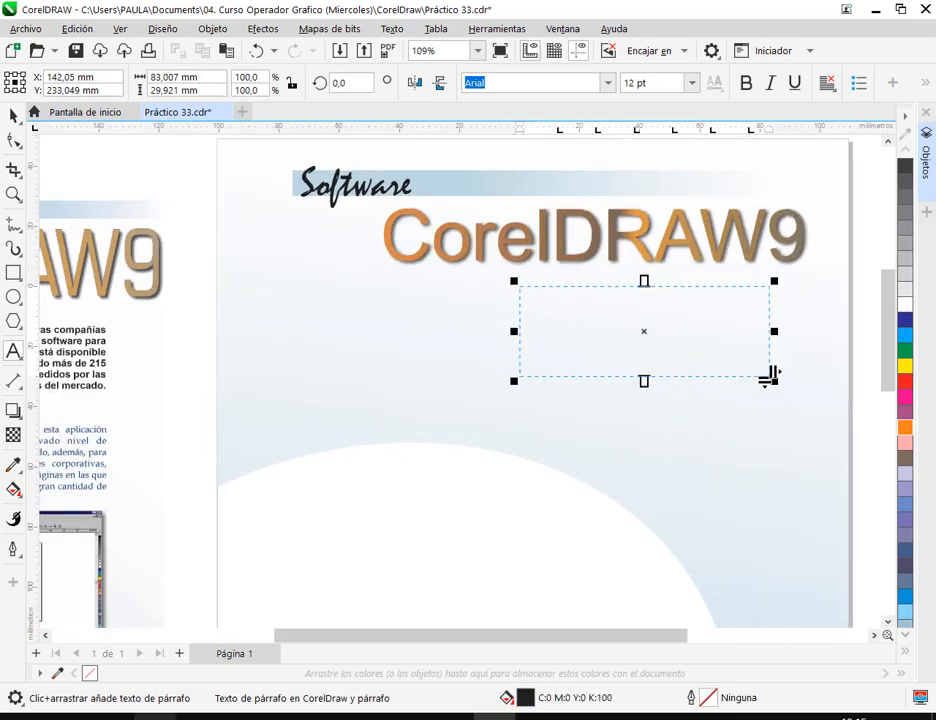
Switch to File Explorer, open Texto para la revista.txt from Descargas and copy its first paragraph about Corel Corporation.
click(155, 717)
click(62, 270)
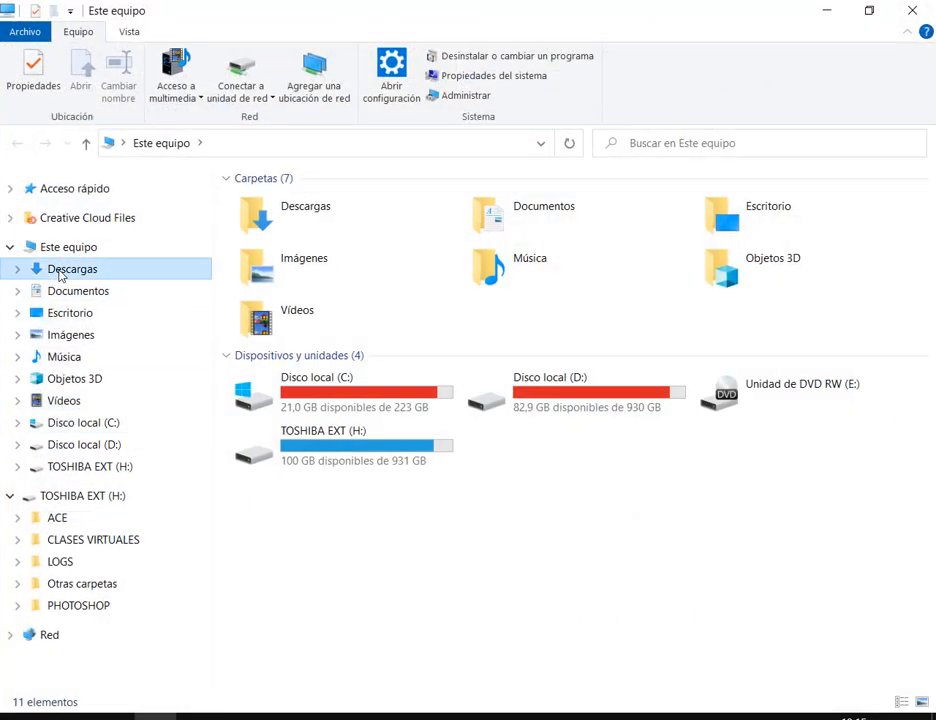
click(282, 249)
double_click(282, 249)
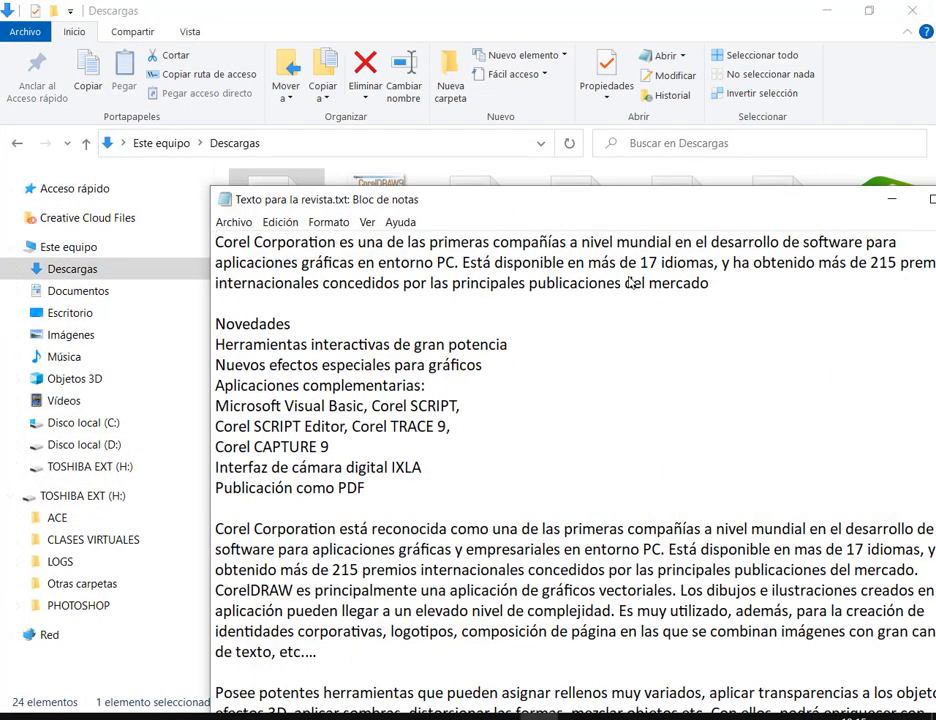
drag(714, 285, 216, 243)
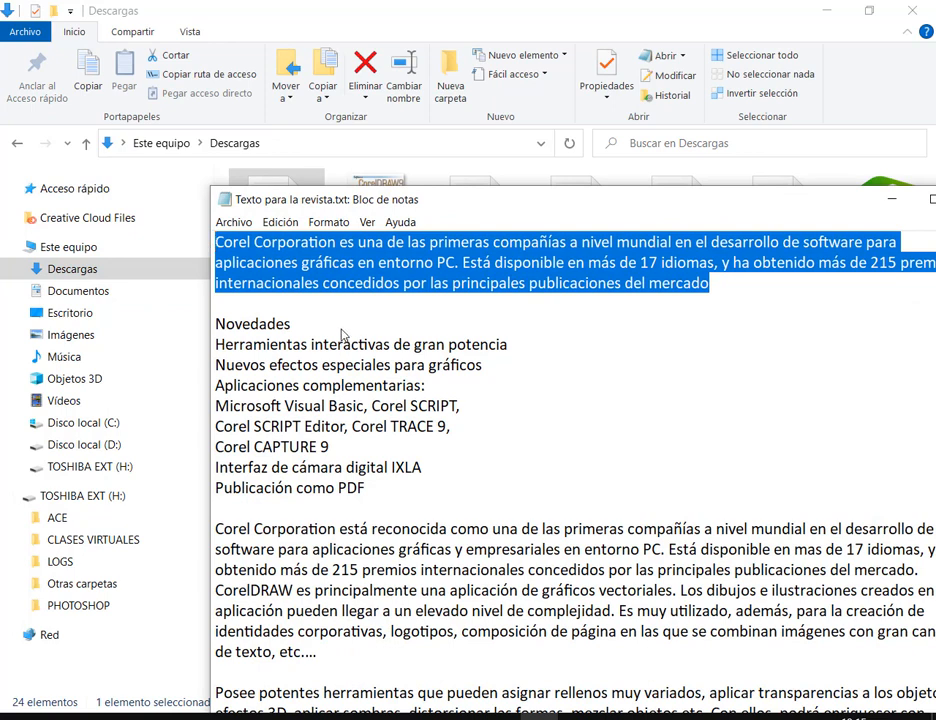
right_click(298, 263)
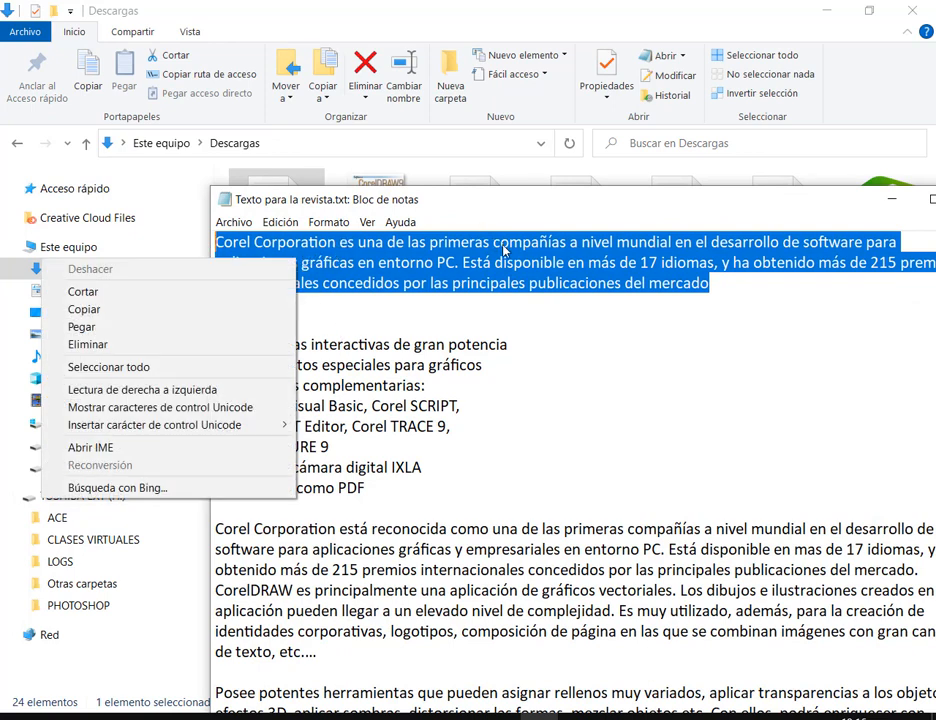
click(162, 311)
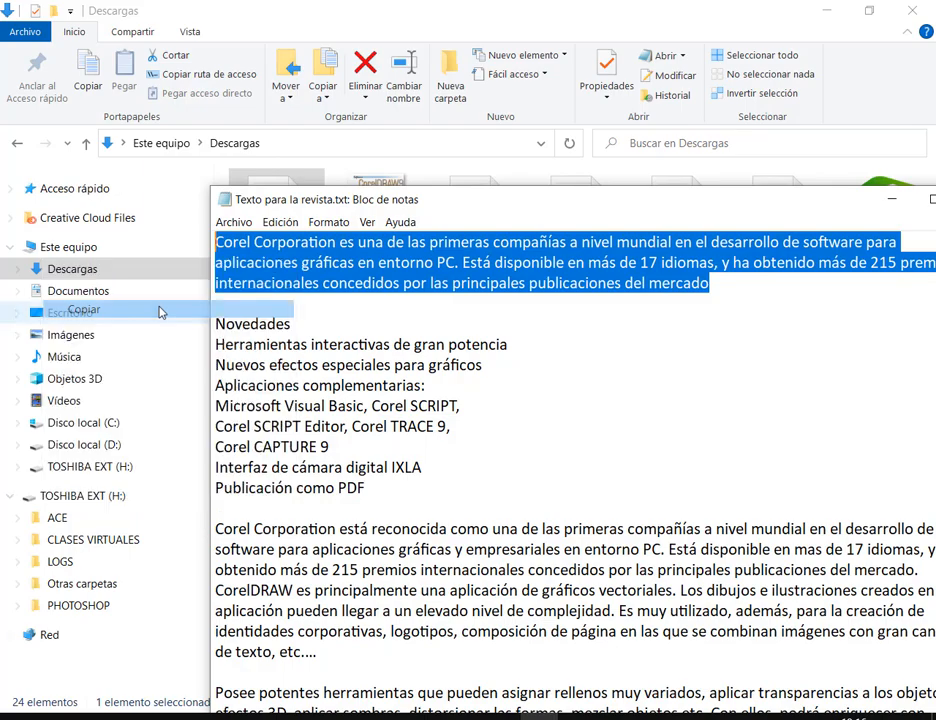
Switch back to CorelDRAW, paste the copied paragraph into the text frame and widen the frame to about 124 mm.
click(499, 712)
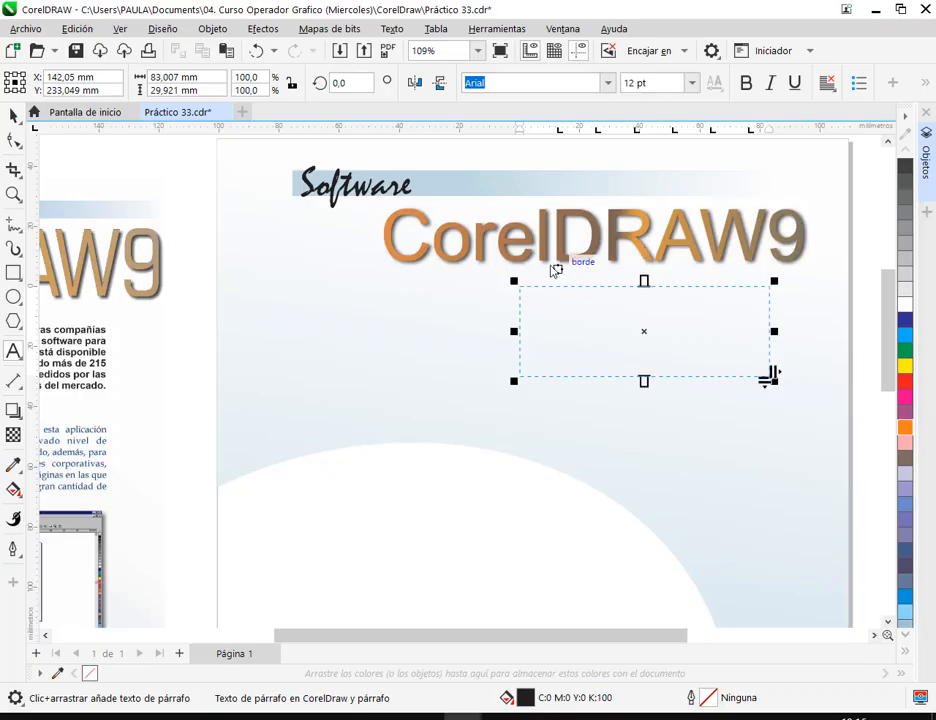
right_click(545, 303)
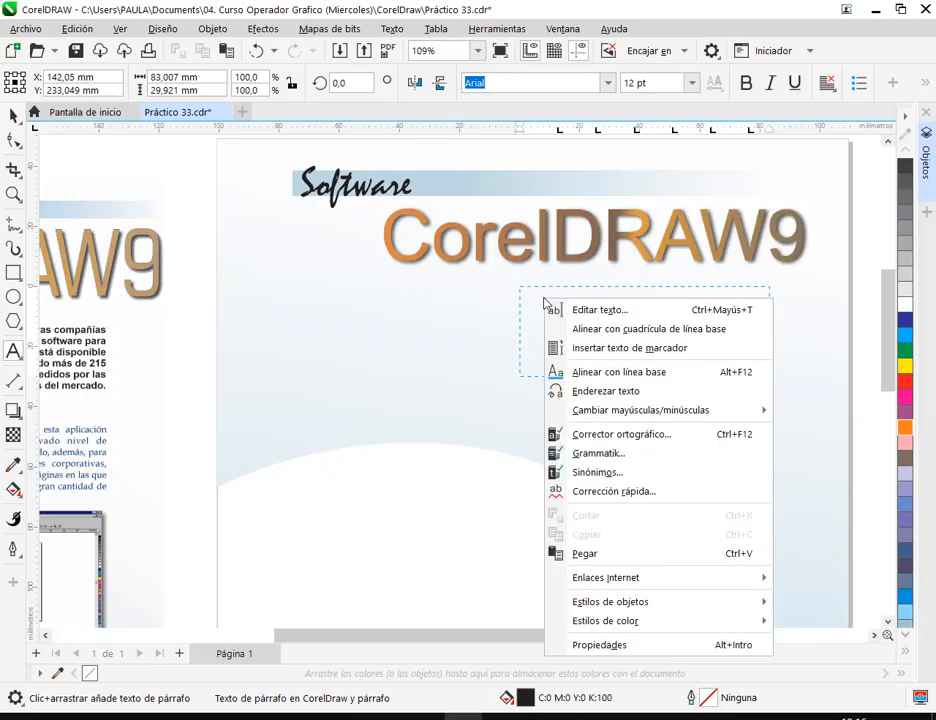
click(623, 554)
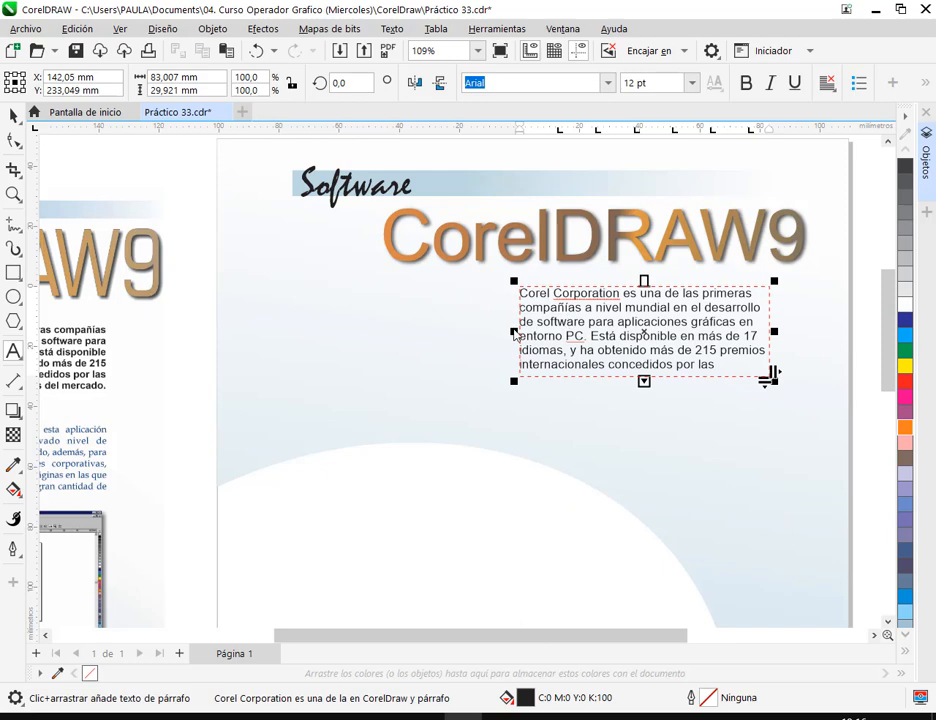
drag(514, 333, 533, 338)
scroll(433, 325, down, 2)
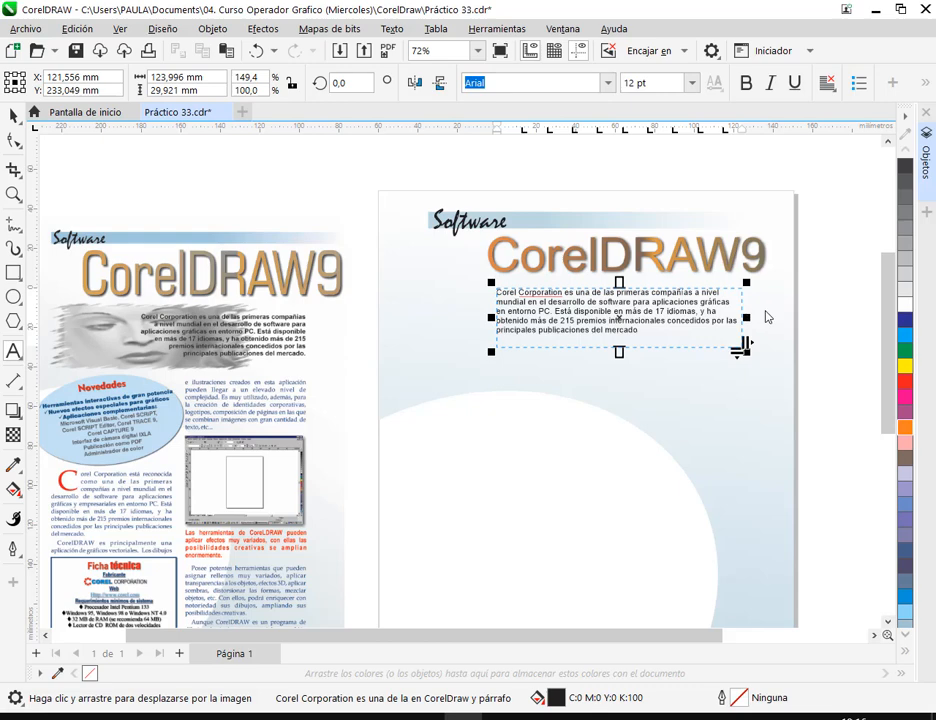
Turn on the display of paragraph text frames with the introductory paragraph selected.
click(13, 116)
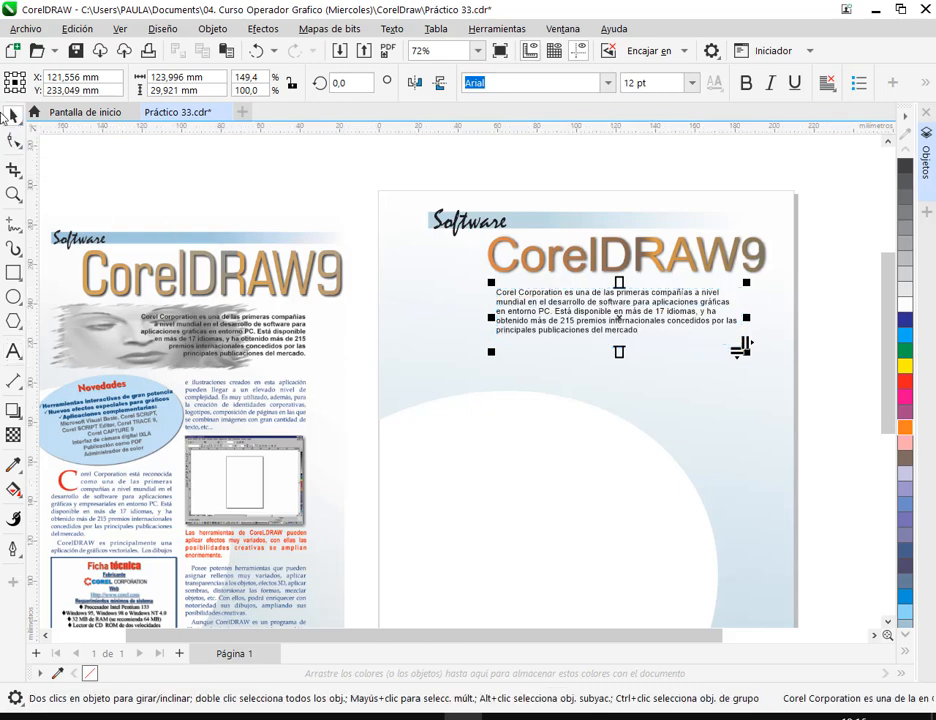
click(820, 263)
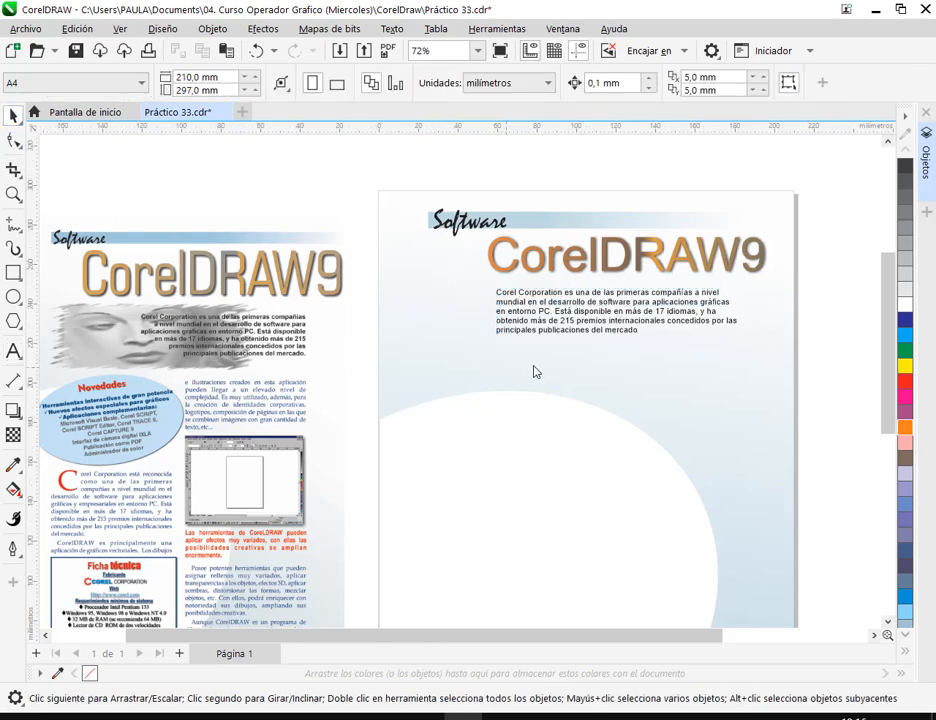
click(589, 318)
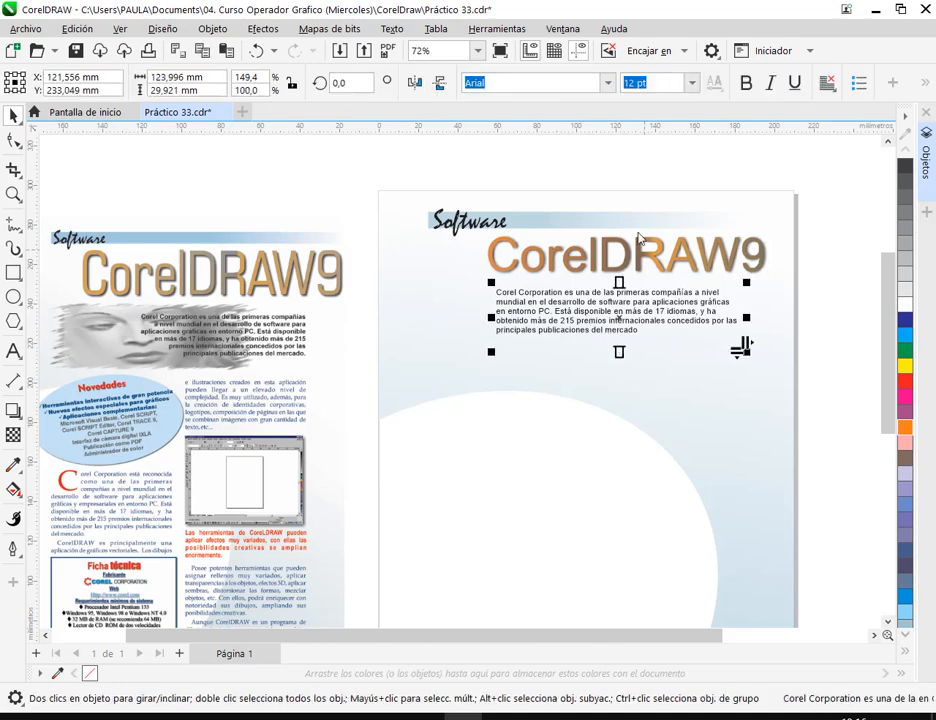
click(393, 29)
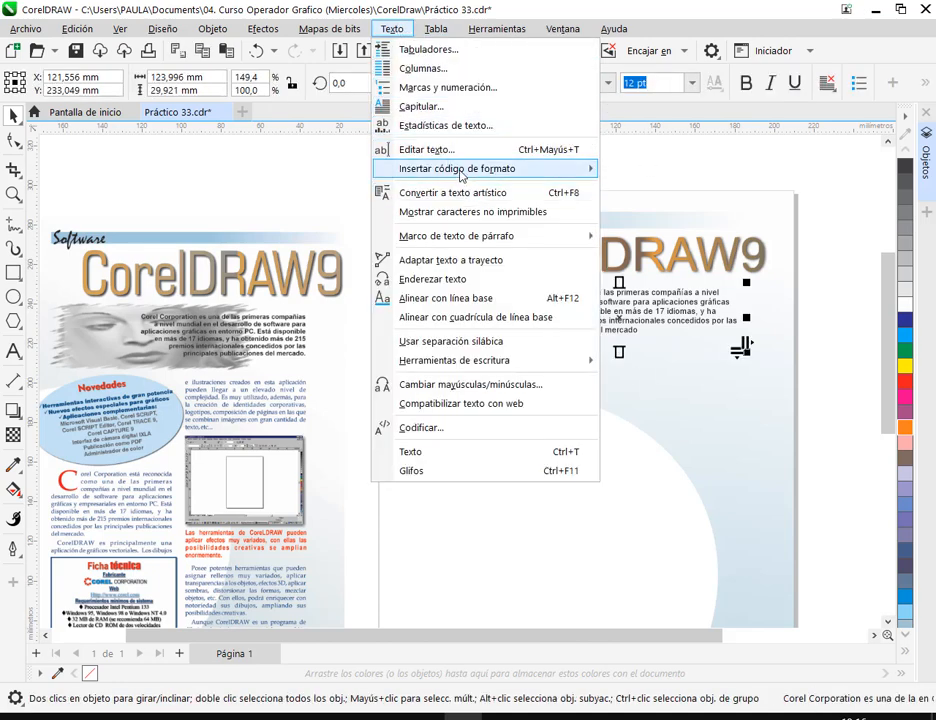
mouse_move(462, 176)
mouse_move(474, 245)
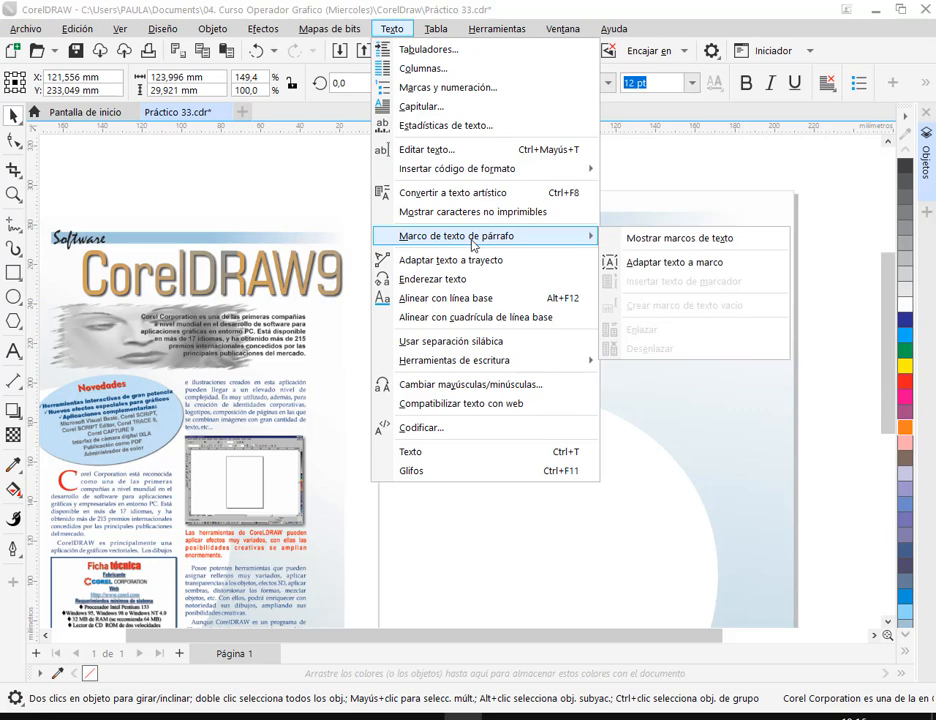
click(620, 245)
click(746, 251)
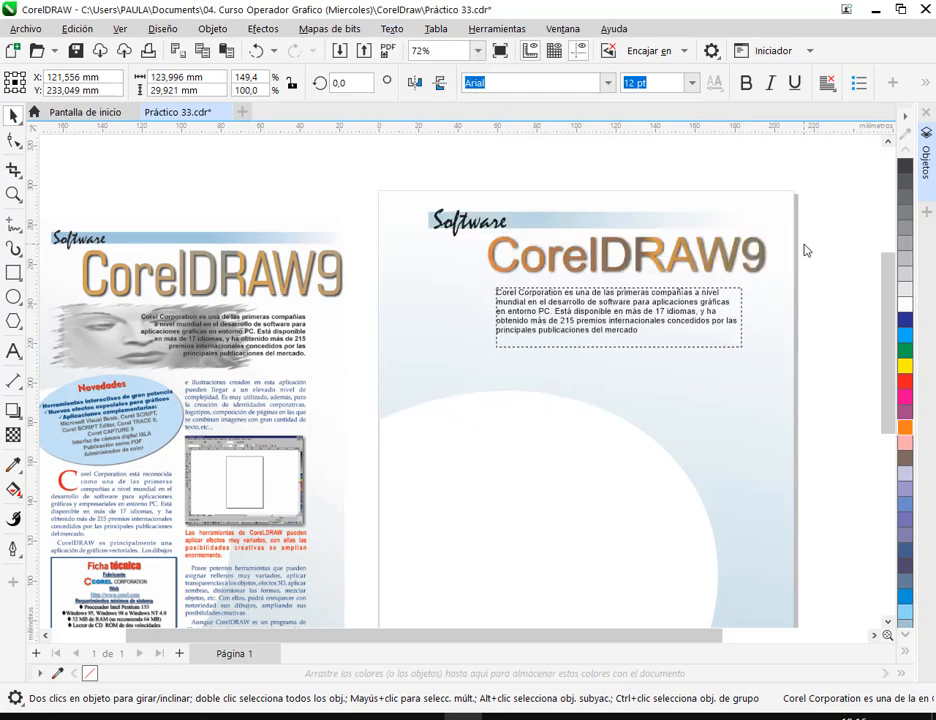
Right-align the introductory paragraph and narrow its frame to about 101 mm, moving only the frame's left edge.
click(703, 305)
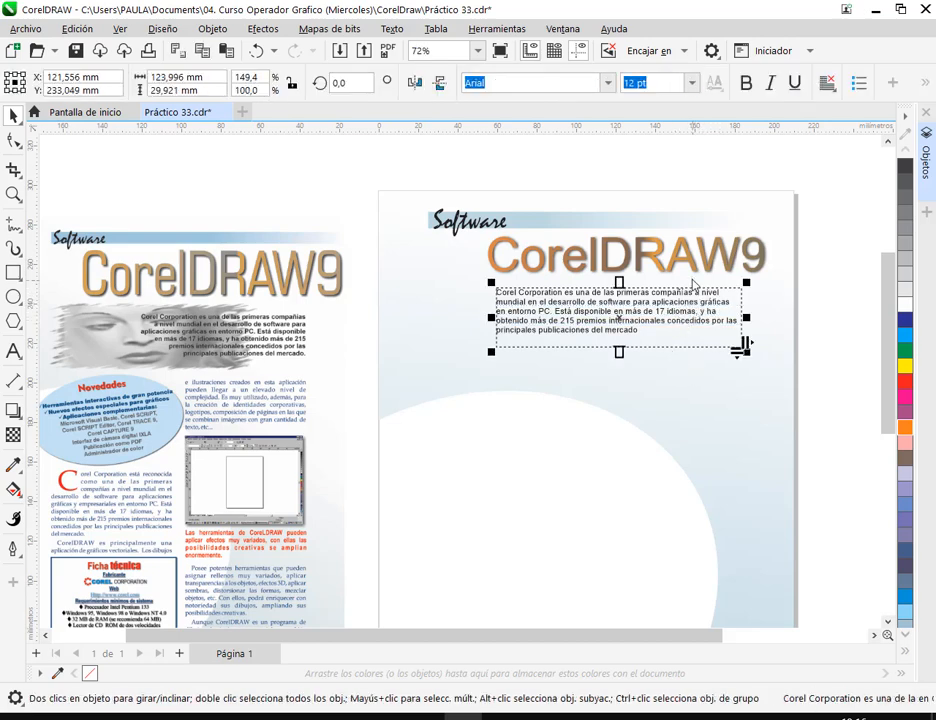
click(829, 86)
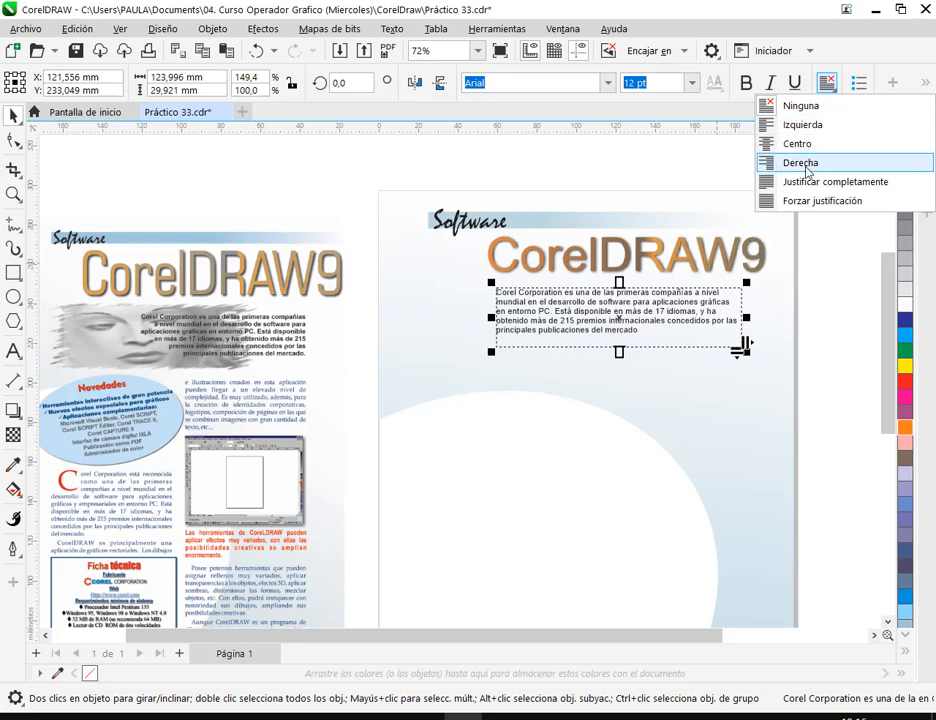
click(806, 164)
click(764, 312)
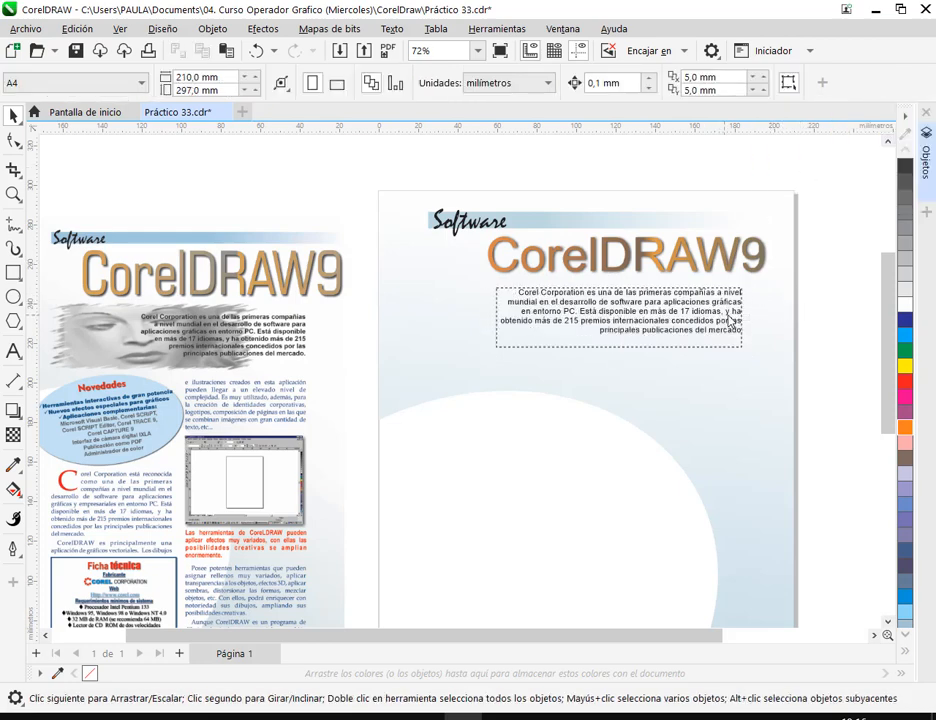
click(733, 321)
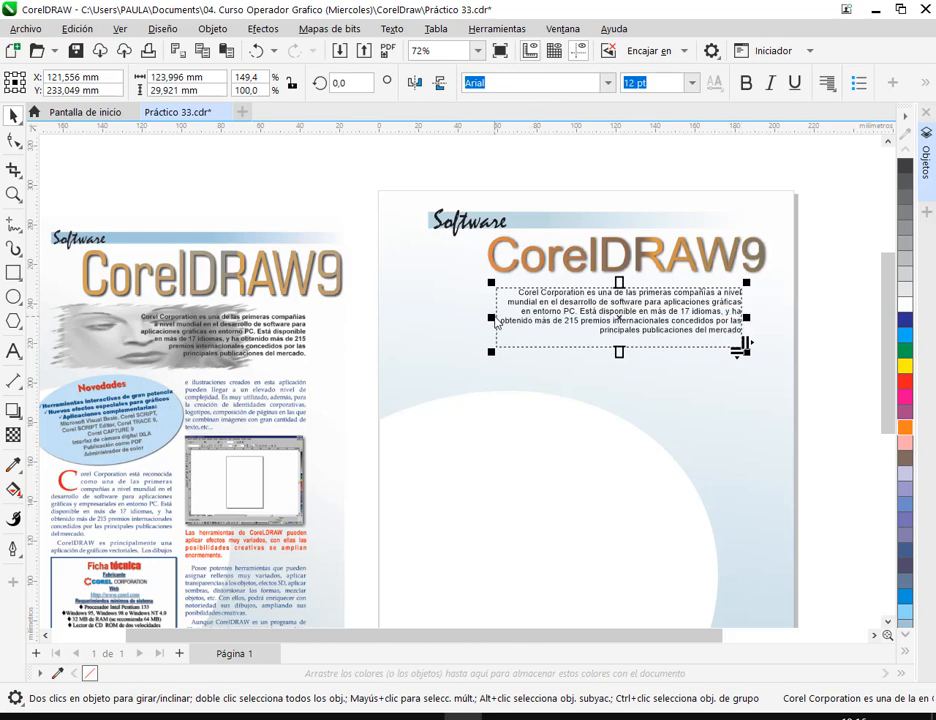
drag(492, 323, 537, 320)
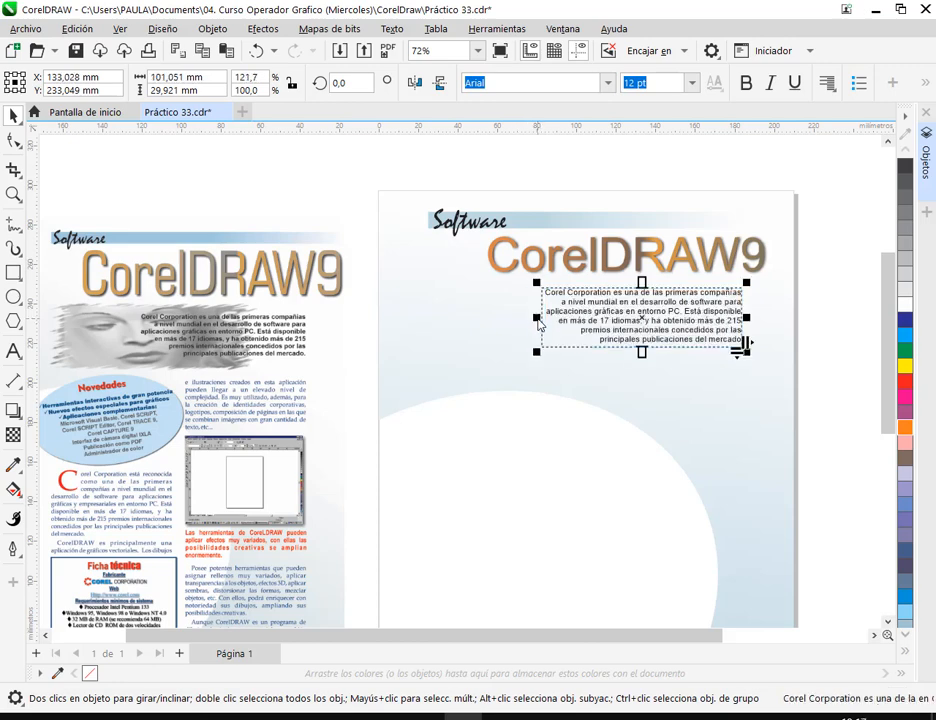
click(845, 358)
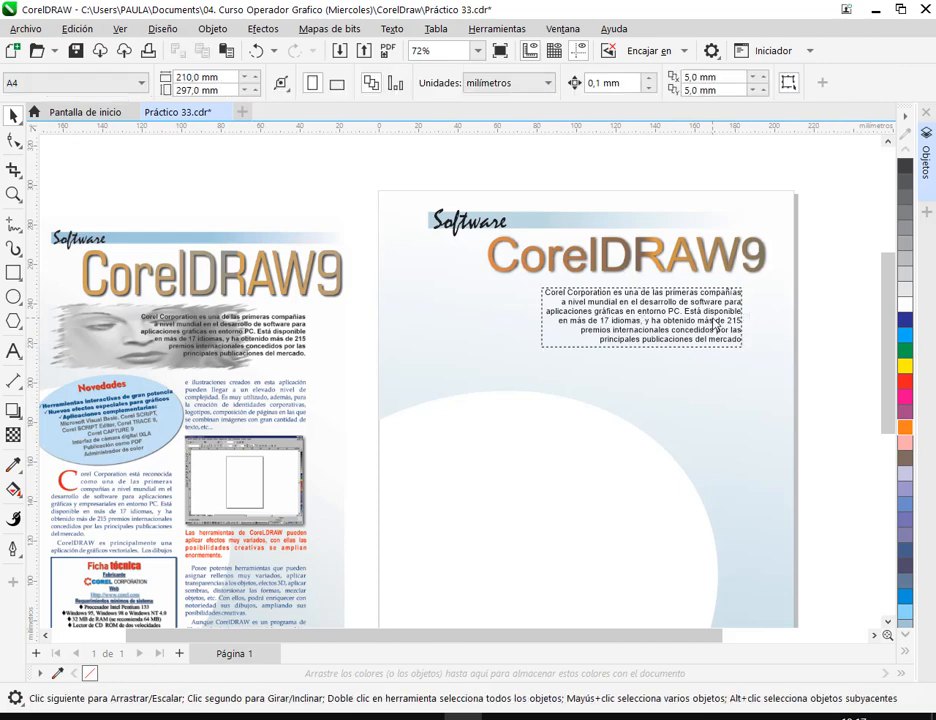
Make the introductory paragraph bold and widen its frame to about 108.8 mm so the whole text fits.
click(736, 346)
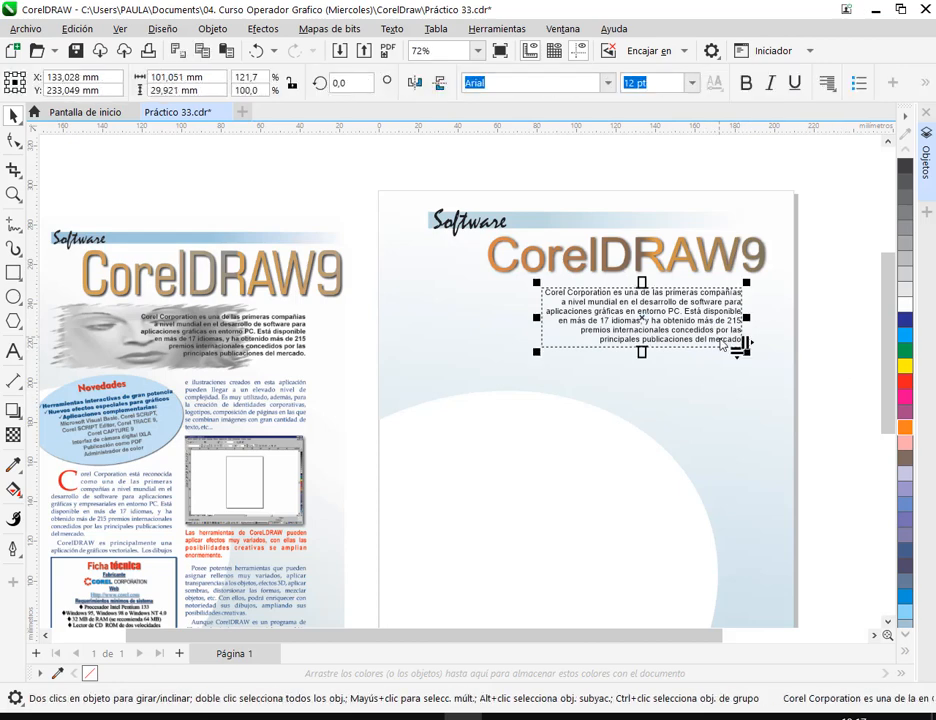
click(744, 84)
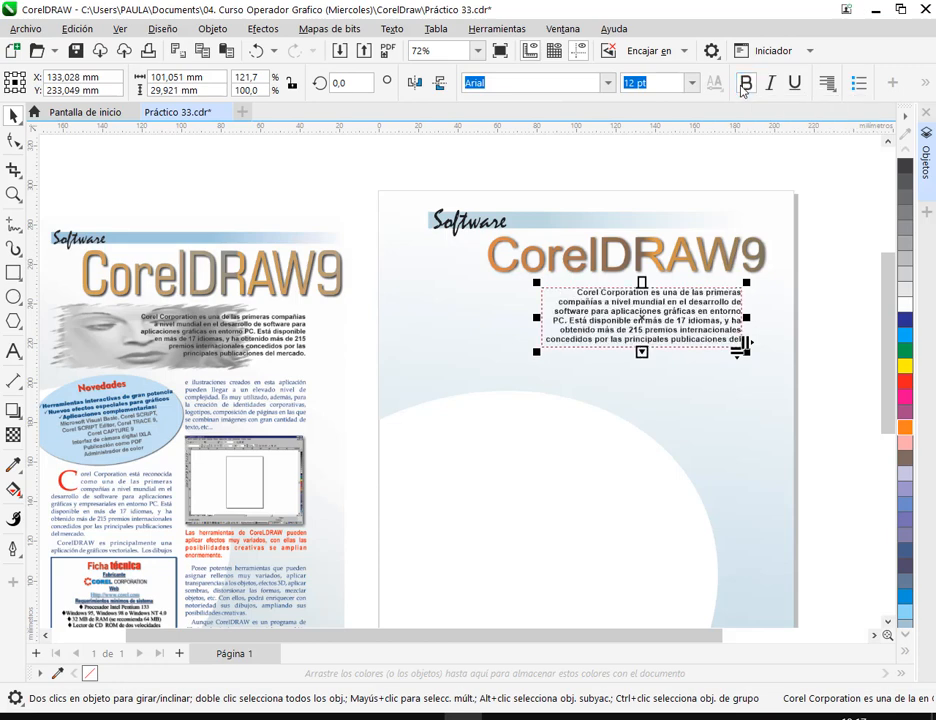
mouse_move(536, 318)
mouse_down()
mouse_move(511, 320)
mouse_move(527, 318)
mouse_up()
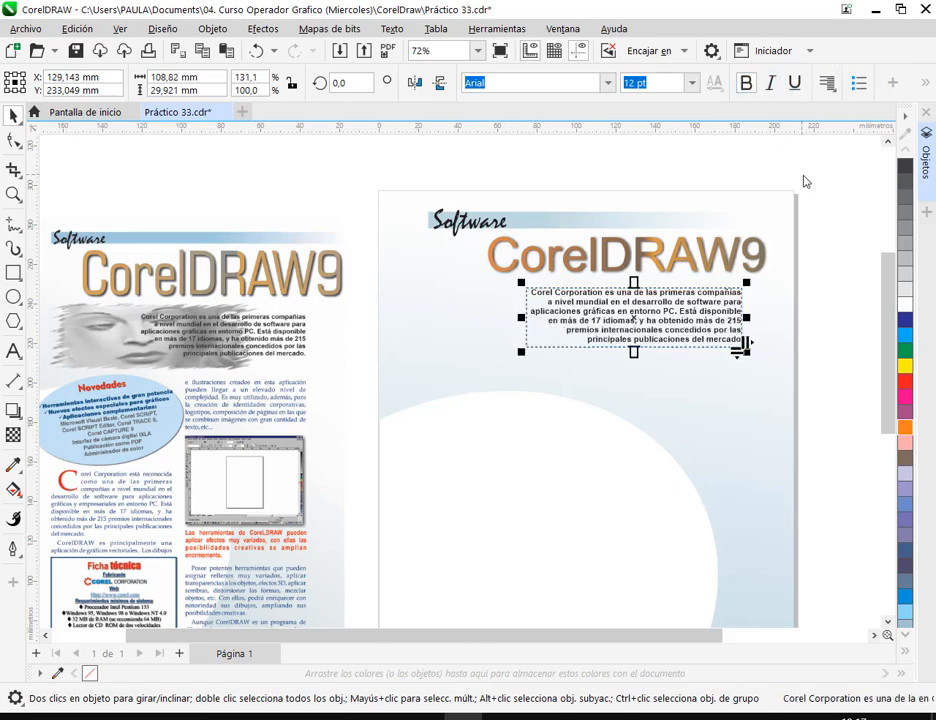
click(769, 148)
click(657, 330)
drag(796, 267, 522, 355)
click(620, 301)
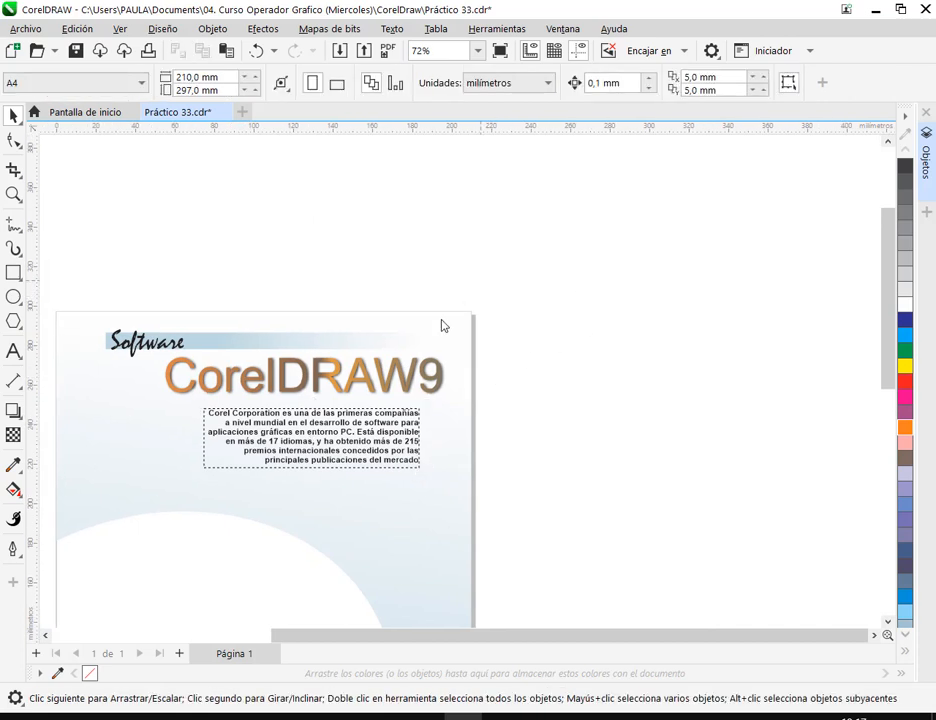
Draw a paragraph text frame about 92.5 × 40.3 mm beside the page and paste the copied Corel Corporation paragraph into it.
click(386, 433)
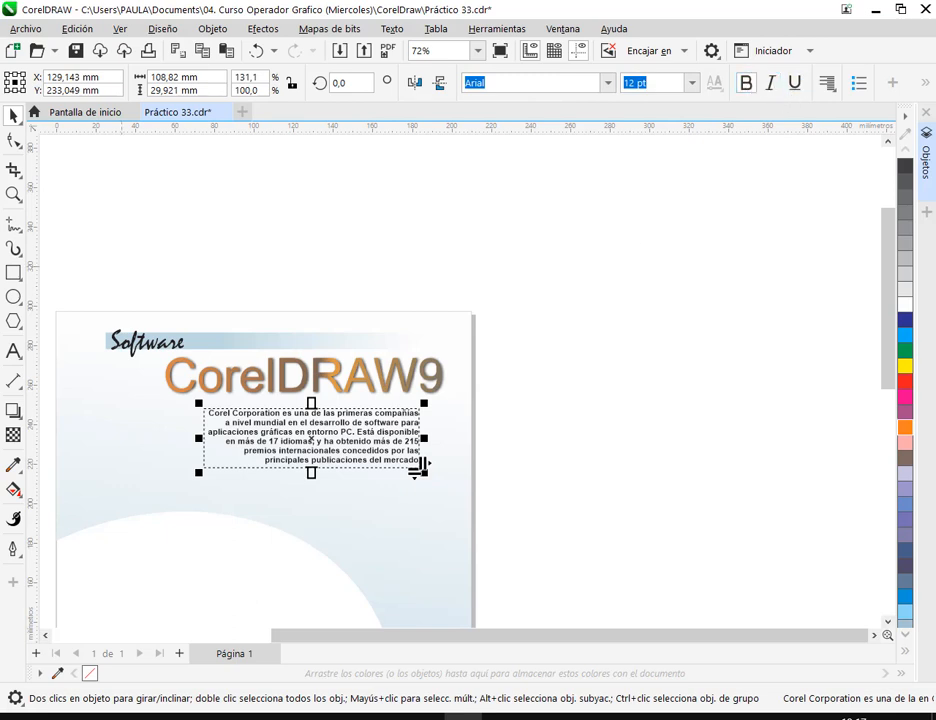
click(14, 352)
drag(528, 254, 716, 336)
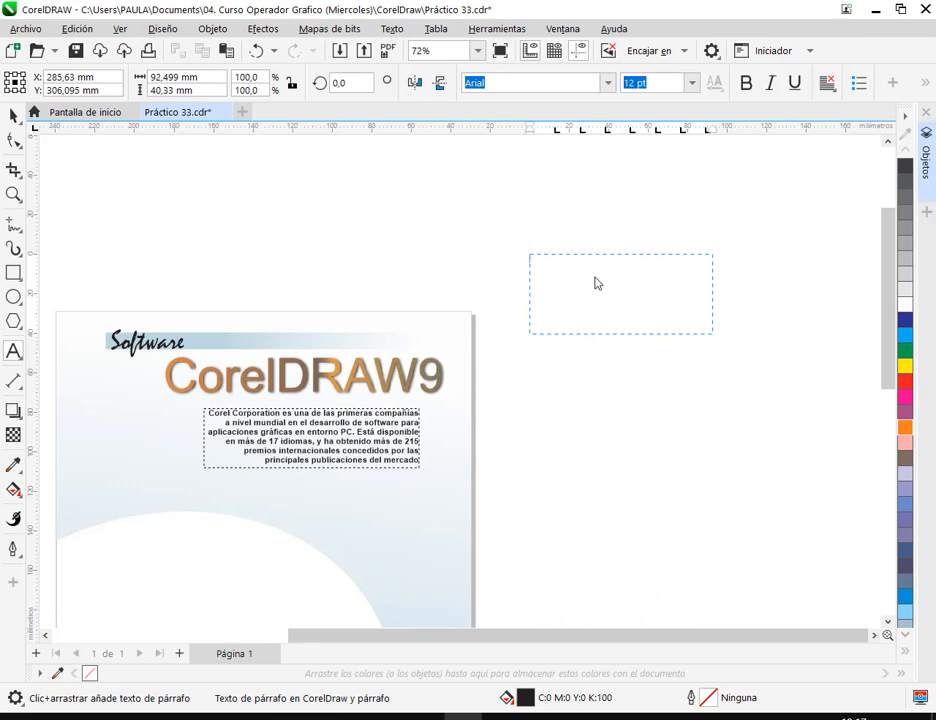
text(Corel Corporation es una de las primeras compañías a nivel mundial en el desarrollo de software para aplicaciones gráficas en entorno PC. Está disponible en más de 17 idiomas, y ha obtenido más de 215 premios internacionales concedidos por las principales publicaciones del mercado)
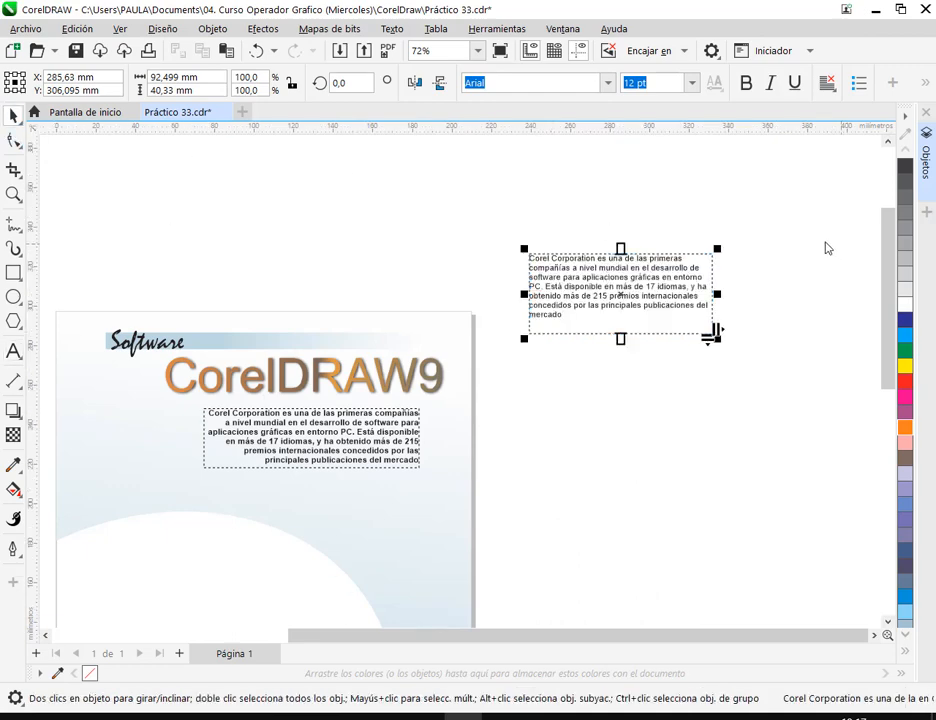
Set the test paragraph's font to Mistral and toggle its underline on and off.
scroll(800, 245, up, 1)
click(608, 84)
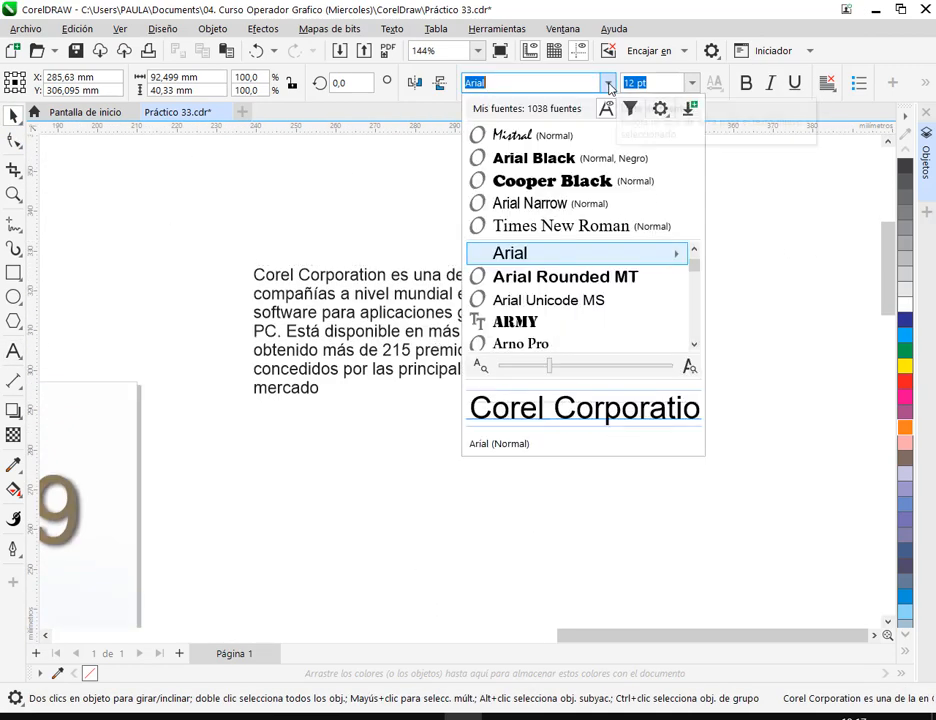
click(591, 142)
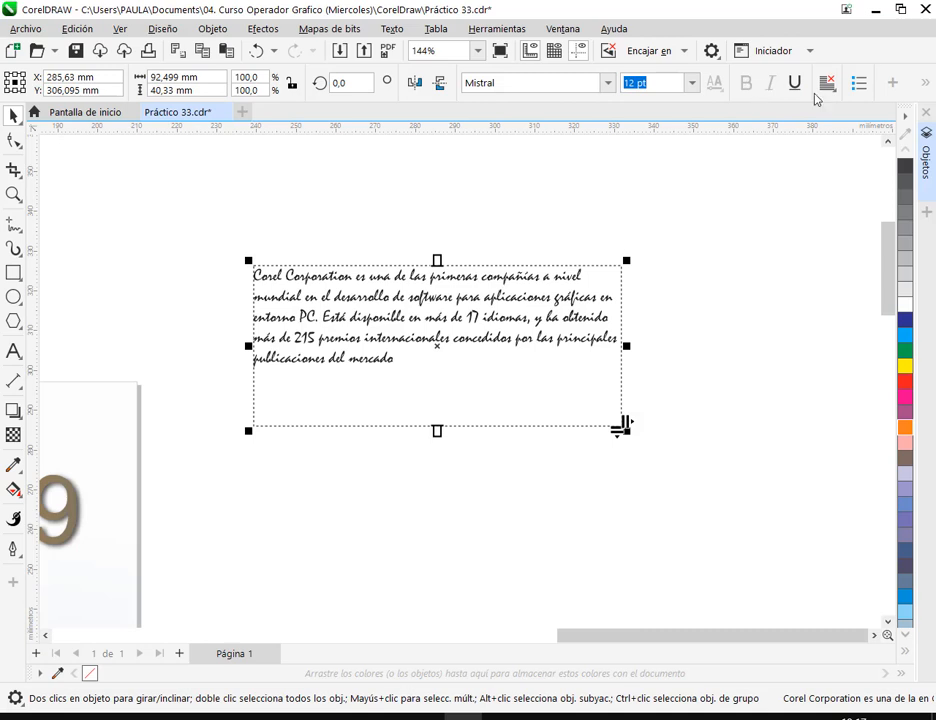
click(796, 84)
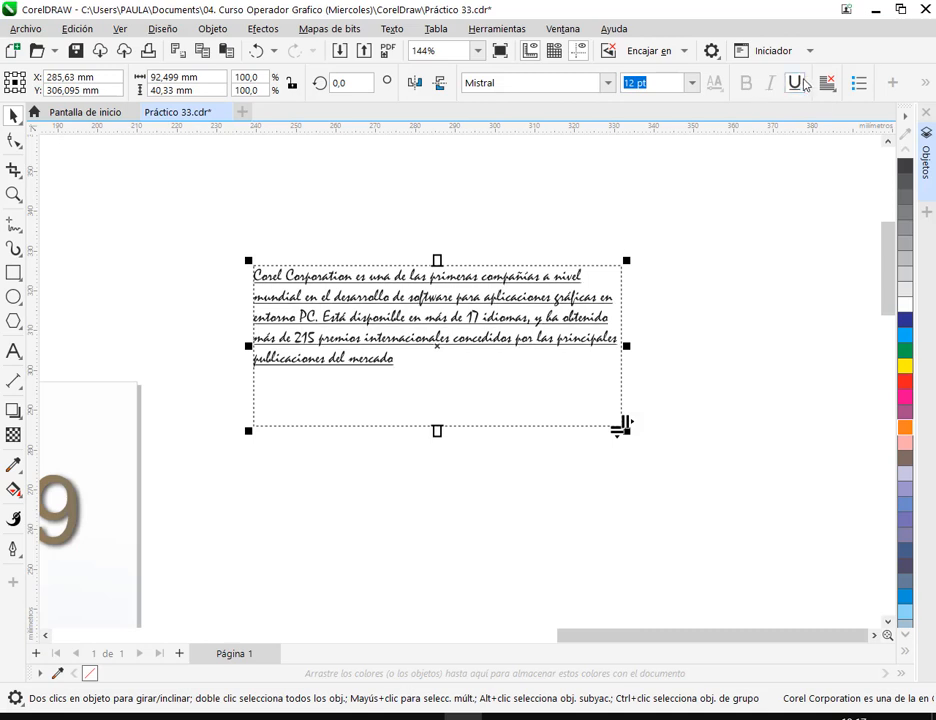
click(806, 86)
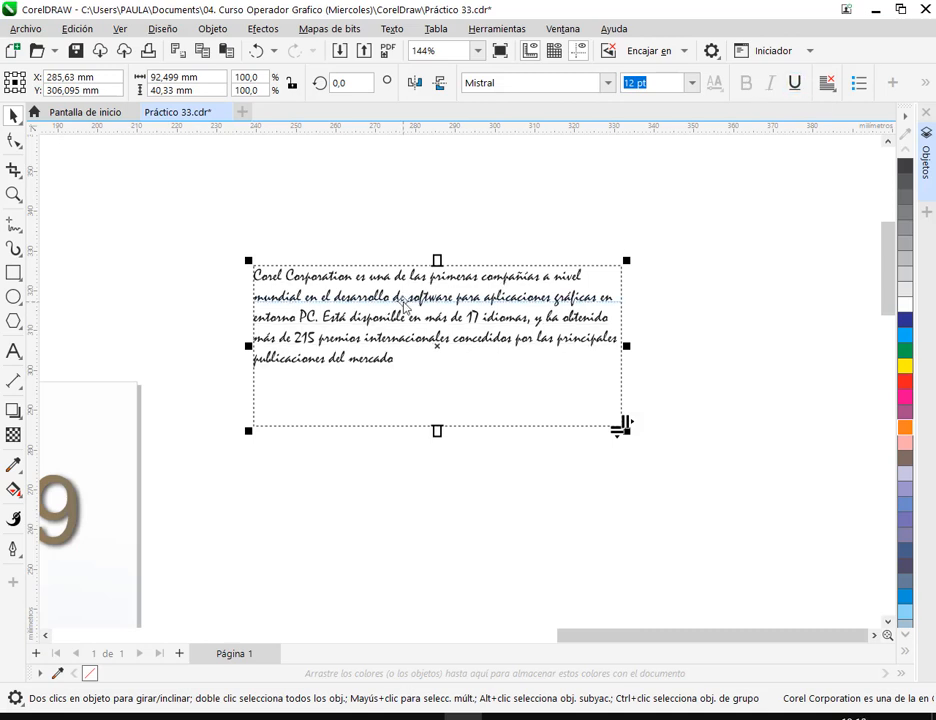
Apply a cyan outline to the Mistral test paragraph, examine the letter edges up close and remove the outline.
scroll(400, 300, up, 2)
scroll(403, 308, up, 1)
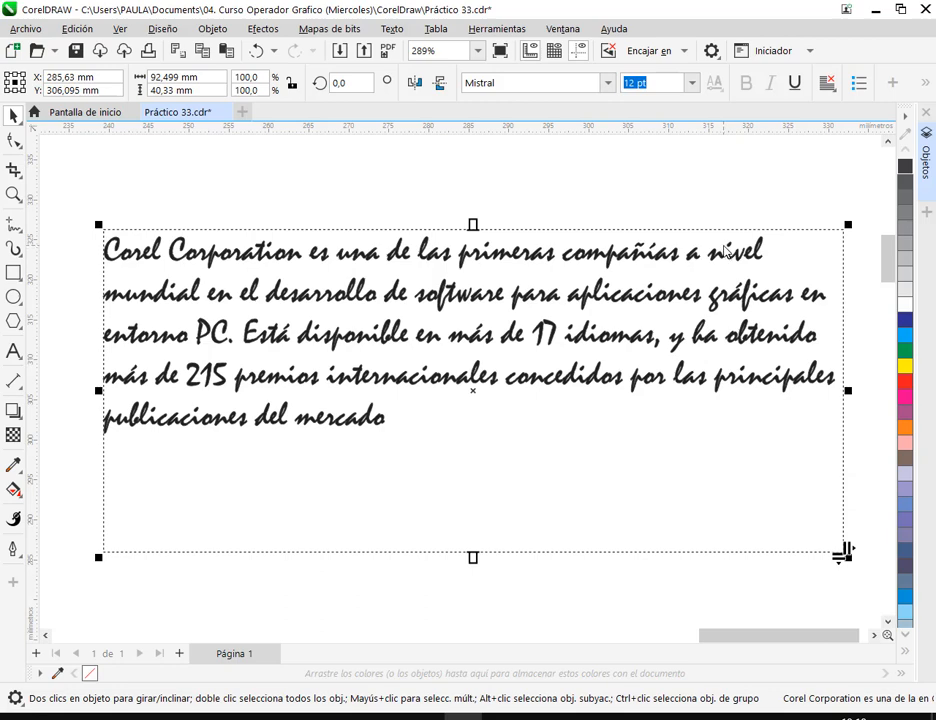
right_click(904, 335)
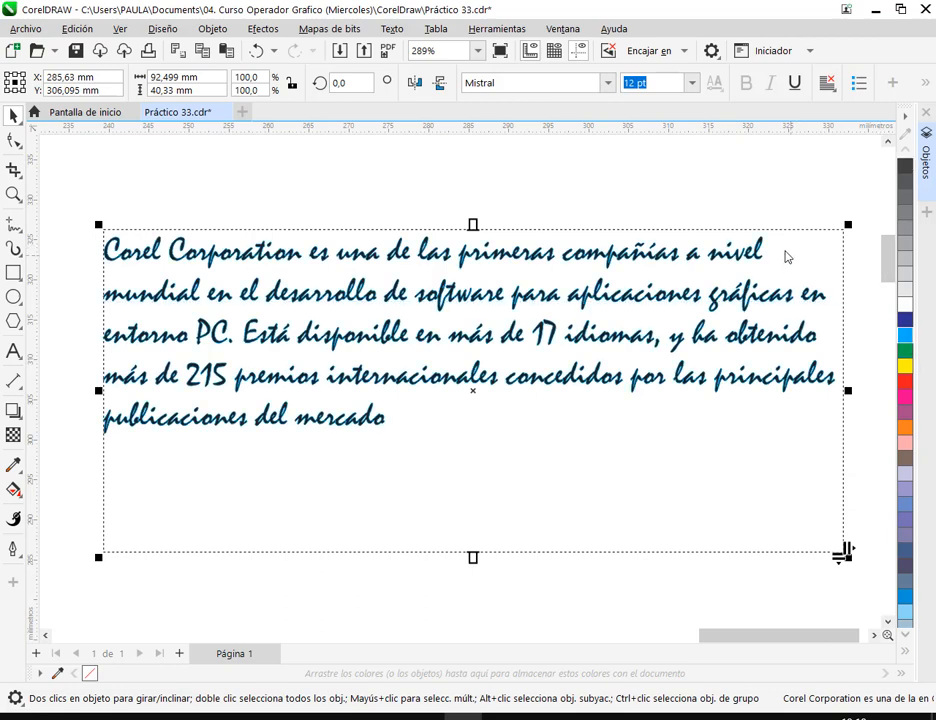
scroll(786, 257, up, 5)
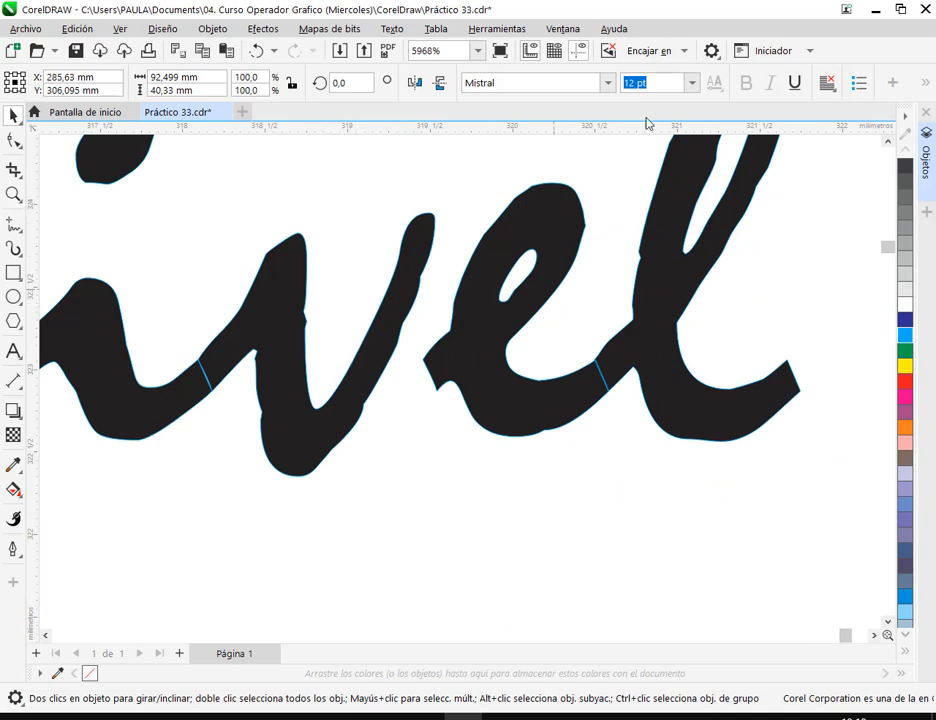
scroll(428, 387, down, 1)
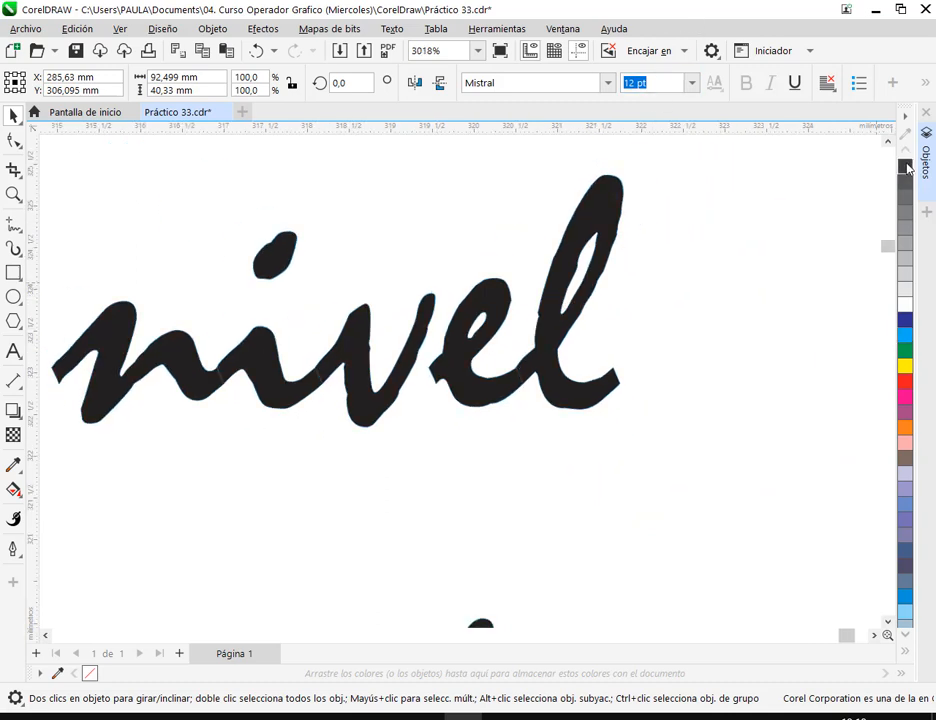
scroll(660, 350, down, 1)
scroll(690, 358, down, 4)
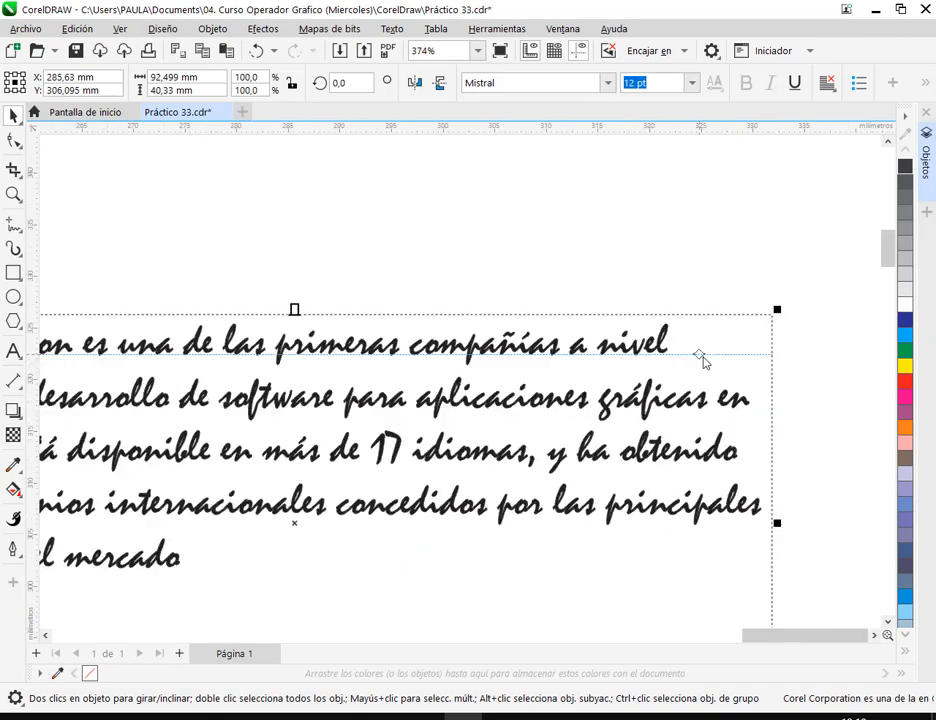
Try the Arial Narrow and Army fonts on the test paragraph, and delete the paragraph.
click(779, 371)
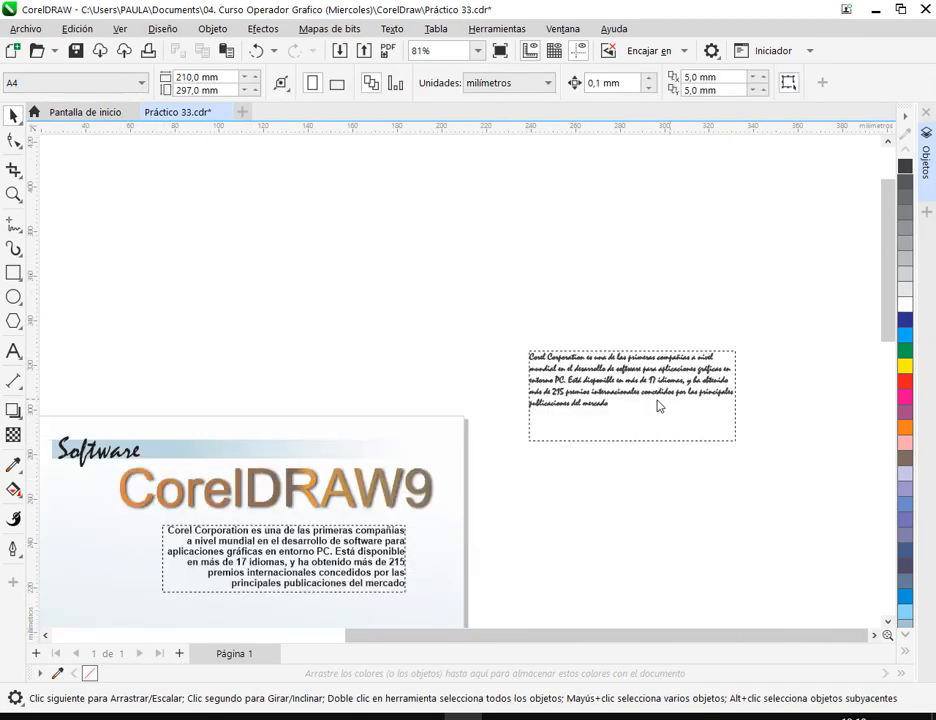
click(620, 404)
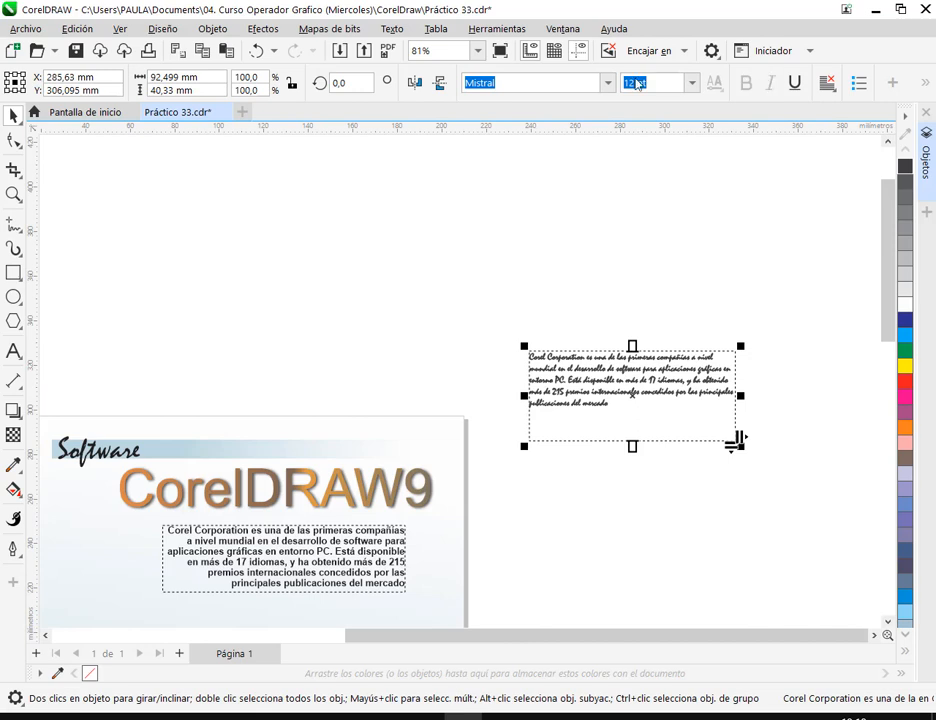
click(608, 85)
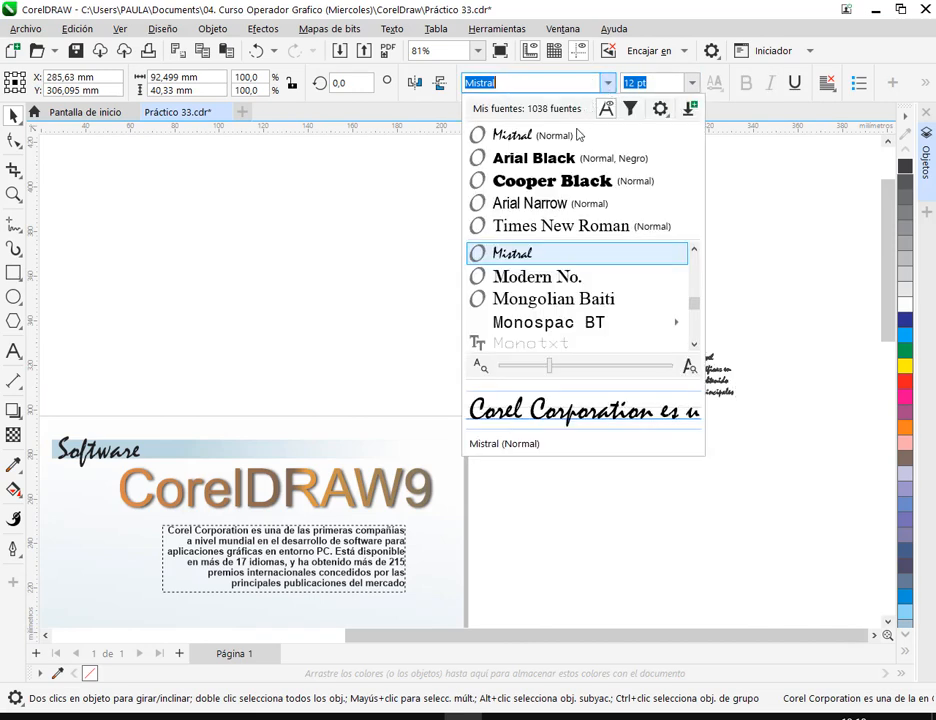
click(559, 204)
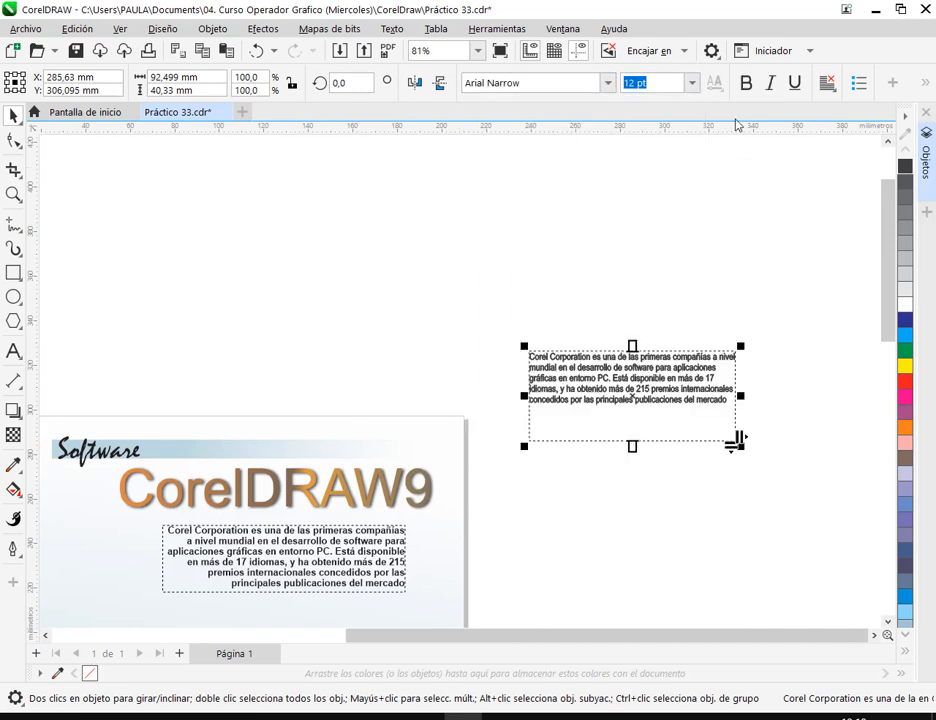
click(607, 83)
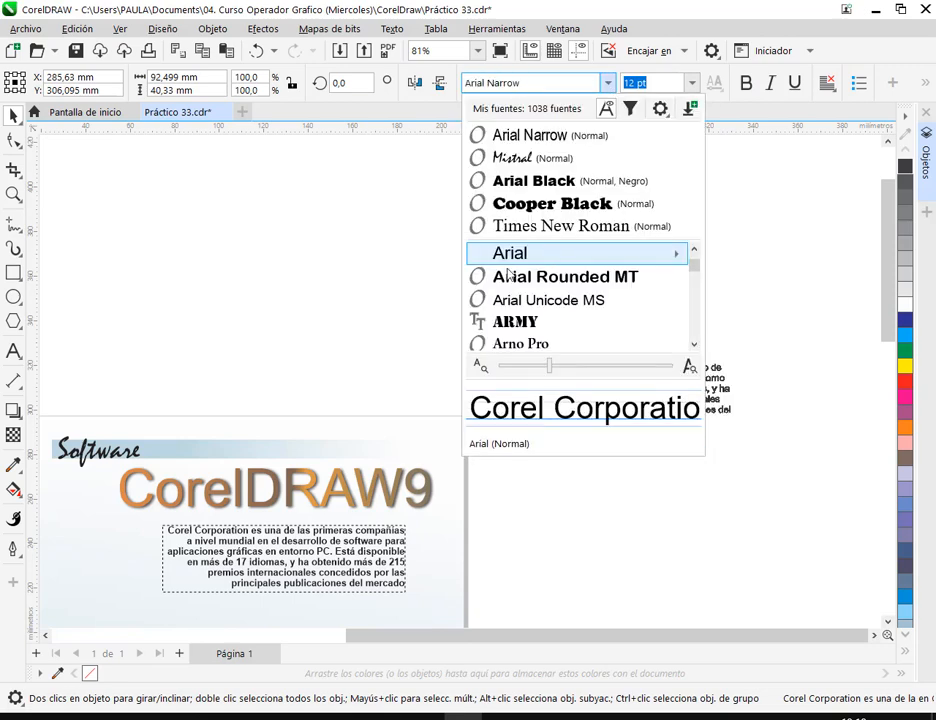
click(519, 322)
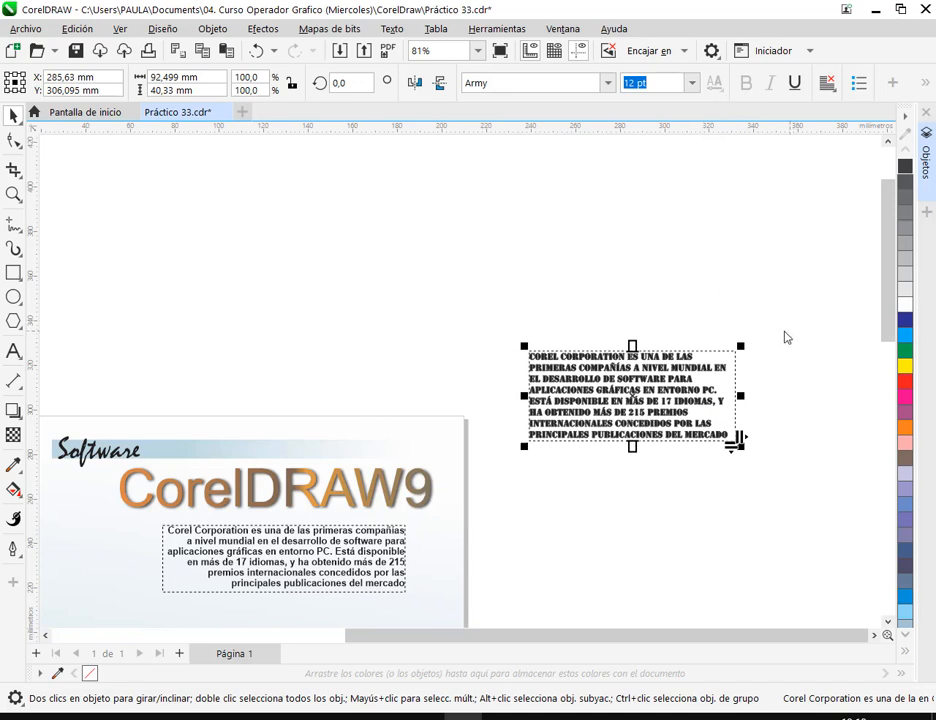
key(Delete)
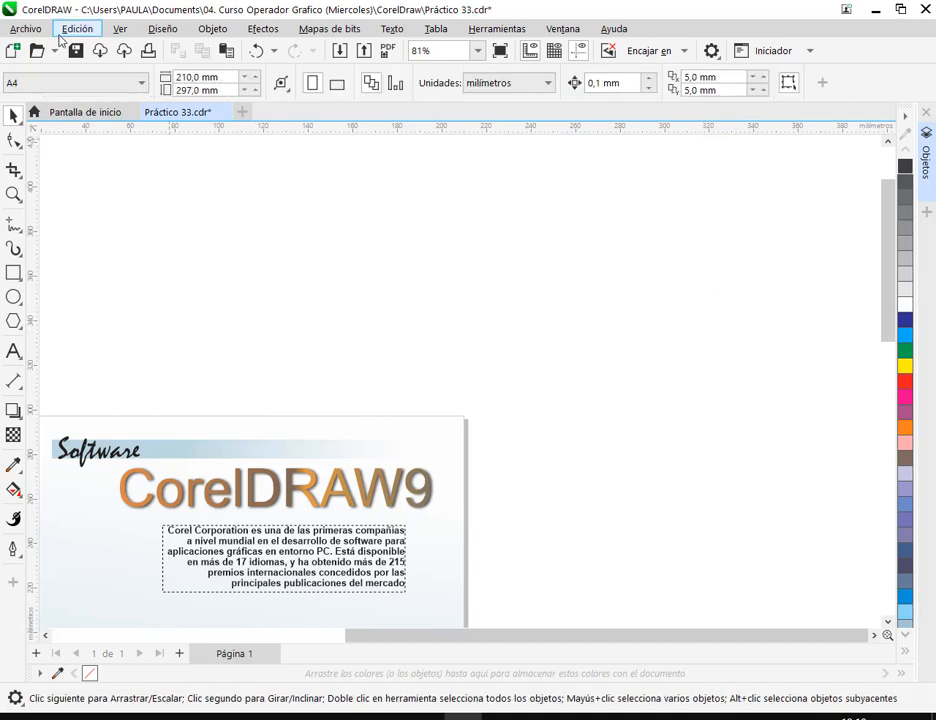
Save the Práctico 33.cdr document and bring the reference magazine page and the working page into view together.
click(75, 50)
drag(475, 486, 744, 290)
mouse_move(612, 466)
mouse_down()
mouse_move(711, 410)
mouse_move(694, 382)
mouse_up()
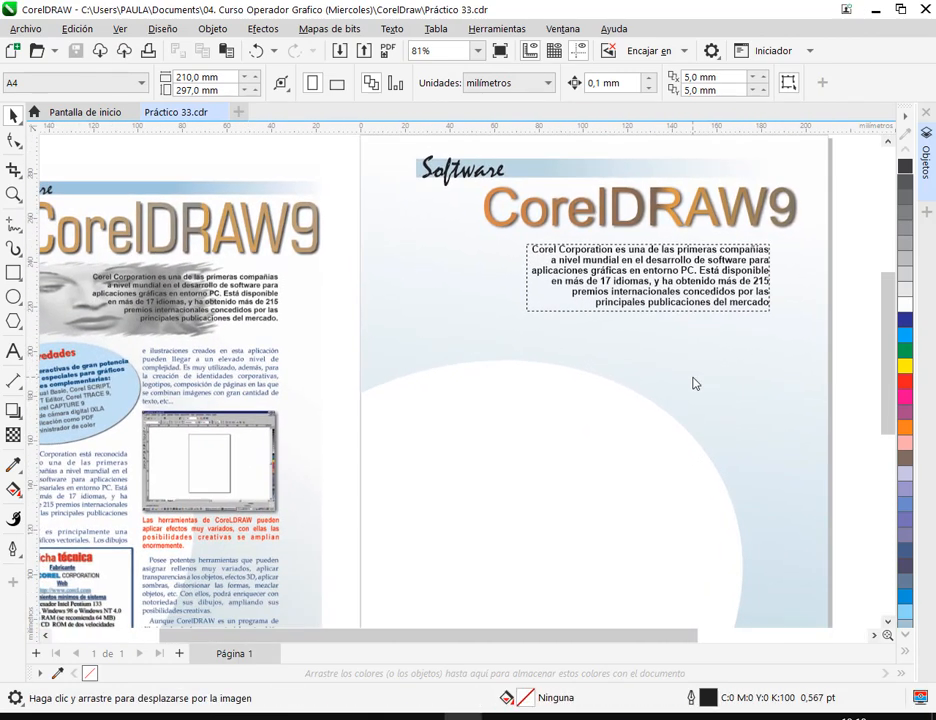
scroll(540, 318, down, 1)
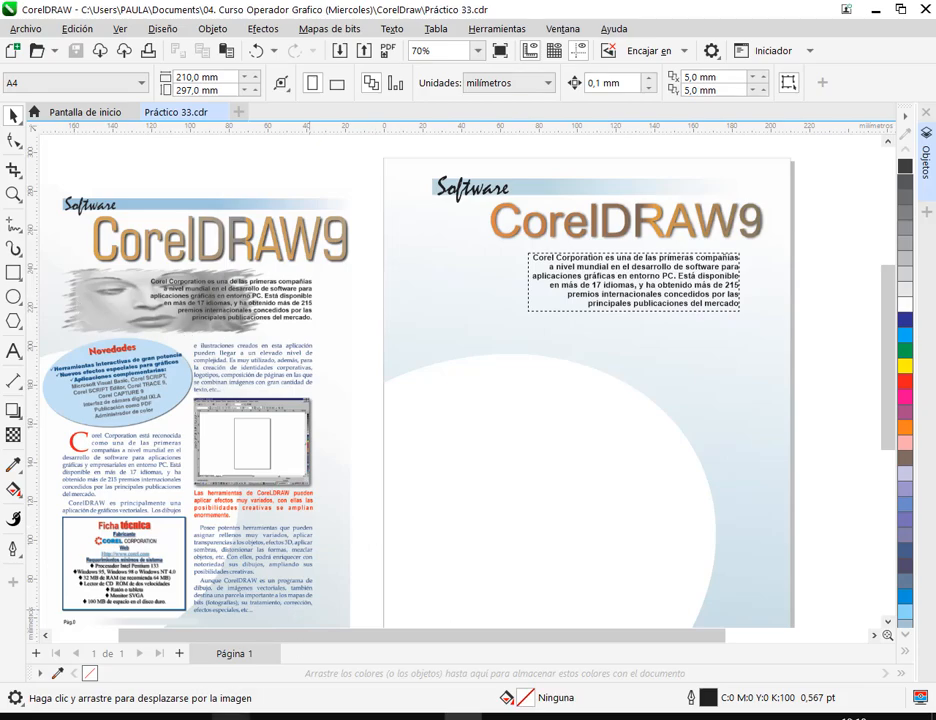
Switch to the browser and download CorelDRAW.jpg from the Clase 13 Drive folder linked in Google Classroom.
mouse_move(230, 715)
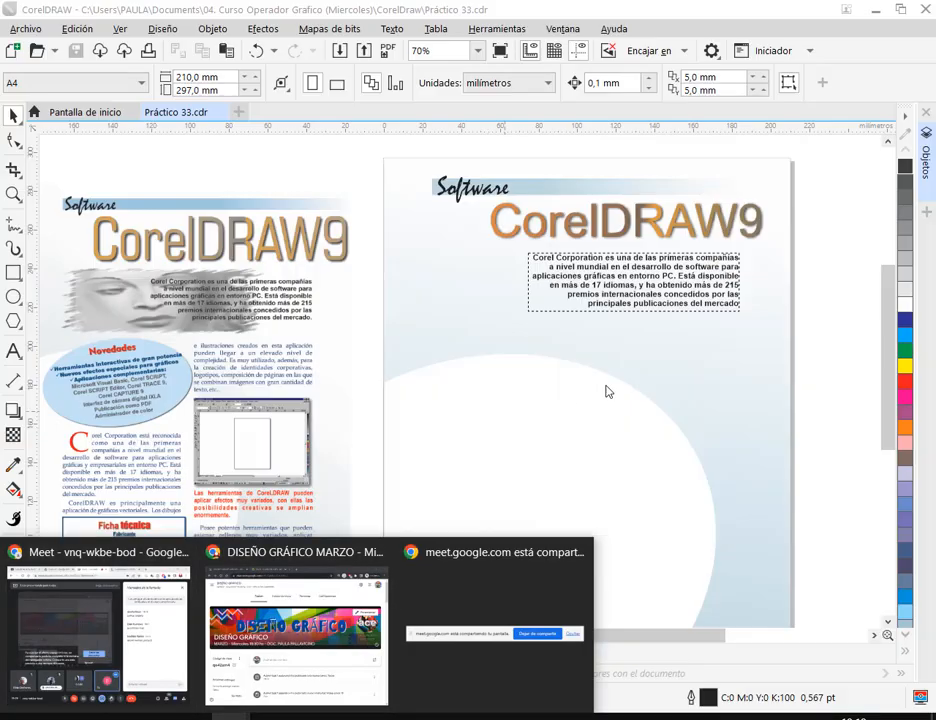
click(145, 650)
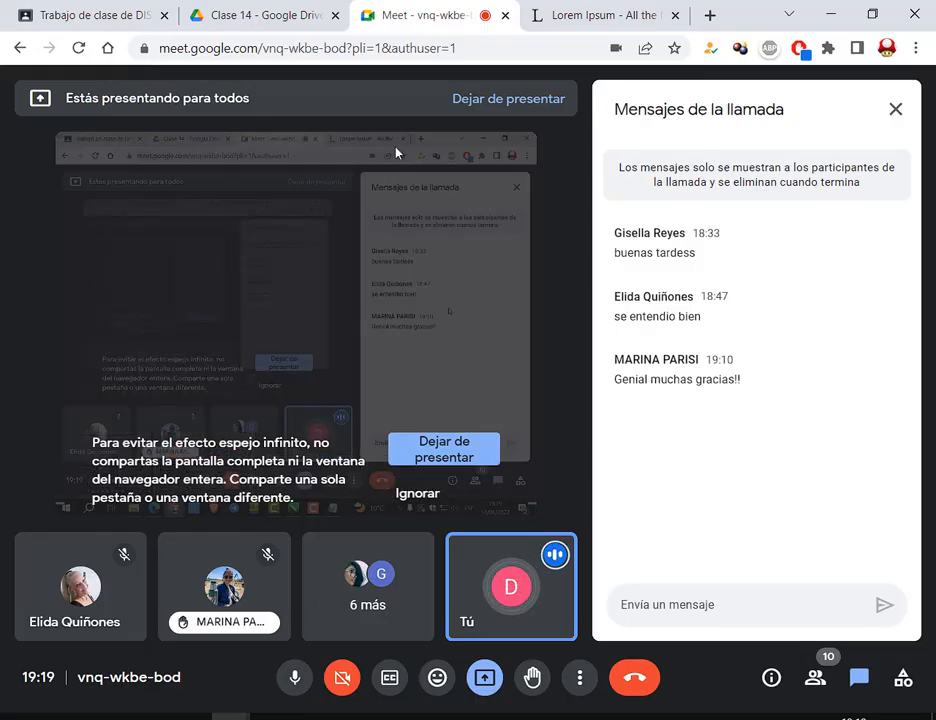
click(250, 12)
click(125, 10)
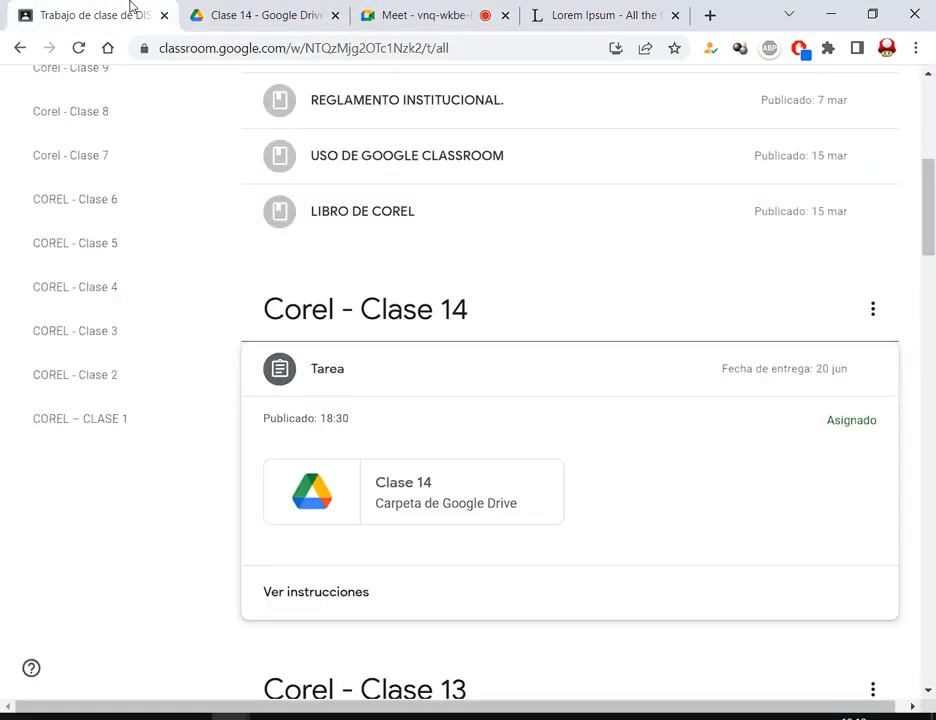
scroll(380, 366, down, 5)
click(355, 450)
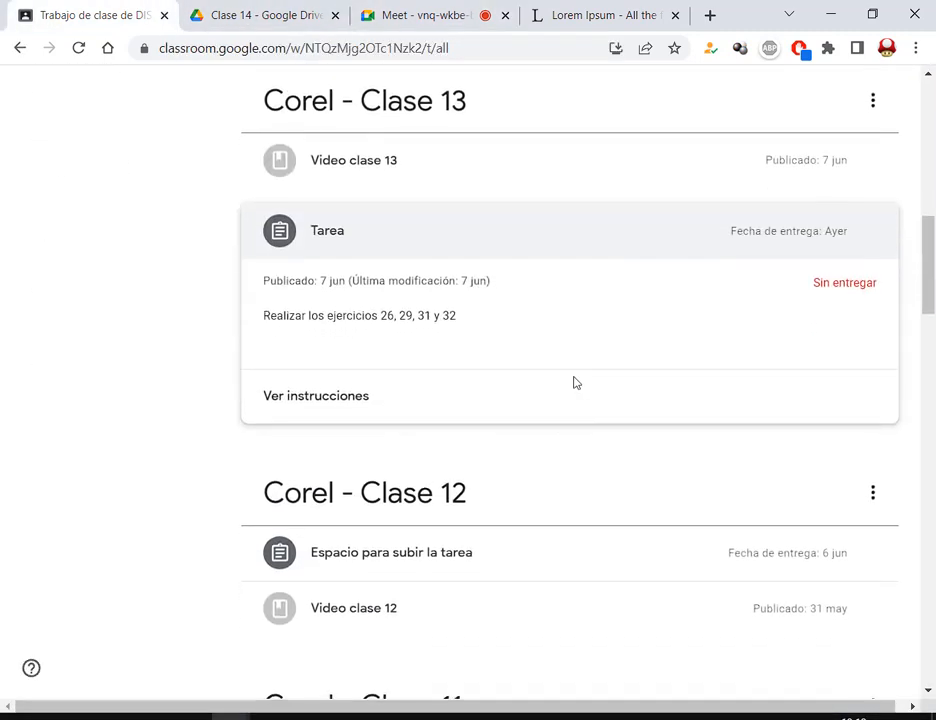
click(409, 370)
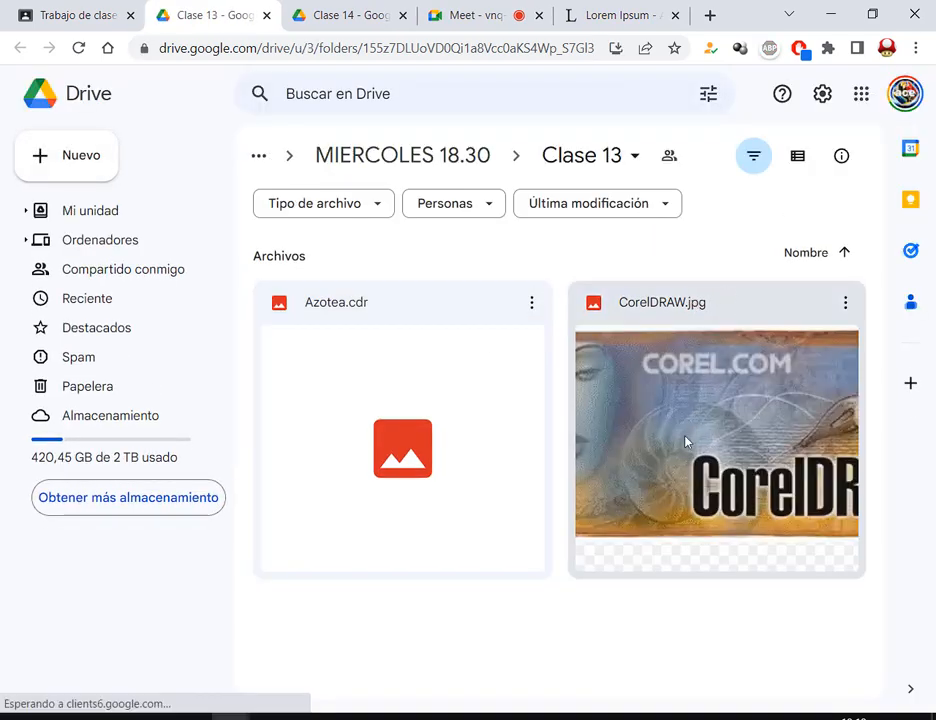
right_click(689, 424)
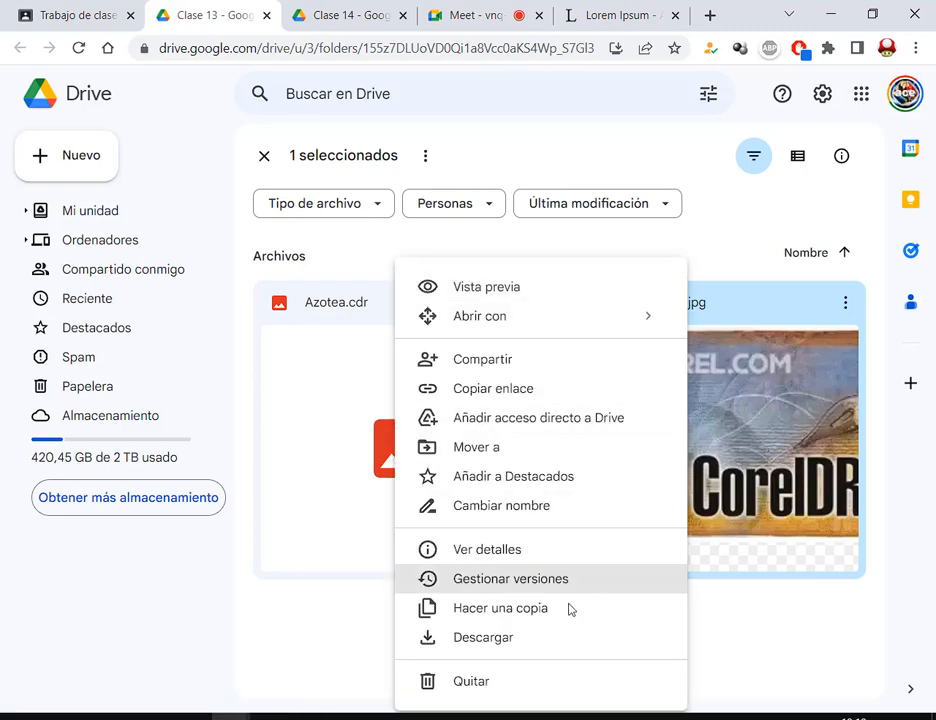
click(550, 641)
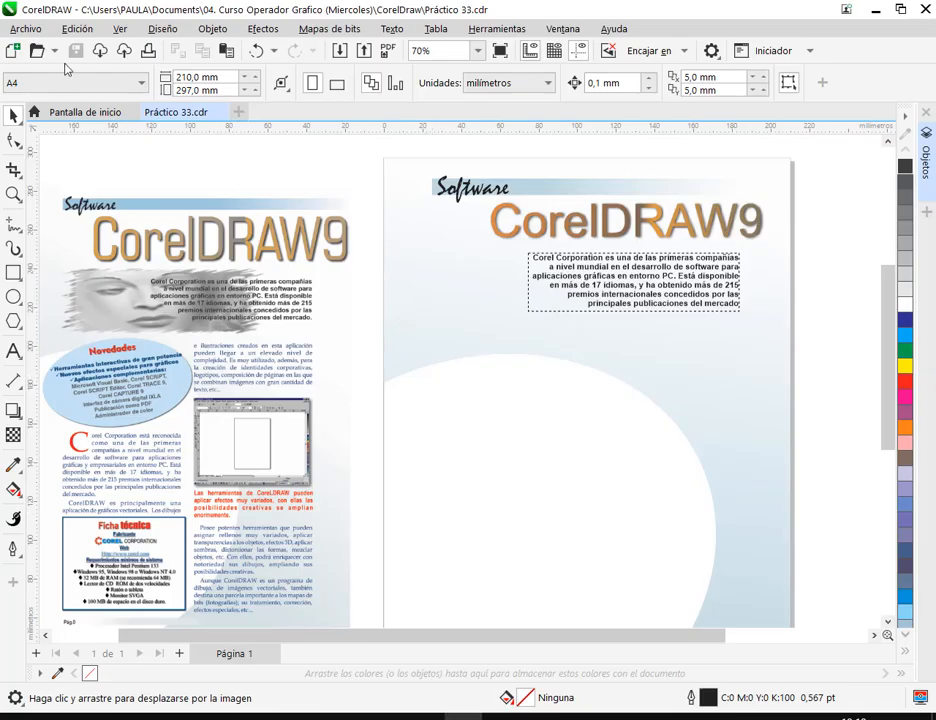
Back in CorelDRAW, import CorelDRAW.jpg at about 162.8 × 62.5 mm and move it outside the page, above and left of the reference.
click(25, 28)
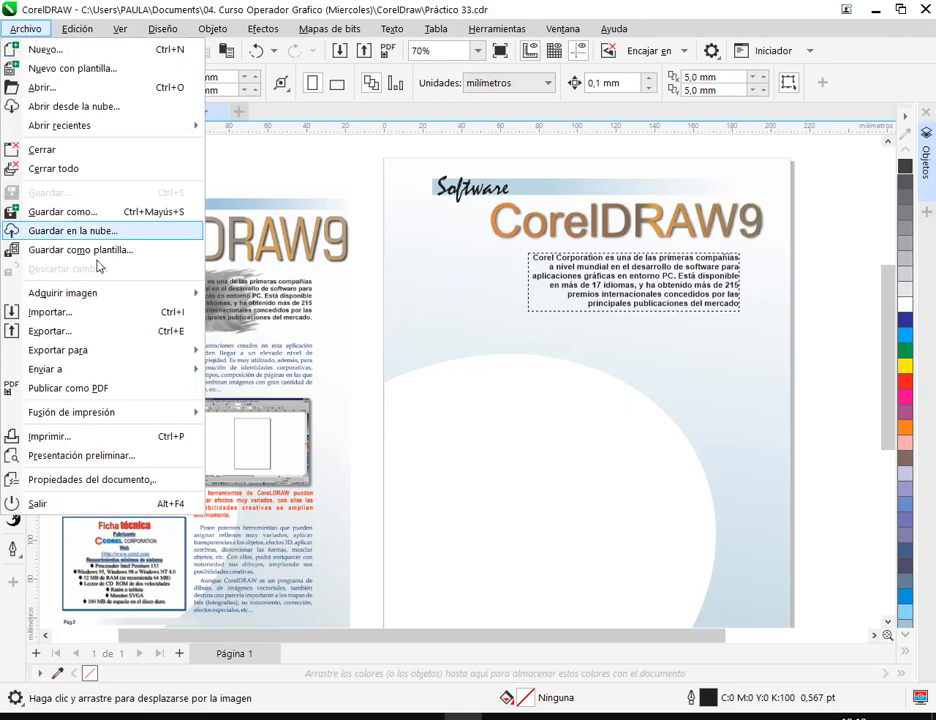
click(62, 318)
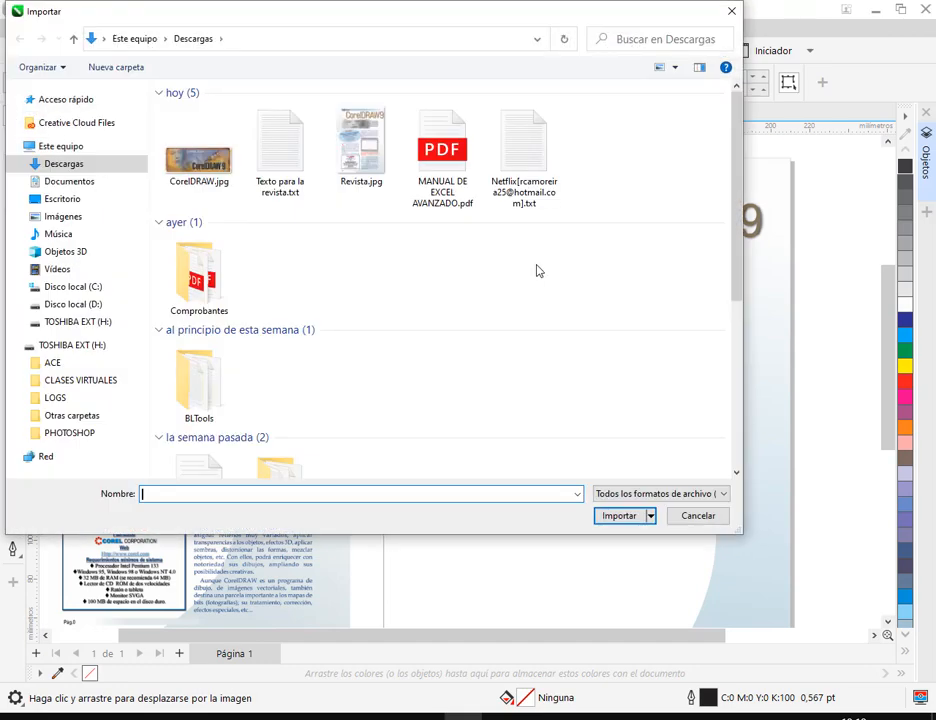
double_click(210, 176)
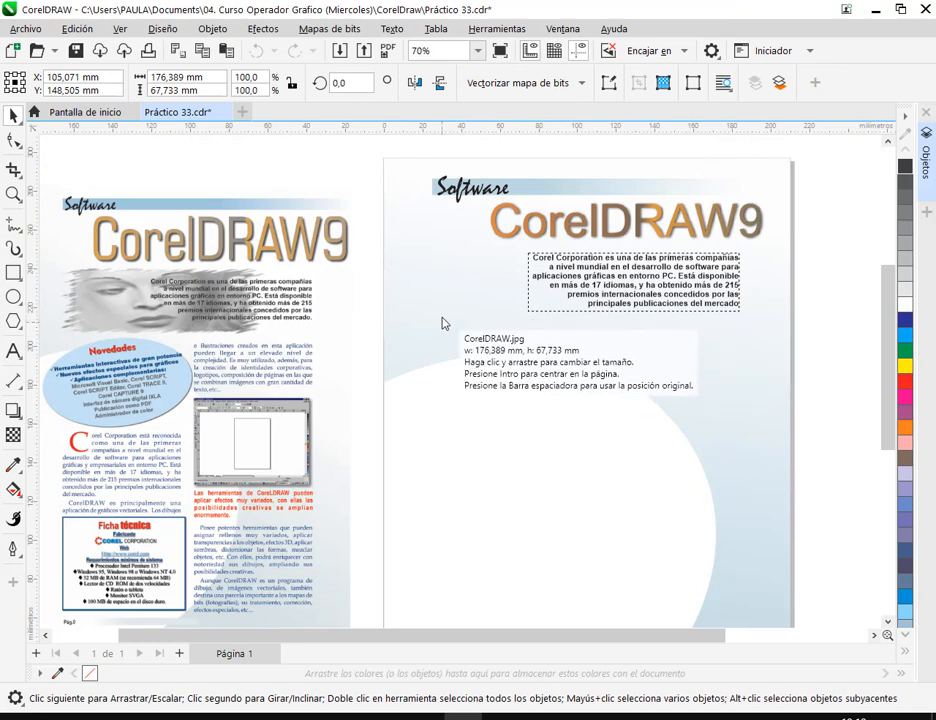
drag(450, 271, 770, 500)
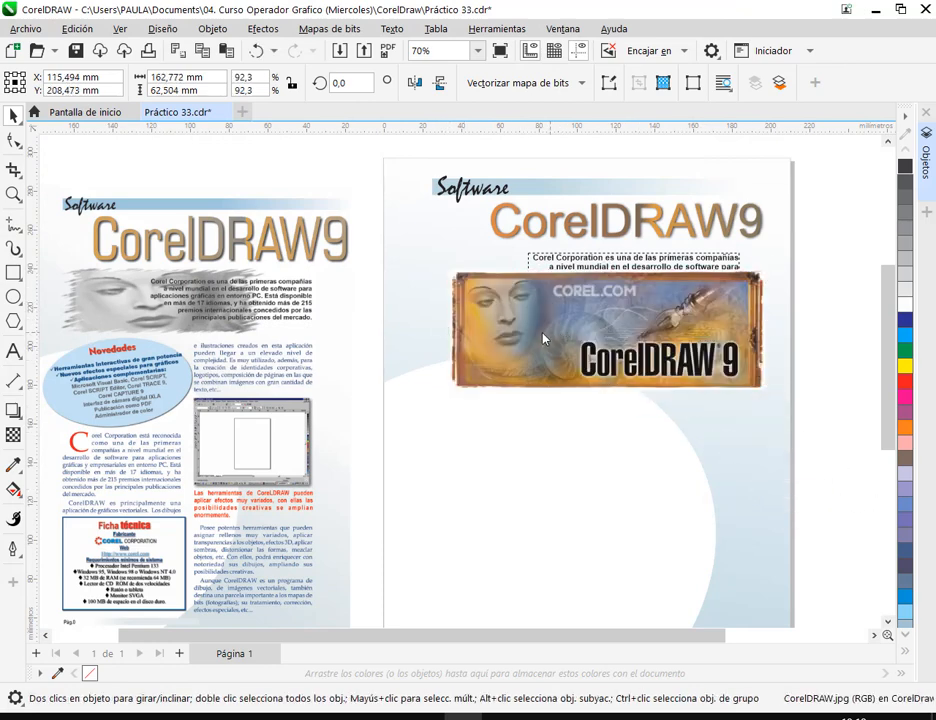
drag(680, 370, 628, 341)
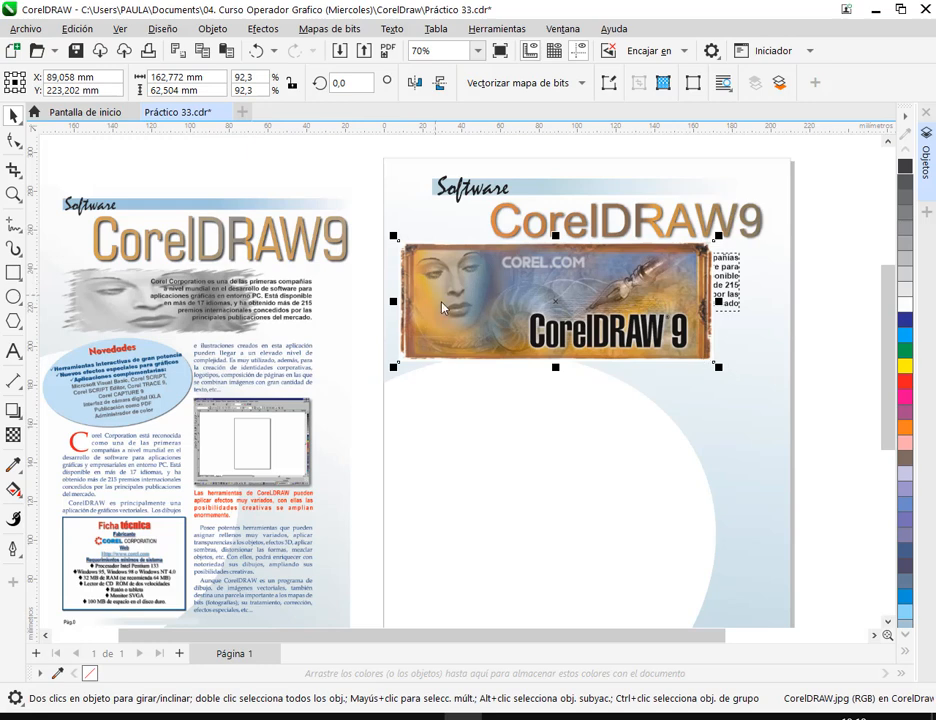
drag(480, 280, 248, 228)
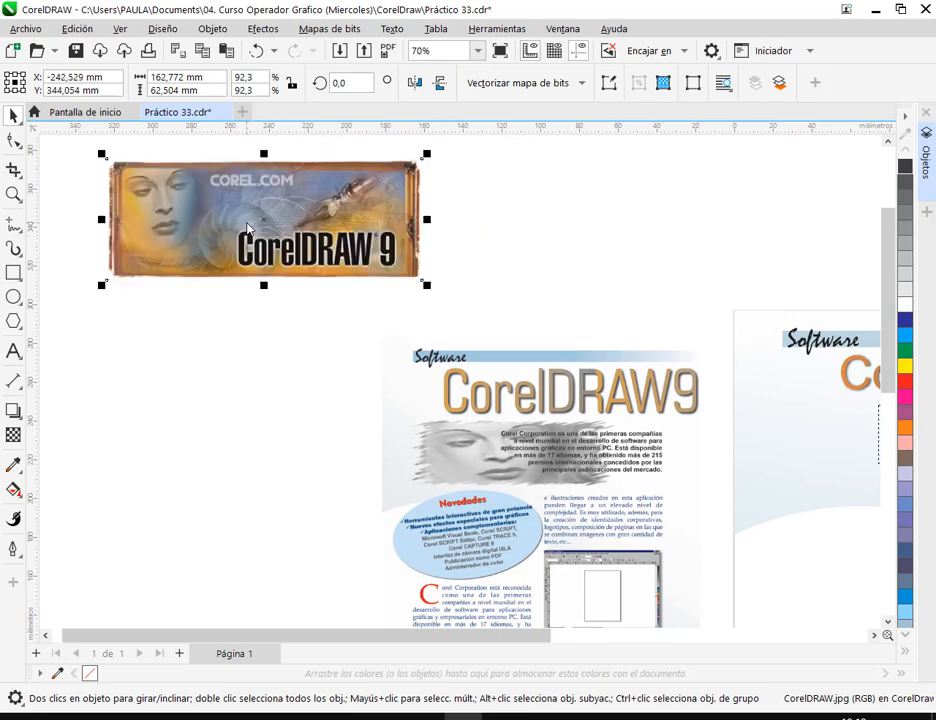
Crop the imported CorelDRAW.jpg to the woman's face, an area of about 56.3 × 54 mm.
click(13, 170)
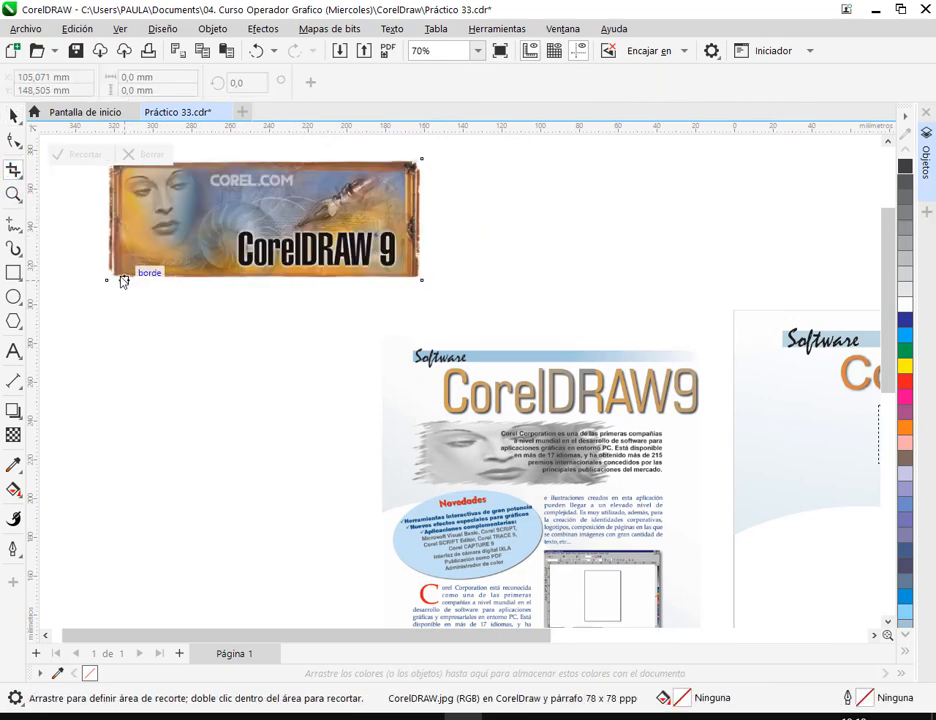
drag(113, 277, 221, 172)
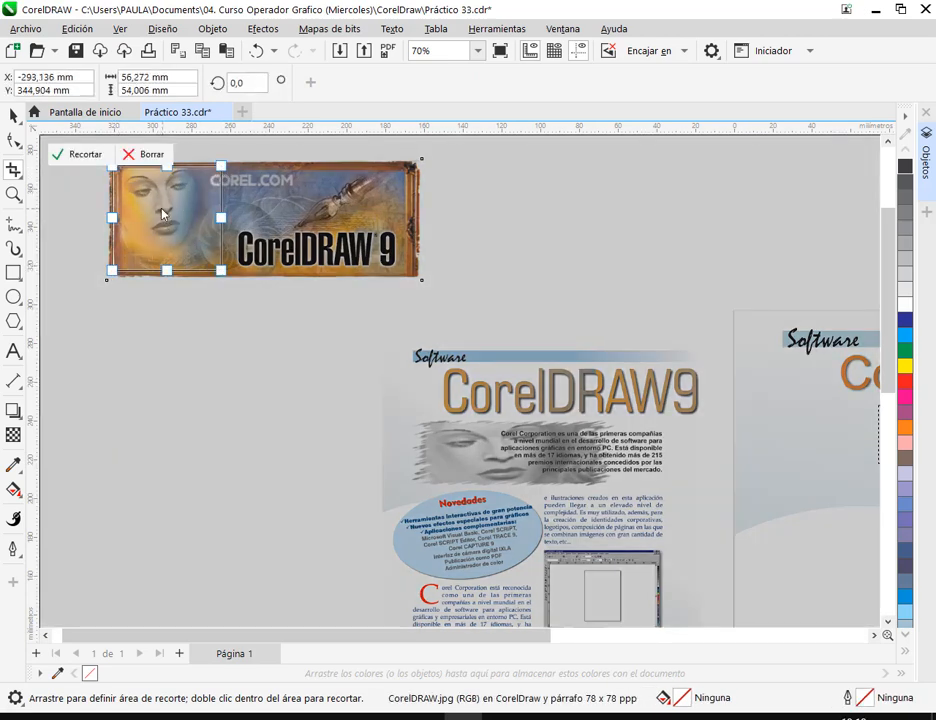
double_click(163, 213)
key(space)
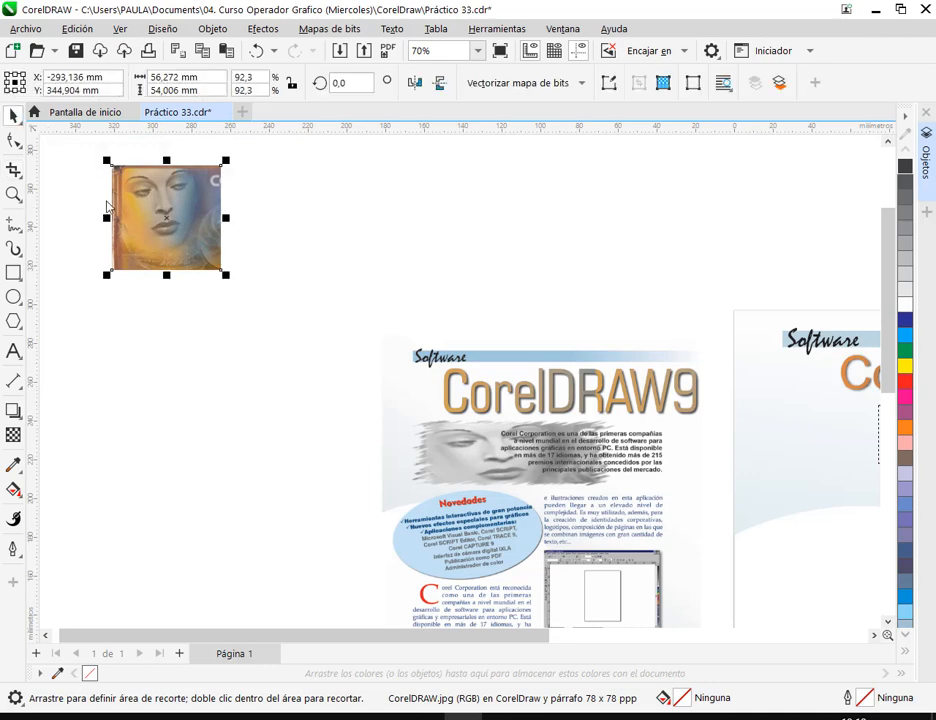
Scale the cropped face to about 45.6 × 43.8 mm beside the introductory paragraph, try stretching it to about 140.4 mm wide, and undo the stretch.
drag(200, 255, 500, 420)
scroll(498, 418, up, 3)
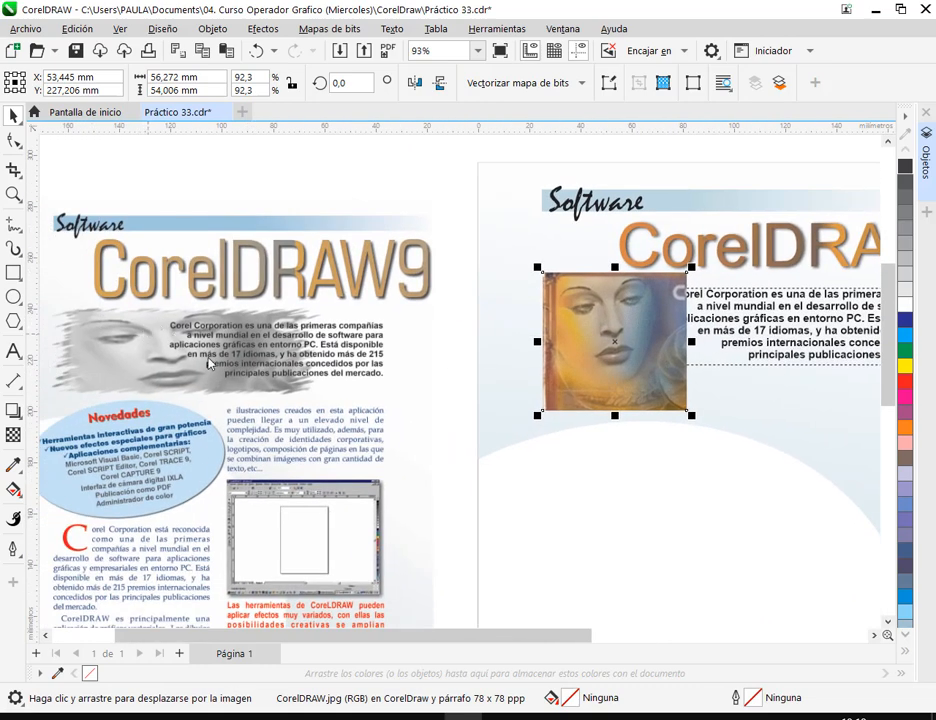
drag(691, 414, 670, 395)
scroll(633, 418, right, 3)
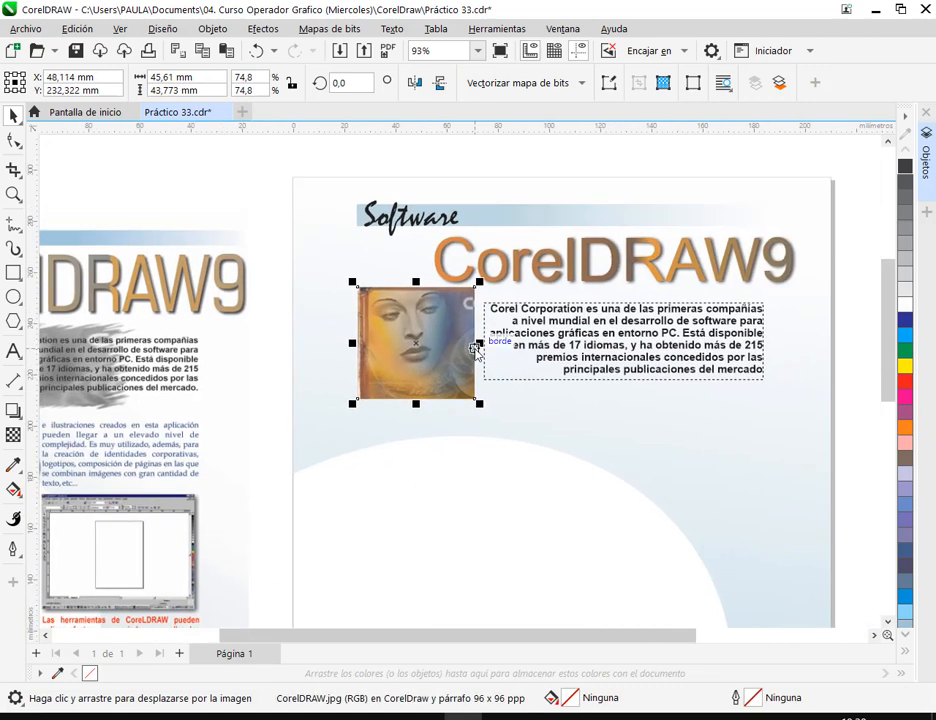
drag(479, 343, 722, 343)
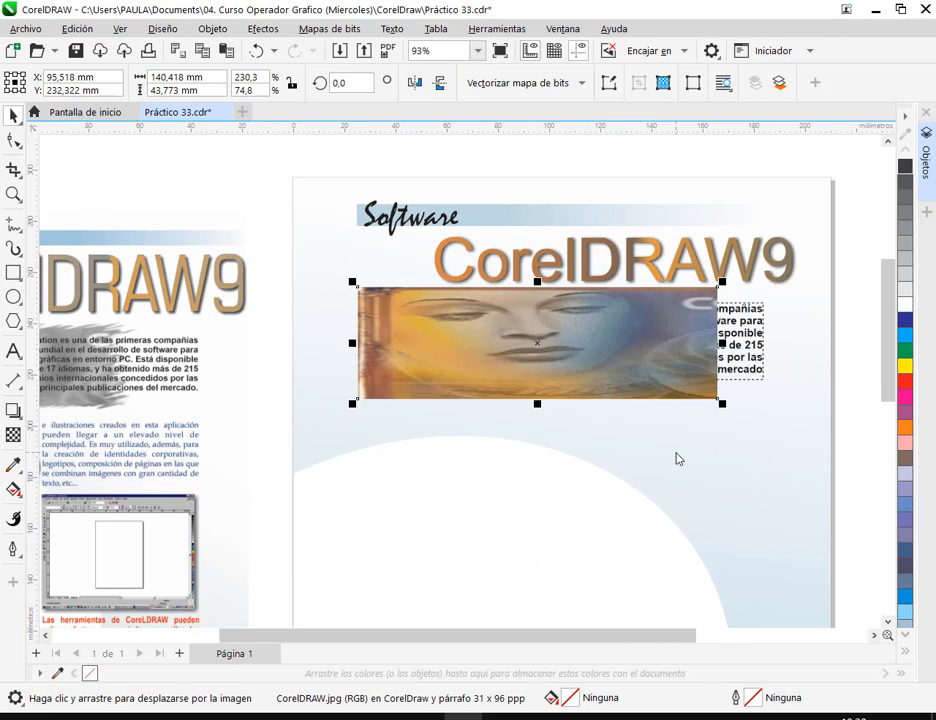
click(256, 50)
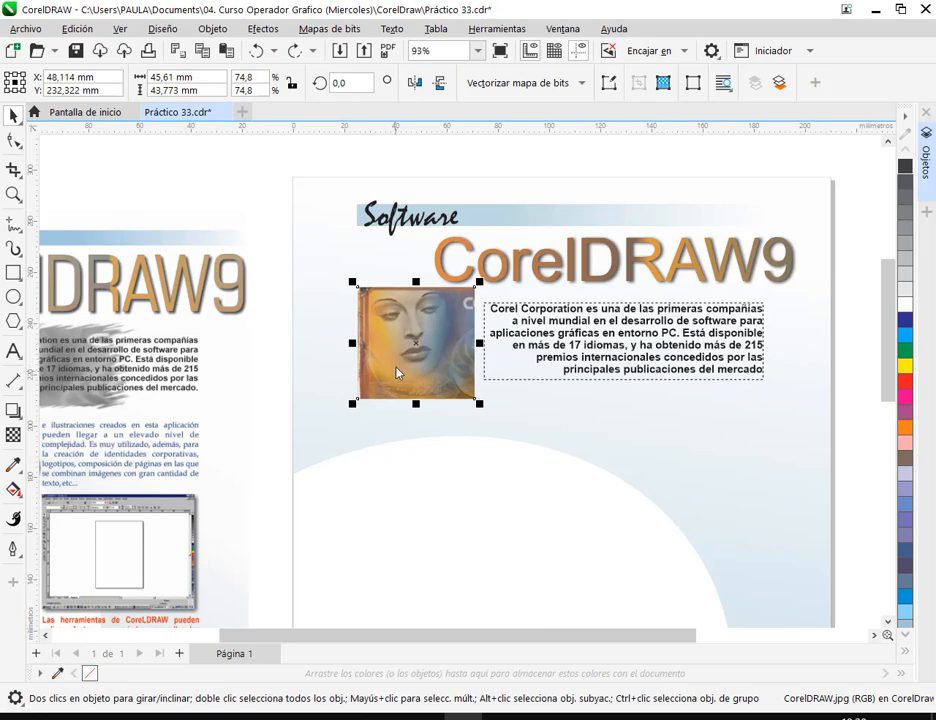
Import CorelDRAW.jpg again at about 170.4 × 65.4 mm and place it over the introductory paragraph.
click(26, 28)
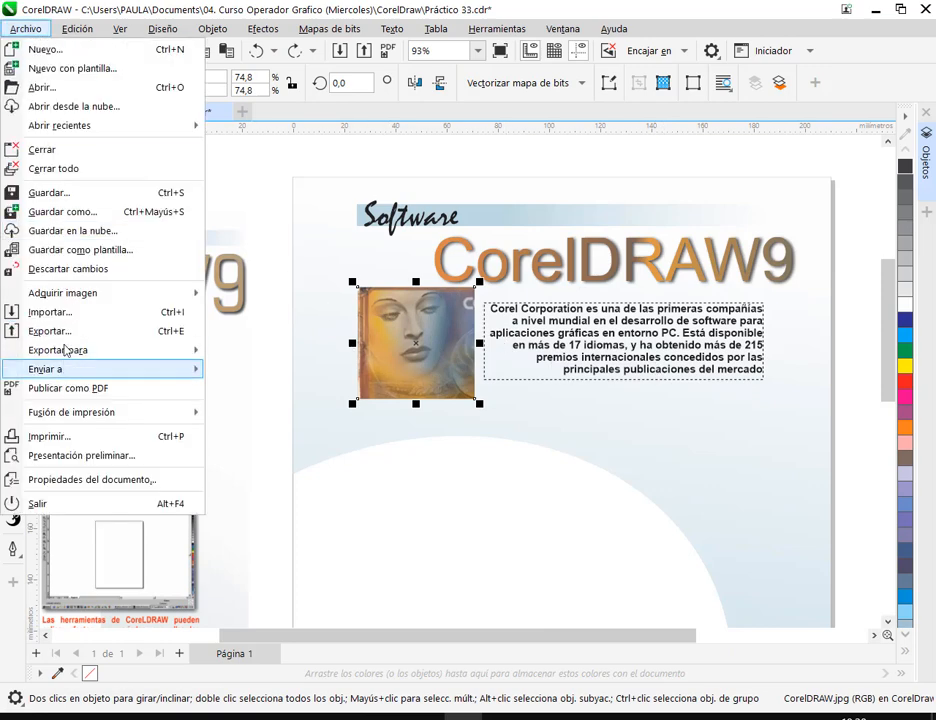
click(50, 312)
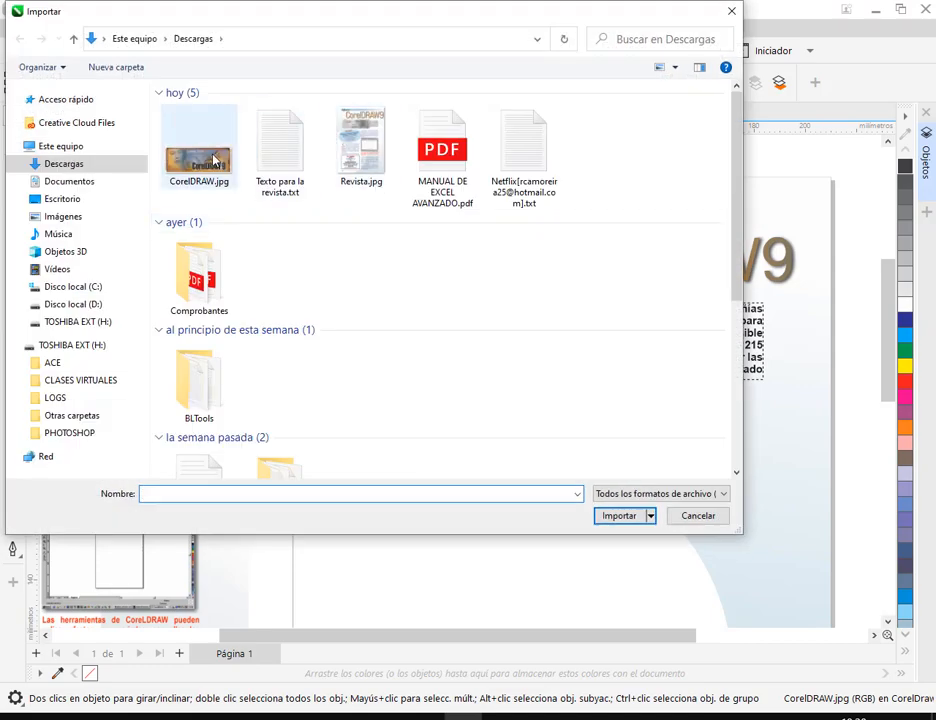
double_click(213, 160)
drag(288, 206, 748, 388)
drag(539, 259, 595, 327)
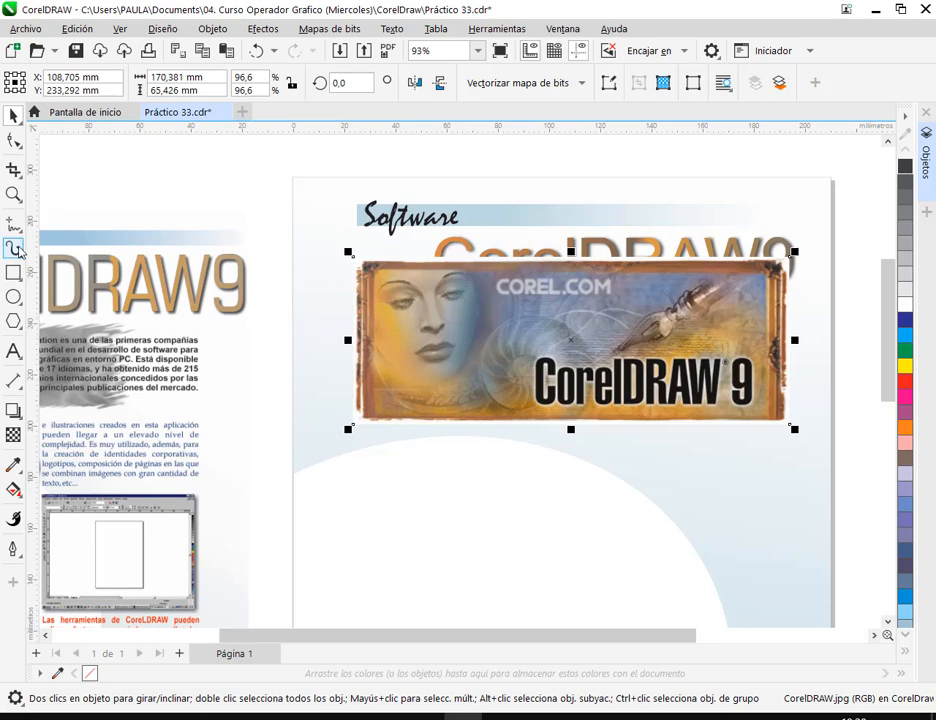
Crop the newly imported image to a wide area of about 67.1 × 38.6 mm around the face.
click(13, 170)
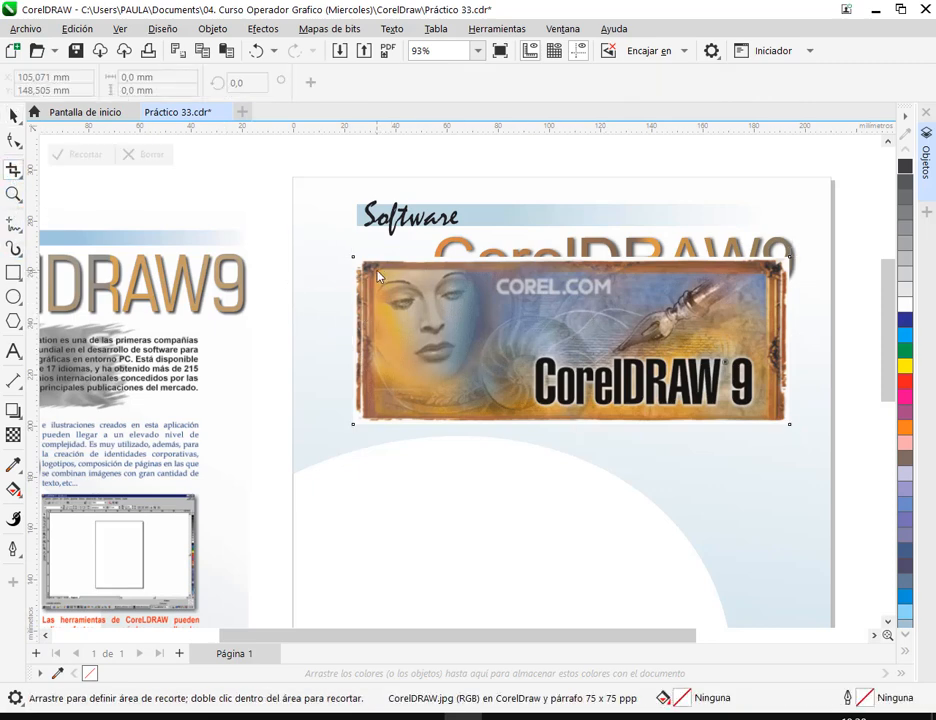
drag(377, 271, 537, 369)
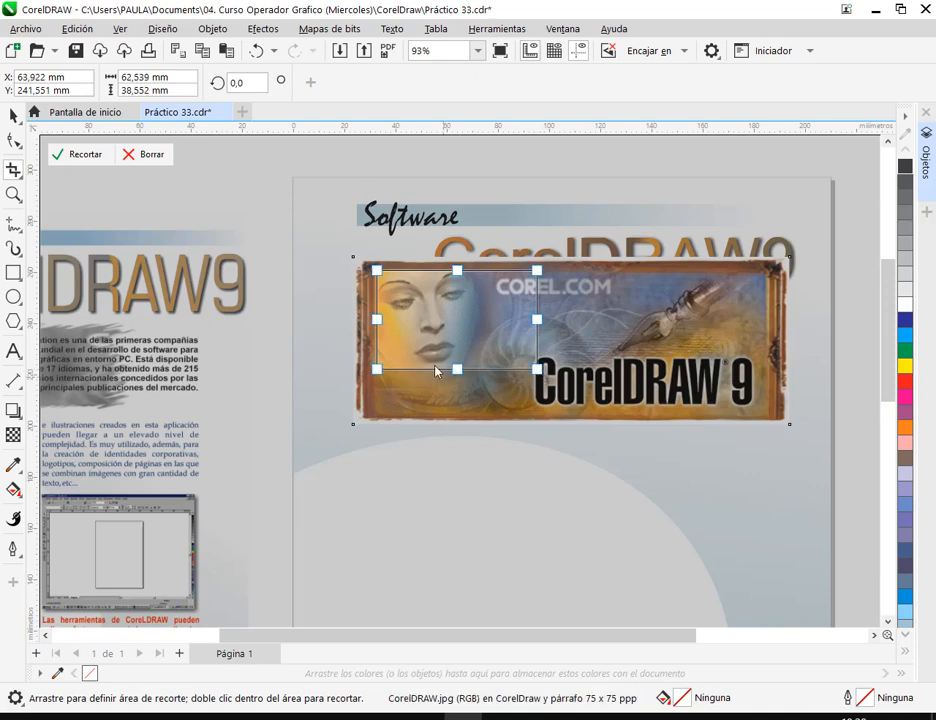
double_click(434, 308)
click(14, 116)
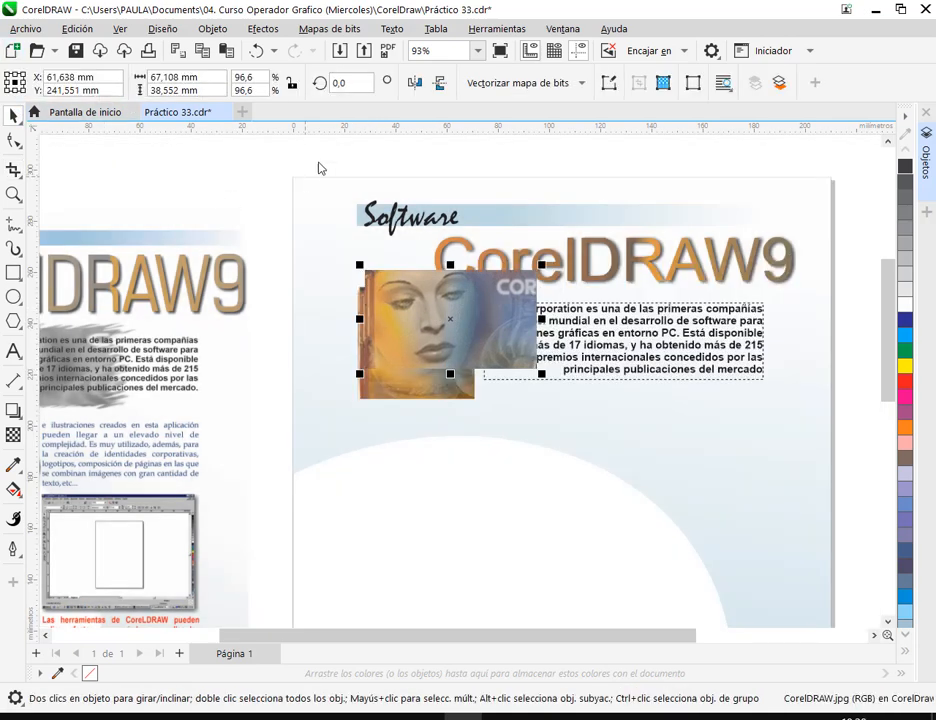
click(320, 167)
Stretch the square face crop to about 69.9 mm wide for comparison, delete it, and place the wide crop beside the introductory paragraph.
drag(488, 300, 450, 203)
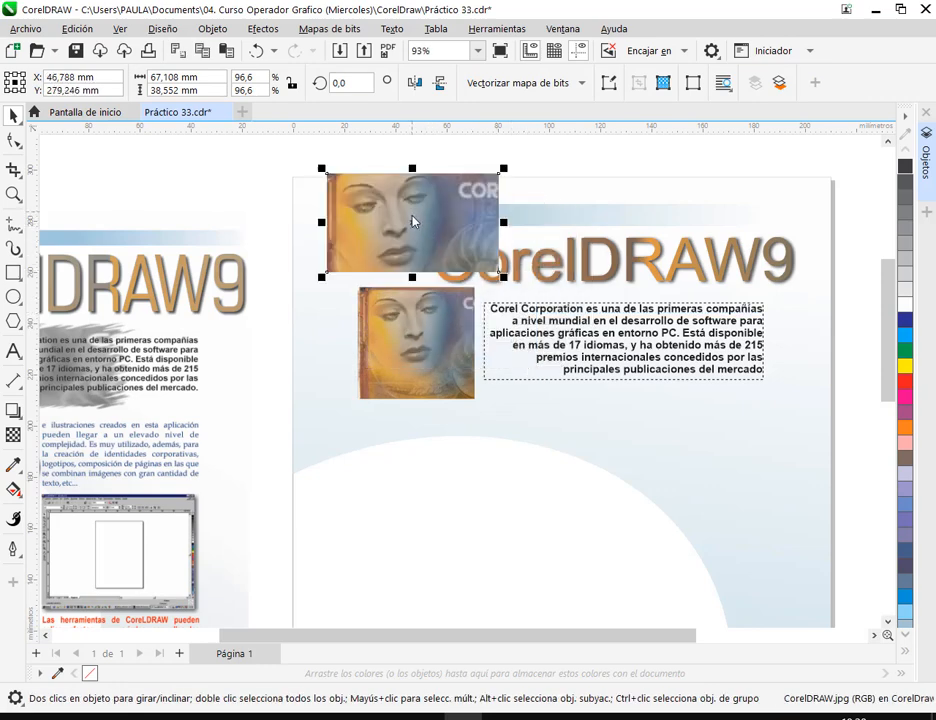
click(468, 342)
drag(480, 345, 542, 343)
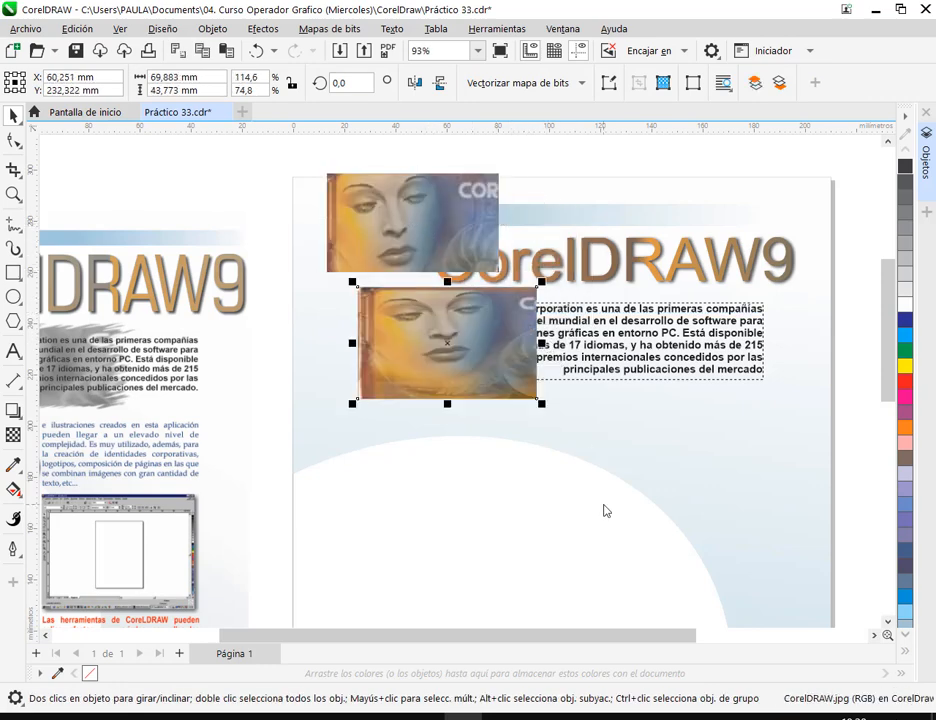
drag(503, 384, 473, 385)
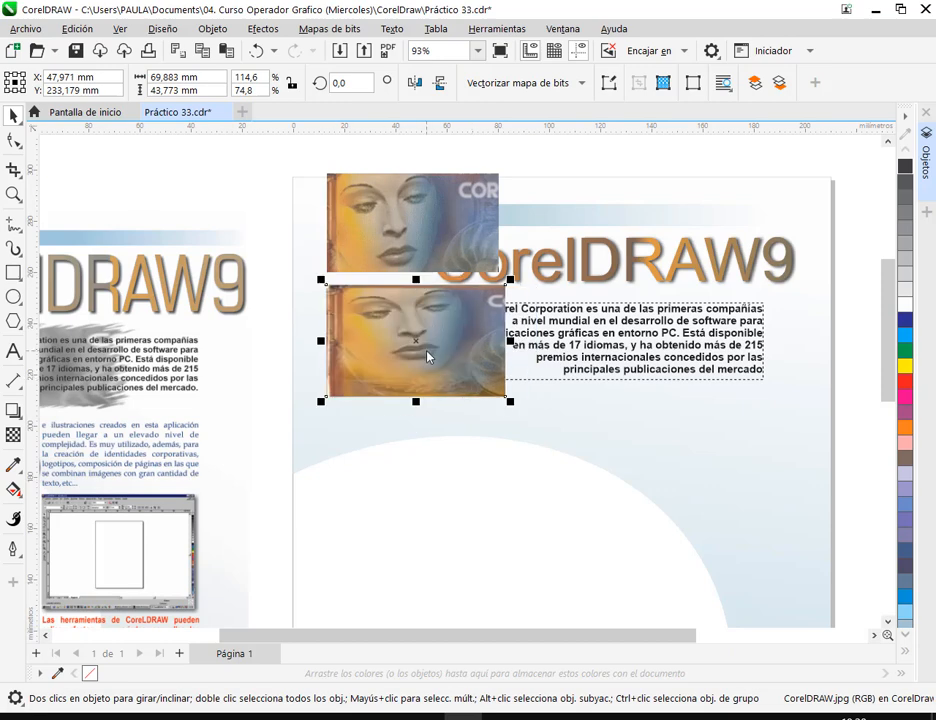
key(Delete)
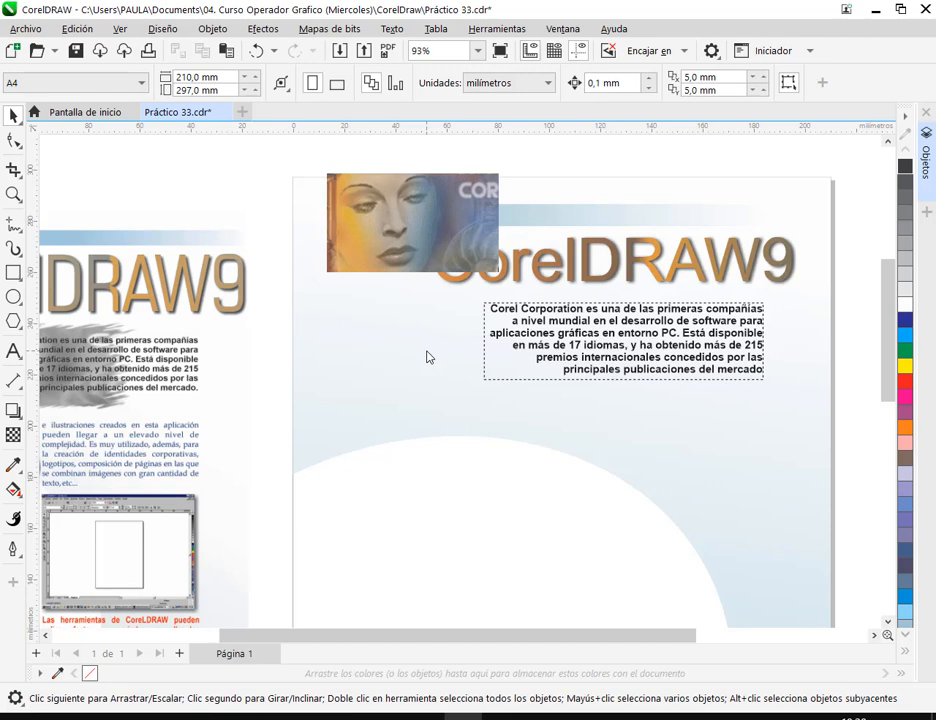
drag(460, 235, 488, 352)
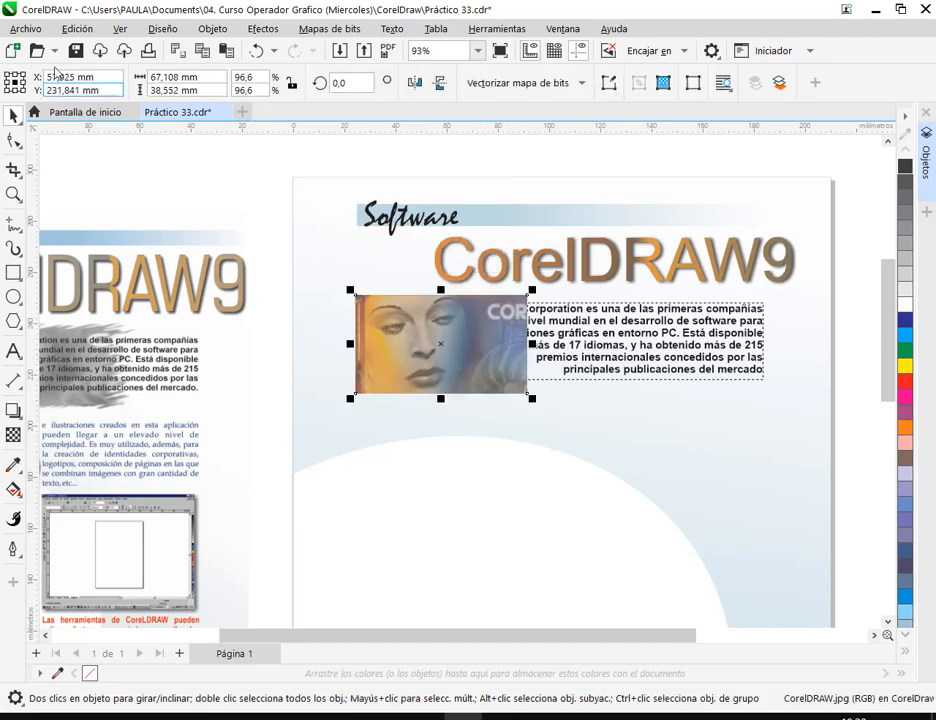
Save the document and convert the cropped face image to 8-bit grayscale.
drag(420, 411, 669, 410)
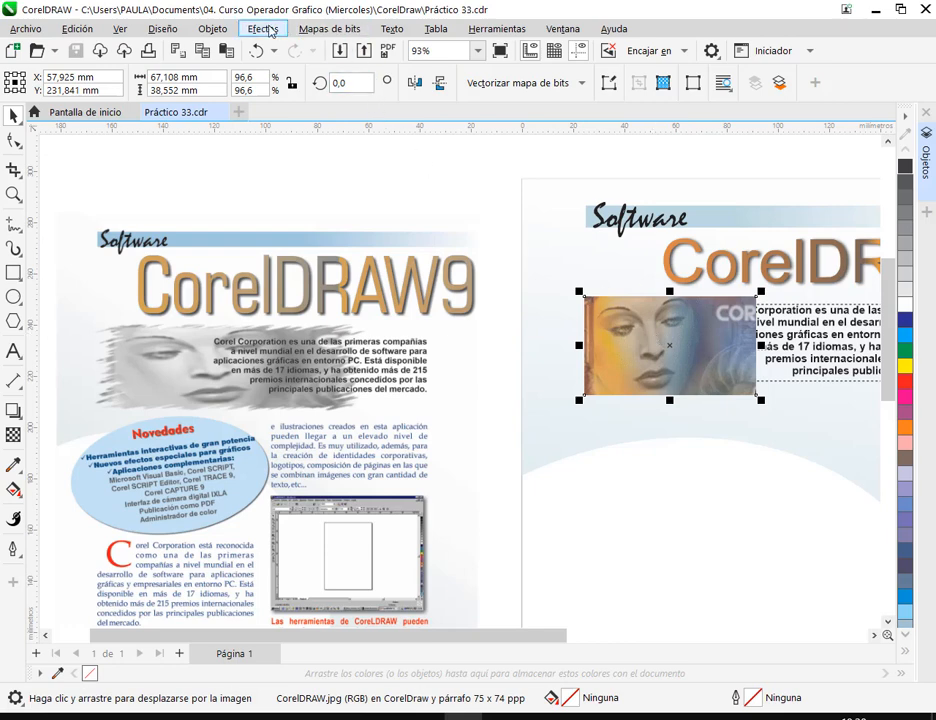
click(319, 30)
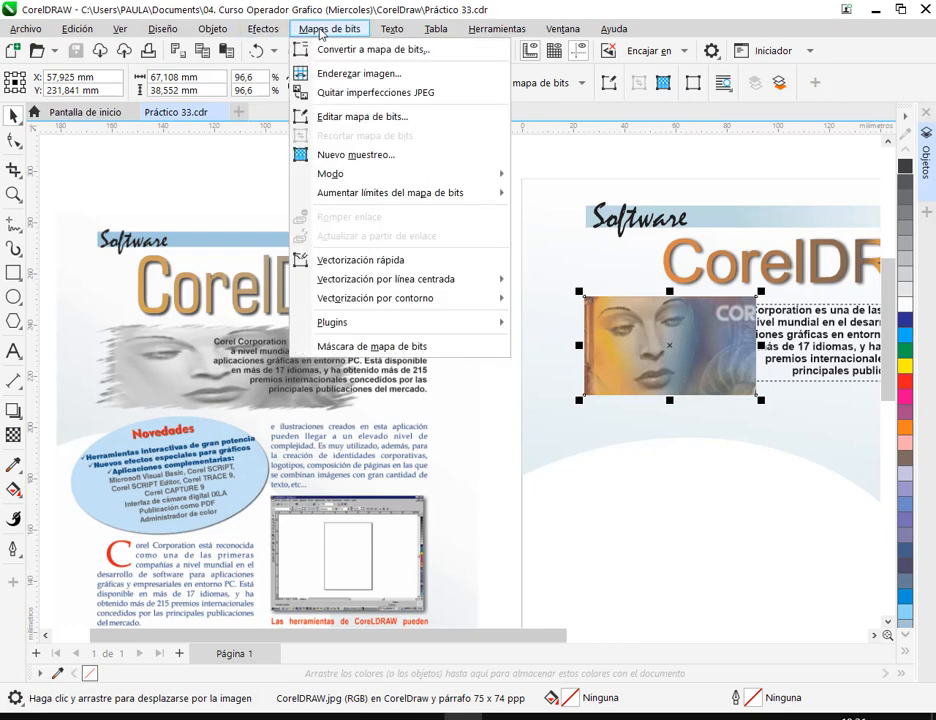
mouse_move(464, 183)
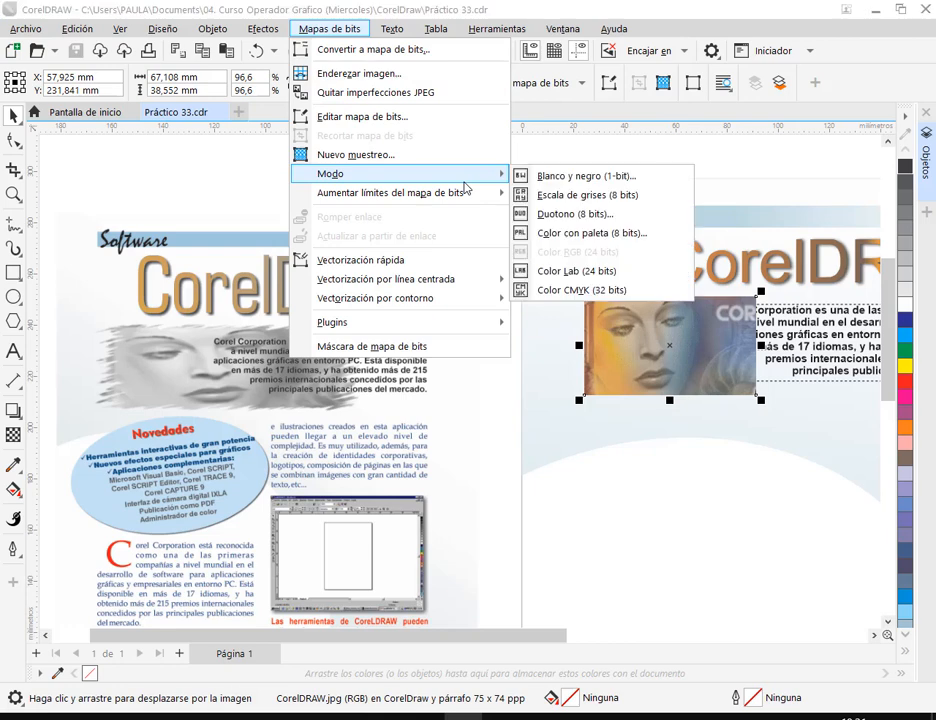
click(615, 196)
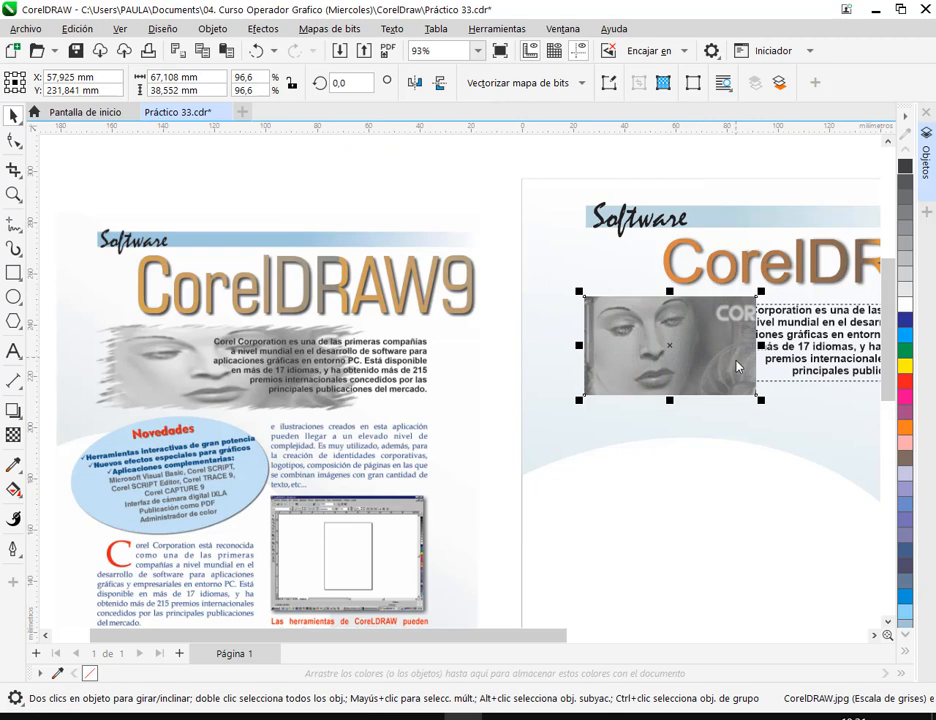
Duplicate the grayscale face image, with one copy at the paragraph's left and the other over its lower right part.
drag(731, 429, 643, 401)
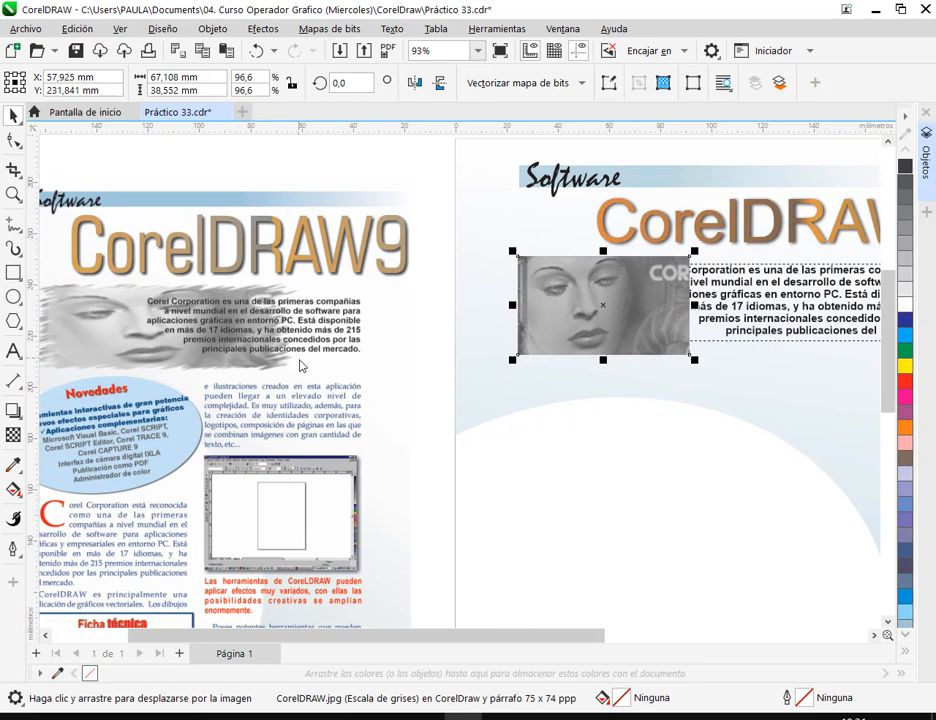
drag(727, 393, 476, 432)
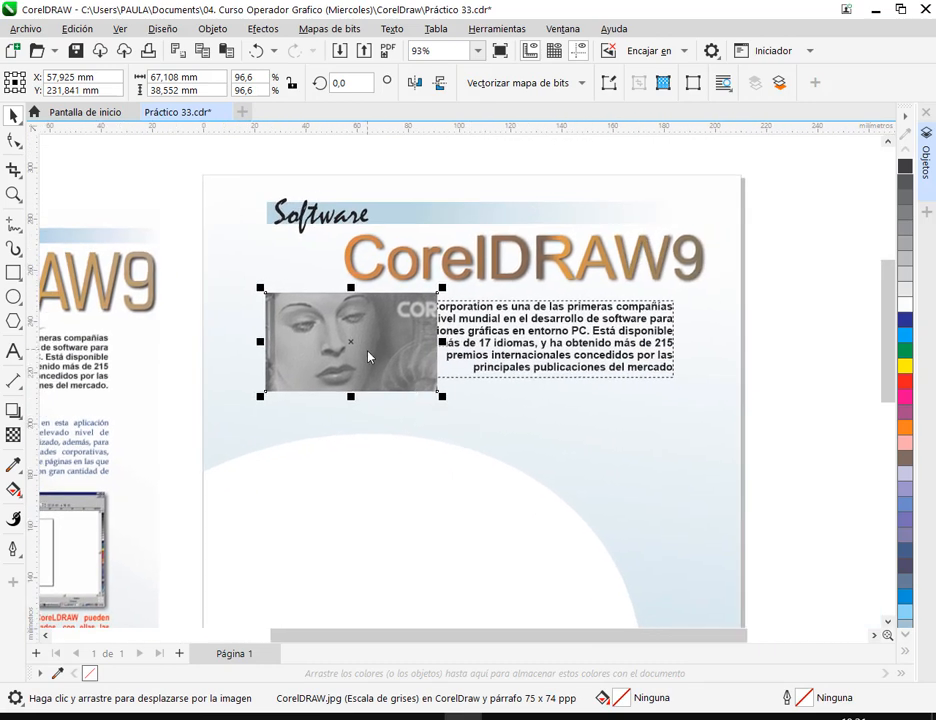
scroll(368, 356, down, 2)
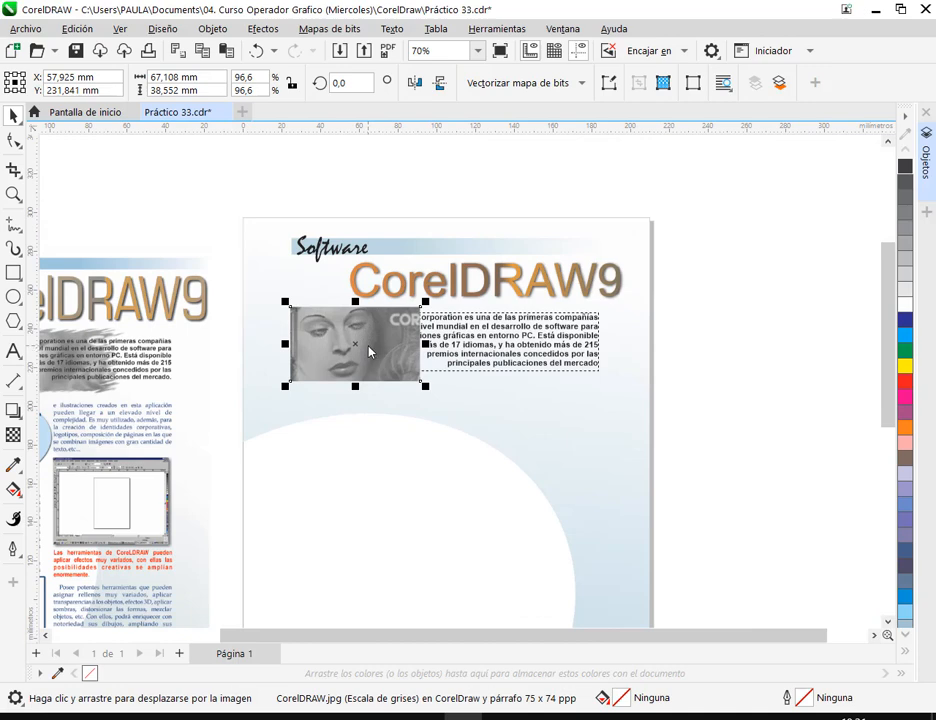
drag(379, 357, 634, 331)
drag(724, 300, 500, 356)
drag(360, 368, 362, 395)
scroll(362, 395, up, 2)
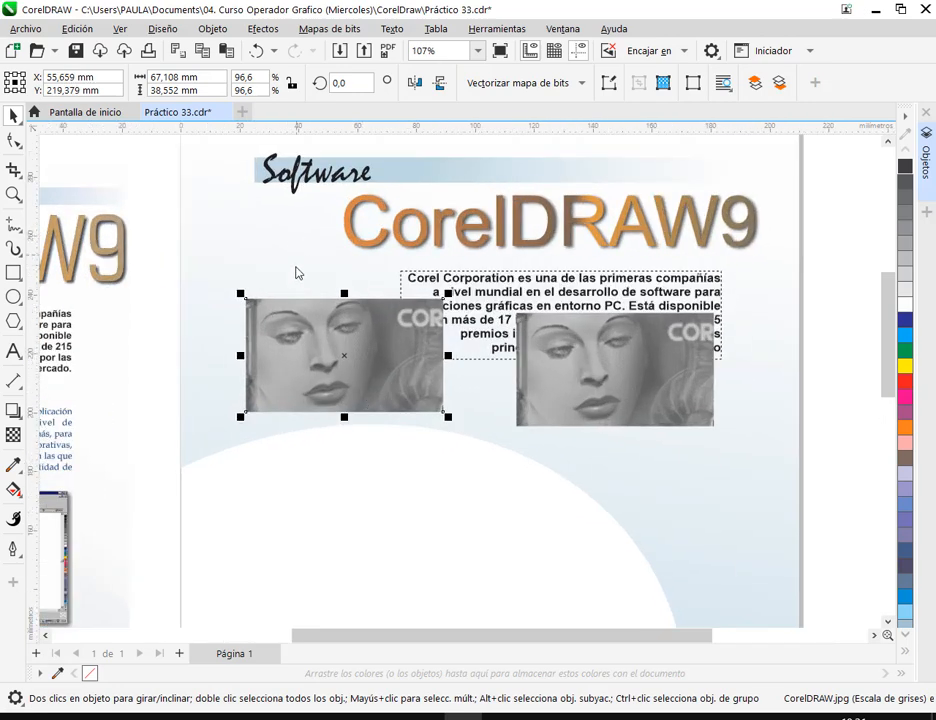
Apply the creative Marco effect with the square_1.cpt frame to the face image left of the paragraph.
click(264, 28)
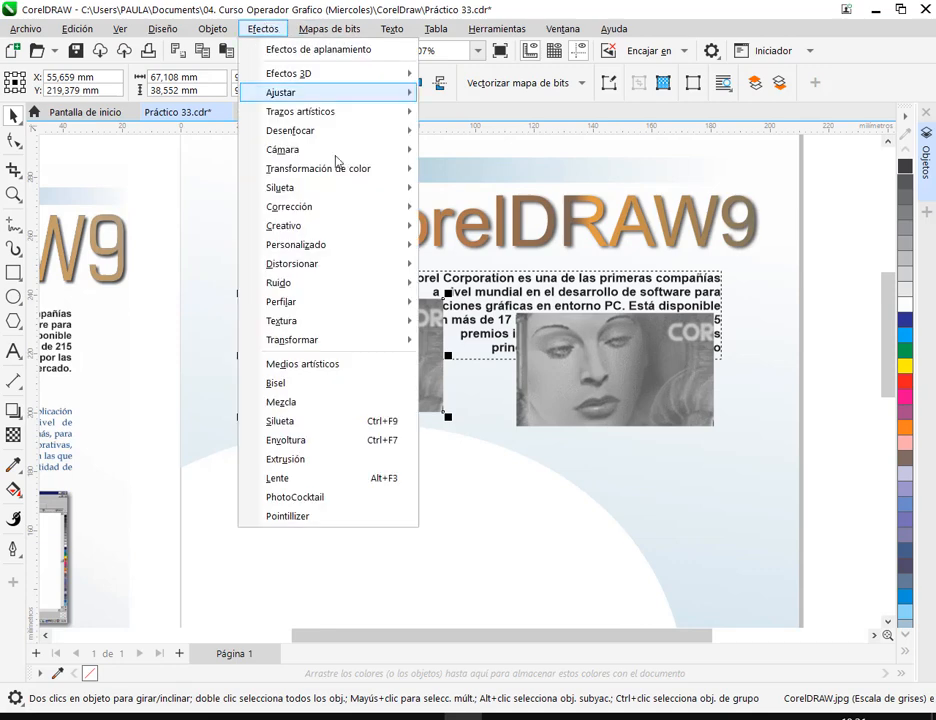
mouse_move(353, 226)
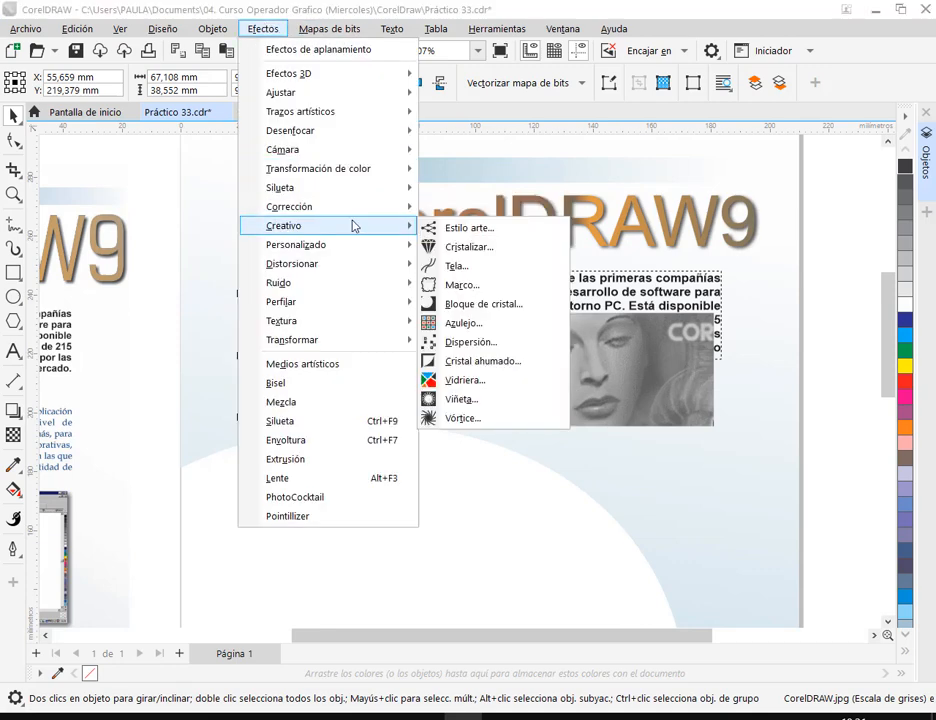
click(490, 297)
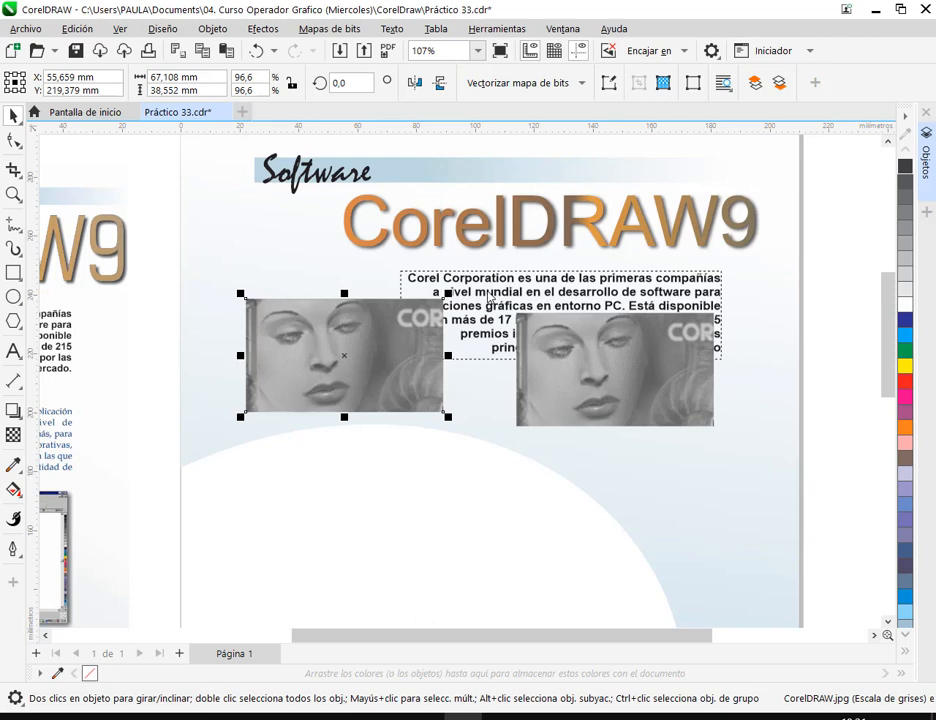
drag(413, 253, 635, 99)
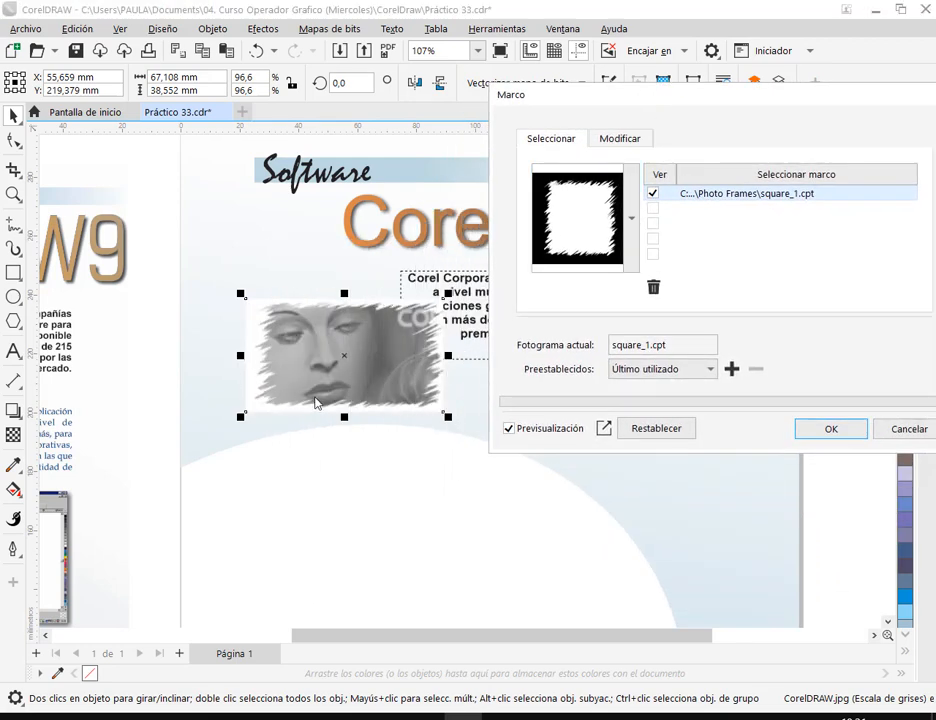
click(828, 436)
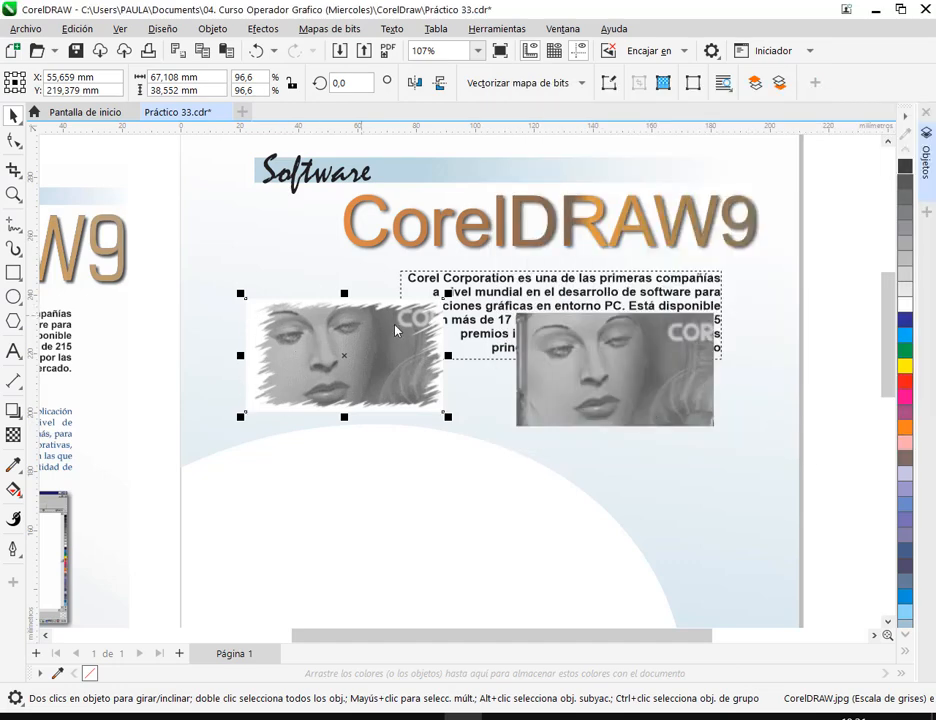
Inspect the framed face's ragged edges against the page background and move the image over the right end of the CorelDRAW9 title.
scroll(232, 307, up, 2)
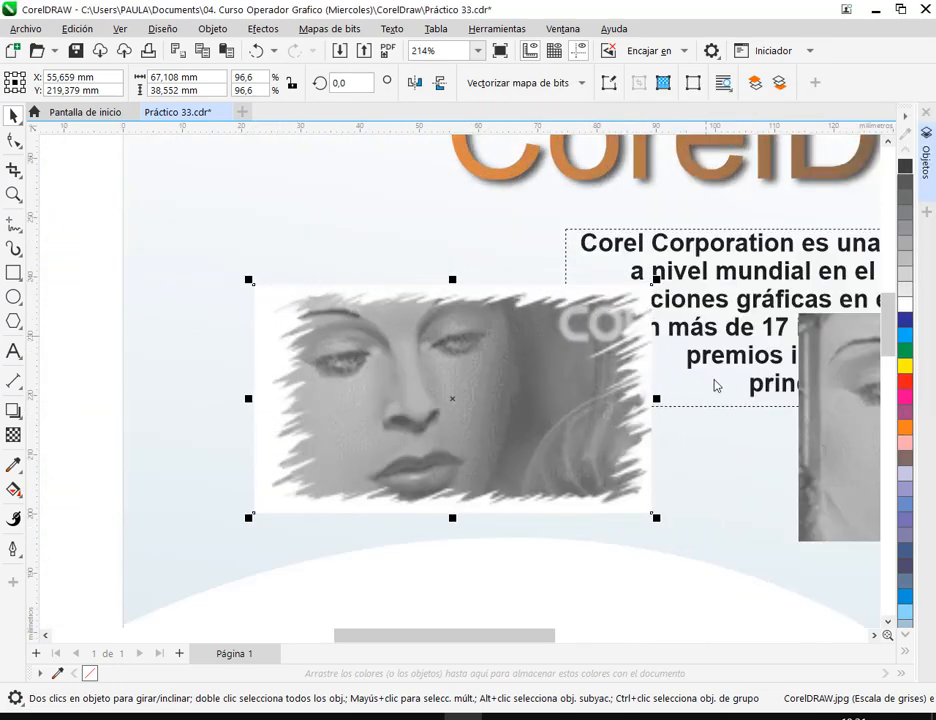
drag(545, 448, 441, 451)
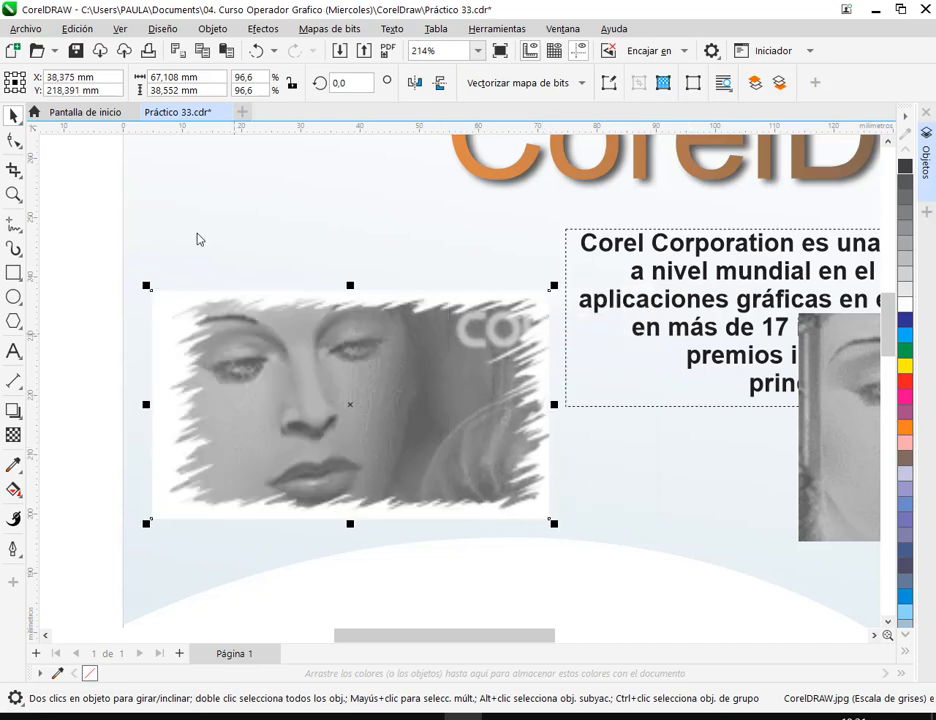
click(198, 238)
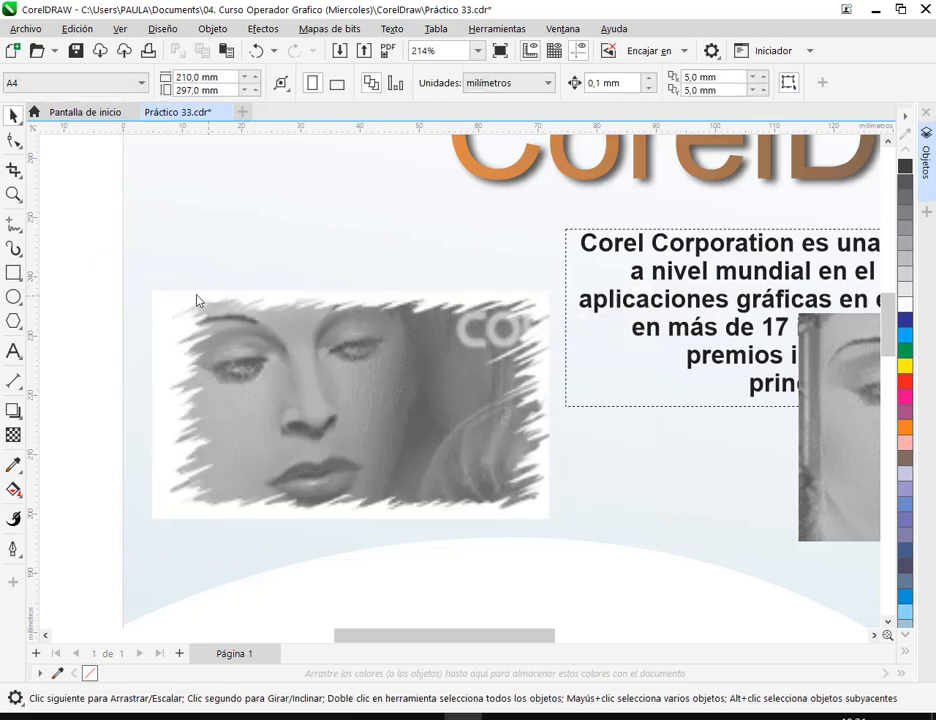
scroll(181, 392, down, 4)
drag(235, 416, 721, 259)
scroll(851, 188, up, 2)
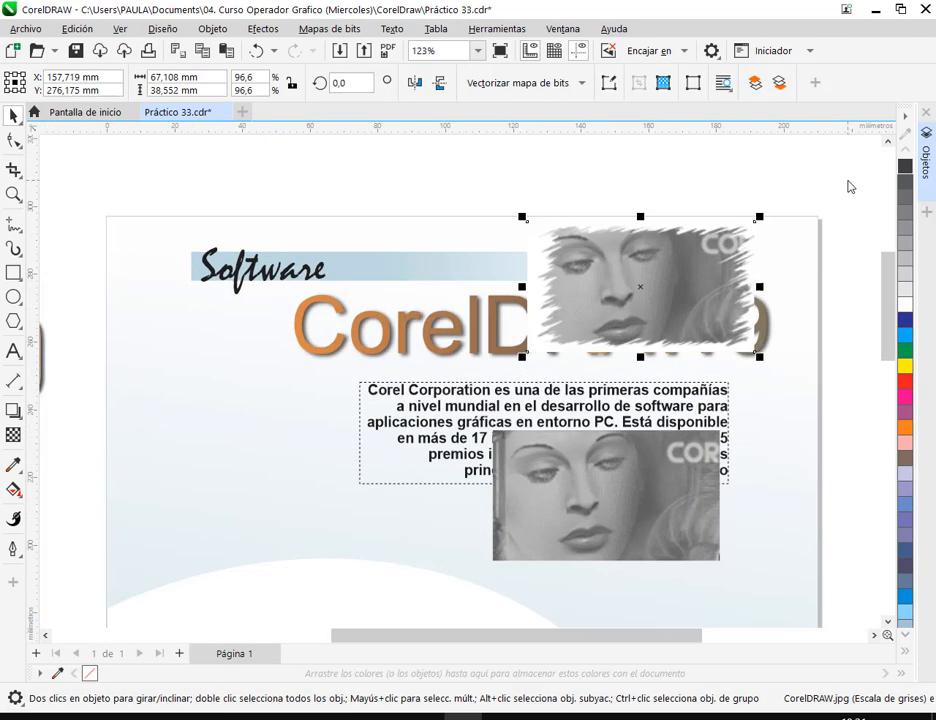
Delete the framed face image over the CorelDRAW9 title and move the unframed copy to the paragraph's left side.
click(850, 187)
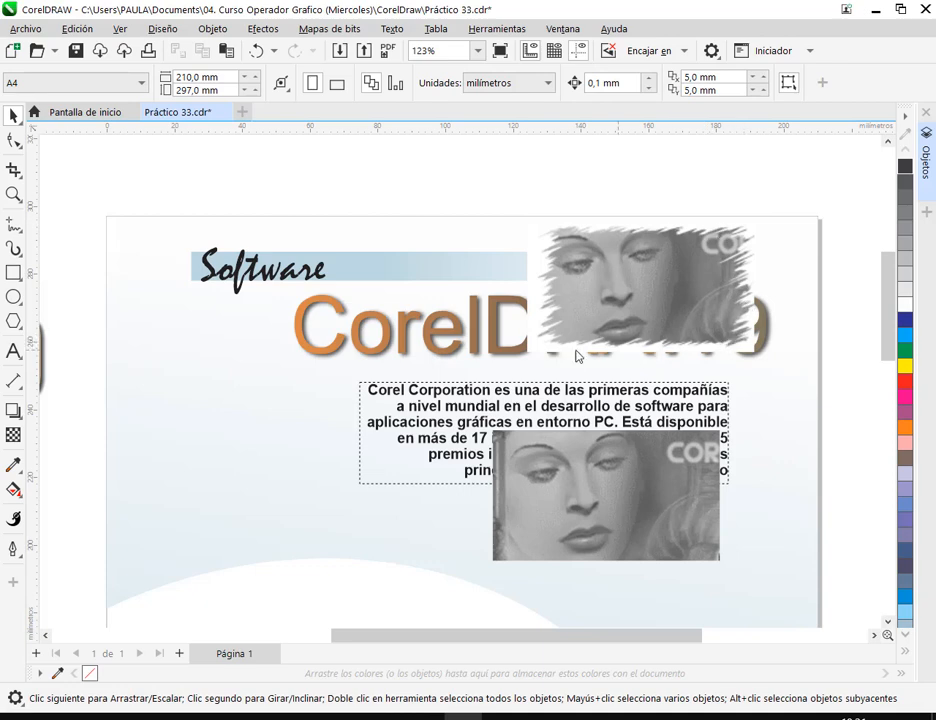
drag(634, 314, 578, 323)
key(Delete)
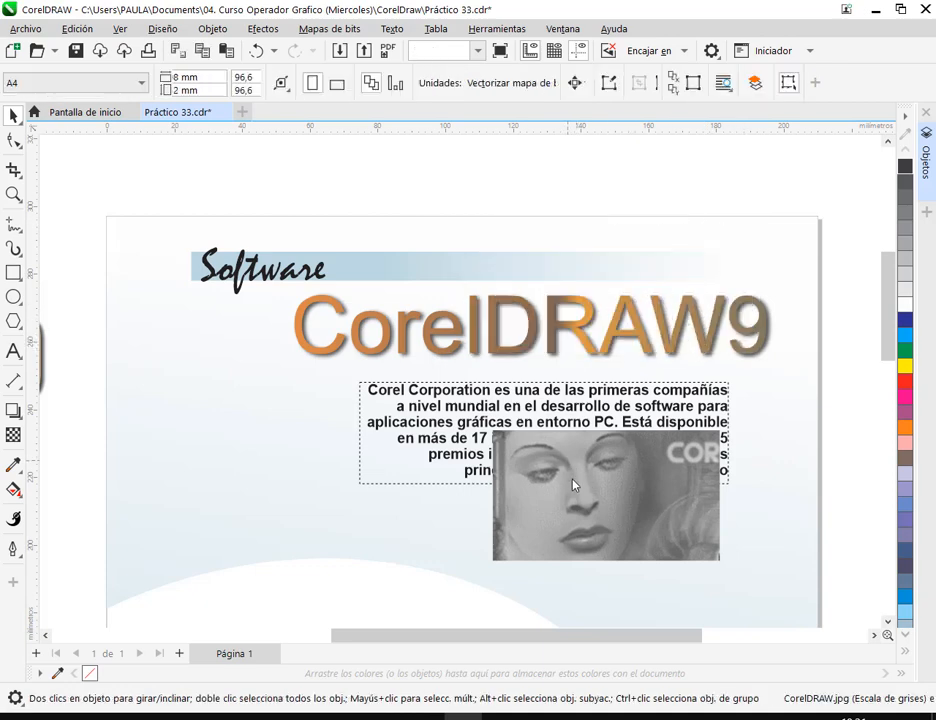
drag(576, 493, 255, 441)
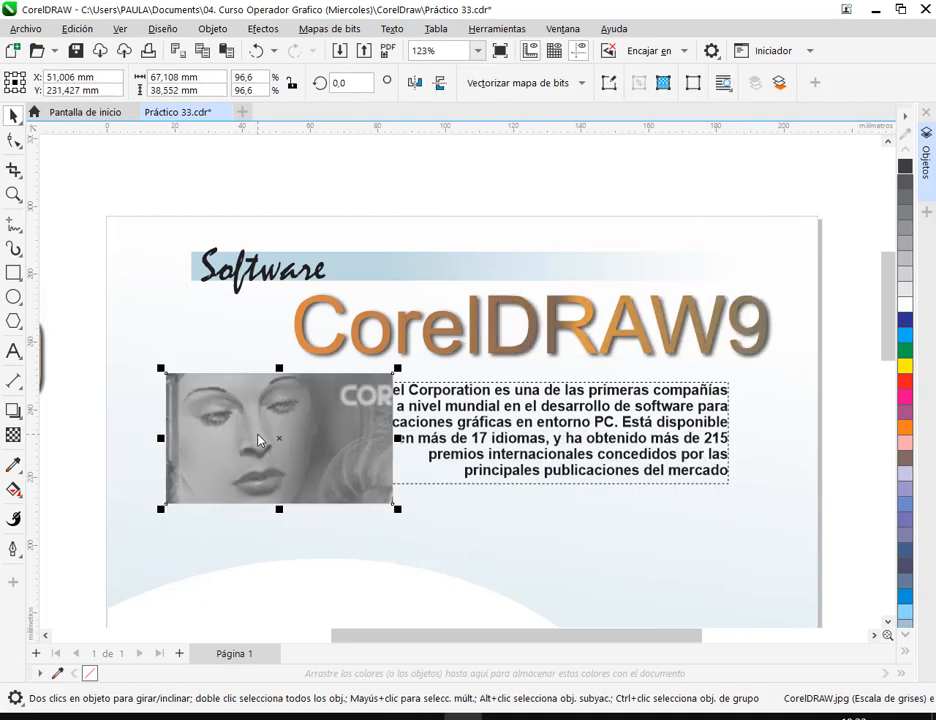
Convert the face image to a 300 ppp, 32-bit CMYK bitmap with smoothing and a transparent background.
click(323, 28)
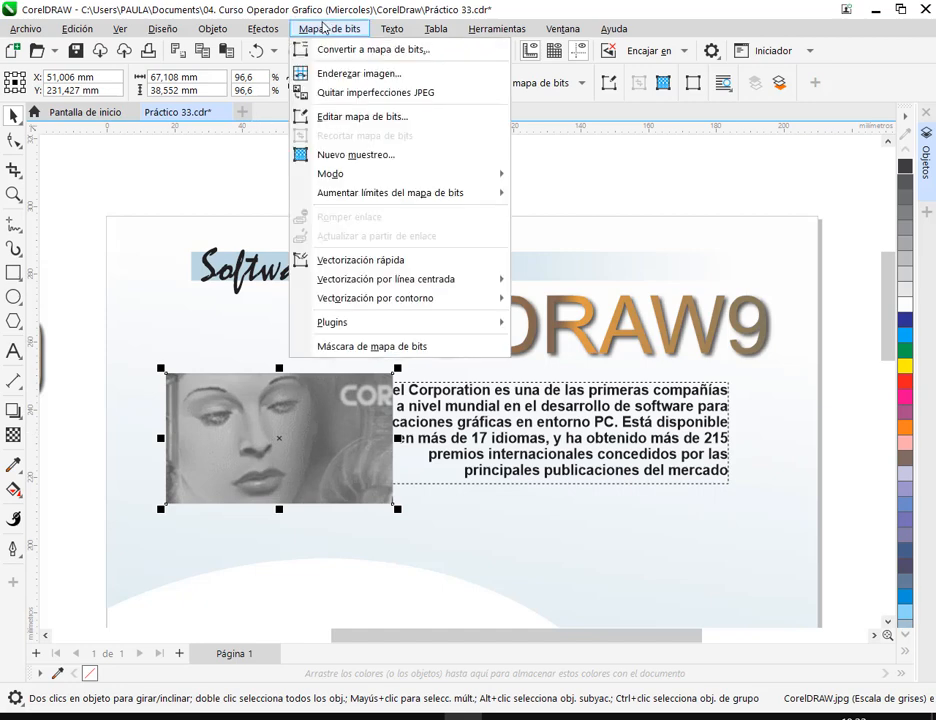
click(373, 50)
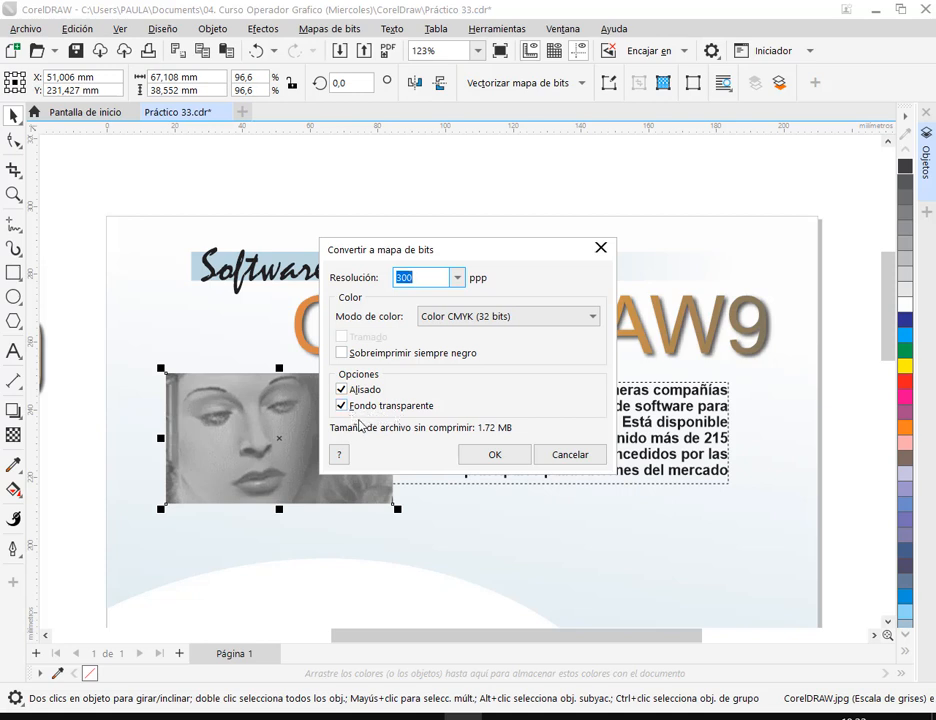
drag(332, 394, 440, 419)
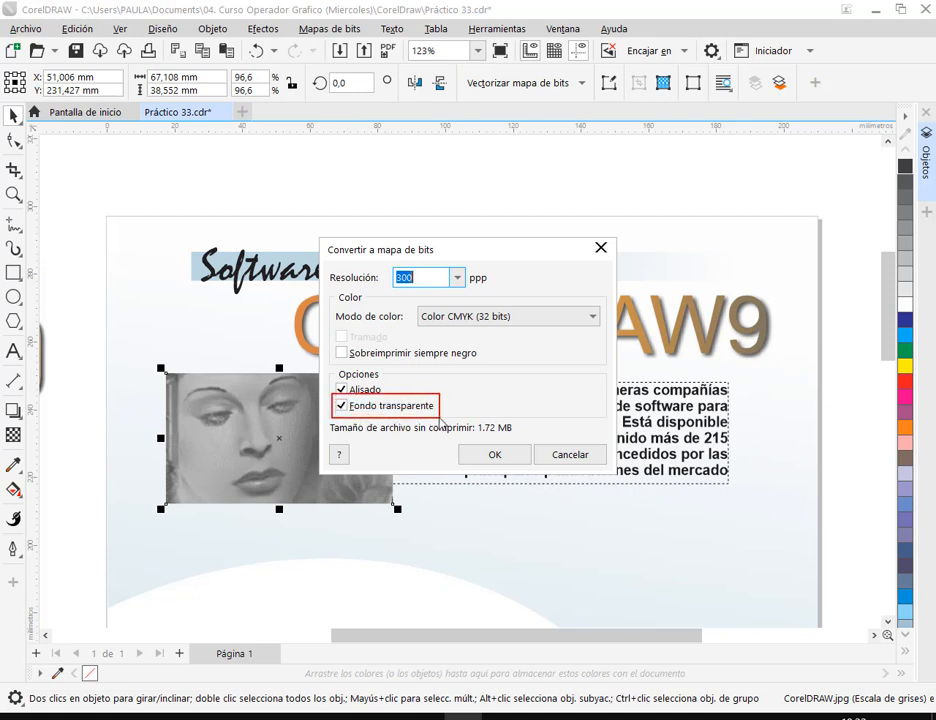
click(495, 455)
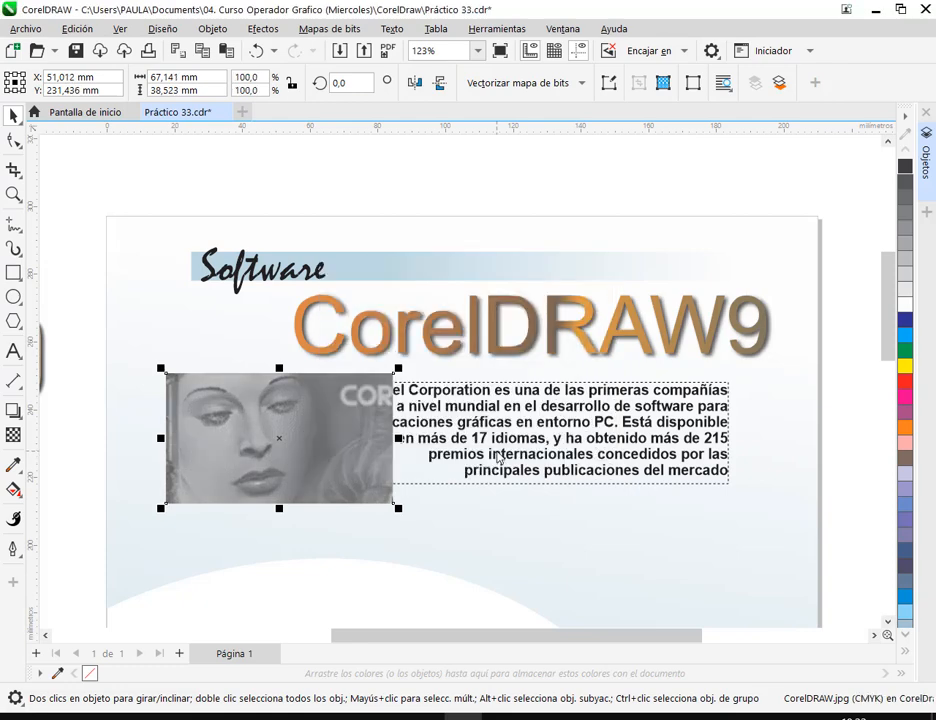
Apply the creative Marco effect with the square_1.cpt frame to the converted face image.
click(262, 28)
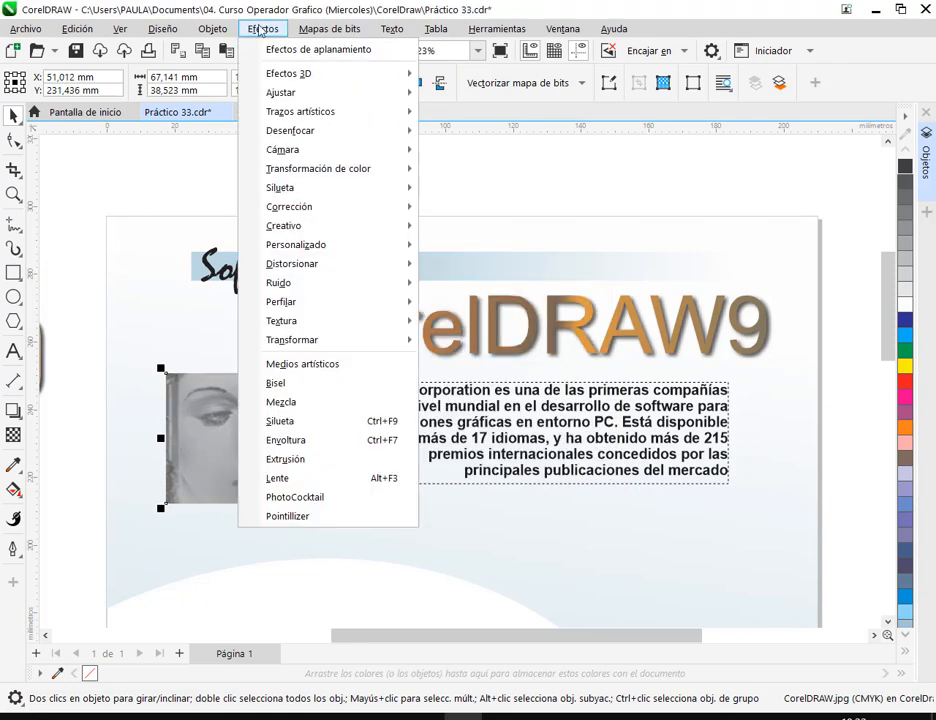
mouse_move(351, 232)
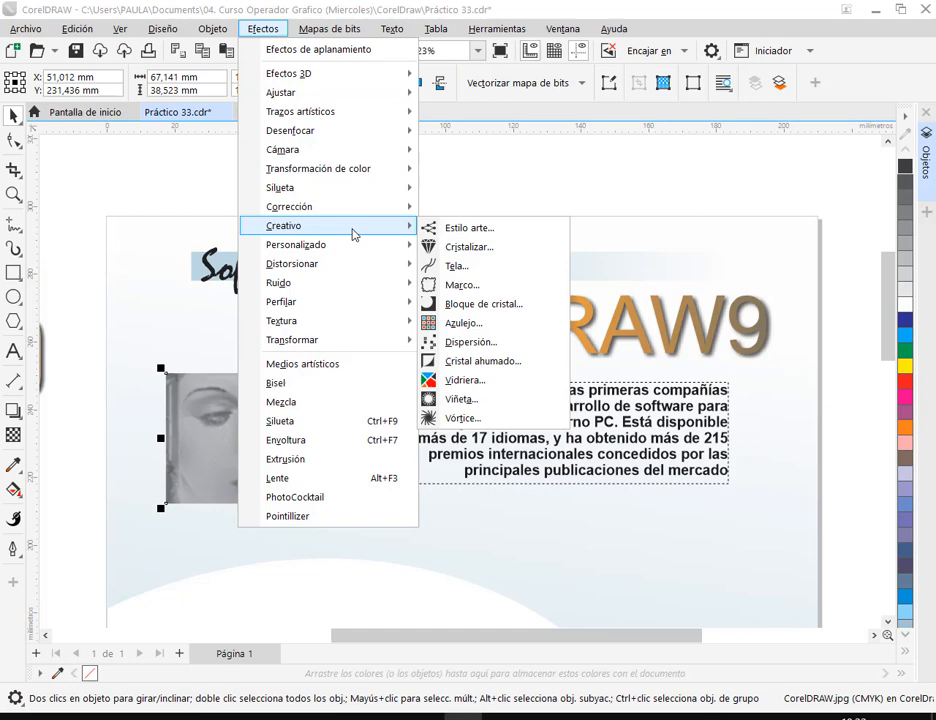
click(503, 290)
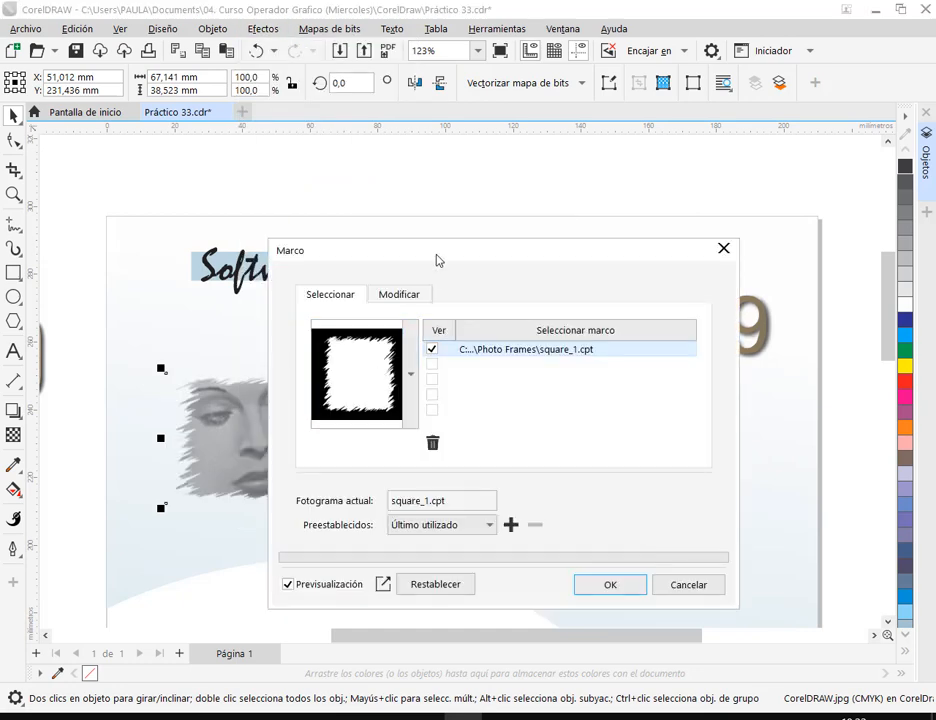
drag(446, 251, 558, 127)
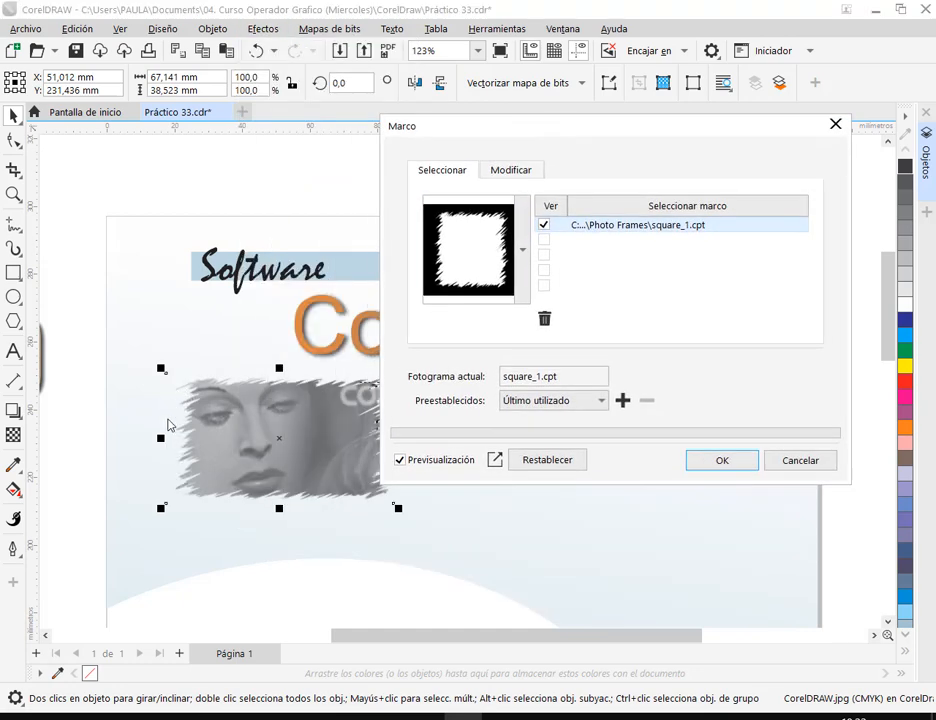
click(735, 464)
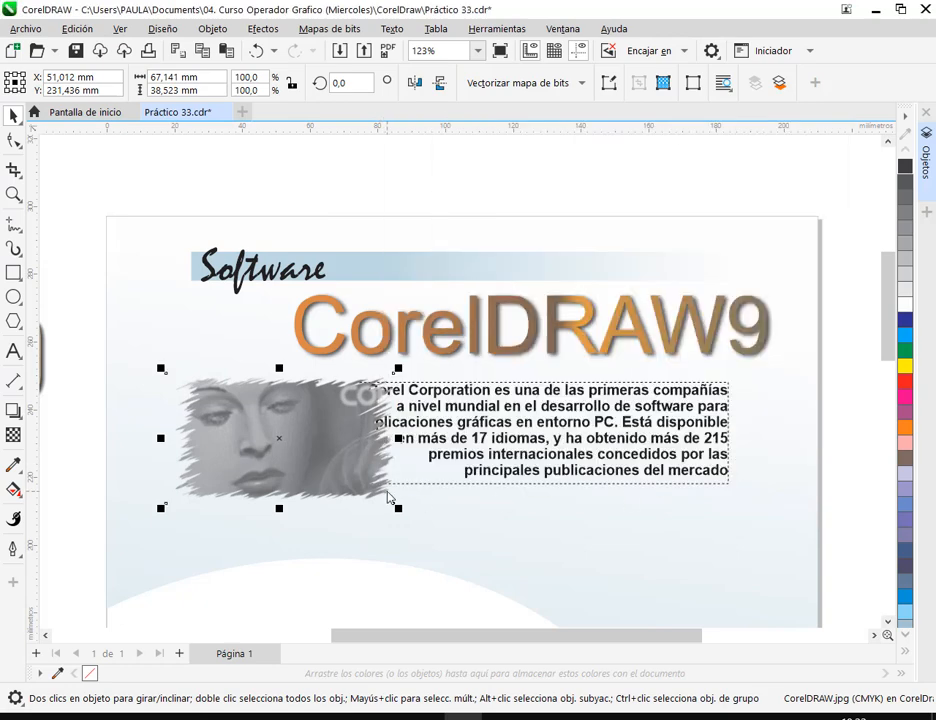
Move the framed face over the left part of the paragraph and enlarge it to about 78 by 45 mm.
drag(353, 470, 457, 472)
click(830, 483)
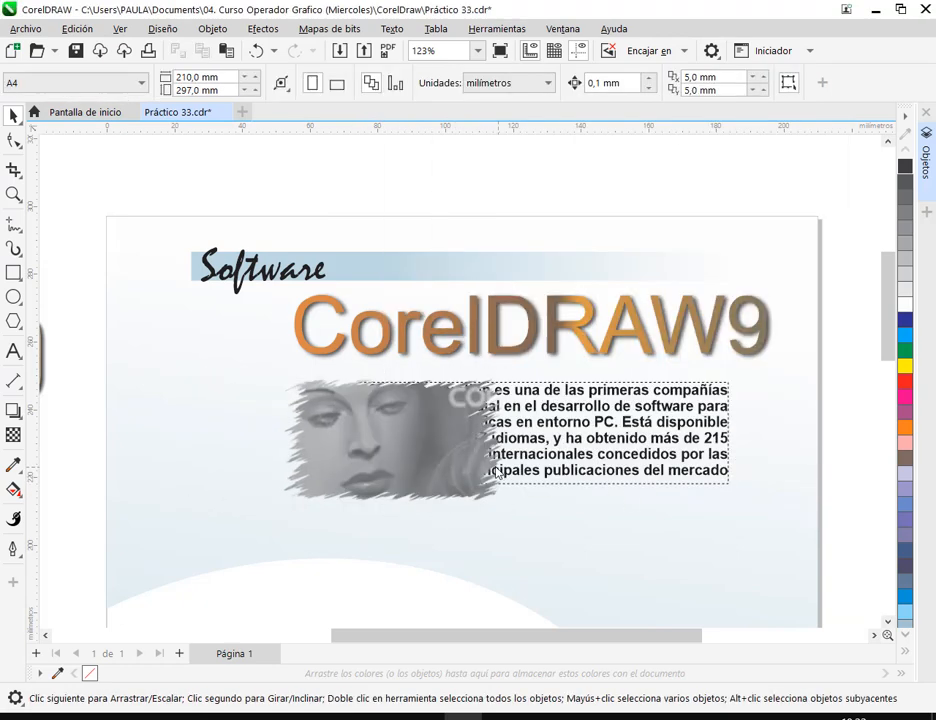
scroll(474, 484, down, 2)
scroll(472, 485, up, 2)
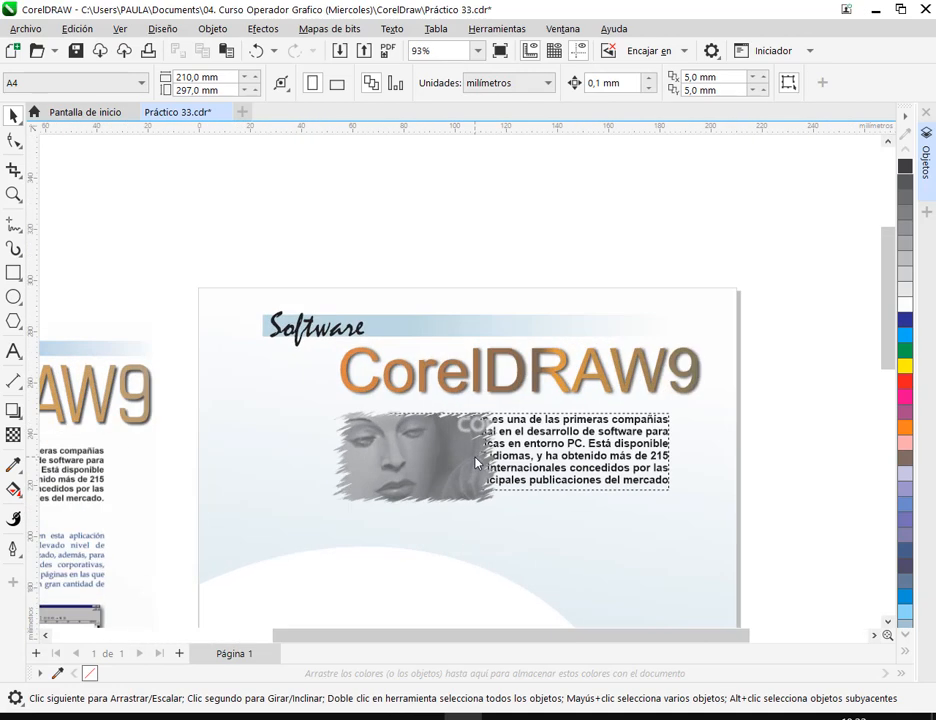
click(412, 465)
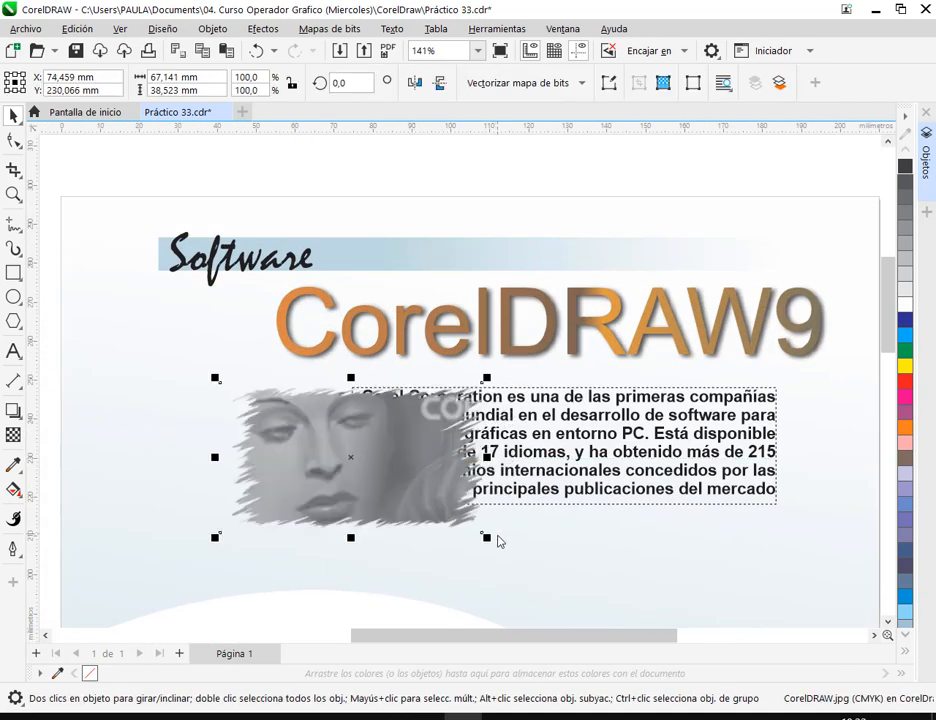
drag(488, 538, 554, 553)
drag(459, 503, 458, 506)
Send the framed face behind the paragraph text and shift it slightly up and left, to about X 75, Y 232 mm.
right_click(445, 476)
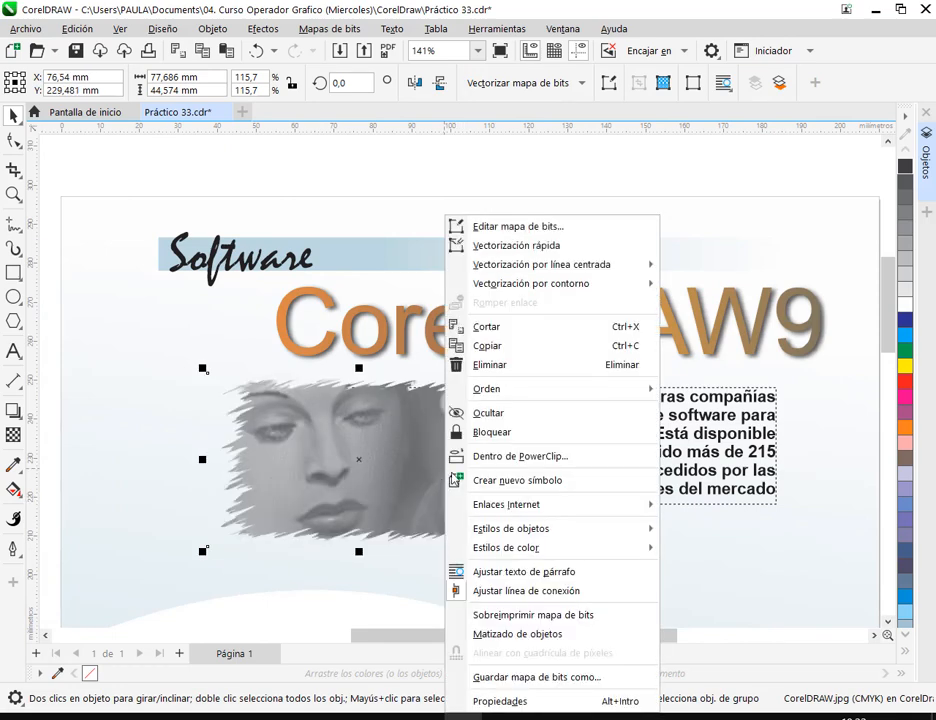
mouse_move(549, 397)
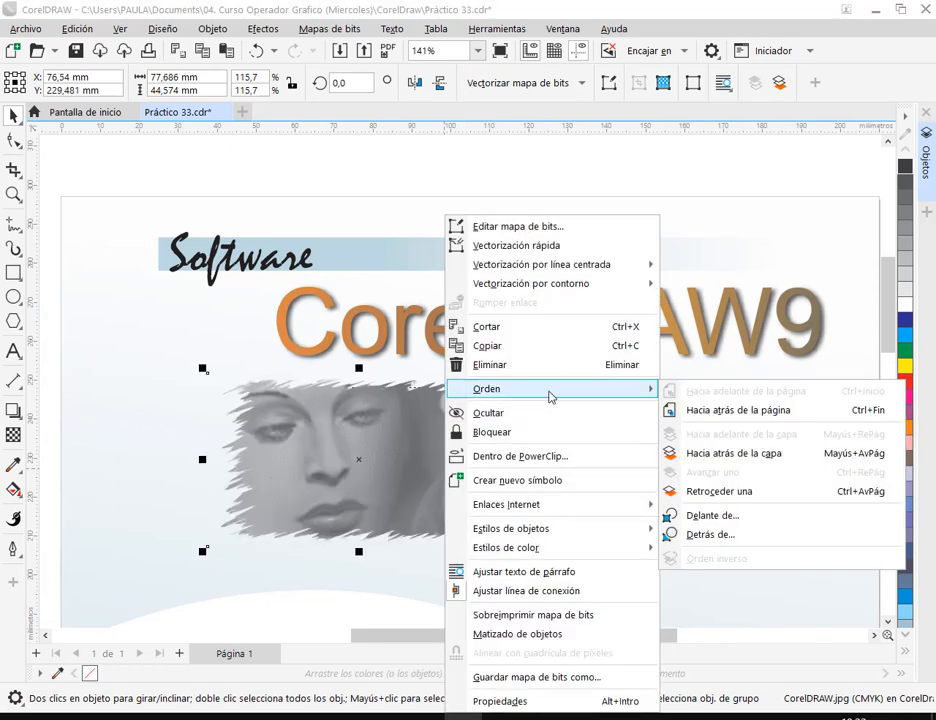
click(737, 535)
click(717, 438)
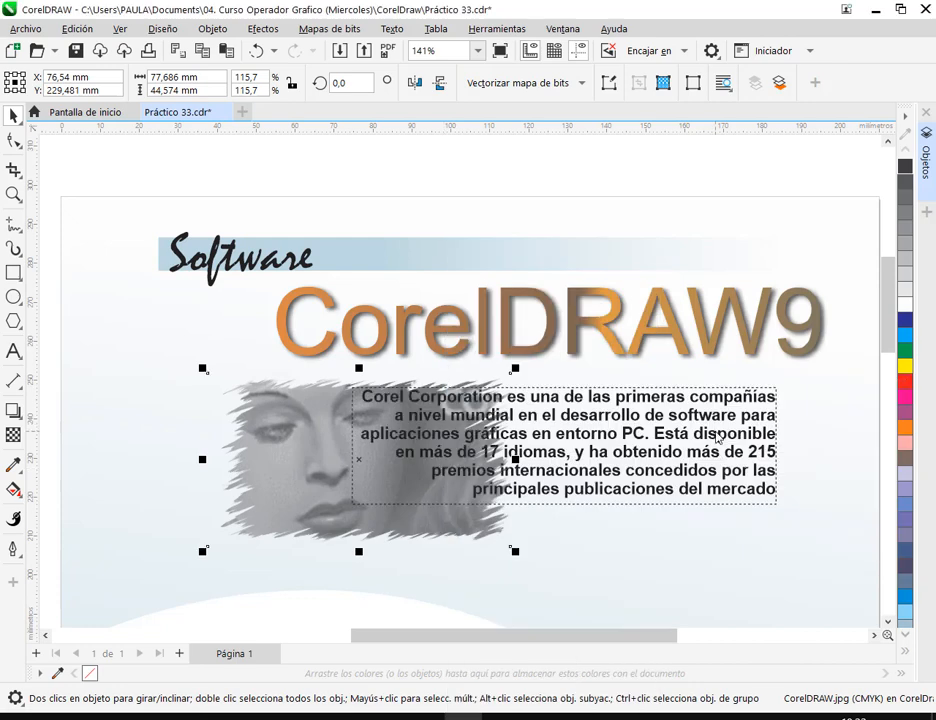
drag(315, 470, 309, 460)
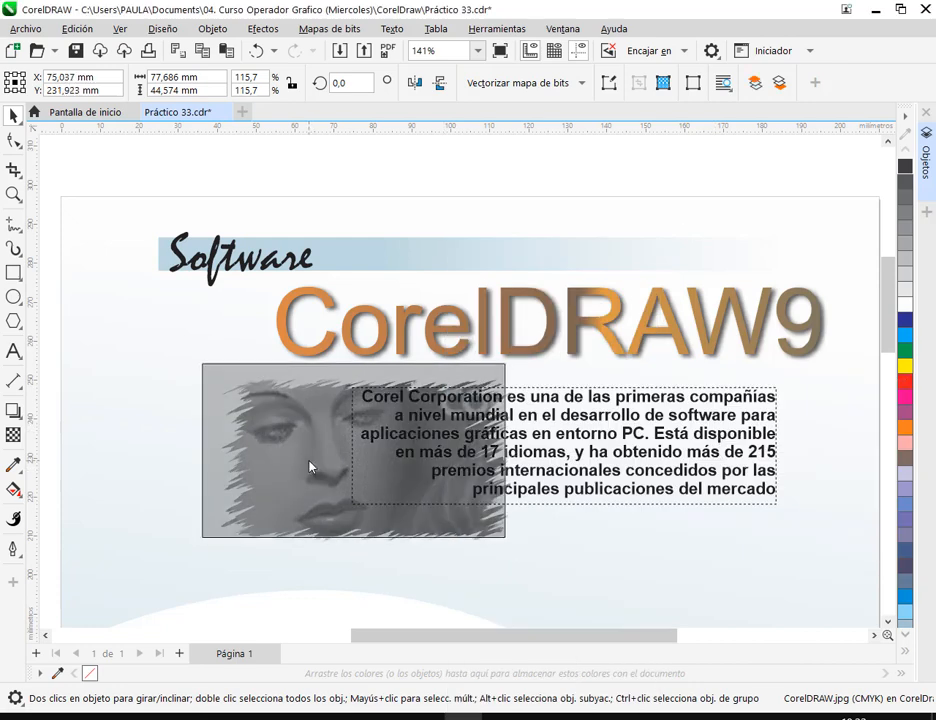
click(501, 197)
Examine how the framed face sits behind the introductory paragraph and compare it with the reference page.
scroll(548, 300, down, 2)
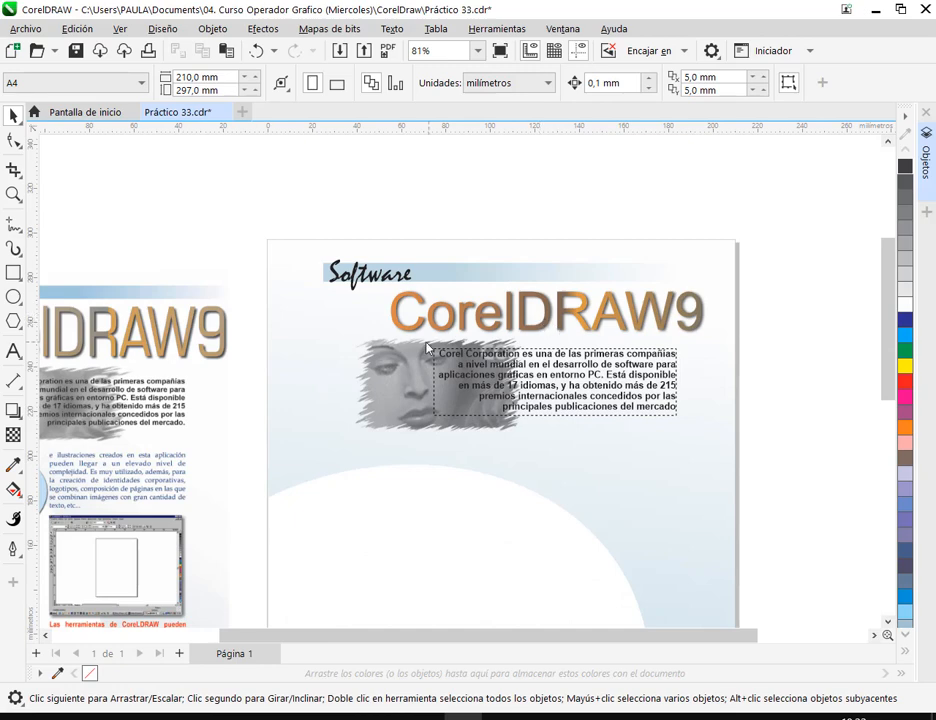
scroll(447, 384, up, 3)
click(527, 471)
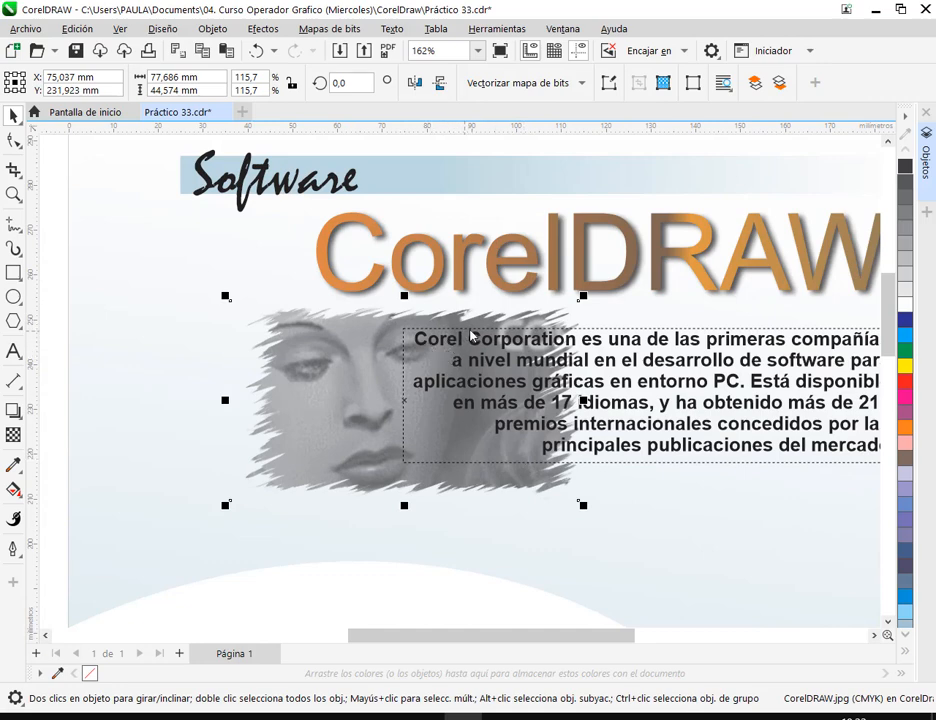
click(648, 367)
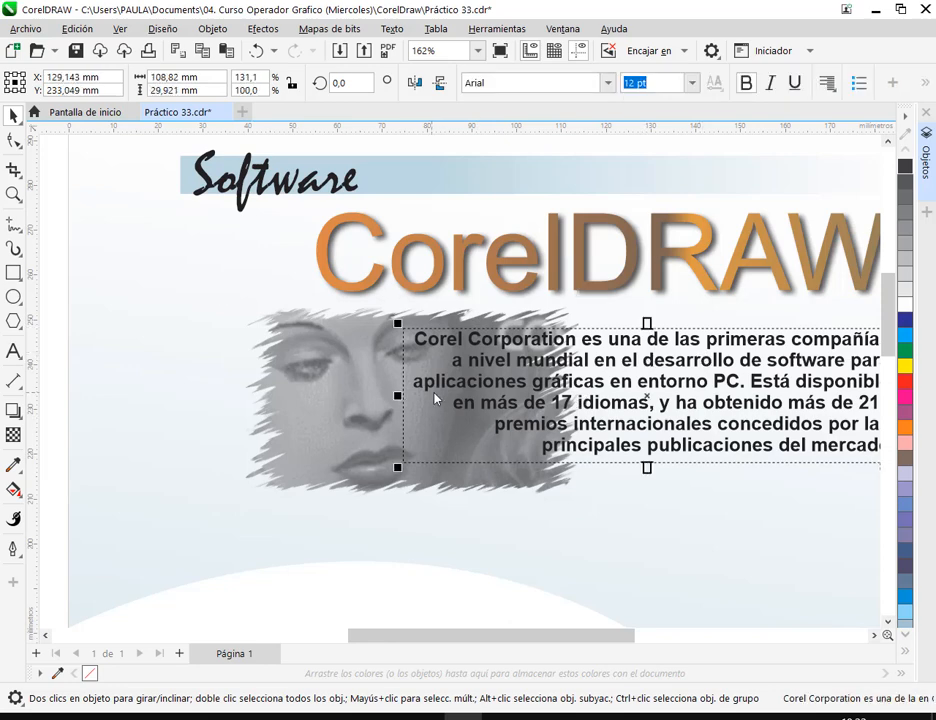
scroll(647, 365, down, 4)
key(Escape)
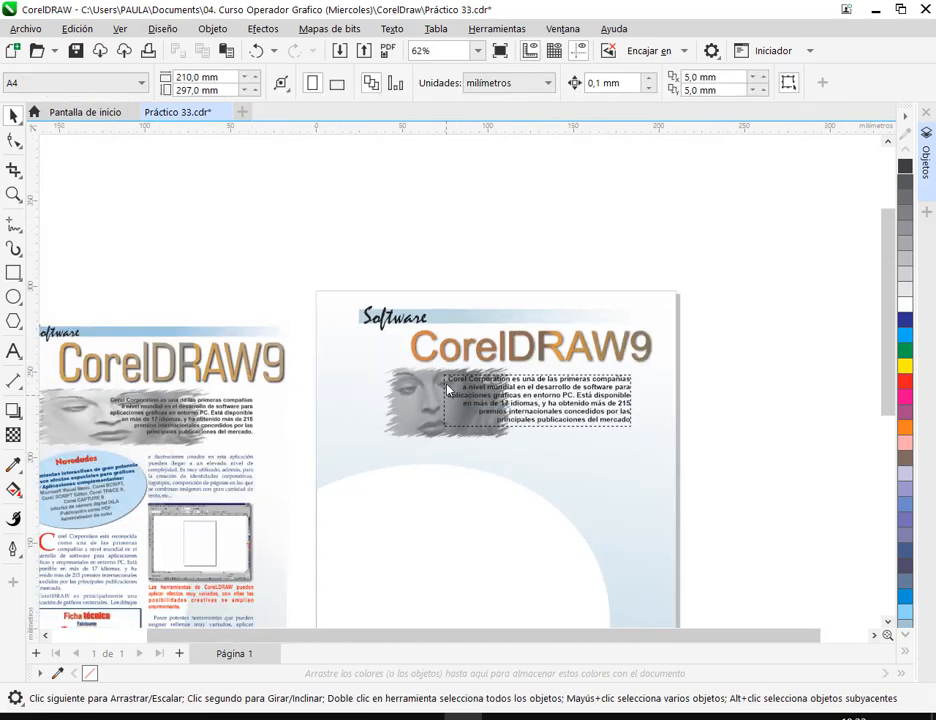
scroll(471, 387, up, 2)
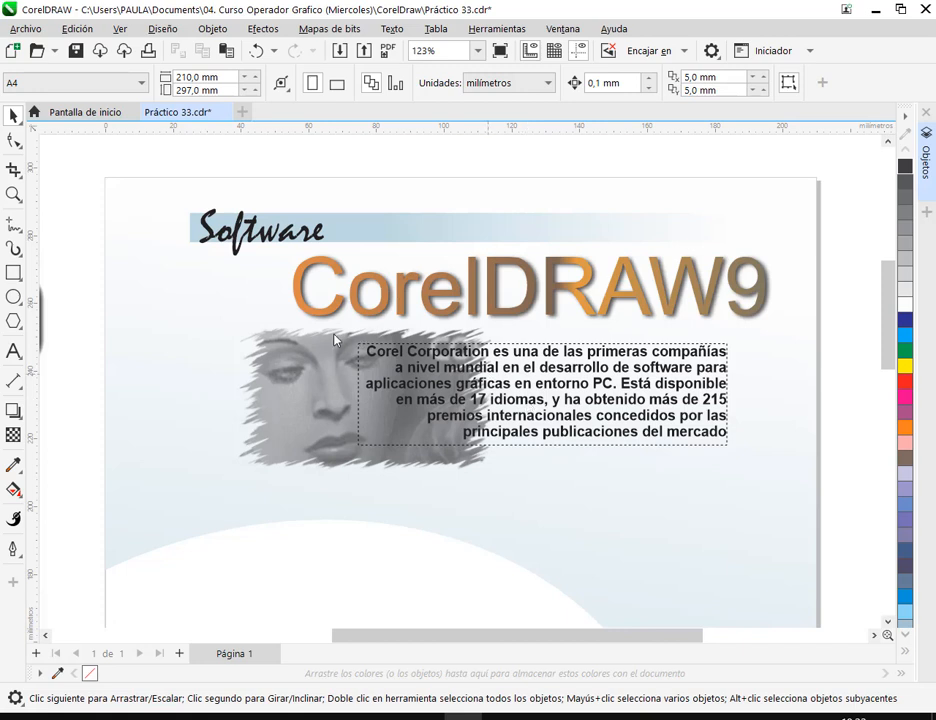
drag(236, 320, 553, 475)
drag(568, 256, 480, 330)
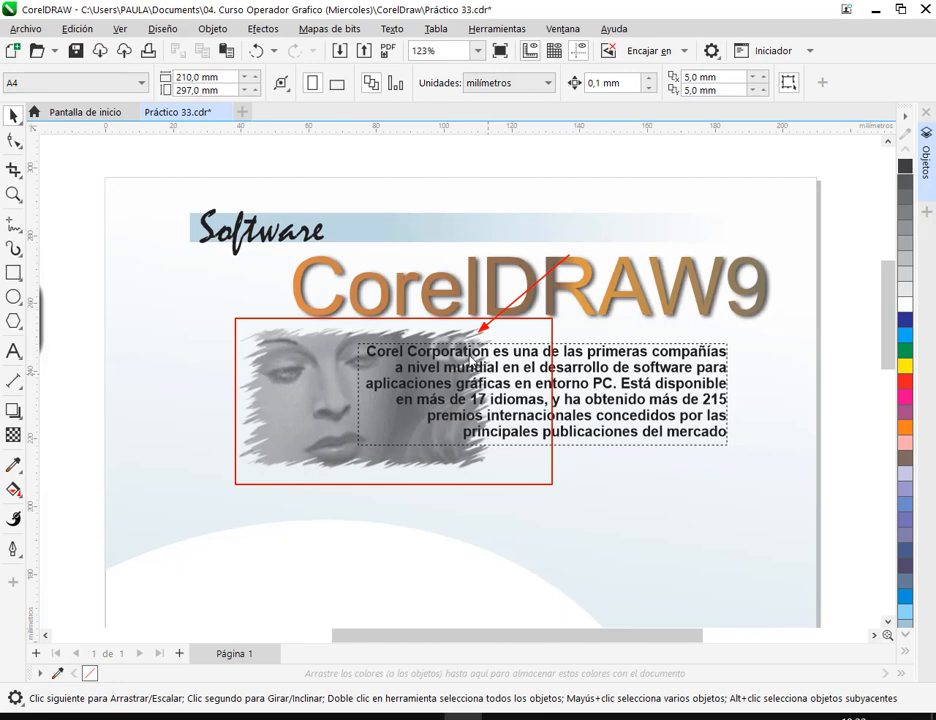
key(Escape)
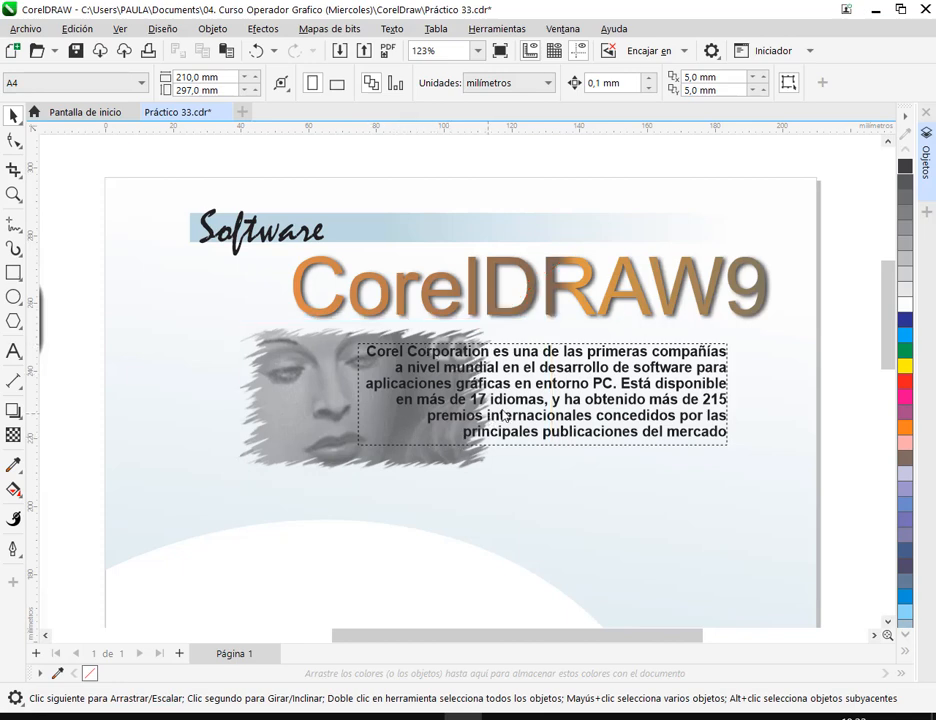
click(320, 427)
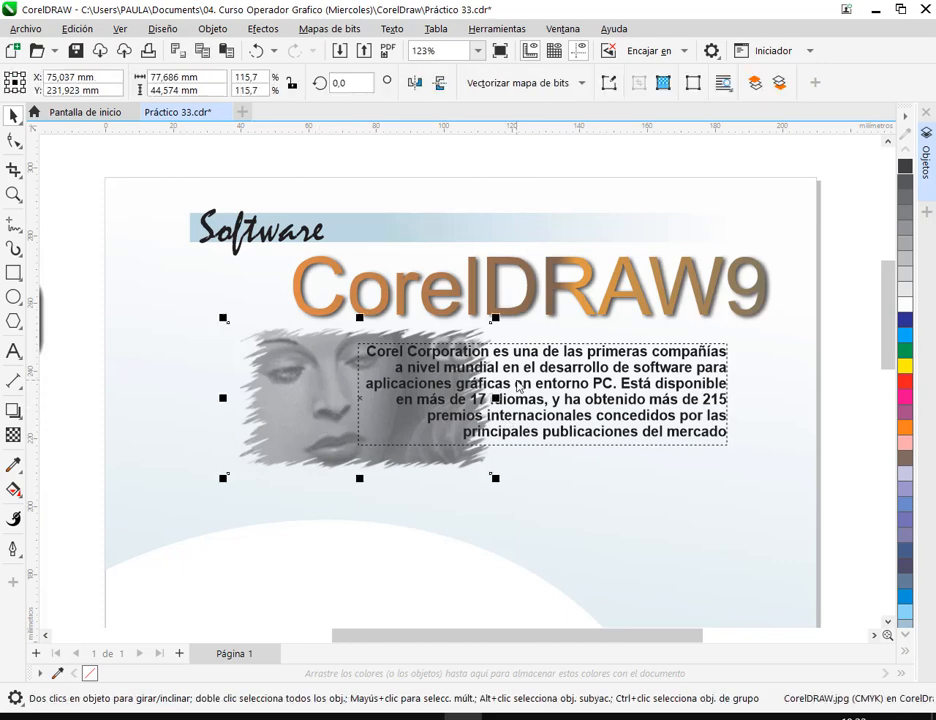
click(519, 390)
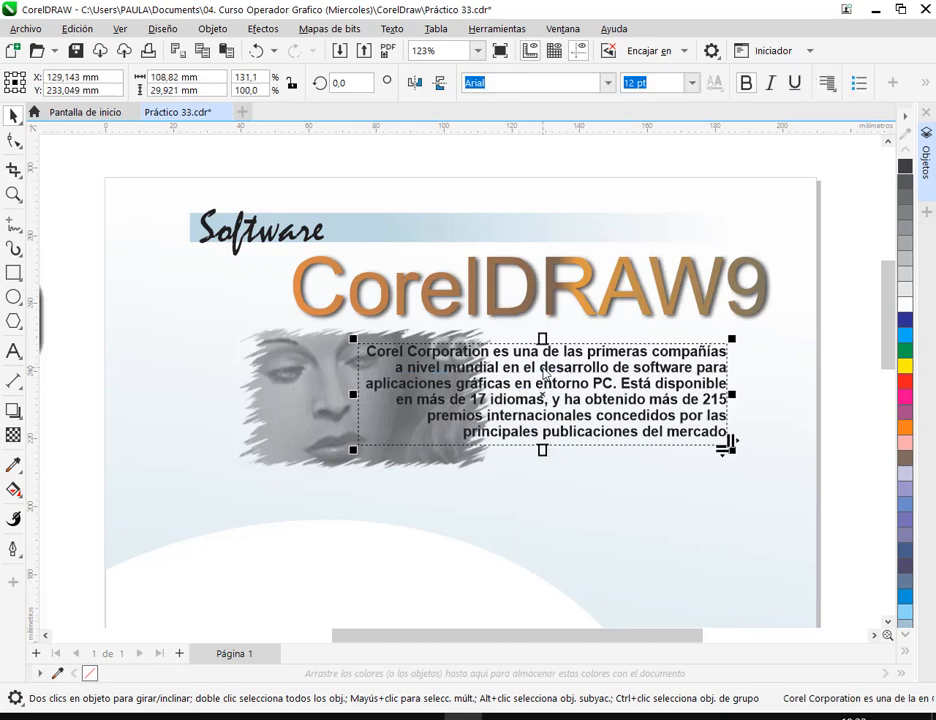
Try recolouring the framed face in the Image Adjustment Lab with temperature 7017 and saturation -100.
click(309, 383)
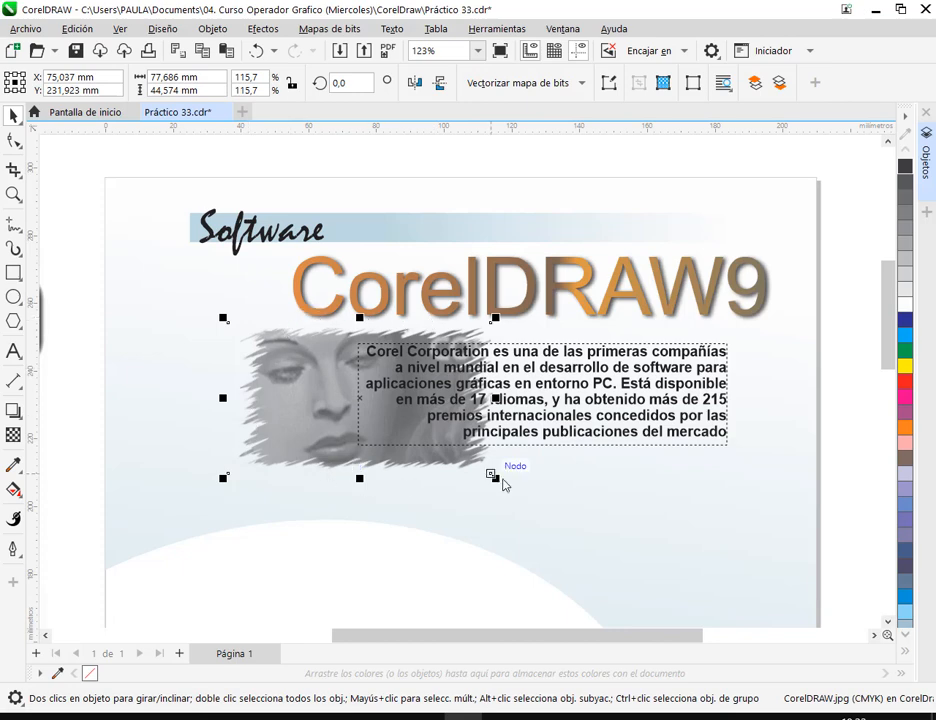
click(265, 30)
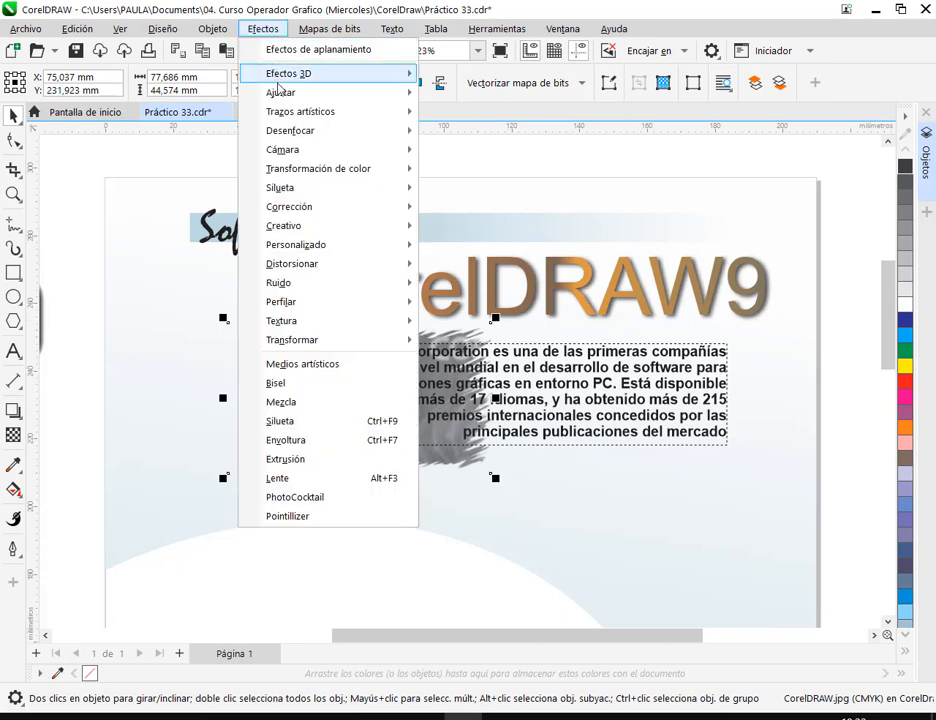
mouse_move(281, 93)
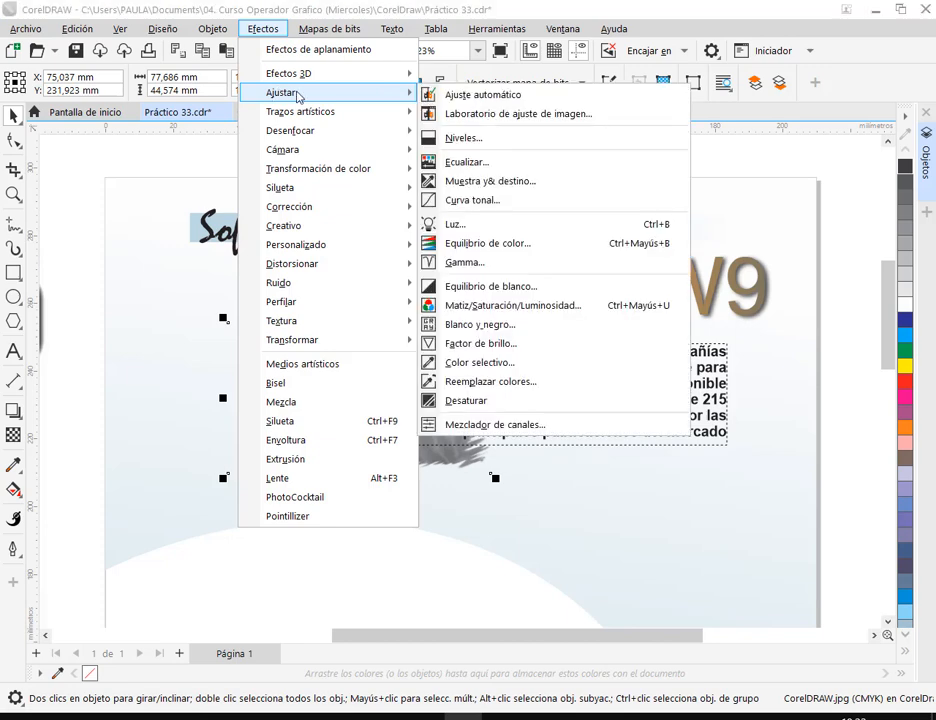
click(489, 119)
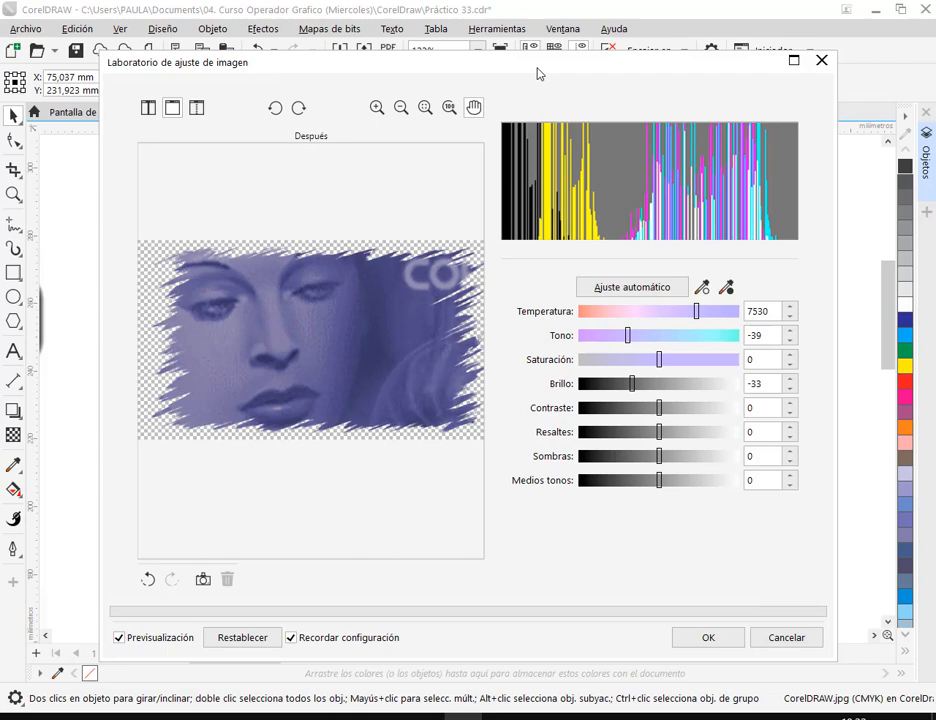
mouse_move(537, 74)
mouse_down()
mouse_move(673, 77)
mouse_move(758, 33)
mouse_move(625, 96)
mouse_move(532, 94)
mouse_up()
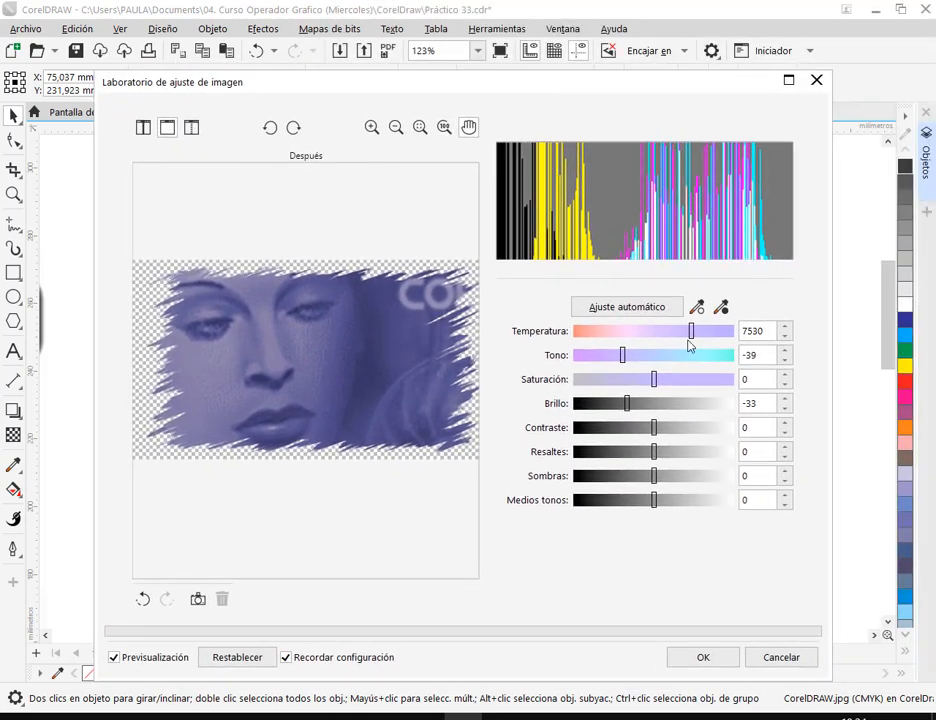
drag(691, 331, 681, 331)
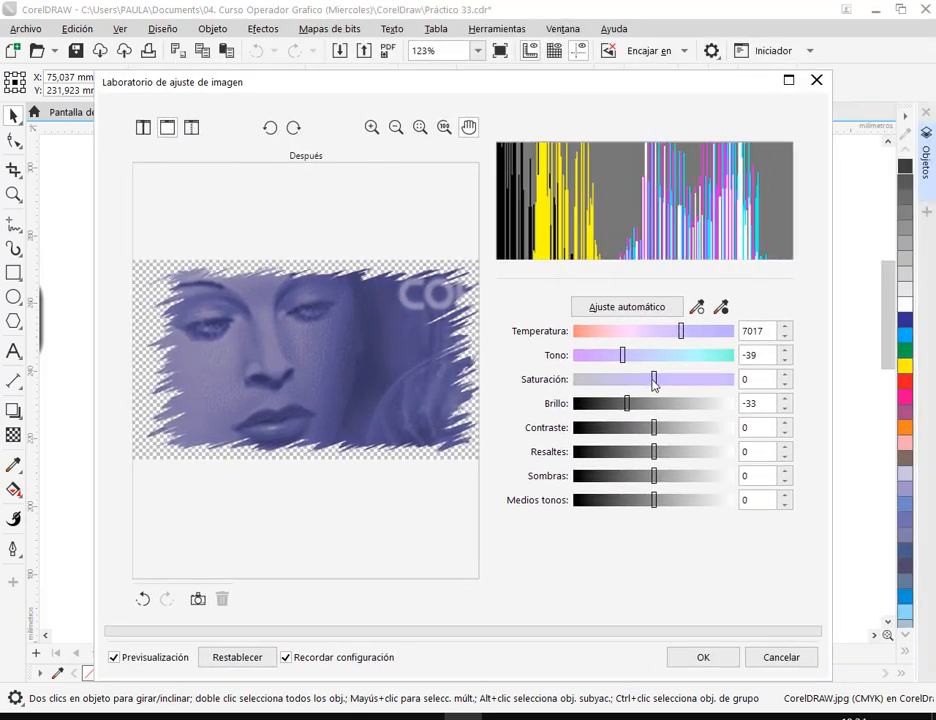
drag(652, 380, 573, 385)
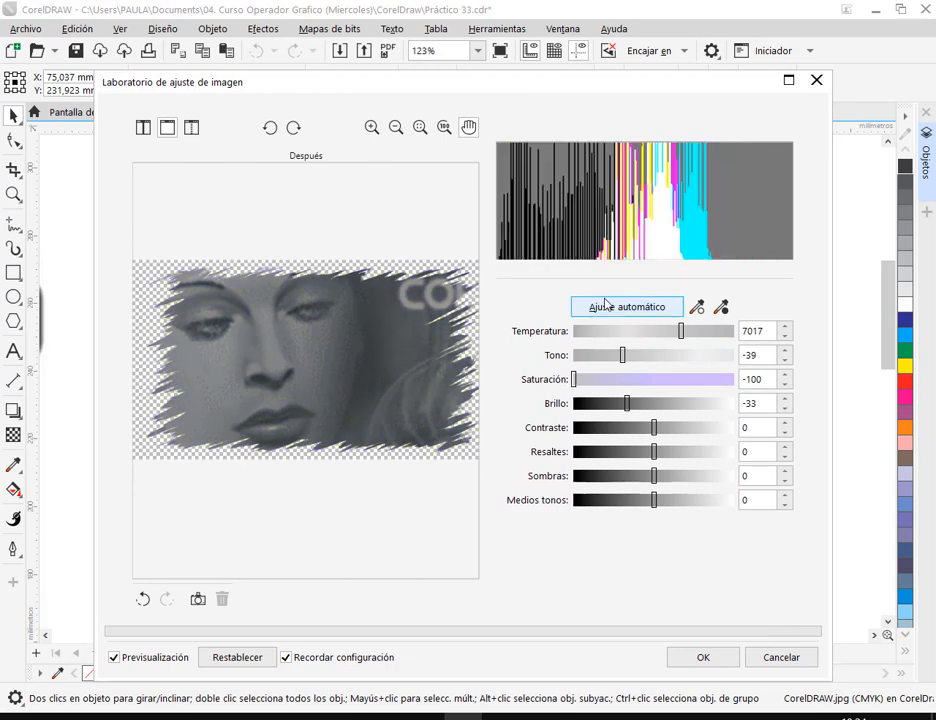
Try lightening the framed face with brightness 21 and contrast 26, and apply the image adjustments.
drag(627, 405, 675, 411)
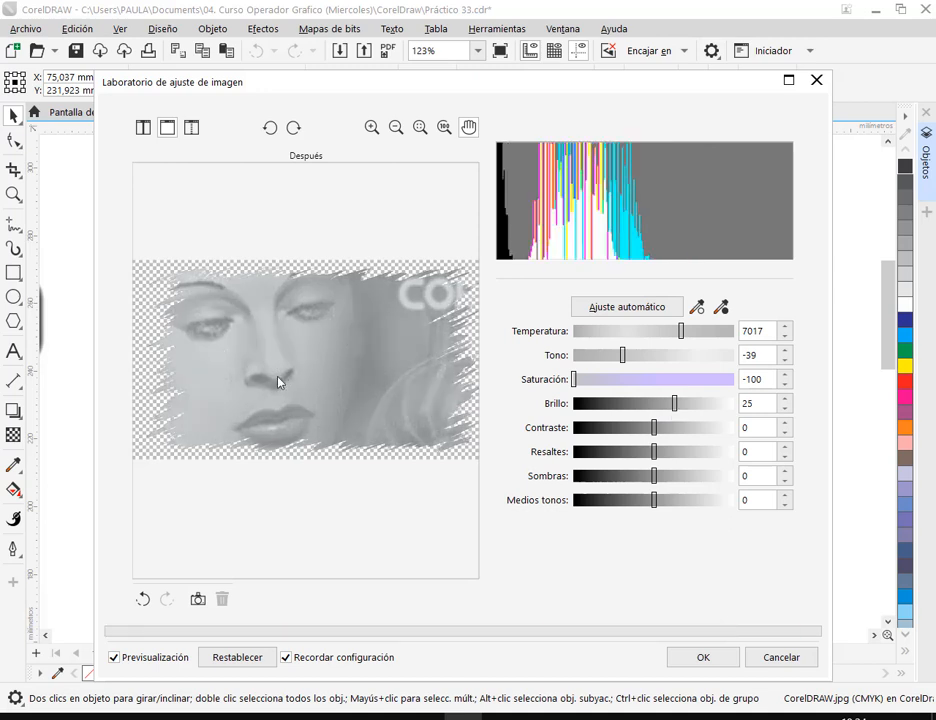
drag(675, 407, 670, 432)
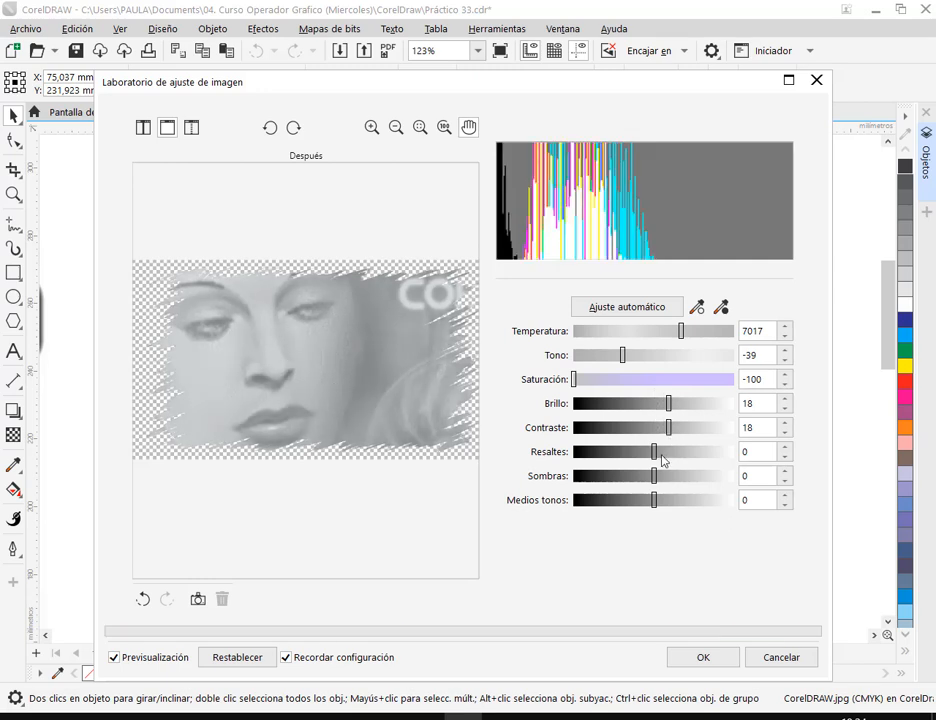
drag(655, 452, 654, 452)
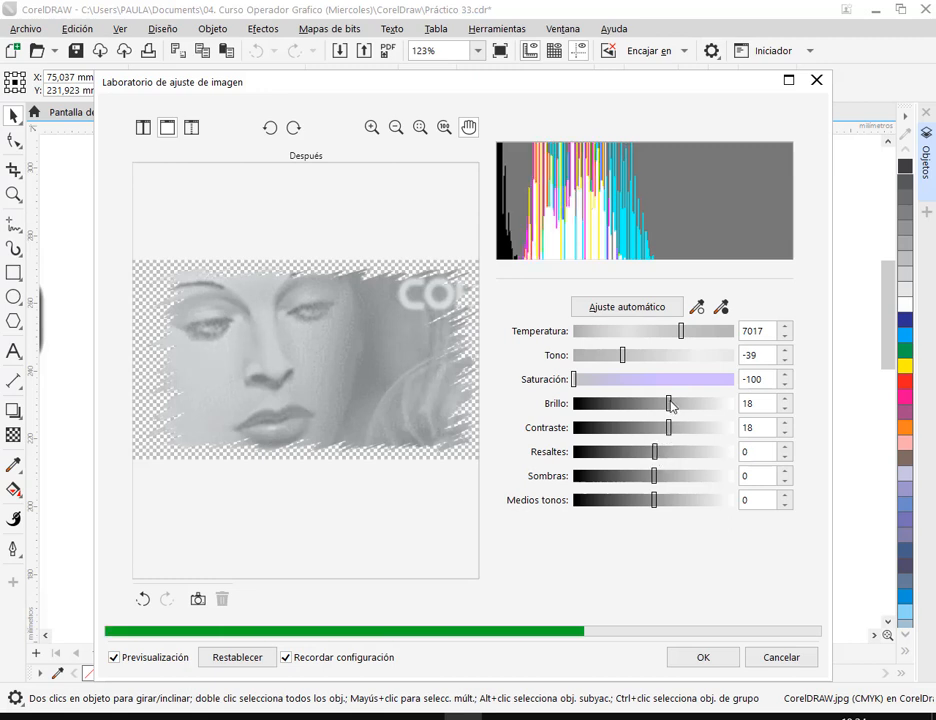
drag(670, 404, 675, 434)
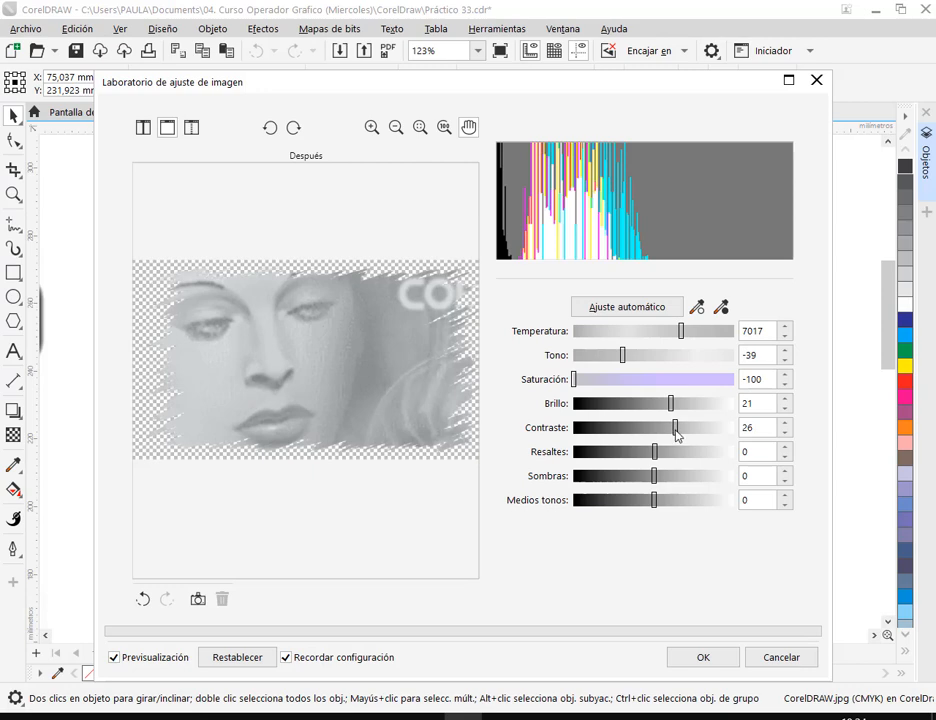
click(706, 658)
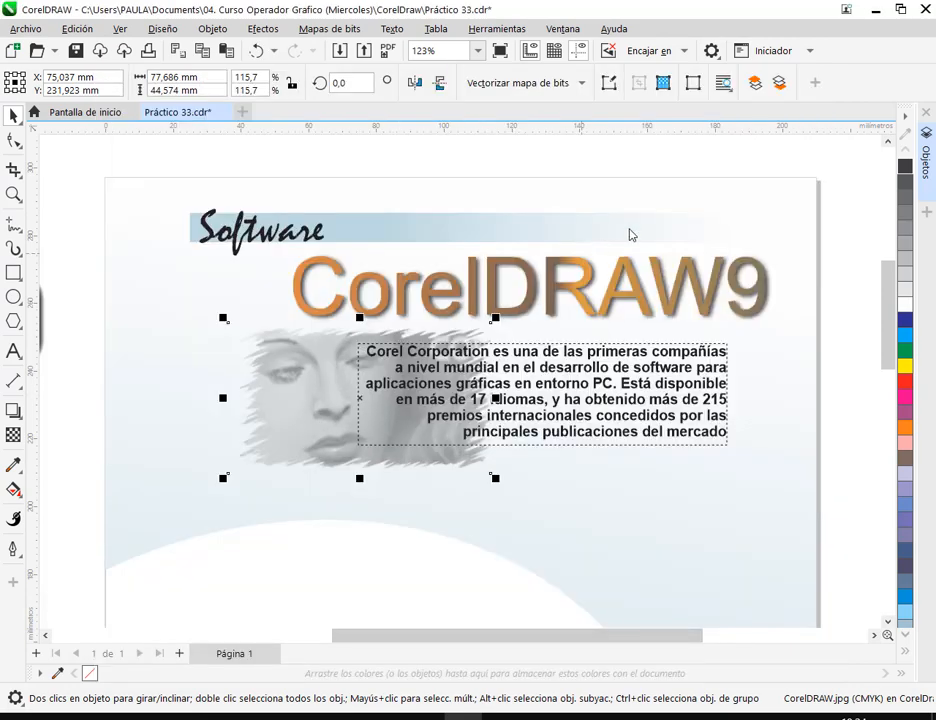
click(721, 160)
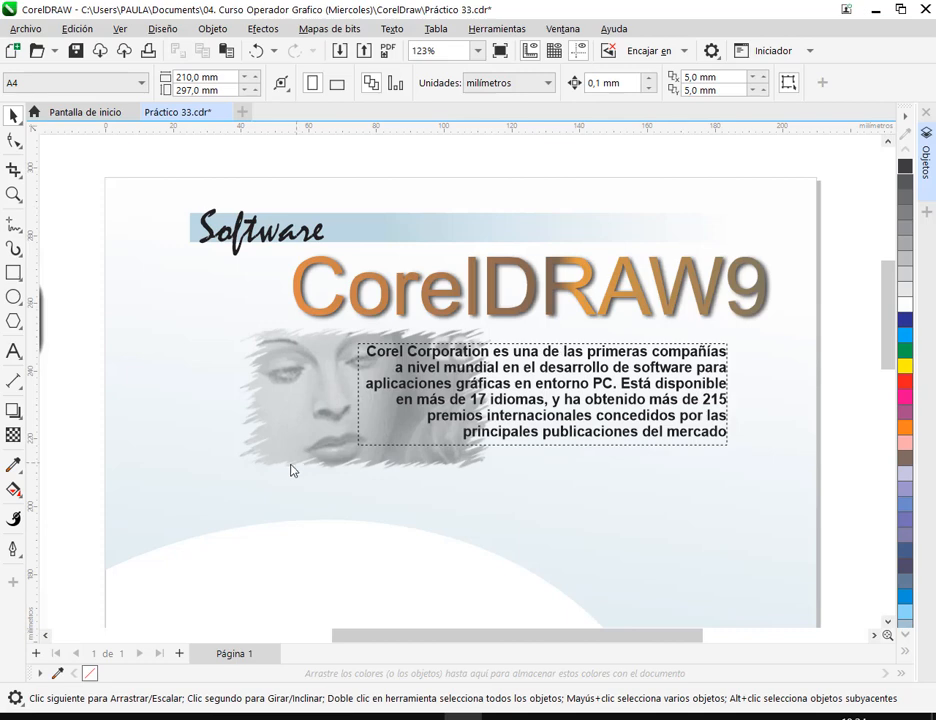
Compare the framed face with and without the image adjustments, leaving the adjustments undone.
click(257, 50)
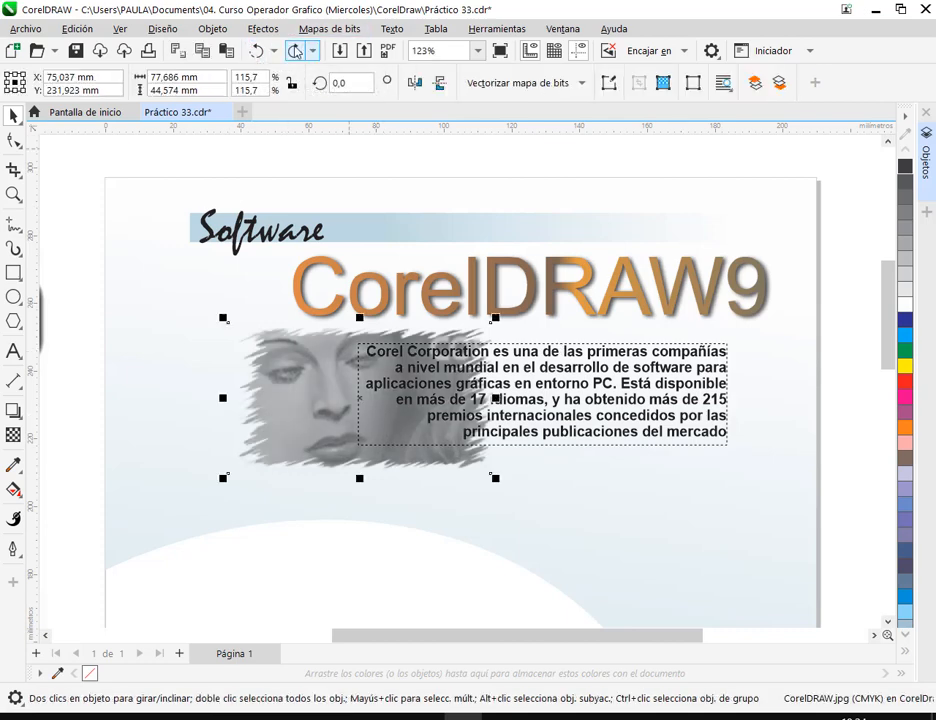
click(294, 50)
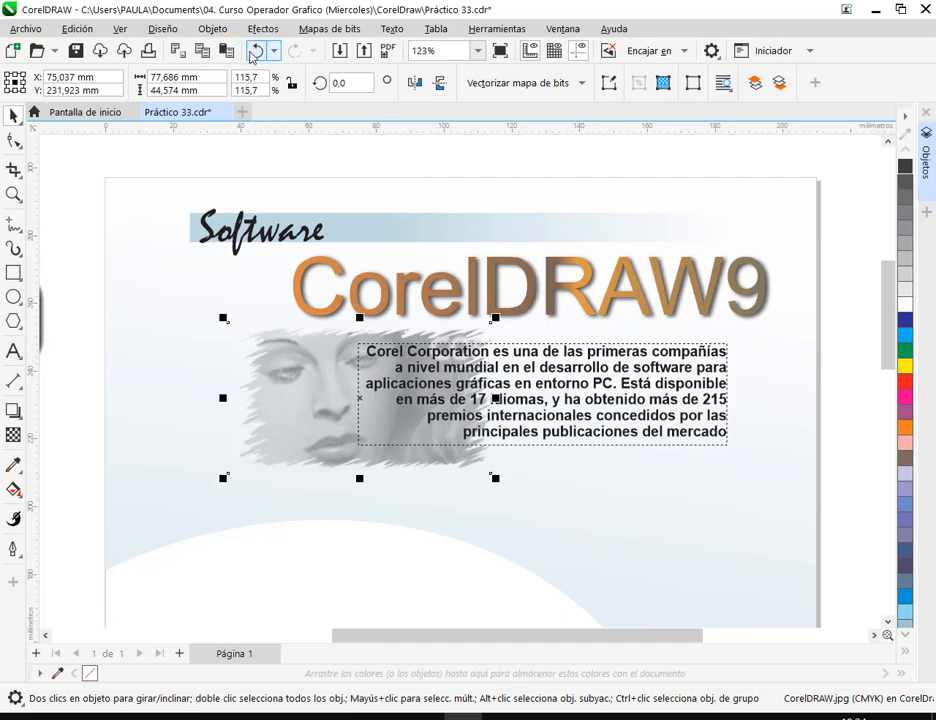
click(252, 54)
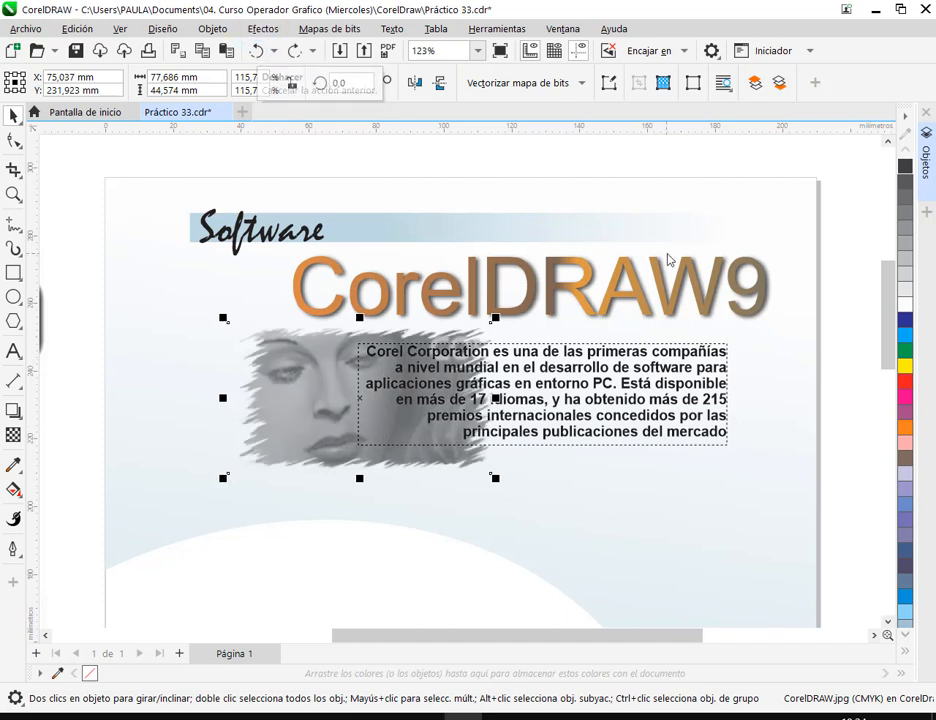
Apply a uniform transparency of 50 to the framed face image behind the paragraph.
click(13, 435)
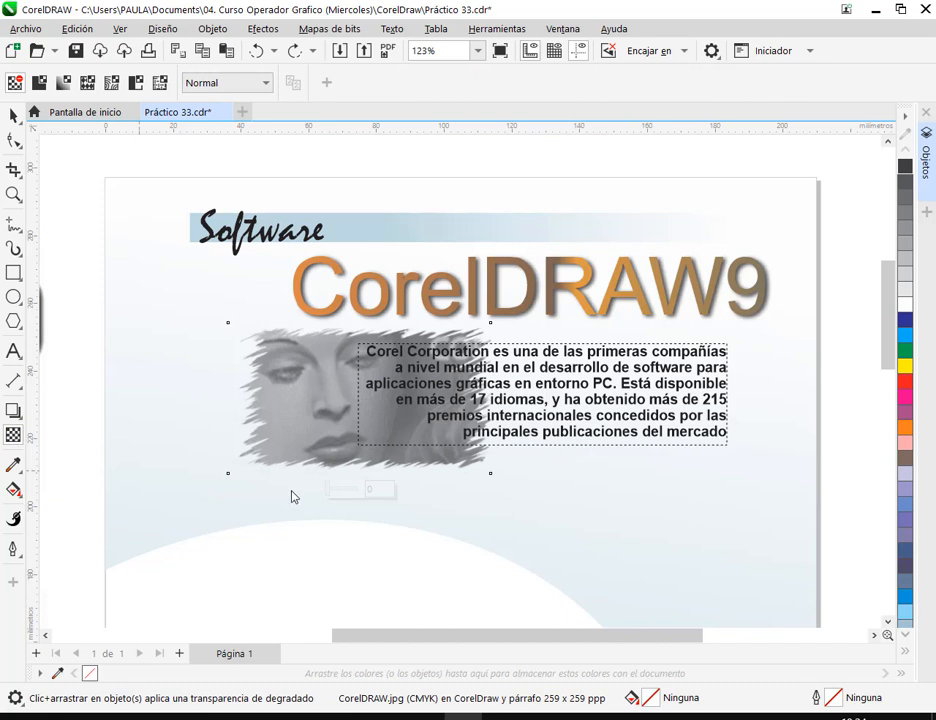
click(38, 83)
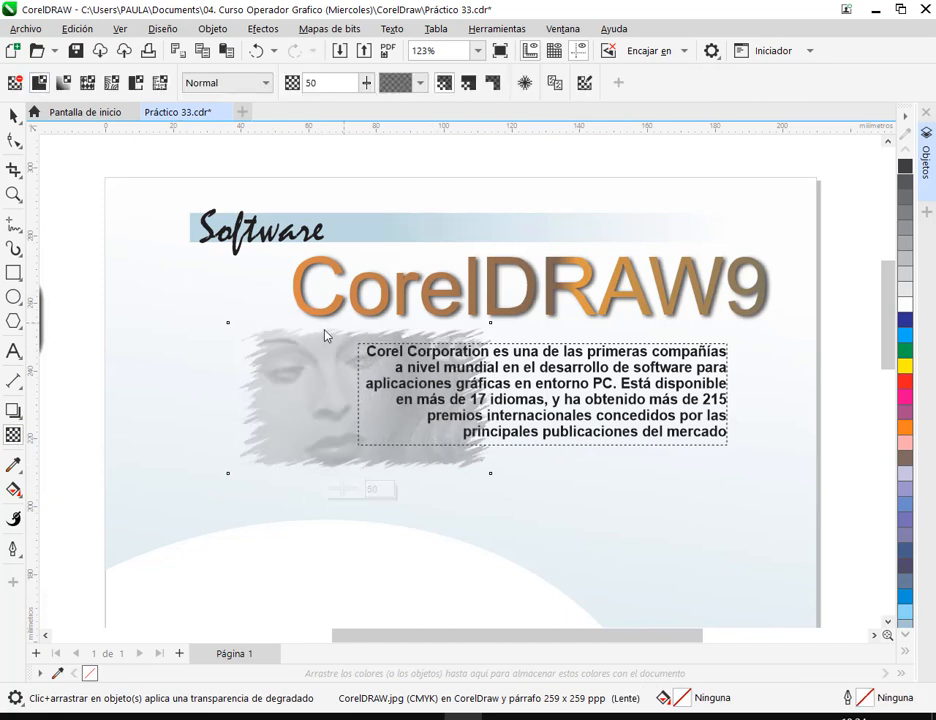
Set the uniform transparency of the face image behind the paragraph to 57 and save the document.
click(366, 83)
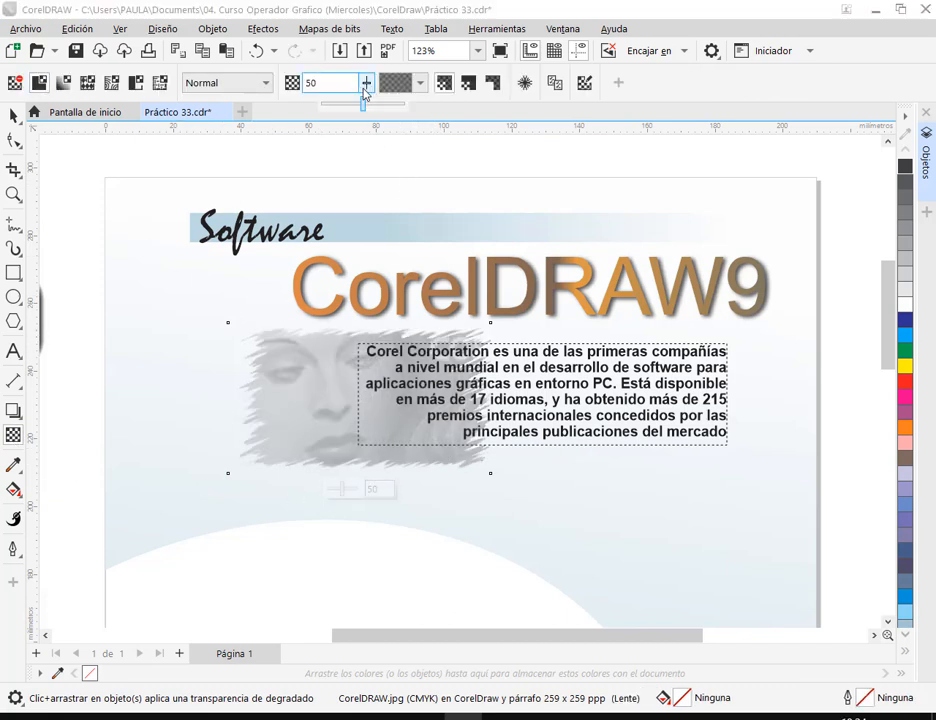
mouse_move(363, 103)
mouse_down()
mouse_move(348, 102)
mouse_move(395, 103)
mouse_move(355, 99)
mouse_up()
click(367, 84)
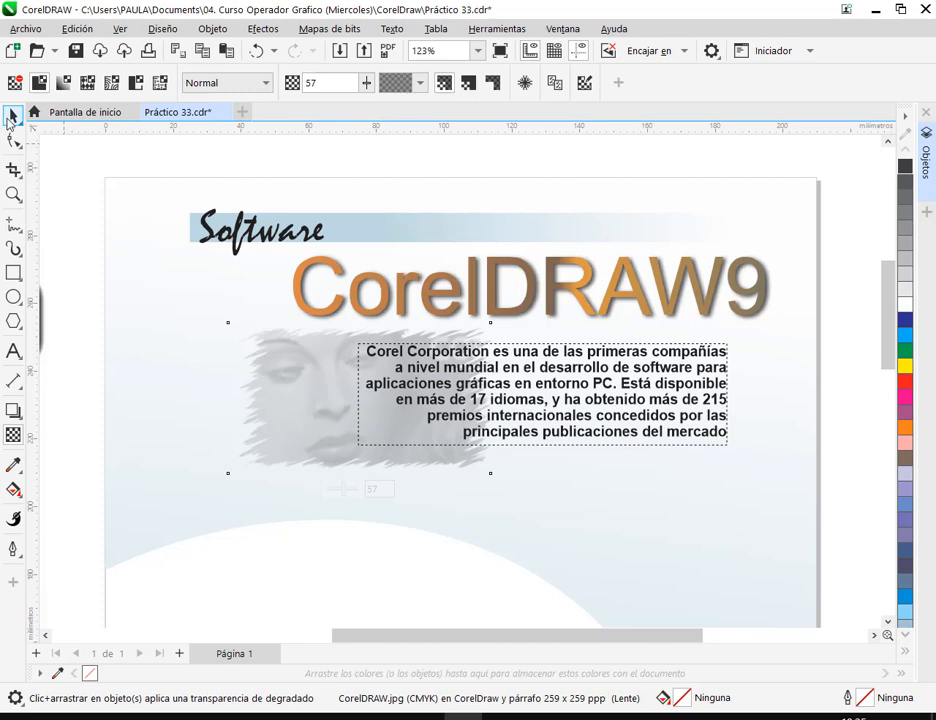
click(10, 118)
click(100, 156)
scroll(360, 443, down, 2)
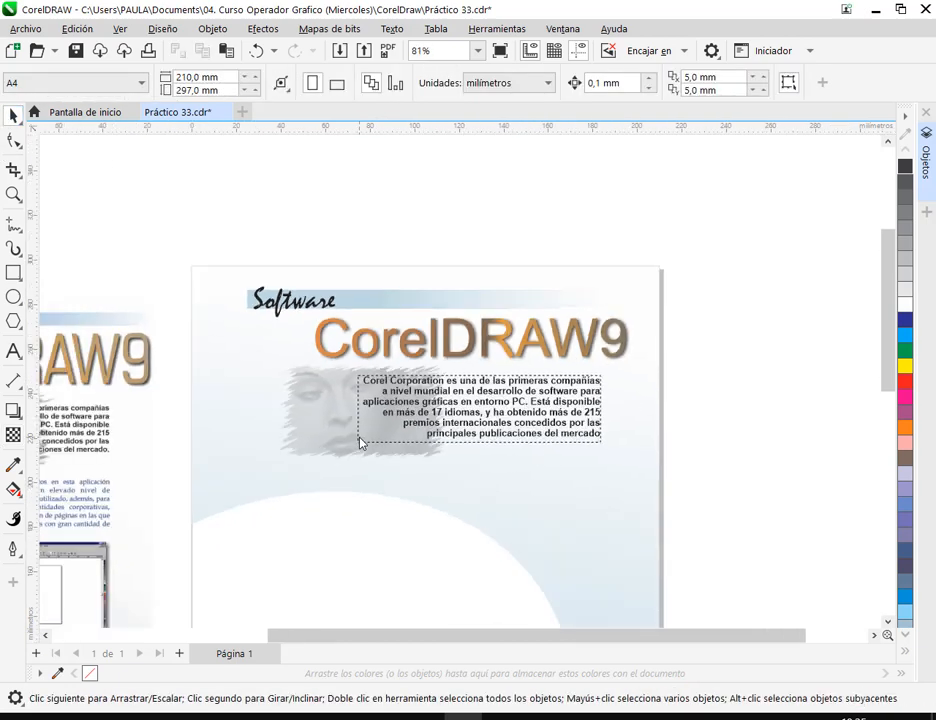
scroll(361, 443, up, 2)
click(338, 422)
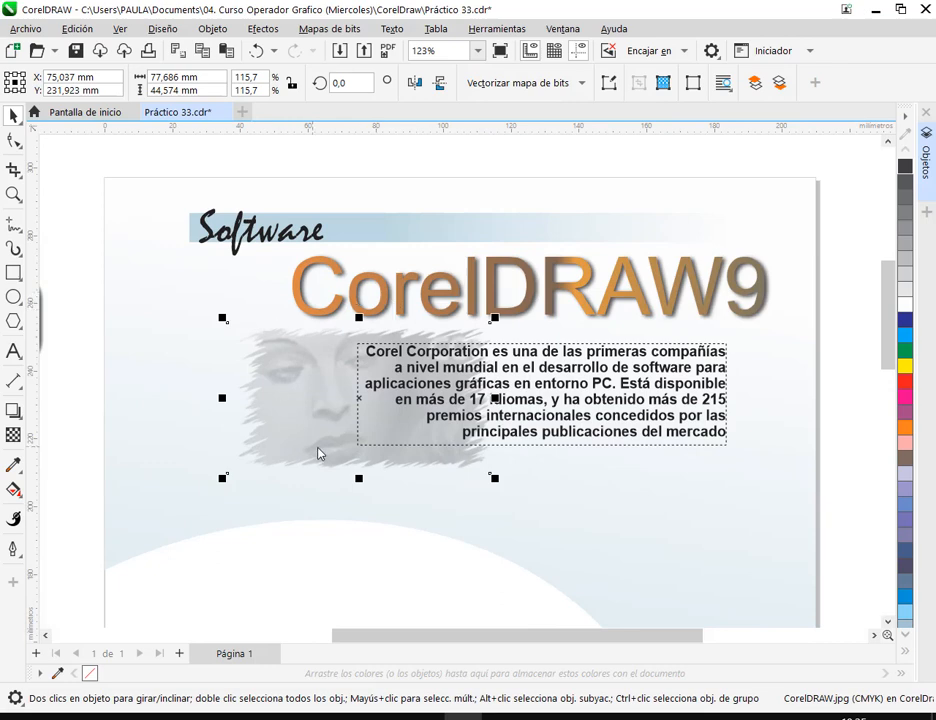
click(860, 368)
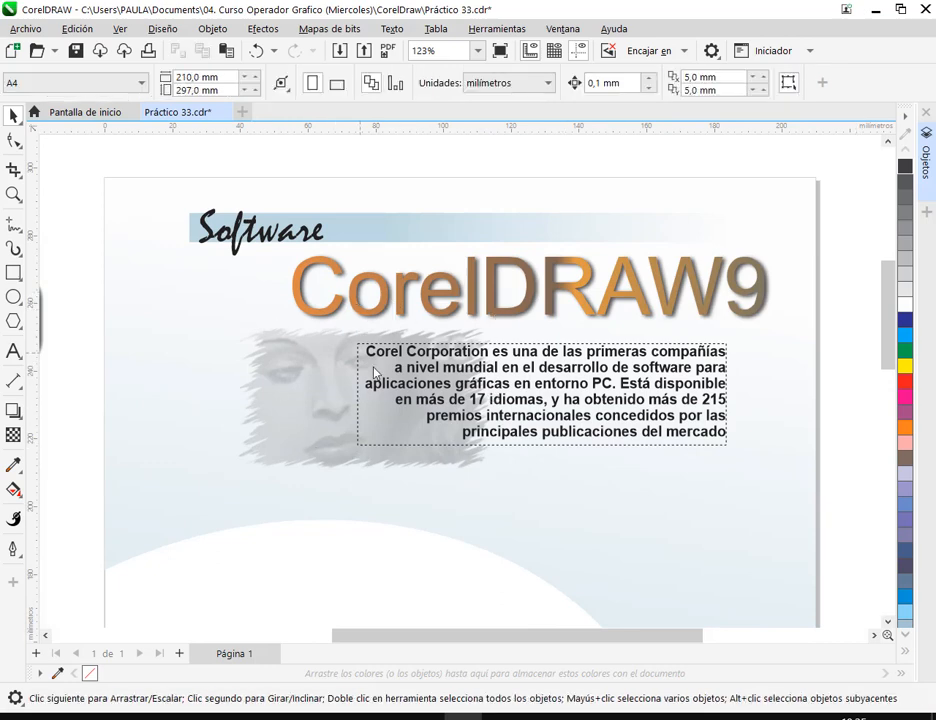
click(77, 52)
Move the face image left to about X 62.4 mm, Y 230.6 mm and save the document.
scroll(795, 388, down, 3)
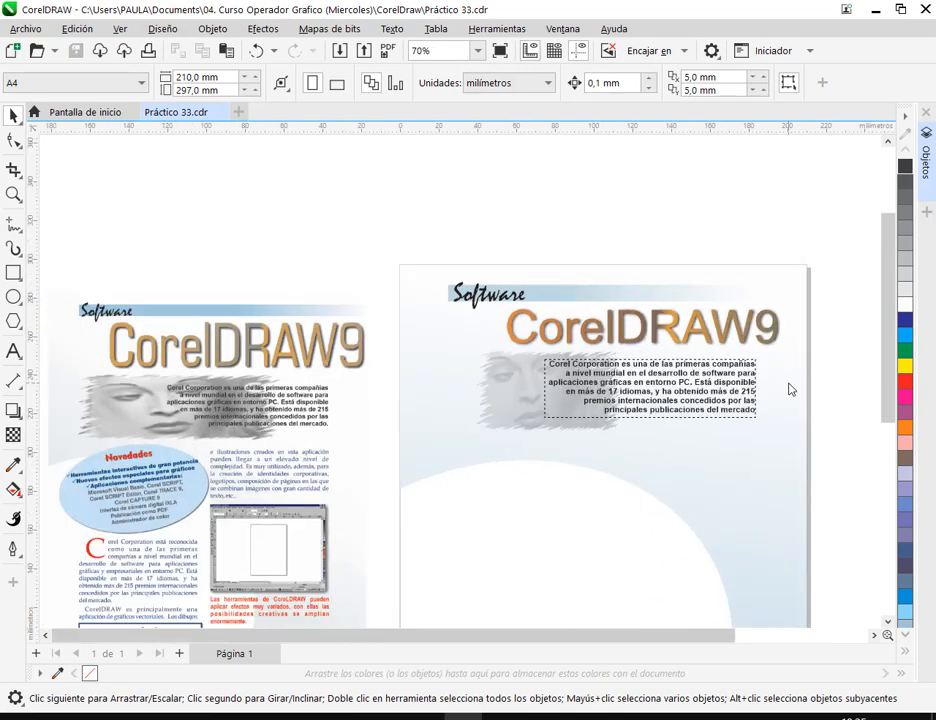
scroll(790, 388, down, 1)
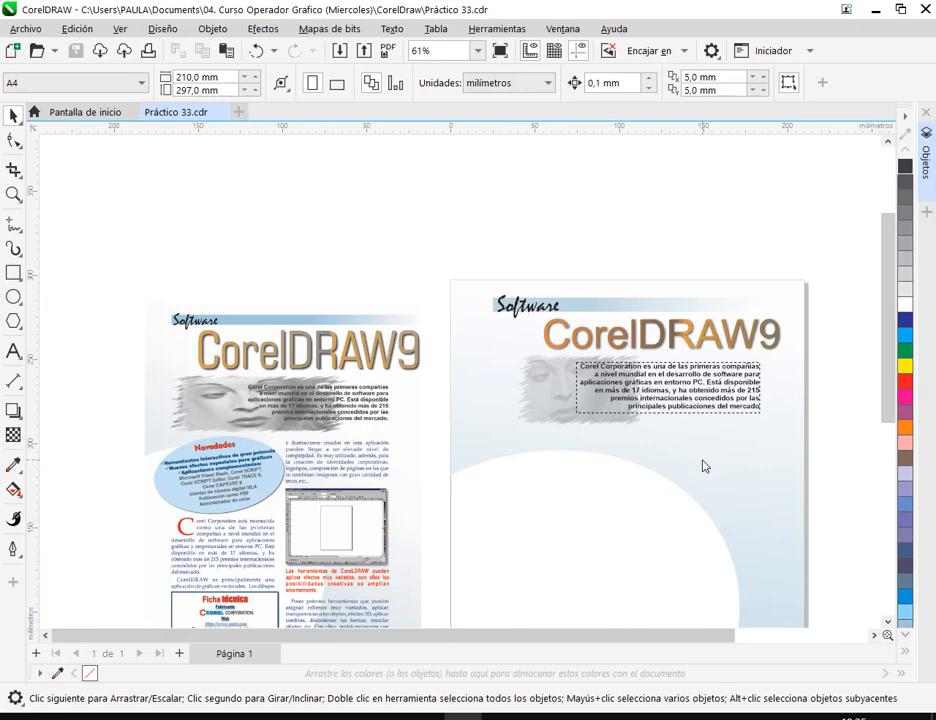
drag(548, 383, 527, 389)
click(526, 384)
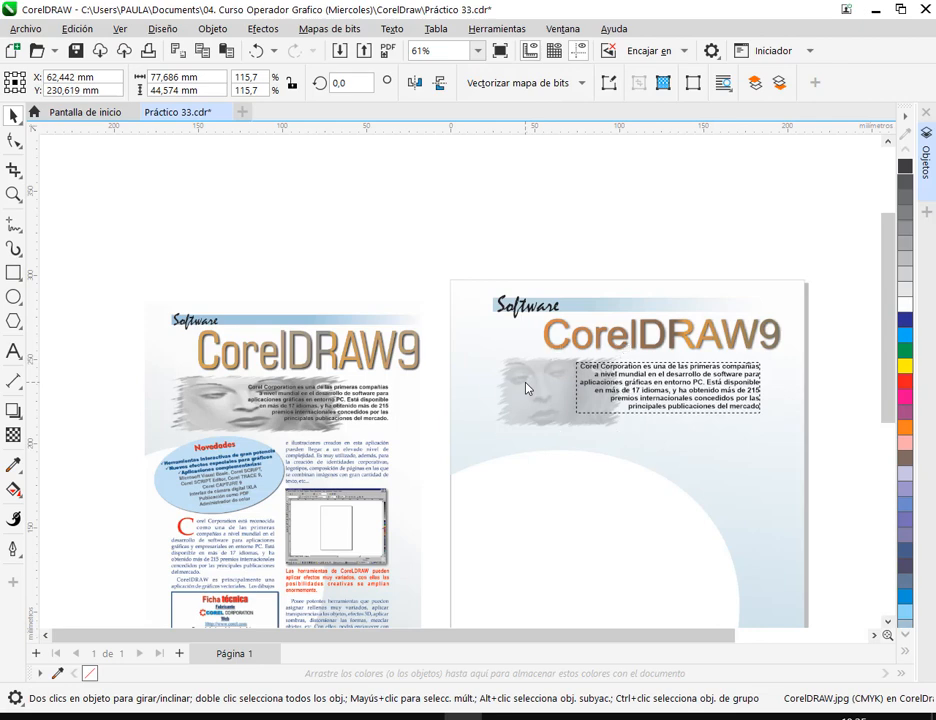
click(859, 404)
drag(832, 502, 603, 414)
key(ctrl+s)
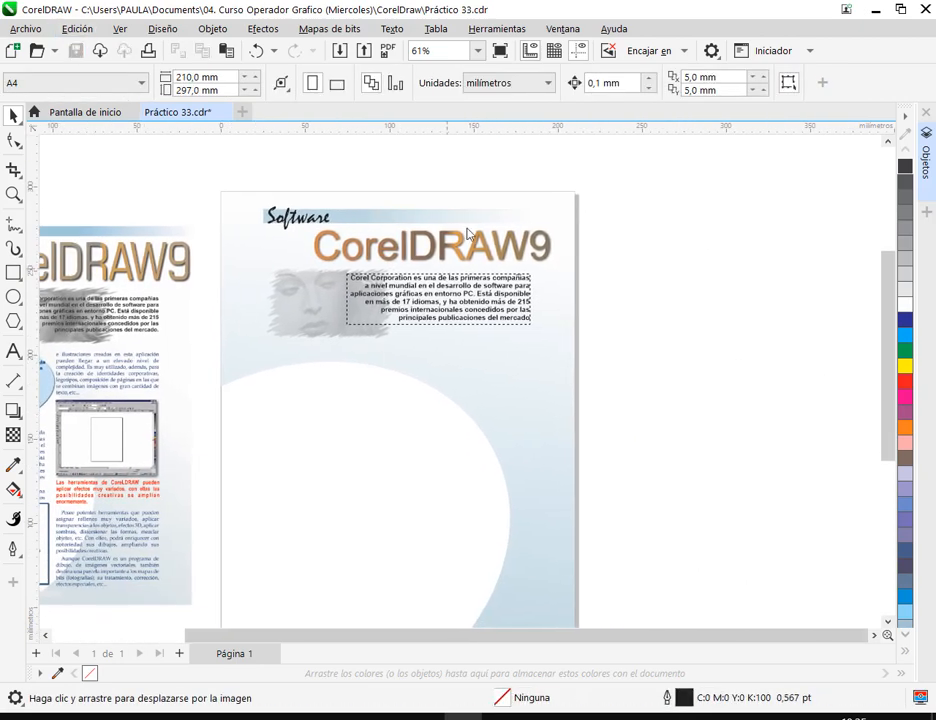
Switch to the Google Meet call in the browser, dismiss the downloads bar and check the chat messages.
mouse_move(231, 714)
click(100, 625)
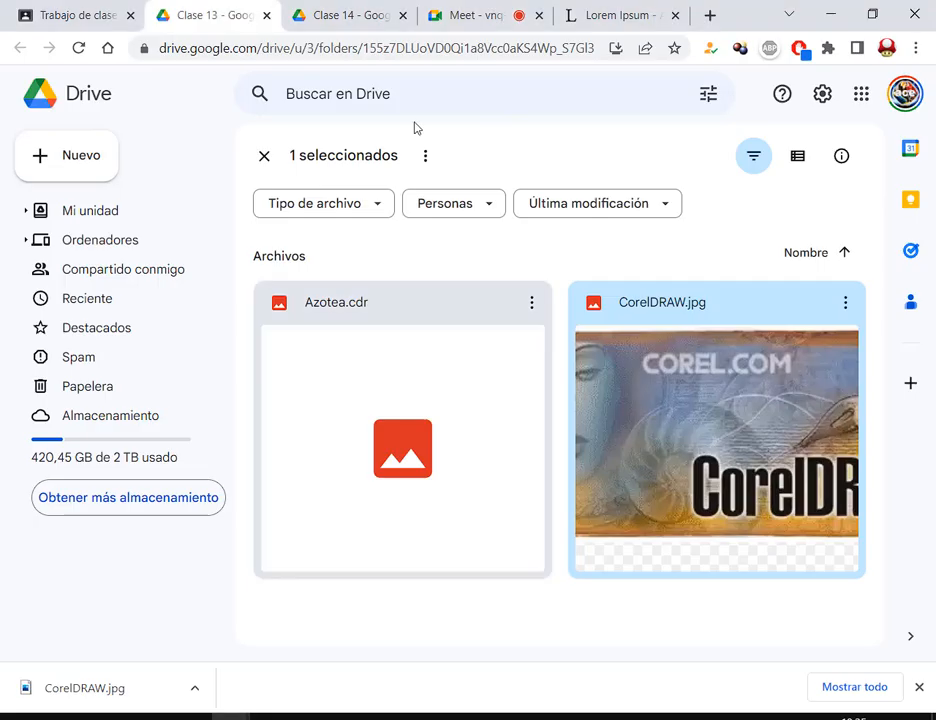
click(470, 8)
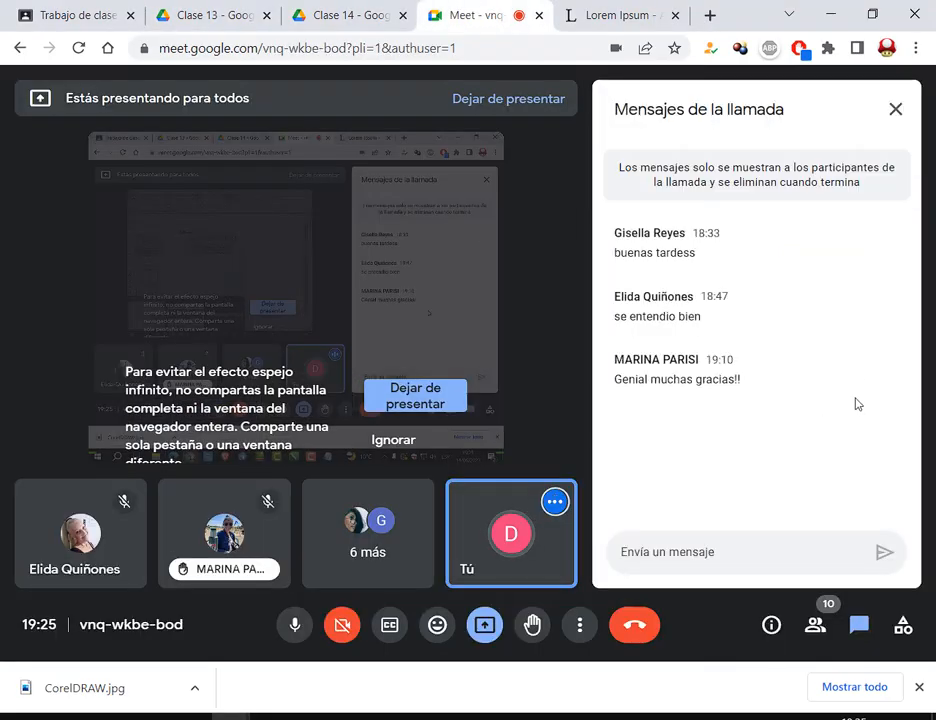
click(921, 694)
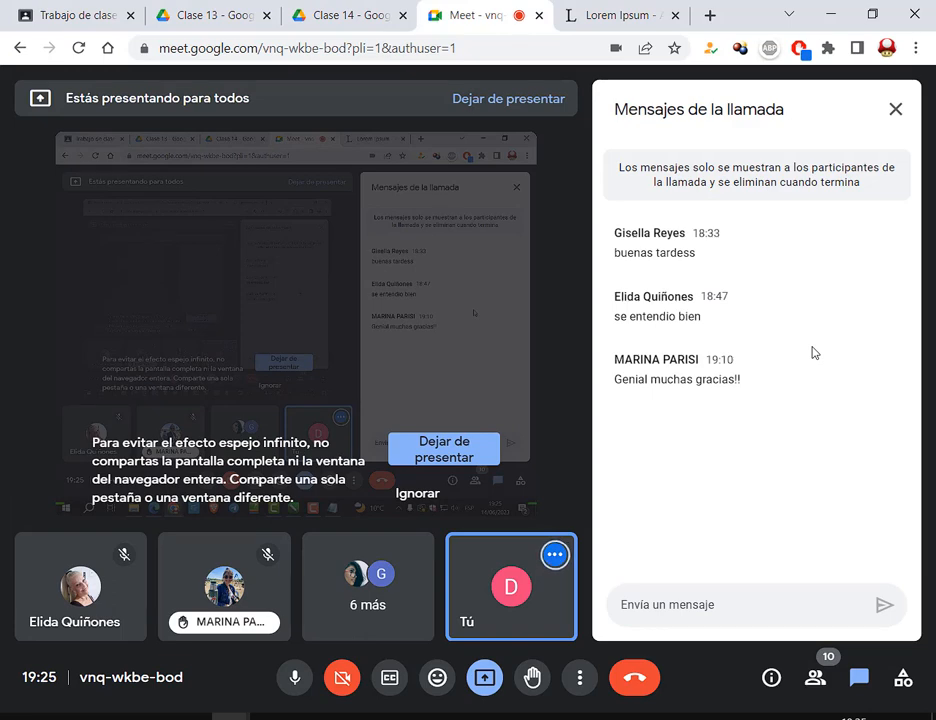
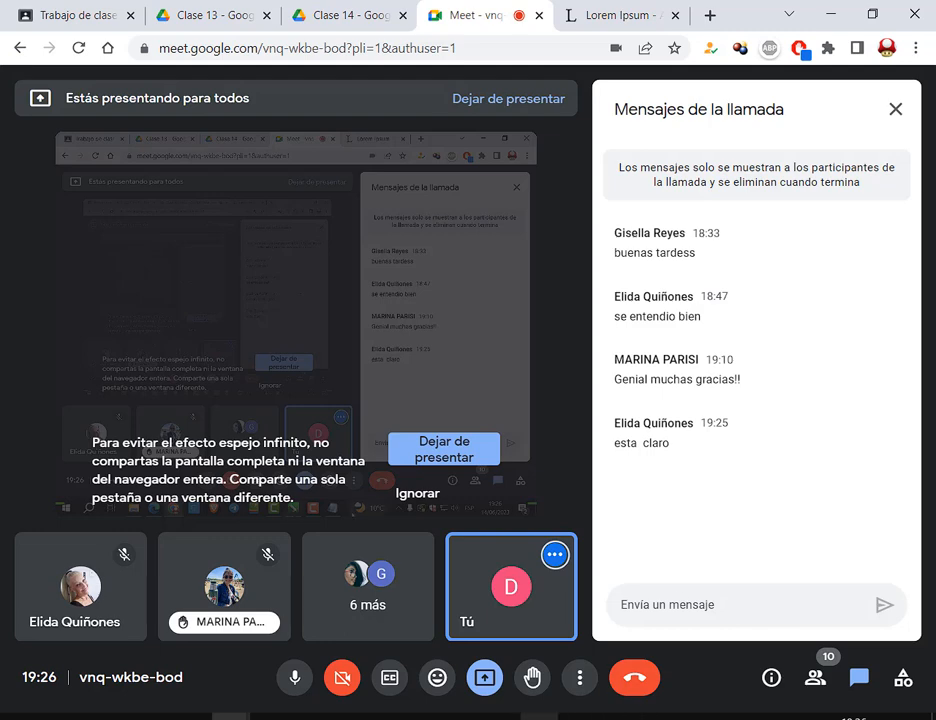
Return to CorelDRAW and lock the "CorelDraw y párrafo" layer.
key(alt+Tab)
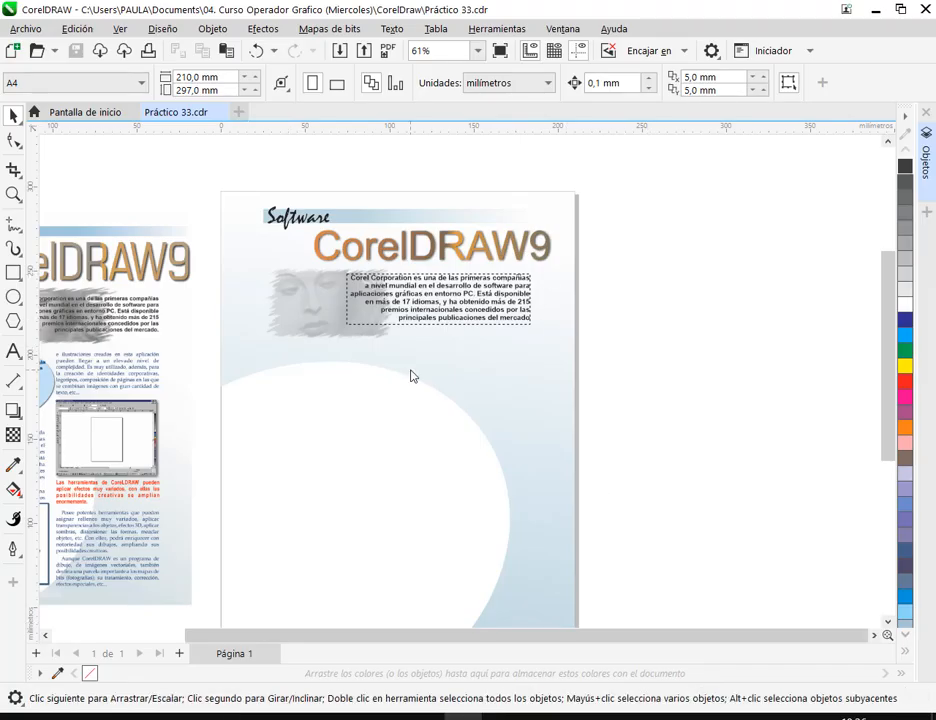
drag(412, 376, 561, 338)
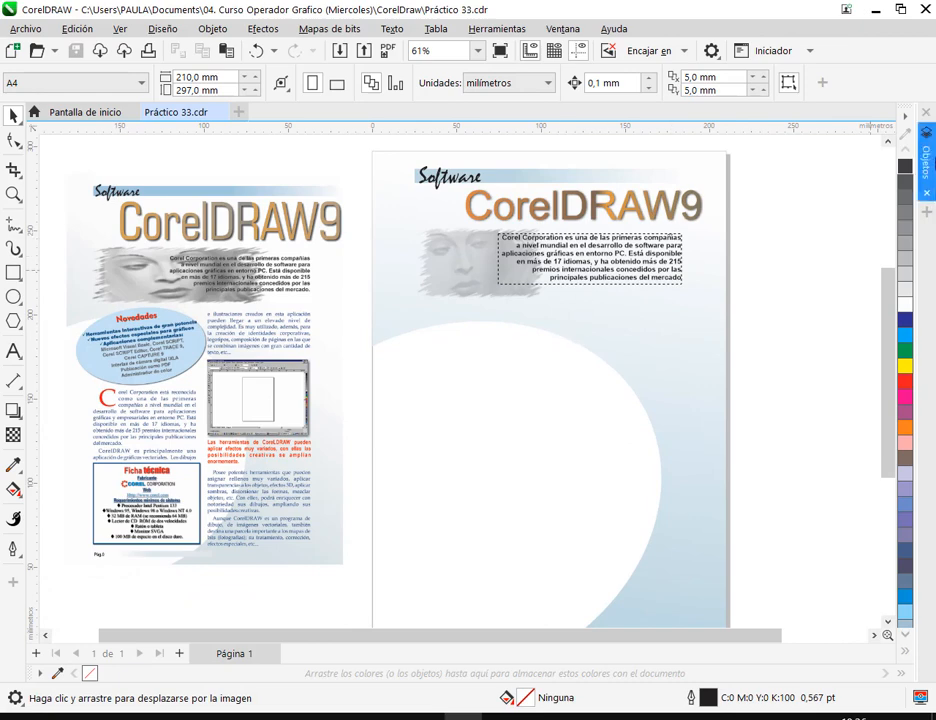
click(928, 162)
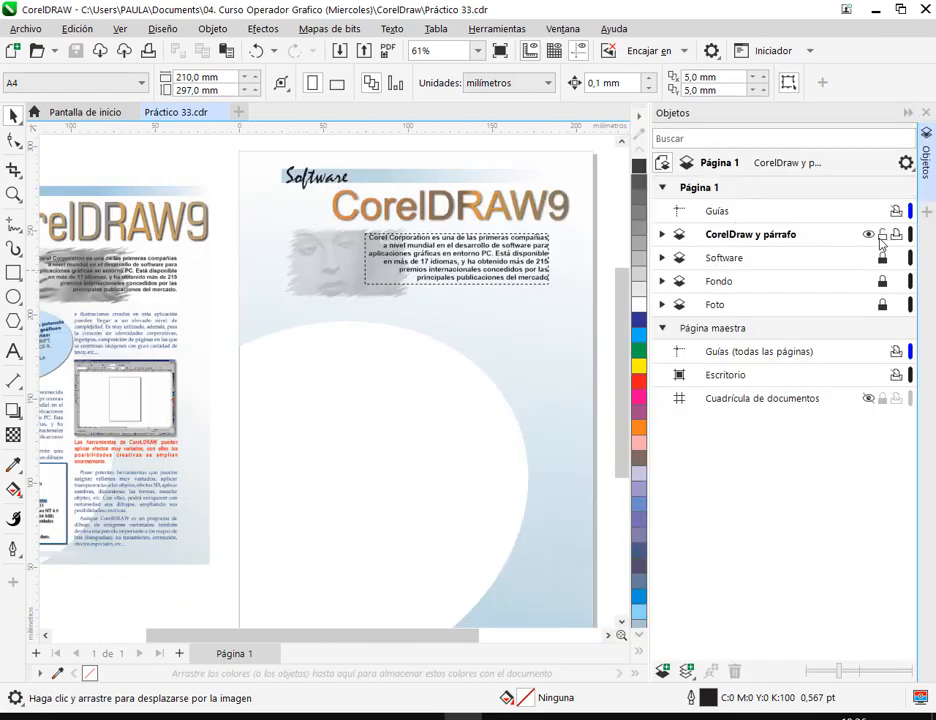
click(881, 236)
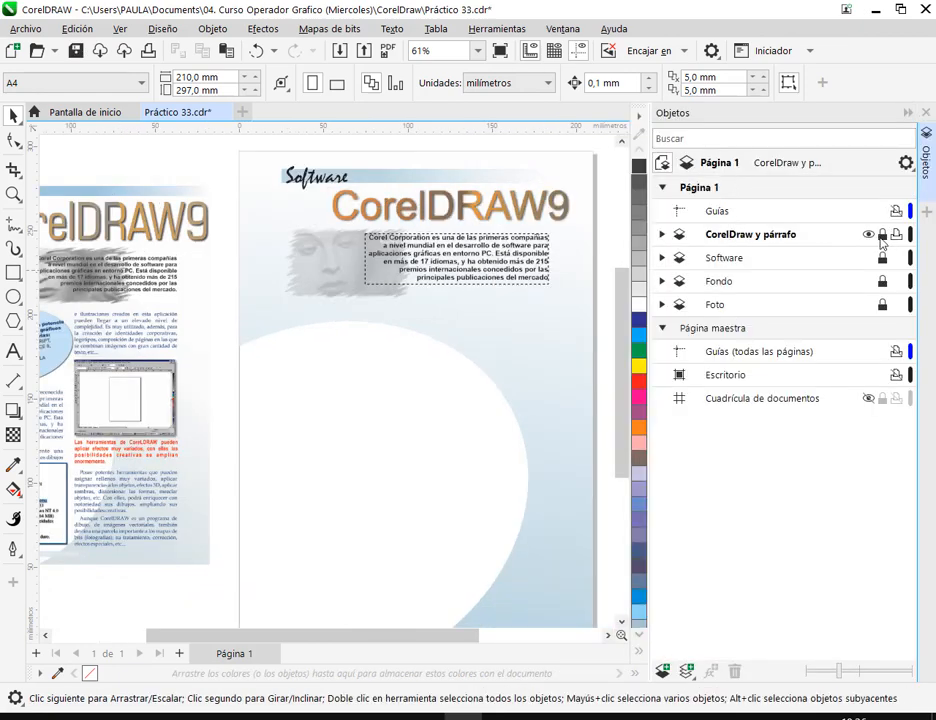
scroll(380, 428, down, 1)
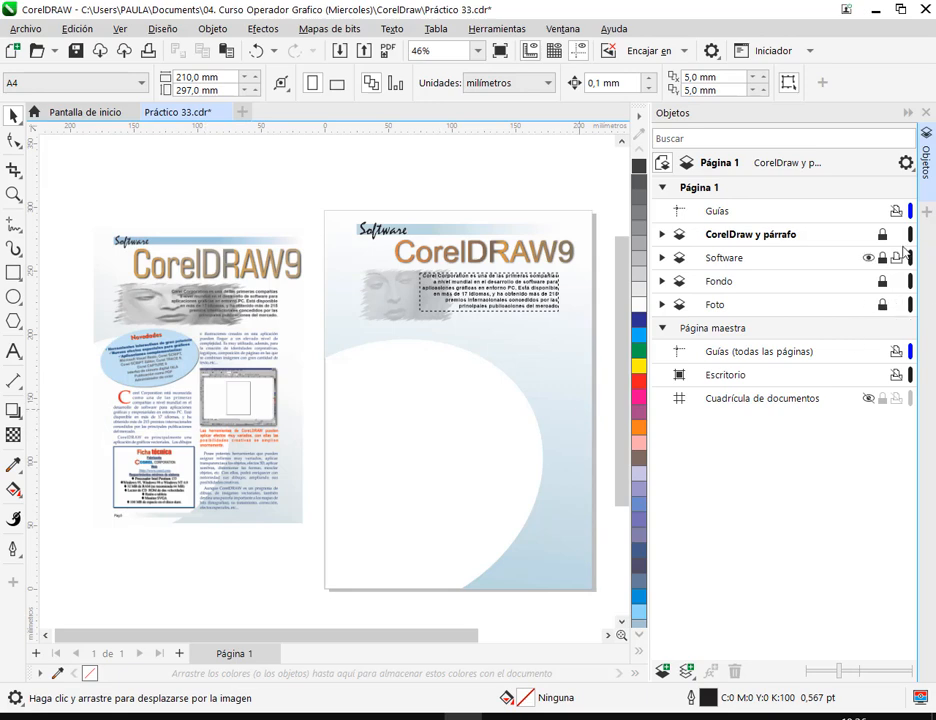
Create a new layer on Página 1 and name it "Texto".
click(663, 672)
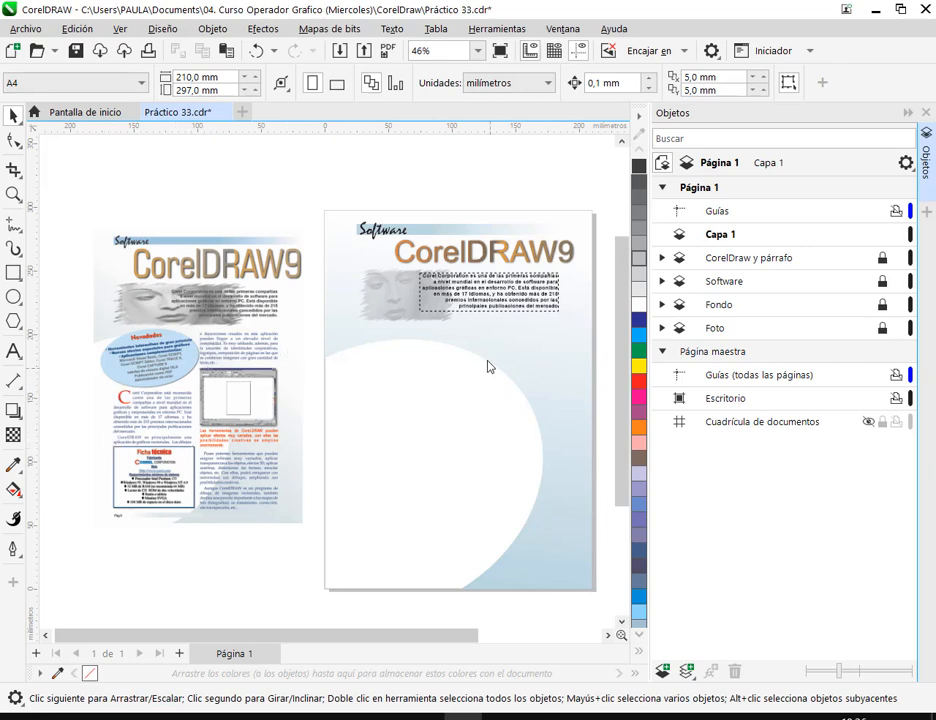
double_click(723, 238)
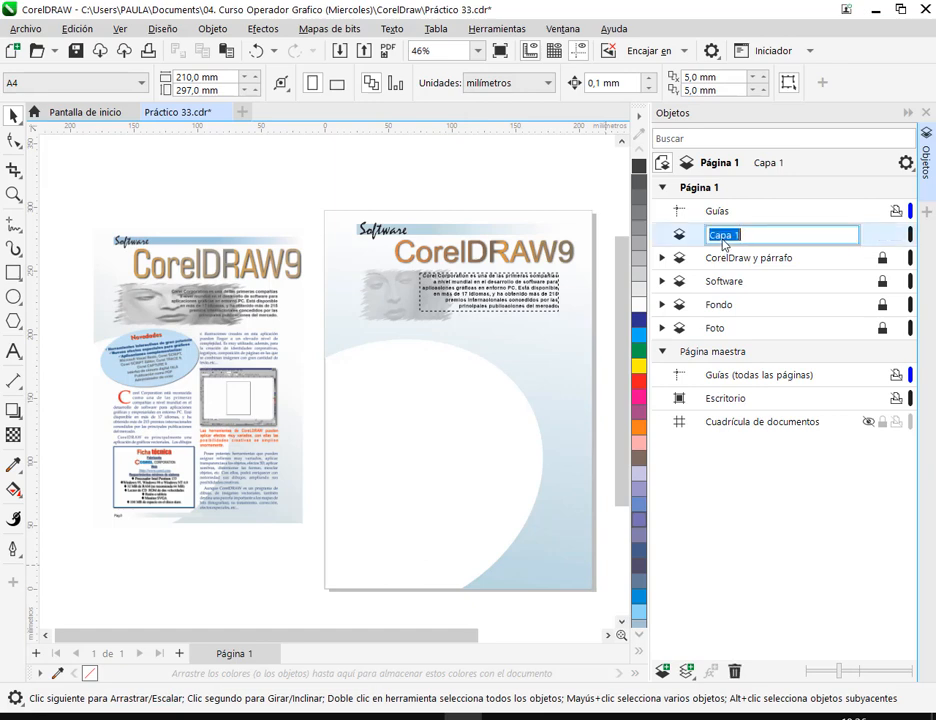
text(Texto)
key(Return)
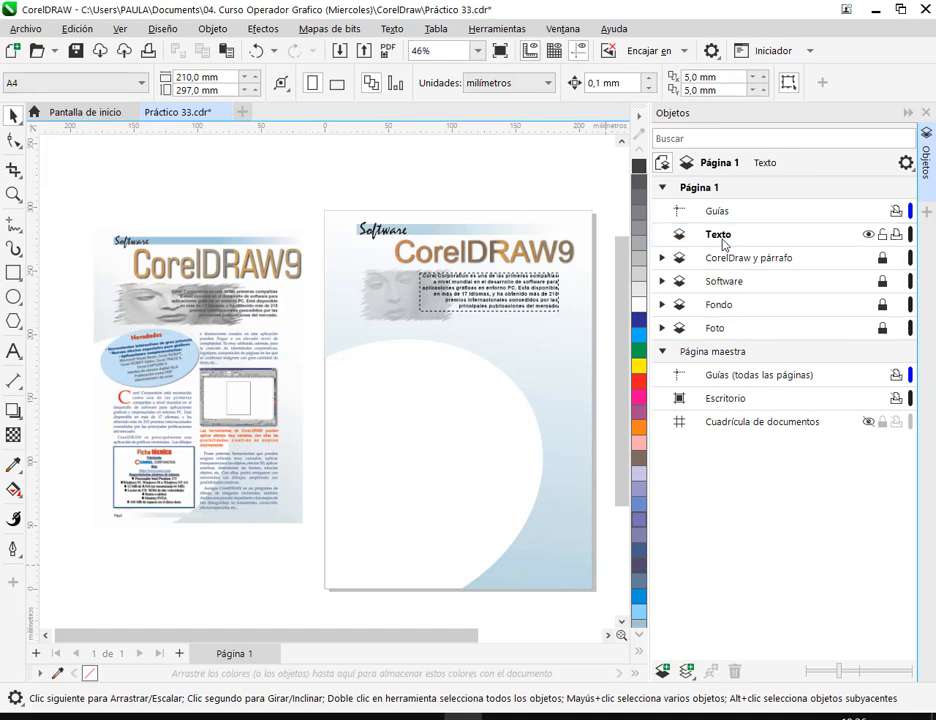
click(907, 115)
Place a vertical guideline at about 25 mm, along the left end of the blue band behind the Software title.
scroll(566, 445, up, 1)
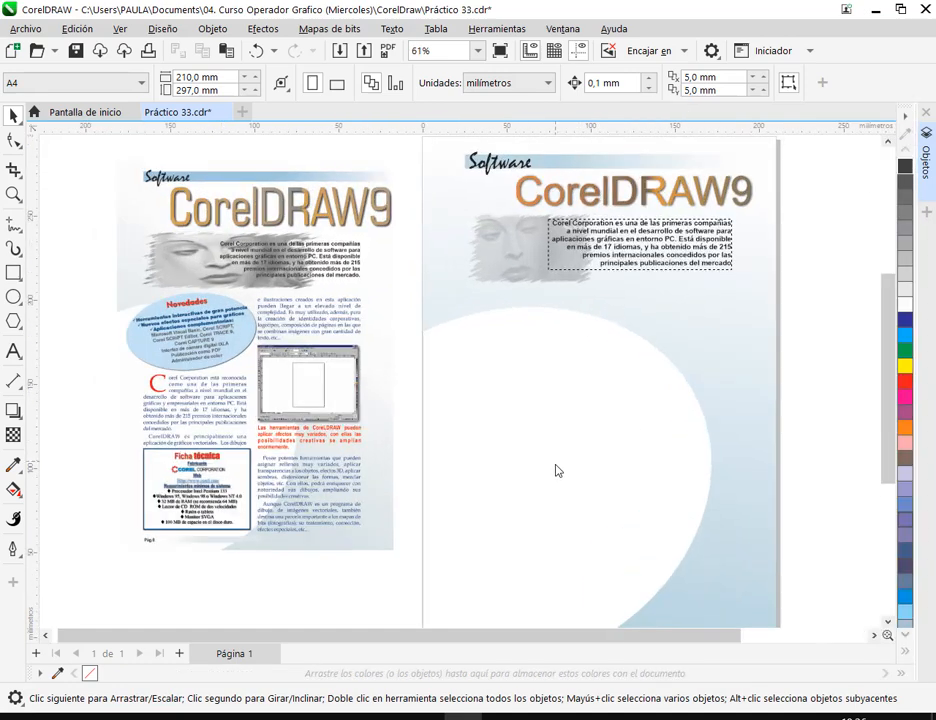
drag(556, 470, 493, 457)
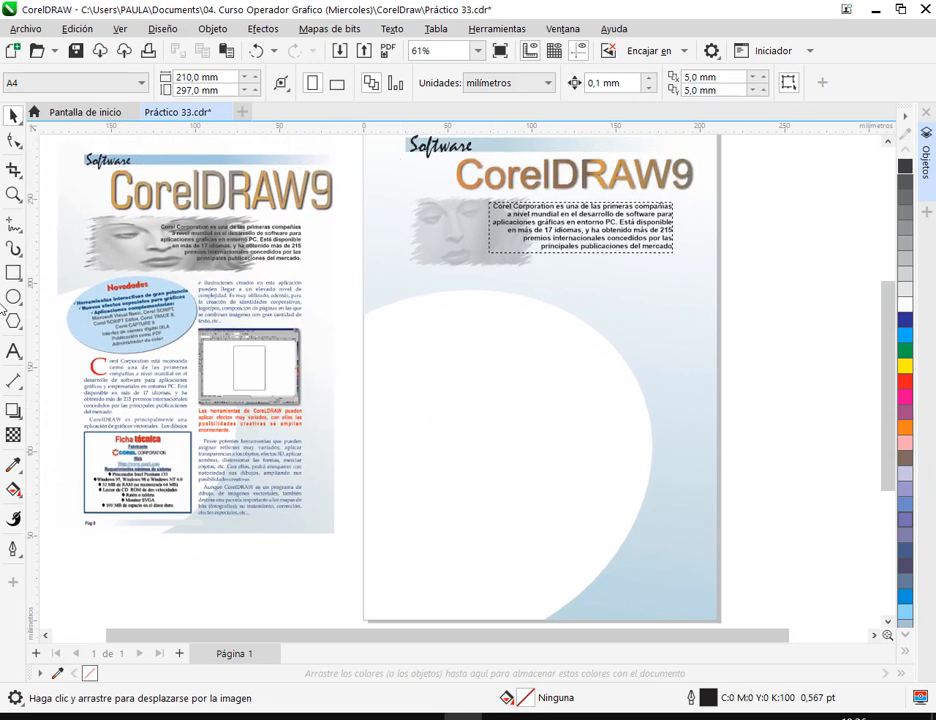
drag(30, 245, 405, 147)
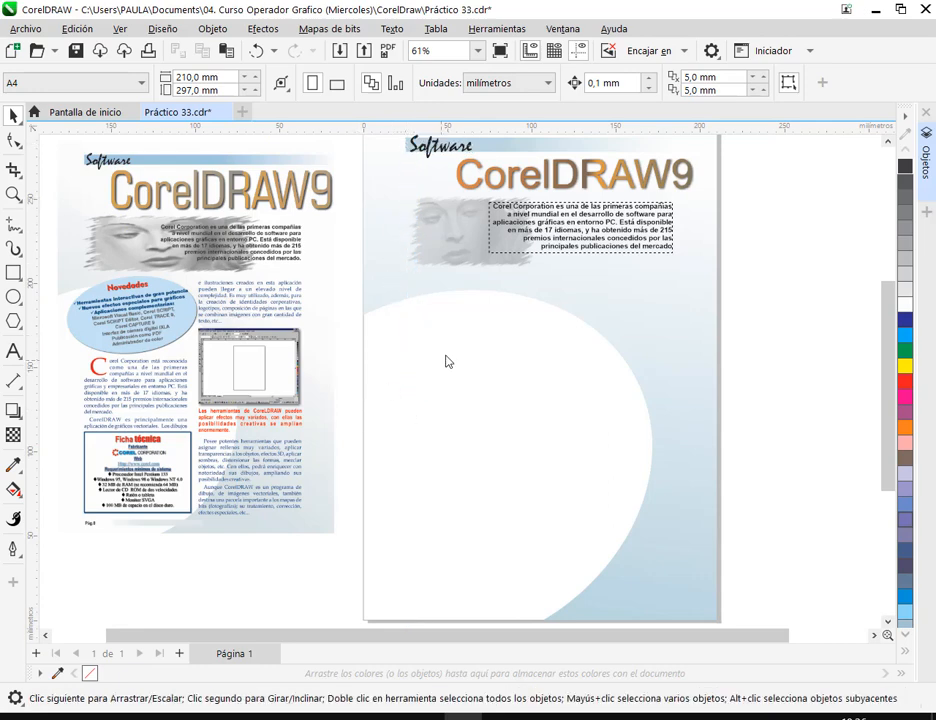
scroll(443, 300, down, 1)
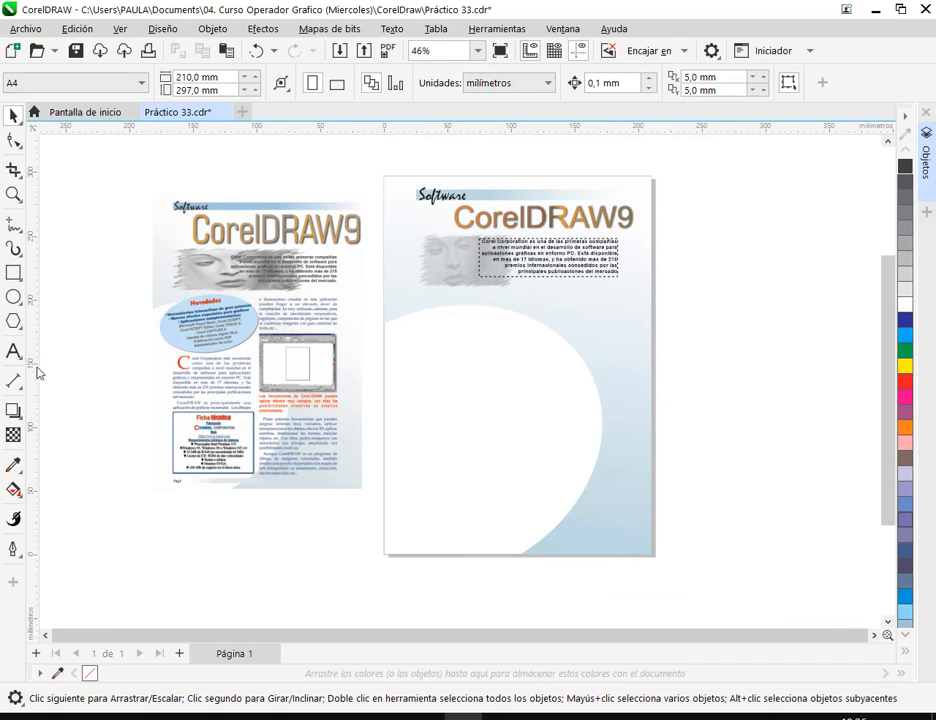
drag(33, 372, 391, 332)
click(374, 328)
click(414, 372)
drag(401, 162, 416, 196)
click(428, 251)
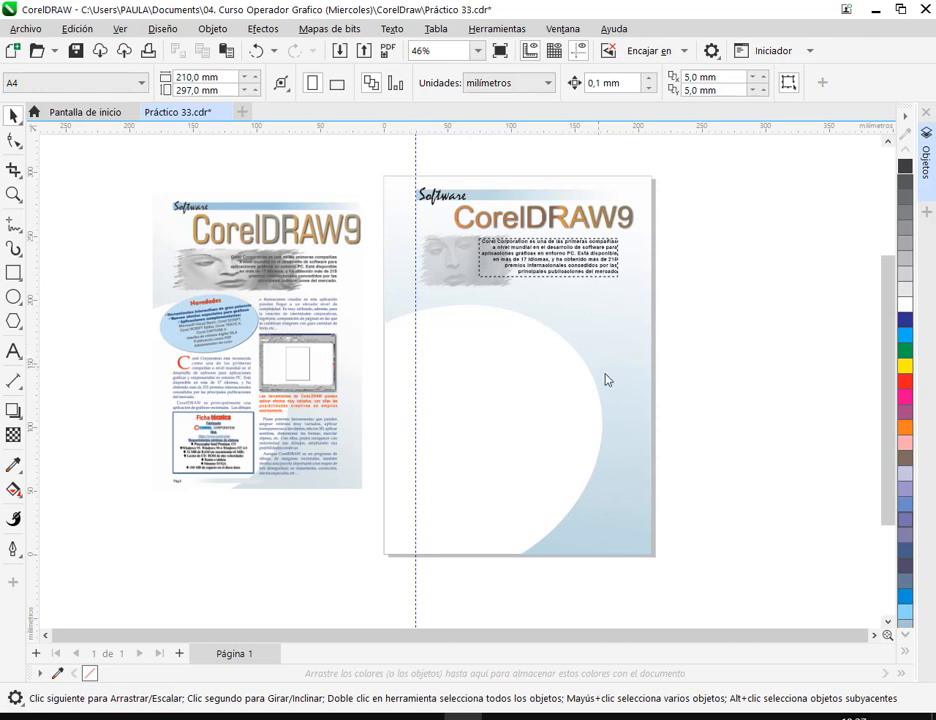
Examine the page margins between the left page edge and the guideline, and between the paragraph and the right page edge.
drag(539, 458, 451, 447)
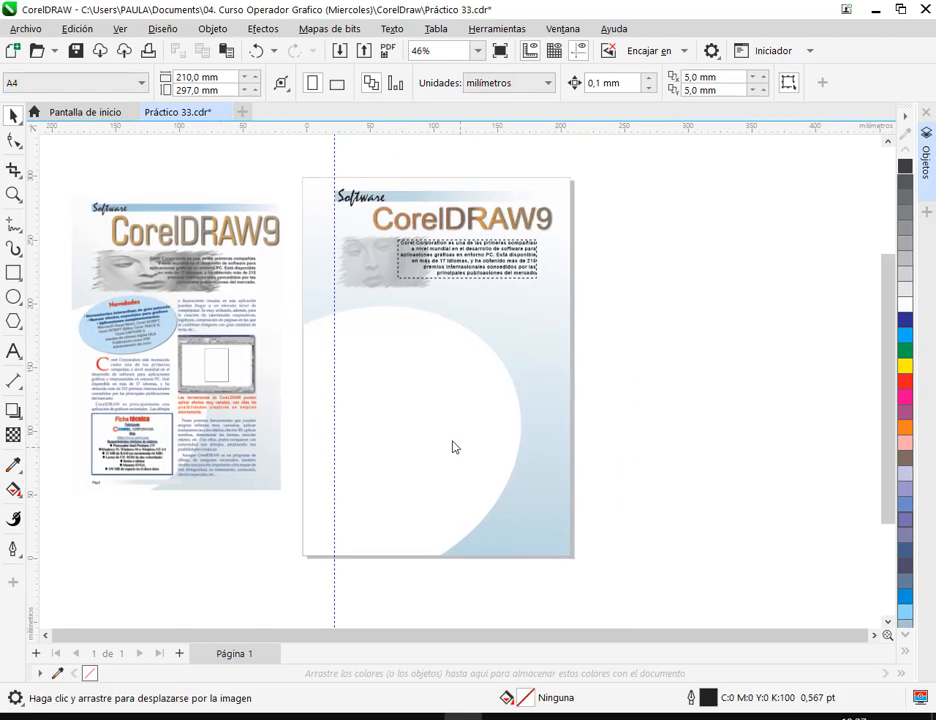
scroll(457, 451, up, 1)
scroll(461, 454, down, 1)
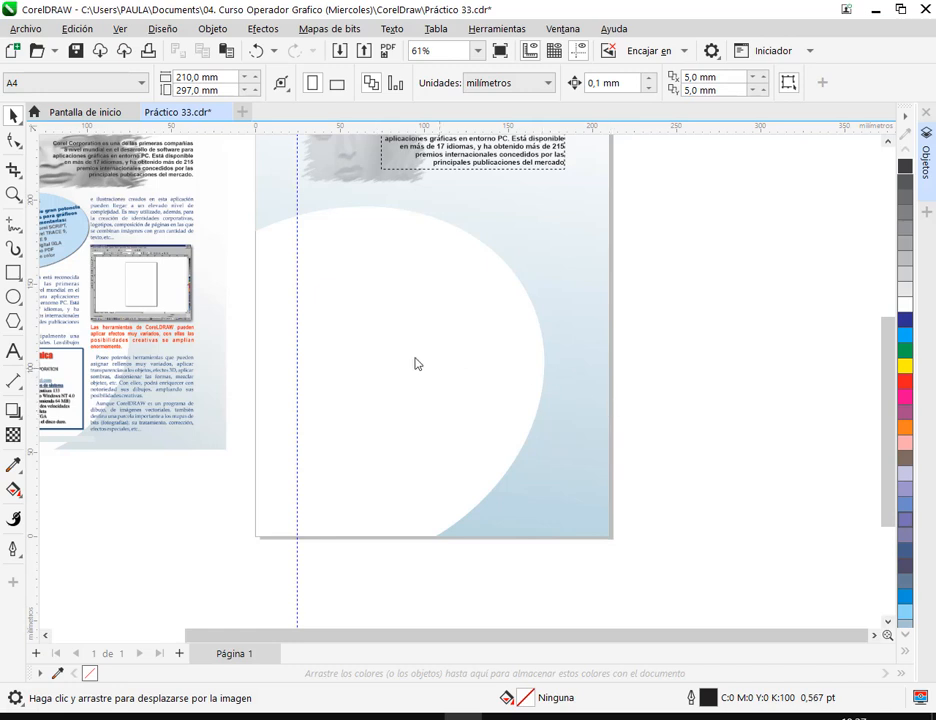
scroll(397, 299, up, 1)
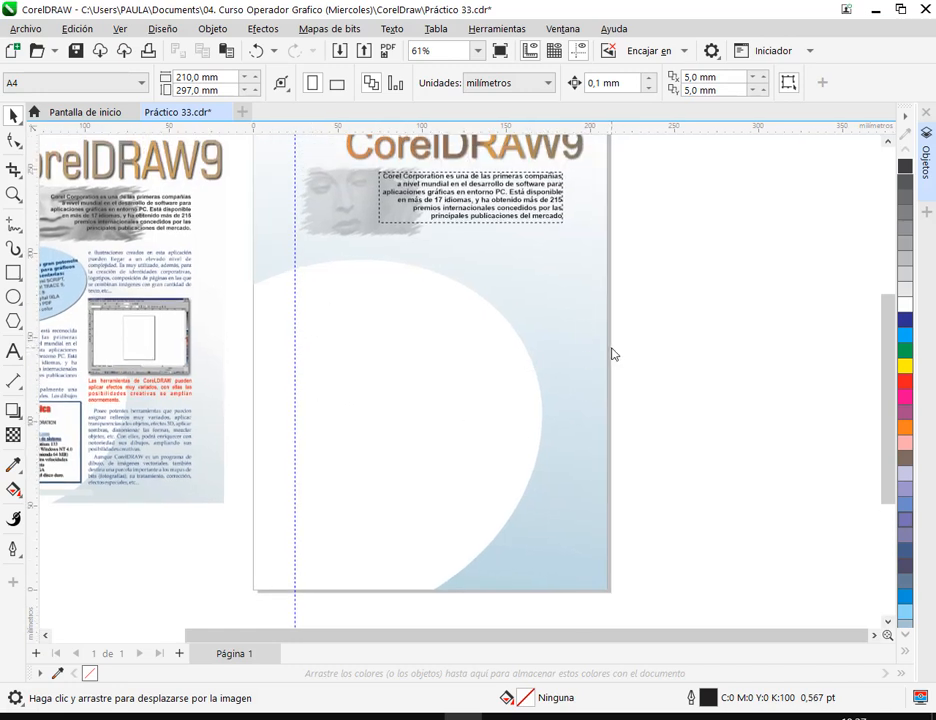
drag(253, 362, 295, 400)
drag(564, 359, 610, 405)
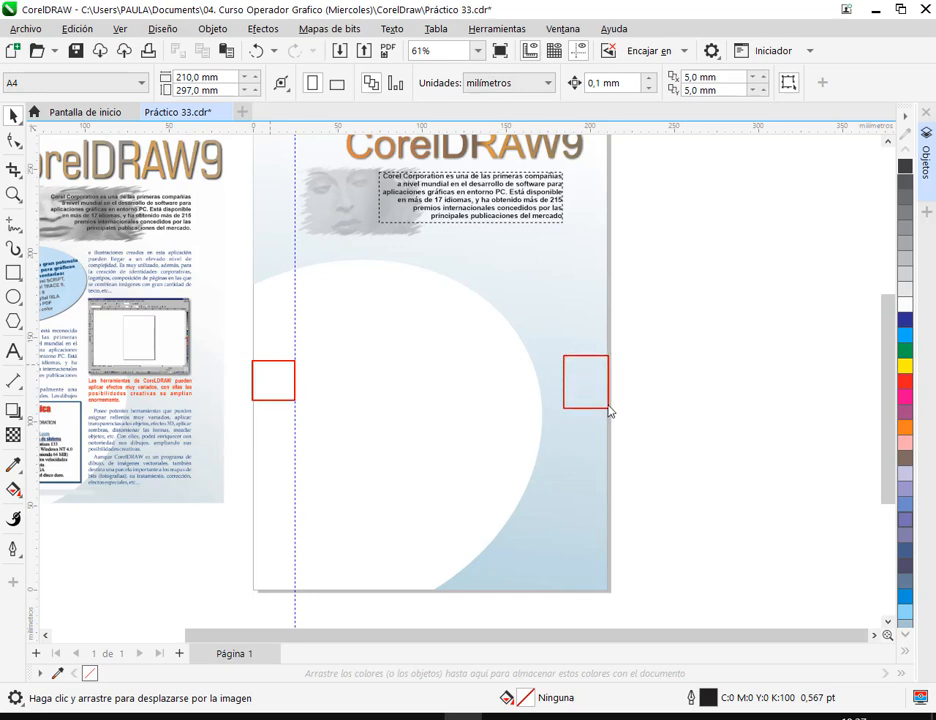
scroll(614, 399, down, 1)
scroll(614, 399, down, 1)
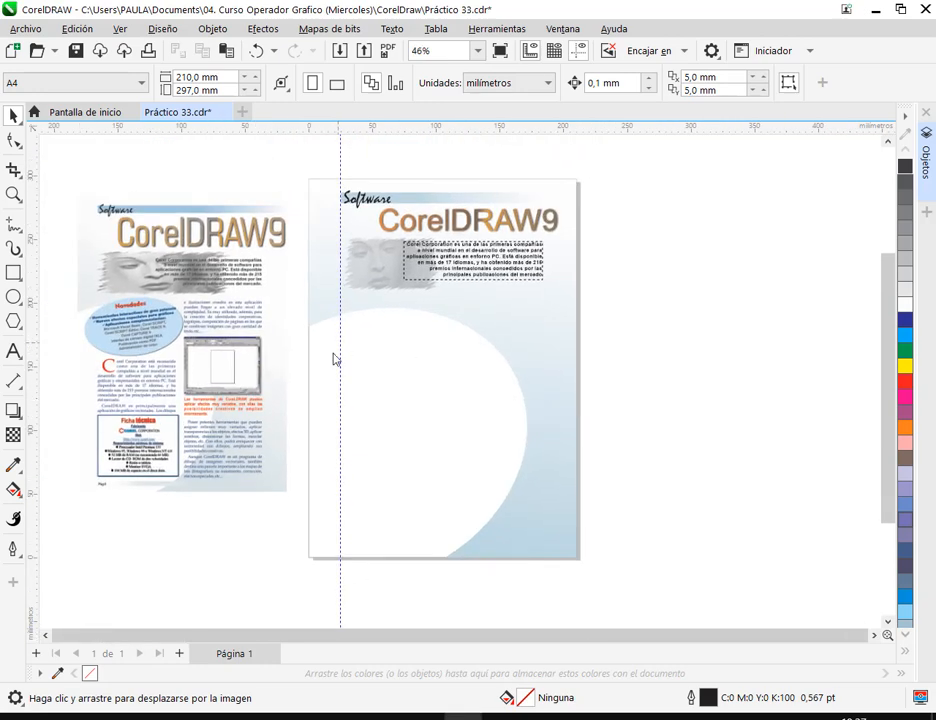
Set the vertical guideline's X position to exactly 25 mm.
drag(341, 367, 341, 360)
double_click(341, 360)
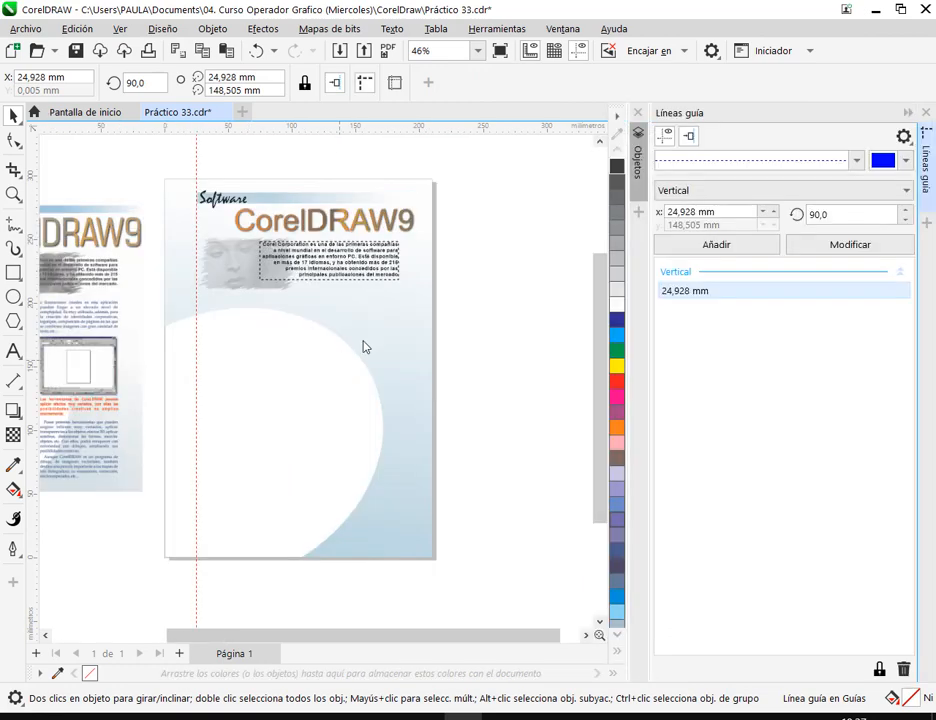
click(670, 213)
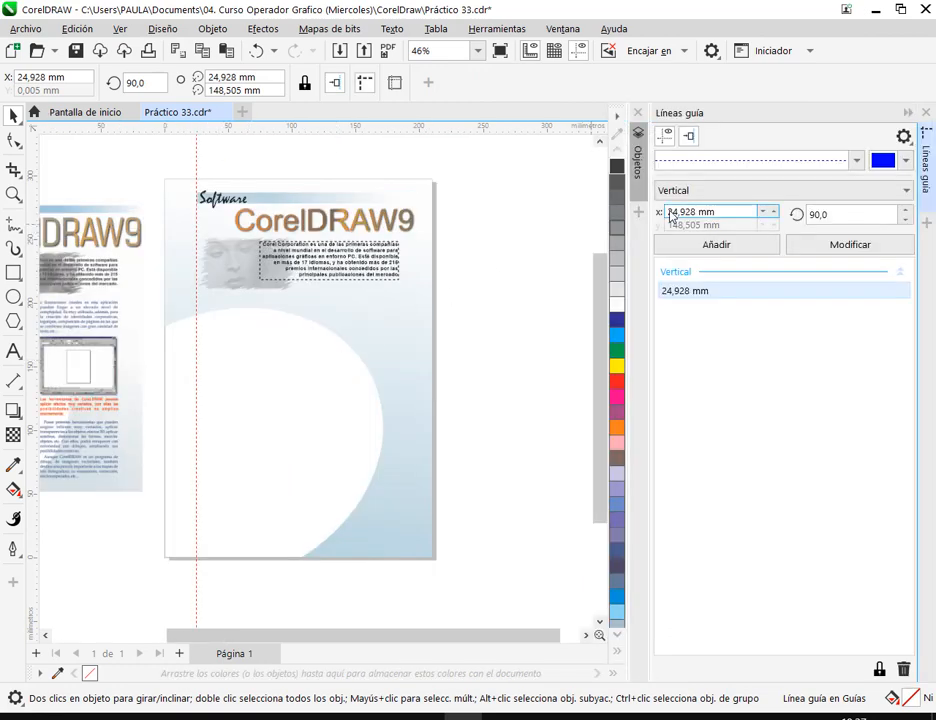
double_click(719, 218)
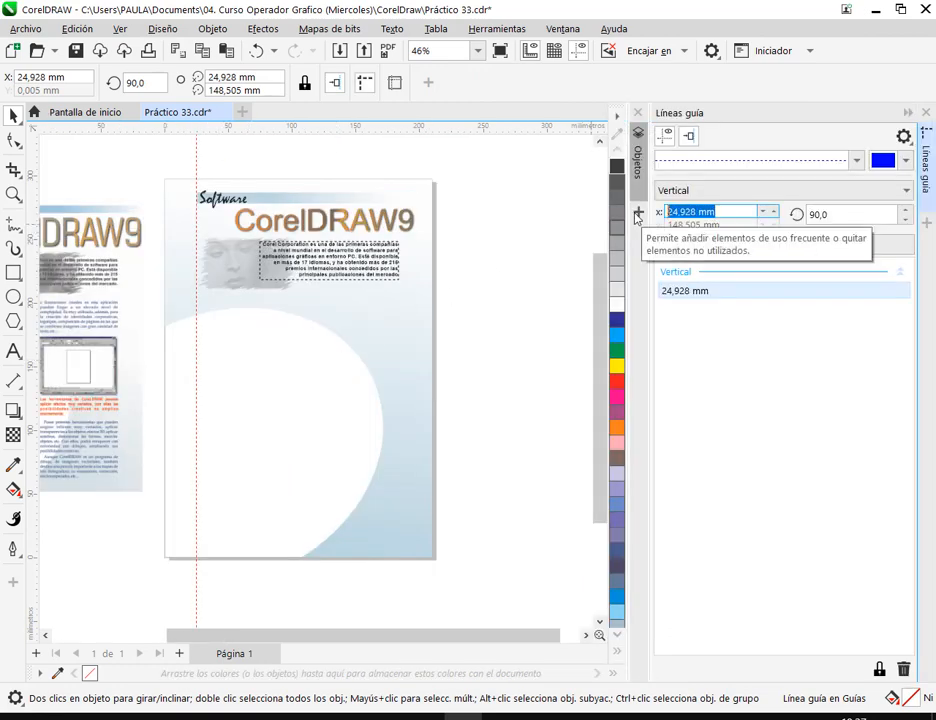
text(25)
click(804, 248)
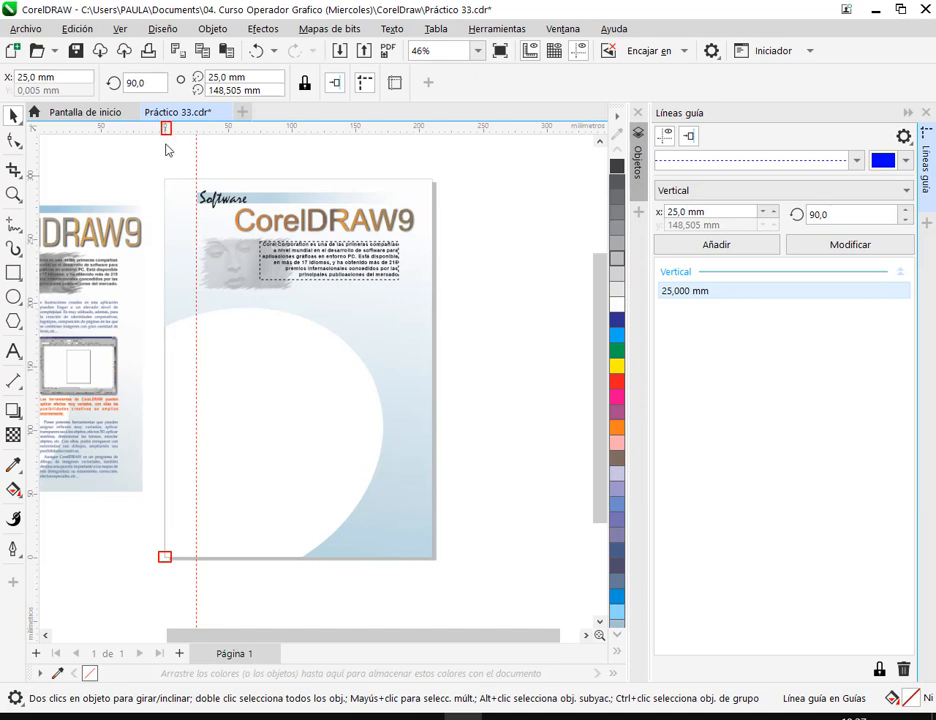
drag(167, 147, 167, 560)
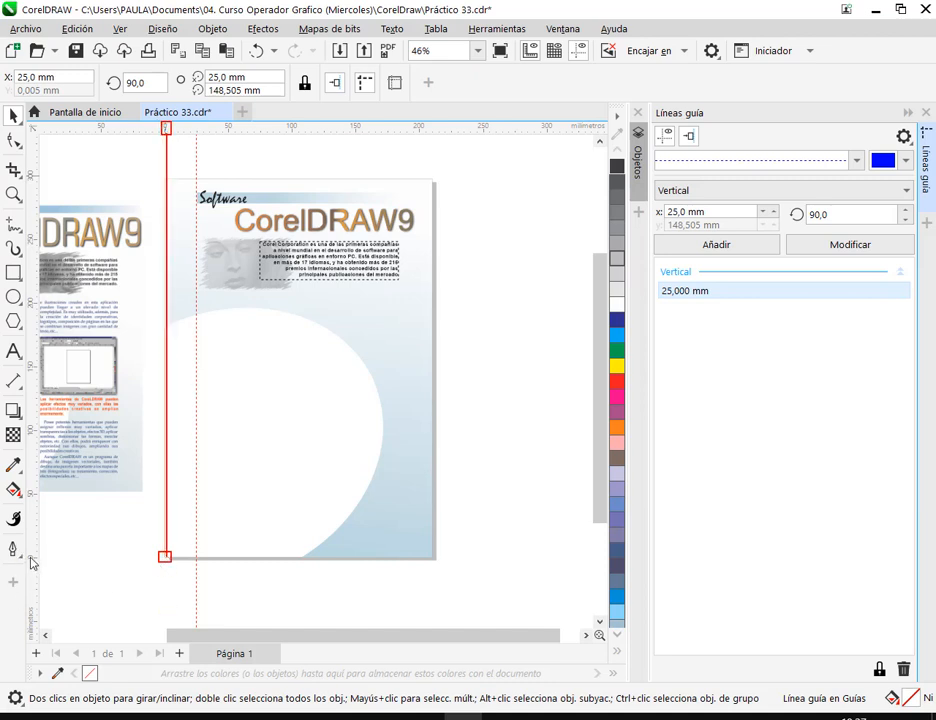
drag(31, 563, 450, 565)
drag(113, 507, 160, 552)
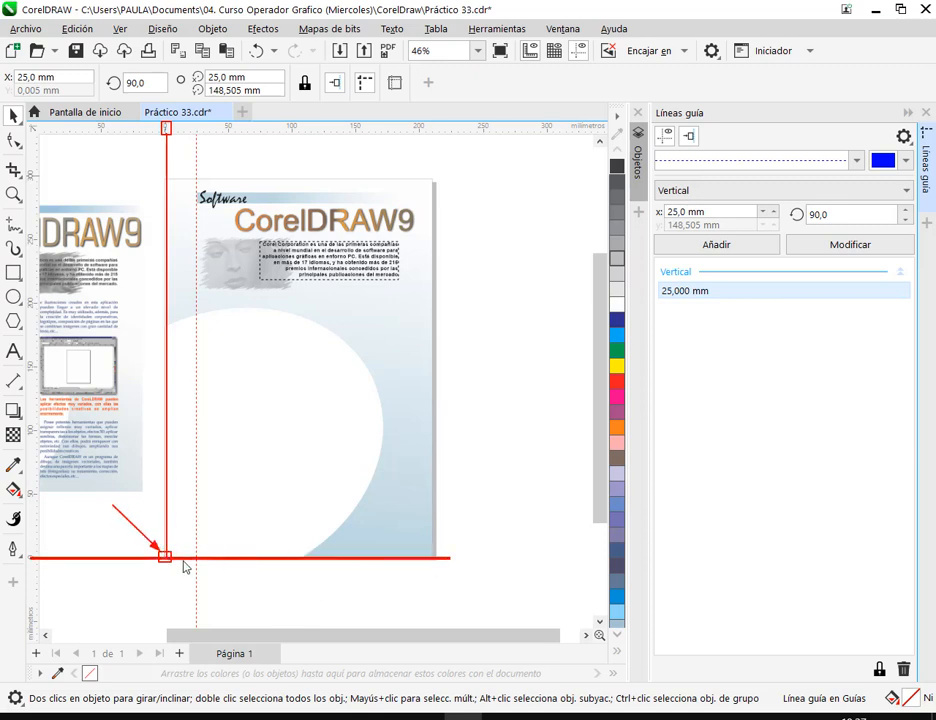
key(Escape)
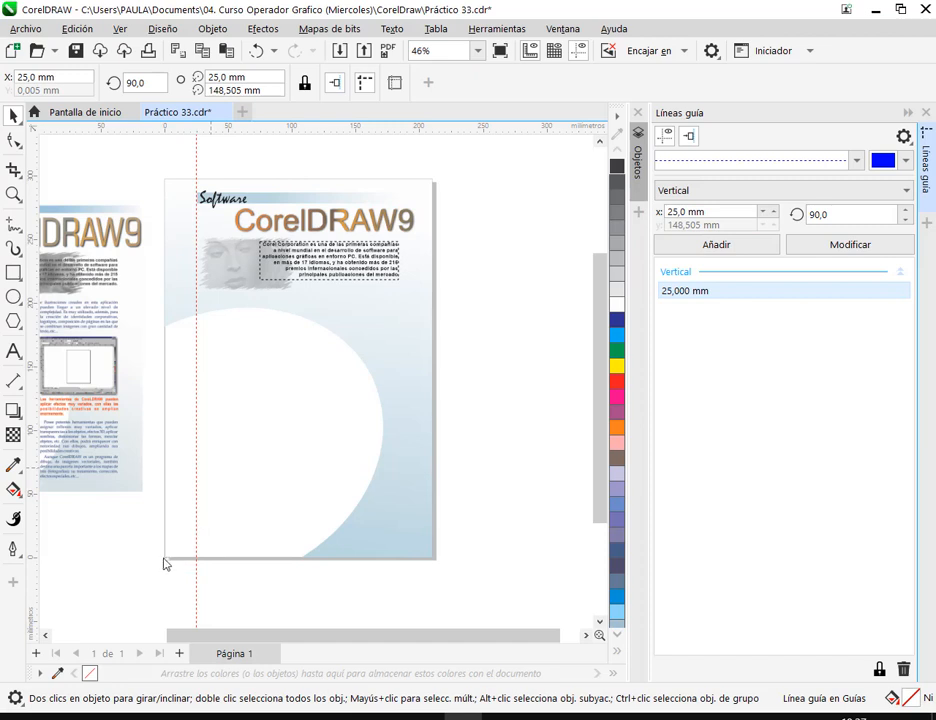
mouse_move(167, 562)
mouse_down()
mouse_move(198, 563)
mouse_move(195, 555)
mouse_up()
Move the ruler origin to the page's lower-right corner and add a vertical guideline at X -25 mm.
drag(37, 131, 436, 566)
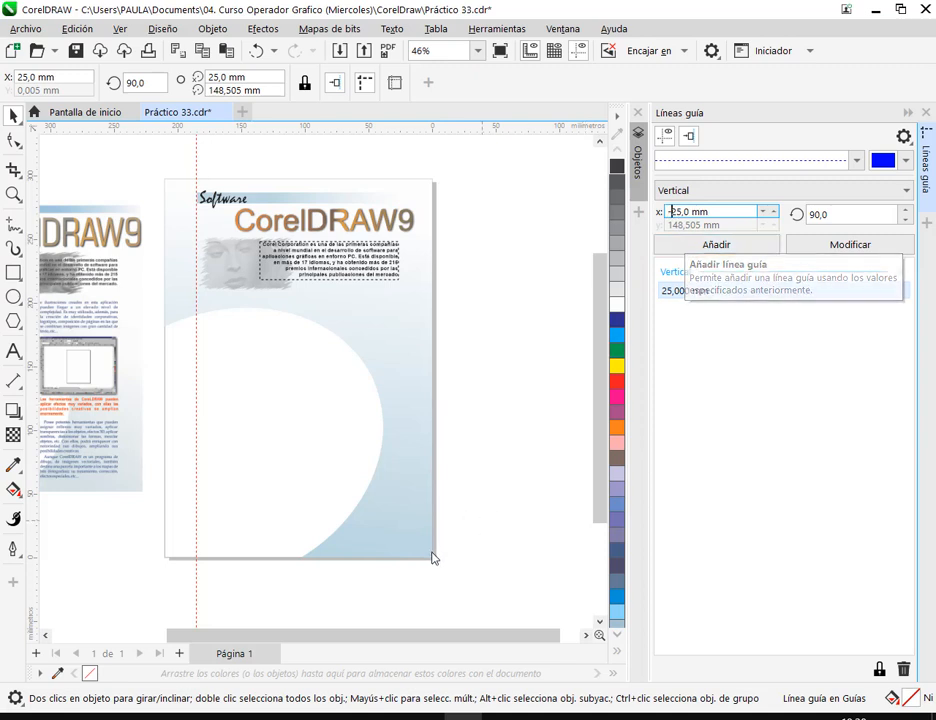
drag(440, 561, 555, 564)
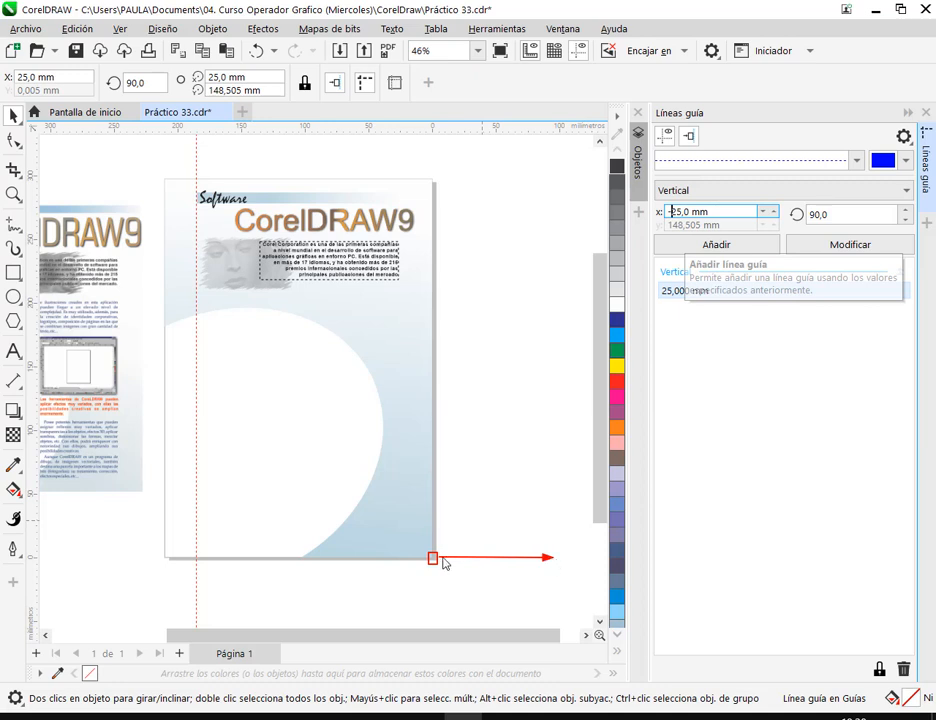
drag(428, 564, 325, 564)
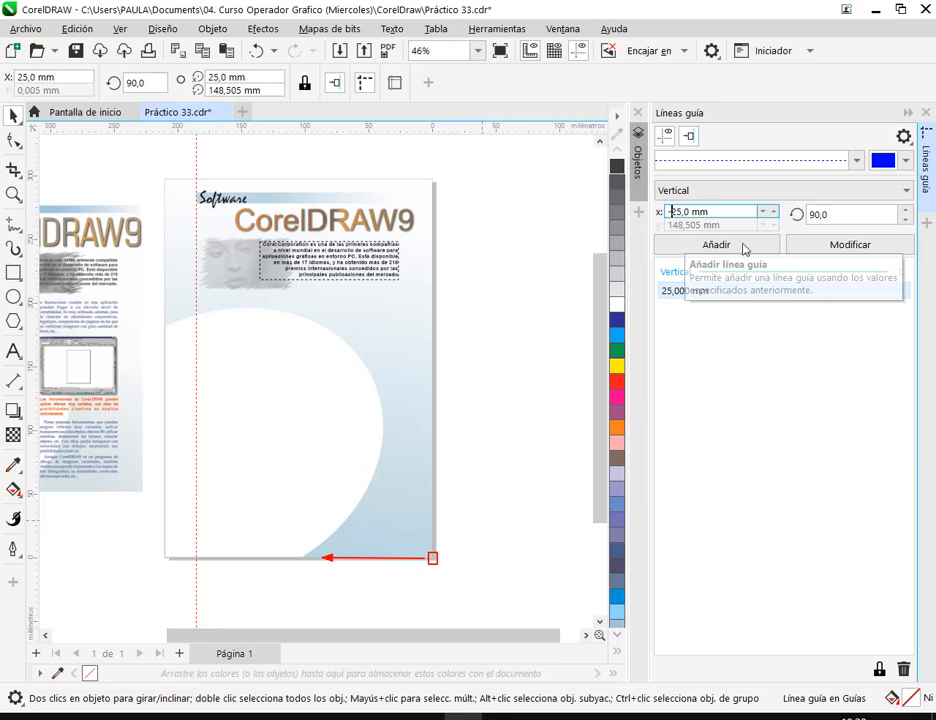
double_click(696, 211)
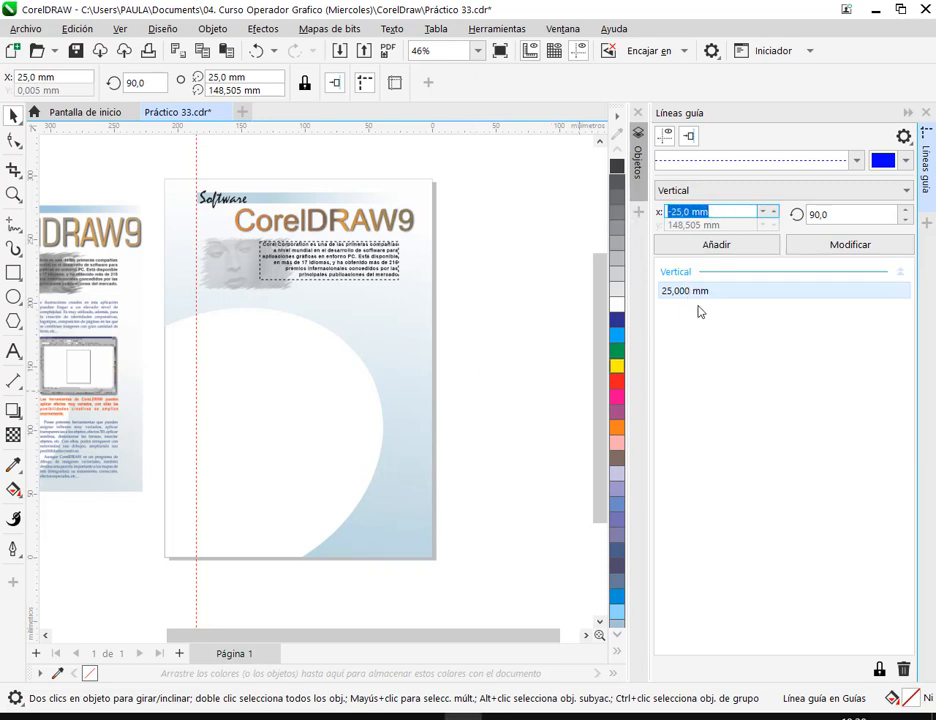
click(728, 249)
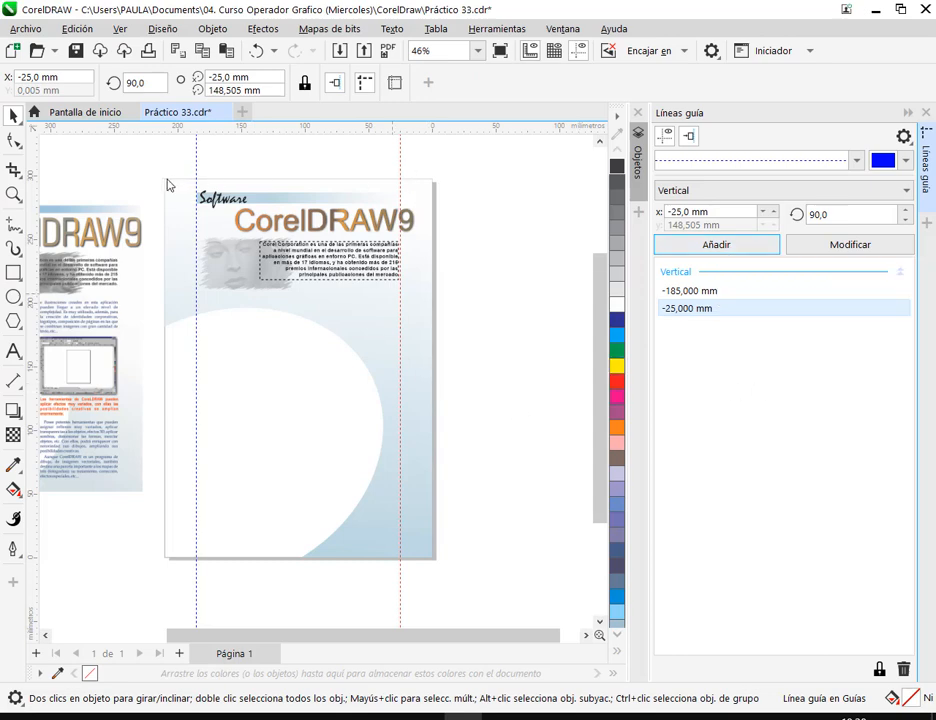
drag(400, 178, 434, 558)
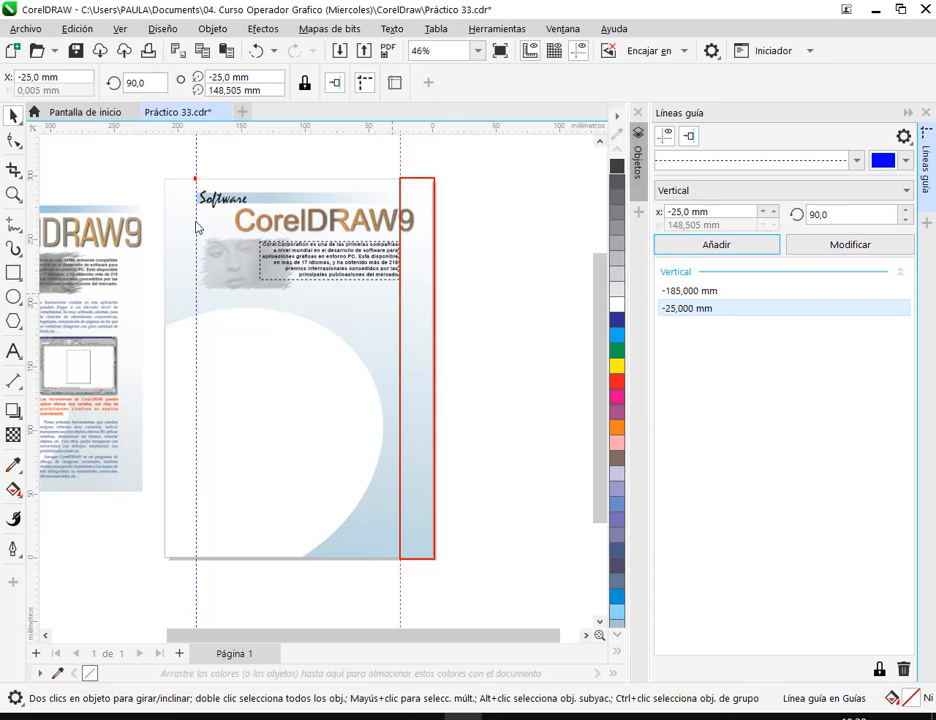
drag(196, 178, 164, 558)
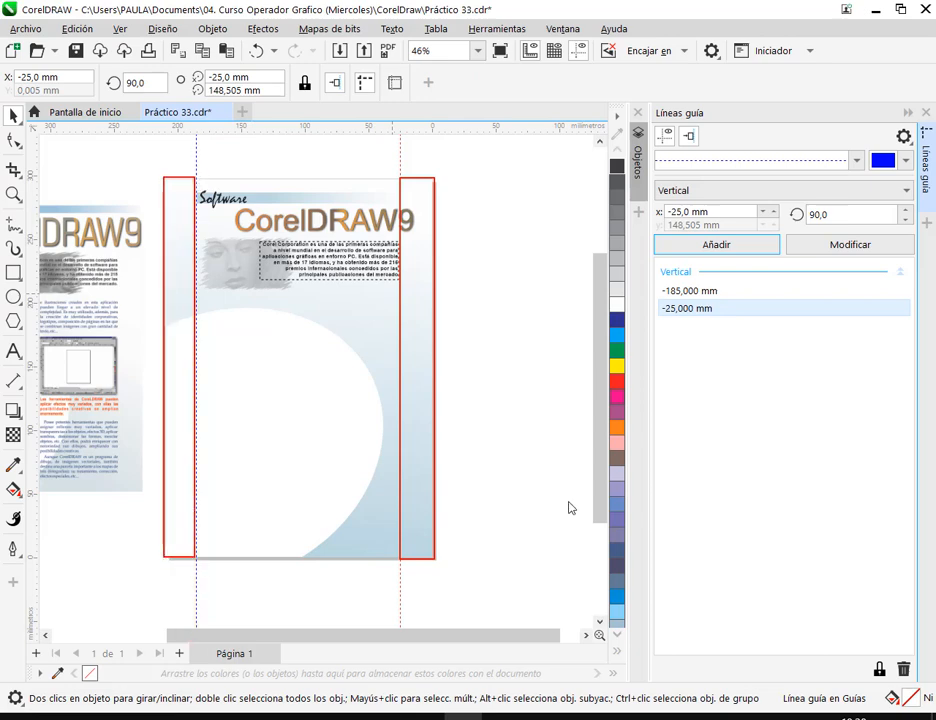
key(Escape)
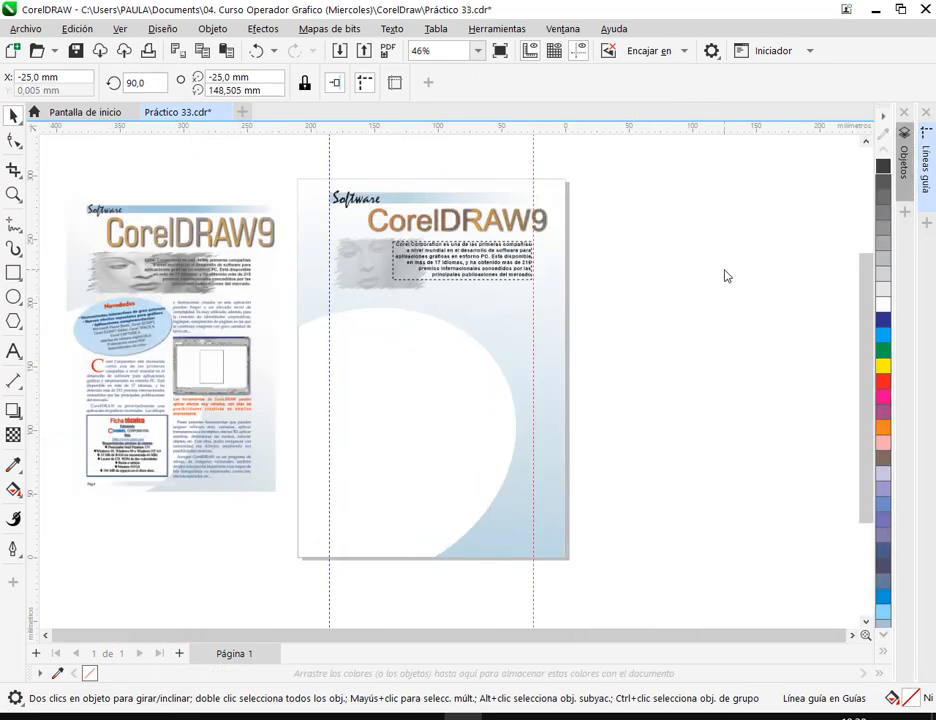
Create an empty paragraph text frame about 83 by 63 mm, starting at the left margin guideline inside the white curved area.
click(727, 276)
drag(437, 405, 460, 401)
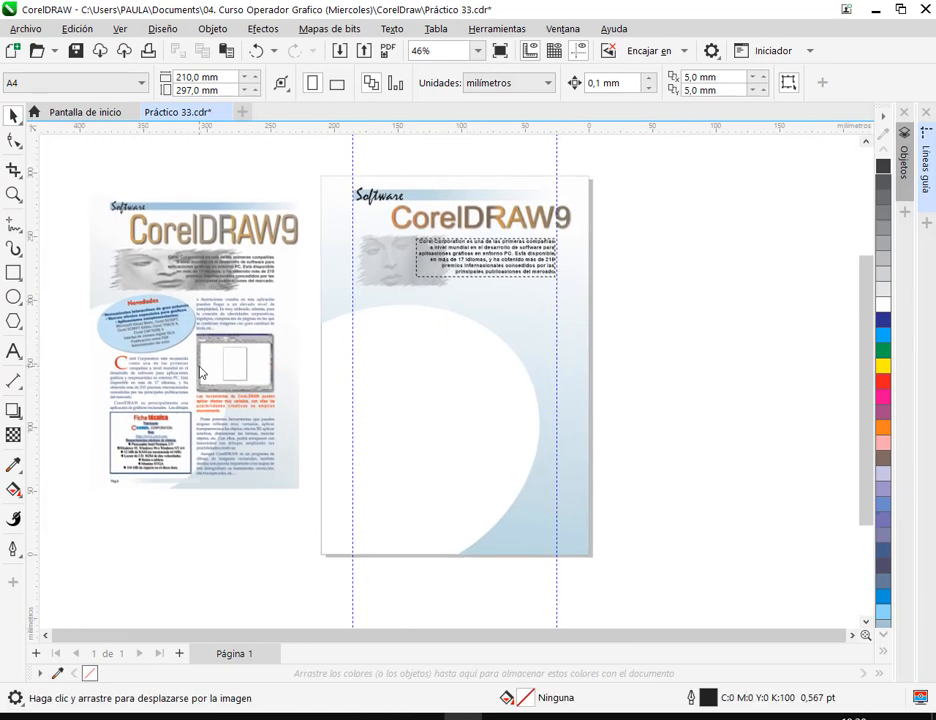
click(14, 352)
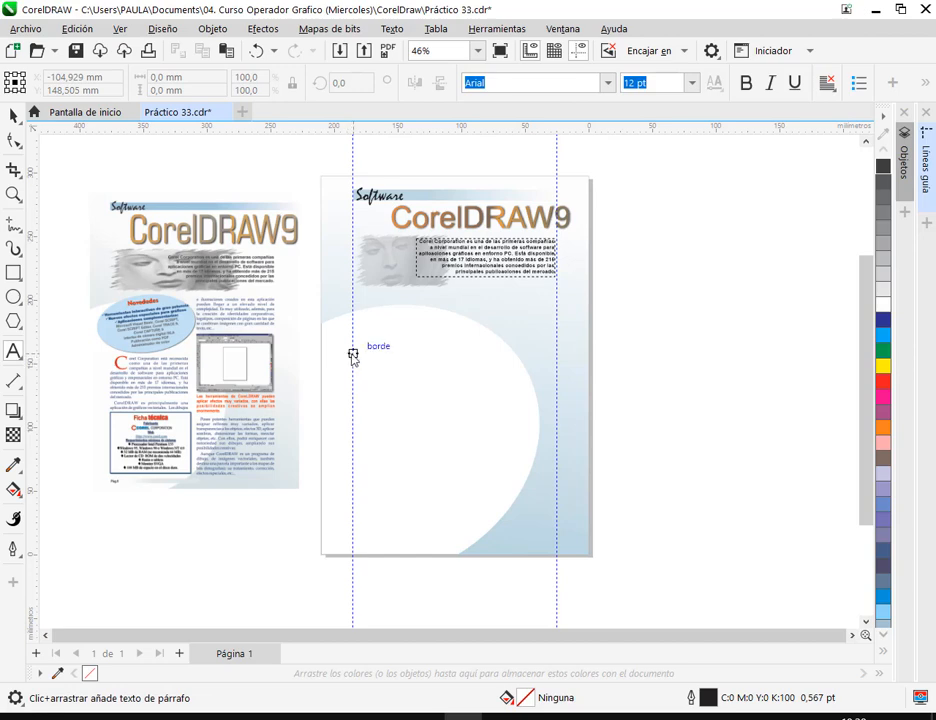
drag(353, 355, 460, 434)
click(14, 116)
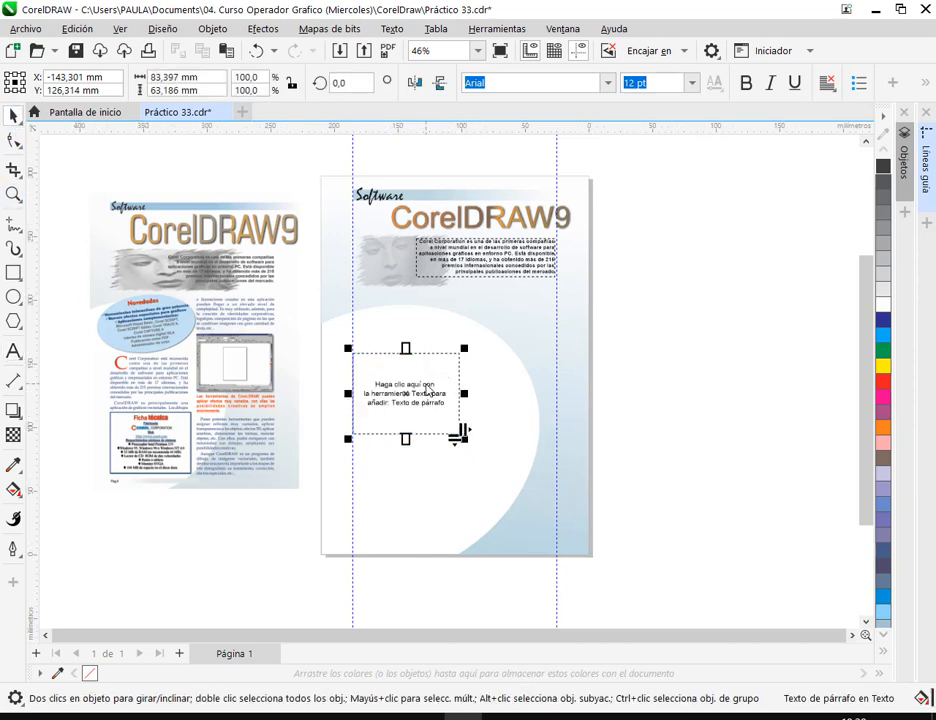
Try a full-width duplicate of the text frame against the right margin guideline.
drag(428, 390, 558, 380)
scroll(512, 392, up, 1)
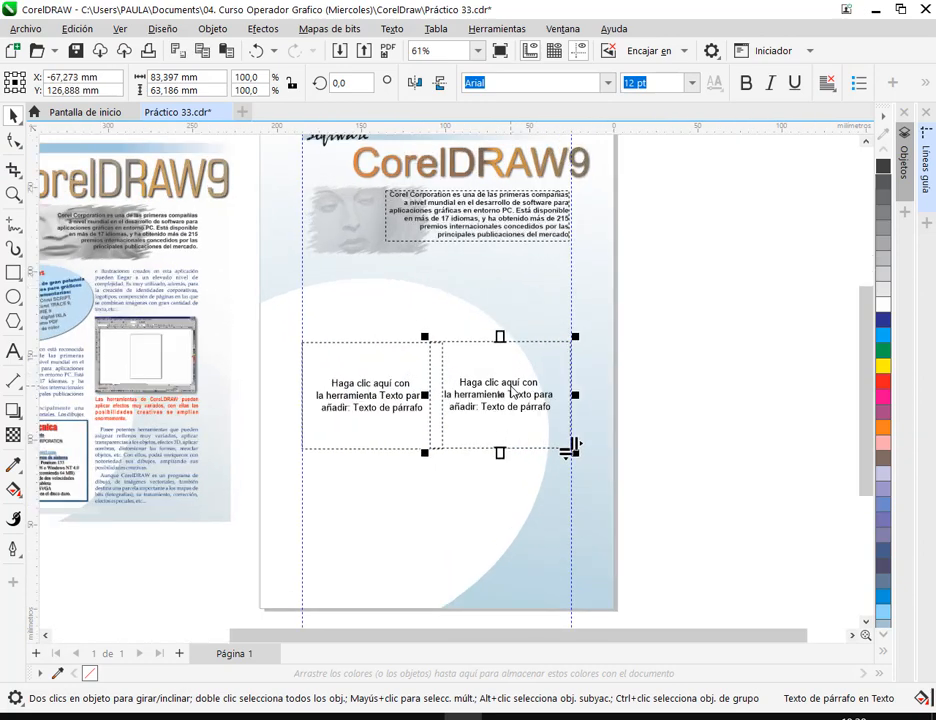
scroll(512, 392, up, 3)
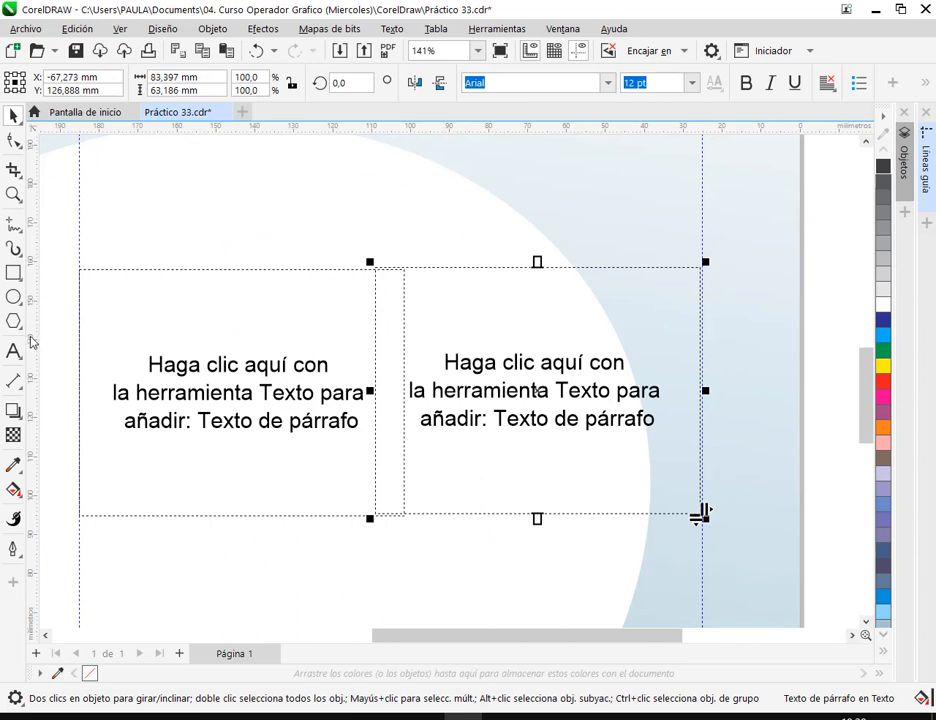
Place a vertical guideline at about -110 mm, along the left side of the duplicate text frame, and delete that duplicate.
drag(30, 342, 371, 340)
click(455, 360)
key(Delete)
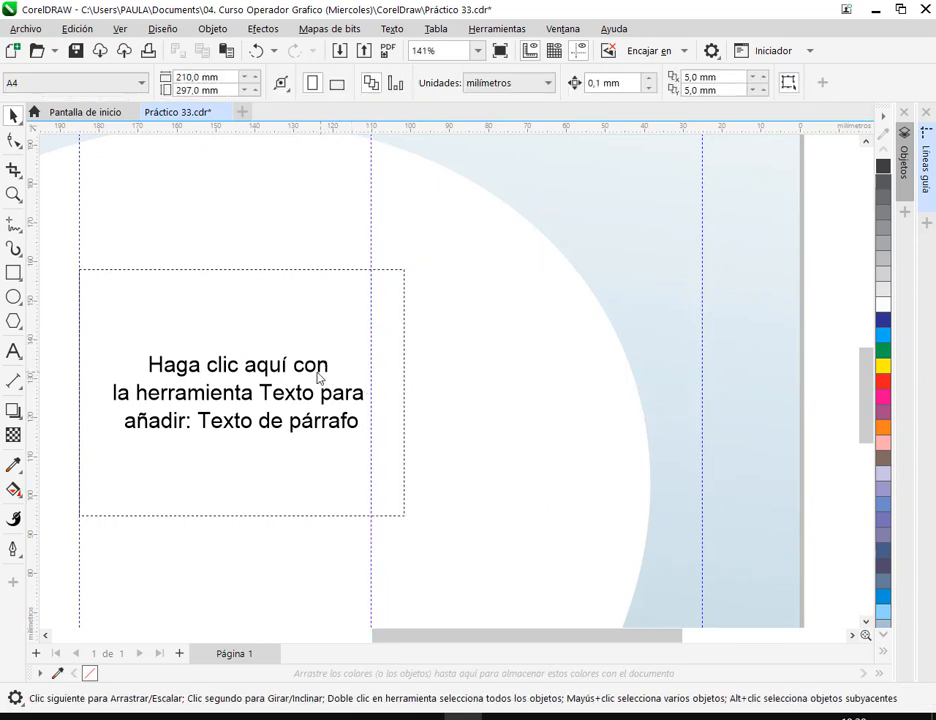
Narrow the remaining text frame to about 75 mm so its right side meets the middle guideline.
click(407, 380)
drag(412, 392, 380, 392)
click(403, 288)
click(338, 309)
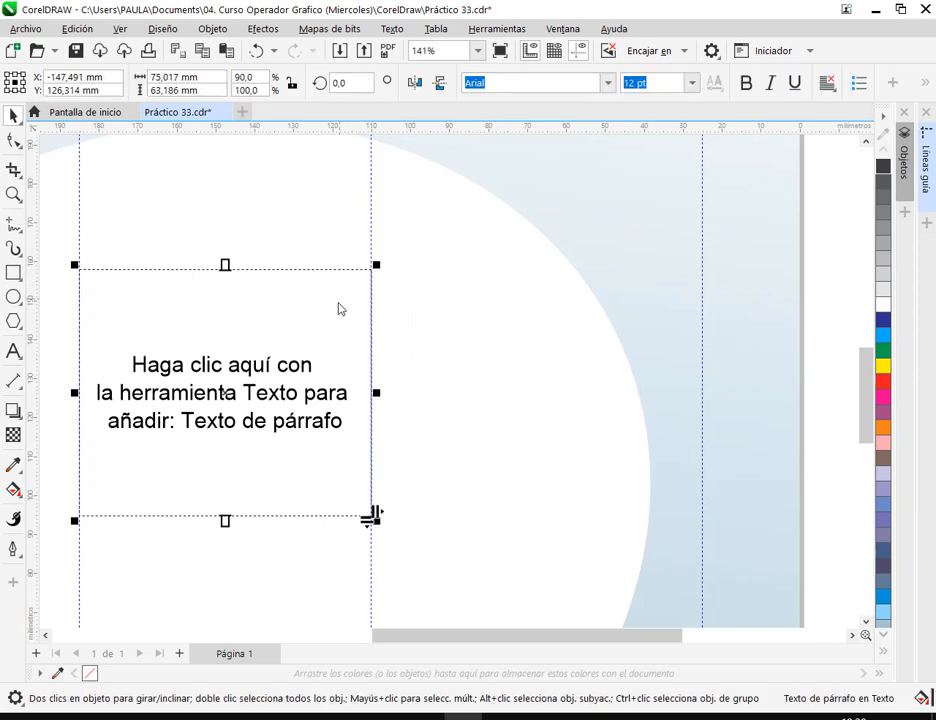
Duplicate the narrowed text frame against the right margin guideline and delete the middle guideline.
drag(336, 332, 700, 330)
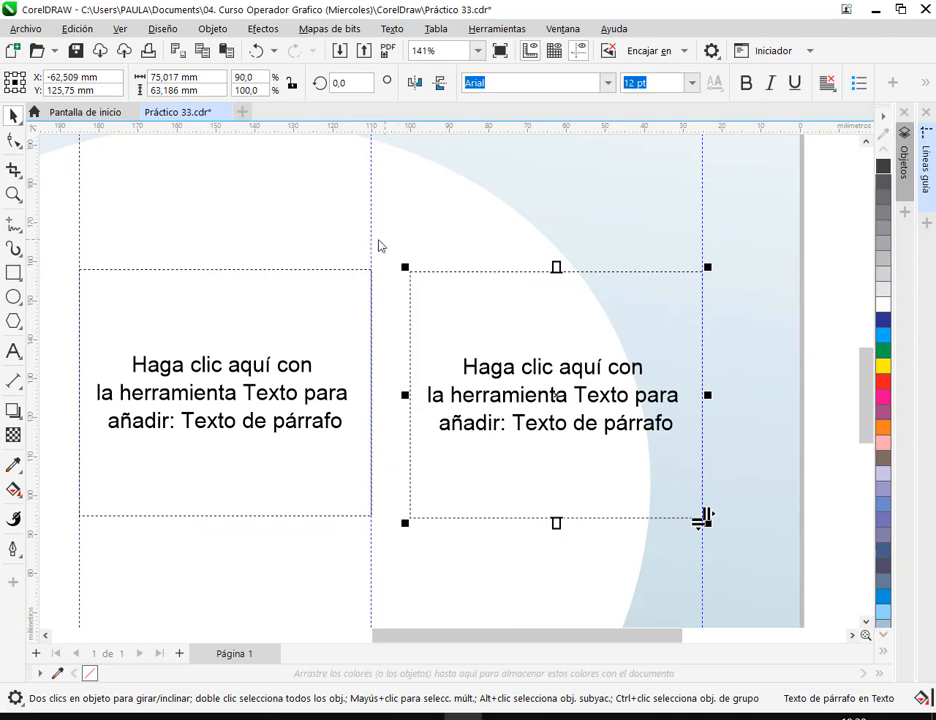
click(372, 242)
key(Delete)
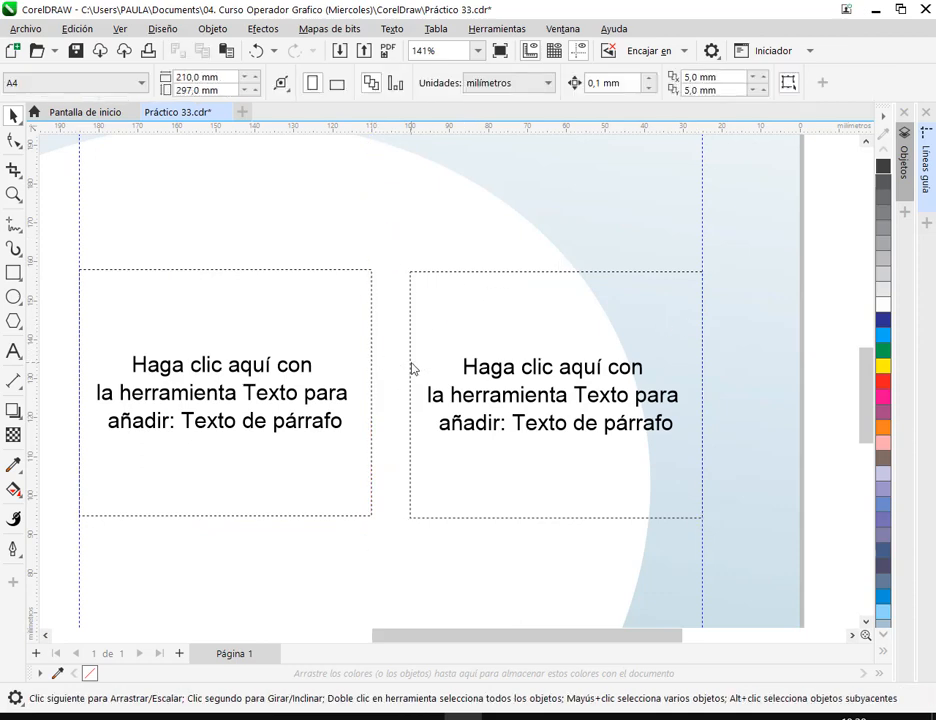
scroll(413, 369, down, 3)
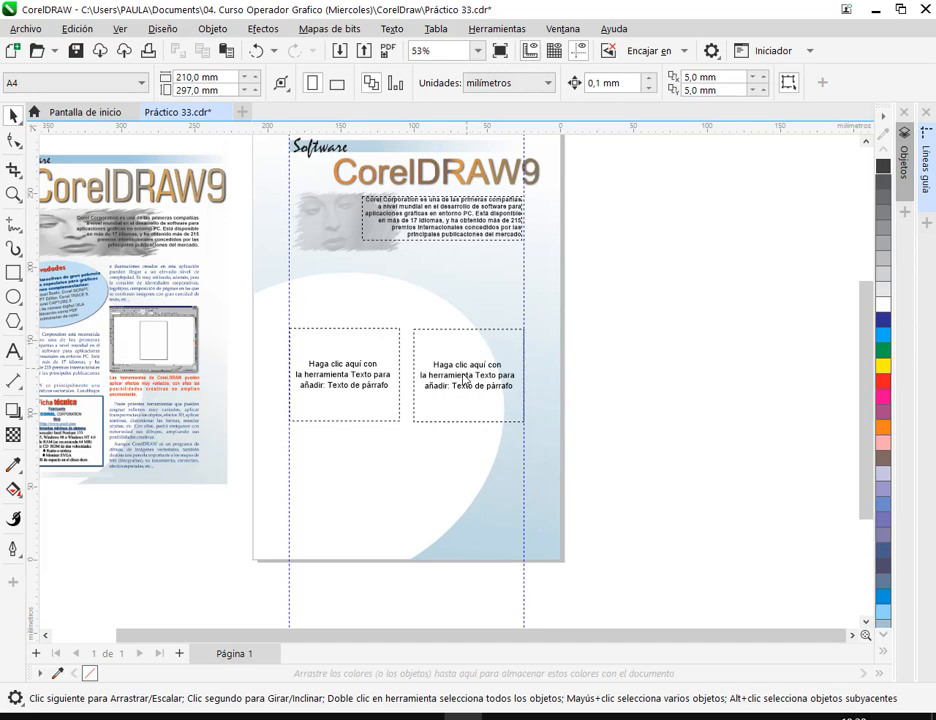
Move the left text frame slightly down, centring it at about Y 121 mm.
click(350, 367)
drag(103, 375, 188, 370)
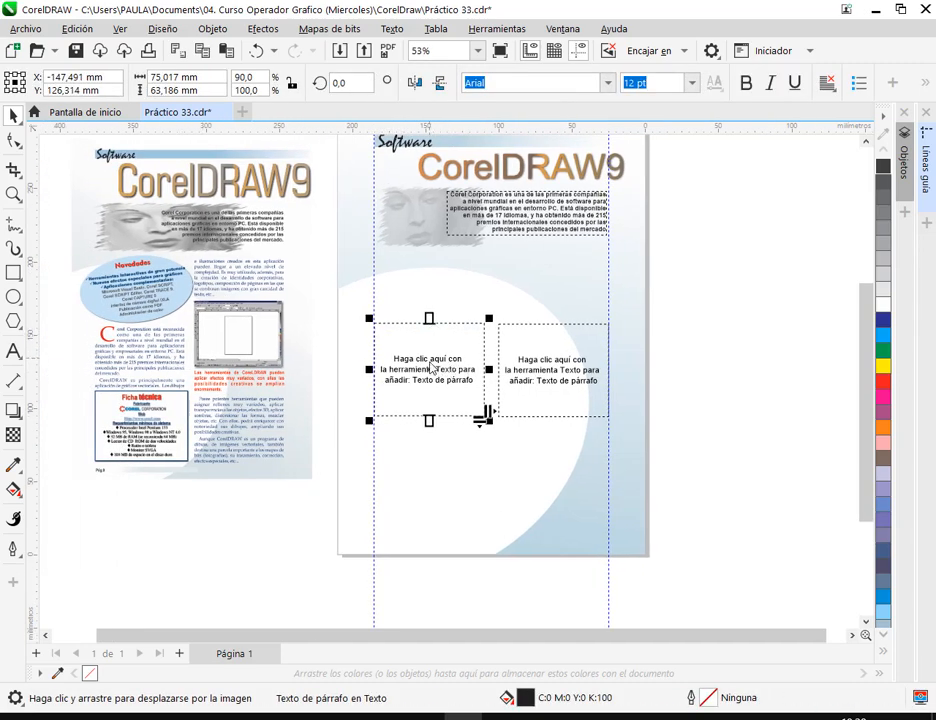
drag(432, 380, 432, 387)
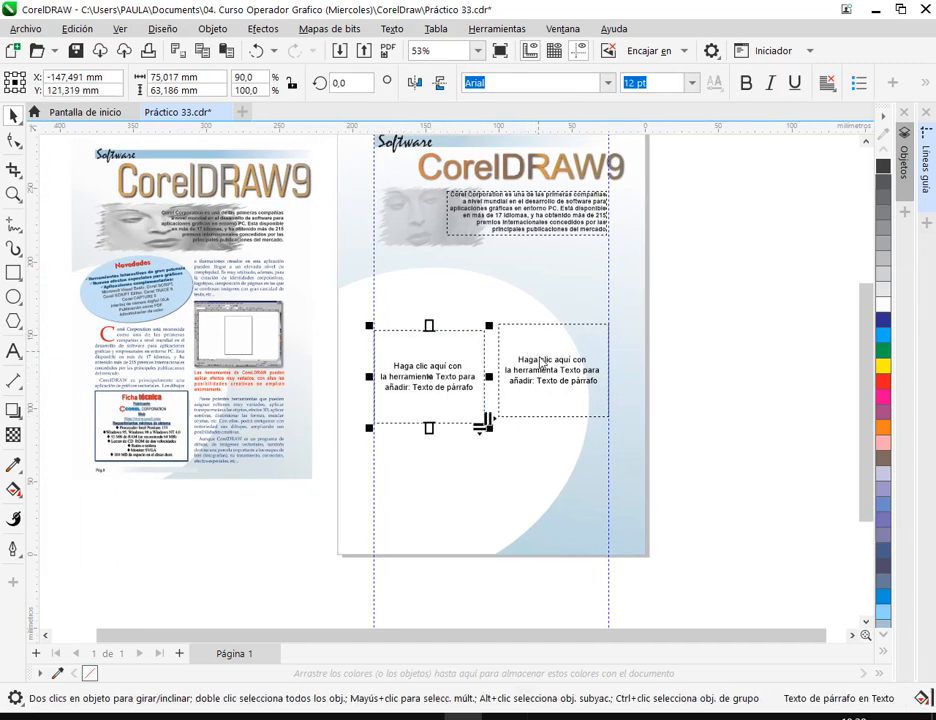
Move the right text frame up below the header paragraph and shorten it to about 49 mm high.
drag(547, 362, 553, 308)
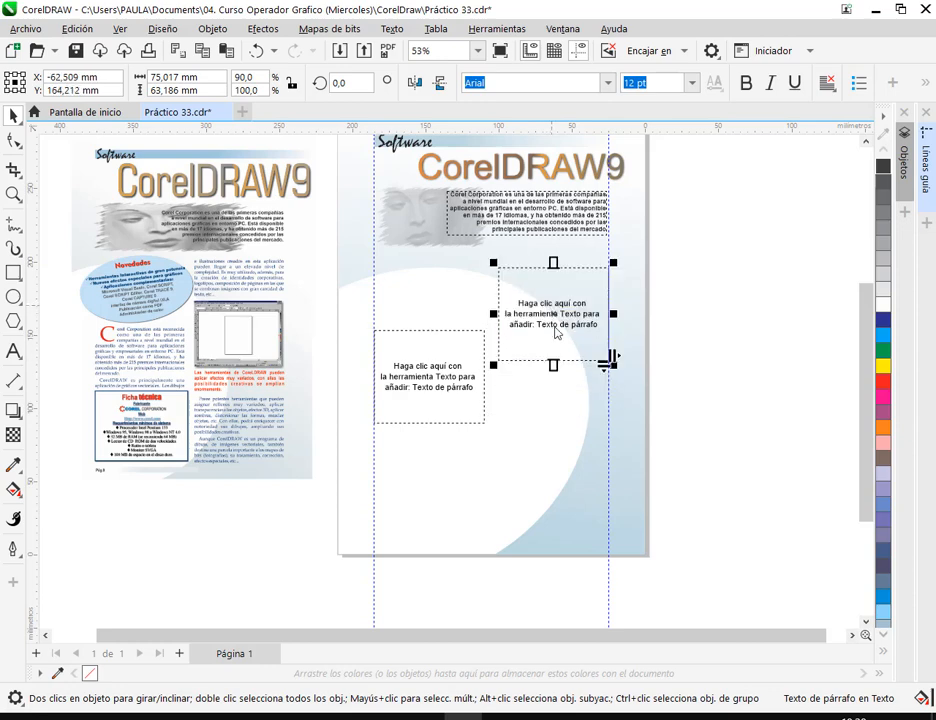
drag(558, 366, 558, 362)
click(562, 351)
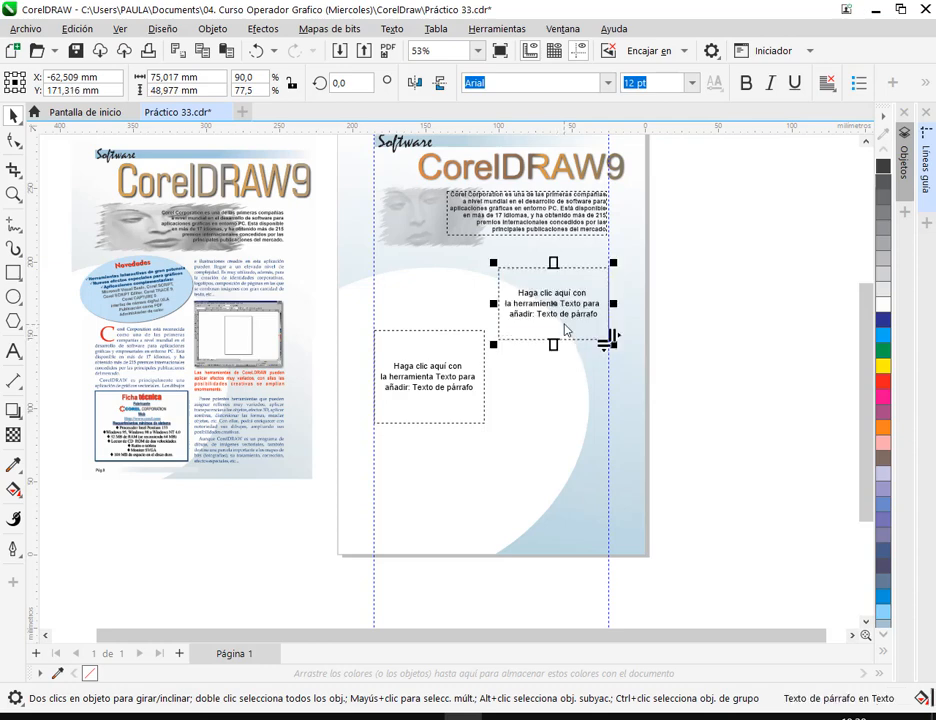
Duplicate the left text frame into the lower part of the right column and make the copy about 68 mm high.
click(476, 384)
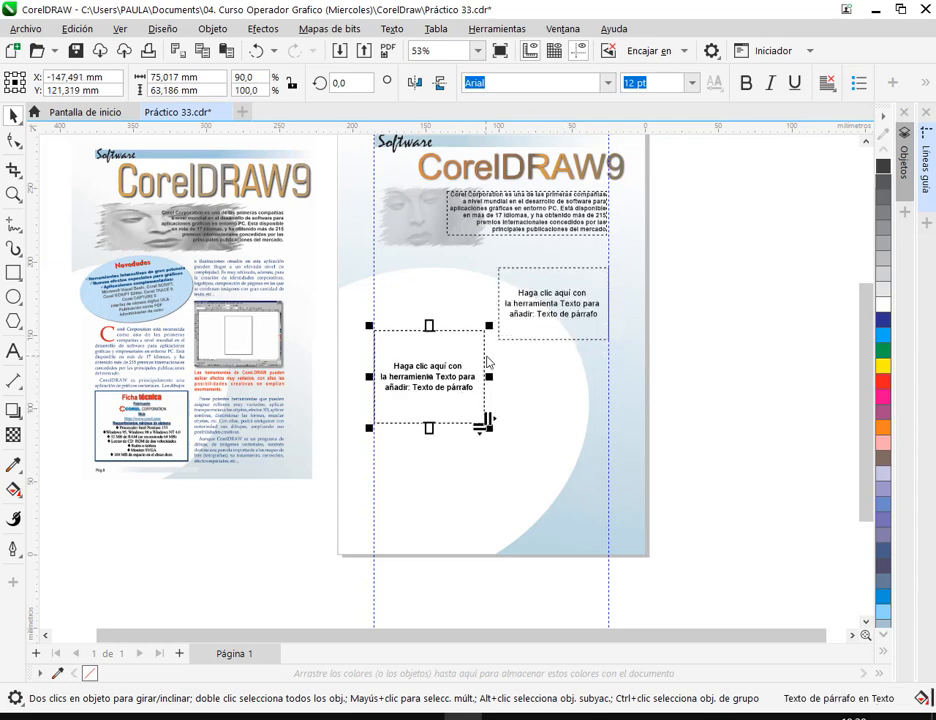
drag(485, 361, 608, 470)
mouse_move(553, 440)
mouse_down()
mouse_move(560, 427)
mouse_move(558, 439)
mouse_move(553, 430)
mouse_up()
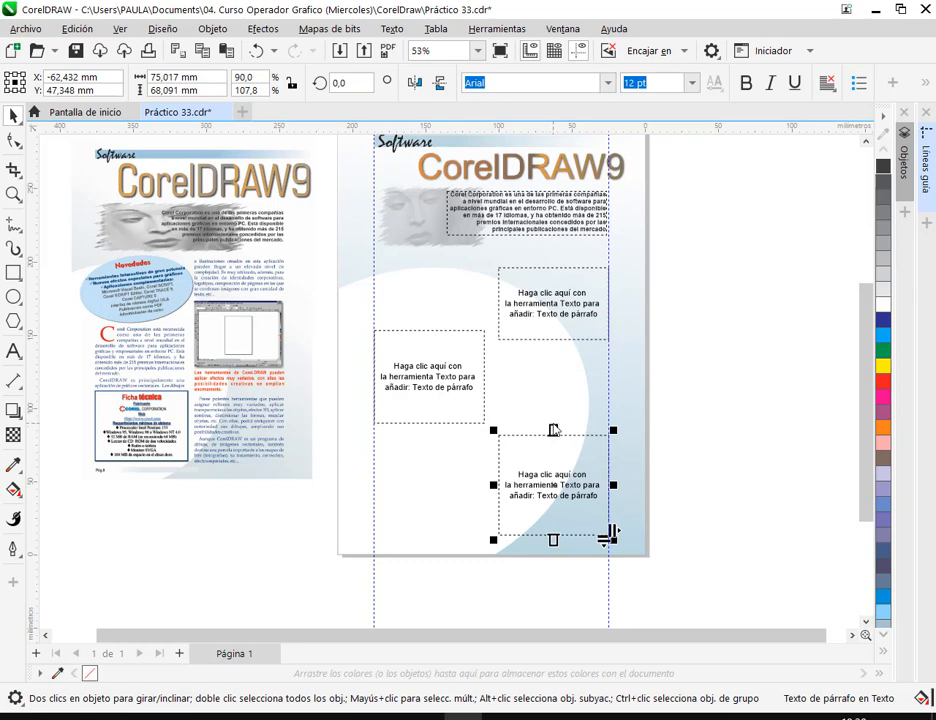
Resize the upper right text frame to about 41 mm high, raising it closer to the header paragraph.
click(525, 330)
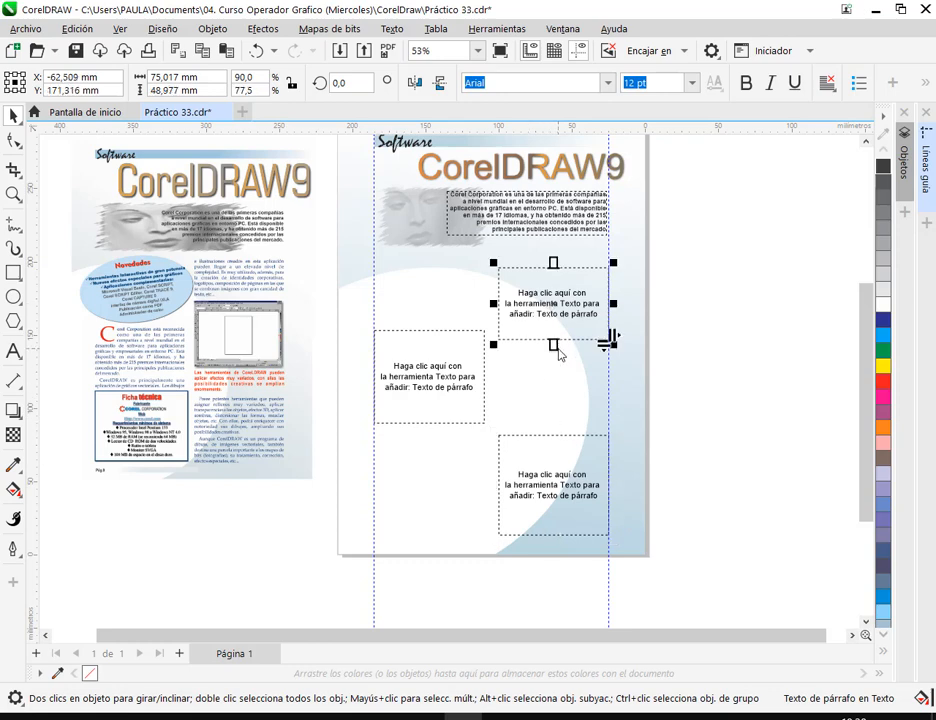
drag(558, 350, 567, 321)
drag(558, 264, 556, 253)
drag(553, 322, 553, 328)
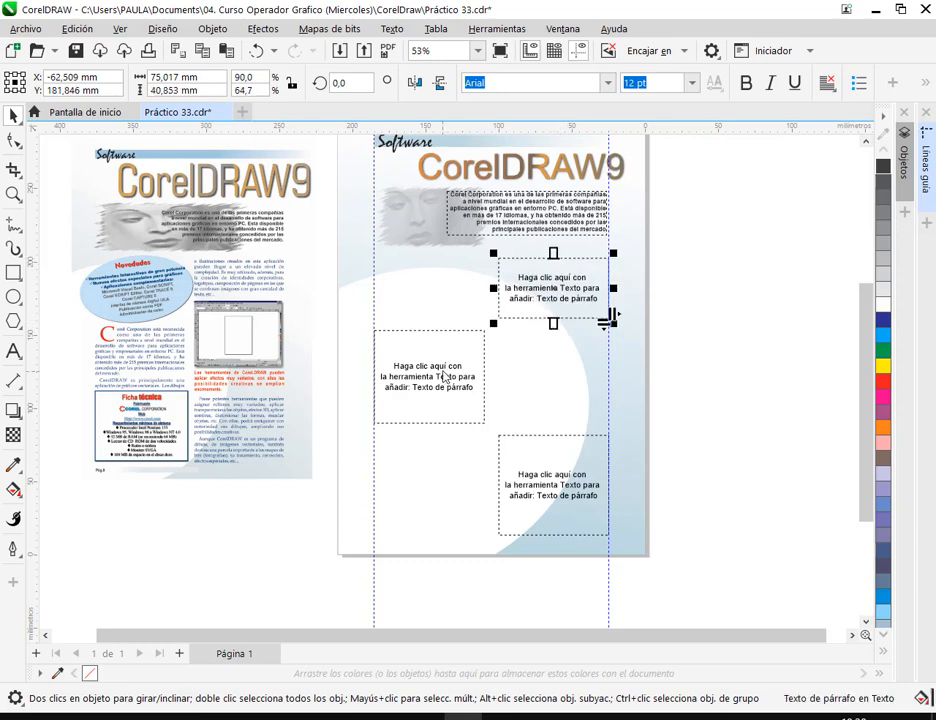
Deselect the text frame and save the document.
click(688, 373)
click(75, 50)
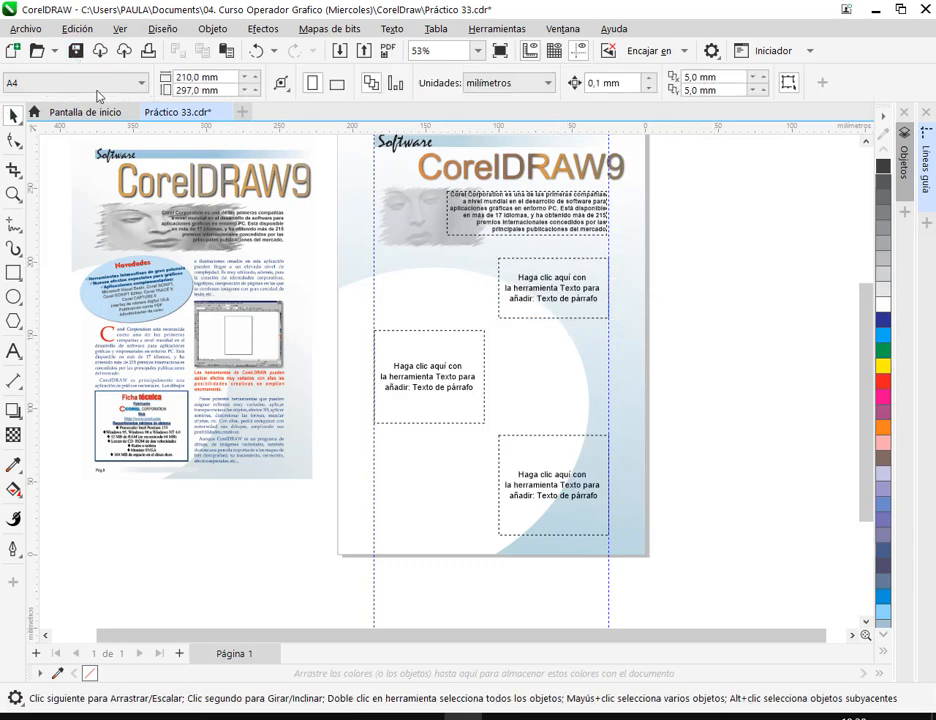
click(472, 363)
click(527, 315)
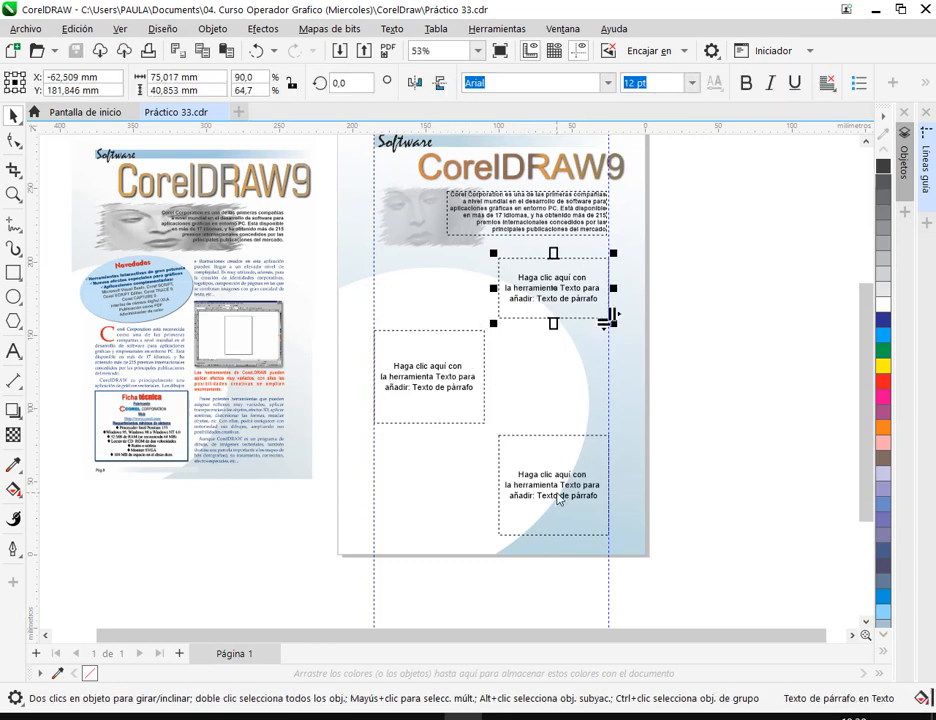
click(560, 492)
click(761, 376)
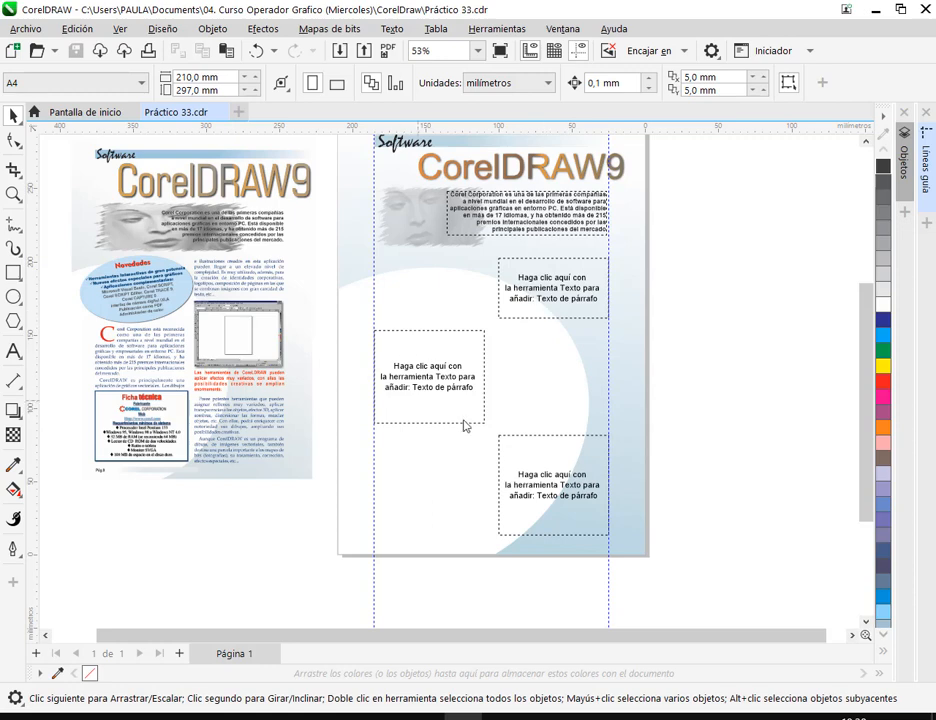
drag(599, 493, 506, 506)
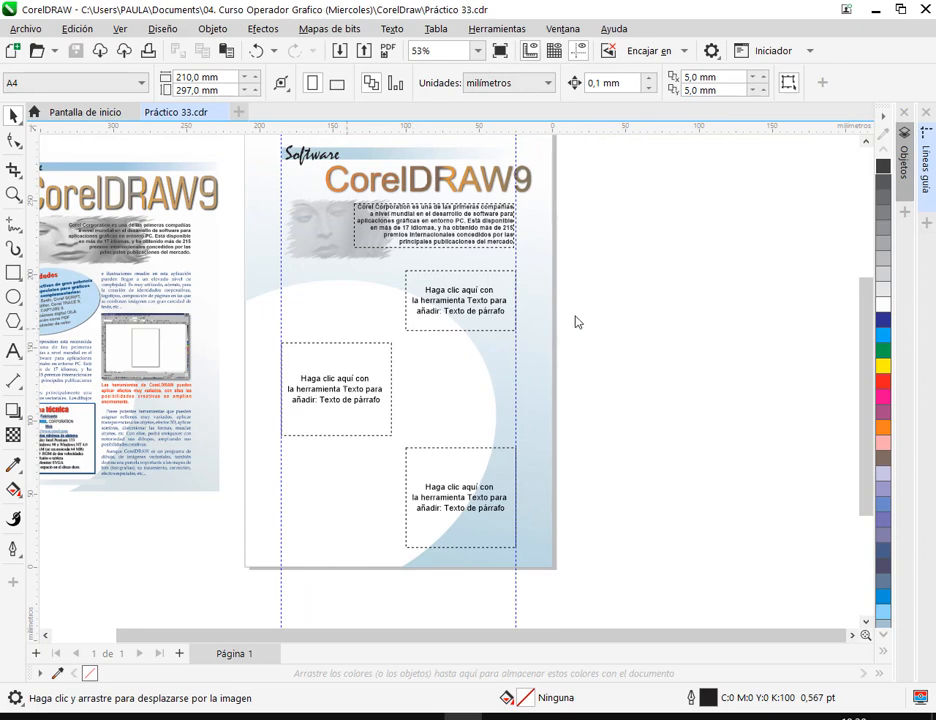
drag(572, 301, 687, 380)
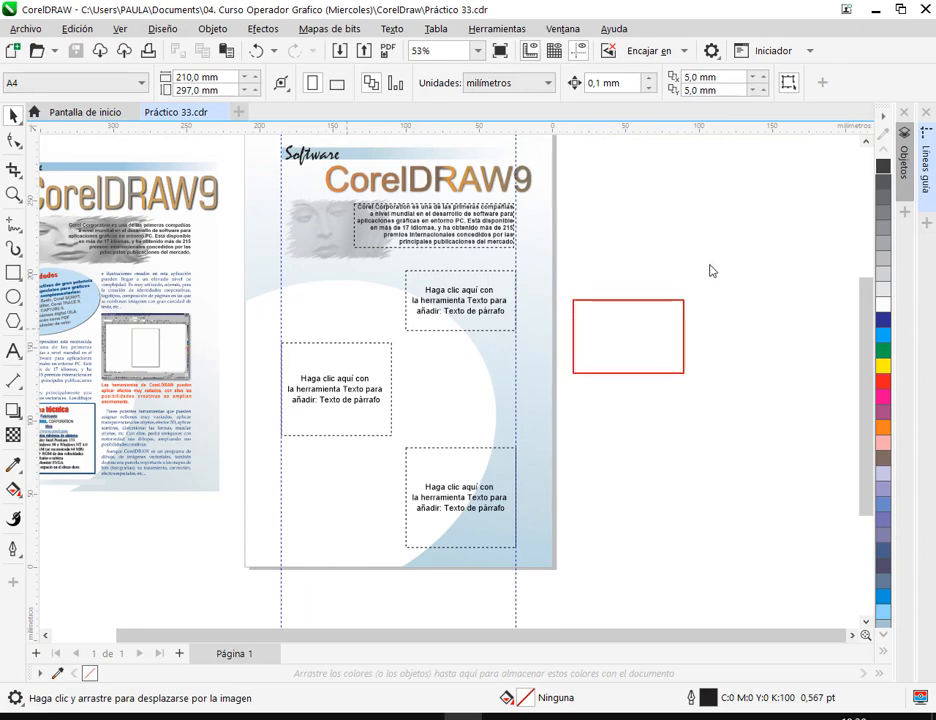
drag(709, 265, 781, 300)
drag(719, 387, 828, 441)
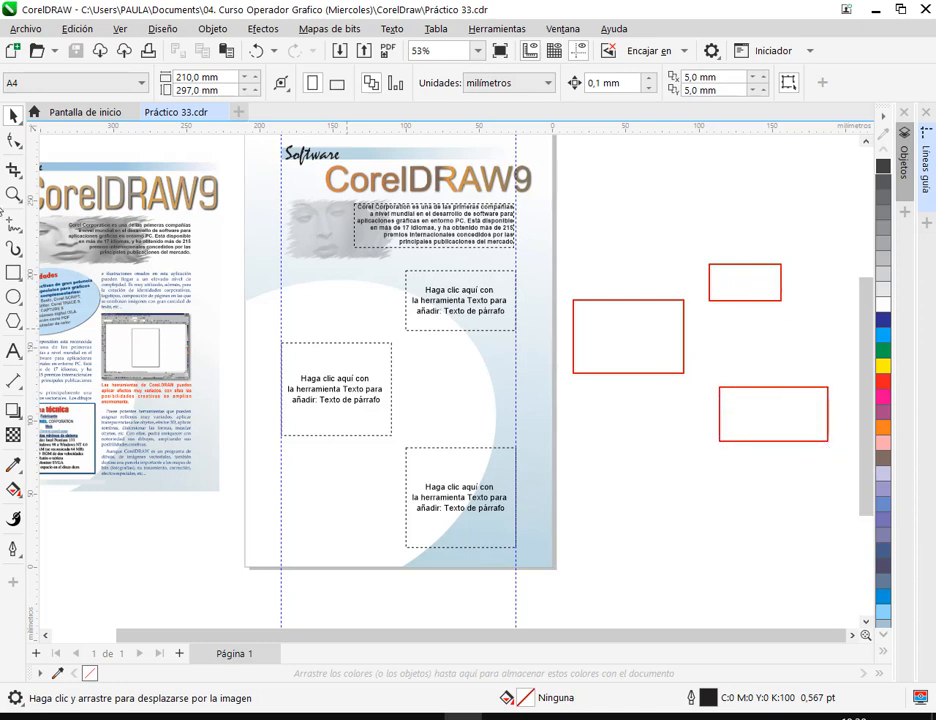
Switch to Notepad and copy the article paragraphs from "Corel Corporation está reconocida" through "efectos especiales, etc...." in Texto para la revista.txt.
click(2, 211)
click(14, 118)
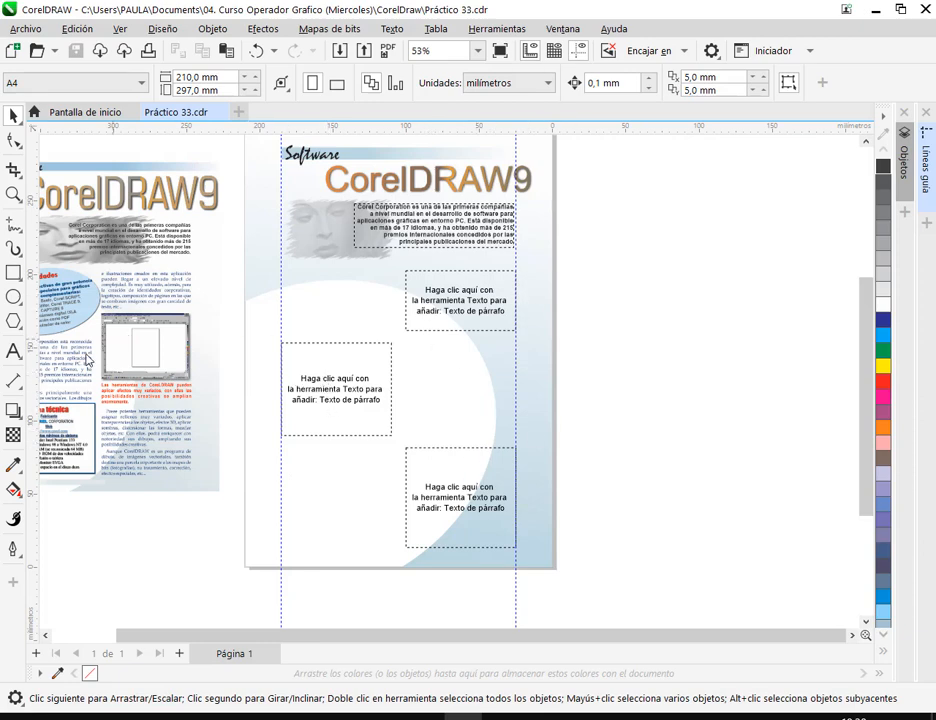
drag(103, 368, 209, 345)
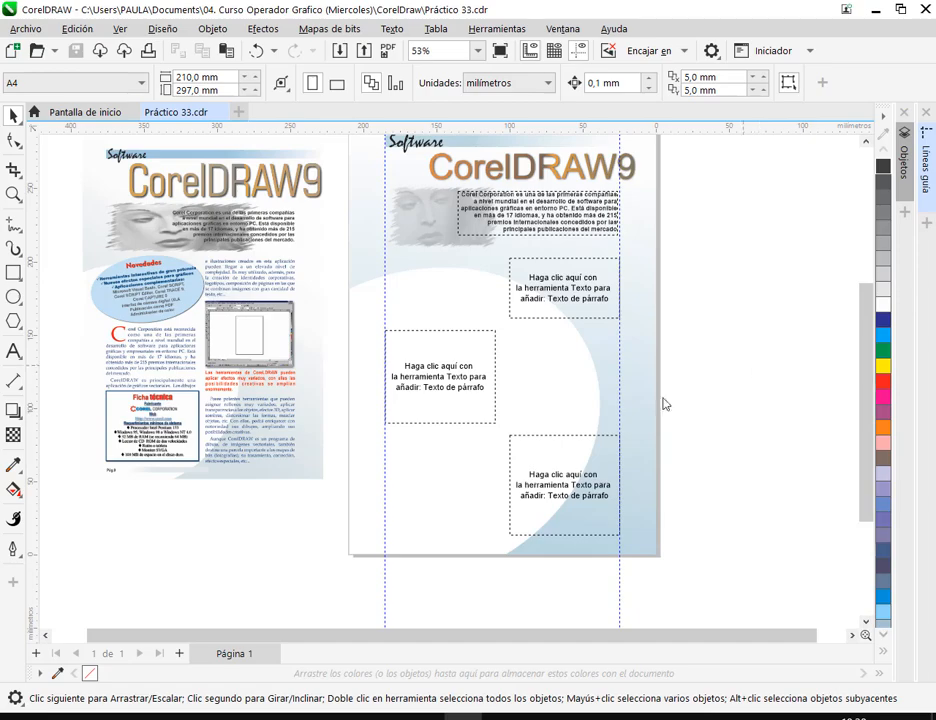
click(558, 712)
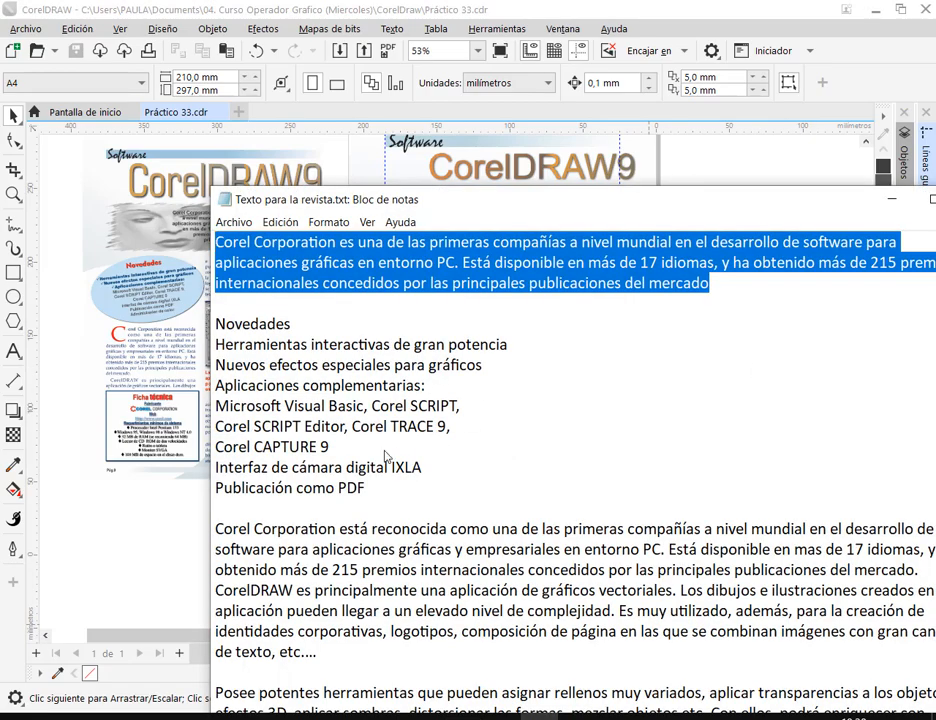
scroll(283, 334, down, 5)
scroll(222, 335, up, 2)
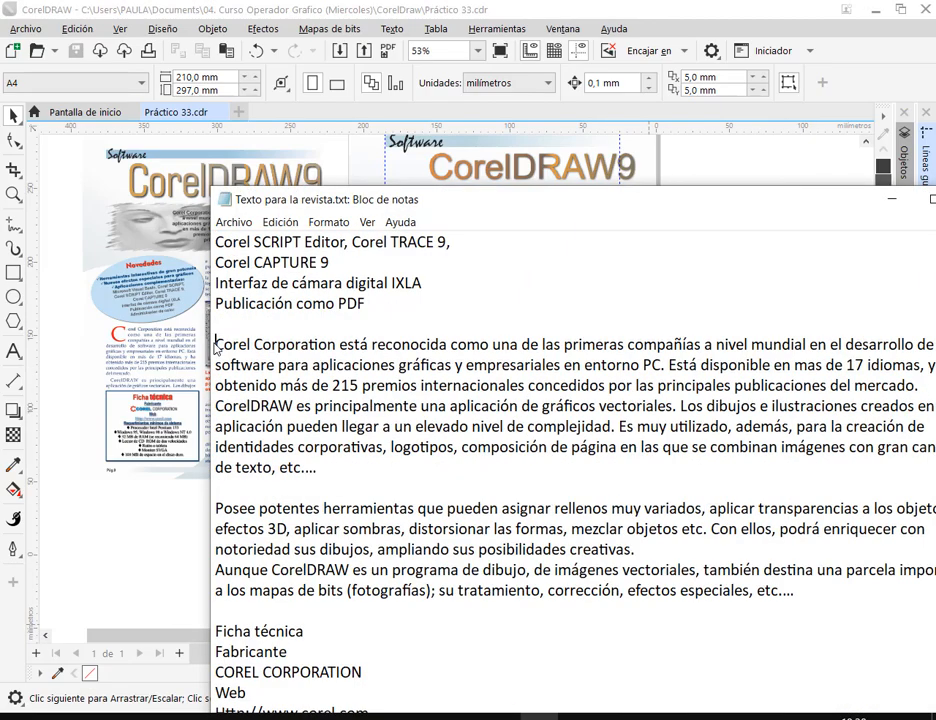
click(165, 528)
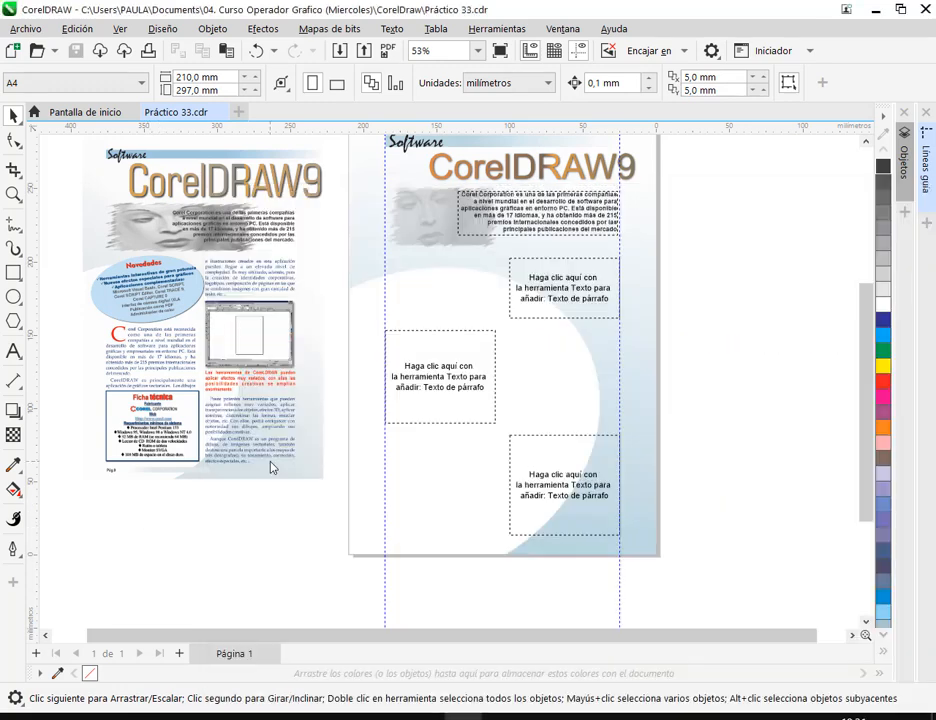
scroll(270, 467, up, 3)
key(alt+Tab)
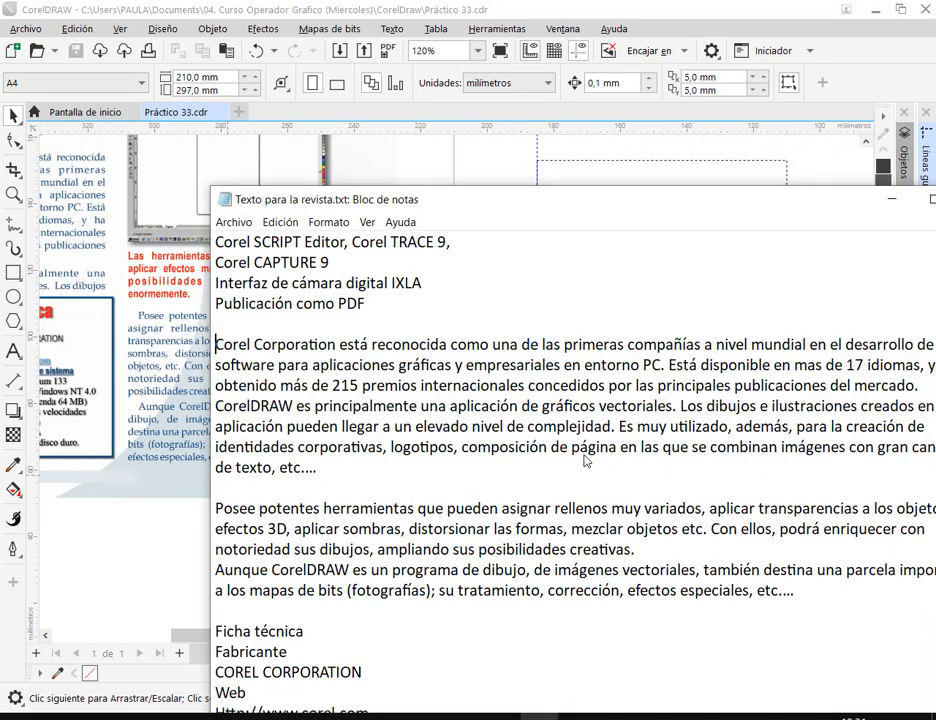
drag(812, 596, 186, 354)
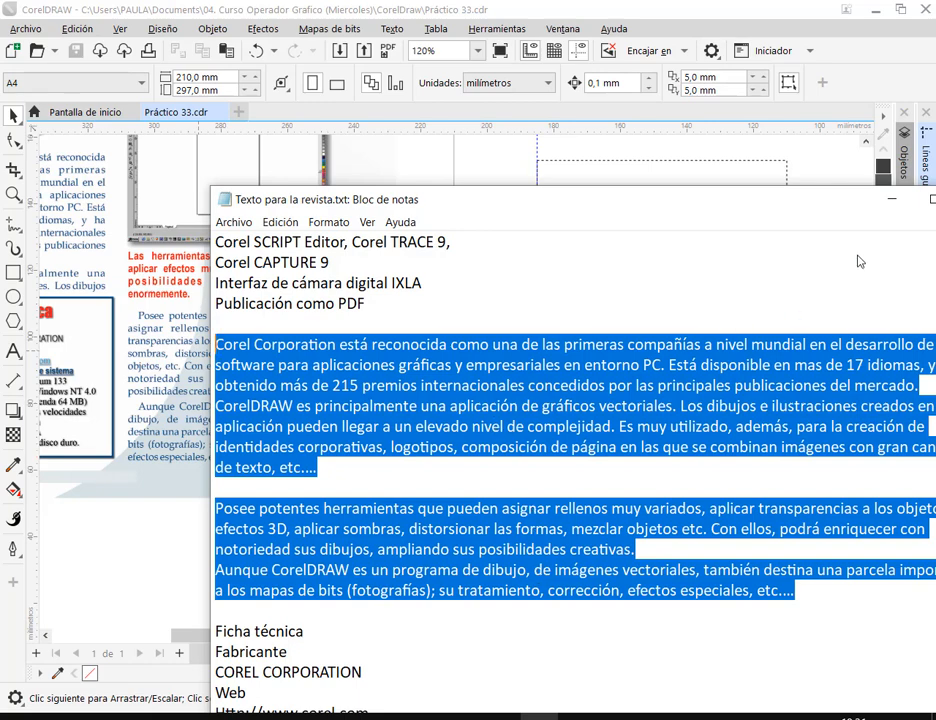
click(891, 200)
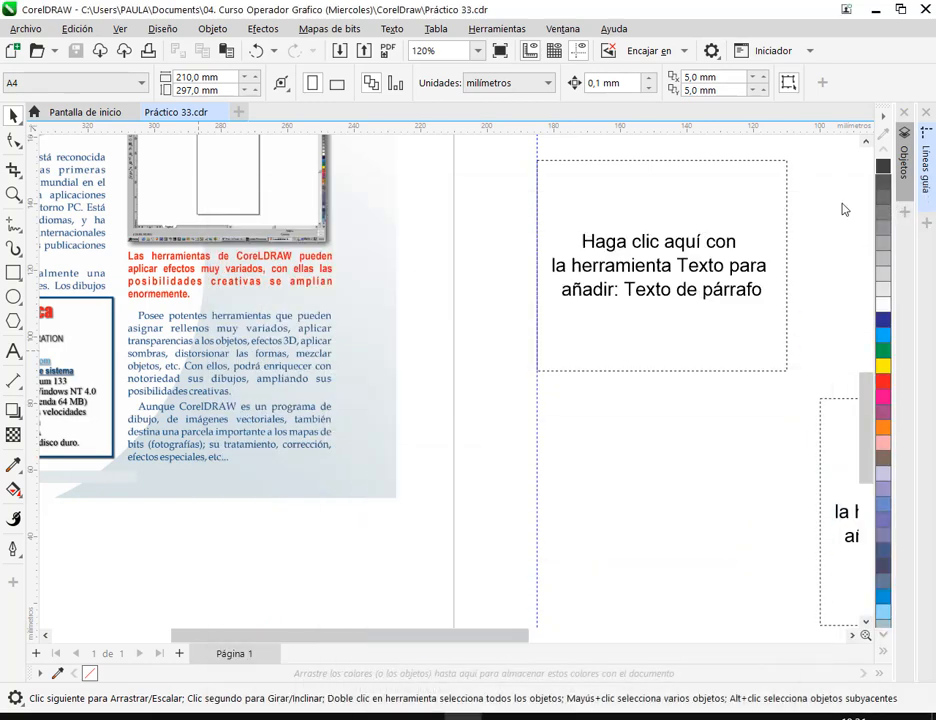
Back in CorelDRAW, paste the copied article text into the empty left paragraph text frame.
click(13, 351)
click(598, 252)
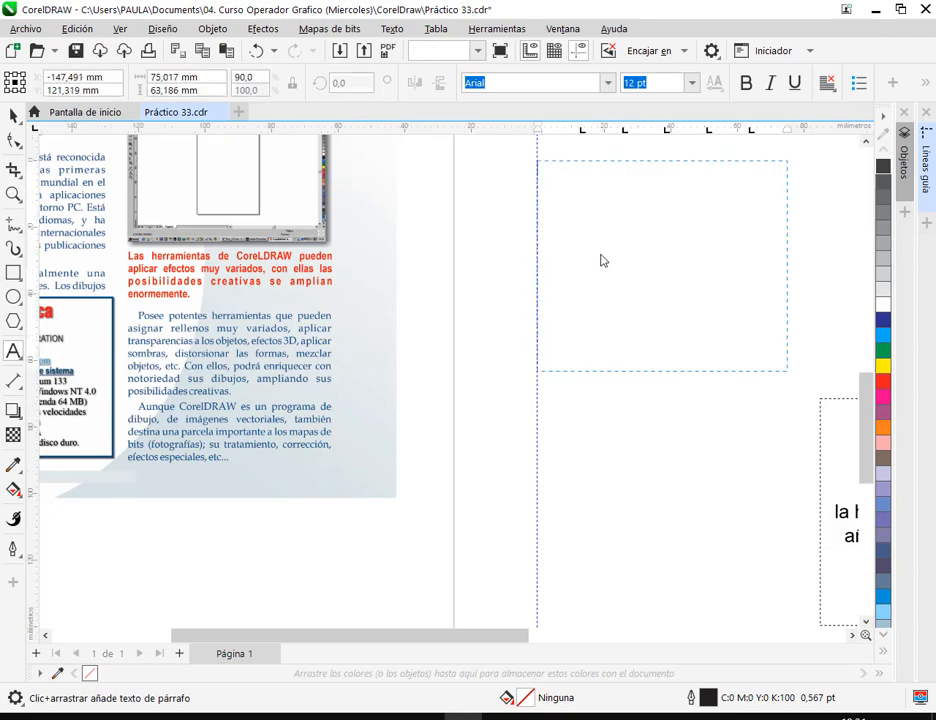
key(ctrl+v)
scroll(623, 305, down, 1)
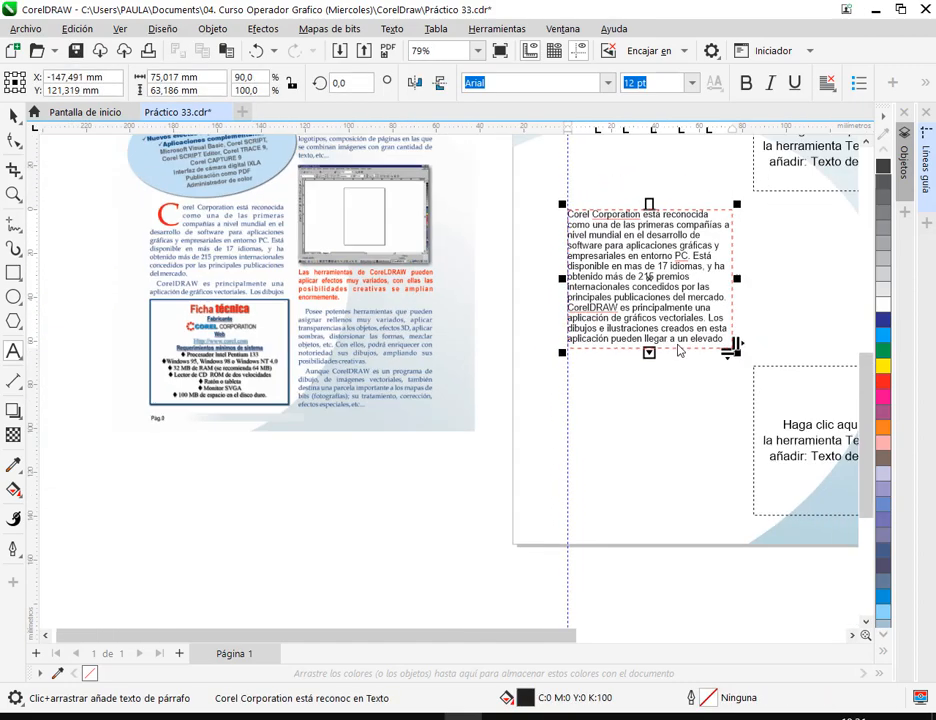
Link the left text frame's overflow to the upper right paragraph frame.
drag(650, 353, 446, 495)
drag(618, 464, 470, 400)
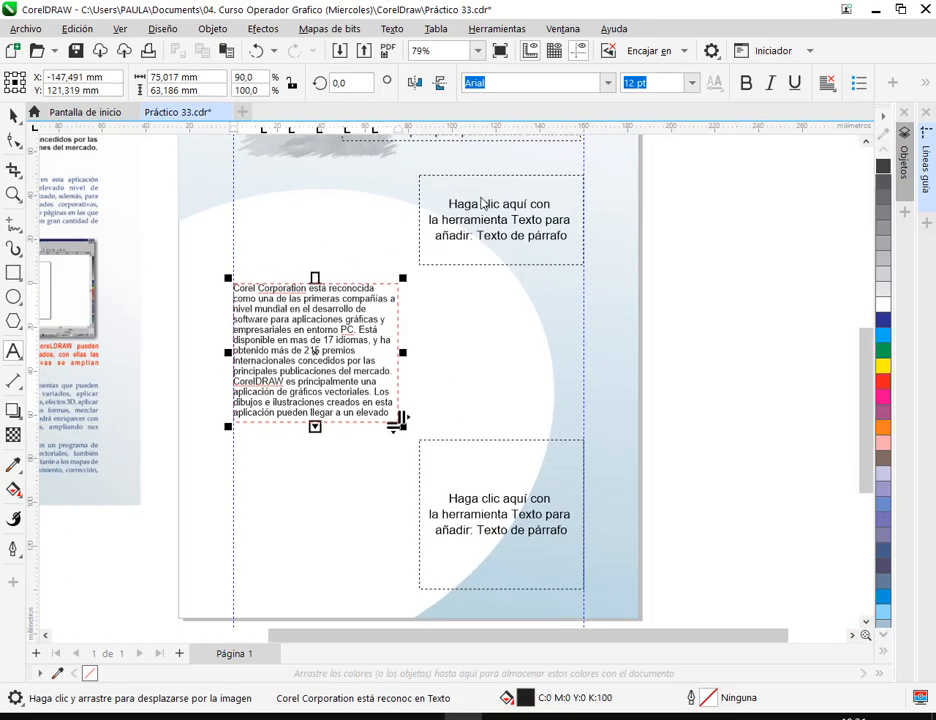
click(316, 430)
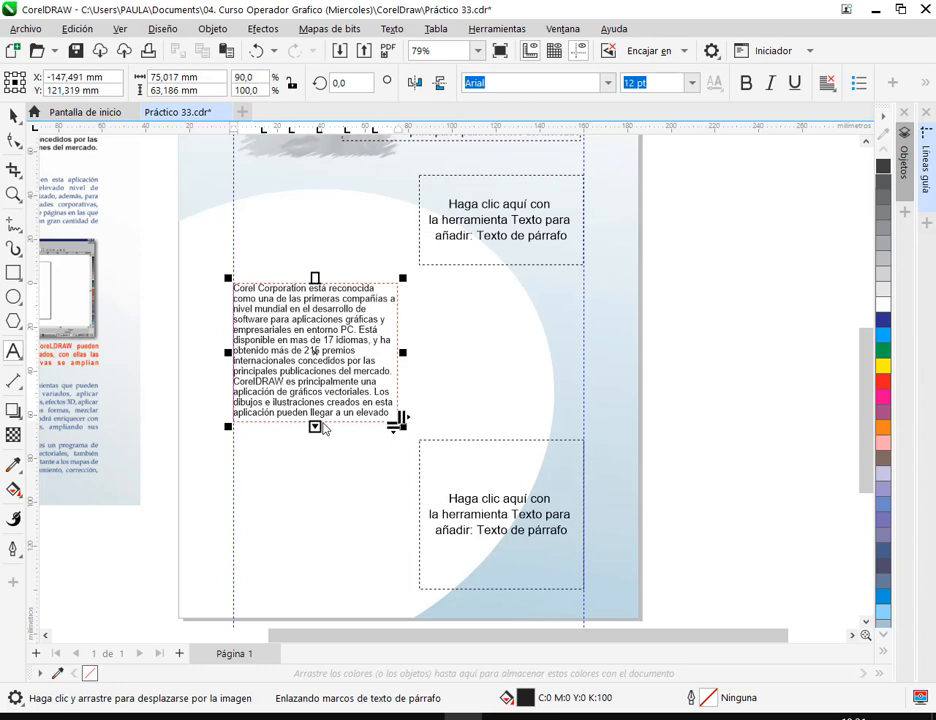
click(445, 198)
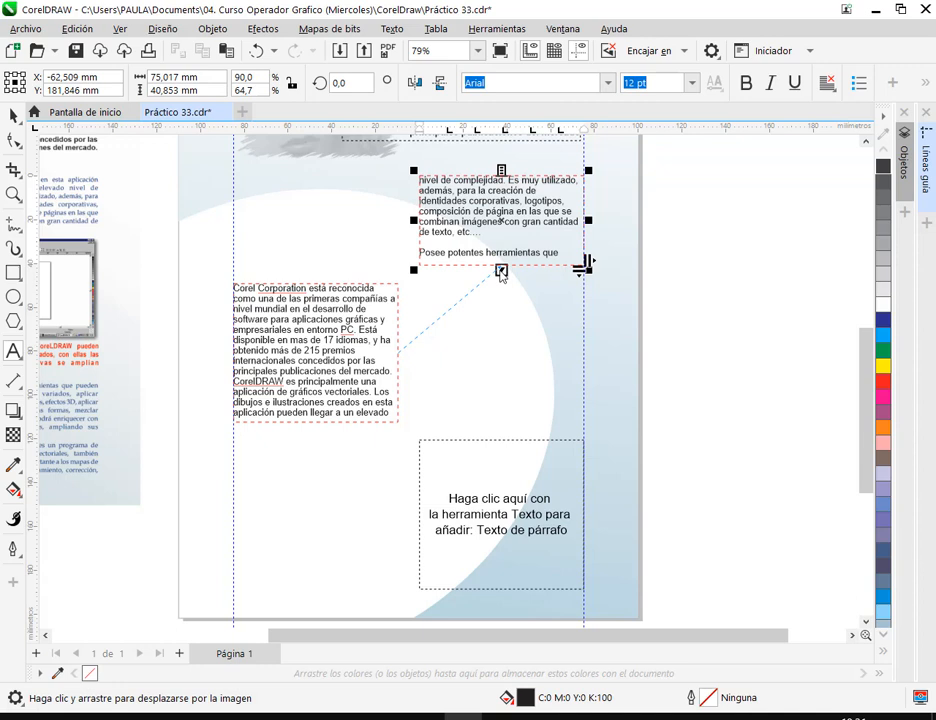
Shorten the upper right frame to about 39 mm high, link its overflow to the lower right frame, and deselect it.
drag(501, 271, 501, 269)
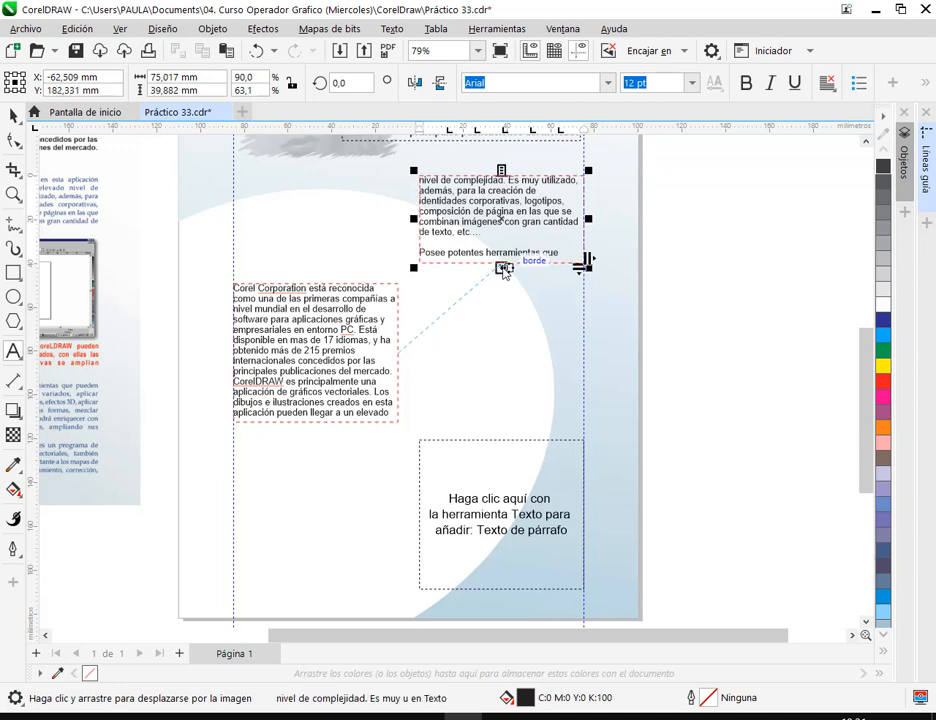
drag(505, 270, 504, 267)
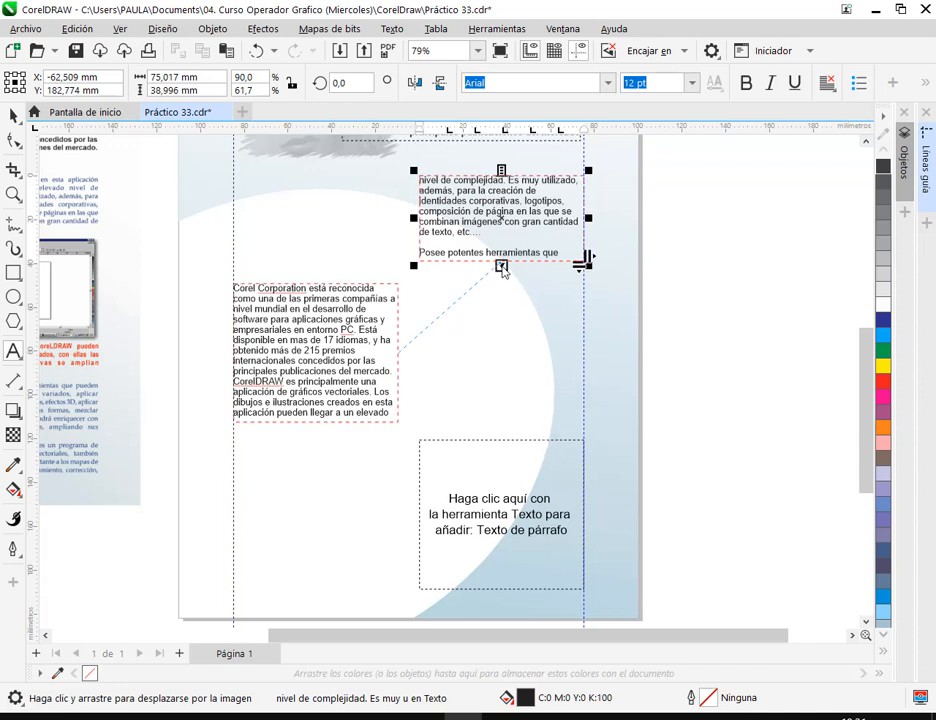
click(502, 267)
click(508, 468)
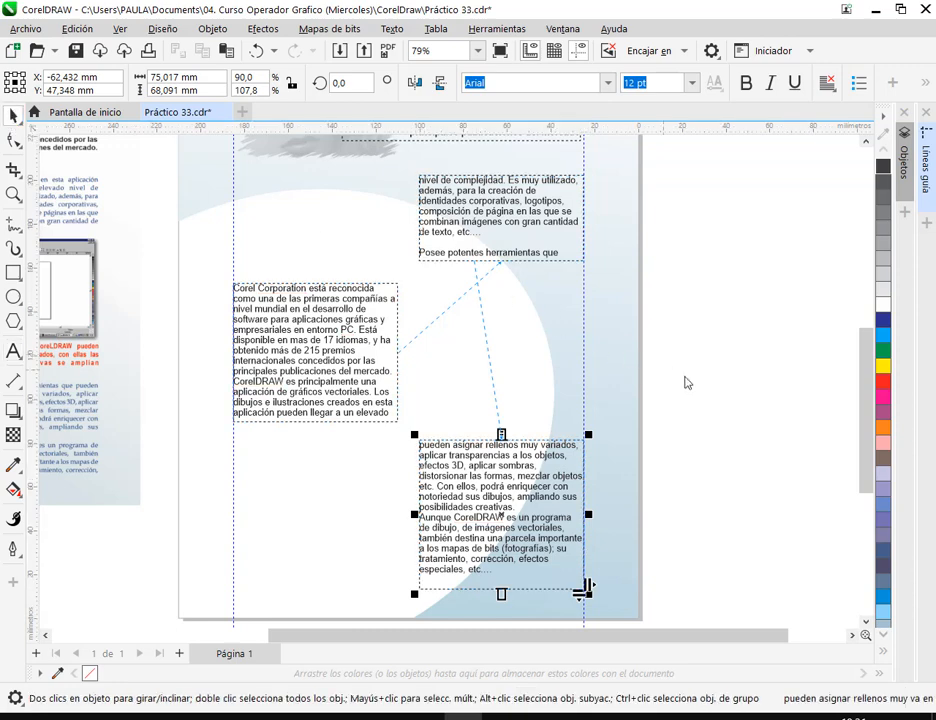
click(501, 309)
click(490, 498)
click(721, 376)
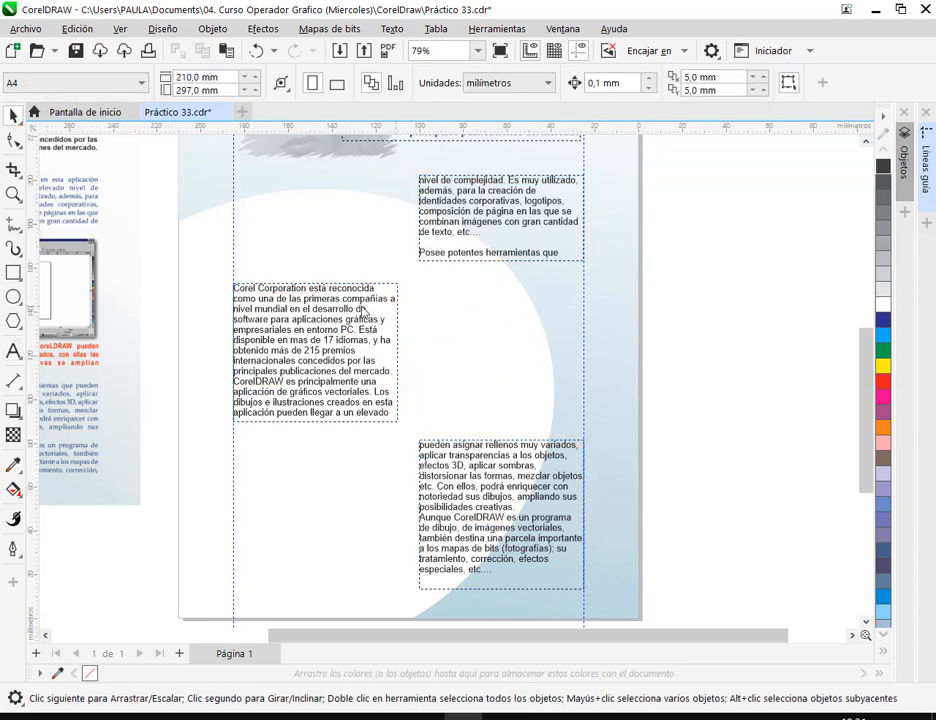
Shorten the upper right text frame to about 34 mm high so the "Posee potentes herramientas" paragraph starts in the lower right frame.
click(462, 505)
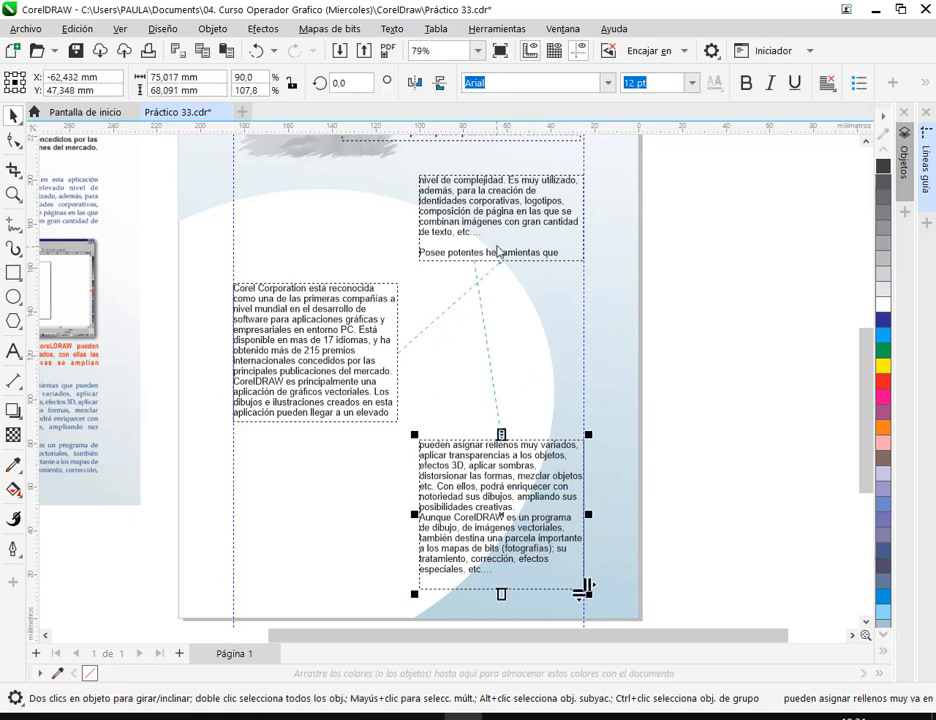
drag(498, 288, 604, 309)
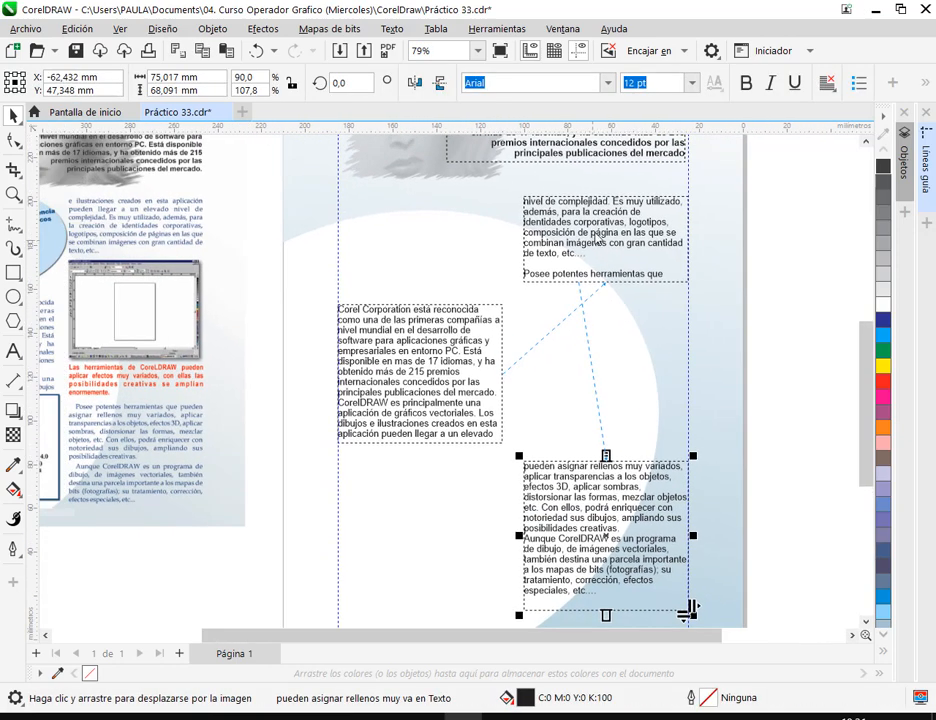
click(605, 285)
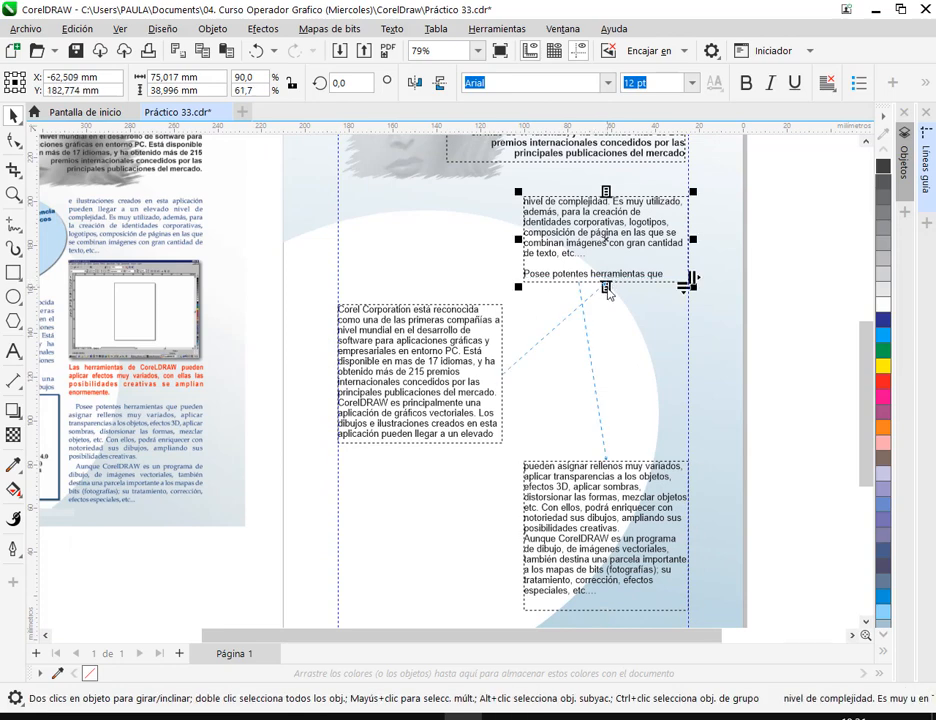
drag(606, 288, 606, 270)
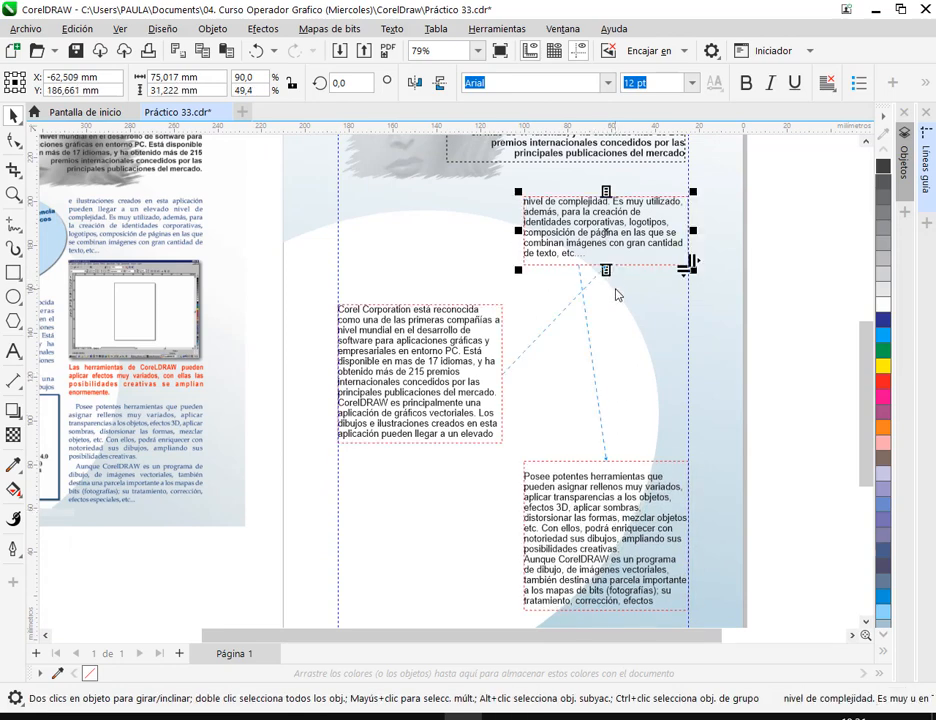
scroll(597, 515, down, 1)
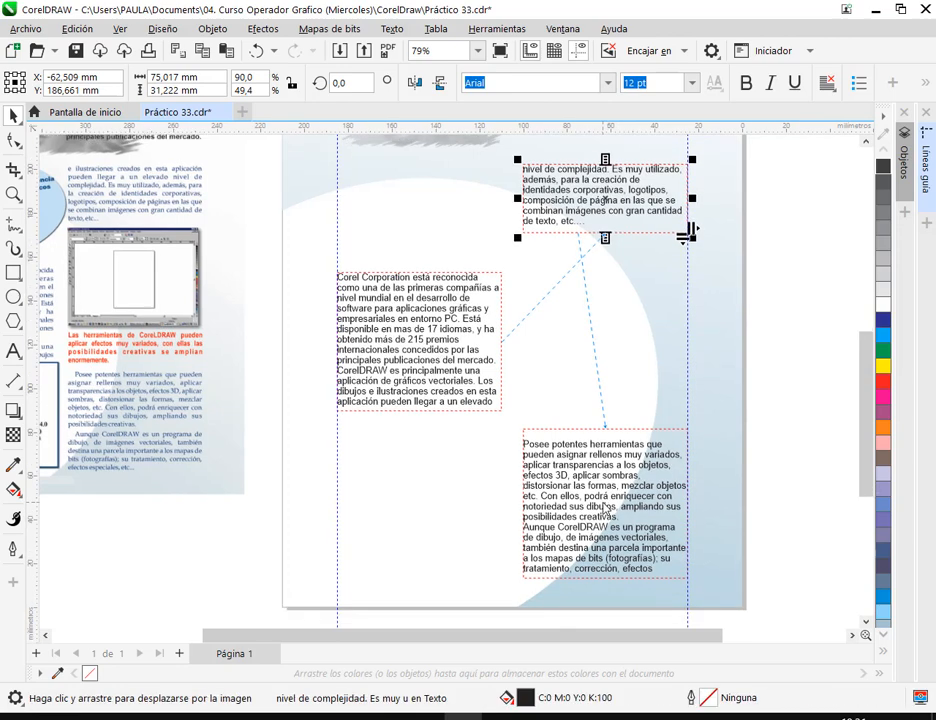
click(601, 565)
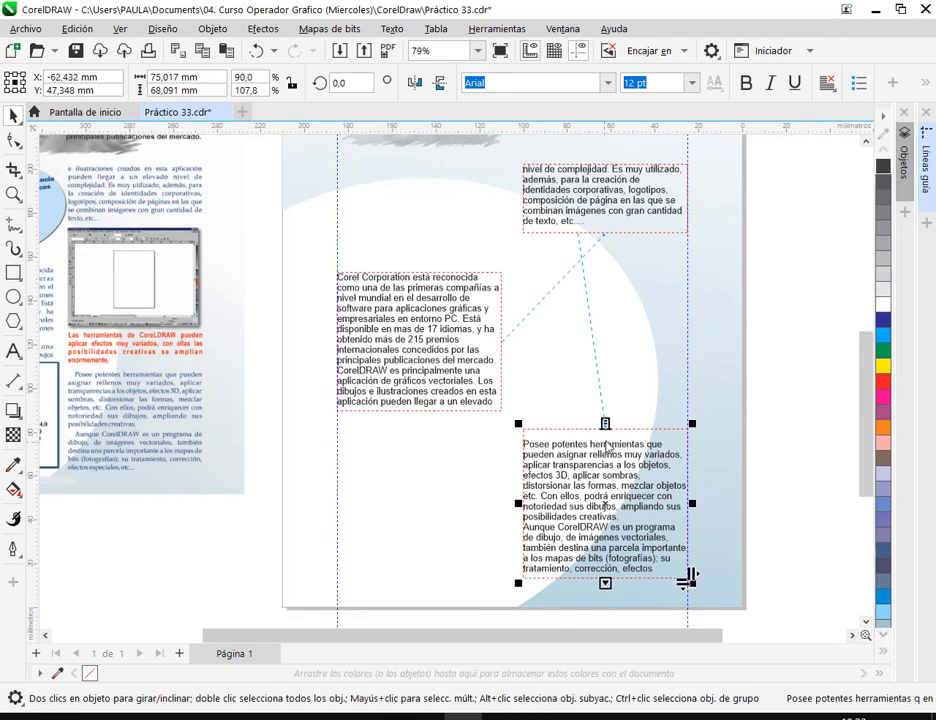
drag(507, 462, 662, 454)
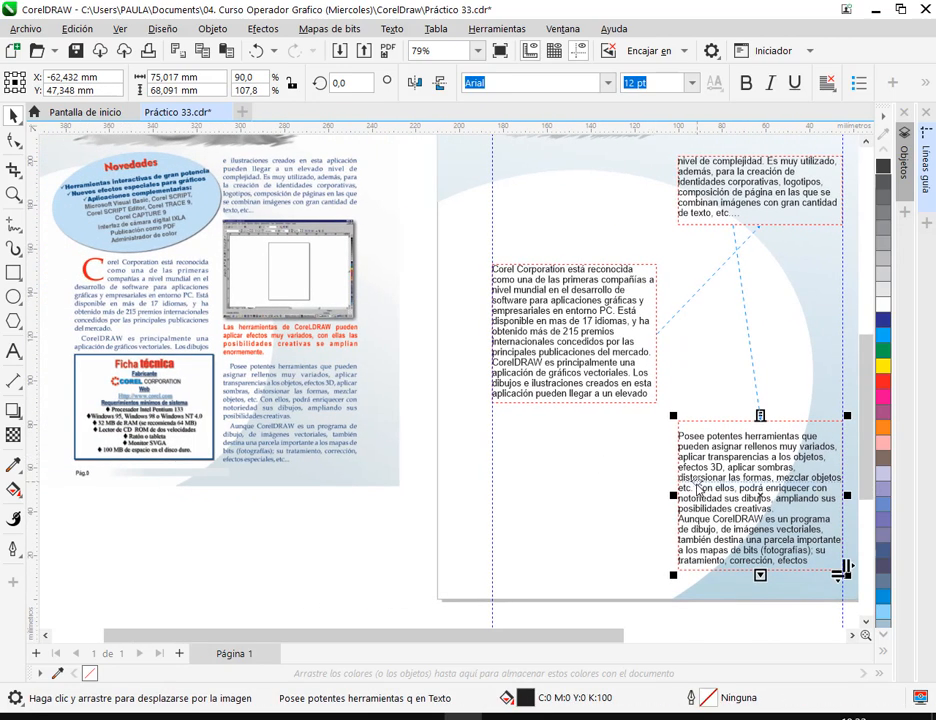
click(601, 381)
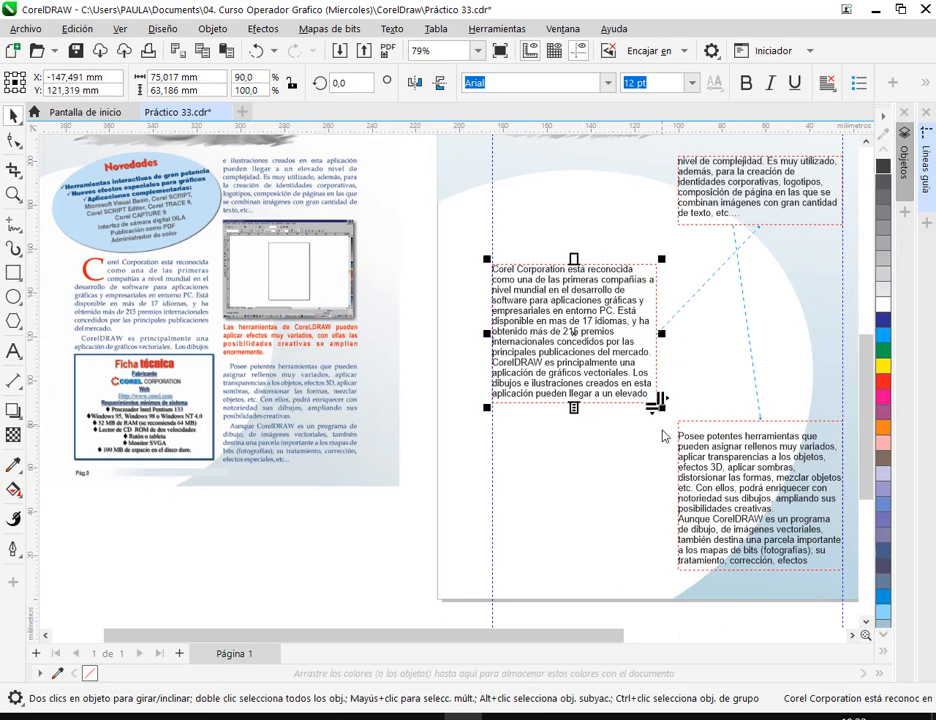
drag(640, 427, 445, 467)
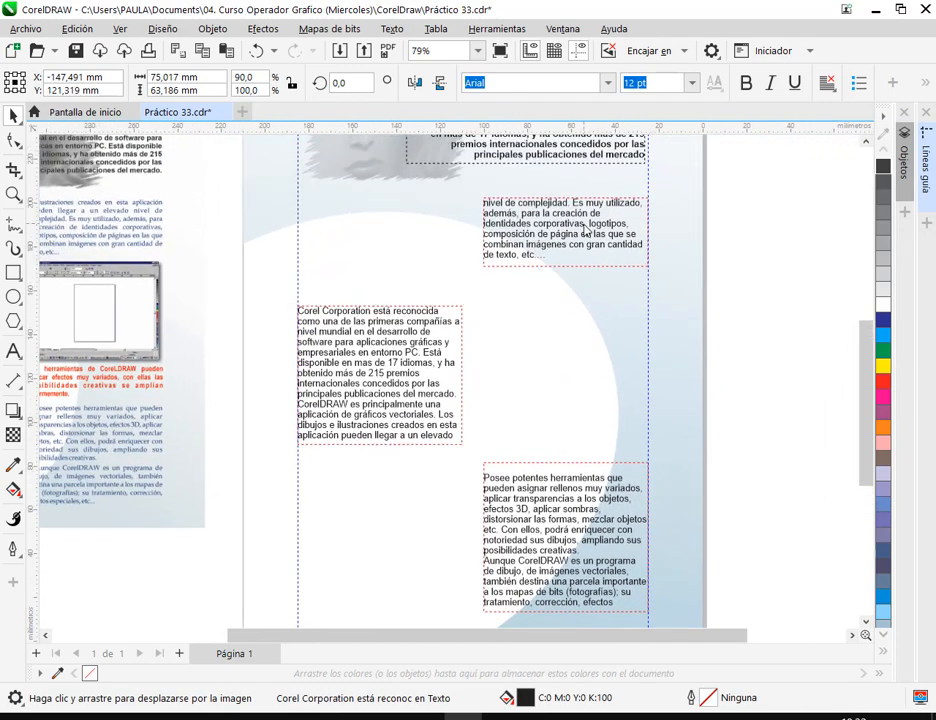
click(571, 270)
drag(571, 273, 571, 278)
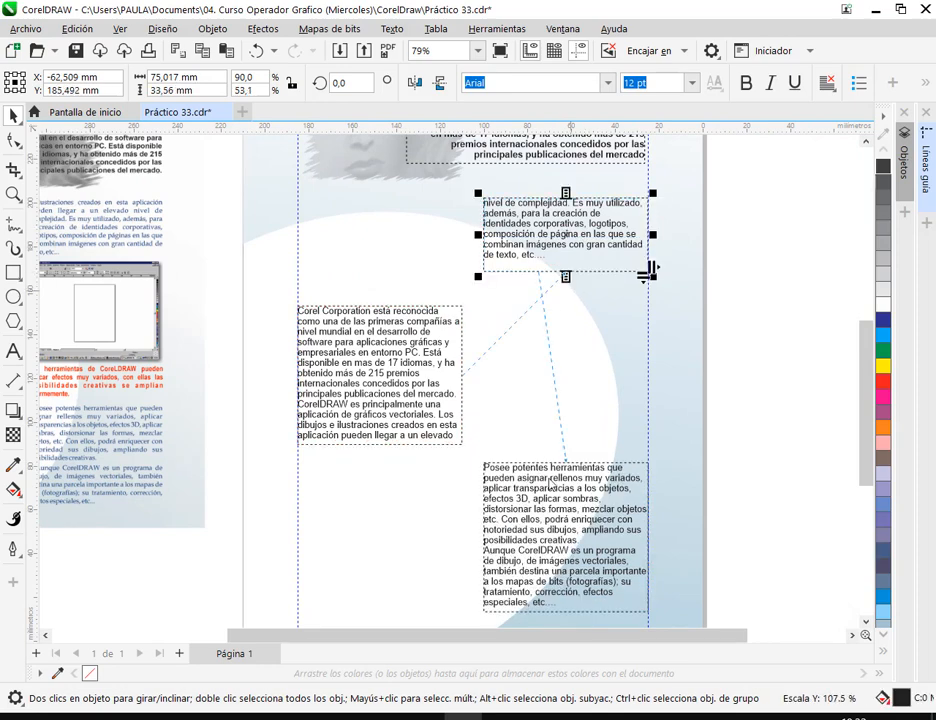
Extend the lower right text frame upward to about 77 mm high, deselect it, and save the document.
click(557, 470)
drag(565, 457, 565, 440)
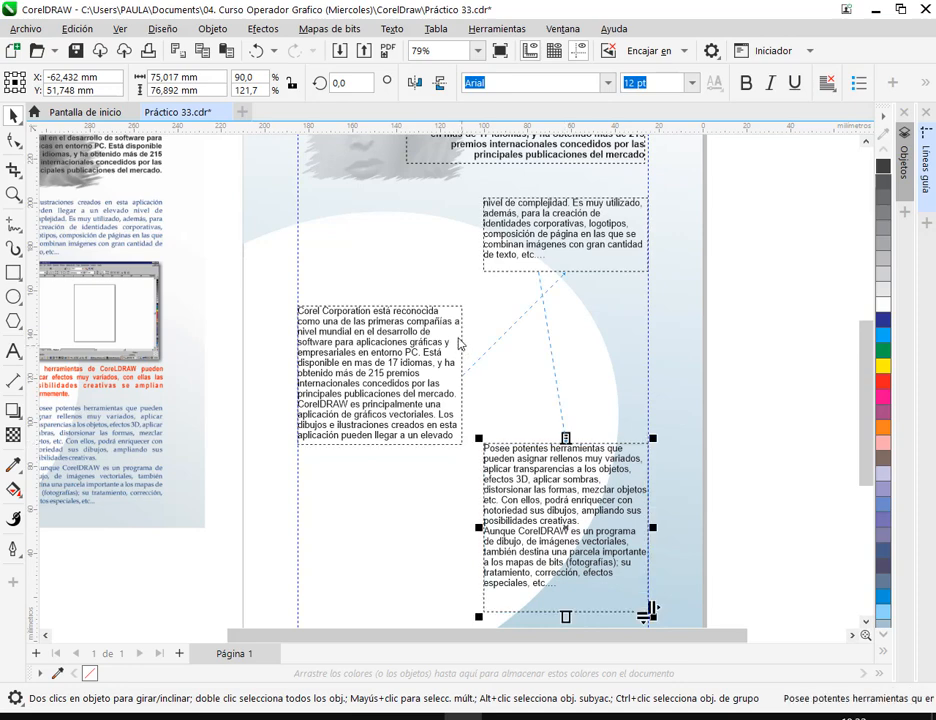
drag(489, 355, 555, 358)
click(786, 297)
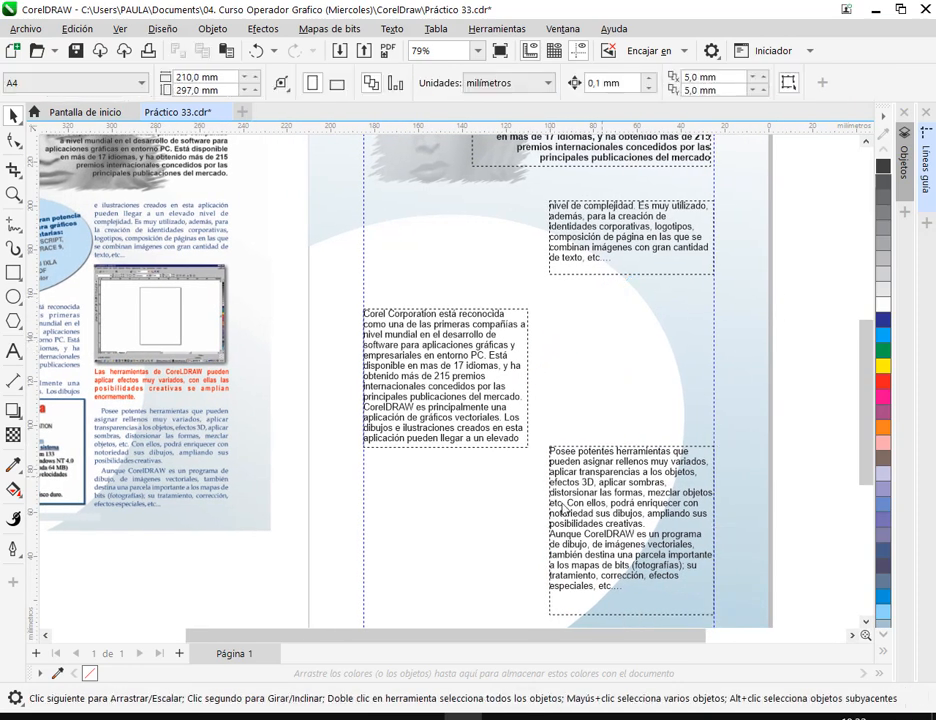
click(75, 53)
Examine how the article text flows from the left frame through the upper right to the lower right frame.
scroll(563, 482, down, 1)
scroll(545, 478, down, 1)
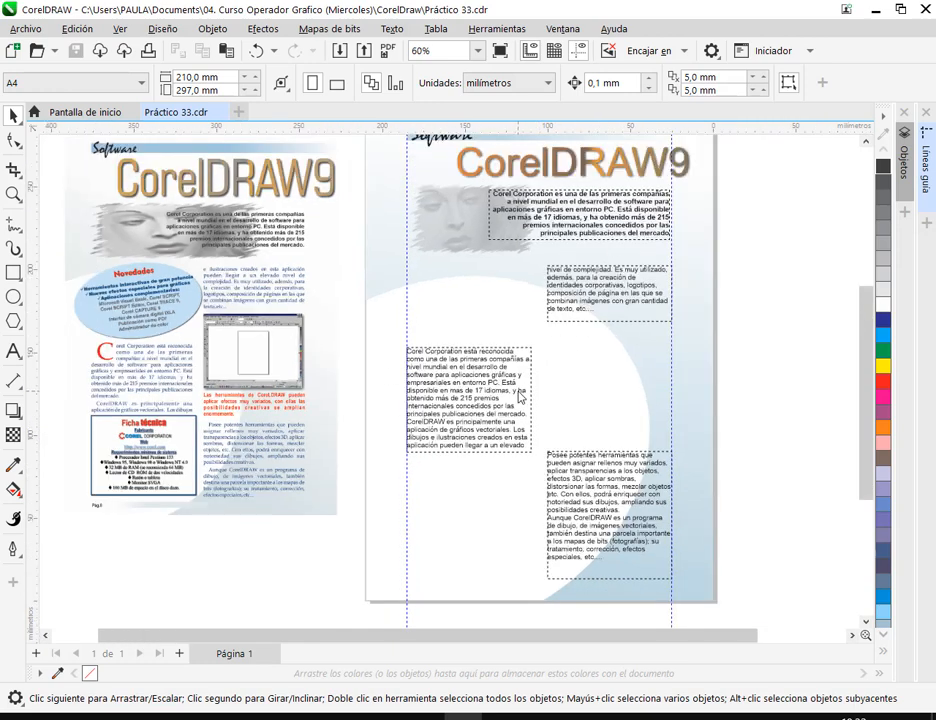
key(Tab)
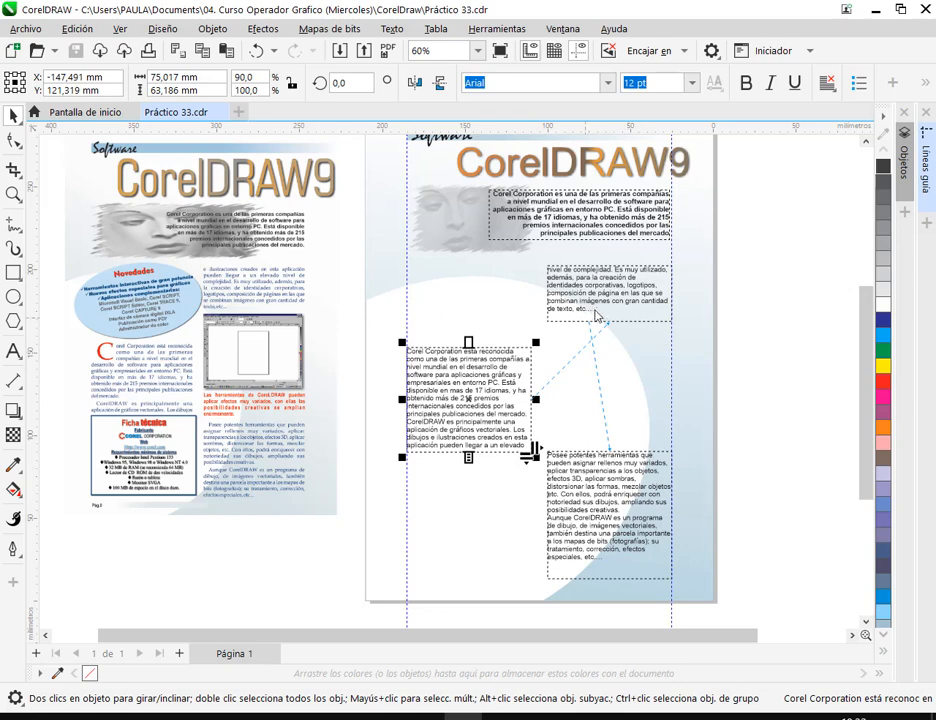
key(Tab)
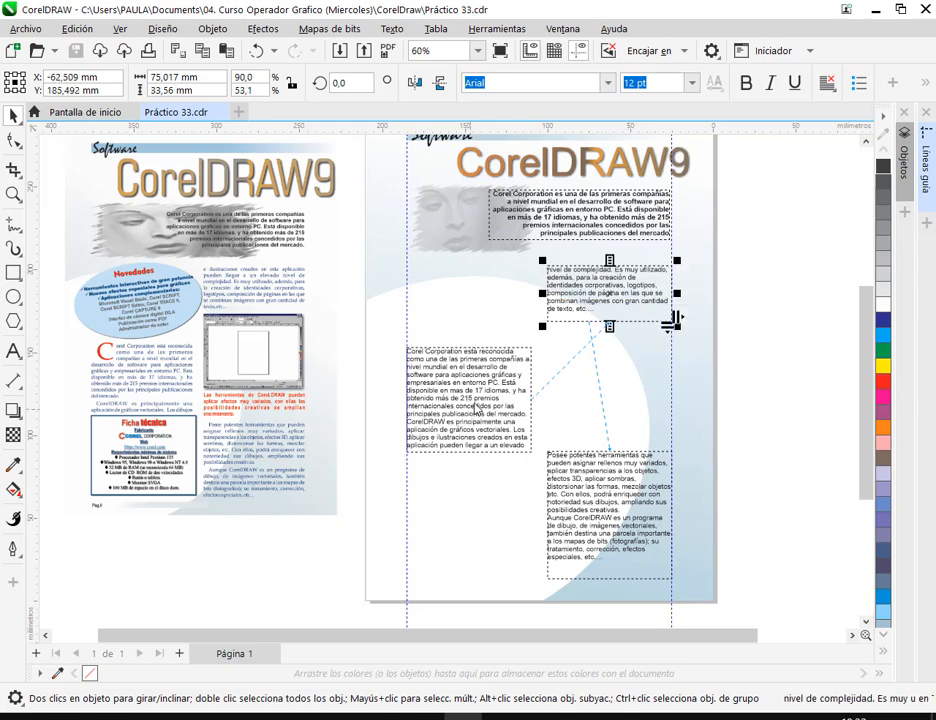
drag(478, 408, 562, 309)
mouse_move(641, 316)
mouse_down()
mouse_move(616, 410)
mouse_move(620, 466)
mouse_up()
key(Escape)
click(750, 405)
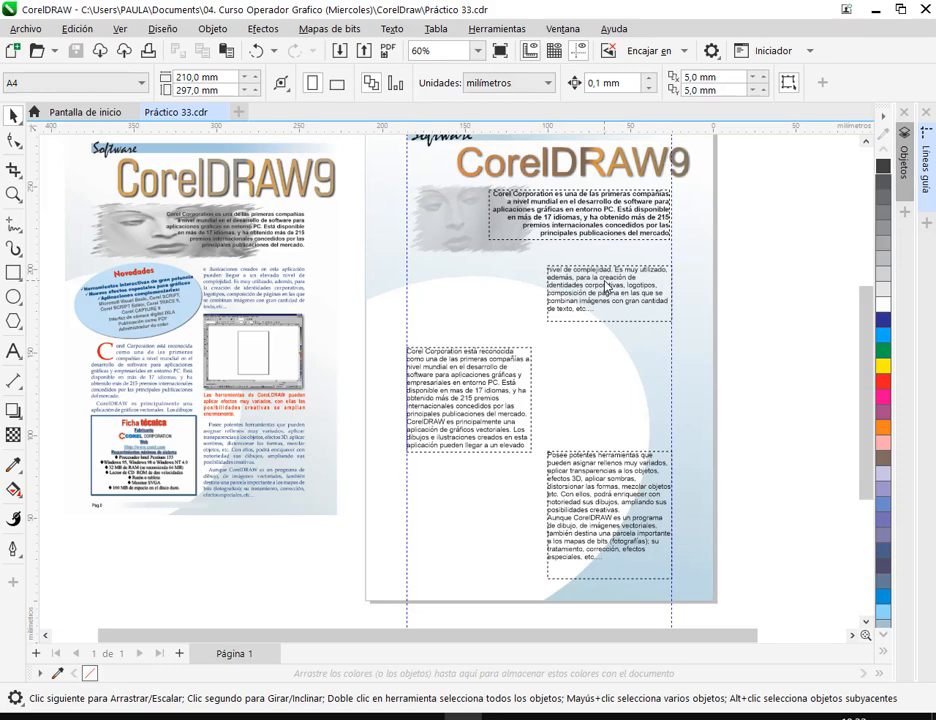
Compare the drop cap in the sample page's left column with the opening of the left text frame.
scroll(168, 394, up, 2)
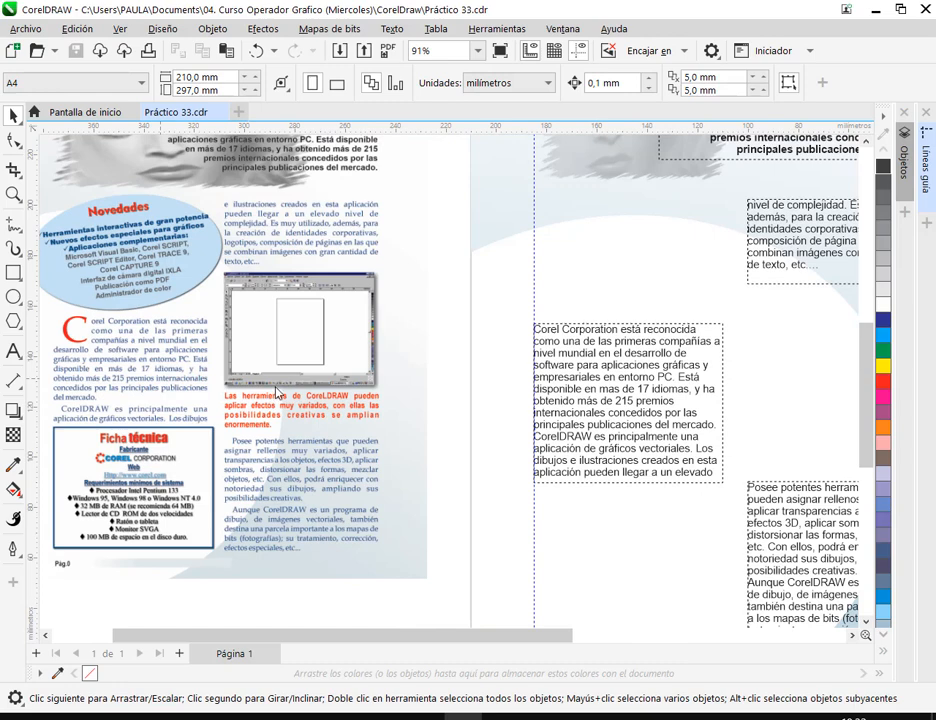
drag(58, 320, 91, 346)
drag(529, 319, 569, 362)
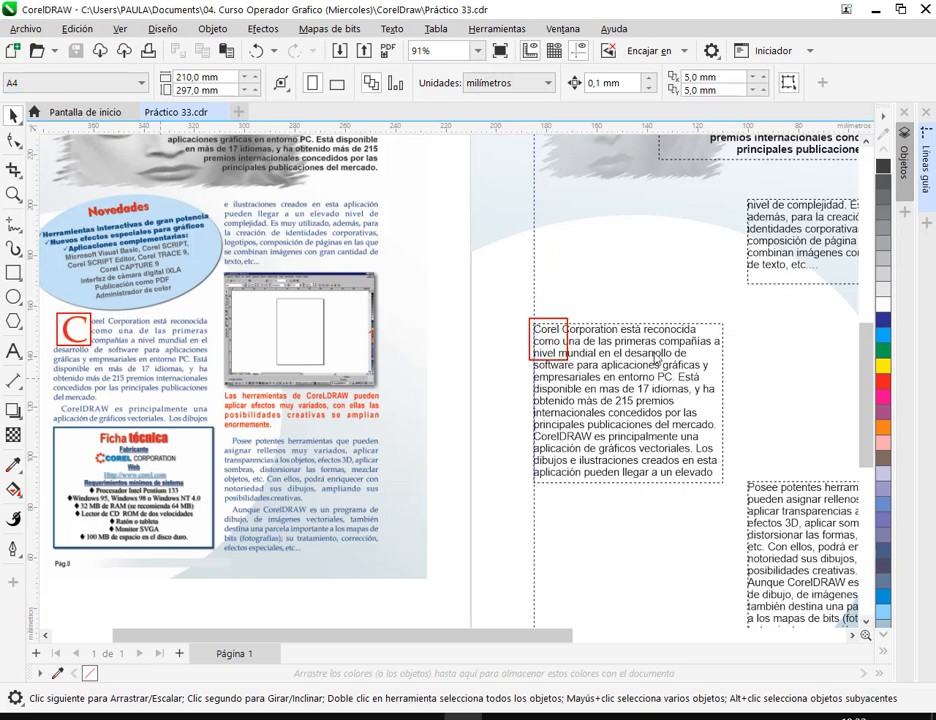
Shorten the left text frame to about 56 mm high so it ends at "vectoriales. Los".
key(Escape)
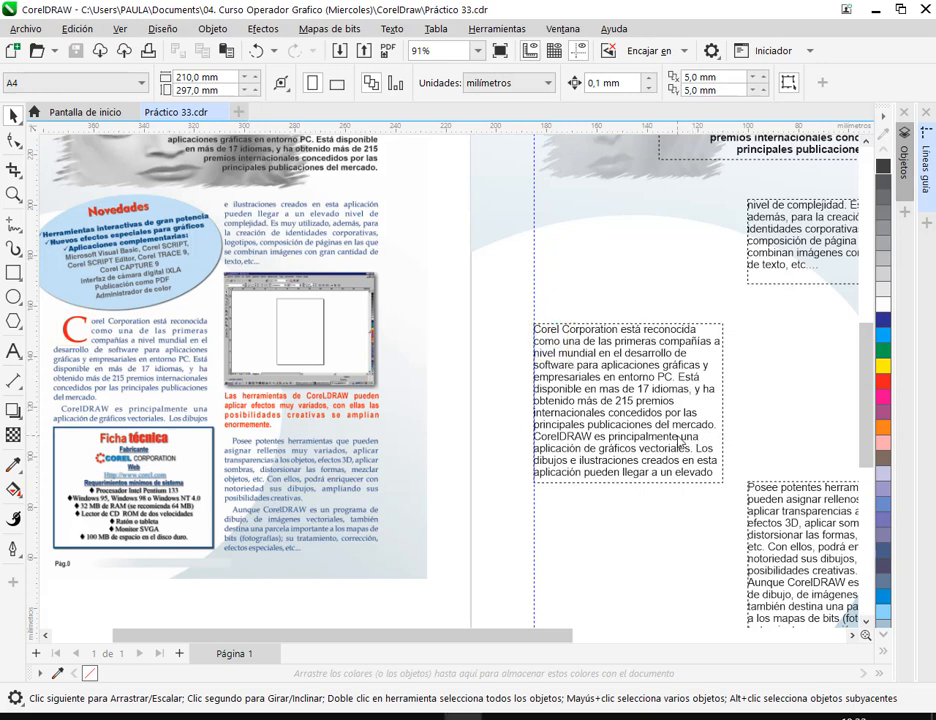
click(681, 441)
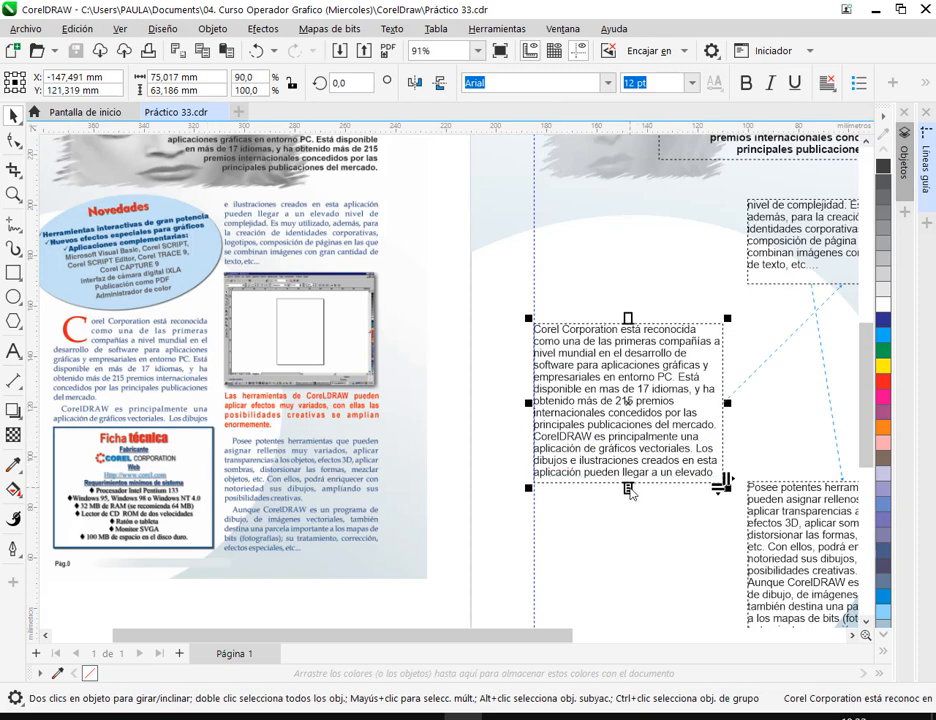
mouse_move(628, 490)
mouse_down()
mouse_move(645, 505)
mouse_move(642, 476)
mouse_up()
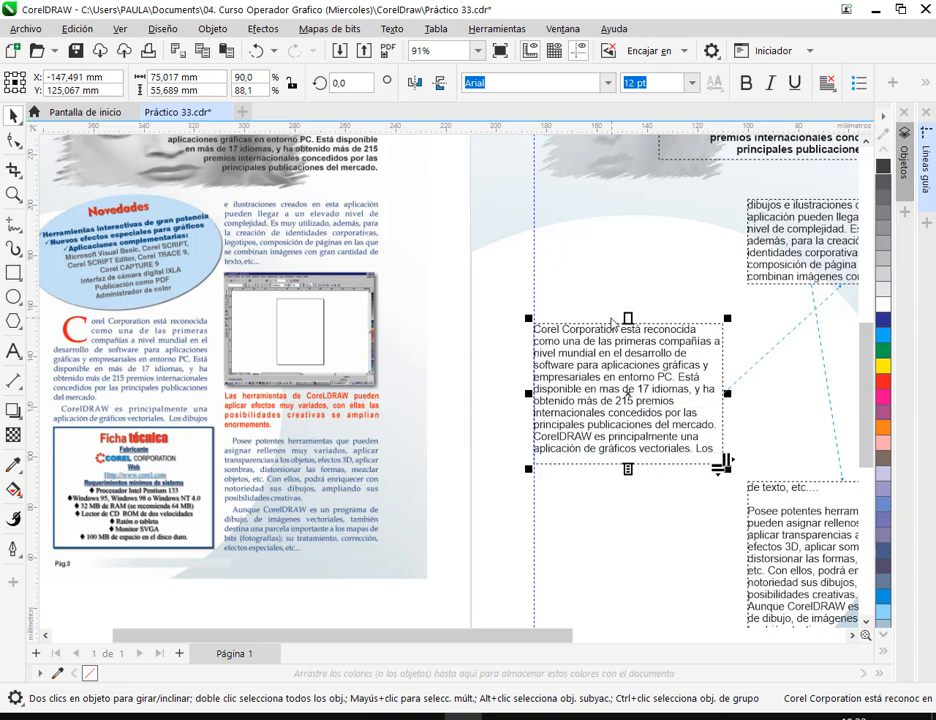
Extend the upper right text frame to about 42 mm high so it ends at "de texto, etc".
drag(696, 439, 629, 415)
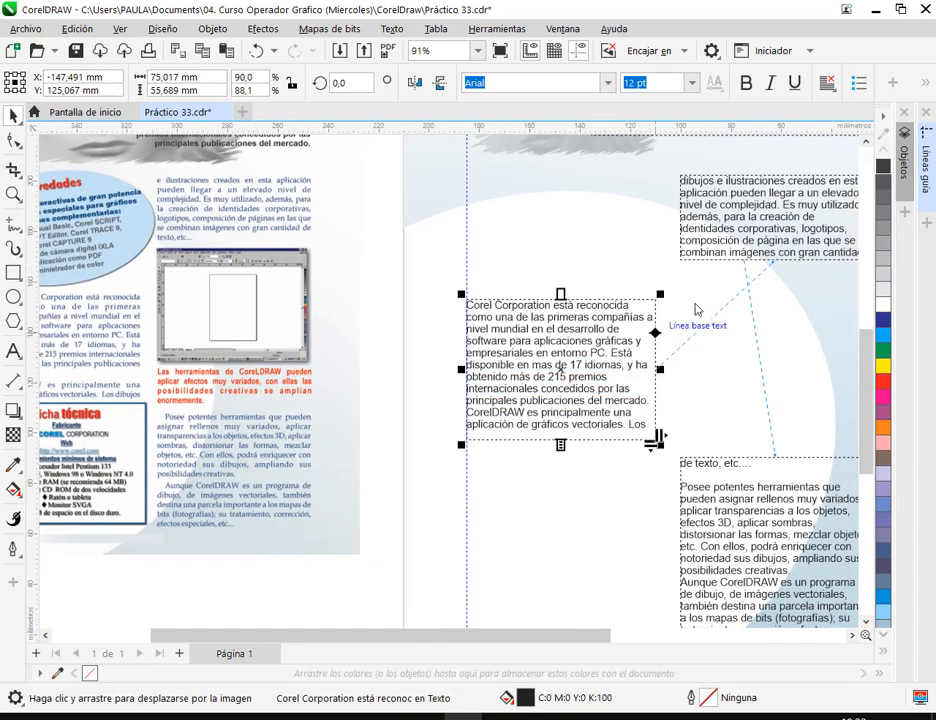
scroll(652, 303, right, 2)
scroll(652, 303, up, 1)
click(728, 232)
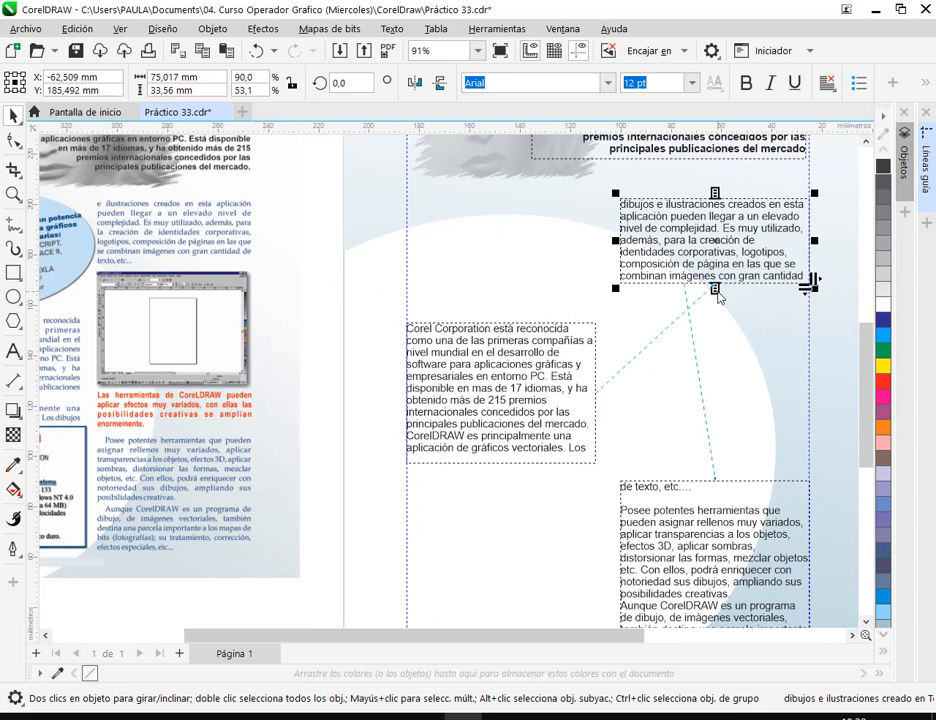
mouse_move(718, 296)
mouse_down()
mouse_move(721, 318)
mouse_move(720, 309)
mouse_up()
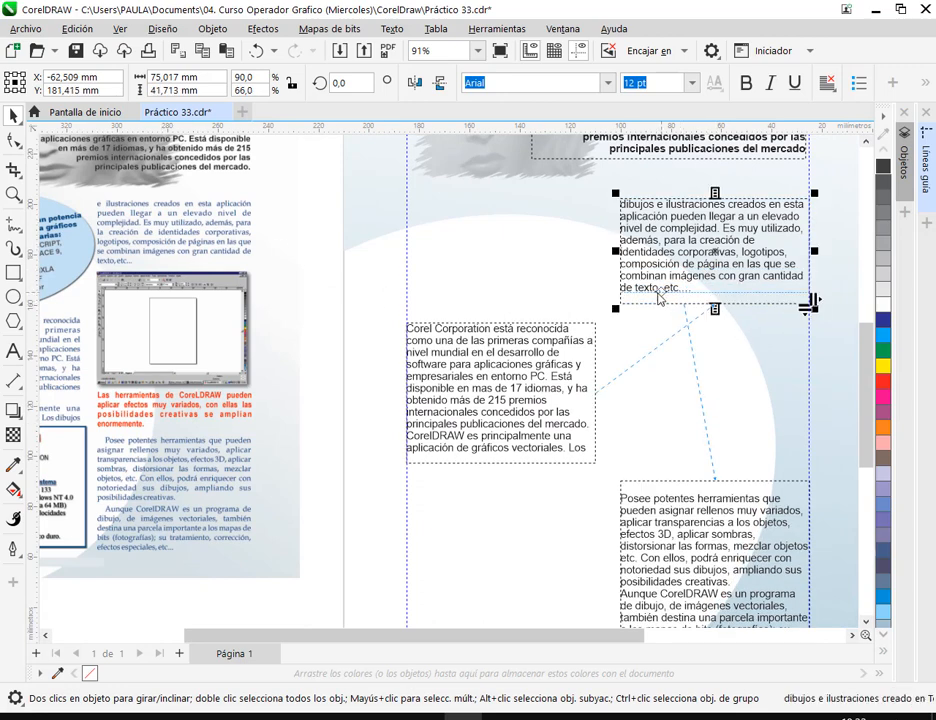
Compare the spacing between paragraphs in the sample page's columns with that in the linked text frames.
scroll(723, 340, down, 3)
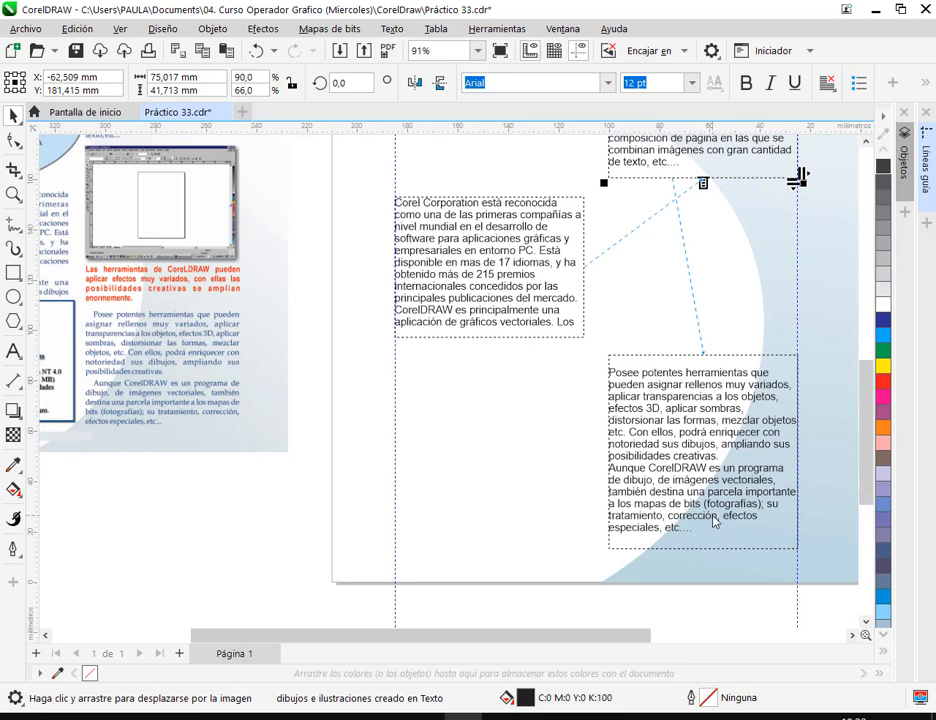
scroll(560, 505, down, 3)
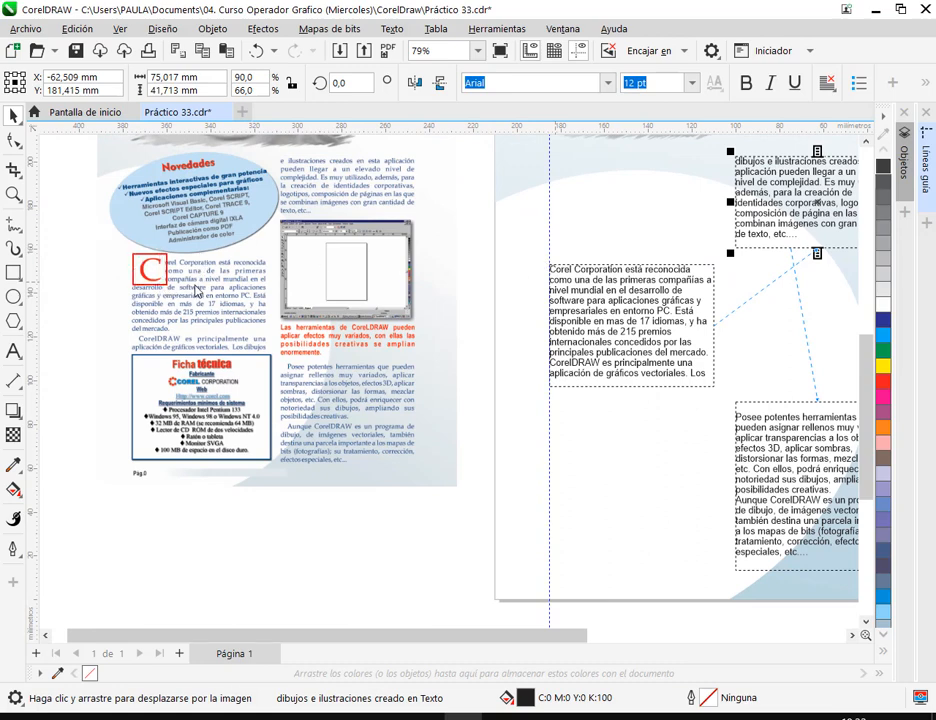
scroll(197, 290, up, 3)
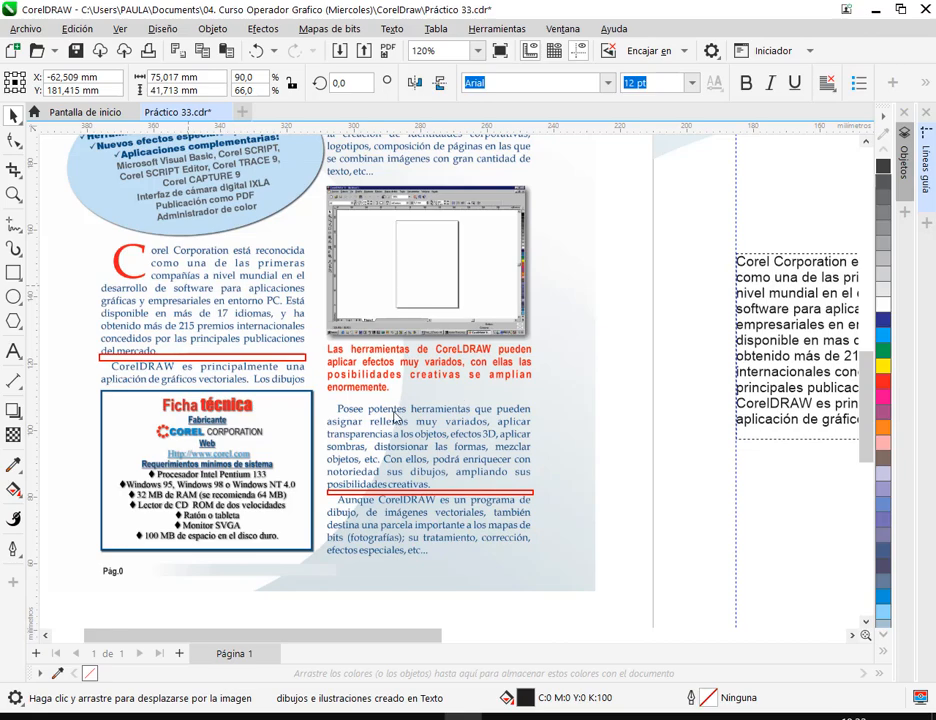
scroll(400, 495, up, 2)
scroll(400, 497, down, 2)
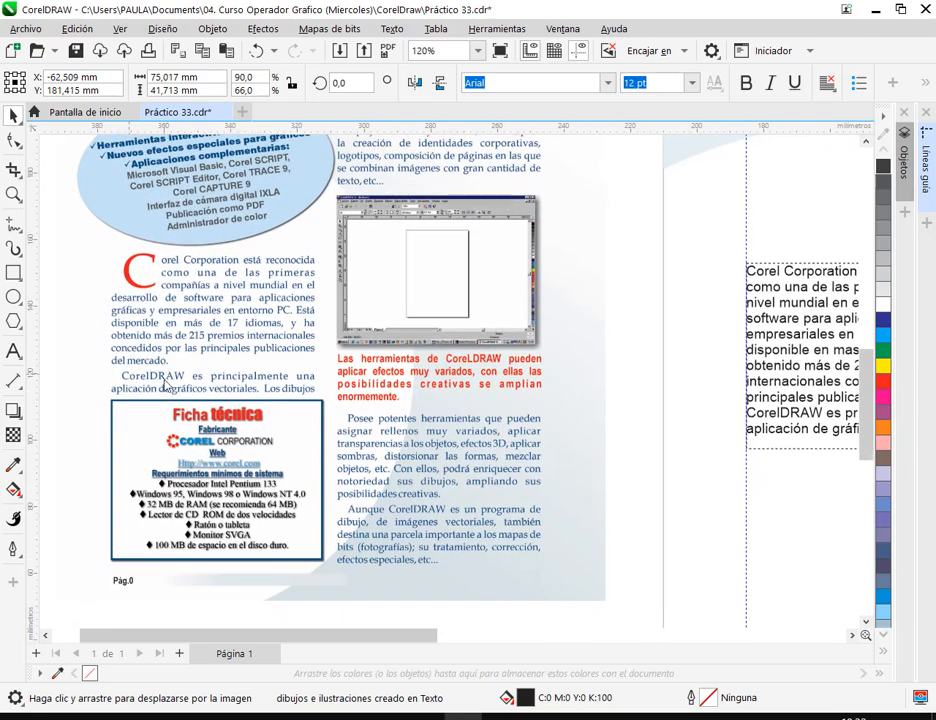
scroll(590, 403, right, 3)
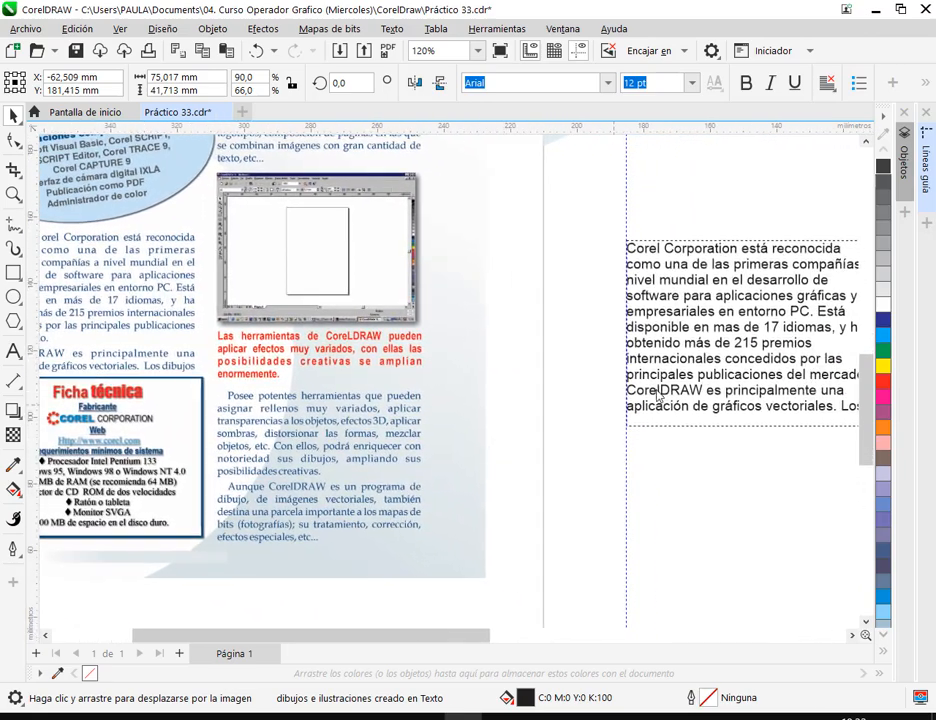
scroll(686, 390, right, 3)
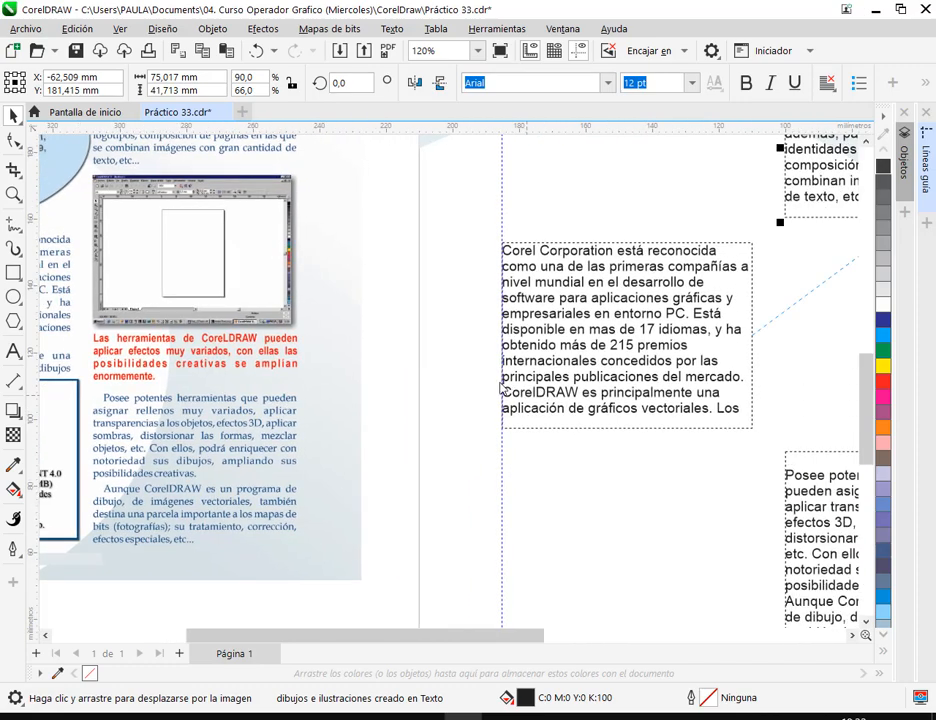
drag(505, 388, 745, 390)
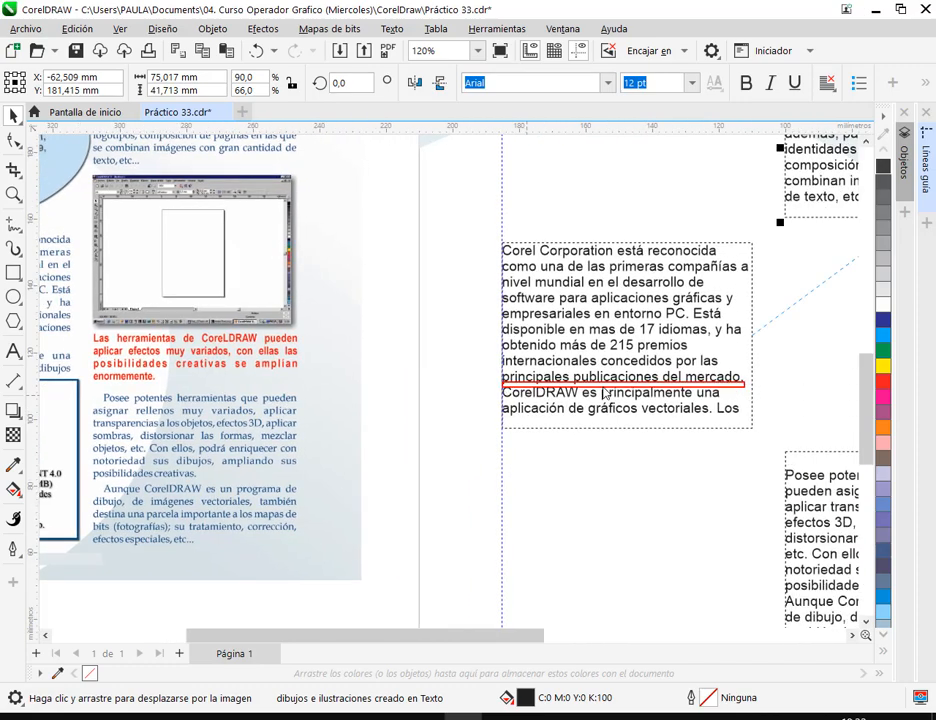
scroll(622, 392, down, 2)
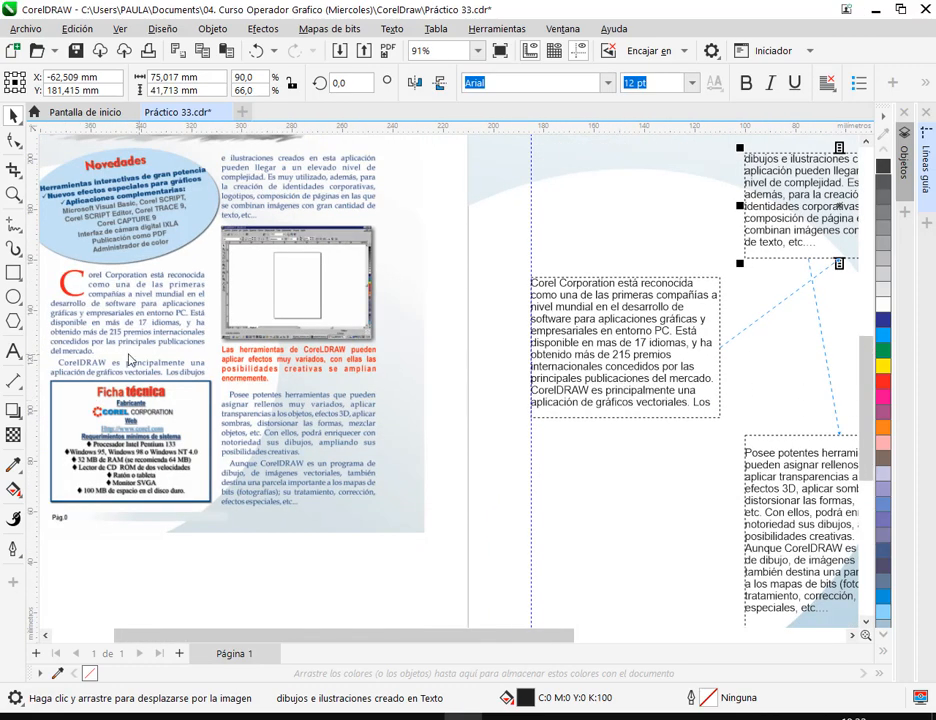
drag(50, 352, 207, 370)
drag(522, 268, 729, 425)
drag(692, 250, 738, 232)
drag(777, 275, 801, 408)
key(Escape)
Examine the first-line indents of the article paragraphs in both columns of the sample page.
scroll(47, 265, up, 2)
scroll(62, 358, up, 2)
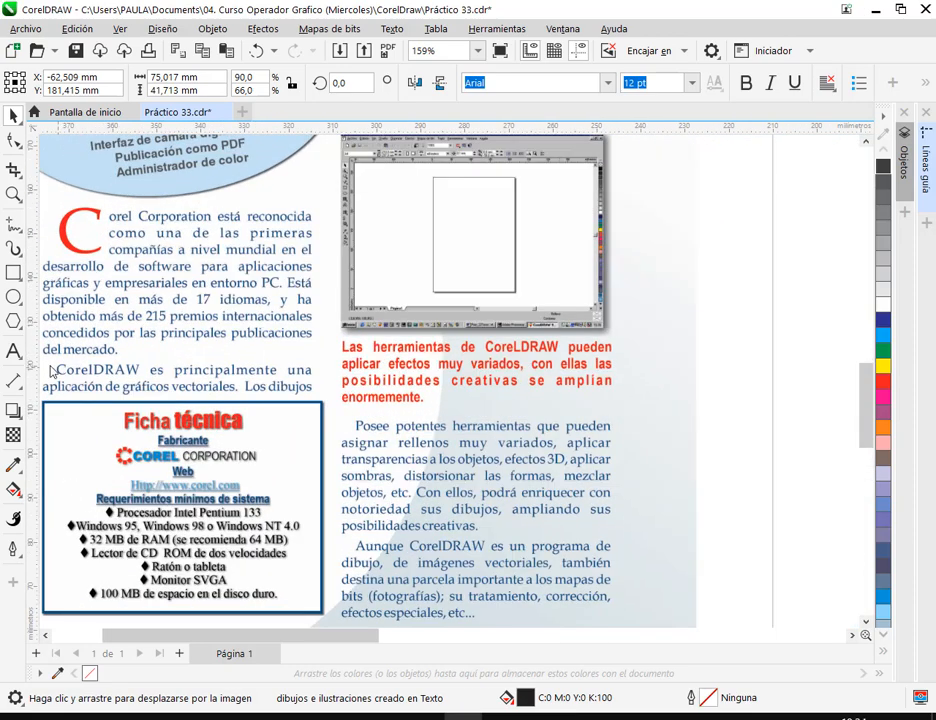
drag(42, 363, 57, 379)
drag(343, 419, 356, 435)
drag(342, 537, 357, 556)
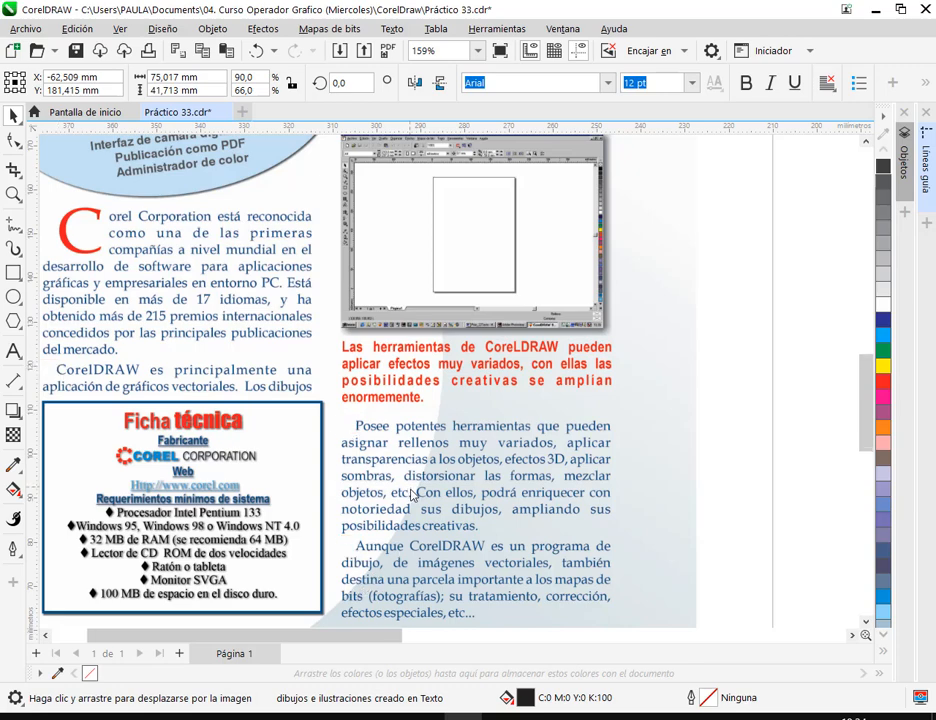
scroll(407, 497, down, 4)
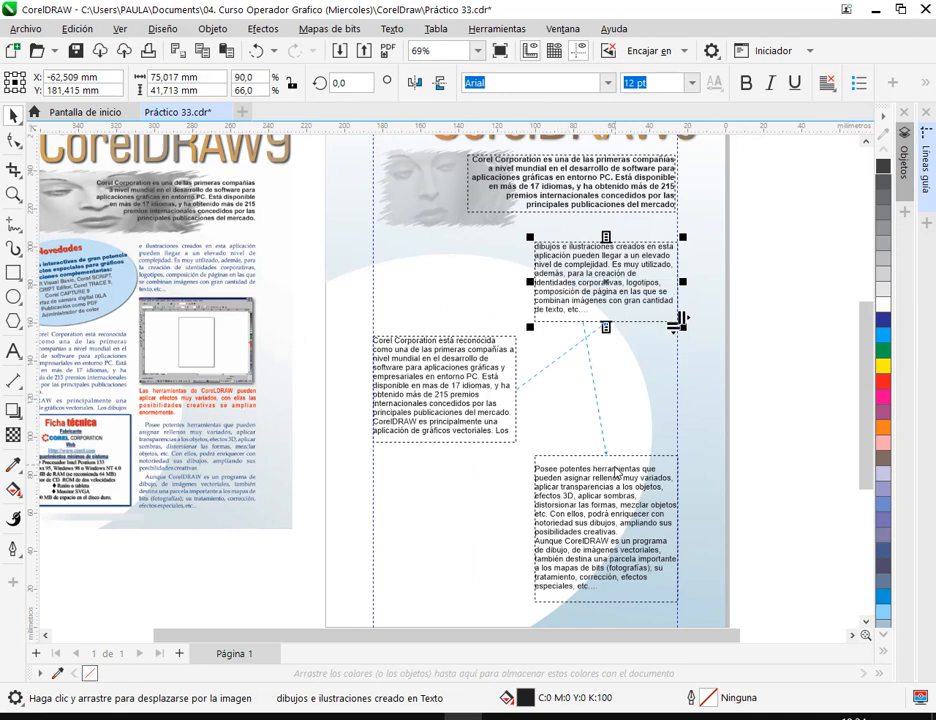
Save the document and fully justify the text of the three linked article frames.
key(ctrl+s)
scroll(575, 377, left, 2)
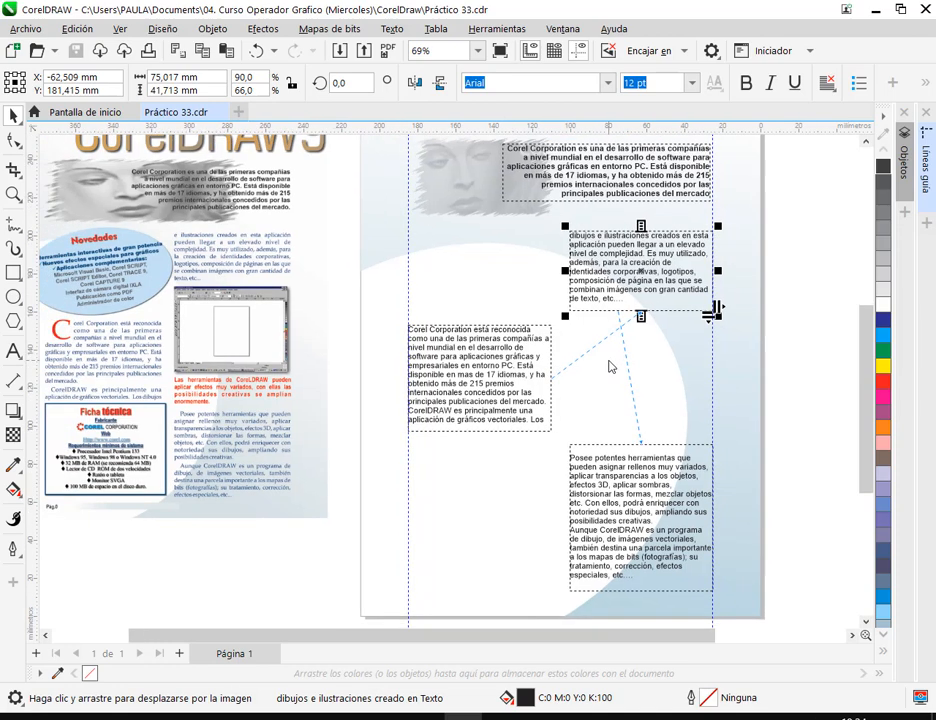
click(506, 380)
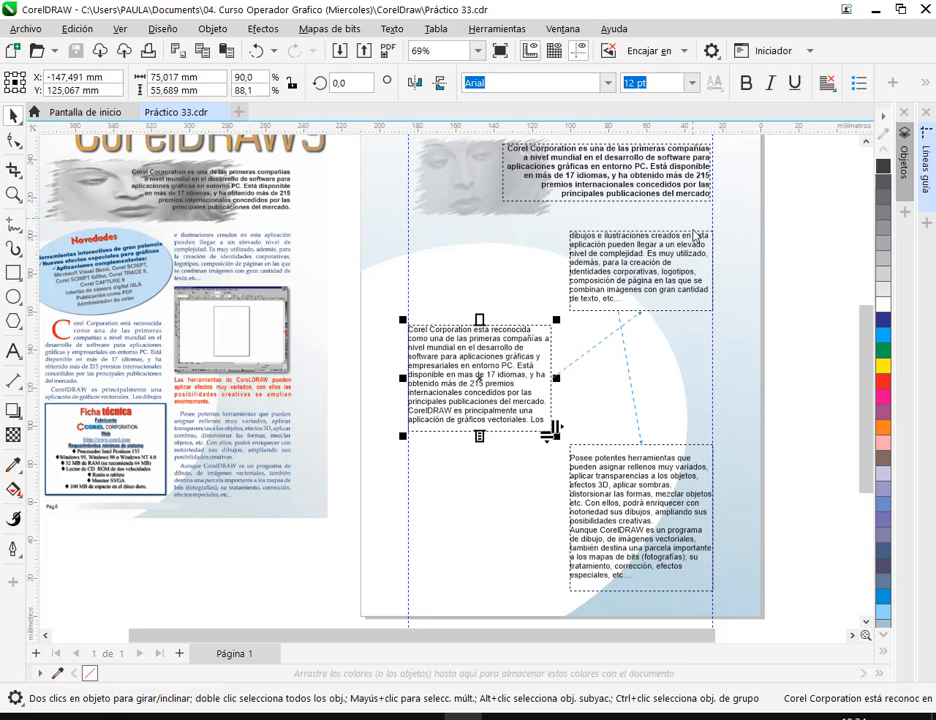
shift+click(686, 270)
shift+click(620, 448)
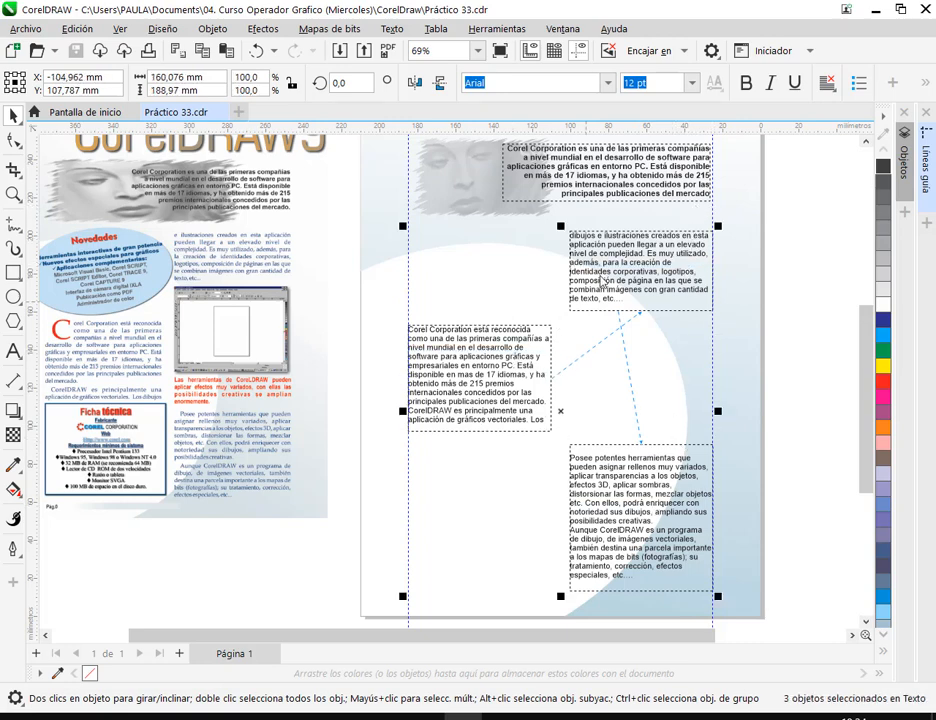
click(826, 83)
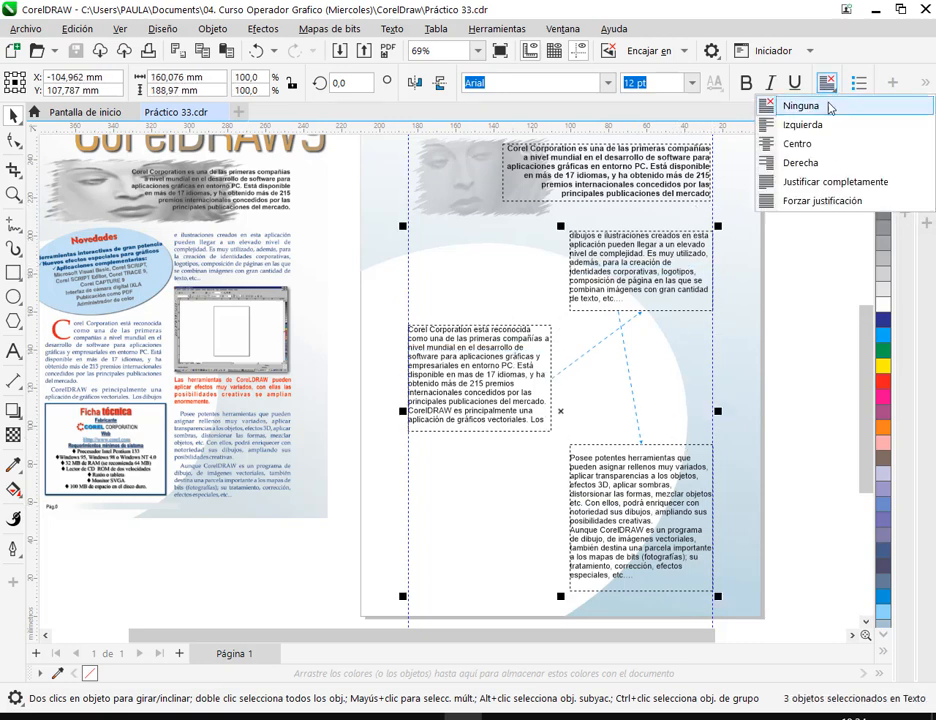
click(814, 181)
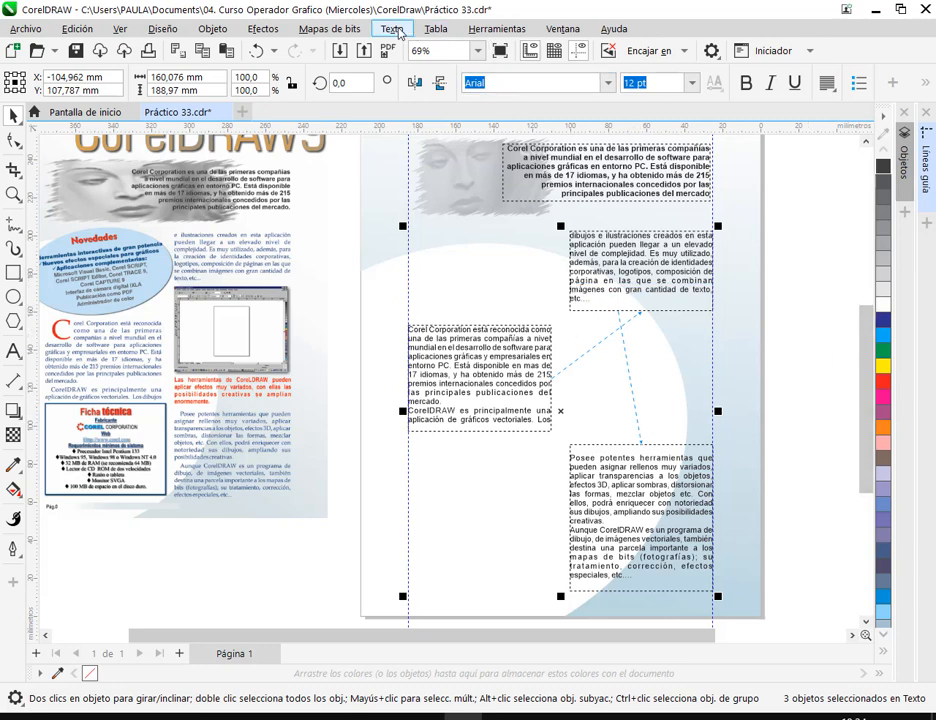
Open the Texto docker to show the character and paragraph settings, and save the document.
click(395, 30)
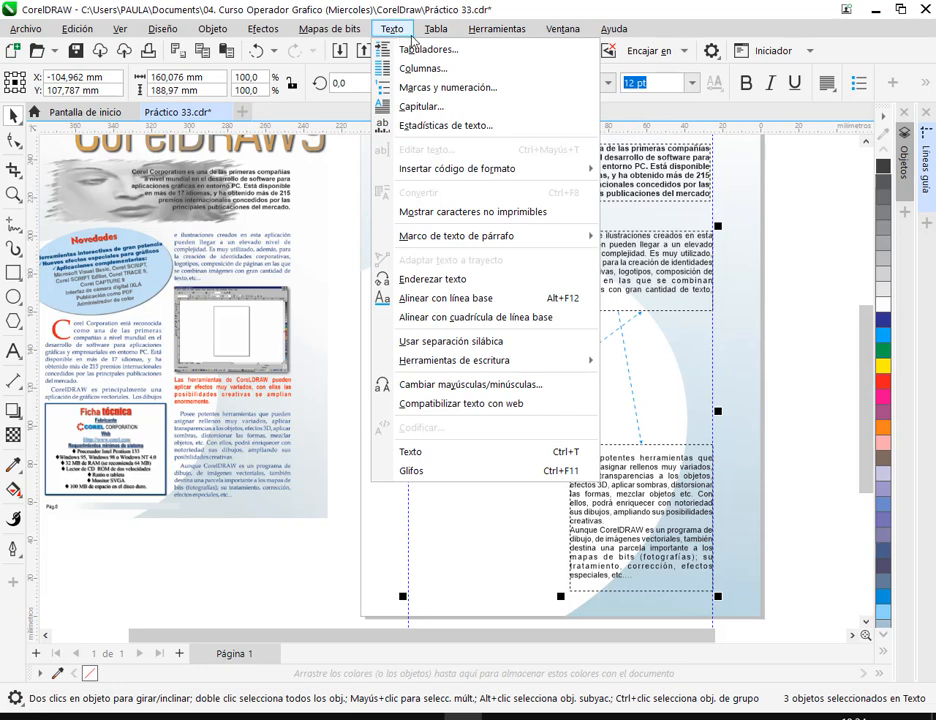
mouse_move(557, 32)
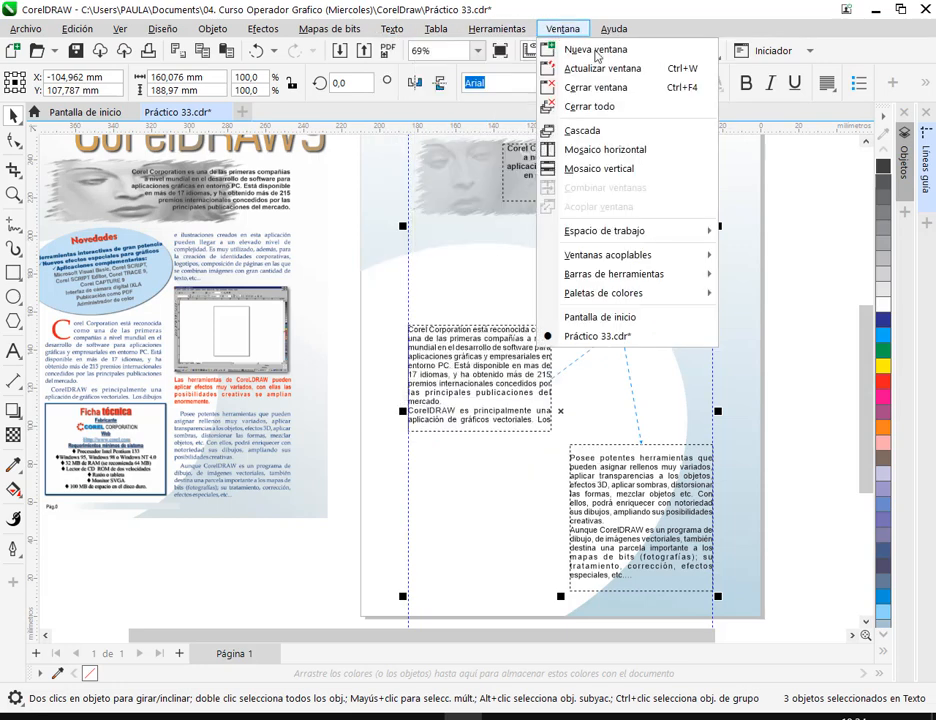
mouse_move(670, 258)
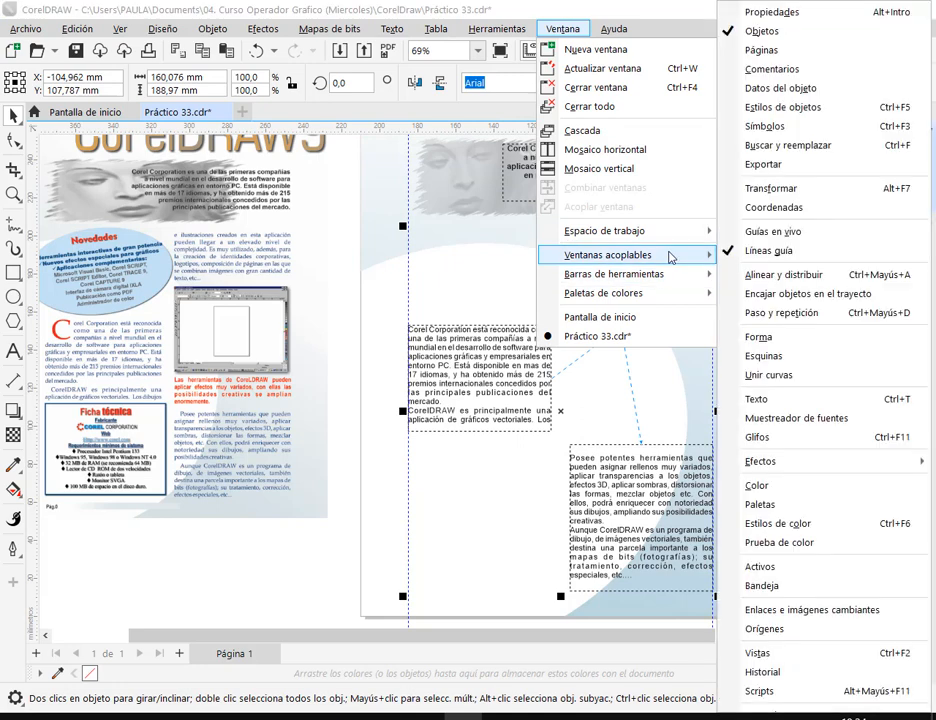
click(758, 399)
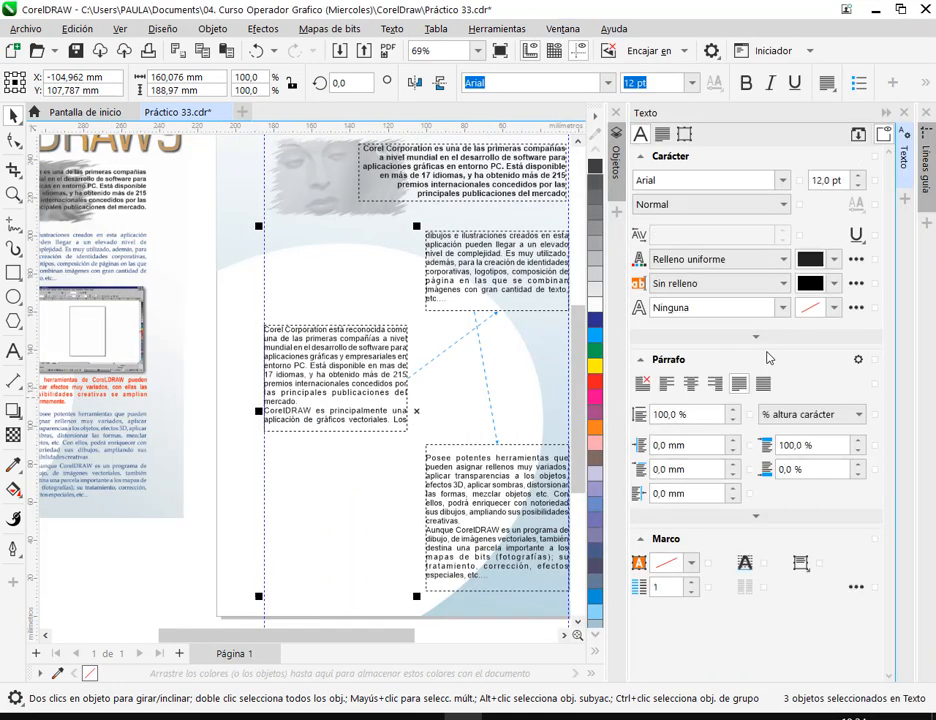
click(80, 56)
drag(495, 393, 366, 412)
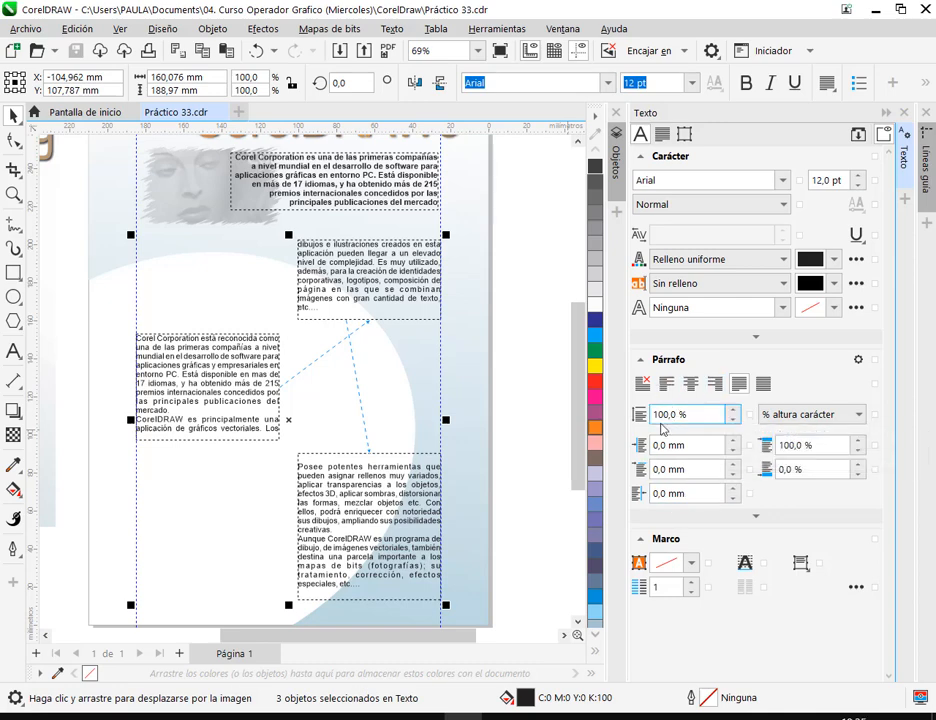
Increase the first-line indent of the three linked frames in small increments to 1.4 mm.
click(731, 466)
click(731, 466)
click(731, 466)
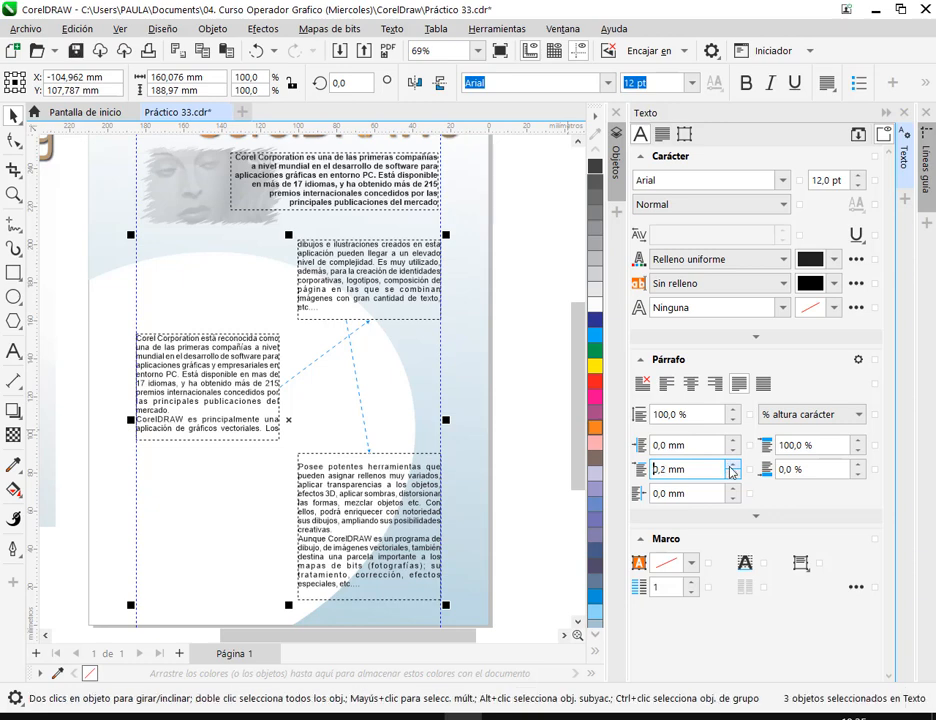
click(731, 466)
click(731, 466)
click(731, 467)
click(731, 467)
click(731, 467)
click(731, 467)
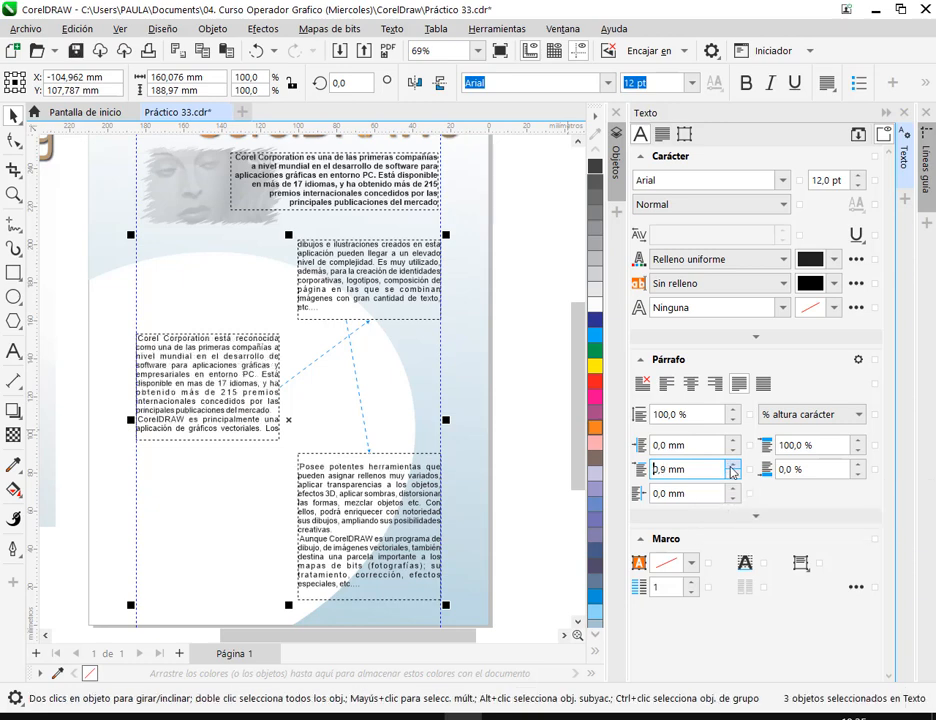
click(731, 467)
click(731, 467)
click(731, 467)
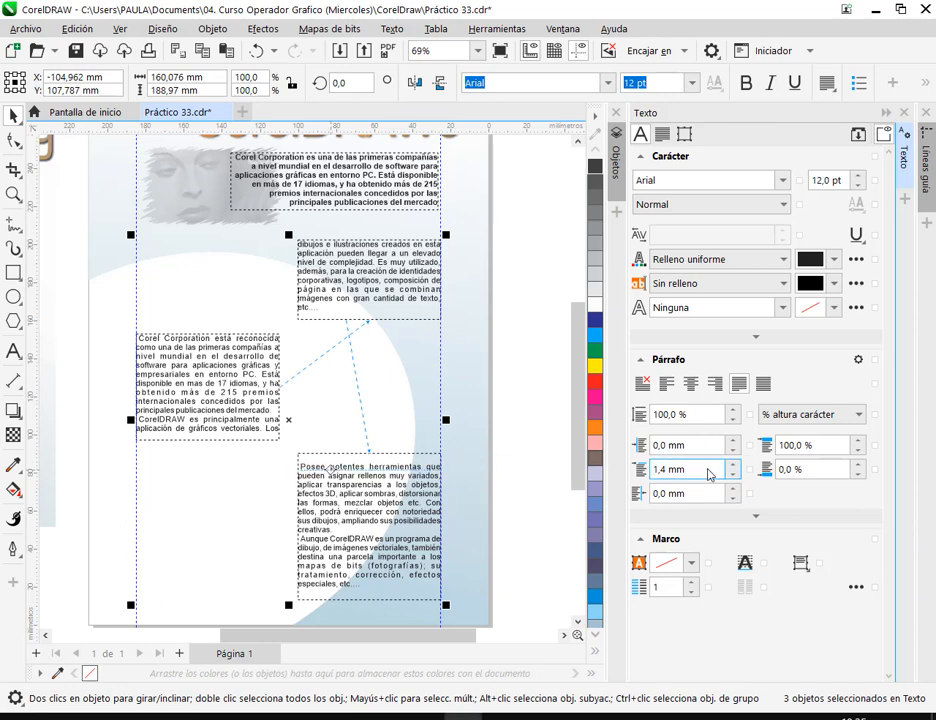
Try a first-line indent of 10 mm on the three linked frames and inspect the paragraphs.
drag(706, 467, 607, 462)
text(10)
key(Return)
scroll(303, 487, up, 3)
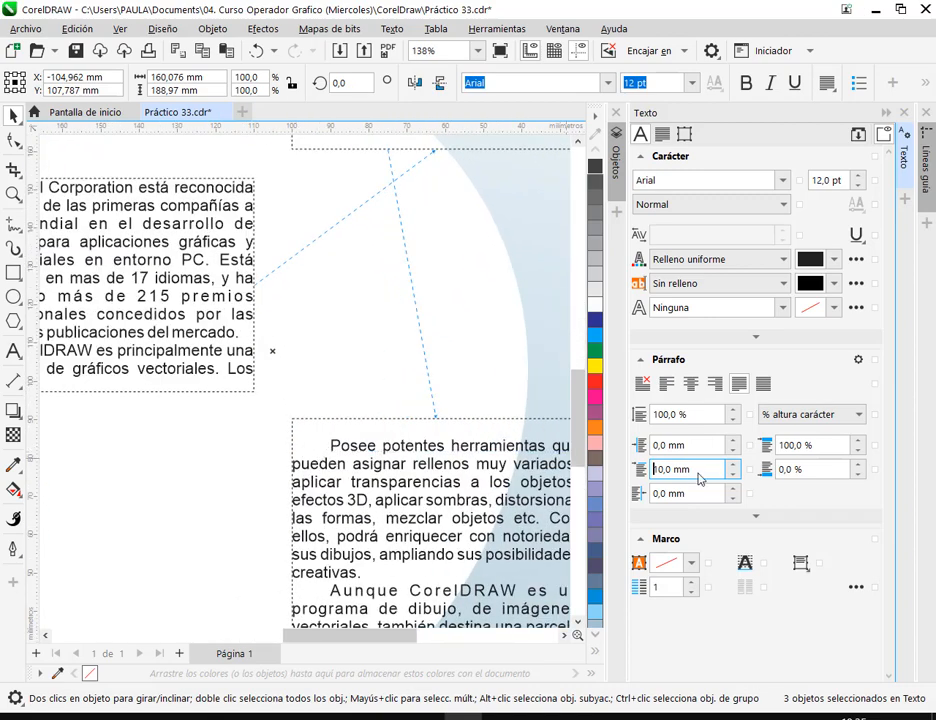
Set the first-line indent of the three linked frames to 5 mm and deselect them.
drag(699, 472, 640, 476)
scroll(281, 356, down, 4)
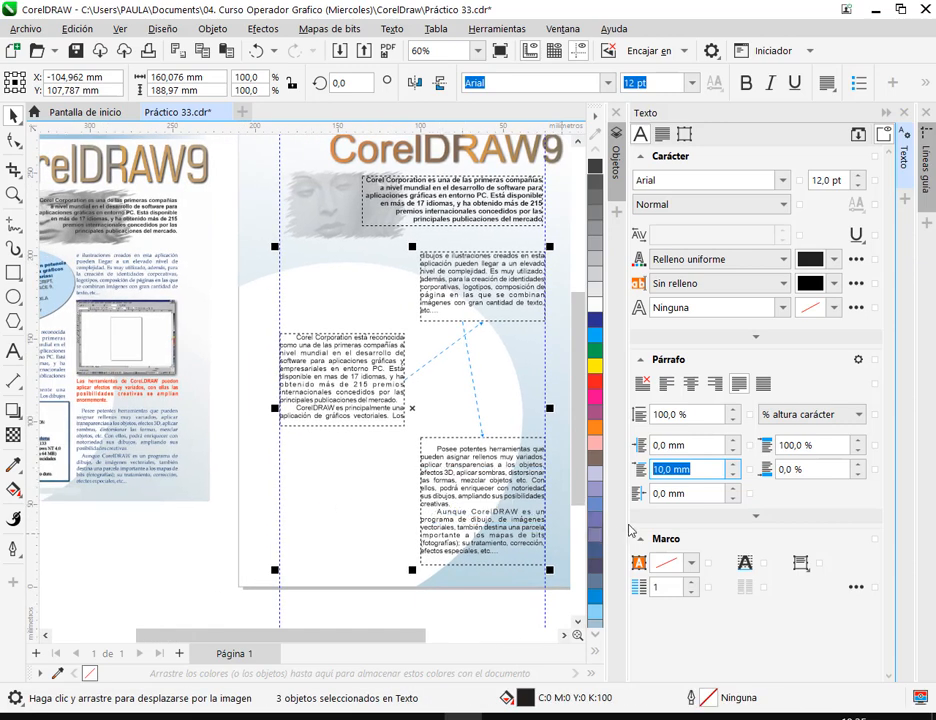
text(0)
key(Return)
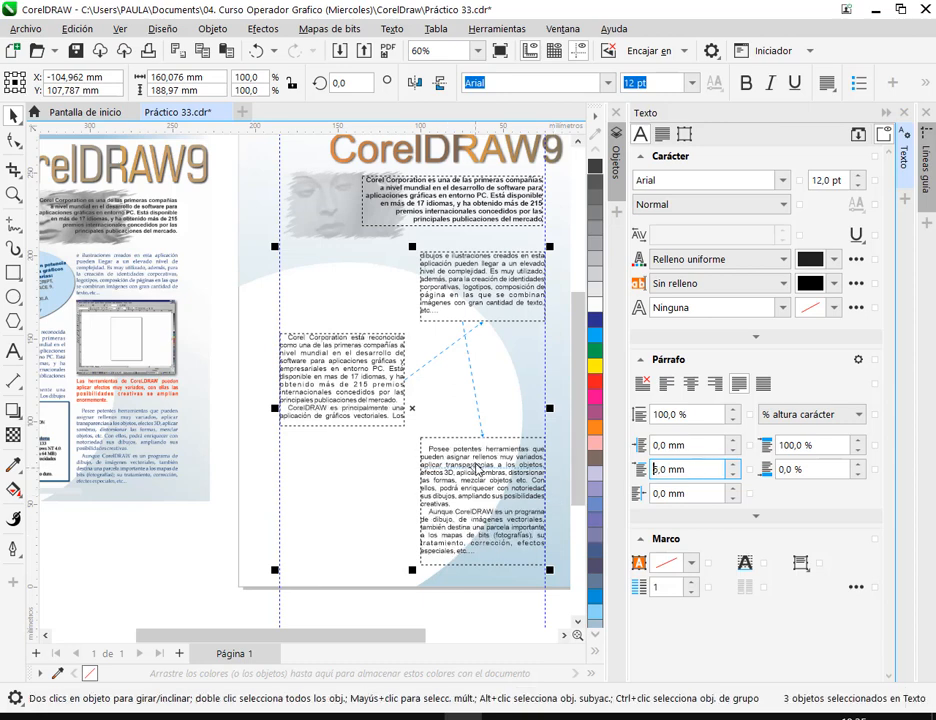
click(564, 473)
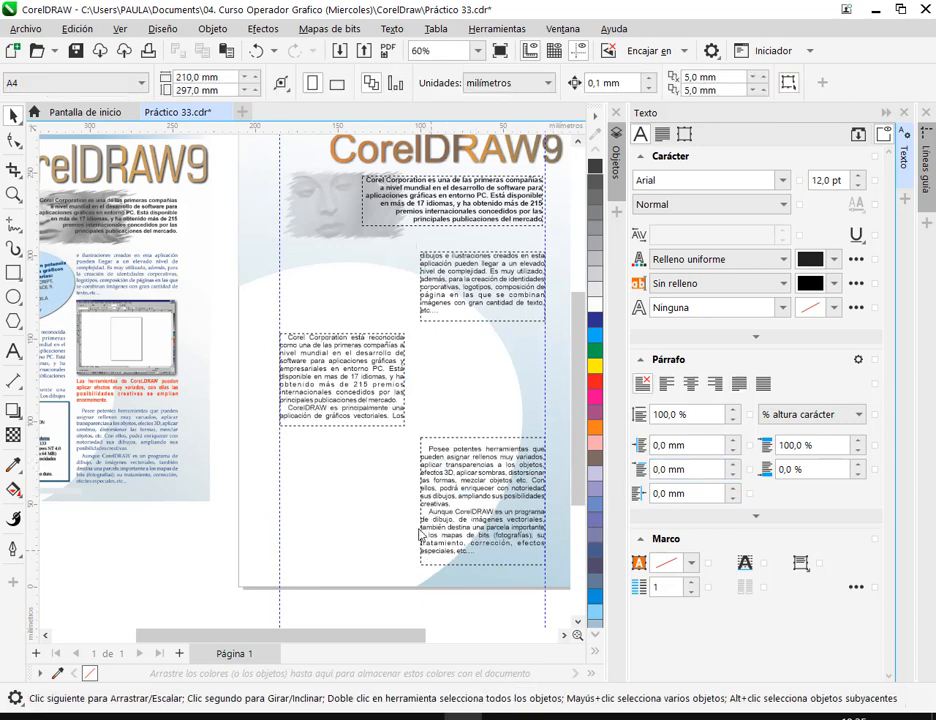
scroll(296, 402, up, 2)
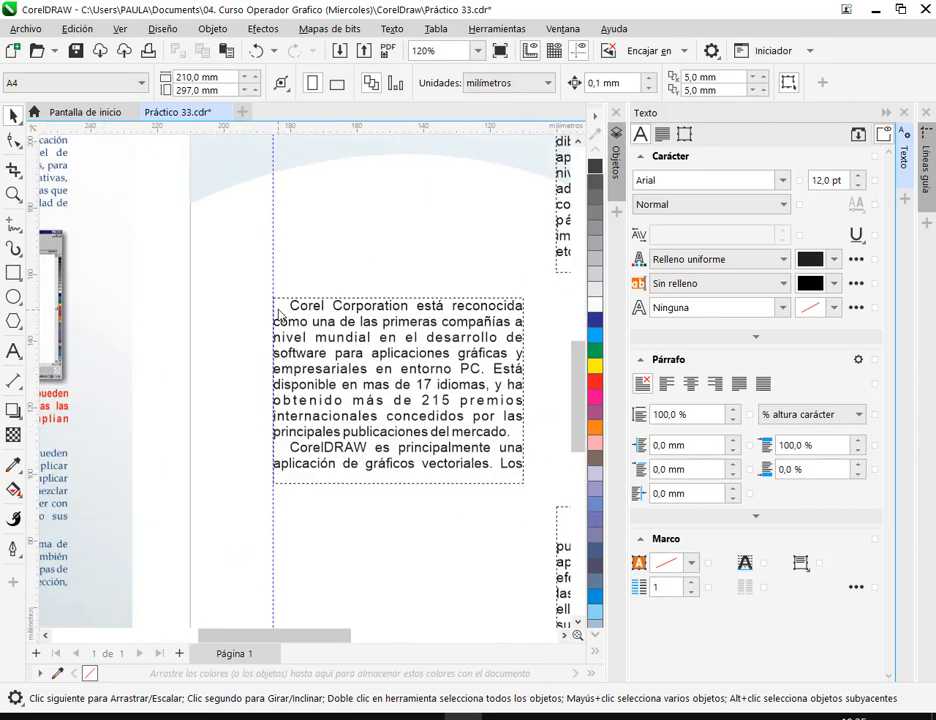
Examine the first-line indents of the linked article frames and the paragraph alignment and indent settings.
drag(463, 495, 208, 348)
drag(350, 379, 362, 441)
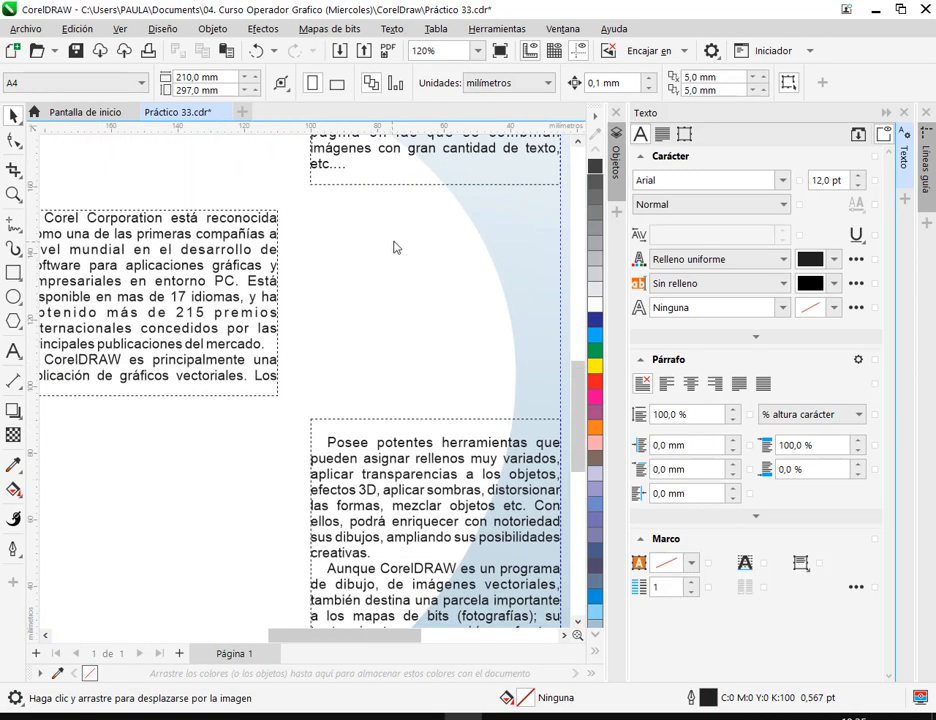
drag(393, 244, 442, 374)
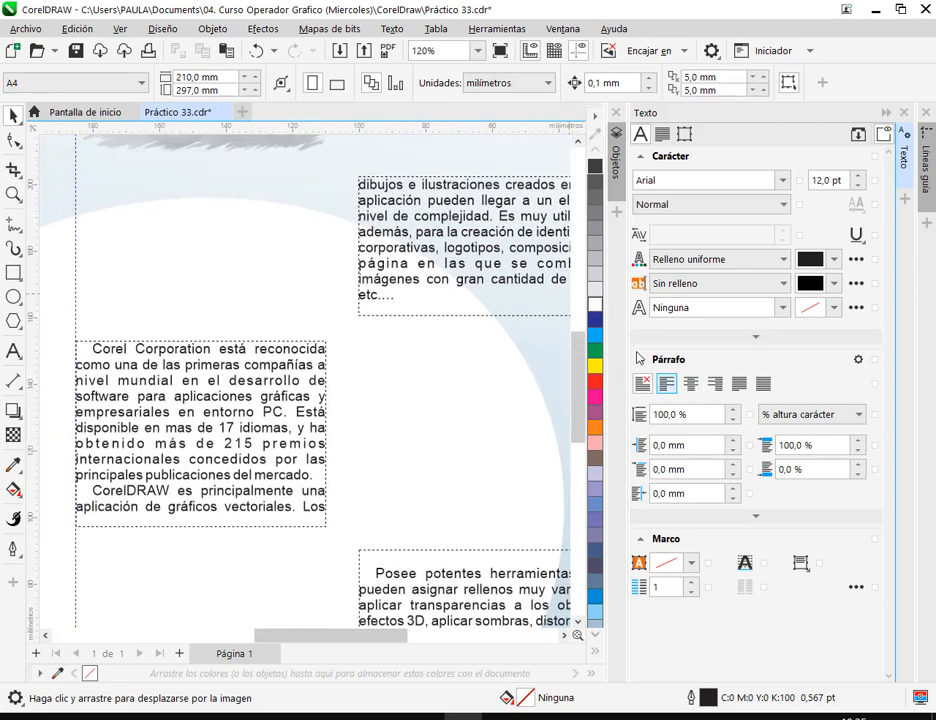
mouse_move(627, 348)
mouse_down()
mouse_move(885, 530)
mouse_move(879, 523)
mouse_up()
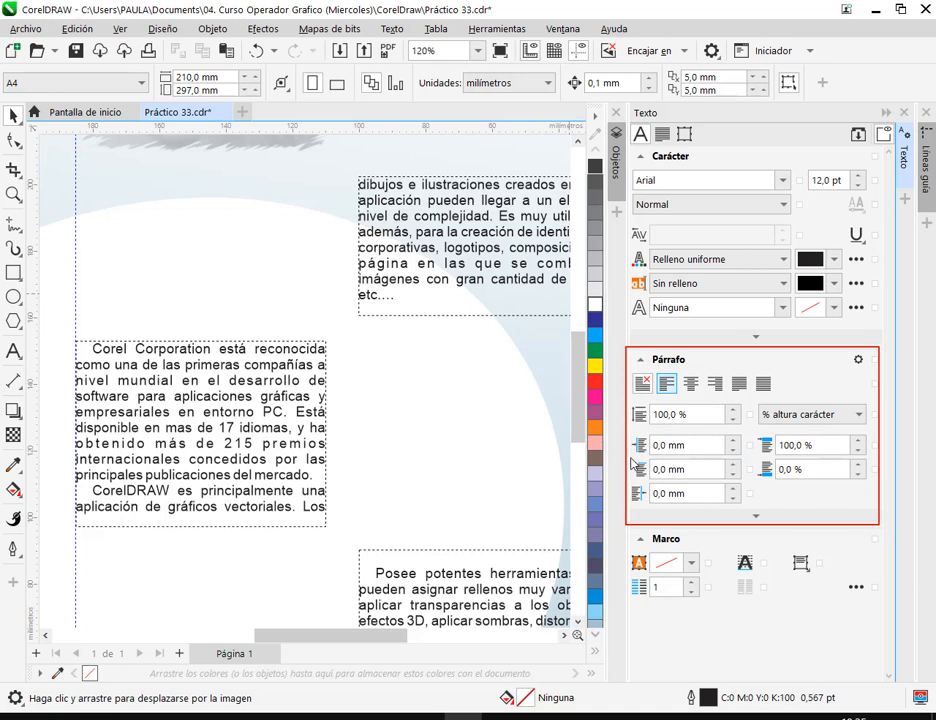
drag(631, 460, 745, 486)
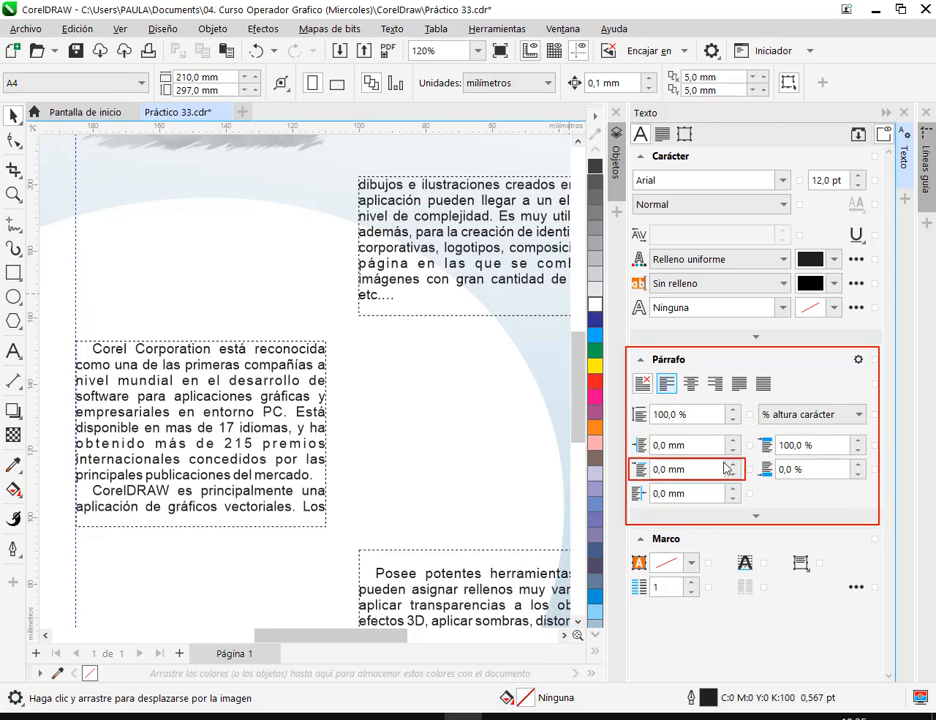
key(Escape)
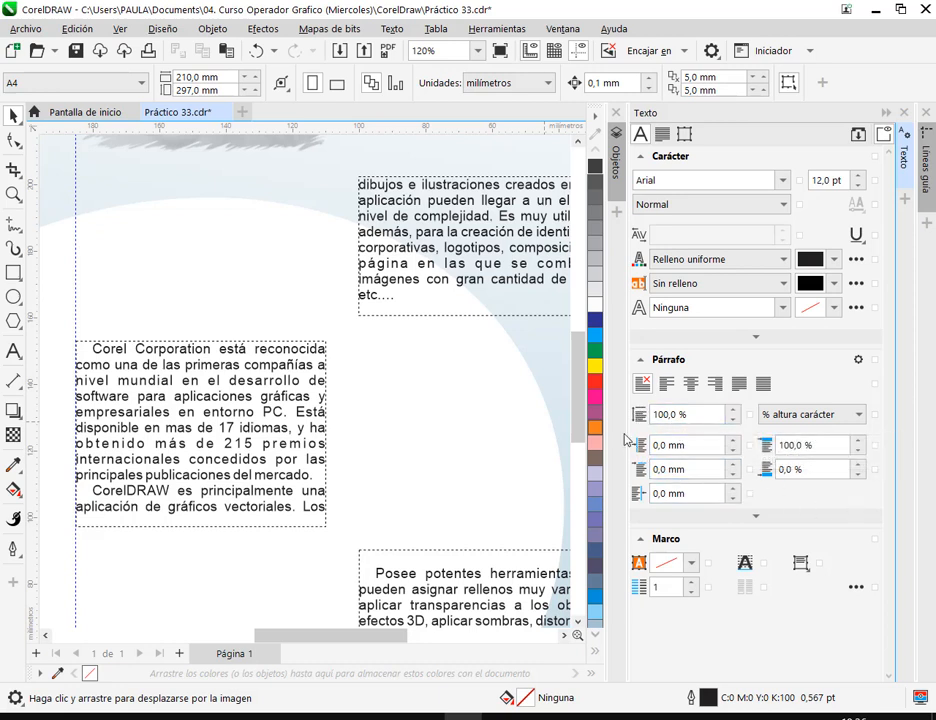
drag(630, 438, 750, 512)
mouse_move(602, 423)
mouse_down()
mouse_move(642, 445)
mouse_move(645, 471)
mouse_up()
drag(602, 519, 645, 503)
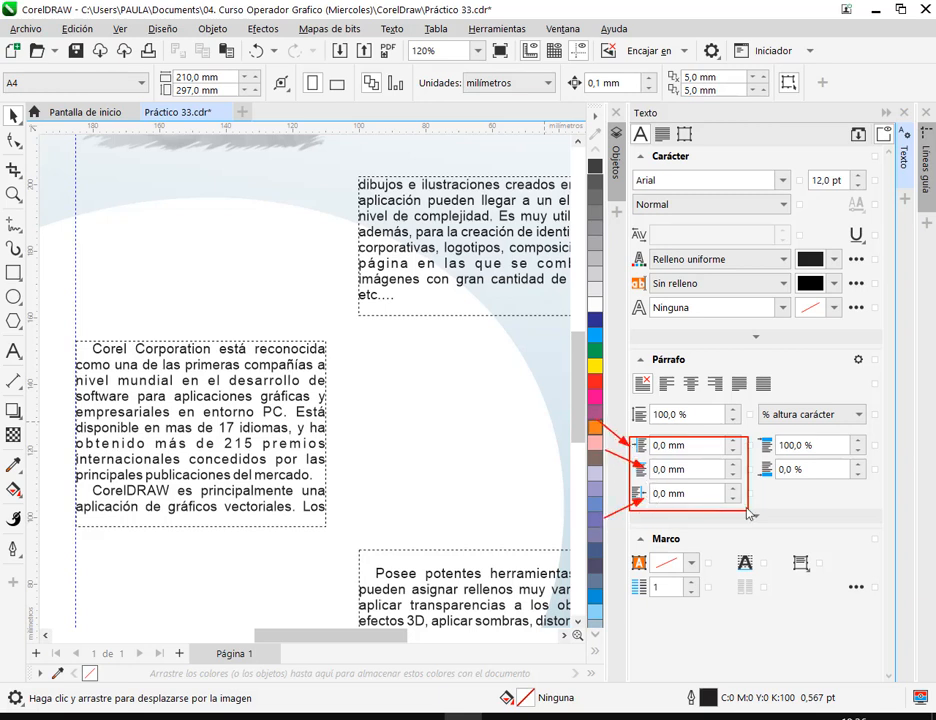
key(Escape)
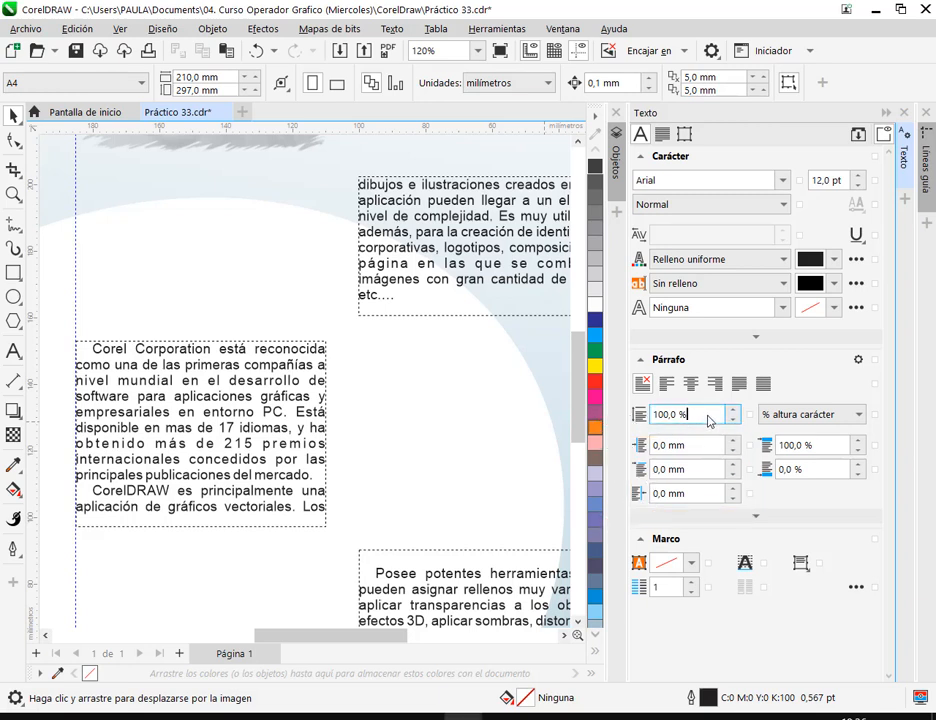
Select the linked frame that starts with "Corel Corporation" and set its line spacing to 101 %.
key(BackSpace)
key(BackSpace)
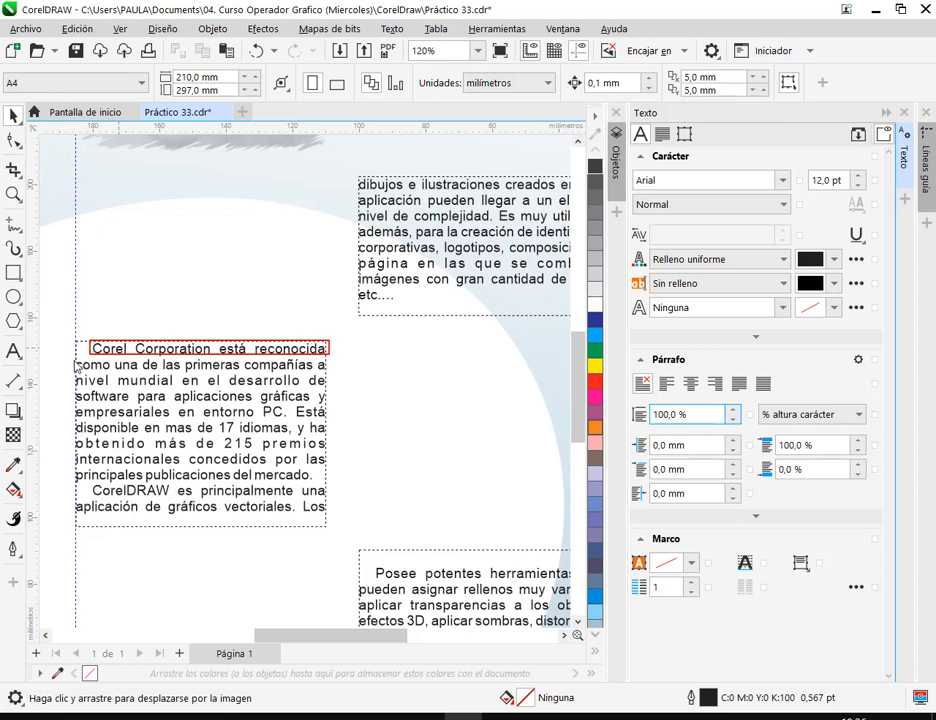
drag(77, 366, 330, 378)
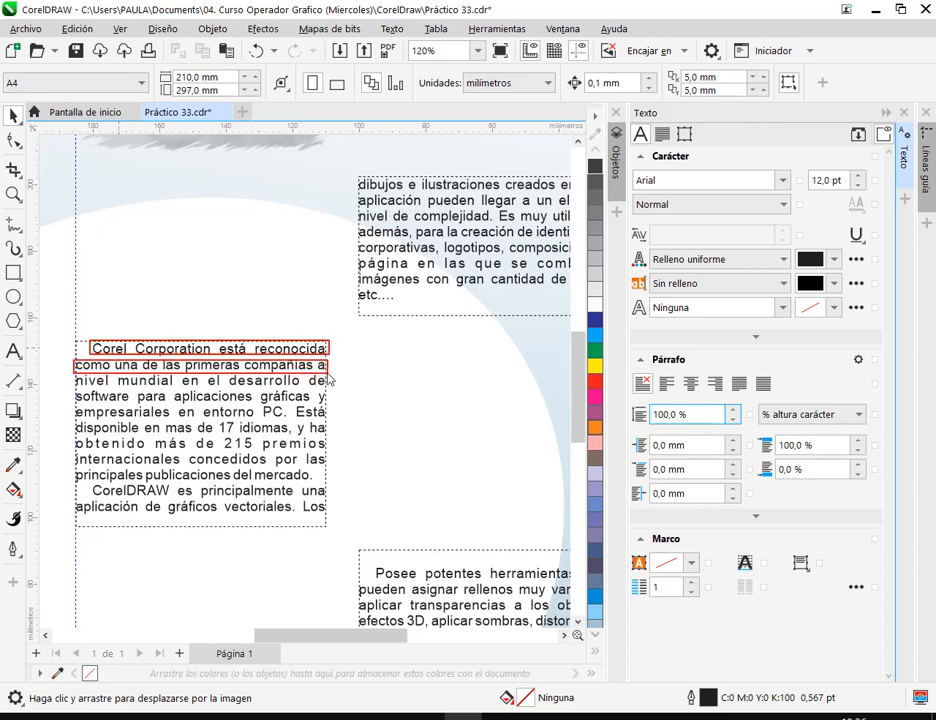
click(735, 414)
click(566, 446)
click(299, 411)
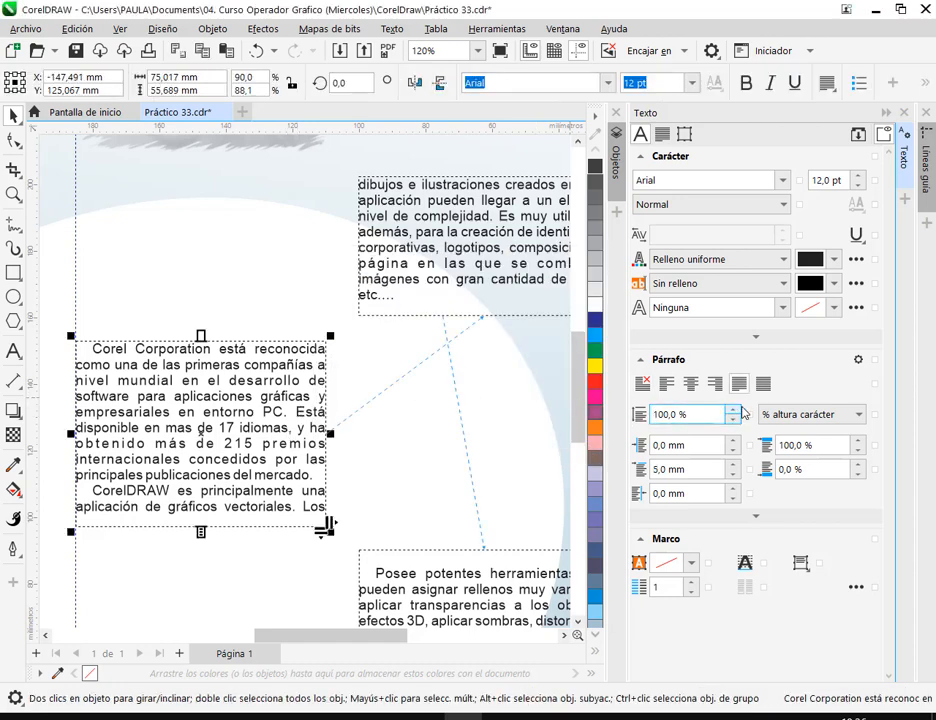
click(733, 410)
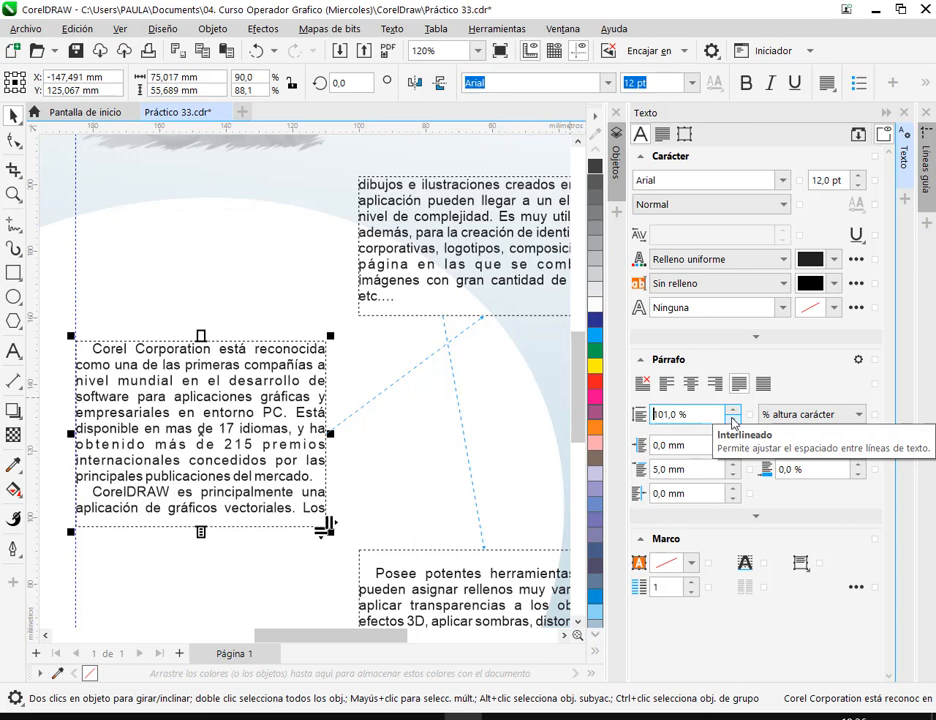
Try reducing the linked article's line spacing to 53 % and undo the reduction.
drag(733, 420, 728, 455)
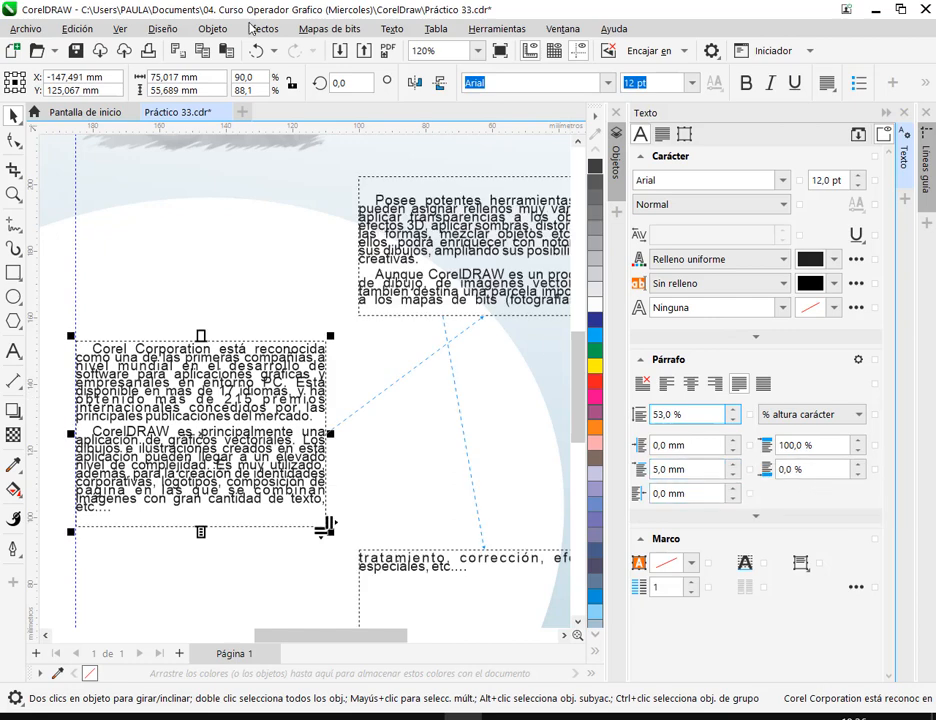
click(257, 53)
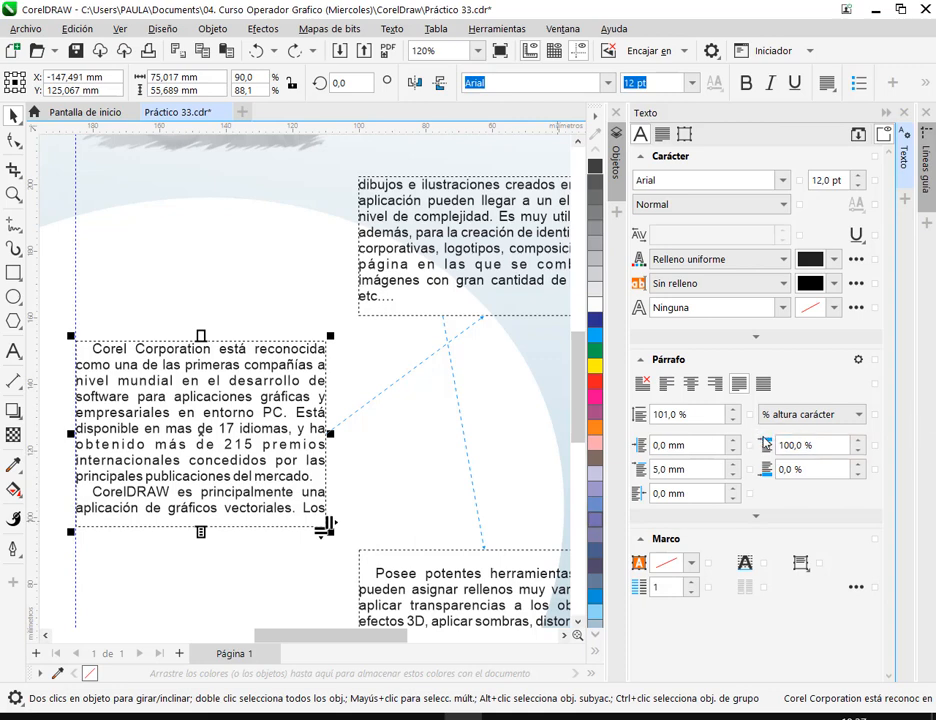
Try a spacing after paragraph of 34 % on the linked article frame, and reduce it to 1 %.
drag(755, 430, 873, 494)
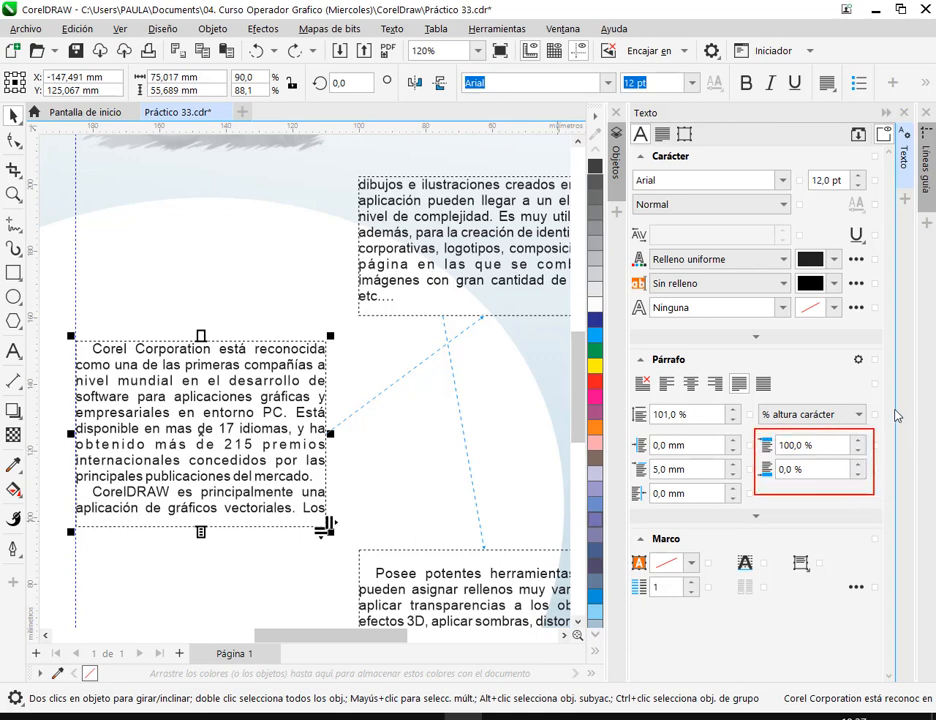
drag(896, 411, 862, 437)
click(800, 476)
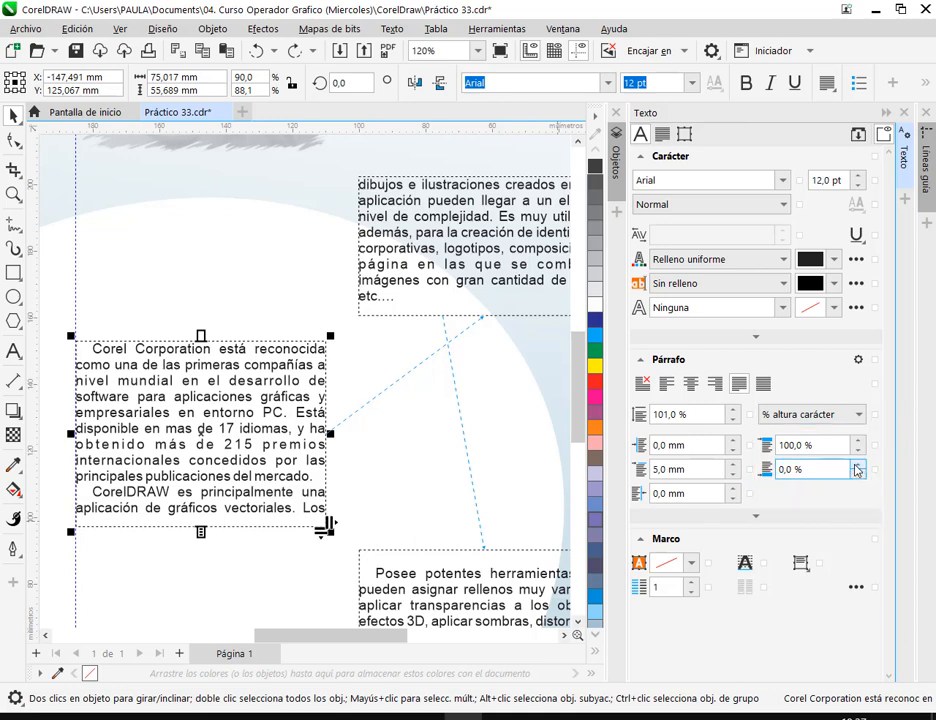
drag(856, 470, 860, 452)
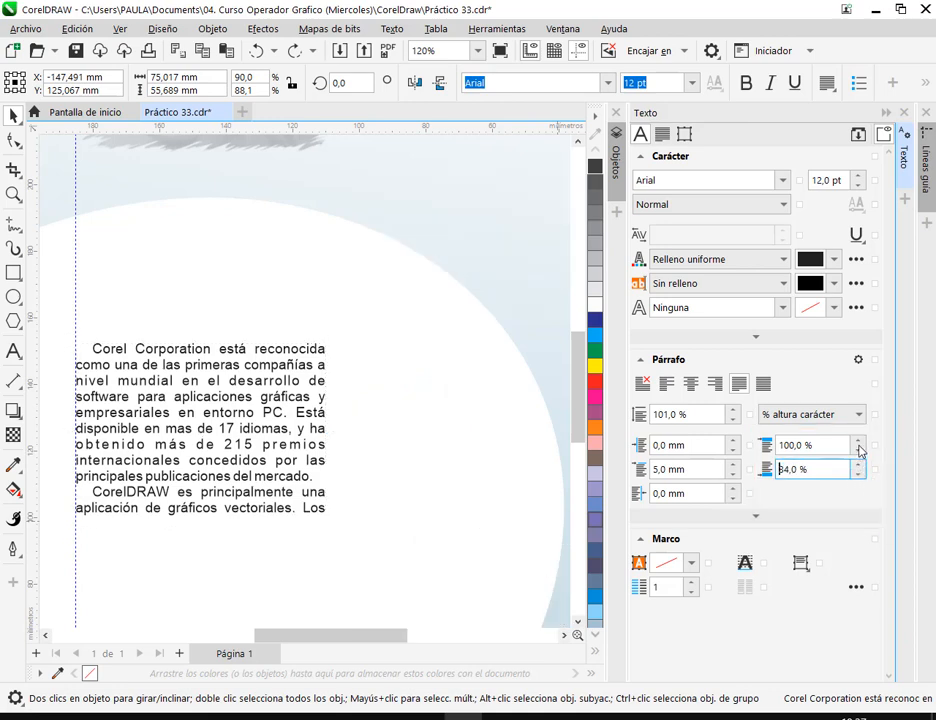
click(305, 456)
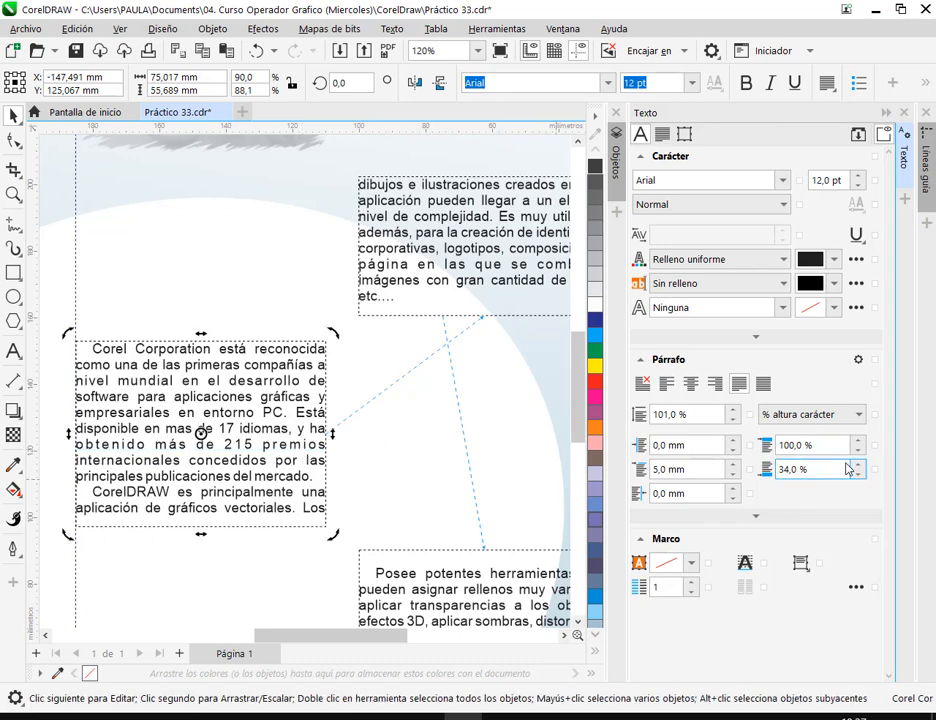
drag(857, 476, 859, 501)
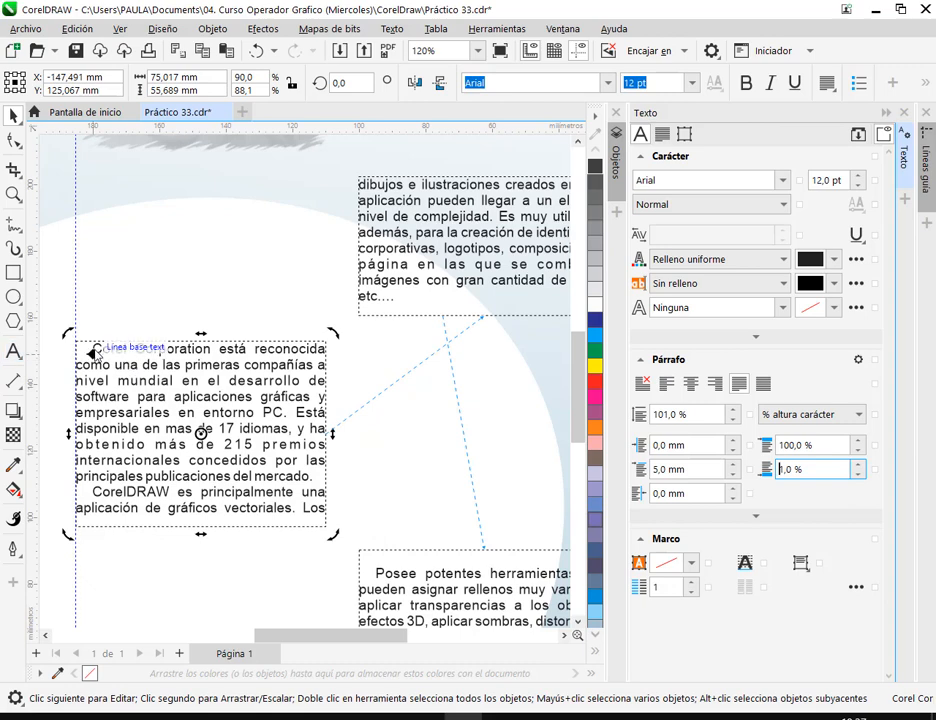
Select text across the first two linked frames, try 63 % spacing after and 148 % before paragraphs, and undo back to 40 % after.
double_click(93, 352)
drag(78, 352, 565, 298)
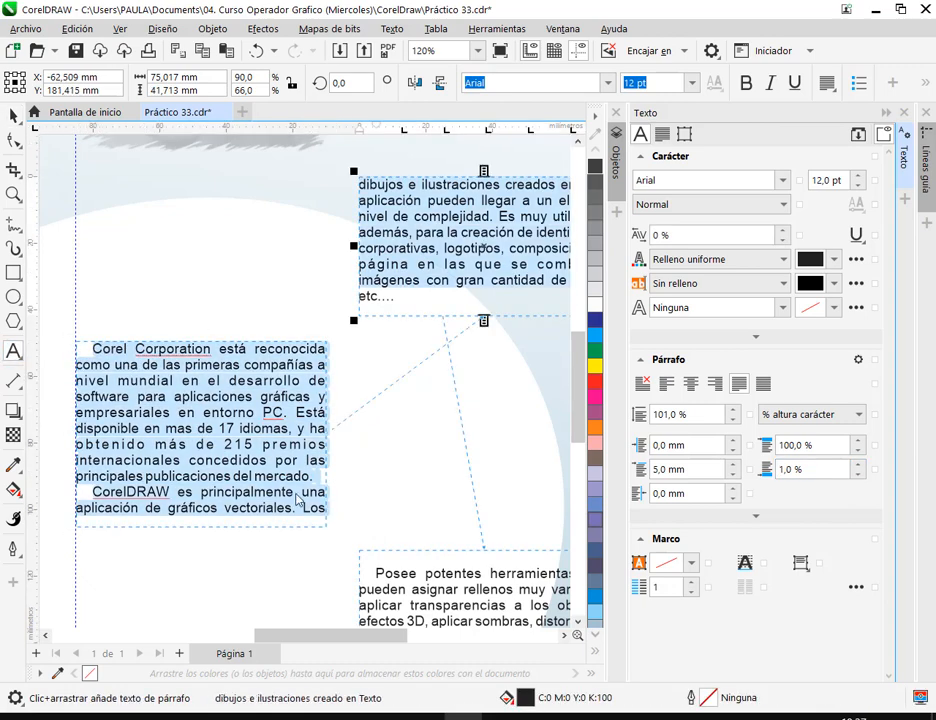
click(856, 466)
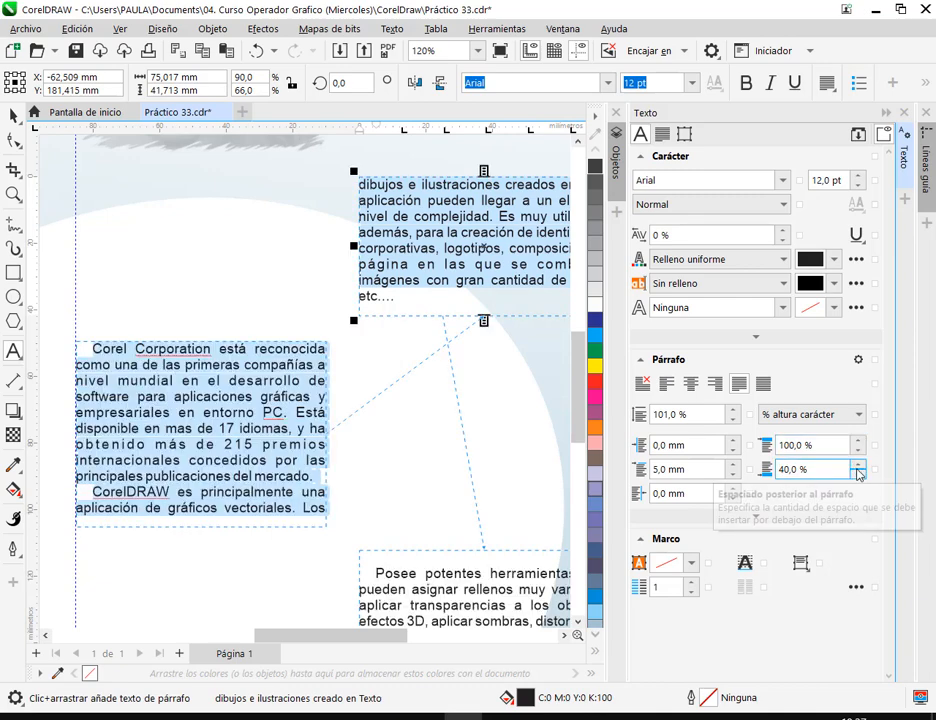
click(856, 464)
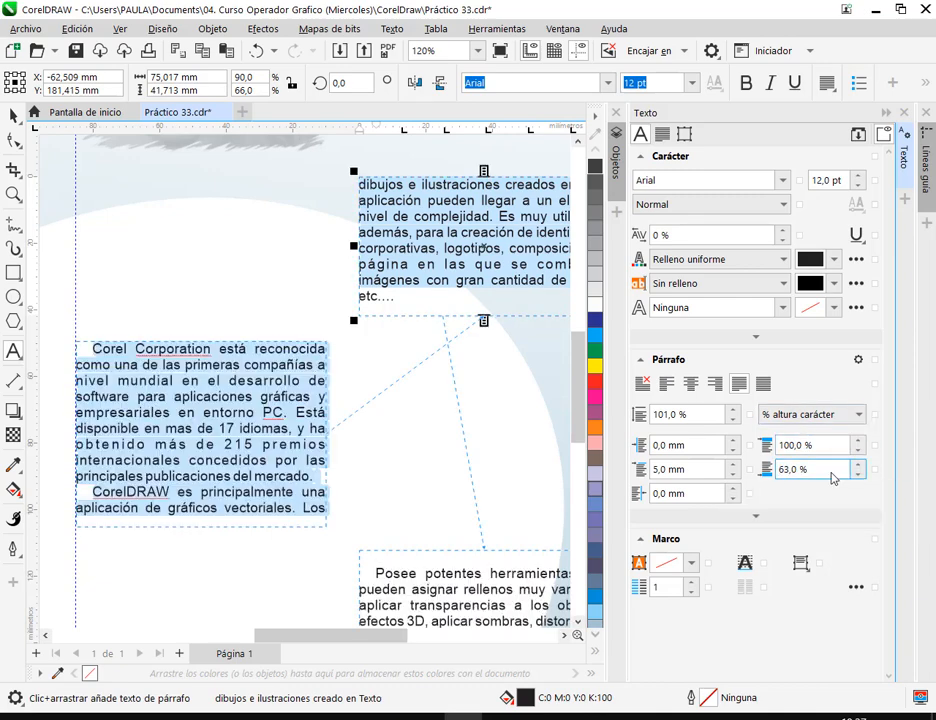
click(857, 441)
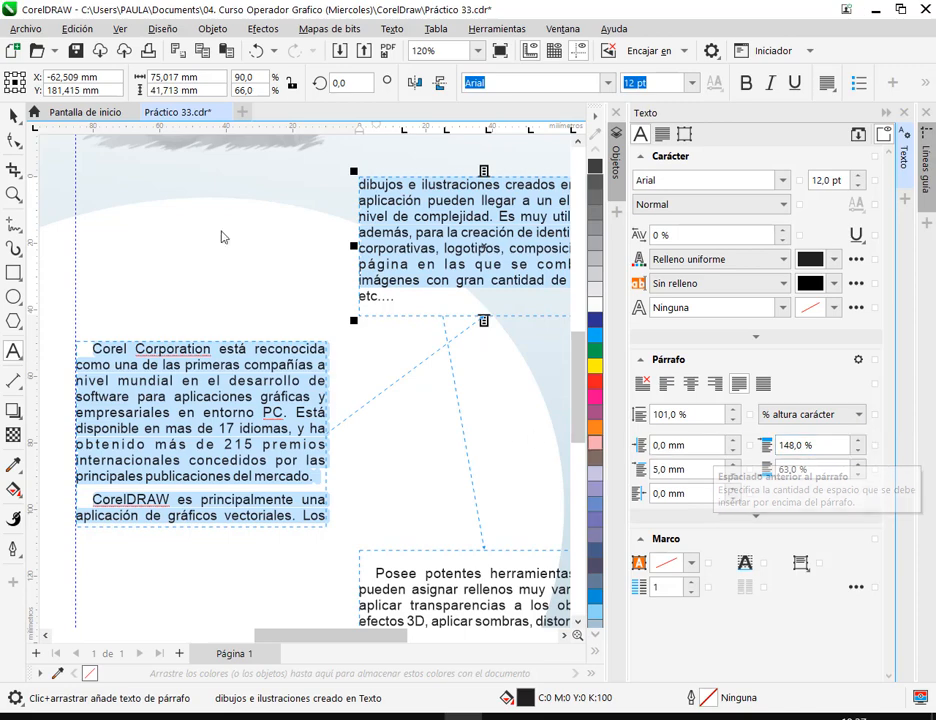
click(259, 50)
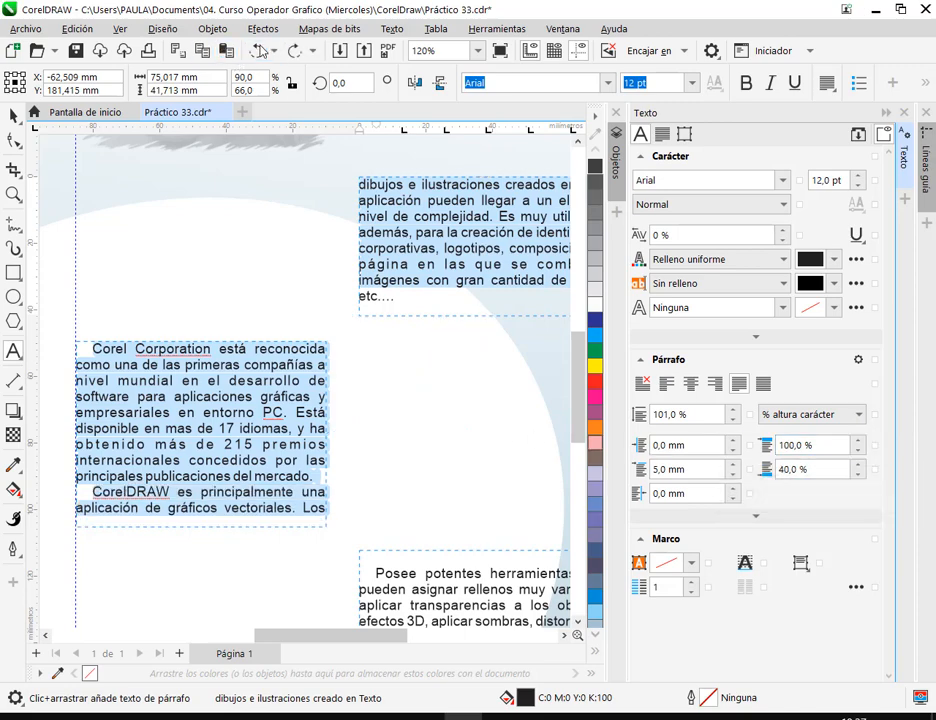
Select the article text across all three linked frames, try spacing after paragraph up to 85 %, and set it to 0 %.
scroll(357, 305, down, 3)
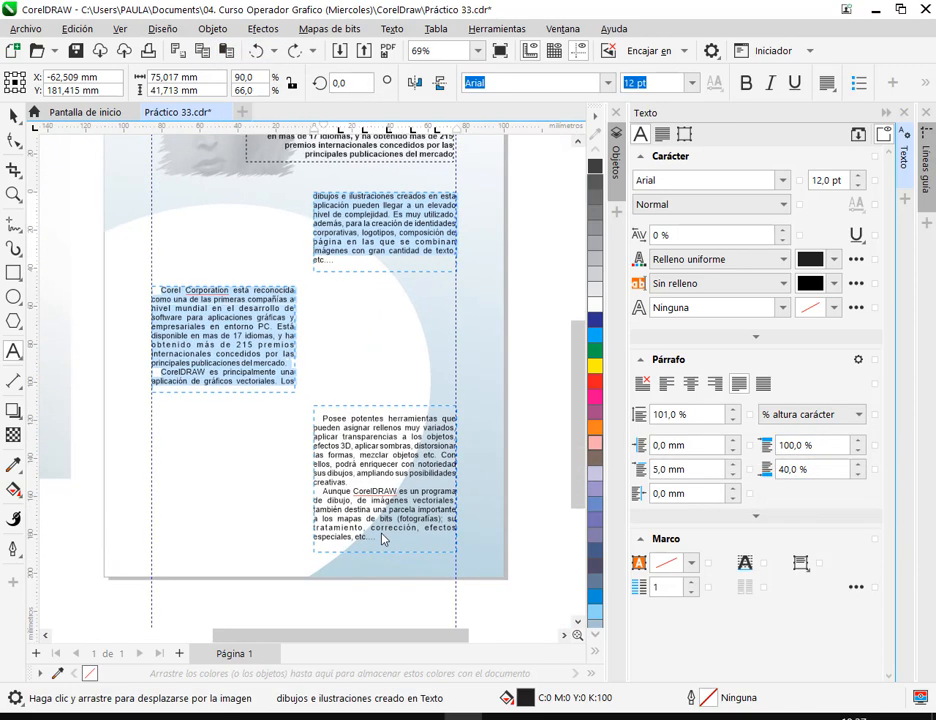
click(390, 541)
drag(390, 541, 160, 300)
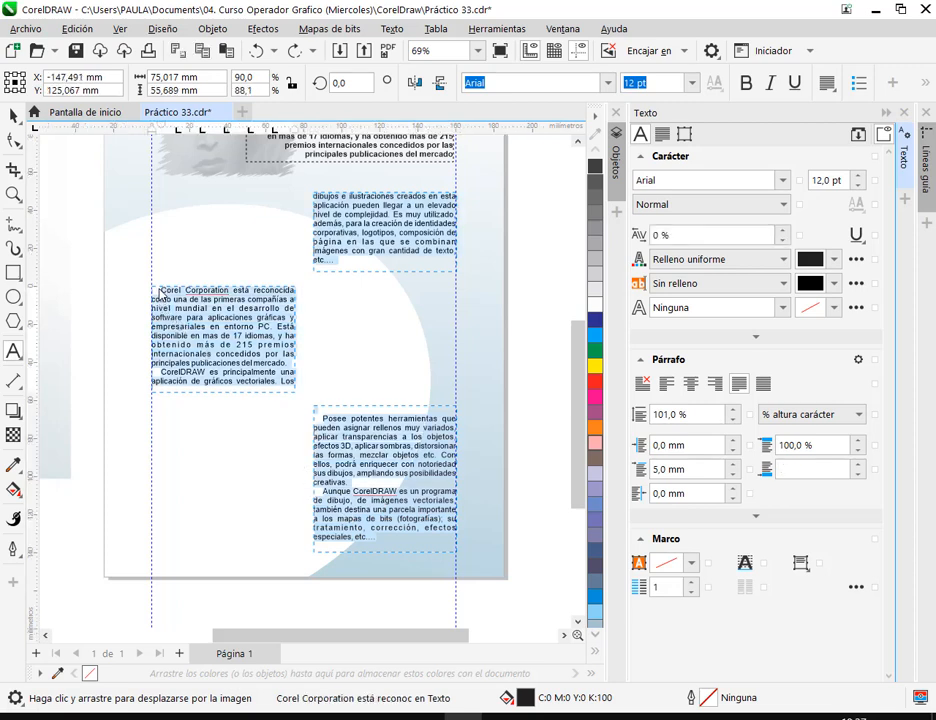
click(858, 474)
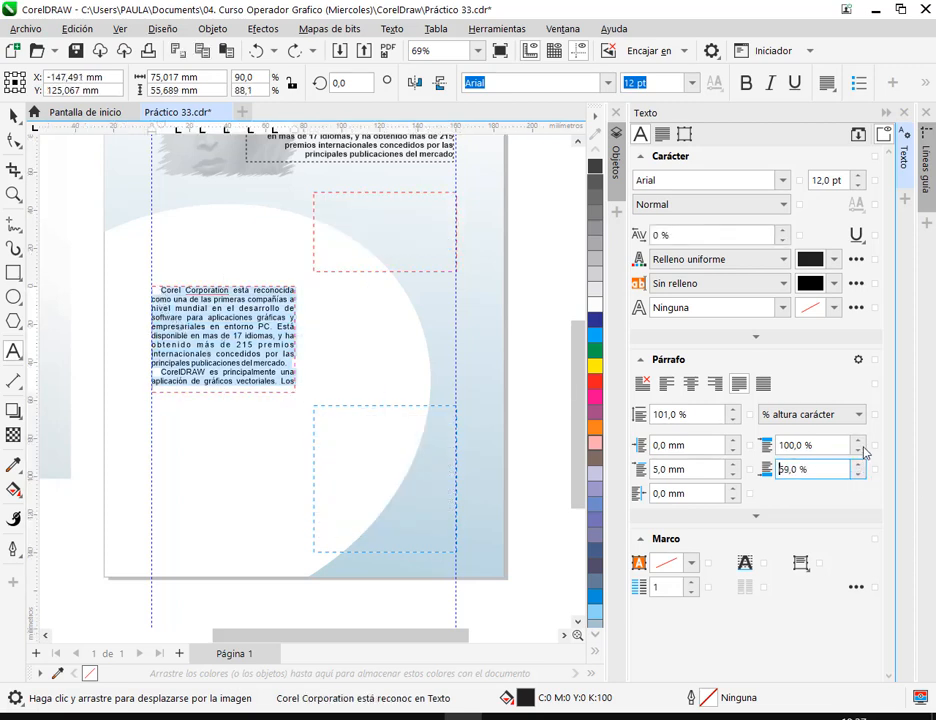
click(858, 465)
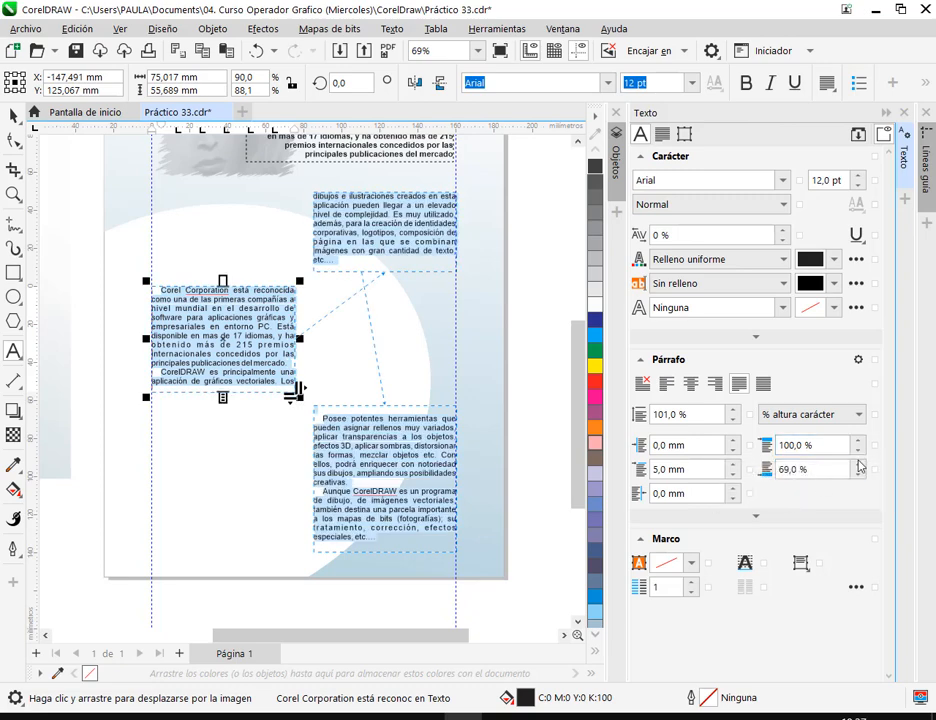
click(858, 465)
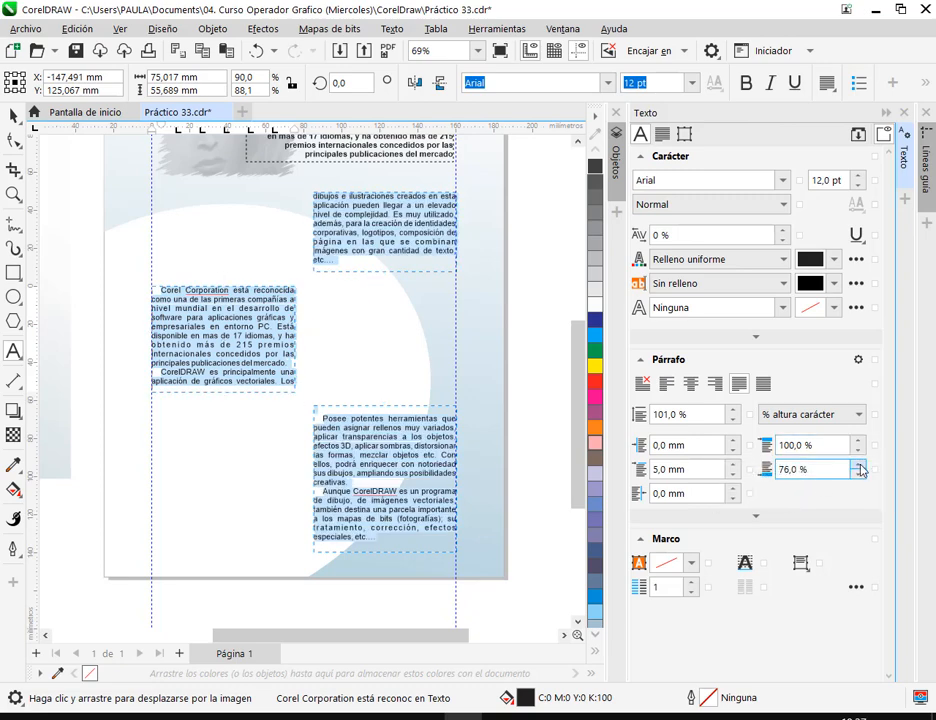
click(862, 465)
click(821, 476)
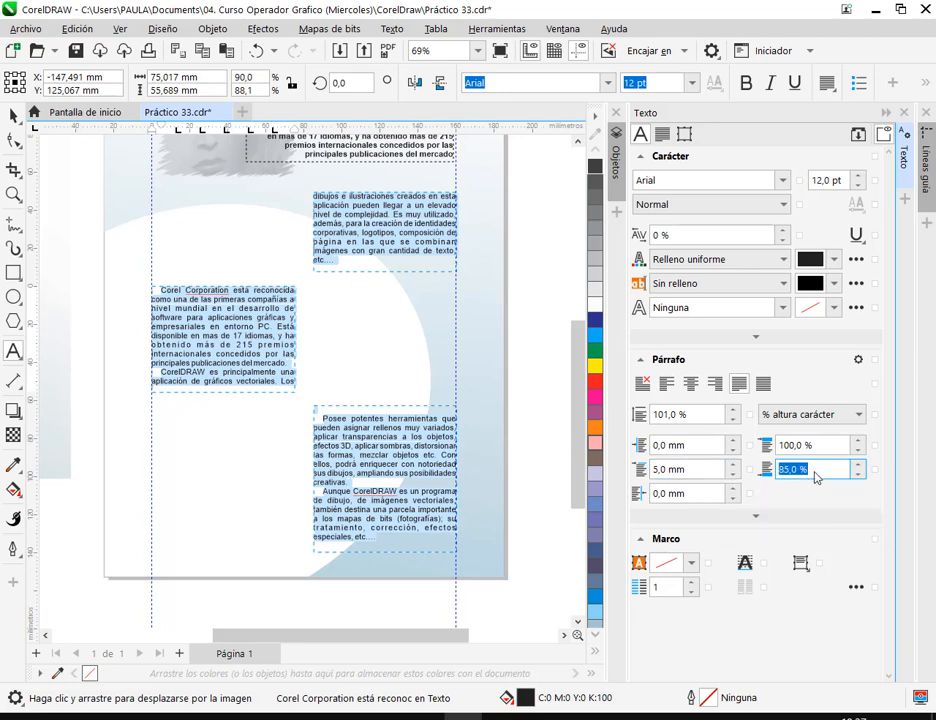
text(0)
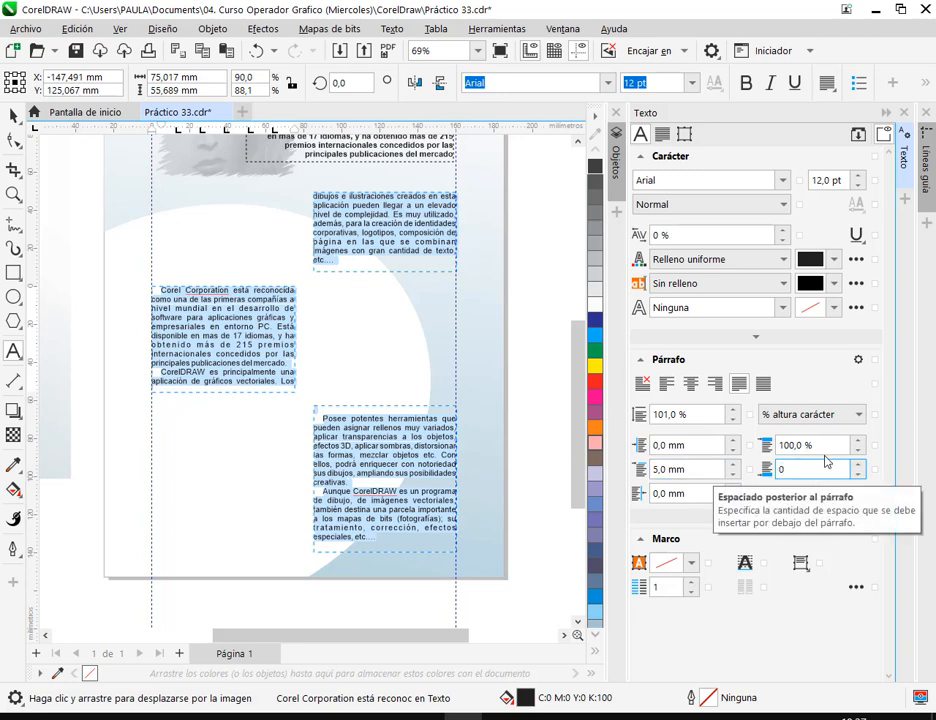
Increase the spacing before paragraph of the selected article text in small increments to 119 %.
click(771, 445)
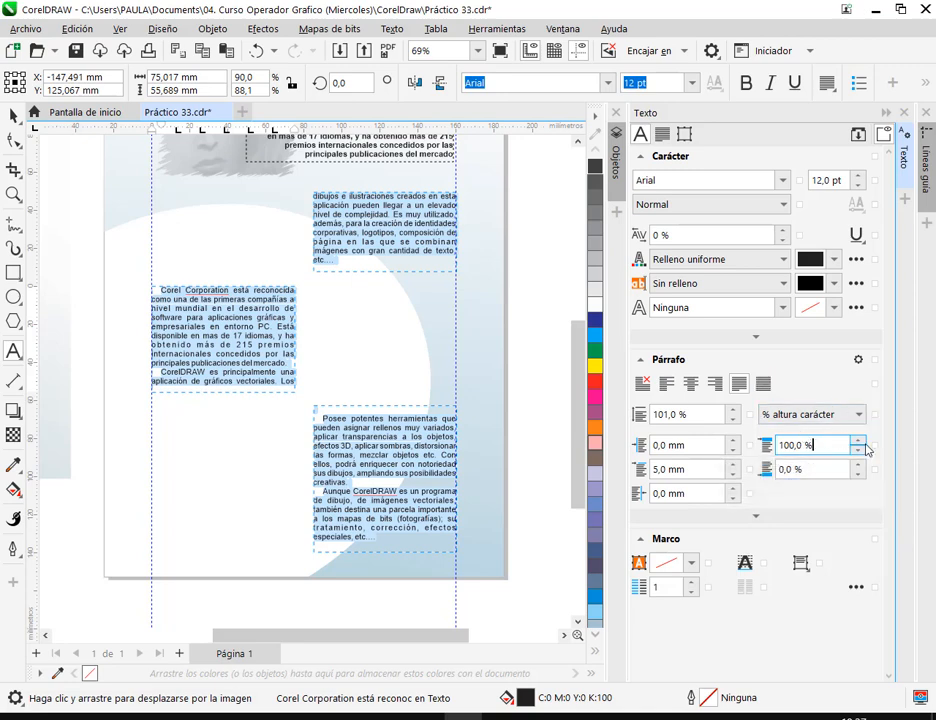
click(859, 443)
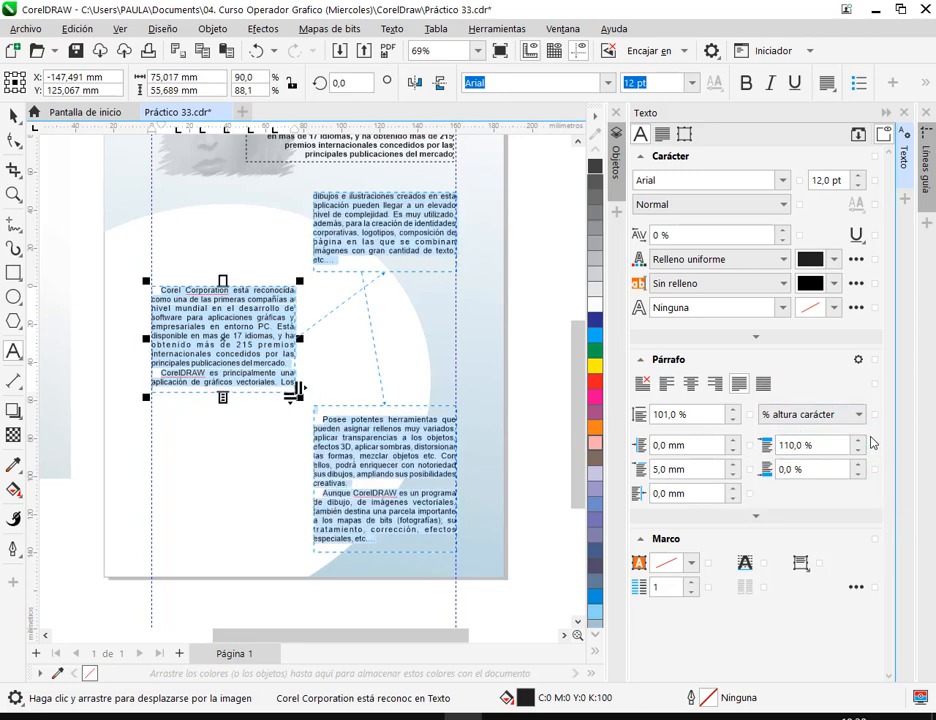
click(860, 442)
click(860, 442)
click(859, 442)
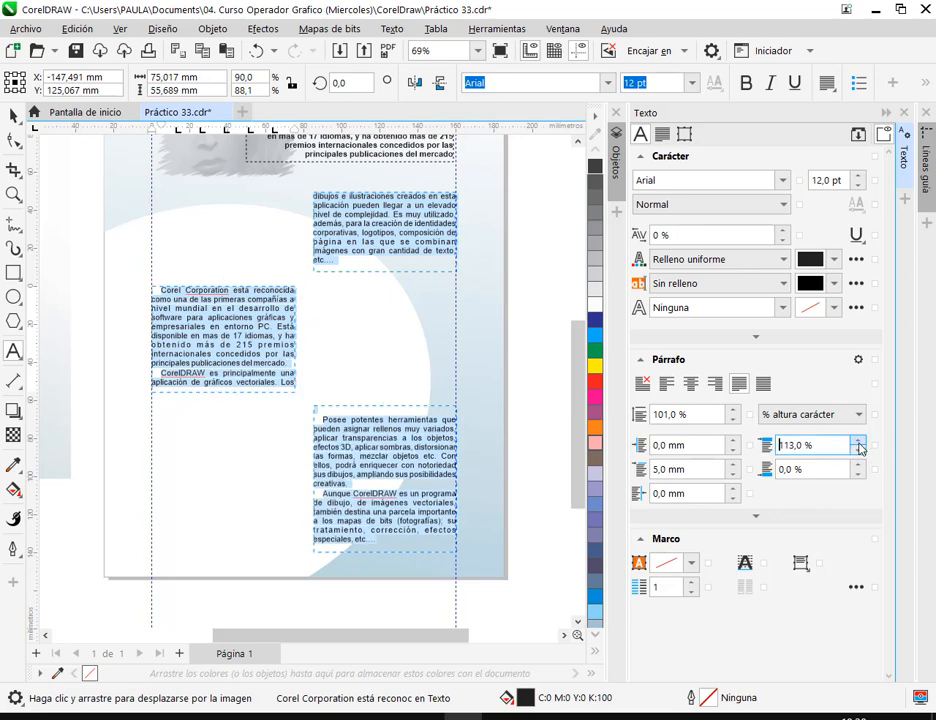
click(859, 442)
click(859, 442)
click(859, 442)
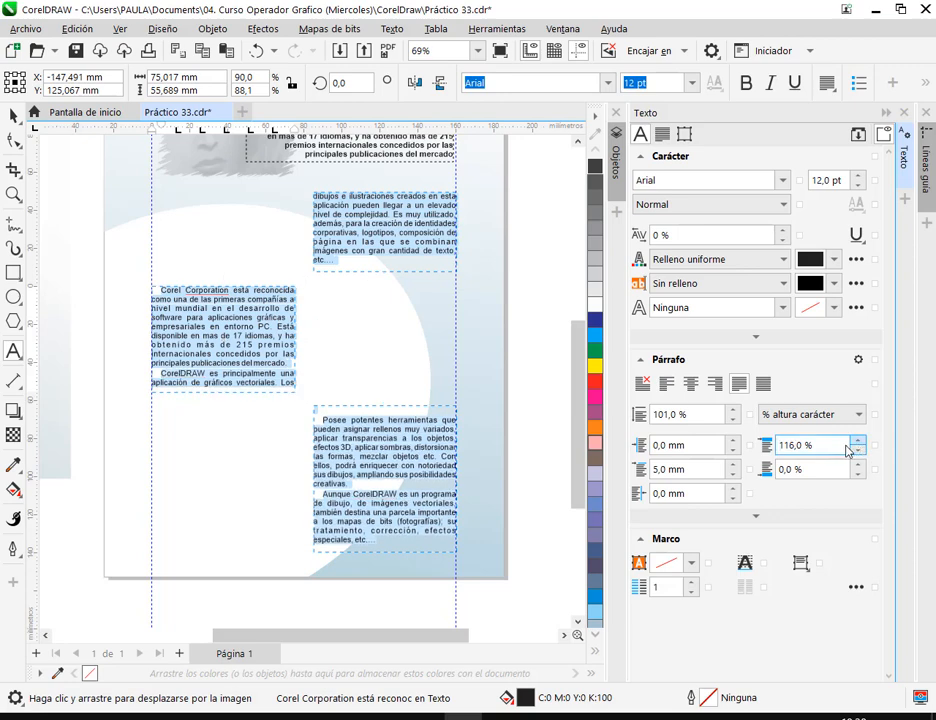
click(859, 442)
click(859, 442)
click(859, 442)
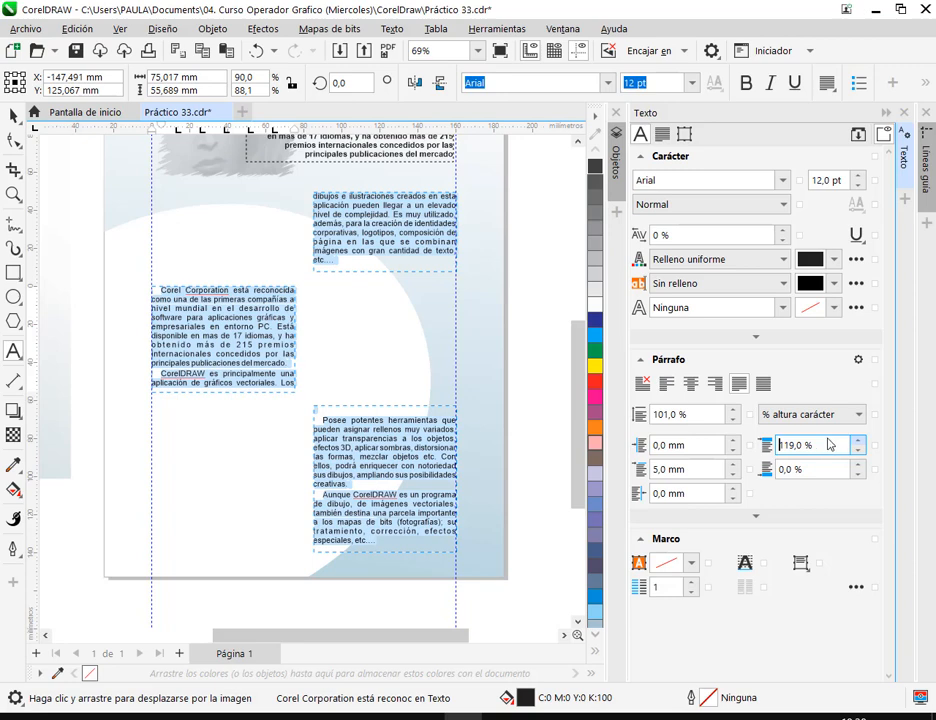
Set the spacing before paragraph of the selected article text to 150 % and deselect the text.
scroll(827, 444, up, 4)
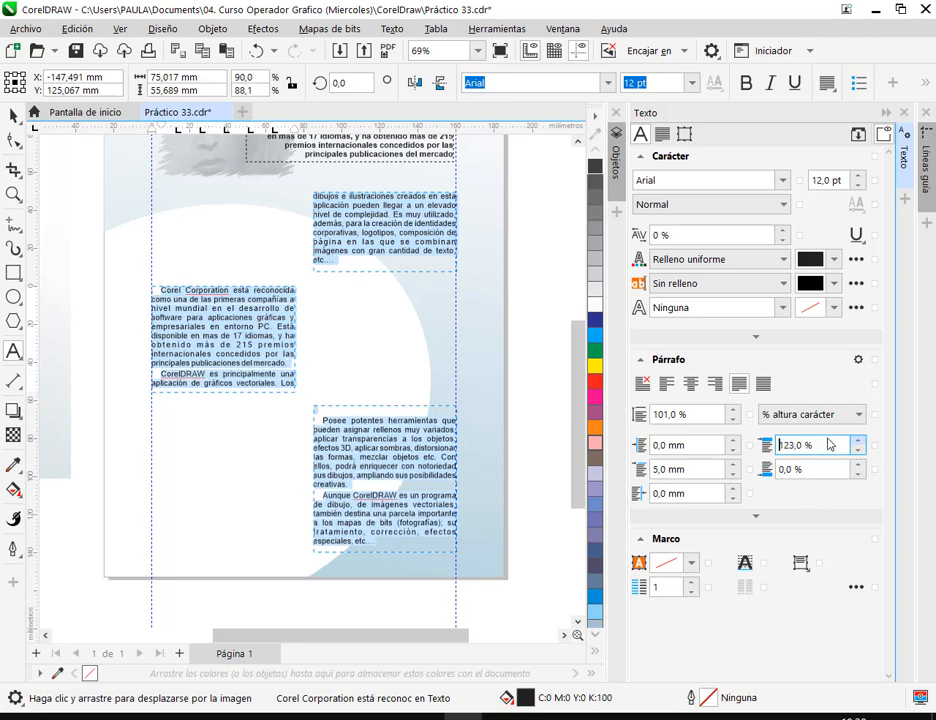
scroll(827, 444, up, 4)
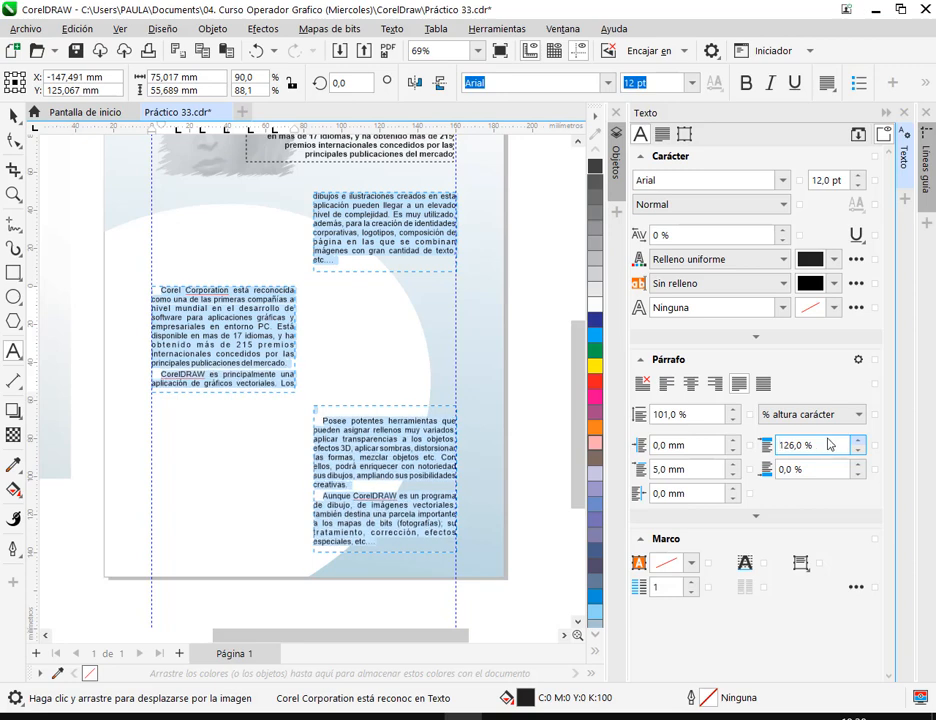
scroll(827, 444, up, 2)
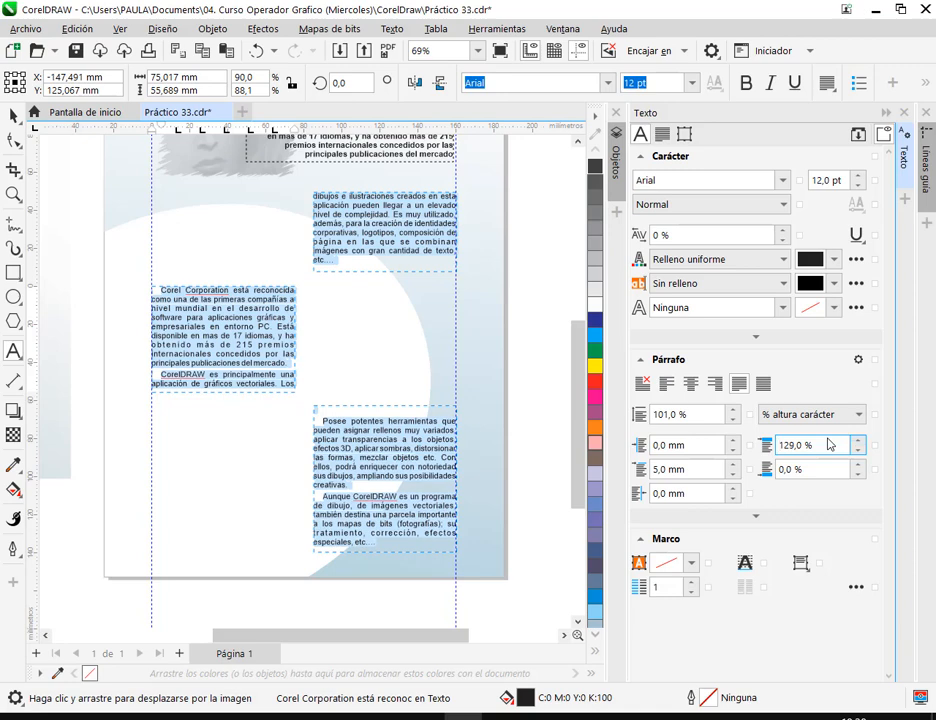
drag(817, 450, 782, 445)
text(150)
key(Return)
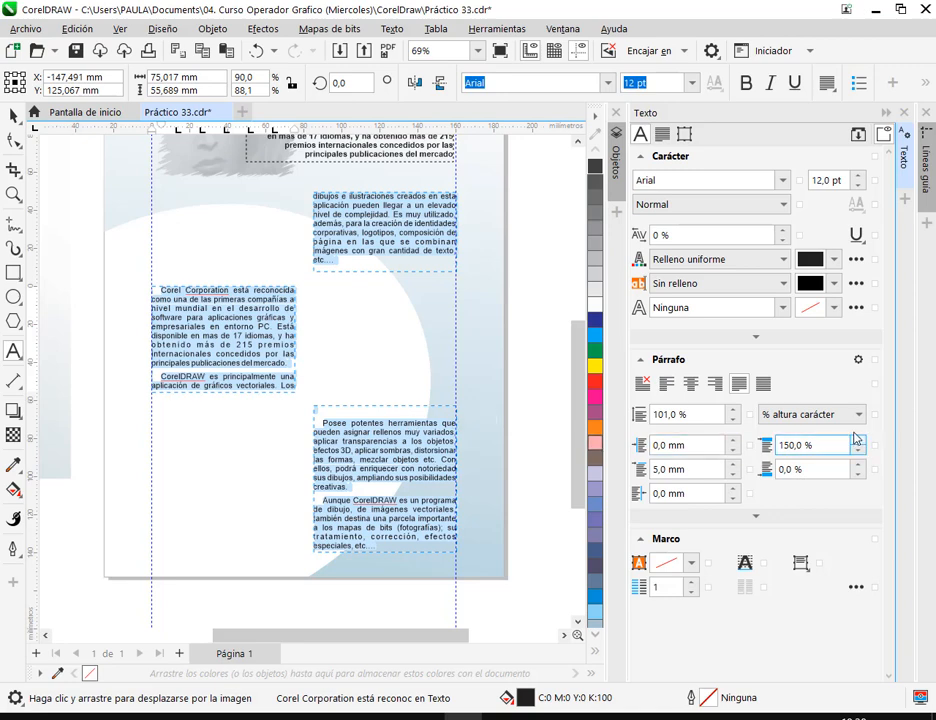
click(12, 116)
click(566, 374)
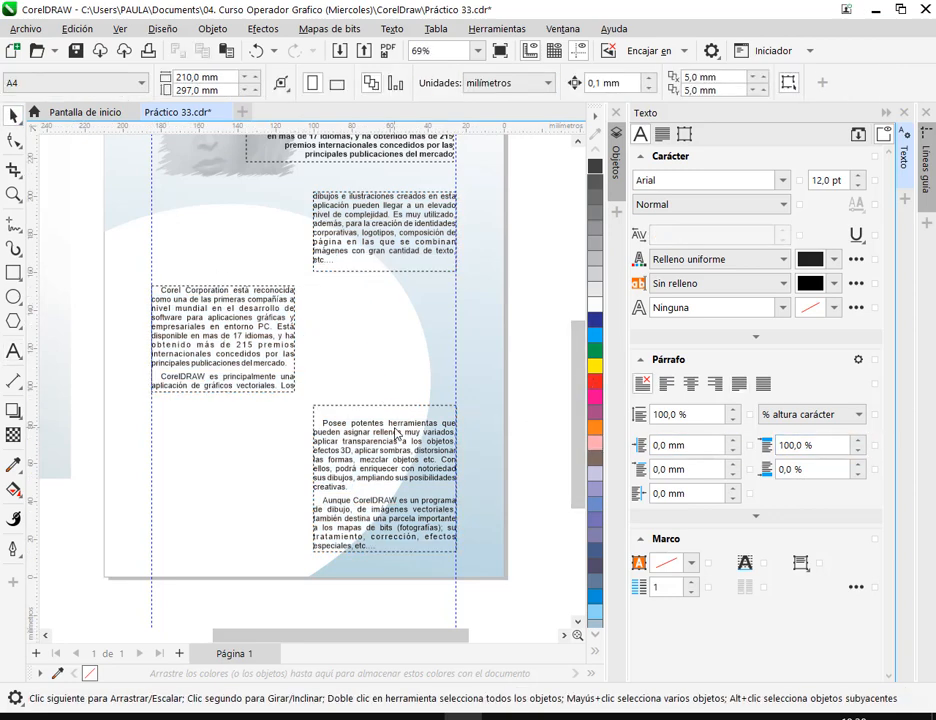
Extend the lower linked article frame upward to about 82 mm high, deselect it and close the Text docker.
drag(240, 427, 470, 424)
drag(391, 456, 435, 457)
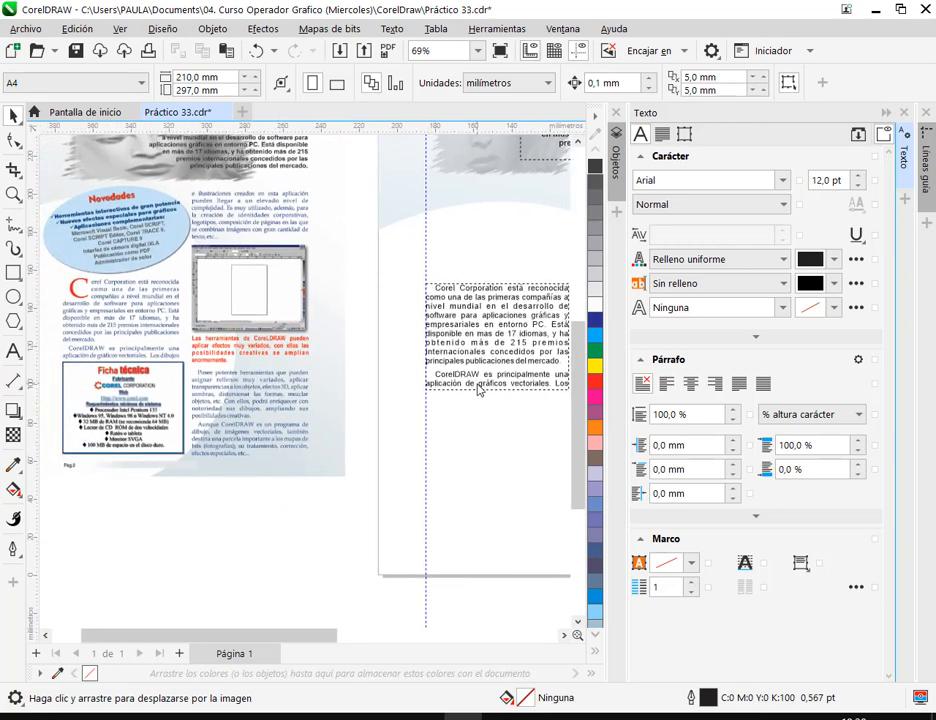
drag(464, 403, 437, 422)
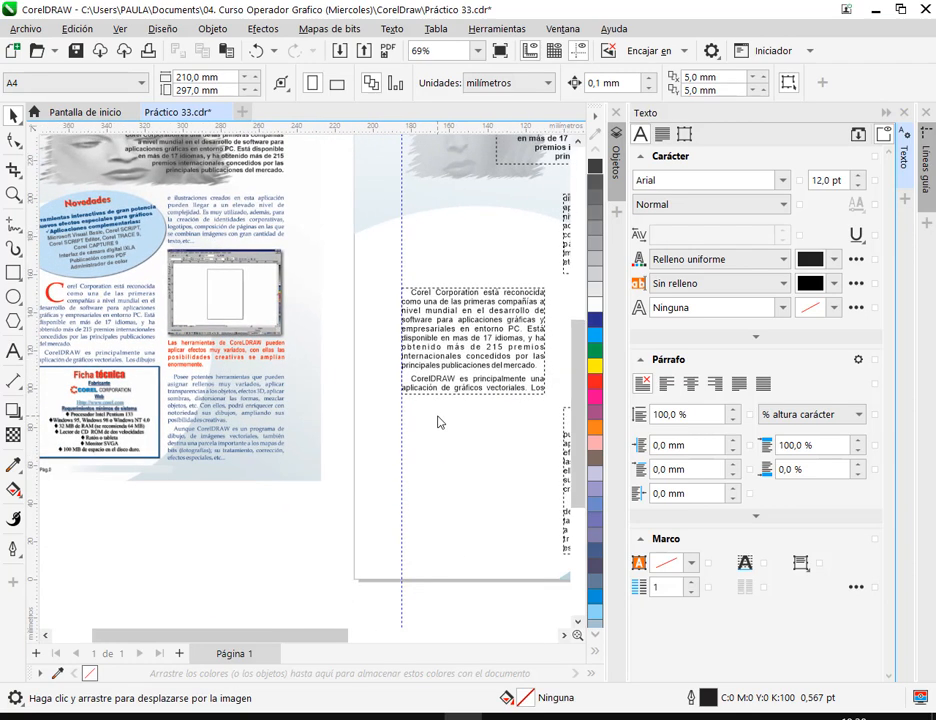
drag(515, 383, 366, 415)
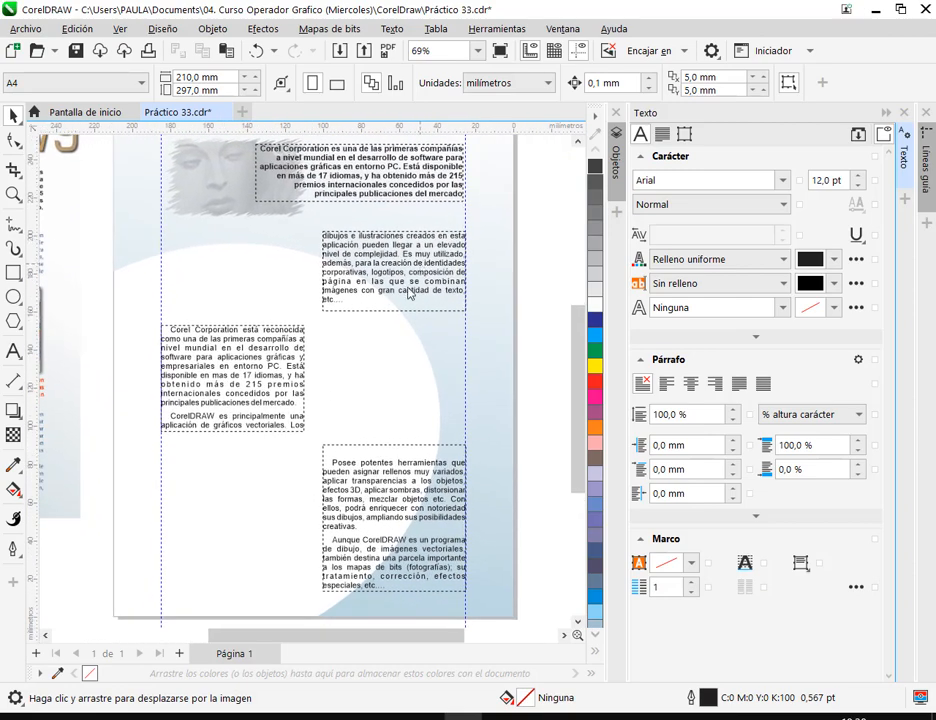
click(395, 515)
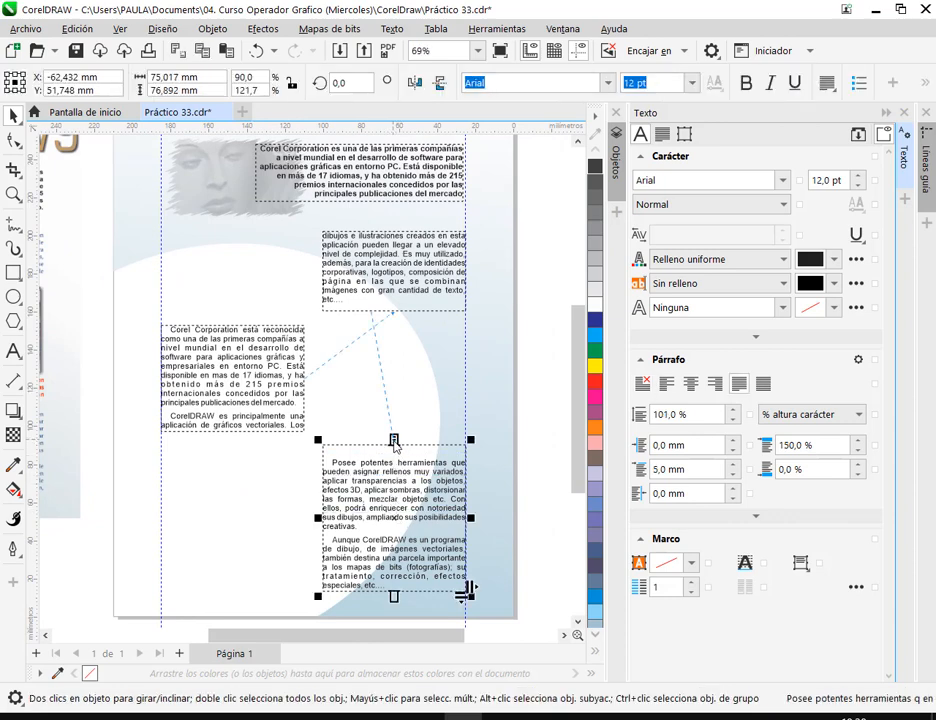
mouse_move(395, 439)
mouse_down()
mouse_move(395, 453)
mouse_move(399, 434)
mouse_up()
click(13, 353)
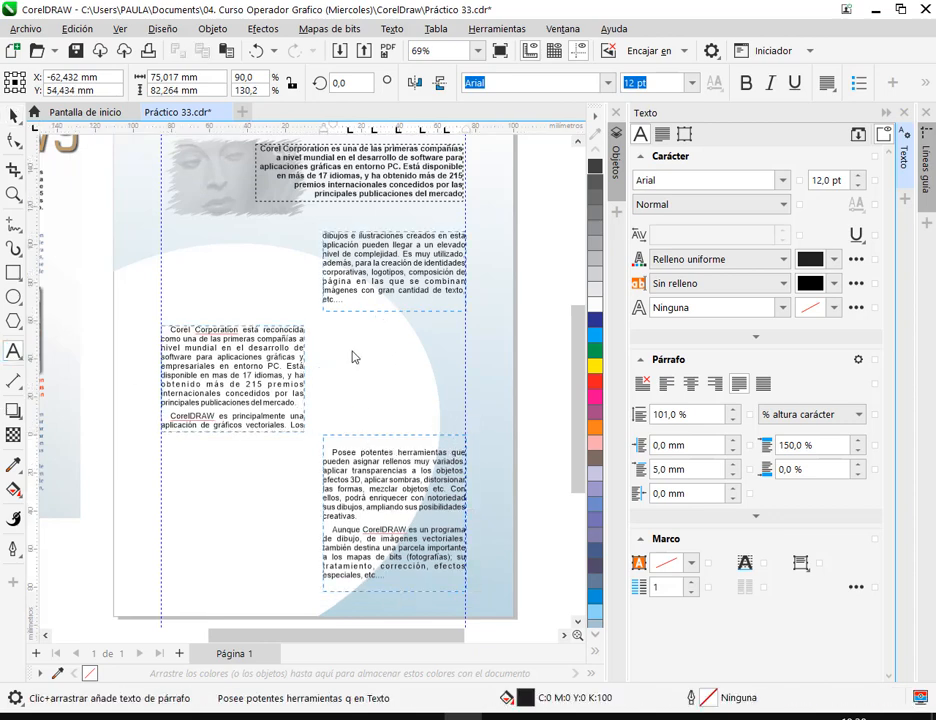
drag(350, 291, 351, 311)
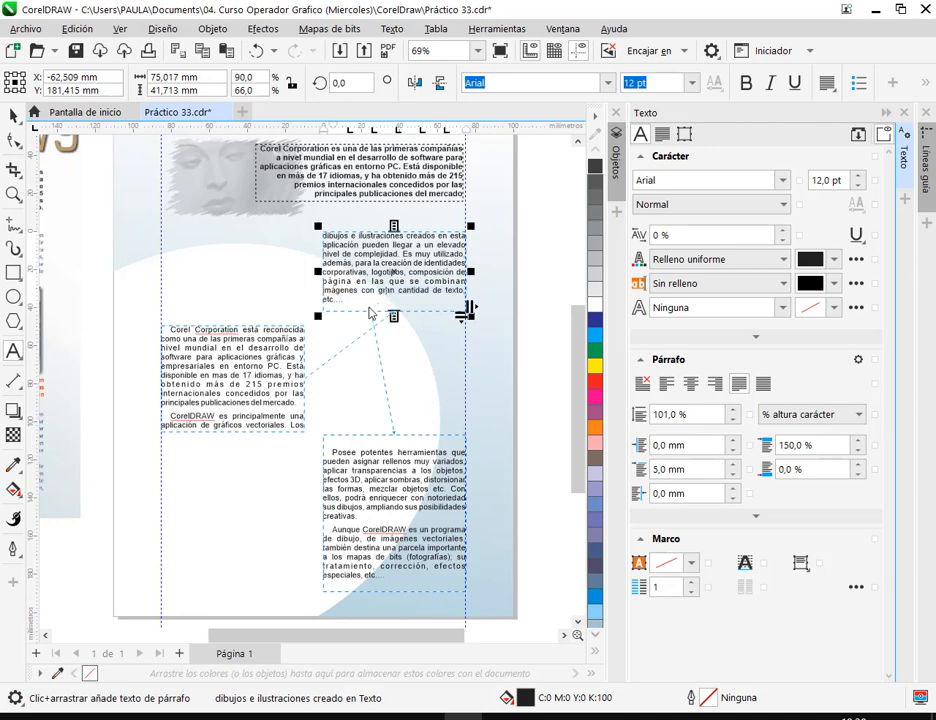
click(14, 117)
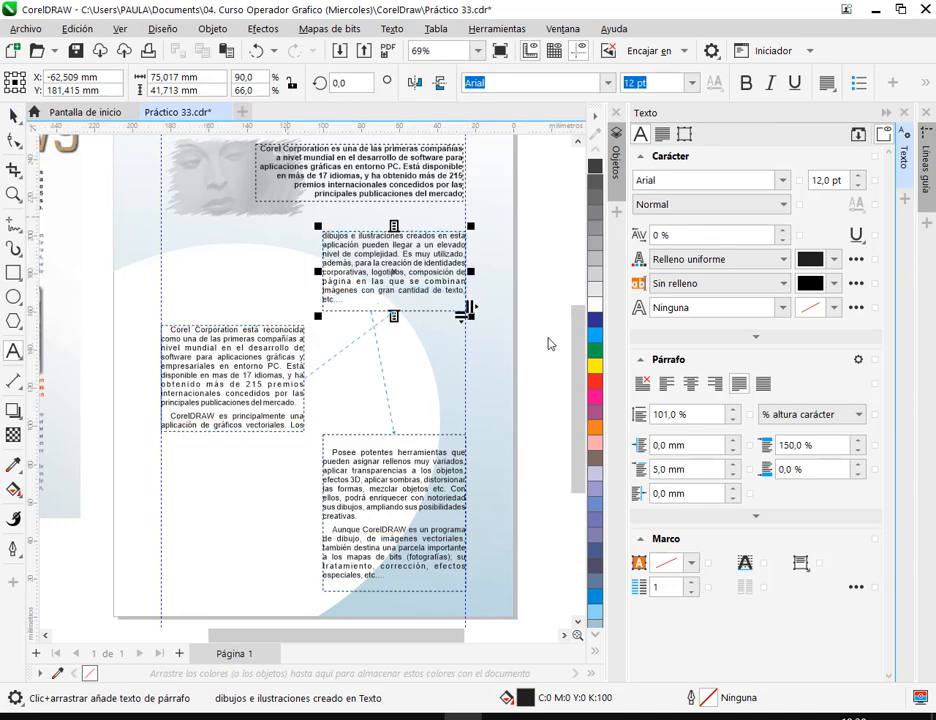
click(530, 385)
key(ctrl+t)
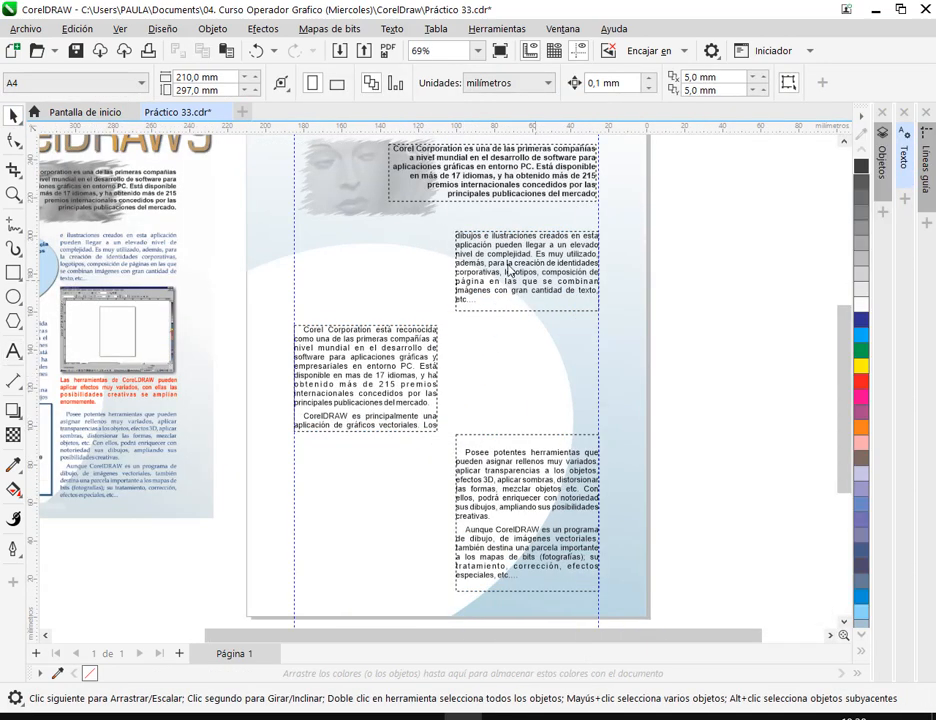
Hide the paragraph text frames and compare the article layout with the sample page.
click(387, 30)
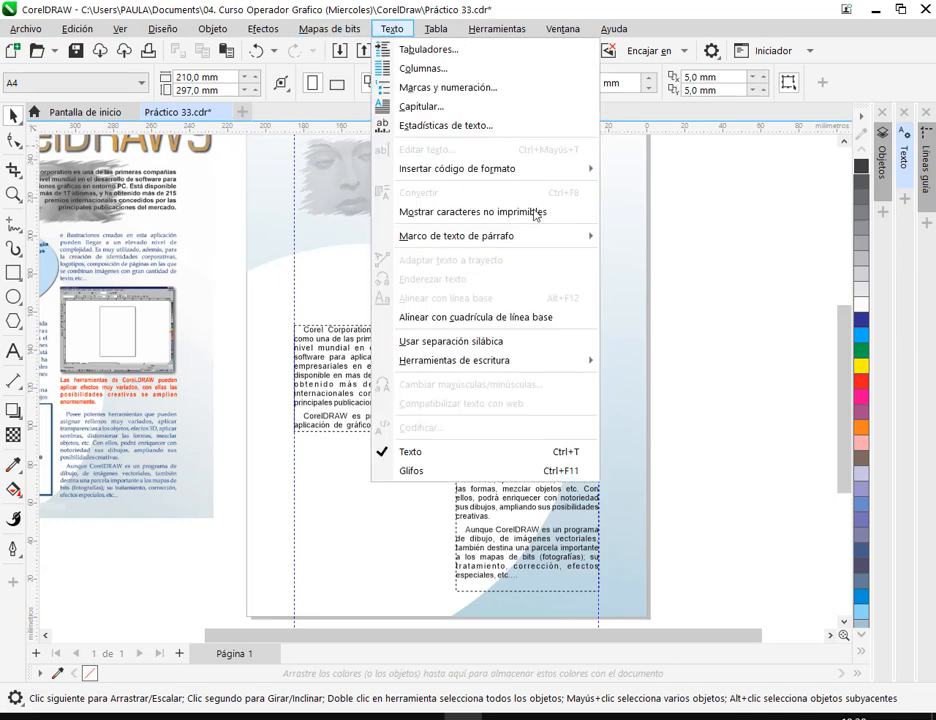
mouse_move(535, 242)
click(646, 242)
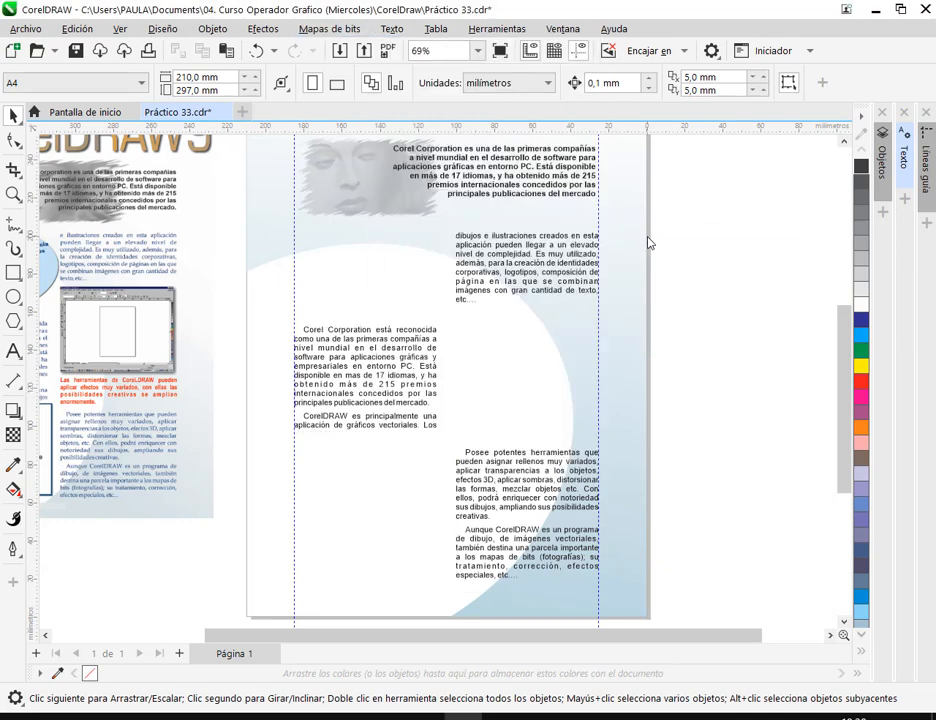
key(h)
drag(490, 546, 625, 535)
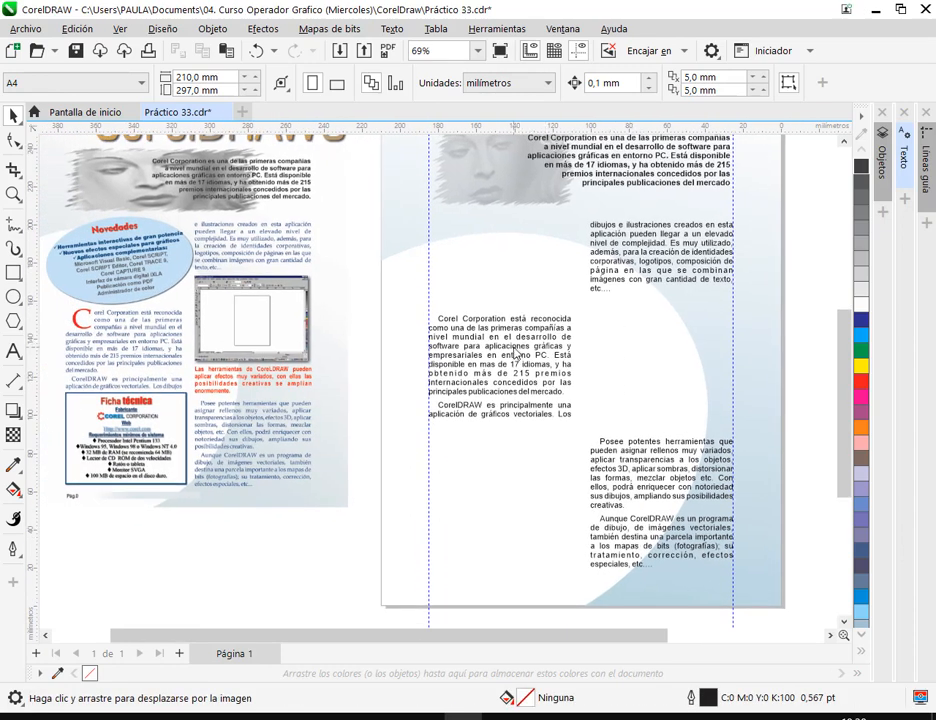
click(458, 328)
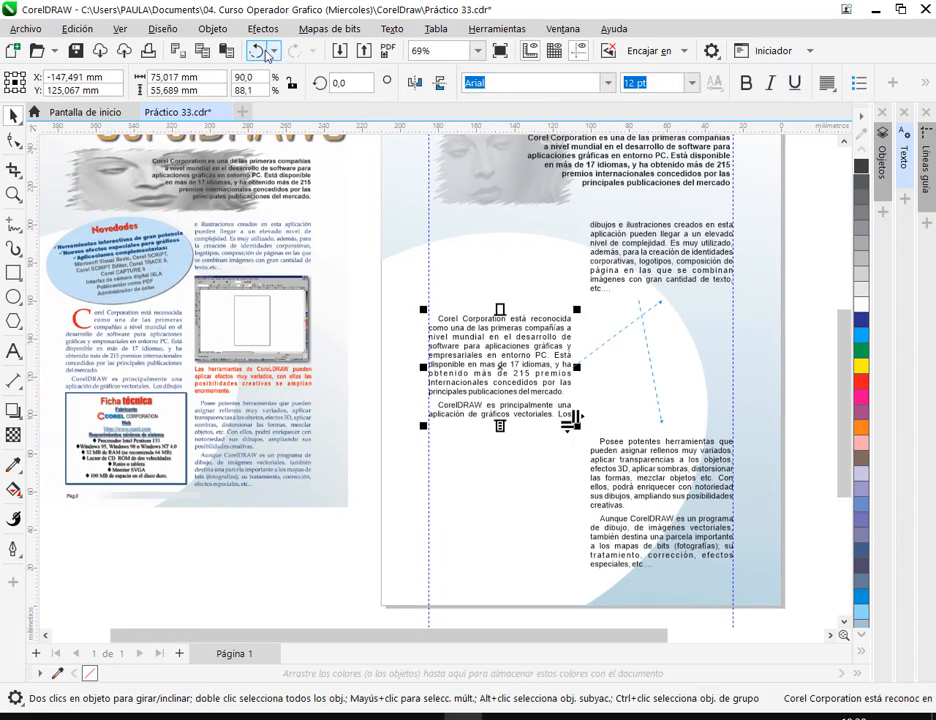
click(261, 52)
click(296, 51)
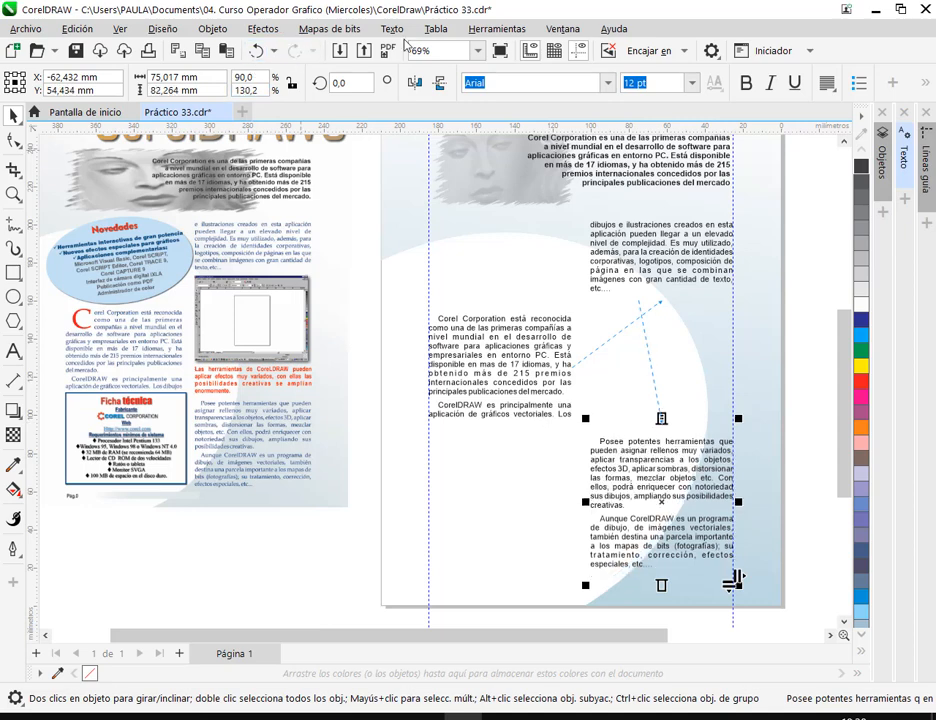
Show the paragraph text frames again, deselect everything and save the document.
click(391, 28)
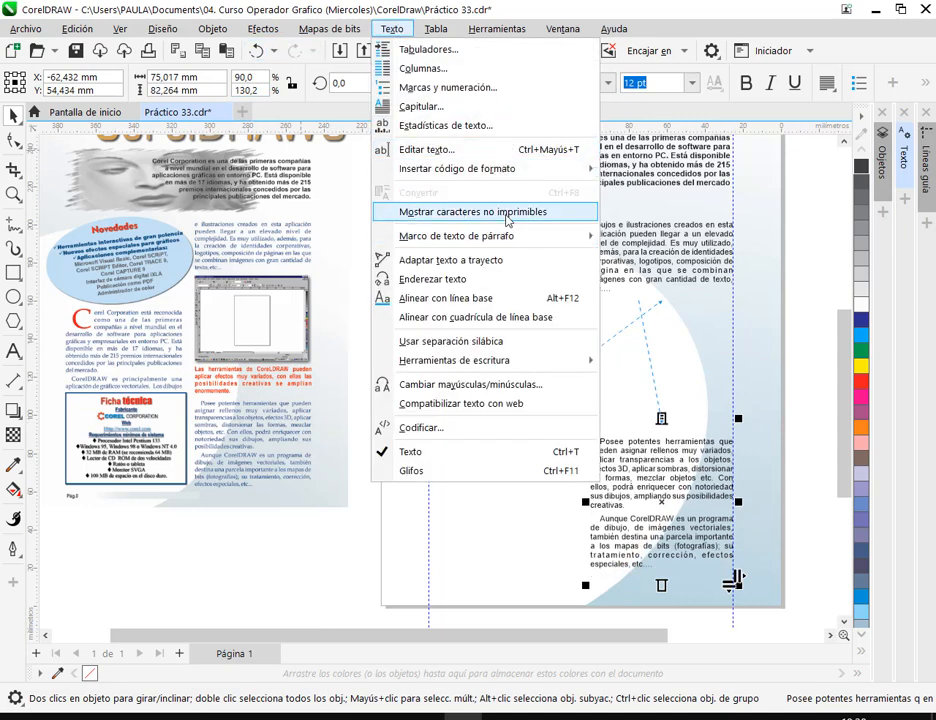
mouse_move(500, 236)
click(637, 238)
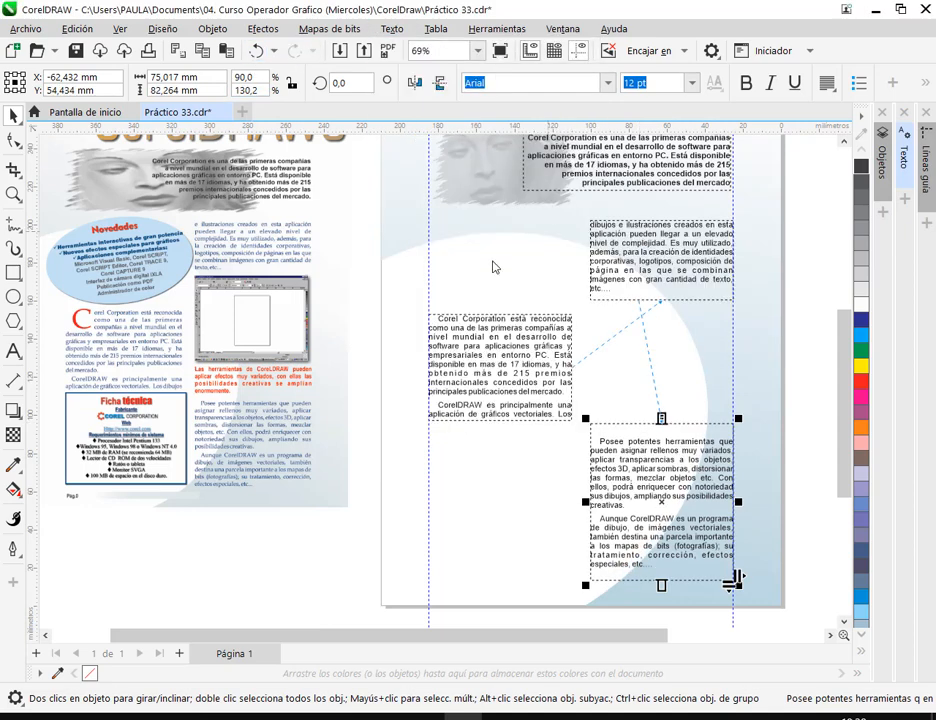
click(410, 272)
click(77, 51)
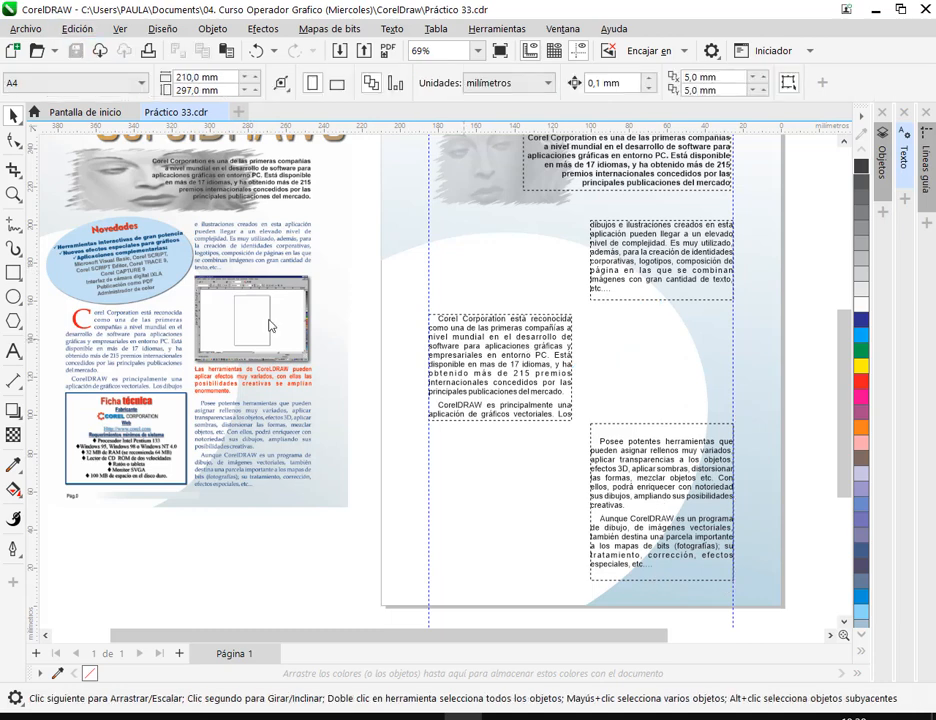
Apply a 3-line drop cap with 0,0 mm spacing after it to the initial C of the first article paragraph.
click(13, 350)
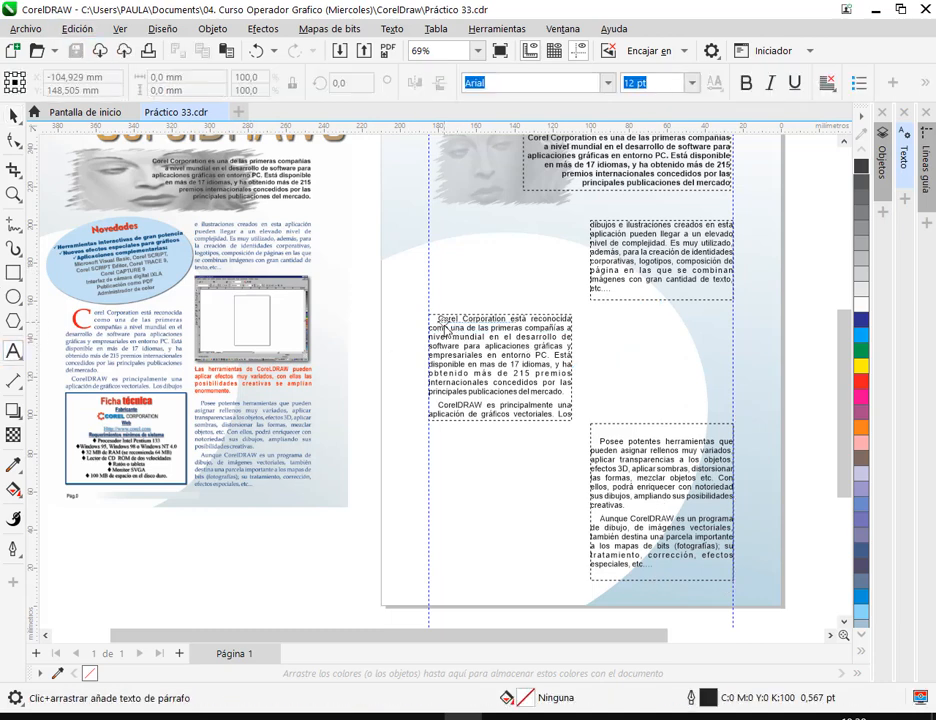
click(438, 320)
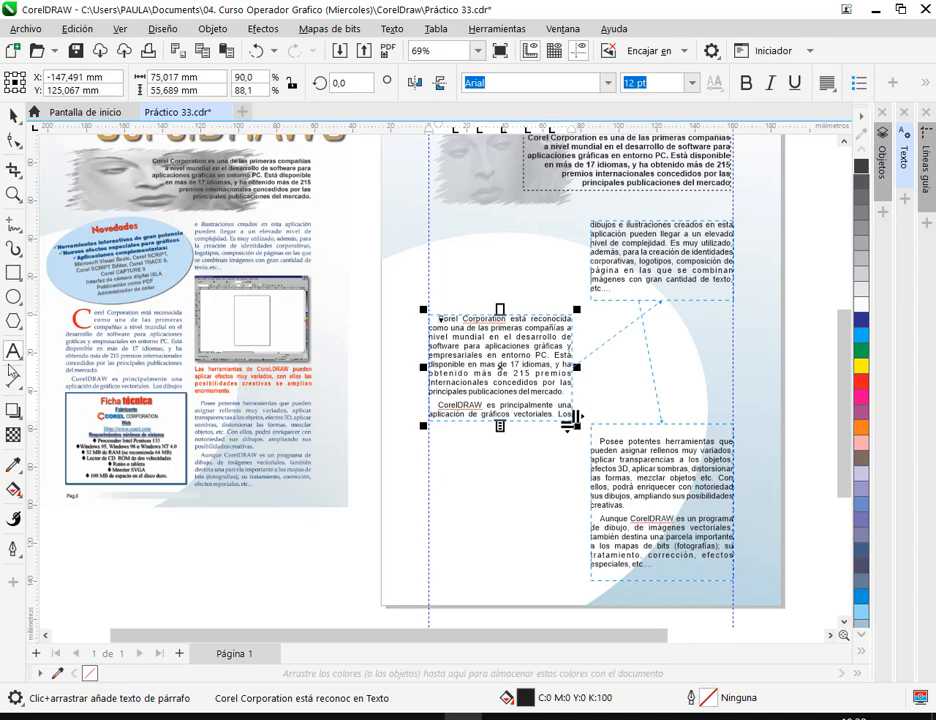
scroll(407, 318, up, 5)
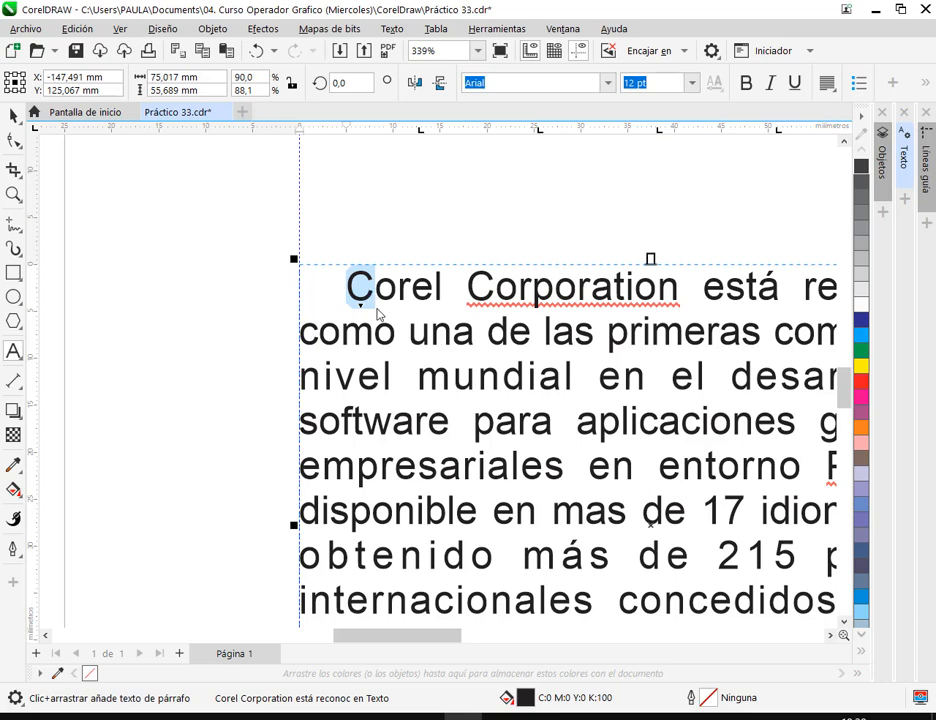
click(391, 28)
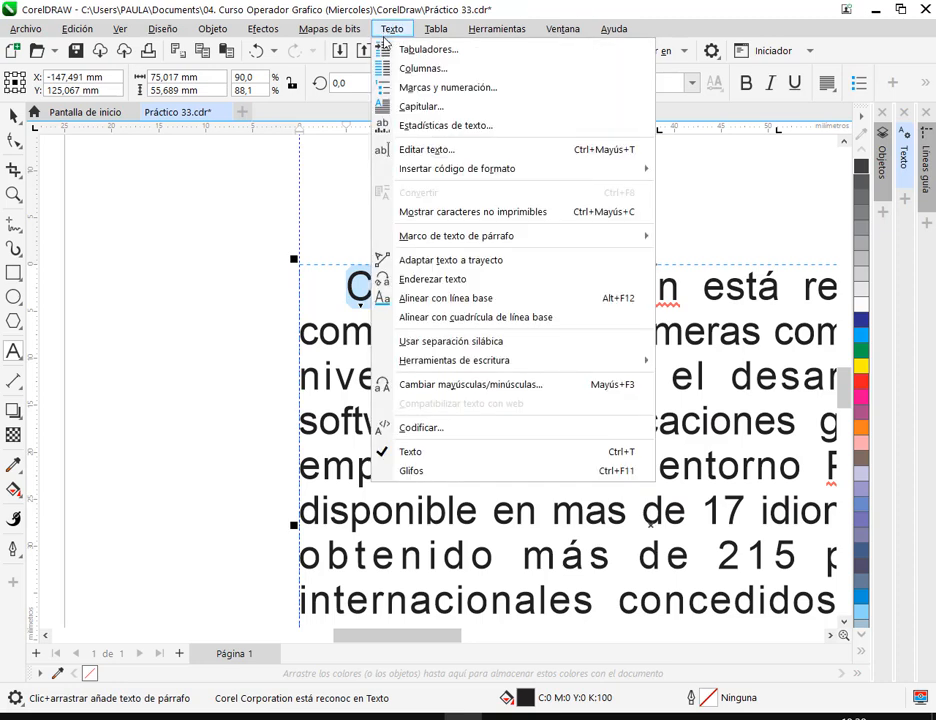
click(405, 106)
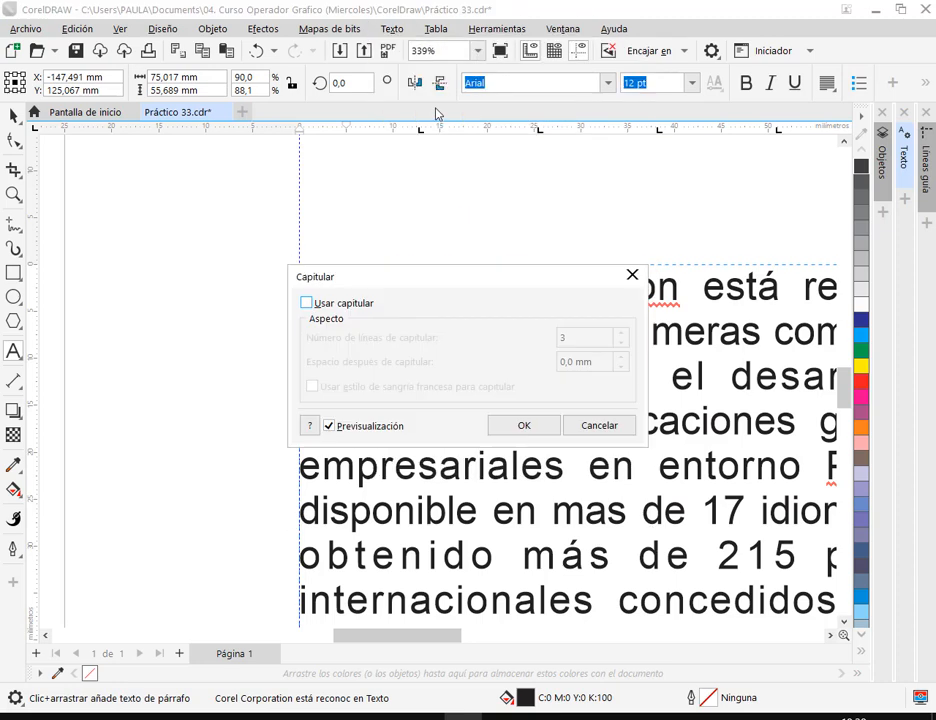
click(388, 299)
drag(445, 274, 633, 145)
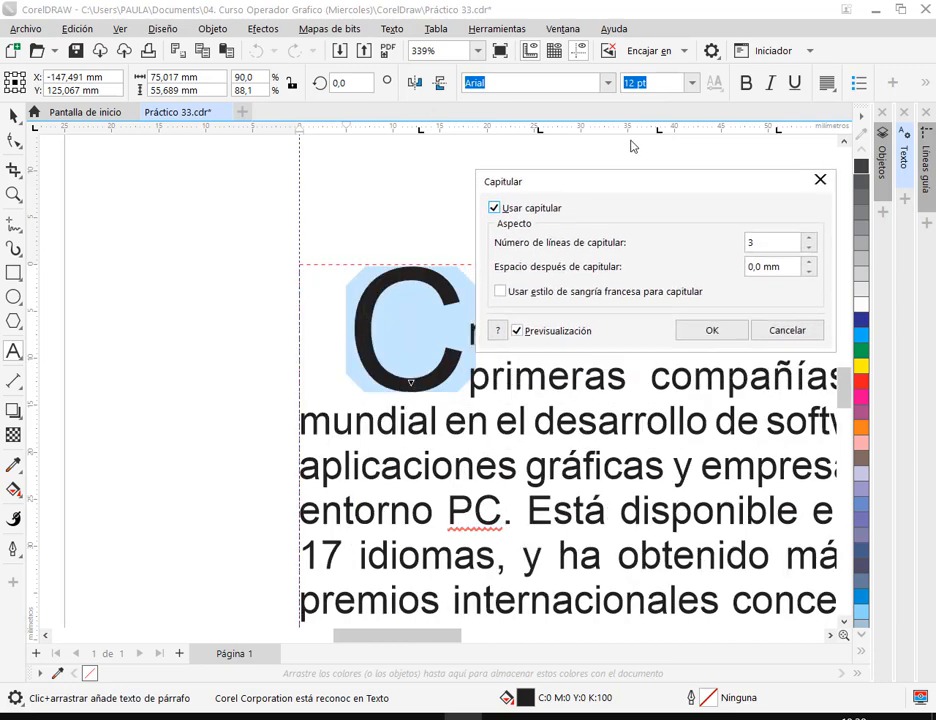
double_click(758, 209)
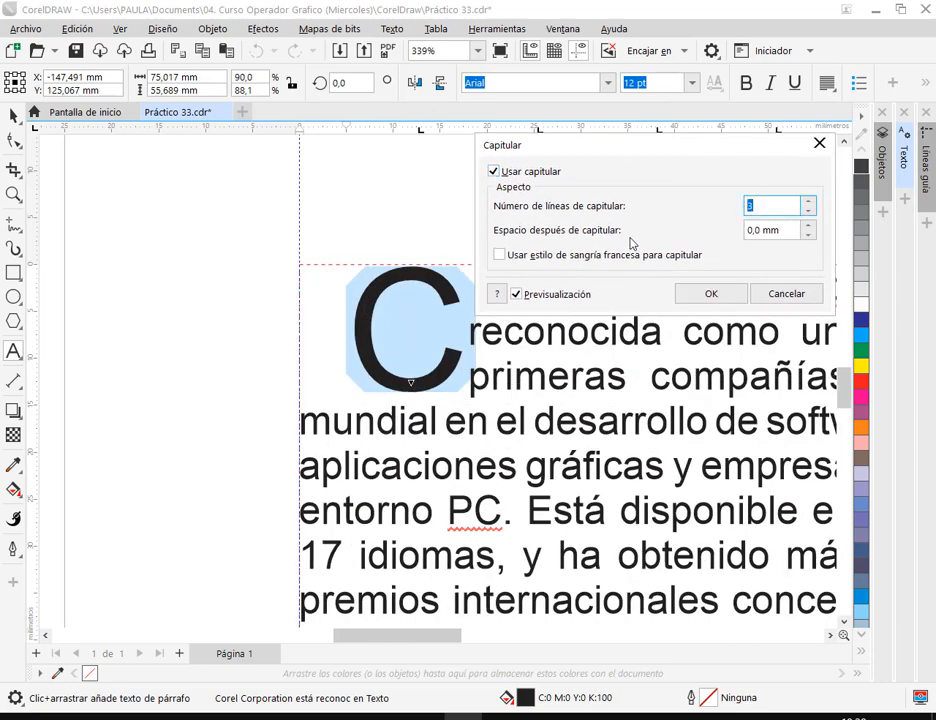
click(711, 294)
Extend the first article frame downward to about 61 mm high so it holds the drop-cap paragraph and two more lines.
scroll(712, 302, down, 4)
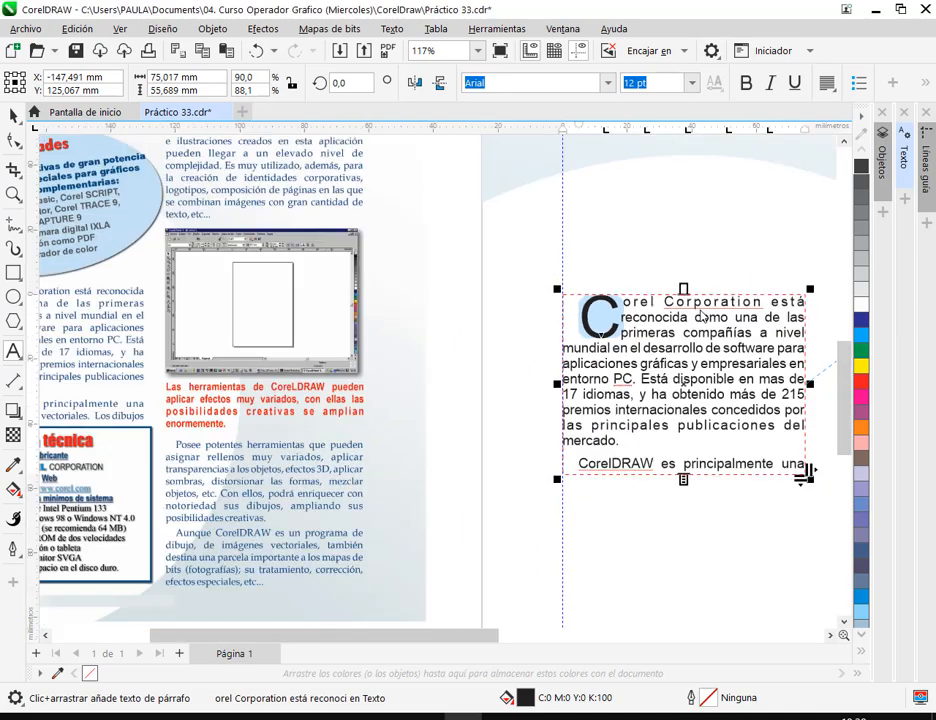
scroll(703, 316, down, 2)
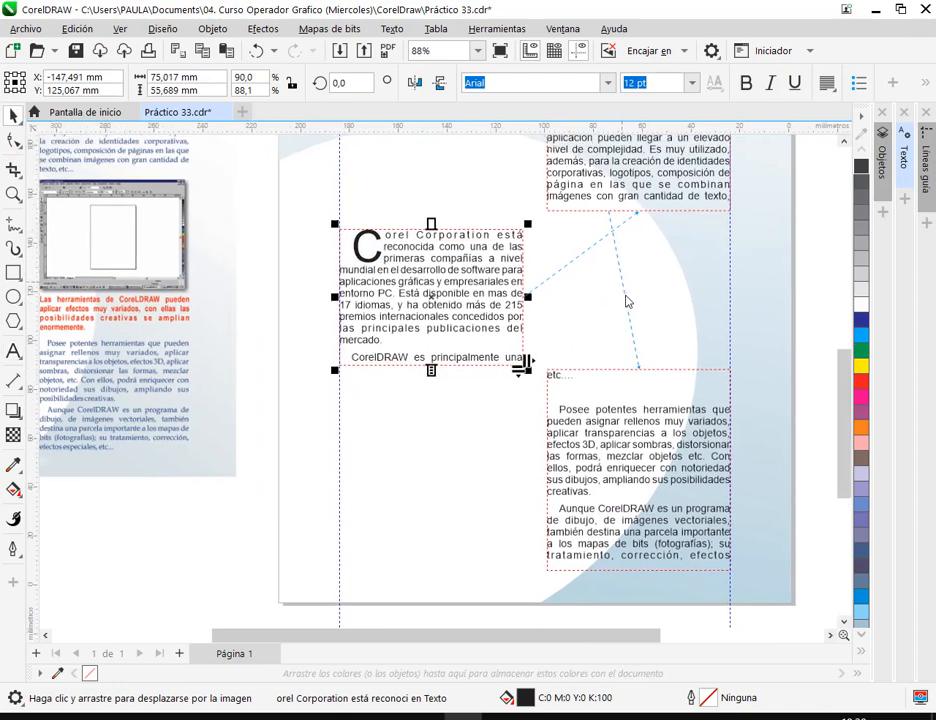
drag(626, 301, 635, 332)
drag(527, 391, 737, 404)
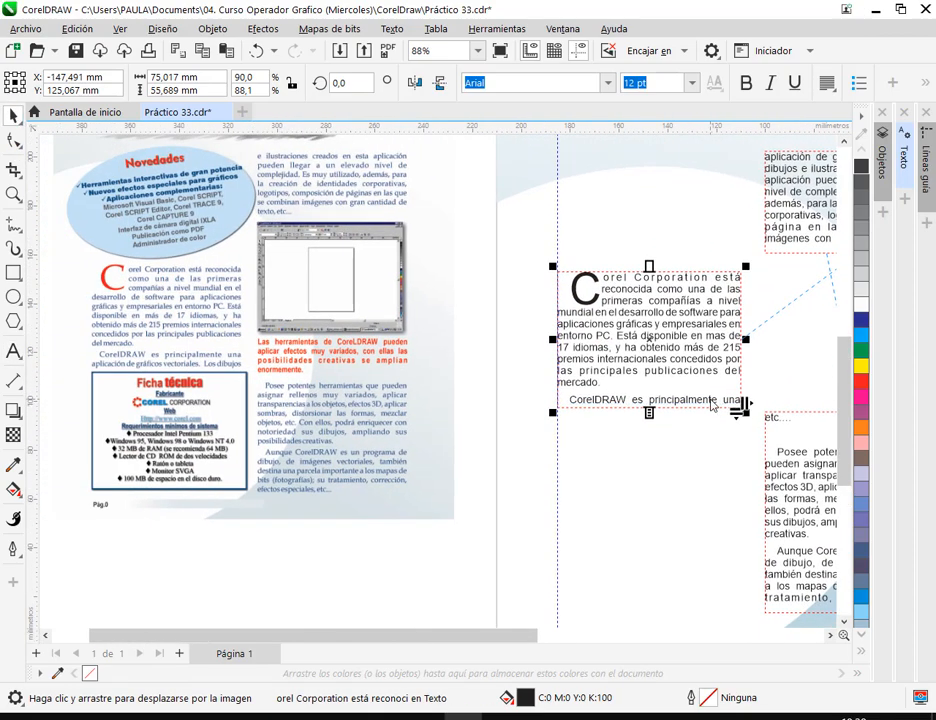
drag(651, 414, 356, 505)
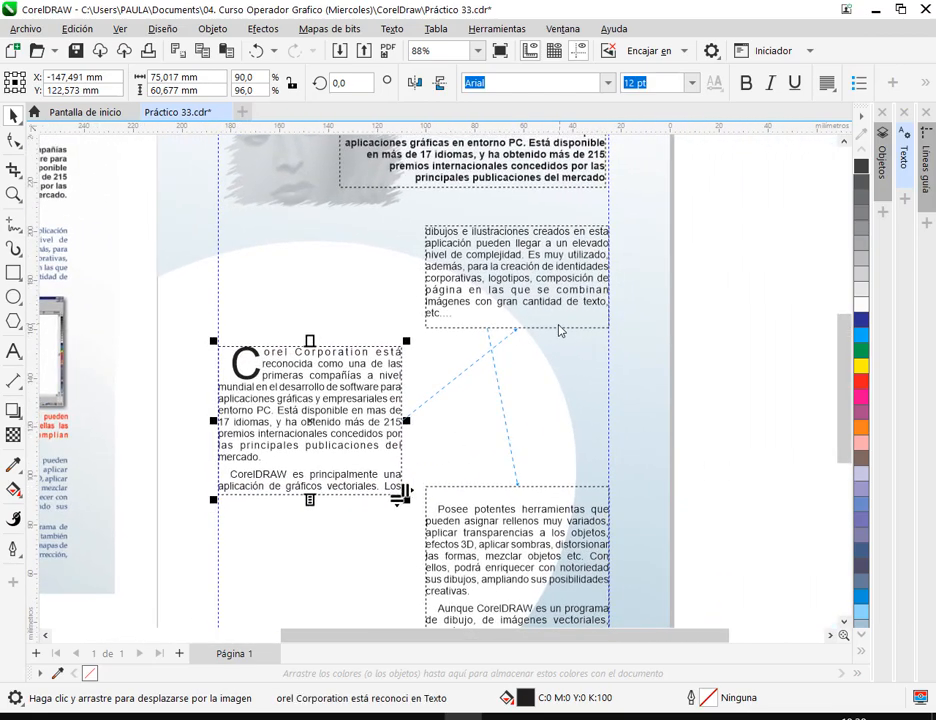
Try coloring only the drop cap C of the first article paragraph red, and undo that color change.
drag(552, 421, 668, 323)
scroll(594, 393, down, 1)
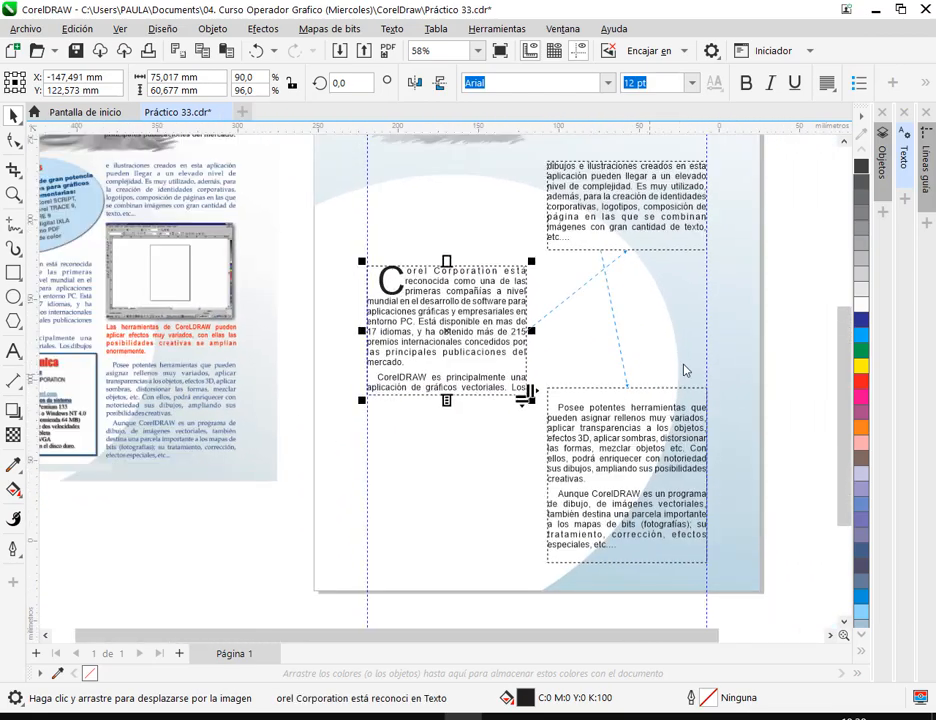
click(683, 368)
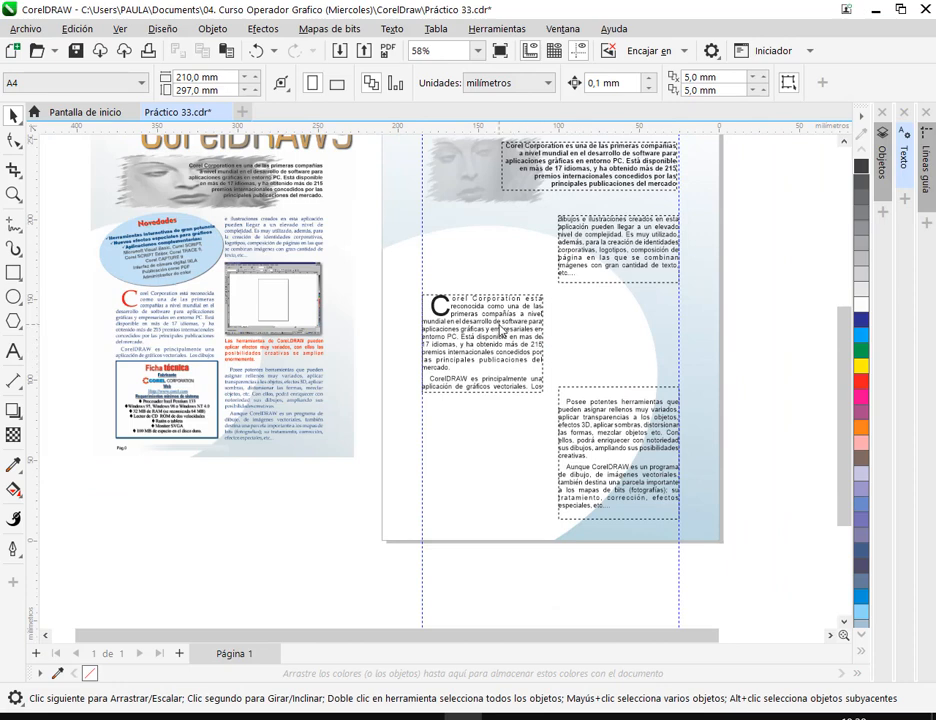
click(14, 350)
click(439, 305)
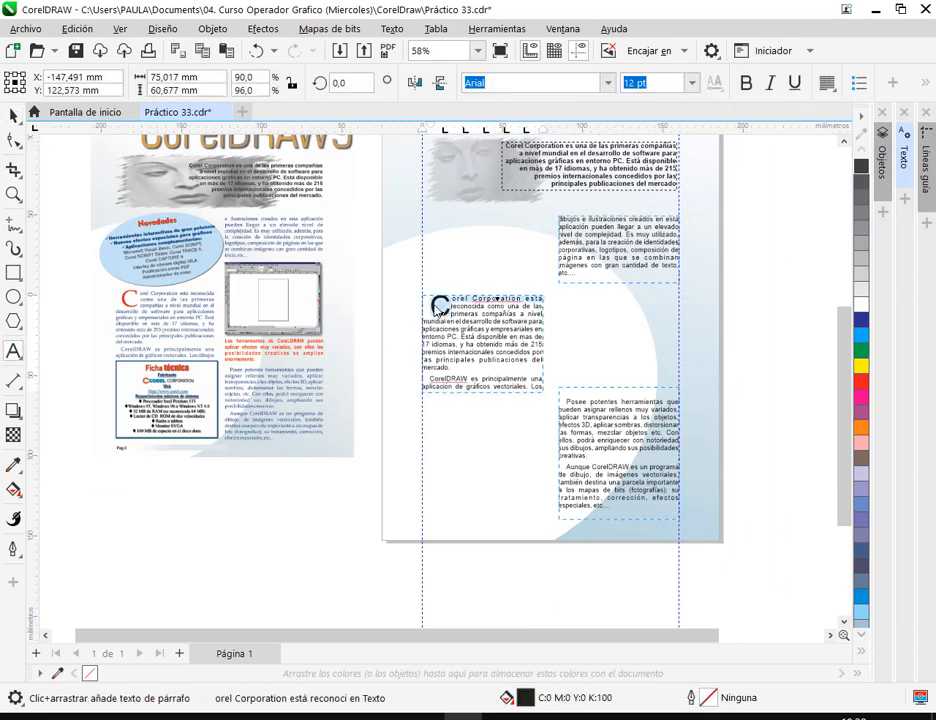
scroll(441, 312, up, 4)
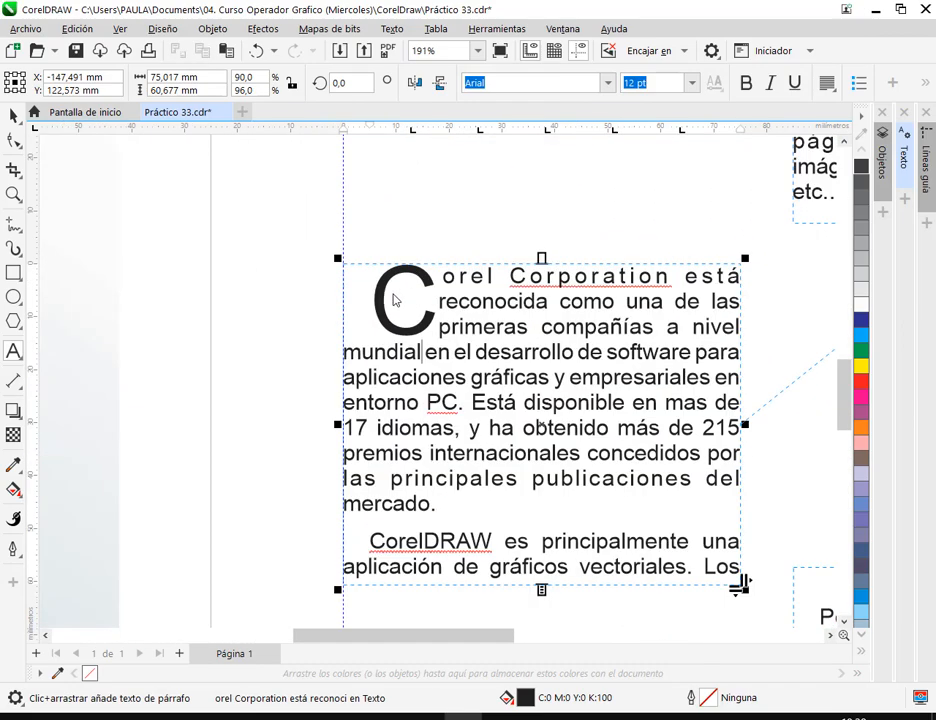
drag(396, 311, 418, 312)
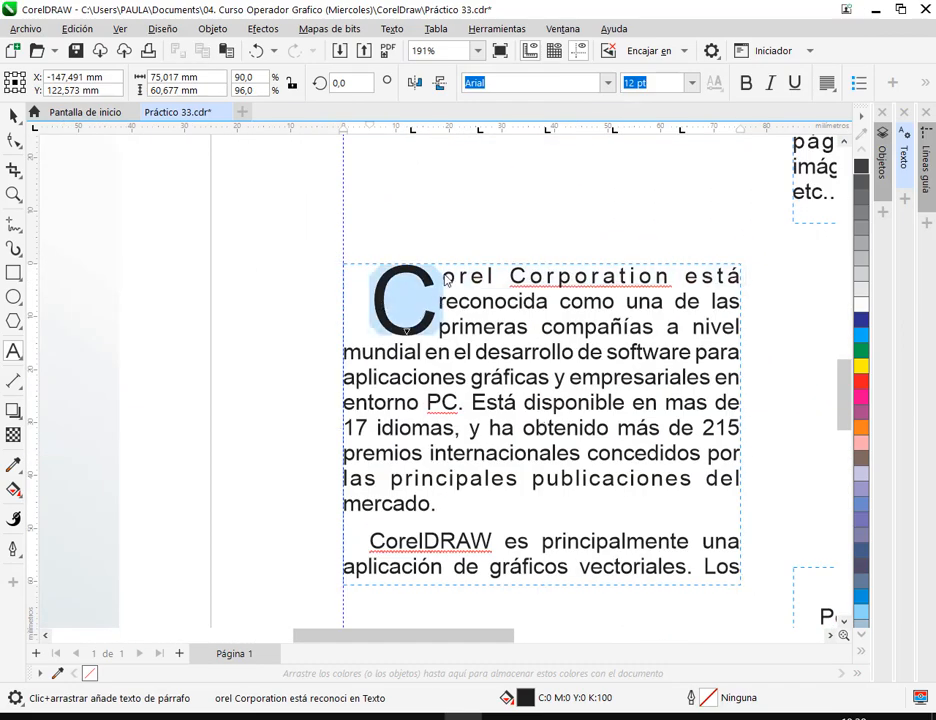
click(860, 387)
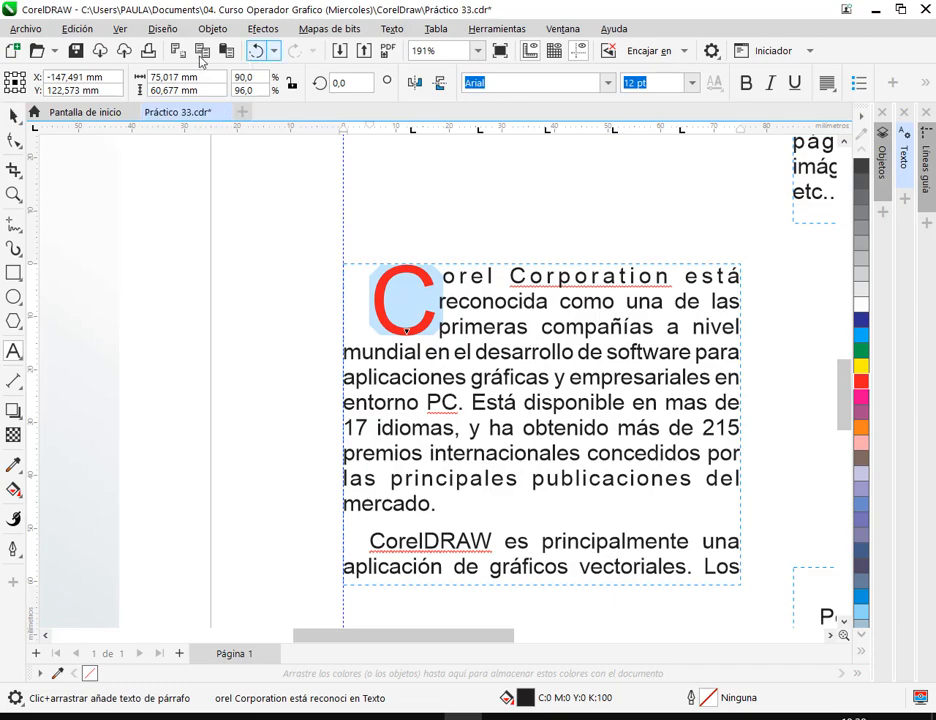
key(ctrl+z)
Select the three linked article frames together and fill their text with blue, C:100 M:100 Y:0 K:0.
click(14, 115)
click(182, 359)
scroll(664, 385, down, 3)
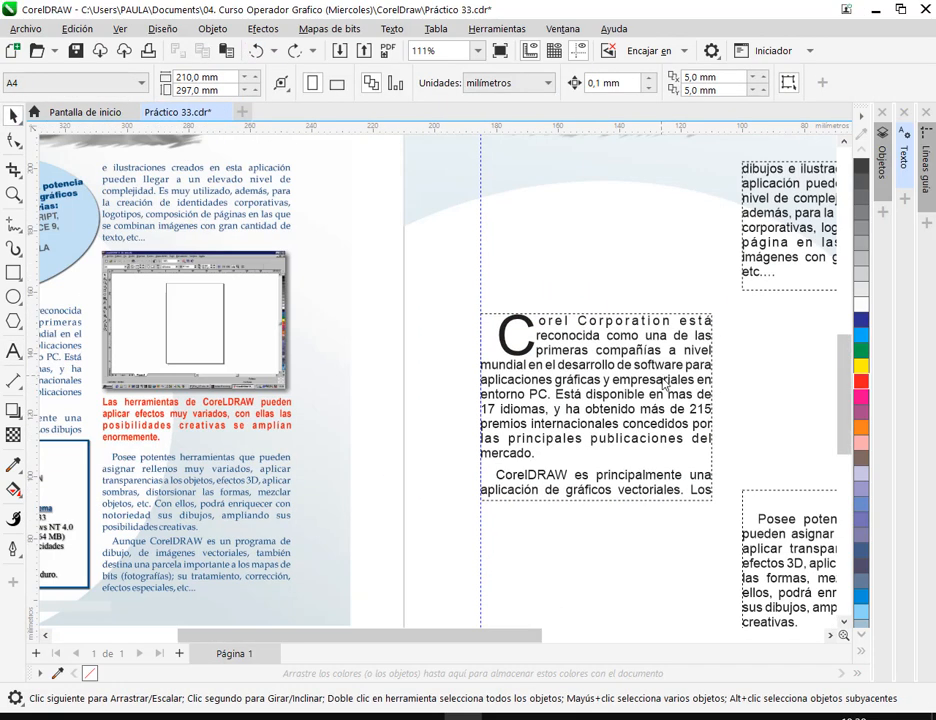
click(664, 385)
scroll(541, 432, down, 1)
shift+click(697, 500)
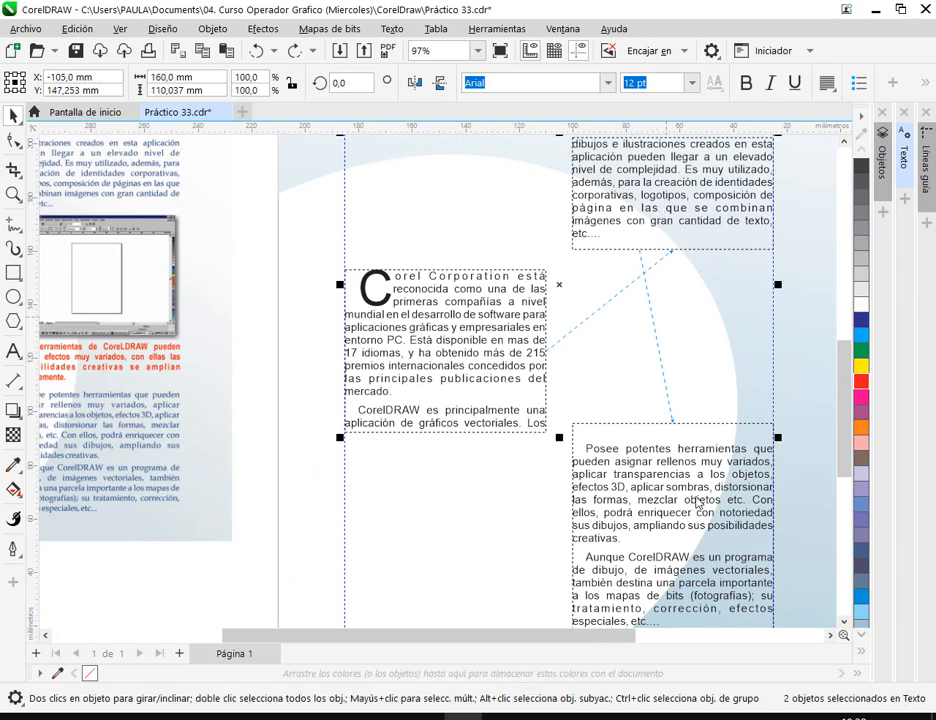
shift+click(672, 190)
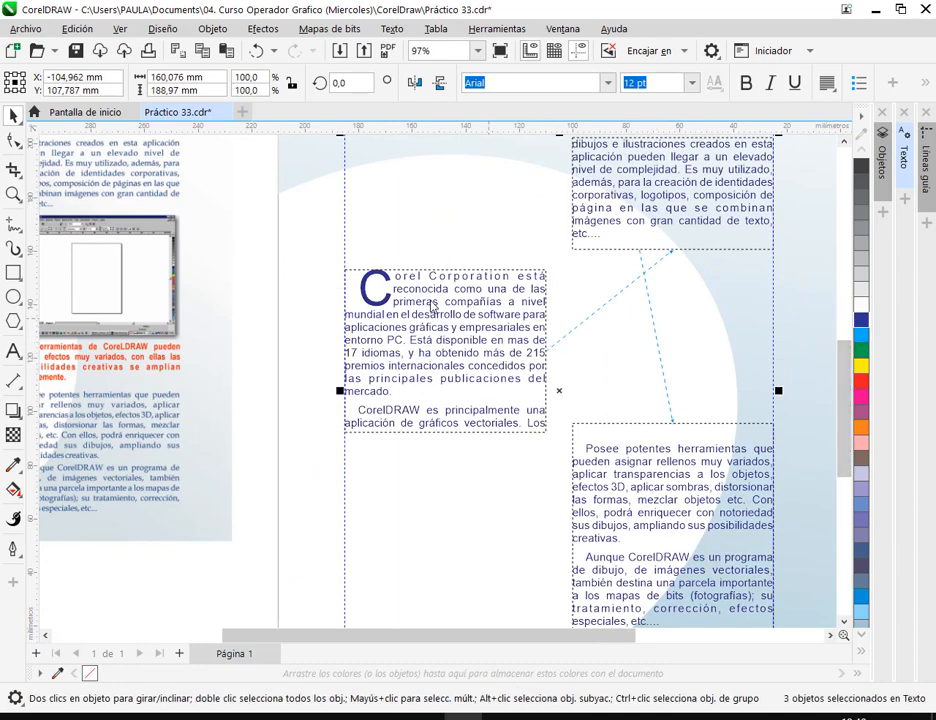
Recolor only the drop cap C of the first article paragraph red and deselect the text.
click(13, 350)
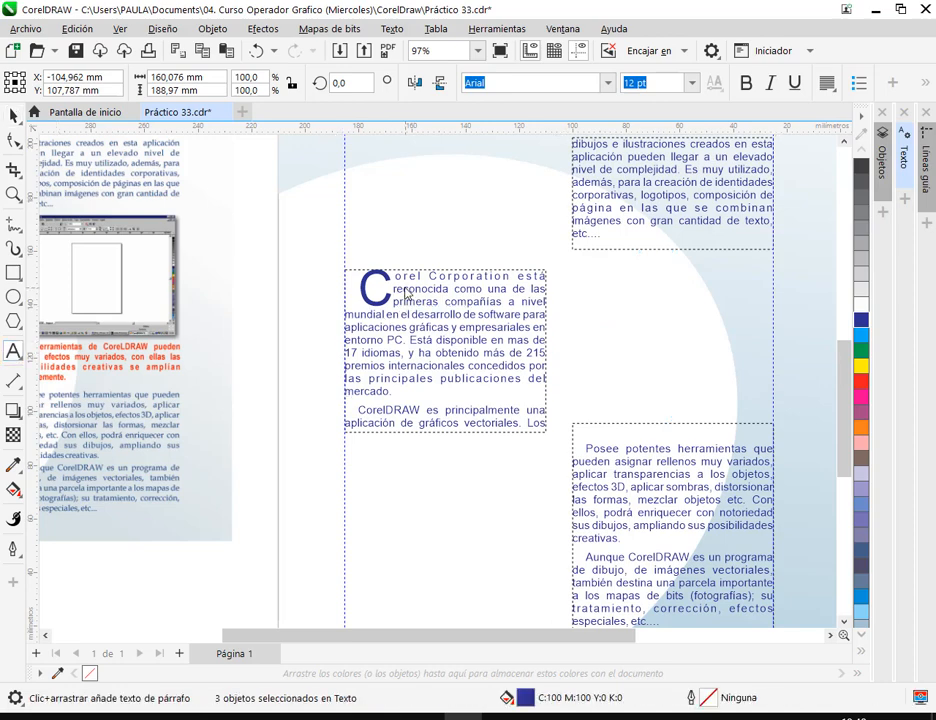
drag(396, 291, 367, 295)
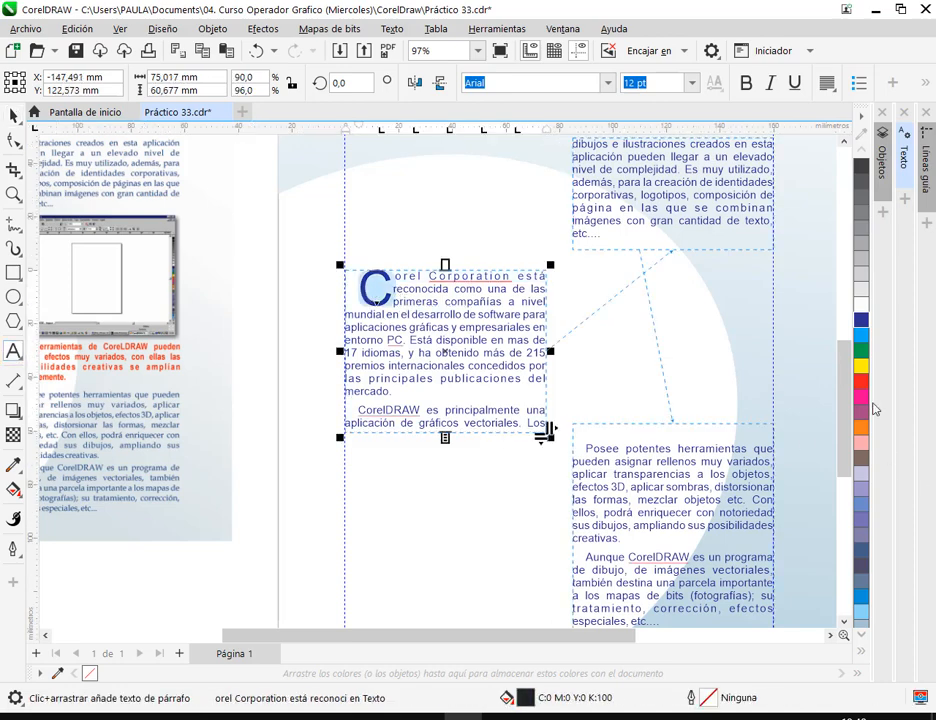
click(862, 387)
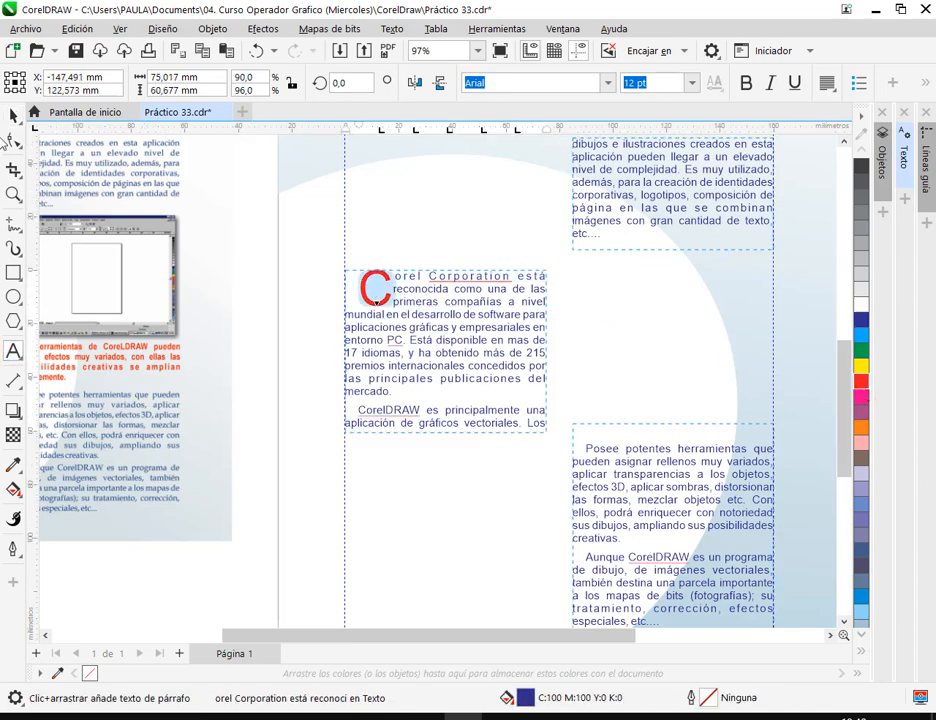
click(13, 116)
click(320, 229)
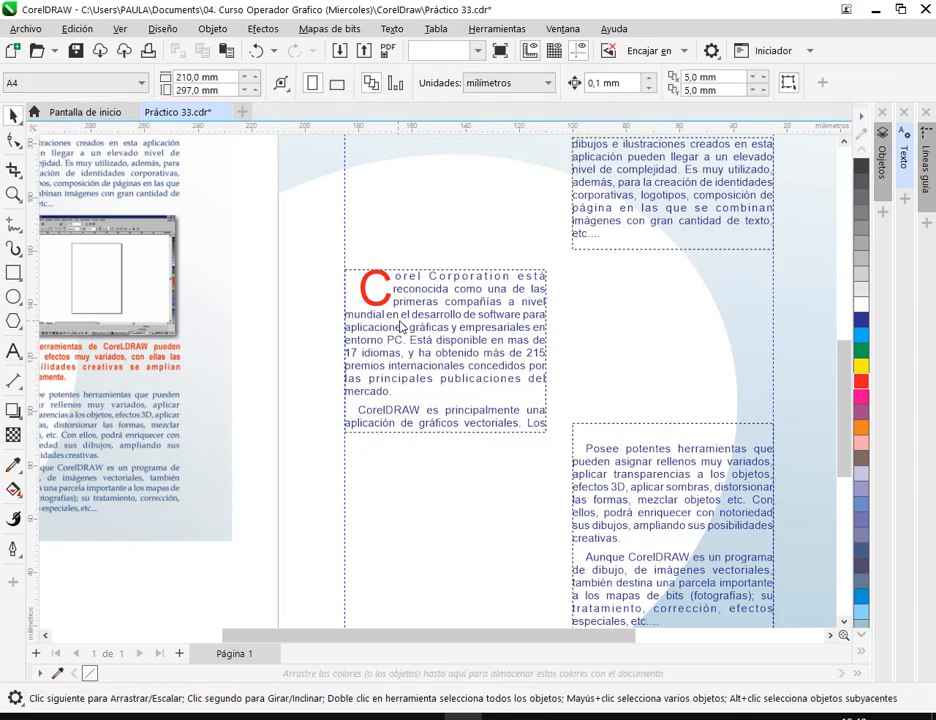
Set the font of all three linked article frames to Times New Roman and deselect them.
click(351, 326)
shift+click(620, 511)
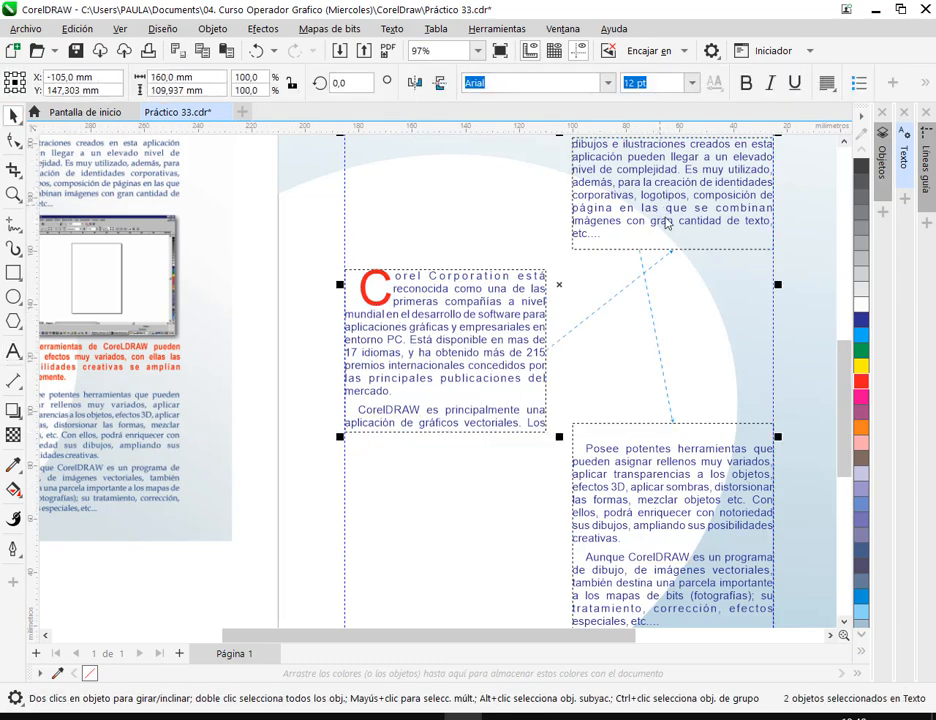
shift+click(660, 190)
click(606, 84)
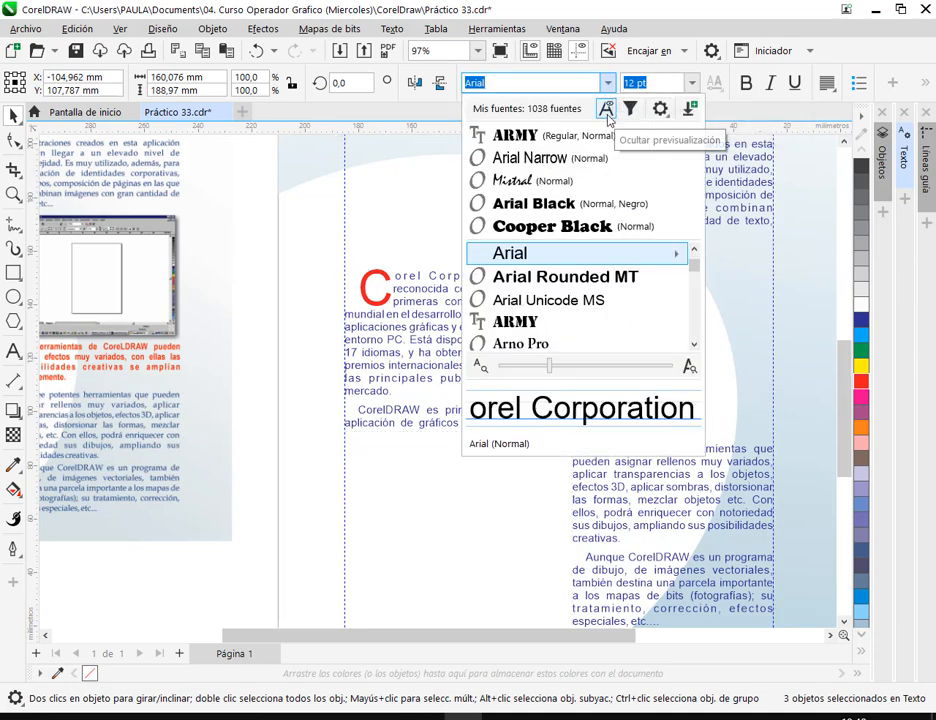
text(ti)
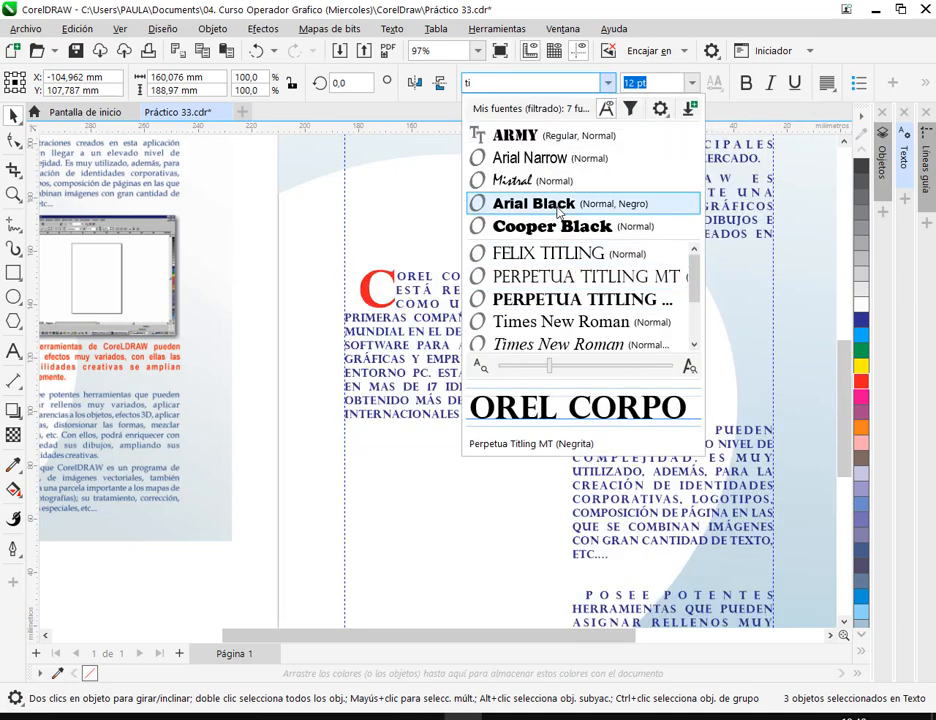
click(636, 328)
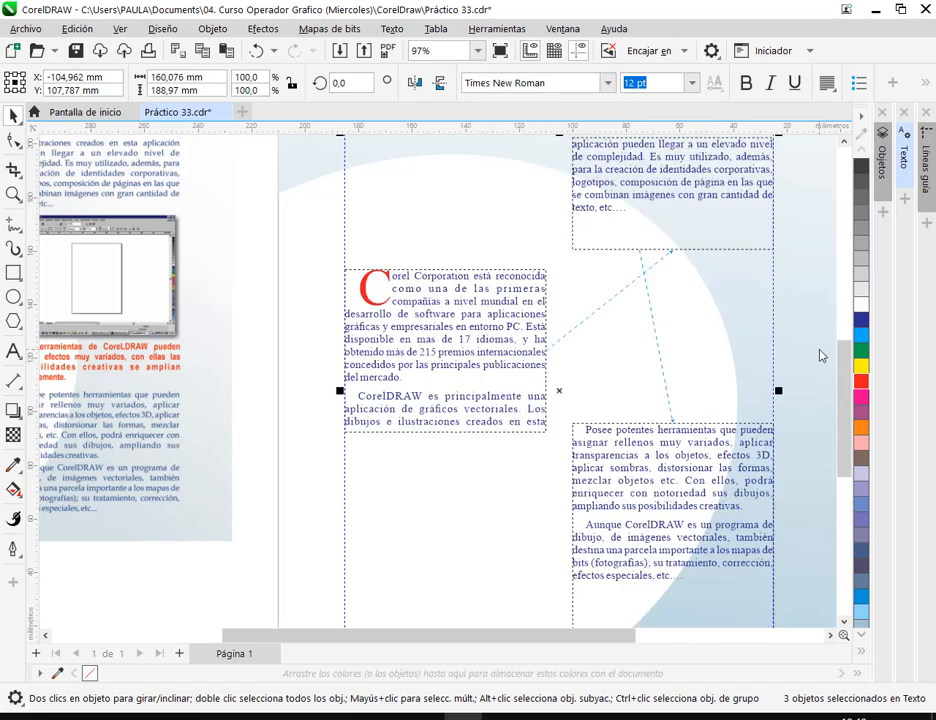
key(Escape)
Shorten the last article frame to about 59 mm high and move it down toward the page's lower edge.
scroll(820, 353, down, 5)
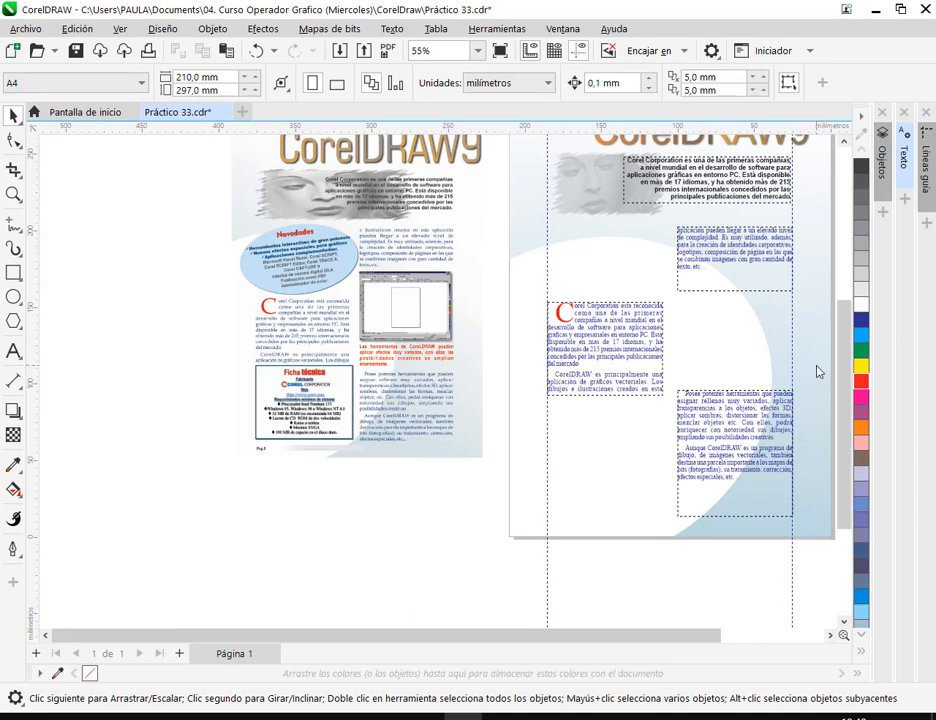
scroll(817, 372, up, 2)
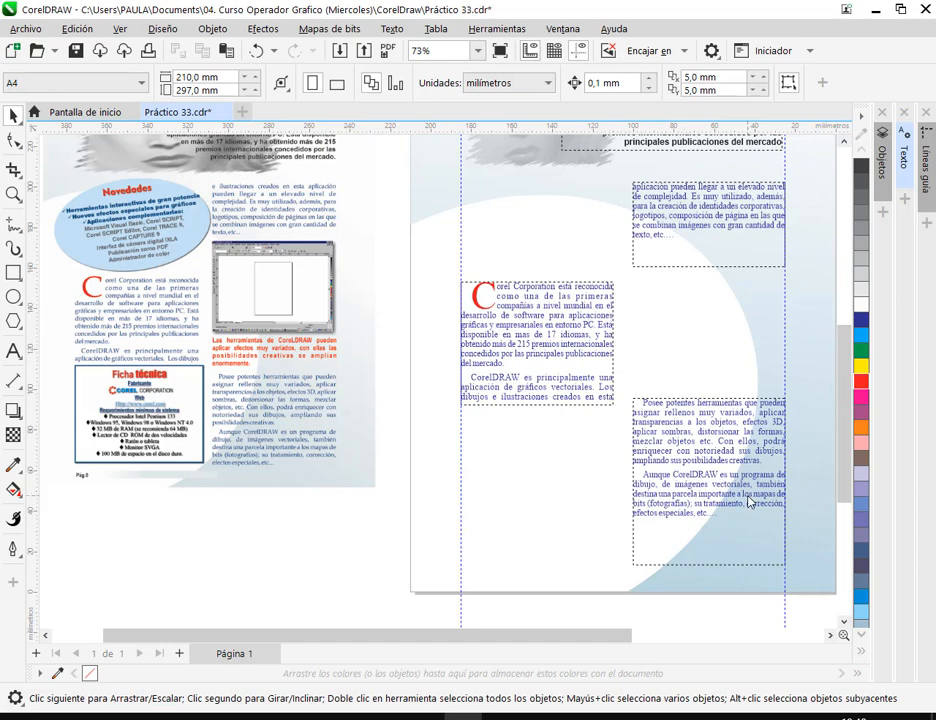
click(735, 568)
drag(735, 568, 718, 524)
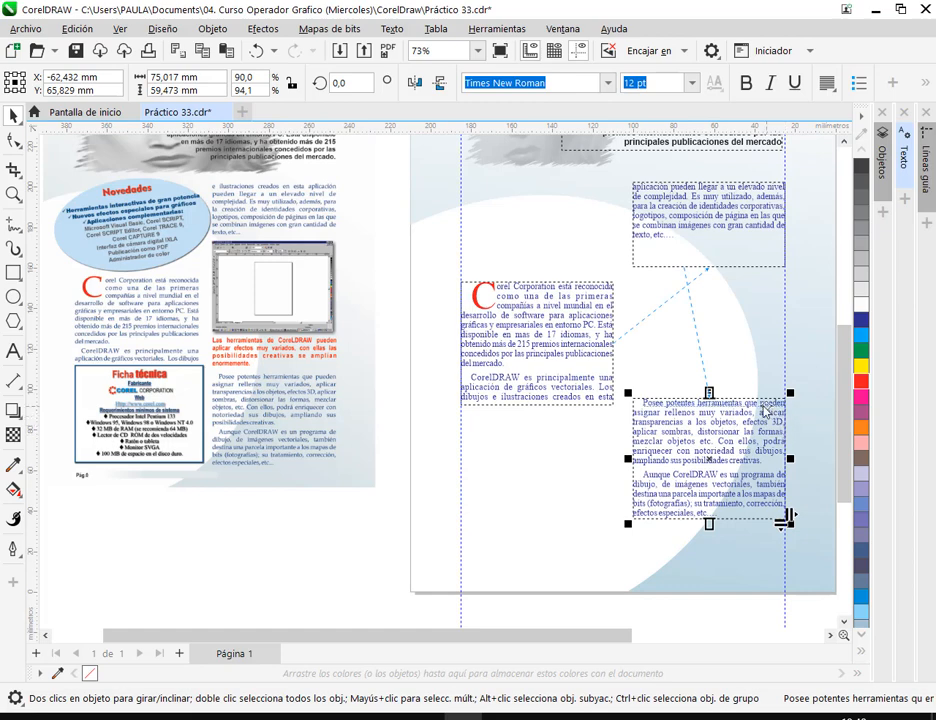
drag(785, 425, 759, 437)
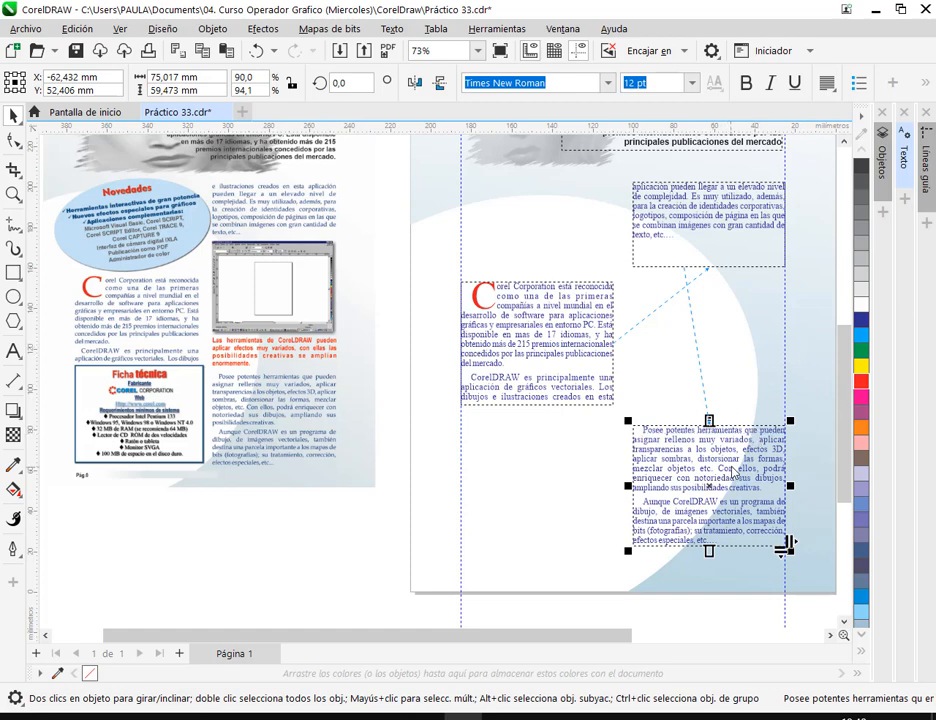
mouse_move(724, 493)
mouse_down()
mouse_move(724, 511)
mouse_move(724, 503)
mouse_up()
Shorten the second article frame, at the upper part of the right column, to about 33 mm high.
click(730, 259)
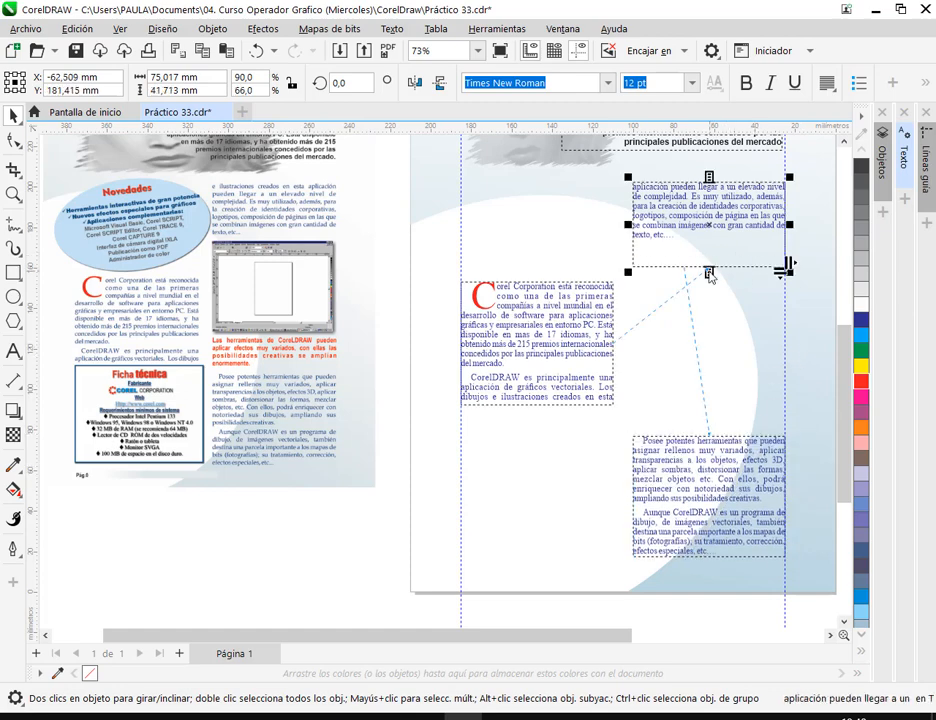
mouse_move(709, 266)
mouse_down()
mouse_move(730, 309)
mouse_move(712, 255)
mouse_up()
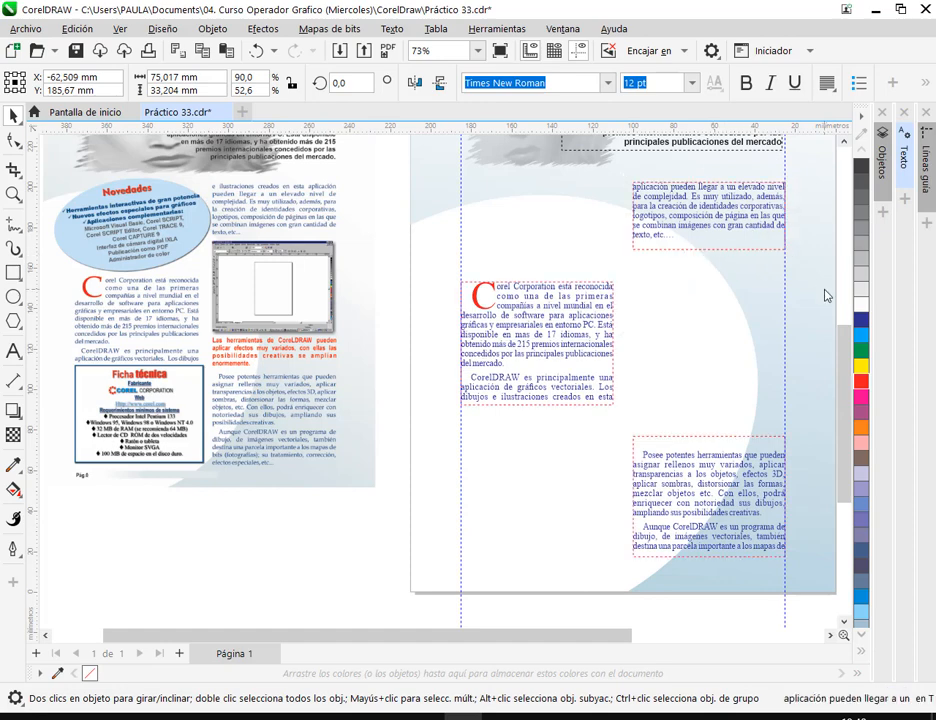
click(827, 292)
Extend the last article frame upward to about 67,5 mm high so it holds all its text, and save the document.
drag(737, 437, 603, 436)
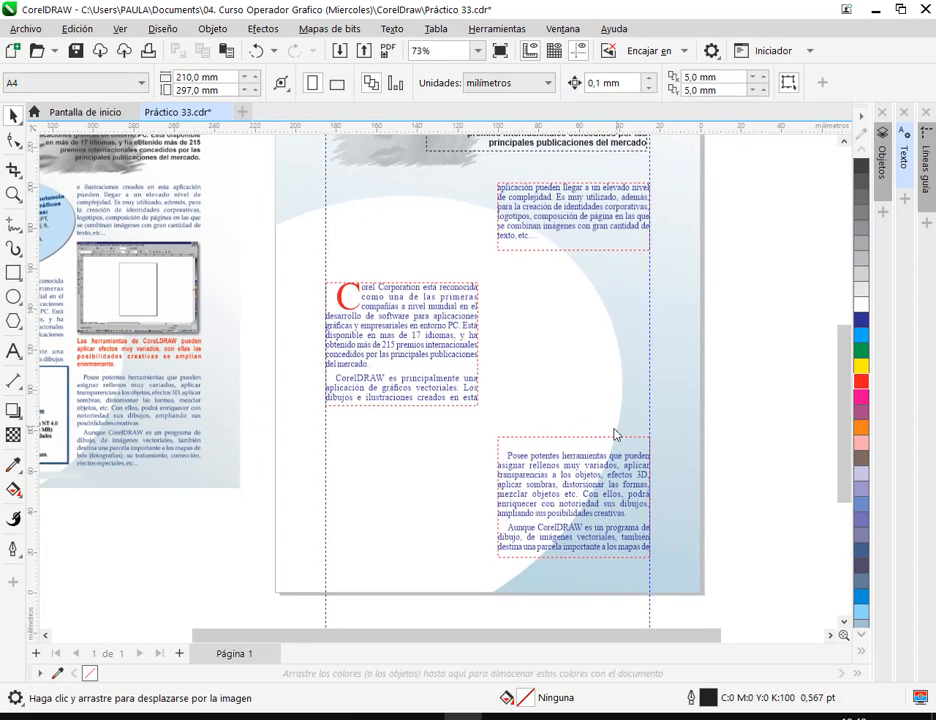
click(610, 437)
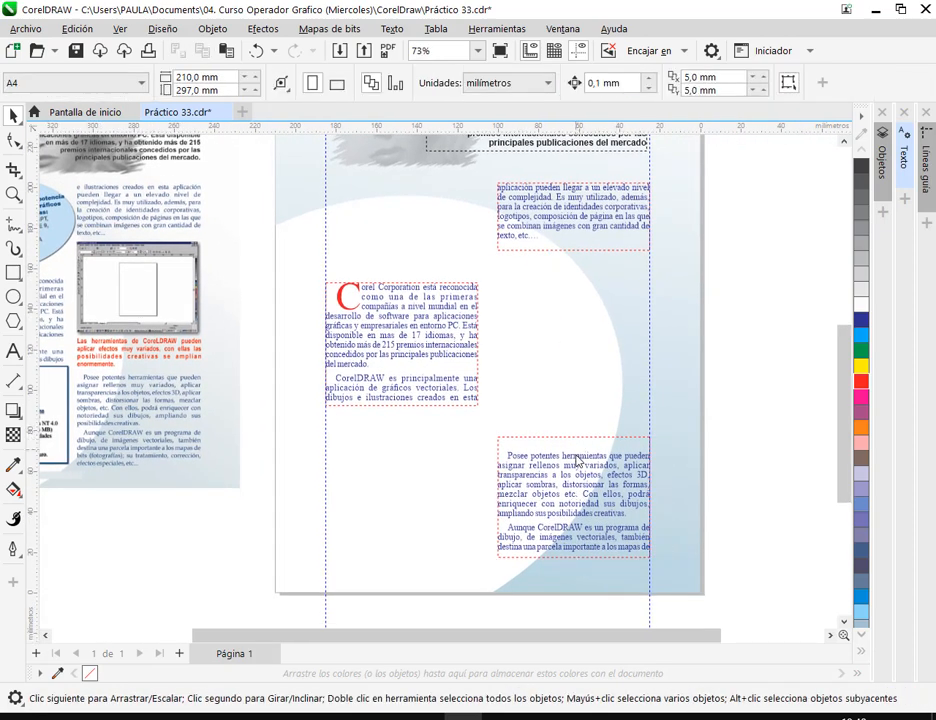
click(580, 437)
drag(580, 437, 582, 421)
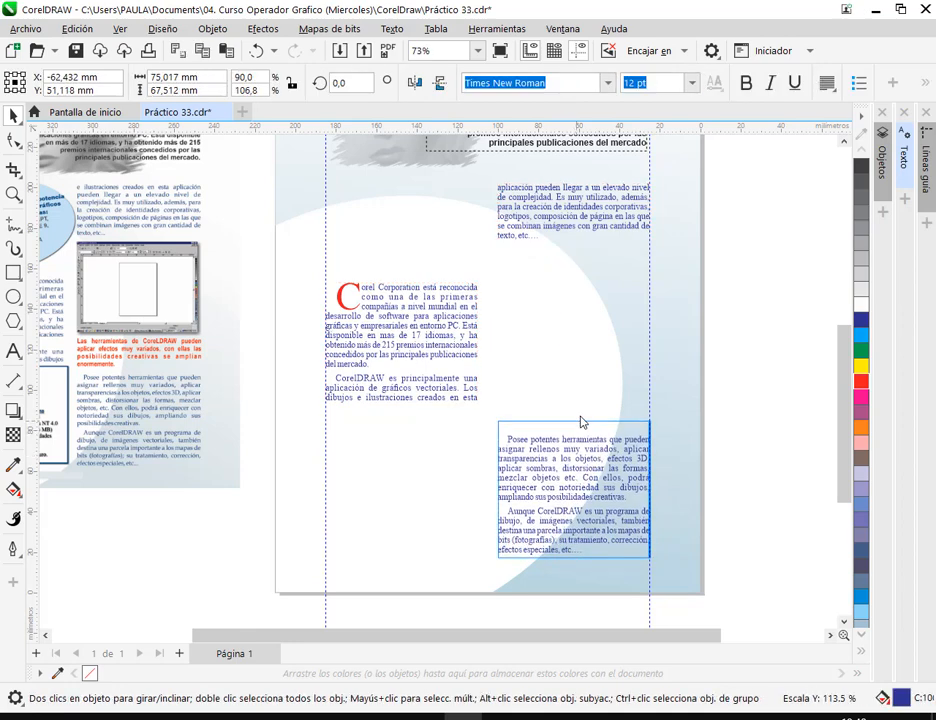
click(712, 434)
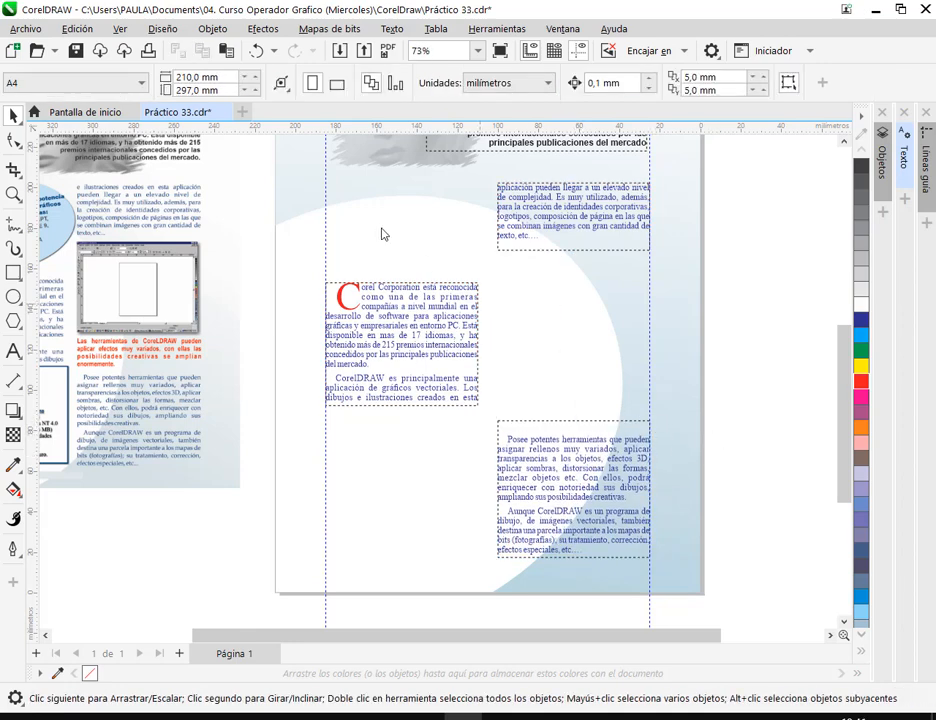
click(76, 50)
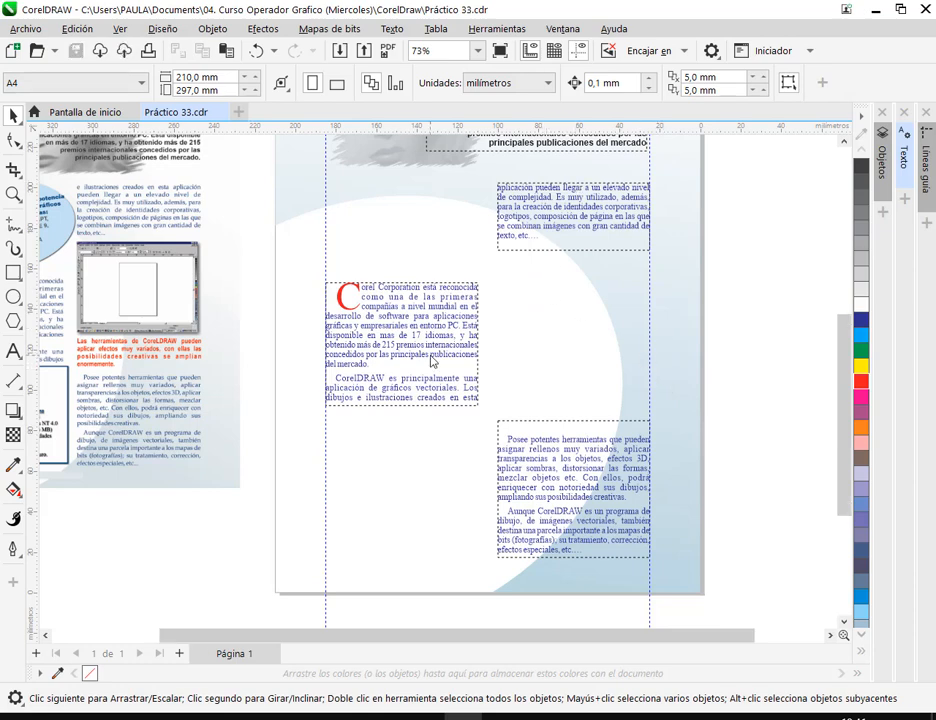
Switch to the Google Meet call to check the participants' messages, and return to CorelDRAW.
scroll(566, 285, down, 1)
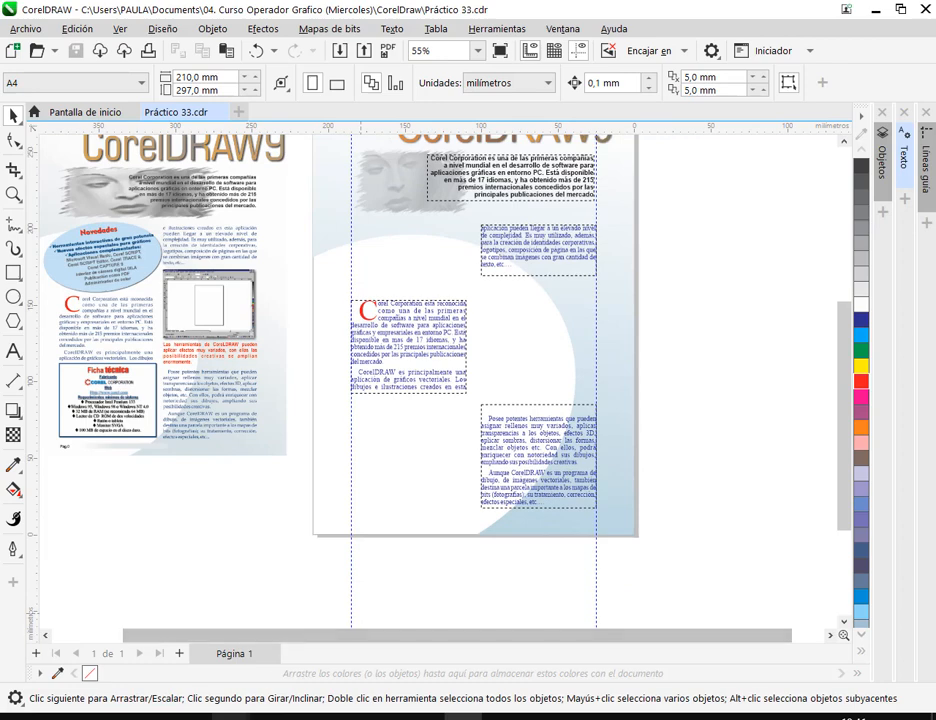
click(148, 701)
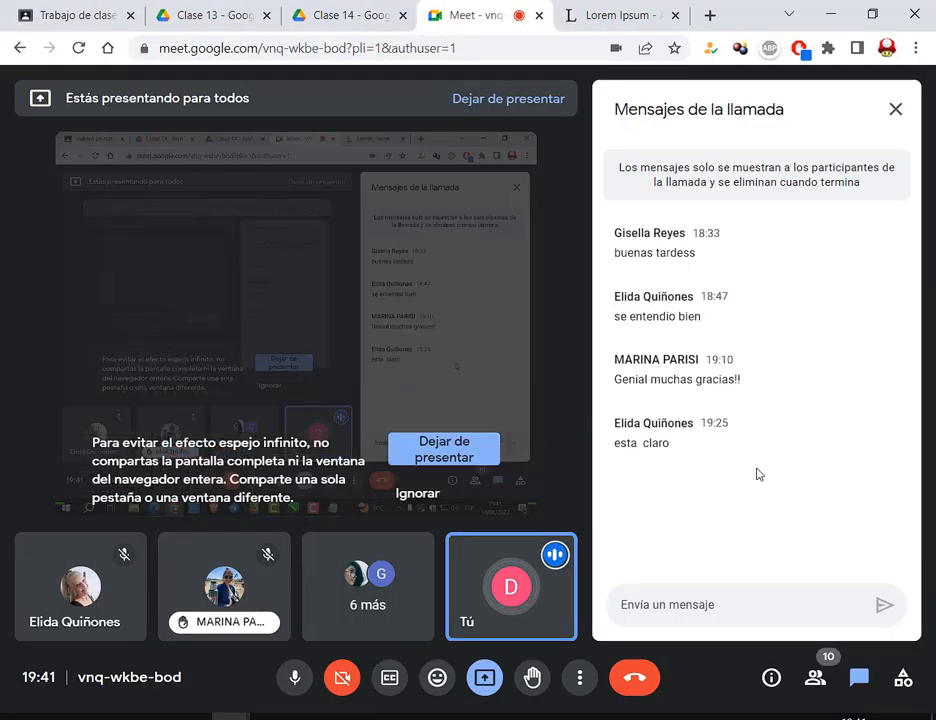
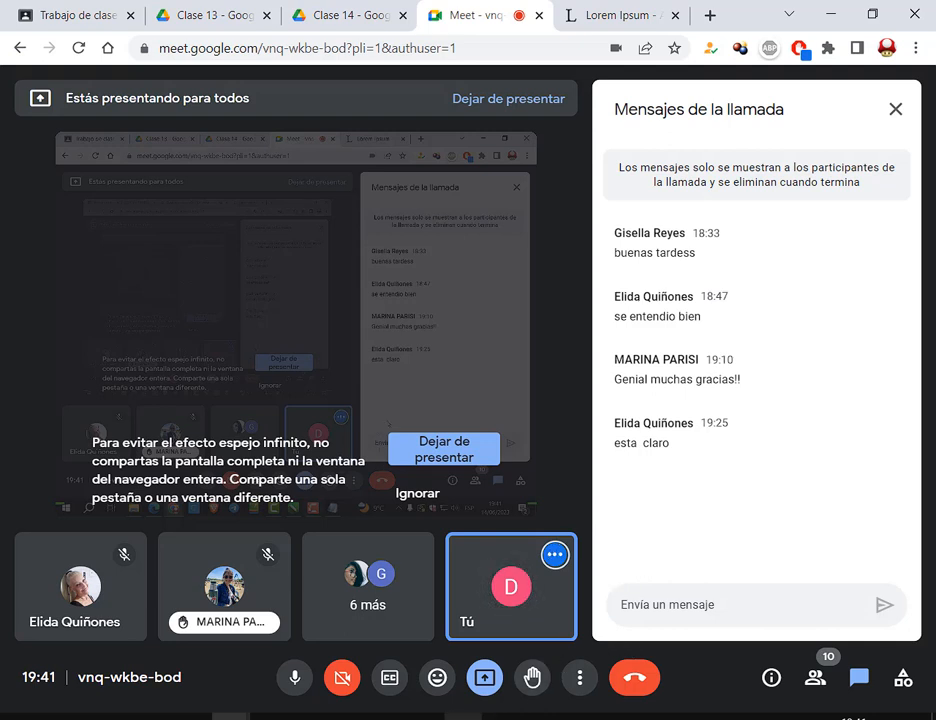
click(463, 718)
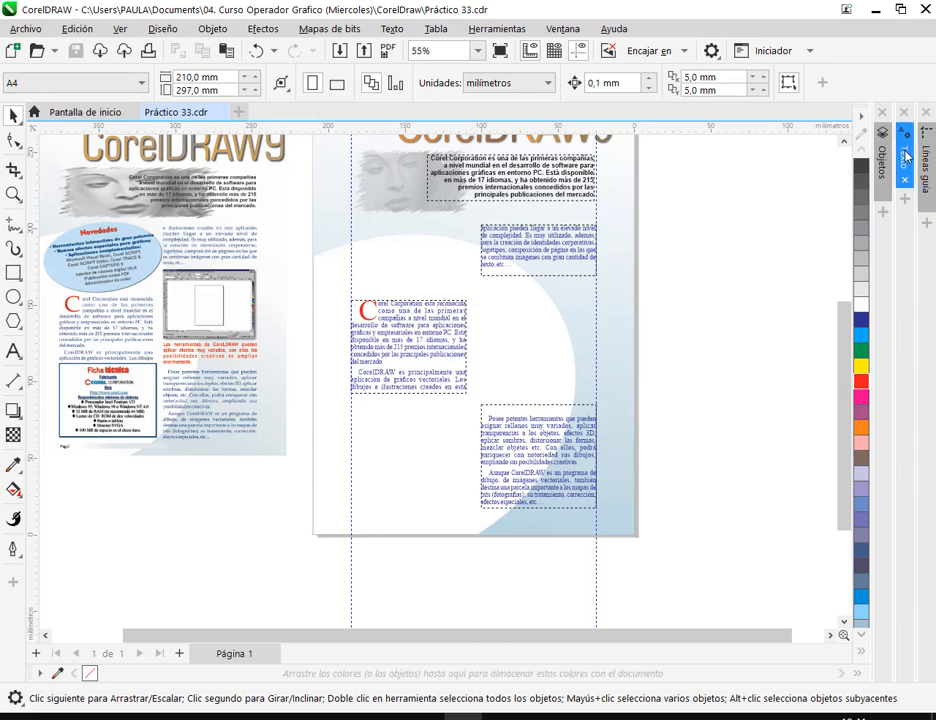
Lock the Texto layer and add a new layer above it on Página 1.
click(926, 113)
click(926, 114)
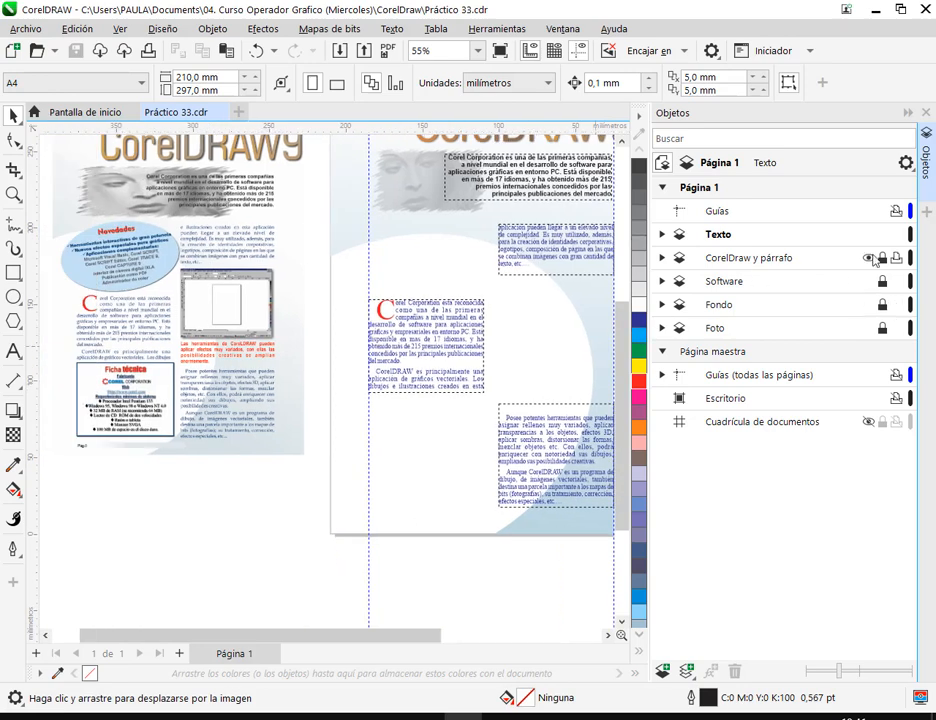
click(883, 236)
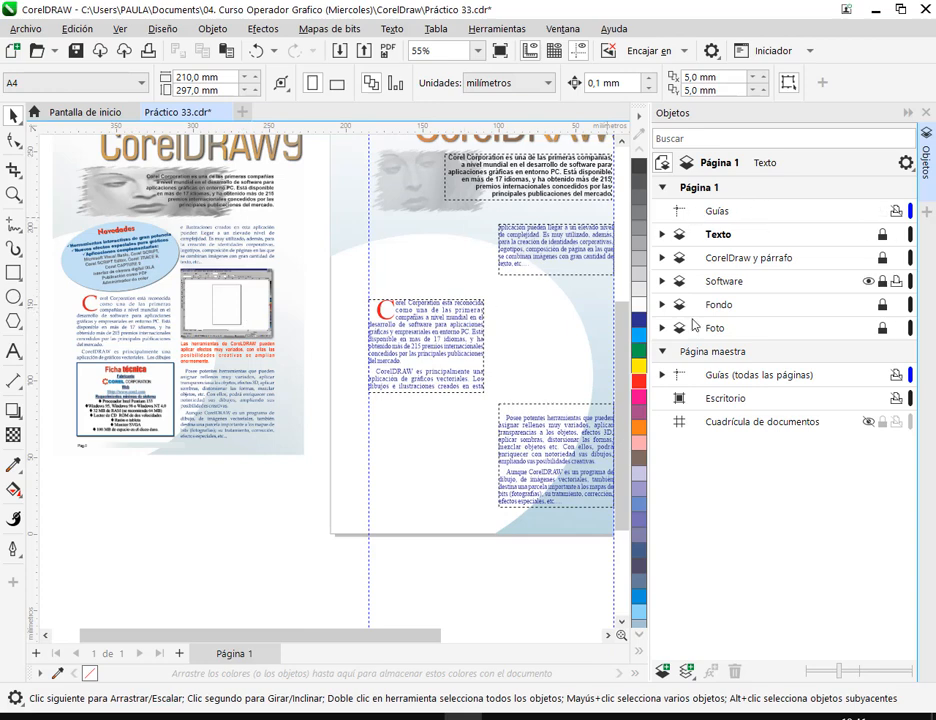
click(663, 671)
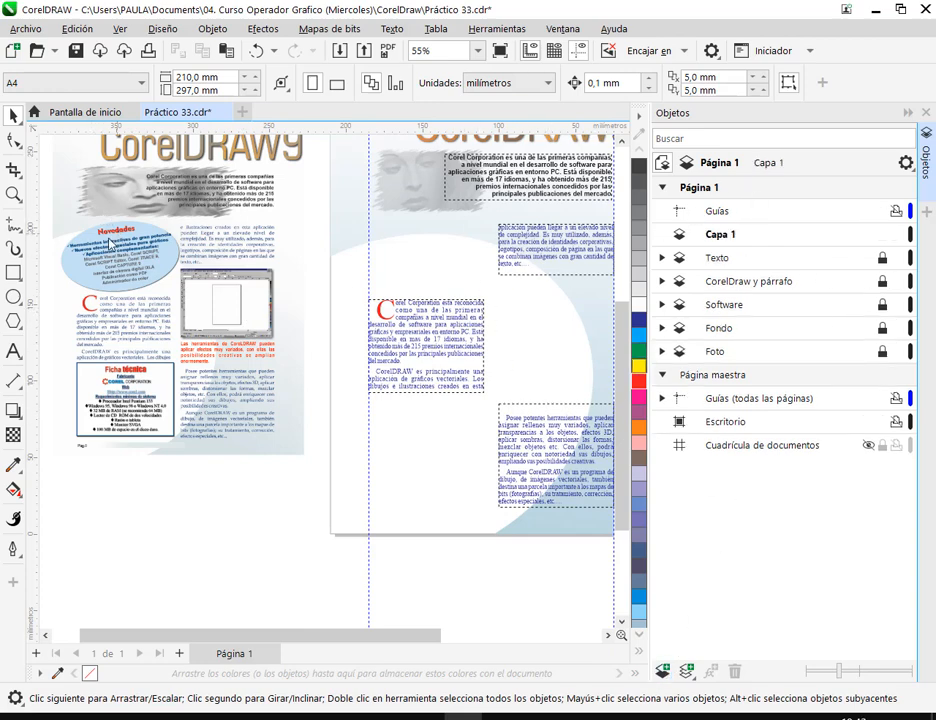
Rename the new layer Capa 1 as Novedades and make it the active layer.
double_click(720, 235)
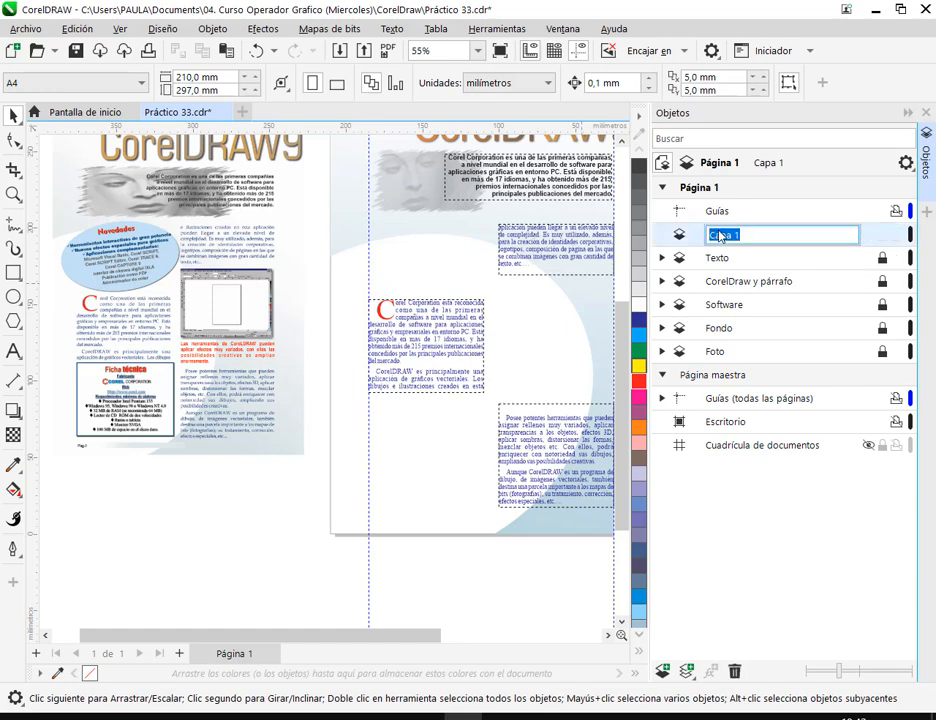
text(N)
text(ovedades)
key(Return)
click(720, 236)
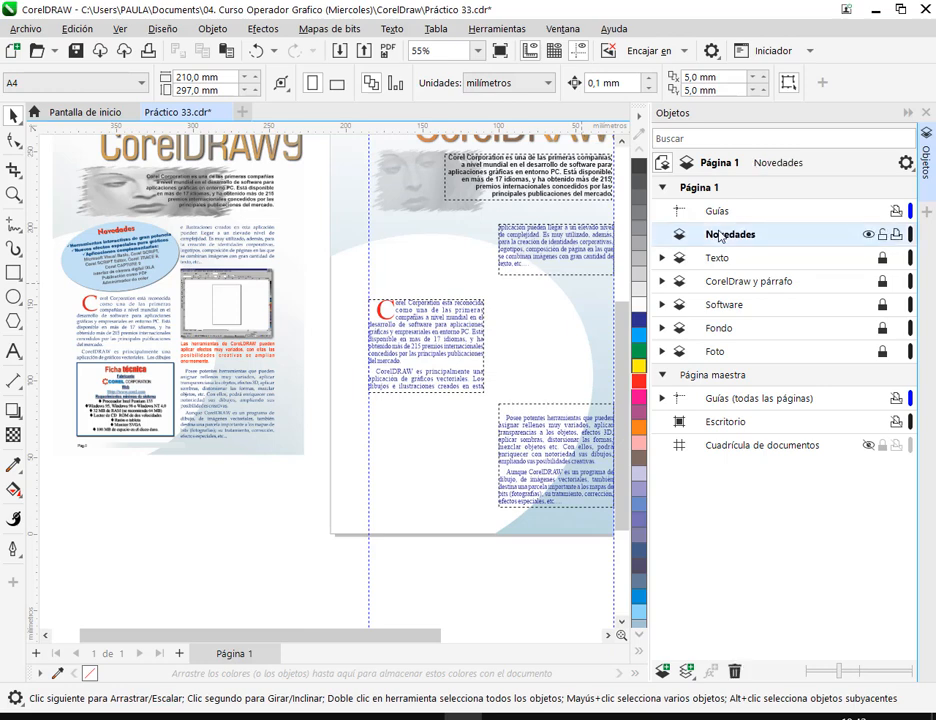
Examine the Novedades ellipse on the sample page, including its tilted text, check-mark bullets and placement beside the article columns.
drag(421, 374, 658, 440)
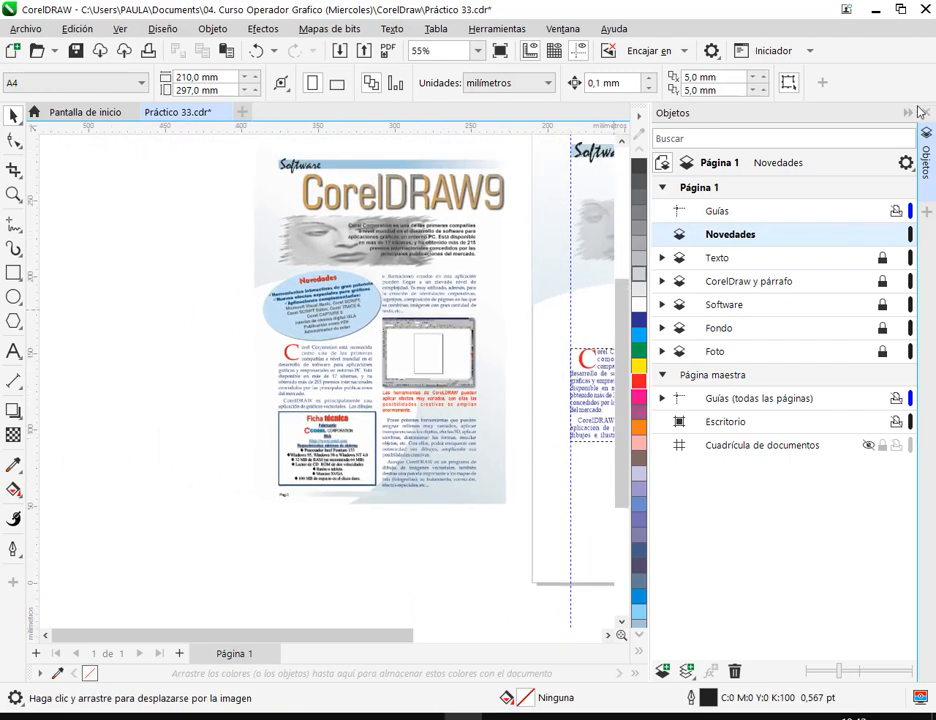
drag(522, 452, 342, 452)
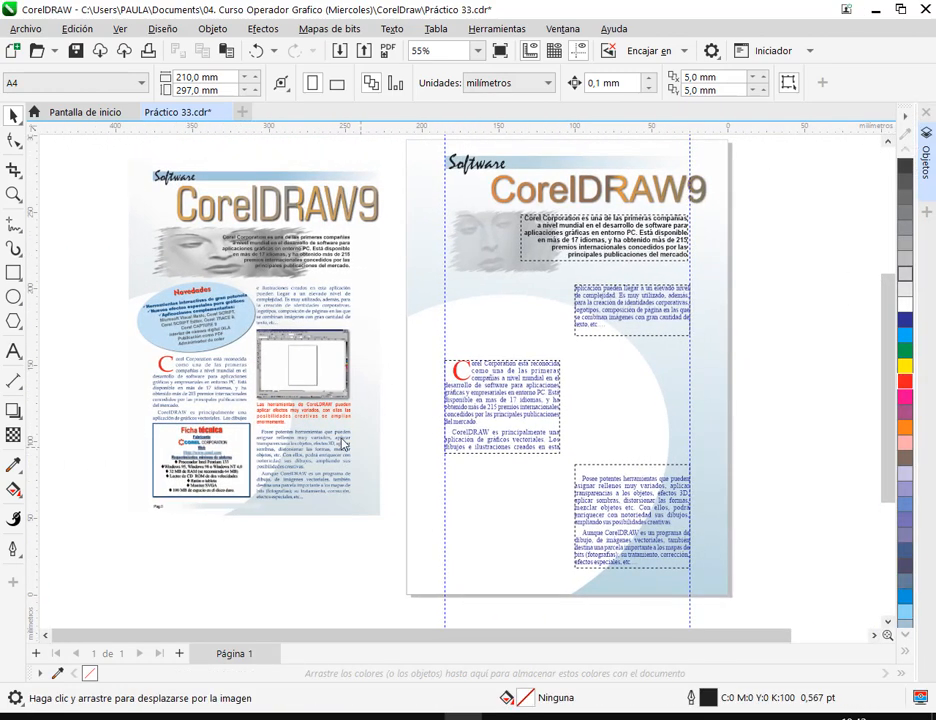
scroll(222, 338, up, 2)
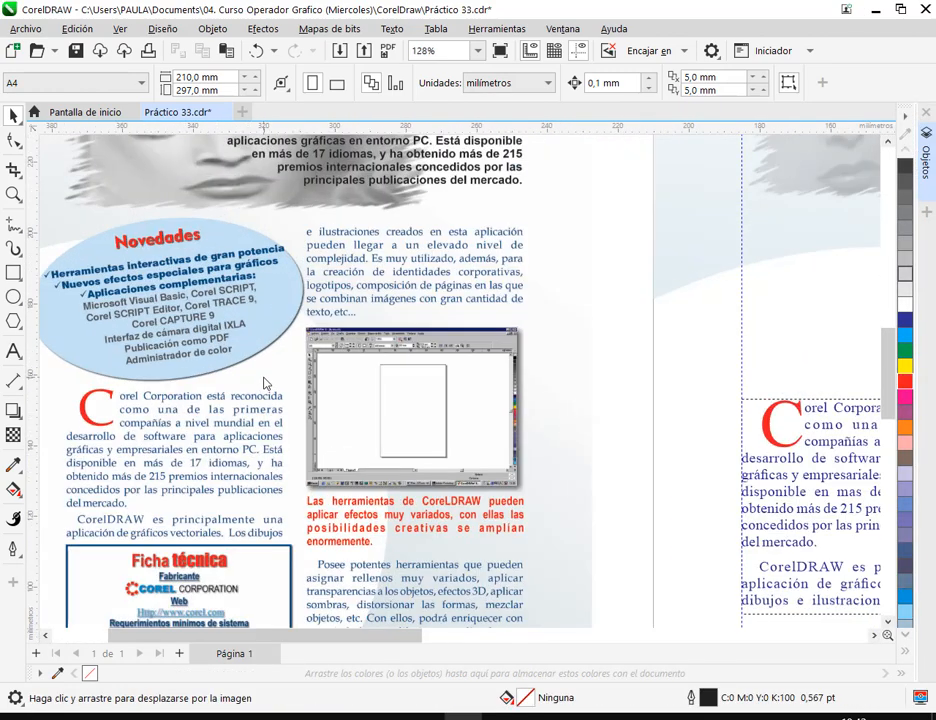
scroll(265, 372, up, 3)
scroll(285, 281, down, 4)
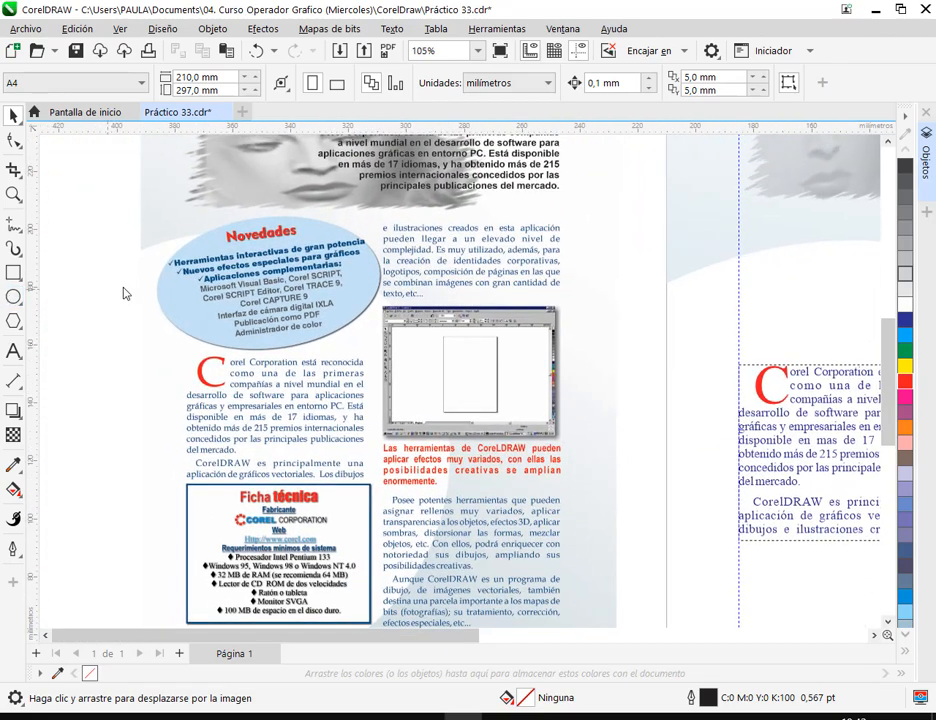
scroll(138, 282, up, 2)
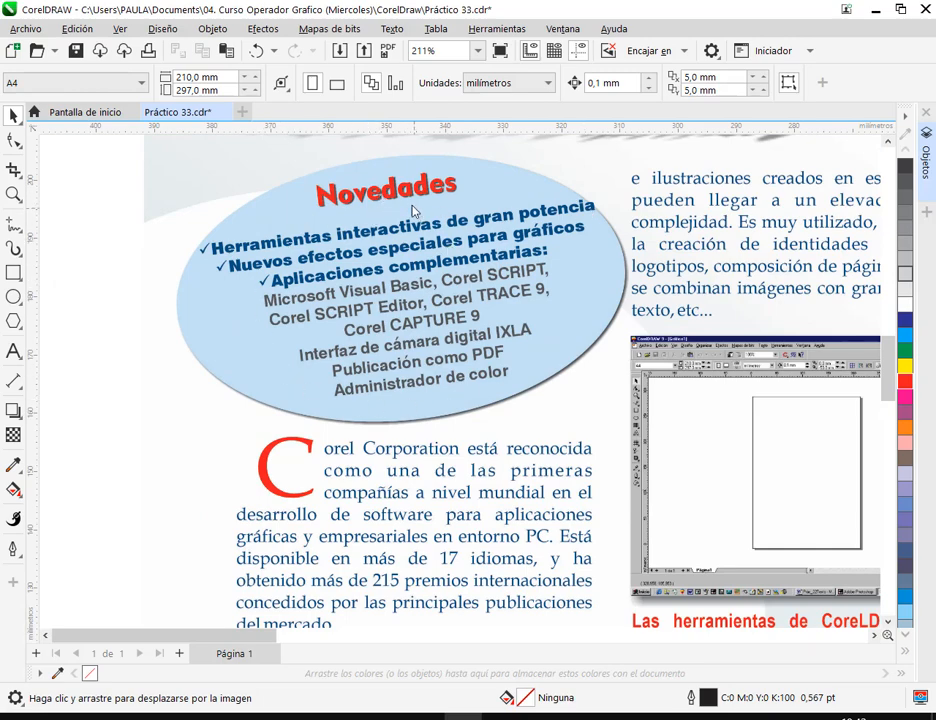
scroll(381, 200, up, 2)
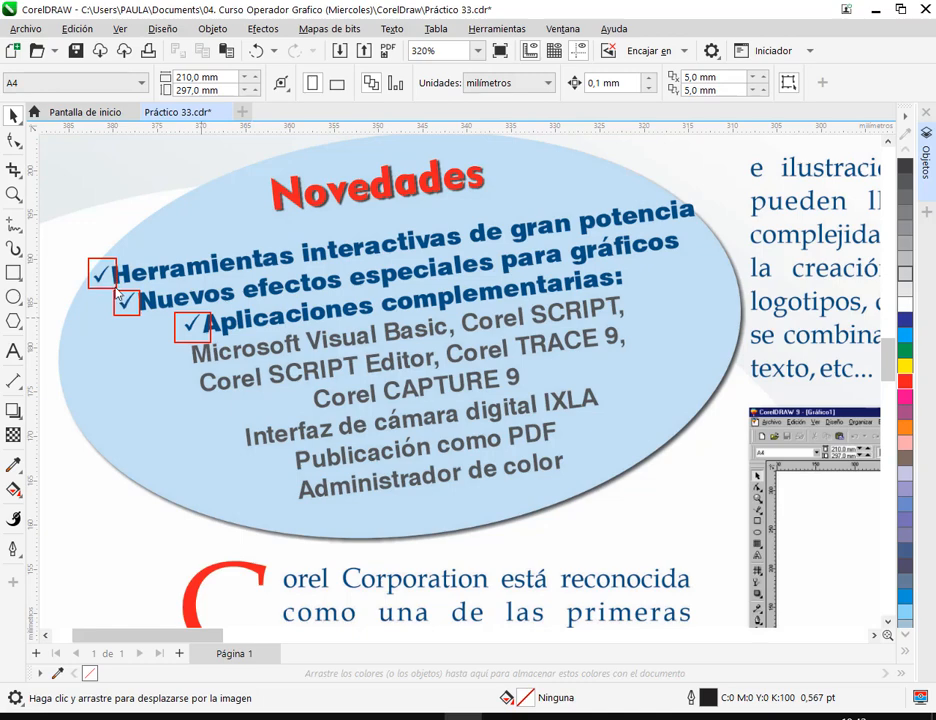
scroll(519, 355, down, 4)
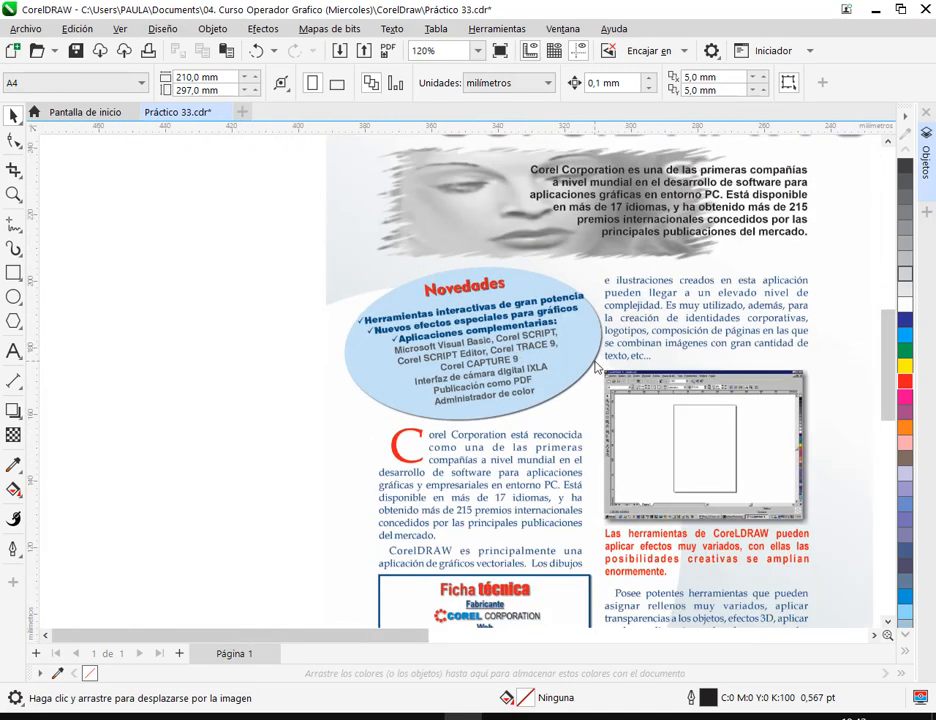
drag(716, 373, 421, 338)
scroll(422, 339, down, 1)
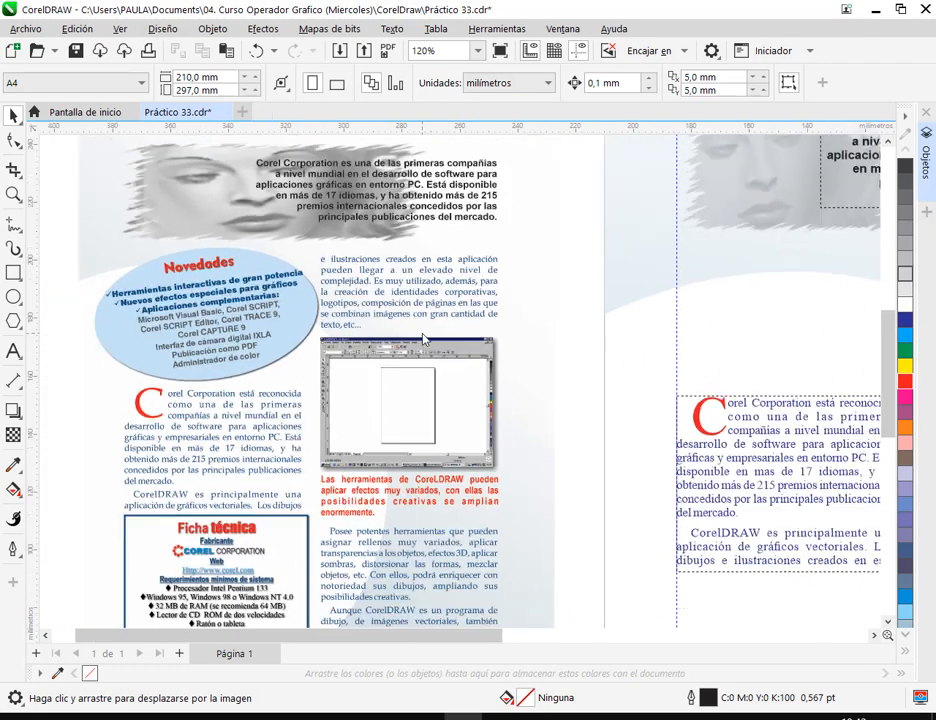
scroll(421, 338, down, 1)
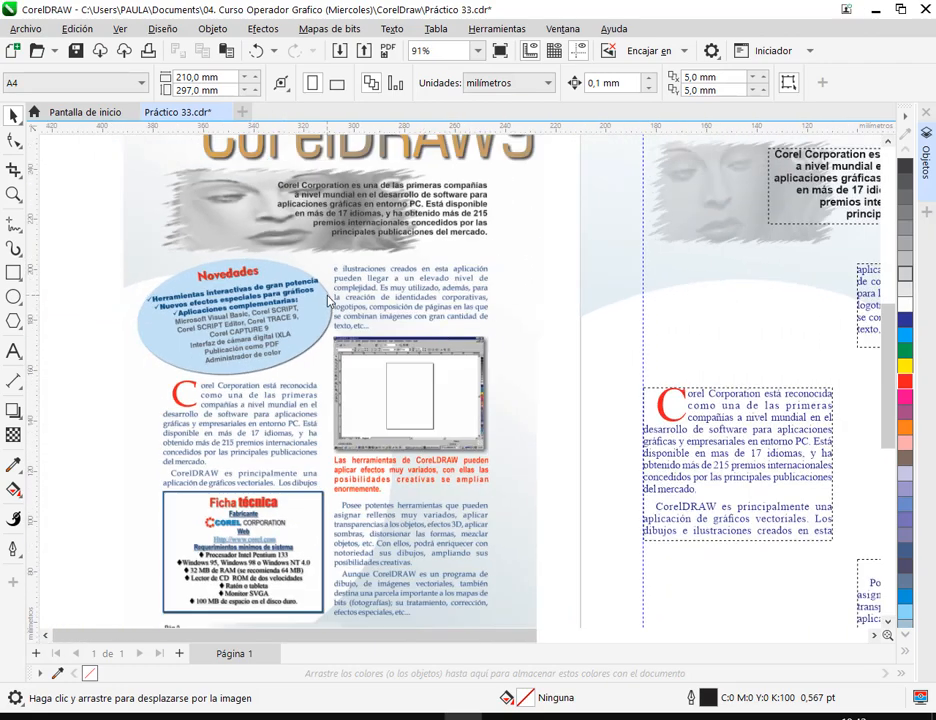
Draw an ellipse about 80 mm wide and 52 mm high between the face photo and the drop-cap article frame.
click(14, 297)
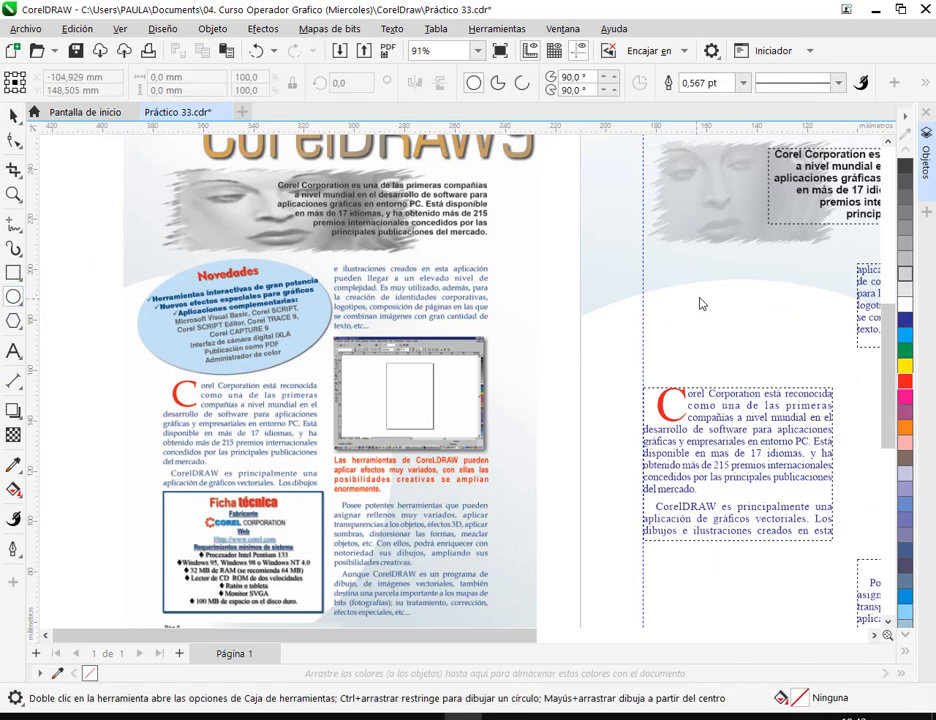
scroll(701, 304, down, 1)
mouse_move(601, 276)
mouse_down()
mouse_move(664, 298)
mouse_move(748, 363)
mouse_move(752, 377)
mouse_up()
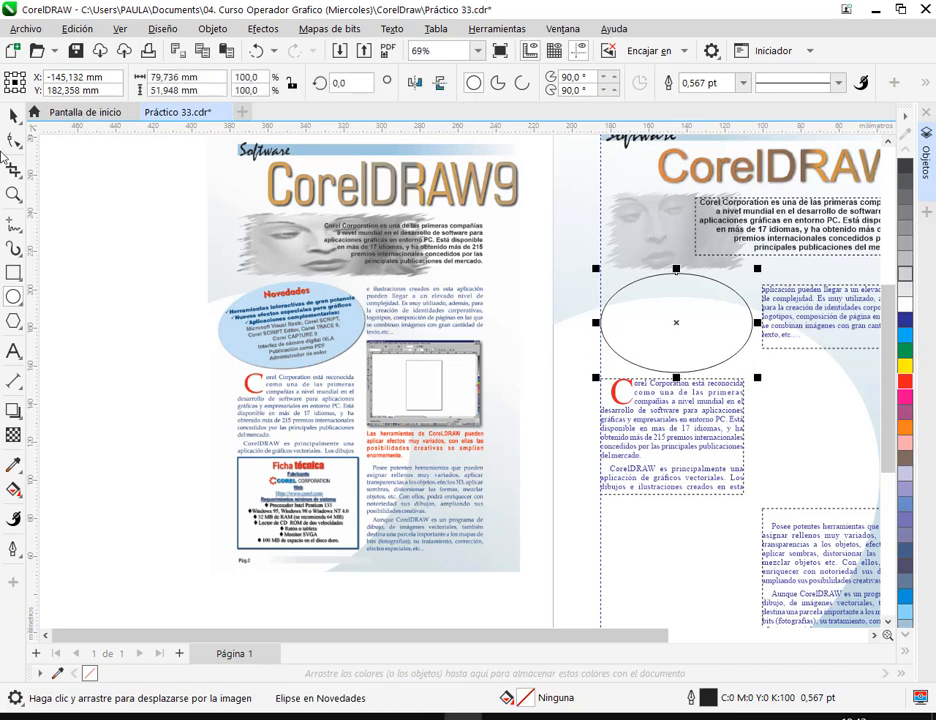
Try tilting the ellipse slightly counterclockwise with a cyan fill, and undo these changes.
click(11, 117)
click(733, 329)
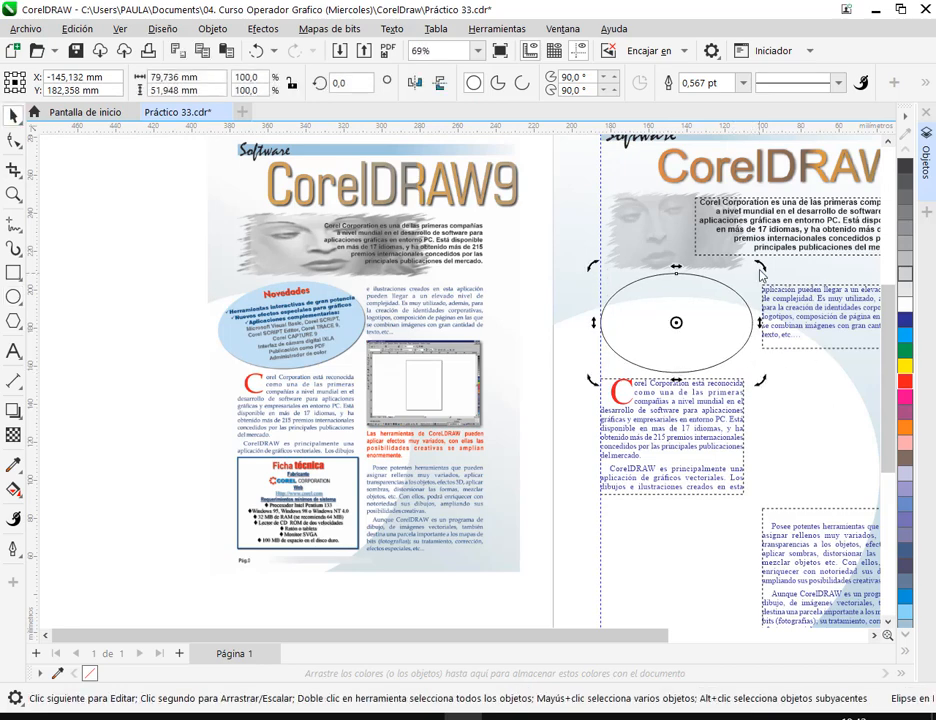
drag(757, 269, 747, 256)
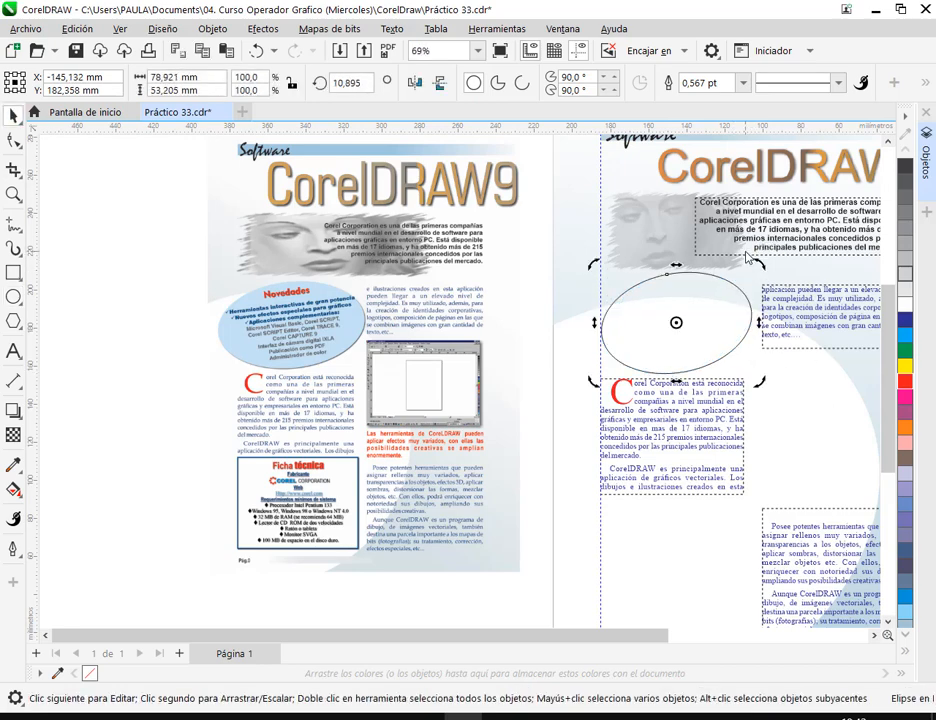
click(904, 334)
mouse_move(756, 266)
mouse_down()
mouse_move(745, 252)
mouse_move(771, 279)
mouse_up()
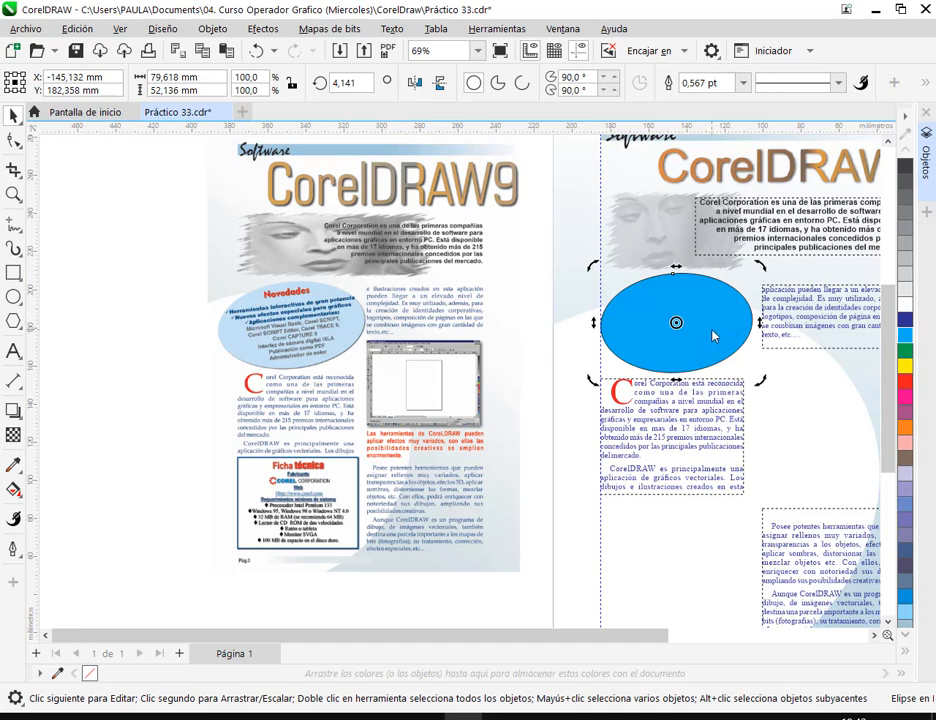
key(ctrl+z)
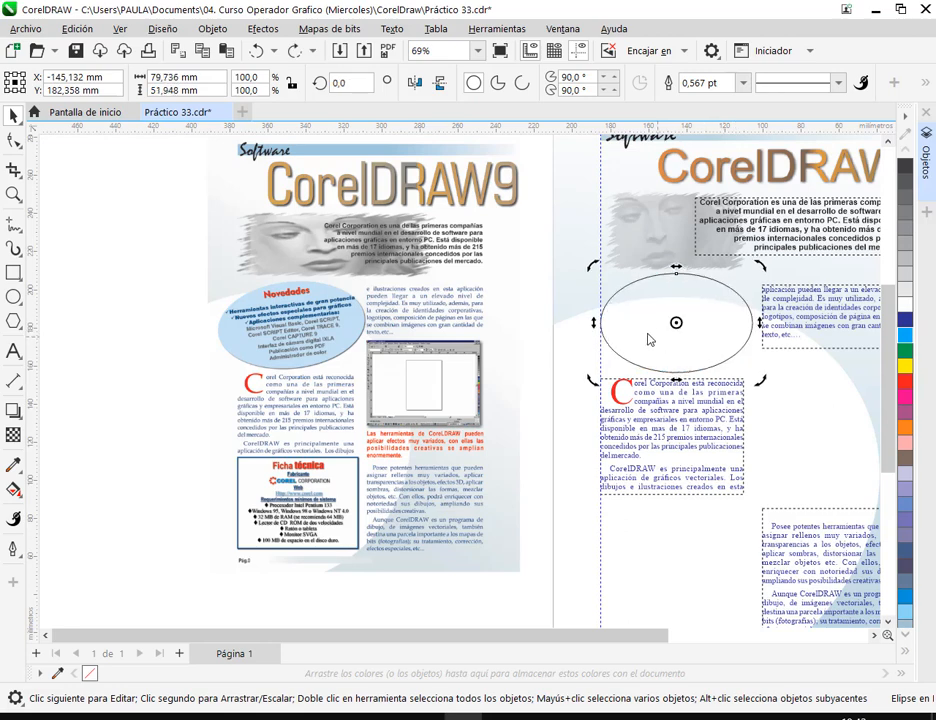
Fill the ellipse with cyan and lighten its uniform fill to C:29 M:0 Y:2 K:0 using Relleno interactivo.
click(906, 334)
key(Escape)
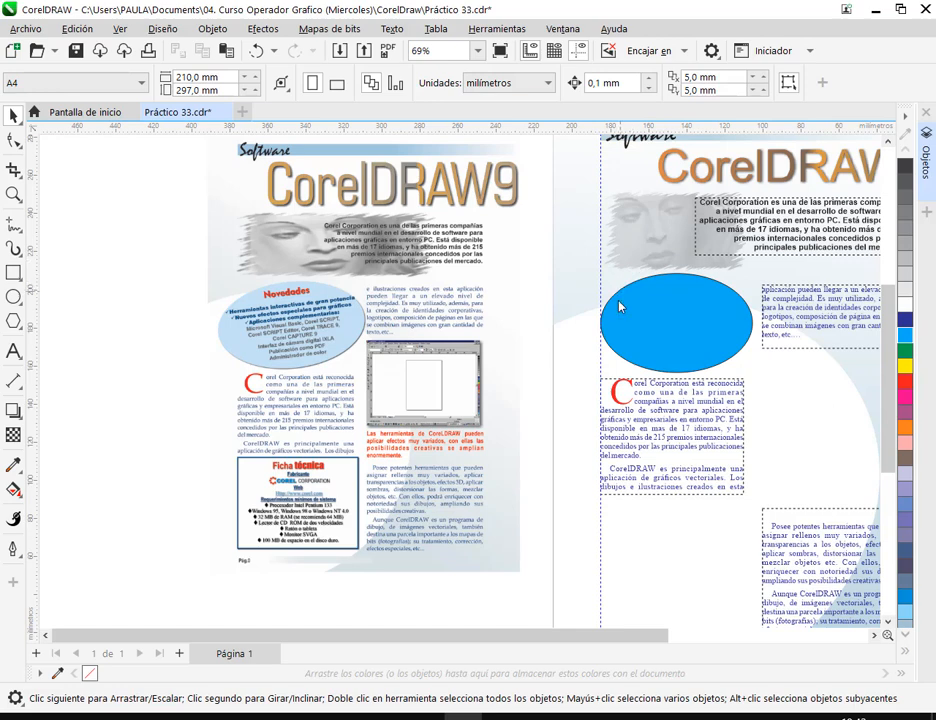
click(720, 329)
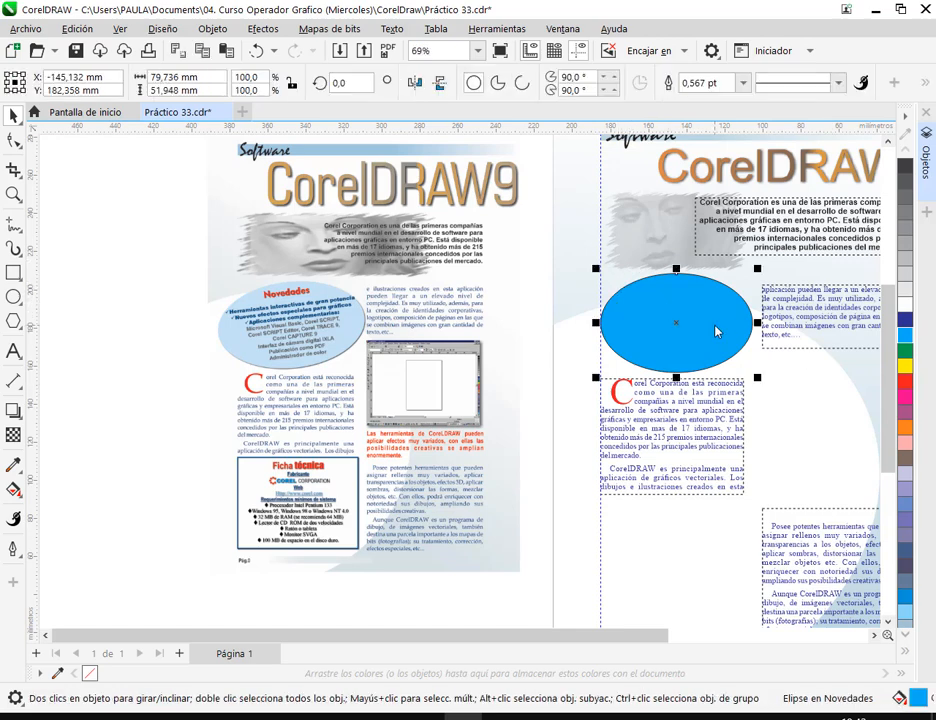
click(14, 489)
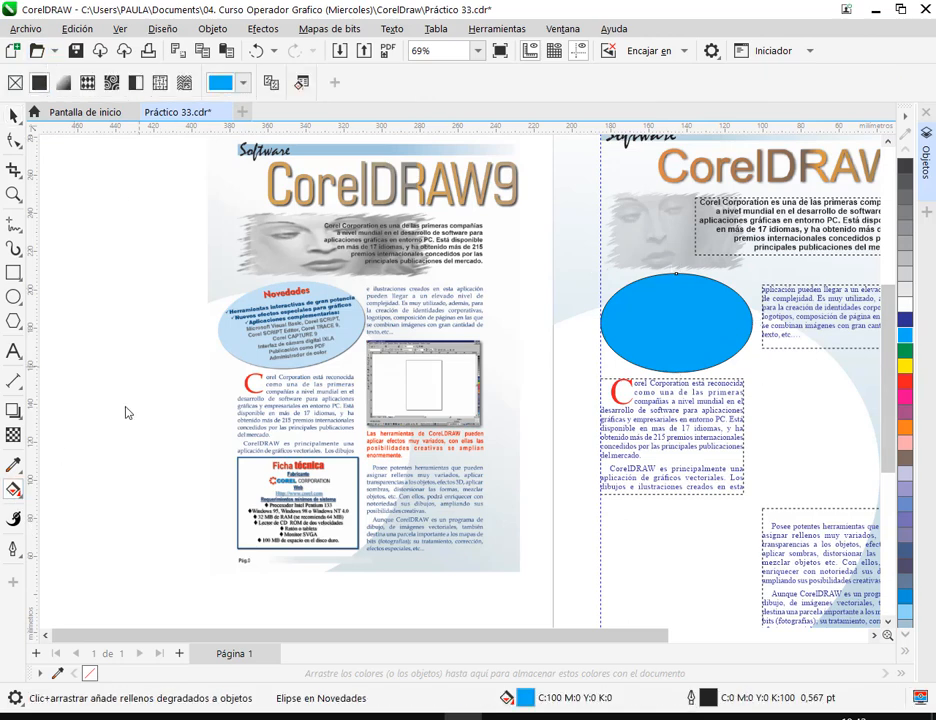
click(14, 491)
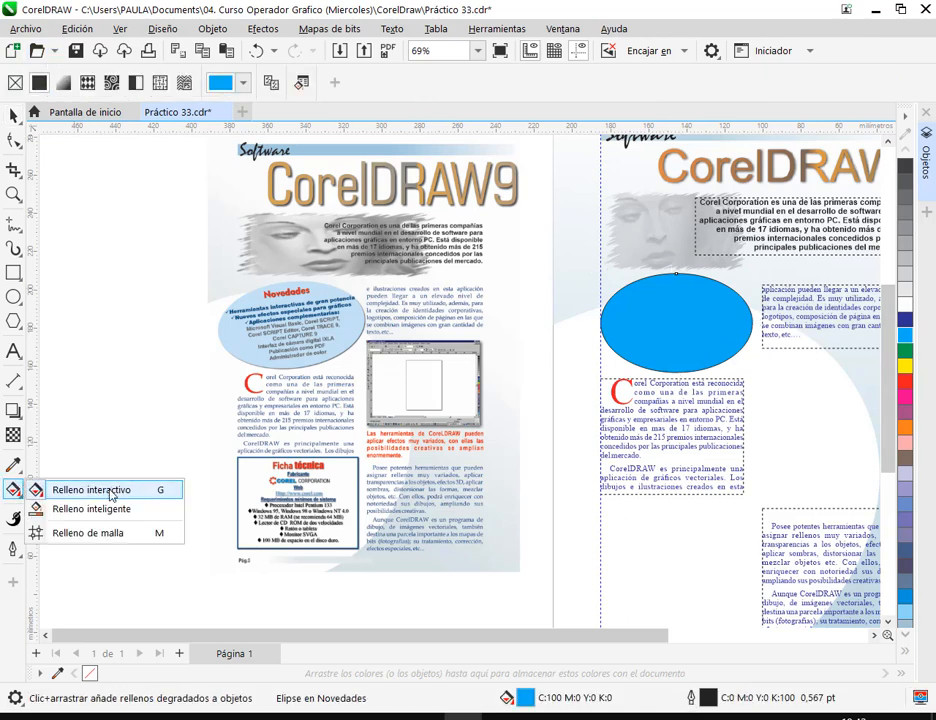
click(110, 491)
click(243, 83)
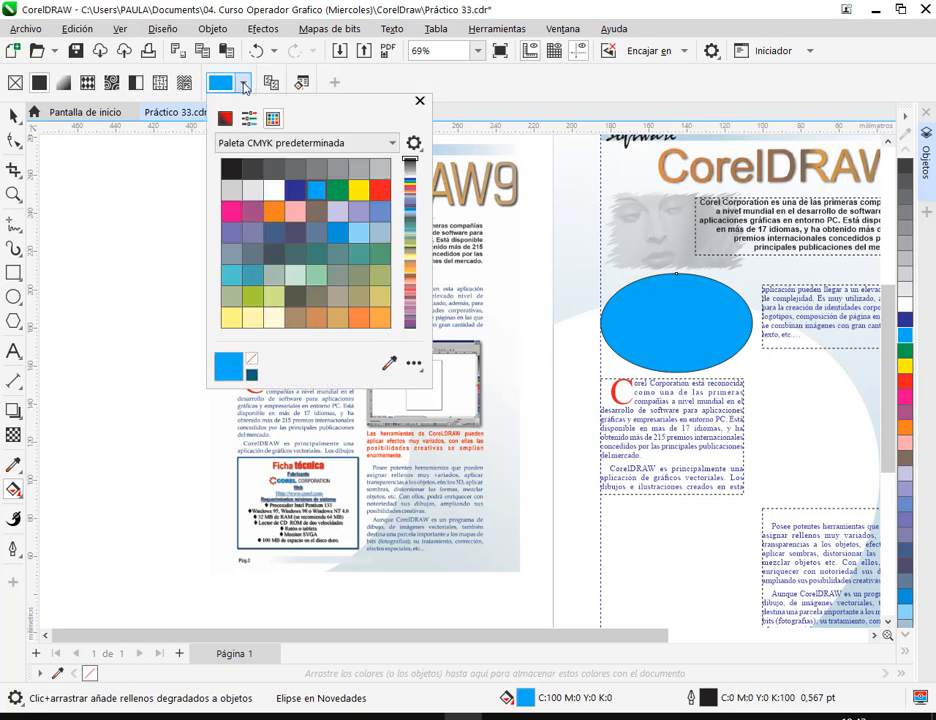
click(225, 118)
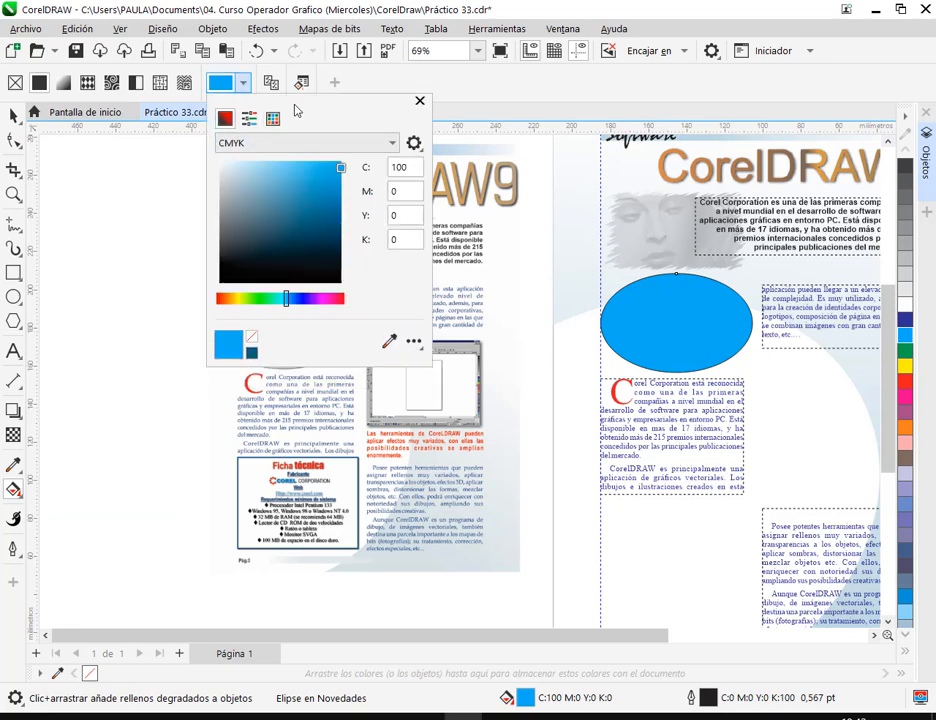
click(669, 348)
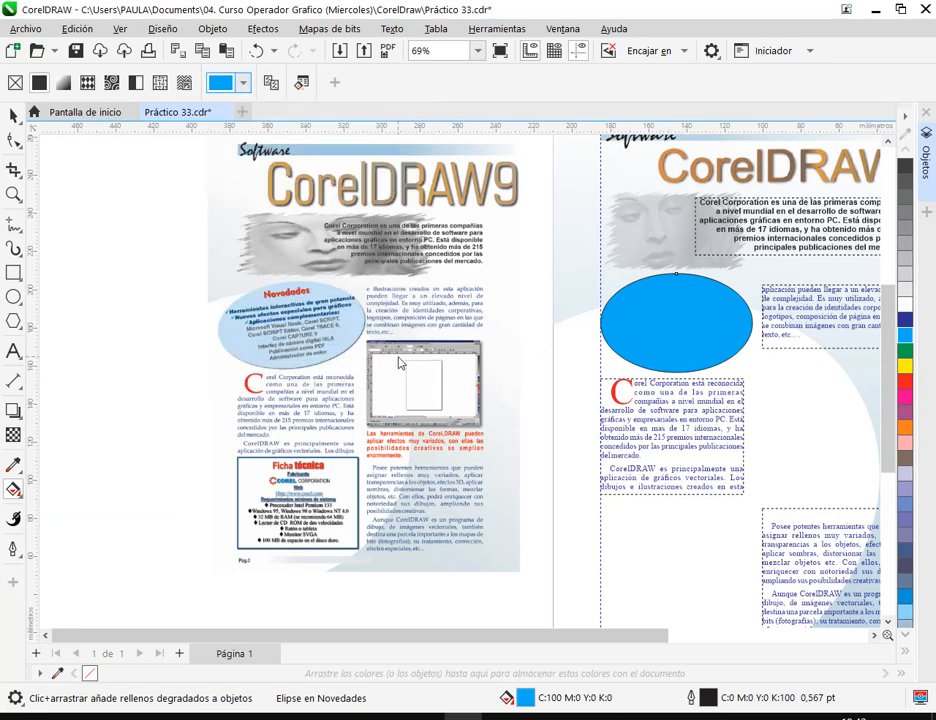
drag(198, 279, 589, 289)
click(222, 84)
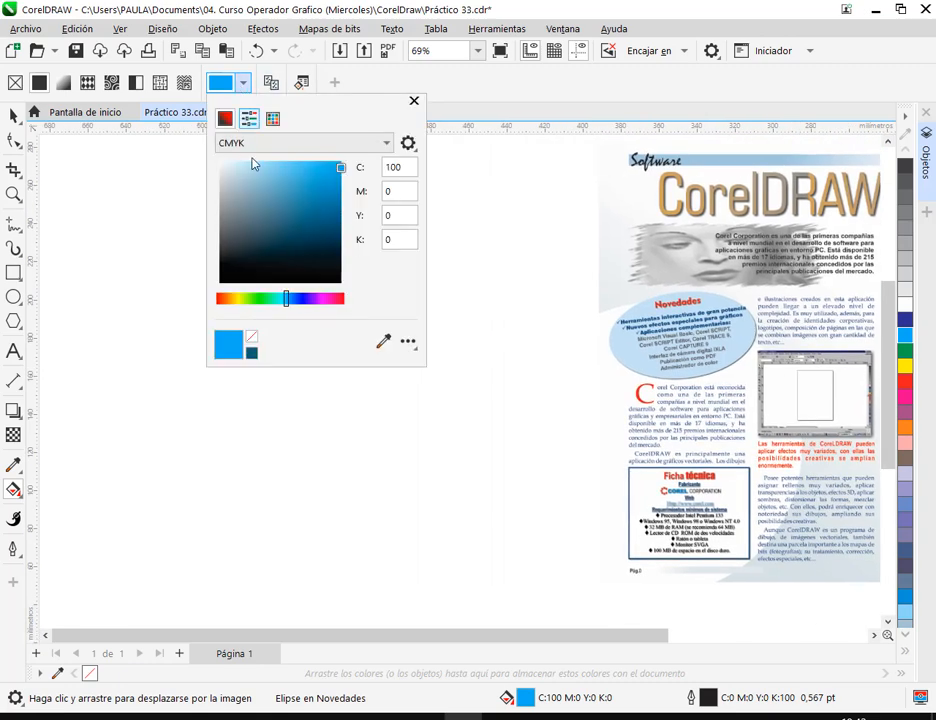
drag(330, 178, 255, 170)
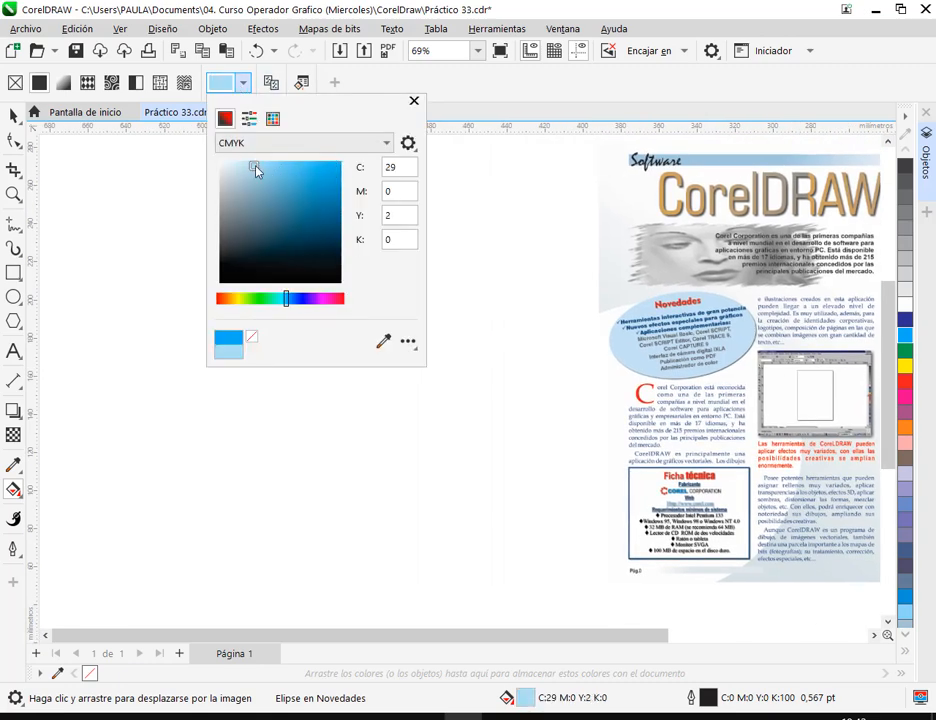
drag(512, 437, 279, 429)
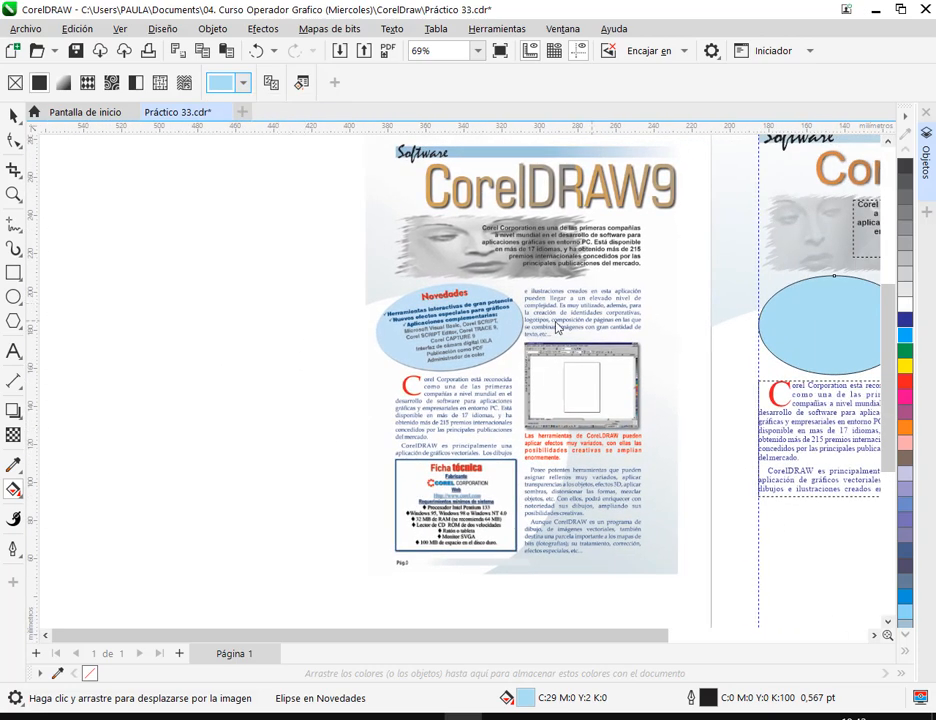
Fine-tune the ellipse's light blue fill to C:25 M:2 Y:0 K:0 to match the sample.
click(243, 85)
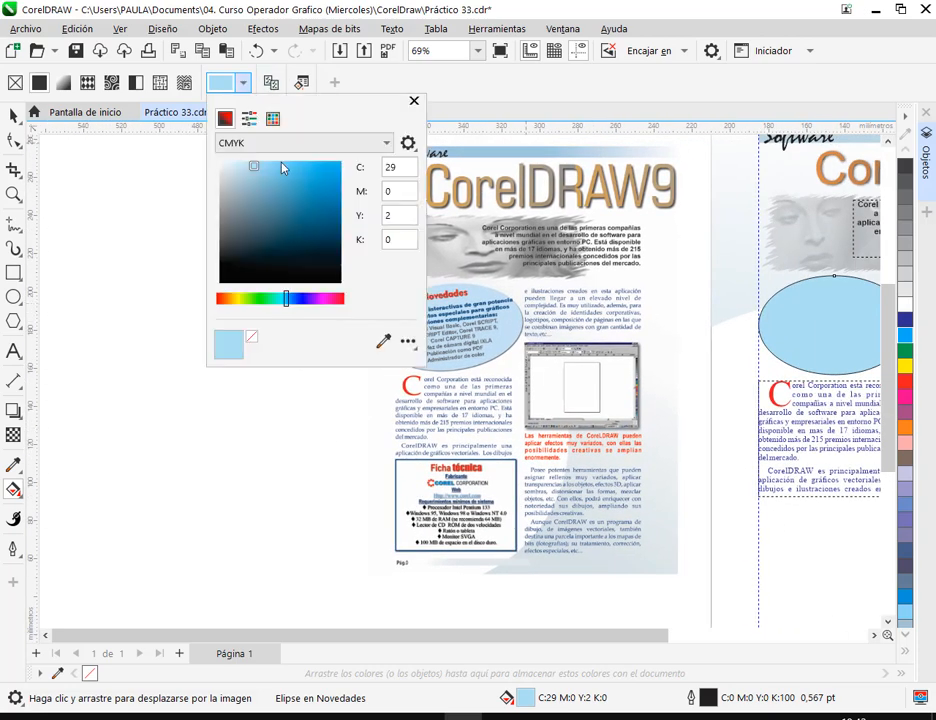
drag(253, 172, 249, 172)
drag(287, 304, 288, 305)
drag(289, 305, 291, 305)
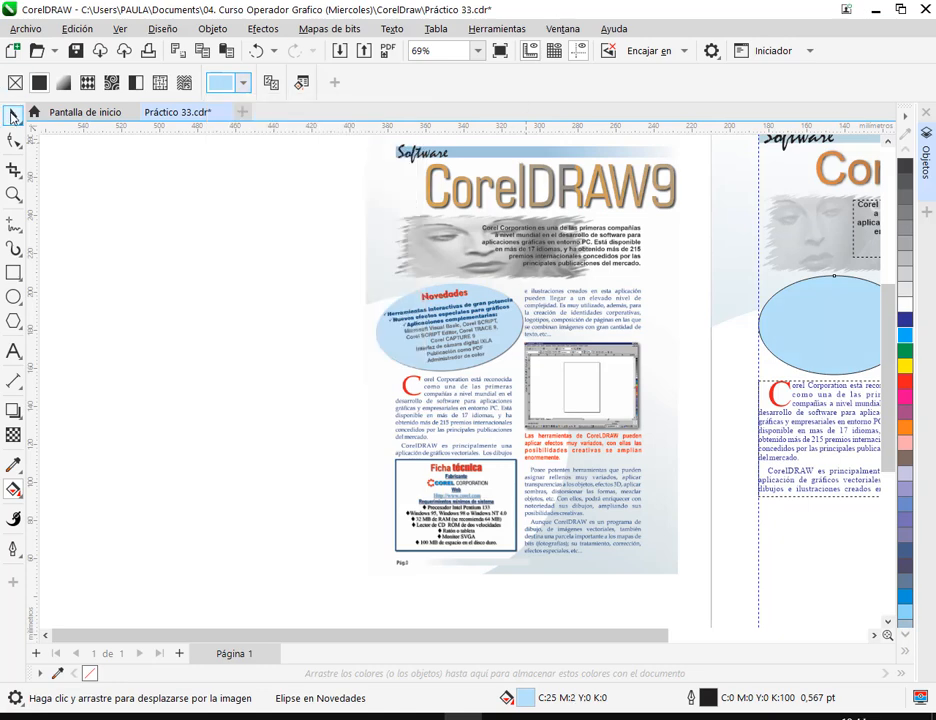
Remove the outline from the light blue ellipse on the page.
click(13, 115)
drag(724, 358, 487, 317)
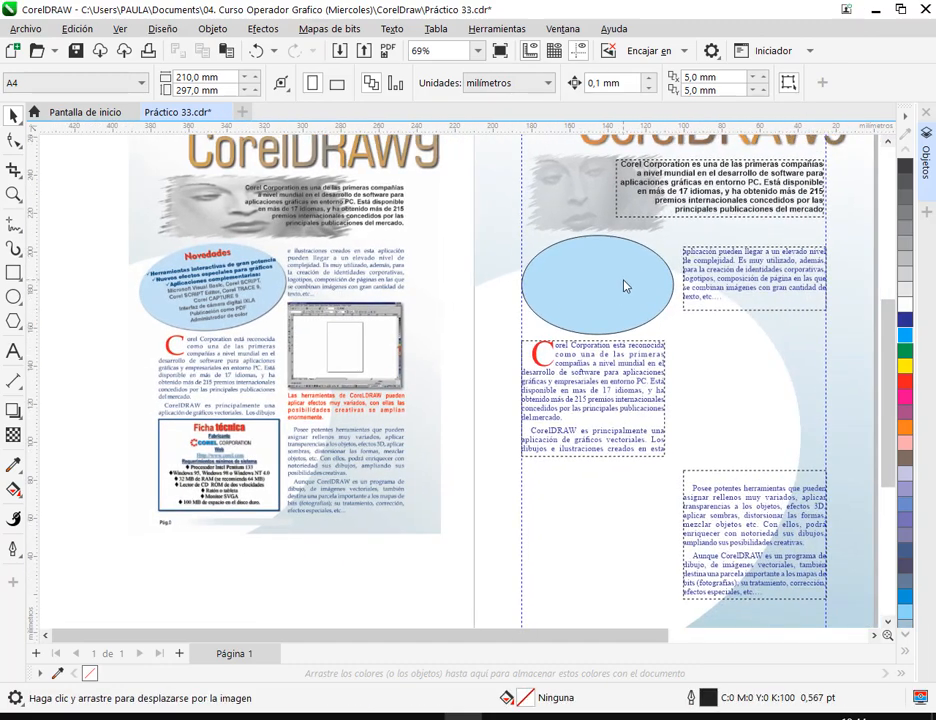
click(623, 286)
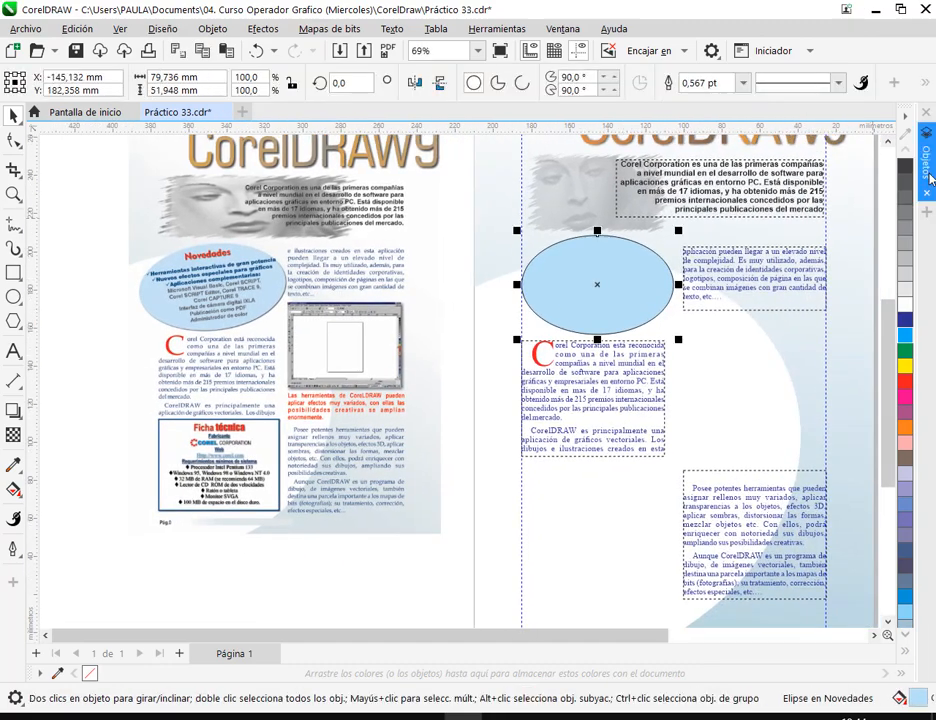
click(904, 622)
right_click(845, 152)
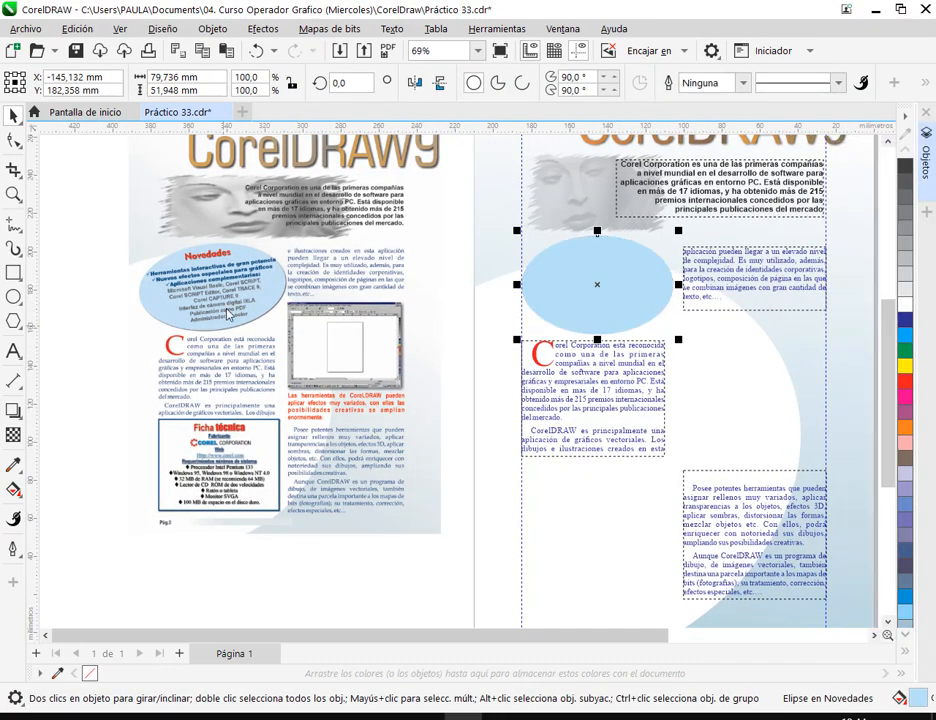
Examine the shadowed edge of the sample's Novedades ellipse and compare it with the new ellipse.
scroll(222, 312, up, 5)
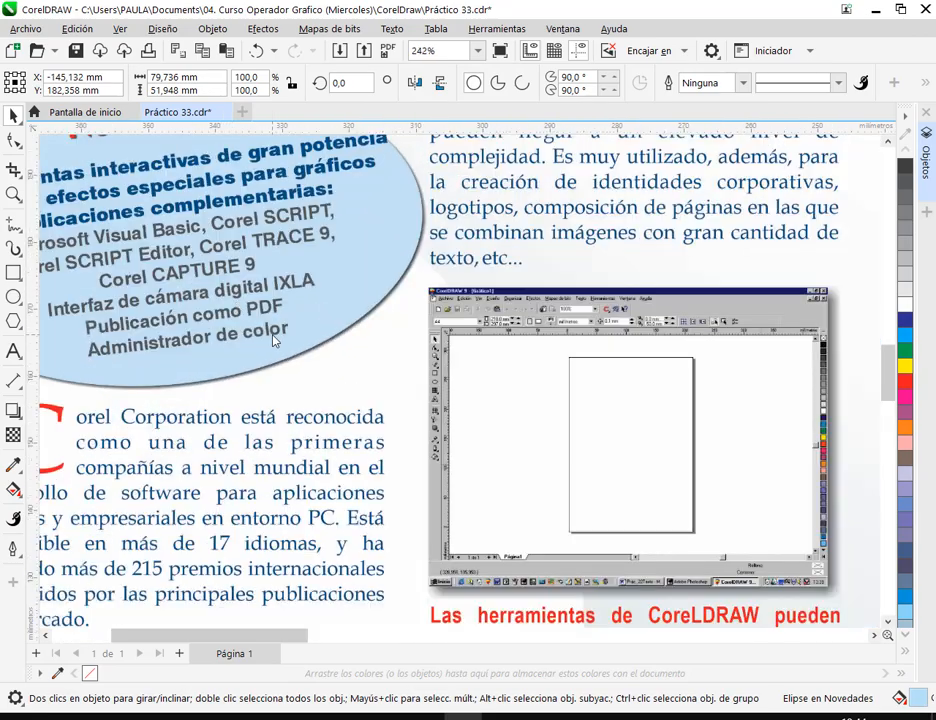
scroll(362, 380, down, 5)
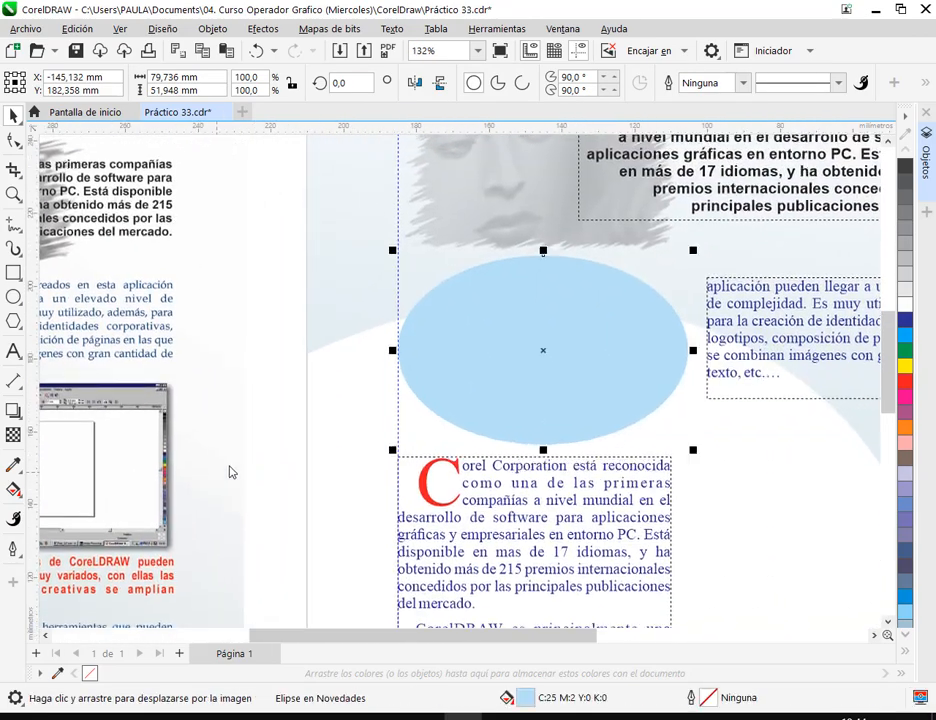
scroll(311, 403, down, 2)
scroll(355, 392, left, 3)
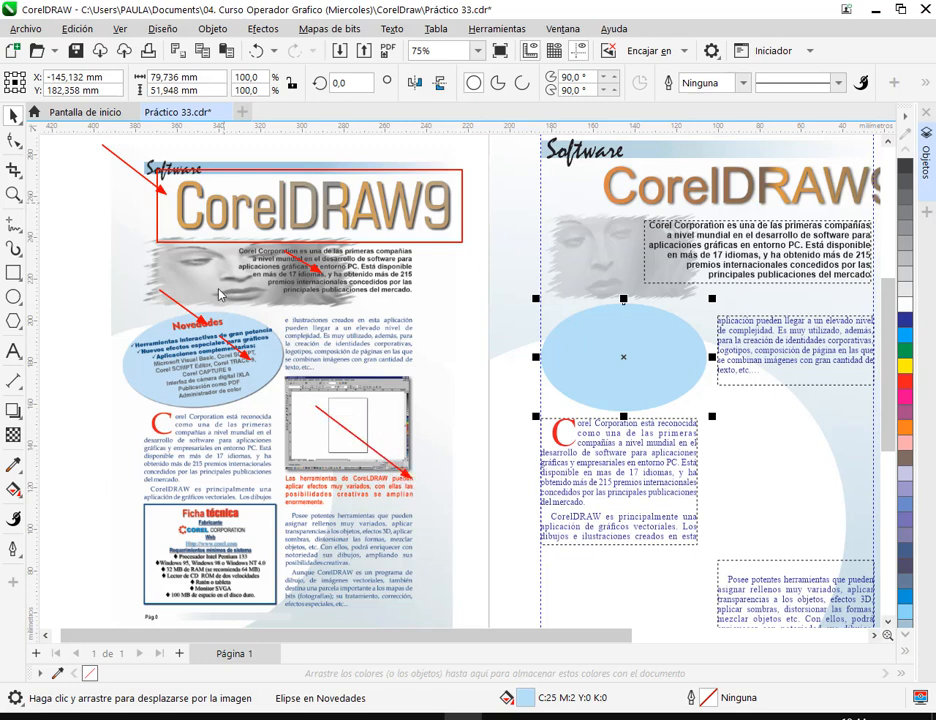
Add the artistic text "Novedades" in the blank area beside the page's first text column.
scroll(326, 473, up, 3)
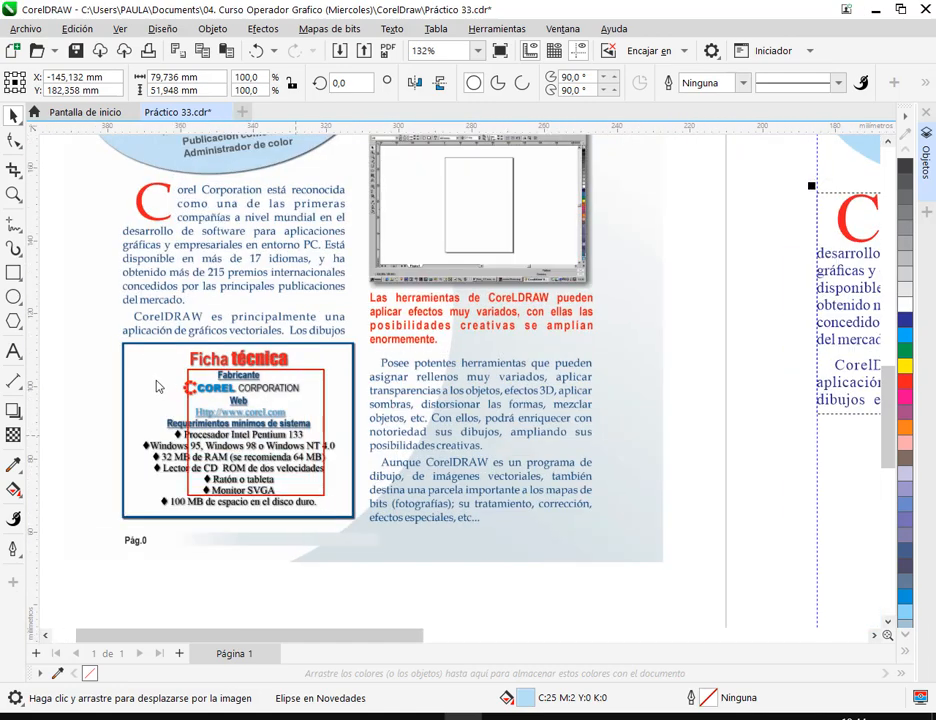
drag(319, 451, 401, 519)
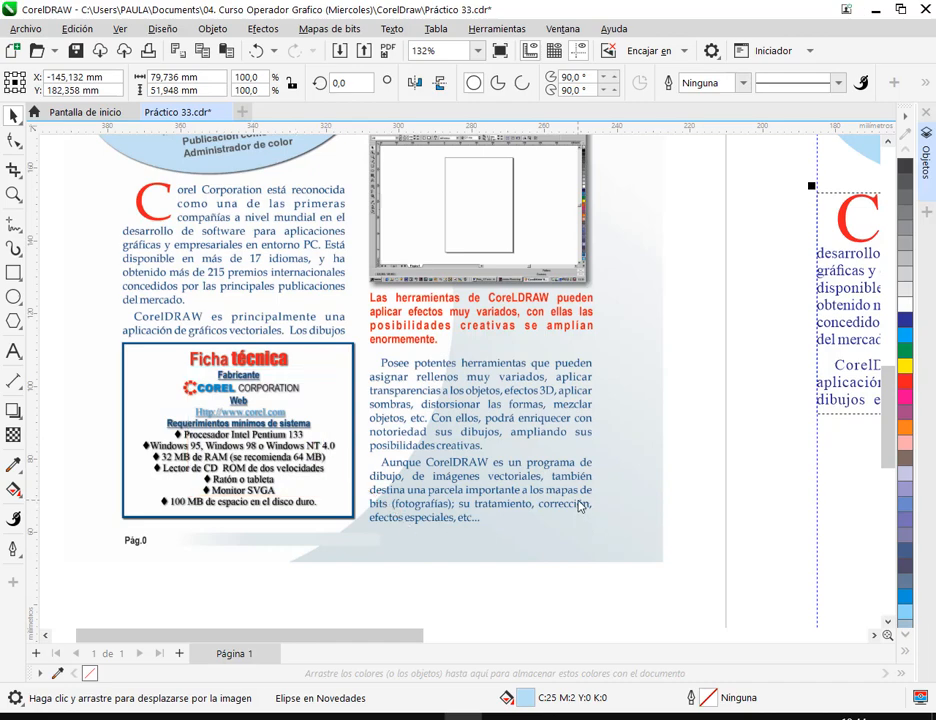
scroll(584, 520, down, 3)
drag(648, 532, 360, 587)
mouse_move(524, 547)
mouse_down()
mouse_move(394, 508)
mouse_move(537, 510)
mouse_up()
click(13, 351)
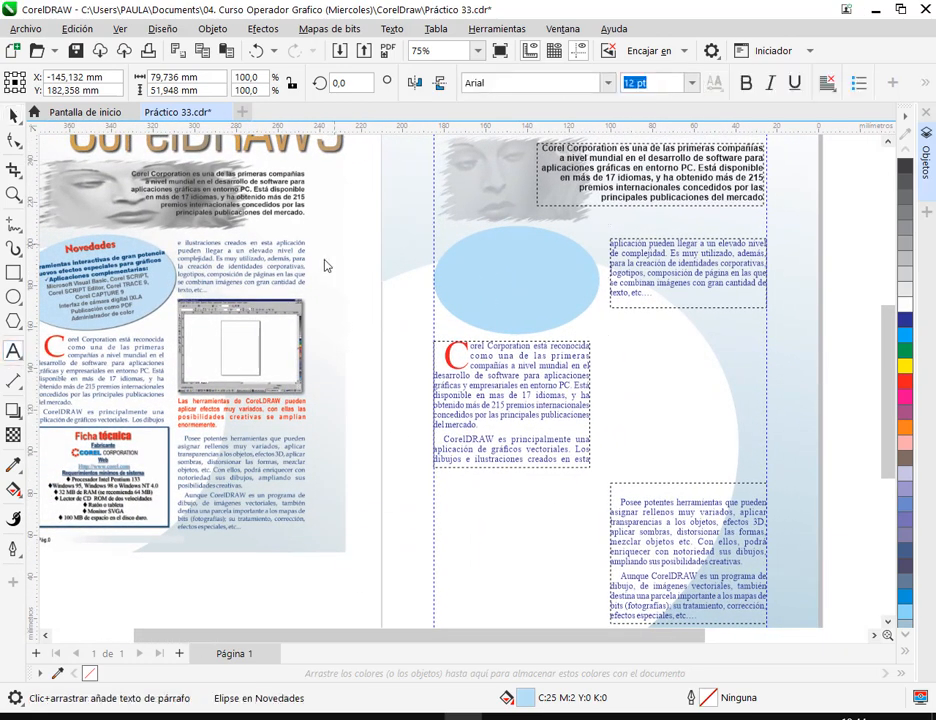
click(462, 242)
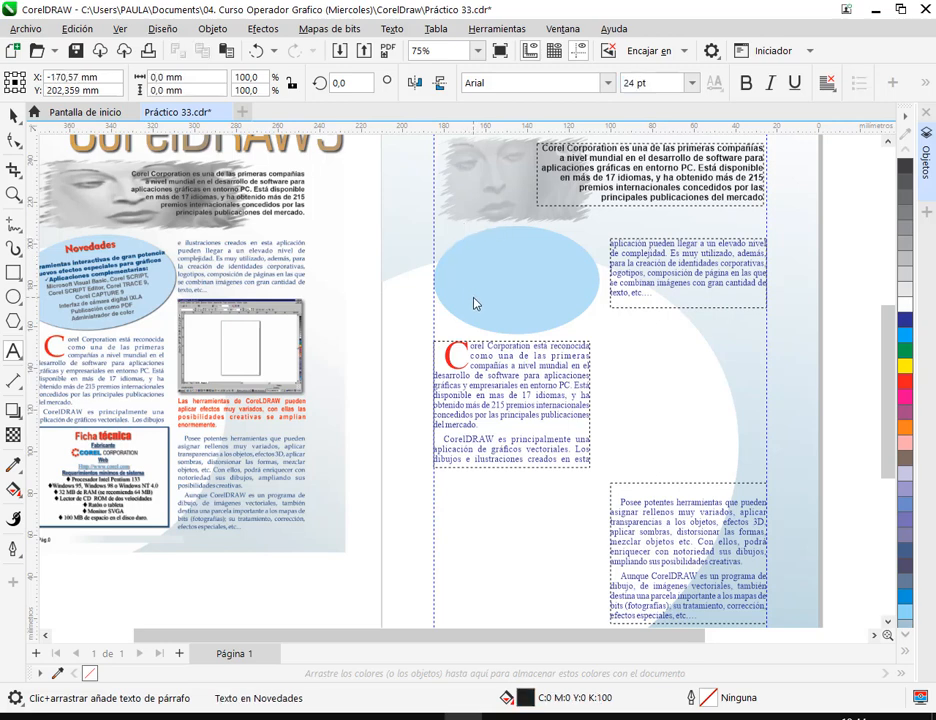
click(481, 233)
click(397, 375)
text(No)
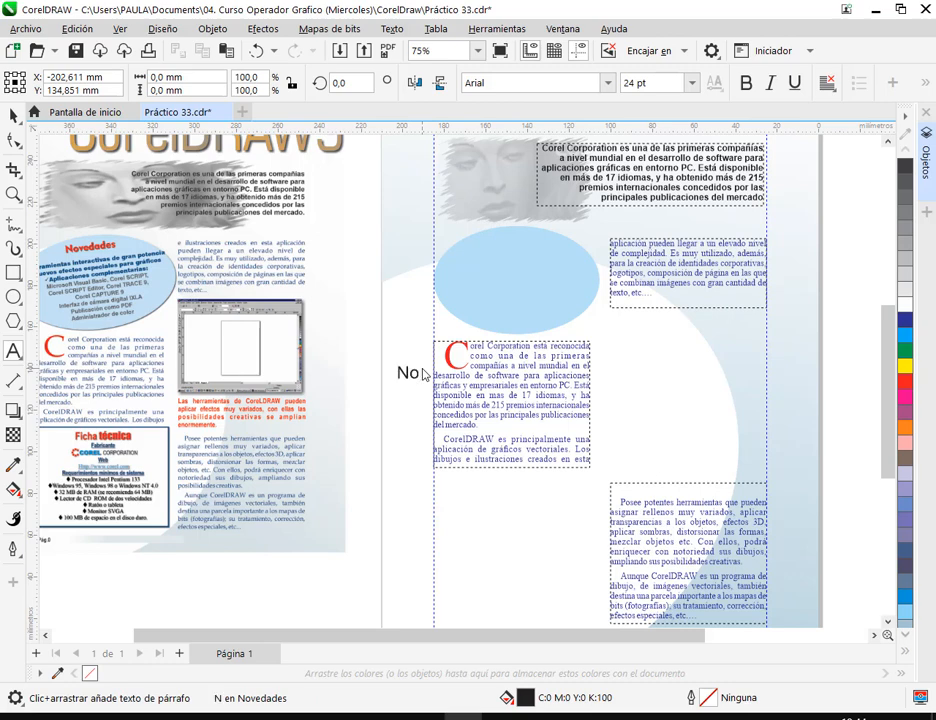
text(vedades)
key(ctrl+space)
Place the heading in the upper part of the light blue ellipse as bold red text scaled down to 15,875 pt.
drag(437, 363, 517, 256)
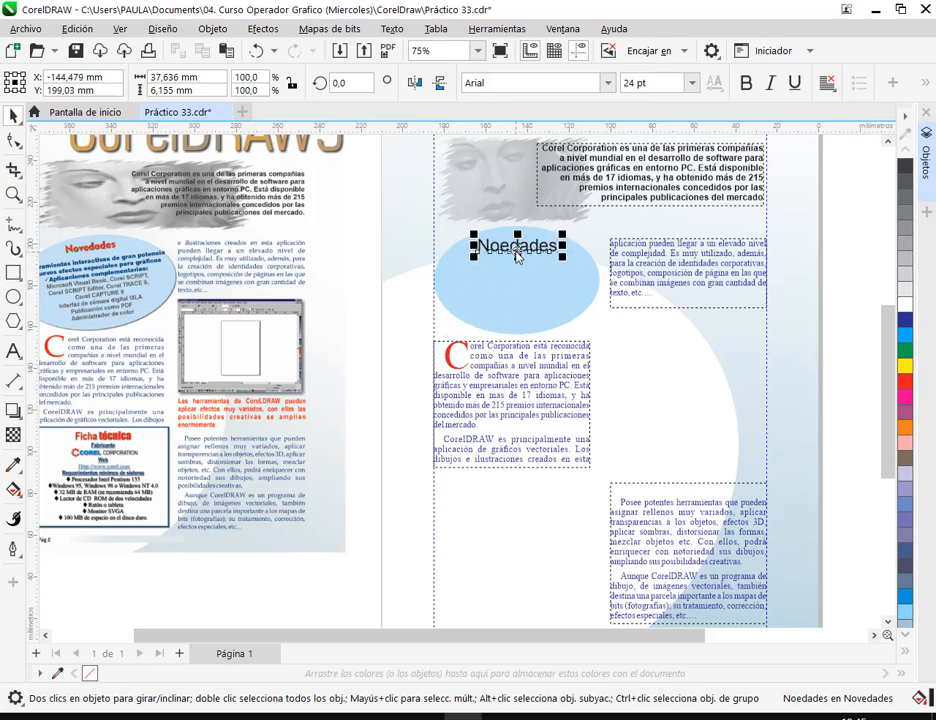
click(746, 84)
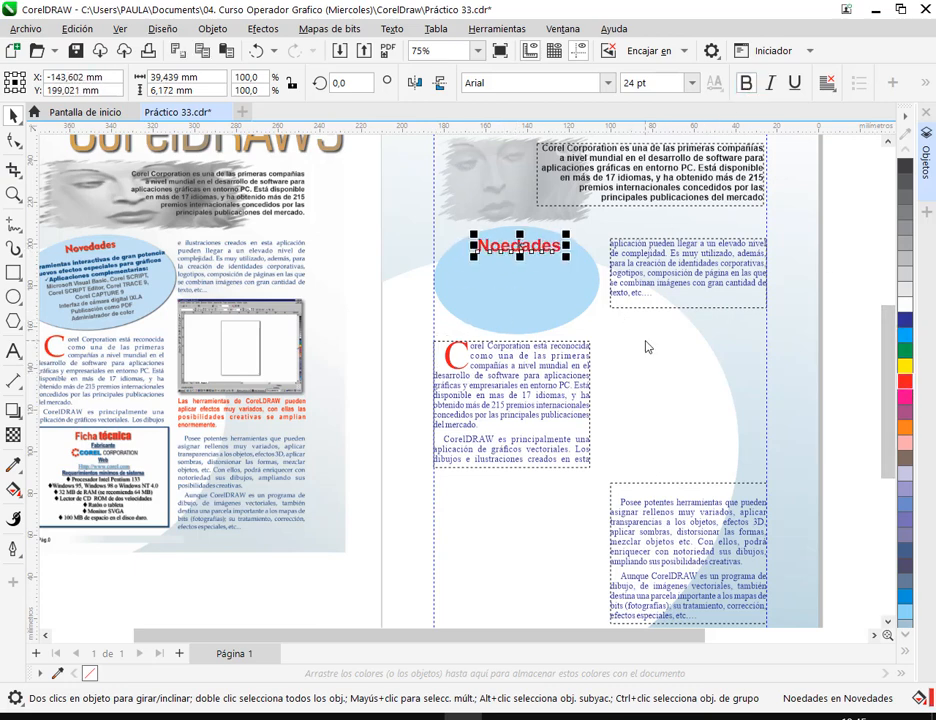
scroll(572, 258, up, 5)
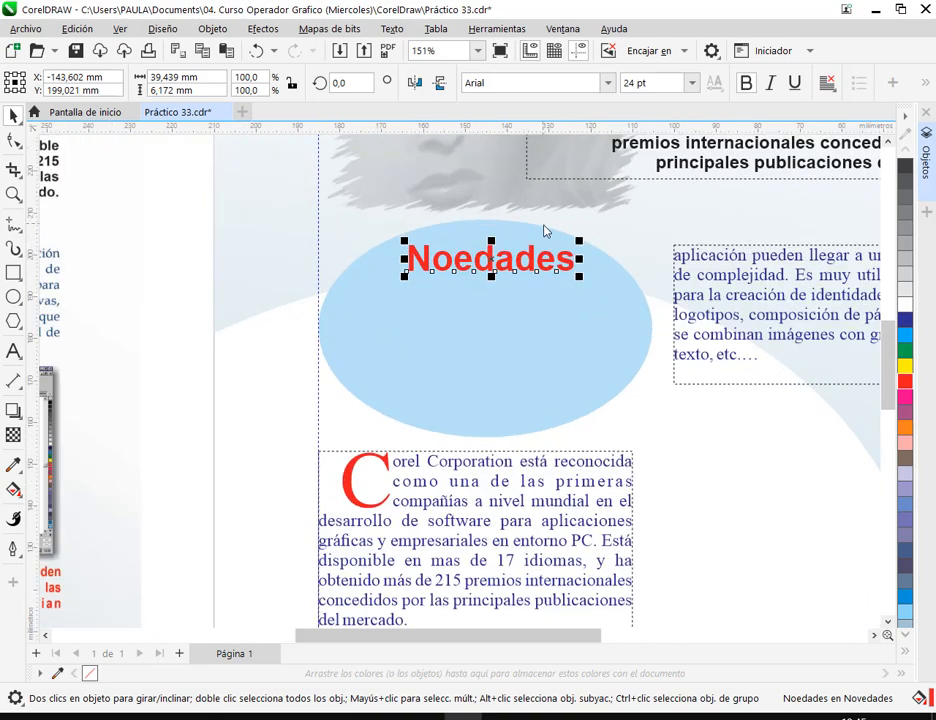
drag(596, 298, 493, 286)
Insert the missing "v" in the red heading so that it reads "Novedades".
double_click(455, 278)
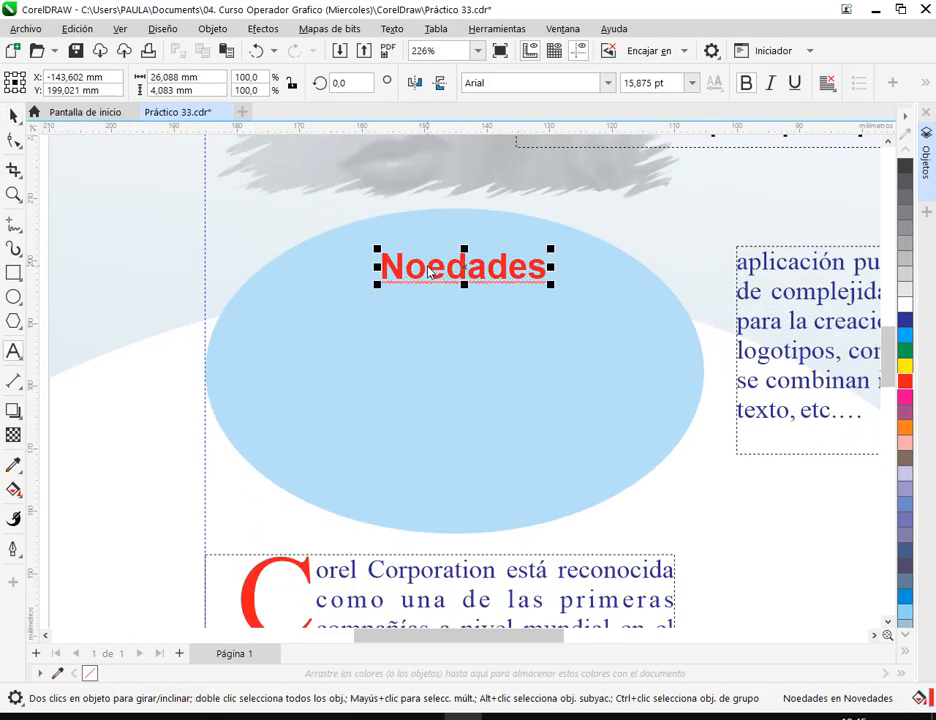
click(430, 271)
text(v)
click(14, 116)
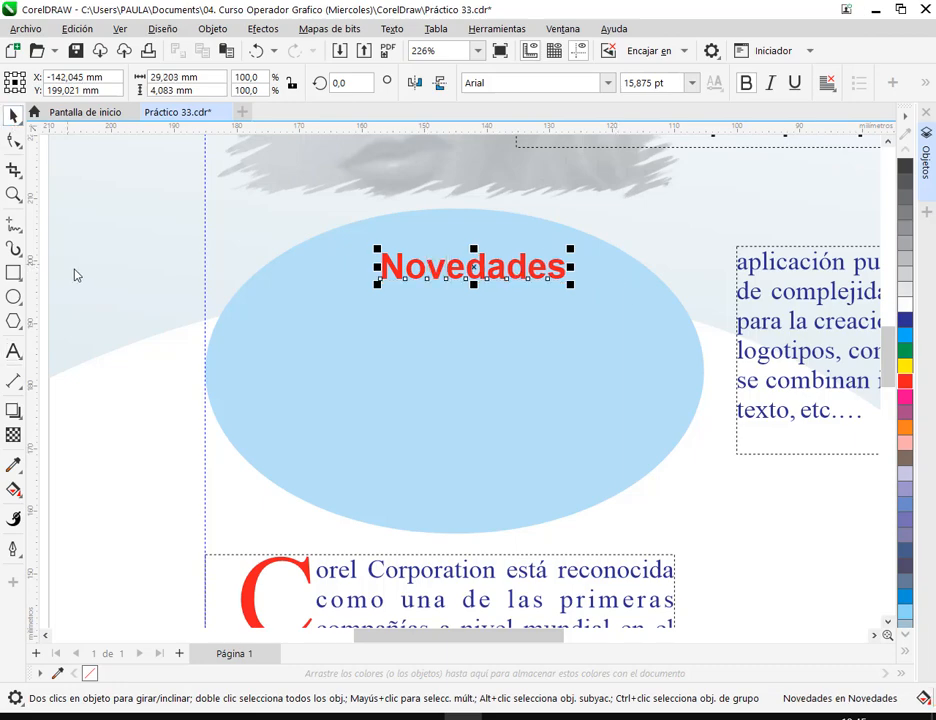
Move the Novedades heading off the ellipse into the gap between the sample image and the page's text.
click(77, 275)
scroll(218, 314, down, 3)
drag(254, 366, 596, 362)
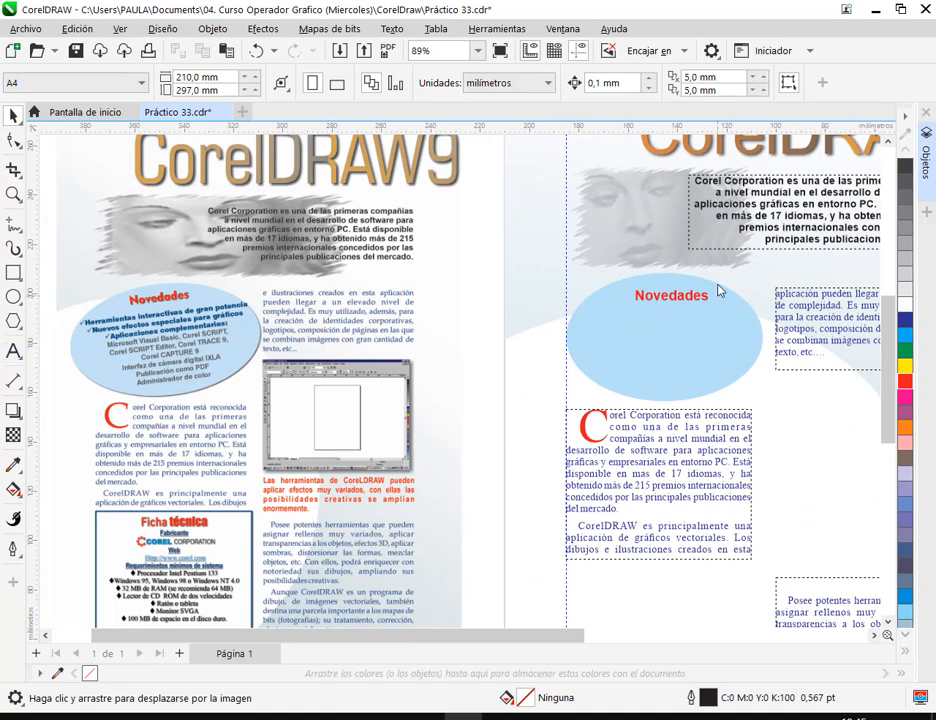
drag(686, 297, 452, 326)
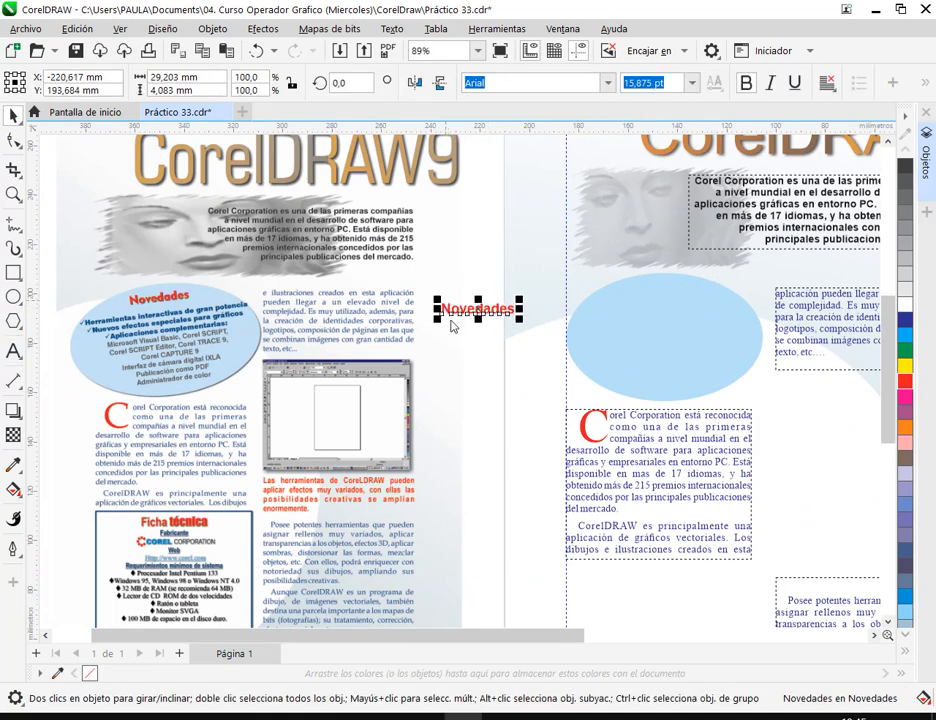
click(533, 357)
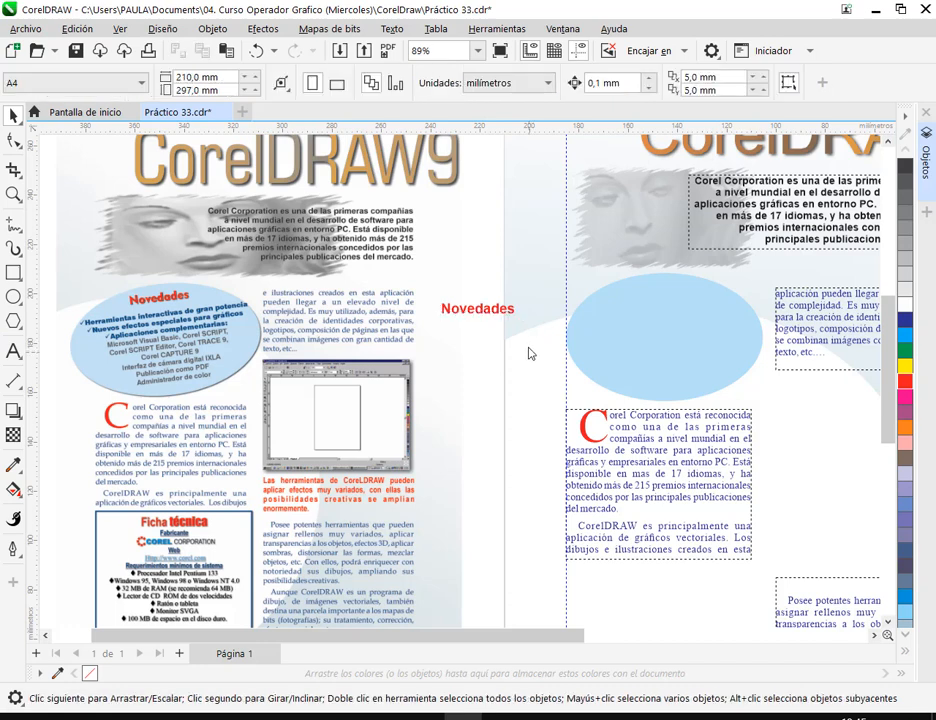
drag(491, 313, 500, 315)
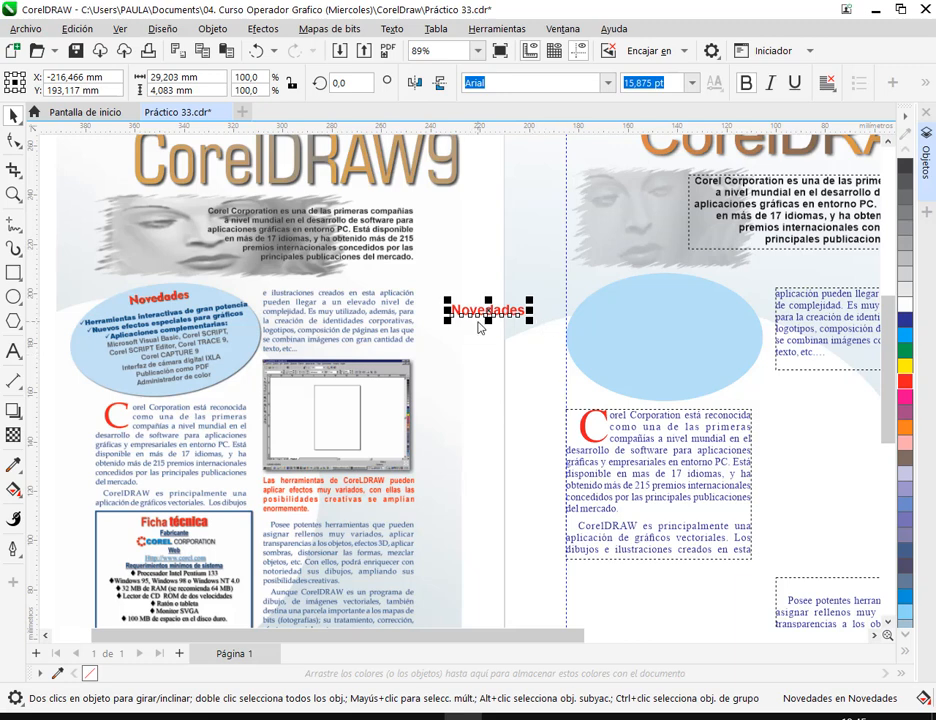
click(493, 356)
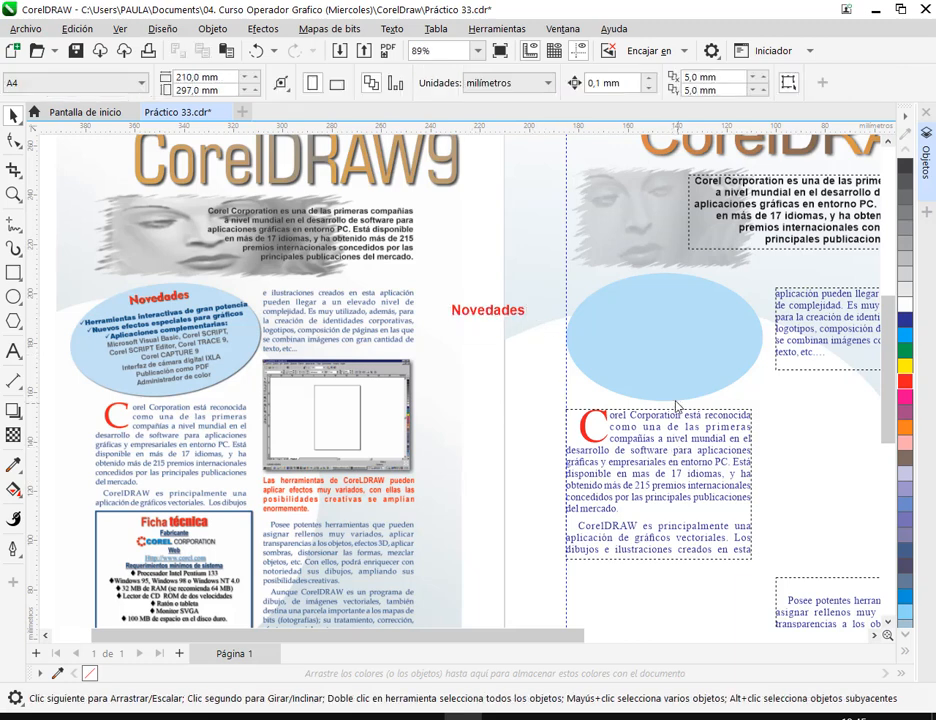
Draw an empty paragraph text frame about 37,7 mm wide and 16,3 mm high just below the Novedades heading.
click(499, 315)
click(14, 350)
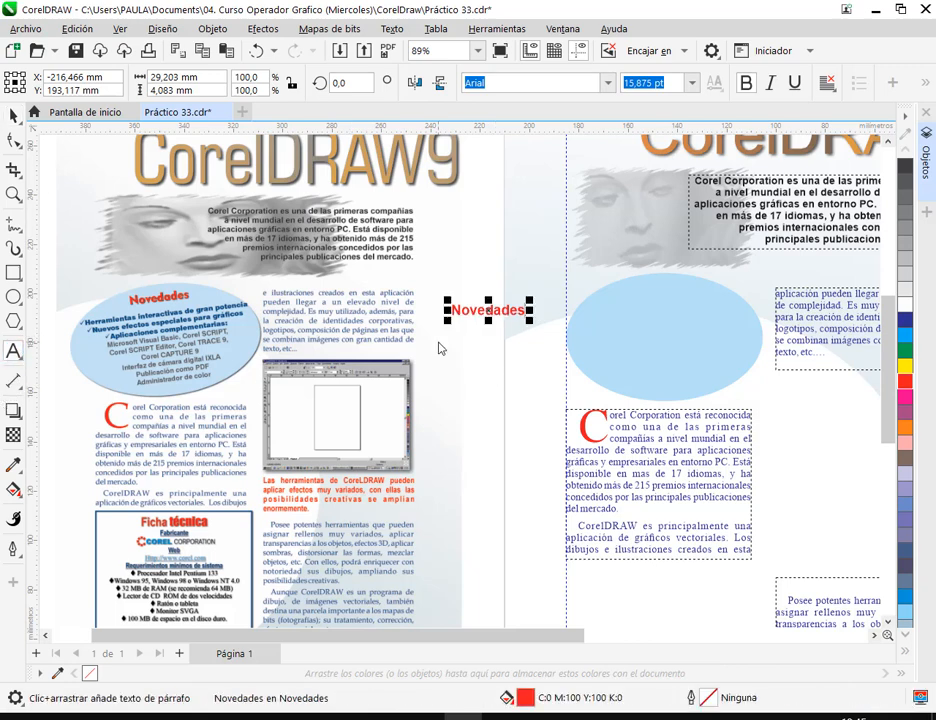
drag(437, 340, 534, 389)
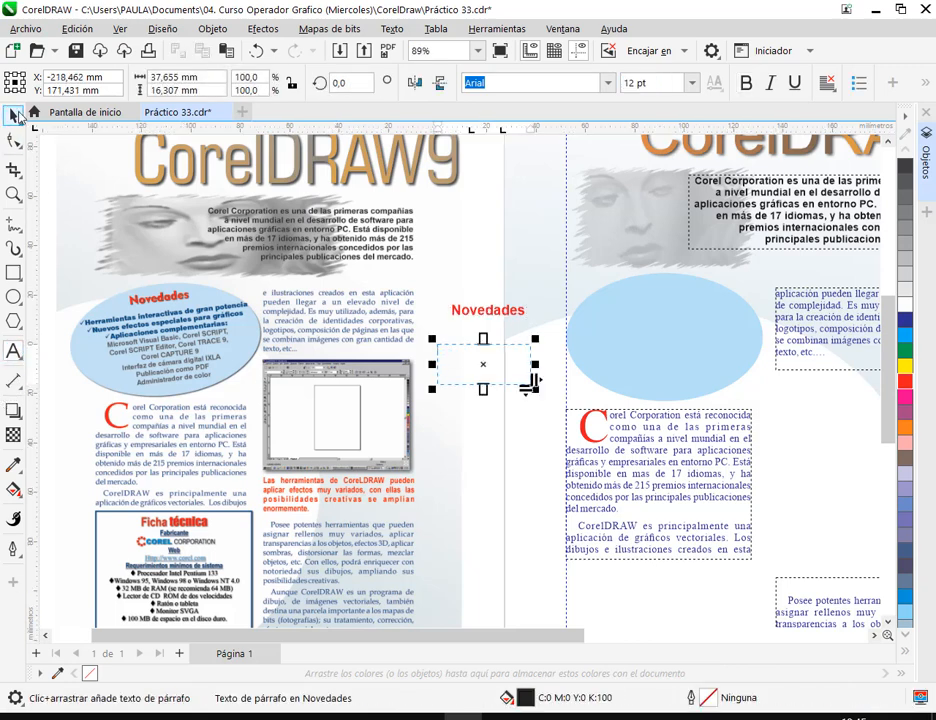
key(Escape)
click(541, 336)
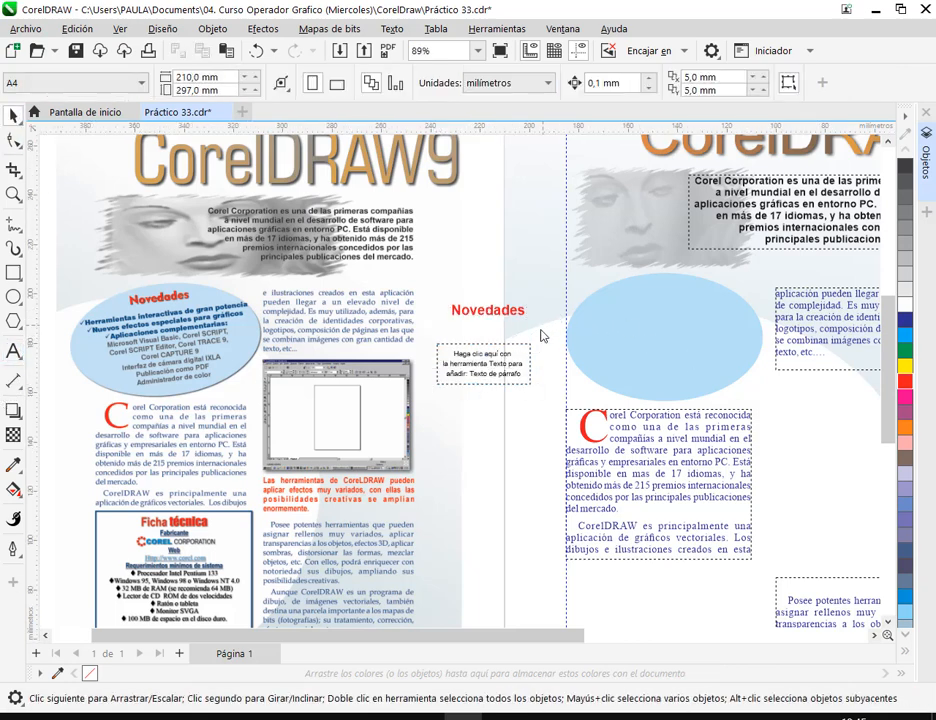
Compare the text commands available for the empty paragraph frame with those for the artistic Novedades heading.
click(456, 352)
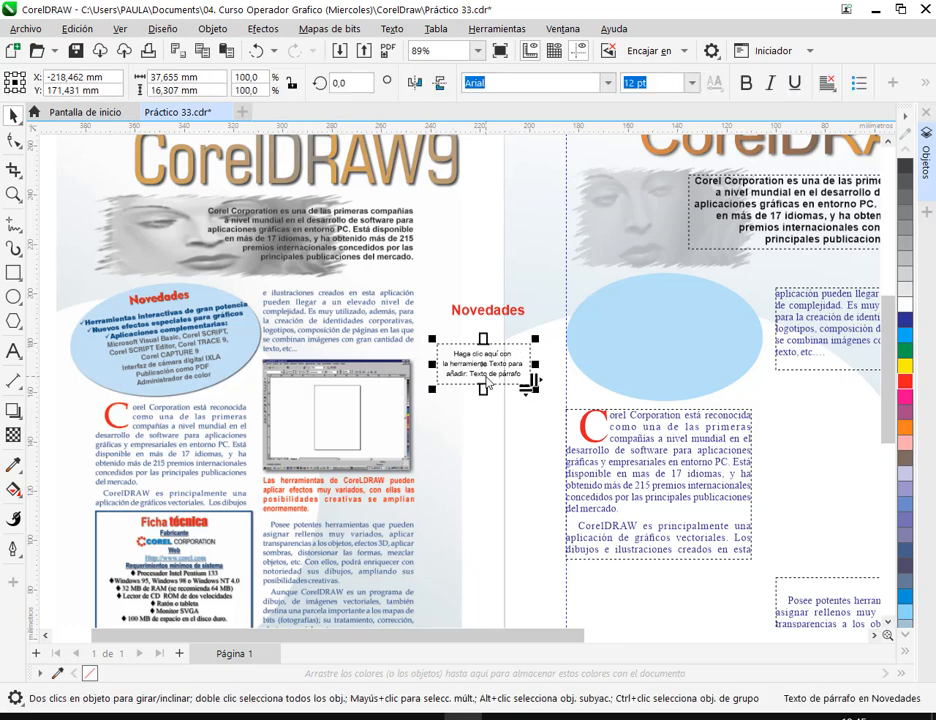
click(493, 316)
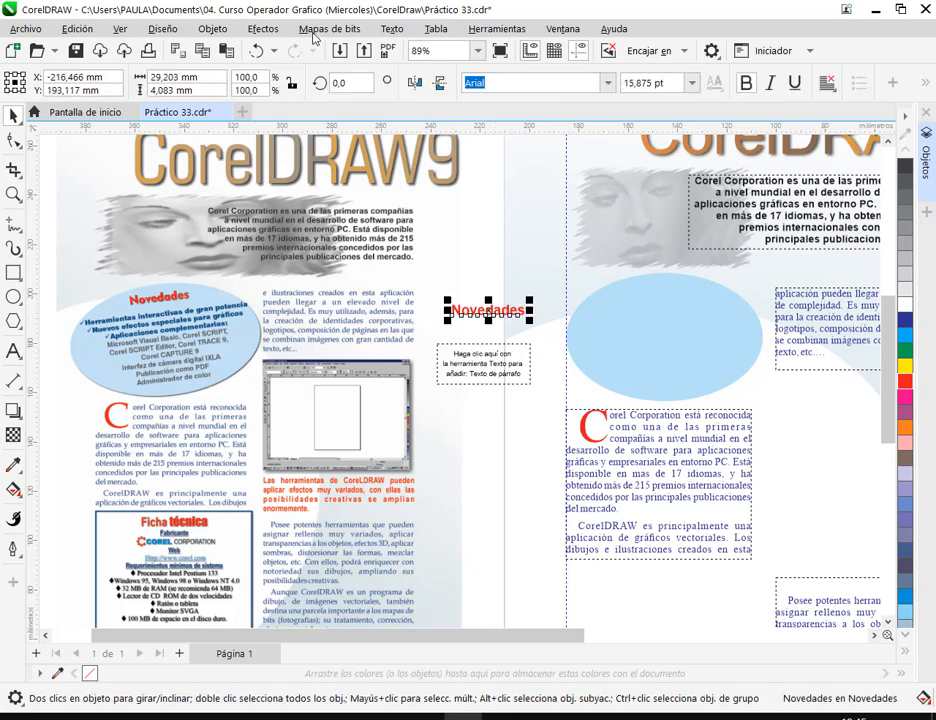
click(530, 378)
click(392, 28)
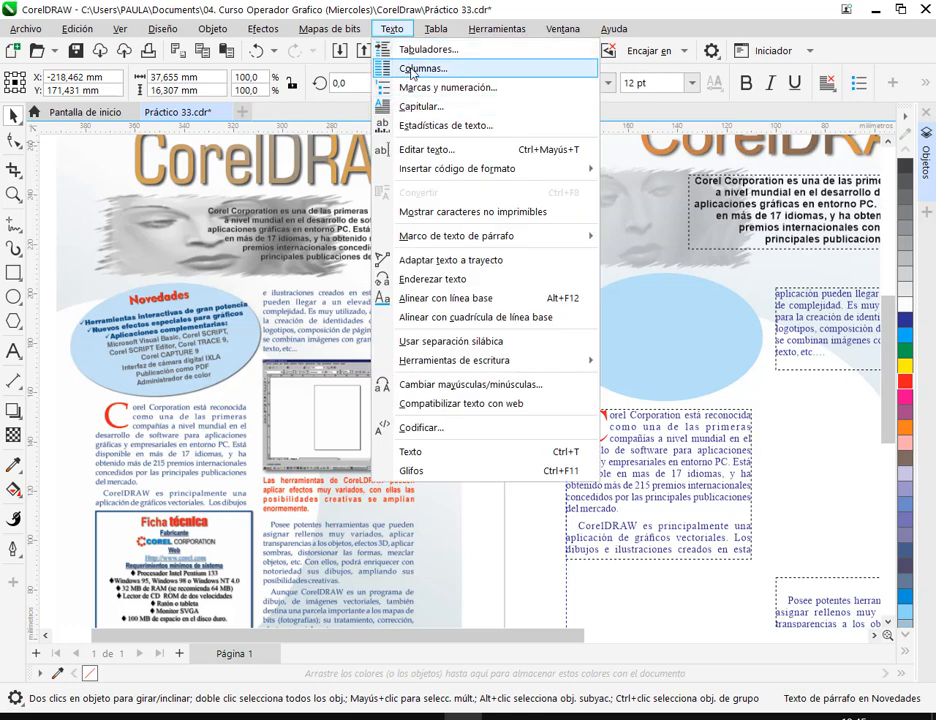
click(668, 248)
click(668, 248)
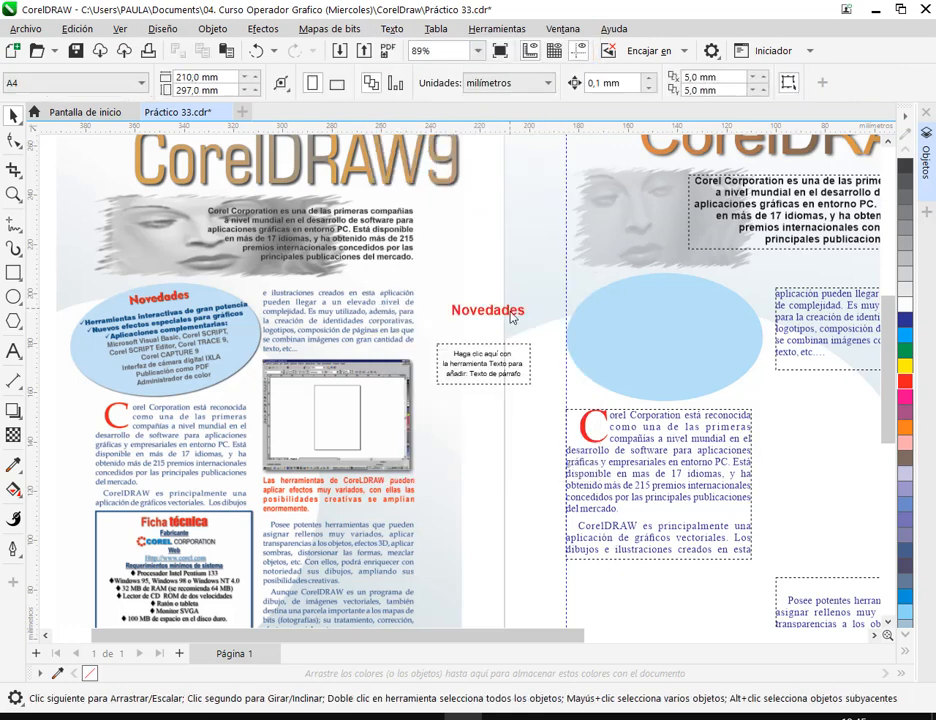
click(514, 315)
click(391, 29)
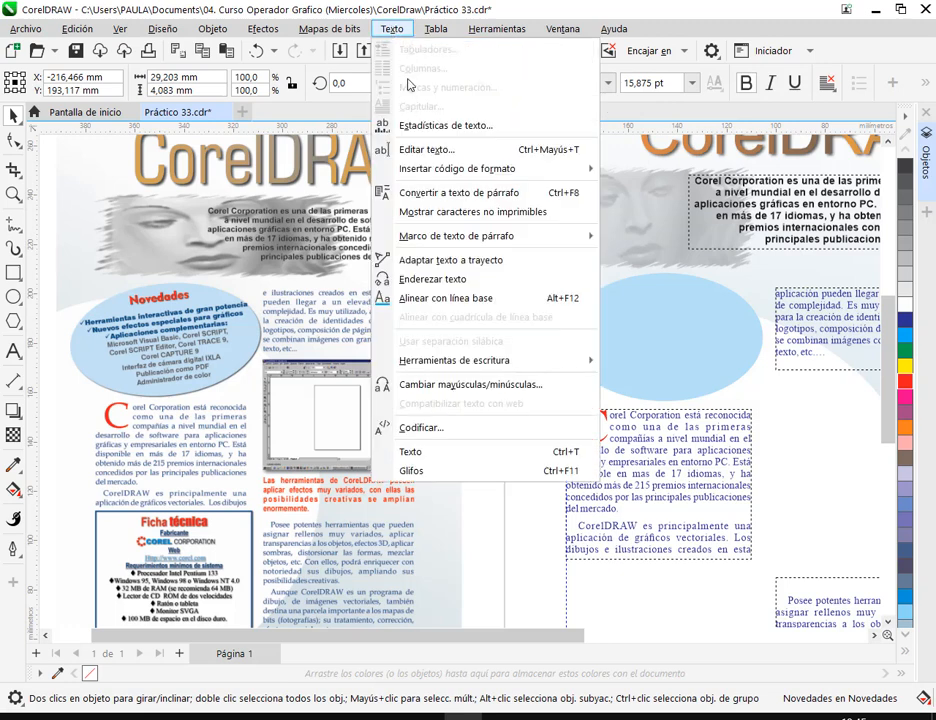
click(645, 250)
Remove the empty paragraph frame and move the Novedades heading back onto the upper part of the ellipse.
click(500, 344)
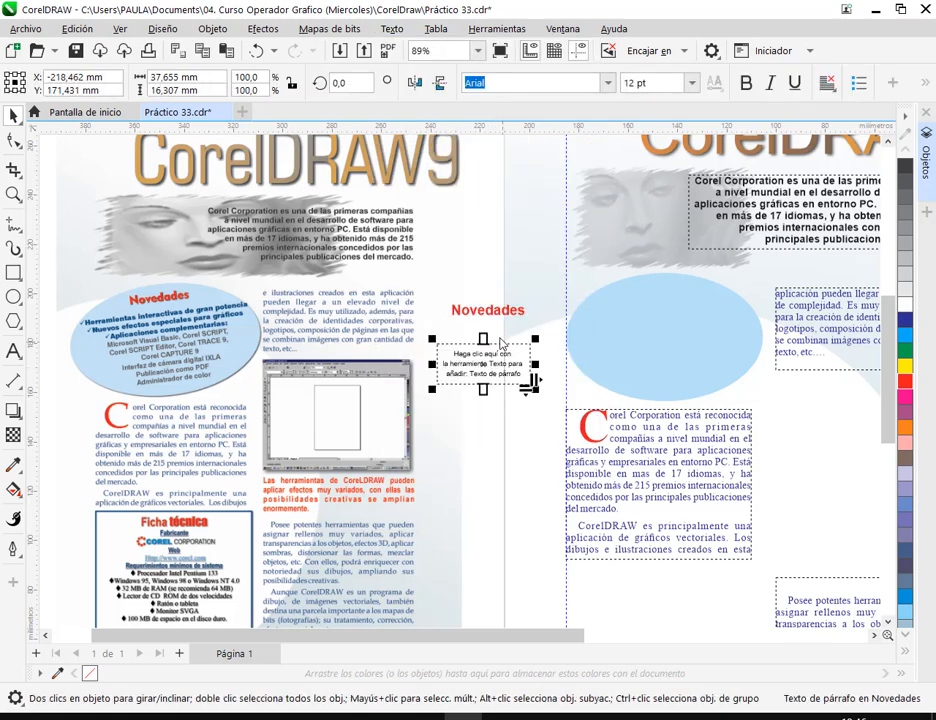
drag(481, 323, 703, 309)
Apply a drop shadow to the Novedades heading, offset about 0,307 mm horizontally and -0,309 mm vertically.
scroll(702, 336, up, 2)
scroll(702, 336, up, 2)
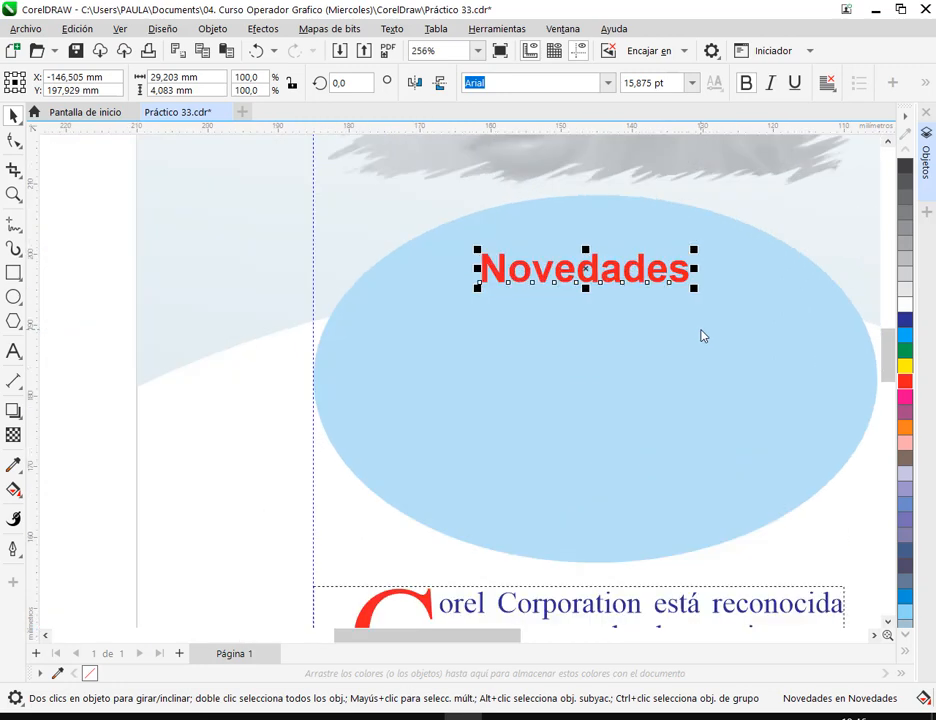
click(13, 410)
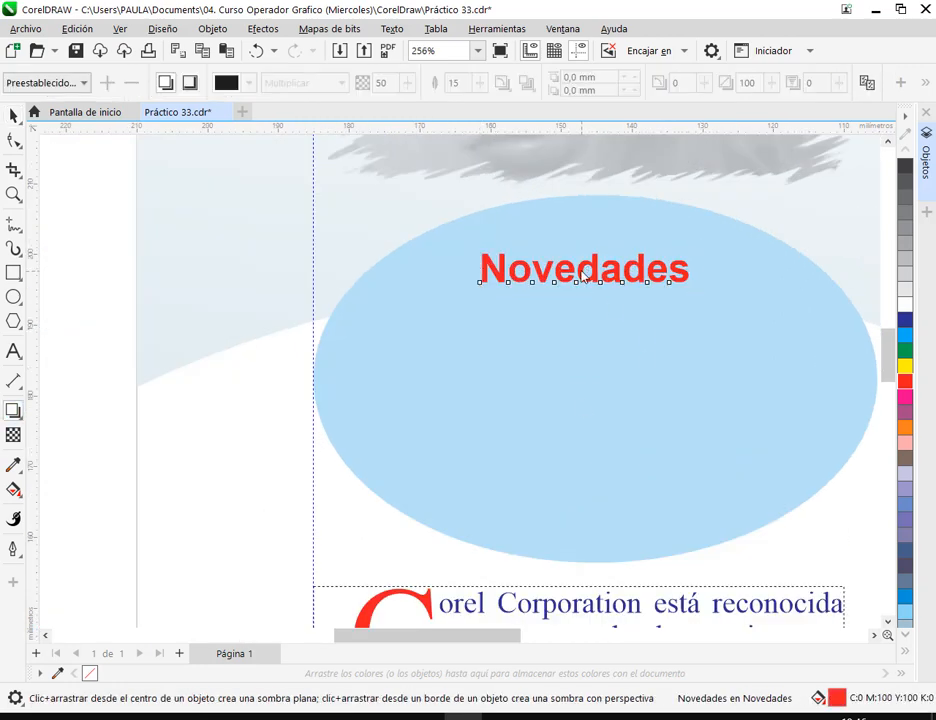
drag(583, 276, 600, 286)
scroll(600, 286, up, 2)
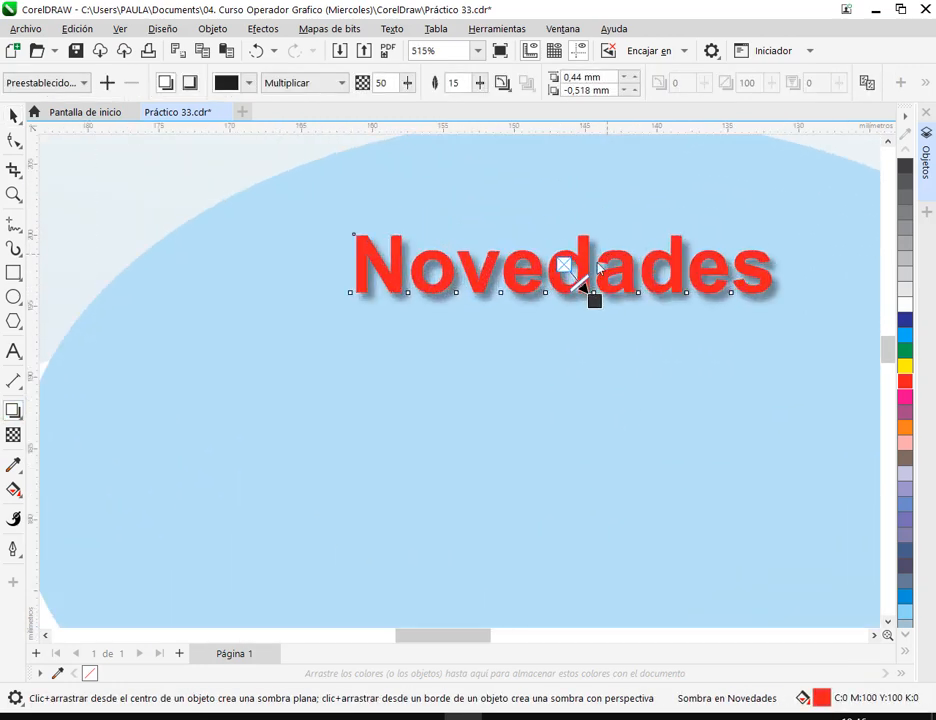
scroll(600, 268, up, 2)
drag(599, 334, 591, 320)
scroll(591, 286, down, 2)
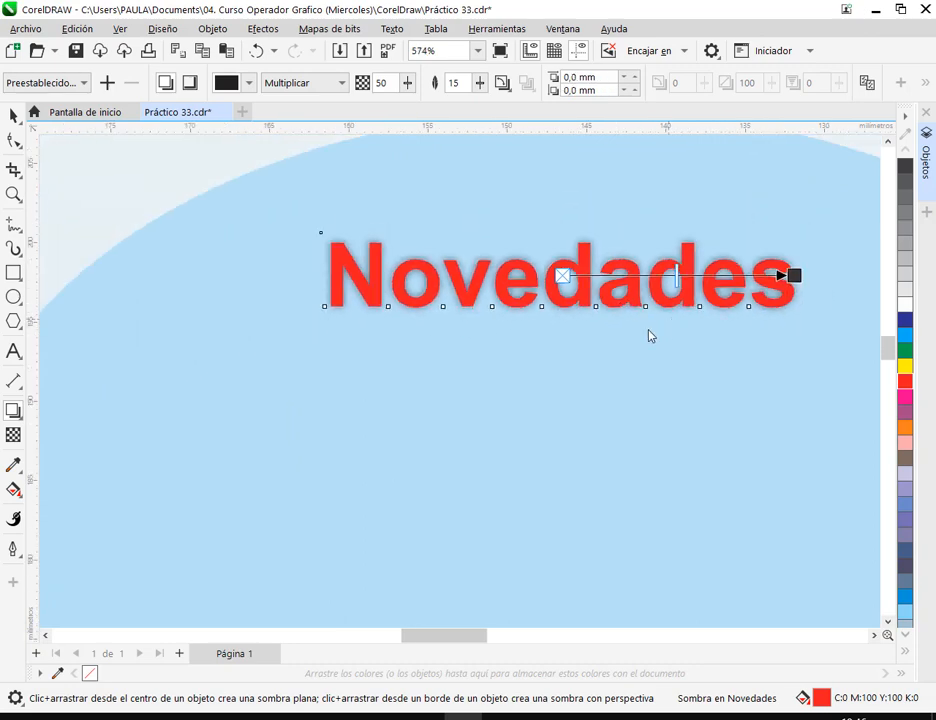
drag(766, 289, 576, 328)
scroll(576, 328, up, 3)
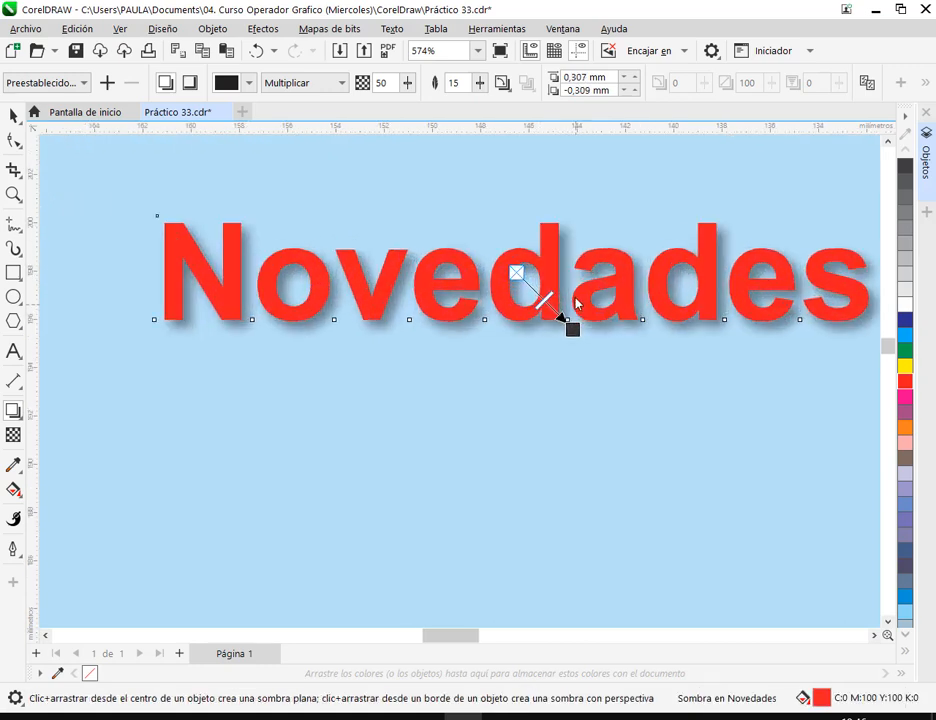
Set the heading's shadow opacity to 57 and its feathering to 10.
click(13, 115)
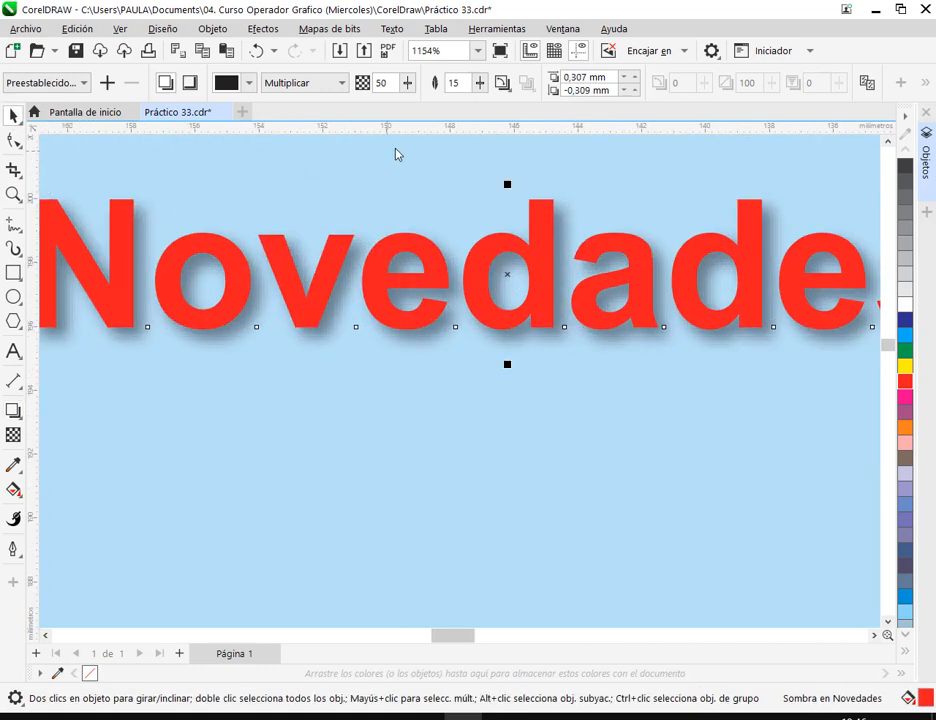
drag(408, 85, 408, 100)
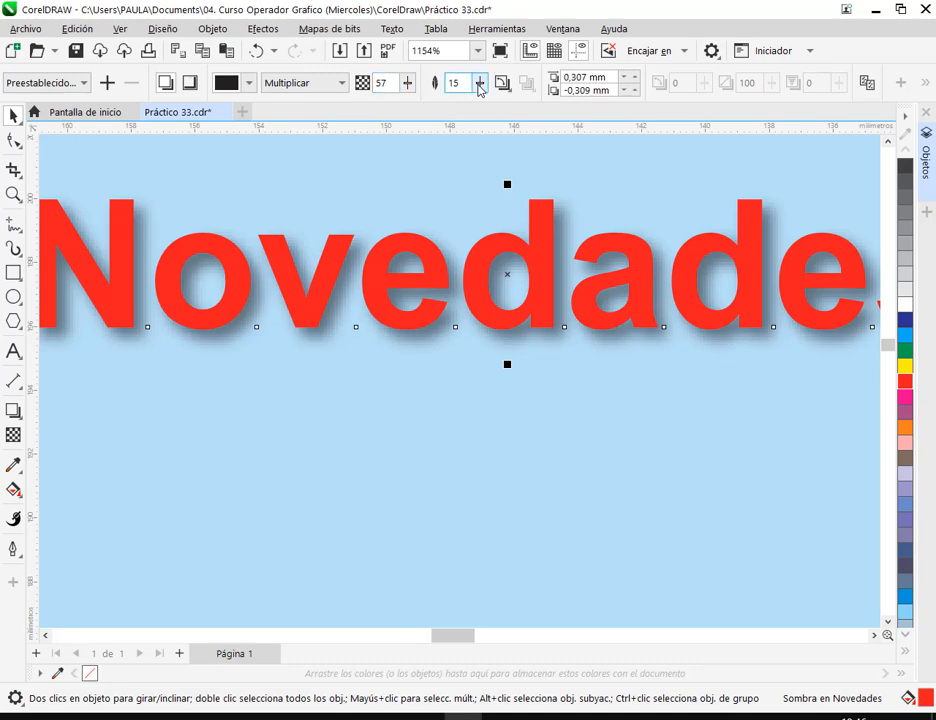
drag(479, 88, 476, 100)
click(476, 101)
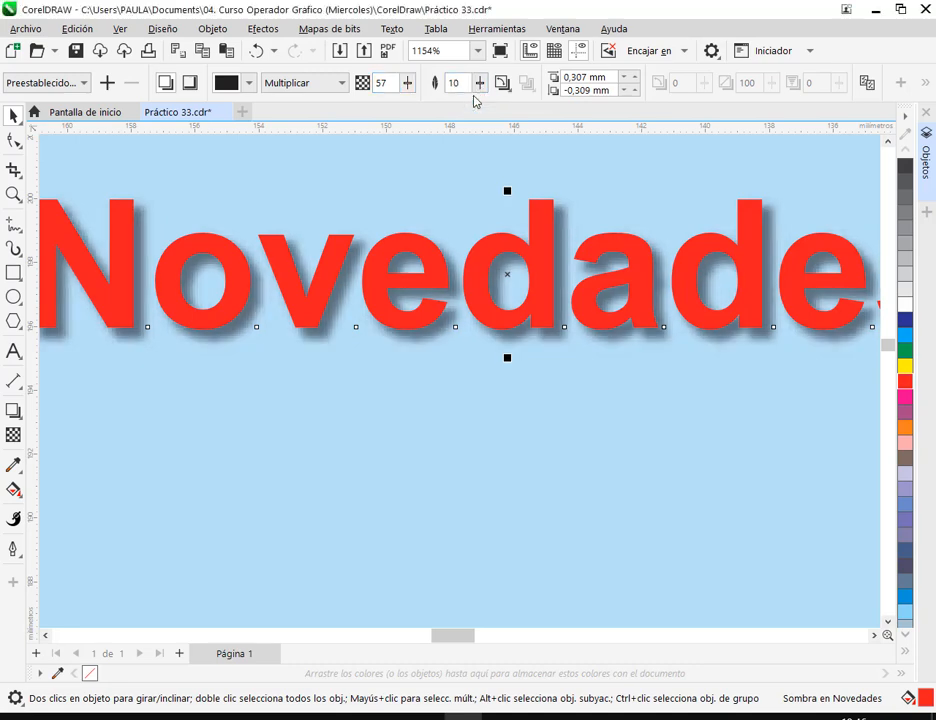
Save the changes to Práctico 33.cdr.
scroll(505, 152, down, 6)
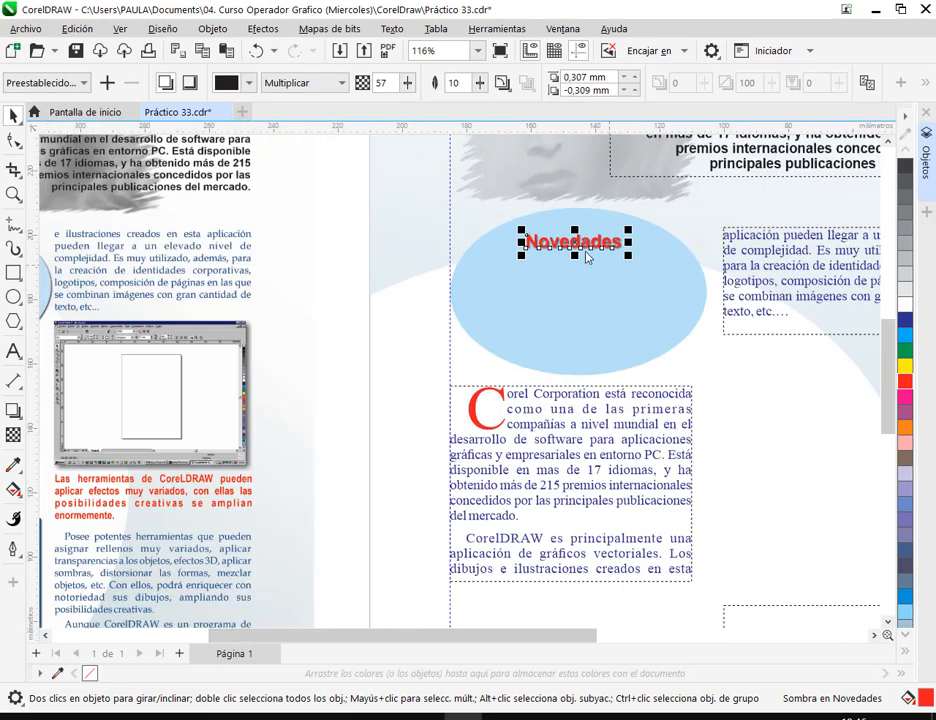
click(74, 51)
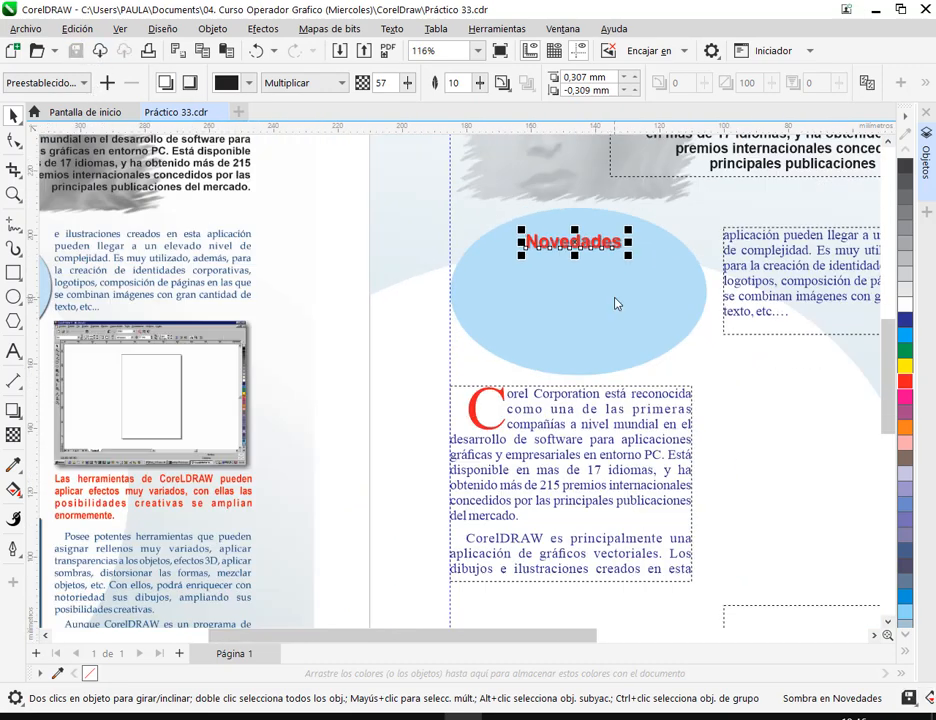
key(h)
drag(445, 315, 593, 320)
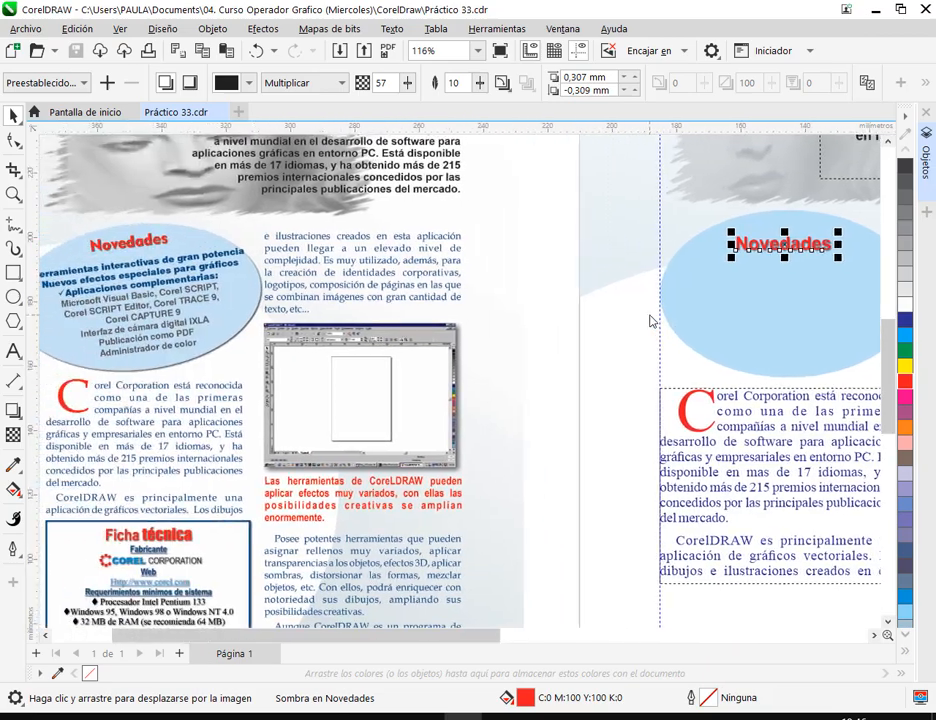
Create an empty paragraph text frame about 59,8 × 28,6 mm in the blank area beside the sample page.
drag(130, 312, 211, 262)
click(14, 350)
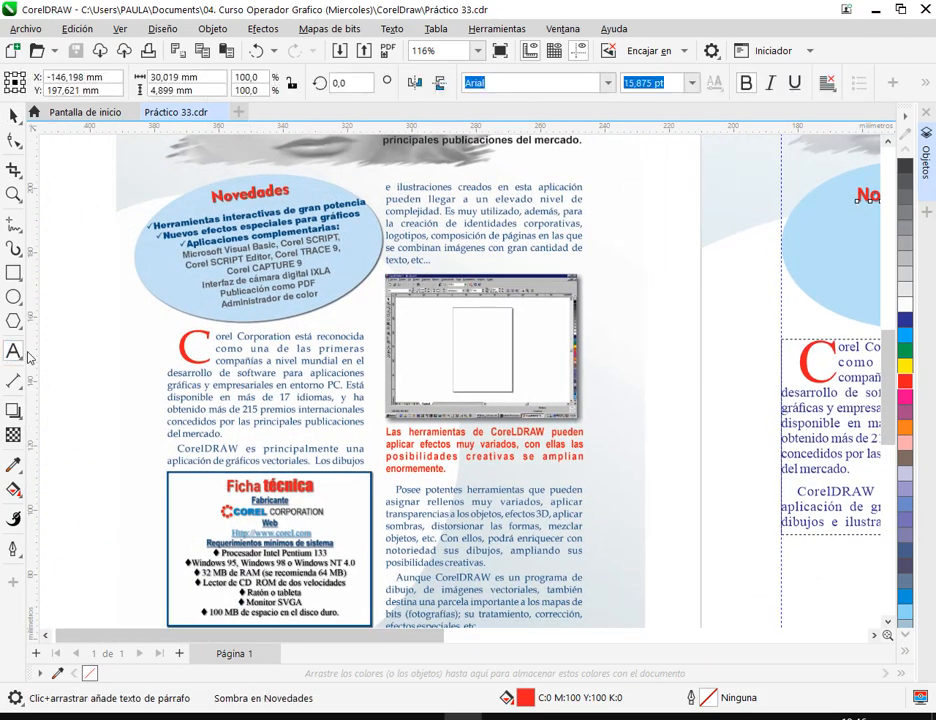
drag(469, 273, 120, 337)
drag(278, 302, 678, 284)
drag(318, 337, 624, 365)
drag(175, 293, 368, 446)
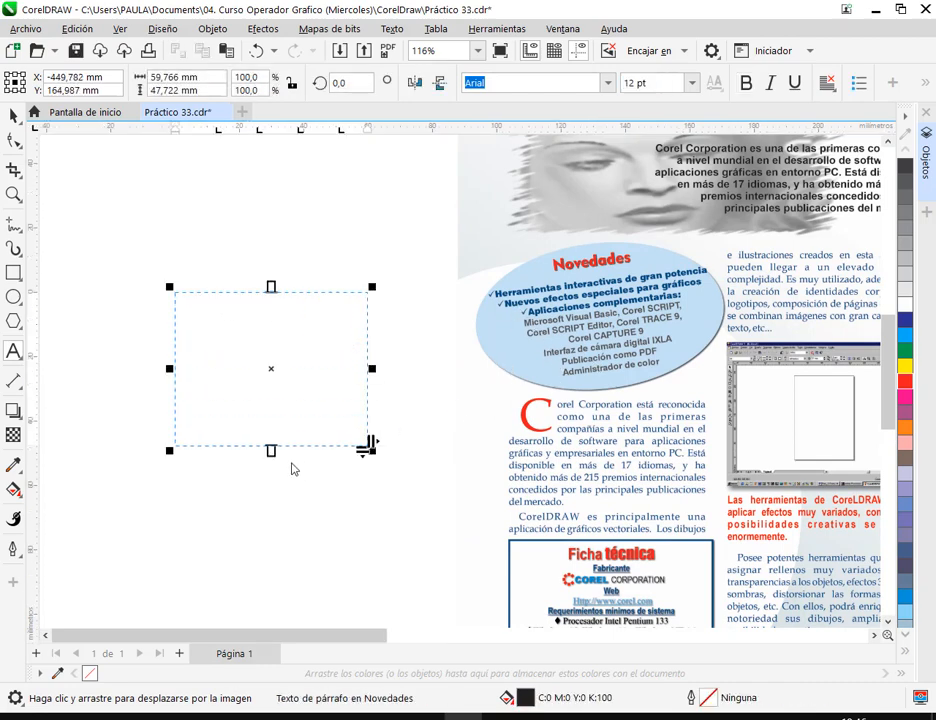
drag(270, 452, 341, 389)
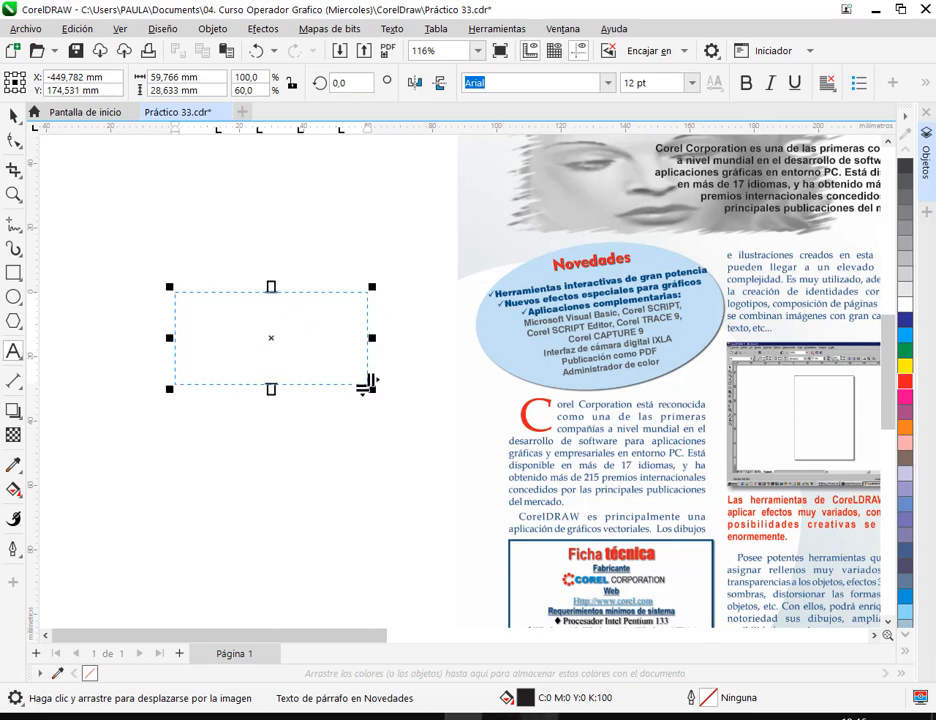
Switch to Bloc de notas and copy the lines from "Herramientas interactivas de gran potencia" through "Publicación como PDF" in Texto para la revista.txt.
key(alt+Tab)
scroll(355, 362, up, 3)
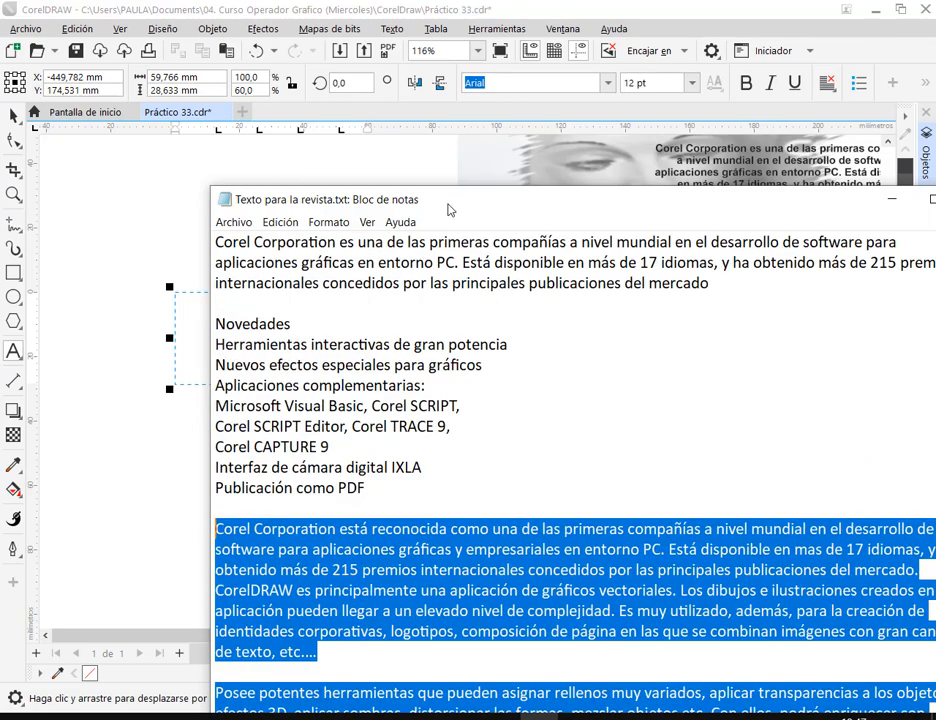
mouse_move(449, 205)
mouse_down()
mouse_move(550, 508)
mouse_move(494, 145)
mouse_up()
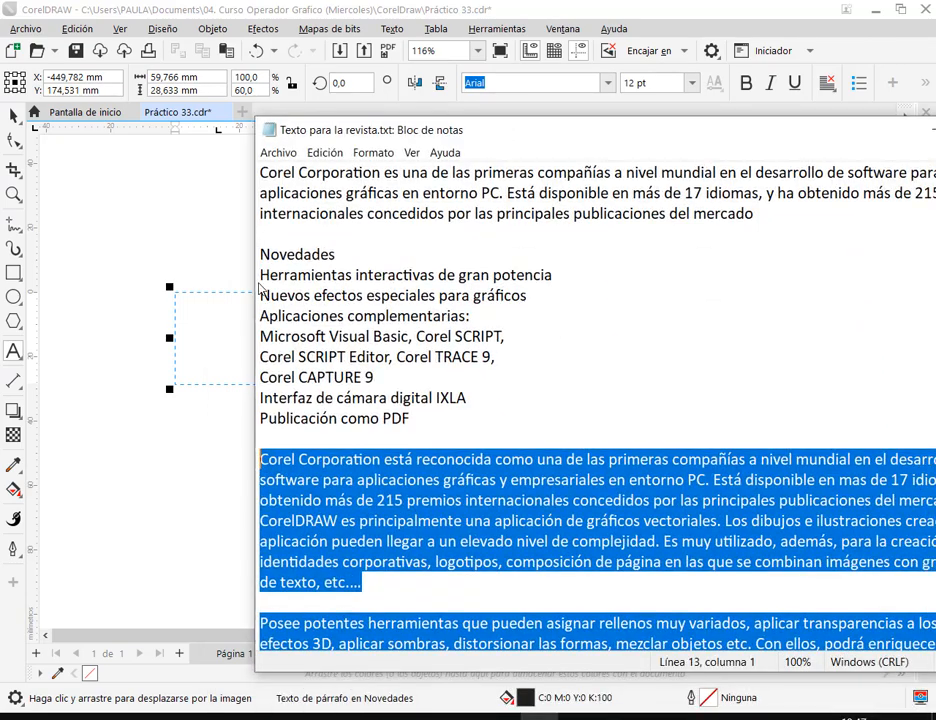
drag(260, 274, 478, 422)
right_click(358, 343)
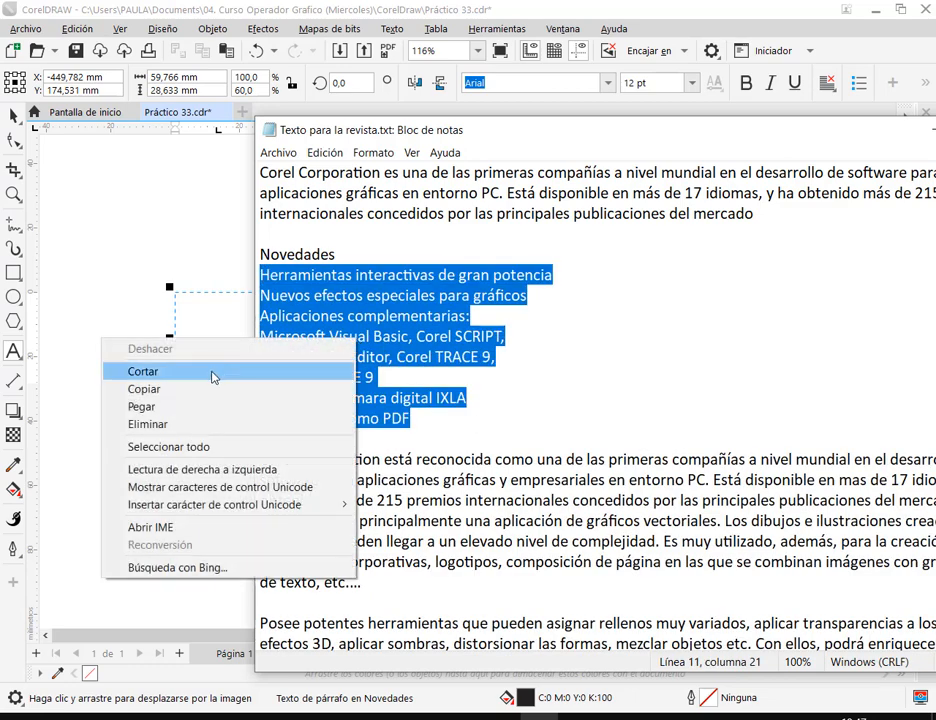
click(211, 393)
Switch to CorelDRAW, paste the copied lines into the empty frame and enlarge the frame to about 81,8 × 39,2 mm.
key(alt+Tab)
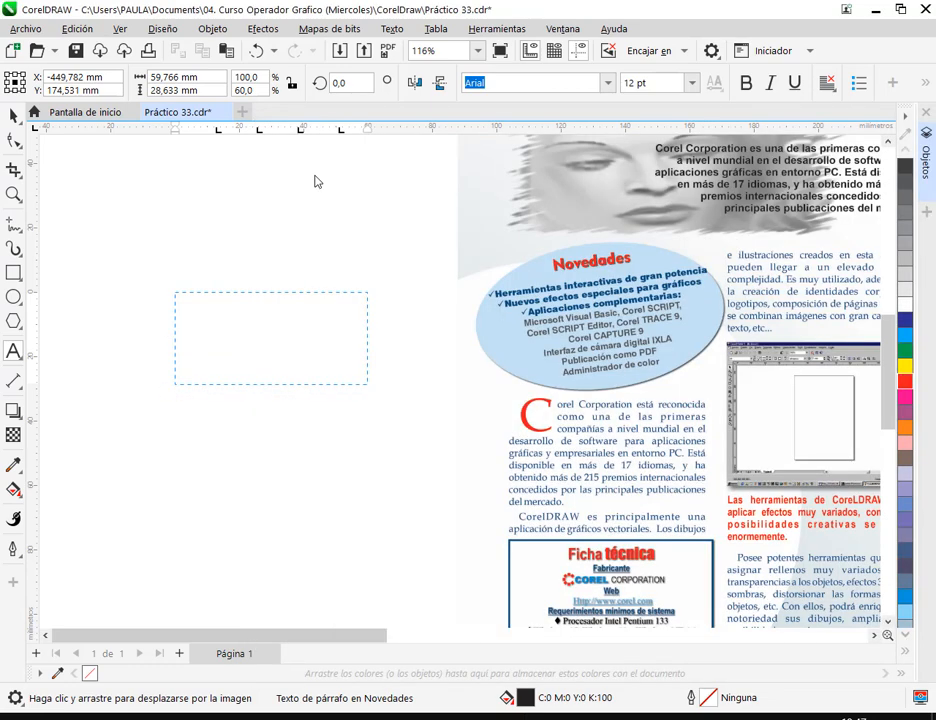
right_click(194, 307)
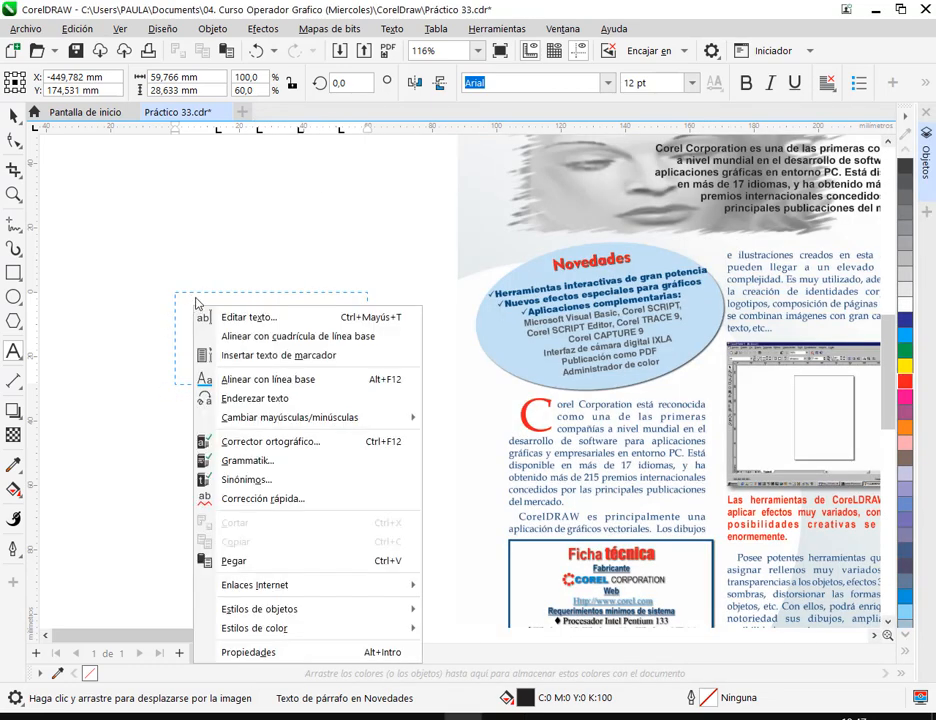
click(234, 566)
mouse_move(369, 399)
mouse_down()
mouse_move(416, 430)
mouse_move(420, 472)
mouse_move(430, 468)
mouse_move(394, 416)
mouse_move(382, 529)
mouse_up()
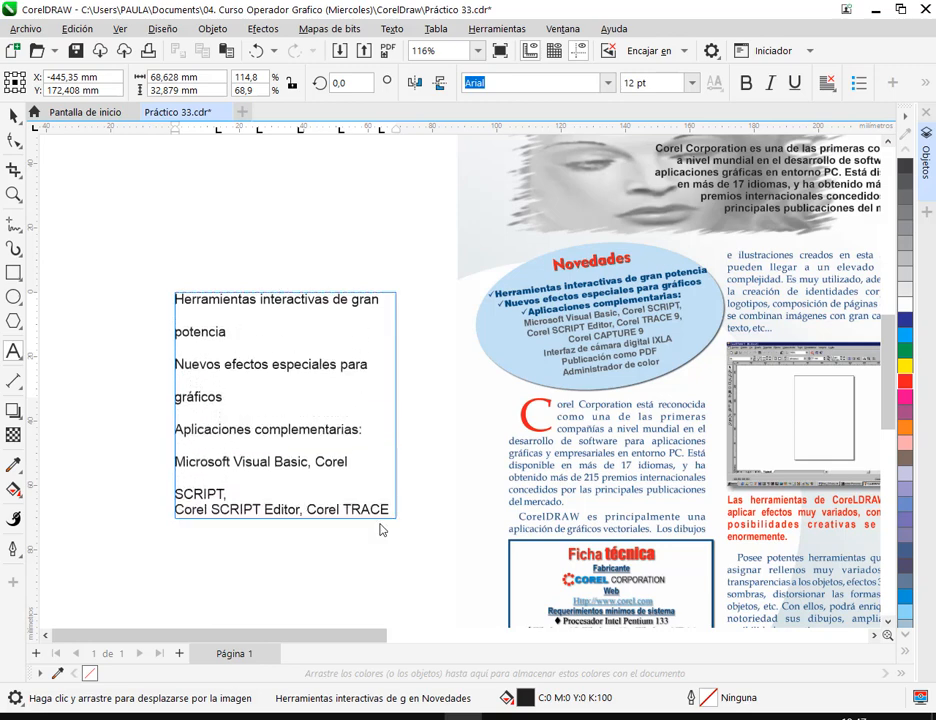
click(257, 50)
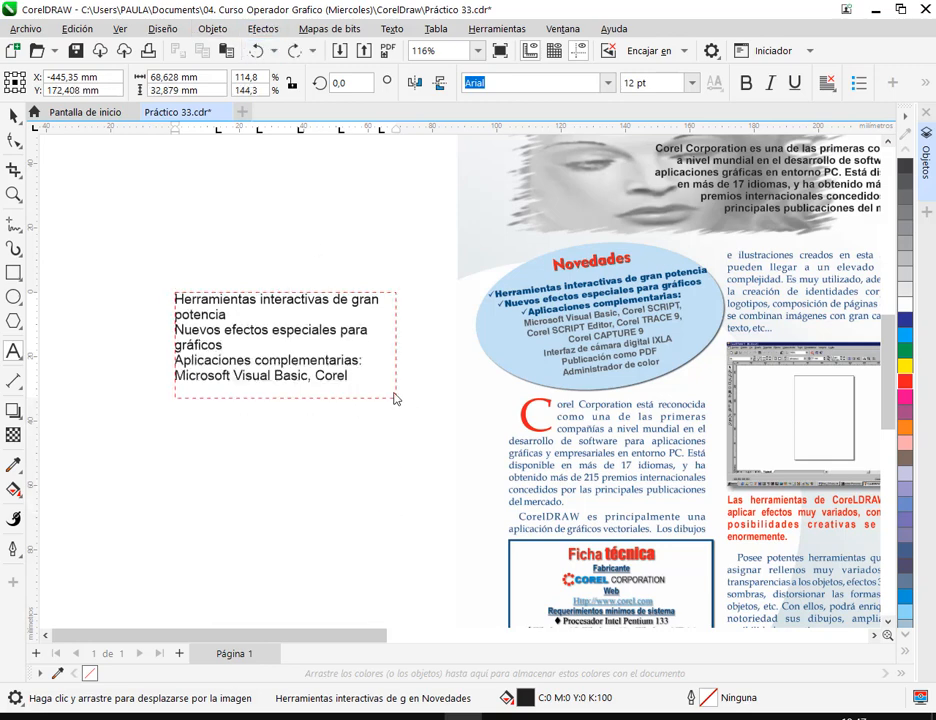
drag(407, 412, 449, 456)
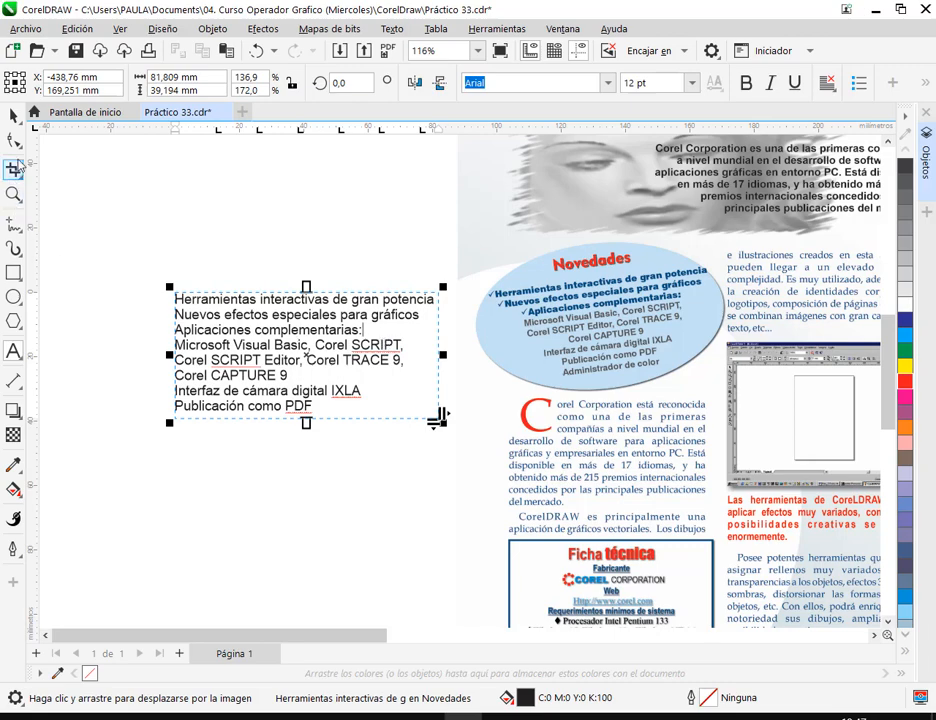
scroll(365, 332, up, 2)
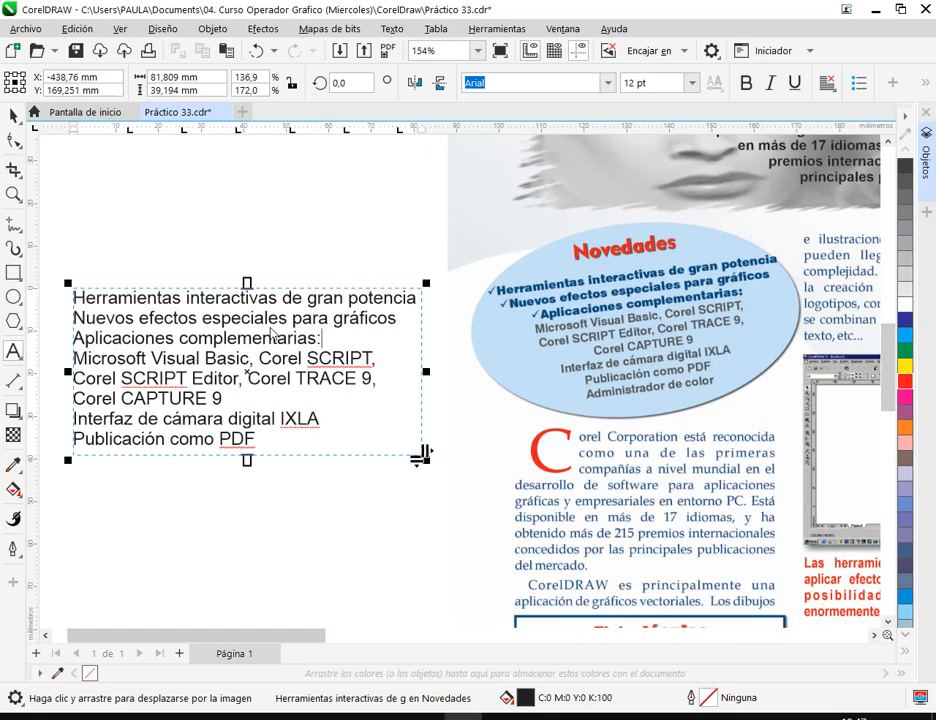
drag(420, 338, 170, 302)
click(418, 334)
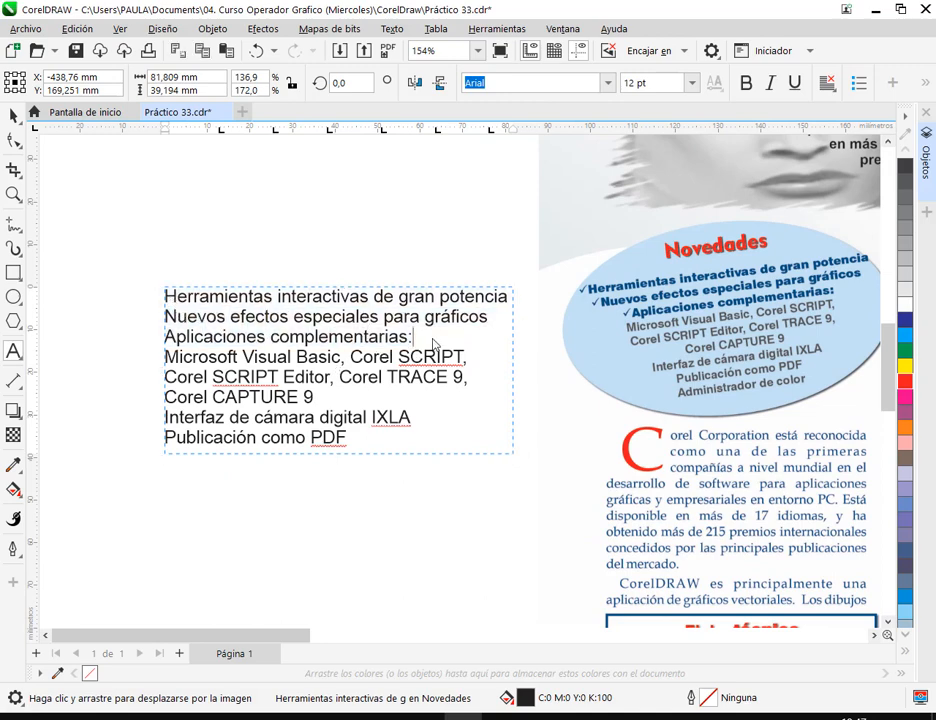
click(480, 360)
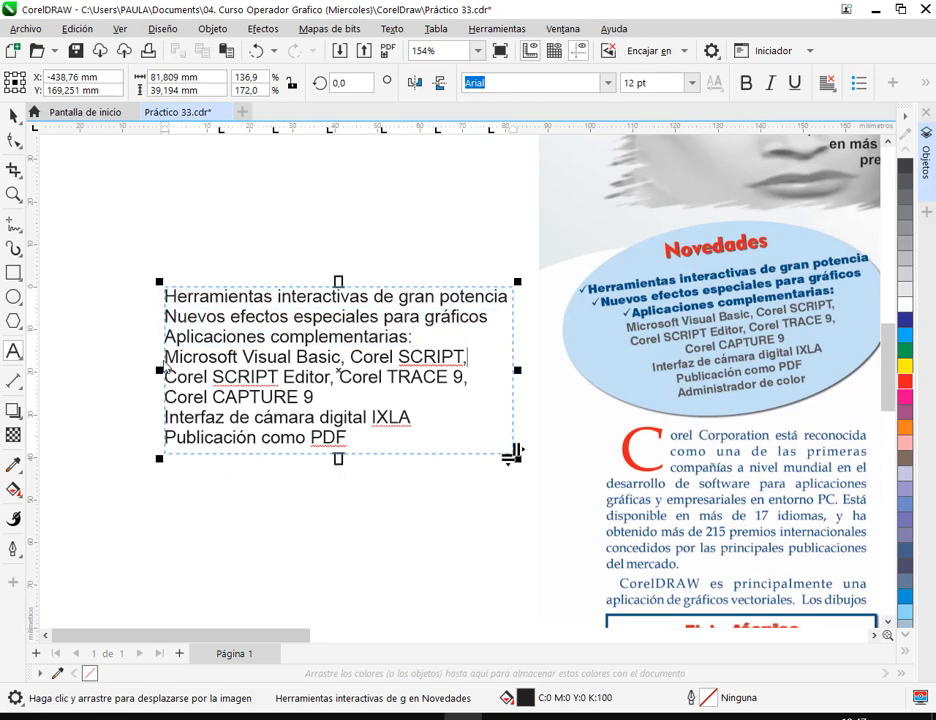
drag(412, 336, 166, 298)
click(213, 336)
click(256, 397)
Center-align all the lines of the pasted Novedades text.
drag(358, 440, 132, 290)
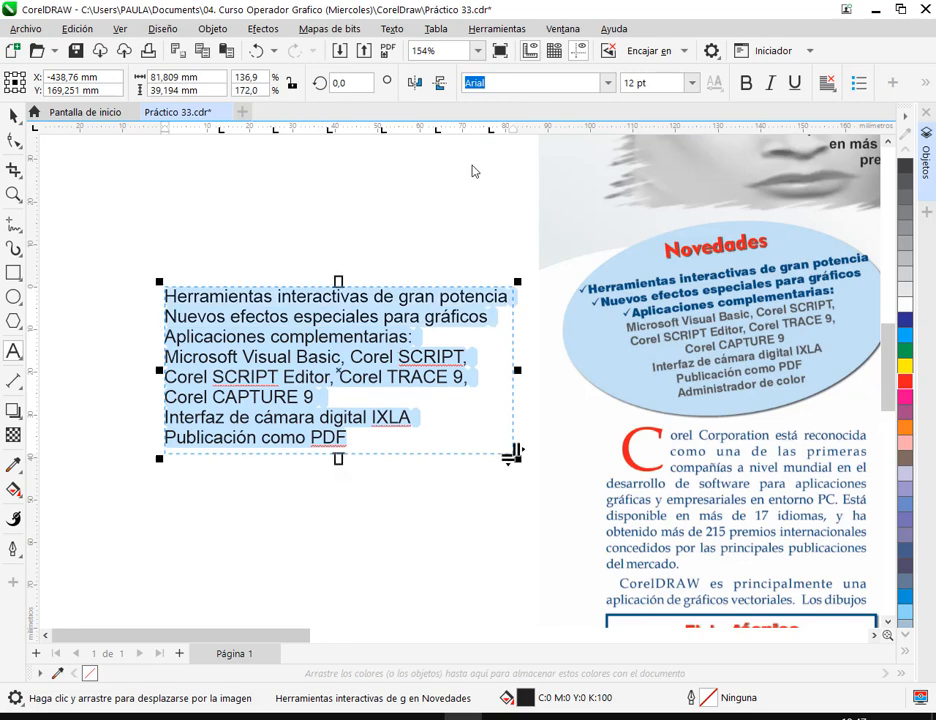
click(826, 82)
click(785, 144)
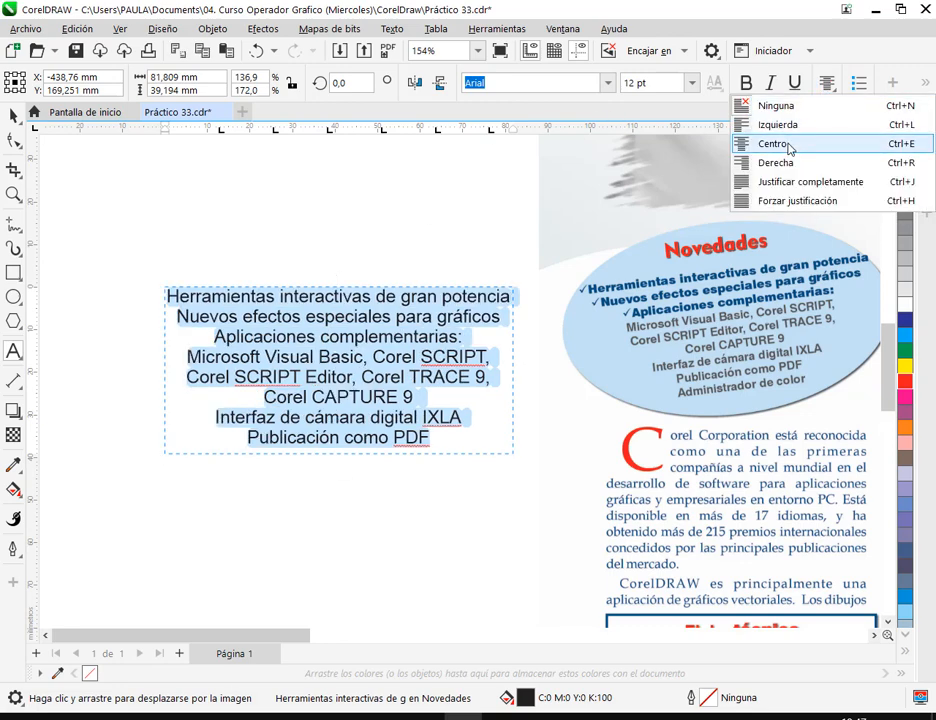
Extend the text frame downward to a height of about 47,5 mm.
click(436, 437)
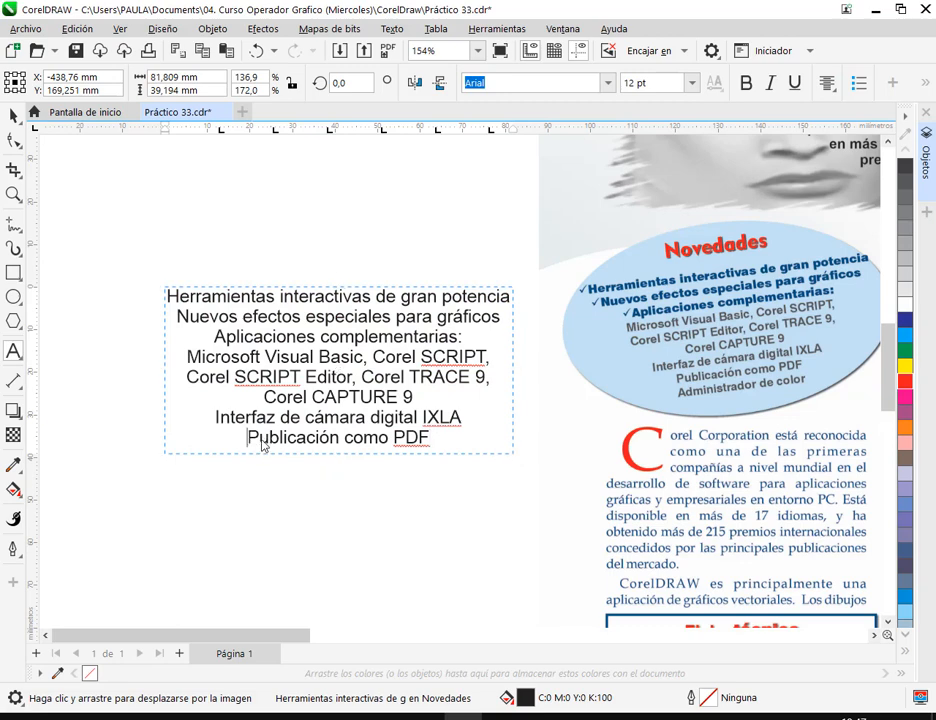
drag(246, 437, 457, 438)
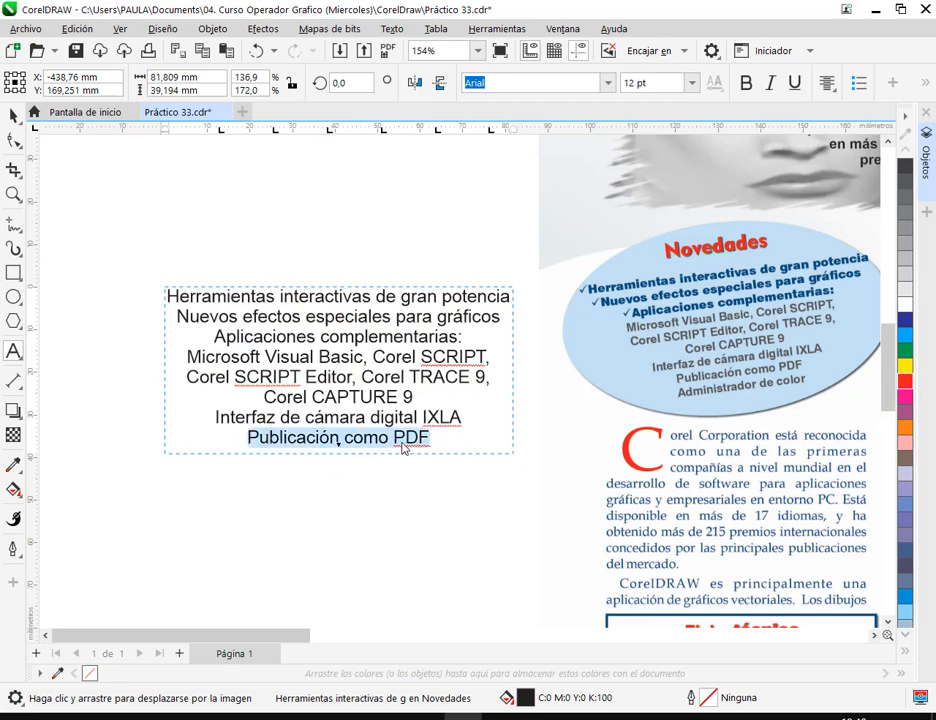
drag(338, 459, 340, 493)
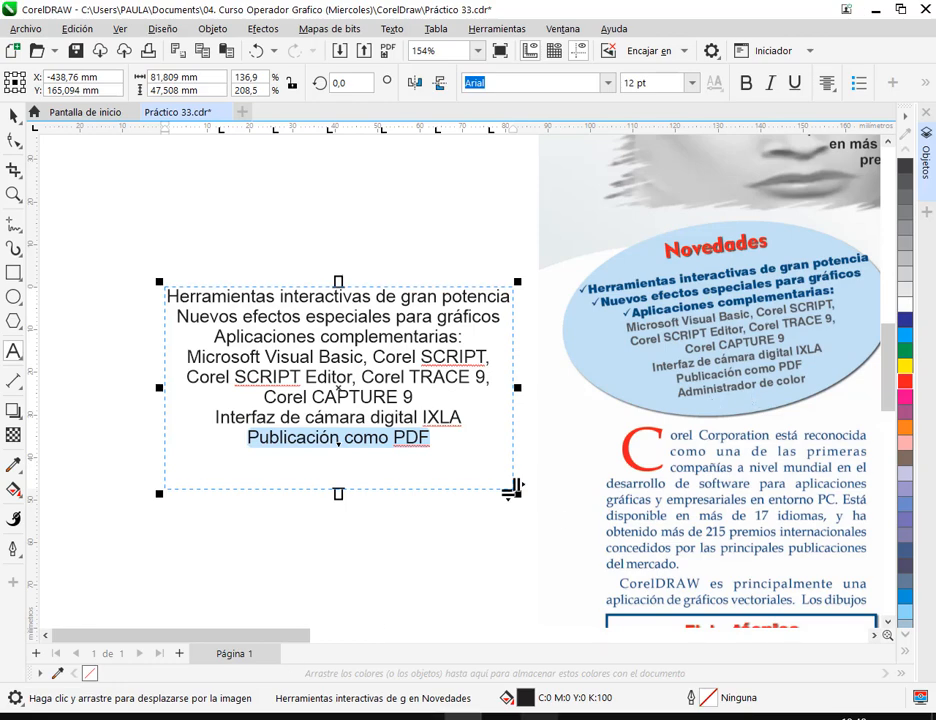
Add "Administrador de color" as a new last line below "Publicación como PDF".
key(alt+Tab)
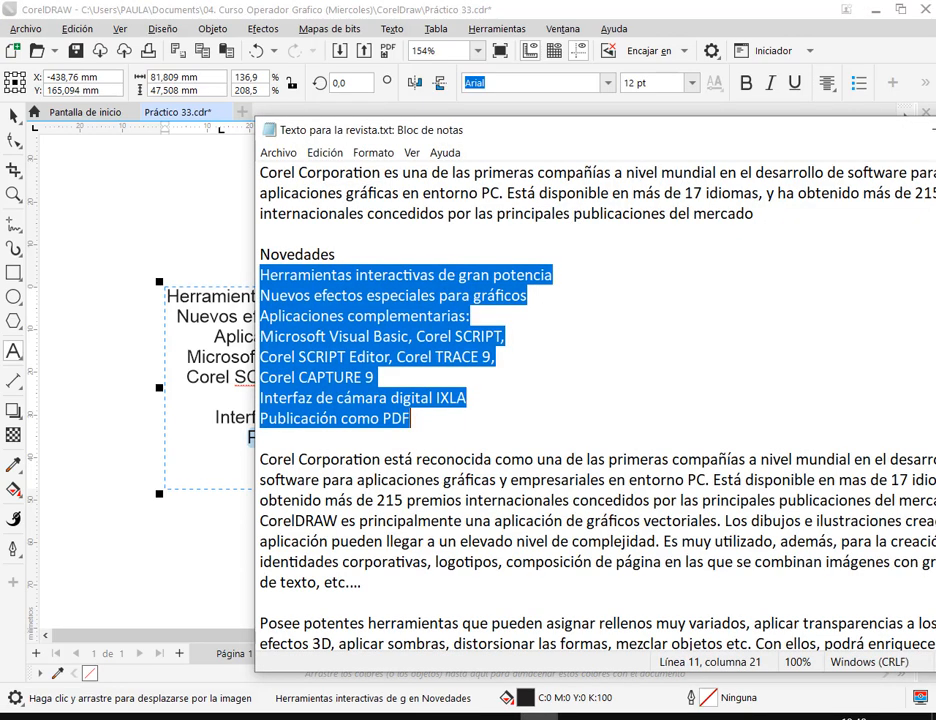
key(alt+Tab)
click(449, 446)
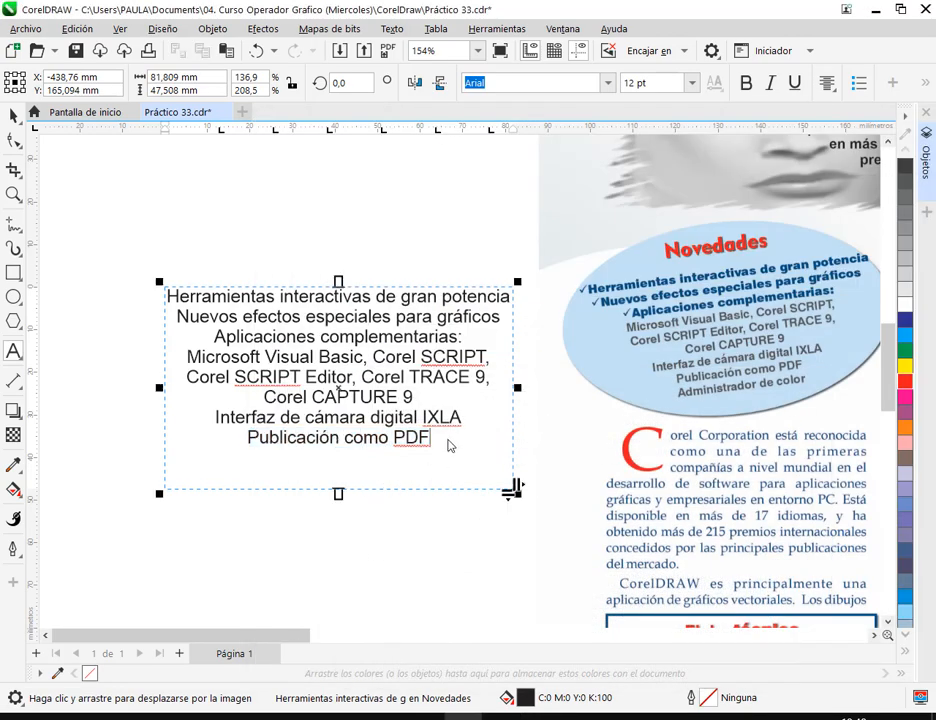
key(Return)
text(A)
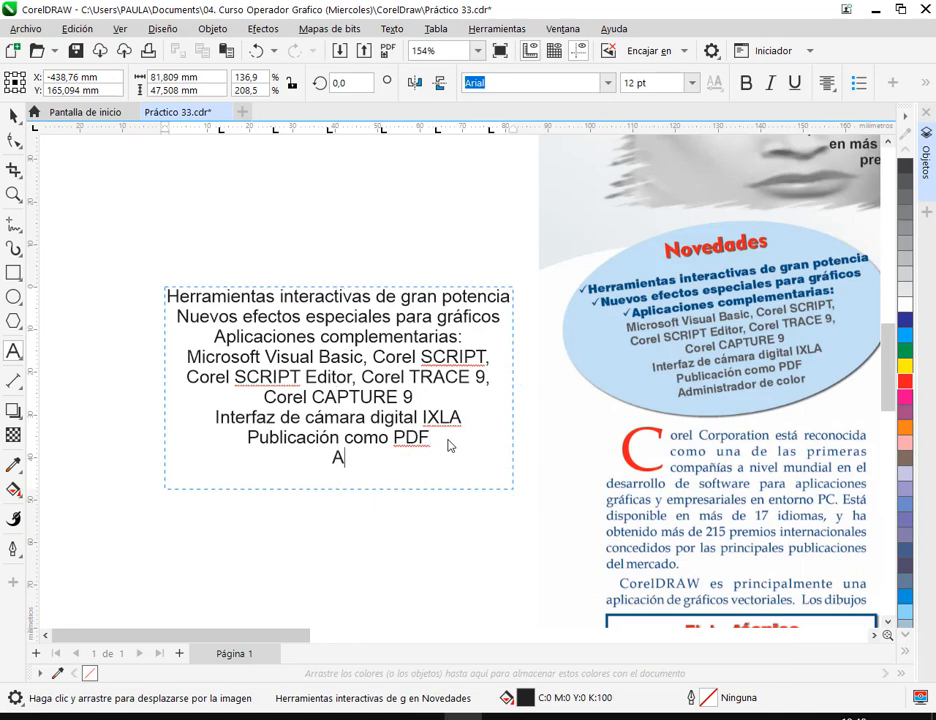
text(dministra)
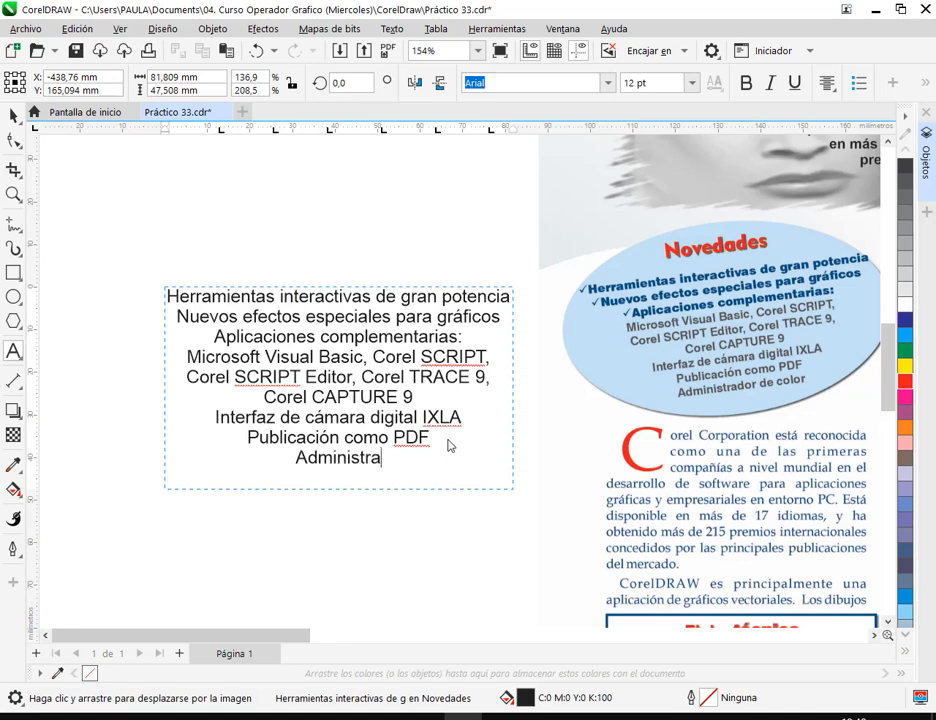
text(dor de color)
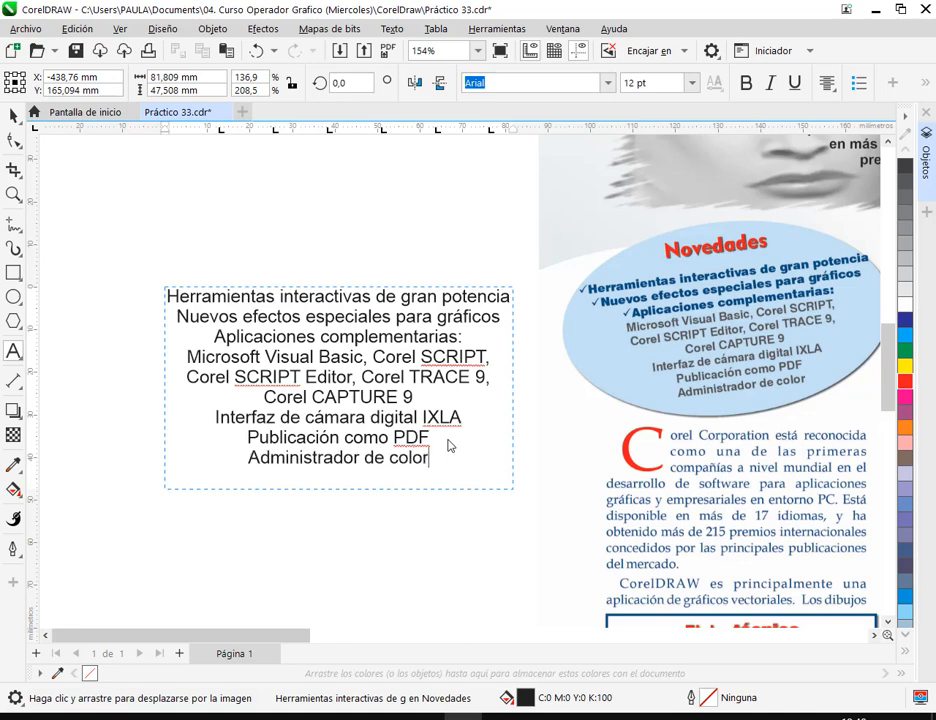
key(ctrl+space)
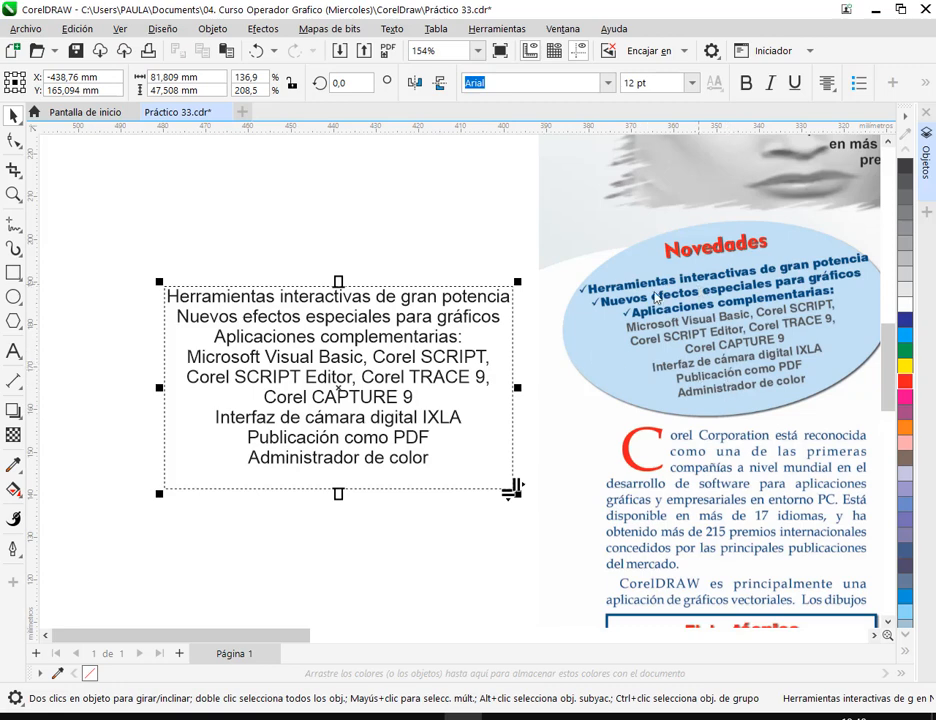
Make the first three lines of the text bold and widen the frame to about 88,7 mm.
click(13, 351)
click(470, 336)
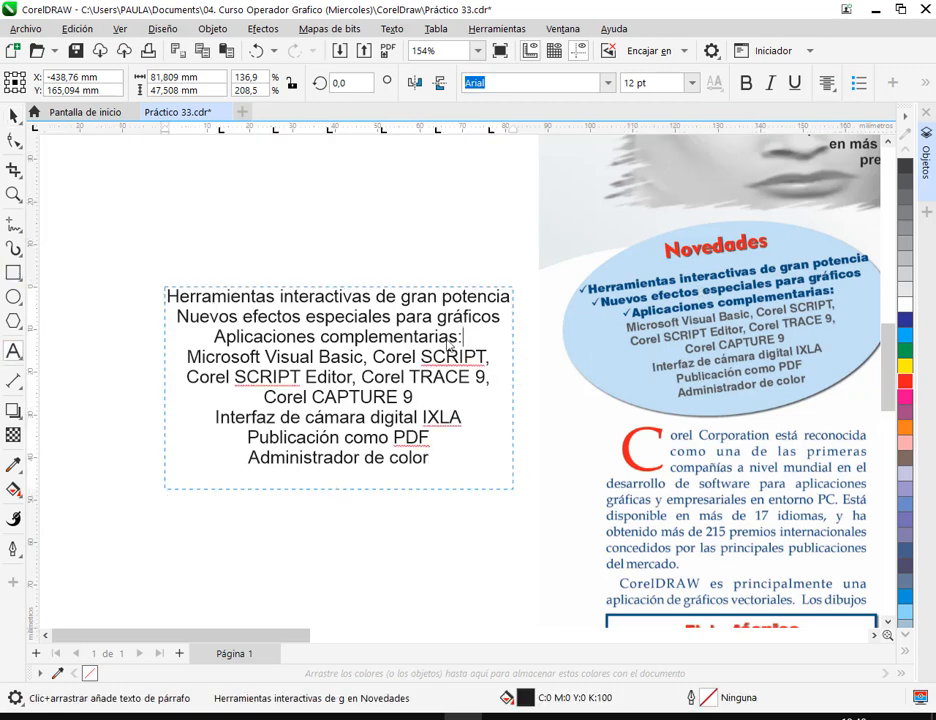
drag(451, 344, 166, 296)
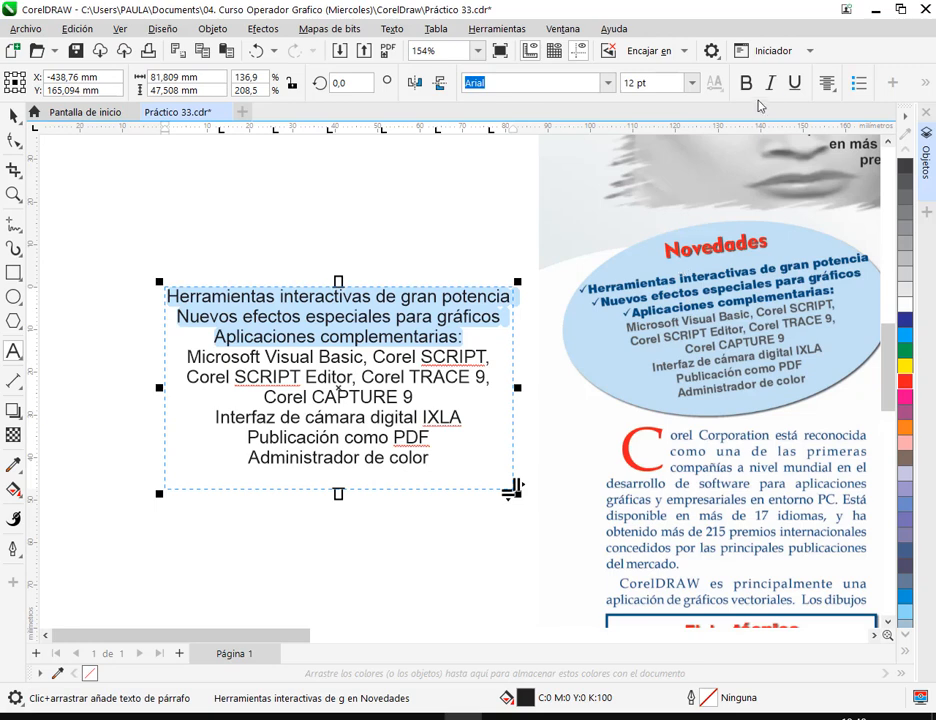
click(746, 83)
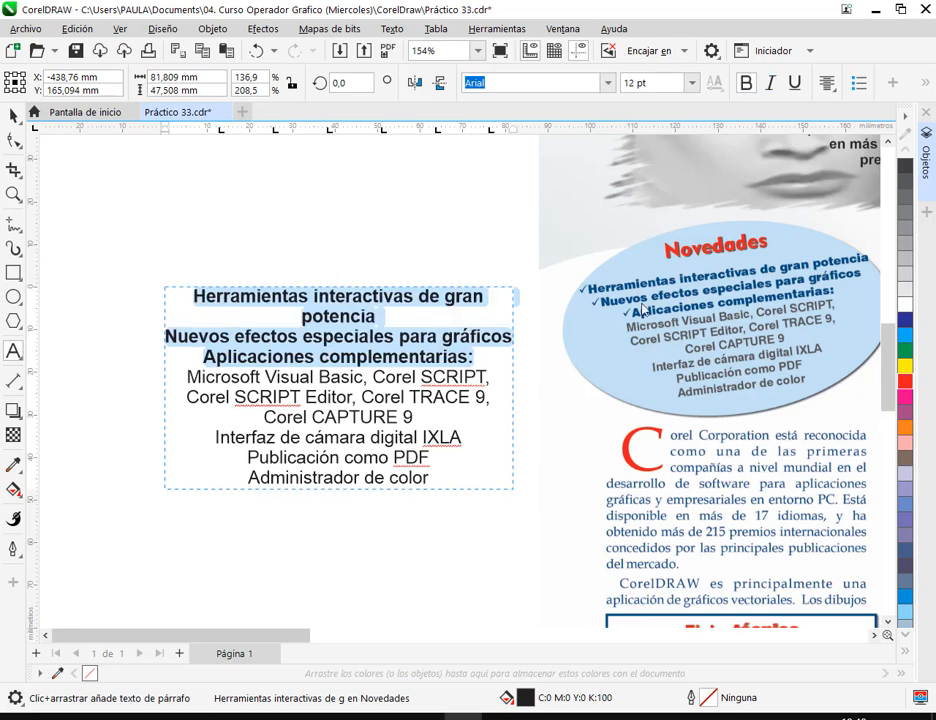
click(508, 382)
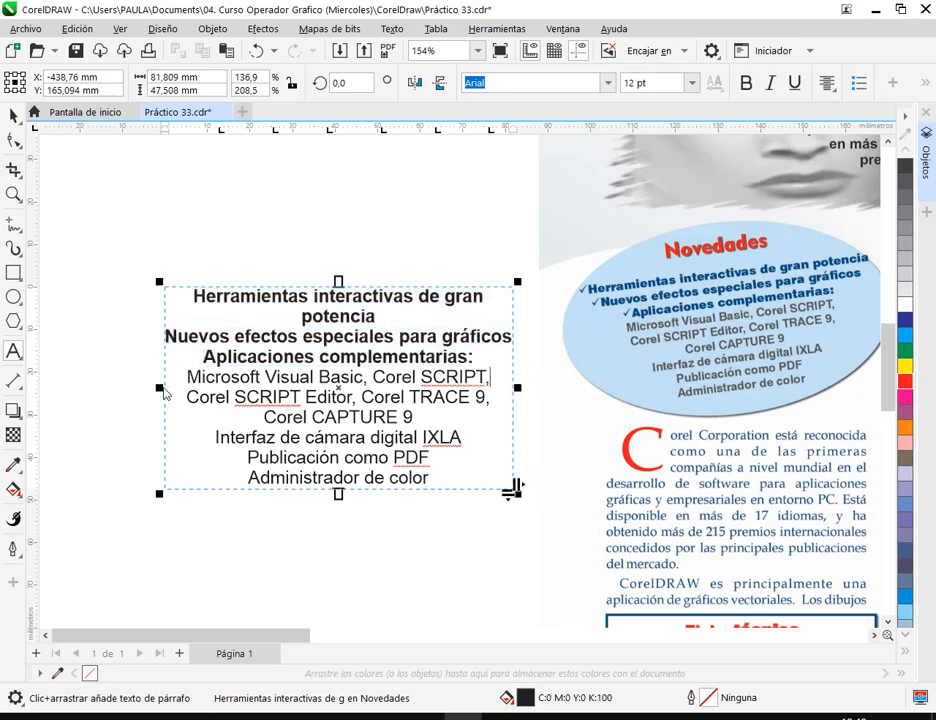
drag(165, 388, 137, 399)
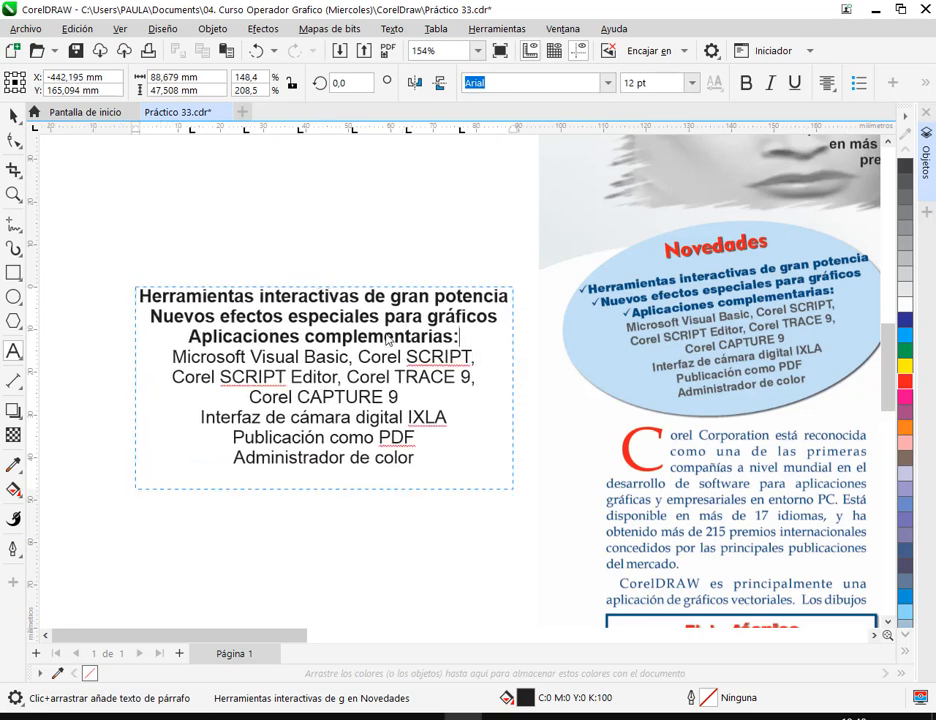
Turn the three bold lines at the start of the text frame into a bulleted list.
drag(459, 337, 138, 296)
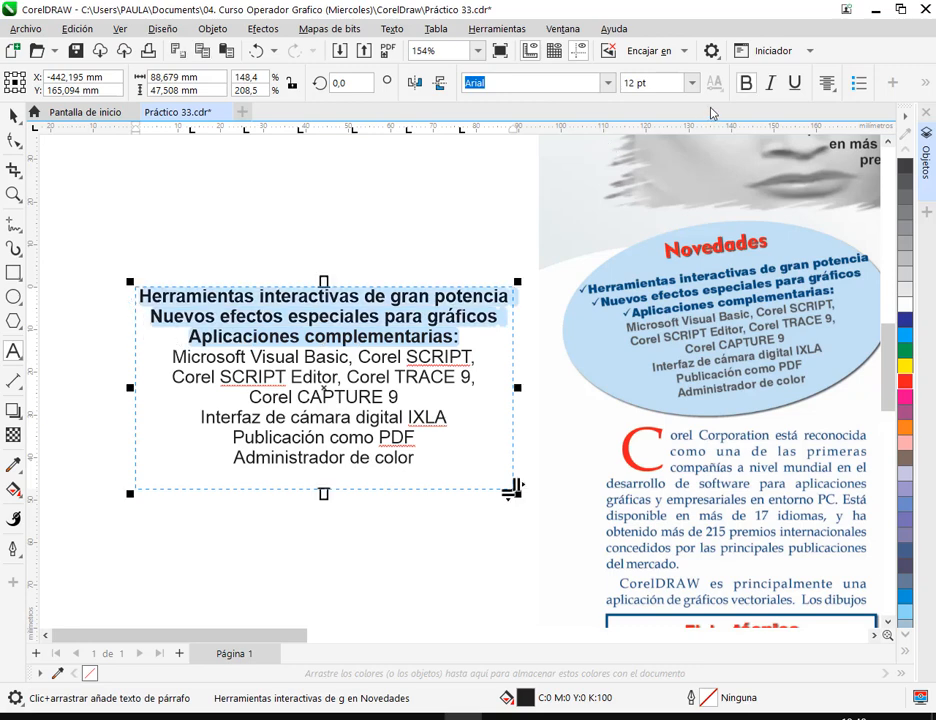
click(393, 30)
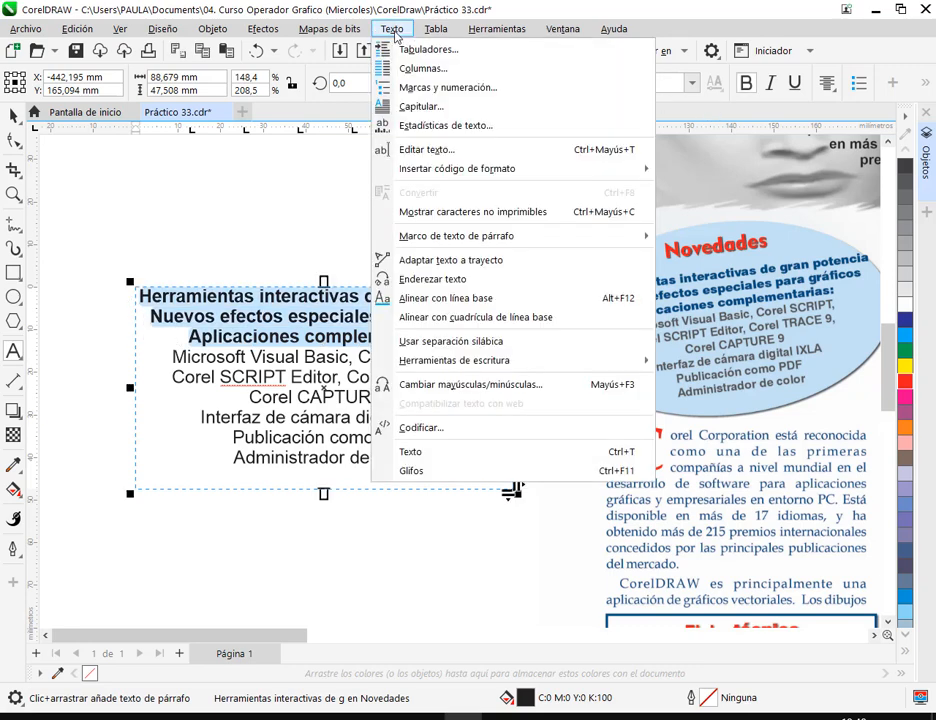
click(441, 90)
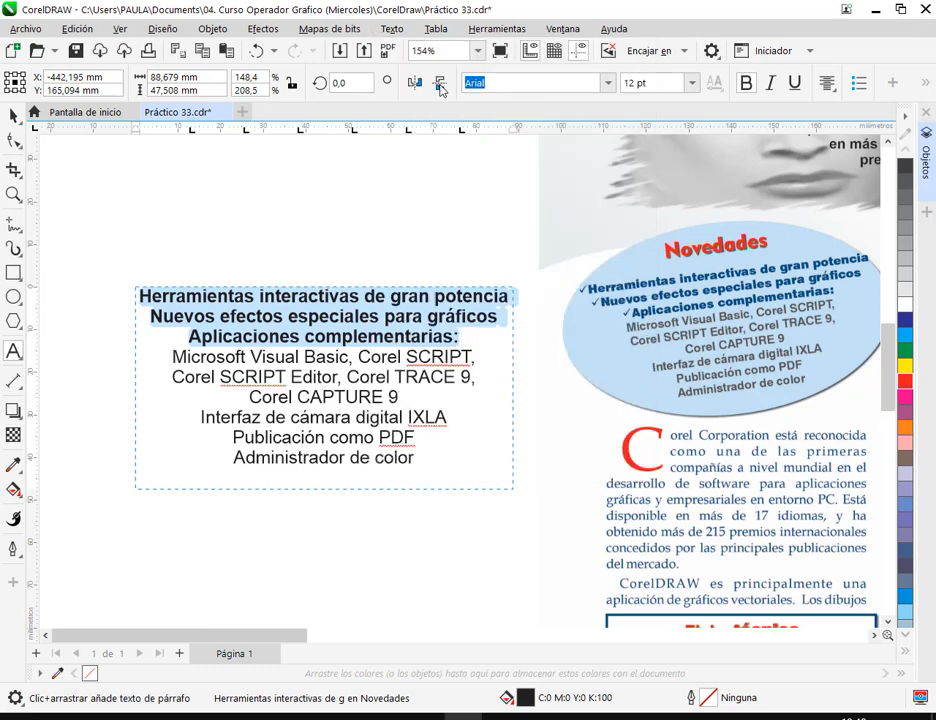
drag(441, 212, 640, 149)
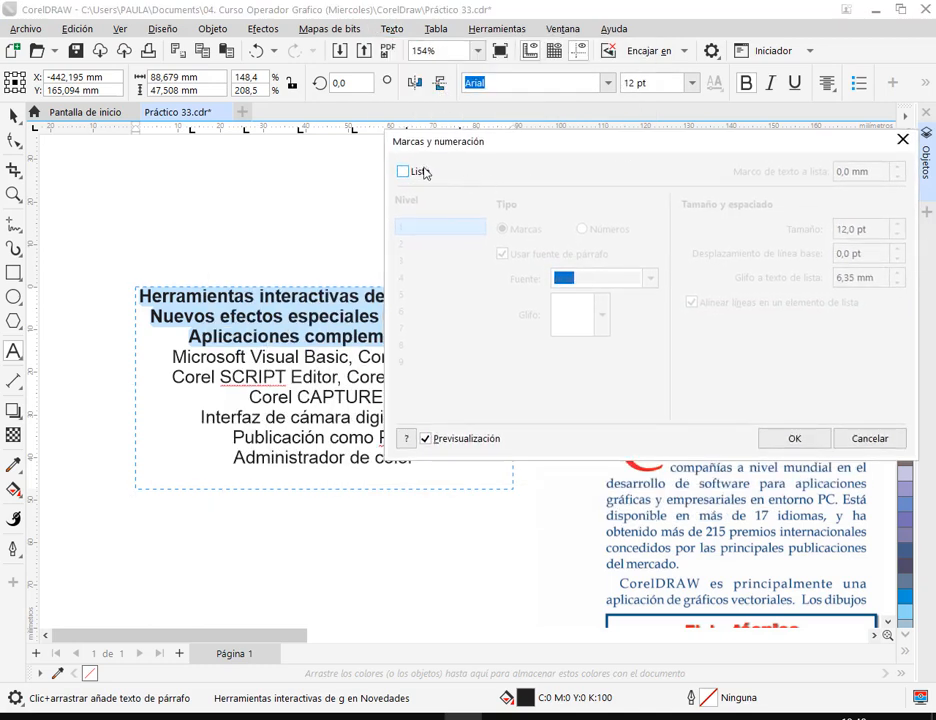
click(403, 172)
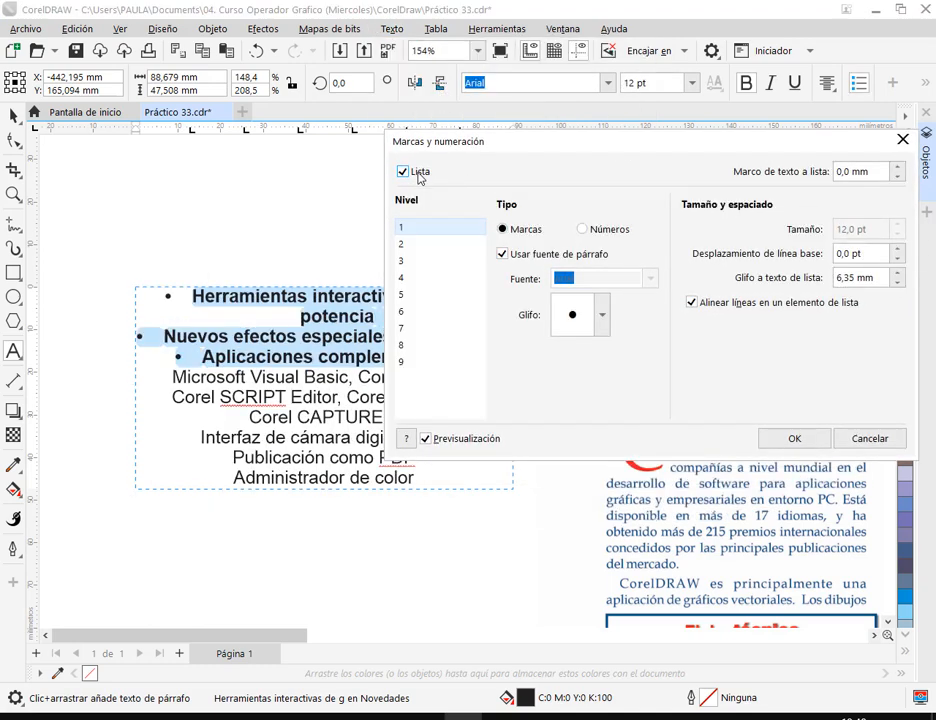
Look through the paragraph font's bullet glyphs for a check mark like the one in the sample.
click(602, 315)
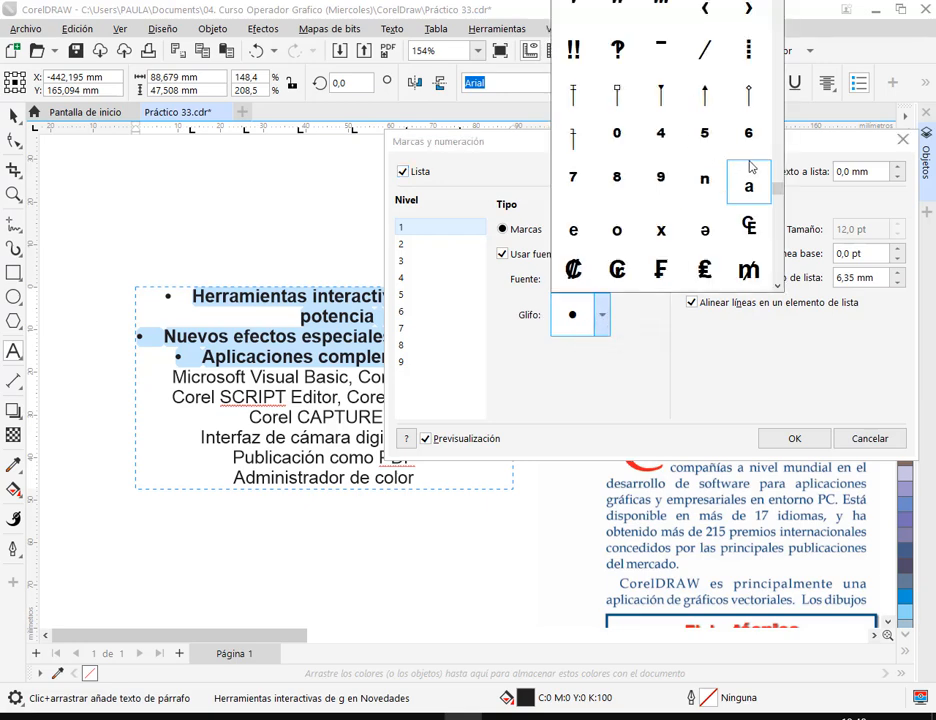
click(689, 136)
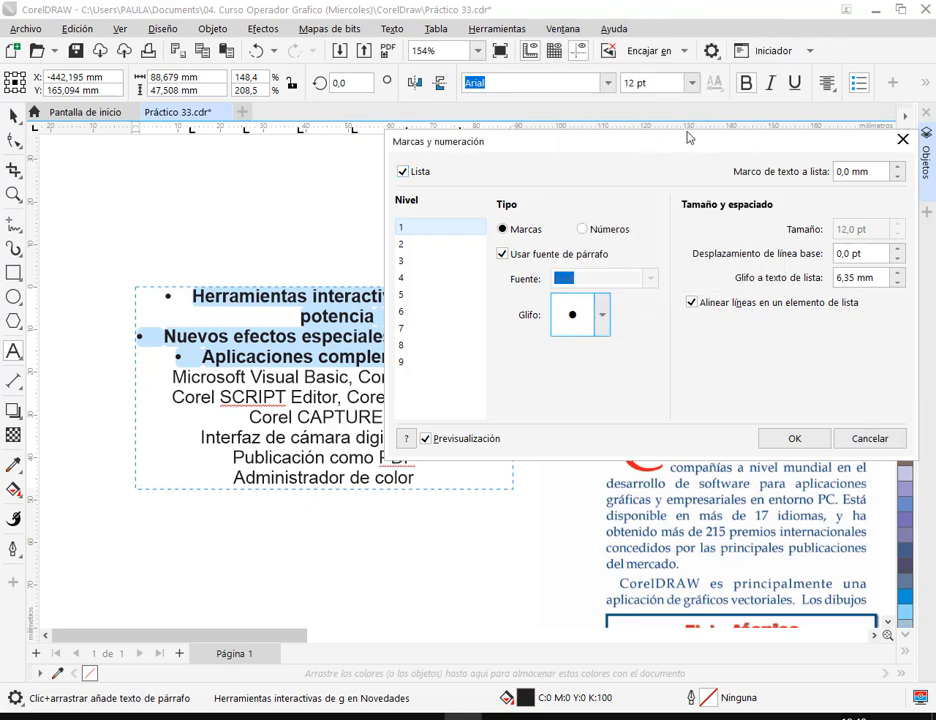
drag(689, 136, 616, 140)
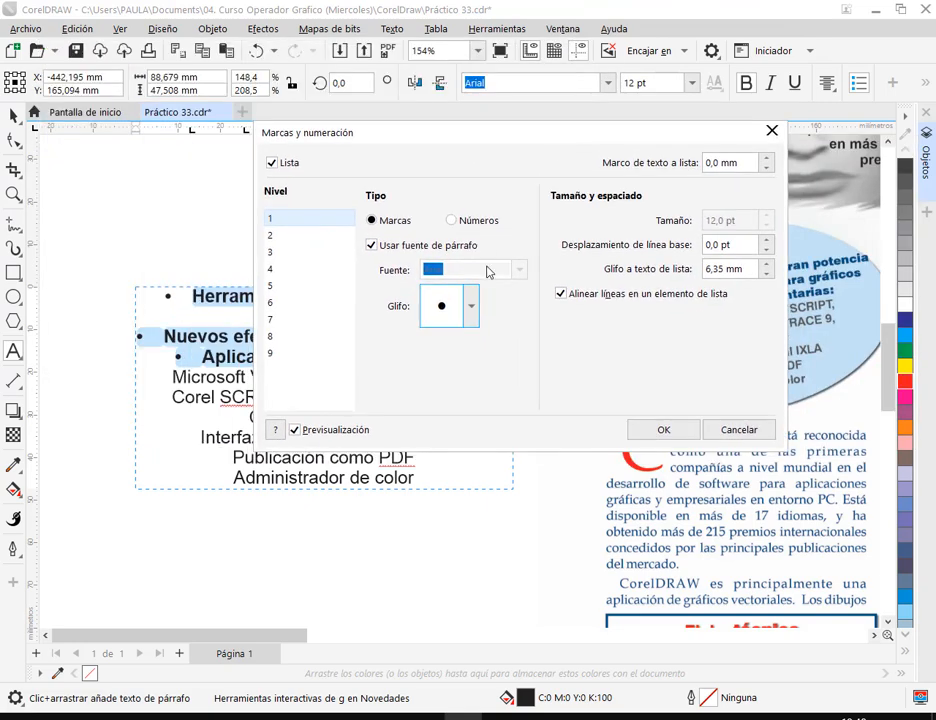
click(472, 316)
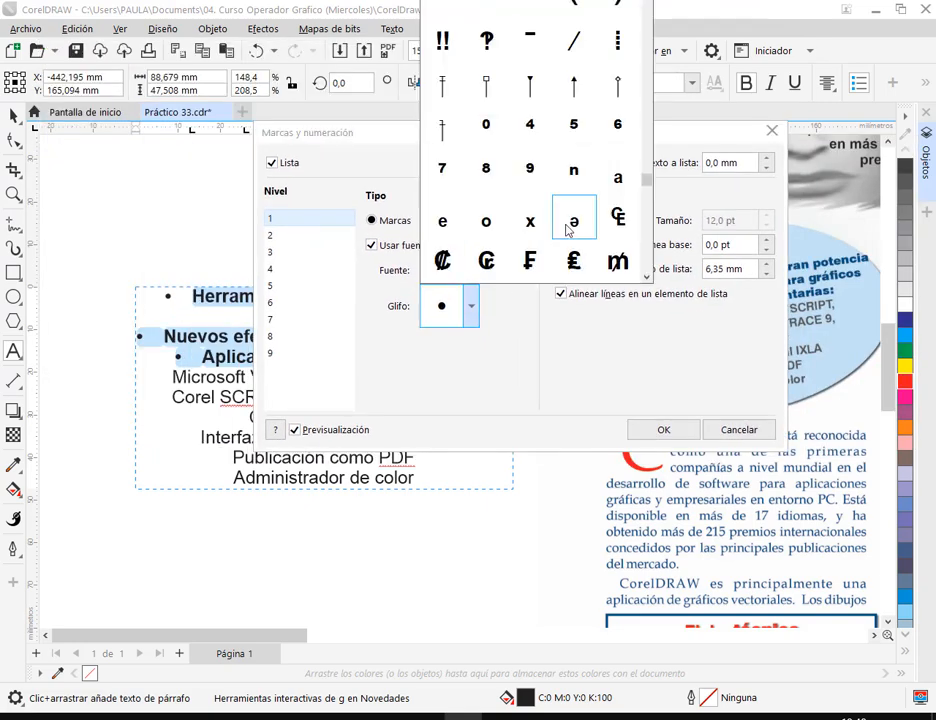
click(646, 195)
scroll(646, 195, down, 3)
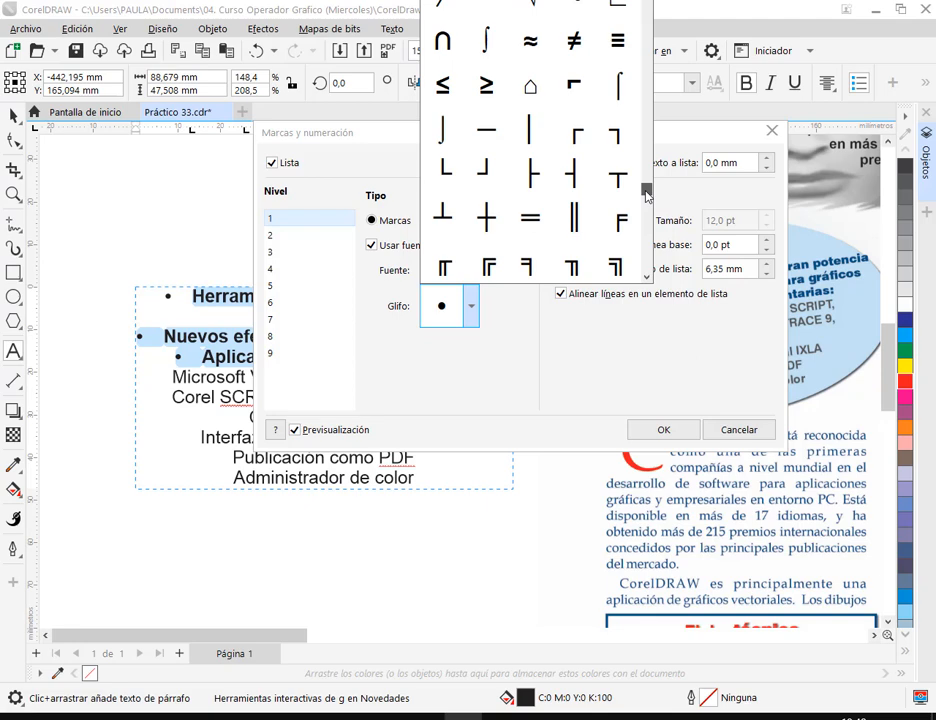
drag(646, 195, 650, 88)
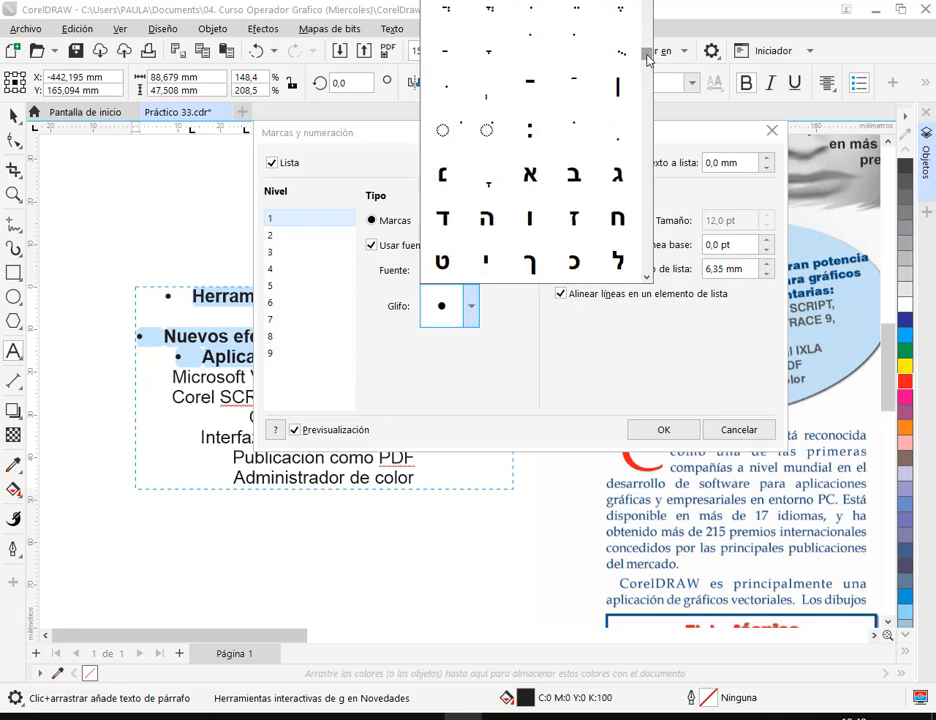
click(527, 309)
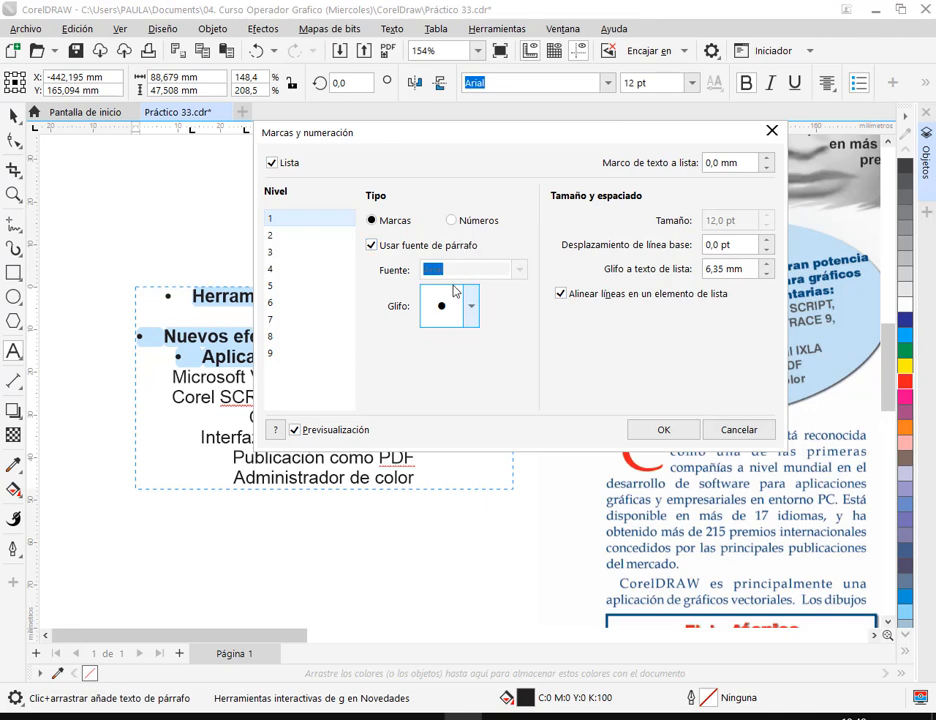
click(472, 308)
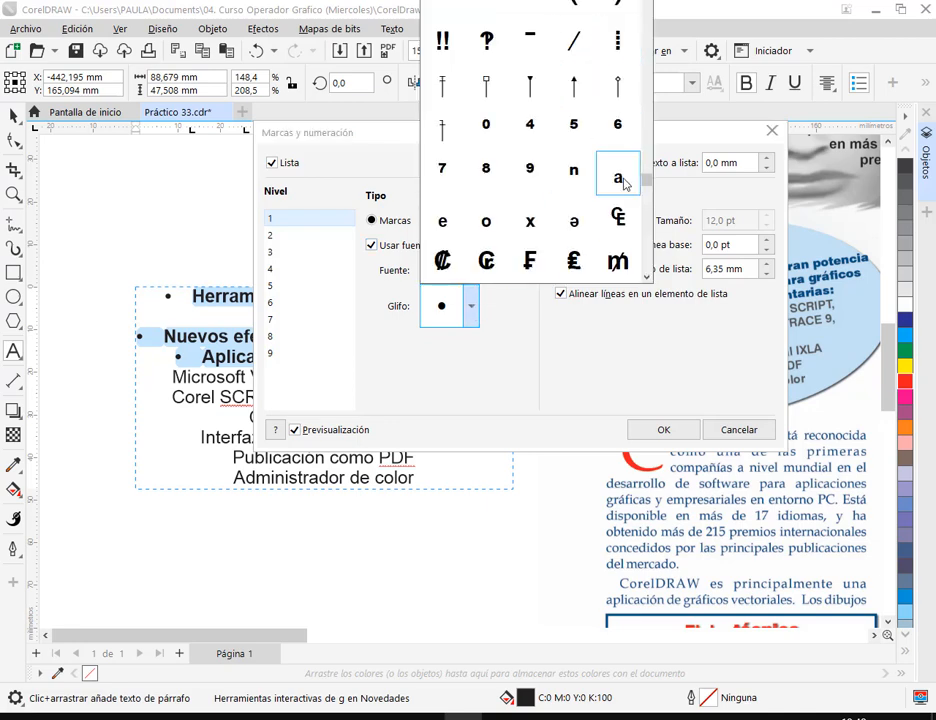
click(645, 130)
drag(655, 155, 577, 340)
click(579, 337)
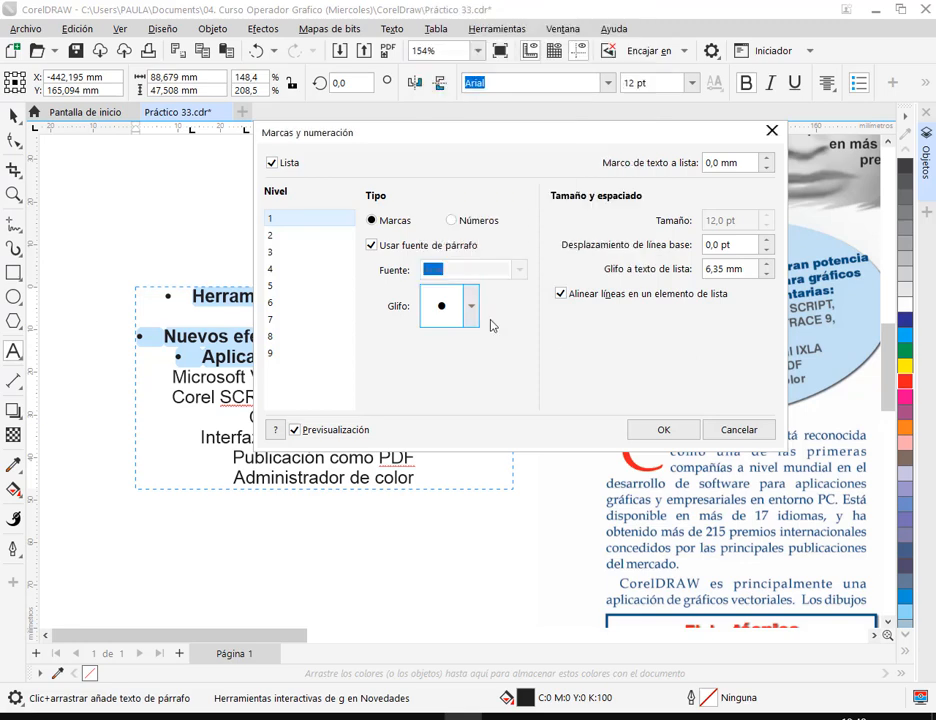
Stop using the paragraph font for the bullets and set their font to Wingdings (Normal).
click(377, 248)
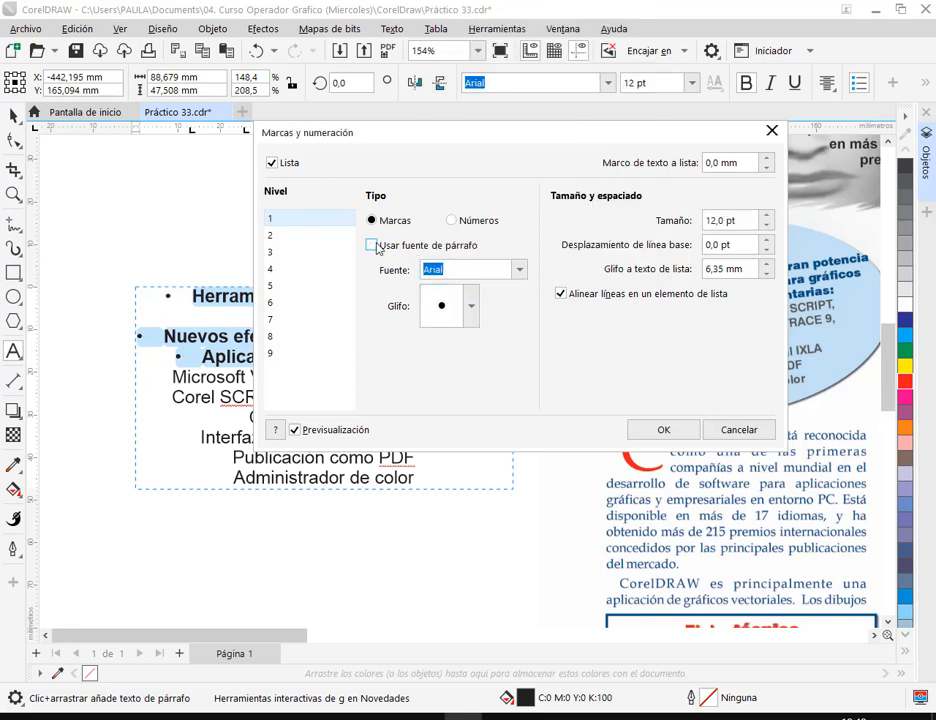
click(520, 271)
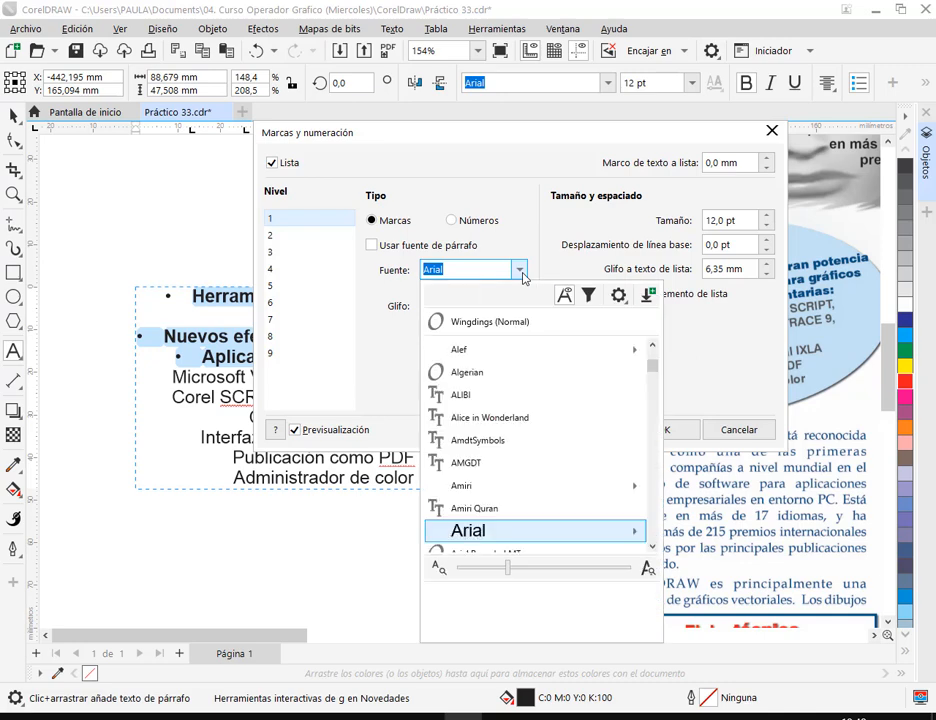
click(455, 322)
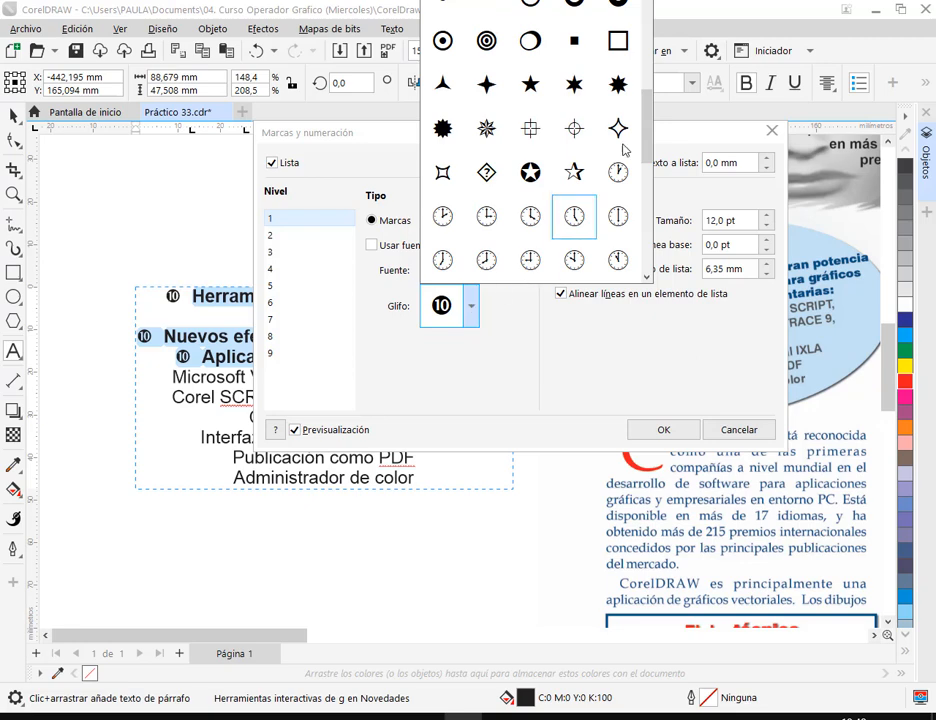
Browse the Wingdings glyphs and the symbol fonts available for the bullets.
drag(645, 122, 645, 8)
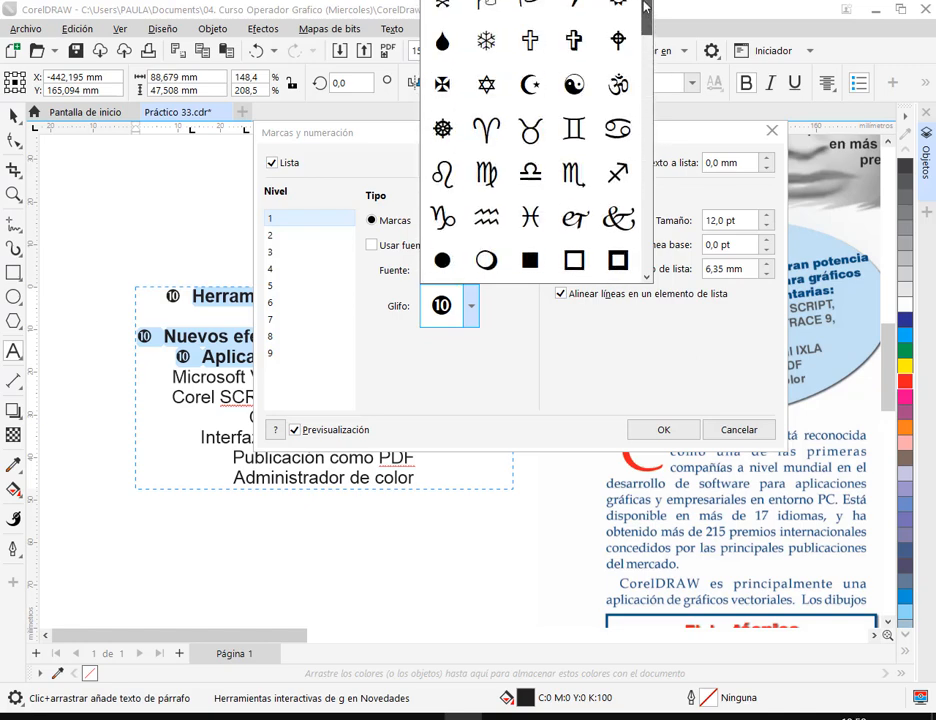
key(Escape)
drag(647, 134, 489, 287)
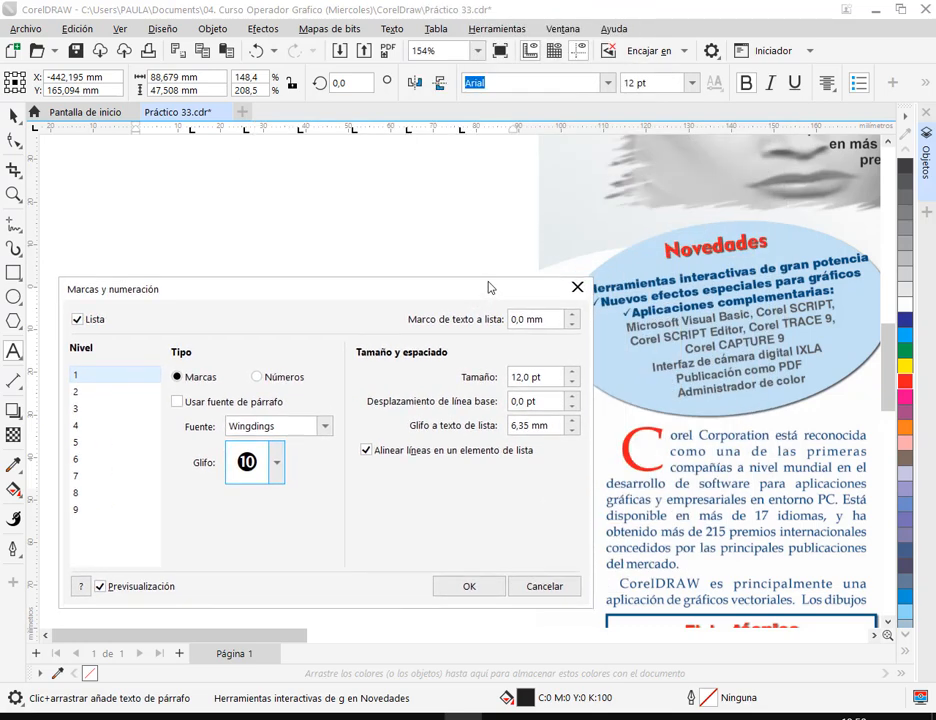
click(325, 426)
scroll(352, 262, up, 2)
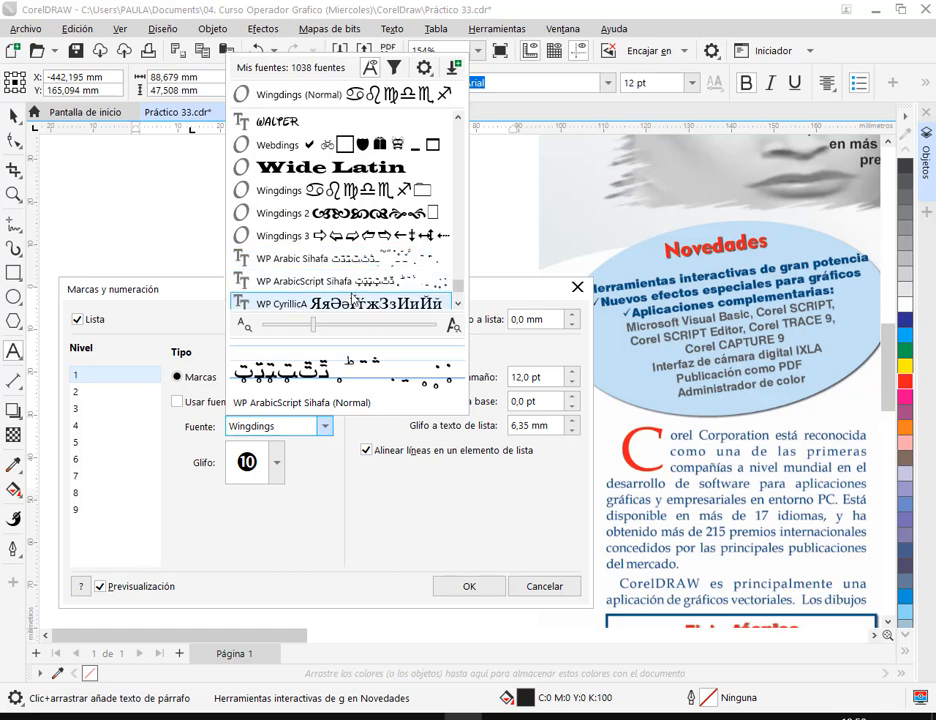
scroll(347, 148, down, 1)
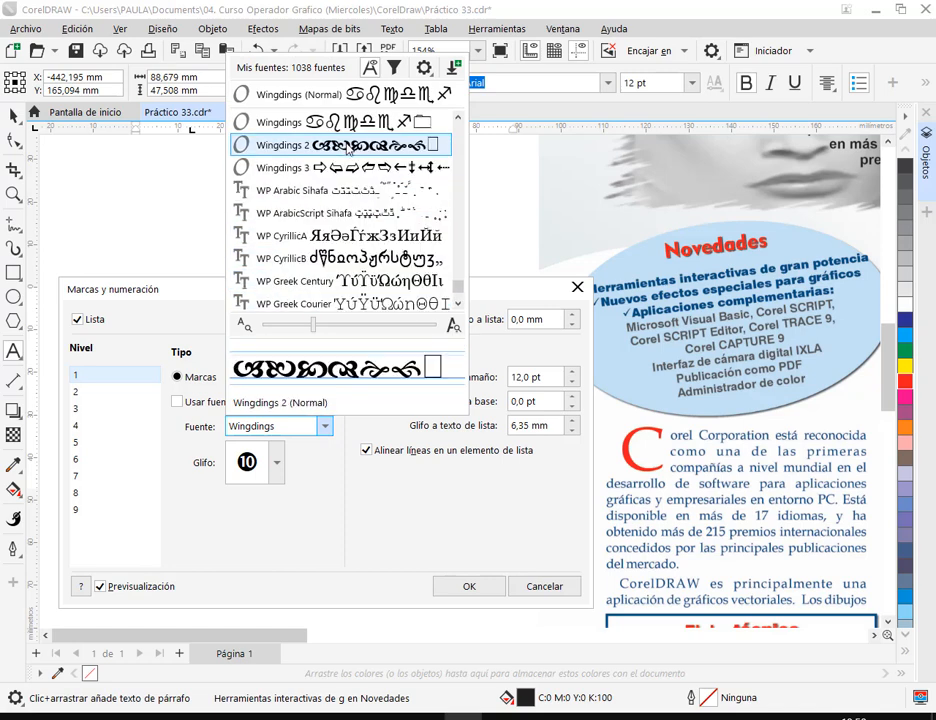
key(Escape)
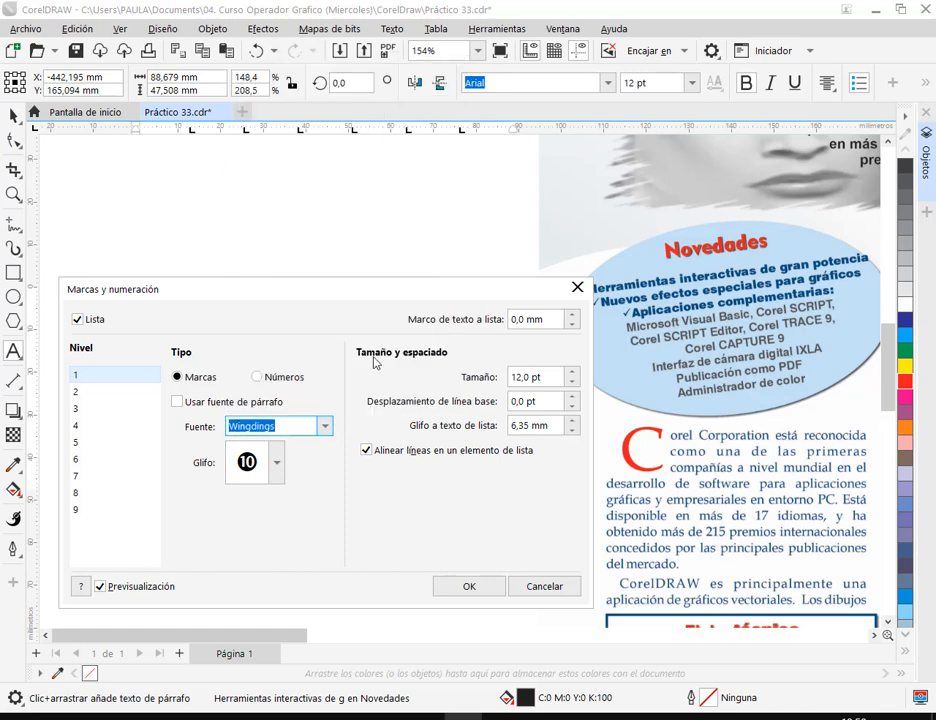
drag(349, 283, 309, 297)
click(270, 440)
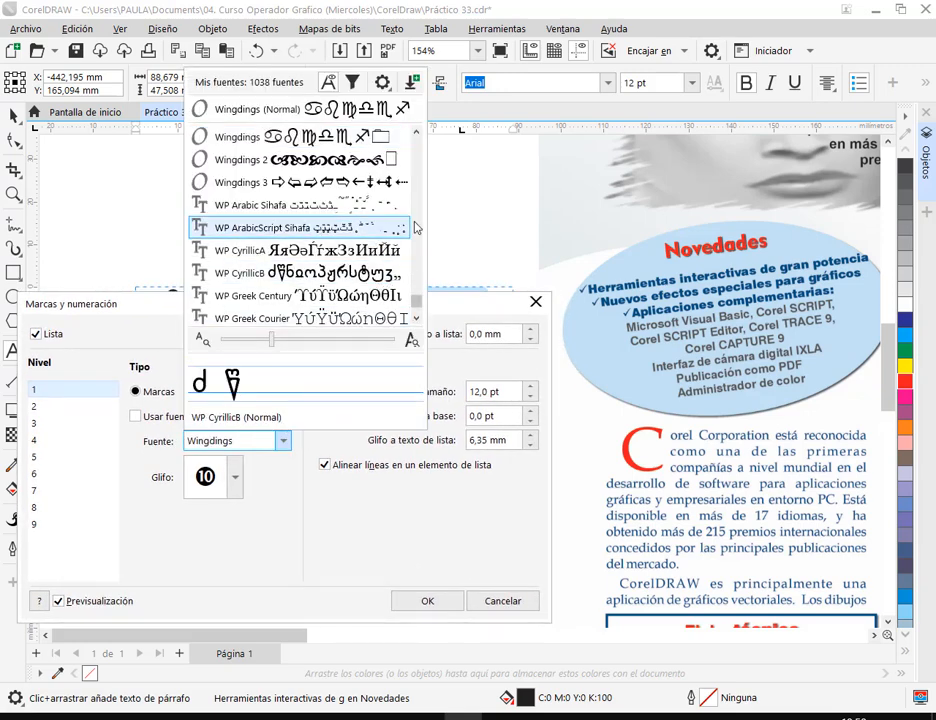
click(235, 477)
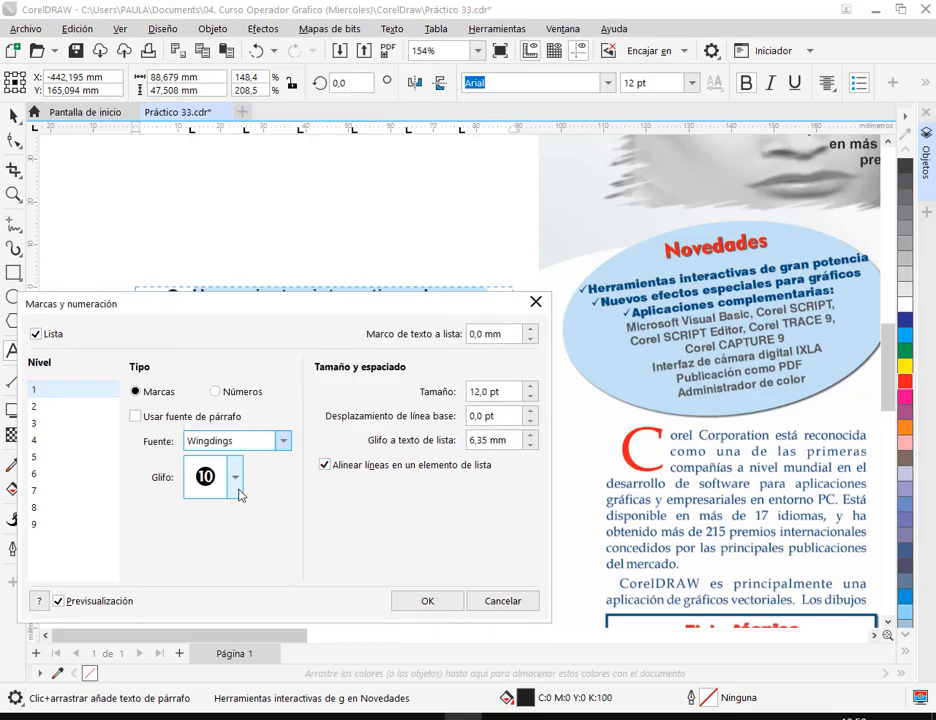
Set the bullet glyph of the three bold lines to the plain Wingdings check mark.
click(235, 477)
drag(412, 296, 409, 364)
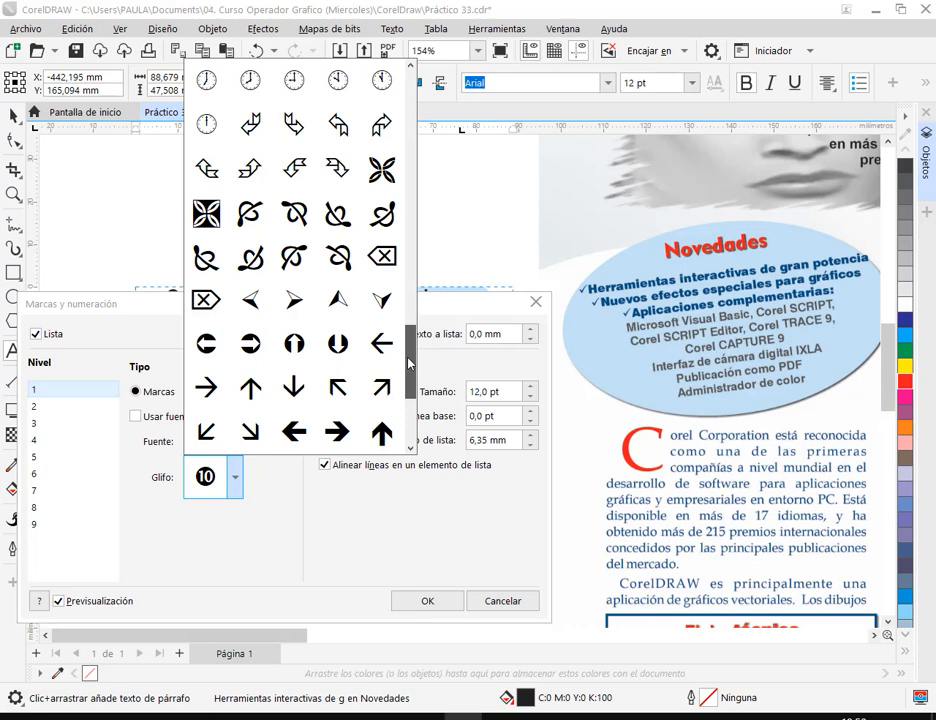
drag(409, 364, 410, 415)
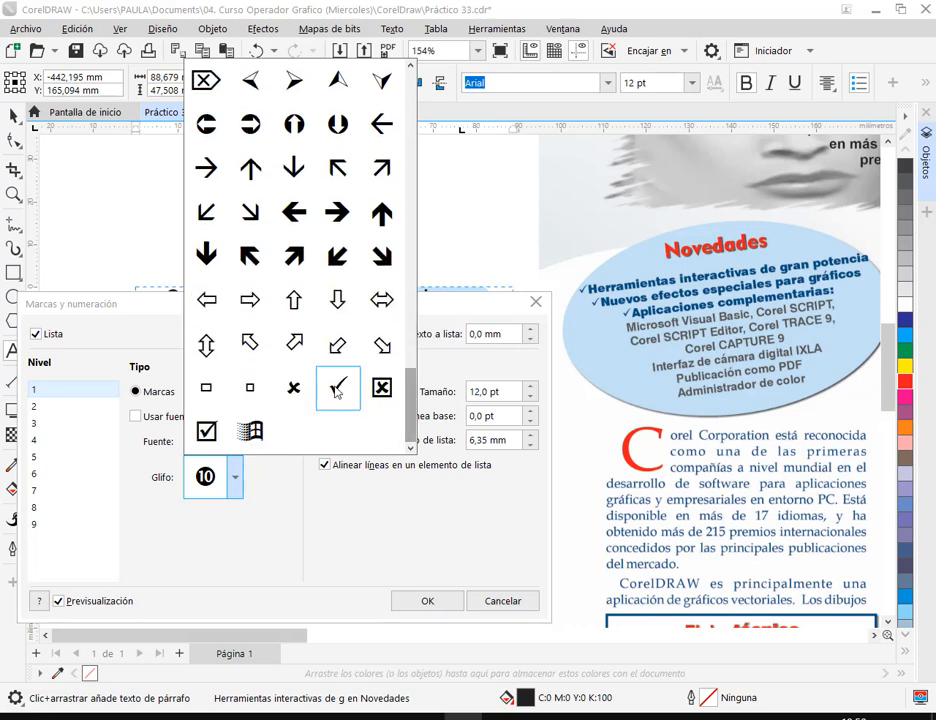
click(337, 389)
drag(332, 316, 460, 456)
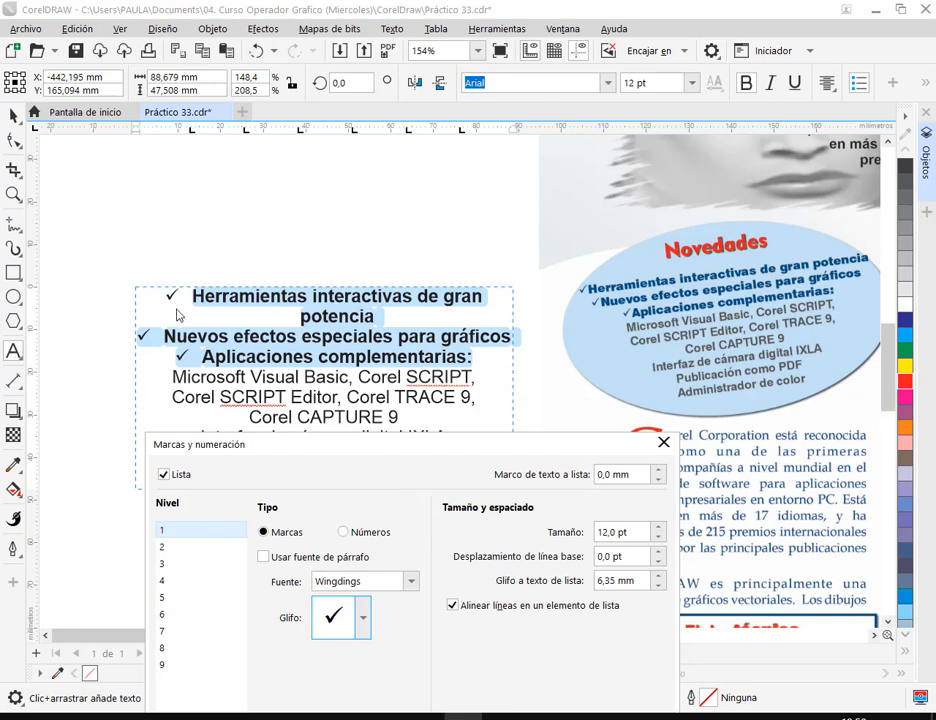
Try bullet sizes from 16 pt down to 11 pt and return the size to 12 pt.
click(658, 528)
click(658, 528)
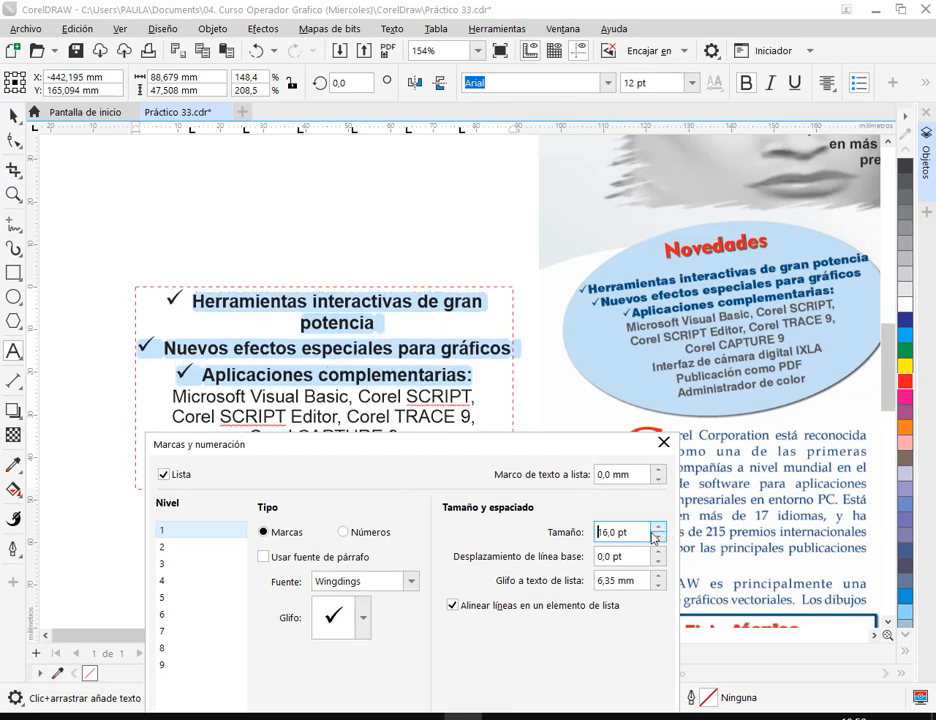
click(657, 541)
click(657, 541)
click(657, 541)
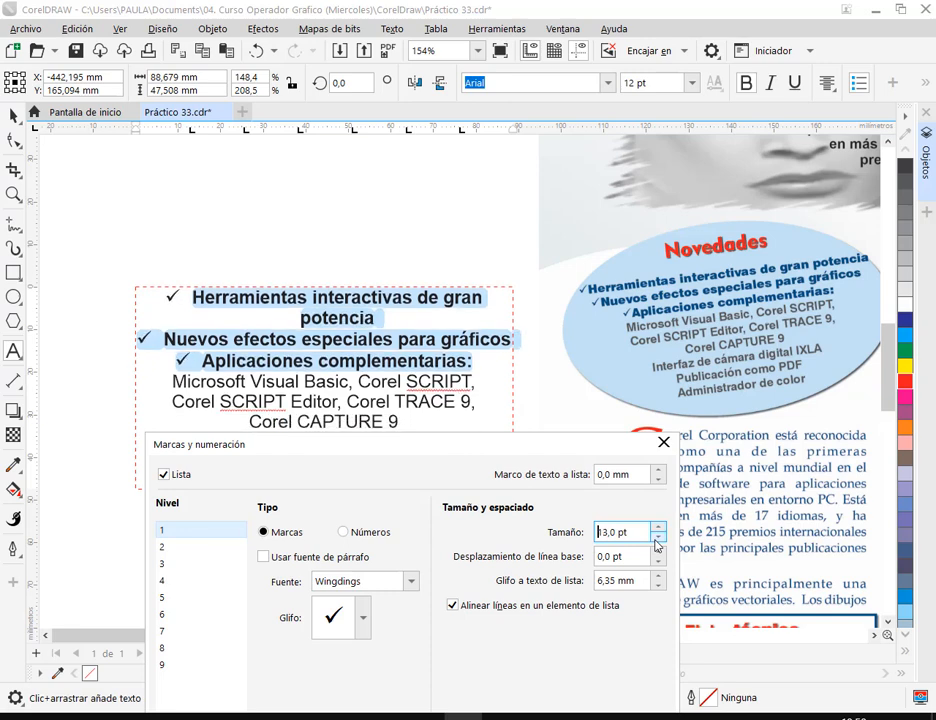
click(657, 544)
click(657, 544)
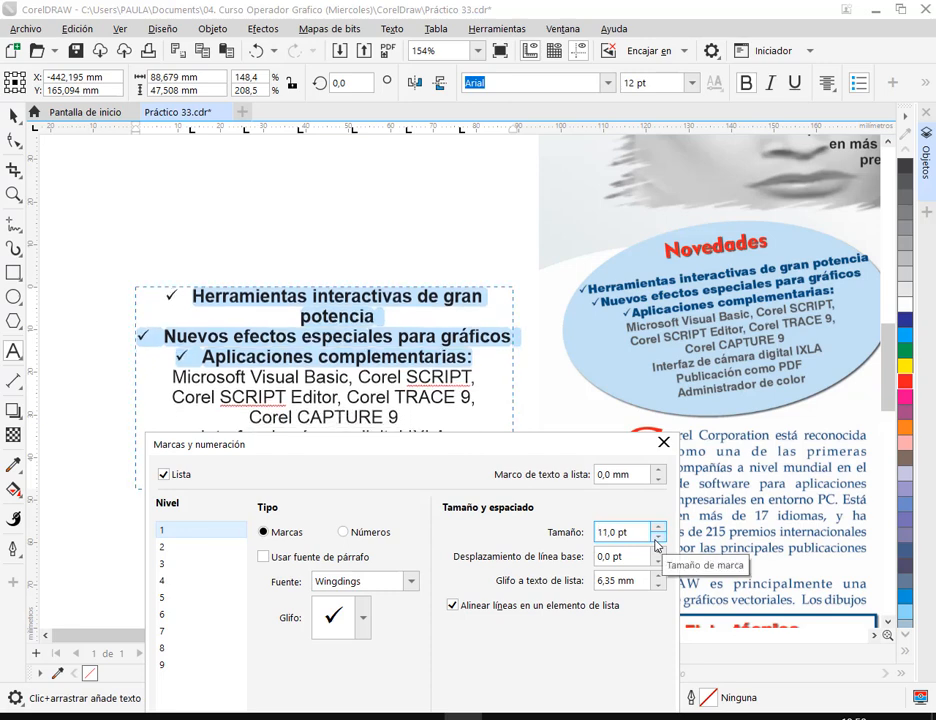
click(657, 528)
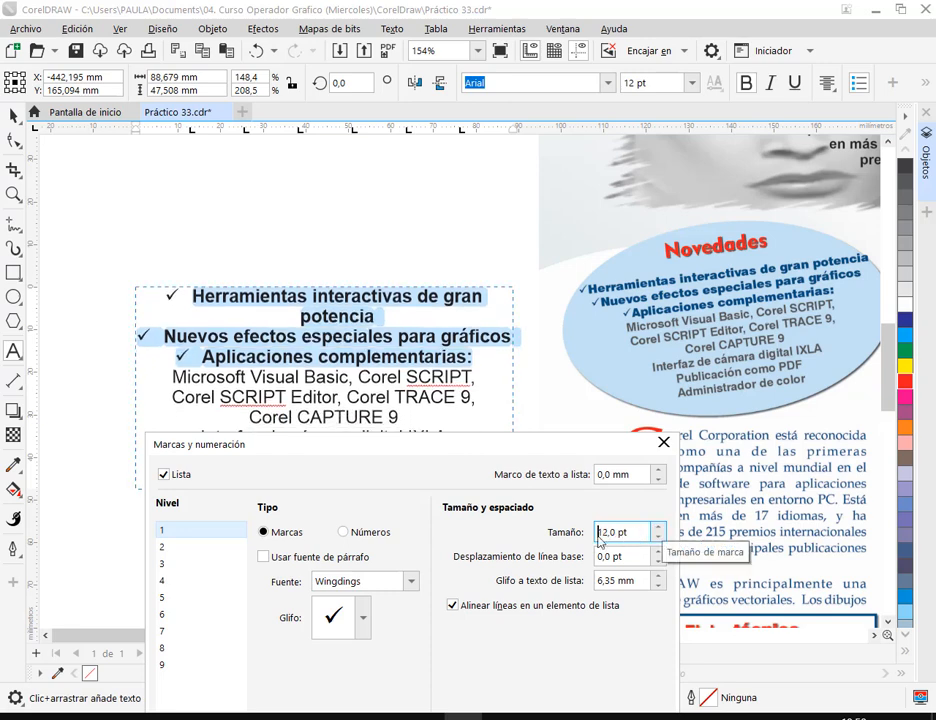
Reduce the spacing between the bullet glyph and the list text to 2,75 mm.
click(658, 586)
click(658, 586)
click(658, 587)
click(658, 587)
click(658, 587)
click(658, 587)
click(658, 587)
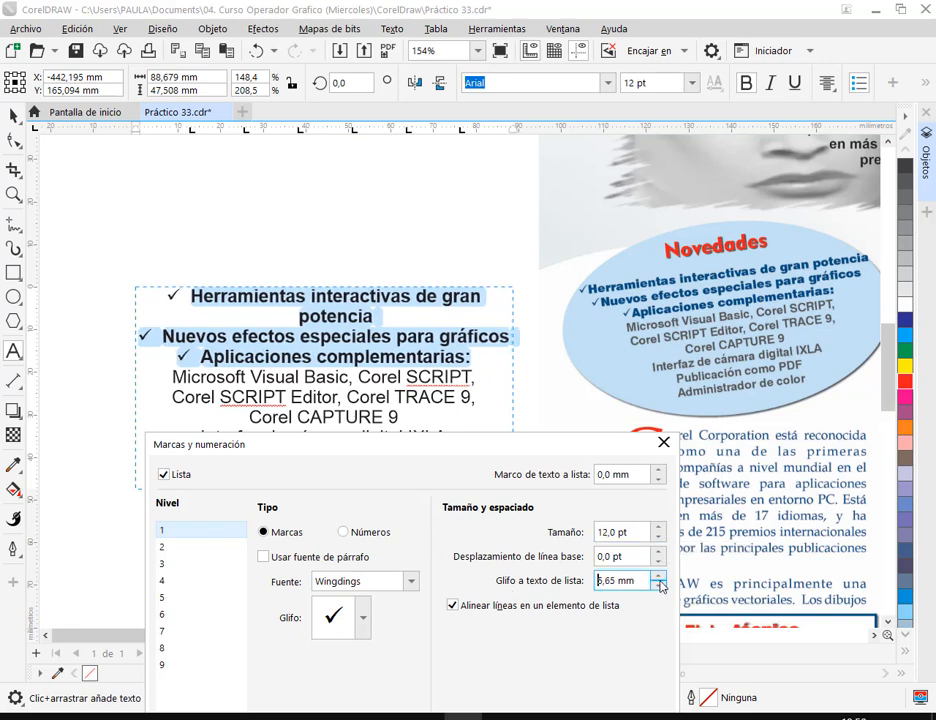
click(658, 587)
click(658, 587)
click(658, 587)
click(658, 587)
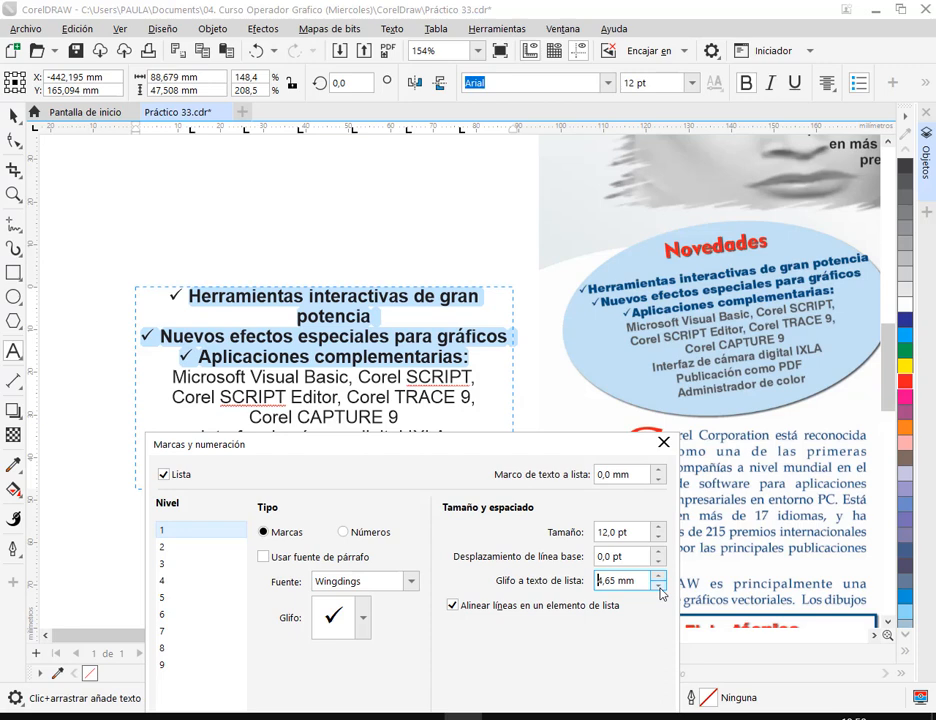
click(658, 587)
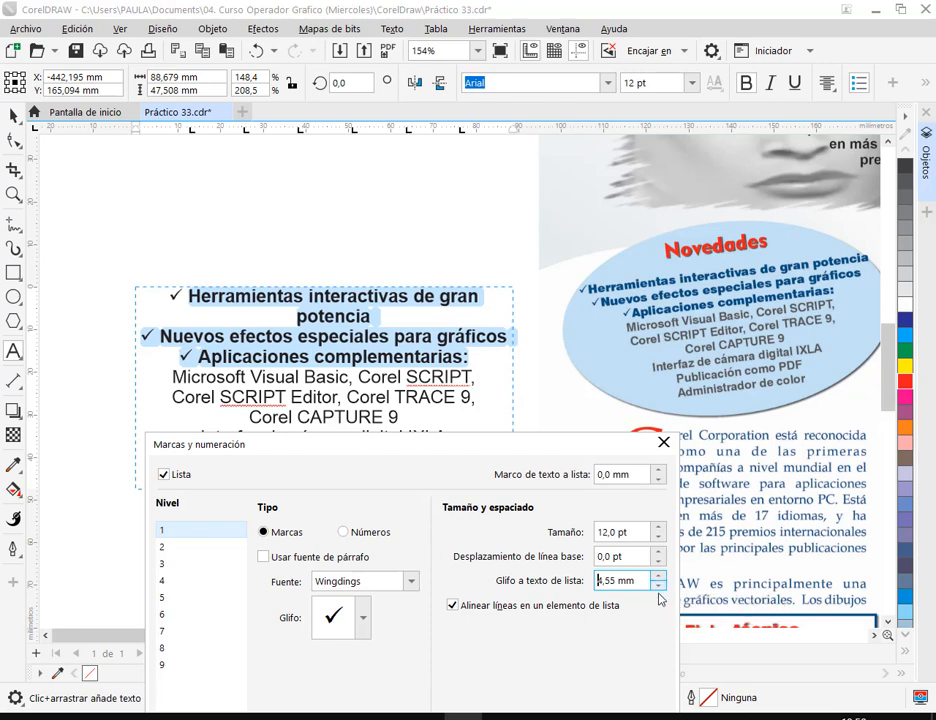
click(658, 587)
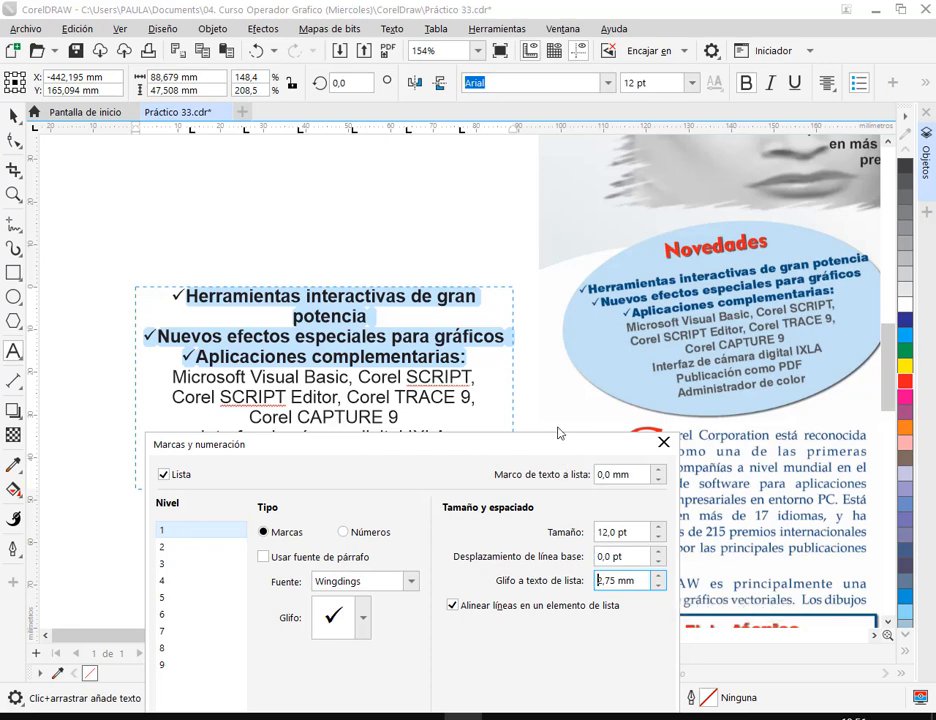
drag(560, 444, 546, 368)
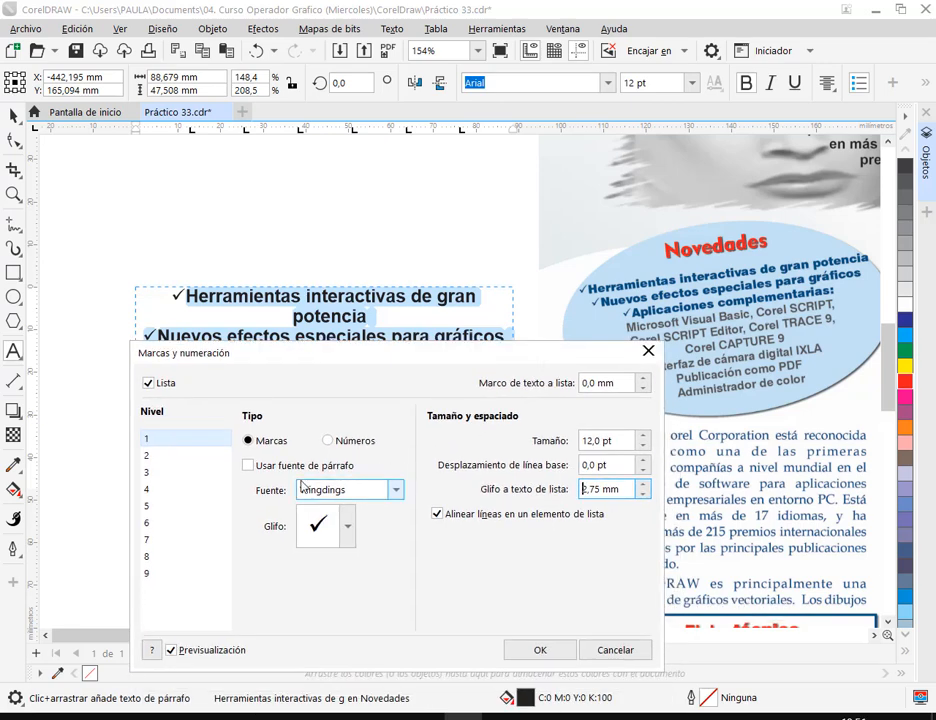
mouse_move(243, 461)
mouse_down()
mouse_move(368, 477)
mouse_move(415, 511)
mouse_move(421, 563)
mouse_up()
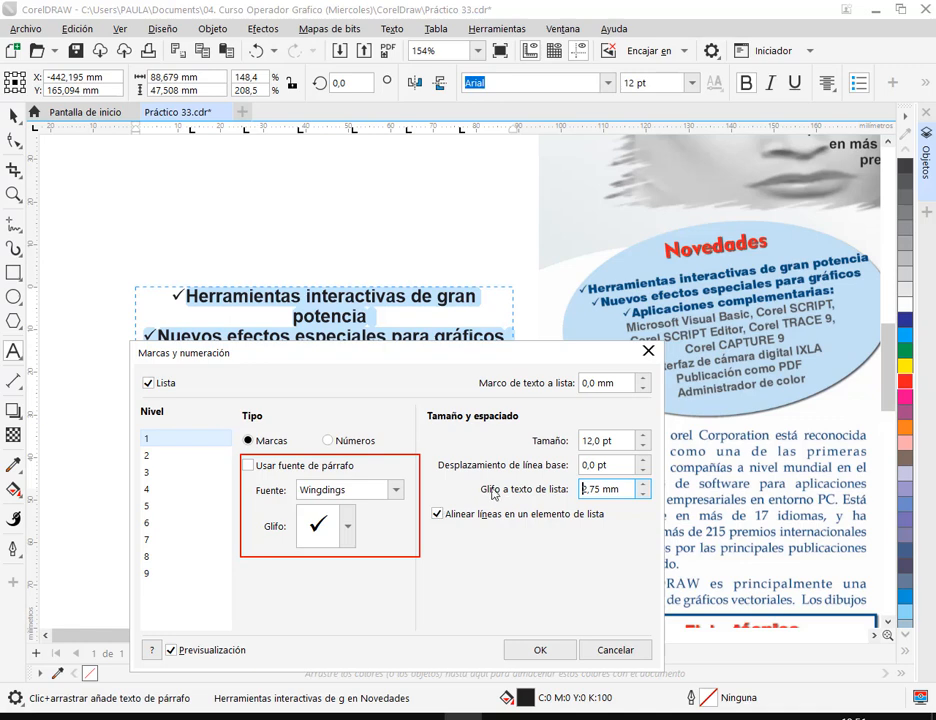
drag(526, 425, 664, 452)
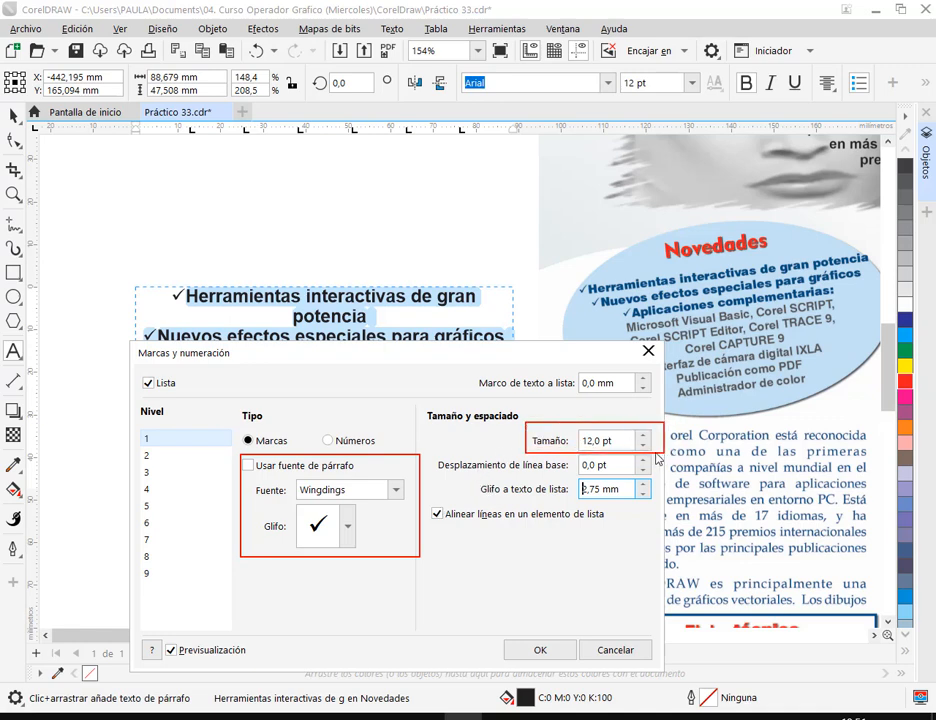
drag(472, 479, 657, 499)
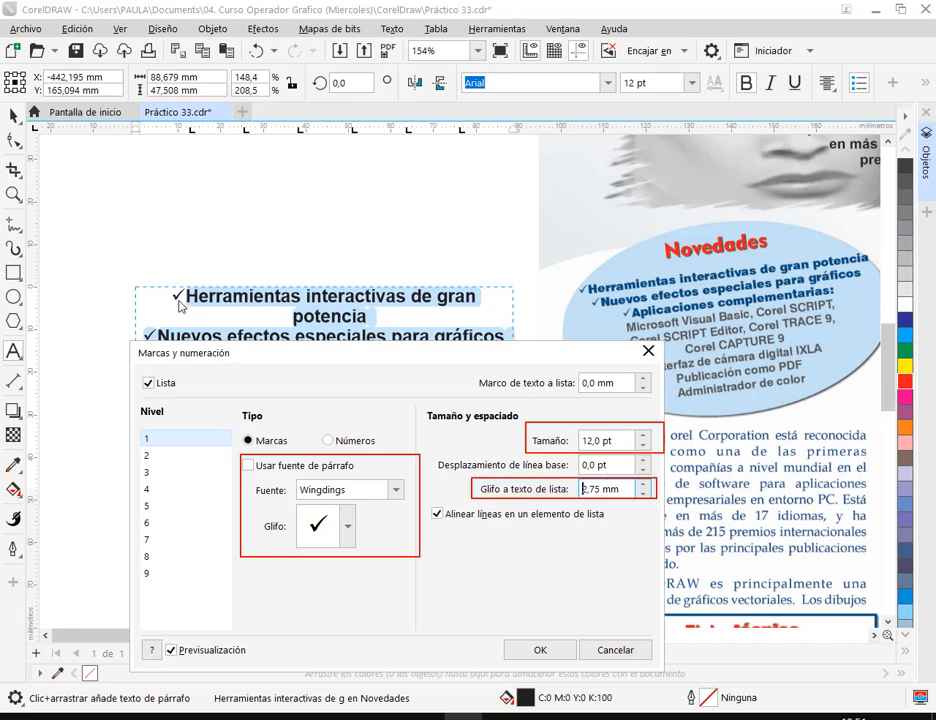
Confirm the bullet settings and colour the three bold items and their check marks blue, C:100 M:100 Y:0 K:0.
click(540, 648)
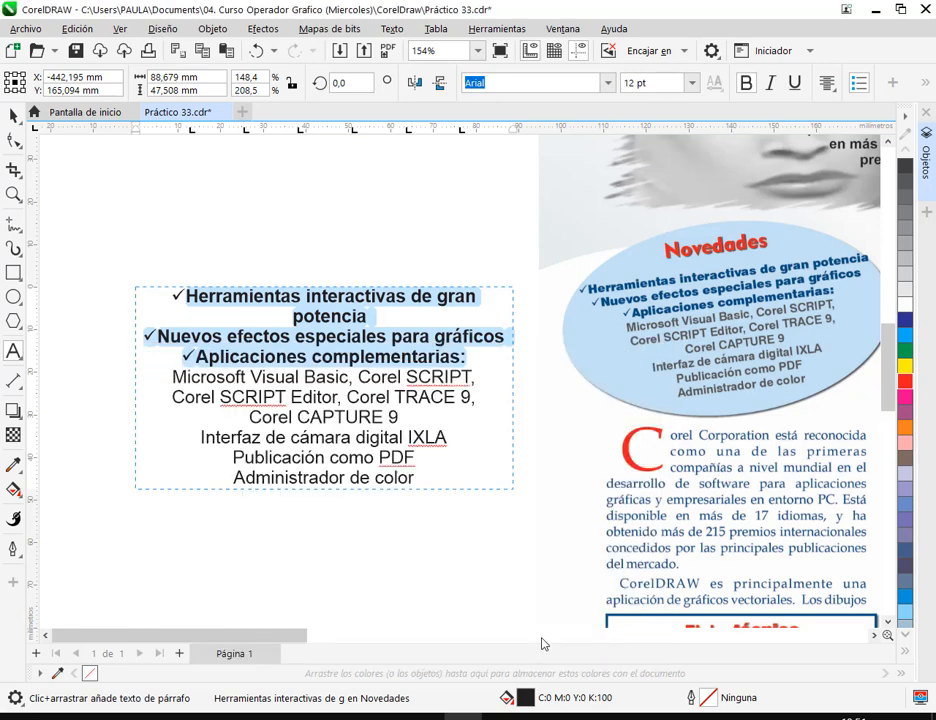
click(903, 320)
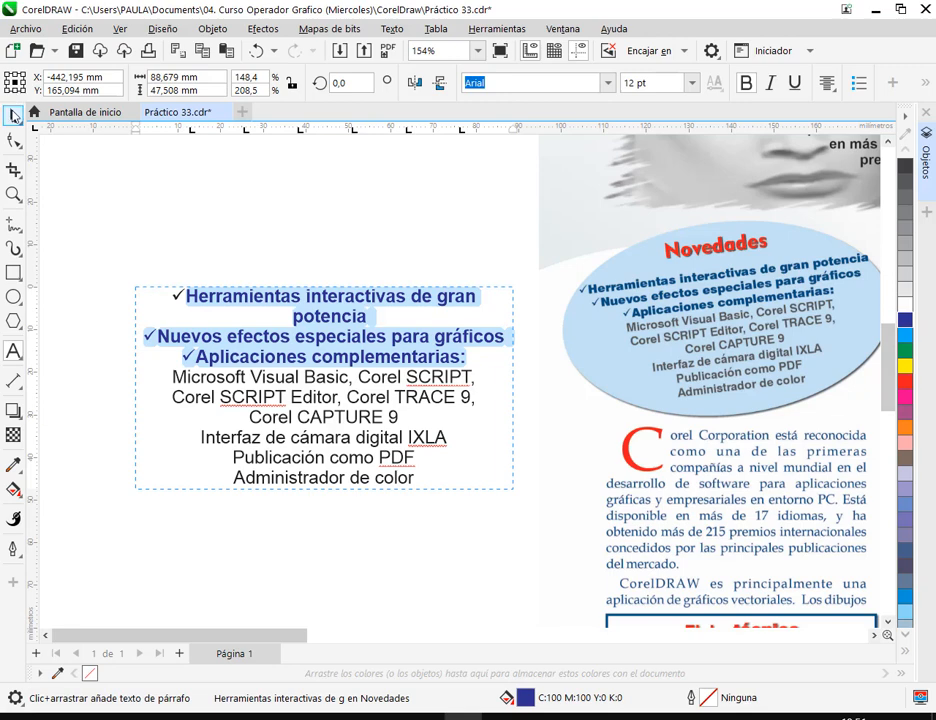
click(15, 115)
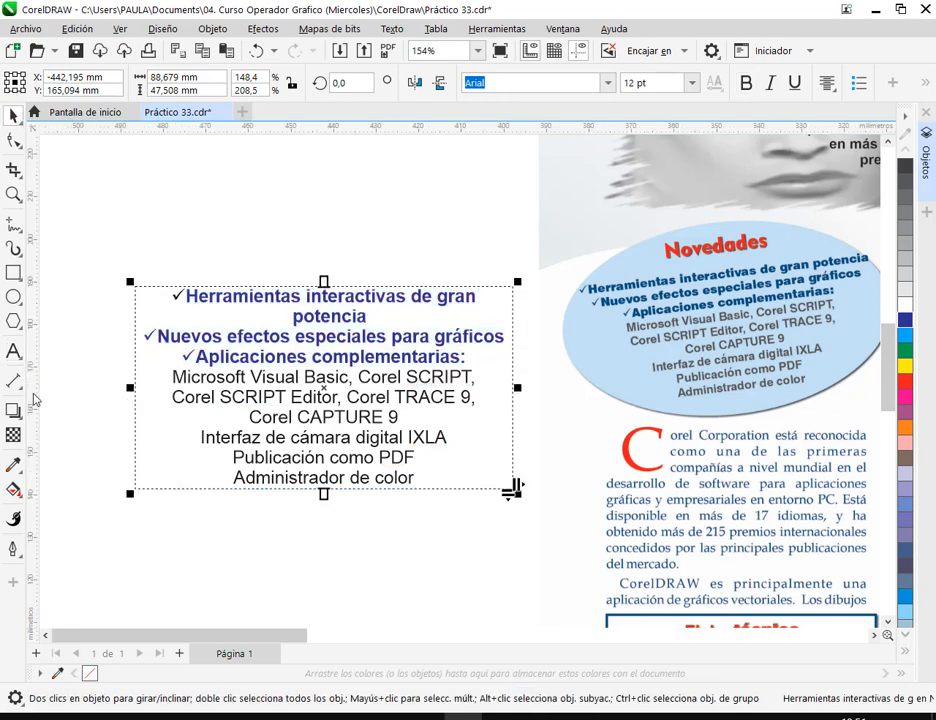
click(14, 351)
drag(480, 359, 180, 308)
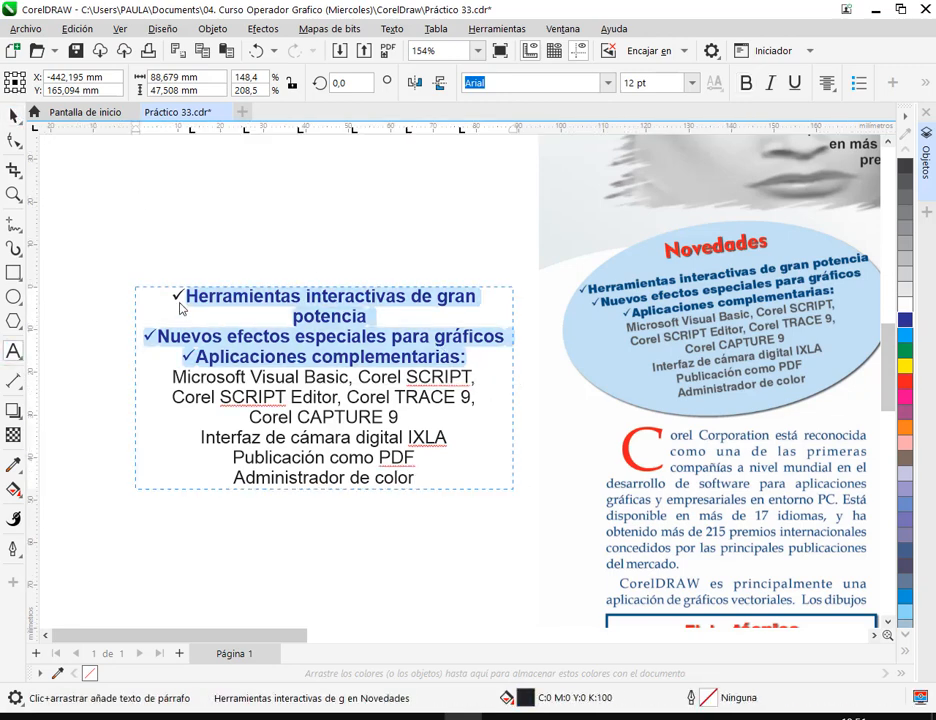
click(905, 320)
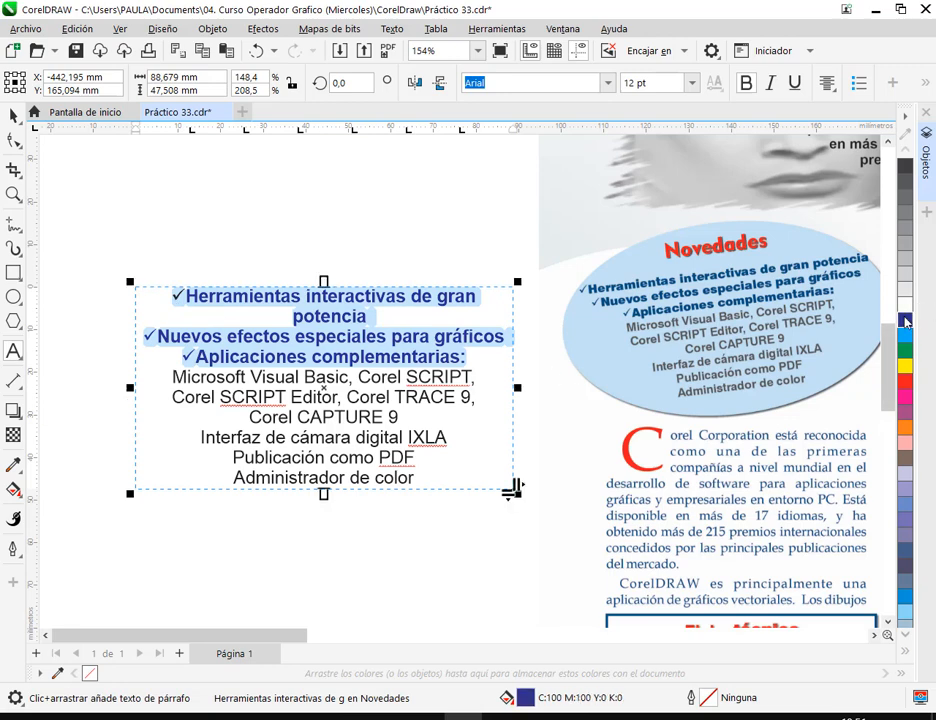
Recolour the whole Novedades text block with the Interactive Fill to a medium blue, C:93 M:65 Y:17 K:2.
click(14, 490)
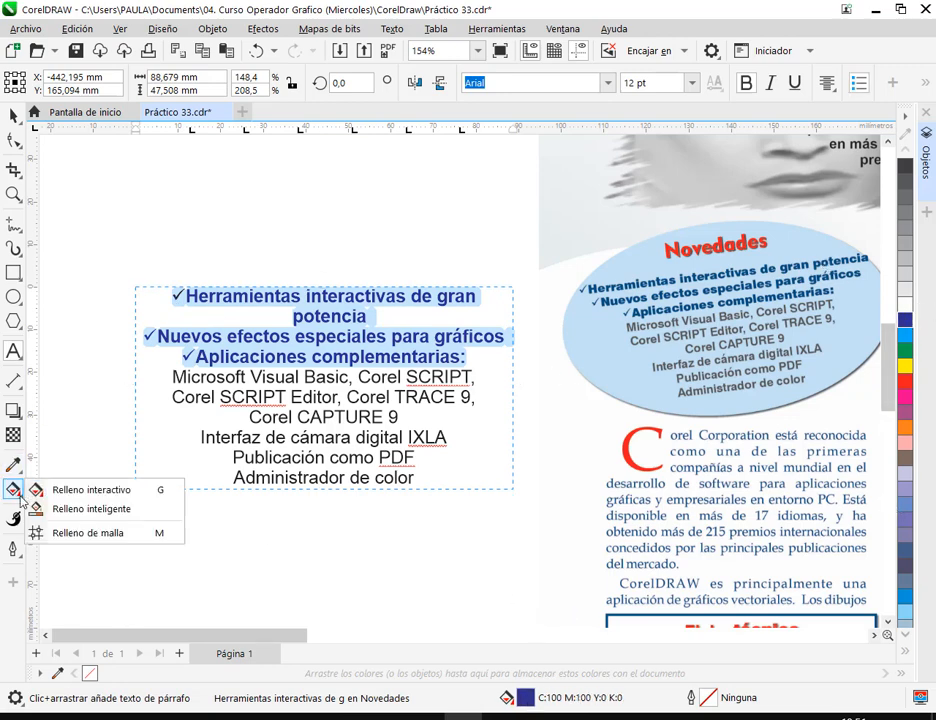
key(g)
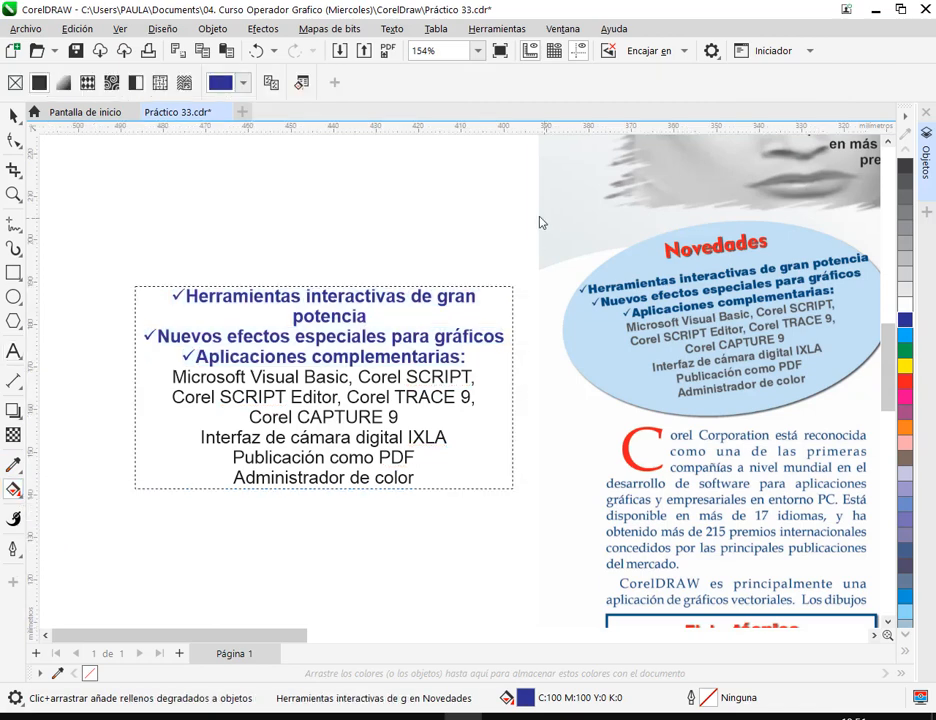
click(242, 87)
click(225, 119)
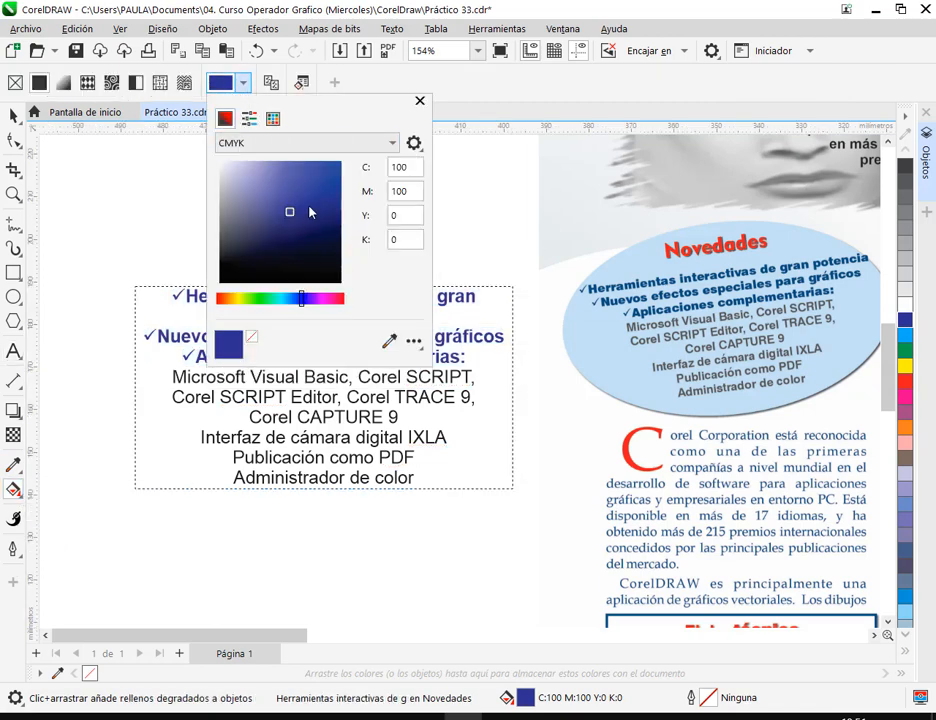
mouse_move(294, 218)
mouse_down()
mouse_move(300, 232)
mouse_move(294, 214)
mouse_up()
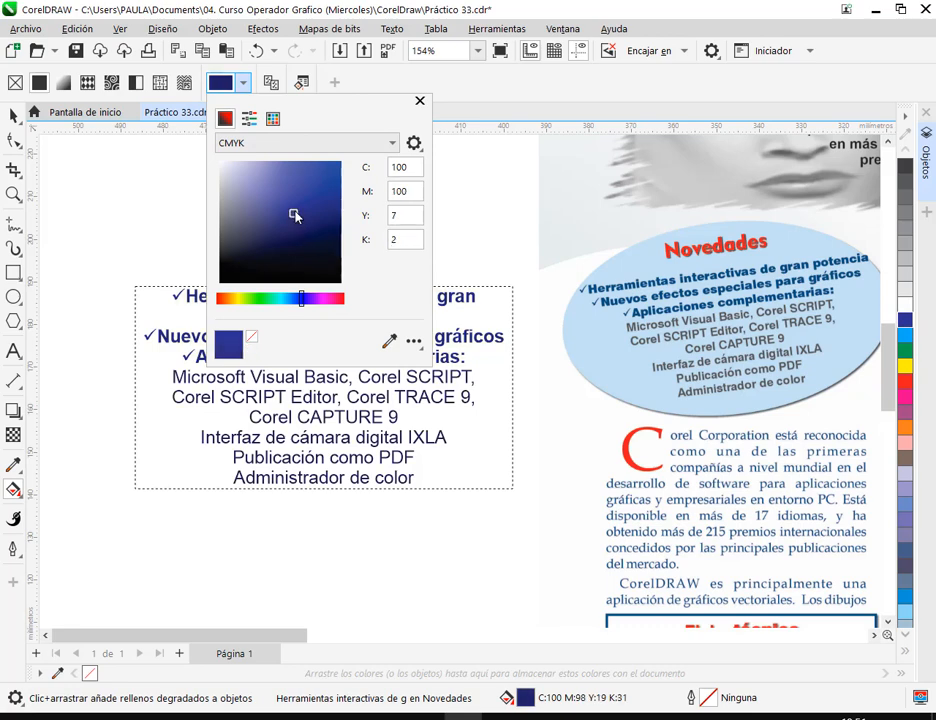
drag(300, 298, 296, 299)
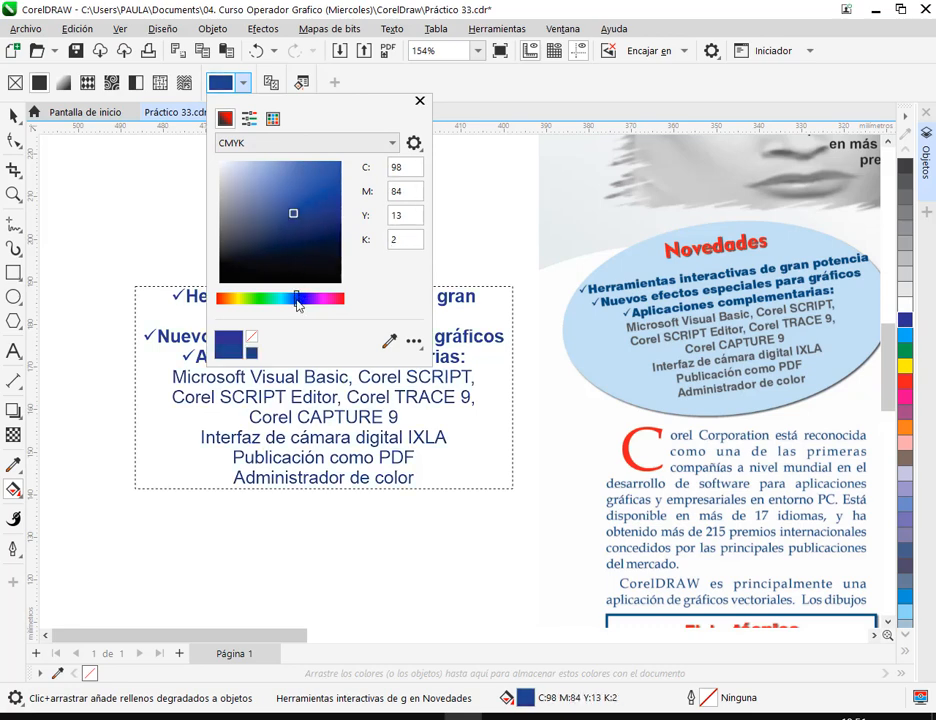
mouse_move(286, 232)
mouse_down()
mouse_move(286, 211)
mouse_move(272, 203)
mouse_move(328, 204)
mouse_move(257, 209)
mouse_move(257, 230)
mouse_move(236, 232)
mouse_move(286, 241)
mouse_up()
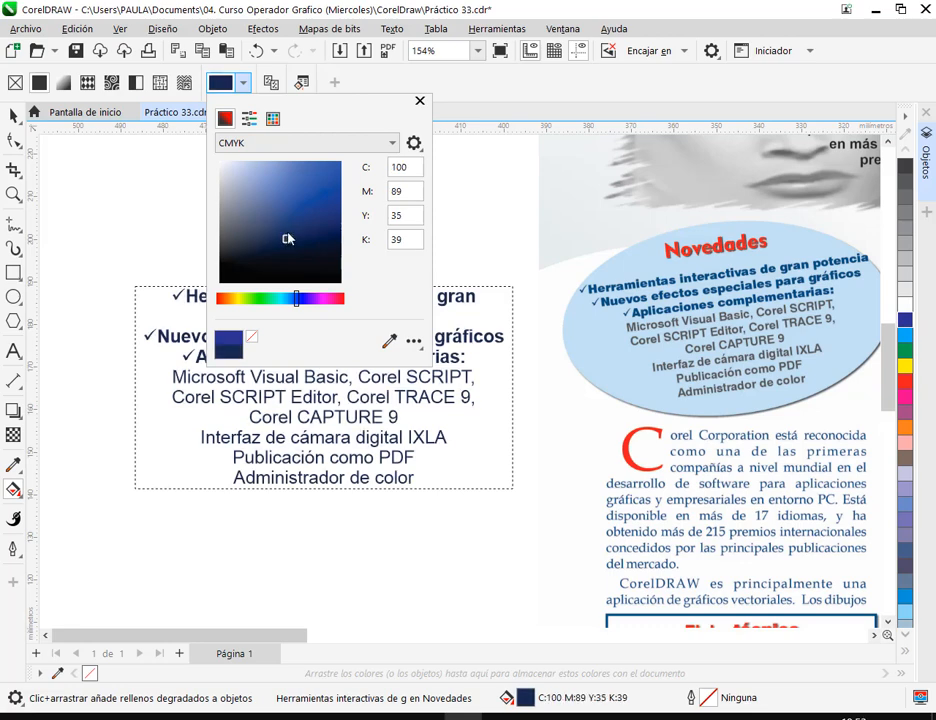
drag(295, 298, 292, 299)
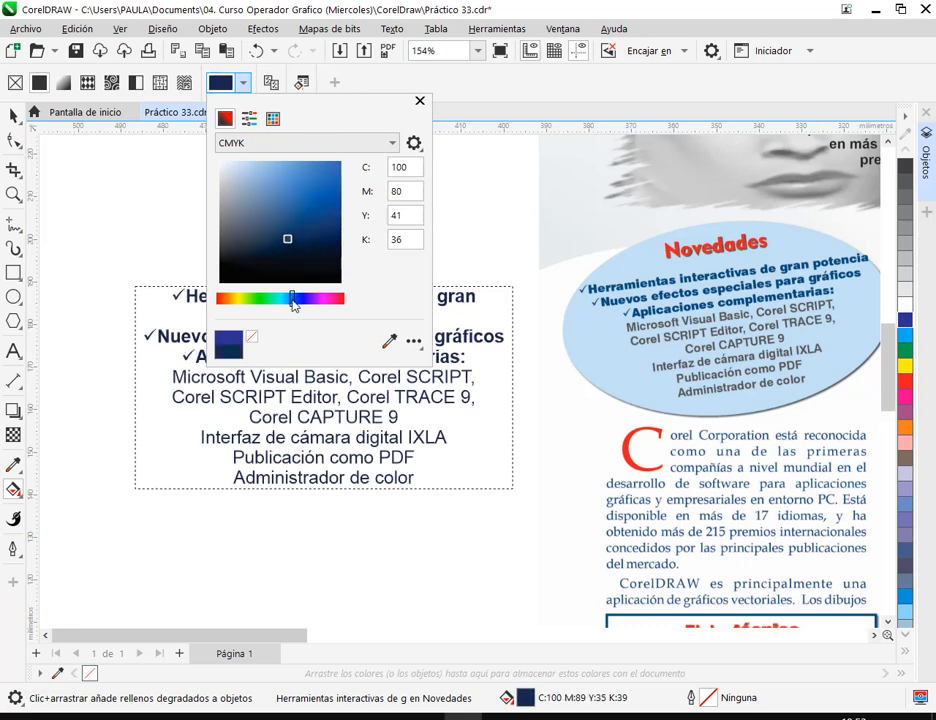
click(291, 191)
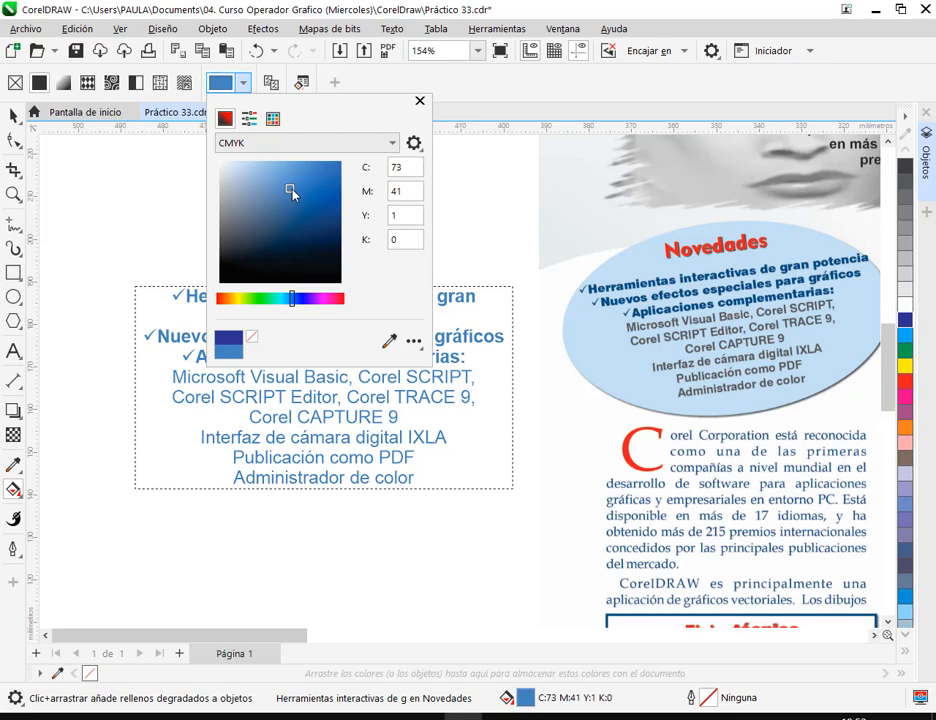
mouse_move(291, 192)
mouse_down()
mouse_move(301, 221)
mouse_move(300, 201)
mouse_move(299, 210)
mouse_up()
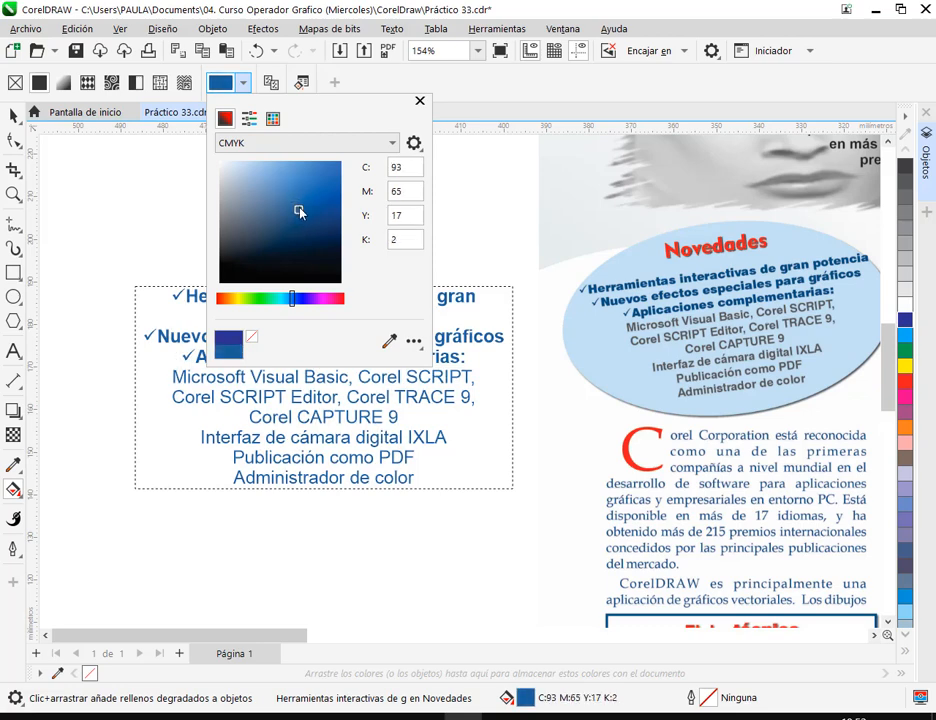
click(420, 100)
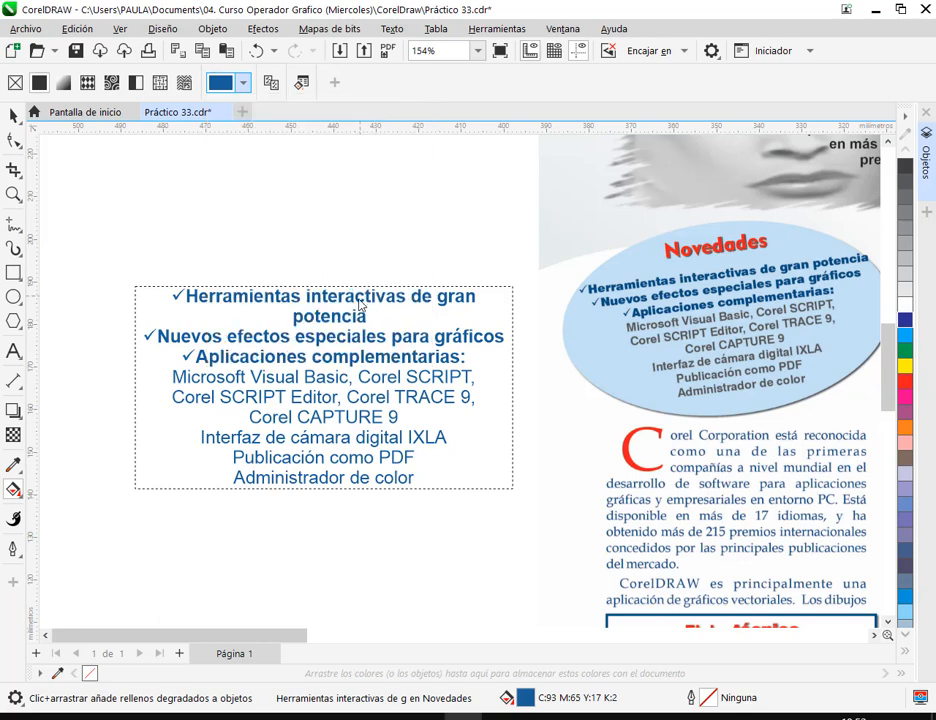
Colour the non-bold lines from Microsoft Visual Basic to Administrador de color dark grey, C:0 M:0 Y:0 K:90.
click(13, 351)
click(175, 381)
drag(173, 380, 426, 476)
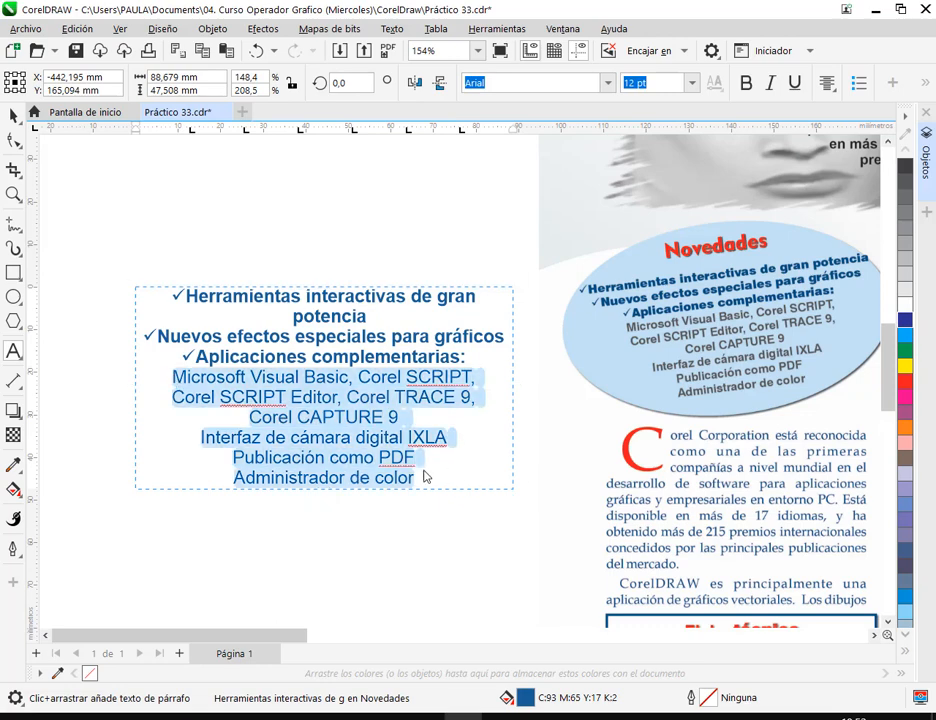
click(906, 172)
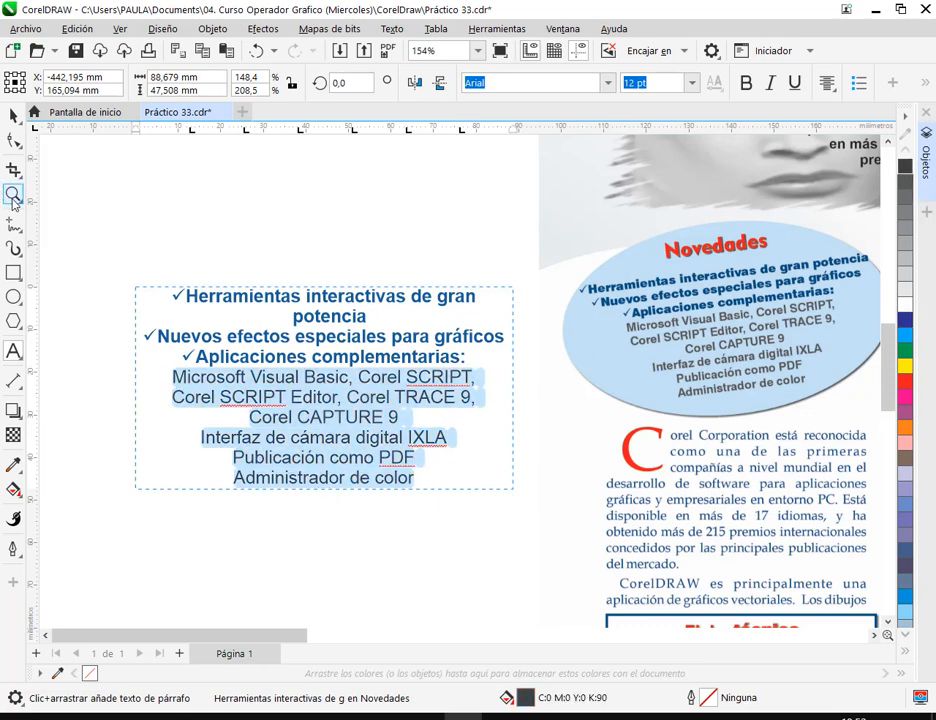
drag(476, 359, 390, 362)
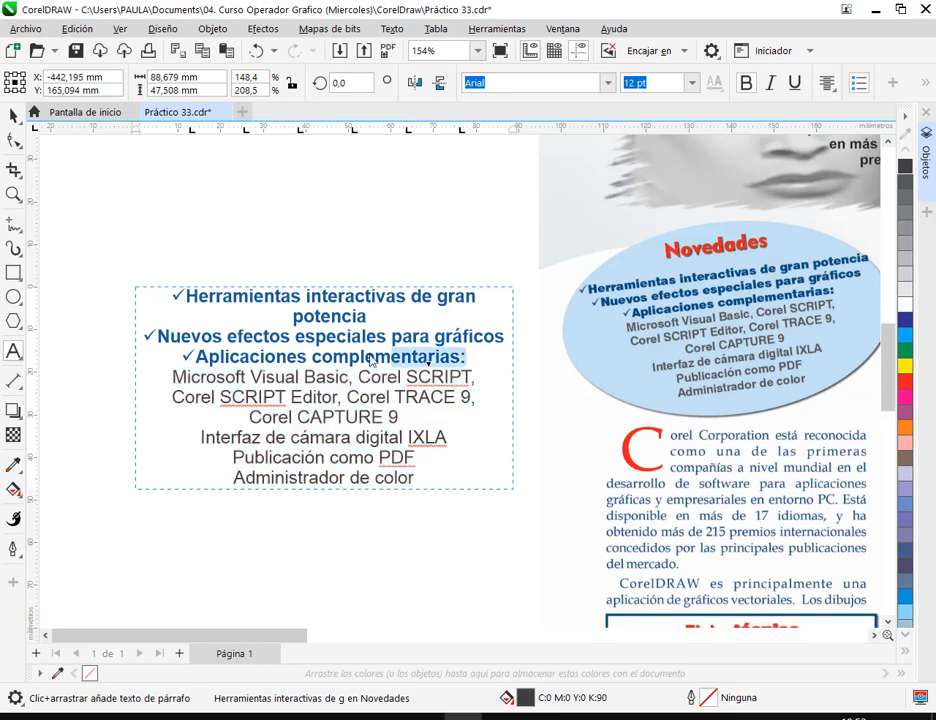
key(Escape)
click(167, 171)
Move the bulleted text block onto the blue Novedades ellipse of the flyer being recreated.
scroll(430, 440, down, 3)
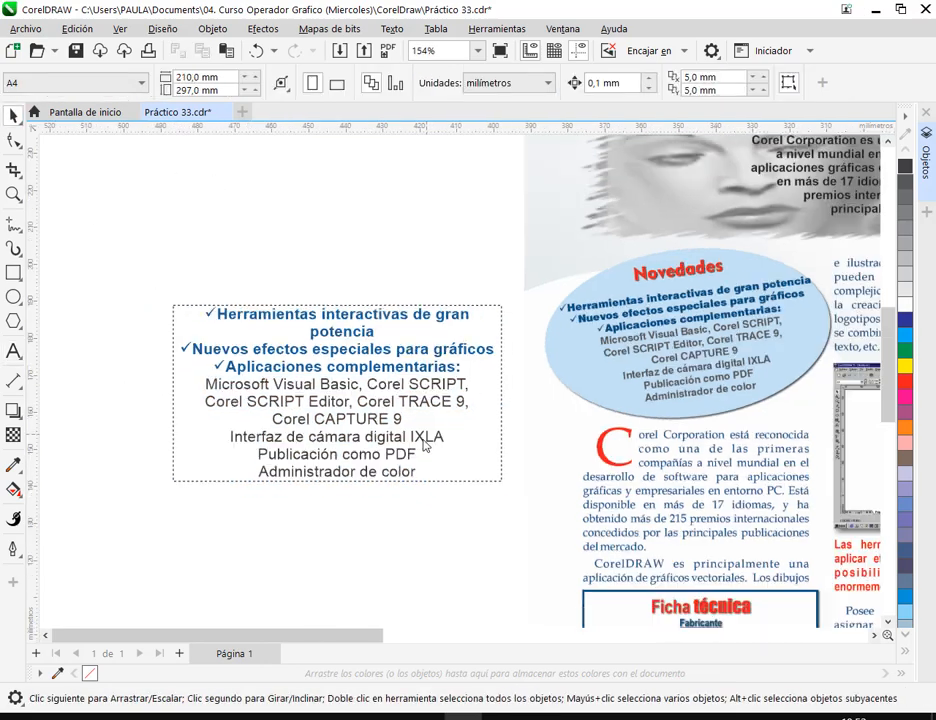
drag(240, 464, 145, 357)
scroll(145, 357, down, 1)
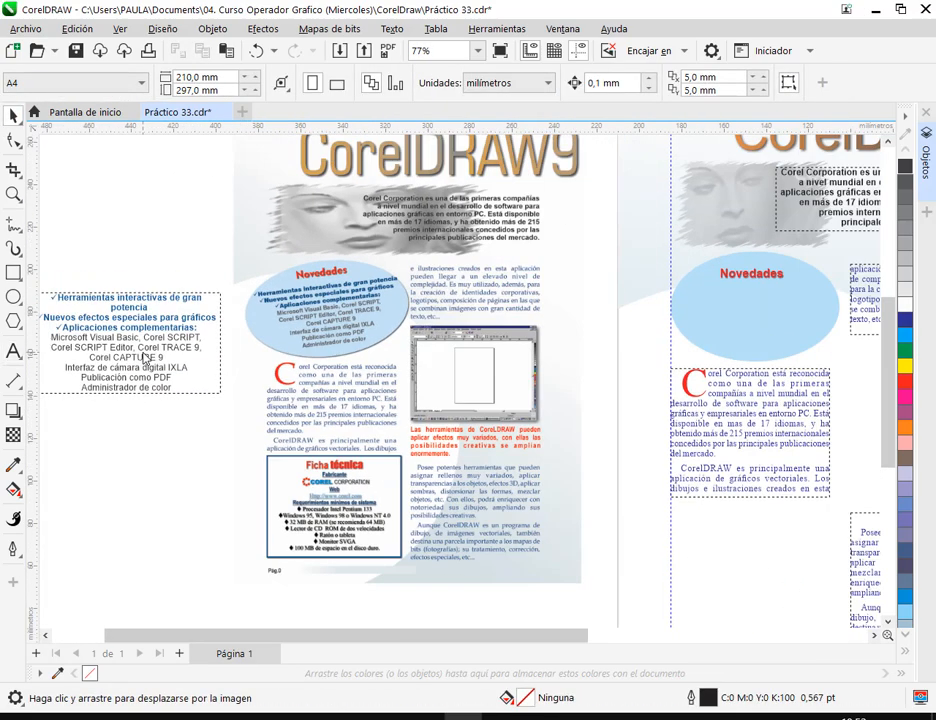
drag(174, 402, 617, 363)
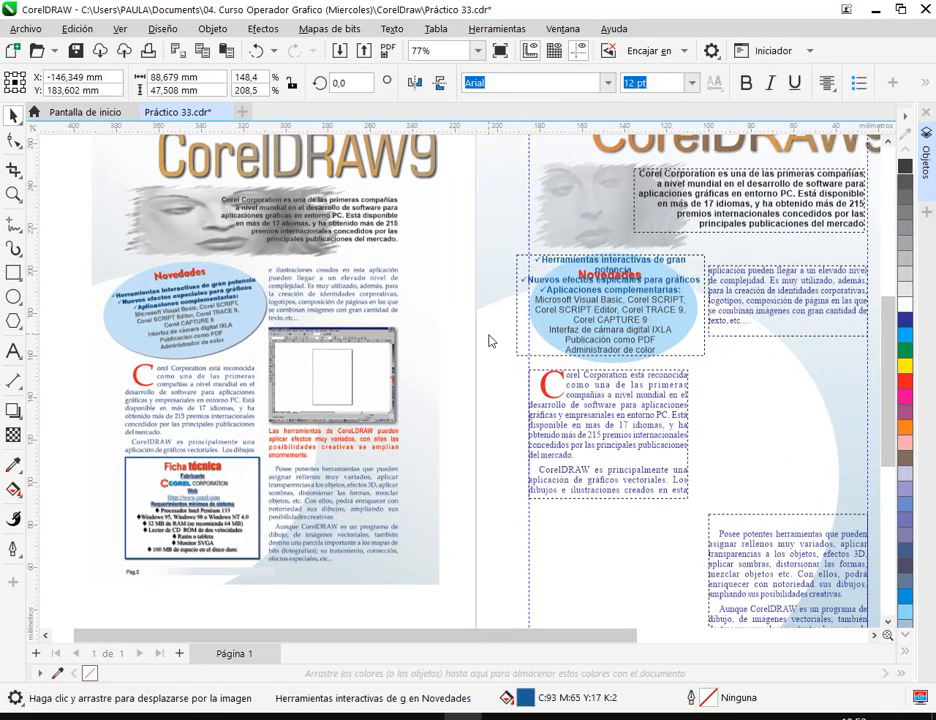
key(Escape)
Set the bulleted text block to 10 pt and move it down below the Novedades heading inside the ellipse.
click(528, 308)
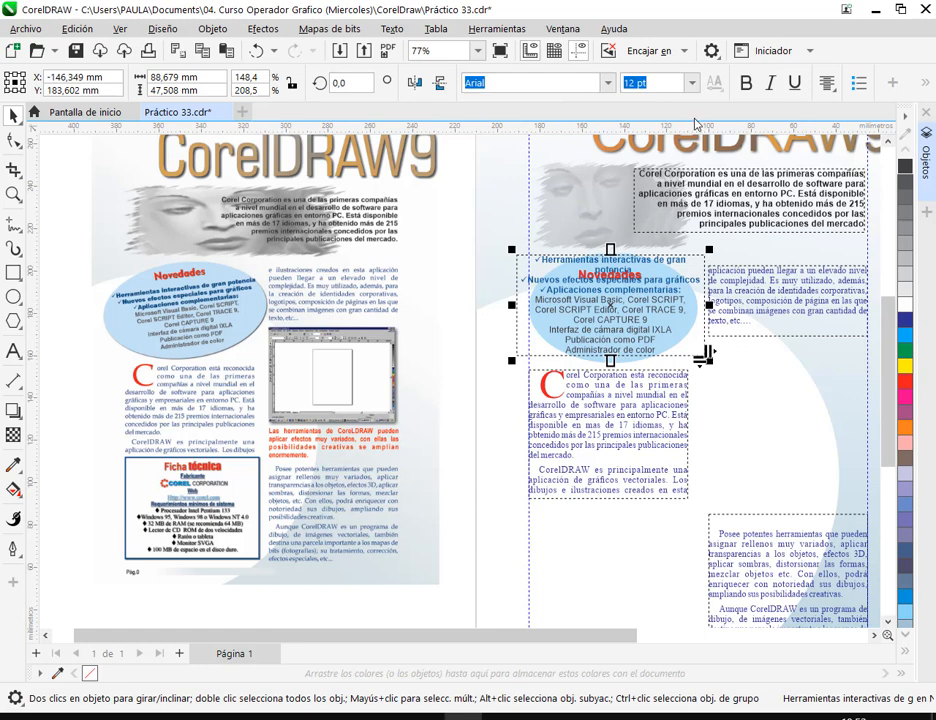
click(691, 83)
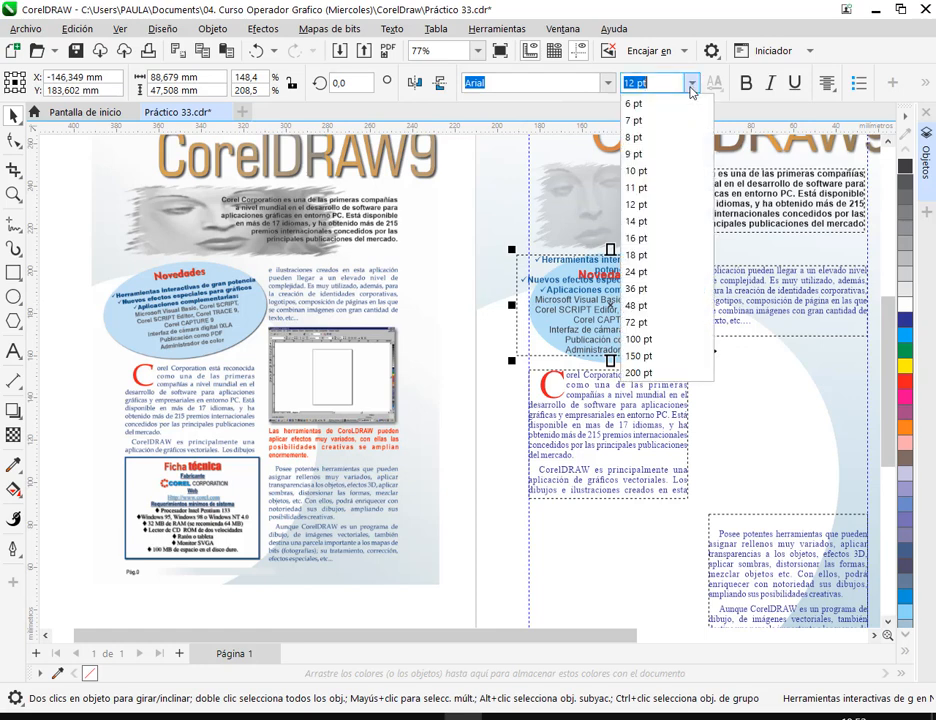
click(668, 181)
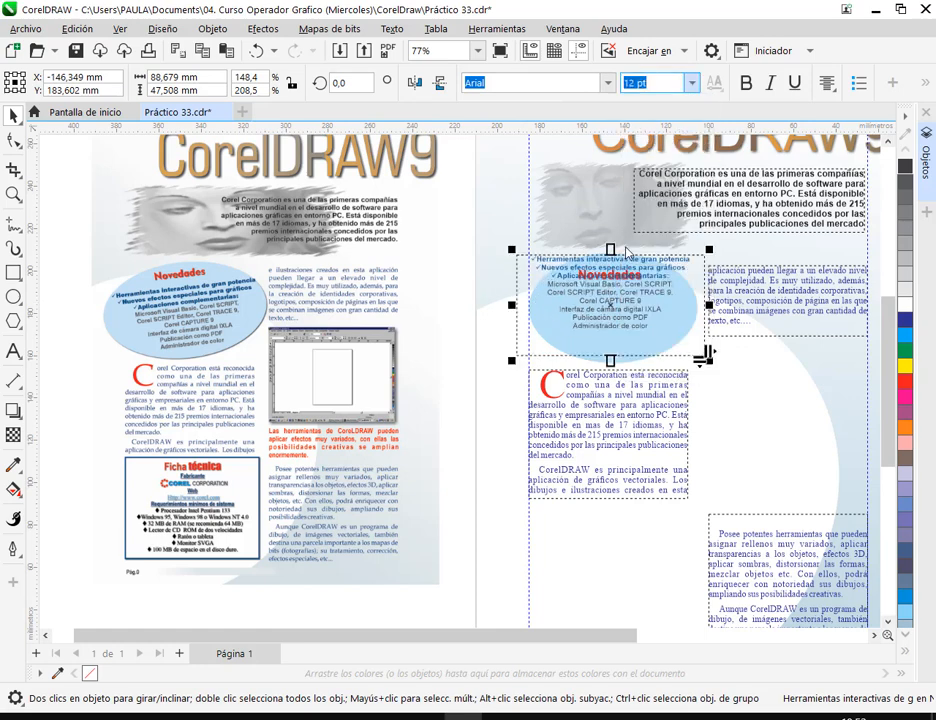
drag(621, 283, 624, 301)
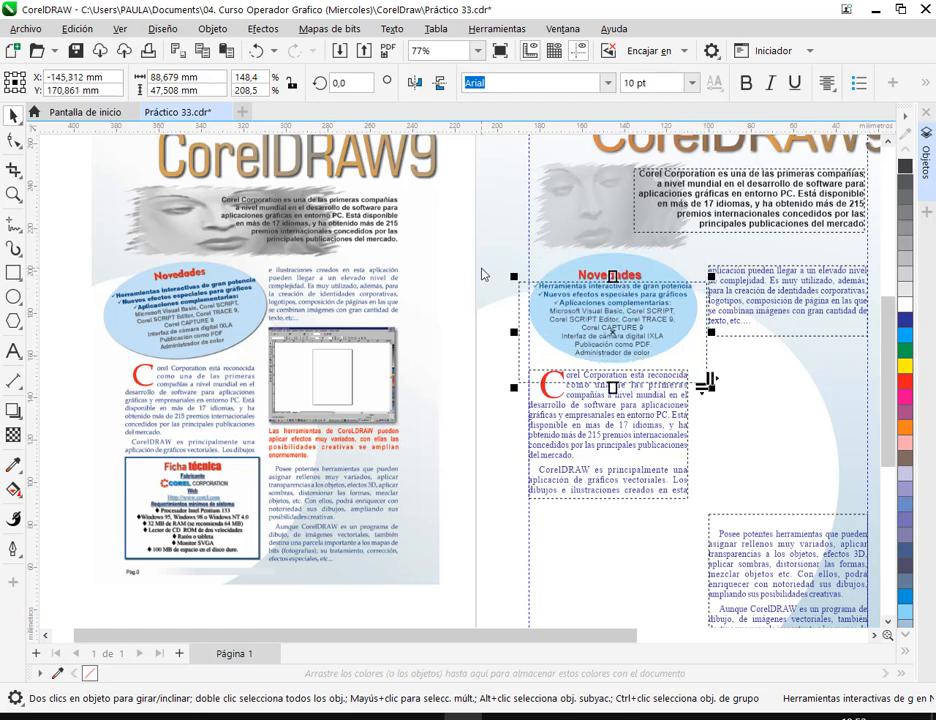
key(Escape)
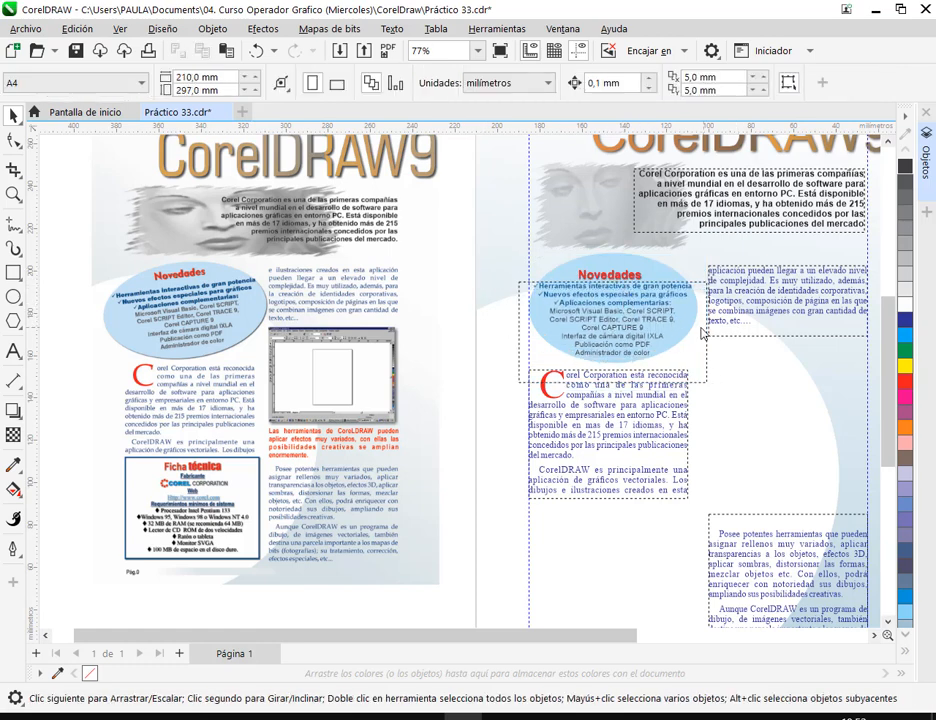
Move the Novedades heading up in the ellipse and lower the bulleted text block to leave a gap beneath it.
scroll(681, 303, up, 4)
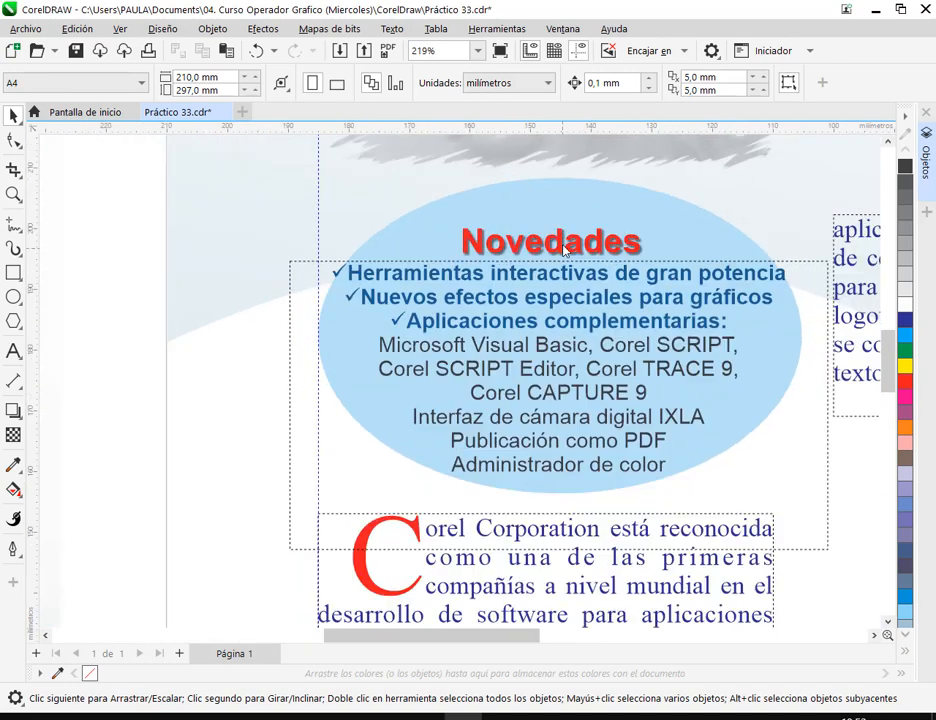
drag(562, 253, 562, 219)
drag(573, 292, 576, 275)
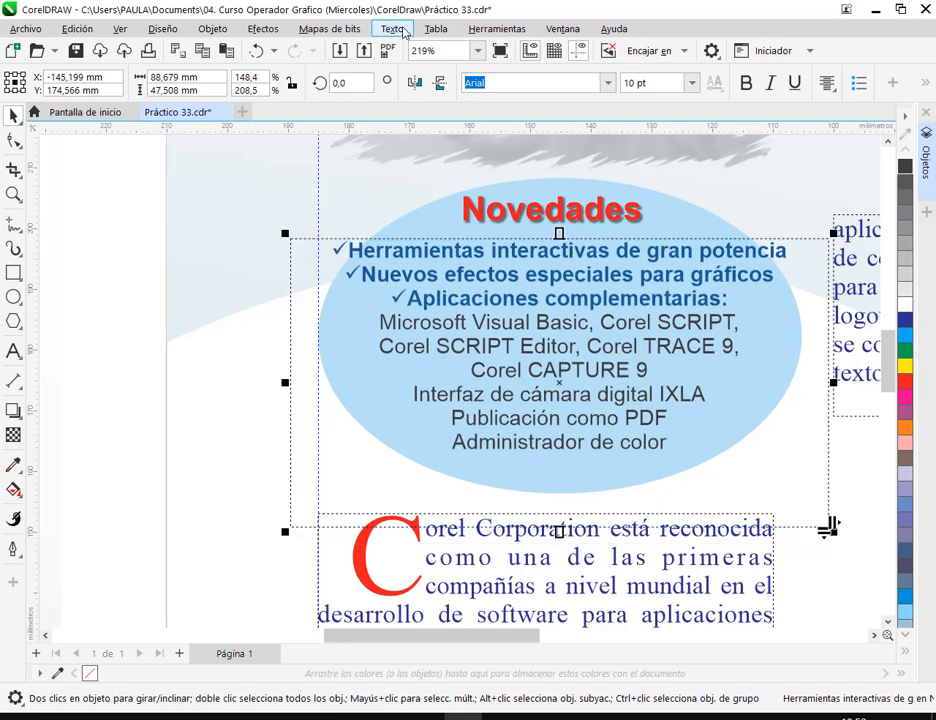
drag(582, 322, 586, 353)
Reduce the bulleted text block to 9 pt and move it slightly up, centred under the Novedades heading.
click(691, 82)
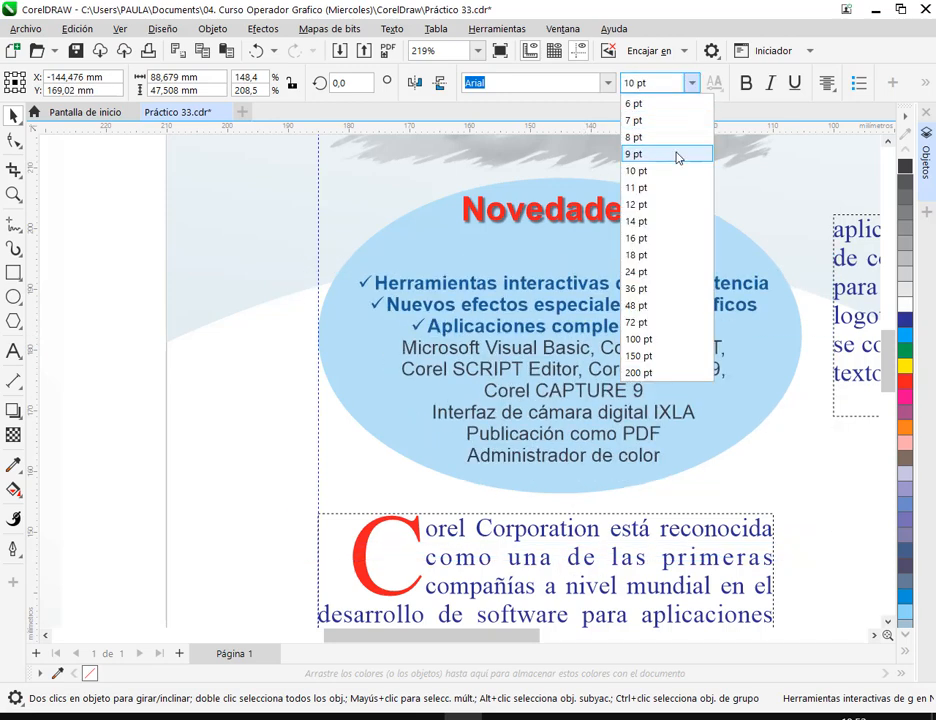
drag(667, 287, 661, 268)
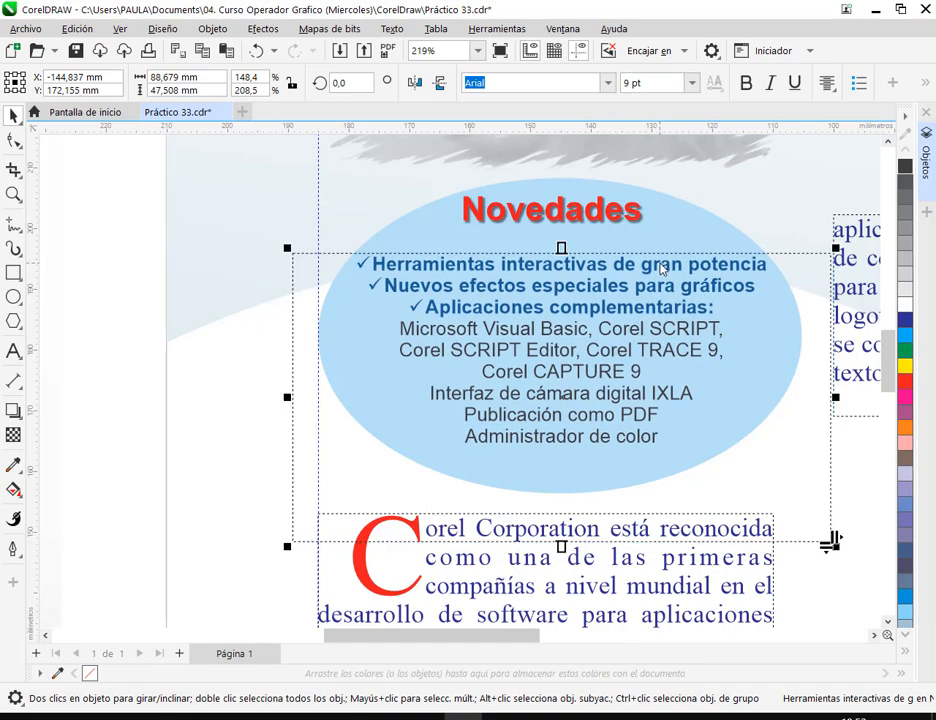
click(170, 313)
scroll(537, 317, down, 2)
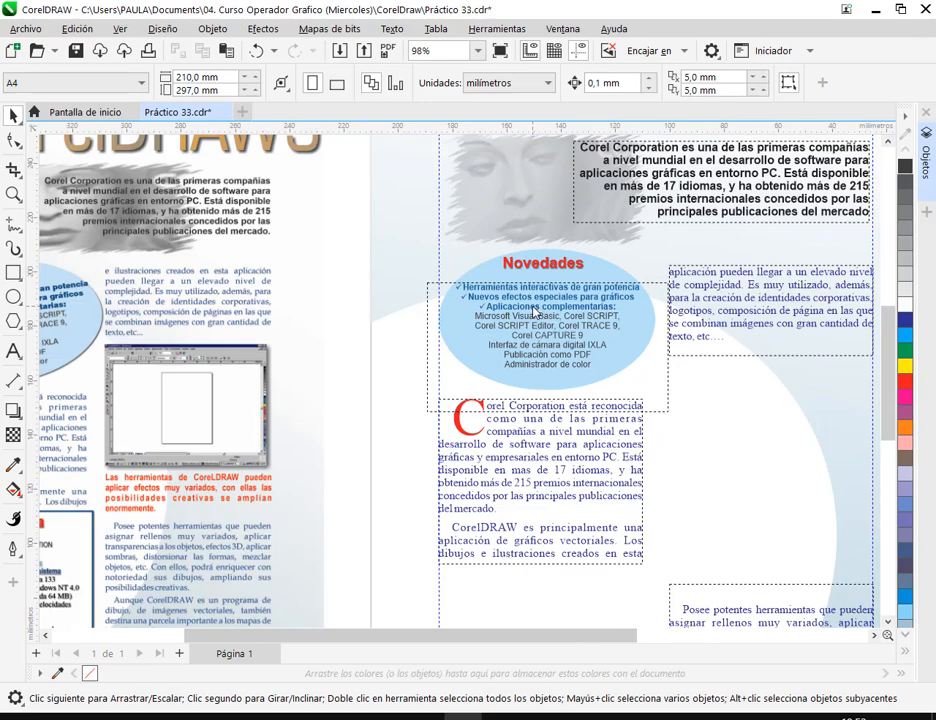
scroll(537, 315, down, 1)
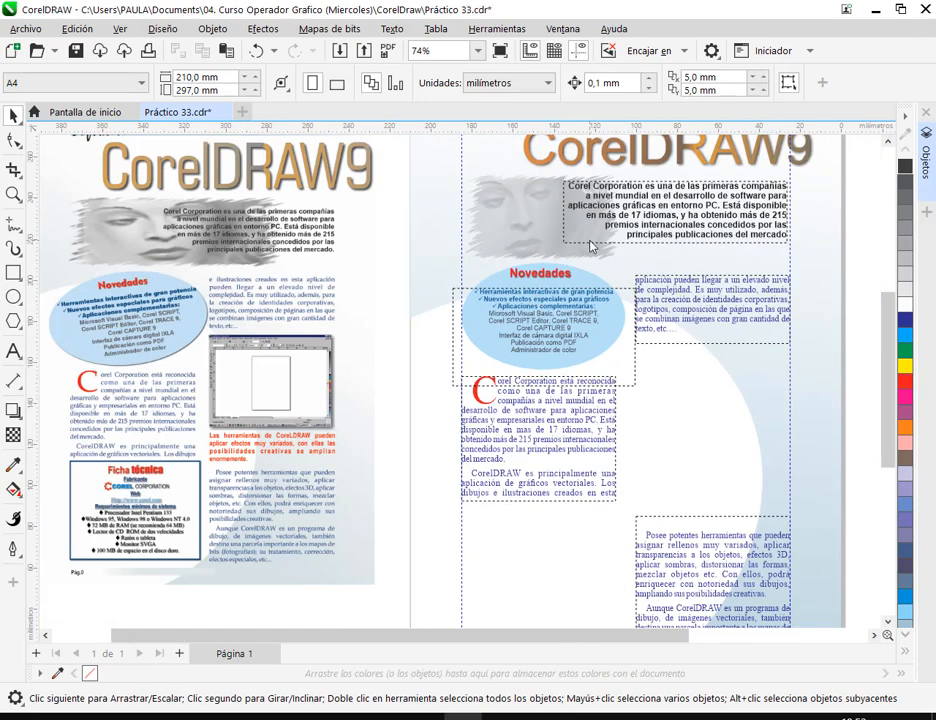
Add a drop shadow to the blue Novedades ellipse, offset about 0,39 mm horizontally and -0,34 mm vertically.
scroll(135, 305, up, 4)
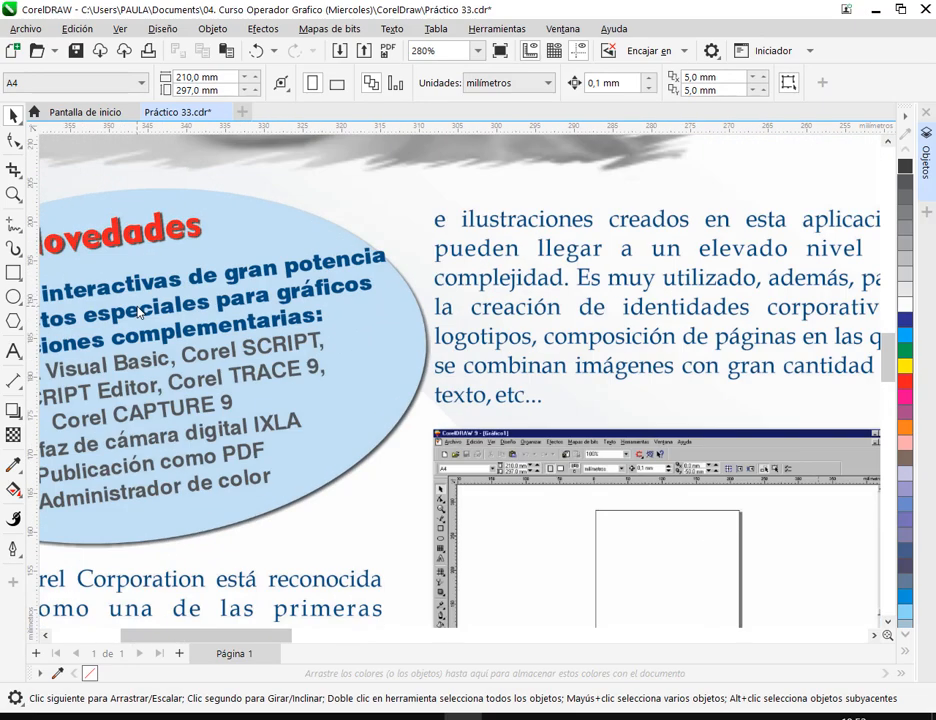
scroll(140, 312, down, 2)
drag(647, 430, 282, 402)
scroll(568, 410, up, 2)
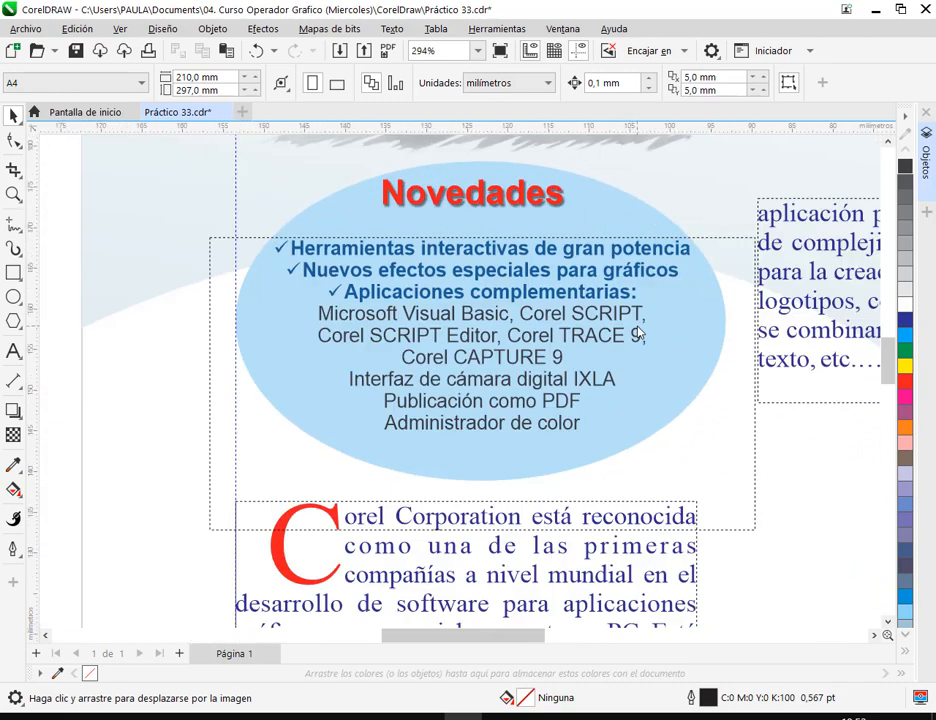
scroll(640, 335, up, 1)
click(630, 191)
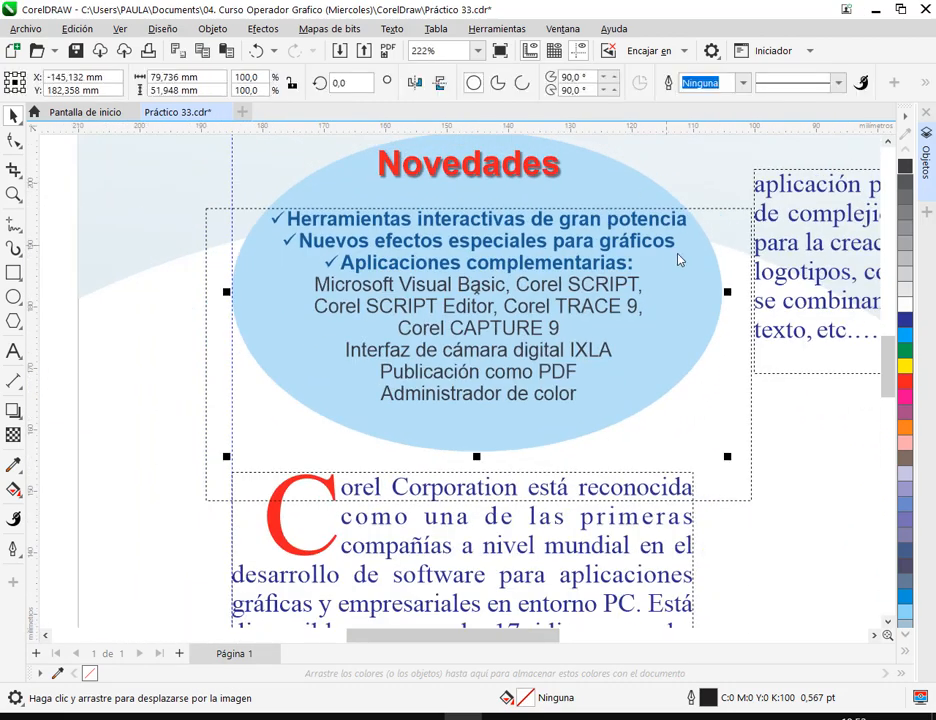
drag(677, 259, 543, 288)
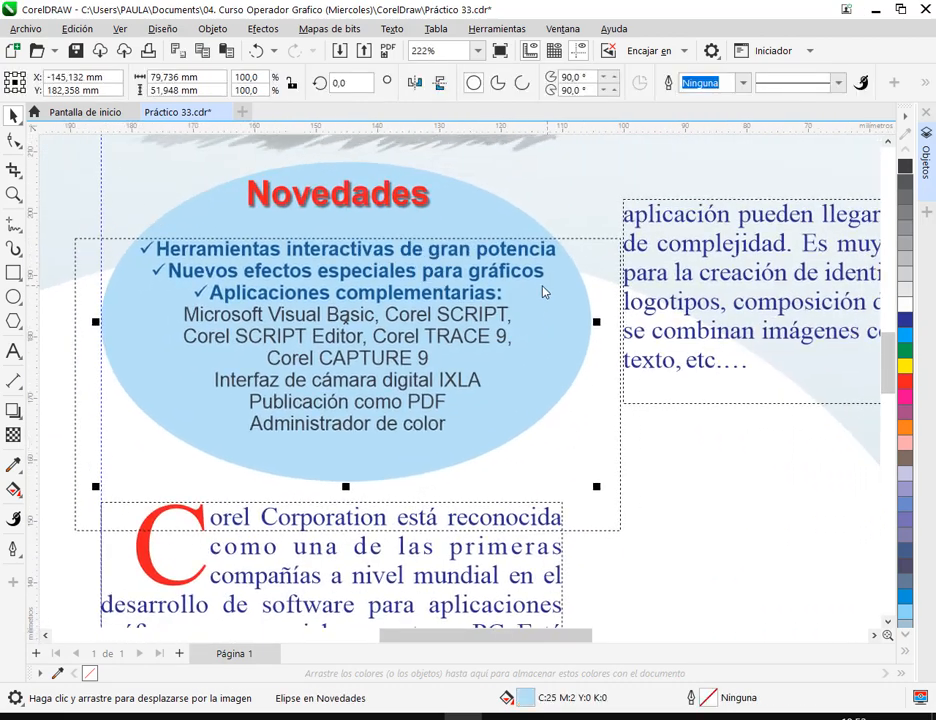
click(13, 410)
drag(362, 240, 491, 395)
key(ctrl+z)
mouse_move(345, 321)
mouse_down()
mouse_move(368, 318)
mouse_move(549, 491)
mouse_move(535, 483)
mouse_up()
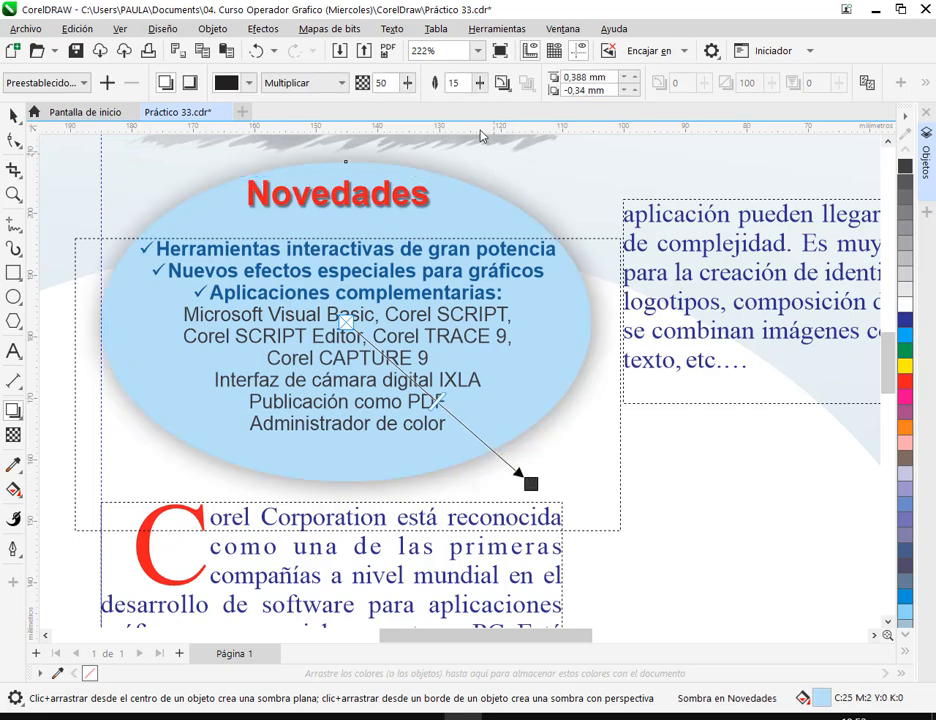
Try a feathering of 0 on the ellipse's drop shadow and set the feathering to 4.
drag(480, 83, 425, 107)
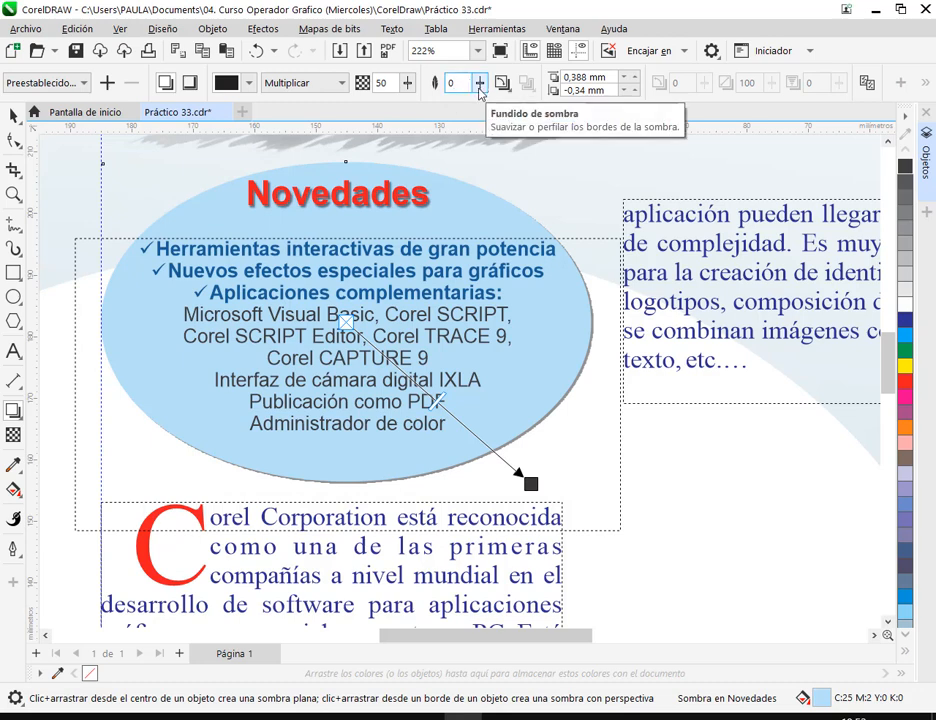
scroll(480, 90, up, 3)
key(Up)
key(Up)
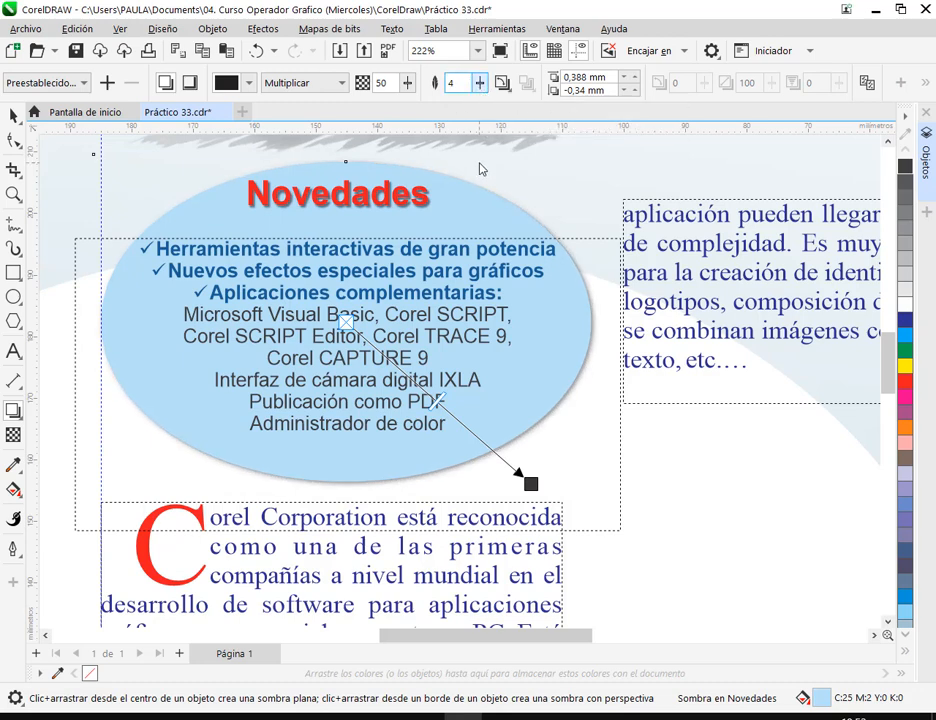
key(Up)
key(Up)
key(Up)
key(Up)
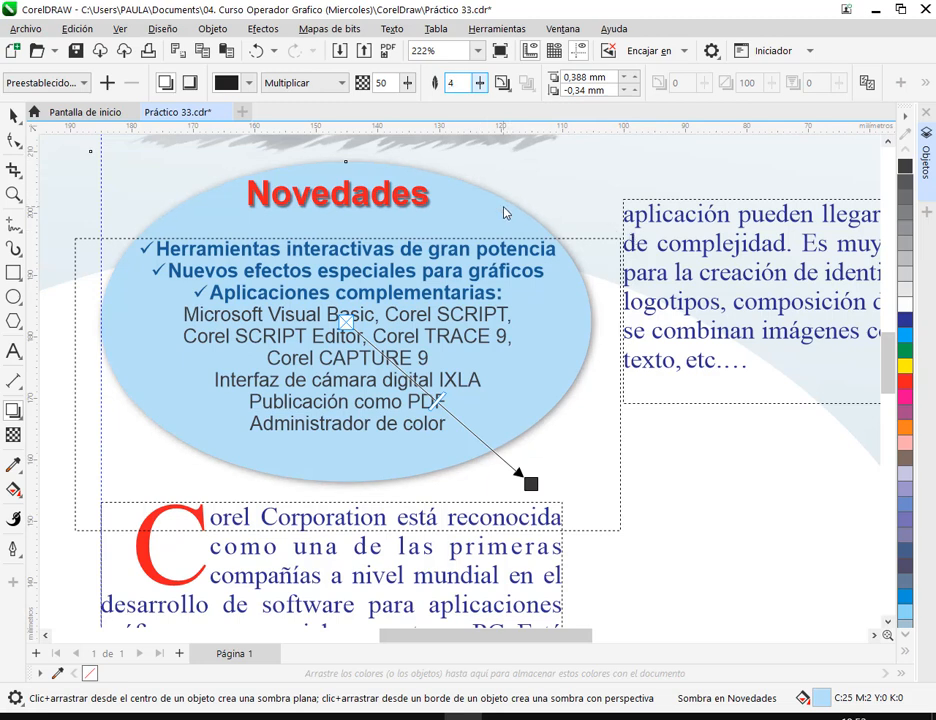
Try feathering values of 7 and 9 on the ellipse's drop shadow, with its offset enlarged to about 1,42 mm and -1,29 mm.
key(Down)
key(Down)
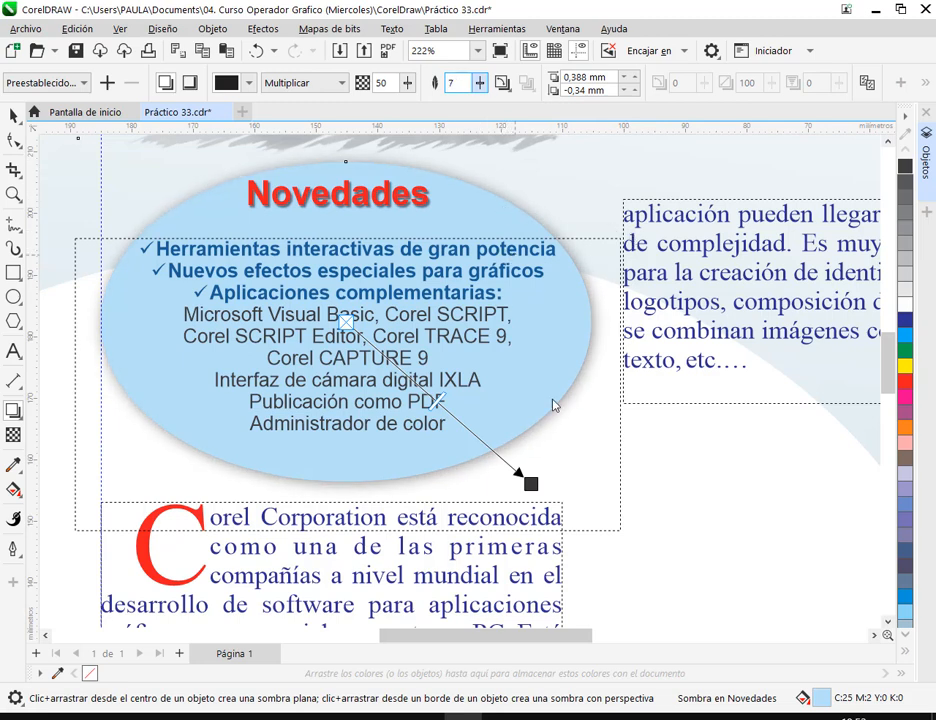
mouse_move(531, 483)
mouse_down()
mouse_move(546, 505)
mouse_move(531, 491)
mouse_up()
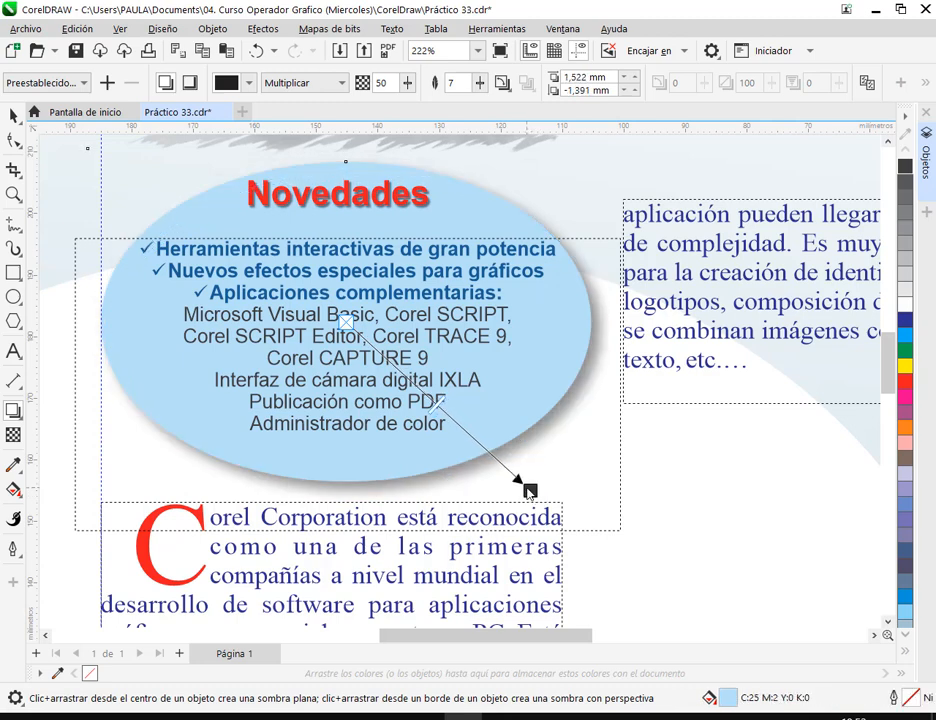
click(455, 83)
key(BackSpace)
text(6)
key(Return)
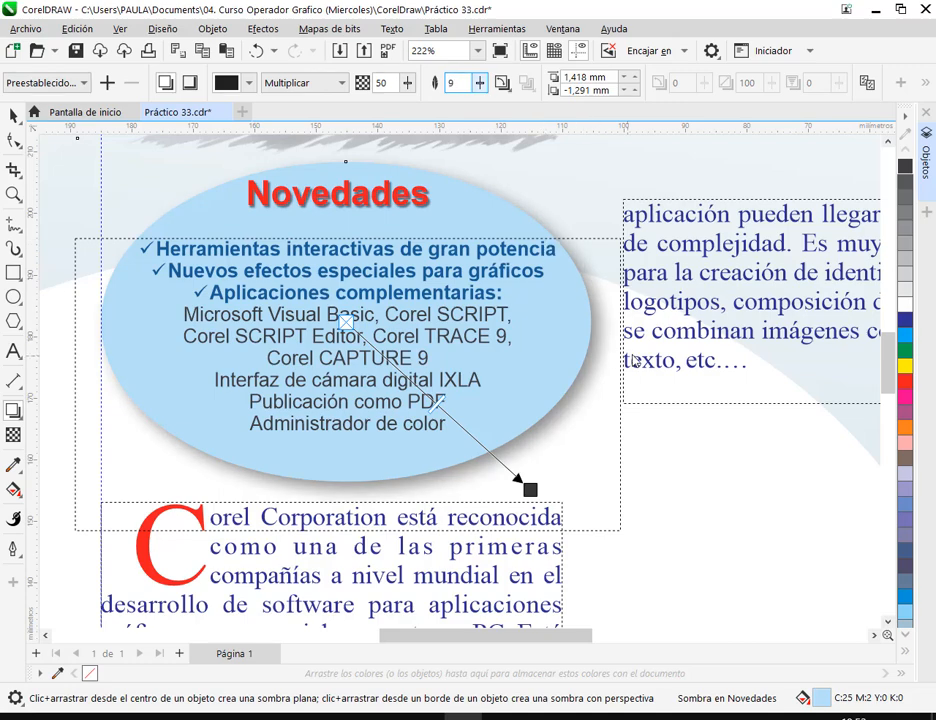
Set the ellipse shadow's feathering to 4 and its offset to about 1,02 mm horizontally and -0,95 mm vertically.
key(Down)
key(Down)
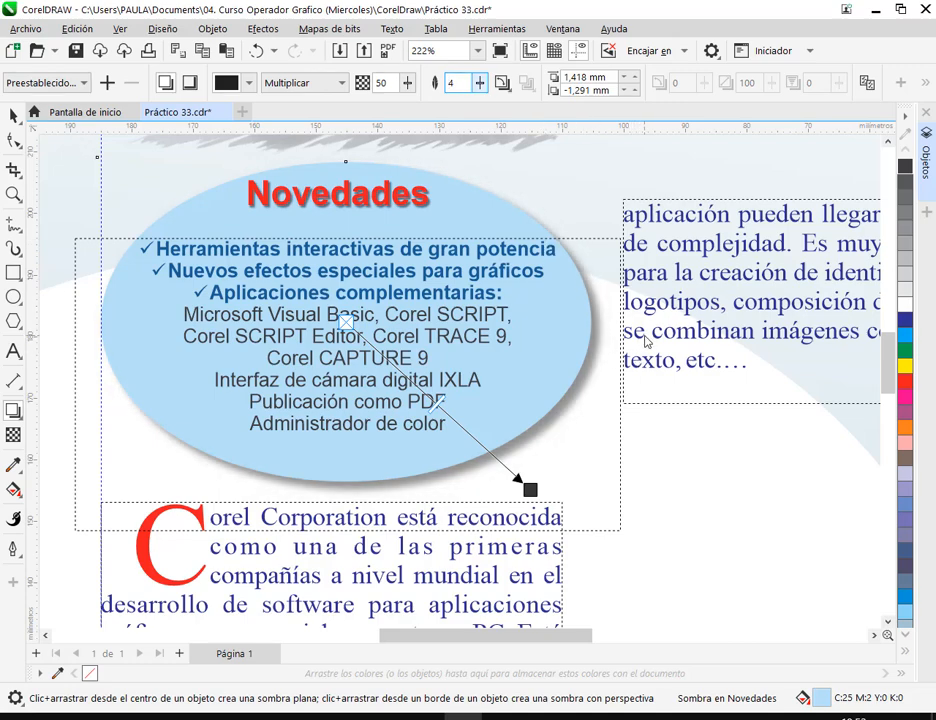
scroll(645, 342, down, 4)
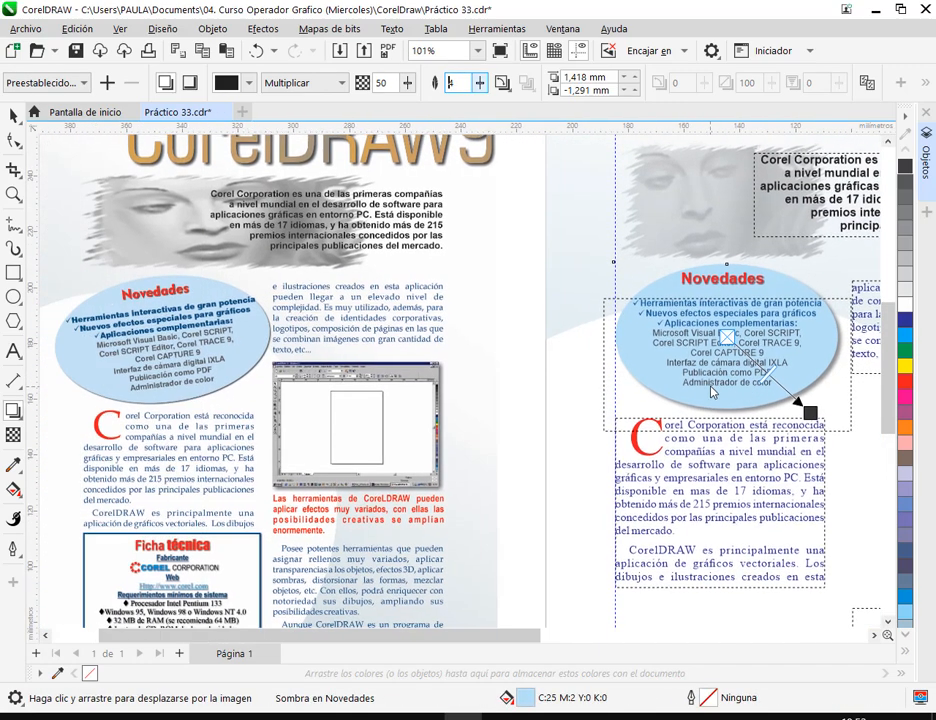
scroll(705, 423, up, 3)
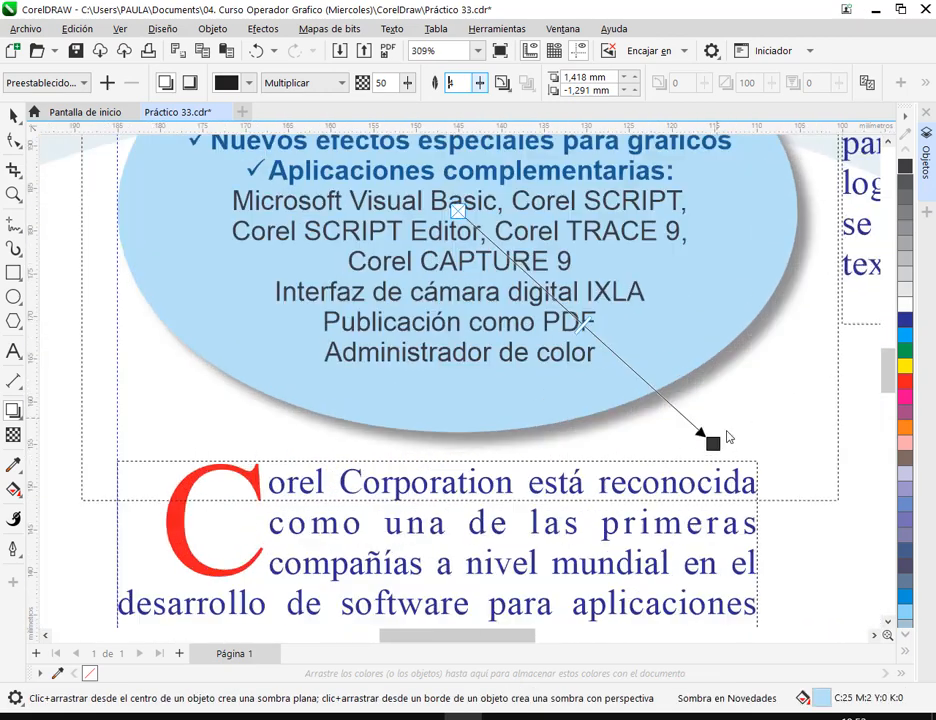
drag(710, 447, 703, 443)
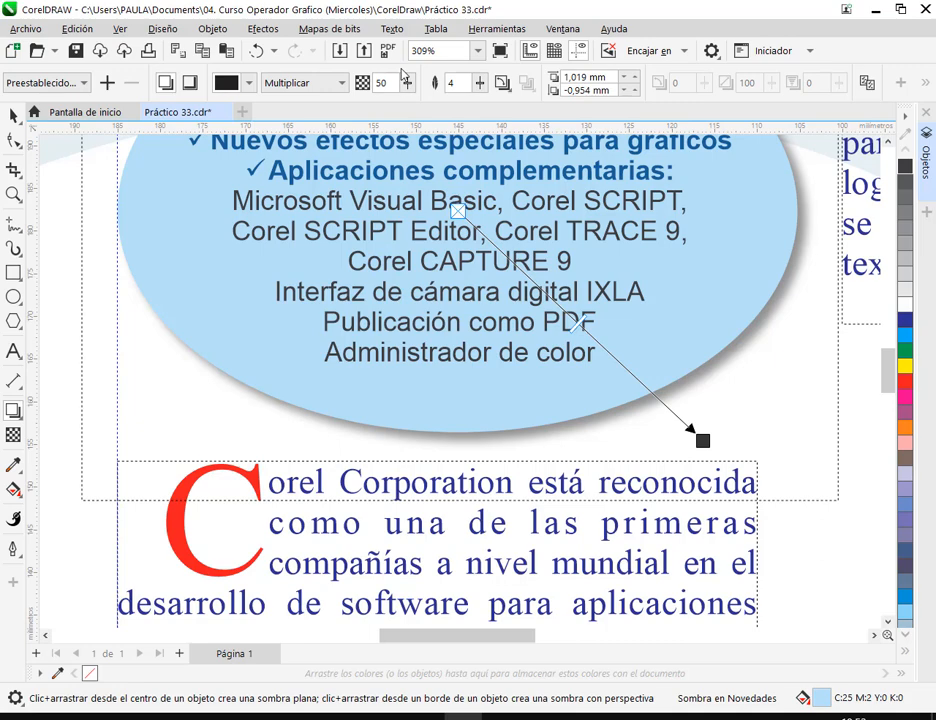
Finish editing the ellipse's drop shadow and save the document.
scroll(751, 333, down, 1)
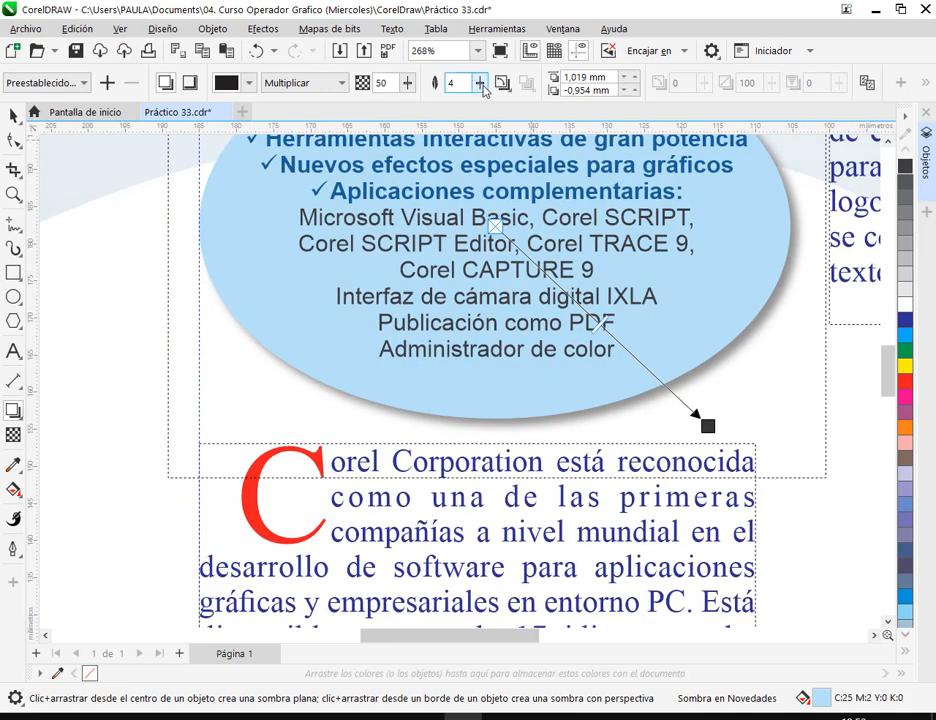
scroll(489, 272, down, 4)
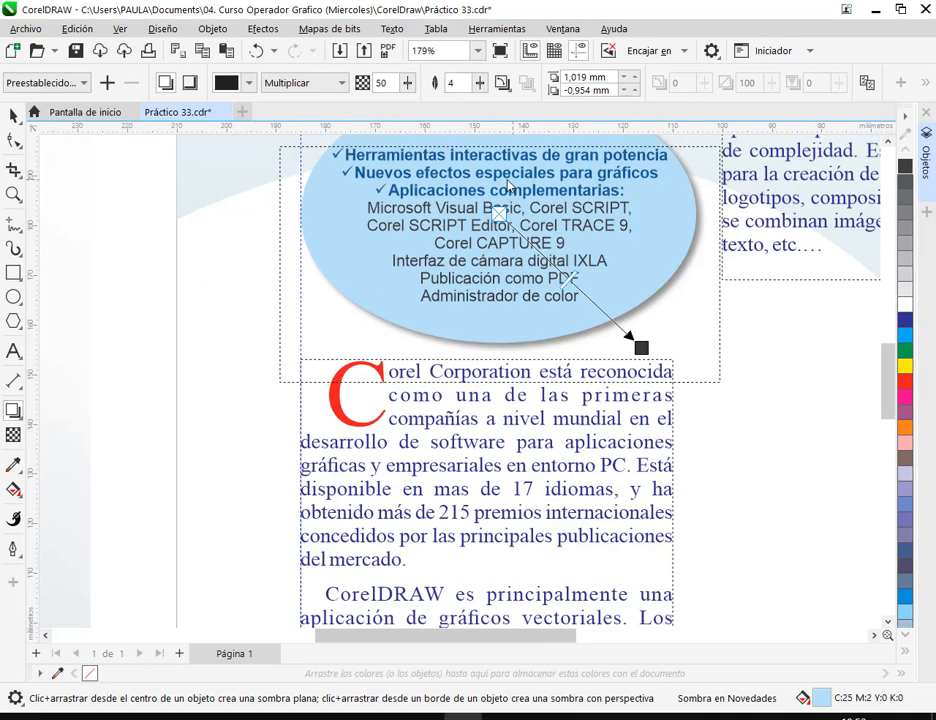
click(13, 116)
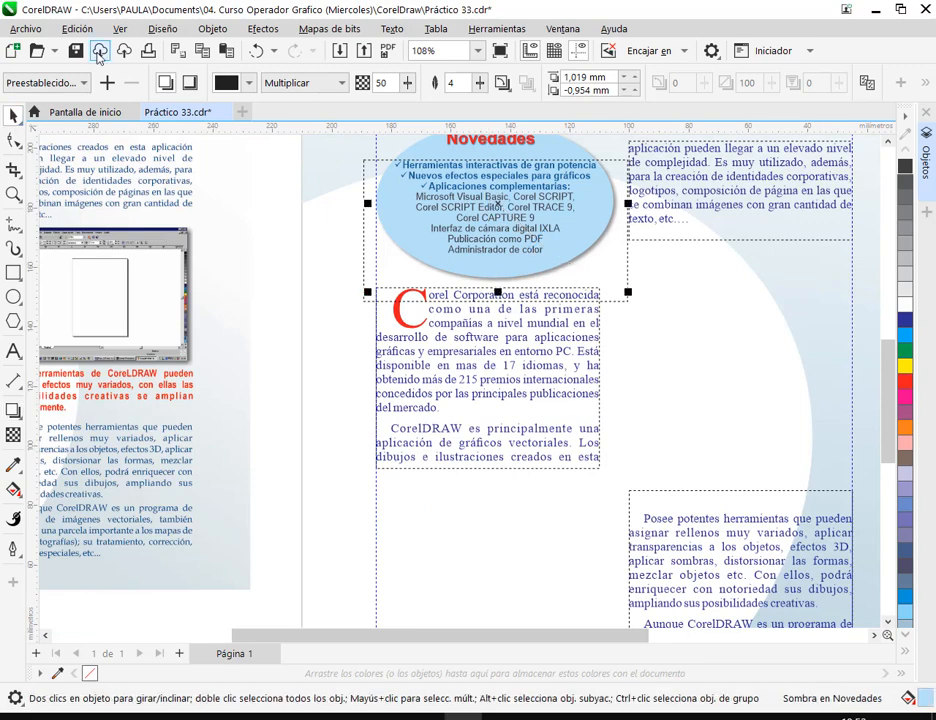
key(h)
drag(549, 256, 697, 273)
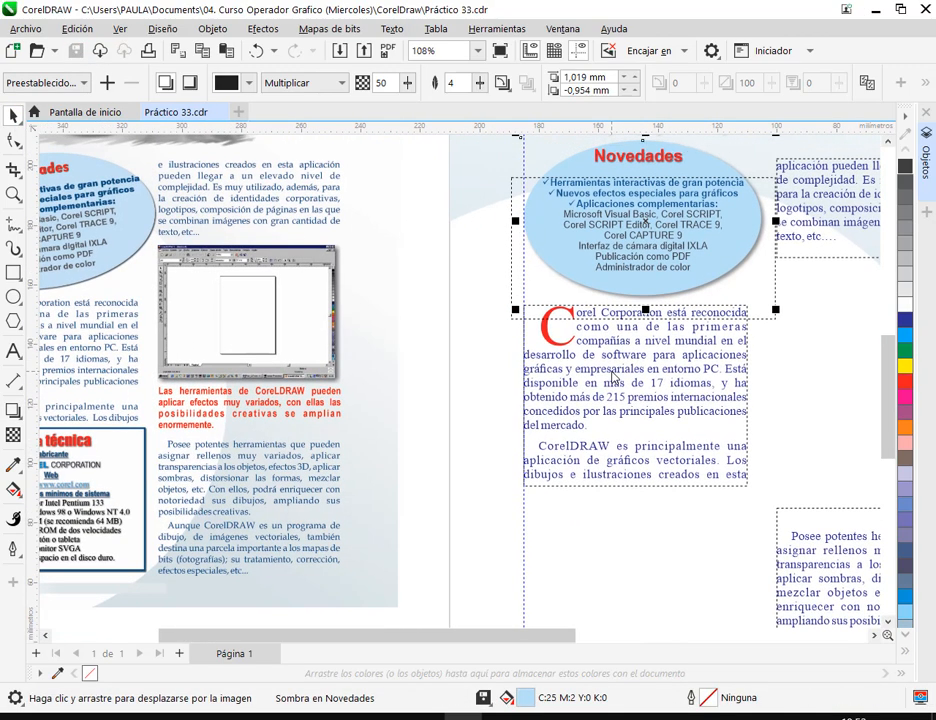
Shrink the bulleted list's text frame to about 70 x 36 mm so it fits inside the ellipse, centred under the Novedades heading.
key(space)
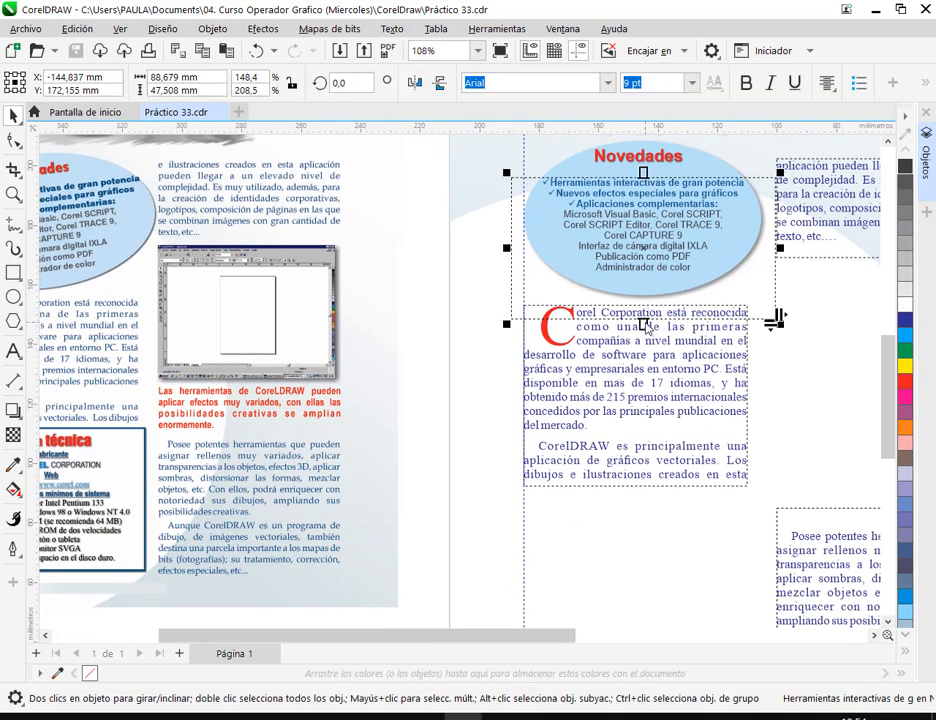
drag(644, 324, 644, 290)
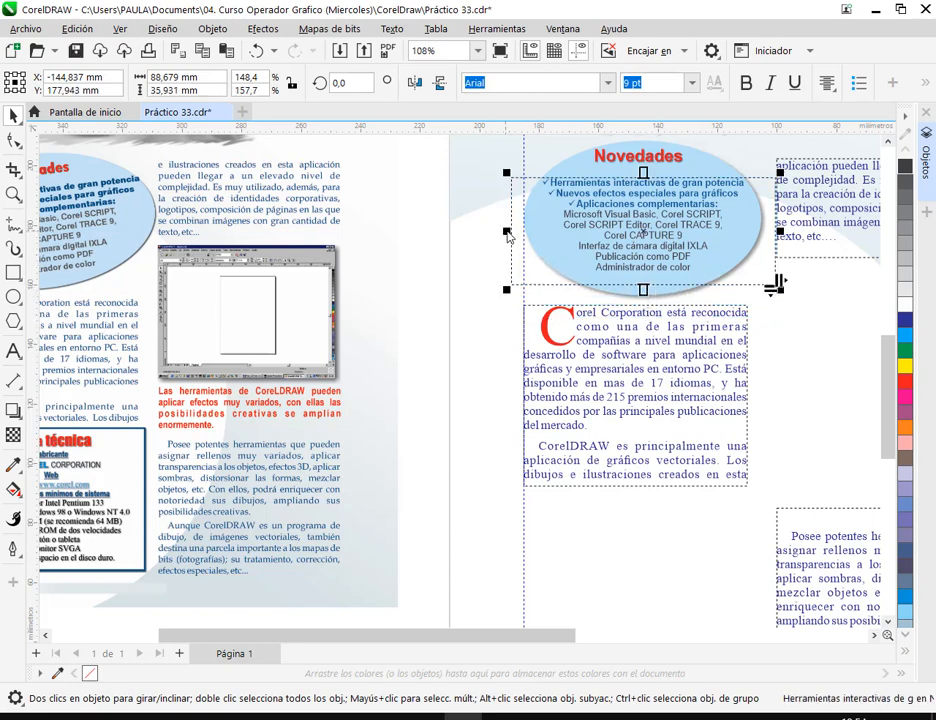
drag(507, 233, 524, 233)
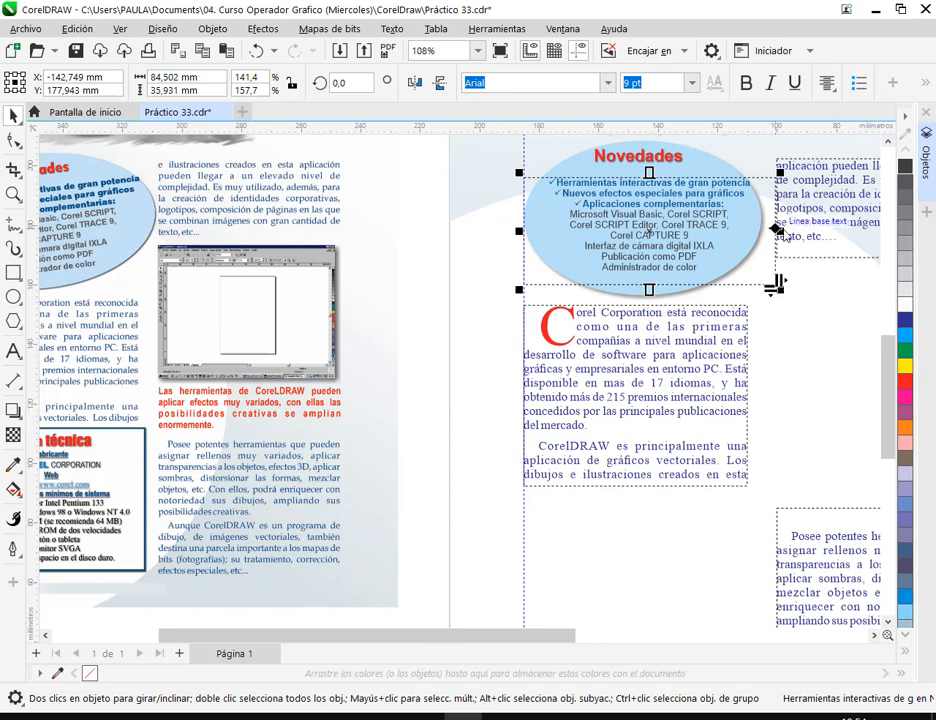
drag(774, 232, 751, 233)
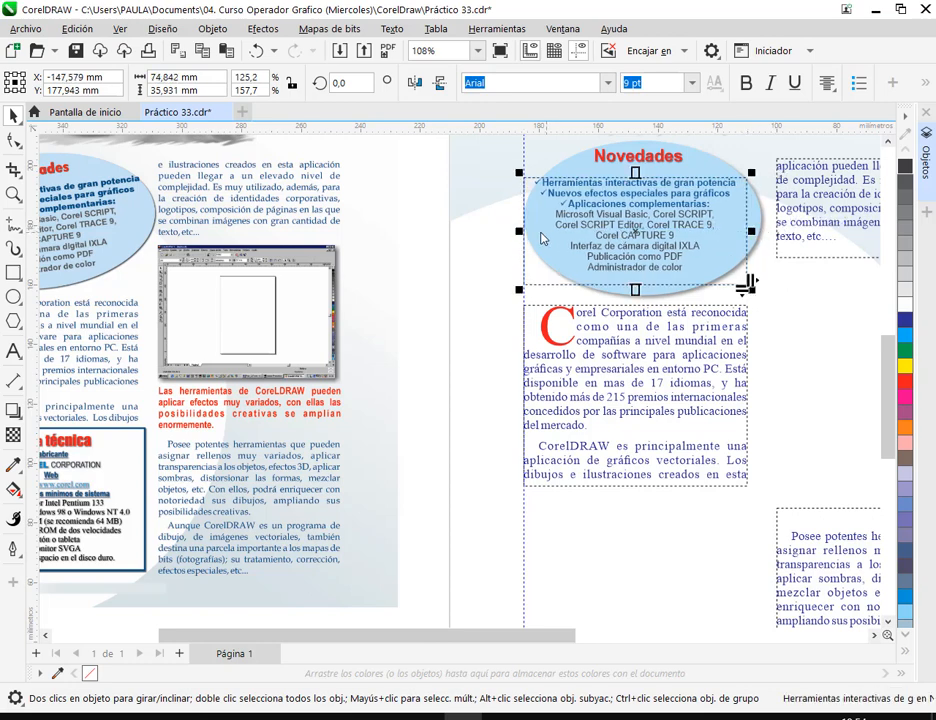
drag(522, 233, 536, 233)
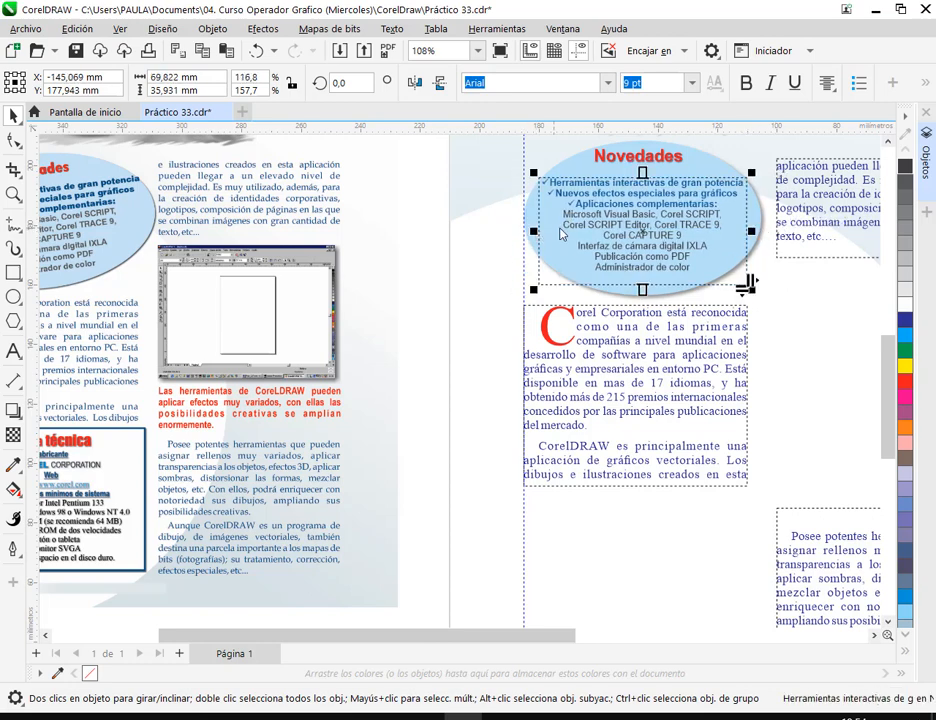
Hide the paragraph text frames and deselect the bulleted text block.
click(391, 28)
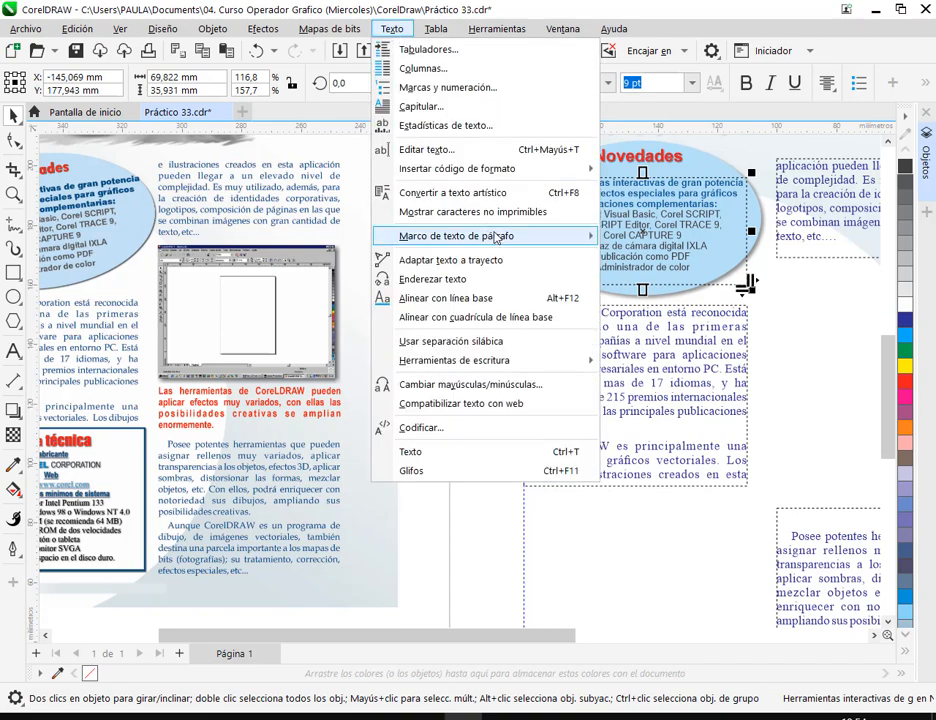
mouse_move(510, 236)
click(658, 240)
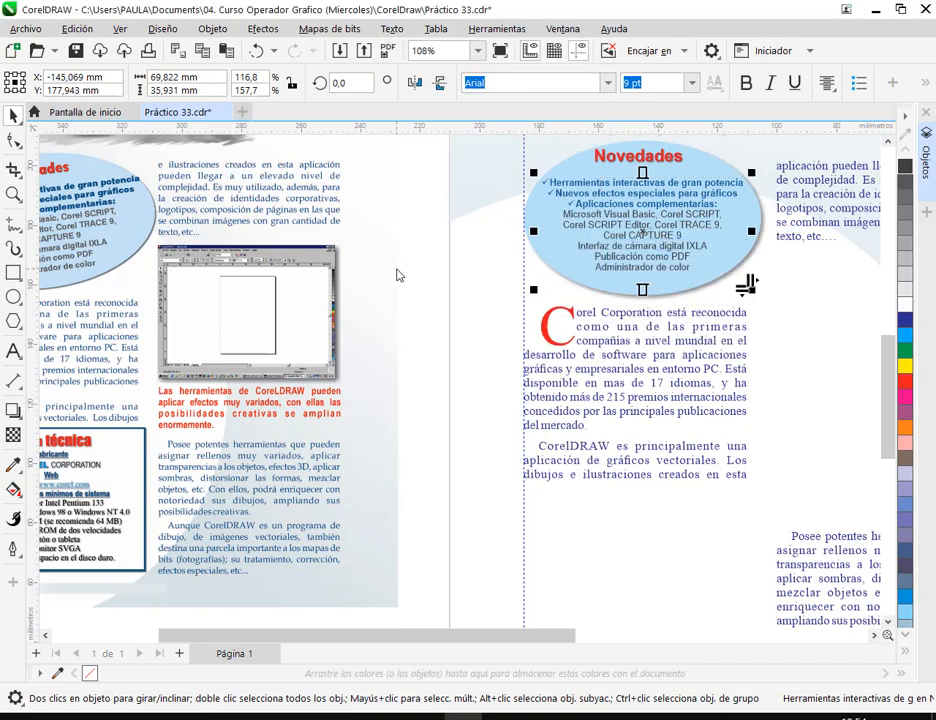
click(425, 195)
scroll(636, 246, down, 1)
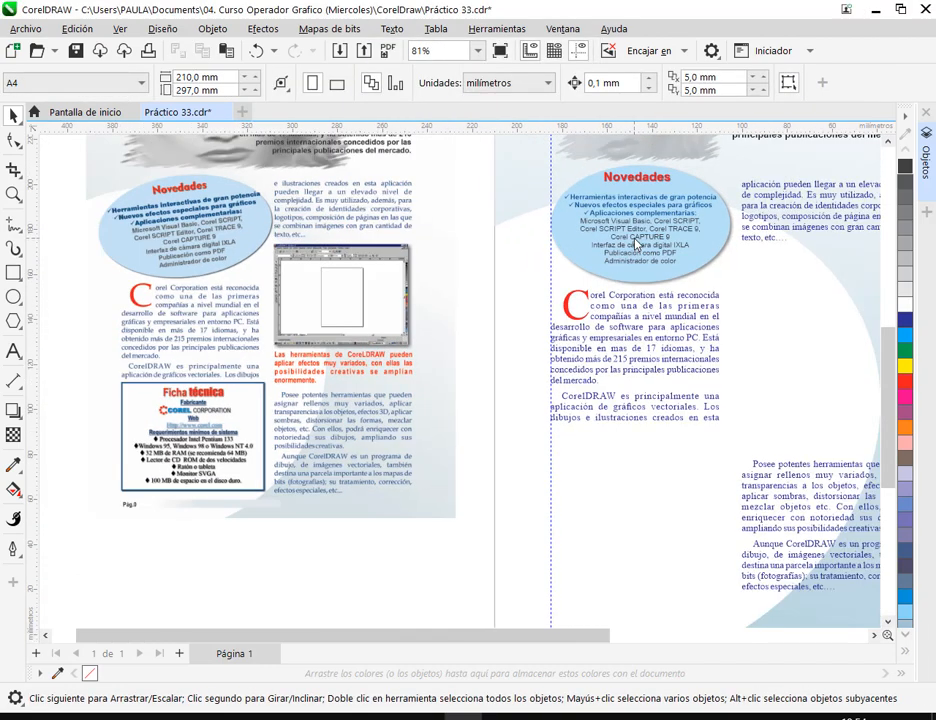
Give the three bold check-marked lines a hairline outline, trying C:100 M:20 and settling on dark blue C:100 M:100 Y:0 K:0.
scroll(640, 226, up, 4)
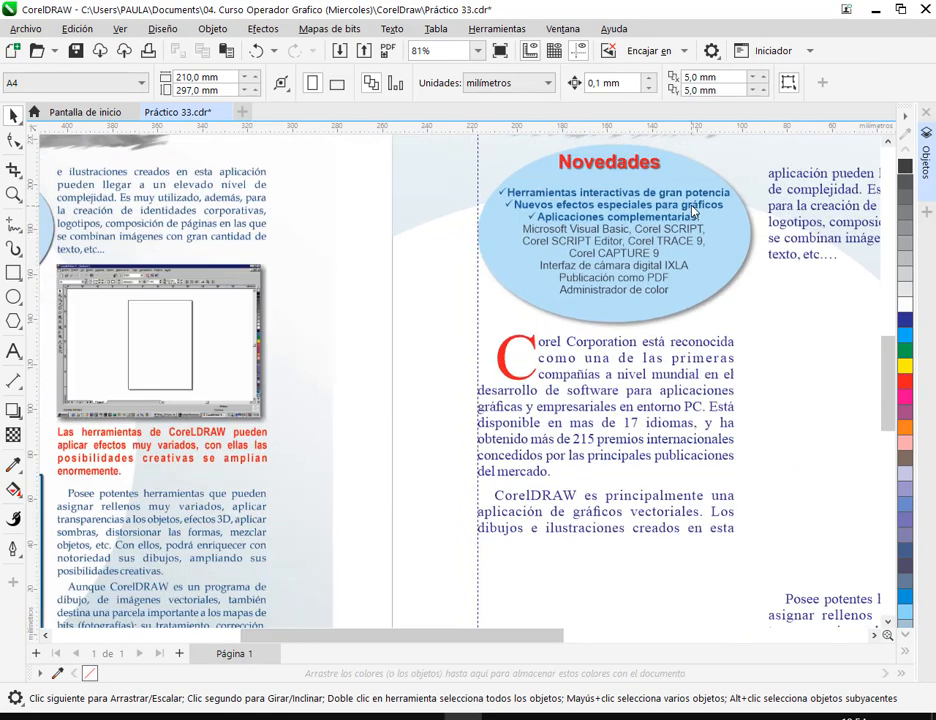
click(672, 268)
click(14, 350)
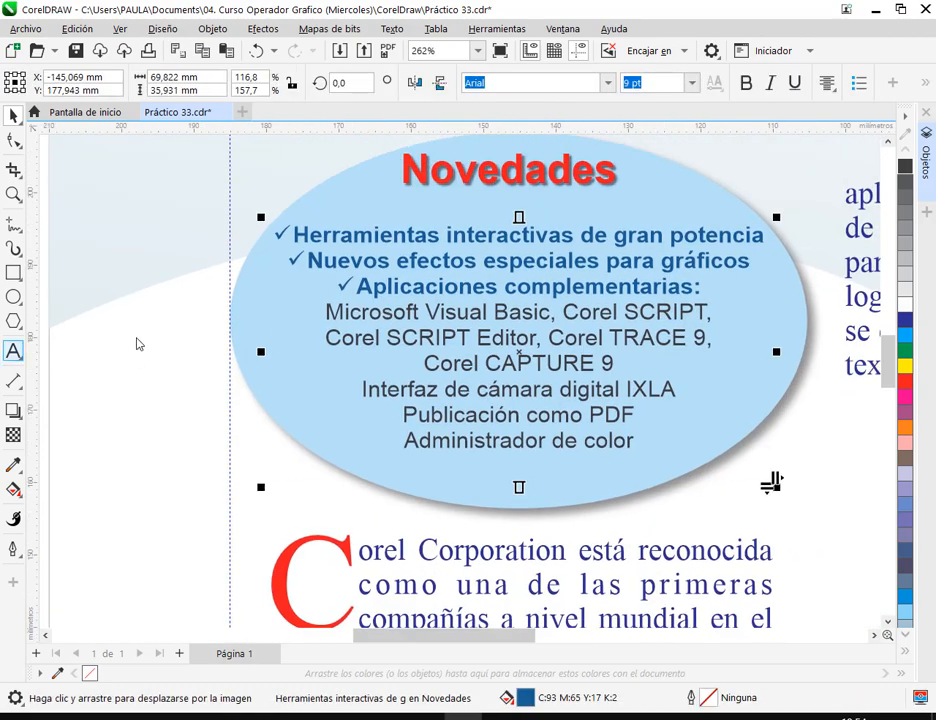
click(293, 238)
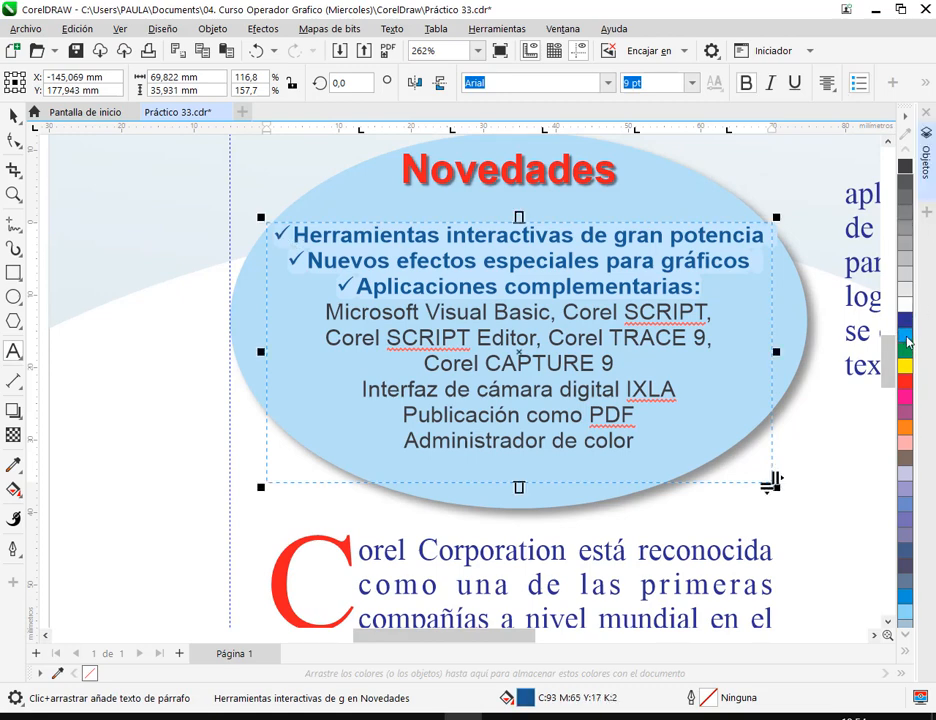
right_click(906, 599)
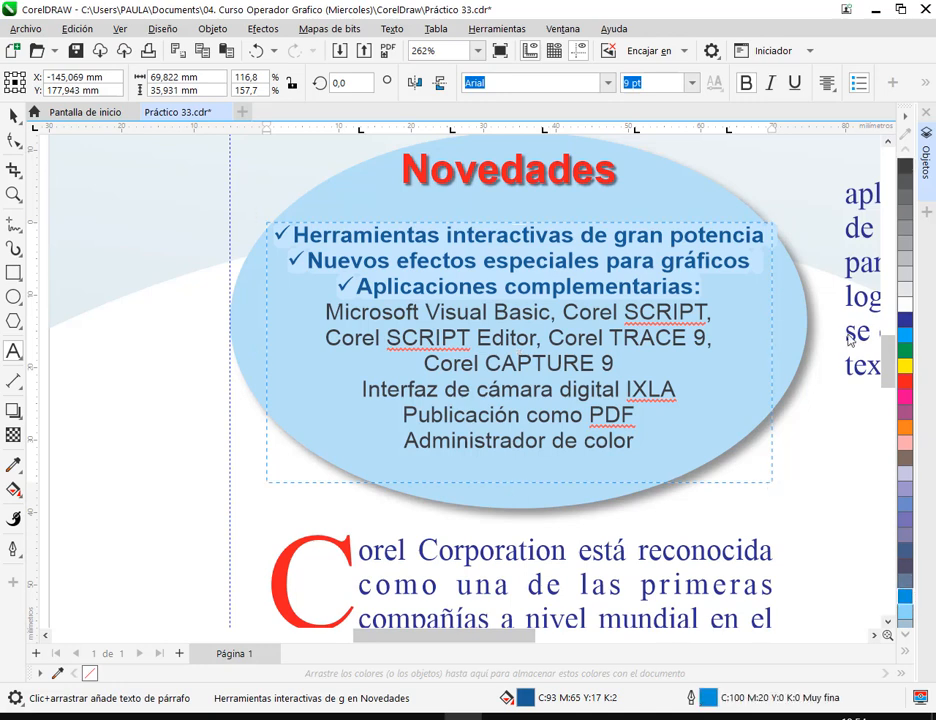
right_click(906, 320)
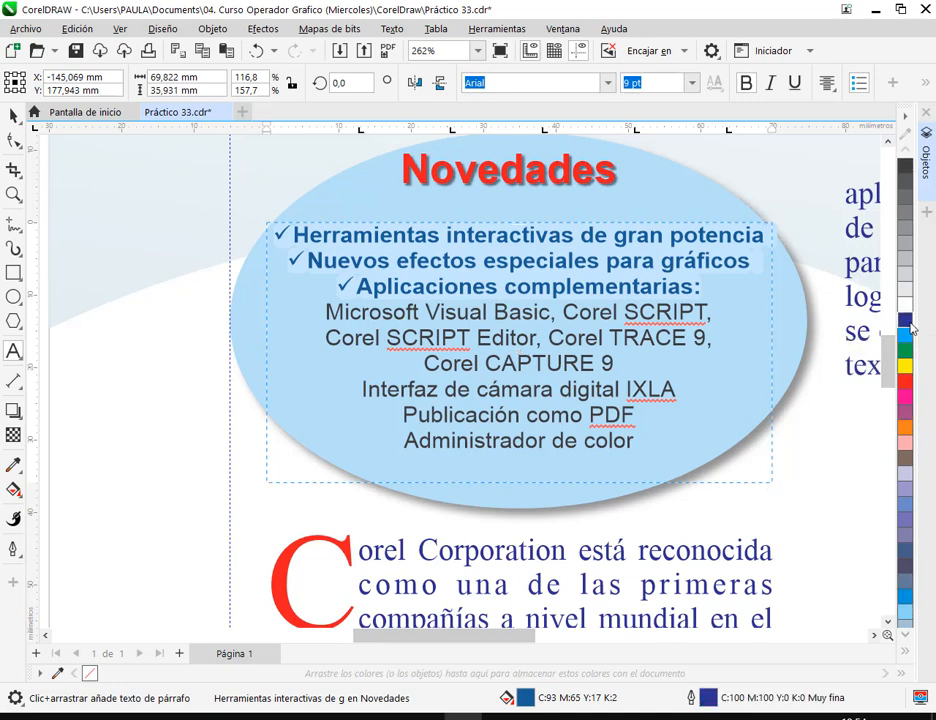
Try a green C:100 M:0 Y:100 K:0 outline on the three check-marked lines and undo it.
right_click(905, 350)
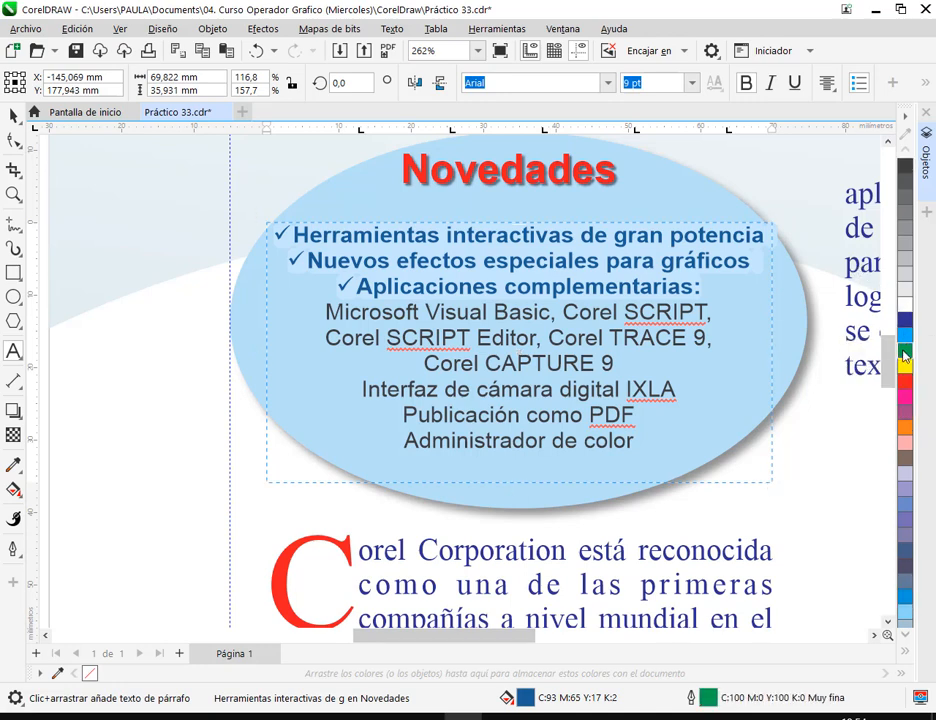
click(14, 116)
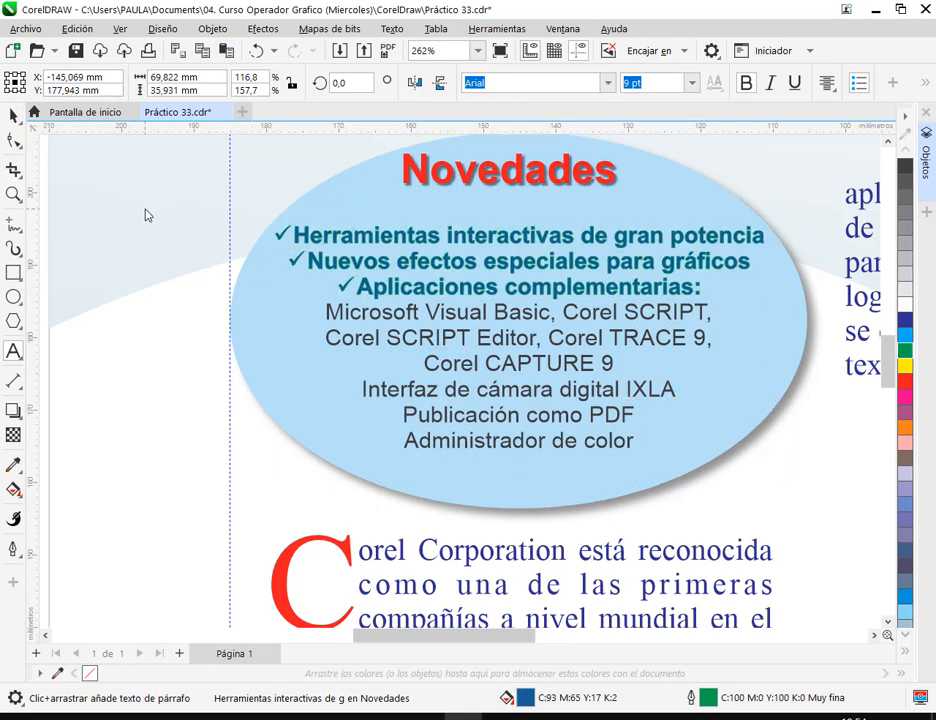
click(146, 213)
click(257, 50)
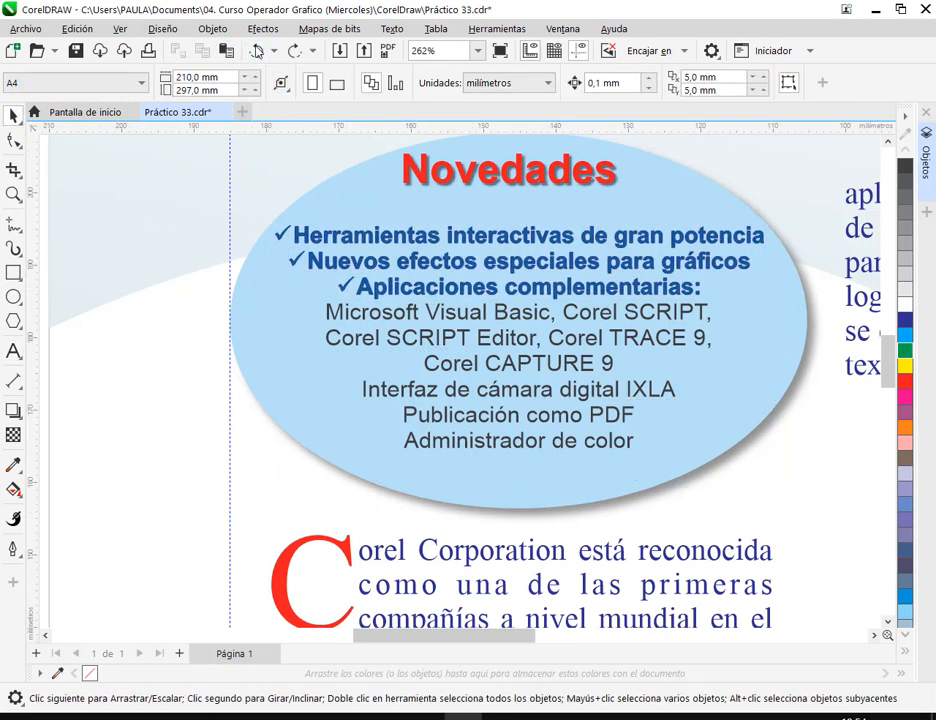
Group the Novedades heading, the bulleted text block and the blue ellipse together with their shadows.
scroll(614, 278, down, 3)
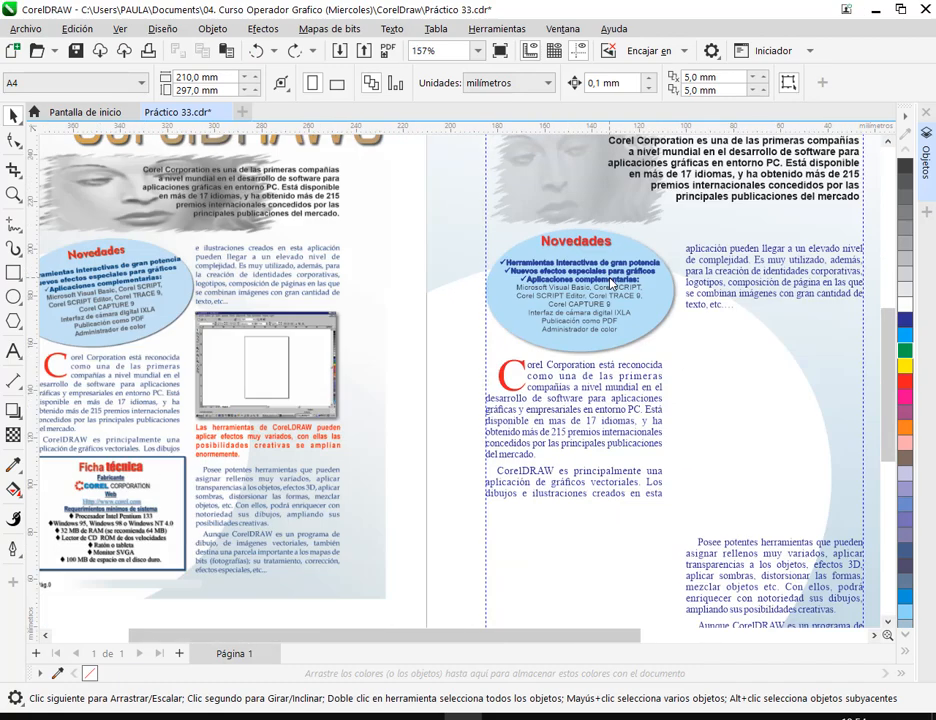
drag(453, 221, 702, 382)
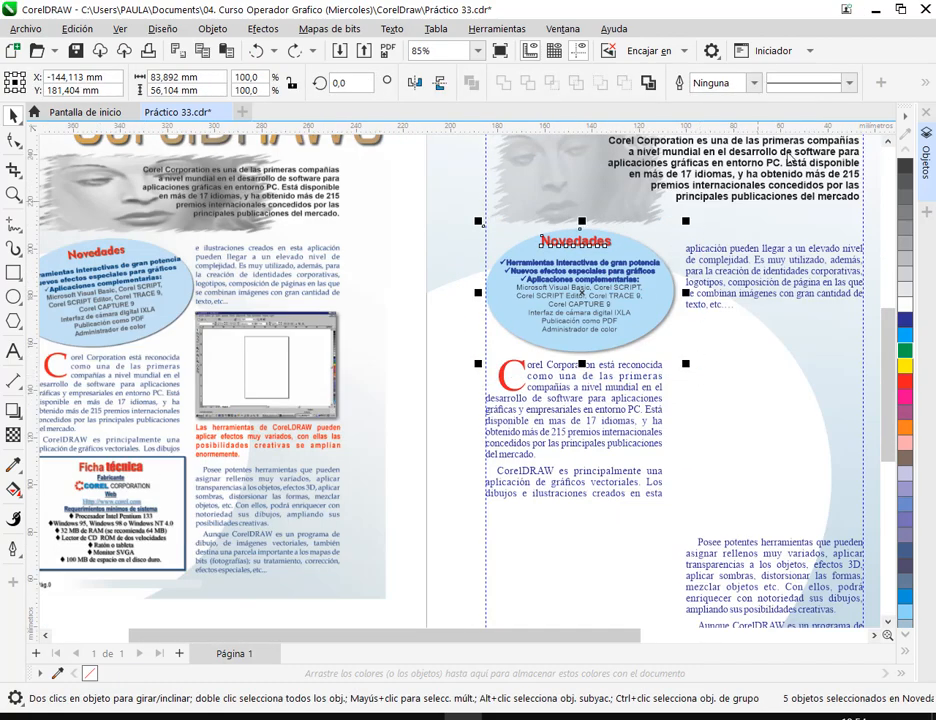
click(925, 83)
click(833, 117)
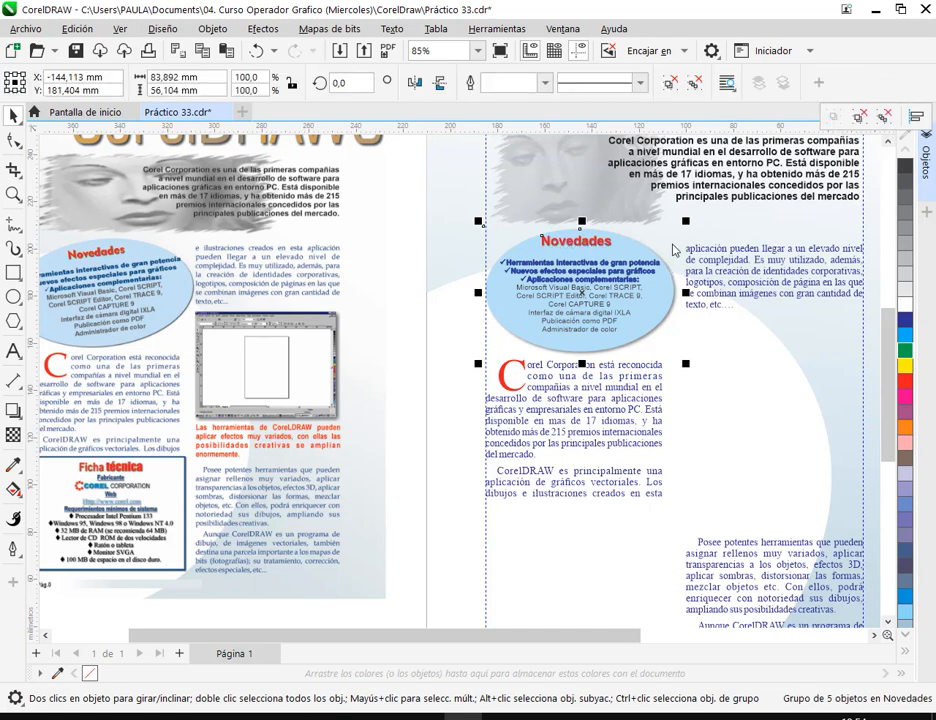
Rotate the Novedades group counterclockwise by about 5 degrees to match the tilt in the sample flyer.
click(636, 325)
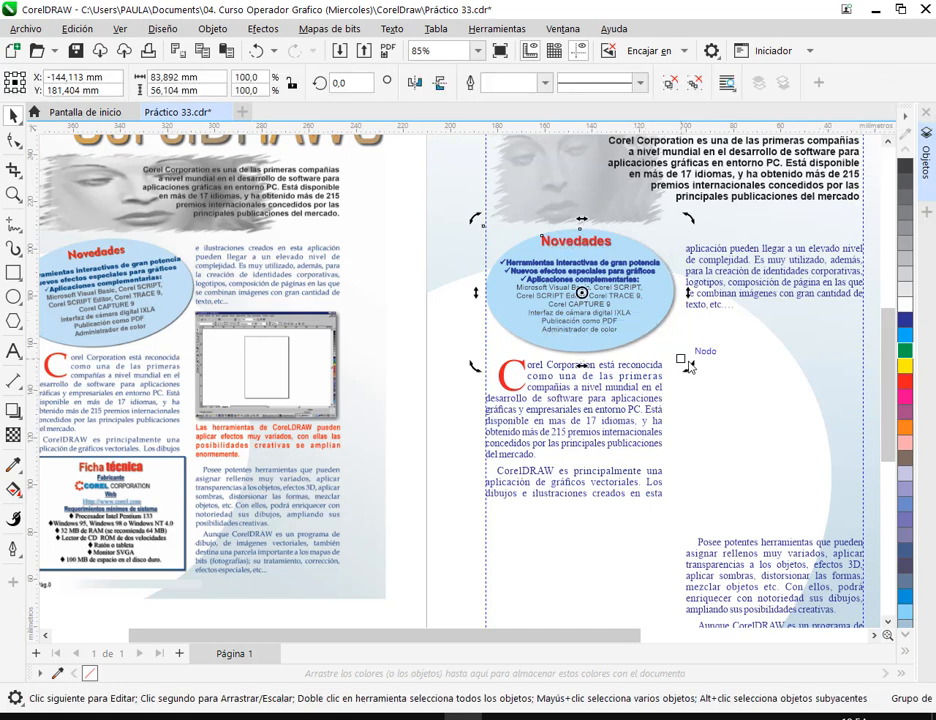
drag(689, 367, 739, 363)
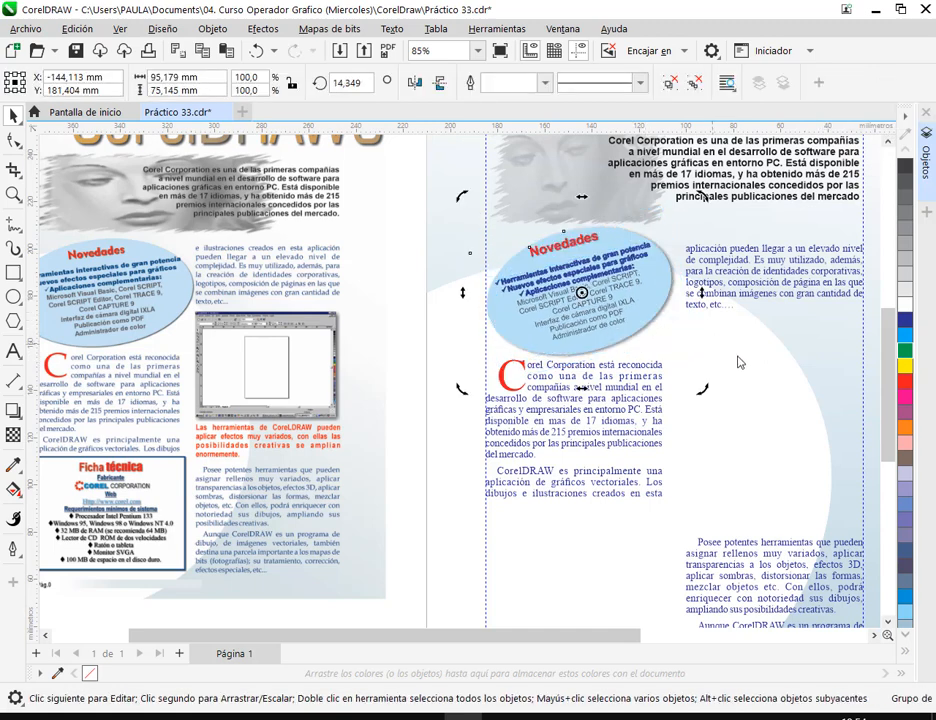
drag(706, 400, 681, 409)
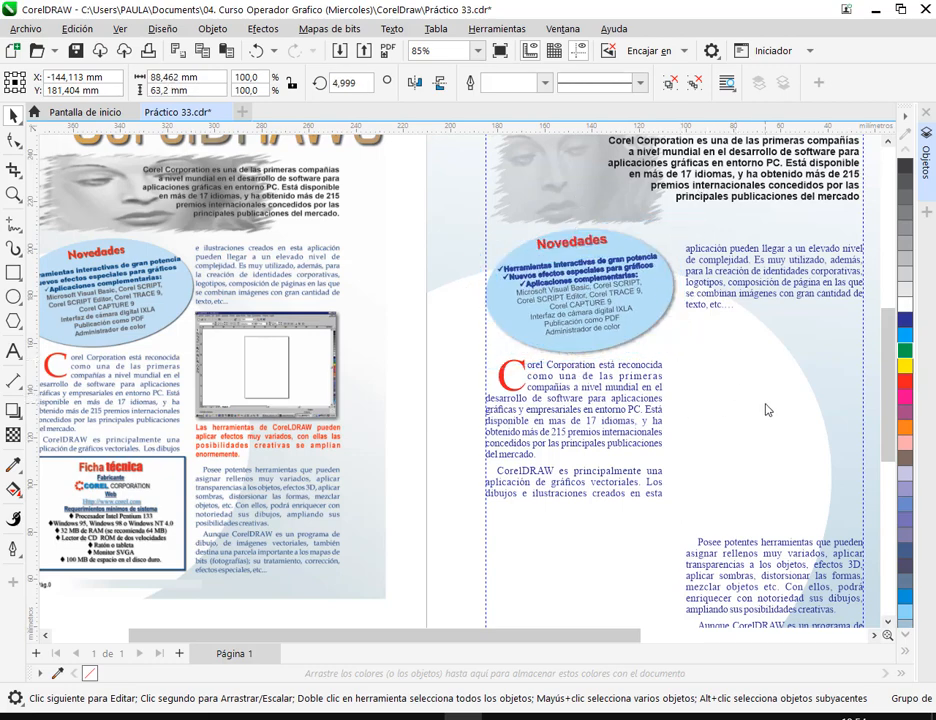
click(706, 409)
Save the document with the tilted Novedades block.
scroll(720, 406, down, 1)
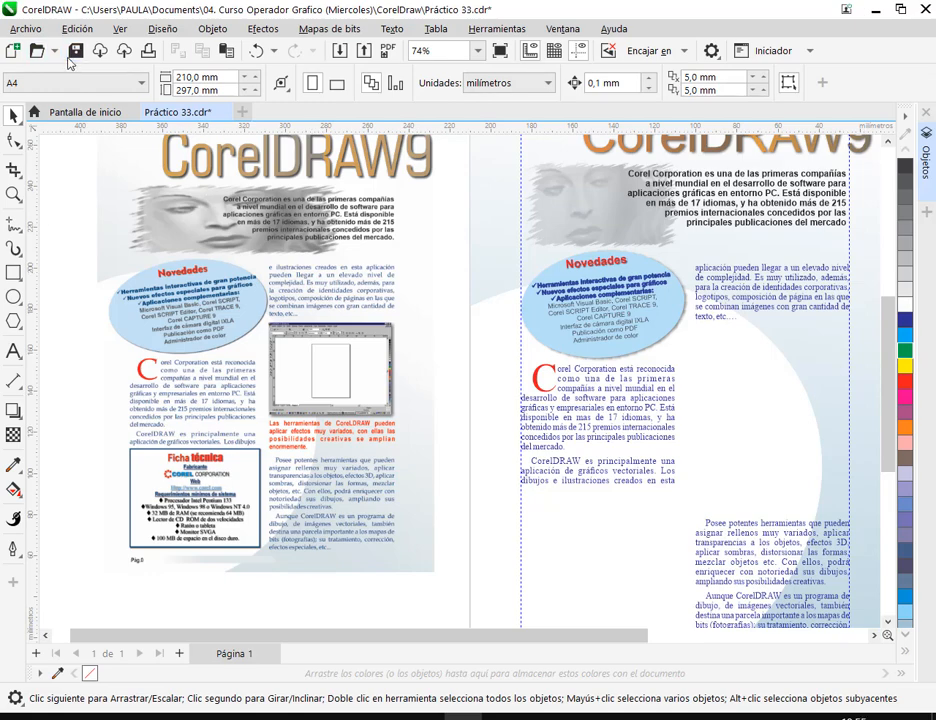
key(ctrl+s)
scroll(660, 307, up, 4)
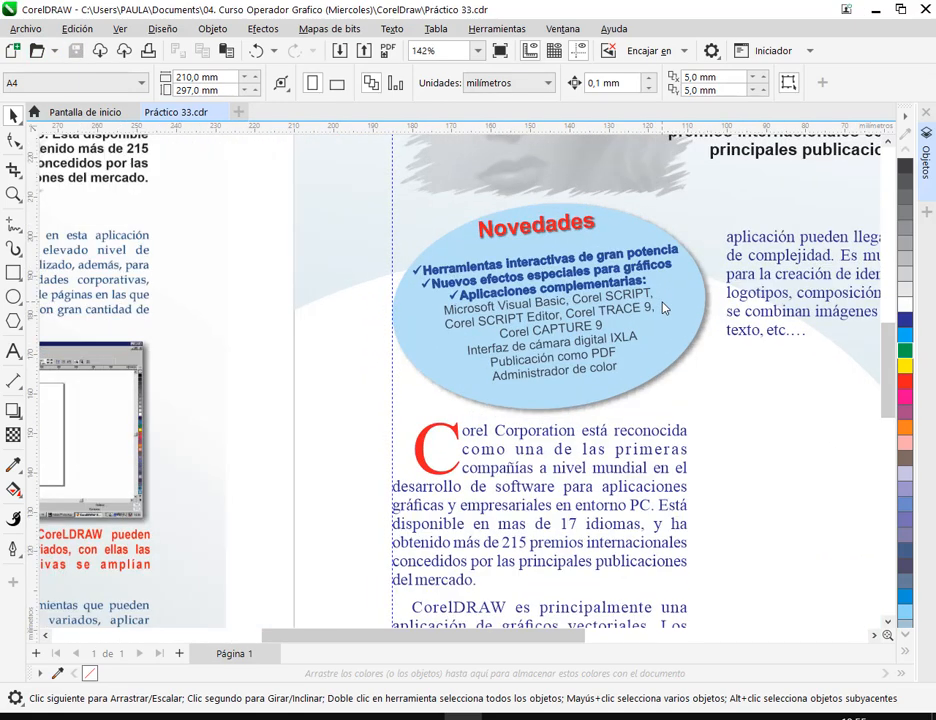
Switch to the Google Meet call and check the chat messages.
scroll(595, 253, down, 5)
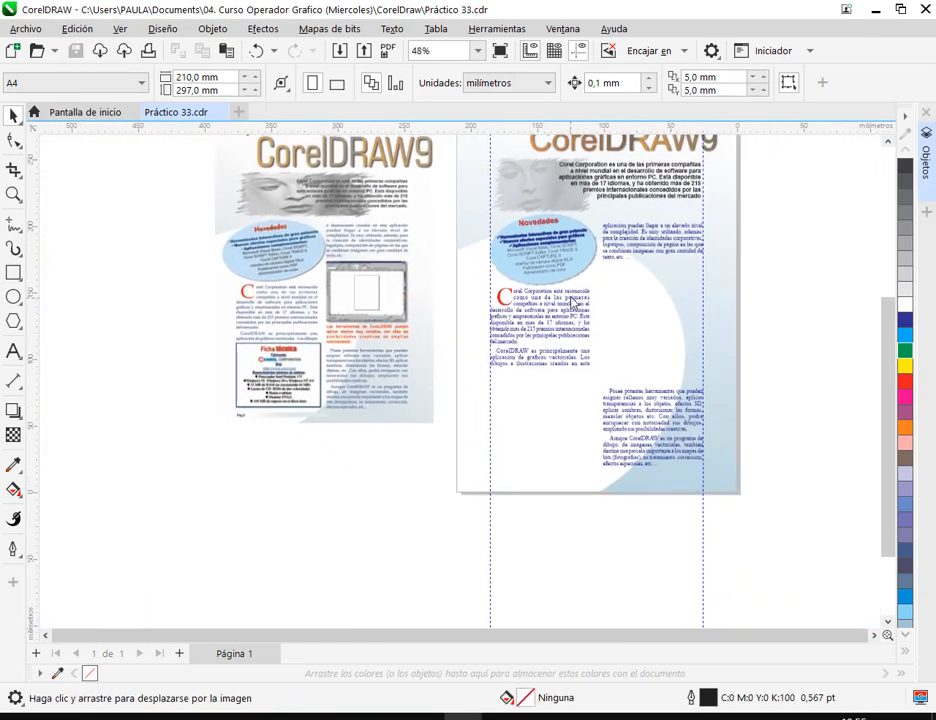
scroll(590, 292, up, 1)
mouse_move(232, 716)
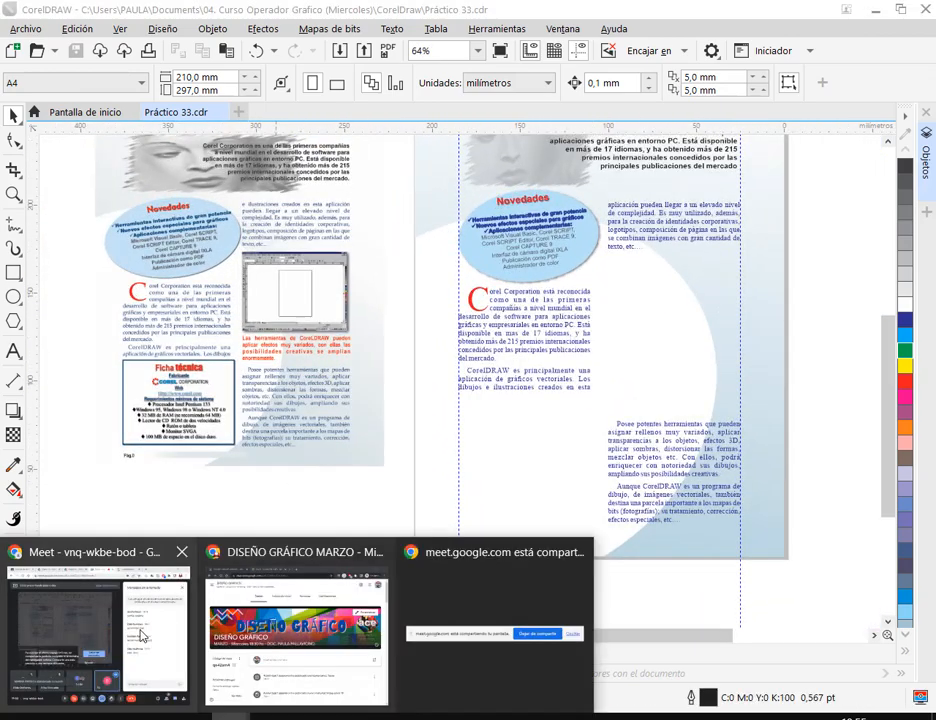
click(140, 638)
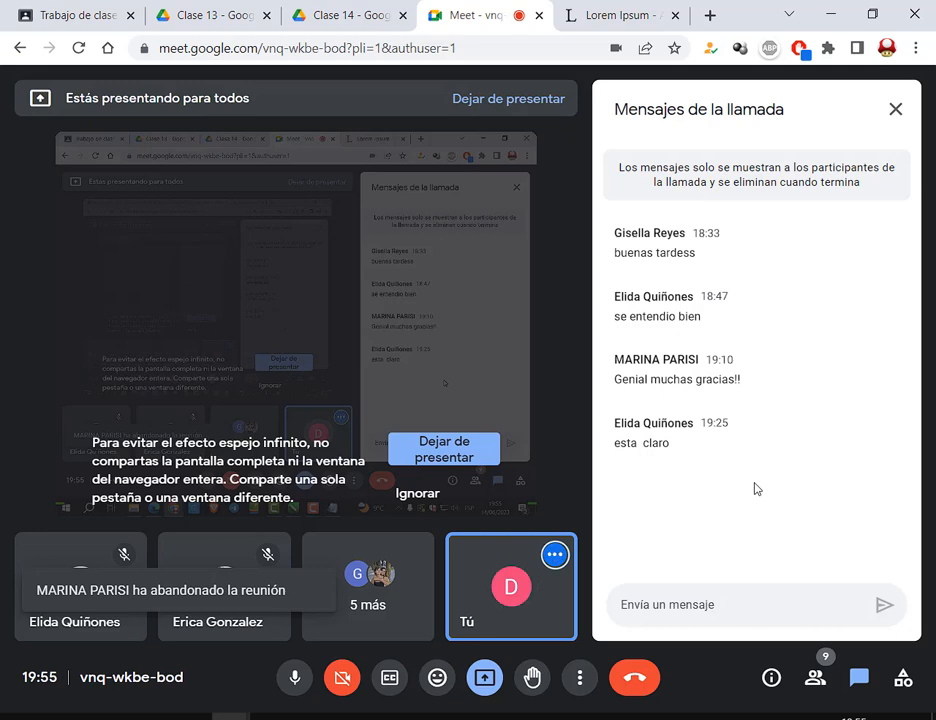
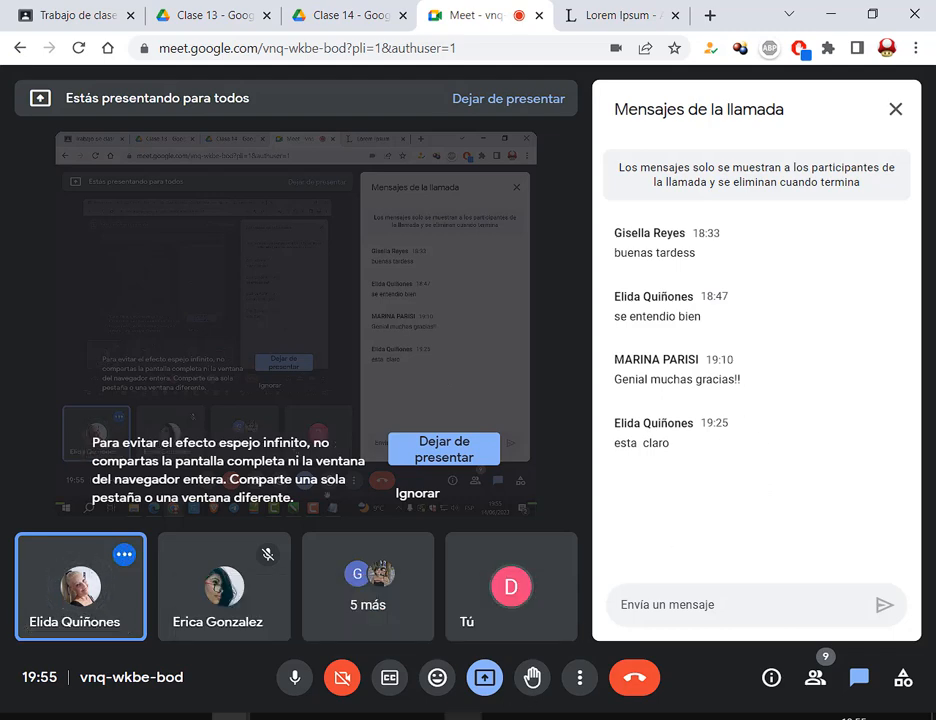
Switch back to CorelDRAW and add the misspelled artistic text "Televicion" in Arial 24 pt below the sample flyer.
click(463, 718)
scroll(301, 409, up, 1)
scroll(301, 413, up, 1)
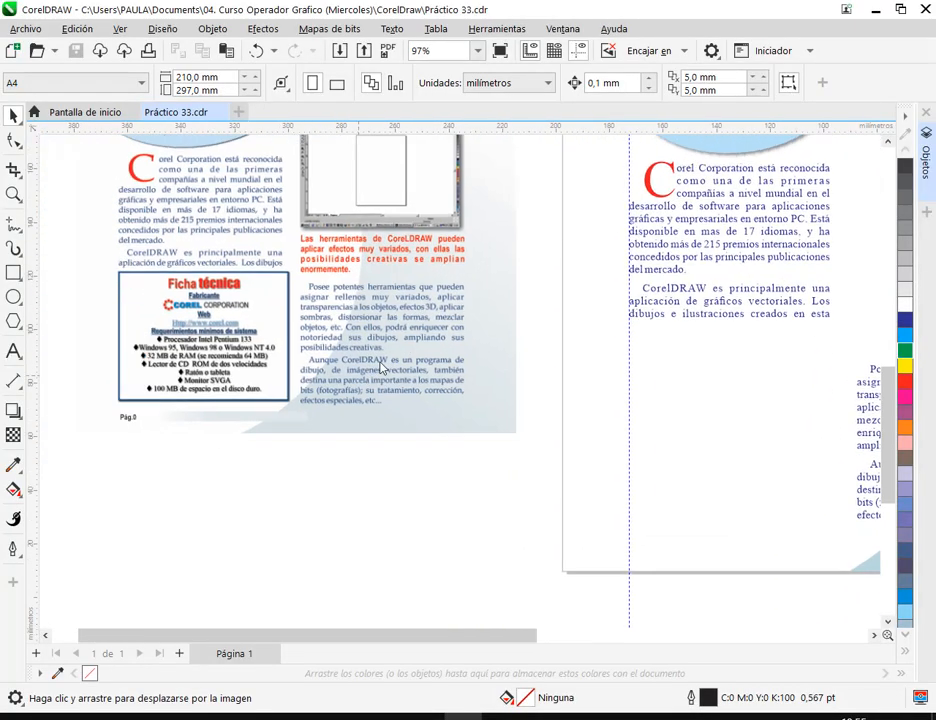
click(13, 350)
click(298, 528)
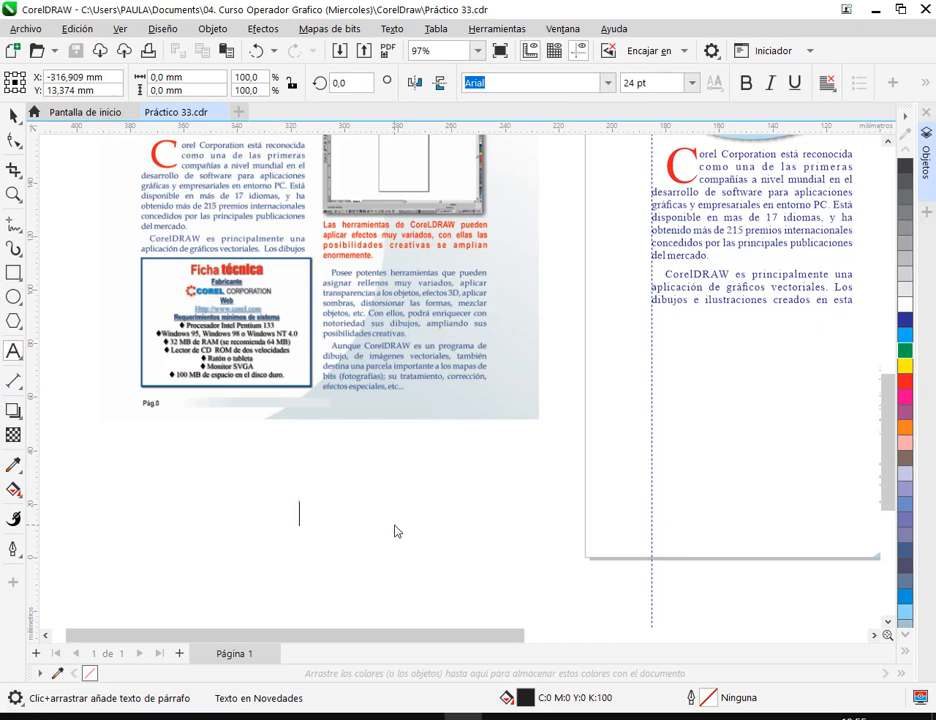
text(Tele)
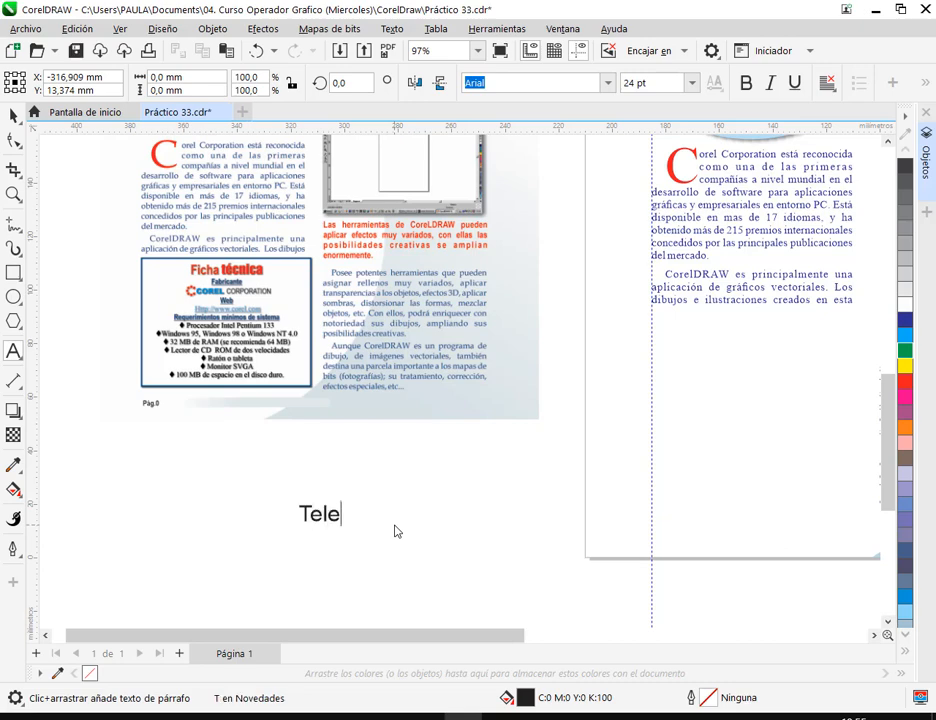
text(vicion)
key(Escape)
scroll(355, 540, up, 2)
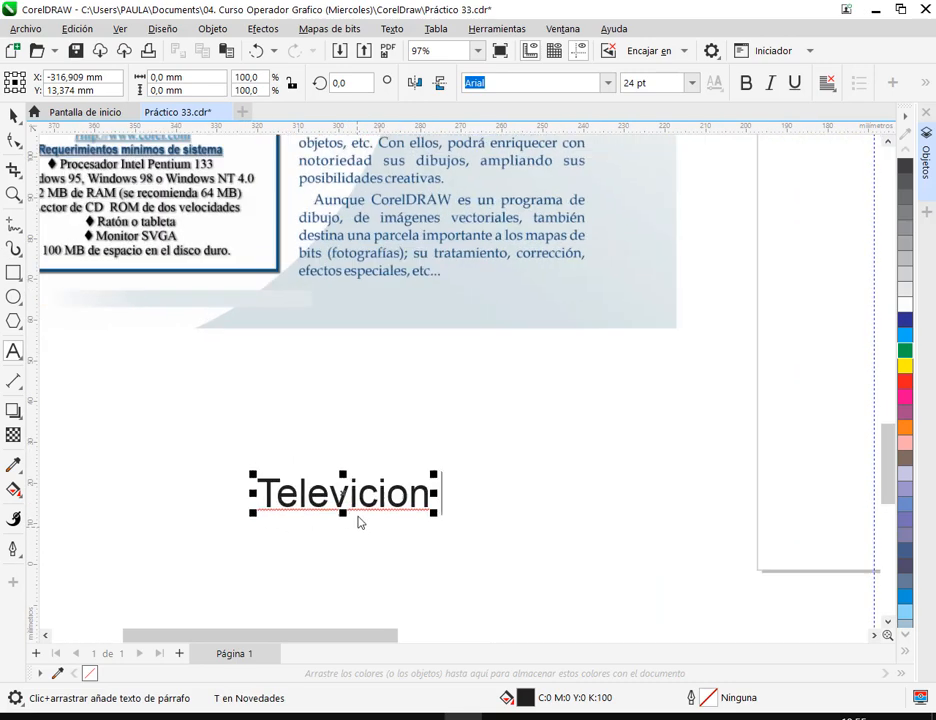
Make the spell checker ignore every occurrence of "Televicion" and move the word up closer to the sample flyer.
right_click(369, 493)
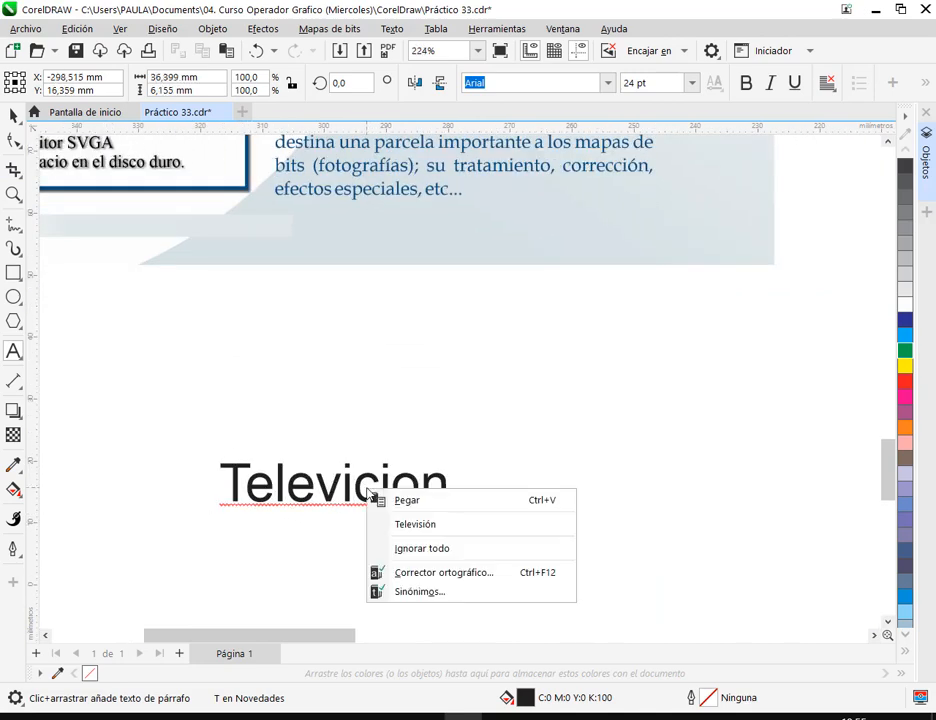
click(442, 550)
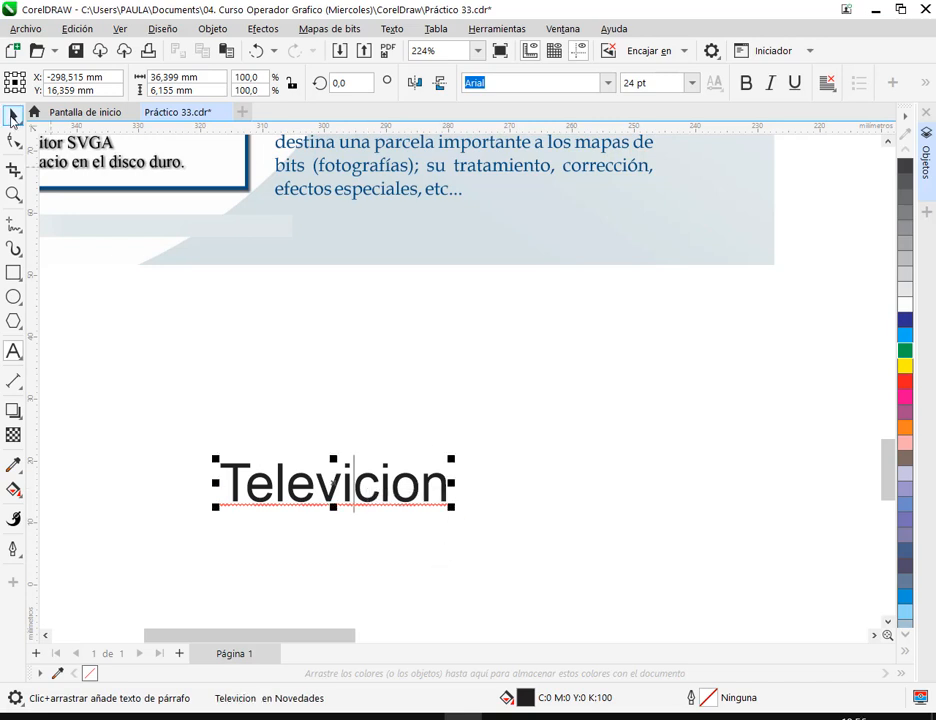
click(13, 116)
drag(397, 501, 389, 388)
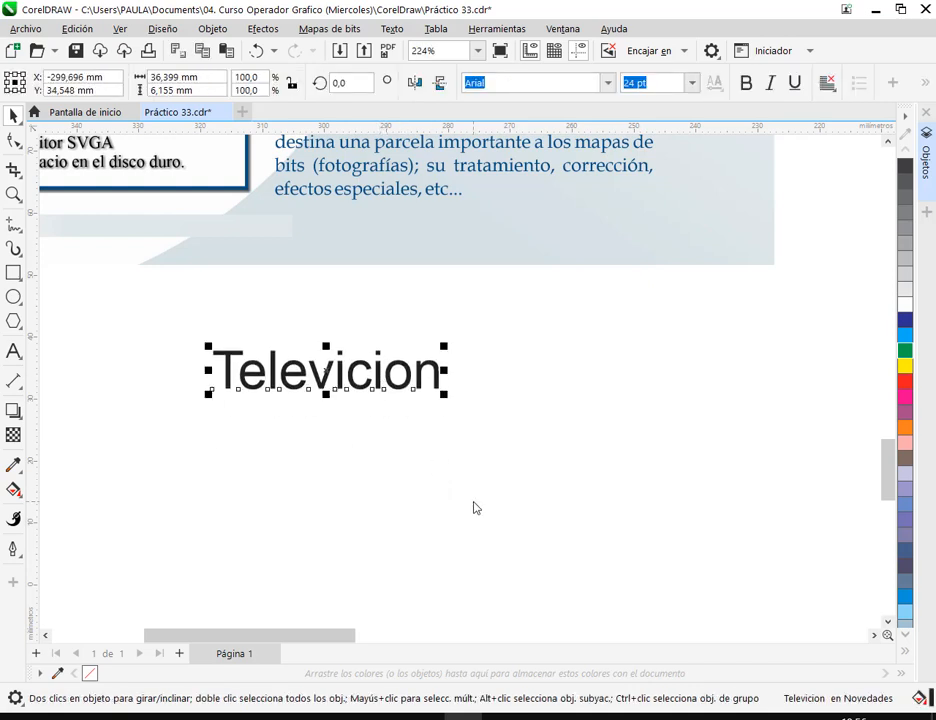
click(382, 466)
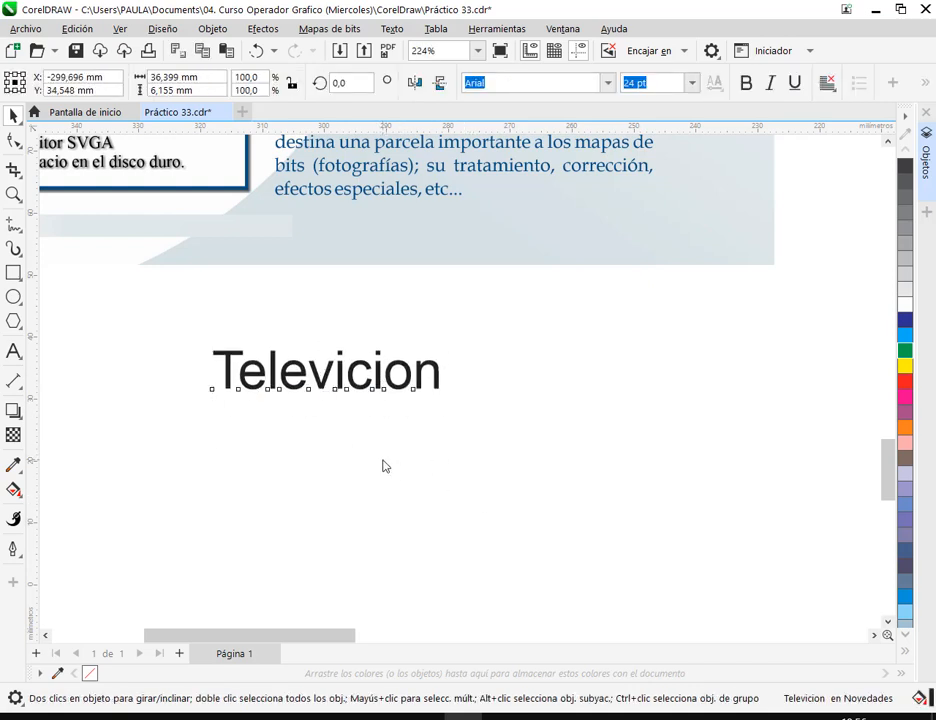
Put the word "Televicion" in text editing to check its spelling mark, and move it to the right below the sample flyer.
click(13, 351)
click(364, 372)
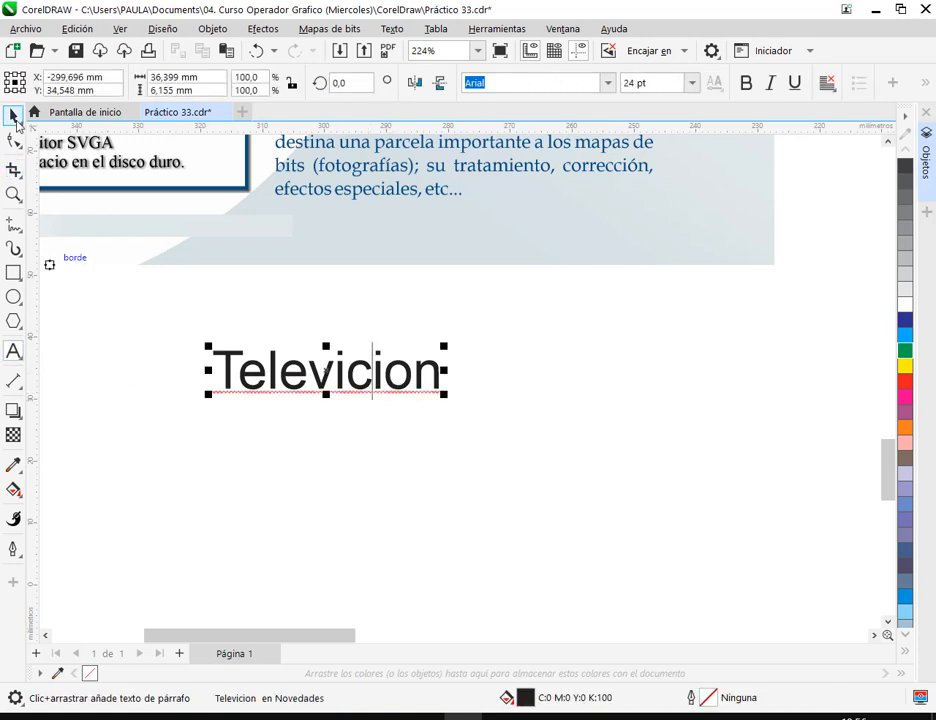
click(13, 116)
click(505, 397)
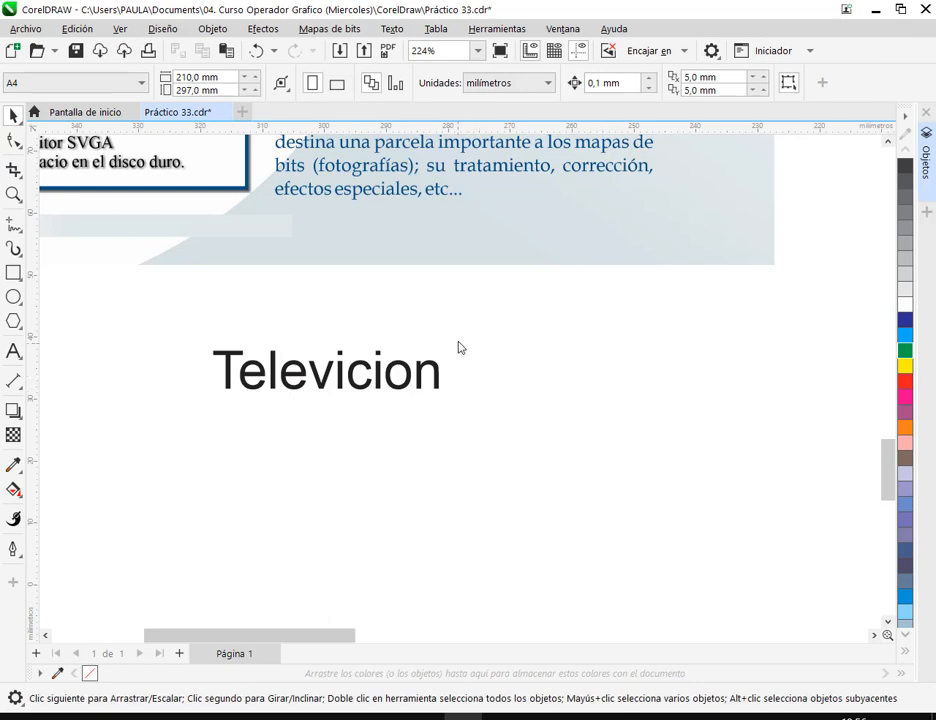
drag(382, 378, 401, 466)
scroll(505, 358, down, 1)
scroll(508, 360, down, 2)
click(558, 408)
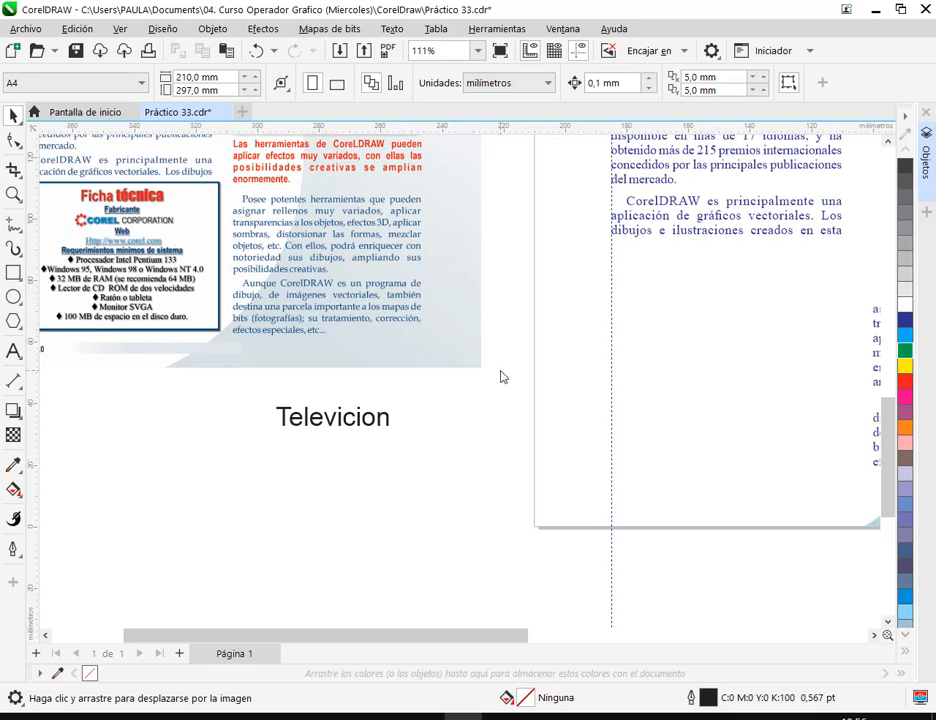
drag(271, 398, 404, 444)
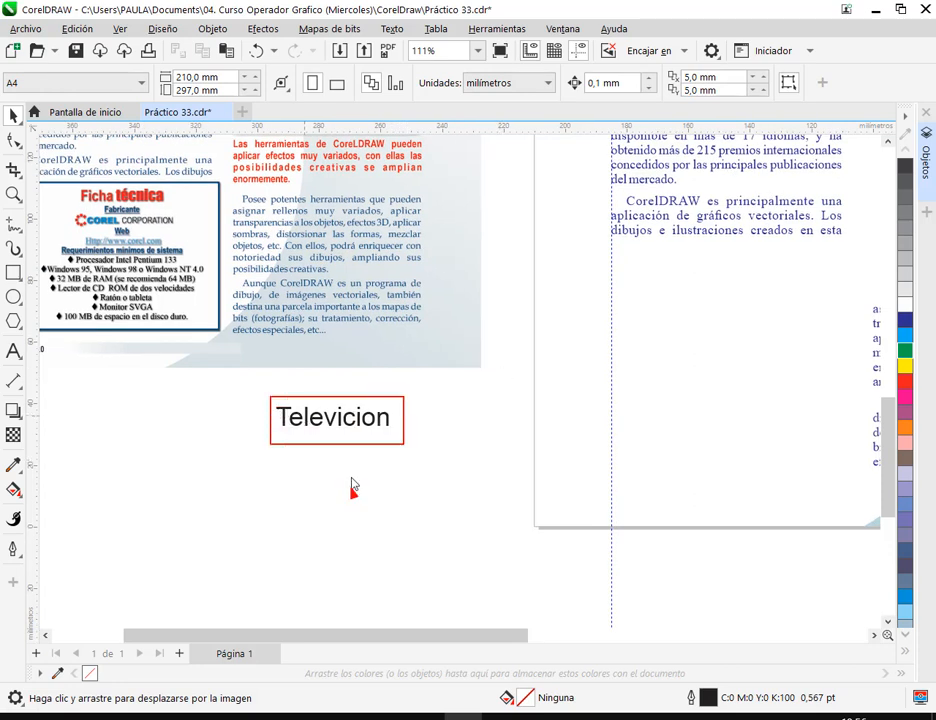
drag(351, 490, 351, 437)
Cancel the ignore-all spelling exception for "Televicion" with the option No ignorar todo.
click(13, 352)
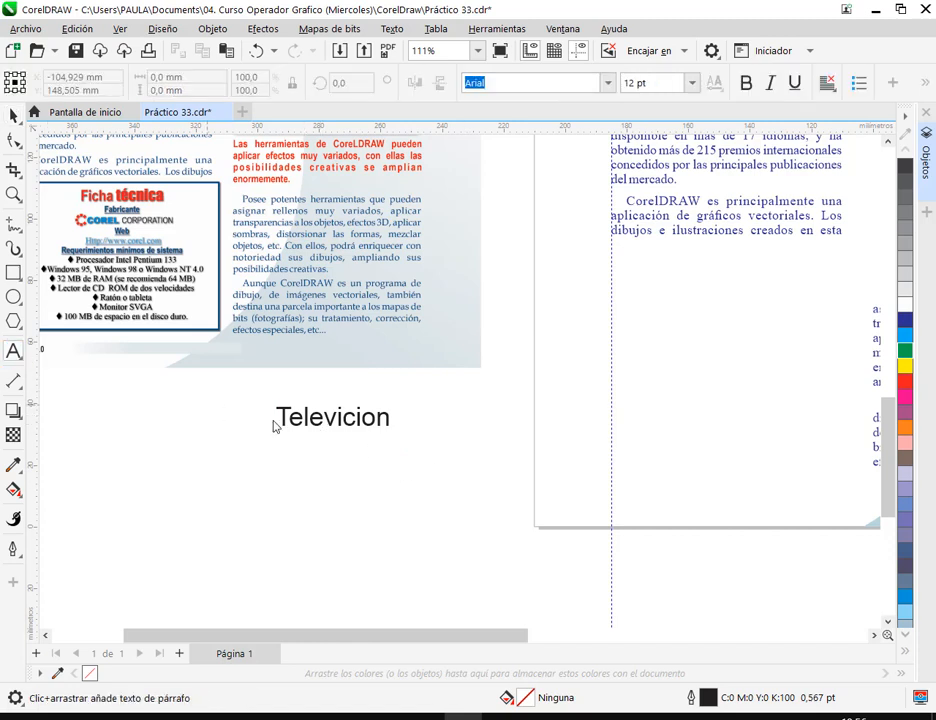
click(359, 423)
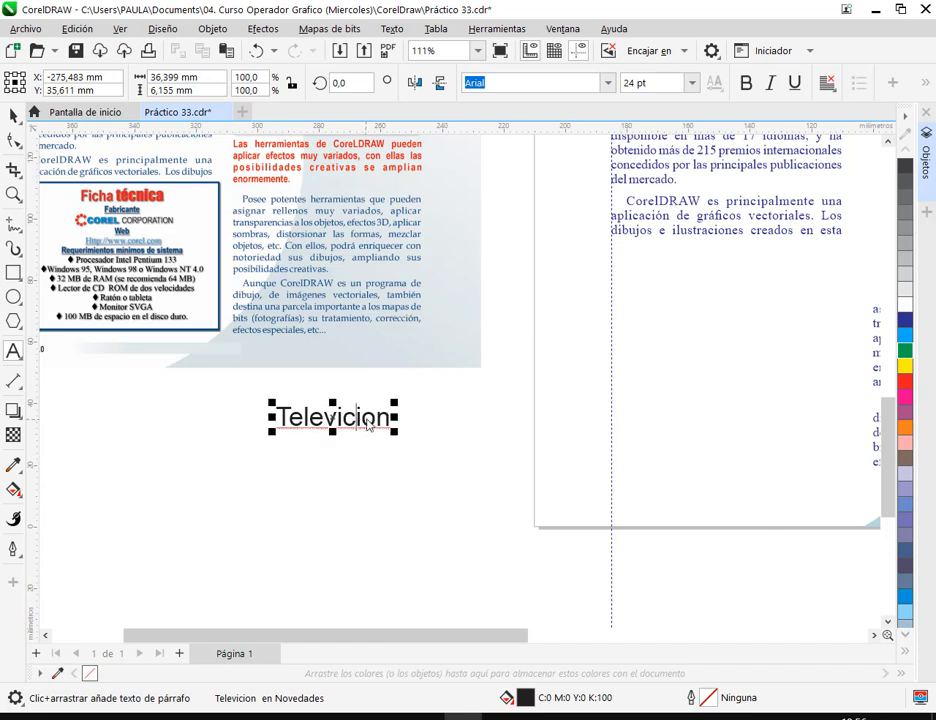
click(368, 420)
right_click(374, 422)
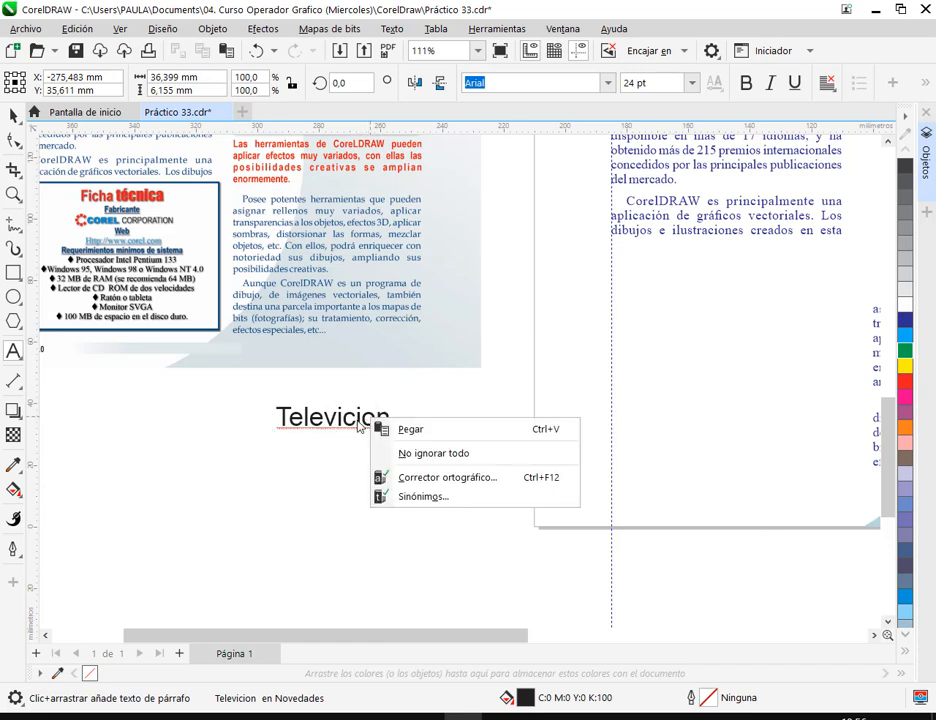
click(358, 423)
click(350, 420)
right_click(348, 422)
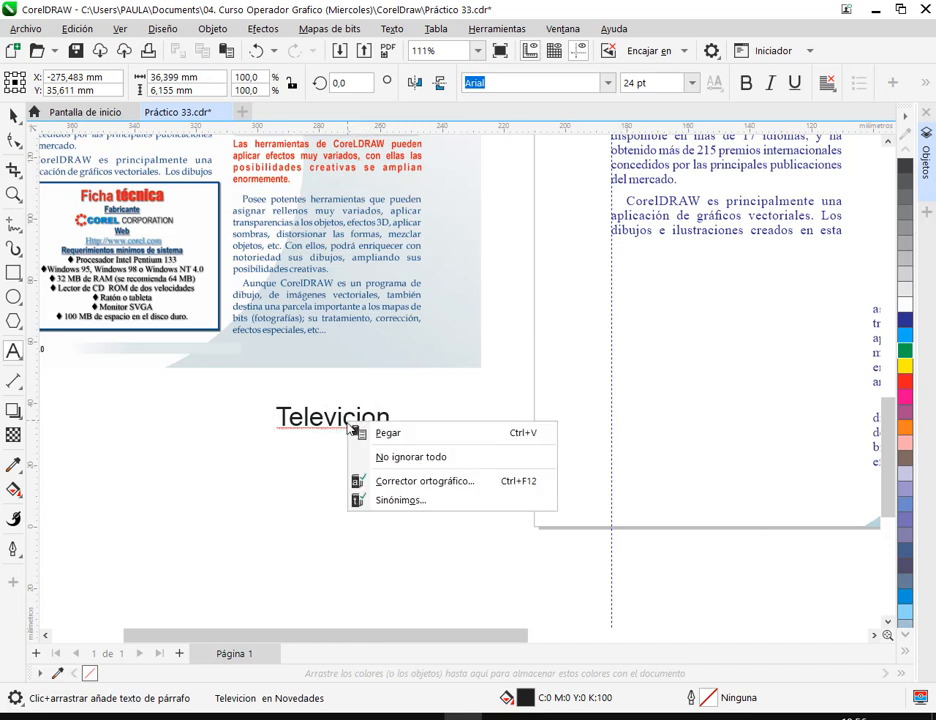
click(346, 423)
click(372, 424)
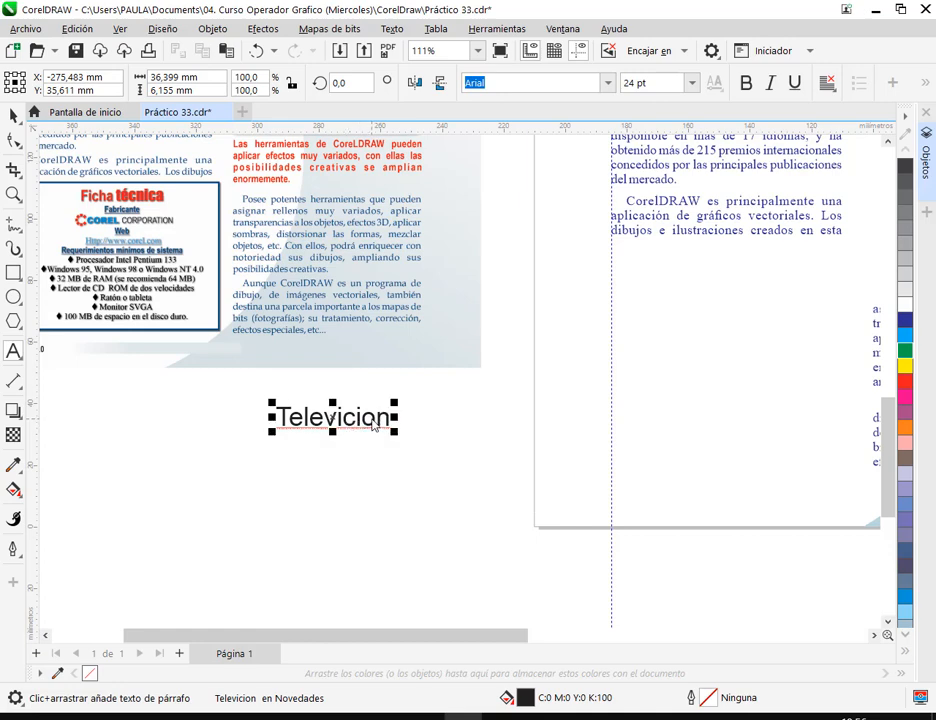
scroll(348, 430, up, 3)
right_click(341, 416)
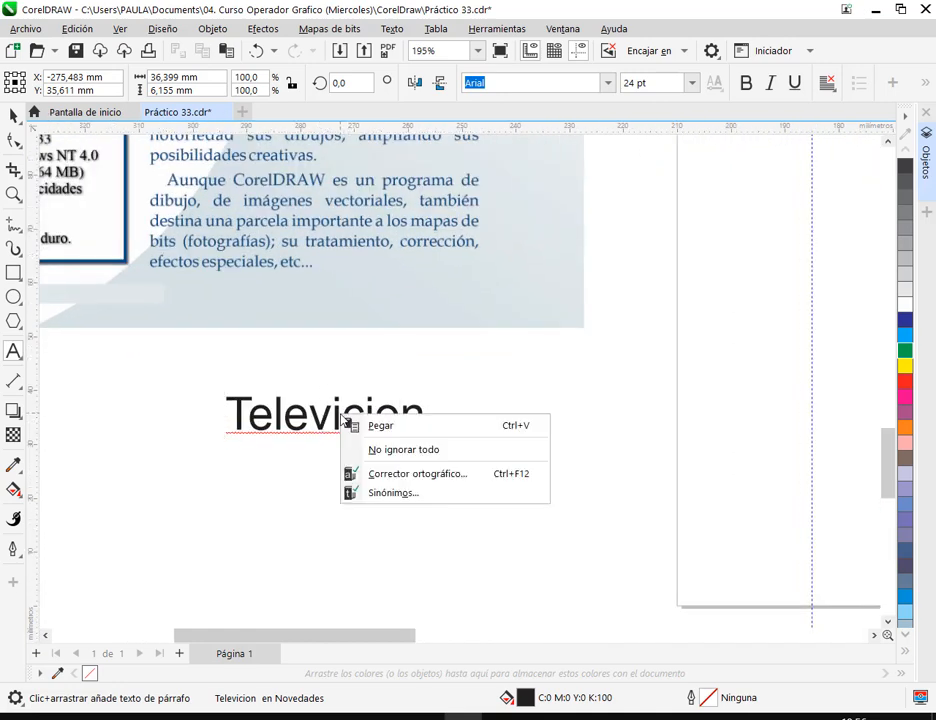
click(404, 457)
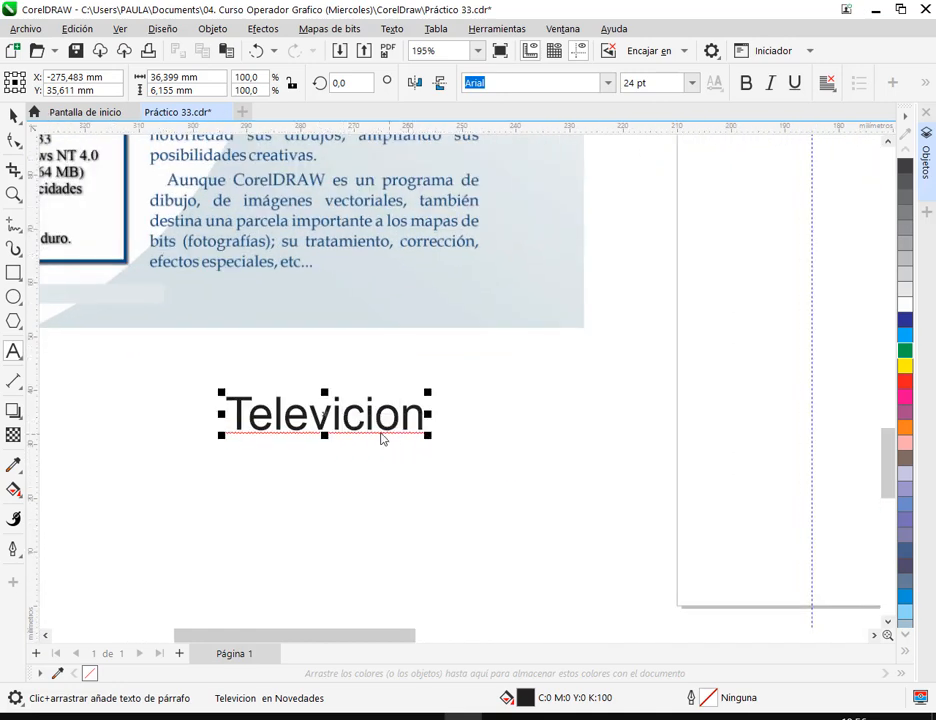
Replace the misspelled "Televicion" with the suggested correction "Televisión".
click(378, 425)
right_click(378, 425)
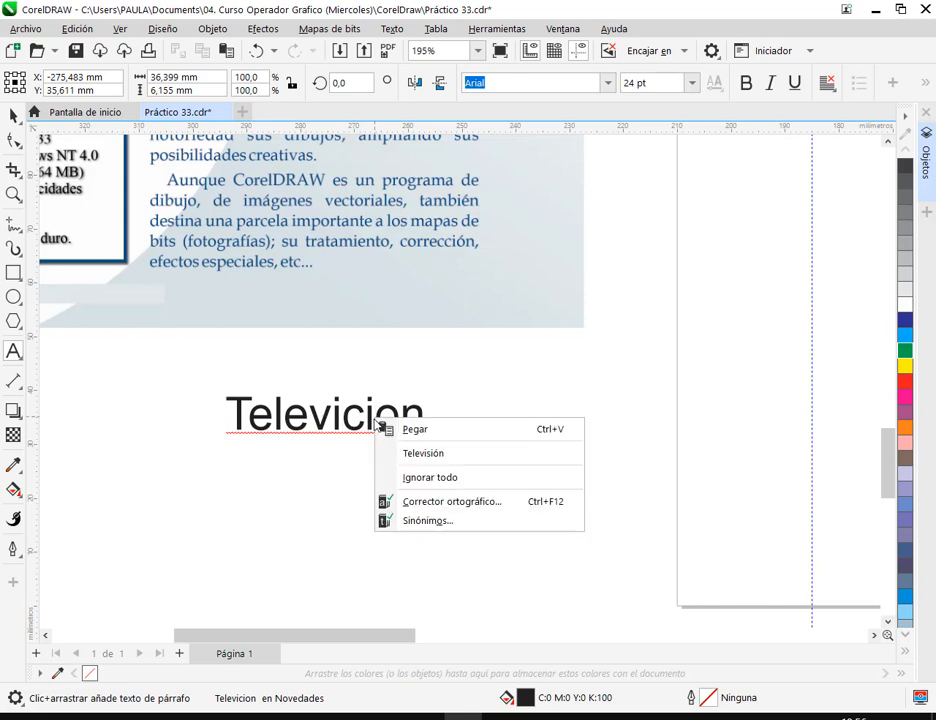
click(437, 457)
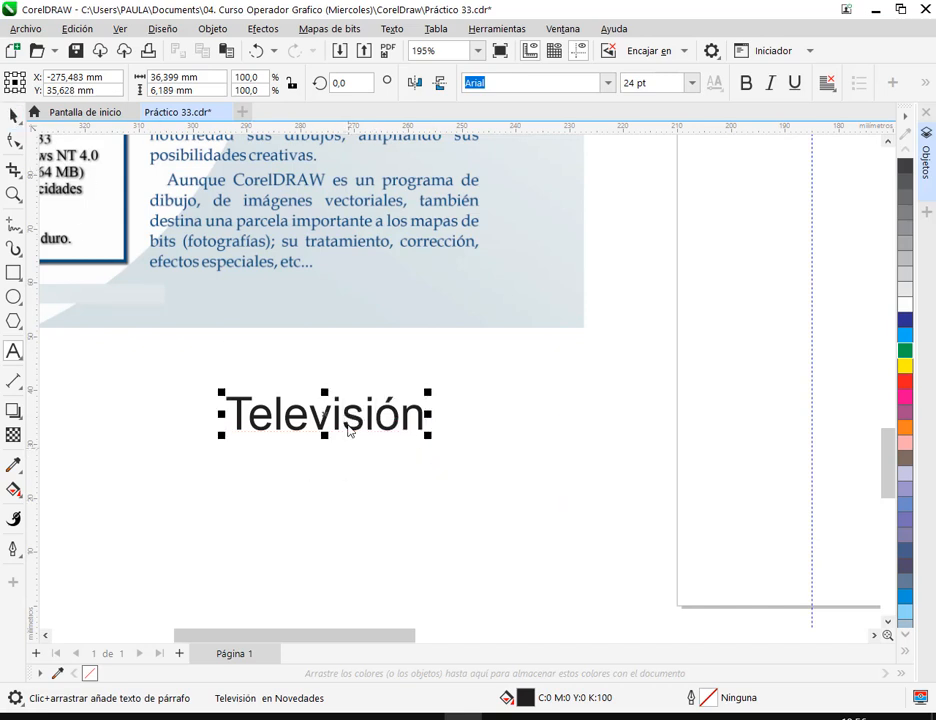
Delete the practice word "Televisión" from below the sample flyer and save the document.
right_click(348, 430)
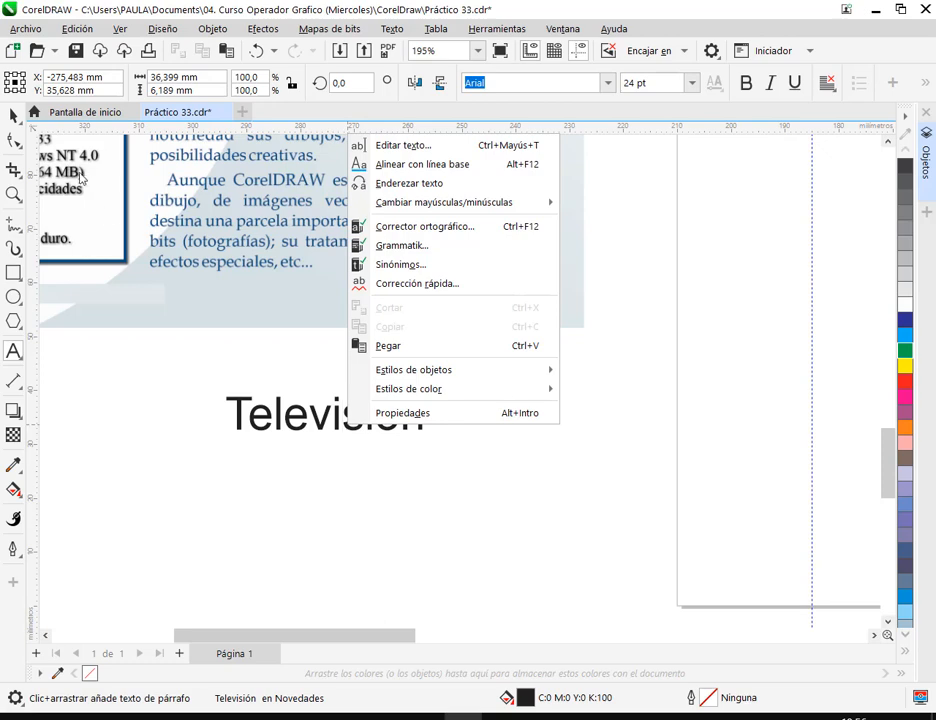
click(14, 116)
click(481, 428)
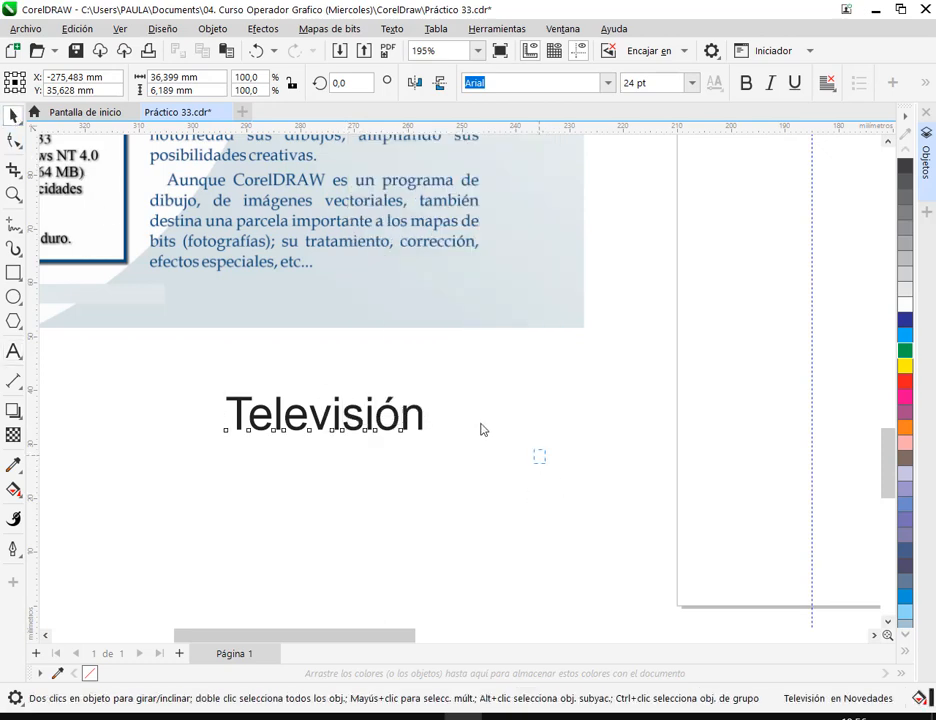
click(413, 393)
key(Delete)
scroll(412, 391, down, 4)
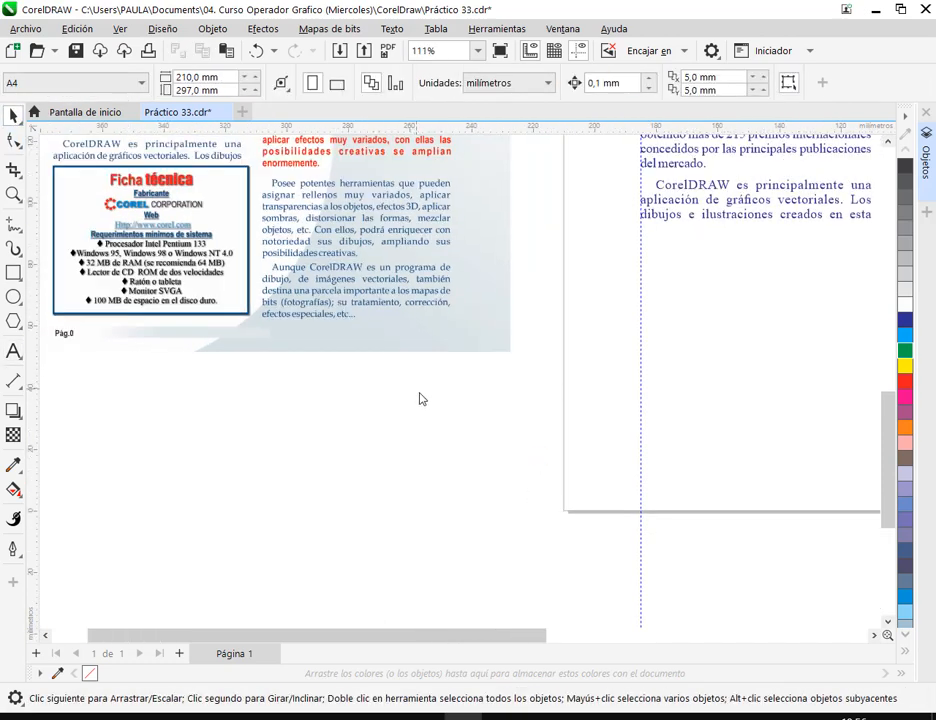
click(75, 52)
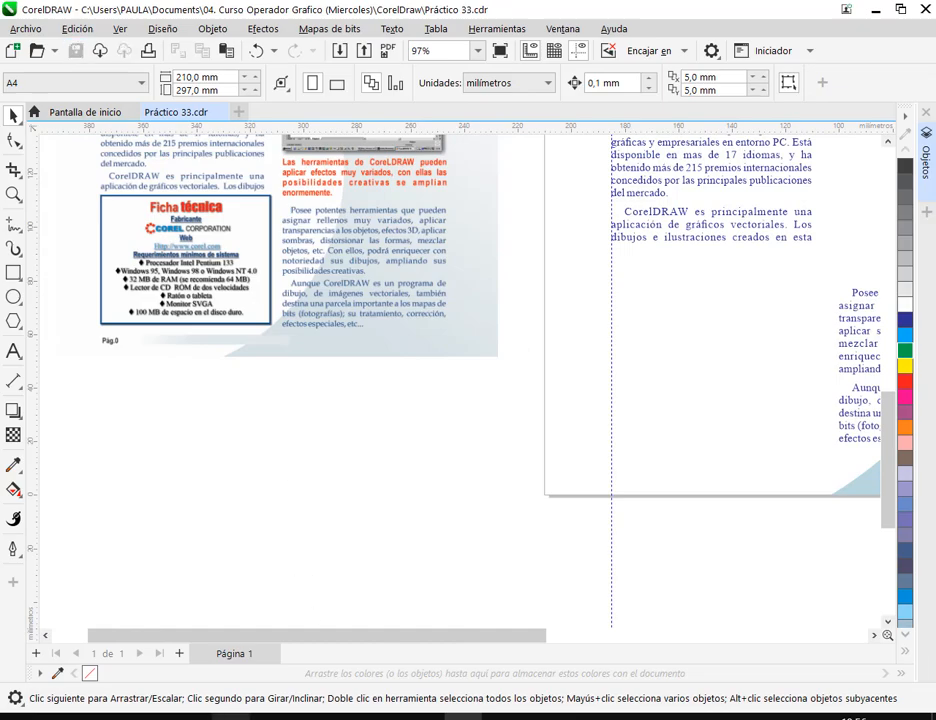
Check the Google Meet call again, then return to CorelDRAW and compare the page's columns with the sample flyer.
click(161, 648)
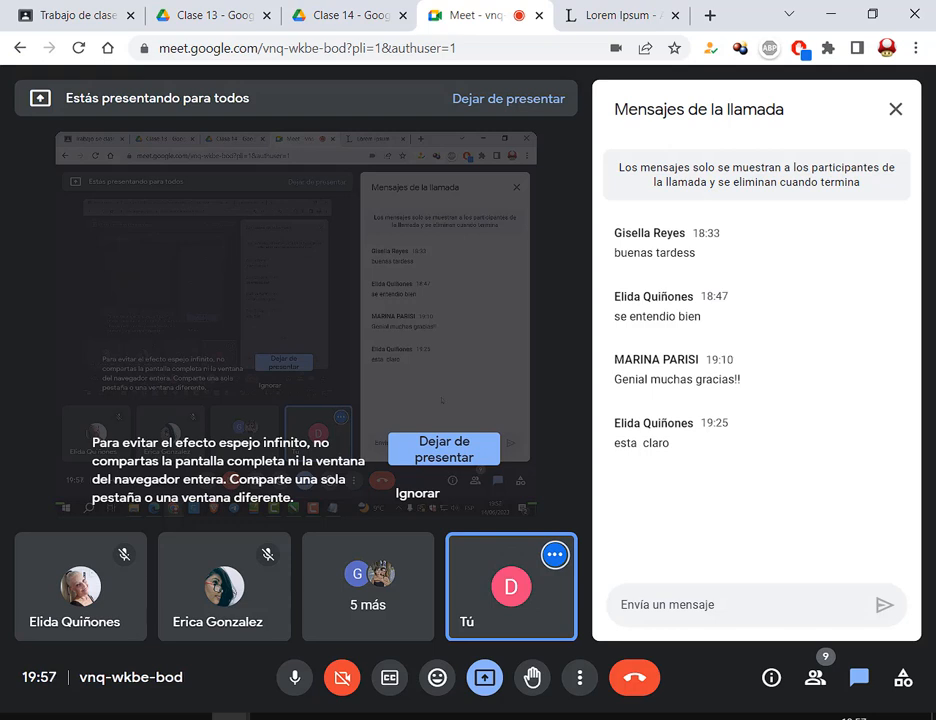
mouse_move(462, 716)
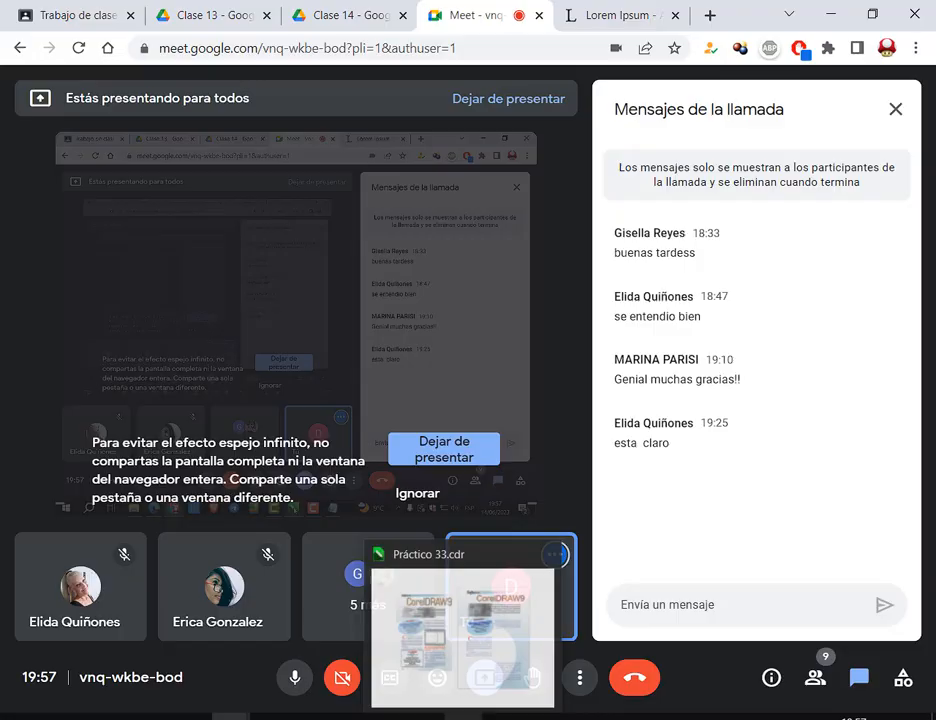
click(476, 668)
drag(640, 395, 502, 486)
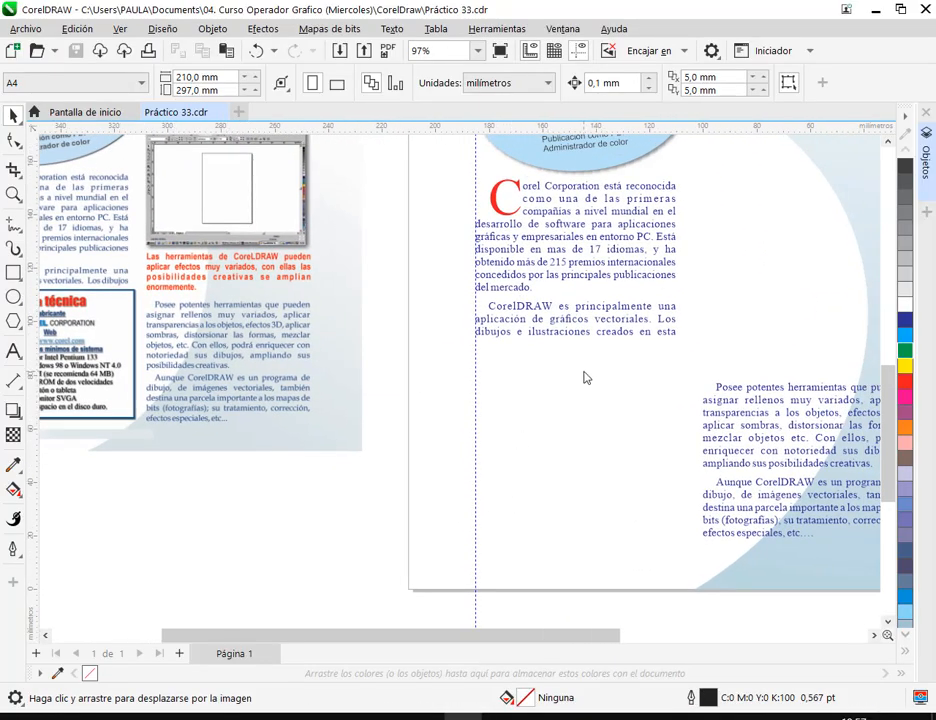
scroll(580, 375, down, 1)
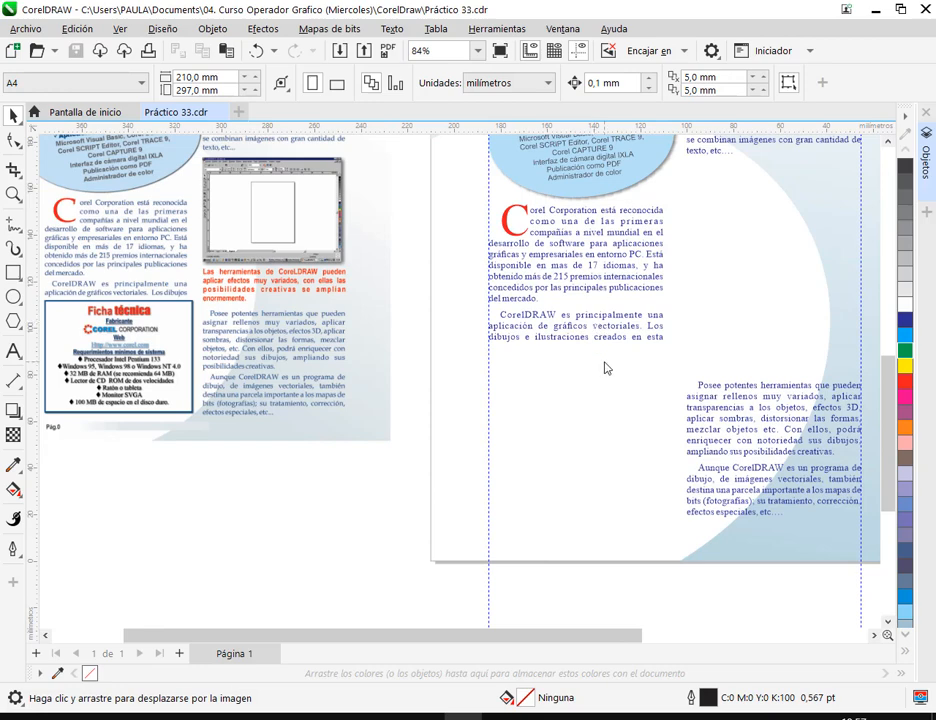
drag(604, 368, 555, 434)
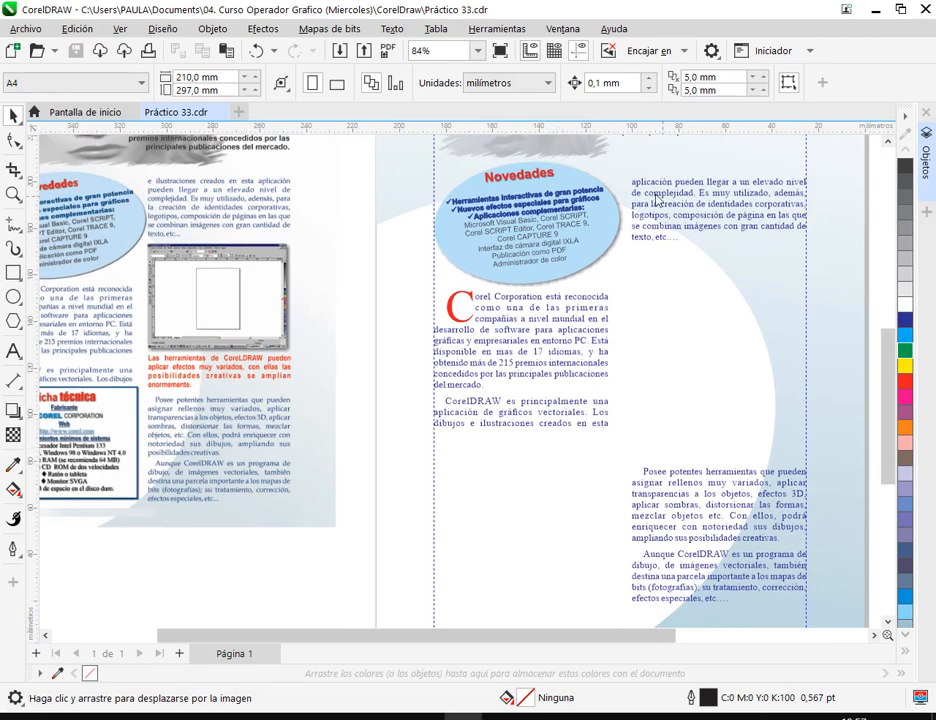
drag(570, 390, 606, 375)
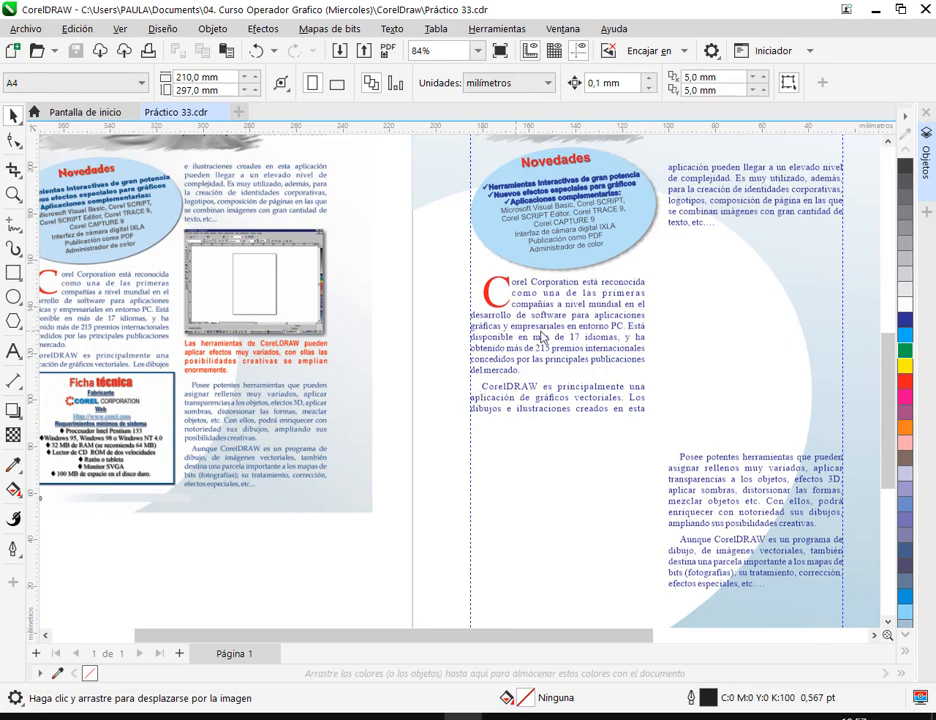
Unlock the Texto layer and lock the Novedades layer.
click(925, 146)
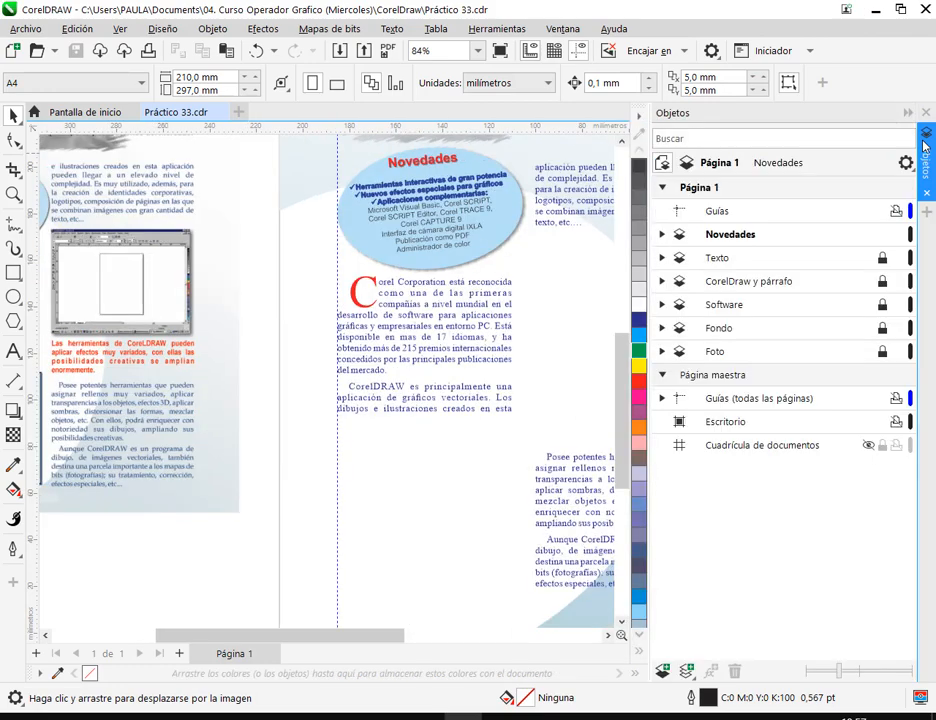
scroll(479, 412, down, 2)
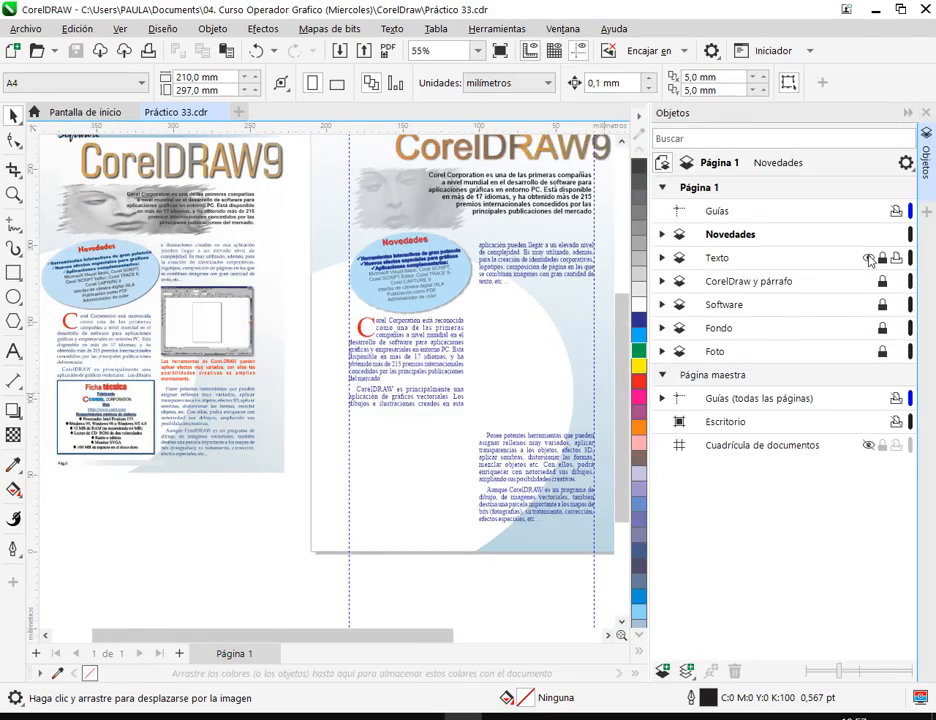
click(883, 259)
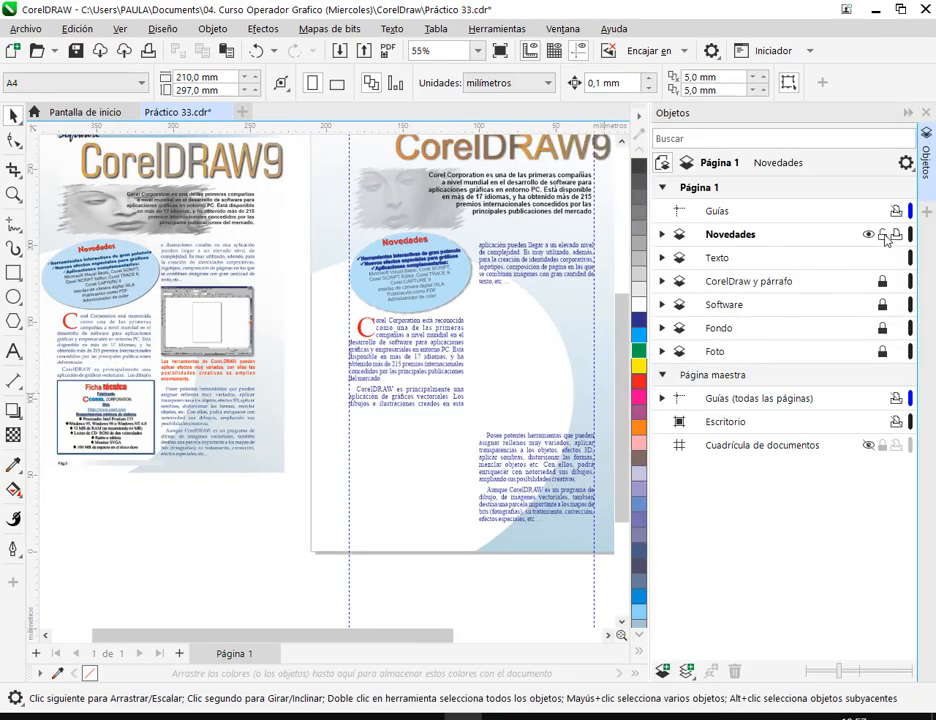
click(884, 236)
click(908, 114)
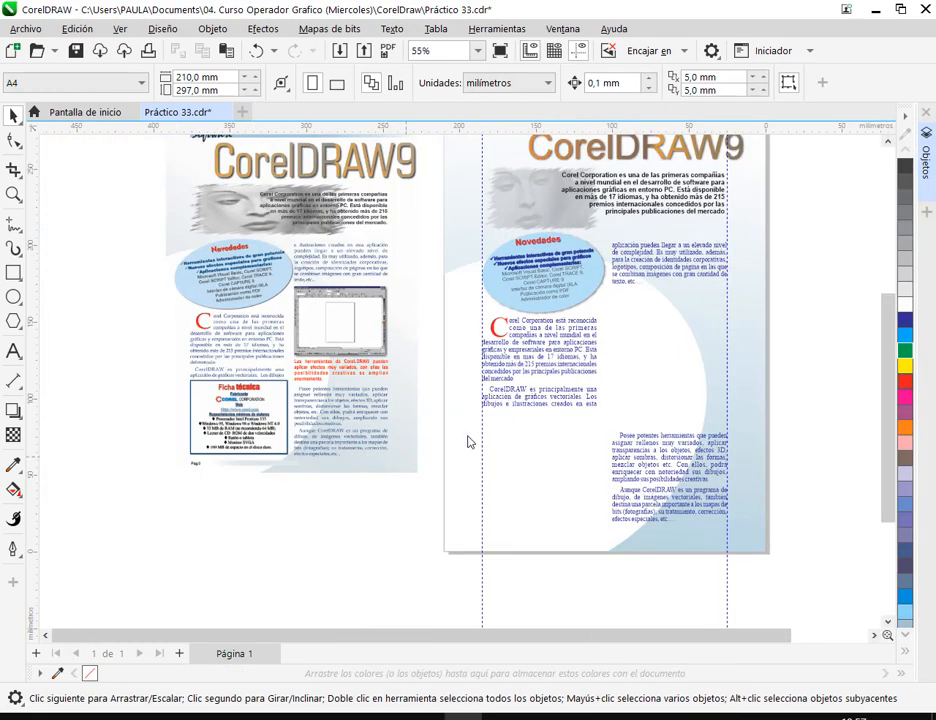
Shorten the first column's text frame to about 57 mm high so its last line flows into the second column.
scroll(617, 310, up, 2)
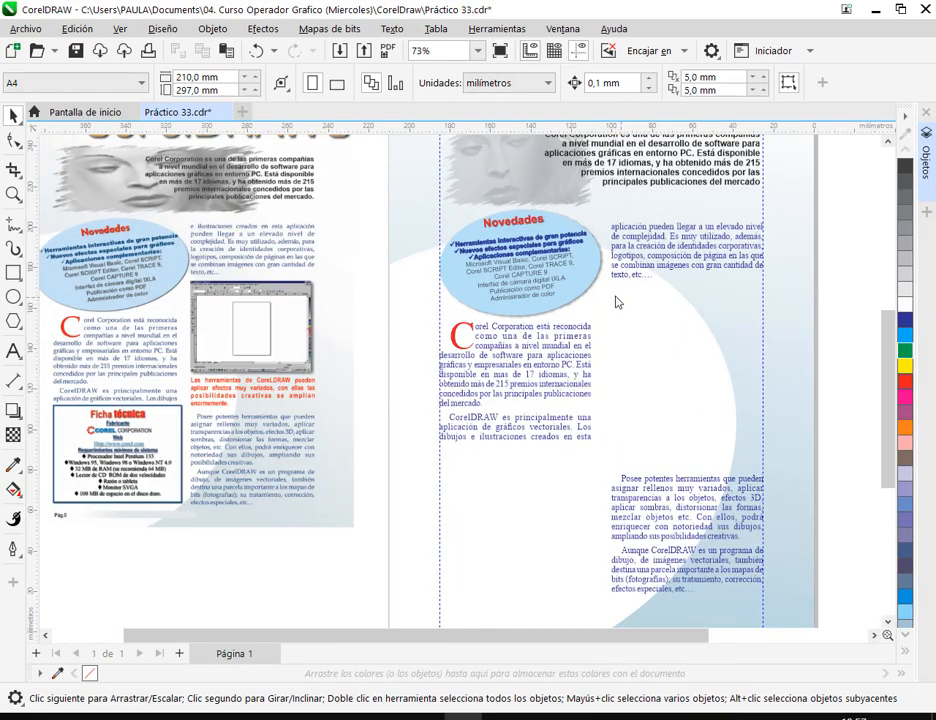
click(535, 370)
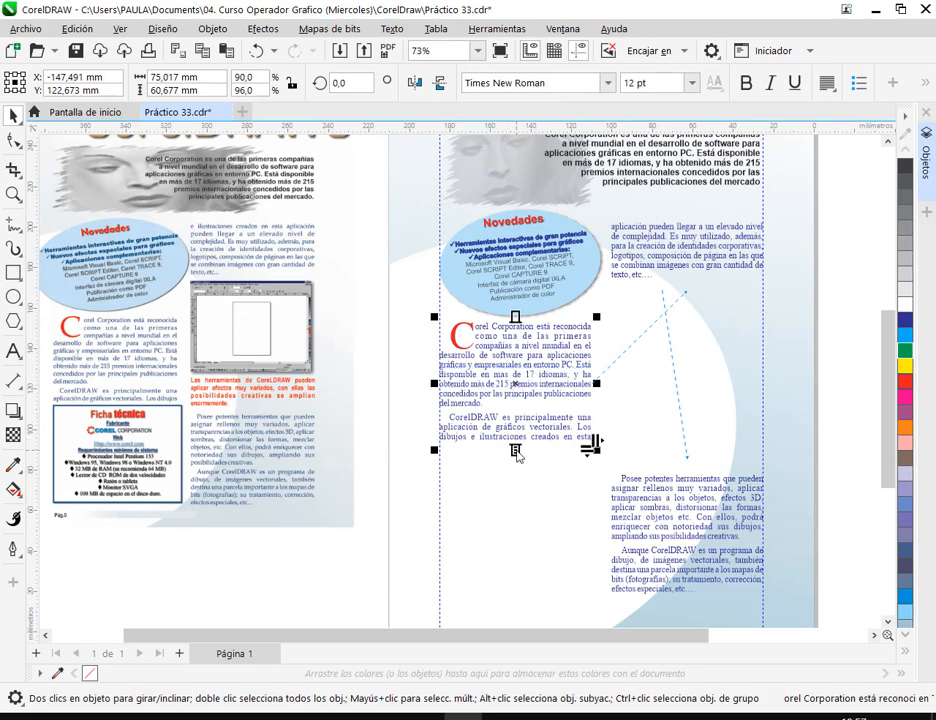
drag(517, 452, 517, 438)
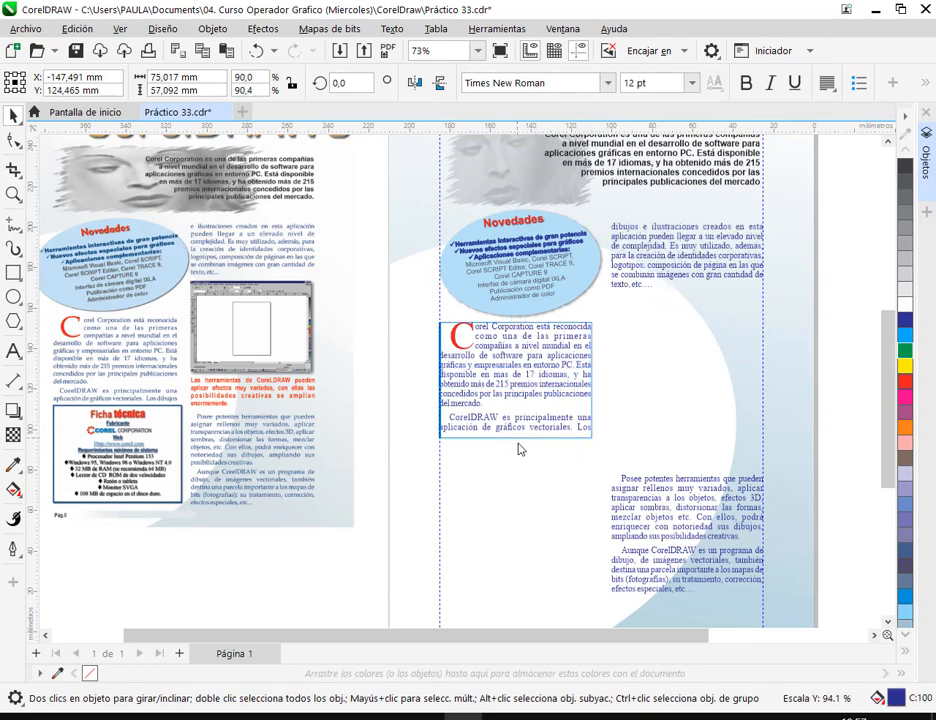
drag(640, 290, 624, 298)
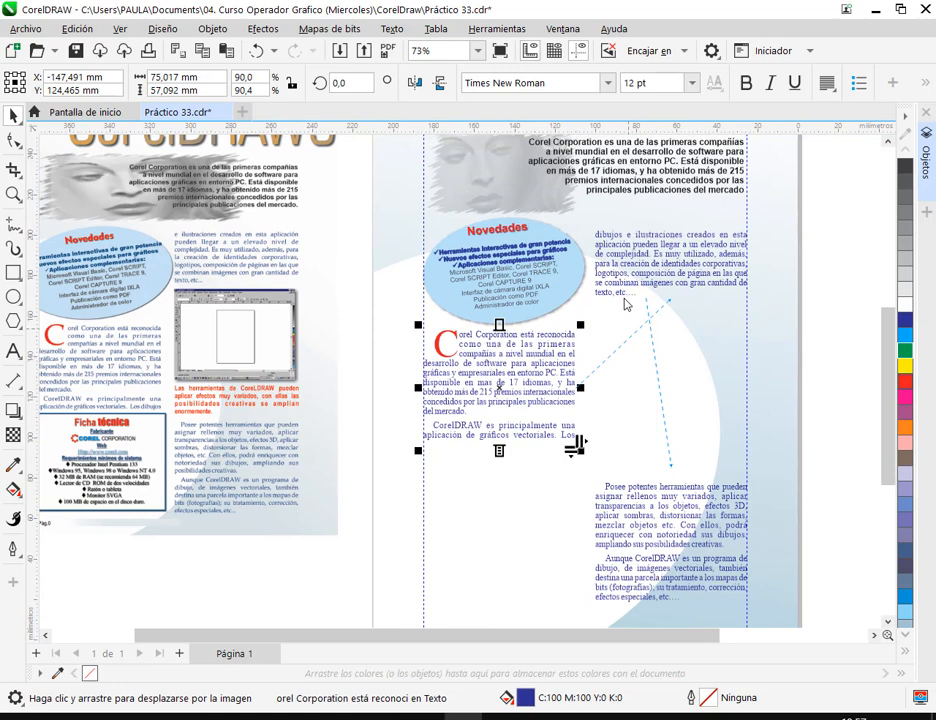
click(632, 248)
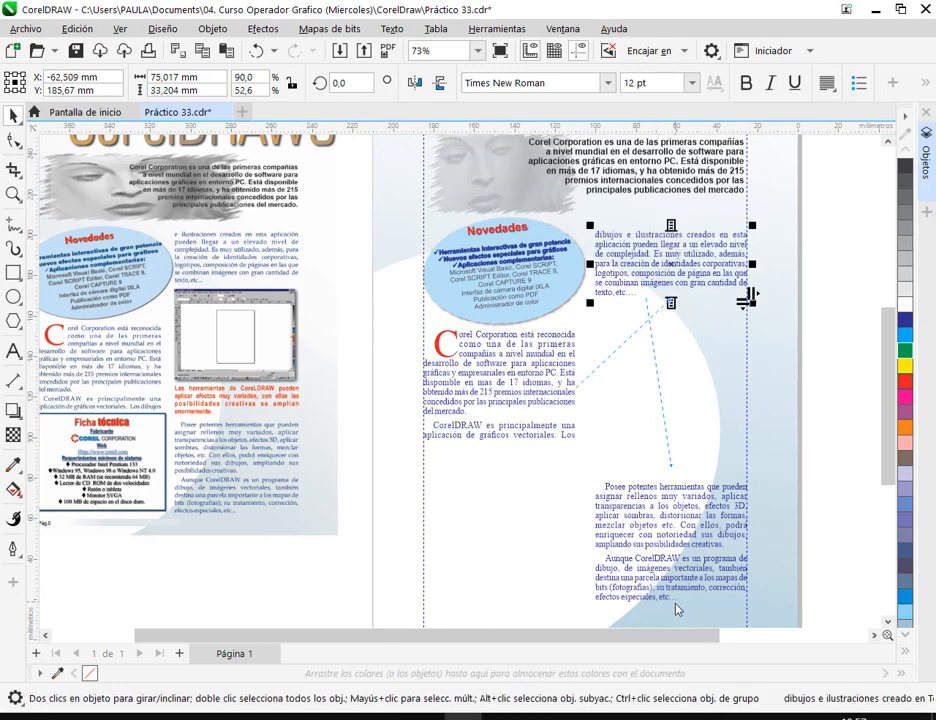
click(837, 396)
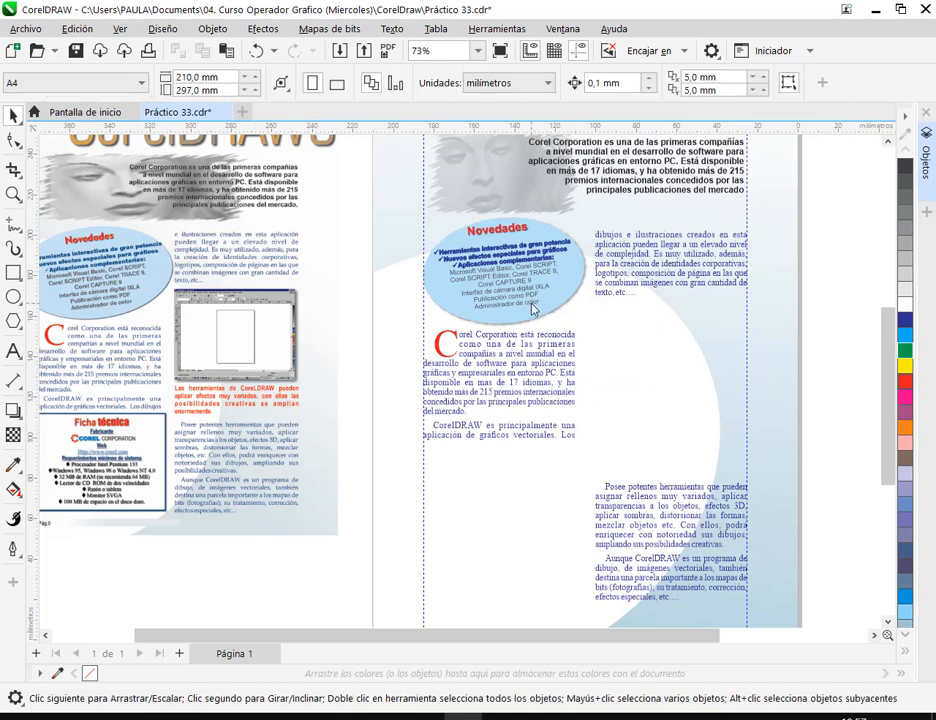
Lock the Texto layer again and keep the Novedades layer editable.
drag(537, 313, 577, 328)
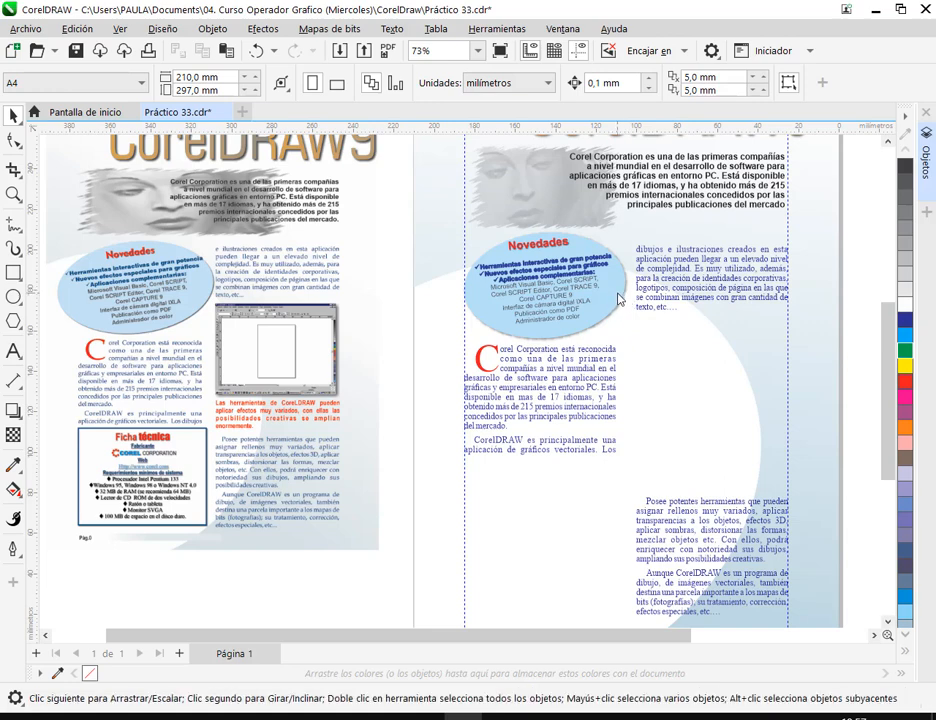
click(922, 140)
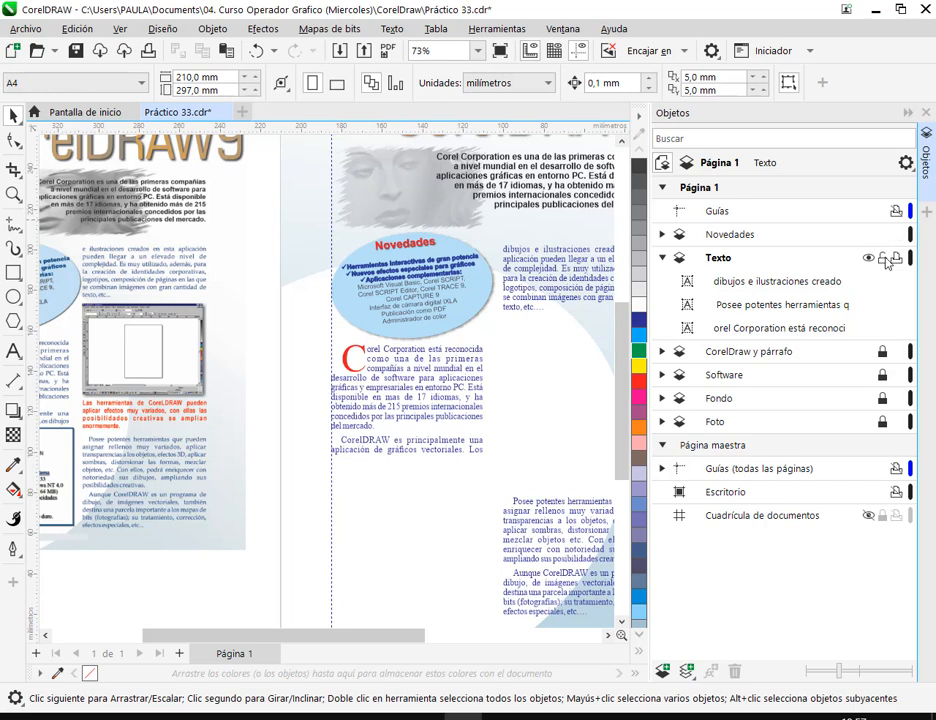
click(882, 257)
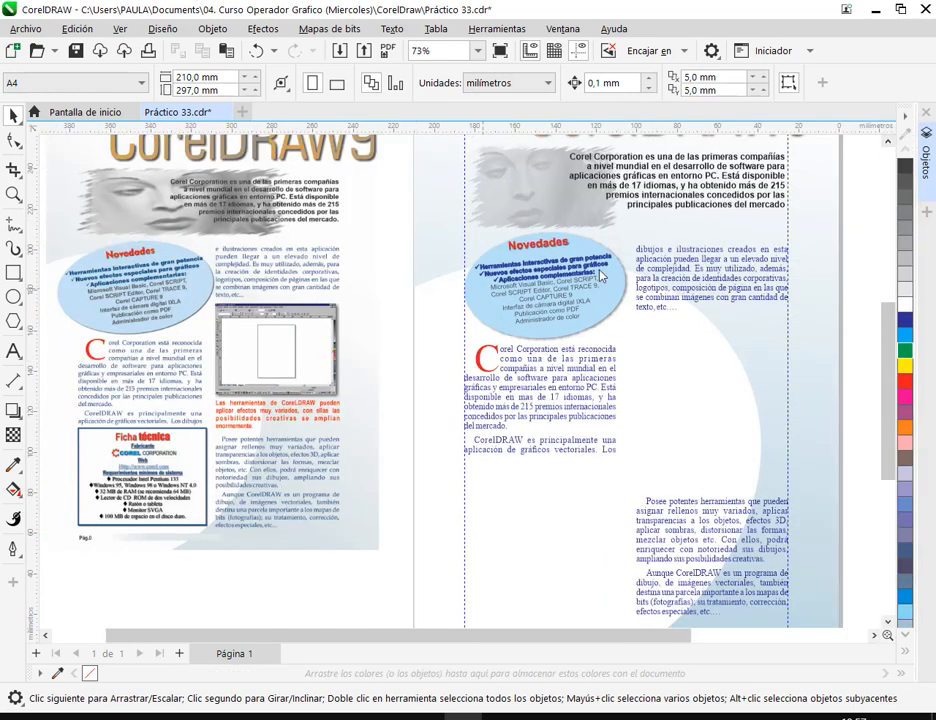
Set the Novedades group's rotation to 0 and ungroup its five objects.
click(622, 283)
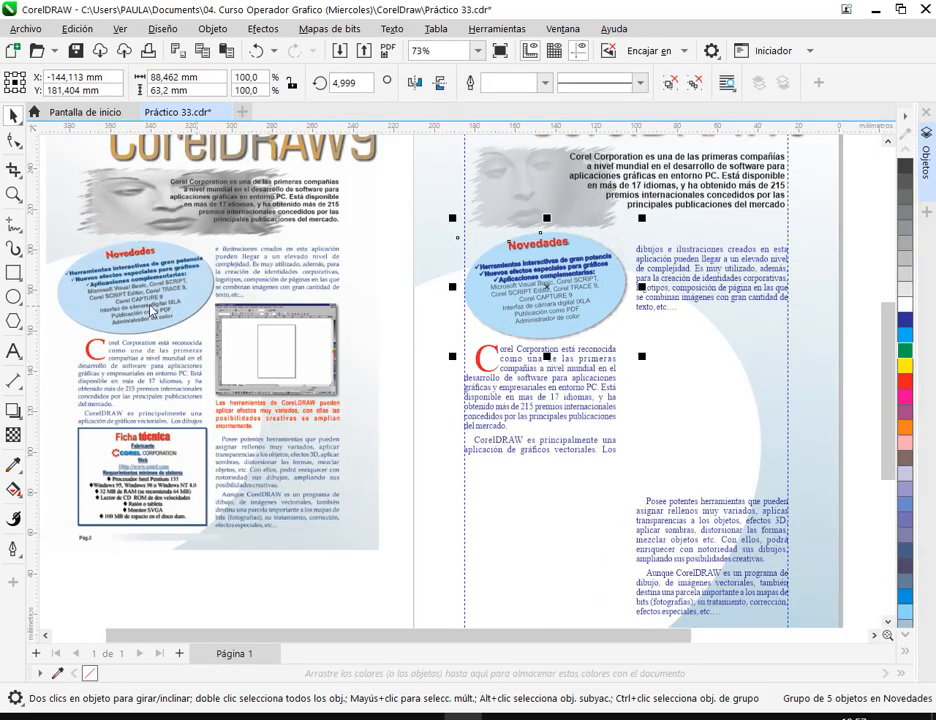
double_click(345, 83)
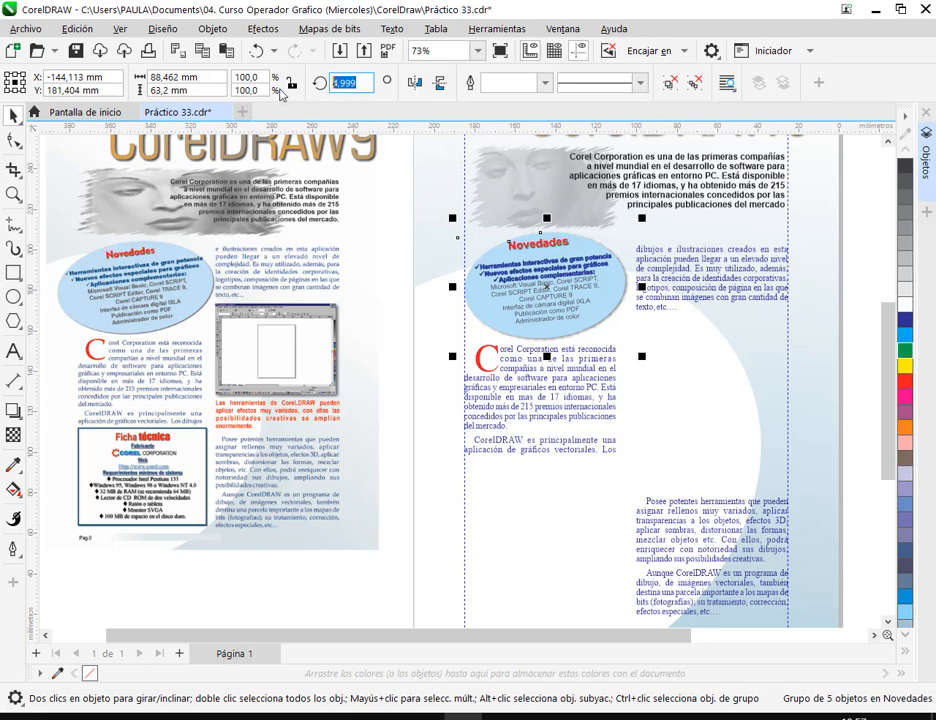
text(0)
key(Return)
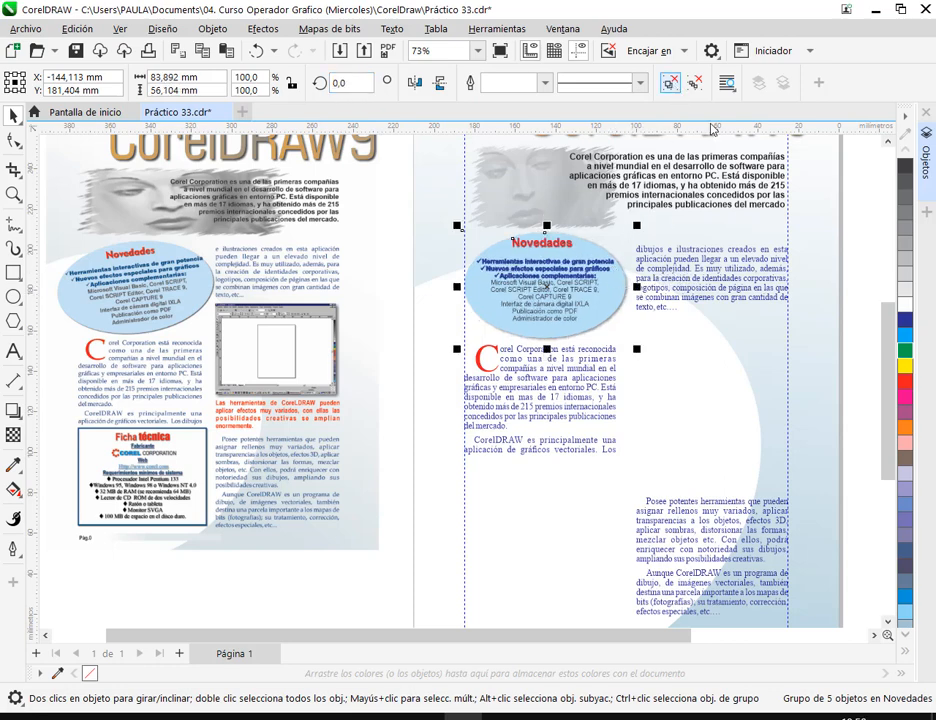
click(802, 215)
Reduce the light blue Novedades ellipse from its lower edge to about 48.6 mm high.
click(587, 249)
scroll(587, 255, up, 2)
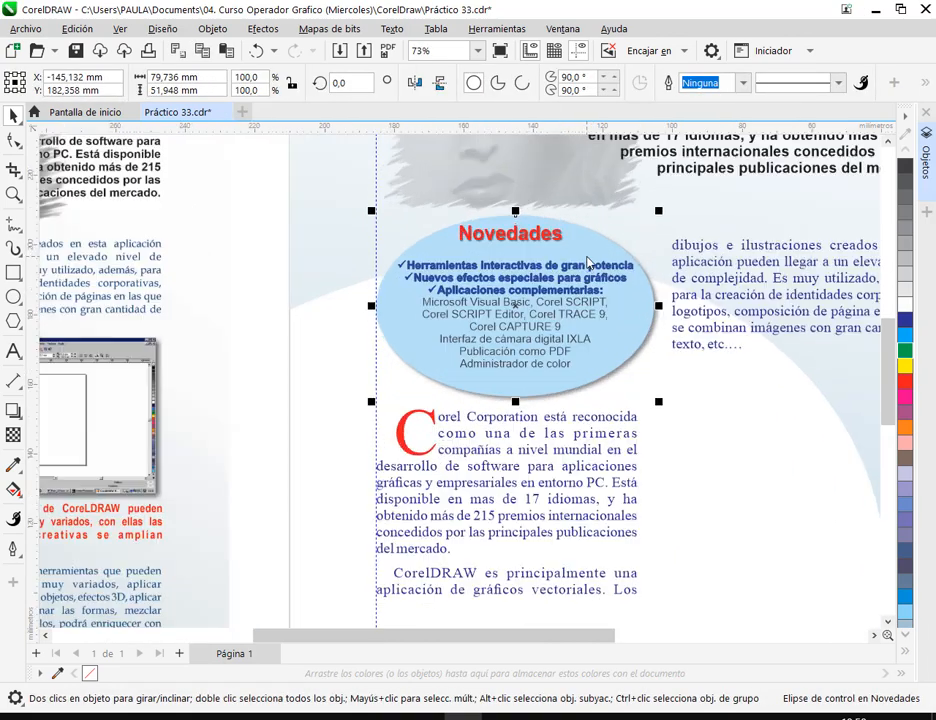
scroll(588, 262, up, 3)
drag(450, 530, 455, 505)
scroll(455, 497, down, 5)
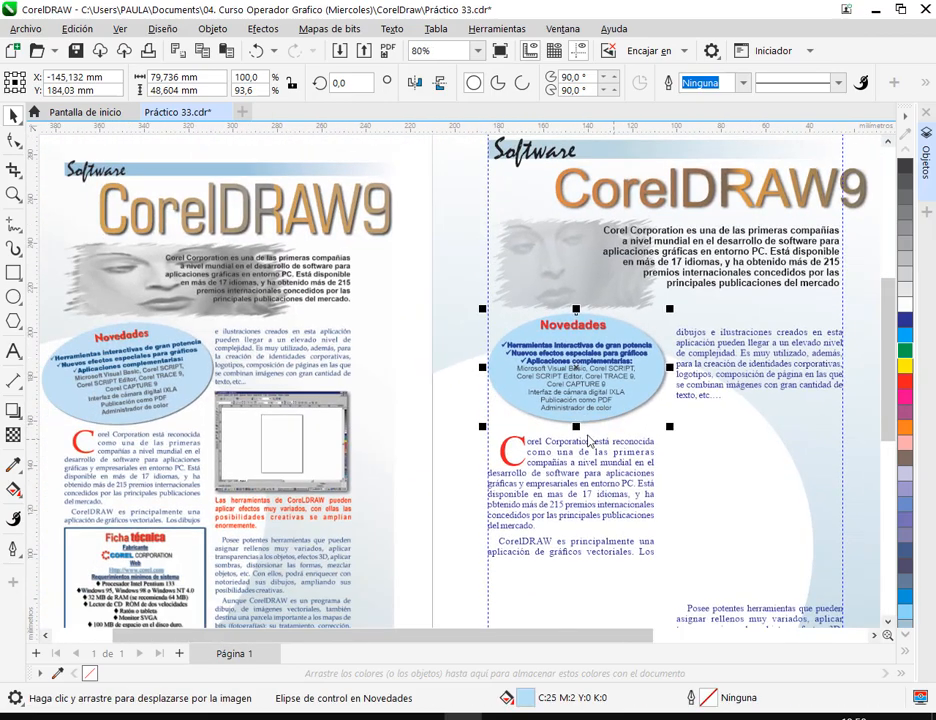
Select the ellipse and all the Novedades texts and group the five objects.
scroll(603, 359, up, 1)
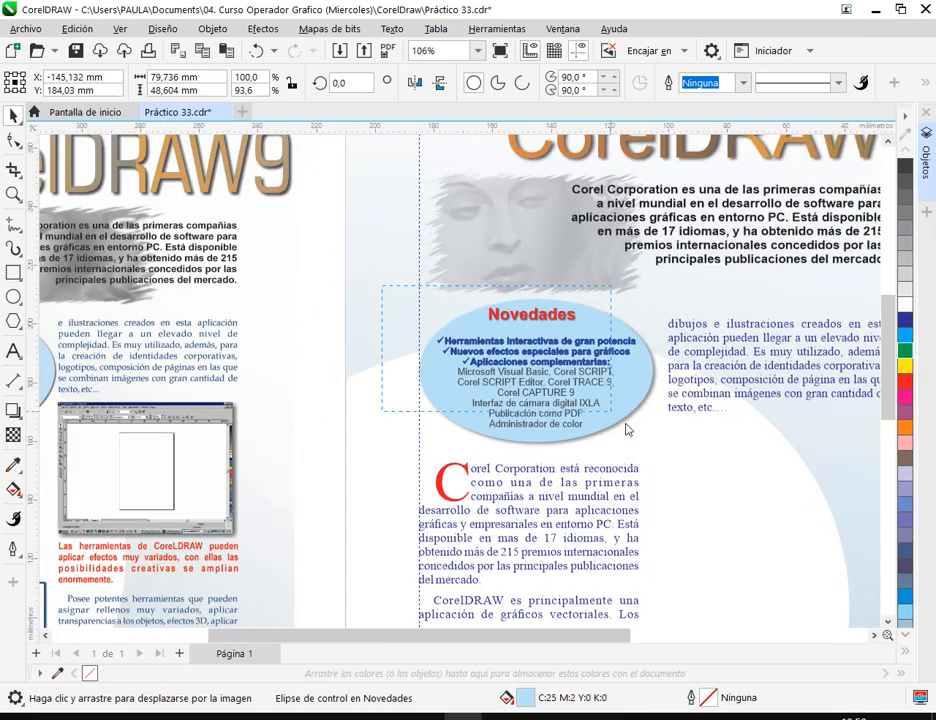
drag(676, 468, 676, 468)
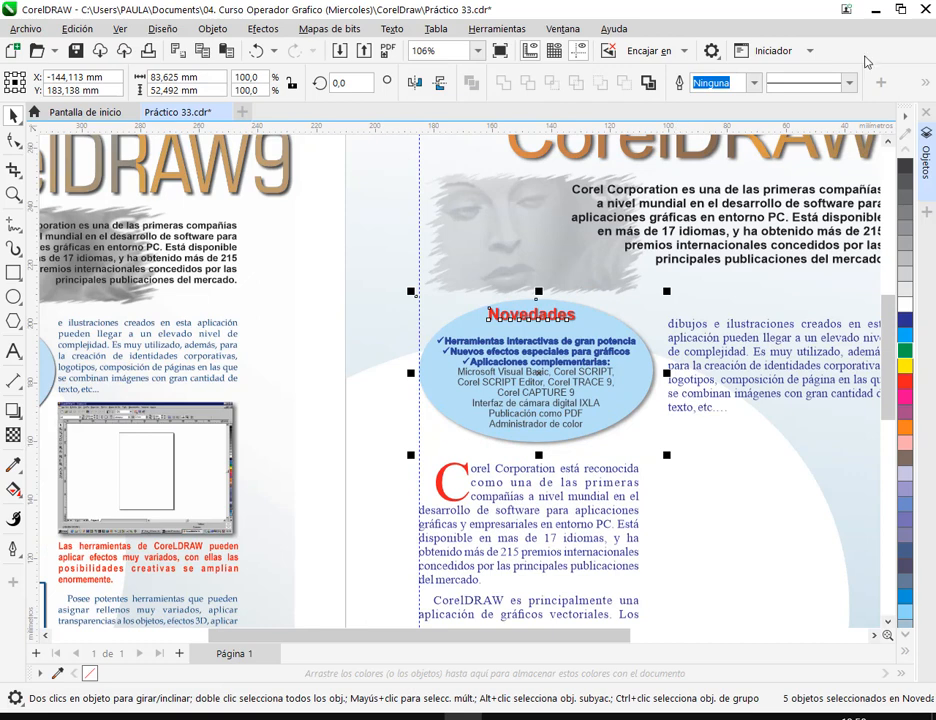
right_click(502, 348)
click(514, 307)
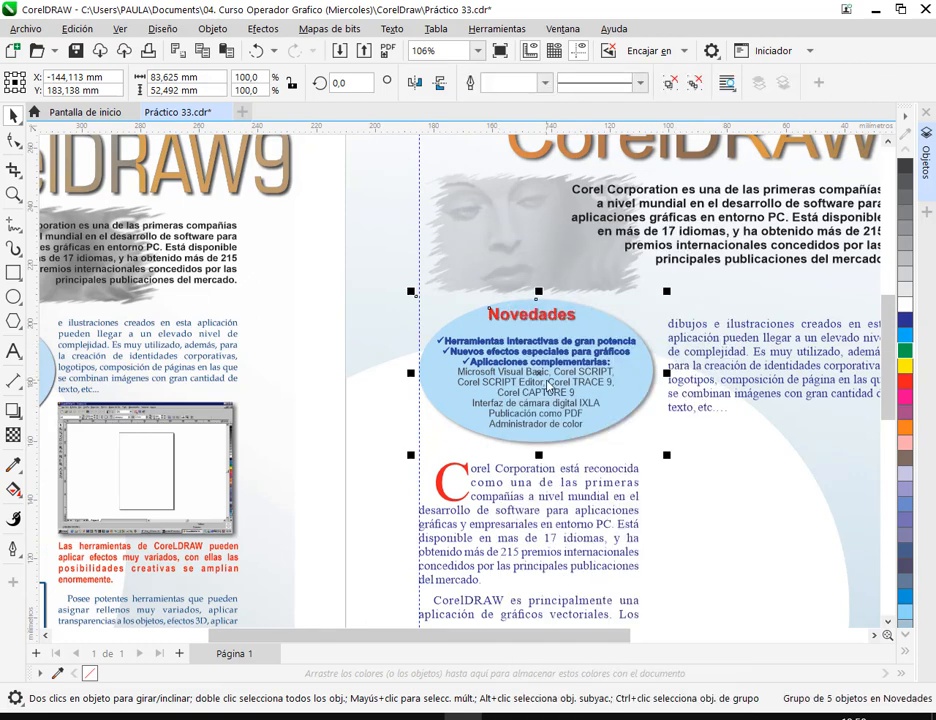
Rotate the Novedades group counterclockwise by about 6.7°.
click(605, 436)
drag(672, 463, 742, 524)
click(737, 516)
scroll(737, 516, down, 2)
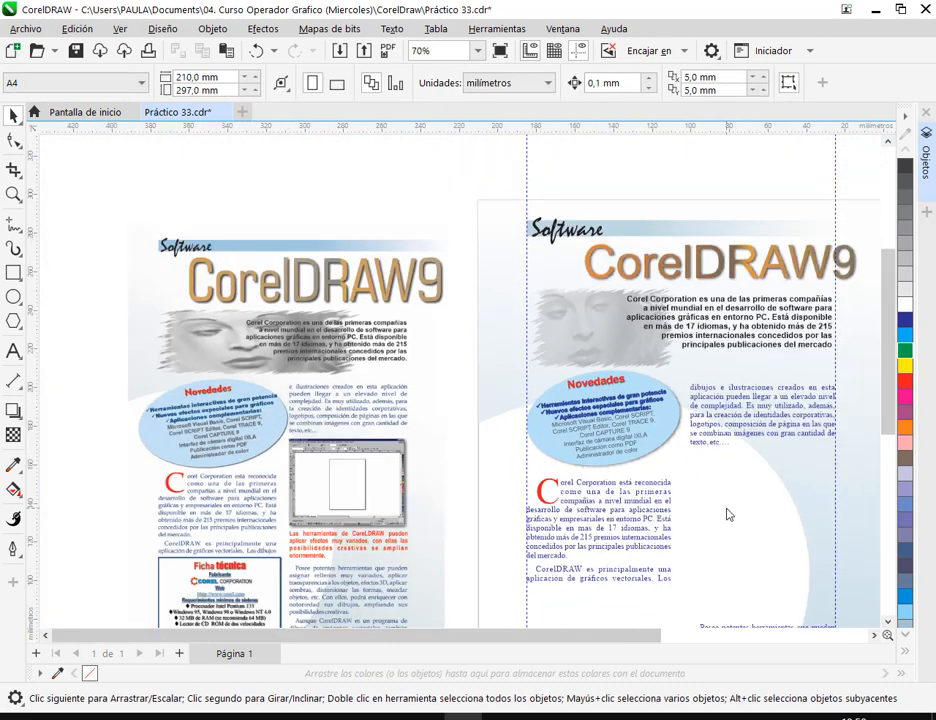
Move the Novedades group to about X -142.4 mm, Y 179.3 mm, just above the first text column.
drag(692, 537, 625, 459)
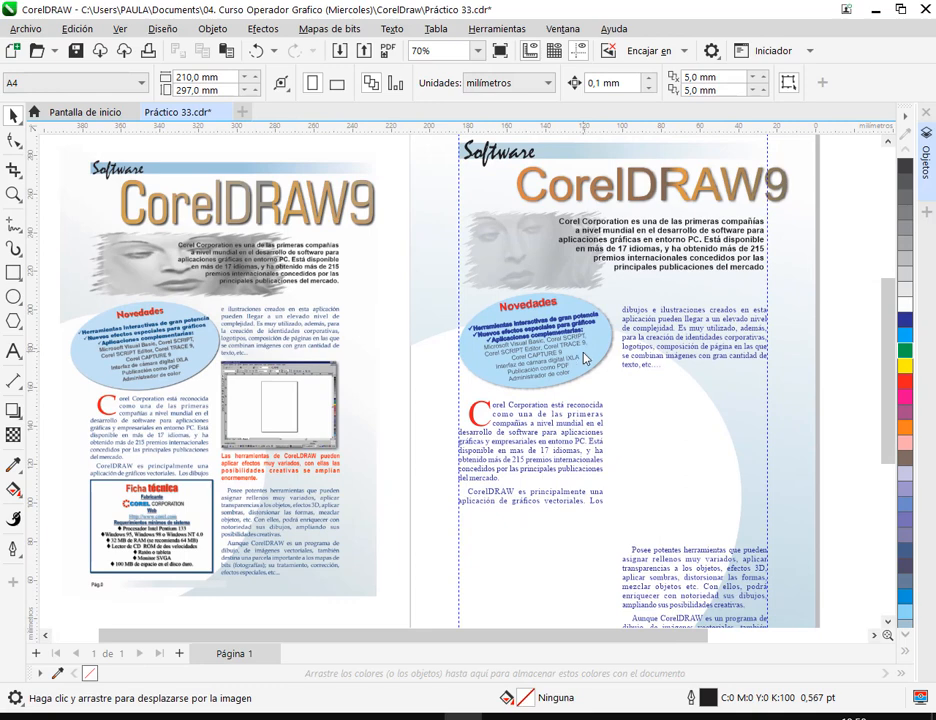
drag(578, 359, 585, 366)
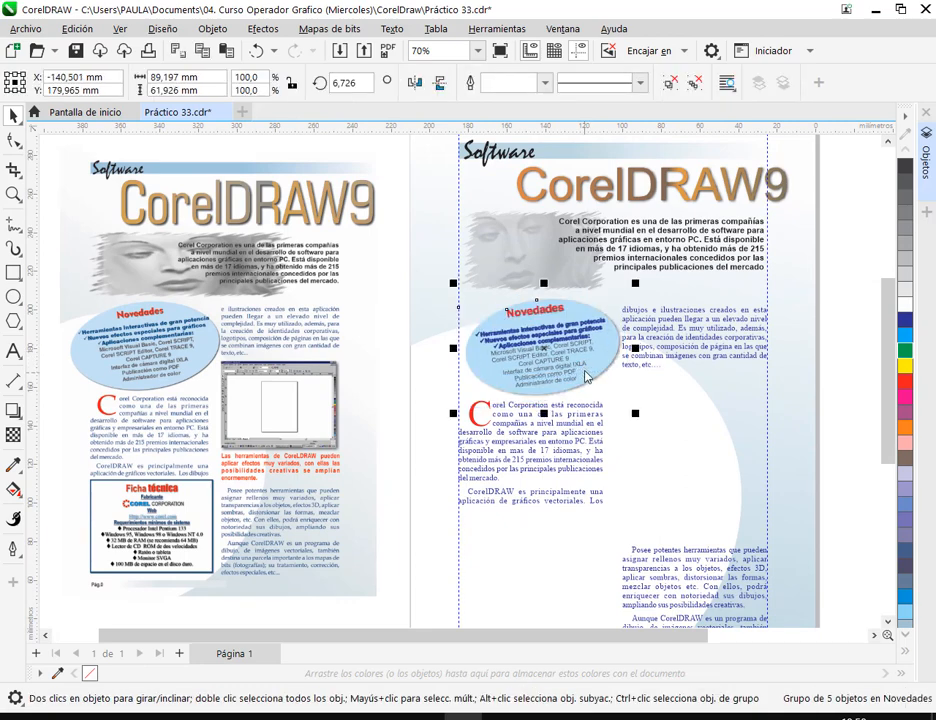
drag(587, 375, 445, 345)
scroll(603, 378, up, 5)
scroll(717, 474, down, 3)
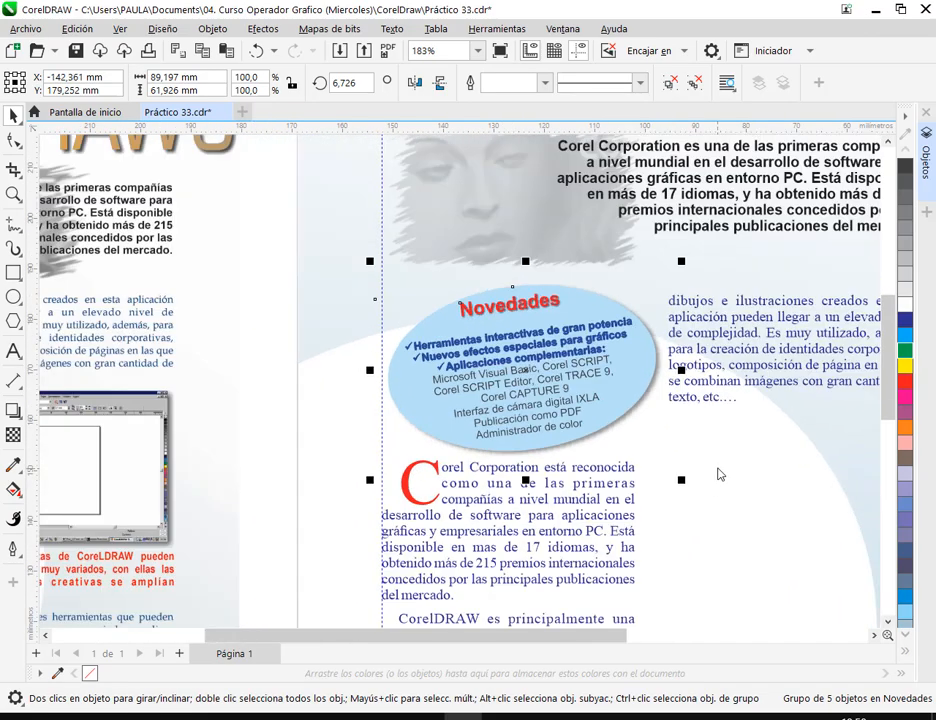
scroll(717, 470, down, 2)
click(475, 511)
Reduce the Novedades group's tilt to about 5.2° to match the sample flyer.
drag(530, 528, 476, 442)
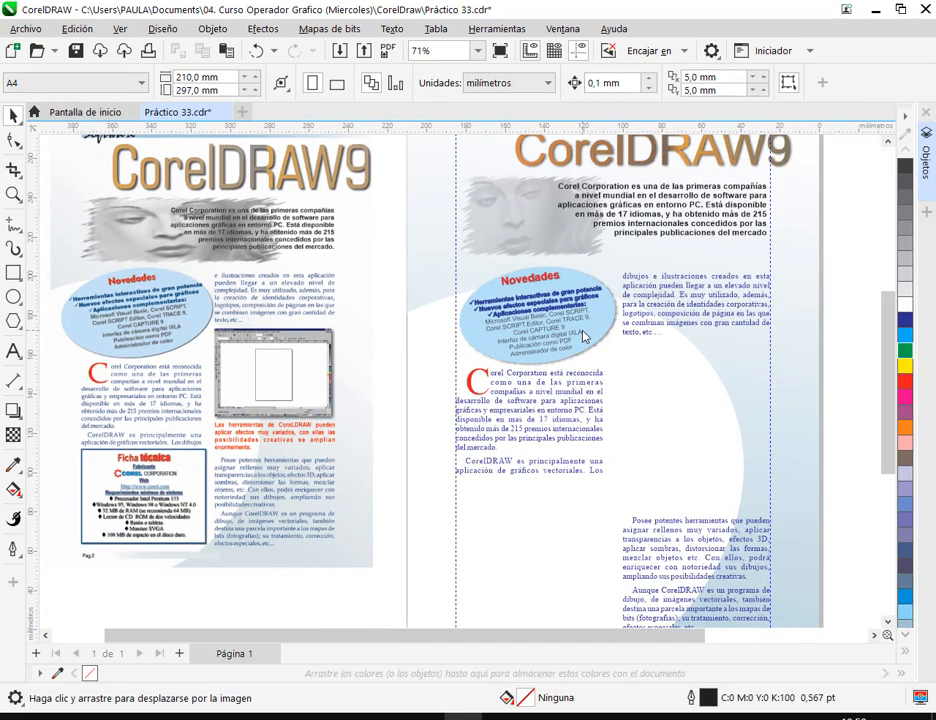
scroll(591, 318, up, 6)
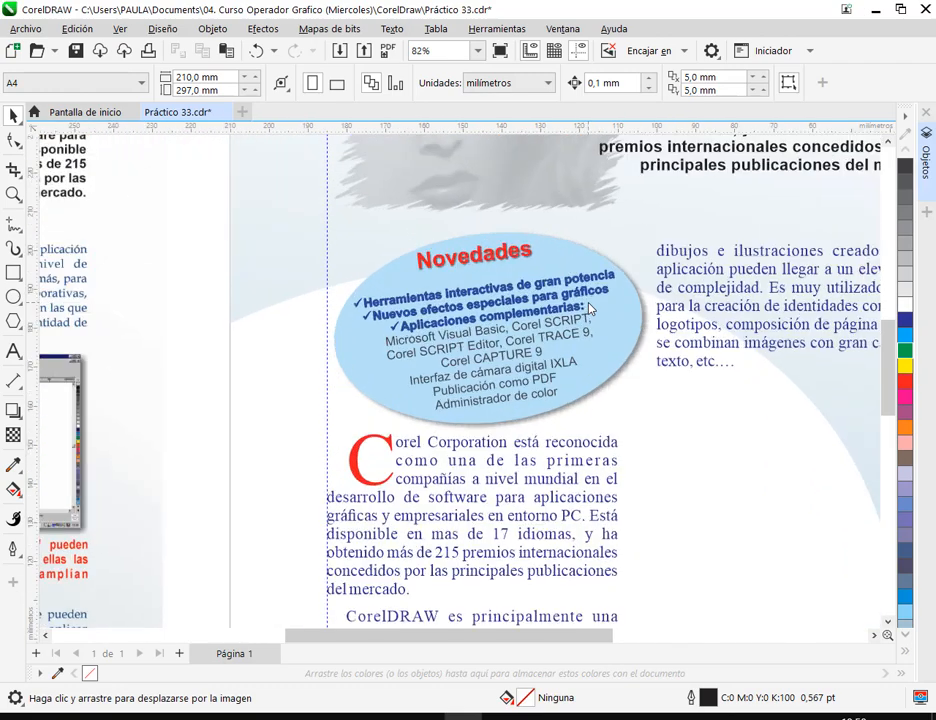
click(631, 350)
click(629, 350)
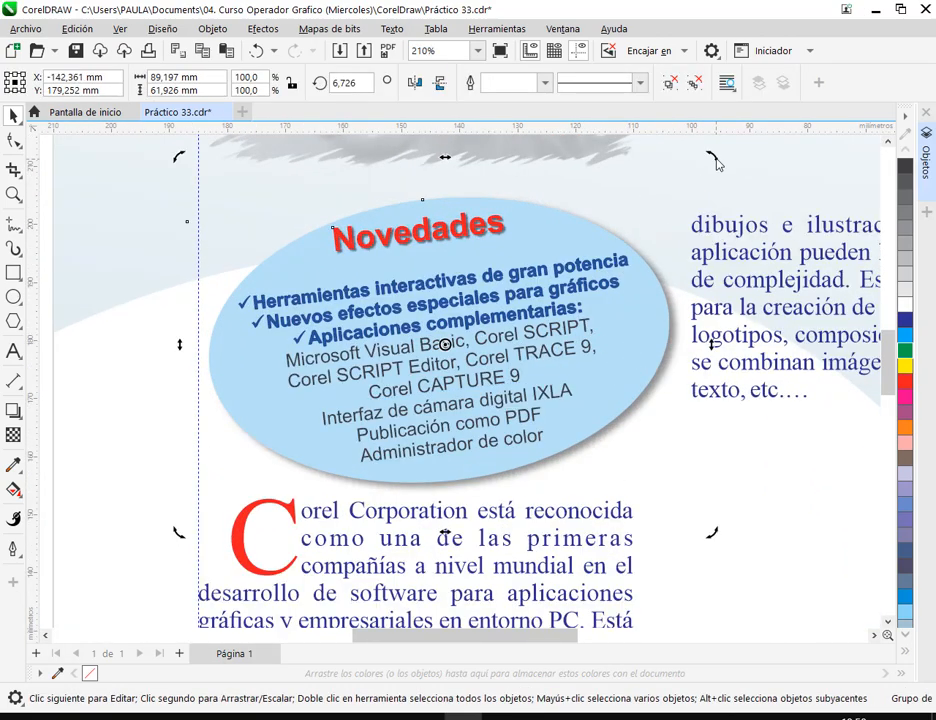
drag(712, 160, 716, 171)
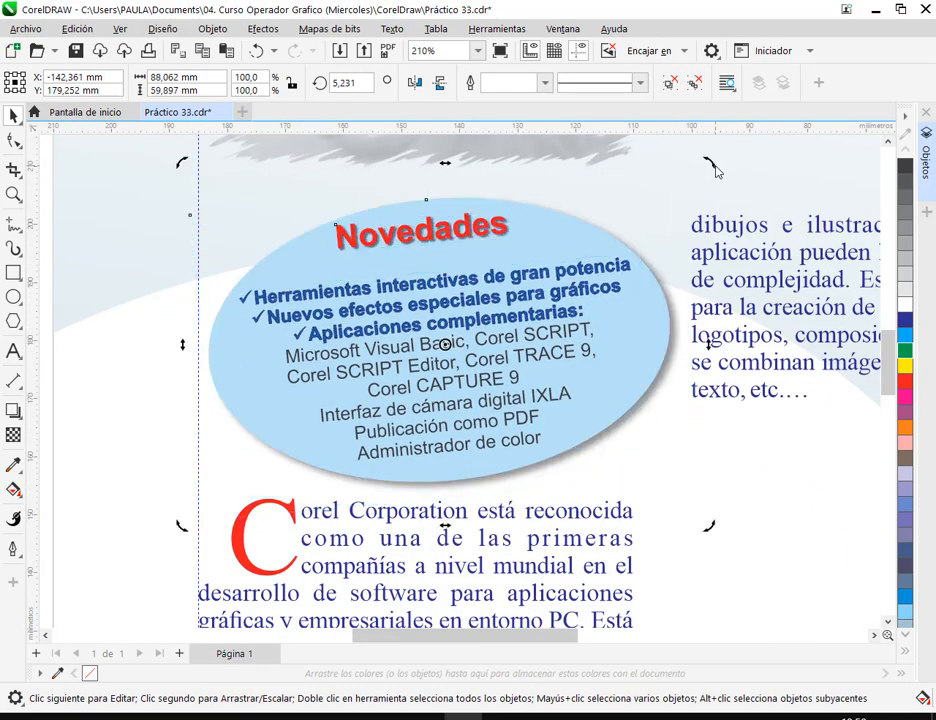
click(781, 511)
scroll(560, 440, down, 4)
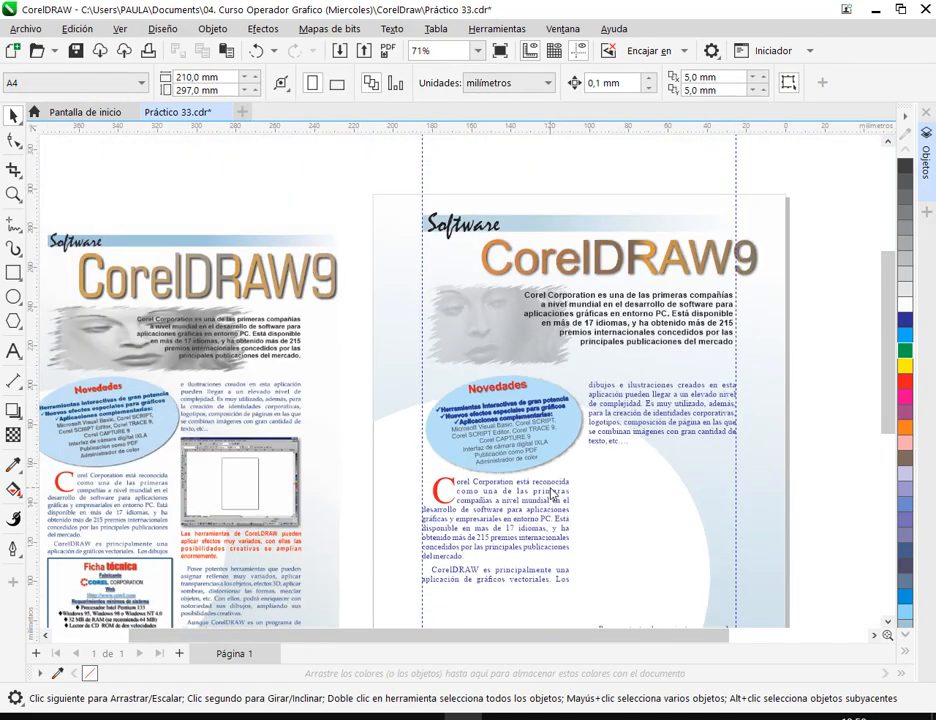
Save the document, then lock the Novedades layer and collapse its contents in the layer list.
drag(534, 463, 564, 444)
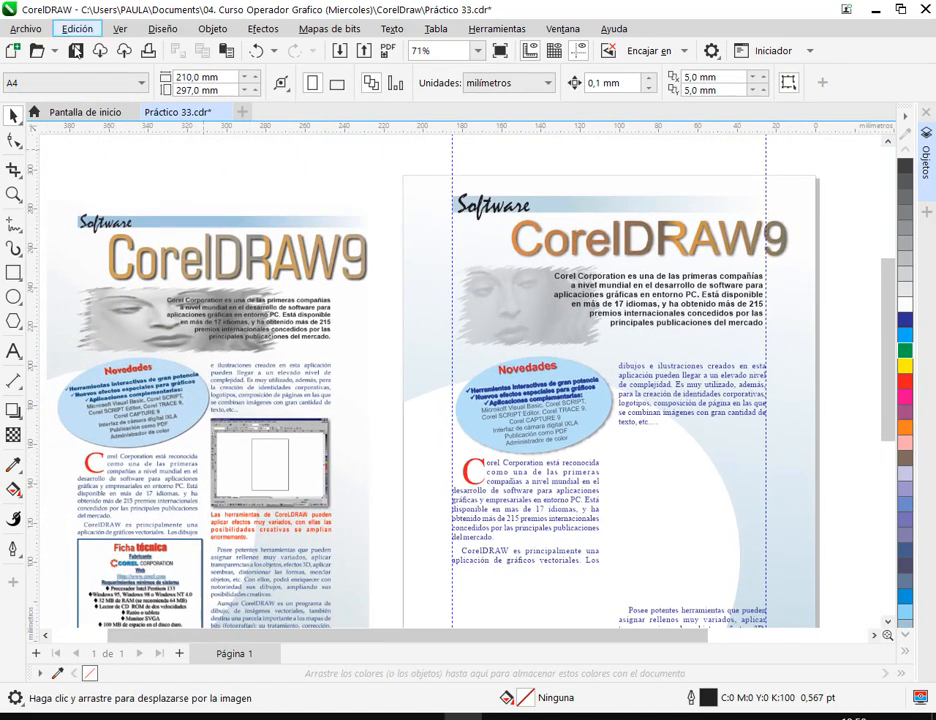
click(926, 160)
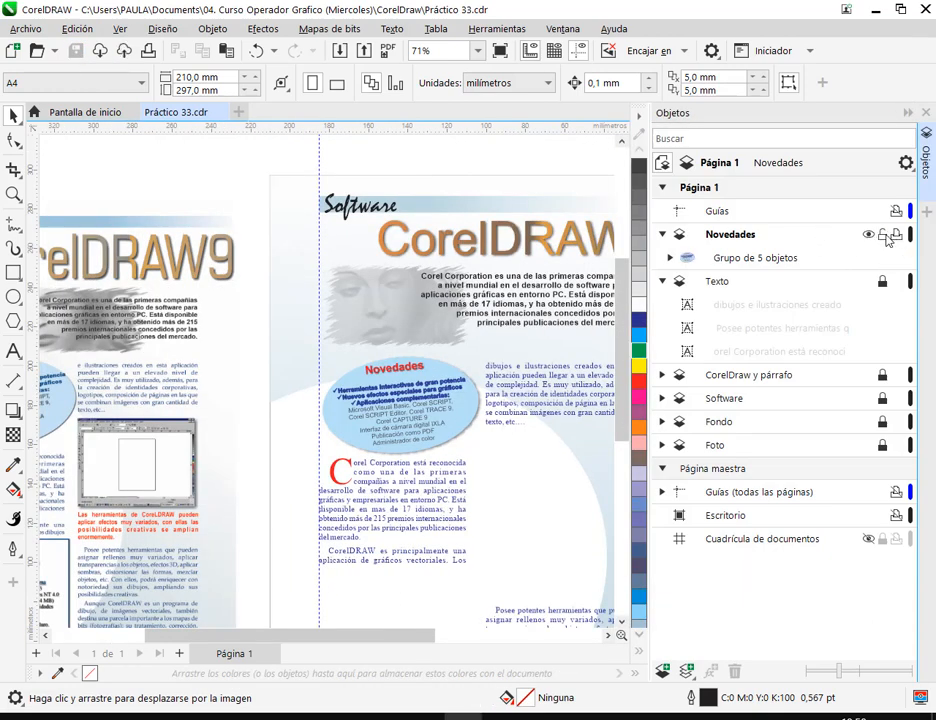
click(886, 240)
click(662, 234)
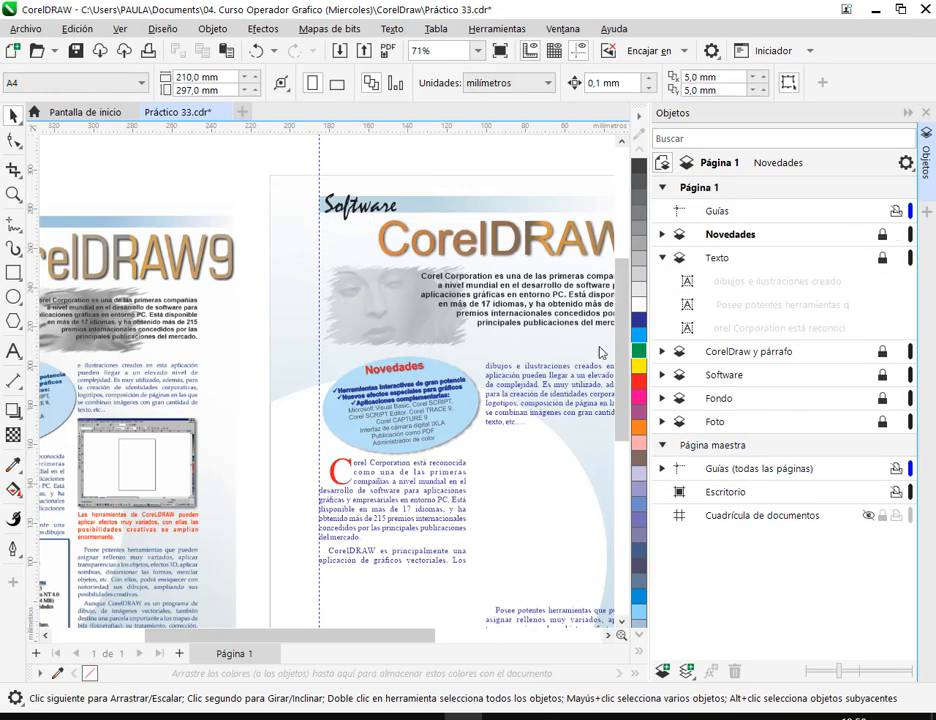
scroll(452, 310, down, 2)
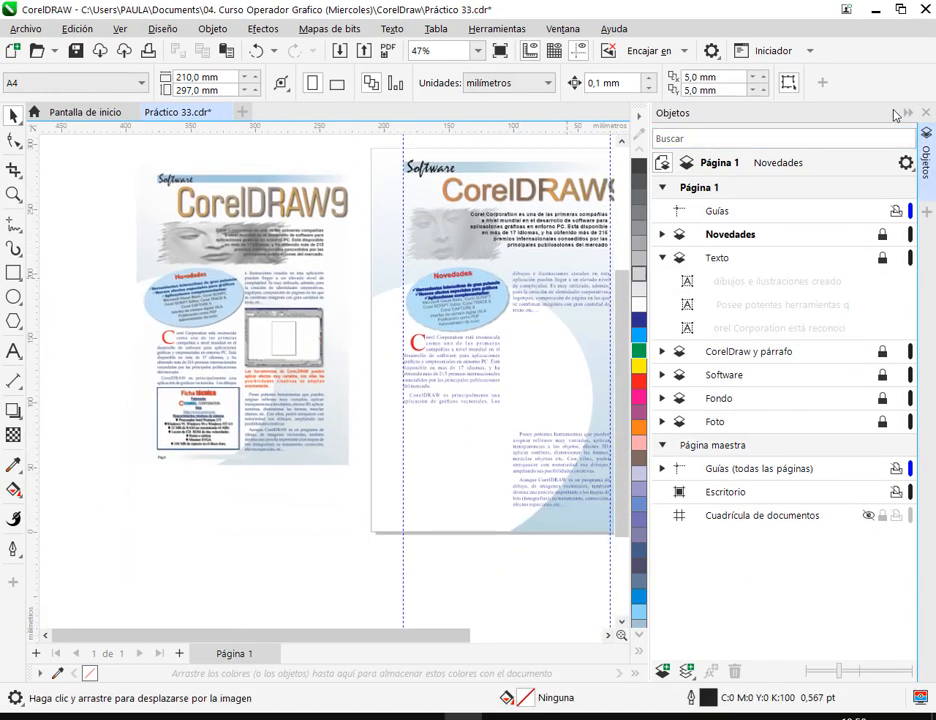
click(907, 112)
scroll(470, 370, up, 4)
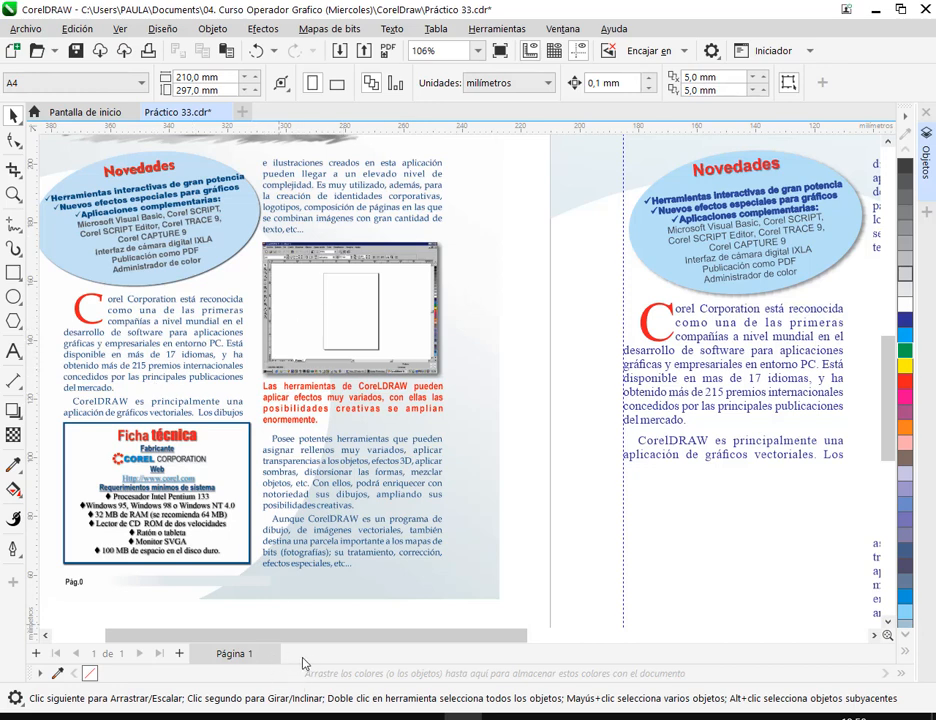
Add a blank second page without the two vertical guidelines and close the Objects docker.
click(180, 653)
scroll(441, 397, down, 4)
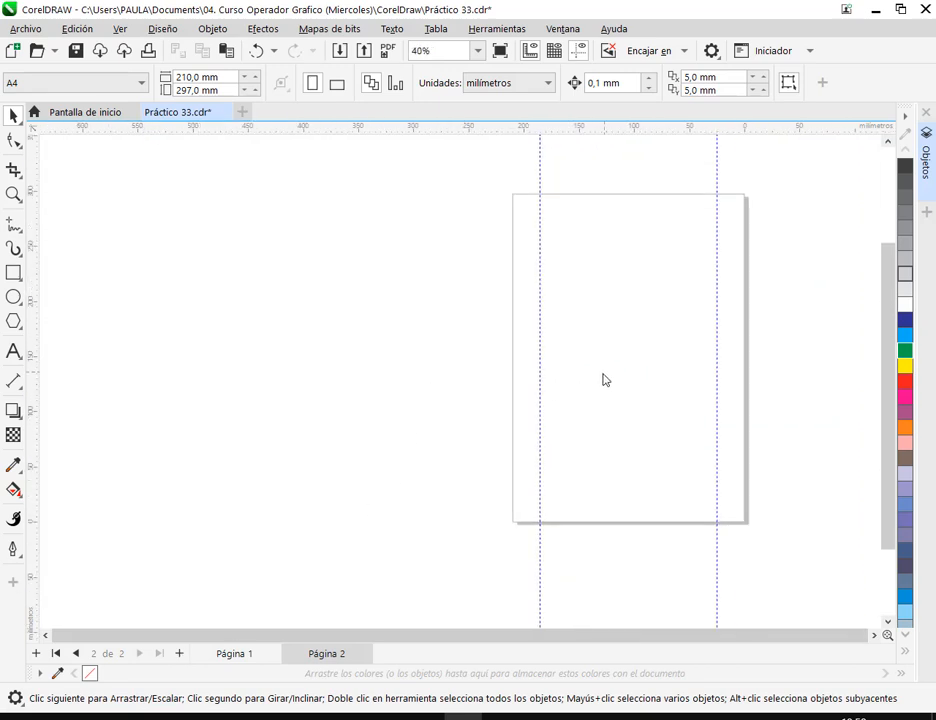
drag(603, 380, 424, 424)
click(360, 443)
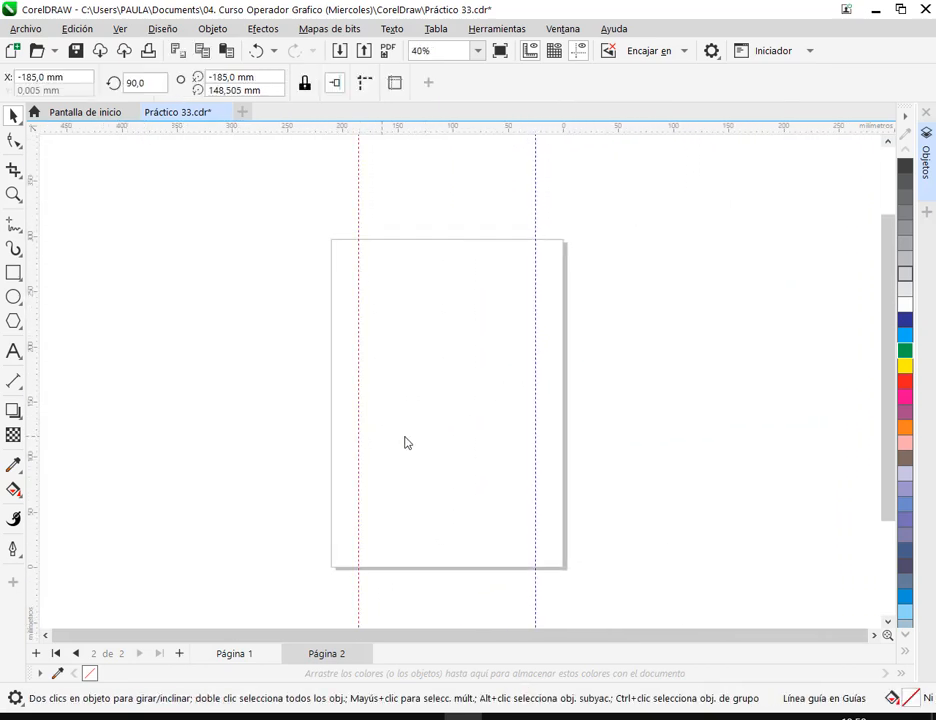
key(Delete)
click(537, 436)
key(Delete)
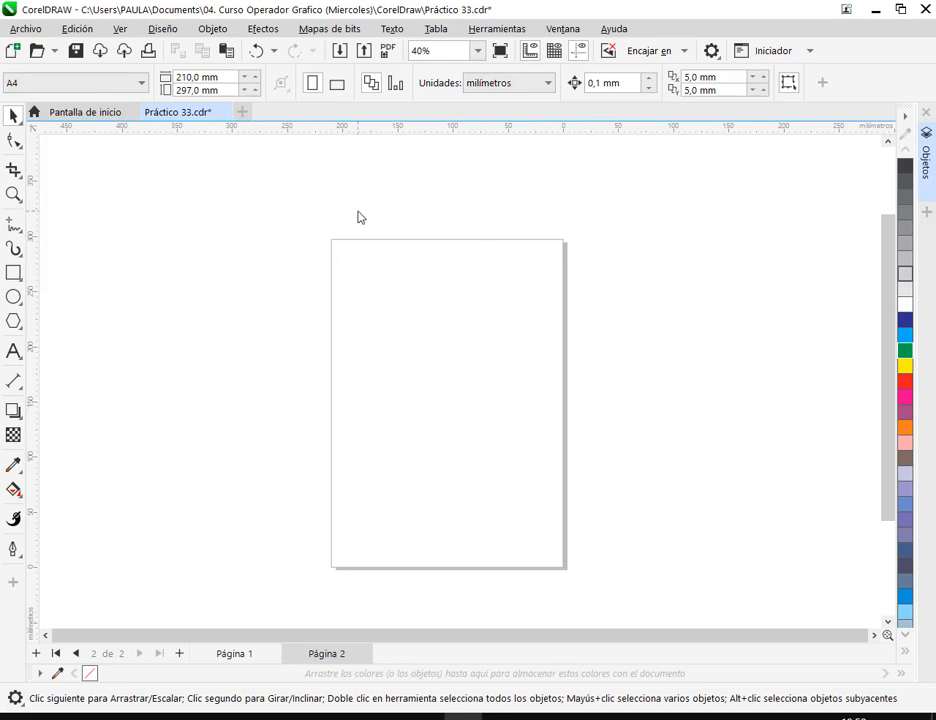
click(927, 113)
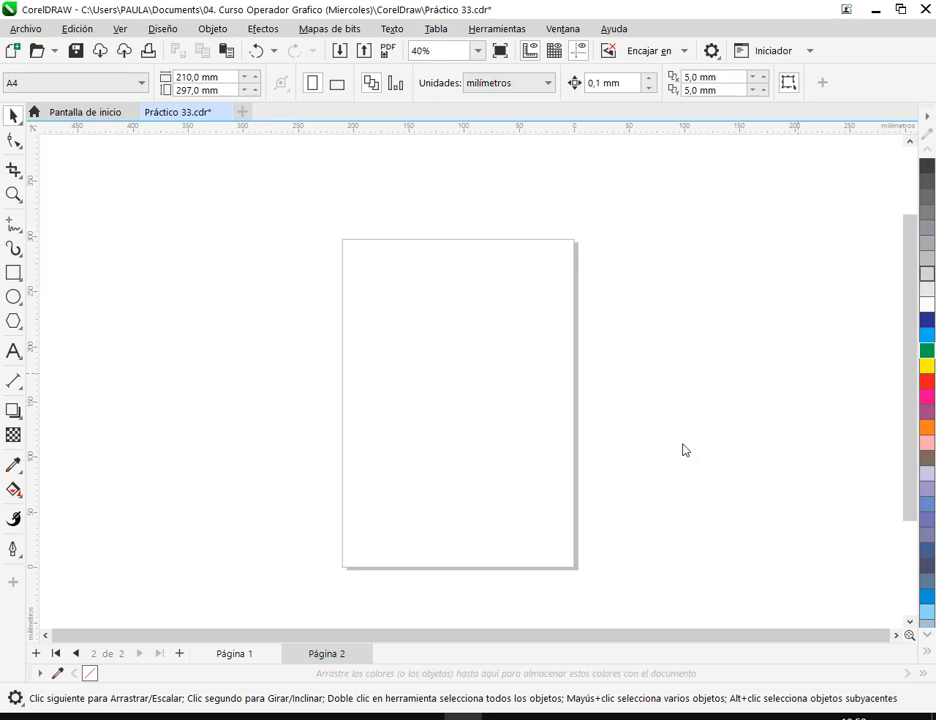
Try placing a pasted screen capture beside the flyer on page 1, and delete it.
click(238, 656)
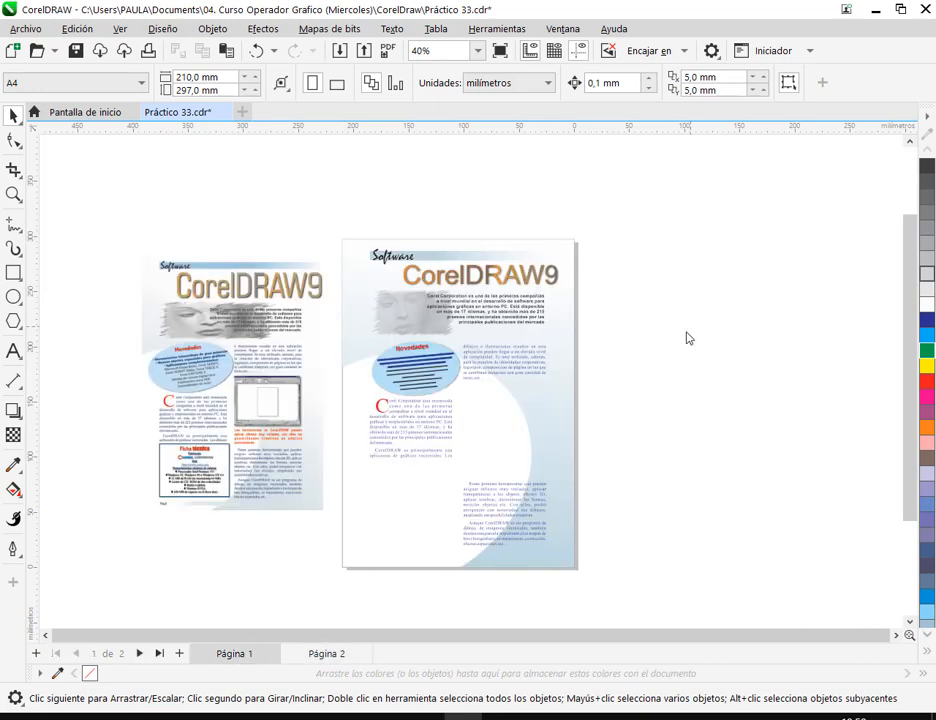
key(ctrl+v)
drag(581, 426, 487, 439)
scroll(752, 329, down, 1)
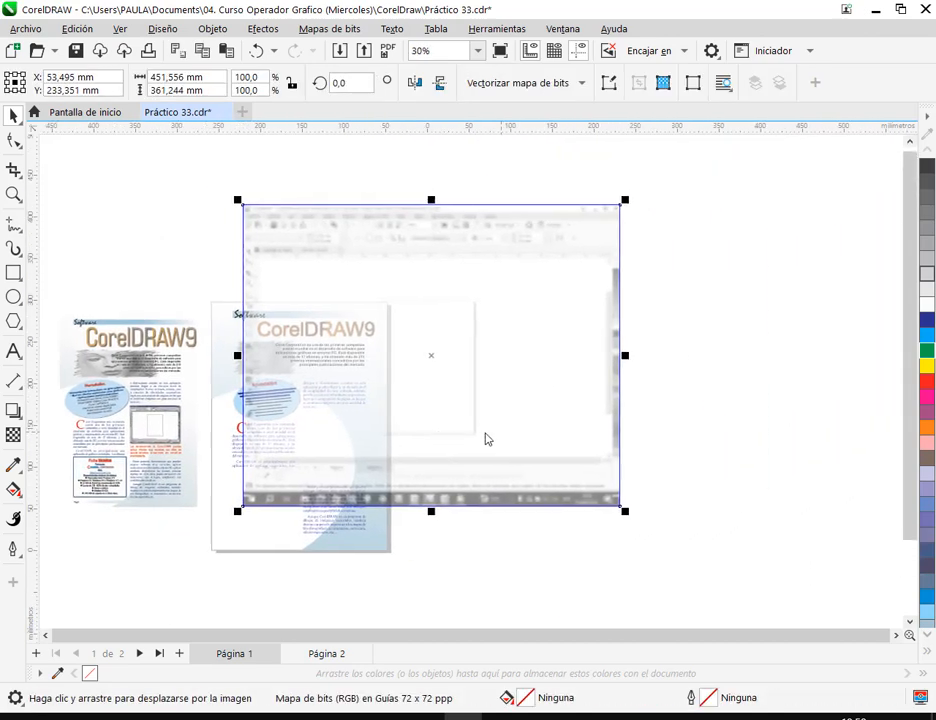
drag(668, 422, 668, 422)
click(290, 196)
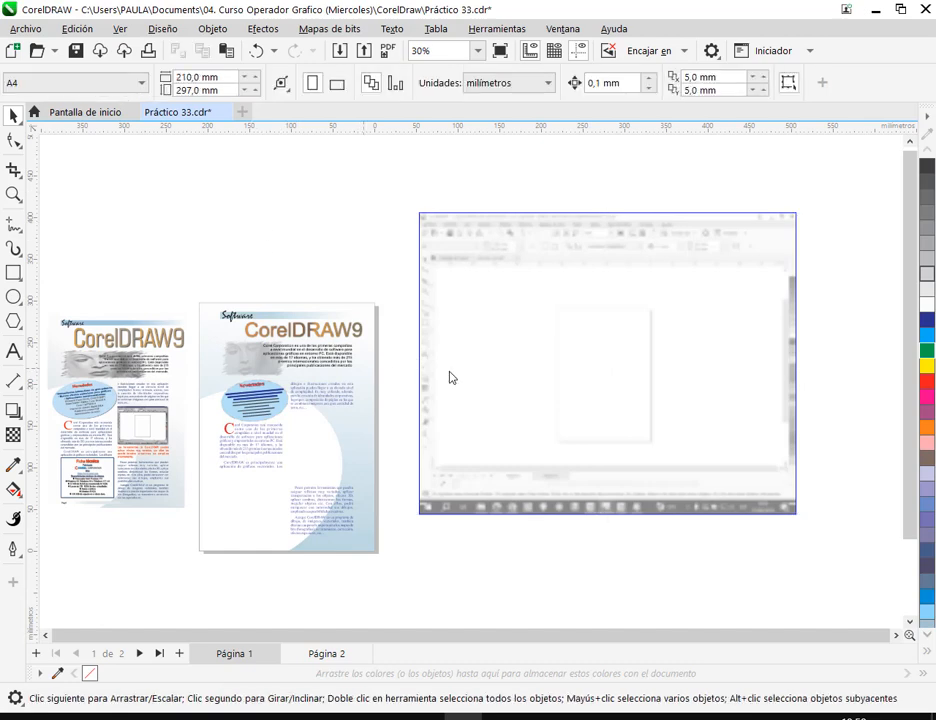
click(540, 390)
key(Delete)
Try again with a capture of the blank page 2, pasting it beside the page 1 flyer and deleting the copy.
click(326, 653)
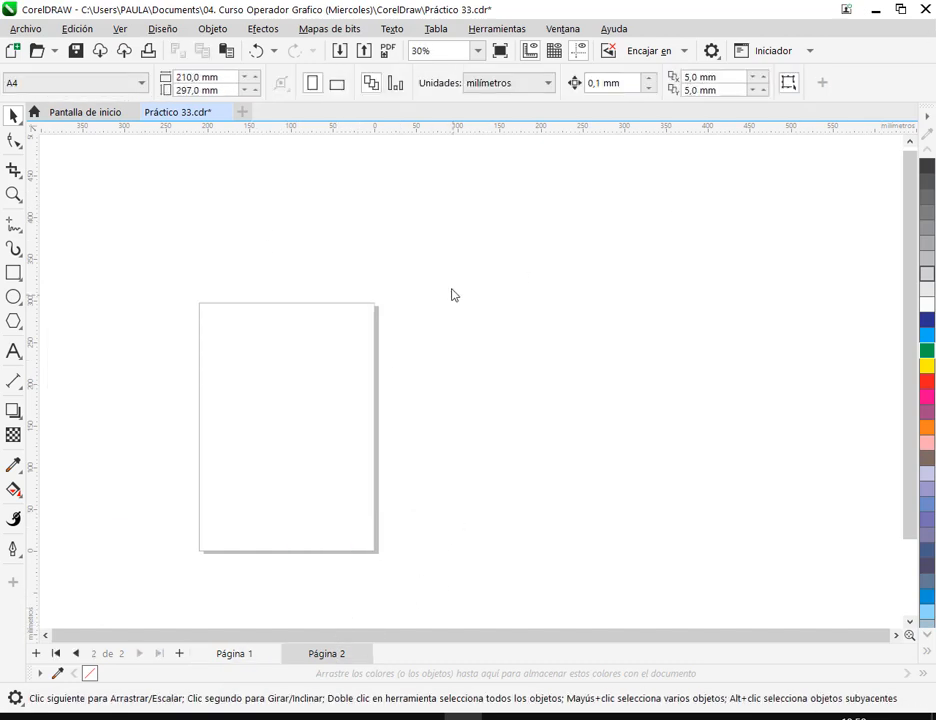
click(232, 658)
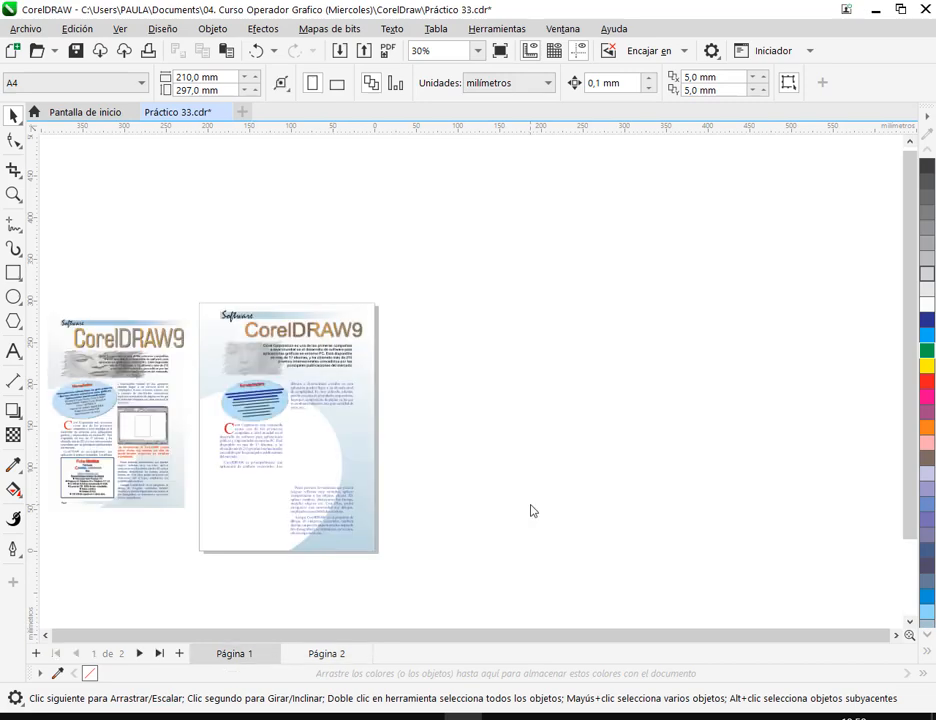
key(ctrl+v)
drag(402, 484, 645, 393)
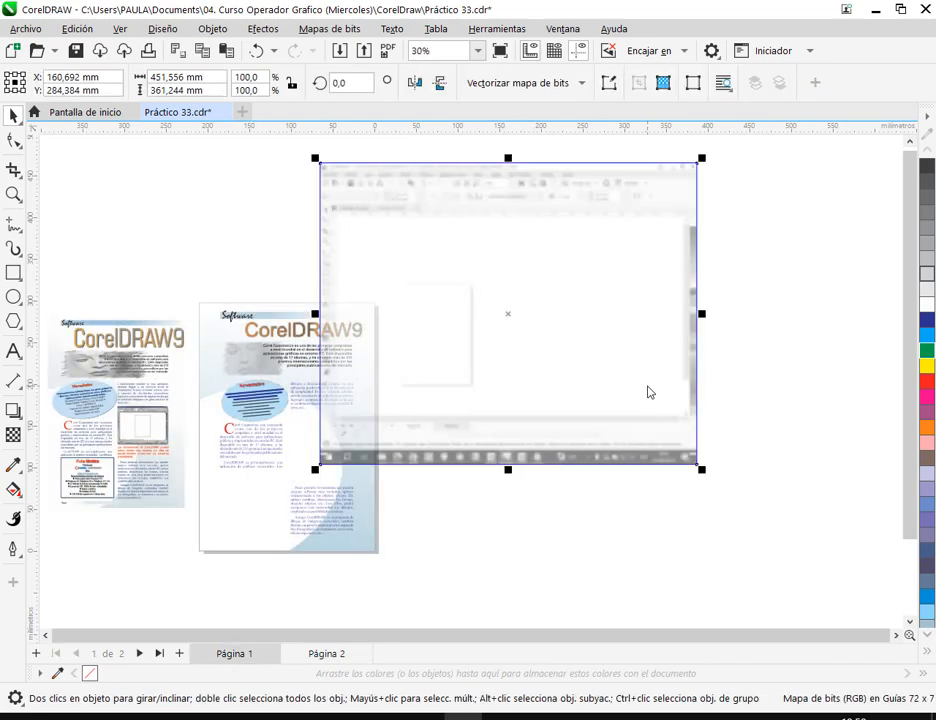
drag(571, 298, 654, 323)
scroll(517, 334, up, 2)
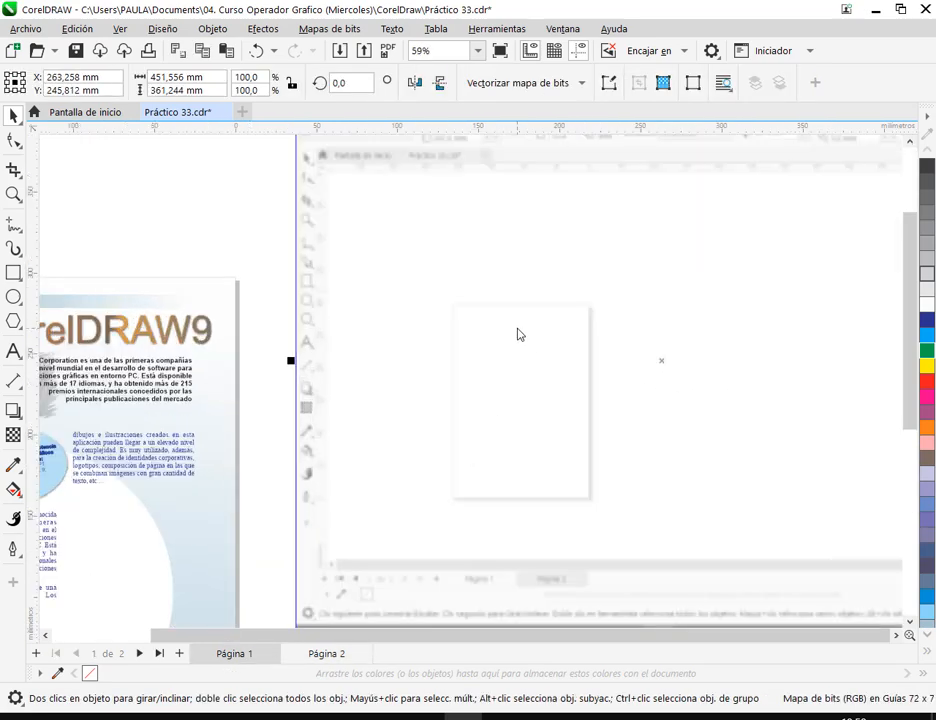
scroll(517, 347, down, 3)
key(Delete)
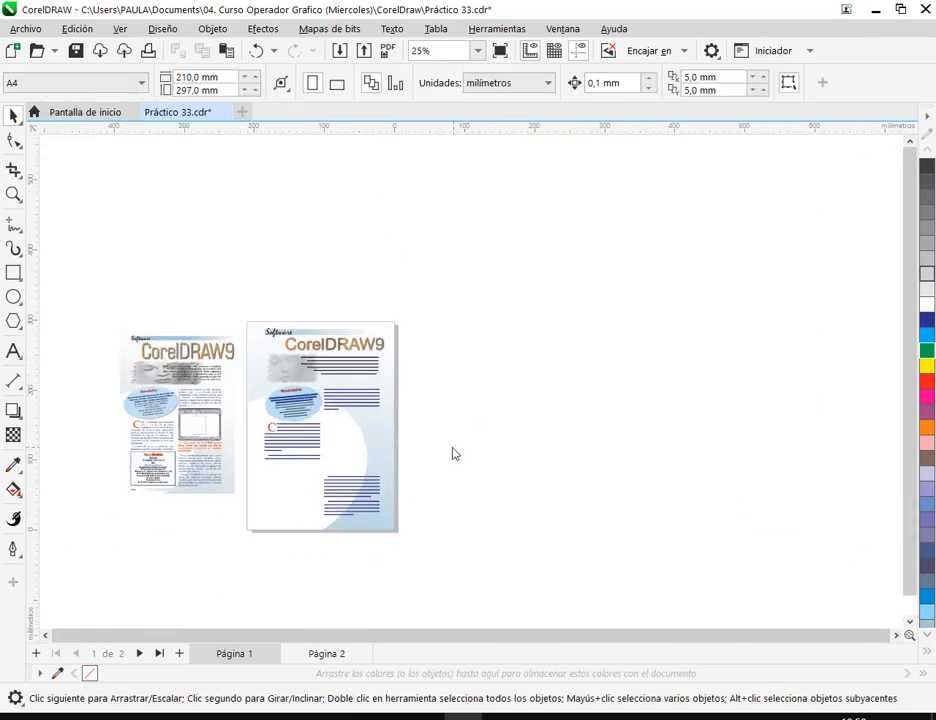
scroll(507, 411, up, 1)
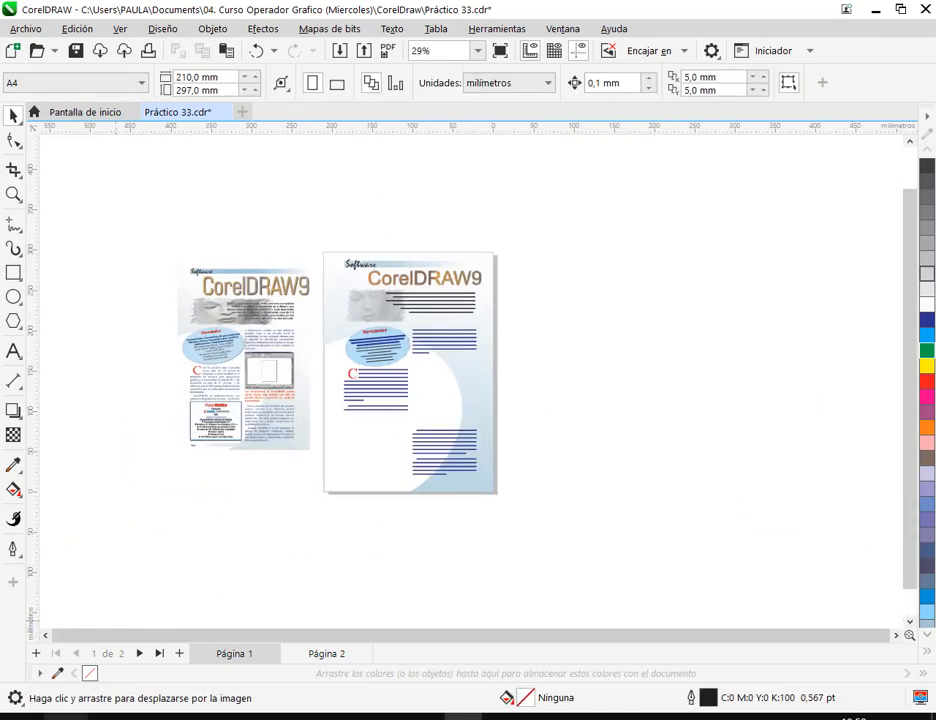
Switch to the Google Meet window and open the Teclado en pantalla on-screen keyboard.
key(super)
click(794, 249)
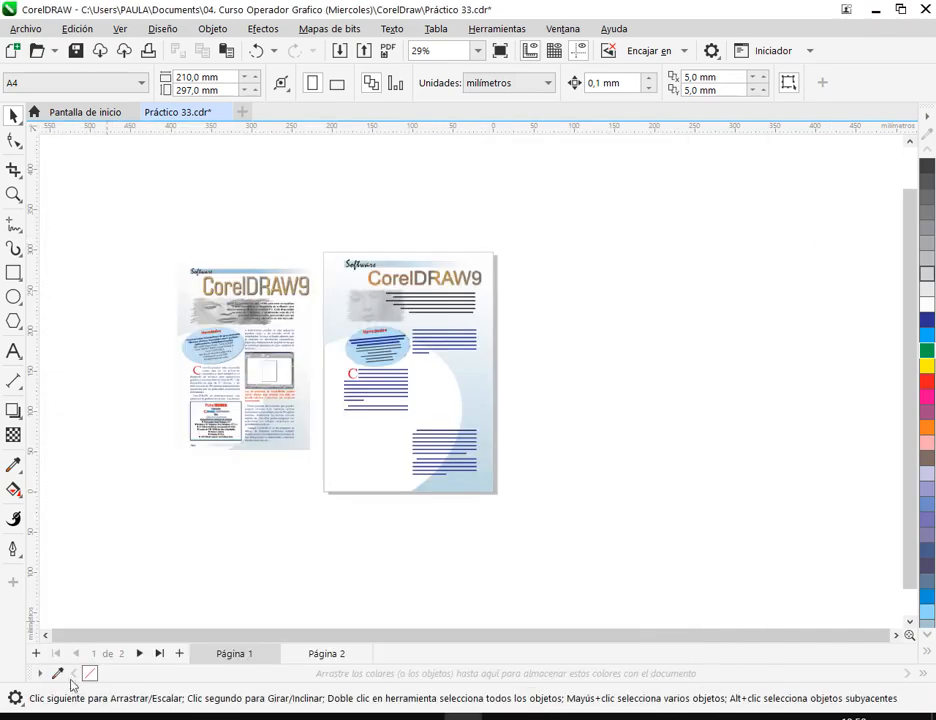
click(159, 650)
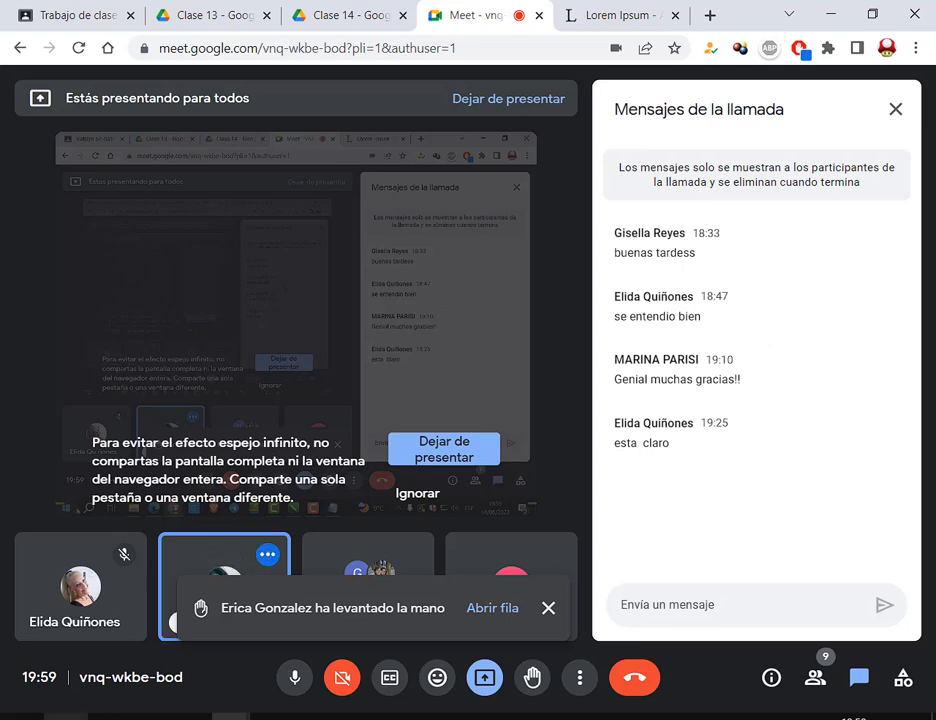
click(47, 715)
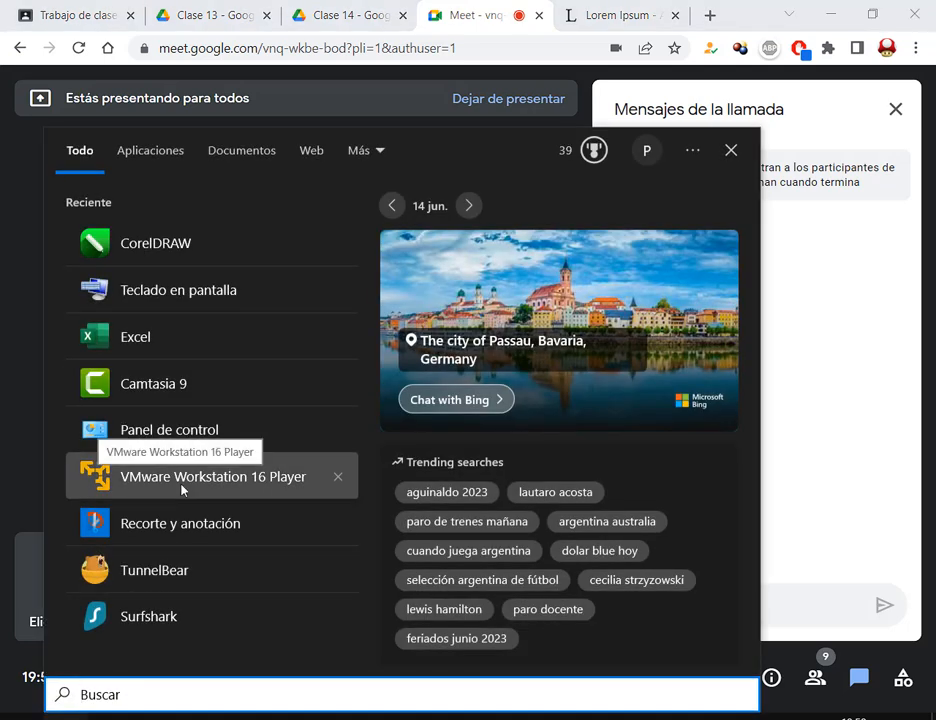
text(te)
click(161, 250)
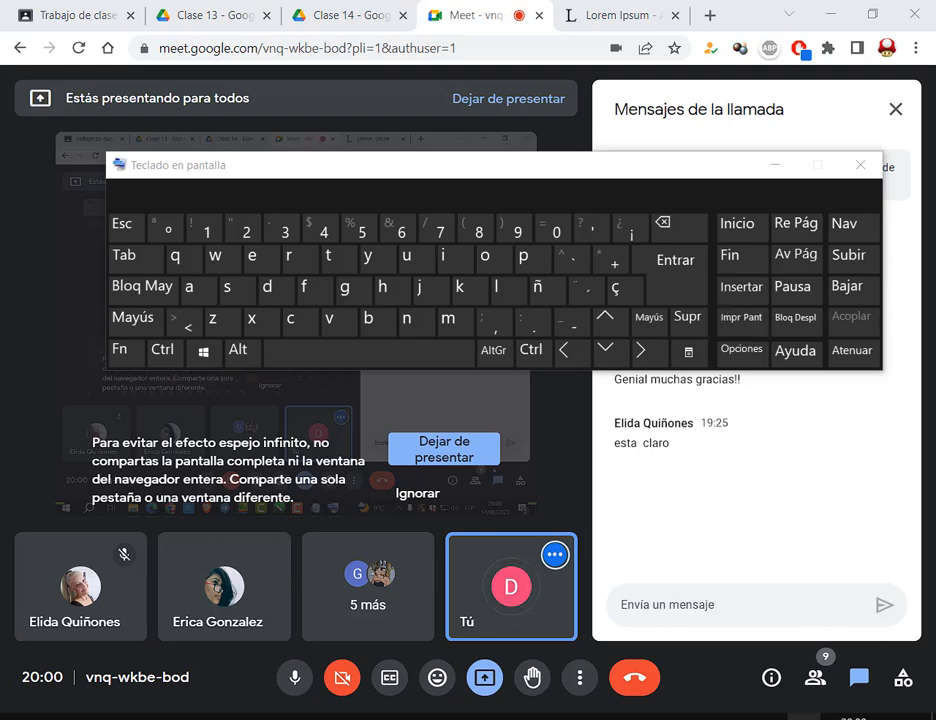
Switch the keyboard layout to English (United States) and back to Español (España), then close the on-screen keyboard and return to CorelDRAW.
click(806, 716)
click(806, 628)
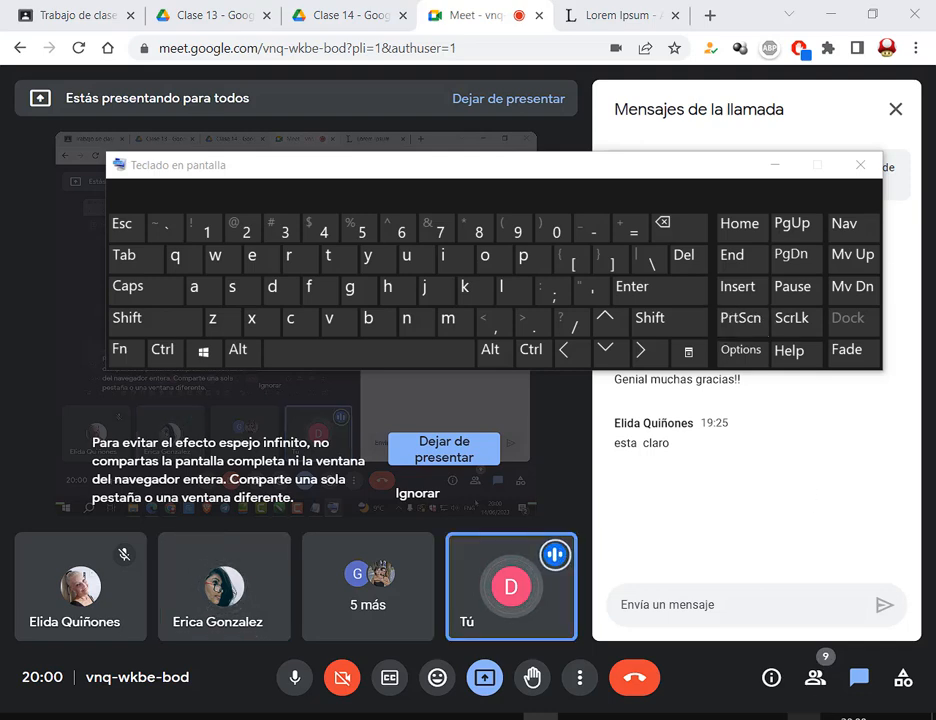
click(803, 718)
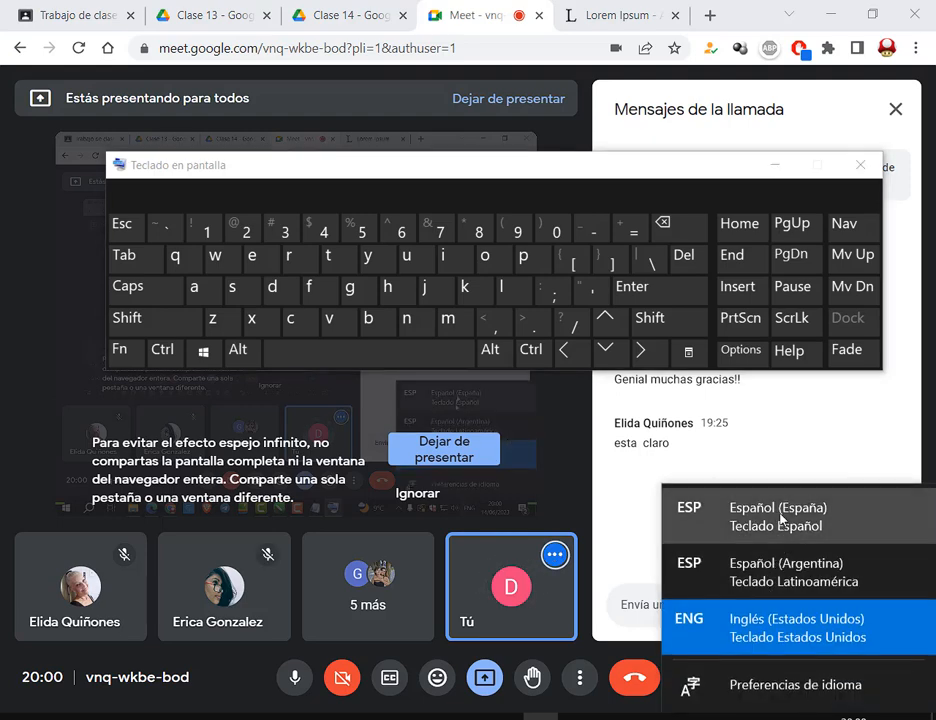
click(779, 518)
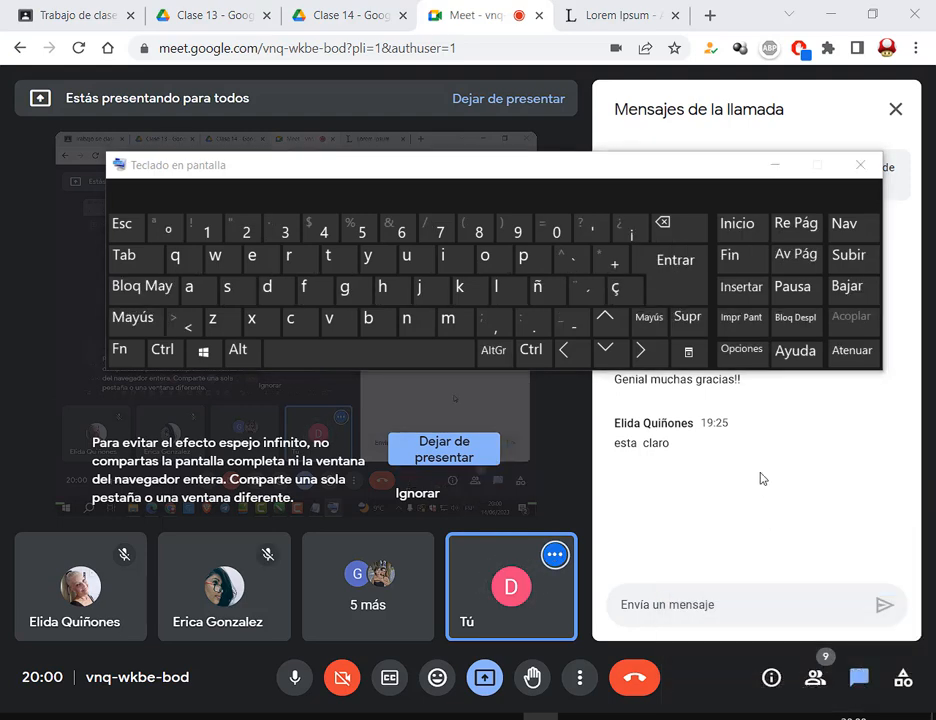
click(860, 167)
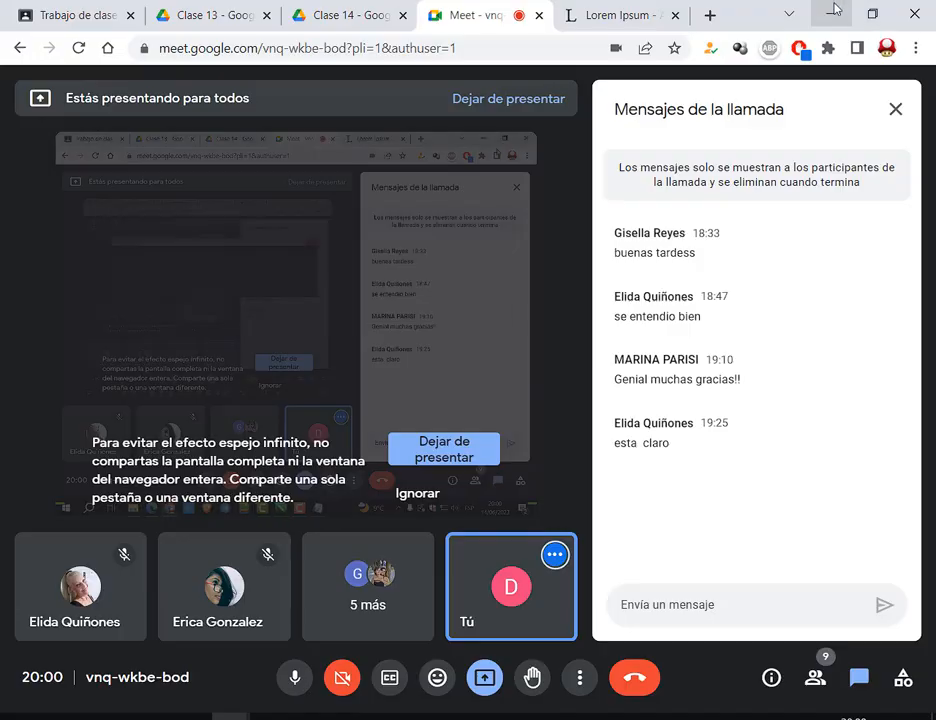
key(alt+Tab)
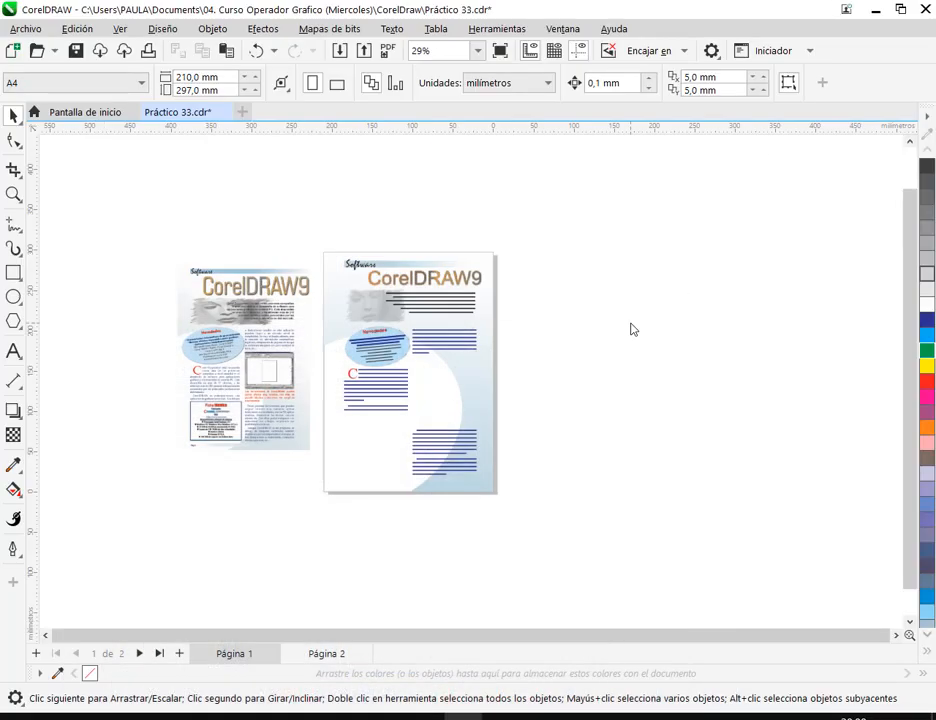
Show the blank page 2 and capture the whole CorelDRAW screen as a rectangular snip with Recorte y anotación.
click(311, 654)
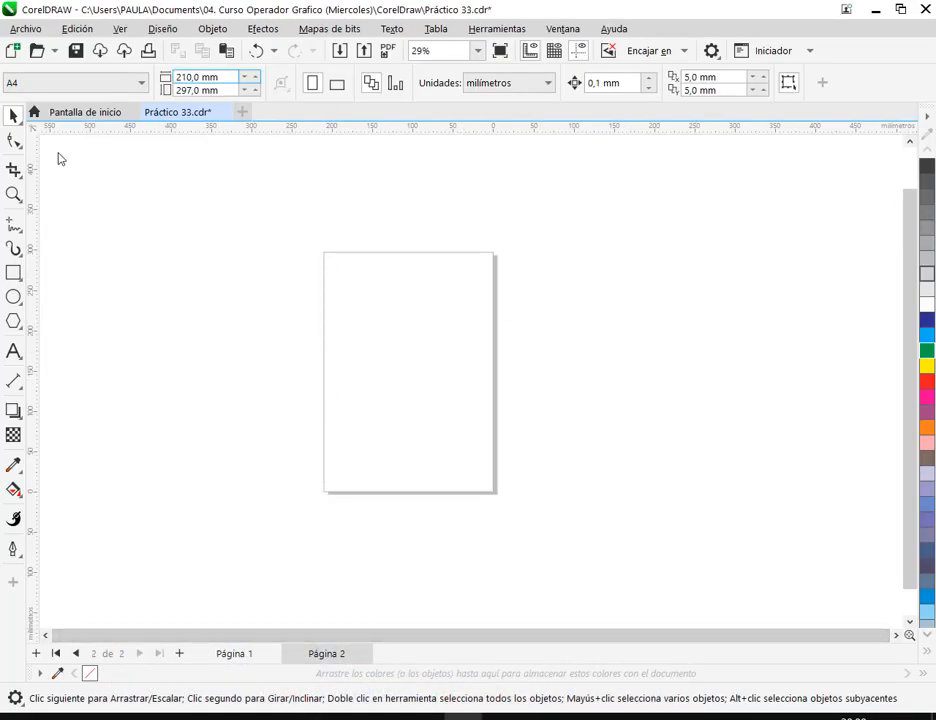
key(super)
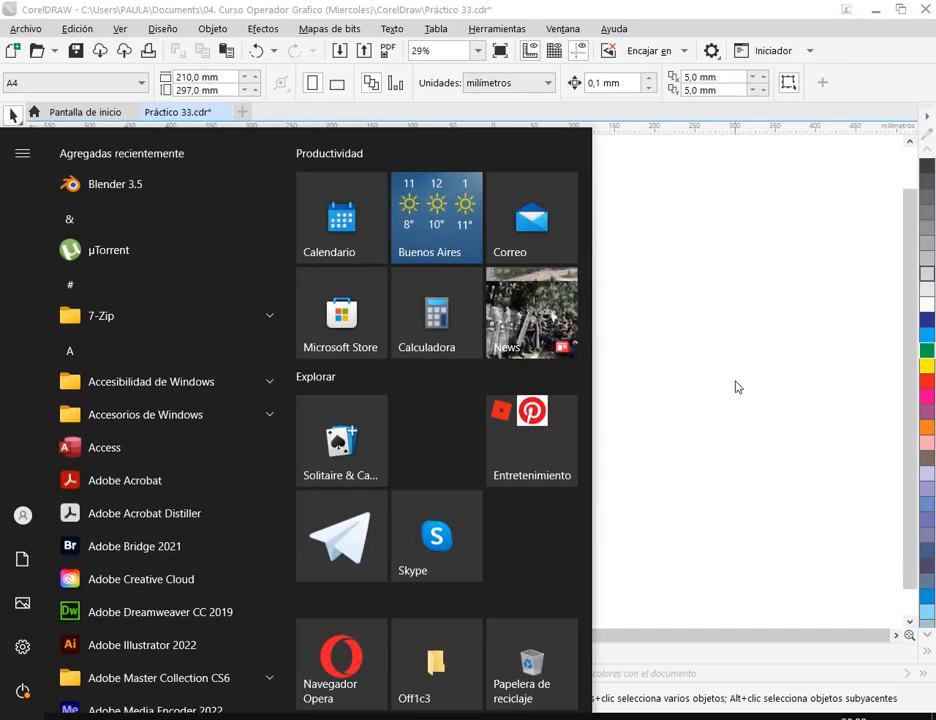
text(re)
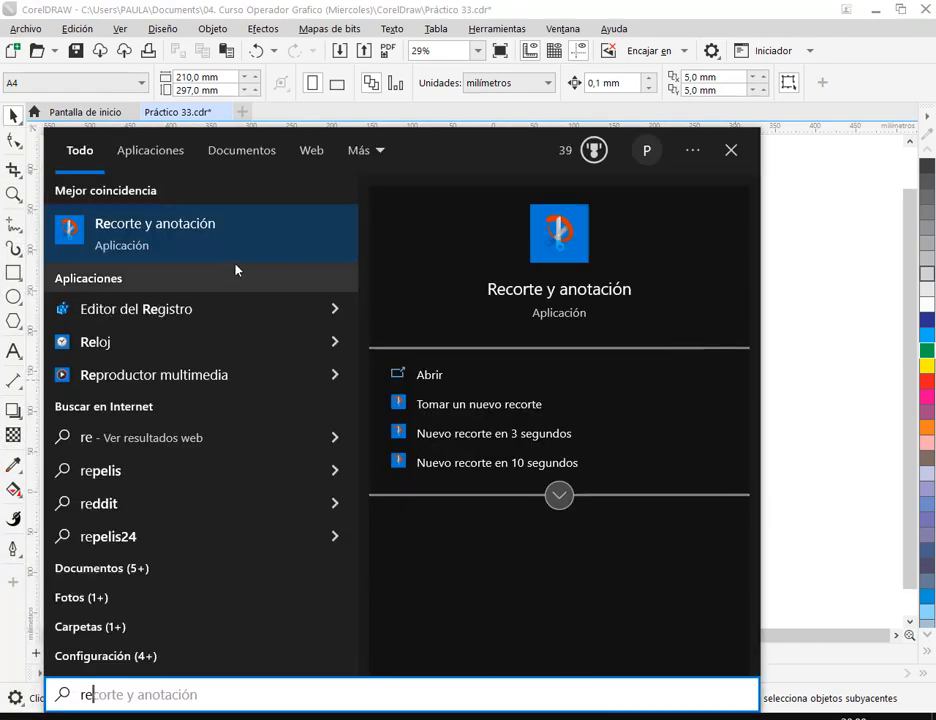
click(205, 237)
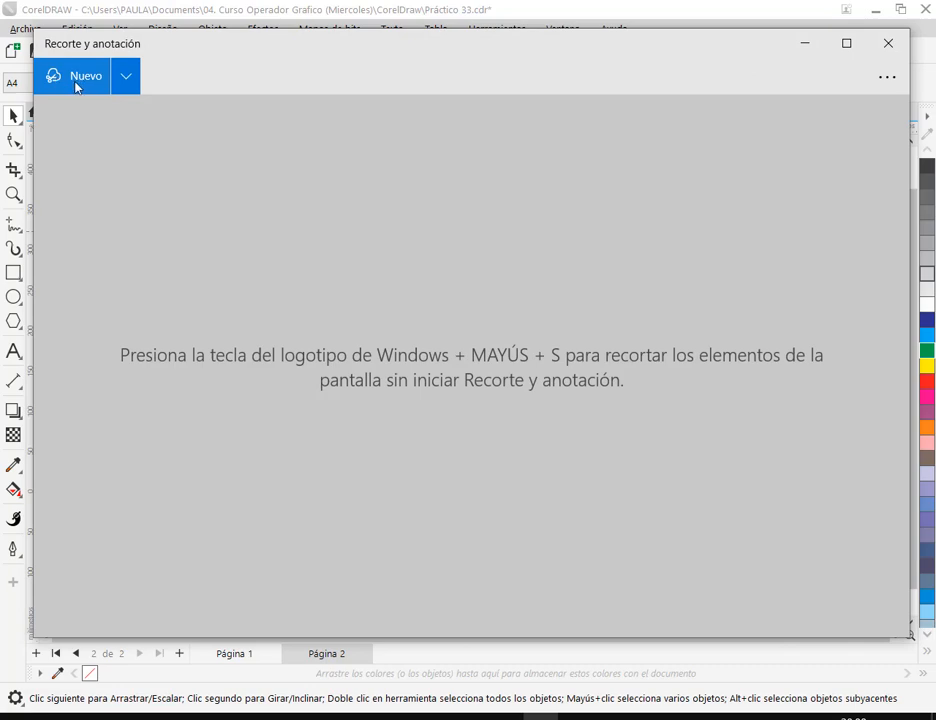
click(64, 84)
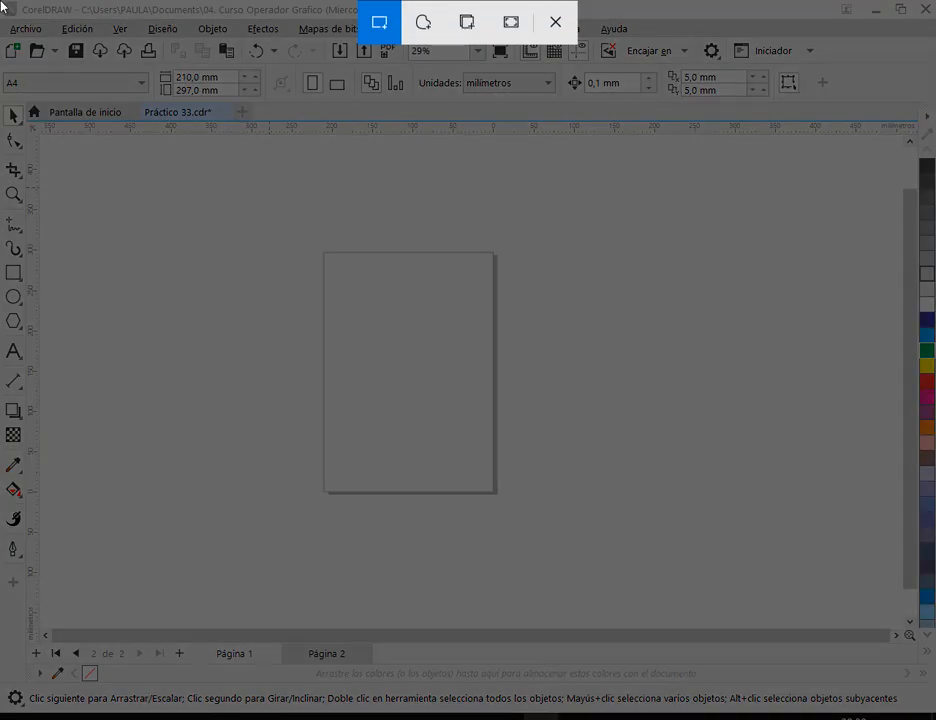
drag(3, 6, 935, 719)
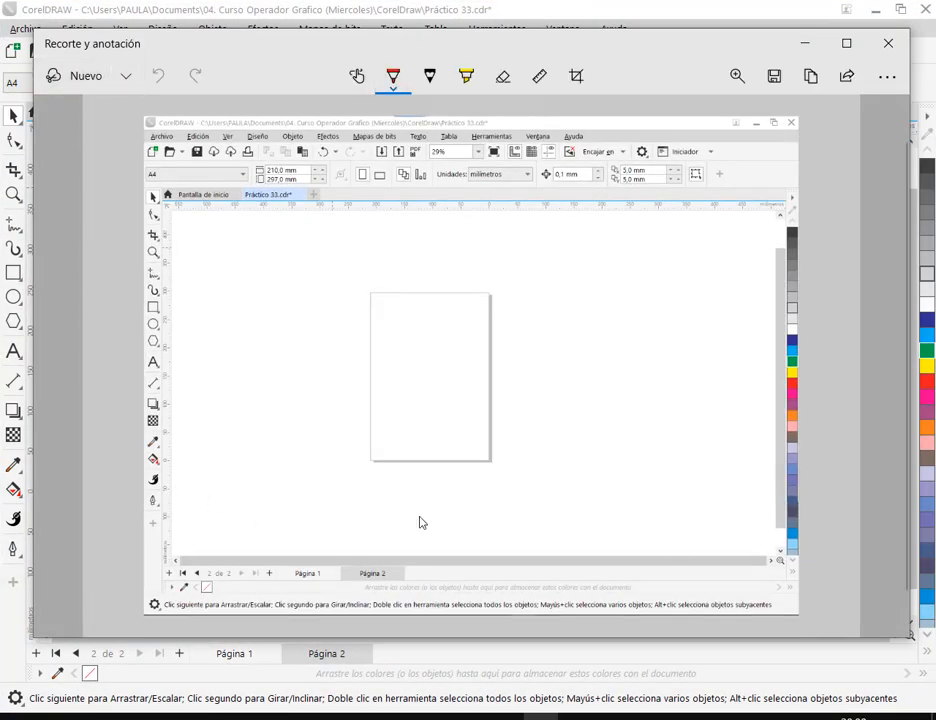
Save the snip as a JPG named captura on the Desktop (Escritorio) and close Recorte y anotación.
click(783, 88)
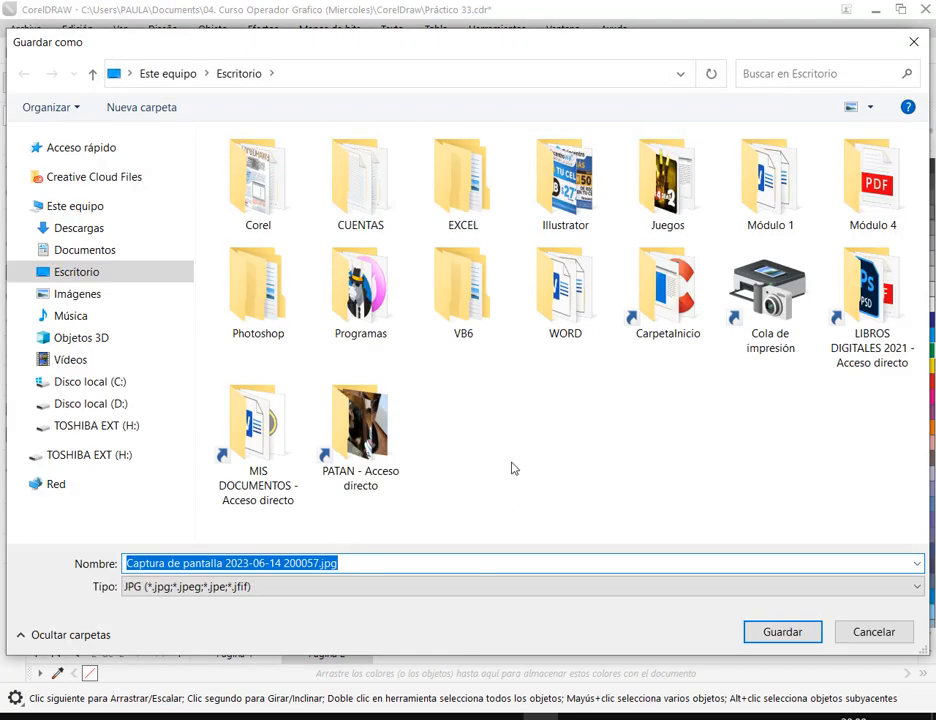
text(captura)
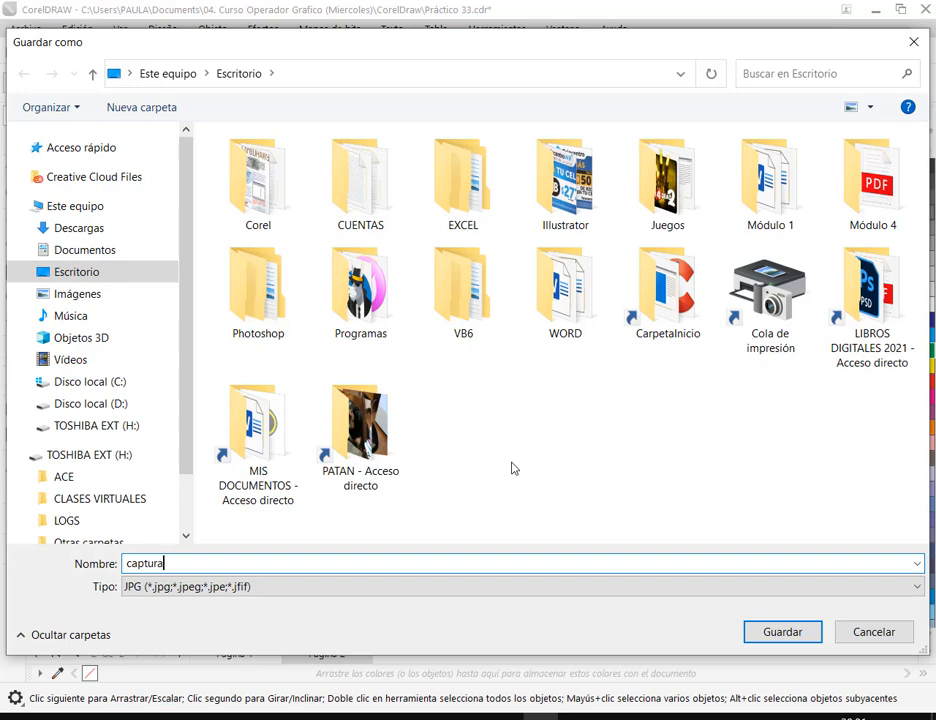
key(Return)
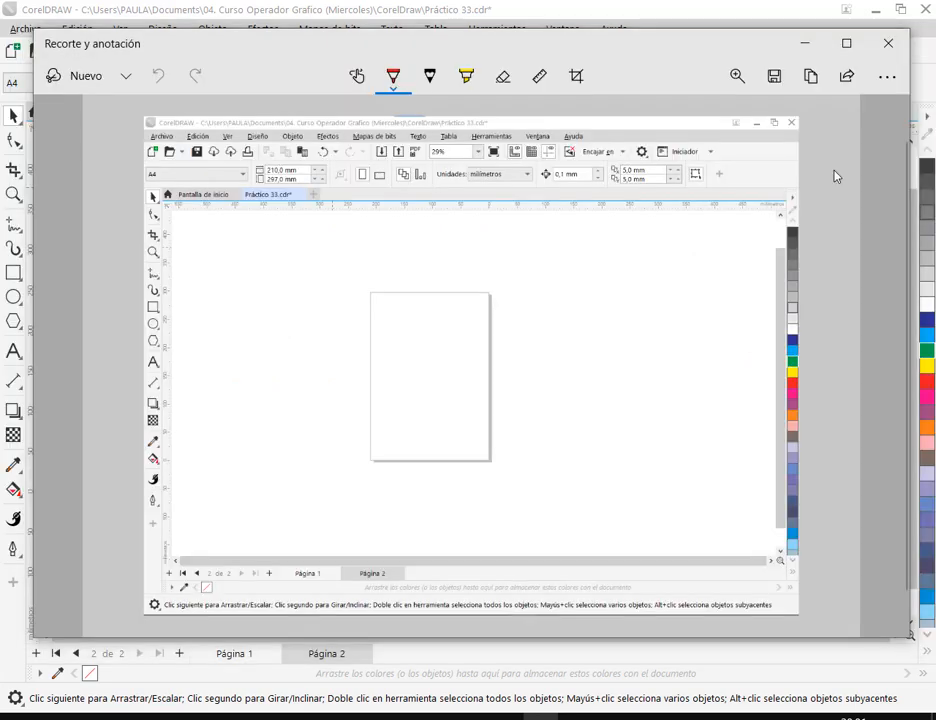
click(888, 43)
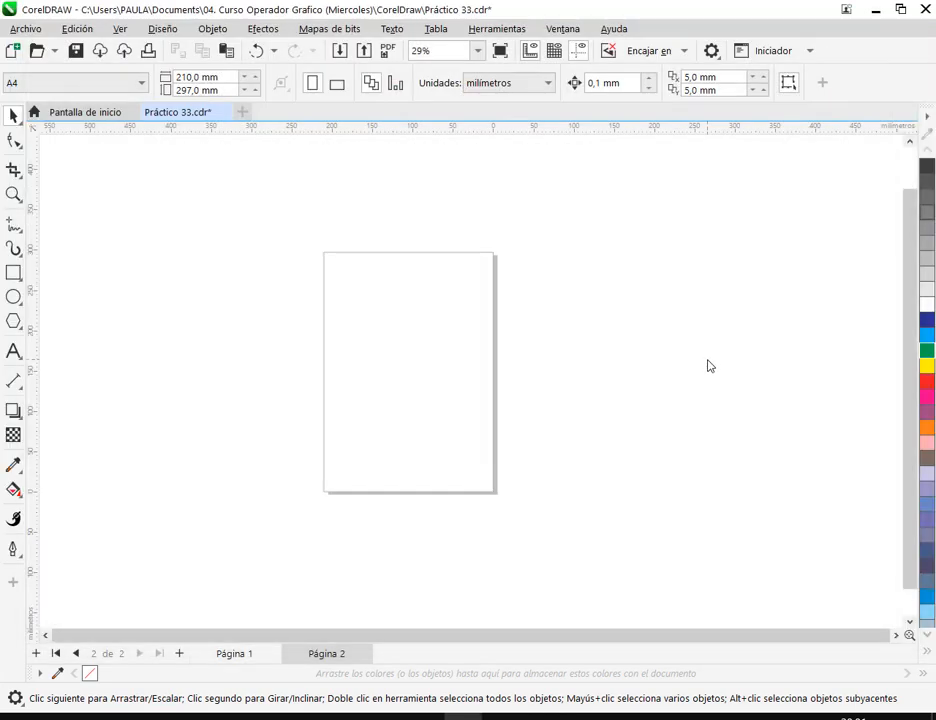
Return to page 1, show the Objetos docker and collapse the Texto layer with Novedades as the active layer.
click(222, 655)
click(26, 29)
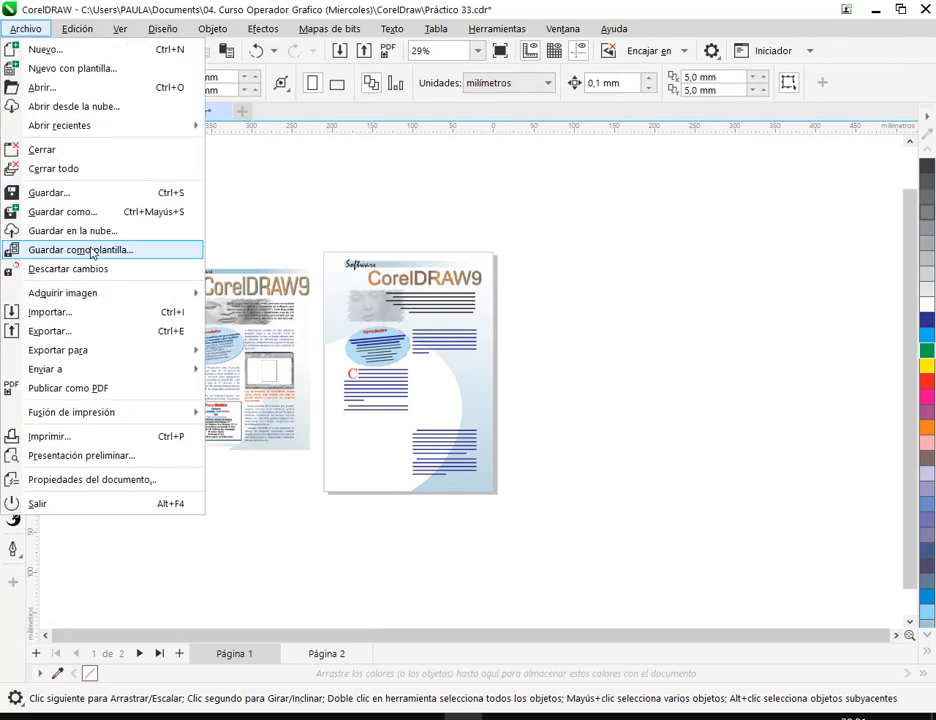
click(521, 175)
click(563, 29)
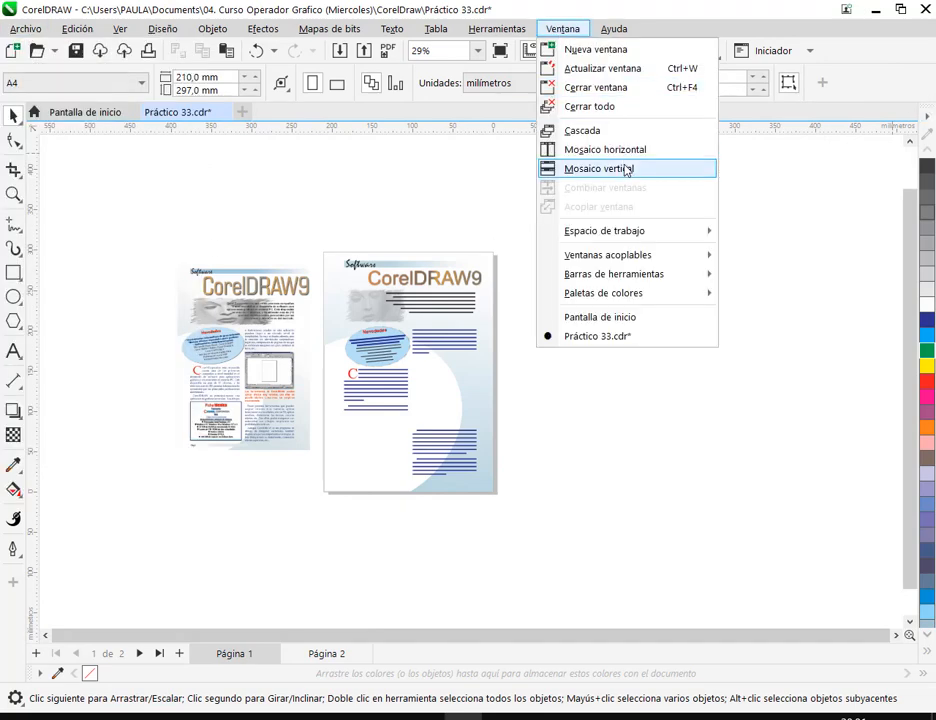
mouse_move(677, 255)
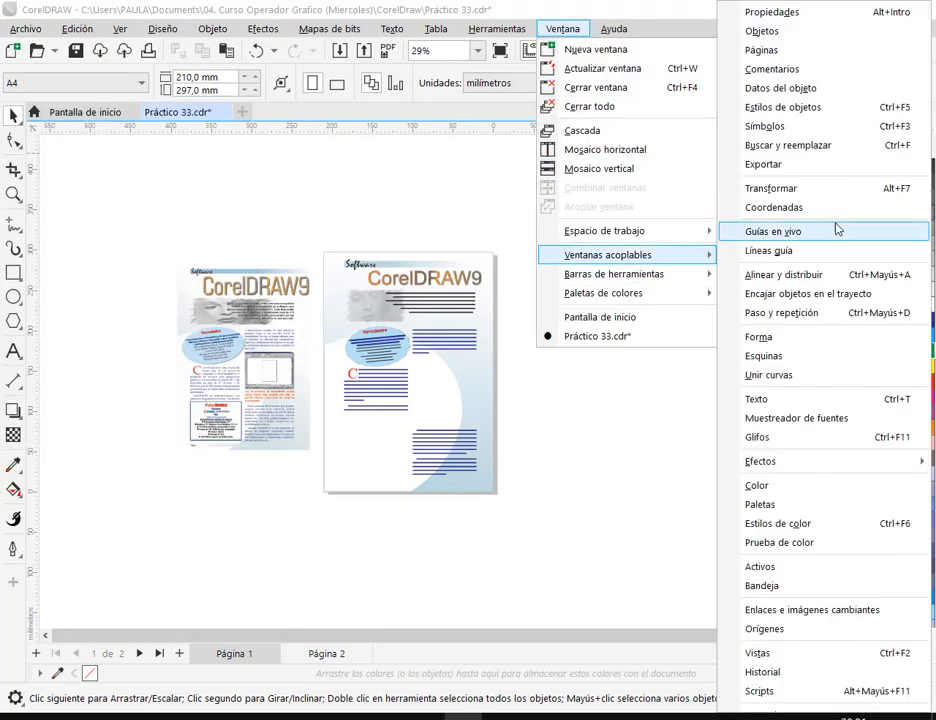
click(797, 39)
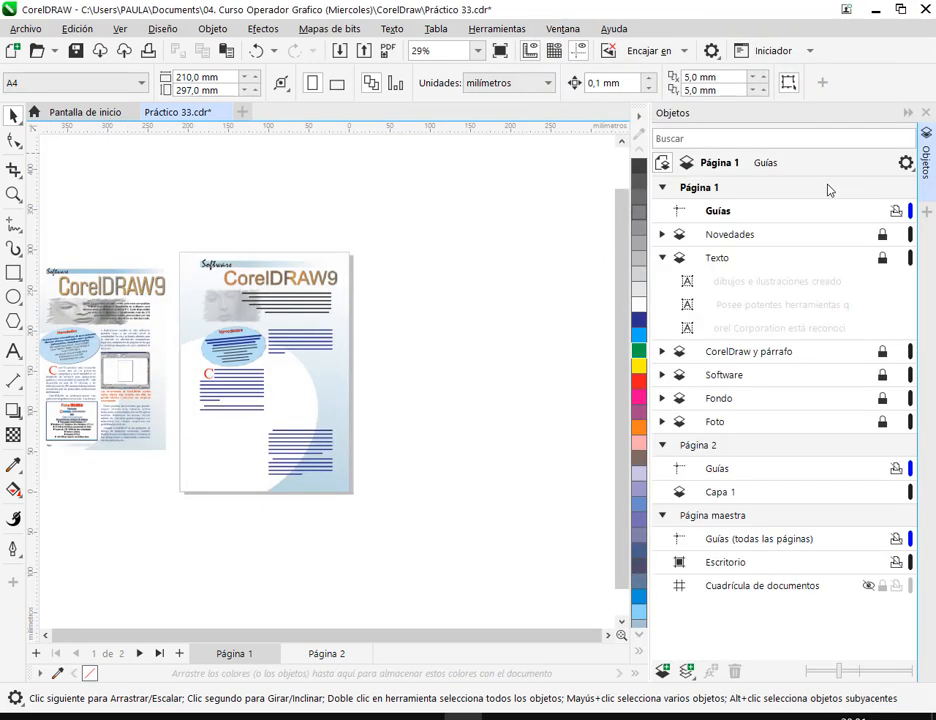
click(738, 240)
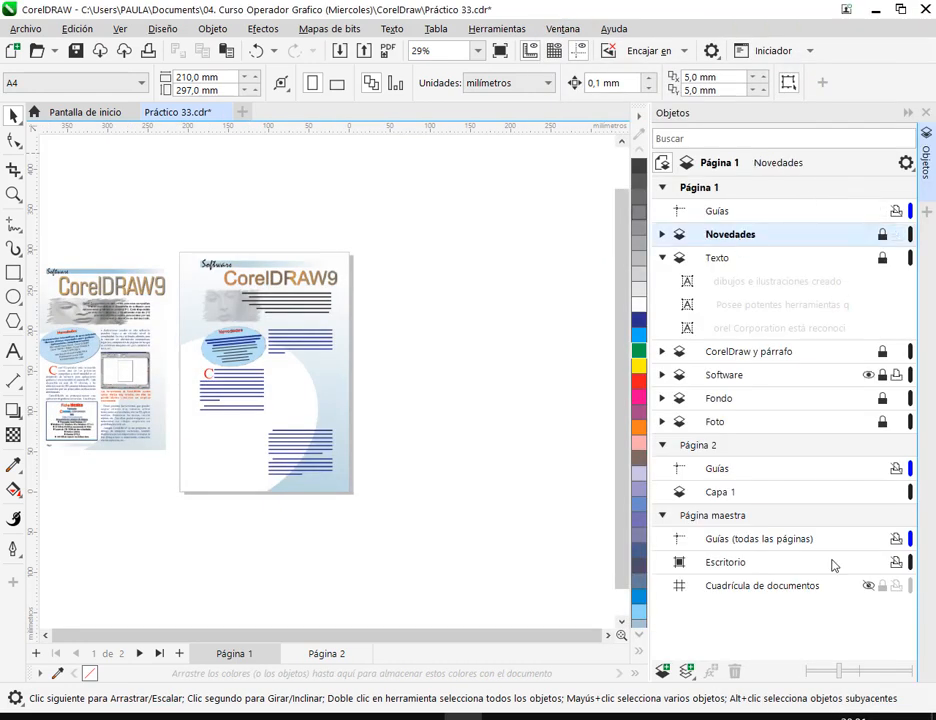
click(662, 258)
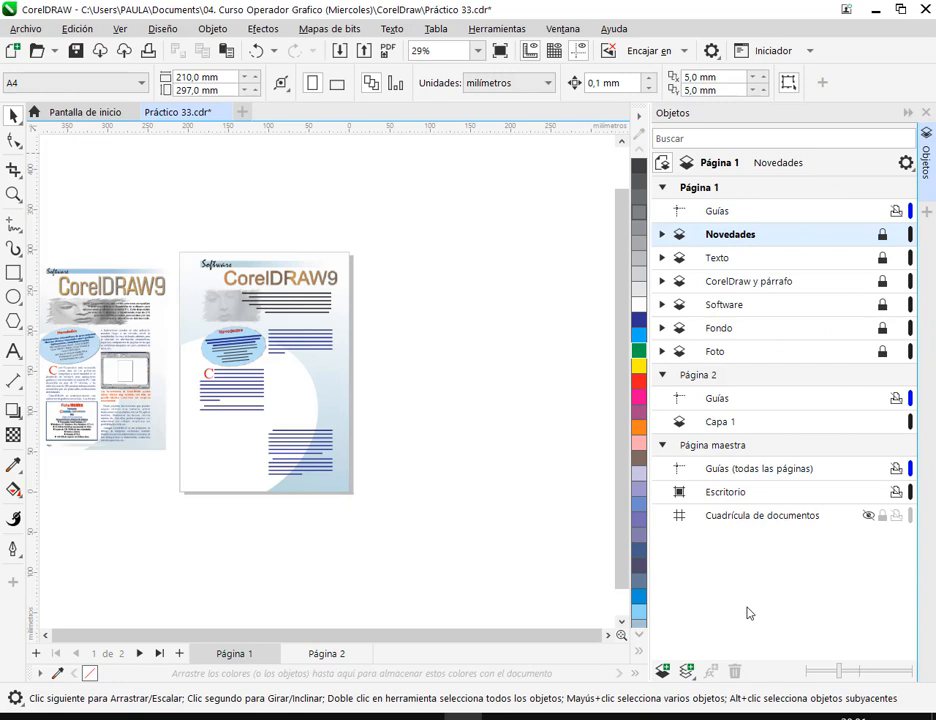
Add a new layer above Novedades on page 1 and name it Captura.
click(663, 672)
double_click(727, 236)
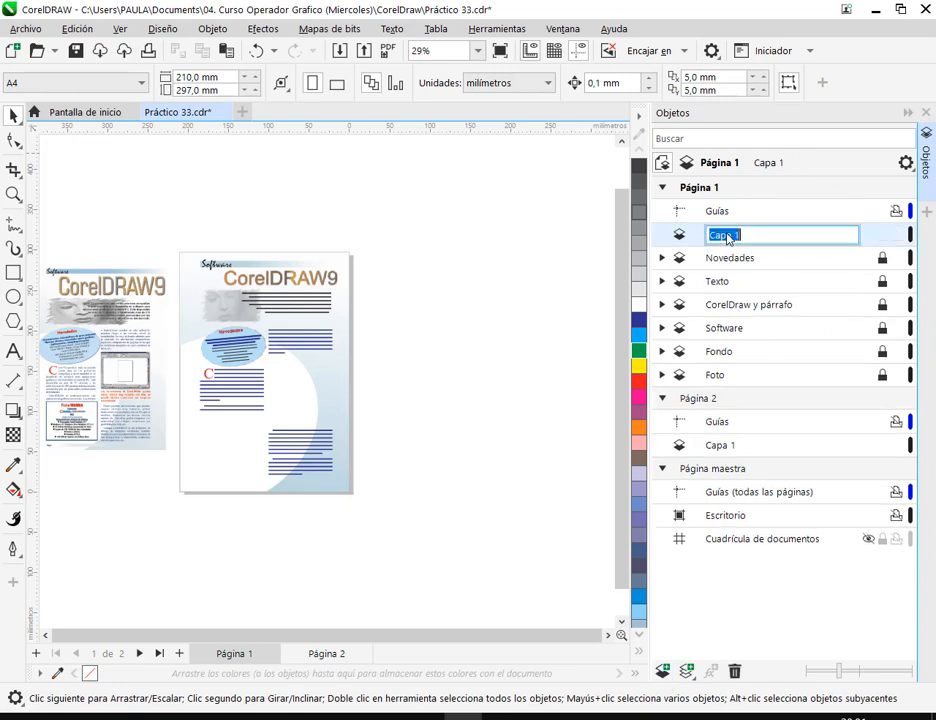
text(Captura)
key(Return)
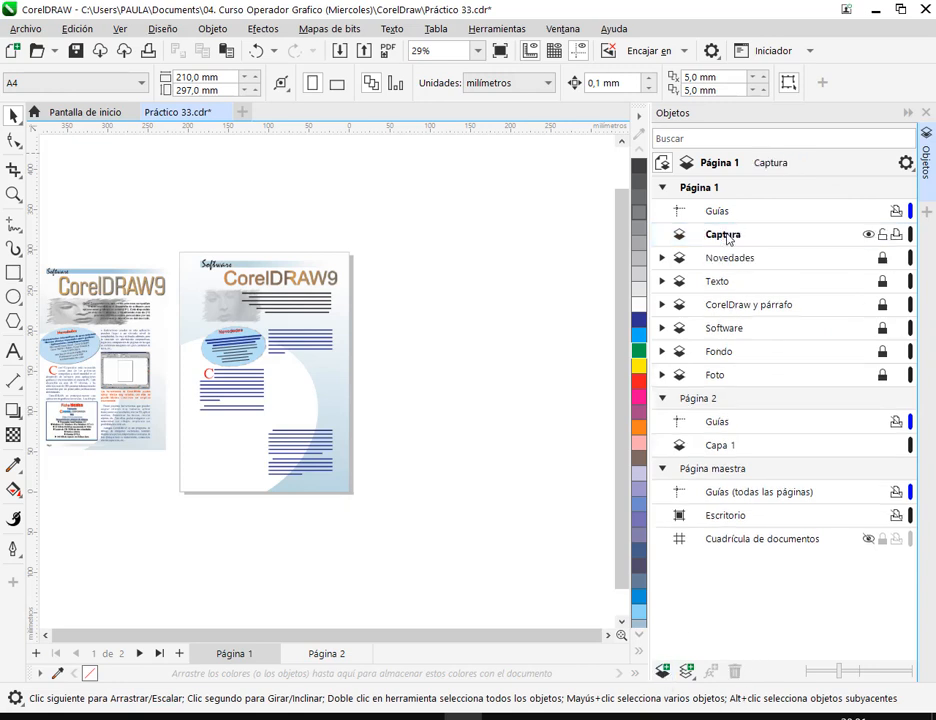
Import captura.jpg from the Escritorio, place it about 110 mm wide beside the page, and close the Objetos docker.
click(26, 29)
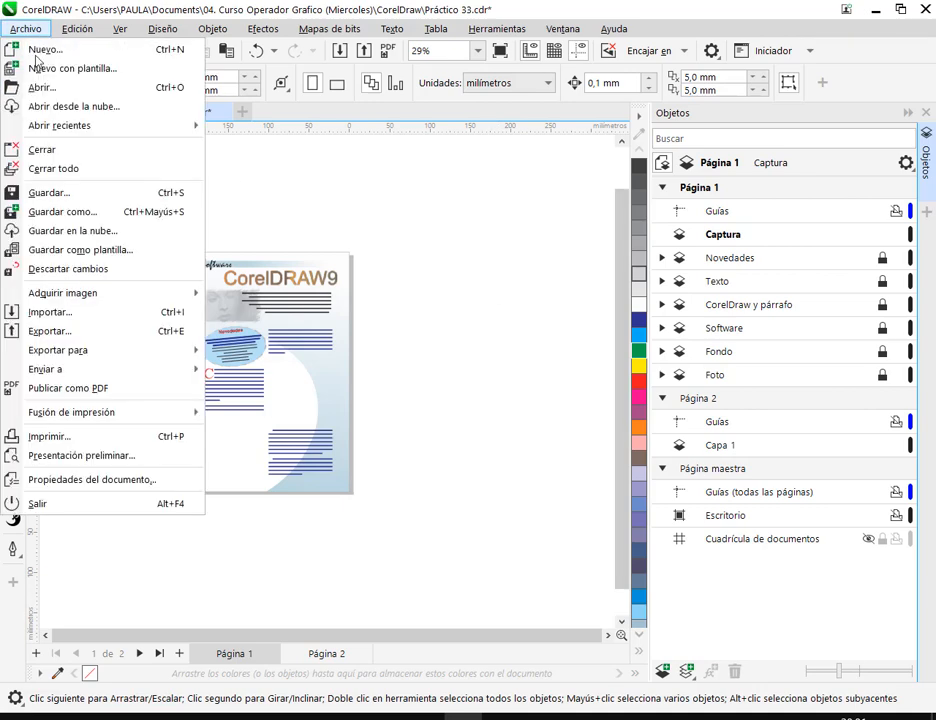
click(58, 316)
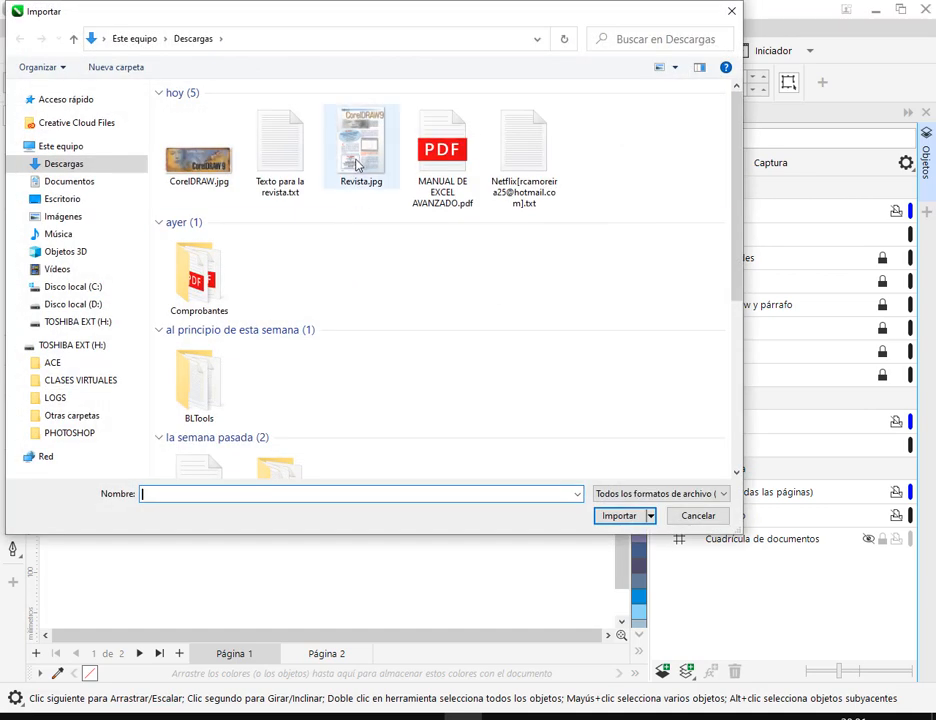
click(110, 199)
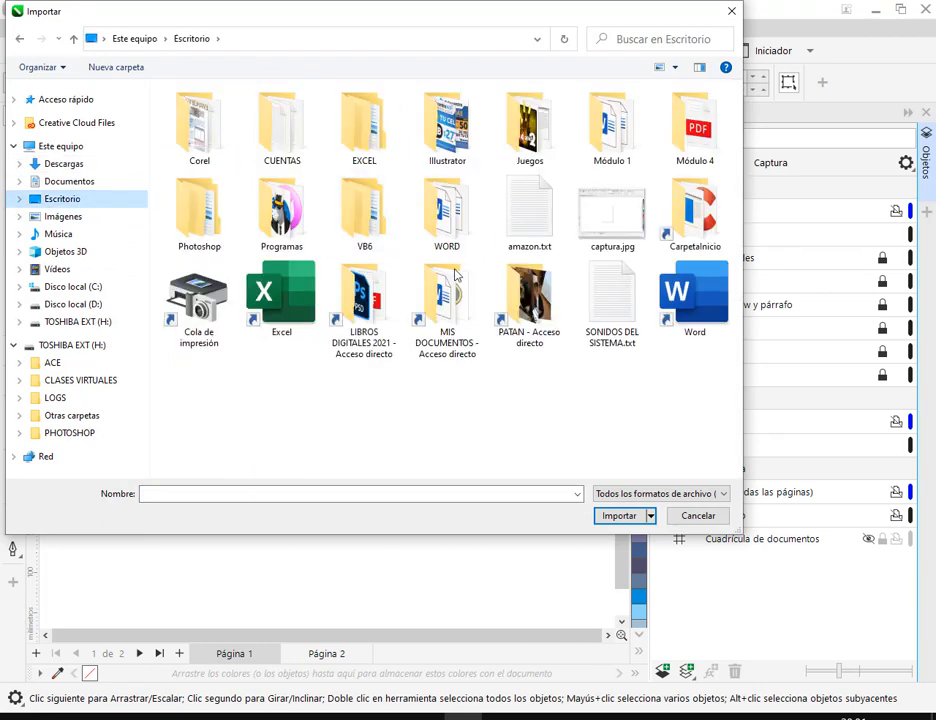
double_click(591, 213)
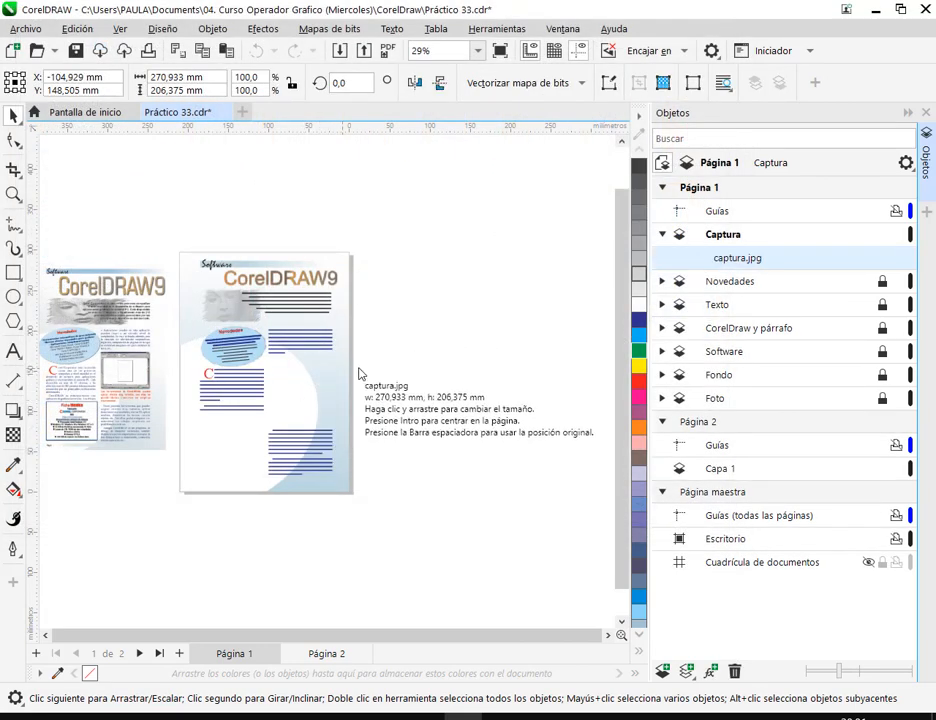
drag(378, 355, 481, 424)
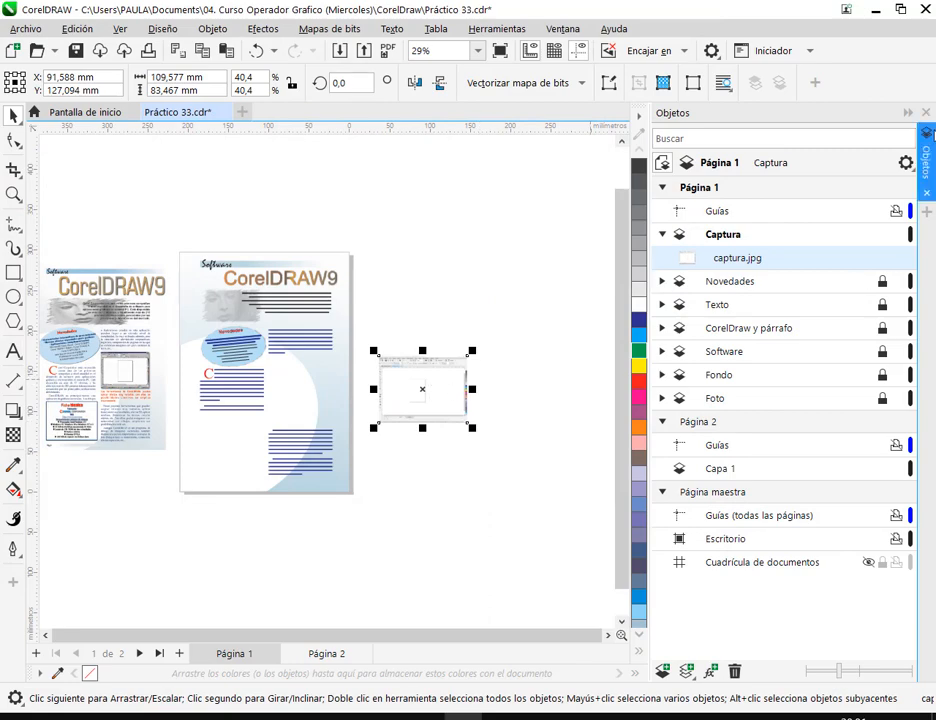
click(926, 114)
click(639, 489)
Move the screen capture into the gap in the second column and scale it down to about 75 mm wide.
scroll(543, 392, up, 5)
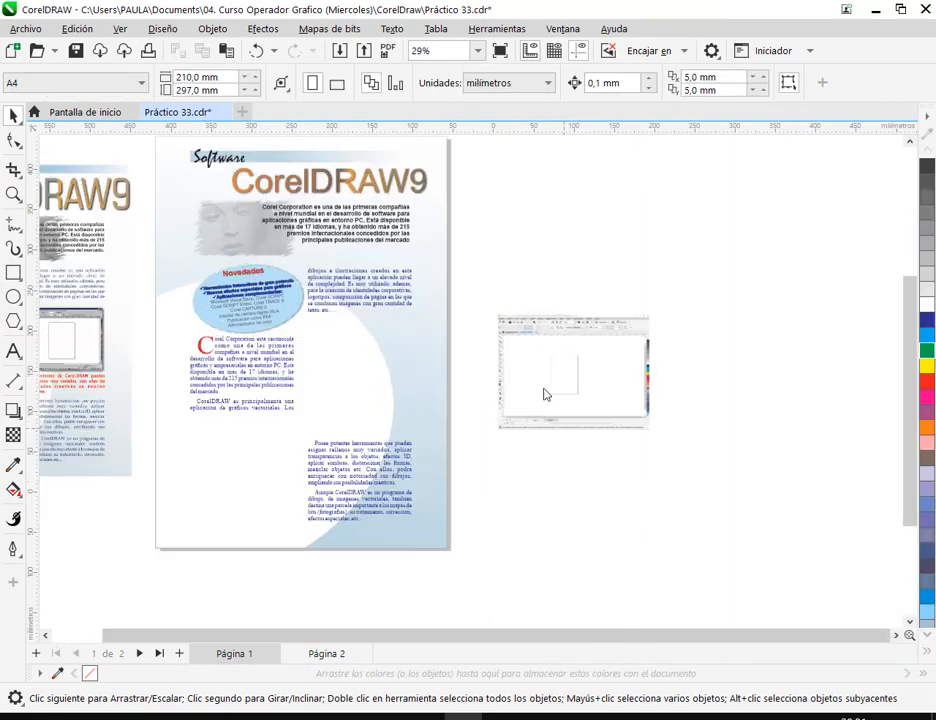
drag(543, 388, 604, 436)
scroll(604, 435, down, 1)
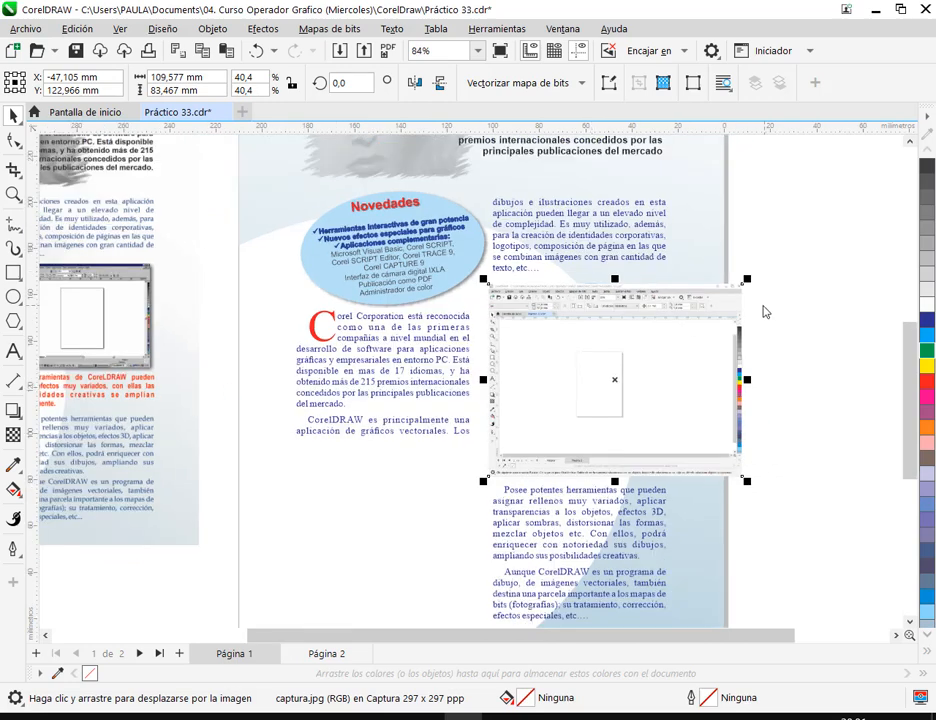
drag(749, 280, 708, 312)
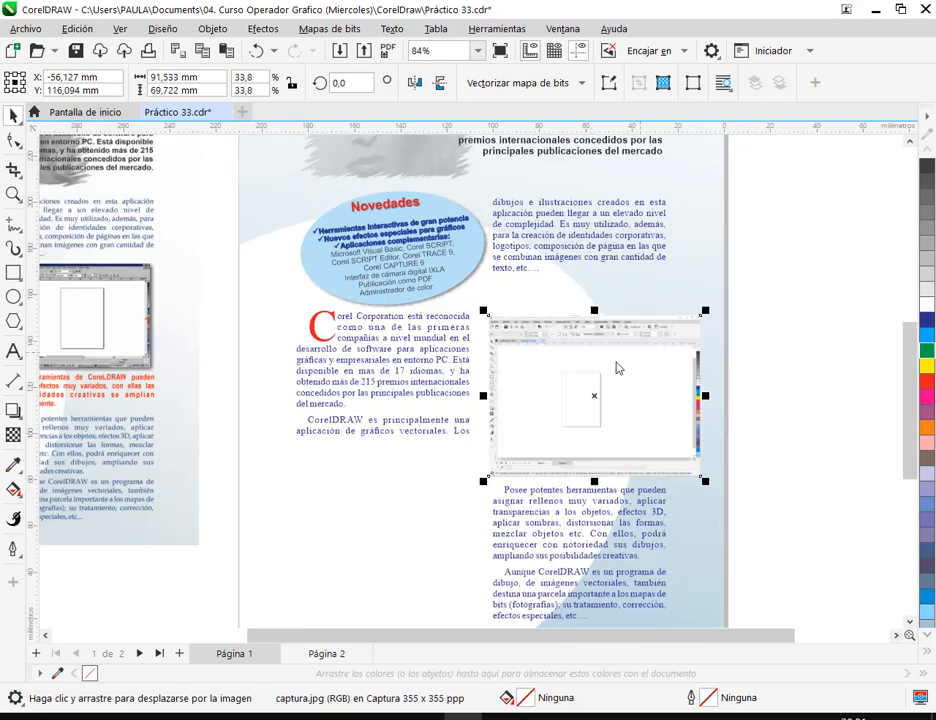
drag(615, 361, 615, 339)
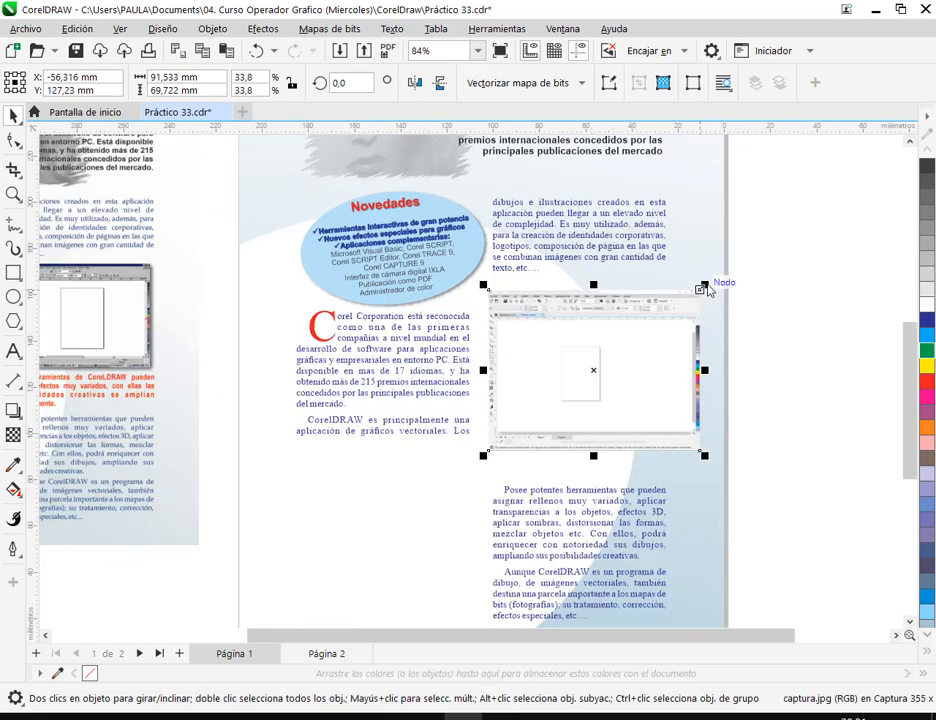
drag(708, 290, 670, 318)
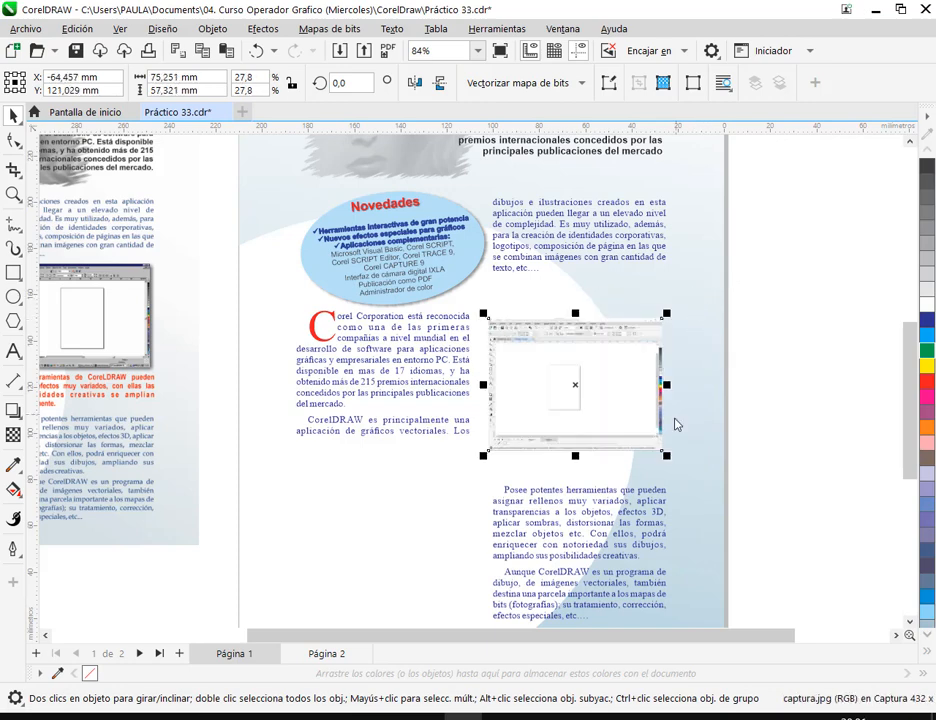
Place vertical guidelines along both edges of the second text column, at about X -25 mm and X -100 mm.
scroll(675, 425, up, 2)
scroll(560, 378, right, 1)
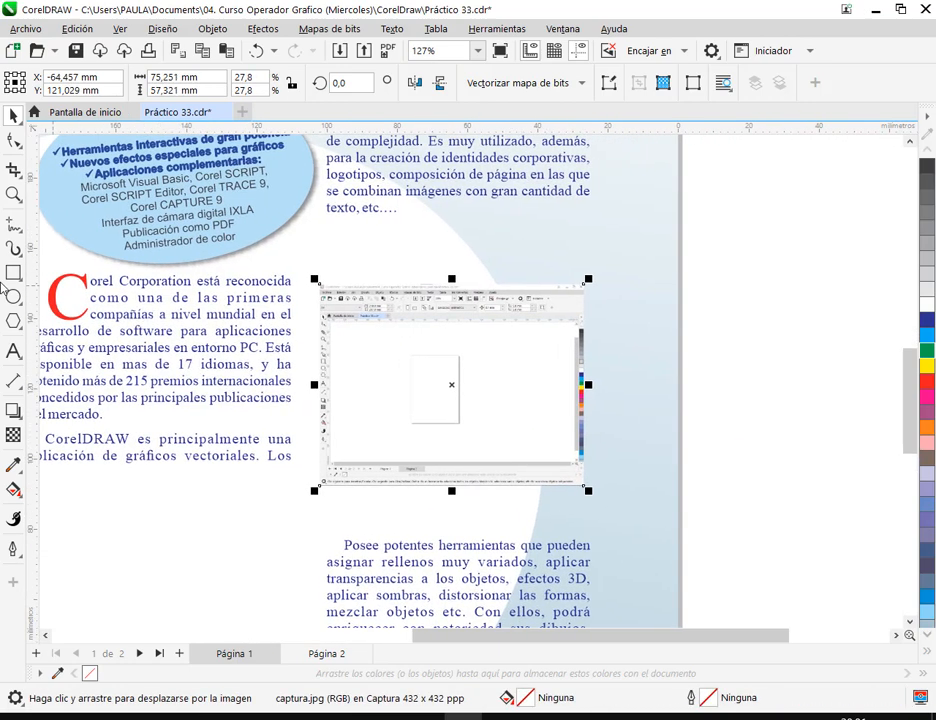
drag(620, 175, 587, 182)
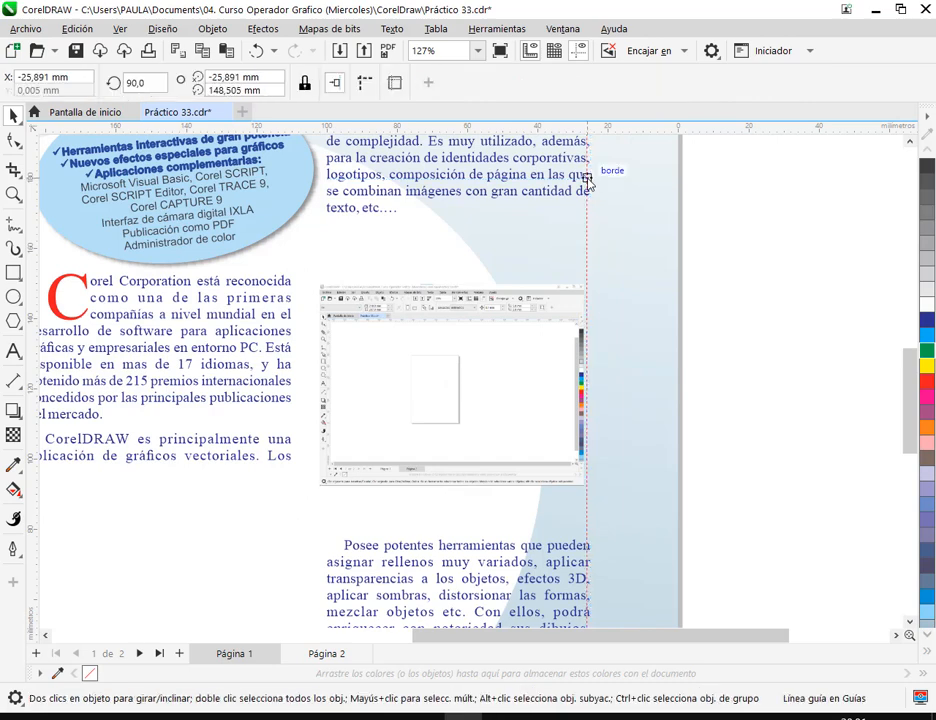
drag(637, 222, 590, 548)
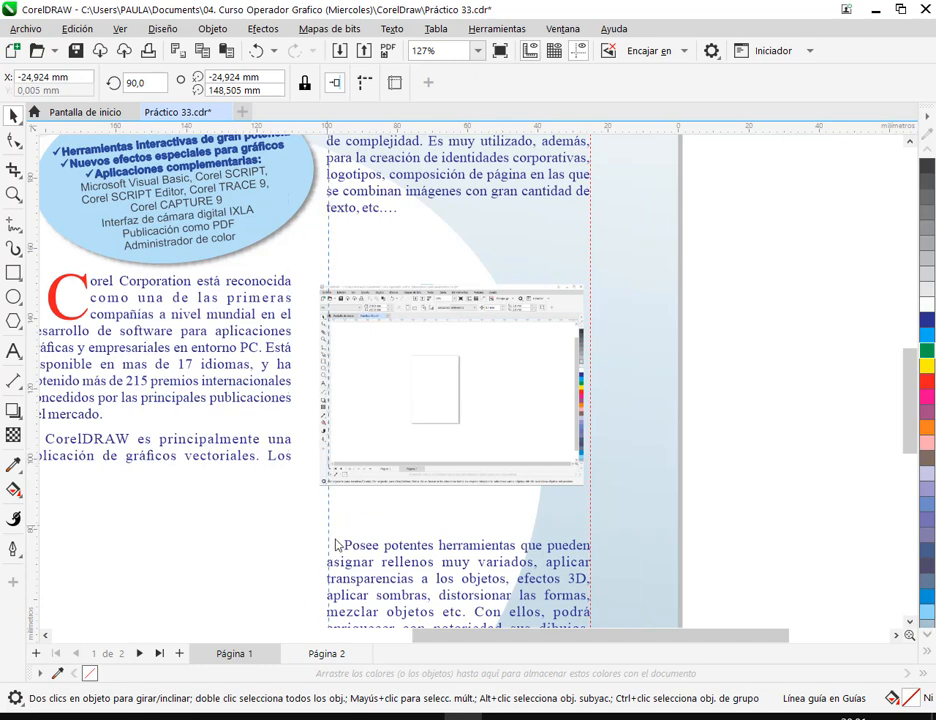
click(328, 584)
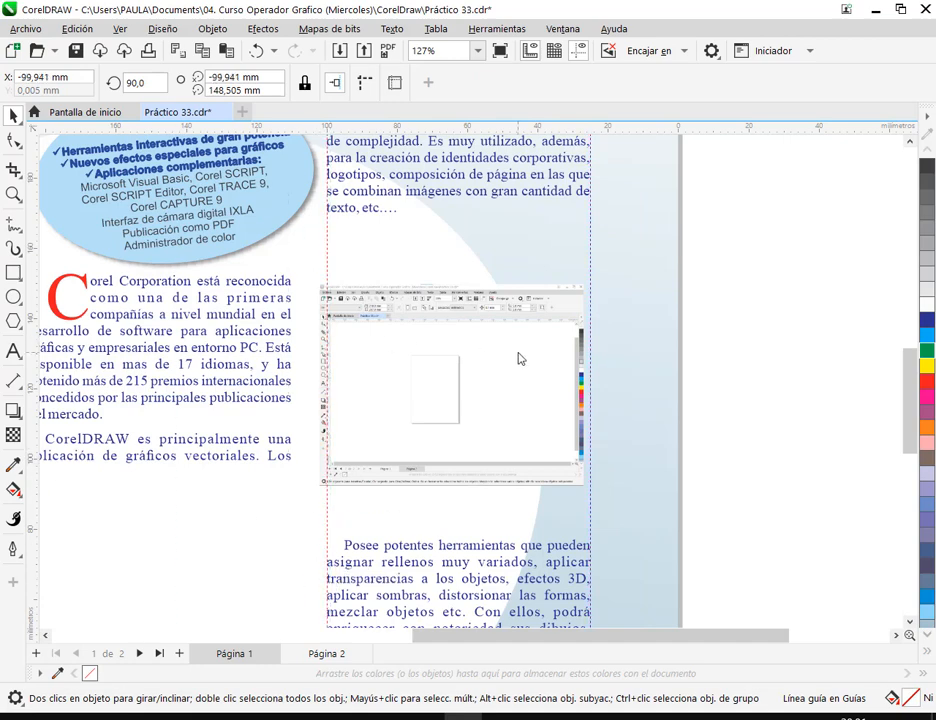
Align the screen capture with the column guidelines and resize it proportionally to span them, about 75 mm wide.
drag(519, 360, 526, 363)
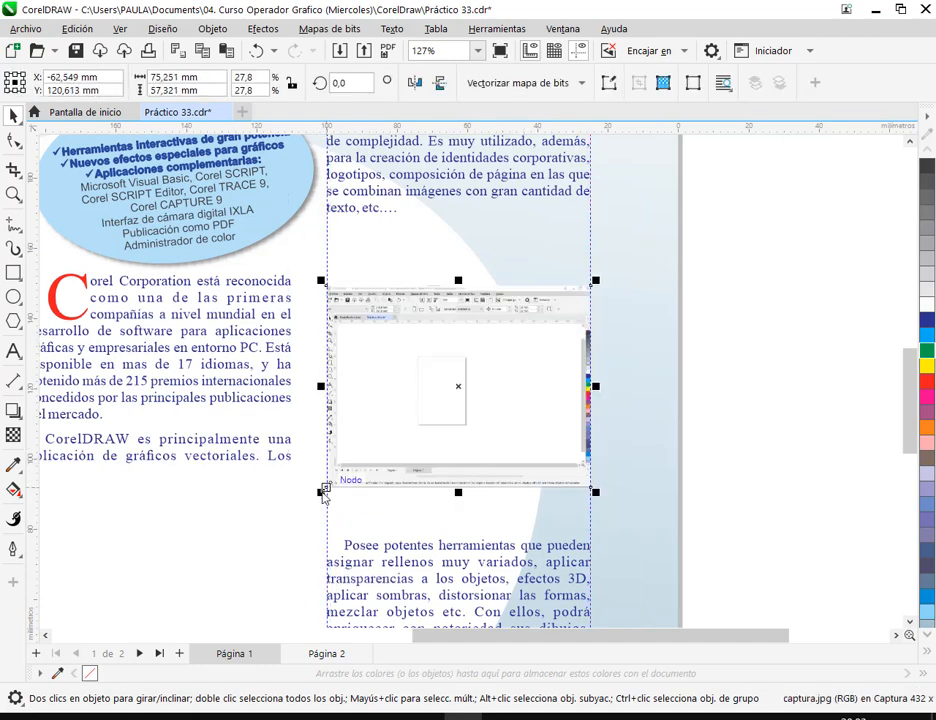
scroll(530, 322, up, 2)
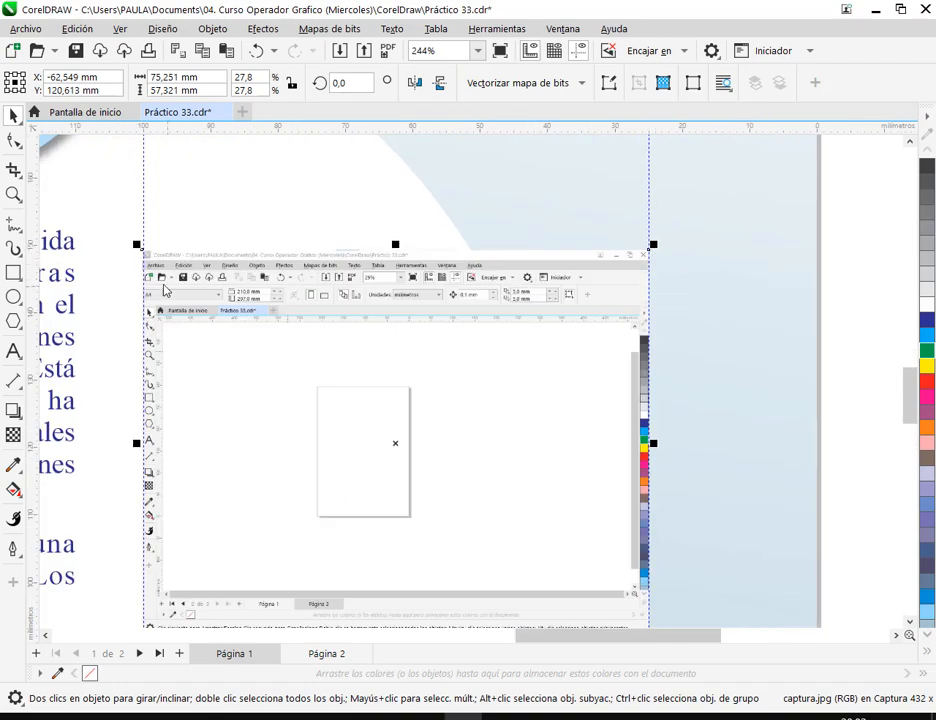
scroll(165, 290, up, 2)
drag(111, 234, 118, 243)
scroll(293, 313, down, 2)
drag(547, 378, 542, 362)
scroll(620, 505, down, 2)
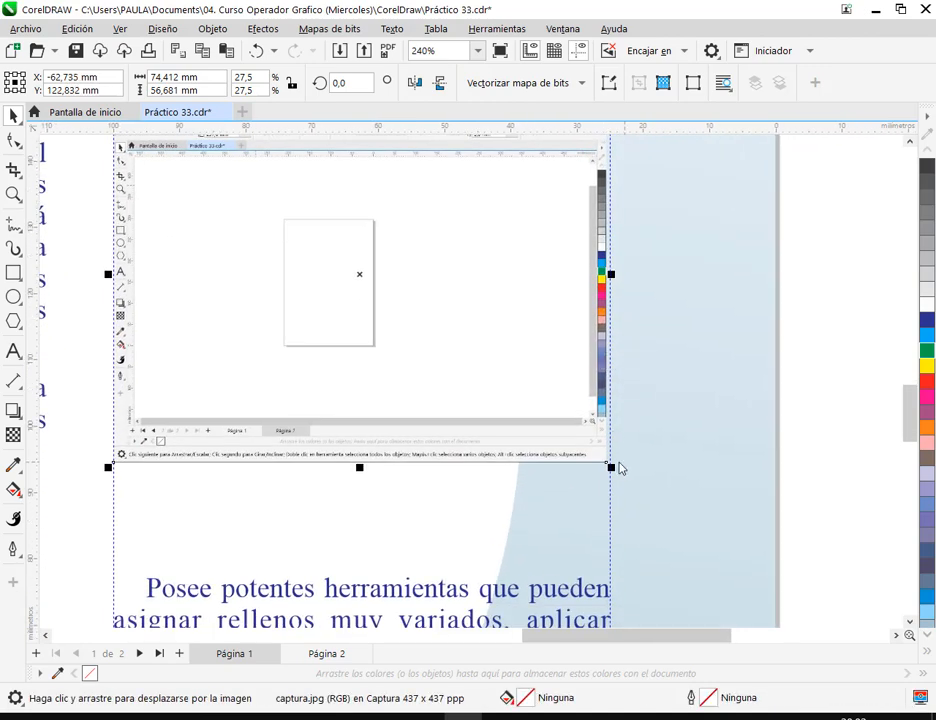
drag(614, 477, 611, 469)
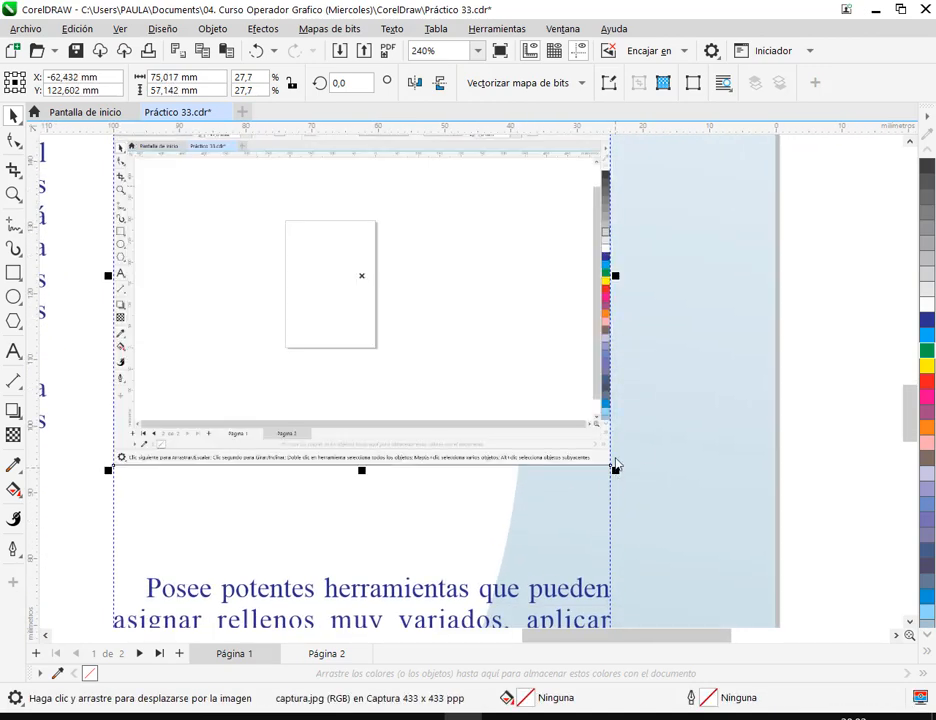
Move the screen capture up to sit just below the second column's first paragraph, deselect it and save the document.
scroll(658, 432, down, 2)
scroll(671, 424, down, 3)
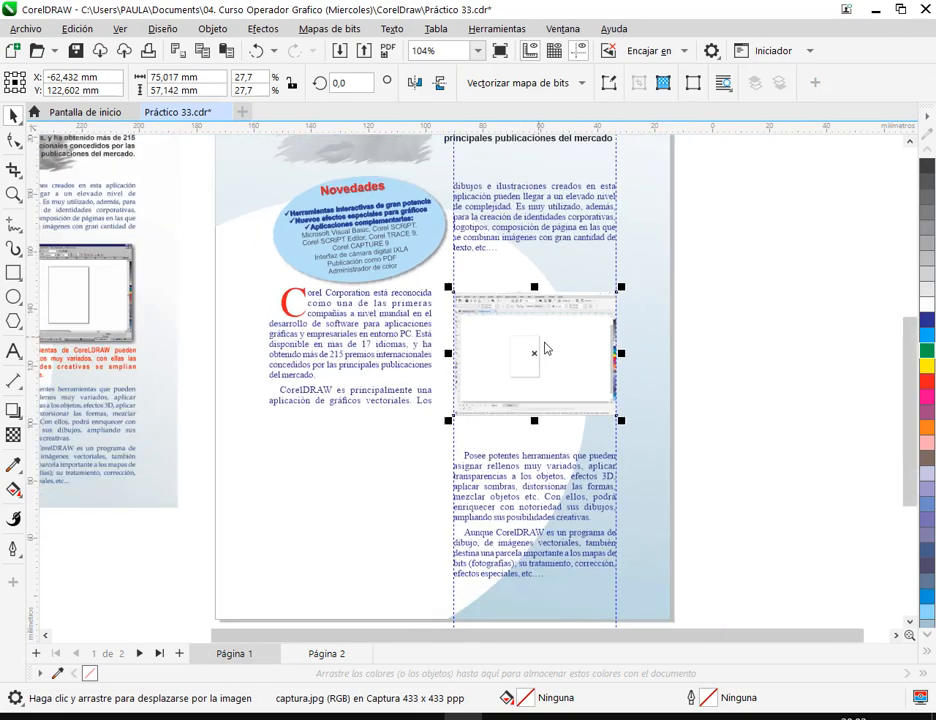
drag(545, 332, 543, 320)
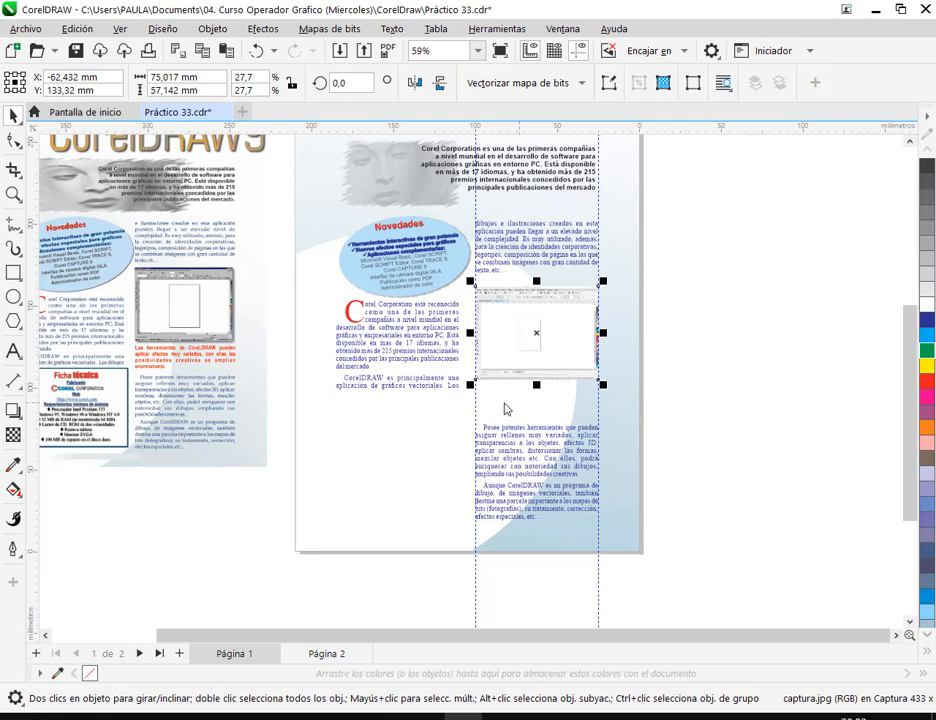
drag(575, 330, 581, 324)
click(619, 371)
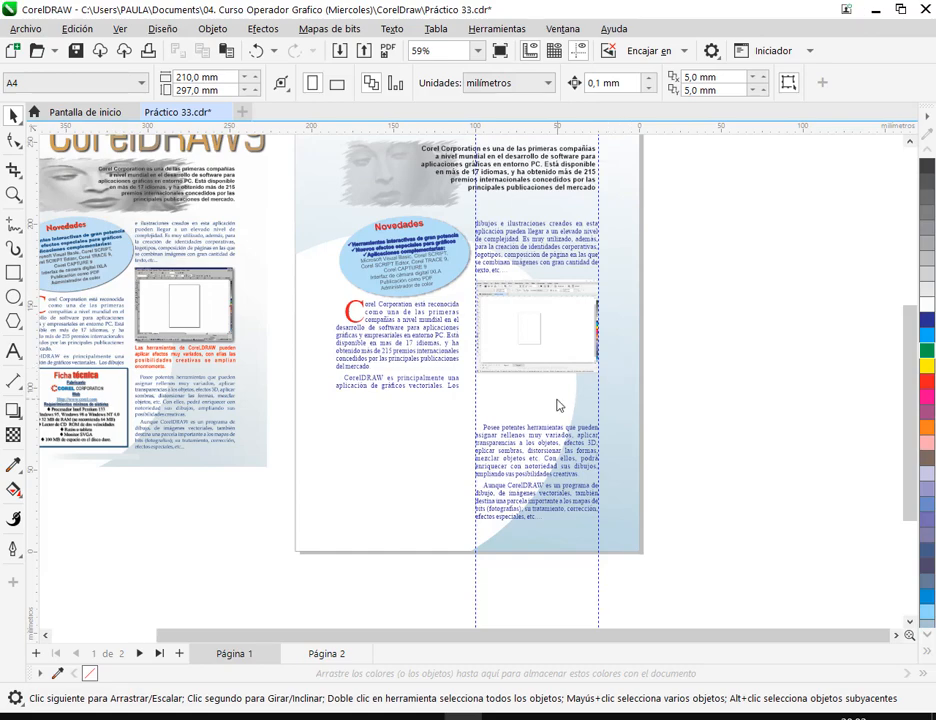
key(ctrl+s)
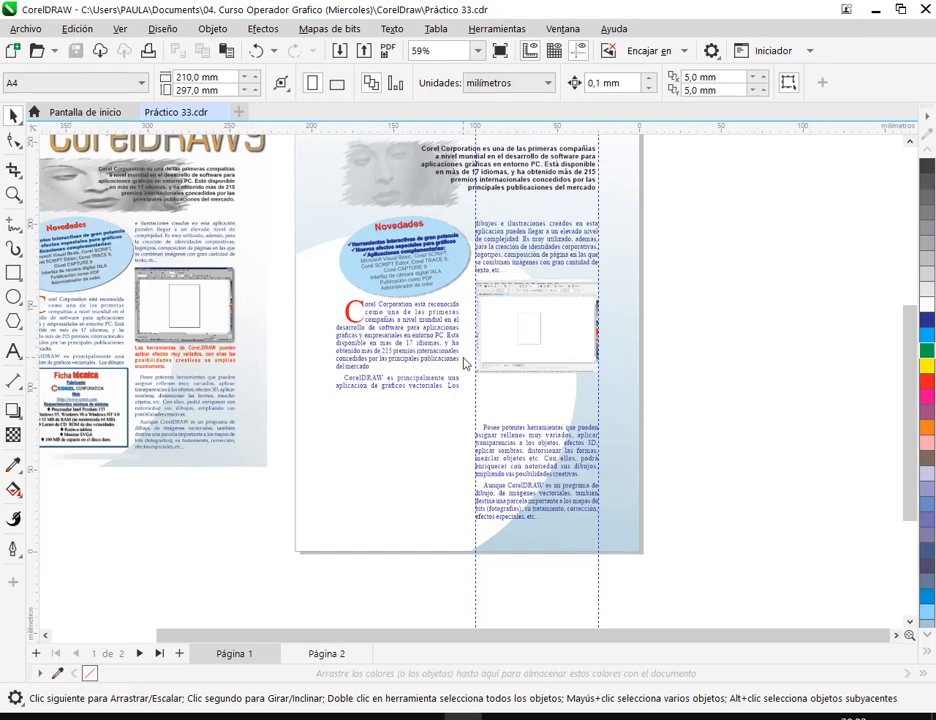
Switch to Texto para la revista.txt in Bloc de notas, select the final sentence beginning "Las herramientas de CorelDRAW", and return to CorelDRAW.
scroll(500, 397, up, 2)
drag(530, 440, 757, 441)
drag(247, 425, 515, 432)
click(538, 717)
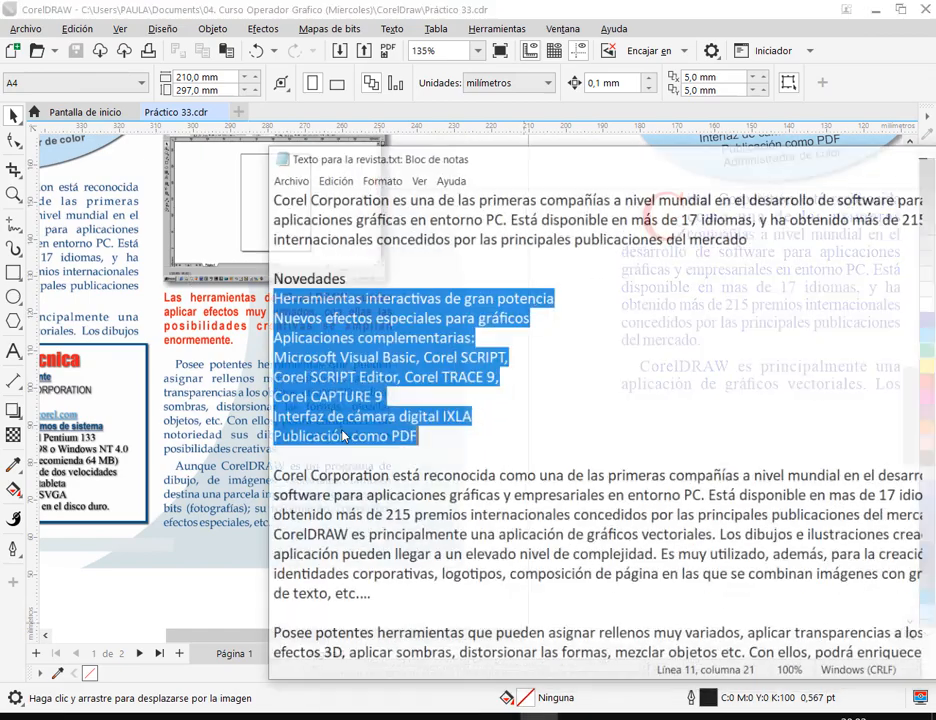
scroll(335, 360, down, 8)
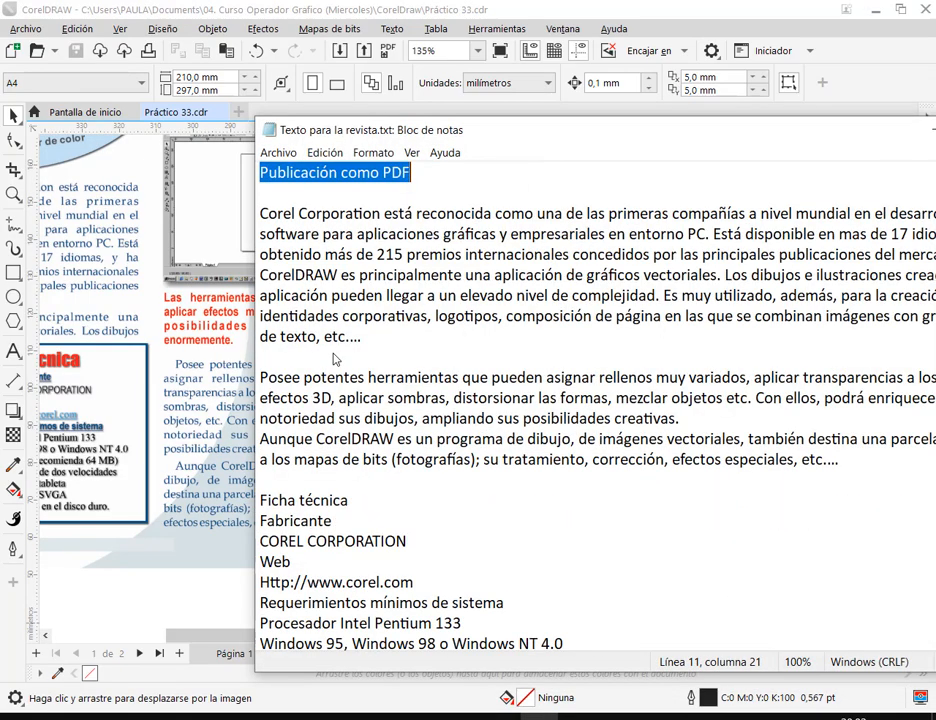
drag(420, 584, 258, 561)
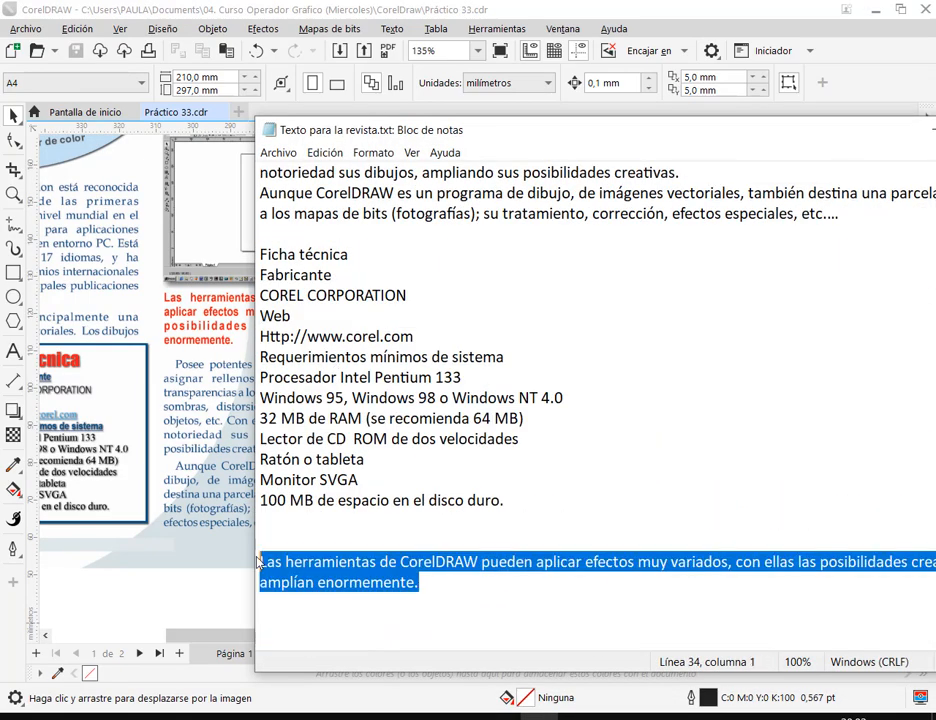
click(932, 130)
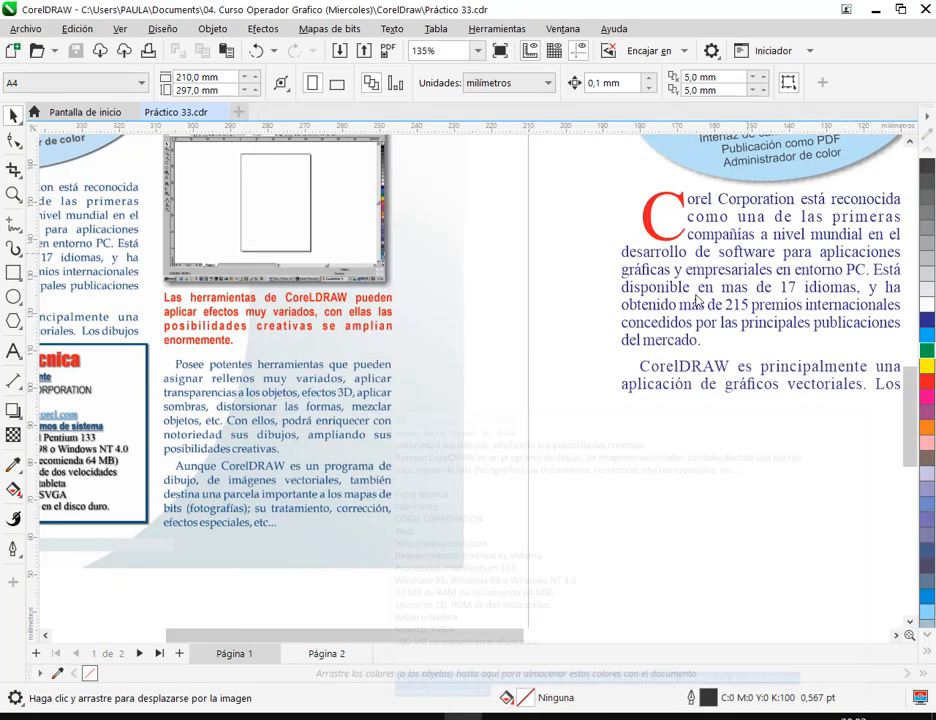
Add a paragraph text frame about 75 by 20.5 mm just below the screen capture and paste the copied "Las herramientas de CorelDRAW" sentence into it.
scroll(708, 420, down, 1)
drag(708, 420, 236, 376)
scroll(575, 366, up, 1)
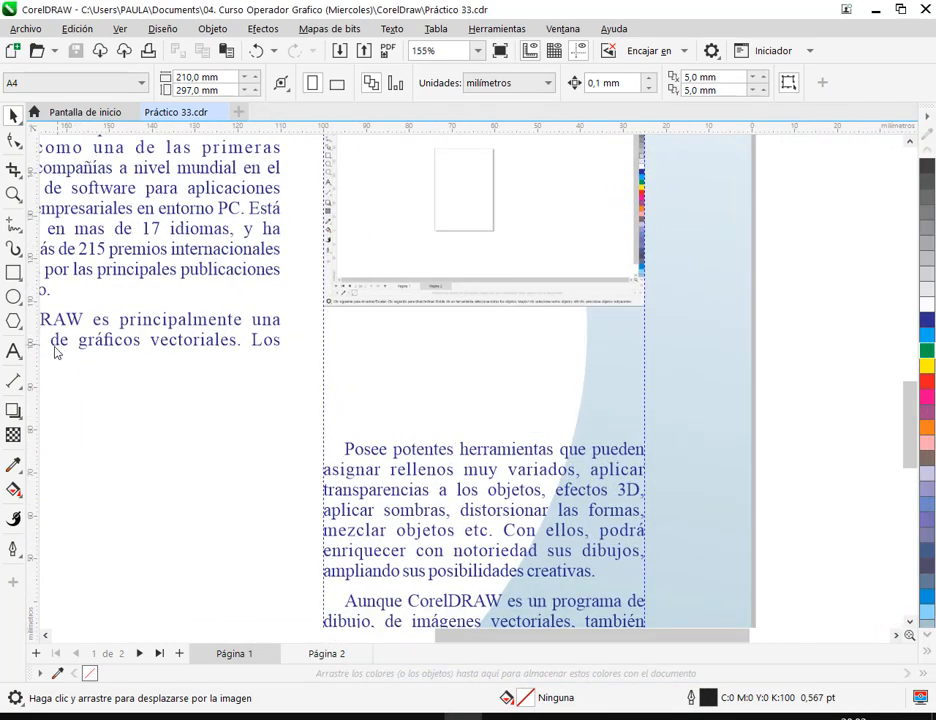
drag(323, 333, 645, 419)
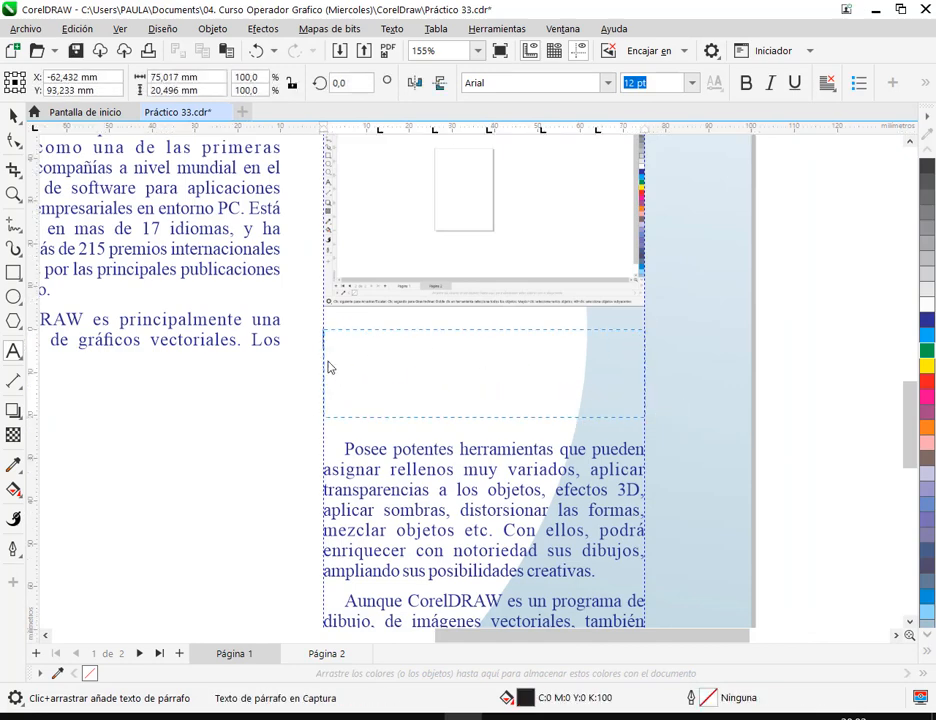
key(ctrl+v)
key(ctrl+space)
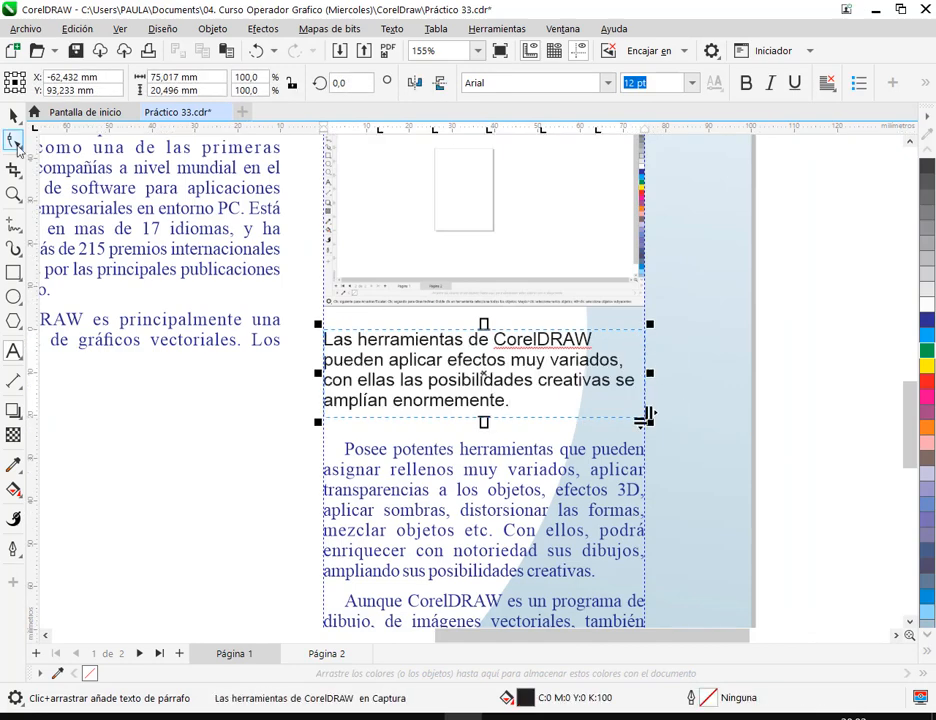
key(Escape)
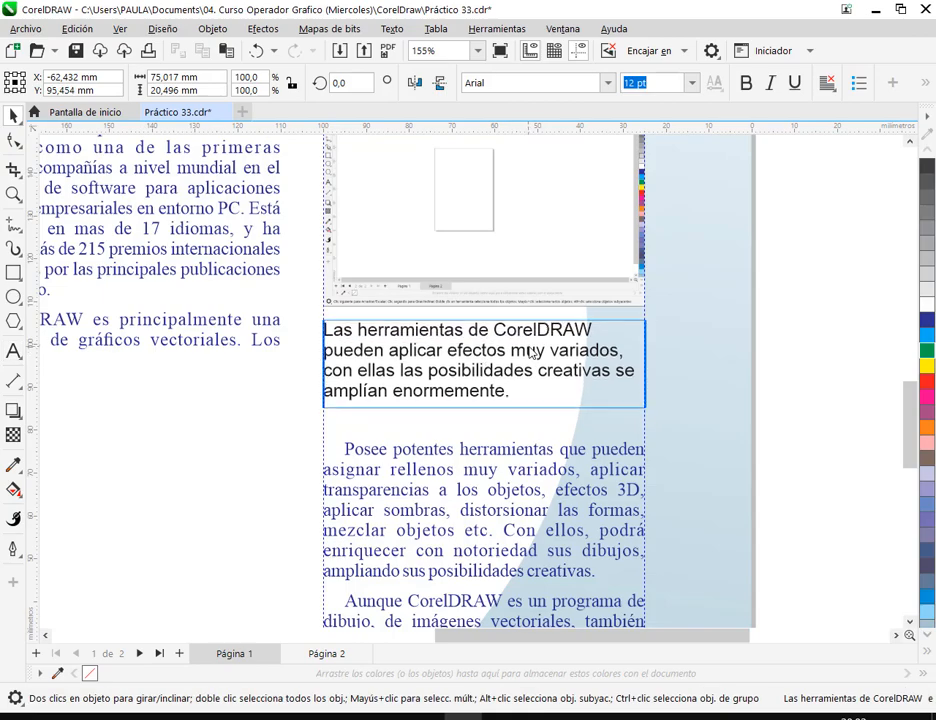
Compare the caption below the screen capture with the sample flyer and set its font to Arial Narrow.
click(530, 360)
scroll(324, 408, down, 3)
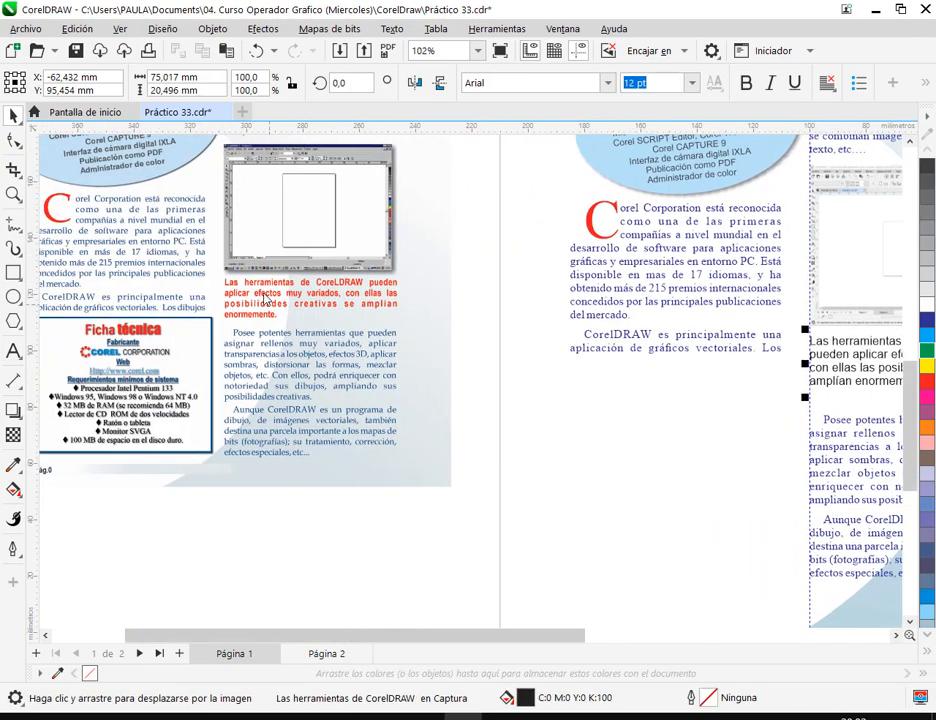
scroll(265, 299, up, 4)
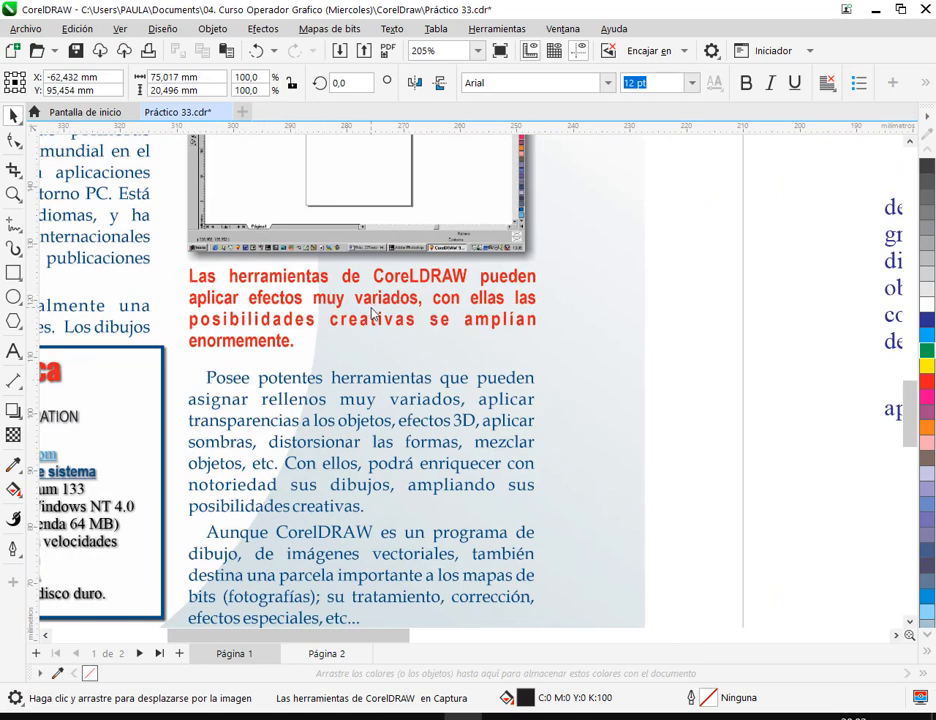
scroll(388, 307, down, 2)
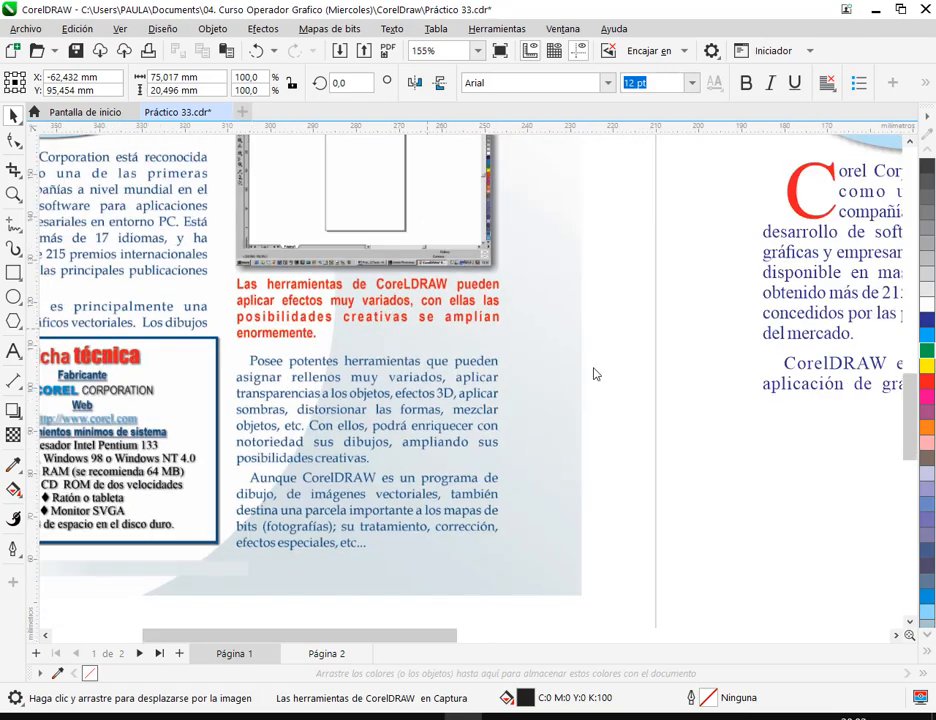
scroll(376, 386, right, 5)
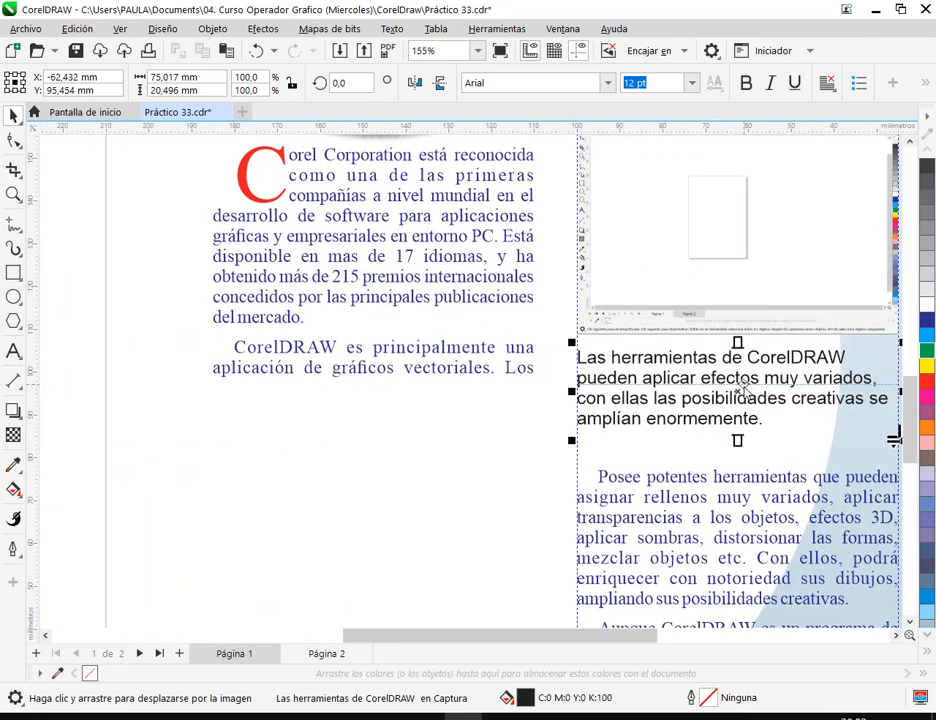
scroll(740, 397, down, 1)
scroll(800, 407, up, 2)
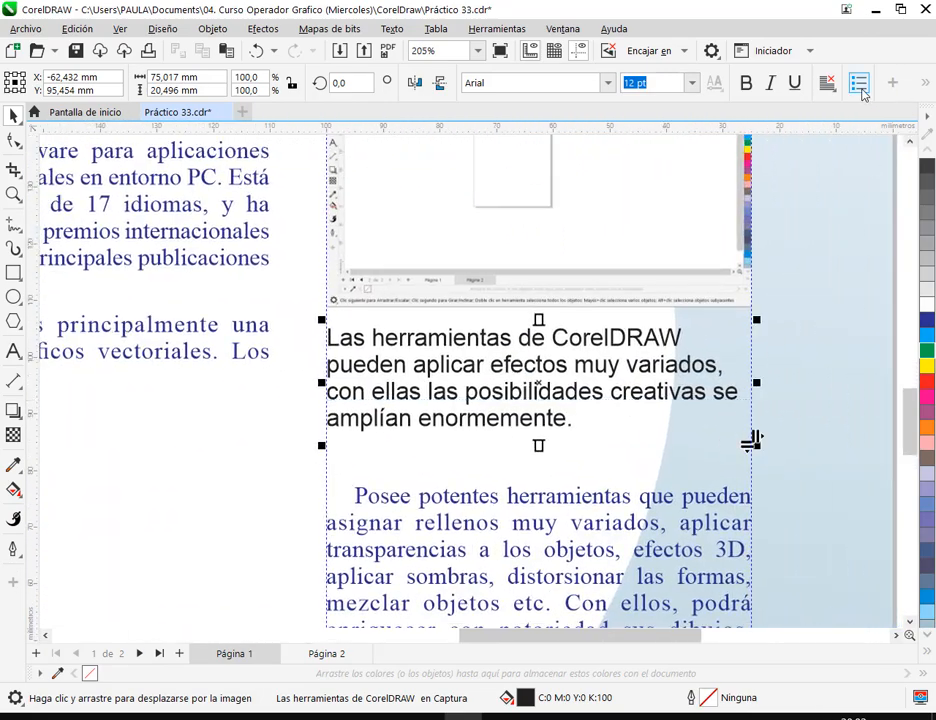
click(607, 83)
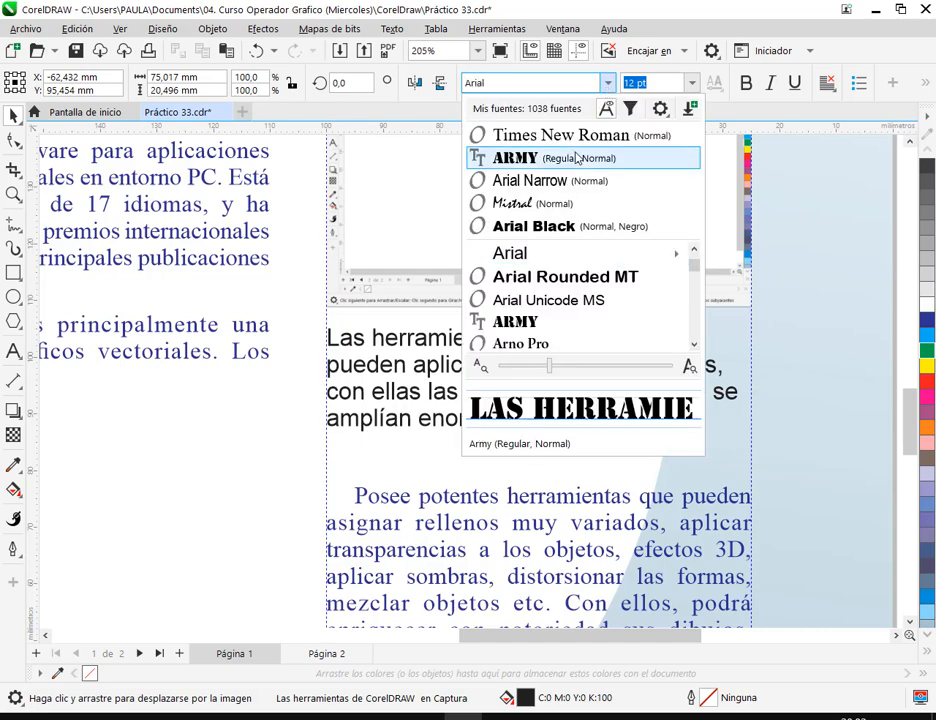
click(573, 181)
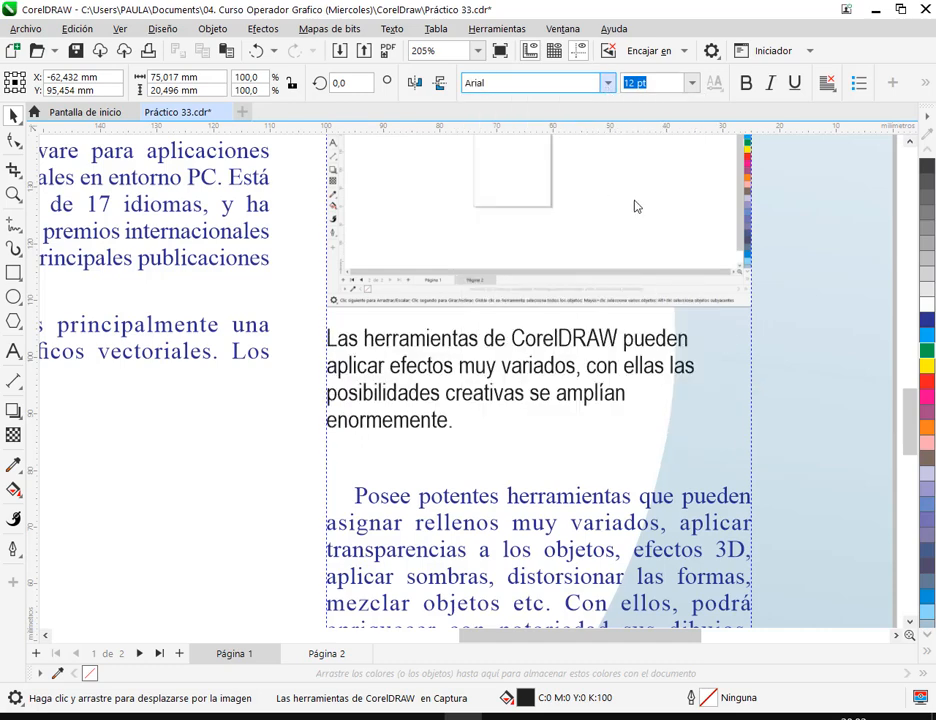
Format the caption in bold red (Rojo) with full justification (Justificar completamente) and deselect it.
click(929, 390)
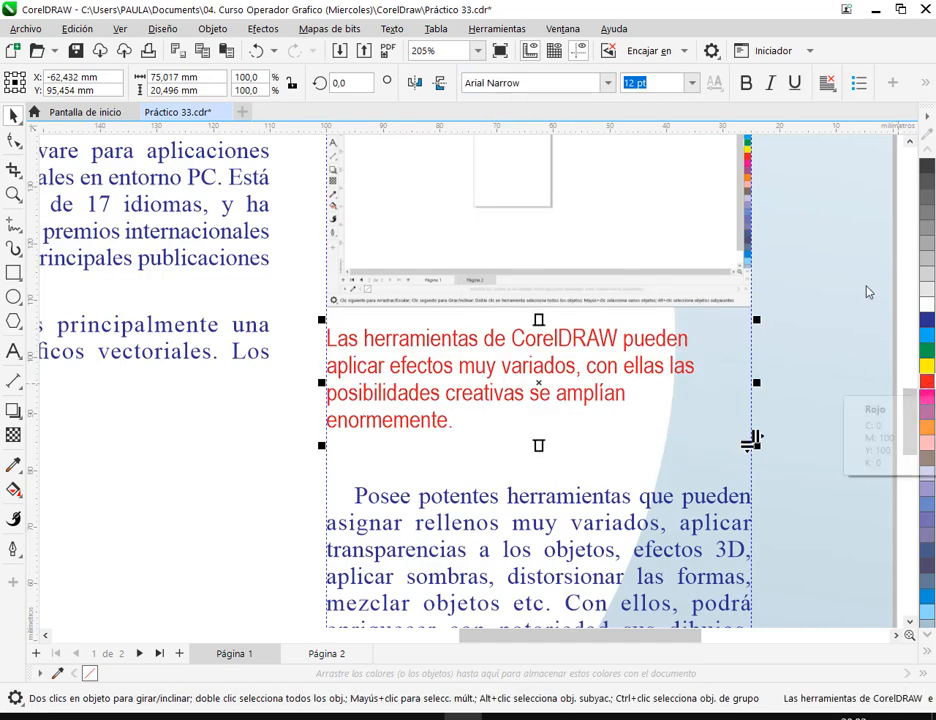
click(829, 91)
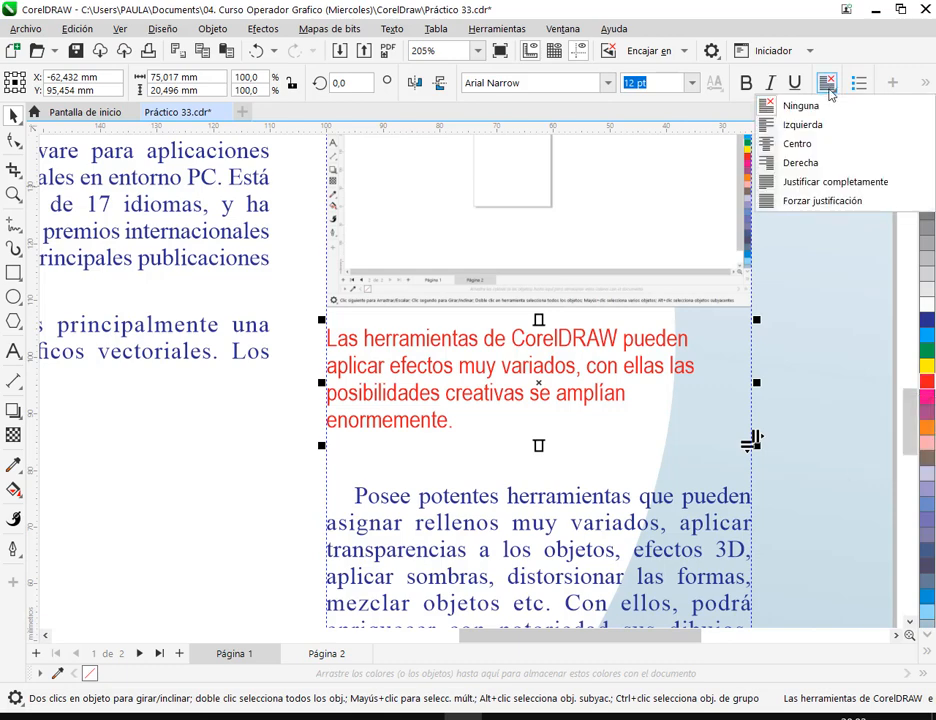
click(815, 184)
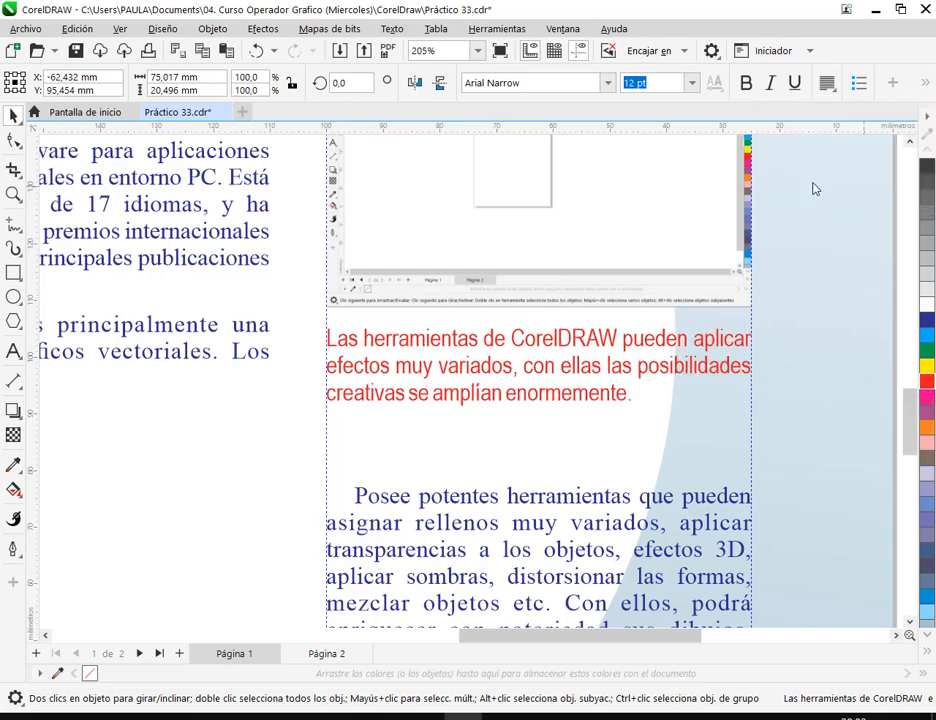
click(846, 312)
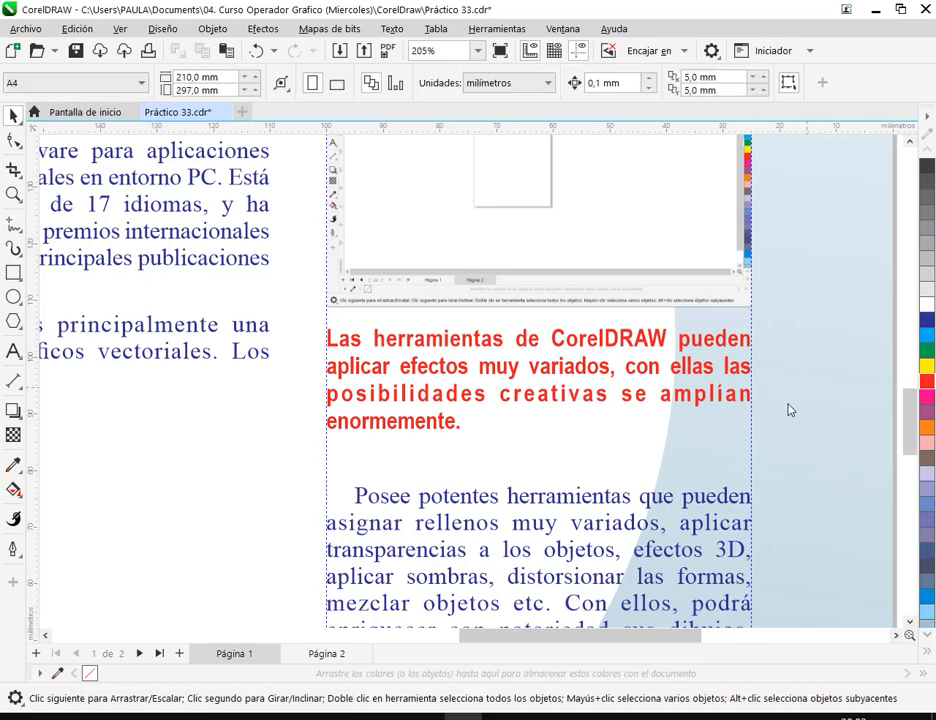
Show the list of document objects (Objetos) and unlock the Texto layer on Página 1.
scroll(789, 410, down, 5)
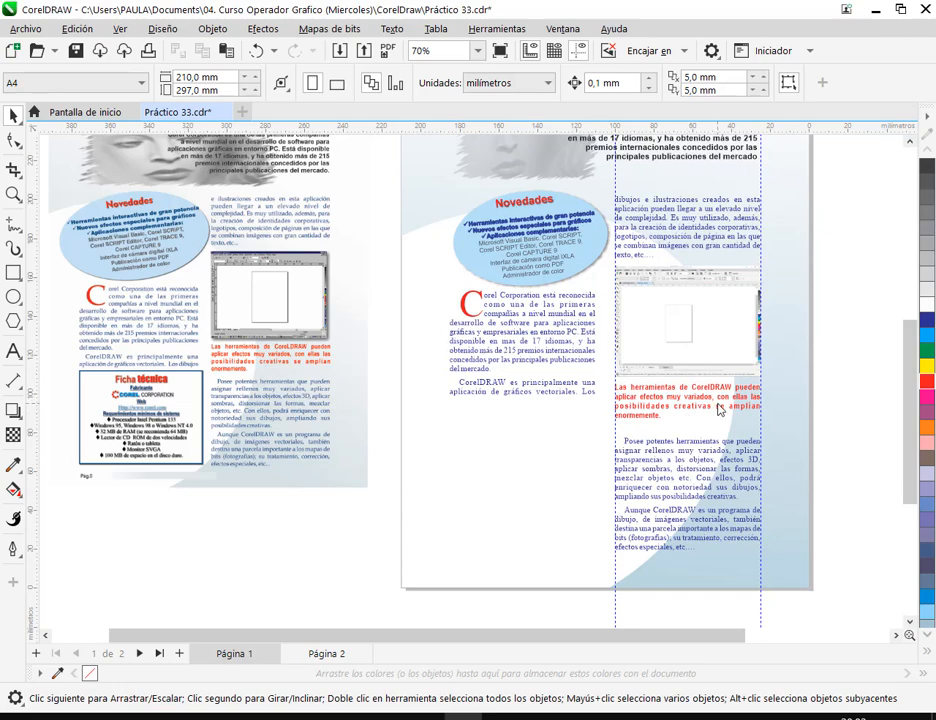
scroll(750, 411, up, 3)
drag(645, 487, 511, 393)
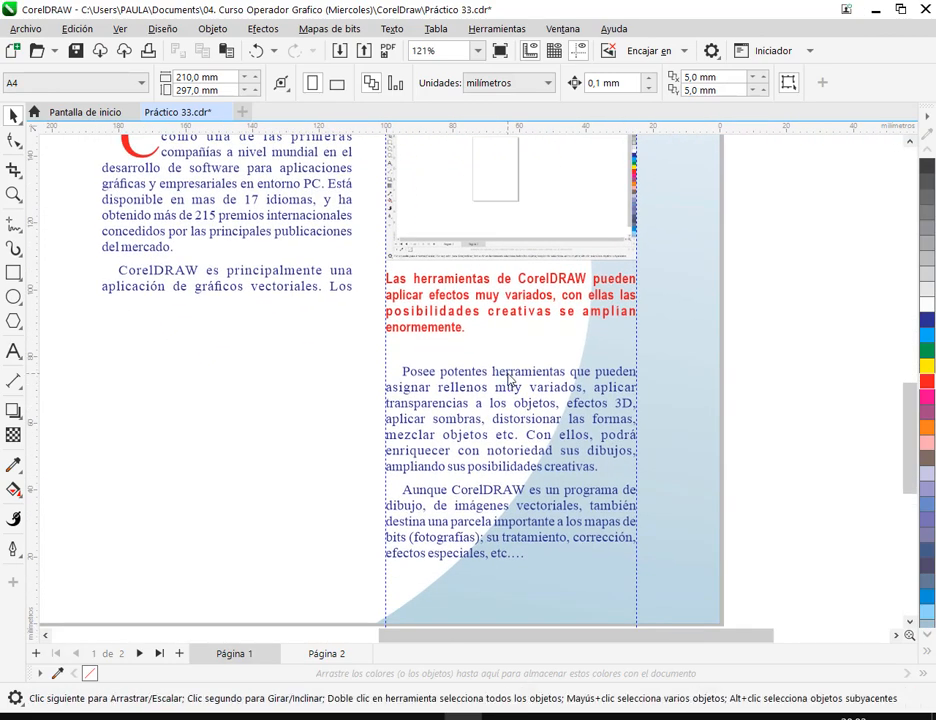
click(563, 29)
mouse_move(630, 256)
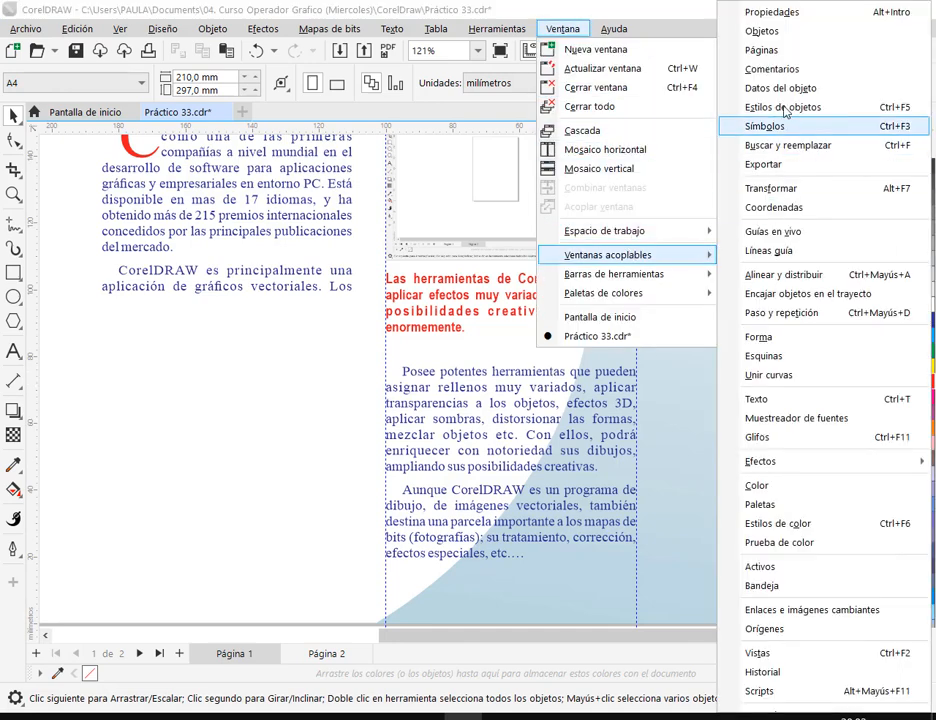
click(762, 31)
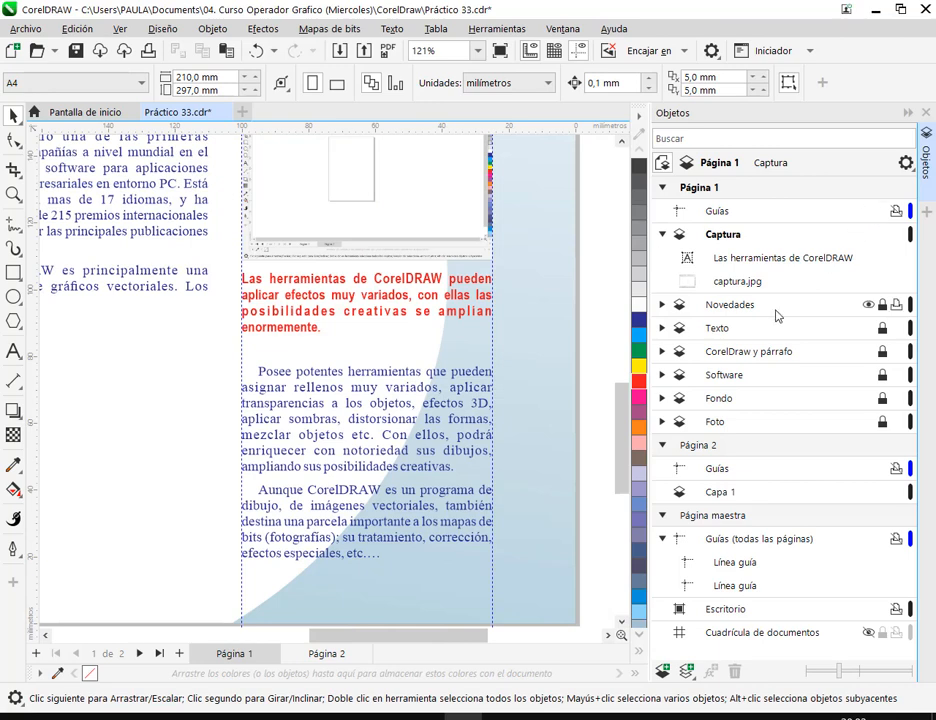
click(881, 330)
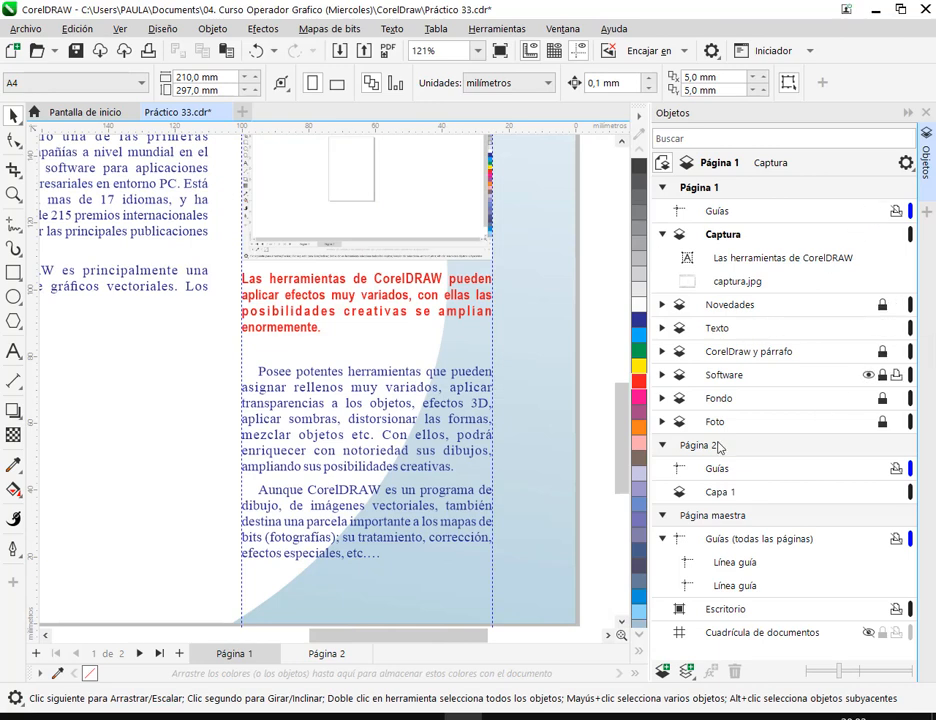
Move the text frame beginning "Posee potentes herramientas" up closer to the red caption, to about Y 56.5 mm, trimming its height to about 67.1 mm.
click(493, 566)
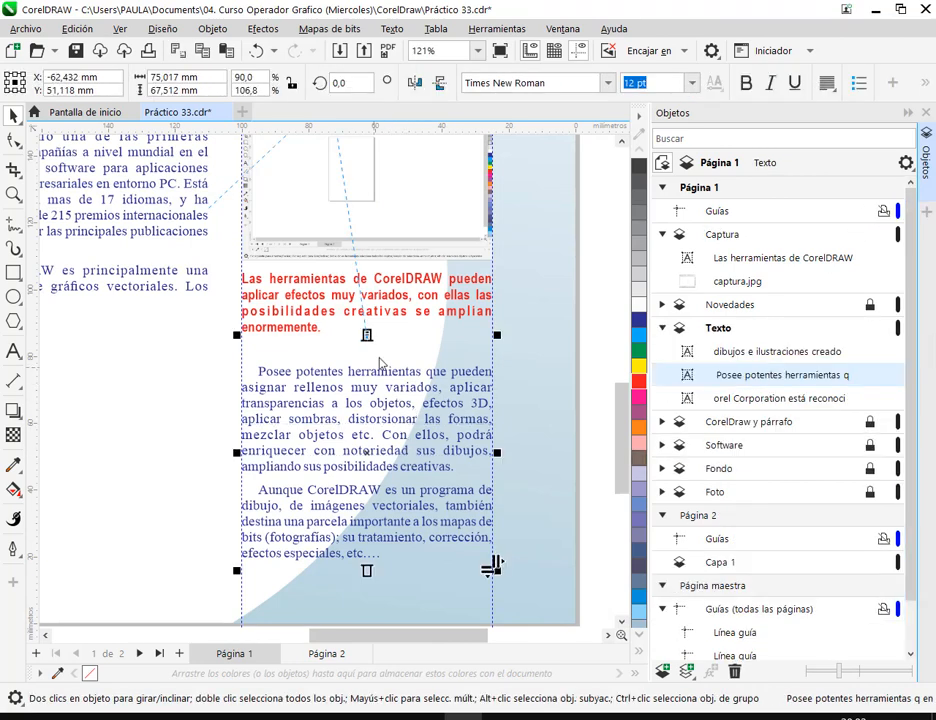
drag(384, 397, 384, 388)
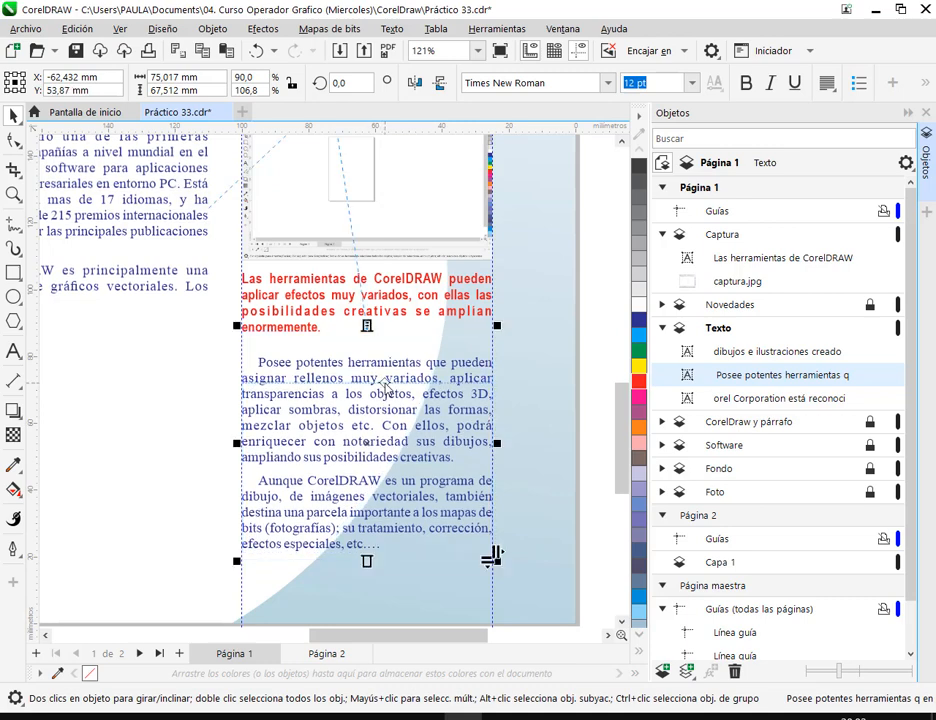
drag(367, 327, 368, 331)
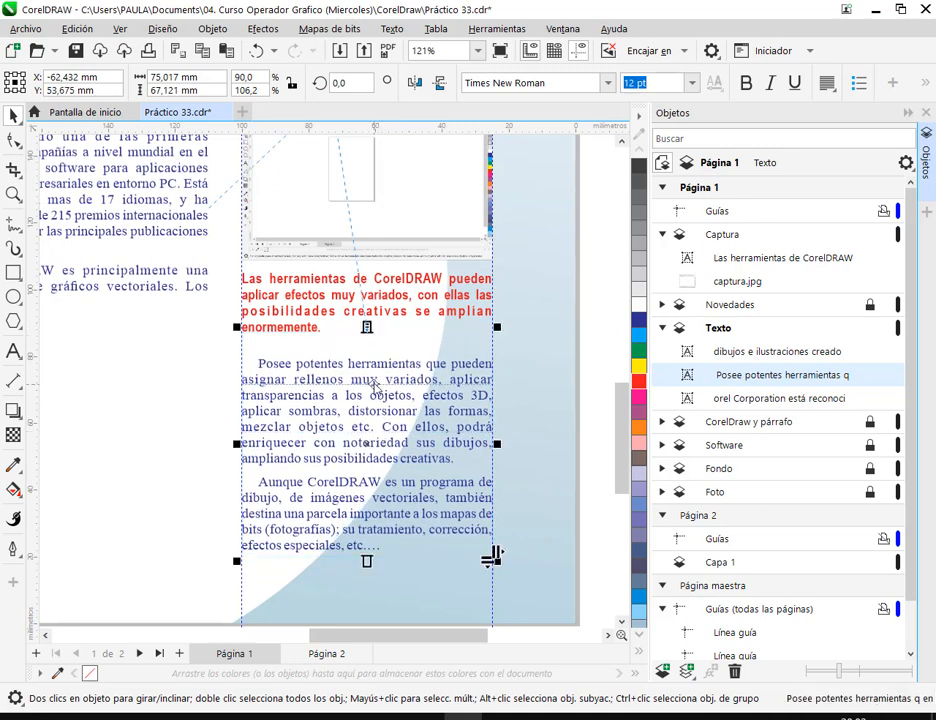
mouse_move(374, 384)
mouse_down()
mouse_move(373, 371)
mouse_move(375, 379)
mouse_up()
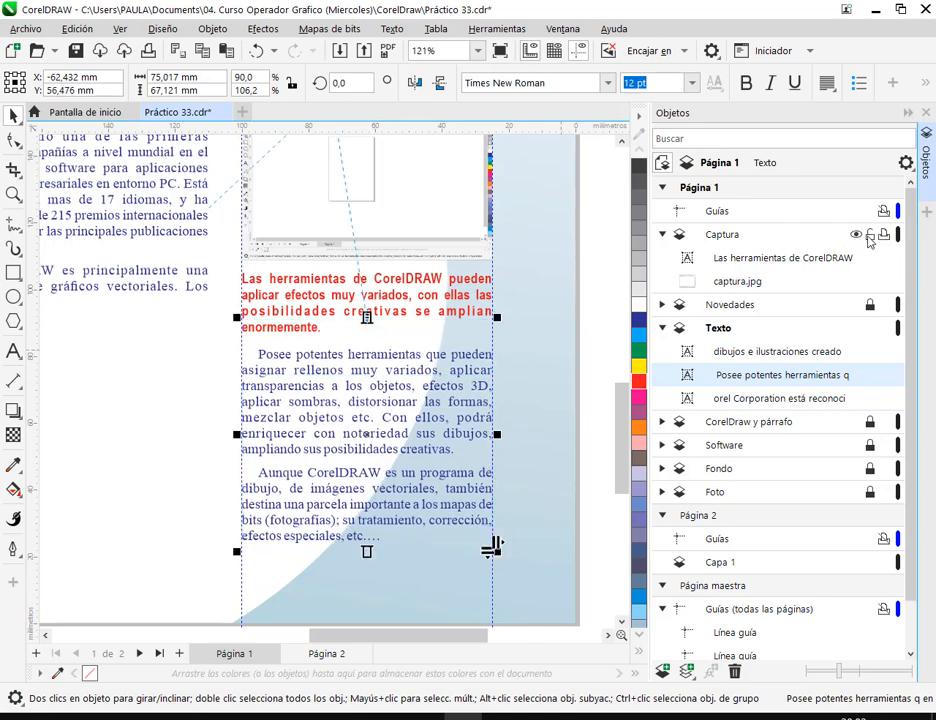
Lock the Captura and Texto layers, collapse both and hide the object list.
click(870, 234)
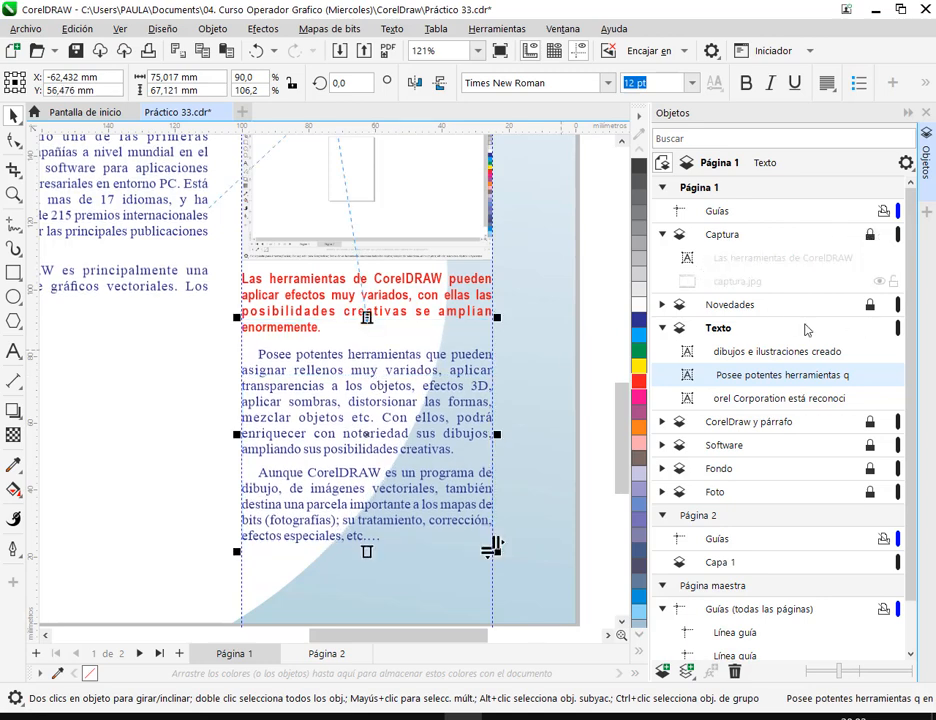
click(869, 328)
click(662, 329)
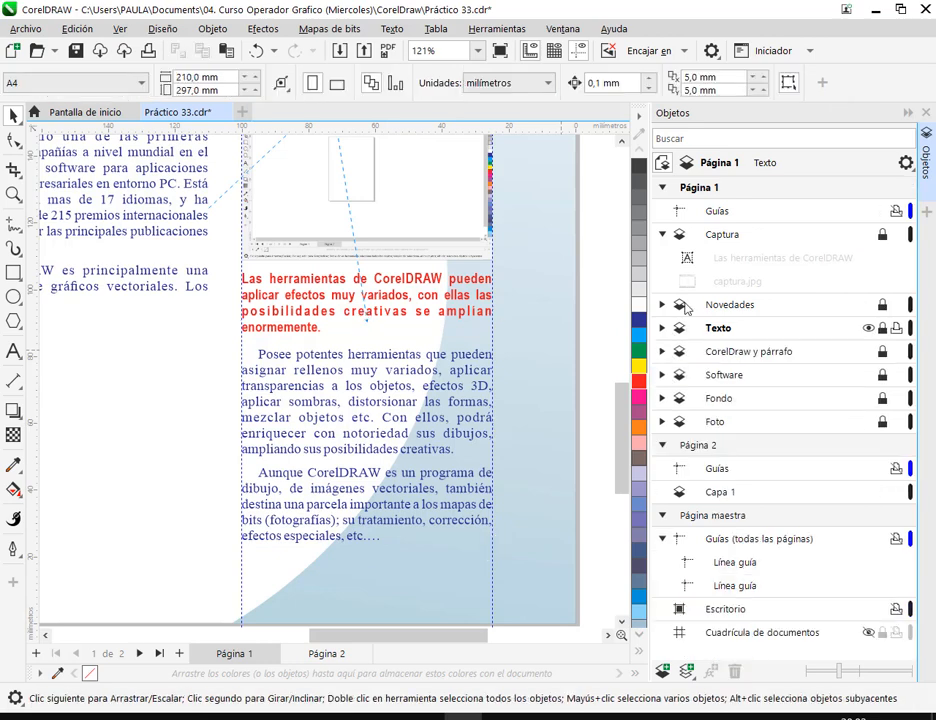
click(661, 234)
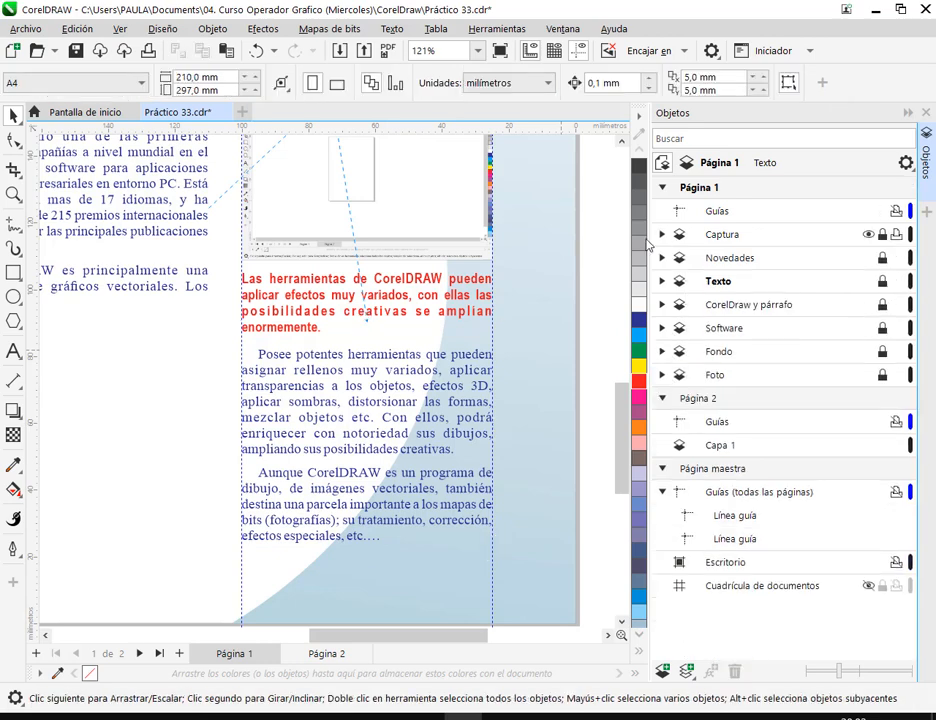
click(927, 114)
Place vertical guidelines along both edges of the first text column, at about X -110 mm and X -185 mm.
scroll(593, 329, down, 2)
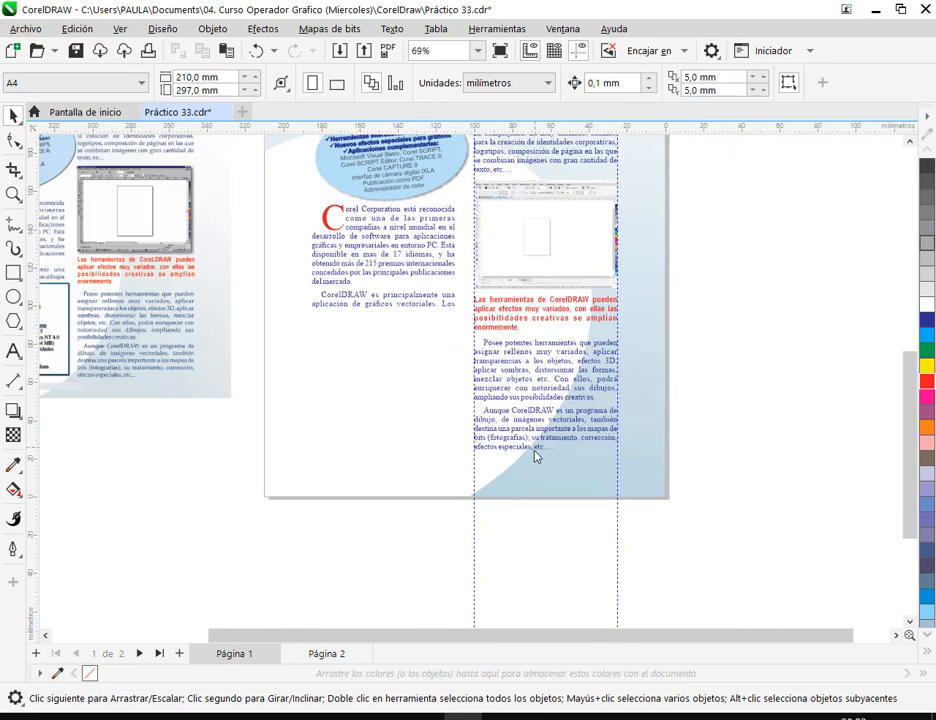
drag(535, 455, 655, 475)
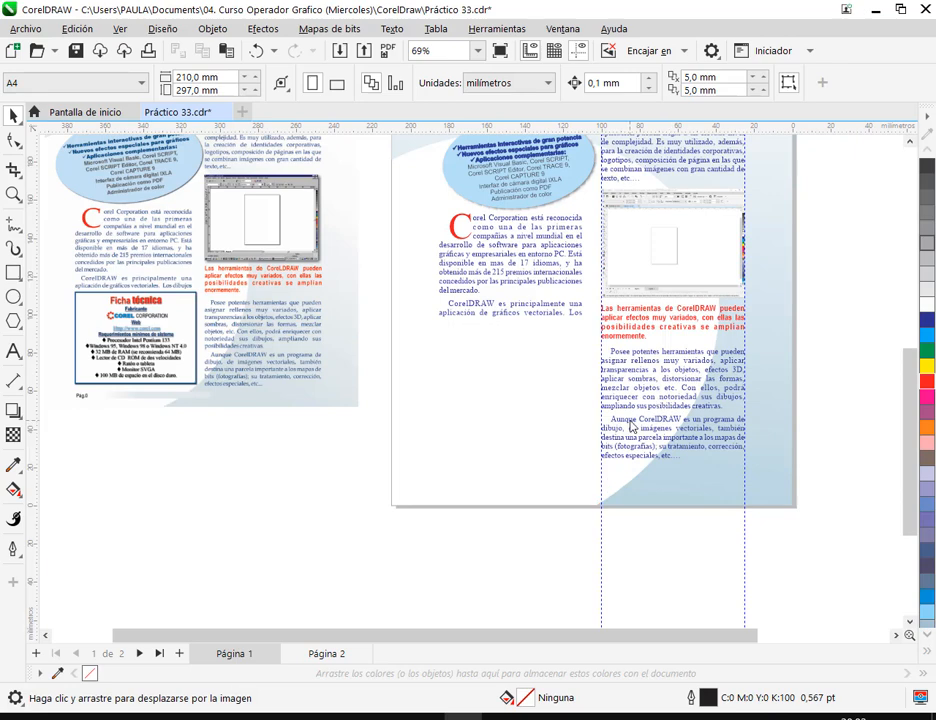
drag(621, 423, 591, 457)
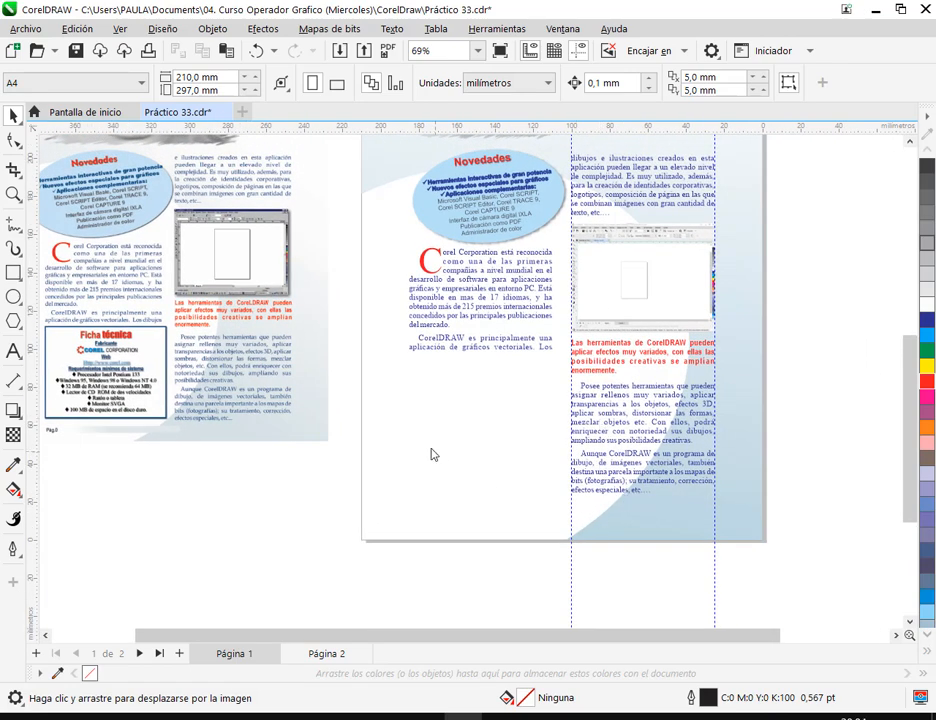
drag(478, 458, 540, 432)
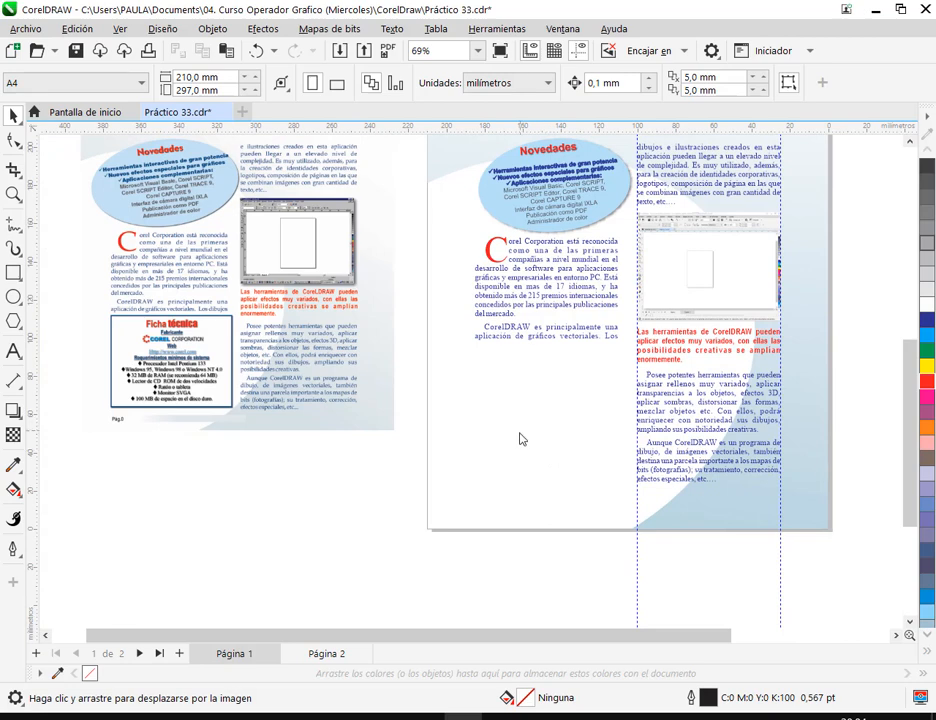
scroll(579, 447, up, 2)
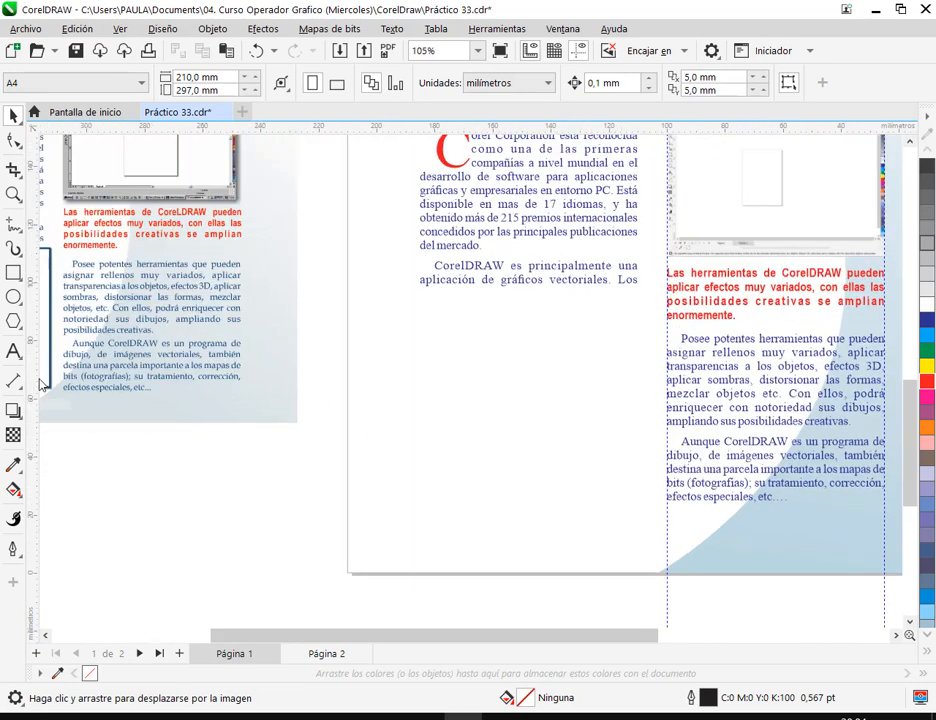
drag(35, 385, 638, 230)
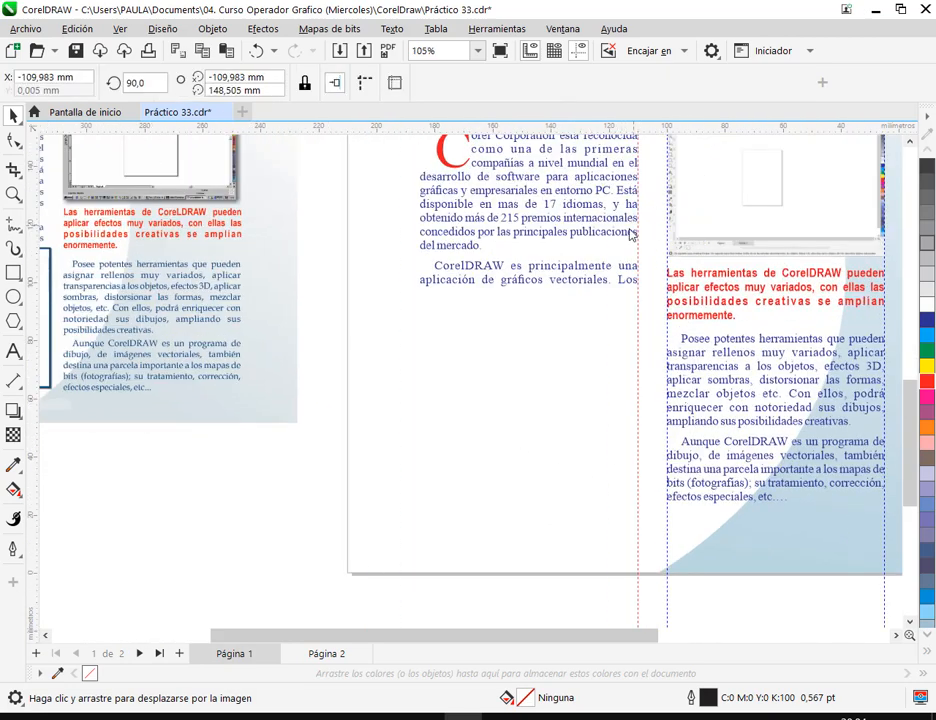
drag(31, 353, 420, 194)
drag(524, 413, 584, 407)
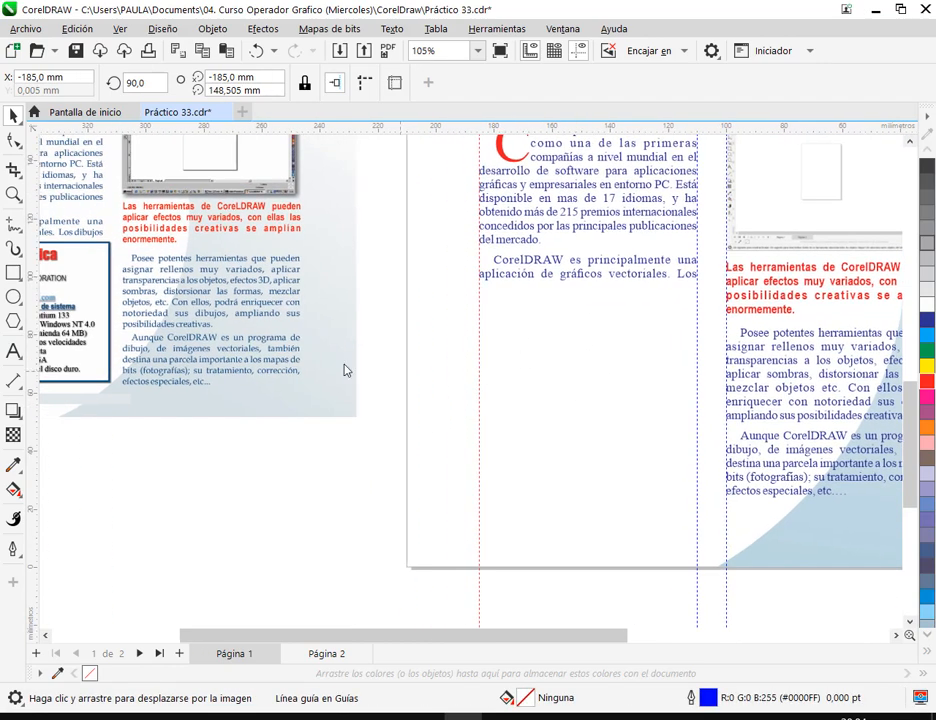
scroll(254, 376, down, 1)
drag(252, 374, 429, 377)
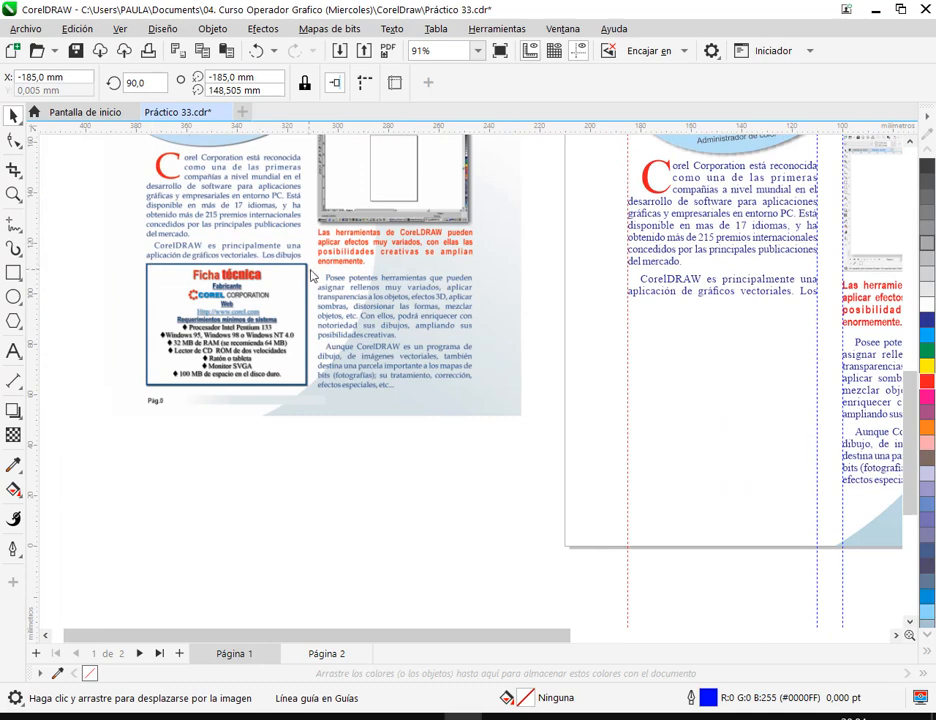
scroll(306, 273, up, 3)
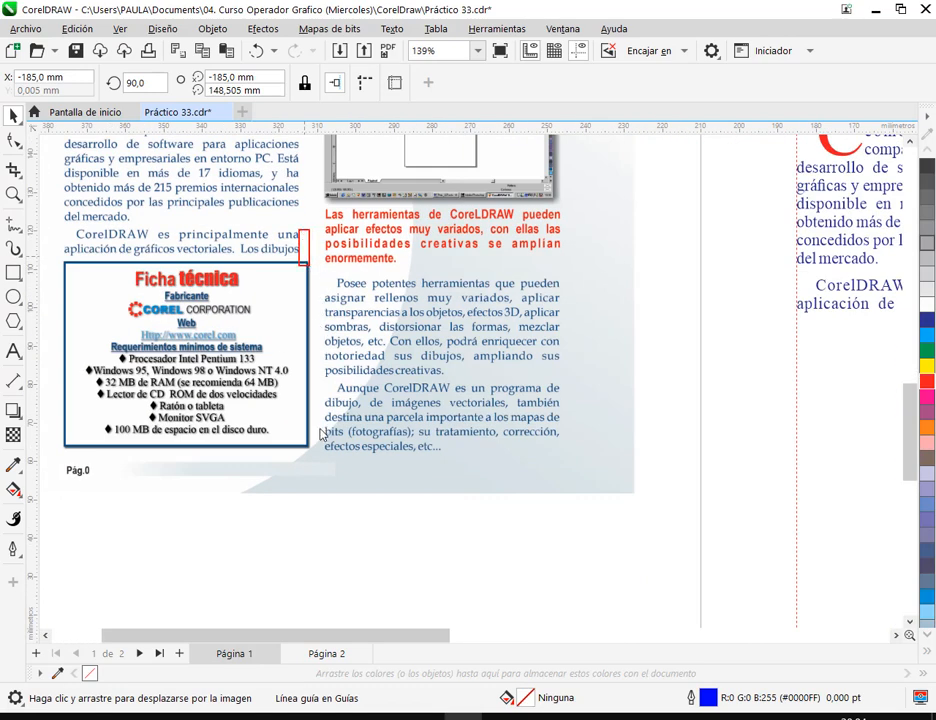
scroll(310, 313, down, 2)
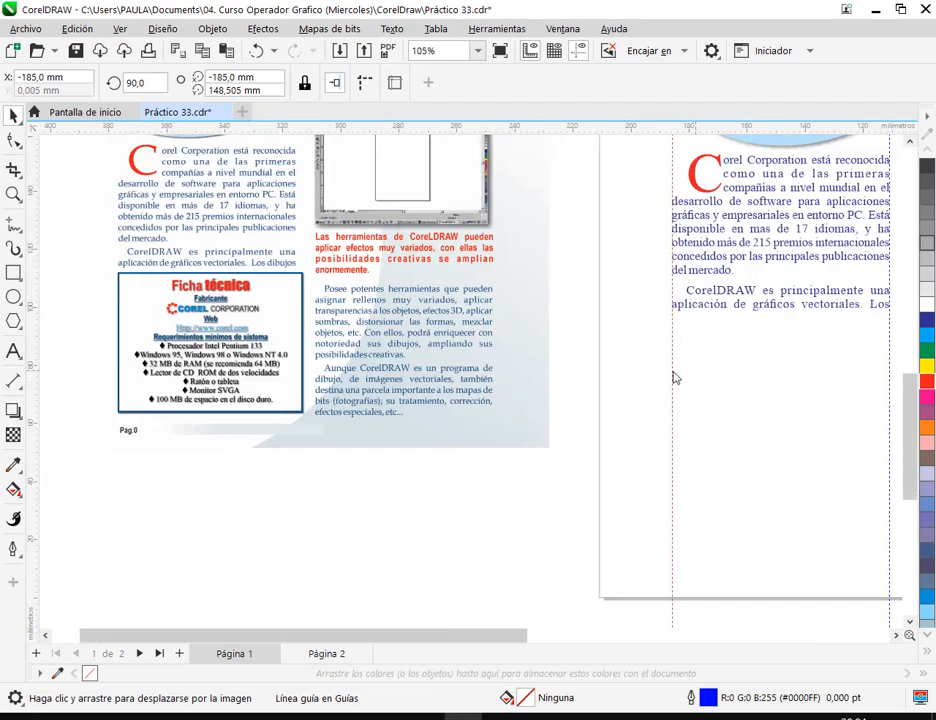
drag(644, 362, 693, 458)
scroll(182, 225, up, 3)
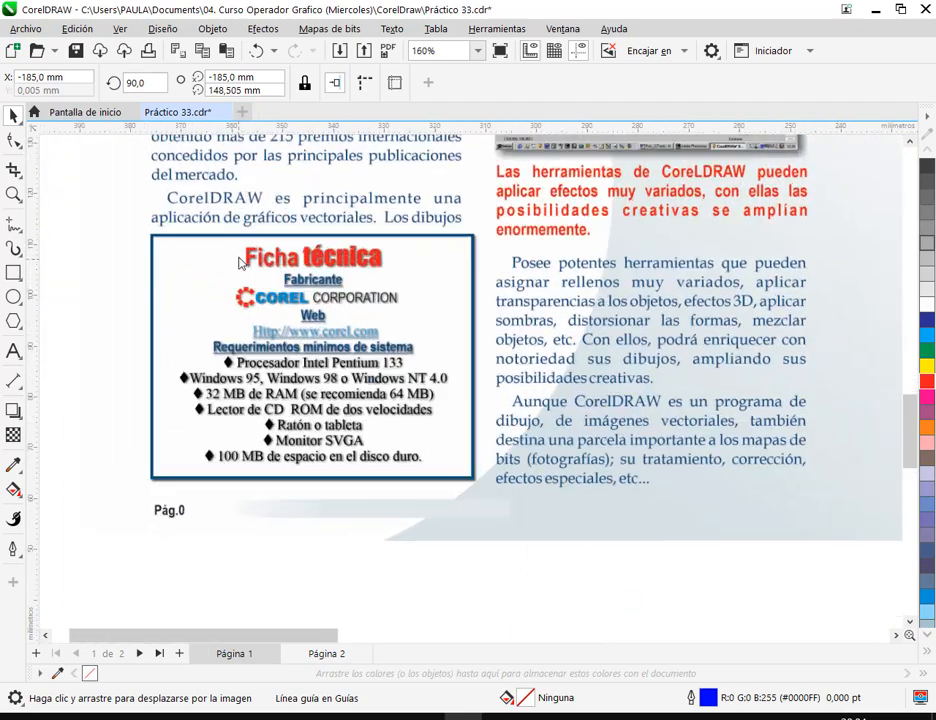
drag(120, 272, 349, 289)
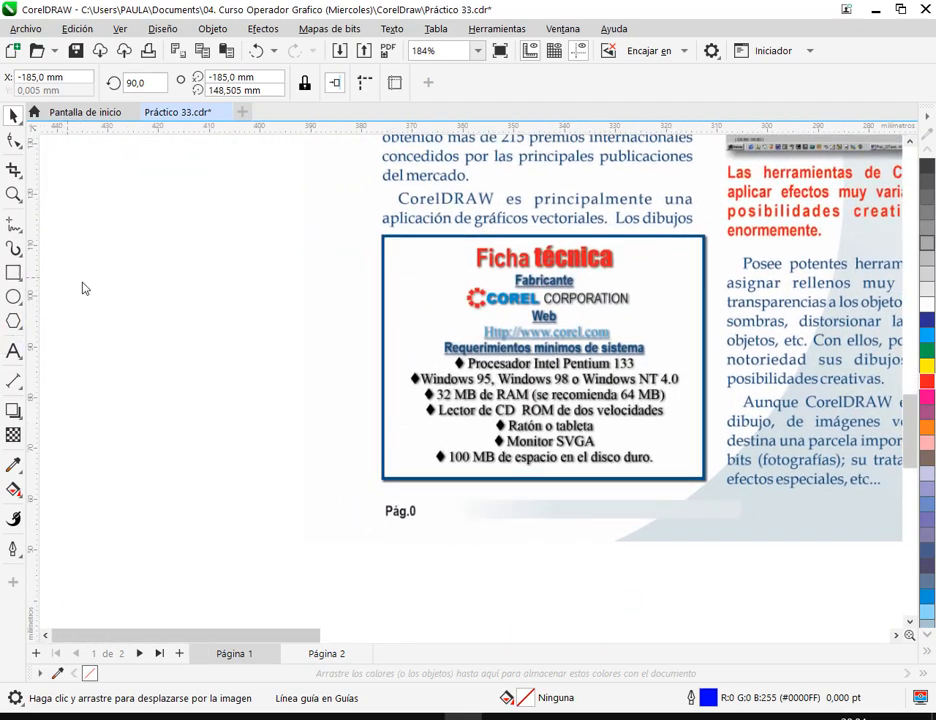
click(14, 272)
scroll(155, 358, down, 3)
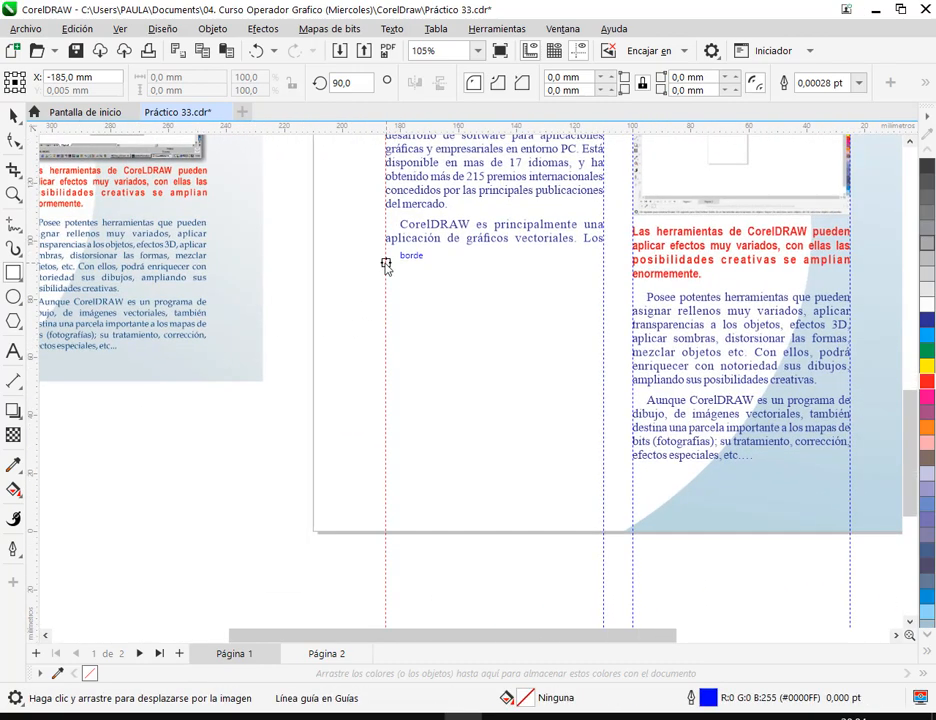
click(386, 262)
click(578, 406)
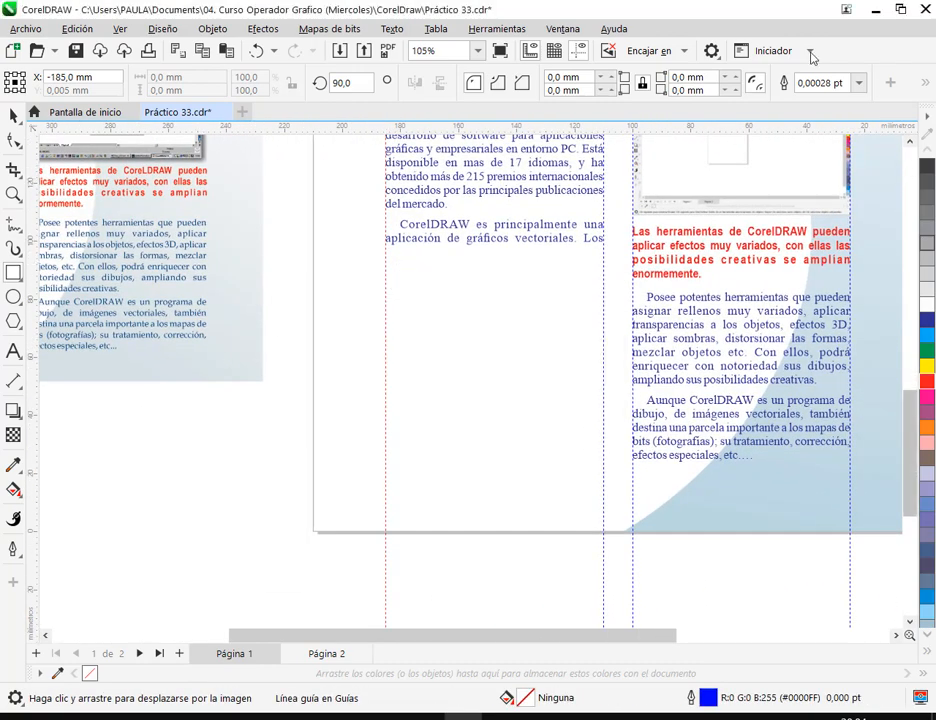
Show the object list, add a layer named Ficha tecnica above Captura on Página 1, and hide the list.
click(562, 28)
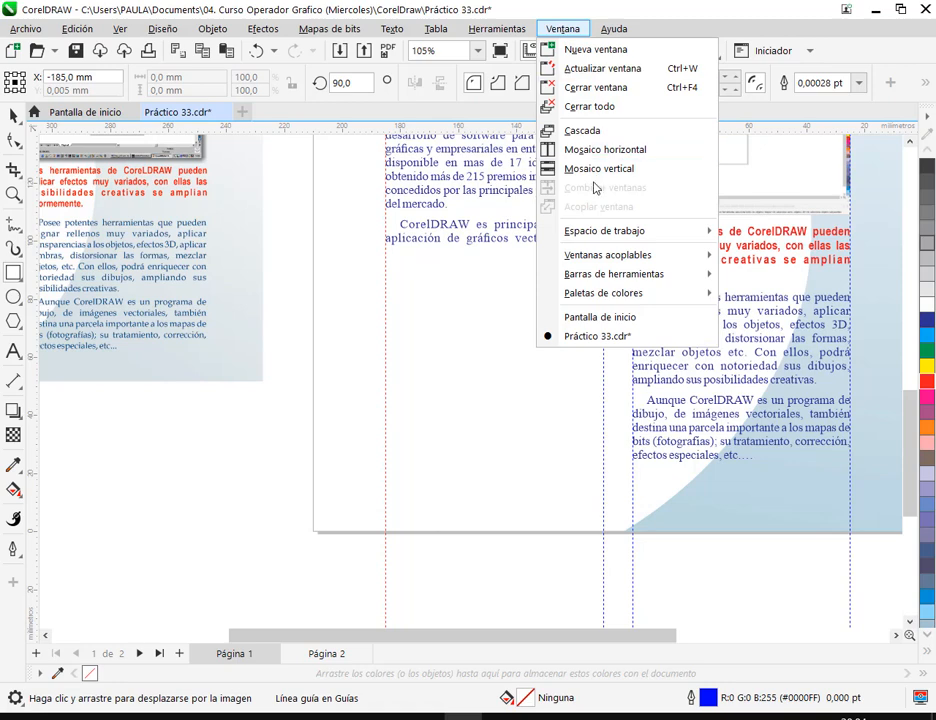
mouse_move(620, 254)
click(748, 31)
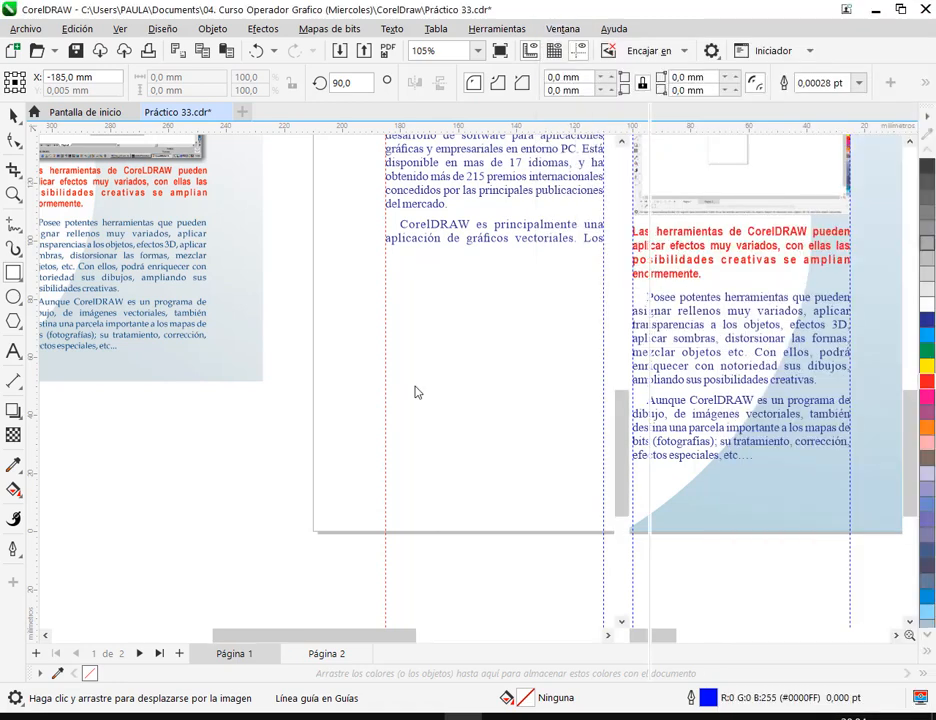
drag(309, 418, 604, 376)
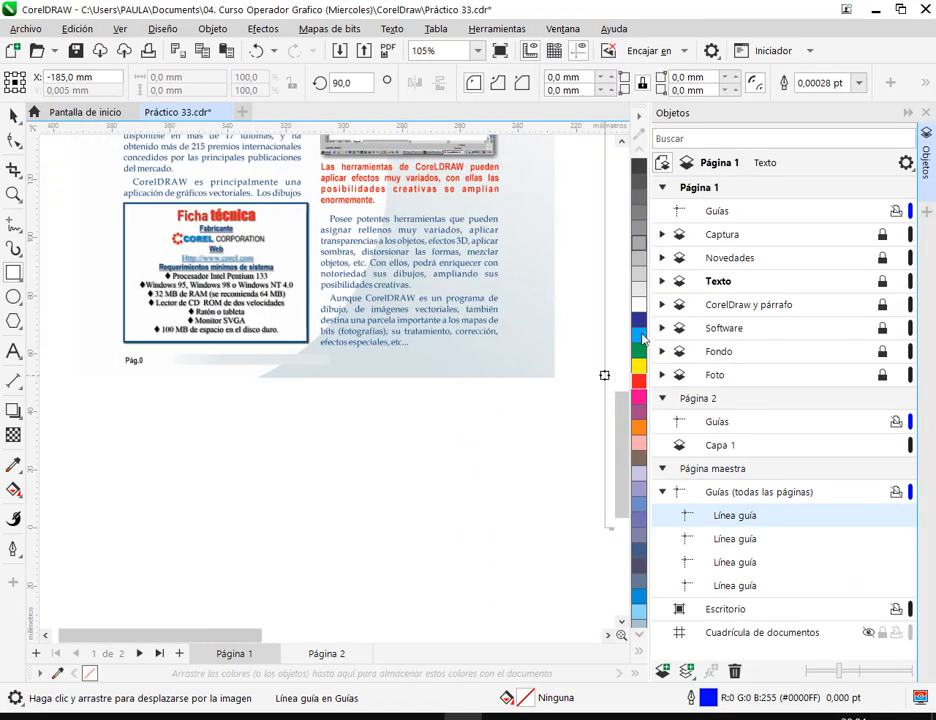
click(712, 236)
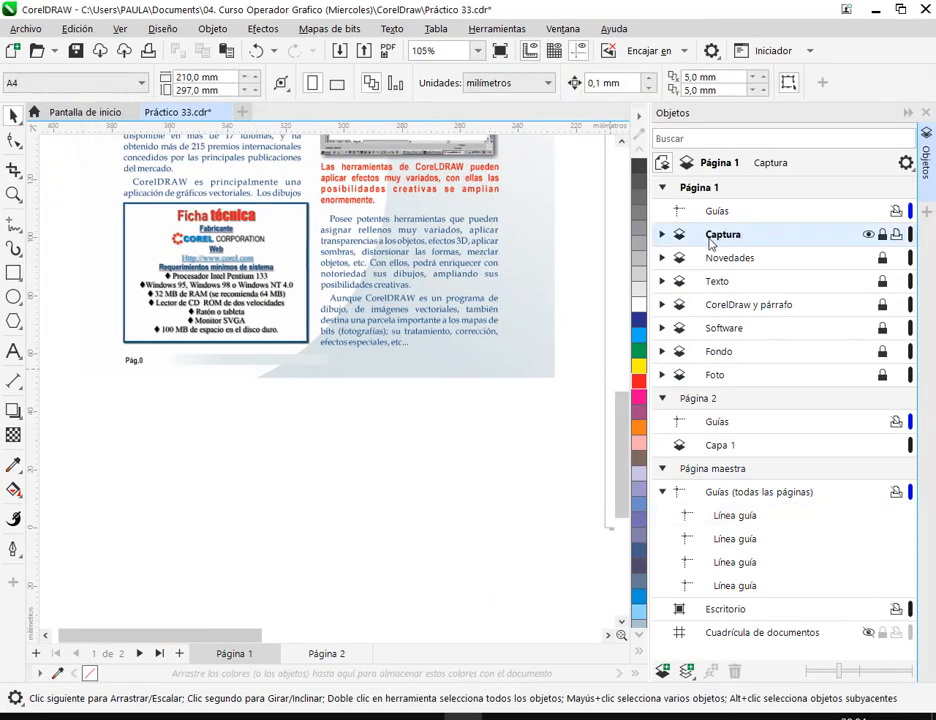
click(660, 675)
double_click(717, 236)
text(Ficha tecnica)
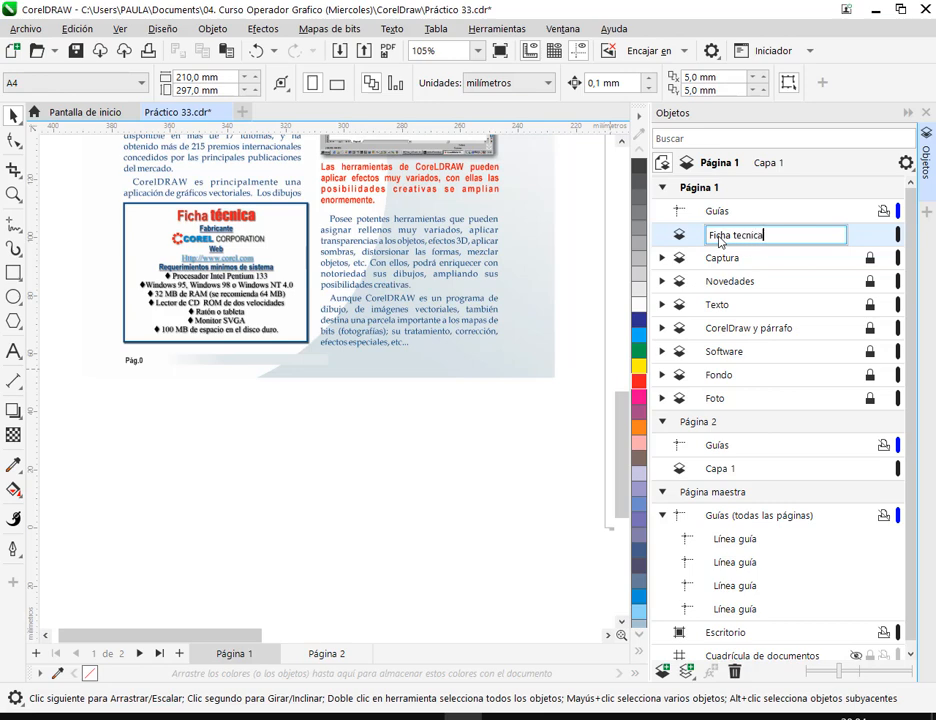
key(Return)
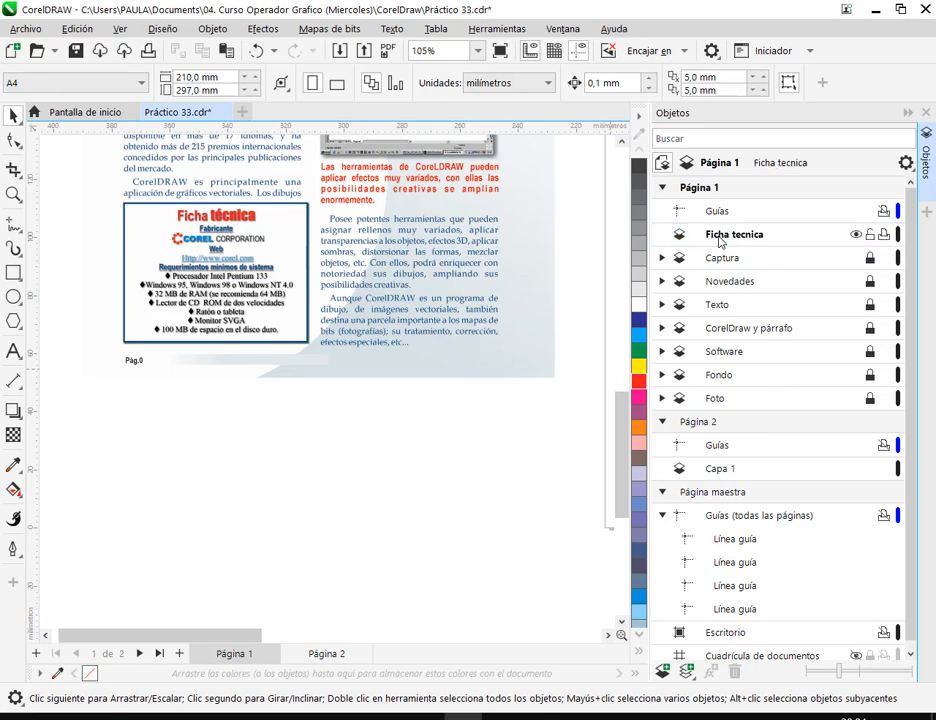
click(908, 114)
Draw a rectangle about 75 × 67 mm below the first column's text, spanning its two vertical guidelines.
drag(686, 373, 450, 367)
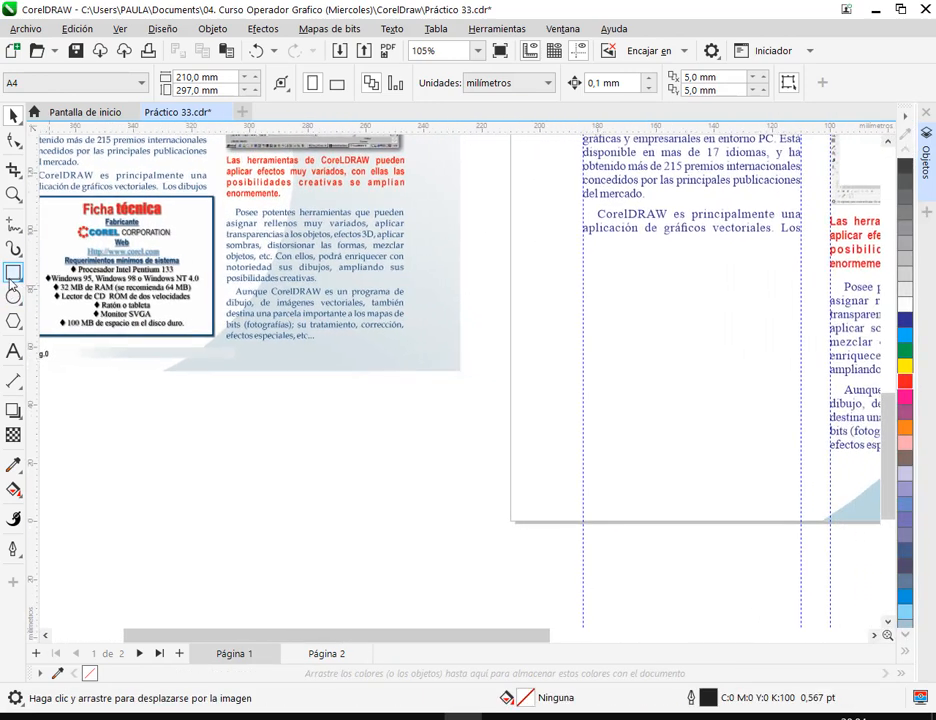
click(13, 272)
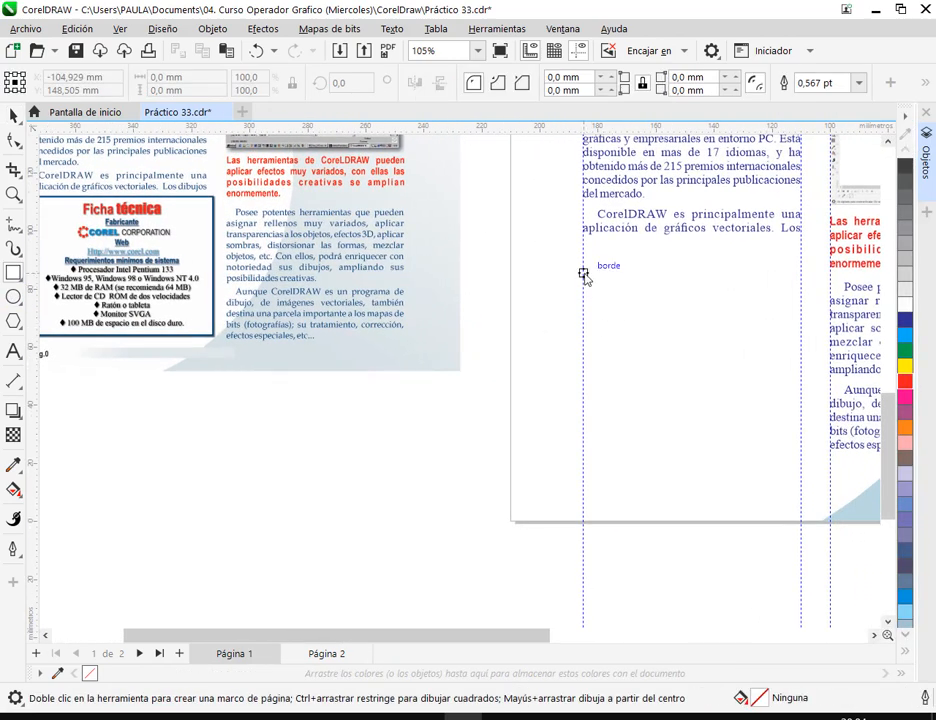
drag(584, 250, 801, 445)
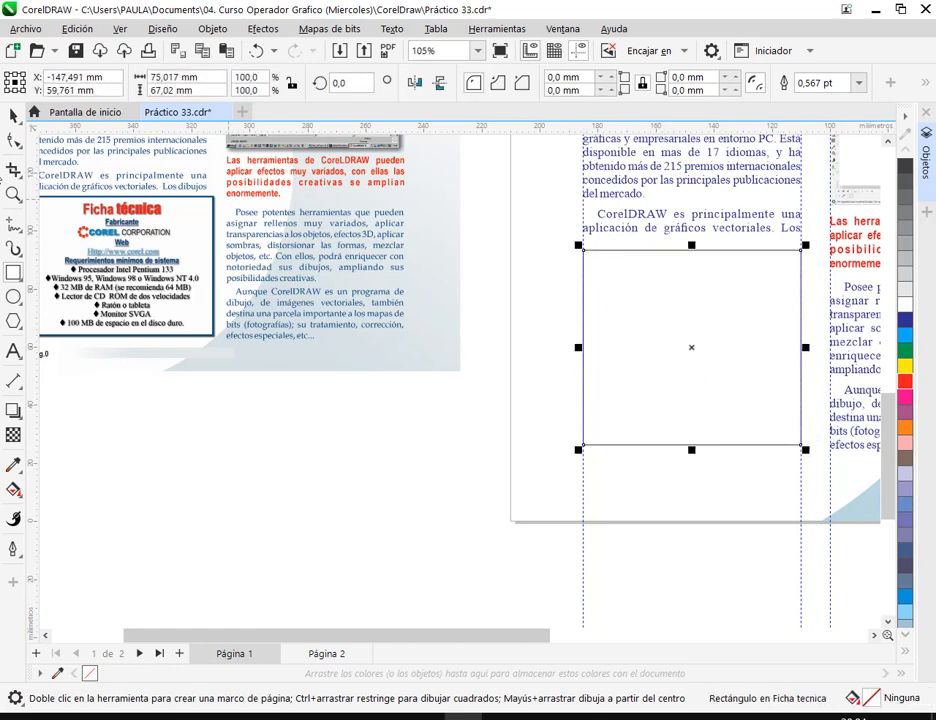
Give the rectangle a 2.0 pt outline in dark blue (C100 M100 Y0 K0).
click(13, 116)
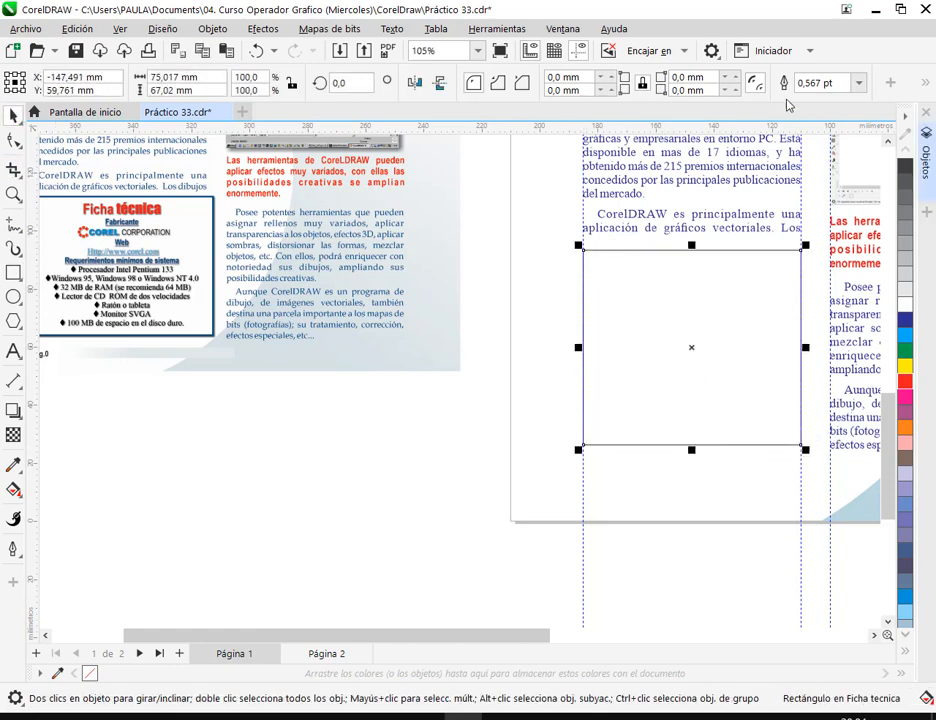
click(858, 90)
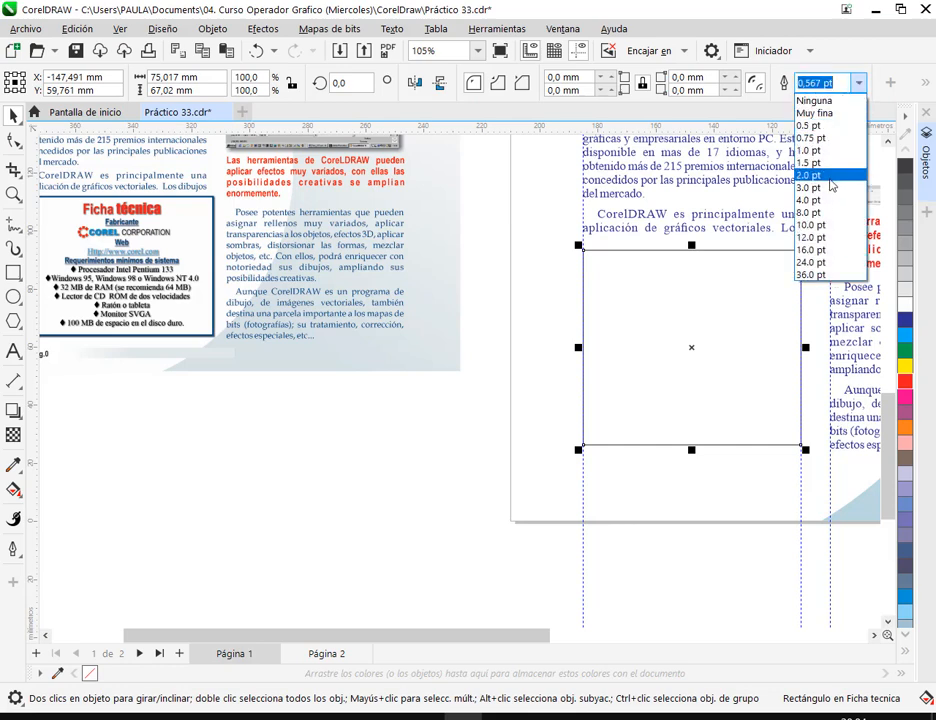
click(830, 182)
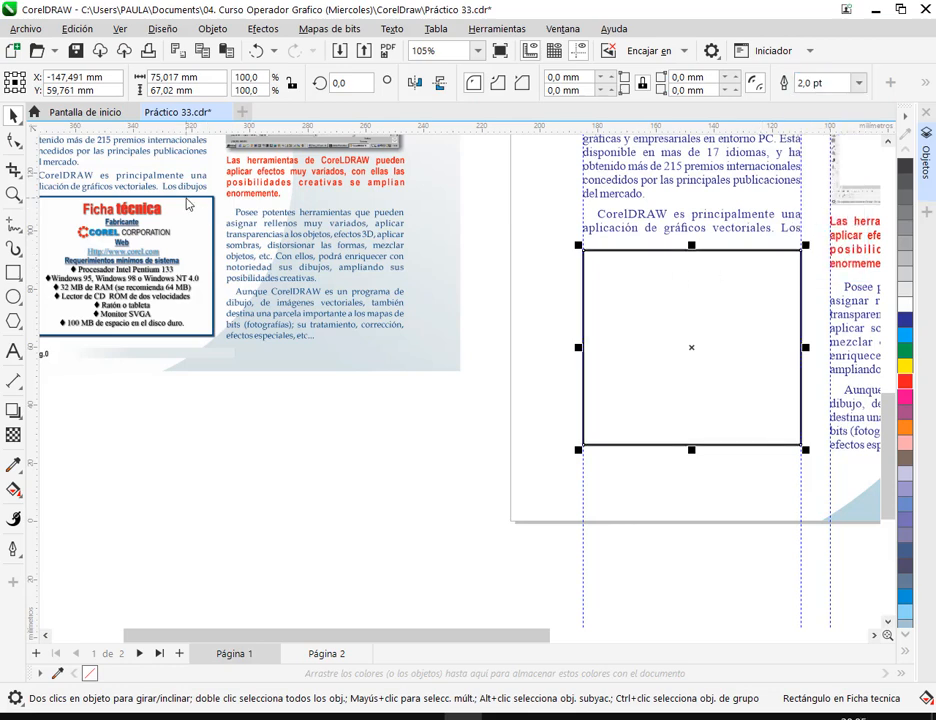
drag(771, 273, 645, 291)
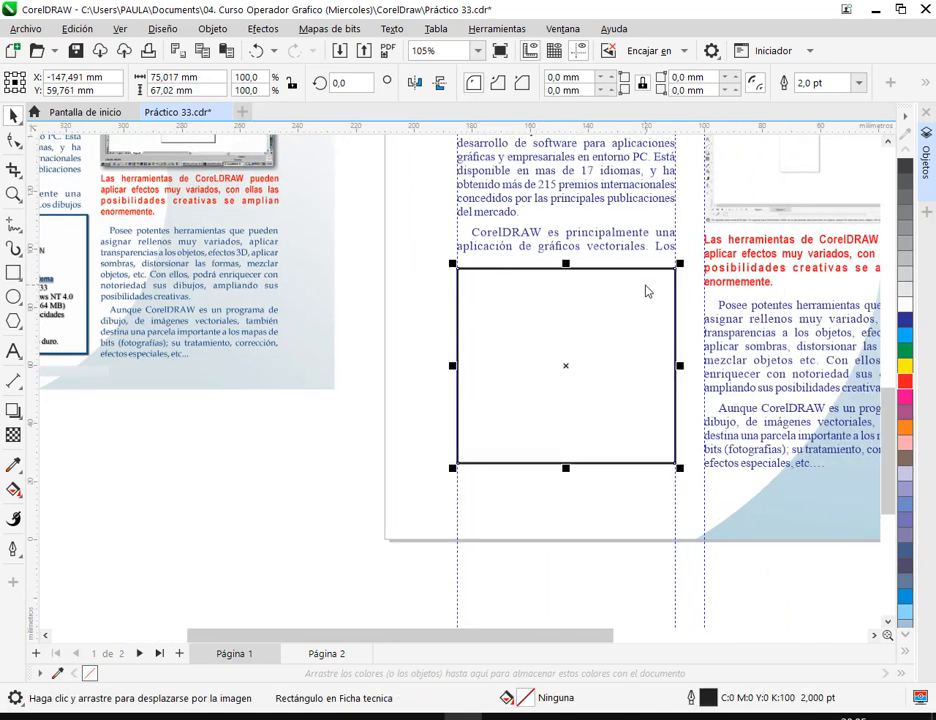
key(space)
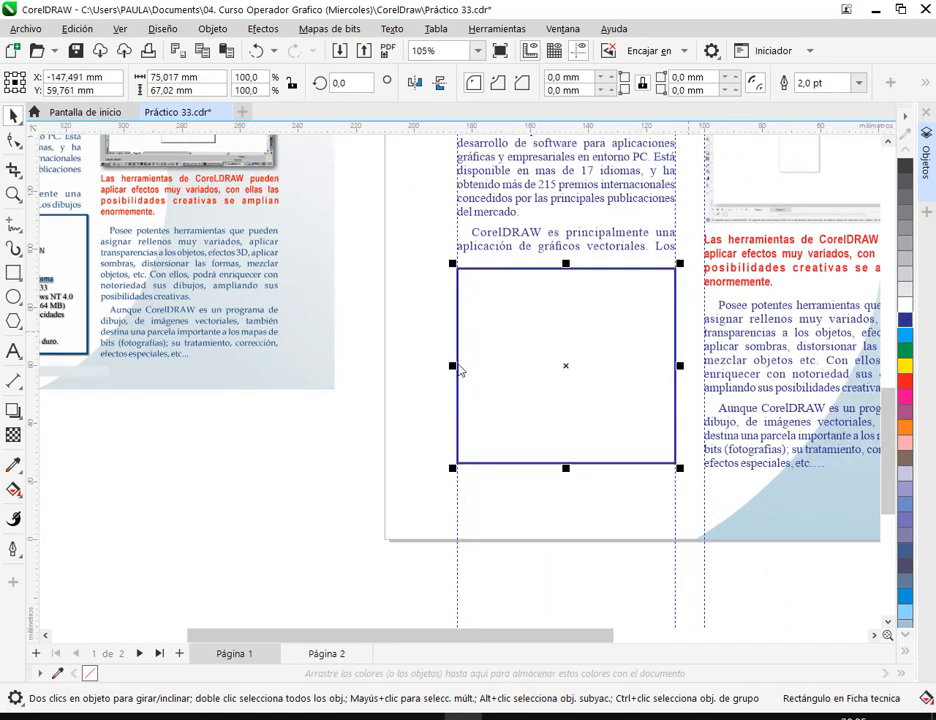
click(427, 344)
Extend the blue rectangle's upper edge toward the column text to a height of about 69.8 mm, and save the document.
key(space)
drag(349, 390, 553, 395)
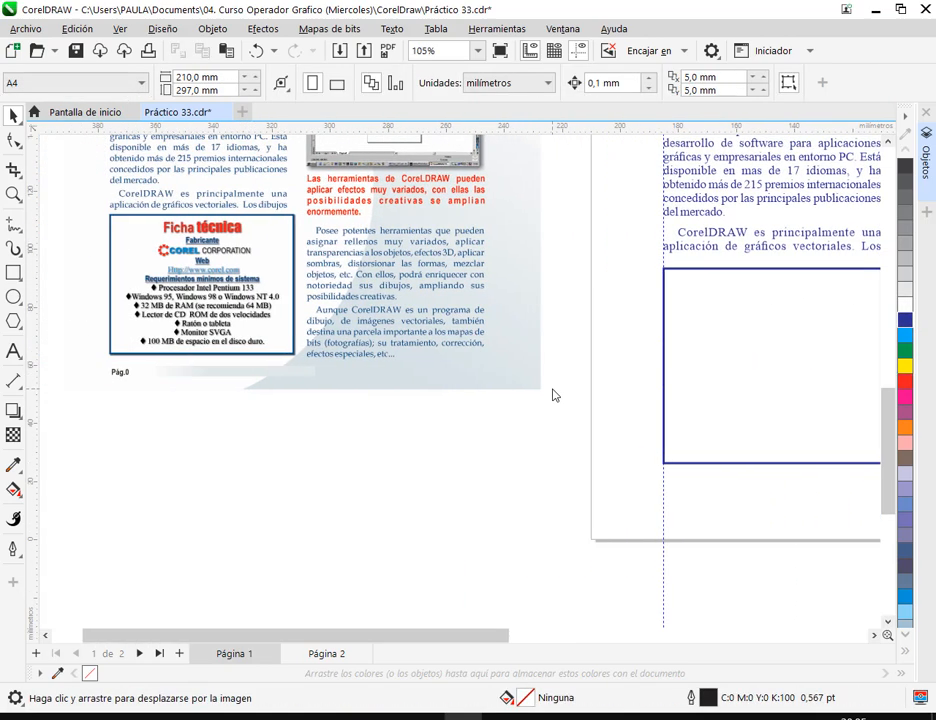
click(729, 340)
drag(728, 342, 634, 350)
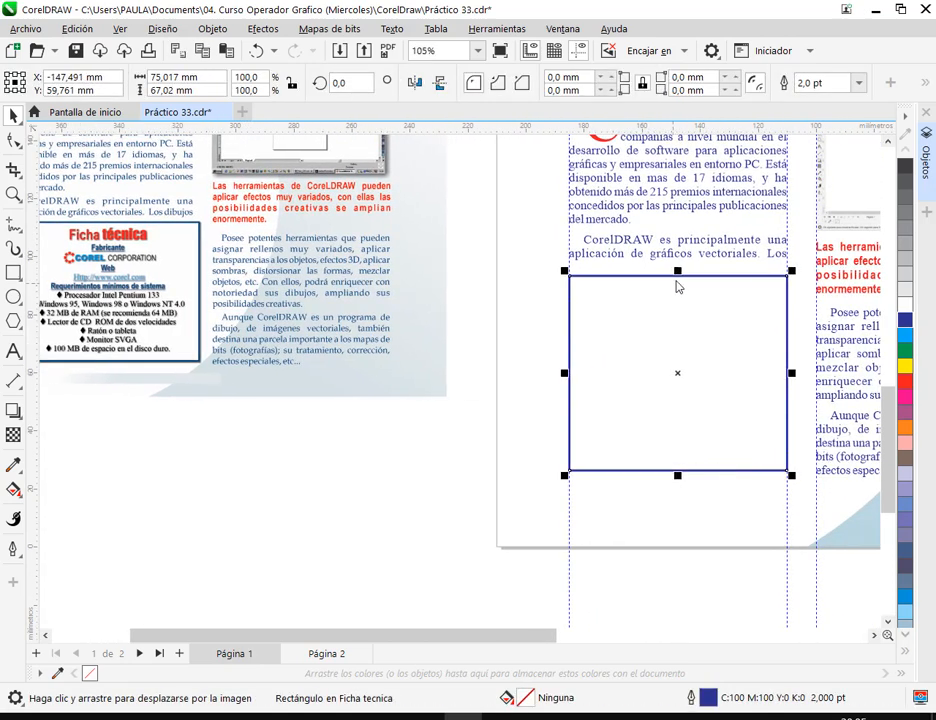
drag(679, 275, 680, 268)
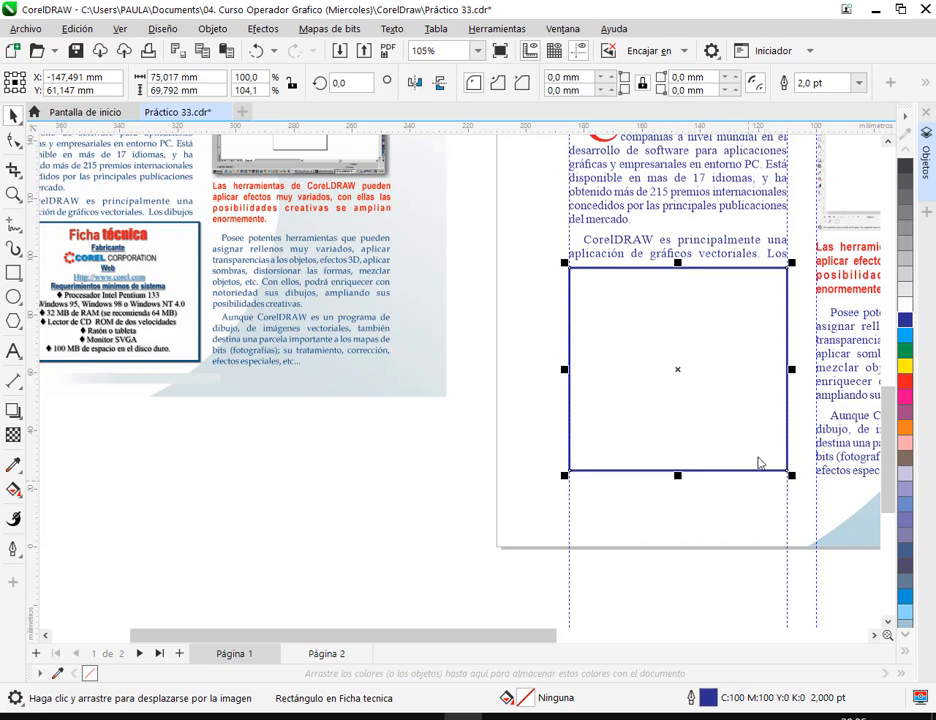
click(701, 543)
drag(422, 500, 564, 499)
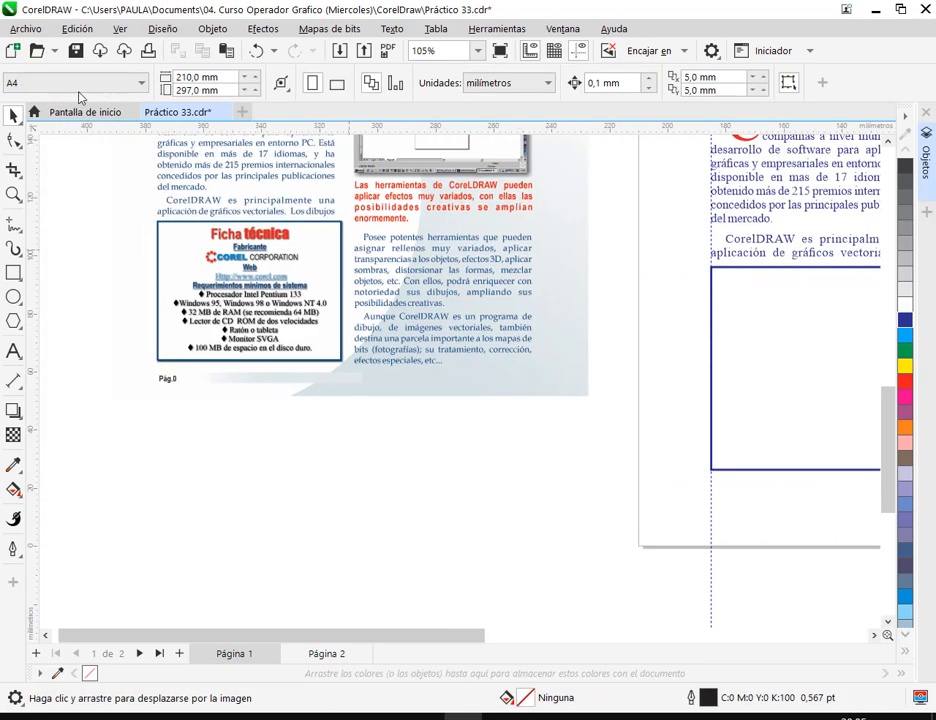
click(76, 53)
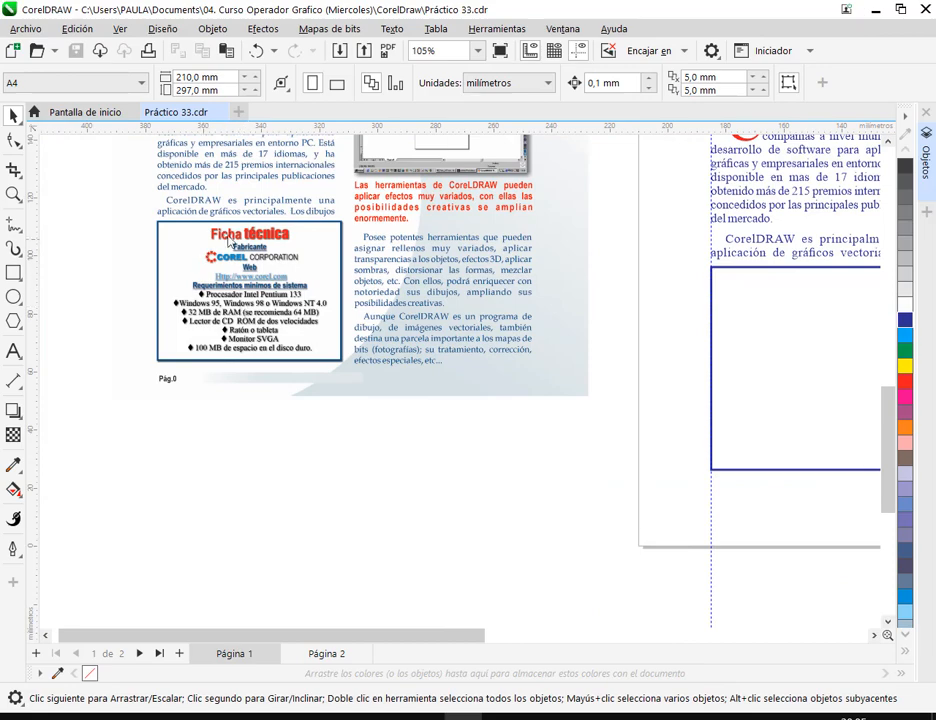
Switch to Texto para la revista.txt in Bloc de notas and copy the lines from "Ficha técnica" through "100 MB de espacio en el disco duro.".
scroll(221, 244, up, 2)
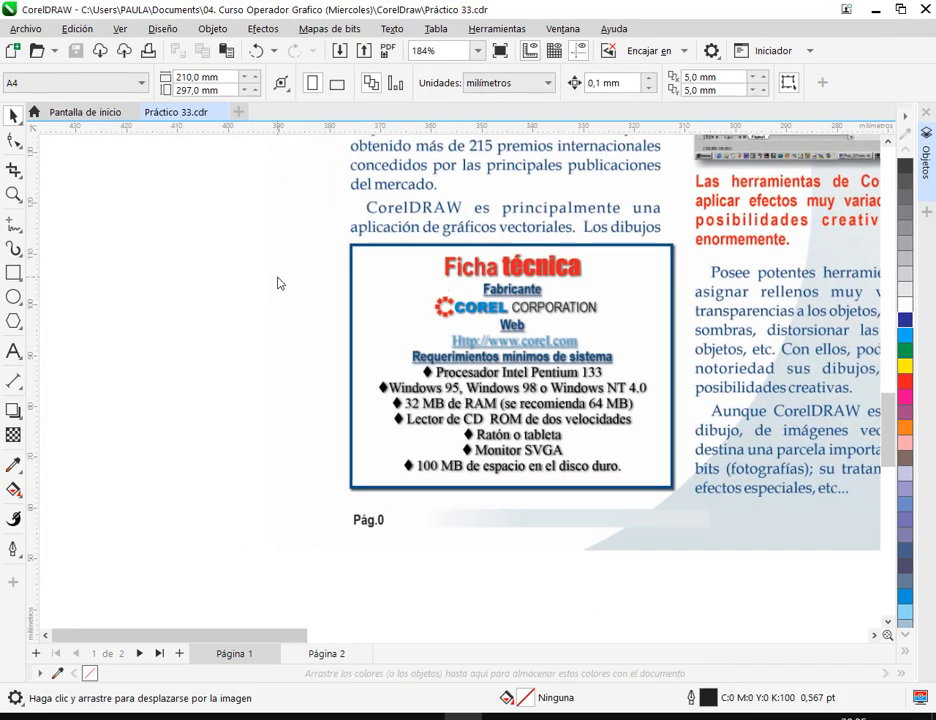
scroll(278, 282, up, 1)
key(alt+Tab)
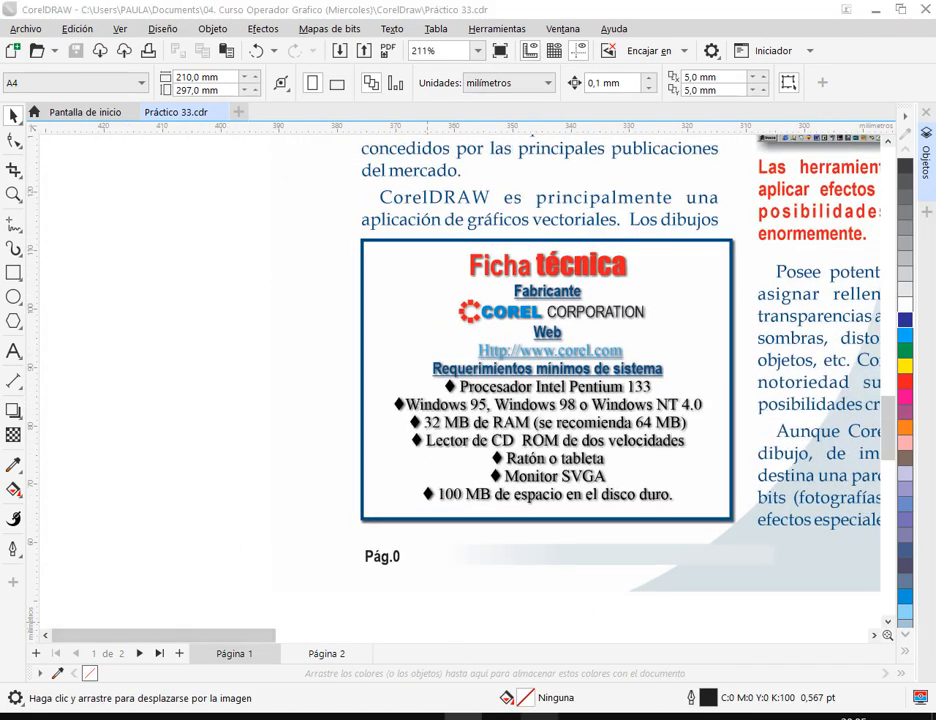
key(alt+Tab)
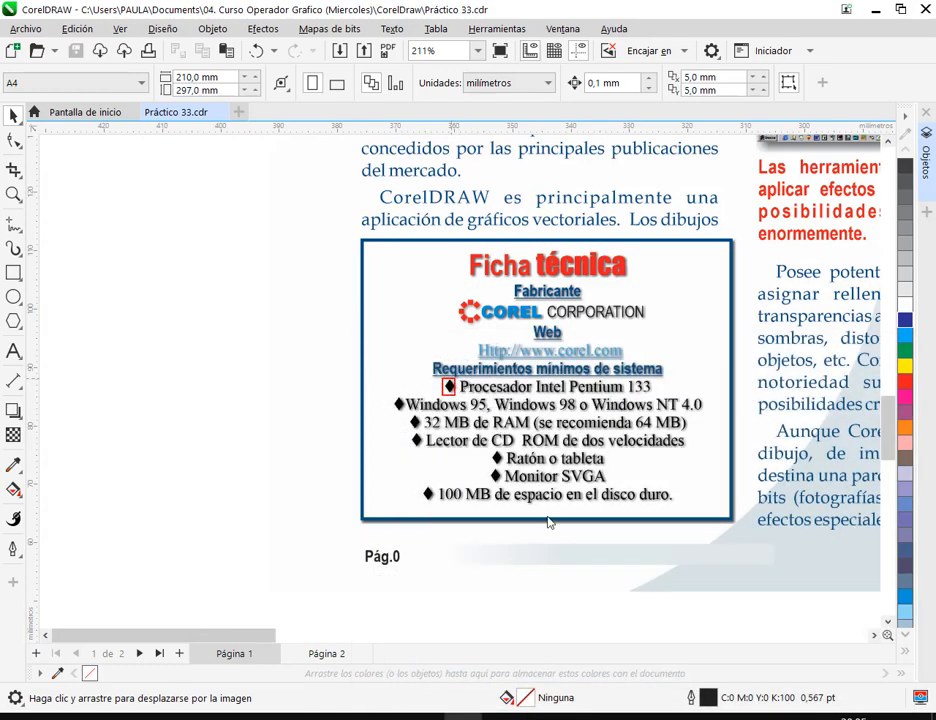
key(alt+Tab)
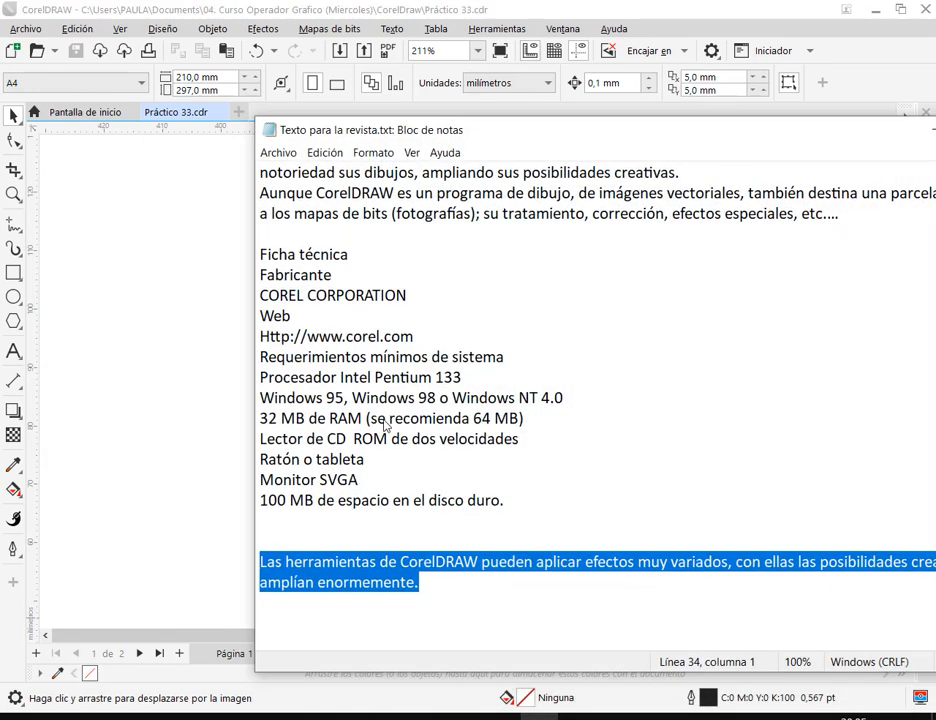
click(385, 425)
drag(506, 502, 236, 262)
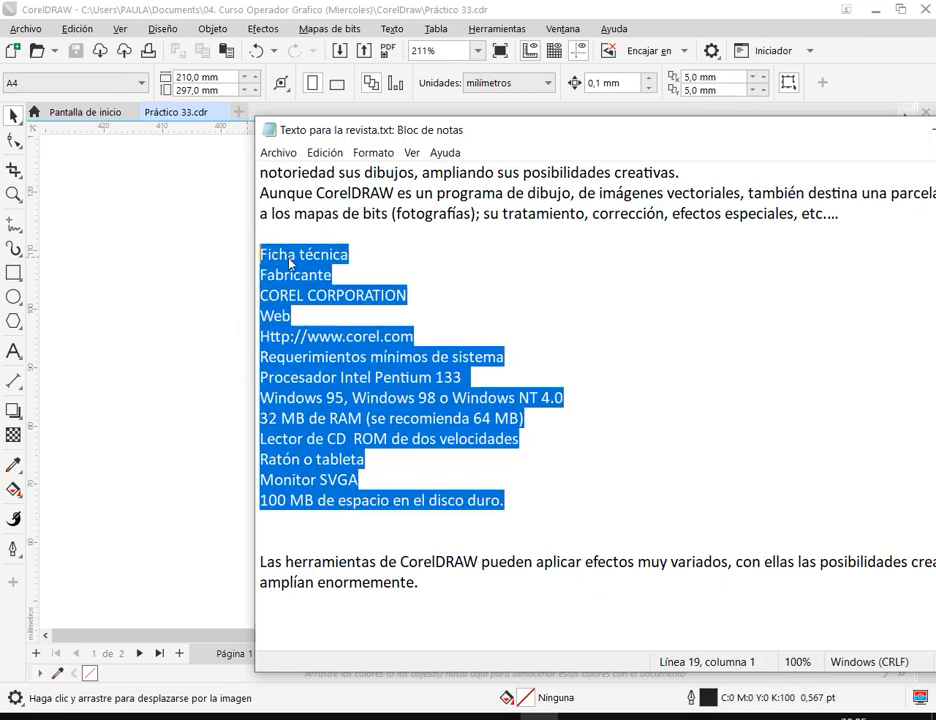
click(503, 8)
Create a paragraph text frame about 71.7 × 60.8 mm inside the blue rectangle and paste the copied Ficha técnica text into it.
click(13, 351)
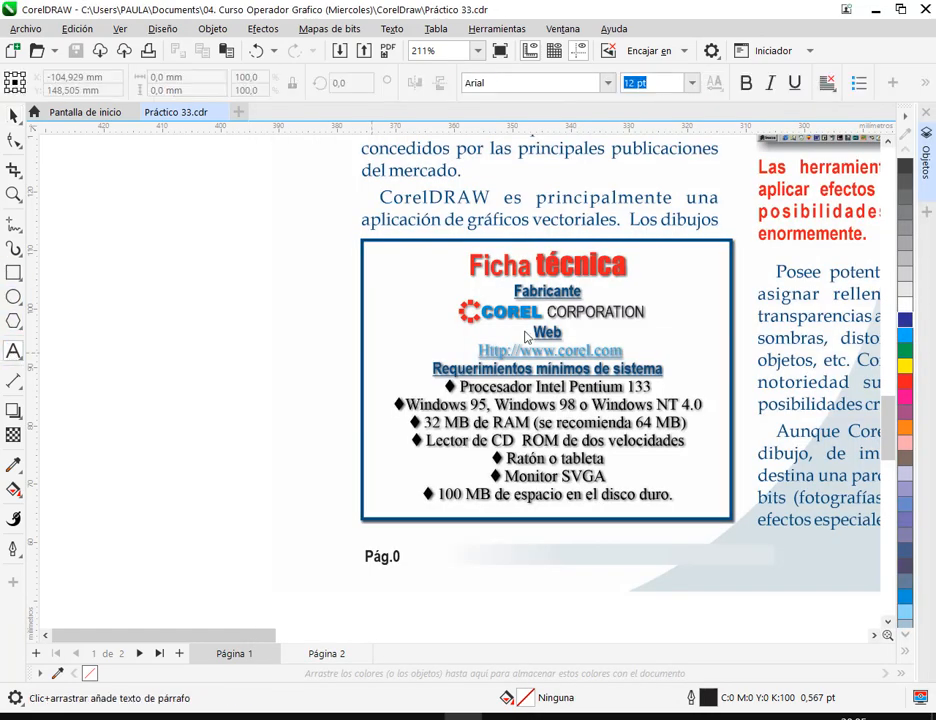
scroll(545, 338, down, 3)
scroll(545, 338, down, 2)
scroll(600, 345, right, 5)
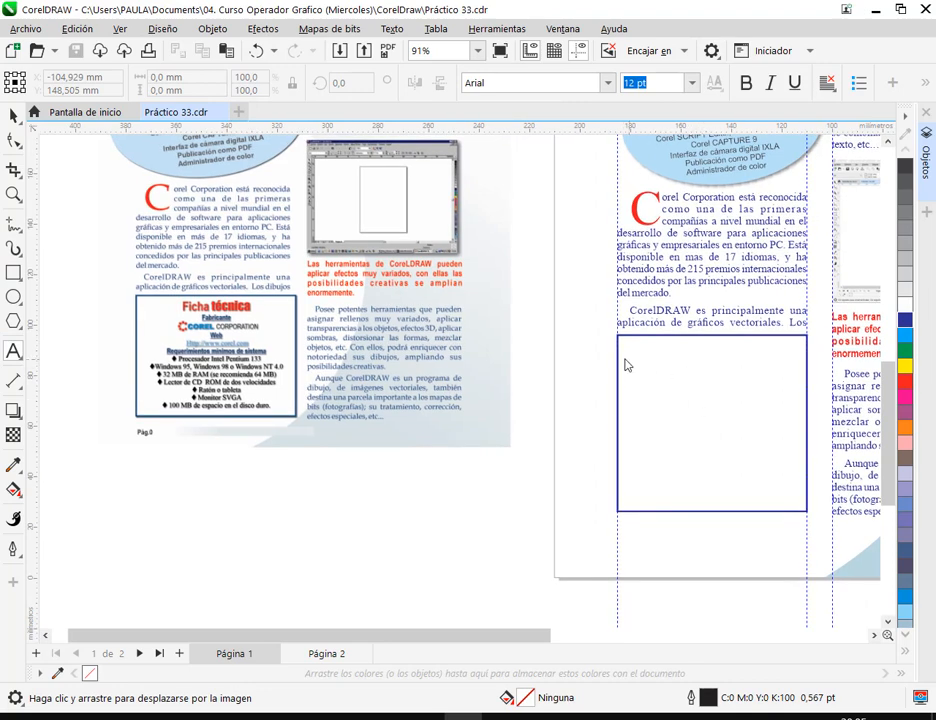
drag(628, 352, 805, 502)
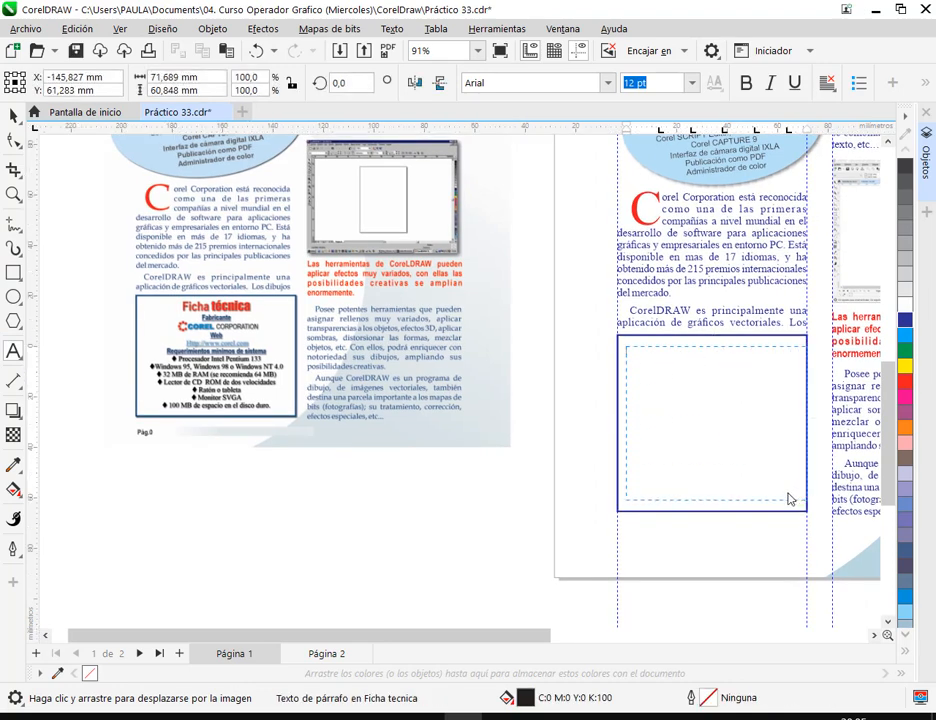
key(ctrl+v)
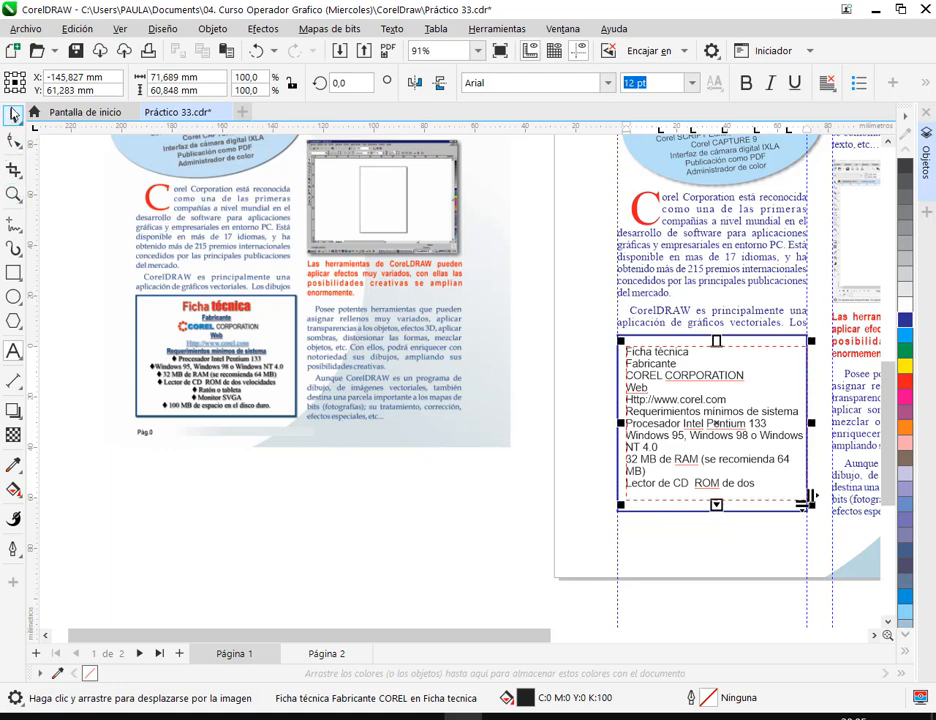
click(14, 115)
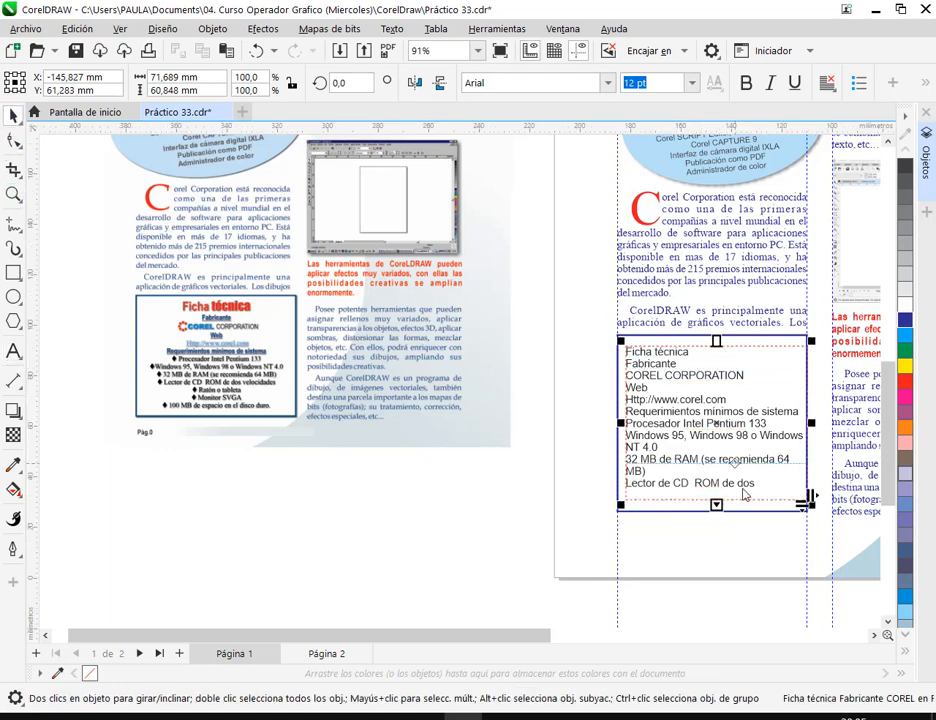
Stretch the Ficha técnica text frame to about 67.8 mm high and move it off the page, beside the sample's Ficha técnica box.
drag(719, 347, 718, 341)
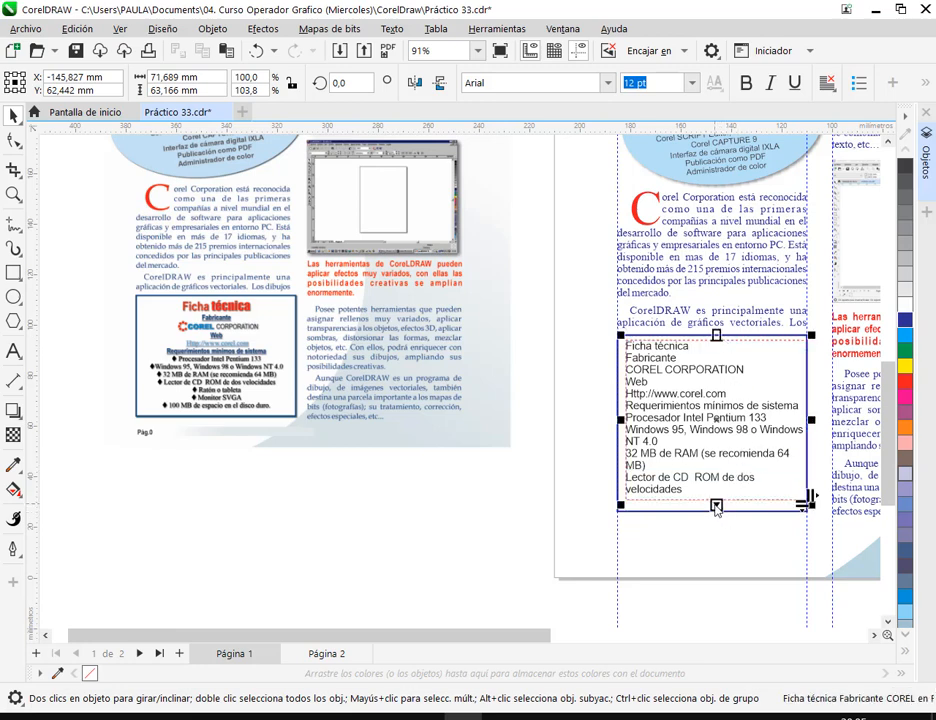
drag(716, 507, 718, 518)
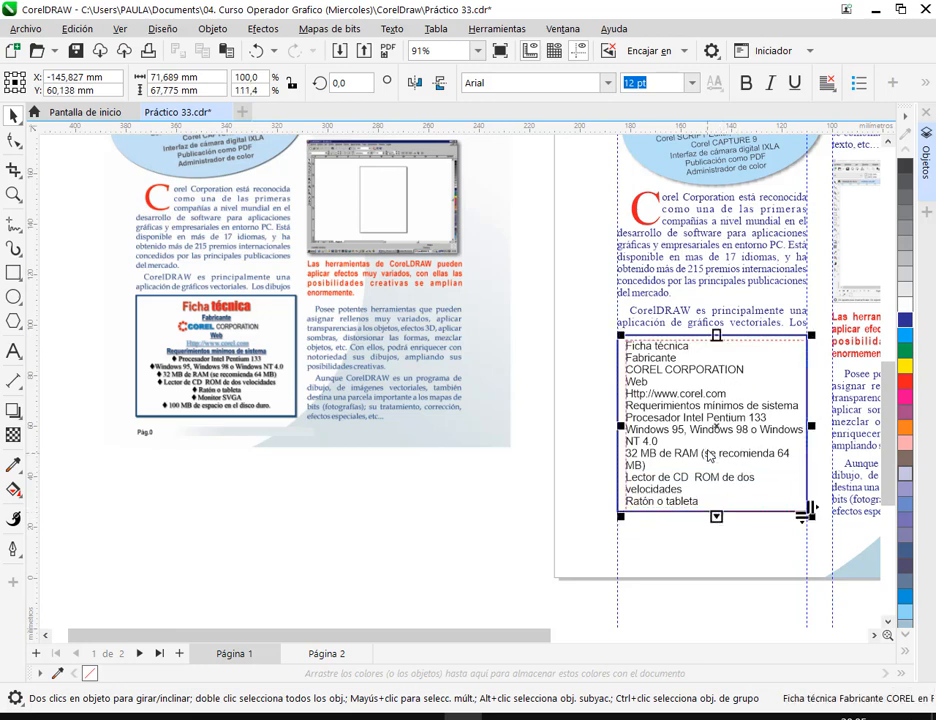
drag(782, 446, 746, 443)
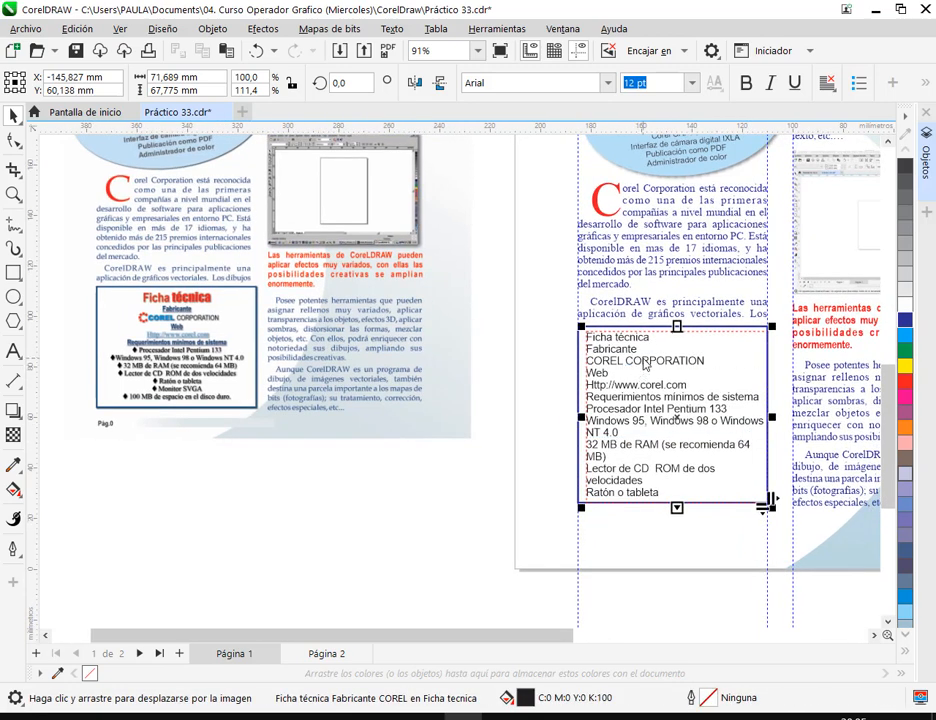
key(space)
click(675, 420)
drag(548, 320, 477, 334)
drag(633, 355, 128, 337)
key(space)
drag(251, 495, 648, 477)
drag(485, 348, 299, 300)
scroll(363, 322, up, 2)
scroll(363, 327, up, 2)
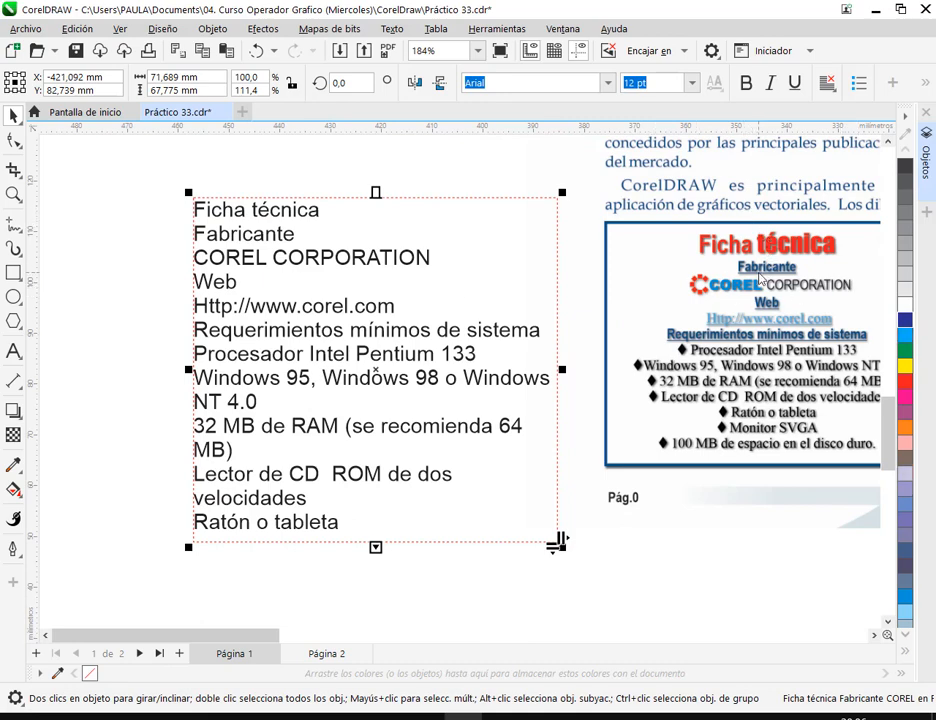
Center-align all the text in the Ficha técnica frame.
drag(366, 287, 333, 273)
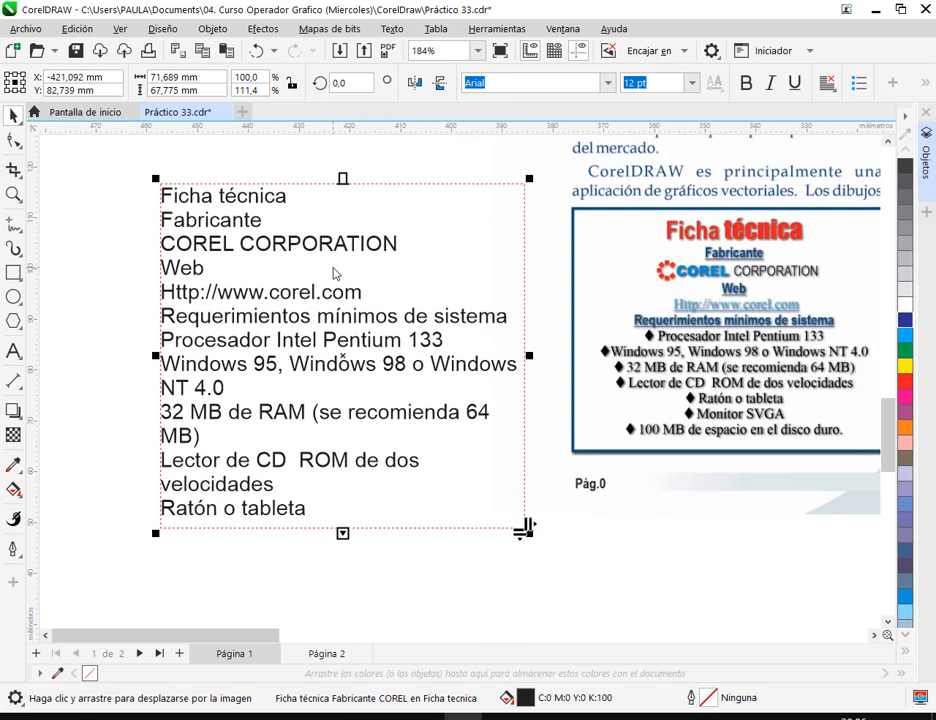
click(827, 84)
click(800, 144)
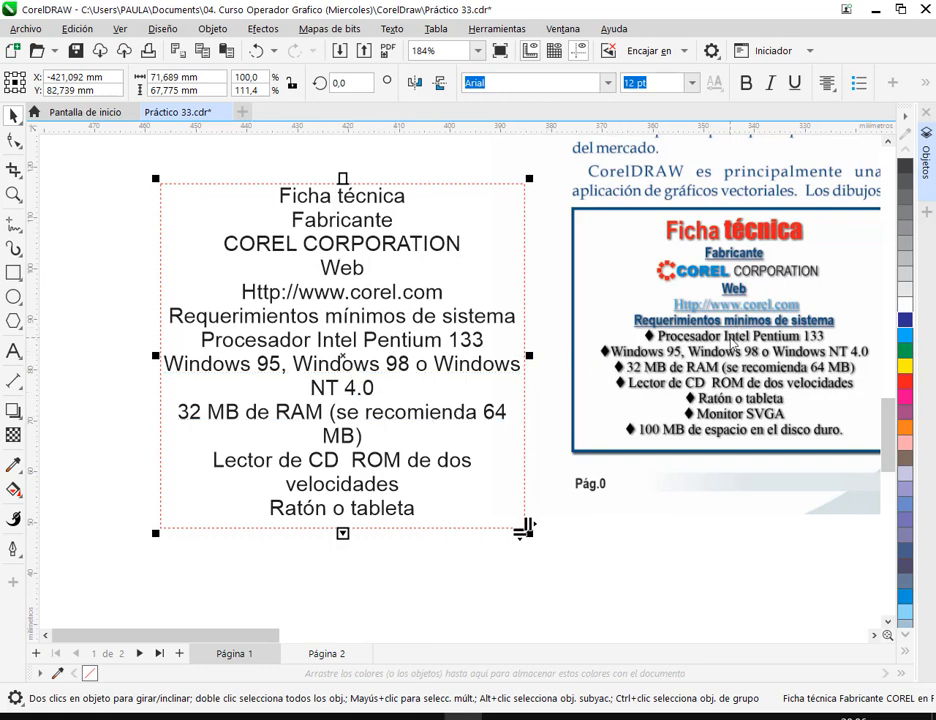
Set the lines from "Procesador Intel Pentium 133" through "100 MB de espacio en el disco duro." to 10 pt.
click(14, 350)
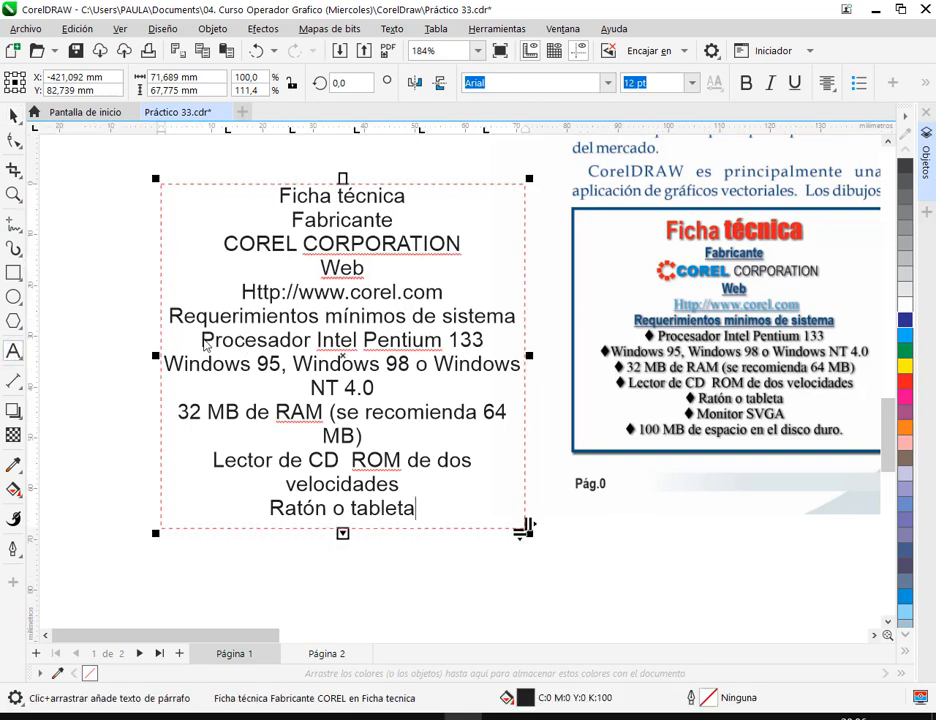
drag(204, 343, 473, 515)
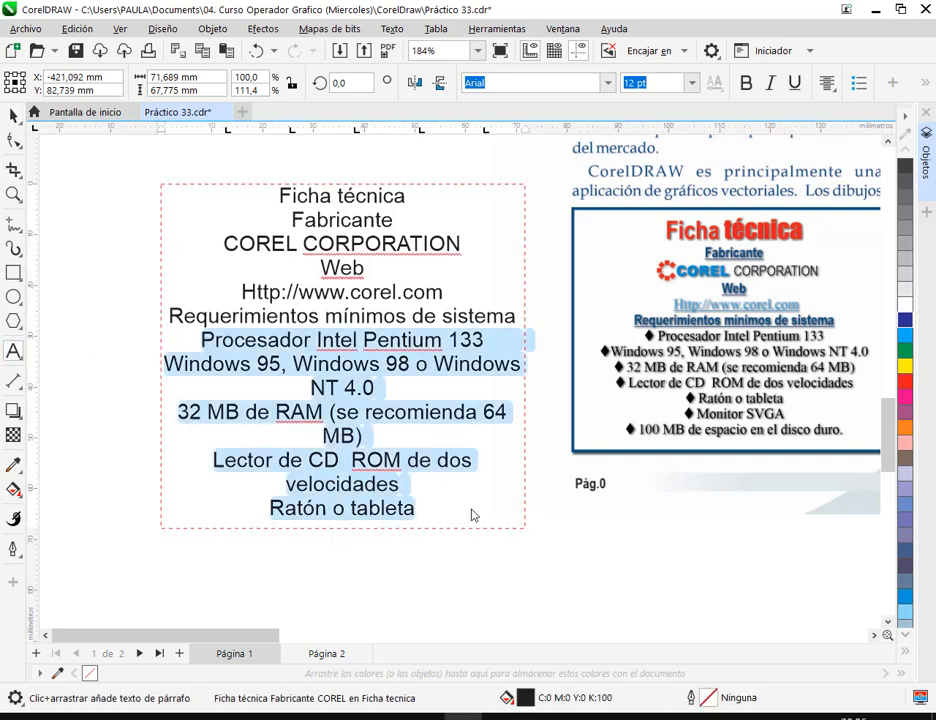
click(692, 83)
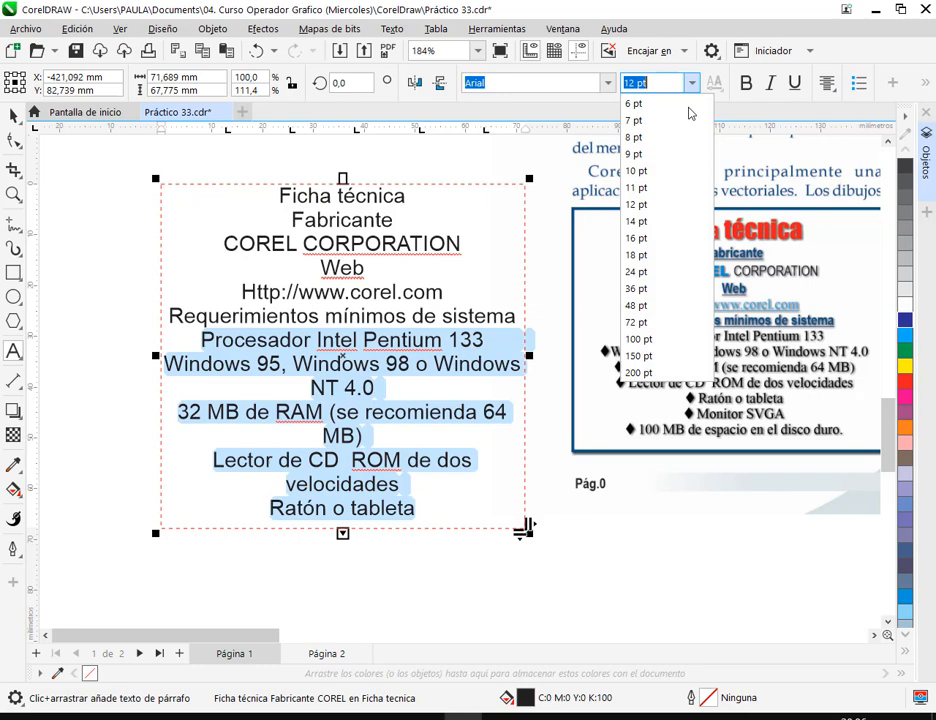
click(636, 171)
drag(270, 445, 528, 475)
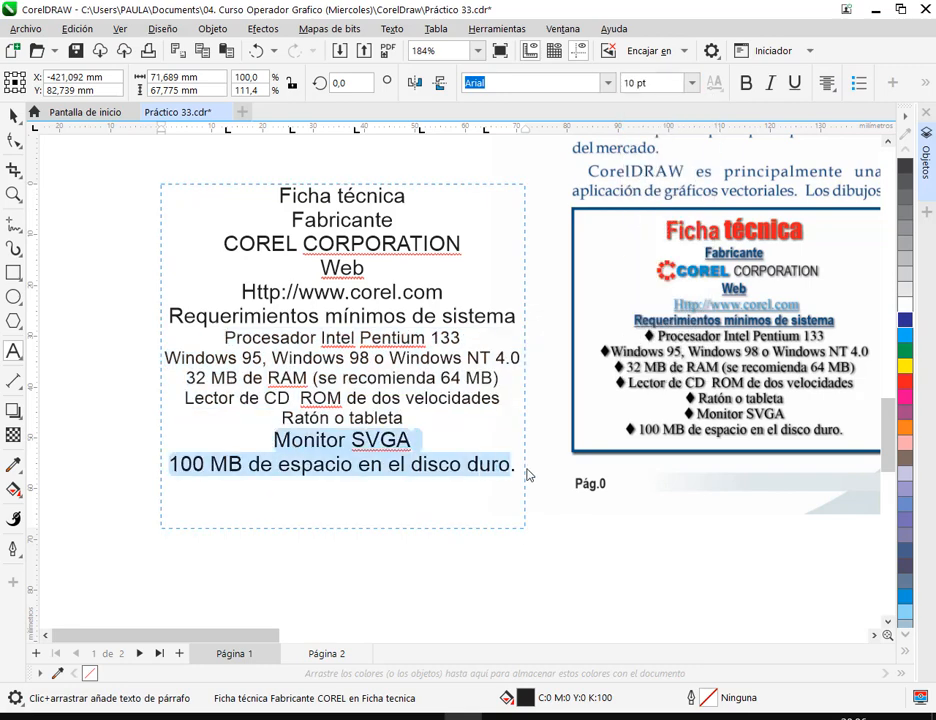
click(692, 83)
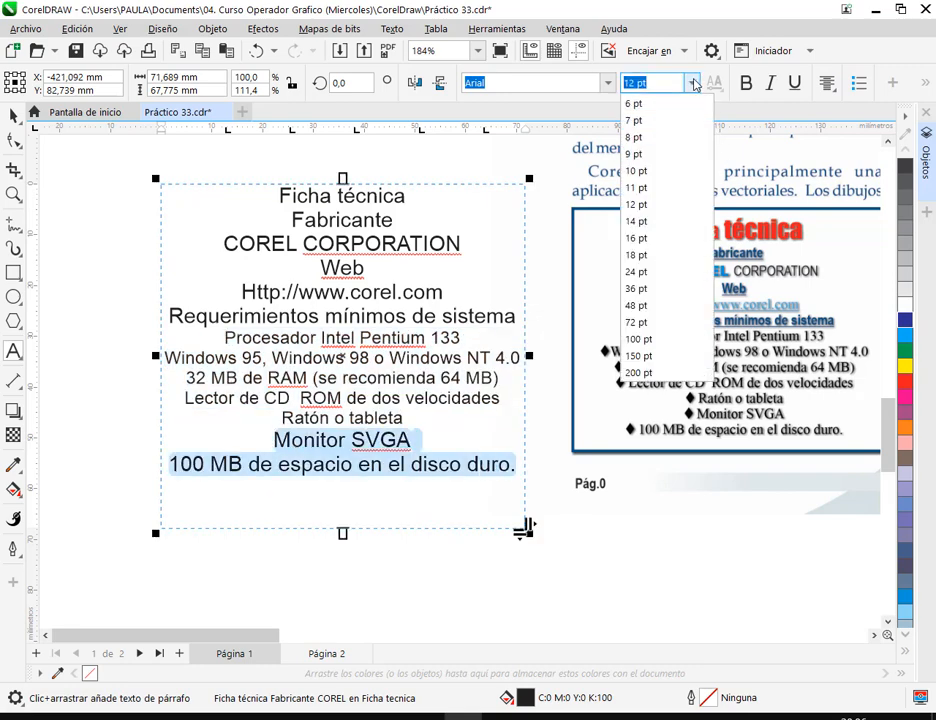
click(637, 171)
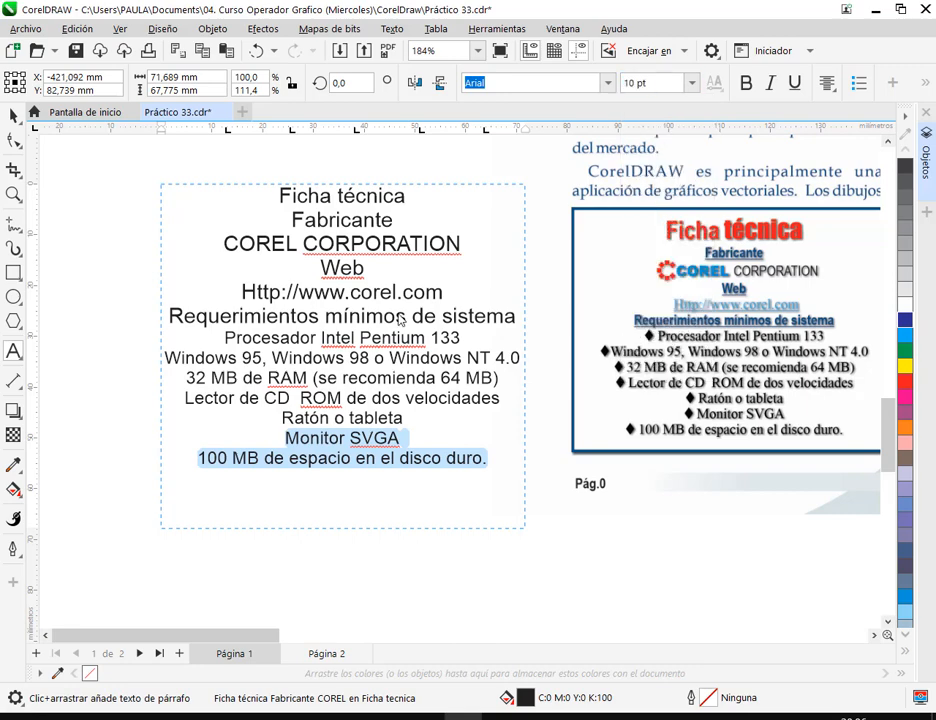
click(477, 342)
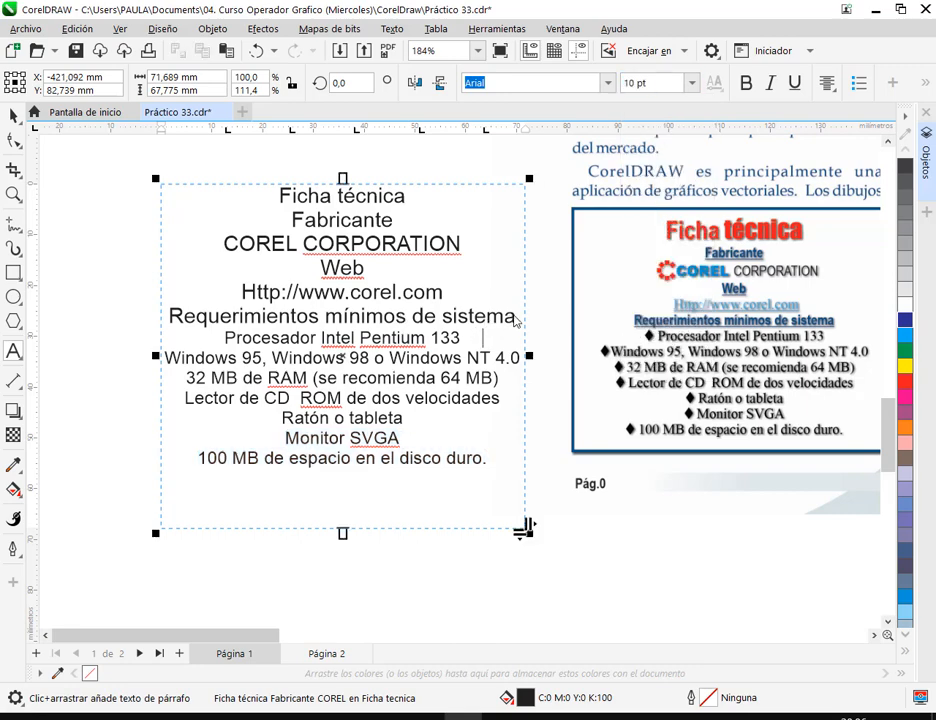
Color the "Ficha técnica" heading red (C0 M100 Y100 K0) and make it bold.
drag(408, 339, 375, 356)
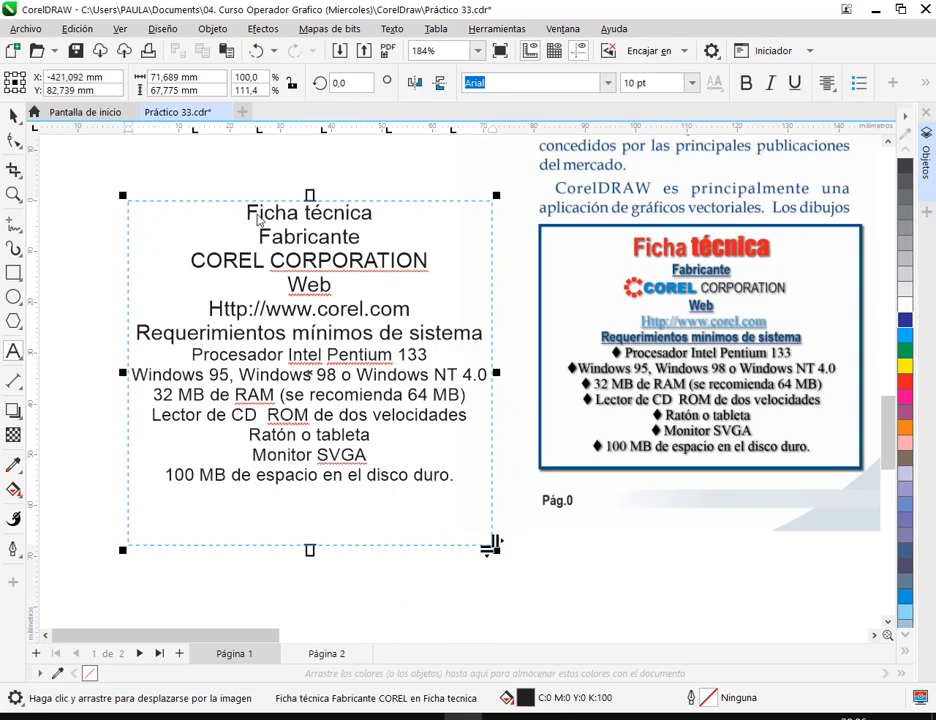
drag(247, 212, 376, 213)
click(905, 384)
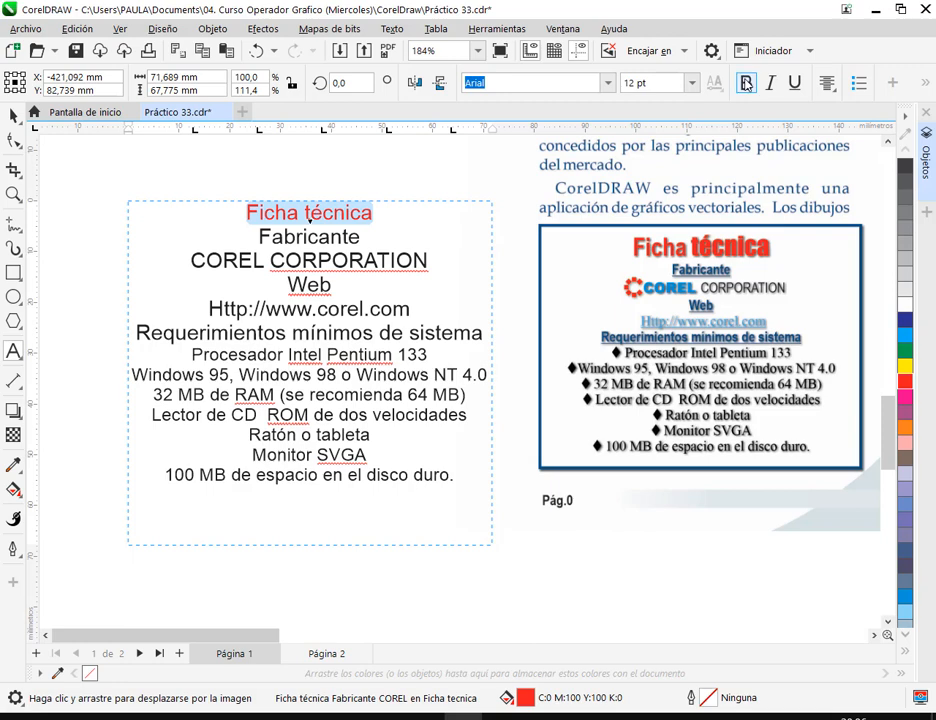
key(ctrl+b)
Set the word "técnica" in the heading to the Impact font at 14 pt.
double_click(370, 214)
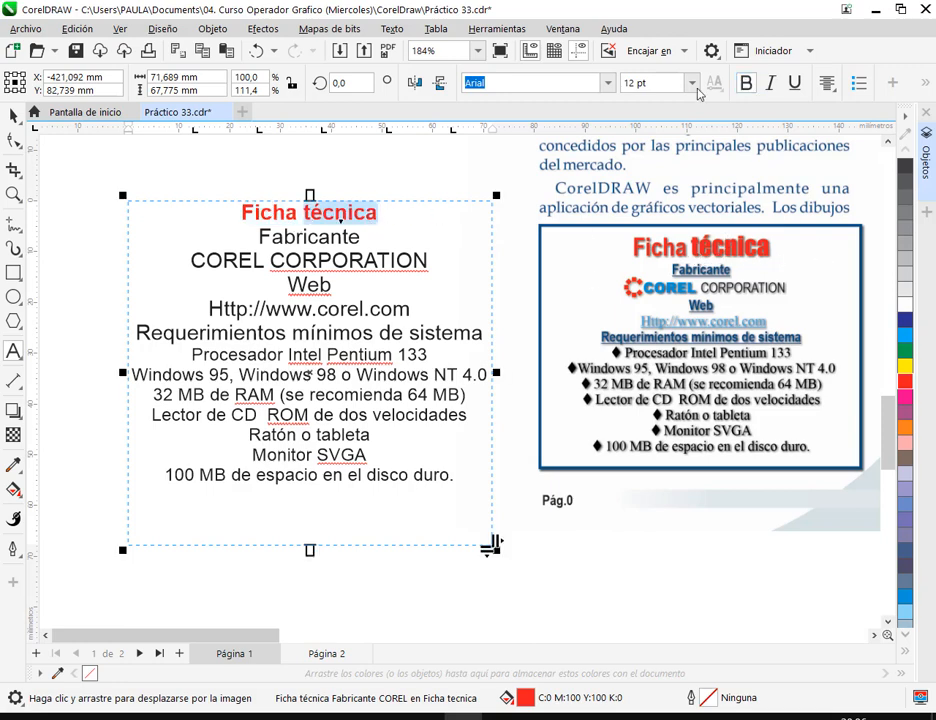
click(607, 84)
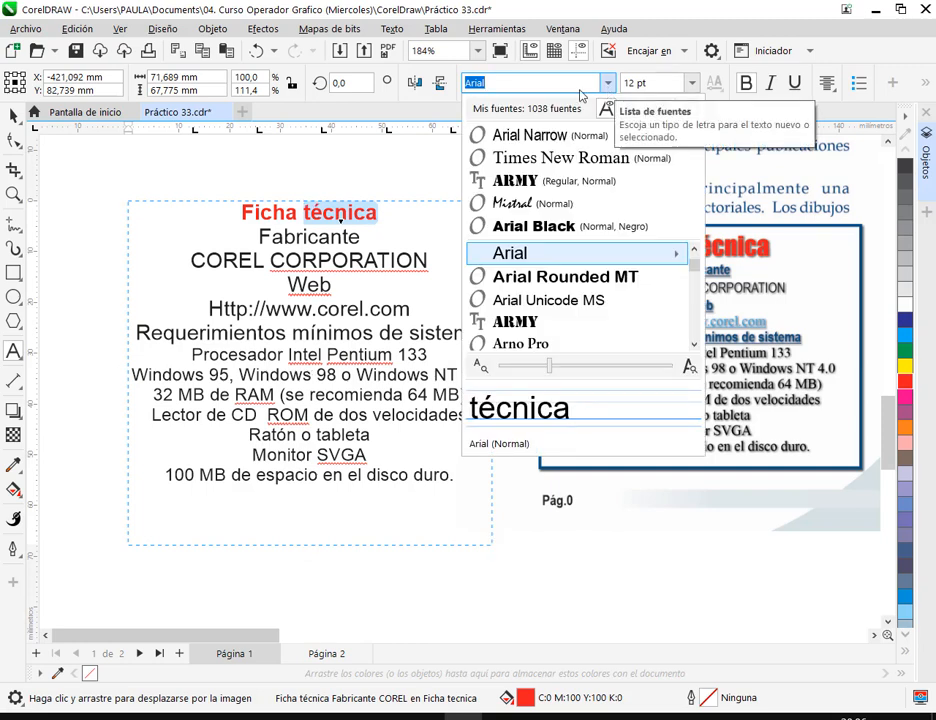
key(BackSpace)
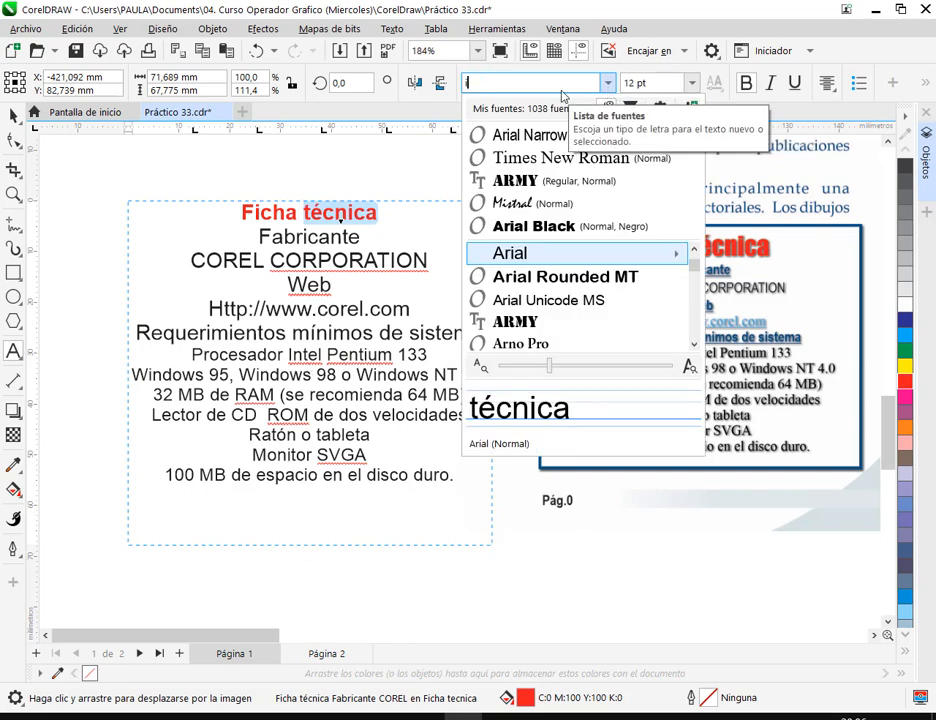
text(impac)
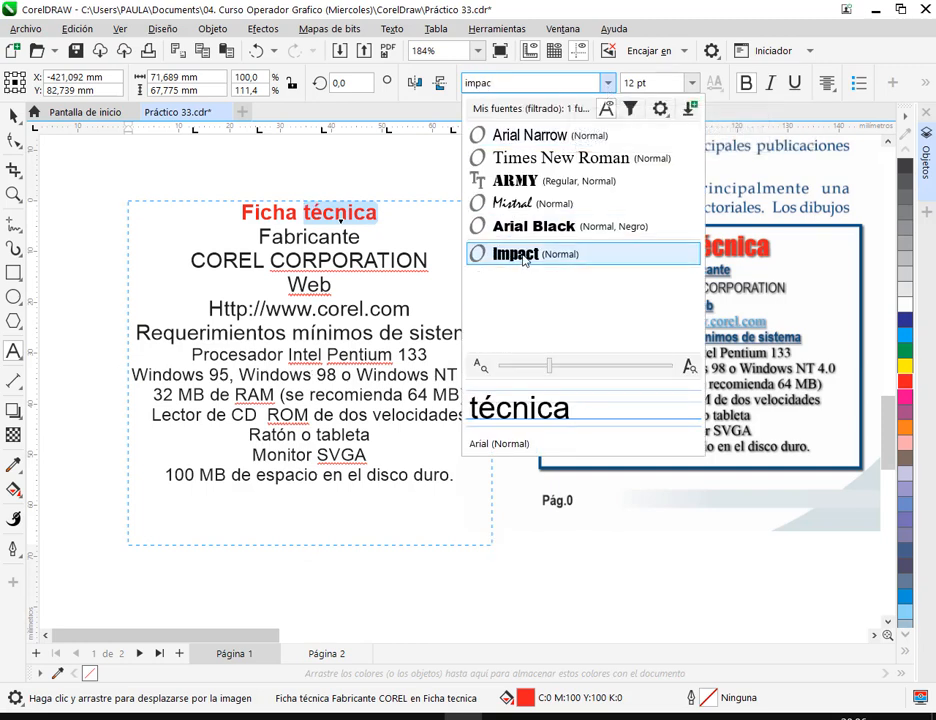
click(522, 255)
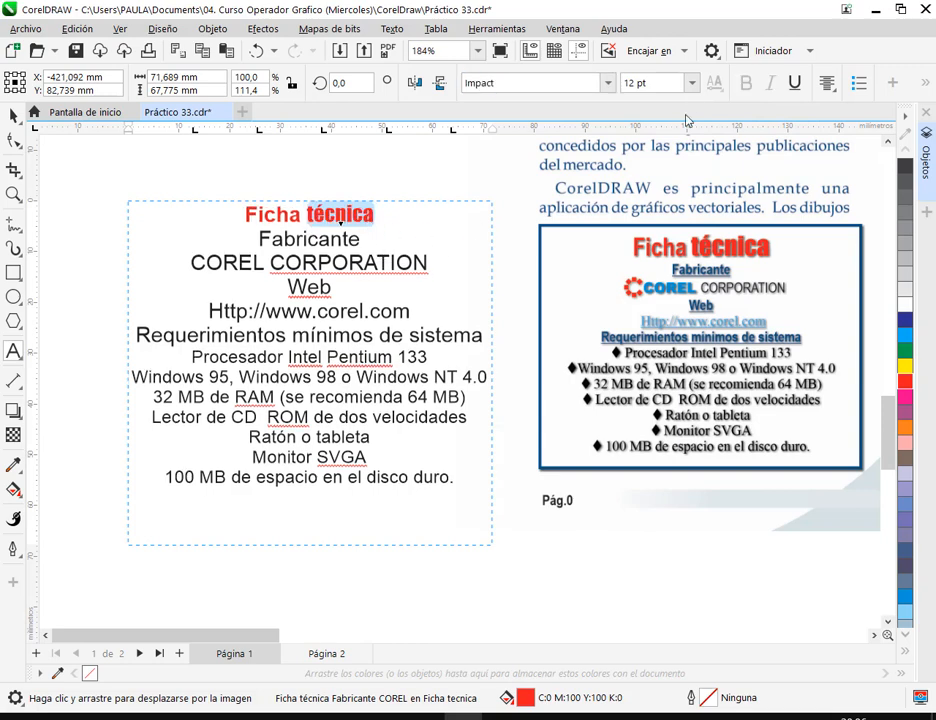
click(691, 83)
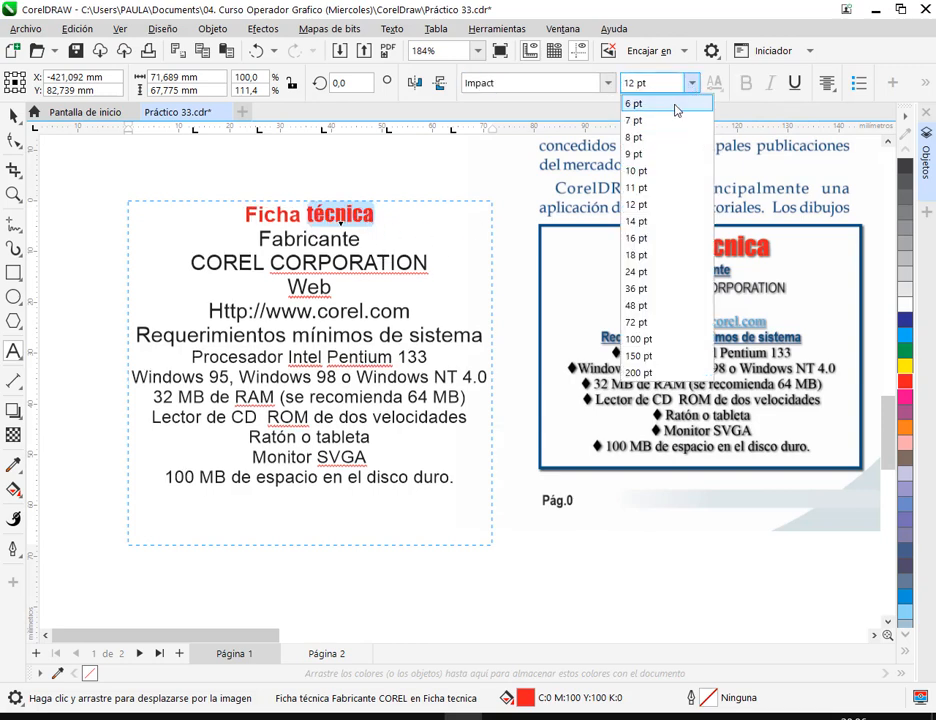
click(652, 222)
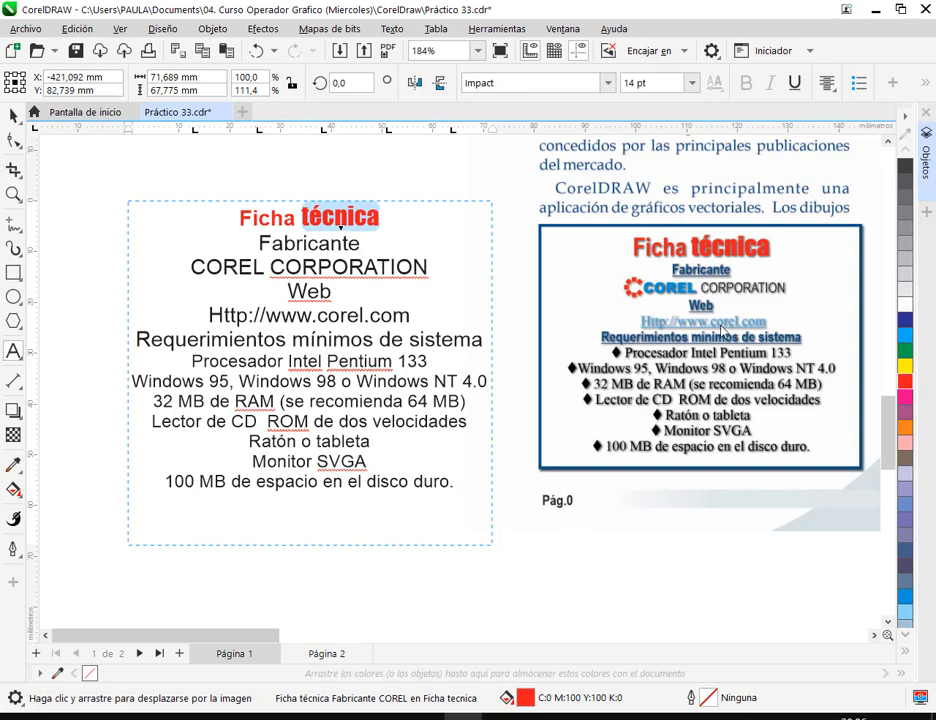
Color the "Fabricante" line dark blue (C100 M100 Y0 K0) and underline it.
drag(262, 248, 360, 246)
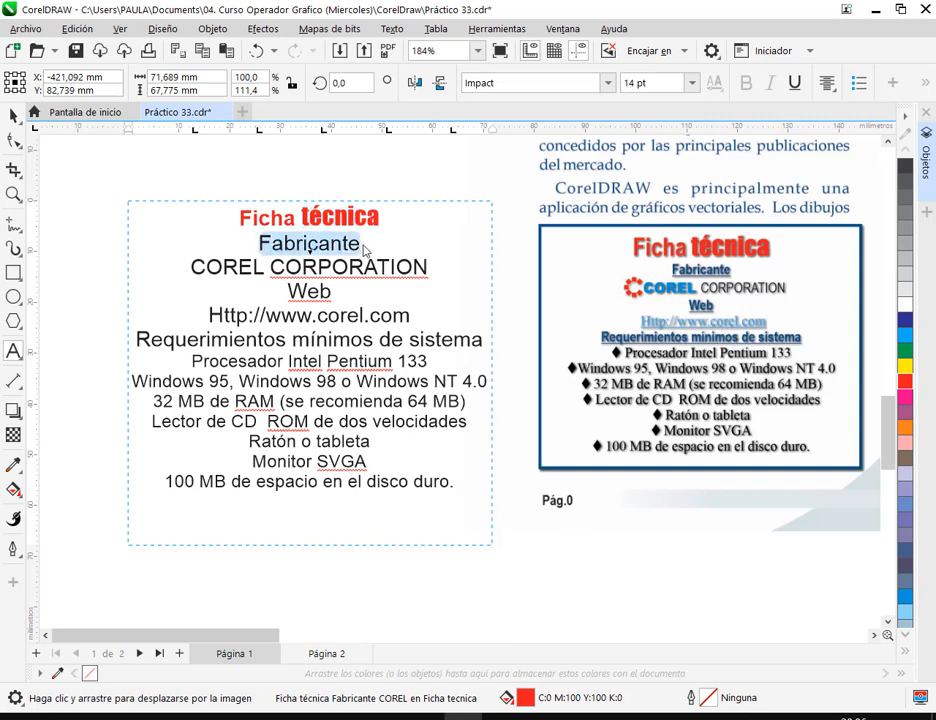
click(906, 324)
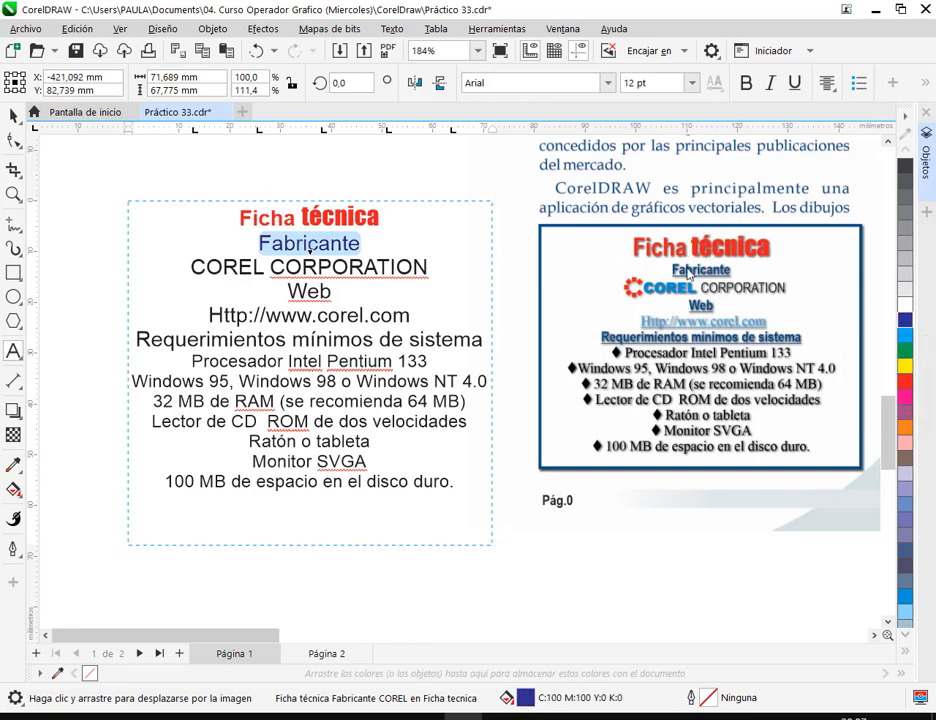
scroll(688, 275, up, 2)
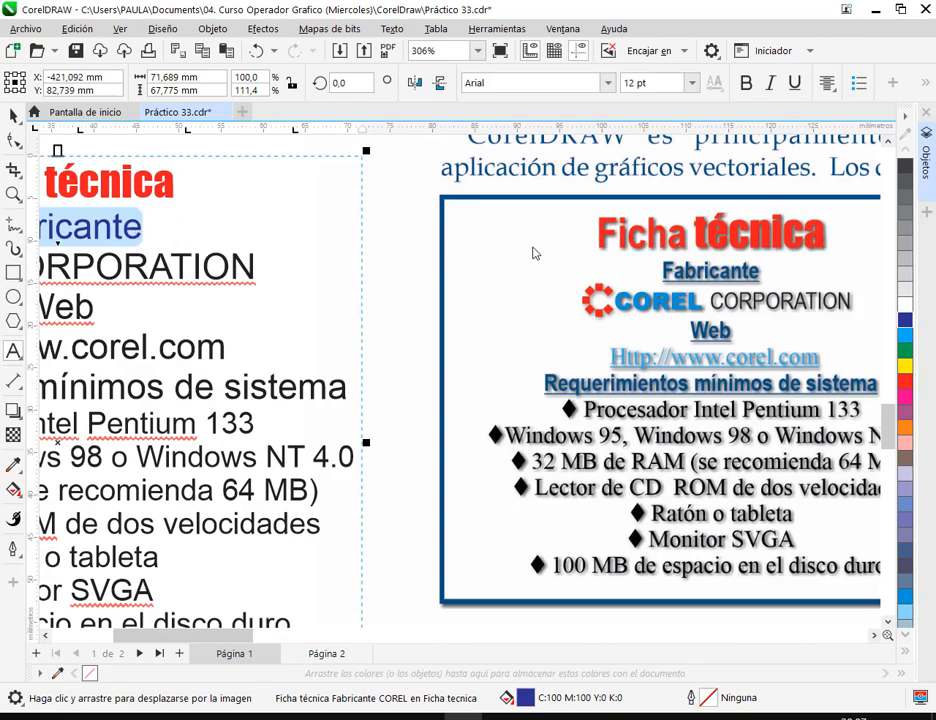
scroll(669, 279, down, 1)
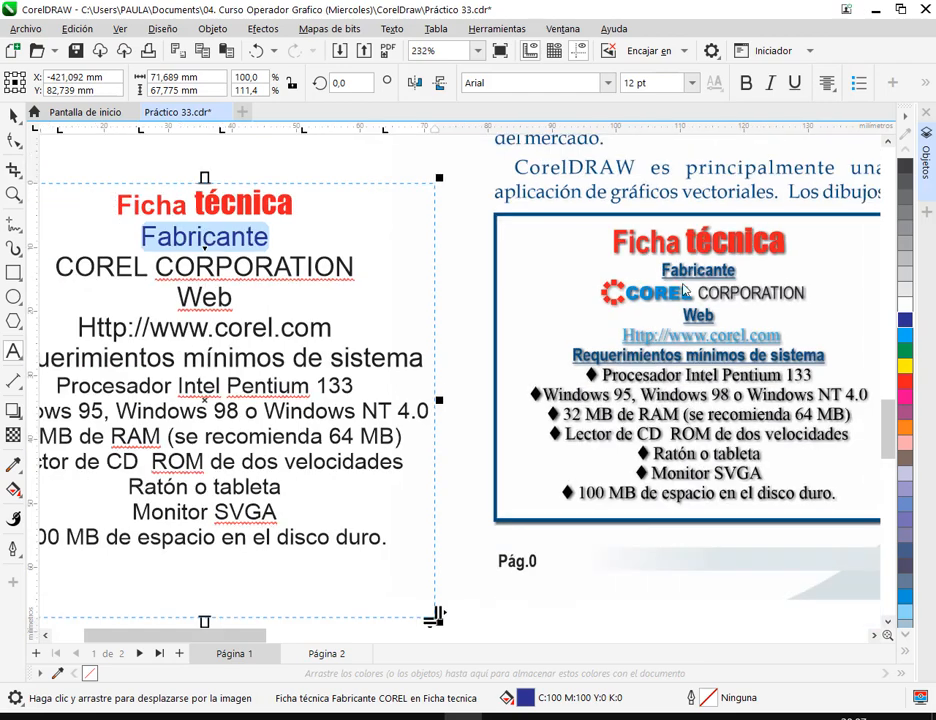
scroll(355, 310, left, 1)
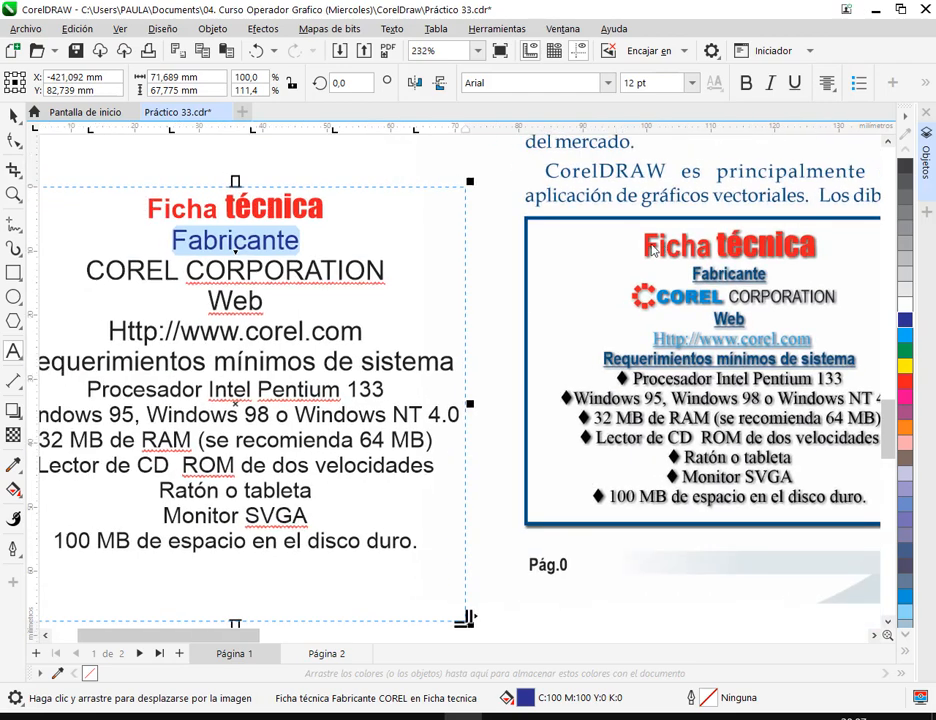
click(13, 116)
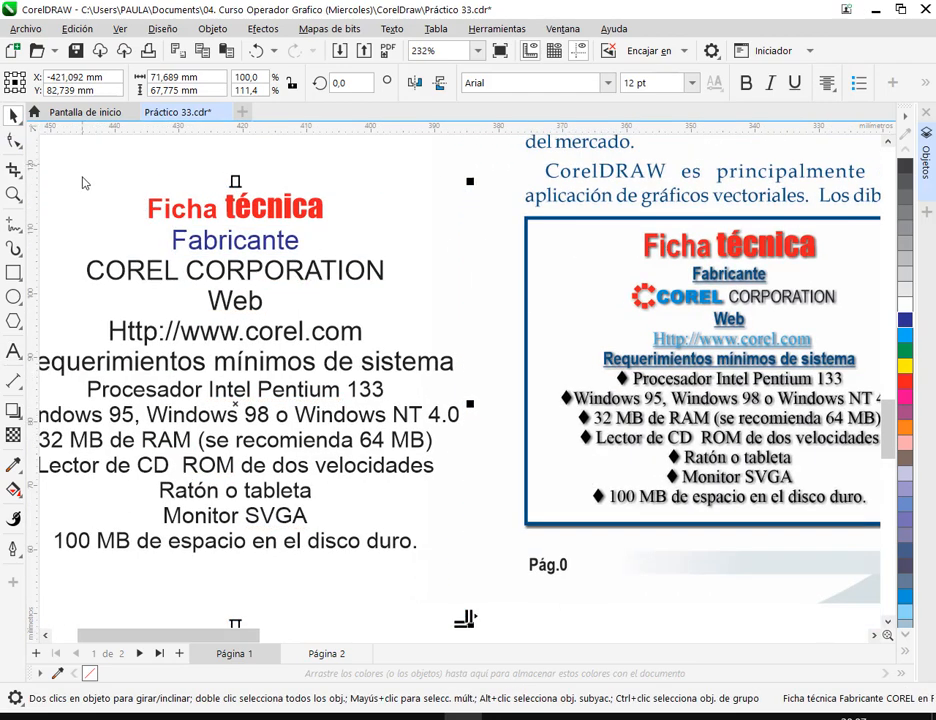
key(F8)
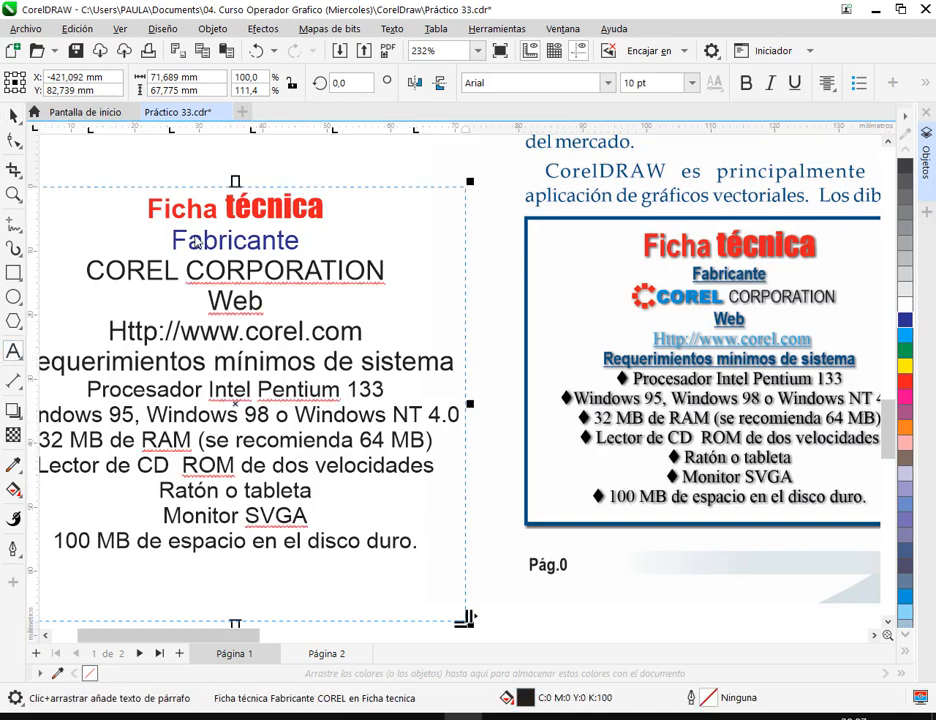
drag(173, 241, 300, 241)
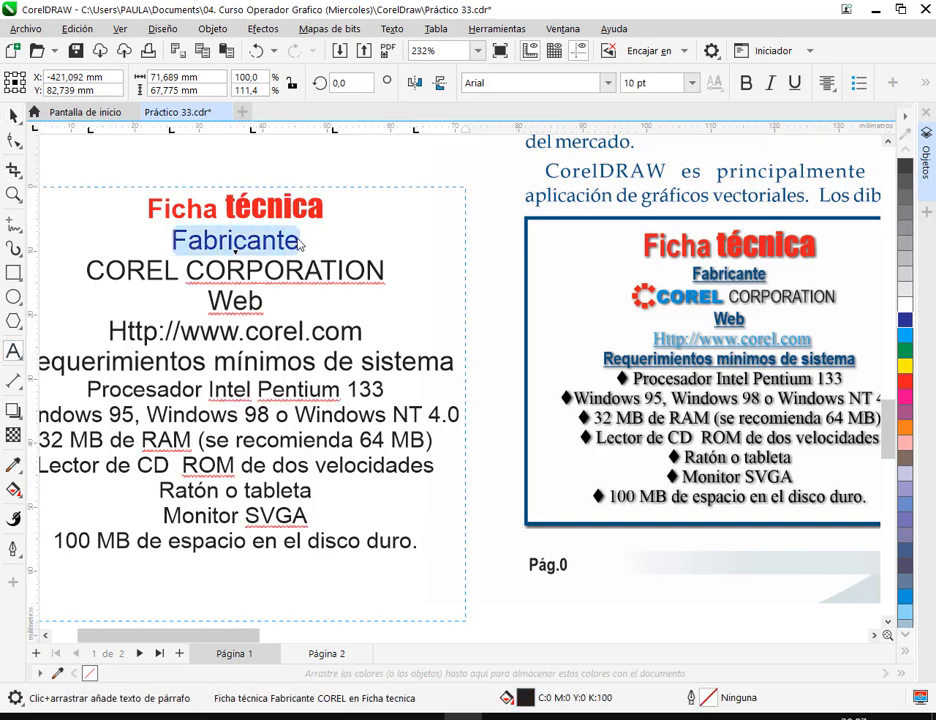
click(795, 84)
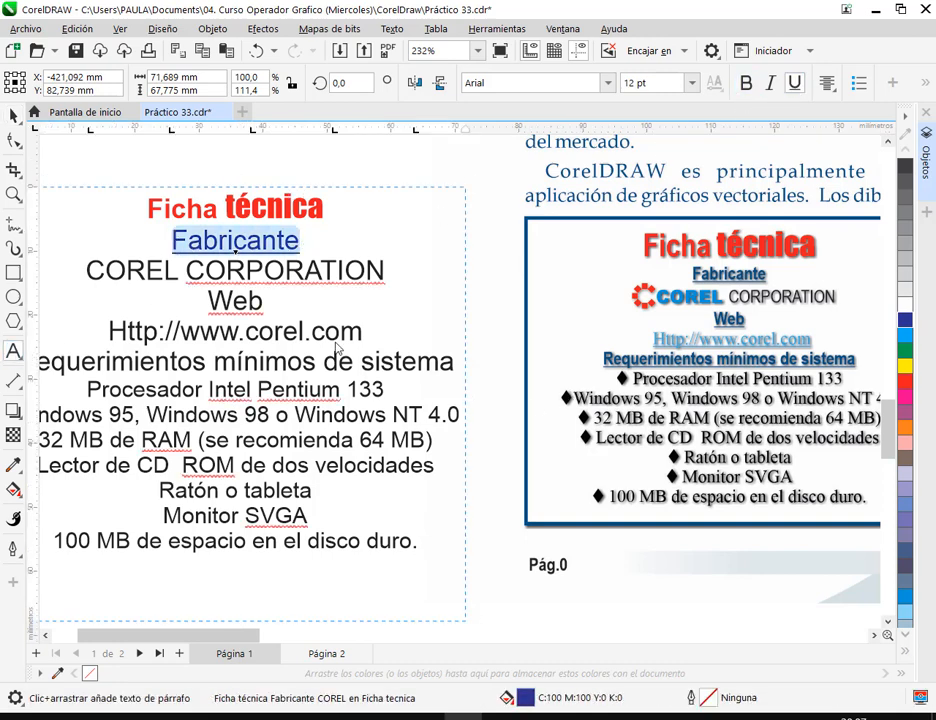
Set the word "COREL" in the "COREL CORPORATION" line to the Arial Black font.
double_click(155, 272)
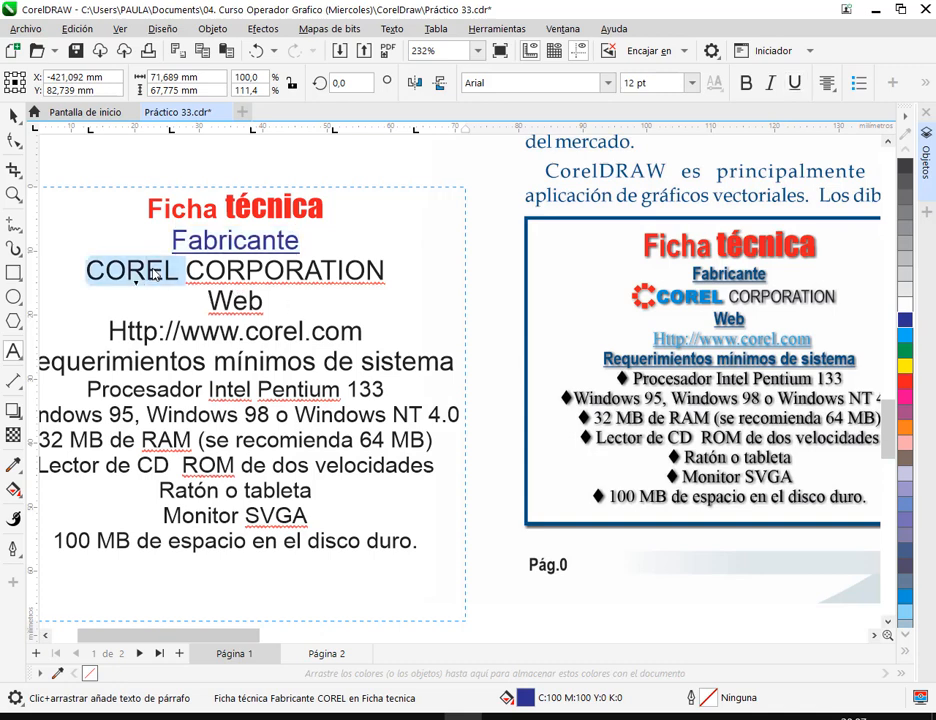
click(606, 84)
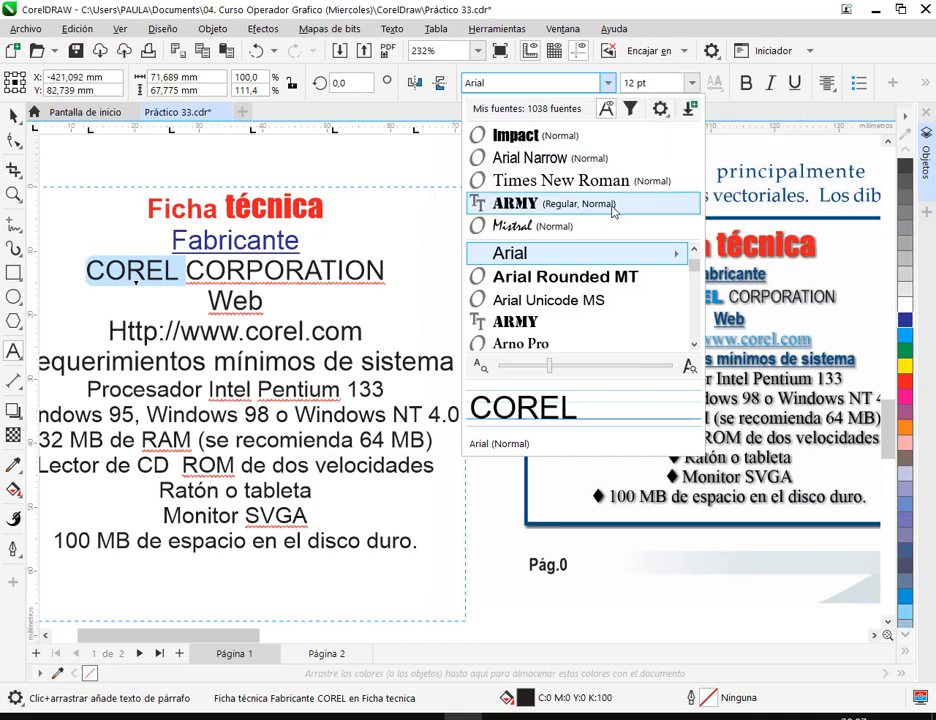
mouse_move(641, 255)
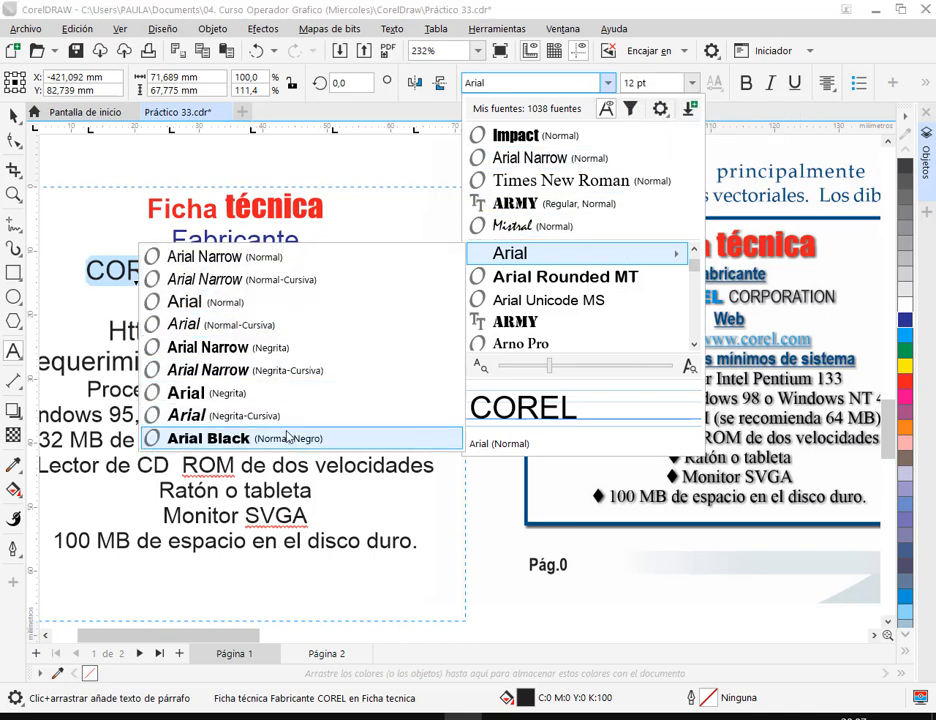
click(230, 438)
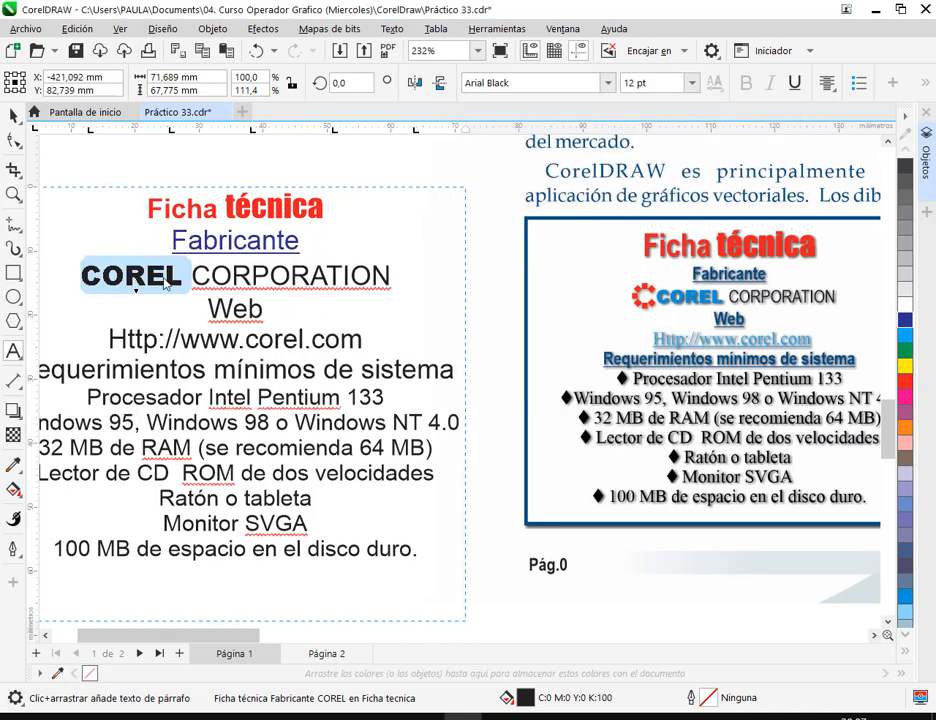
Color the word "COREL" cyan (C100 M0 Y0 K0) and set the word "CORPORATION" beside it to Arial Narrow.
click(907, 337)
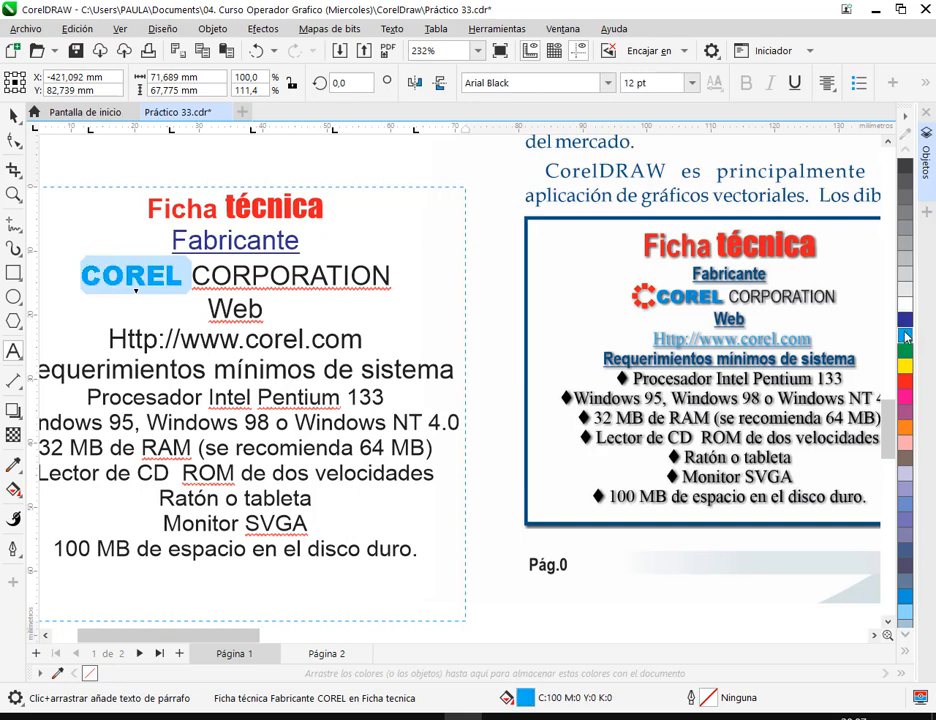
drag(392, 283, 193, 277)
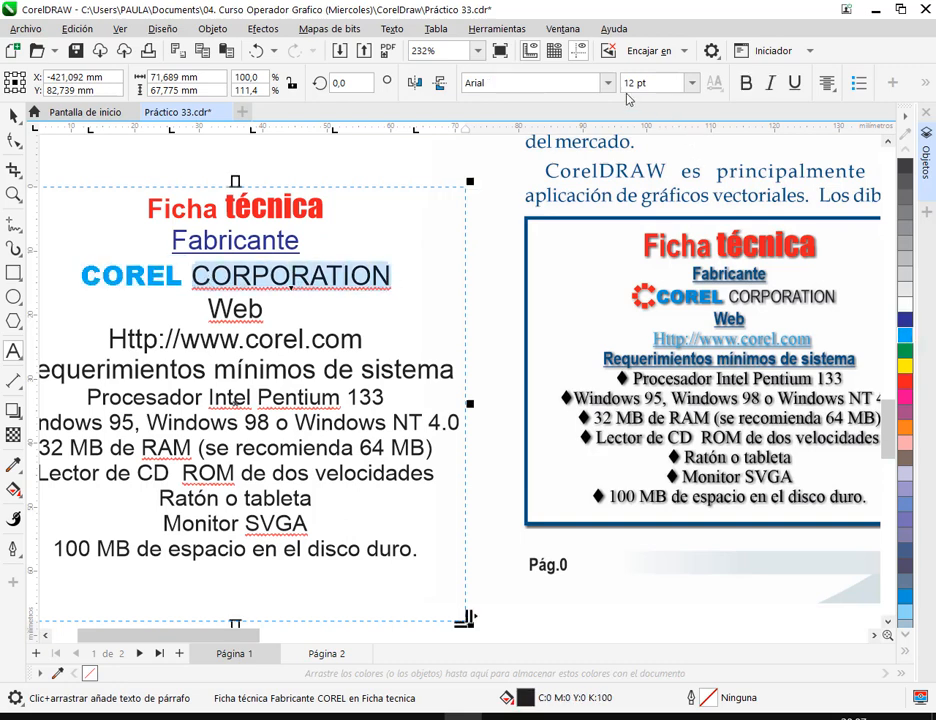
click(606, 83)
click(560, 181)
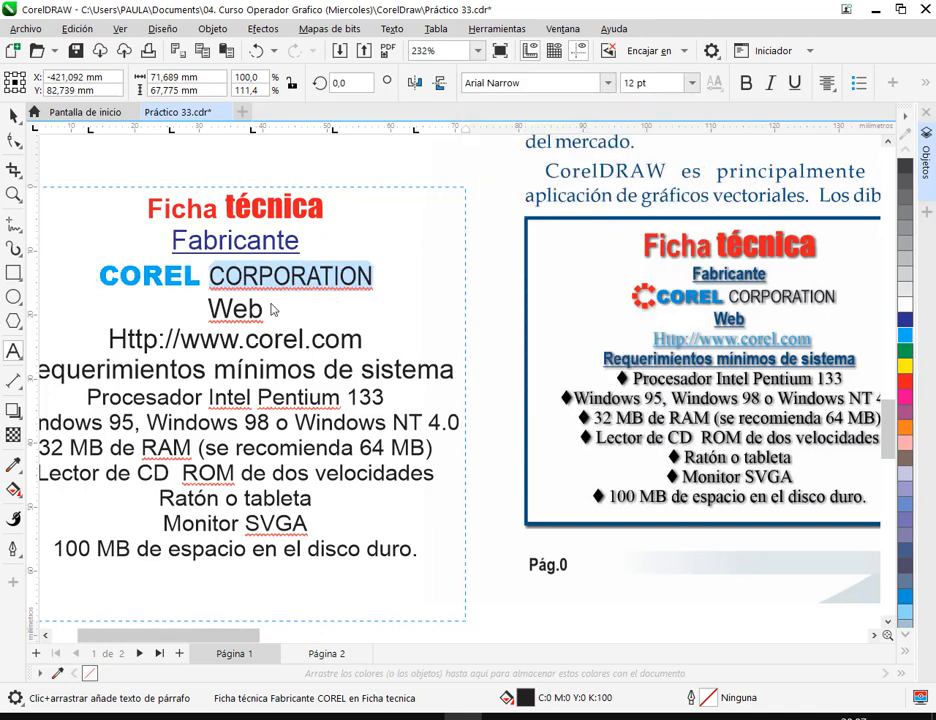
Color the "Web" line dark blue (C100 M100 Y0 K0) and underline it.
drag(268, 312, 208, 310)
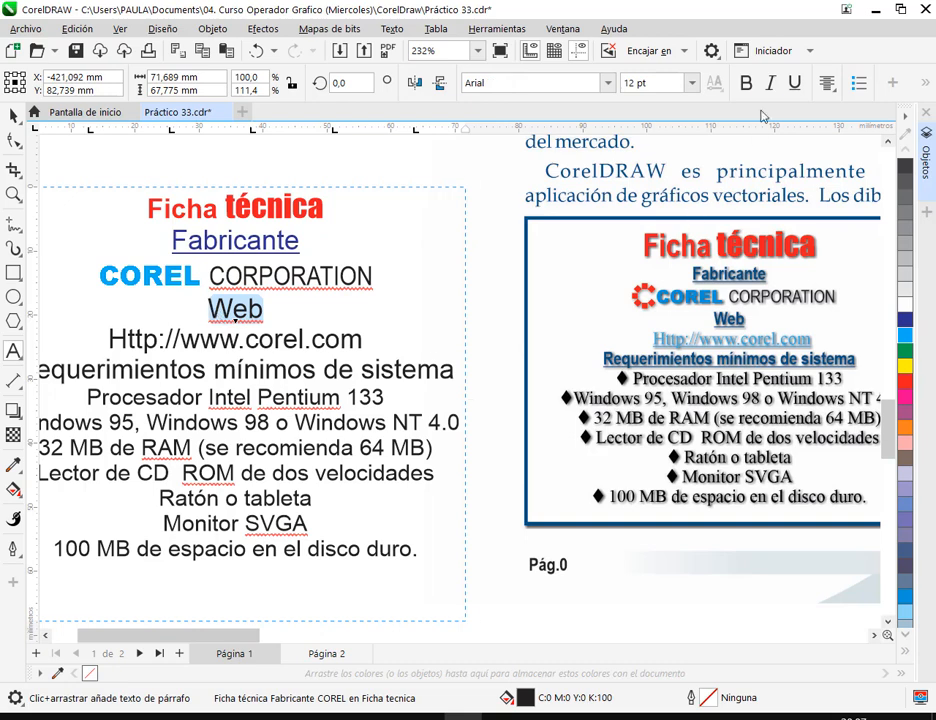
click(904, 320)
click(795, 88)
scroll(343, 355, down, 1)
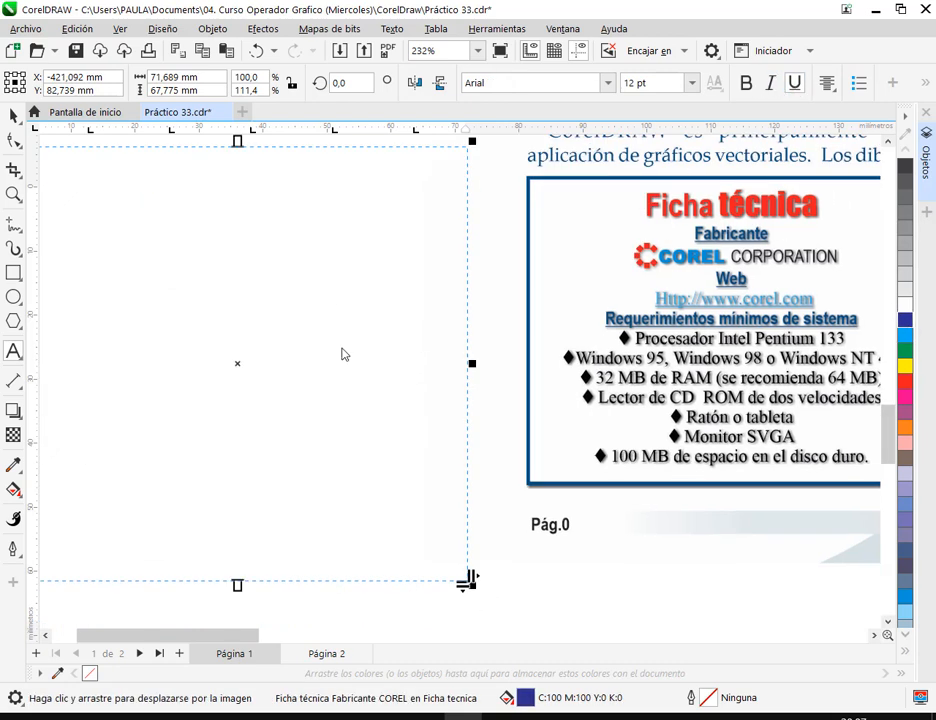
drag(371, 304, 112, 298)
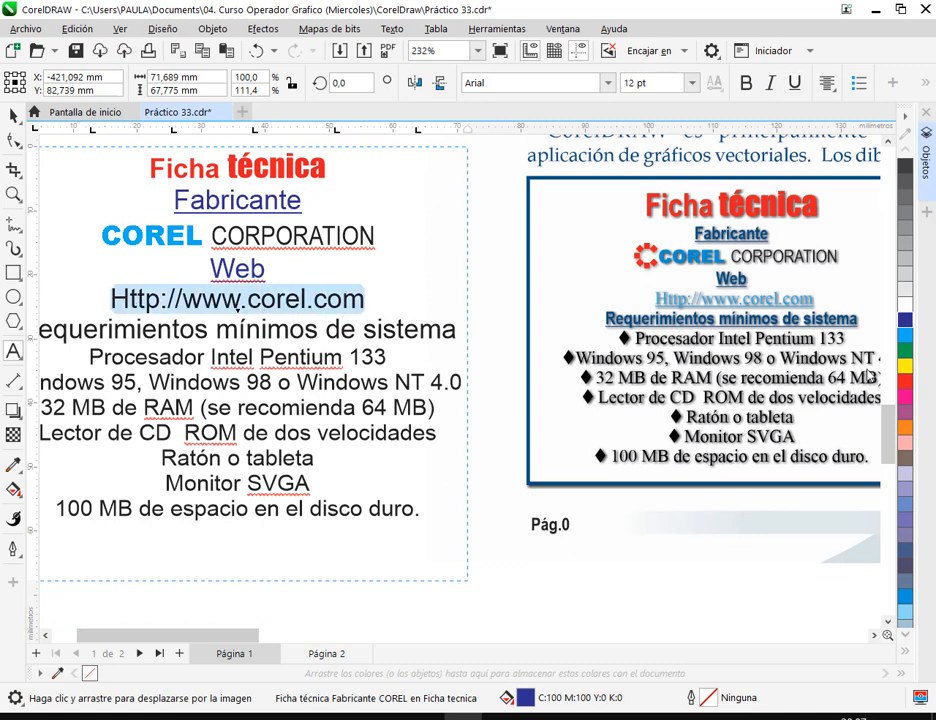
click(906, 617)
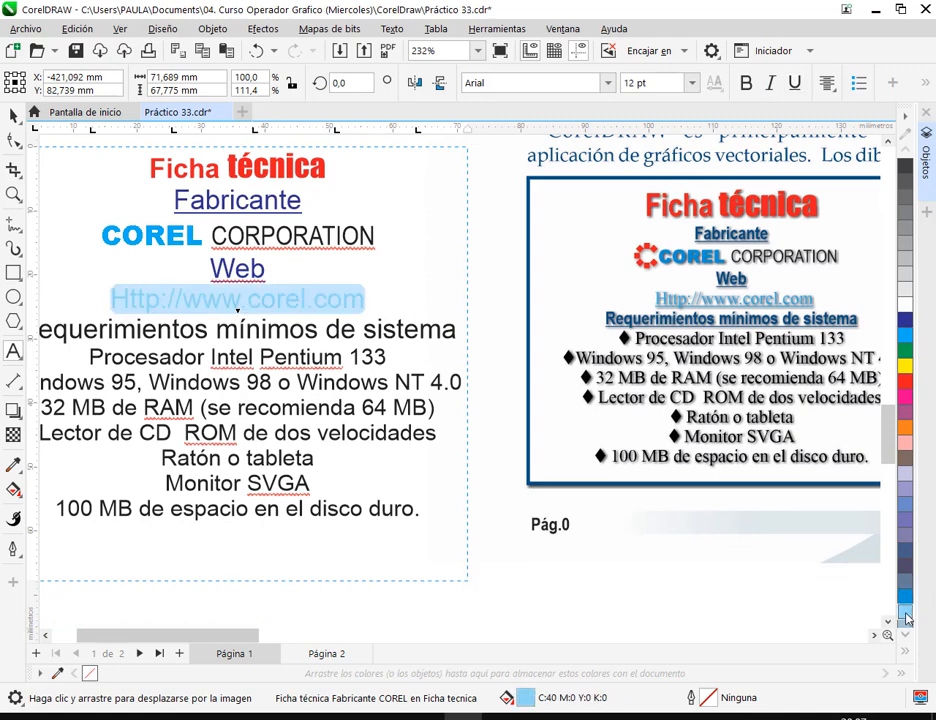
click(907, 339)
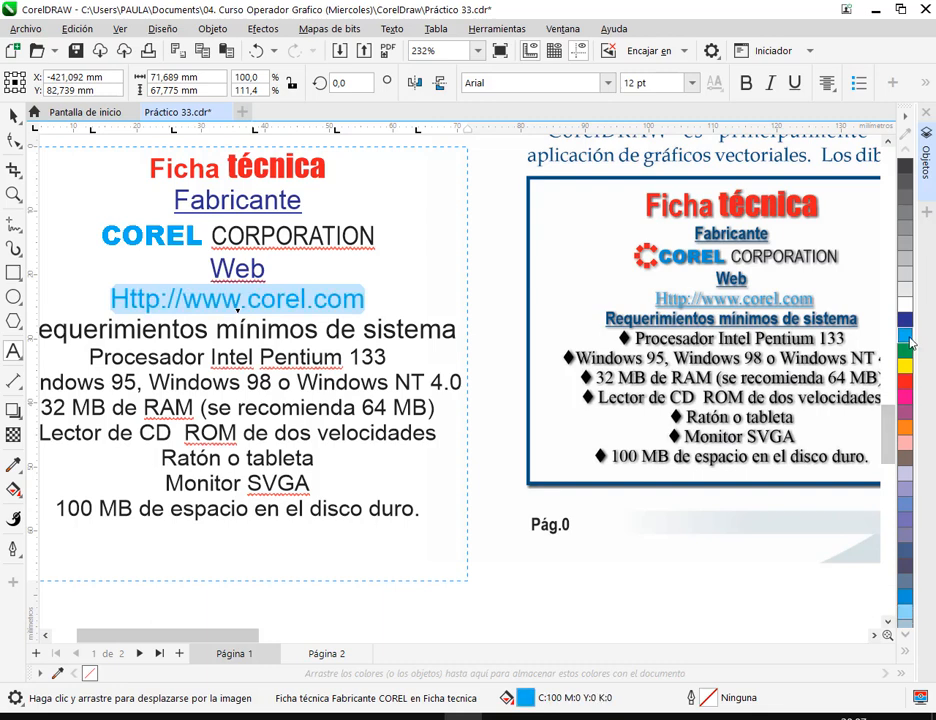
click(795, 85)
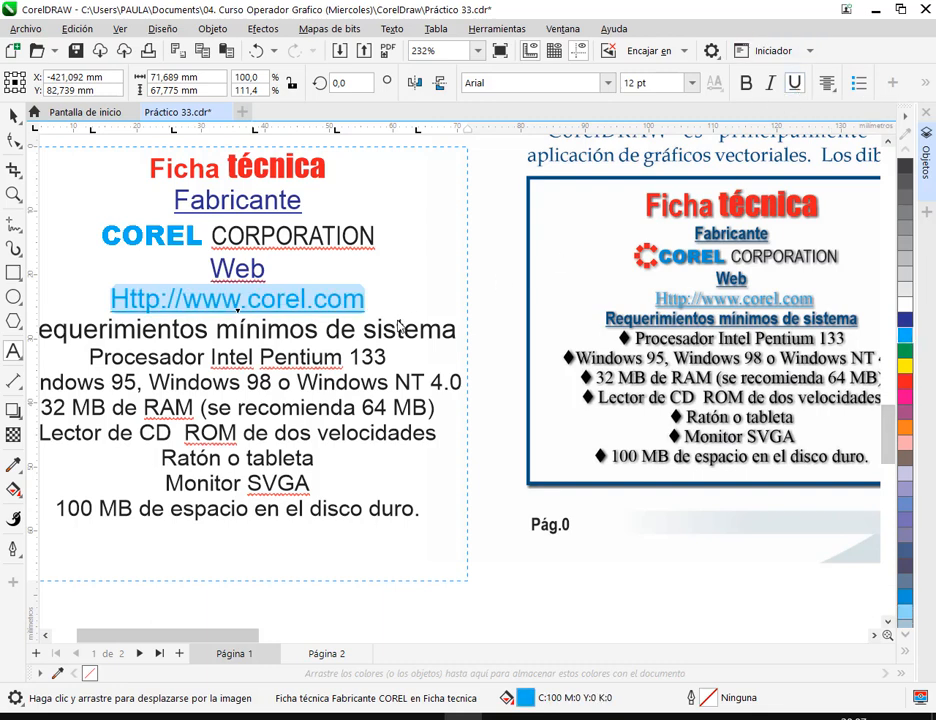
Color the "Requerimientos mínimos de sistema" line dark blue (C100 M100 Y0 K0) and underline it.
scroll(398, 327, down, 1)
drag(75, 330, 449, 325)
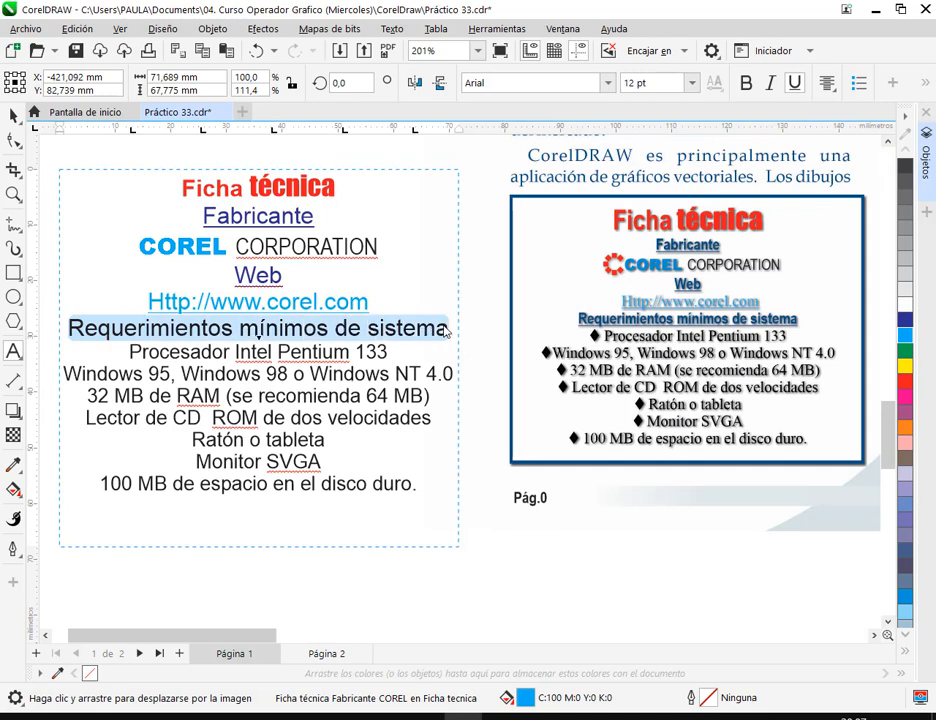
click(906, 322)
click(793, 84)
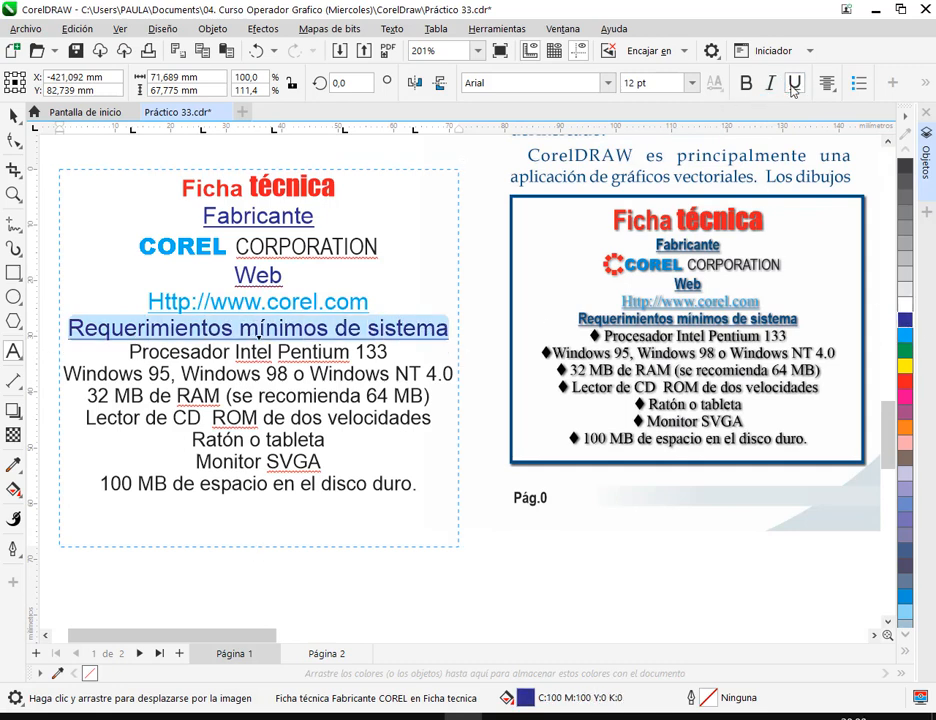
Widen the text frame to about 72.5 mm and set the requirement lines from "Procesador" to "disco duro" to 9 pt.
drag(128, 356, 408, 484)
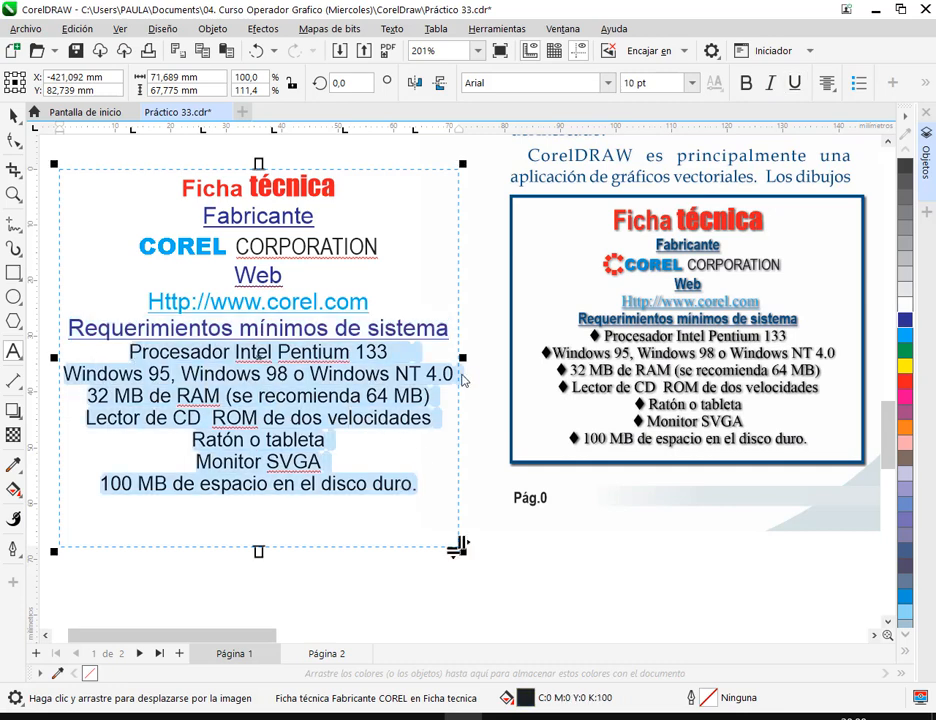
drag(467, 362, 472, 362)
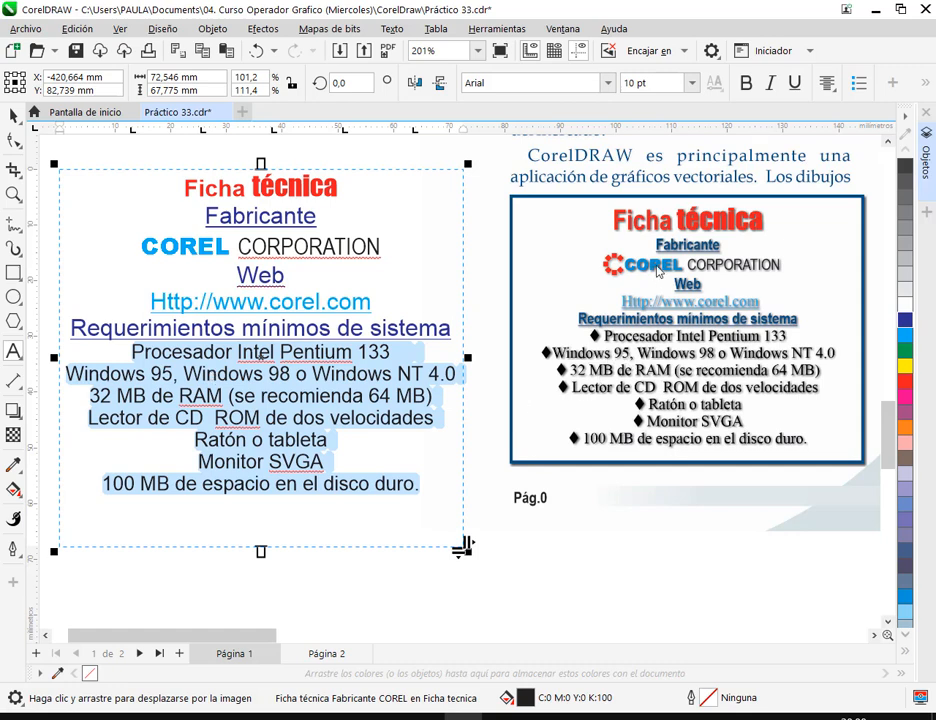
click(691, 84)
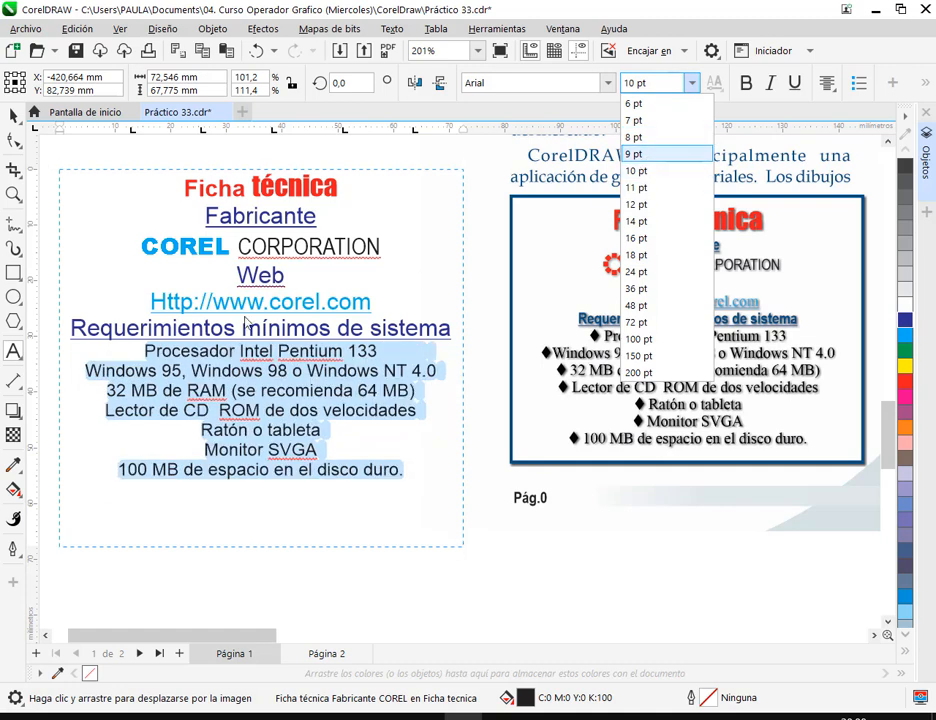
click(646, 155)
key(Escape)
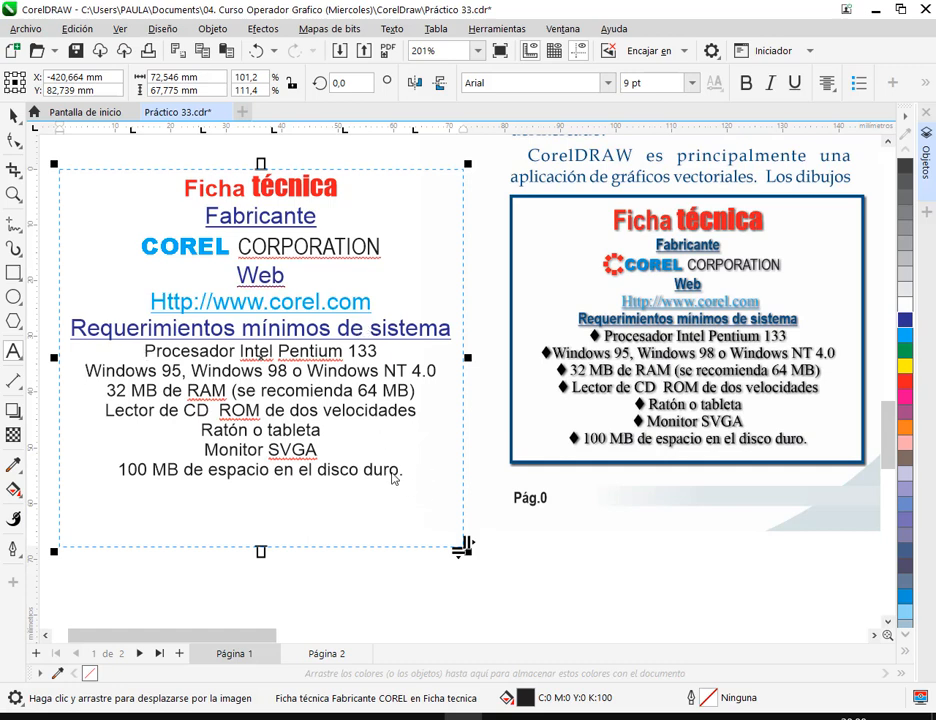
Make the requirement lines a bulleted list, disable the paragraph font for the bullets, and open the bullet font choices.
drag(401, 471, 136, 366)
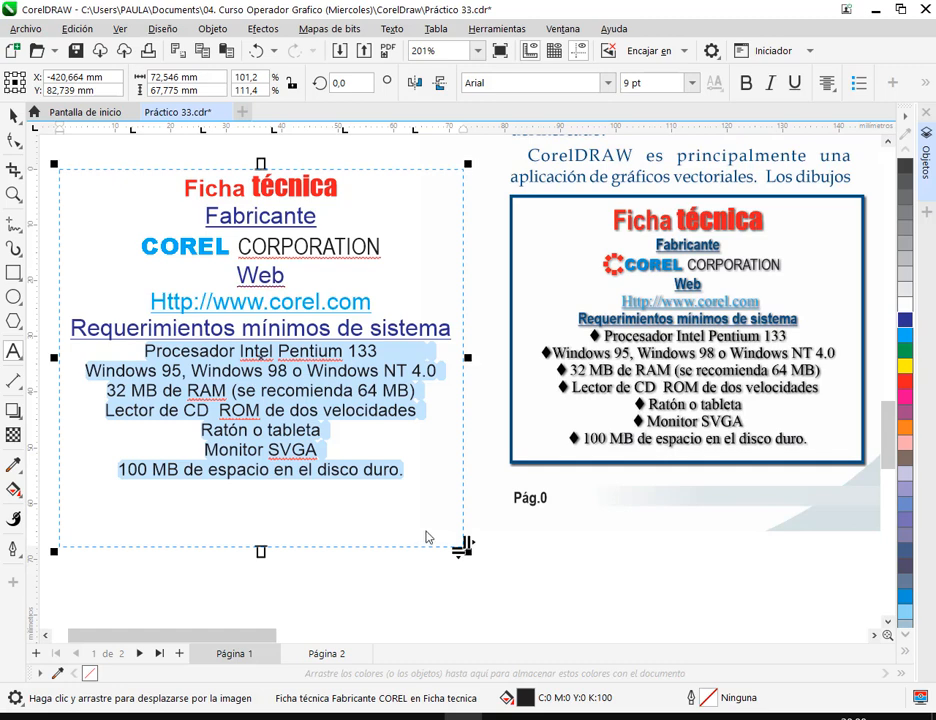
click(392, 29)
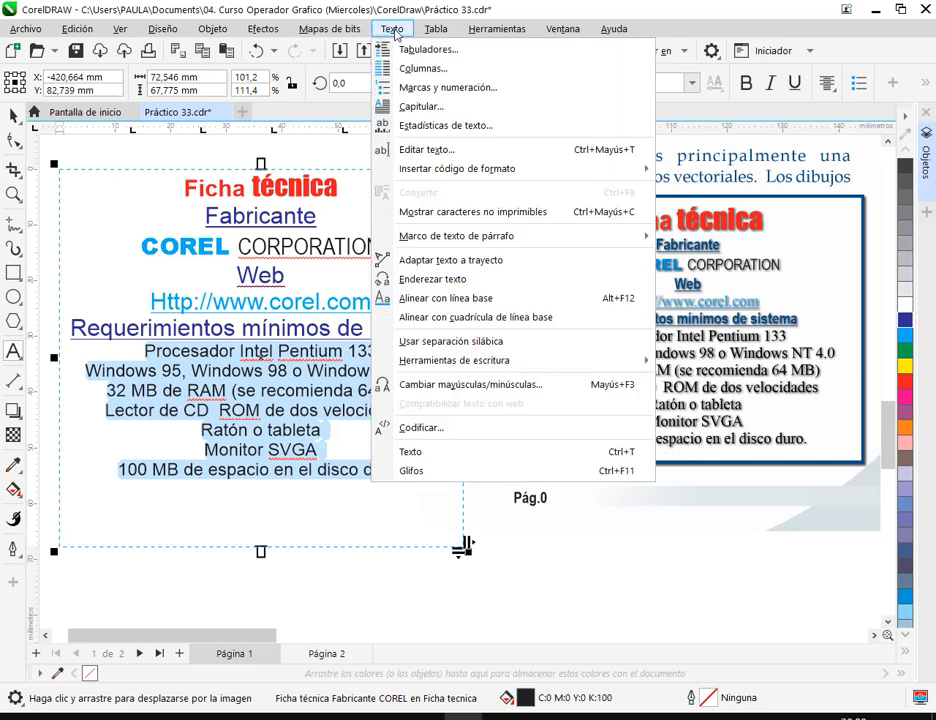
click(416, 89)
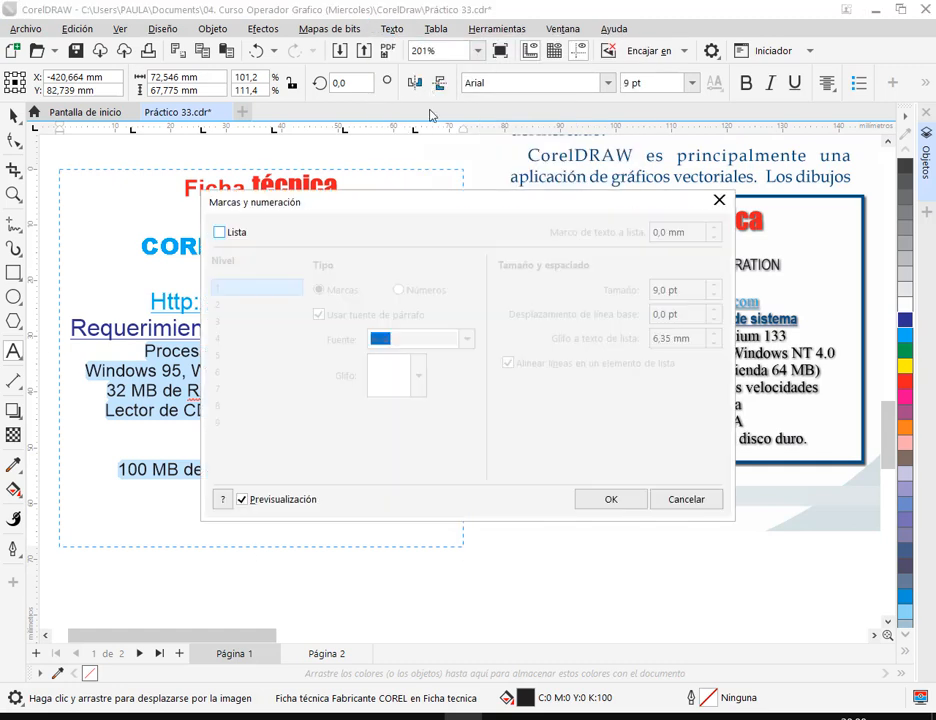
click(219, 233)
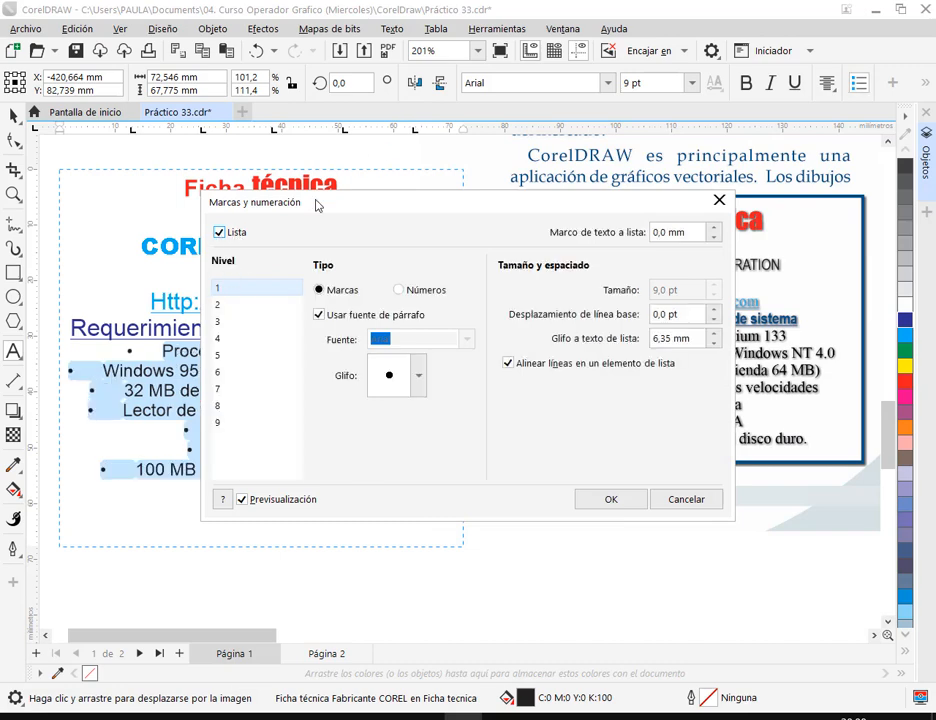
drag(316, 205, 425, 85)
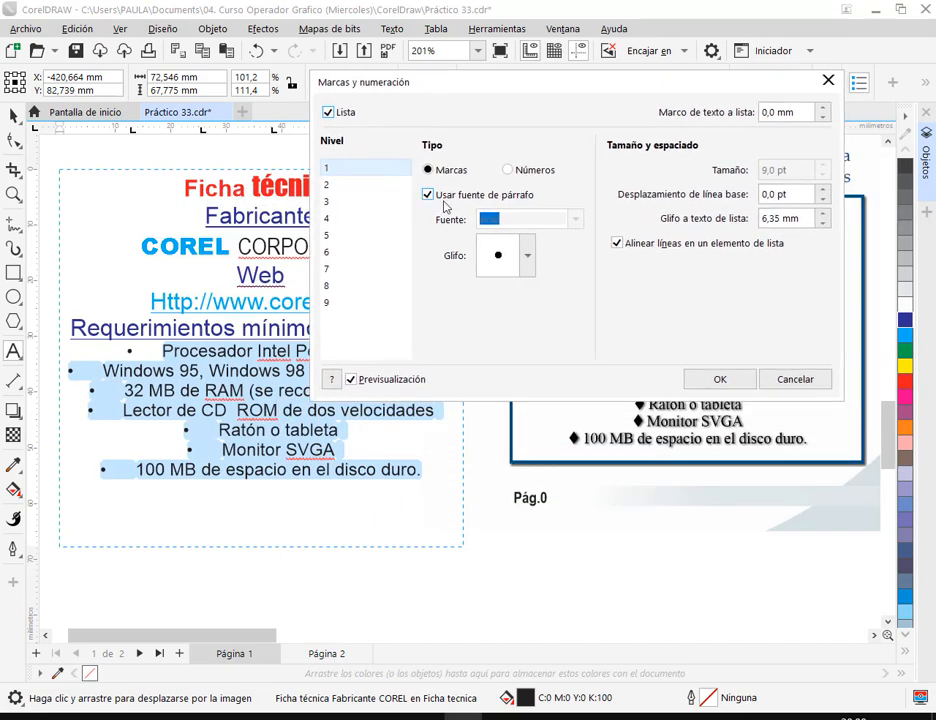
click(428, 196)
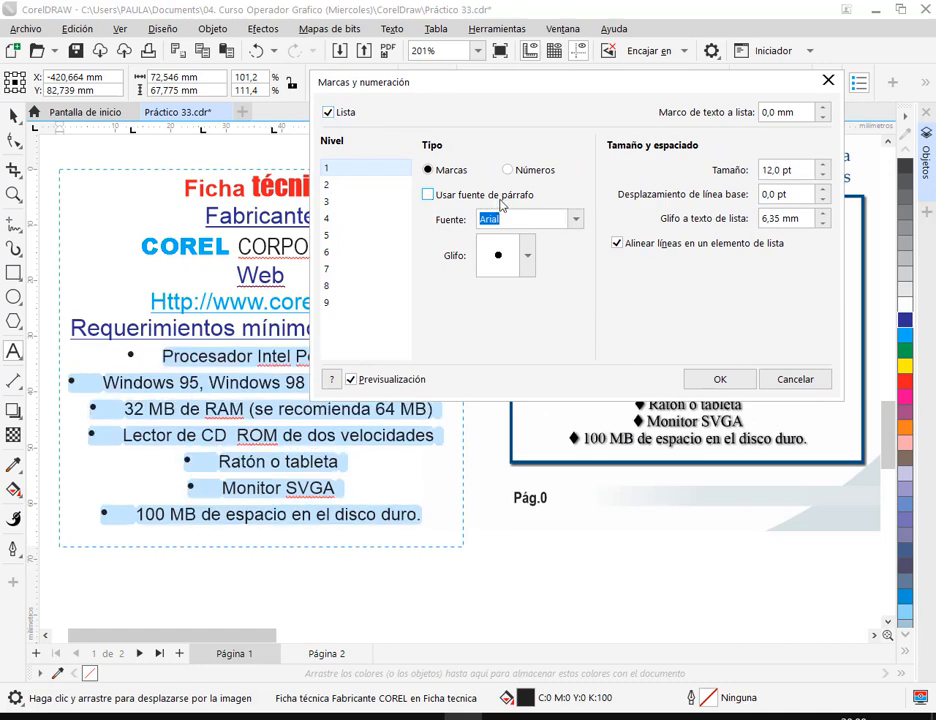
click(572, 220)
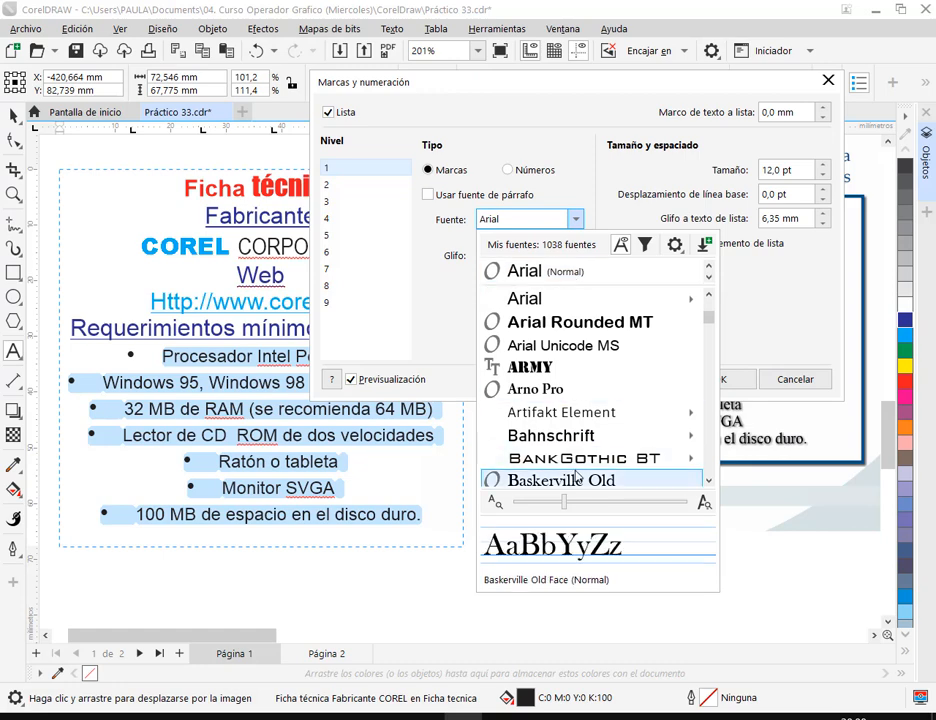
Set the bullet font of the selected requirements list to Wingdings.
scroll(712, 314, up, 10)
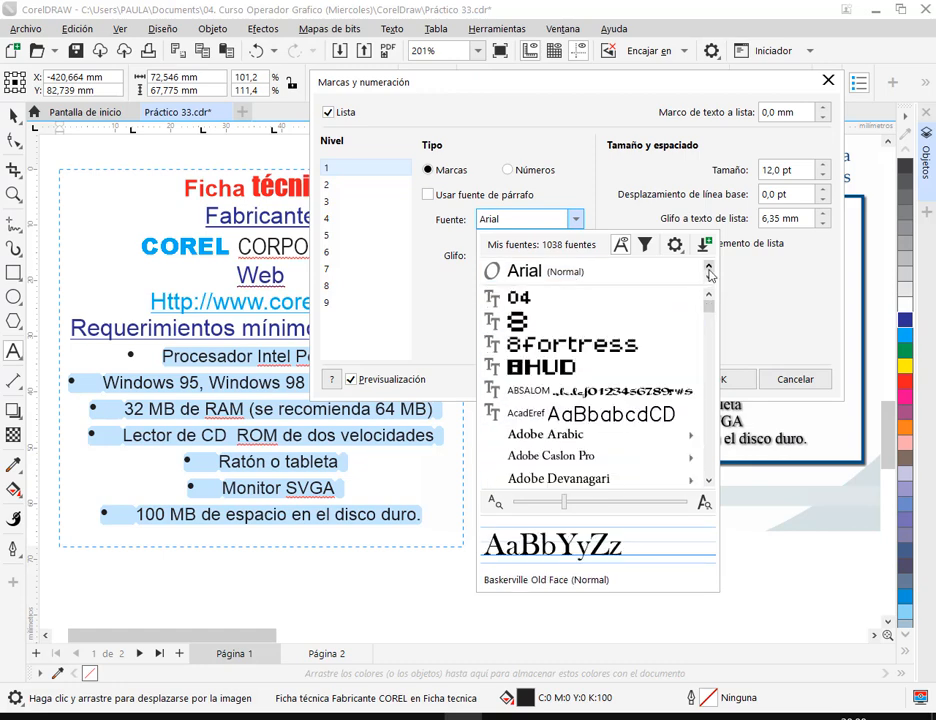
click(708, 275)
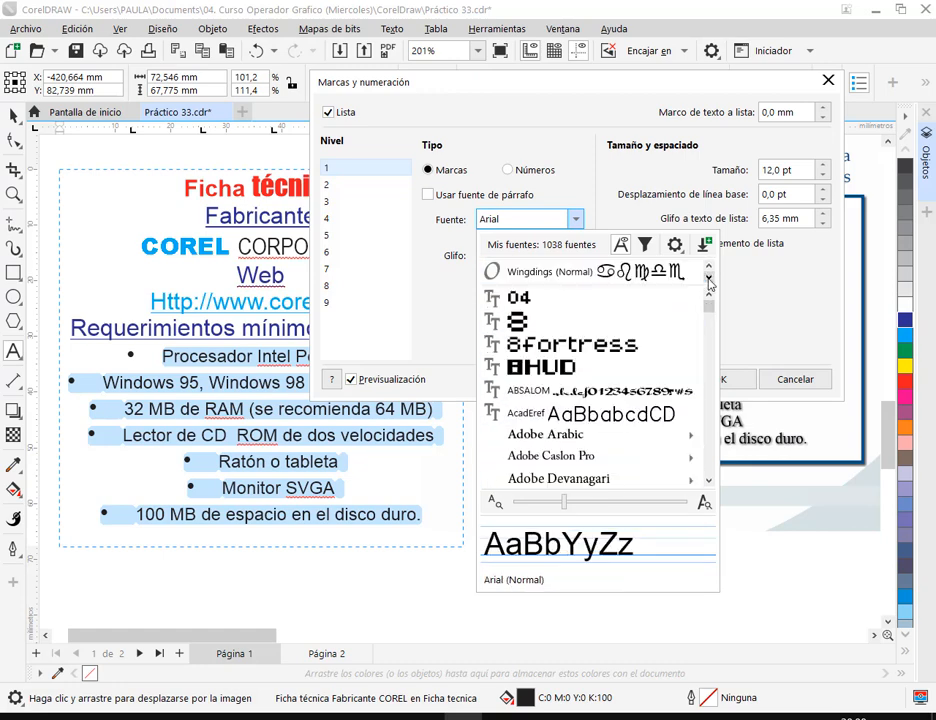
click(562, 274)
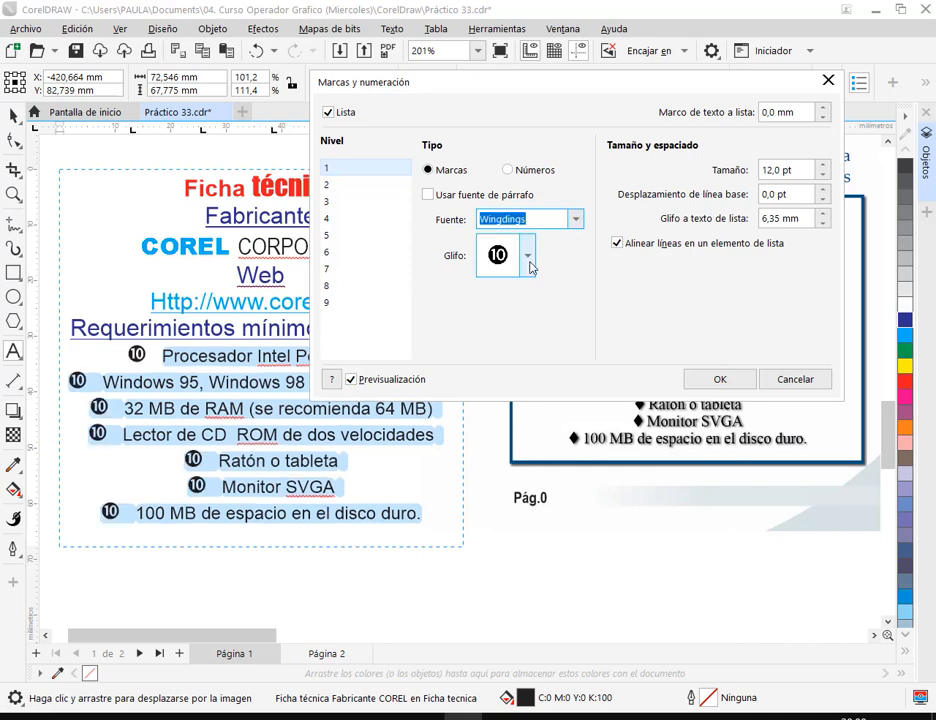
Choose the large solid black diamond as the bullet glyph for the requirements list.
click(529, 265)
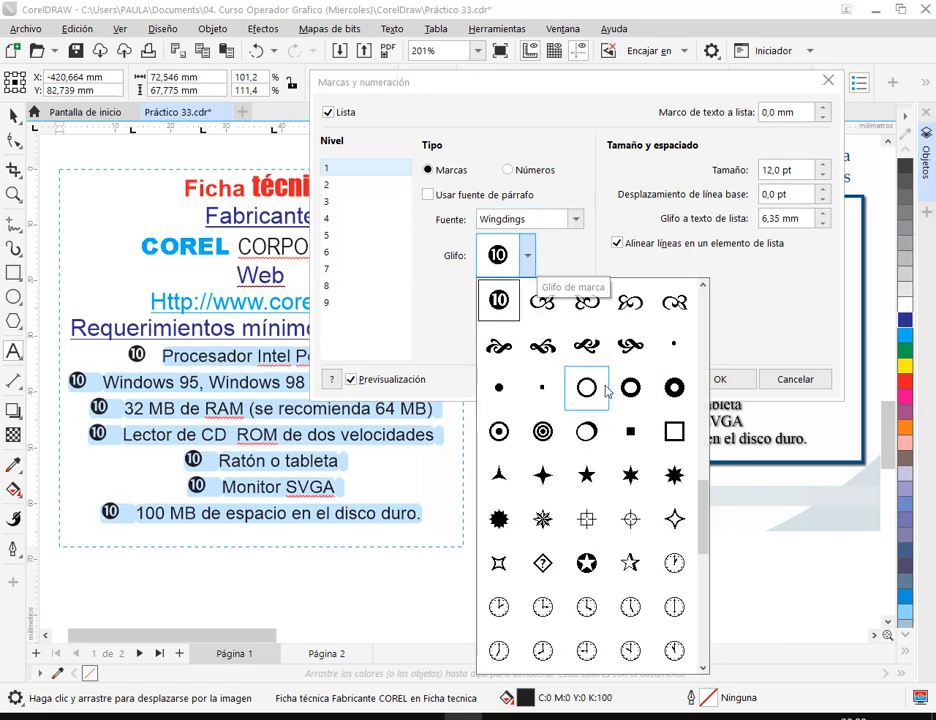
drag(700, 505, 680, 445)
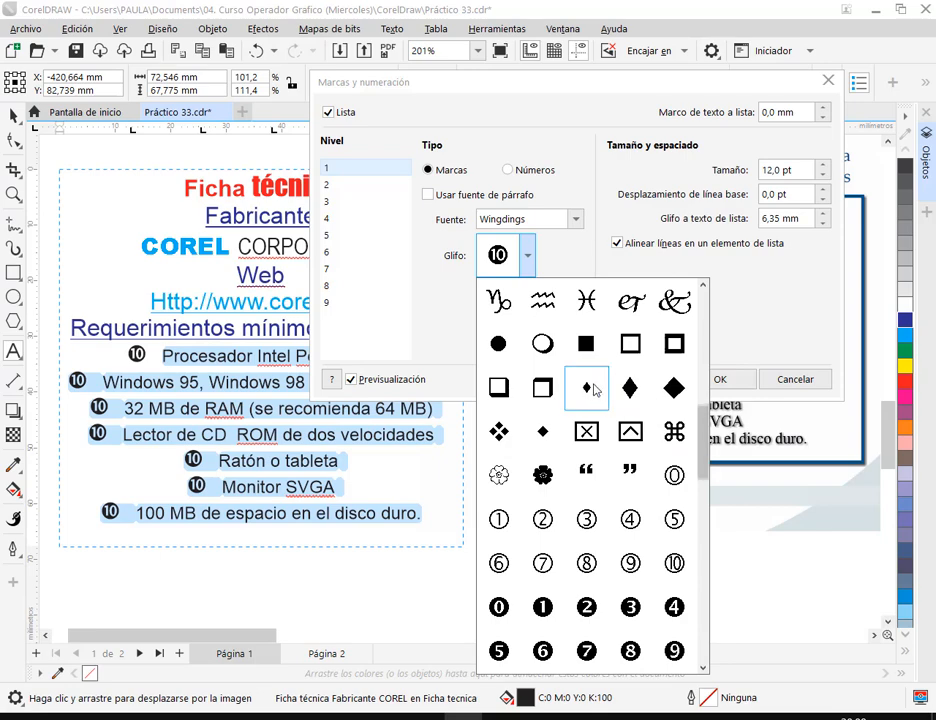
click(640, 389)
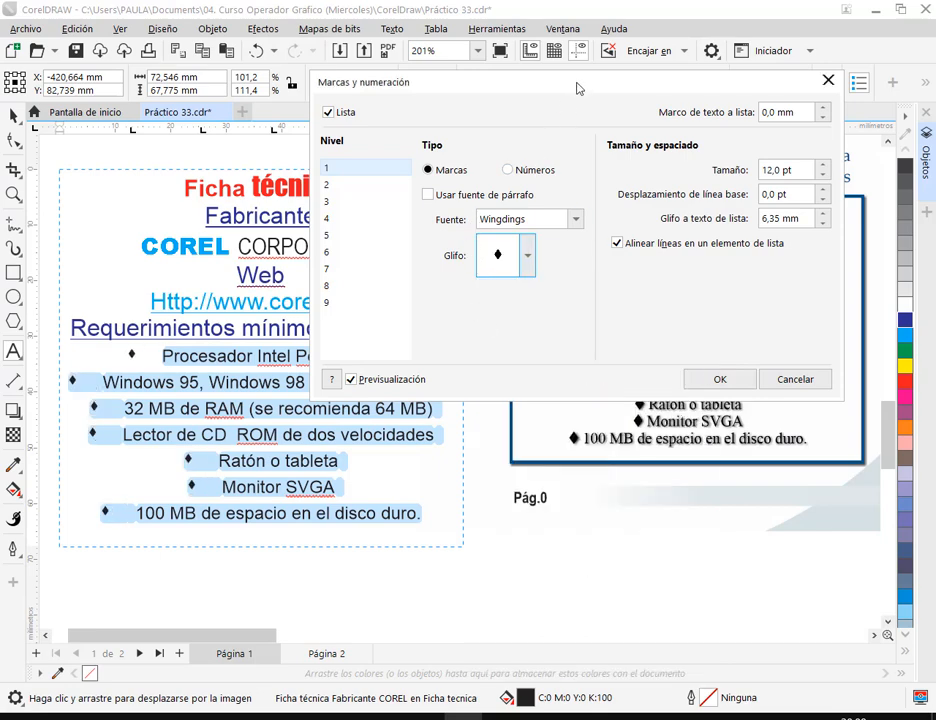
drag(576, 88, 452, 84)
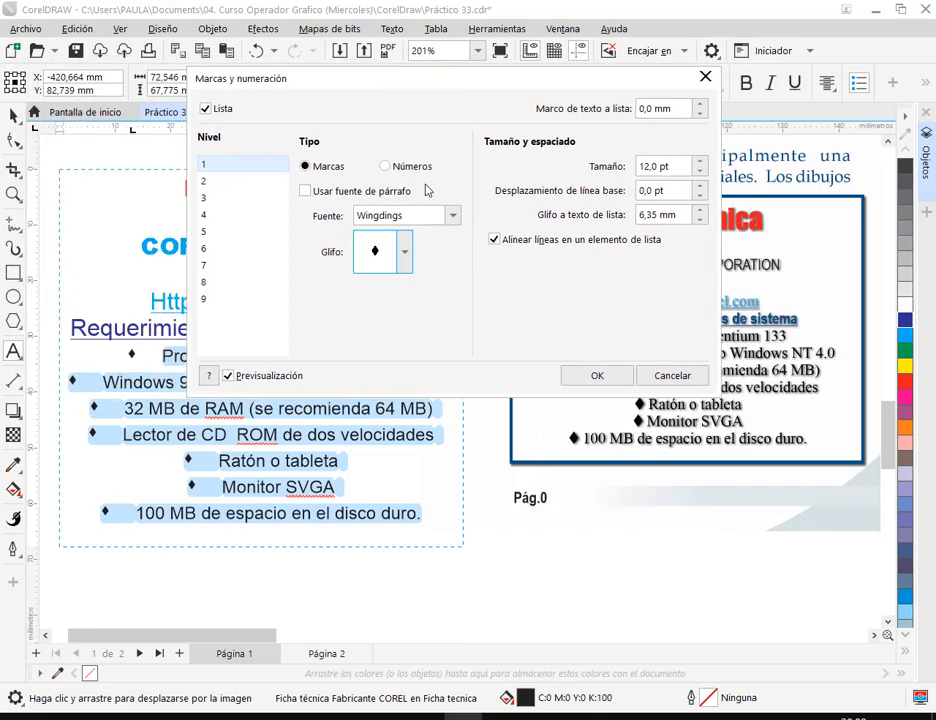
click(405, 255)
click(510, 304)
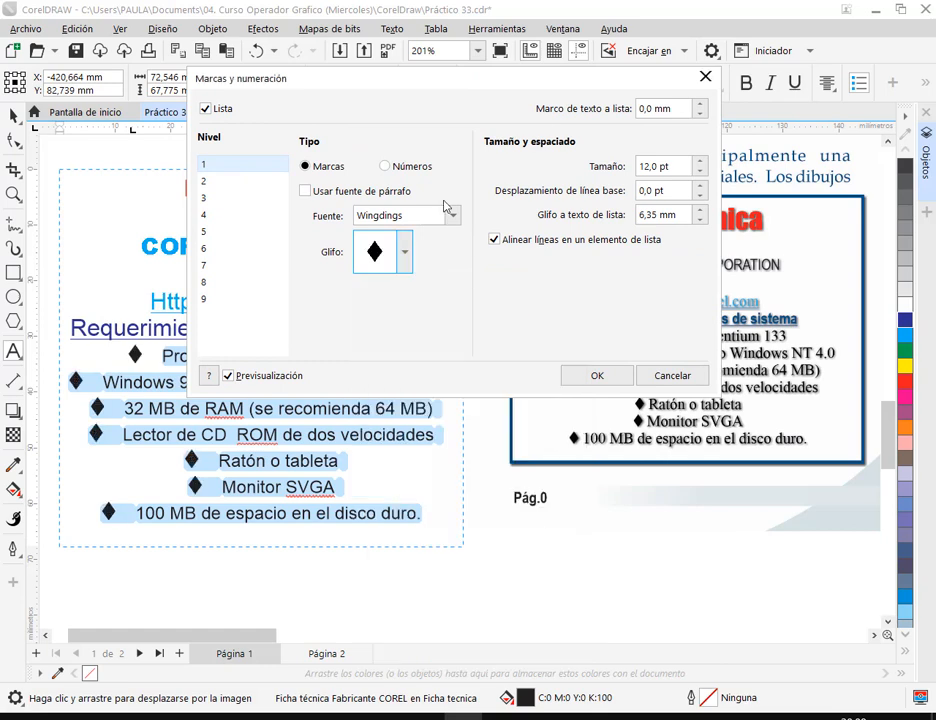
Set the bullet size to 9 pt, keeping the list visible for comparison with the reference.
drag(474, 86, 395, 75)
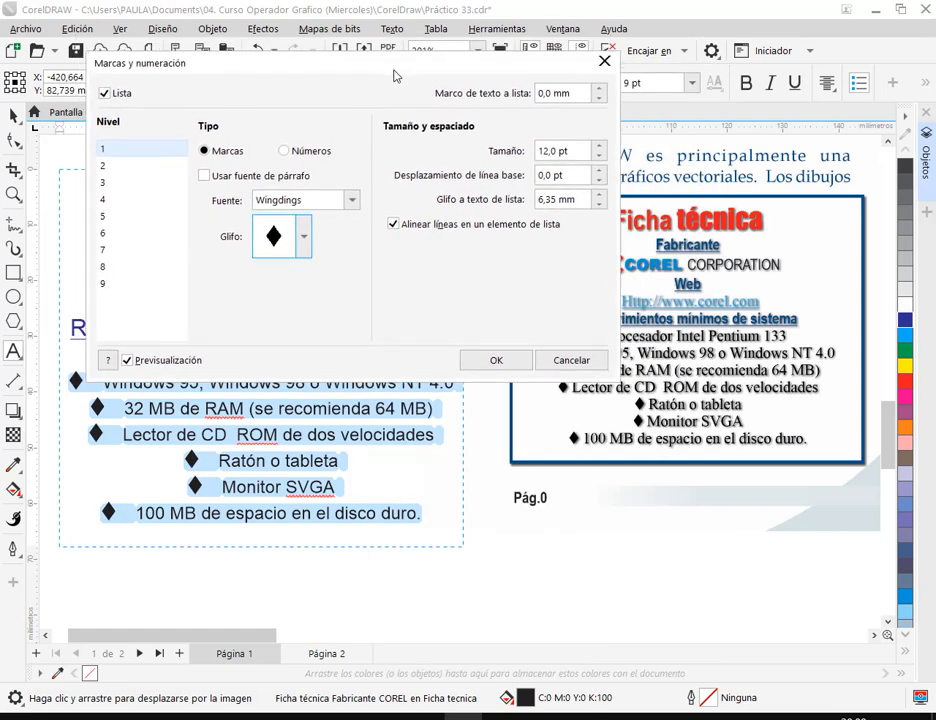
click(600, 158)
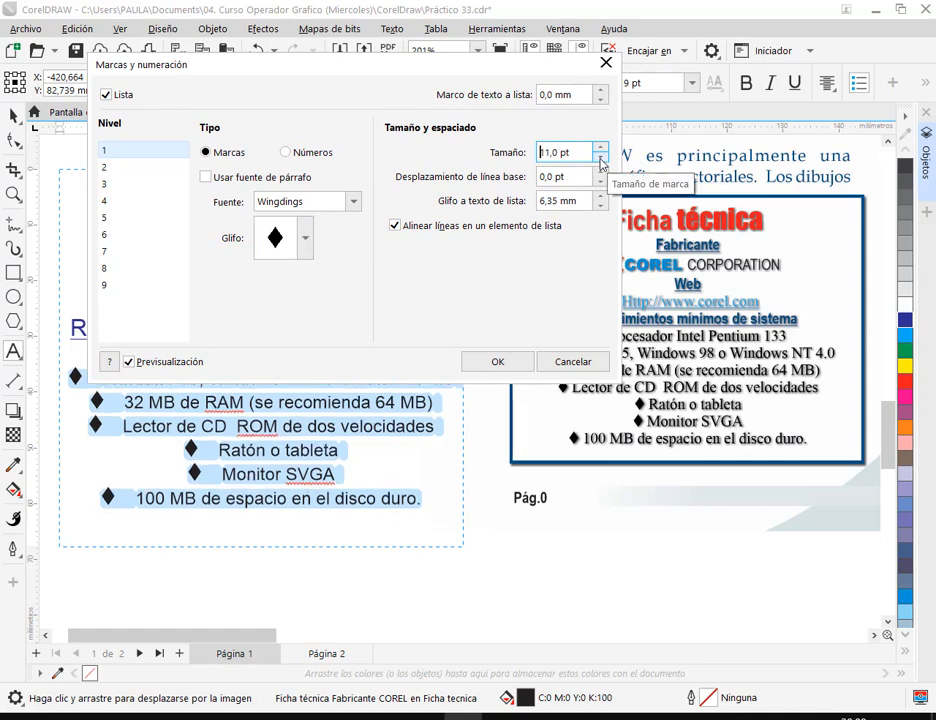
click(600, 158)
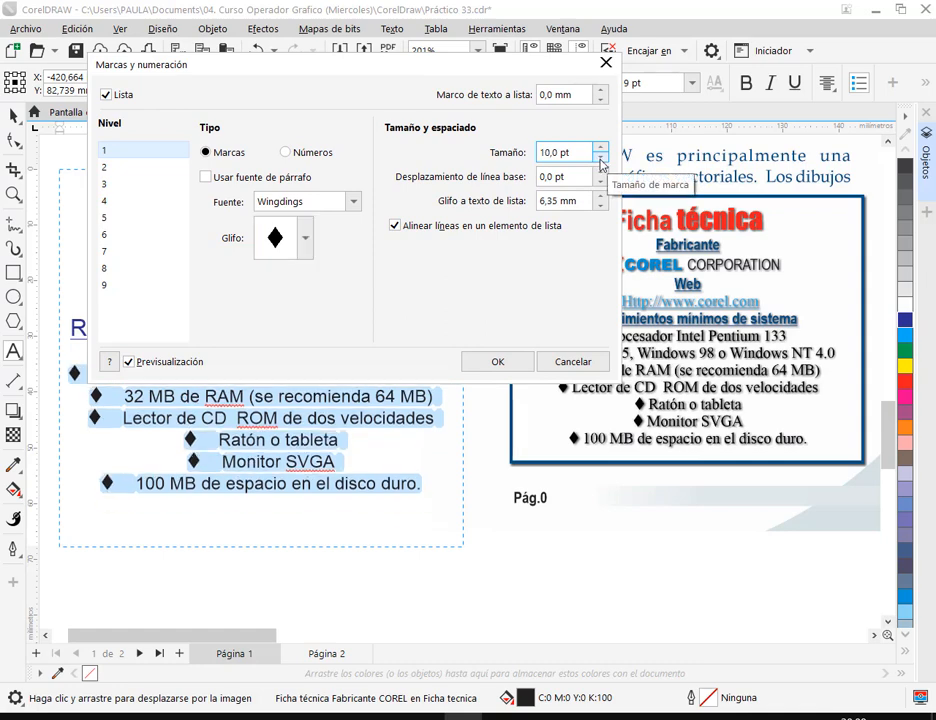
click(599, 156)
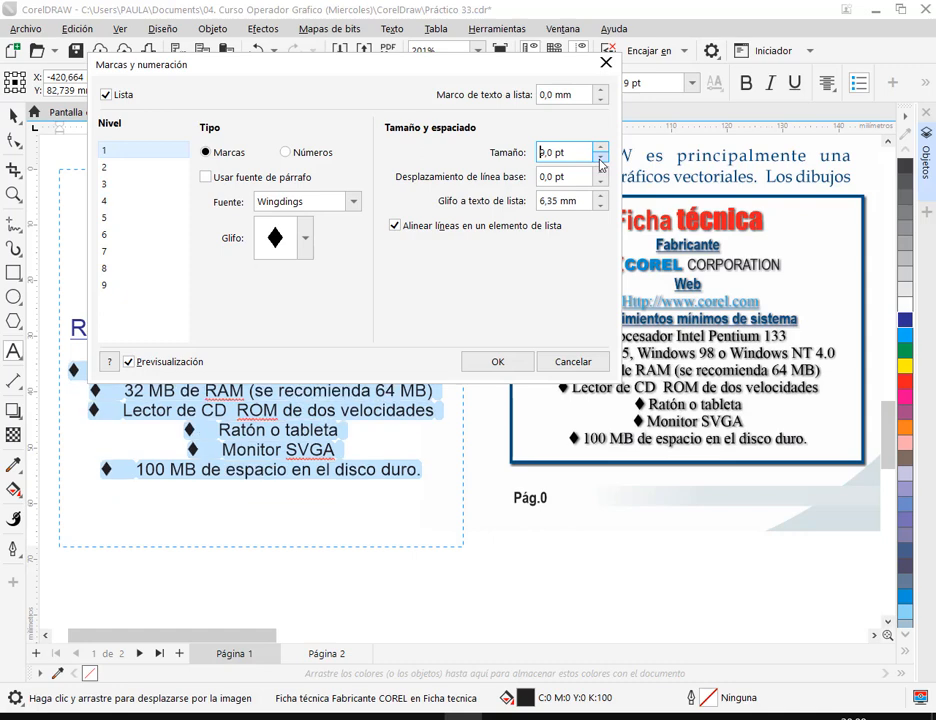
click(599, 156)
click(599, 156)
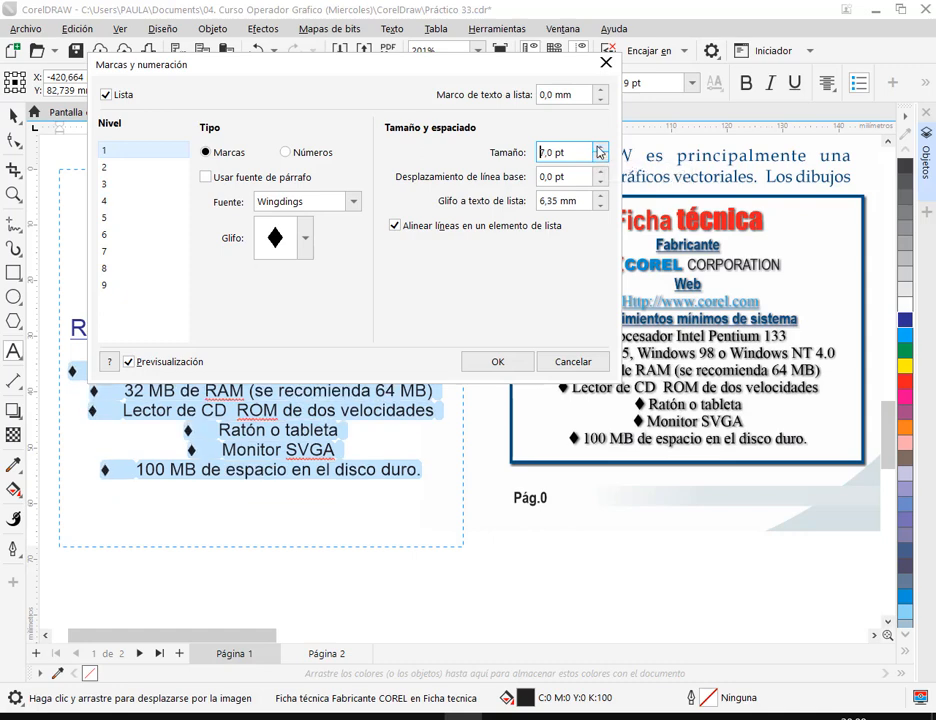
click(600, 155)
click(600, 155)
click(599, 149)
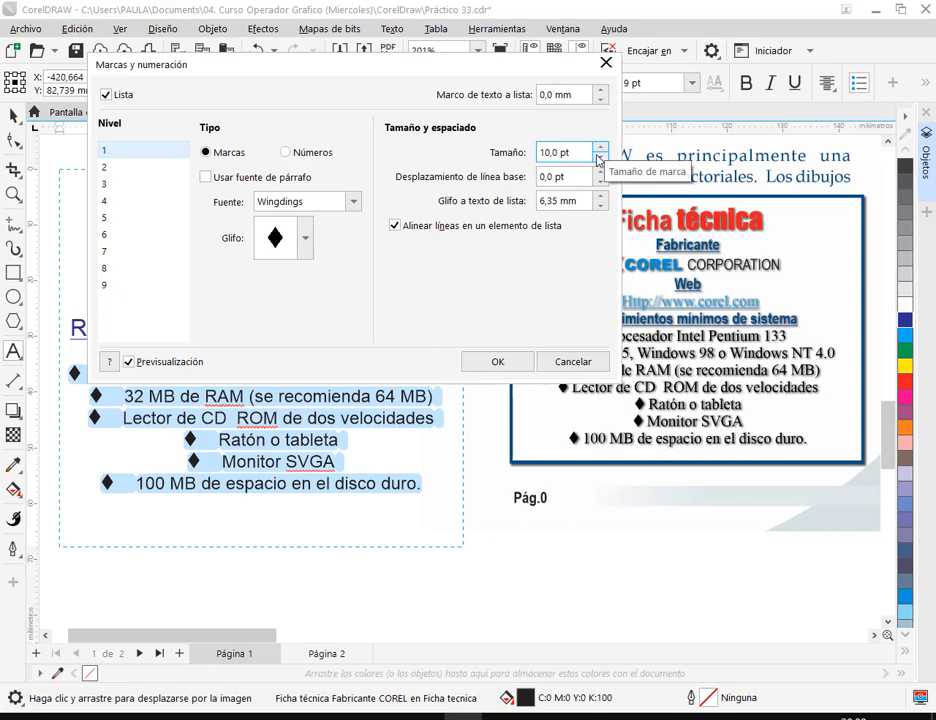
click(599, 156)
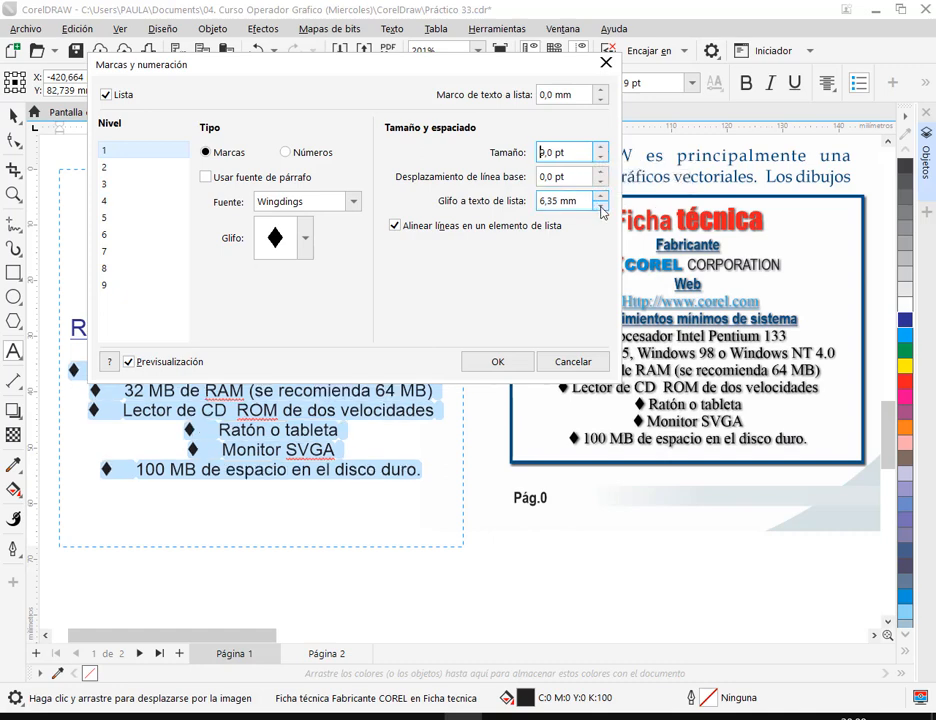
Set the glyph-to-list-text spacing to 3 mm and apply the bullet settings.
click(601, 206)
click(601, 206)
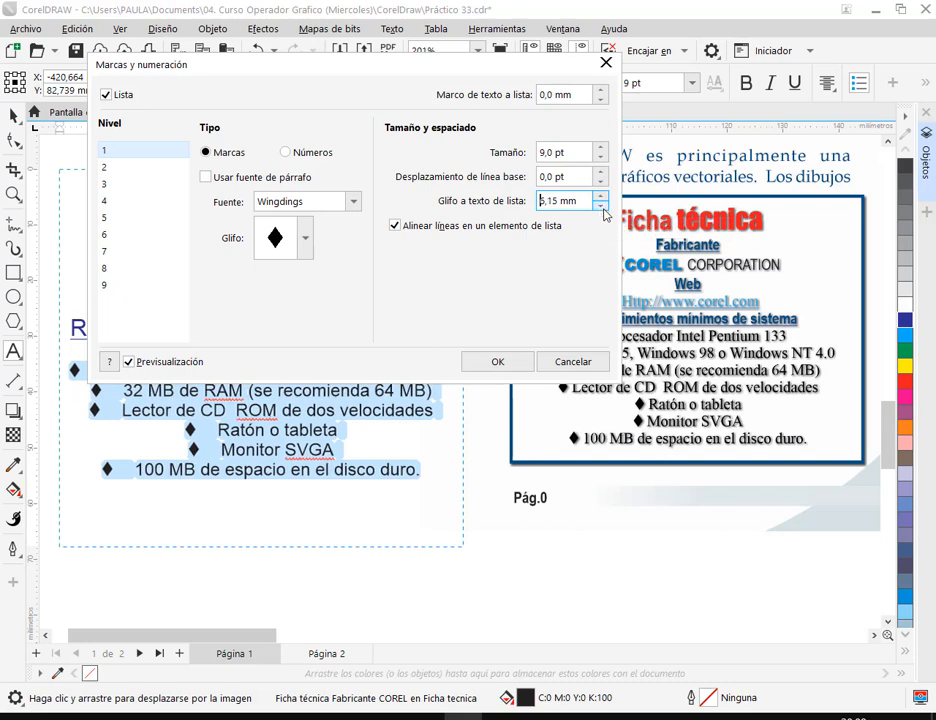
click(601, 206)
click(602, 207)
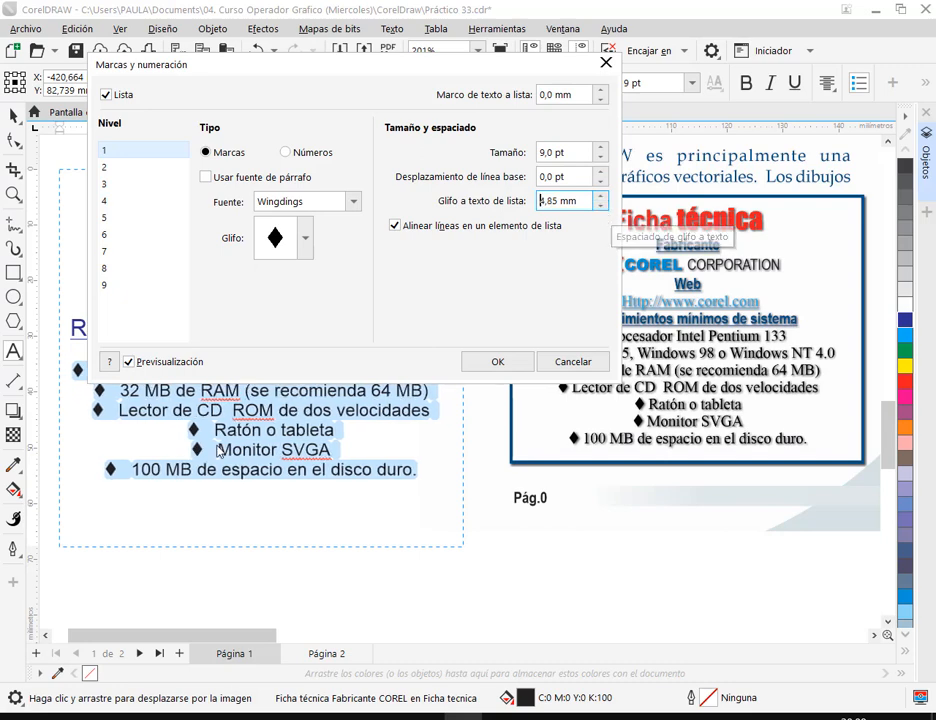
click(603, 207)
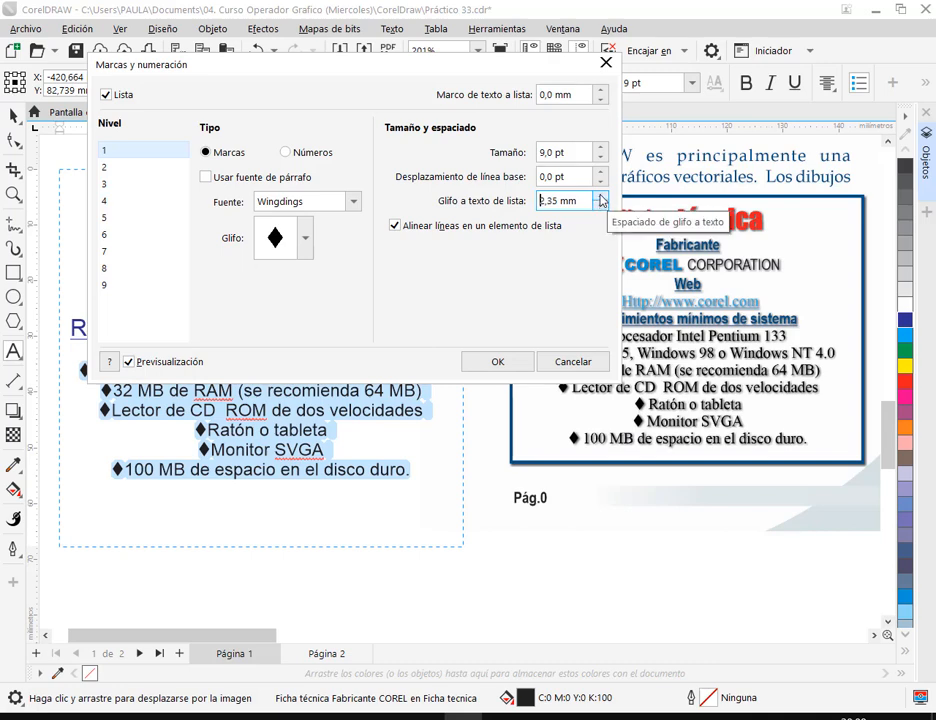
drag(588, 201, 513, 205)
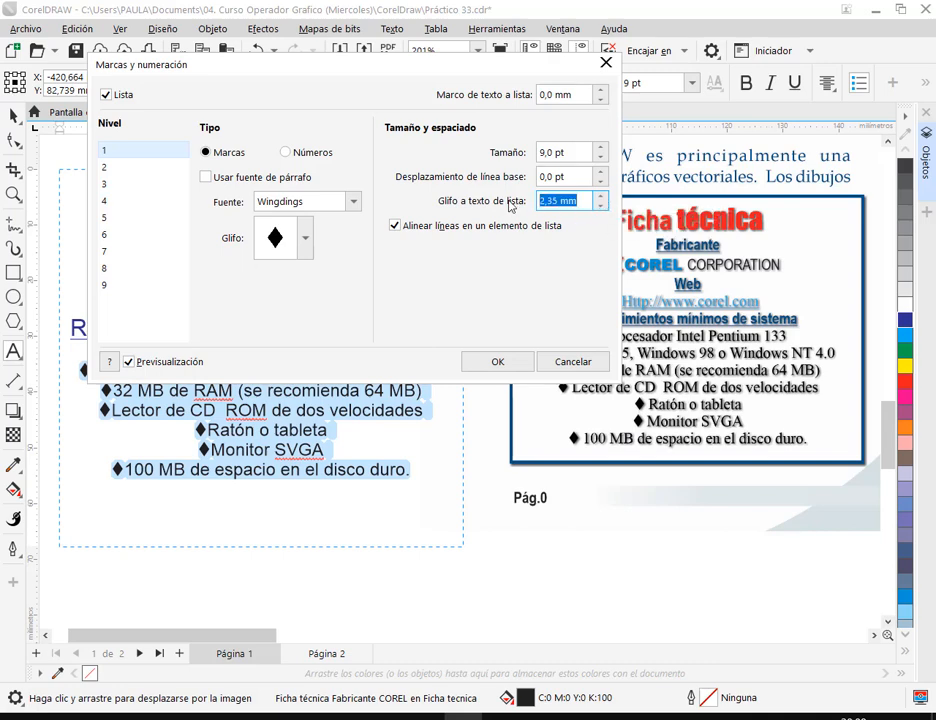
text(3)
click(566, 180)
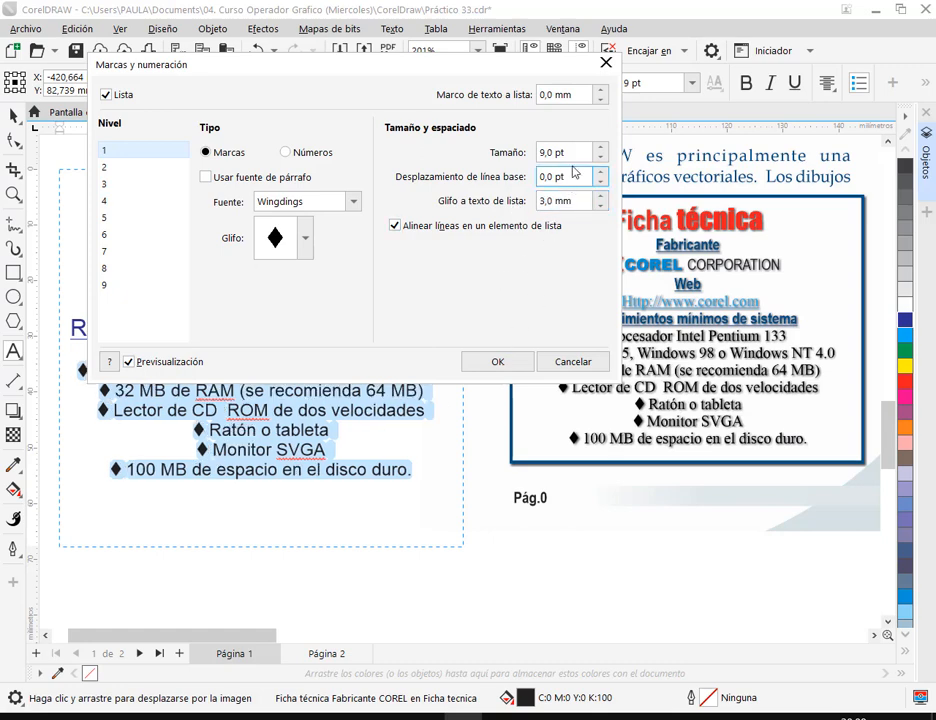
drag(580, 204, 485, 203)
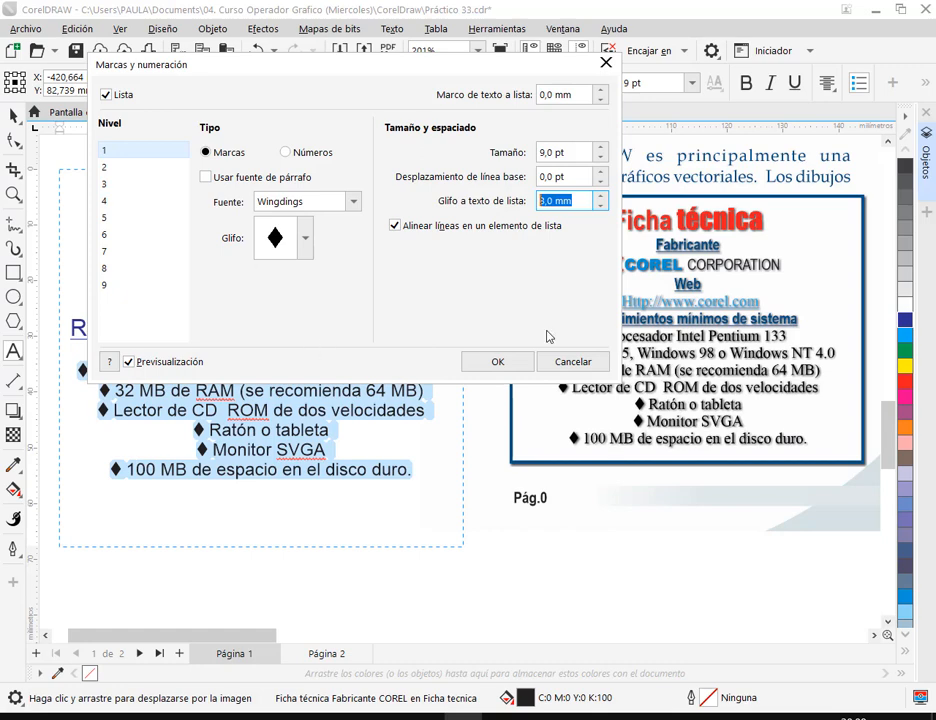
click(499, 363)
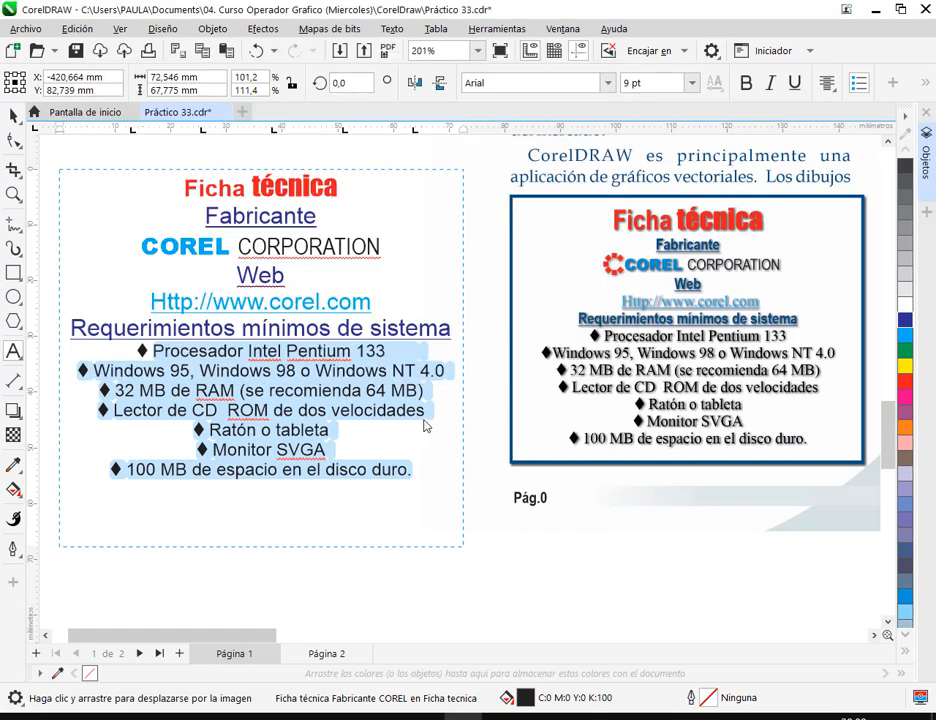
Format the "Requerimientos mínimos de sistema" line as 11 pt bold.
click(453, 332)
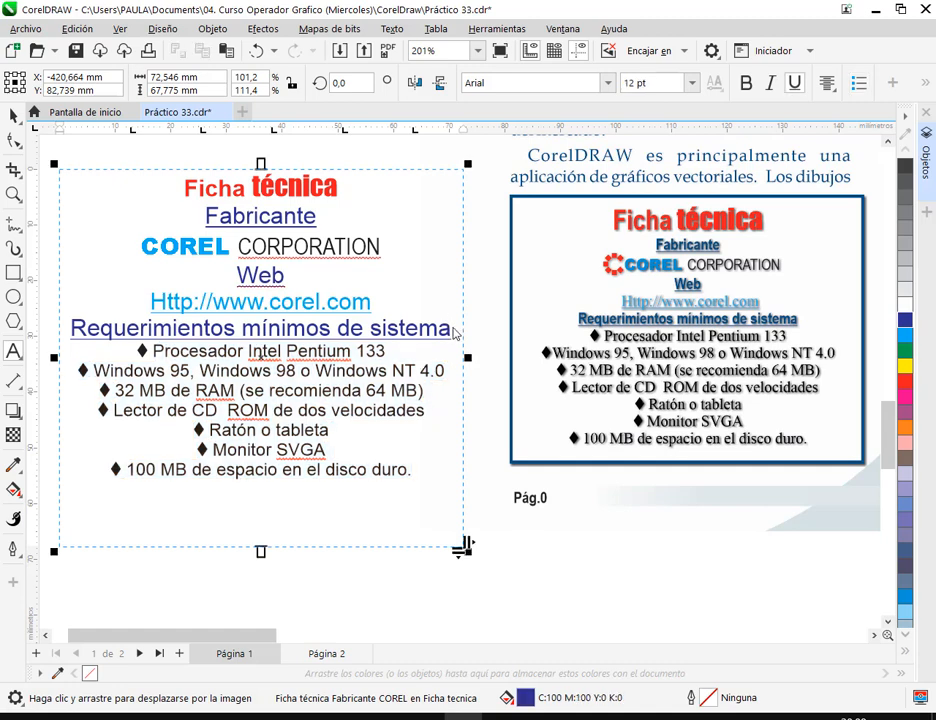
drag(453, 332, 78, 336)
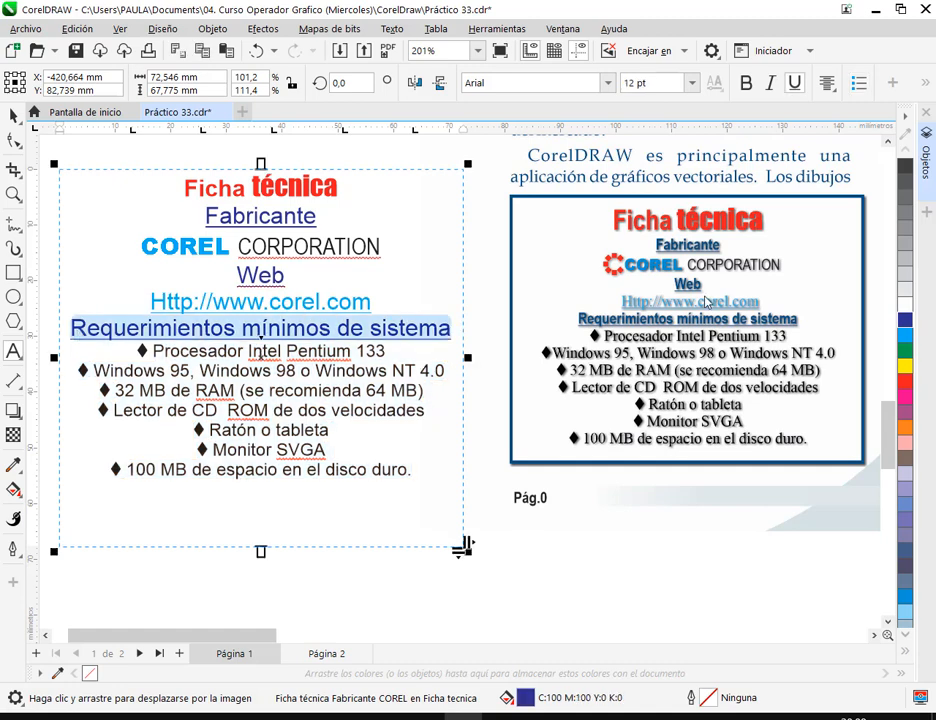
click(692, 84)
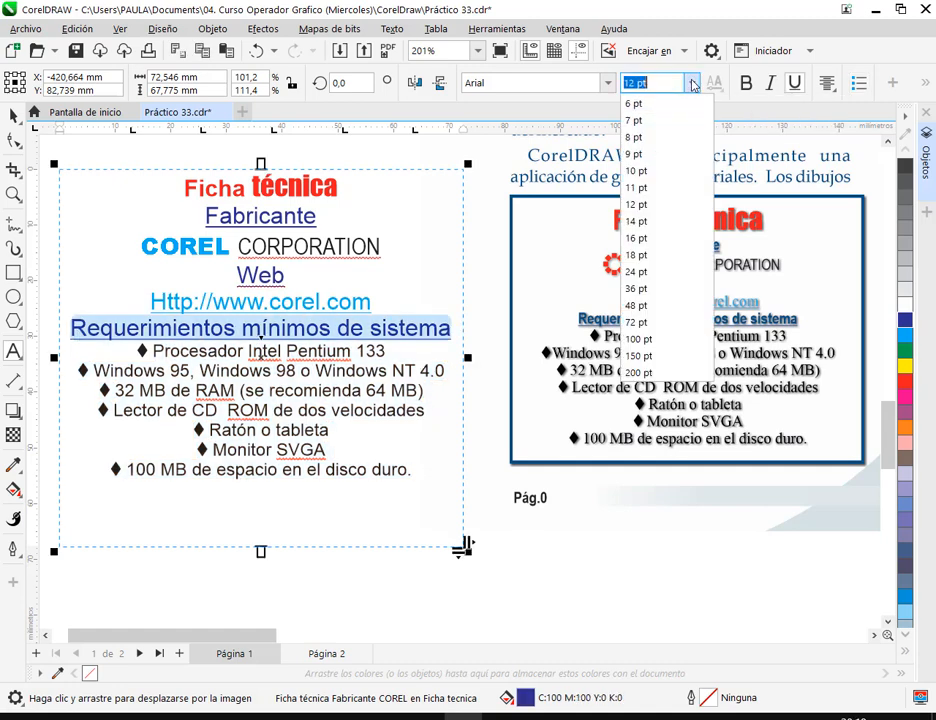
click(646, 187)
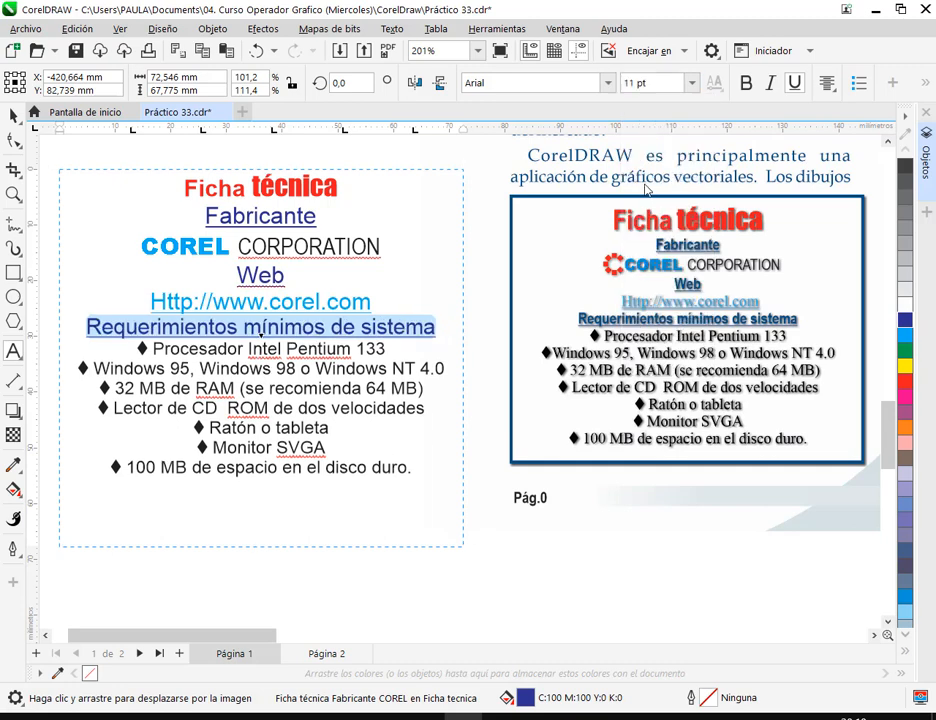
click(746, 84)
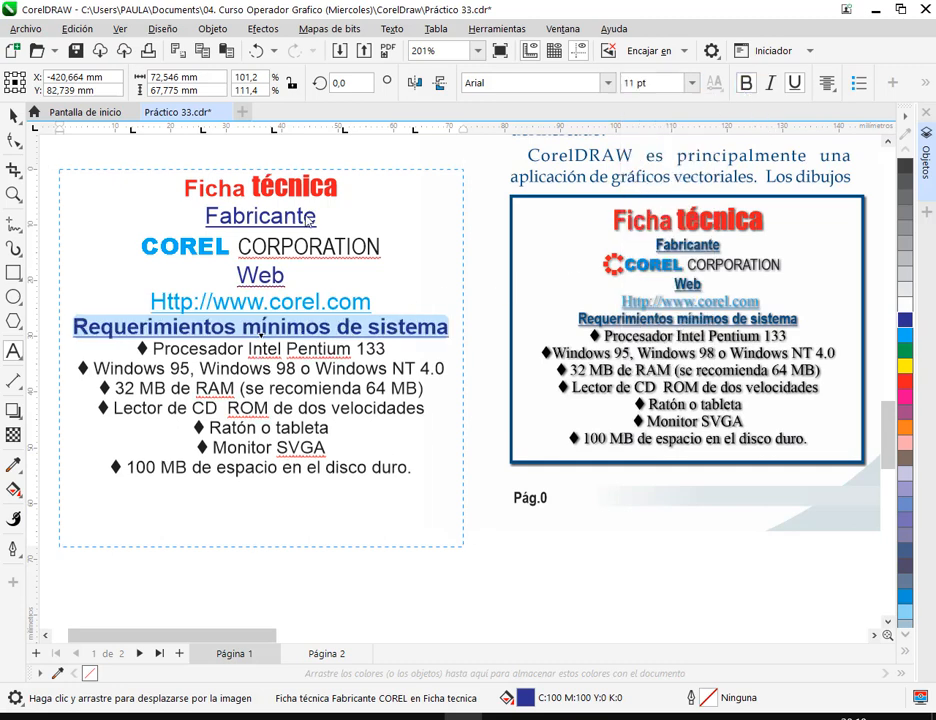
Make the "Fabricante" heading bold.
click(291, 221)
double_click(291, 221)
key(ctrl+b)
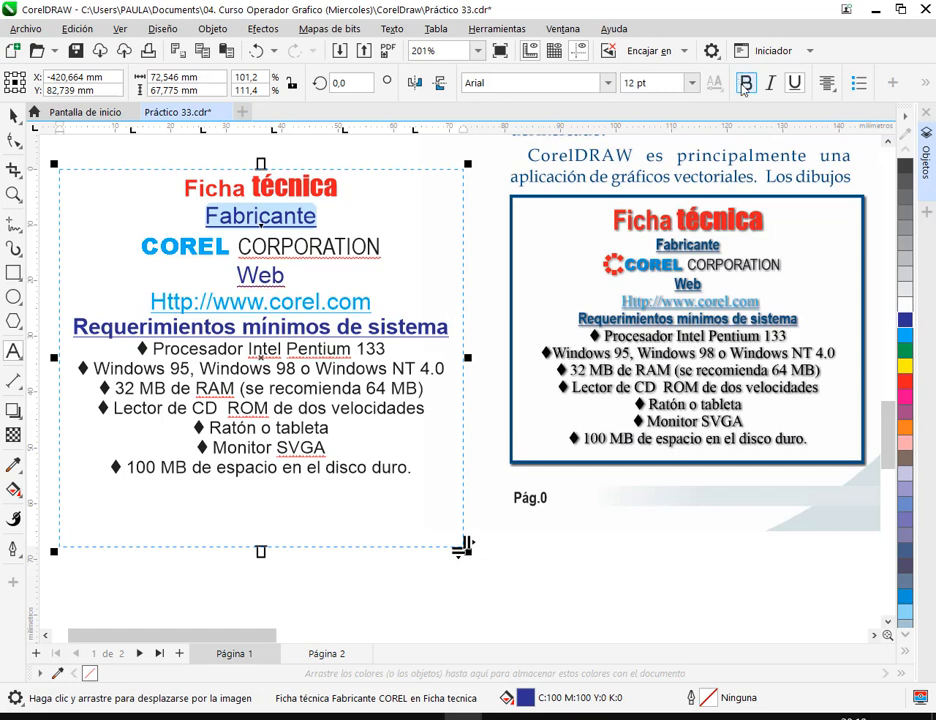
click(372, 301)
drag(372, 301, 150, 303)
click(607, 83)
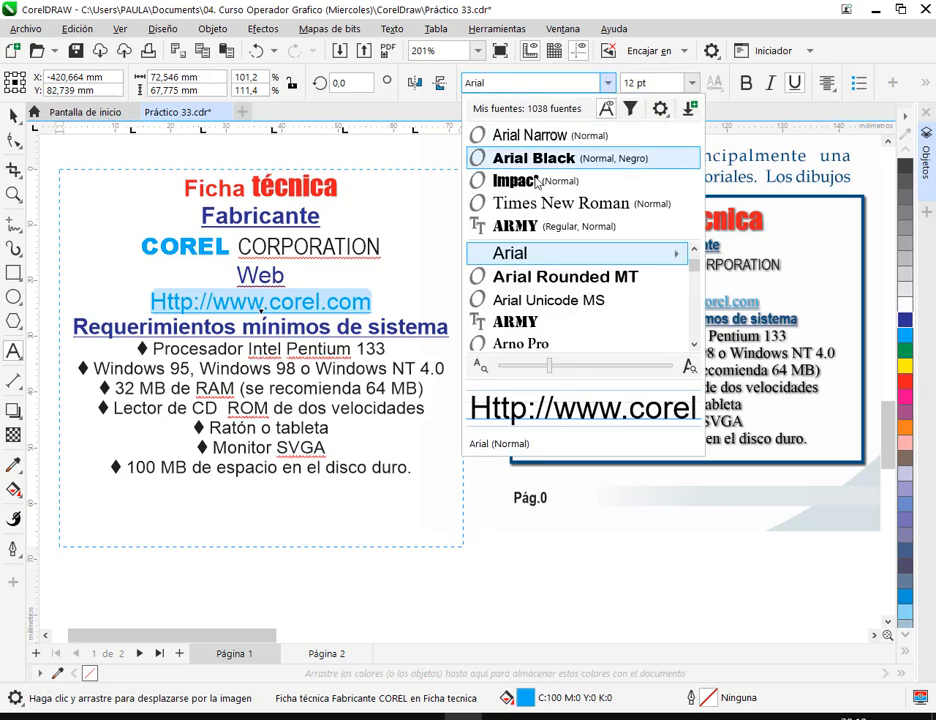
click(600, 204)
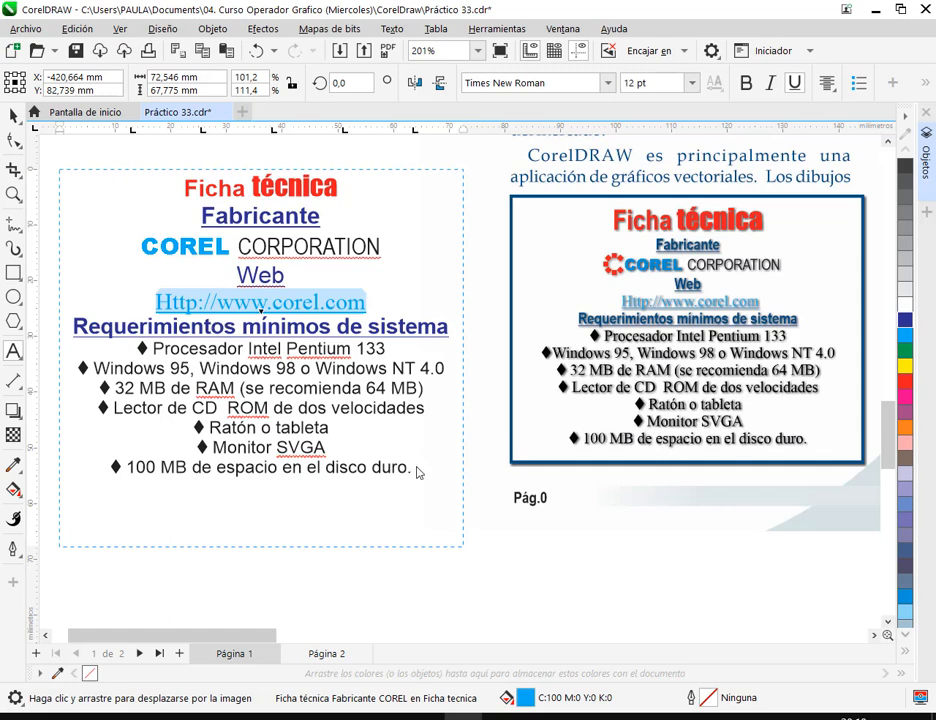
Change the font of all the bulleted requirement lines to Times New Roman, leaving them in regular weight.
drag(418, 472, 131, 352)
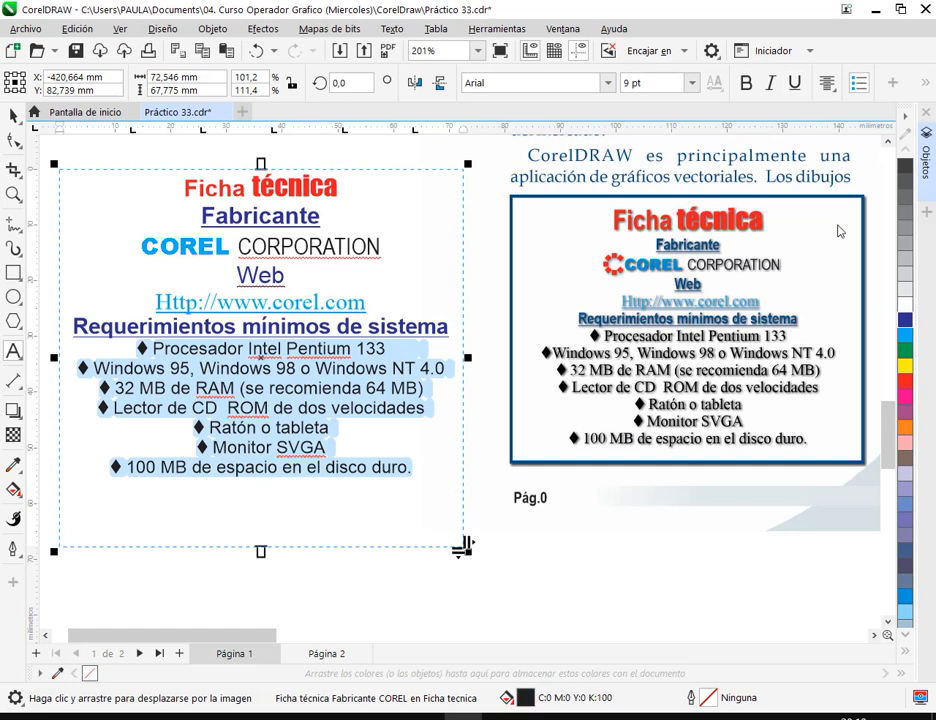
click(545, 83)
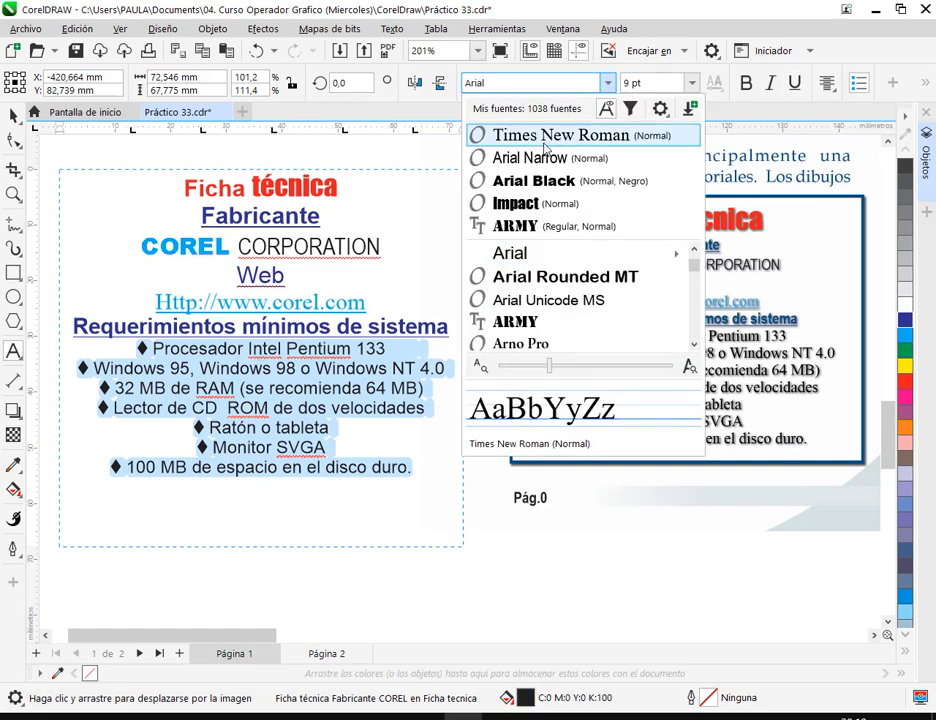
key(Escape)
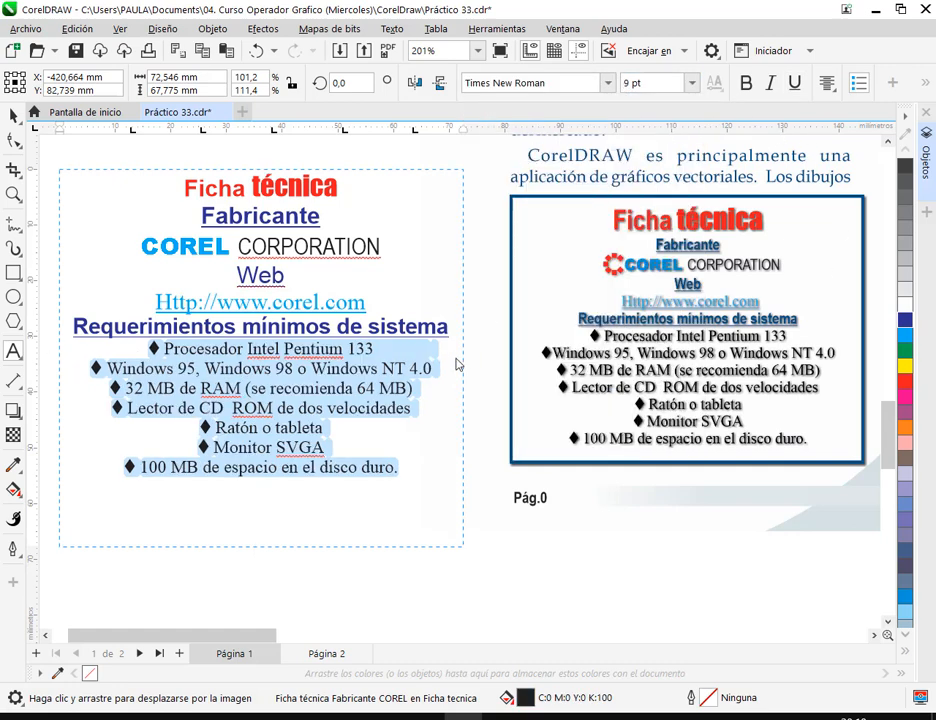
click(745, 84)
click(746, 87)
Finish editing the paragraph text and save the Práctico 33 document.
click(13, 113)
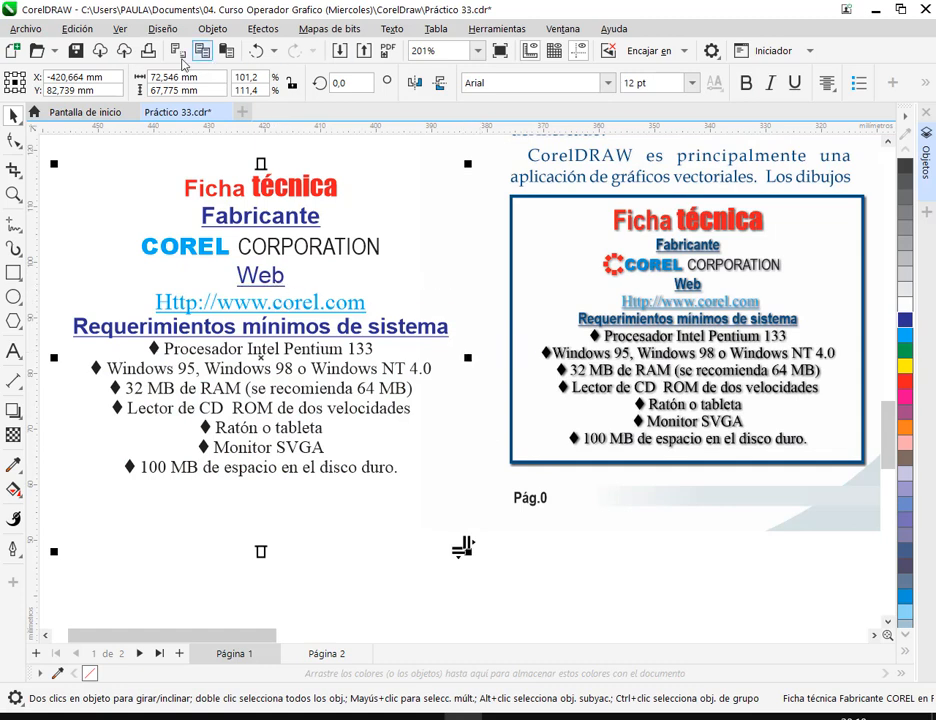
key(ctrl+s)
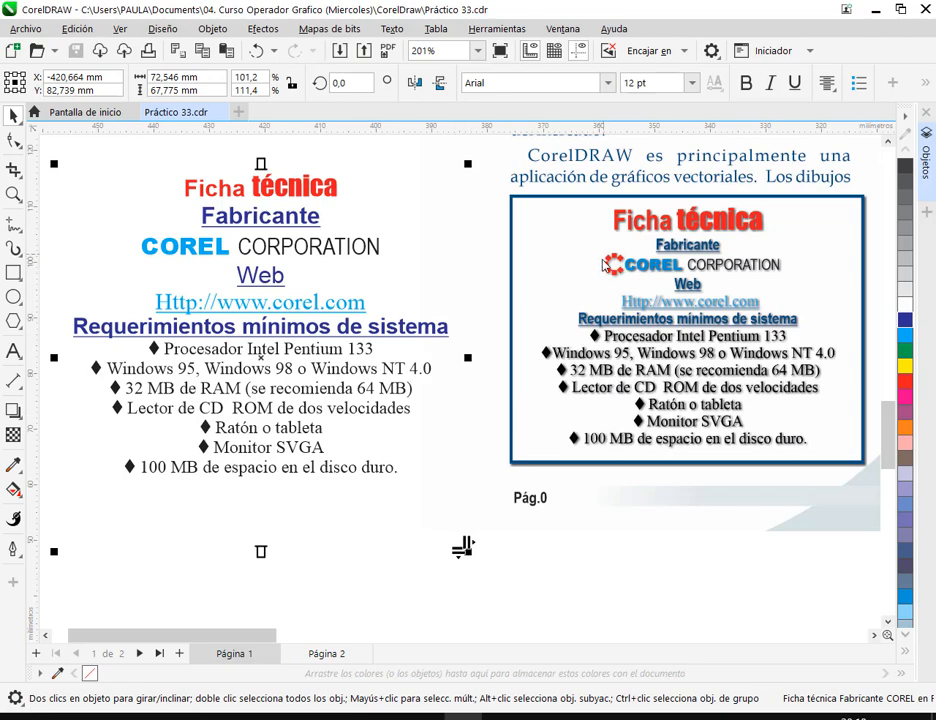
Draw a square about 4.2 mm per side in the empty area beside the "Ficha técnica" text block.
scroll(293, 328, down, 2)
drag(223, 348, 554, 351)
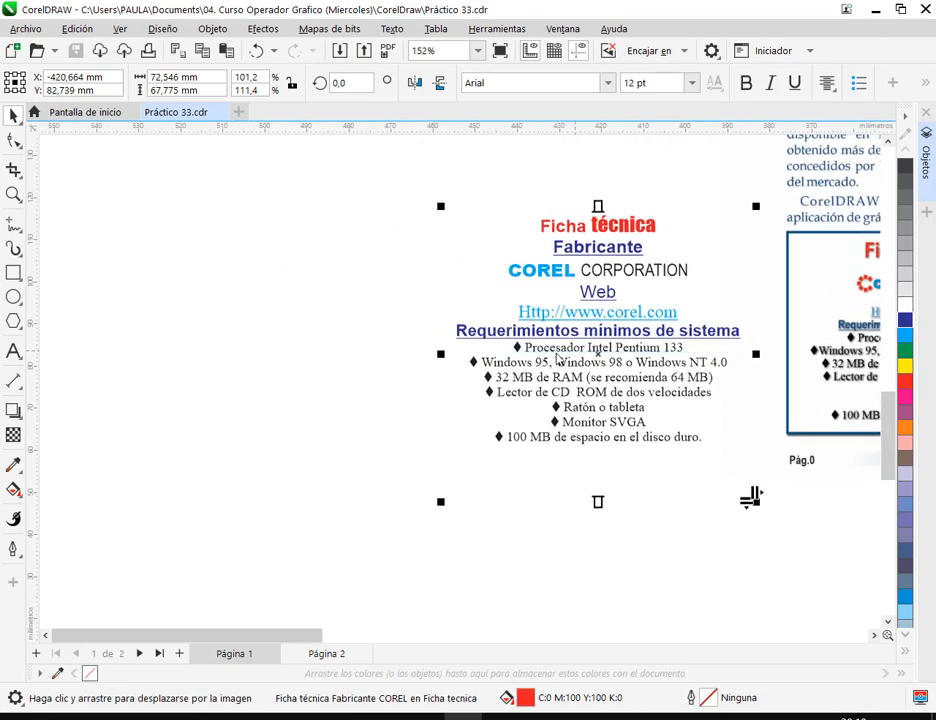
click(285, 348)
drag(748, 346, 618, 347)
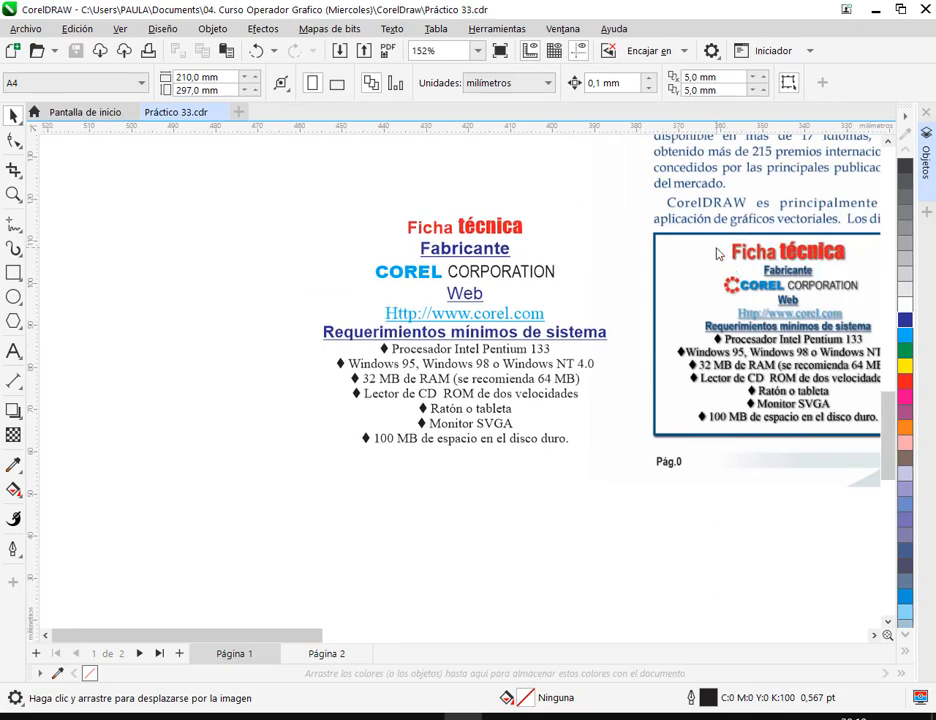
scroll(230, 298, up, 3)
click(12, 272)
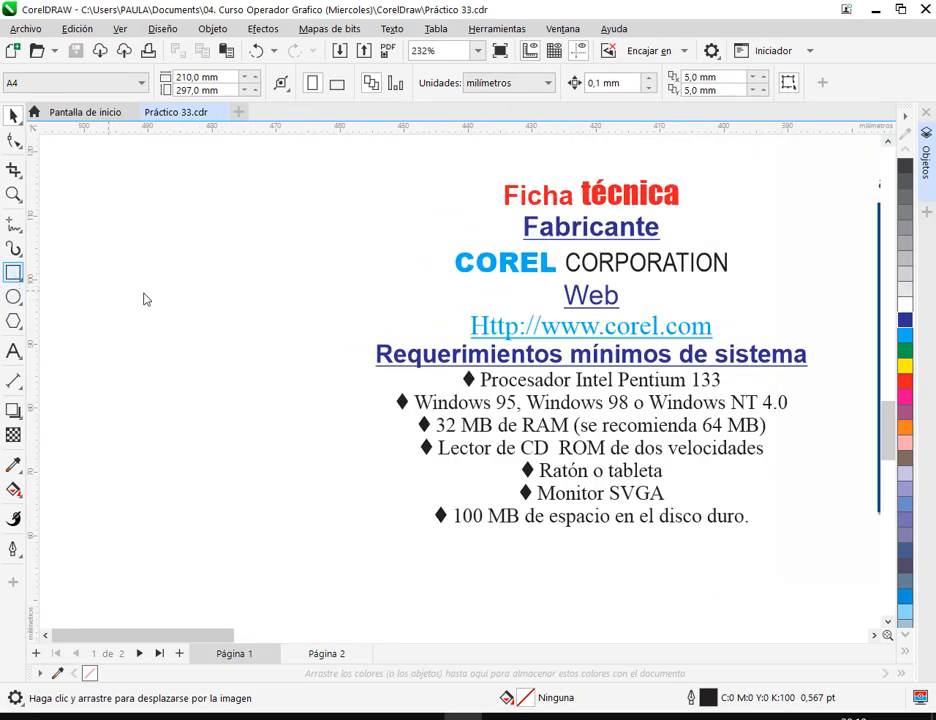
drag(166, 254, 197, 287)
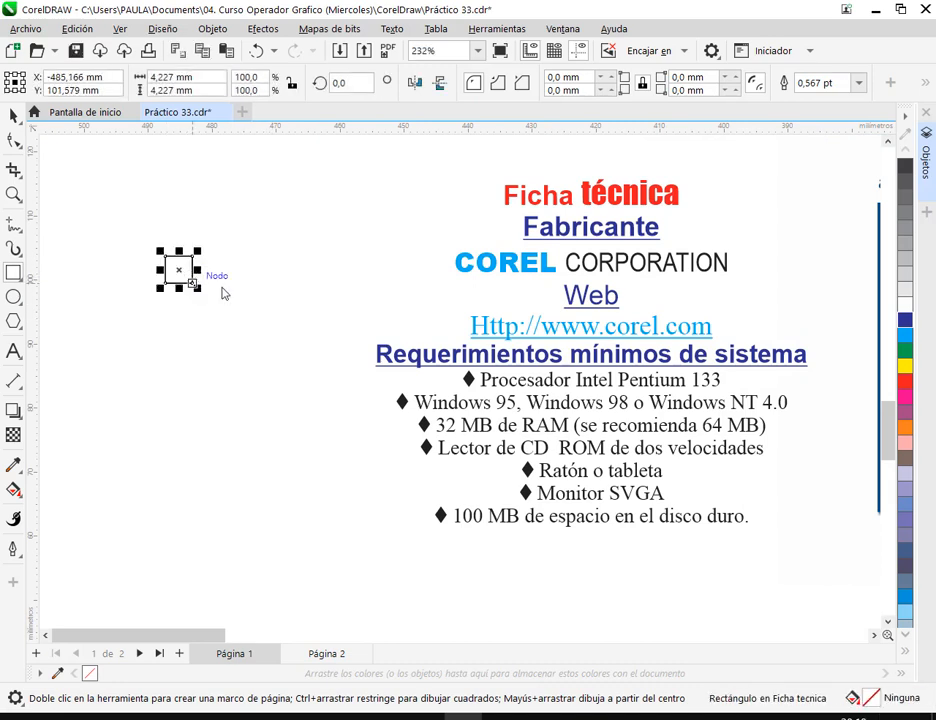
Give the square a red fill with no outline and move it slightly farther from the text.
click(906, 383)
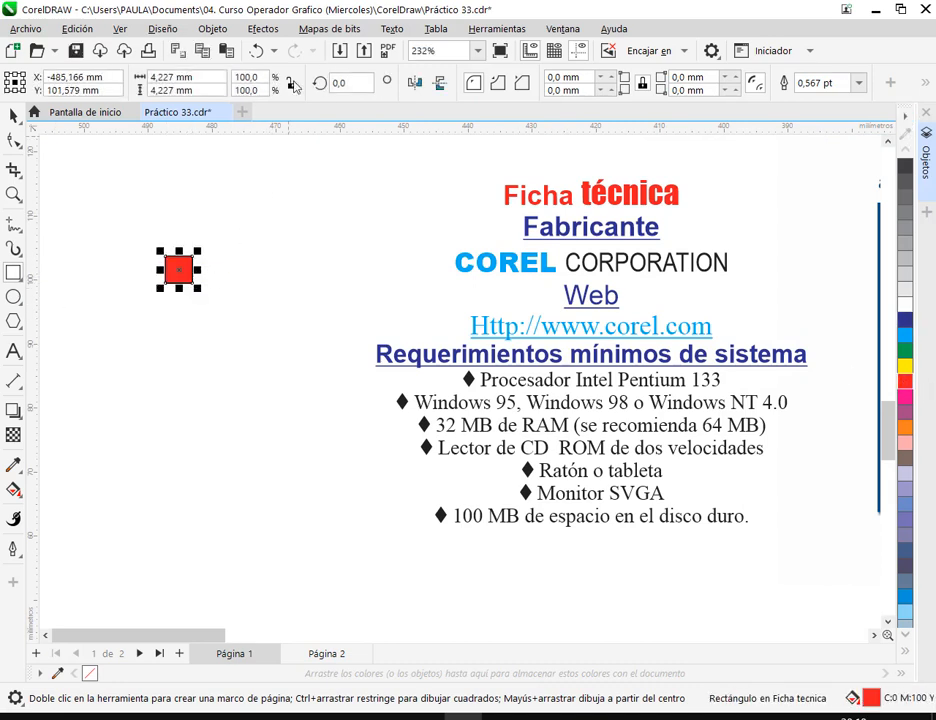
click(906, 636)
click(906, 148)
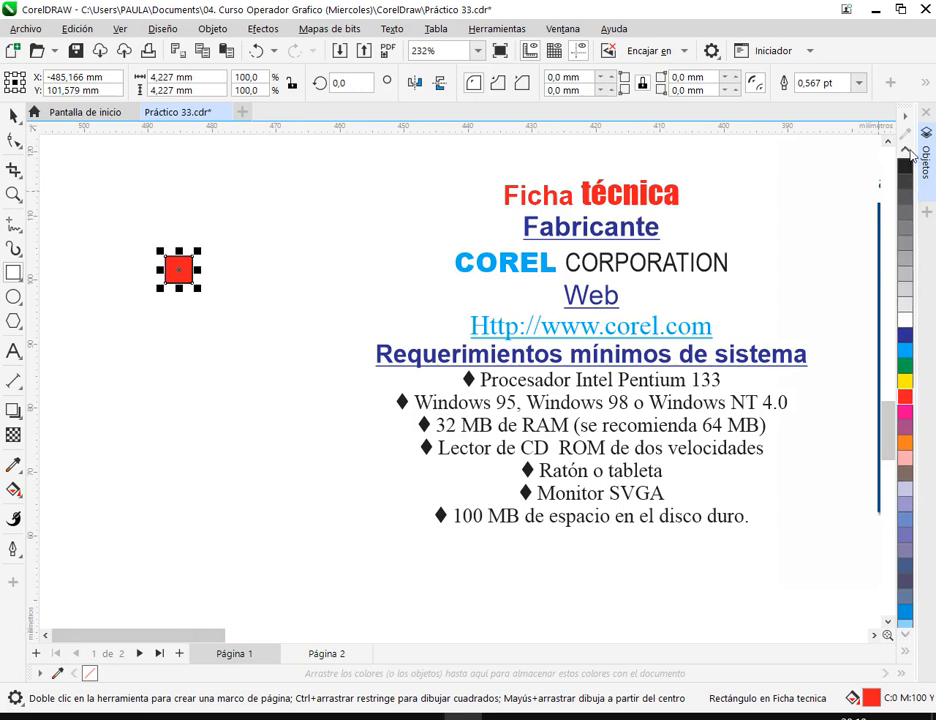
right_click(906, 166)
click(13, 115)
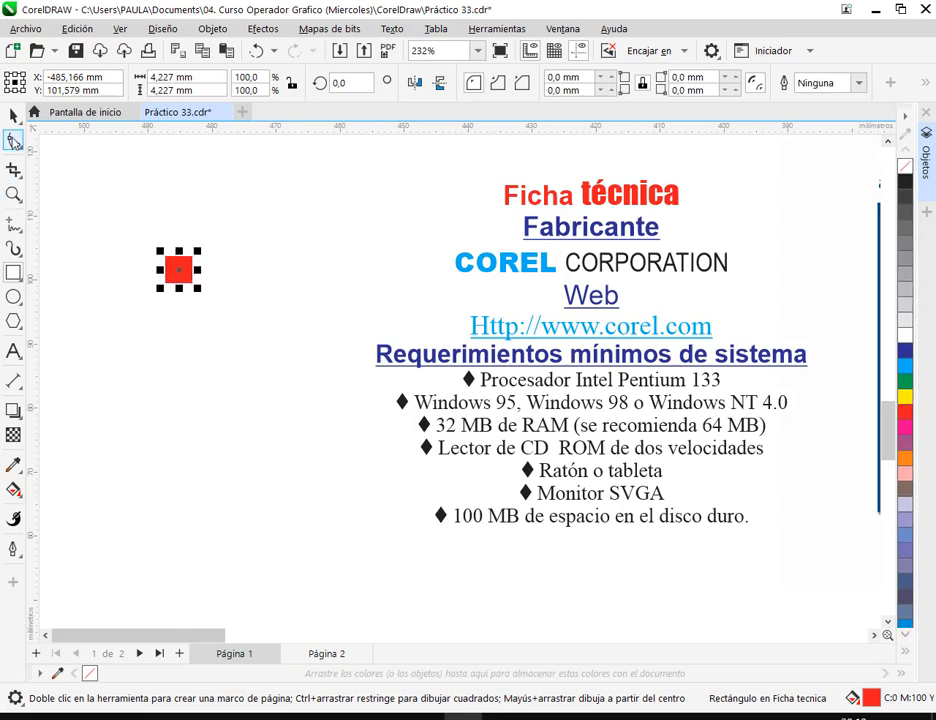
scroll(186, 242, up, 2)
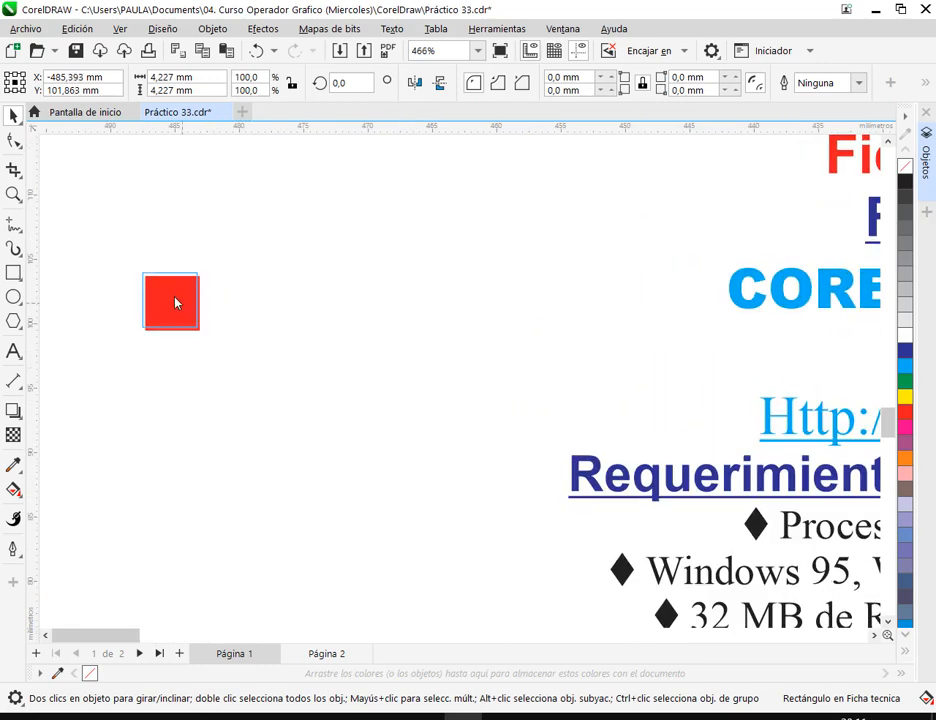
drag(175, 301, 149, 290)
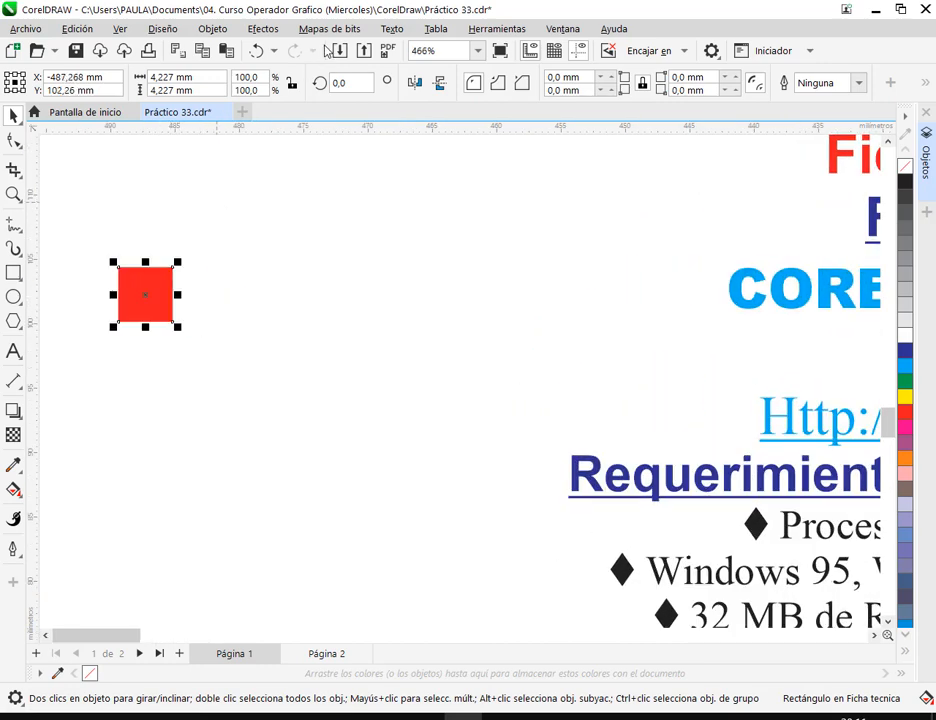
click(562, 29)
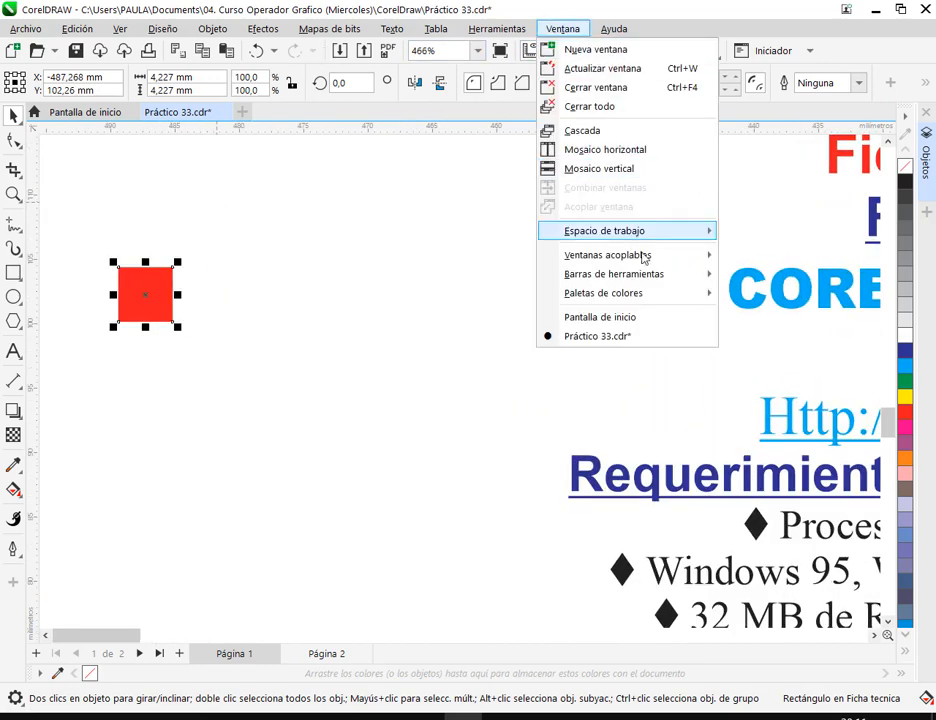
mouse_move(644, 257)
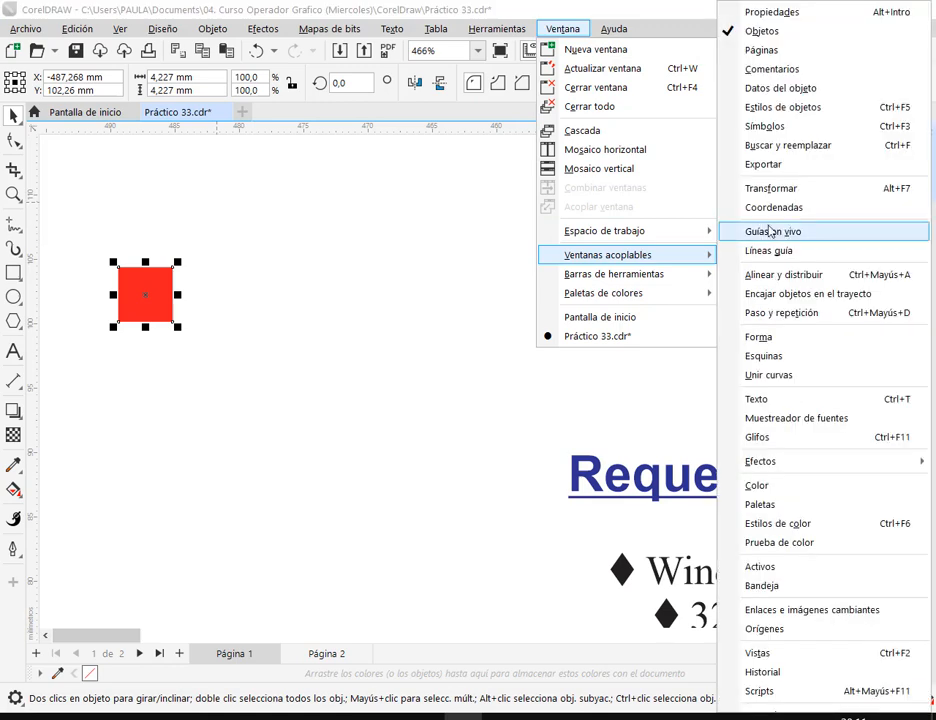
click(775, 191)
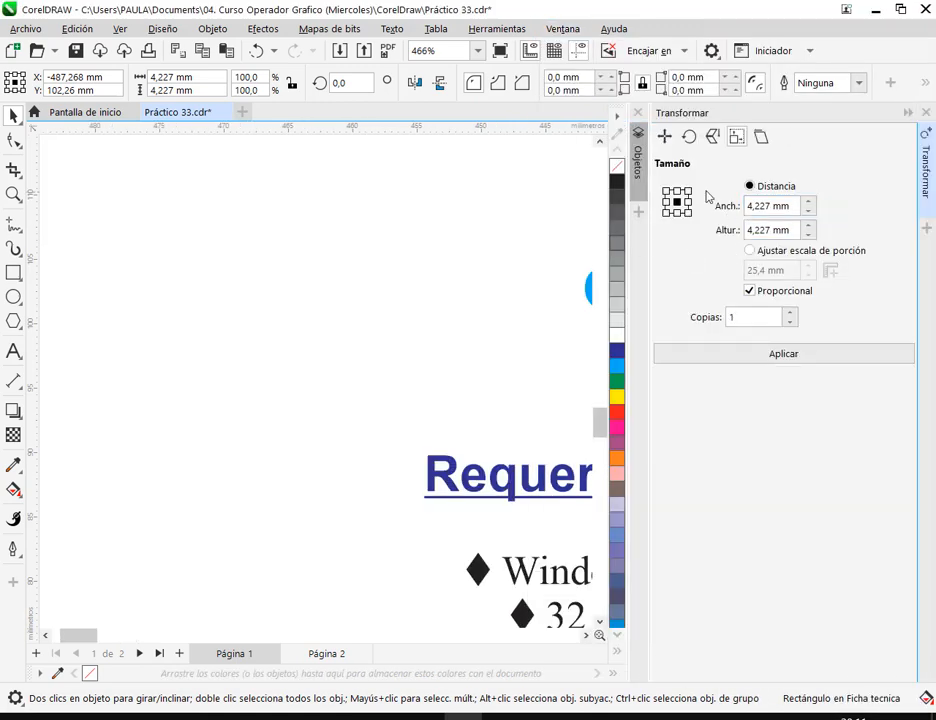
scroll(474, 286, down, 2)
scroll(361, 303, up, 2)
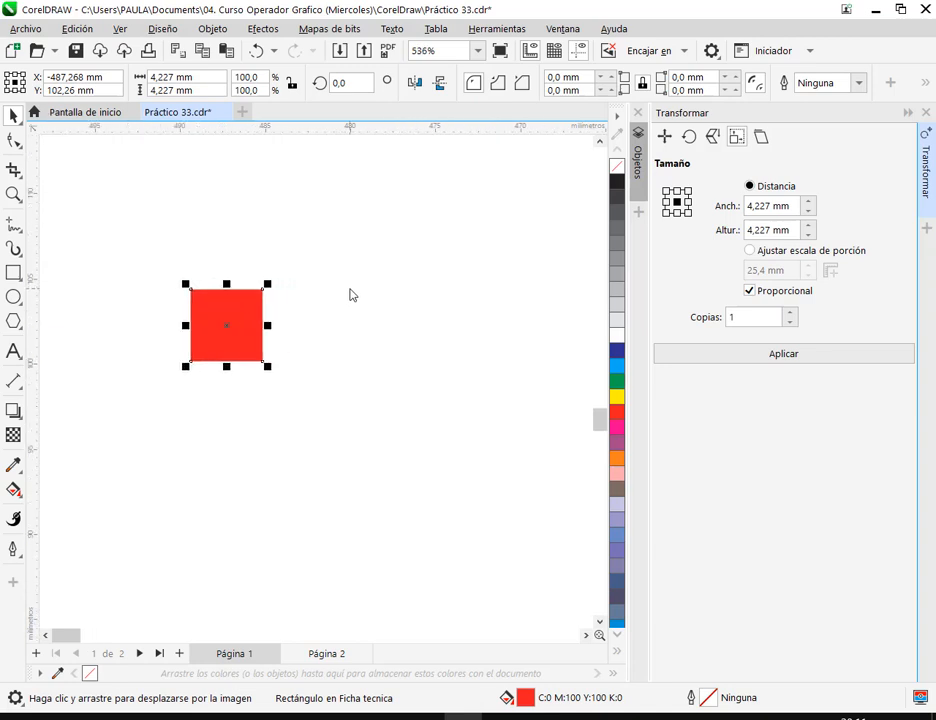
click(664, 136)
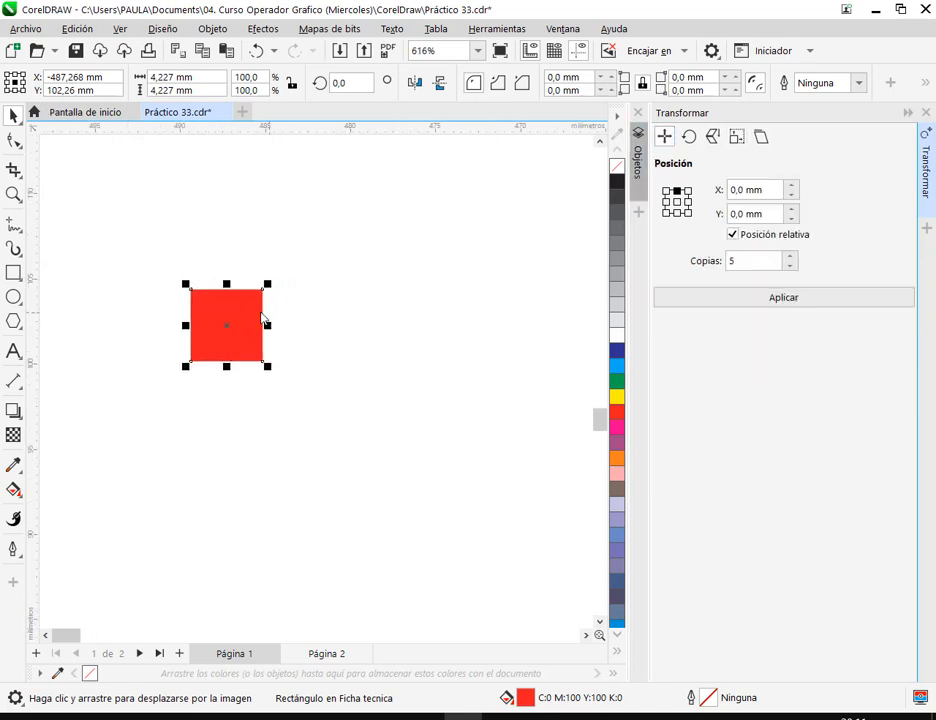
scroll(262, 318, up, 1)
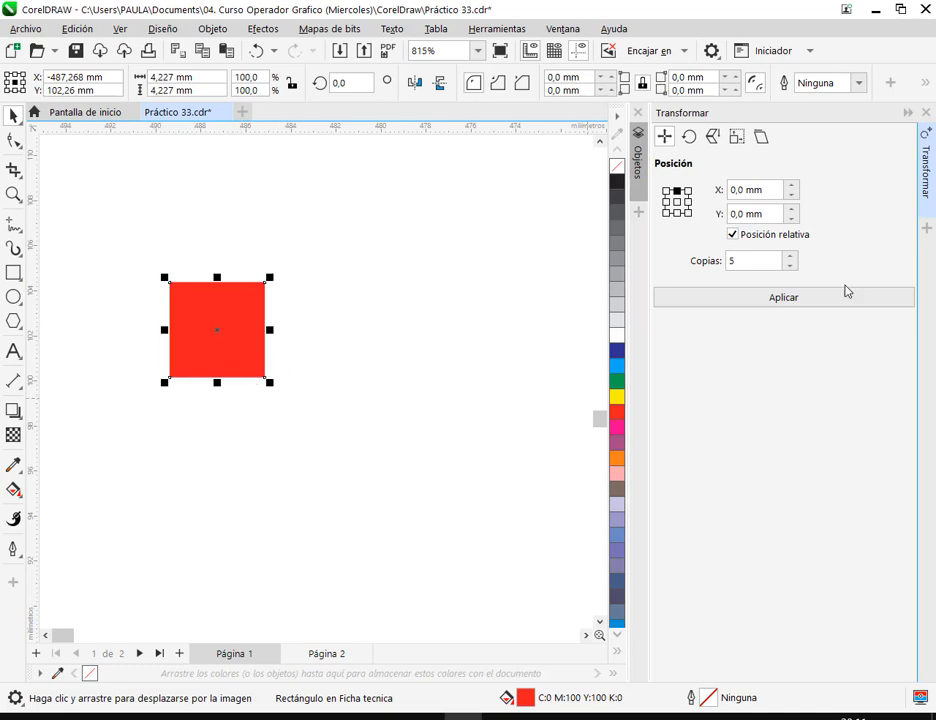
click(746, 265)
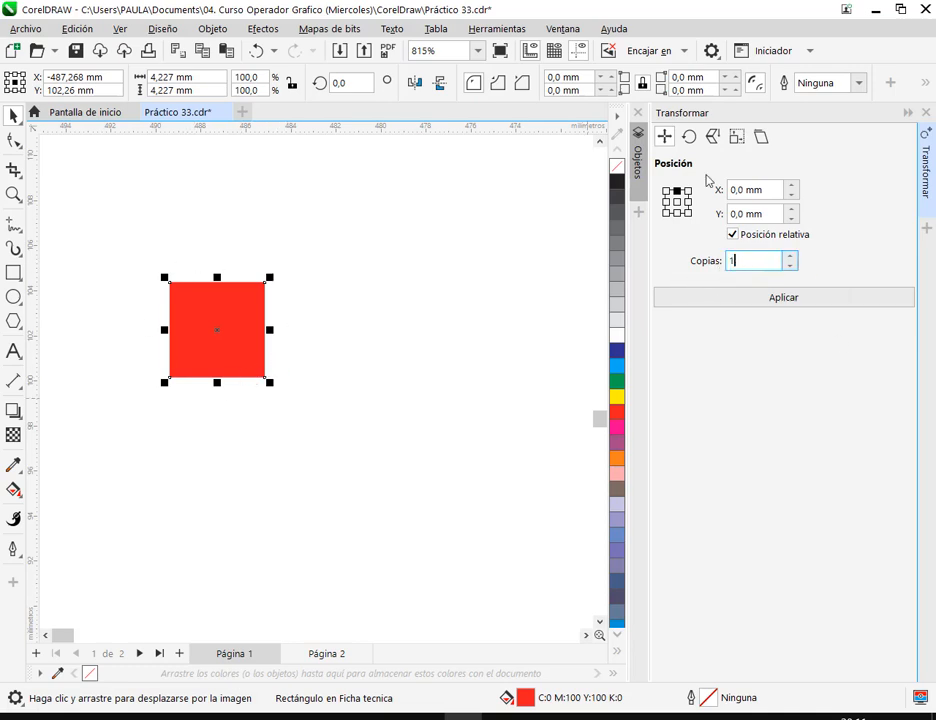
click(689, 136)
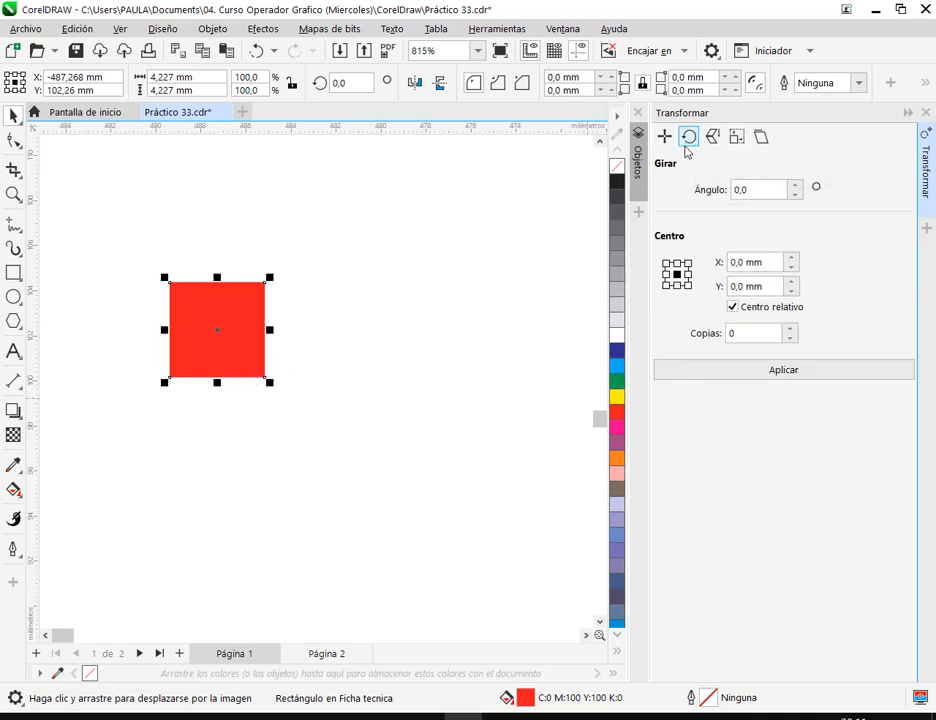
click(758, 190)
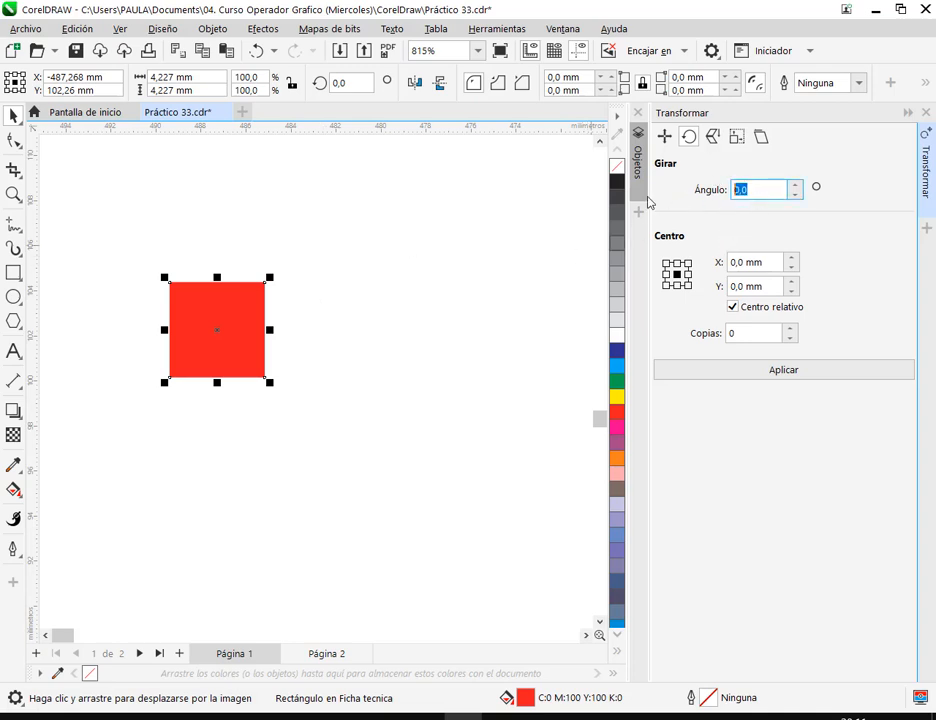
click(927, 115)
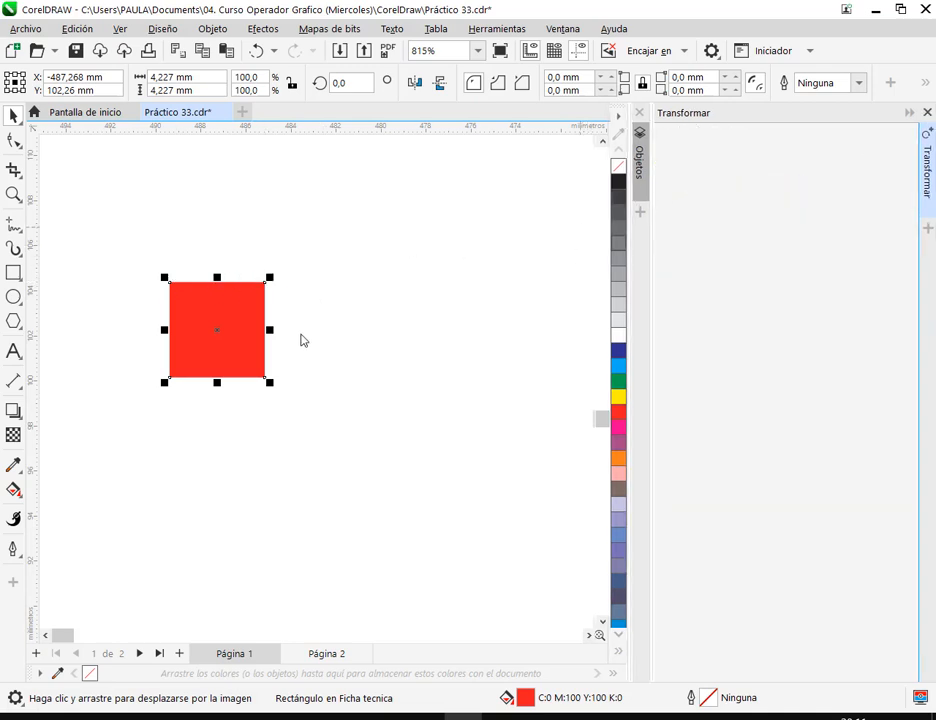
Place a copy of the red square up and to the right of the original and rotate it 45°.
drag(200, 360, 329, 308)
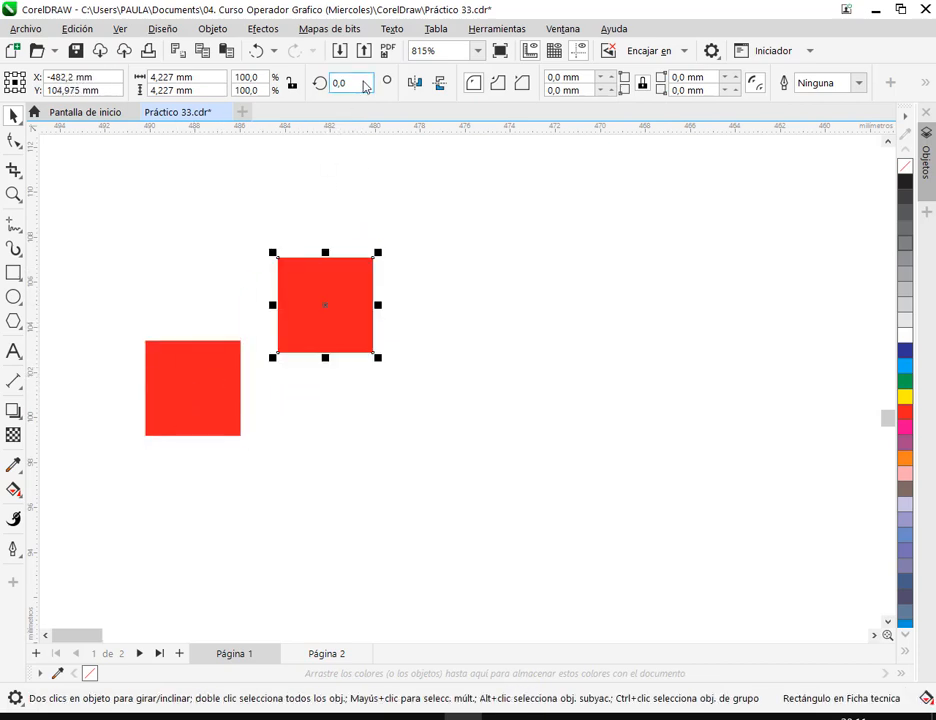
click(362, 84)
text(45)
key(Return)
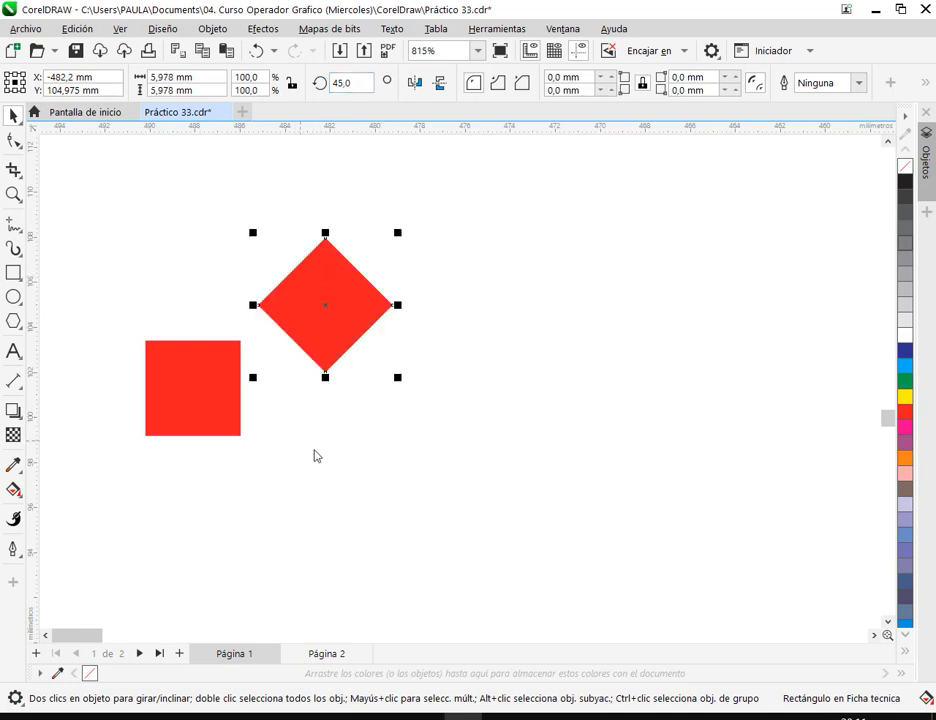
Move the rotated diamond so its bottom corner snaps onto the upper-right corner of the square.
click(314, 456)
click(325, 380)
drag(325, 378, 242, 341)
Continue the arc with a copy of the square on the diamond's right corner and a diamond copy on that square's lower-right corner.
click(209, 430)
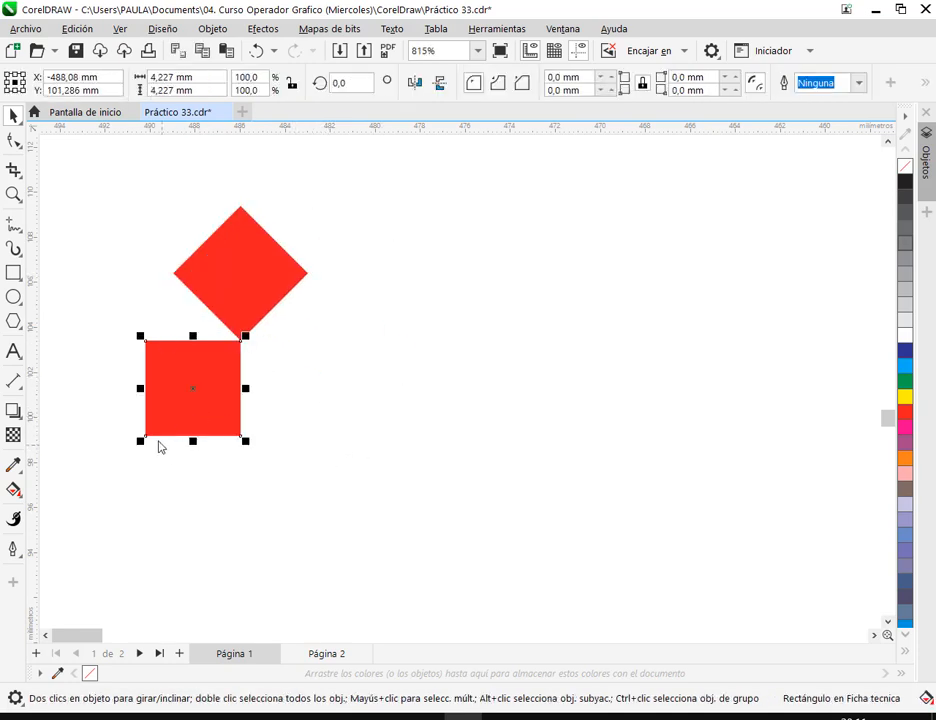
drag(146, 439, 308, 273)
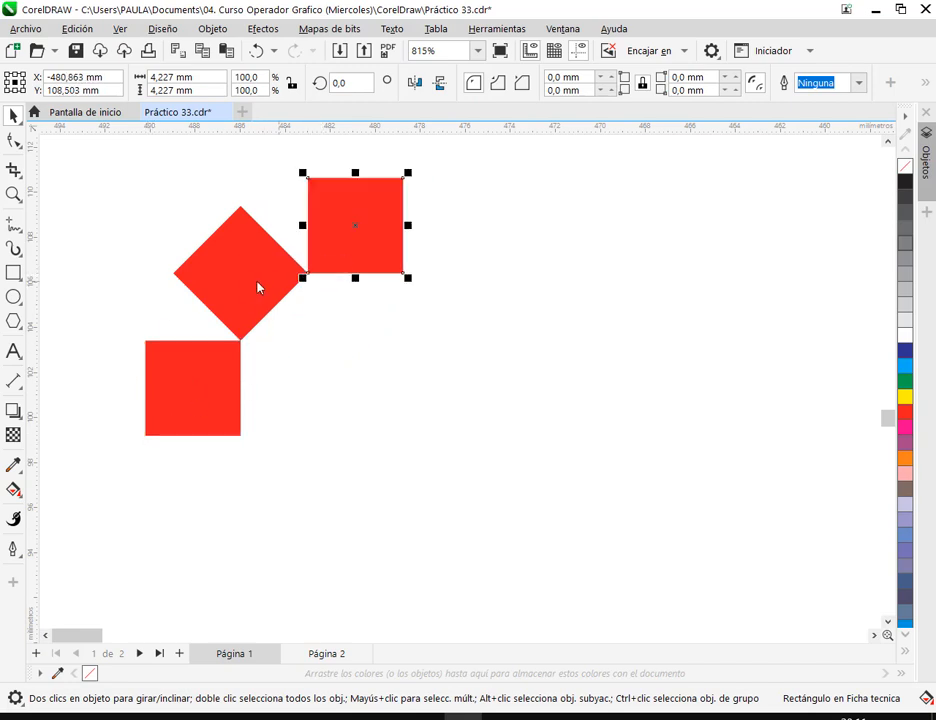
click(258, 288)
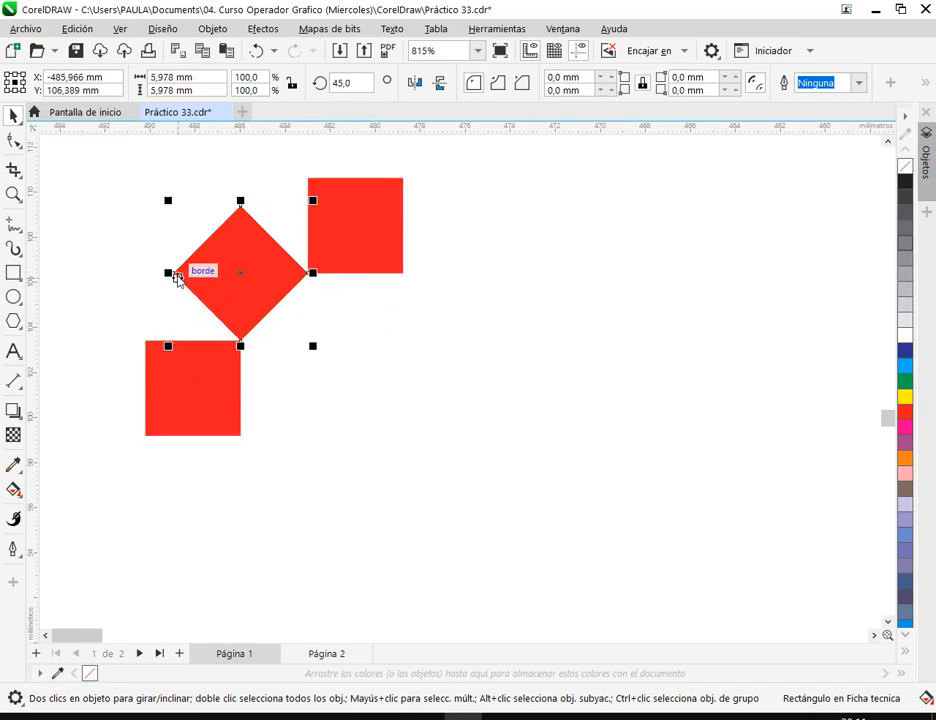
drag(178, 276, 403, 273)
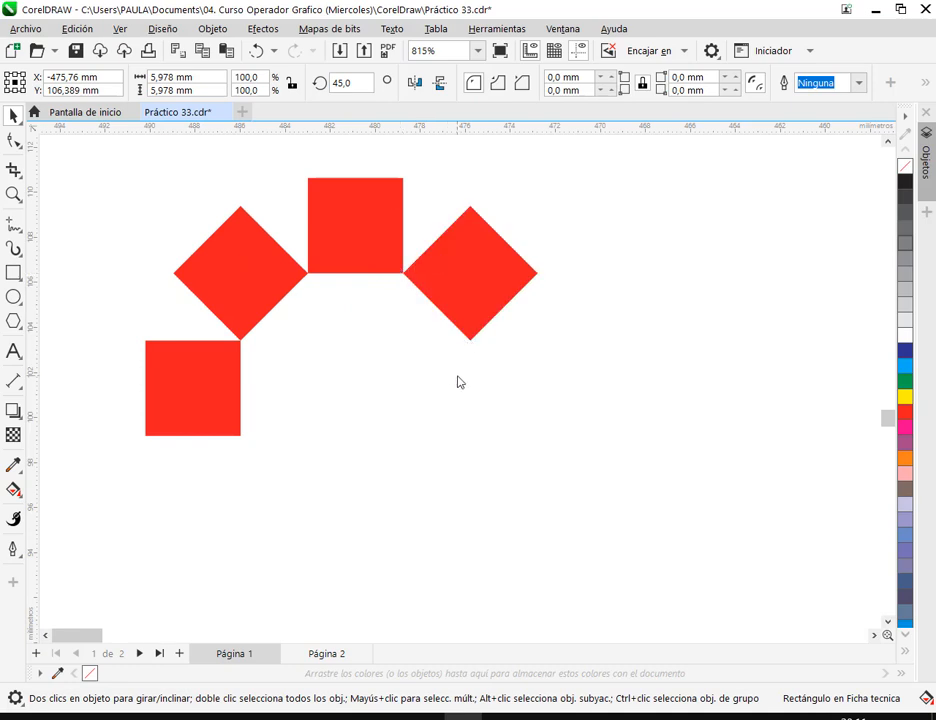
Try placing a horizontal guideline through the lower square's centre and moving the three upper shapes' rotation centre onto it.
drag(615, 168, 158, 375)
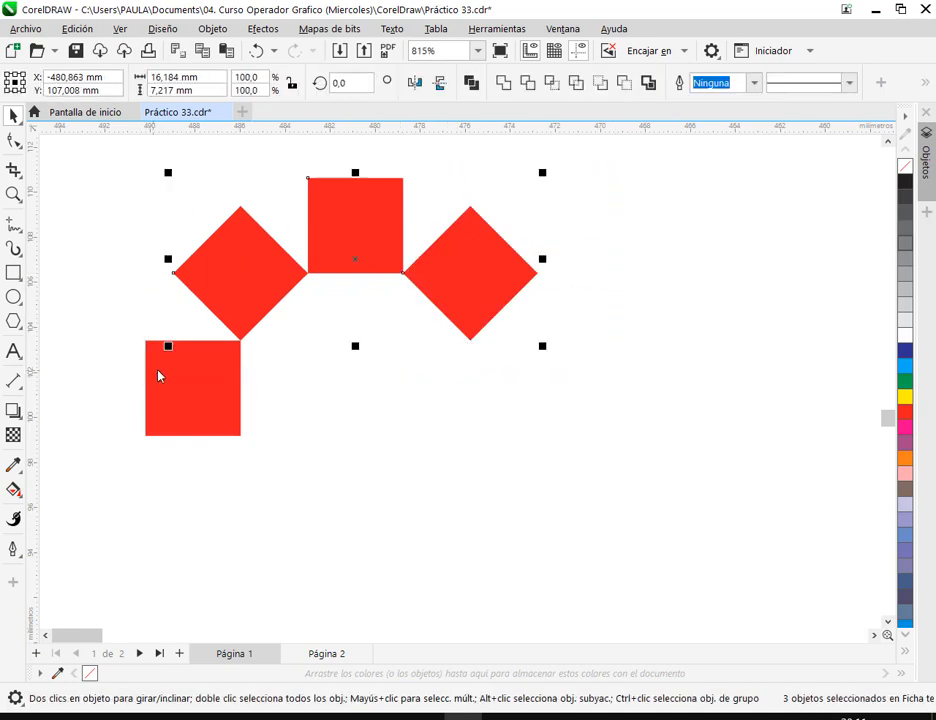
click(350, 245)
click(537, 441)
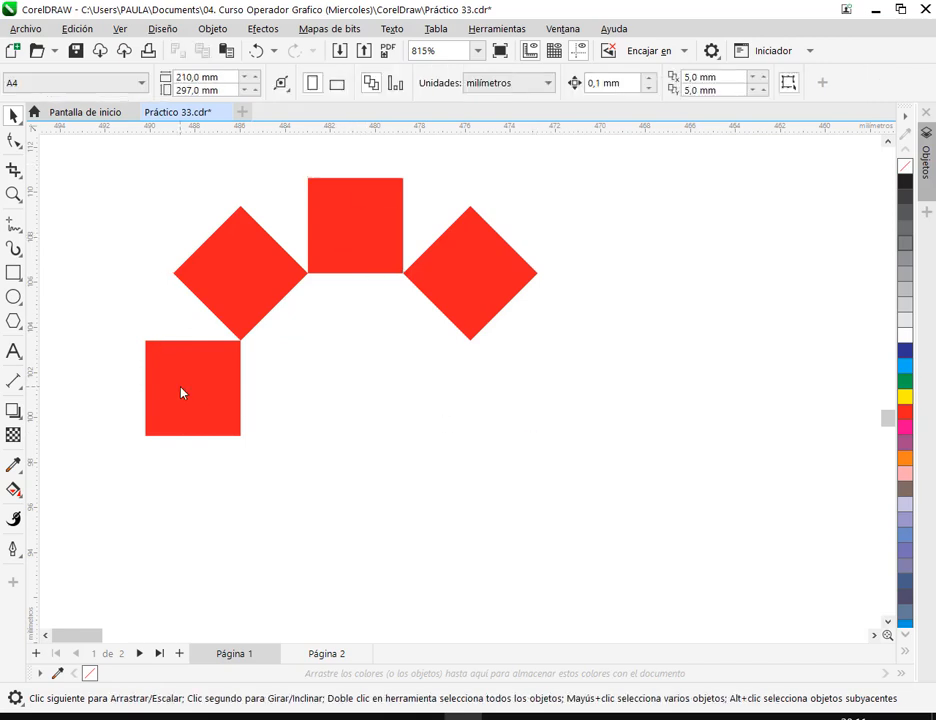
click(184, 391)
drag(279, 131, 194, 387)
drag(590, 146, 230, 355)
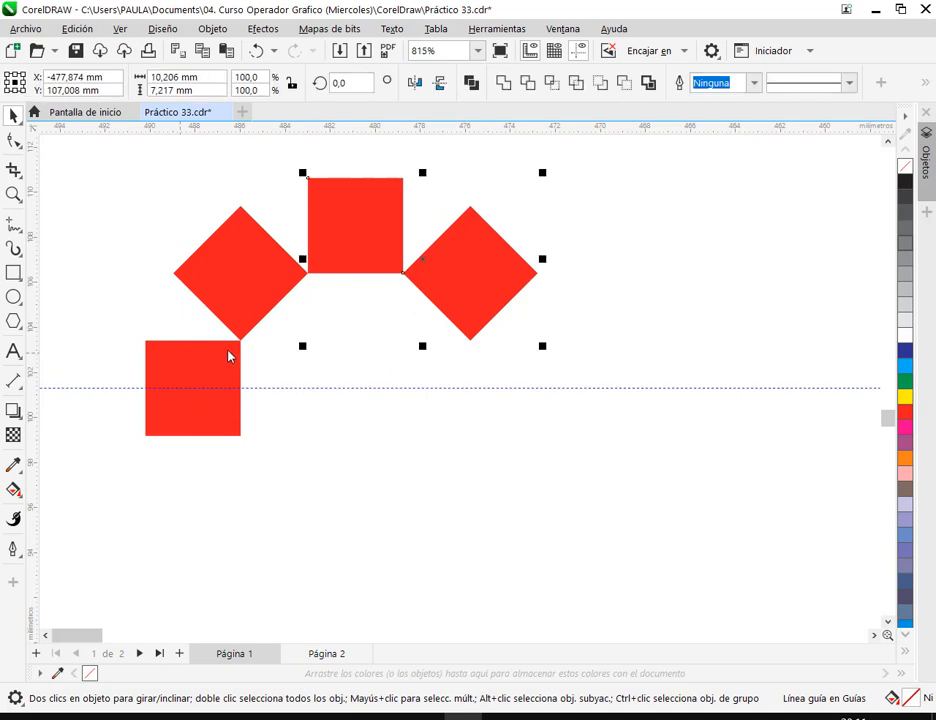
shift+click(240, 276)
click(355, 263)
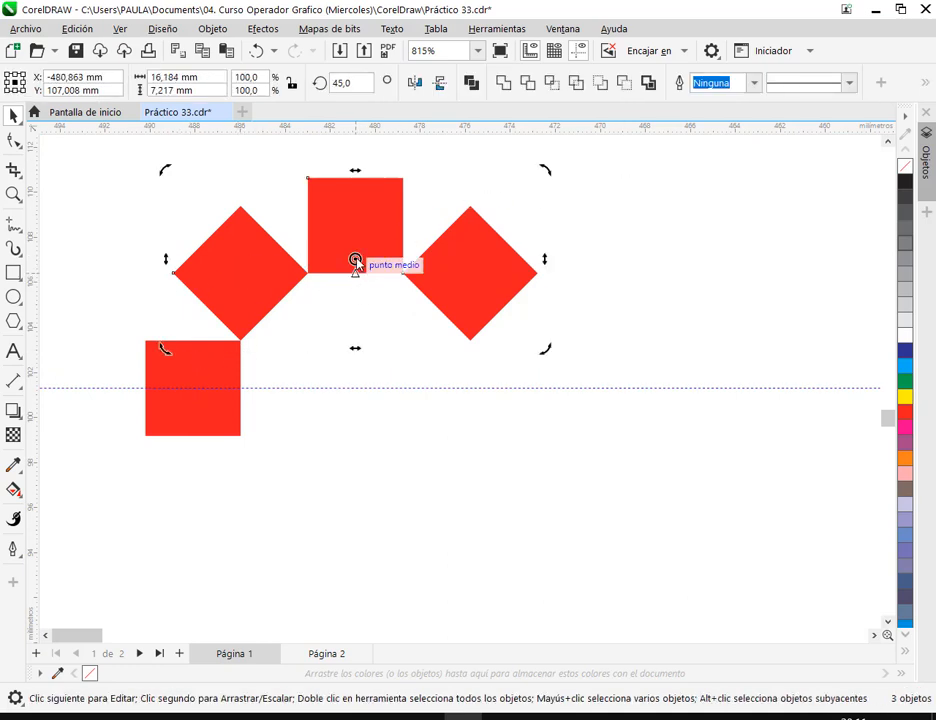
drag(355, 260, 356, 389)
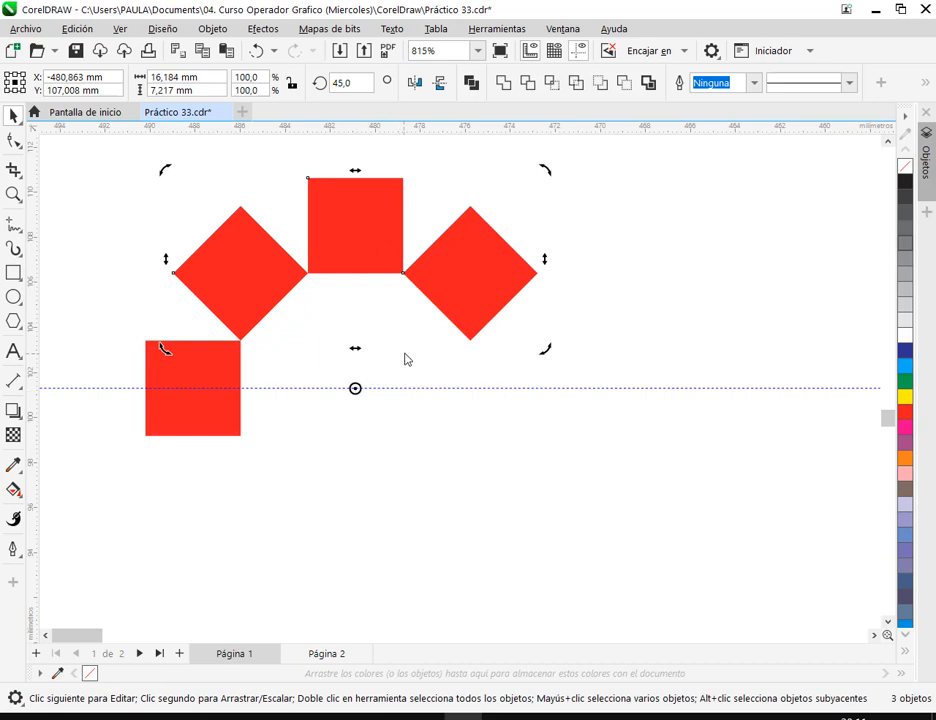
Undo the guideline and try to move the three upper shapes' rotation centre level with the lower square.
key(ctrl+z)
drag(564, 170, 129, 363)
click(355, 240)
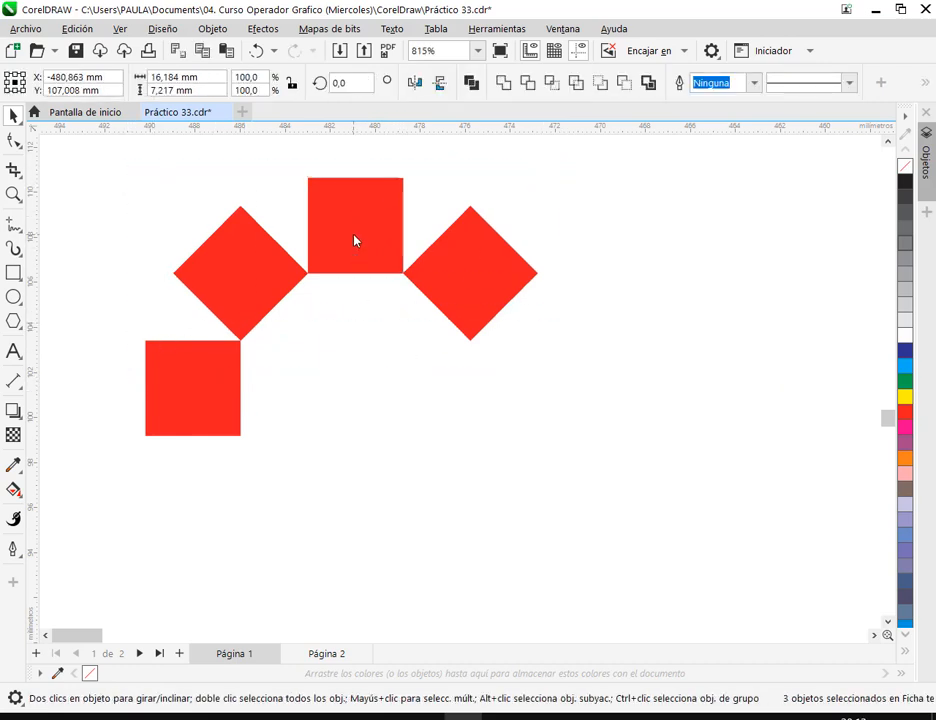
mouse_move(355, 260)
mouse_down()
mouse_move(353, 391)
mouse_move(348, 378)
mouse_up()
click(306, 426)
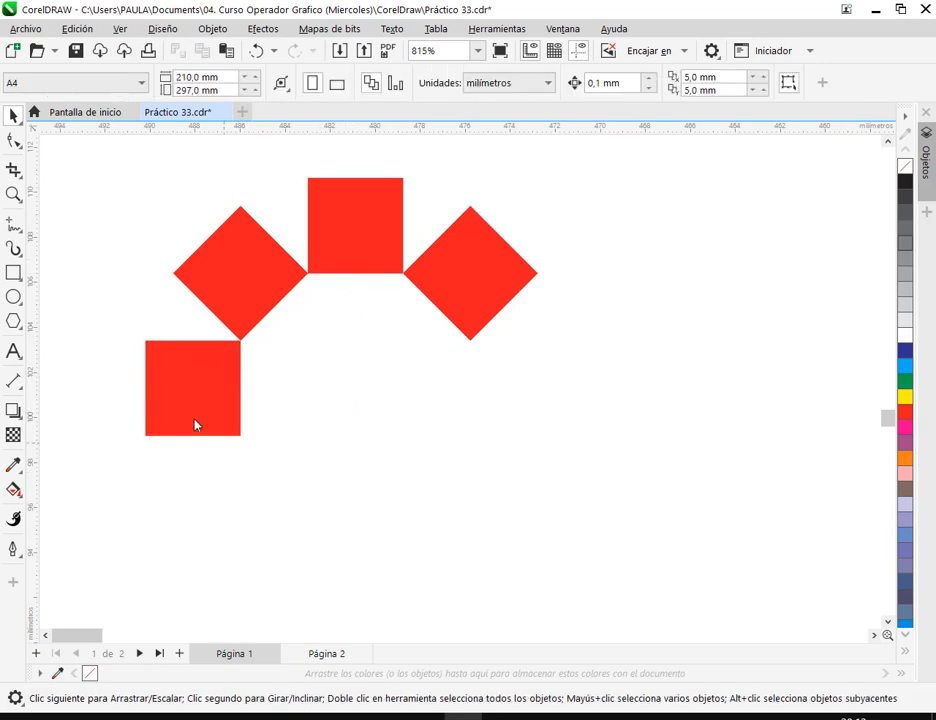
Place a horizontal guideline through the centre of the lower square.
click(186, 408)
drag(271, 130, 192, 387)
click(103, 255)
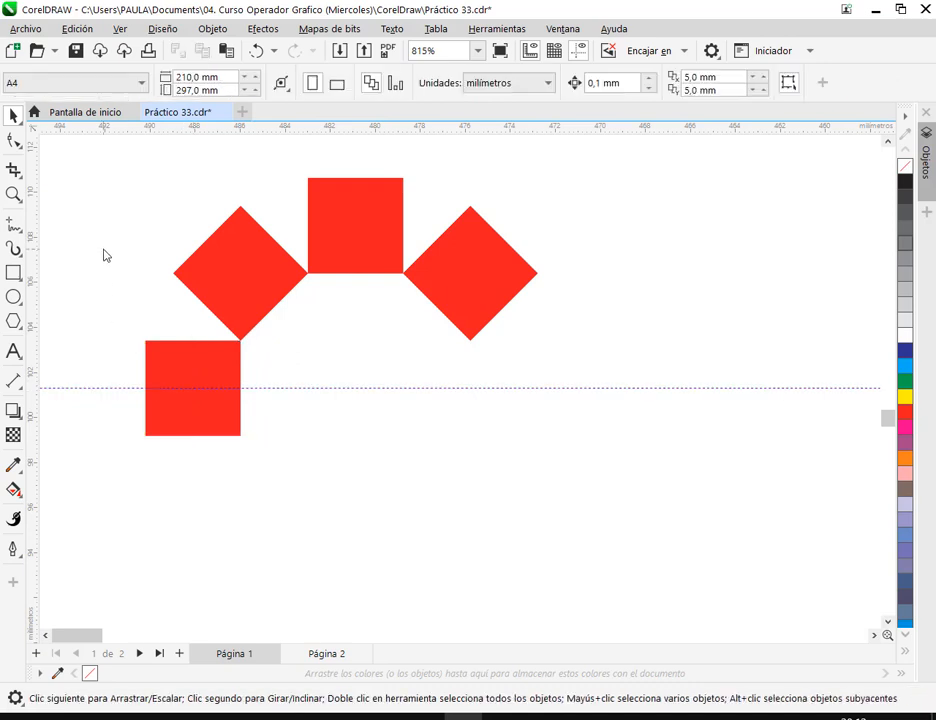
Try to rotate a copy of the three upper shapes below the left square about a centre placed on the guideline.
click(248, 277)
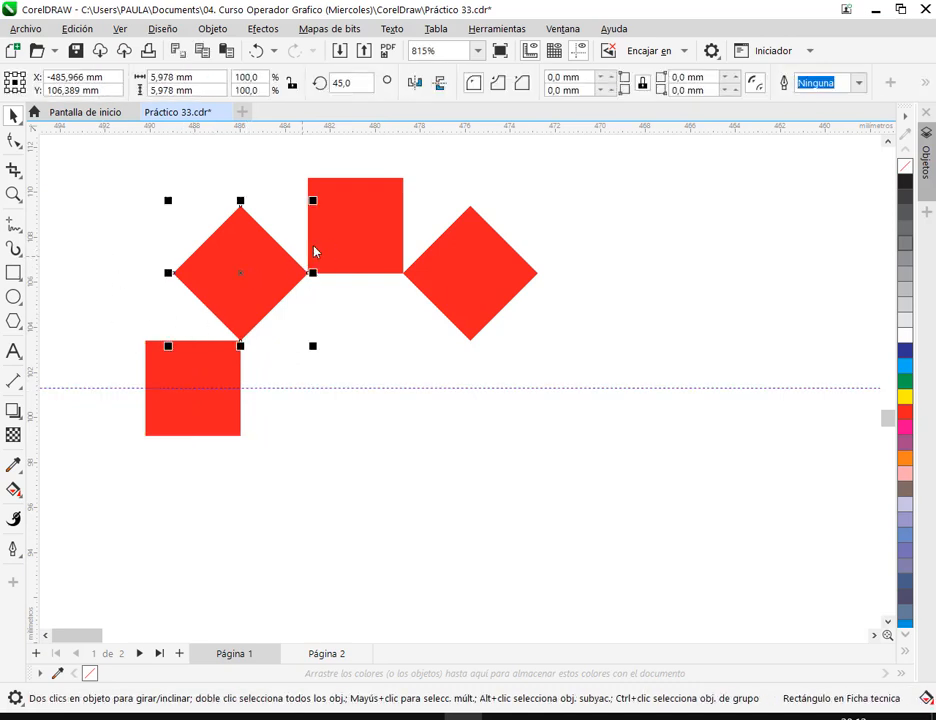
shift+click(366, 253)
shift+click(474, 272)
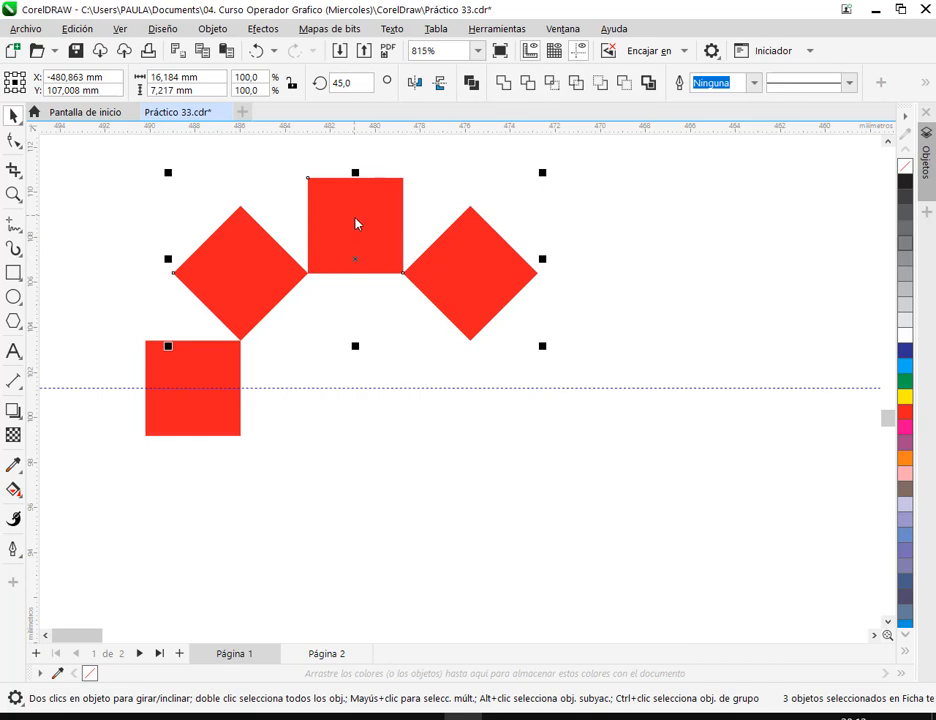
click(356, 224)
drag(355, 260, 348, 390)
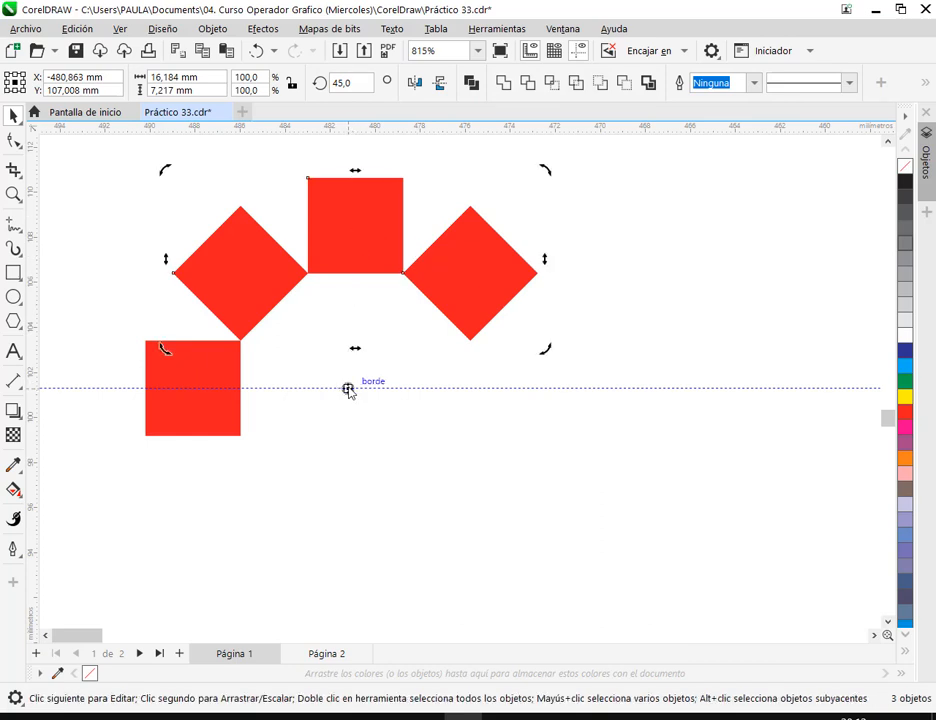
drag(553, 180, 302, 463)
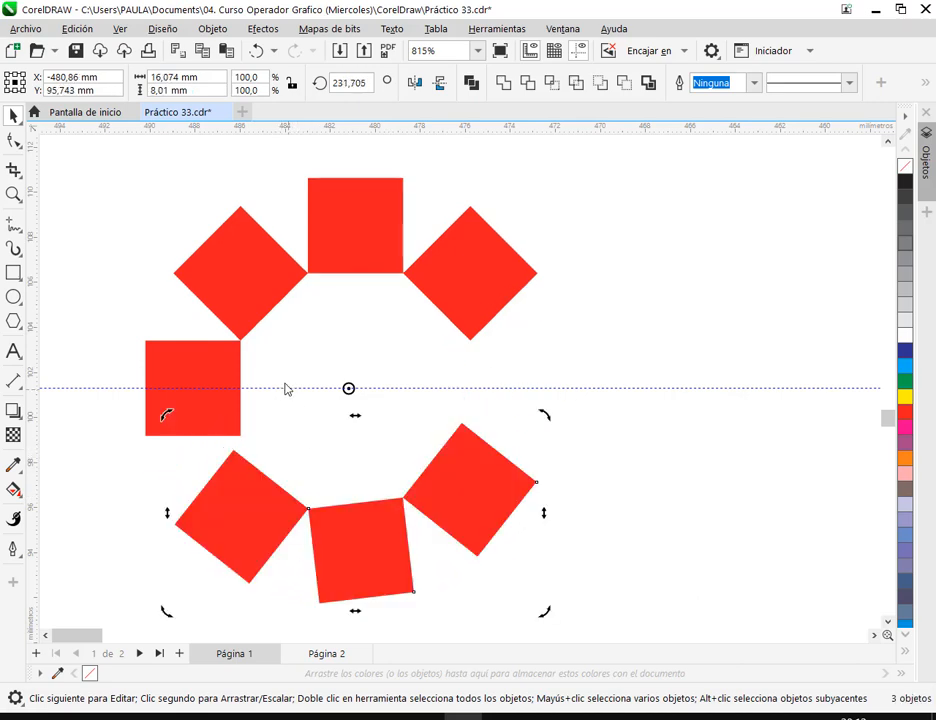
key(ctrl+z)
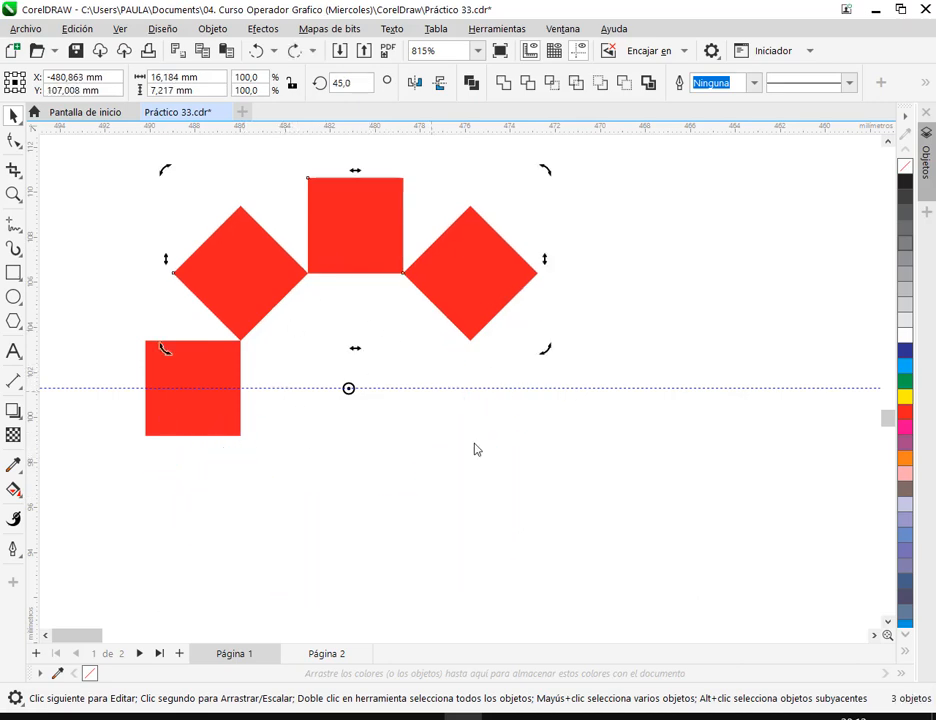
Complete the C-shaped ring with a vertically mirrored copy of the three upper shapes at the left square's lower-right corner, and delete the guideline.
click(240, 288)
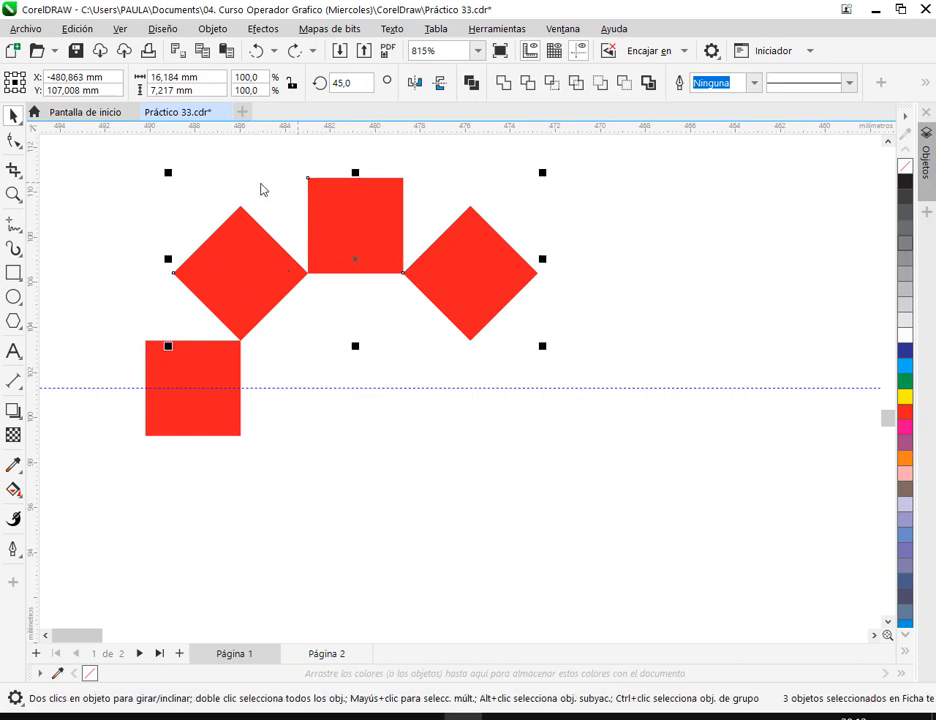
drag(170, 176, 203, 428)
key(ctrl+z)
drag(206, 472, 206, 472)
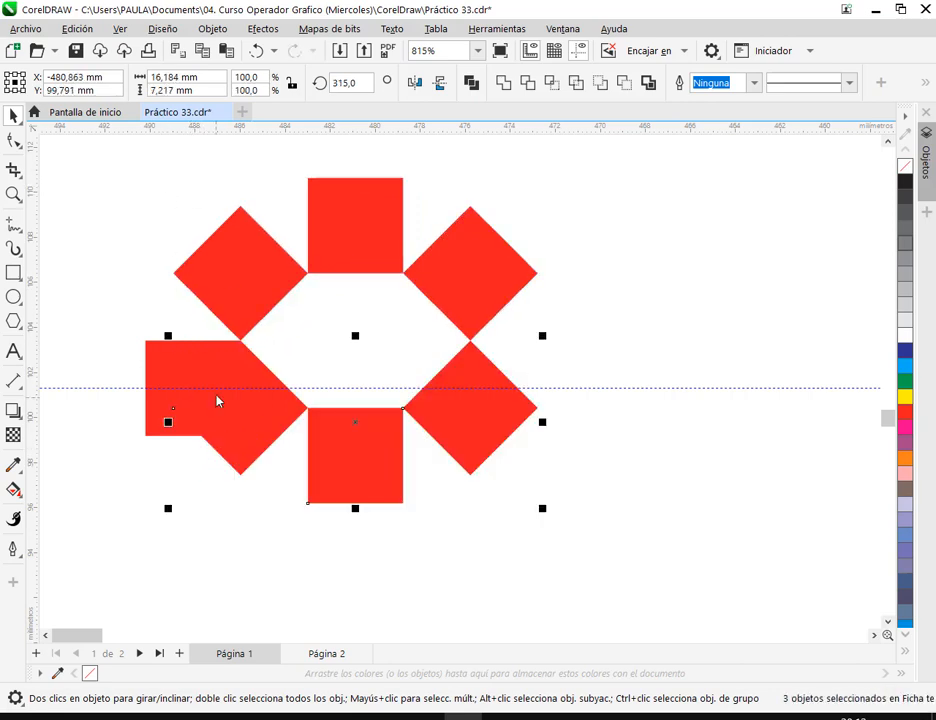
drag(248, 350, 239, 437)
click(572, 384)
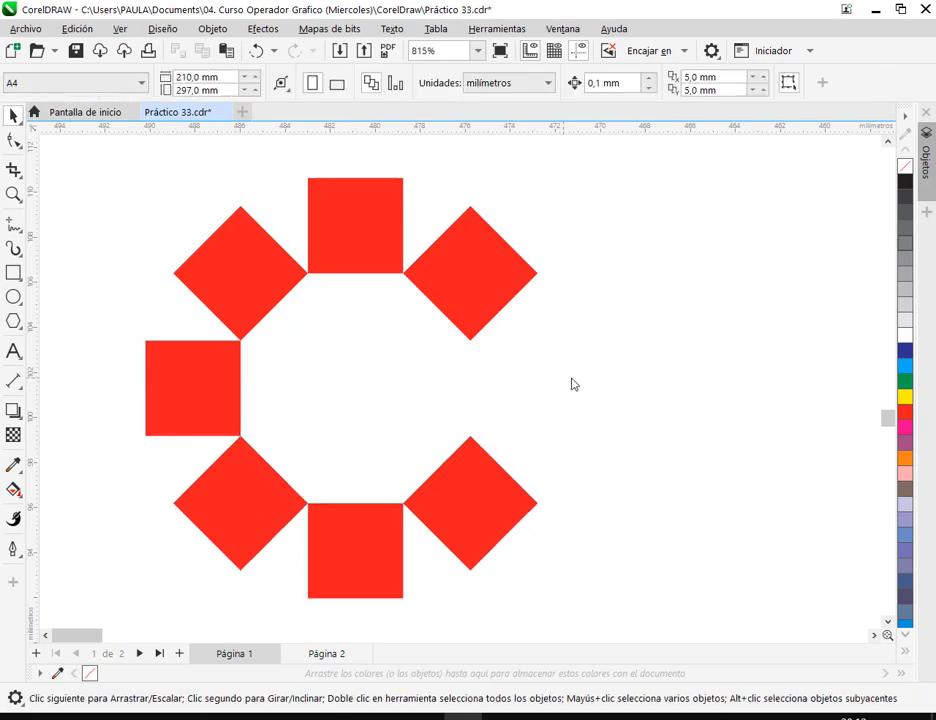
Group the seven red shapes and scale the group to about 7.4 × 7.9 mm beside the word COREL.
scroll(617, 396, down, 5)
drag(587, 418, 326, 367)
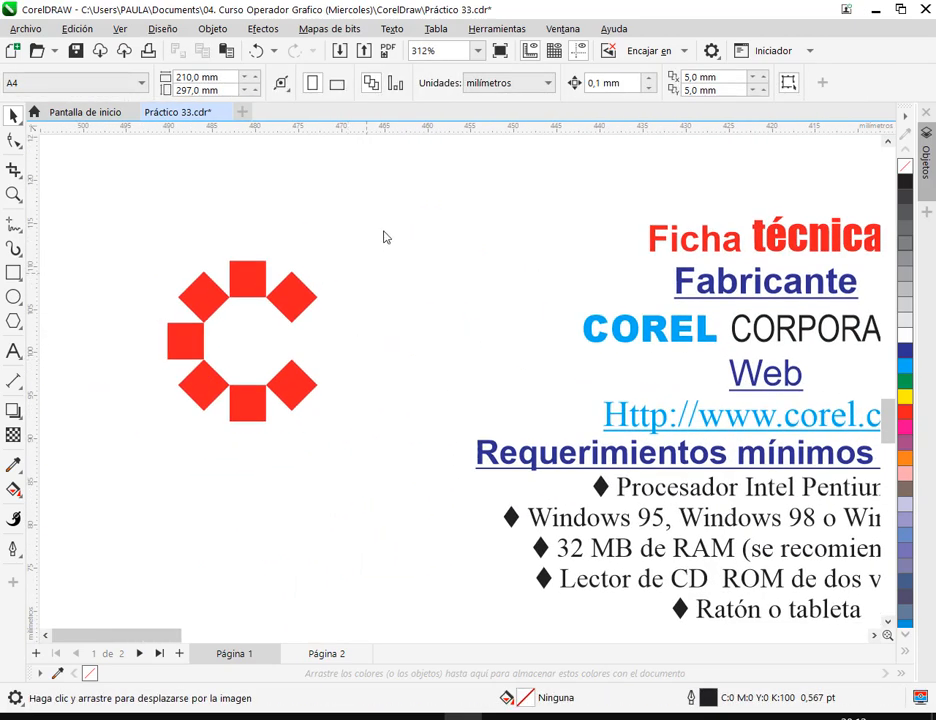
drag(388, 228, 135, 465)
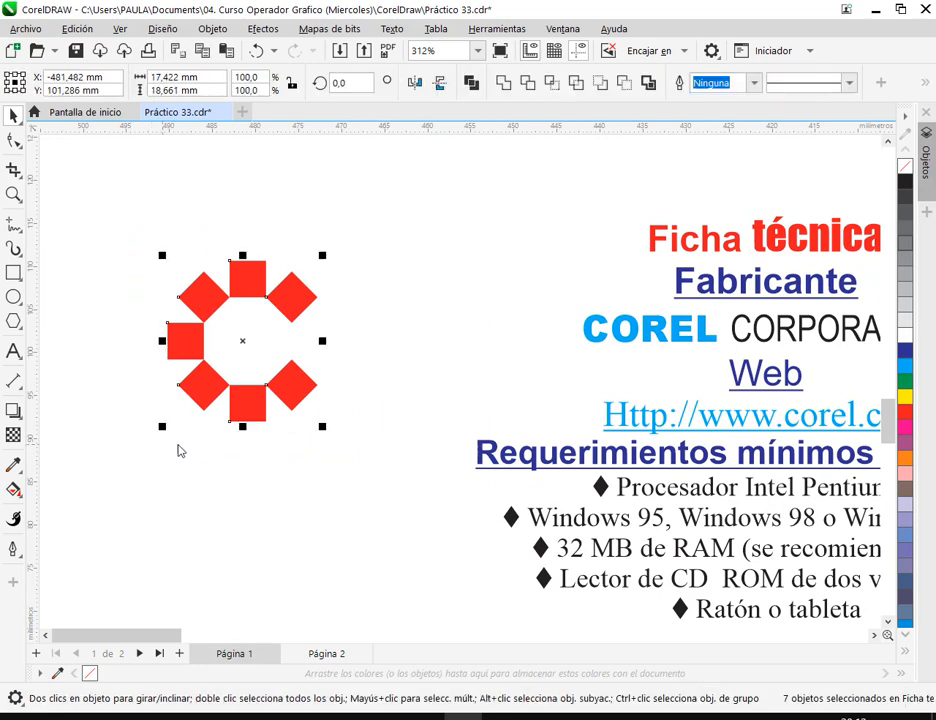
drag(293, 297, 586, 291)
scroll(600, 300, up, 2)
drag(601, 200, 545, 287)
drag(497, 334, 535, 322)
scroll(531, 384, down, 3)
drag(531, 384, 312, 350)
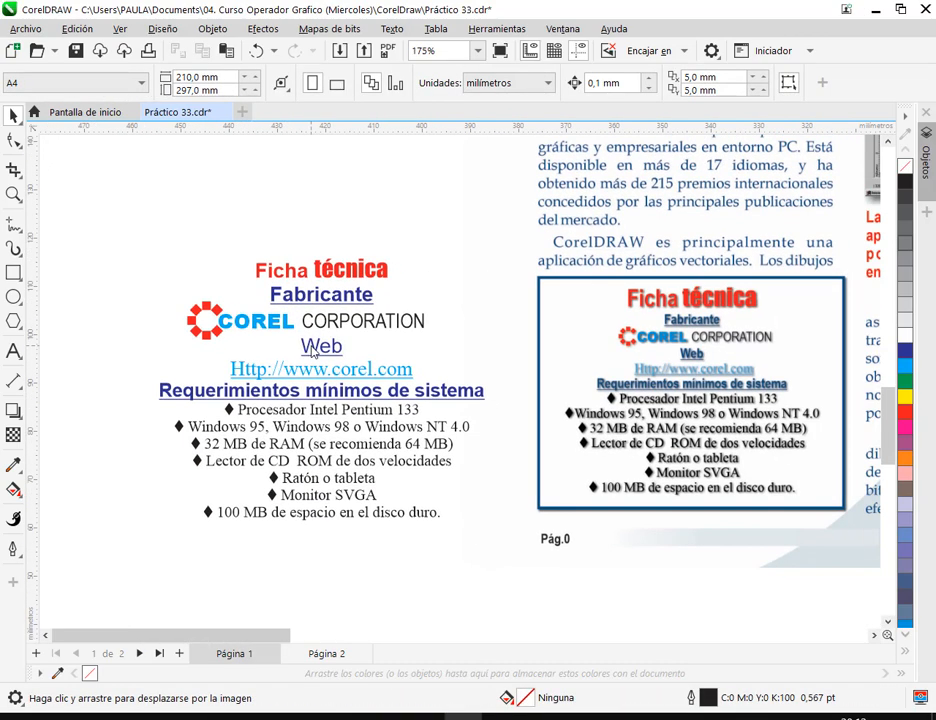
Nudge the red ring slightly left, away from the word COREL, and save the document.
scroll(230, 330, up, 3)
click(185, 335)
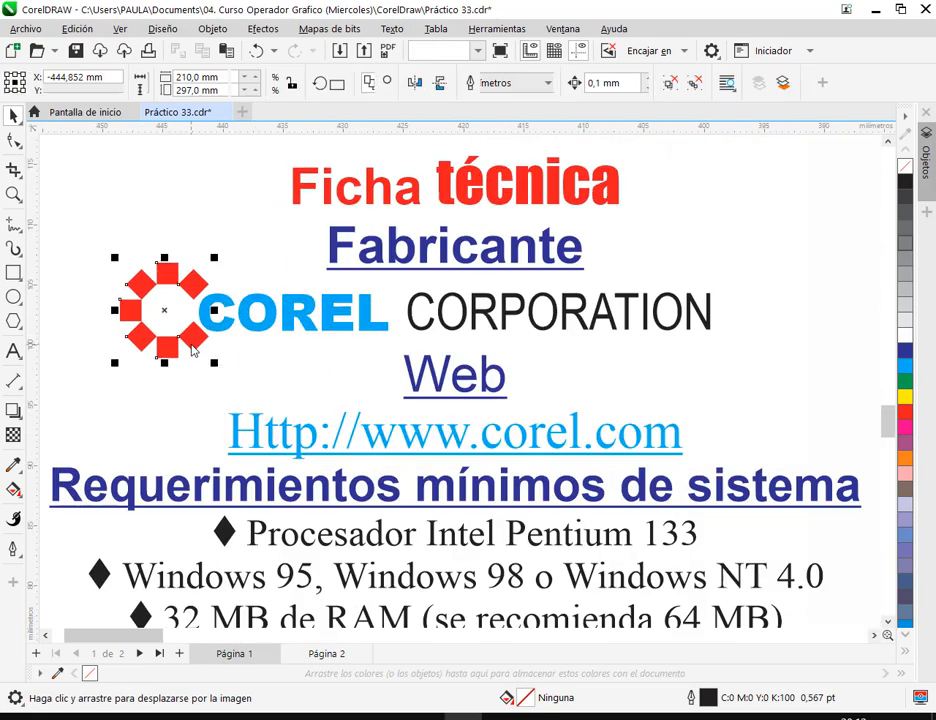
click(292, 370)
scroll(360, 395, down, 3)
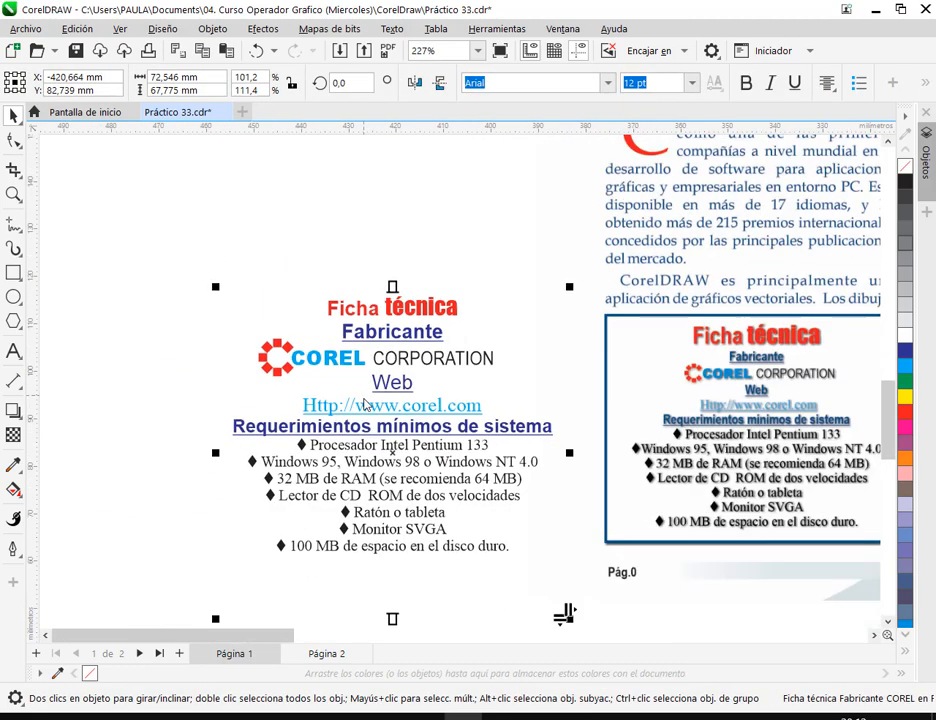
scroll(365, 404, down, 2)
click(660, 614)
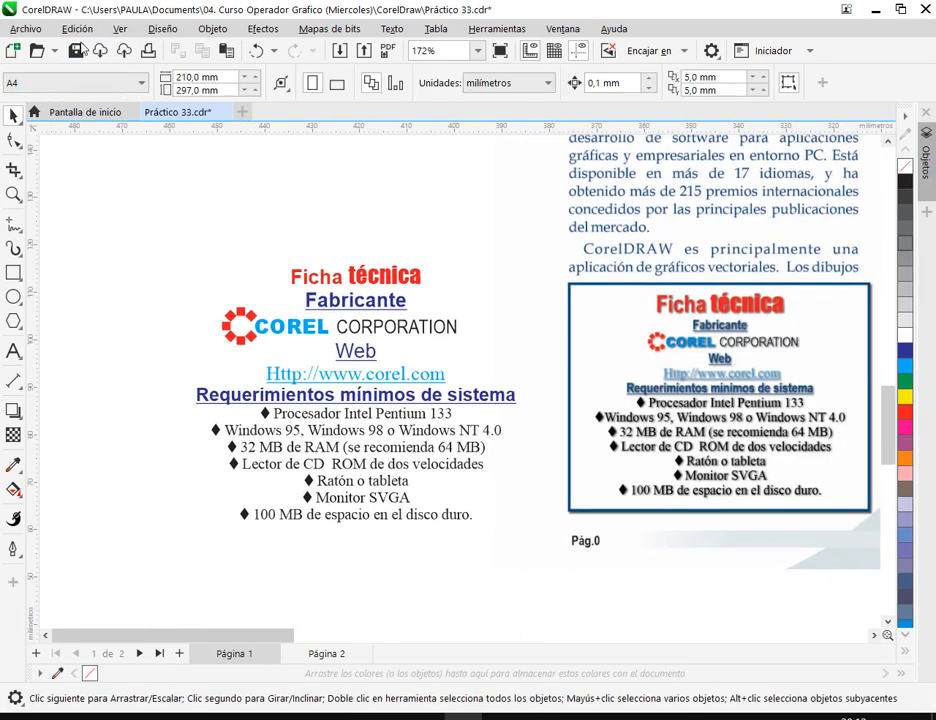
click(78, 49)
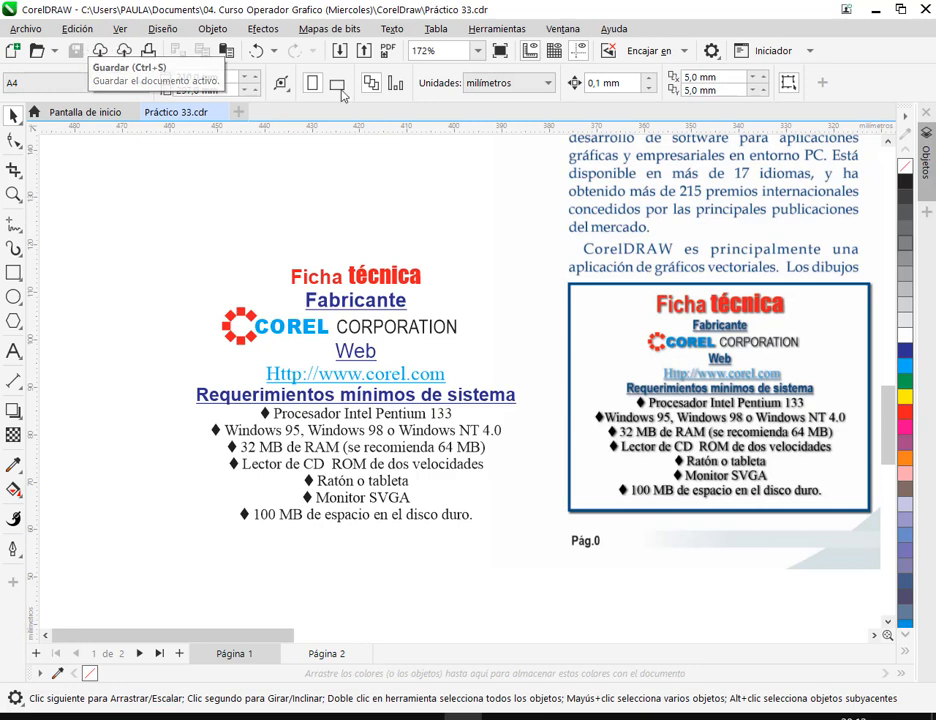
Move the Ficha técnica text and its red ring logo together into the empty blue frame on the page layout.
scroll(170, 285, down, 2)
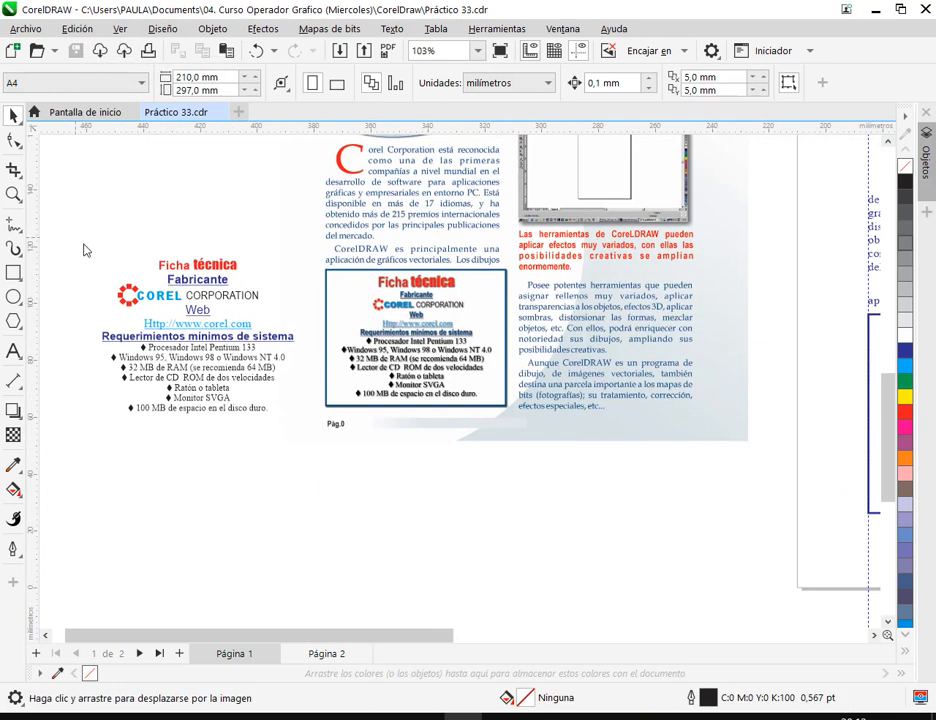
drag(76, 237, 224, 411)
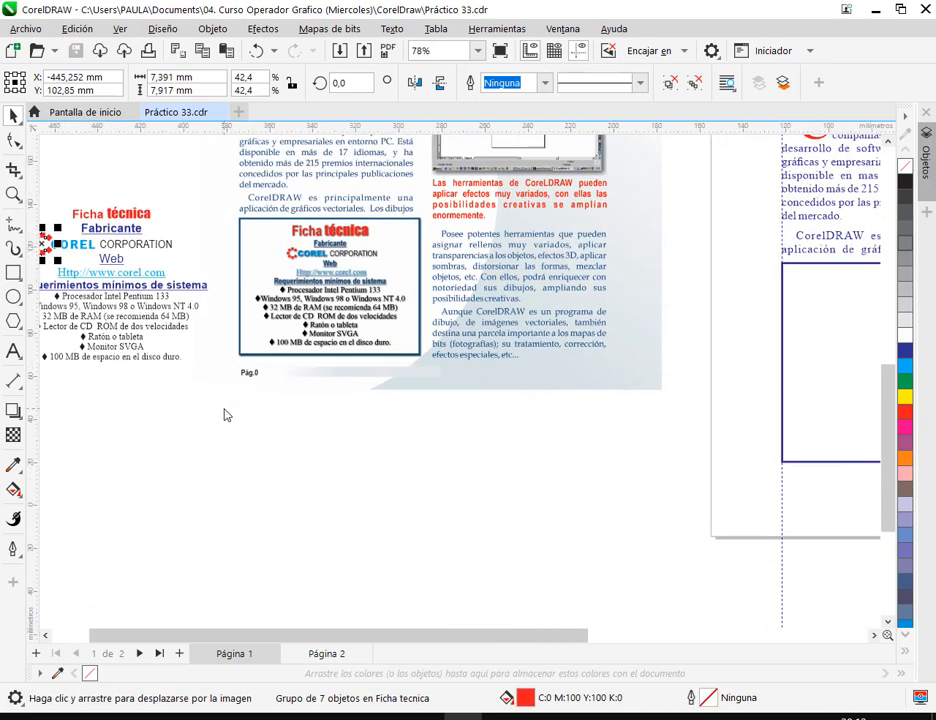
scroll(224, 411, down, 1)
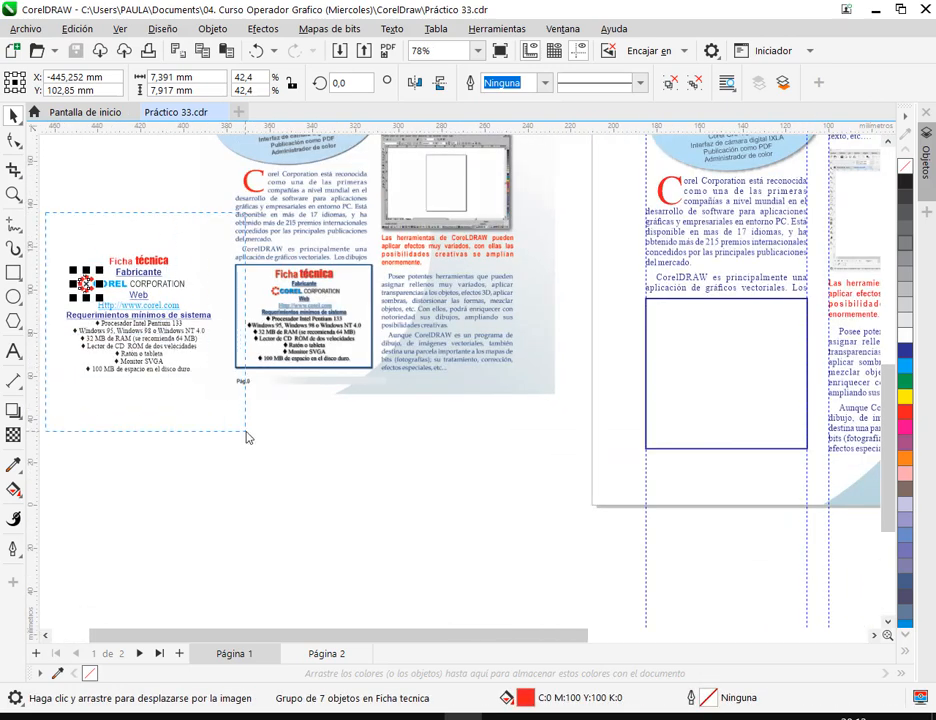
drag(246, 433, 38, 205)
drag(170, 324, 755, 371)
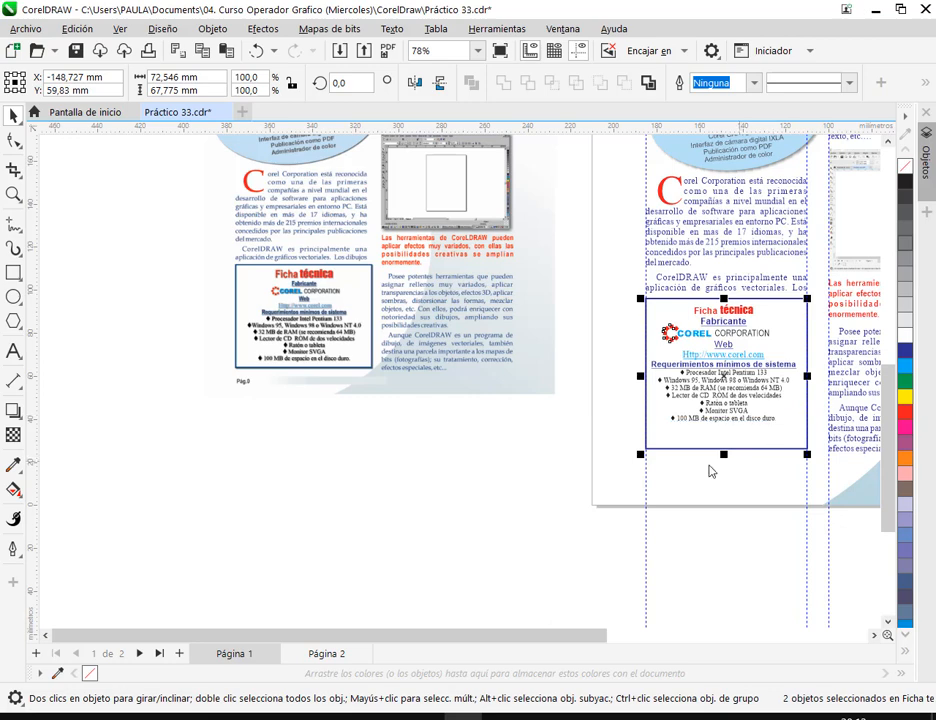
Shorten the Ficha técnica text frame from its lower edge to a height of about 63.7 mm inside the blue frame.
click(541, 443)
click(741, 419)
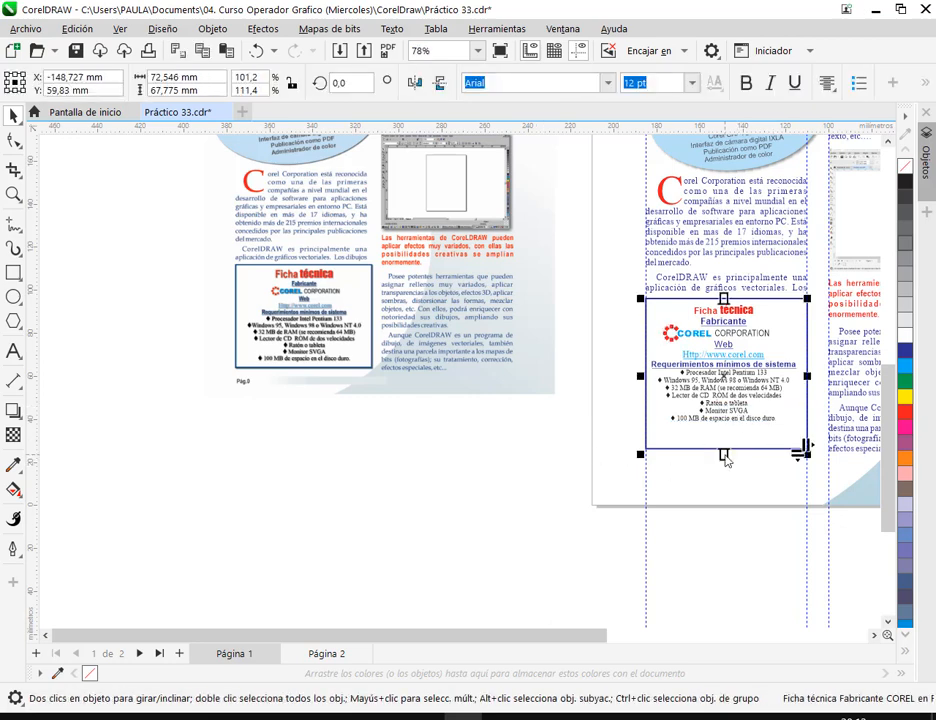
drag(725, 455, 628, 408)
click(510, 440)
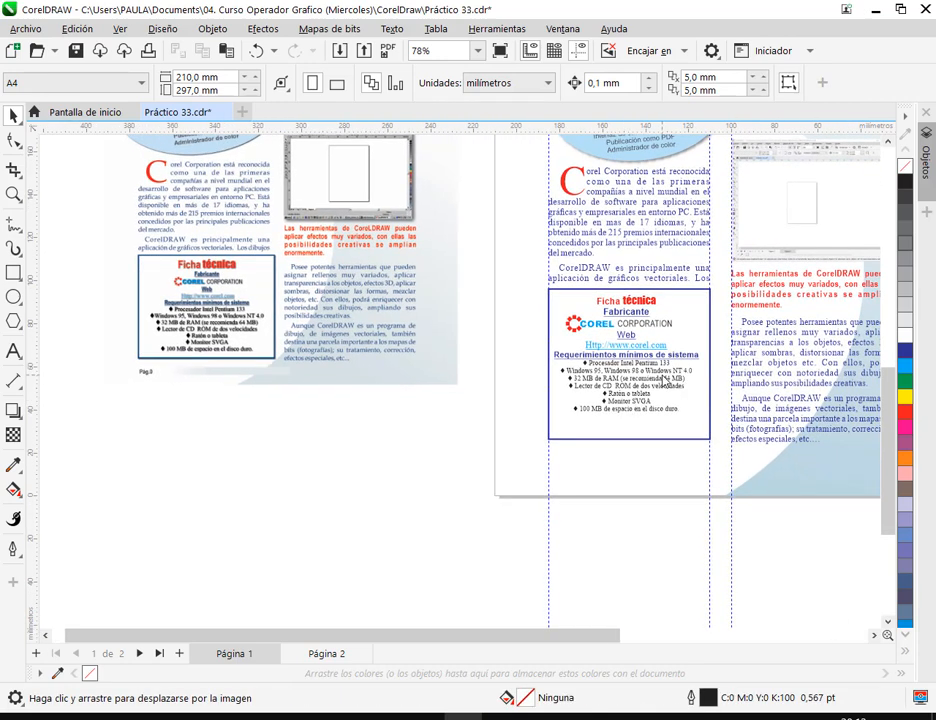
Try moving the Ficha técnica text and logo out of the blue frame to below the reference page, and undo the move.
click(695, 344)
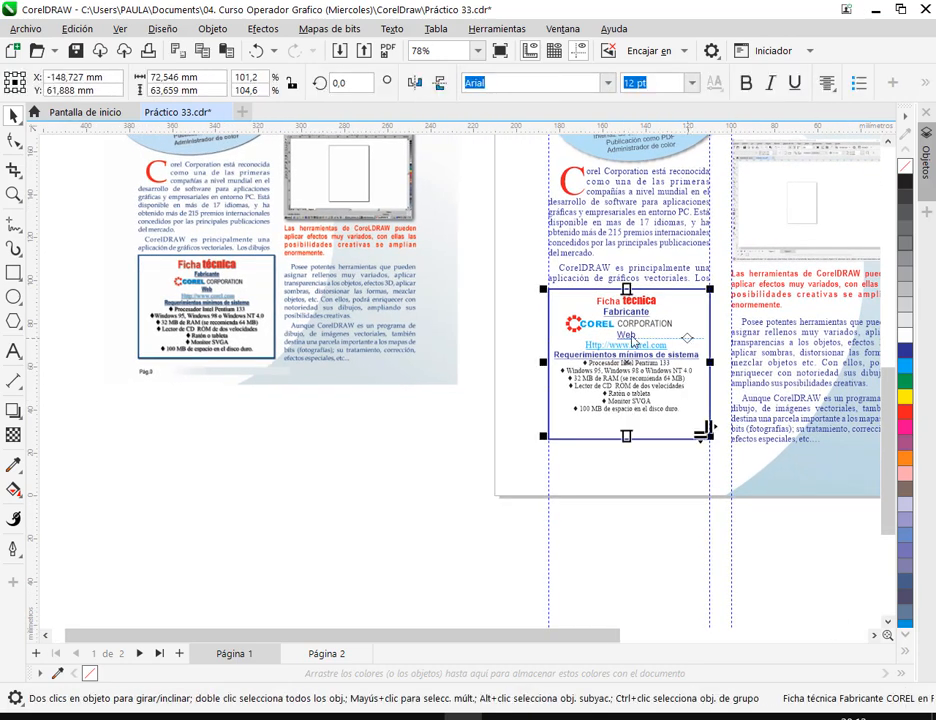
click(503, 287)
drag(716, 463, 702, 453)
drag(633, 369, 307, 462)
click(441, 454)
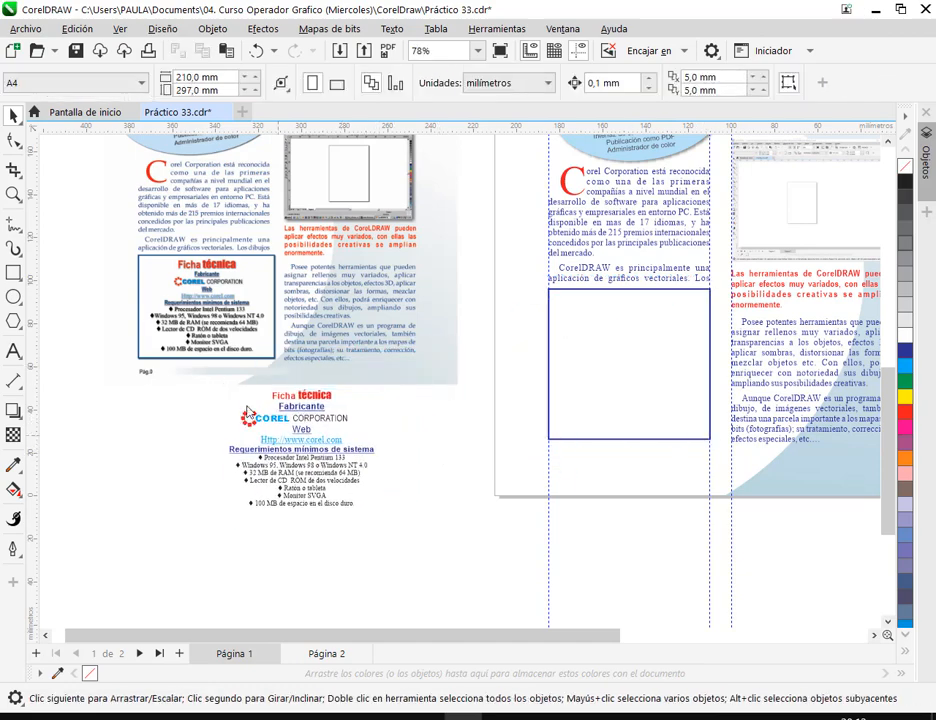
scroll(275, 365, up, 4)
scroll(293, 360, down, 4)
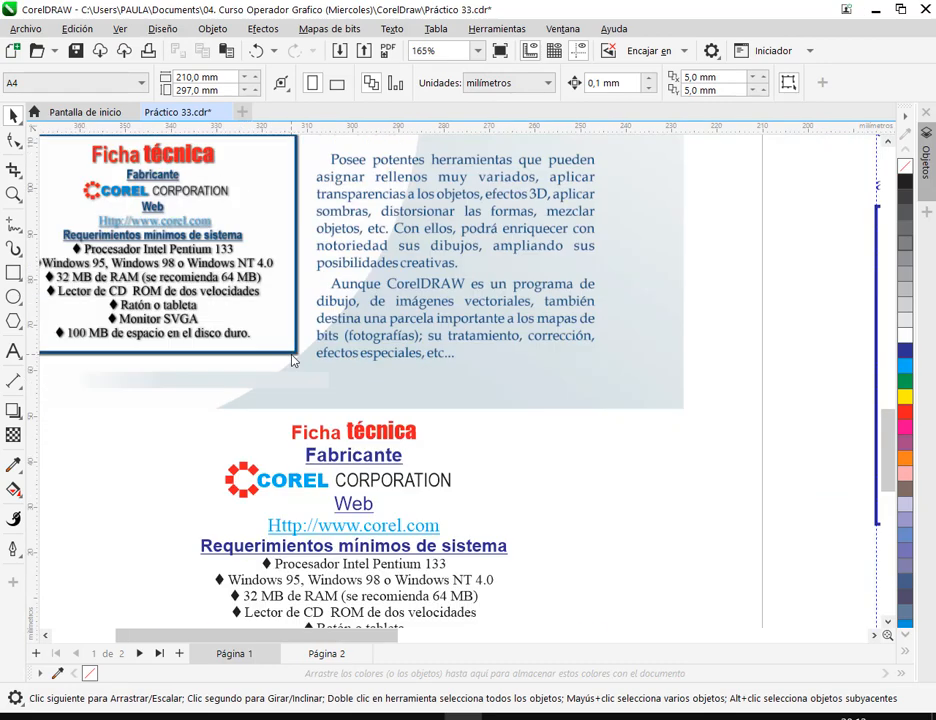
click(257, 50)
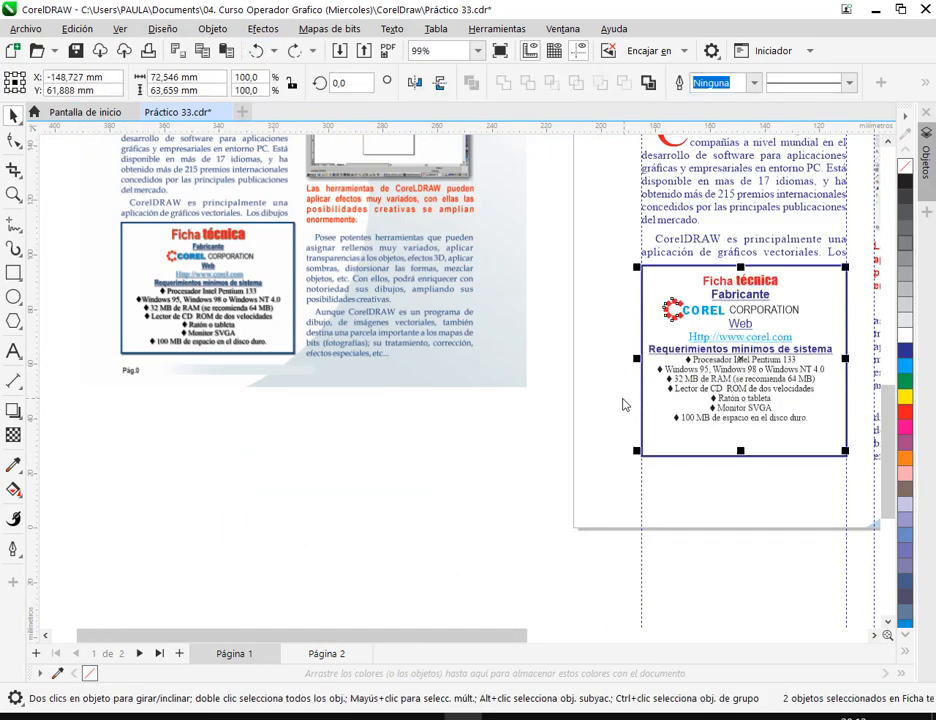
Select the bulleted requirement lines in the Ficha técnica text and open the character and paragraph properties.
key(h)
drag(623, 404, 535, 403)
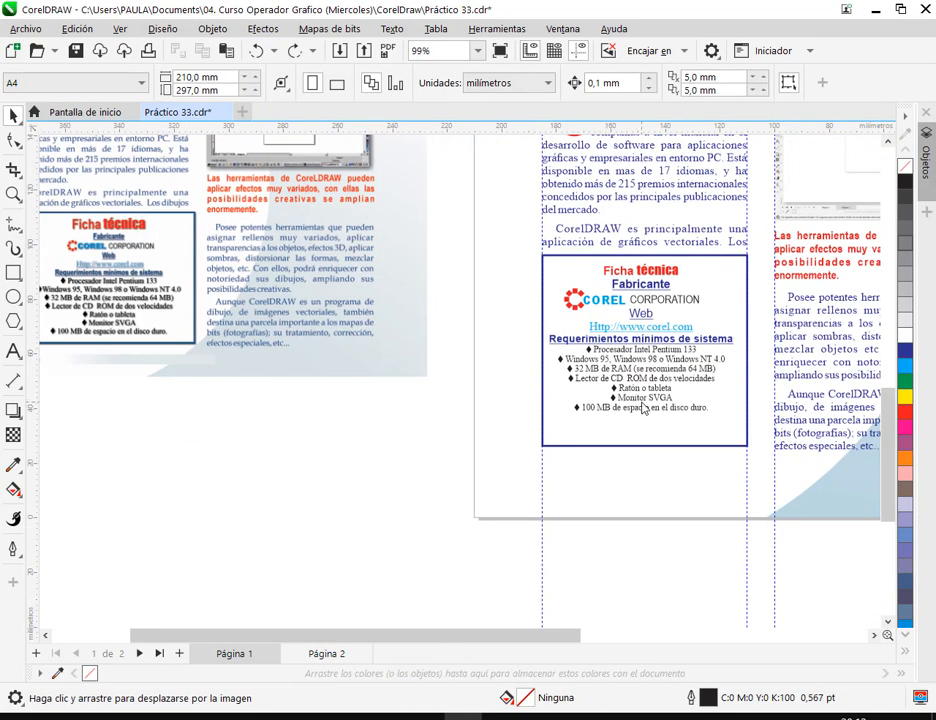
key(space)
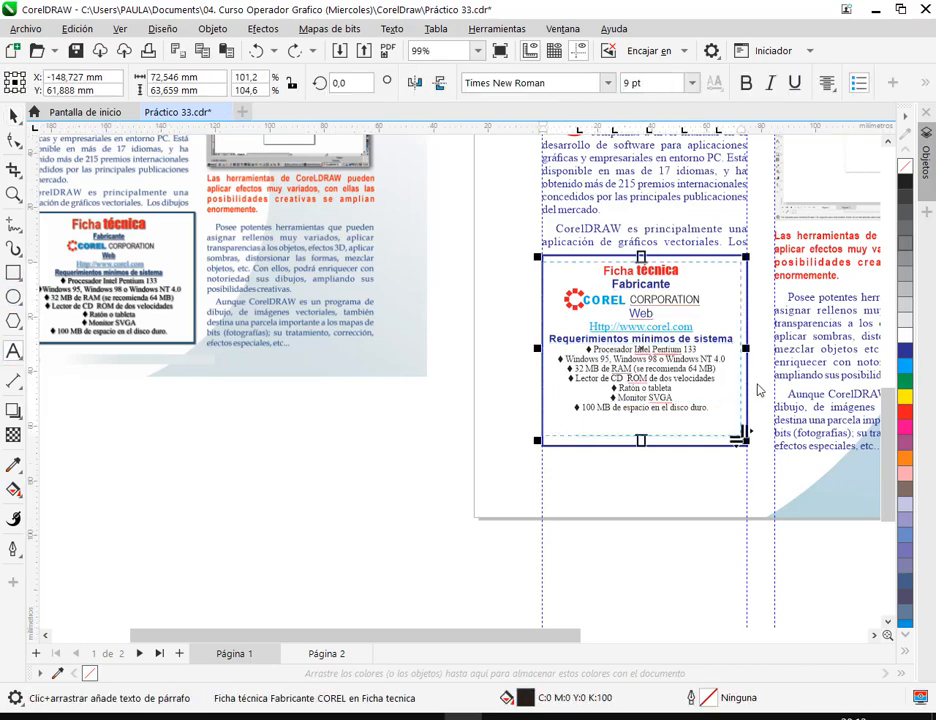
key(h)
scroll(650, 386, up, 2)
drag(612, 420, 453, 341)
scroll(355, 391, right, 3)
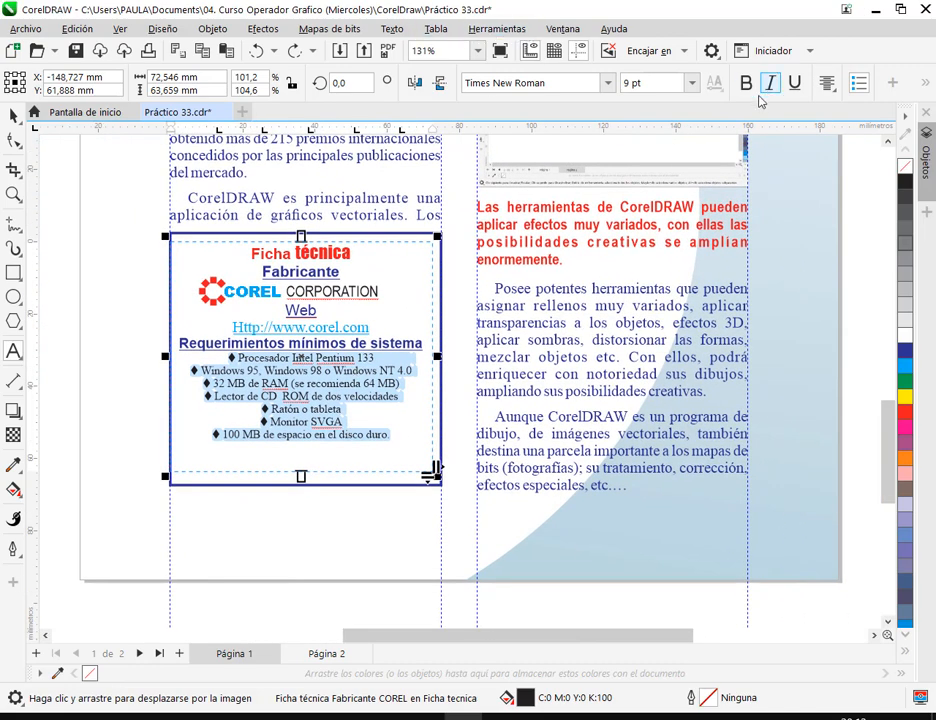
click(562, 29)
mouse_move(650, 255)
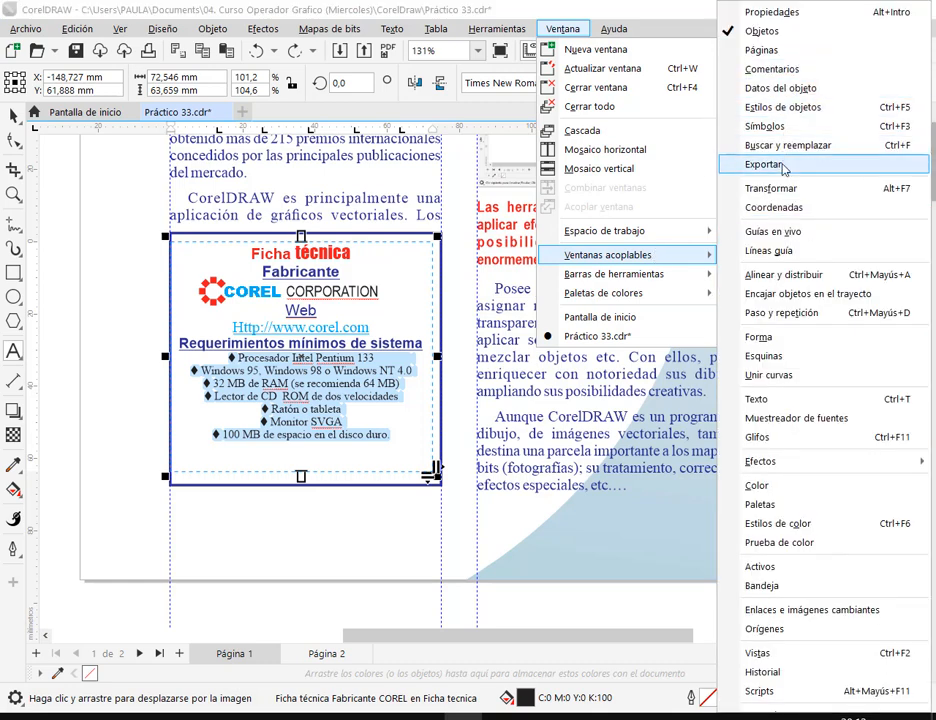
click(755, 398)
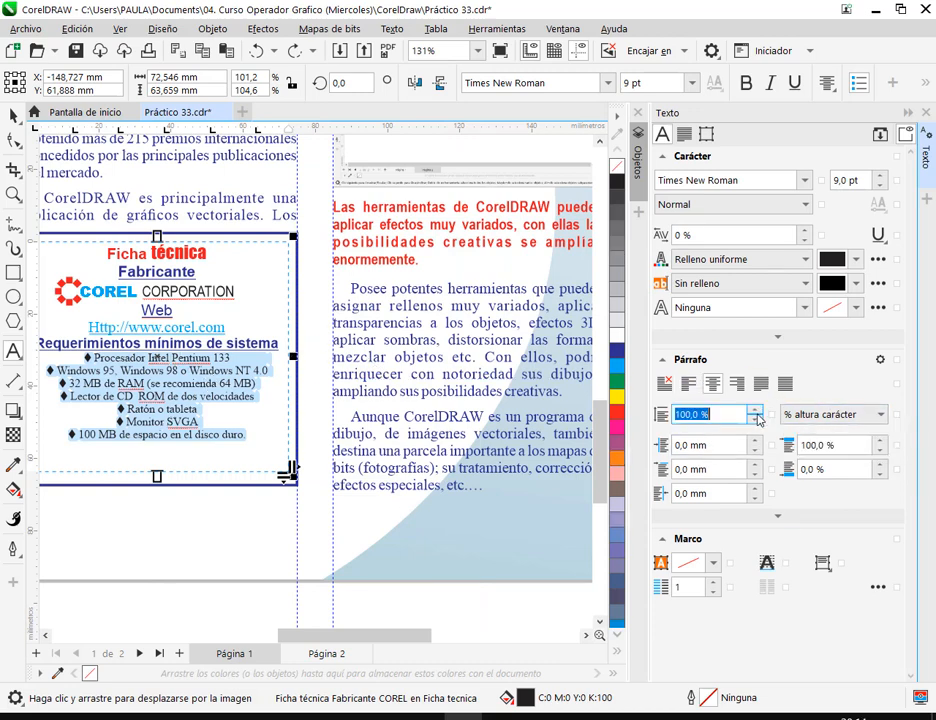
Try line spacing of up to 172% on the bulleted requirement lines, and set it back to 100%.
click(757, 410)
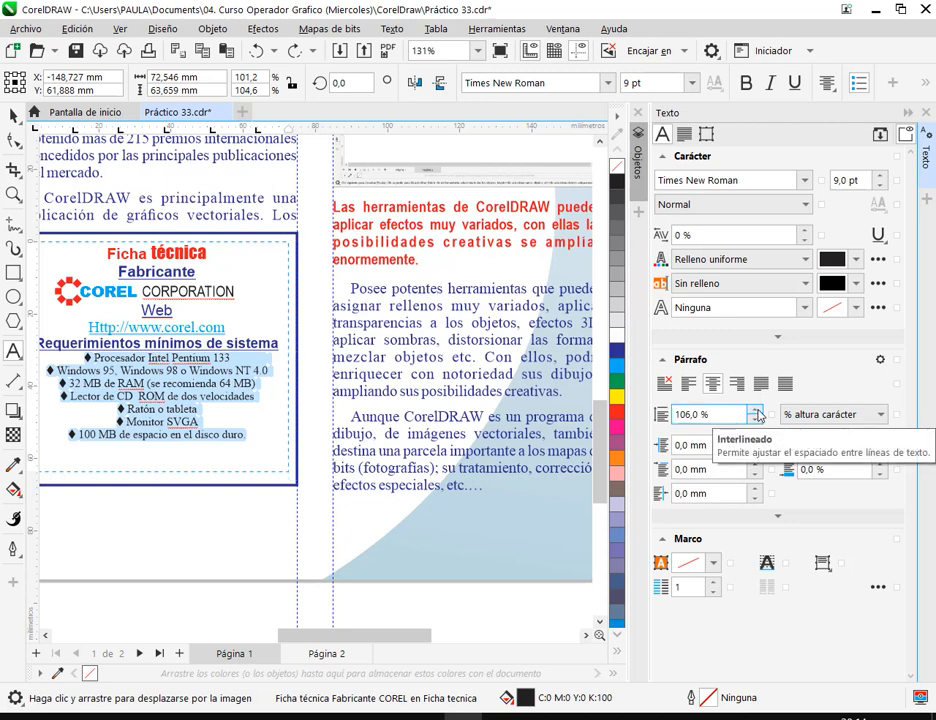
click(756, 410)
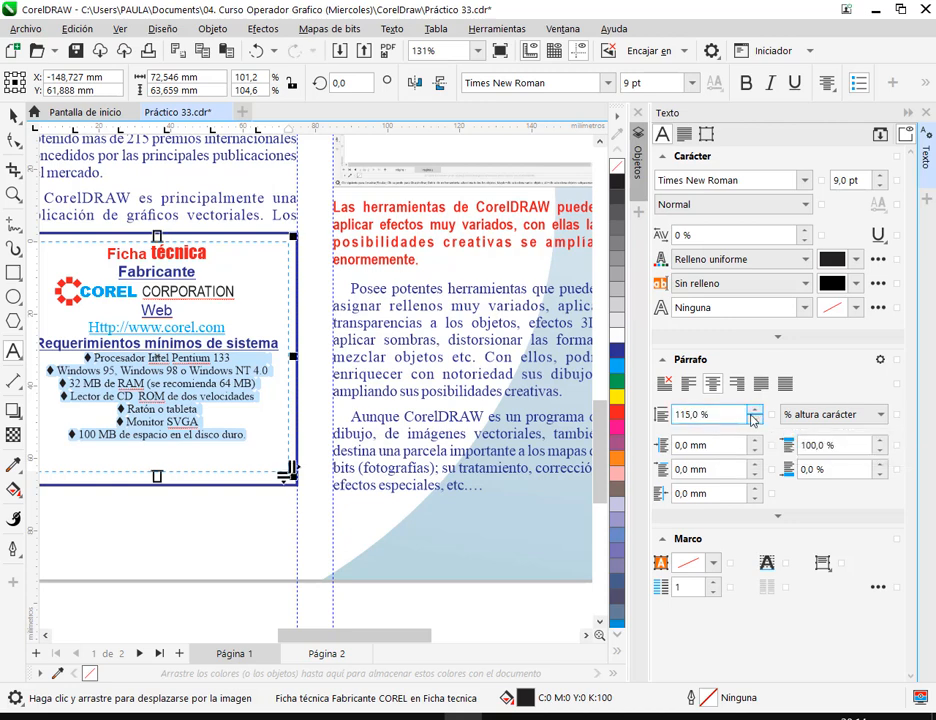
drag(752, 415, 749, 372)
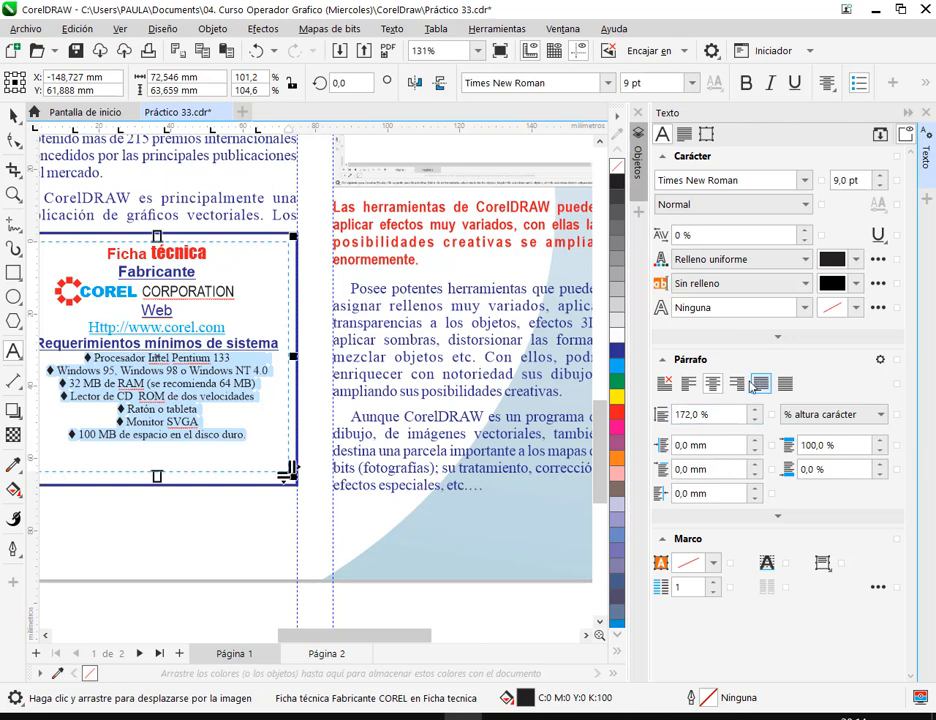
click(724, 416)
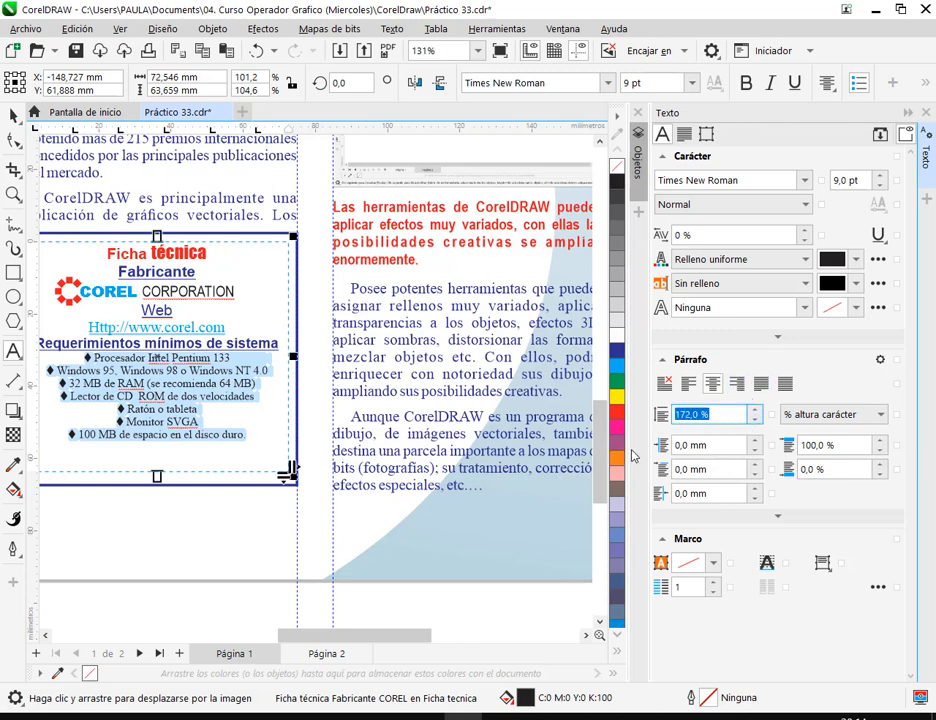
text(100)
key(Return)
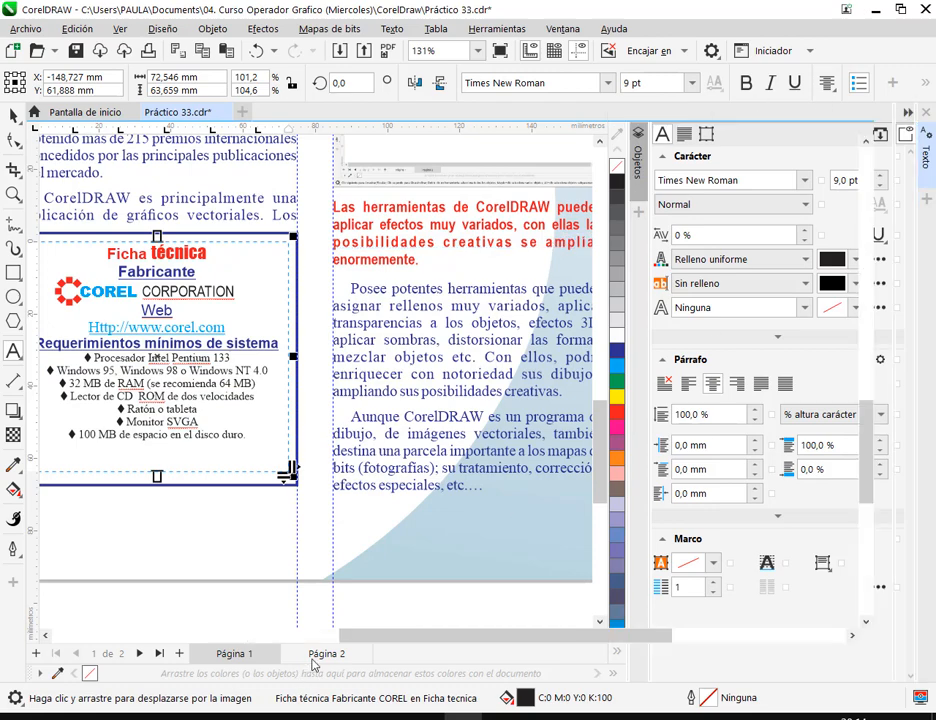
Check the Ficha técnica source lines in Texto para la revista.txt in Notepad and return to the CorelDRAW layout.
click(905, 114)
key(alt+Tab)
click(343, 318)
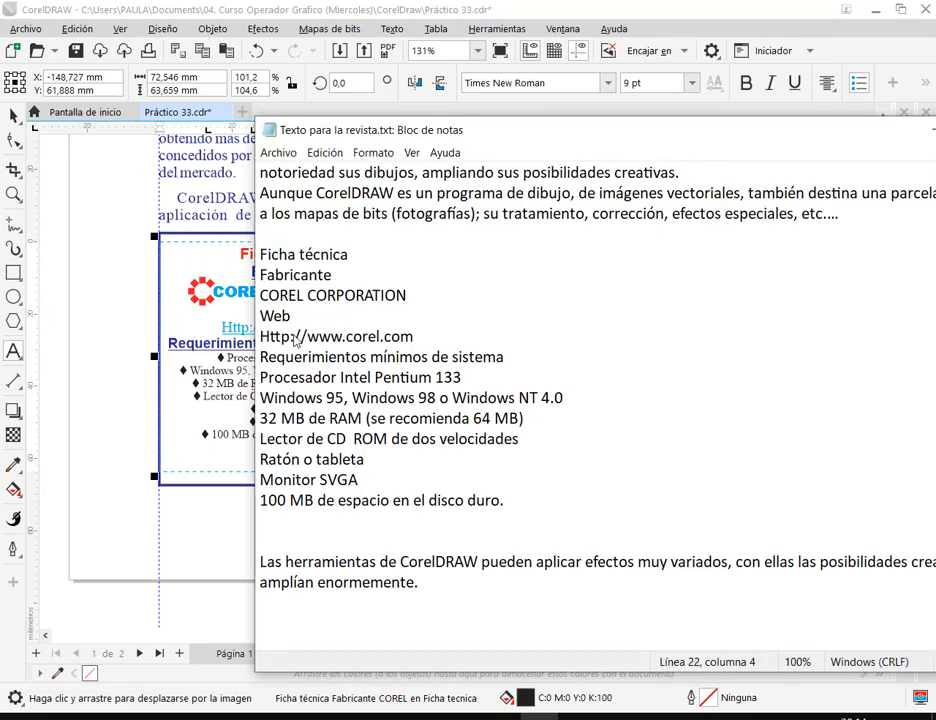
key(Down)
key(Down)
drag(362, 140, 185, 545)
click(672, 440)
click(215, 434)
scroll(215, 434, down, 4)
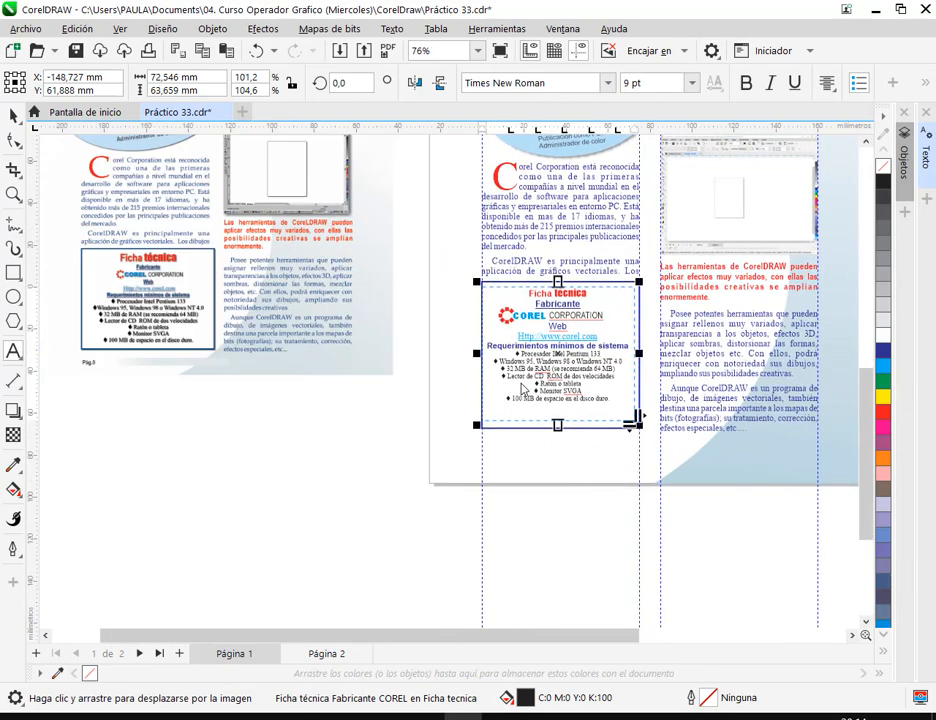
Make the word "Web" in the Ficha técnica text bold.
scroll(562, 346, up, 4)
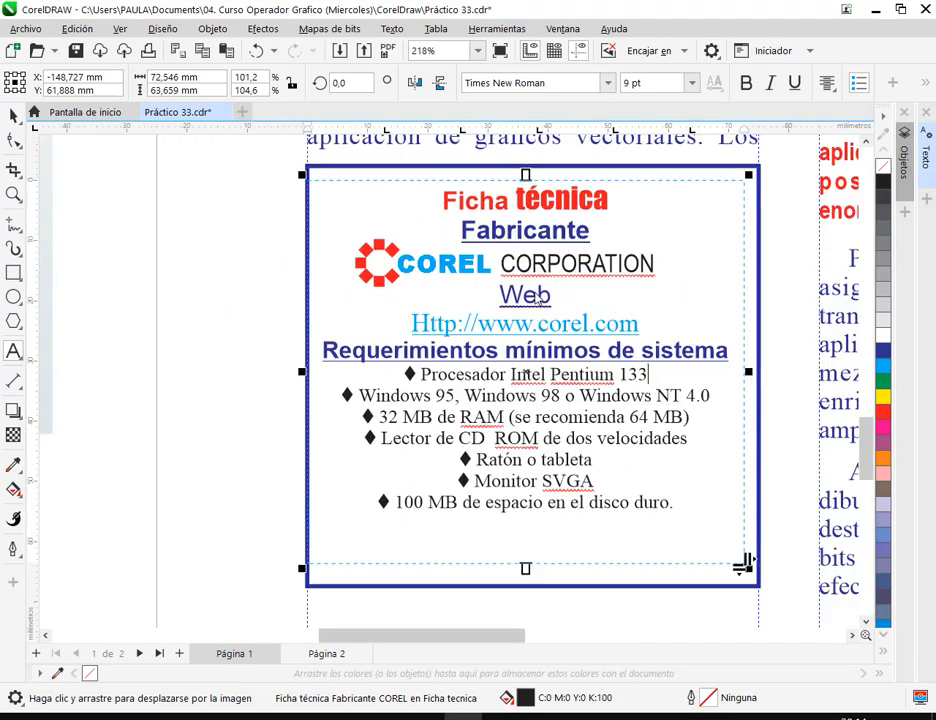
double_click(535, 297)
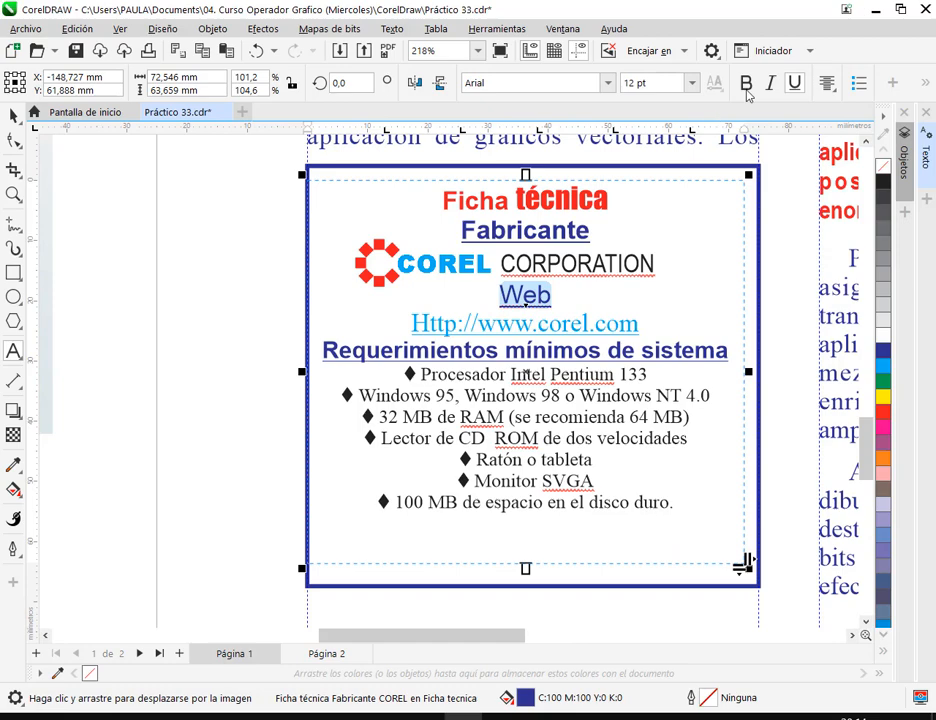
click(656, 324)
Replace the line endings between the bulleted requirement lines of the Ficha técnica text with new paragraph breaks.
drag(654, 390, 432, 350)
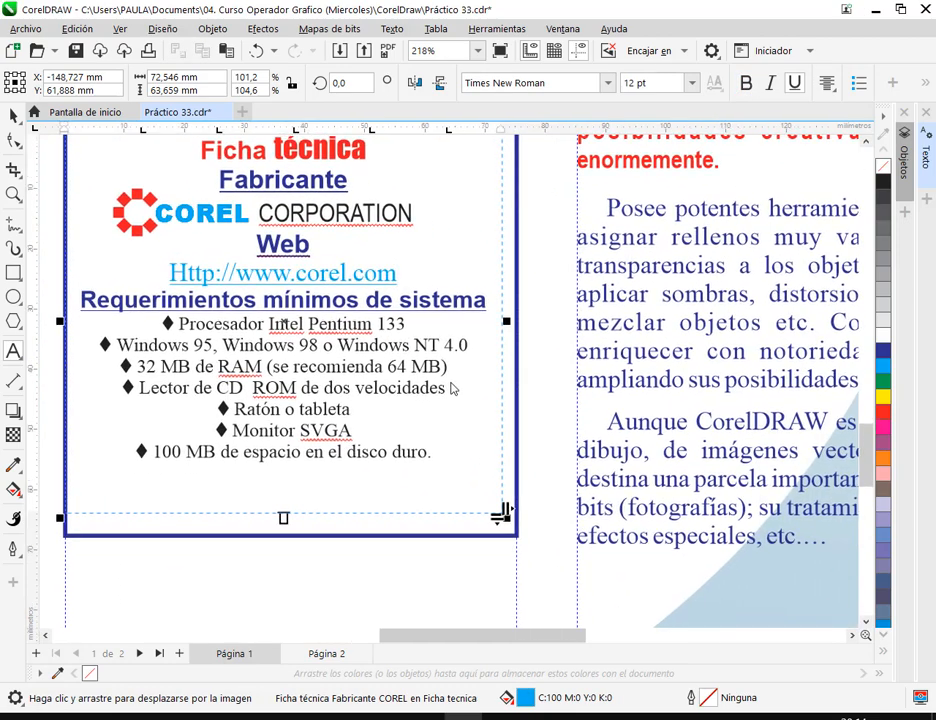
drag(539, 460, 217, 333)
click(501, 334)
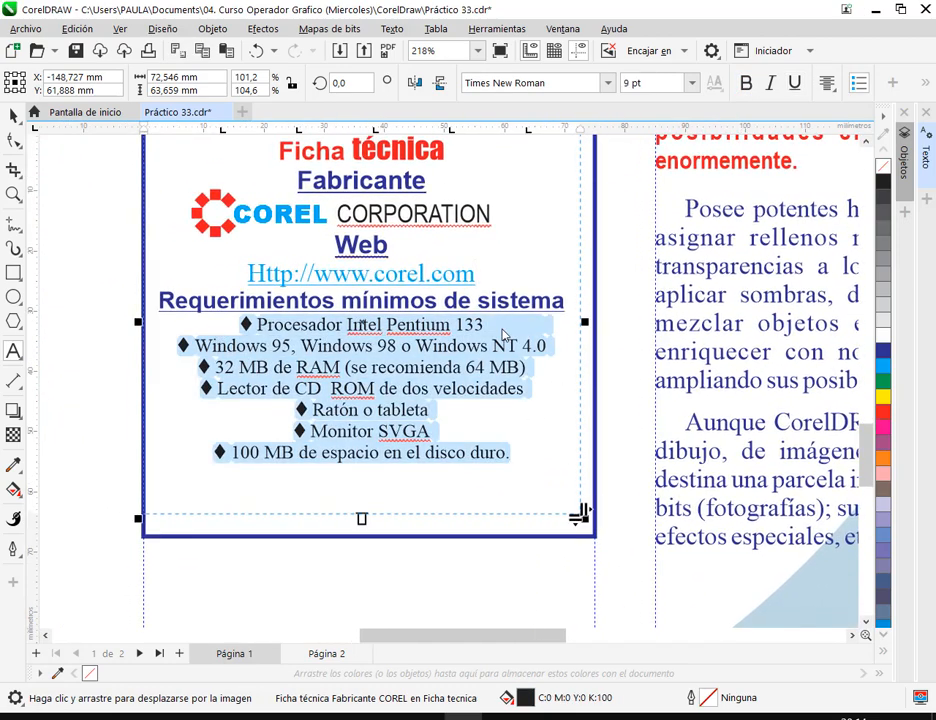
key(Delete)
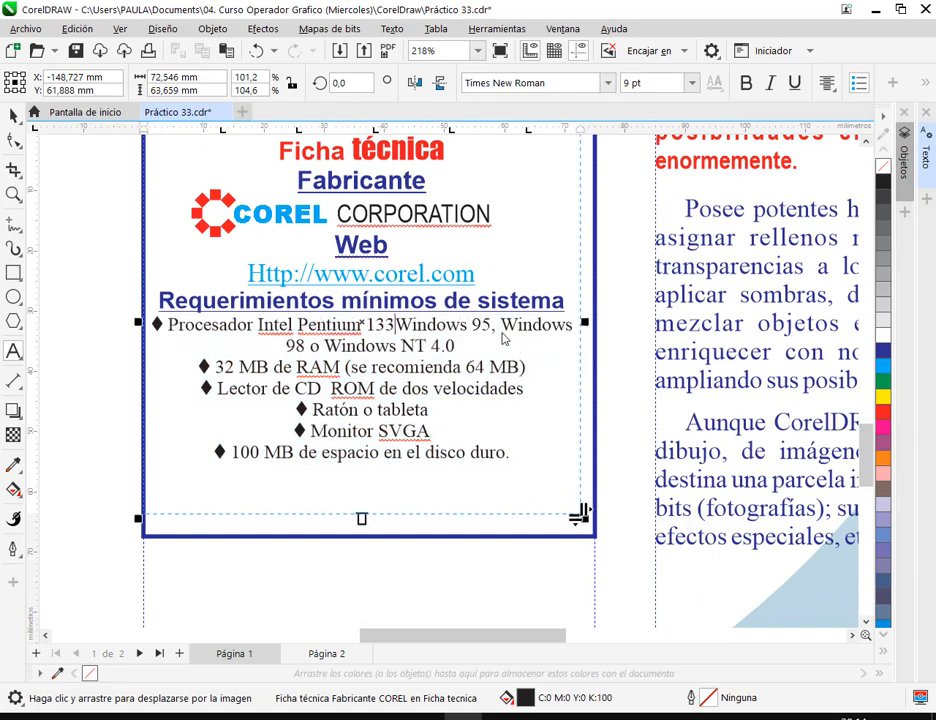
key(Return)
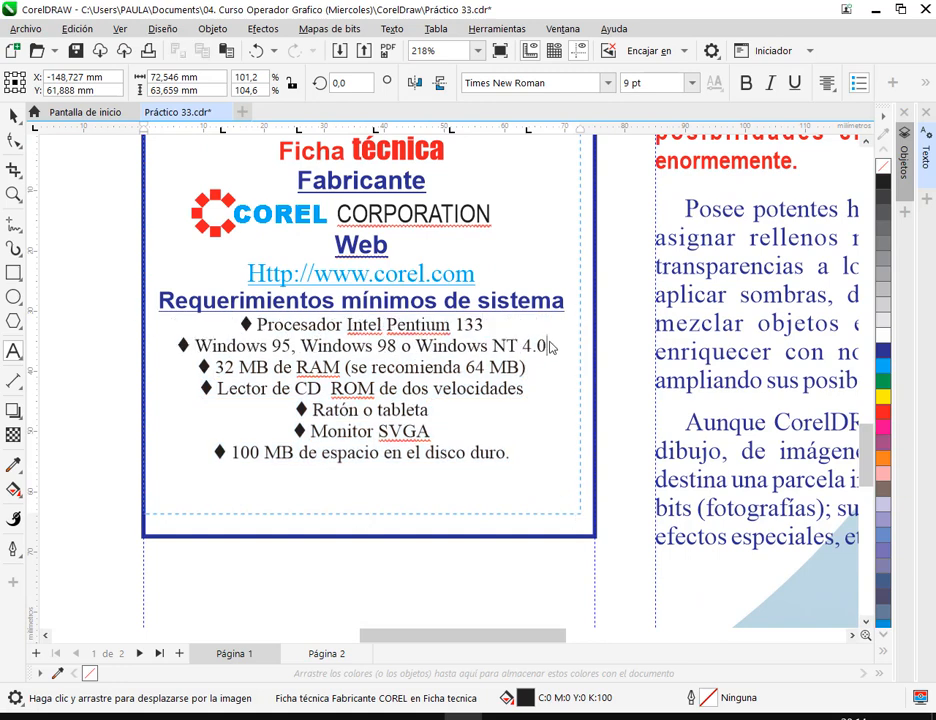
key(Delete)
key(Return)
key(Delete)
key(Return)
key(Delete)
key(Return)
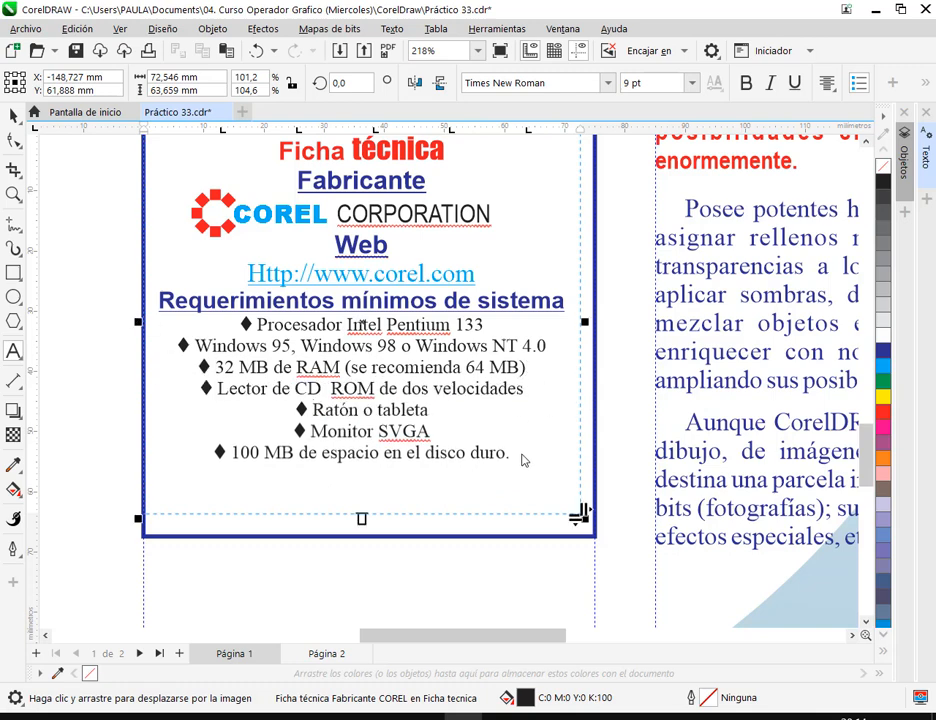
Set the spacing before paragraph to 118% for all the bulleted requirement lines in the Ficha técnica text.
drag(521, 459, 237, 330)
scroll(493, 345, down, 2)
scroll(430, 330, right, 3)
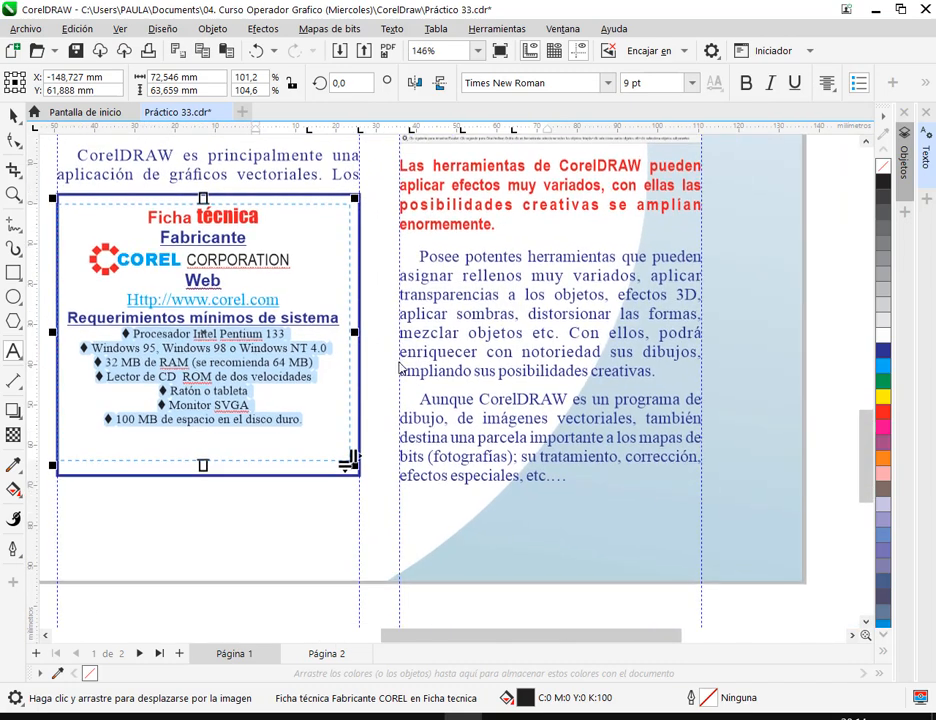
click(905, 160)
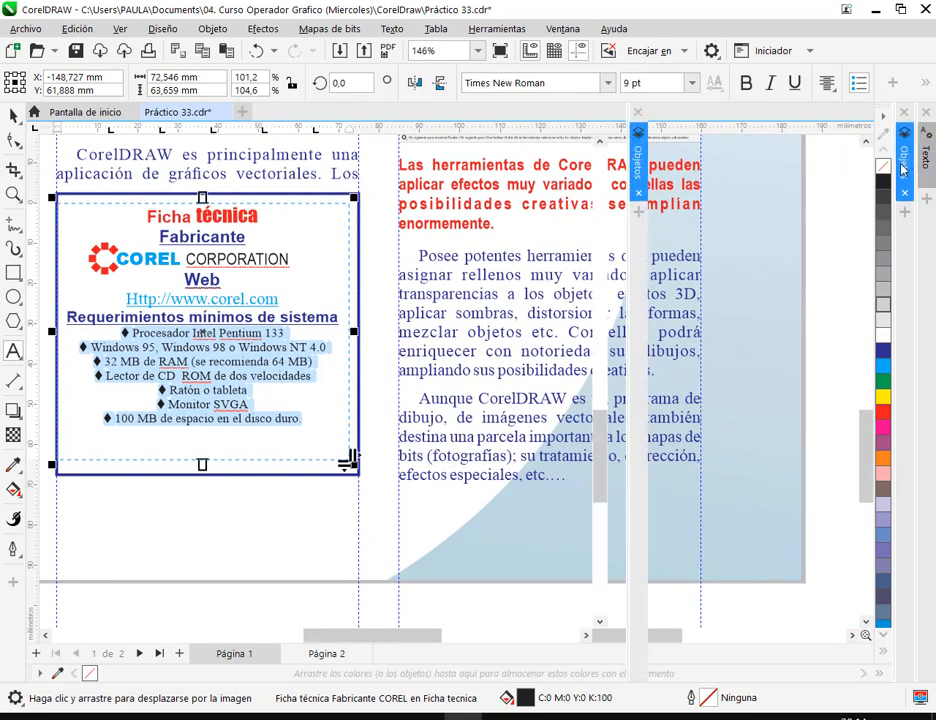
click(924, 155)
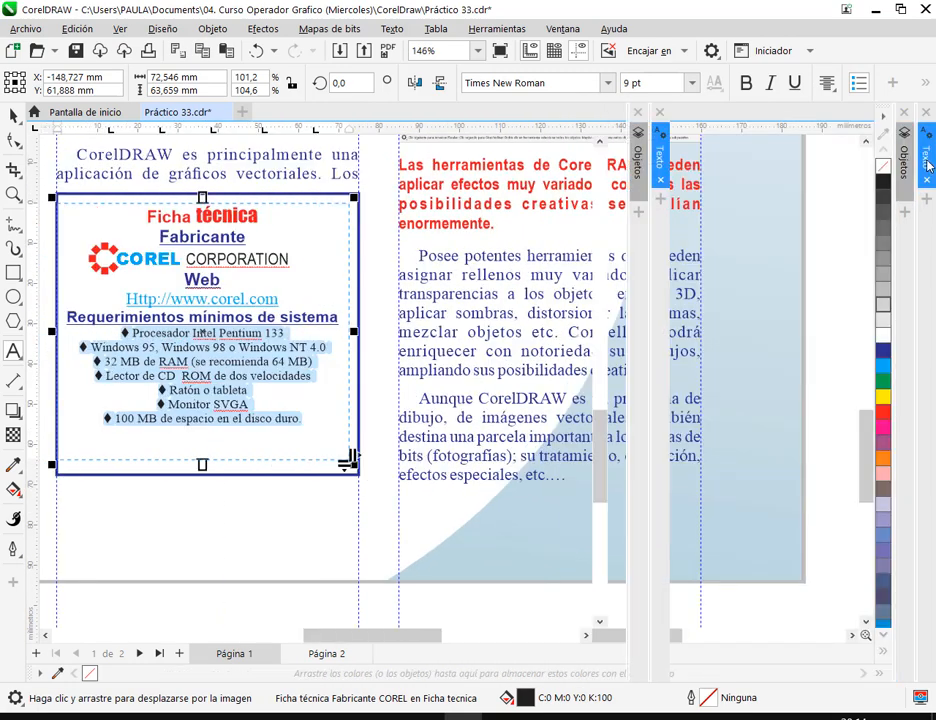
drag(153, 350, 324, 351)
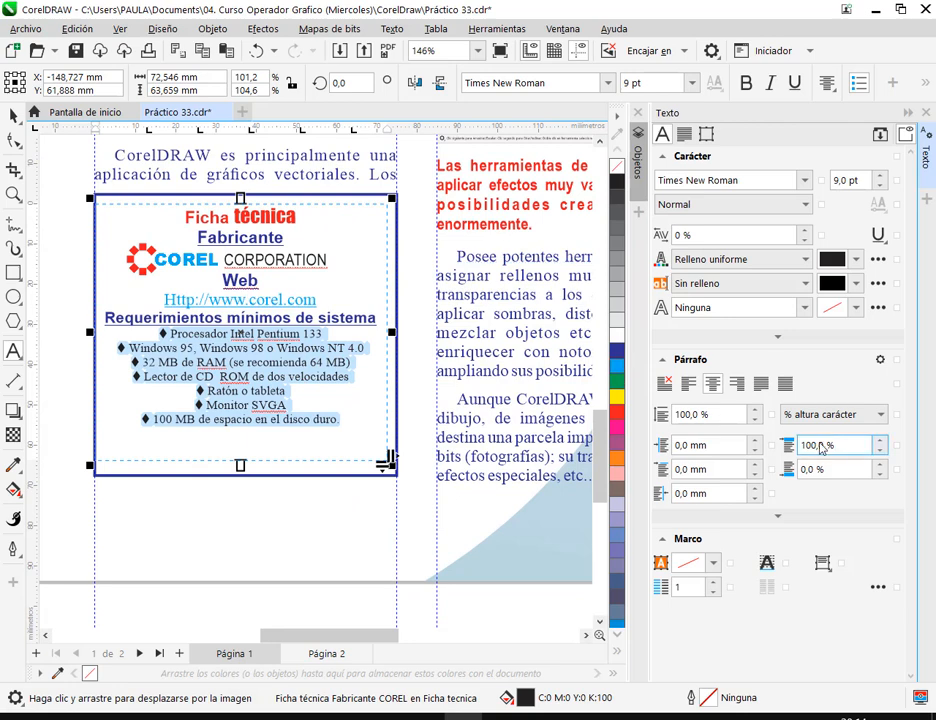
click(883, 449)
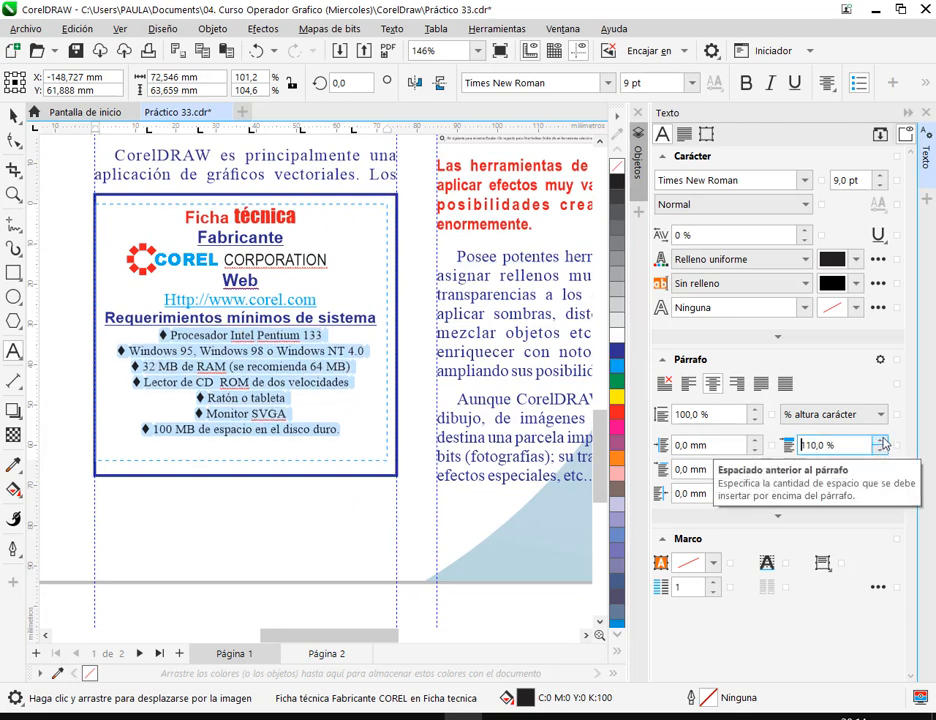
drag(883, 441, 883, 433)
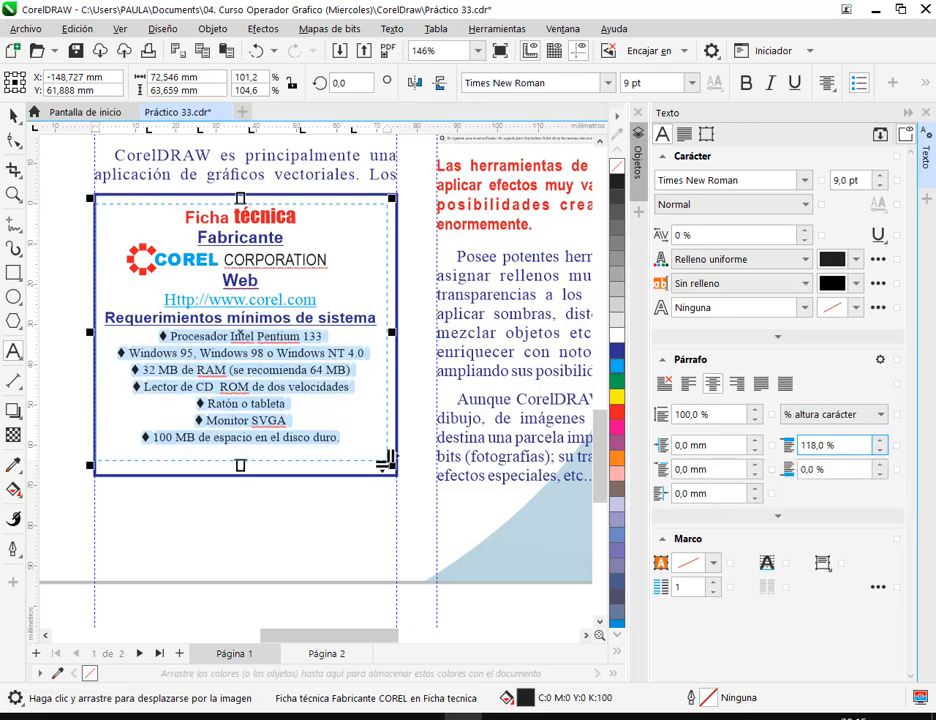
click(927, 115)
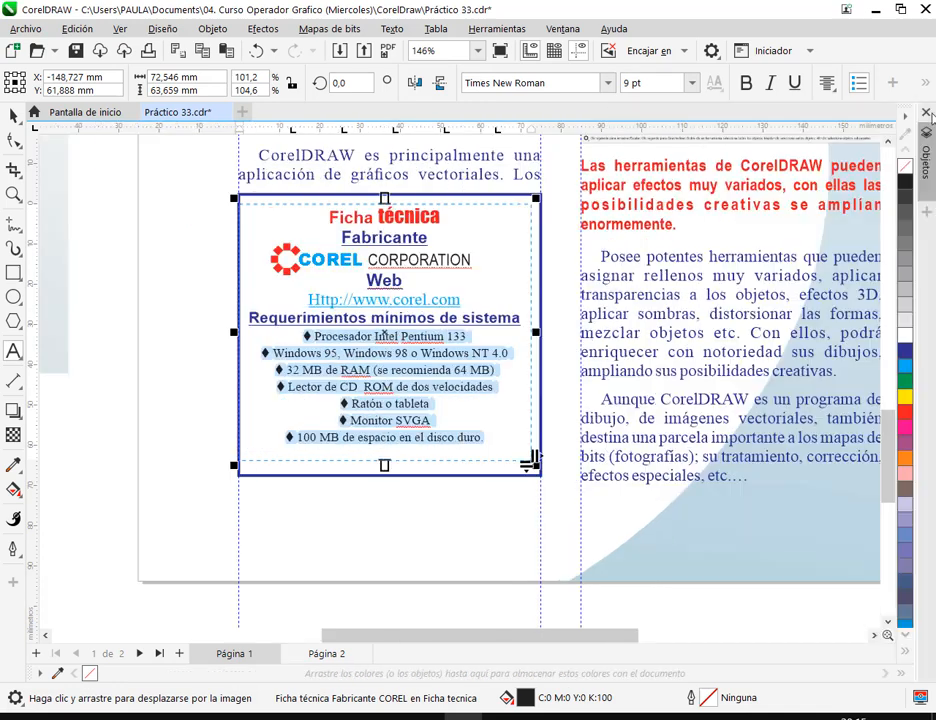
Group the blue frame, the Ficha técnica text and the Corel ring logo.
click(178, 232)
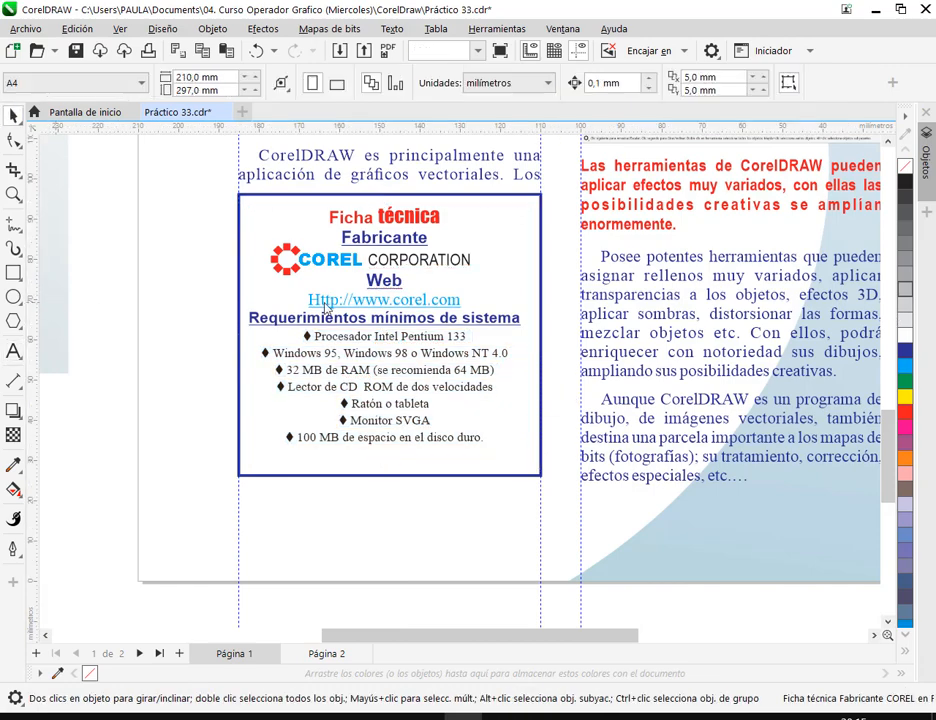
scroll(372, 311, down, 1)
drag(372, 311, 484, 340)
drag(378, 264, 606, 474)
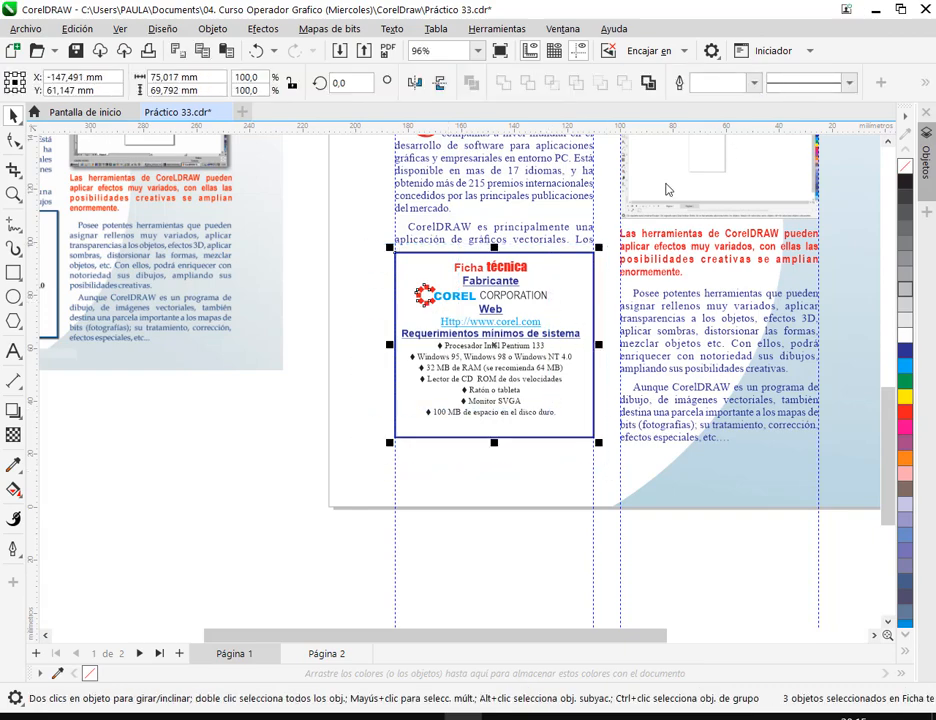
right_click(540, 320)
click(562, 305)
key(Escape)
scroll(578, 322, up, 3)
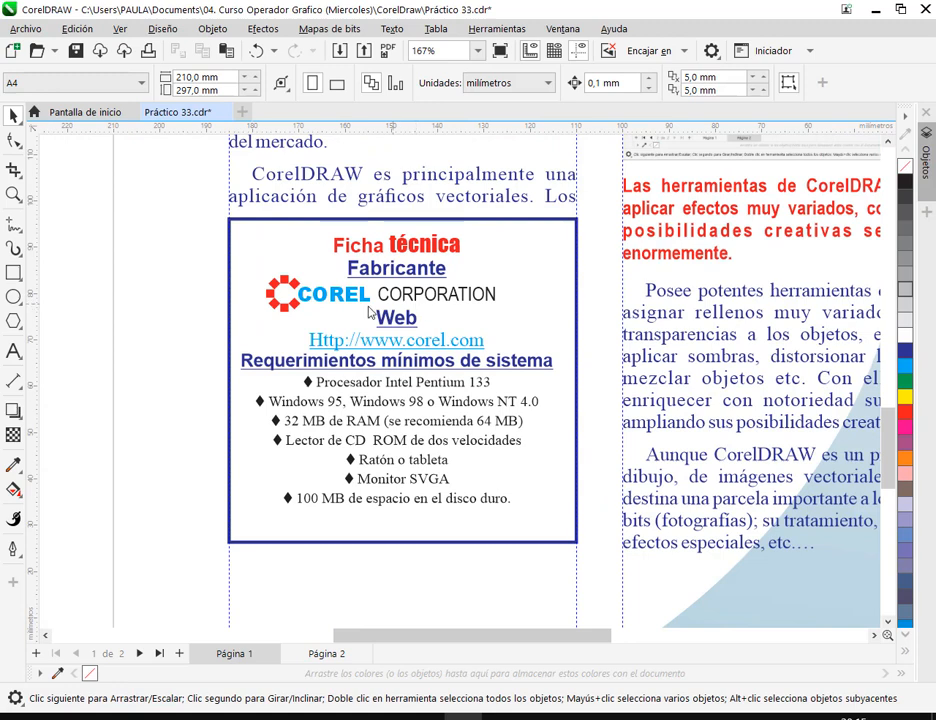
Try a drop shadow on the Ficha técnica group, cast downward by about 9.8 mm, and undo it.
click(16, 412)
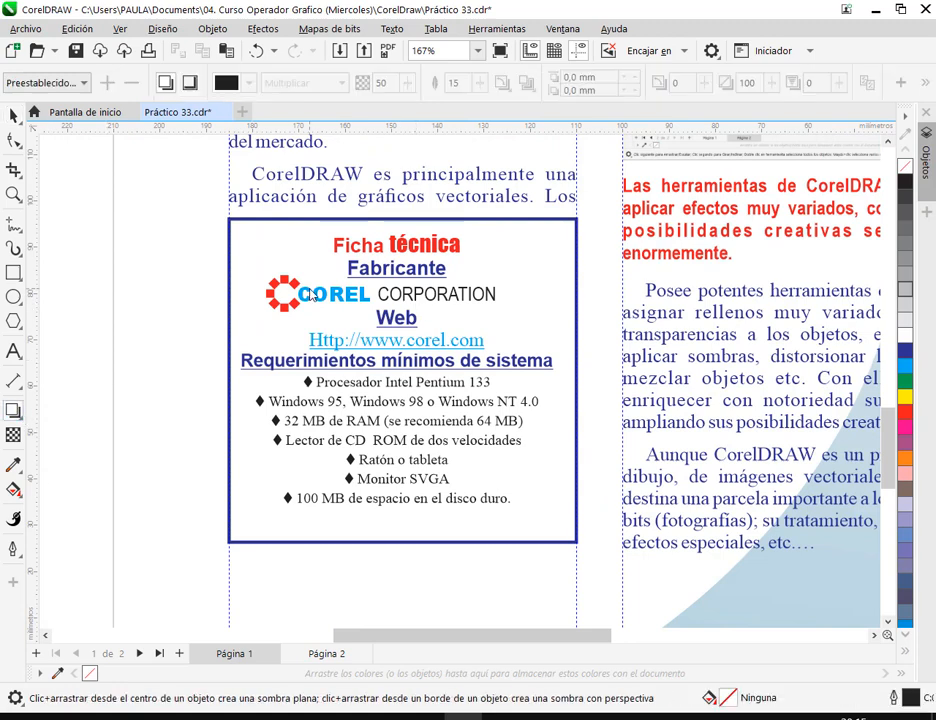
click(402, 366)
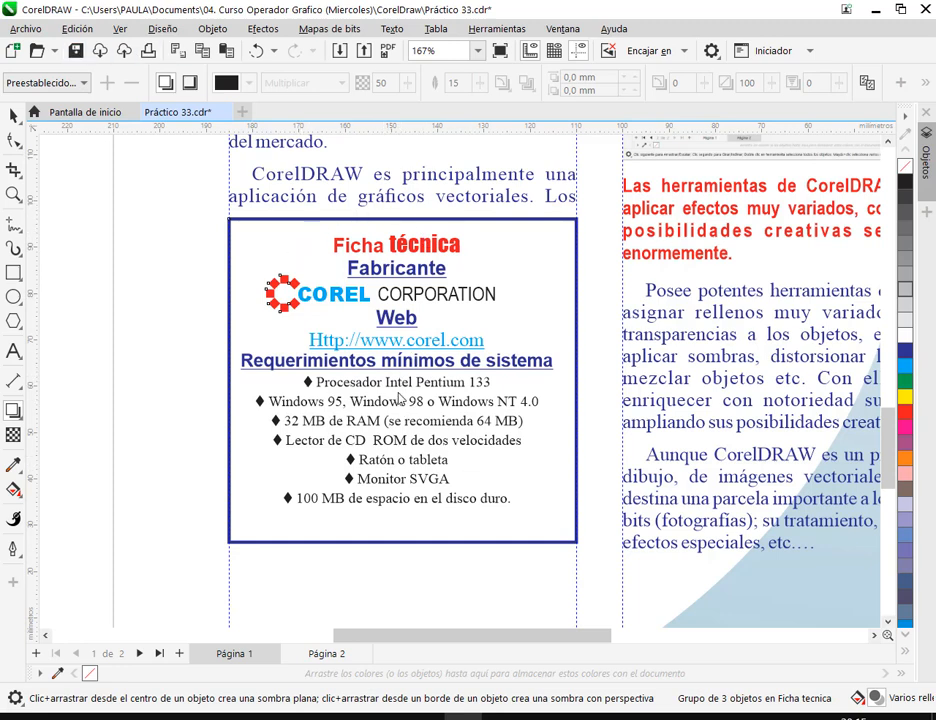
drag(404, 386, 386, 585)
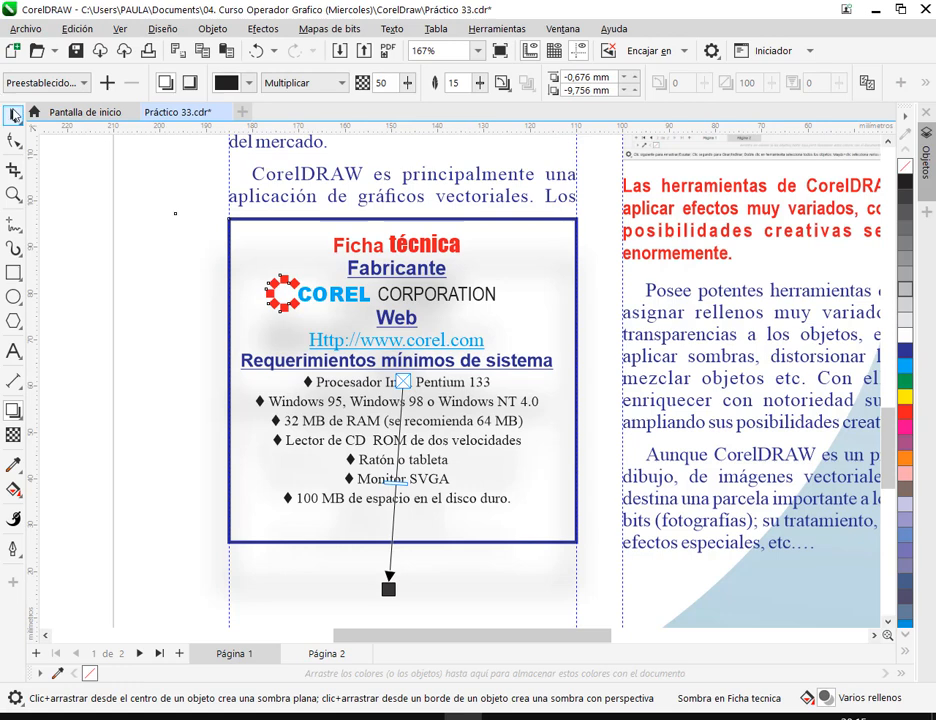
key(space)
click(258, 51)
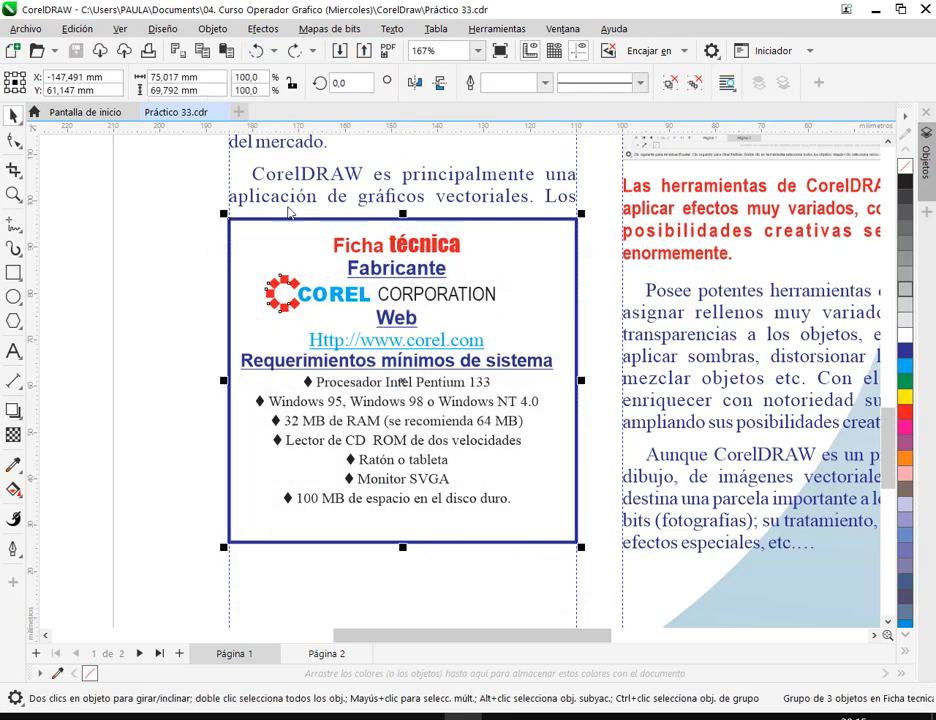
Try a drop shadow on the Ficha técnica group offset about 4.7 mm right and 5 mm down, and undo it.
click(192, 278)
click(392, 320)
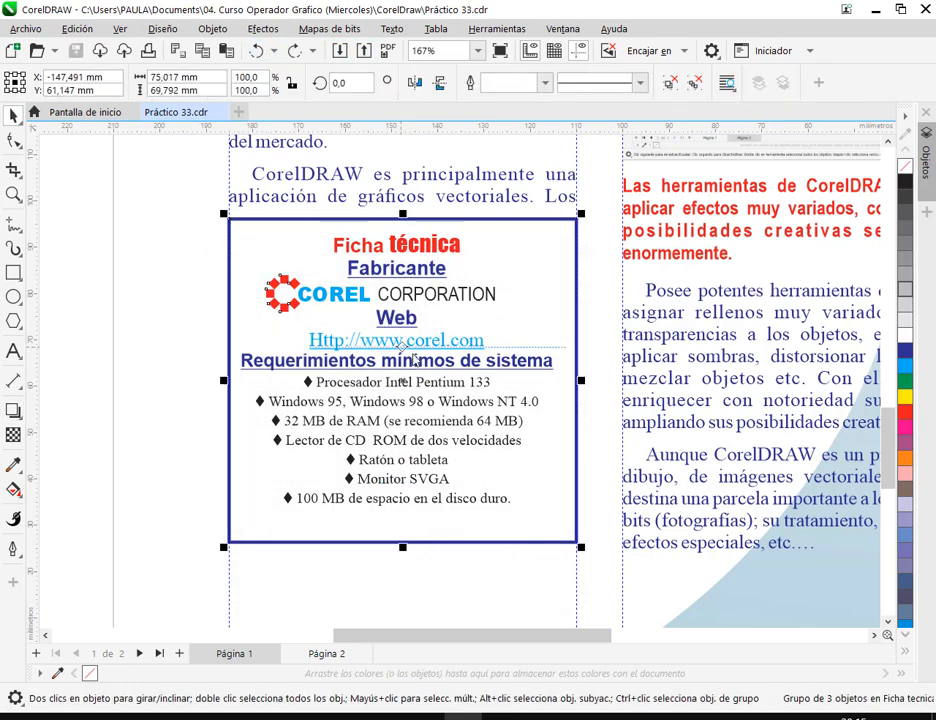
key(F8)
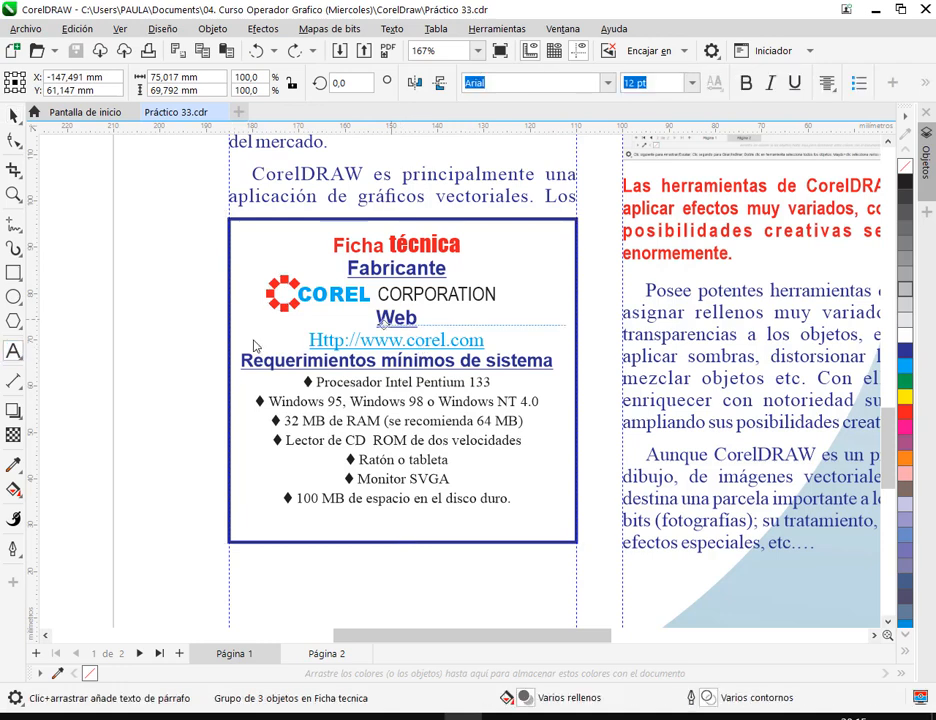
click(13, 410)
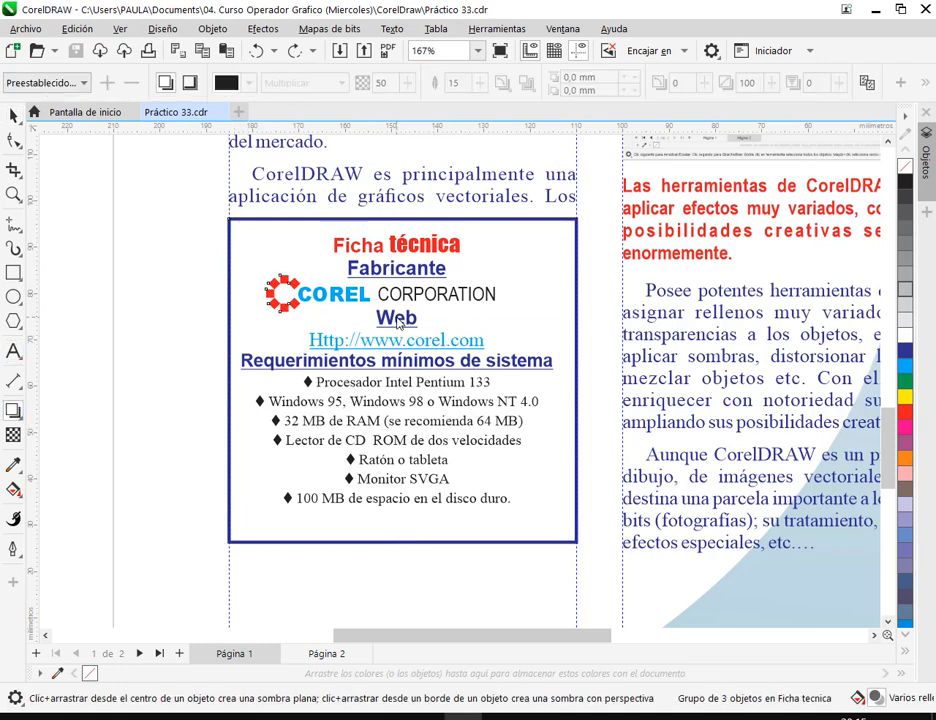
drag(402, 381, 577, 570)
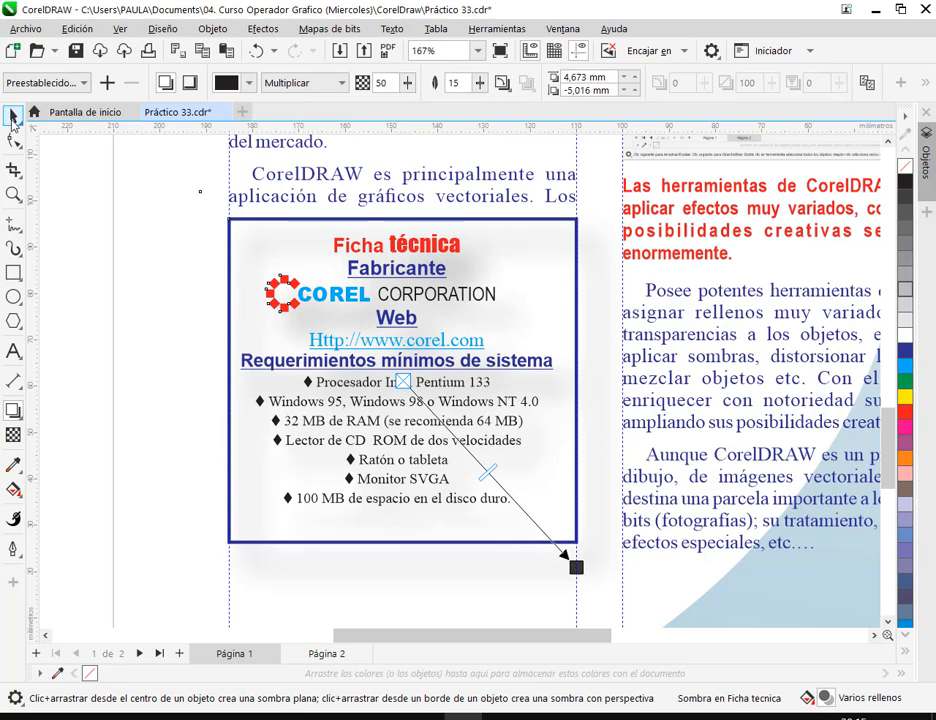
click(13, 116)
key(ctrl+z)
Ungroup the Ficha técnica objects and select the blue frame rectangle on its own.
click(140, 192)
click(530, 269)
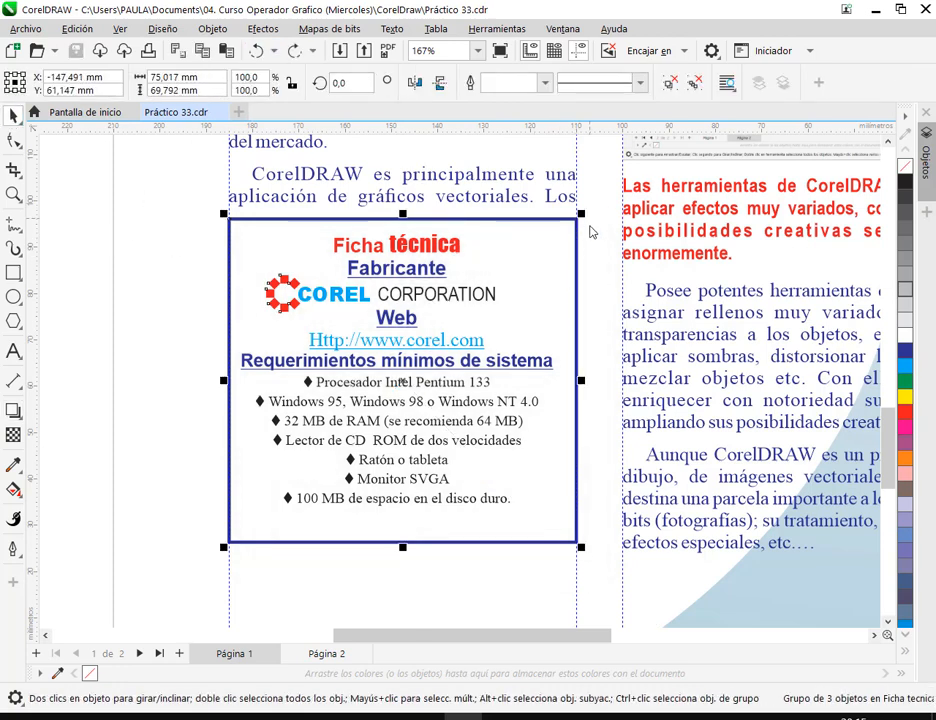
key(ctrl+u)
click(555, 263)
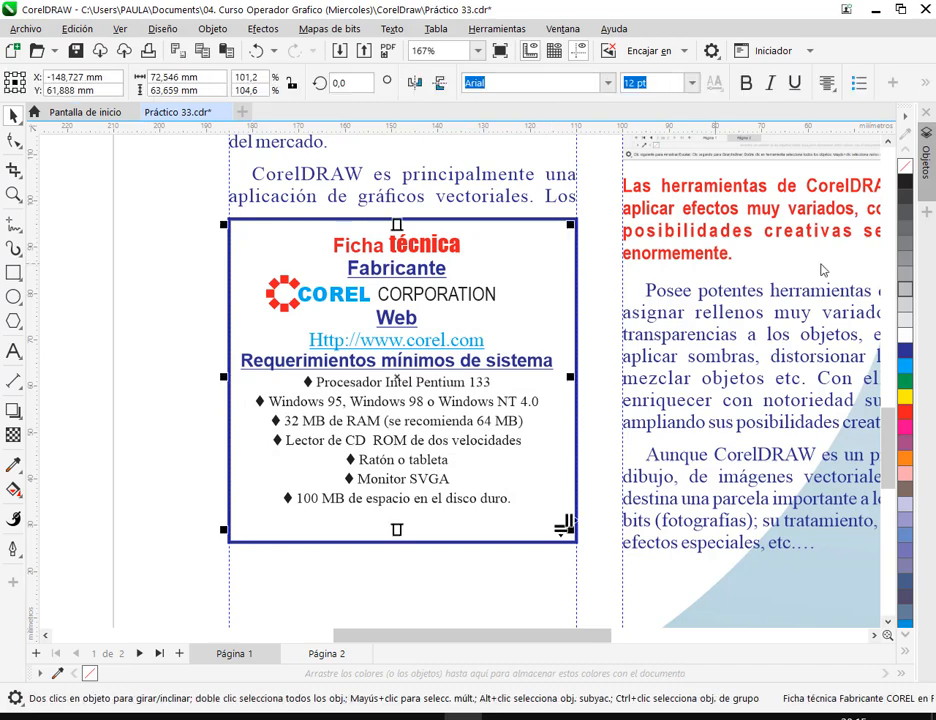
click(557, 222)
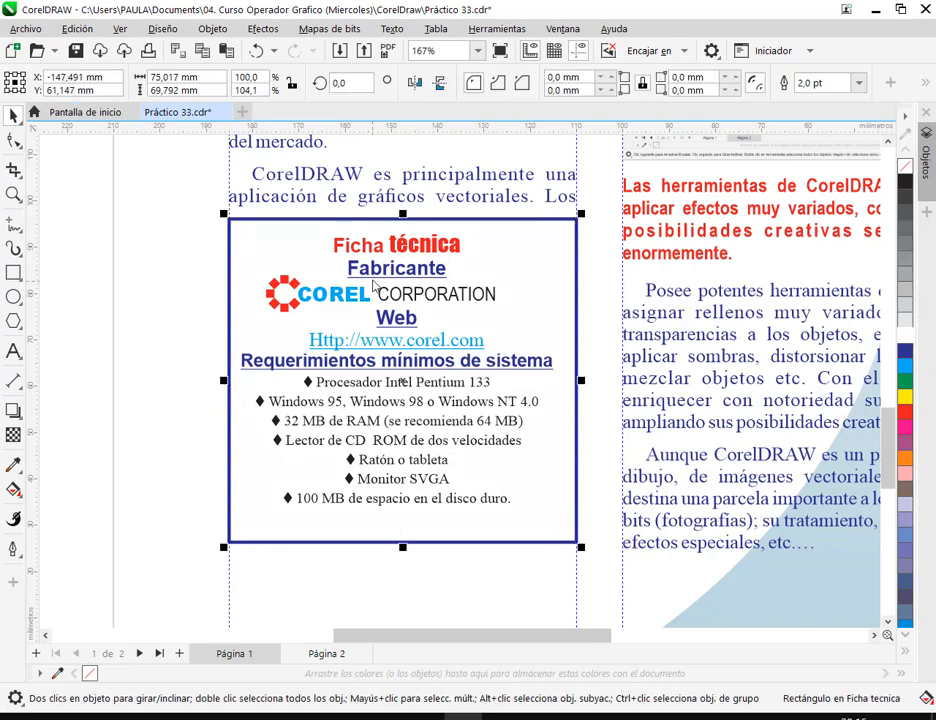
Deselect the blue frame and save the document.
scroll(373, 281, down, 2)
drag(330, 374, 512, 370)
click(345, 512)
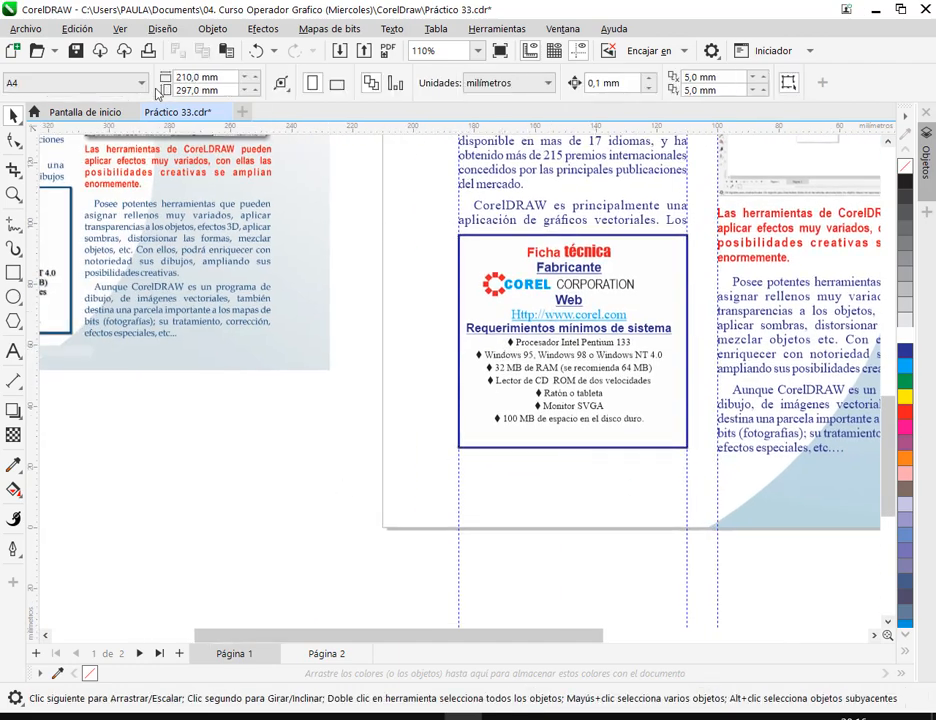
key(ctrl+s)
Draw a rectangle about 34.2 by 26.5 mm in the empty area left of the reference page, with an 8 pt outline.
drag(280, 361, 872, 444)
scroll(300, 235, up, 2)
click(14, 272)
drag(148, 252, 287, 360)
key(space)
click(860, 83)
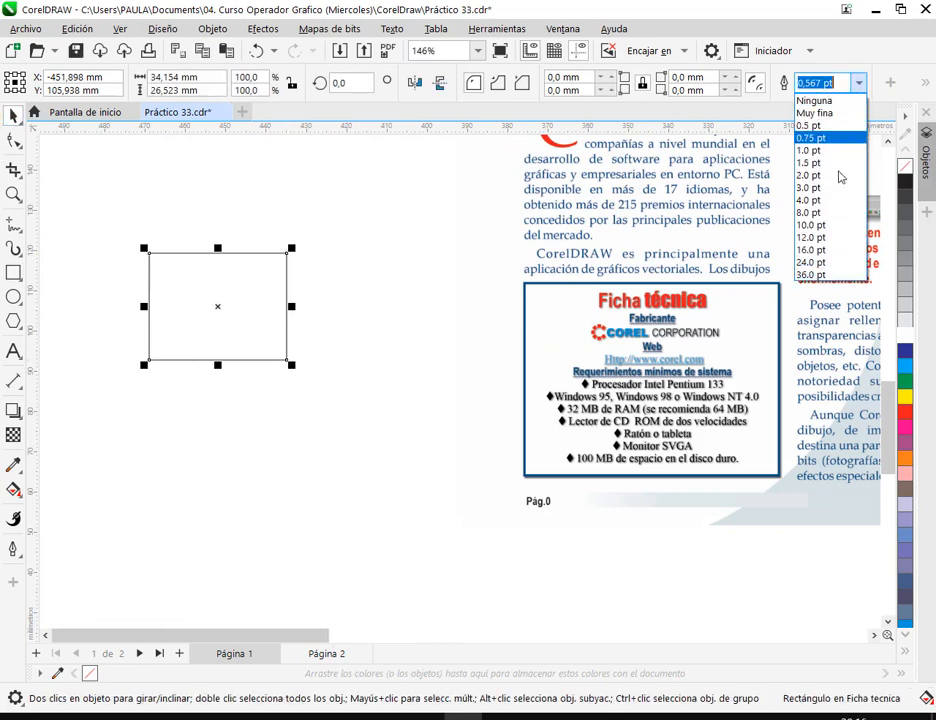
click(829, 211)
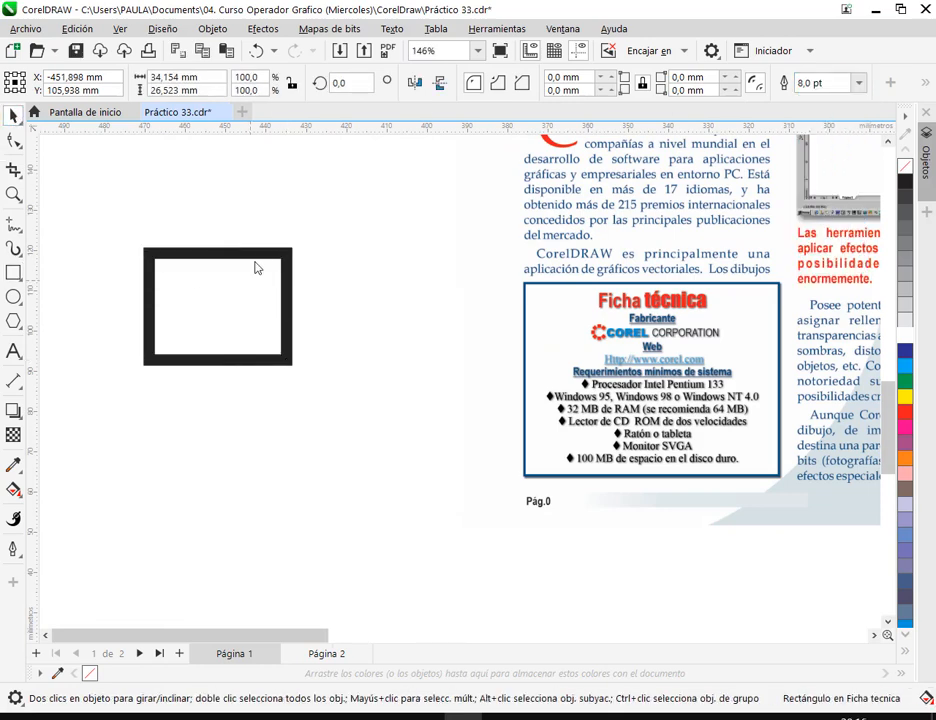
Duplicate the thick-outlined rectangle just below the original and set the copy's outline width to 1 pt.
drag(251, 287, 263, 384)
click(859, 83)
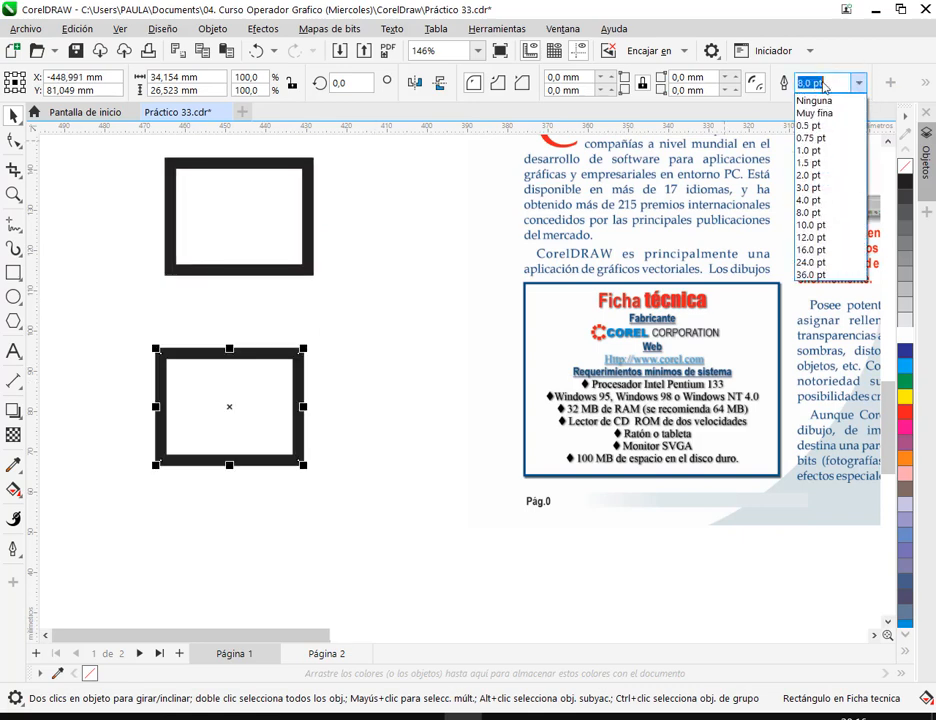
click(818, 150)
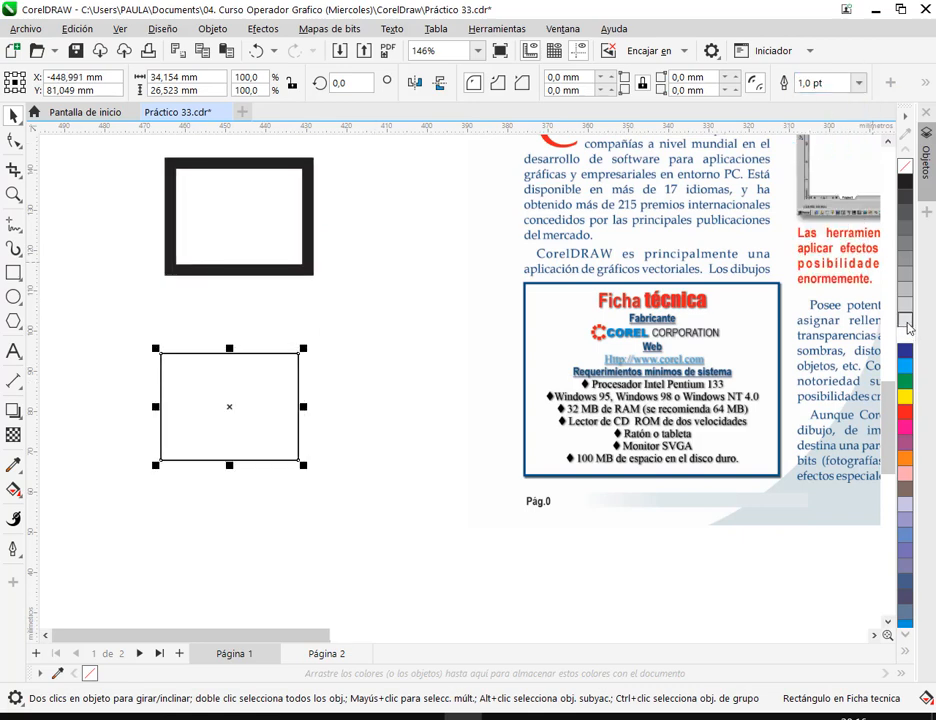
Fill the thin-outlined rectangle with red and move it up, closer to the thick-outlined rectangle.
click(907, 273)
drag(278, 414, 242, 332)
click(907, 416)
click(400, 316)
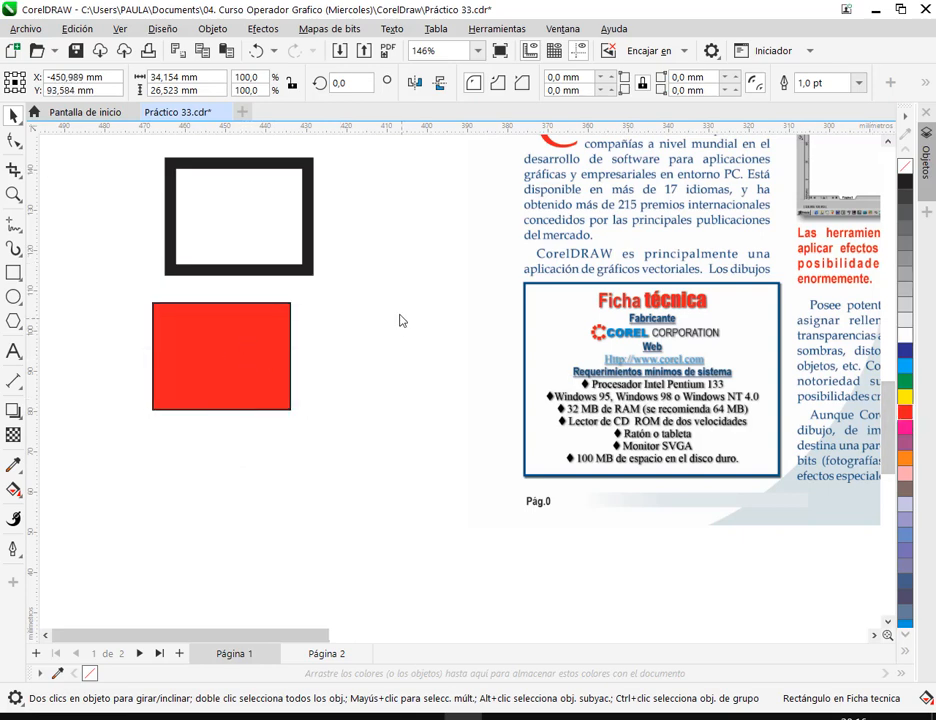
Color the thick rectangle's outline green and move the rectangle up and slightly left, above the red one.
drag(291, 292, 346, 369)
click(367, 303)
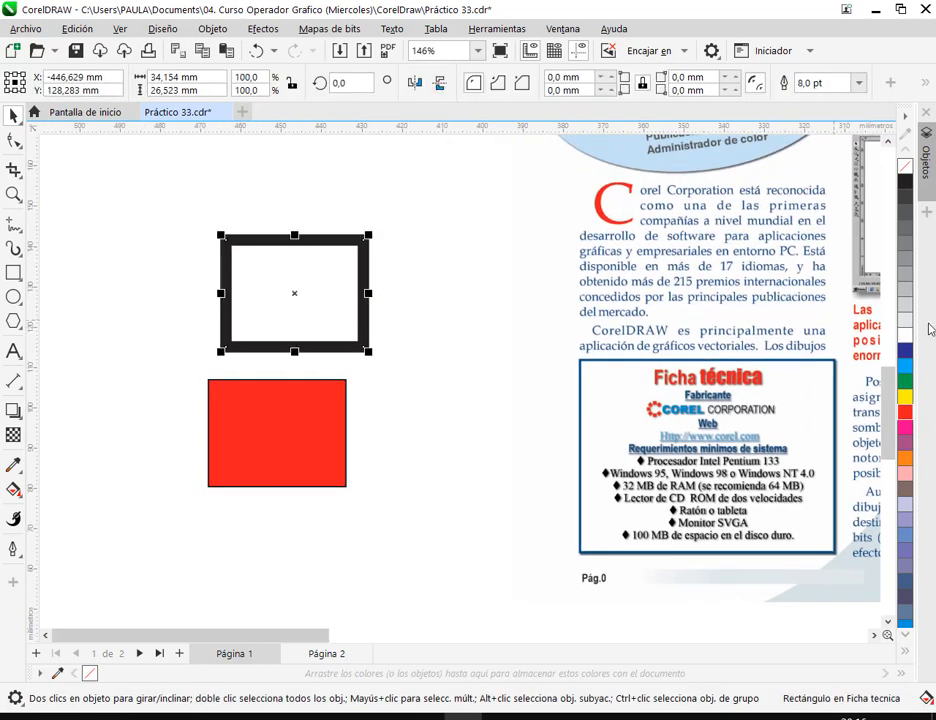
right_click(907, 384)
click(328, 307)
scroll(323, 298, up, 2)
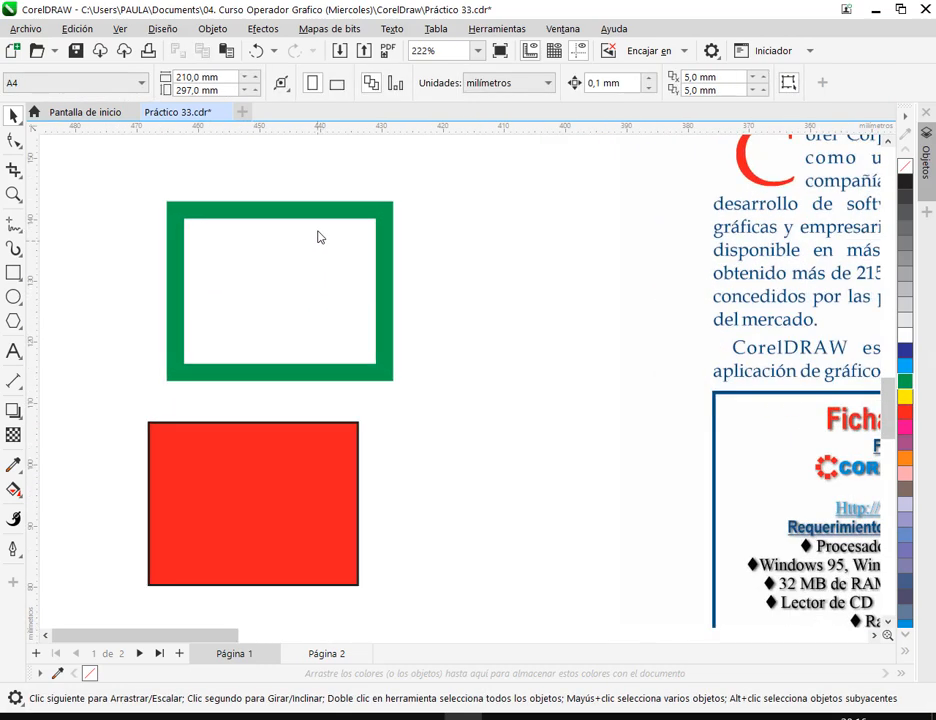
drag(240, 210, 197, 206)
drag(220, 172, 220, 172)
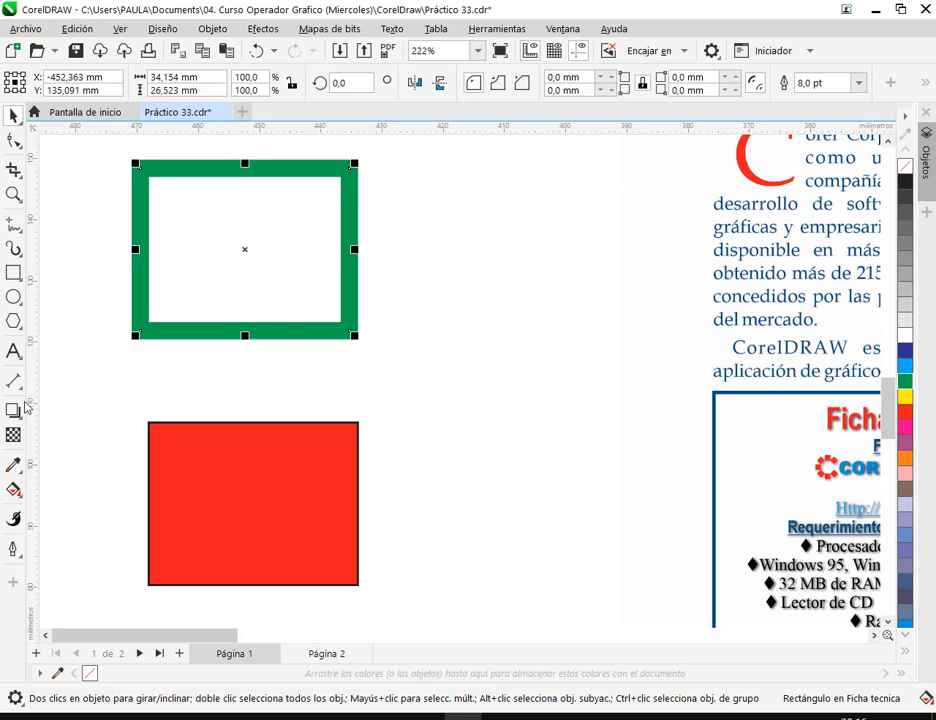
Add a drop shadow to the green-outlined rectangle, offset about 14.9 and -7.7 mm, and undo a trial perspective shadow from its lower edge.
click(14, 410)
drag(244, 250, 376, 359)
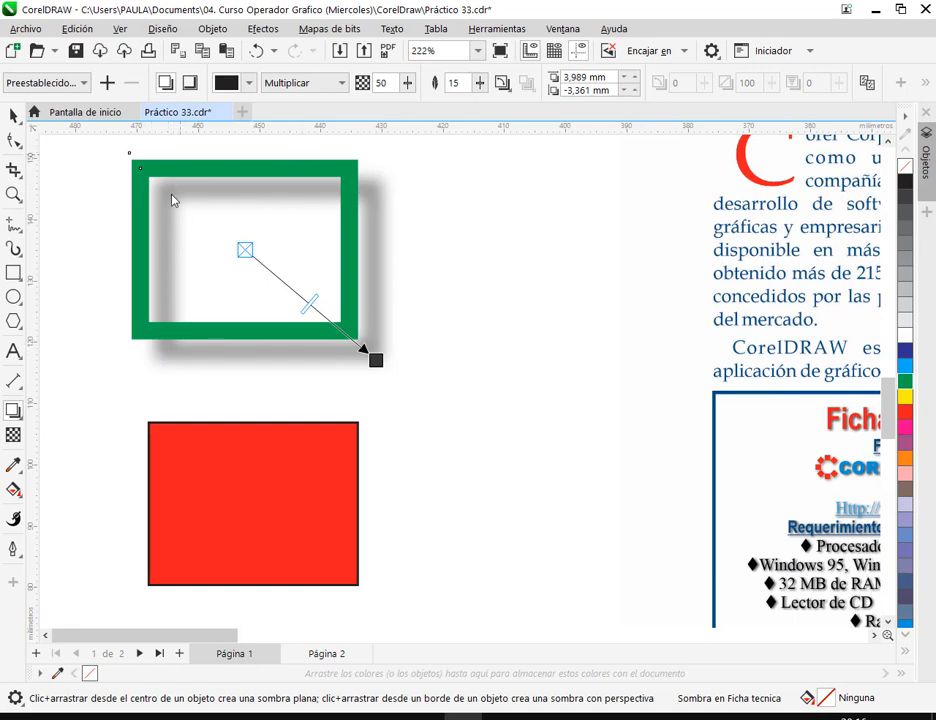
scroll(380, 309, down, 2)
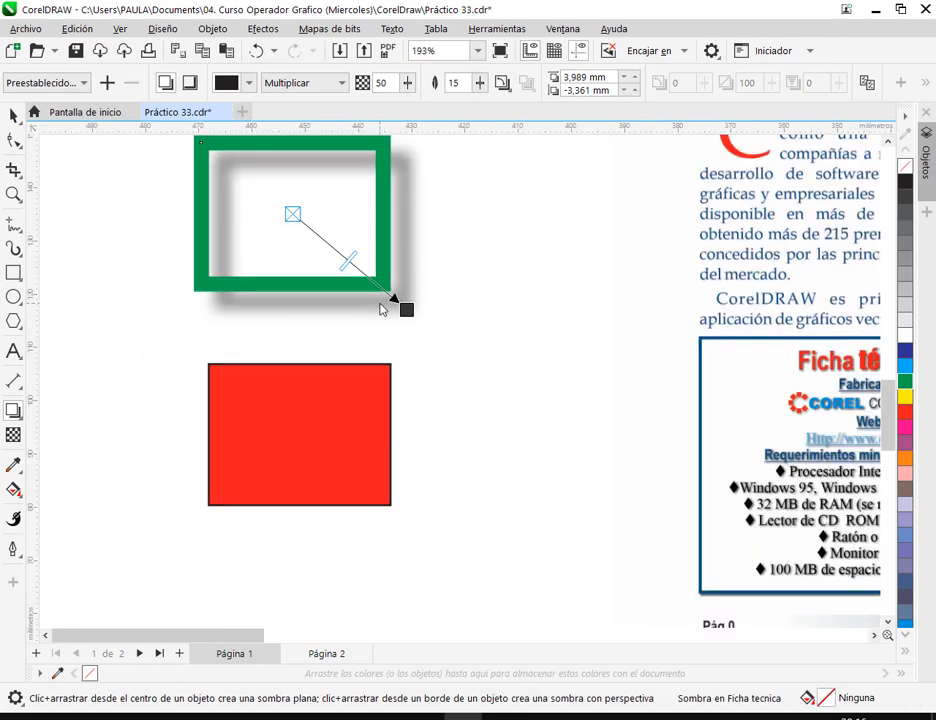
drag(408, 311, 455, 333)
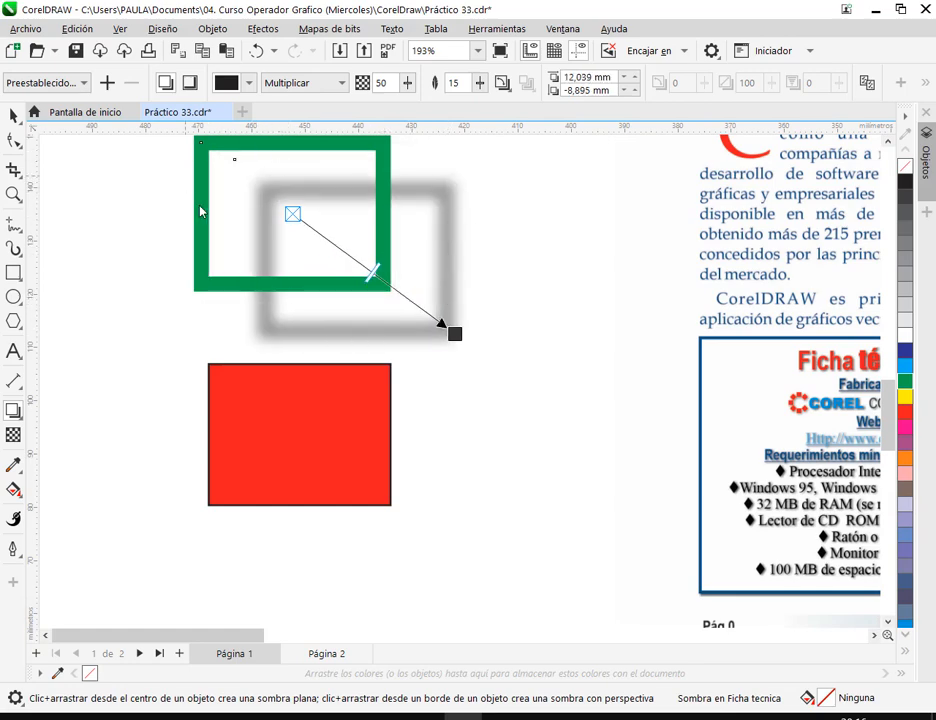
drag(455, 335, 470, 312)
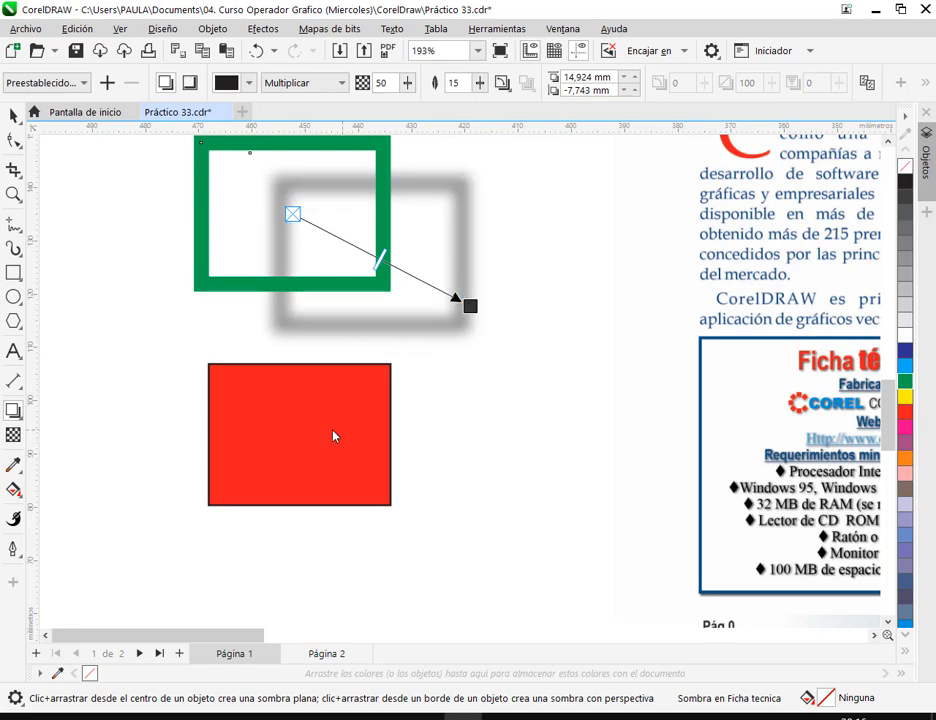
drag(292, 290, 333, 338)
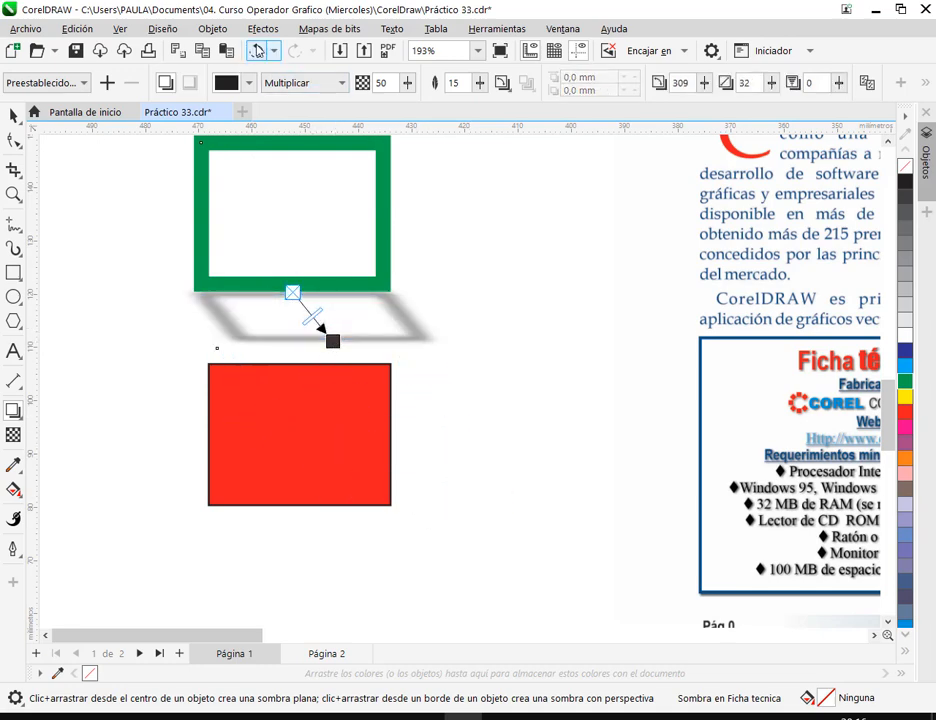
click(256, 50)
Add a drop shadow to the red-filled rectangle, offset about 18.2 mm horizontally and -9.2 mm vertically.
click(363, 495)
drag(363, 495, 488, 530)
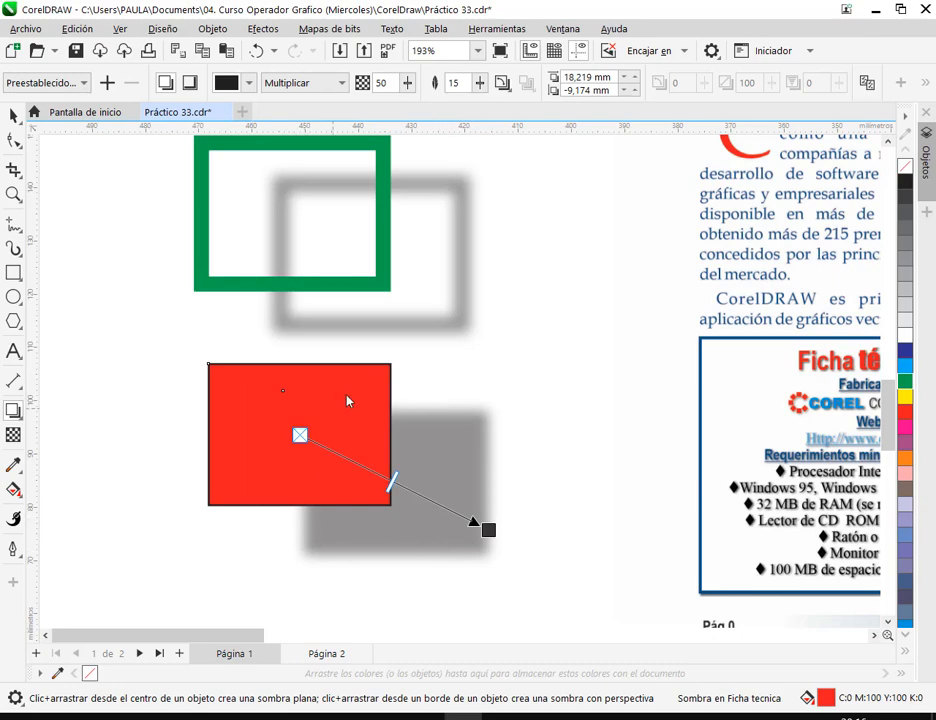
click(14, 116)
scroll(465, 417, down, 3)
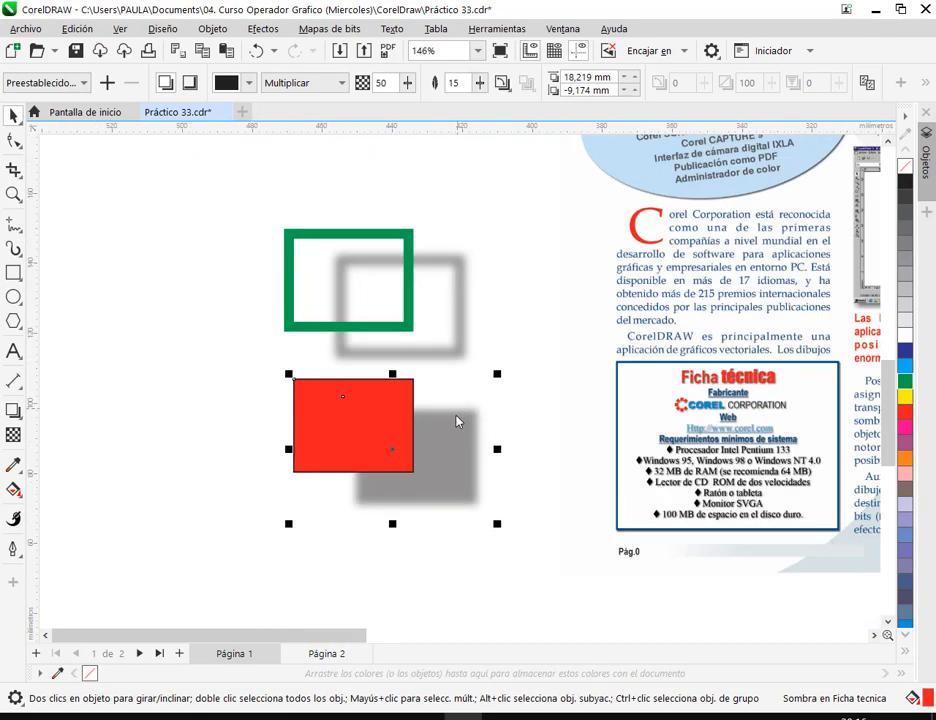
Check the reference box's shadow and fill the blue frame rectangle of the recreated Ficha técnica with white.
drag(799, 528, 508, 432)
scroll(482, 420, up, 10)
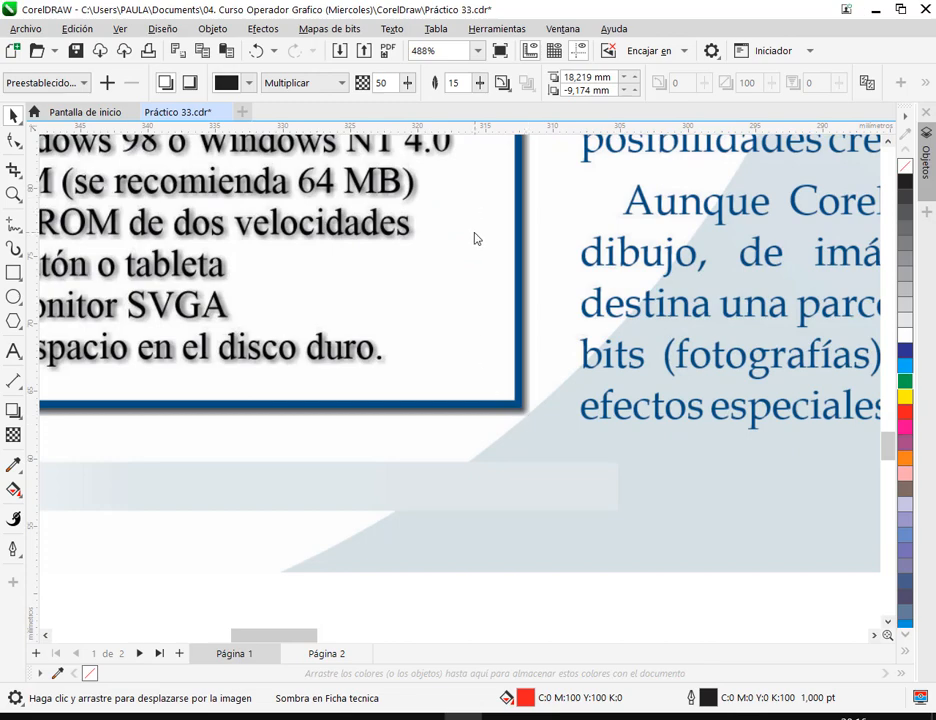
scroll(475, 234, down, 4)
mouse_move(471, 322)
mouse_down()
mouse_move(452, 337)
mouse_move(112, 358)
mouse_up()
drag(558, 378, 155, 402)
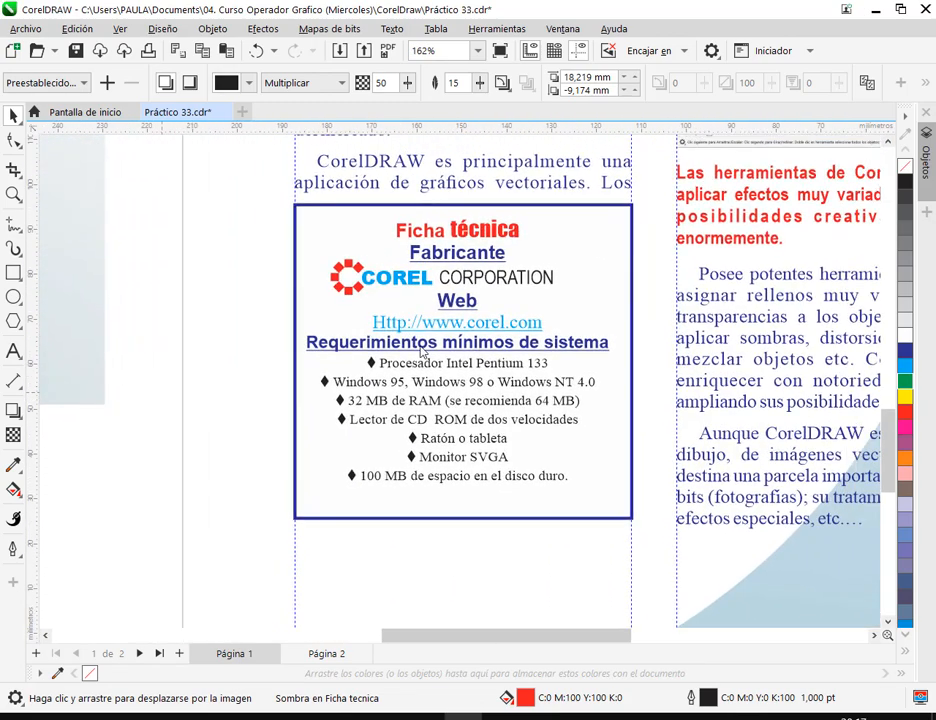
key(space)
click(624, 227)
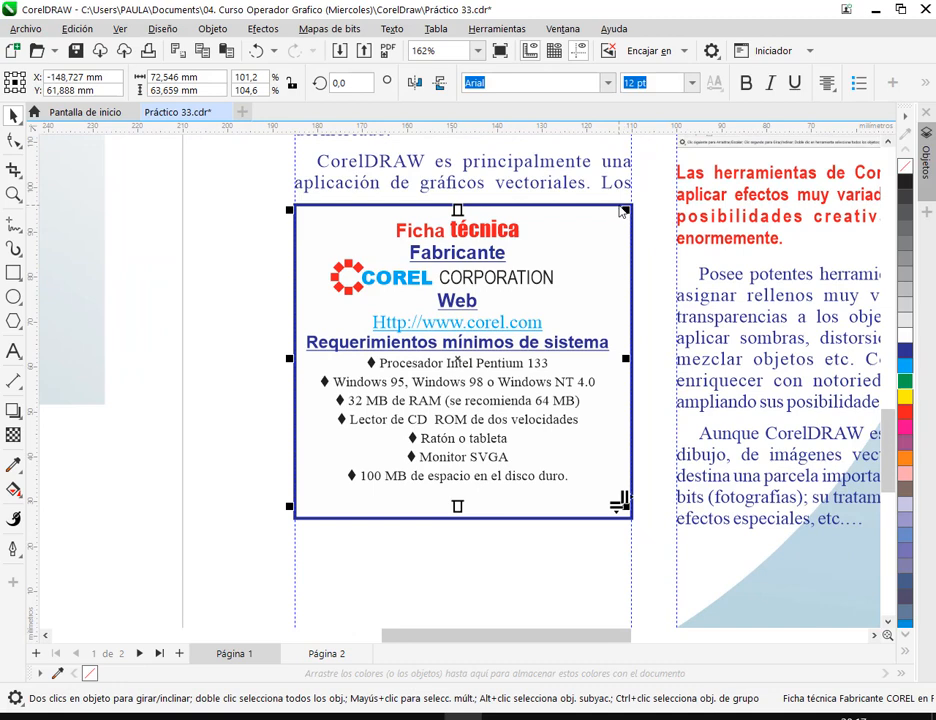
click(623, 211)
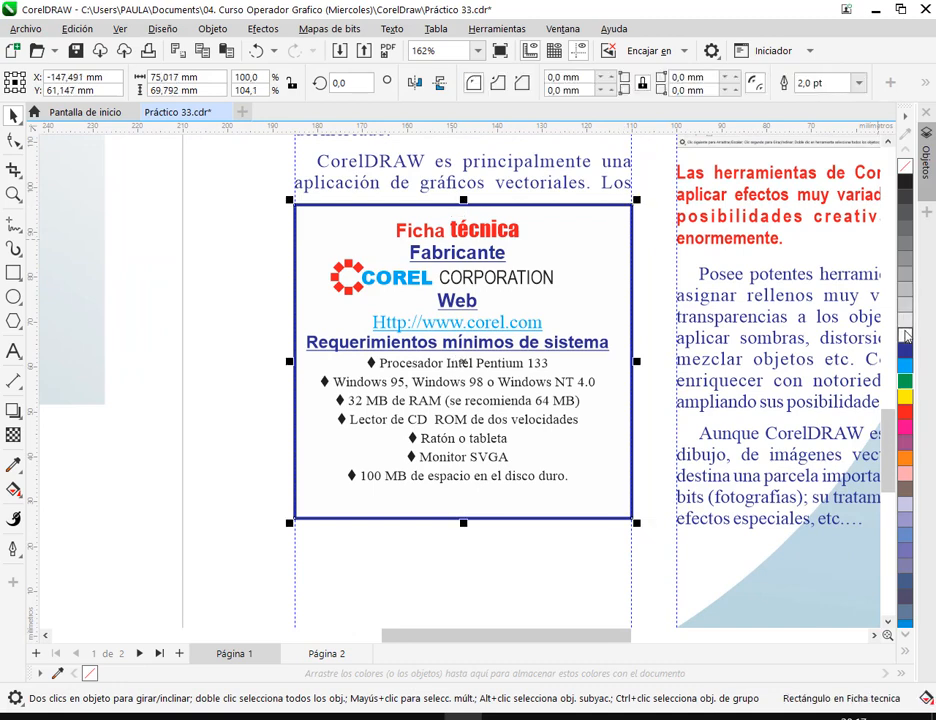
key(space)
Select the frame, text and logo of the Ficha técnica box and group the three objects.
drag(490, 260, 458, 253)
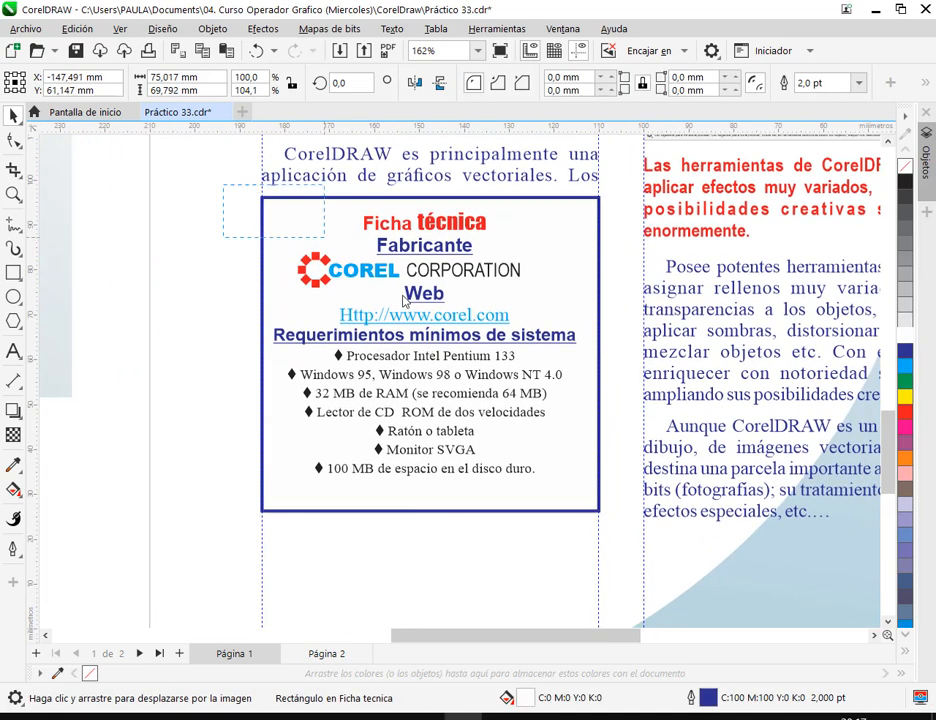
key(space)
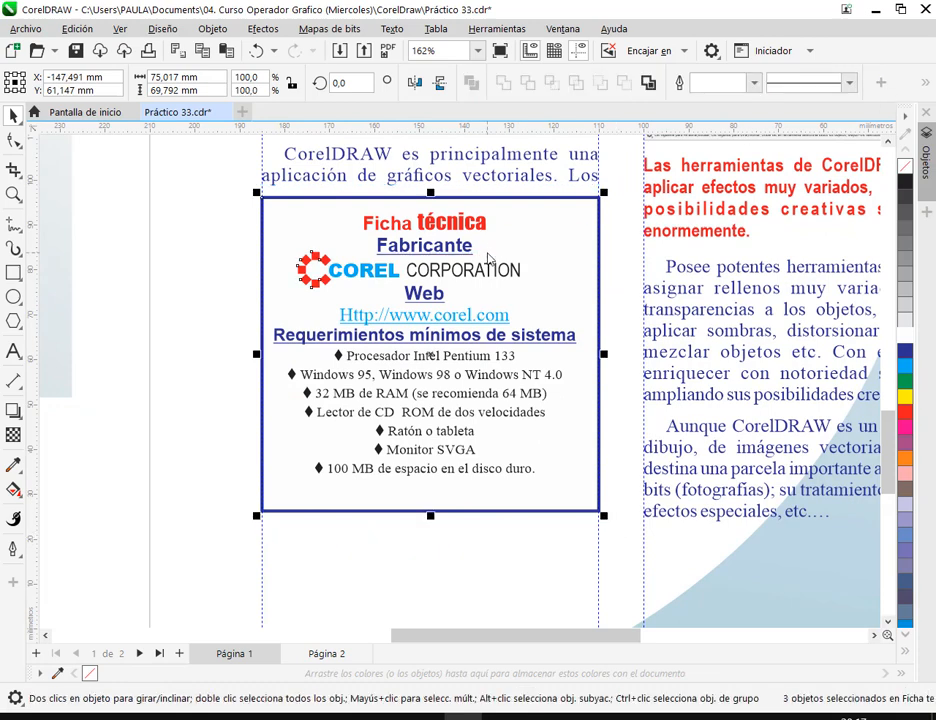
right_click(488, 258)
click(502, 305)
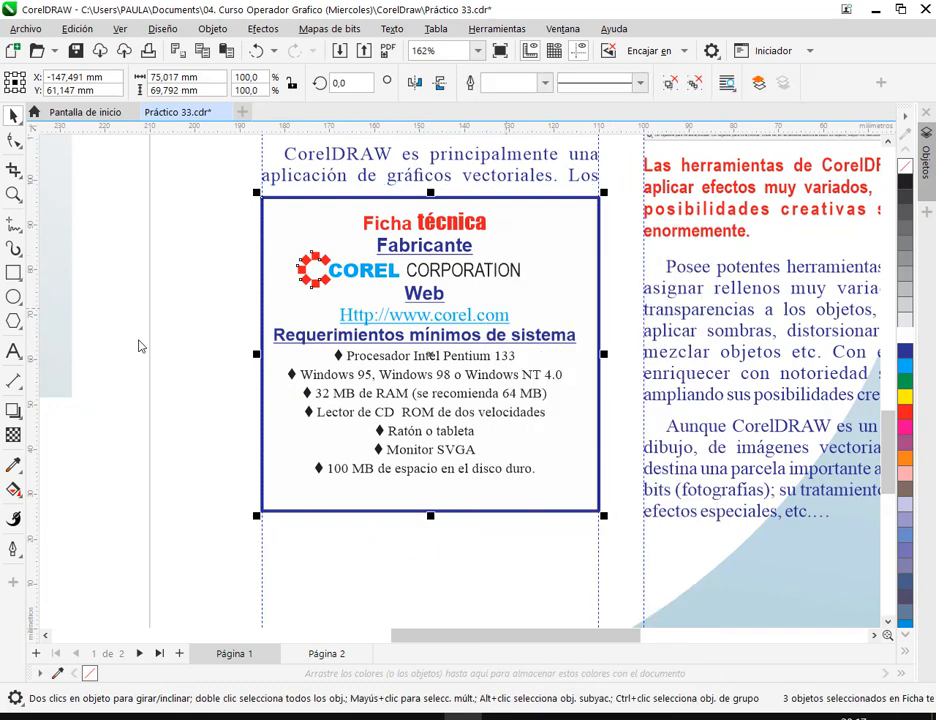
Try a drop shadow on the whole Ficha técnica group, offset about 2.3 mm horizontally and -2.7 mm vertically.
click(13, 409)
drag(430, 355, 574, 526)
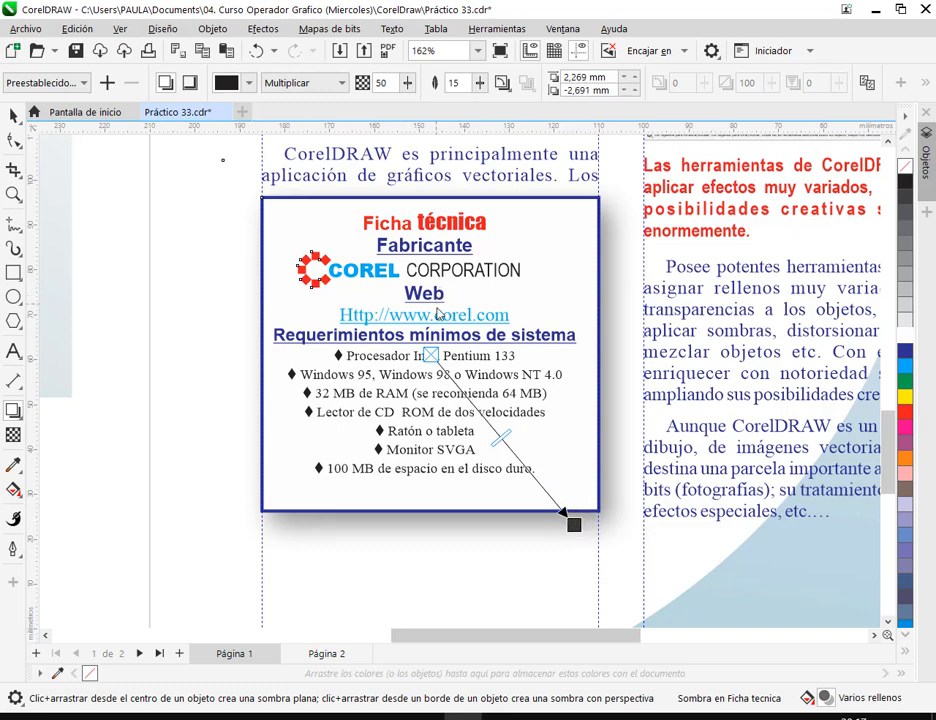
click(14, 116)
click(84, 181)
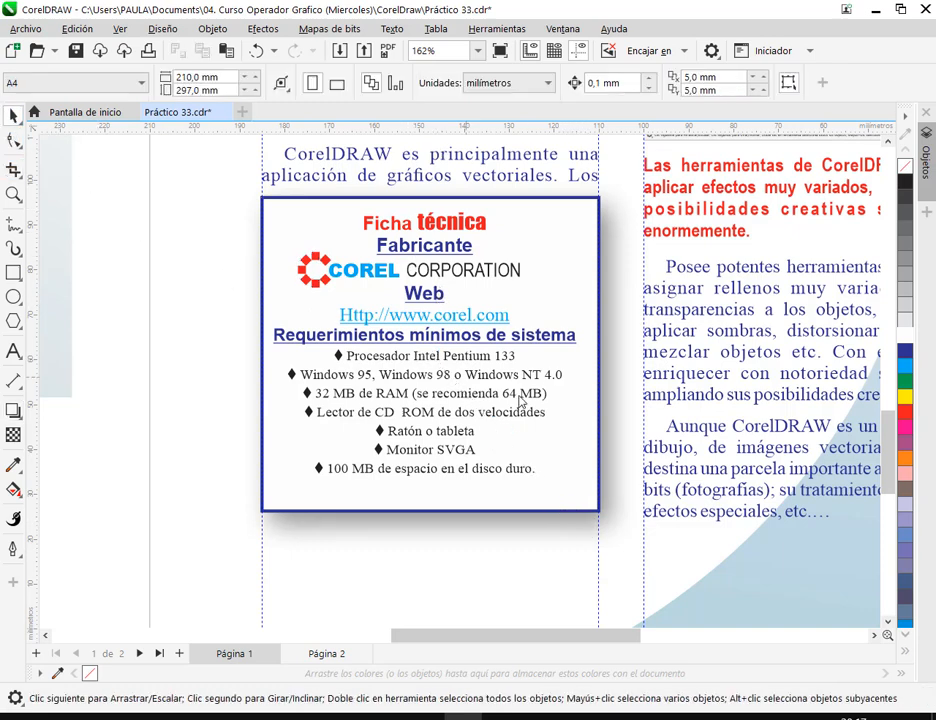
click(586, 292)
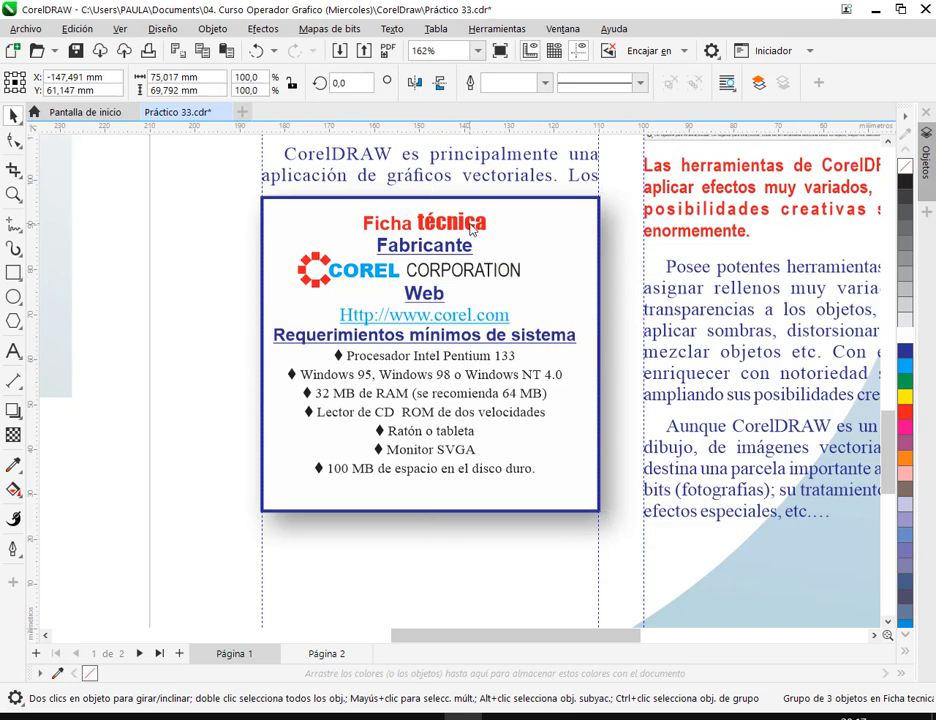
click(196, 232)
click(318, 262)
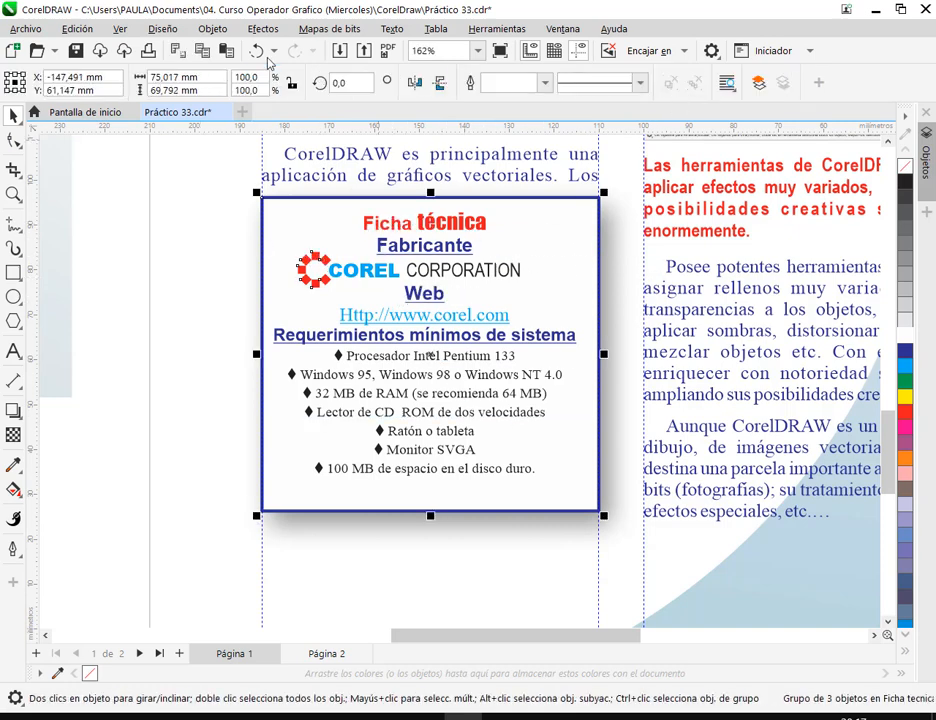
Undo the drop shadow applied to the Ficha técnica group.
click(256, 50)
click(213, 29)
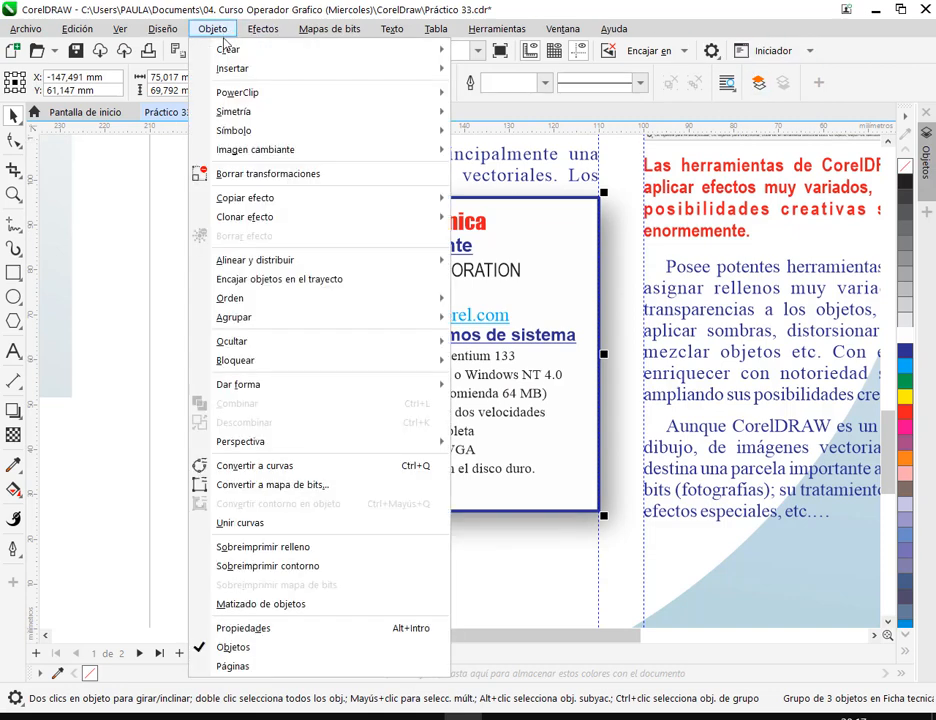
click(125, 258)
click(334, 244)
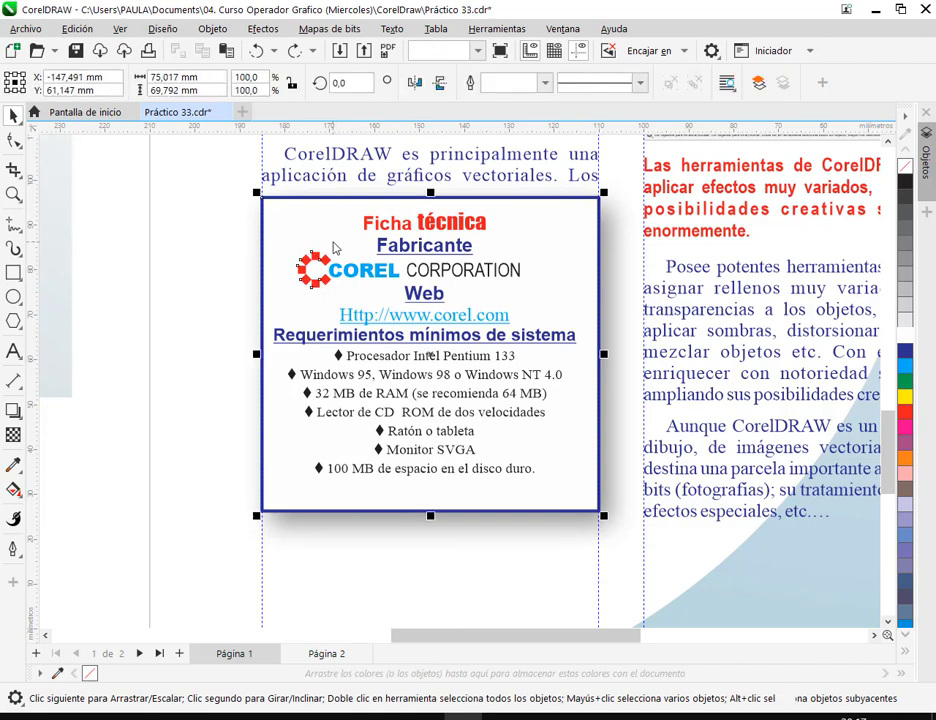
click(256, 50)
click(256, 50)
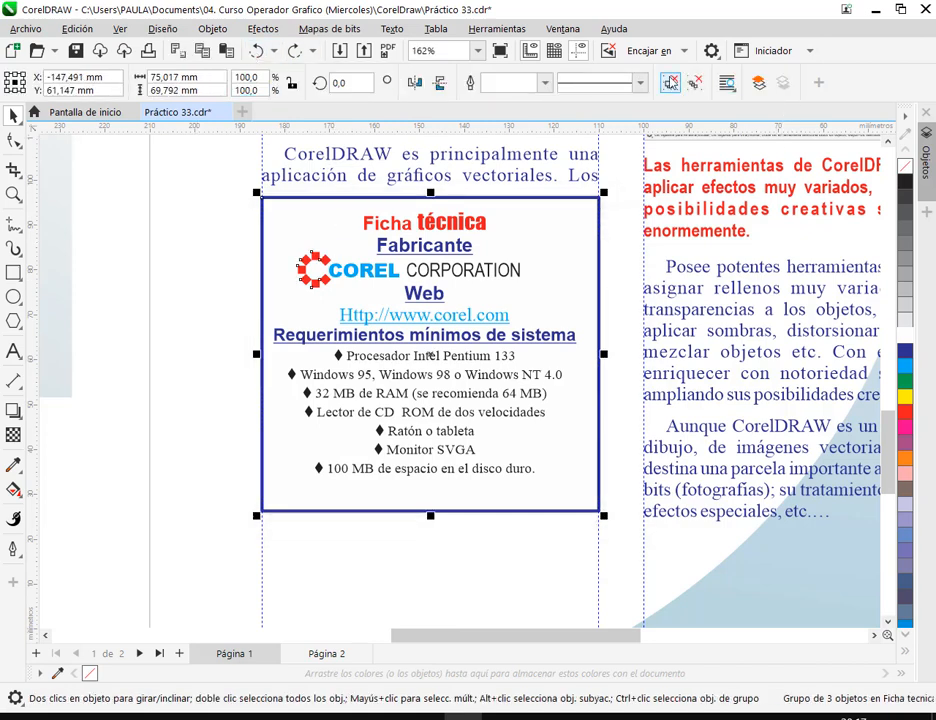
Add a drop shadow to only the blue frame inside the group, offset about 1.4 and -1.7 mm, with feather 7 and opacity 62.
click(227, 243)
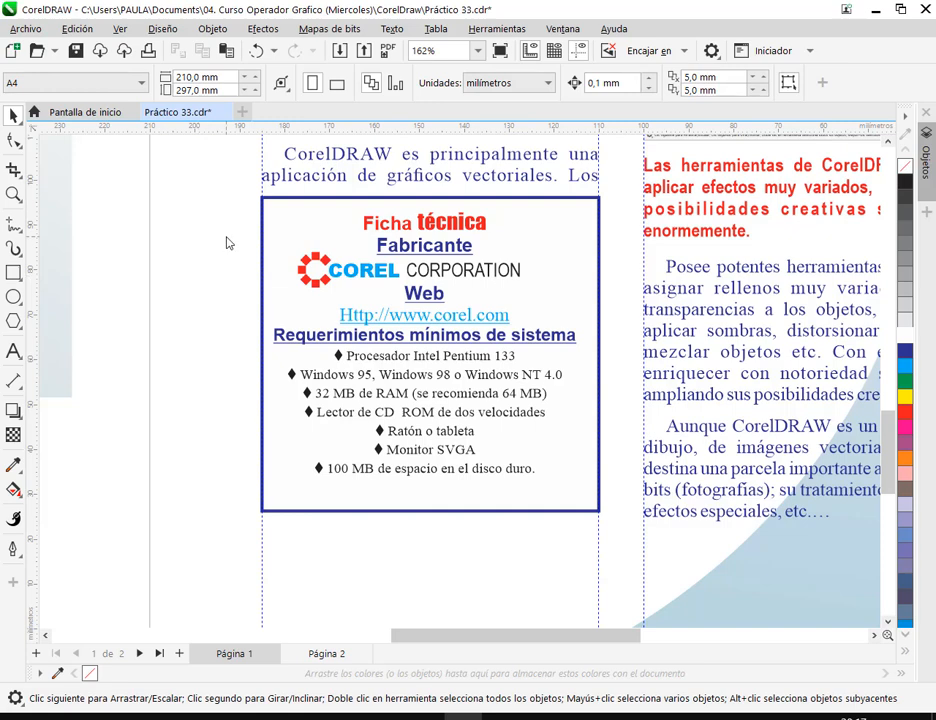
ctrl+click(585, 204)
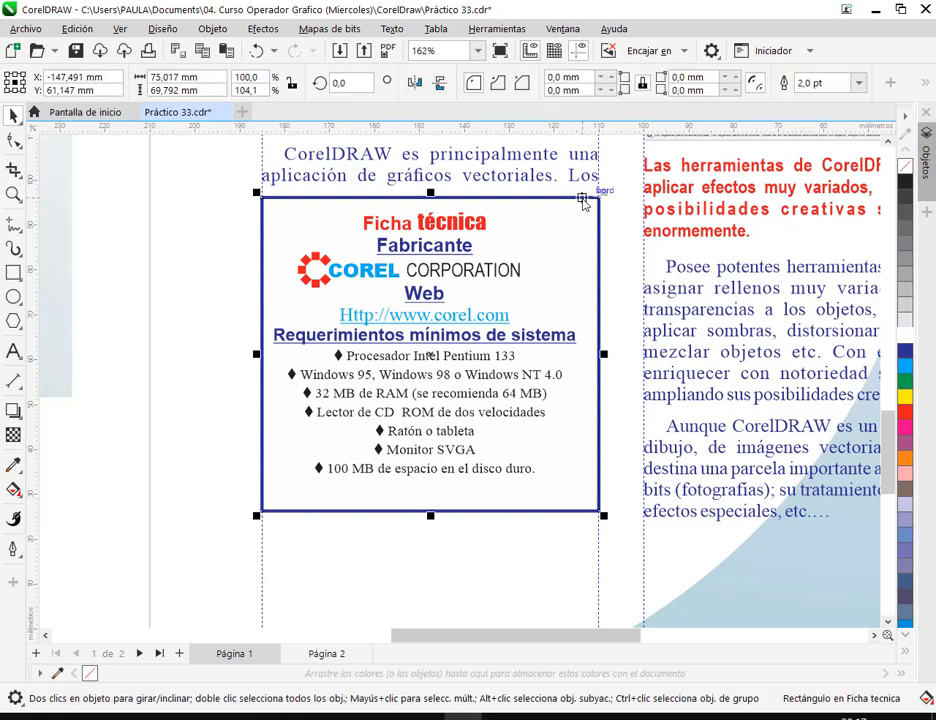
click(14, 410)
drag(443, 344, 568, 521)
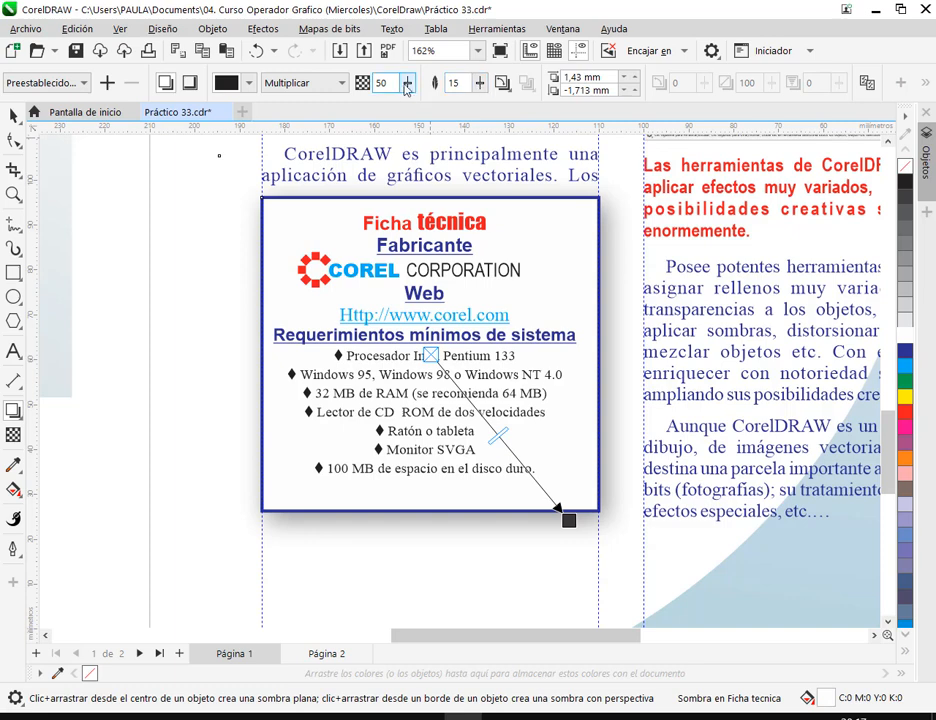
drag(478, 88, 474, 98)
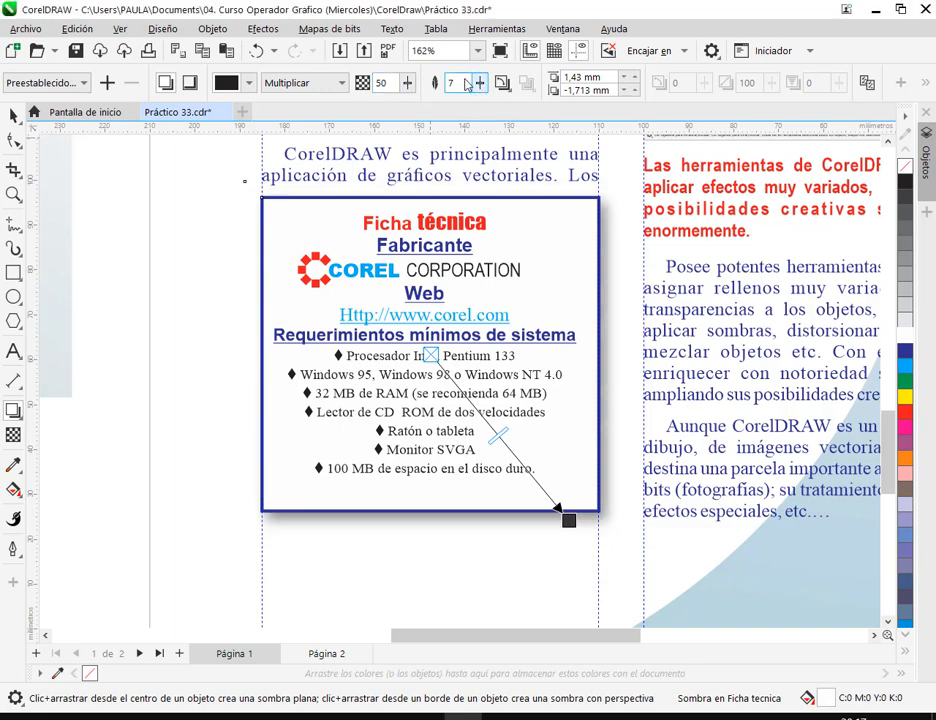
drag(407, 83, 414, 113)
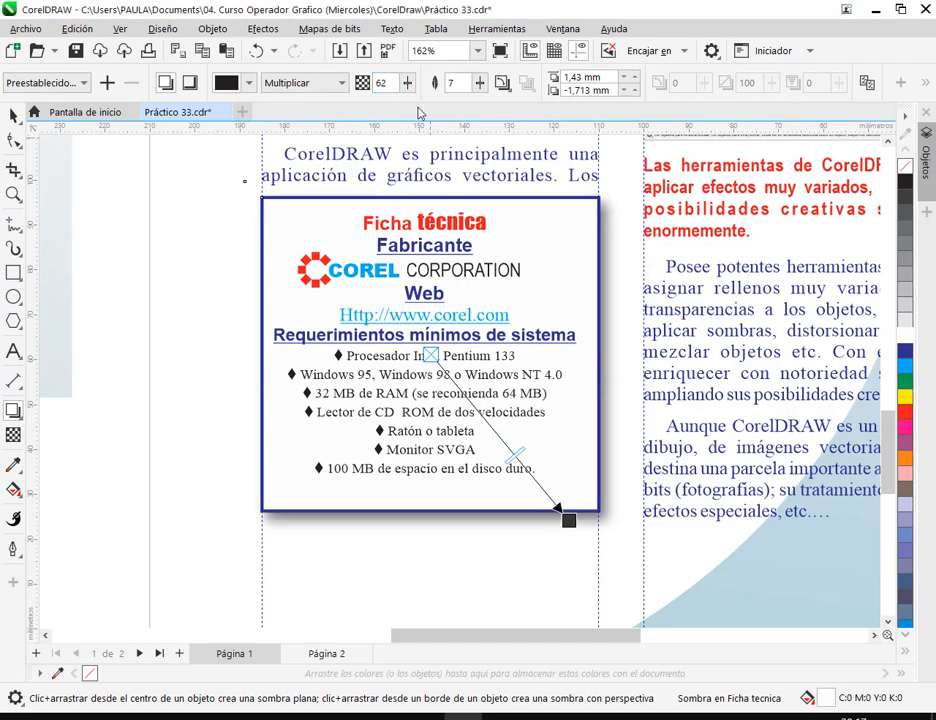
Set the frame shadow's offset to about 0.8 and -1.0 mm and its feather to 3, and compare it with the reference.
scroll(566, 517, up, 2)
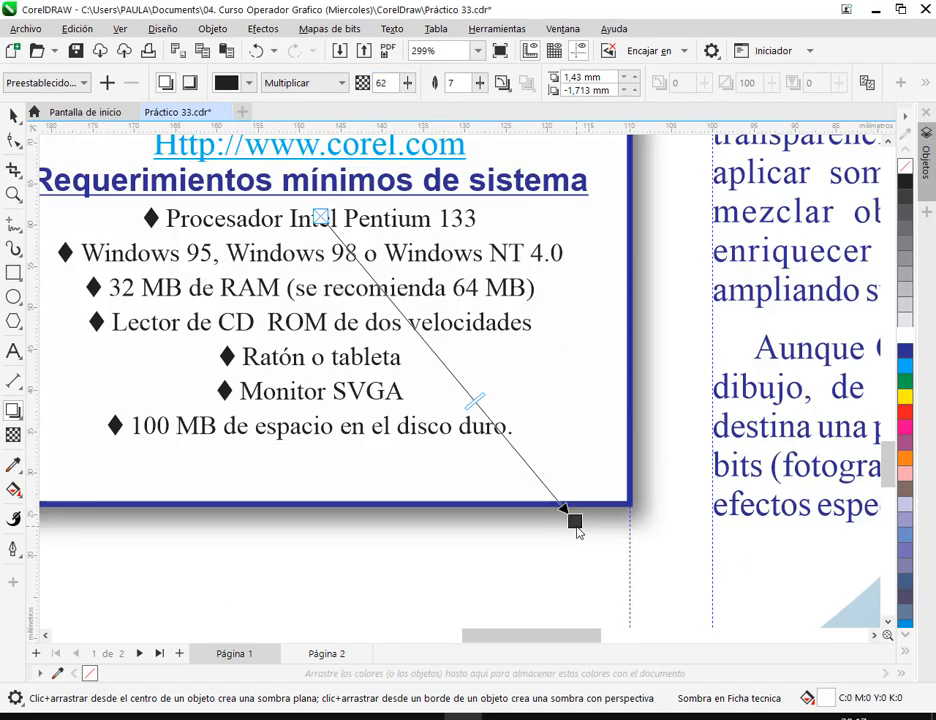
drag(576, 522, 569, 517)
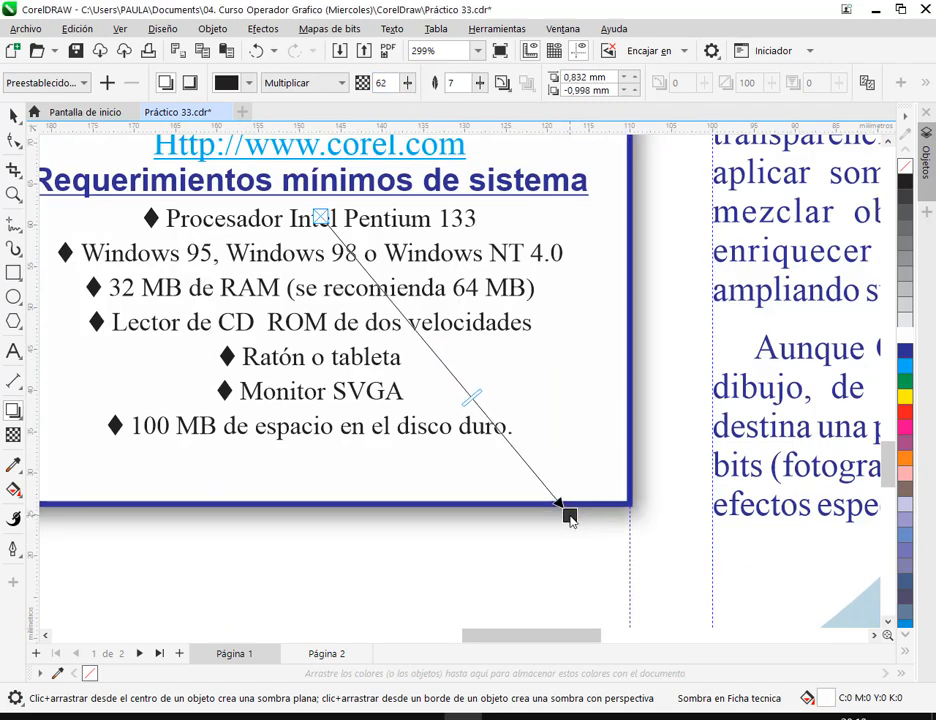
drag(481, 87, 453, 120)
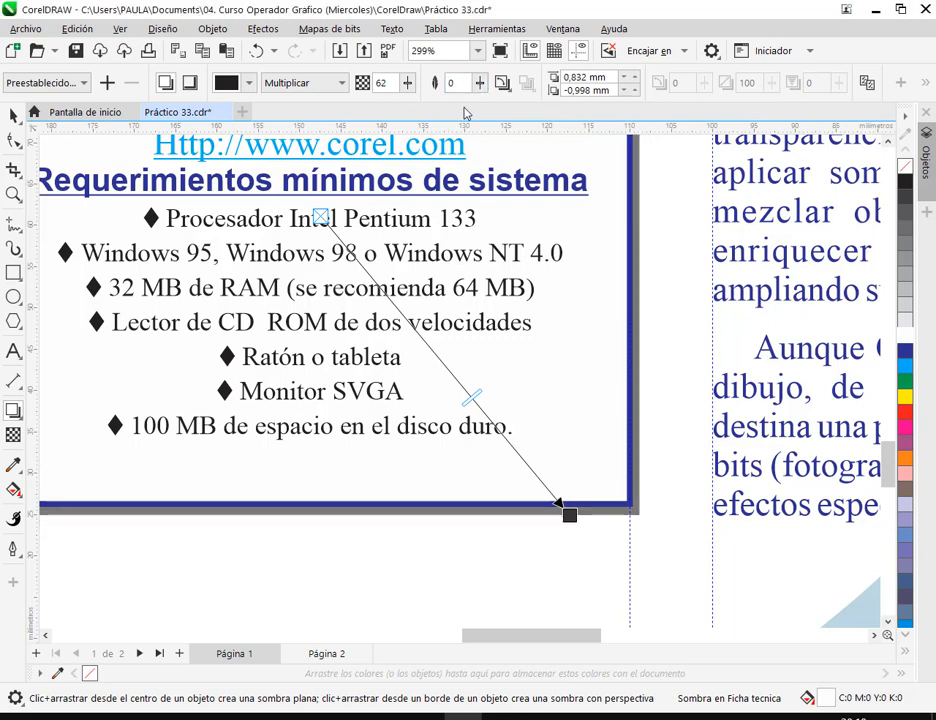
click(480, 83)
click(480, 83)
click(480, 83)
scroll(520, 216, down, 5)
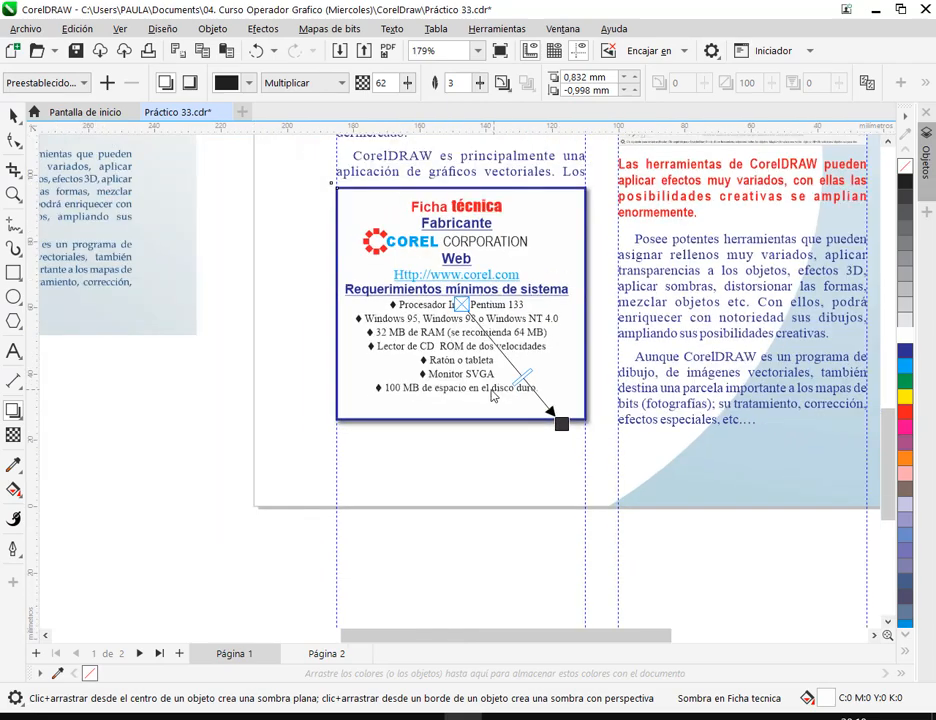
scroll(228, 332, left, 3)
scroll(228, 332, up, 3)
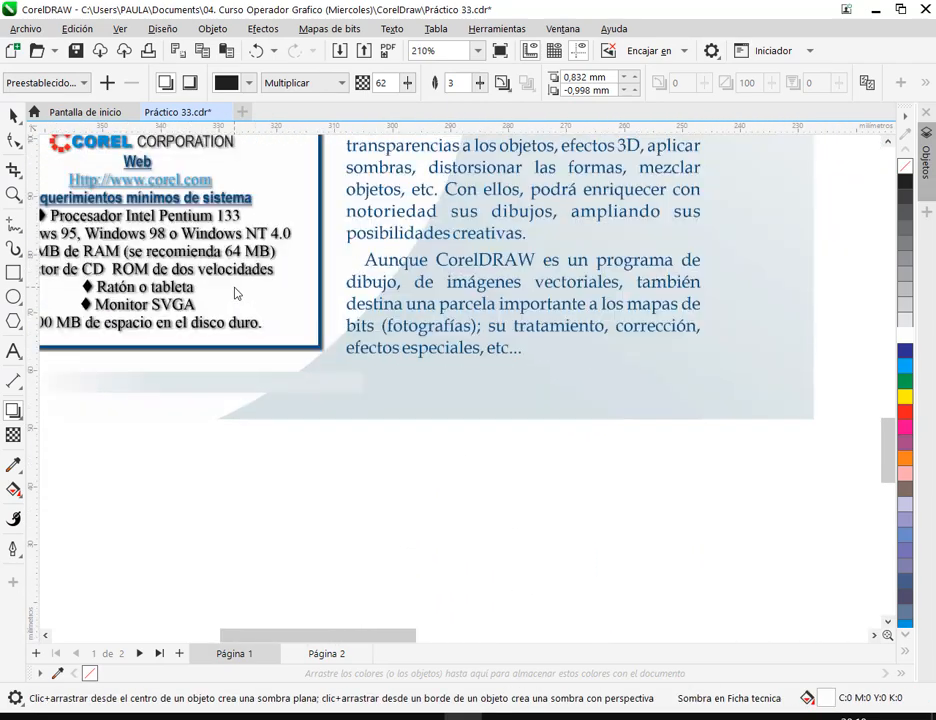
Select the paragraph text inside the Ficha técnica box.
scroll(290, 310, down, 3)
scroll(414, 353, left, 3)
scroll(438, 424, up, 2)
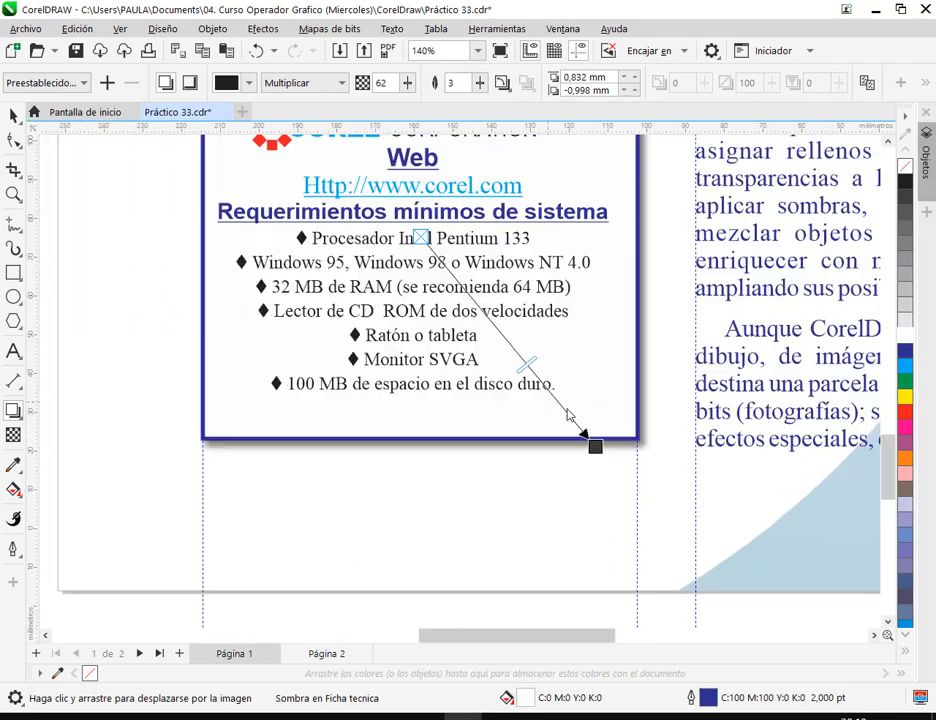
drag(438, 424, 436, 470)
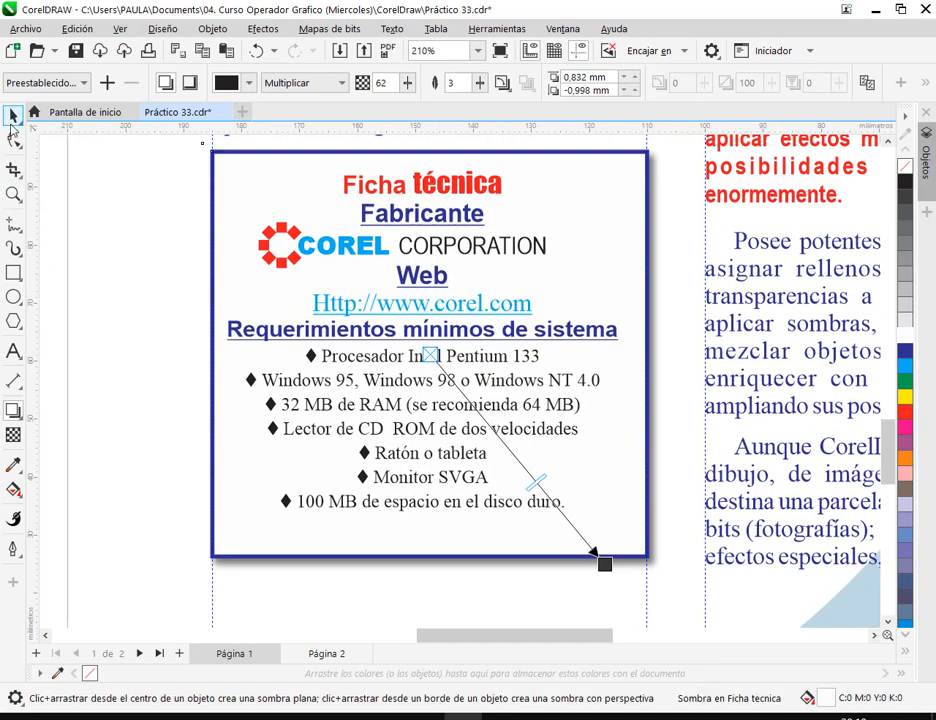
click(13, 117)
click(116, 231)
click(421, 193)
scroll(421, 193, down, 1)
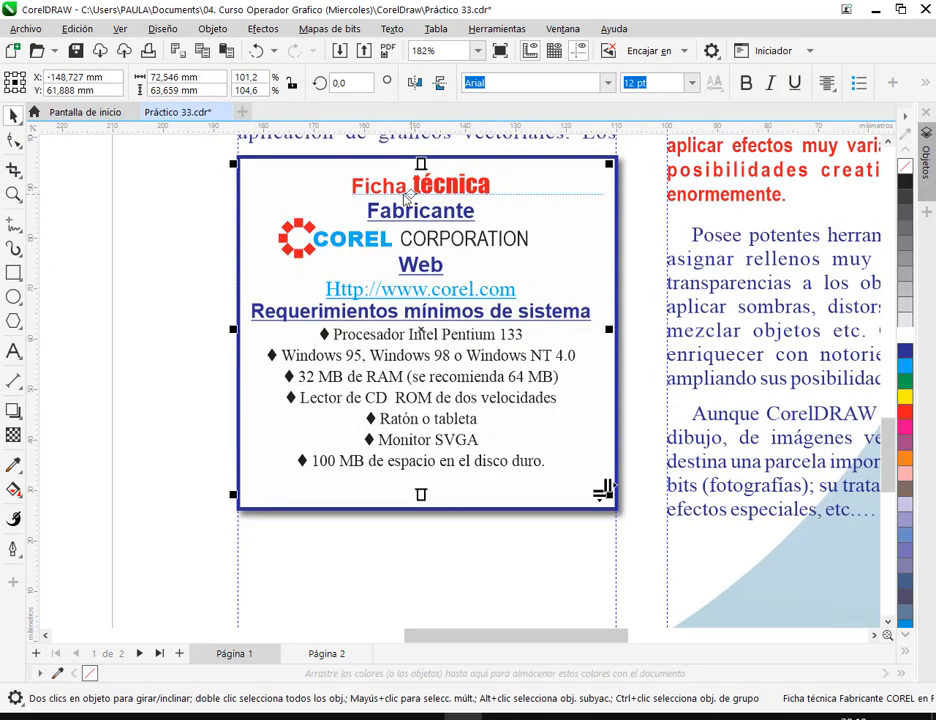
Try a drop shadow on the Ficha técnica text and undo it.
click(13, 410)
drag(434, 268, 550, 556)
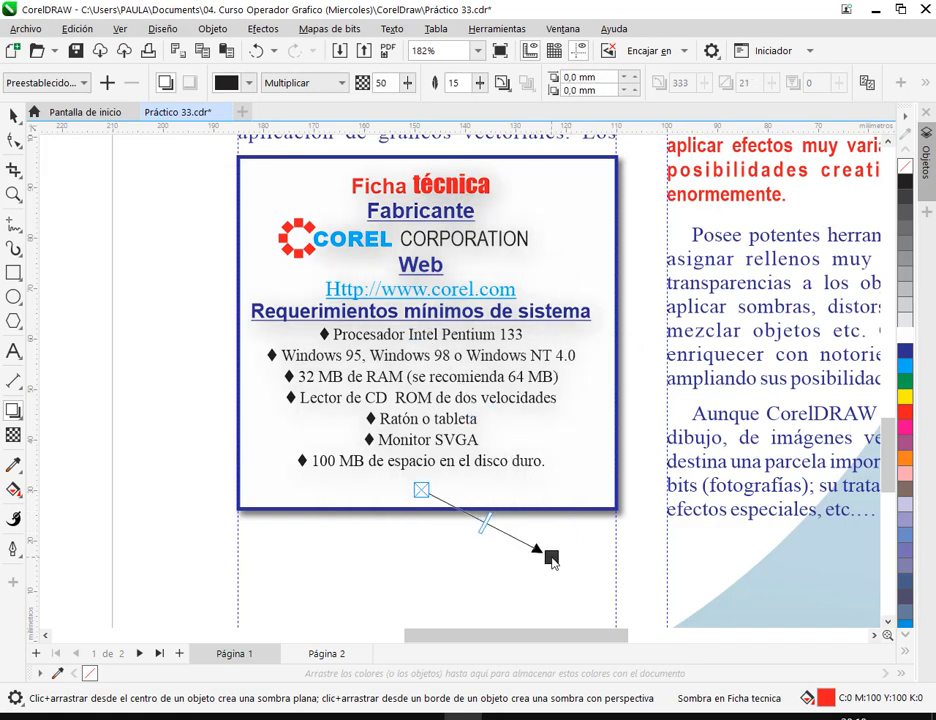
click(256, 51)
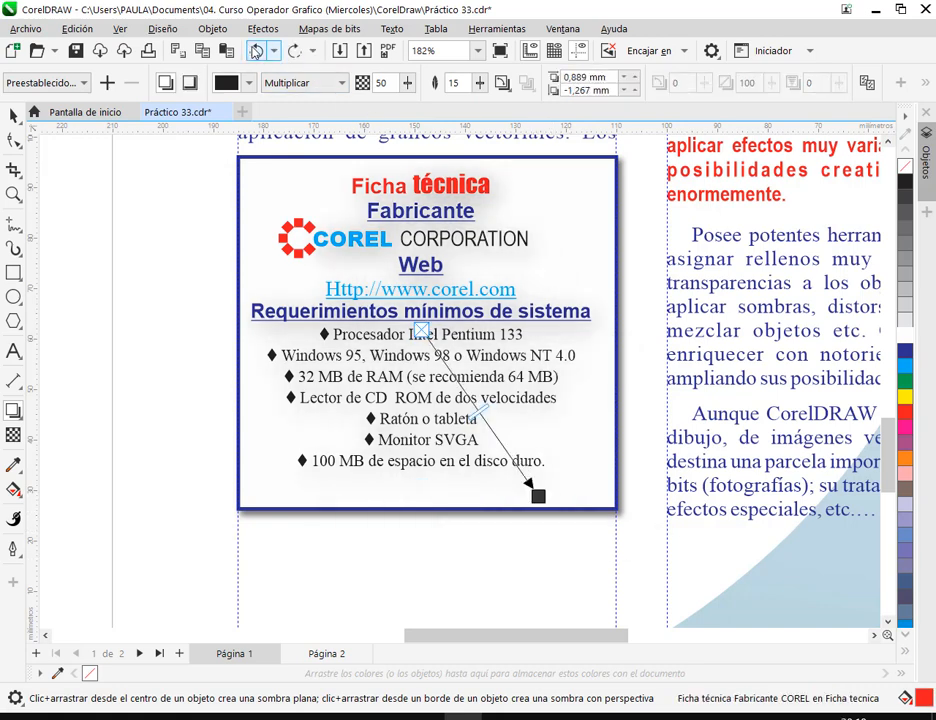
click(256, 51)
Give the Ficha técnica text a drop shadow offset about 3.7 and -5.5 mm, with feather 1 and opacity 50.
scroll(480, 83, down, 2)
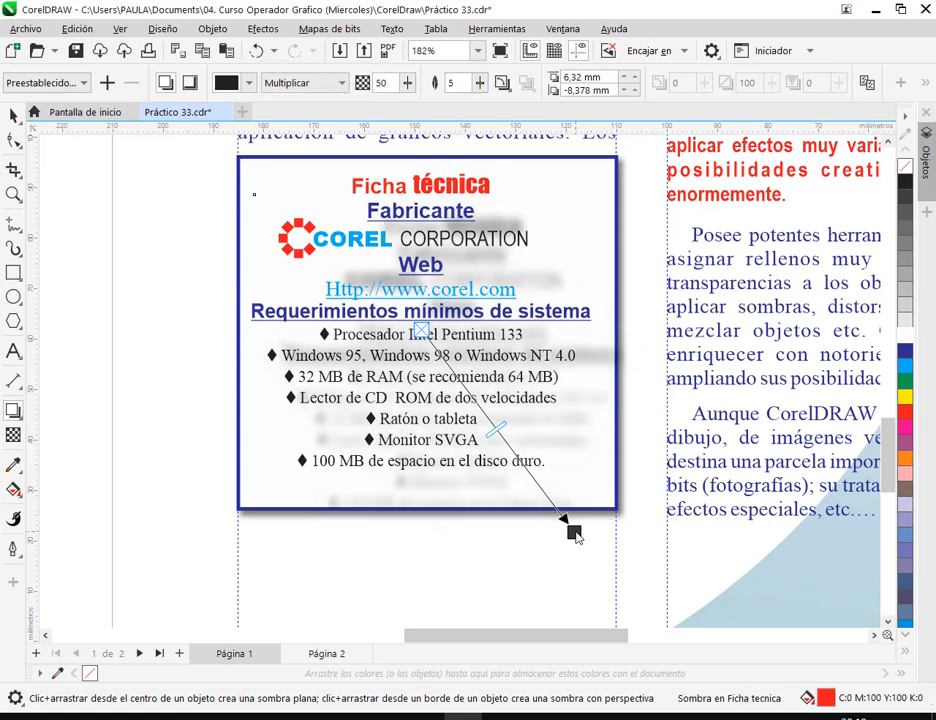
drag(574, 533, 546, 519)
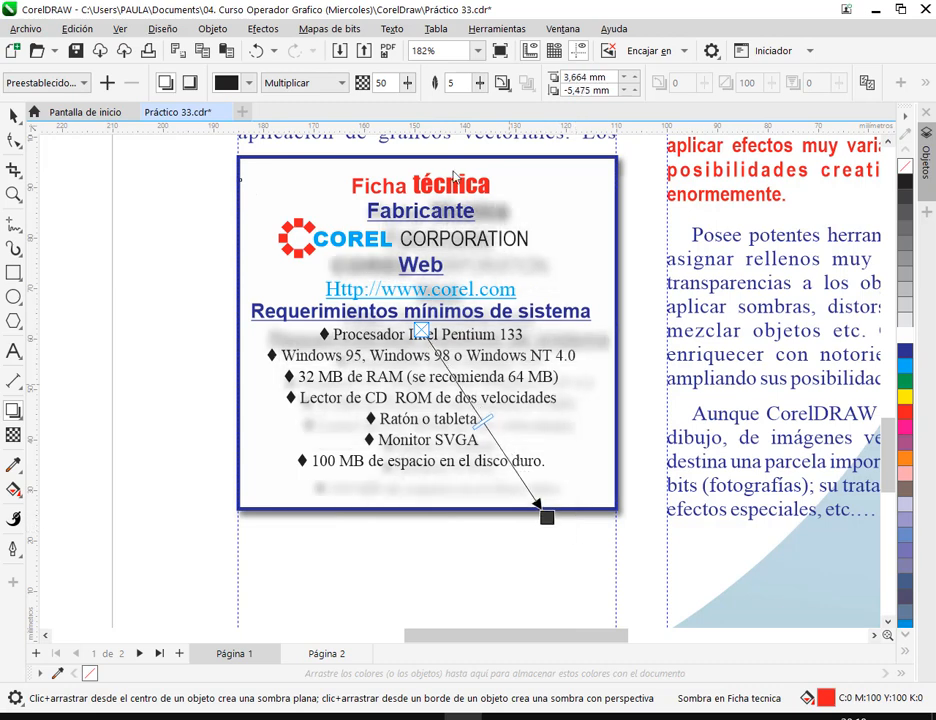
drag(480, 84, 467, 113)
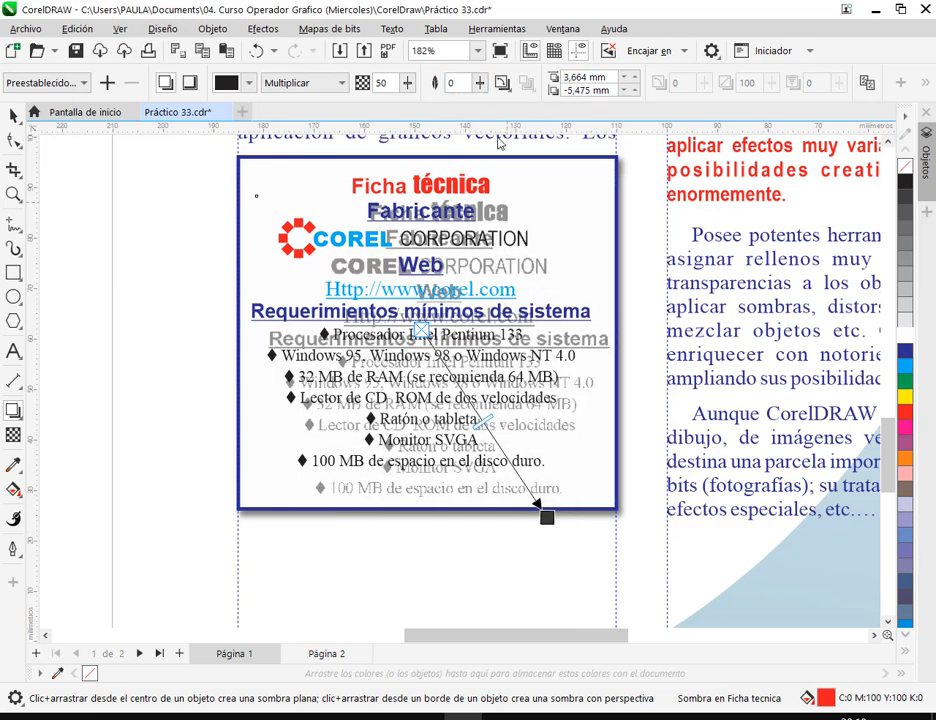
double_click(454, 87)
text(1)
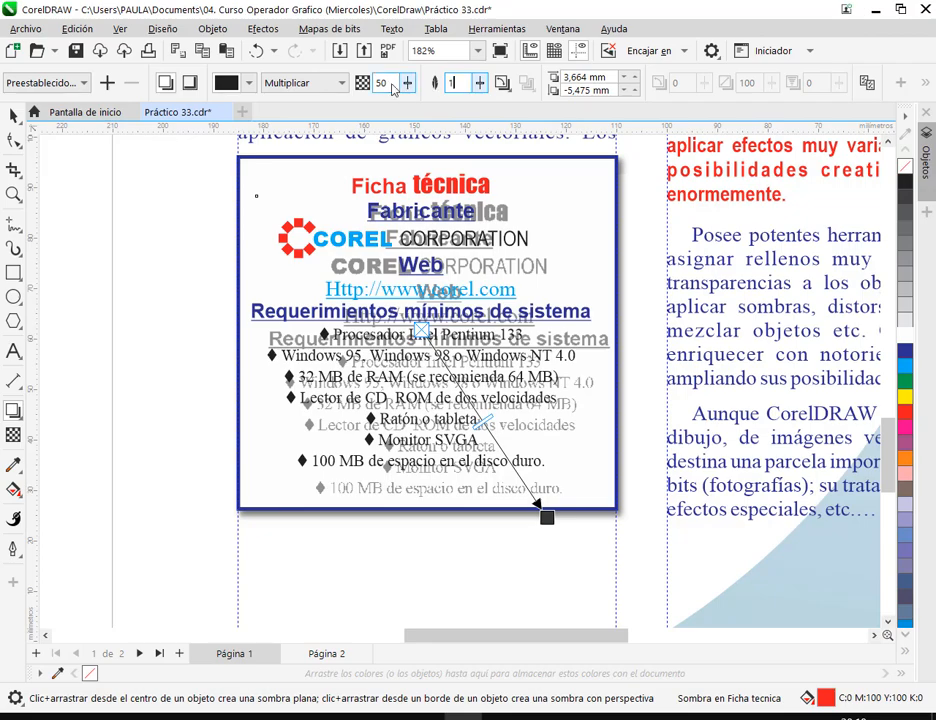
click(393, 88)
Compare the text shadow with the reference and try to bring it closer to the letters.
scroll(444, 325, down, 1)
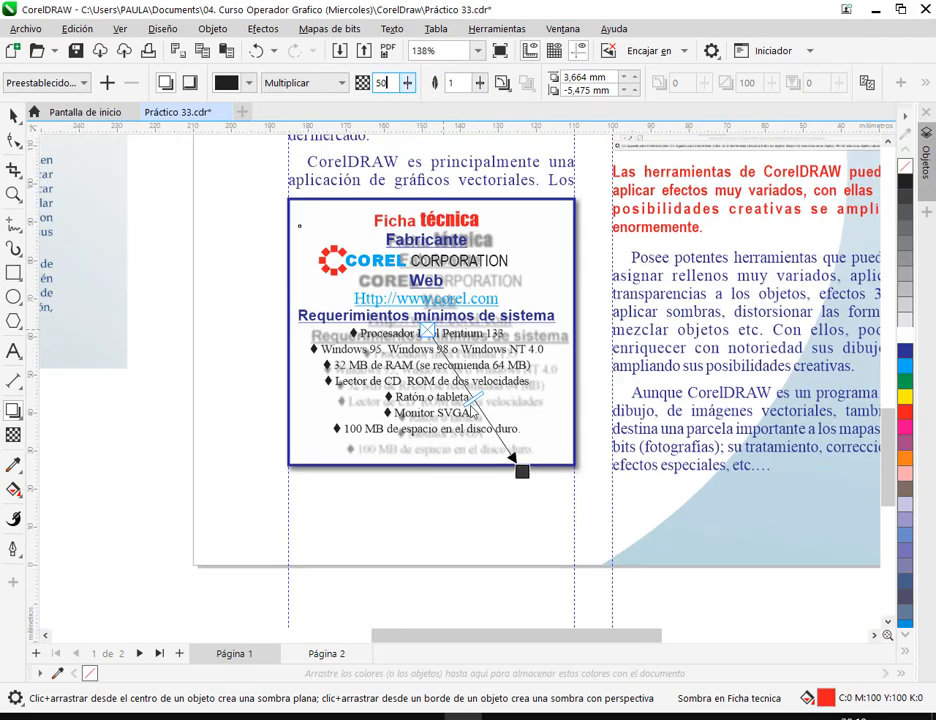
drag(230, 362, 654, 406)
drag(876, 465, 574, 423)
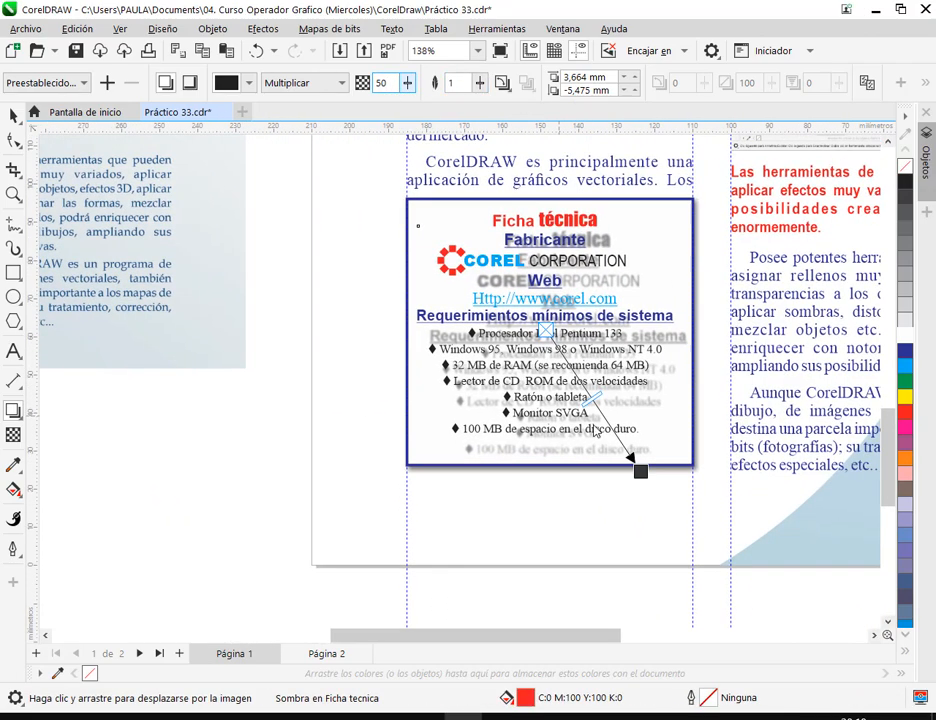
scroll(641, 418, up, 4)
drag(628, 441, 617, 537)
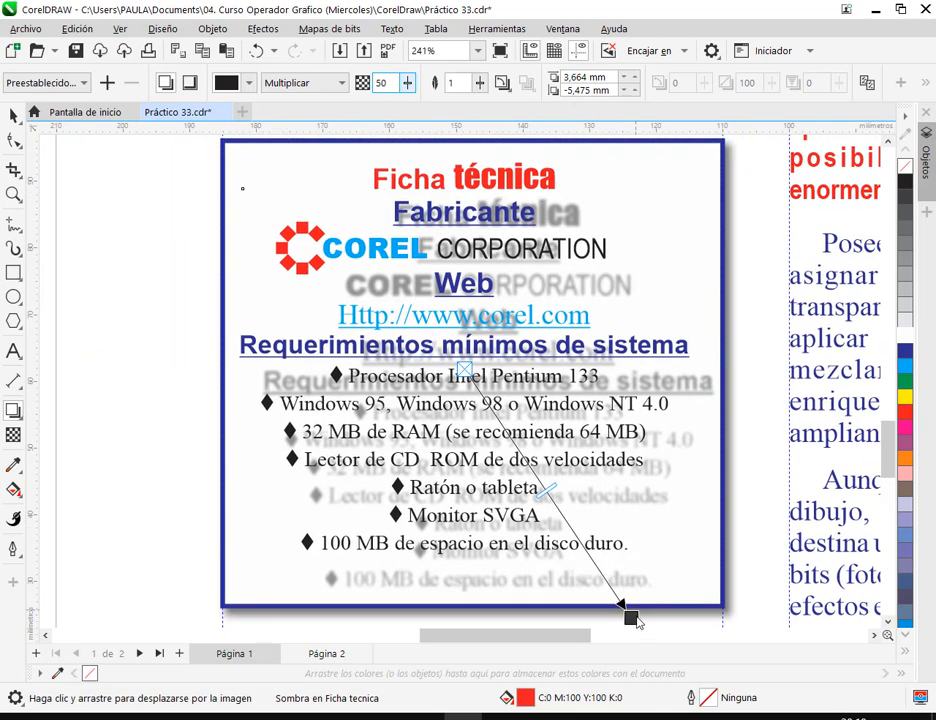
drag(636, 625, 625, 582)
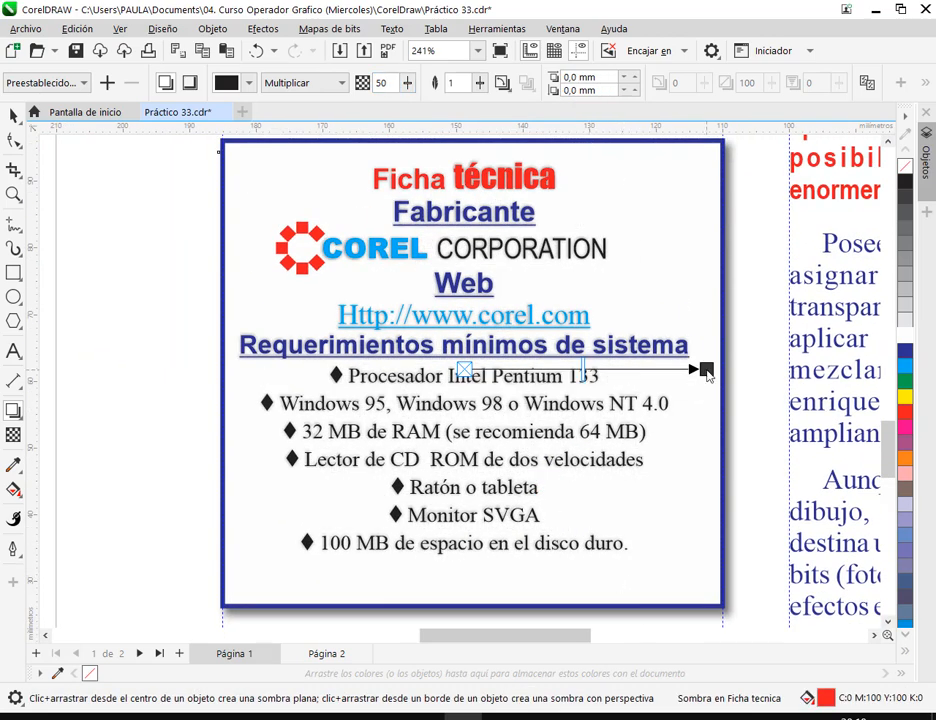
drag(707, 373, 713, 526)
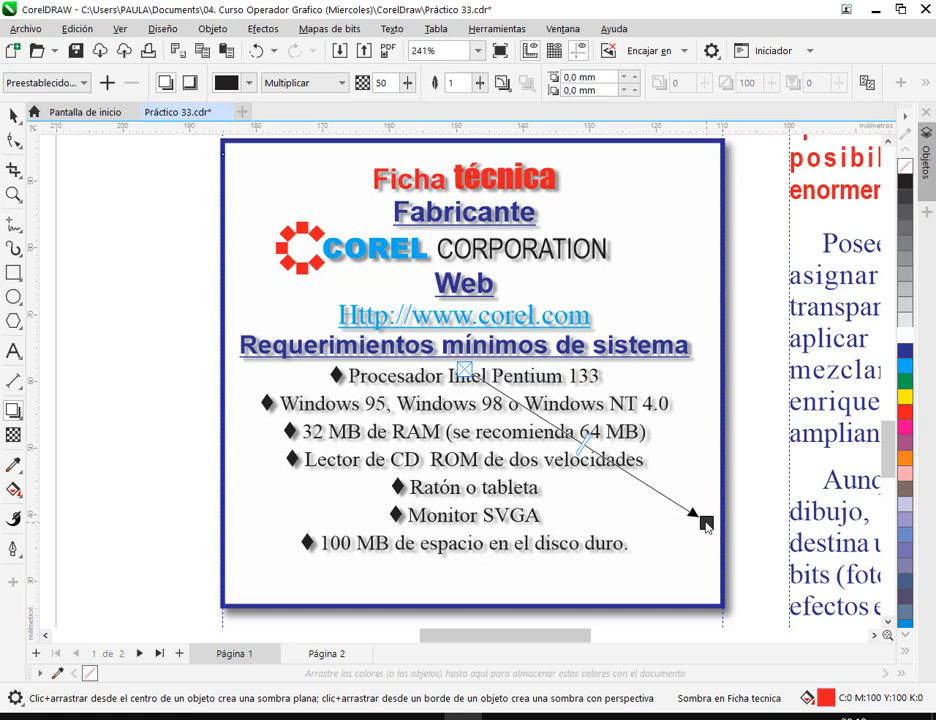
key(ctrl+z)
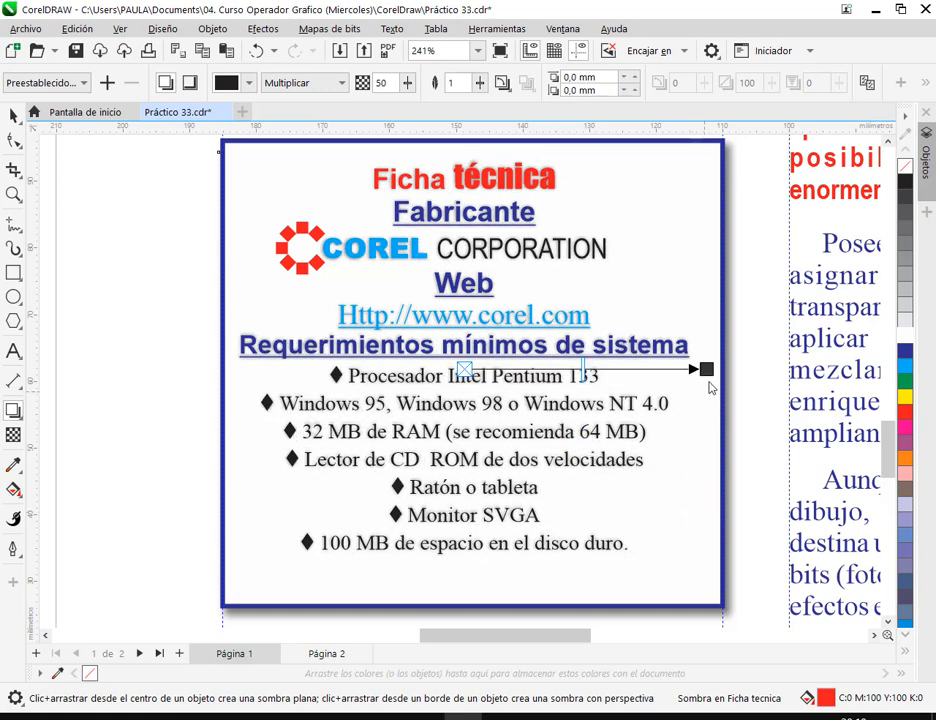
Try other directions and distances for the text shadow, undoing the unsuitable ones.
drag(707, 370, 694, 514)
key(Escape)
drag(708, 377, 740, 409)
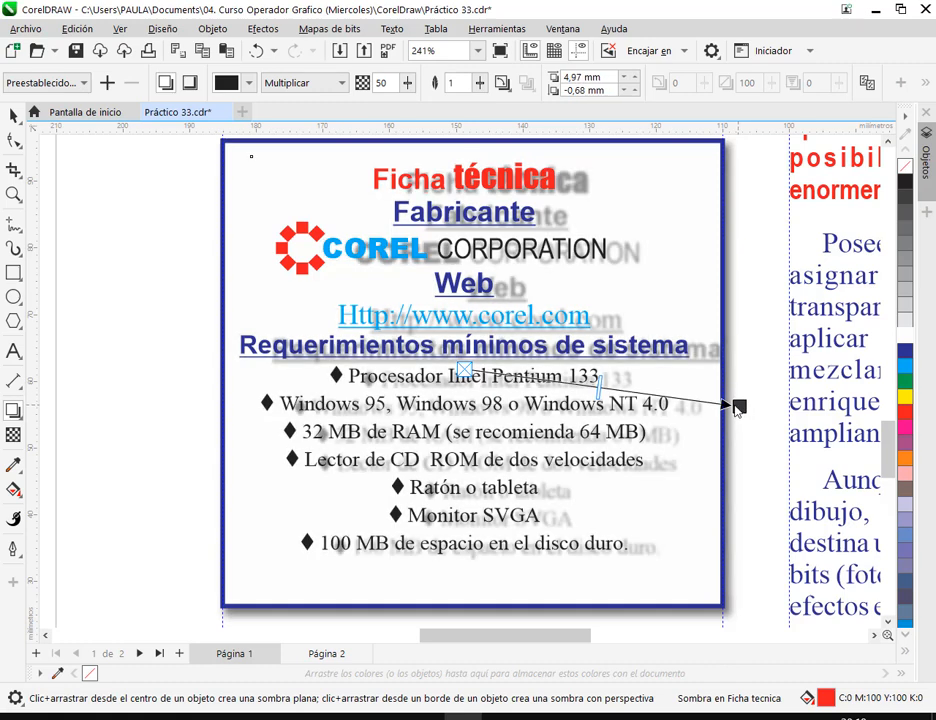
key(ctrl+z)
drag(708, 373, 641, 511)
key(Escape)
drag(706, 372, 611, 566)
drag(706, 370, 637, 497)
key(Escape)
drag(706, 369, 702, 414)
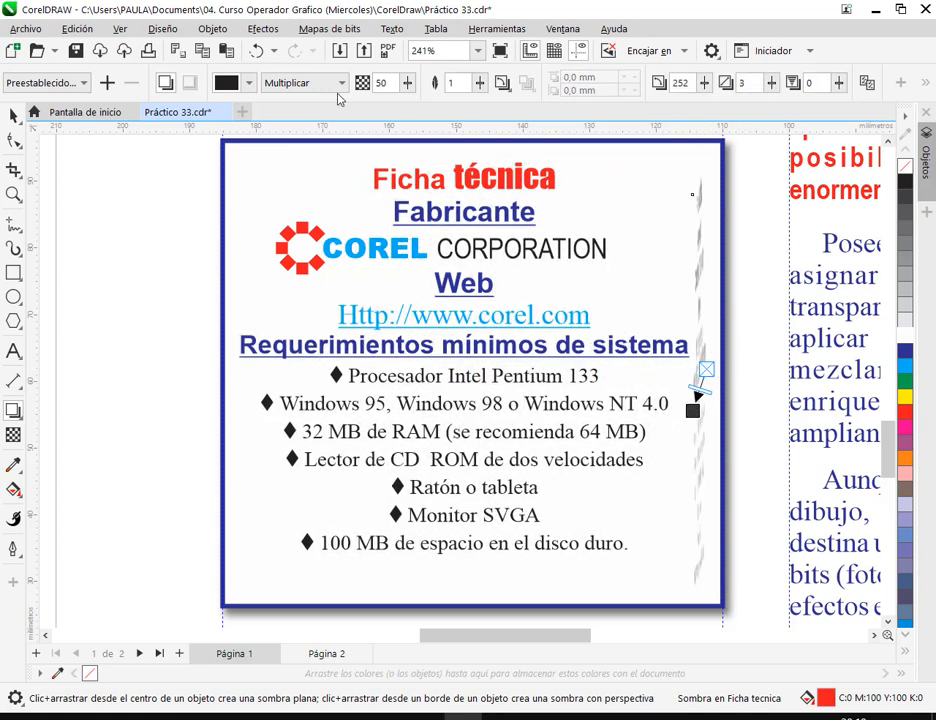
click(257, 50)
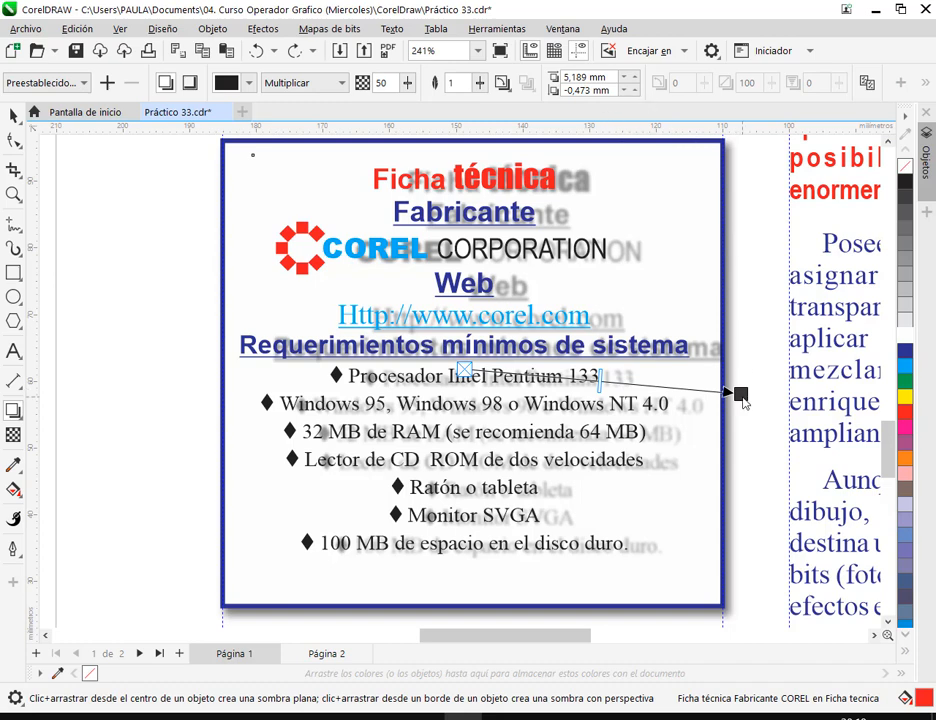
Set the text shadow's offset to 1.95 mm horizontally and -0.77 mm vertically.
drag(746, 395, 645, 492)
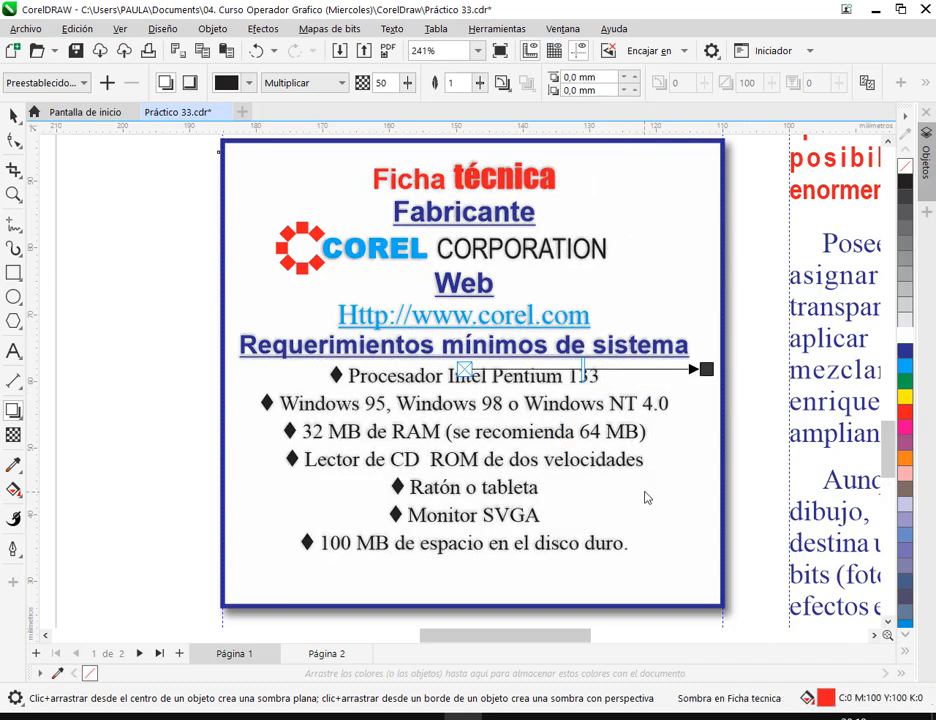
drag(707, 373, 738, 598)
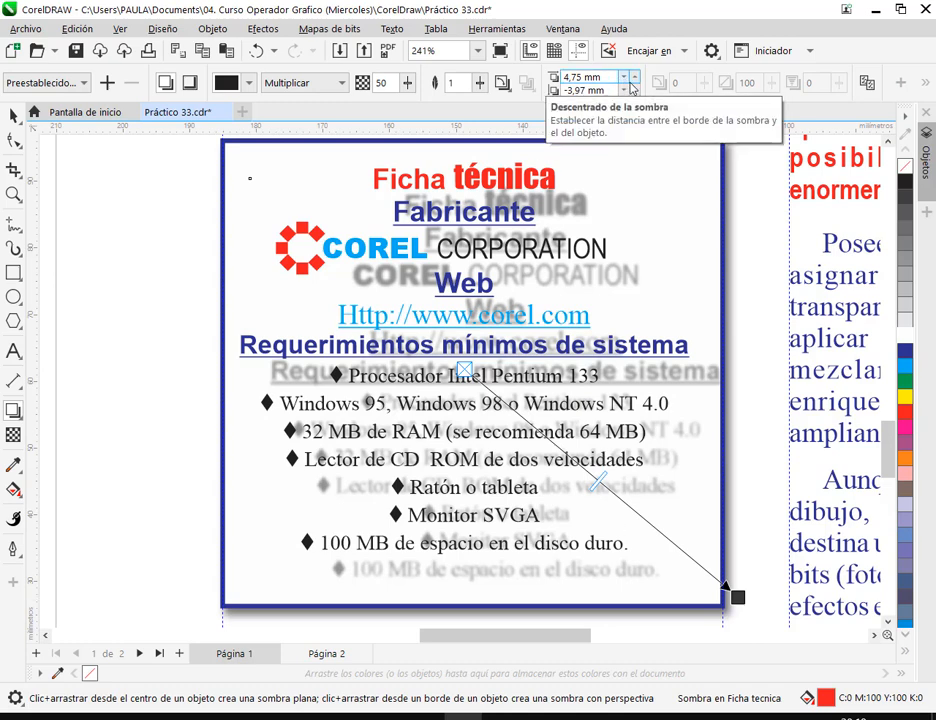
double_click(585, 77)
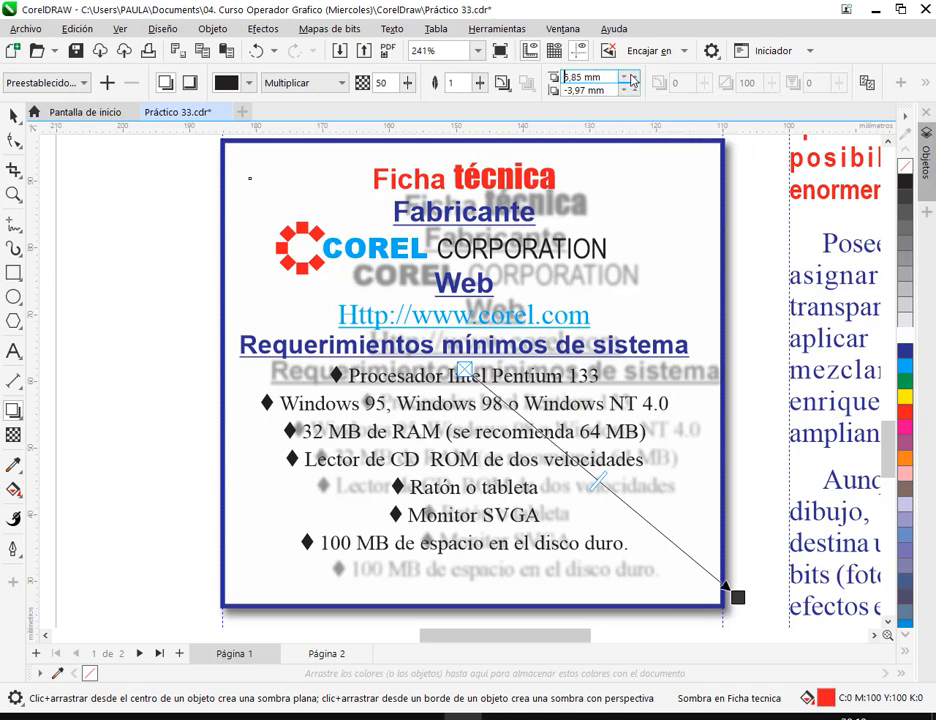
text(1,95)
key(Return)
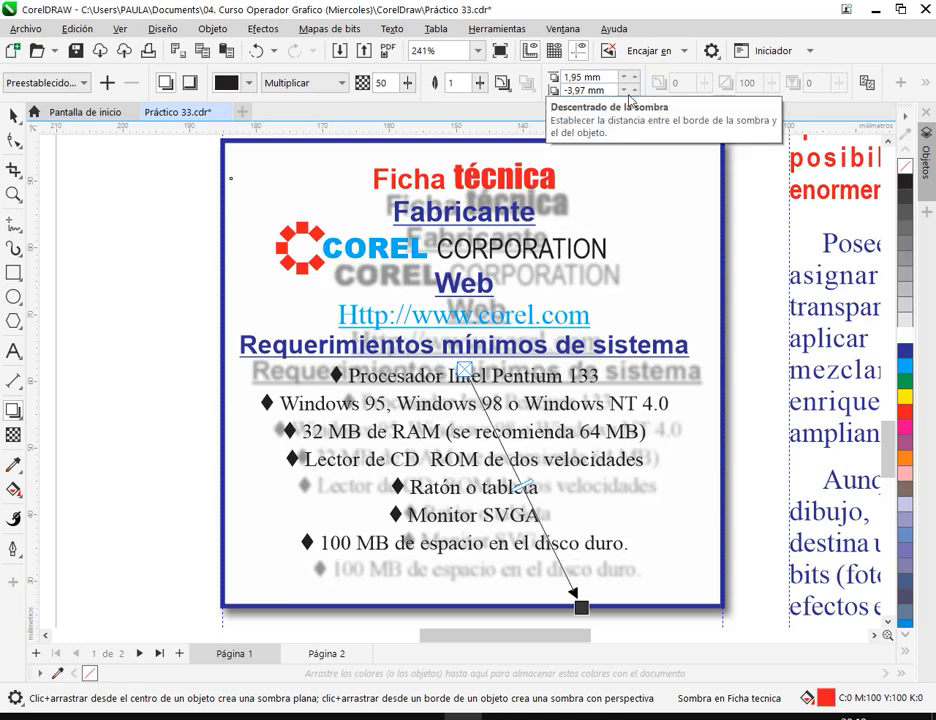
click(629, 96)
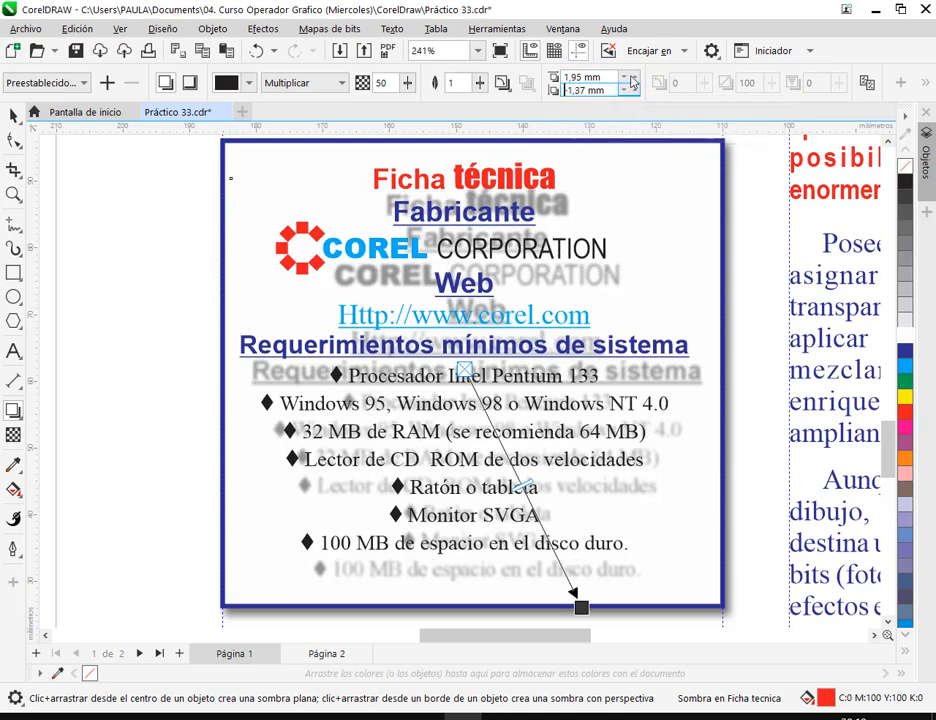
key(Return)
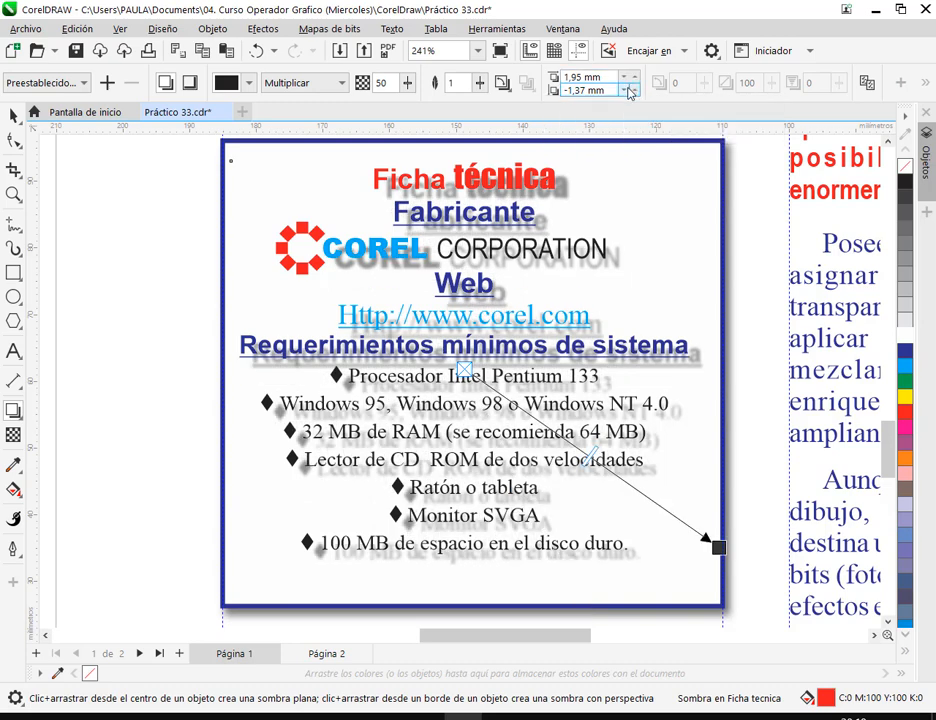
click(629, 92)
click(632, 94)
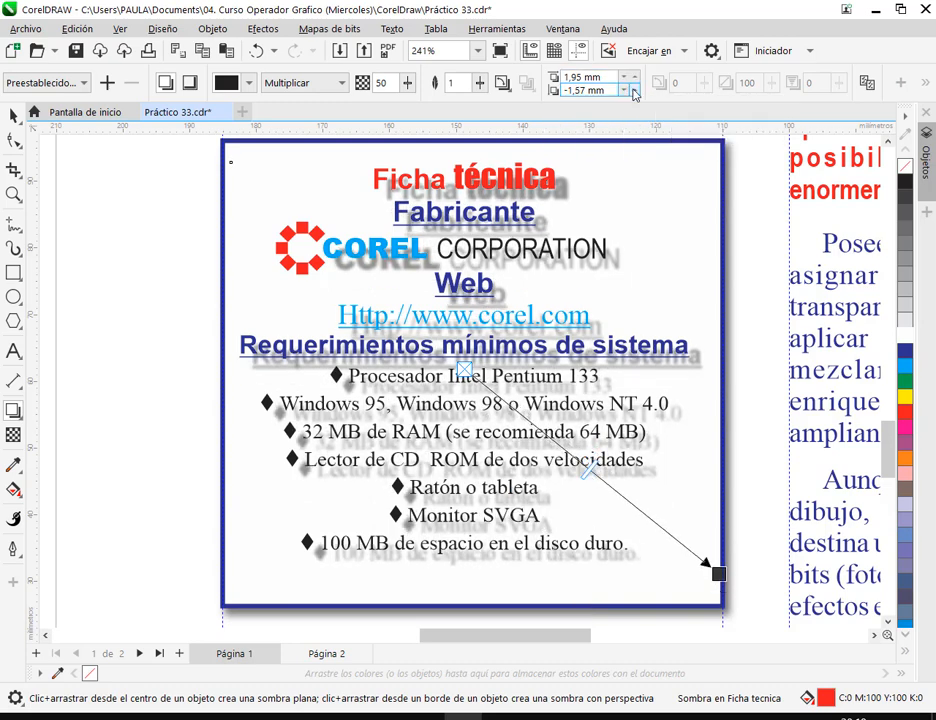
click(632, 89)
click(632, 89)
click(632, 89)
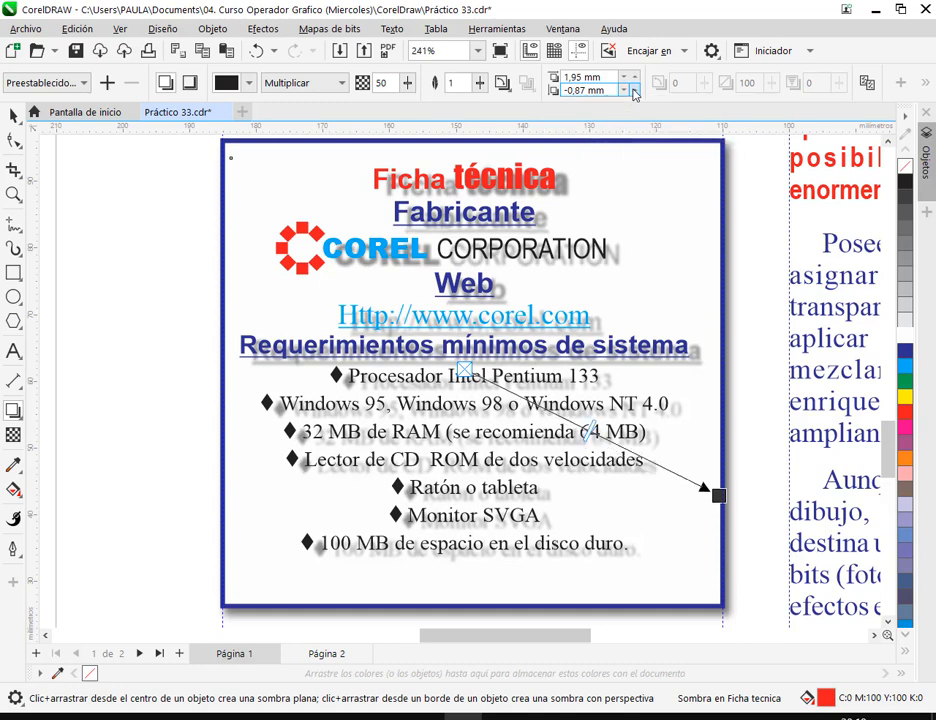
click(632, 89)
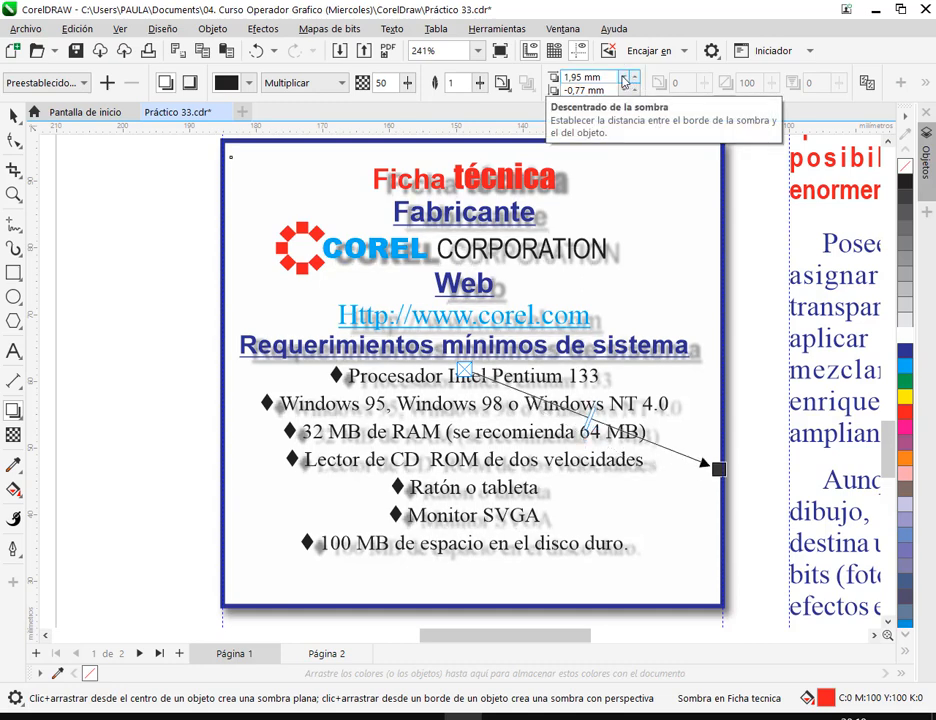
Reduce the text shadow's offset to 0.45 mm horizontally and -0.17 mm vertically.
click(622, 80)
click(622, 80)
click(622, 80)
click(622, 80)
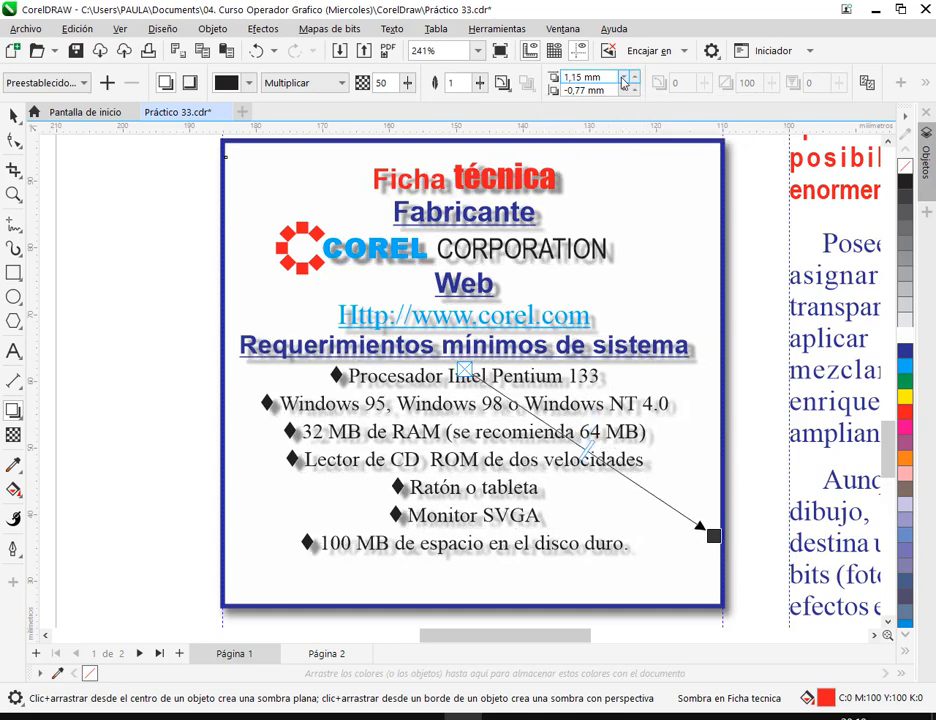
click(622, 80)
click(622, 80)
click(622, 80)
click(622, 80)
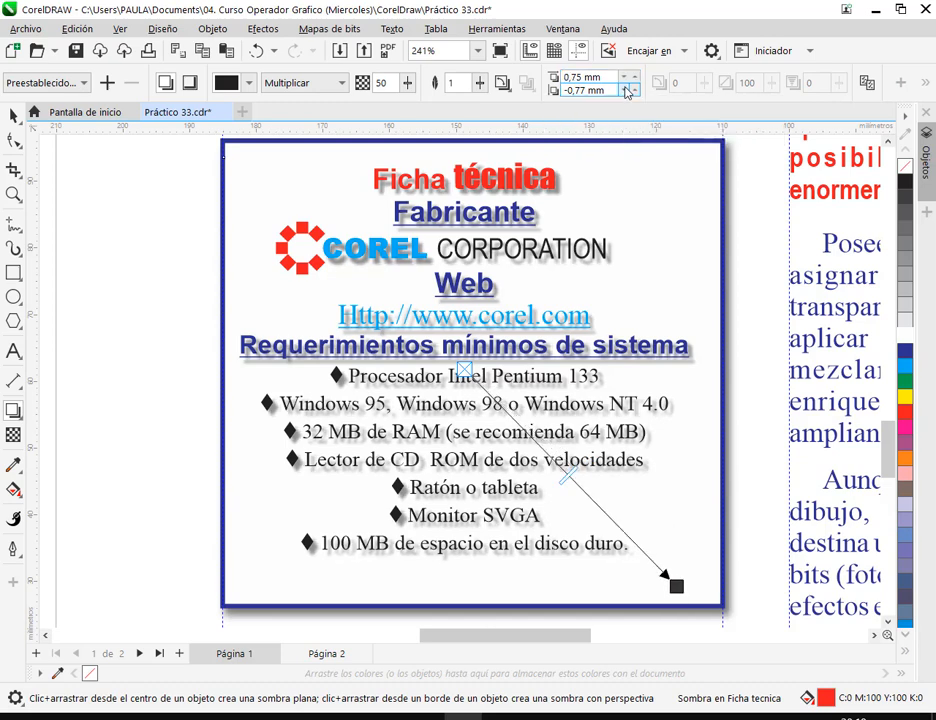
click(632, 90)
click(632, 90)
click(632, 90)
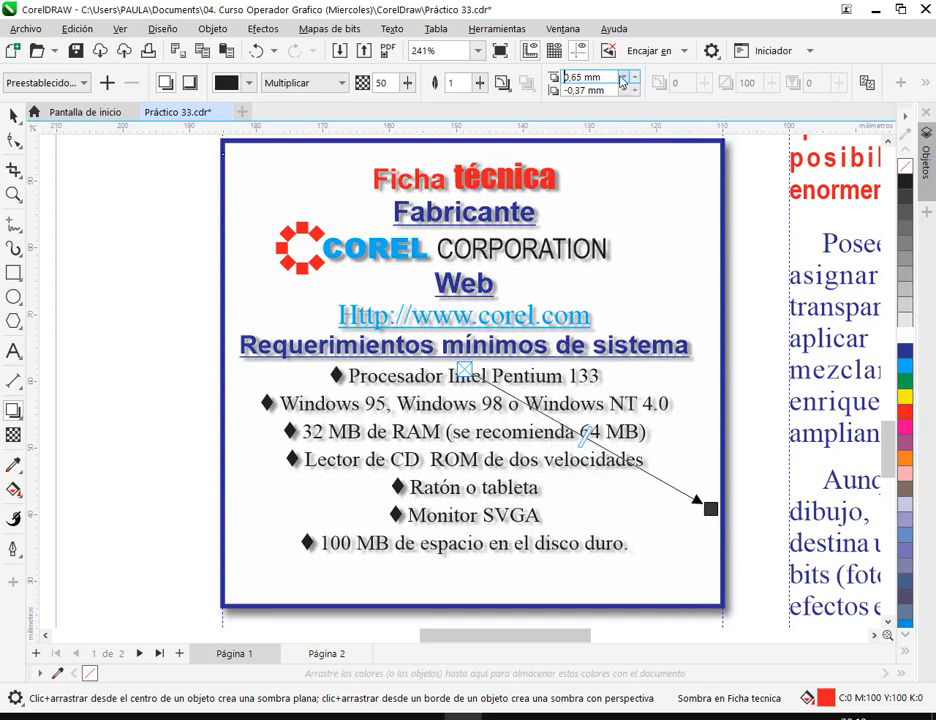
click(623, 80)
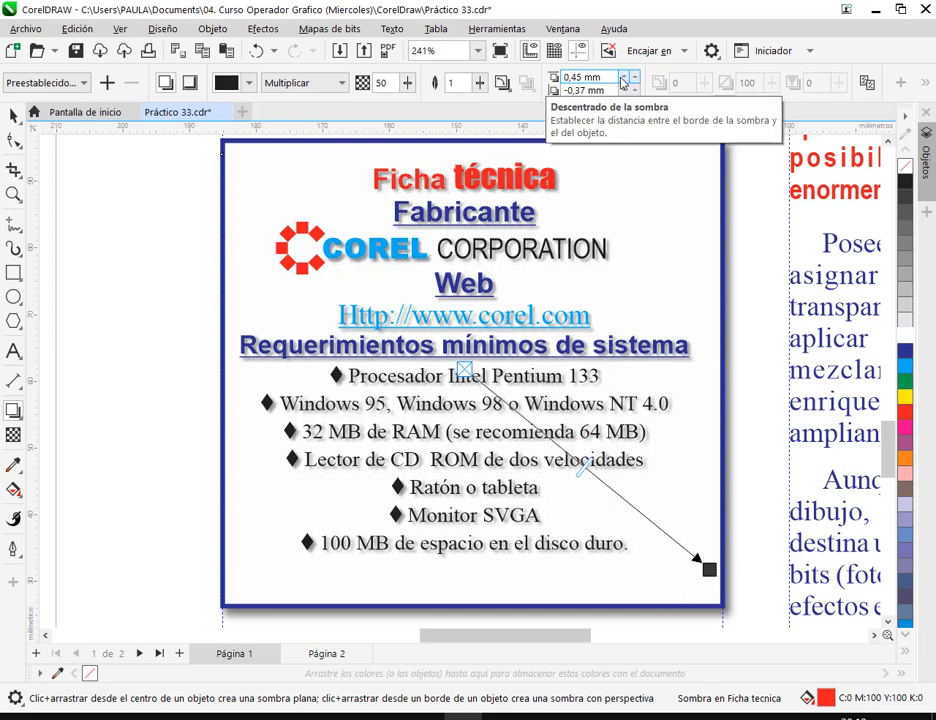
click(635, 88)
click(635, 88)
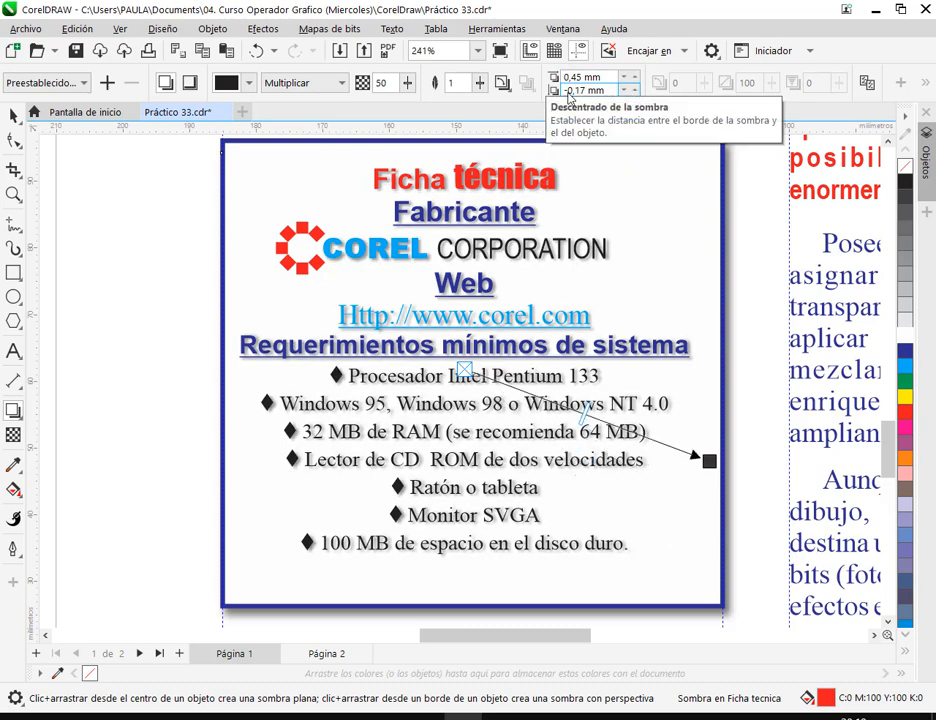
Set the text shadow's opacity to 63 and compare it with the shadow in the reference box.
click(407, 87)
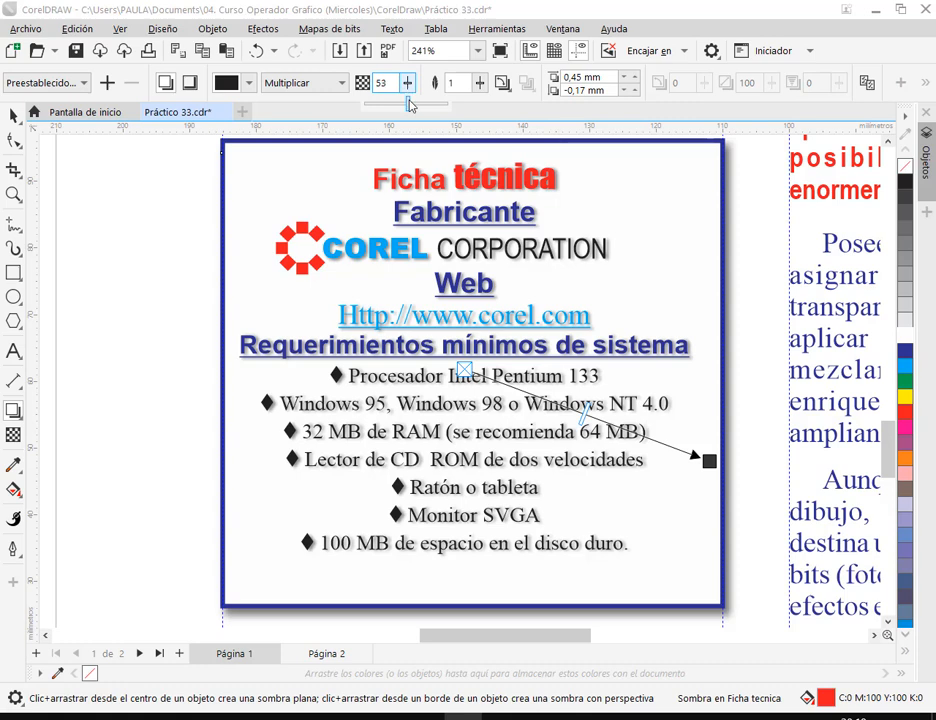
drag(409, 104, 411, 90)
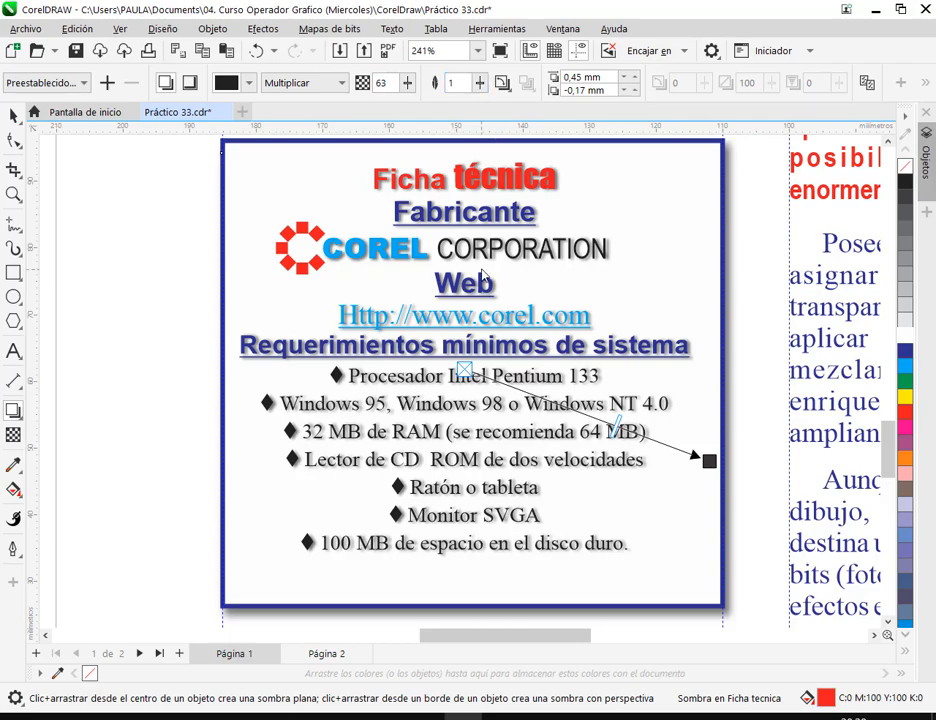
scroll(462, 285, down, 1)
drag(303, 354, 366, 369)
drag(190, 334, 319, 336)
scroll(185, 232, up, 4)
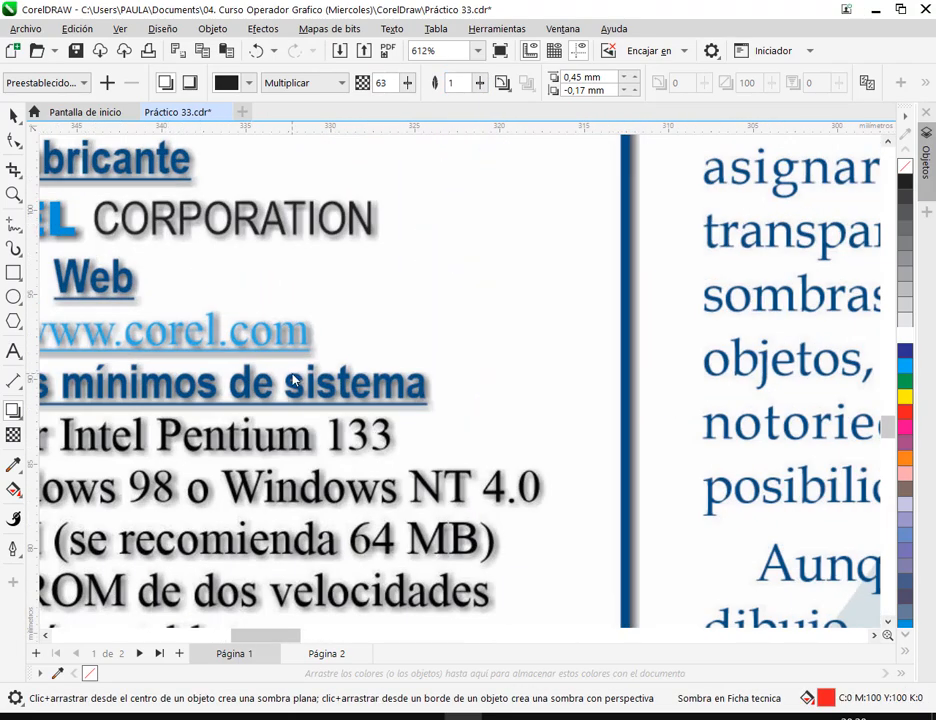
Try a feathering of 0 on the text shadow of the recreated box and restore it to 1.
scroll(363, 437, down, 2)
drag(580, 435, 97, 347)
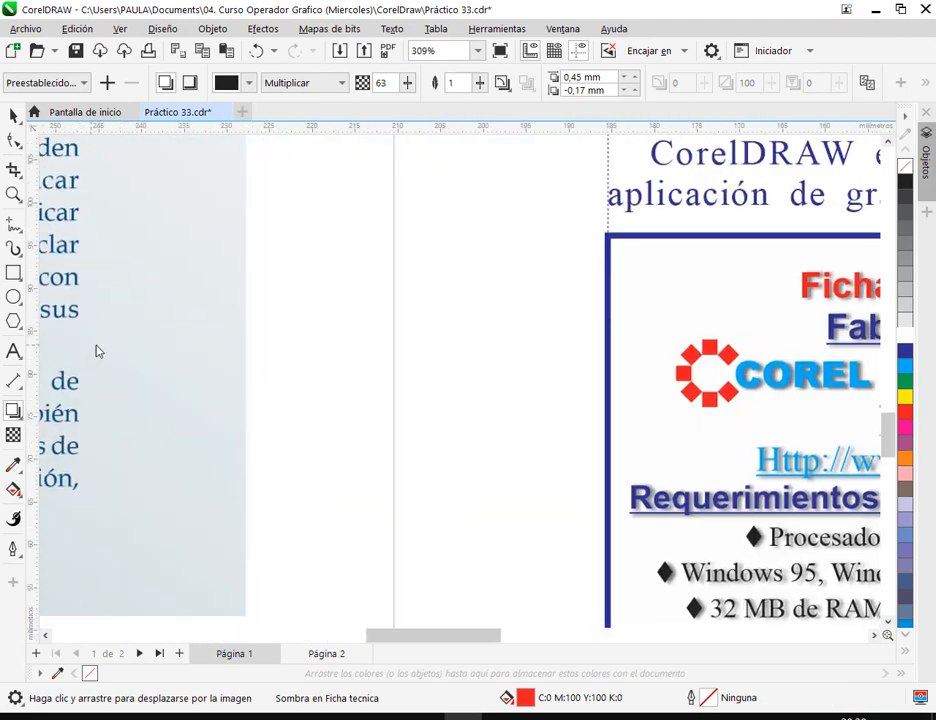
drag(524, 368, 299, 278)
drag(673, 517, 340, 428)
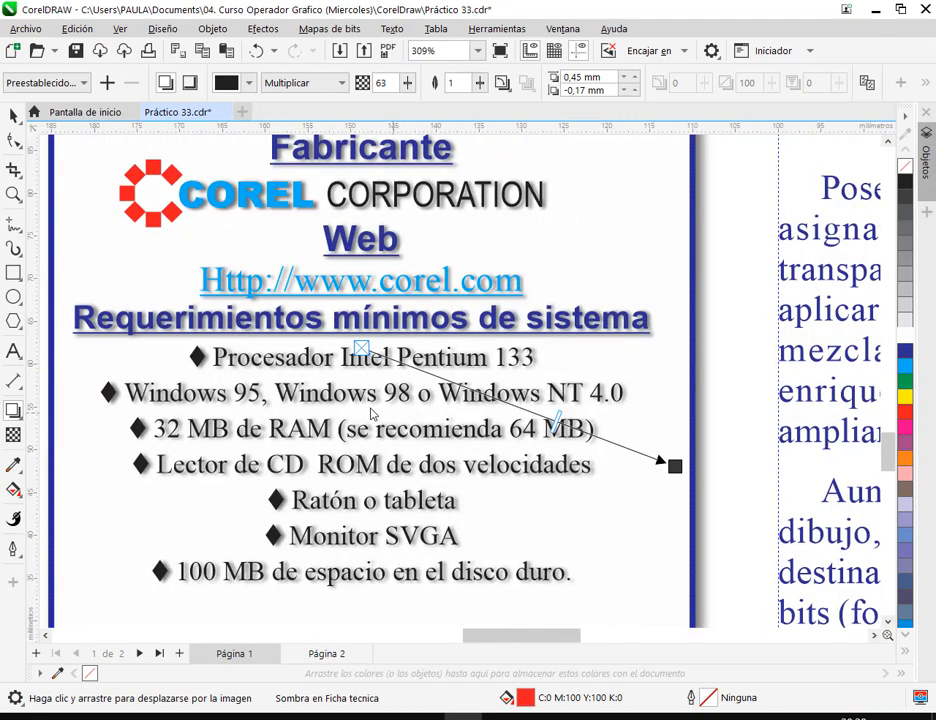
scroll(373, 408, up, 1)
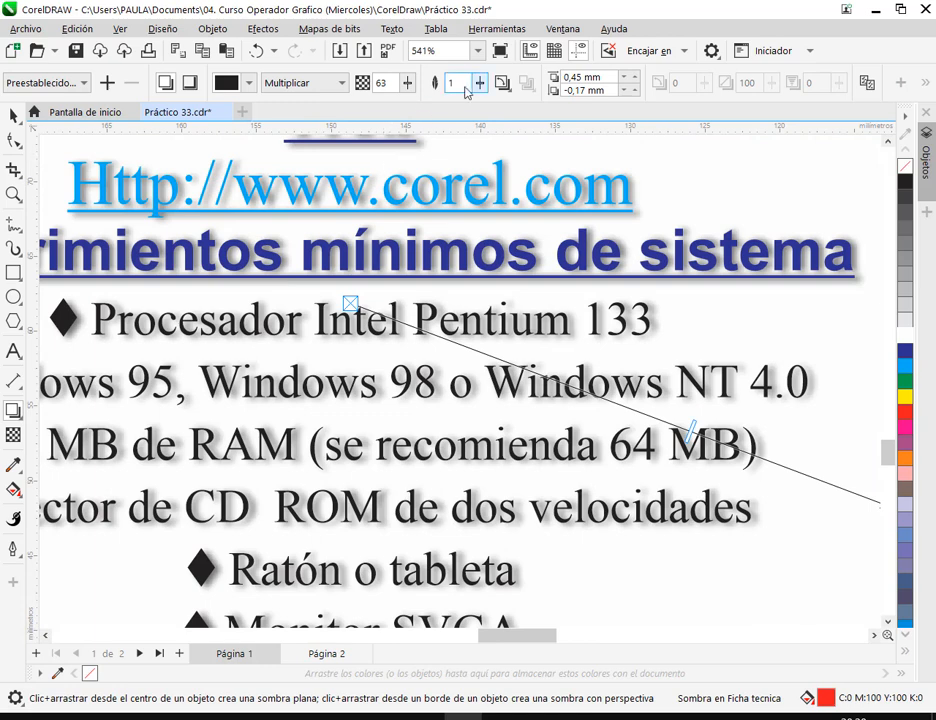
drag(480, 80, 412, 85)
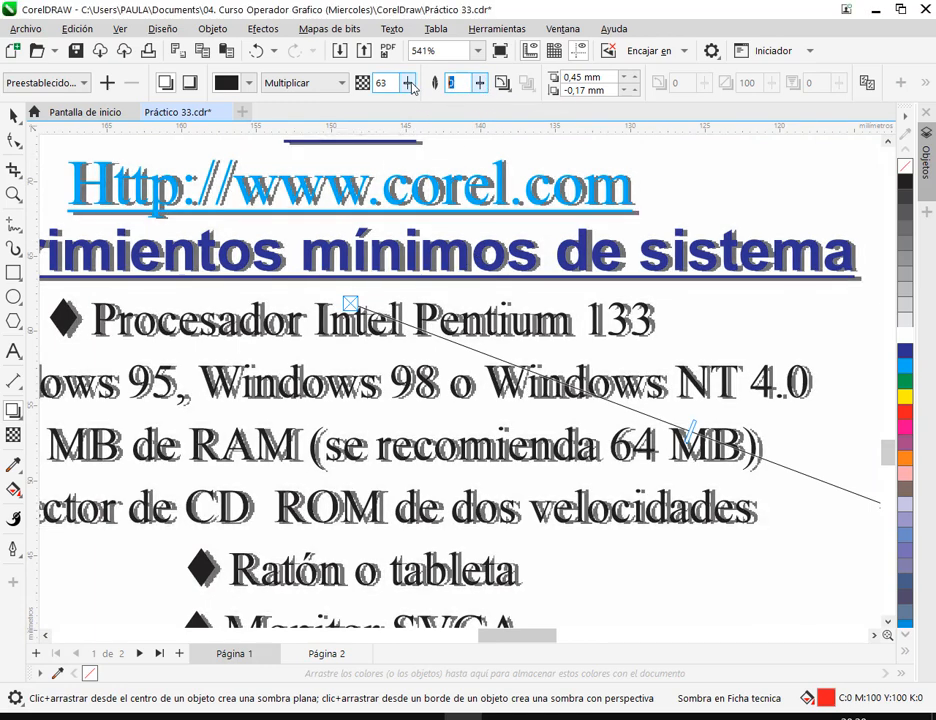
text(1)
key(Return)
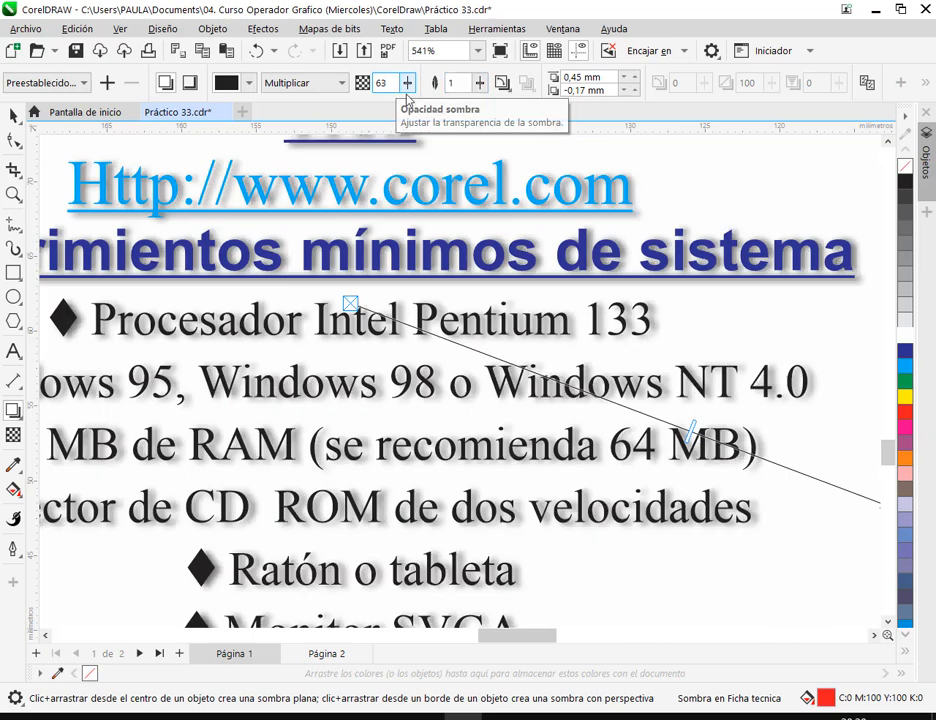
Try a text shadow opacity of 100, settle on 70, and compare it with the reference box.
click(407, 83)
drag(413, 112, 439, 114)
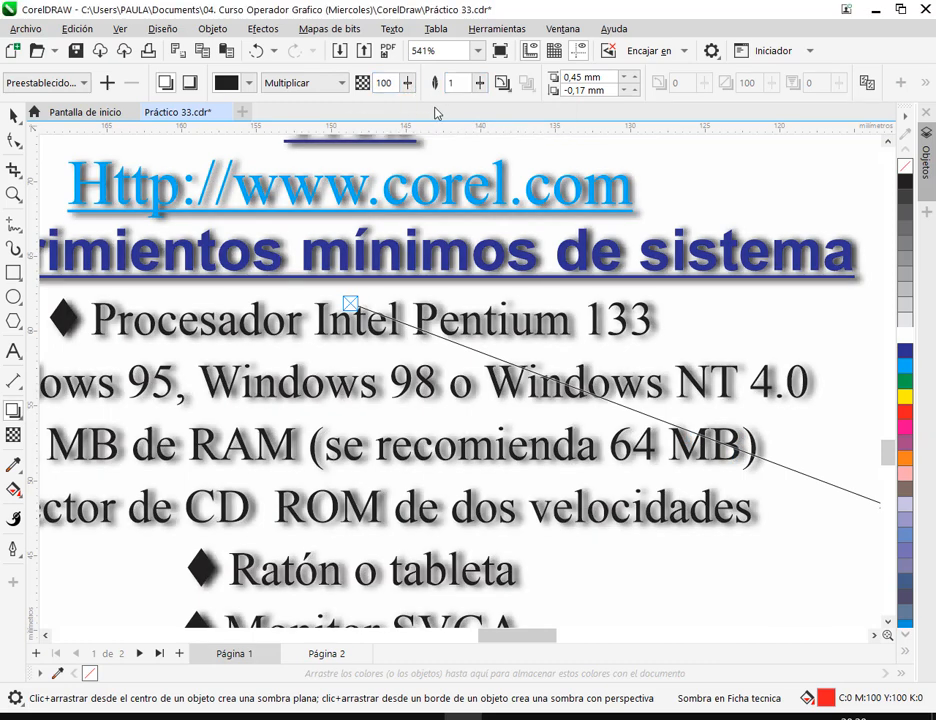
scroll(477, 236, down, 2)
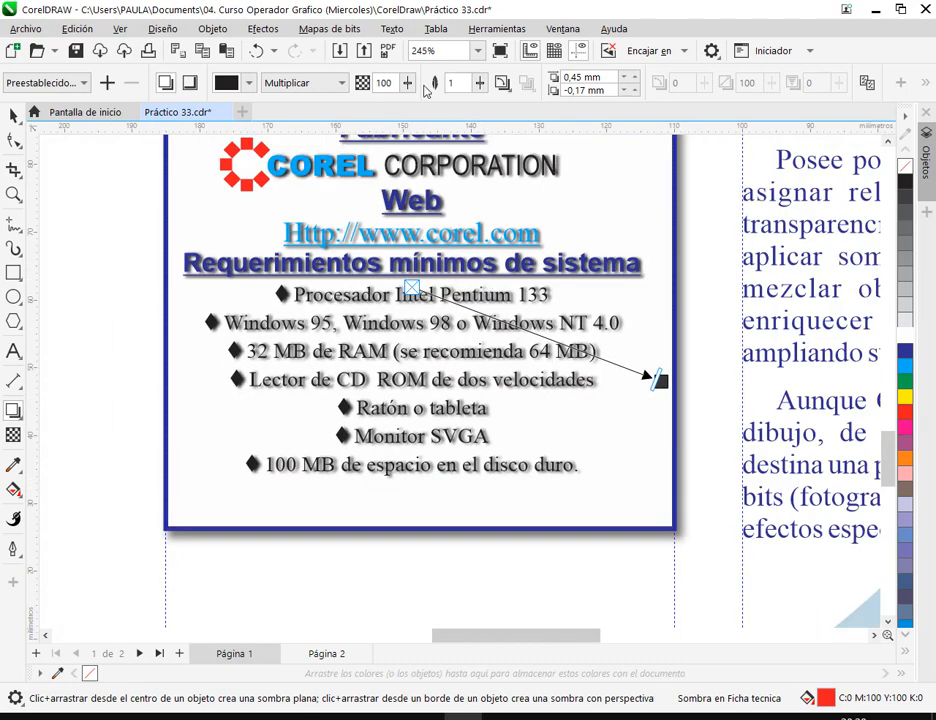
drag(407, 84, 406, 96)
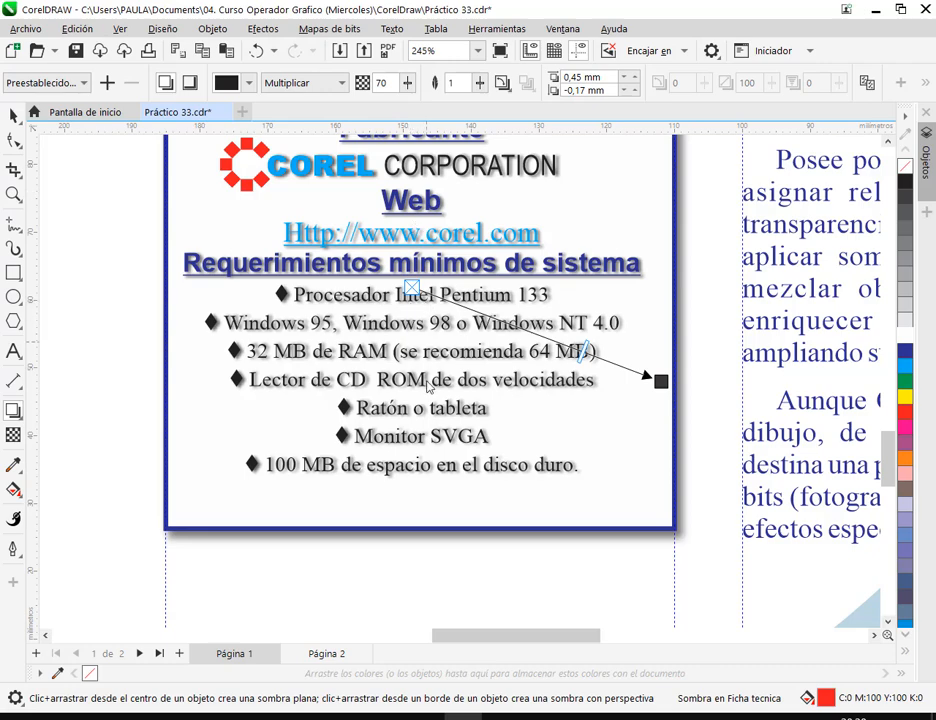
drag(353, 395, 700, 402)
mouse_move(334, 412)
mouse_down()
mouse_move(631, 489)
mouse_move(706, 520)
mouse_up()
drag(377, 382, 745, 470)
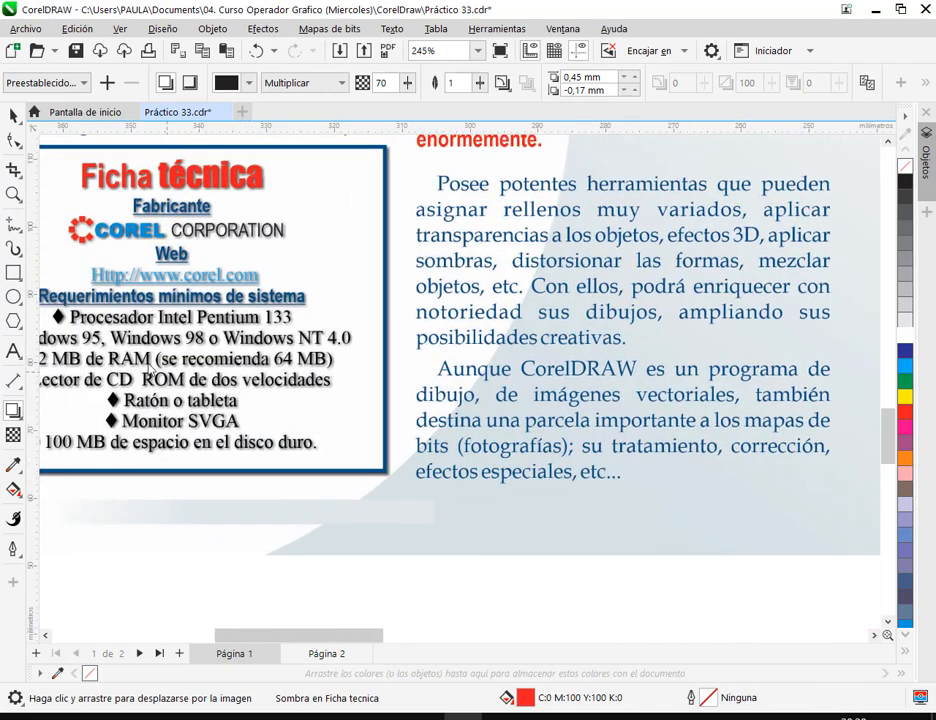
drag(604, 370, 215, 341)
drag(521, 360, 50, 325)
drag(658, 485, 290, 329)
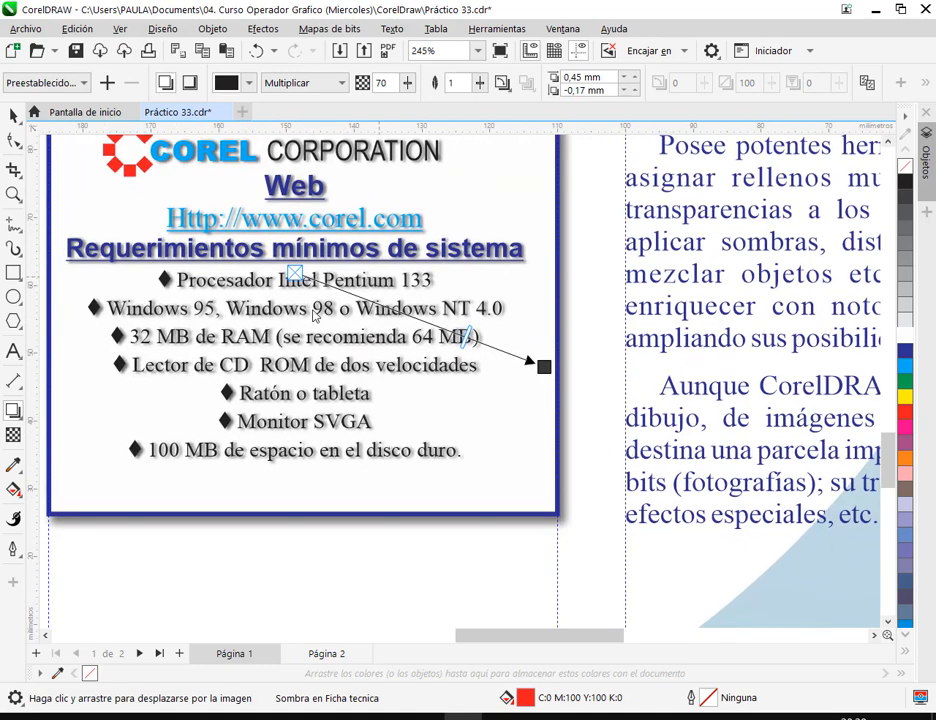
Make the bulleted requirements list bold, comparing it with the regular weight by undoing and redoing the change.
click(13, 116)
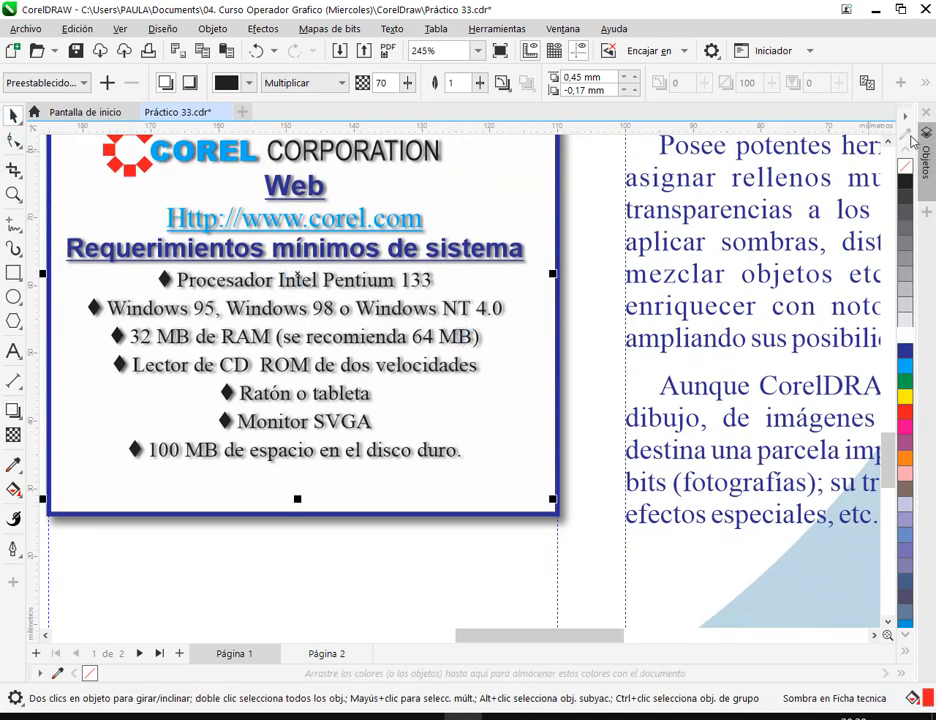
click(13, 351)
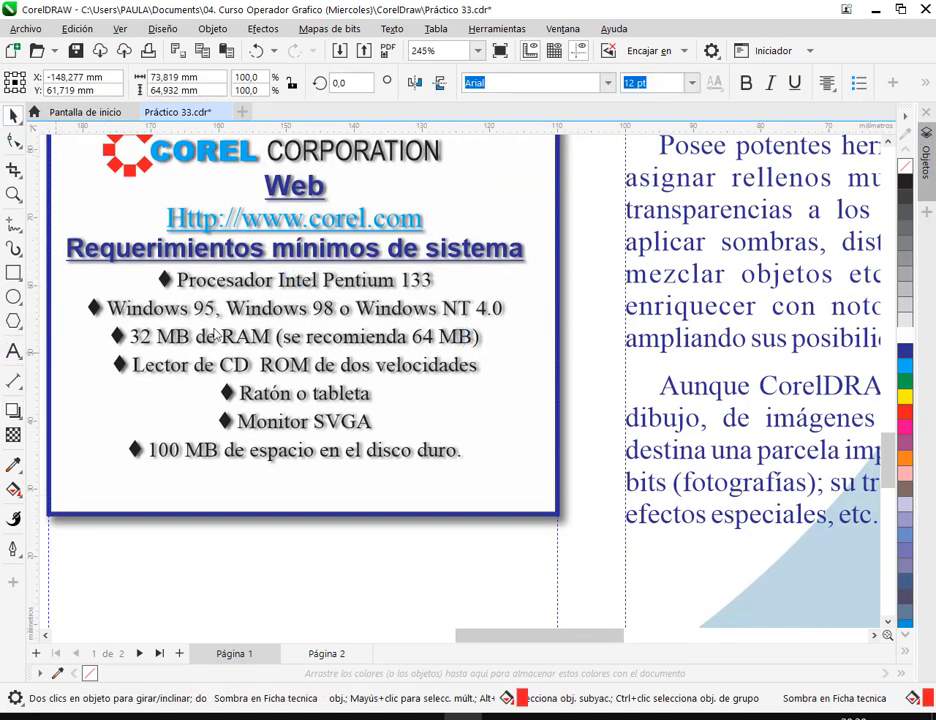
drag(176, 280, 540, 488)
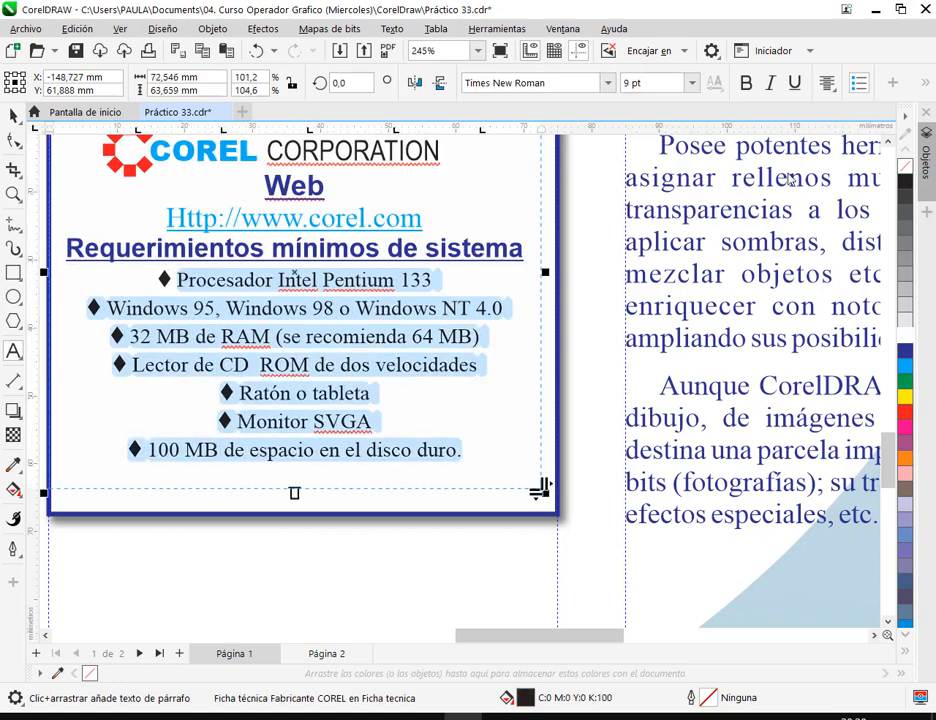
click(746, 83)
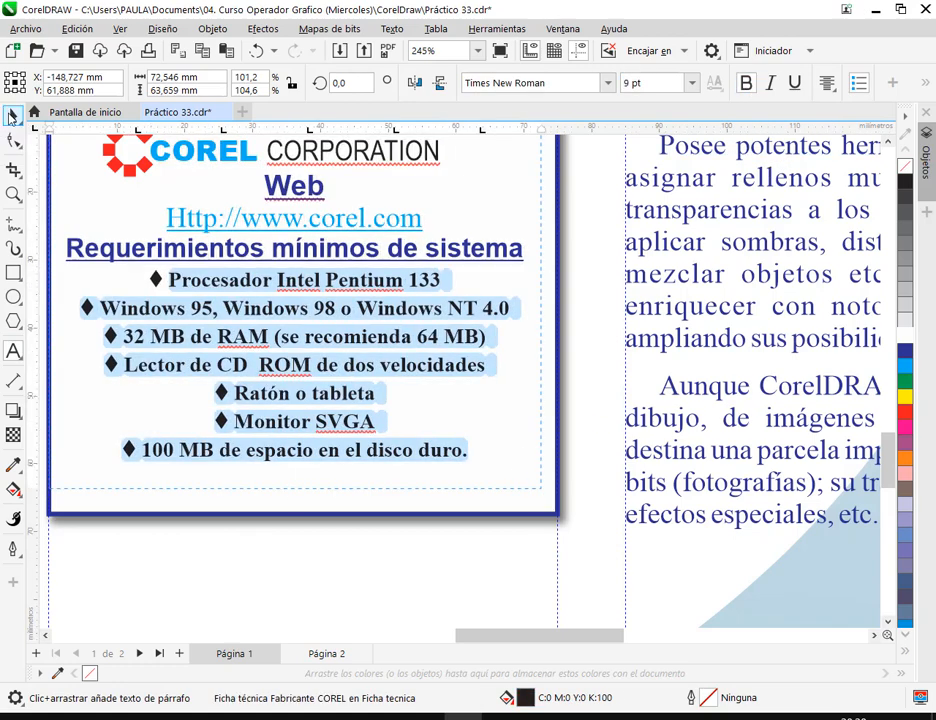
click(13, 116)
scroll(393, 520, down, 1)
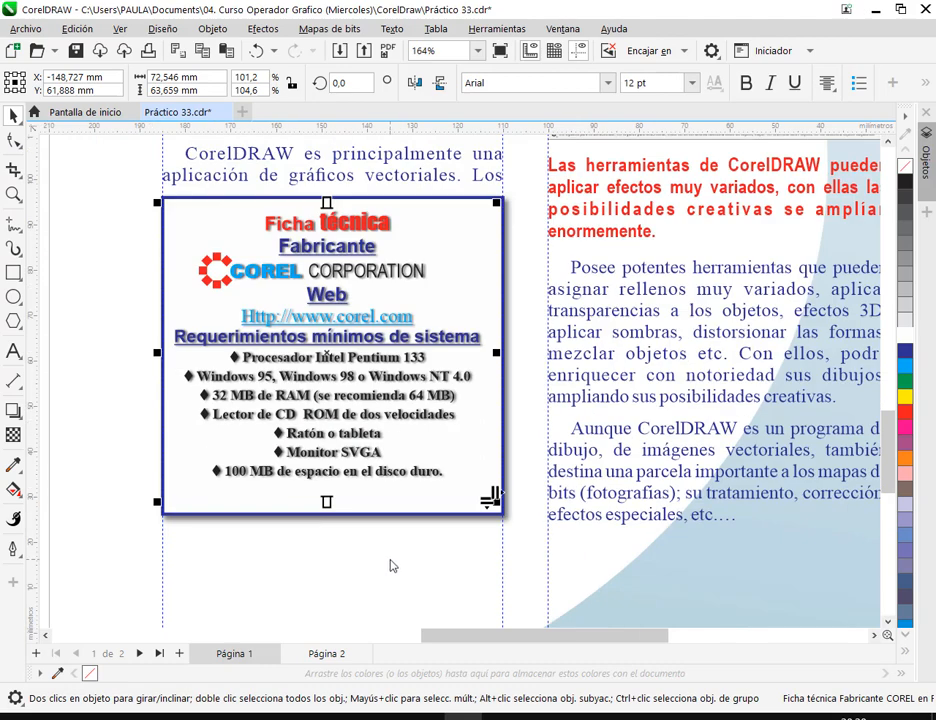
scroll(383, 415, up, 2)
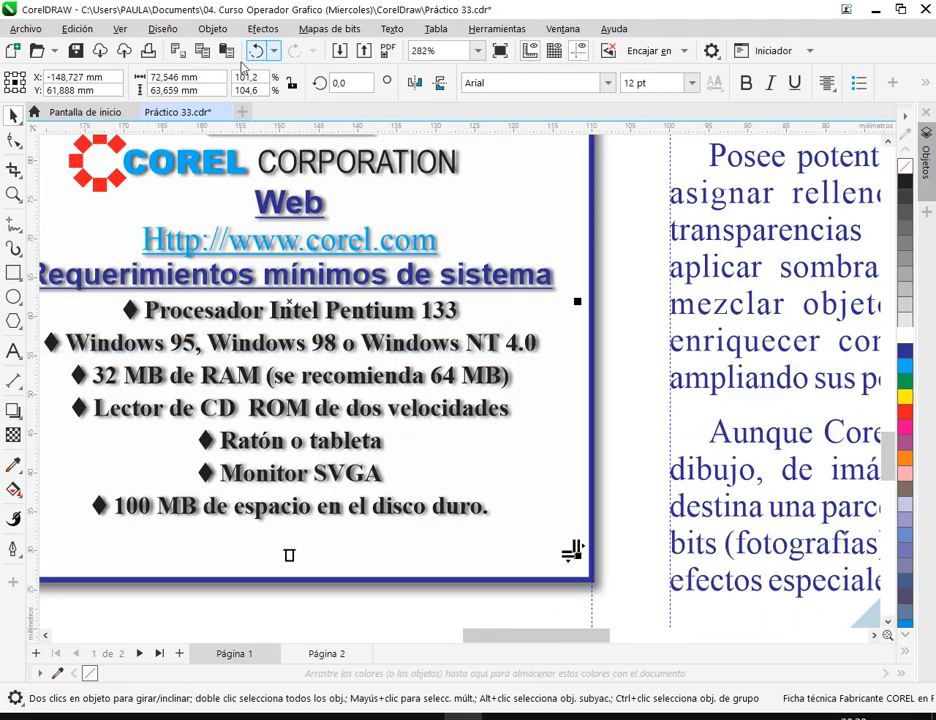
click(254, 52)
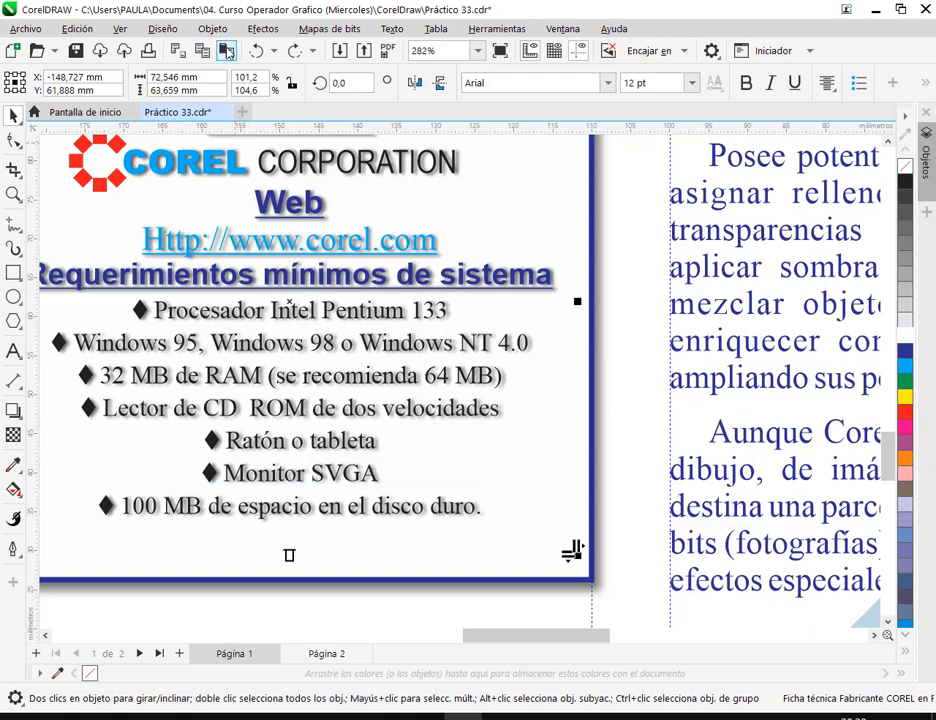
click(291, 52)
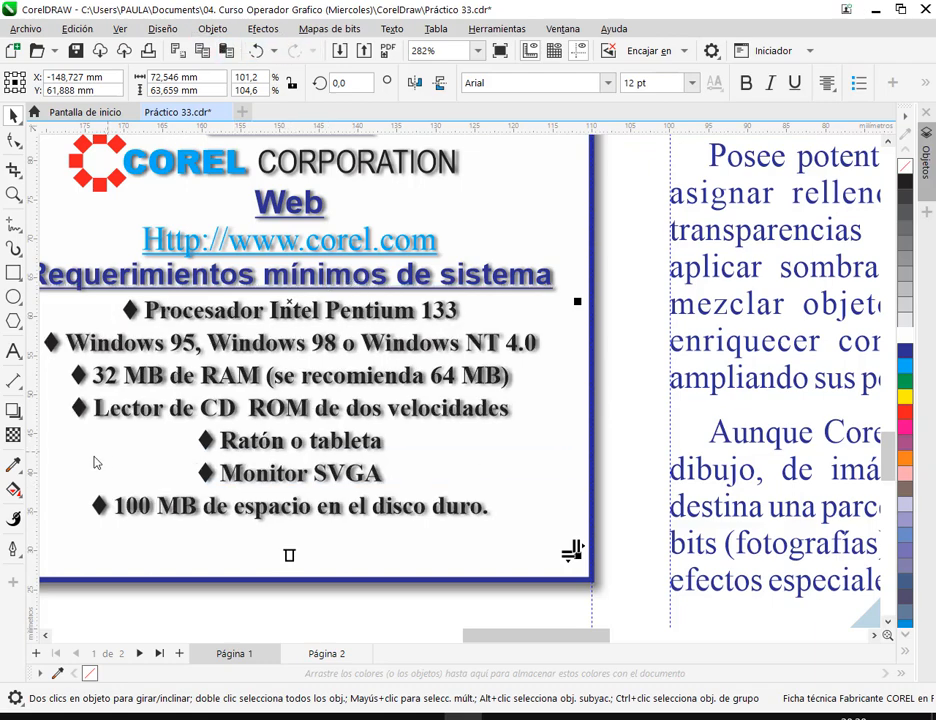
Try horizontal offsets of 0.55 and 0.35 mm and a vertical offset of -0.07 mm for the text shadow.
click(15, 413)
click(547, 410)
scroll(547, 410, left, 2)
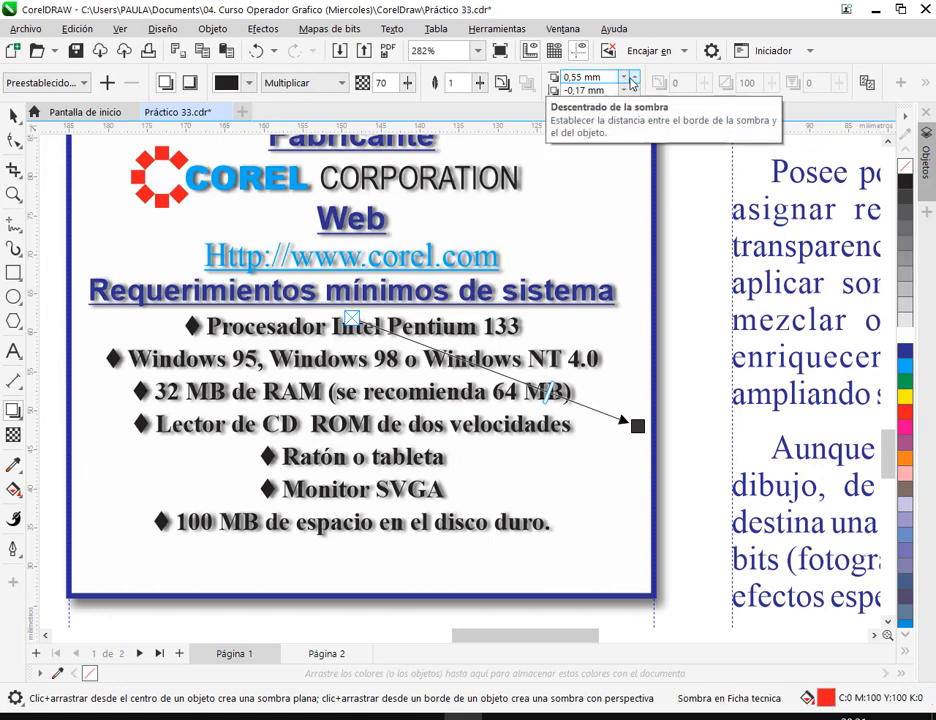
click(623, 81)
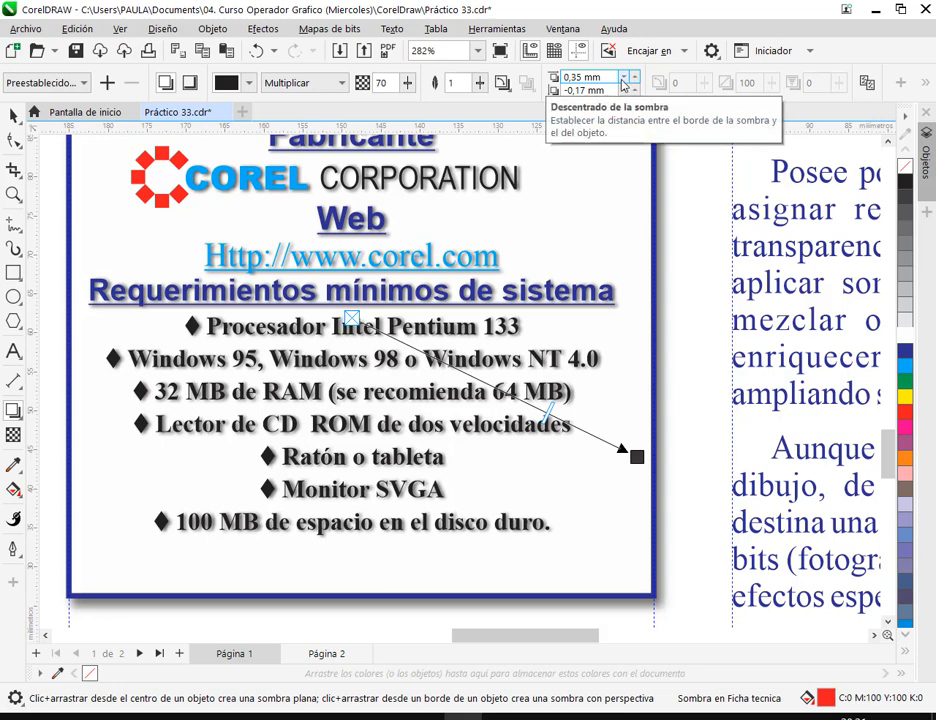
click(636, 93)
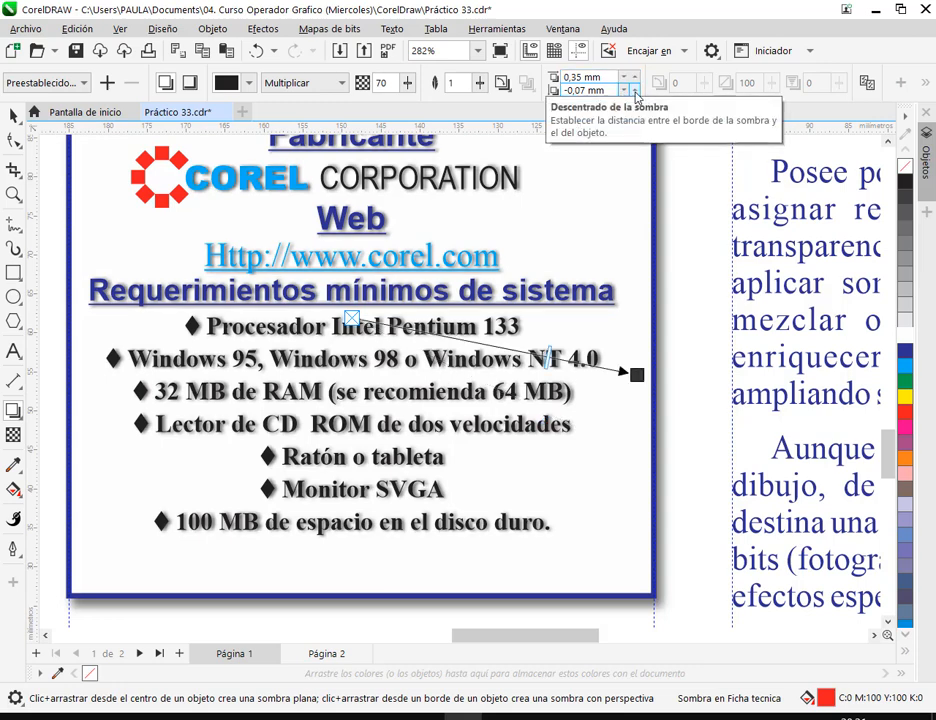
click(631, 92)
click(636, 78)
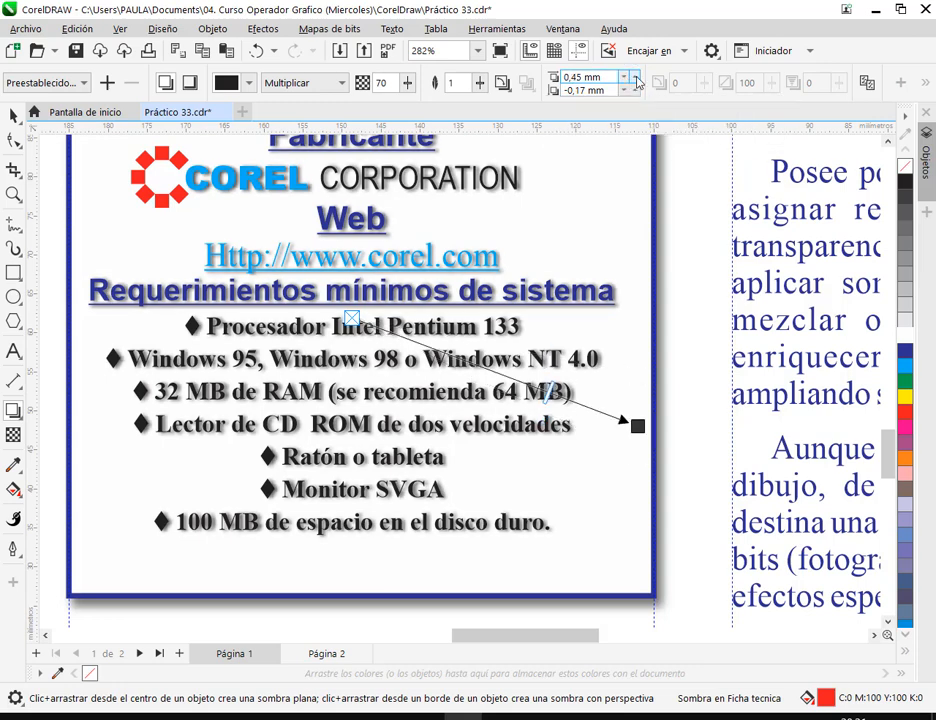
Try smaller horizontal offsets for the text shadow and settle on 0.25 mm, keeping the vertical offset at -0.17 mm.
click(626, 81)
click(624, 80)
click(624, 80)
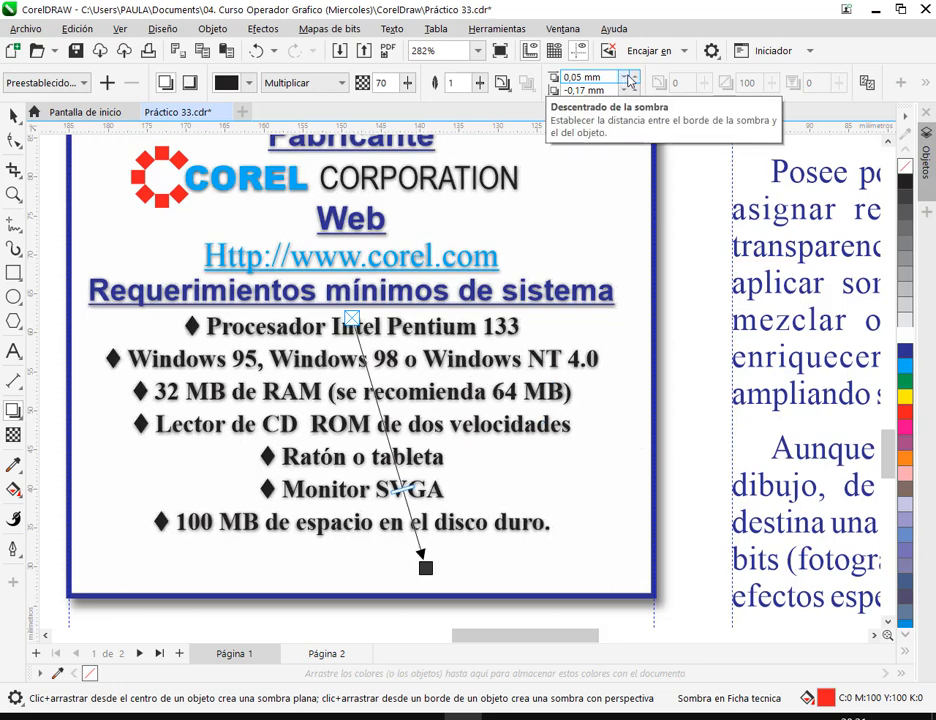
click(629, 81)
click(634, 82)
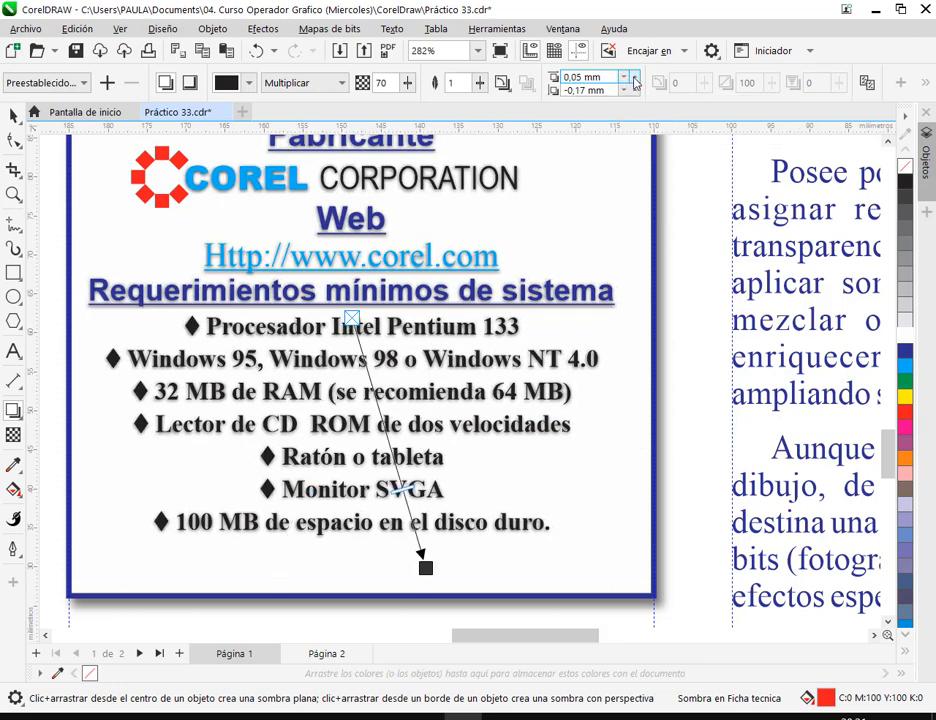
click(634, 82)
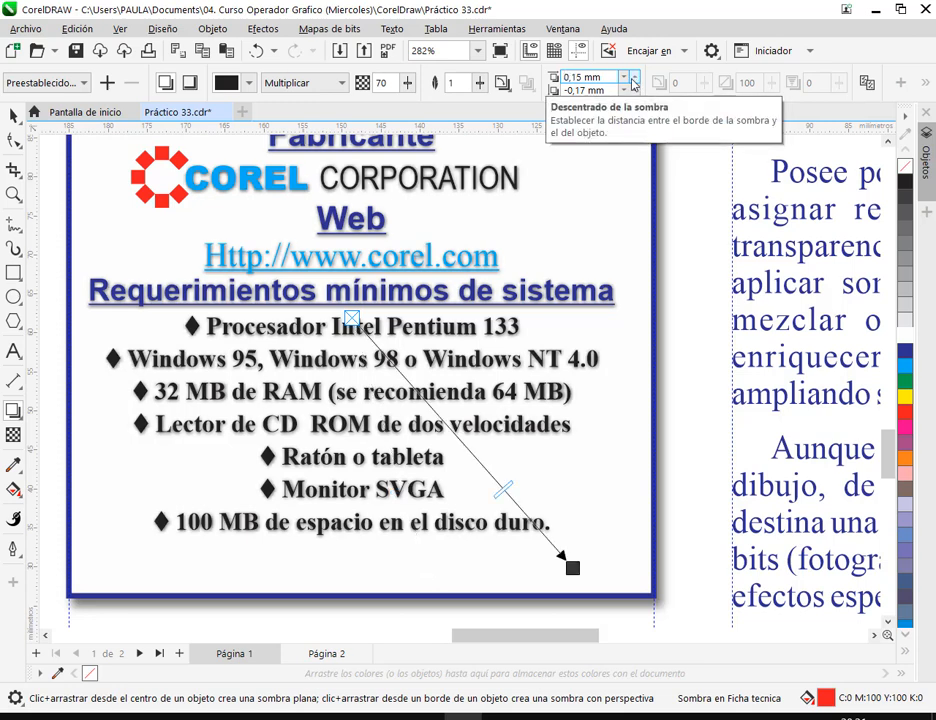
click(634, 82)
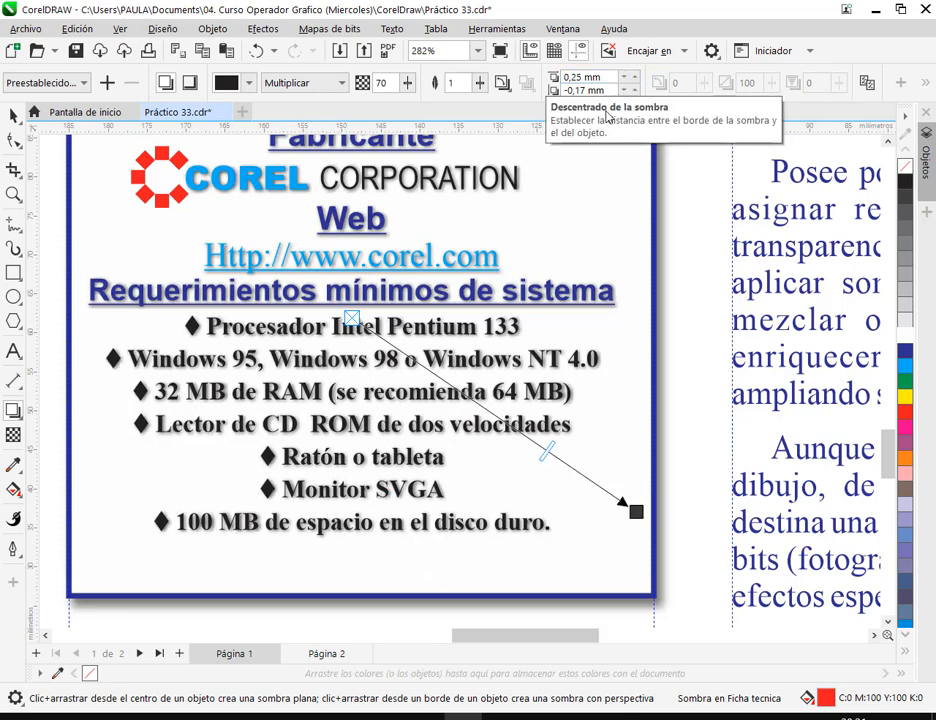
click(630, 83)
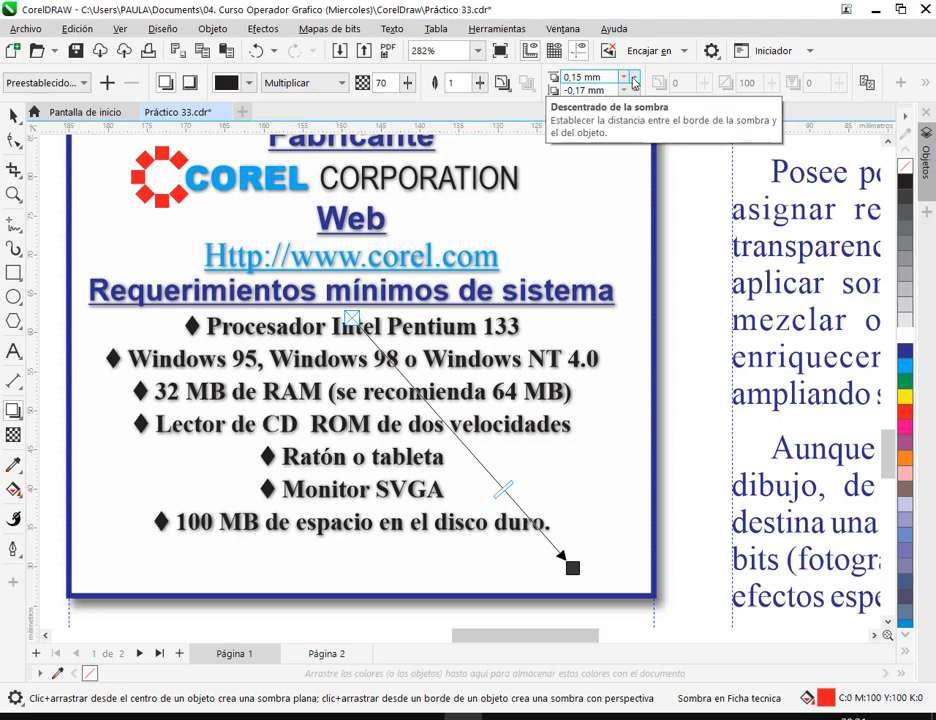
click(632, 77)
click(12, 117)
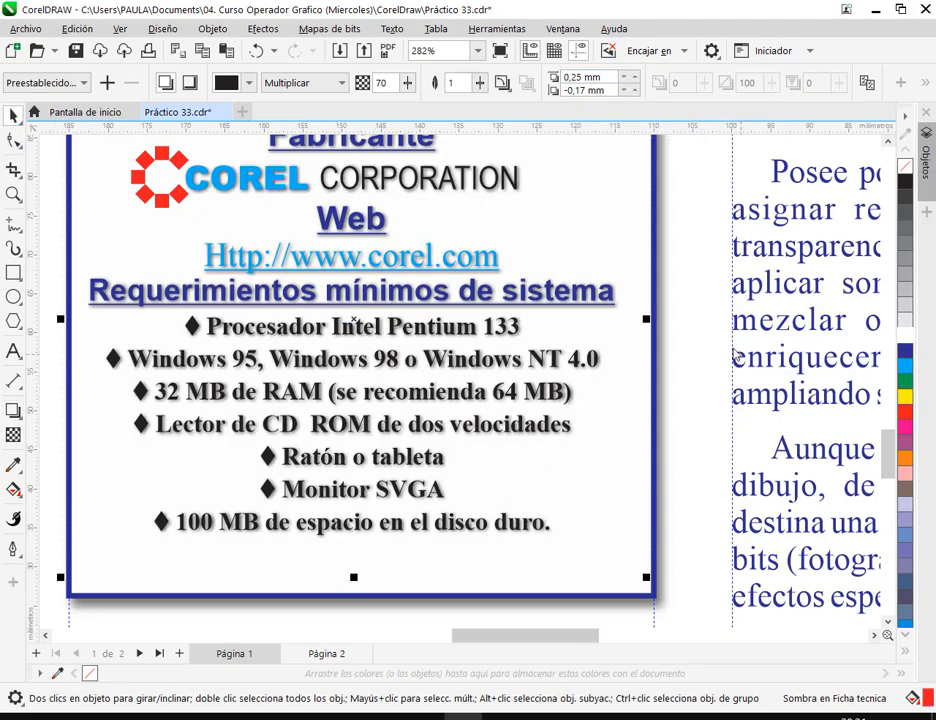
key(Escape)
scroll(378, 357, up, 2)
scroll(378, 357, down, 3)
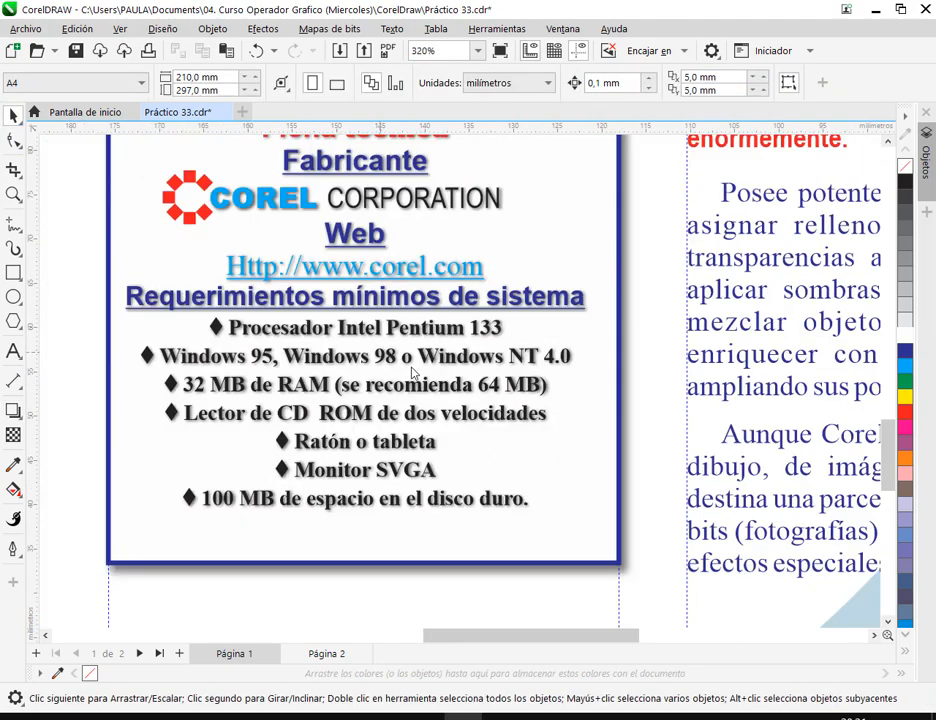
Remove the bold formatting from the bulleted requirements list in the Ficha técnica box.
click(13, 351)
drag(267, 337, 556, 478)
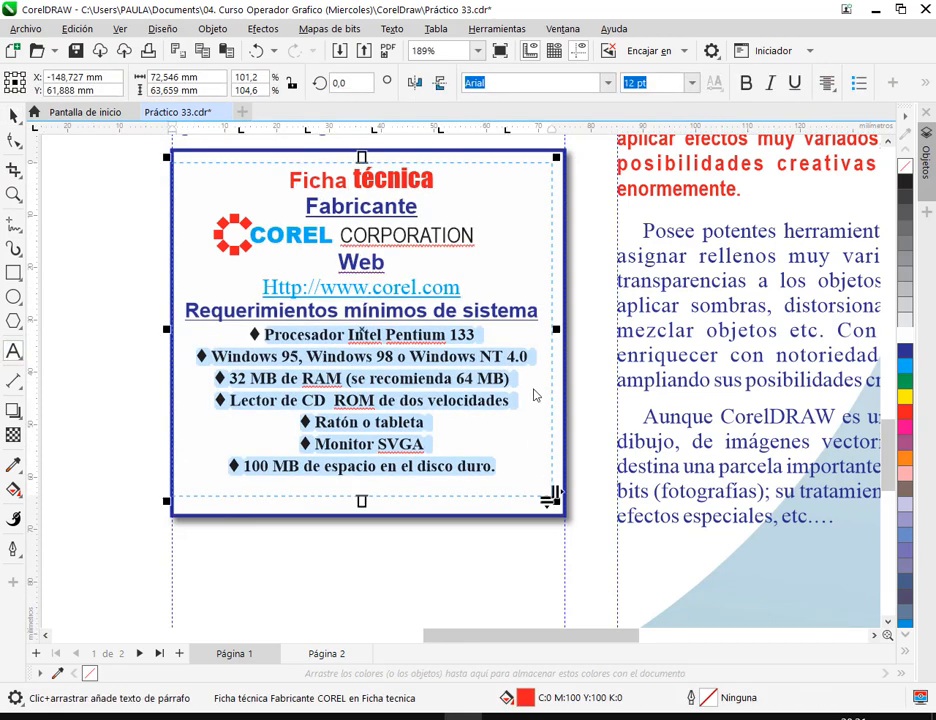
click(746, 83)
click(13, 116)
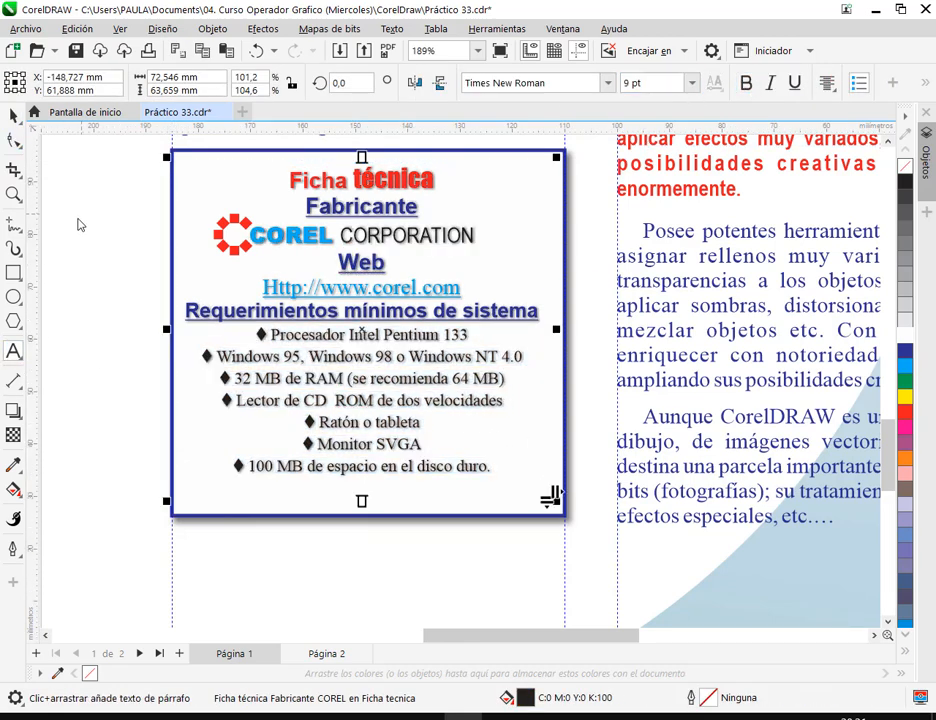
click(78, 219)
scroll(372, 383, up, 3)
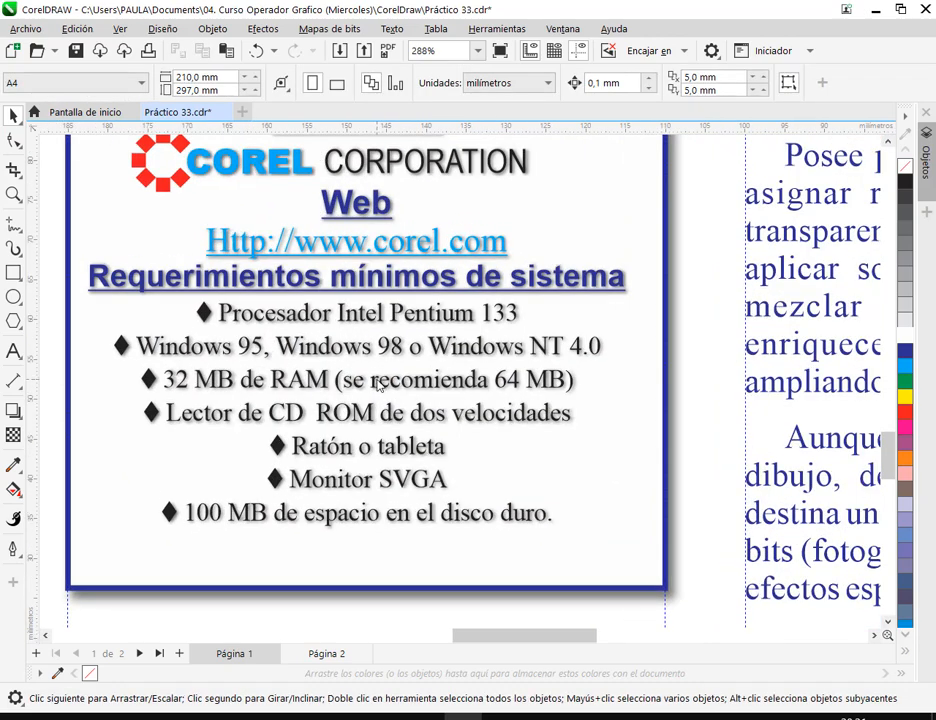
Save the document and select the shadow of the Ficha técnica text.
scroll(377, 385, down, 7)
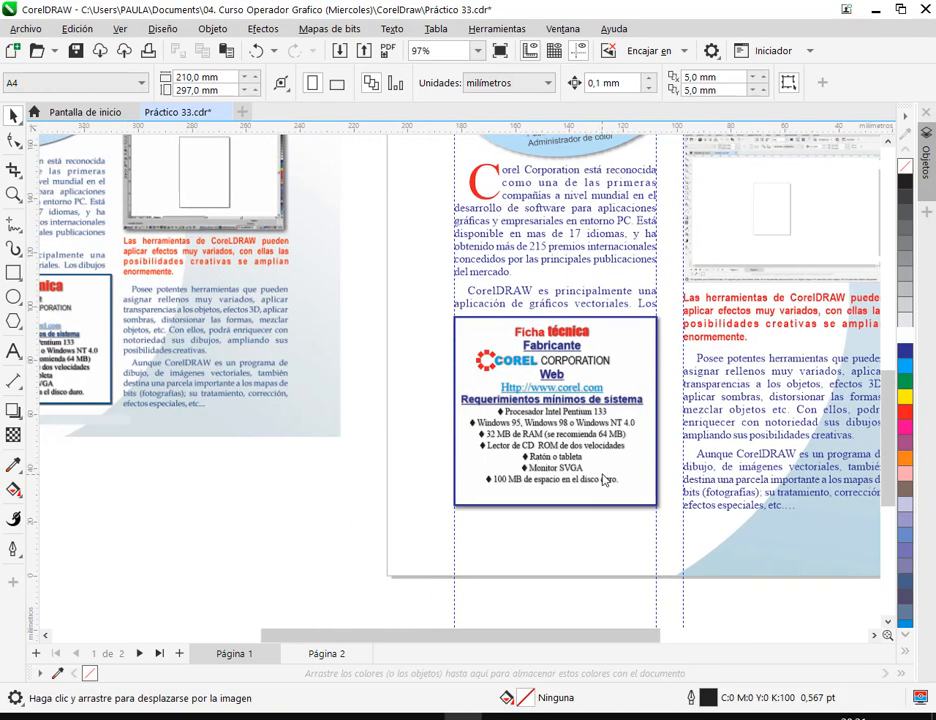
scroll(603, 480, down, 1)
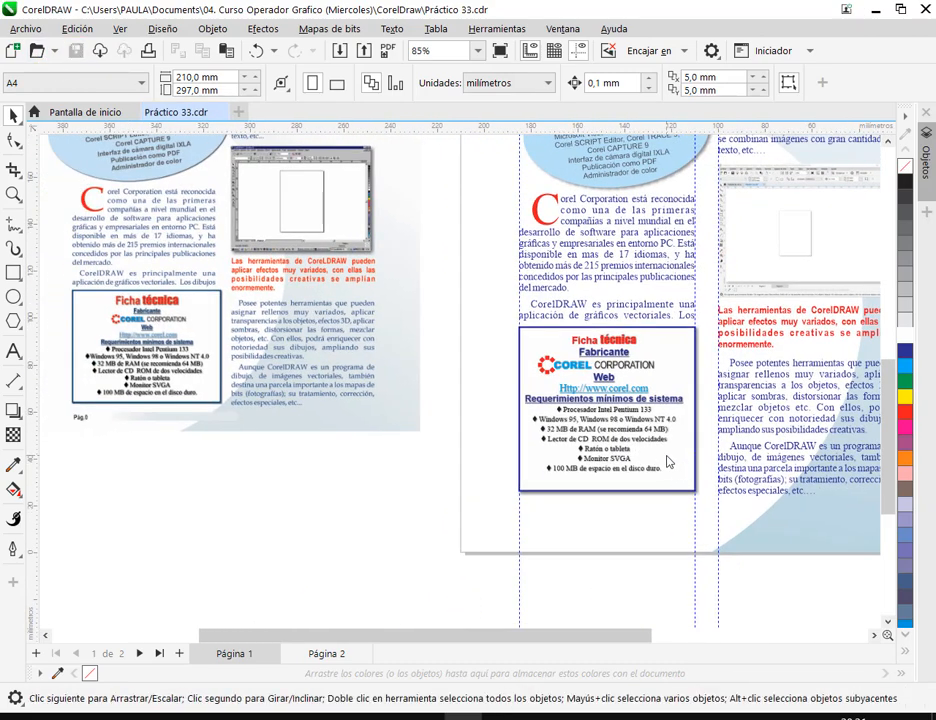
click(678, 335)
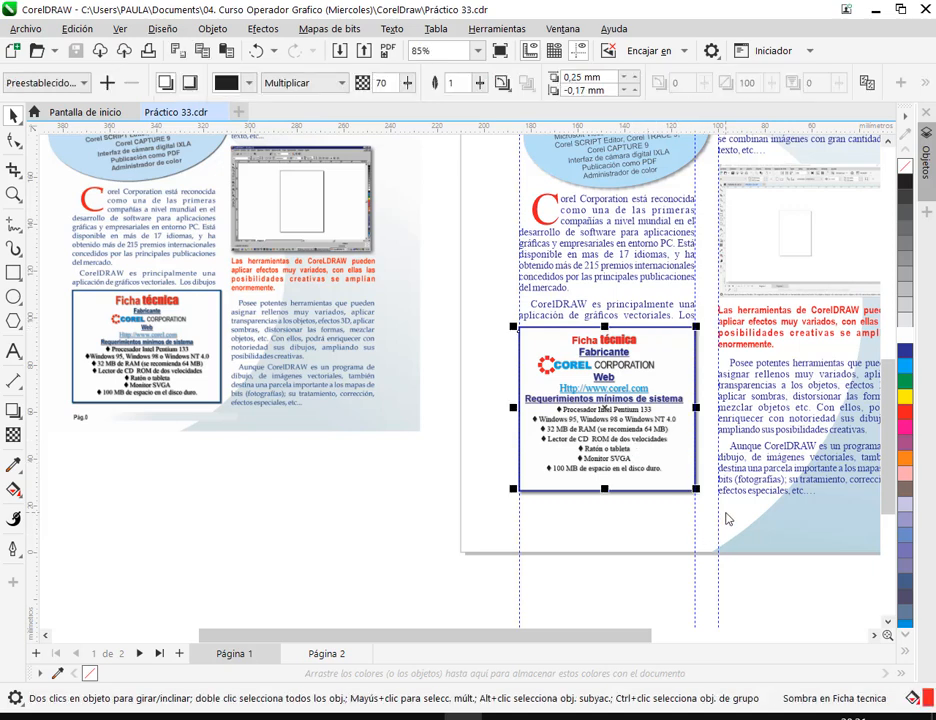
Shorten the Ficha técnica text frame and its blue border from the lower edge, the border to about 65.7 mm high.
scroll(650, 516, right, 2)
scroll(632, 519, up, 2)
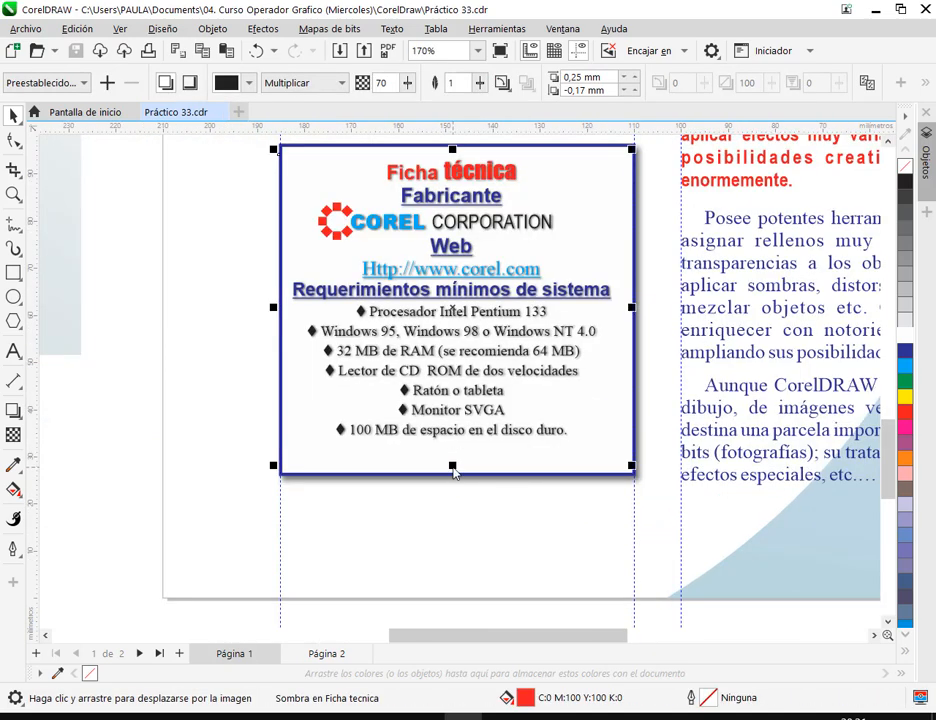
drag(453, 469, 461, 467)
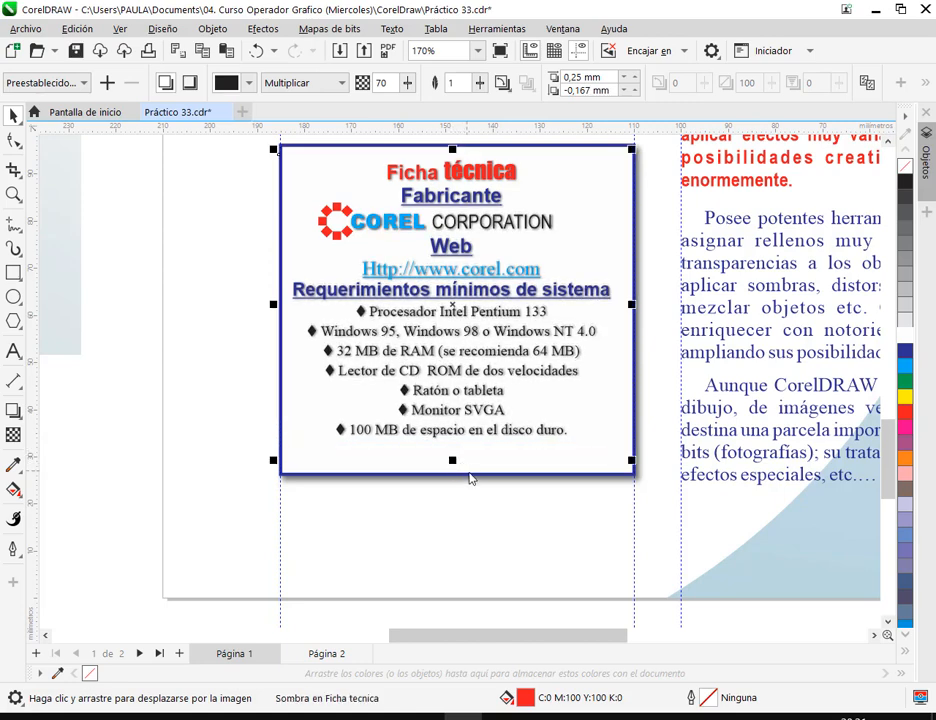
click(469, 475)
drag(460, 476, 462, 464)
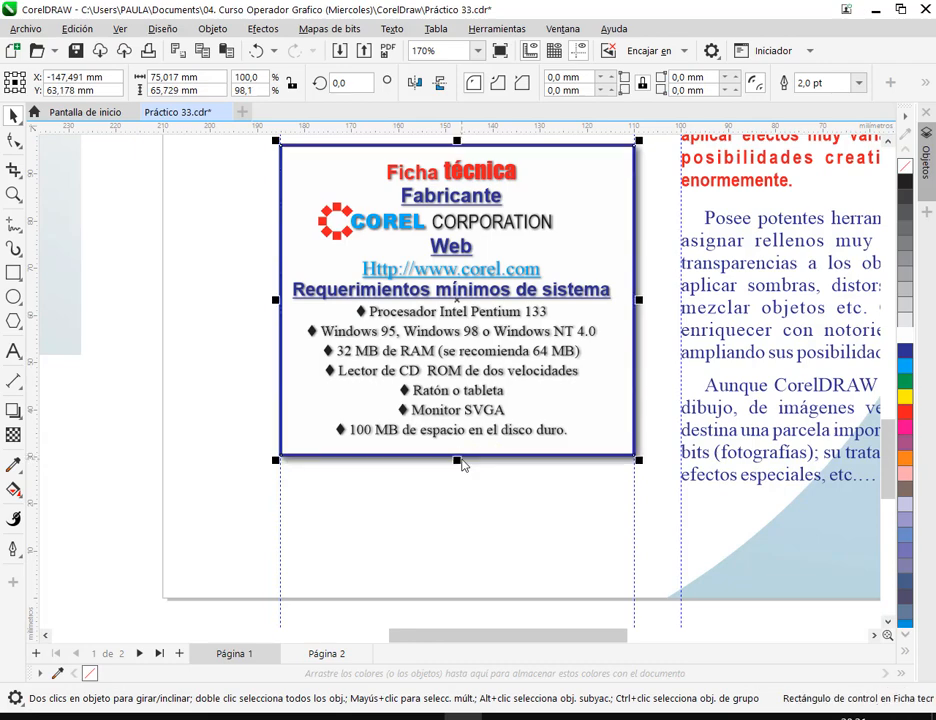
Select the five objects of the Ficha técnica box and group them.
drag(334, 333, 273, 416)
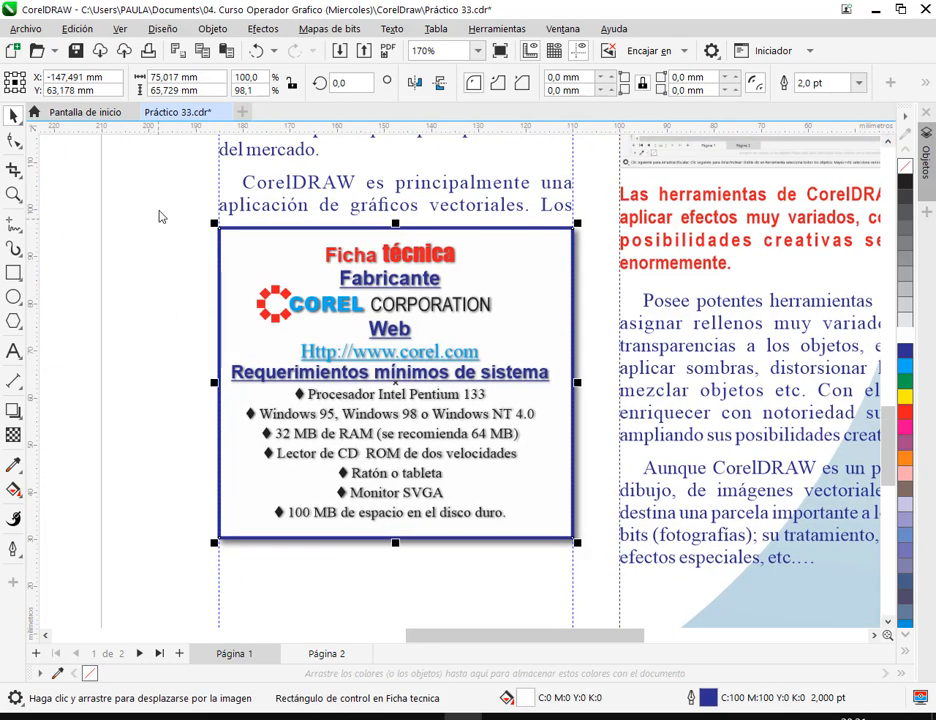
mouse_move(157, 208)
mouse_down()
mouse_move(509, 457)
mouse_move(601, 577)
mouse_up()
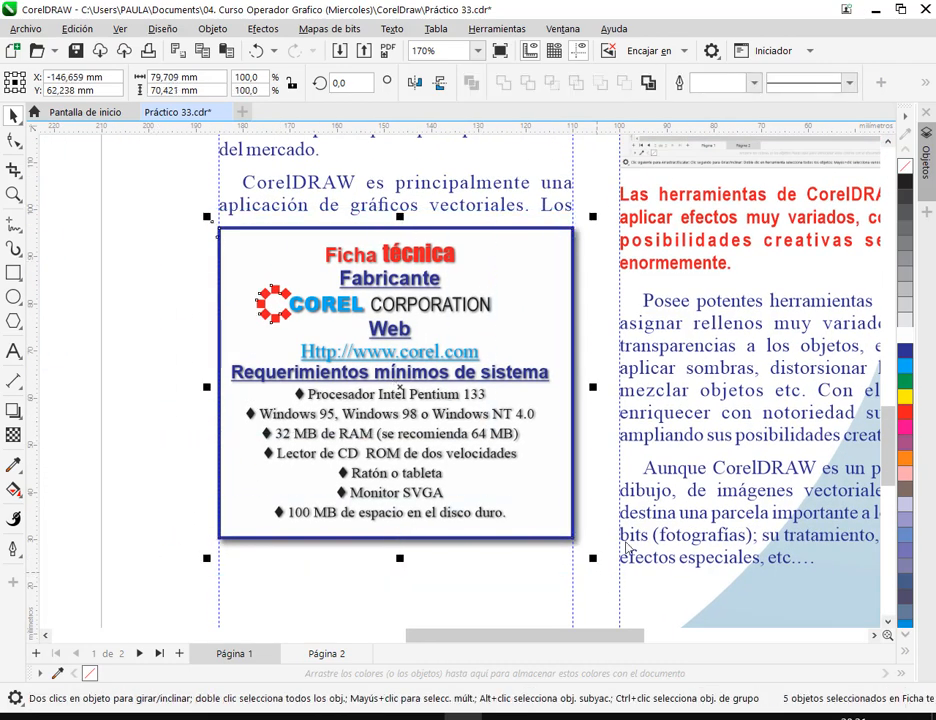
right_click(418, 304)
click(310, 230)
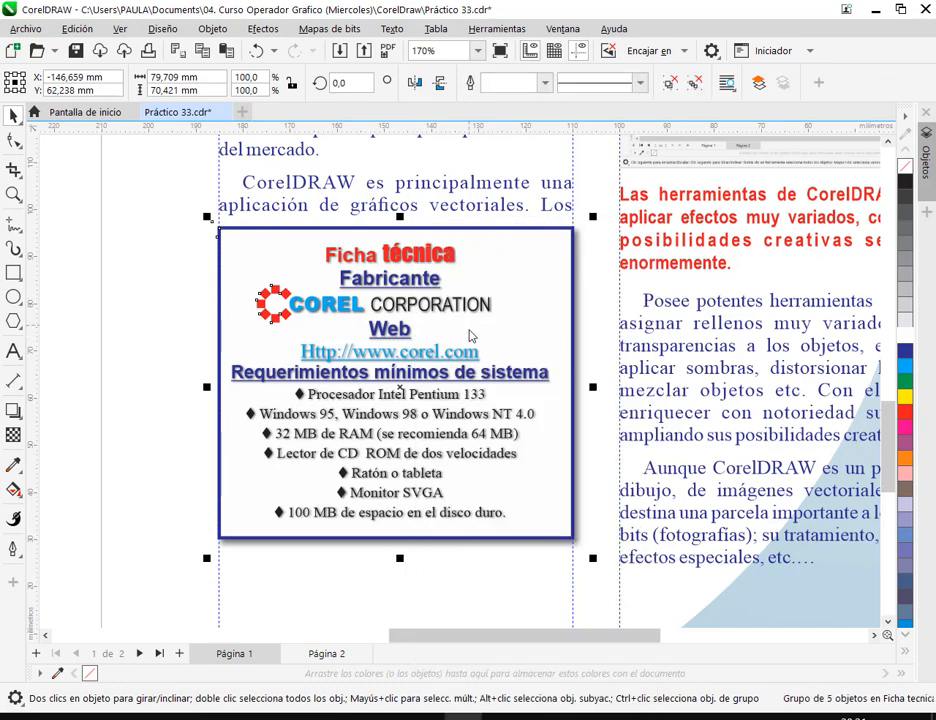
Nudge the grouped Ficha técnica box down to a Y position of about 60.3 mm and deselect it.
scroll(470, 335, down, 3)
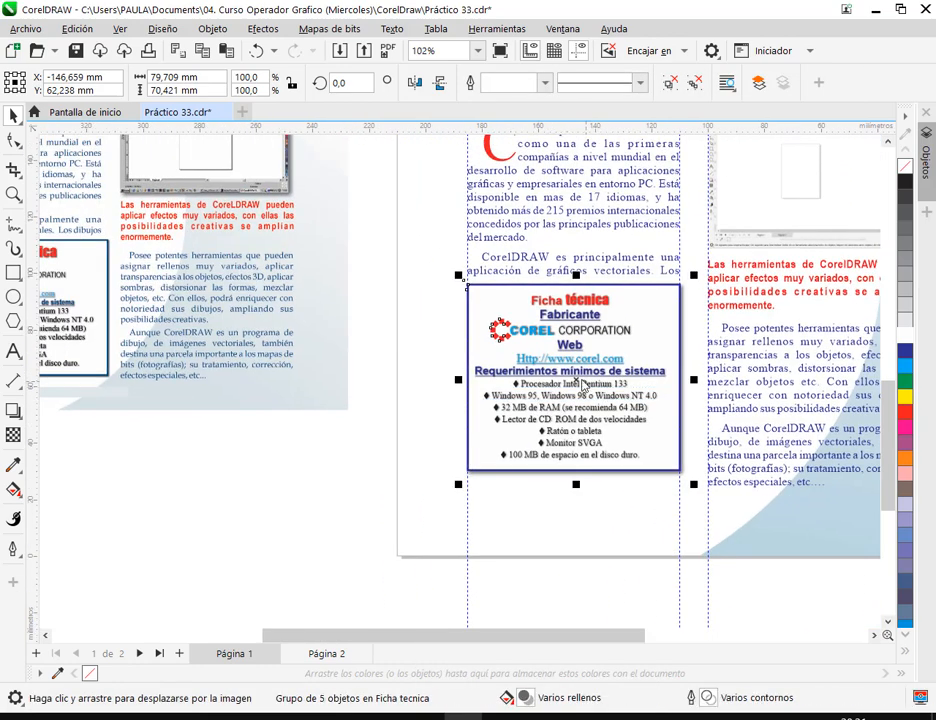
scroll(583, 383, right, 3)
scroll(386, 330, up, 2)
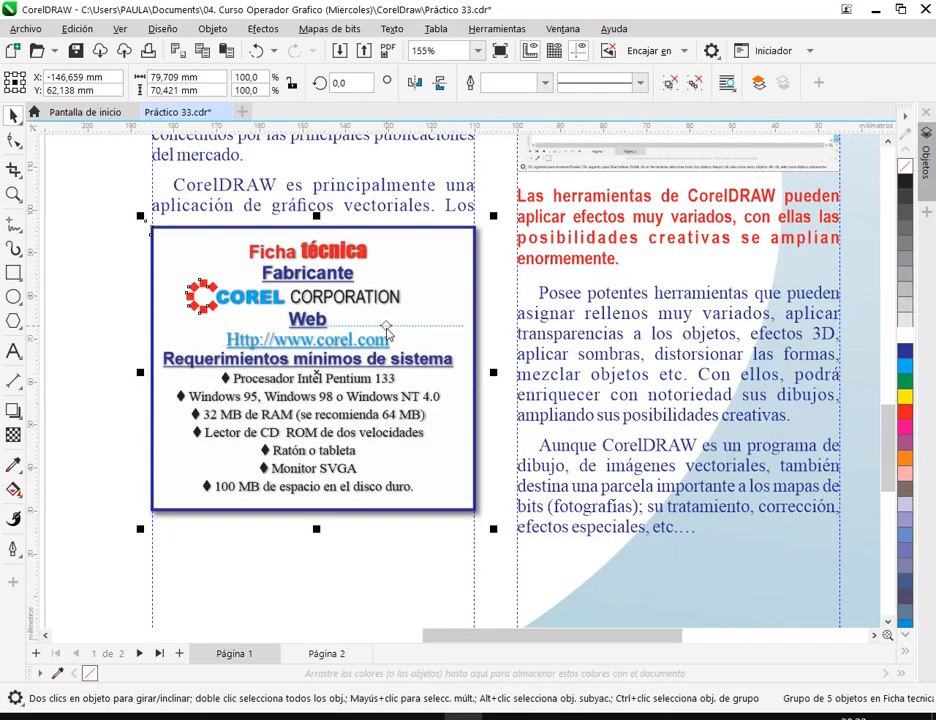
drag(386, 330, 385, 338)
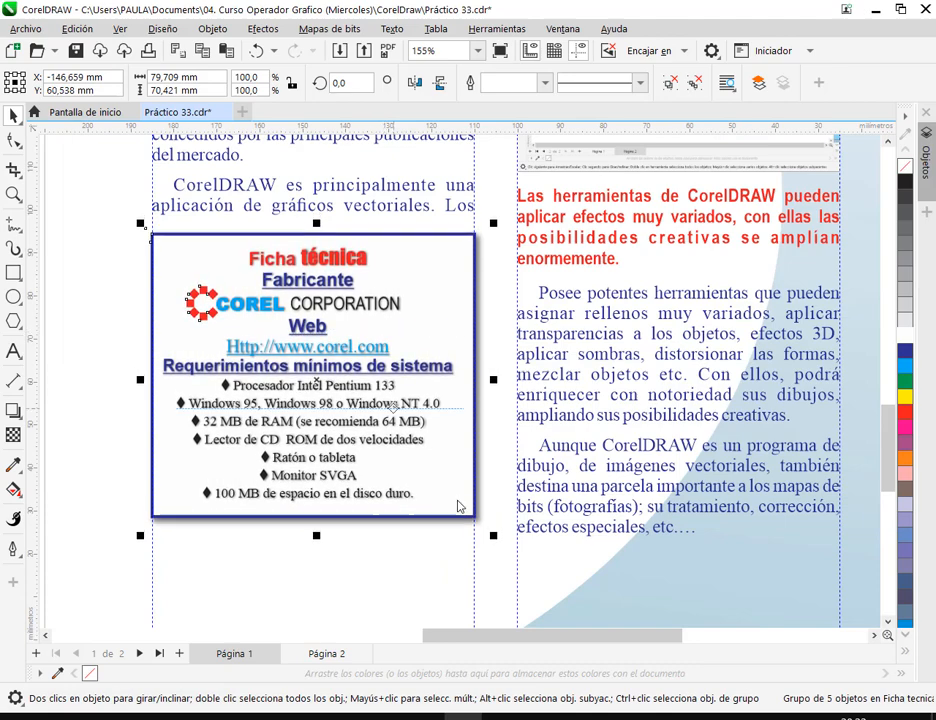
click(98, 294)
scroll(367, 499, down, 3)
drag(340, 499, 584, 499)
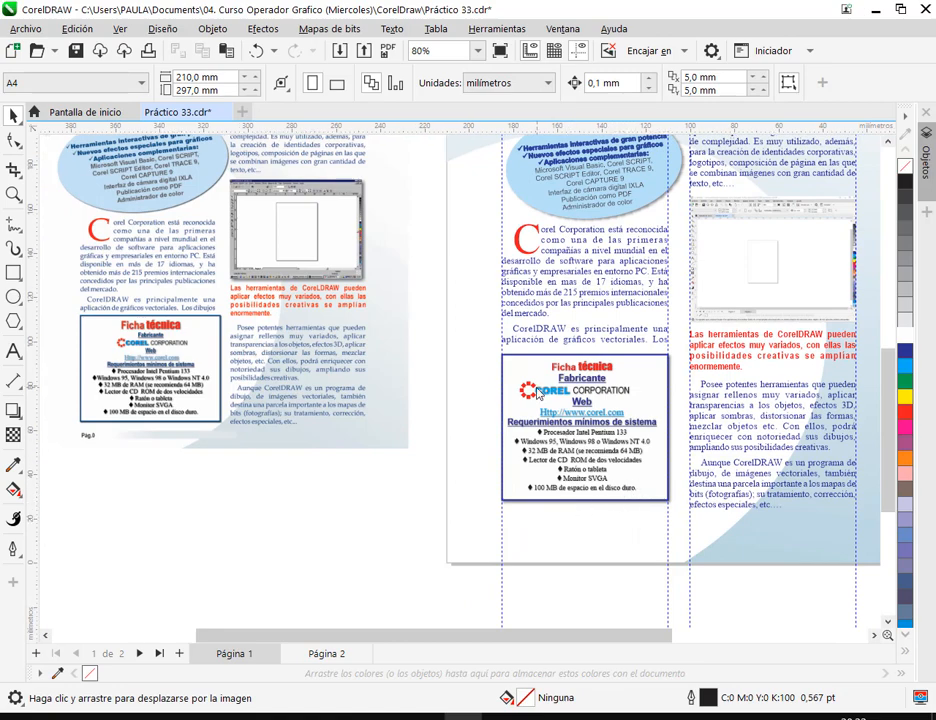
Ungroup the Ficha técnica box so its logo can be edited separately.
scroll(540, 400, up, 8)
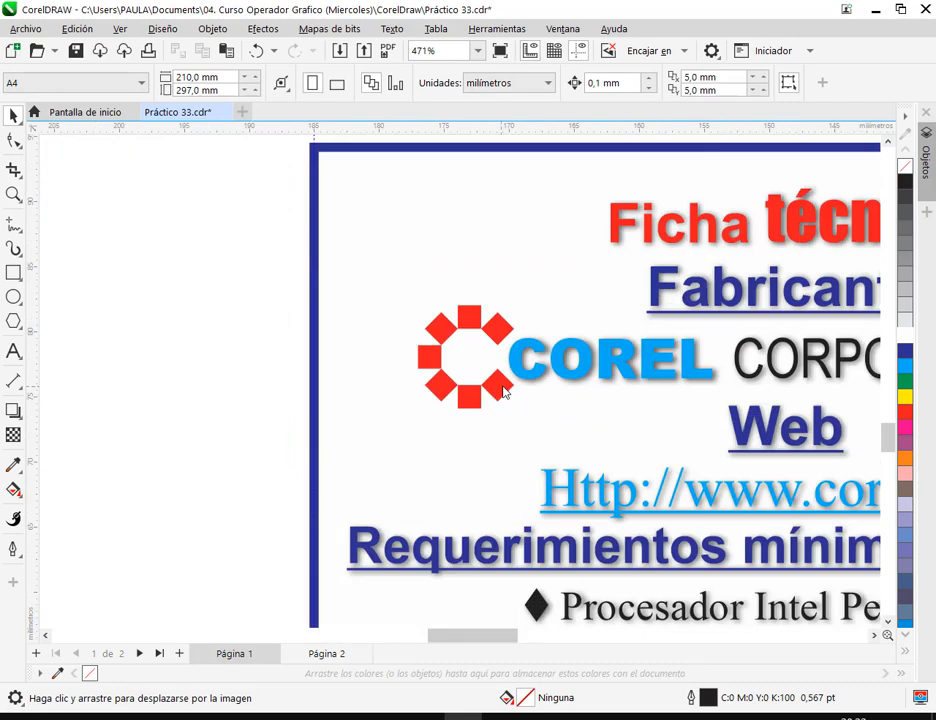
click(503, 397)
drag(518, 433, 430, 424)
click(669, 85)
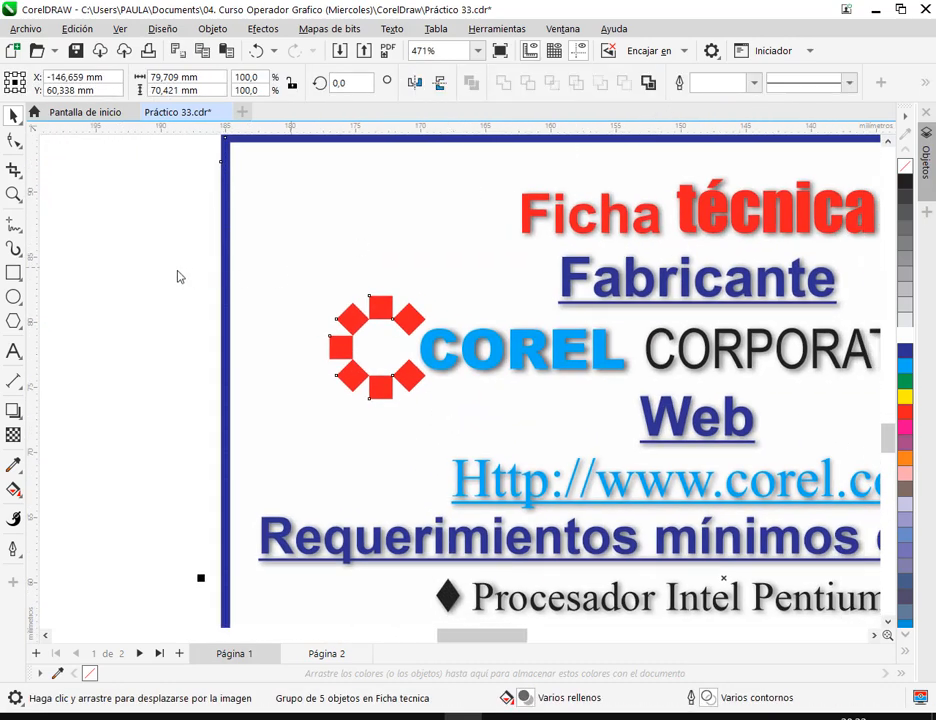
Scale the red ring of squares in the Corel logo about its center to about 6.6 by 7.1 mm.
click(178, 276)
click(414, 331)
scroll(425, 333, up, 3)
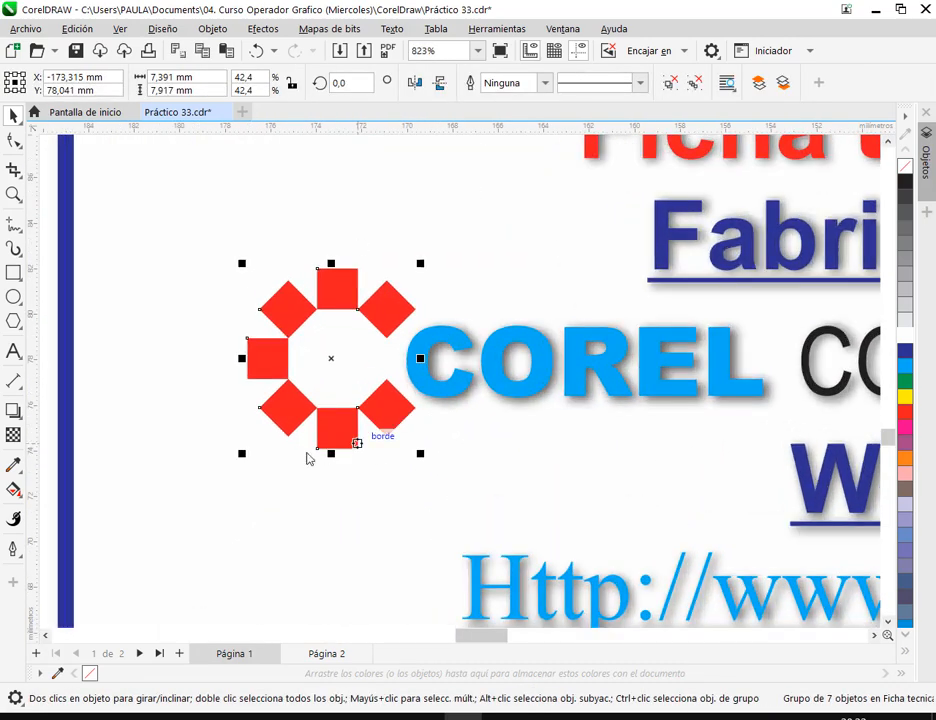
drag(241, 462, 250, 452)
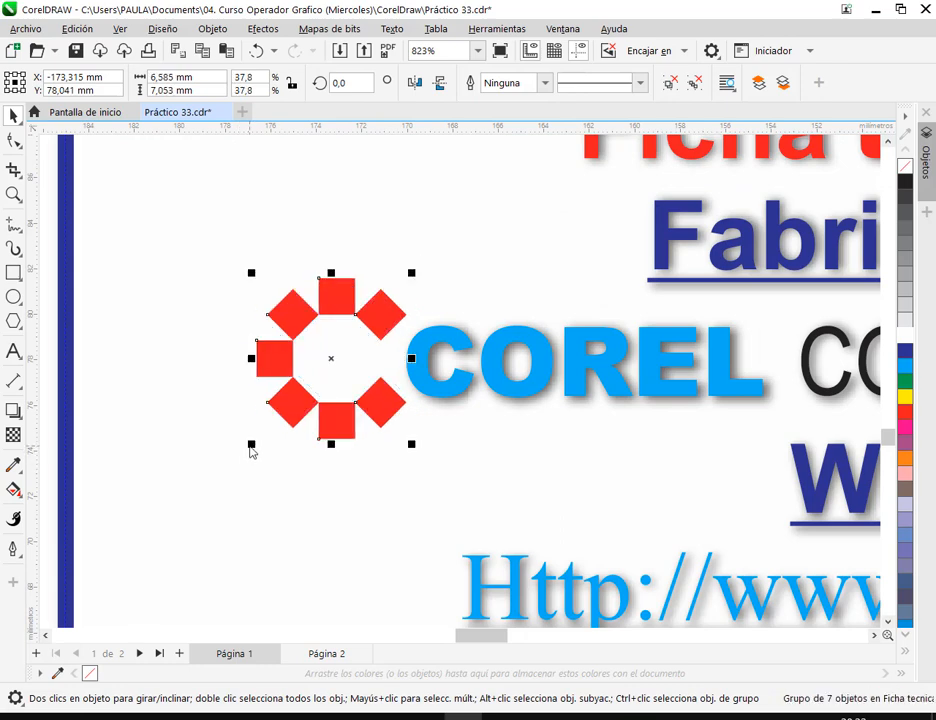
Add a drop shadow to the red logo ring offset about 0.13 mm right and down, trying a feathering of 1 and settling on 5.
click(13, 410)
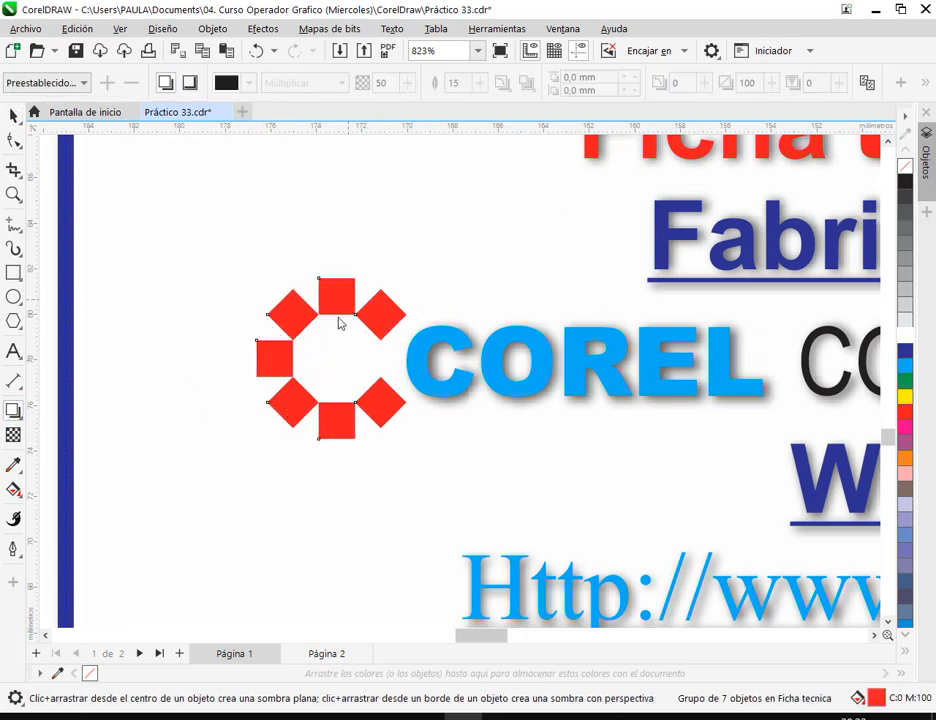
drag(343, 365, 409, 437)
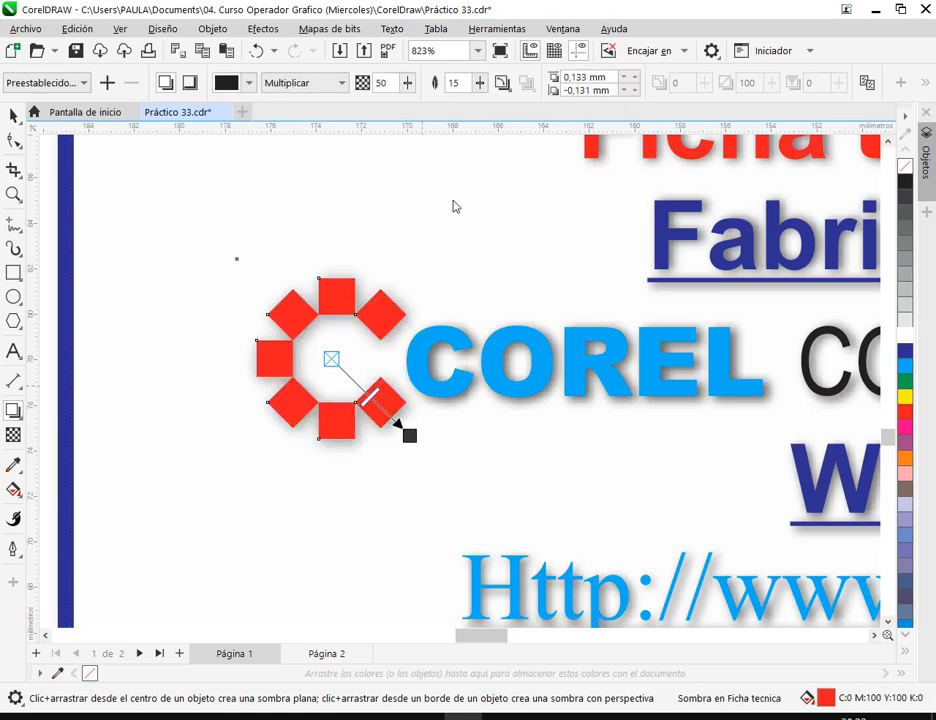
click(480, 87)
drag(464, 84, 423, 87)
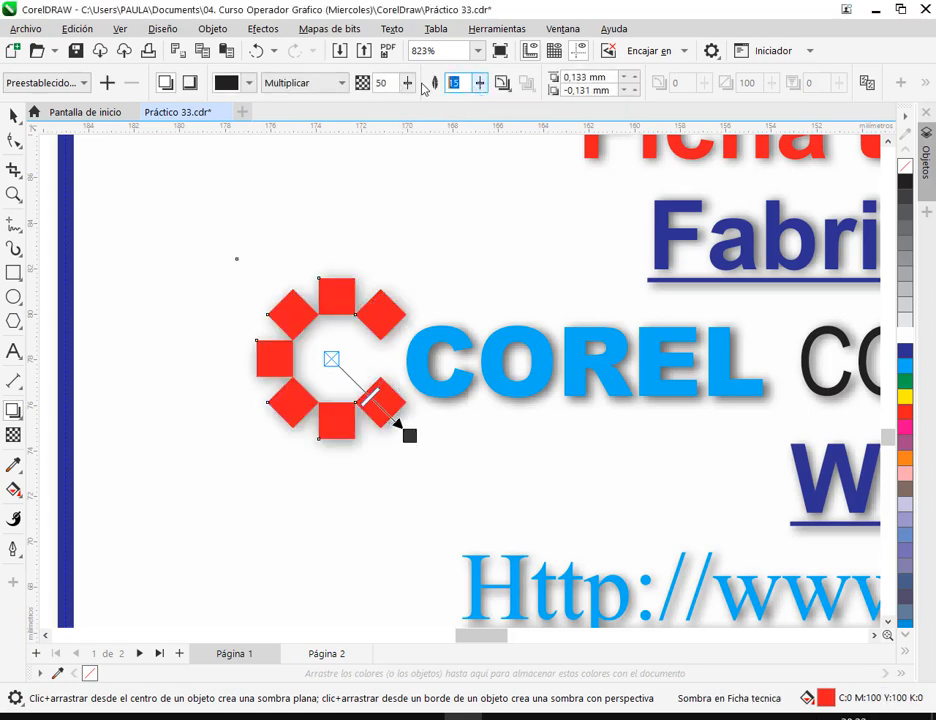
text(1)
click(394, 86)
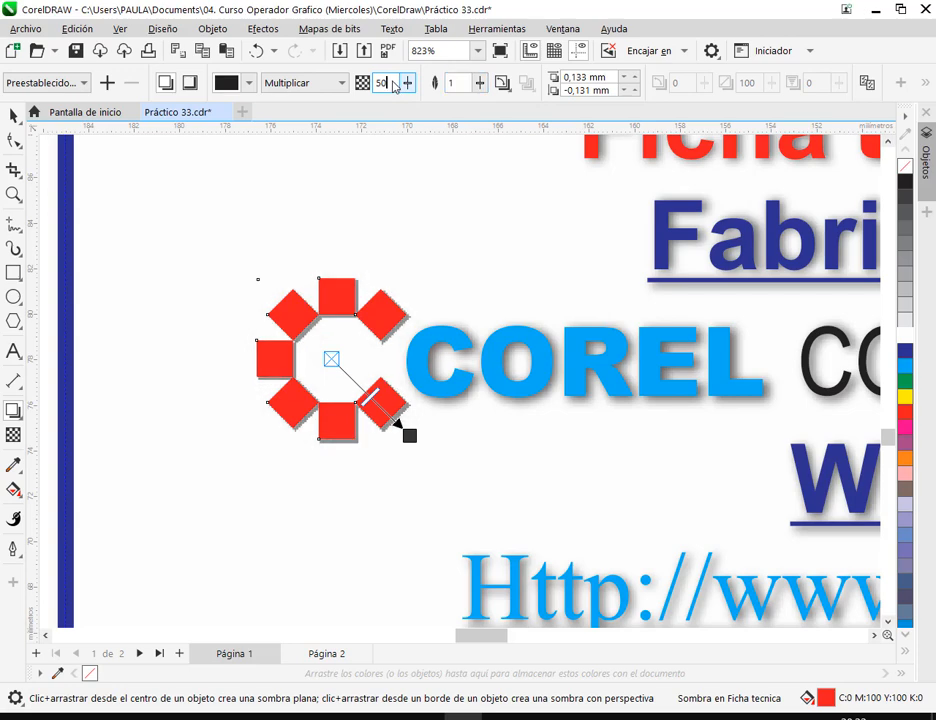
click(479, 86)
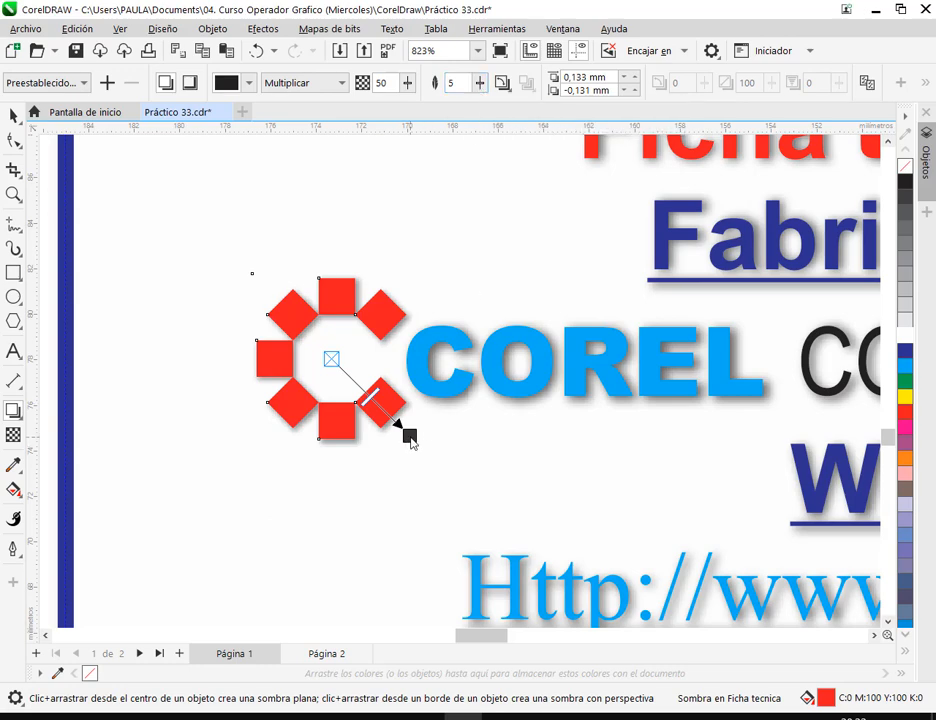
click(14, 116)
Select all six objects of the Ficha técnica box, group them, and deselect the group.
scroll(493, 411, down, 5)
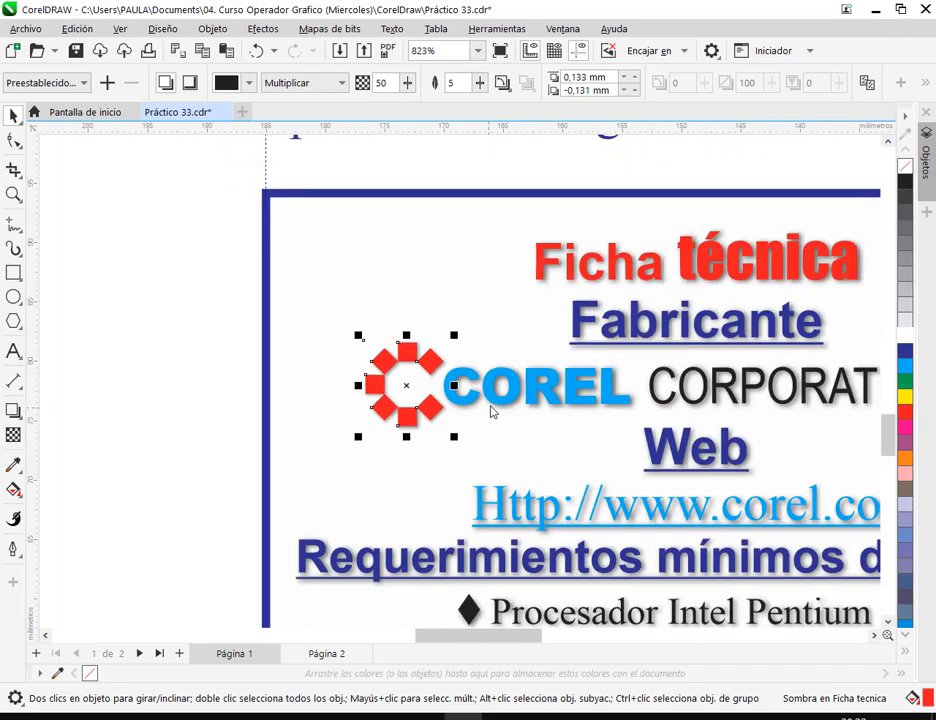
scroll(493, 411, down, 2)
click(272, 217)
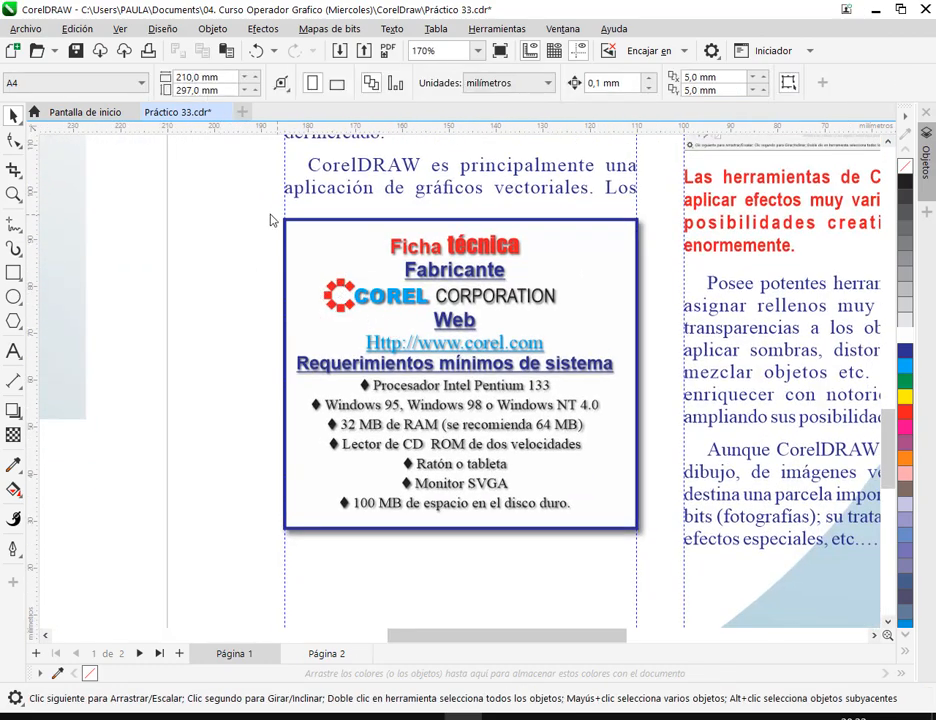
drag(658, 598, 650, 590)
right_click(539, 219)
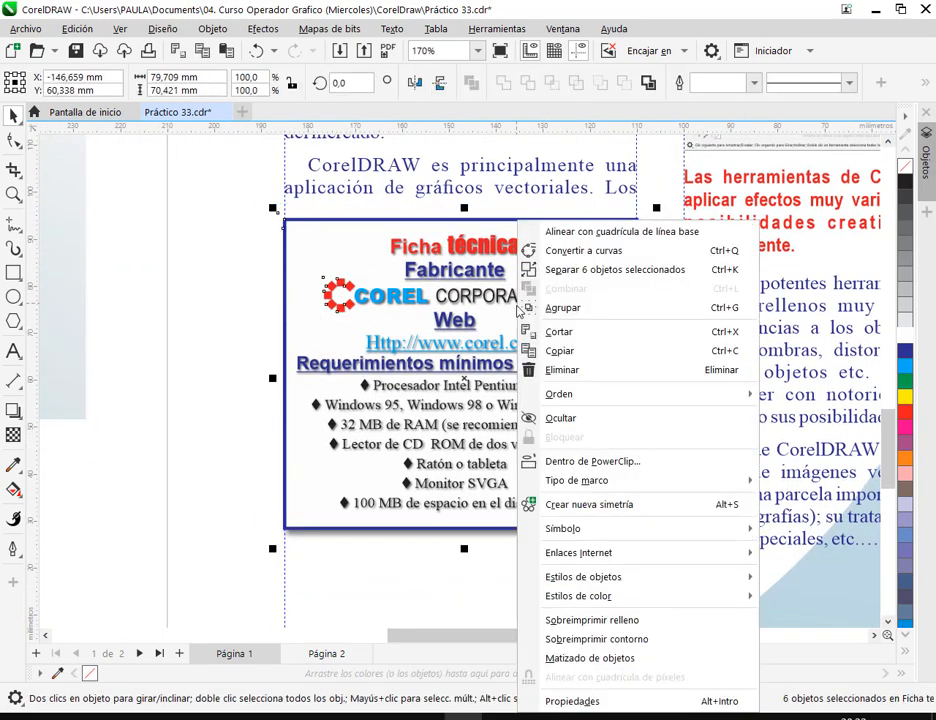
click(556, 307)
click(228, 423)
Compare the recreated Ficha técnica box with the reference page and examine the page number and gradient strip at the reference's foot.
scroll(358, 384, down, 4)
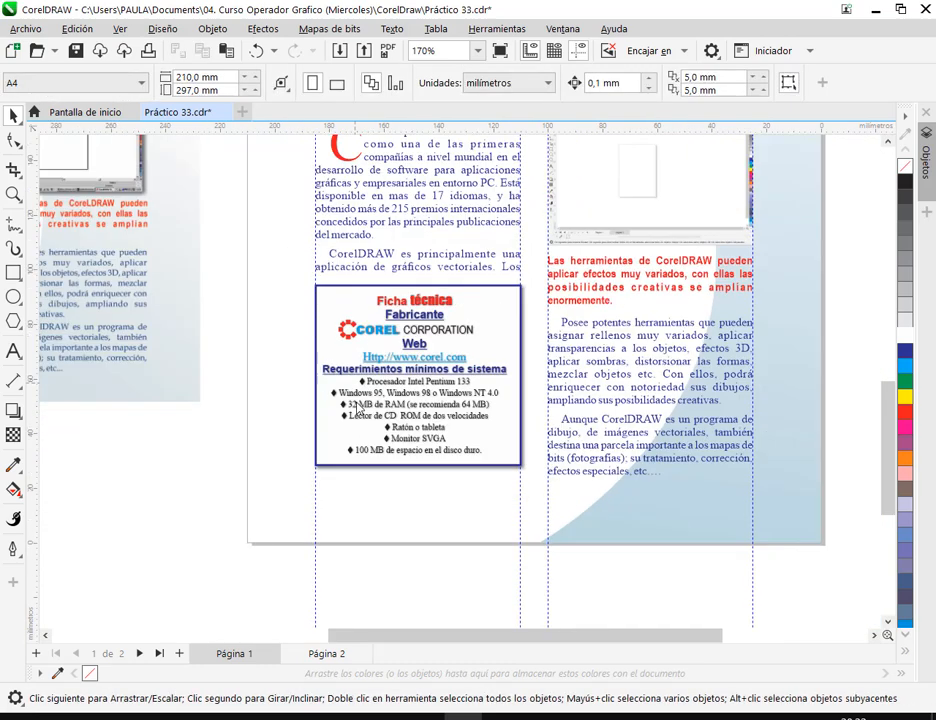
drag(360, 408, 551, 424)
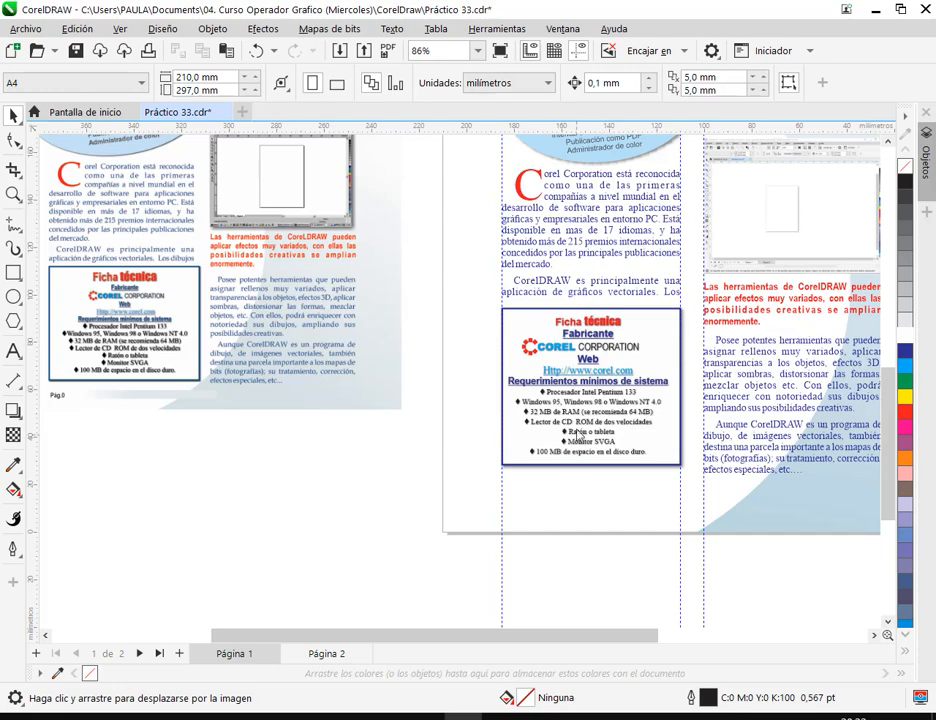
scroll(613, 498, down, 2)
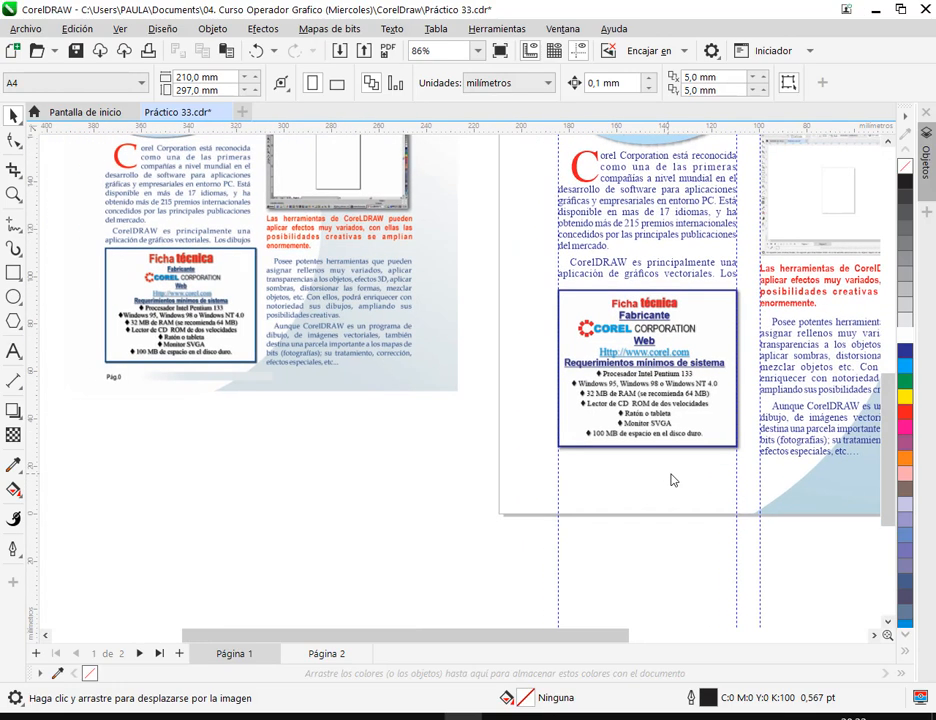
scroll(428, 577, up, 2)
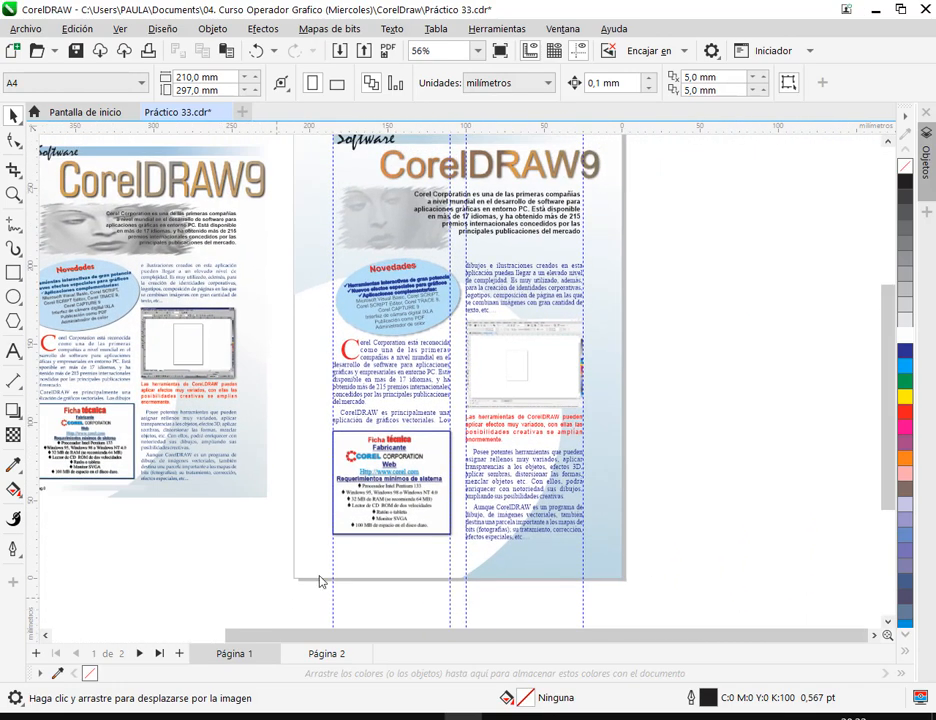
drag(320, 581, 520, 497)
scroll(153, 440, up, 1)
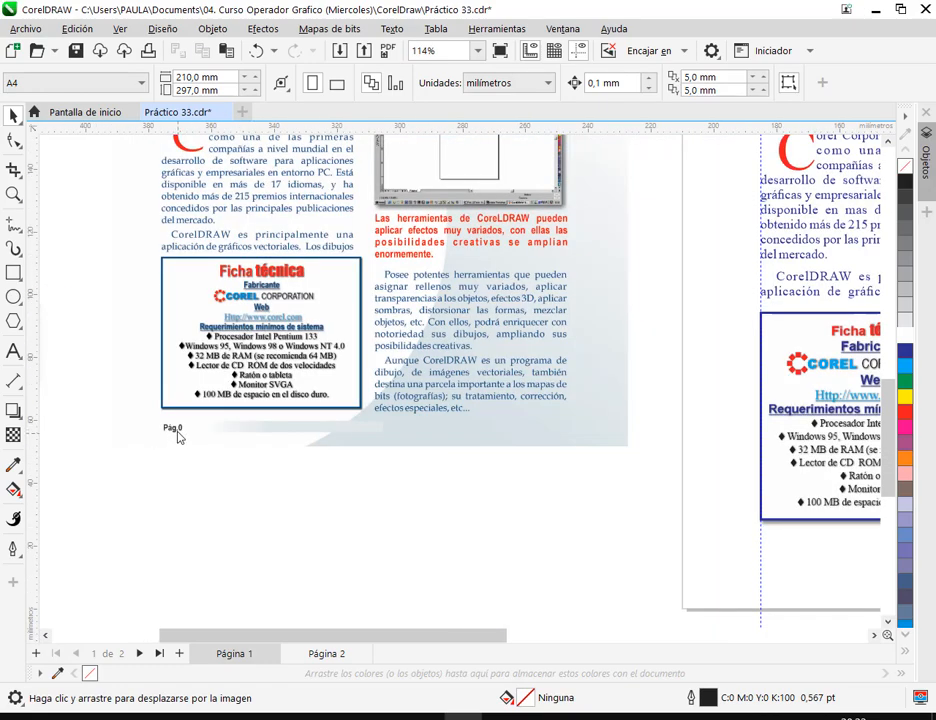
scroll(180, 436, down, 2)
Delete the green and red test rectangles with their shadows beside the reference page.
drag(180, 436, 351, 426)
drag(96, 177, 345, 465)
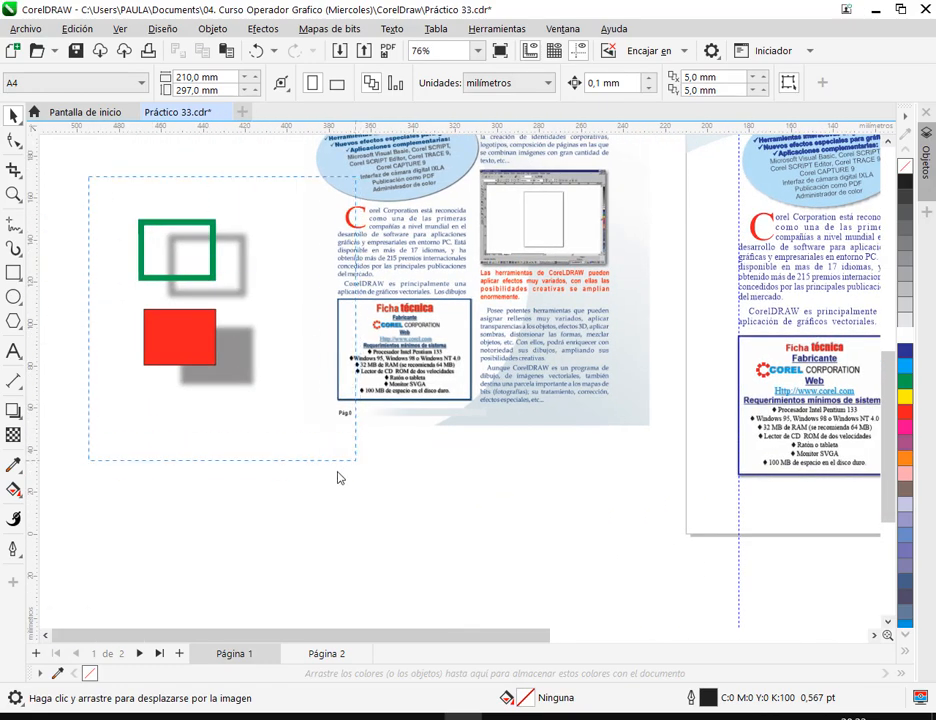
key(Delete)
Collapse and lock the Ficha tecnica layer of Página 1.
scroll(242, 490, down, 2)
scroll(334, 463, down, 2)
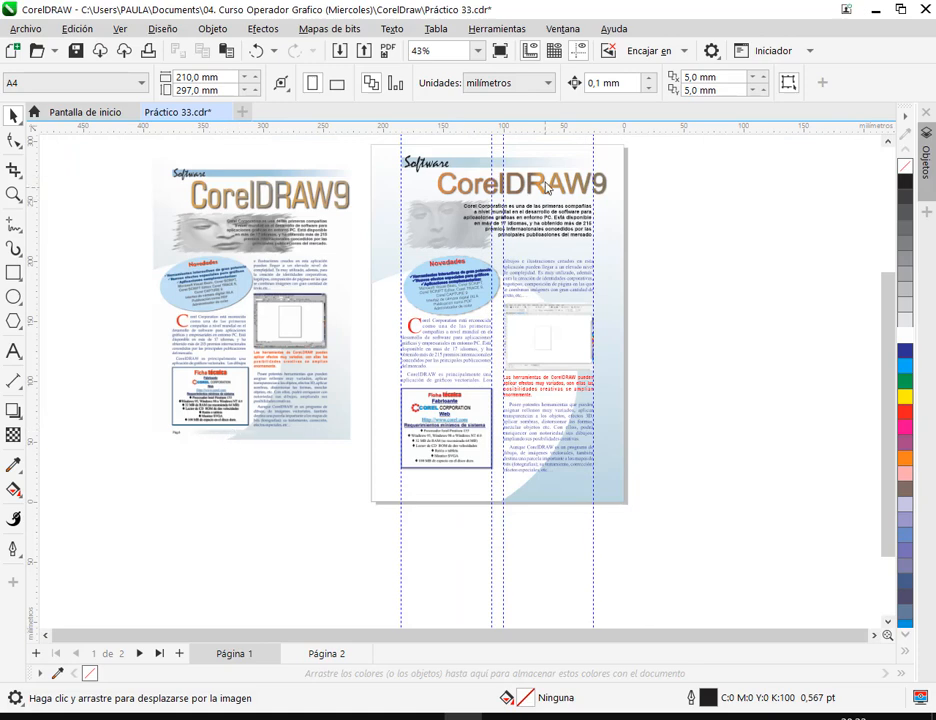
drag(501, 487, 426, 489)
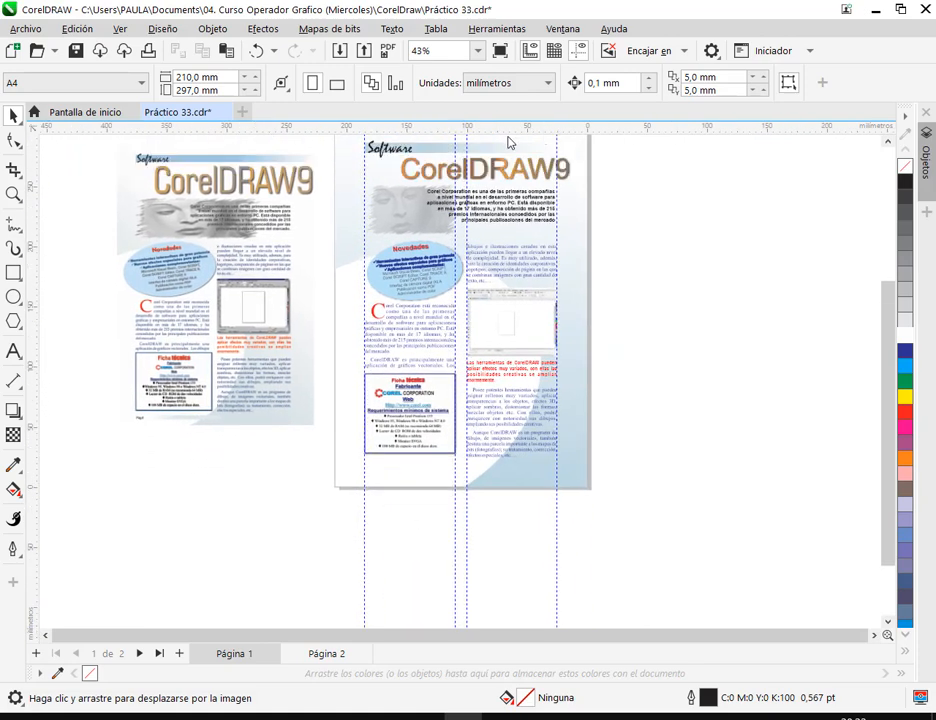
scroll(455, 510, up, 2)
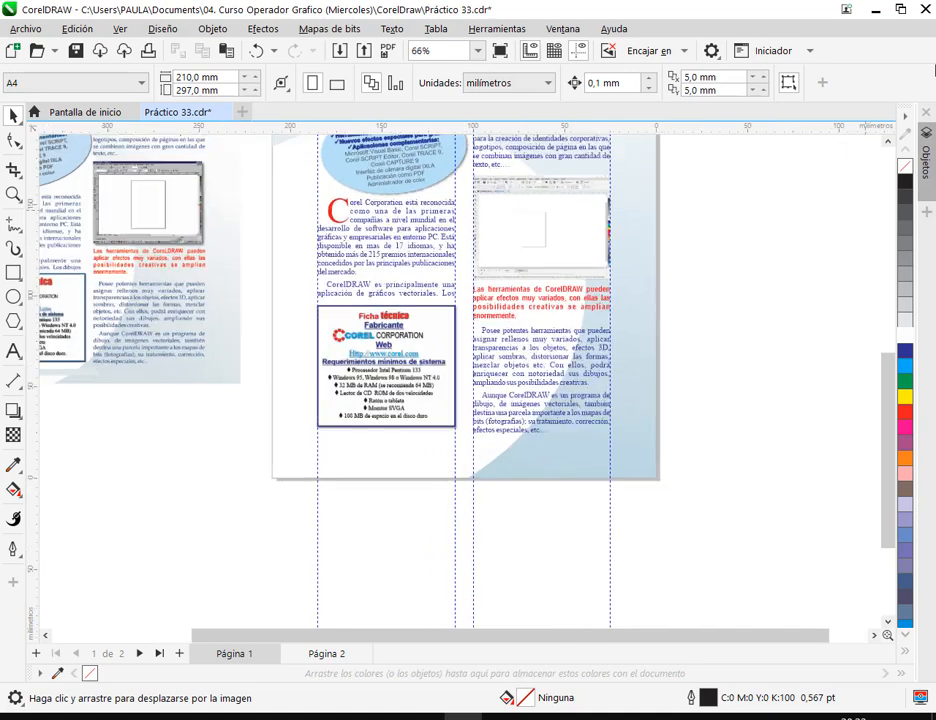
click(925, 158)
click(750, 239)
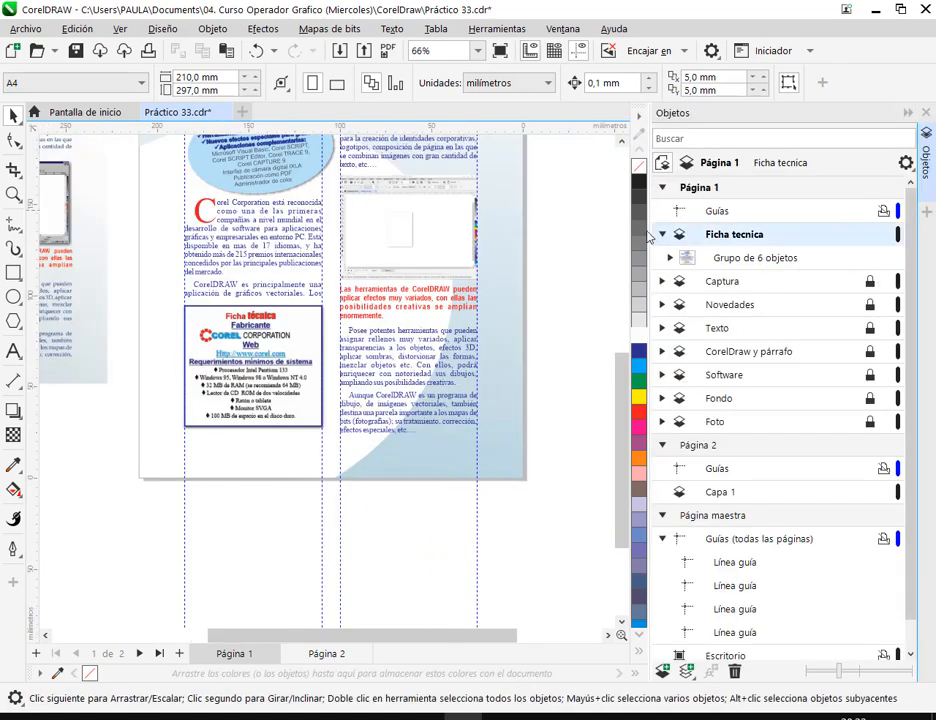
click(662, 235)
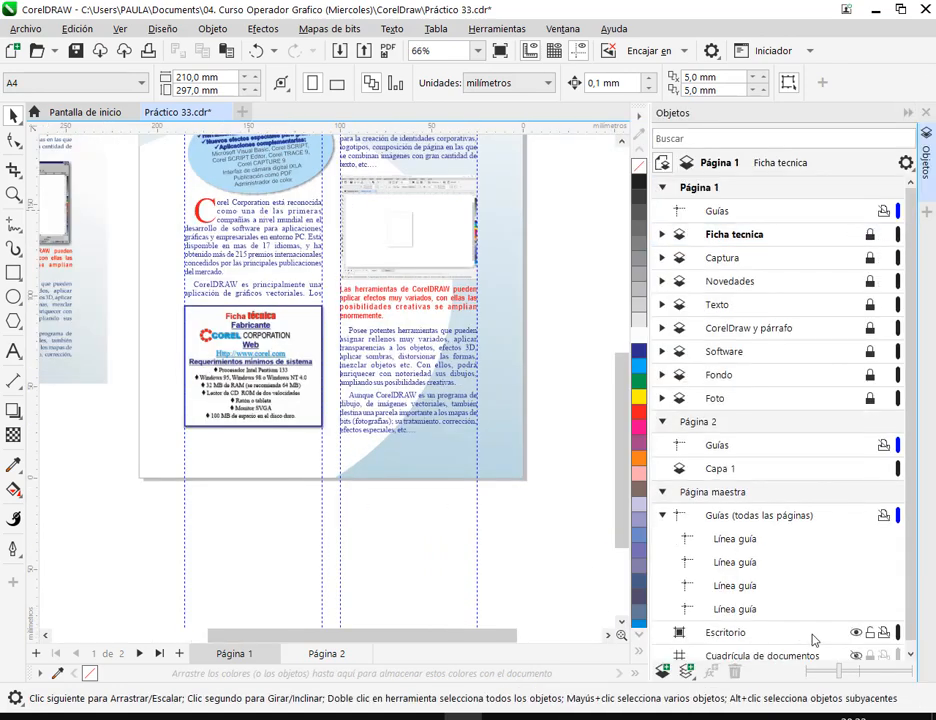
Add a new layer to Página 1 and name it Pagina.
click(661, 671)
click(722, 232)
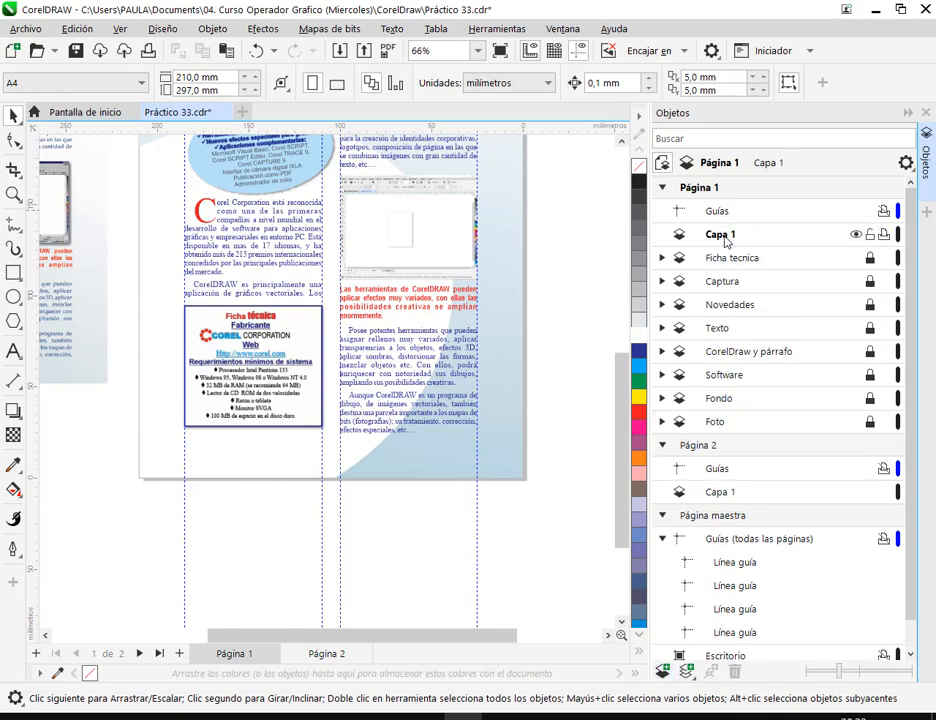
double_click(722, 235)
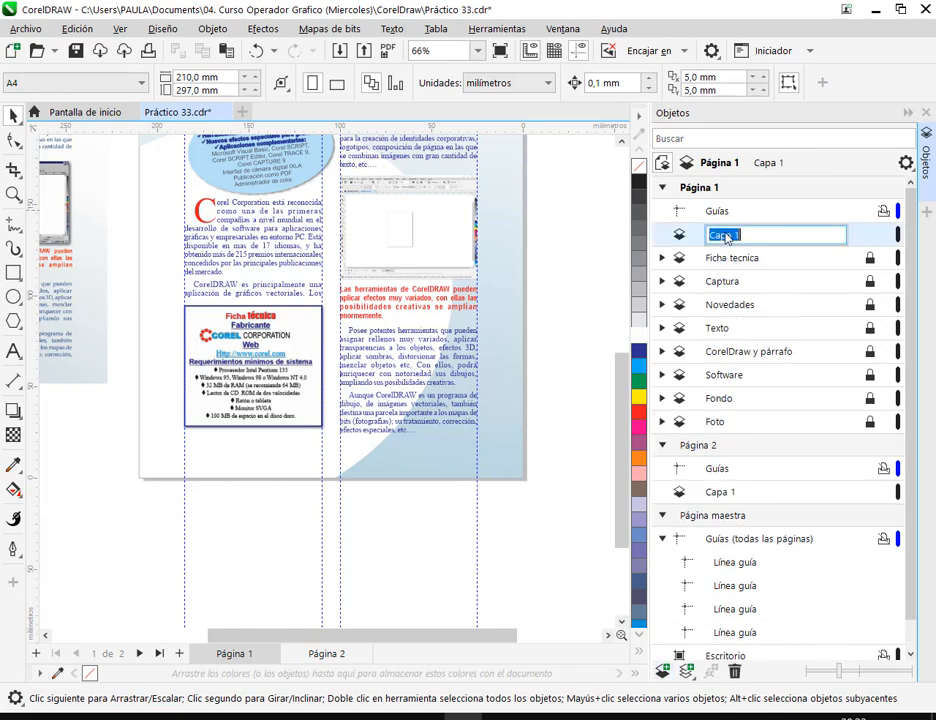
text(Pagina)
key(Return)
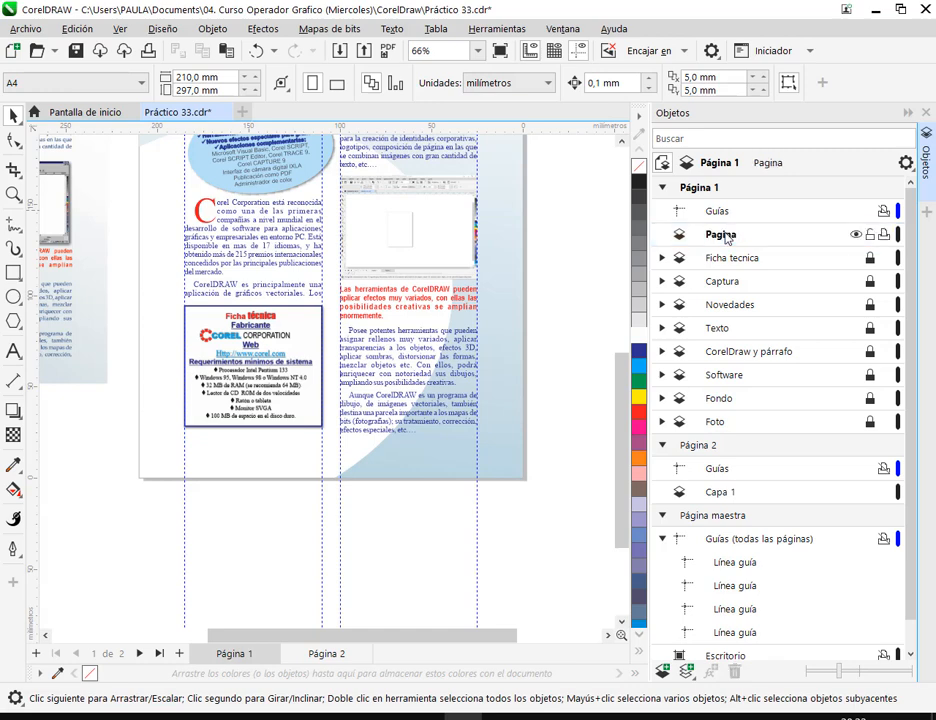
click(908, 114)
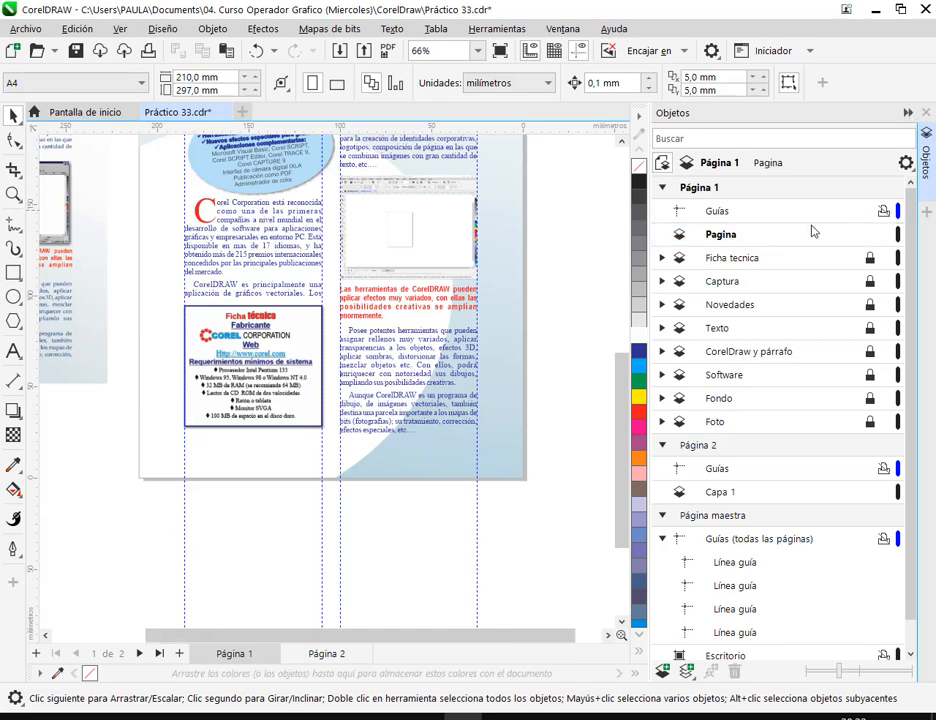
Draw a rectangle about 160 × 6.8 mm below the Ficha técnica box, spanning the outermost column guides.
drag(450, 485, 518, 469)
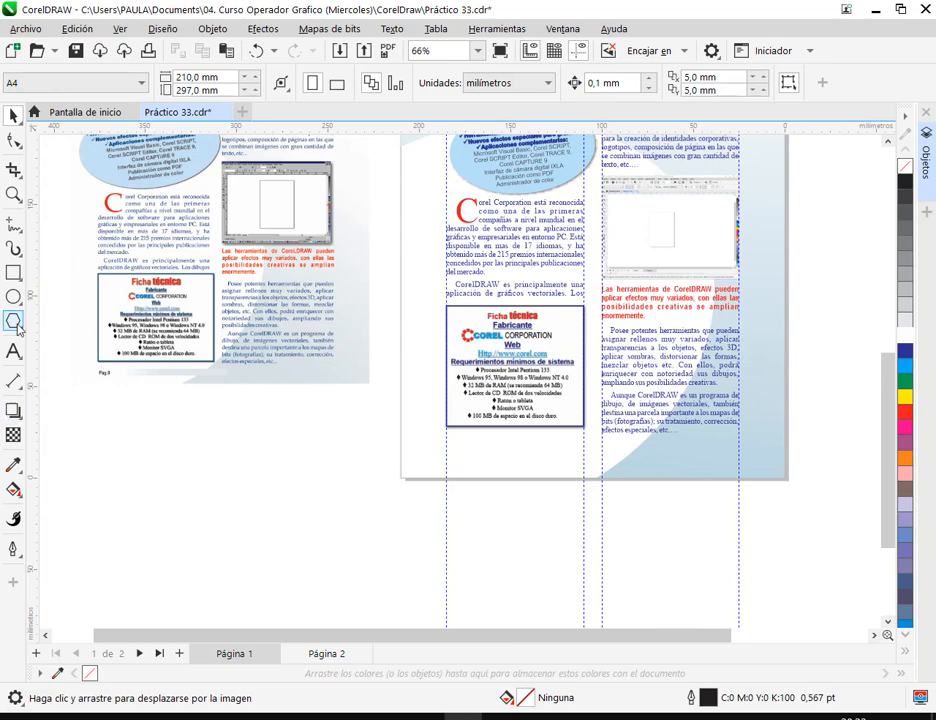
click(13, 272)
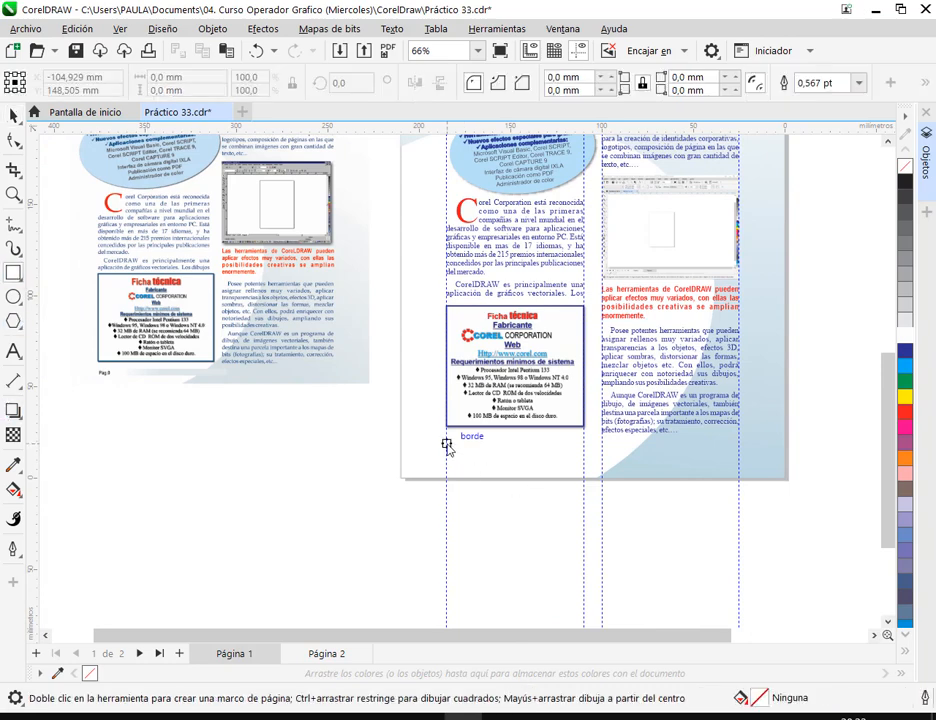
drag(447, 445, 739, 457)
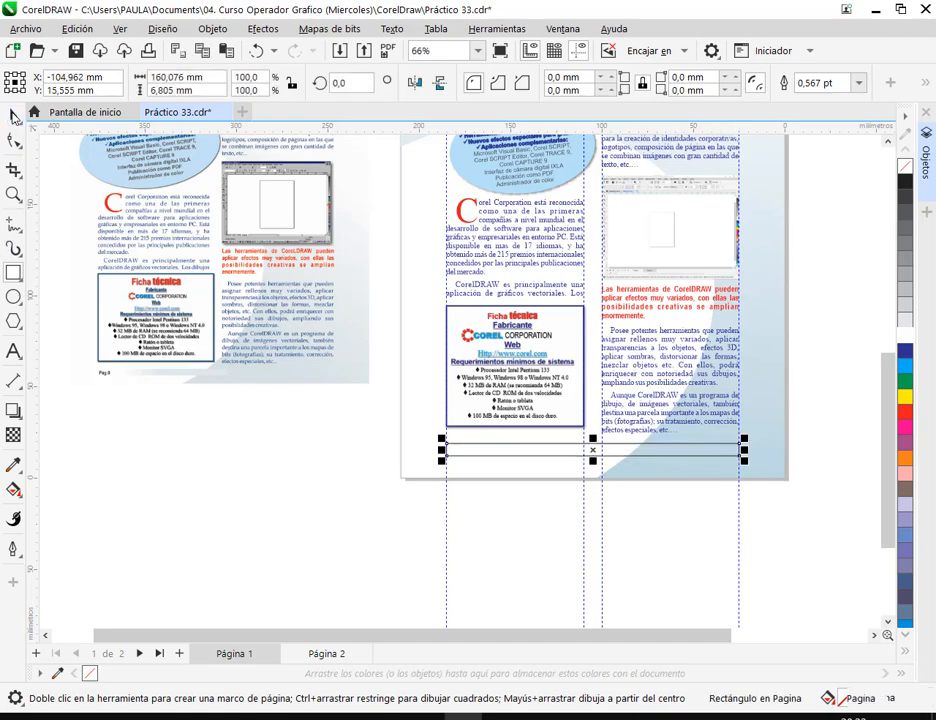
key(space)
Shorten the rectangle from its right end to about 113.6 mm wide, following the strip in the reference page.
scroll(633, 469, up, 4)
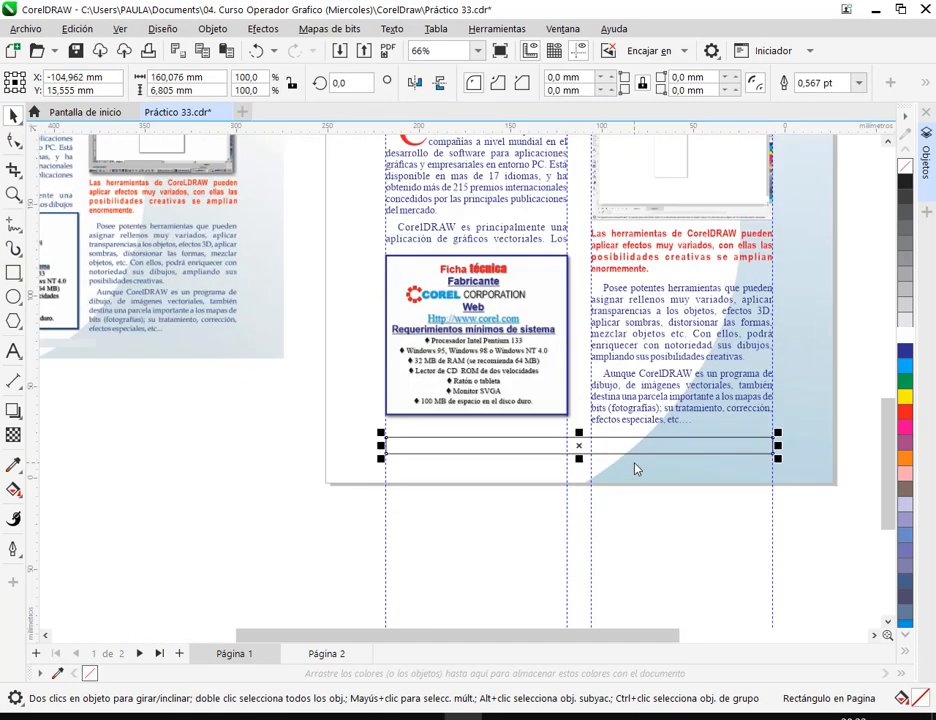
scroll(640, 472, down, 2)
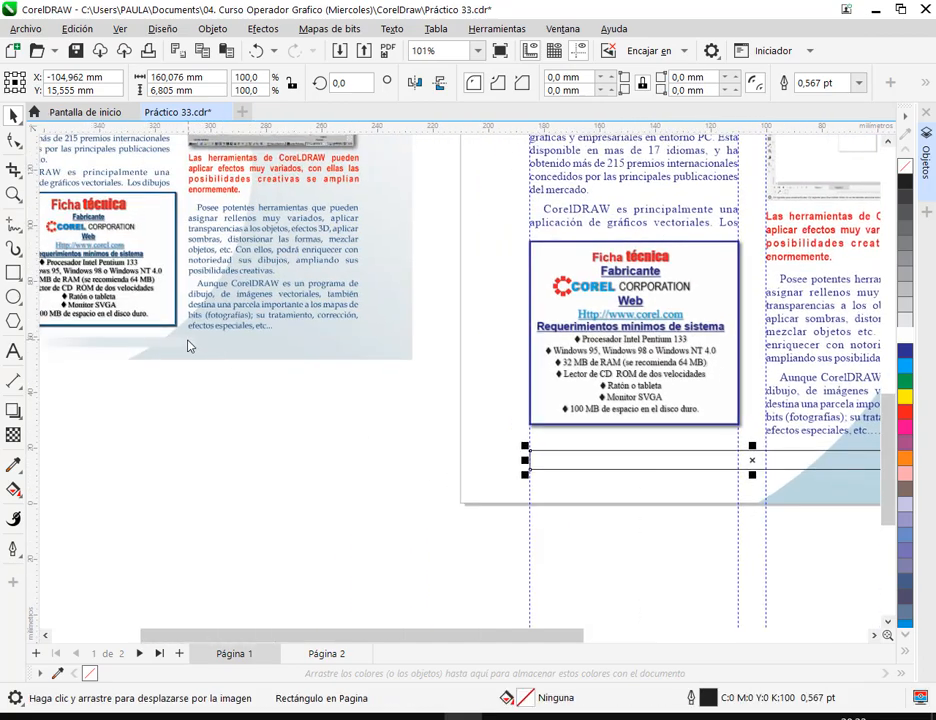
scroll(163, 360, up, 3)
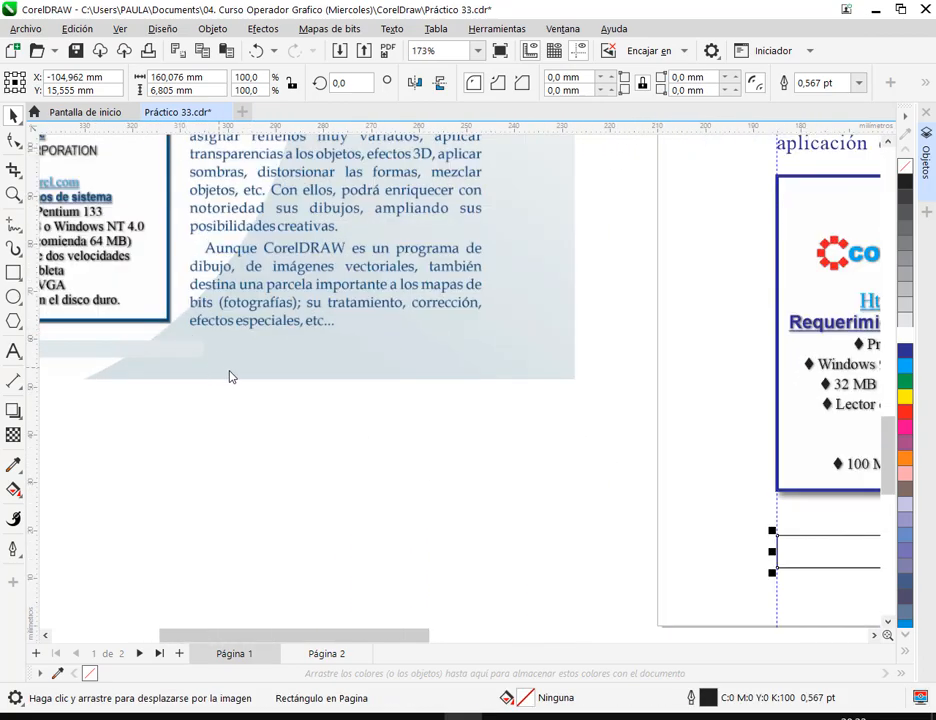
scroll(229, 376, down, 3)
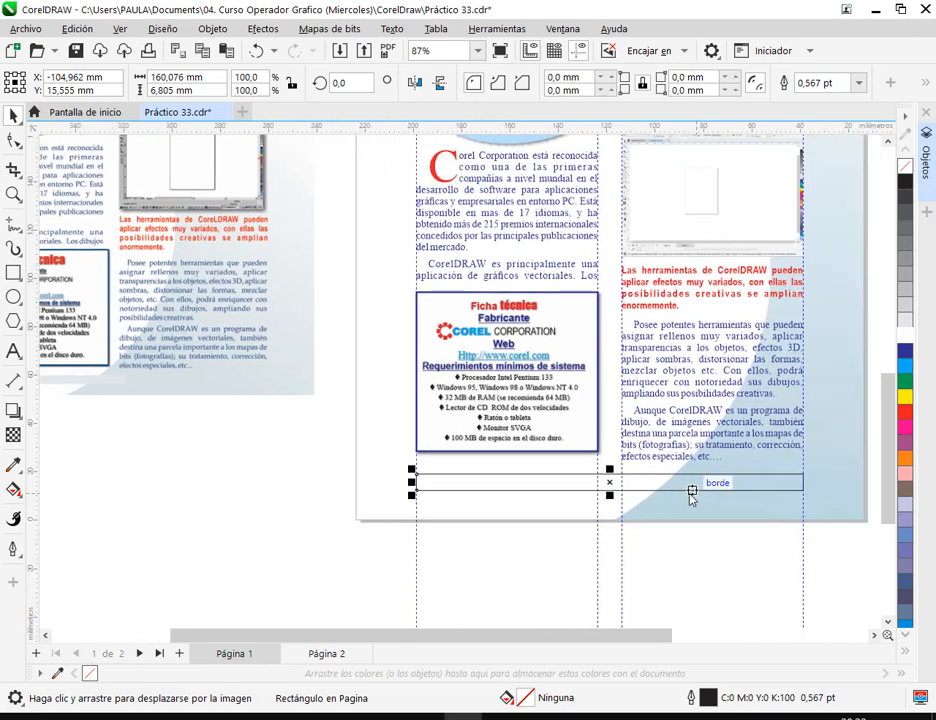
drag(801, 482, 692, 483)
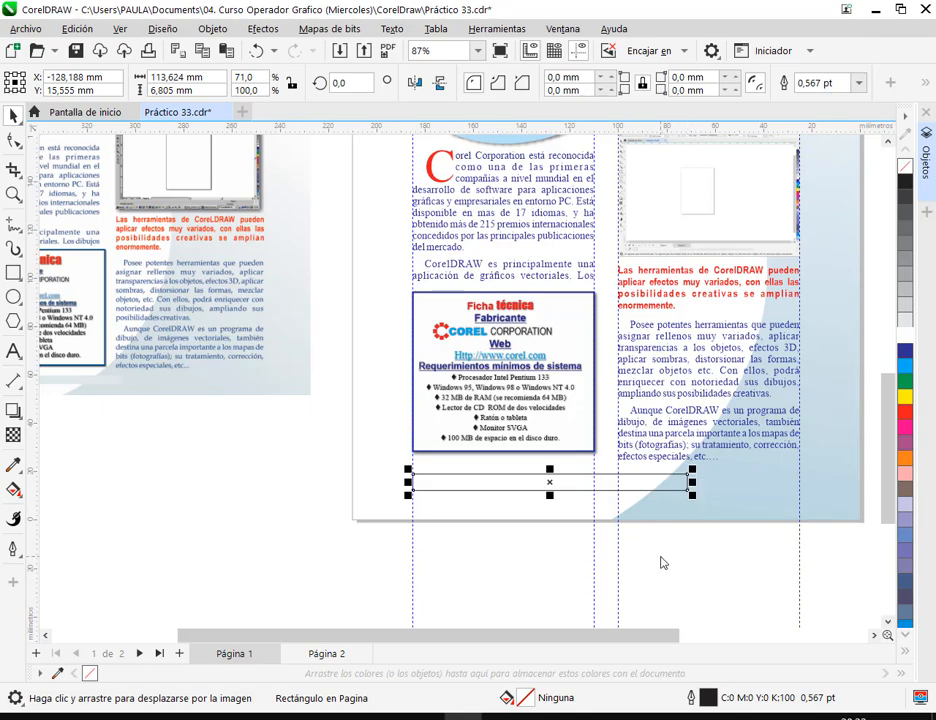
Fill the rectangle with the light blue #DAE9EE sampled from the page background and remove its outline.
scroll(718, 511, up, 3)
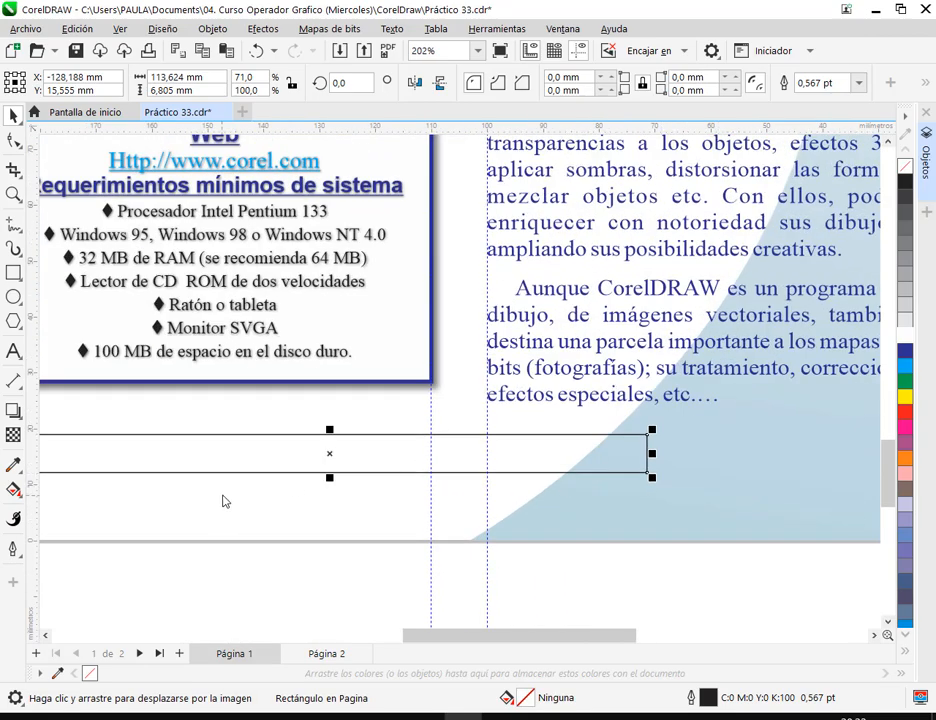
scroll(214, 478, down, 1)
scroll(618, 463, down, 3)
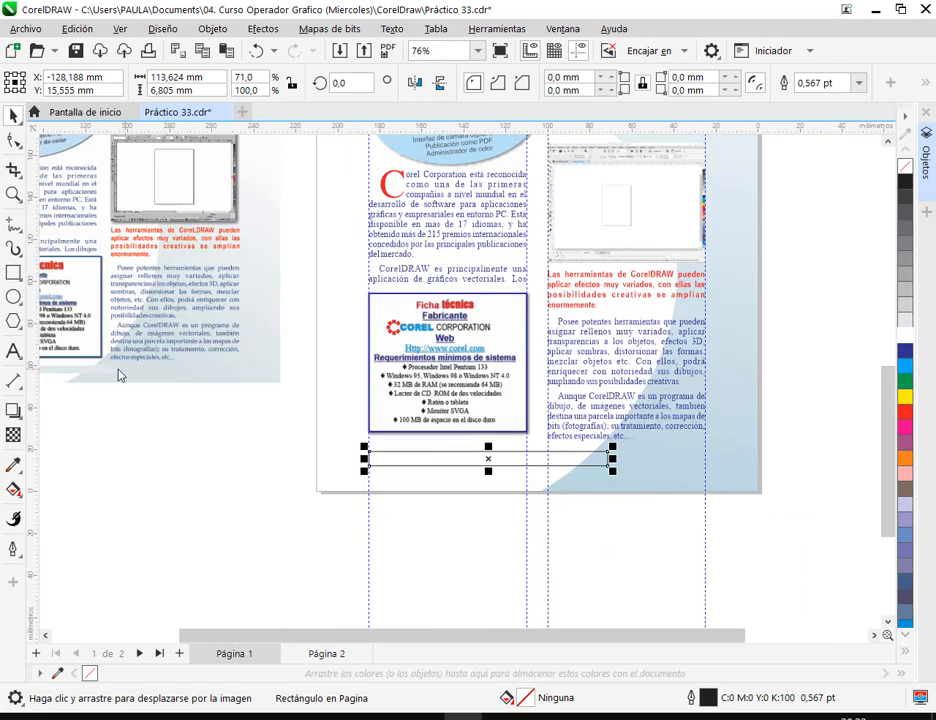
click(12, 465)
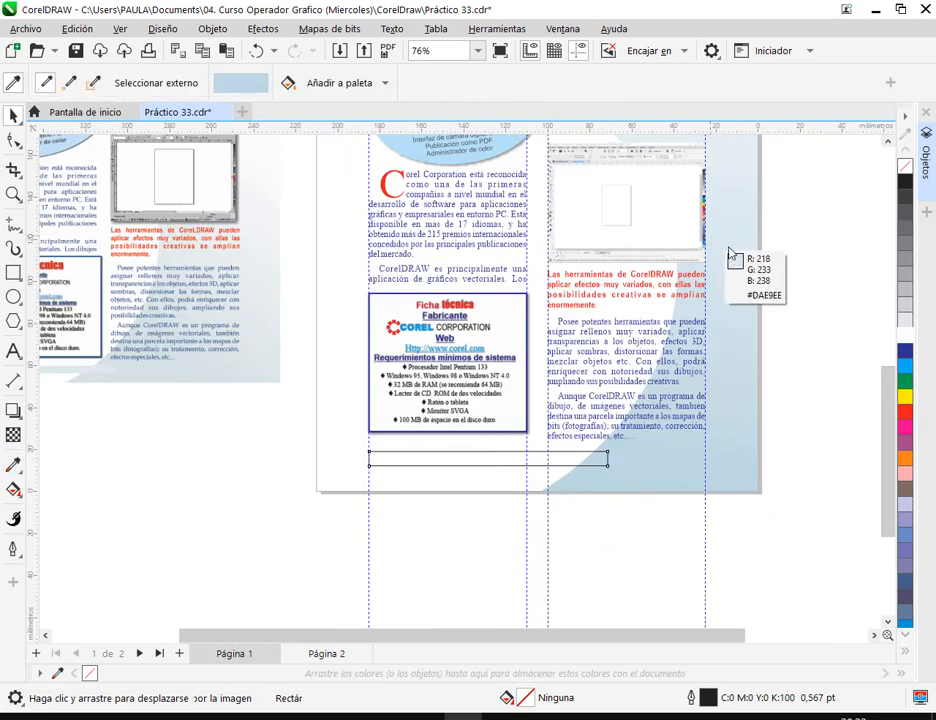
click(484, 464)
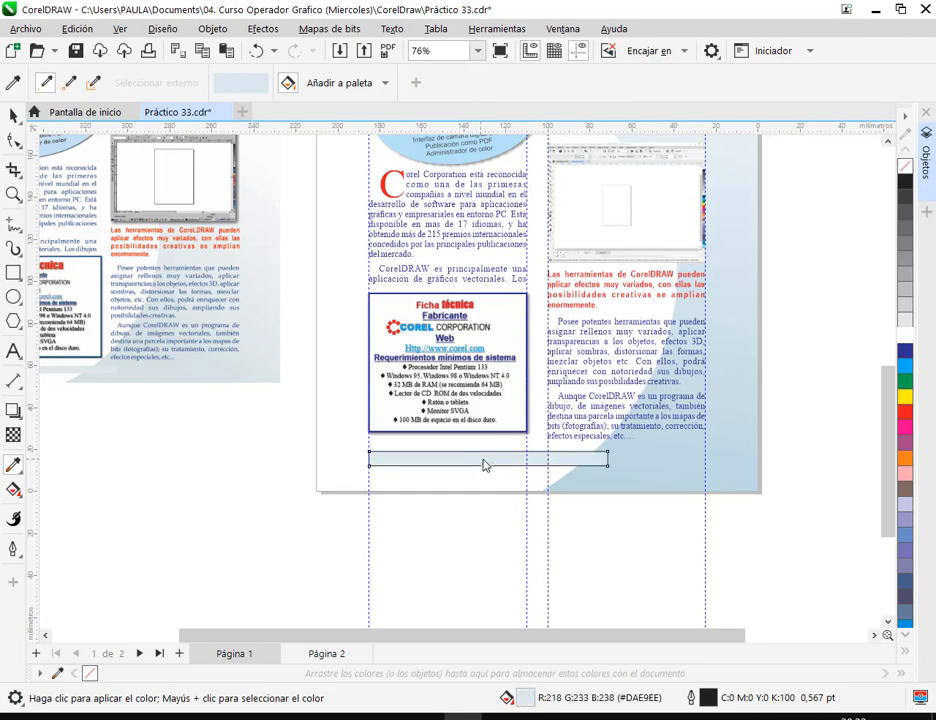
click(13, 116)
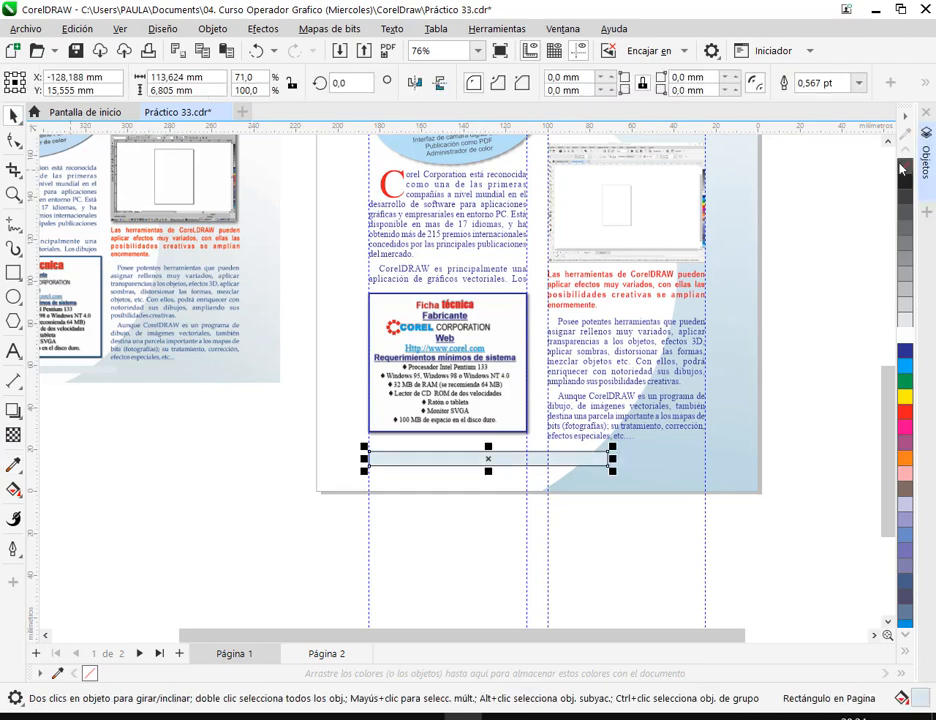
key(Escape)
Extend the strip's right end to about 124.2 mm wide and reduce its height from above to about 5.3 mm.
click(603, 461)
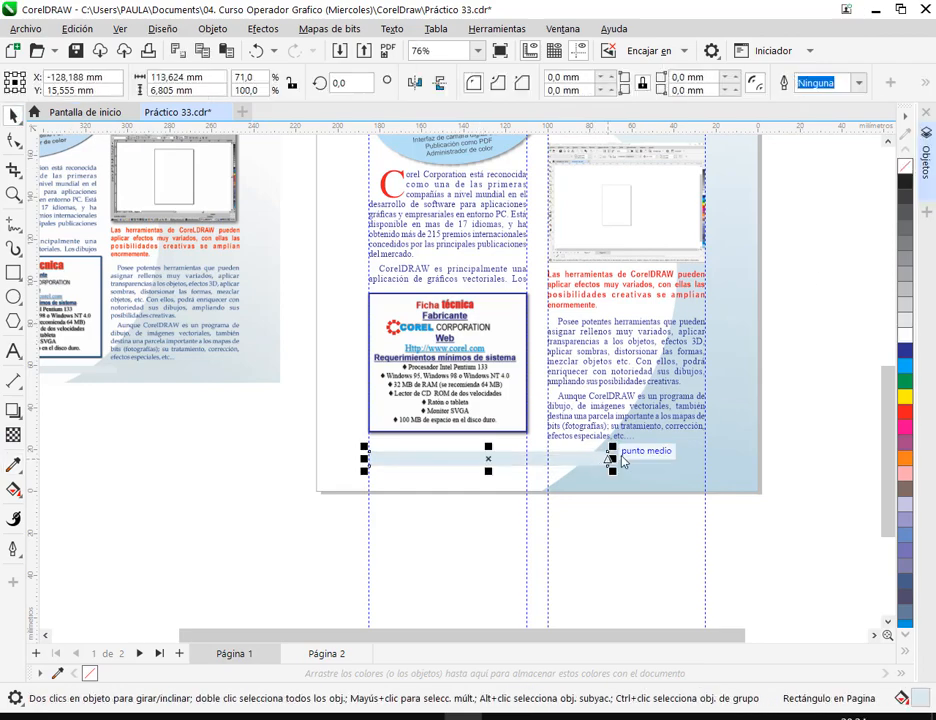
scroll(610, 458, up, 3)
scroll(655, 470, down, 3)
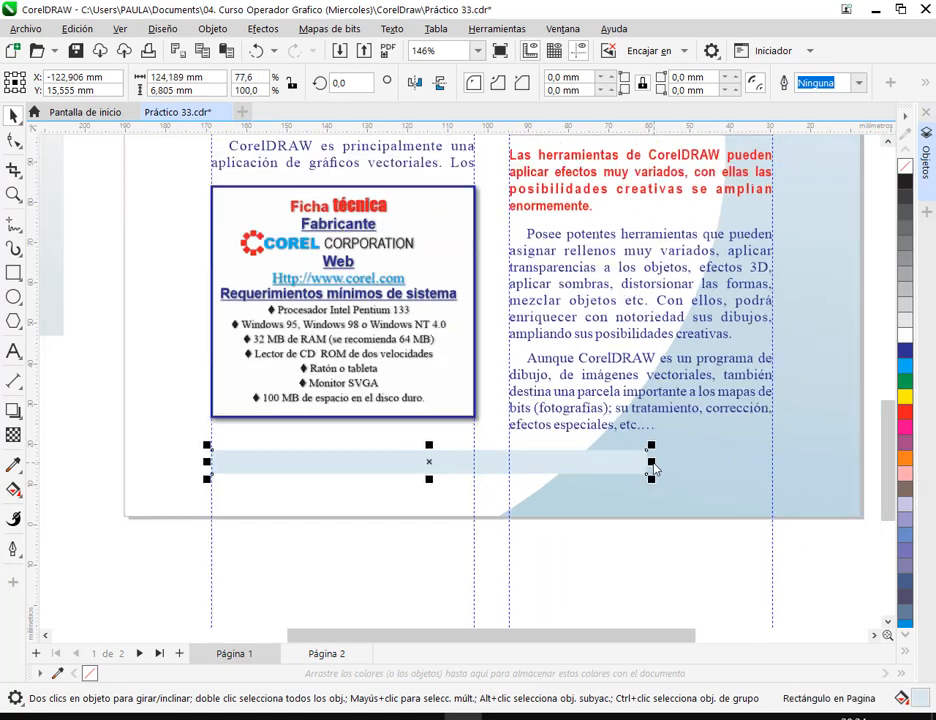
scroll(628, 486, up, 3)
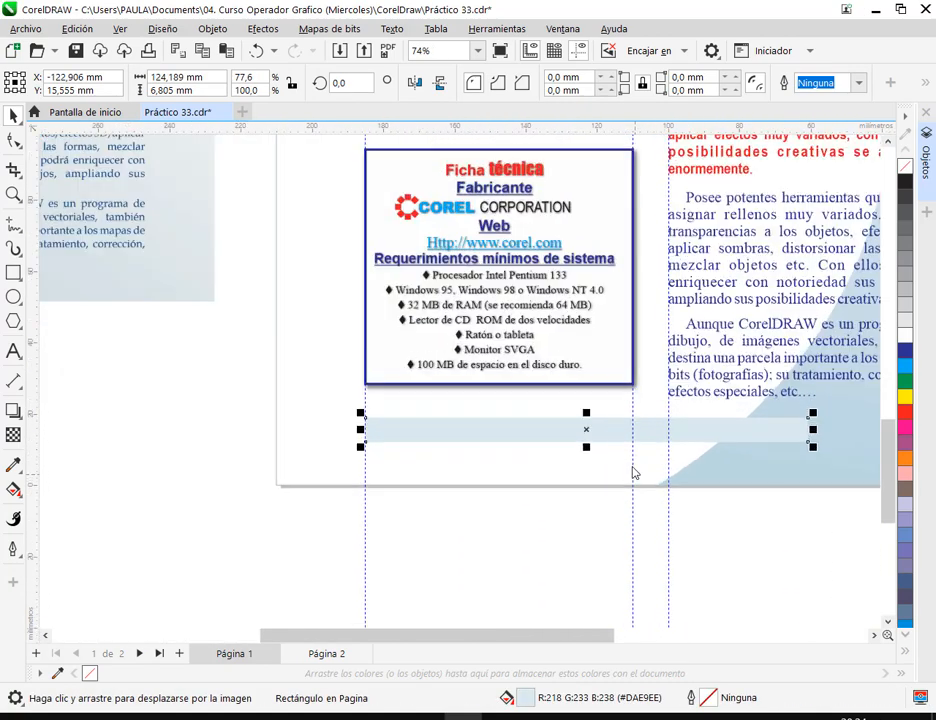
scroll(591, 424, up, 2)
drag(588, 405, 595, 416)
scroll(593, 418, down, 2)
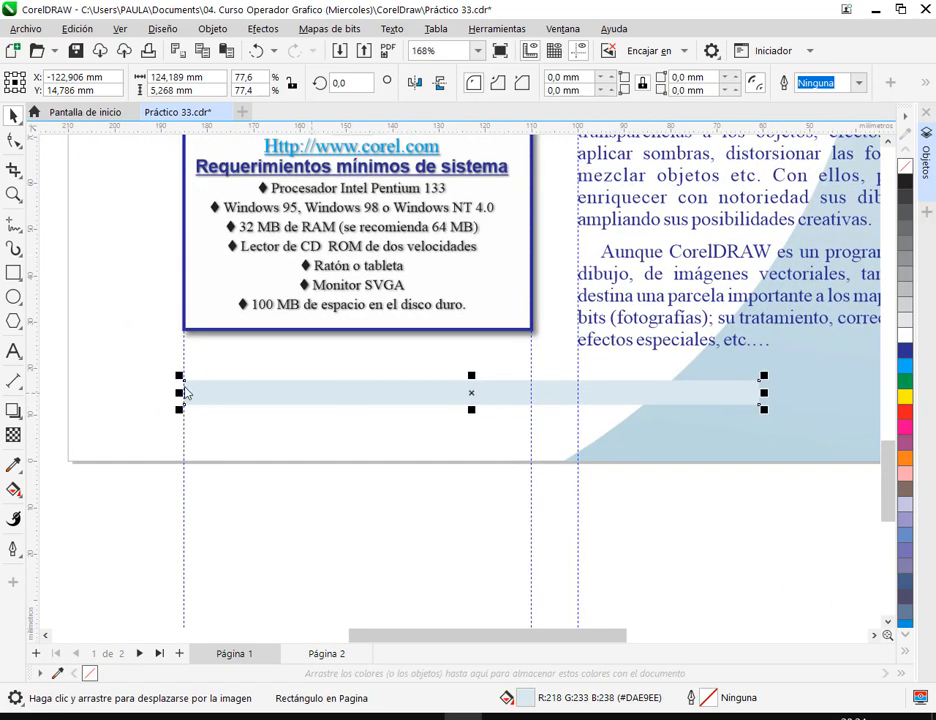
Apply a linear fountain transparency to the strip, fading out to the left, with its opaque end just inside the second text column.
click(13, 434)
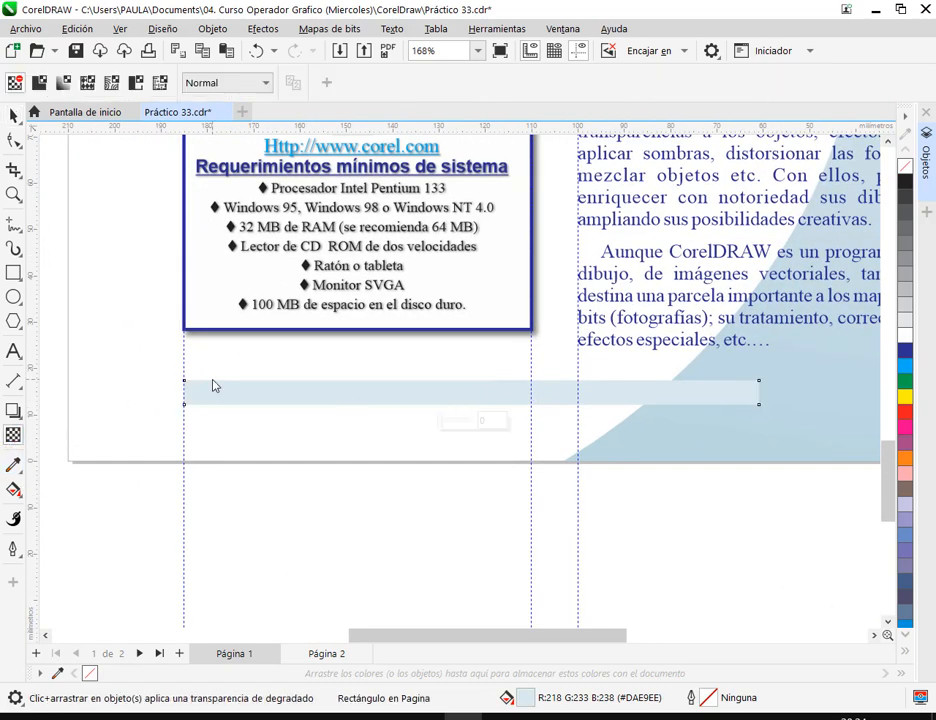
click(64, 83)
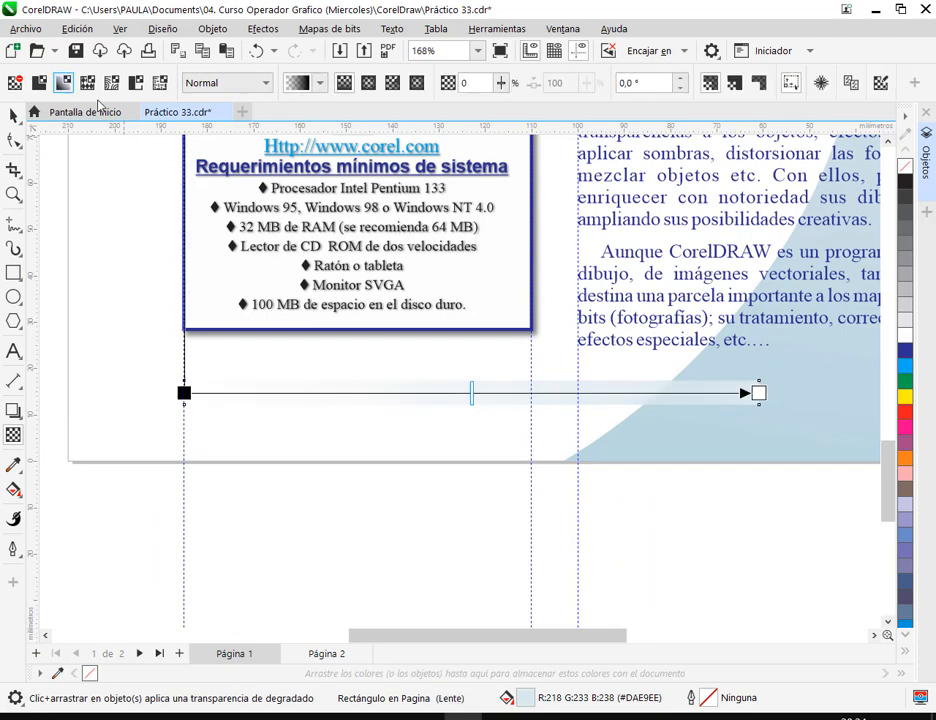
drag(759, 395, 846, 390)
scroll(775, 403, up, 2)
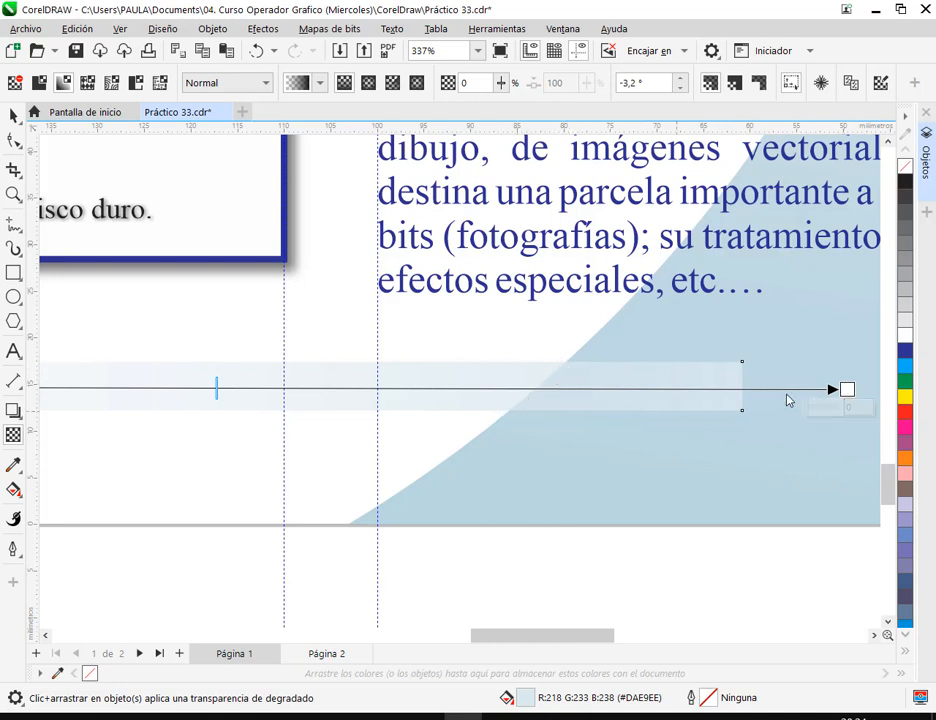
drag(845, 389, 738, 376)
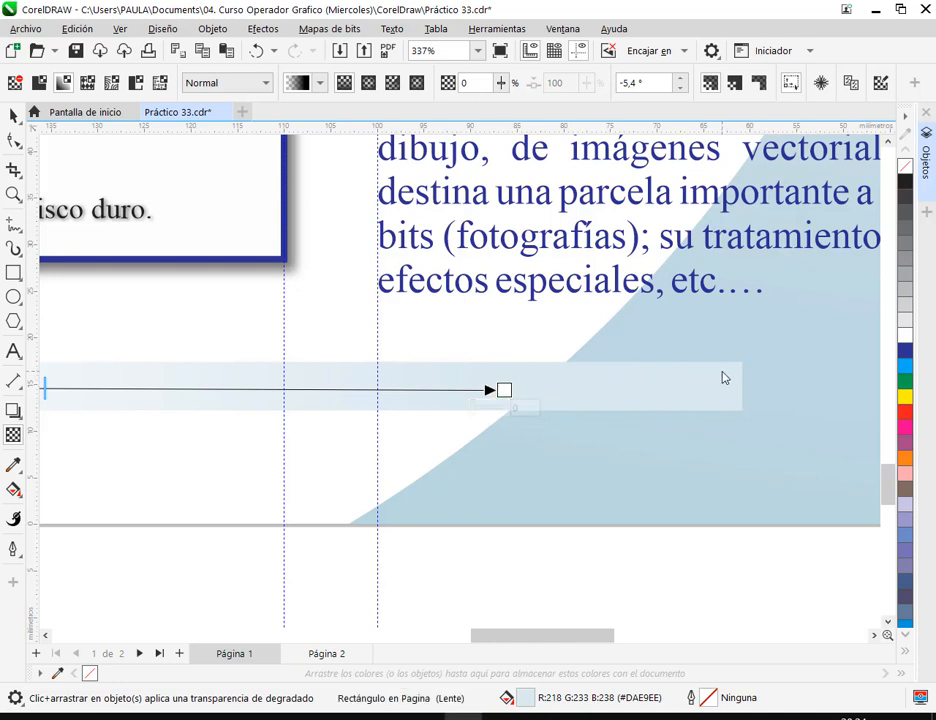
scroll(510, 396, down, 2)
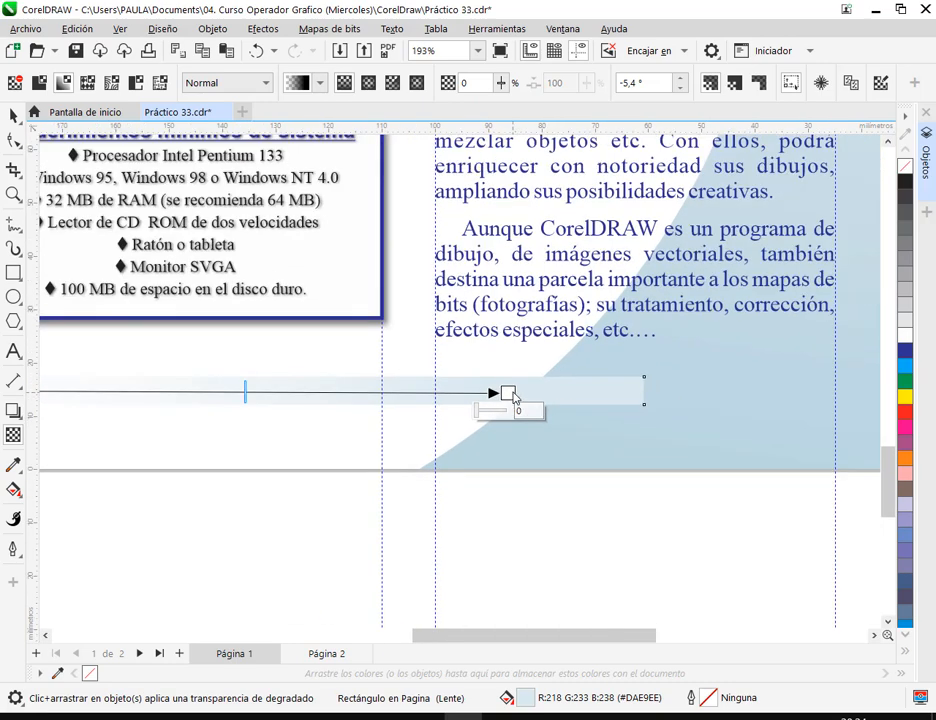
drag(510, 396, 500, 393)
Level the transparency gradient and move its fully transparent start about 19 mm in from the strip's left edge.
drag(472, 431, 769, 433)
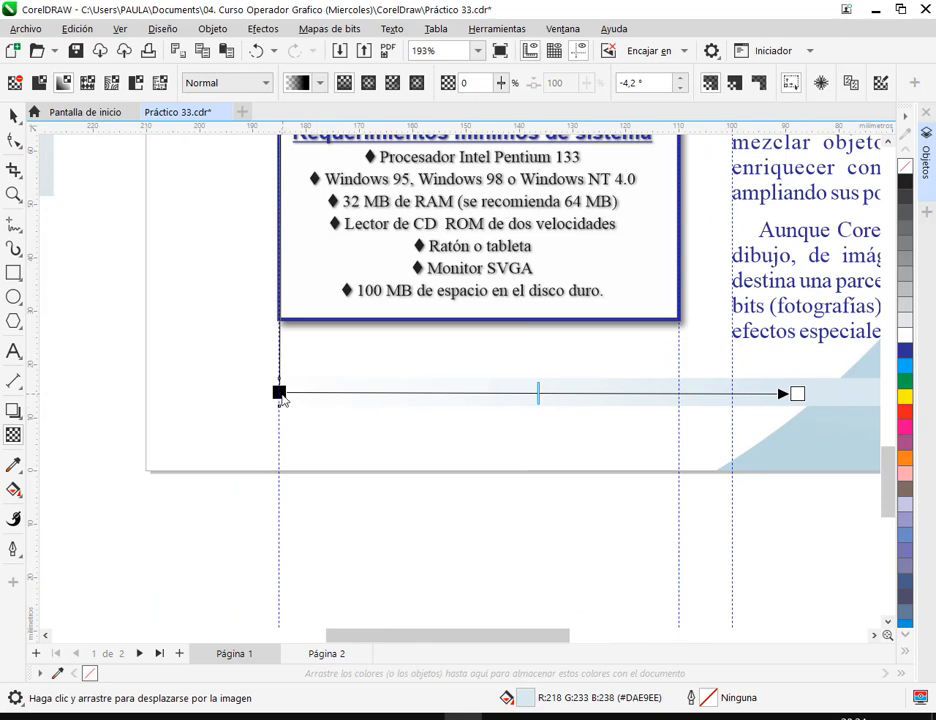
drag(281, 396, 312, 396)
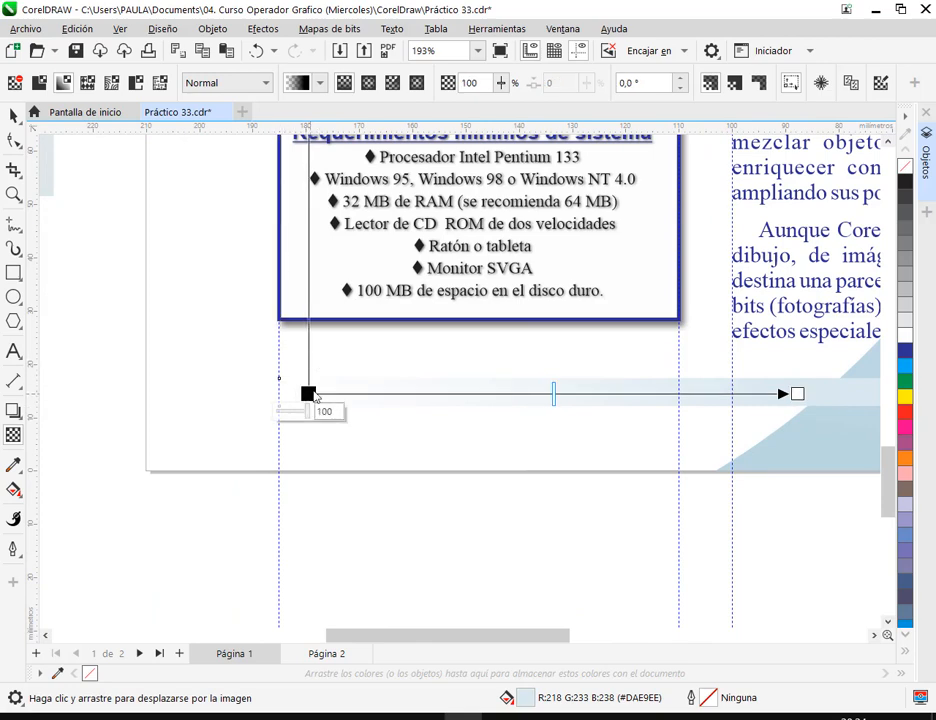
drag(312, 397, 119, 396)
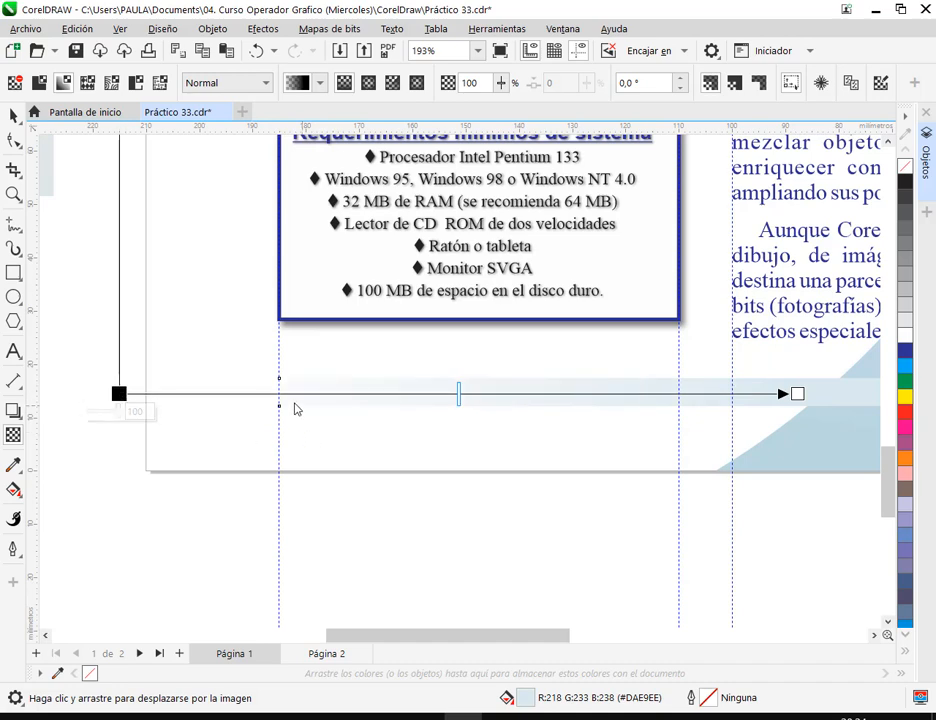
scroll(284, 405, up, 2)
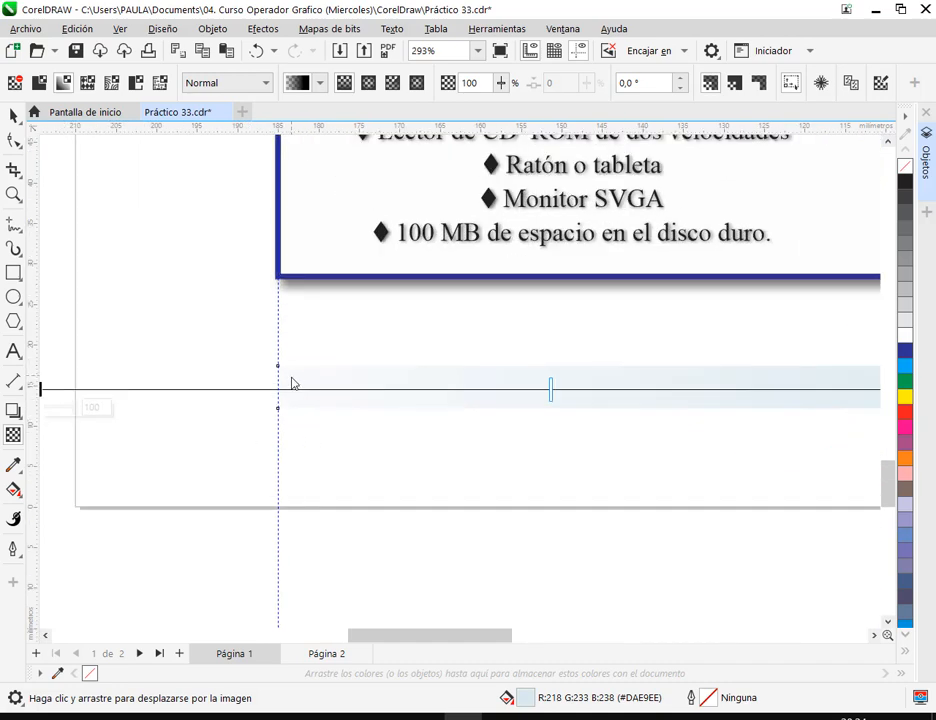
scroll(291, 383, down, 1)
drag(72, 390, 413, 392)
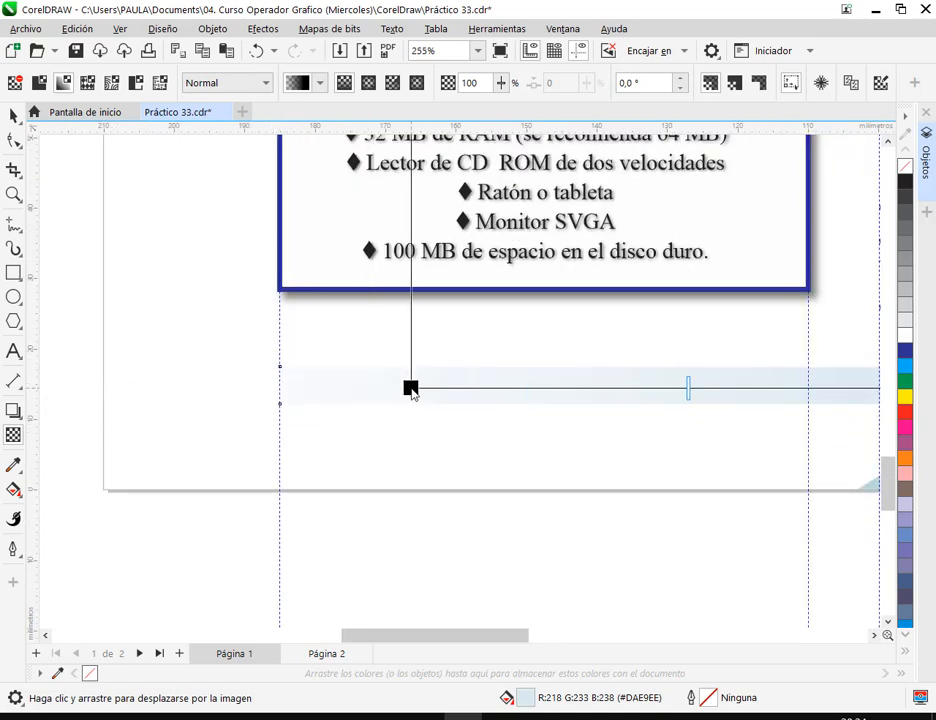
key(ctrl+d)
key(ctrl+z)
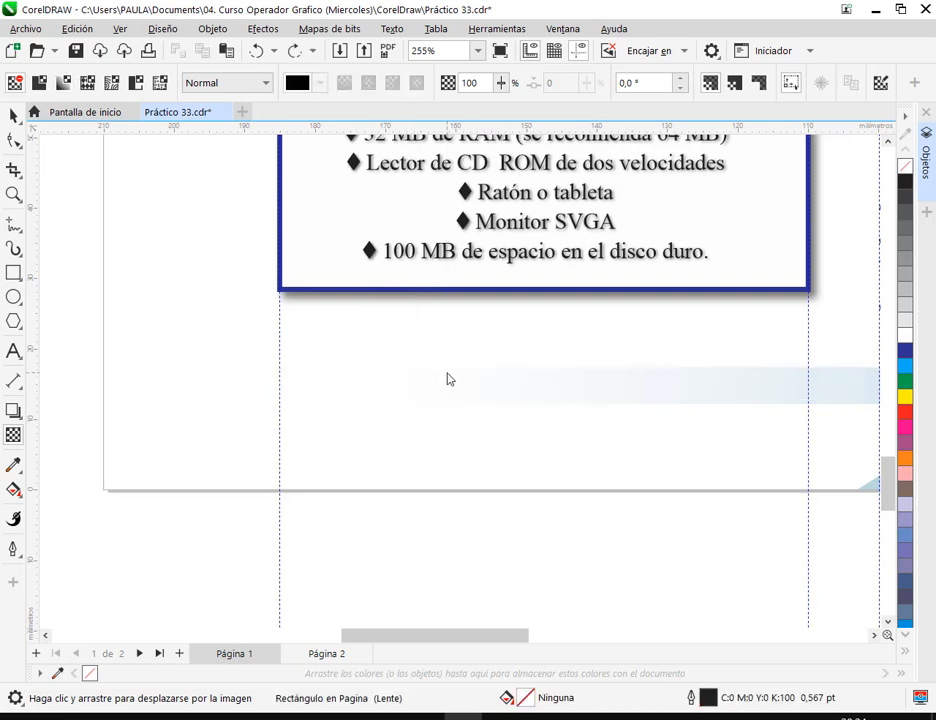
click(646, 401)
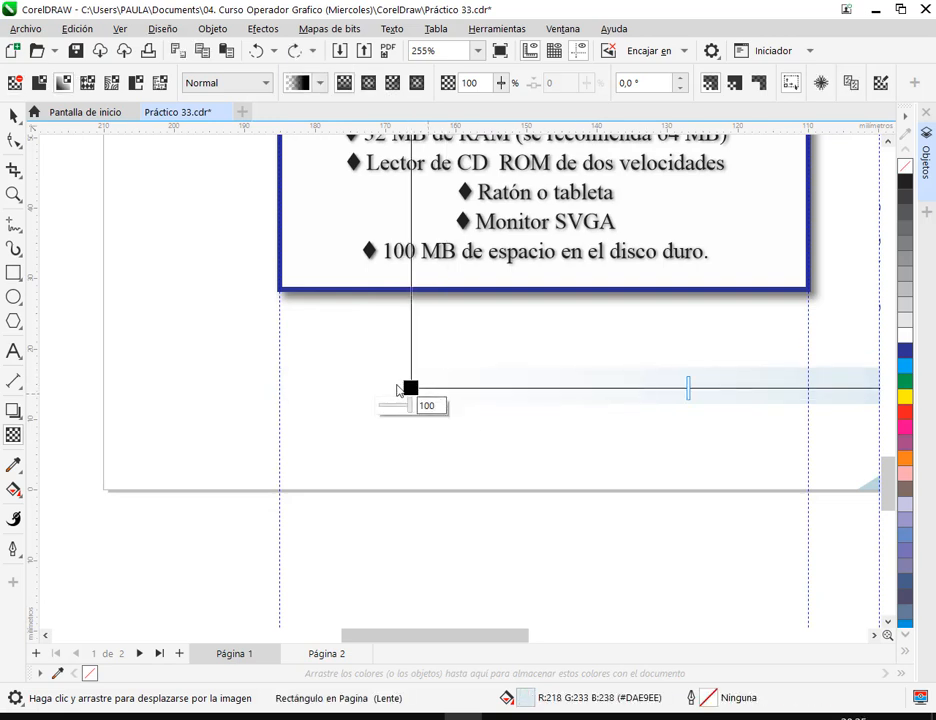
drag(382, 392, 276, 391)
Deselect the faded strip and compare it with the foot of the reference page.
click(13, 116)
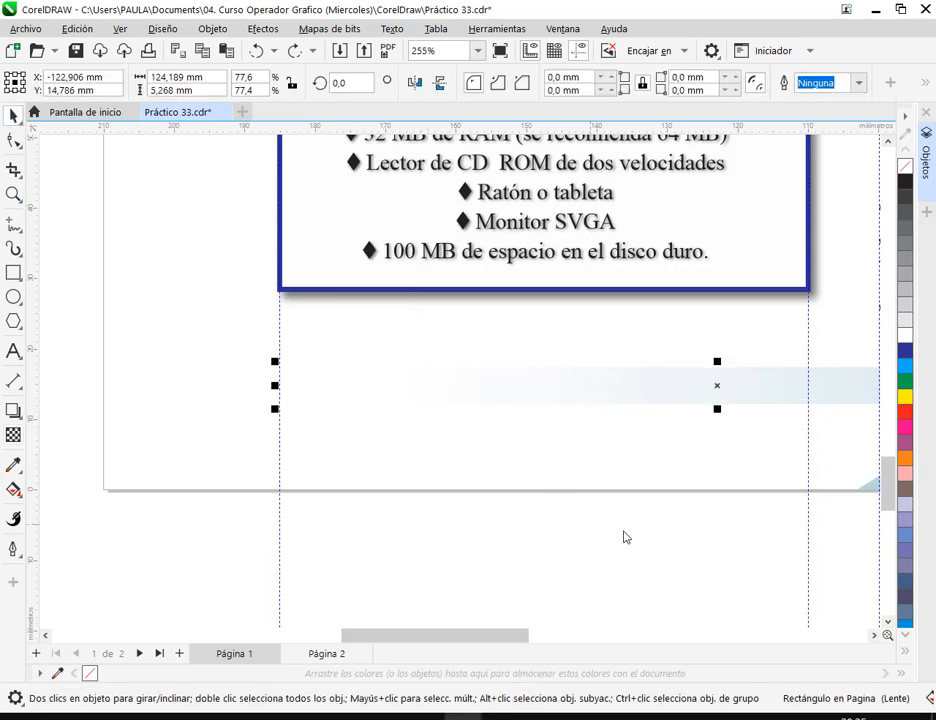
click(616, 512)
scroll(616, 516, down, 5)
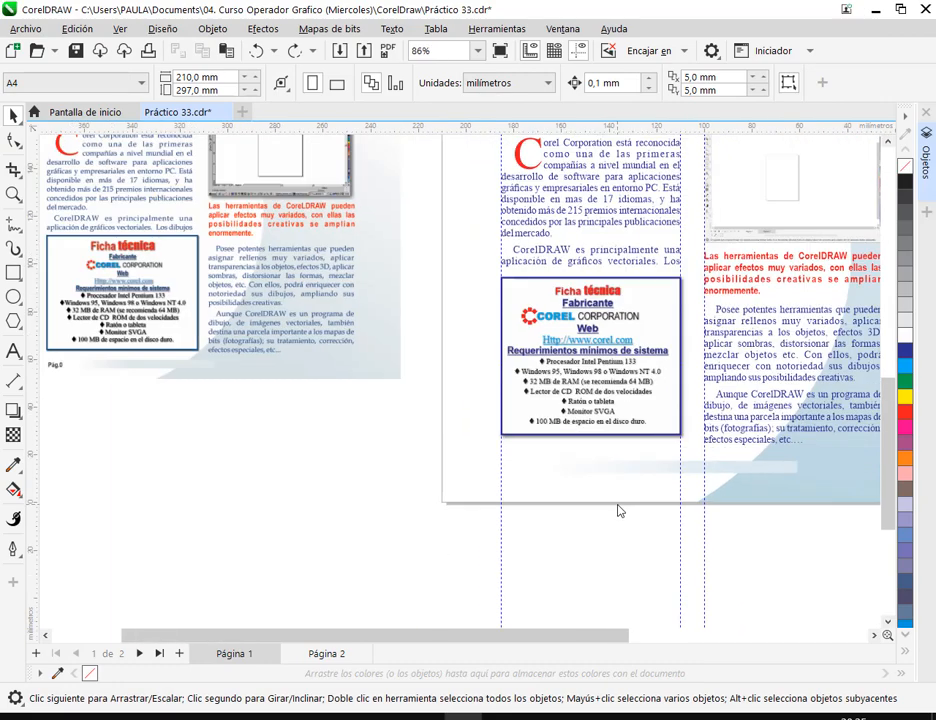
Shorten the faded footer strip from its right end to about 114.9 mm wide and deselect it.
scroll(803, 468, up, 3)
click(790, 469)
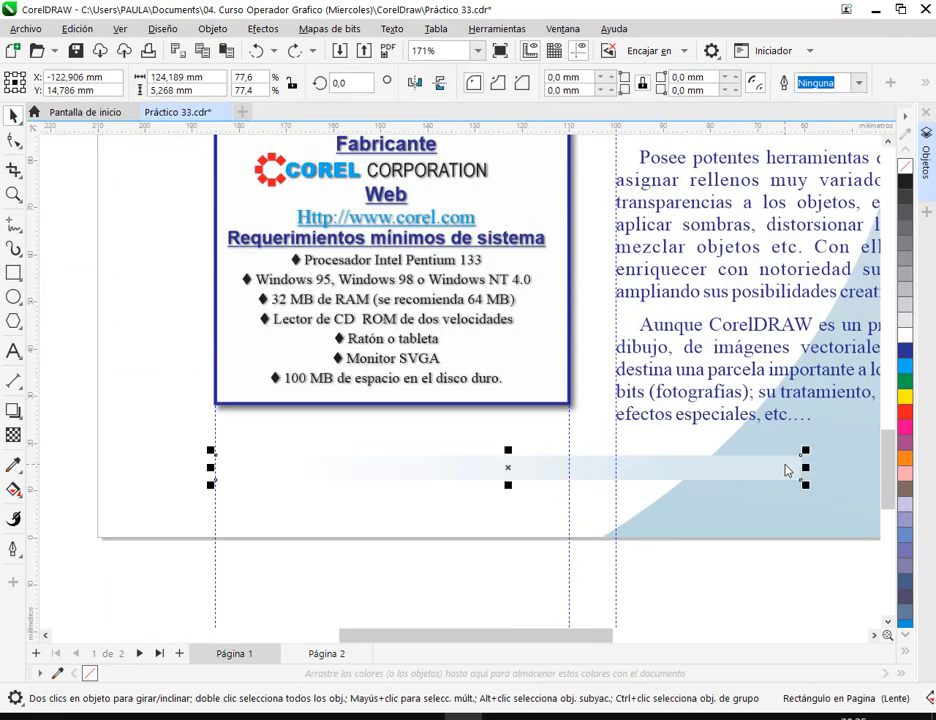
drag(807, 469, 763, 470)
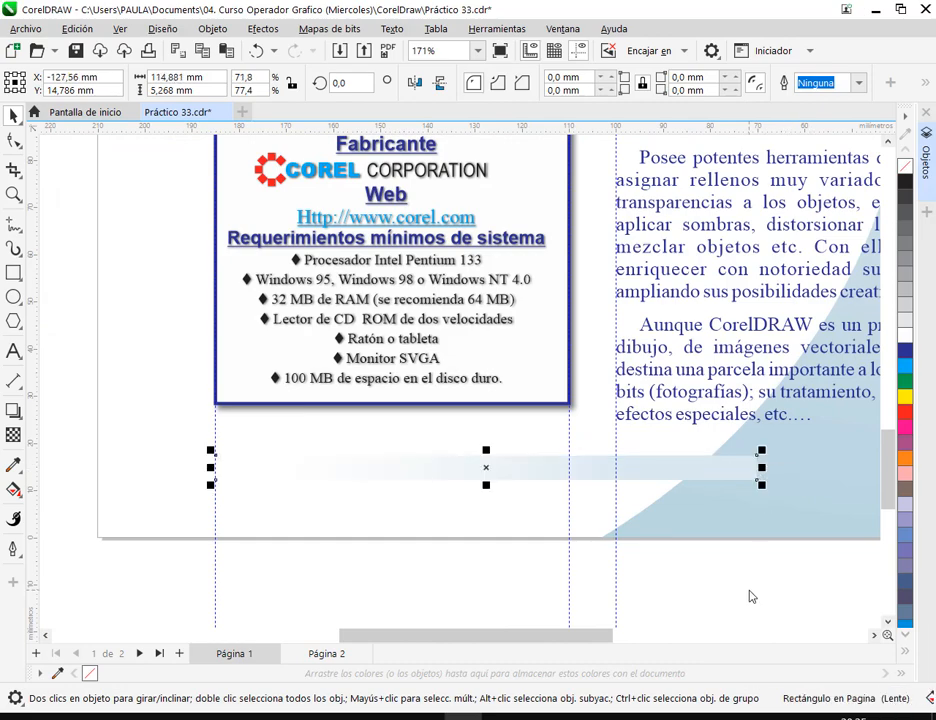
click(751, 593)
scroll(727, 515, down, 4)
scroll(759, 514, down, 3)
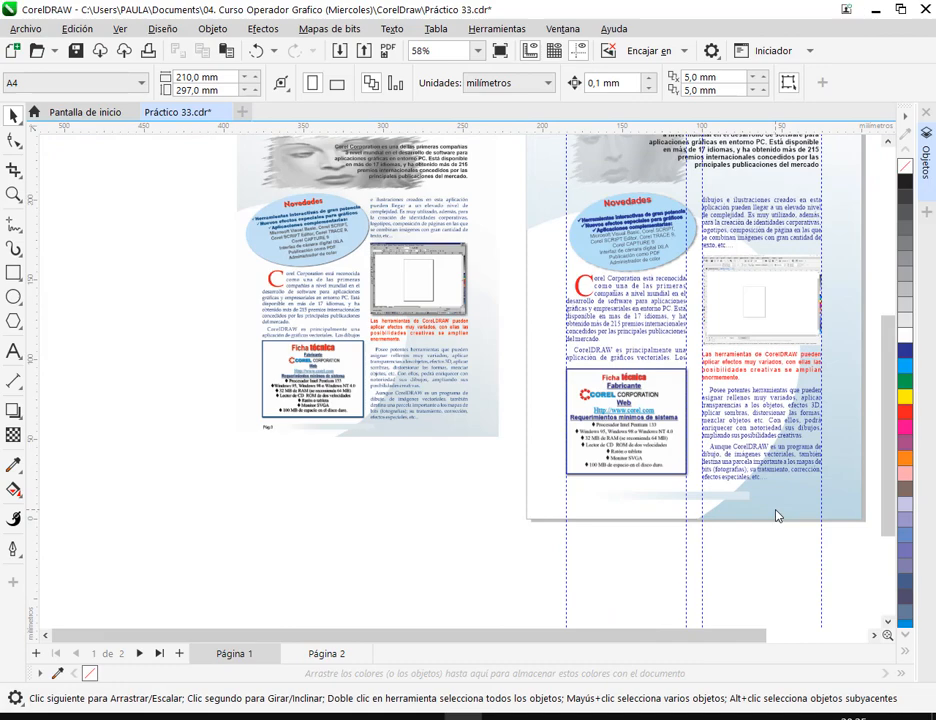
Add the artistic text "pag. 0" in 24 pt Arial below the left part of the footer strip.
scroll(667, 512, up, 9)
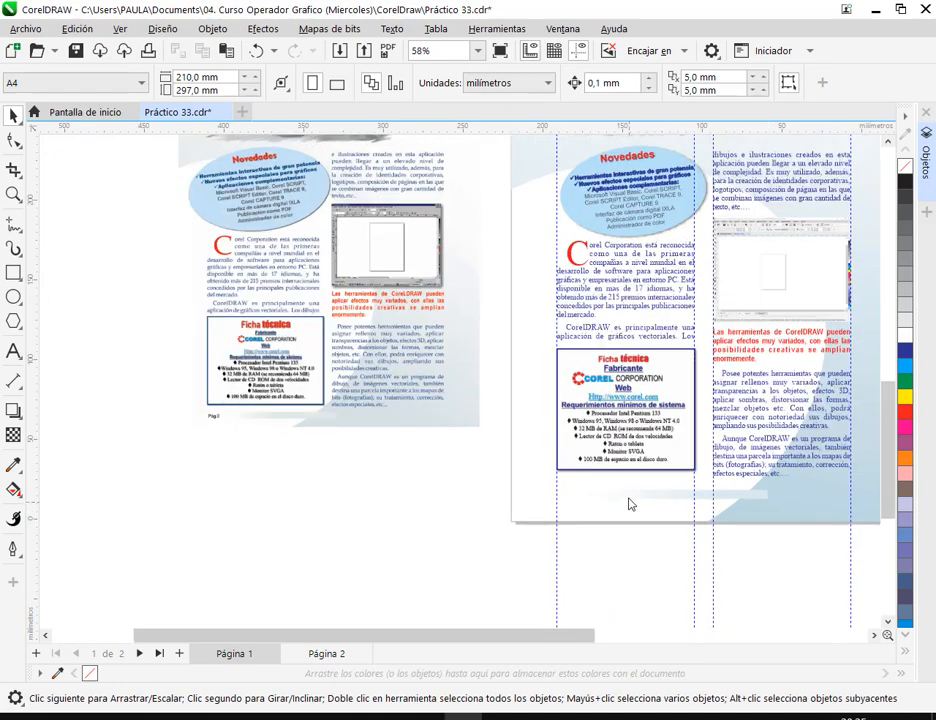
click(13, 352)
click(477, 572)
text(pa)
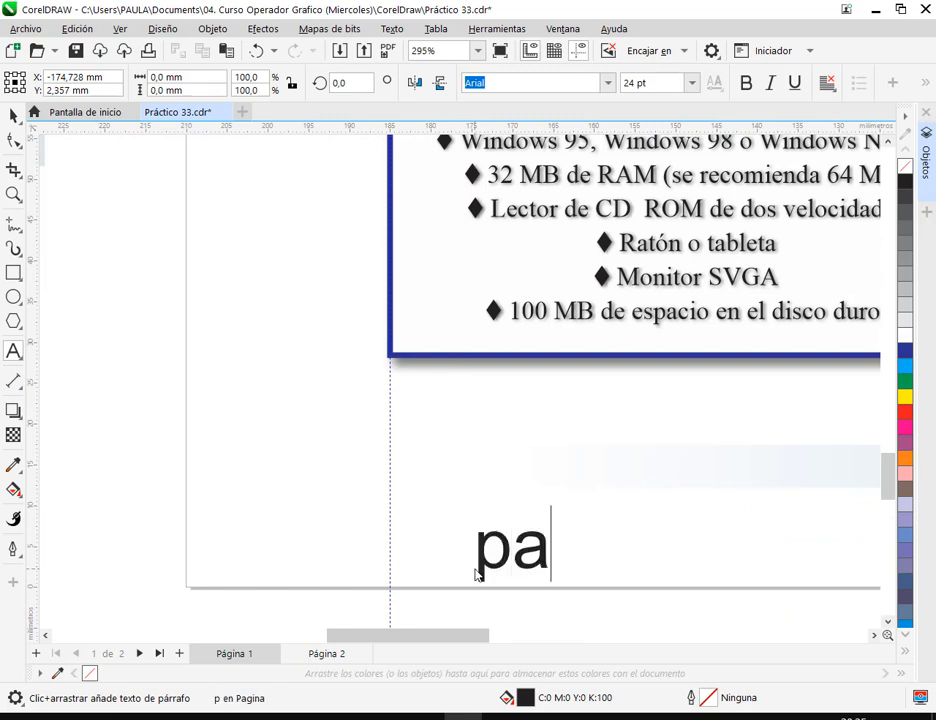
text(g. 0)
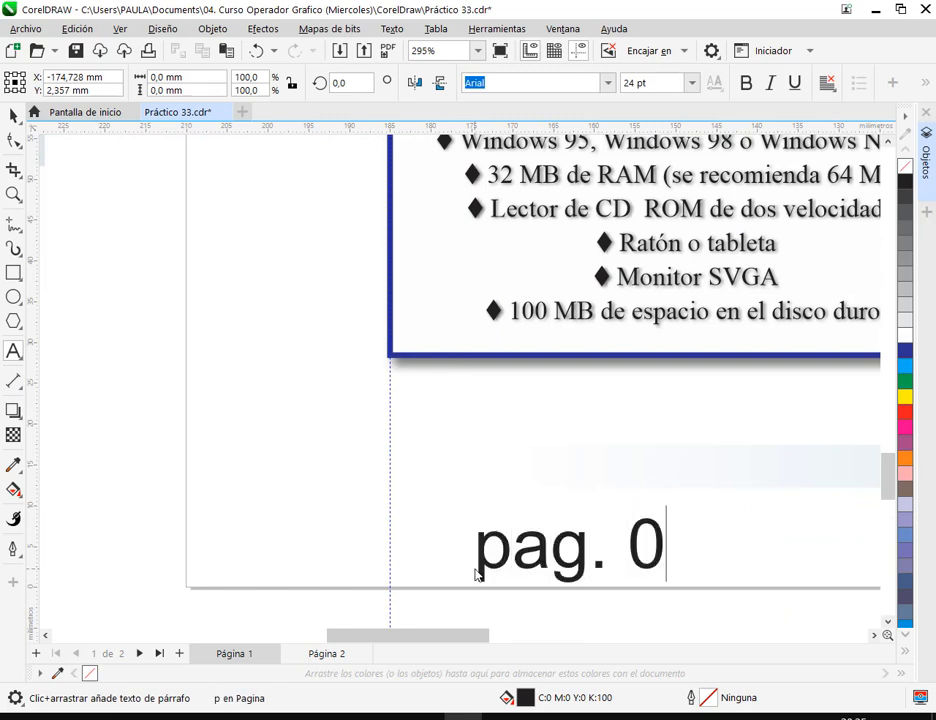
key(ctrl+space)
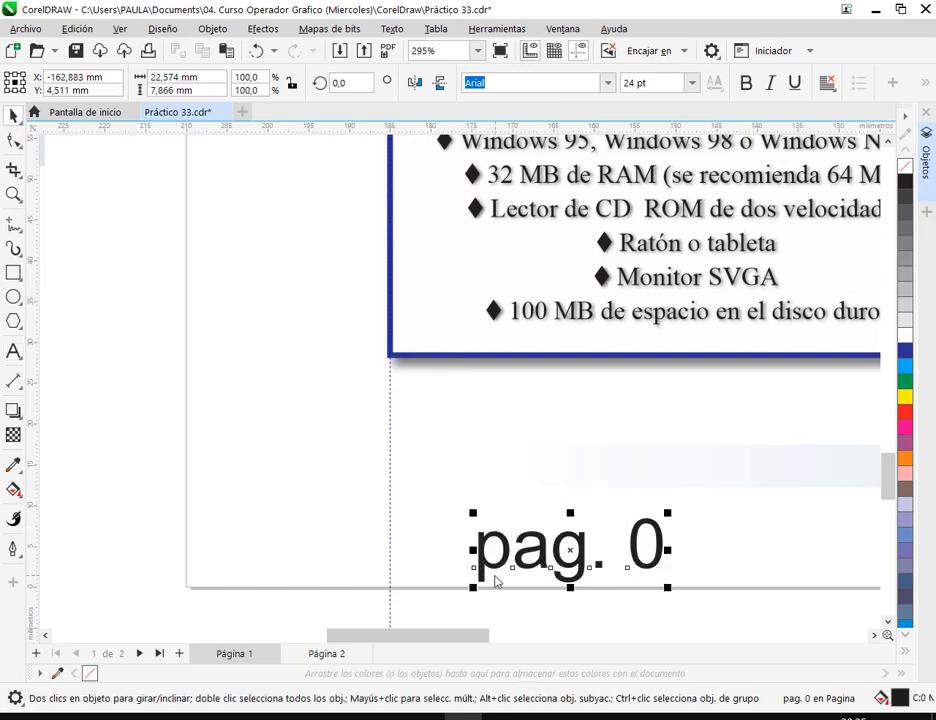
Scale the page number text down to about 16.6 pt and place it at strip height against the first column's left guide.
mouse_move(503, 566)
mouse_down()
mouse_move(531, 505)
mouse_move(522, 465)
mouse_move(517, 488)
mouse_up()
drag(693, 436, 655, 454)
drag(518, 487, 421, 488)
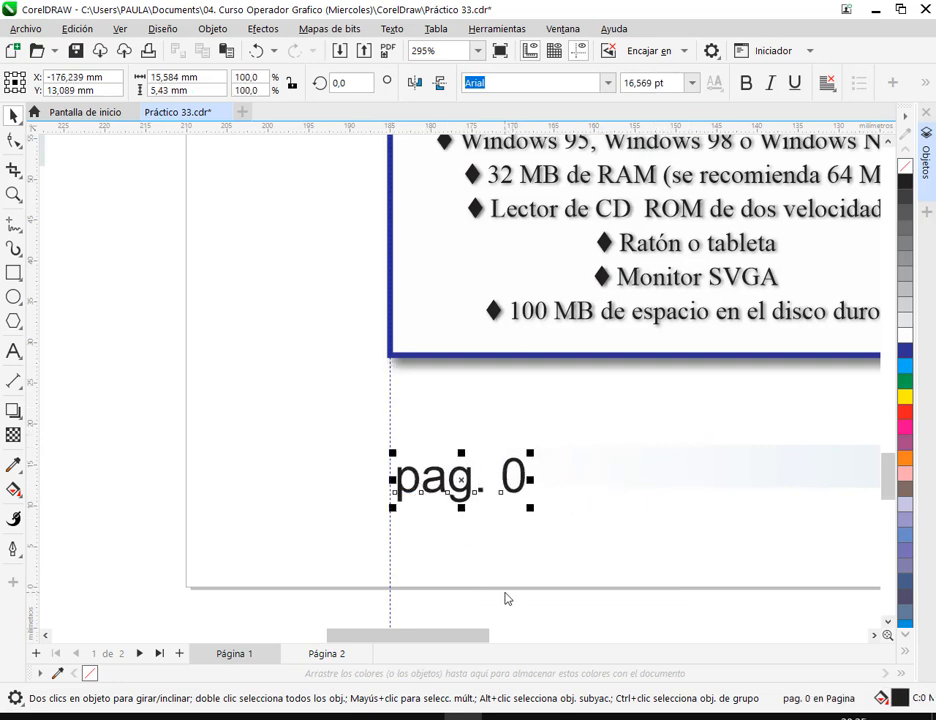
Delete the four vertical column guides from the page.
click(418, 593)
click(389, 572)
click(414, 570)
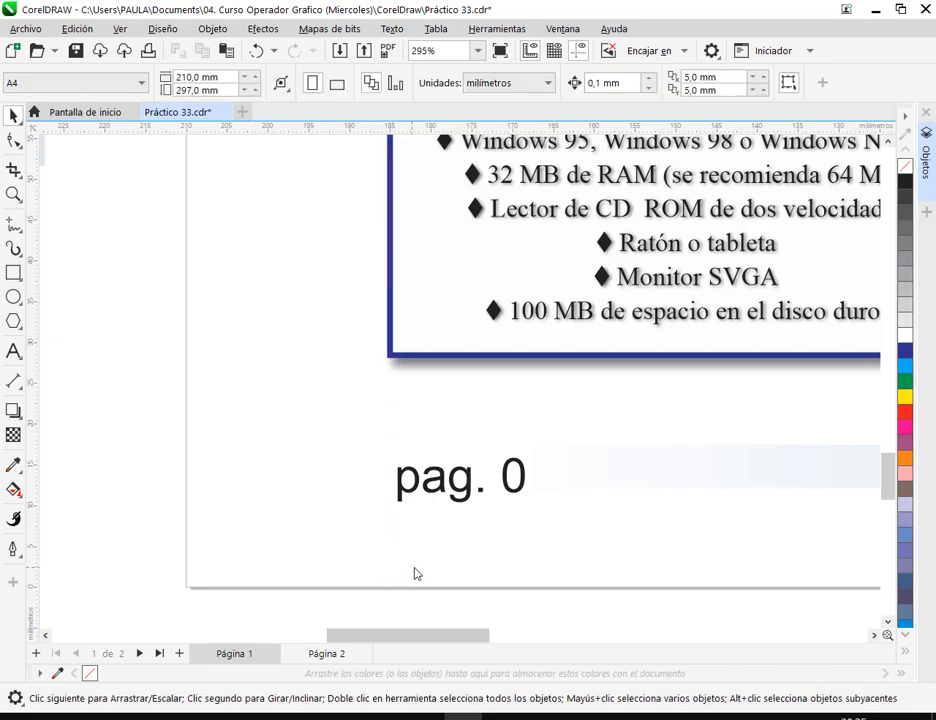
scroll(439, 564, down, 4)
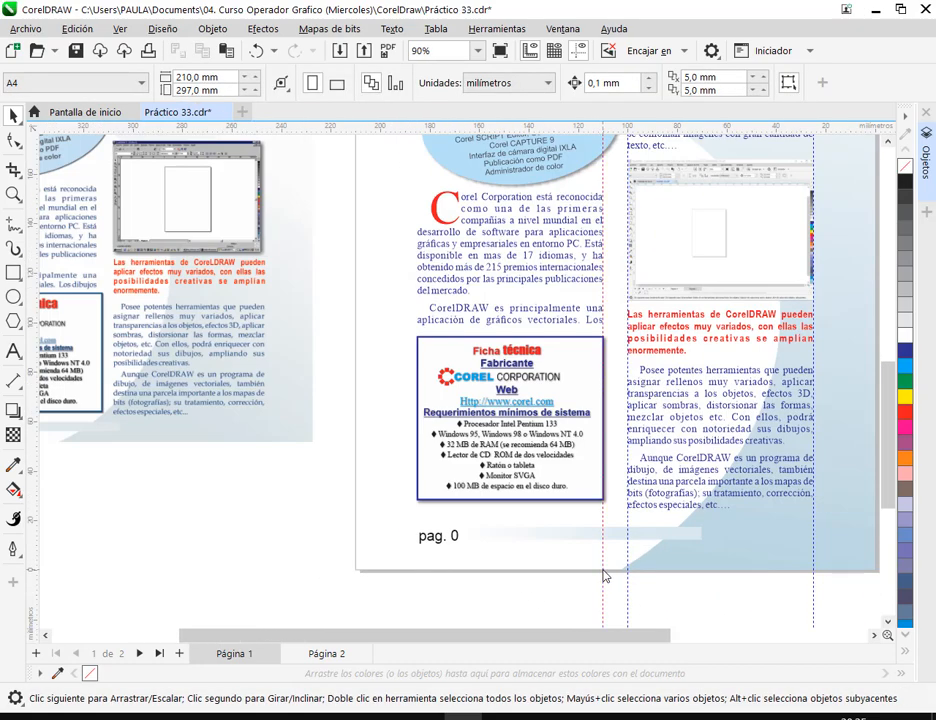
click(603, 571)
key(Delete)
click(628, 590)
key(Delete)
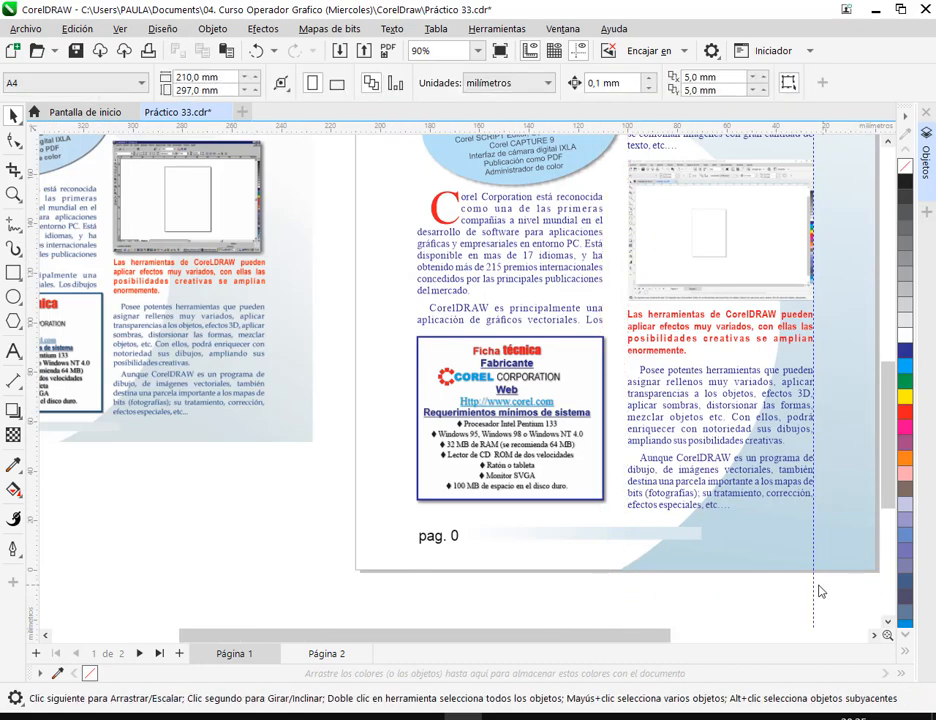
scroll(745, 385, down, 2)
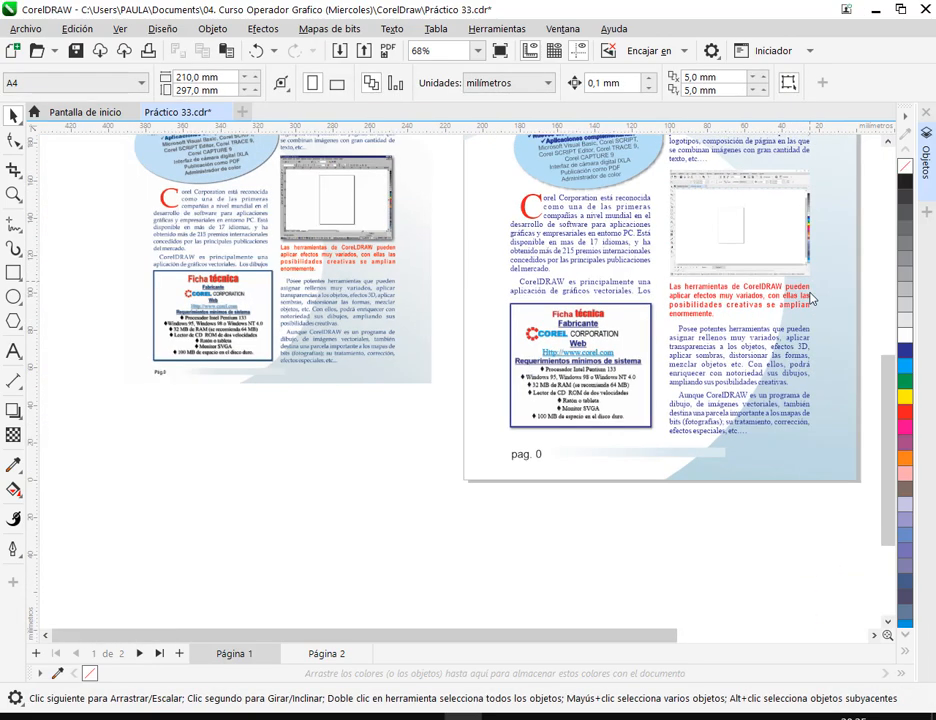
Unlock the Ficha tecnica layer so the technical data box can be edited.
scroll(553, 345, down, 1)
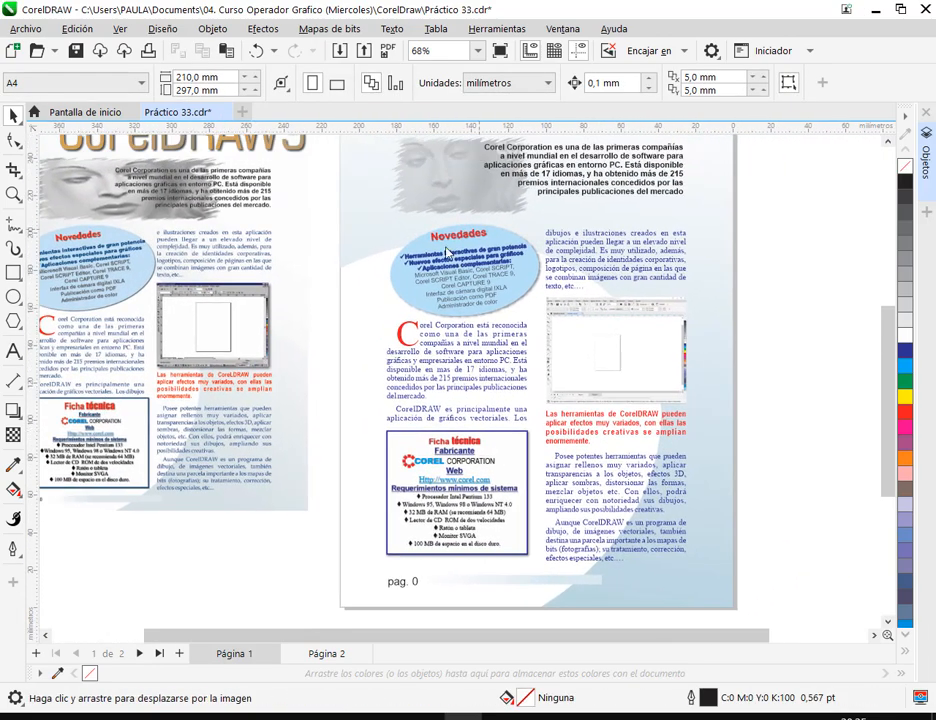
drag(630, 350, 615, 407)
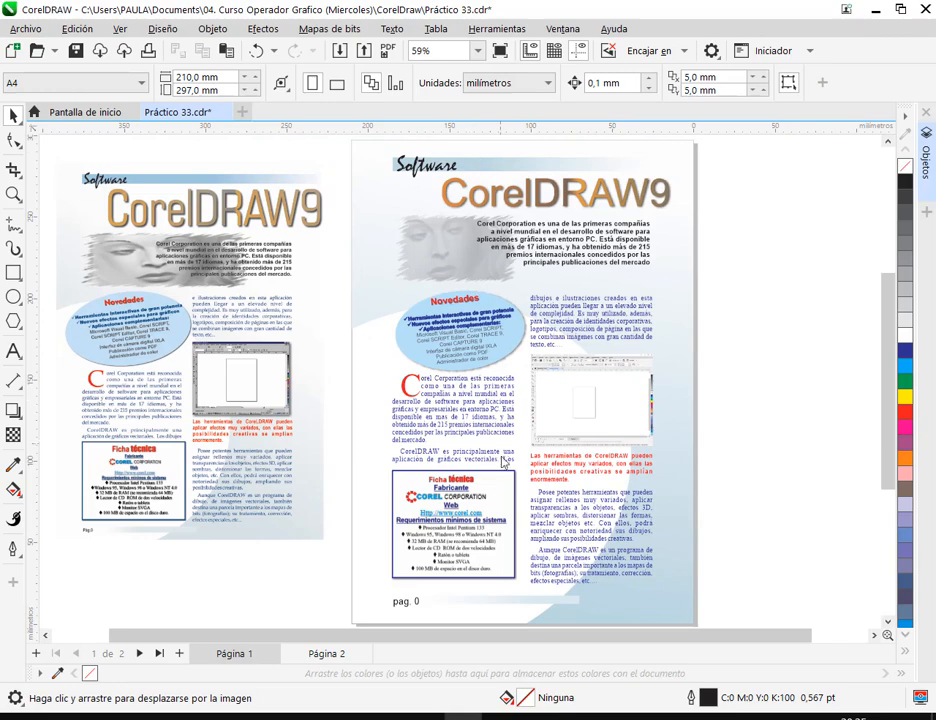
drag(503, 461, 485, 390)
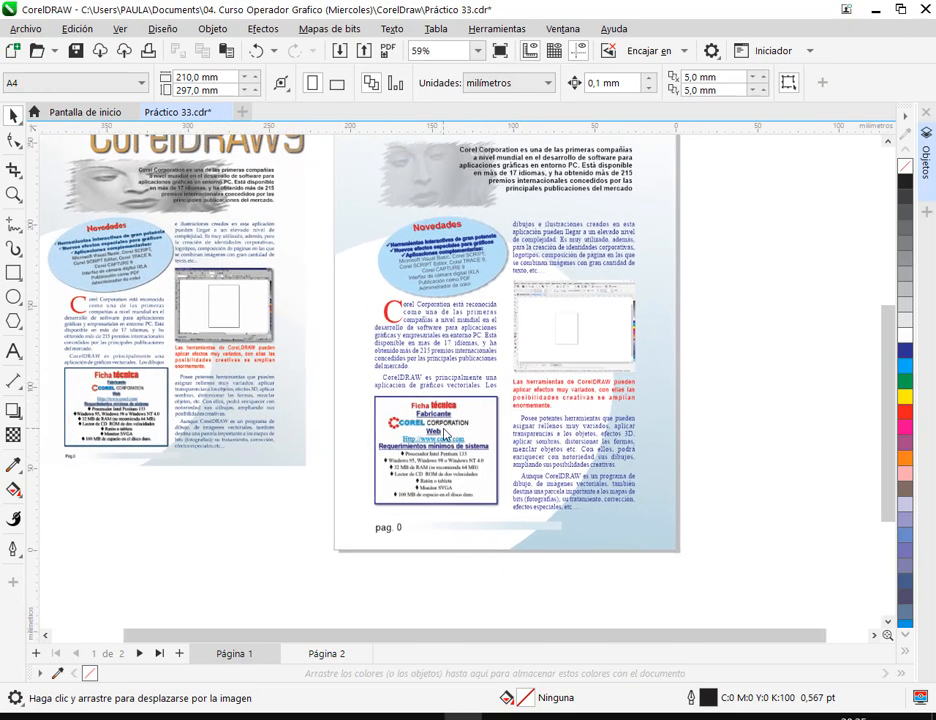
scroll(453, 458, up, 7)
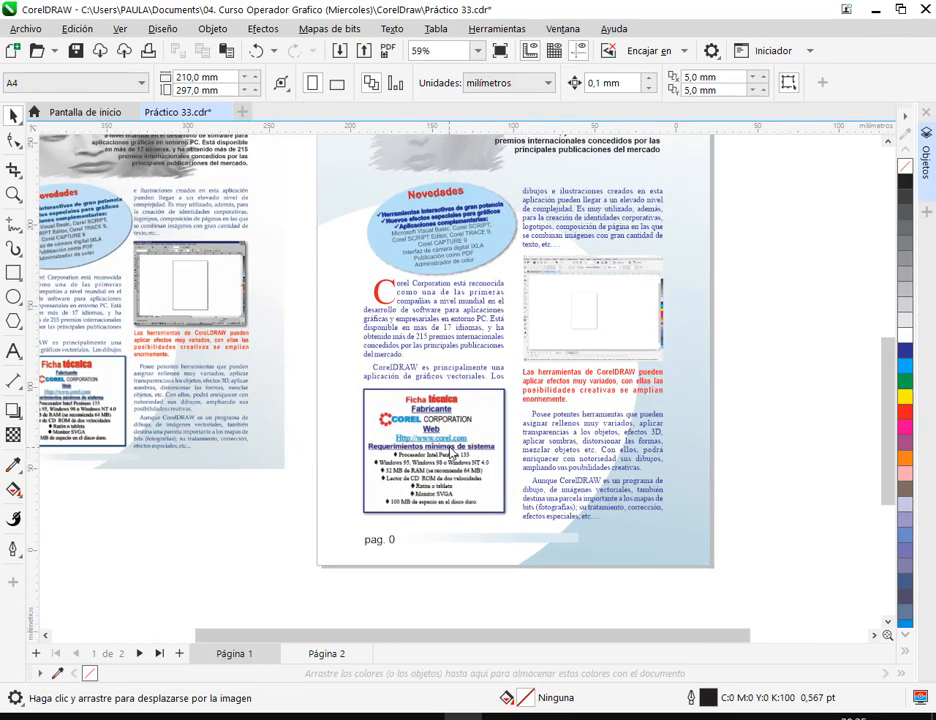
key(space)
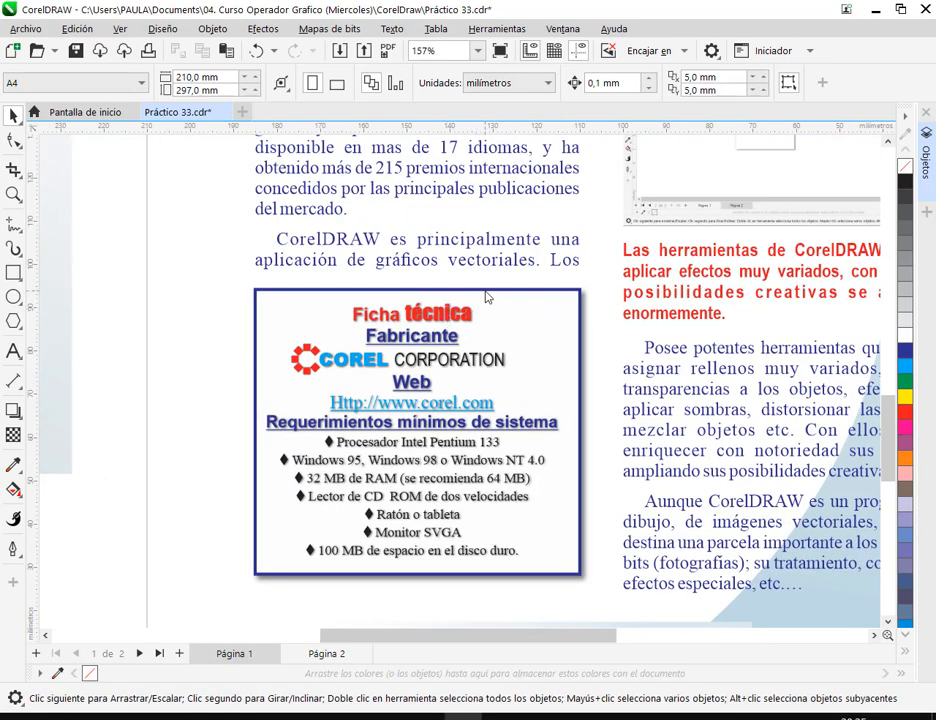
click(928, 145)
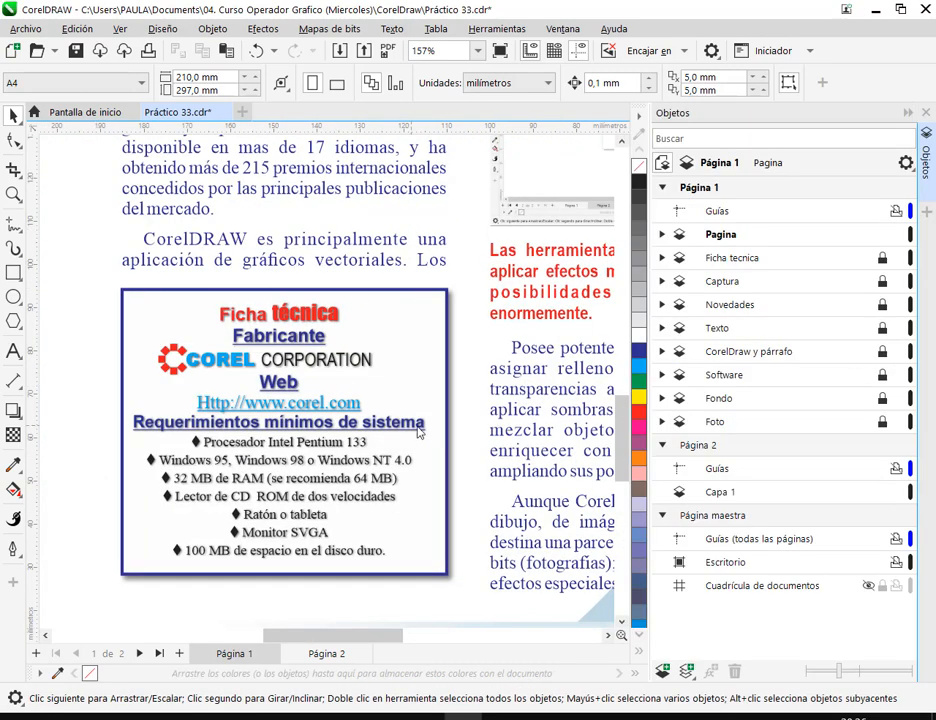
drag(424, 417, 447, 447)
drag(123, 416, 138, 437)
key(Escape)
click(906, 114)
Ungroup the Ficha técnica box and group its texts with the Corel logo, separate from the frame.
click(537, 330)
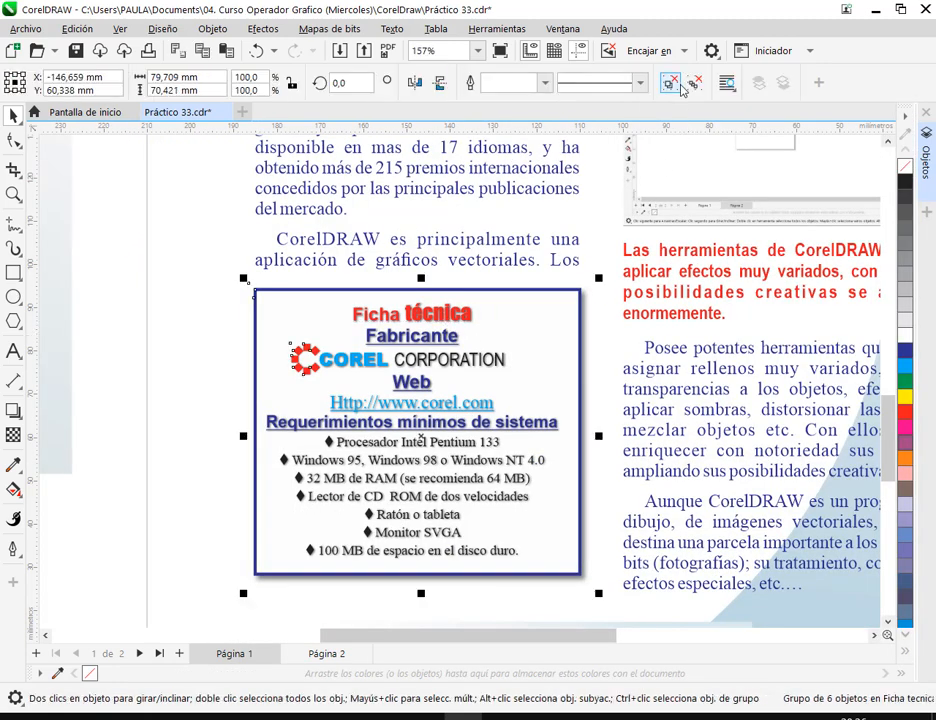
click(142, 386)
ctrl+click(306, 358)
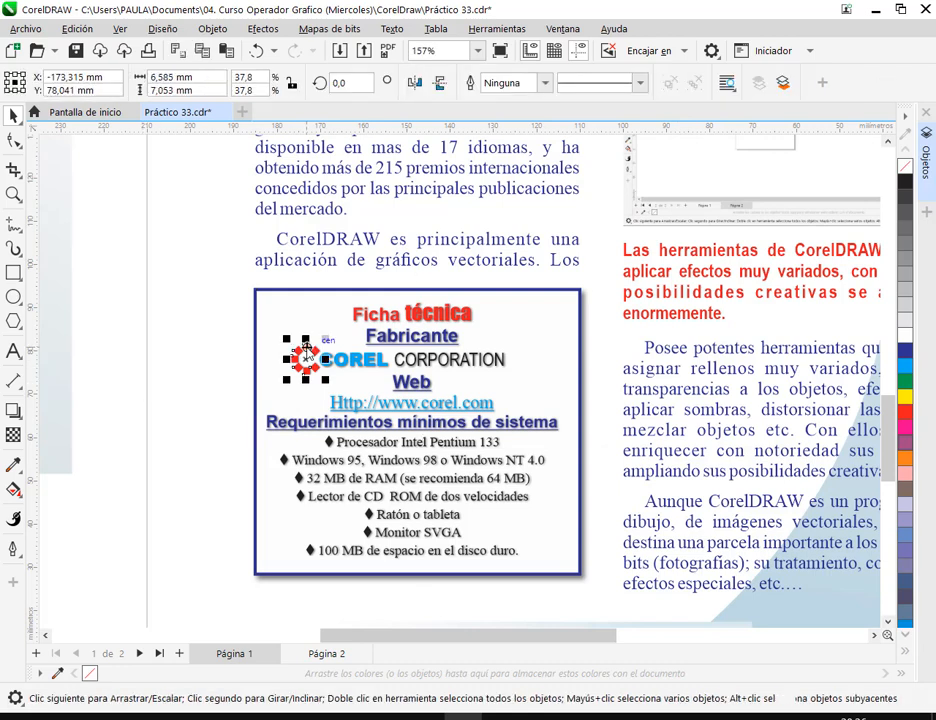
ctrl+click(490, 357)
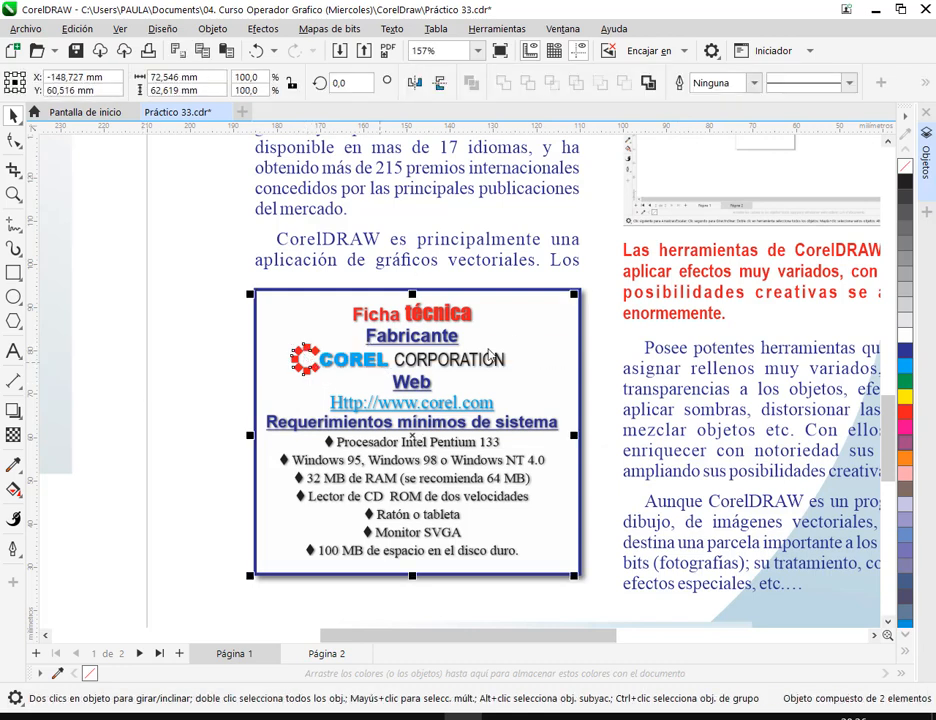
right_click(449, 330)
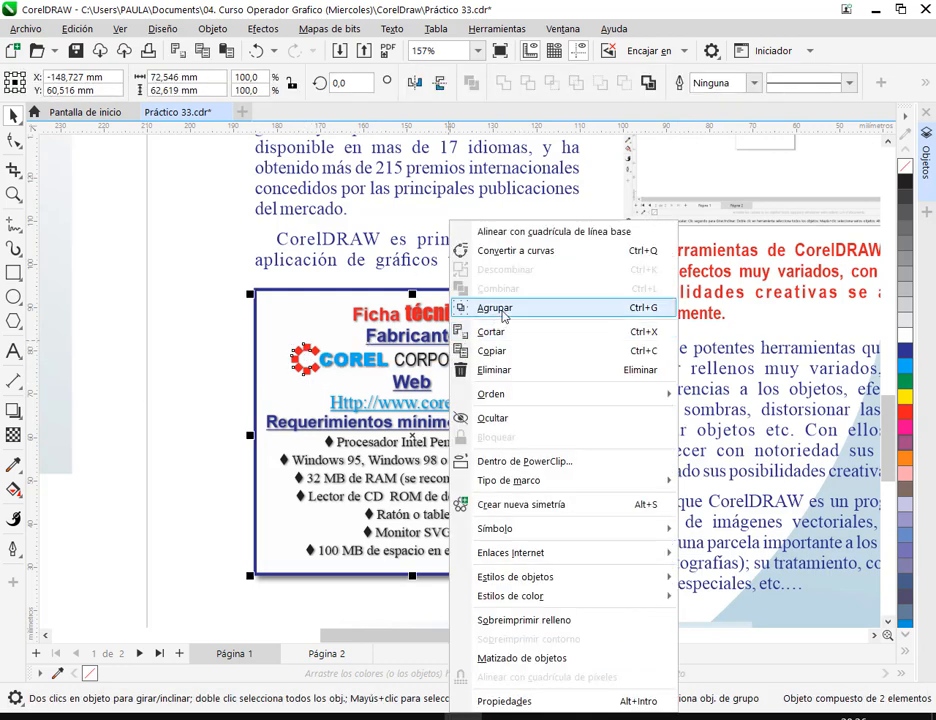
click(476, 309)
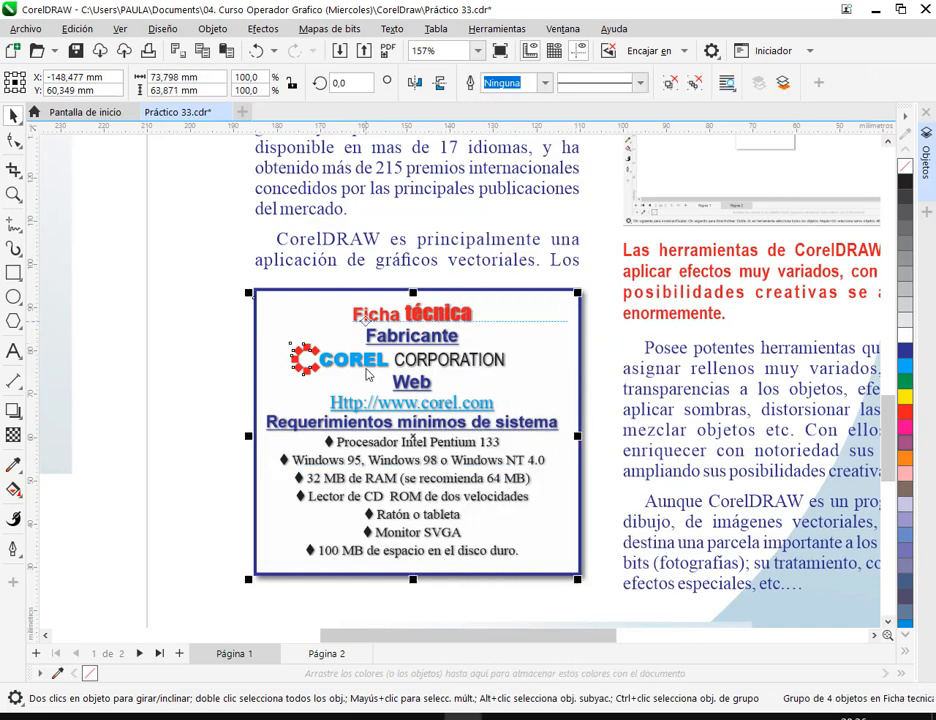
Align the grouped Ficha técnica contents and the blue frame by their centers, both horizontally and vertically.
drag(403, 580, 404, 571)
key(ctrl+z)
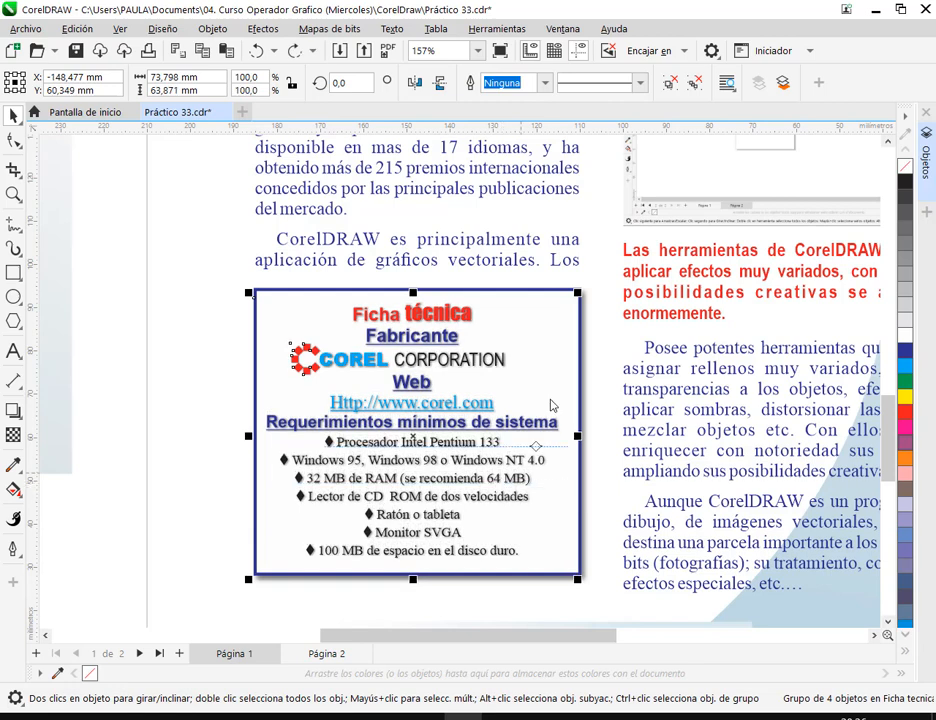
shift+click(554, 291)
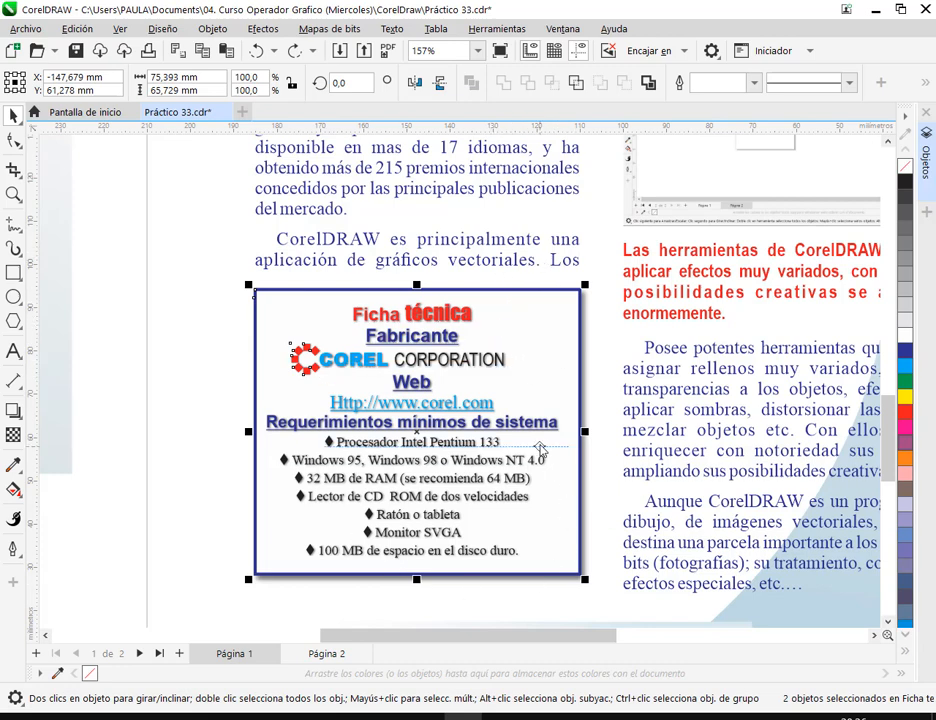
key(h)
drag(540, 449, 423, 436)
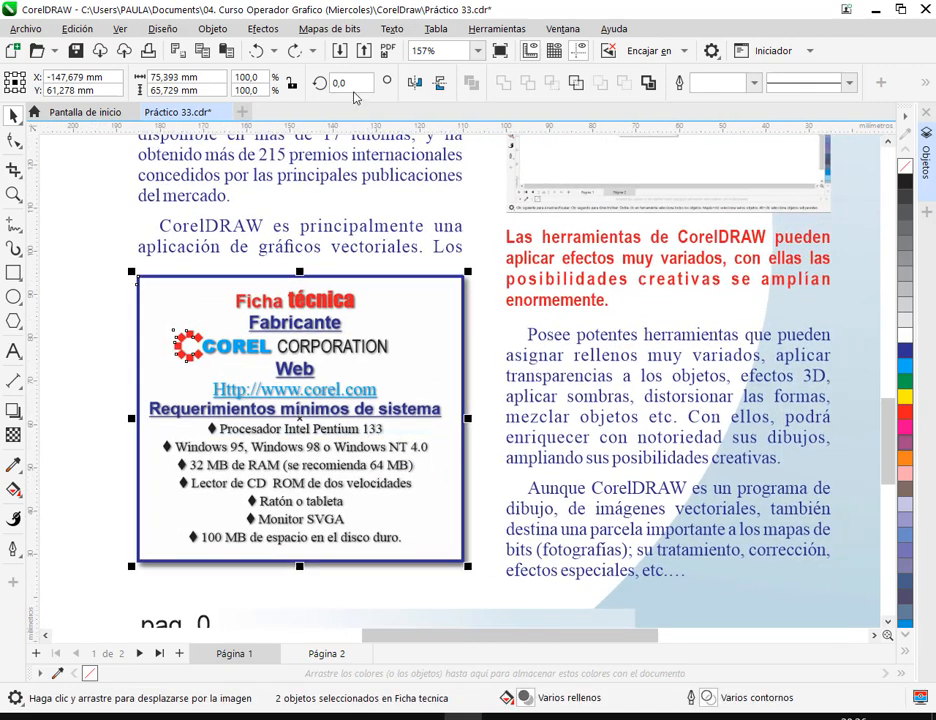
click(560, 29)
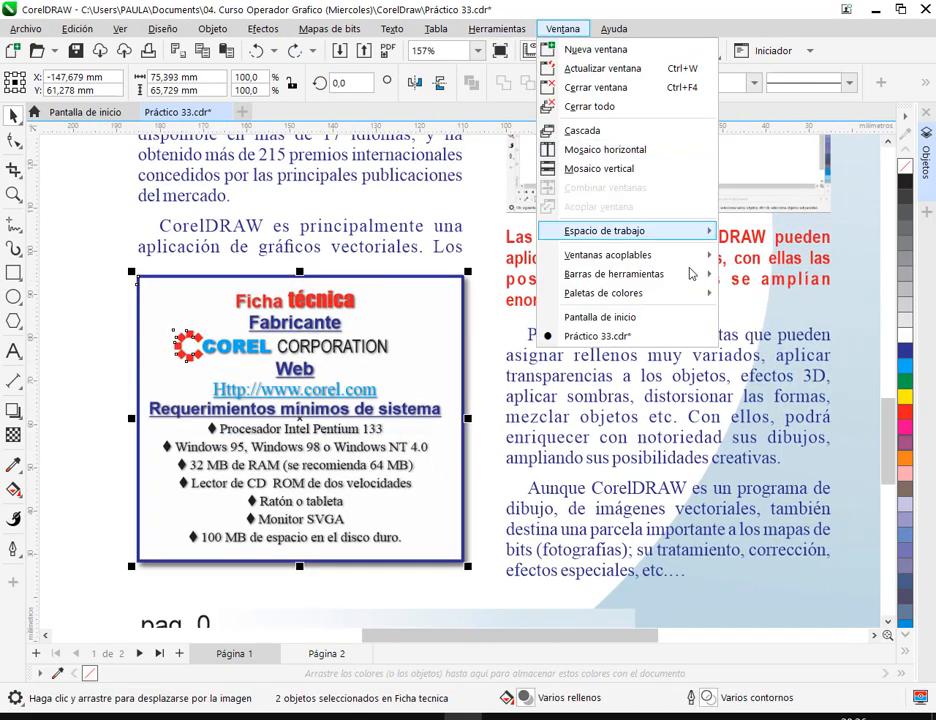
mouse_move(692, 257)
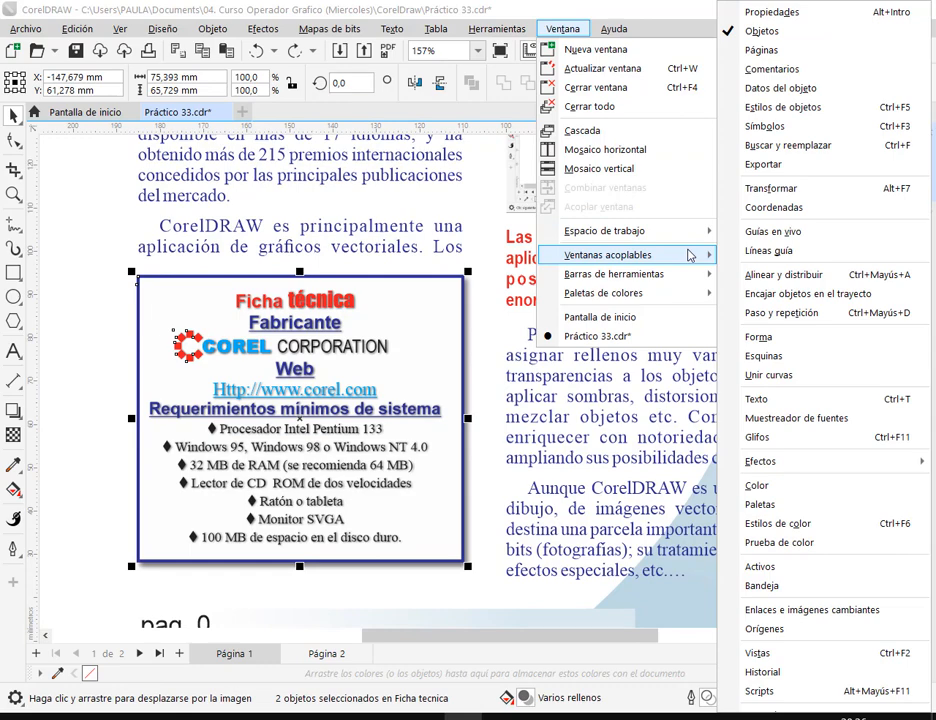
click(779, 274)
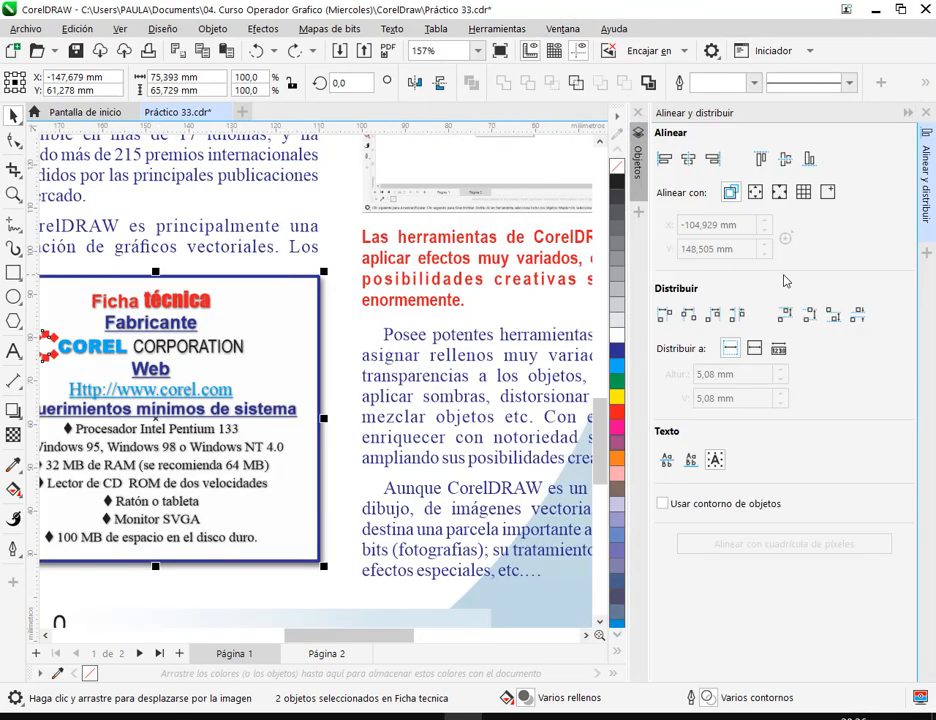
click(688, 159)
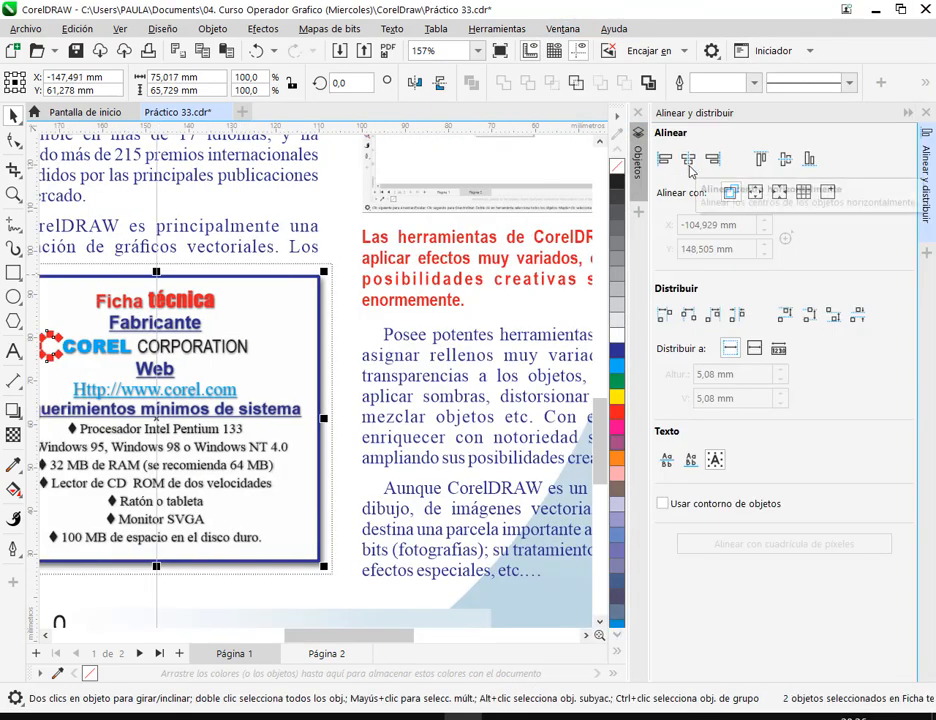
click(785, 159)
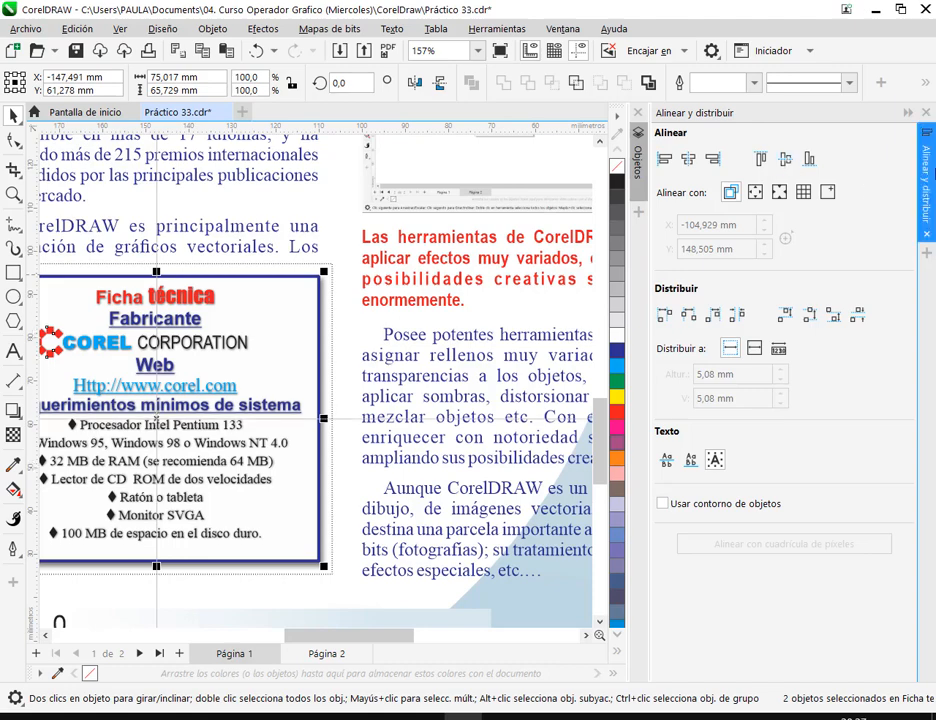
click(926, 113)
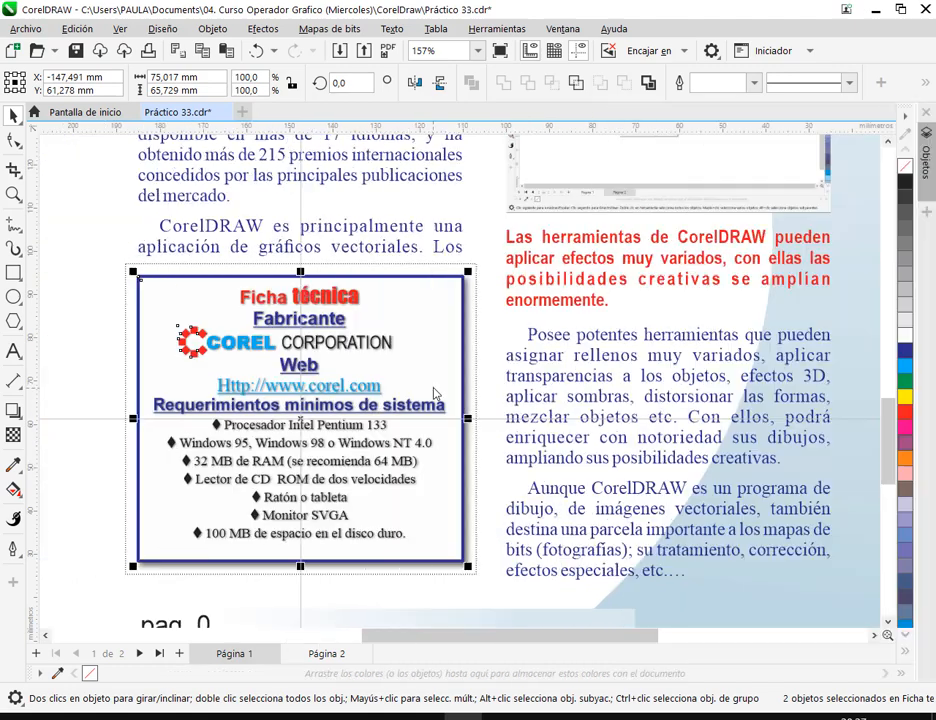
click(69, 366)
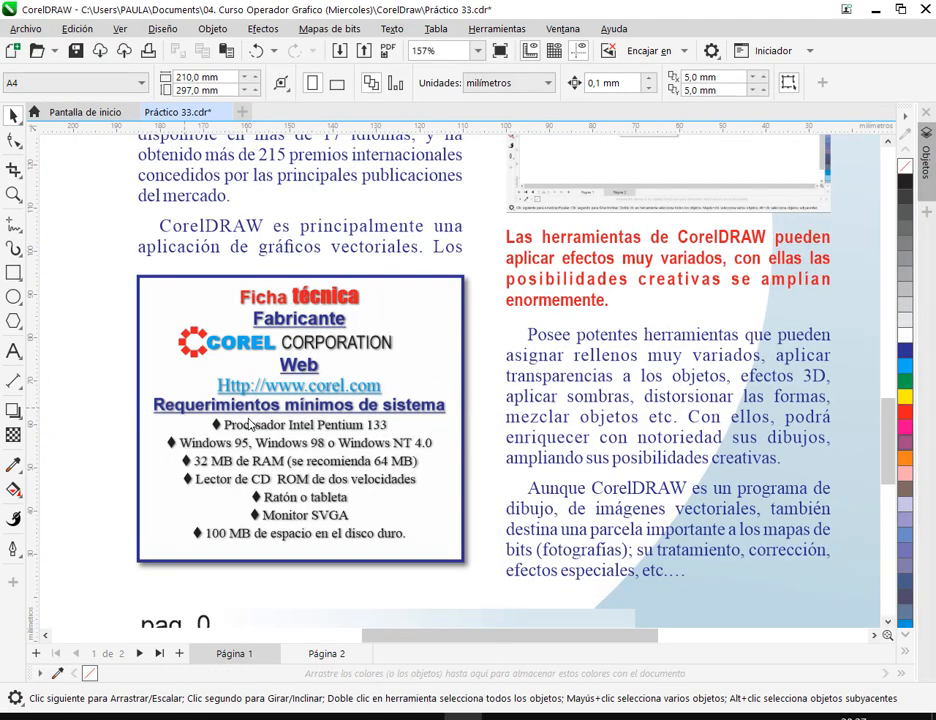
Group the centered Ficha técnica contents and the blue frame back together into a single group.
drag(440, 397, 460, 419)
drag(141, 393, 161, 419)
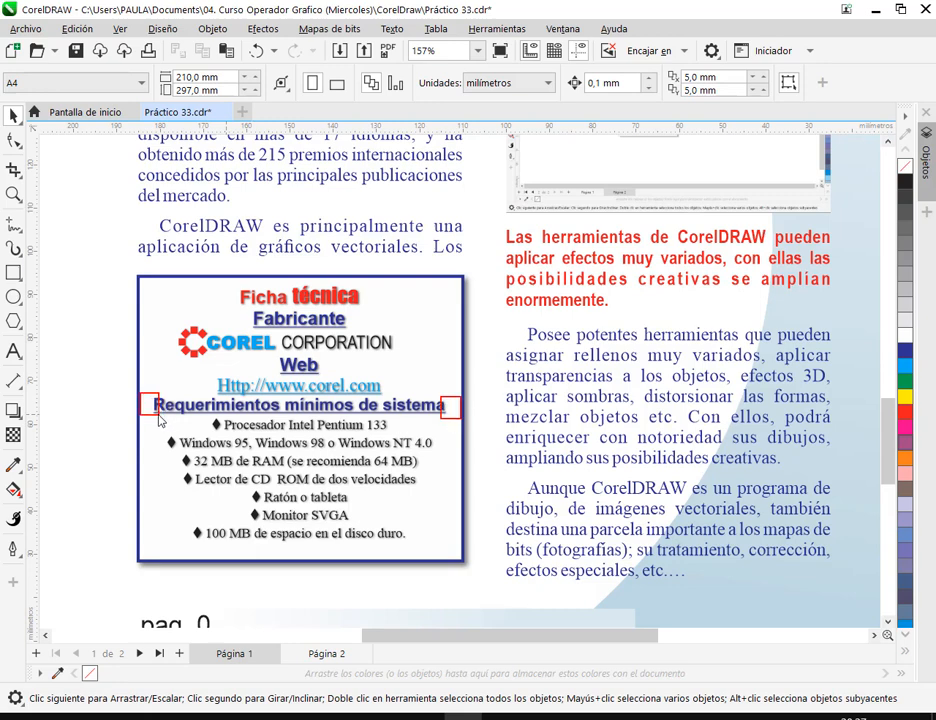
drag(115, 274, 488, 601)
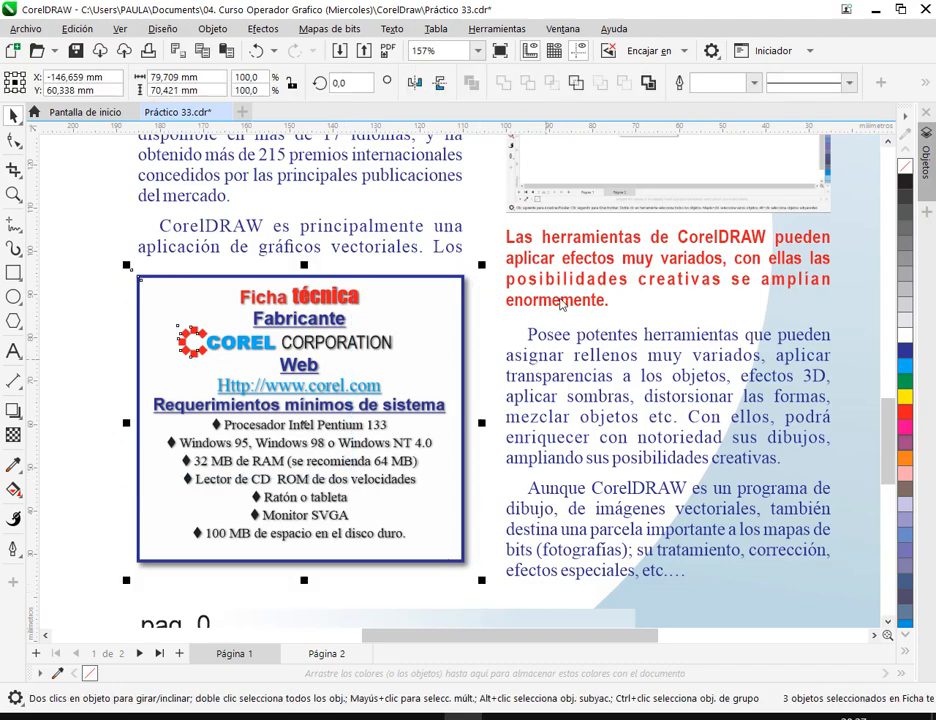
right_click(356, 345)
click(383, 308)
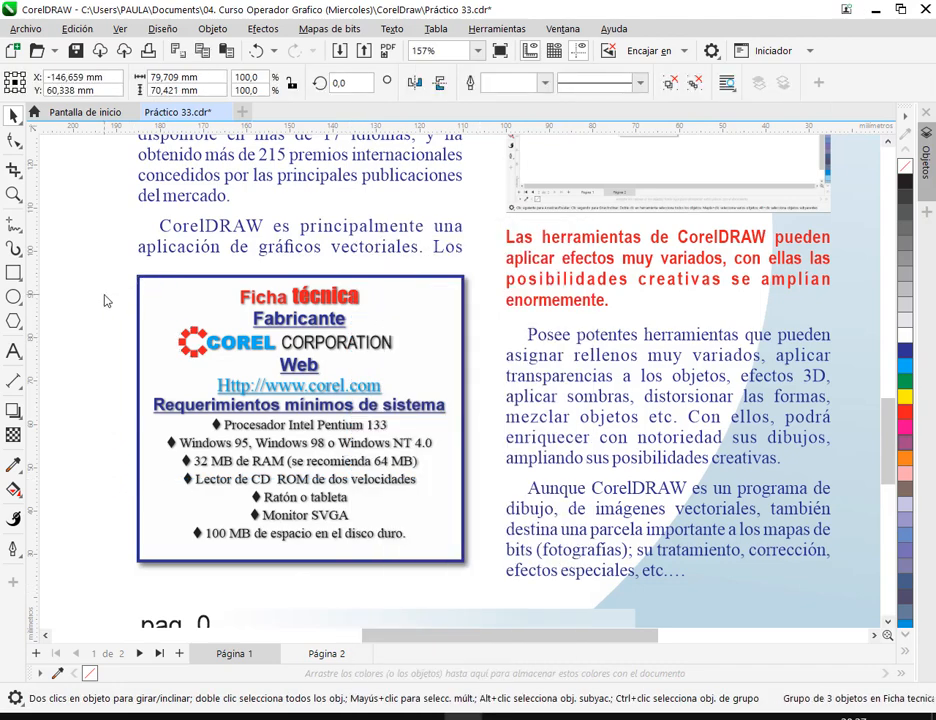
click(104, 298)
Compare the recreated page with the reference page, checking the header, Novedades ellipse, text columns, Ficha técnica box and page-number footer.
scroll(447, 285, down, 3)
scroll(447, 285, down, 2)
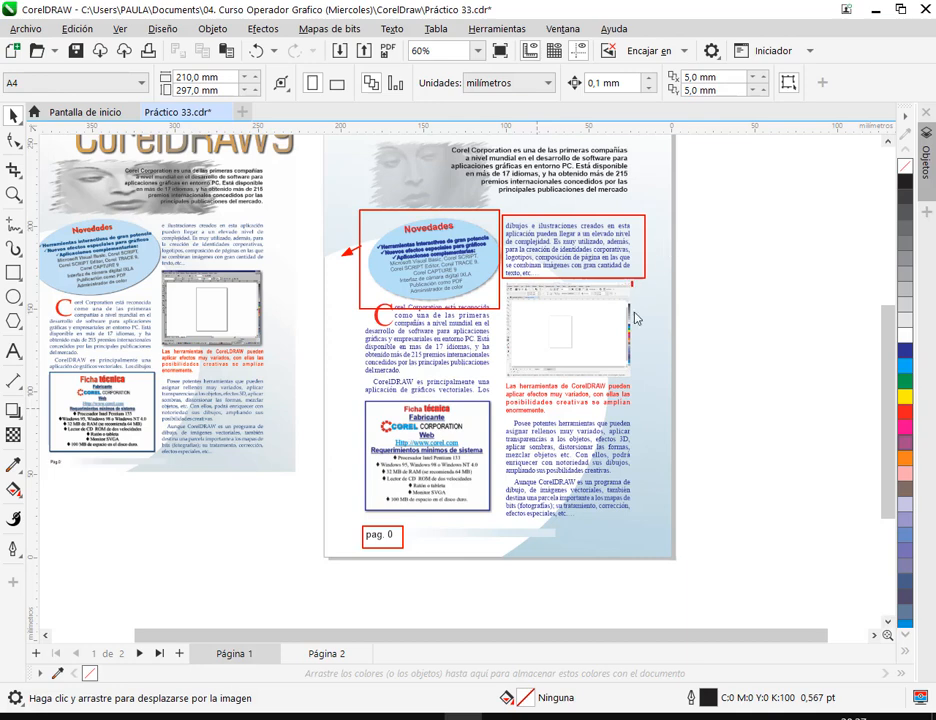
drag(512, 545, 506, 538)
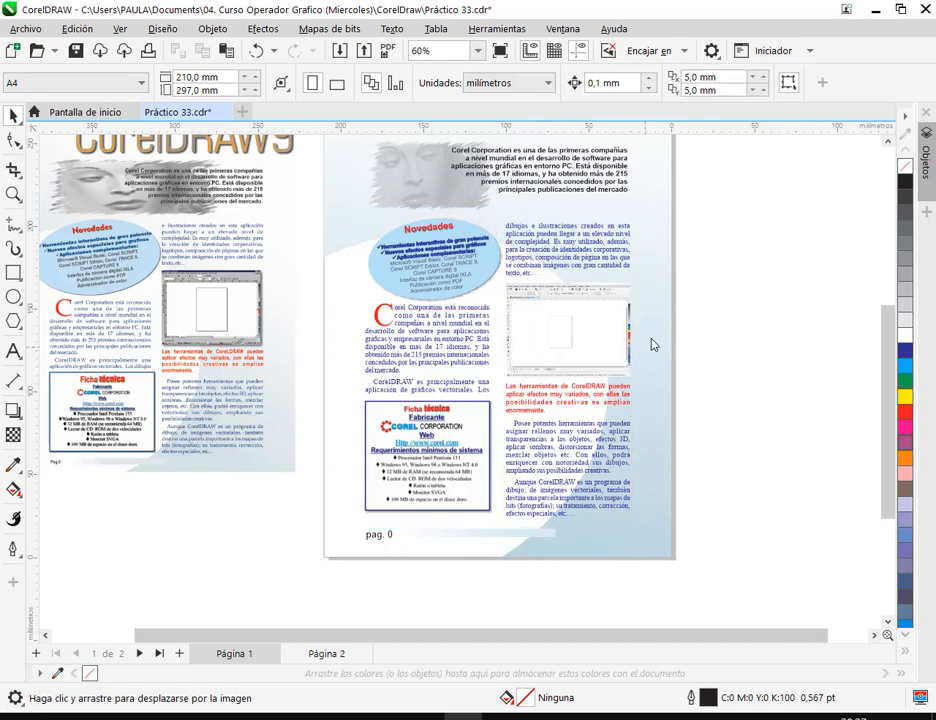
scroll(600, 405, up, 3)
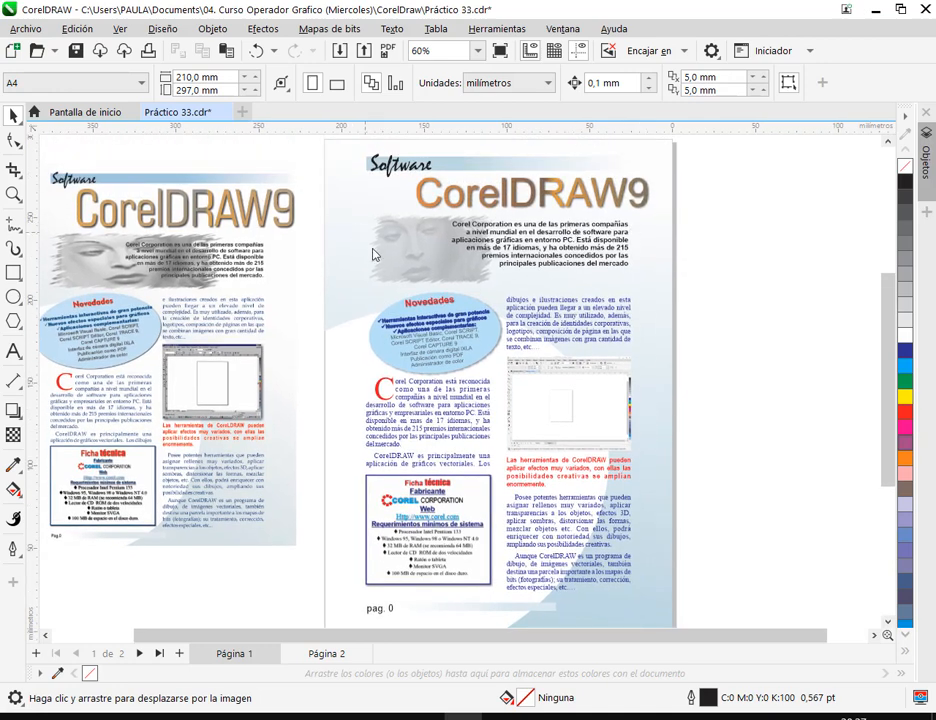
scroll(483, 393, down, 1)
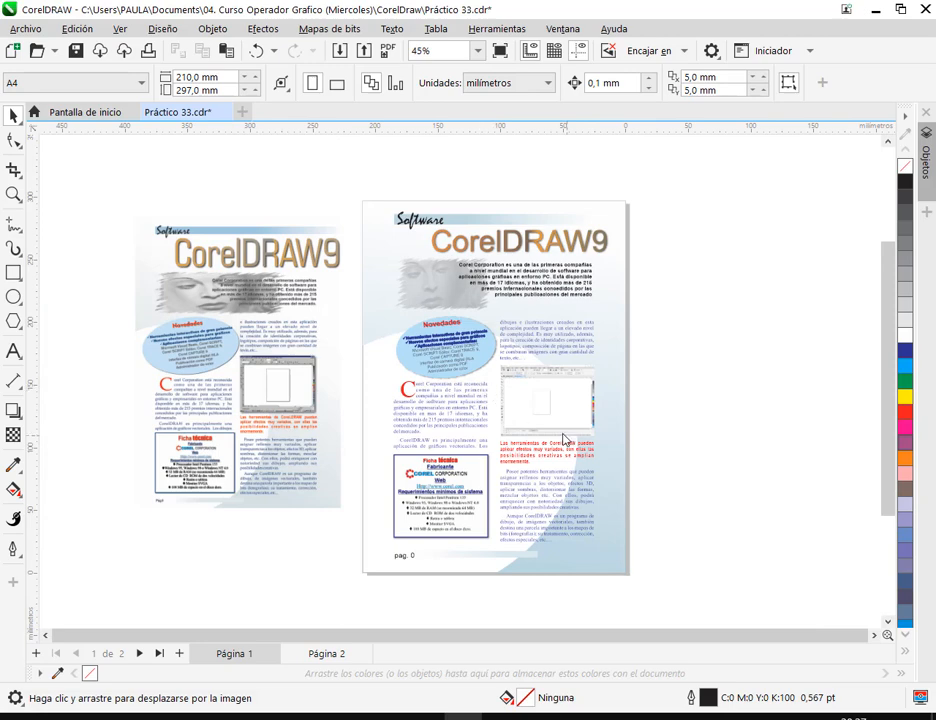
drag(650, 437, 614, 403)
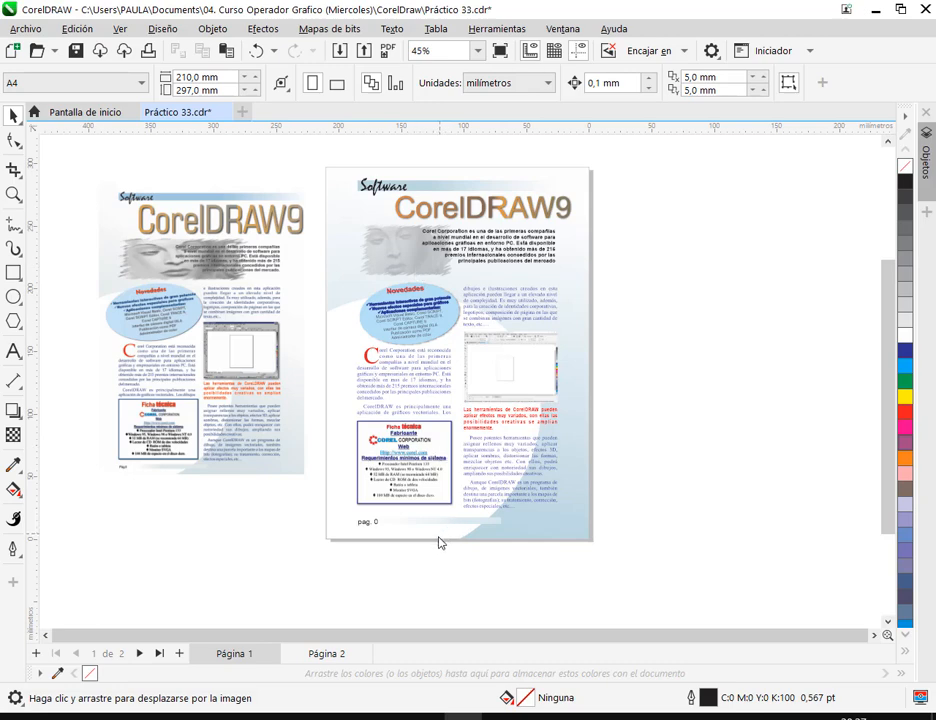
scroll(260, 396, up, 2)
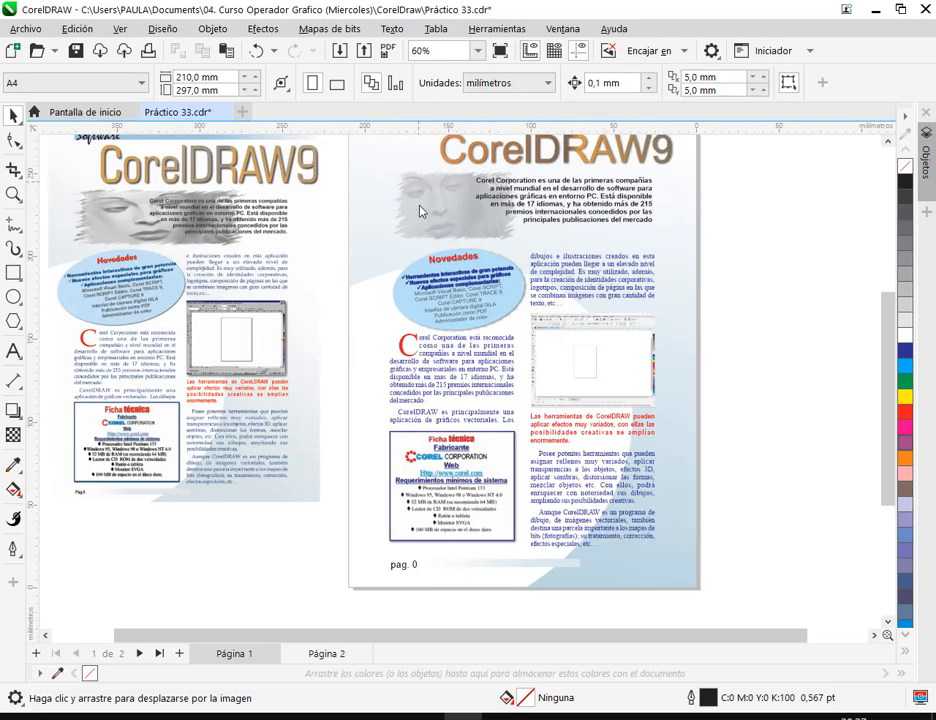
scroll(510, 200, up, 1)
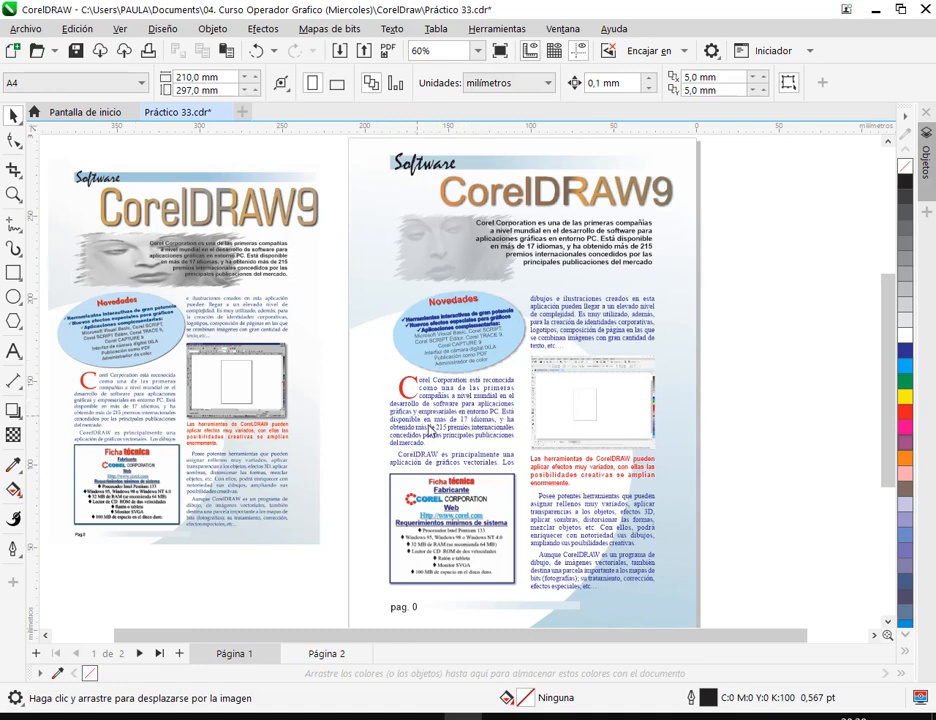
scroll(455, 330, up, 2)
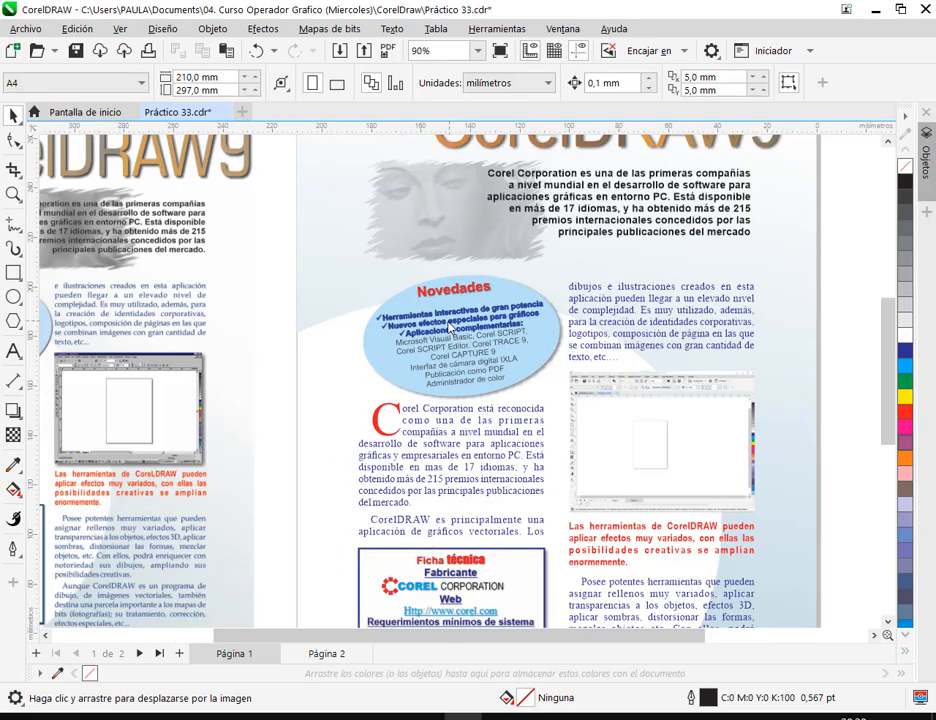
scroll(455, 330, up, 2)
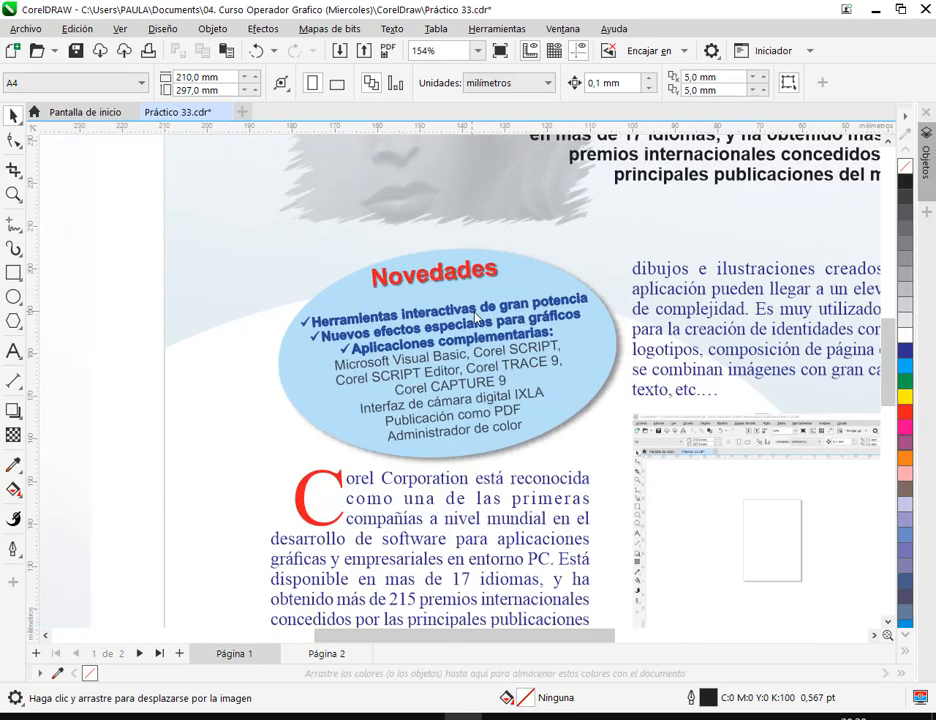
scroll(480, 335, down, 2)
scroll(465, 340, down, 2)
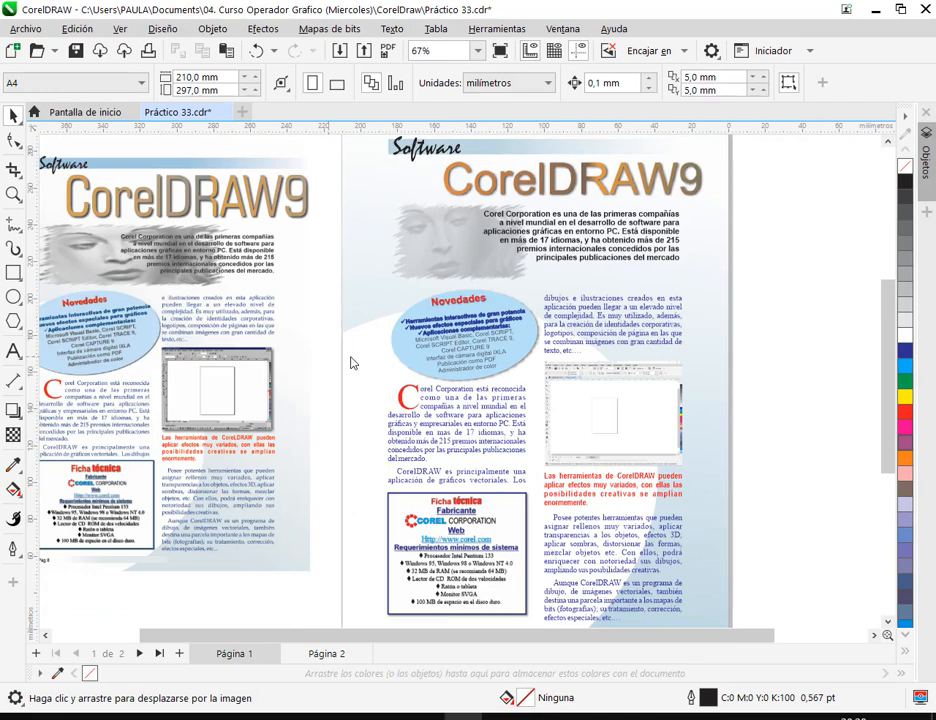
drag(457, 340, 614, 340)
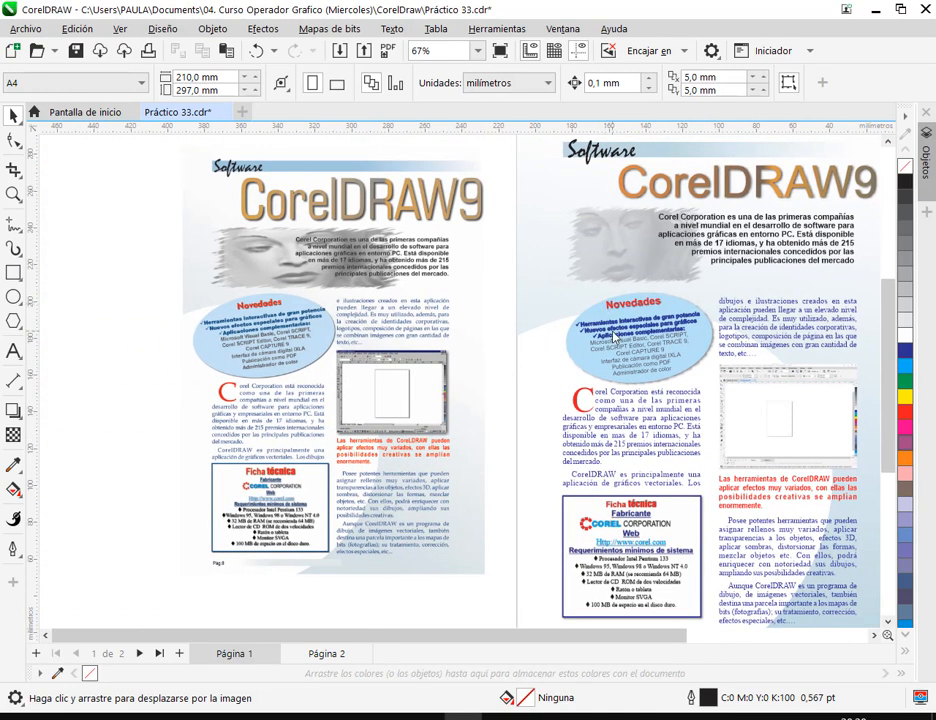
drag(626, 355, 492, 281)
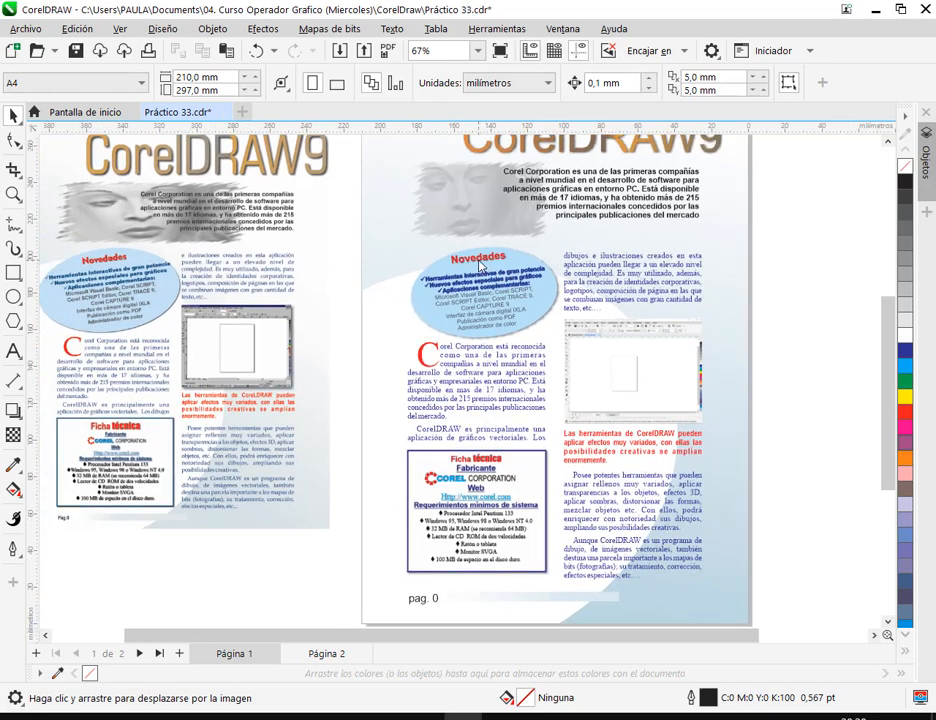
key(space)
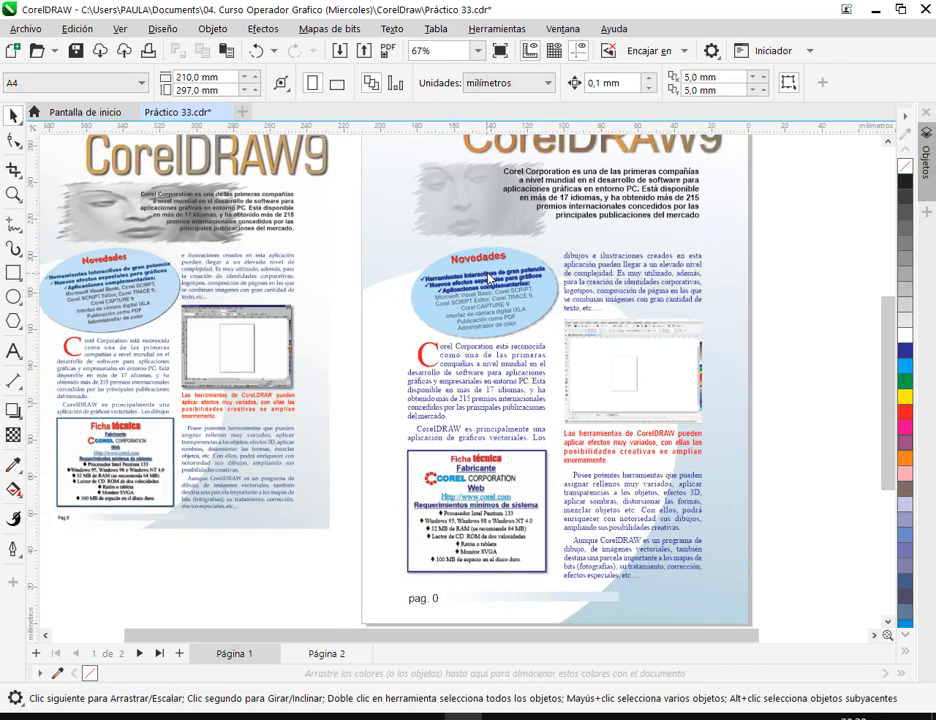